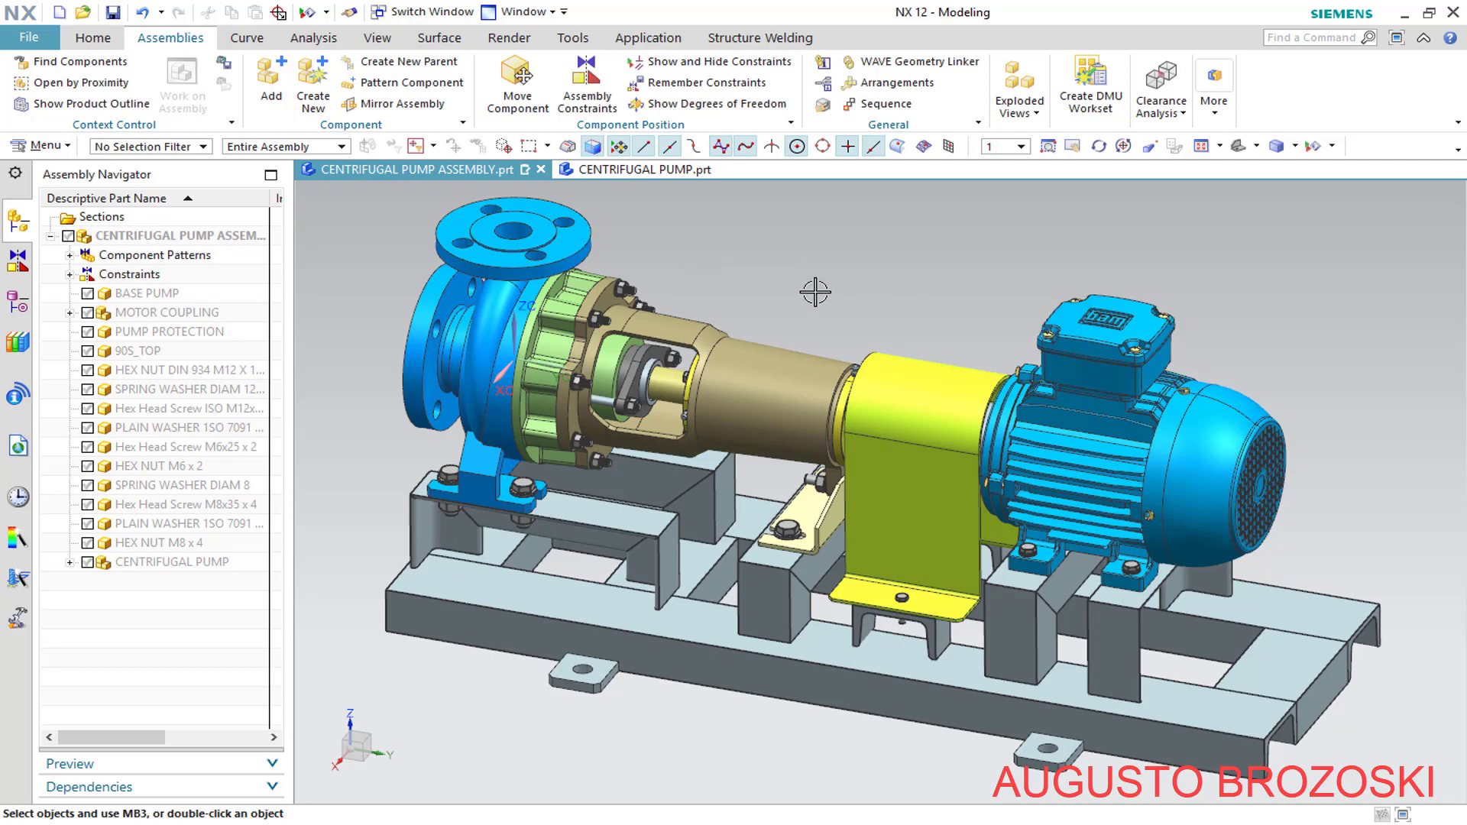
Examine the finished centrifugal pump assembly in NX and the drawing sheets of CENTRIFUGAL PUMP NX 01.pdf in Adobe Acrobat Reader
{"action": "left_click", "coordinate": [874, 401]}
{"action": "mouse_move", "coordinate": [809, 455]}
{"action": "middle_mouse_down"}
{"action": "mouse_move", "coordinate": [840, 419]}
{"action": "mouse_move", "coordinate": [809, 433]}
{"action": "middle_mouse_up"}
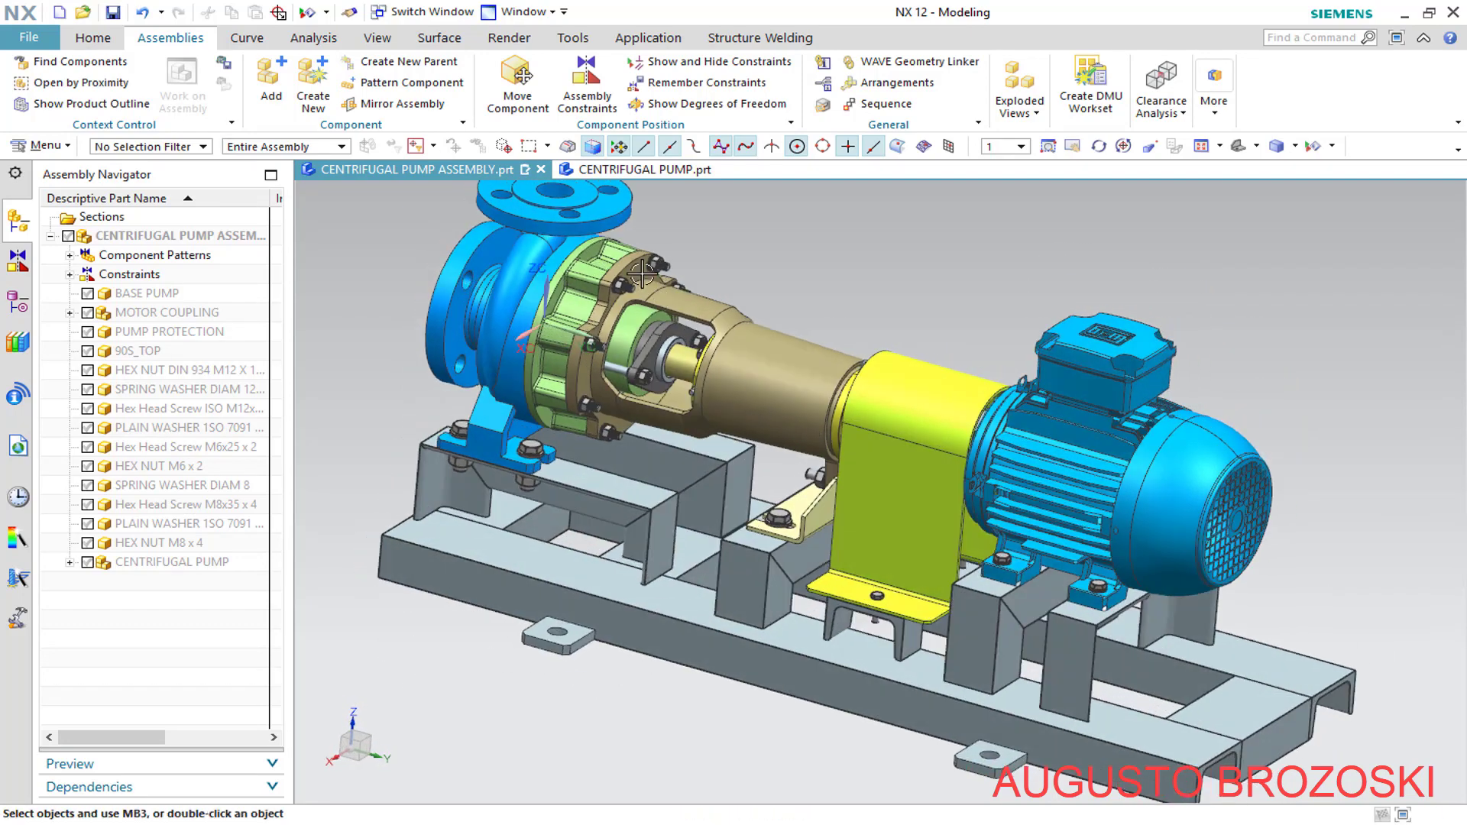
{"action": "left_click", "coordinate": [644, 170]}
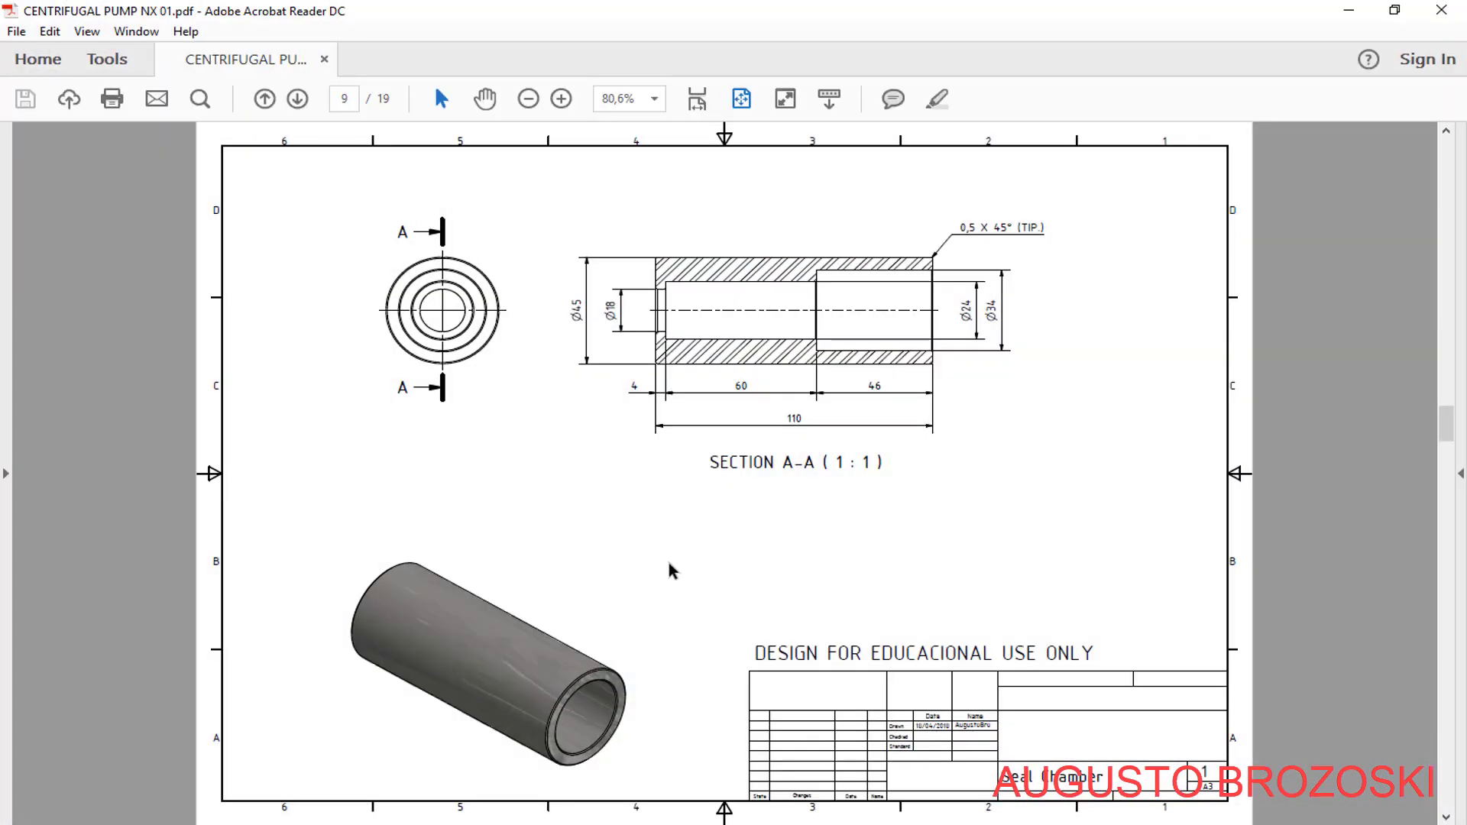
{"action": "scroll", "coordinate": [669, 579], "scroll_direction": "up", "scroll_amount": 3}
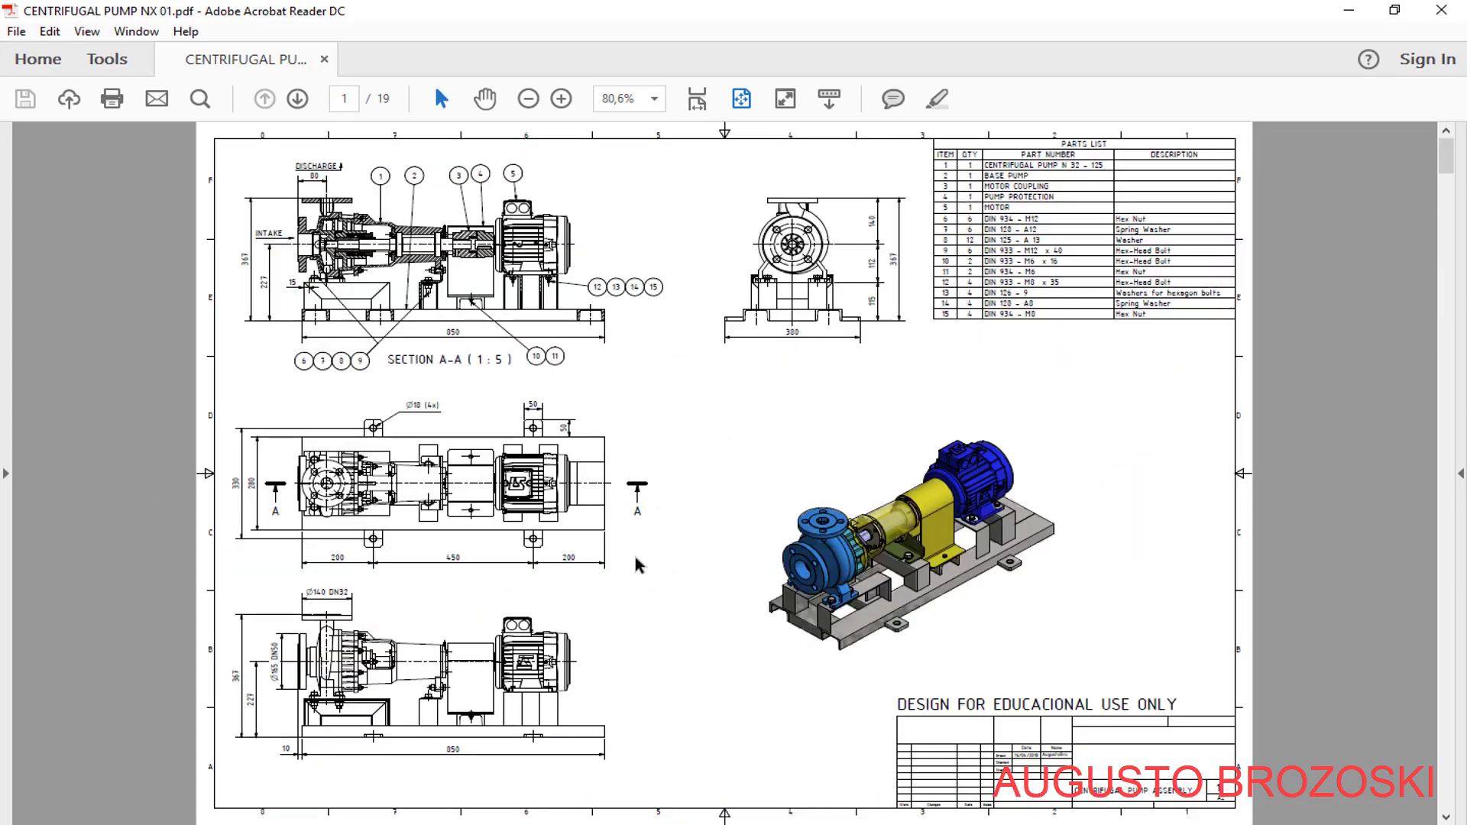
{"action": "scroll", "coordinate": [677, 596], "scroll_direction": "down", "scroll_amount": 3}
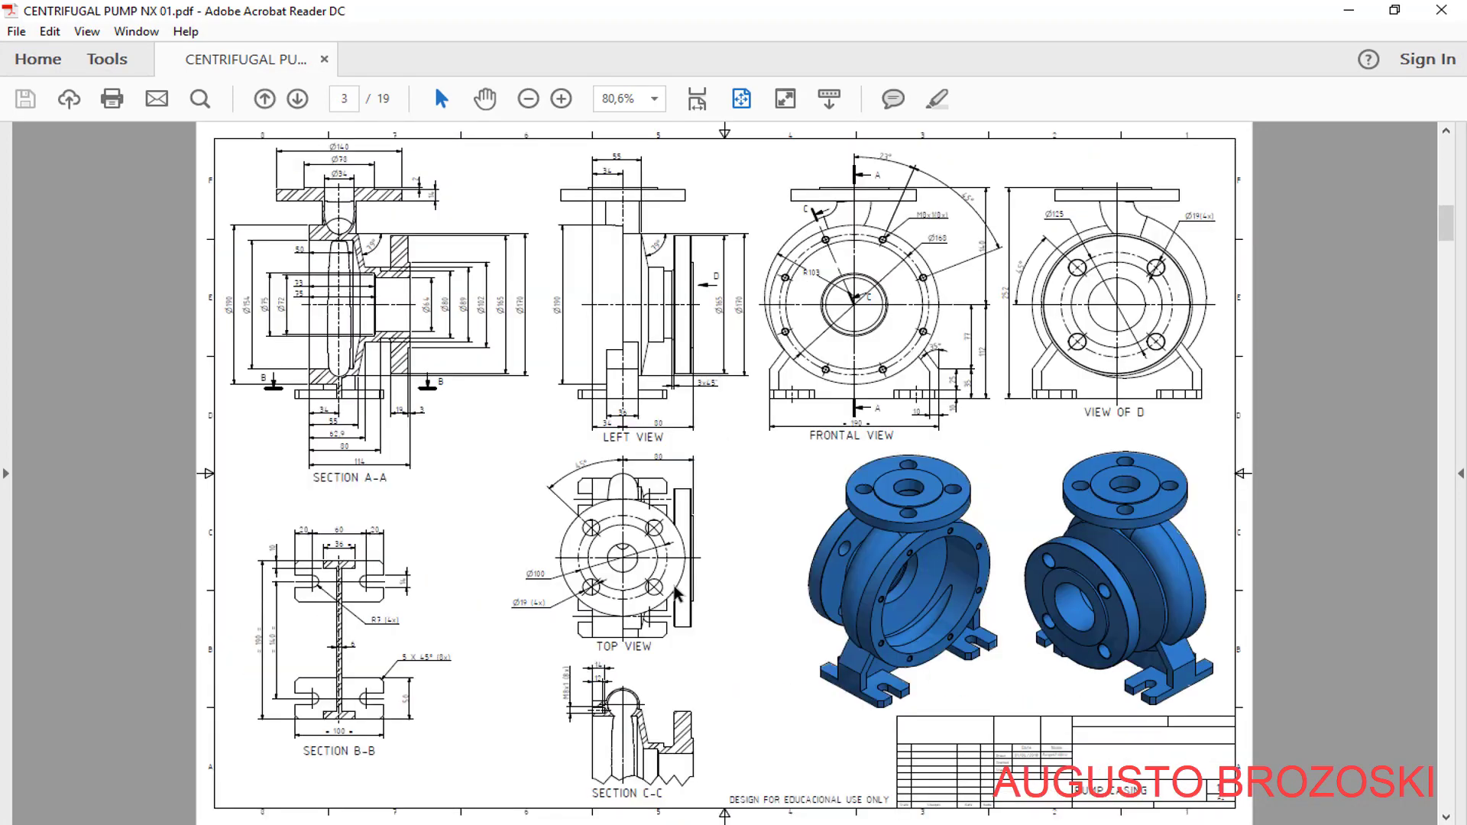
{"action": "scroll", "coordinate": [645, 600], "scroll_direction": "down", "scroll_amount": 2}
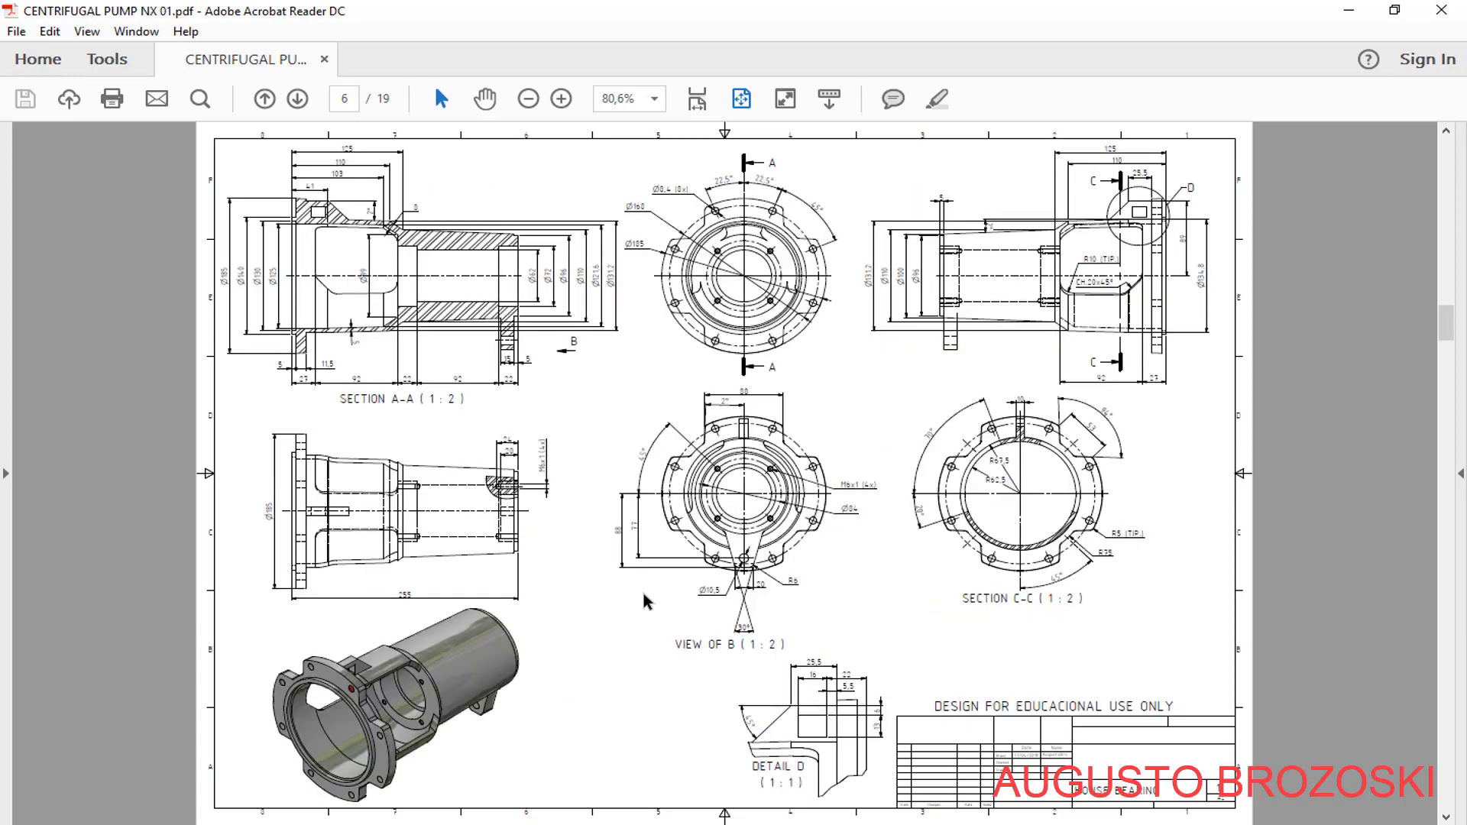
Switch to the browser, review the YouTube description of NX Siemens Centrifugal Pump 08 - 09 for the PDF and part file links, and return to NX
{"action": "left_click", "coordinate": [582, 824]}
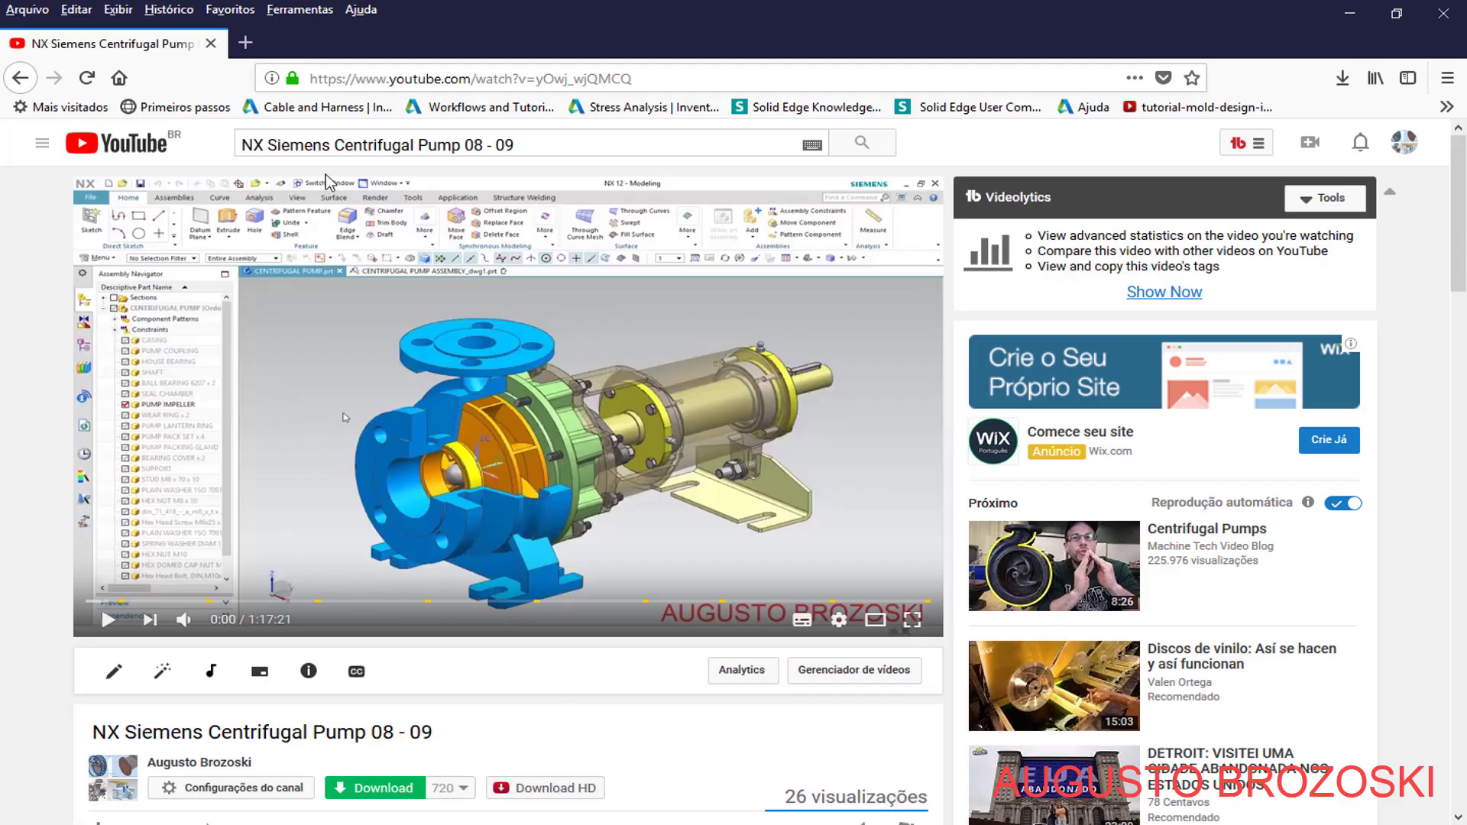
{"action": "scroll", "coordinate": [523, 465], "scroll_direction": "down", "scroll_amount": 4}
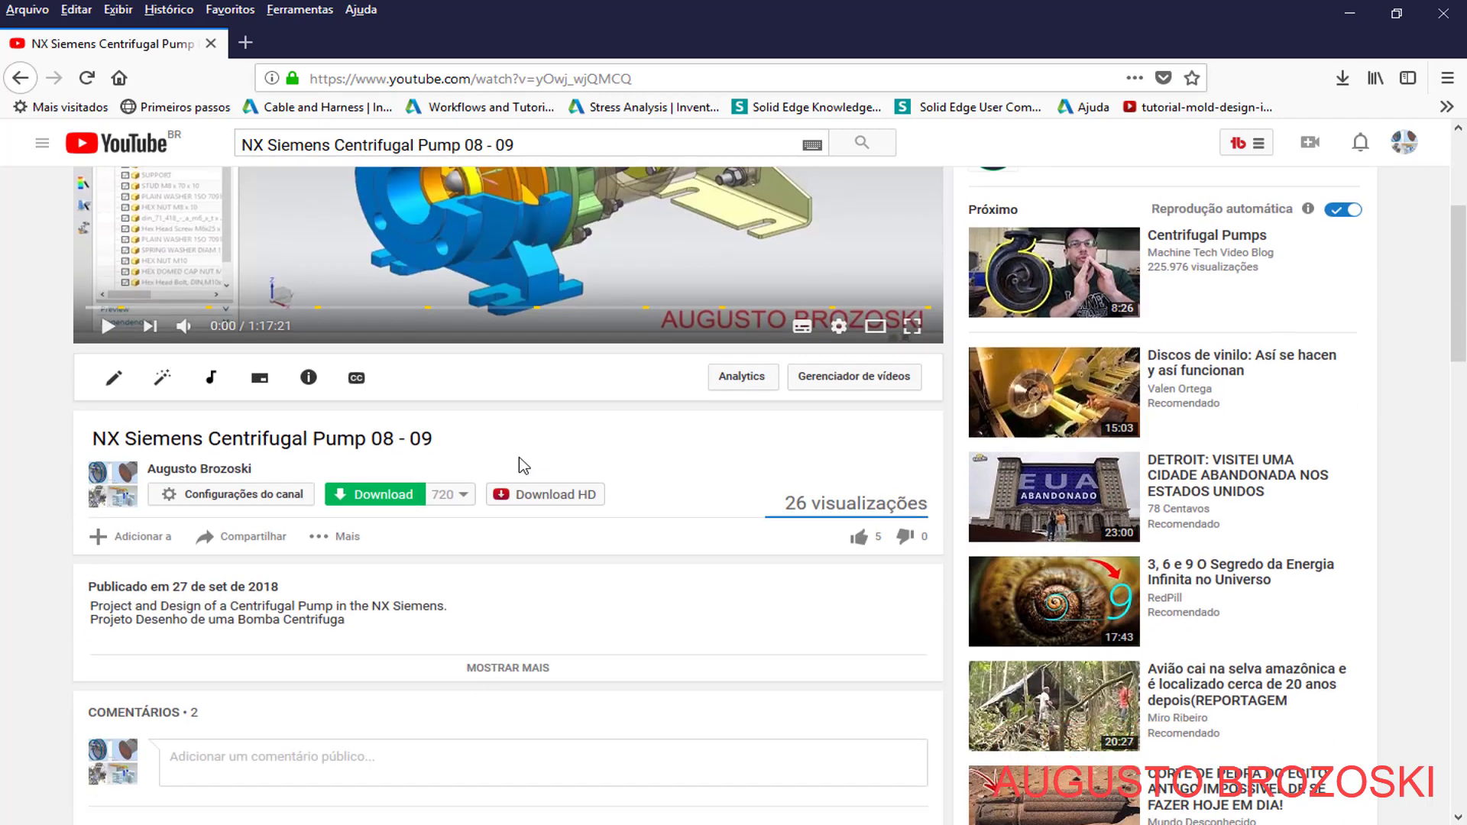
{"action": "scroll", "coordinate": [523, 466], "scroll_direction": "down", "scroll_amount": 3}
{"action": "left_click", "coordinate": [524, 473]}
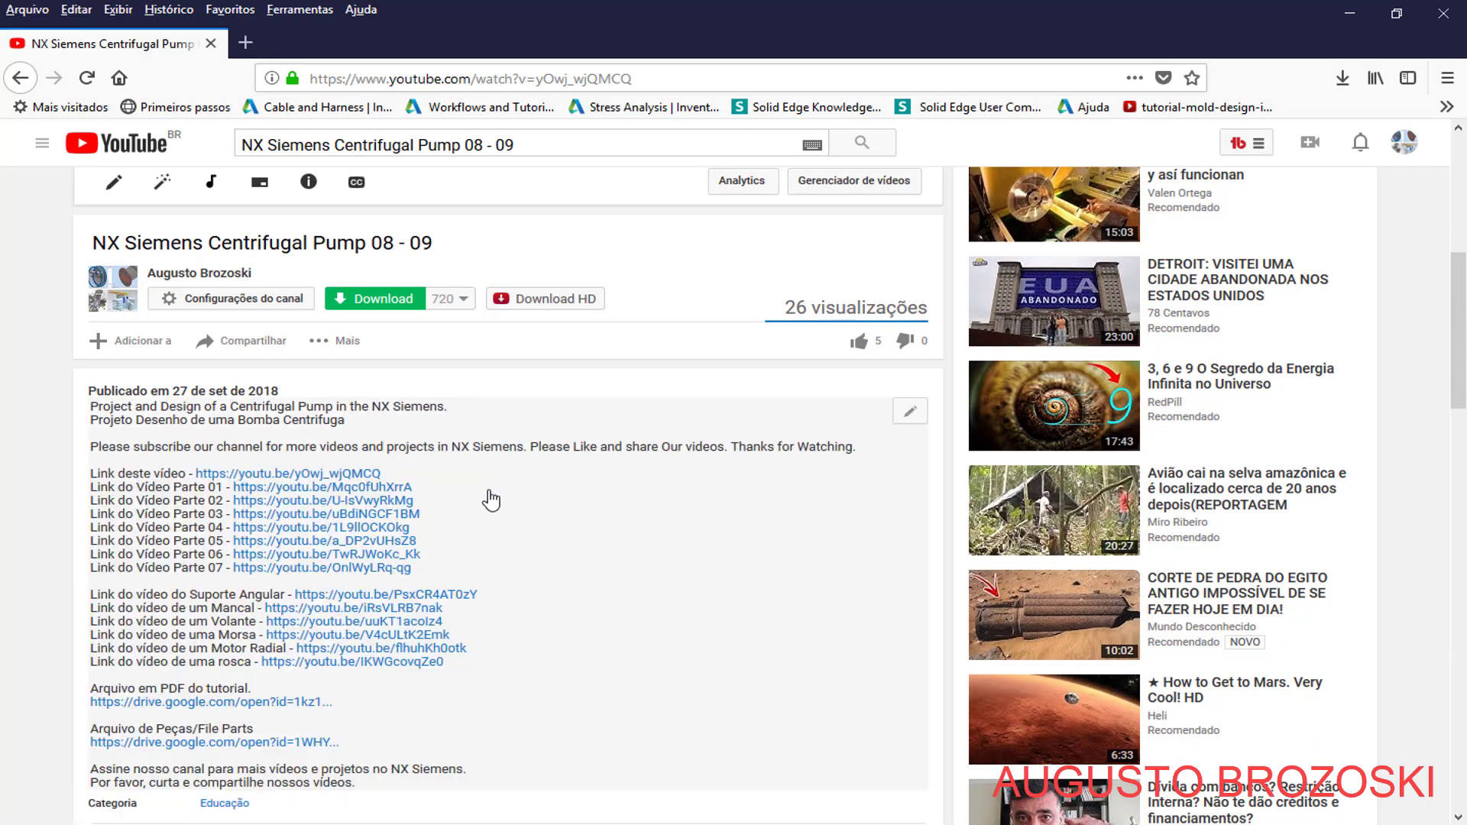
{"action": "scroll", "coordinate": [484, 497], "scroll_direction": "down", "scroll_amount": 3}
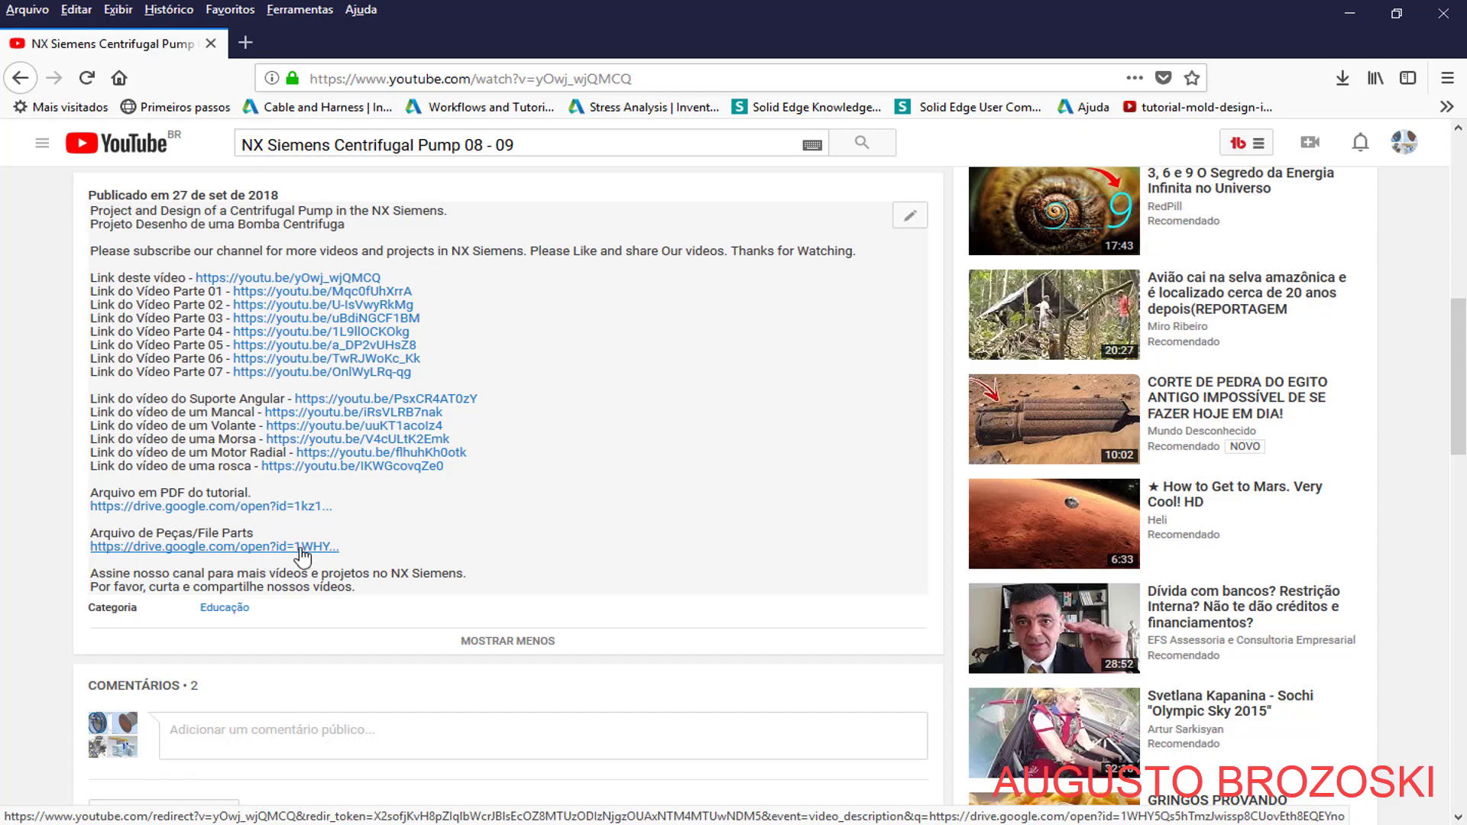
{"action": "scroll", "coordinate": [558, 565], "scroll_direction": "up", "scroll_amount": 9}
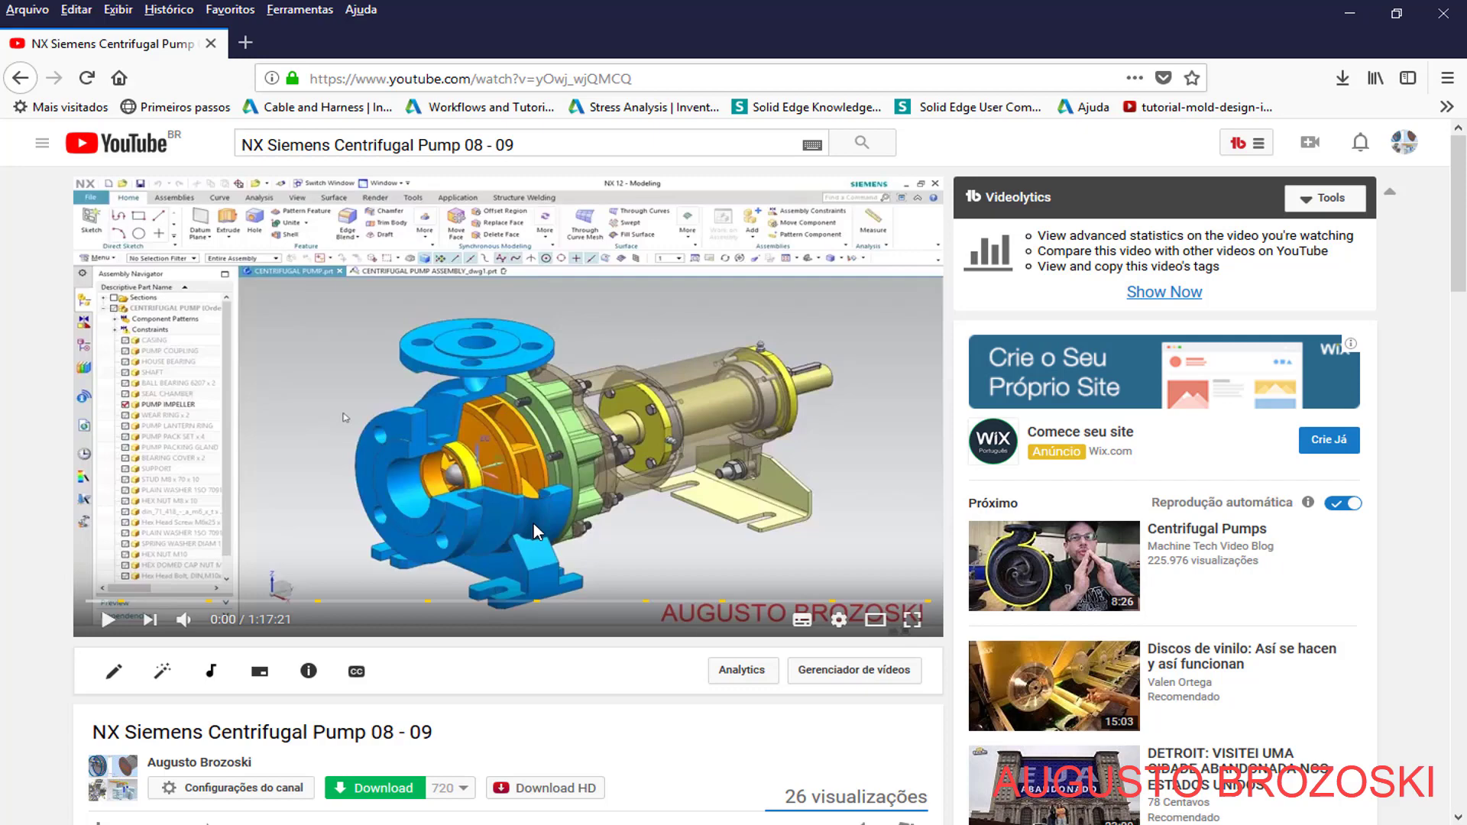
{"action": "left_click", "coordinate": [1350, 13]}
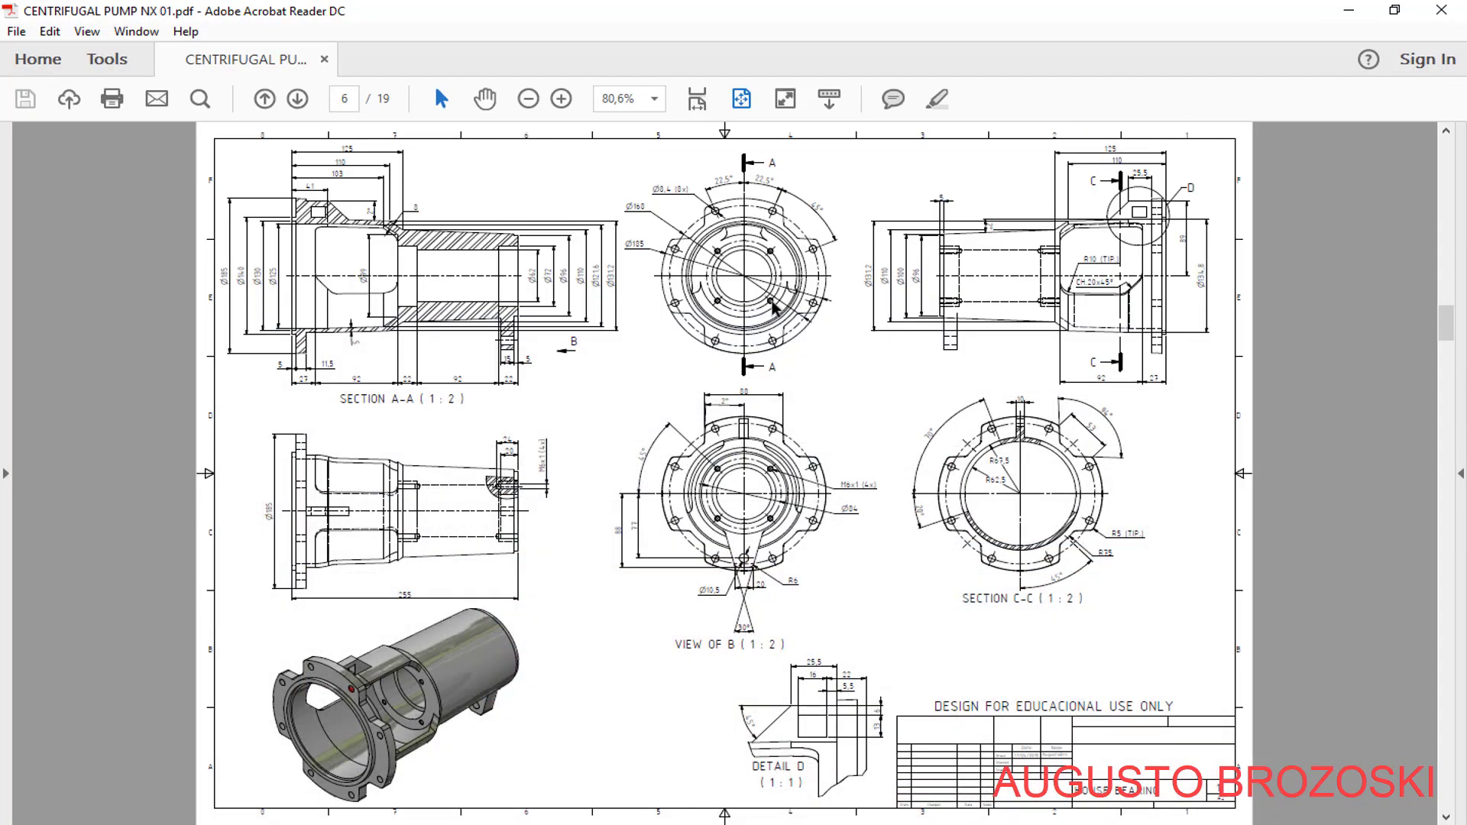
{"action": "left_click", "coordinate": [1347, 12]}
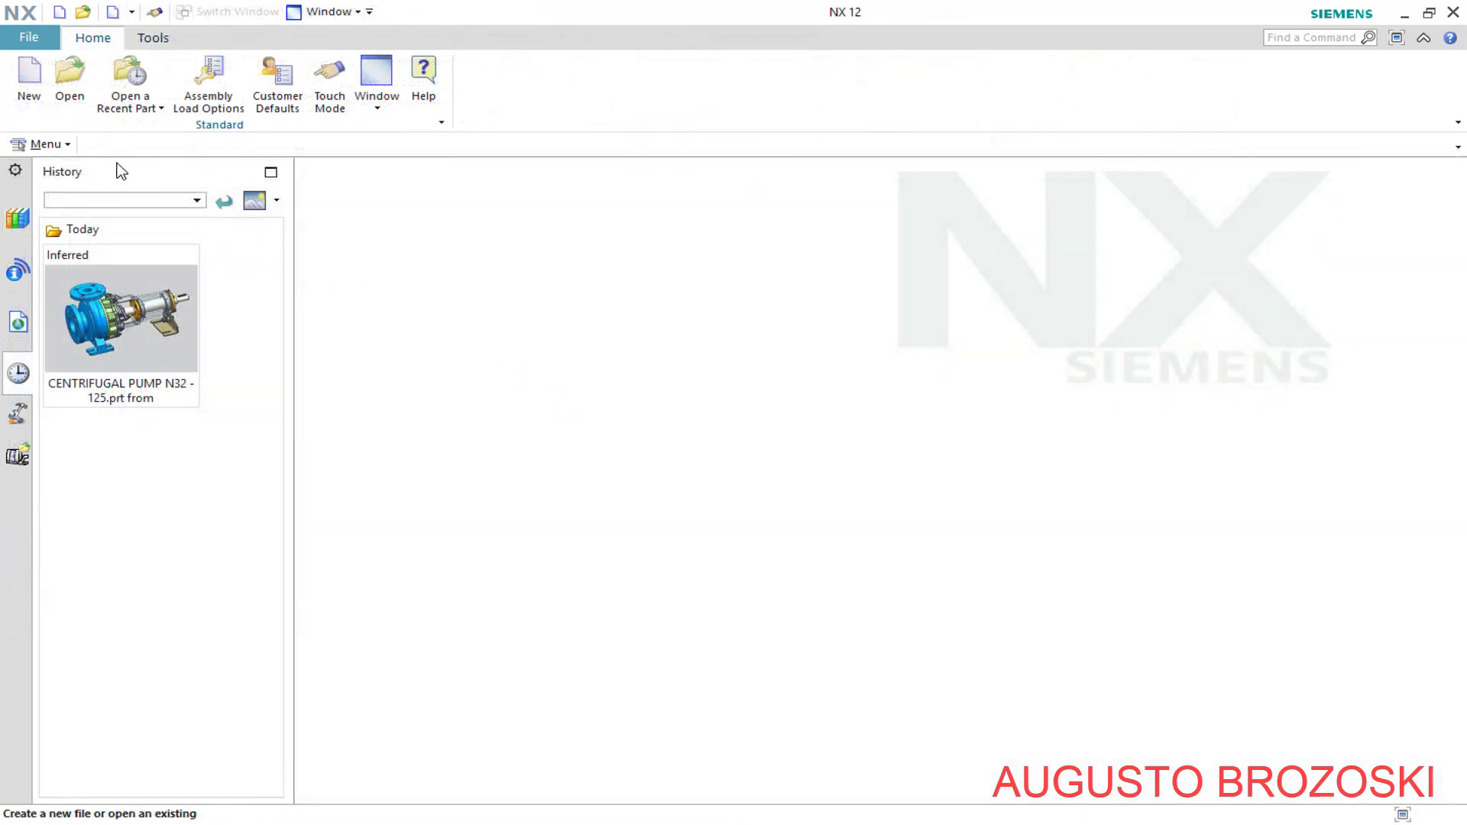
Create a new millimetre assembly file from the Assembly template, named CENTRIFUGAL PUMP ASSEMBLY
{"action": "left_click", "coordinate": [27, 76]}
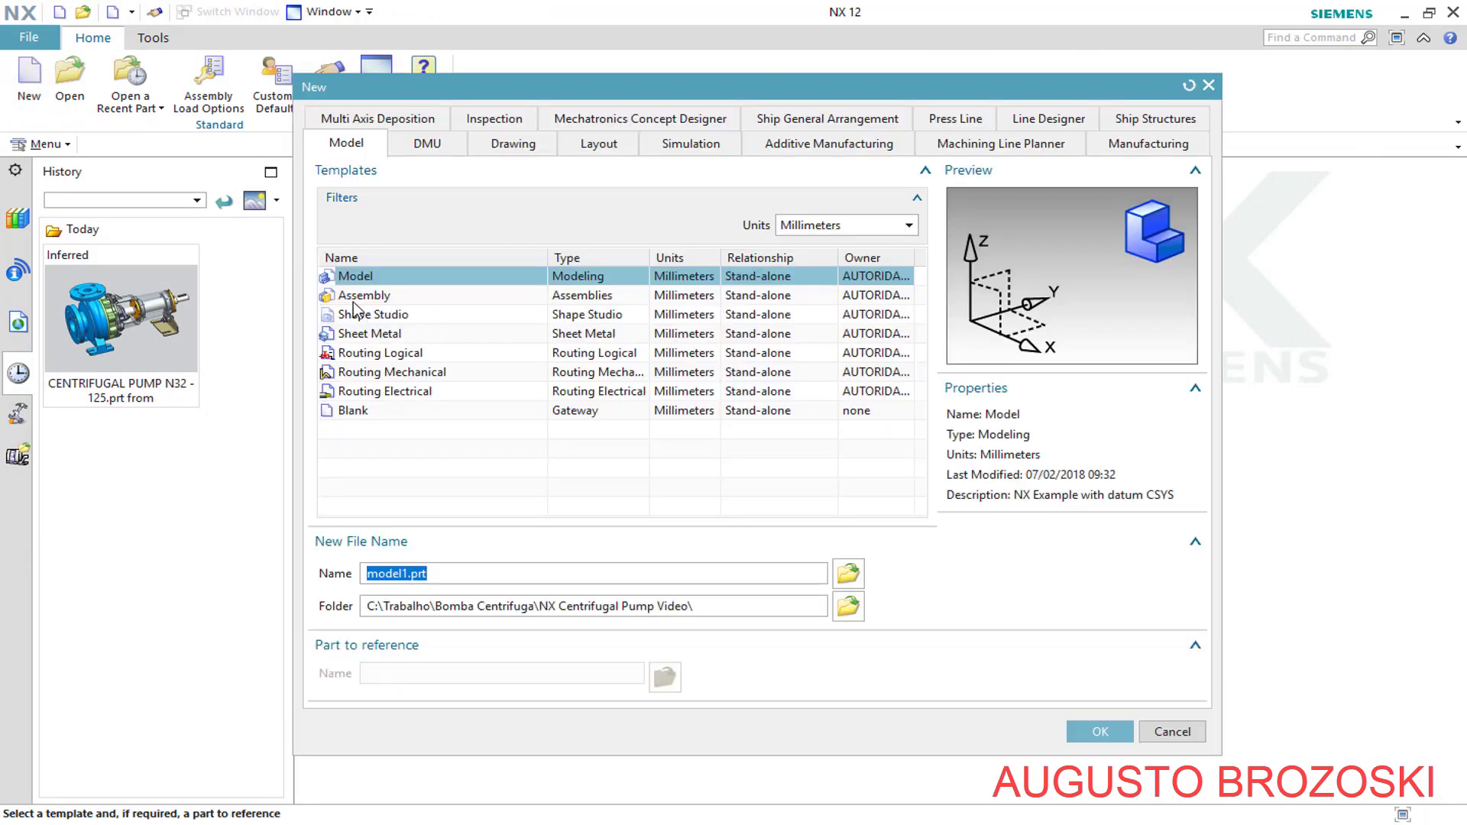
{"action": "left_click", "coordinate": [357, 298]}
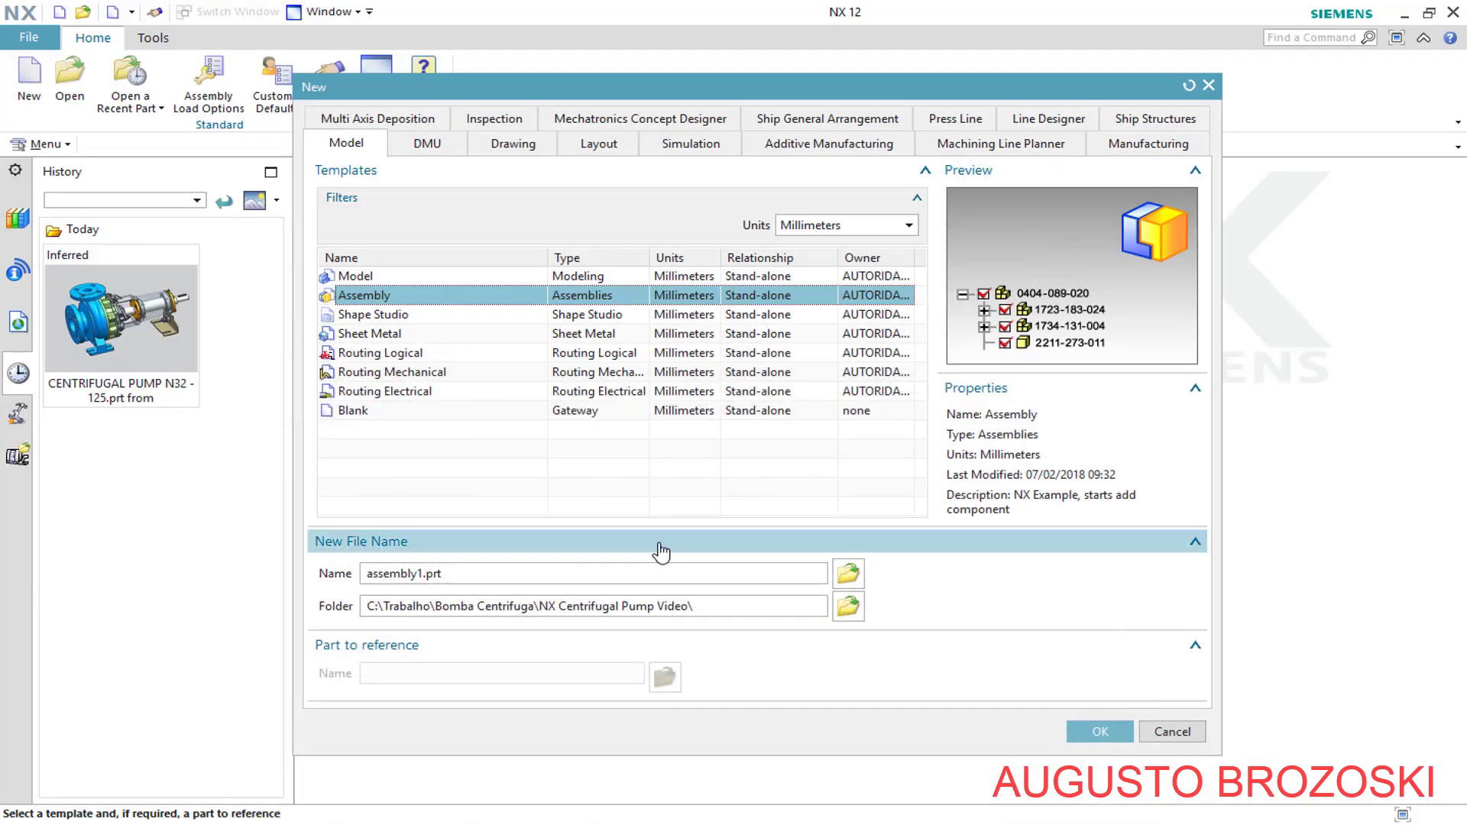
{"action": "double_click", "coordinate": [485, 573]}
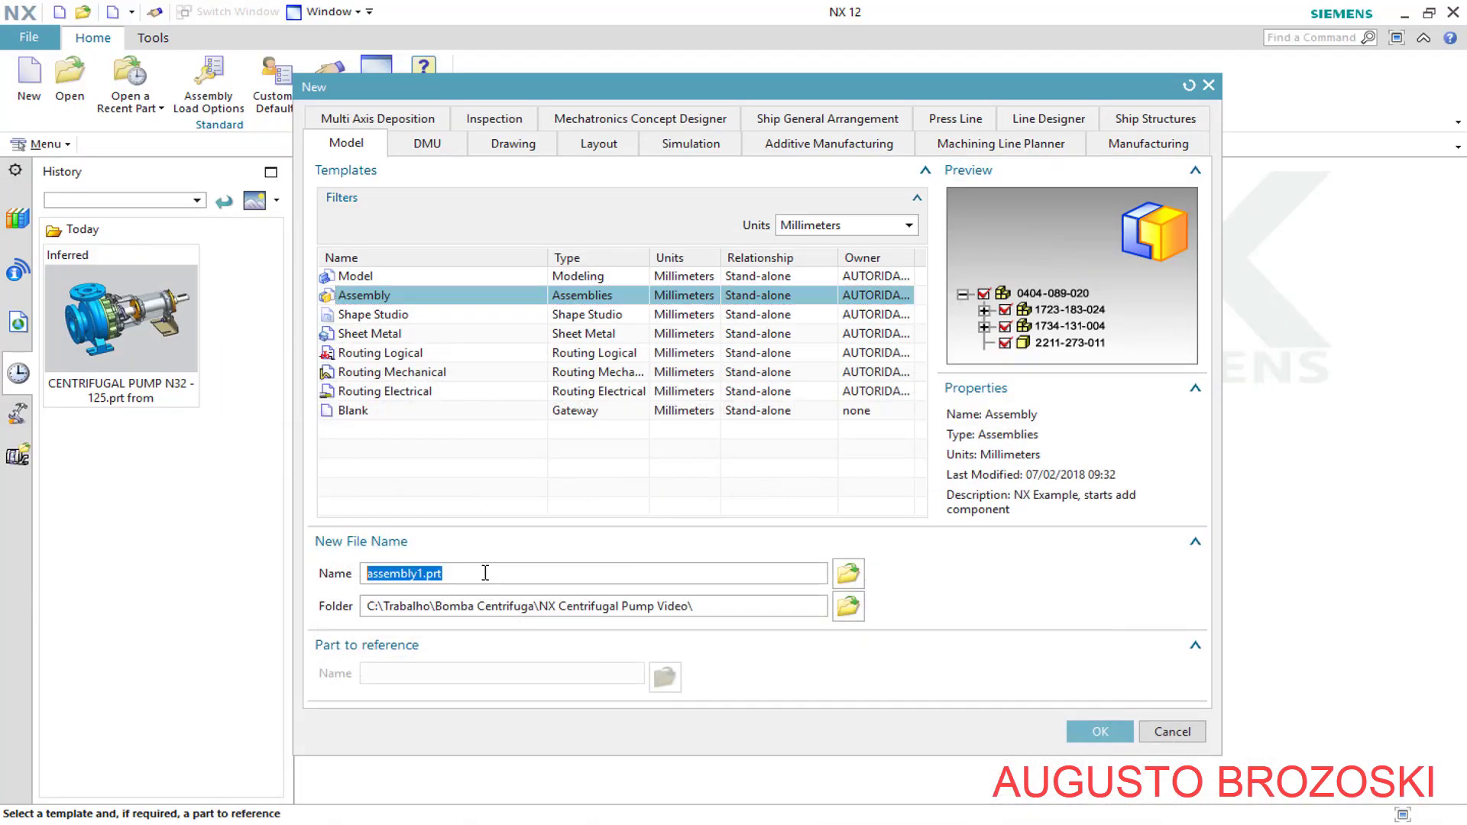
{"action": "type", "text": "CENTRIFUGAL PUMP ASSEMBLY"}
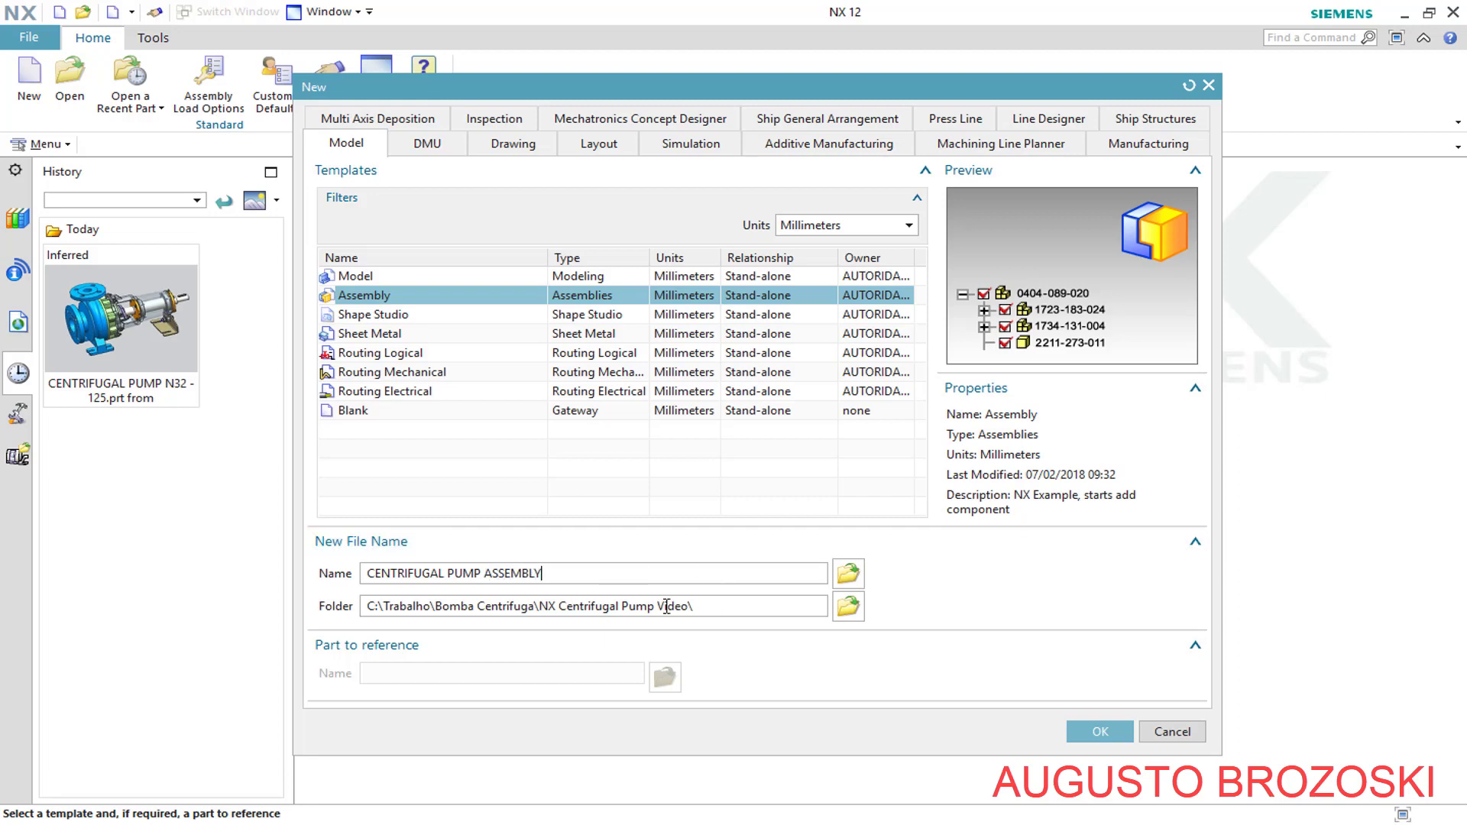
{"action": "left_click", "coordinate": [1106, 731]}
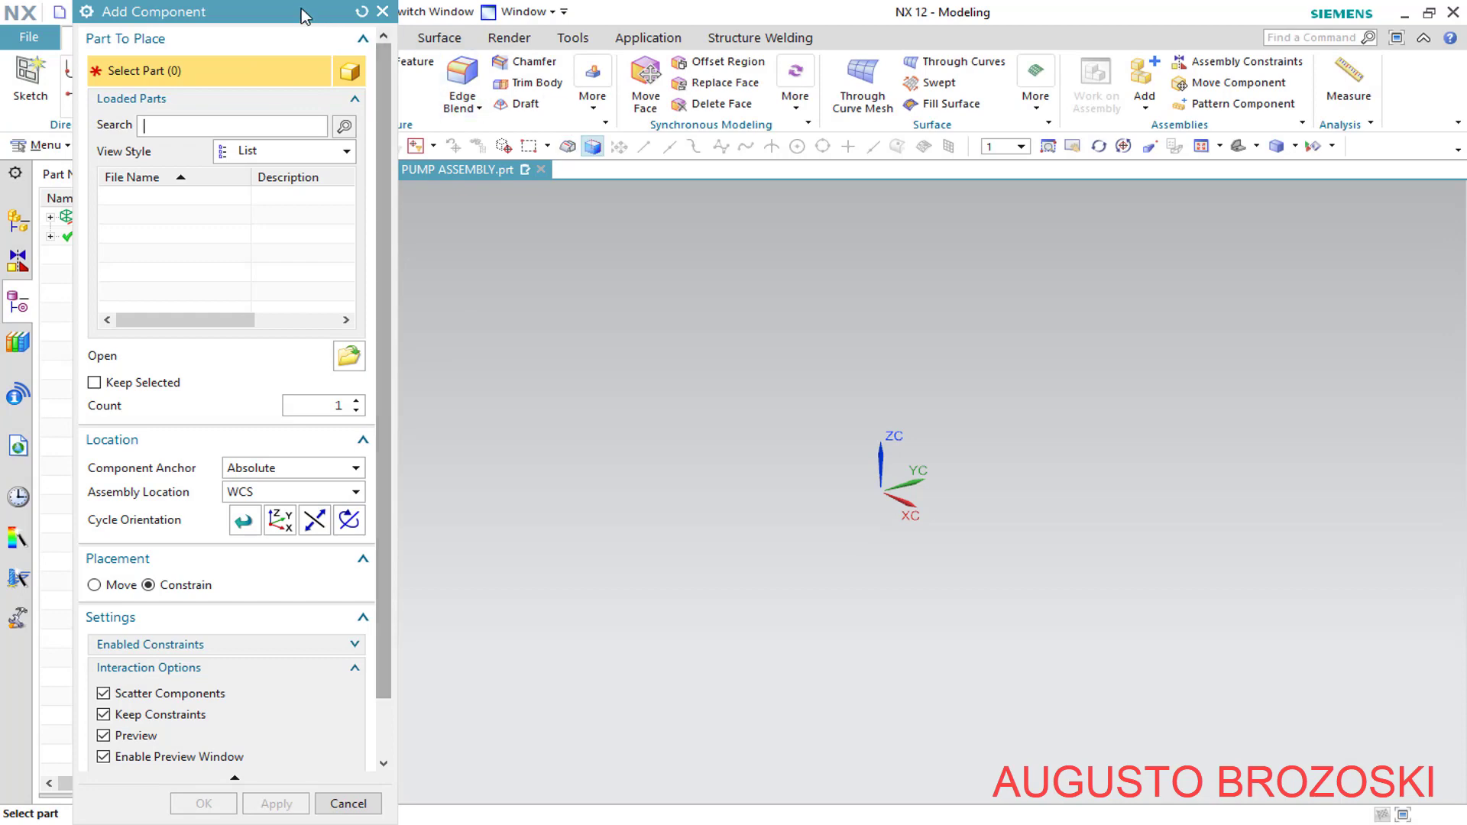
Load BASE FRAME.prt from the NX Centrifugal Pump Video folder as the component to add
{"action": "left_click_drag", "start_coordinate": [296, 9], "coordinate": [549, 148]}
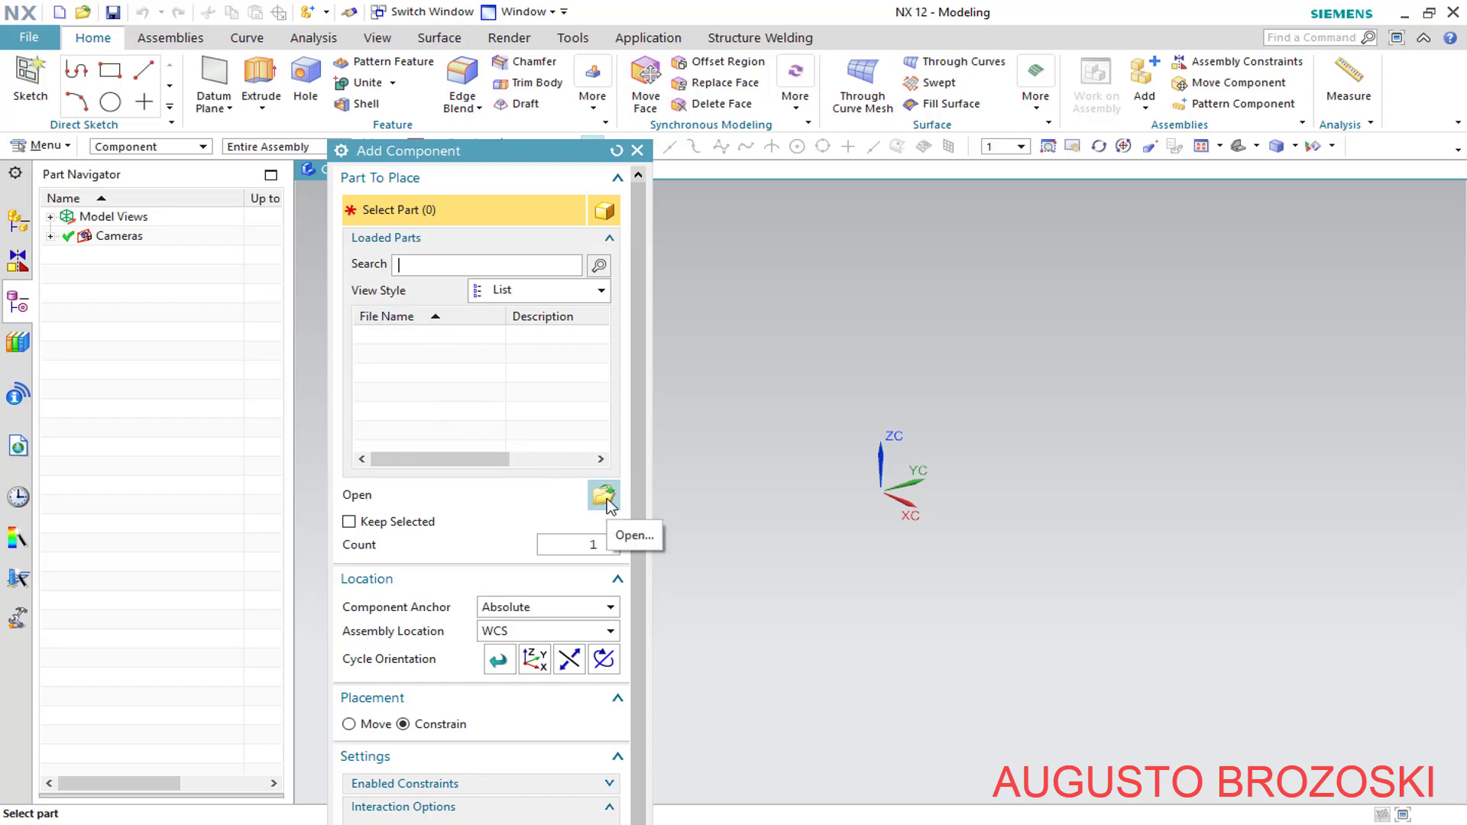
{"action": "left_click_drag", "start_coordinate": [533, 156], "coordinate": [246, 53]}
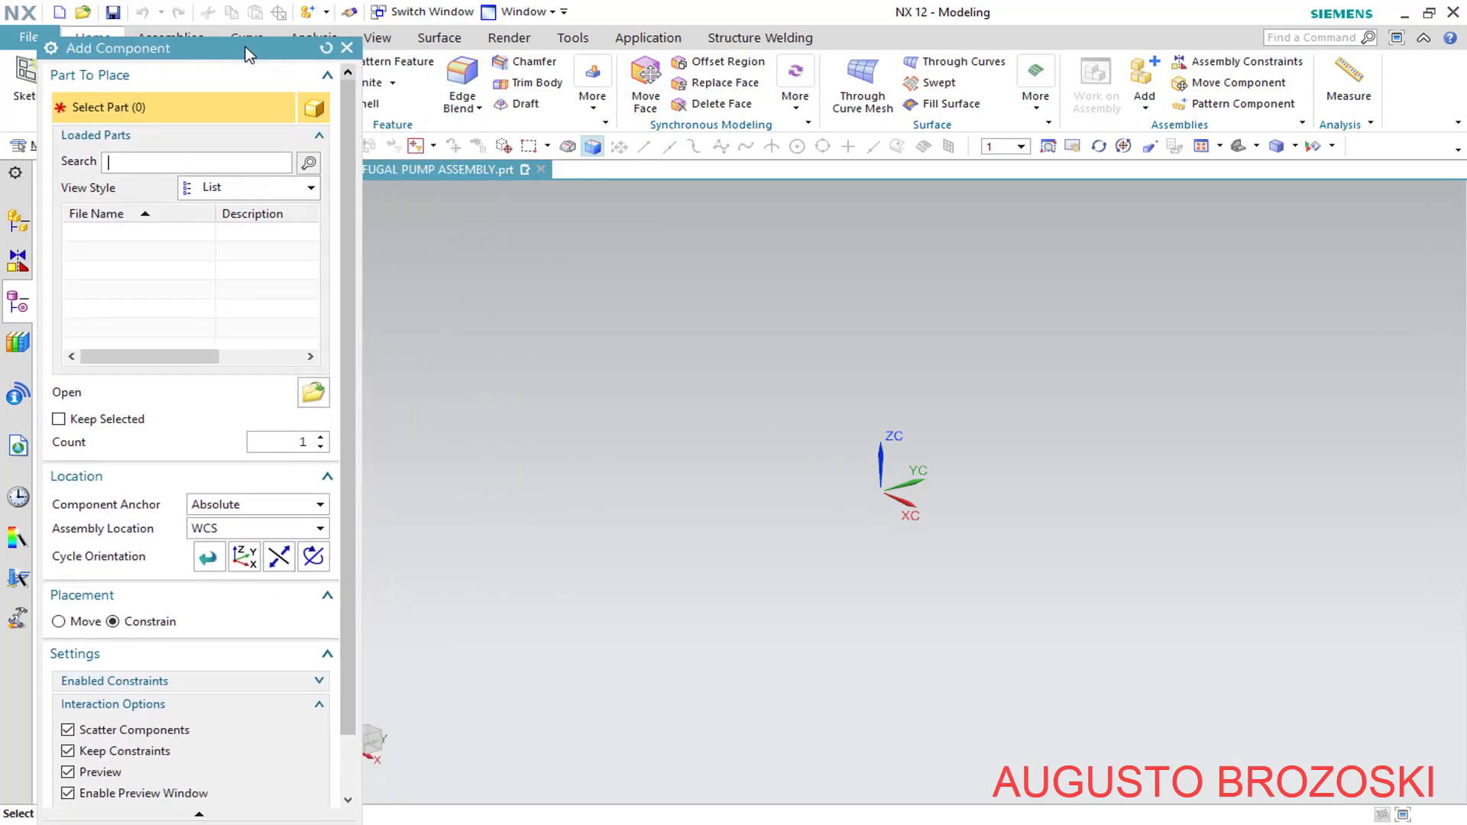
{"action": "left_click", "coordinate": [313, 392]}
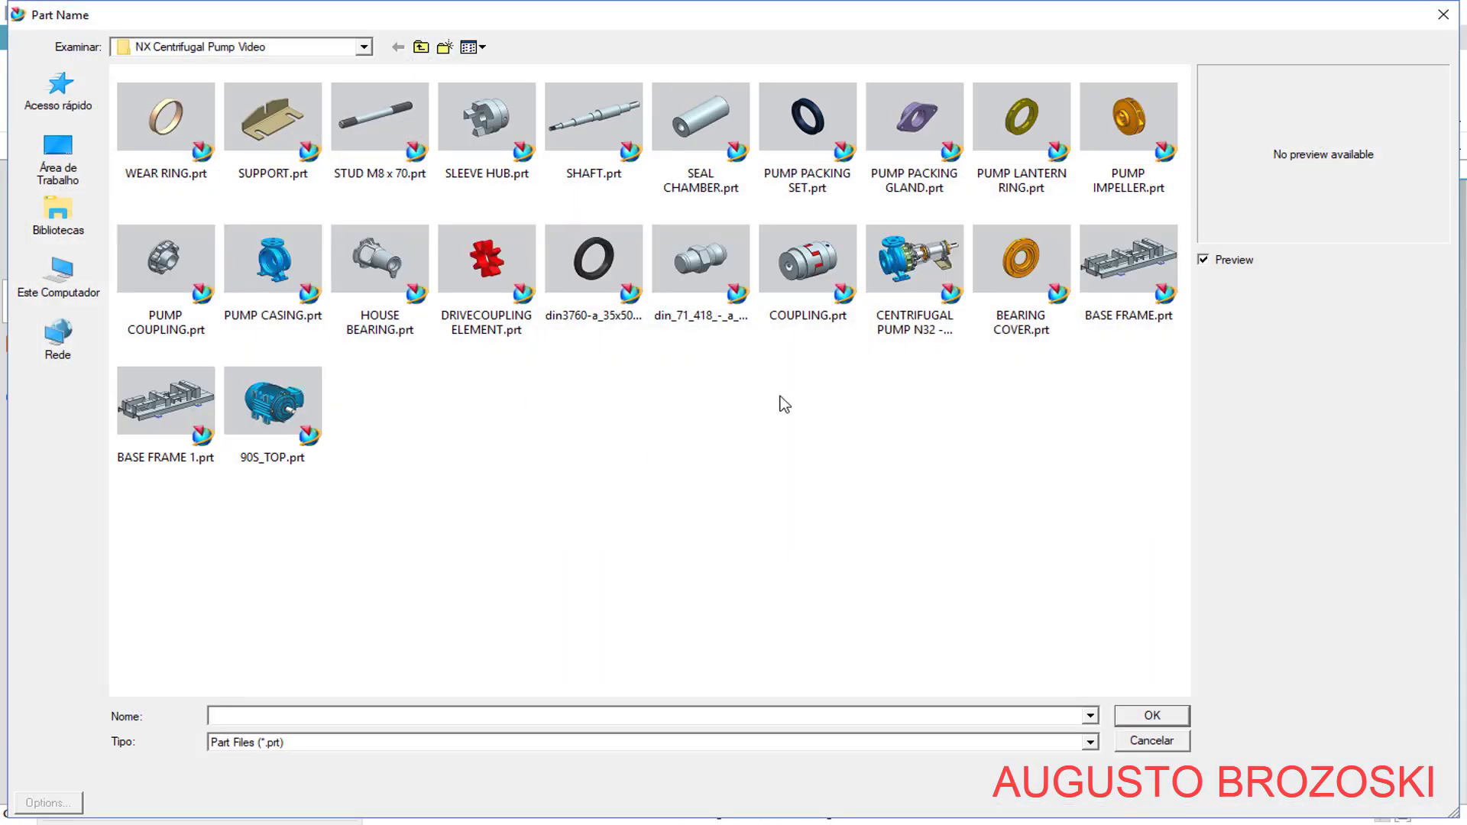
{"action": "left_click", "coordinate": [1125, 277]}
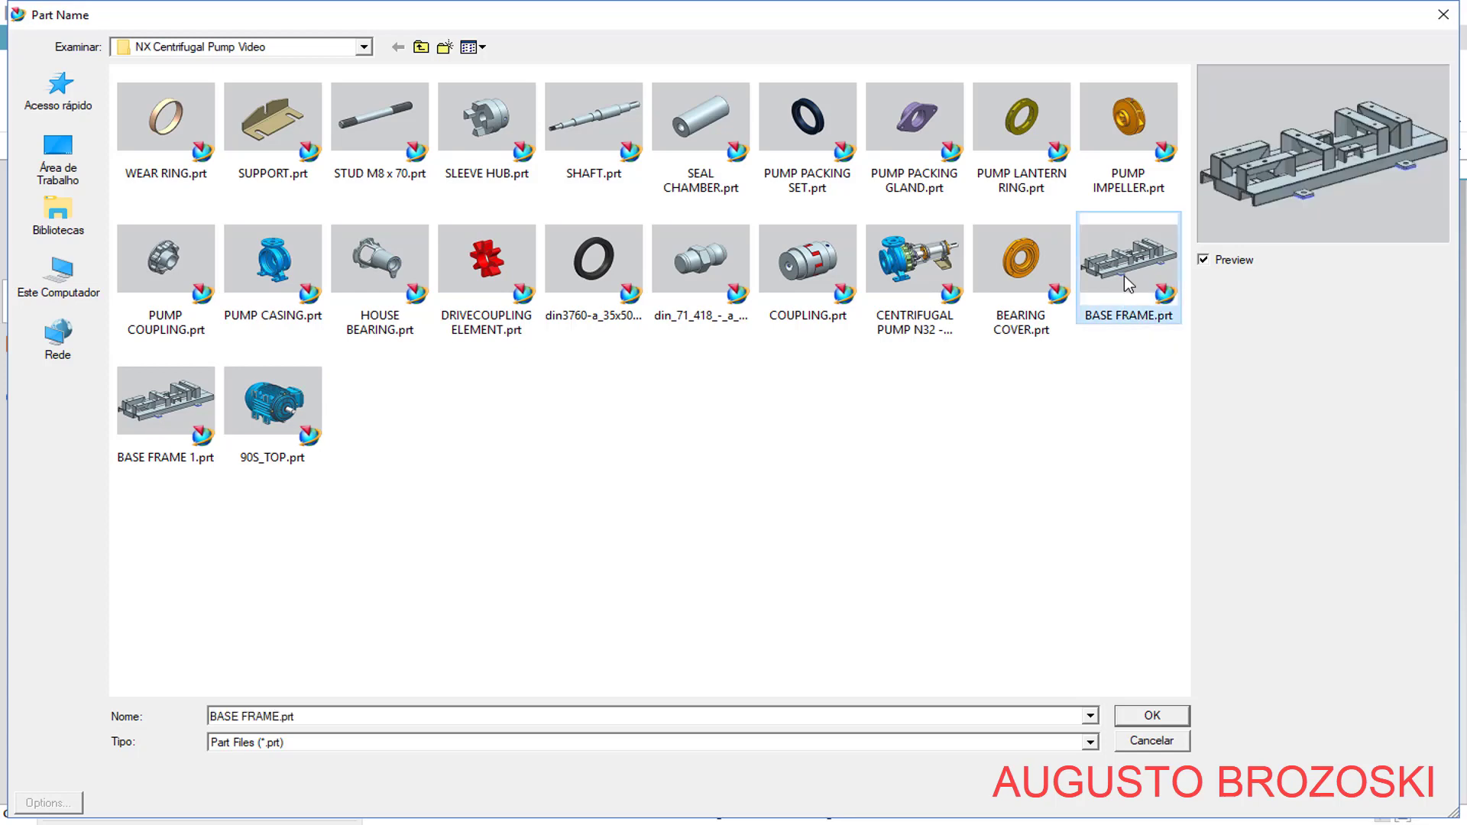
{"action": "left_click", "coordinate": [1148, 716]}
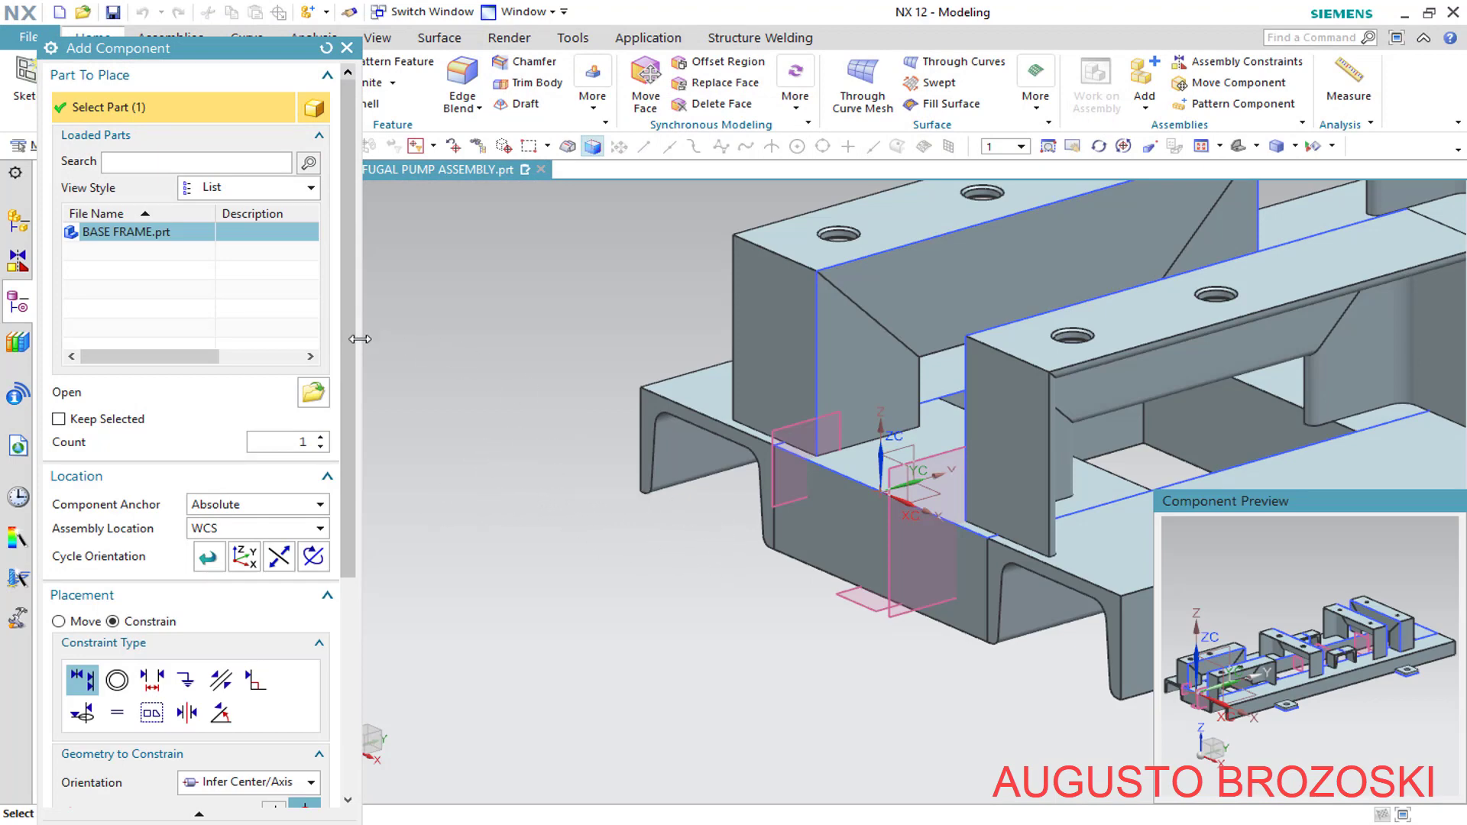
Place the base frame at the WCS with the Absolute component anchor and create a Fix constraint for it
{"action": "left_click_drag", "start_coordinate": [351, 475], "coordinate": [340, 652]}
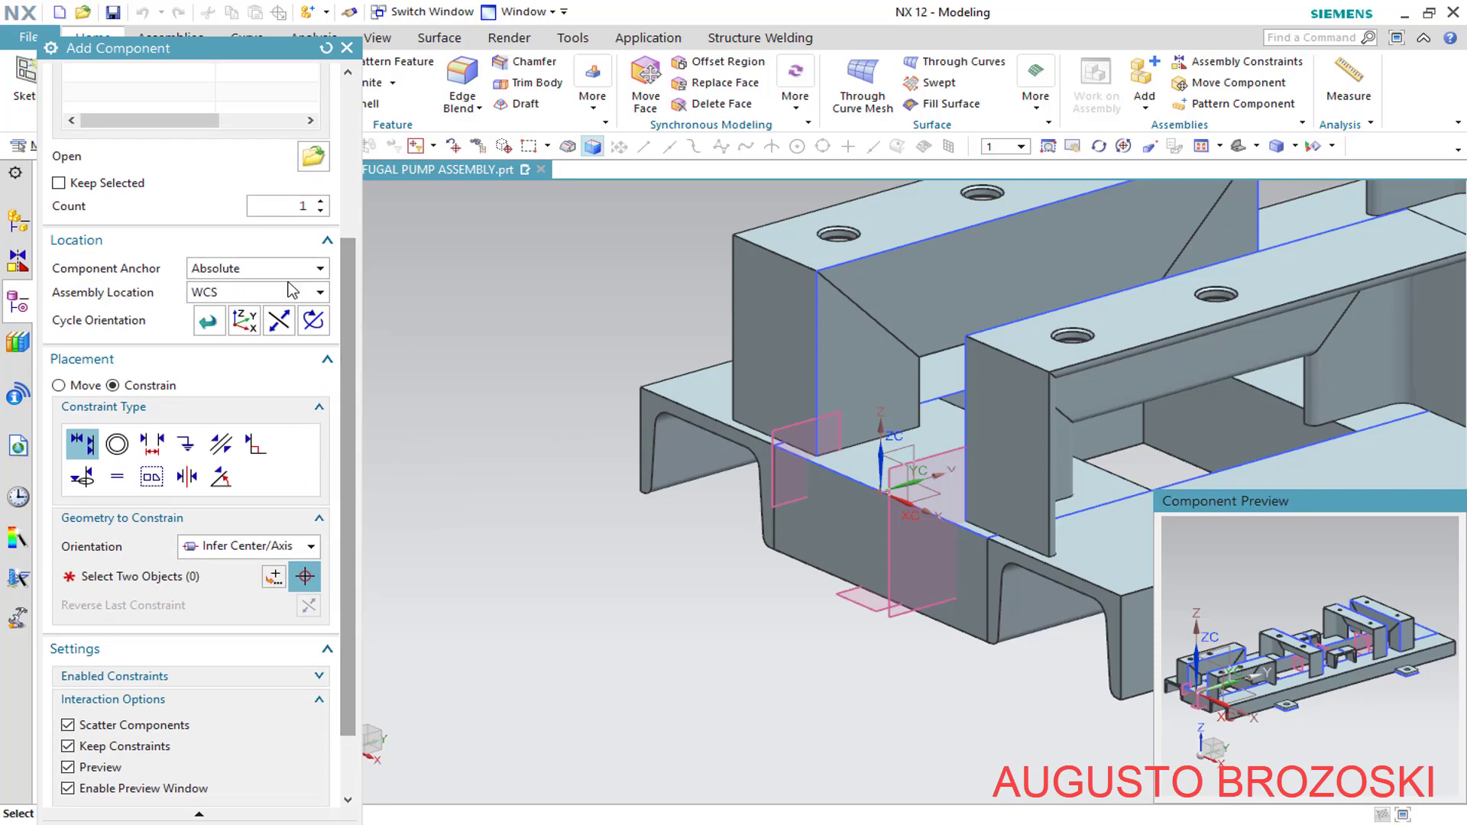
{"action": "scroll", "coordinate": [350, 665], "scroll_direction": "down", "scroll_amount": 3}
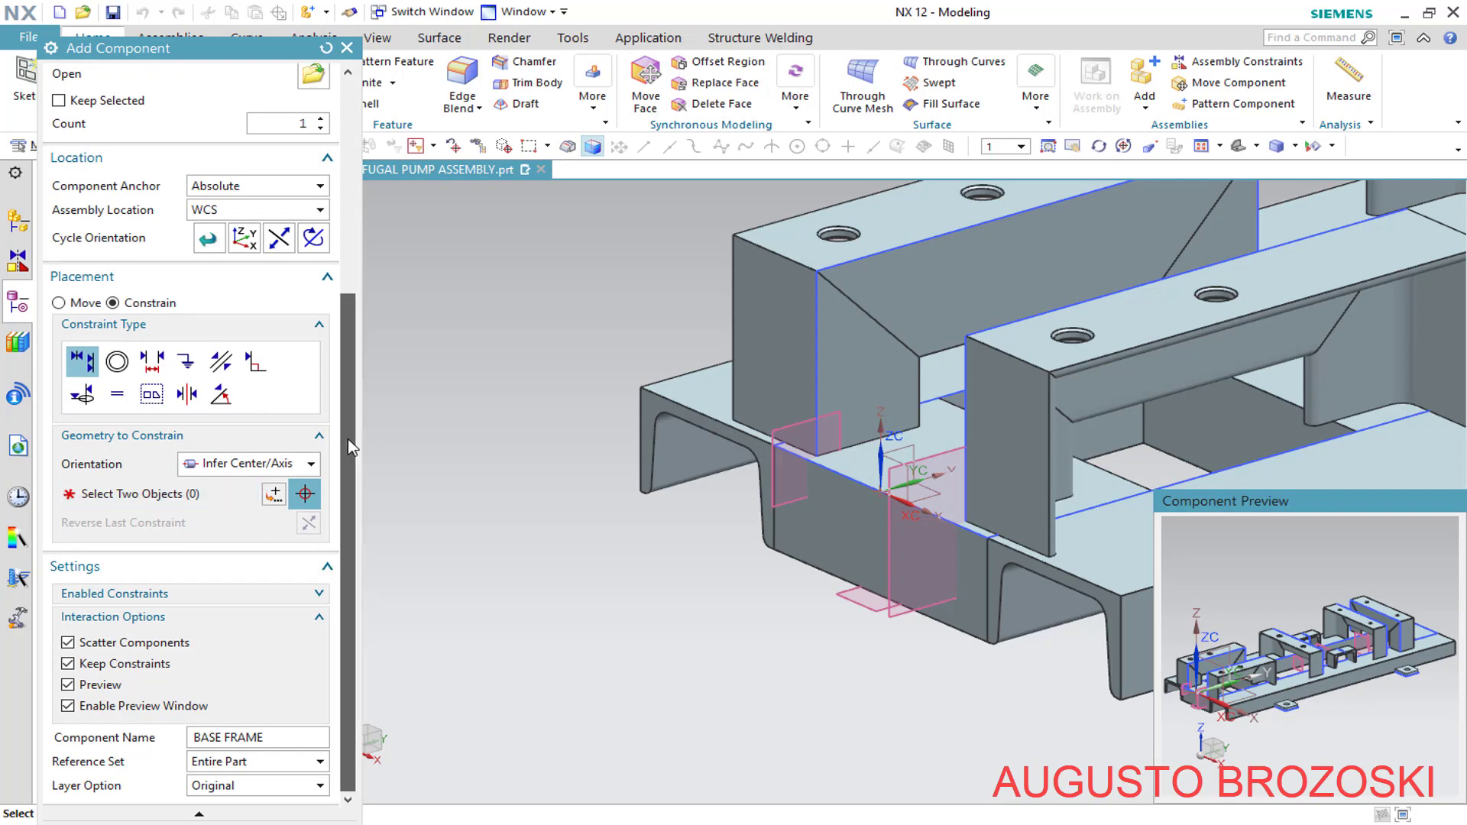
{"action": "left_click_drag", "start_coordinate": [346, 439], "coordinate": [338, 627]}
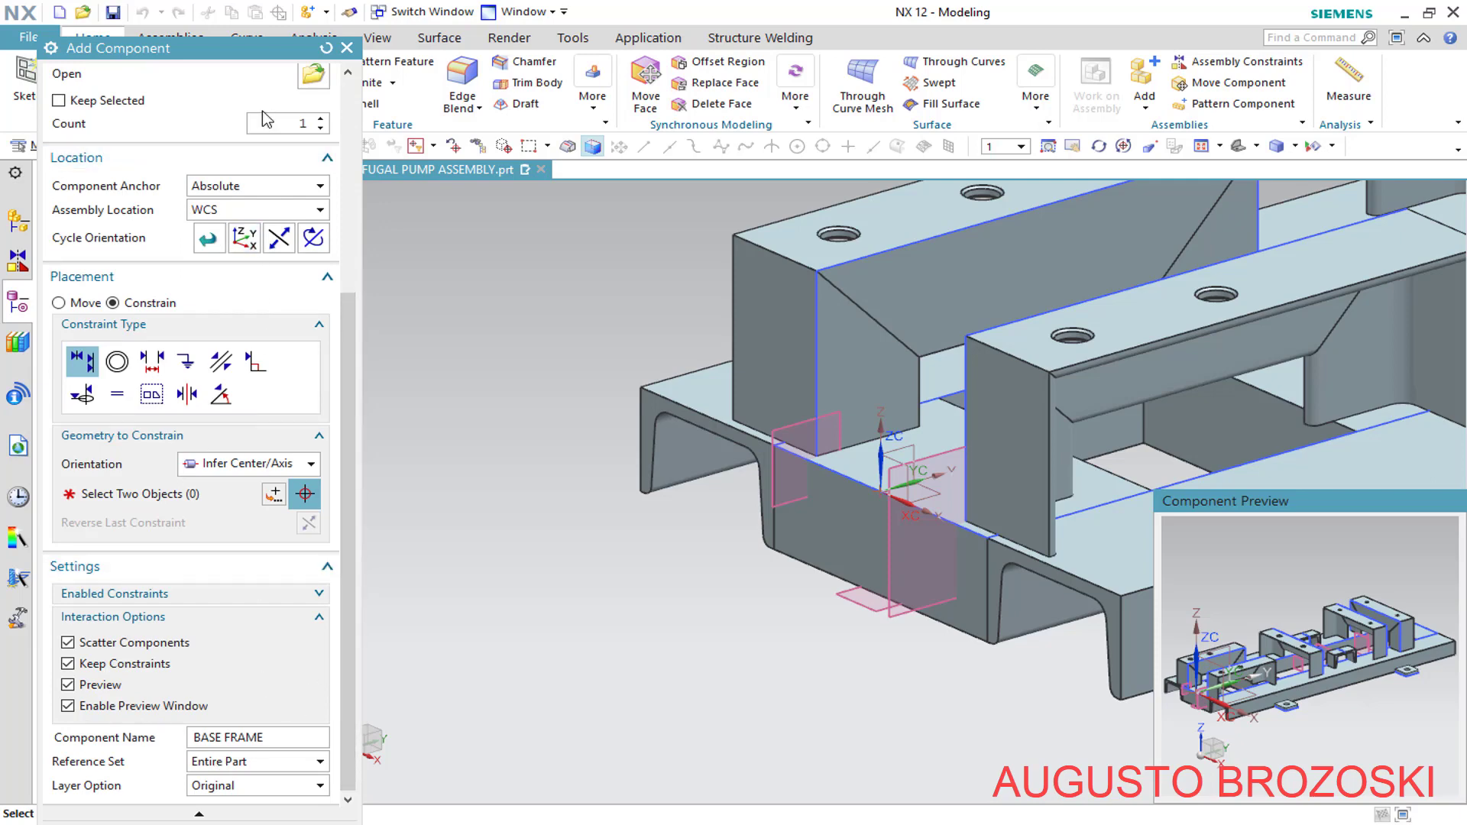
{"action": "left_click_drag", "start_coordinate": [221, 51], "coordinate": [221, 17]}
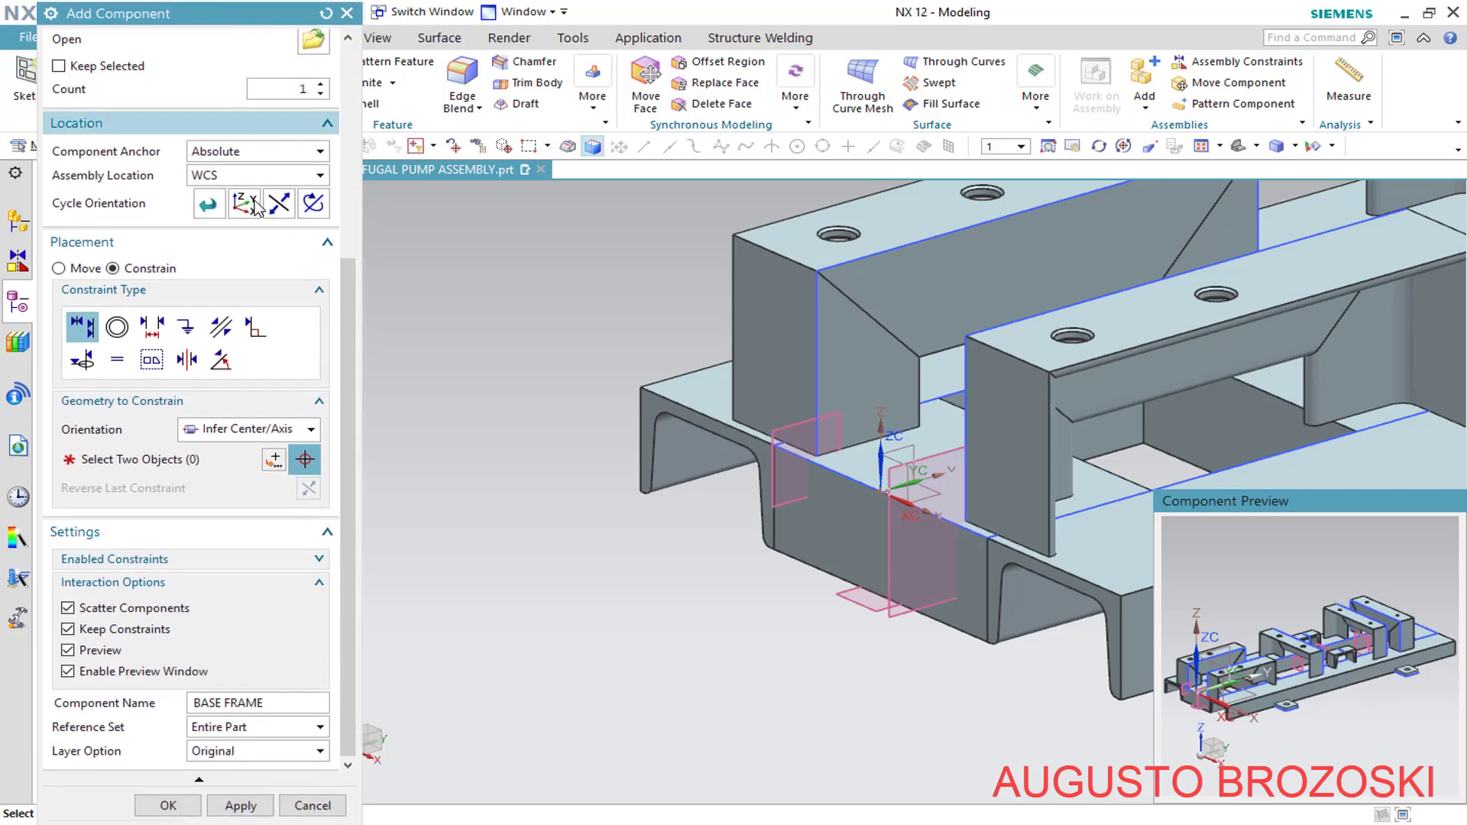
{"action": "left_click", "coordinate": [177, 808]}
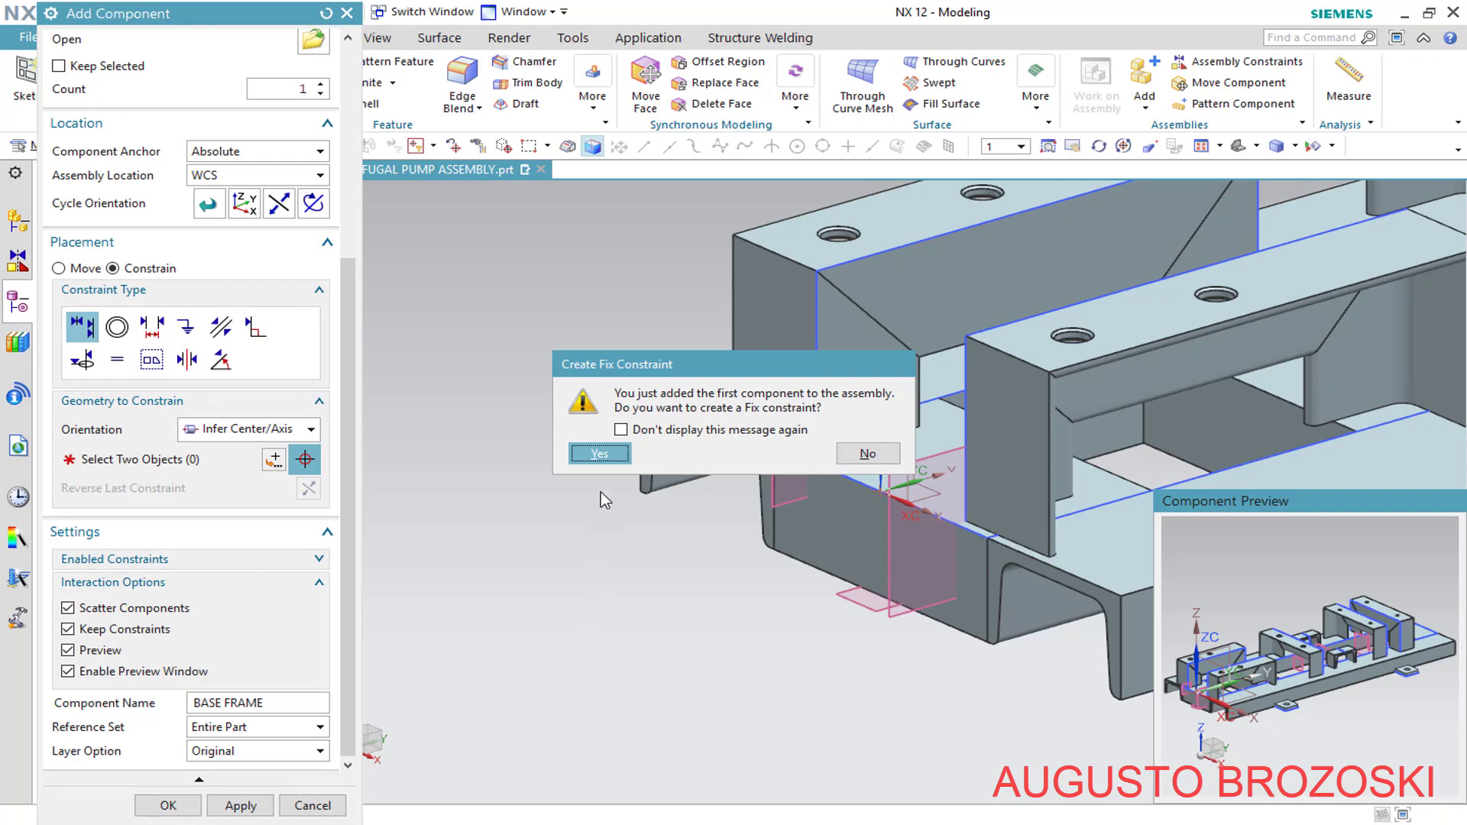
{"action": "left_click", "coordinate": [600, 452]}
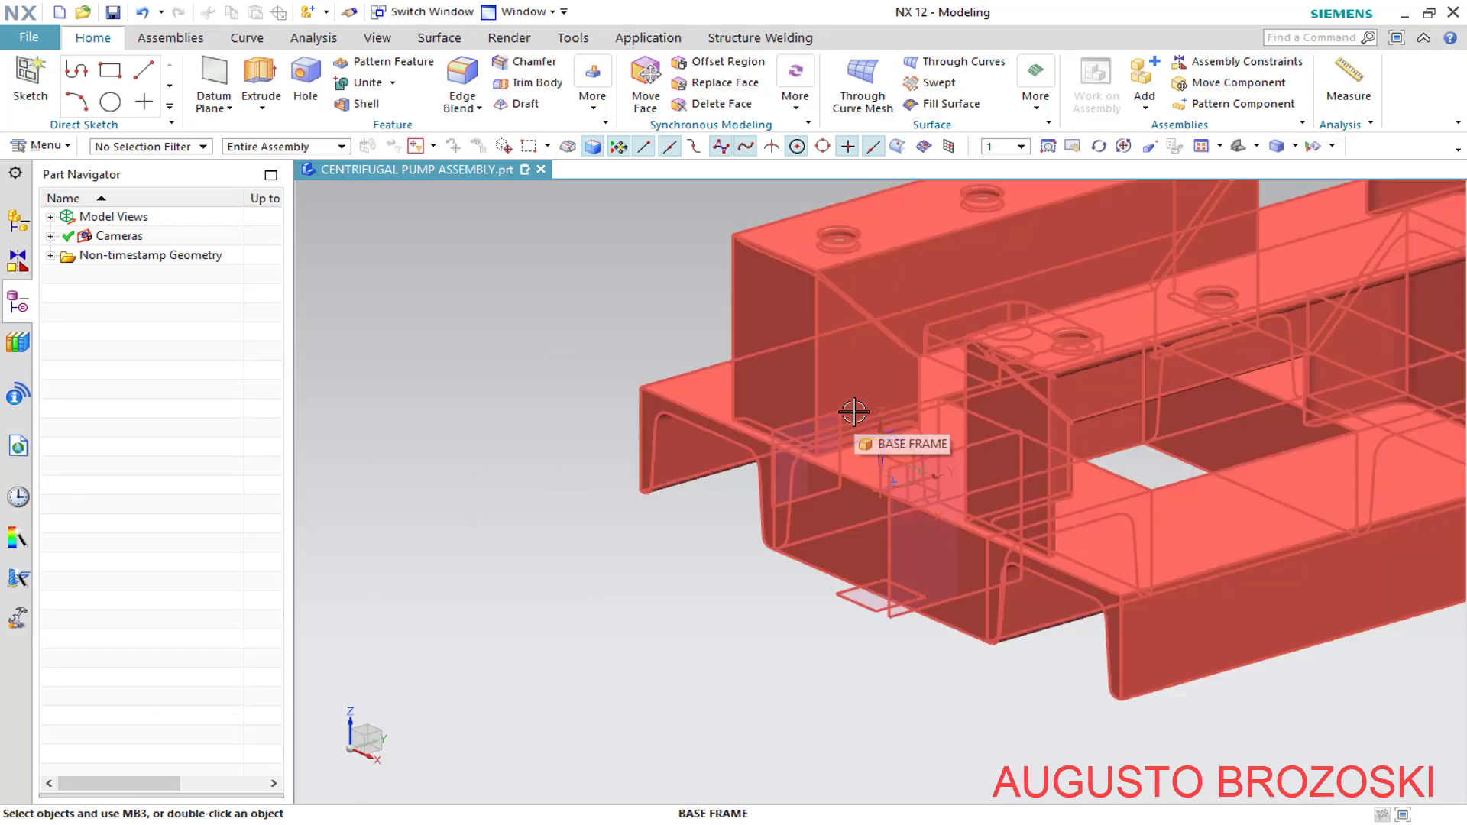
Inspect the base frame's Fix constraint in the assembly structure and the commands available for it
{"action": "left_click", "coordinate": [1239, 146]}
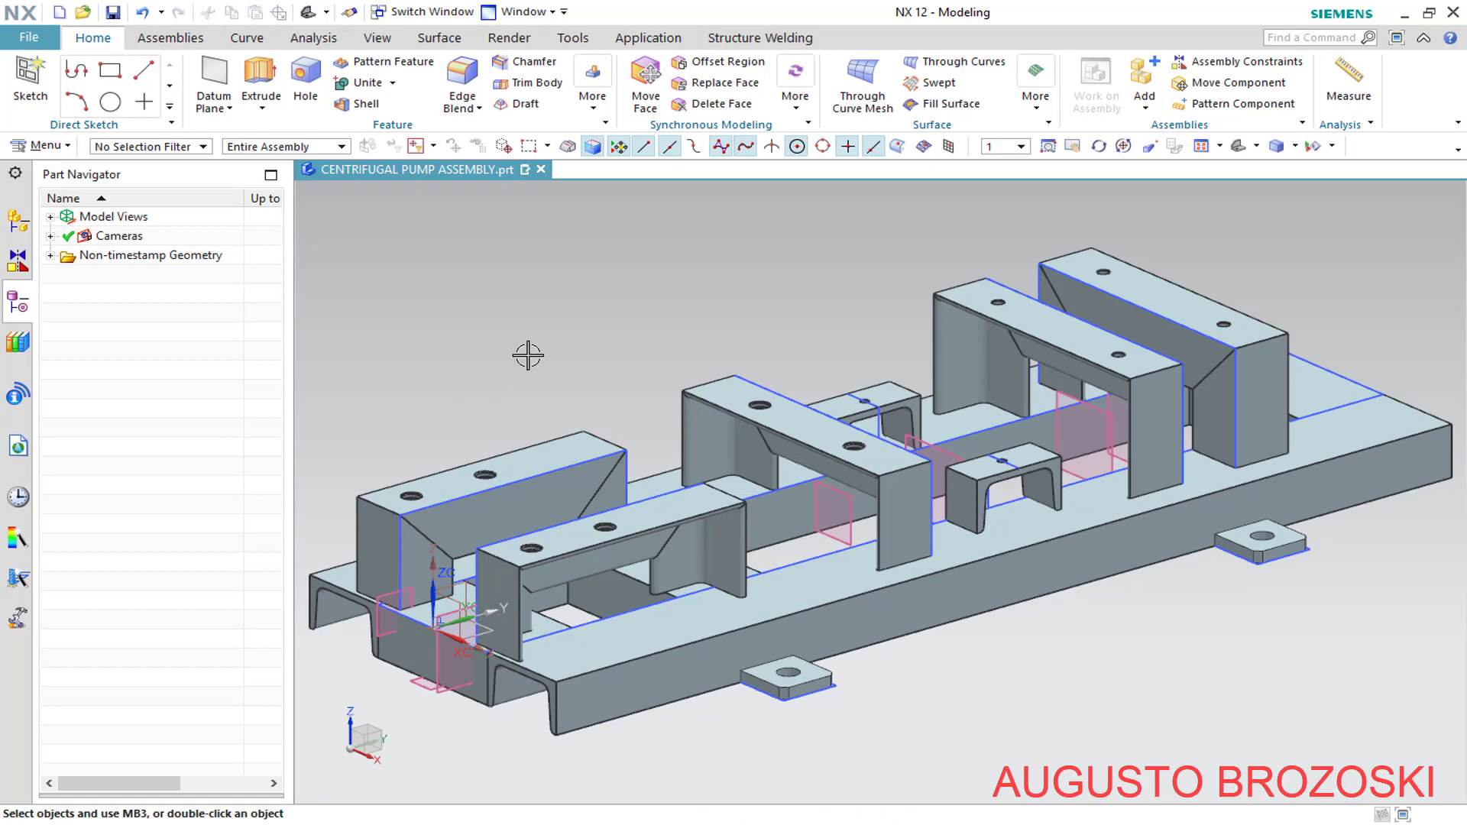
{"action": "left_click", "coordinate": [51, 258]}
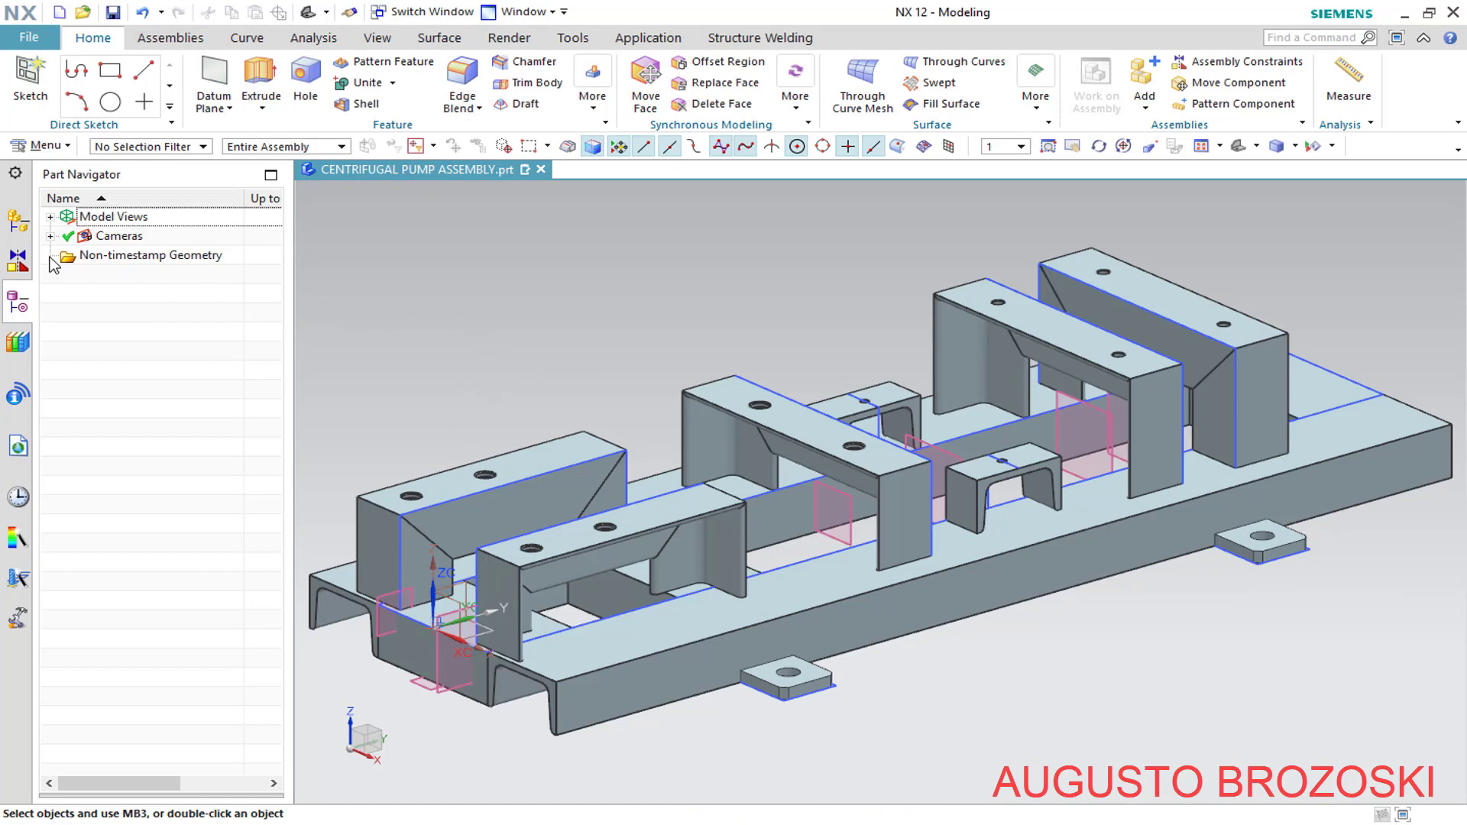
{"action": "left_click", "coordinate": [18, 222]}
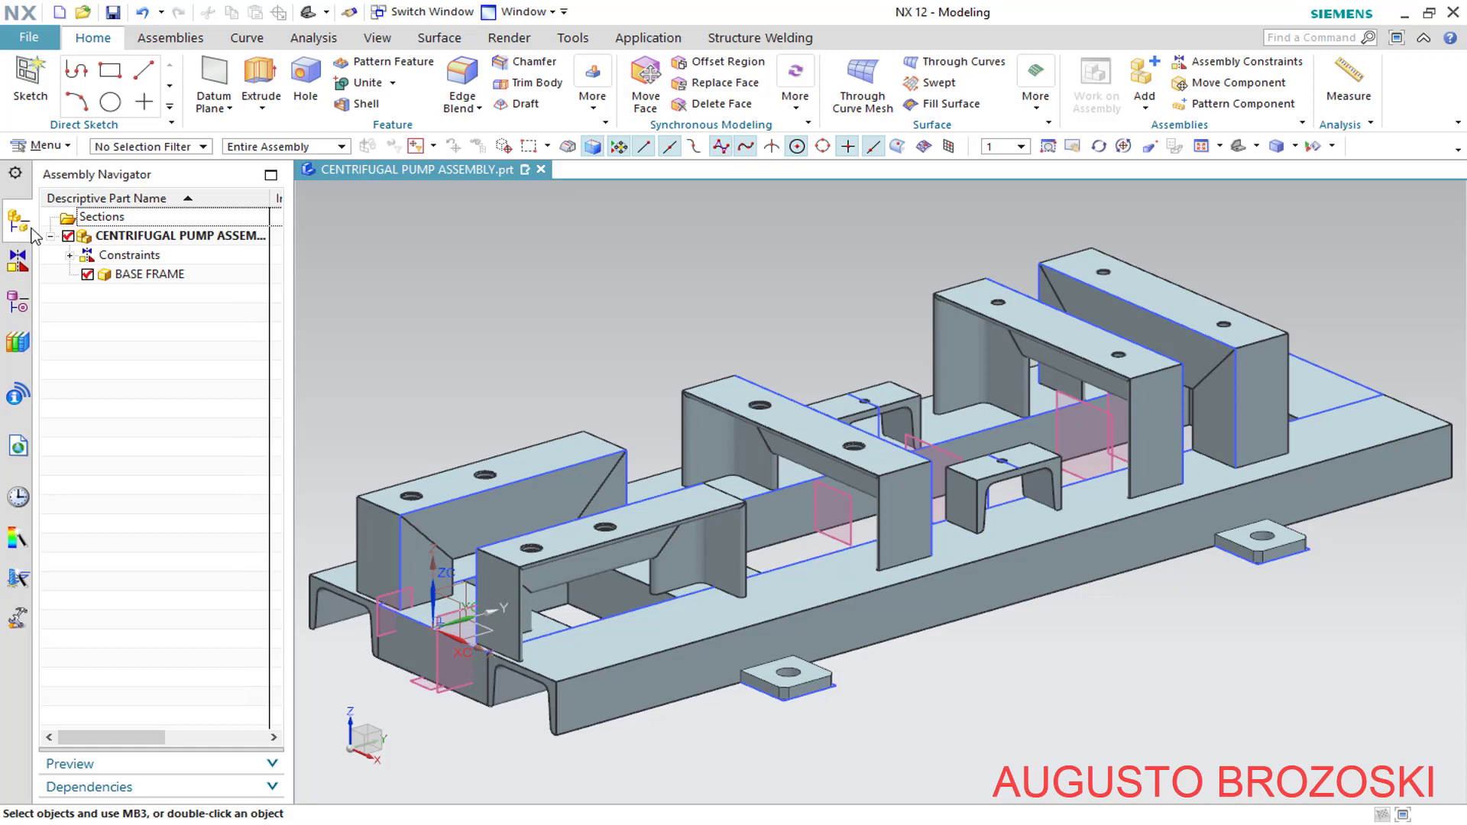
{"action": "left_click", "coordinate": [70, 255]}
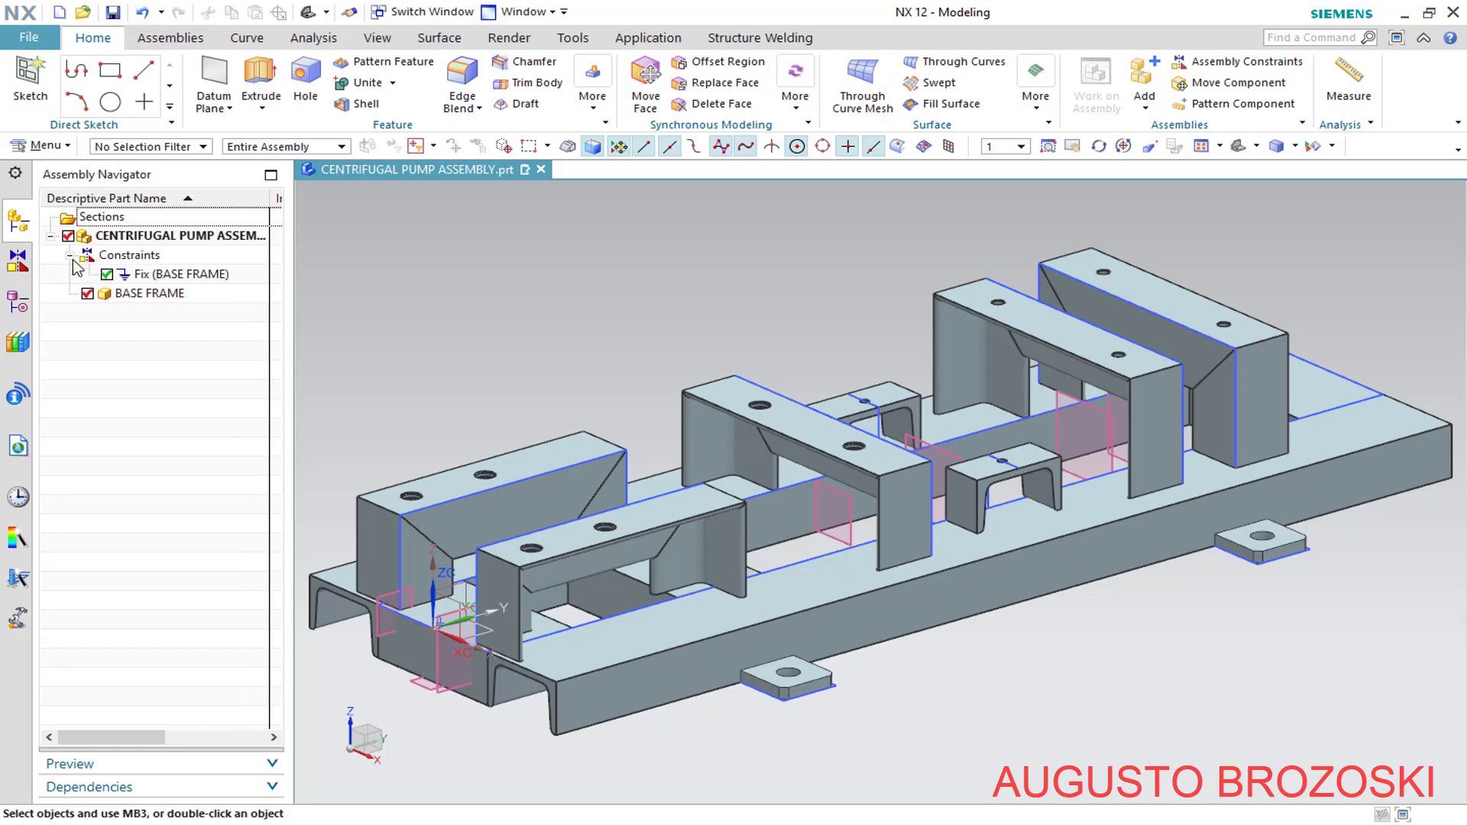
{"action": "left_click", "coordinate": [149, 275]}
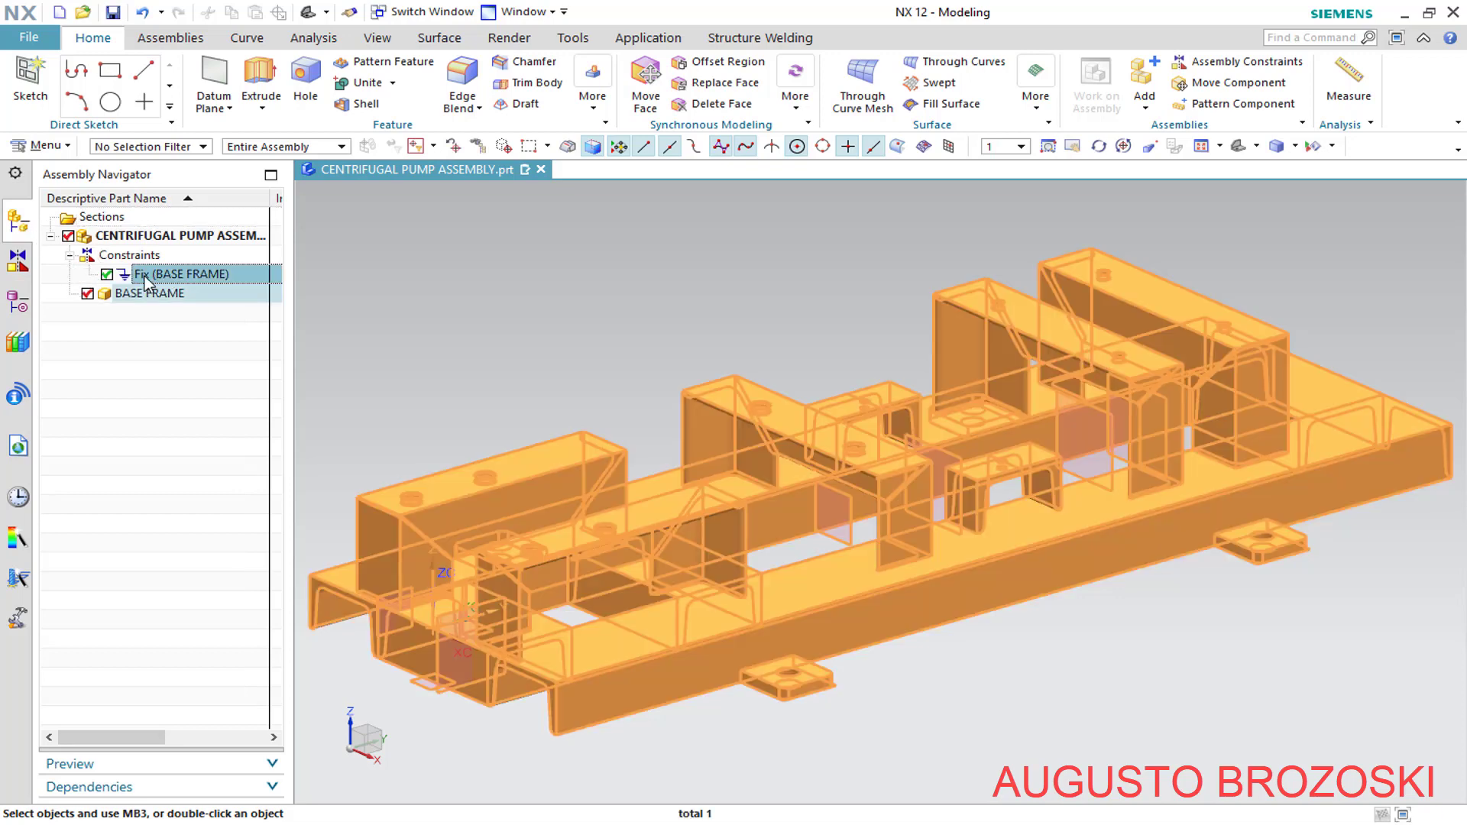
{"action": "right_click", "coordinate": [187, 281]}
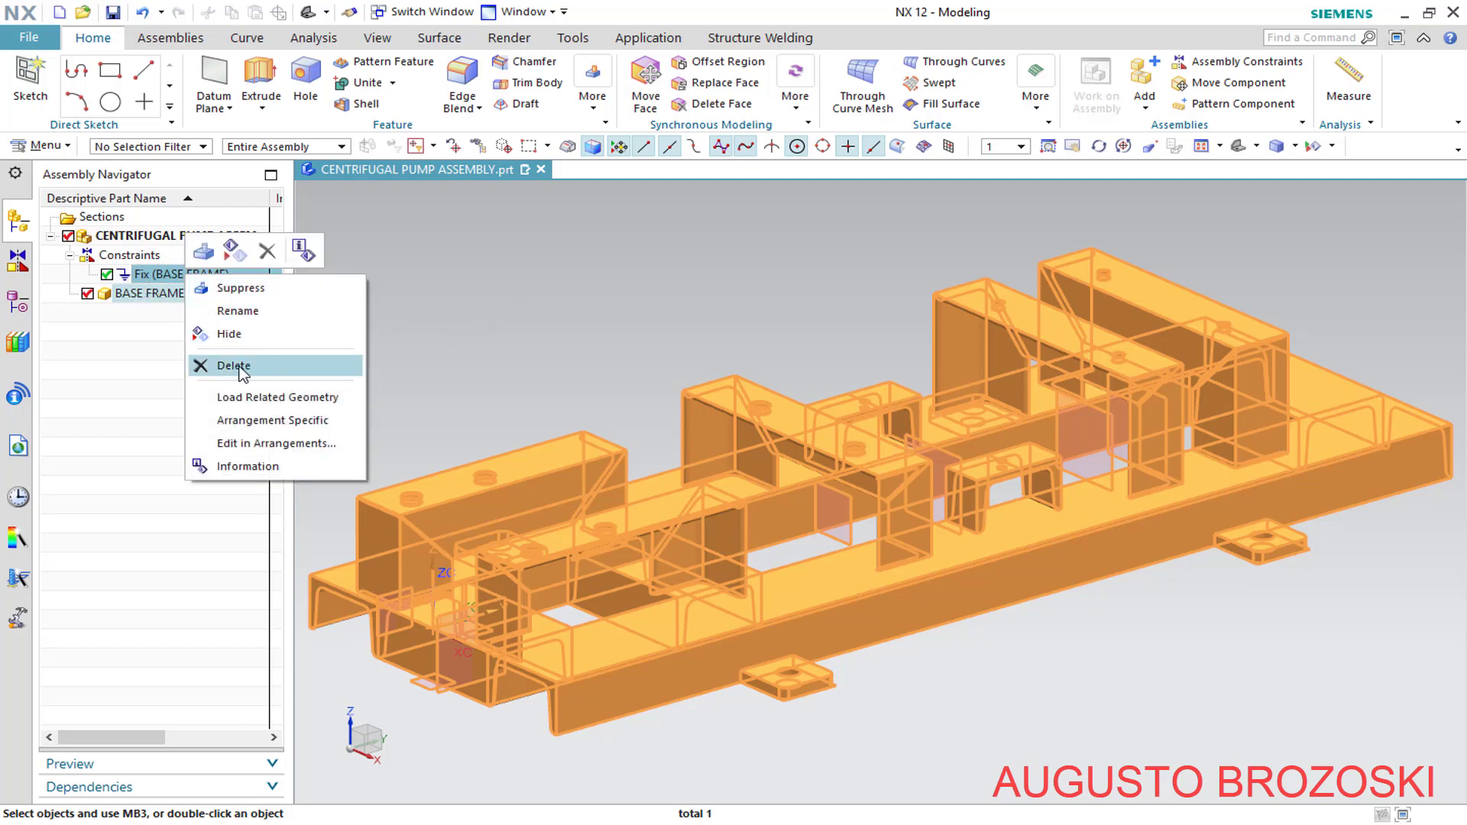
{"action": "left_click", "coordinate": [439, 328]}
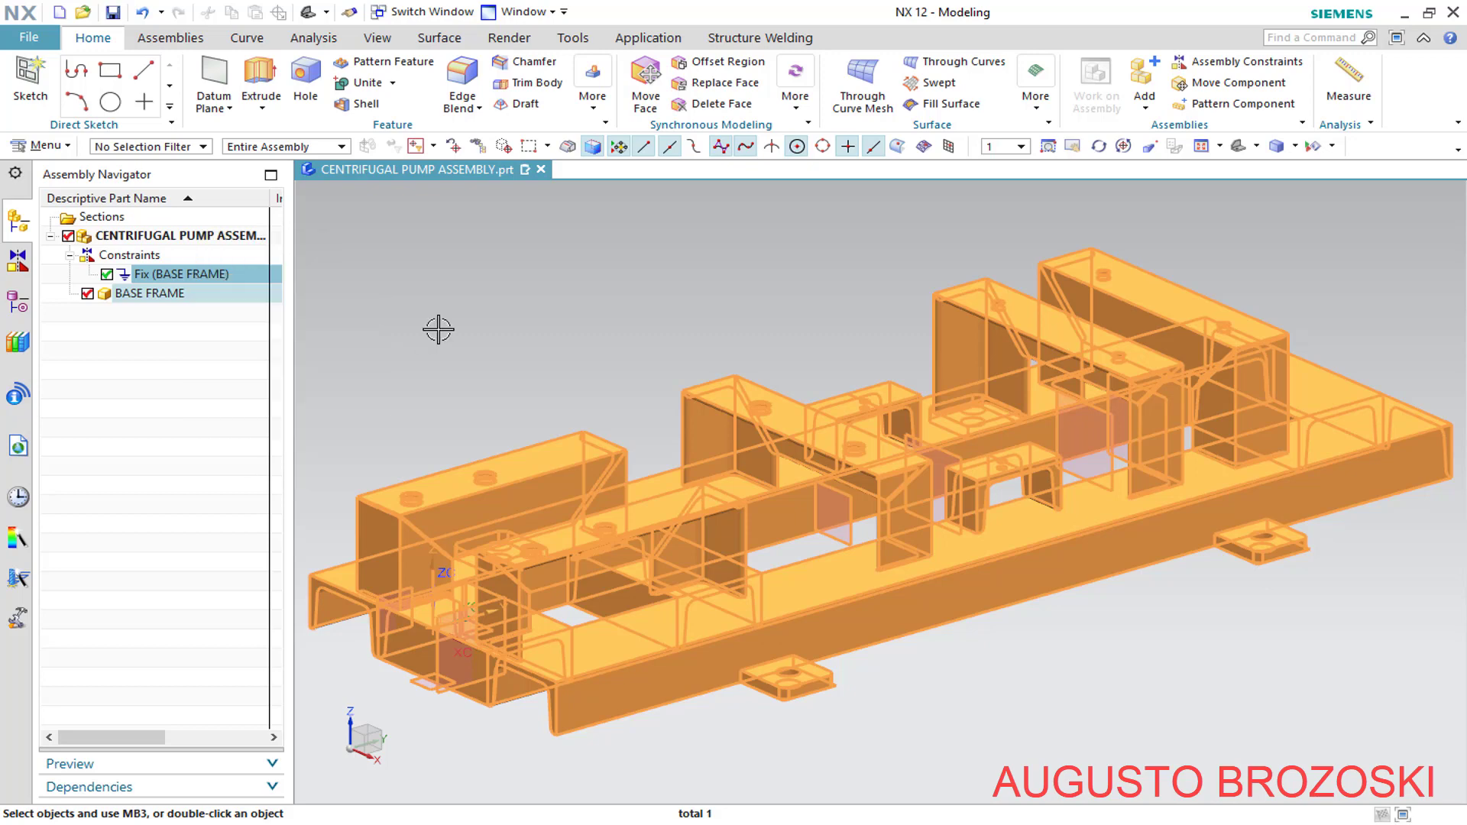
Display only the bodies in the assembly by hiding all other object types, and save the assembly file
{"action": "left_click", "coordinate": [70, 255]}
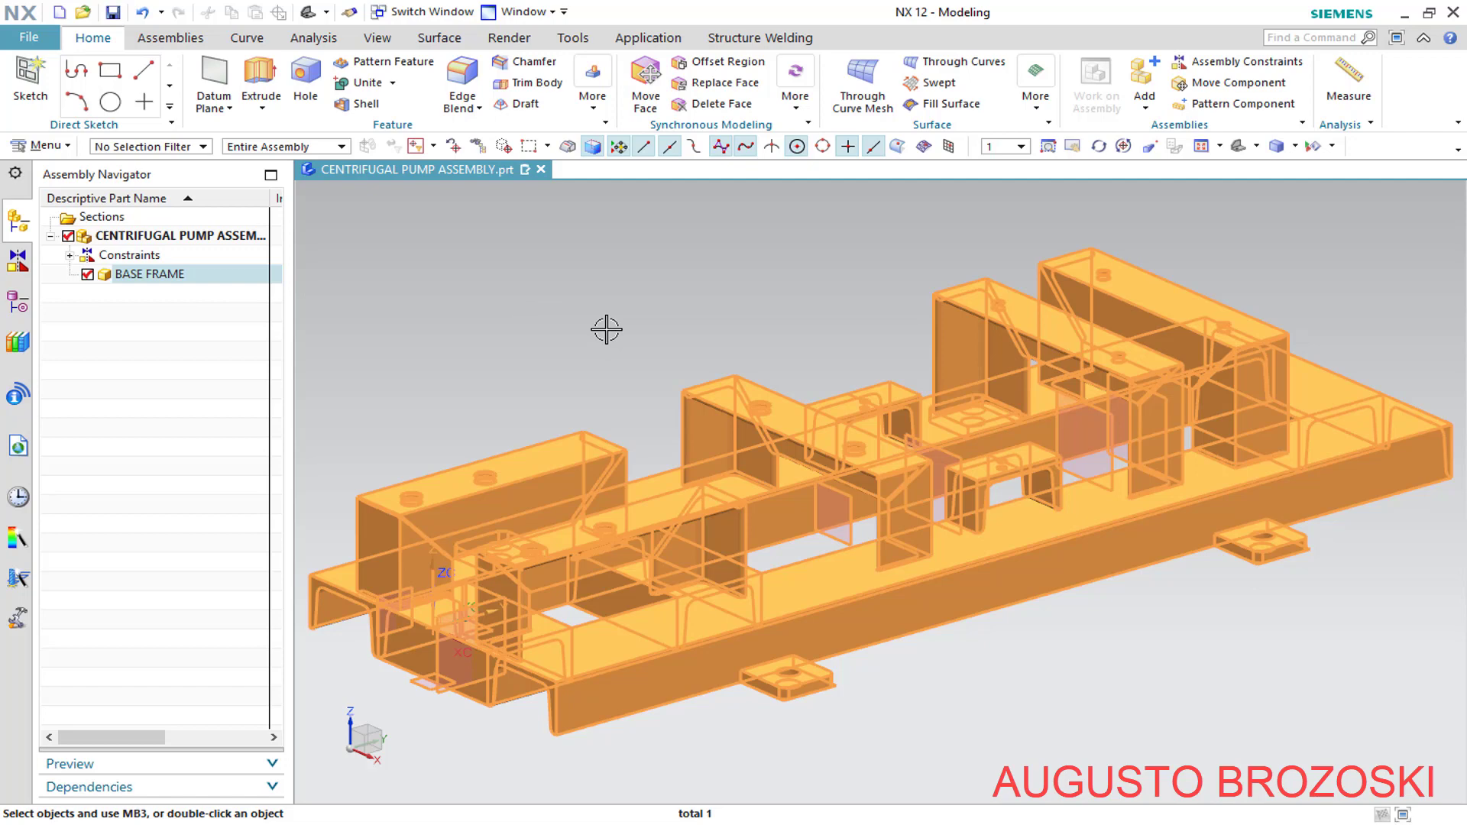
{"action": "key", "text": "Escape"}
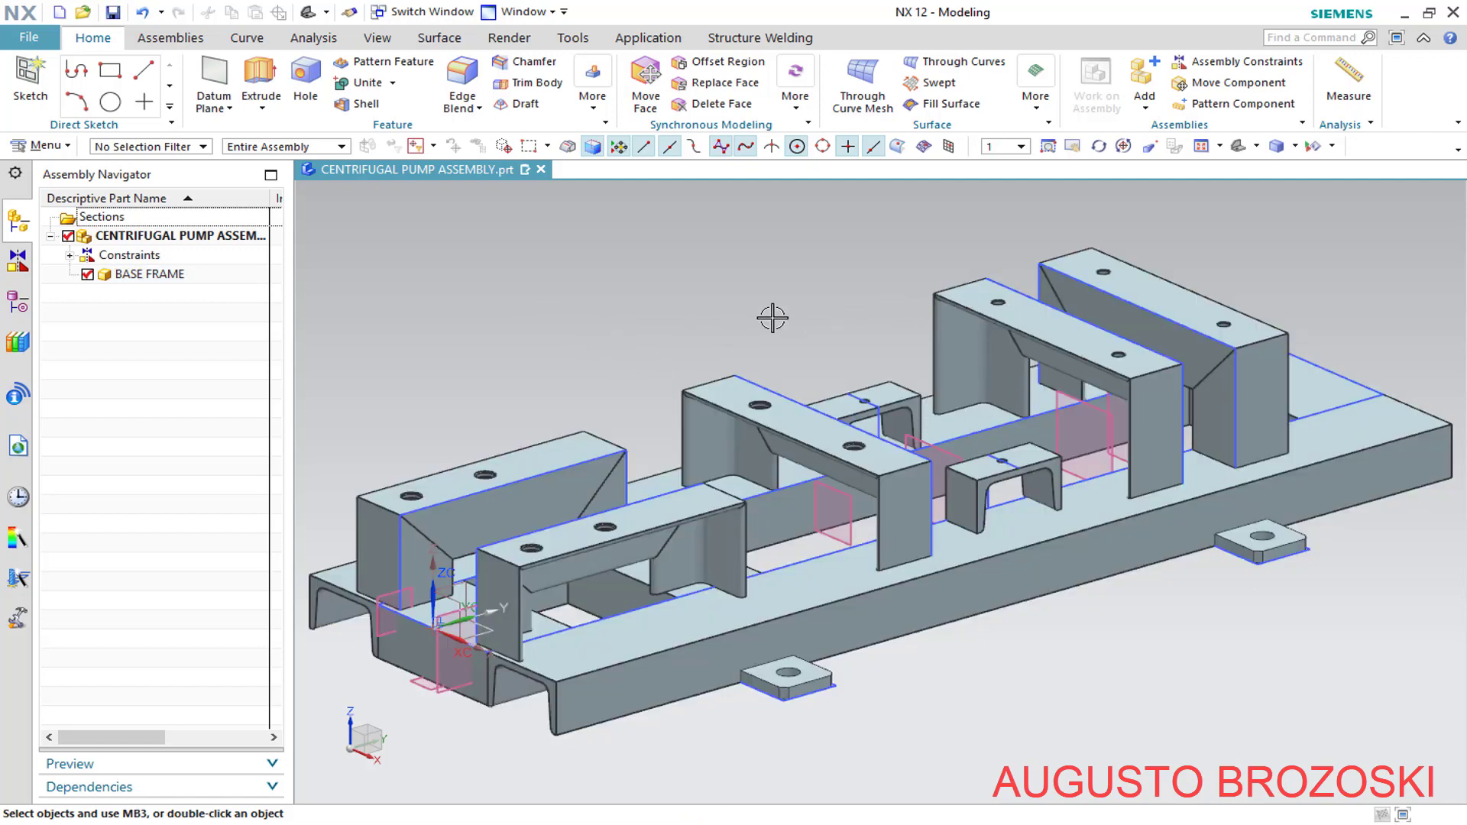
{"action": "left_click", "coordinate": [1315, 148]}
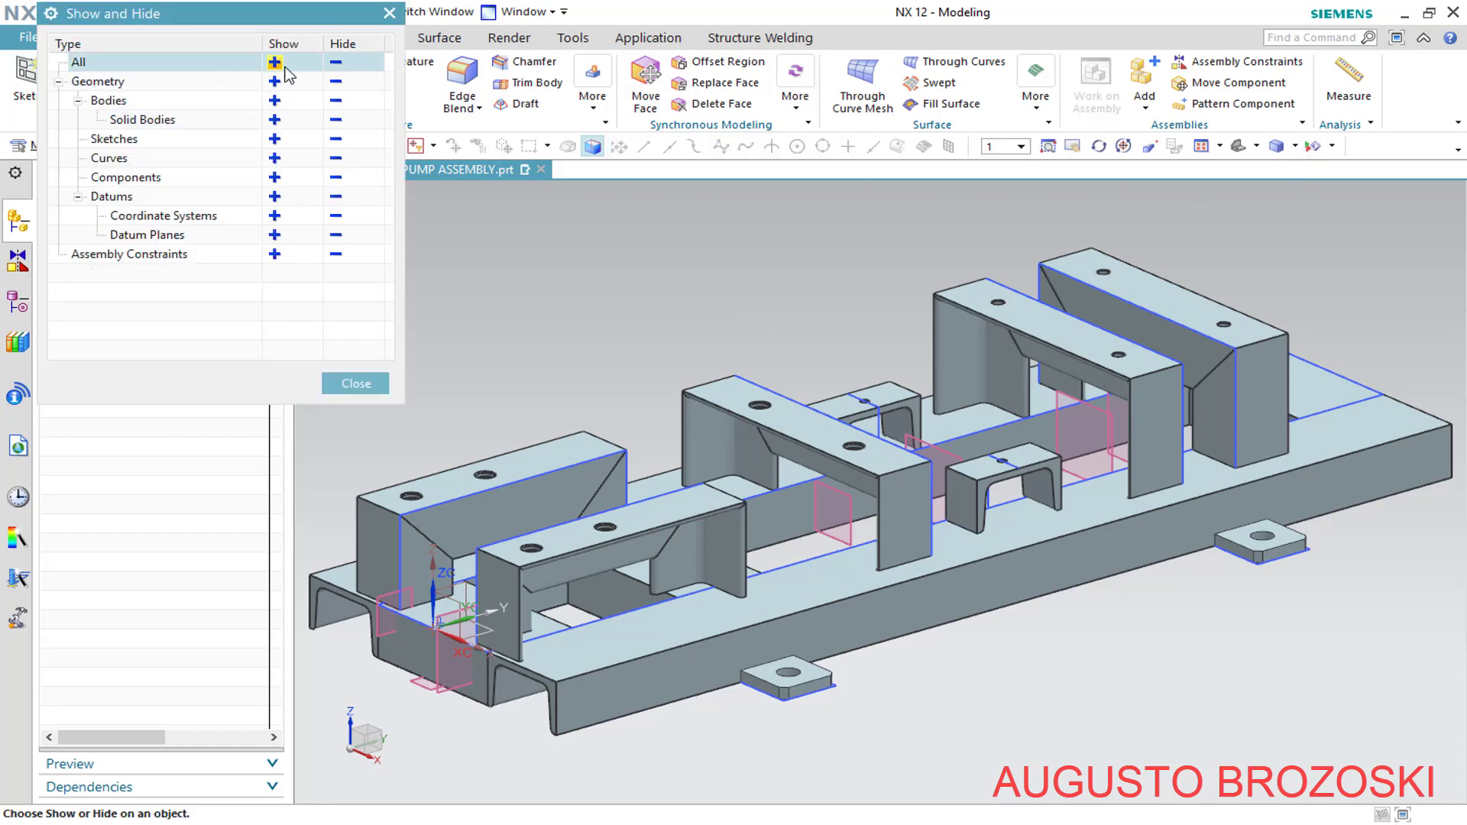
{"action": "left_click", "coordinate": [335, 64]}
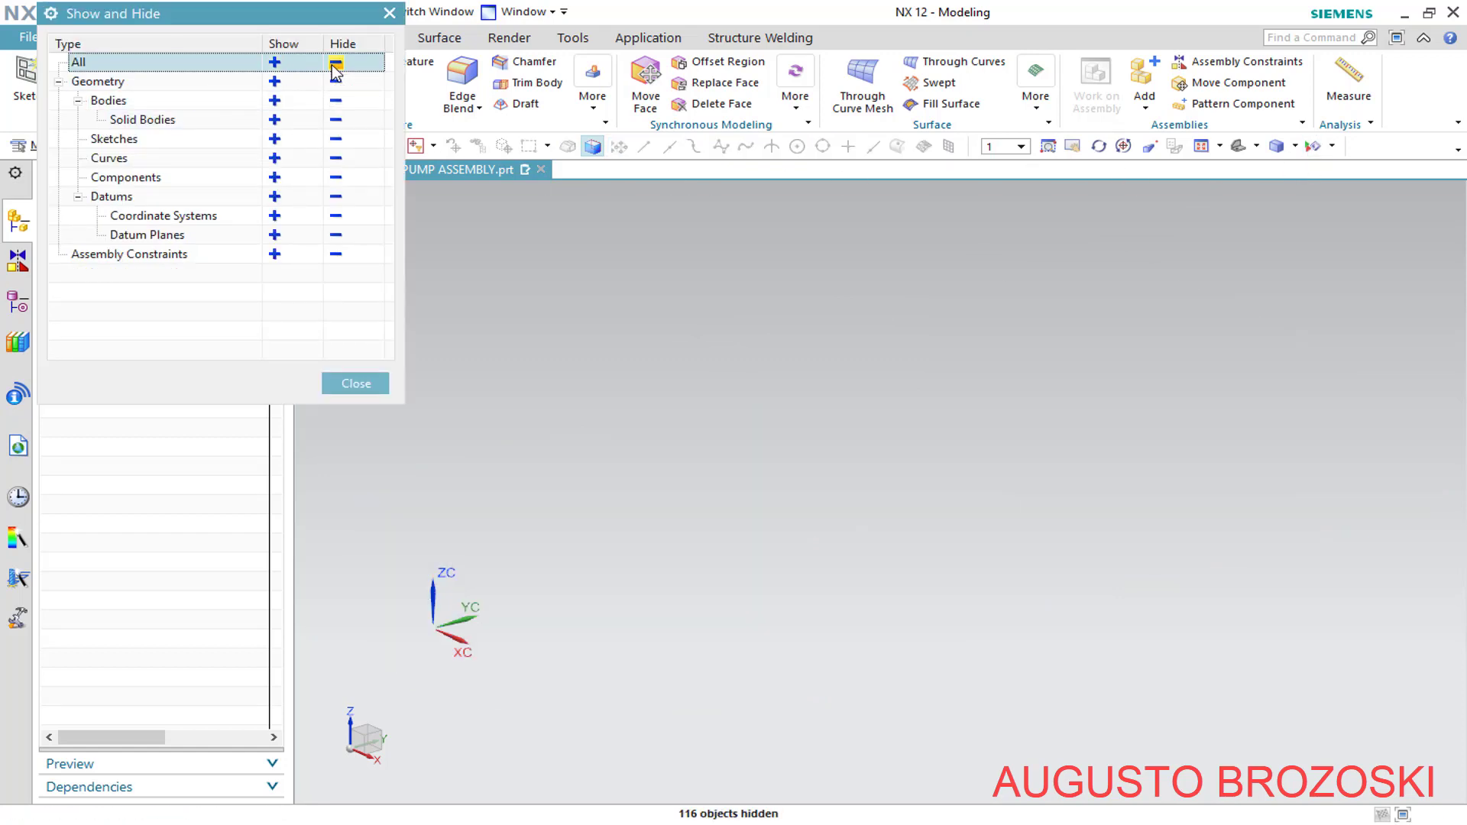
{"action": "left_click", "coordinate": [275, 100]}
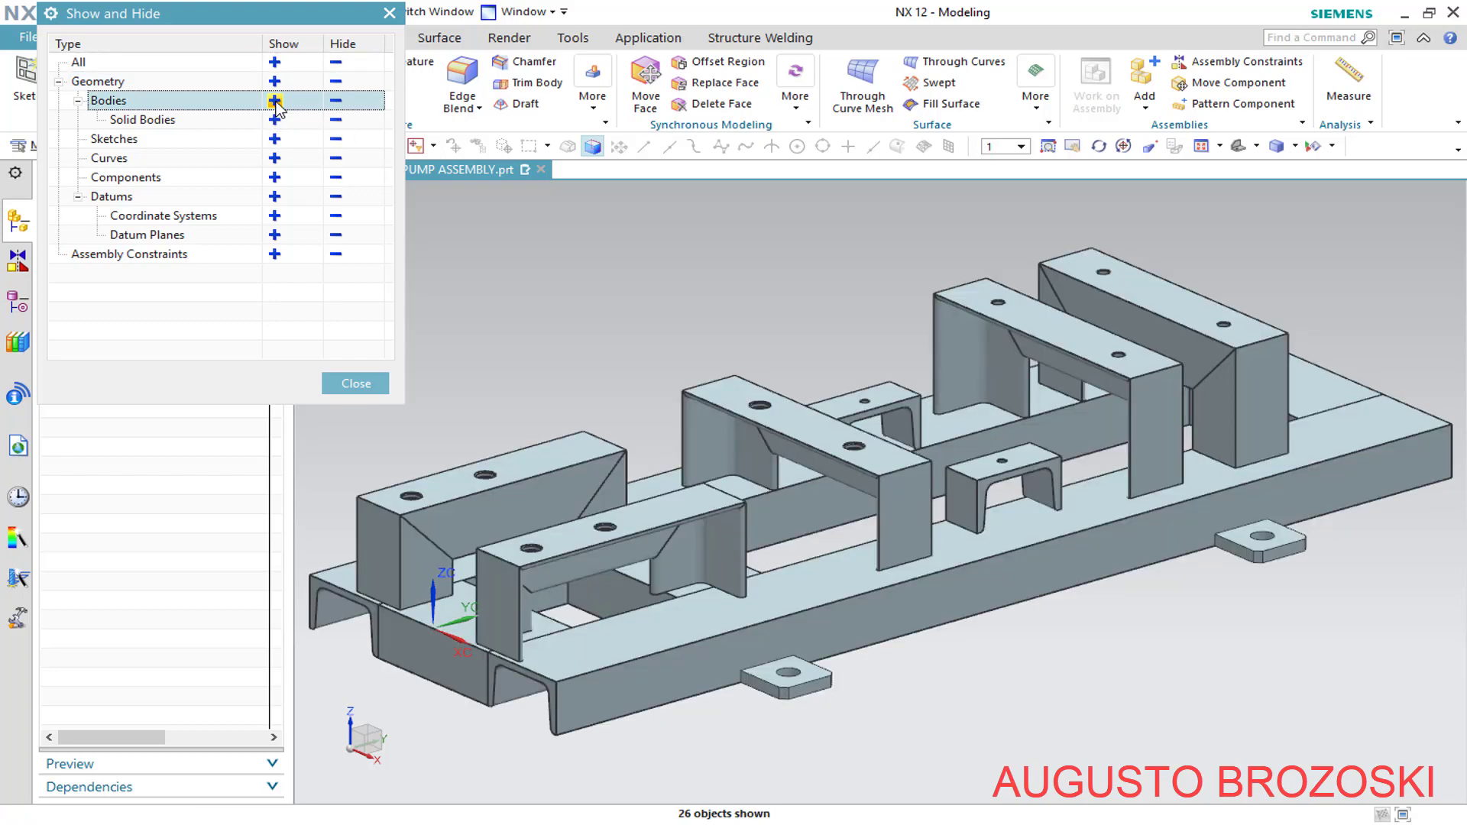
{"action": "left_click", "coordinate": [349, 386]}
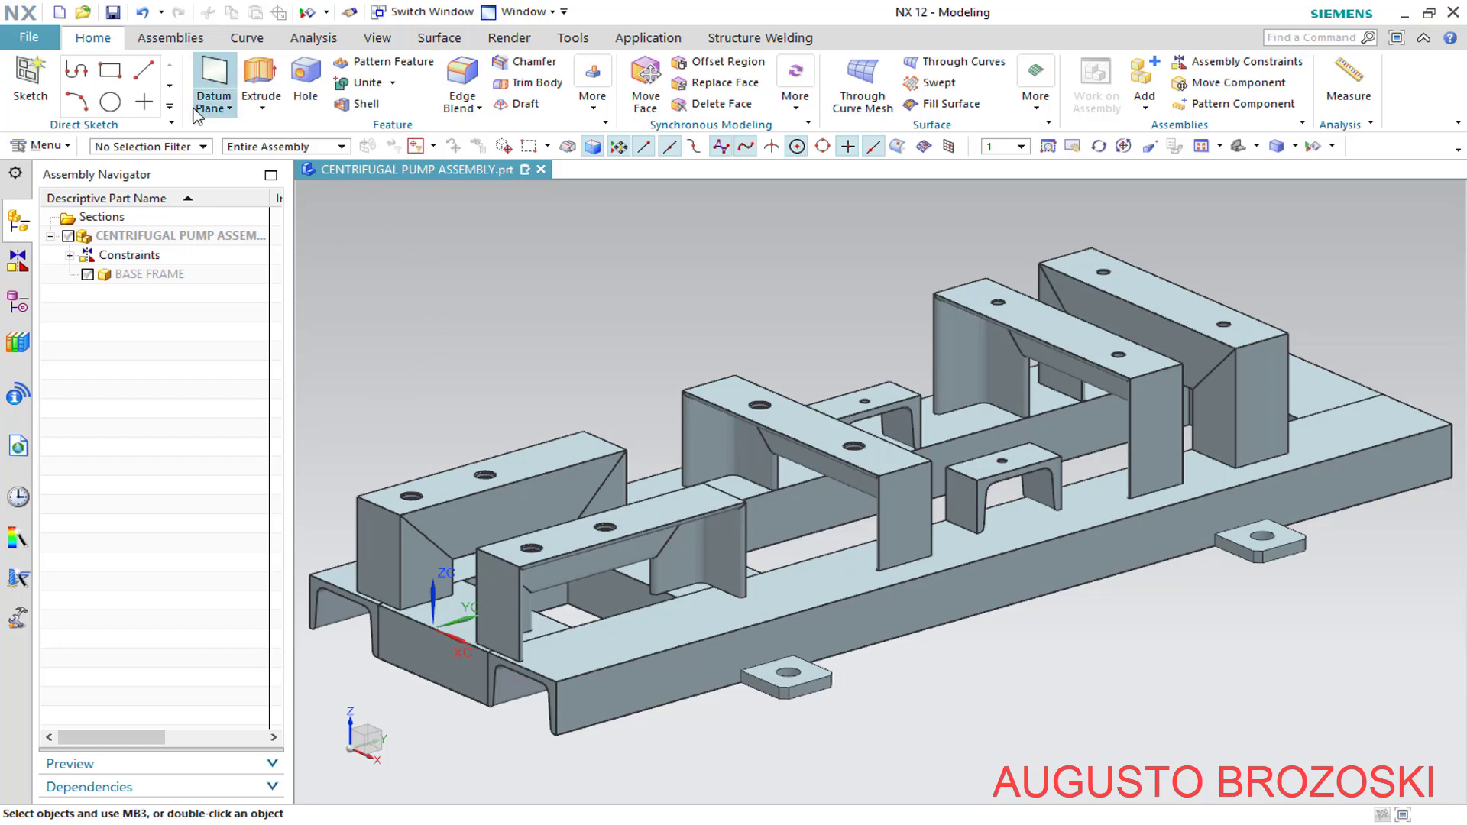
{"action": "left_click", "coordinate": [113, 14]}
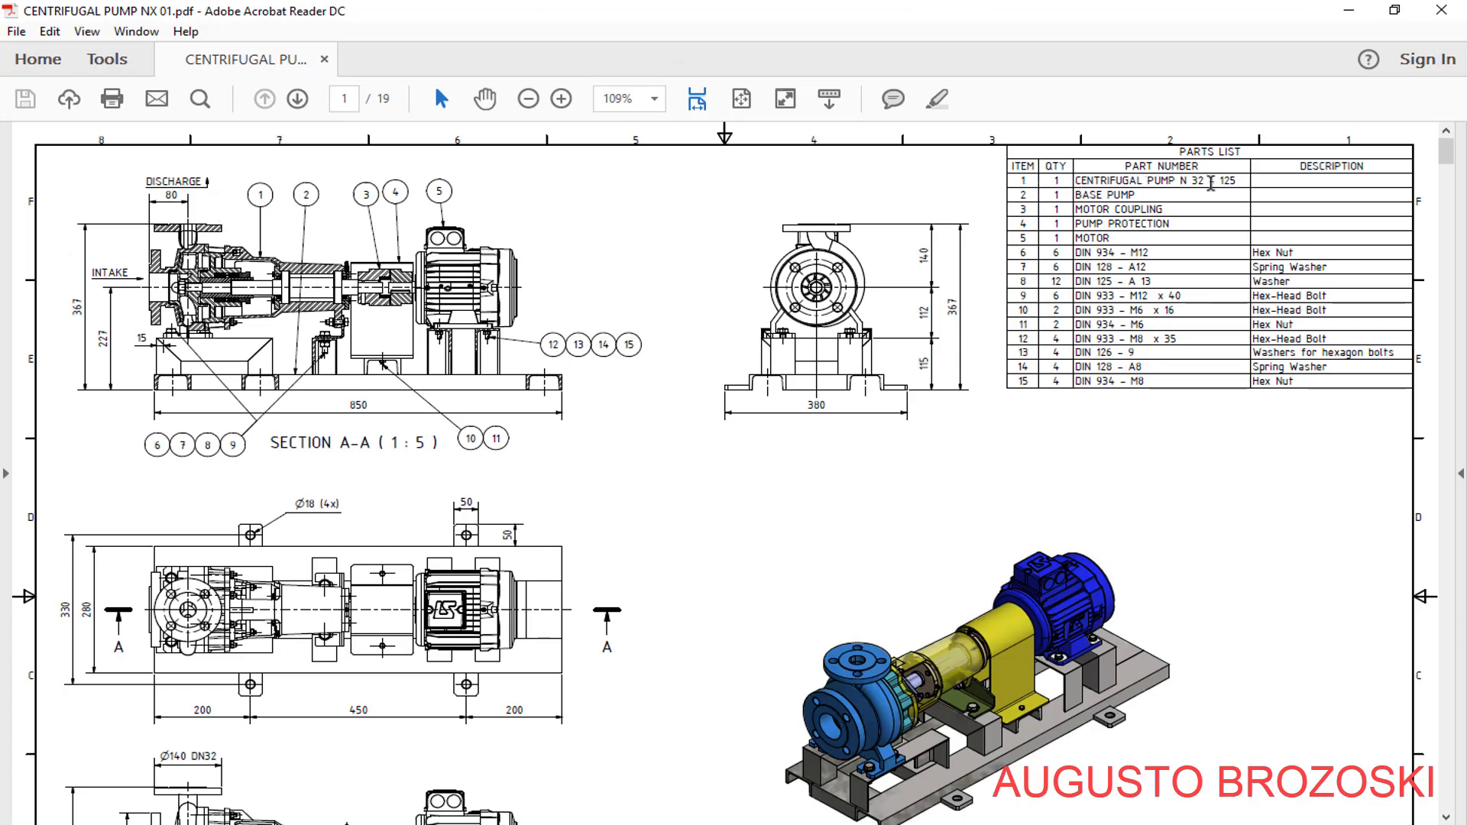
Load CENTRIFUGAL PUMP N32 - 125.prt from the NX Centrifugal Pump Video folder as the next component to add
{"action": "left_click", "coordinate": [1349, 10]}
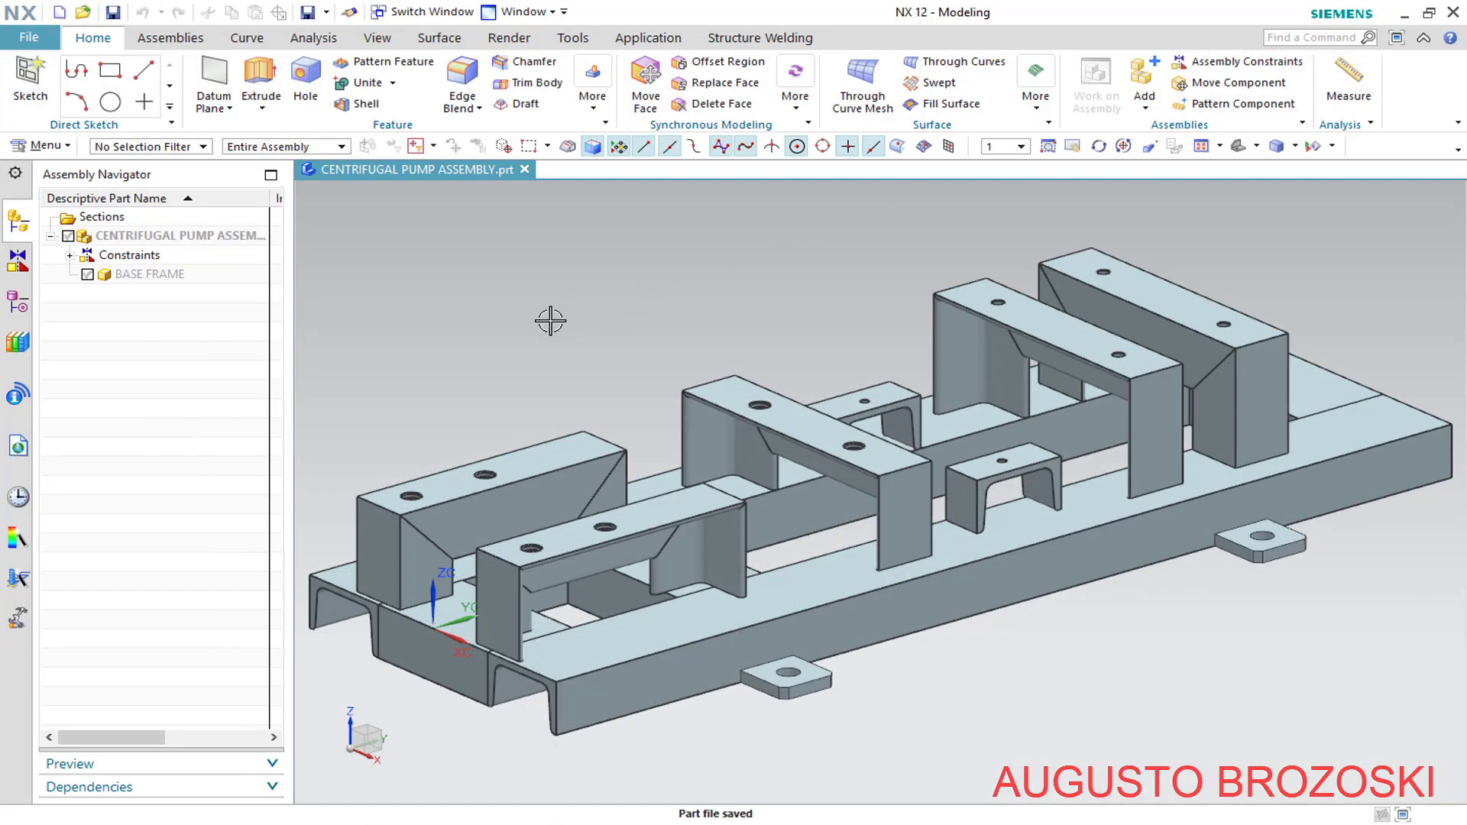
{"action": "left_click", "coordinate": [170, 40]}
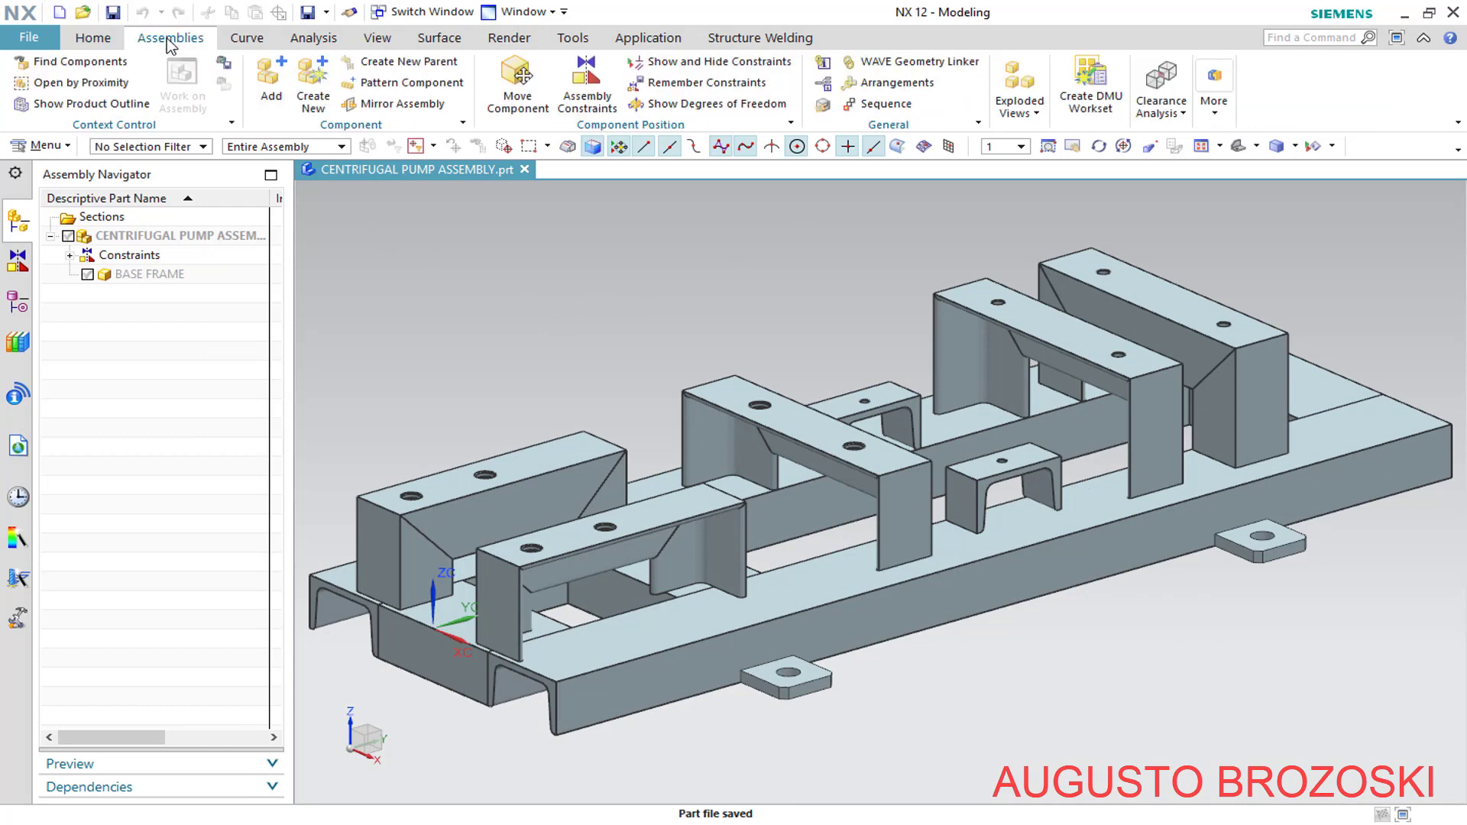
{"action": "left_click", "coordinate": [271, 83]}
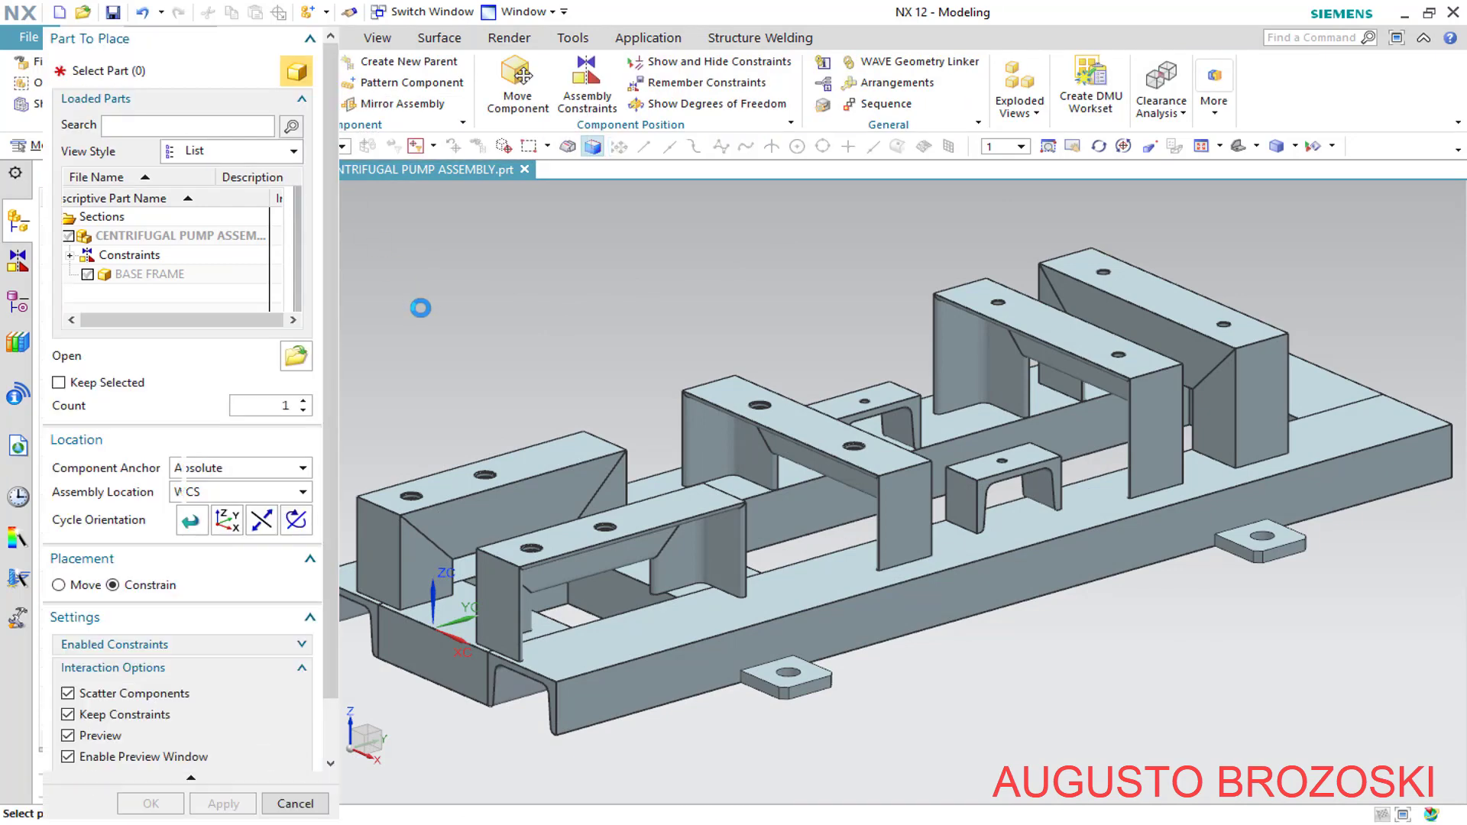
{"action": "left_click", "coordinate": [314, 357]}
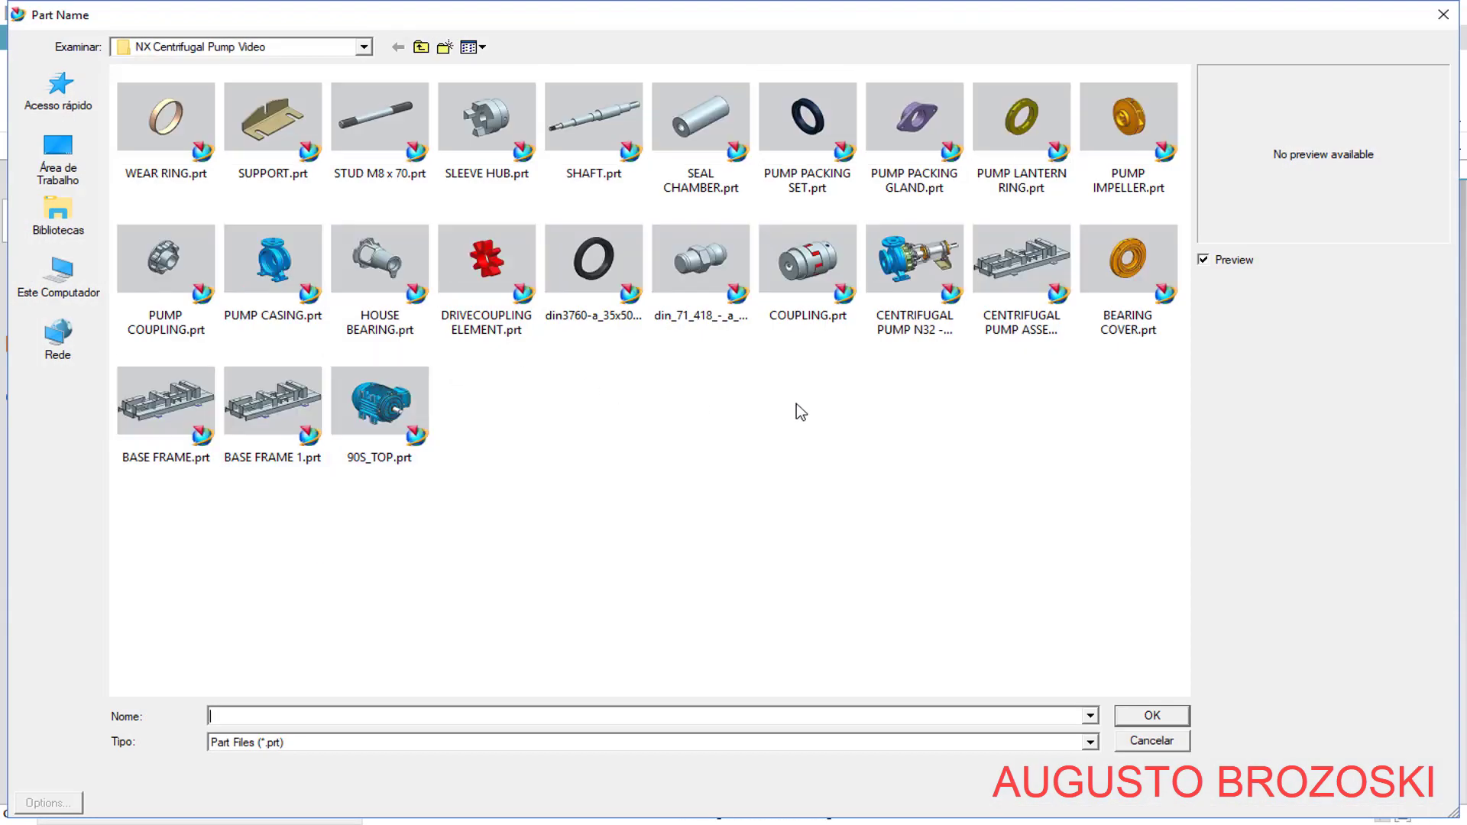
{"action": "left_click", "coordinate": [932, 267]}
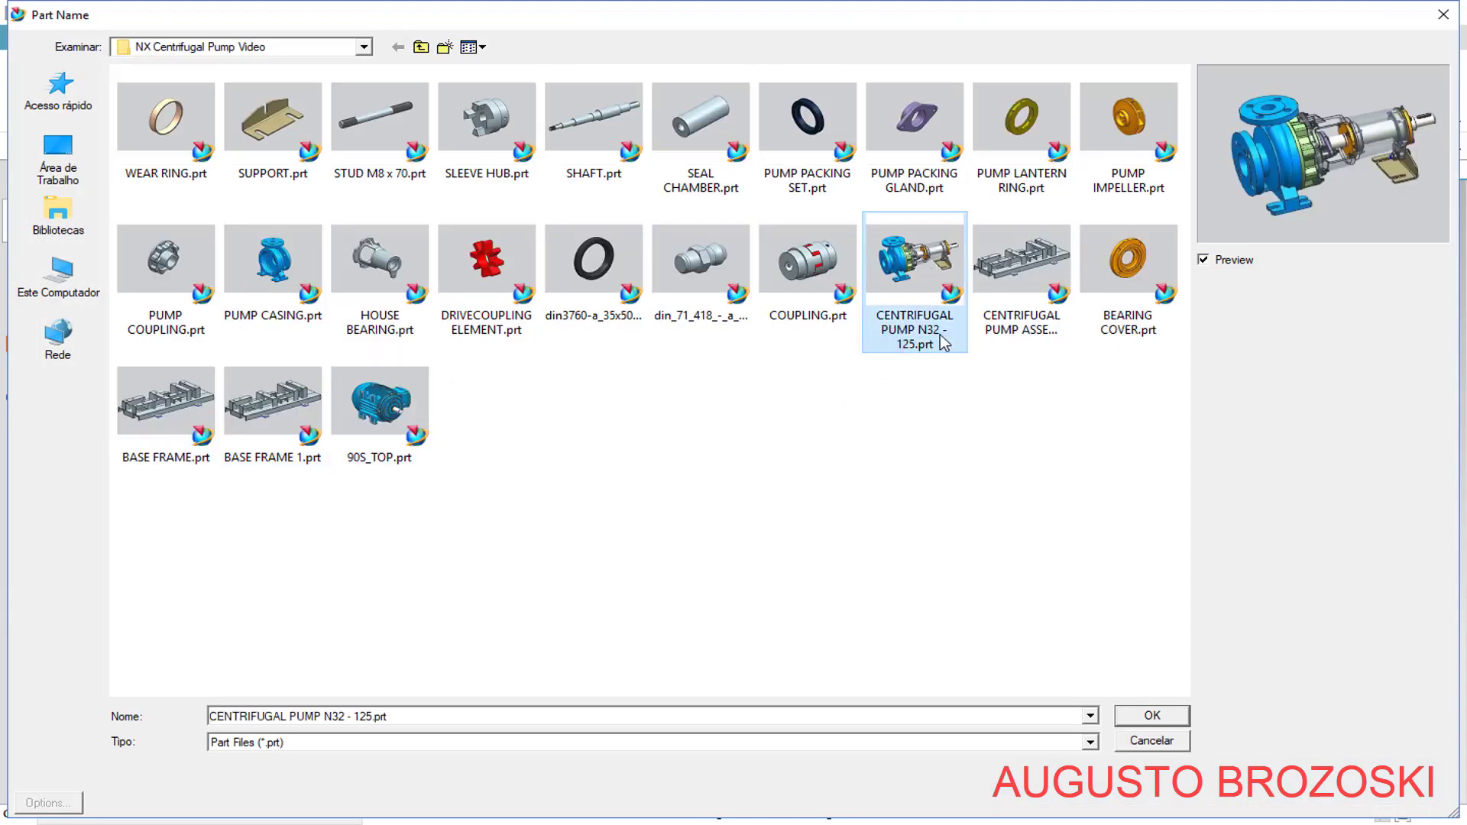
{"action": "left_click", "coordinate": [1151, 715]}
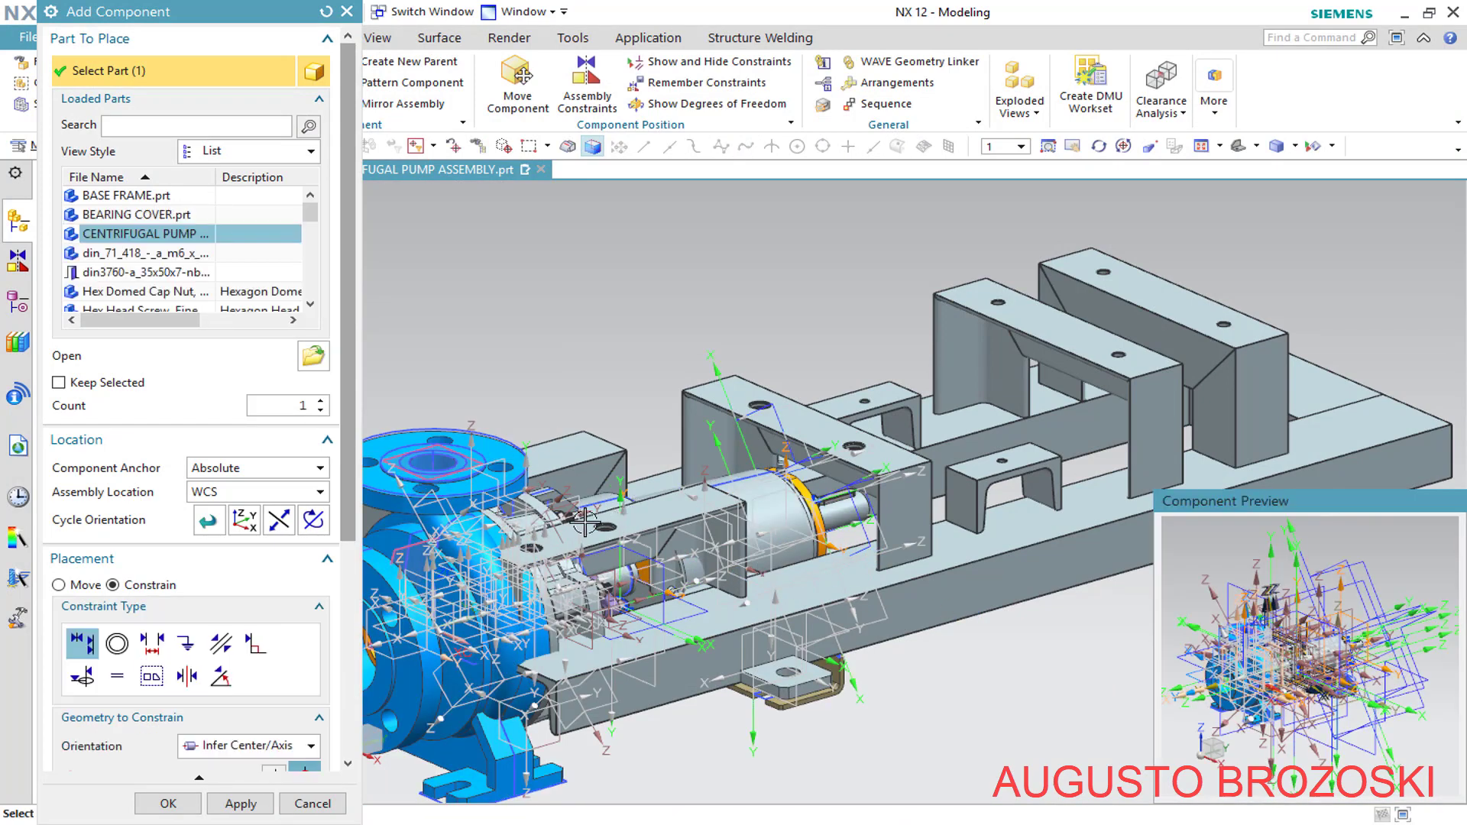
Hide all objects of the added pump and the base frame, and show only their bodies
{"action": "left_click", "coordinate": [1314, 147]}
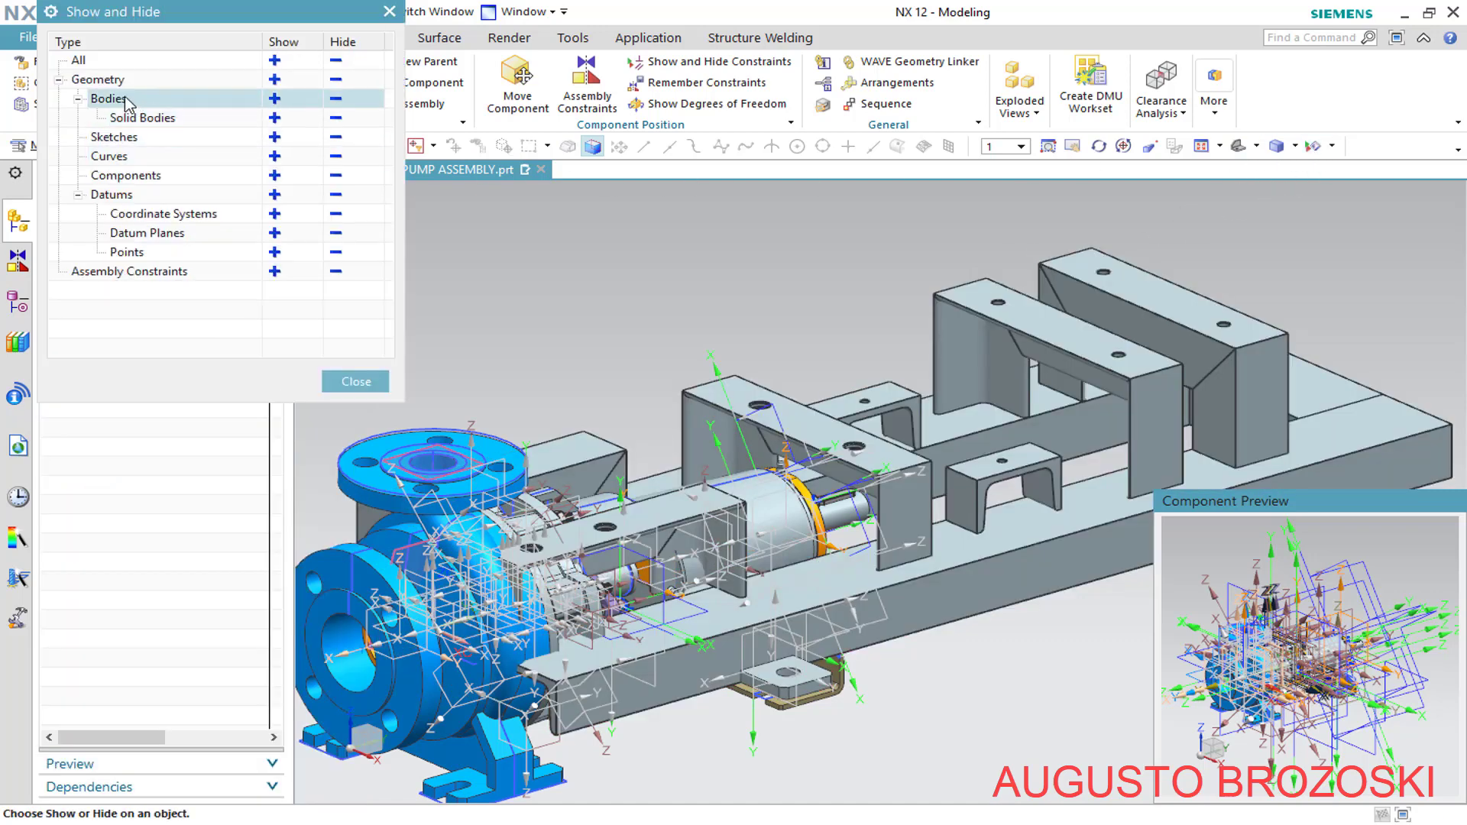
{"action": "left_click", "coordinate": [333, 62]}
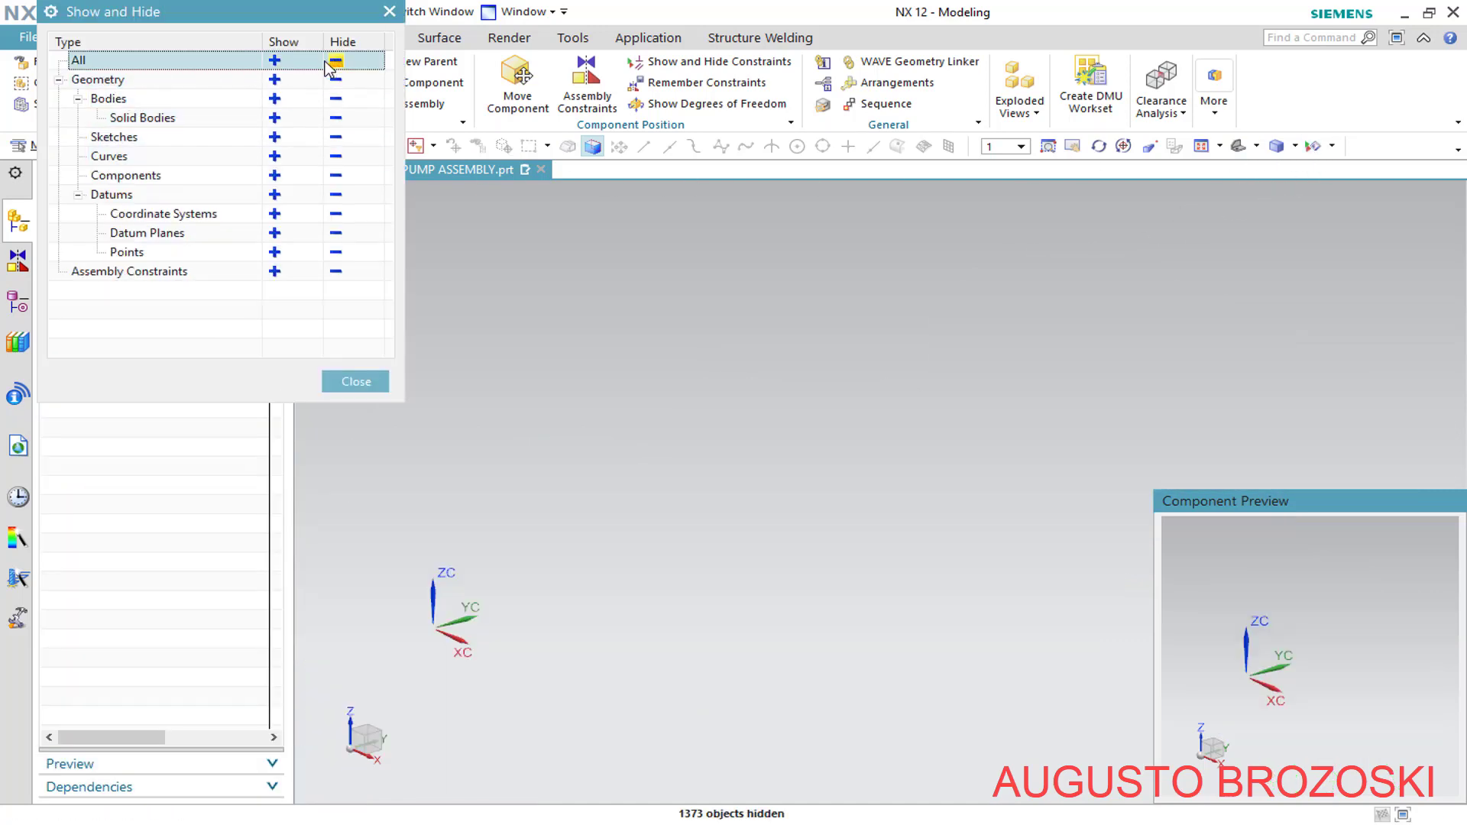
{"action": "left_click", "coordinate": [274, 100]}
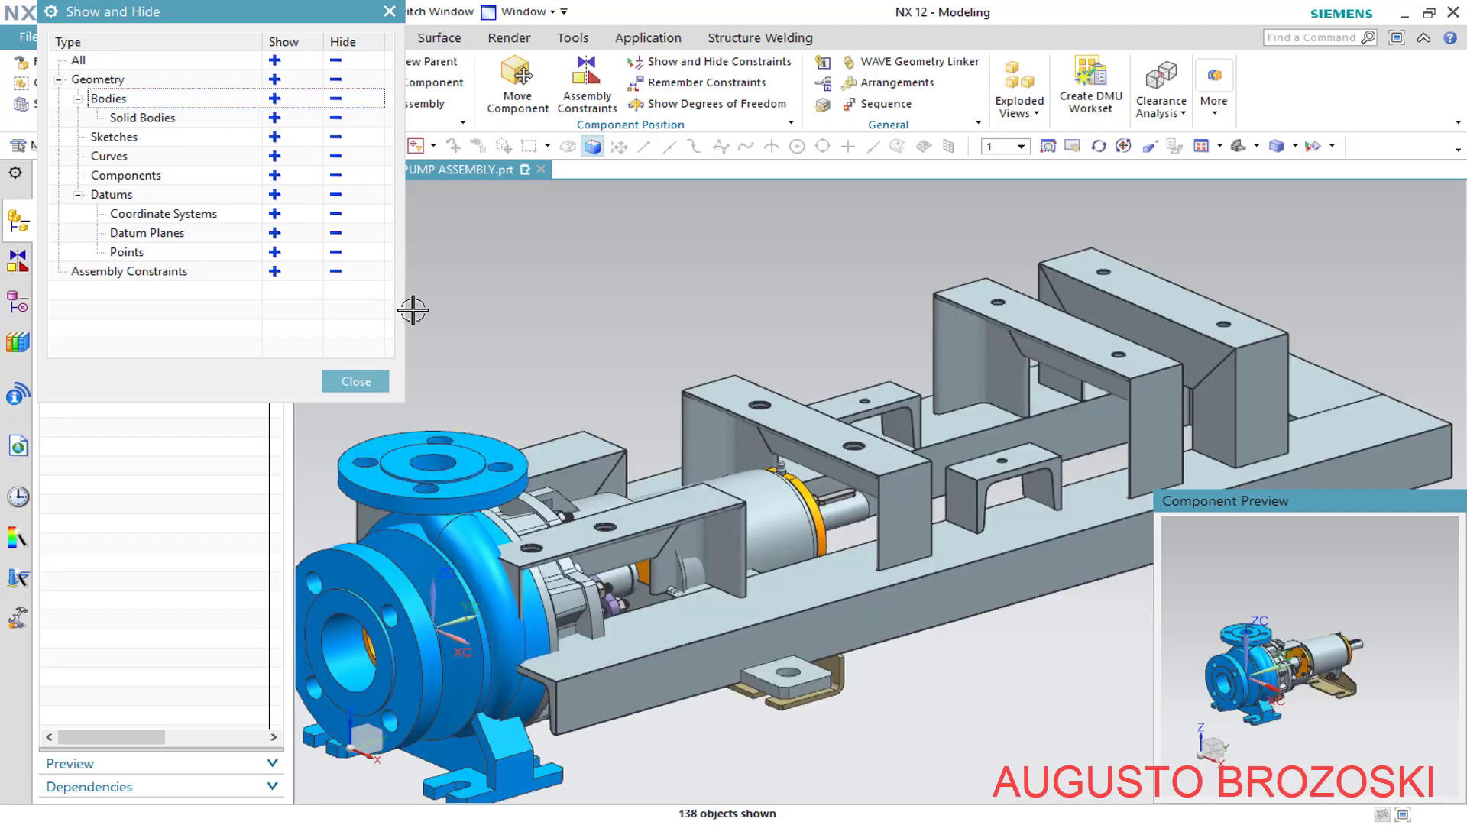
{"action": "left_click", "coordinate": [354, 381]}
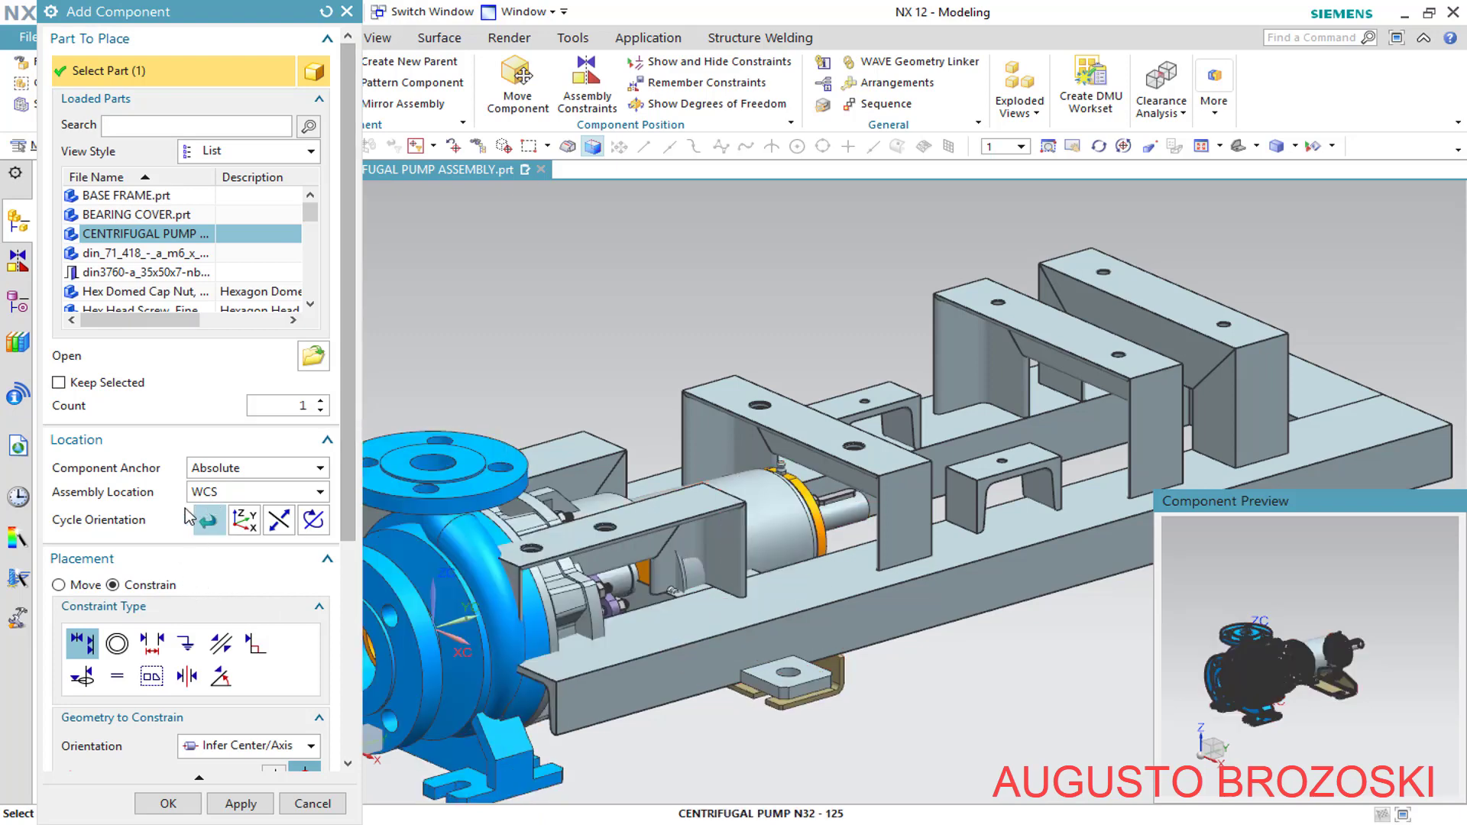
Move the pump upward along the ZC axis to Z 254, above the base frame
{"action": "scroll", "coordinate": [153, 533], "scroll_direction": "down", "scroll_amount": 3}
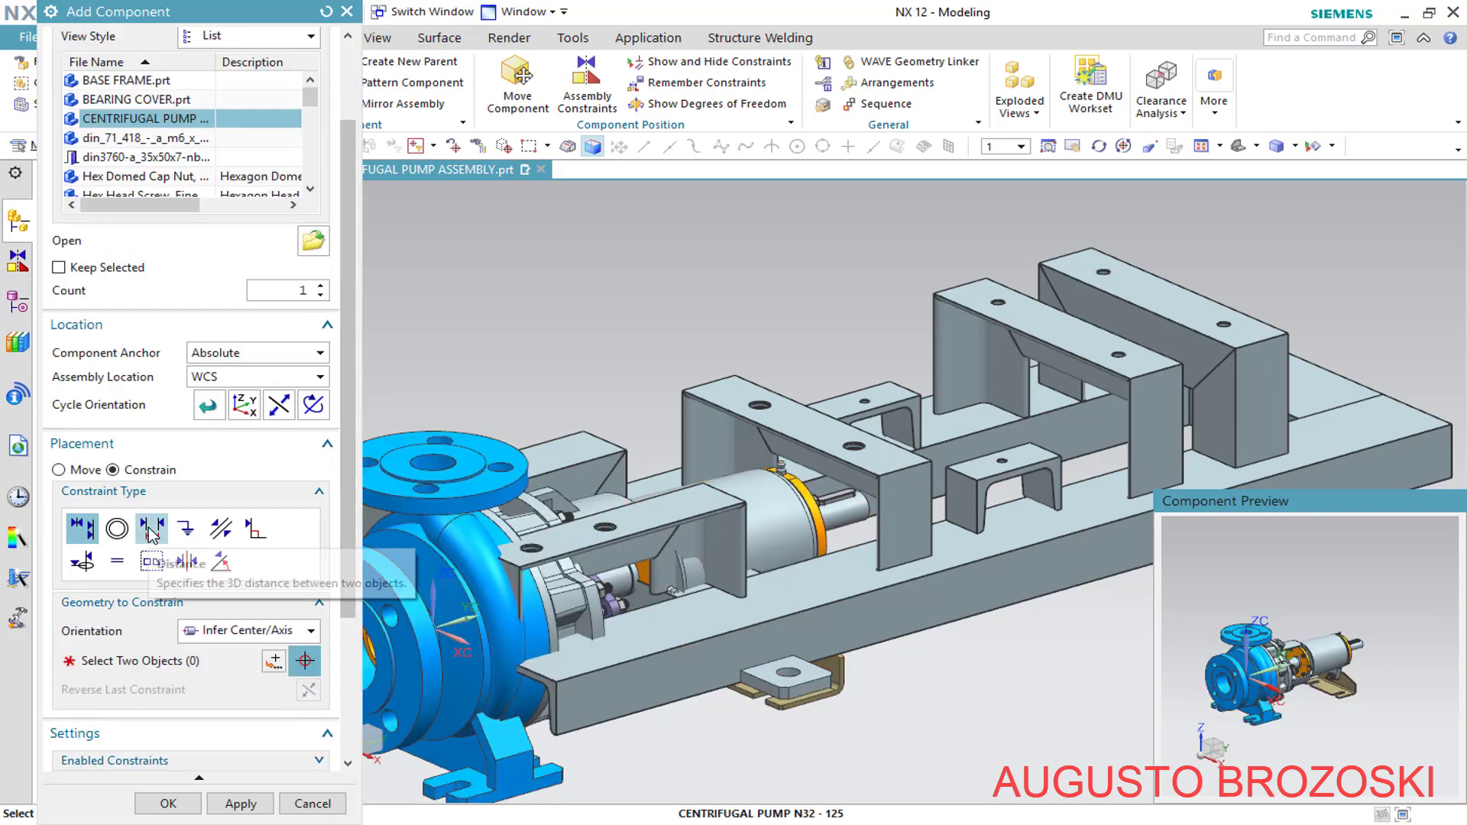
{"action": "left_click", "coordinate": [58, 469]}
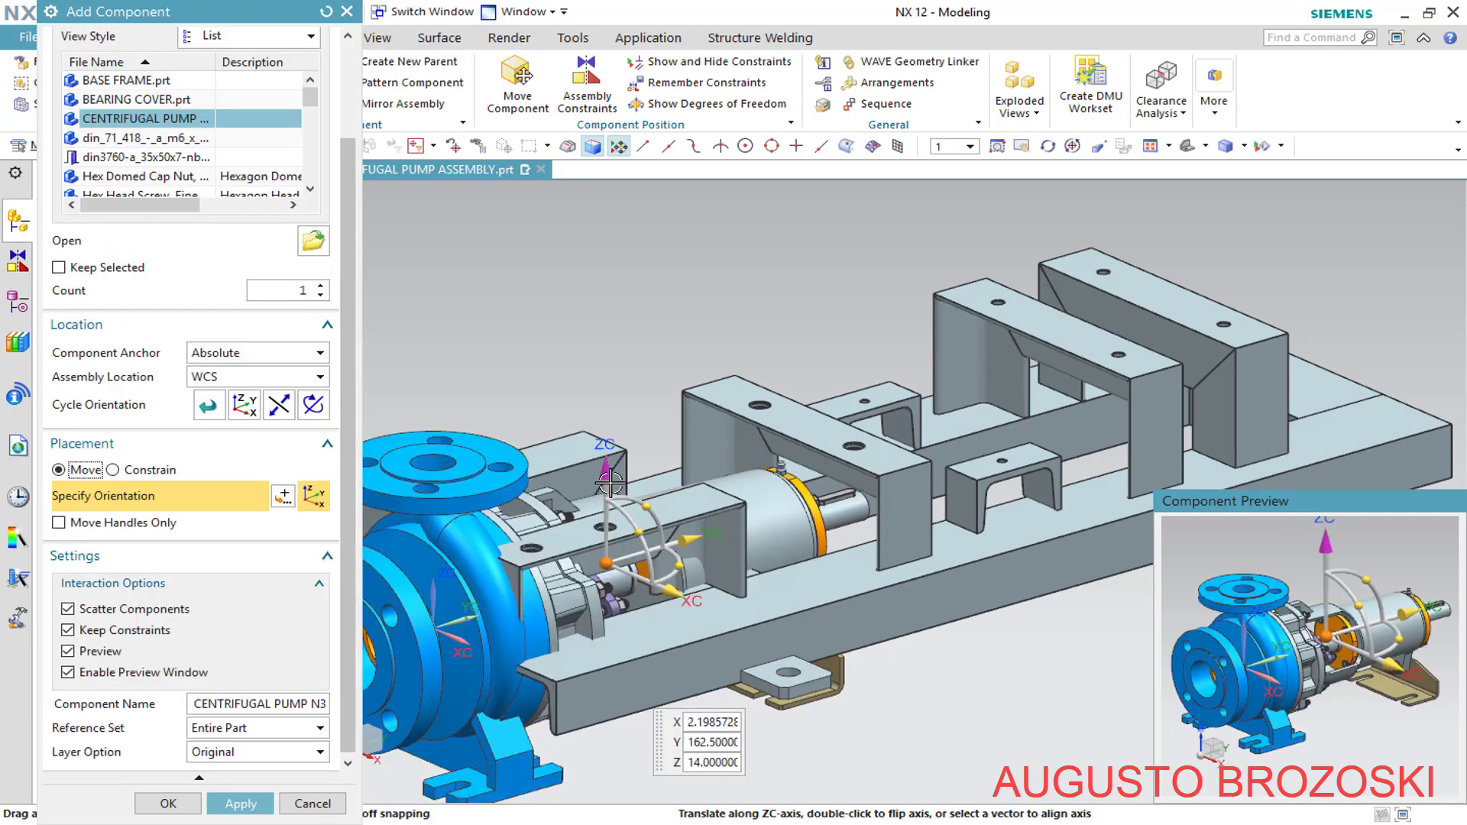
{"action": "left_click_drag", "start_coordinate": [609, 480], "coordinate": [615, 203]}
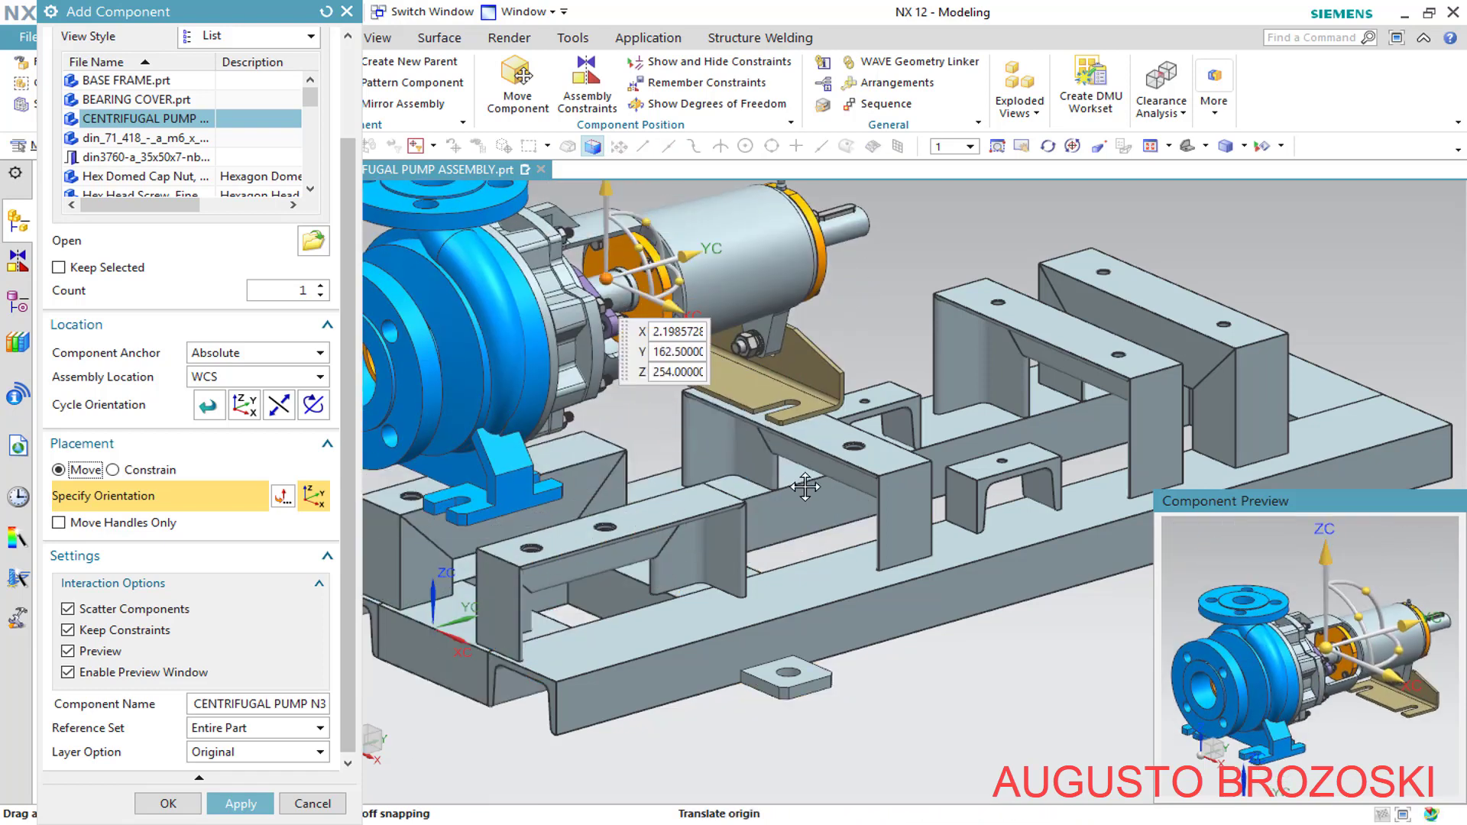
{"action": "scroll", "coordinate": [751, 480], "scroll_direction": "down", "scroll_amount": 1}
{"action": "scroll", "coordinate": [751, 480], "scroll_direction": "down", "scroll_amount": 1}
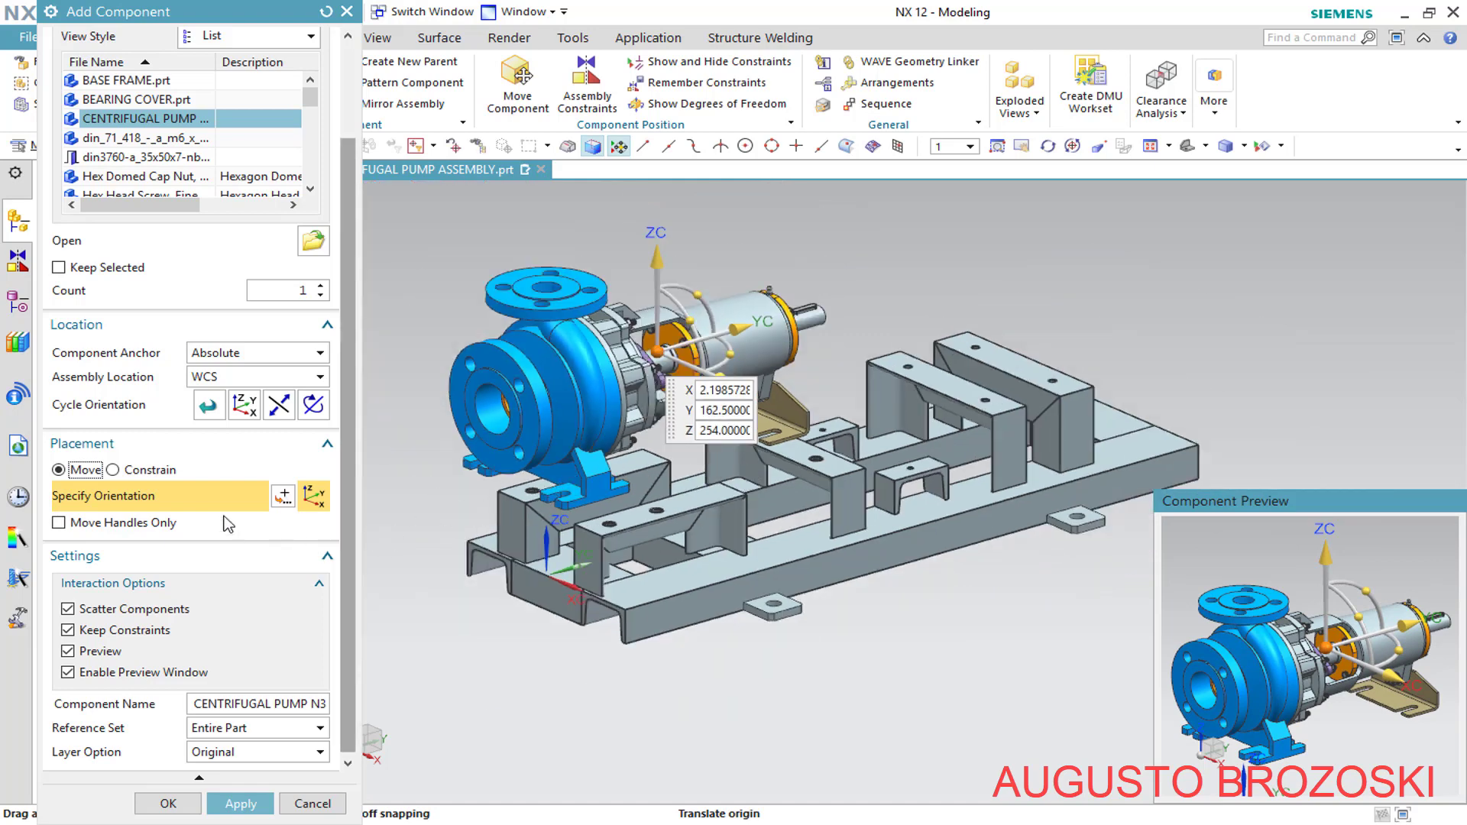
Switch the pump's placement to Constrain with a Touch Align constraint in Prefer Touch orientation
{"action": "left_click", "coordinate": [114, 470]}
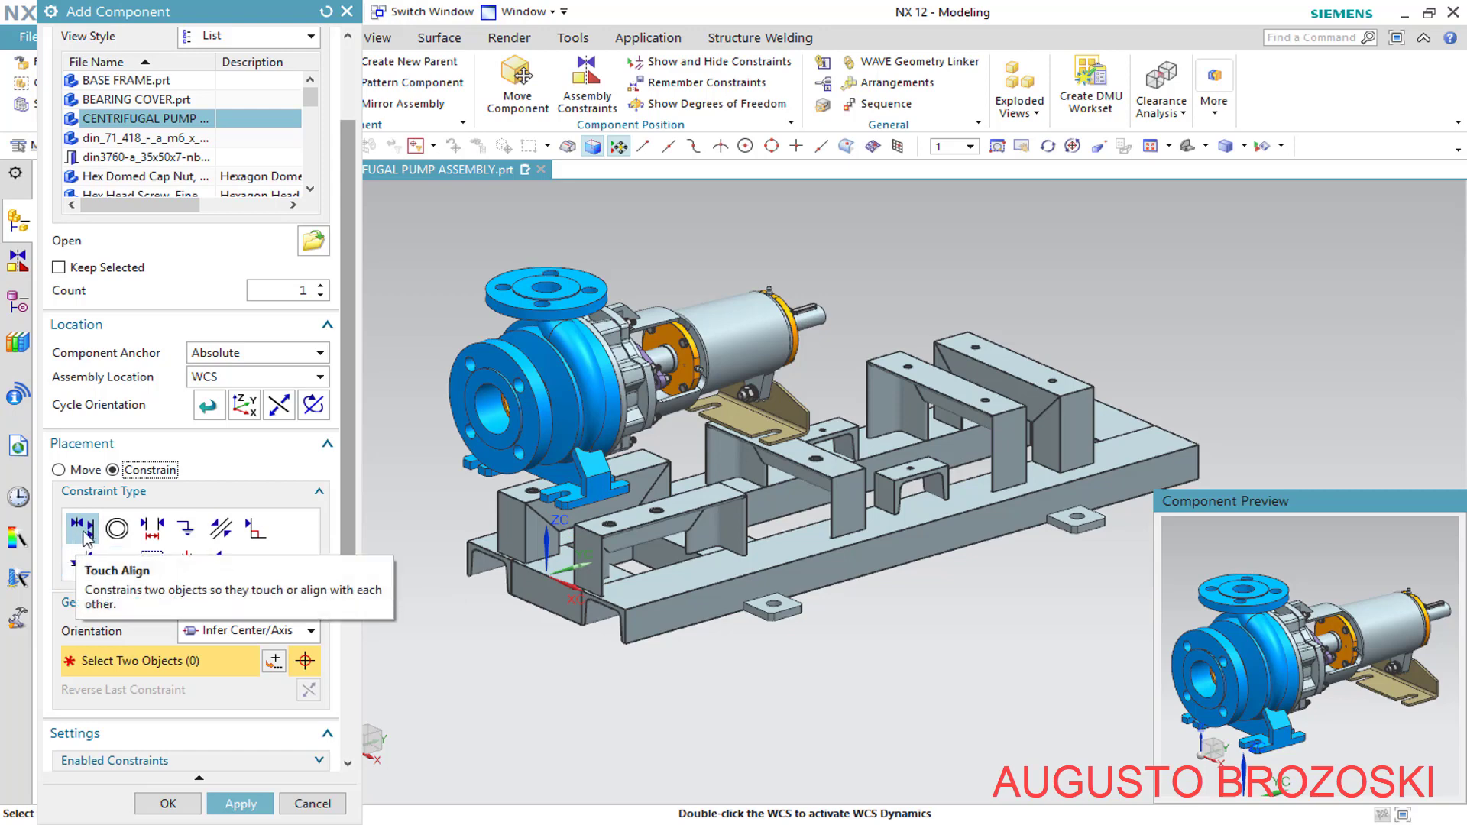
{"action": "left_click", "coordinate": [310, 634]}
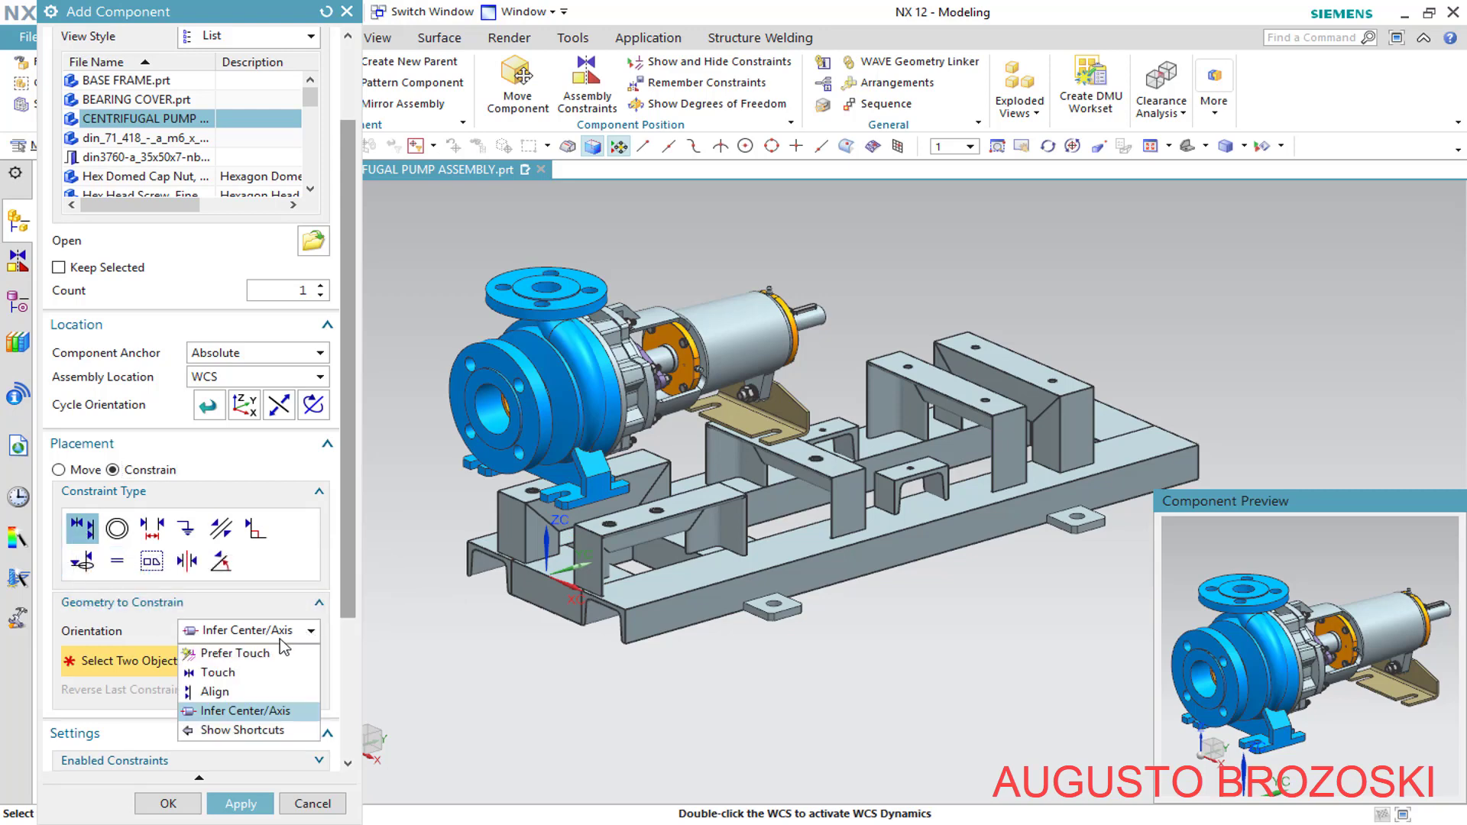
{"action": "left_click", "coordinate": [236, 656]}
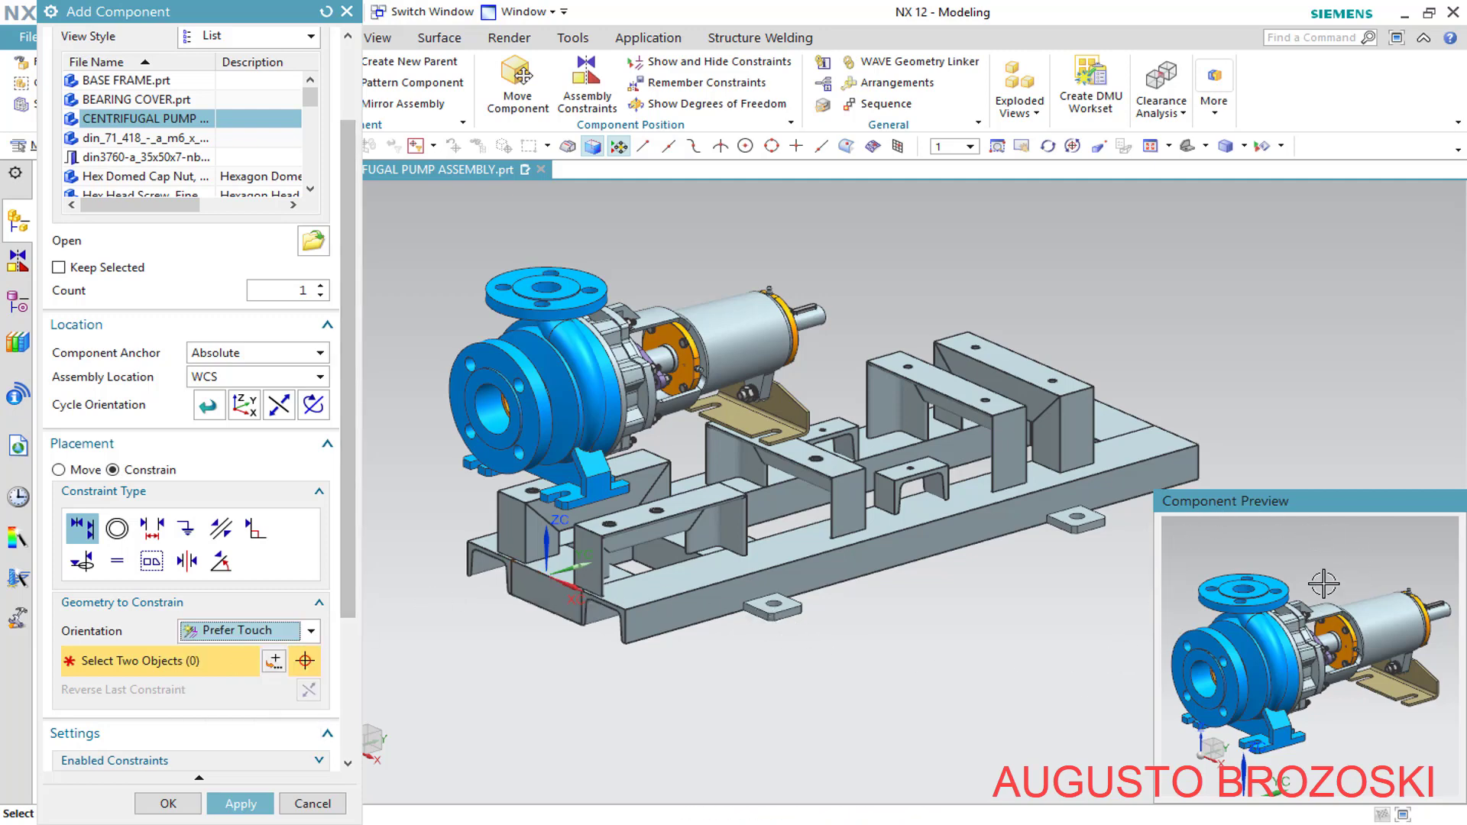
Turn off the pump's Preview in the assembly view while keeping the separate component preview window enabled
{"action": "scroll", "coordinate": [354, 599], "scroll_direction": "down", "scroll_amount": 5}
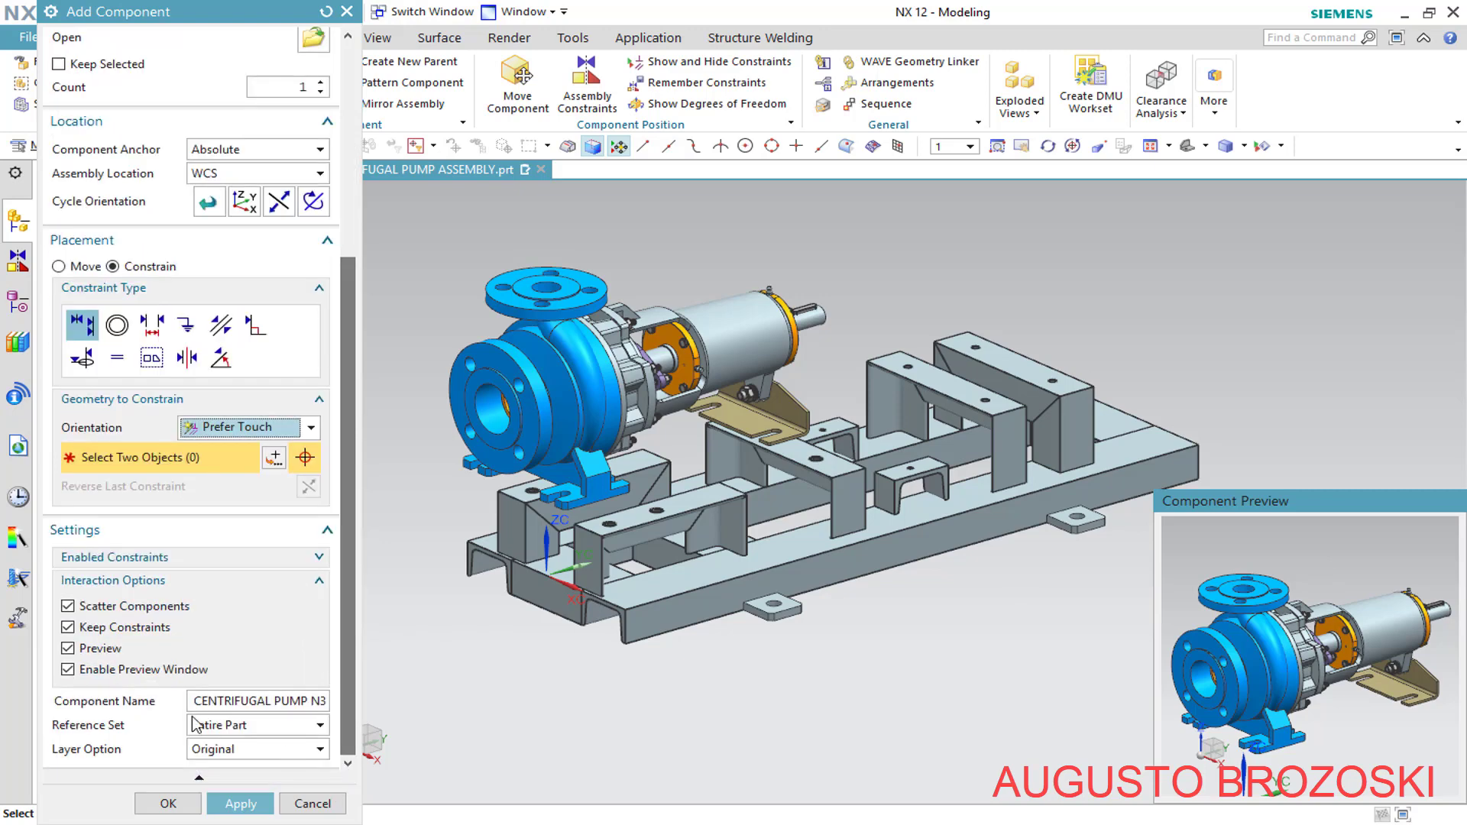
{"action": "left_click", "coordinate": [68, 648]}
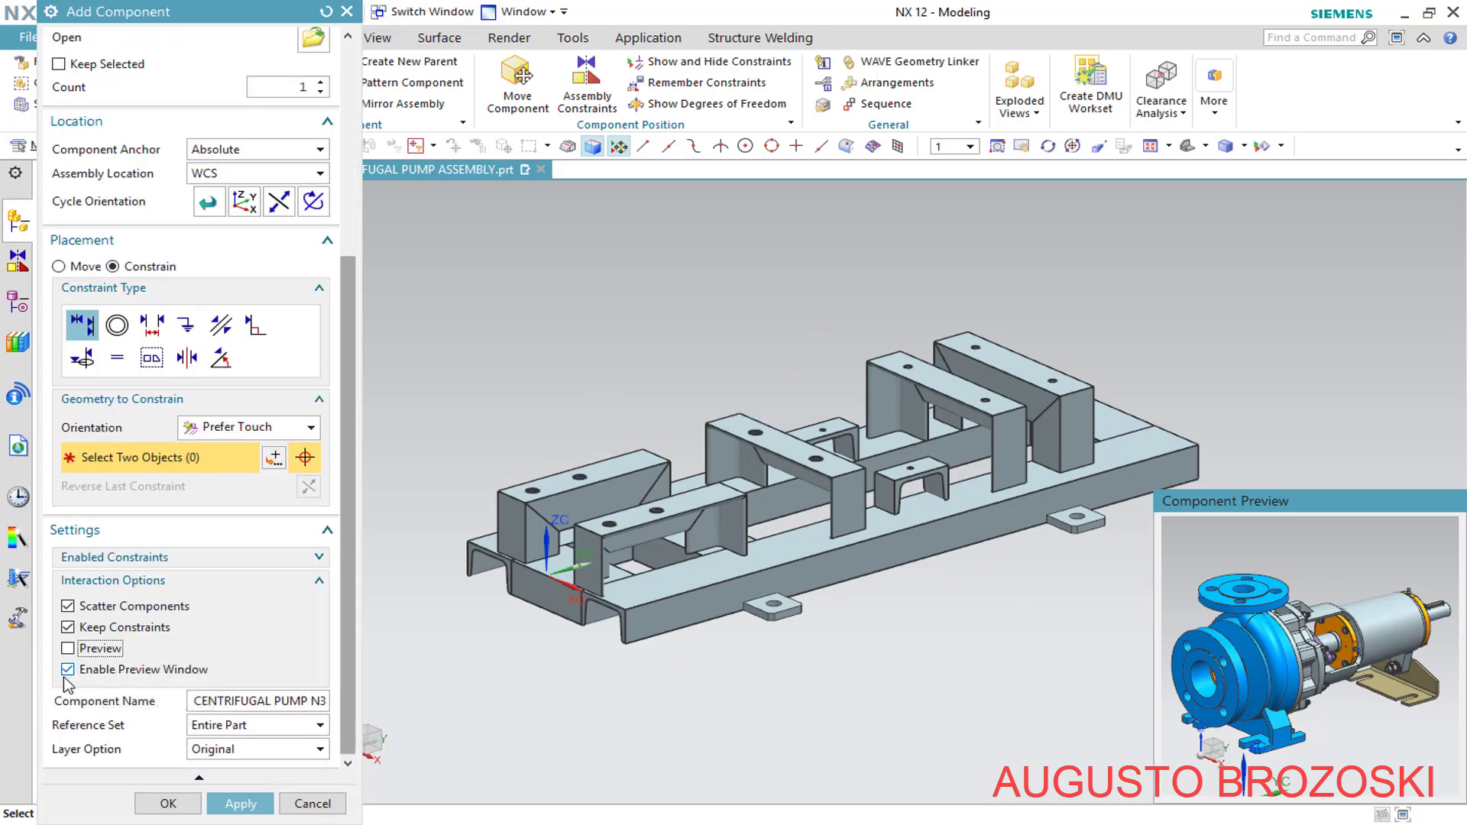
{"action": "left_click", "coordinate": [68, 669]}
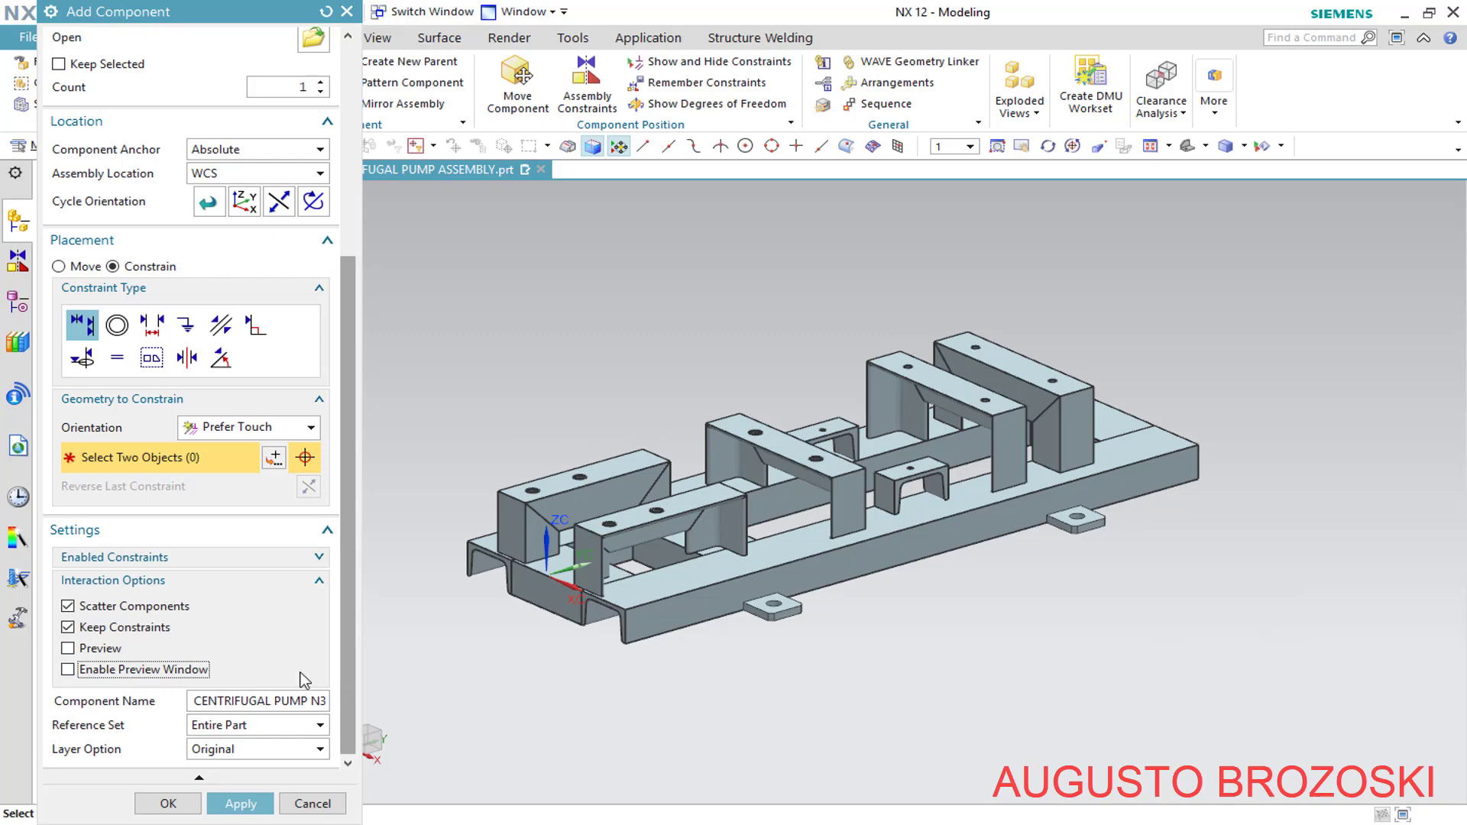
{"action": "left_click", "coordinate": [68, 669]}
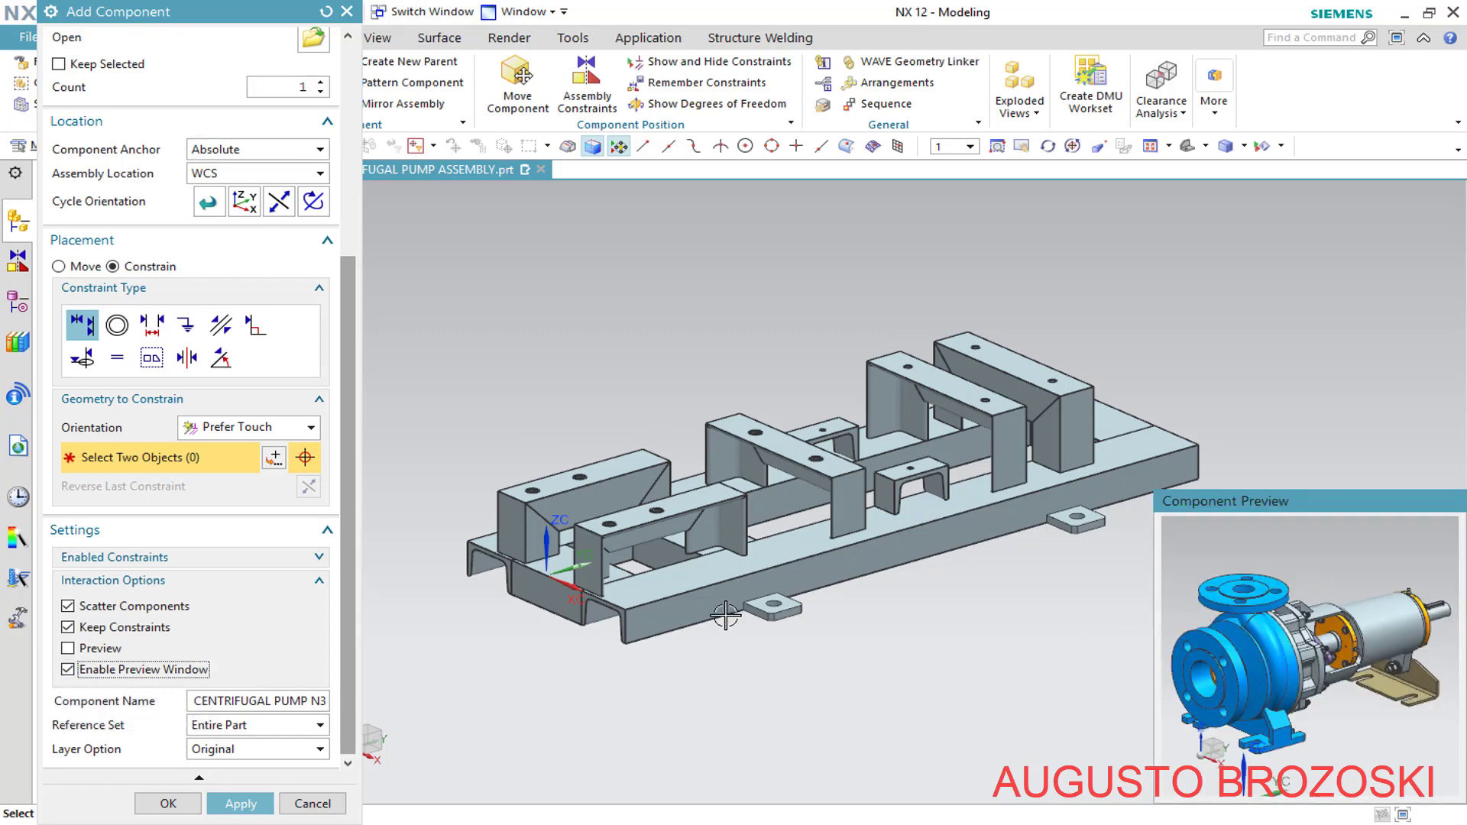
Constrain the underside of the pump casing's feet to touch the top face of the front base-frame support, and turn Preview back on
{"action": "middle_click_drag", "start_coordinate": [1247, 633], "coordinate": [1232, 590]}
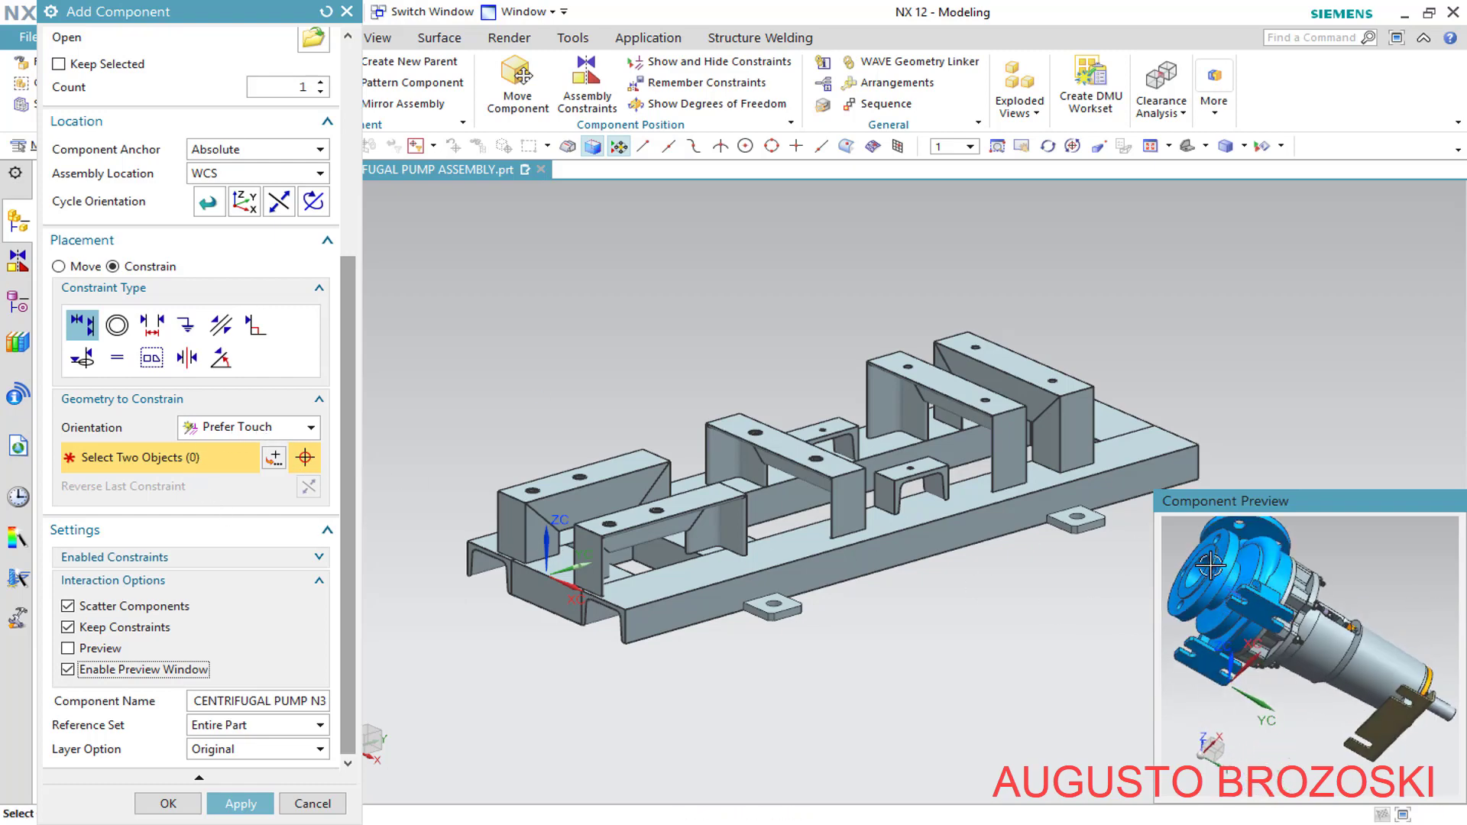
{"action": "scroll", "coordinate": [1267, 605], "scroll_direction": "up", "scroll_amount": 8}
{"action": "left_click", "coordinate": [1266, 605]}
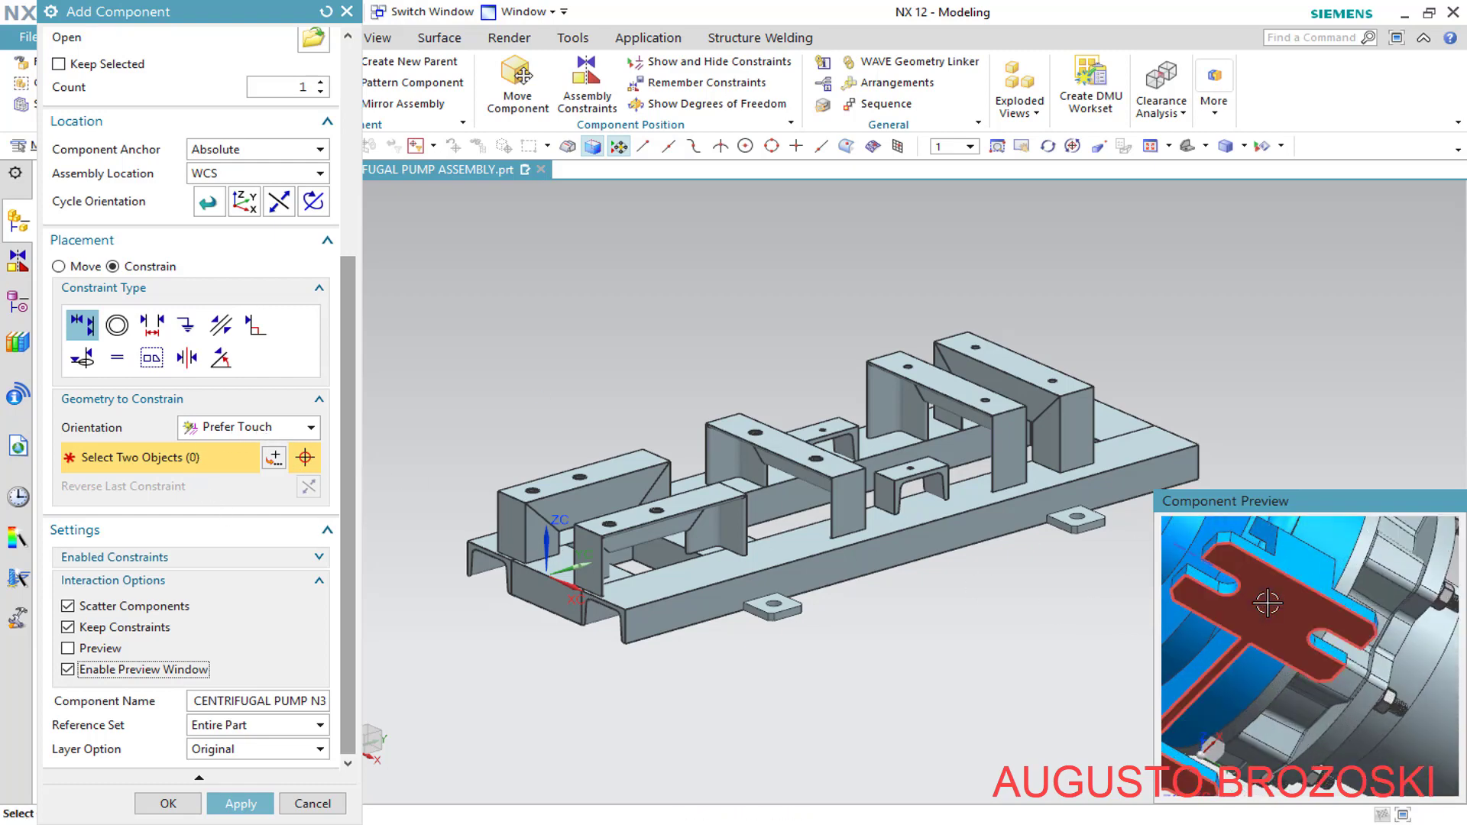
{"action": "scroll", "coordinate": [626, 504], "scroll_direction": "up", "scroll_amount": 2}
{"action": "scroll", "coordinate": [625, 504], "scroll_direction": "up", "scroll_amount": 5}
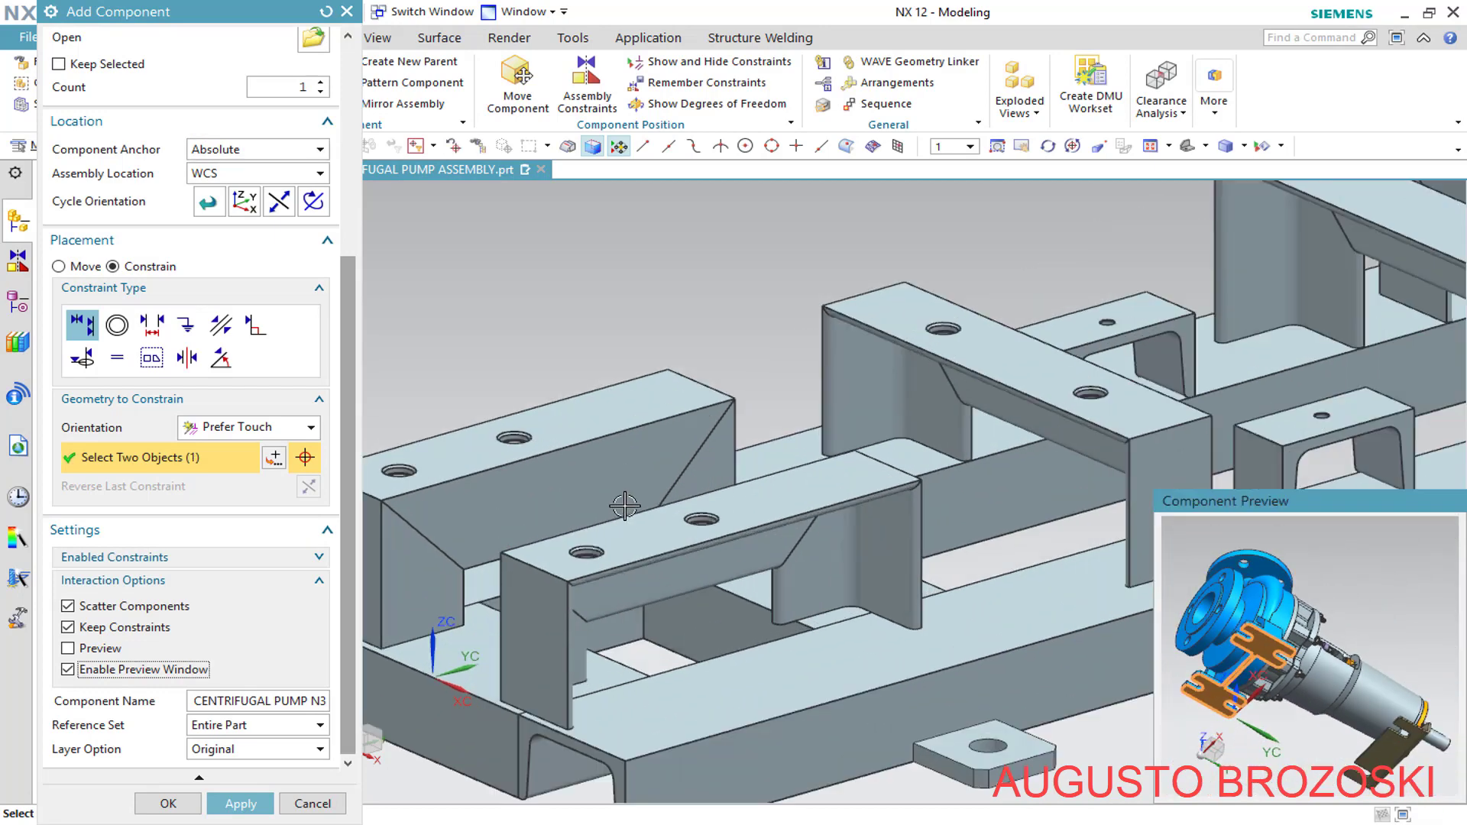
{"action": "left_click", "coordinate": [660, 535]}
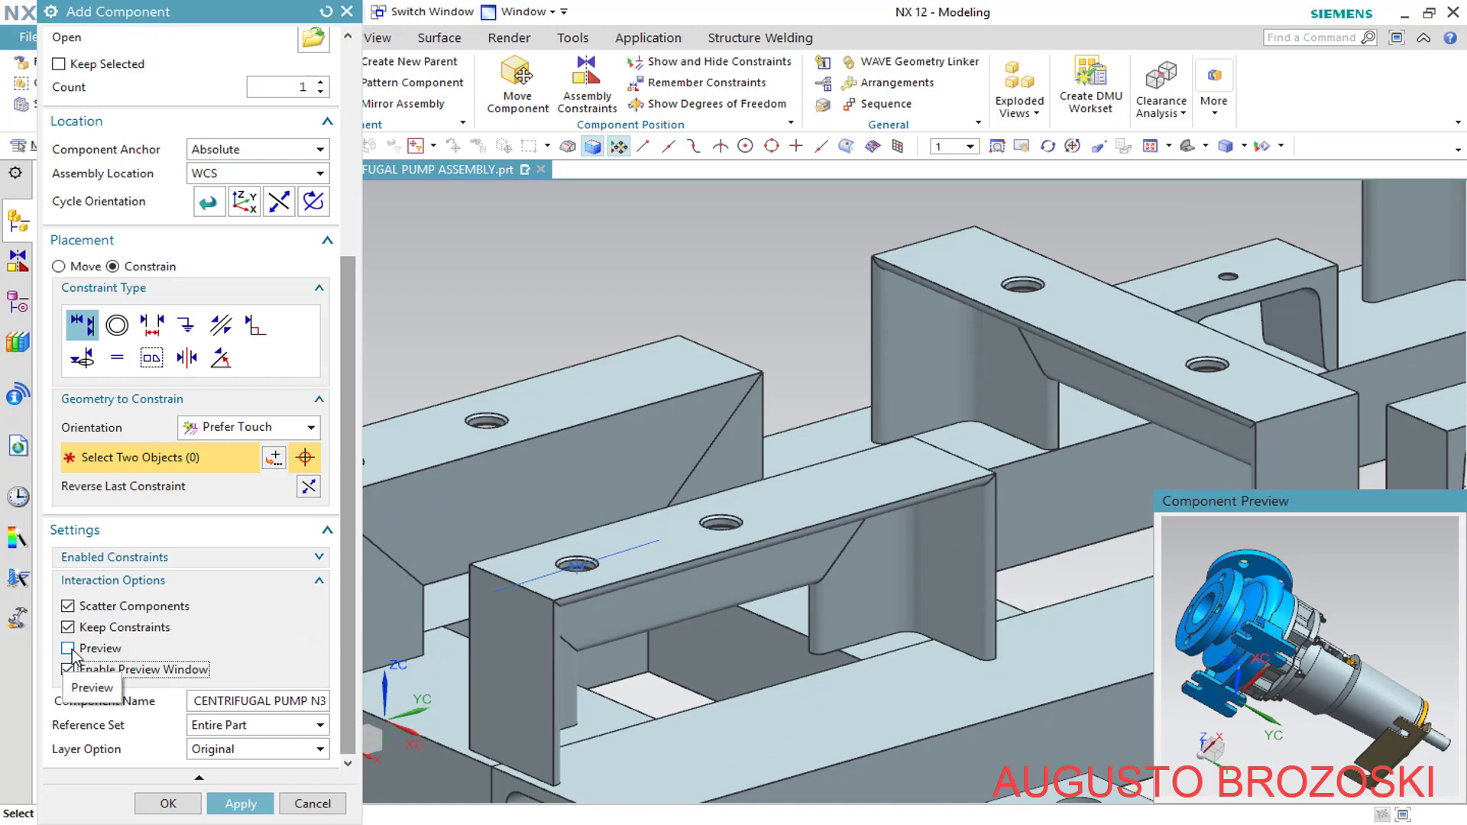
{"action": "scroll", "coordinate": [802, 496], "scroll_direction": "down", "scroll_amount": 2}
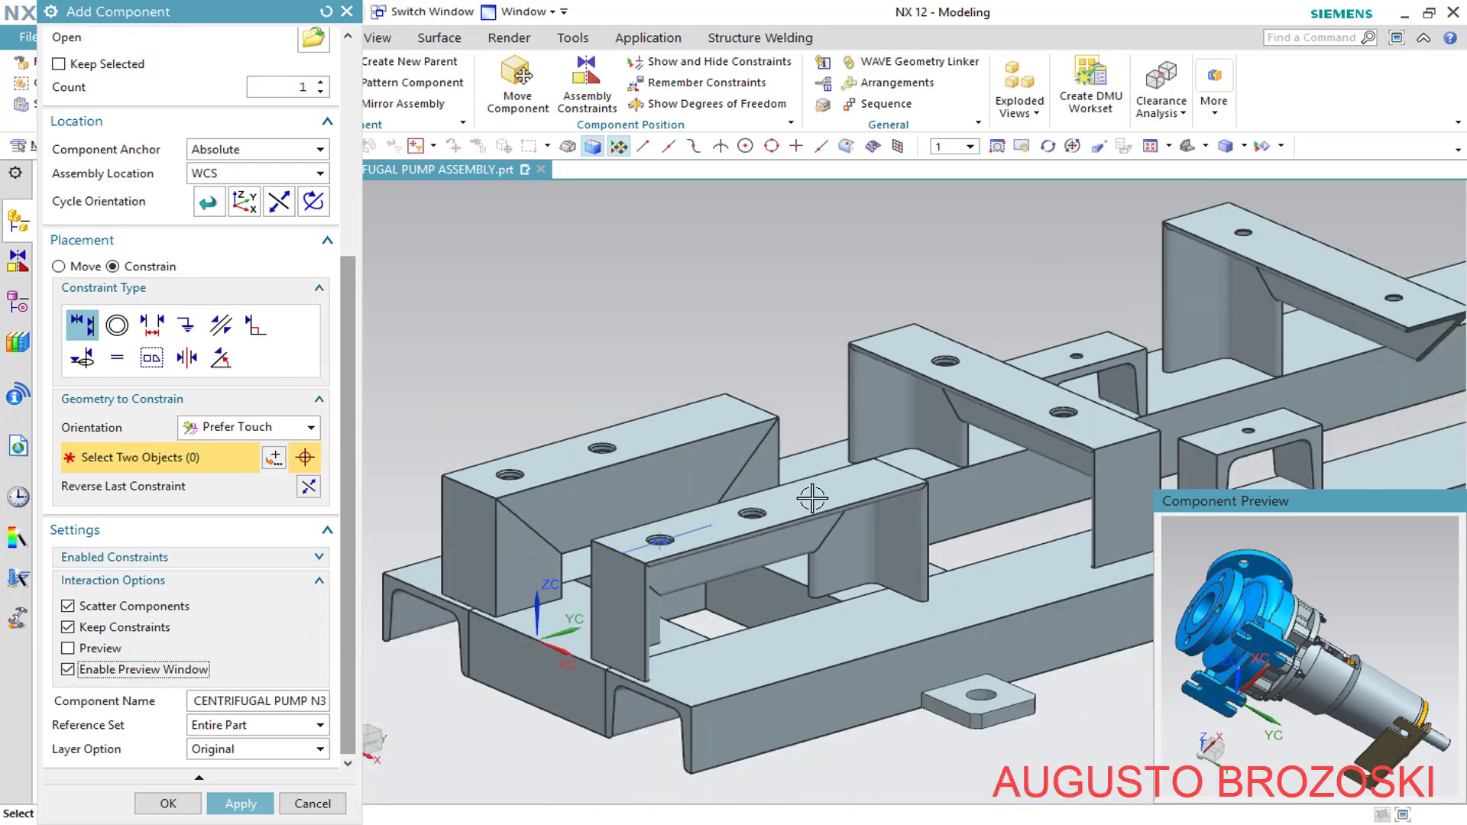
{"action": "left_click", "coordinate": [80, 649]}
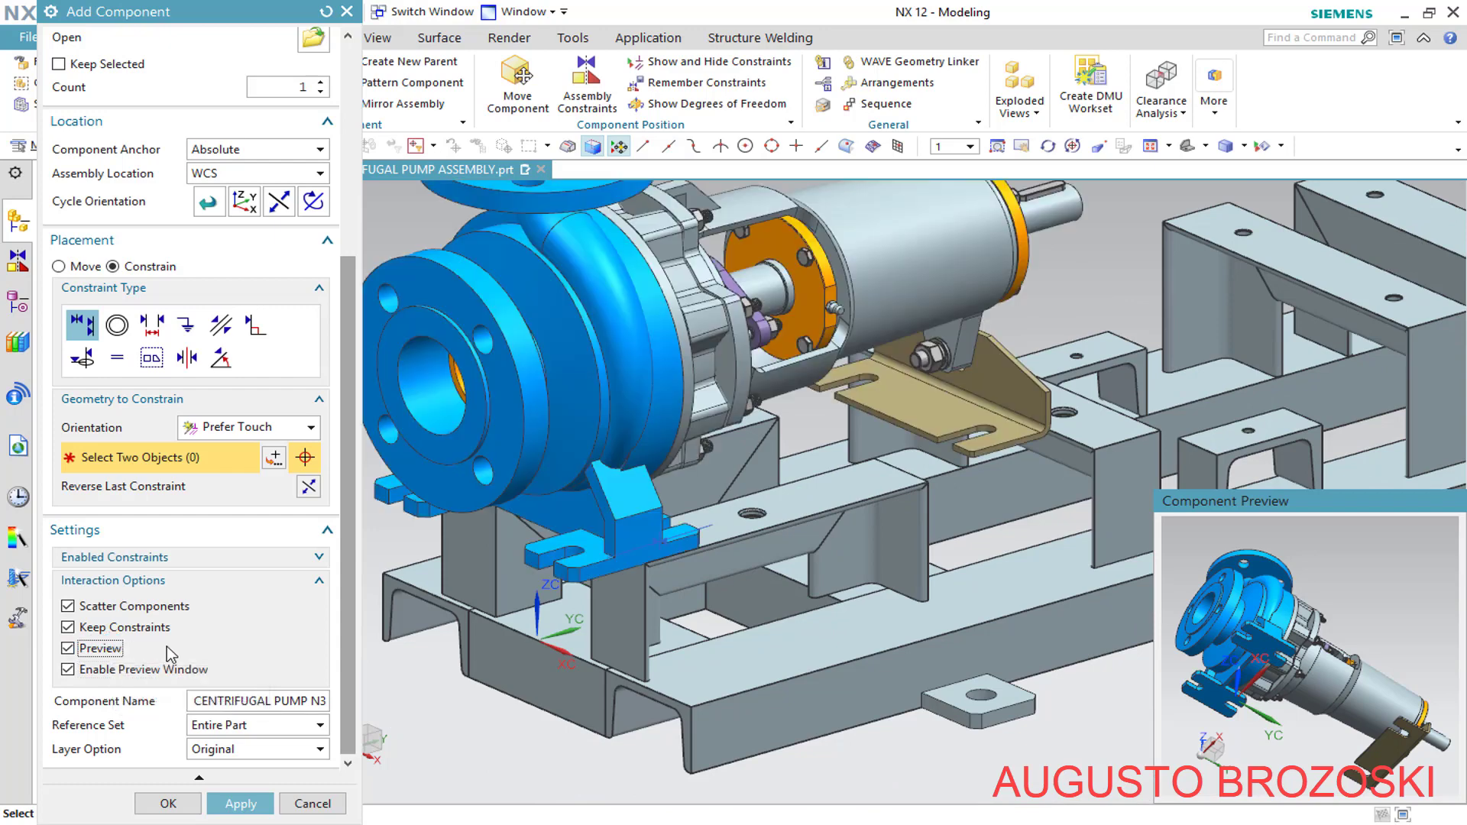
{"action": "scroll", "coordinate": [805, 609], "scroll_direction": "down", "scroll_amount": 1}
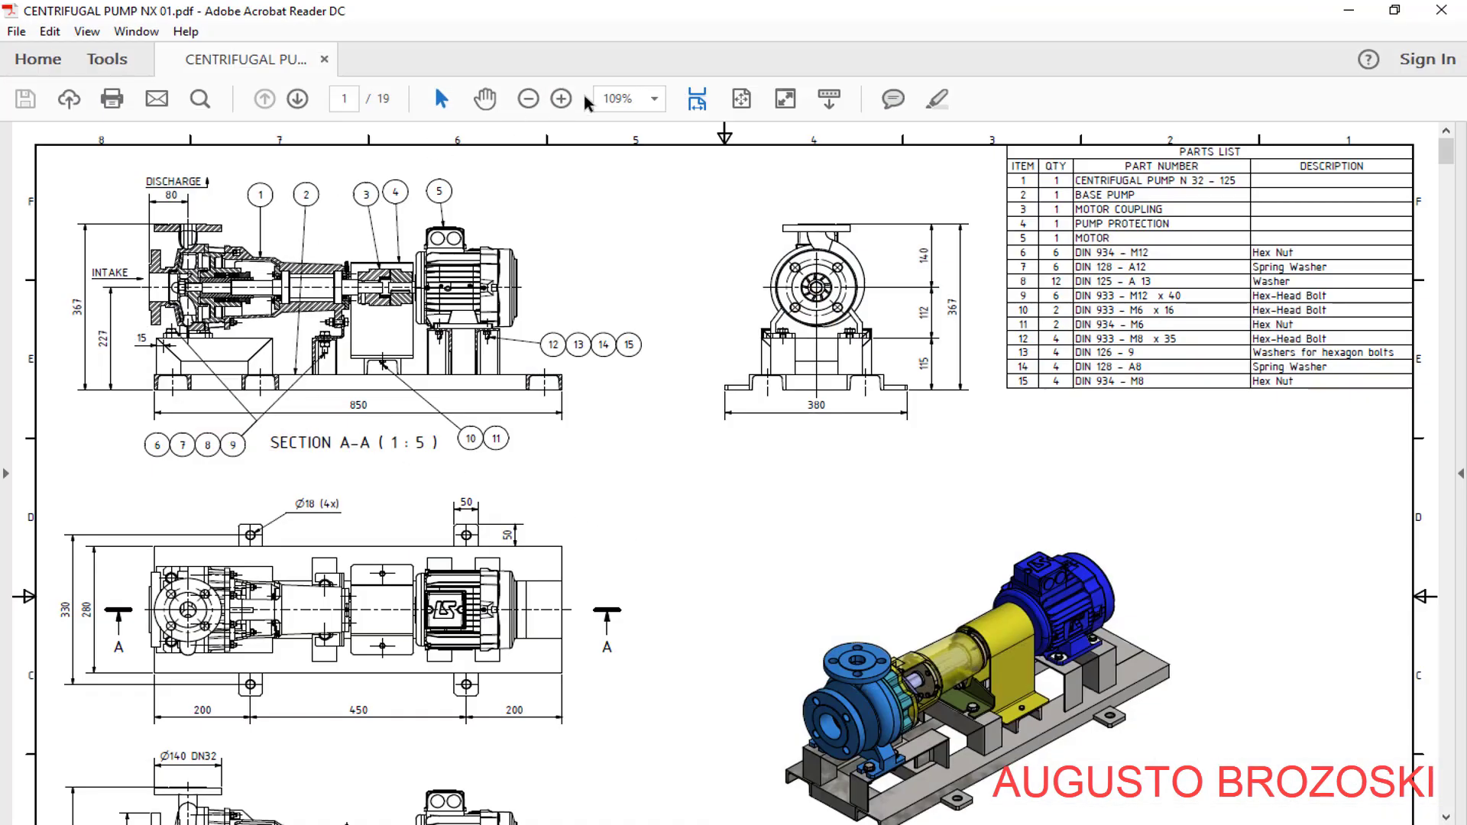
Look up the pump foot's offset from the front support edge in section A-A of the PDF drawing, then switch back to NX
{"action": "left_click", "coordinate": [561, 99]}
{"action": "left_click", "coordinate": [561, 98]}
{"action": "left_click", "coordinate": [561, 98]}
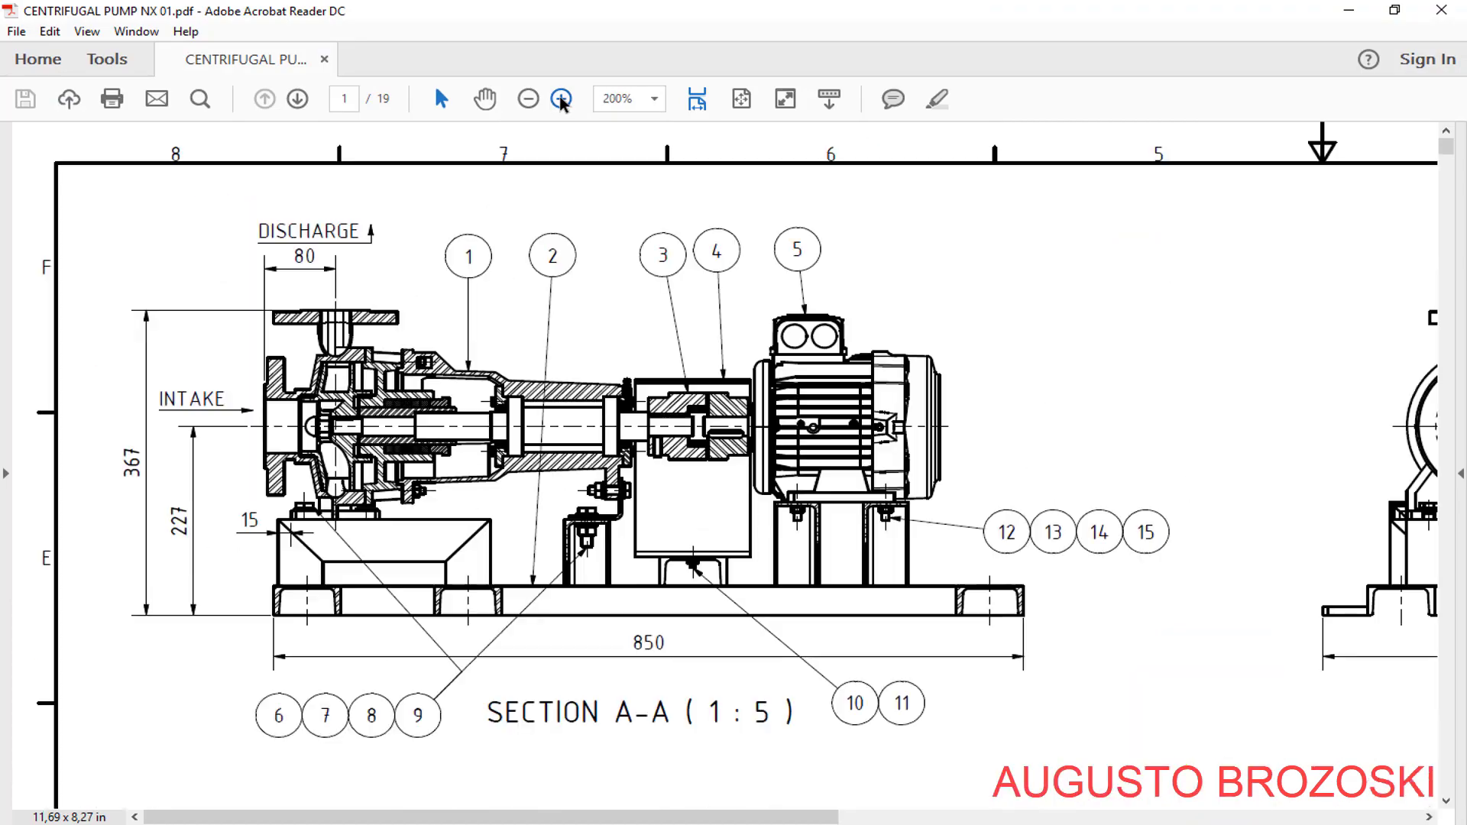
{"action": "left_click", "coordinate": [561, 99]}
{"action": "scroll", "coordinate": [432, 611], "scroll_direction": "down", "scroll_amount": 4}
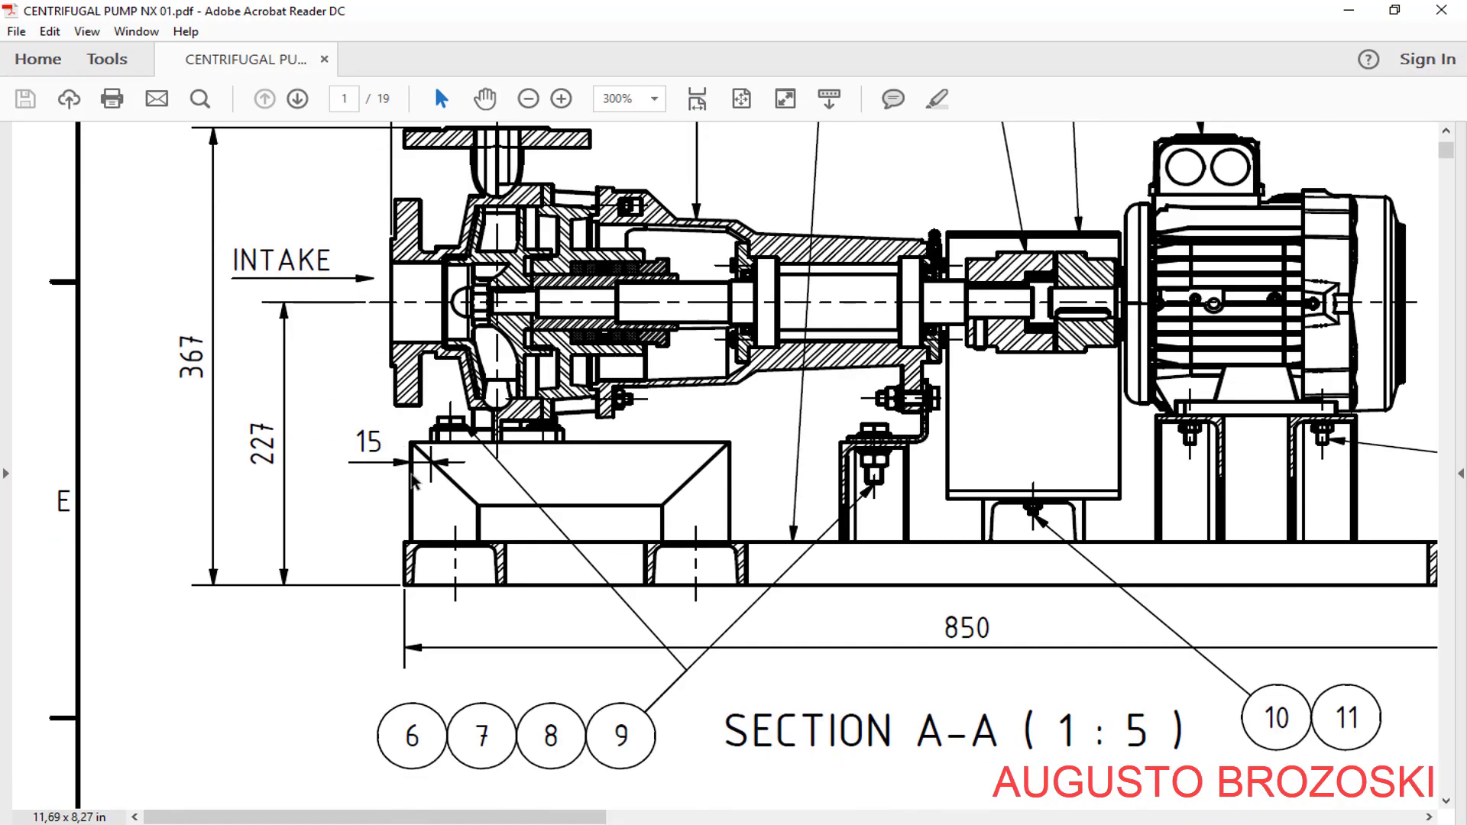
{"action": "left_click", "coordinate": [1349, 10]}
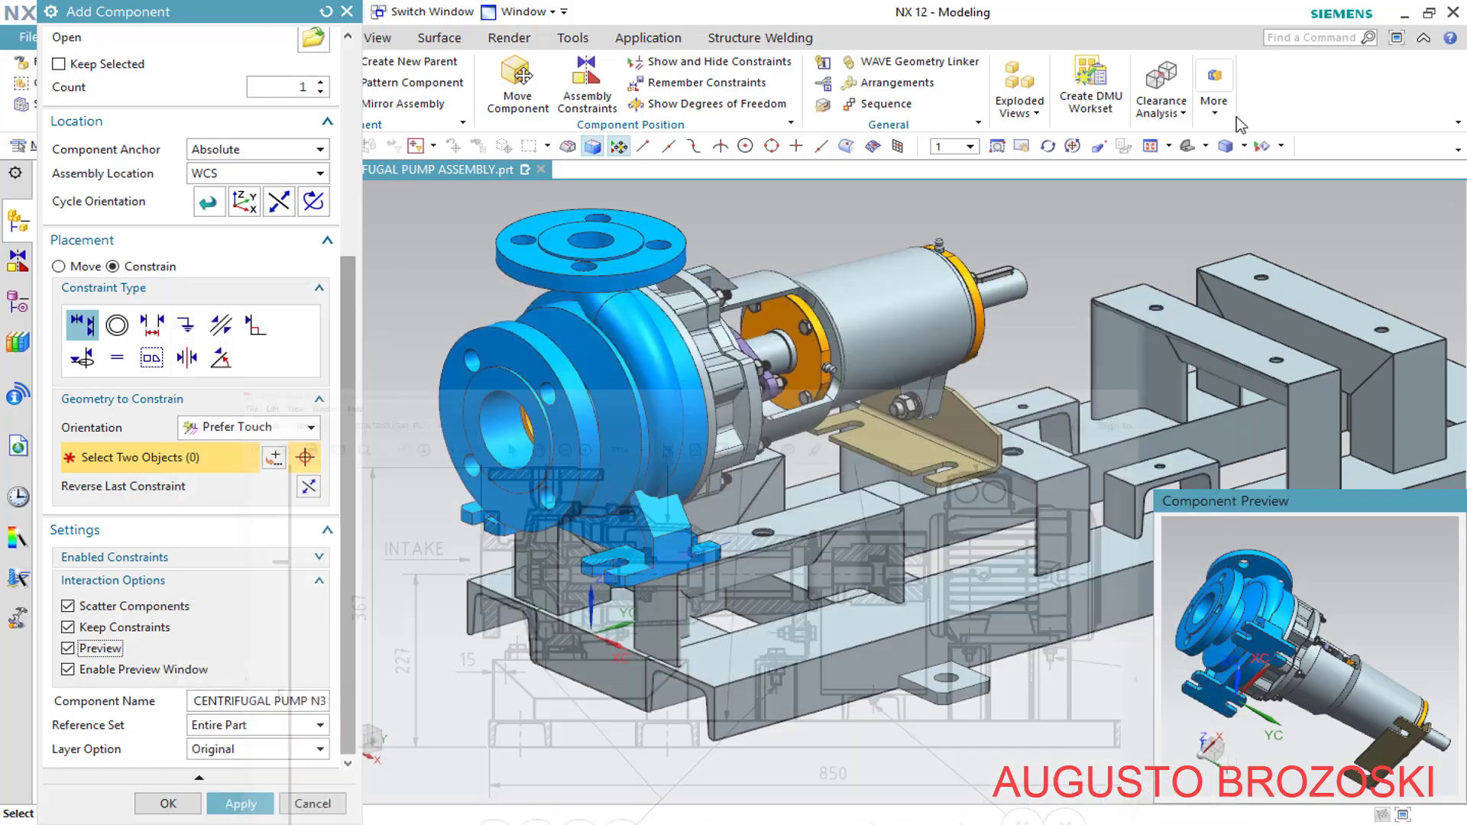
Add a 15 mm Distance constraint between the casing foot's front face and the front support's end face, cycling its solution until the foot sits inward
{"action": "scroll", "coordinate": [659, 603], "scroll_direction": "up", "scroll_amount": 8}
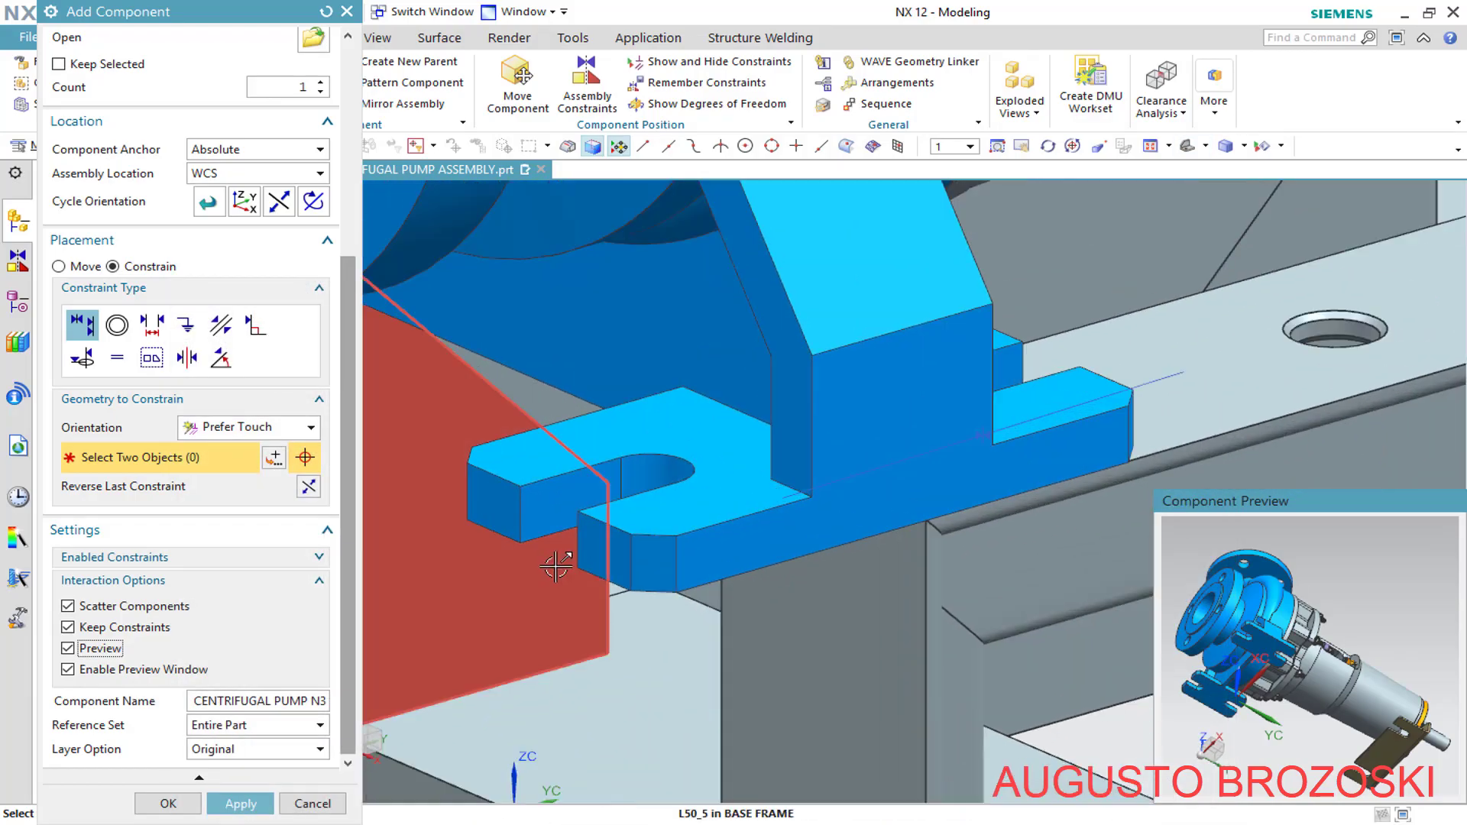
{"action": "left_click", "coordinate": [152, 330]}
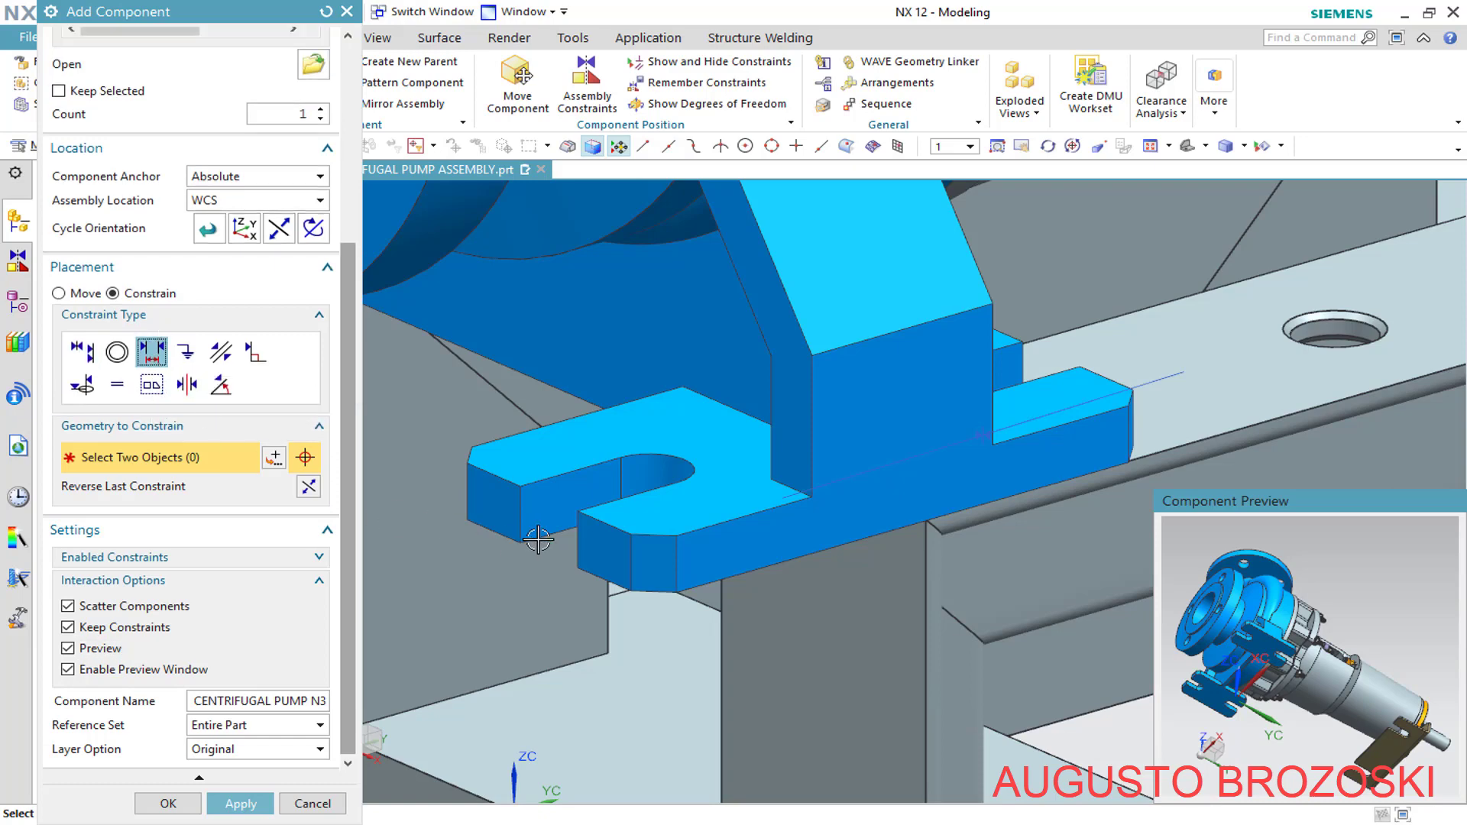
{"action": "left_click", "coordinate": [603, 547]}
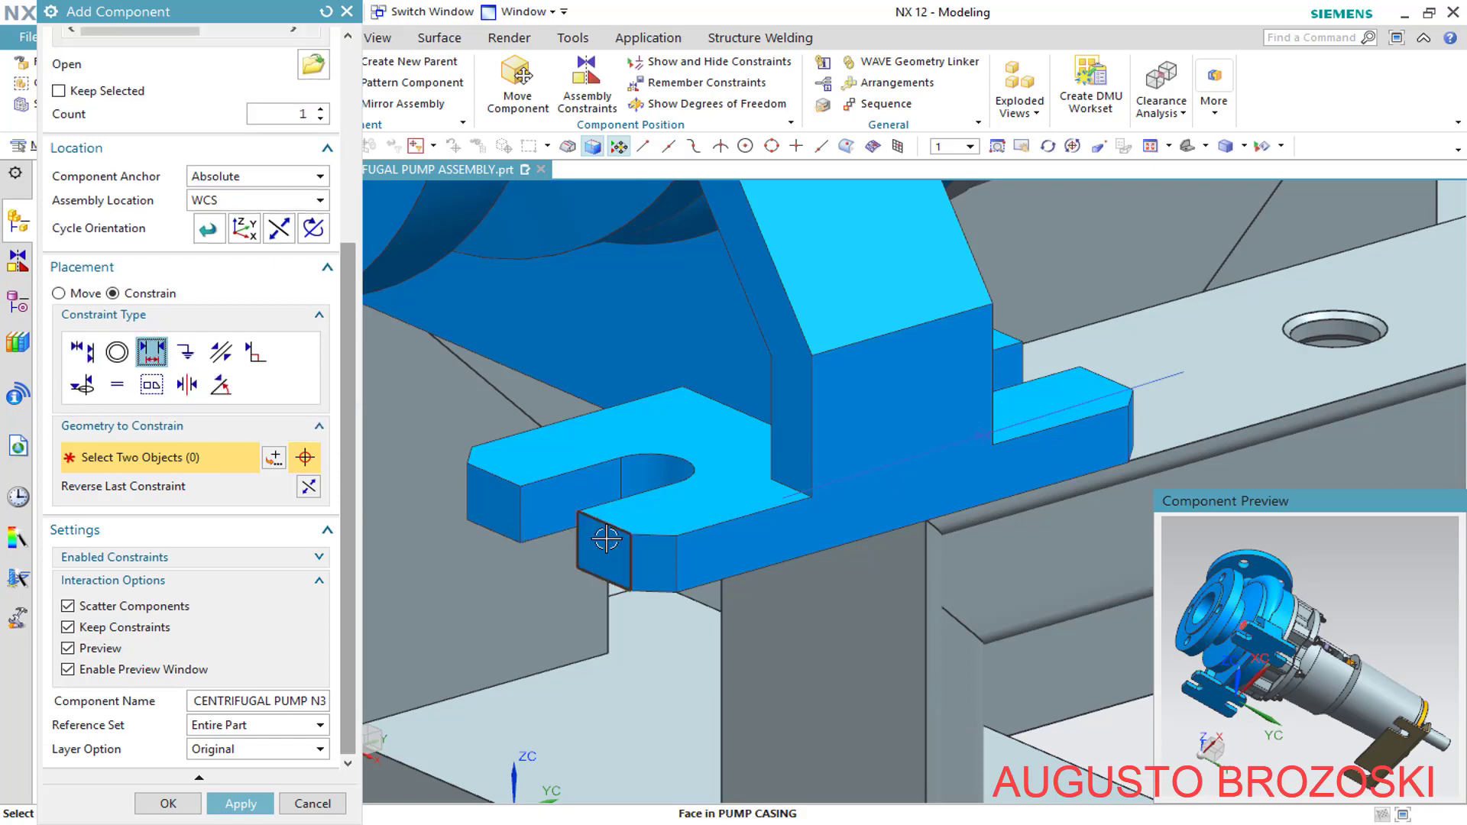
{"action": "left_click", "coordinate": [849, 601]}
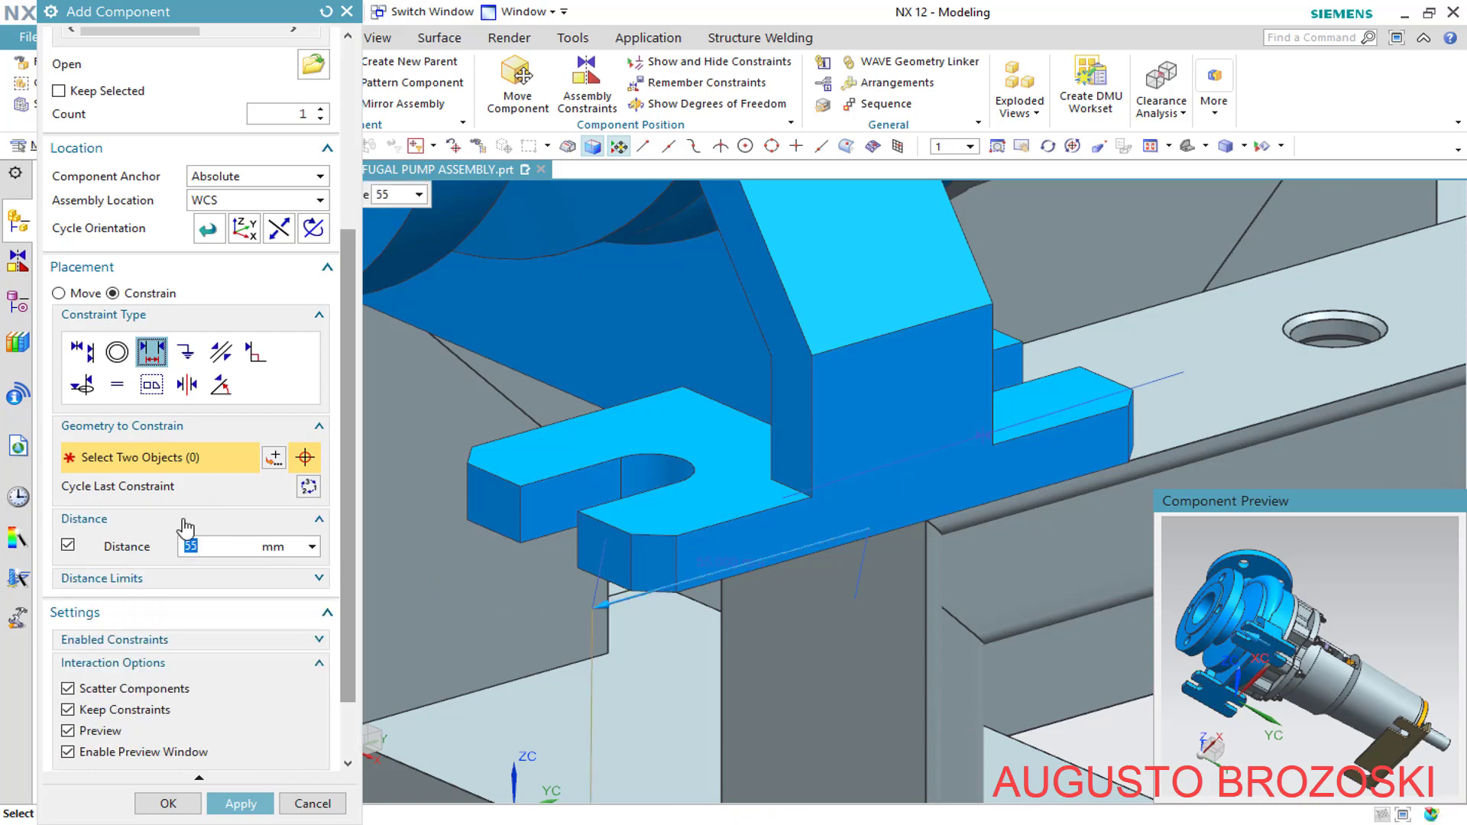
{"action": "scroll", "coordinate": [497, 549], "scroll_direction": "up", "scroll_amount": 4}
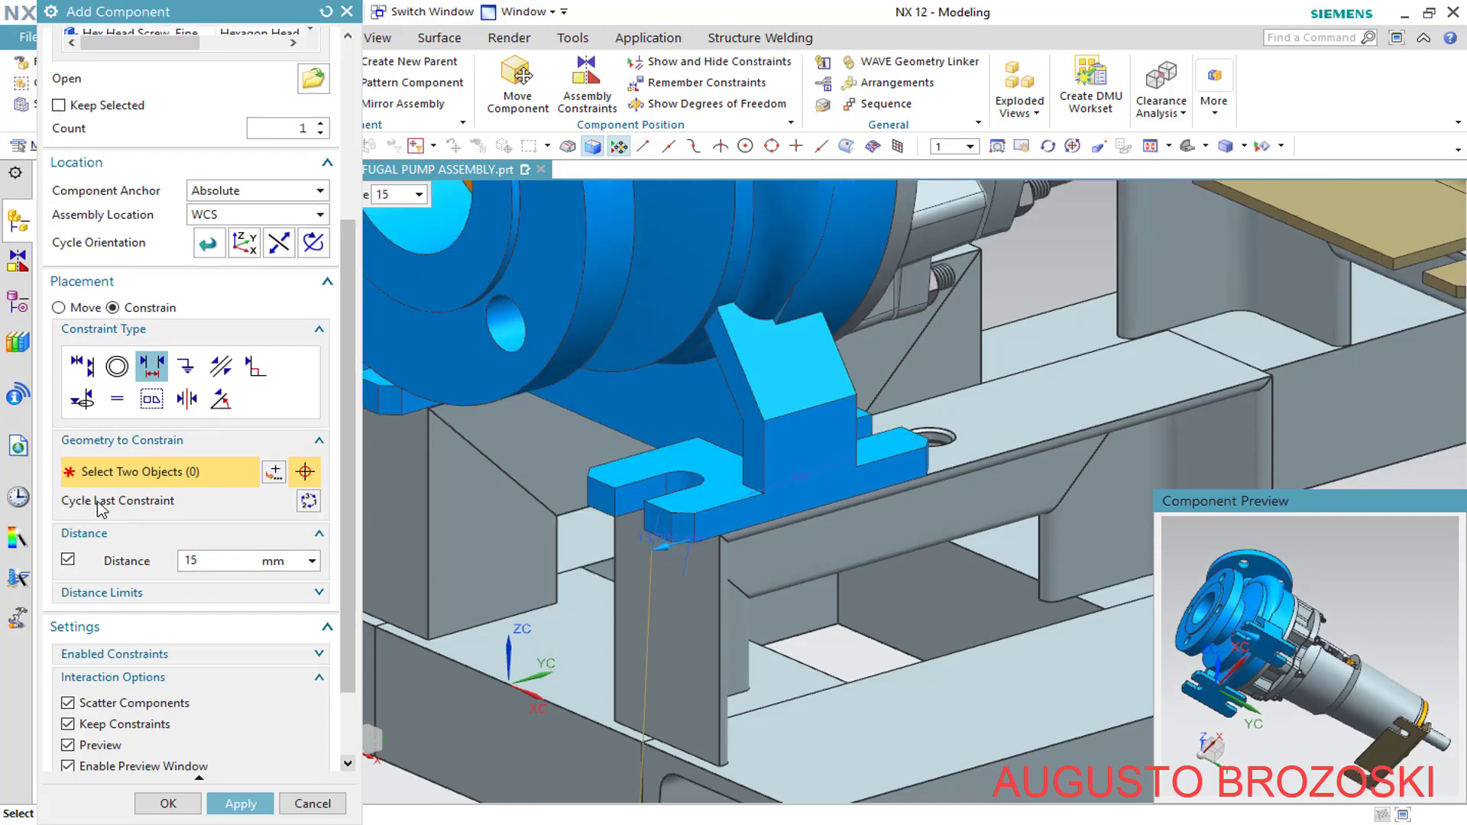
{"action": "left_click", "coordinate": [309, 502]}
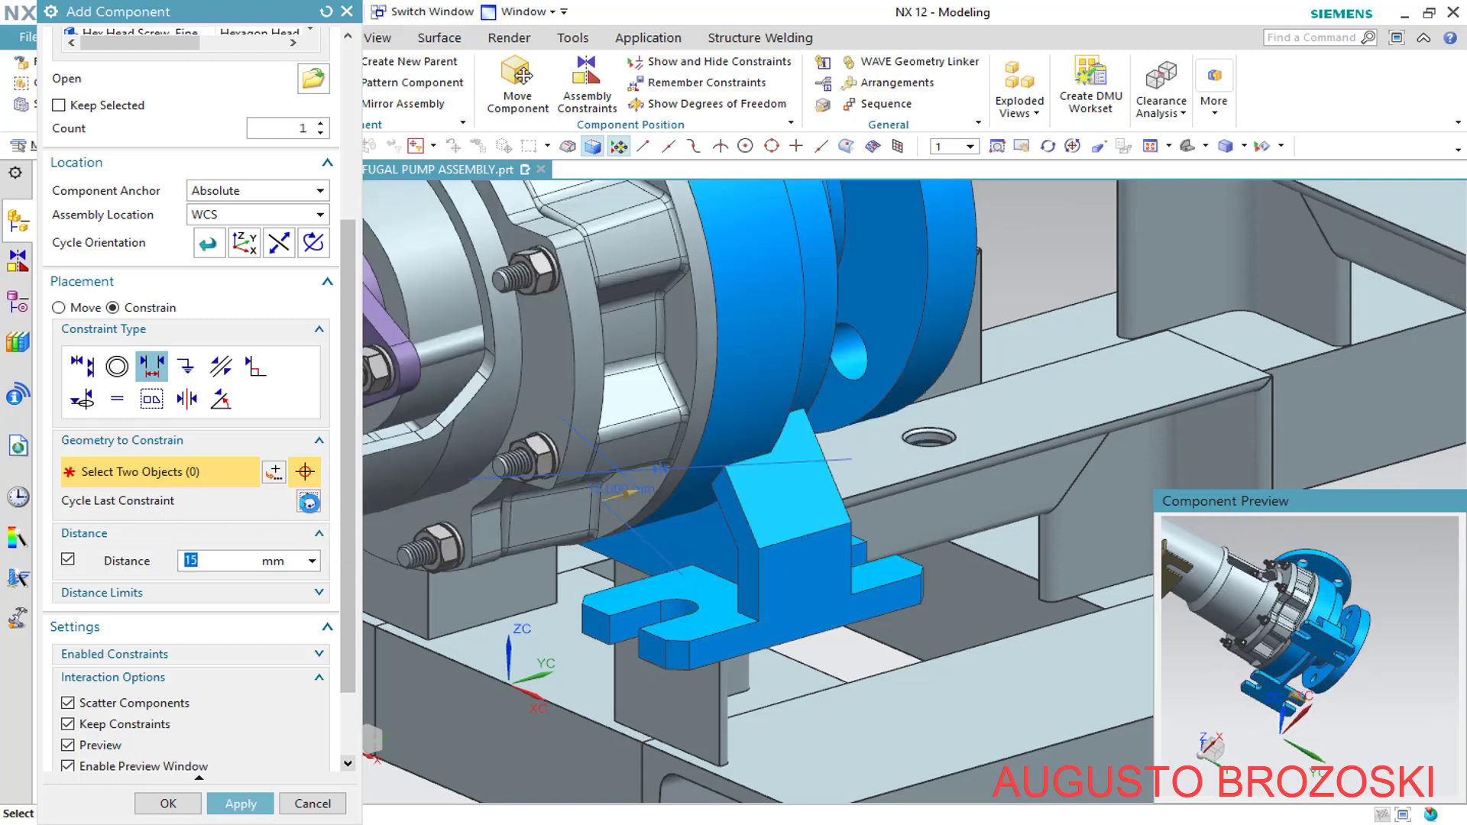
{"action": "left_click", "coordinate": [309, 502]}
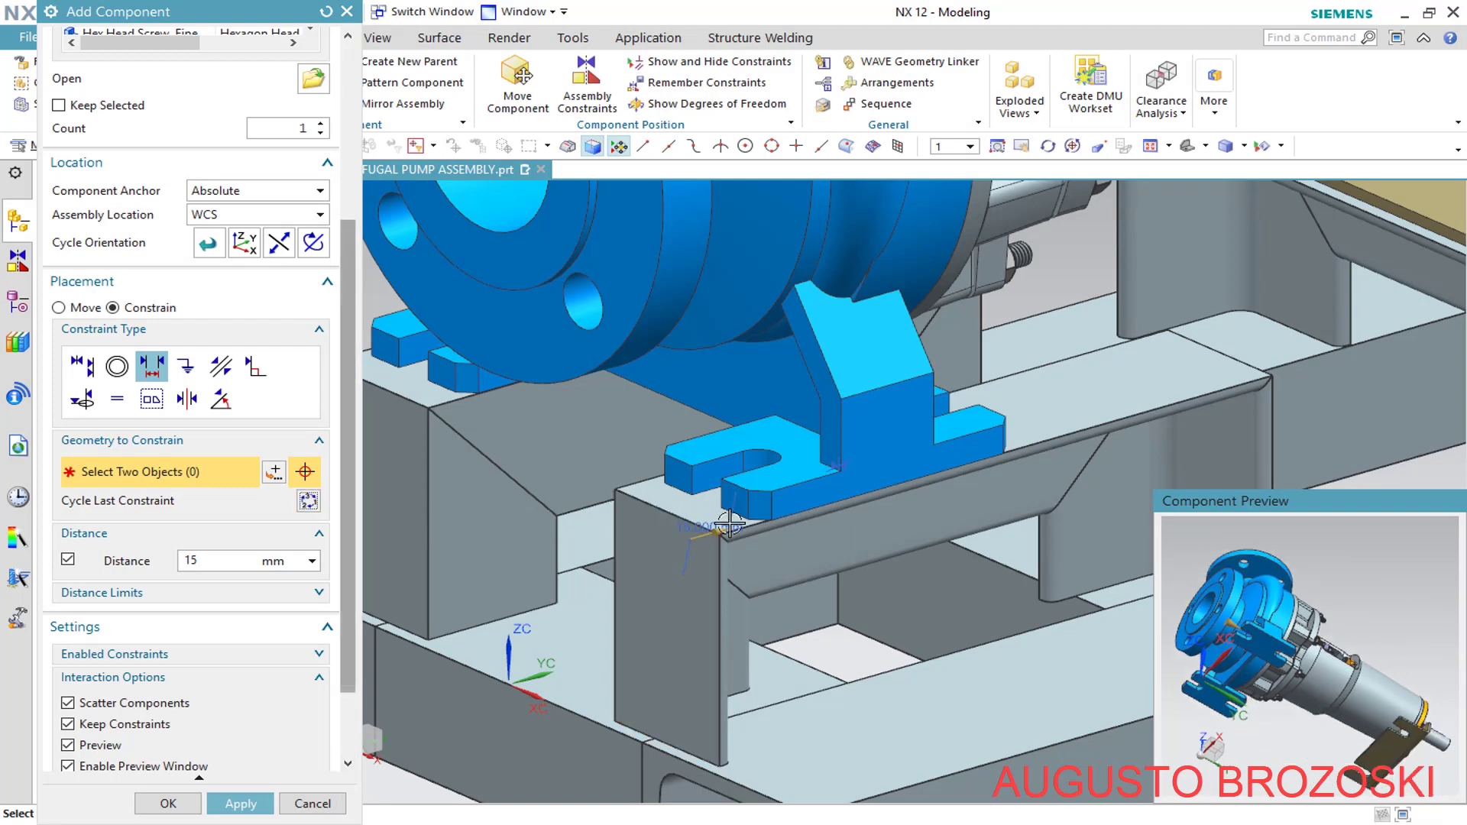
Examine the pump foot's offset from the front support's edge in a side view of the assembly
{"action": "scroll", "coordinate": [664, 546], "scroll_direction": "down", "scroll_amount": 4}
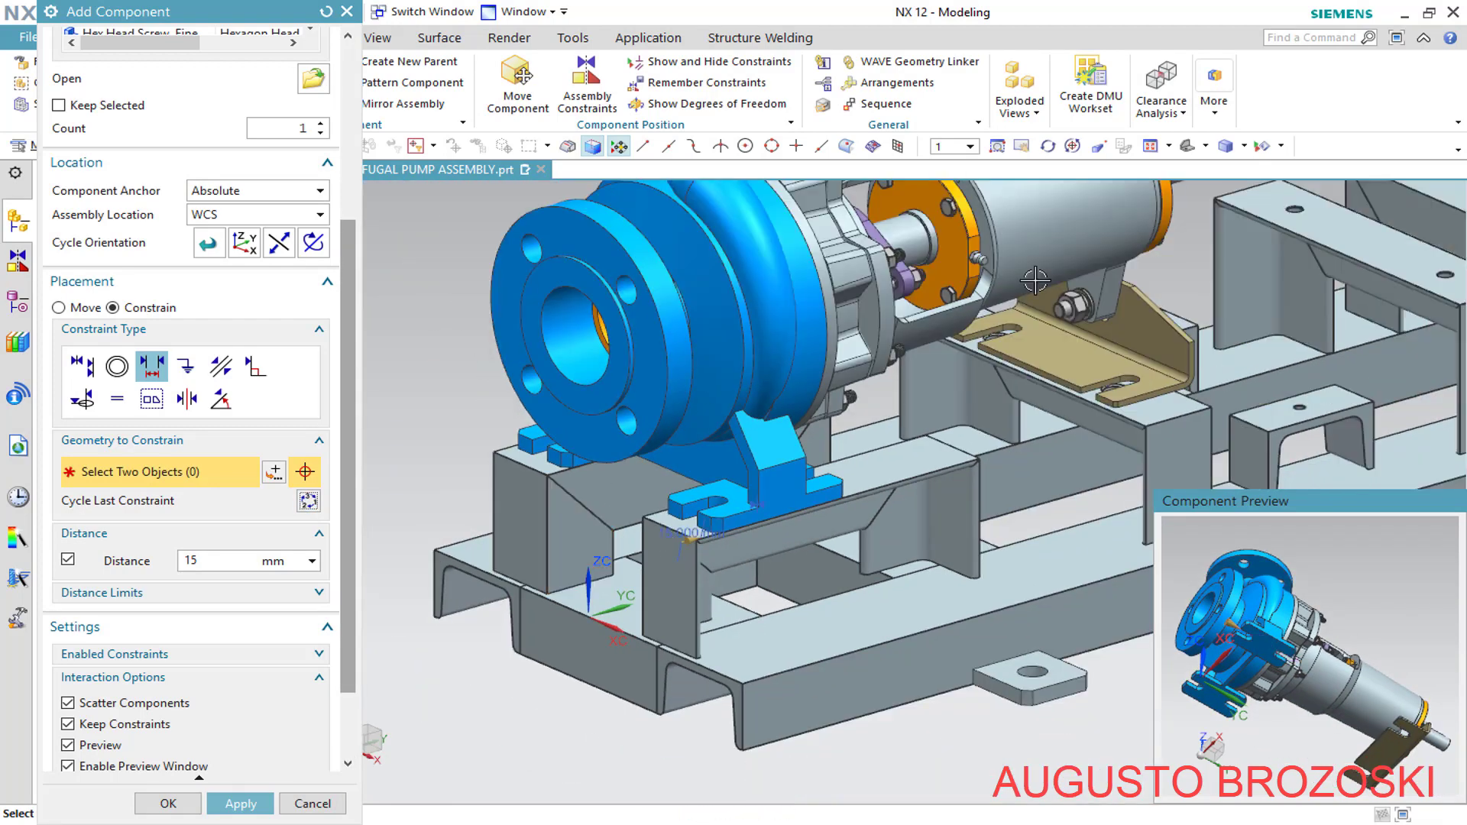
{"action": "left_click", "coordinate": [1206, 146]}
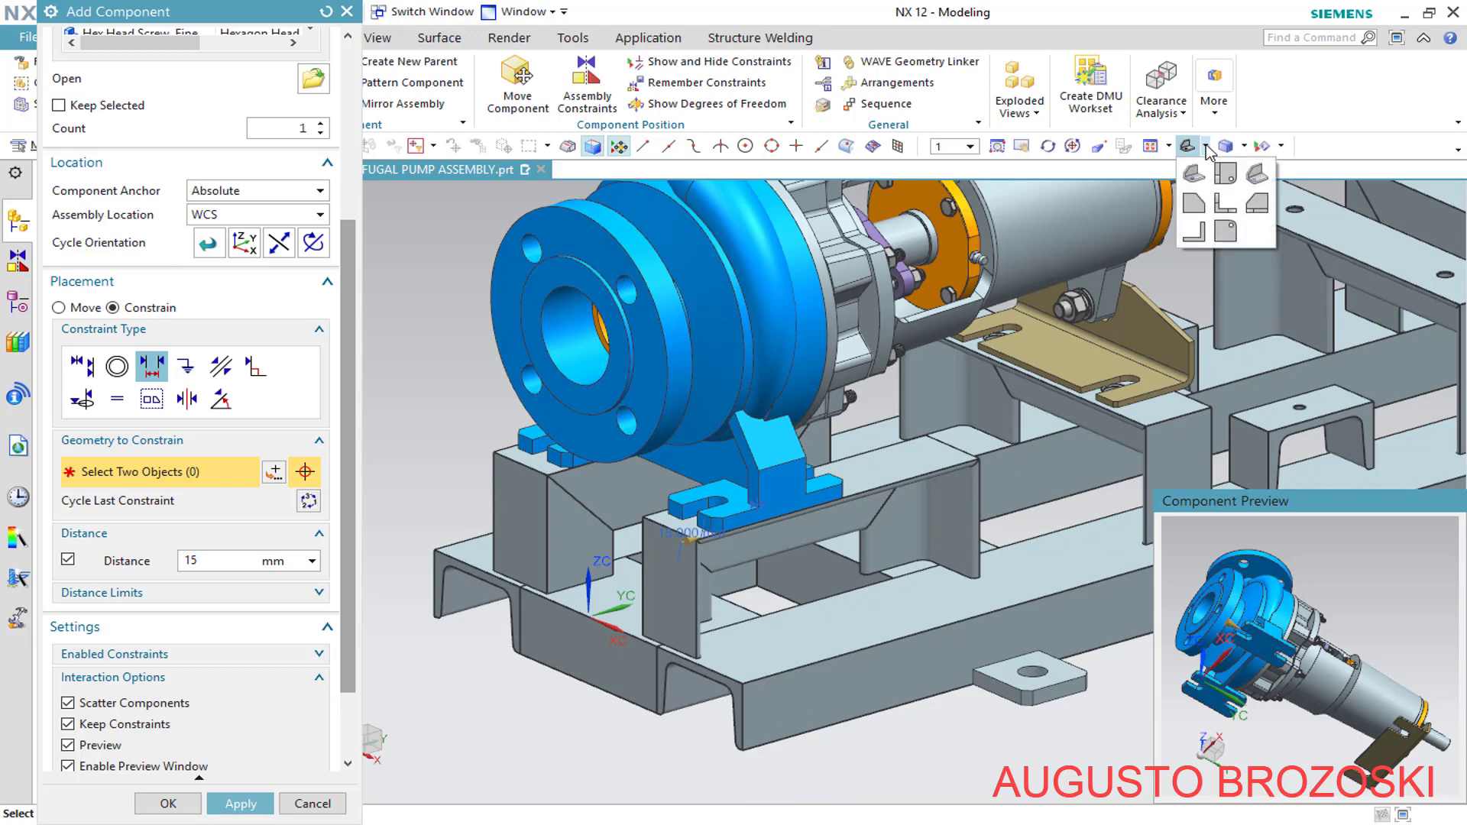
{"action": "left_click", "coordinate": [1256, 206]}
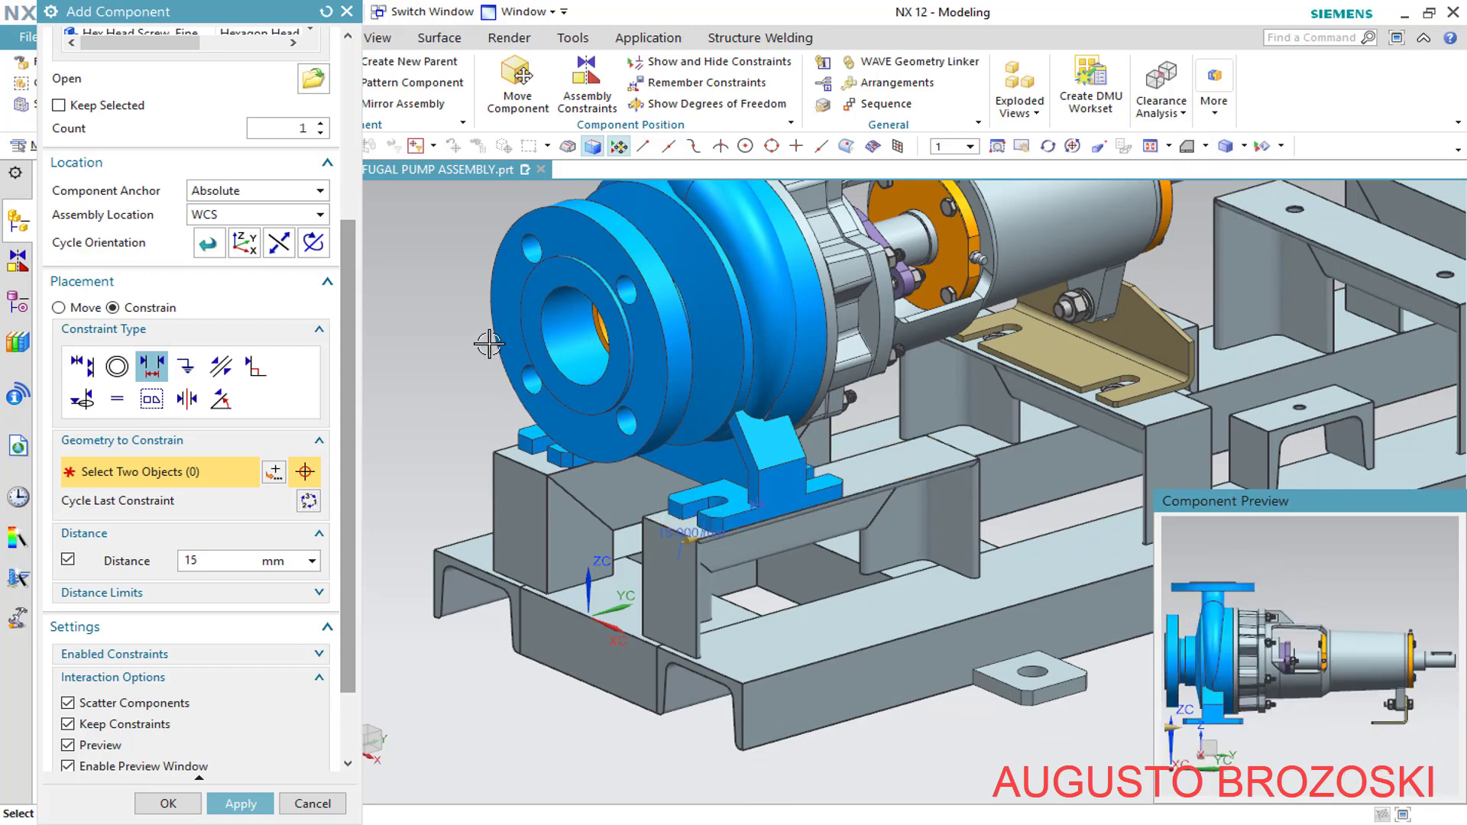
{"action": "left_click", "coordinate": [1188, 146]}
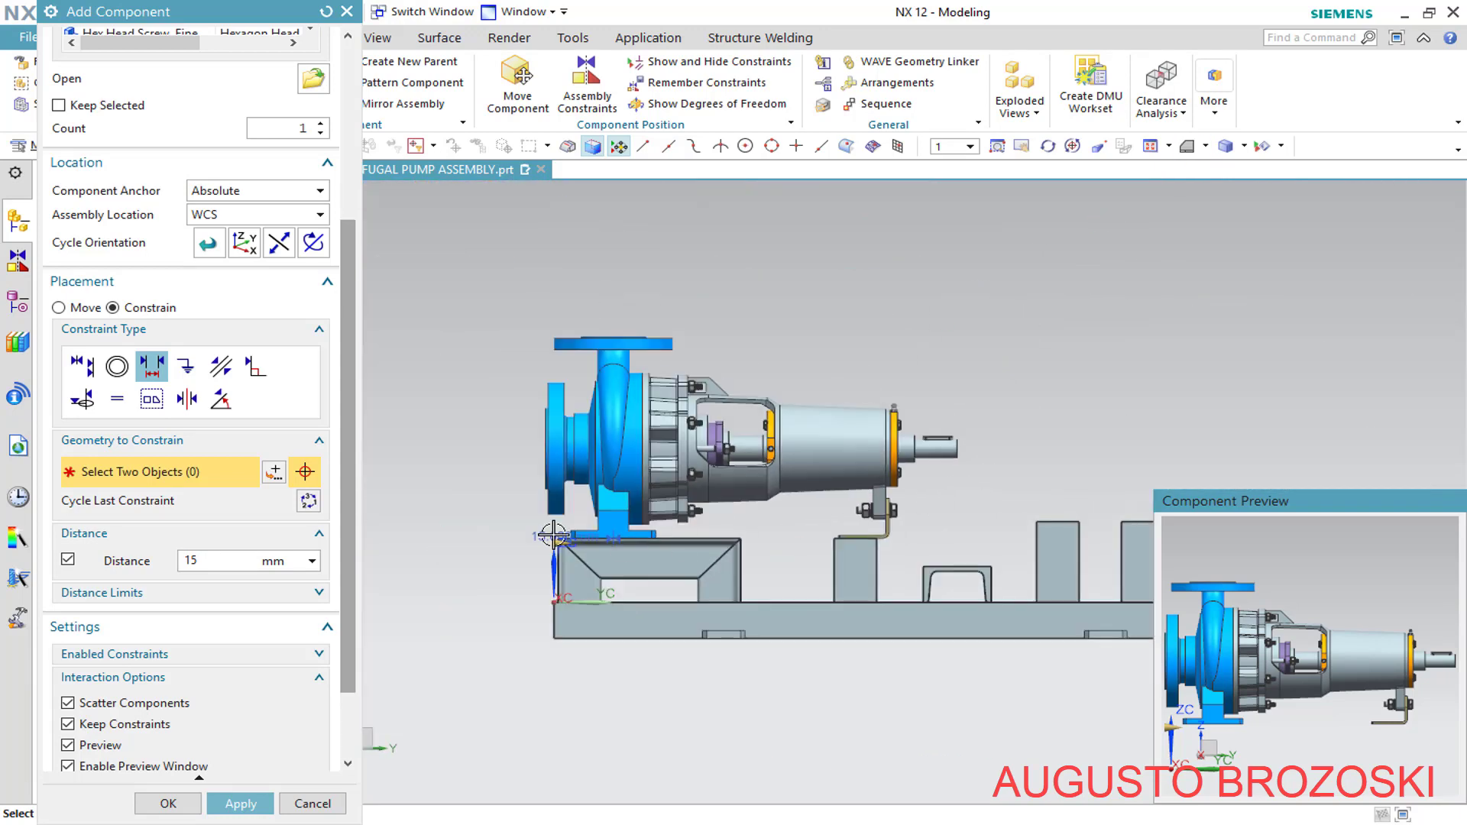
{"action": "scroll", "coordinate": [553, 533], "scroll_direction": "down", "scroll_amount": 4}
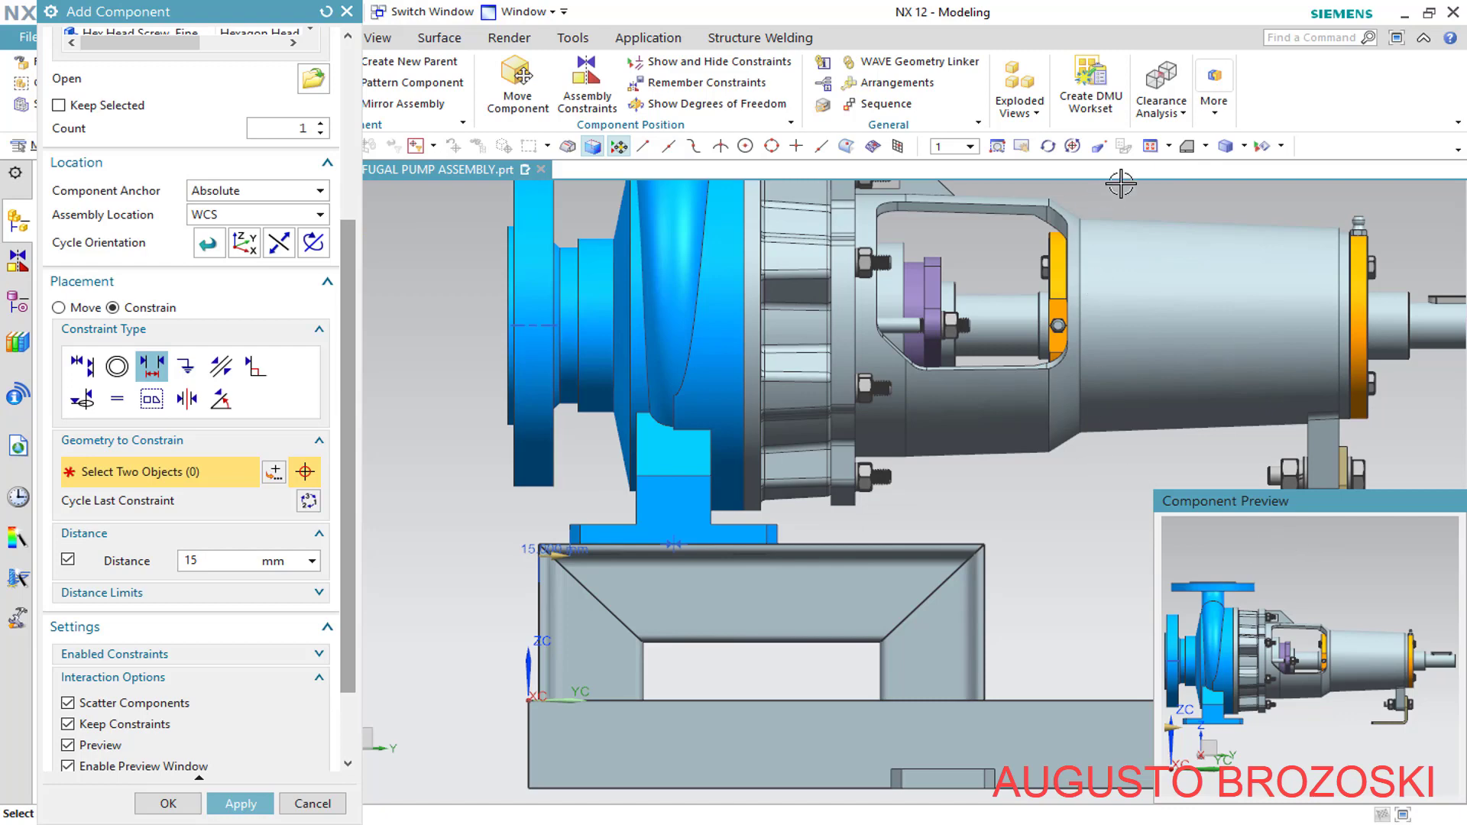
{"action": "scroll", "coordinate": [610, 540], "scroll_direction": "down", "scroll_amount": 4}
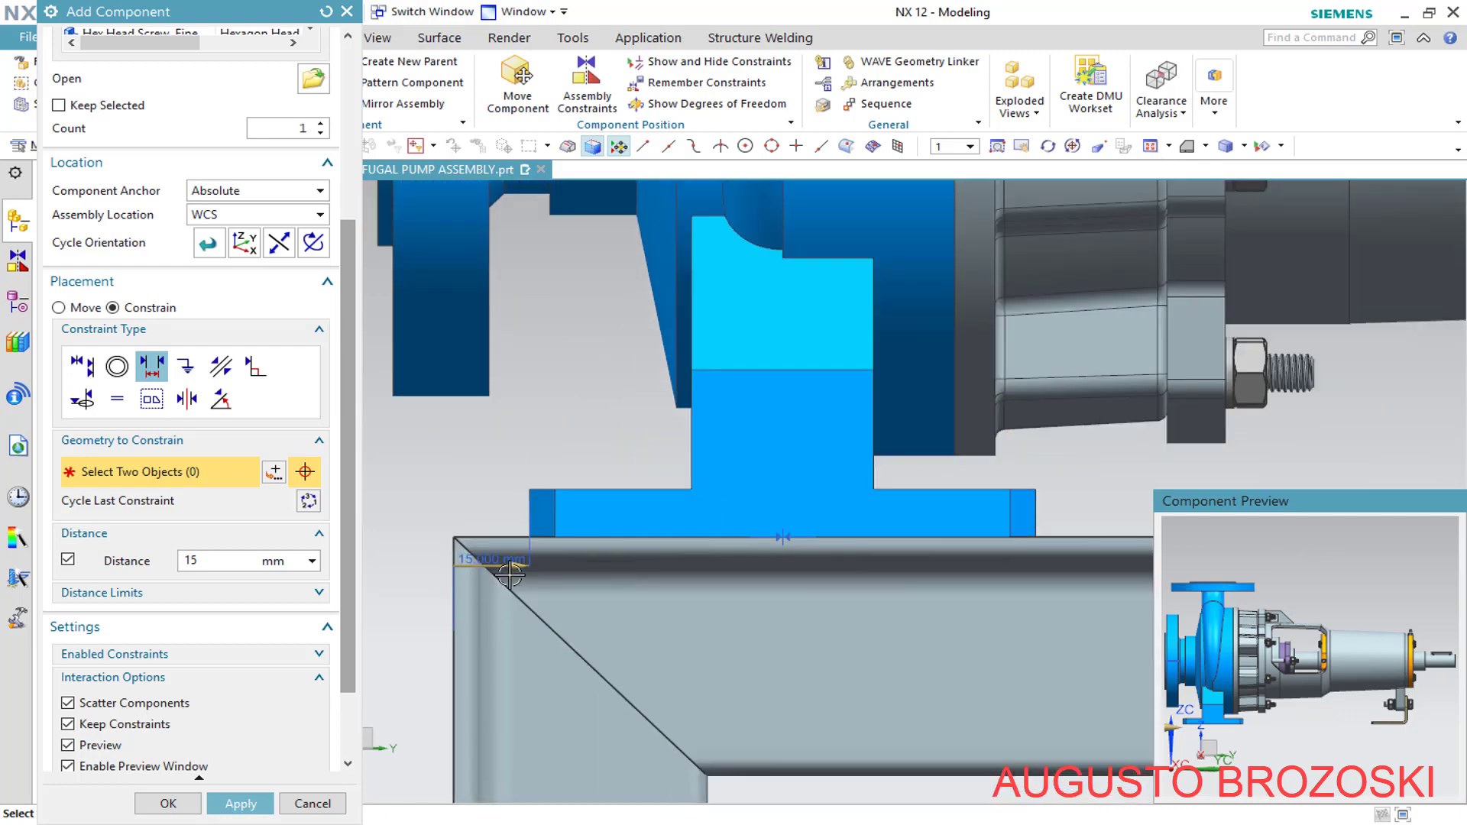
{"action": "scroll", "coordinate": [671, 501], "scroll_direction": "up", "scroll_amount": 5}
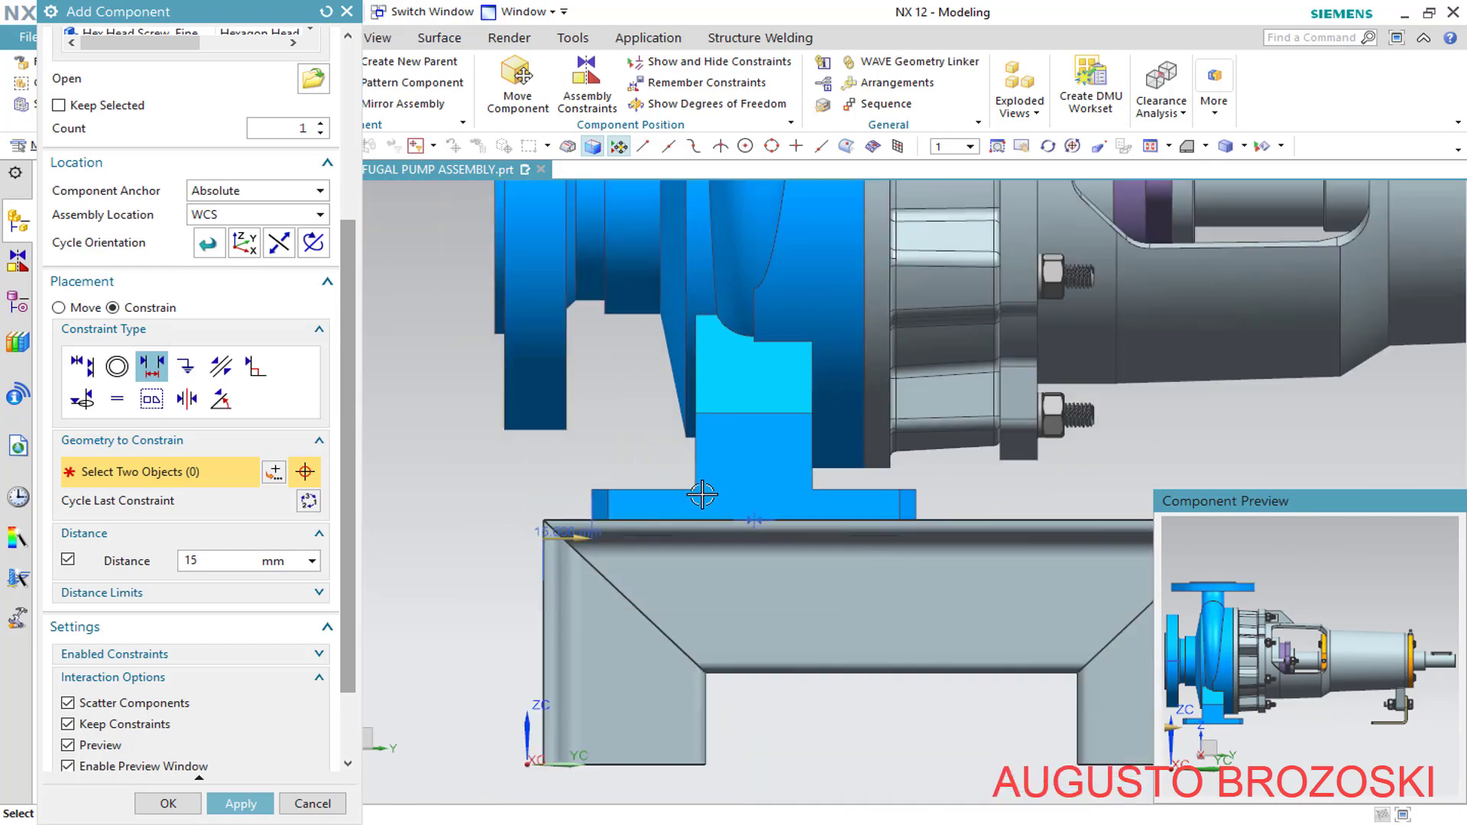
{"action": "middle_click_drag", "start_coordinate": [697, 491], "coordinate": [669, 517]}
Start a Center constraint with the 2 to 2 subtype and select the inner side face of one pump casing foot
{"action": "scroll", "coordinate": [658, 514], "scroll_direction": "up", "scroll_amount": 4}
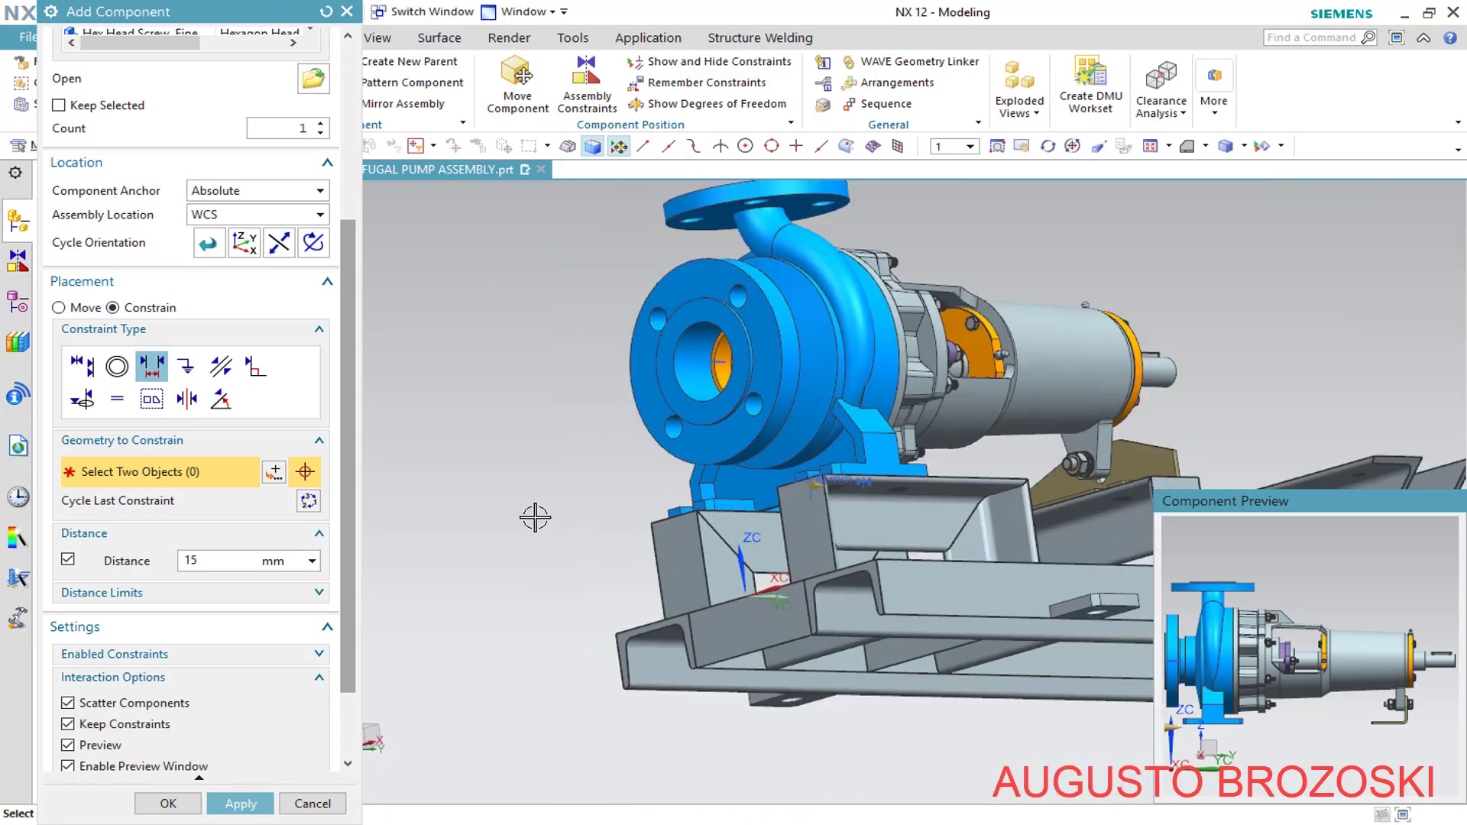
{"action": "scroll", "coordinate": [583, 397], "scroll_direction": "down", "scroll_amount": 4}
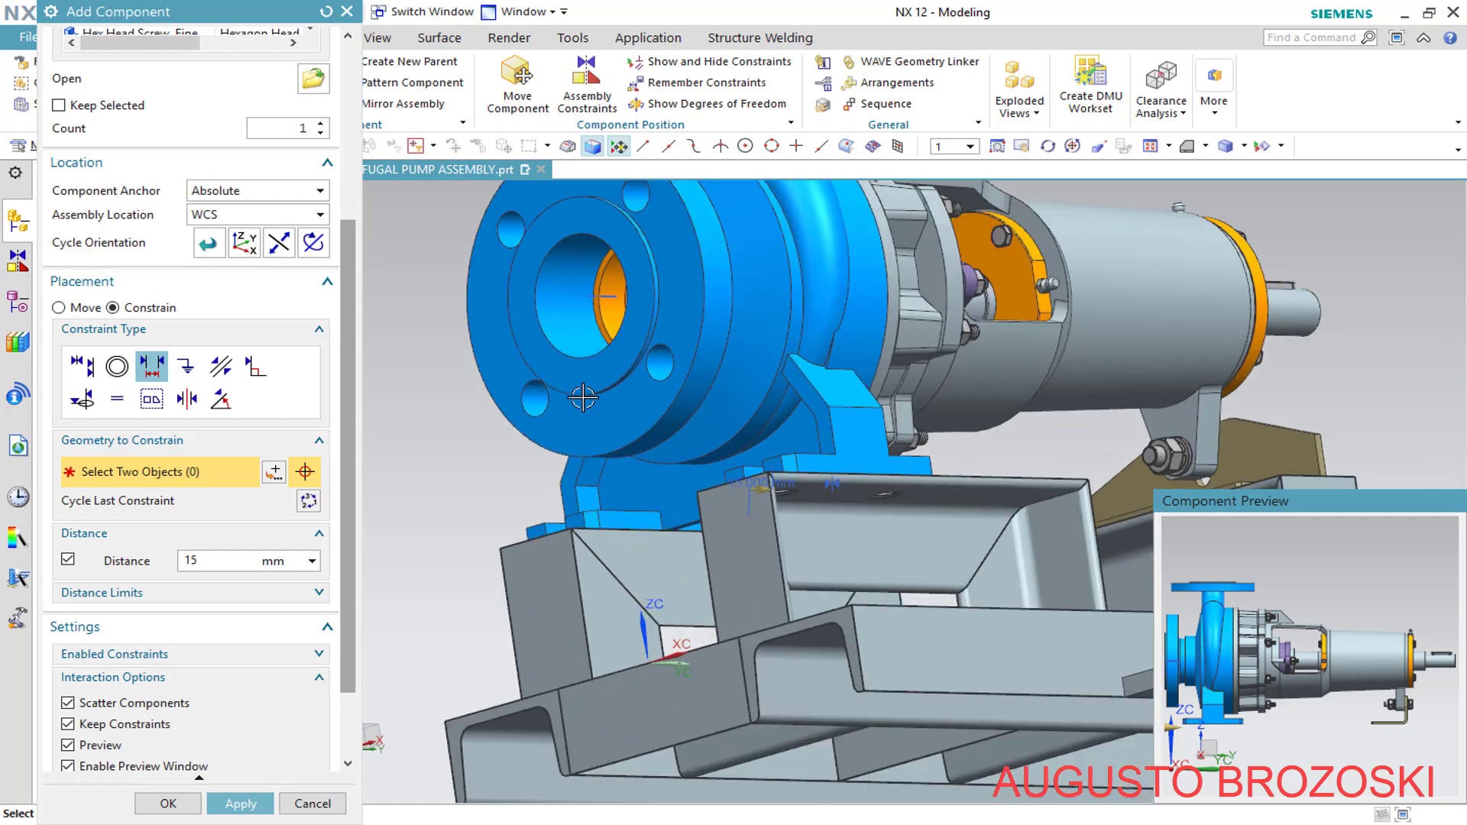
{"action": "left_click", "coordinate": [187, 406]}
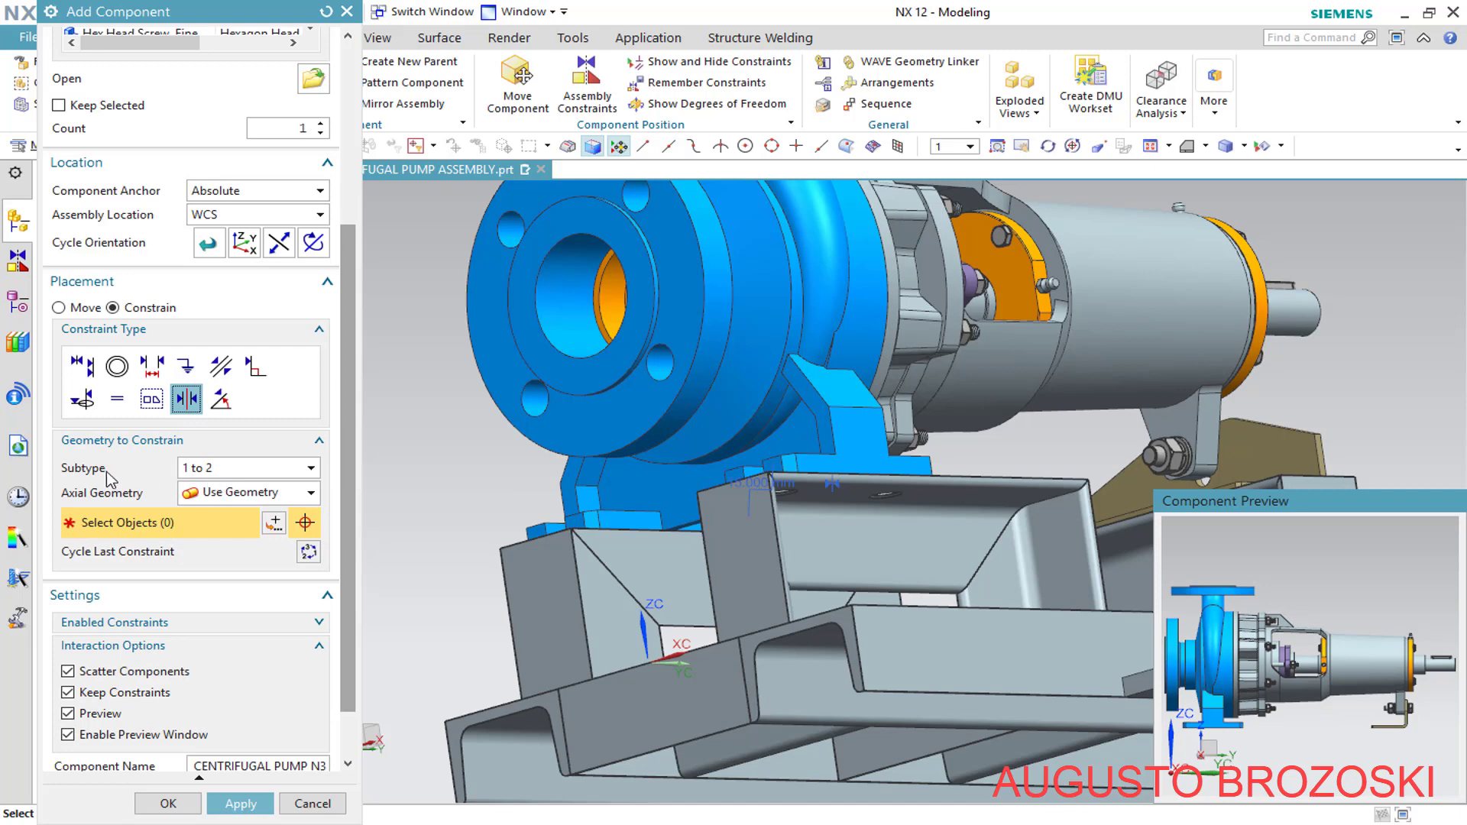
{"action": "left_click", "coordinate": [310, 469]}
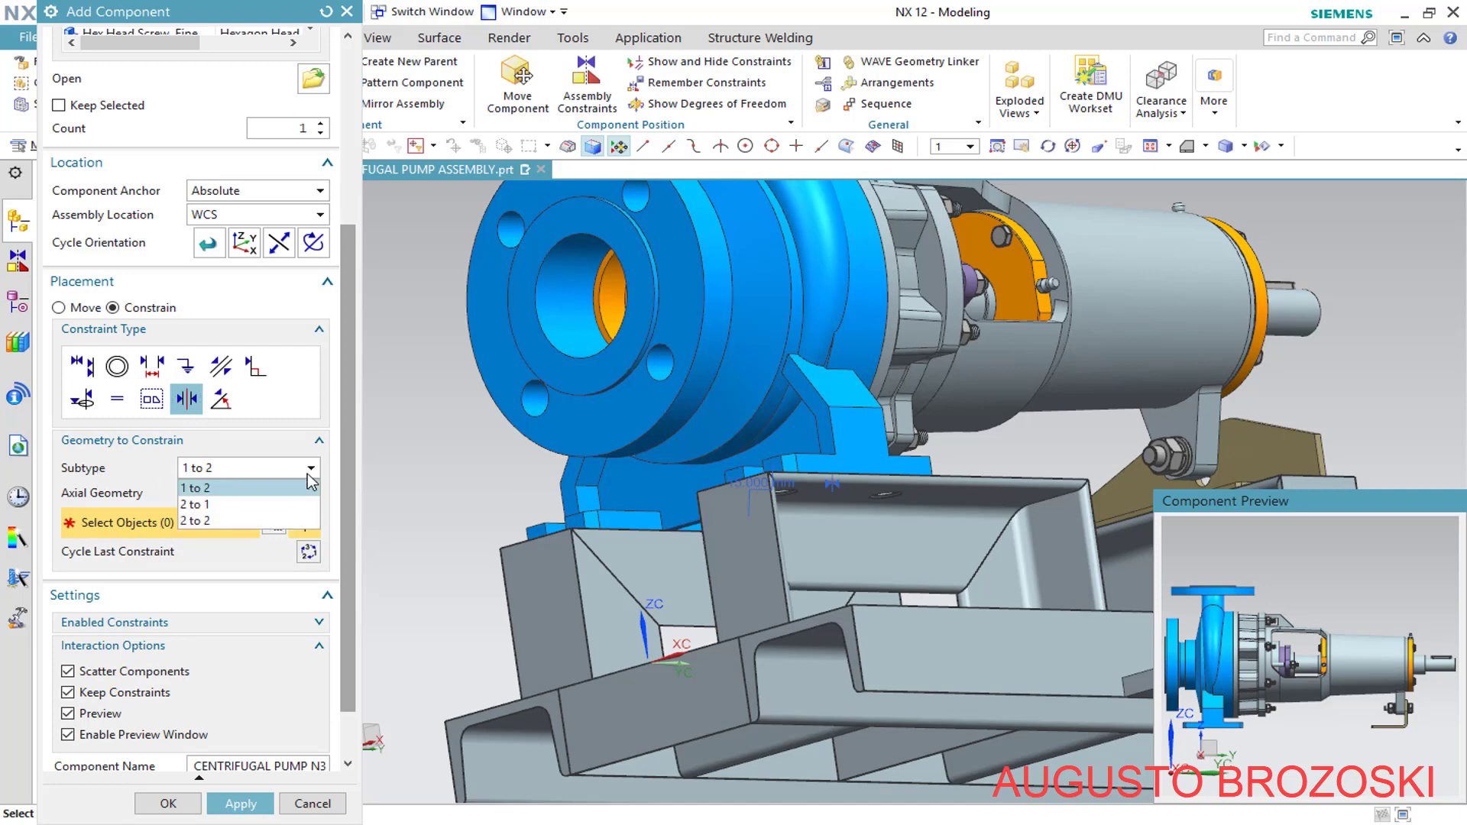
{"action": "left_click", "coordinate": [246, 522]}
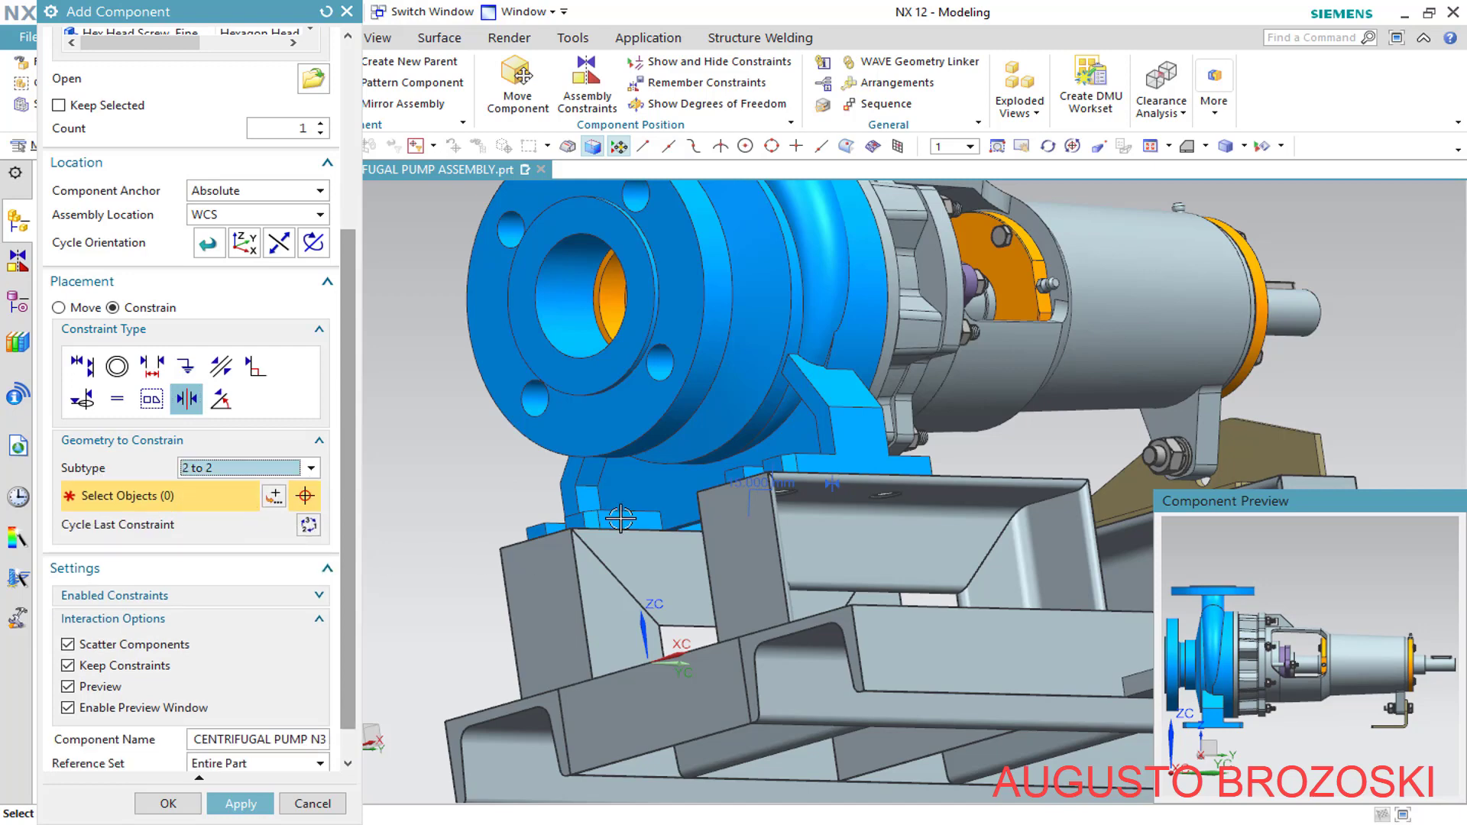
{"action": "scroll", "coordinate": [621, 518], "scroll_direction": "up", "scroll_amount": 5}
{"action": "left_click", "coordinate": [609, 525]}
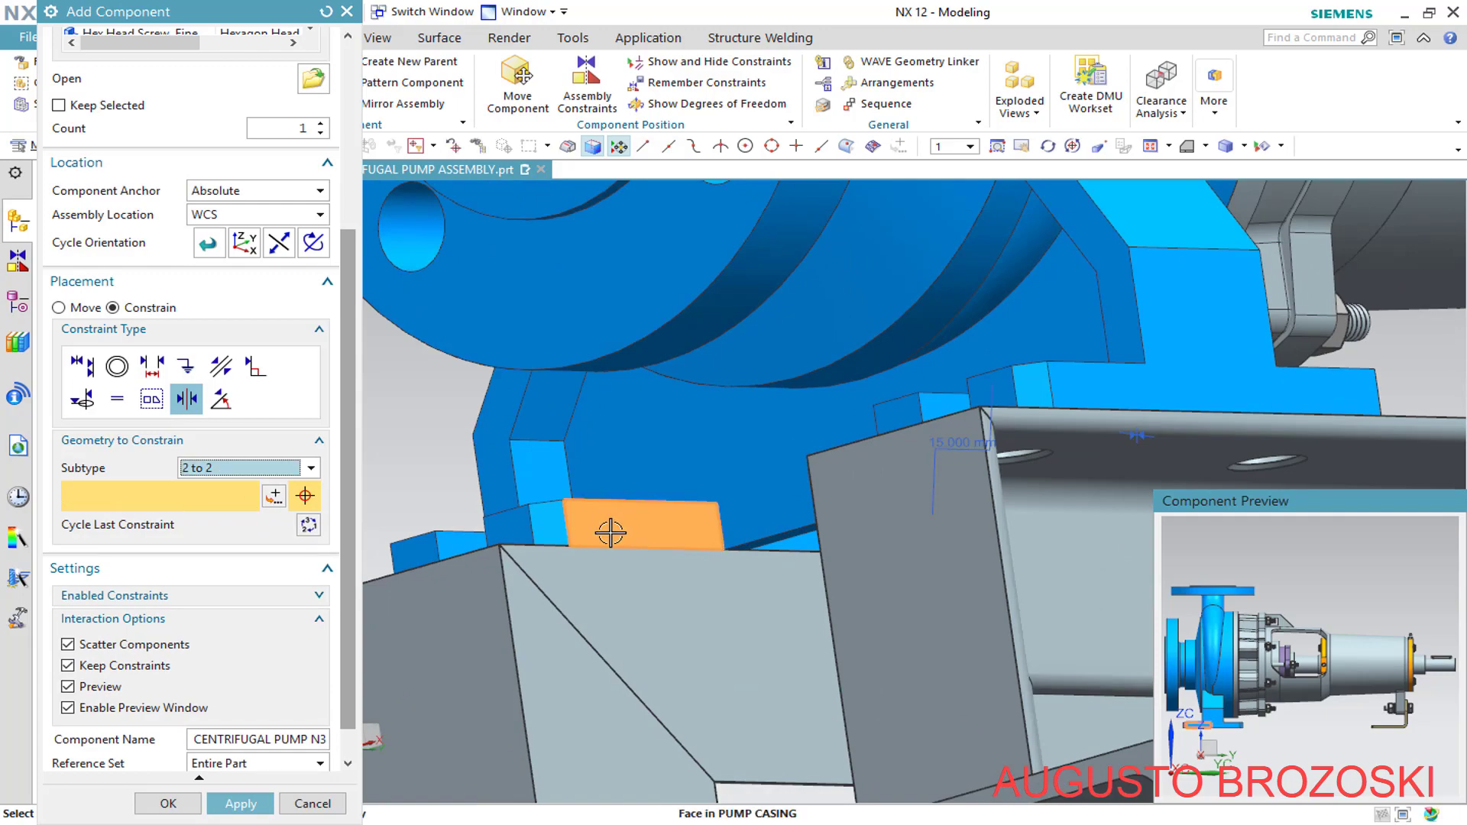
Select the matching inner side face of the opposite casing foot as the second object of the Center constraint
{"action": "scroll", "coordinate": [609, 535], "scroll_direction": "down", "scroll_amount": 2}
{"action": "scroll", "coordinate": [609, 535], "scroll_direction": "down", "scroll_amount": 1}
{"action": "middle_click_drag", "start_coordinate": [691, 517], "coordinate": [727, 518]}
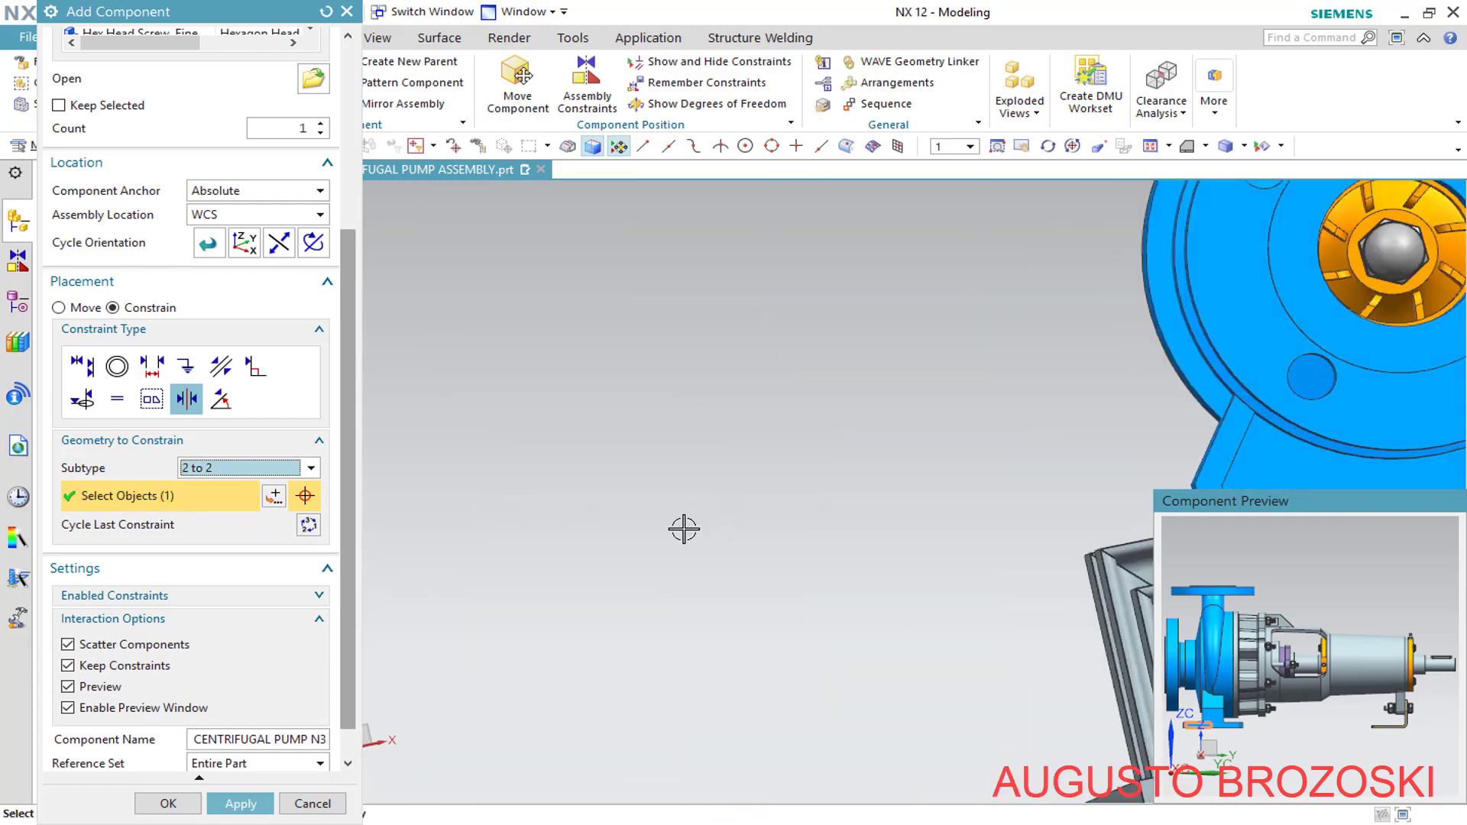
{"action": "scroll", "coordinate": [665, 531], "scroll_direction": "down", "scroll_amount": 4}
{"action": "scroll", "coordinate": [651, 530], "scroll_direction": "up", "scroll_amount": 6}
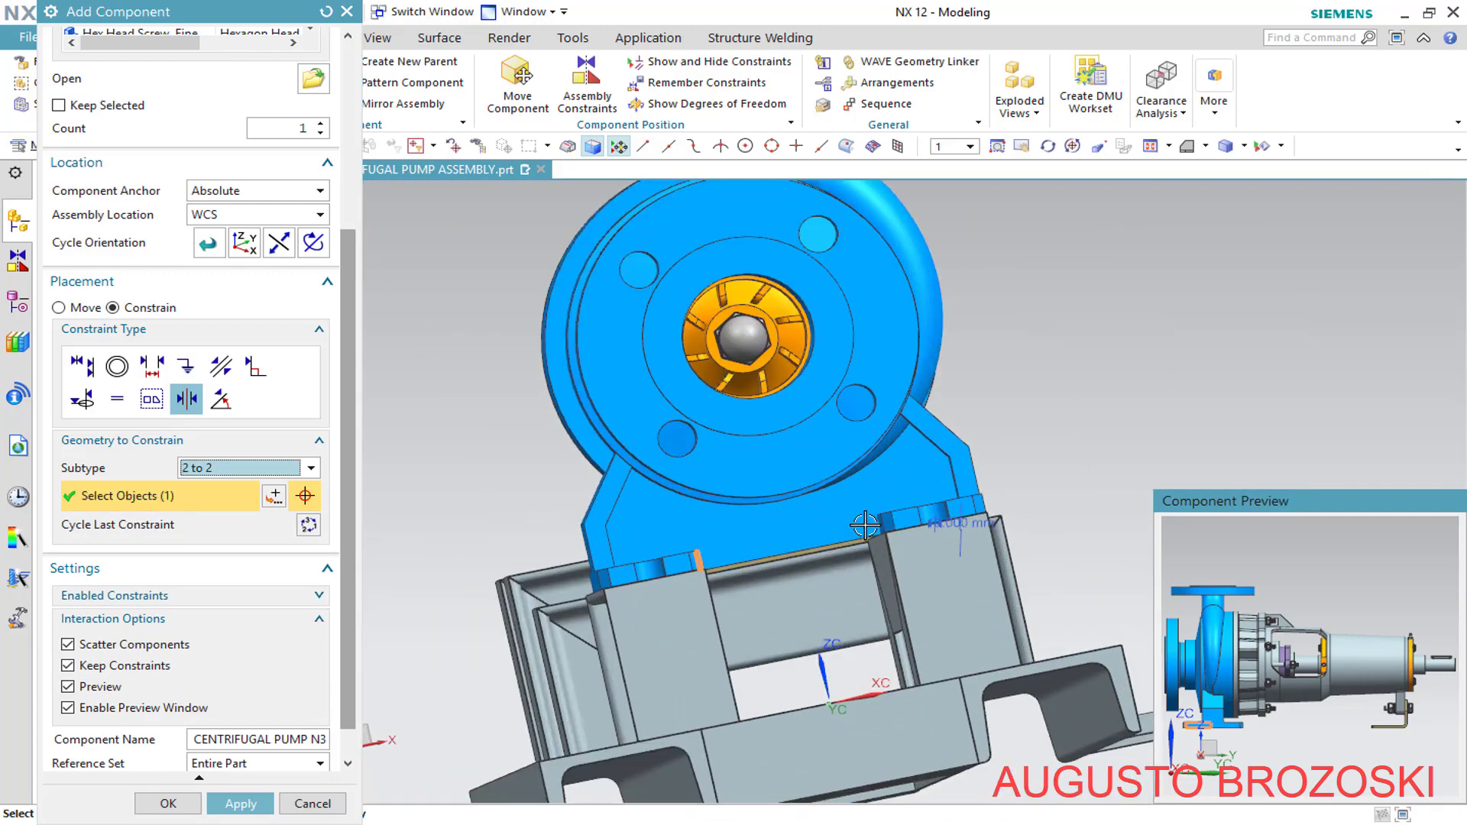
{"action": "middle_click_drag", "start_coordinate": [860, 528], "coordinate": [913, 537]}
{"action": "scroll", "coordinate": [1024, 554], "scroll_direction": "down", "scroll_amount": 3}
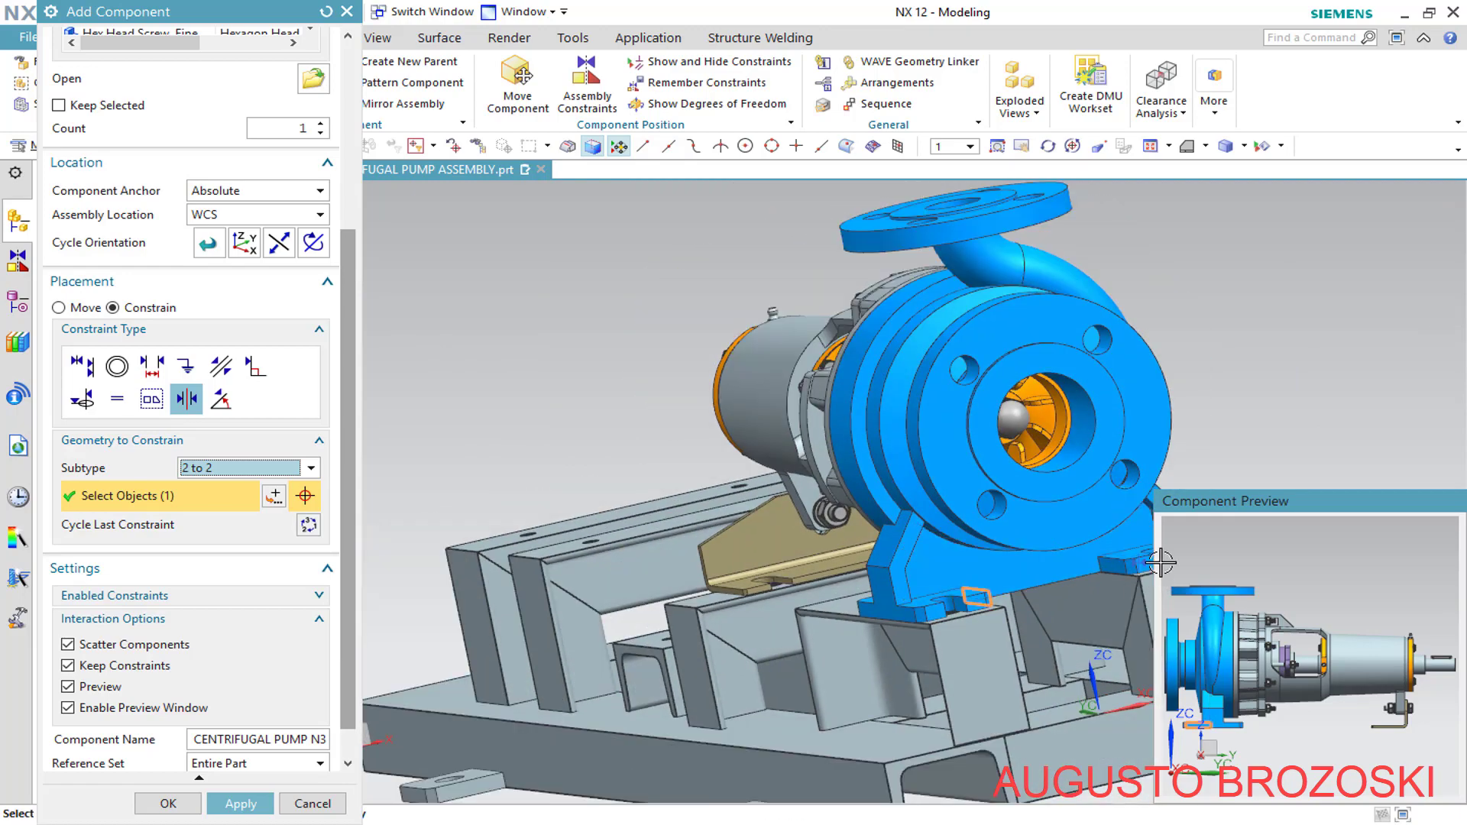
{"action": "scroll", "coordinate": [1118, 564], "scroll_direction": "up", "scroll_amount": 3}
{"action": "scroll", "coordinate": [1118, 564], "scroll_direction": "up", "scroll_amount": 3}
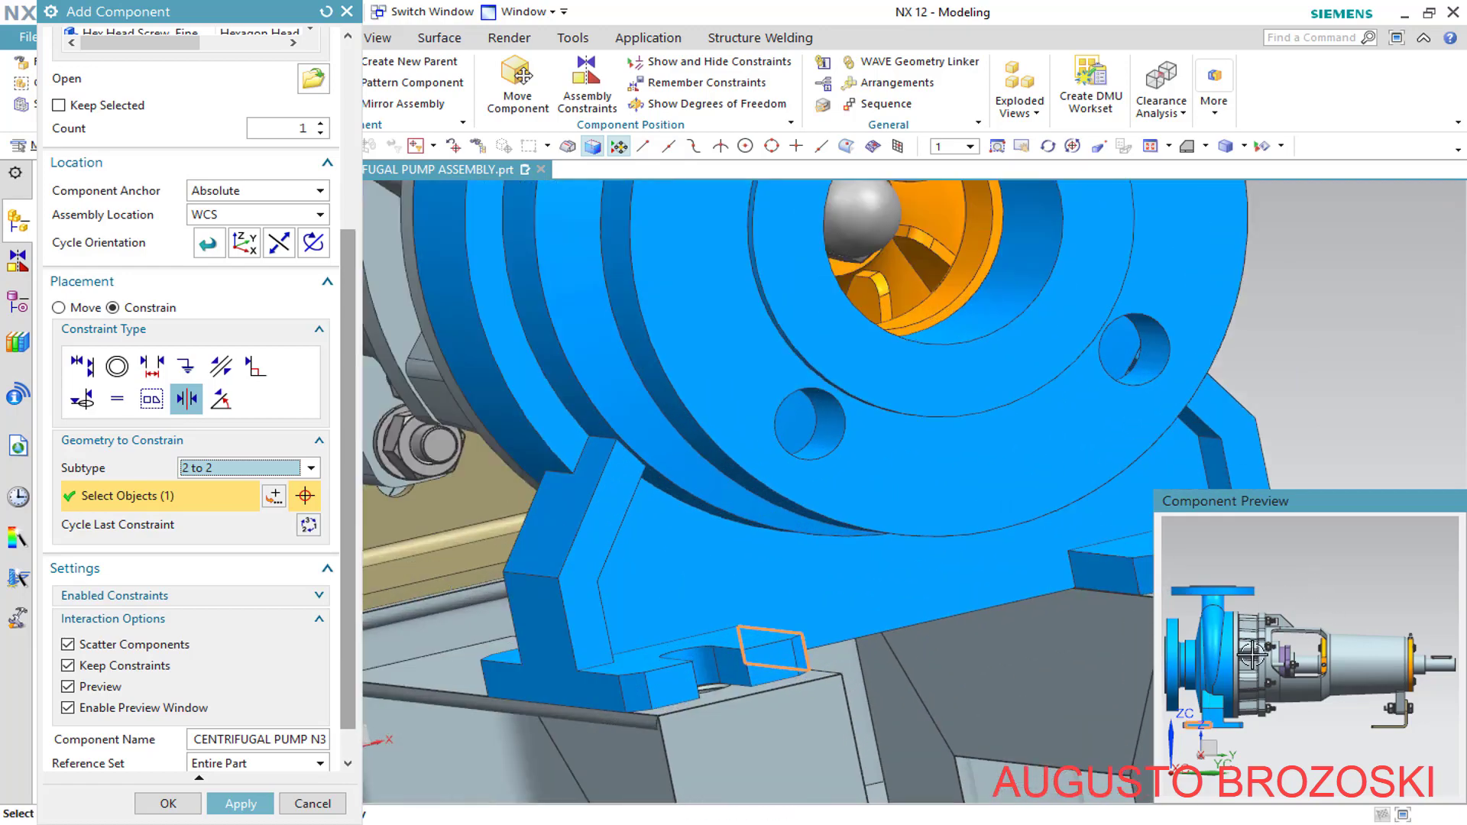
{"action": "left_click", "coordinate": [1117, 580]}
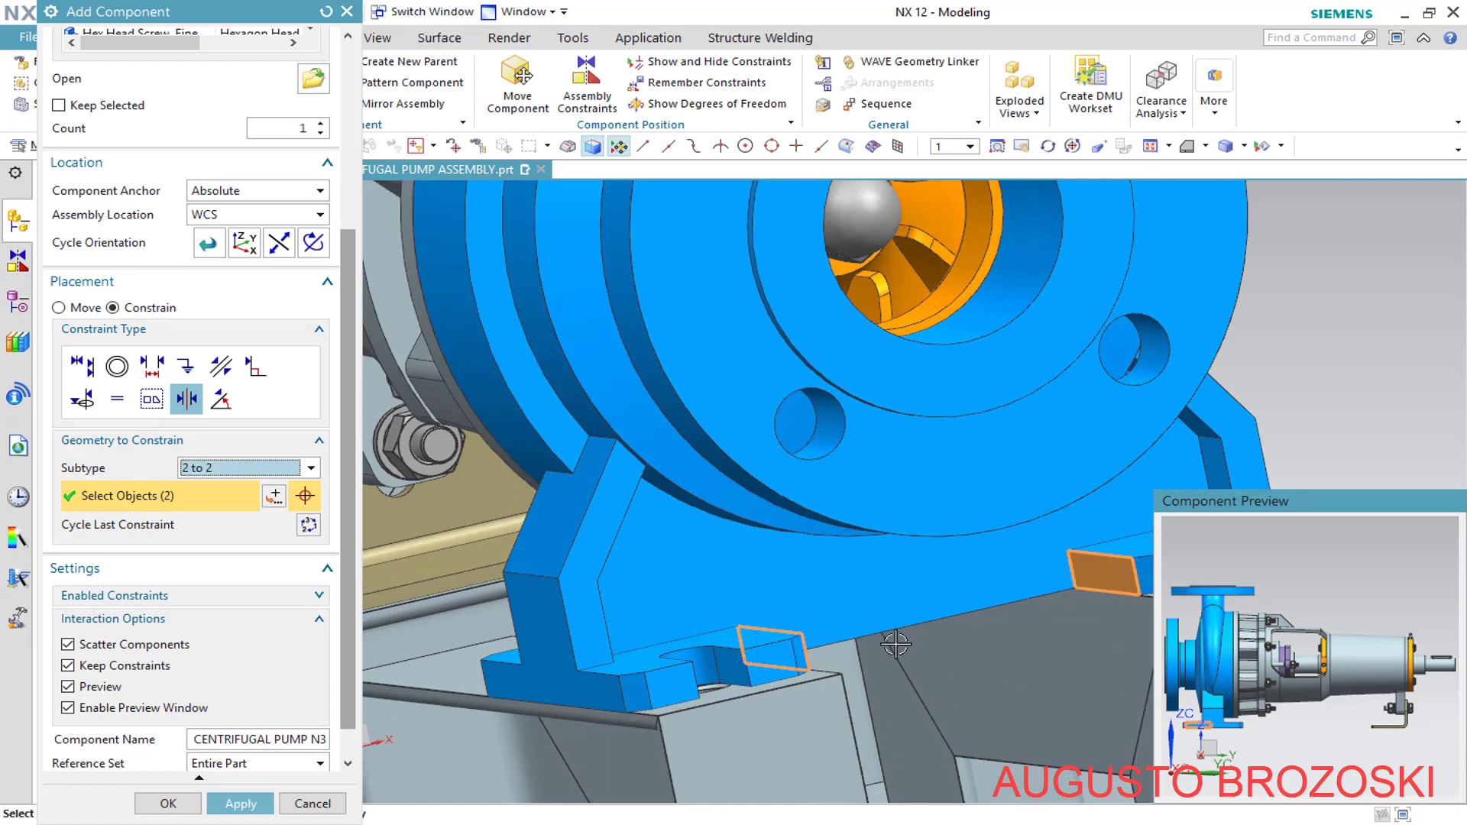
Complete the Center constraint with the facing inner faces of the two front base-frame supports
{"action": "left_click", "coordinate": [1060, 644]}
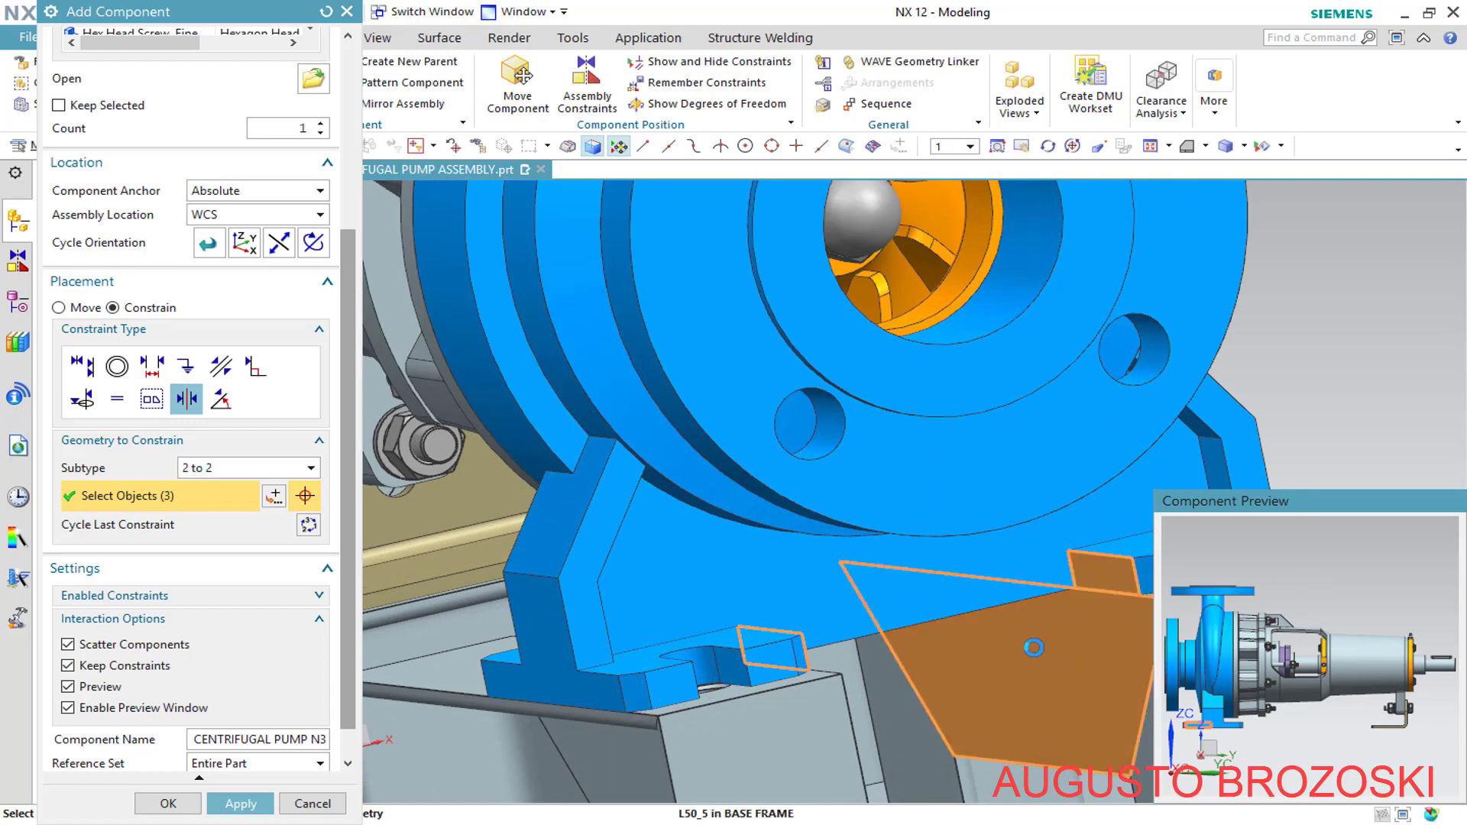
{"action": "scroll", "coordinate": [878, 627], "scroll_direction": "down", "scroll_amount": 4}
{"action": "middle_click_drag", "start_coordinate": [879, 626], "coordinate": [649, 625]}
{"action": "scroll", "coordinate": [745, 622], "scroll_direction": "up", "scroll_amount": 2}
{"action": "scroll", "coordinate": [791, 604], "scroll_direction": "down", "scroll_amount": 4}
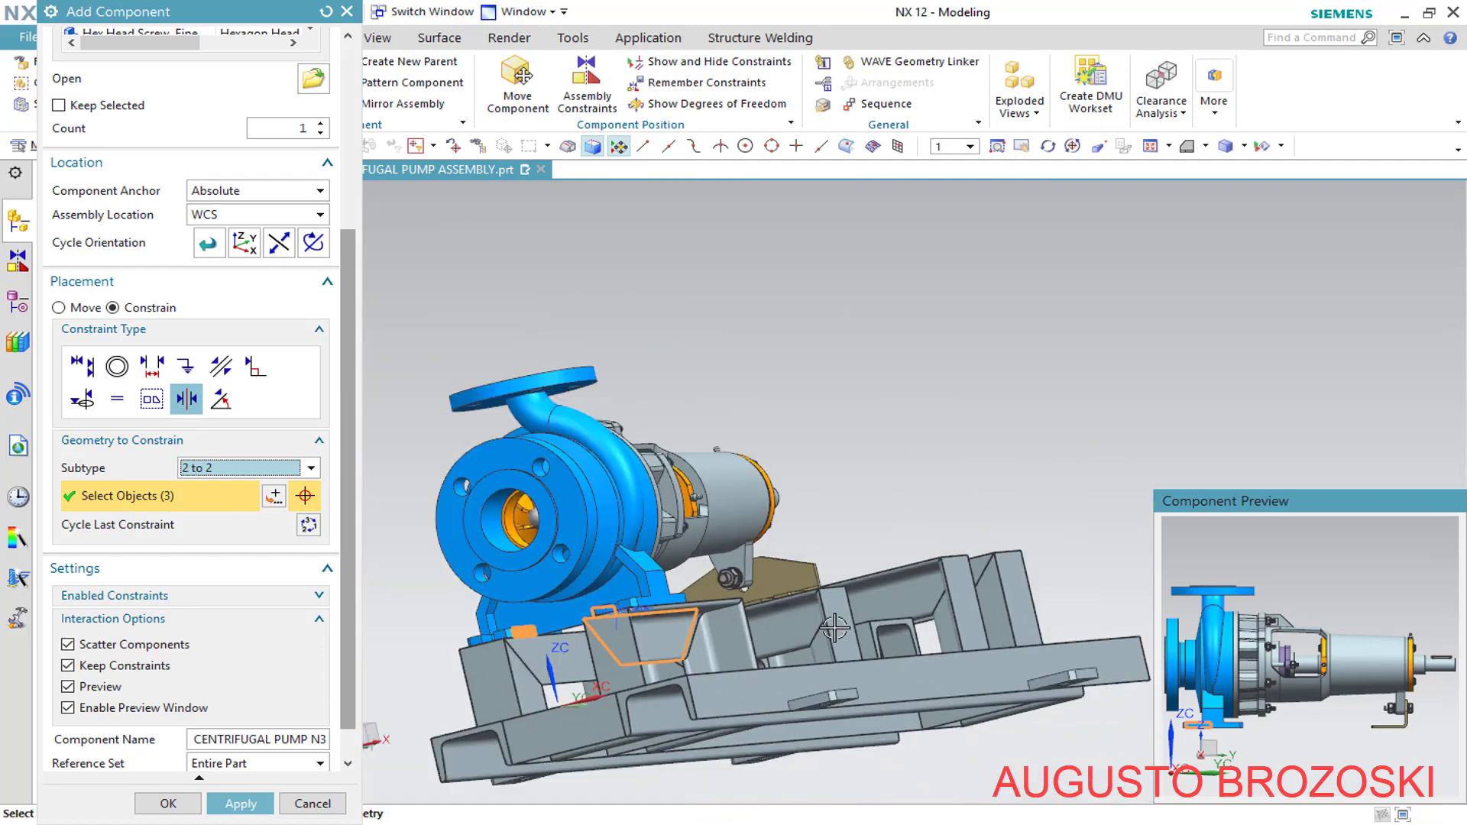
{"action": "scroll", "coordinate": [600, 630], "scroll_direction": "up", "scroll_amount": 4}
{"action": "scroll", "coordinate": [611, 645], "scroll_direction": "up", "scroll_amount": 2}
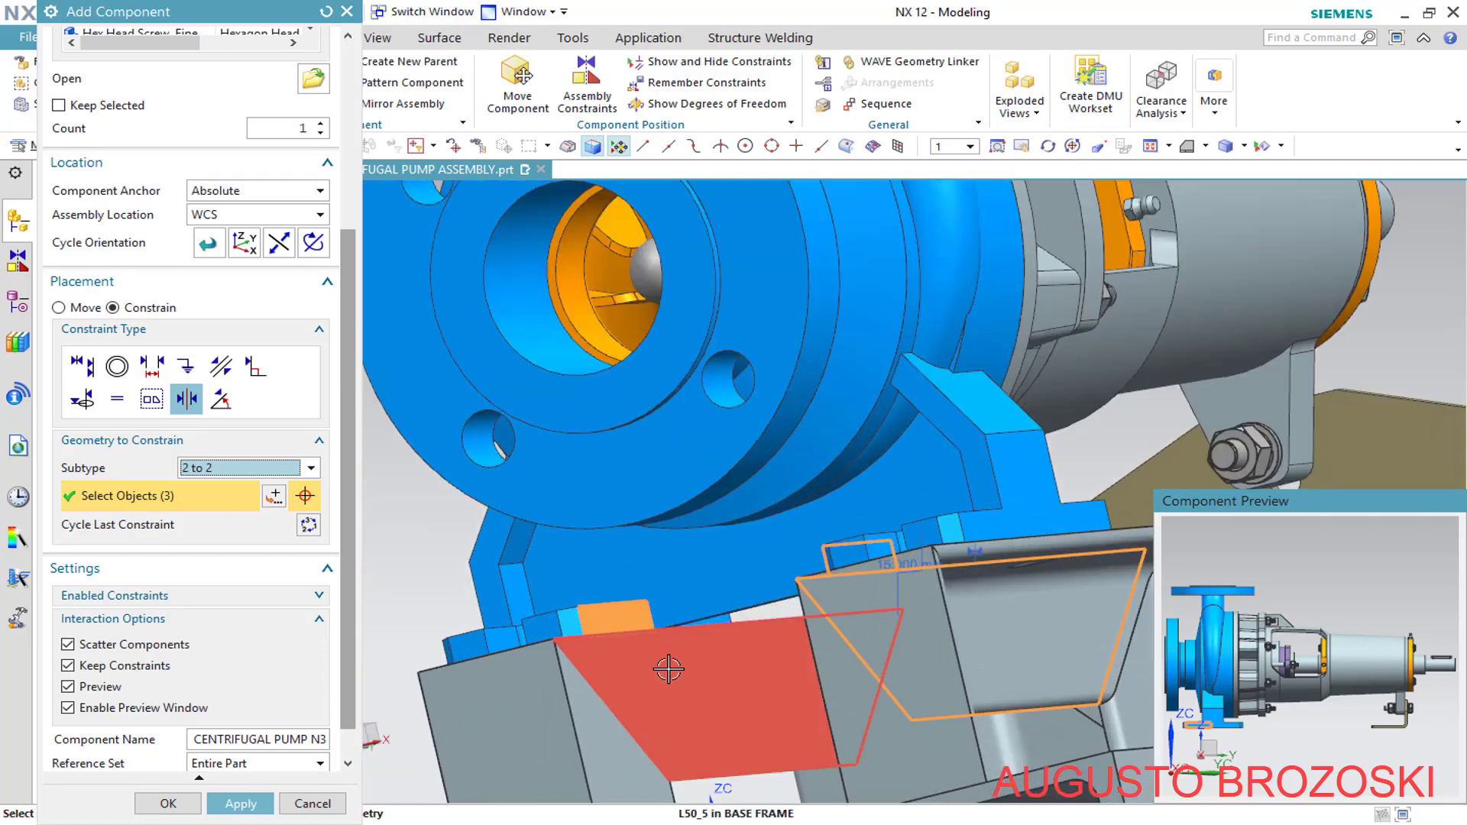
{"action": "left_click", "coordinate": [668, 669]}
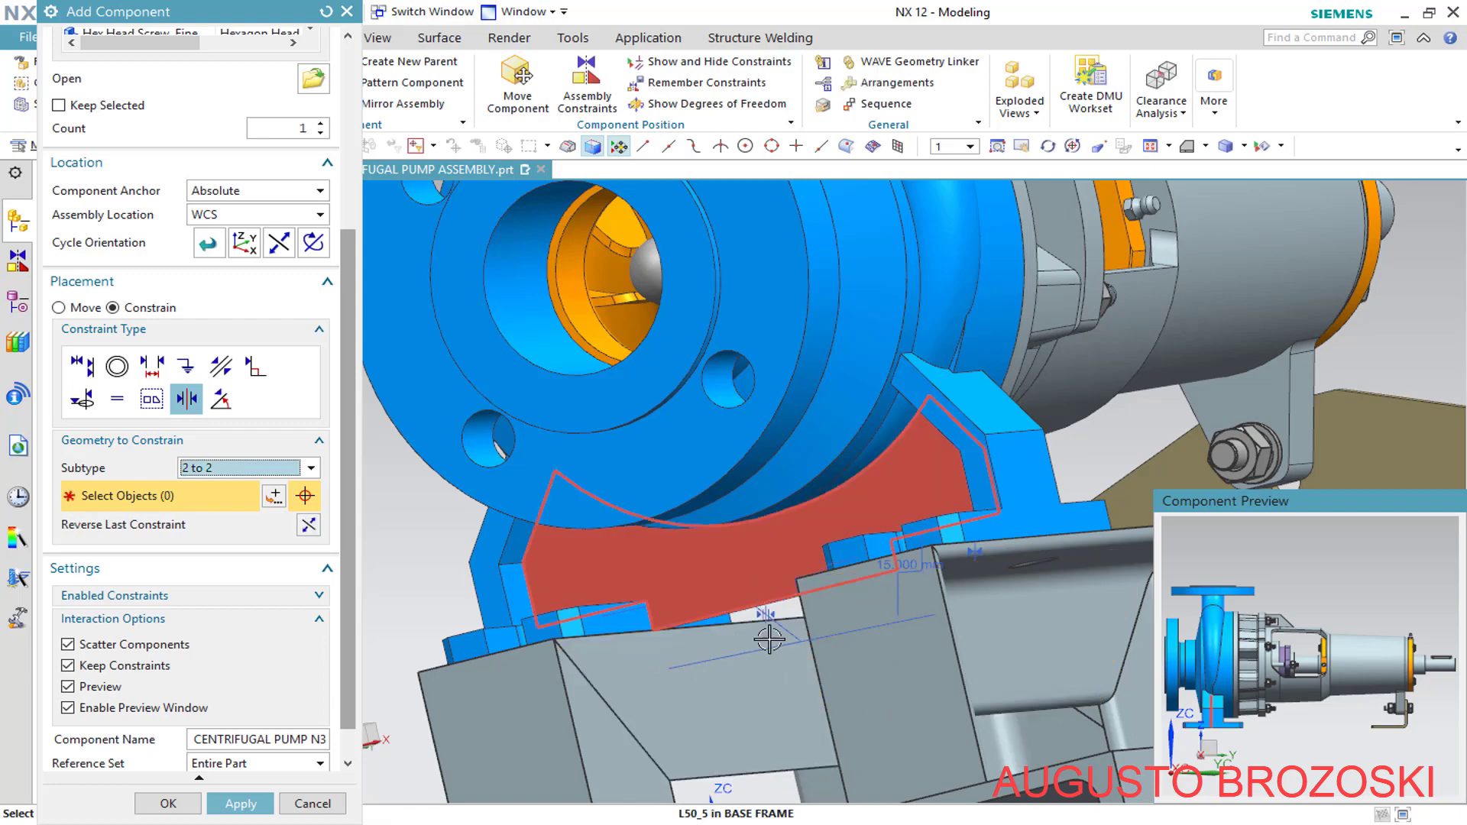
Inspect the centered pump and the alignment of its foot slots with the holes in the front supports
{"action": "scroll", "coordinate": [690, 615], "scroll_direction": "down", "scroll_amount": 5}
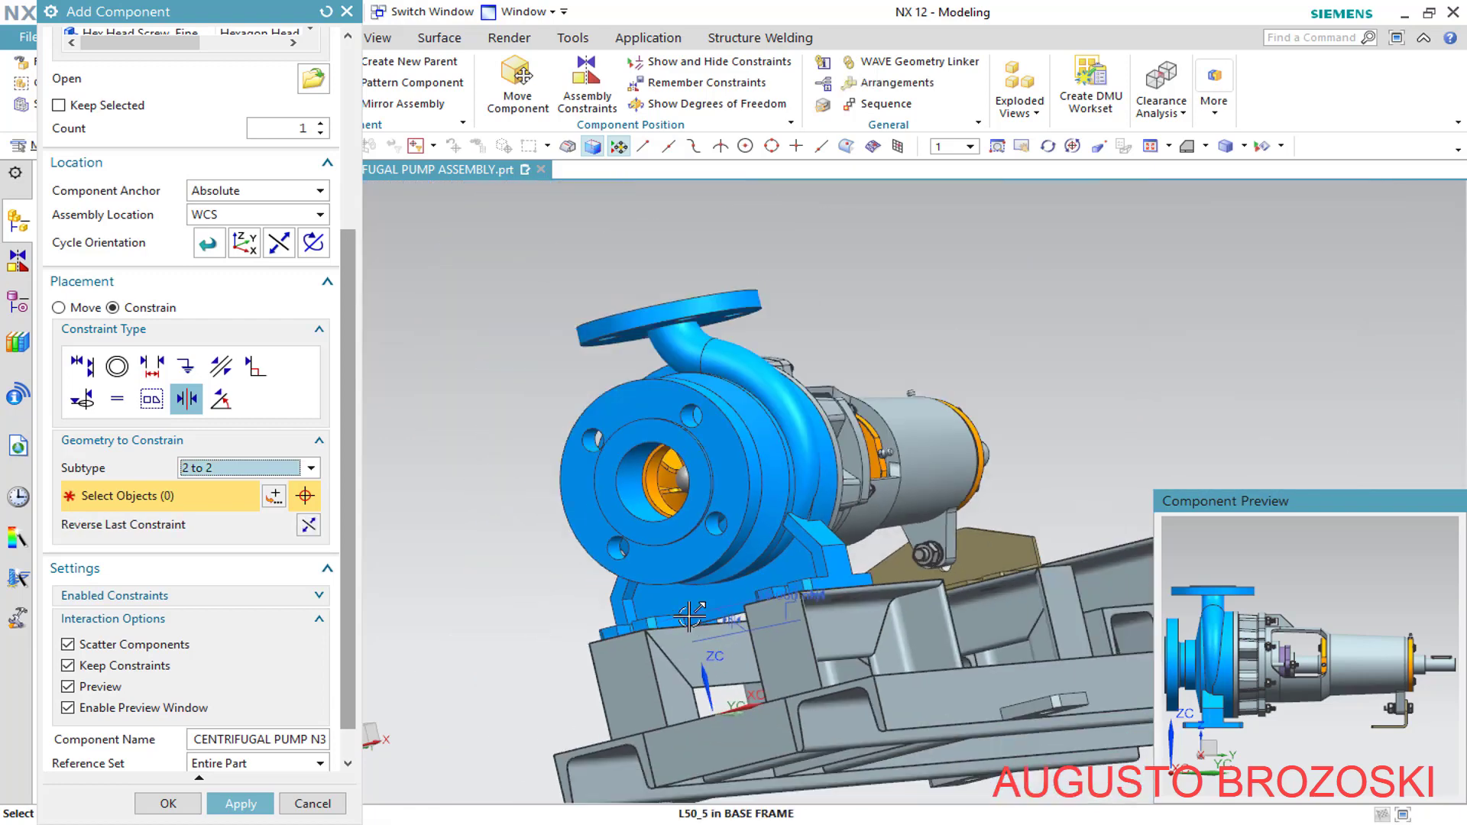
{"action": "scroll", "coordinate": [824, 540], "scroll_direction": "up", "scroll_amount": 2}
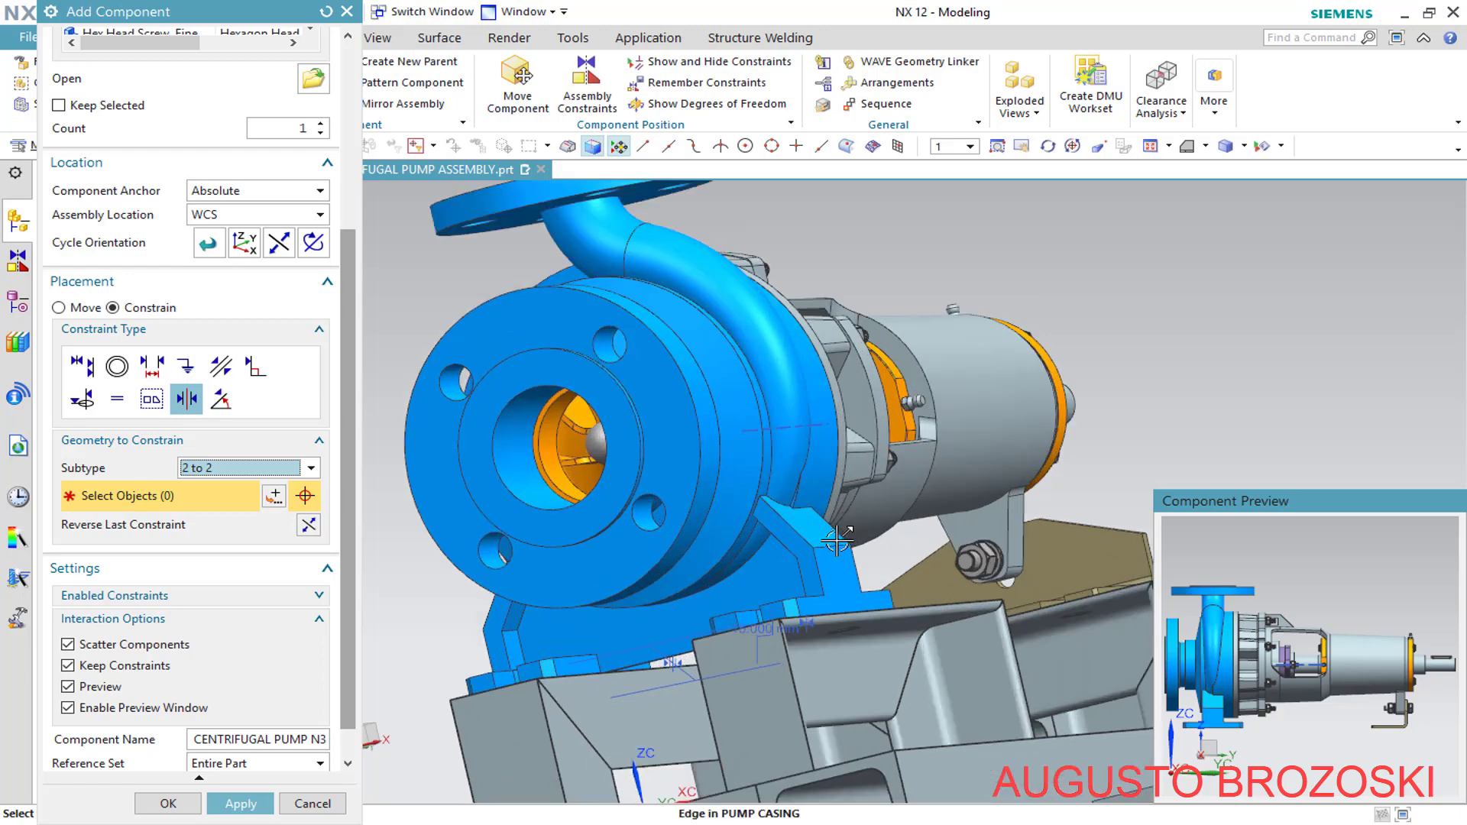
{"action": "scroll", "coordinate": [819, 541], "scroll_direction": "down", "scroll_amount": 4}
{"action": "middle_click_drag", "start_coordinate": [795, 581], "coordinate": [762, 738]}
{"action": "scroll", "coordinate": [635, 673], "scroll_direction": "up", "scroll_amount": 6}
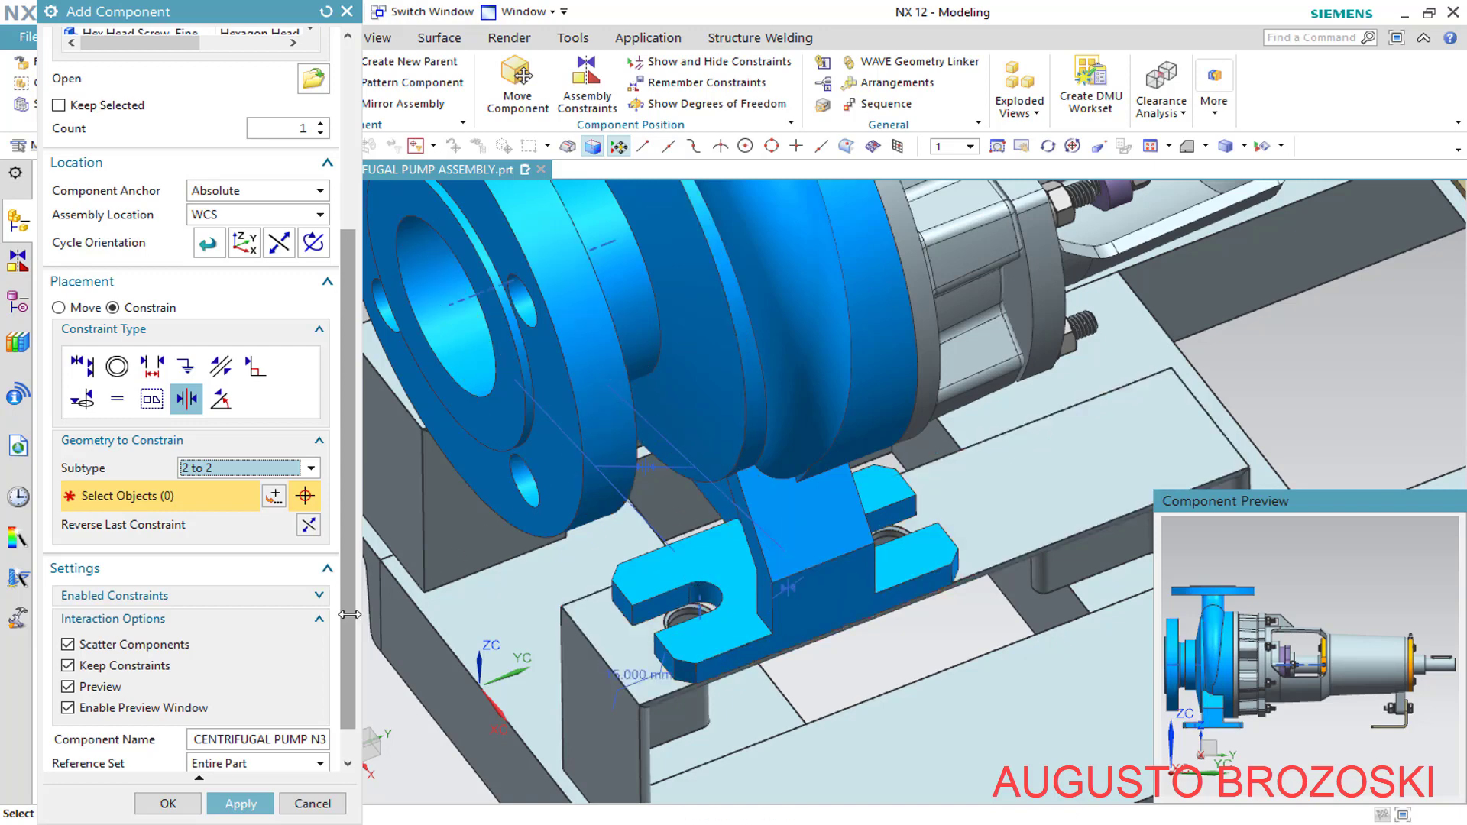
Accept the constrained placement and show the CENTRIFUGAL PUMP N32 - 125 subassembly on the base frame
{"action": "left_click", "coordinate": [176, 802]}
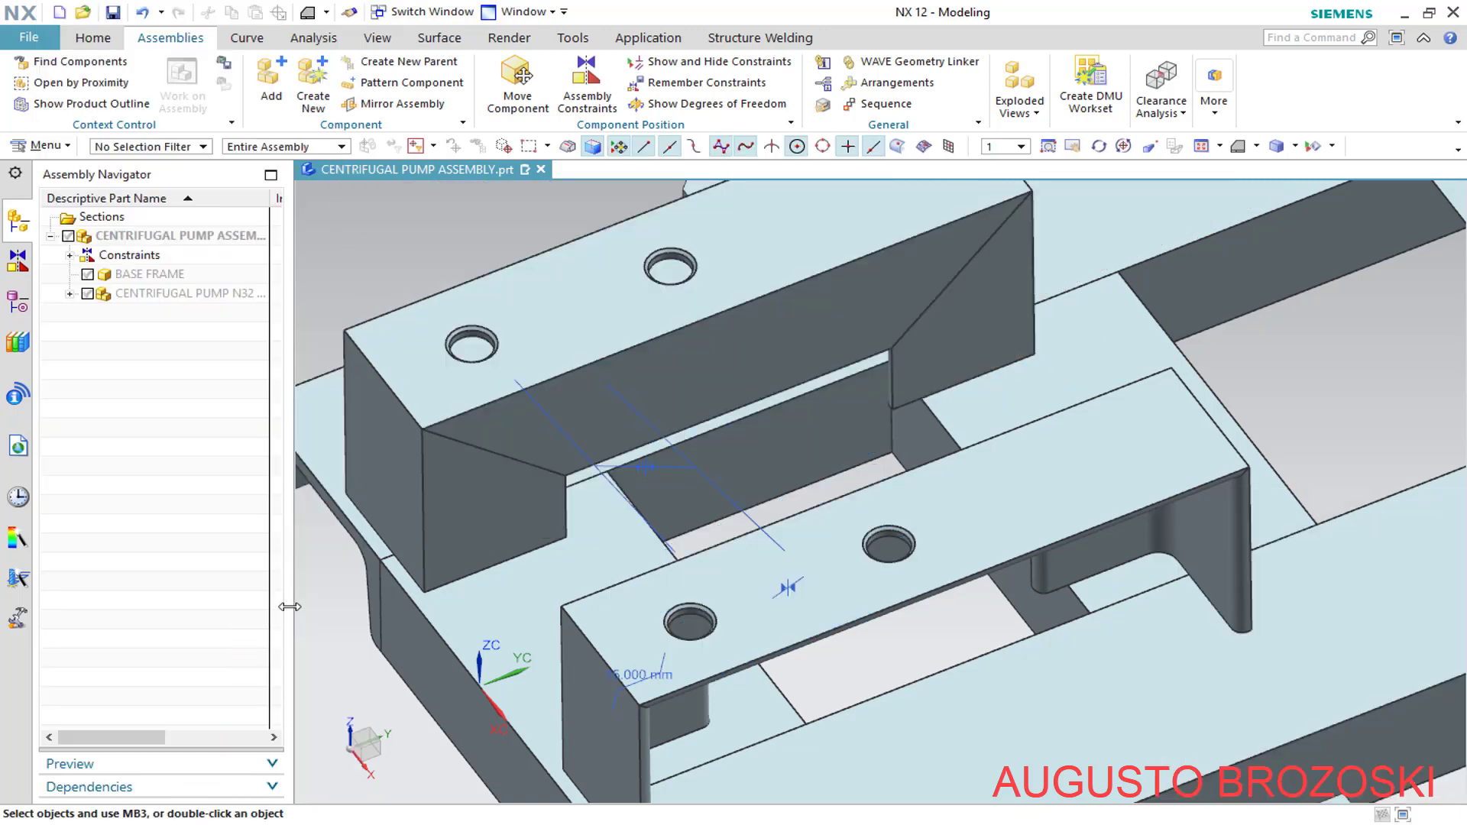
{"action": "key", "text": "ctrl+f"}
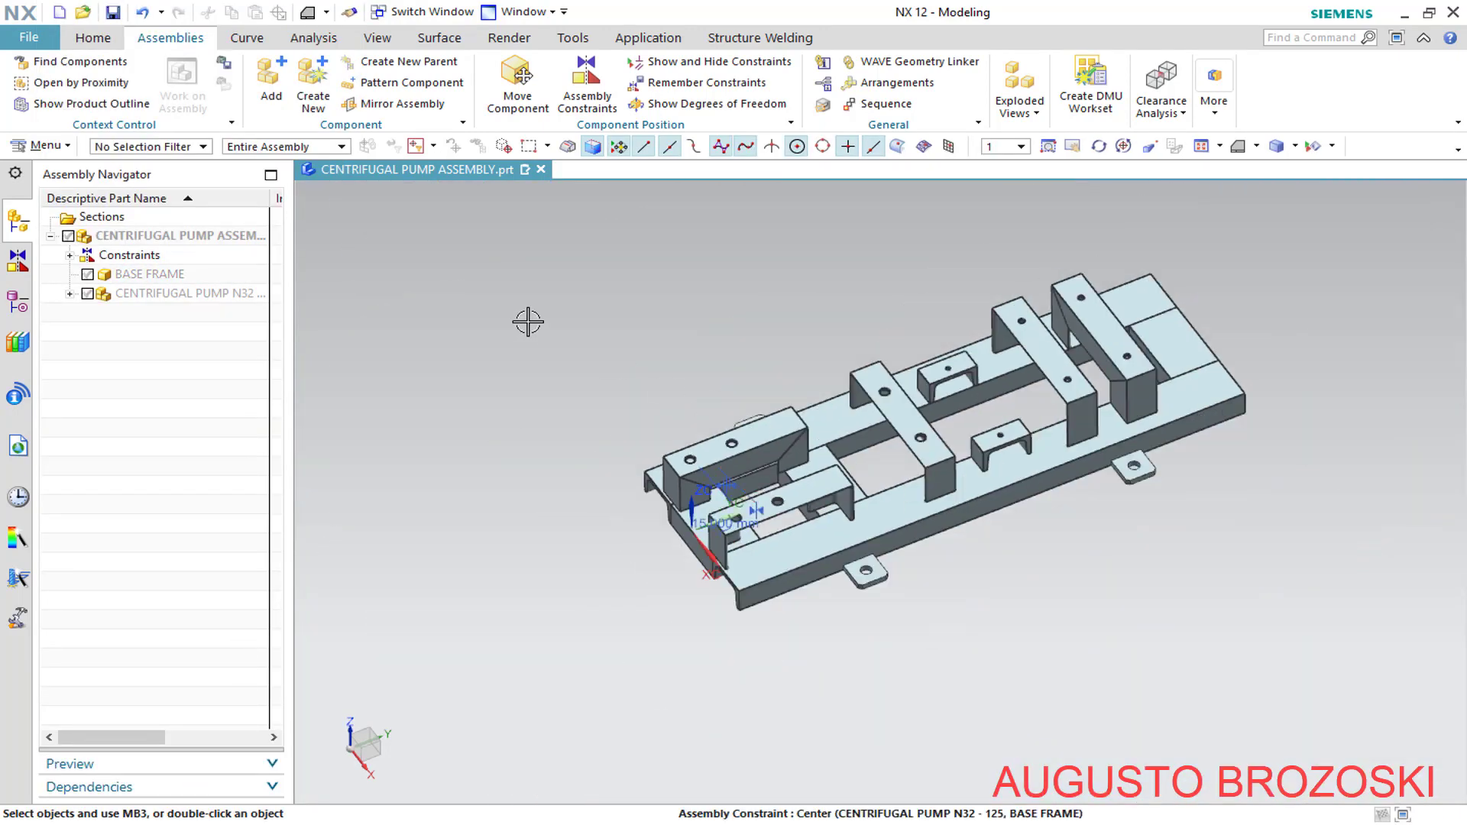
{"action": "left_click", "coordinate": [89, 294]}
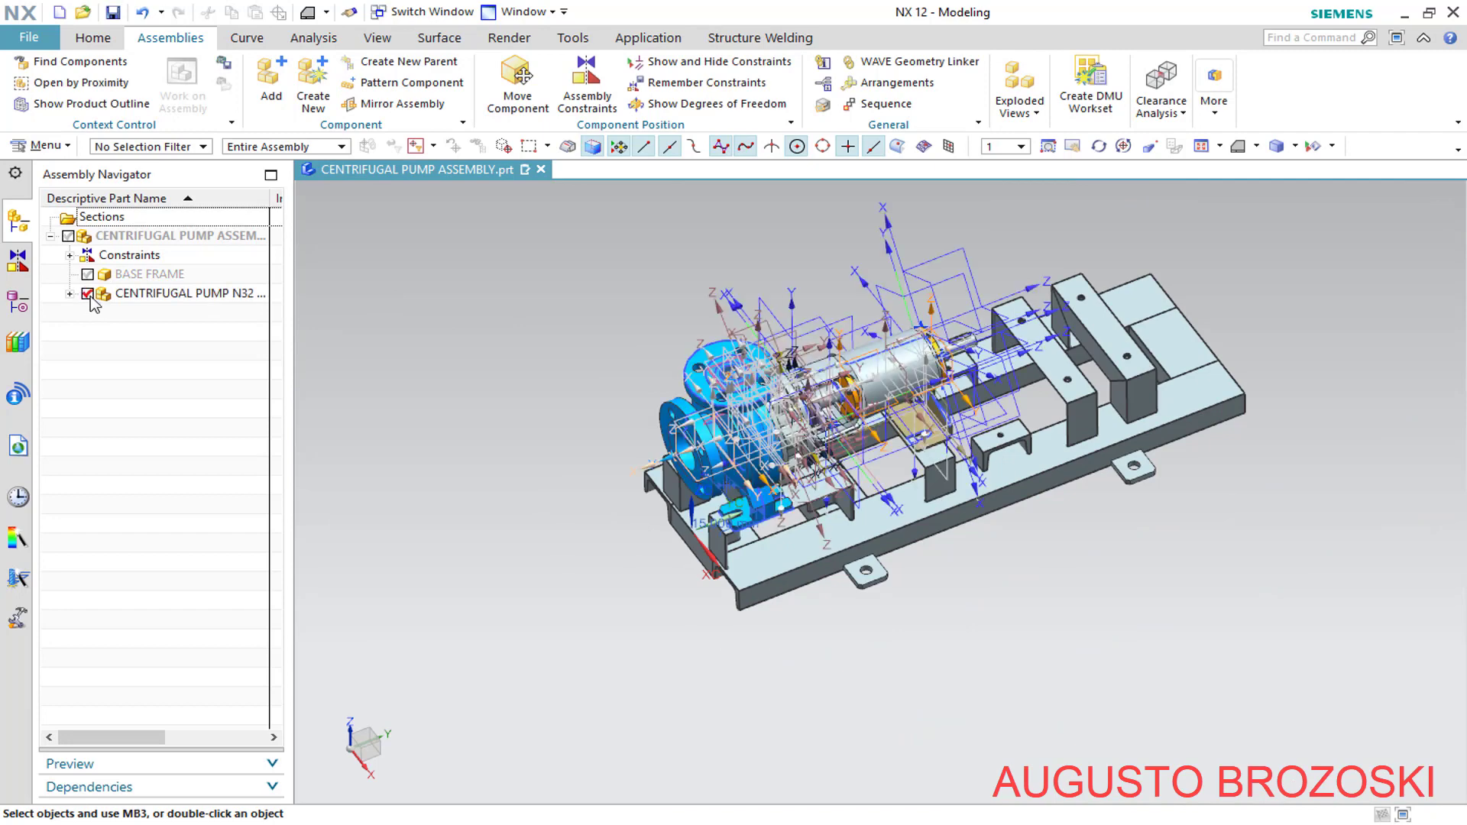
Hide all object types in the assembly and show only the bodies
{"action": "left_click", "coordinate": [1310, 149]}
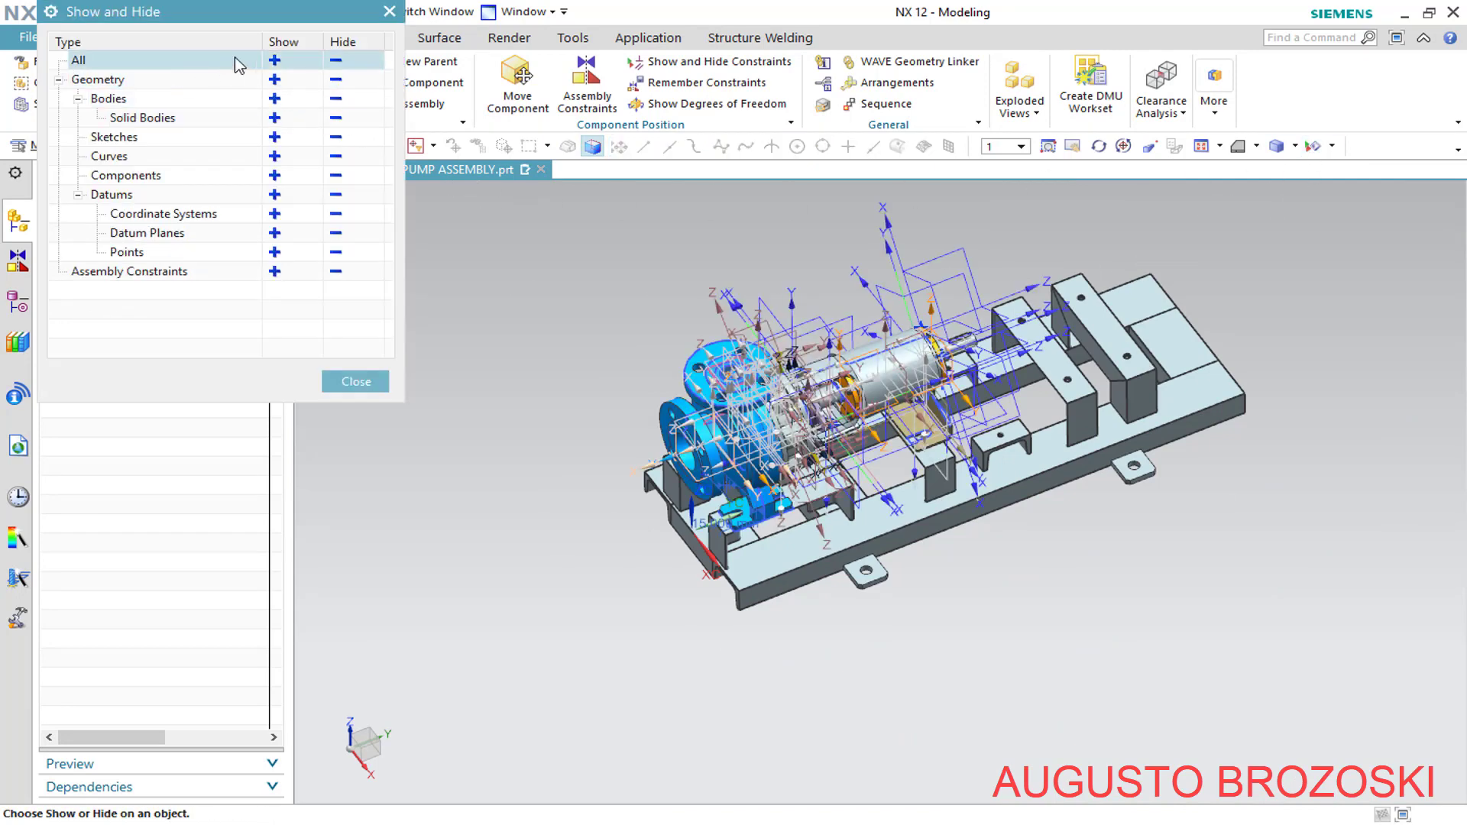
{"action": "left_click", "coordinate": [336, 62]}
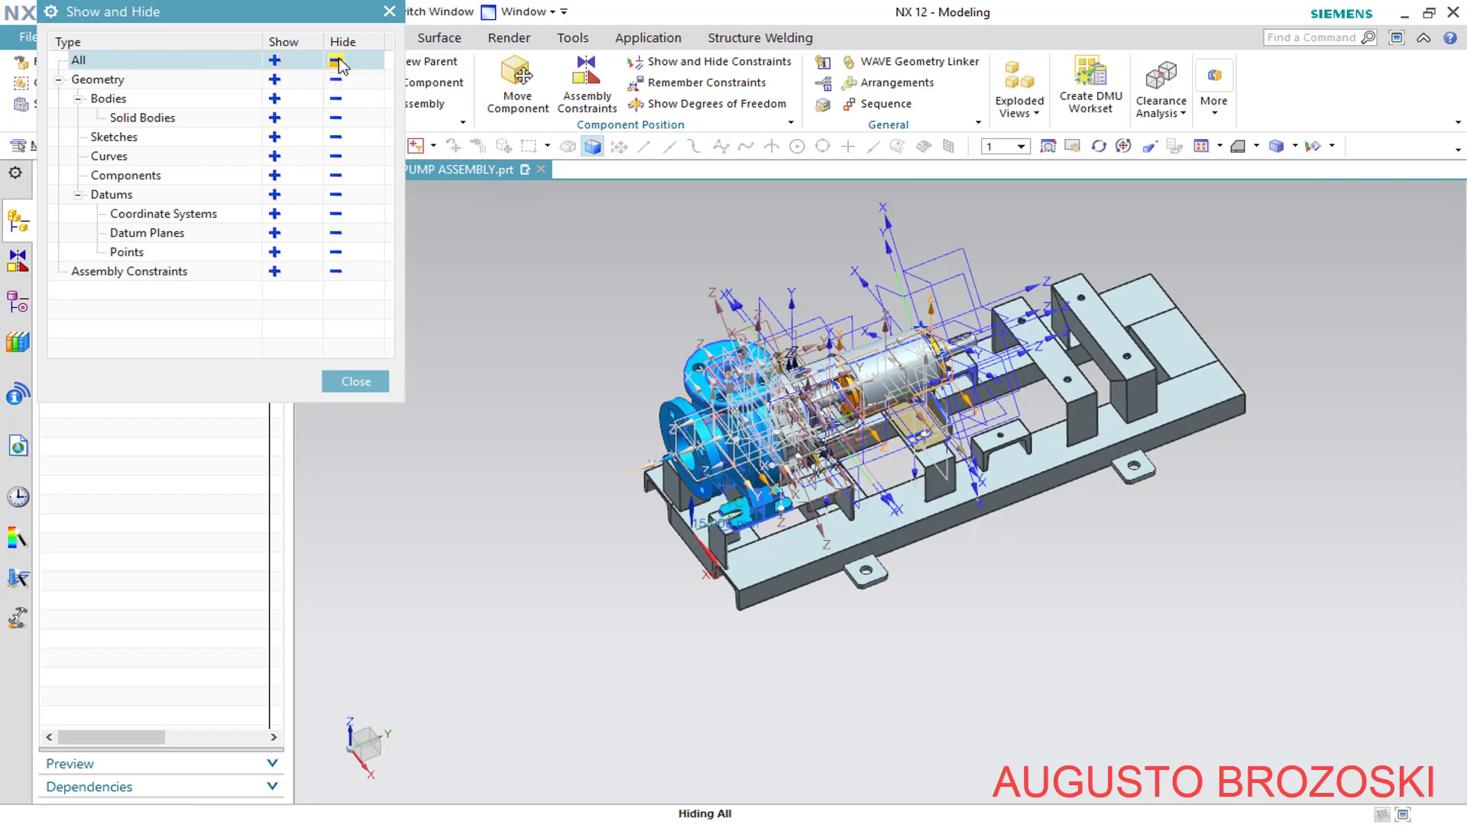
{"action": "left_click", "coordinate": [275, 100]}
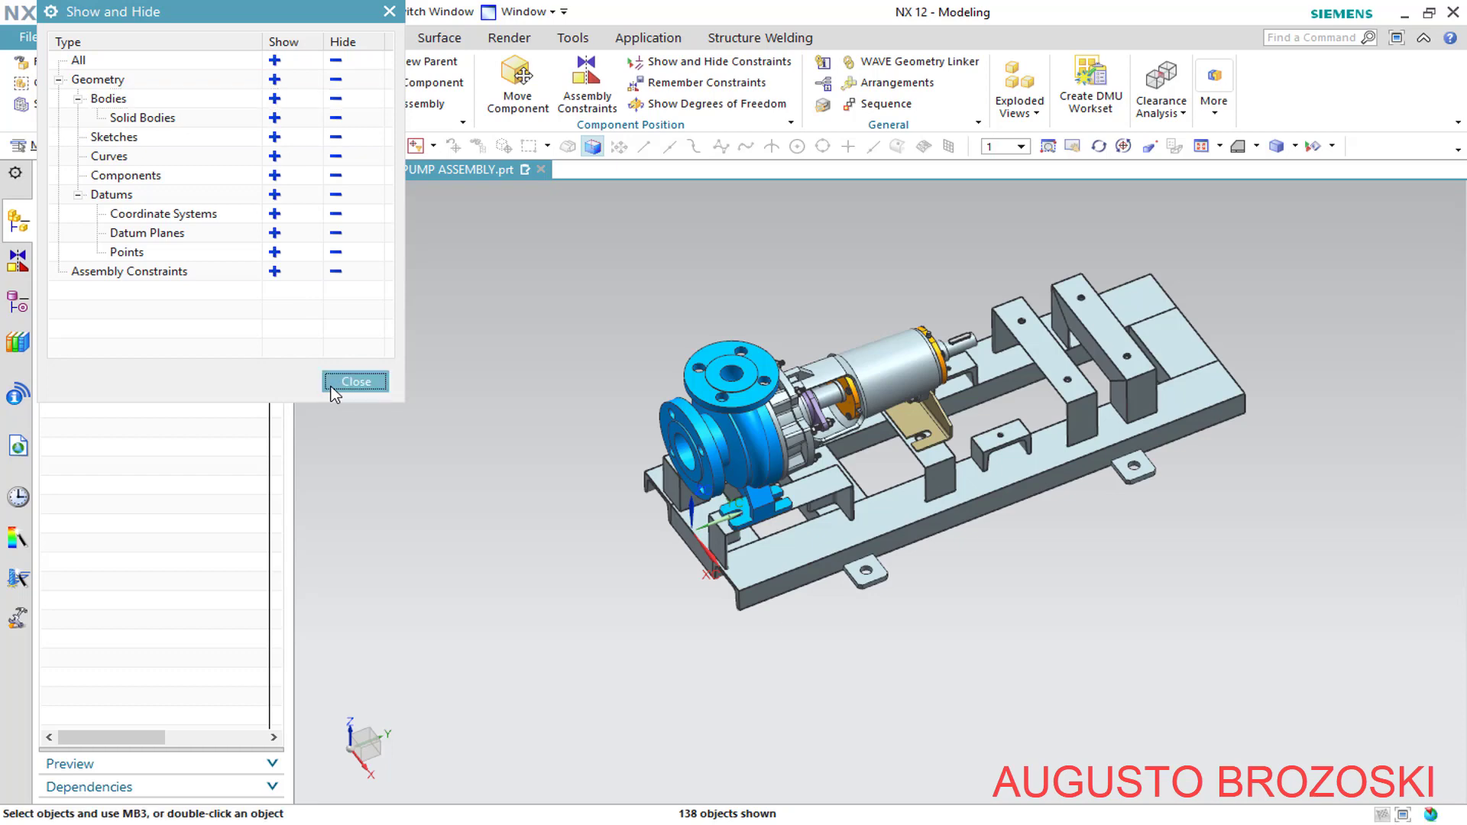
{"action": "left_click", "coordinate": [355, 381]}
Examine the assembly's list of constraints and the geometry tied by the pump's Touch constraint
{"action": "left_click", "coordinate": [1257, 147]}
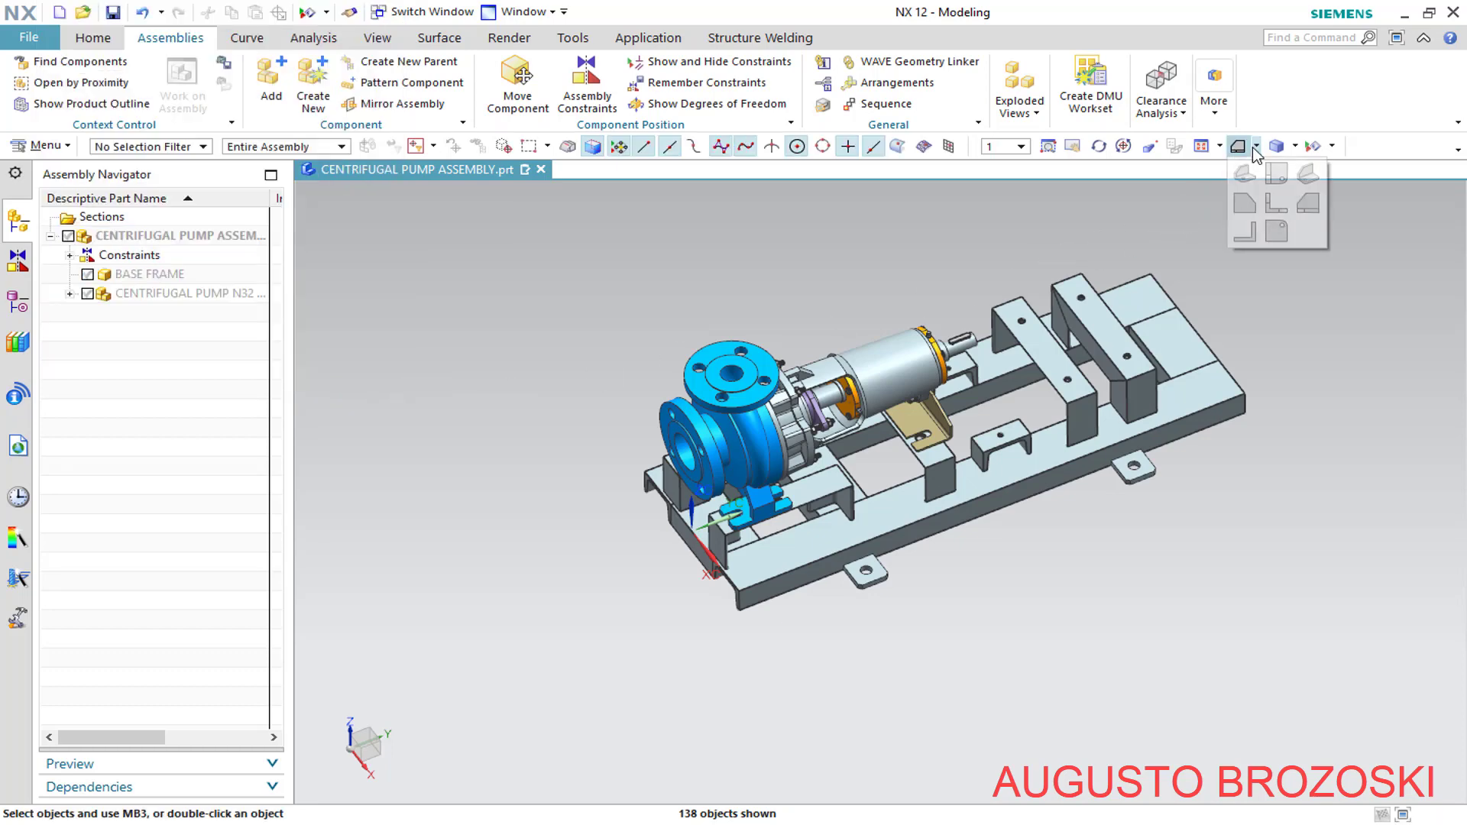
{"action": "left_click", "coordinate": [1246, 175]}
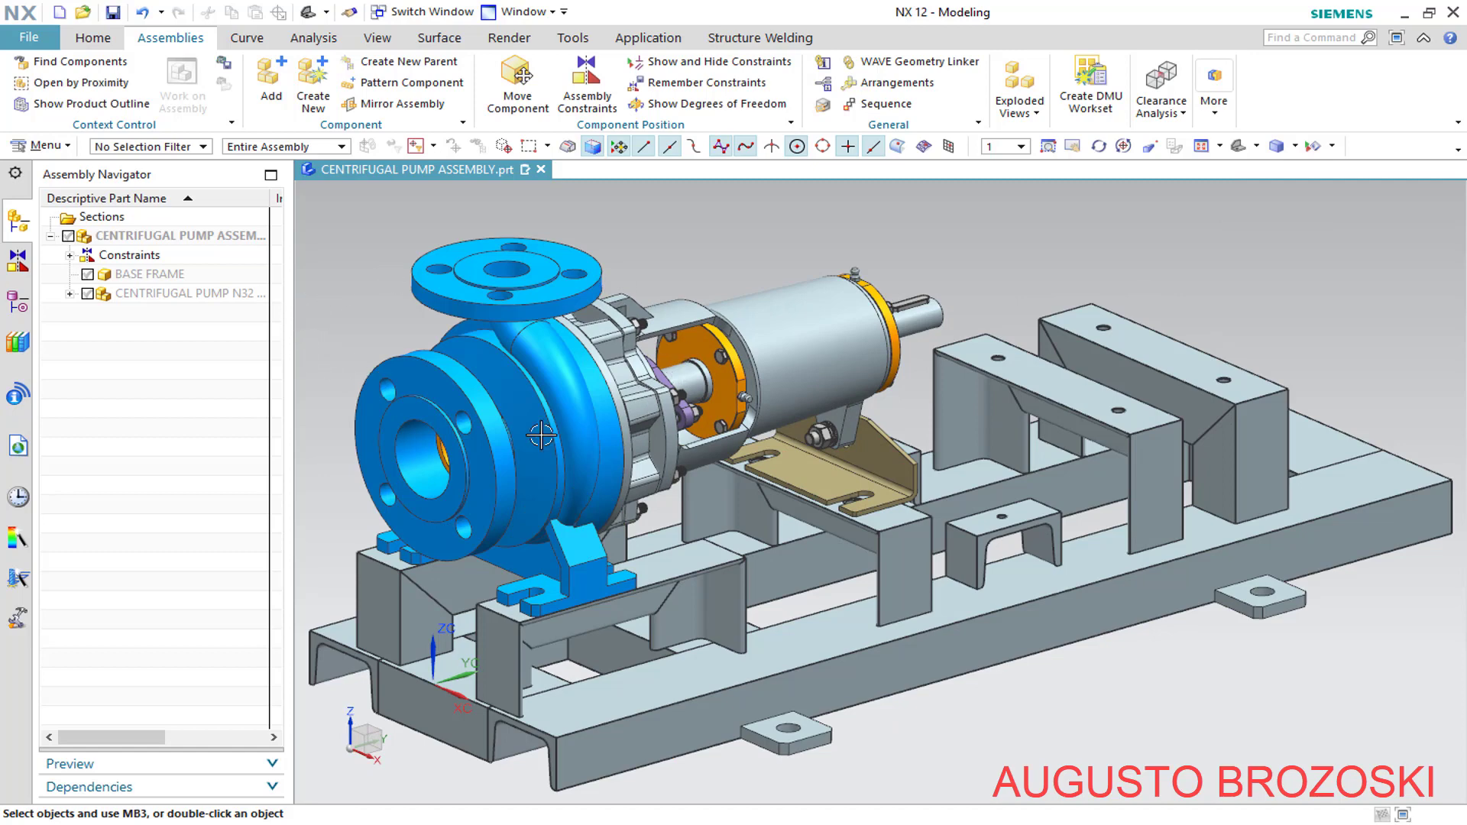
{"action": "left_click", "coordinate": [70, 255]}
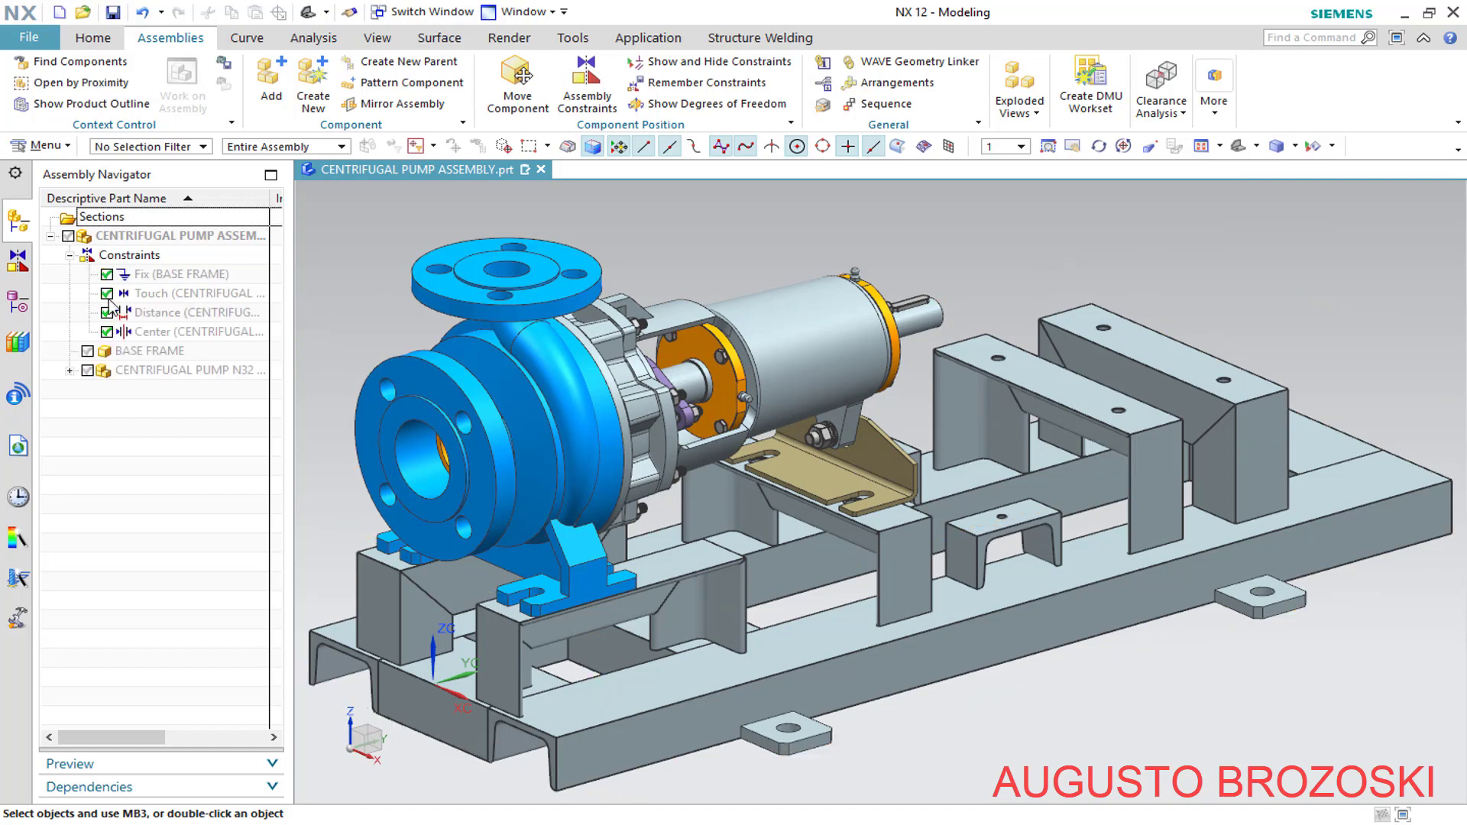
{"action": "right_click", "coordinate": [184, 293]}
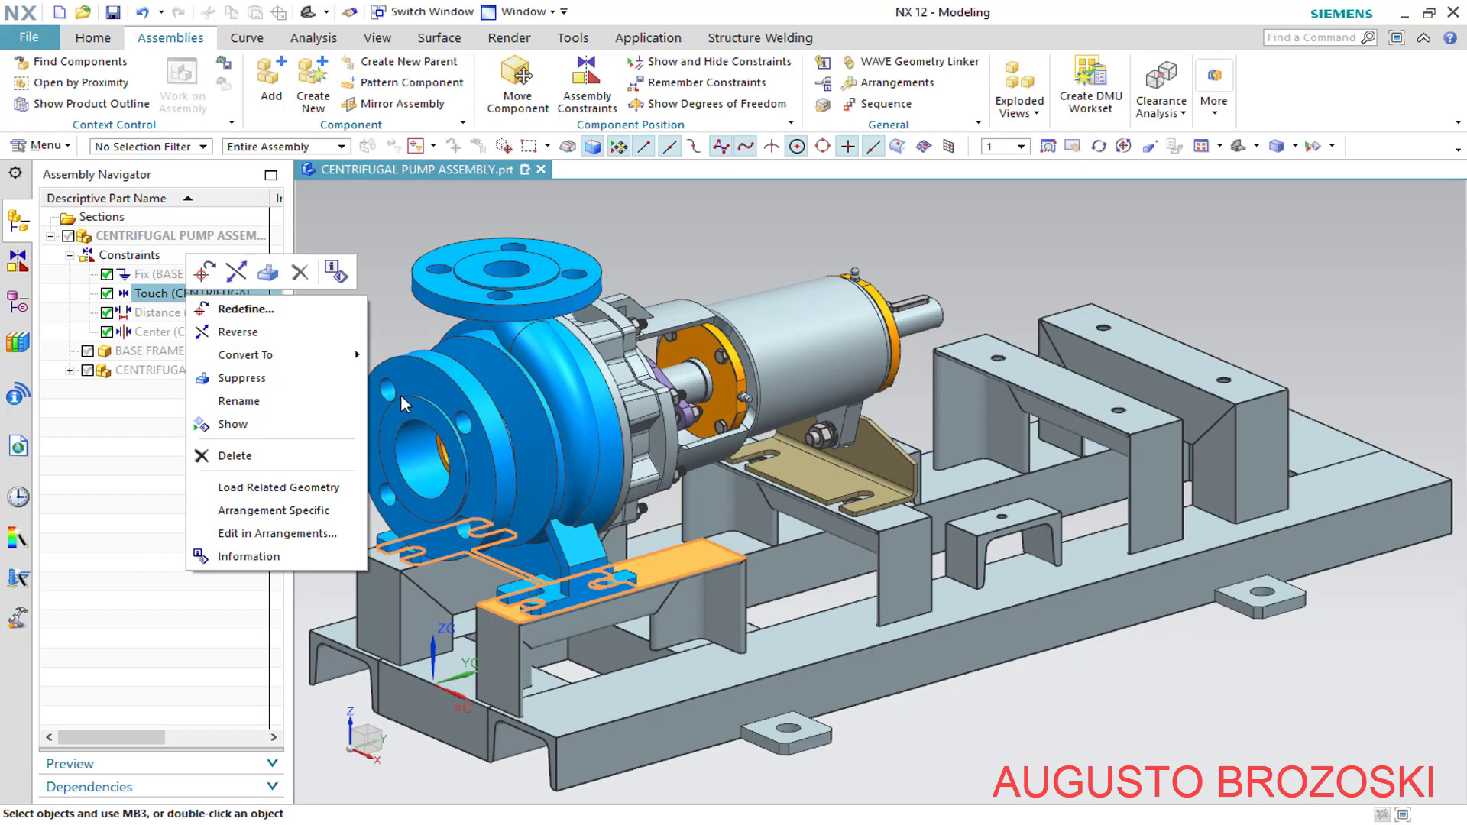
{"action": "left_click", "coordinate": [137, 422]}
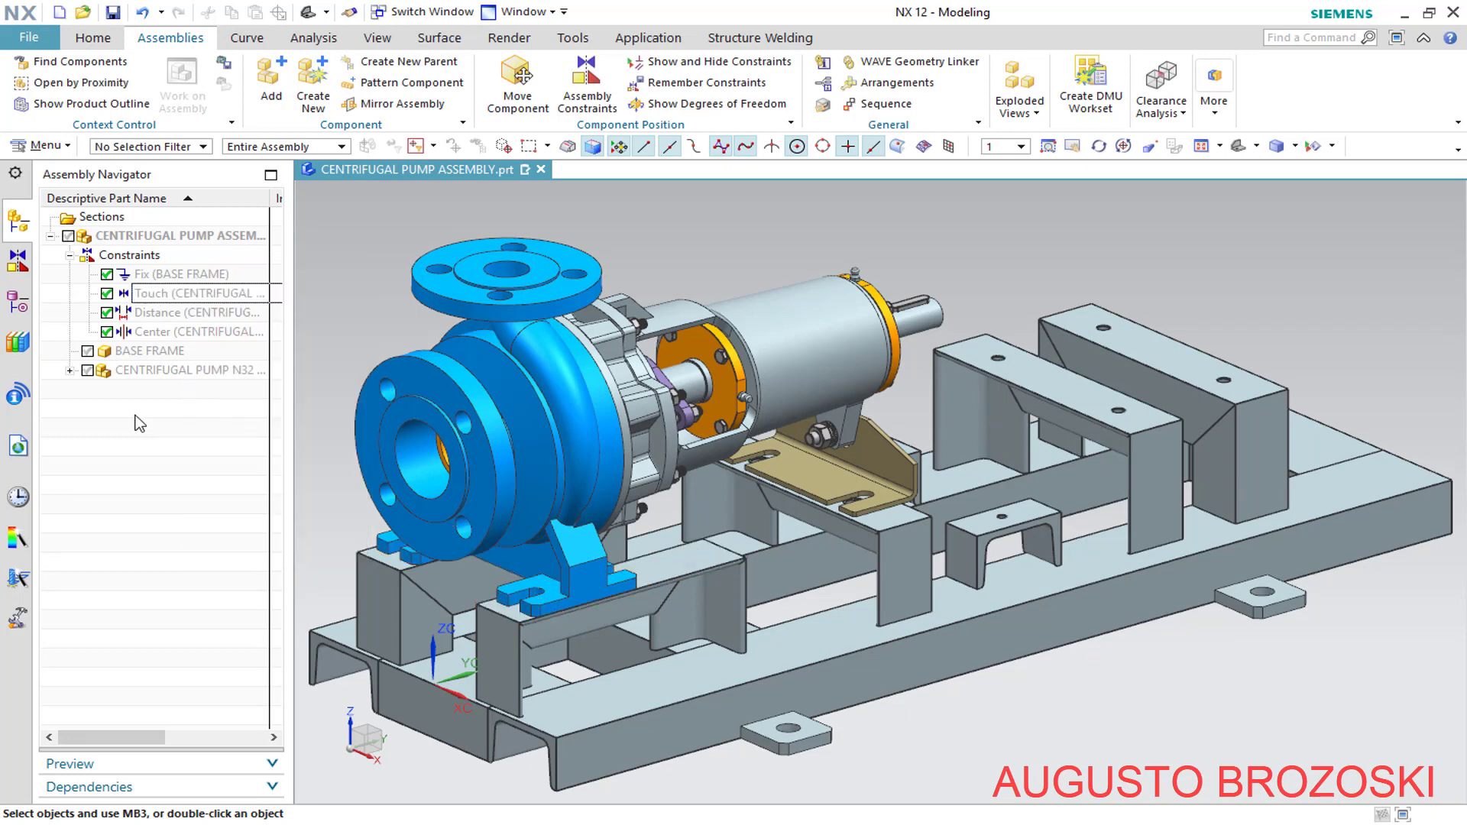
{"action": "left_click", "coordinate": [69, 257]}
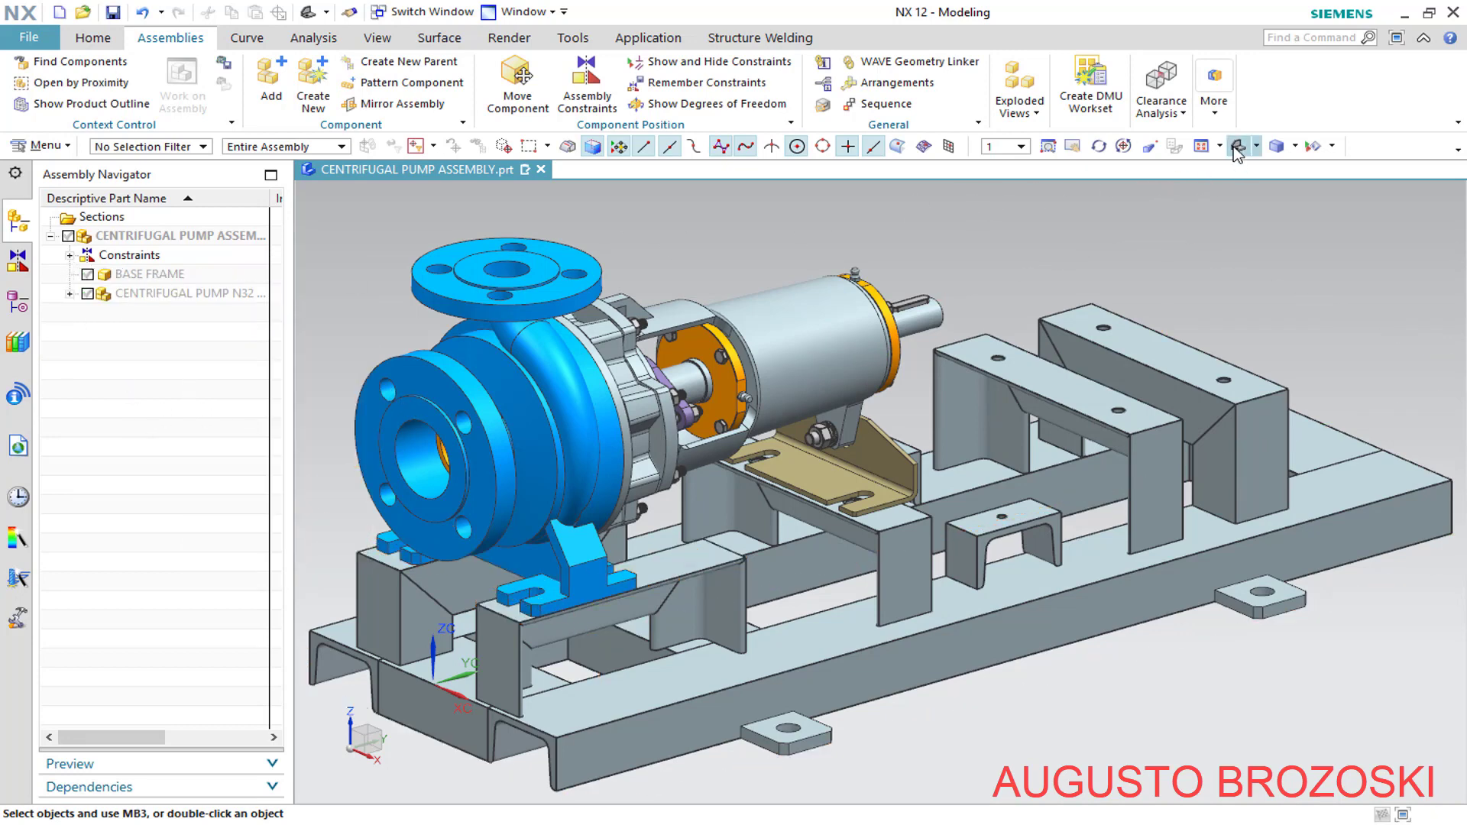
Save the assembly and consult the section view in the PDF drawing for the next component
{"action": "left_click", "coordinate": [1199, 150]}
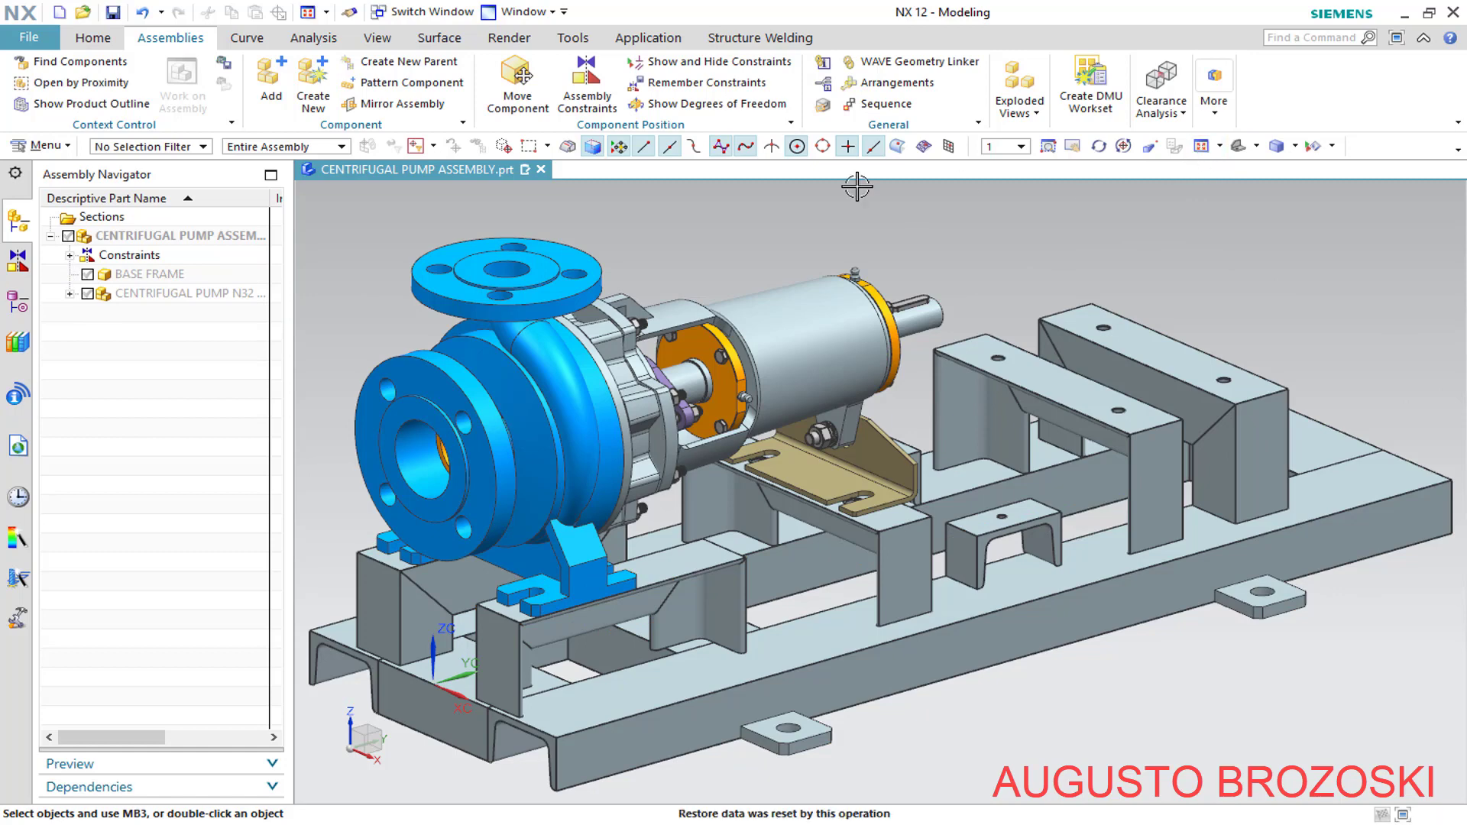
{"action": "left_click", "coordinate": [114, 13]}
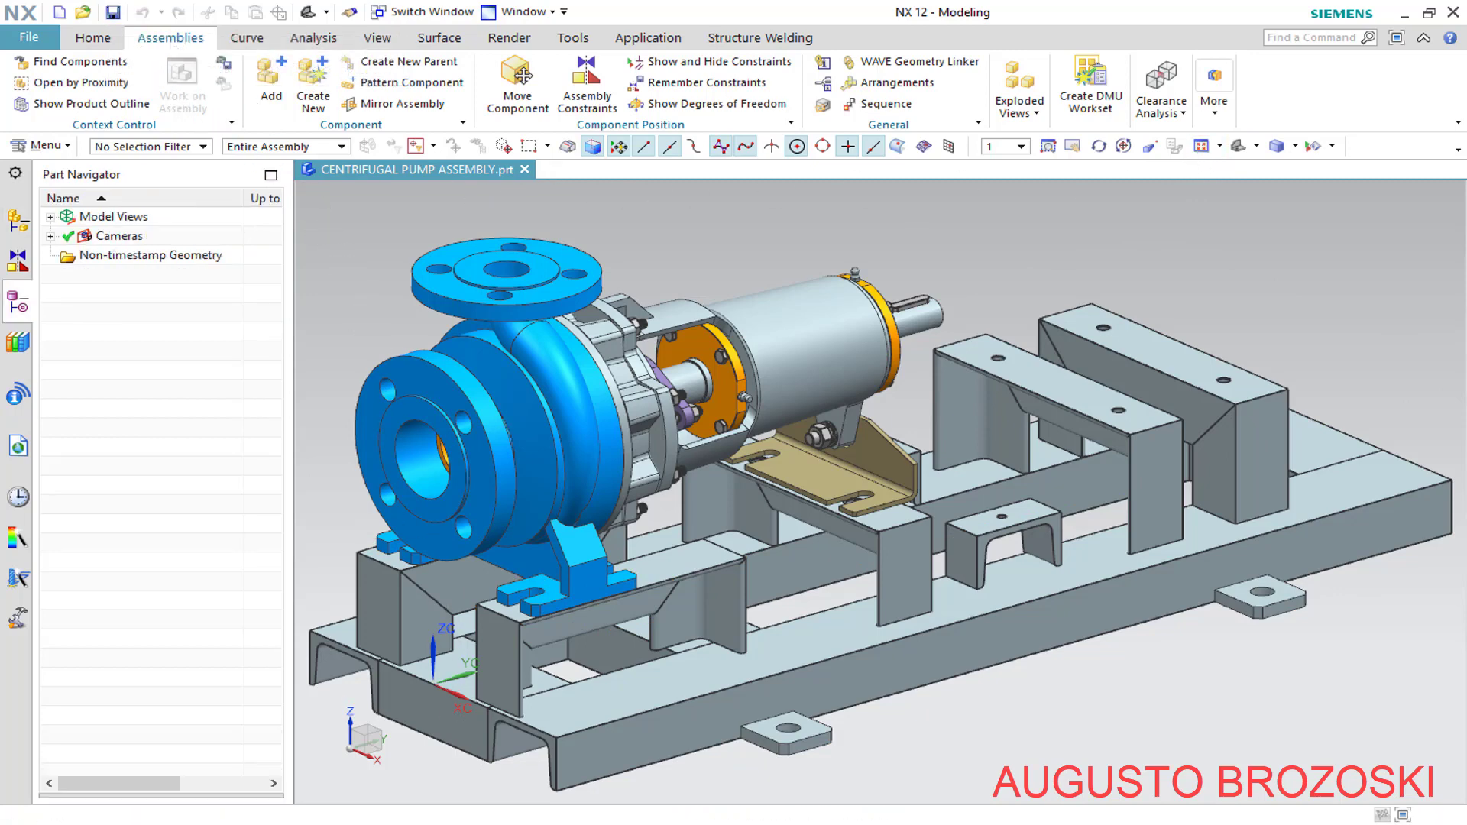
{"action": "left_click", "coordinate": [553, 816]}
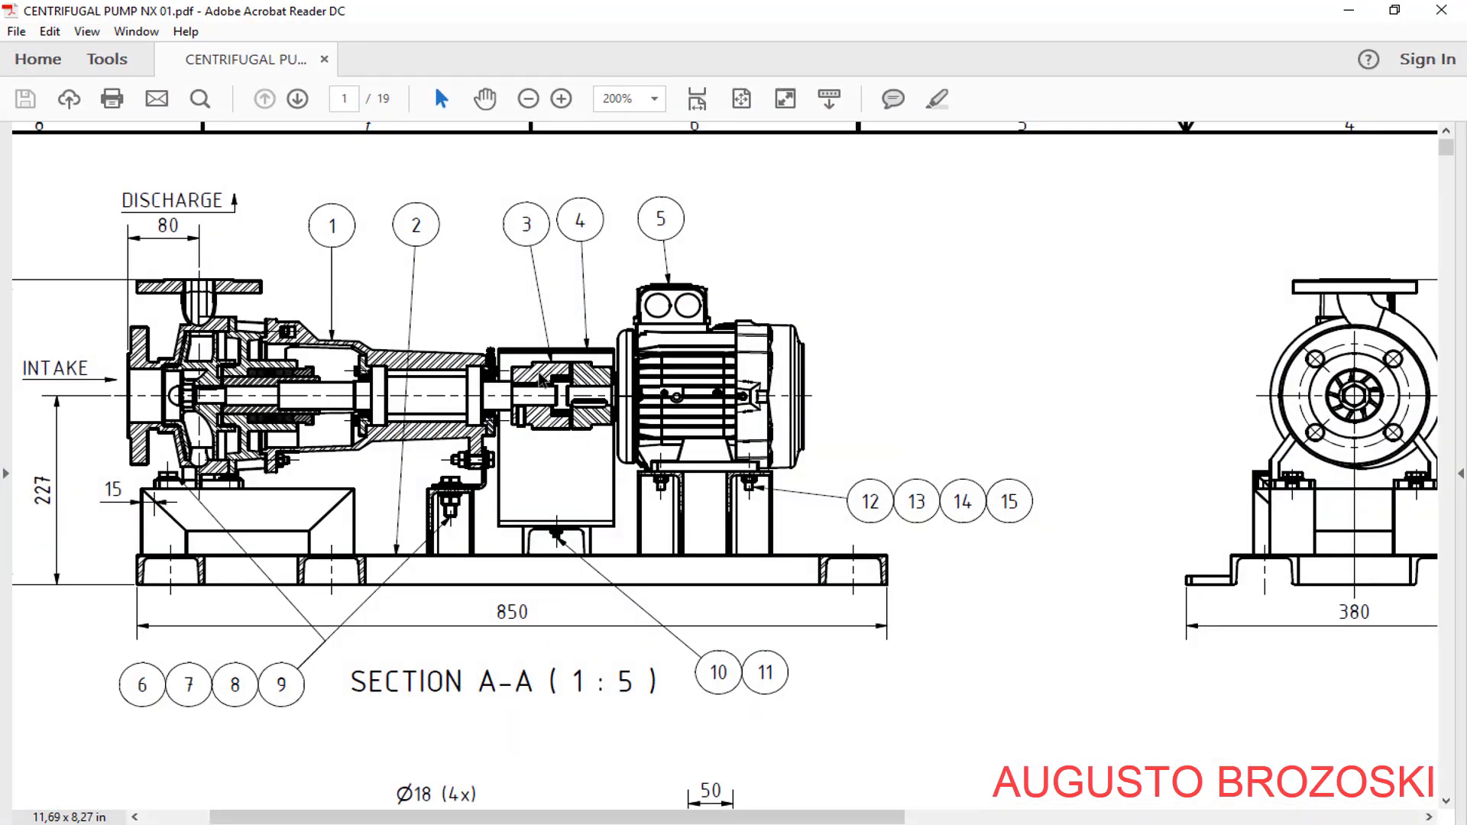
{"action": "left_click", "coordinate": [1349, 14]}
Start adding a component and load COUPLING.prt from the NX Centrifugal Pump Video folder
{"action": "left_click", "coordinate": [271, 85]}
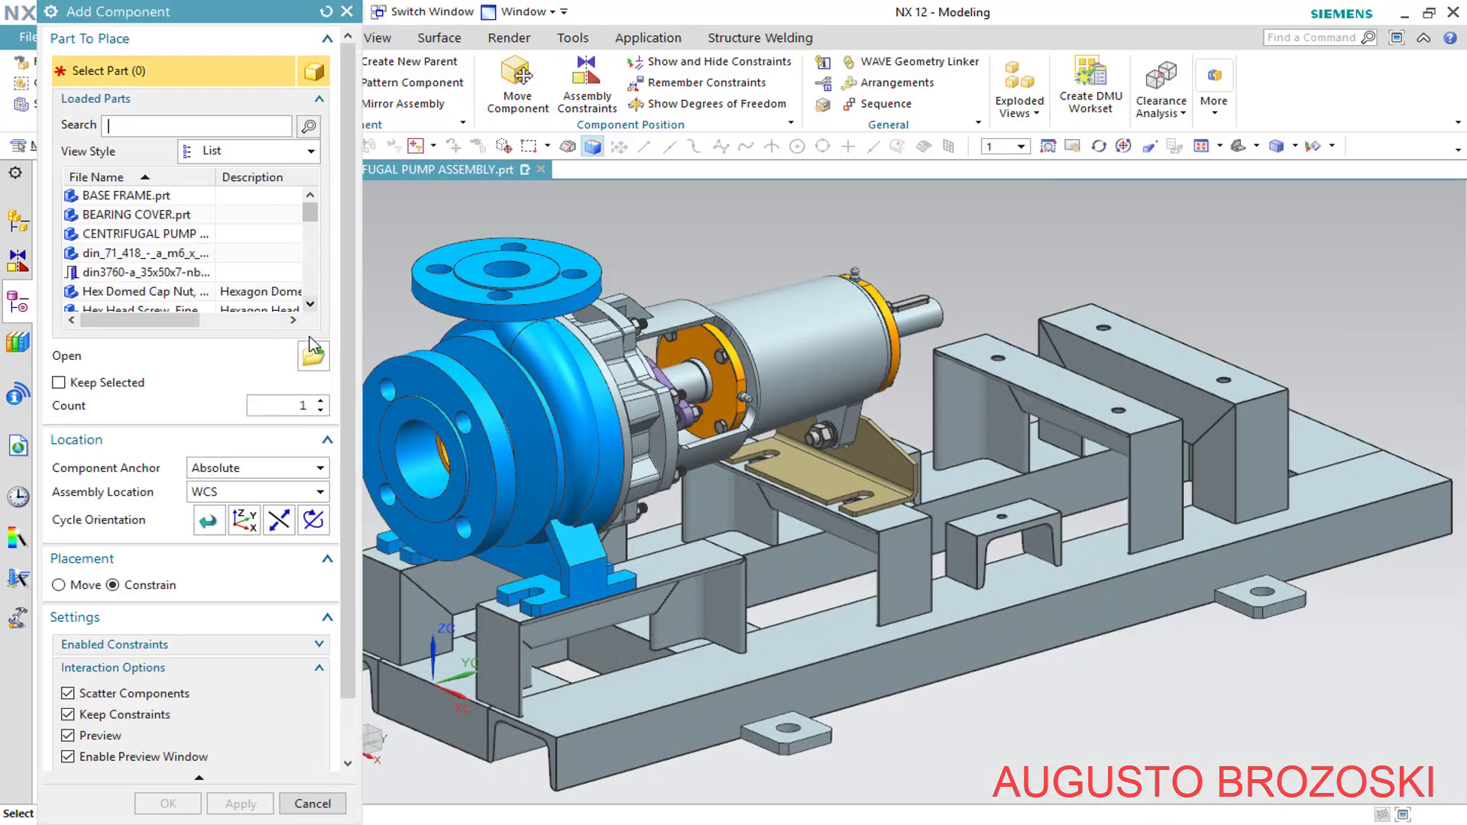
{"action": "left_click", "coordinate": [312, 358]}
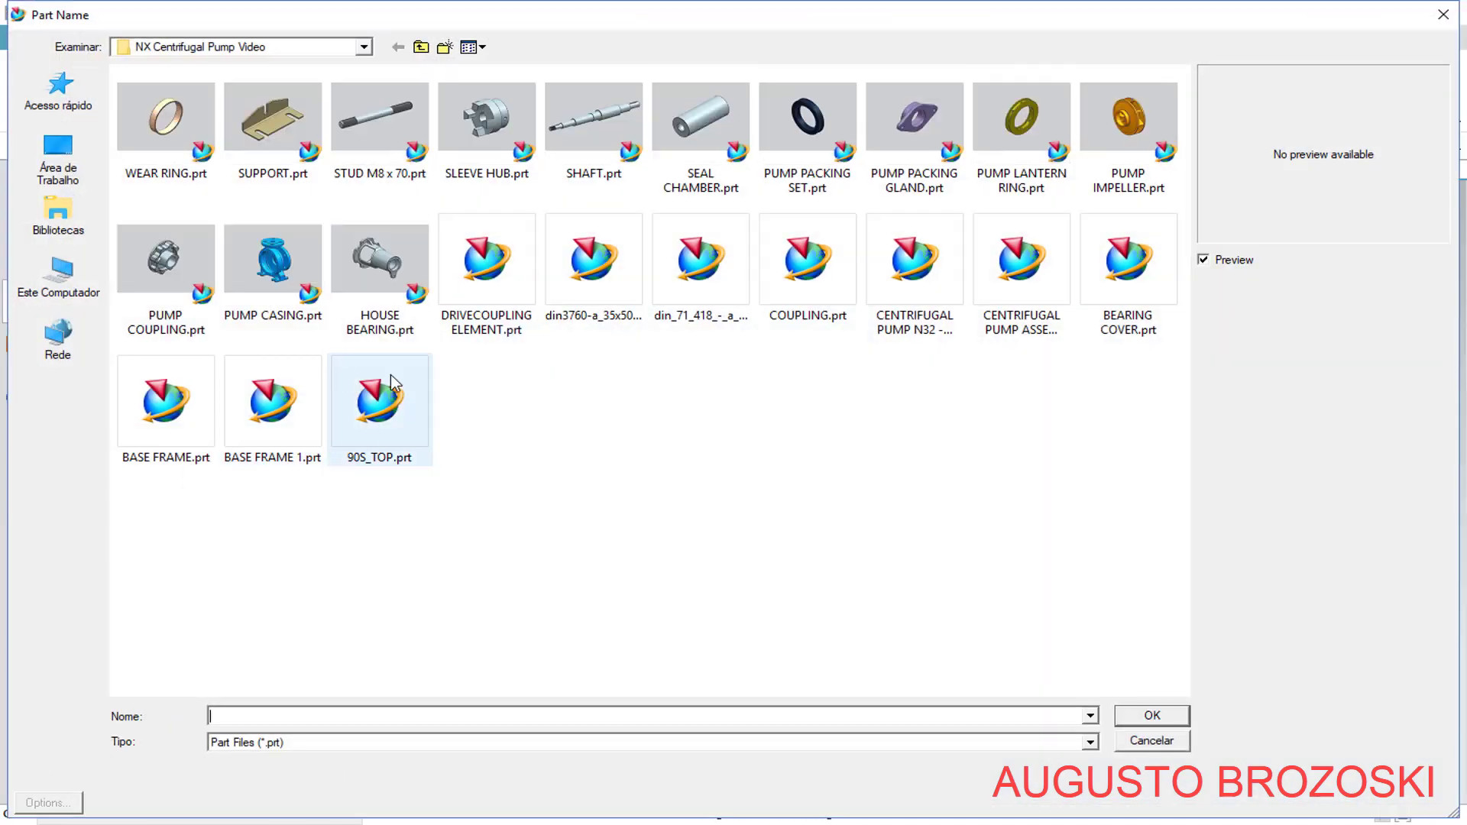
{"action": "left_click", "coordinate": [813, 269]}
{"action": "left_click", "coordinate": [1153, 718]}
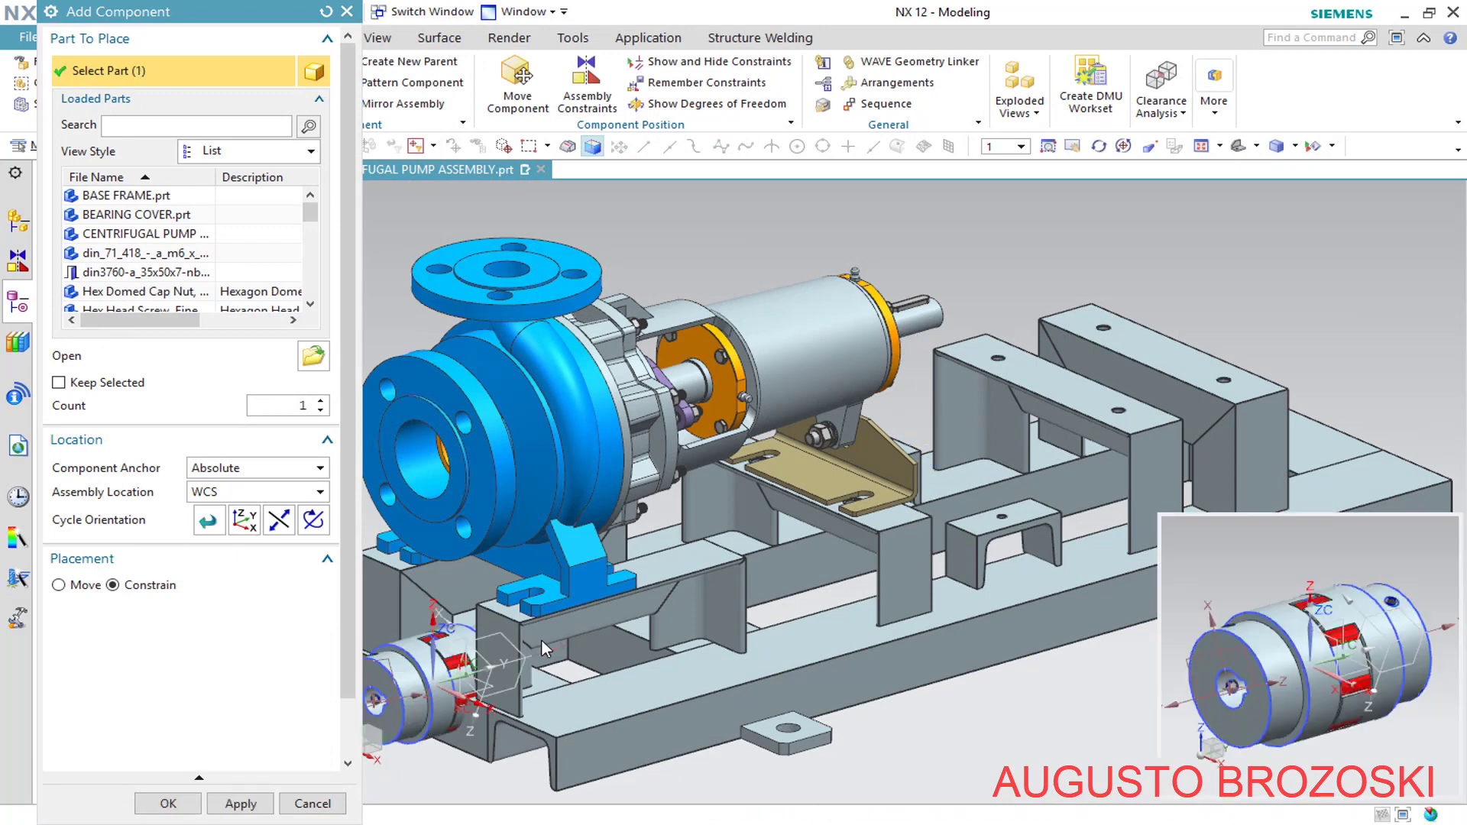
Move the coupling 520 mm along YC and 230 mm along ZC, near the end of the pump shaft
{"action": "left_click", "coordinate": [58, 585]}
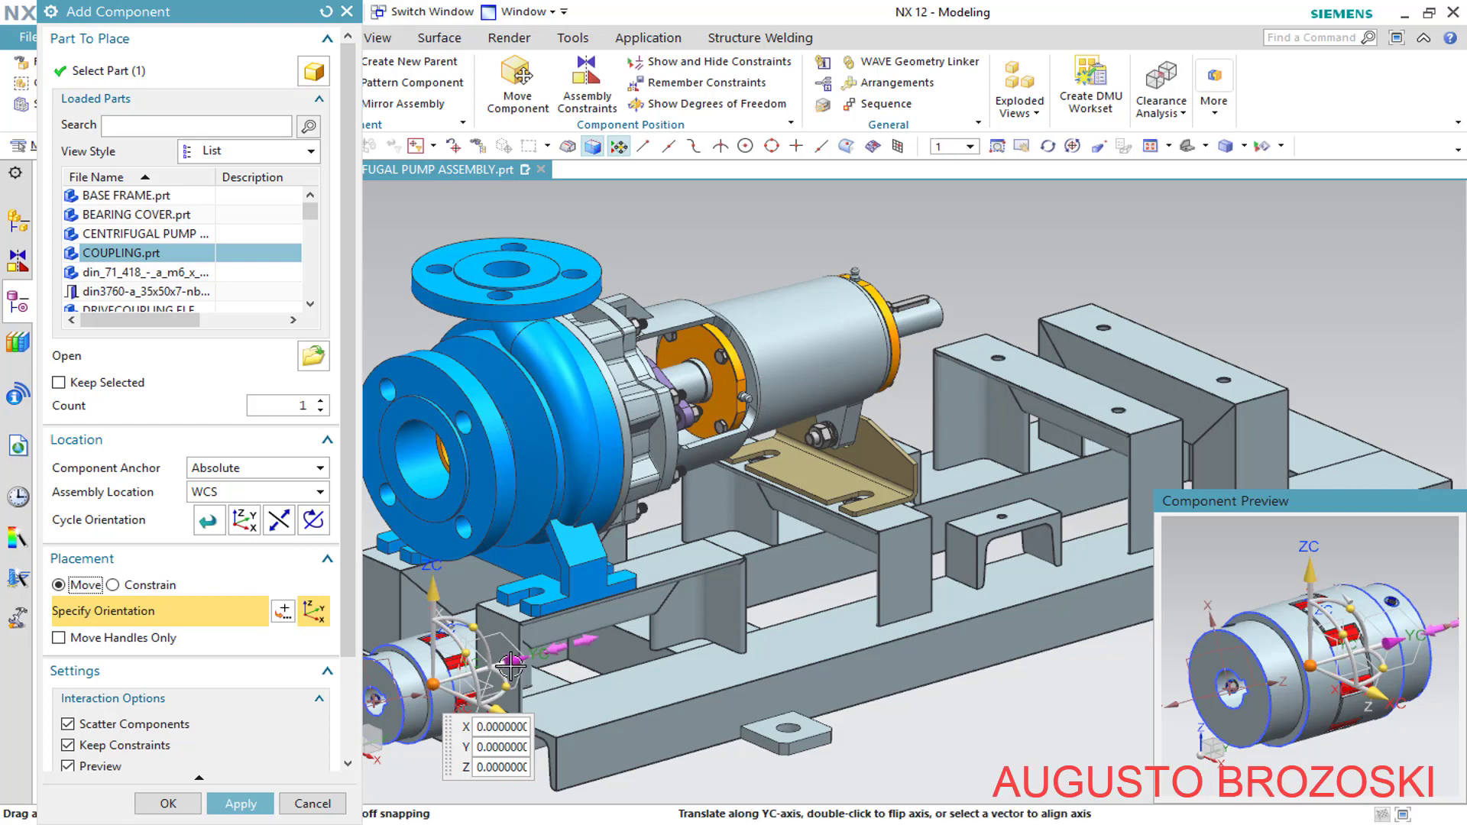
{"action": "left_click_drag", "start_coordinate": [510, 667], "coordinate": [1049, 478]}
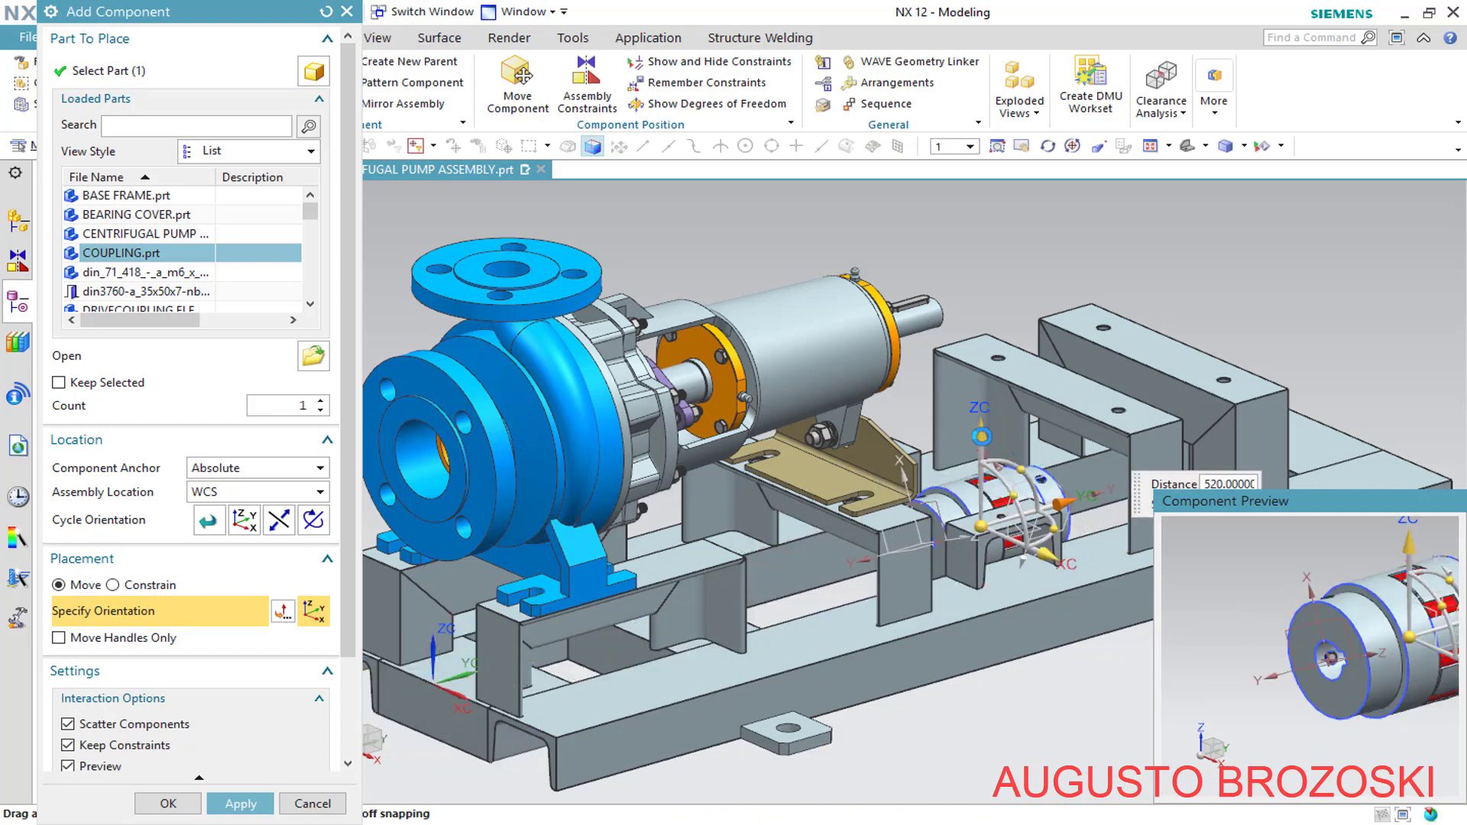
{"action": "left_click_drag", "start_coordinate": [982, 437], "coordinate": [960, 162]}
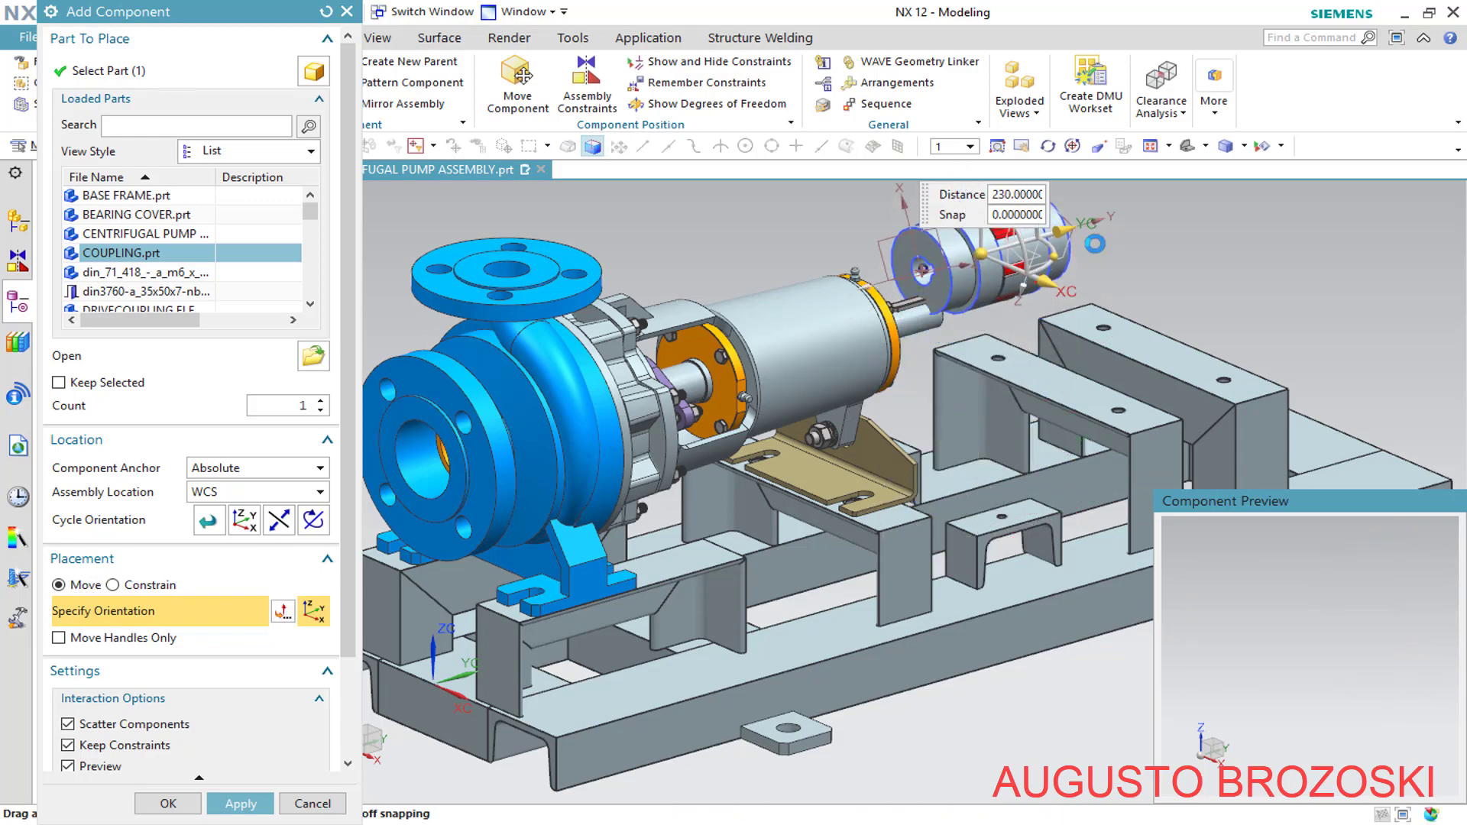
Switch the placement to Constrain and select the keyed end face of the coupling's sleeve hub for a Prefer Touch constraint
{"action": "scroll", "coordinate": [904, 243], "scroll_direction": "down", "scroll_amount": 5}
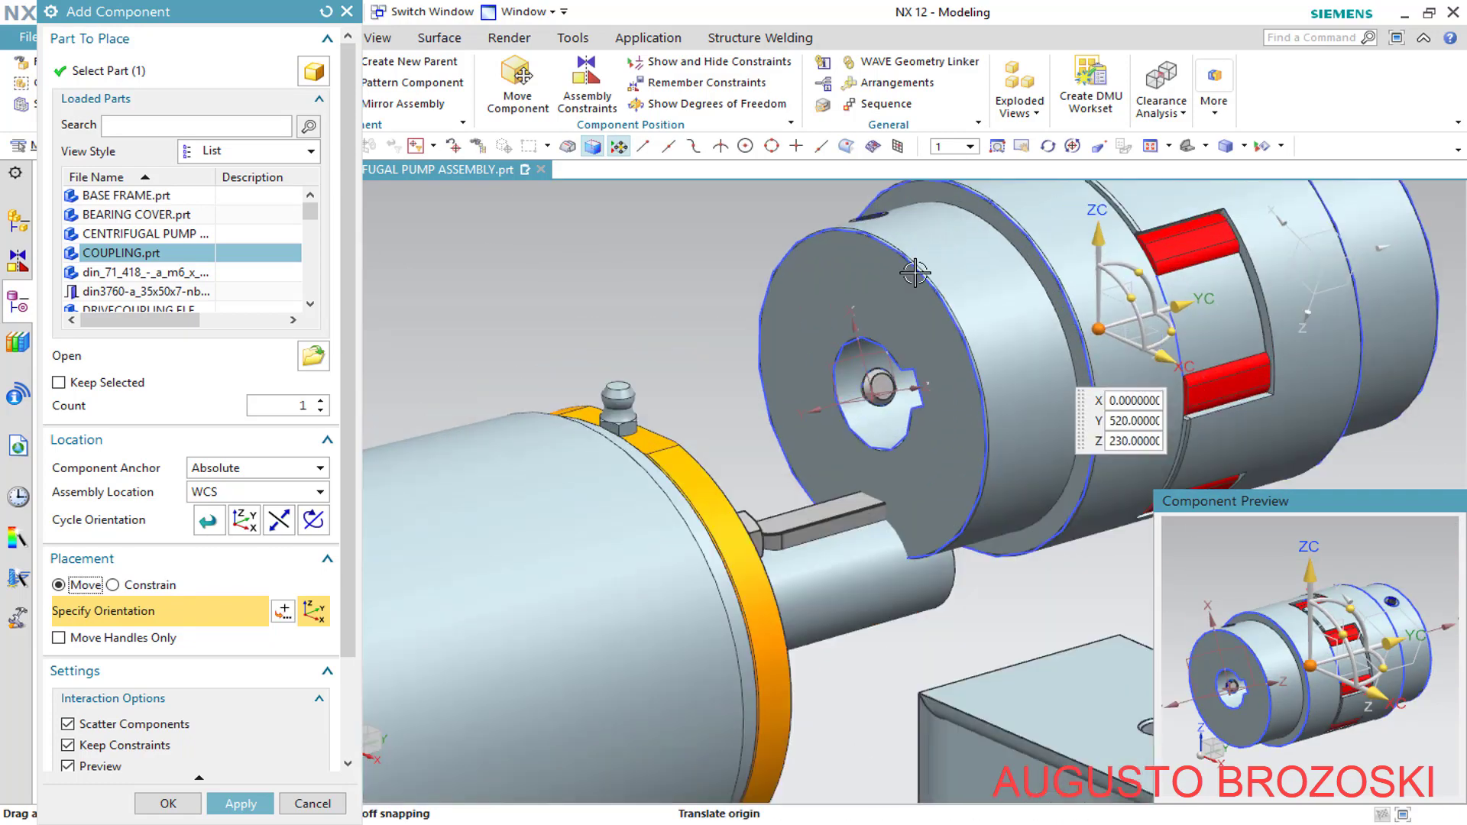
{"action": "scroll", "coordinate": [343, 695], "scroll_direction": "down", "scroll_amount": 3}
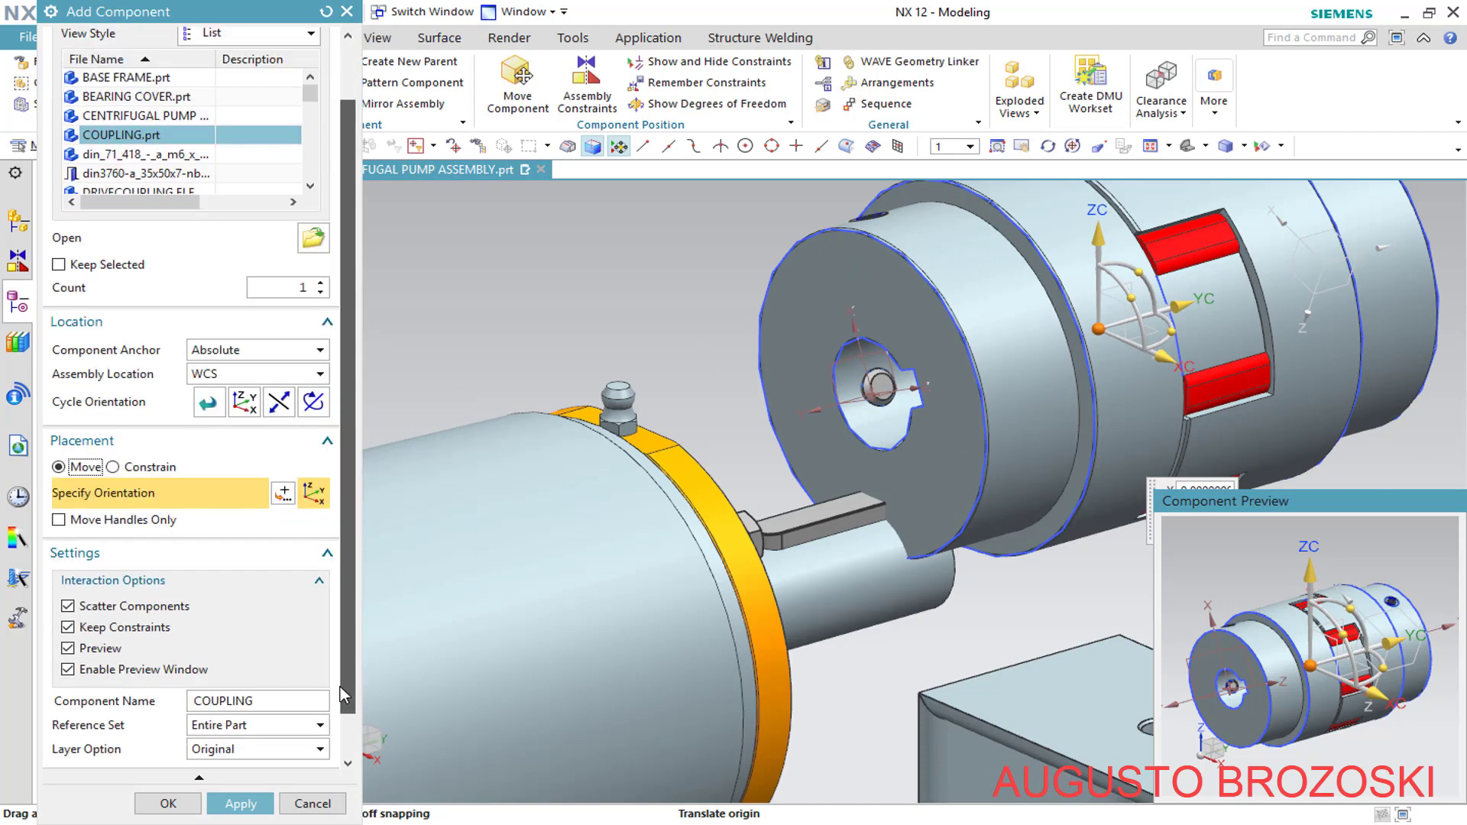
{"action": "left_click", "coordinate": [116, 467]}
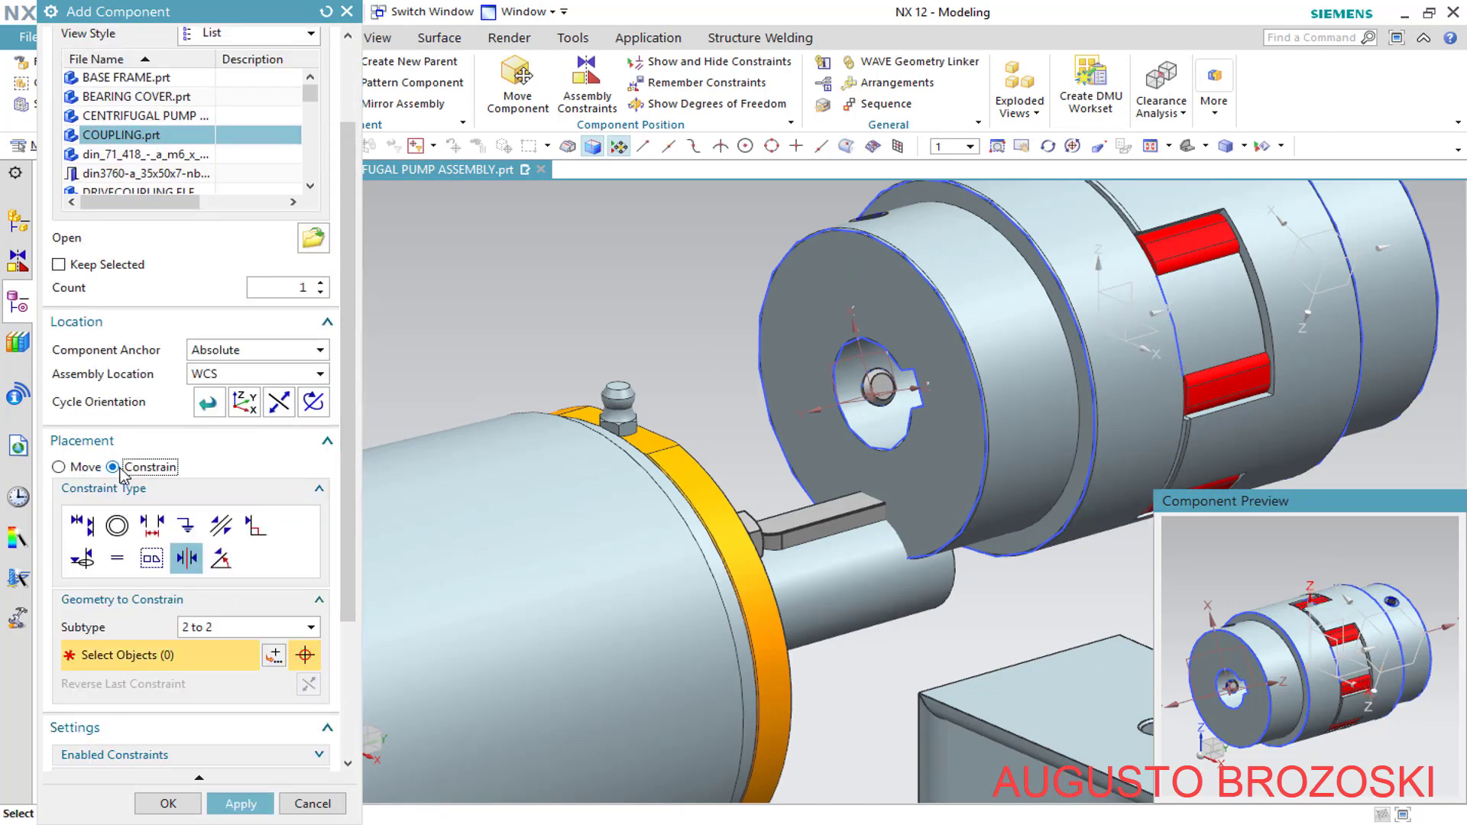
{"action": "left_click", "coordinate": [82, 527]}
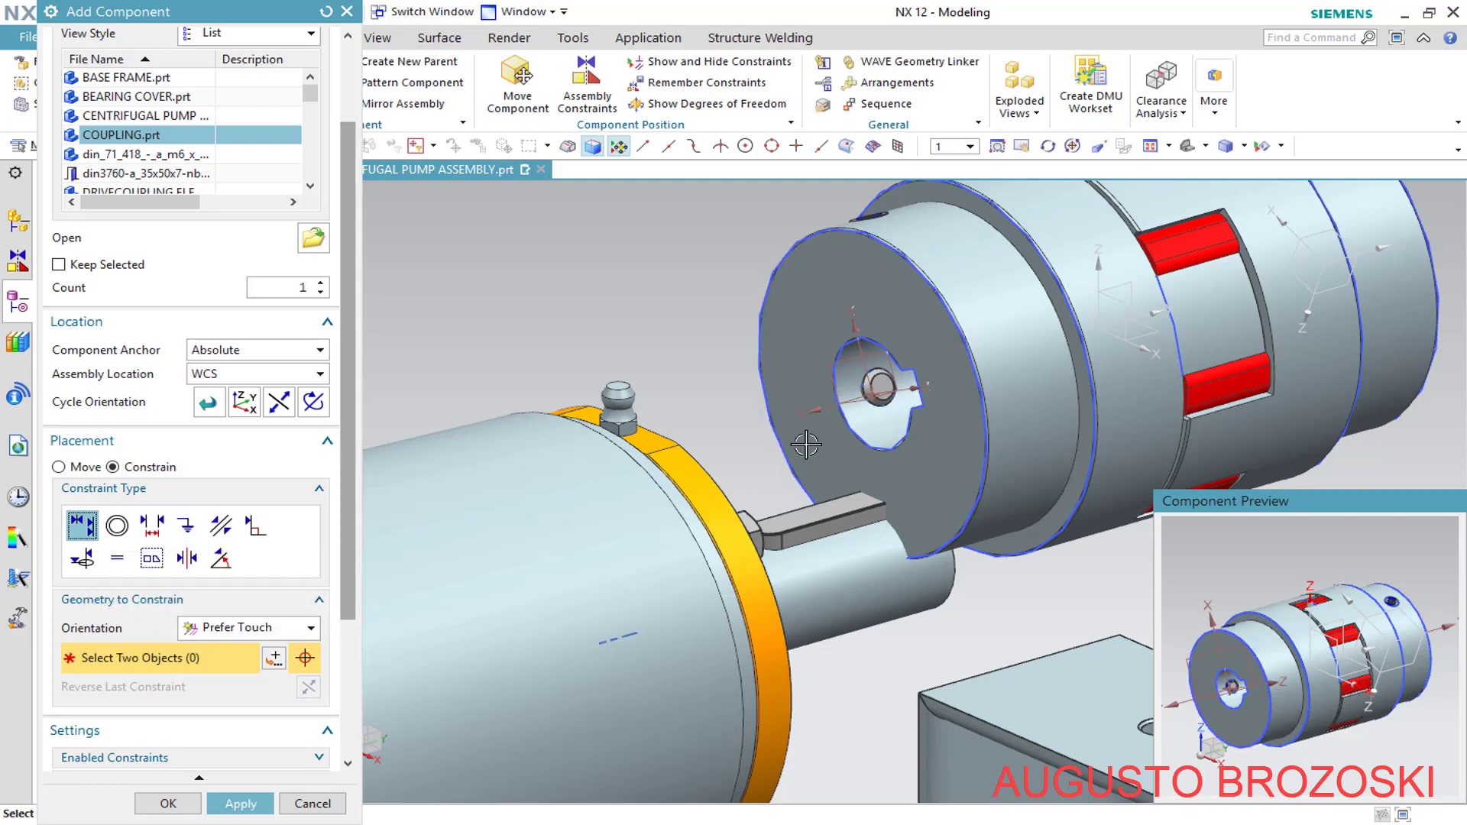
{"action": "scroll", "coordinate": [1232, 691], "scroll_direction": "up", "scroll_amount": 5}
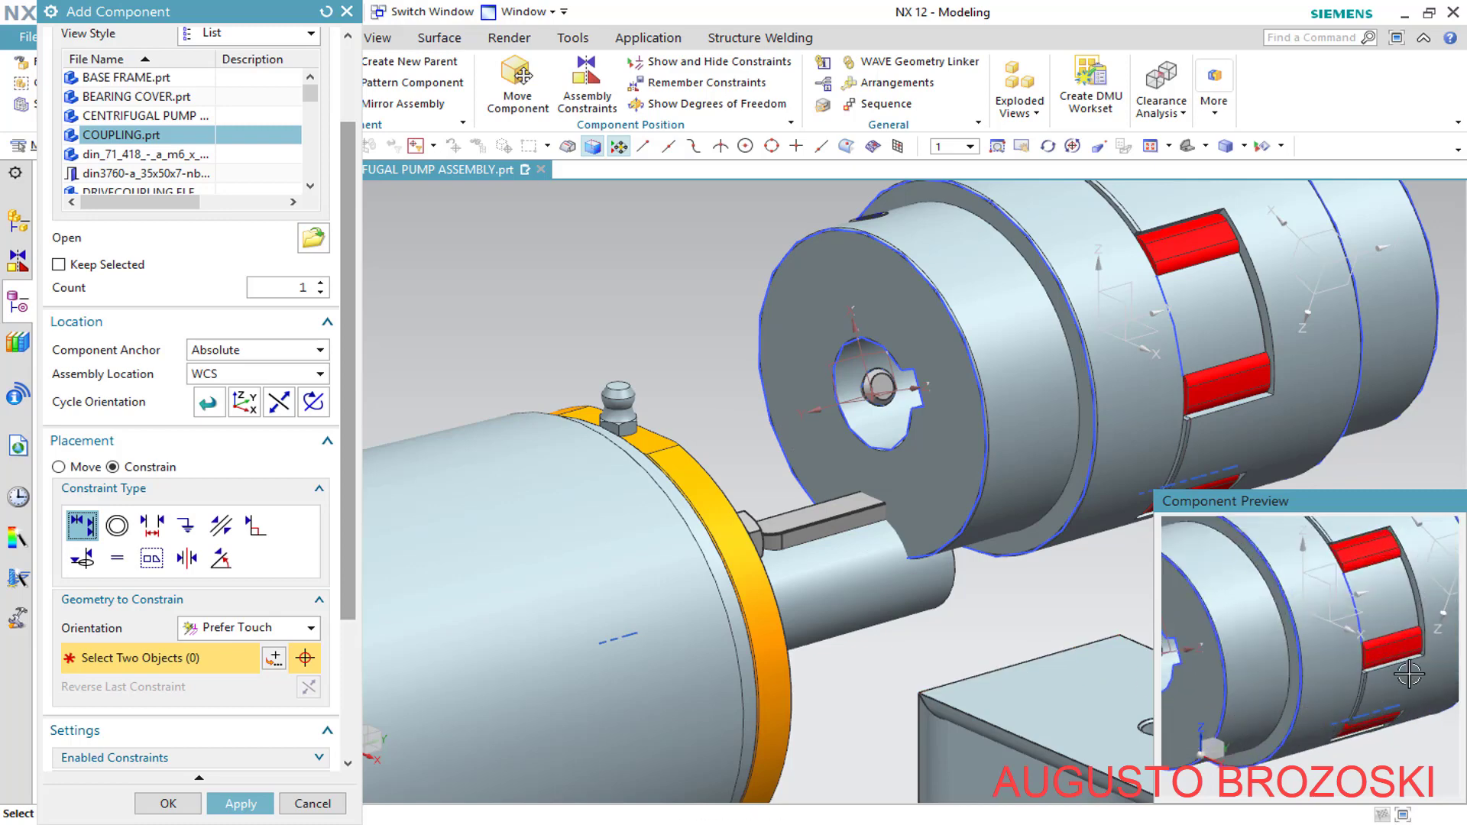
{"action": "scroll", "coordinate": [1221, 675], "scroll_direction": "up", "scroll_amount": 3}
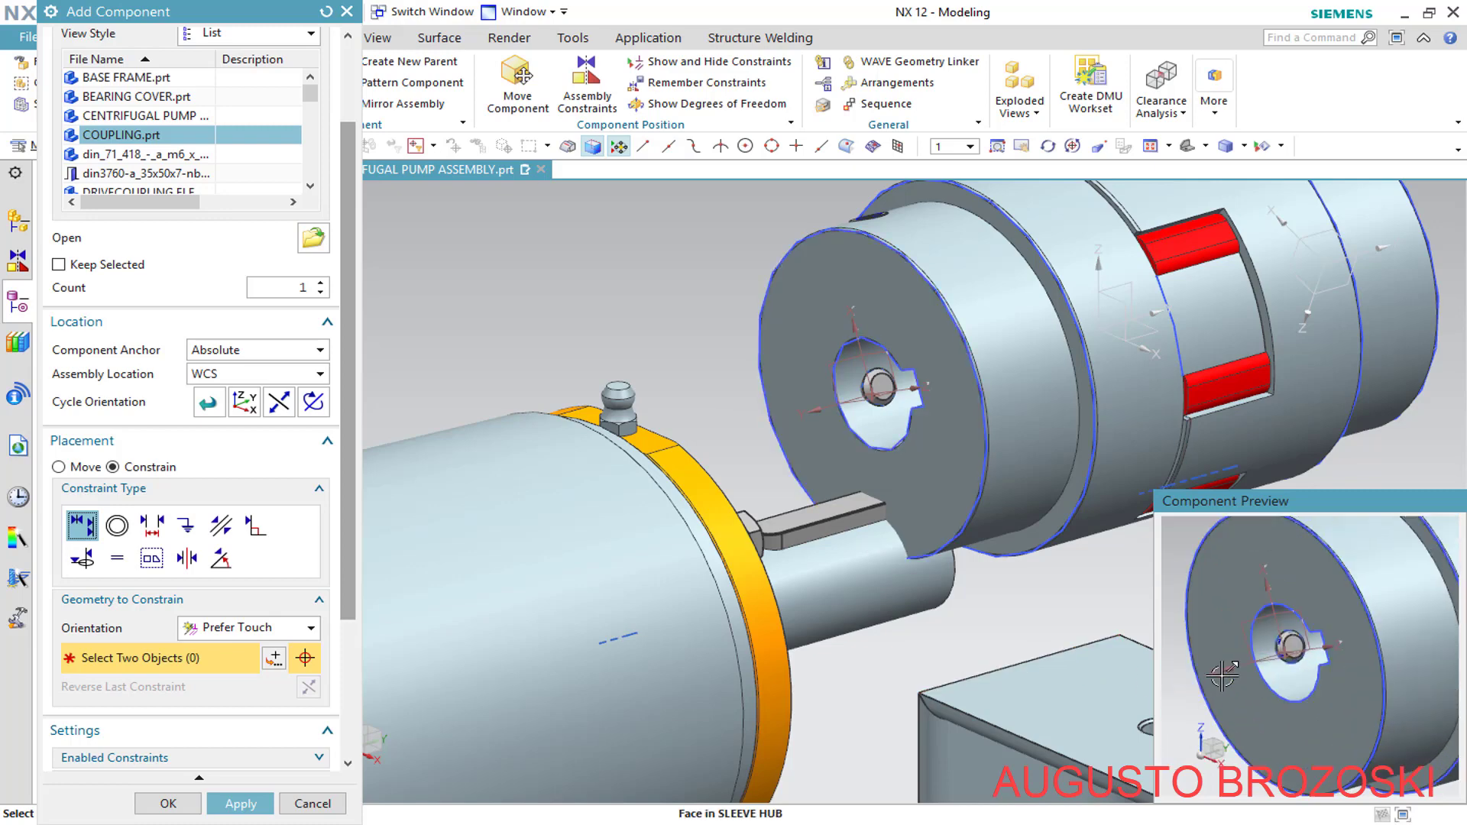
{"action": "left_click", "coordinate": [1232, 570]}
Complete the touch constraint with the shoulder face of the pump shaft next to the bearing cover
{"action": "scroll", "coordinate": [879, 553], "scroll_direction": "down", "scroll_amount": 4}
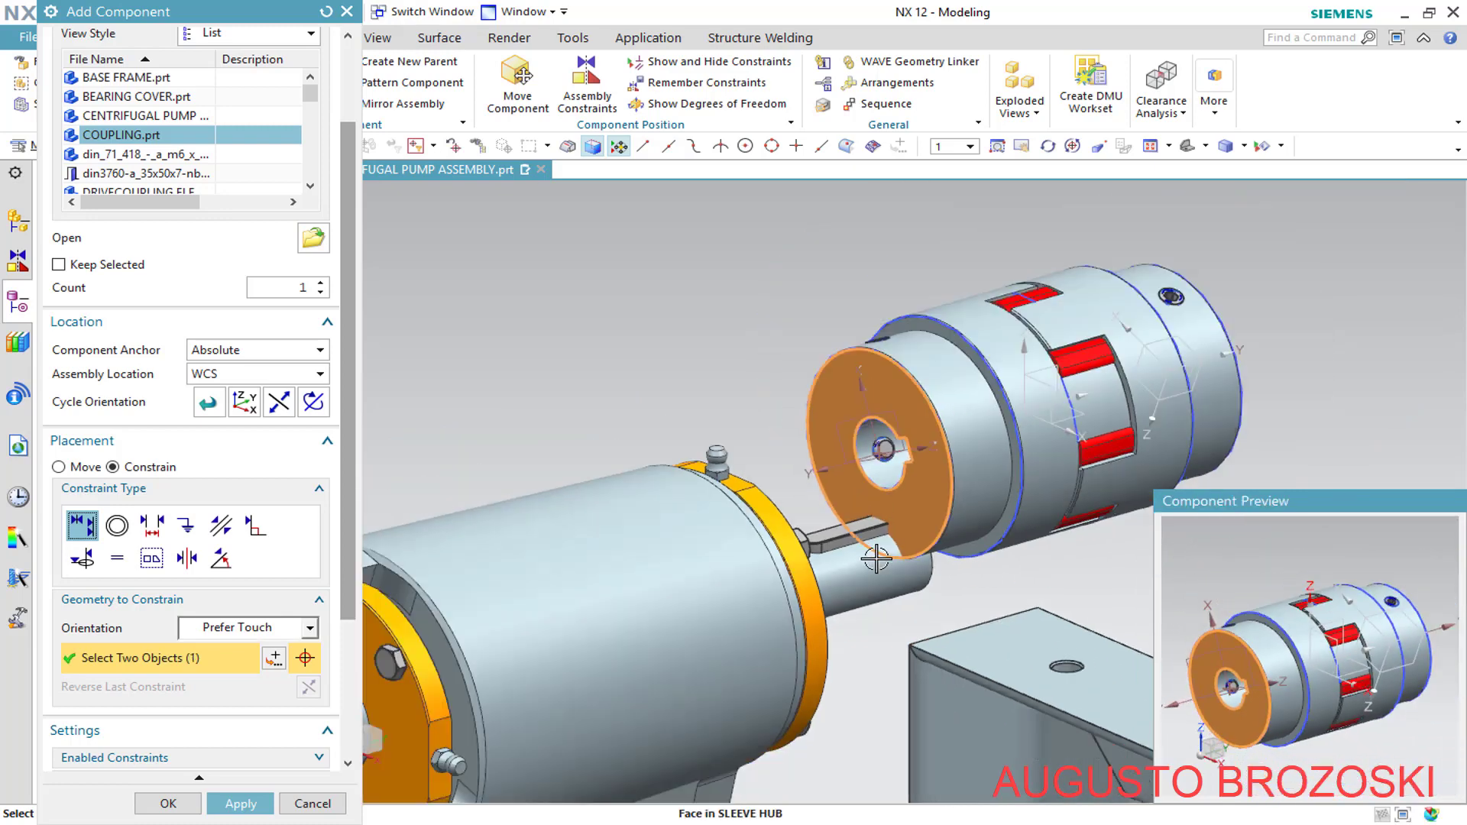
{"action": "middle_click_drag", "start_coordinate": [874, 551], "coordinate": [766, 591]}
{"action": "scroll", "coordinate": [767, 590], "scroll_direction": "up", "scroll_amount": 8}
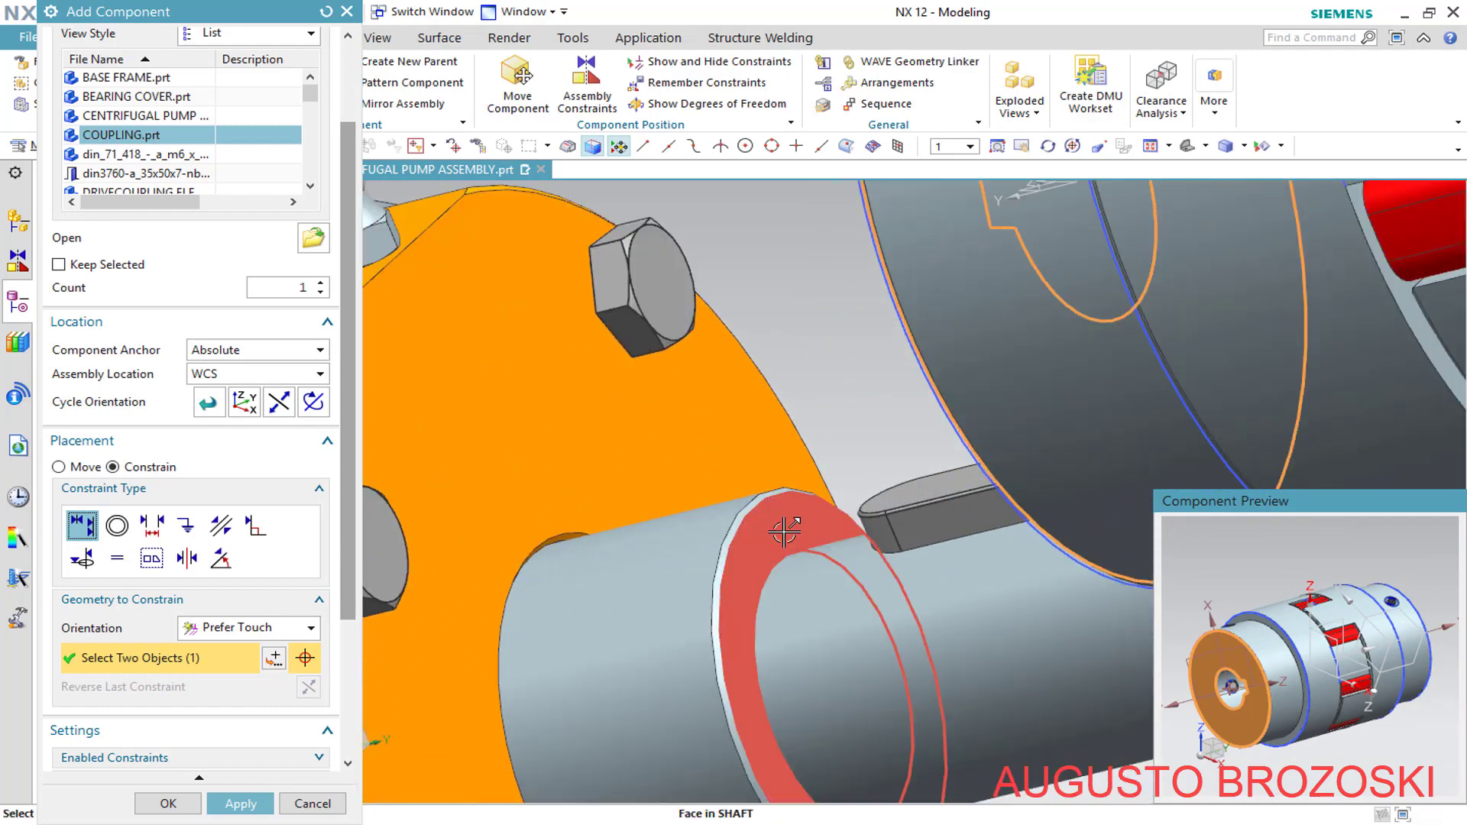
{"action": "left_click", "coordinate": [785, 531]}
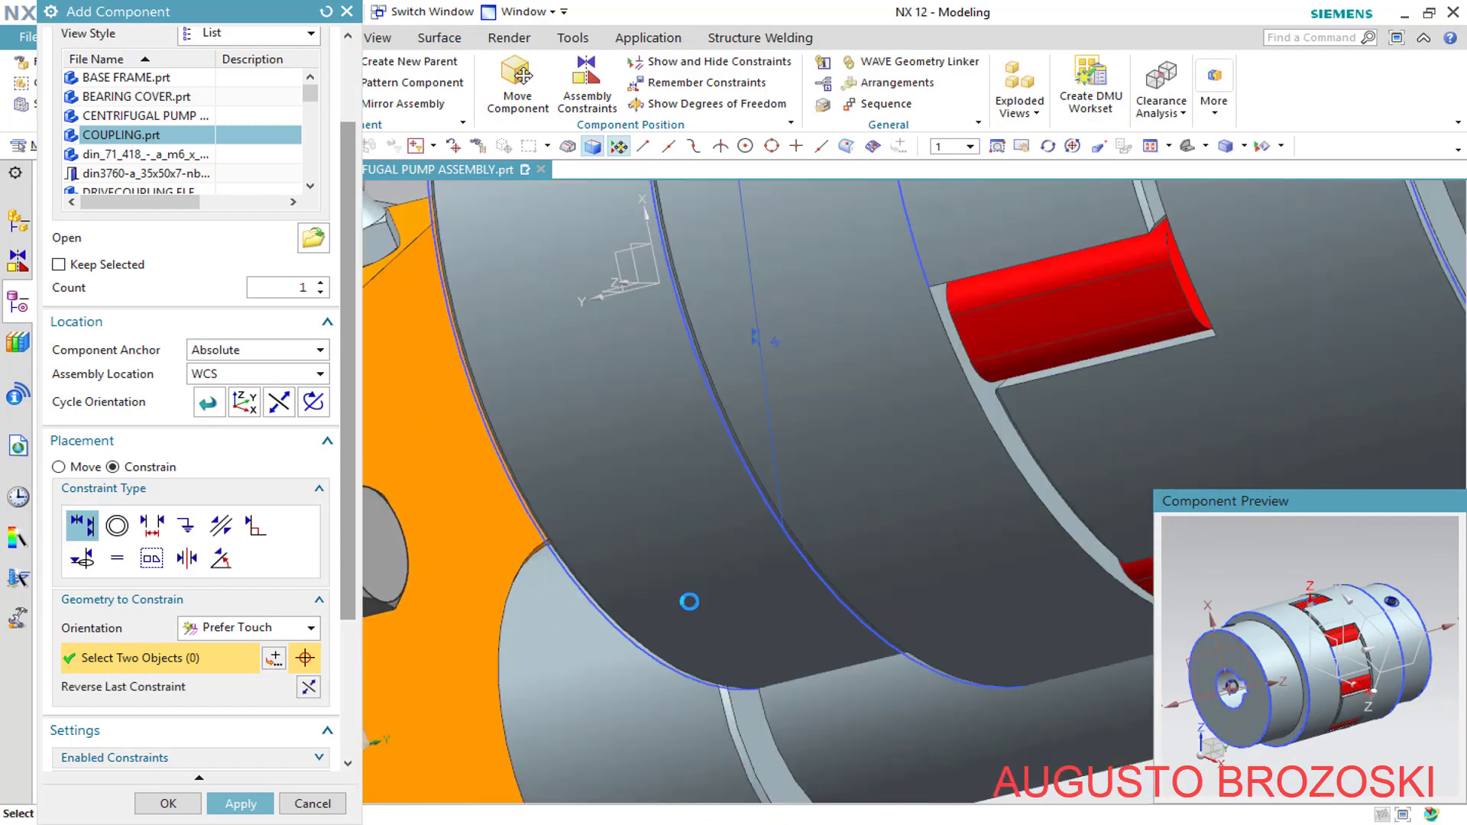
Align the centerline of the coupling's sleeve hub with the pump shaft's centerline using an Infer Center/Axis constraint
{"action": "scroll", "coordinate": [792, 557], "scroll_direction": "down", "scroll_amount": 7}
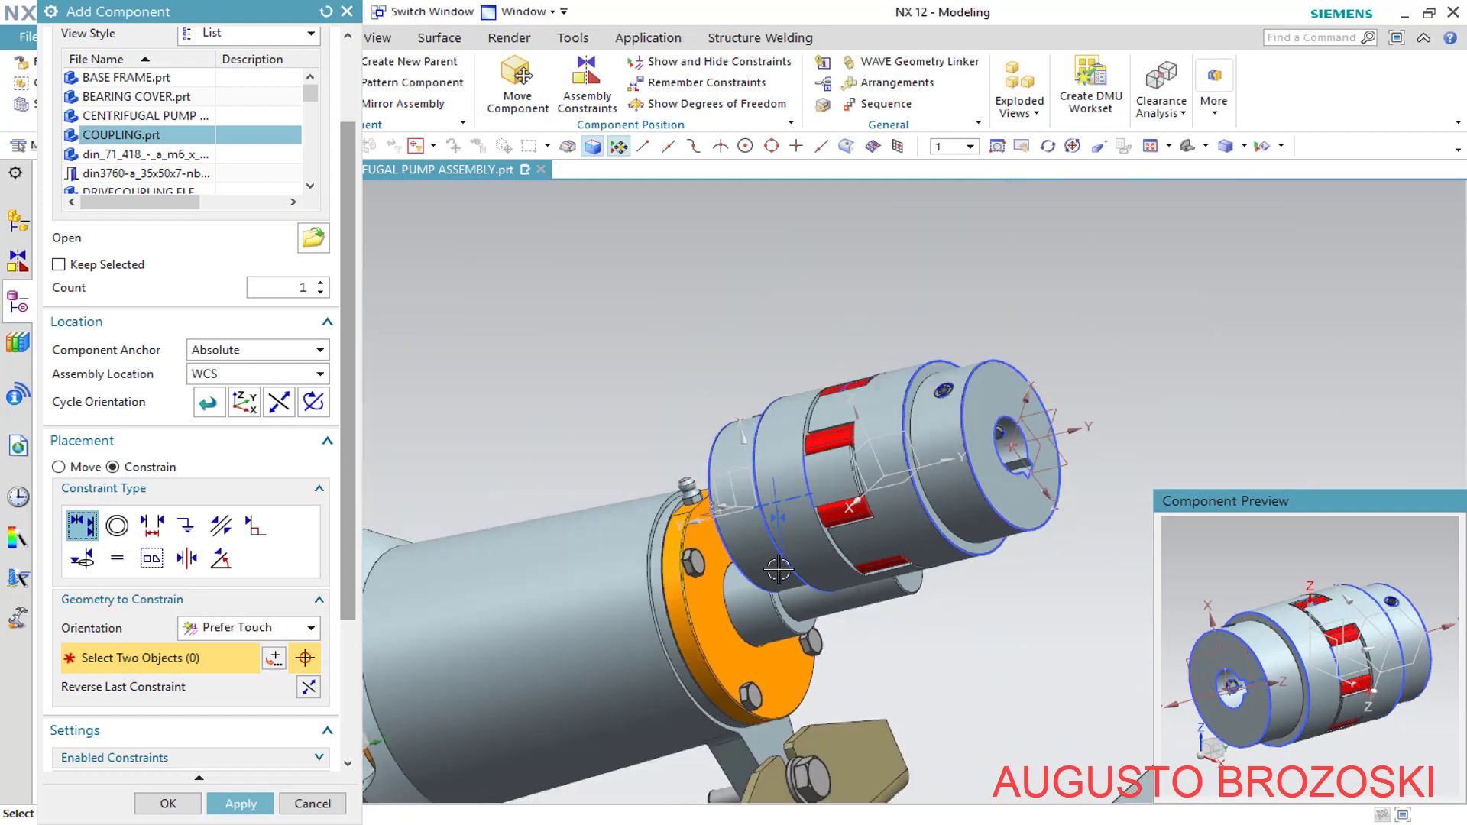
{"action": "middle_click_drag", "start_coordinate": [792, 556], "coordinate": [912, 530]}
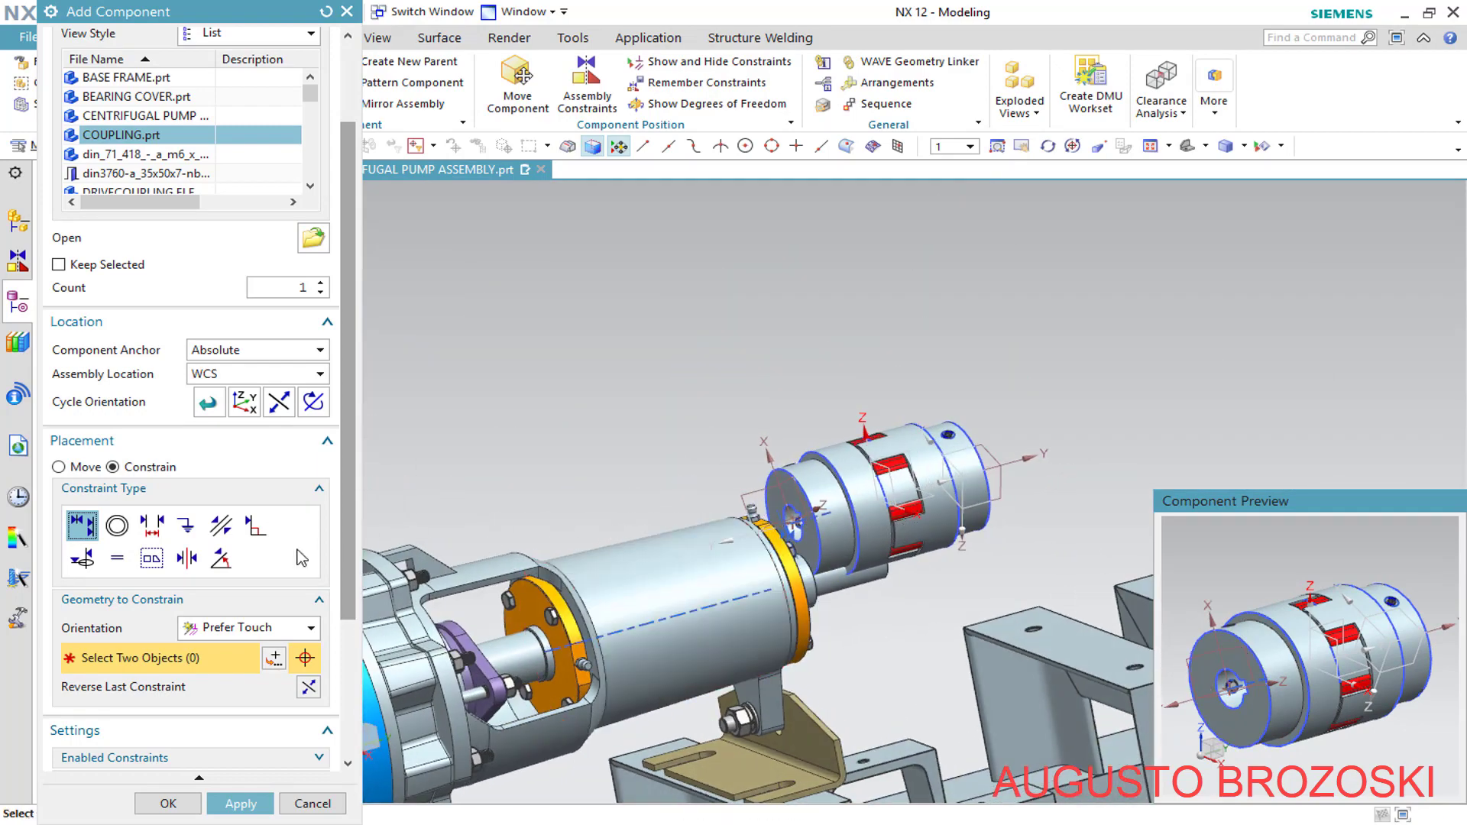
{"action": "left_click", "coordinate": [273, 626]}
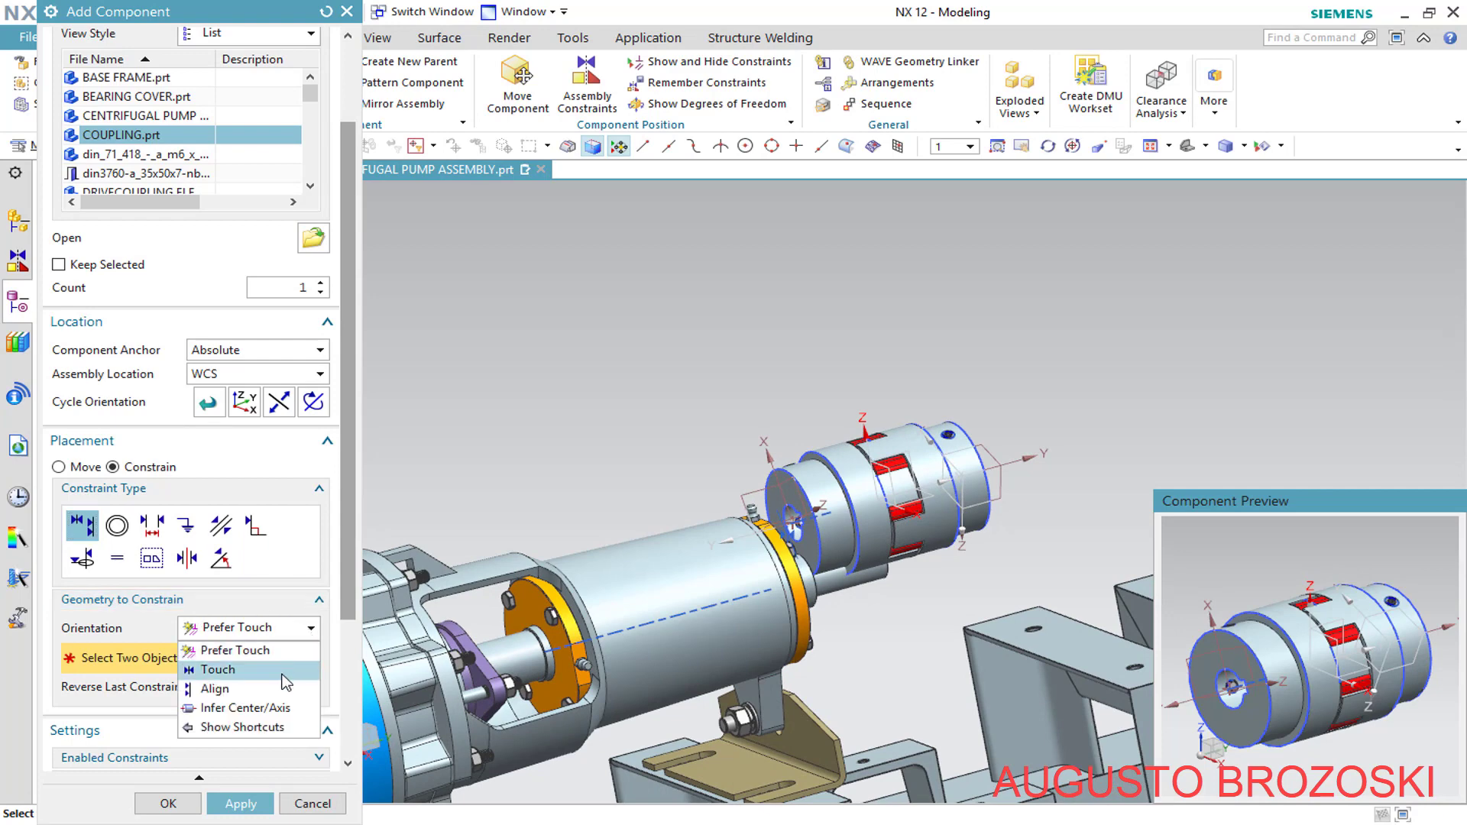
{"action": "left_click", "coordinate": [277, 704]}
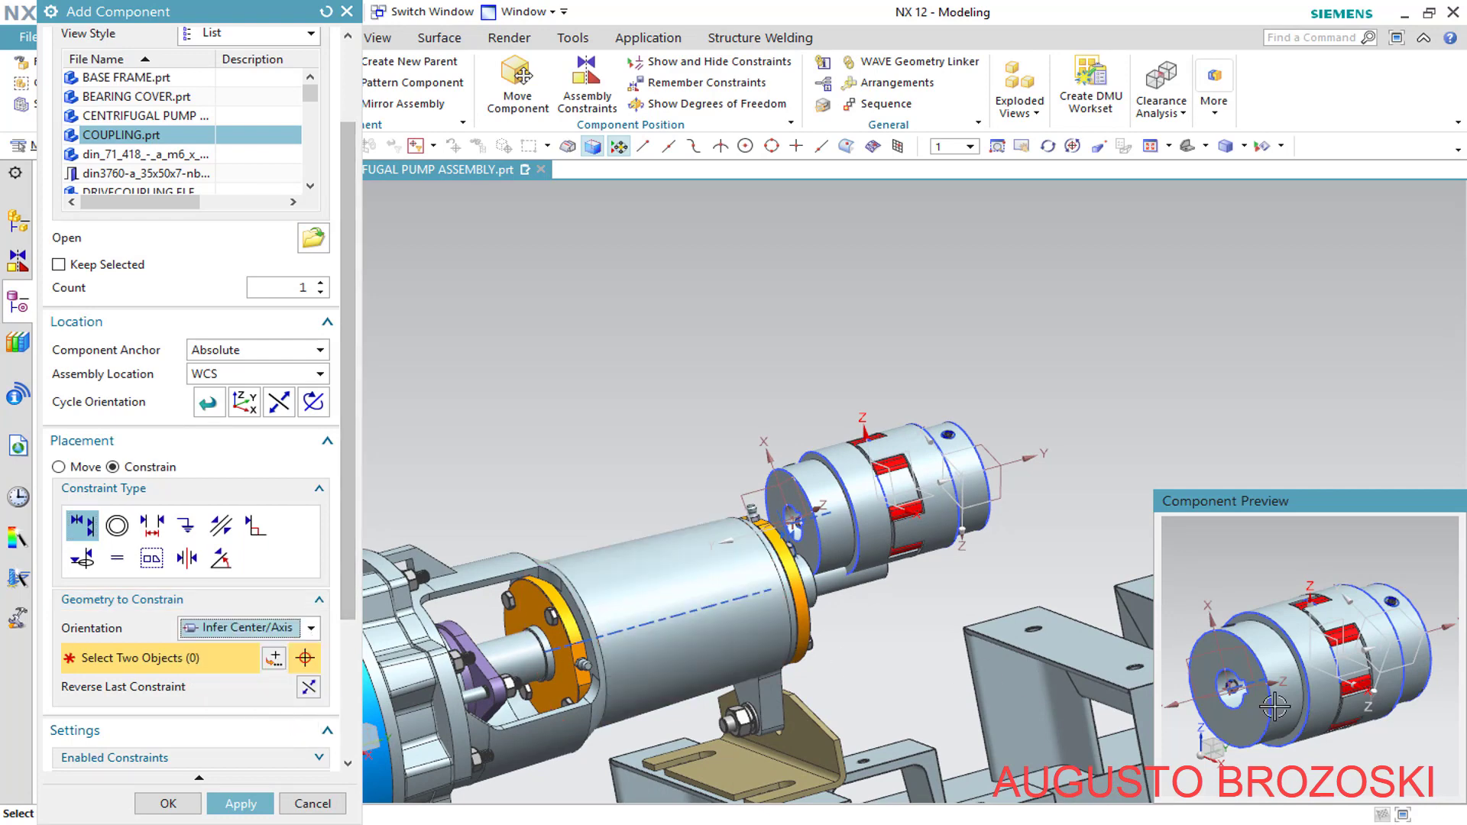
{"action": "scroll", "coordinate": [1284, 673], "scroll_direction": "down", "scroll_amount": 4}
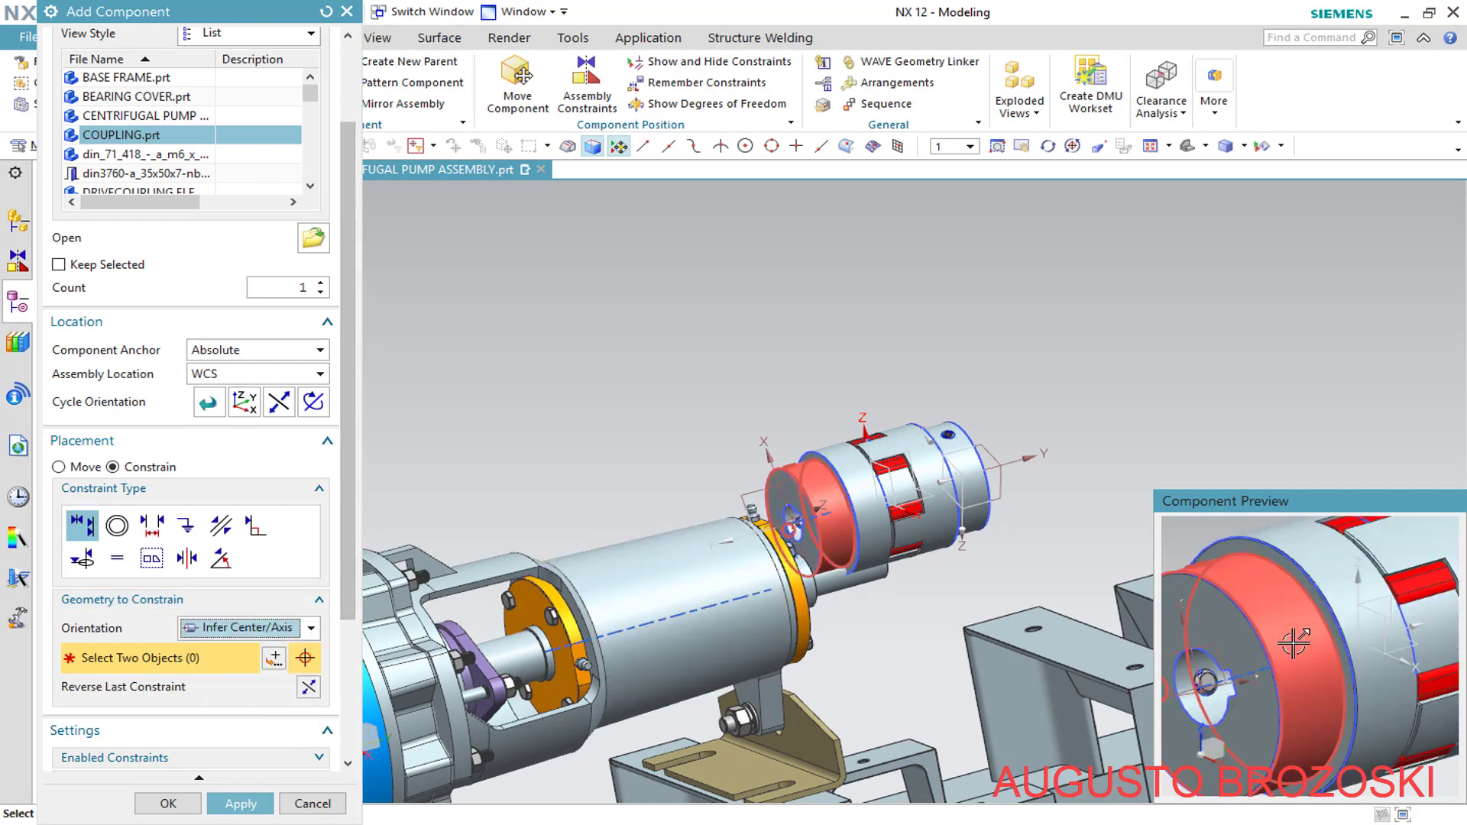
{"action": "left_click", "coordinate": [1250, 675]}
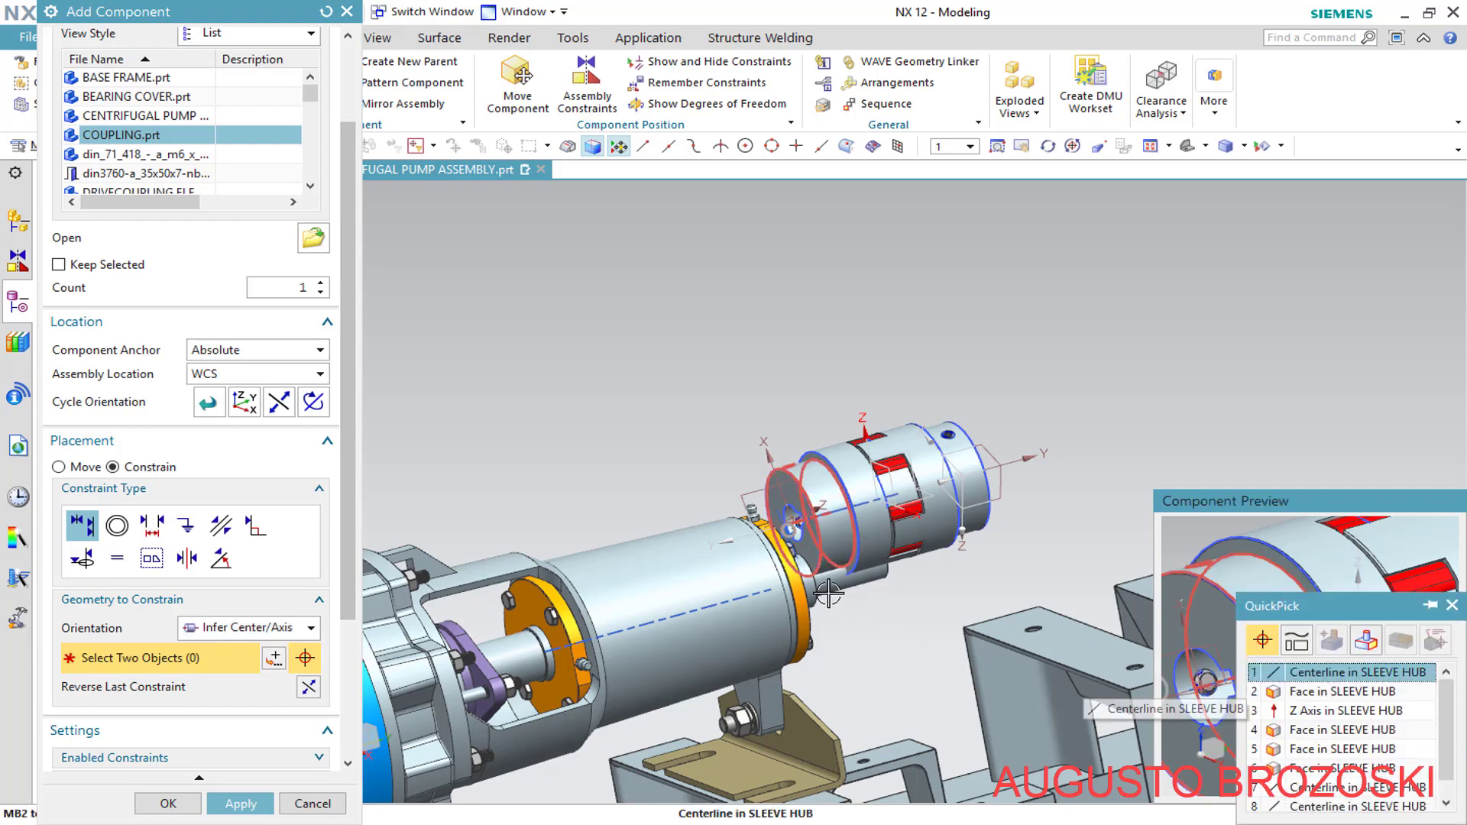
{"action": "left_click", "coordinate": [1312, 674]}
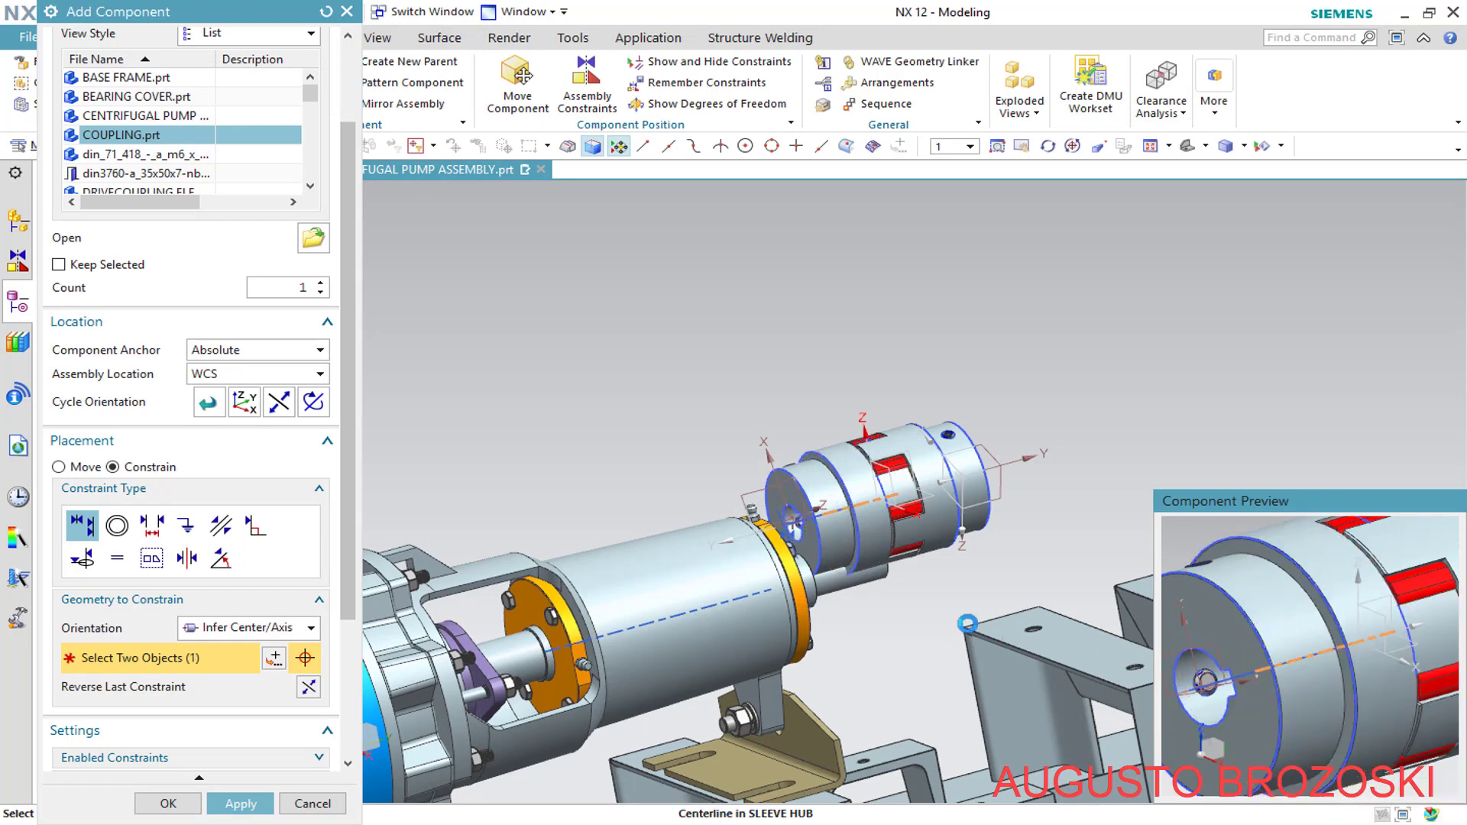
{"action": "scroll", "coordinate": [841, 562], "scroll_direction": "up", "scroll_amount": 5}
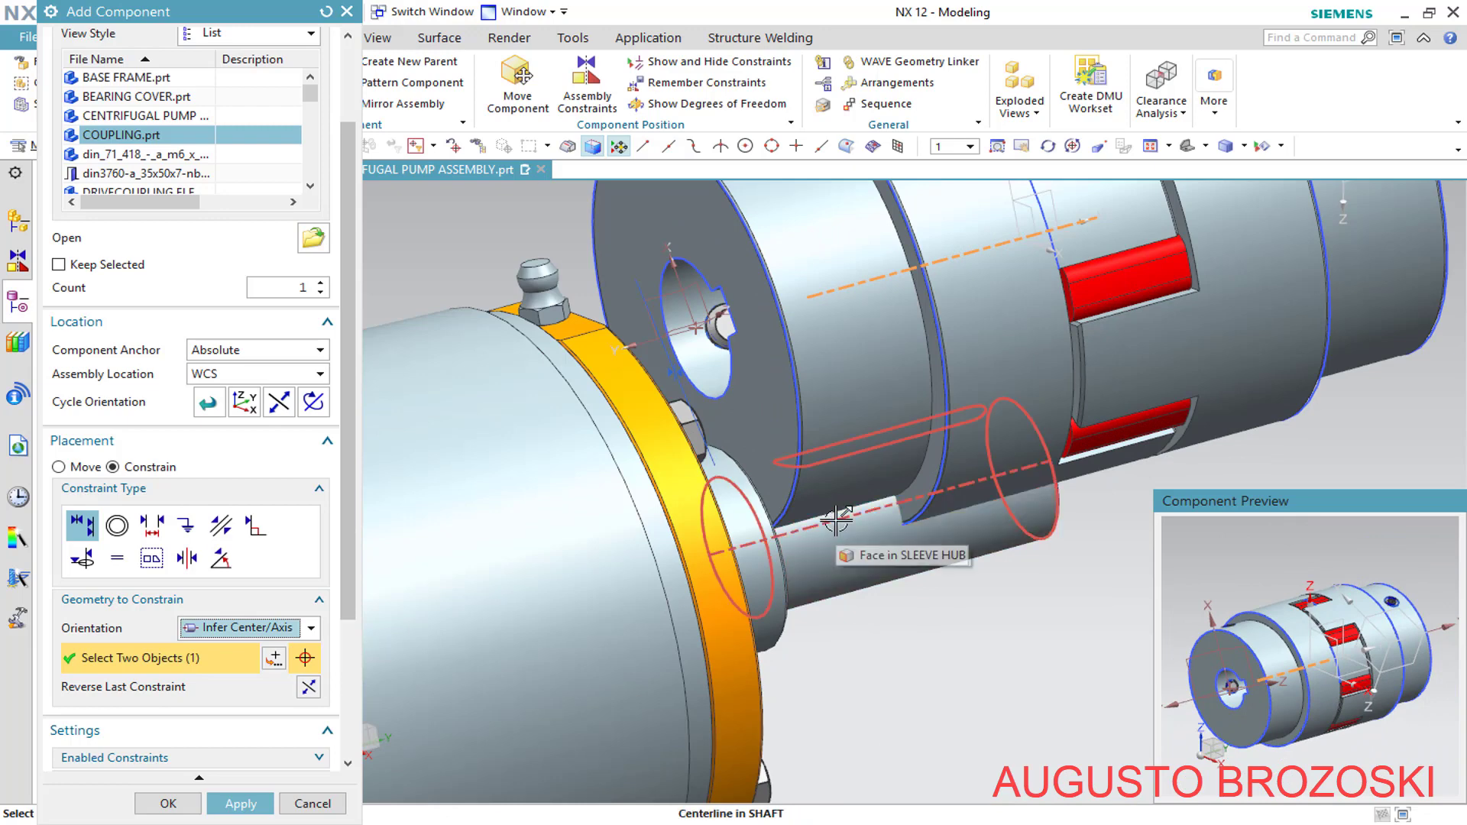
{"action": "left_click", "coordinate": [839, 527]}
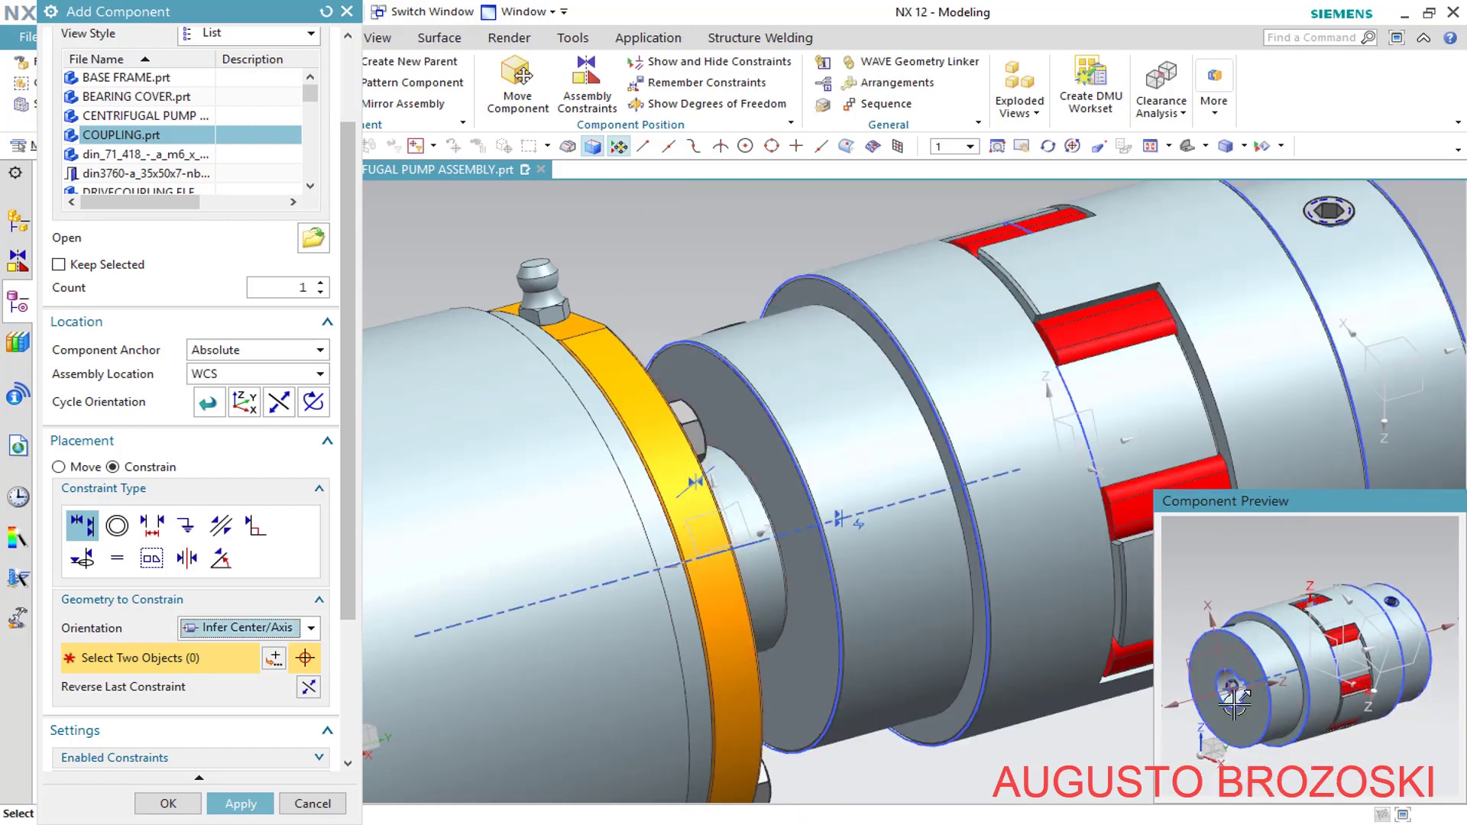
Set the constraint orientation to Prefer Touch and turn off the coupling's preview in the main view to expose the shaft key
{"action": "middle_click_drag", "start_coordinate": [1234, 706], "coordinate": [1300, 718]}
{"action": "scroll", "coordinate": [1299, 718], "scroll_direction": "up", "scroll_amount": 2}
{"action": "left_click", "coordinate": [311, 628]}
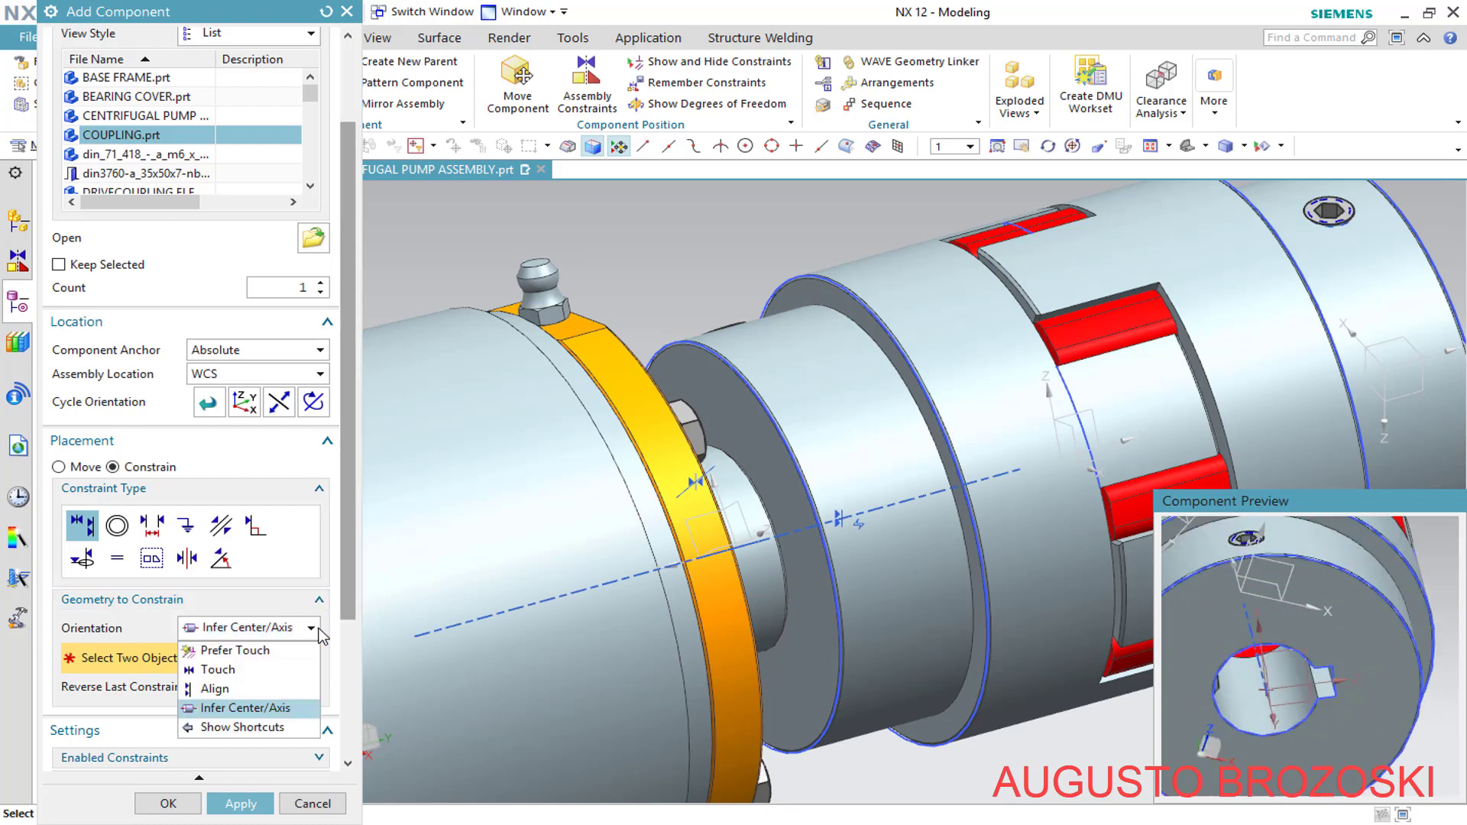
{"action": "left_click", "coordinate": [284, 656]}
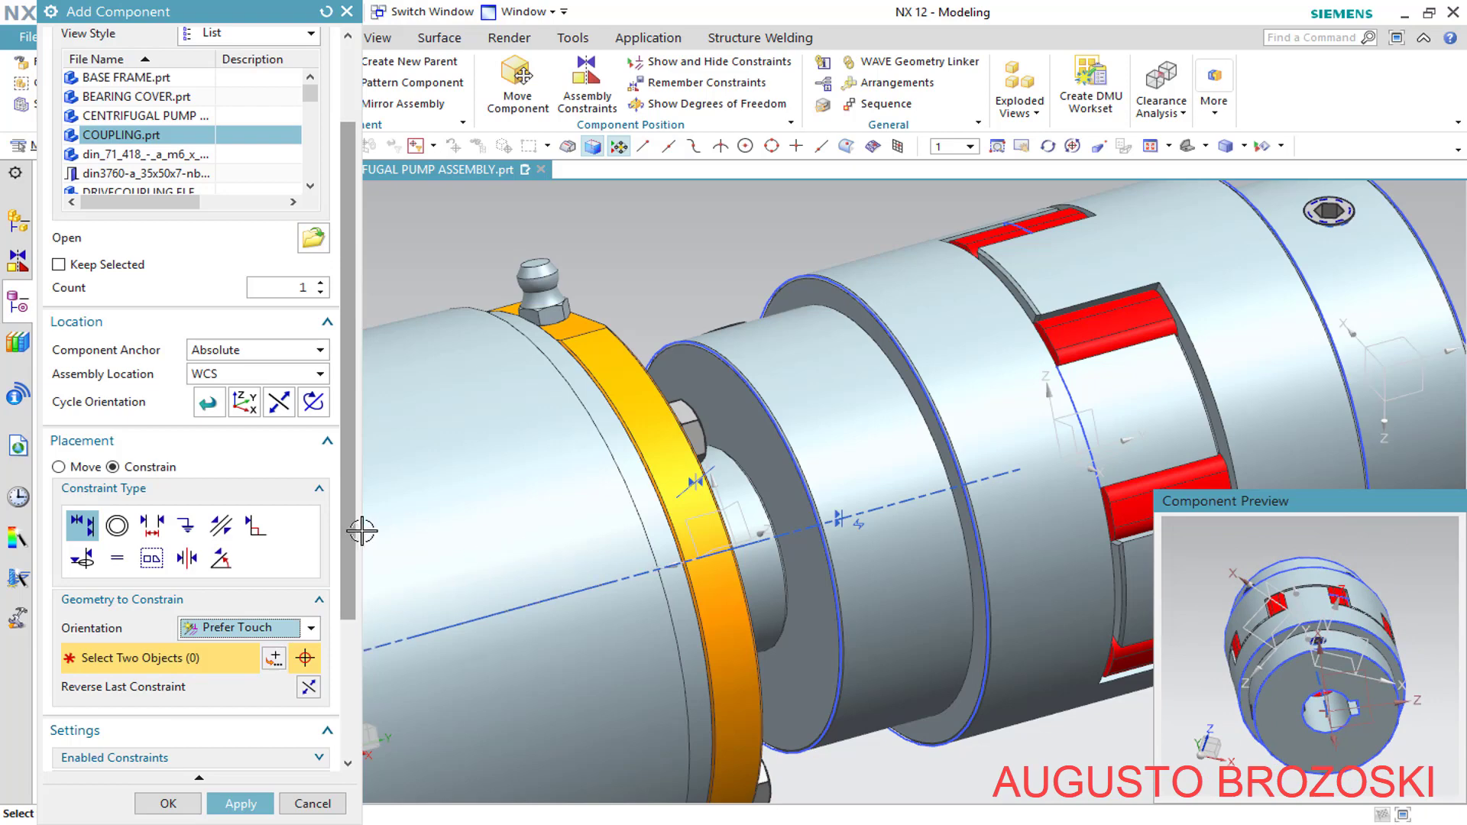
{"action": "scroll", "coordinate": [113, 687], "scroll_direction": "down", "scroll_amount": 5}
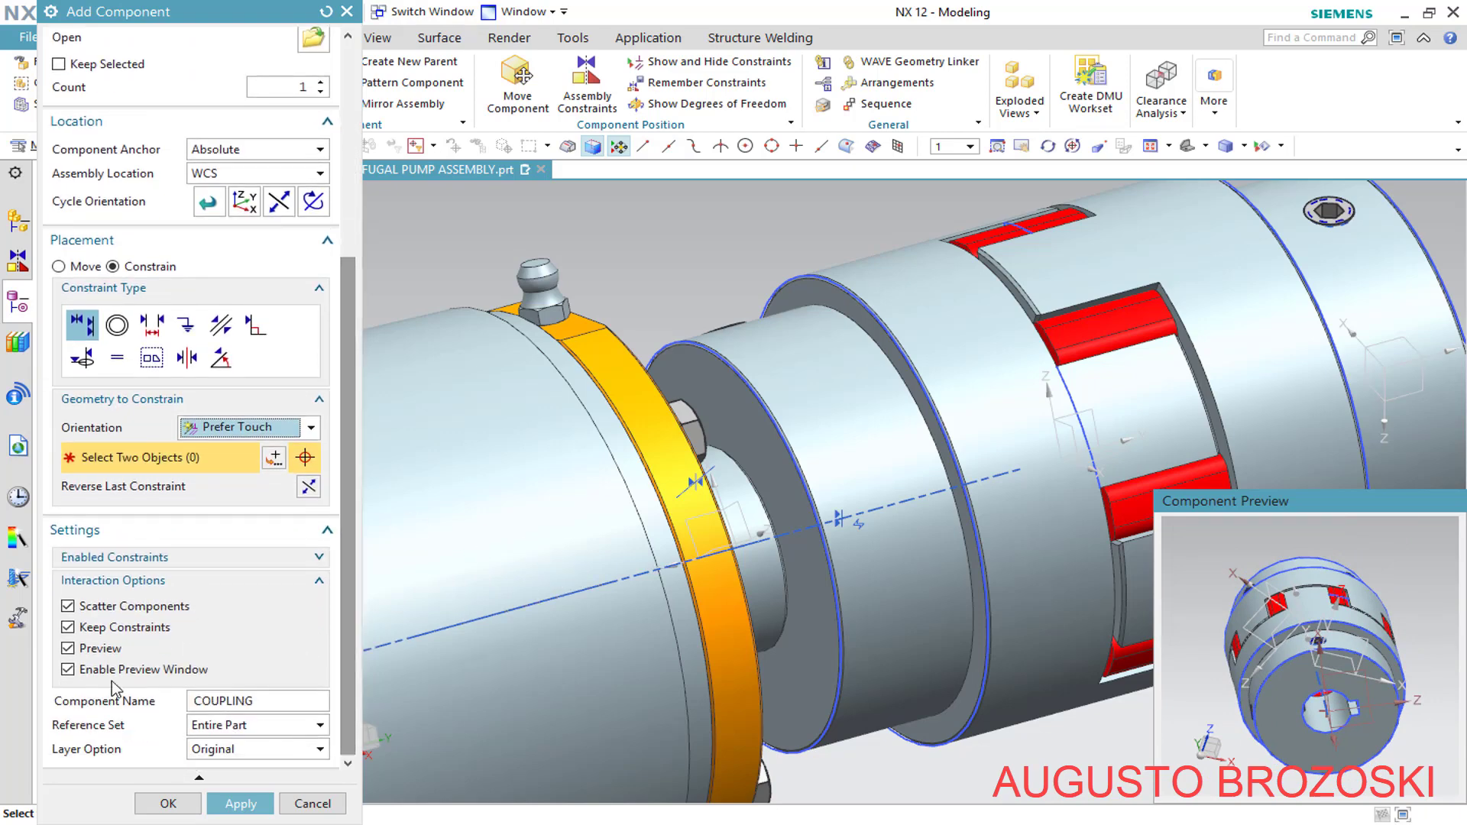
{"action": "left_click", "coordinate": [71, 649]}
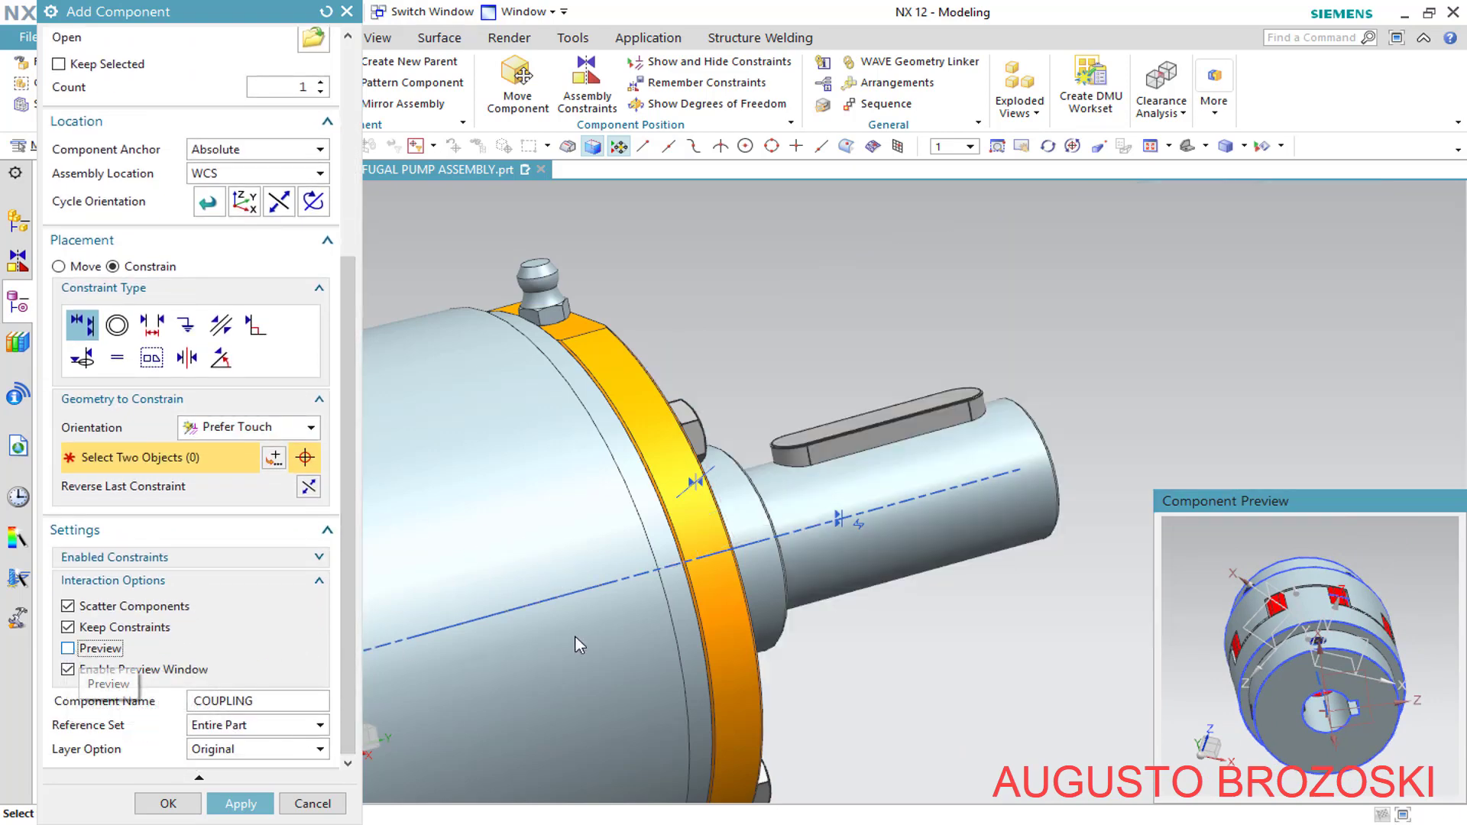
Touch the side face of the sleeve hub's keyway to the side of the shaft's parallel key and finish adding the coupling
{"action": "scroll", "coordinate": [1343, 711], "scroll_direction": "up", "scroll_amount": 5}
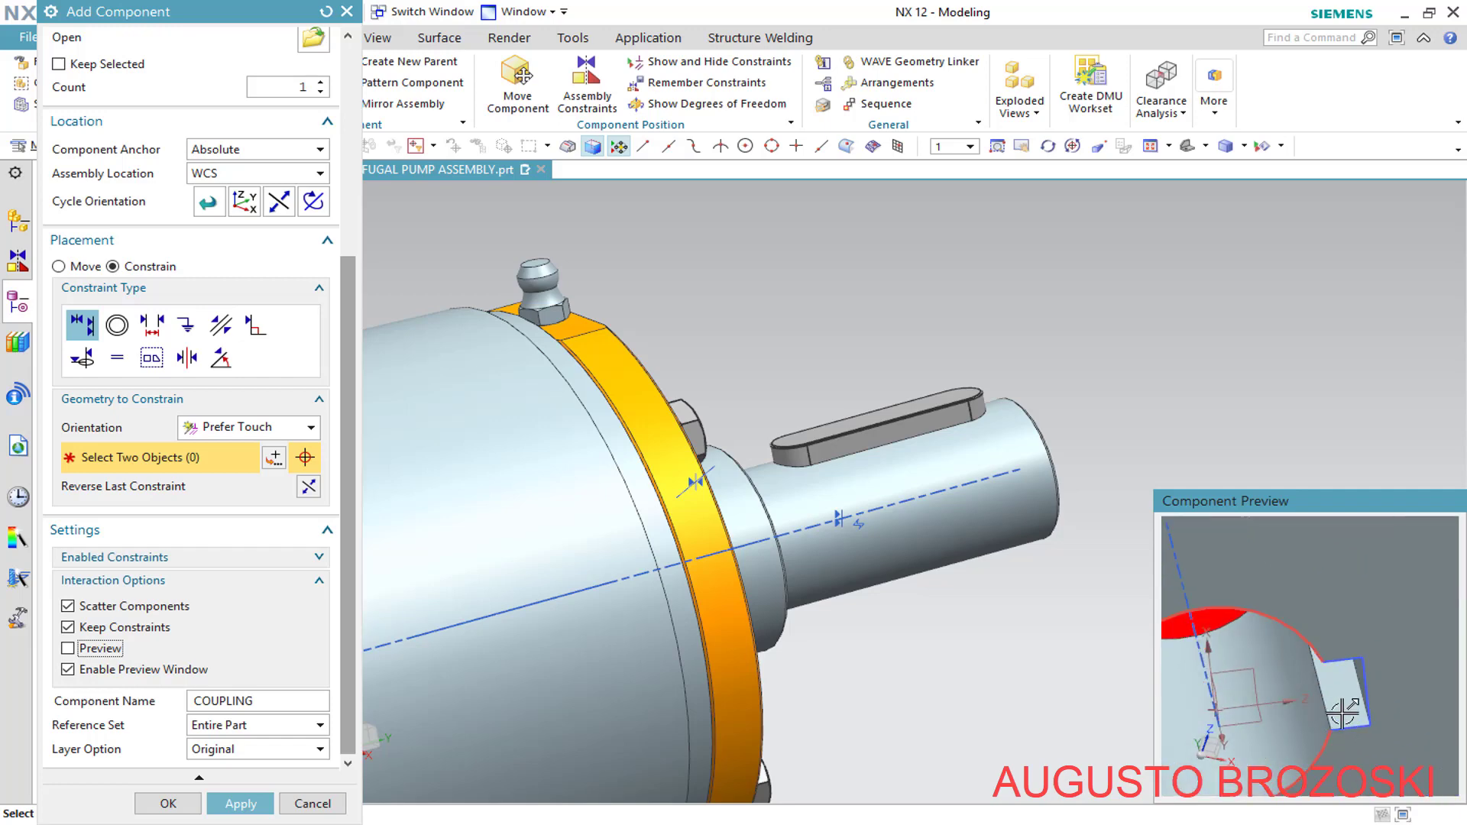
{"action": "left_click", "coordinate": [1345, 697]}
{"action": "scroll", "coordinate": [1345, 697], "scroll_direction": "down", "scroll_amount": 5}
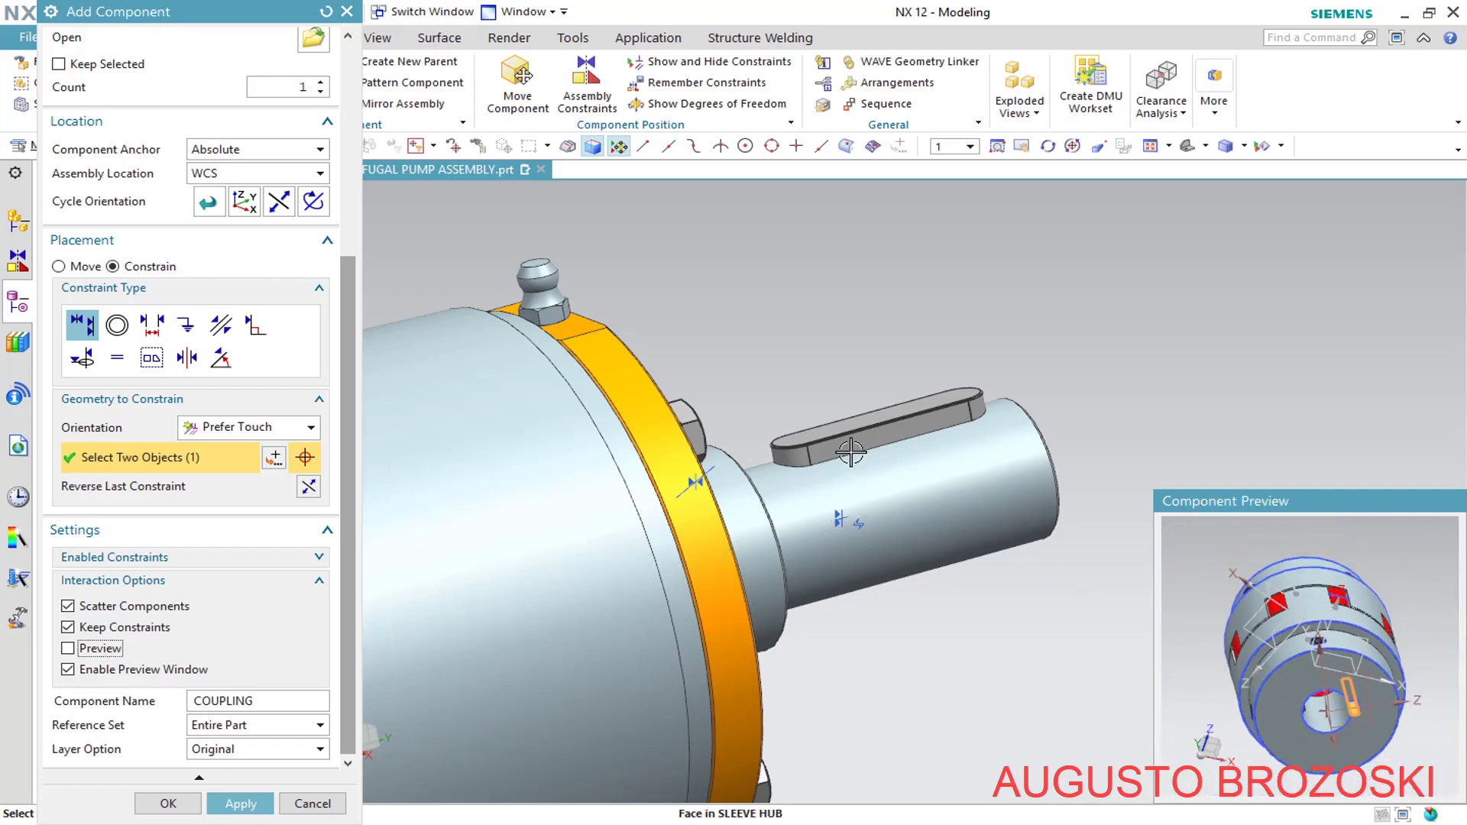
{"action": "scroll", "coordinate": [847, 447], "scroll_direction": "up", "scroll_amount": 4}
{"action": "left_click", "coordinate": [847, 447]}
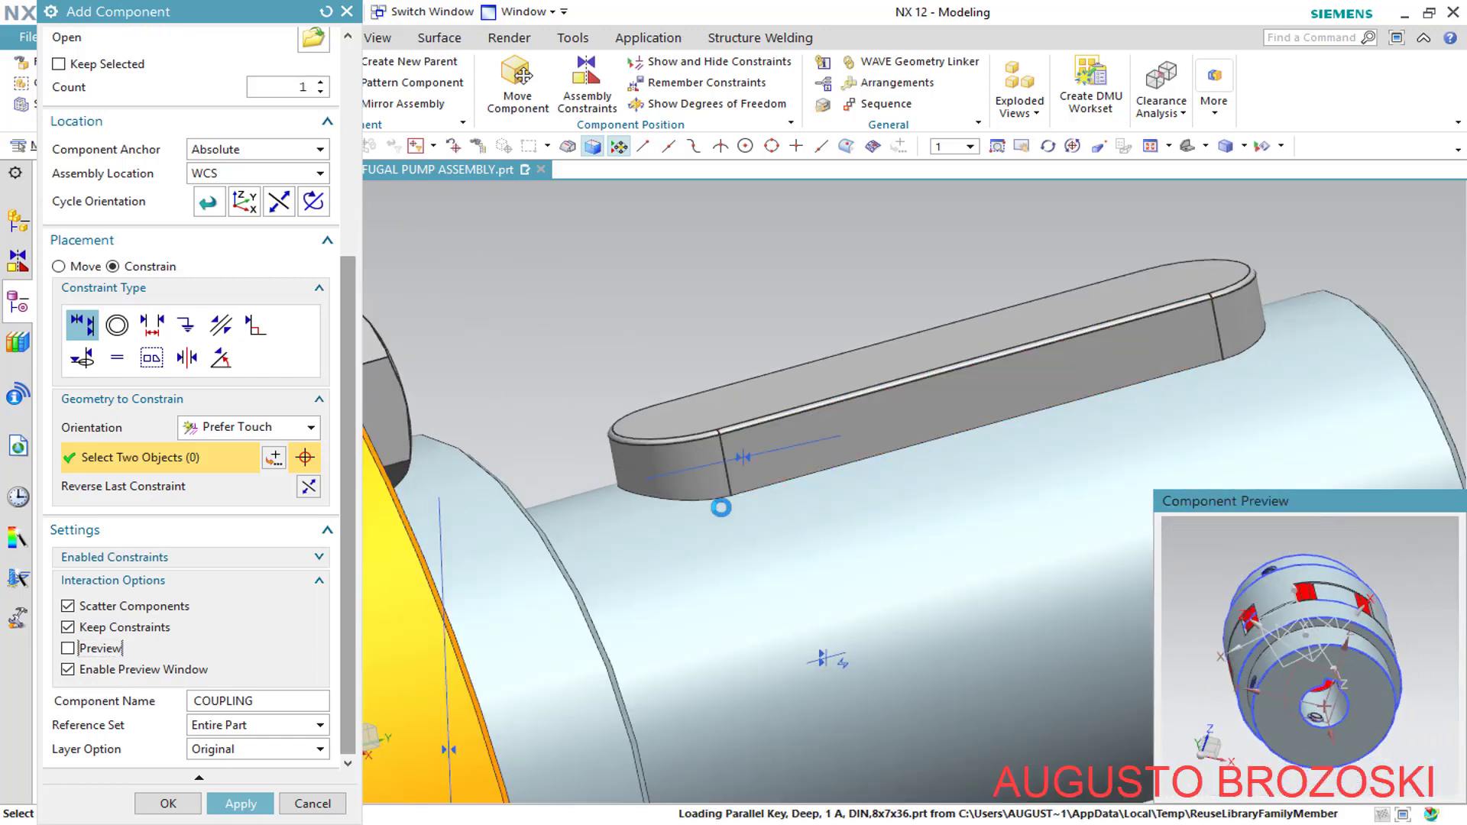
{"action": "scroll", "coordinate": [840, 540], "scroll_direction": "down", "scroll_amount": 6}
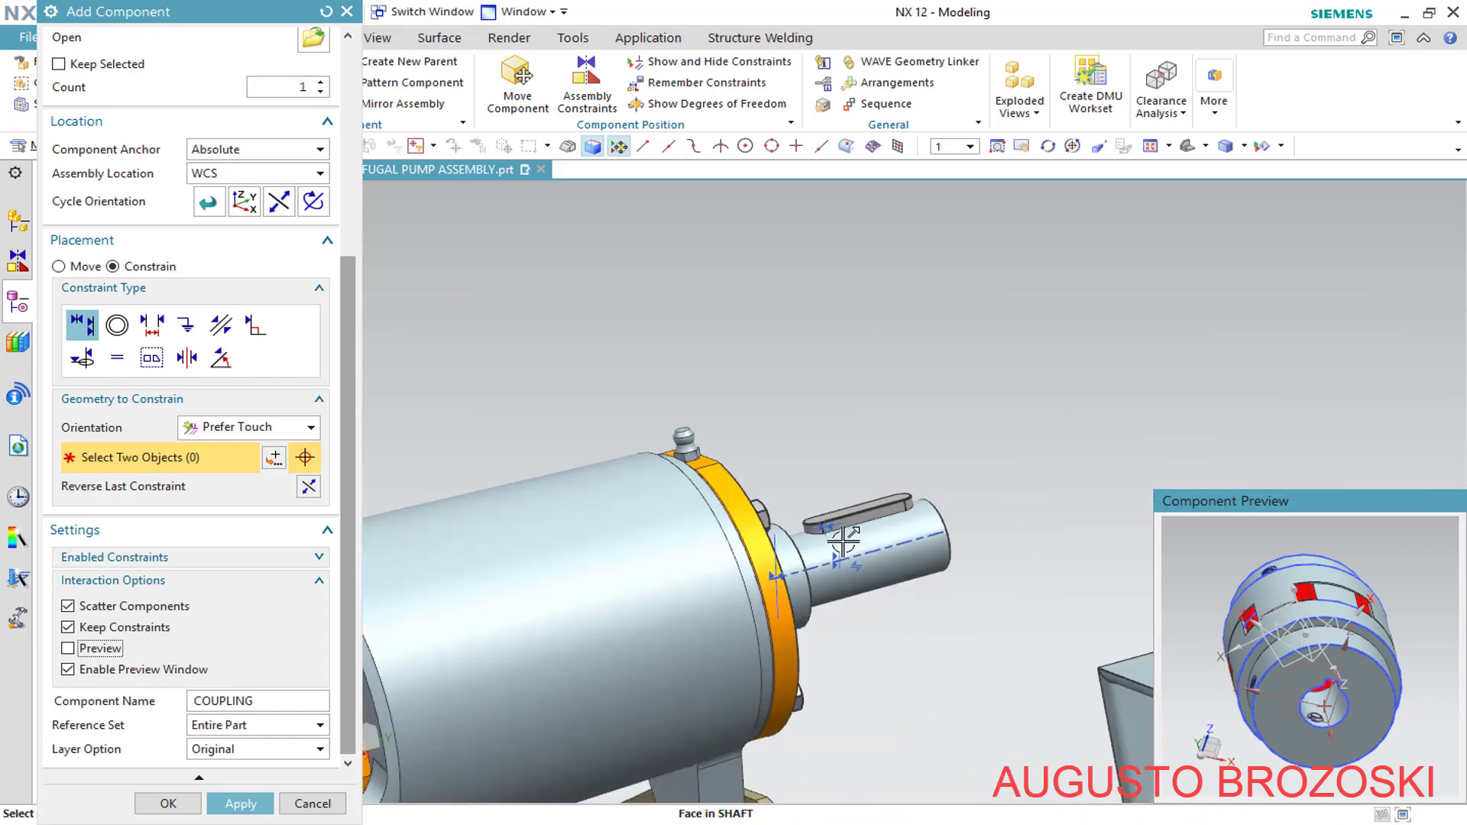
{"action": "scroll", "coordinate": [1368, 642], "scroll_direction": "up", "scroll_amount": 5}
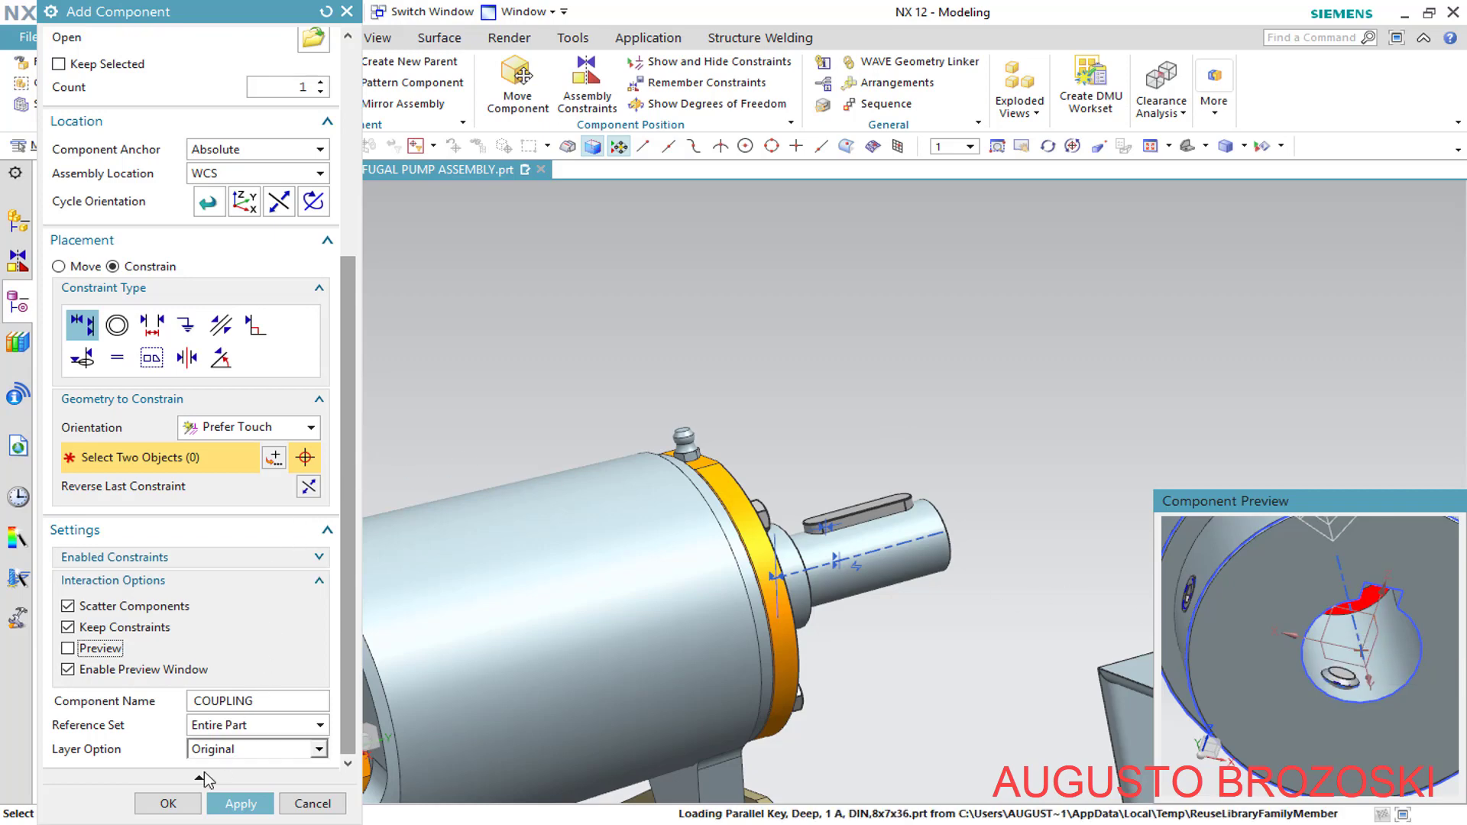
{"action": "left_click", "coordinate": [169, 804]}
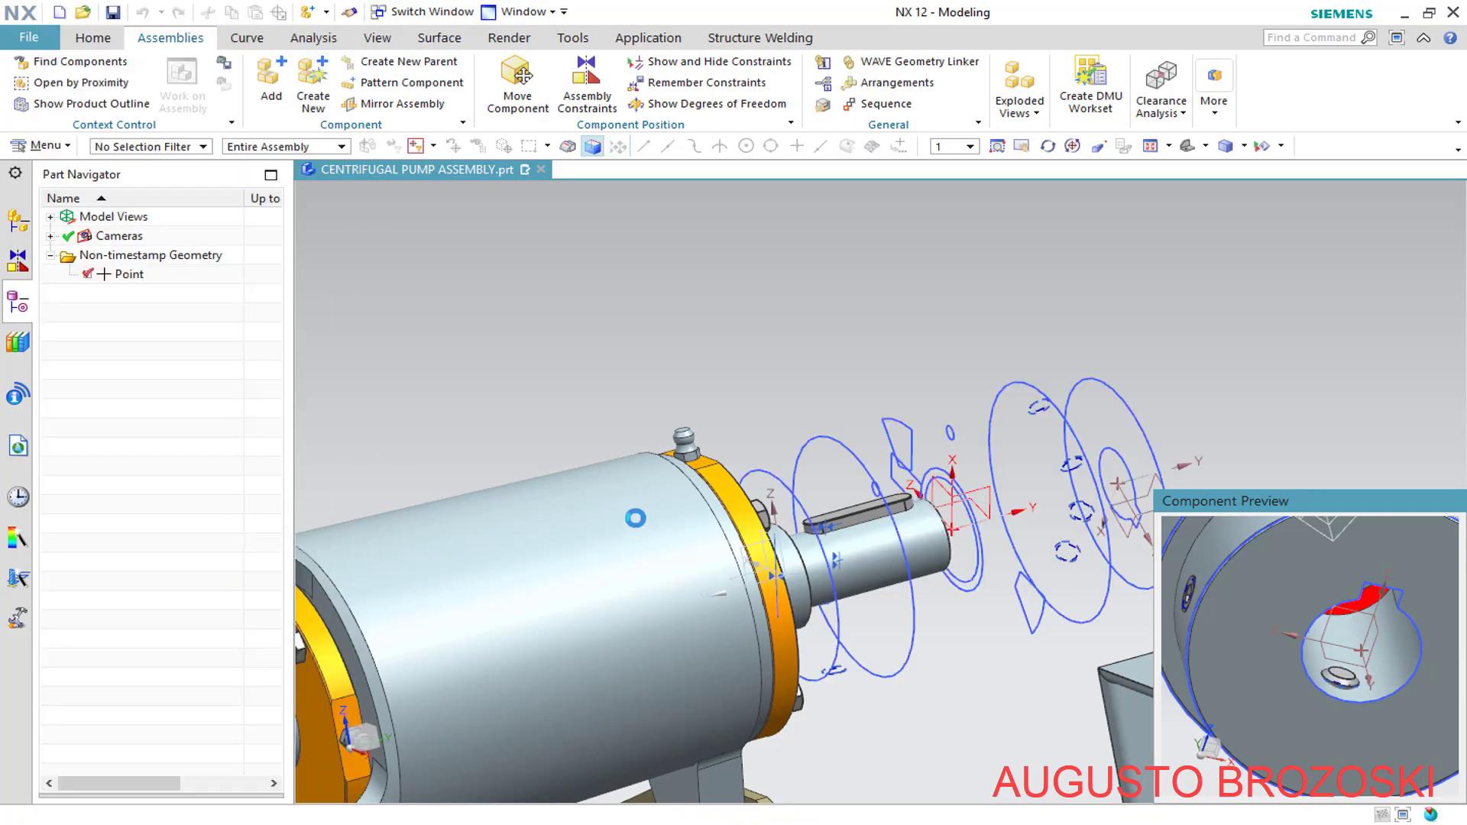
Show the hidden COUPLING component and check its position on the pump shaft from the top and in a pictorial view
{"action": "left_click", "coordinate": [17, 227]}
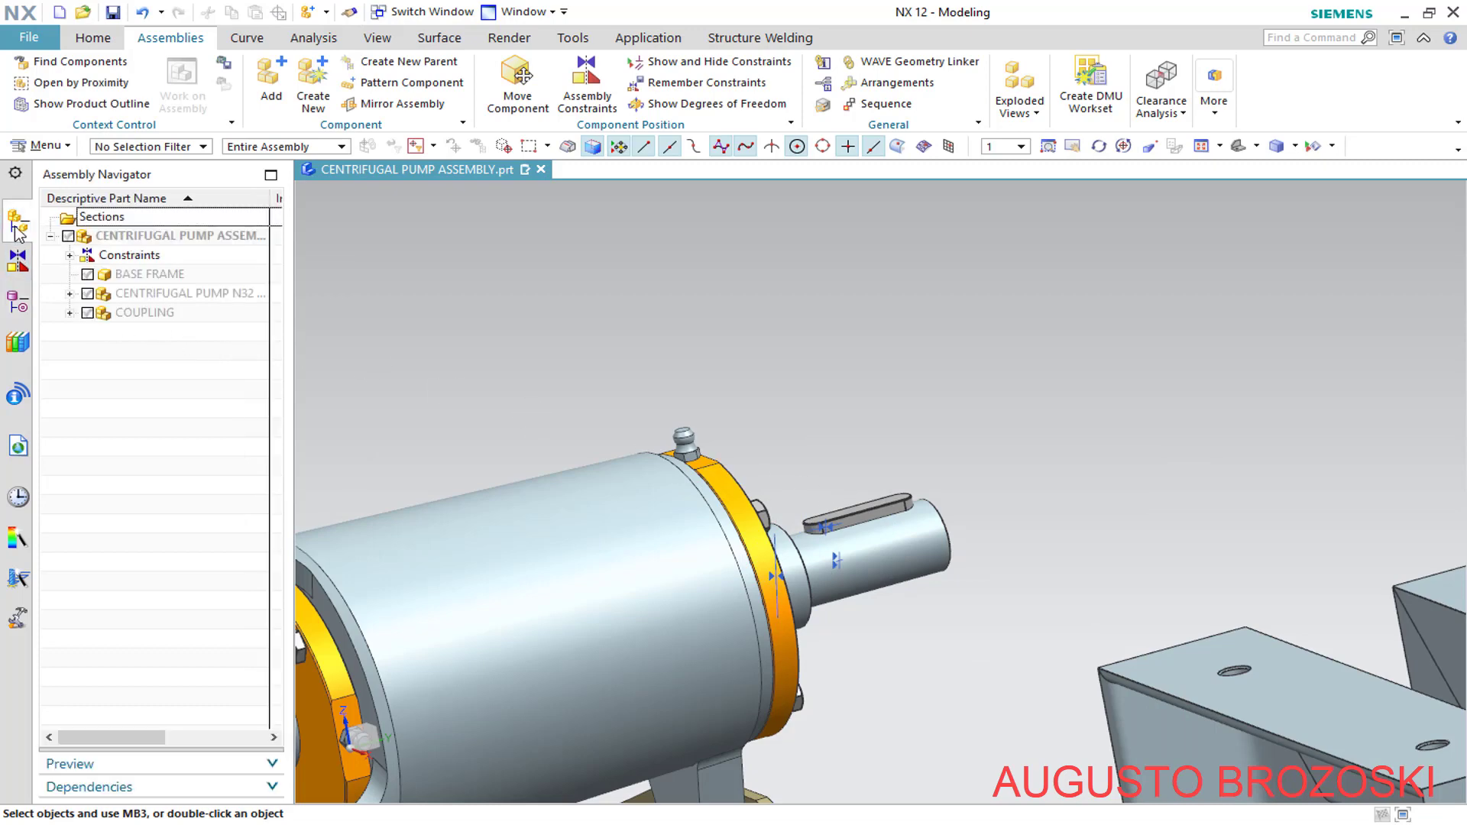
{"action": "left_click", "coordinate": [87, 313]}
{"action": "scroll", "coordinate": [785, 436], "scroll_direction": "down", "scroll_amount": 4}
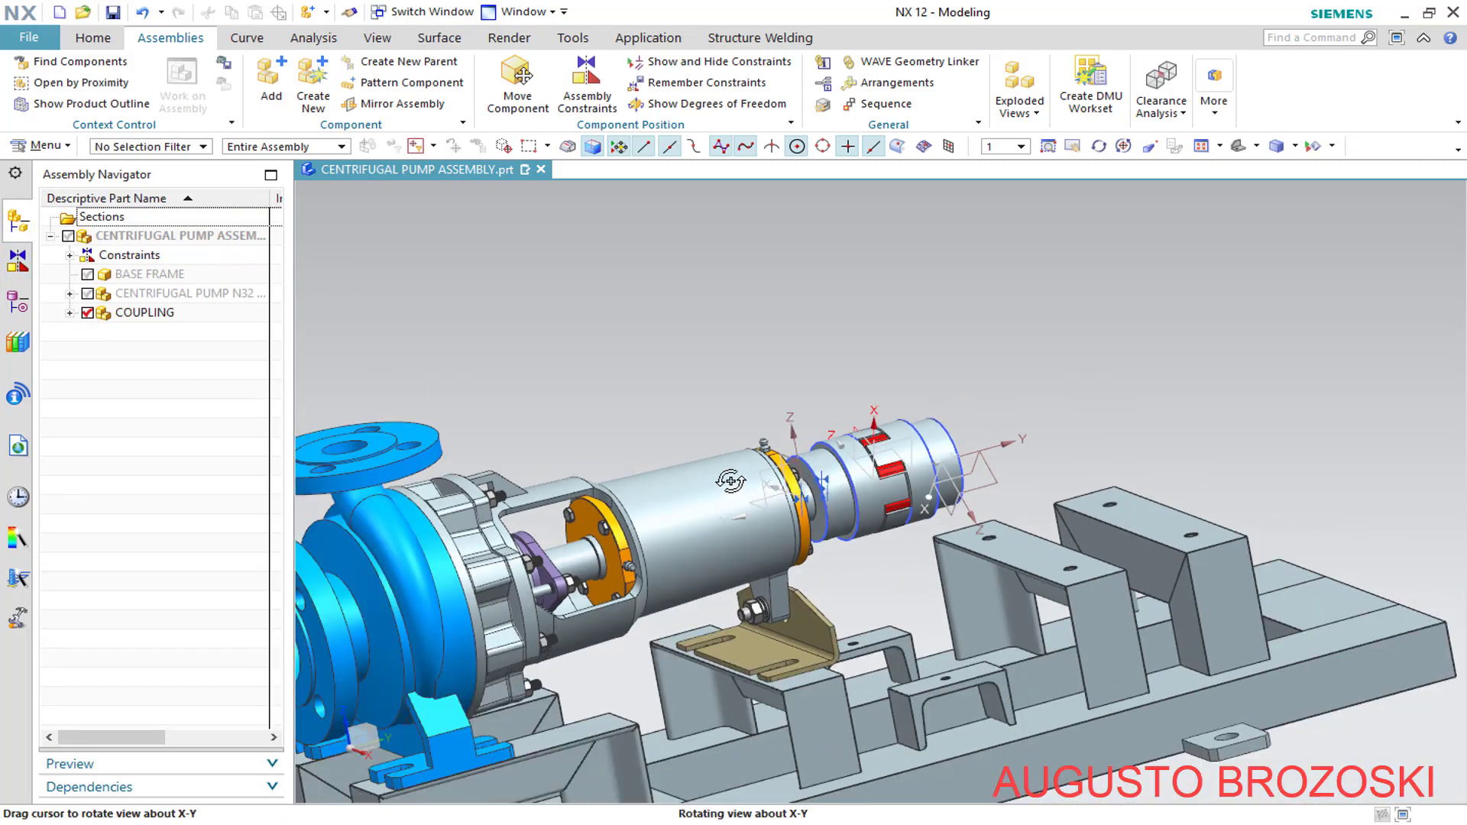
{"action": "middle_click_drag", "start_coordinate": [785, 447], "coordinate": [798, 500]}
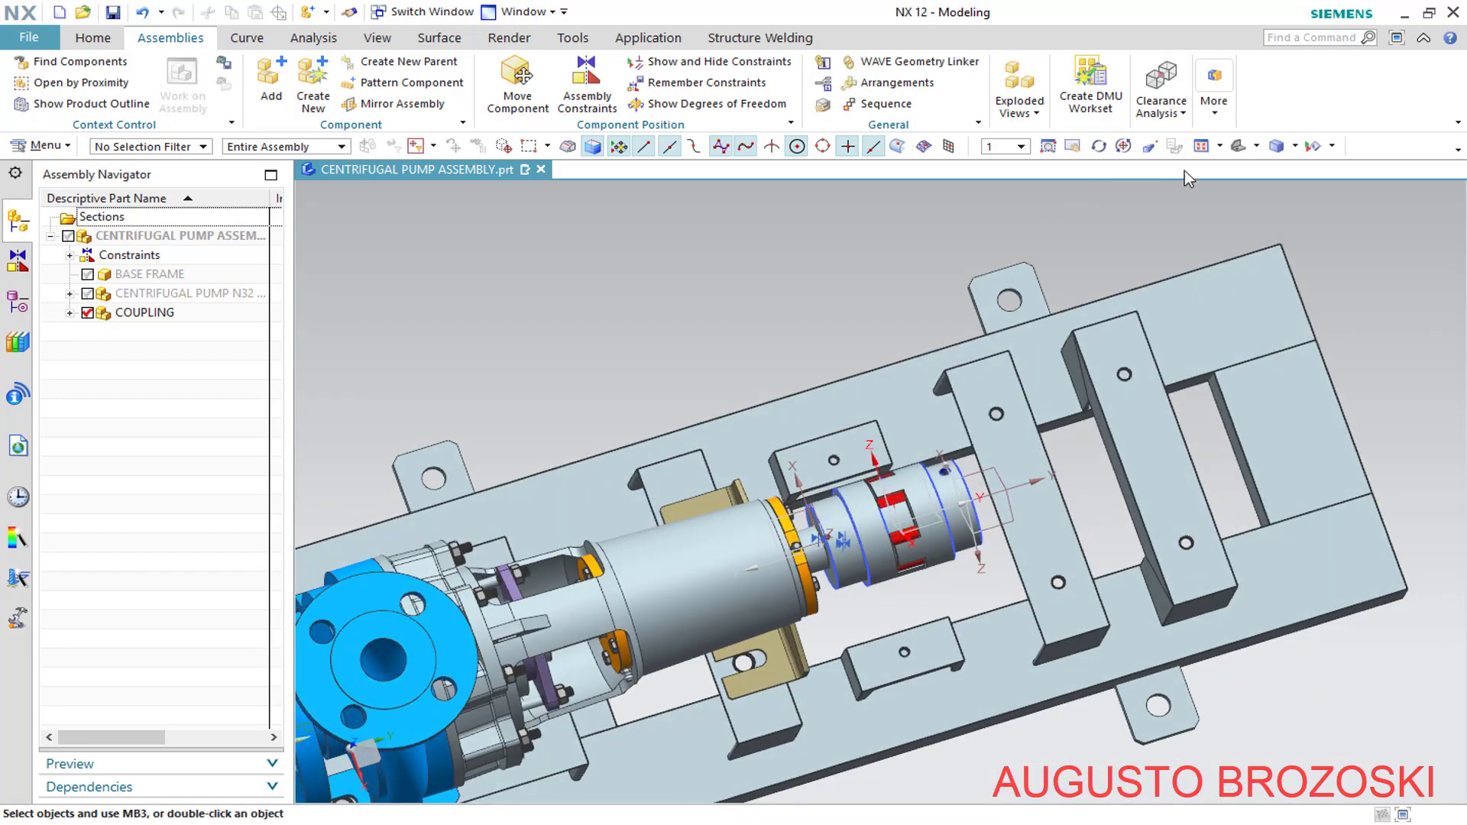
{"action": "left_click", "coordinate": [1257, 146]}
{"action": "left_click", "coordinate": [1274, 175]}
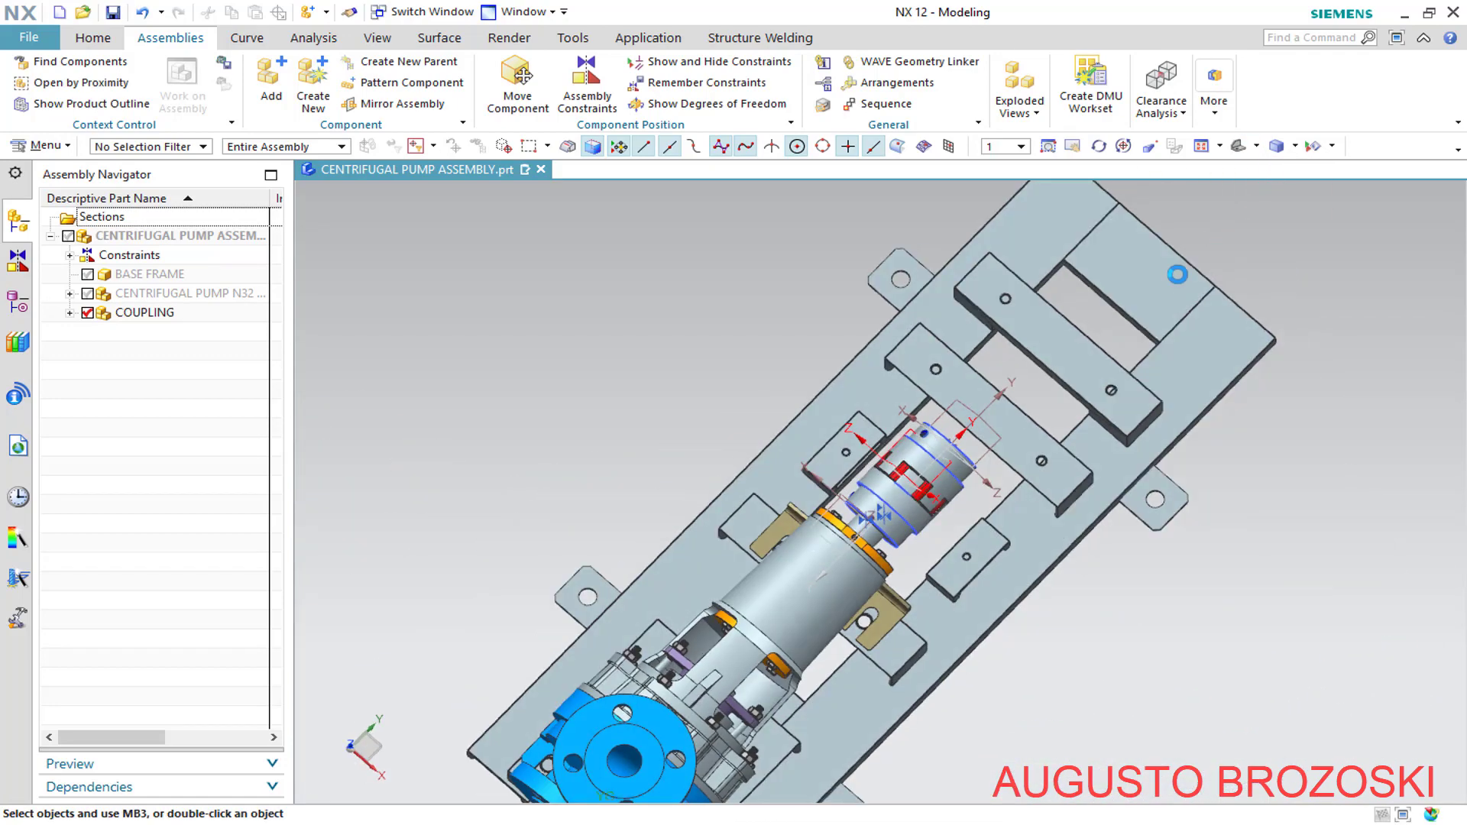
{"action": "scroll", "coordinate": [884, 483], "scroll_direction": "up", "scroll_amount": 1}
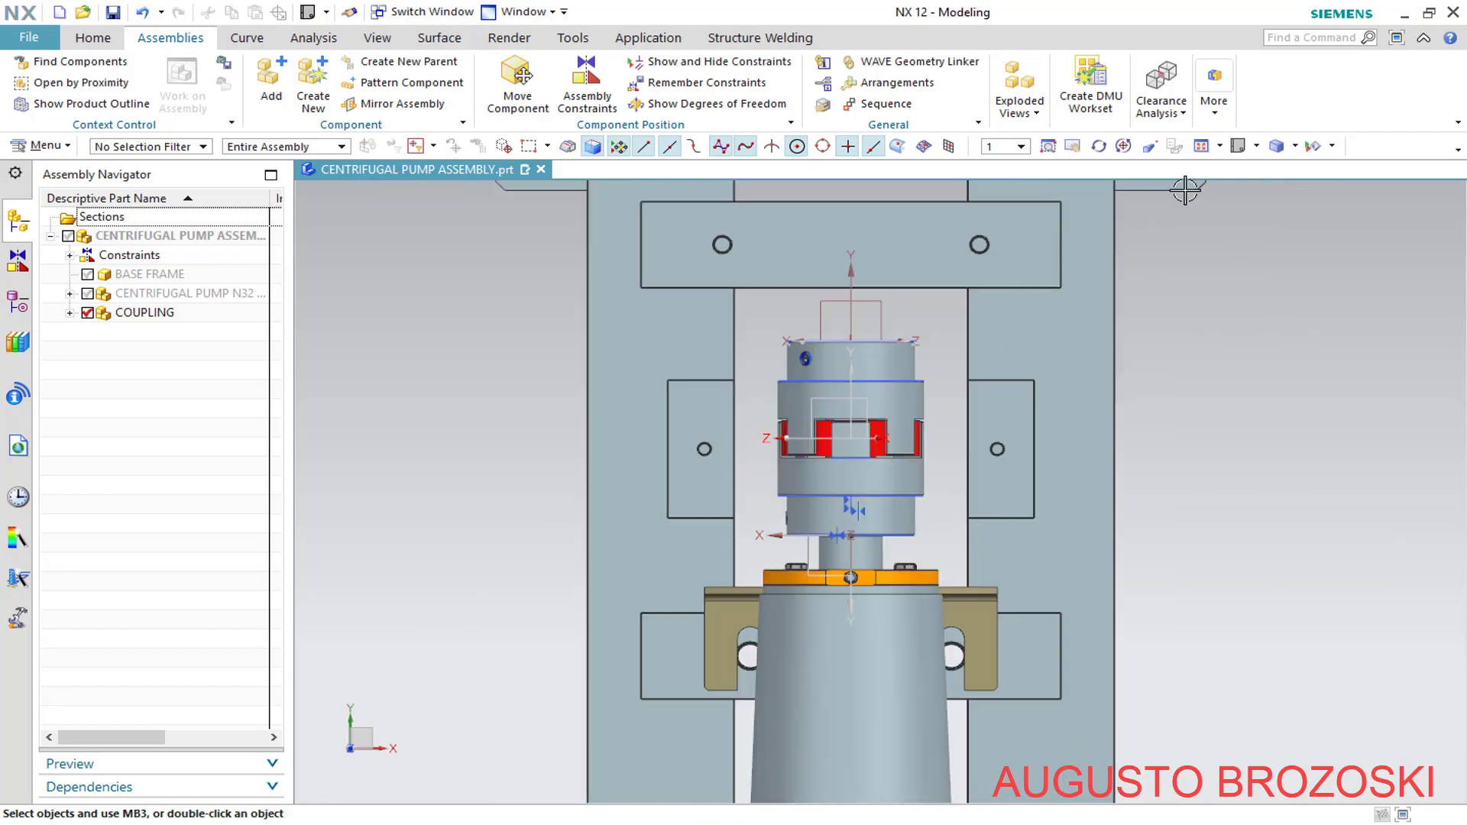
{"action": "left_click", "coordinate": [1255, 147]}
{"action": "left_click", "coordinate": [1246, 172]}
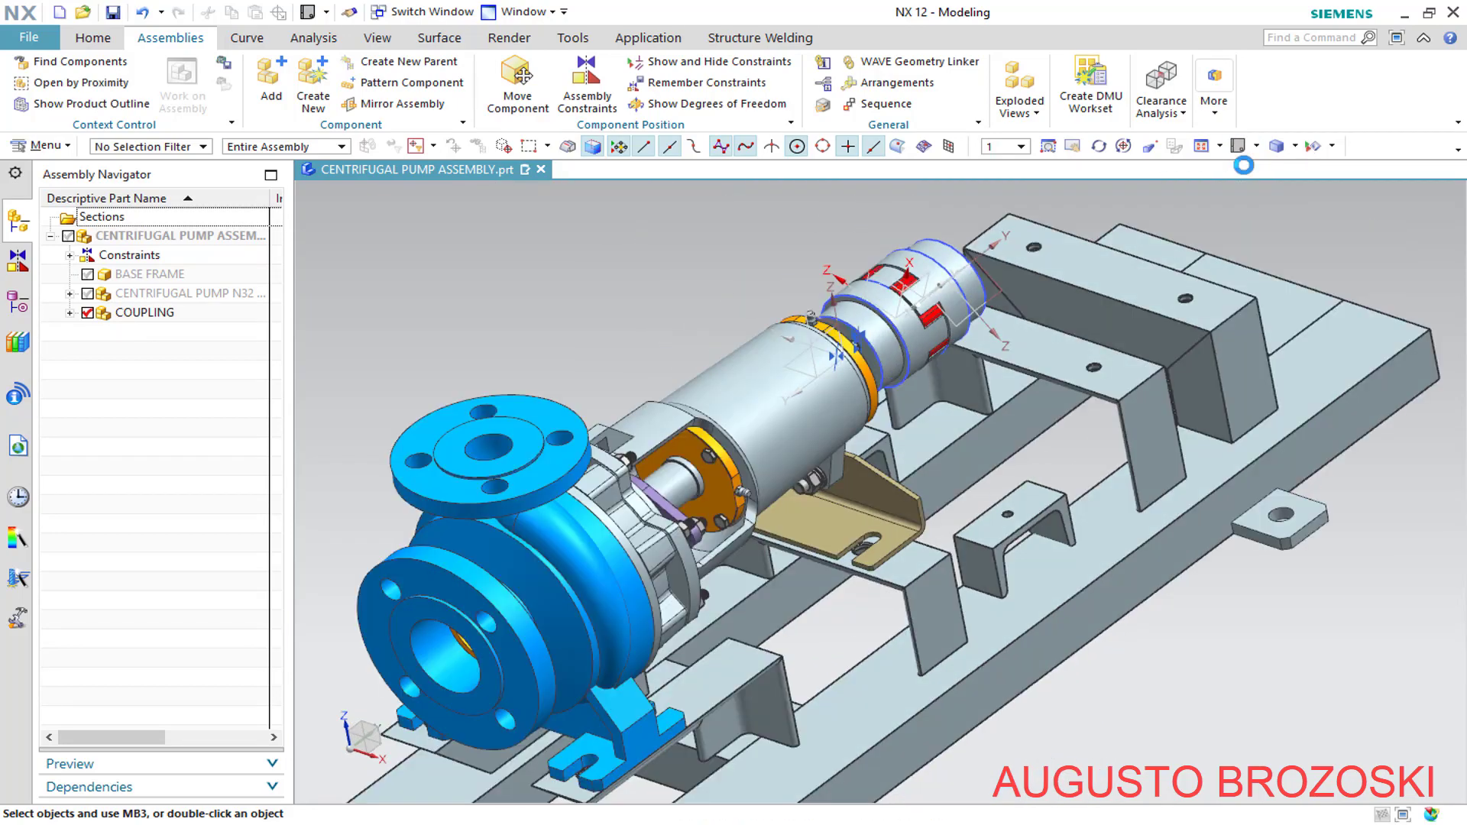
Hide all object types, show only the bodies again, and save the assembly
{"action": "left_click", "coordinate": [1314, 147]}
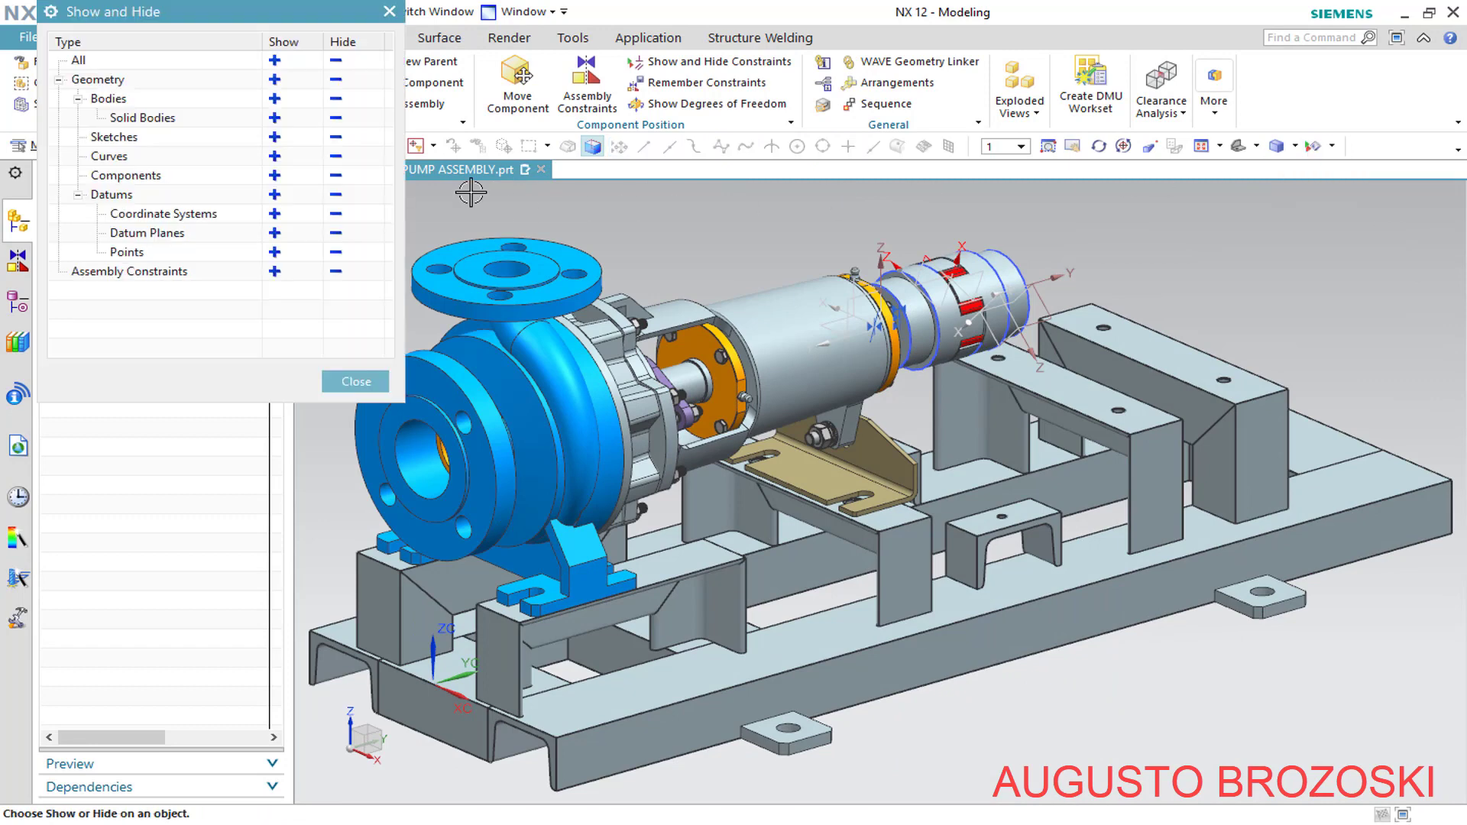
{"action": "left_click", "coordinate": [335, 63]}
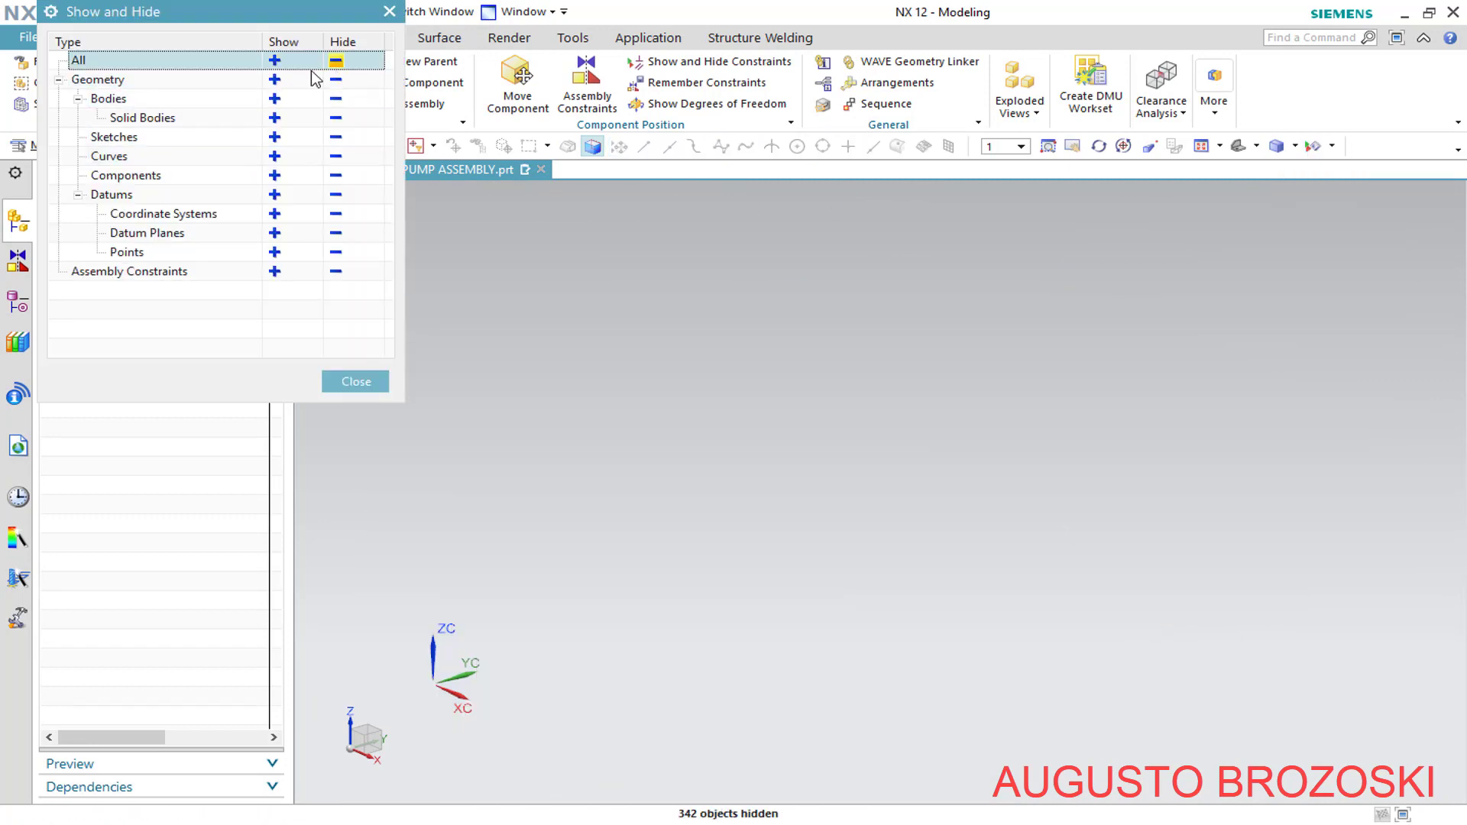
{"action": "left_click", "coordinate": [274, 98]}
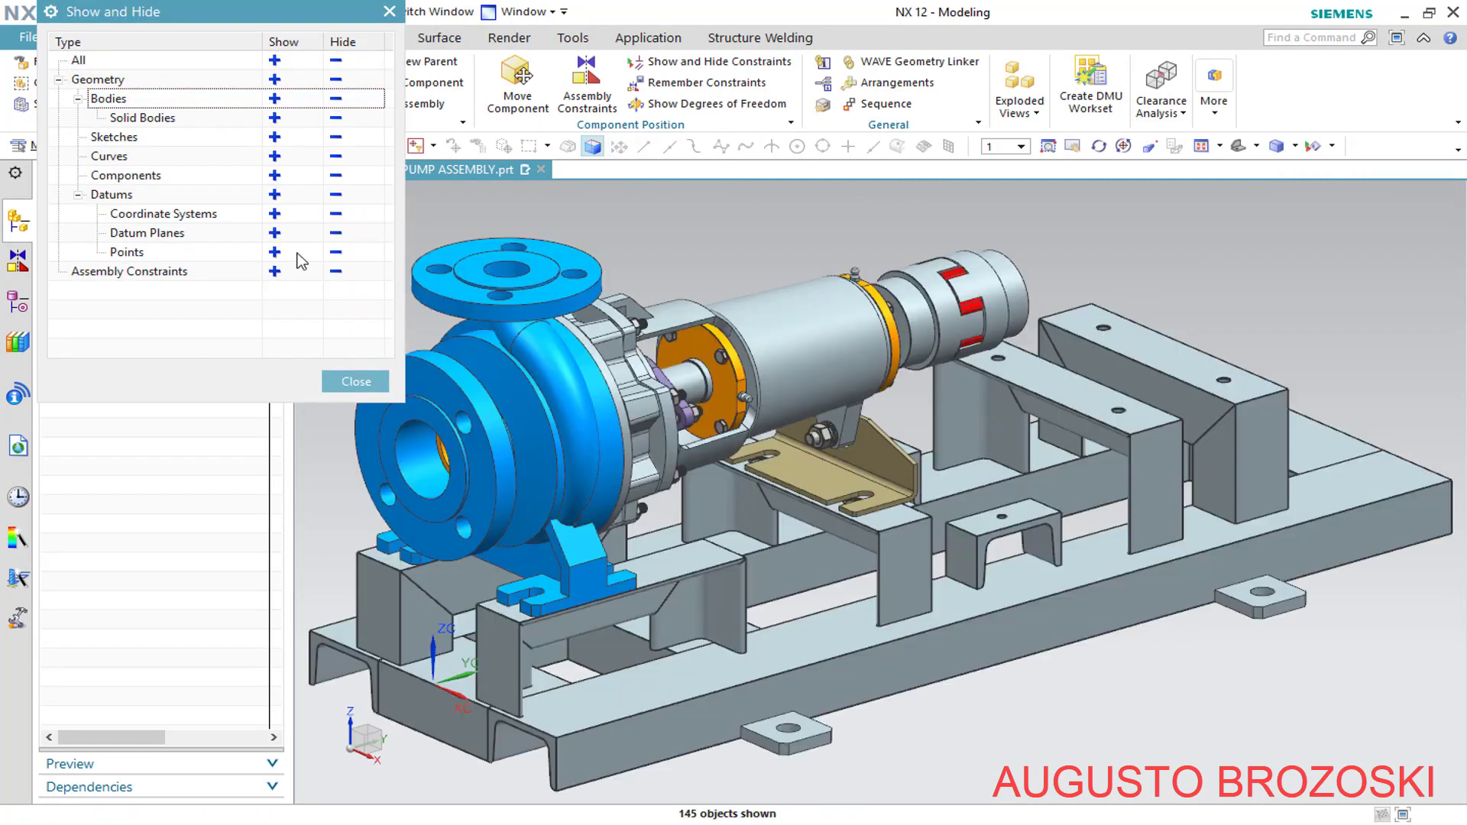
{"action": "left_click", "coordinate": [355, 382]}
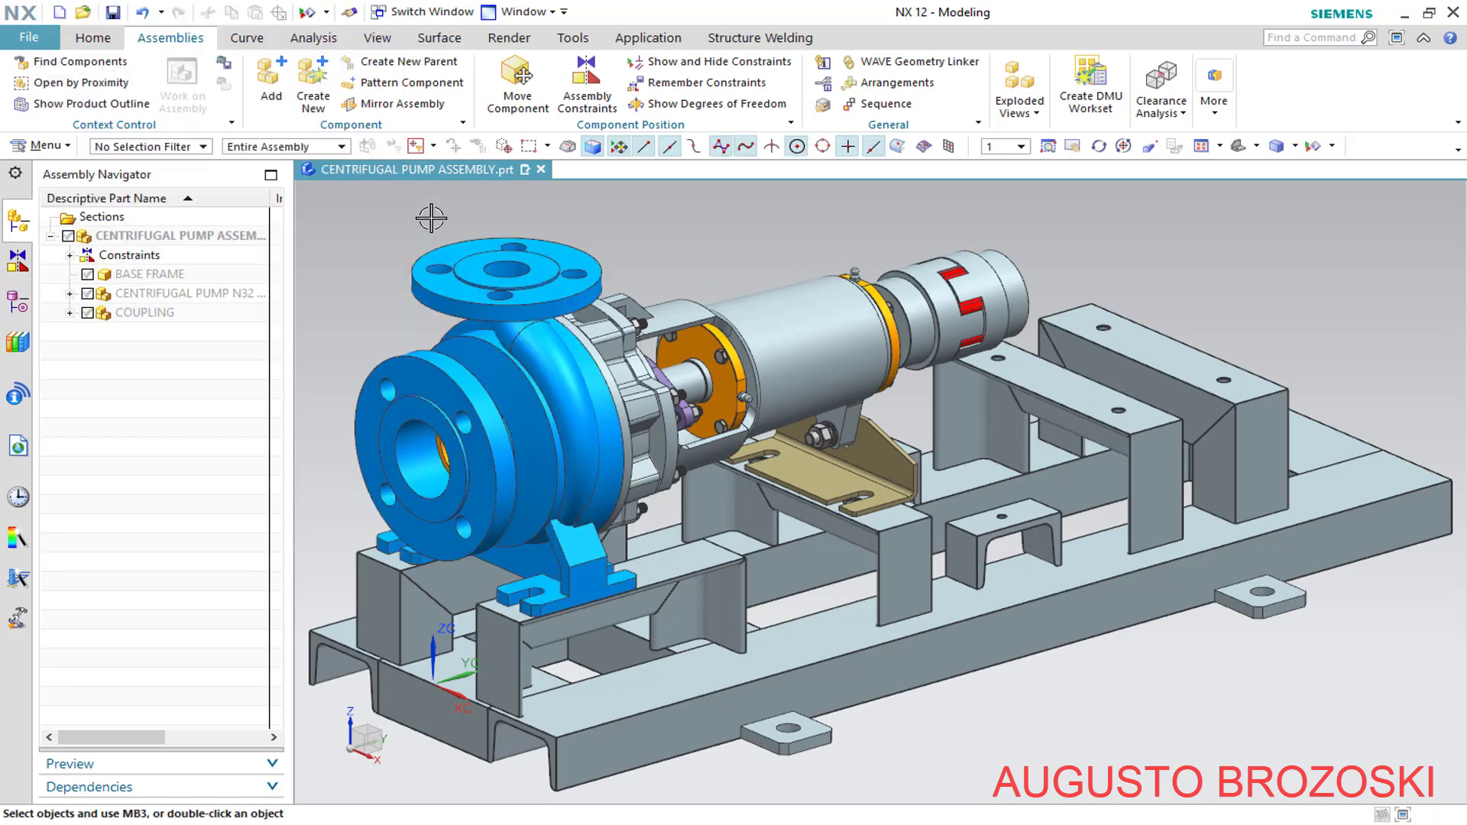
{"action": "left_click", "coordinate": [112, 13]}
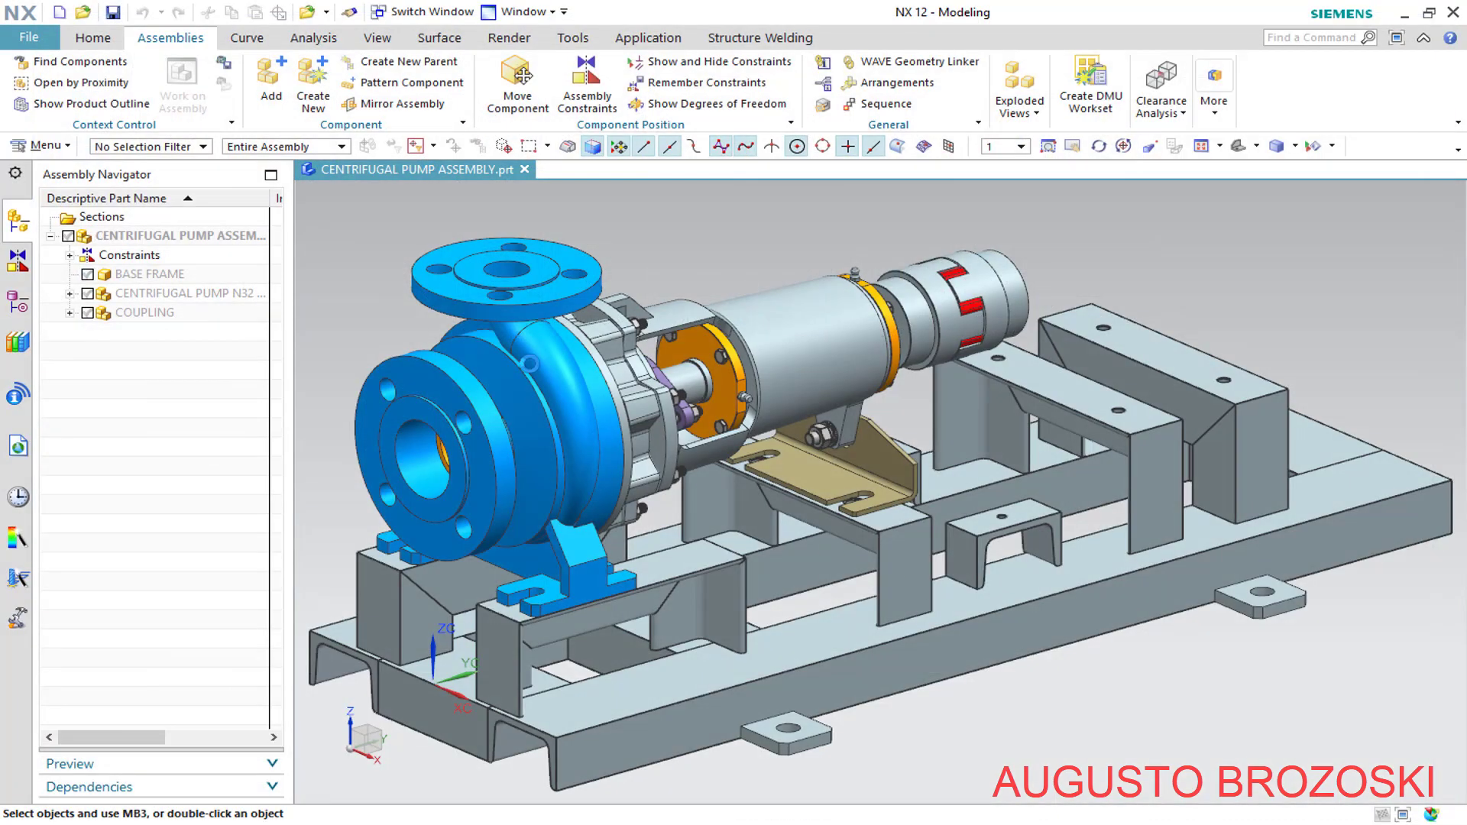
Start adding a component to the assembly and expand the Add Component dialog to its full set of options
{"action": "left_click", "coordinate": [269, 82]}
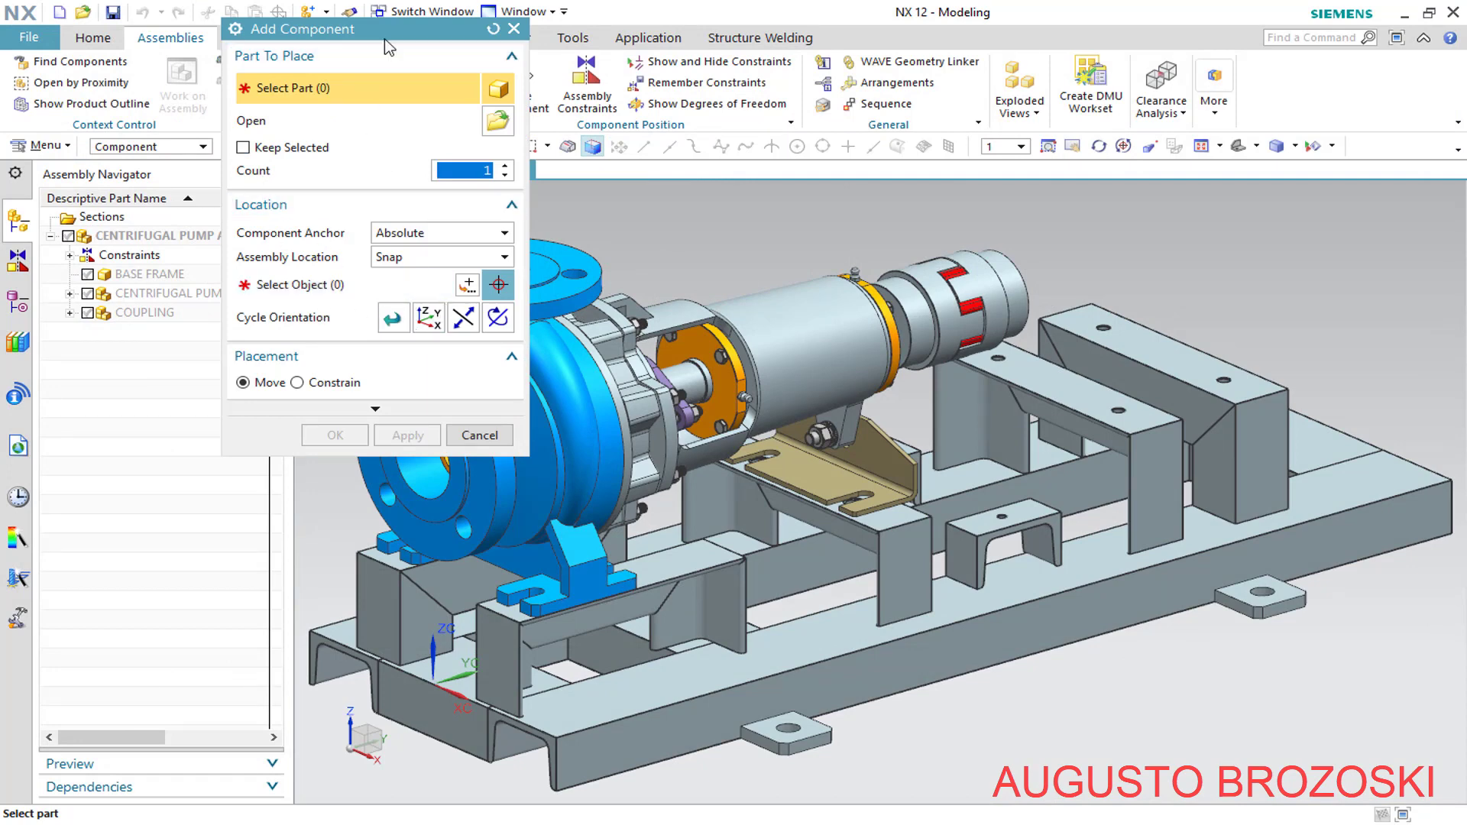
{"action": "left_click_drag", "start_coordinate": [385, 41], "coordinate": [245, 63]}
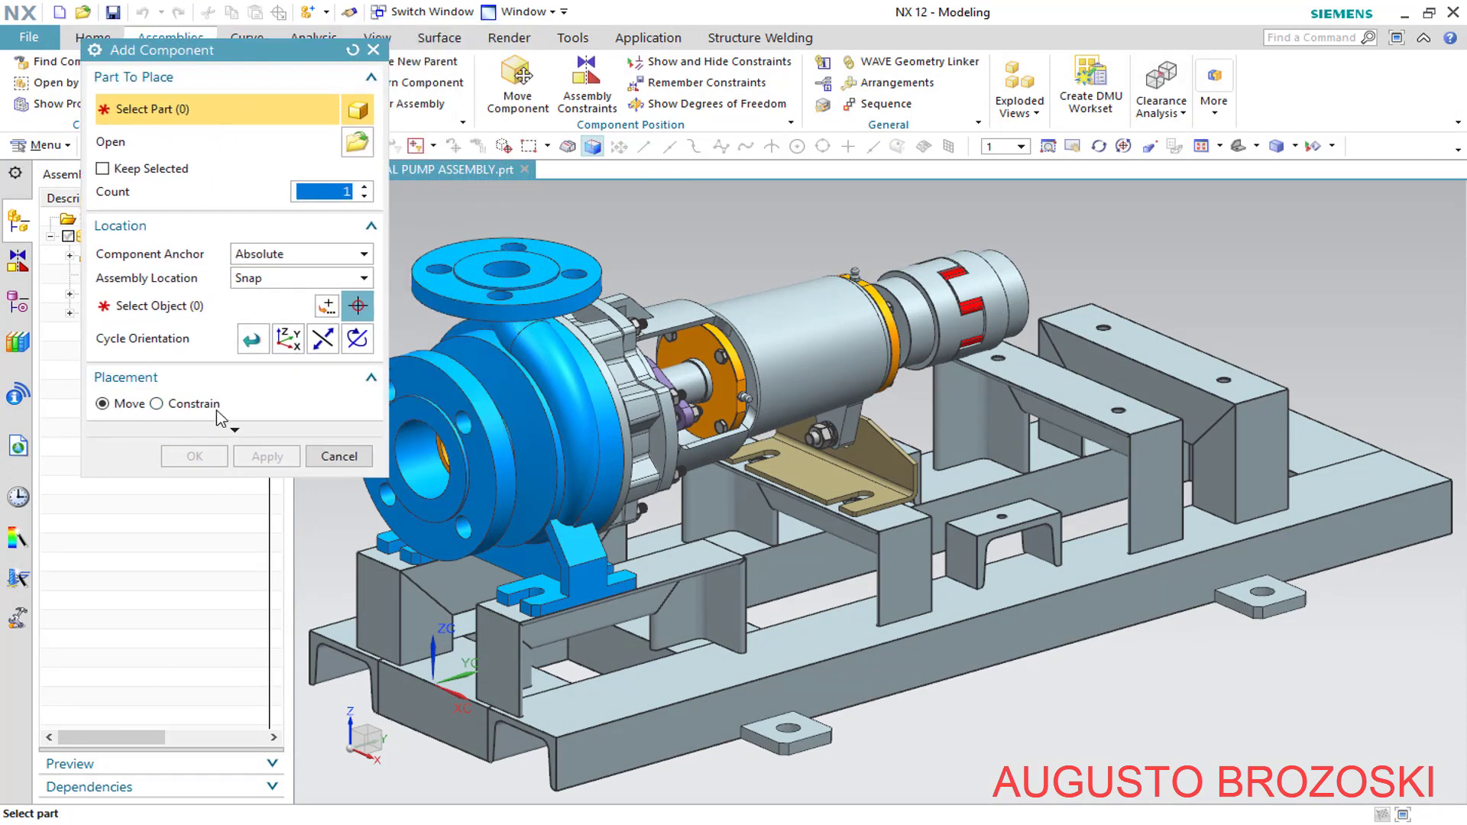
{"action": "left_click", "coordinate": [95, 51]}
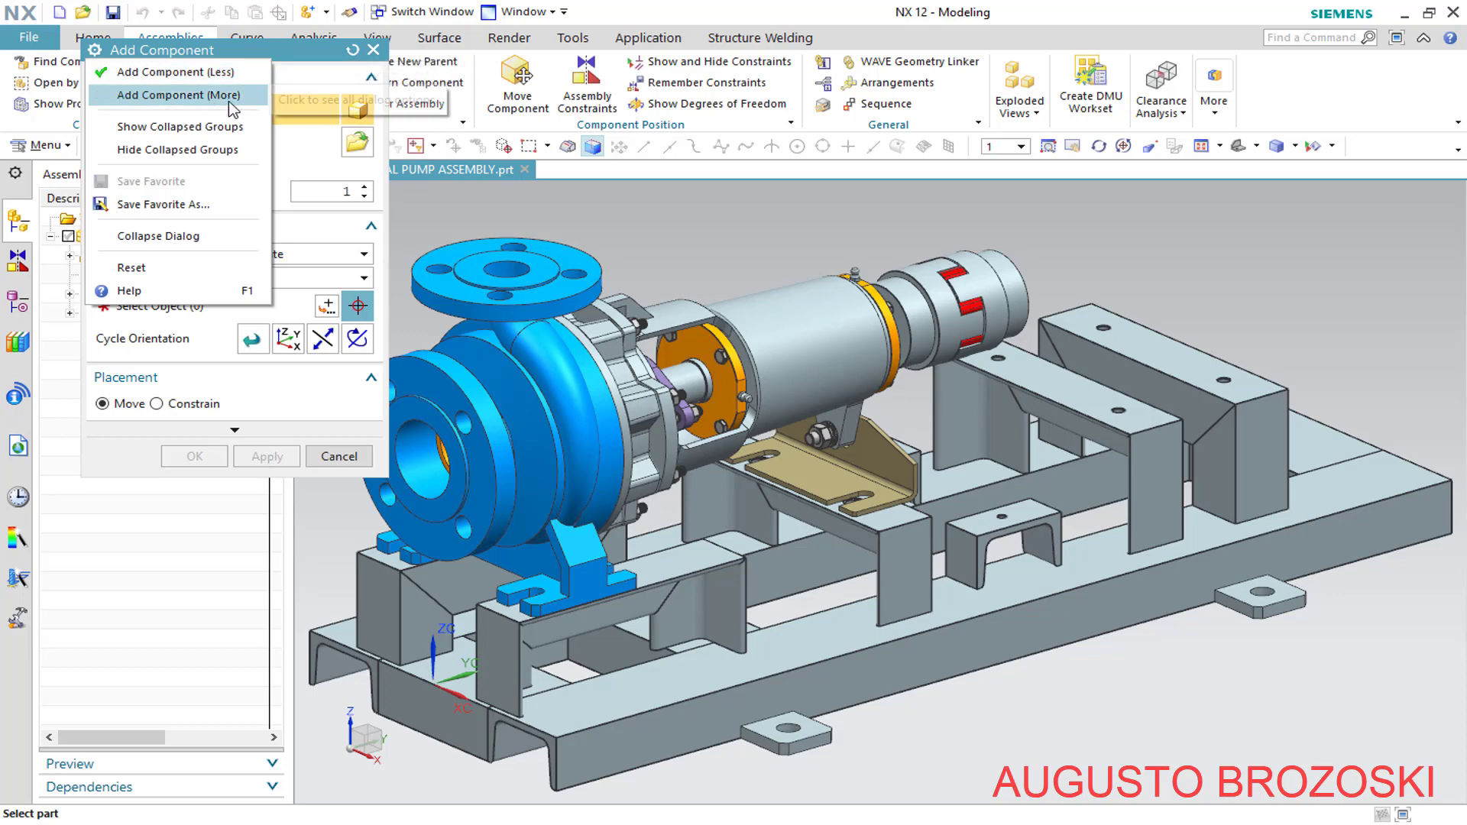
{"action": "left_click", "coordinate": [202, 96]}
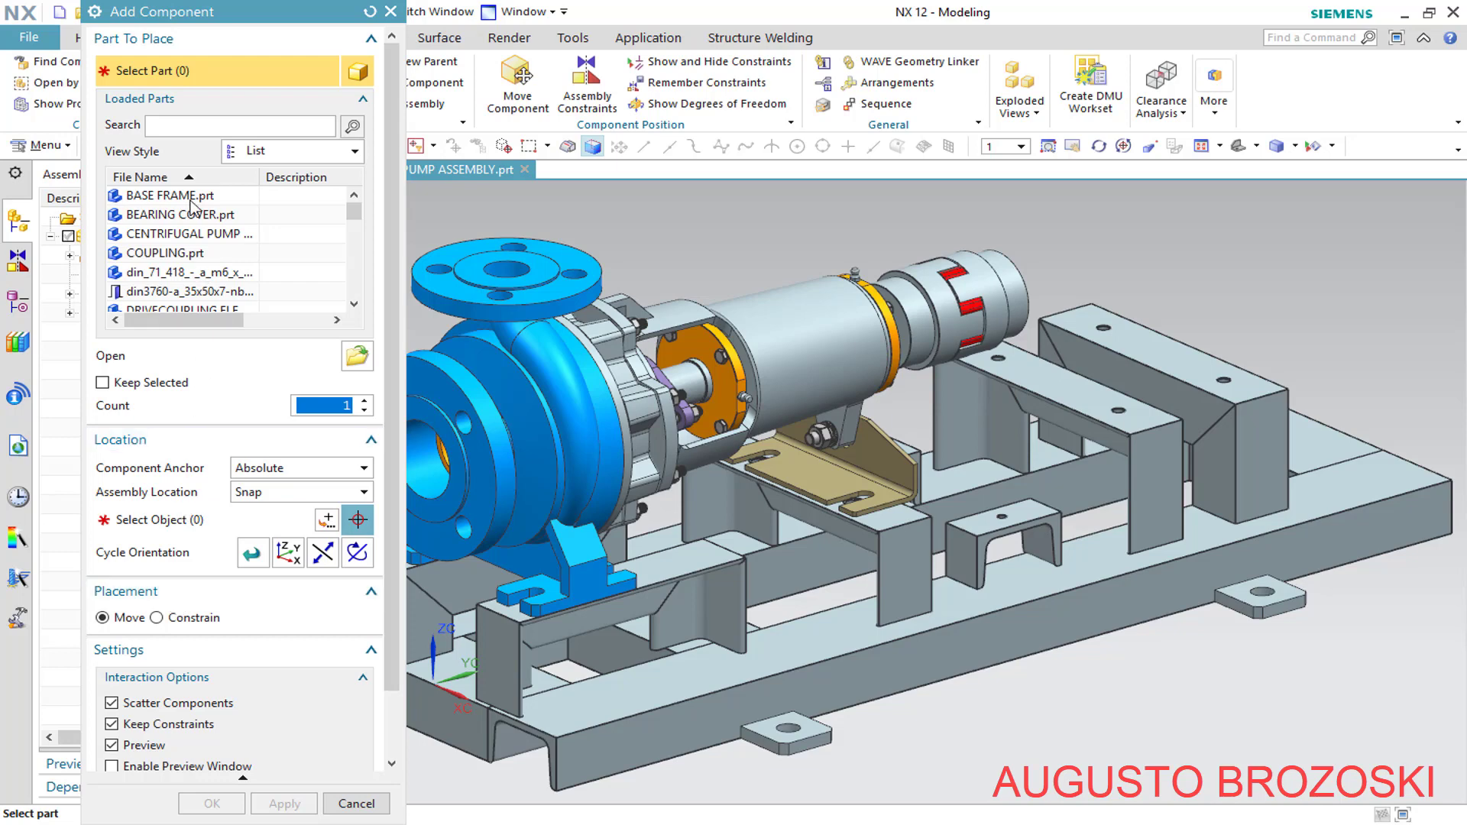
{"action": "left_click", "coordinate": [95, 12]}
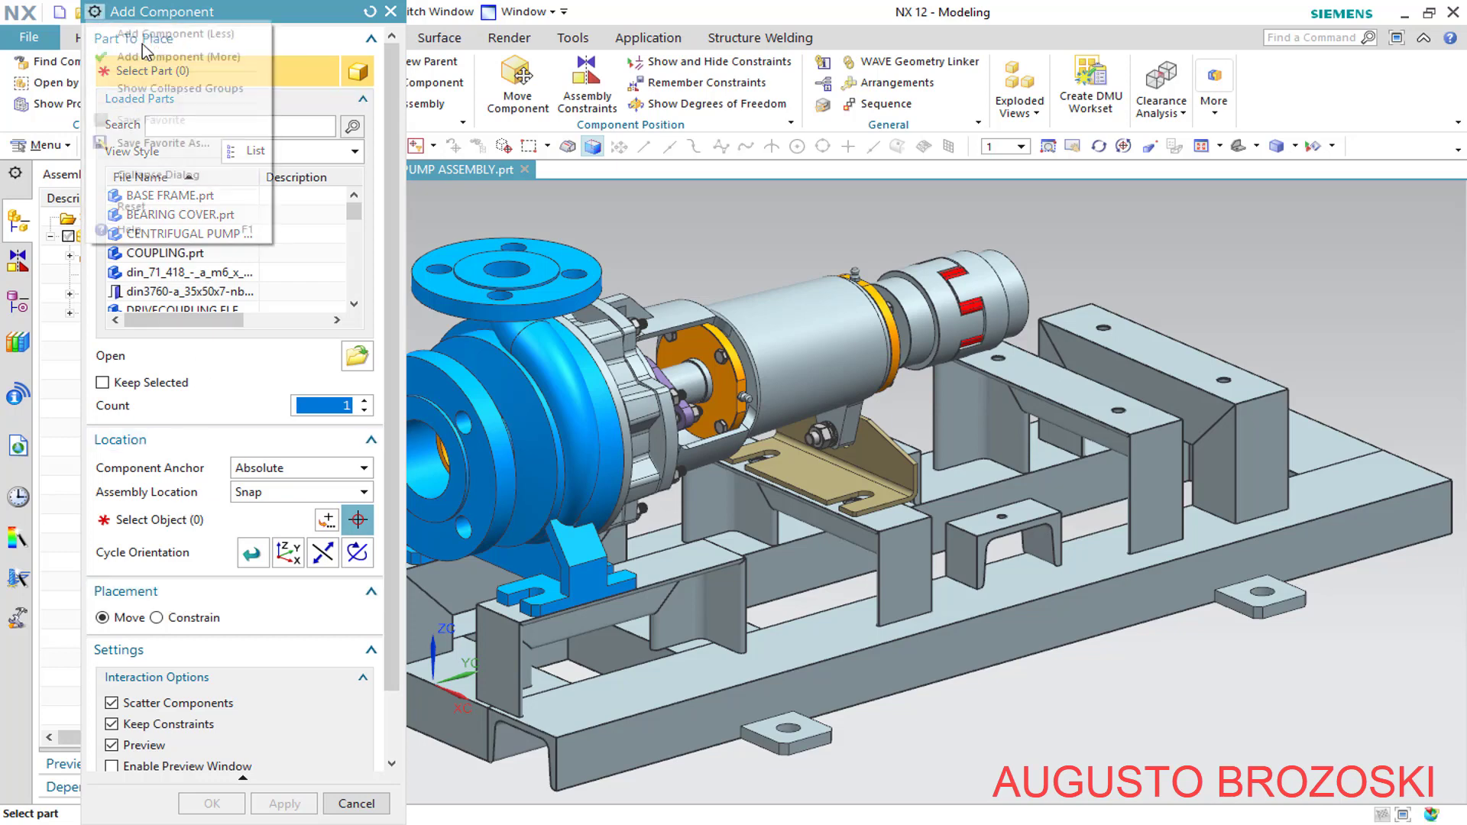
{"action": "left_click", "coordinate": [221, 34]}
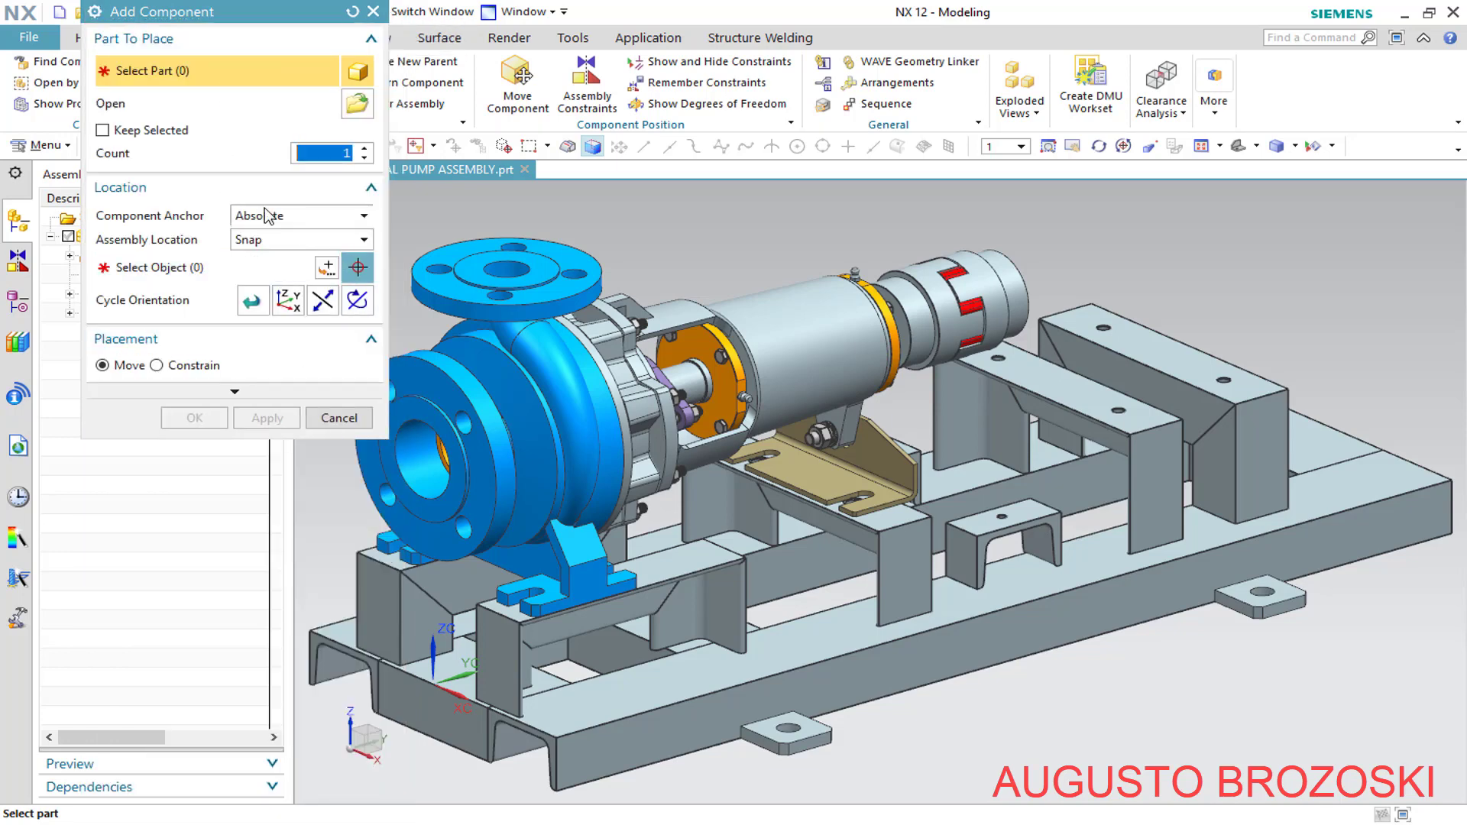
{"action": "left_click", "coordinate": [95, 12]}
{"action": "left_click", "coordinate": [214, 55]}
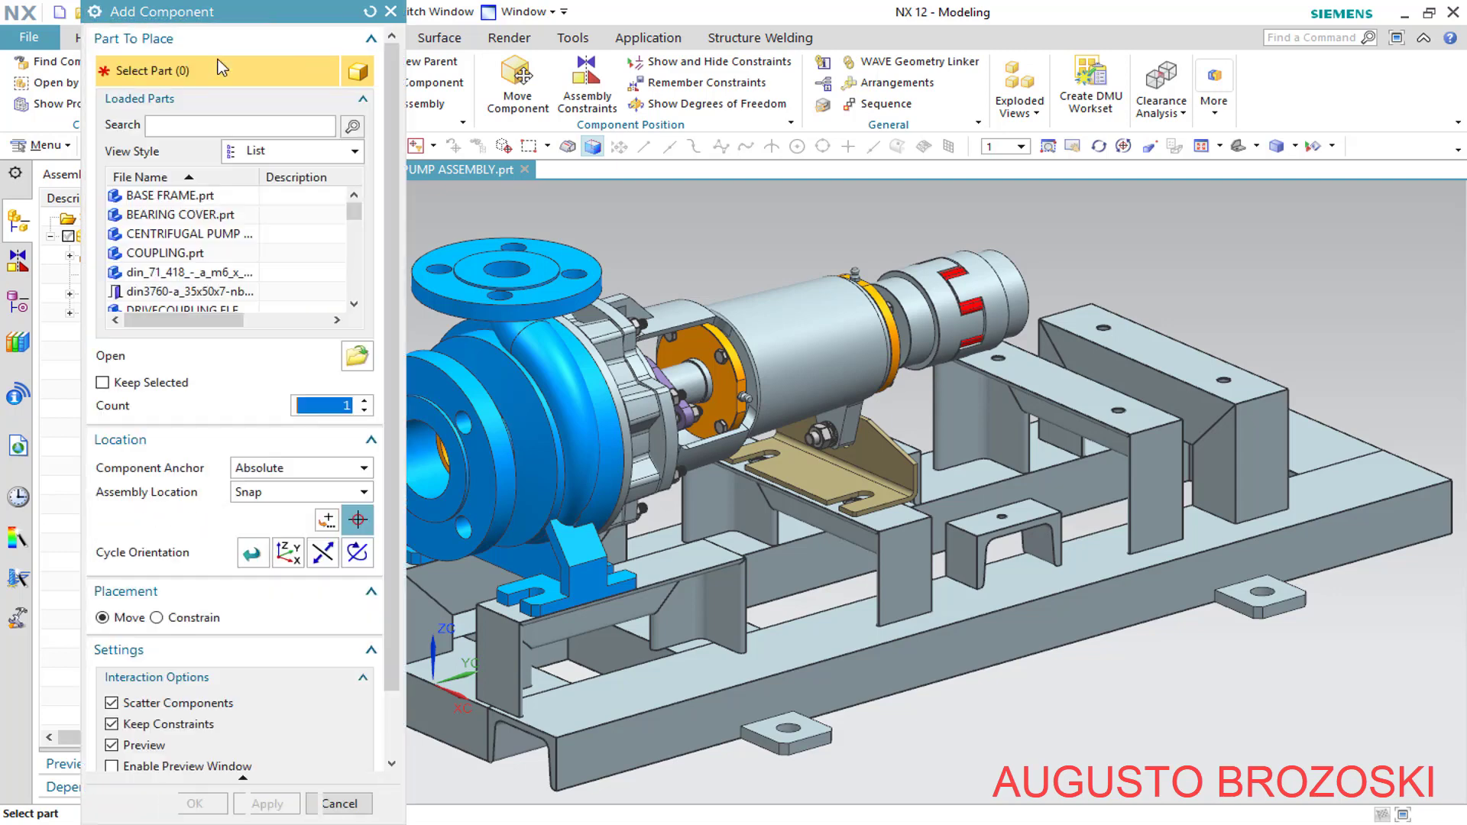
Load the motor file 90S_TOP.prt as the part to place
{"action": "left_click", "coordinate": [356, 359]}
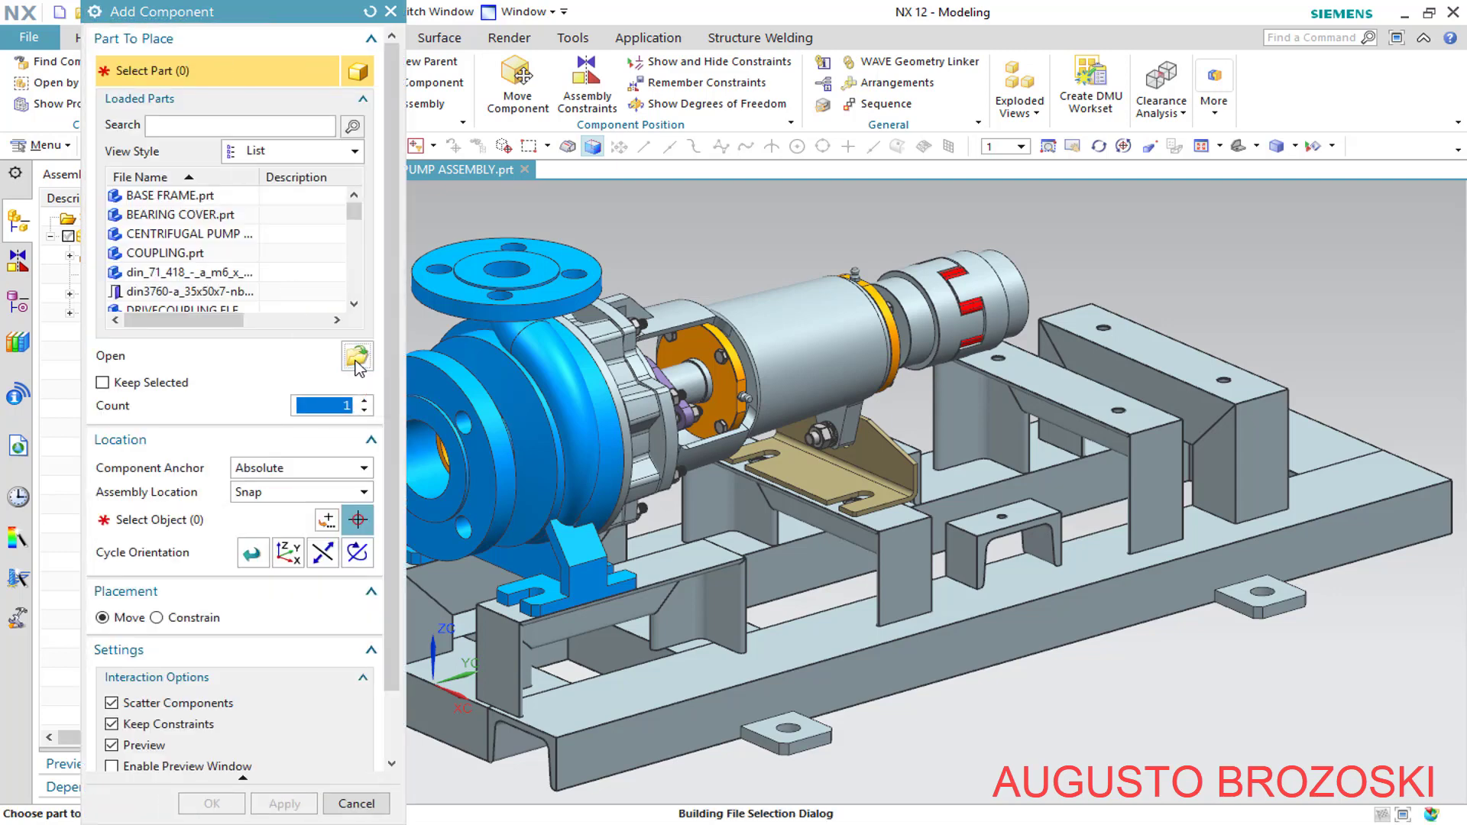
{"action": "left_click", "coordinate": [386, 420]}
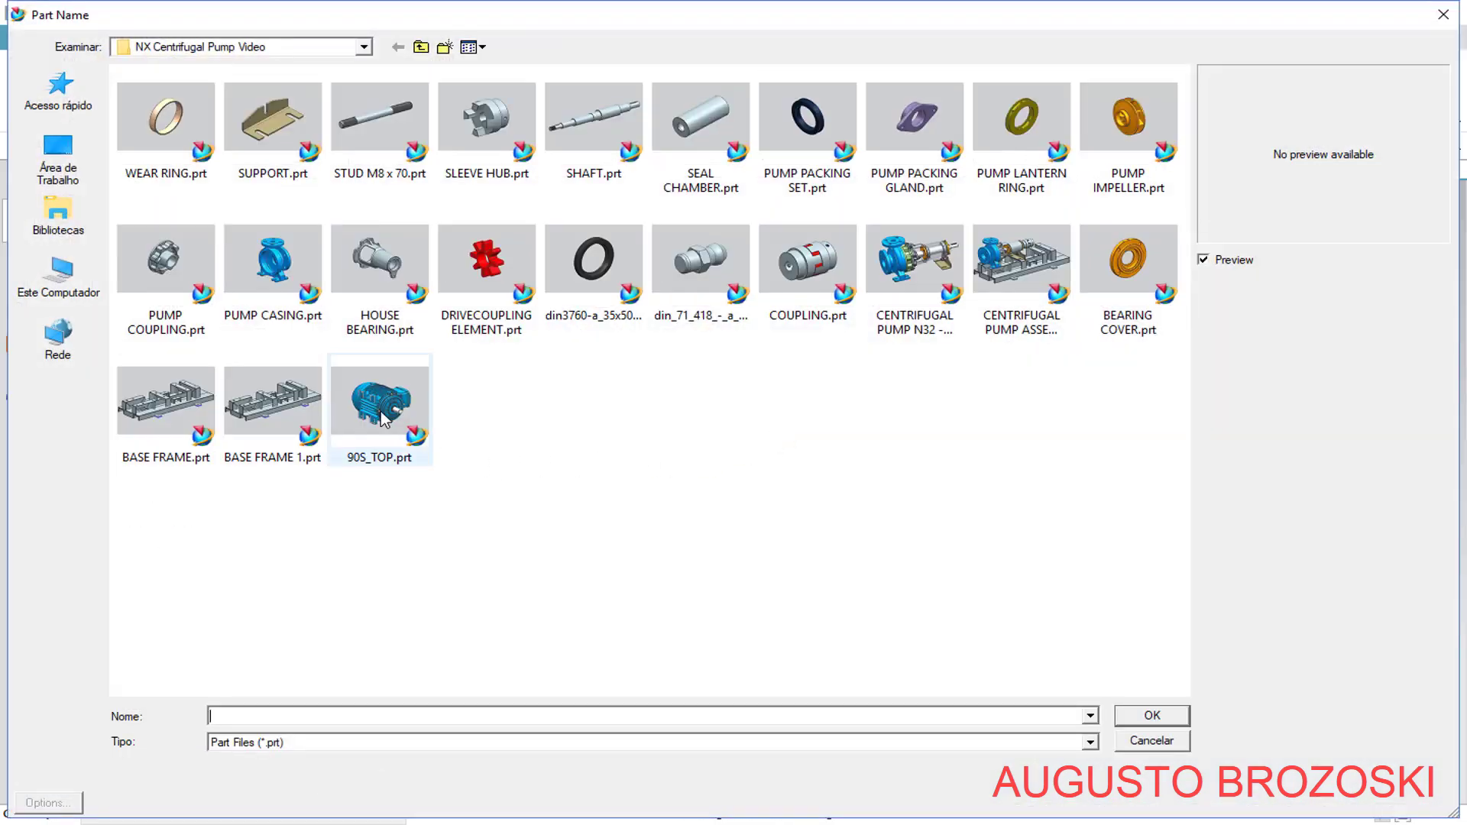
{"action": "left_click", "coordinate": [1152, 717]}
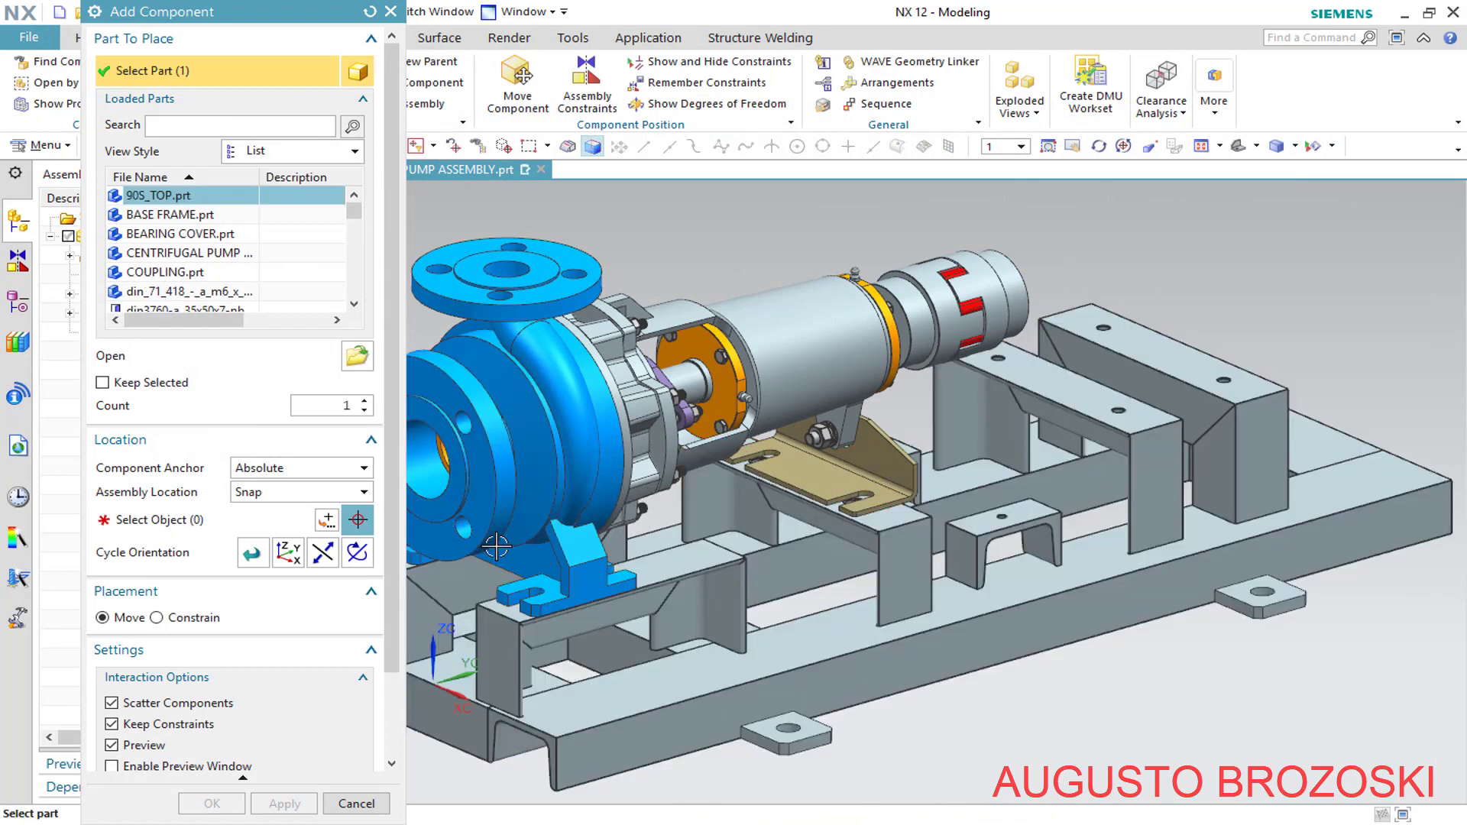
Enable the separate preview window for the motor and set its assembly location to WCS
{"action": "left_click_drag", "start_coordinate": [393, 469], "coordinate": [359, 672]}
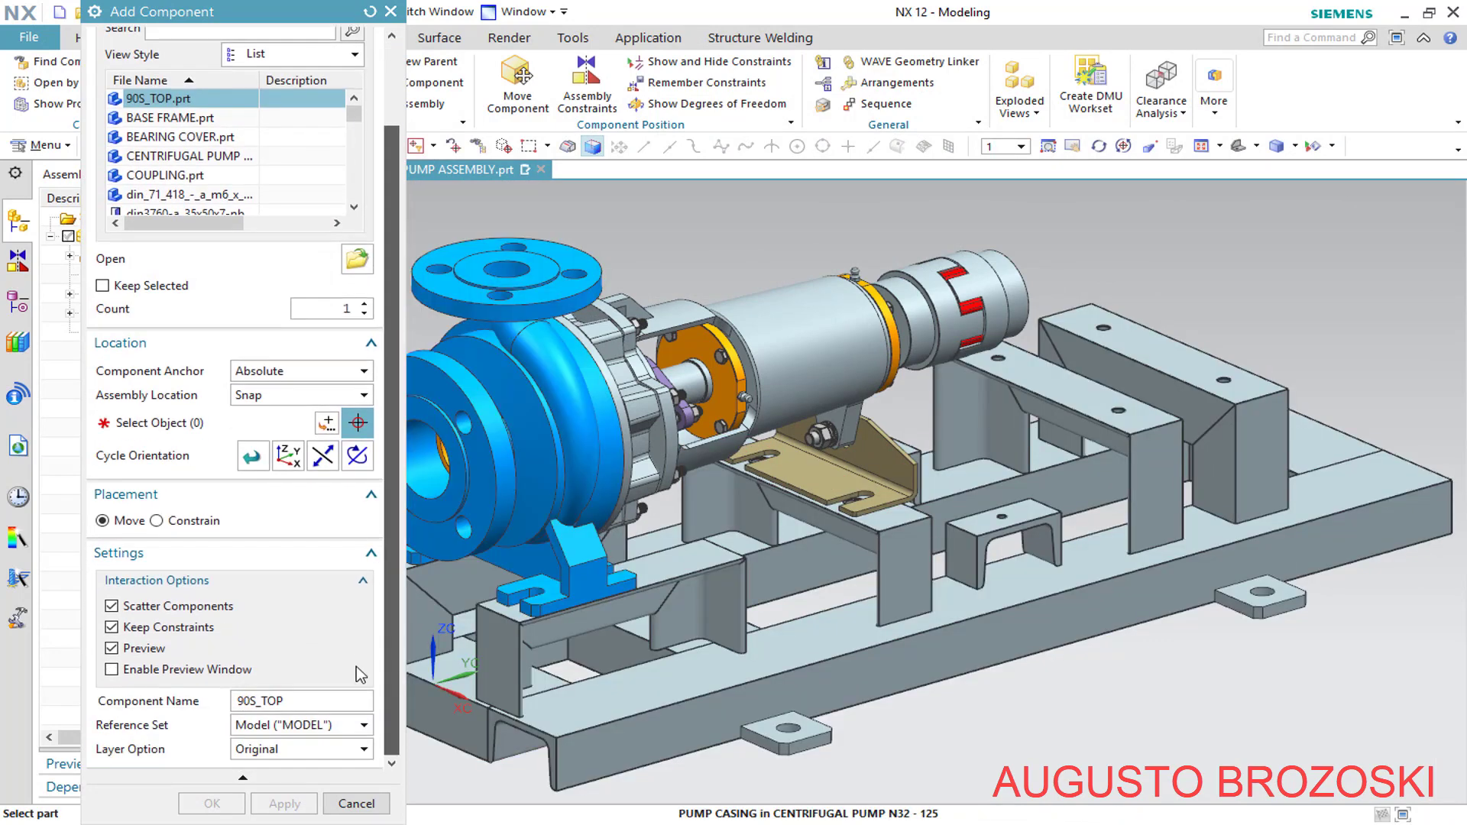
{"action": "left_click", "coordinate": [112, 670]}
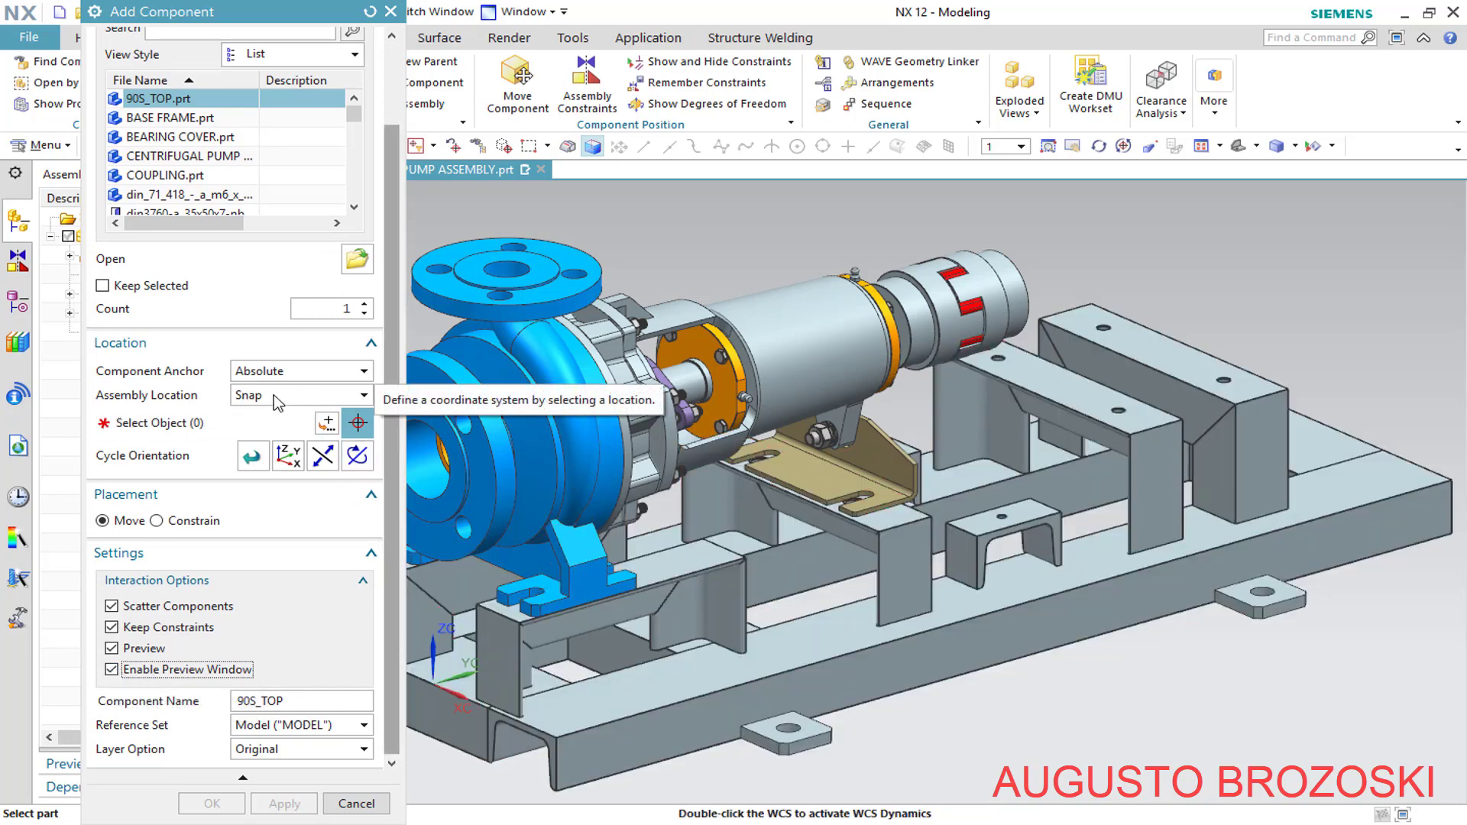
{"action": "left_click", "coordinate": [363, 395]}
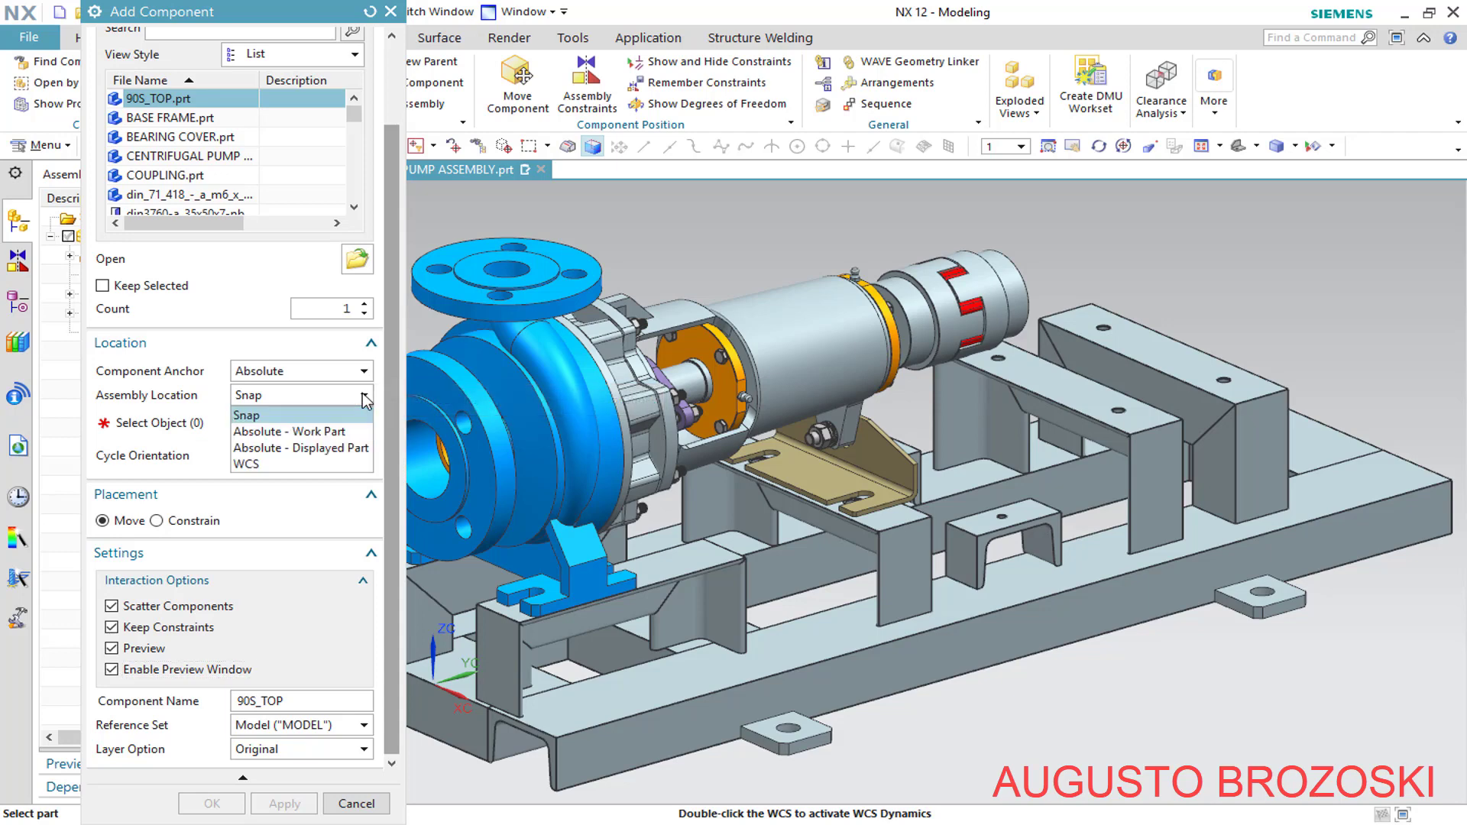
{"action": "left_click", "coordinate": [274, 457]}
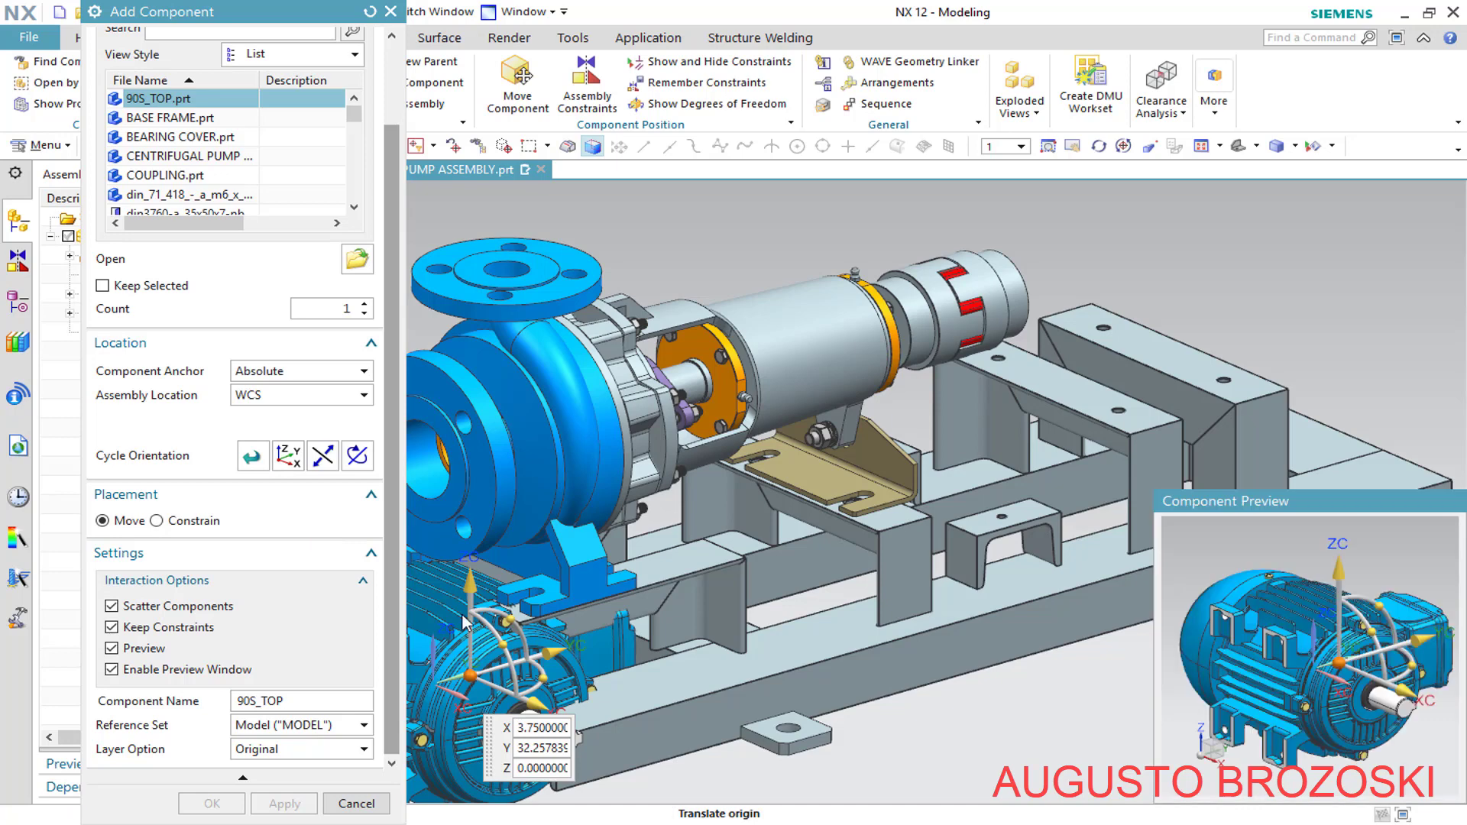
{"action": "scroll", "coordinate": [751, 575], "scroll_direction": "down", "scroll_amount": 4}
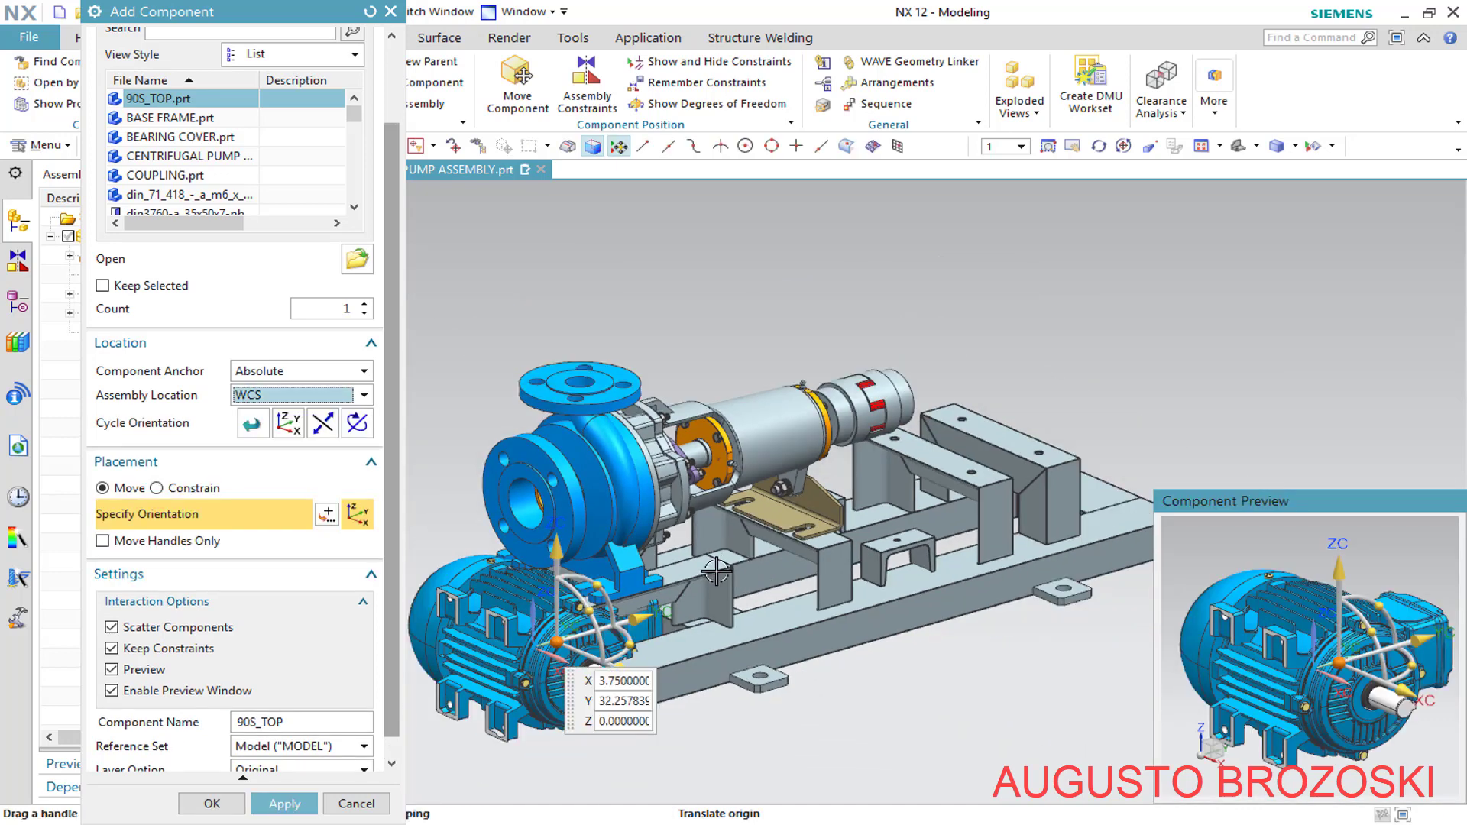
{"action": "left_click", "coordinate": [317, 396]}
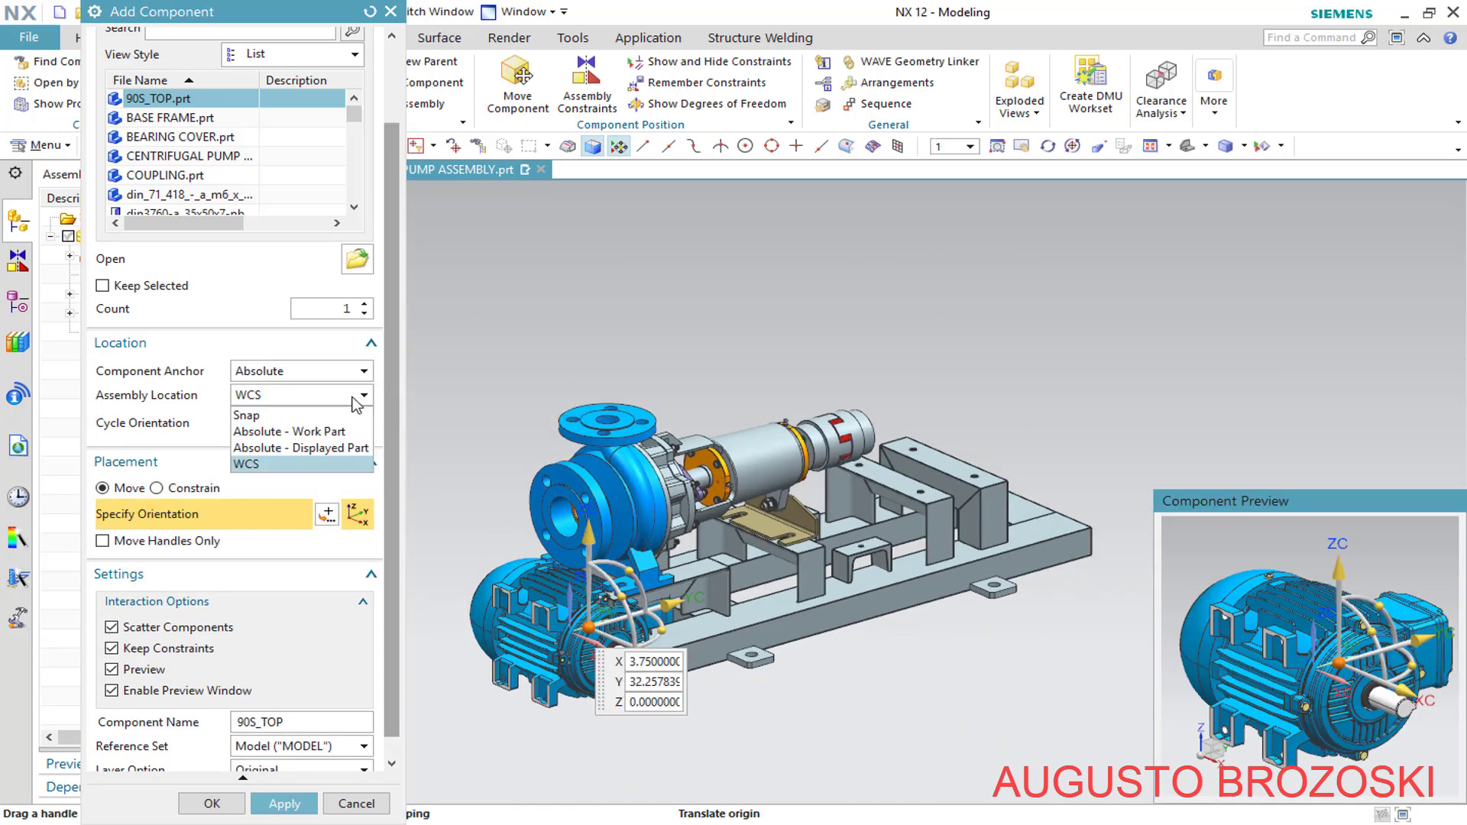
{"action": "left_click", "coordinate": [302, 417]}
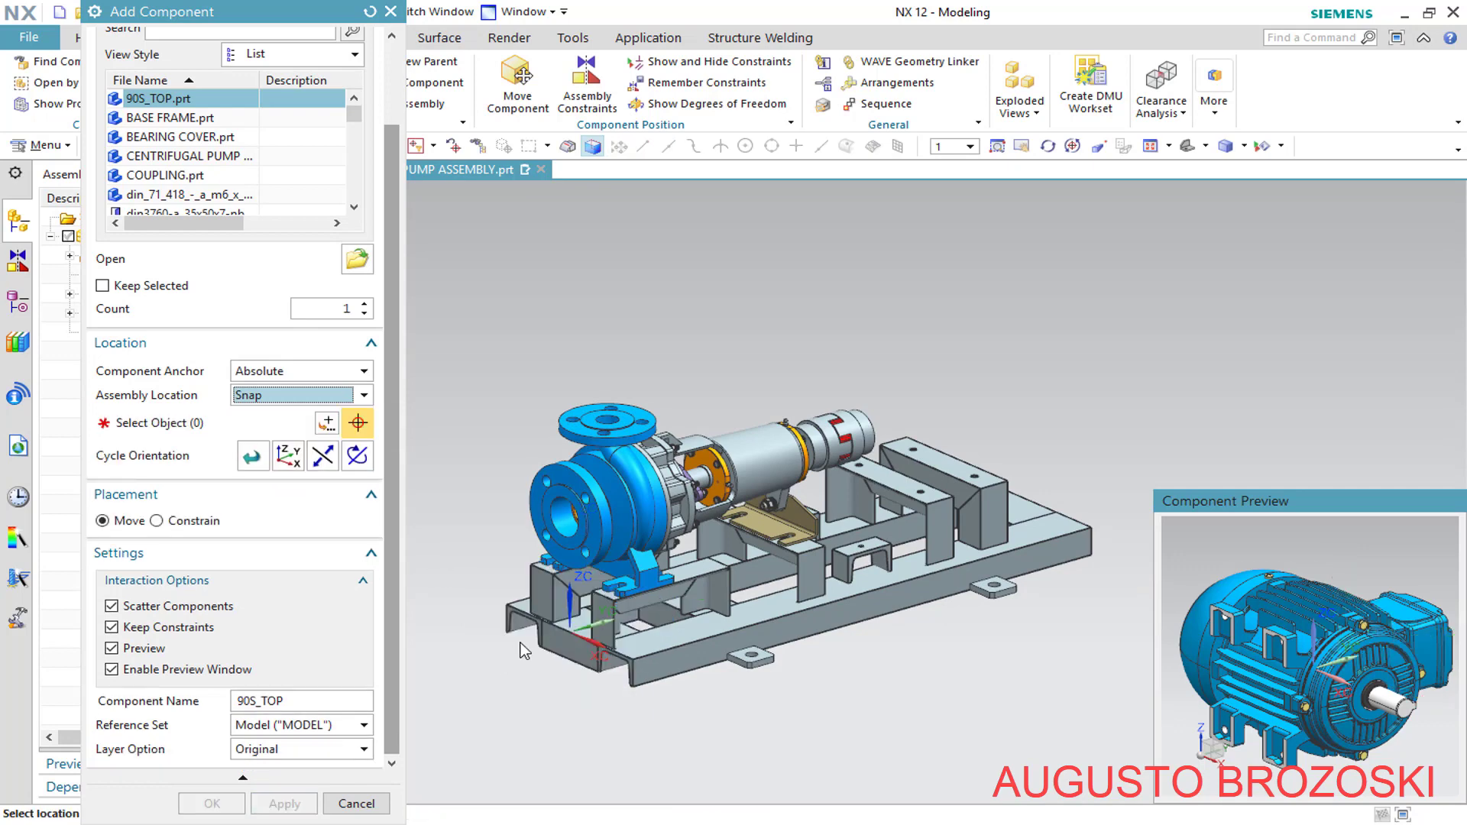
{"action": "left_click", "coordinate": [364, 395]}
{"action": "left_click", "coordinate": [287, 463]}
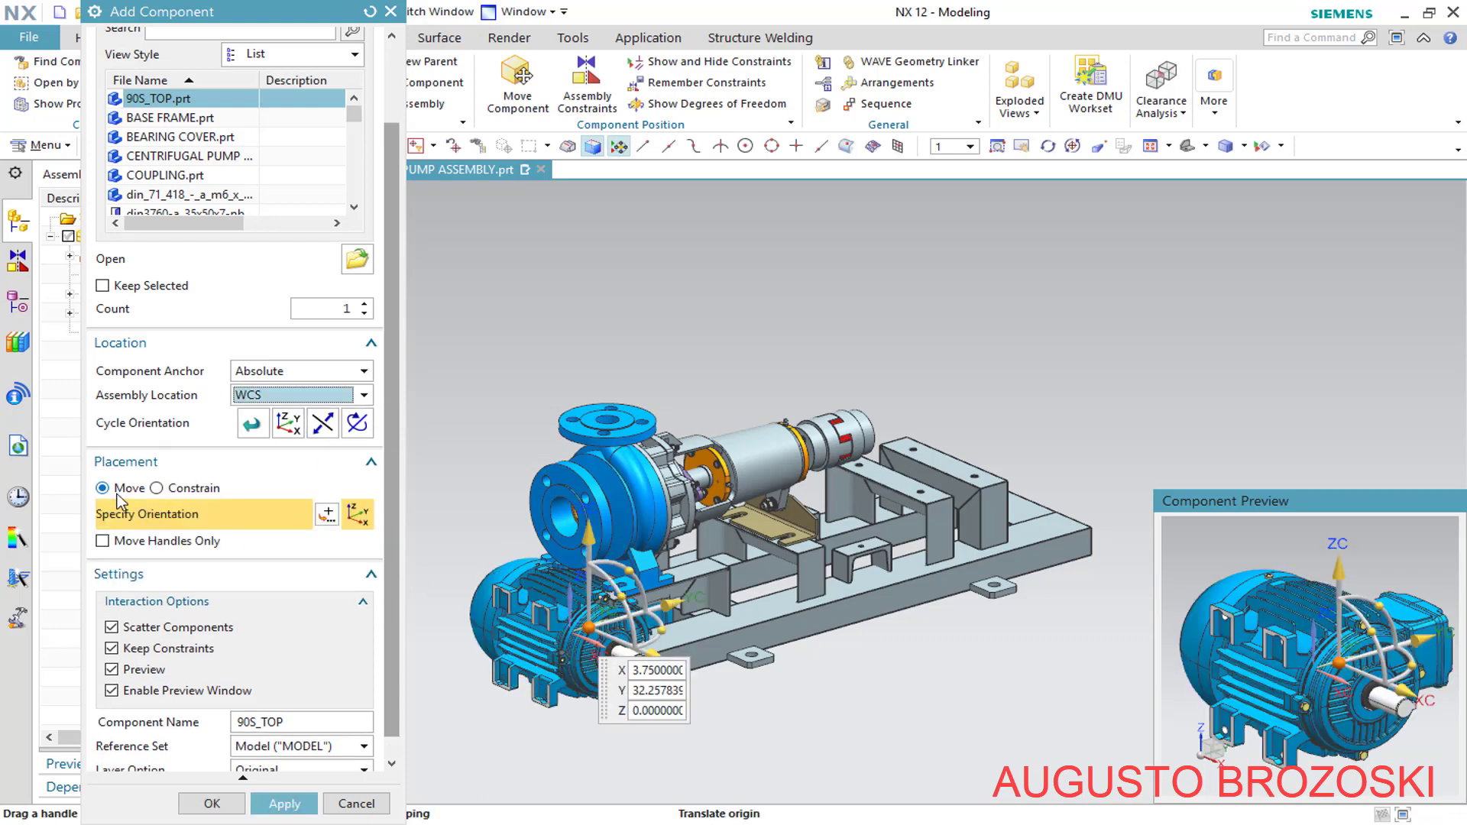
Move the motor beyond the frame's coupling end to about Y 1072, raise it to Z 155, and rotate it -95° about ZC
{"action": "left_click_drag", "start_coordinate": [670, 595], "coordinate": [1345, 348]}
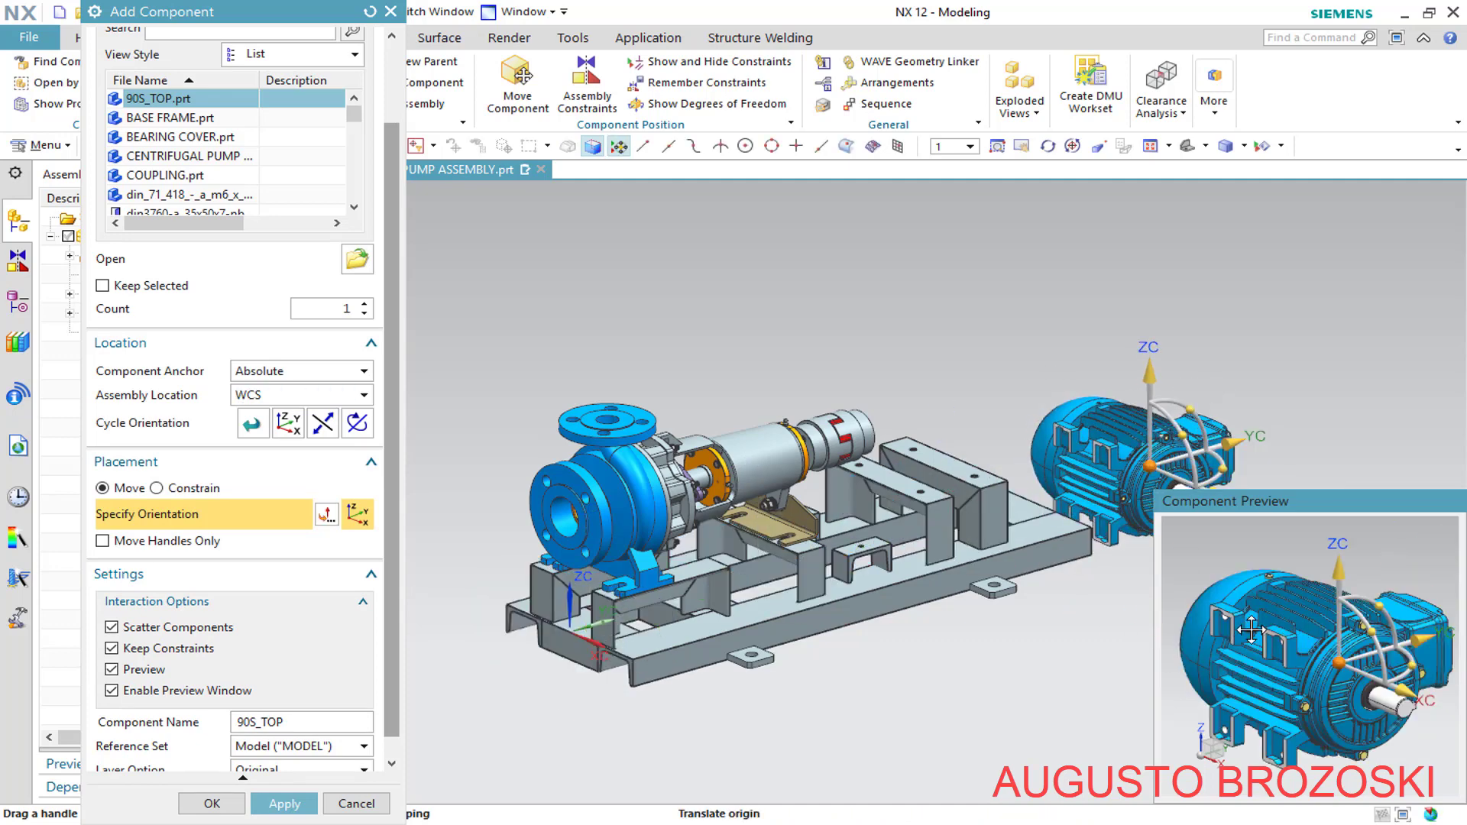
{"action": "scroll", "coordinate": [1254, 411], "scroll_direction": "up", "scroll_amount": 3}
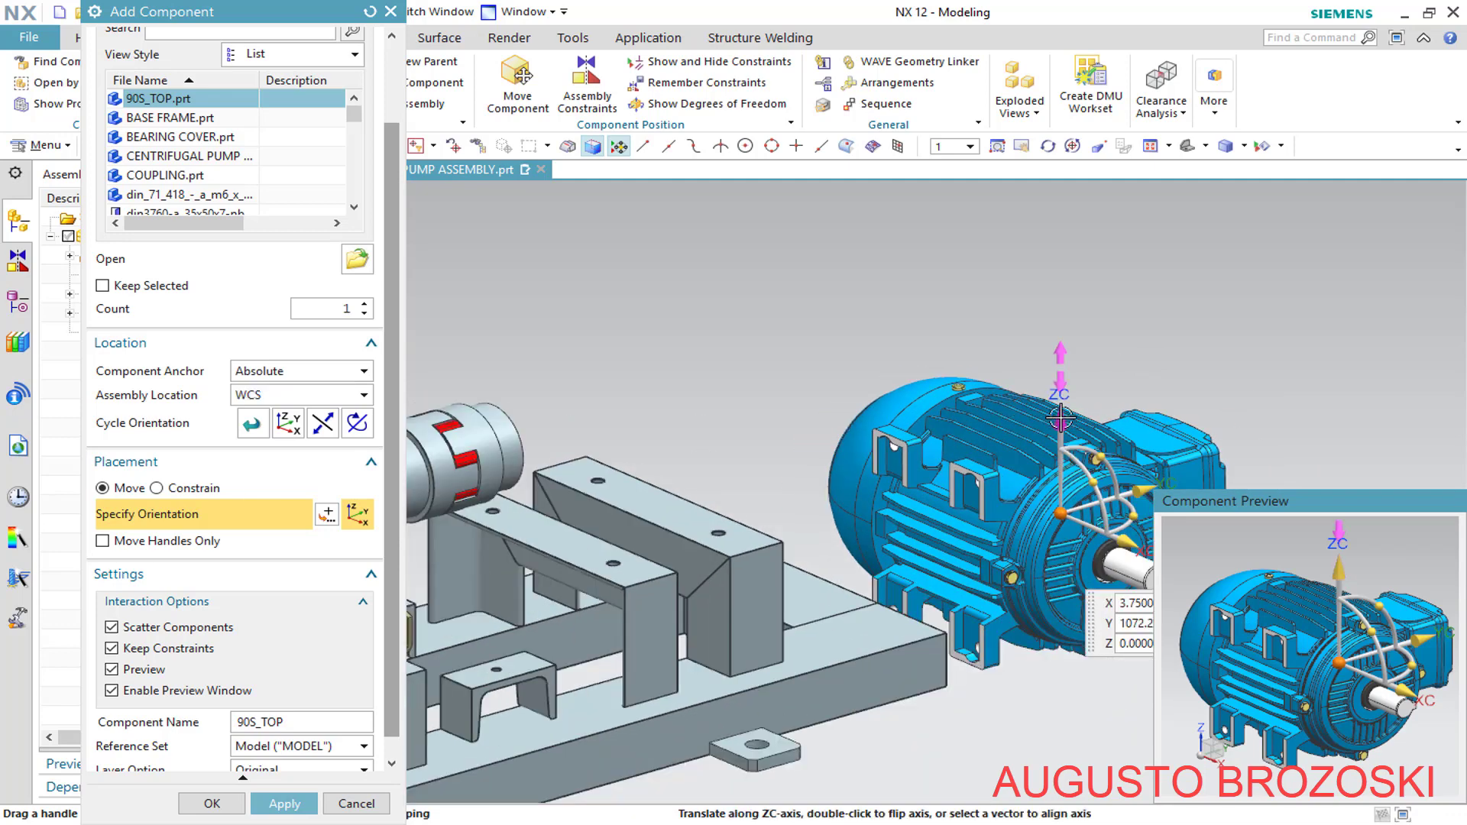
{"action": "left_click_drag", "start_coordinate": [1060, 420], "coordinate": [1031, 251]}
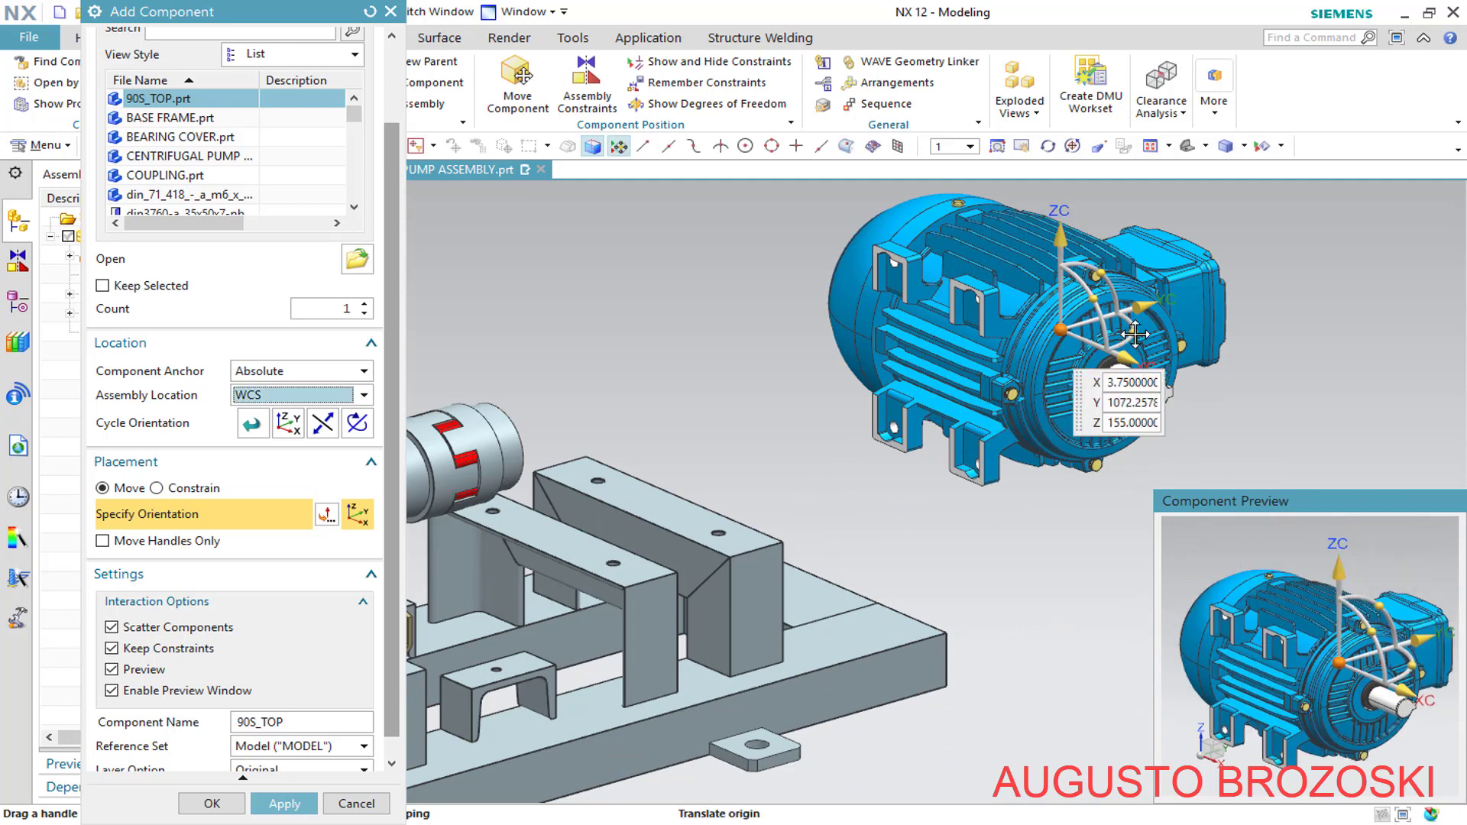
{"action": "left_click_drag", "start_coordinate": [1135, 334], "coordinate": [1053, 383]}
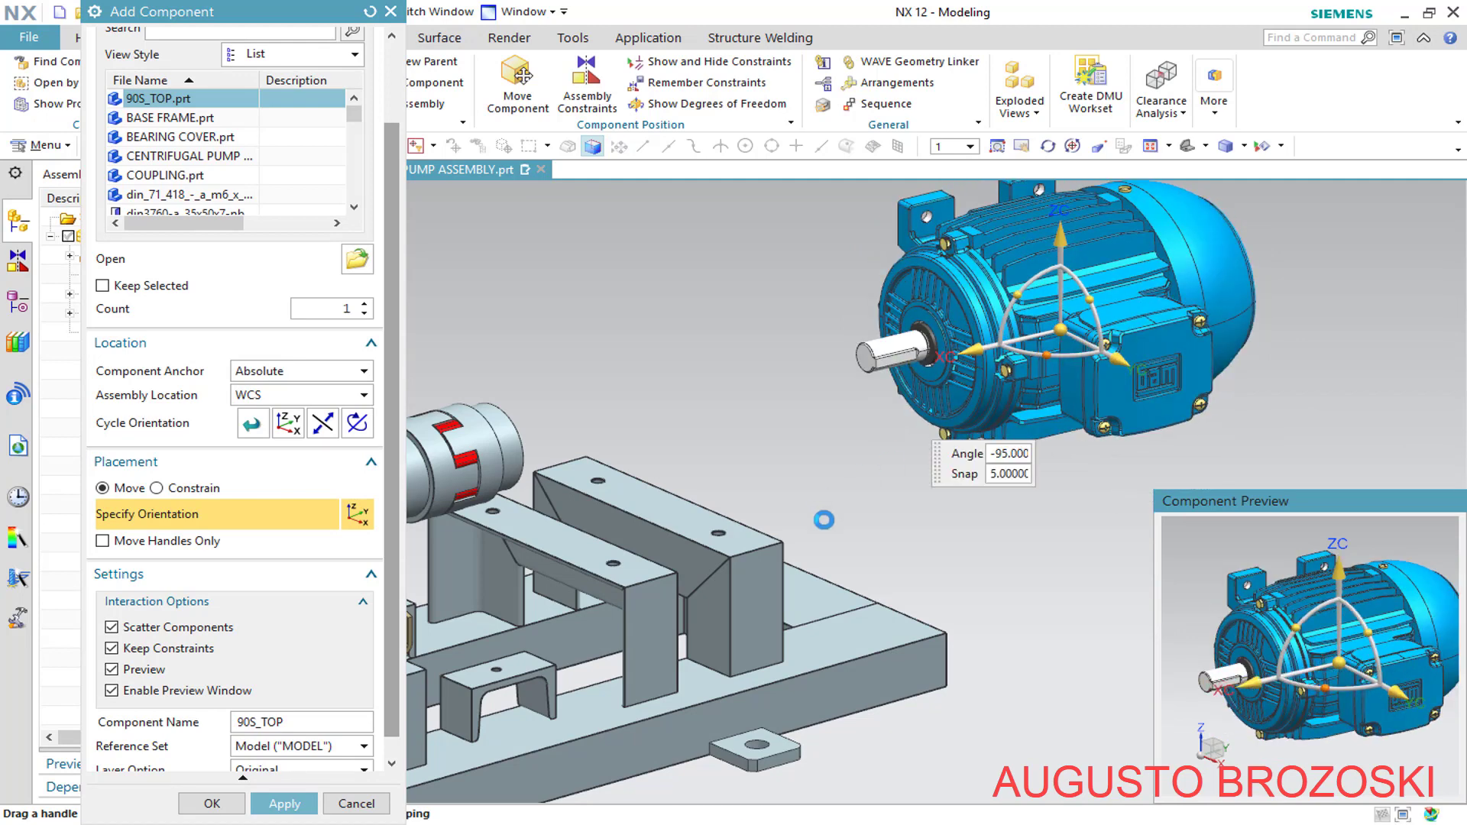
Switch placement to Constrain and align the motor shaft's centerline with the sleeve hub's centerline using Infer Center/Axis
{"action": "left_click", "coordinate": [157, 488]}
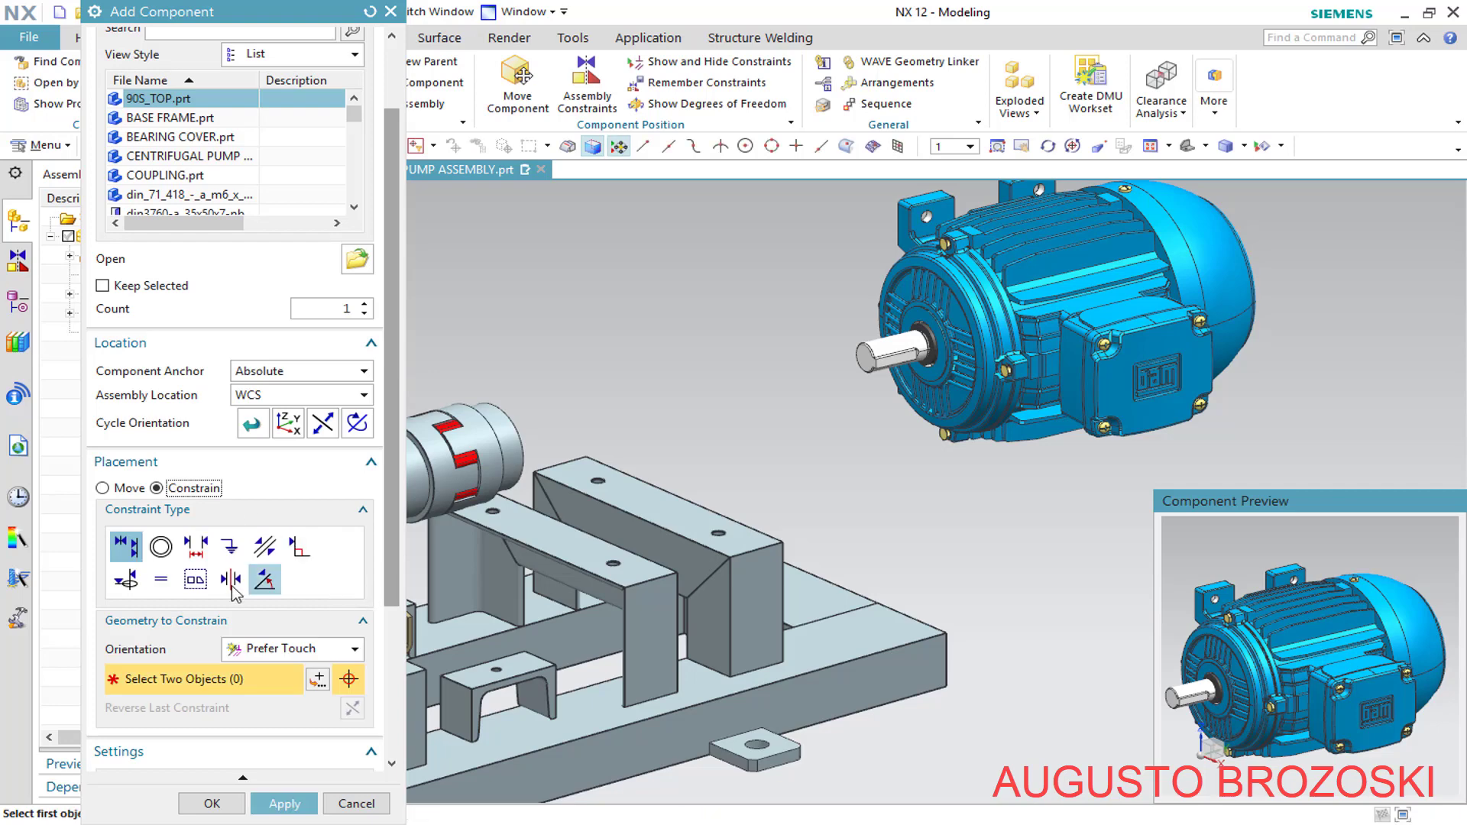
{"action": "left_click", "coordinate": [356, 649]}
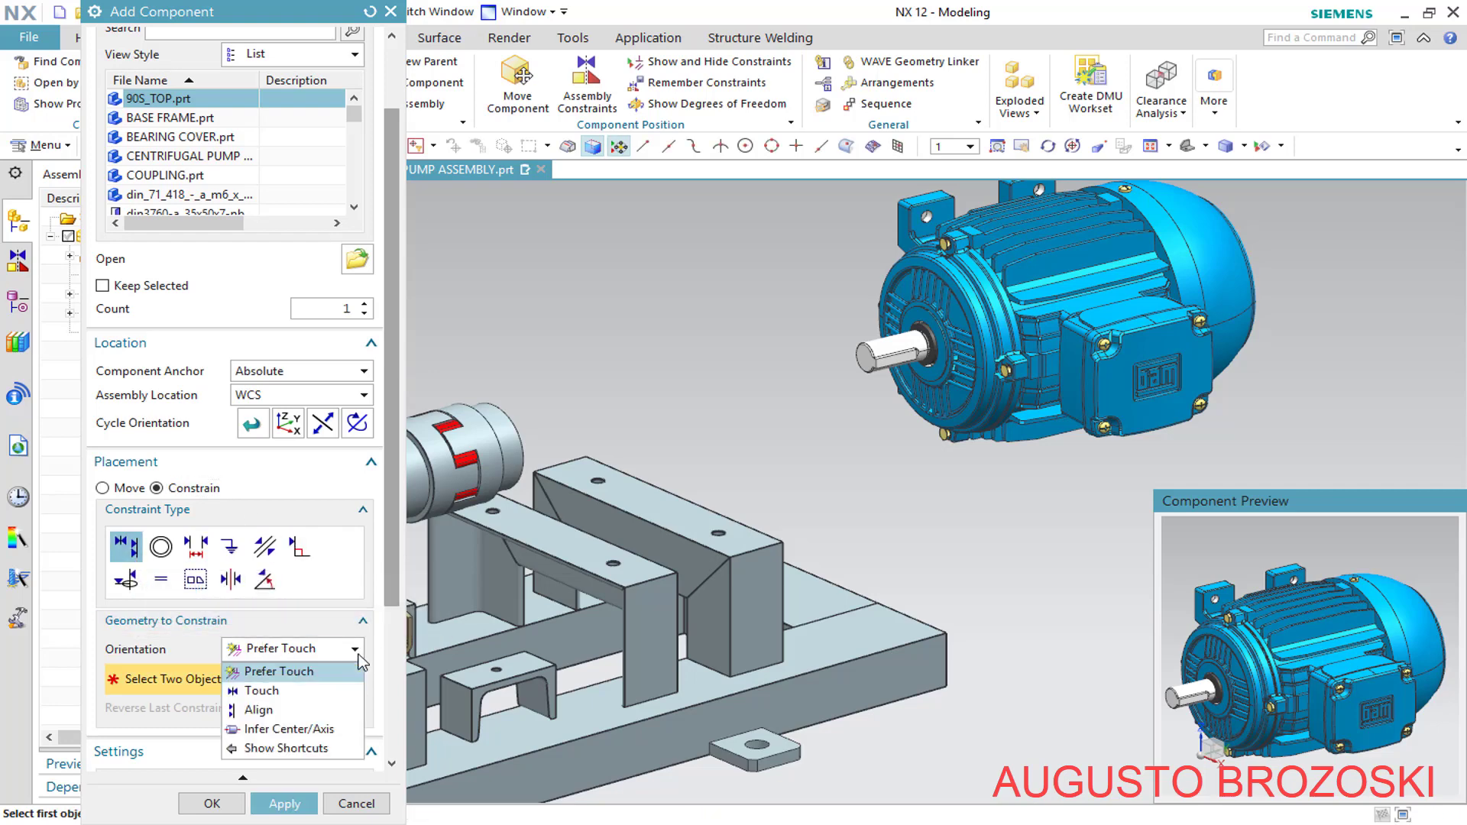
{"action": "left_click", "coordinate": [329, 731]}
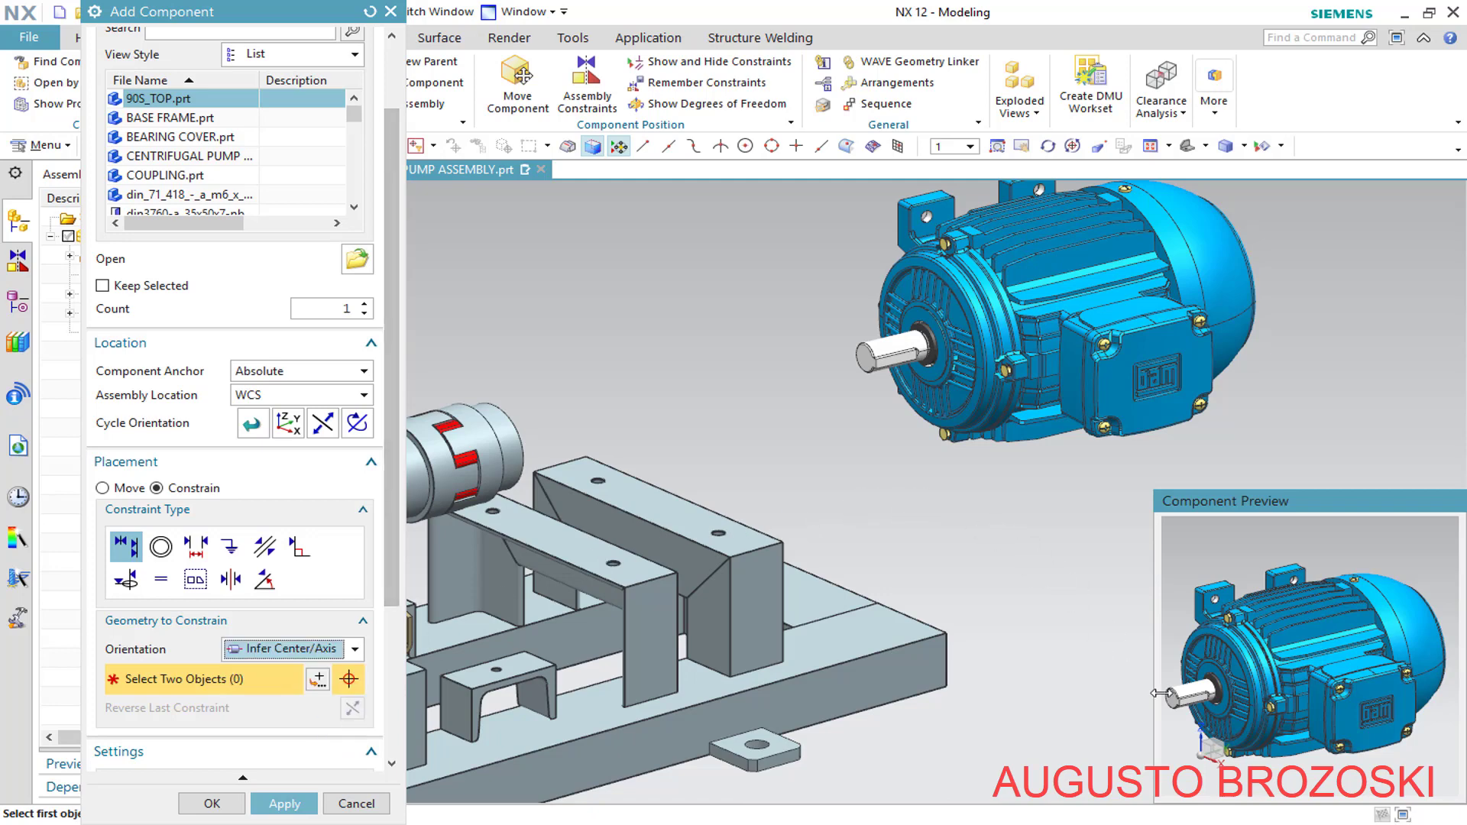
{"action": "scroll", "coordinate": [1359, 665], "scroll_direction": "down", "scroll_amount": 5}
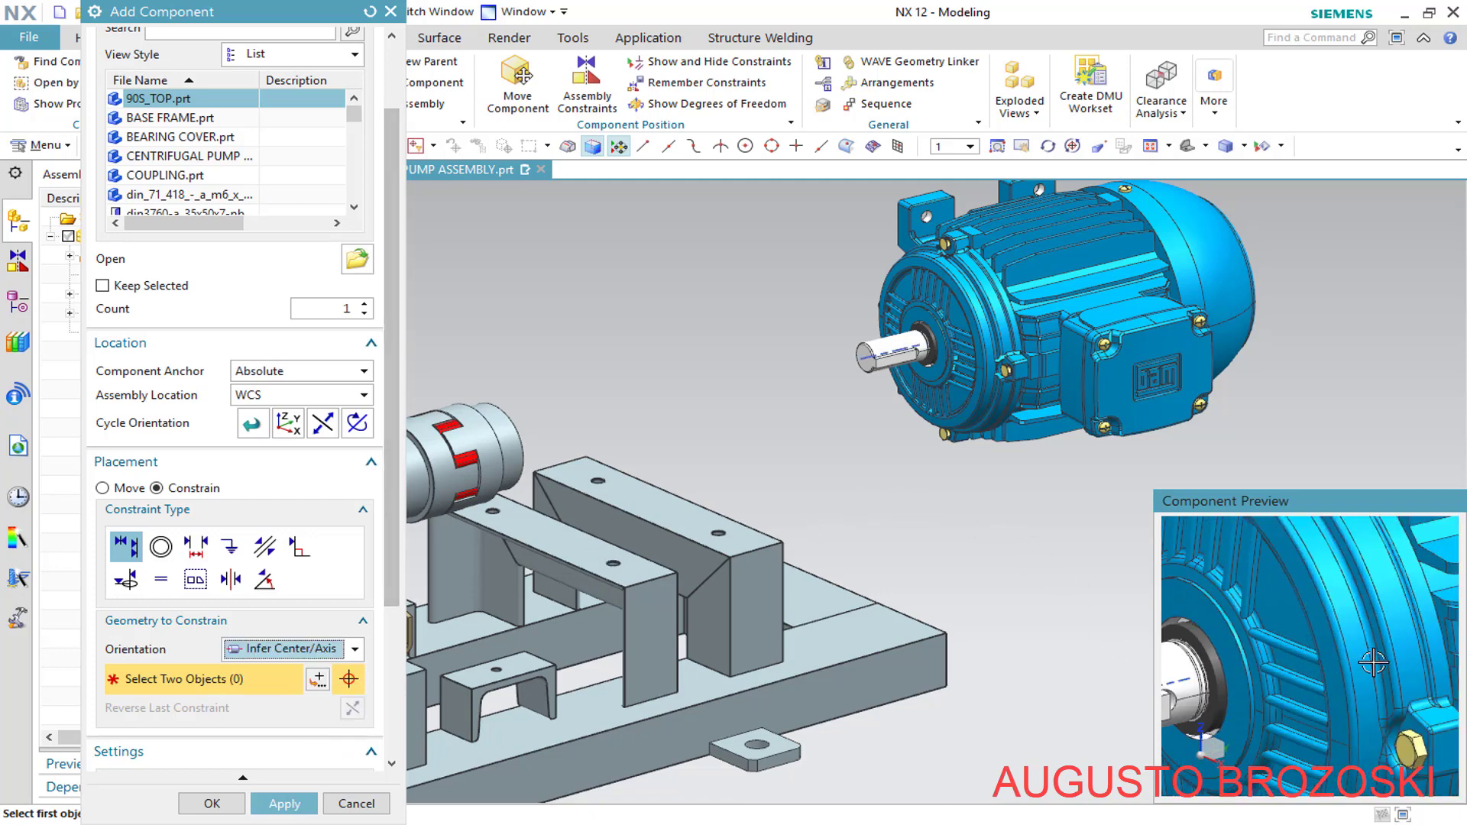
{"action": "scroll", "coordinate": [1271, 667], "scroll_direction": "down", "scroll_amount": 5}
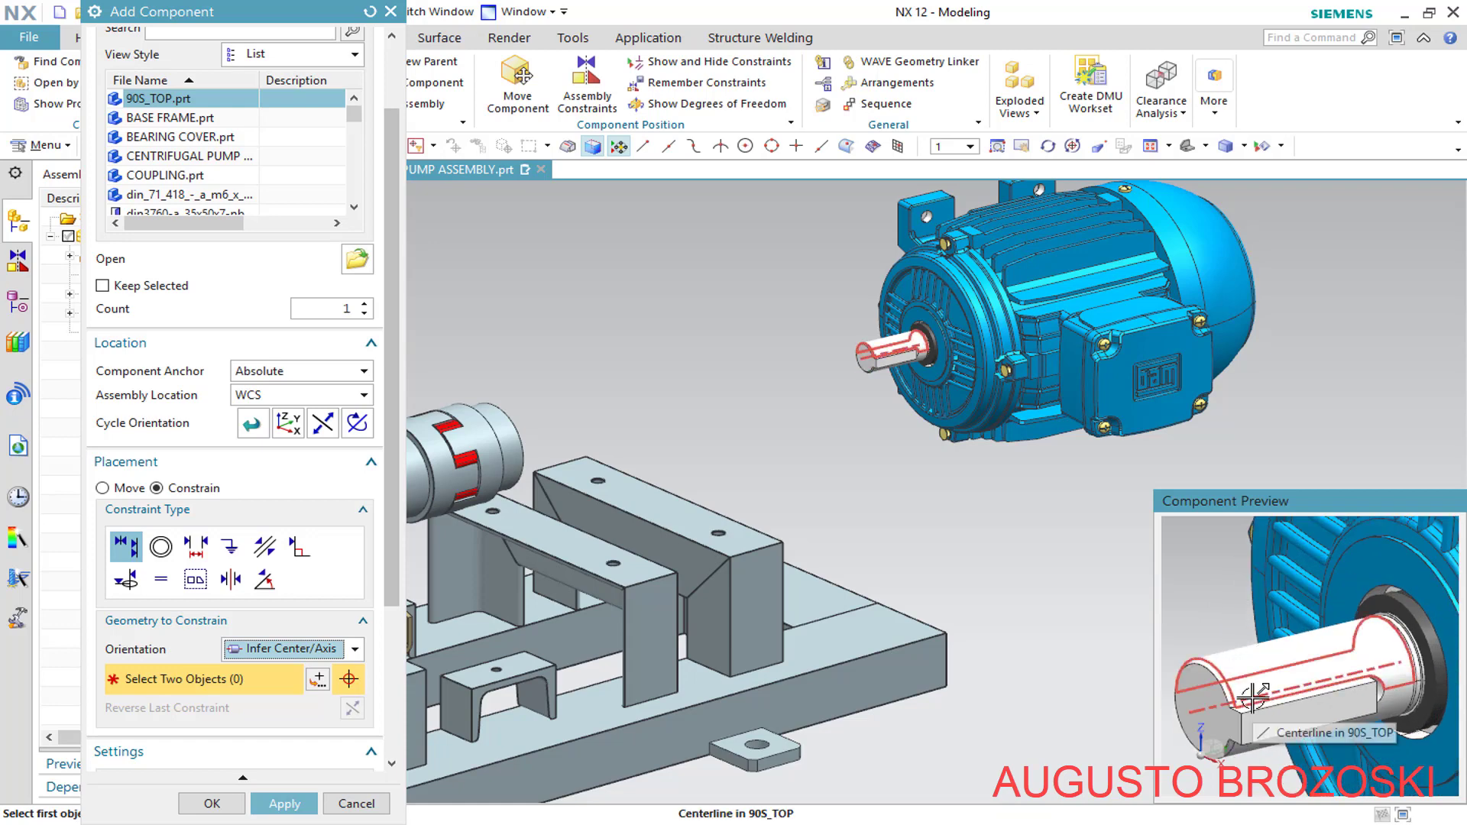
{"action": "left_click", "coordinate": [1209, 709]}
{"action": "left_click", "coordinate": [1308, 674]}
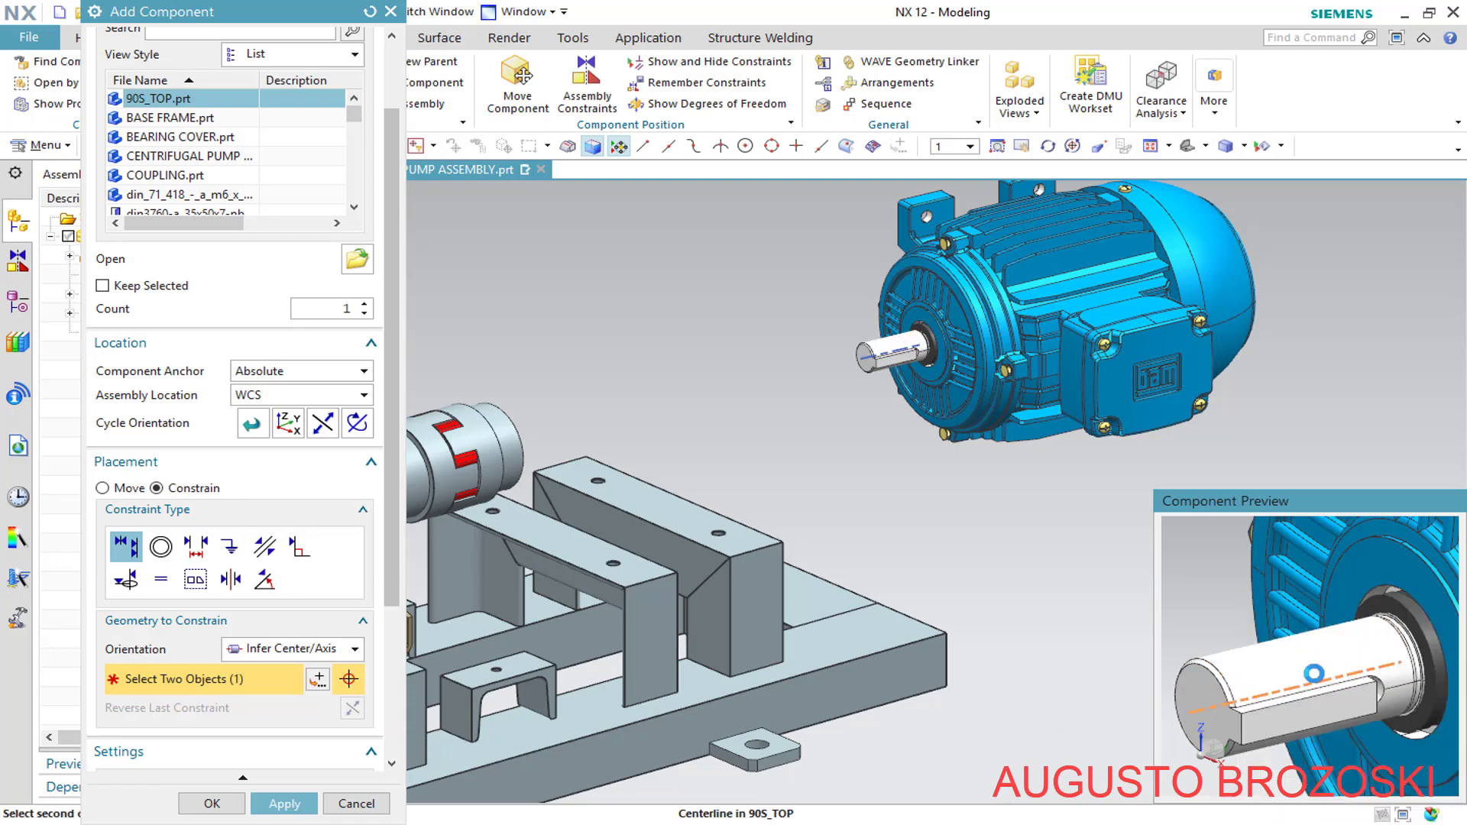
{"action": "scroll", "coordinate": [793, 370], "scroll_direction": "down", "scroll_amount": 2}
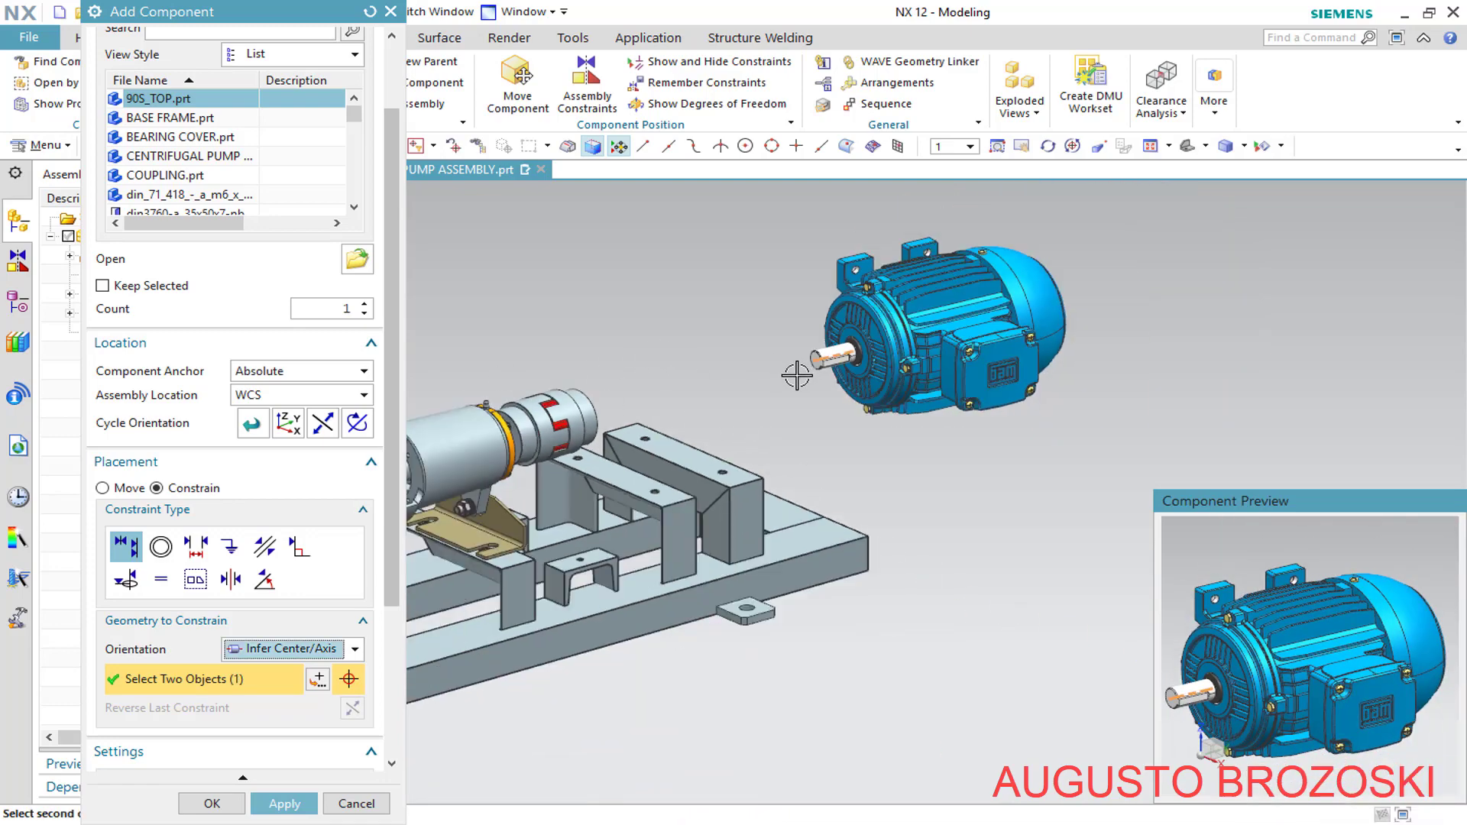
{"action": "scroll", "coordinate": [671, 393], "scroll_direction": "up", "scroll_amount": 5}
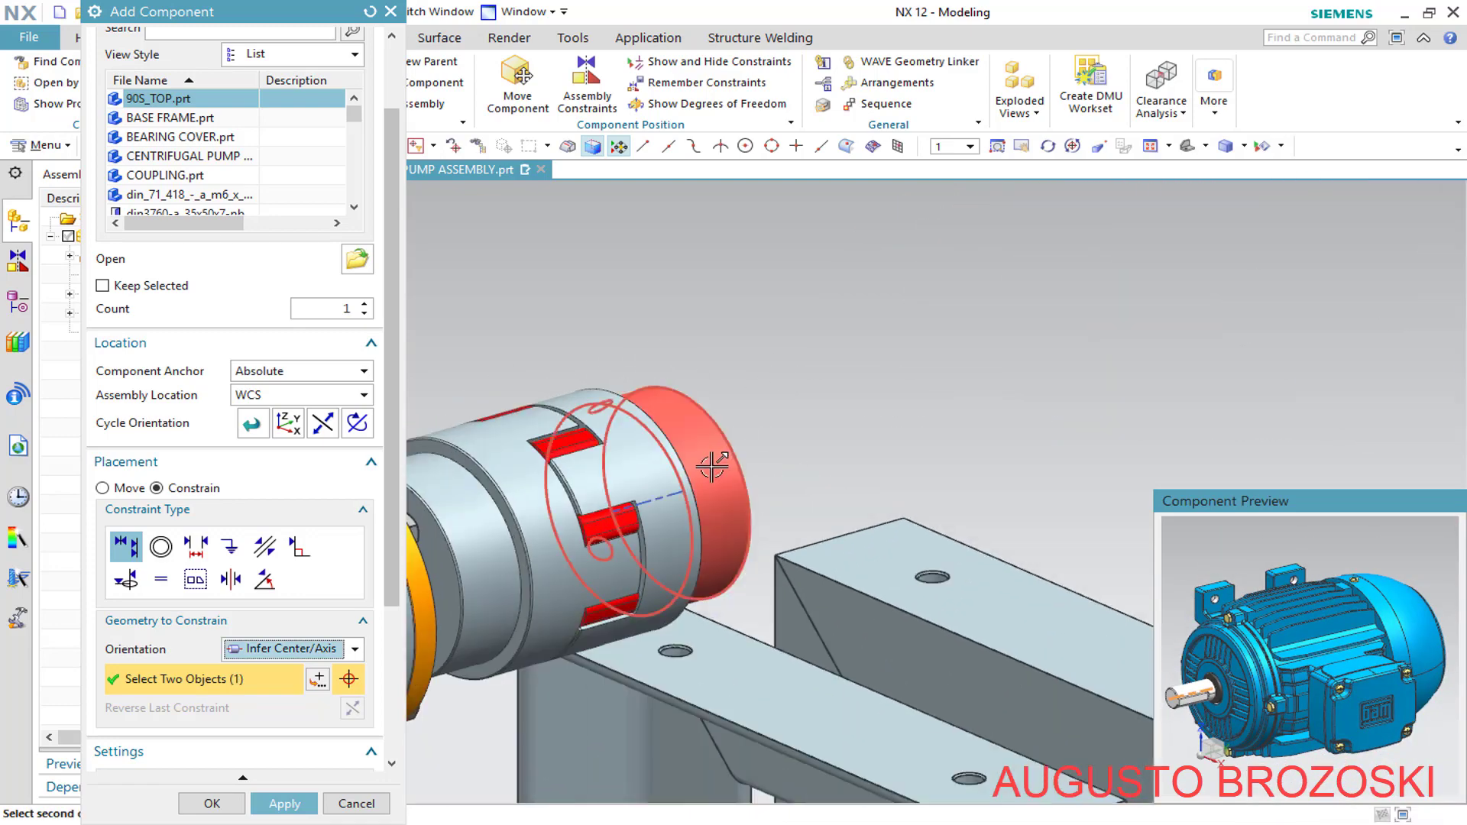
{"action": "left_click", "coordinate": [669, 498]}
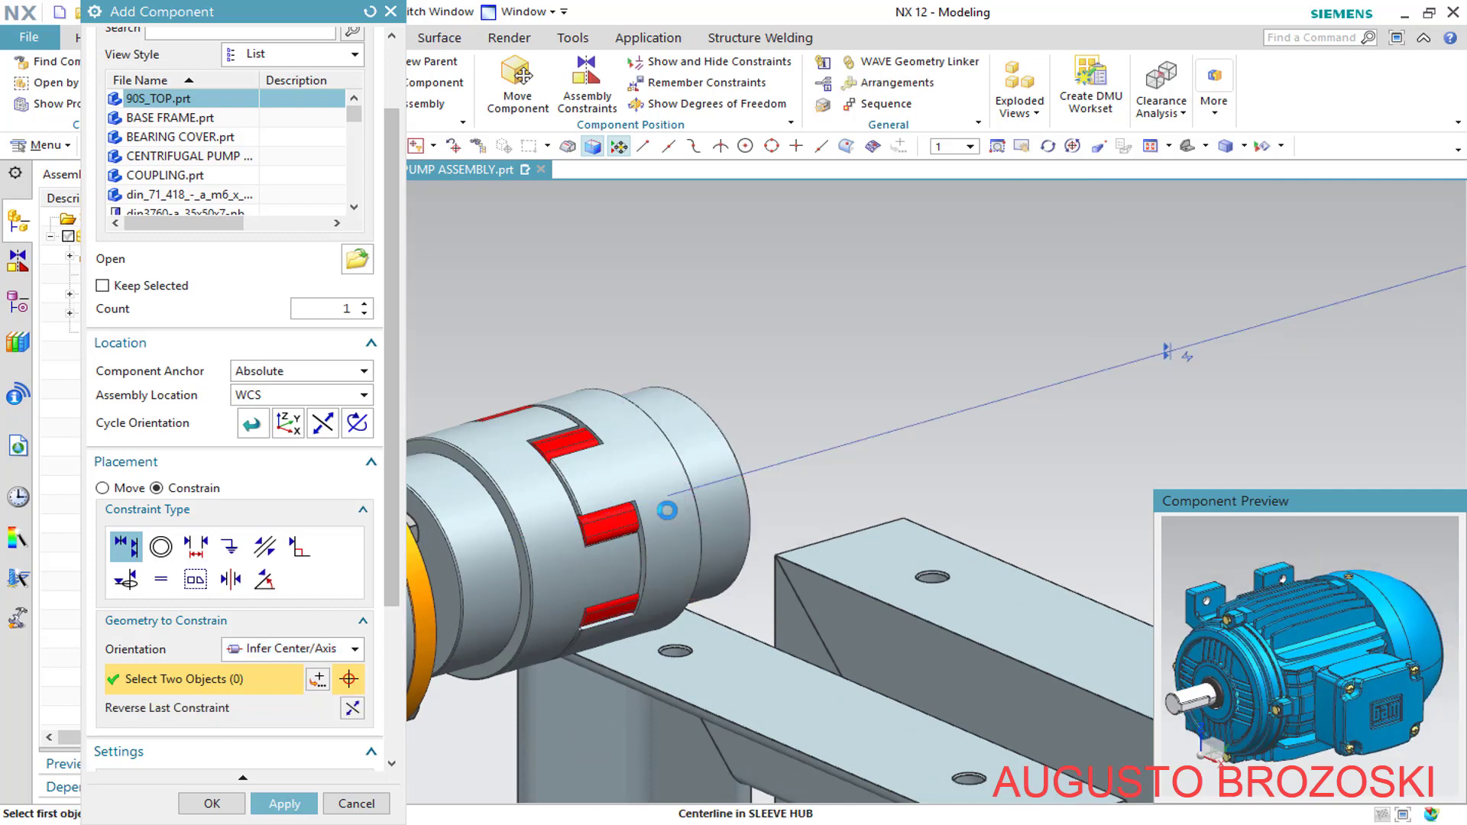
Using Prefer Touch, mate the ring-shaped shoulder face at the base of the motor shaft with the sleeve hub's end face
{"action": "scroll", "coordinate": [667, 510], "scroll_direction": "down", "scroll_amount": 4}
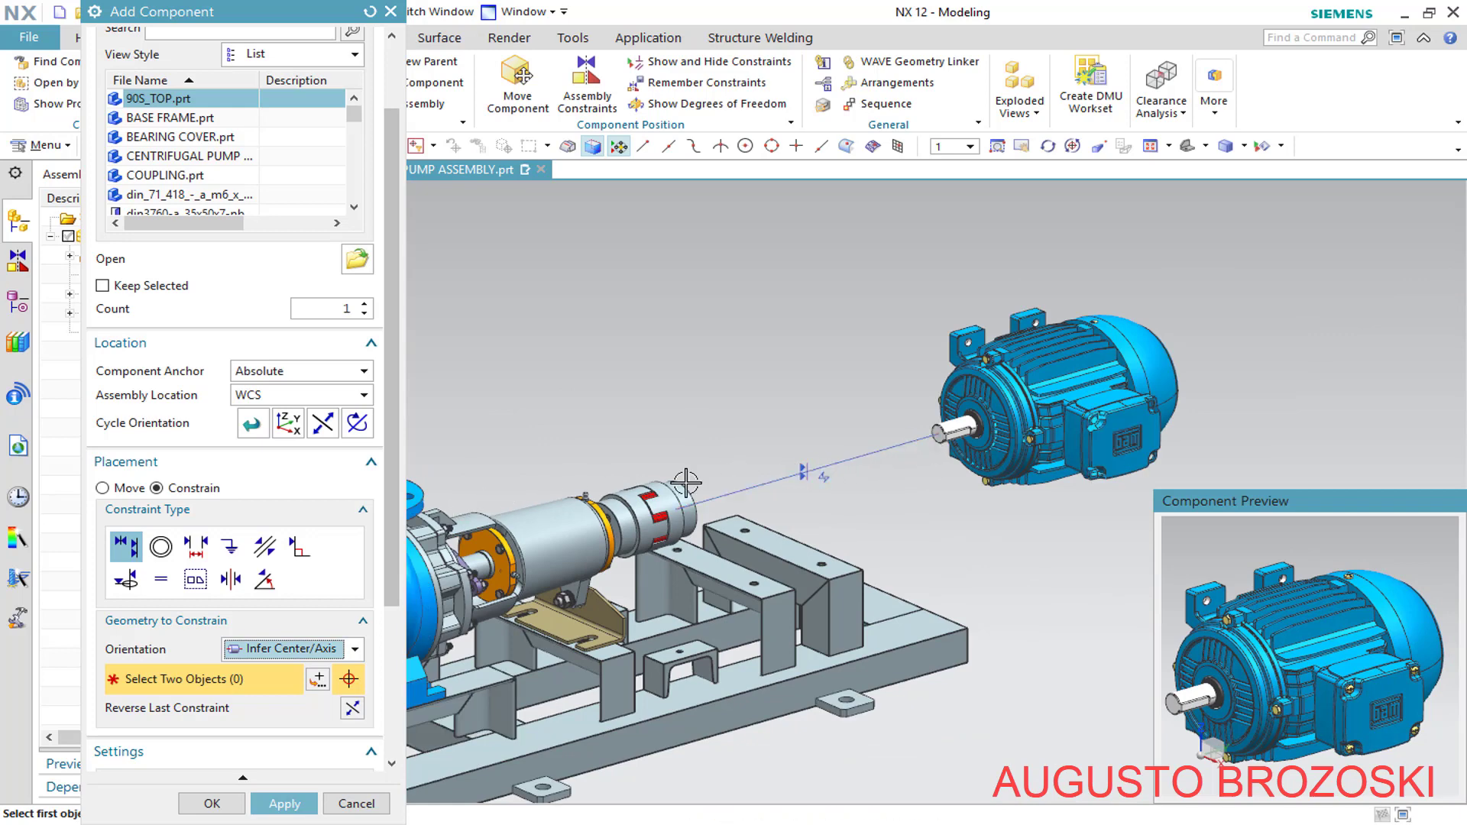
{"action": "left_click", "coordinate": [351, 651]}
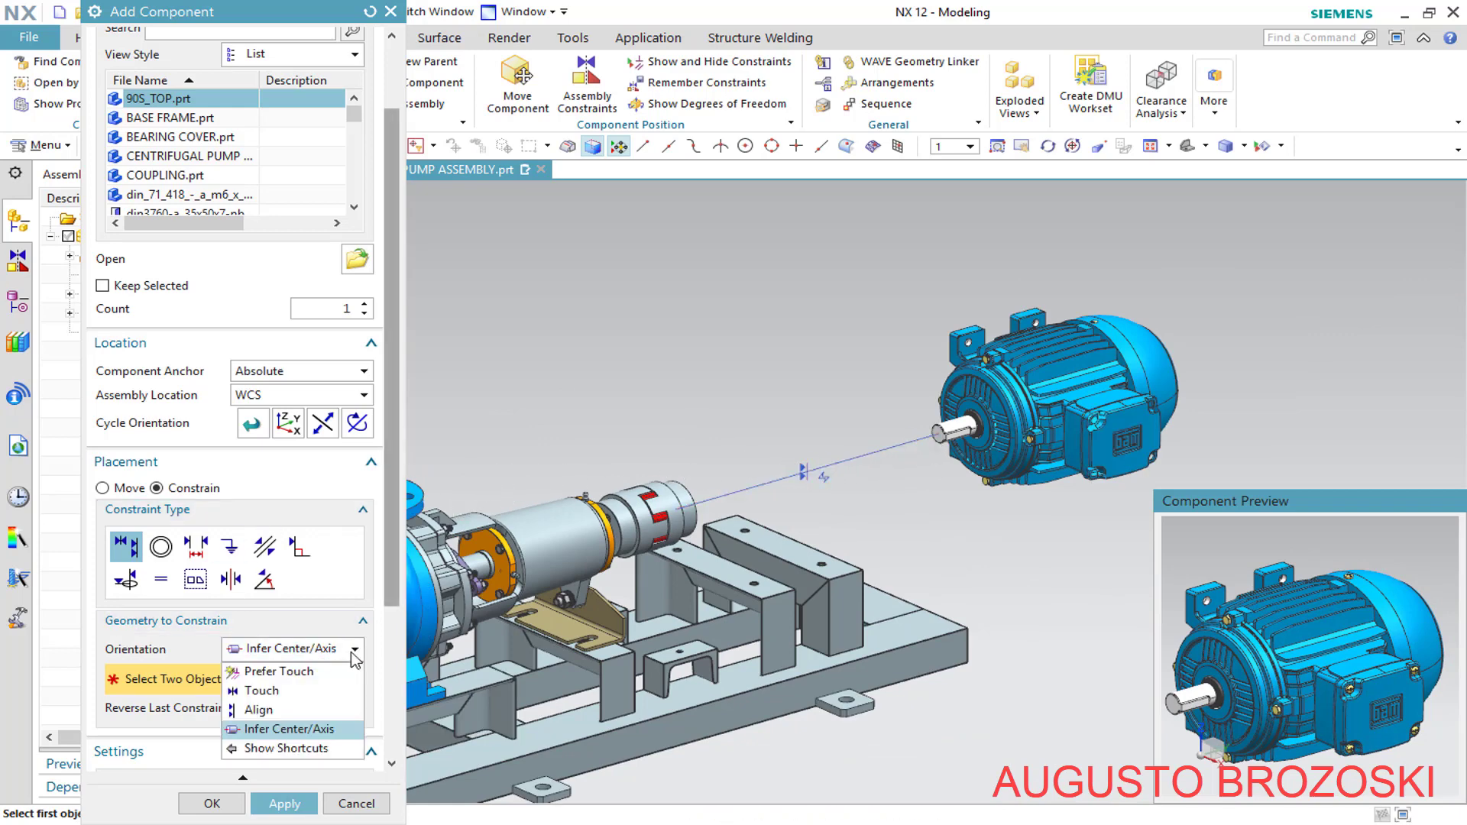
{"action": "left_click", "coordinate": [312, 673]}
{"action": "scroll", "coordinate": [898, 482], "scroll_direction": "up", "scroll_amount": 10}
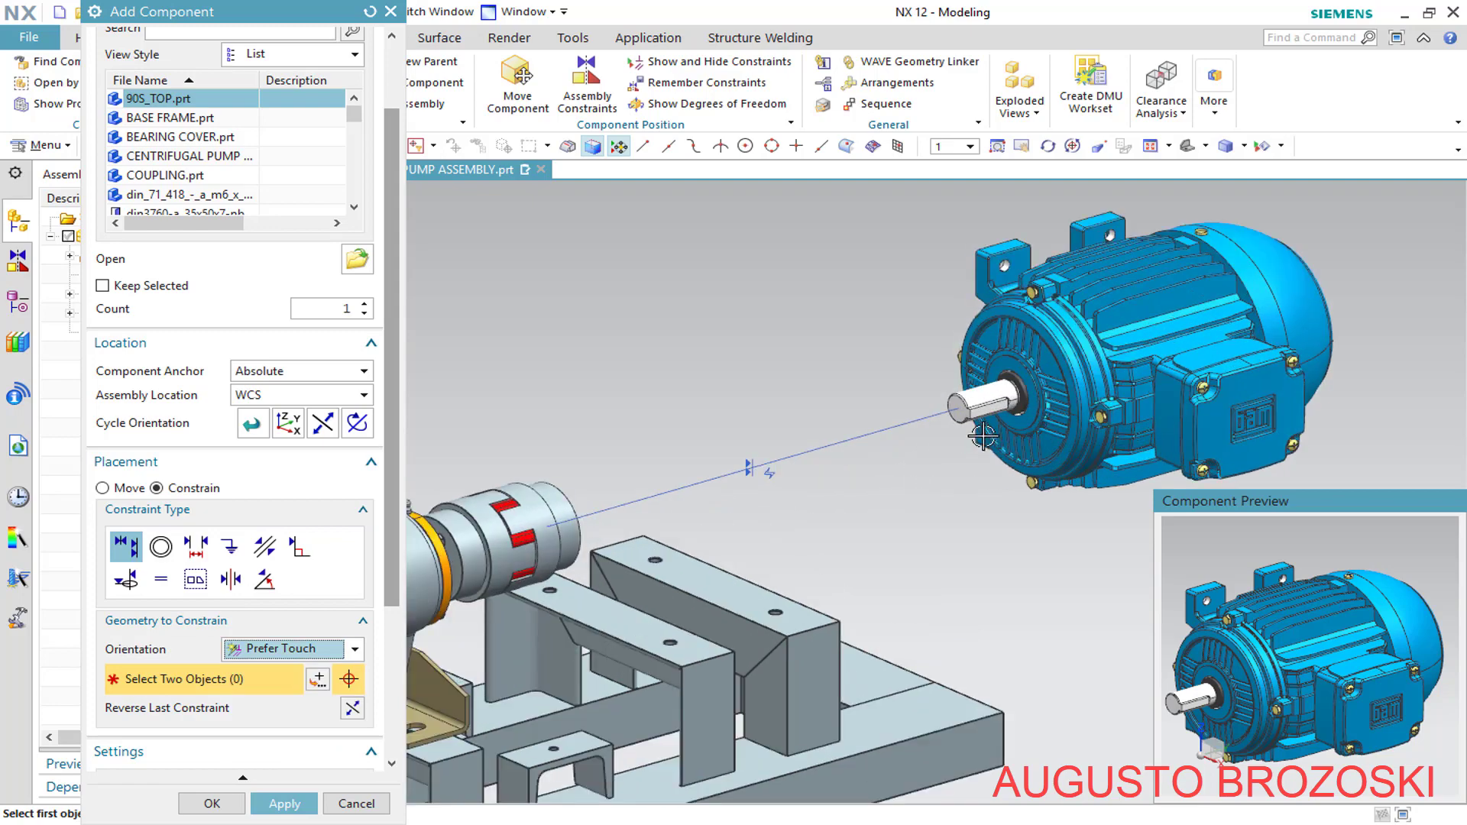
{"action": "scroll", "coordinate": [825, 334], "scroll_direction": "up", "scroll_amount": 5}
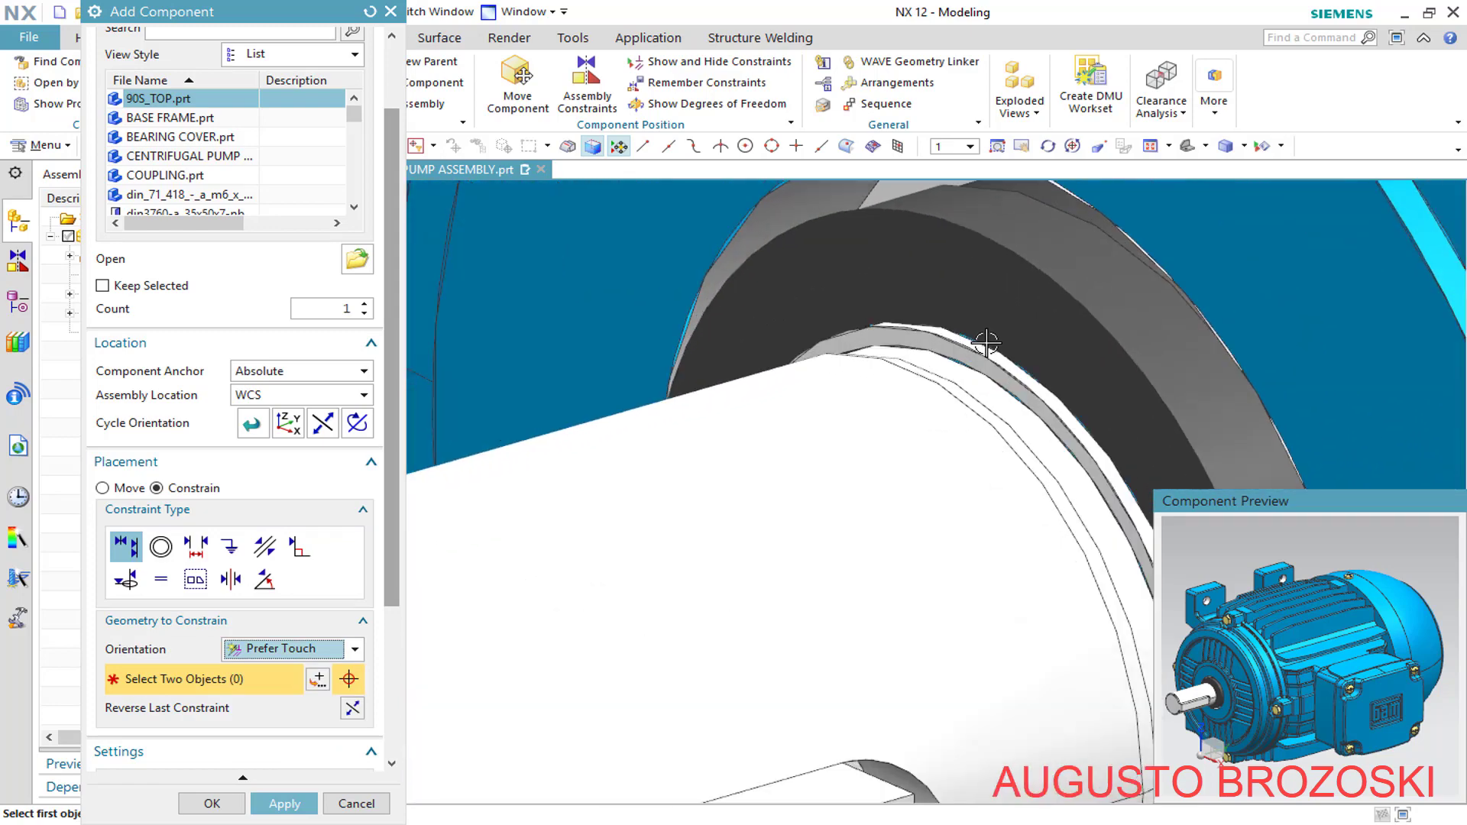
{"action": "left_click", "coordinate": [813, 332]}
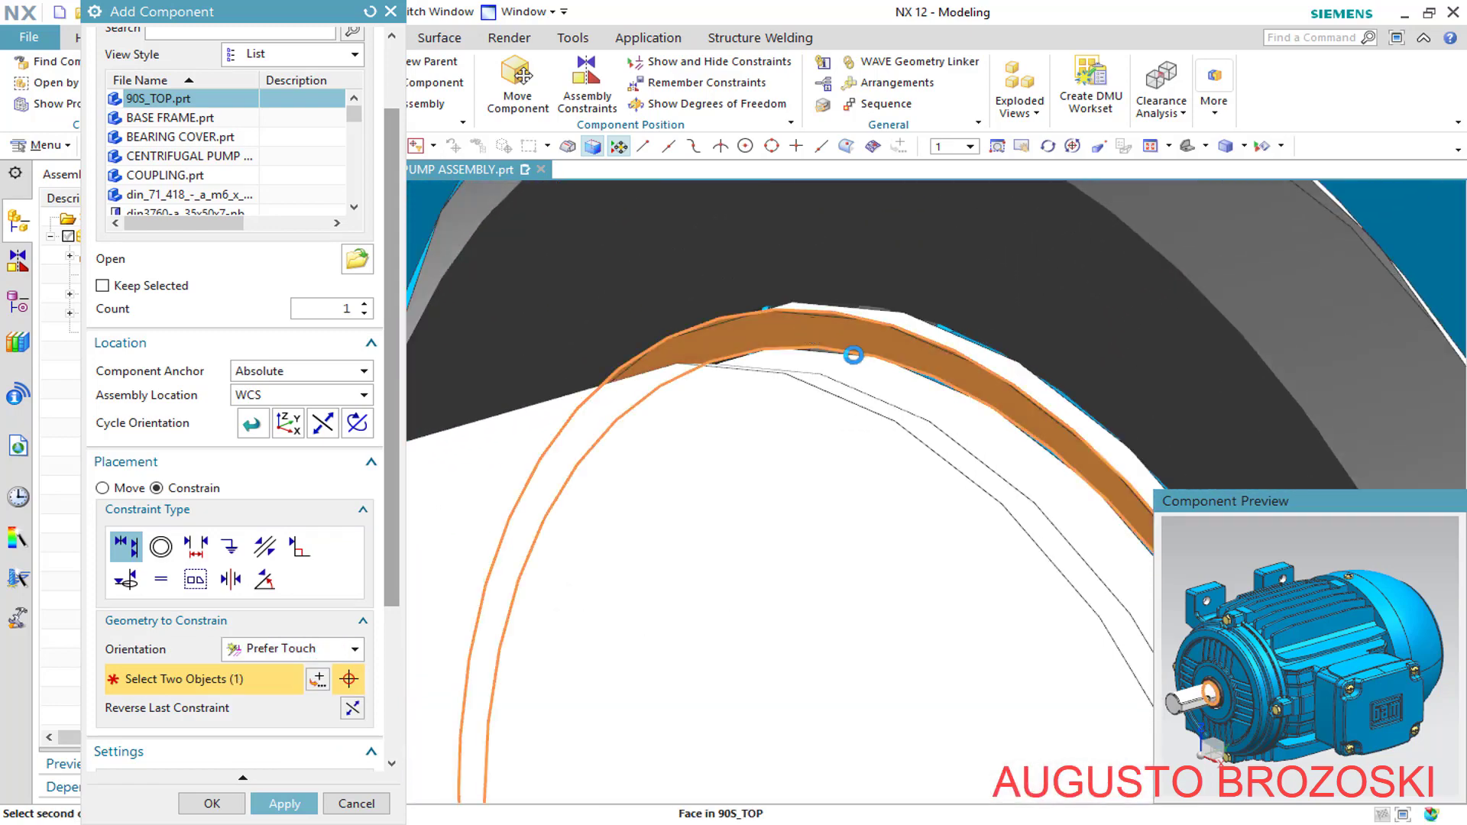
{"action": "scroll", "coordinate": [920, 390], "scroll_direction": "down", "scroll_amount": 5}
{"action": "scroll", "coordinate": [927, 413], "scroll_direction": "down", "scroll_amount": 10}
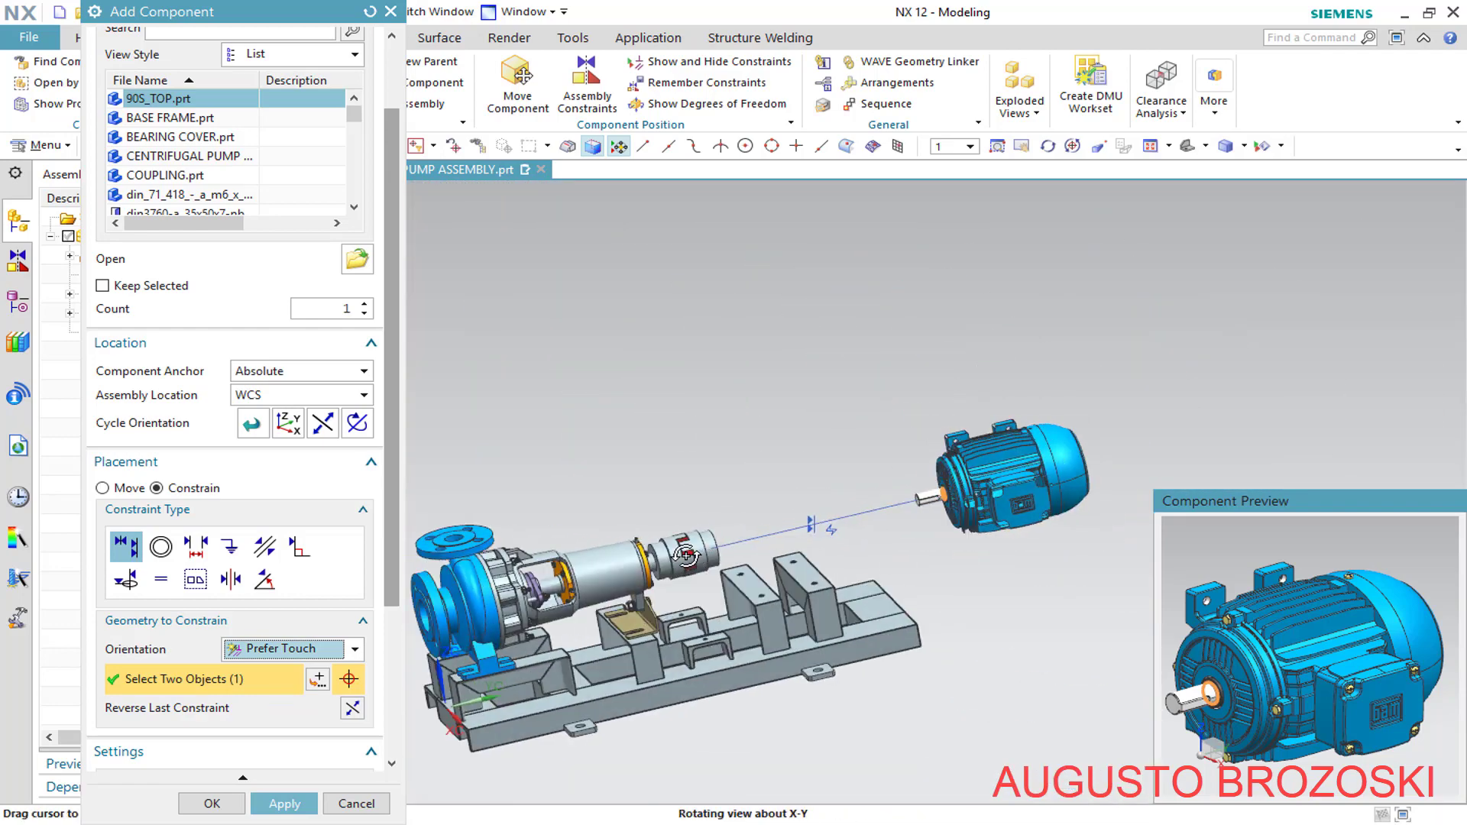
{"action": "scroll", "coordinate": [764, 527], "scroll_direction": "up", "scroll_amount": 5}
{"action": "scroll", "coordinate": [741, 531], "scroll_direction": "up", "scroll_amount": 2}
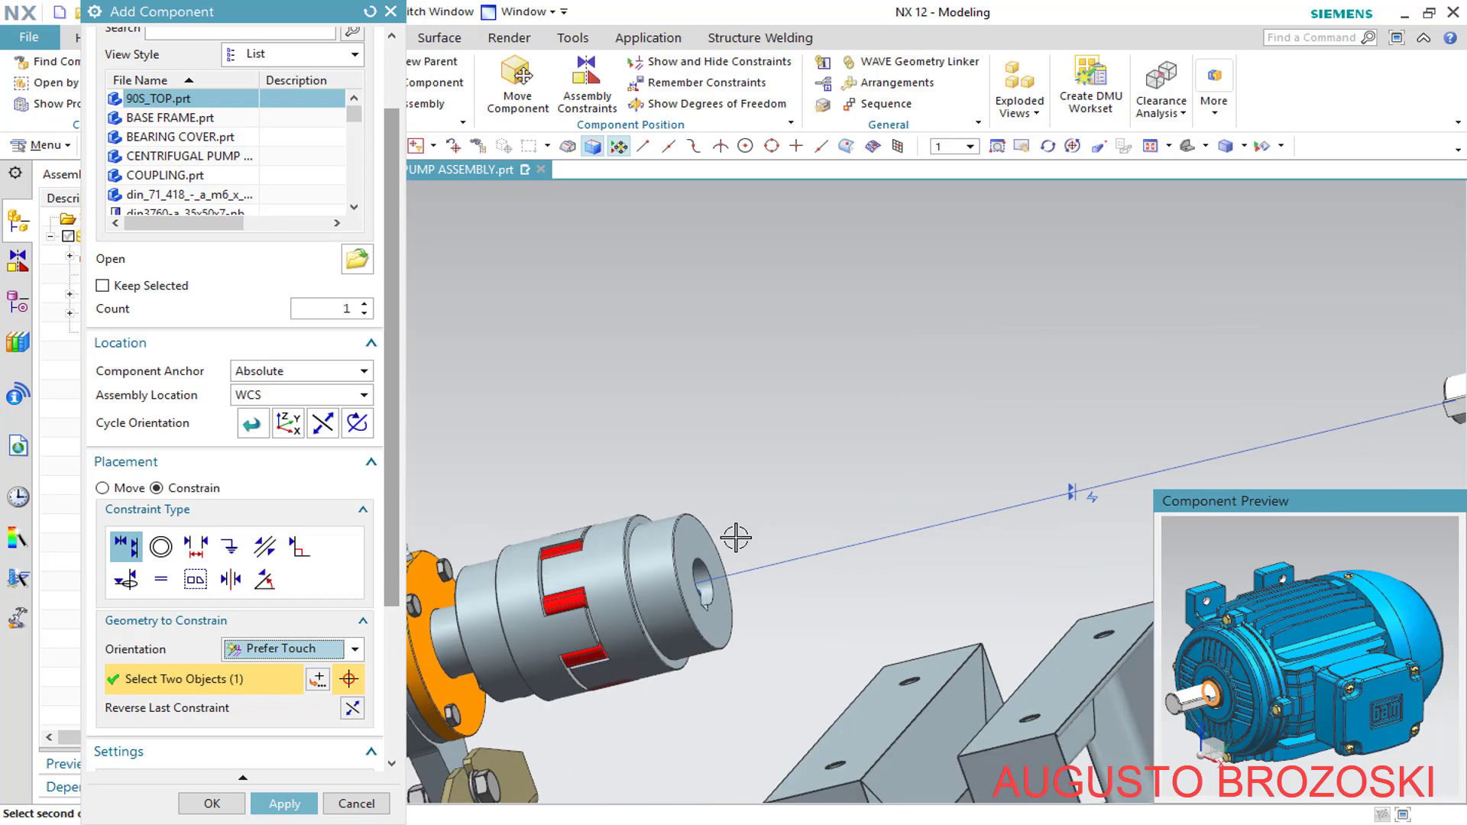
{"action": "scroll", "coordinate": [699, 607], "scroll_direction": "down", "scroll_amount": 2}
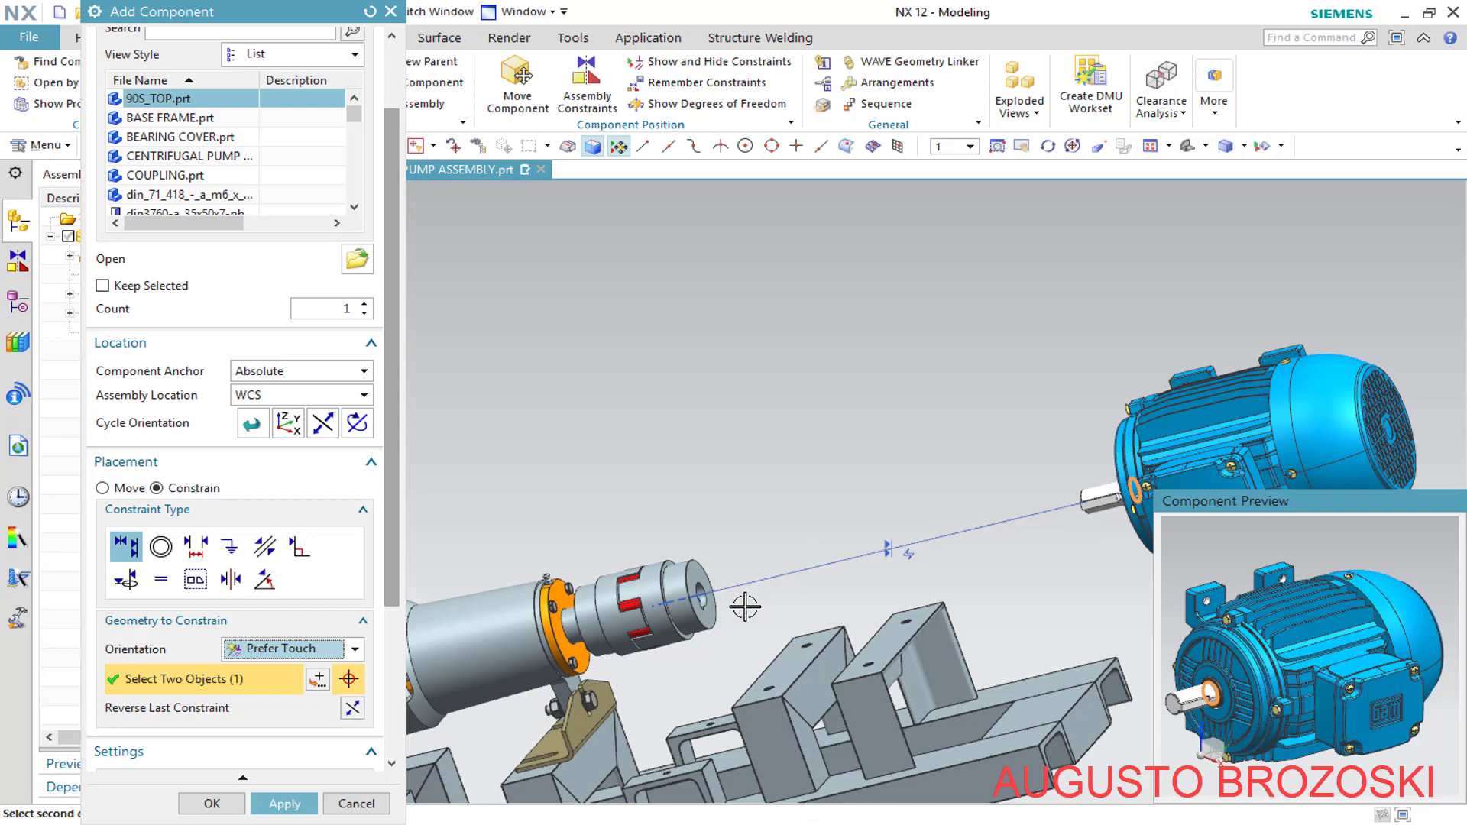
{"action": "scroll", "coordinate": [703, 596], "scroll_direction": "up", "scroll_amount": 4}
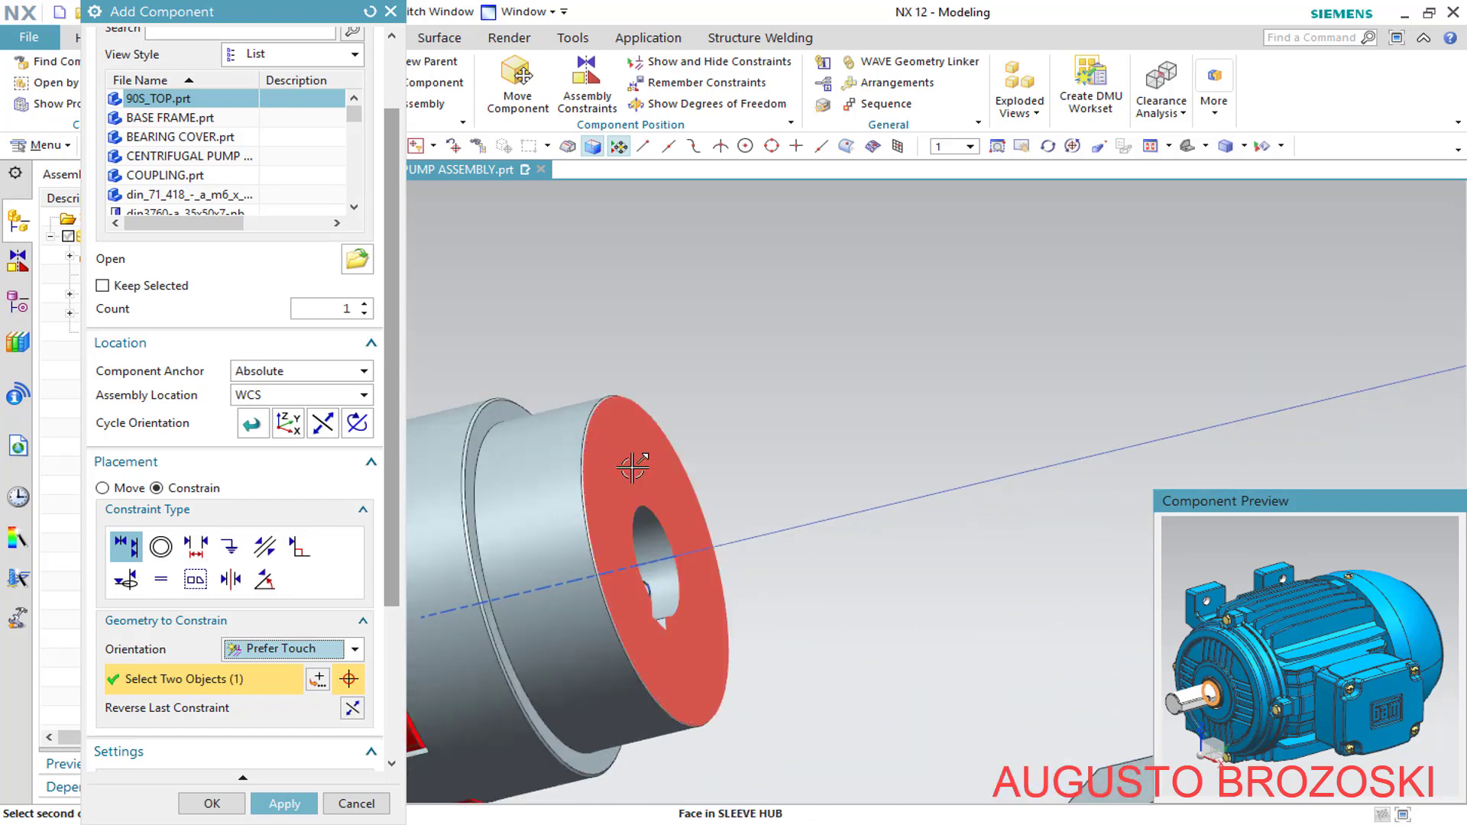
{"action": "left_click", "coordinate": [633, 467]}
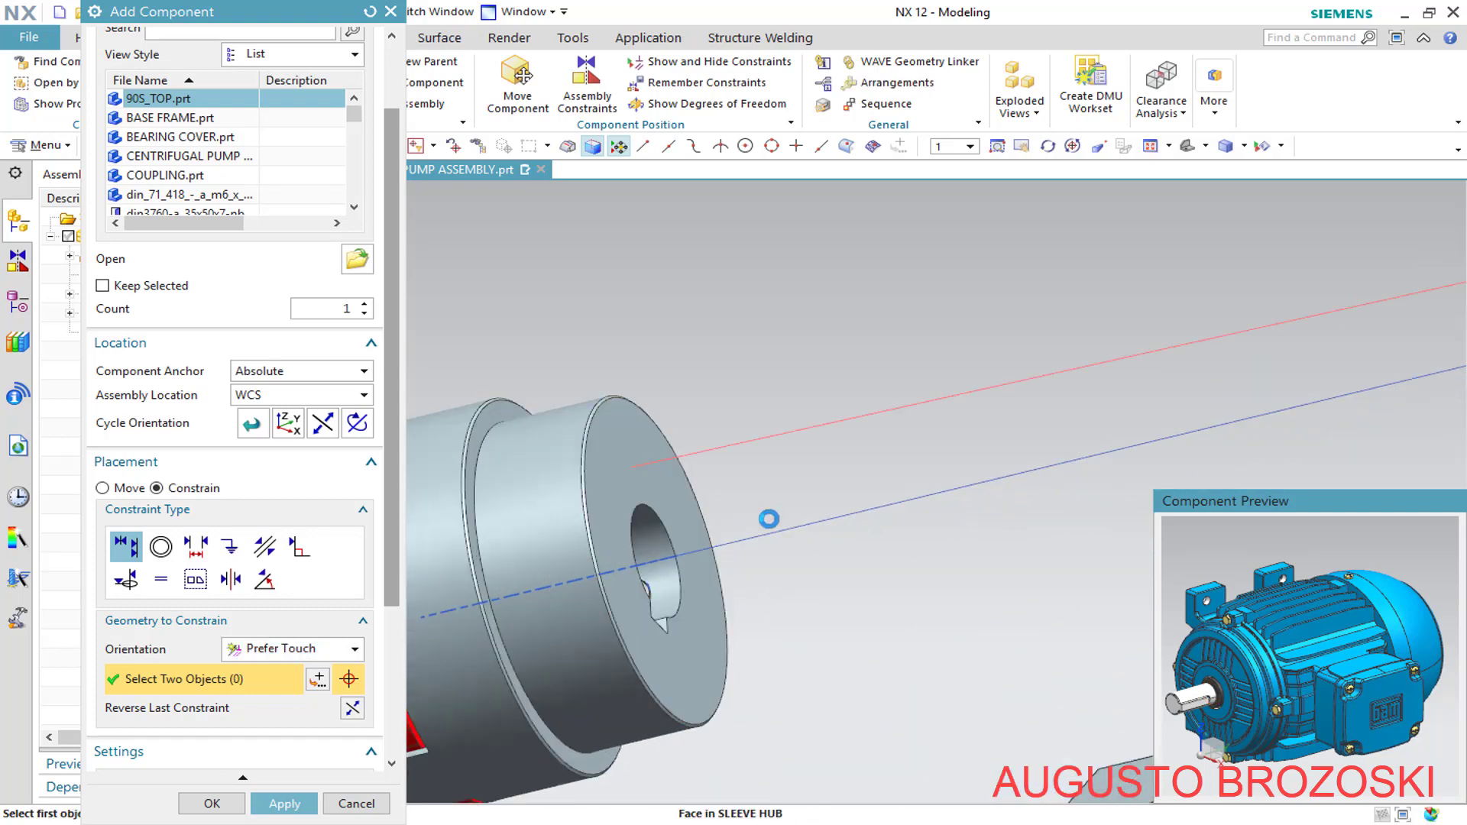
{"action": "scroll", "coordinate": [710, 550], "scroll_direction": "down", "scroll_amount": 4}
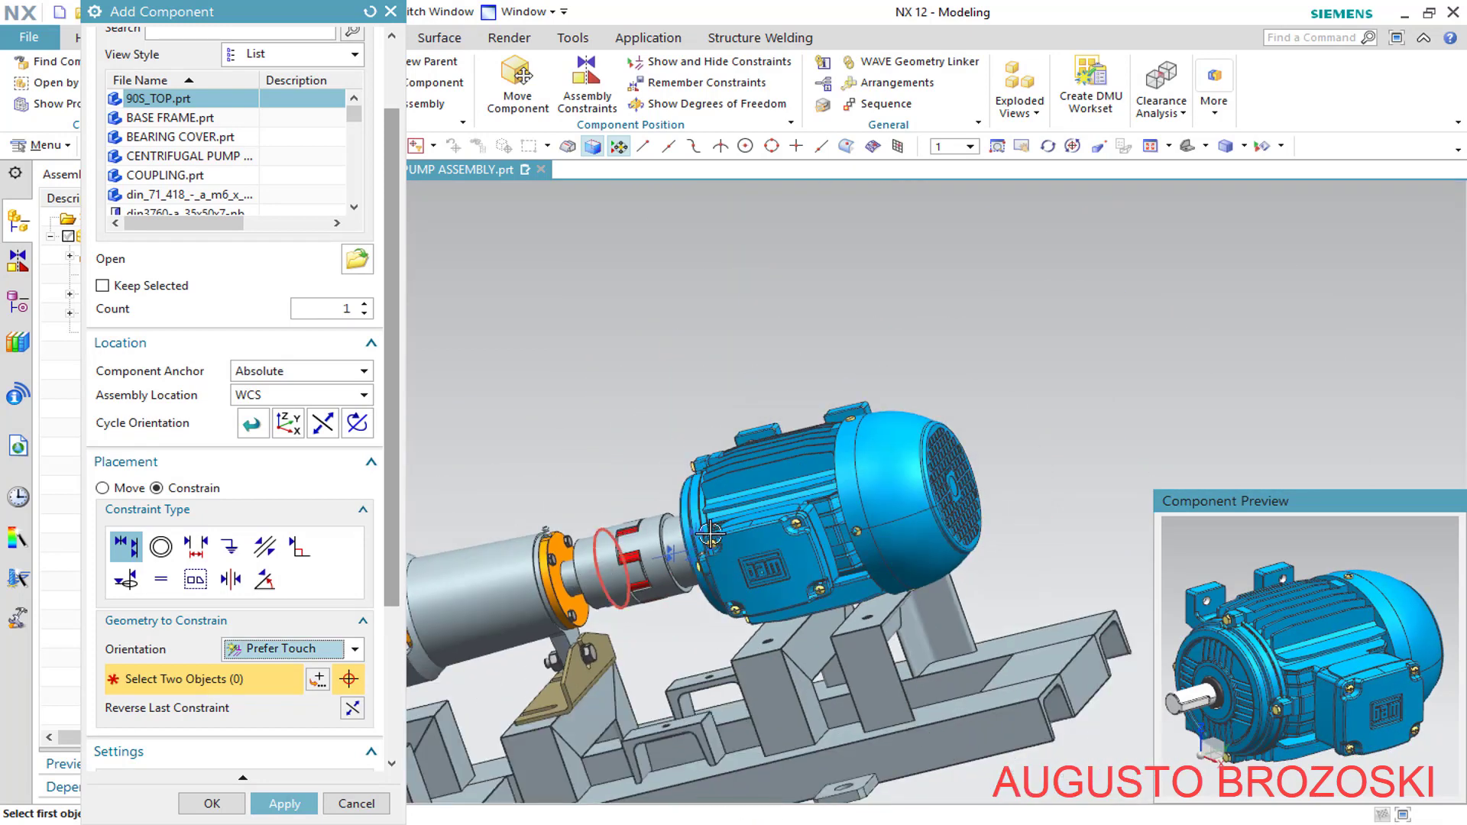
{"action": "scroll", "coordinate": [767, 543], "scroll_direction": "down", "scroll_amount": 1}
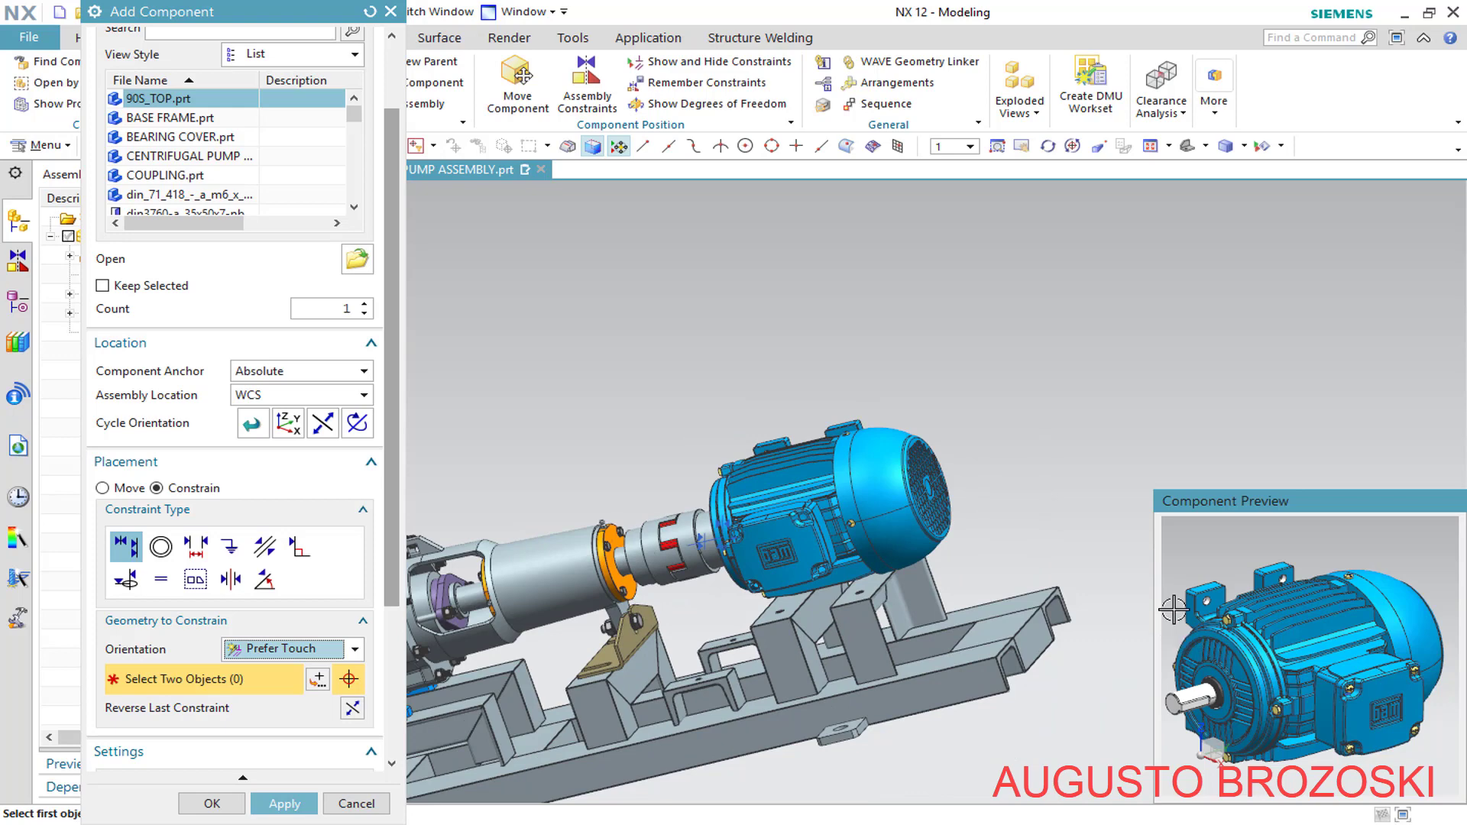
Show all datums, including the datum planes, across the assembly
{"action": "left_click", "coordinate": [1263, 147]}
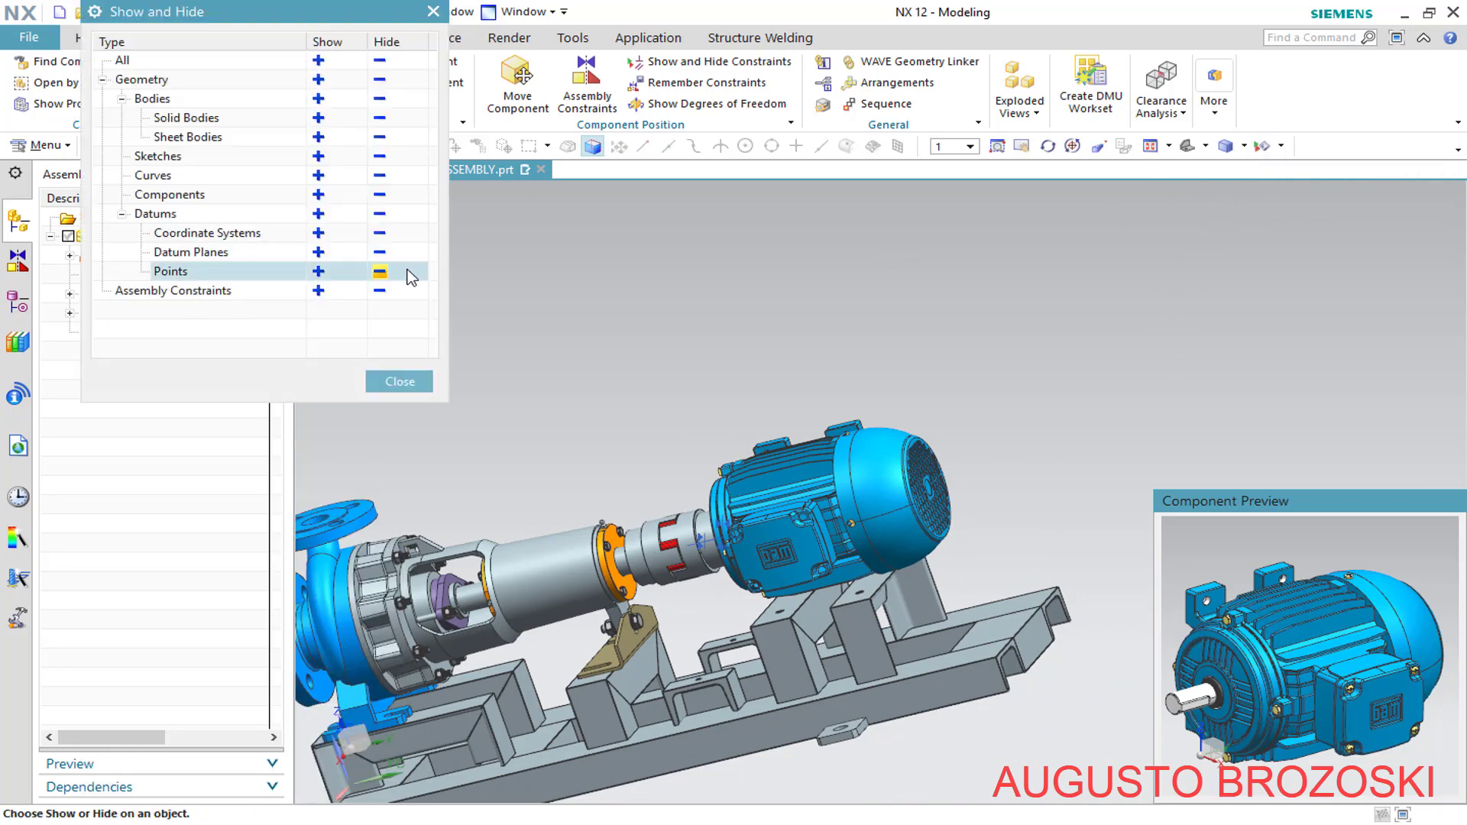
{"action": "left_click", "coordinate": [318, 253]}
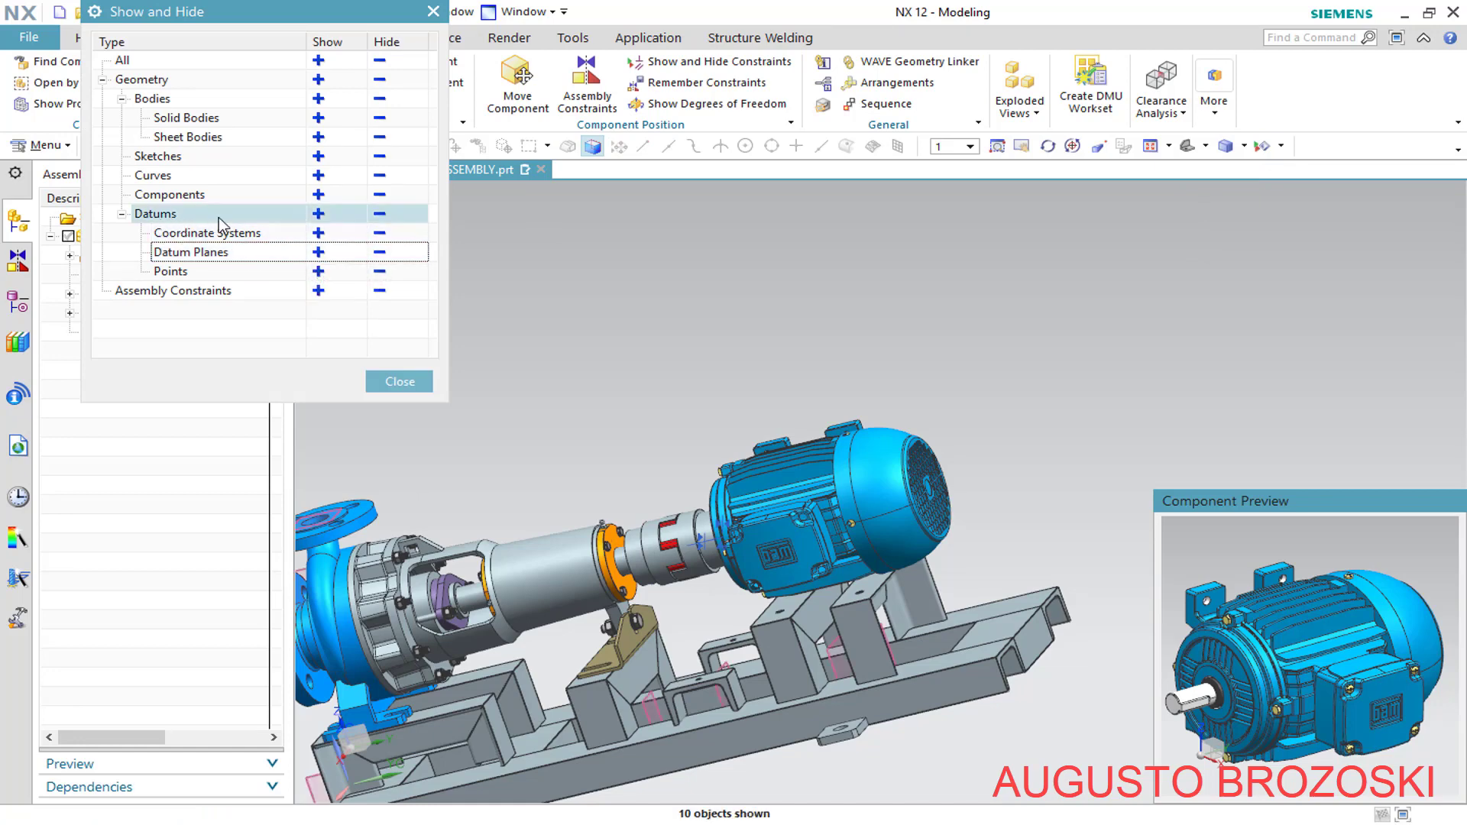
{"action": "left_click", "coordinate": [318, 215]}
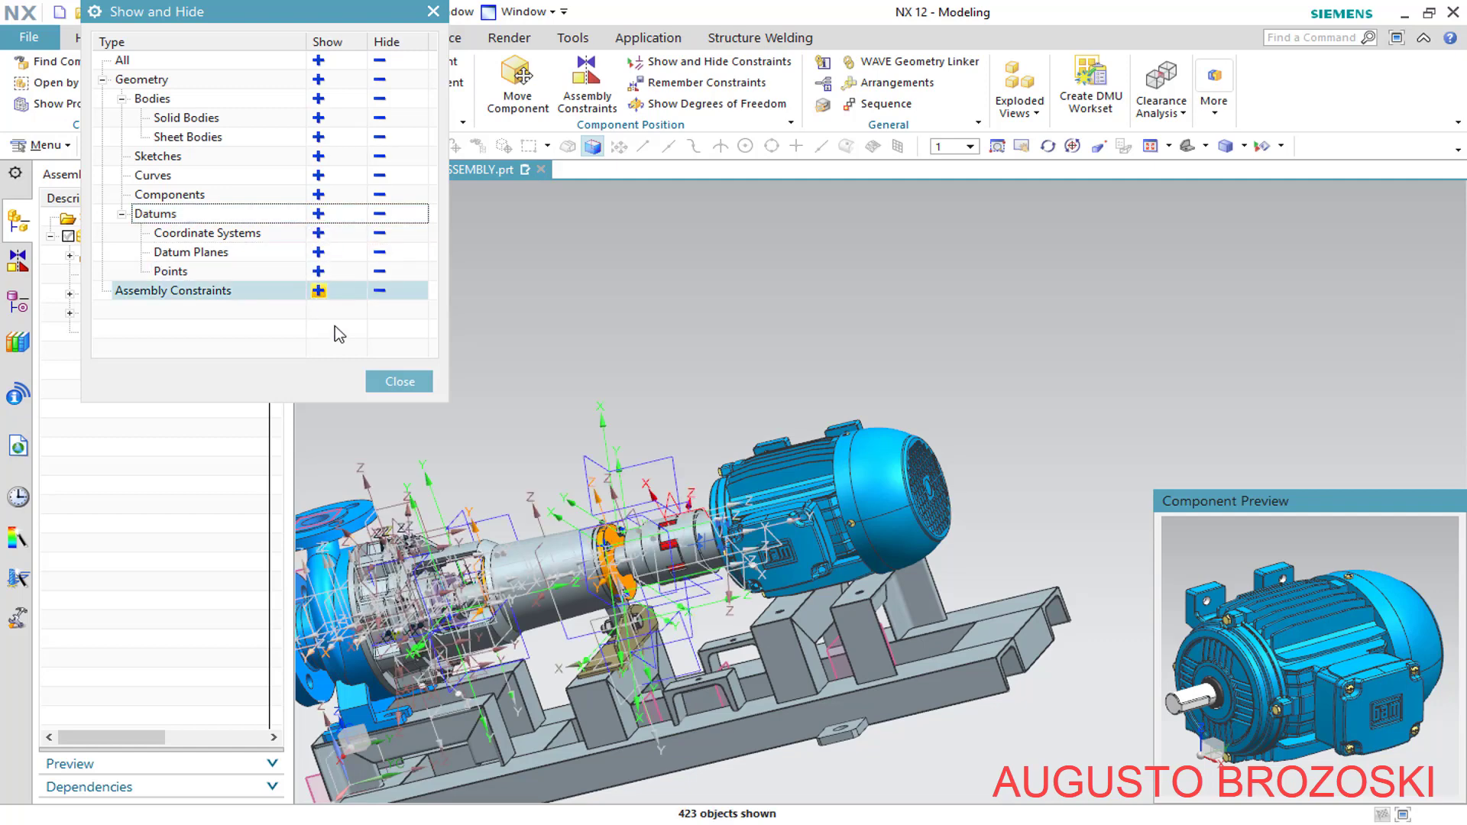
{"action": "left_click", "coordinate": [394, 383]}
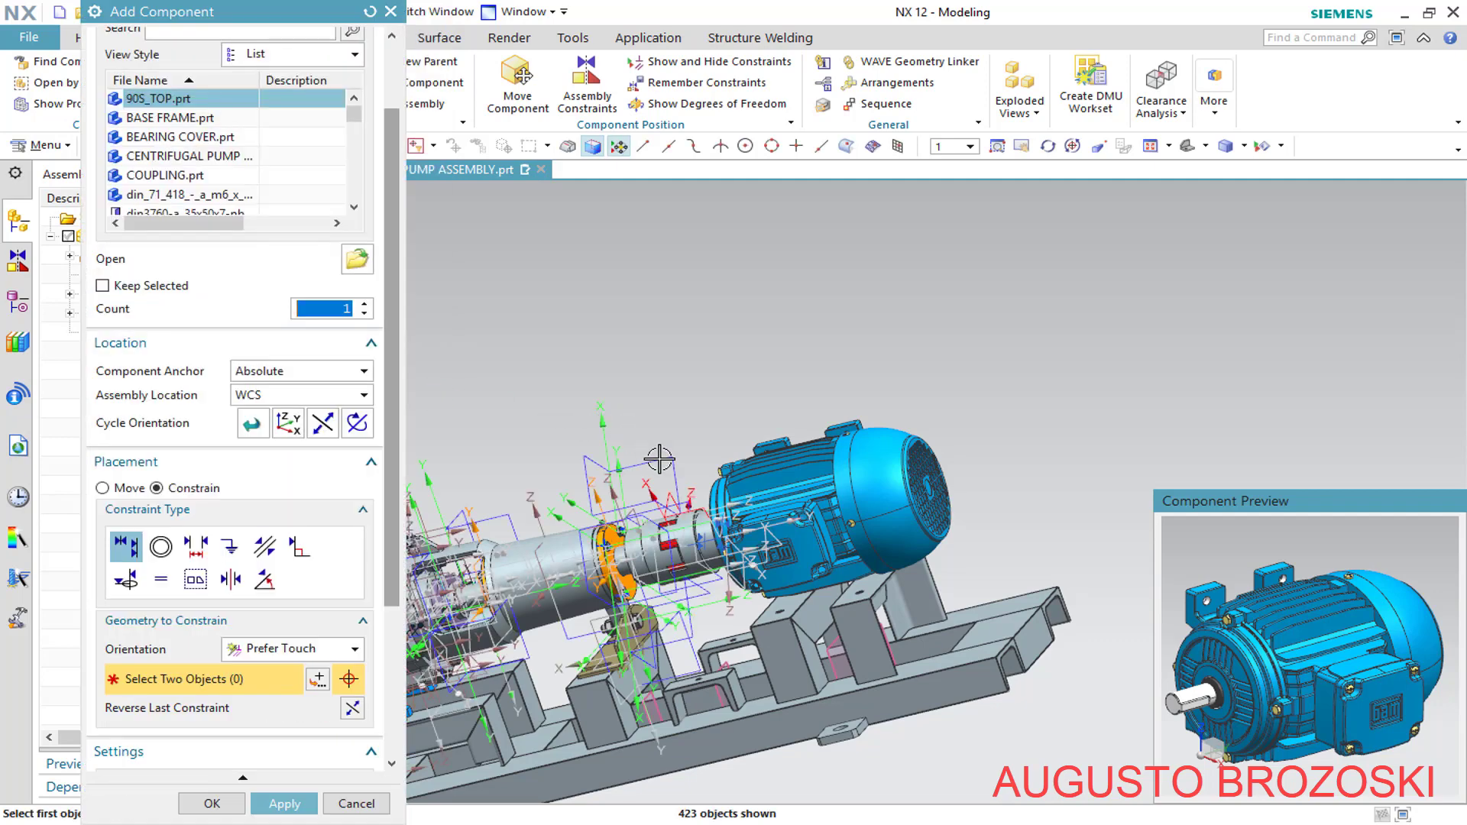
Switch the motor's constraint type to Center with the 2 to 2 subtype
{"action": "middle_click_drag", "start_coordinate": [1336, 625], "coordinate": [1288, 573]}
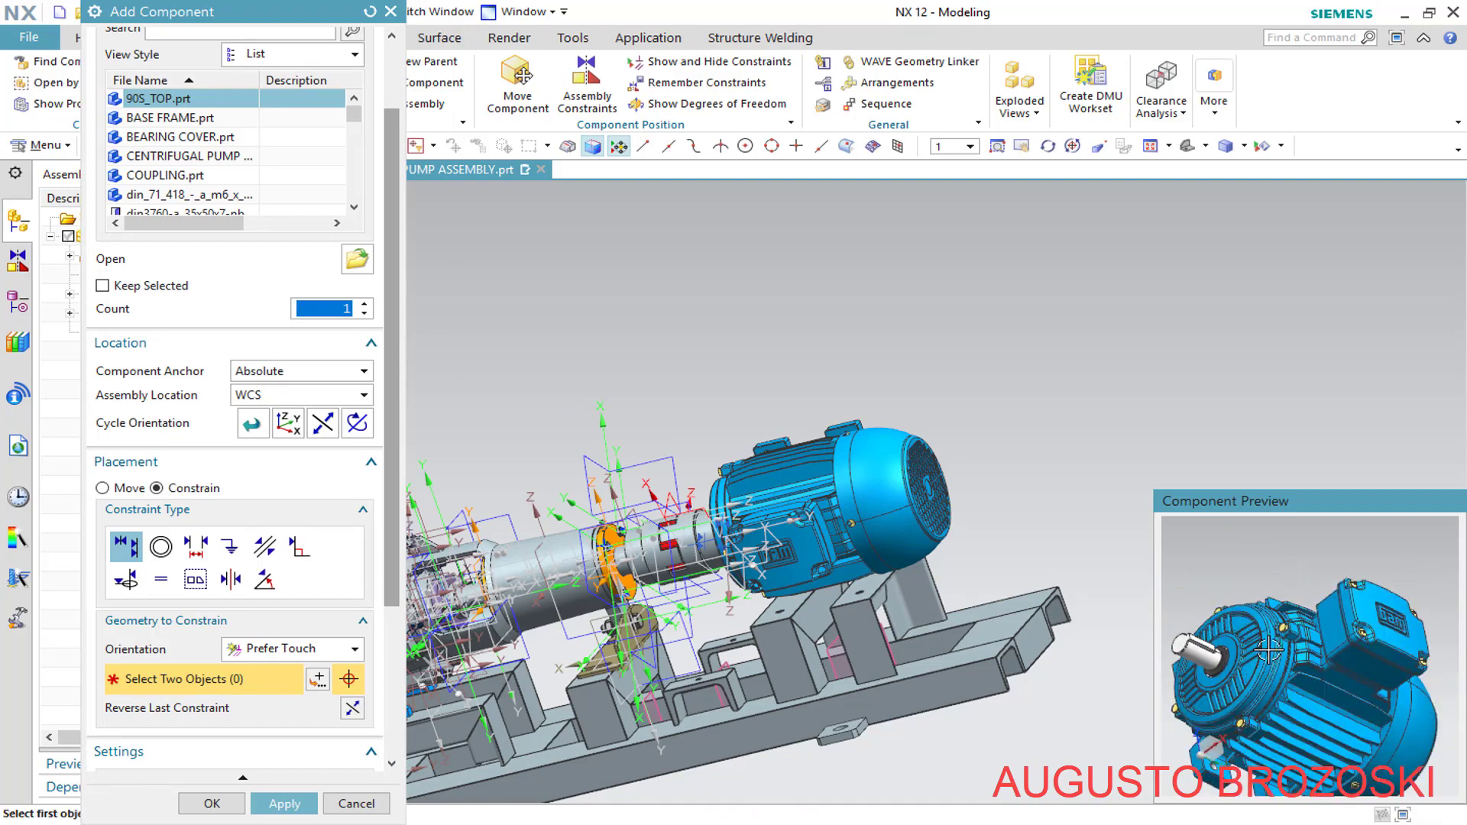
{"action": "mouse_move", "coordinate": [1268, 649]}
{"action": "middle_mouse_down"}
{"action": "mouse_move", "coordinate": [1275, 600]}
{"action": "mouse_move", "coordinate": [1310, 611]}
{"action": "mouse_move", "coordinate": [1269, 622]}
{"action": "middle_mouse_up"}
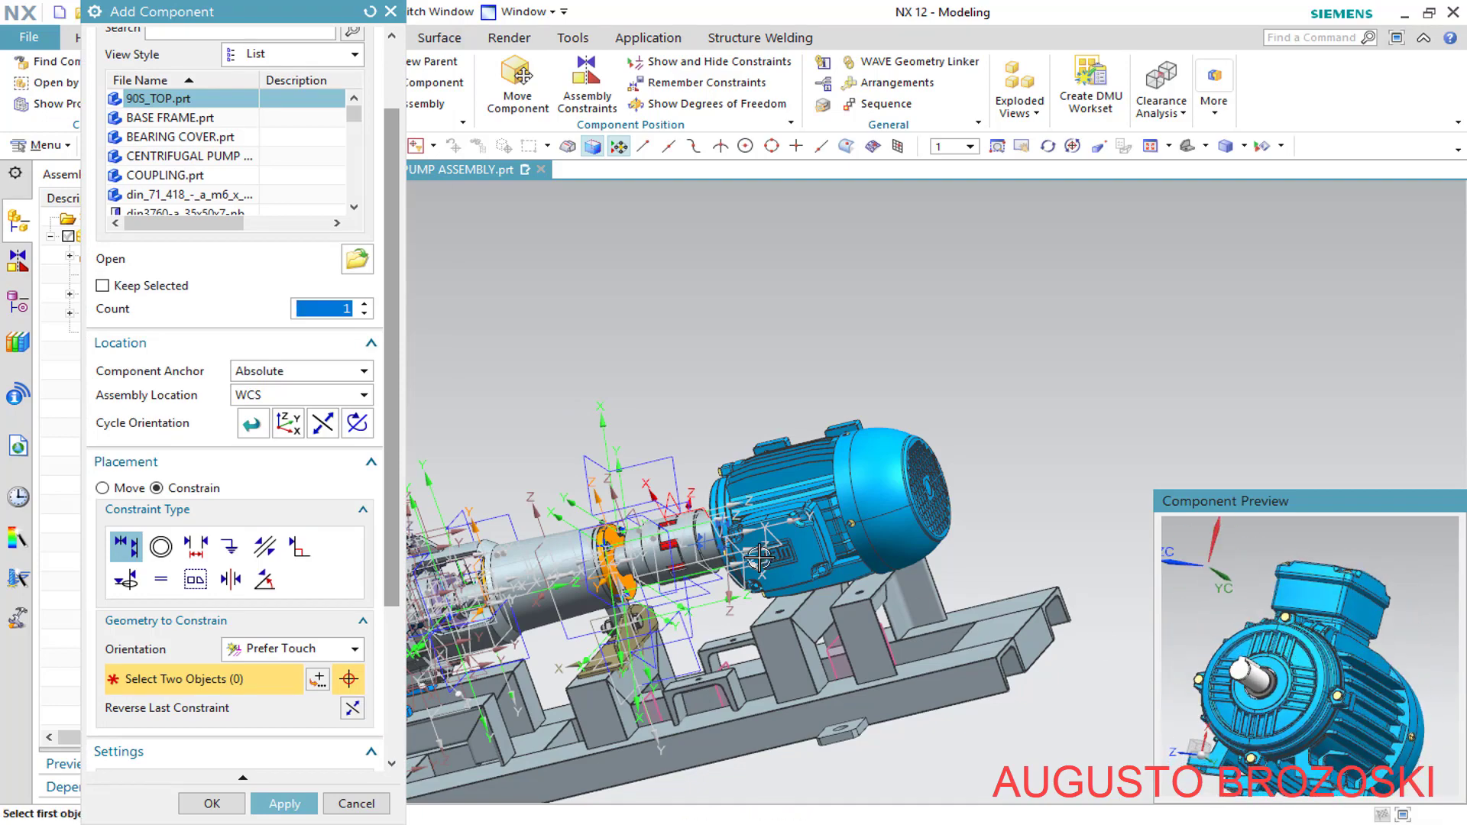
{"action": "scroll", "coordinate": [758, 559], "scroll_direction": "up", "scroll_amount": 6}
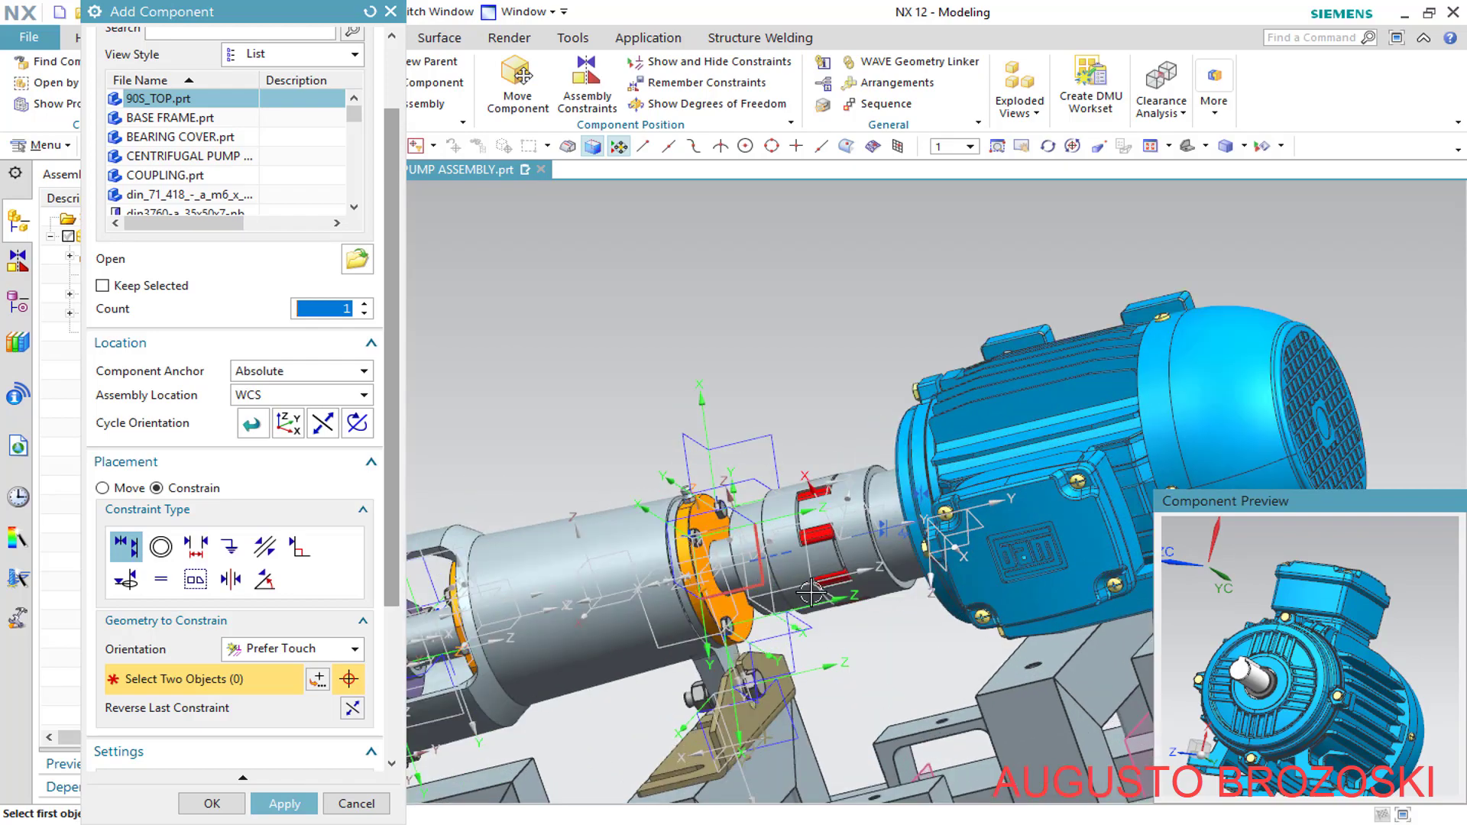
{"action": "middle_click_drag", "start_coordinate": [810, 593], "coordinate": [913, 612]}
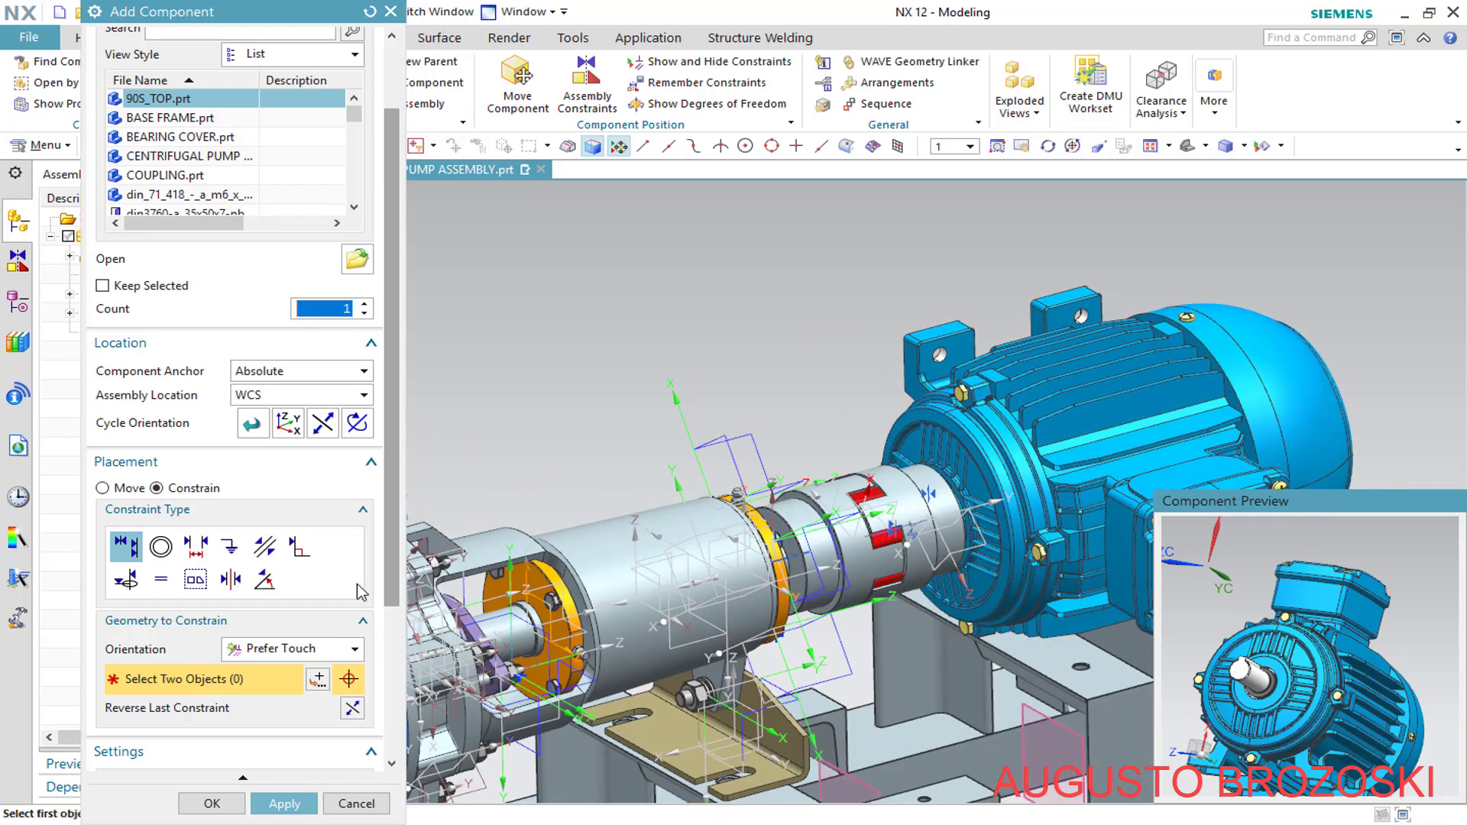
{"action": "left_click", "coordinate": [230, 581]}
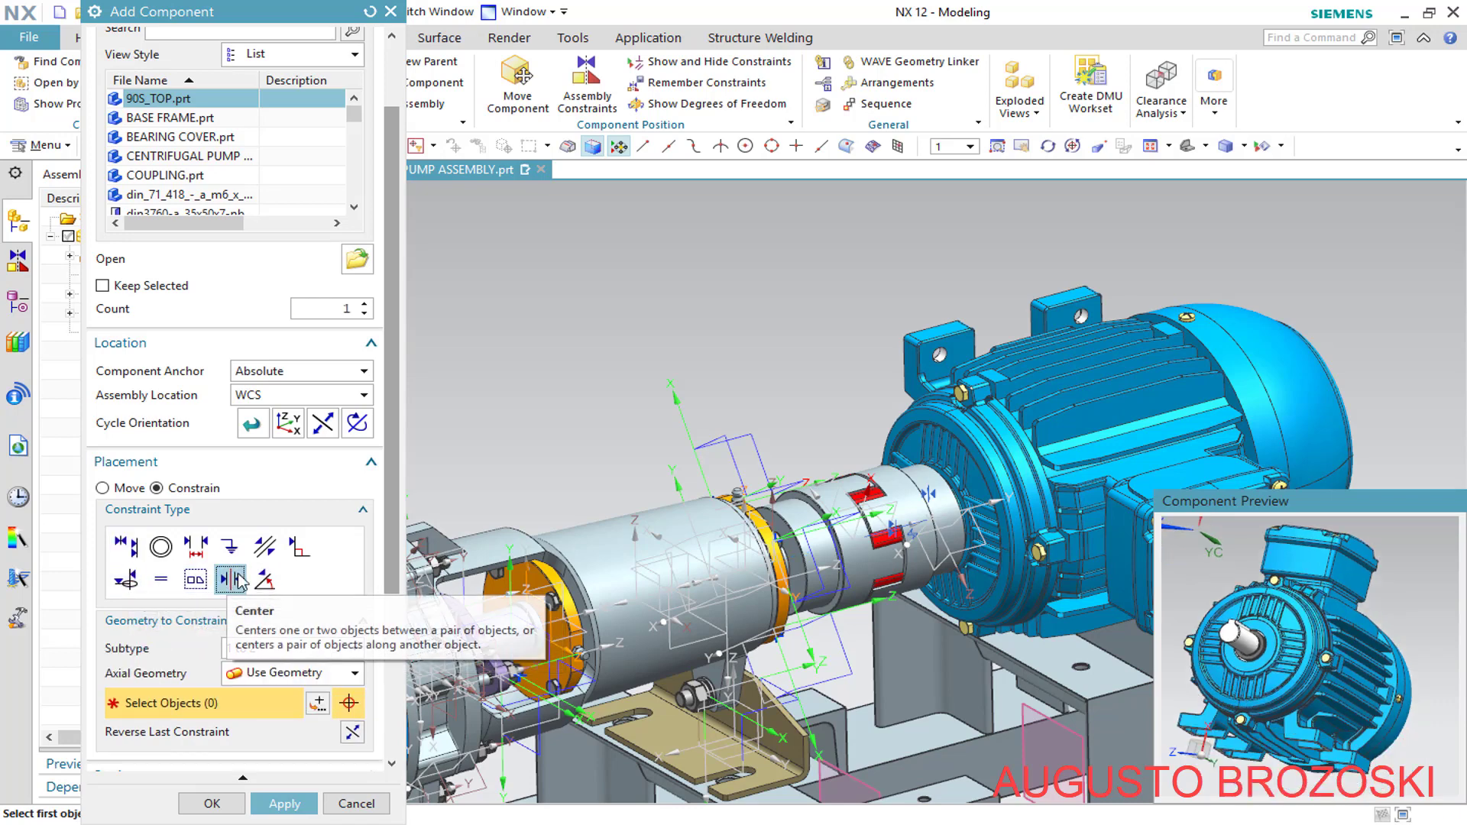
{"action": "left_click", "coordinate": [357, 650]}
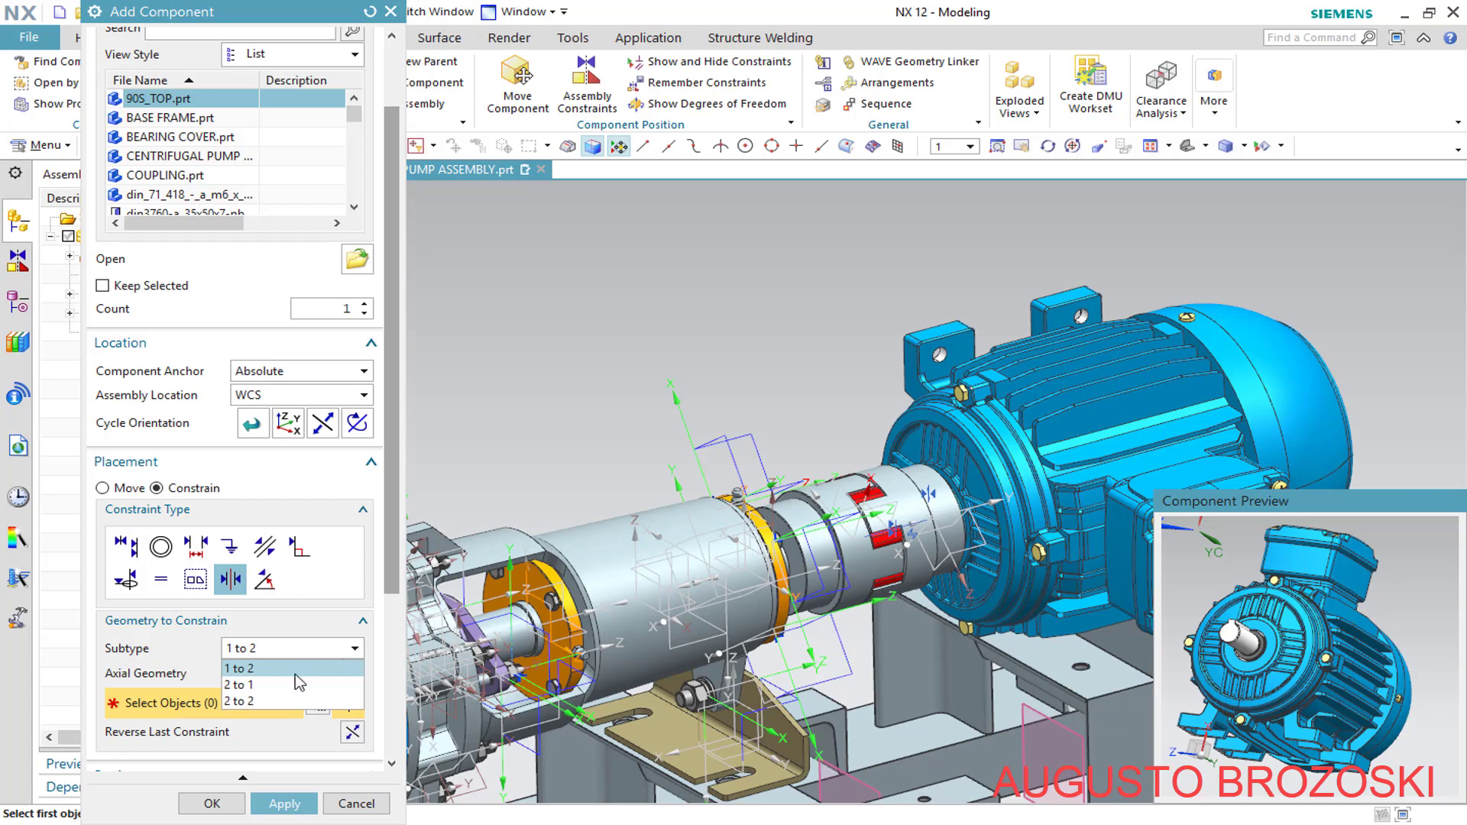
{"action": "left_click", "coordinate": [286, 699]}
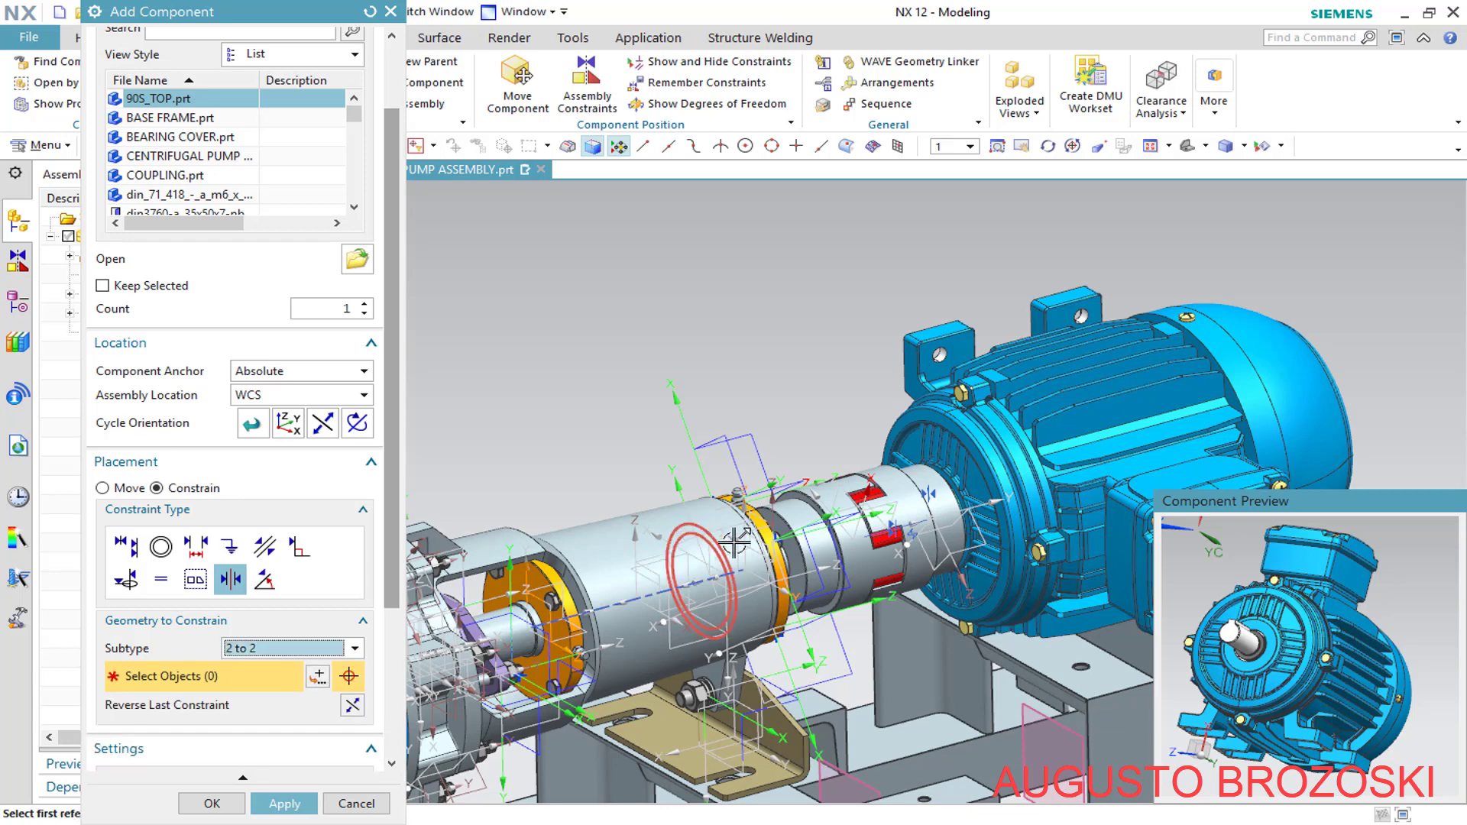
Select the opposite outer side faces of the motor's front feet as the first pair for the Center constraint
{"action": "scroll", "coordinate": [1410, 711], "scroll_direction": "up", "scroll_amount": 10}
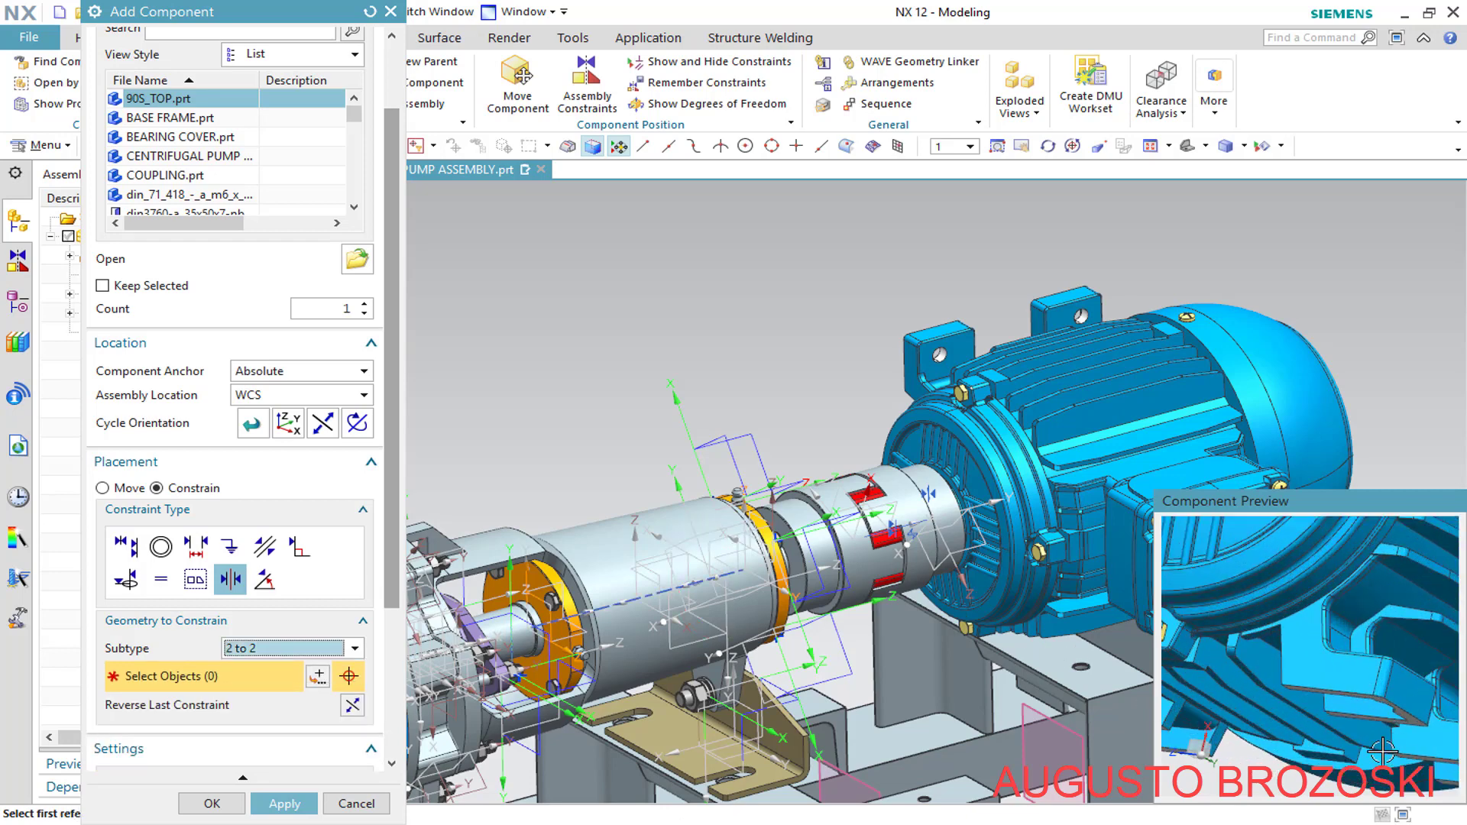
{"action": "left_click", "coordinate": [1415, 674]}
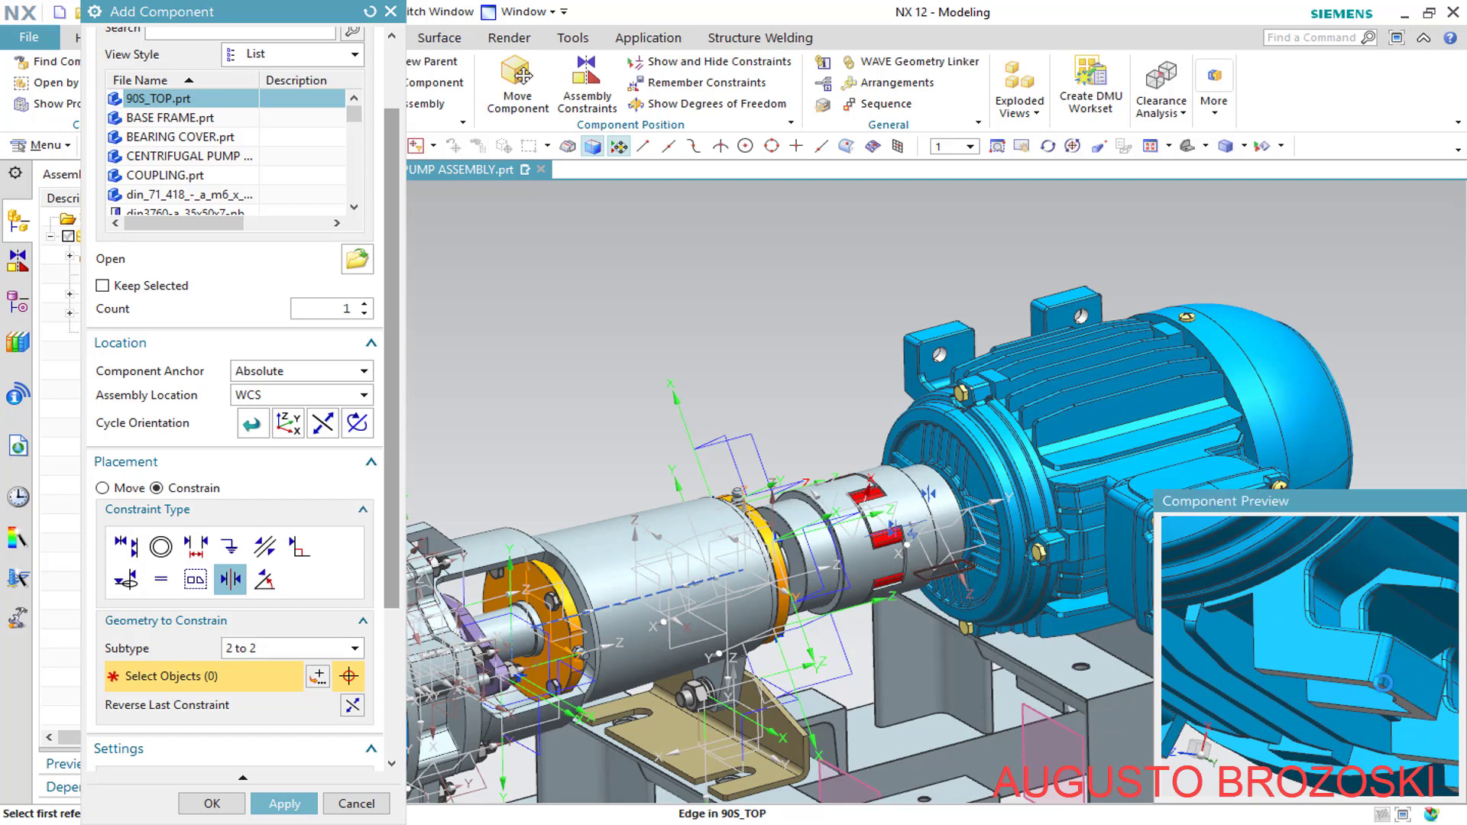
{"action": "scroll", "coordinate": [1414, 674], "scroll_direction": "down", "scroll_amount": 10}
{"action": "middle_click_drag", "start_coordinate": [1414, 674], "coordinate": [1357, 707]}
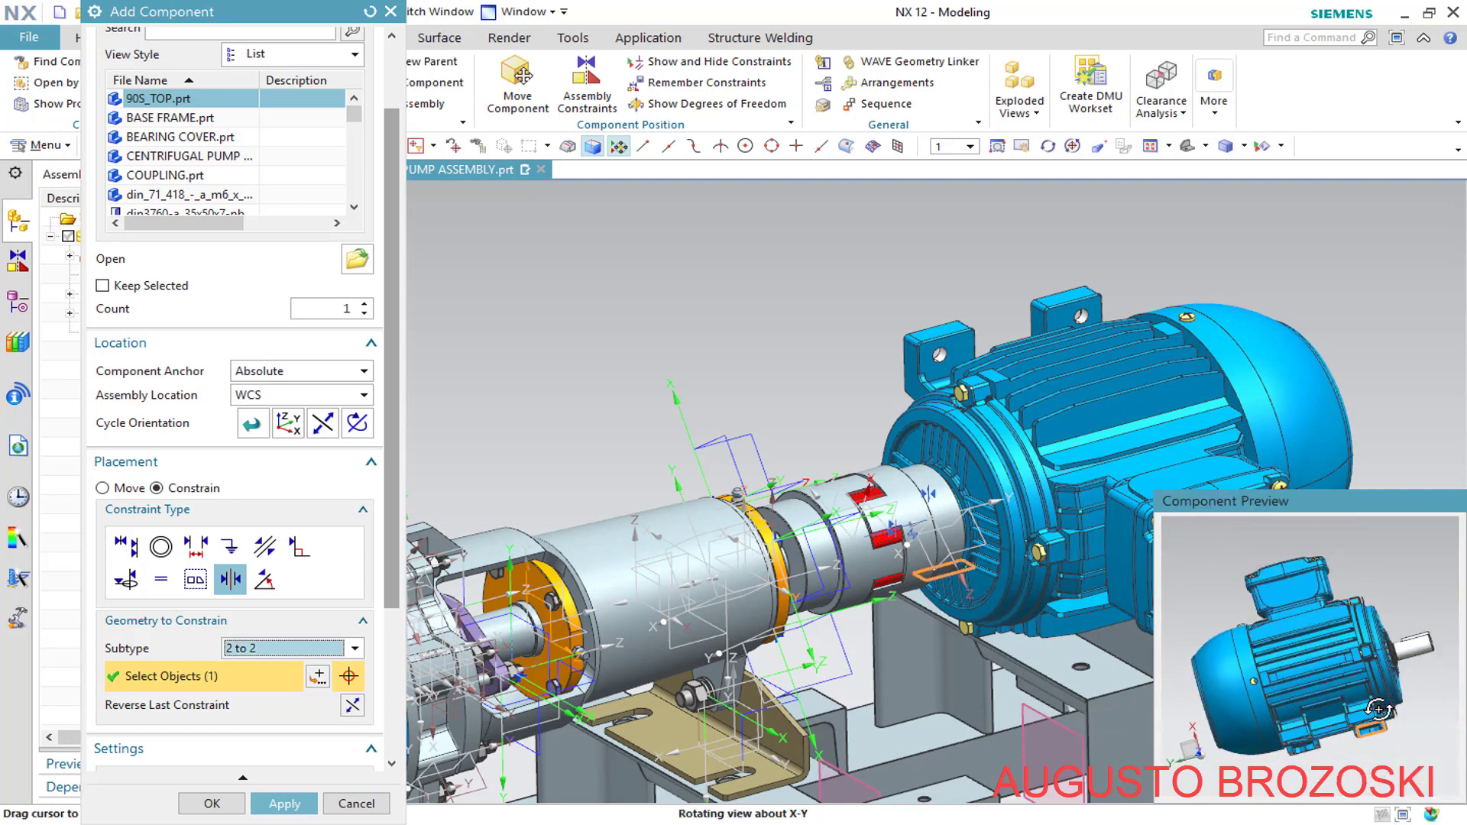
{"action": "scroll", "coordinate": [1296, 712], "scroll_direction": "up", "scroll_amount": 8}
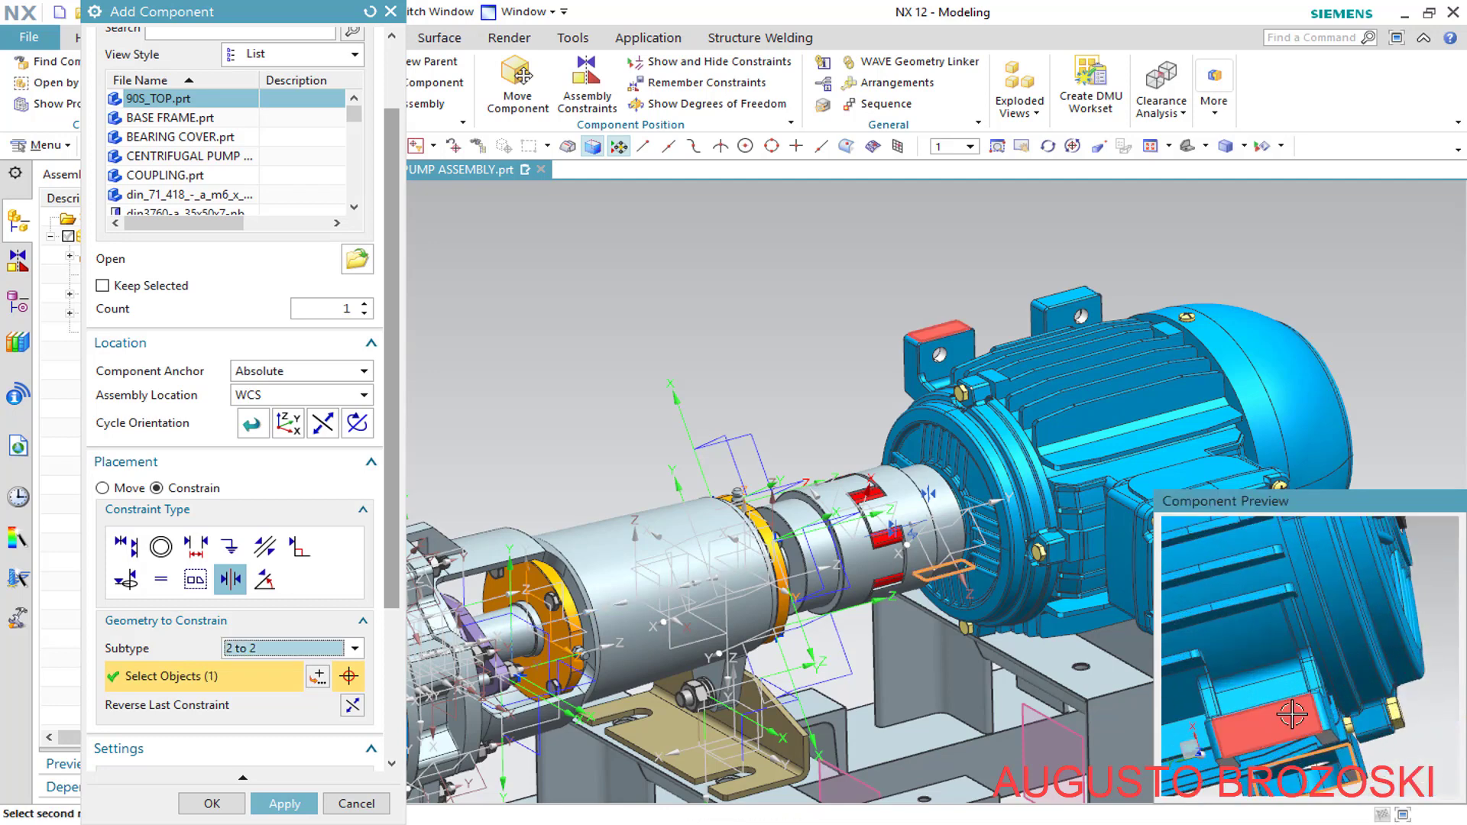
{"action": "left_click", "coordinate": [1295, 712]}
{"action": "scroll", "coordinate": [912, 638], "scroll_direction": "down", "scroll_amount": 1}
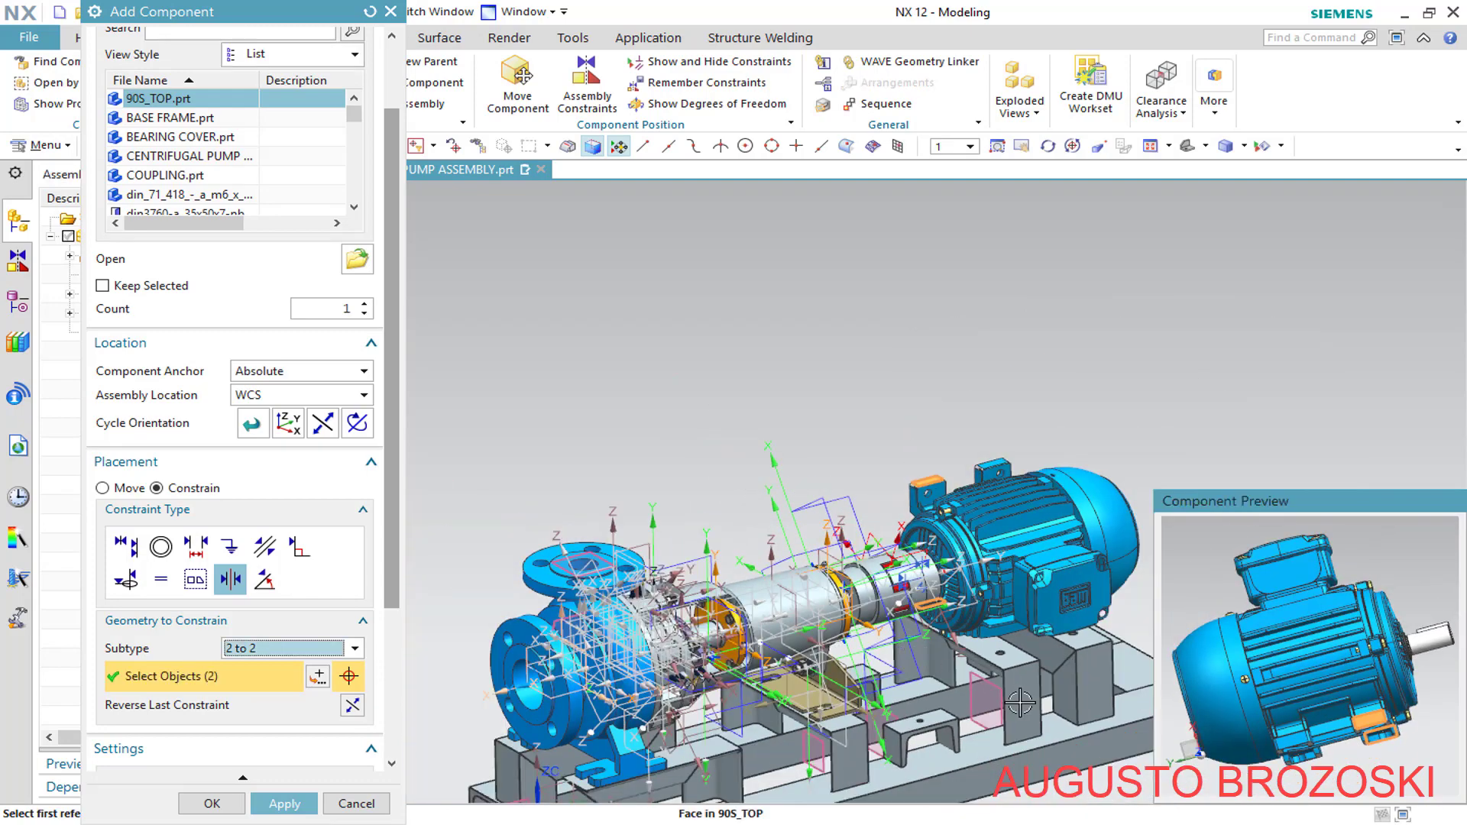
Center the motor feet between the opposite outer side faces of the base frame's motor support, and finish adding the motor
{"action": "scroll", "coordinate": [910, 638], "scroll_direction": "up", "scroll_amount": 4}
{"action": "left_click", "coordinate": [983, 665]}
{"action": "scroll", "coordinate": [983, 665], "scroll_direction": "down", "scroll_amount": 5}
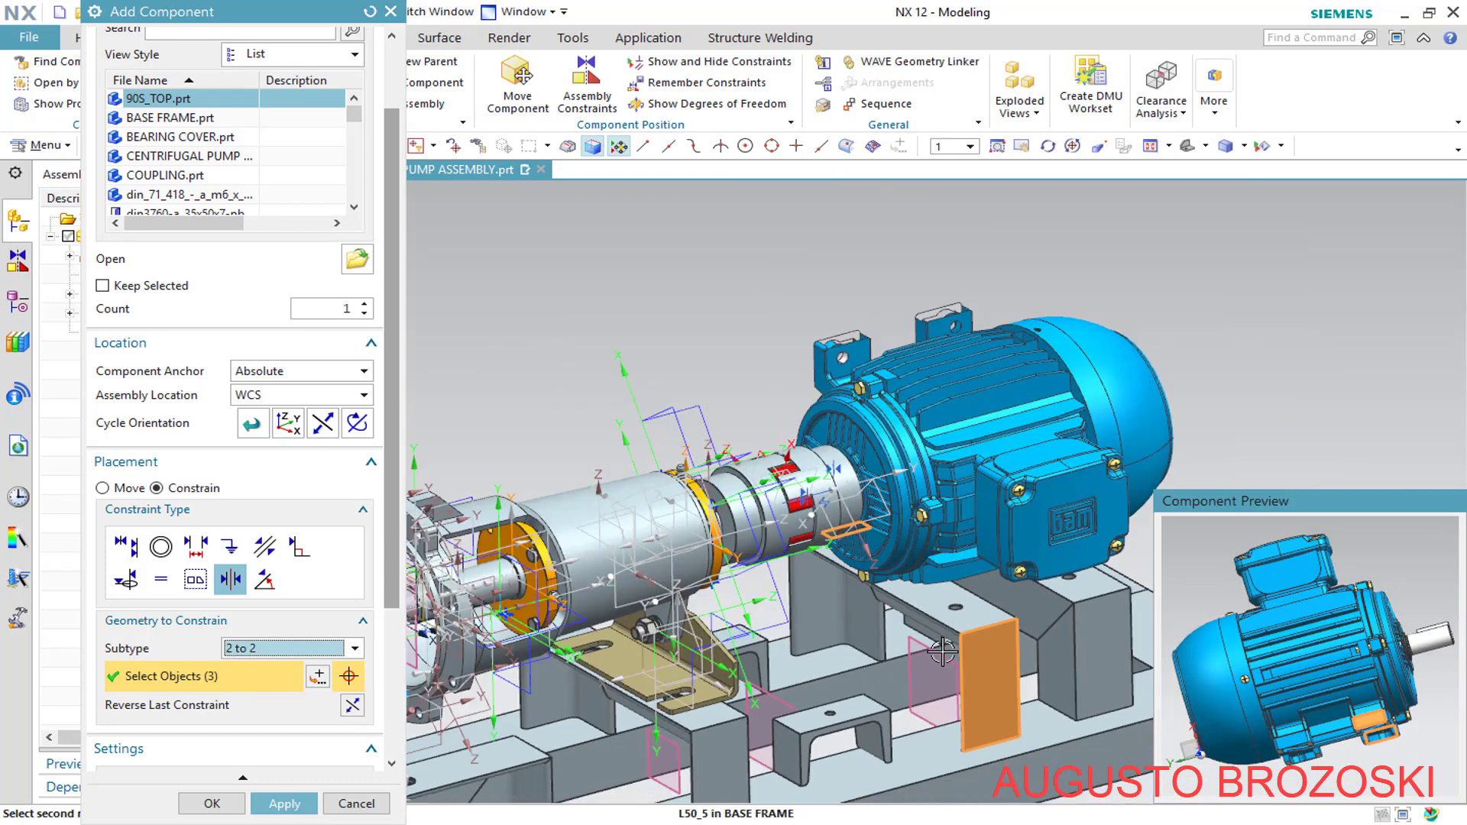
{"action": "middle_click_drag", "start_coordinate": [982, 665], "coordinate": [986, 616]}
{"action": "scroll", "coordinate": [696, 628], "scroll_direction": "up", "scroll_amount": 4}
{"action": "left_click", "coordinate": [696, 628]}
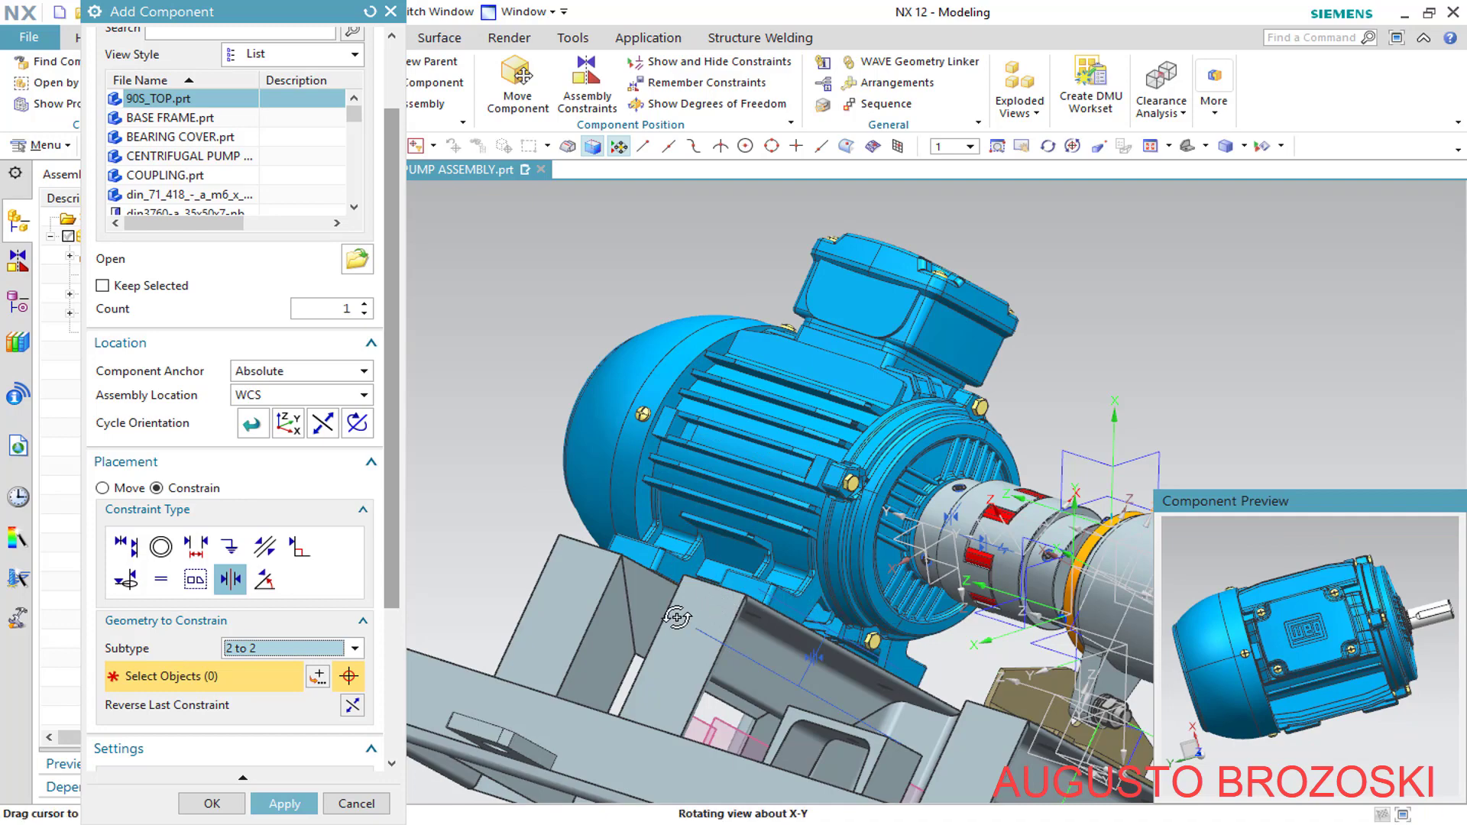
{"action": "middle_click_drag", "start_coordinate": [676, 618], "coordinate": [562, 606]}
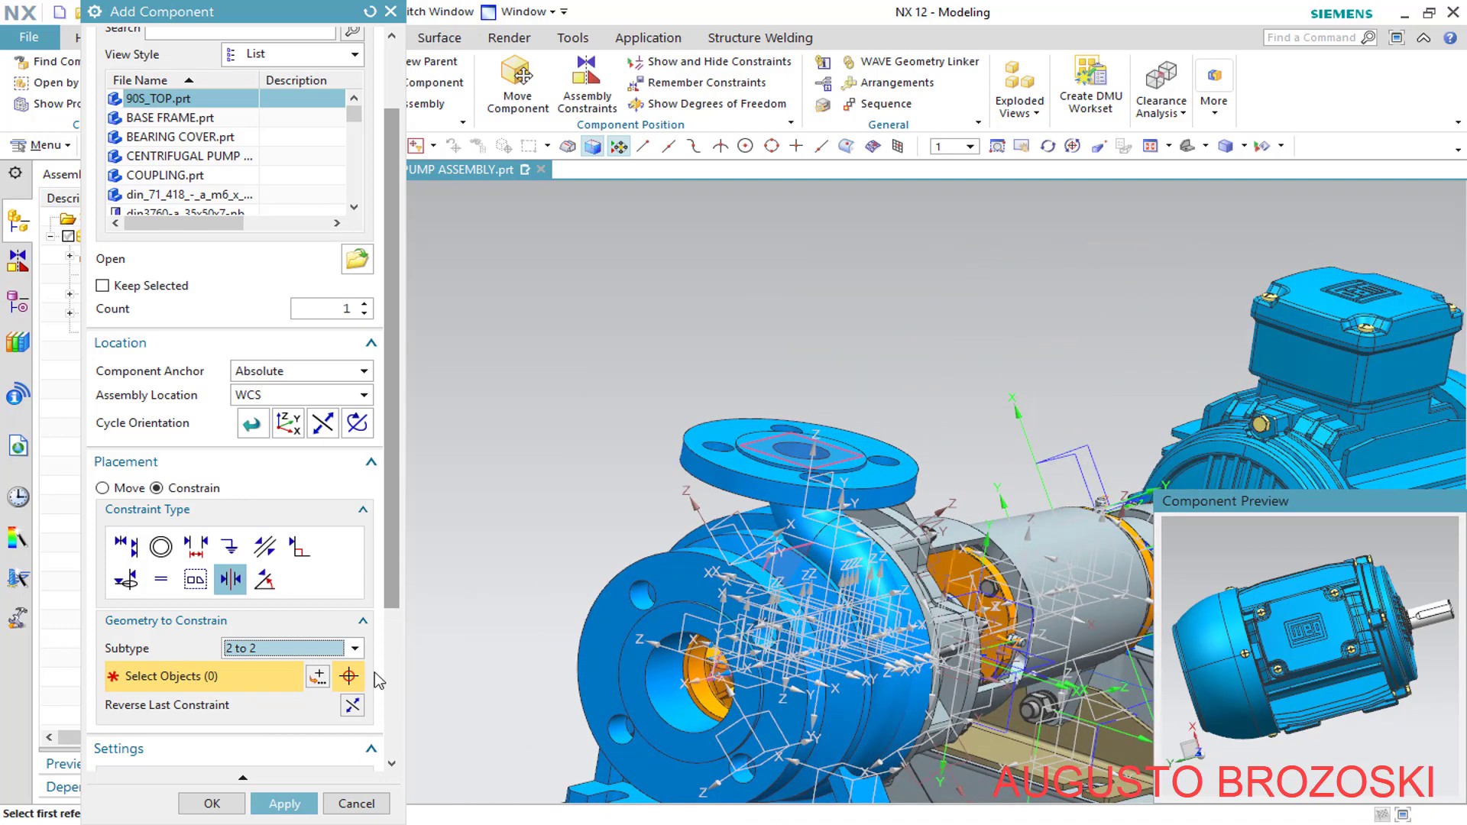
{"action": "left_click", "coordinate": [212, 803]}
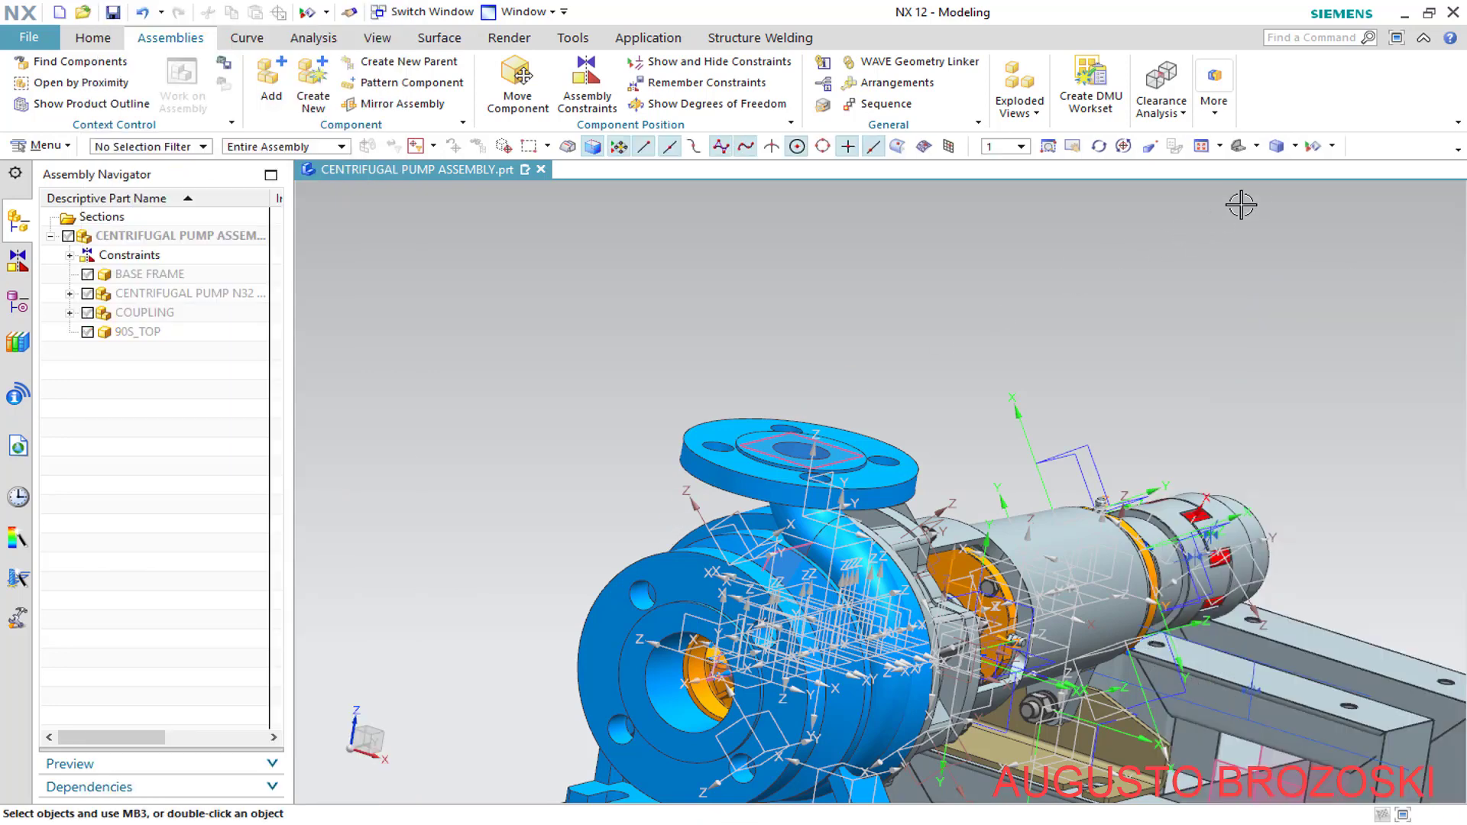
Hide all object types in the assembly and show only the bodies again
{"action": "left_click", "coordinate": [1314, 146]}
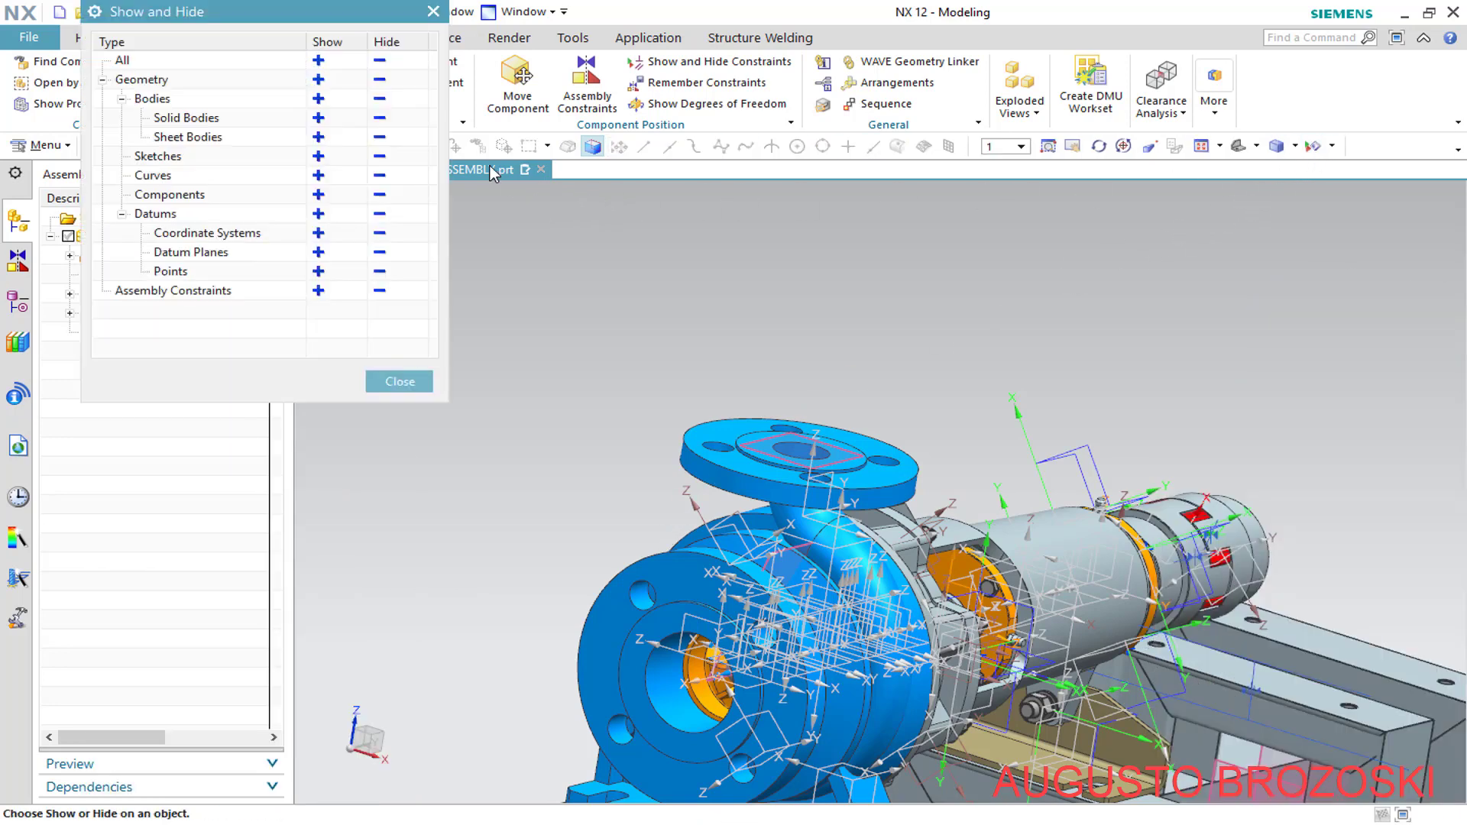
{"action": "left_click", "coordinate": [379, 61]}
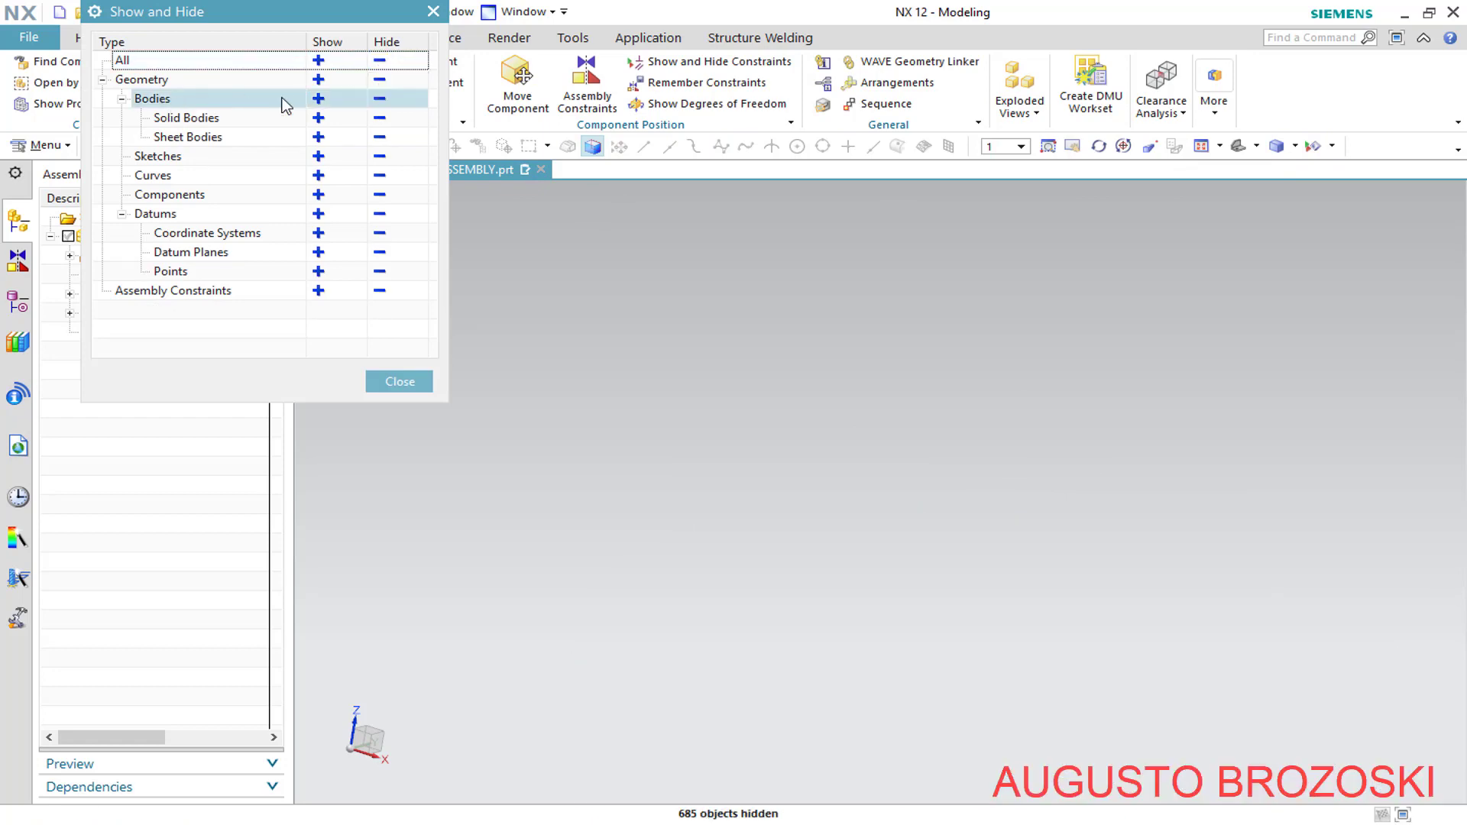
{"action": "left_click", "coordinate": [319, 99]}
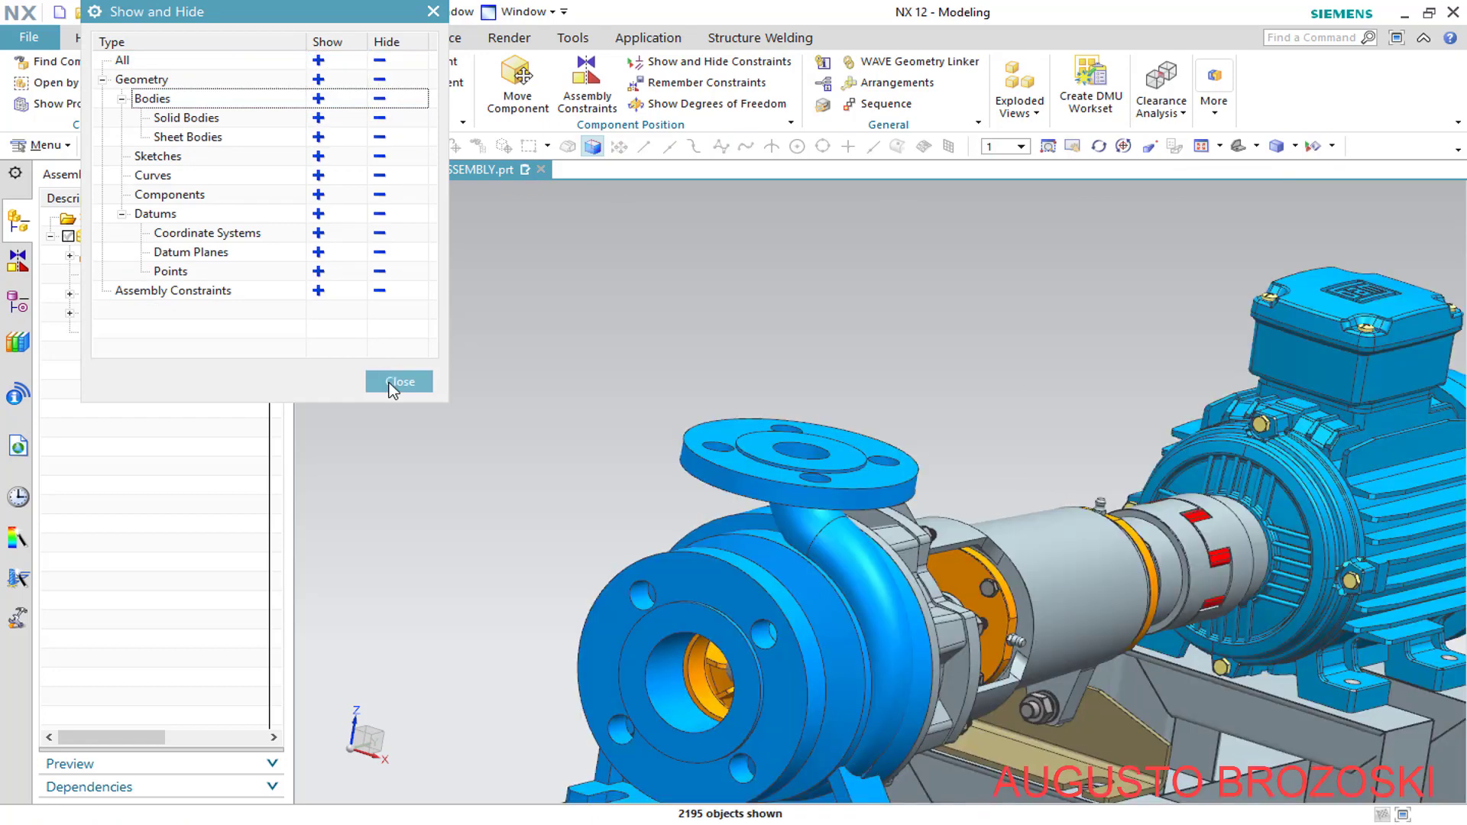
Examine from the side how the motor's feet sit on top of the base frame's motor supports
{"action": "left_click", "coordinate": [397, 381]}
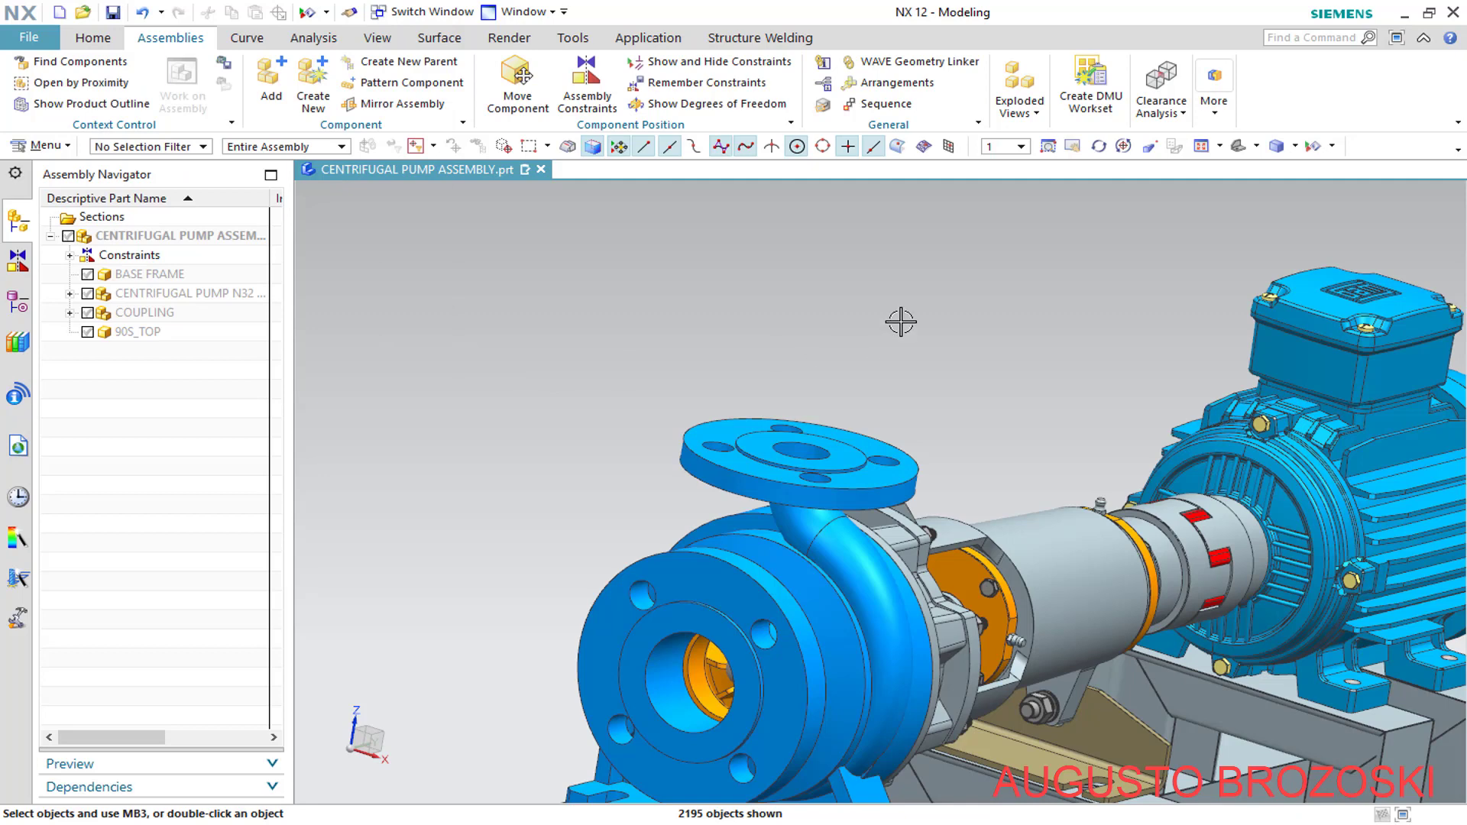
{"action": "left_click", "coordinate": [1236, 151]}
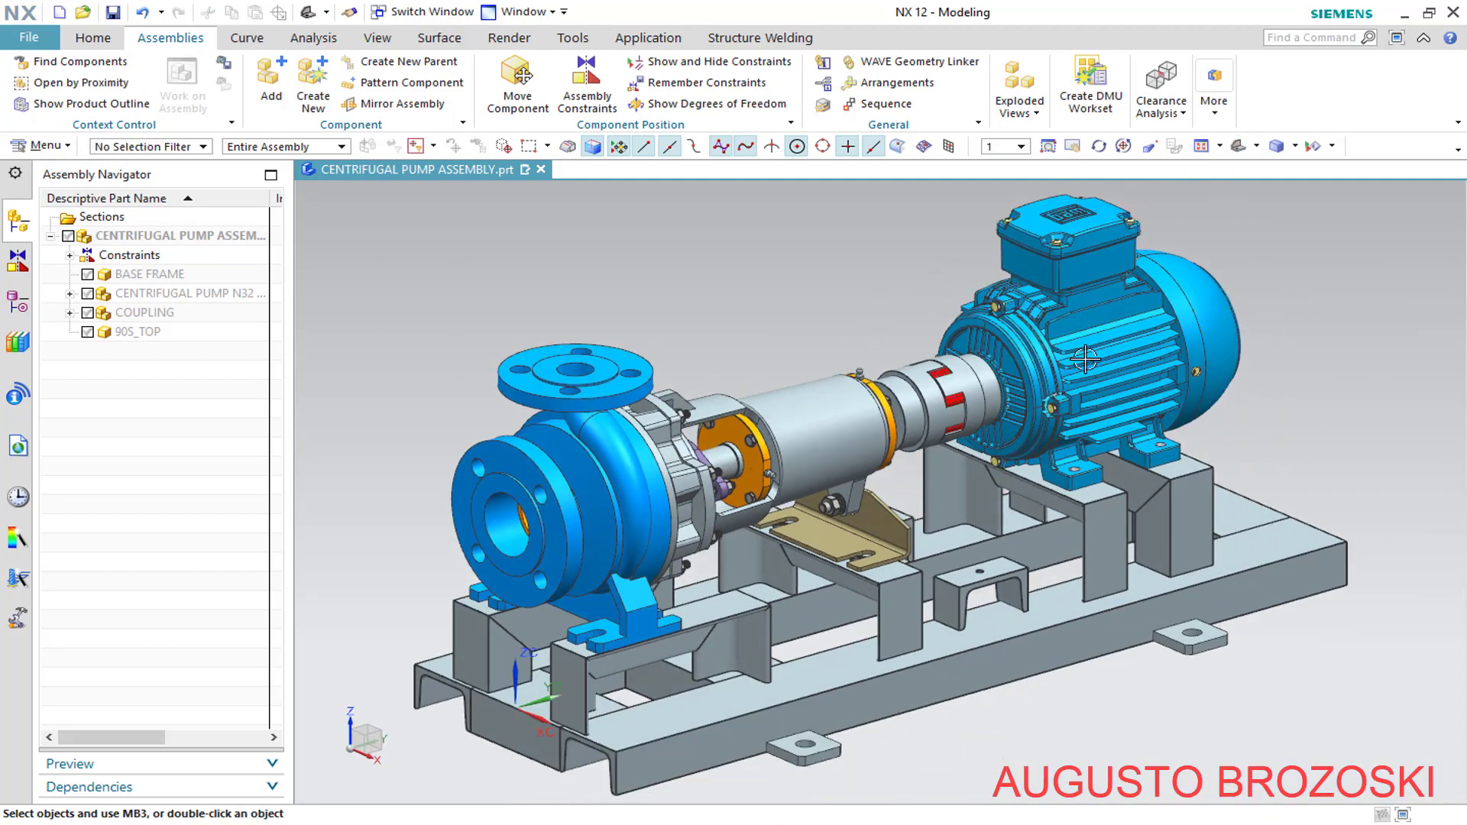
{"action": "left_click", "coordinate": [1256, 146]}
{"action": "left_click", "coordinate": [1307, 208]}
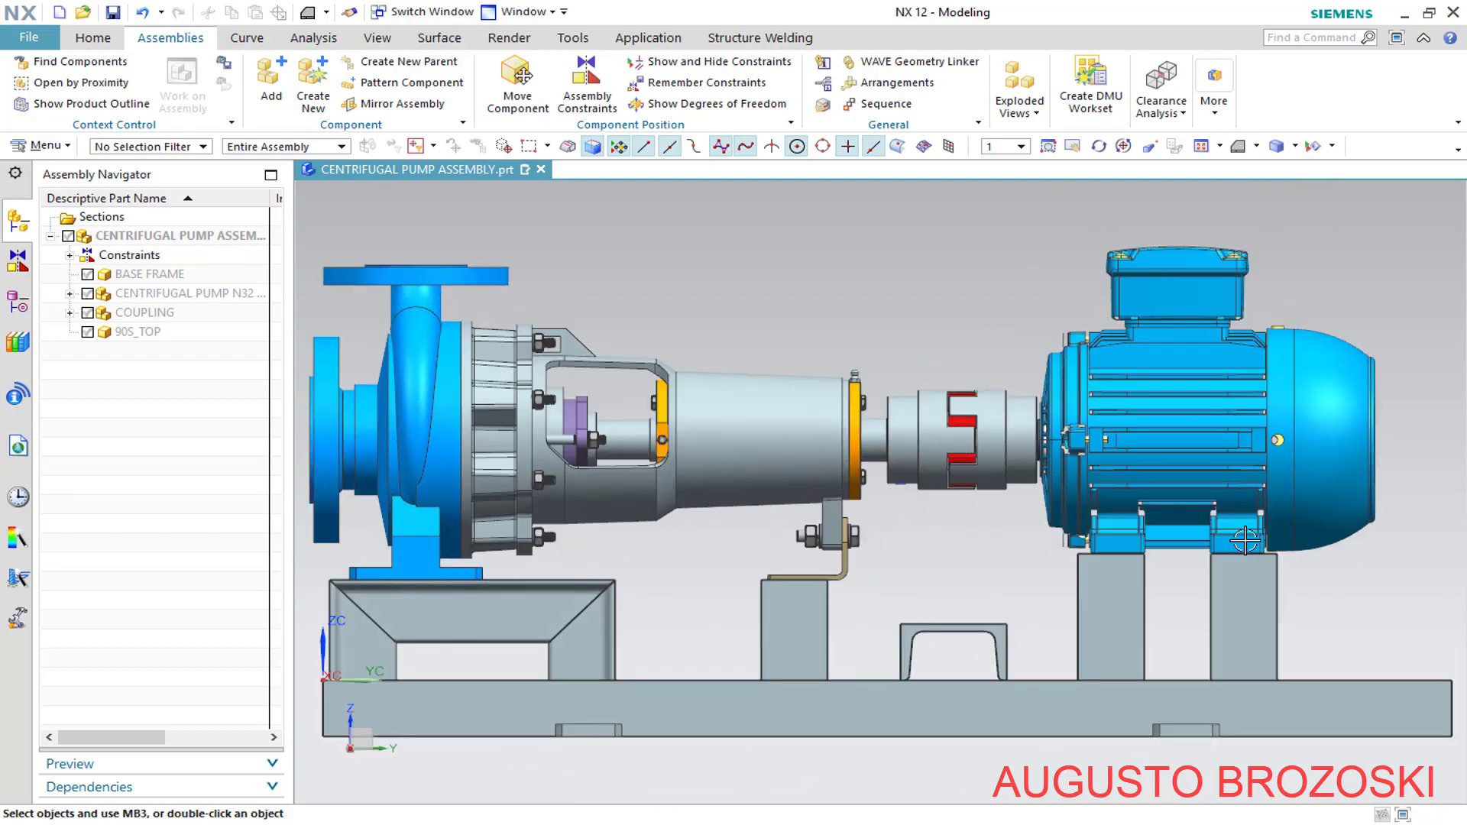
{"action": "scroll", "coordinate": [1222, 535], "scroll_direction": "down", "scroll_amount": 10}
{"action": "scroll", "coordinate": [969, 547], "scroll_direction": "up", "scroll_amount": 8}
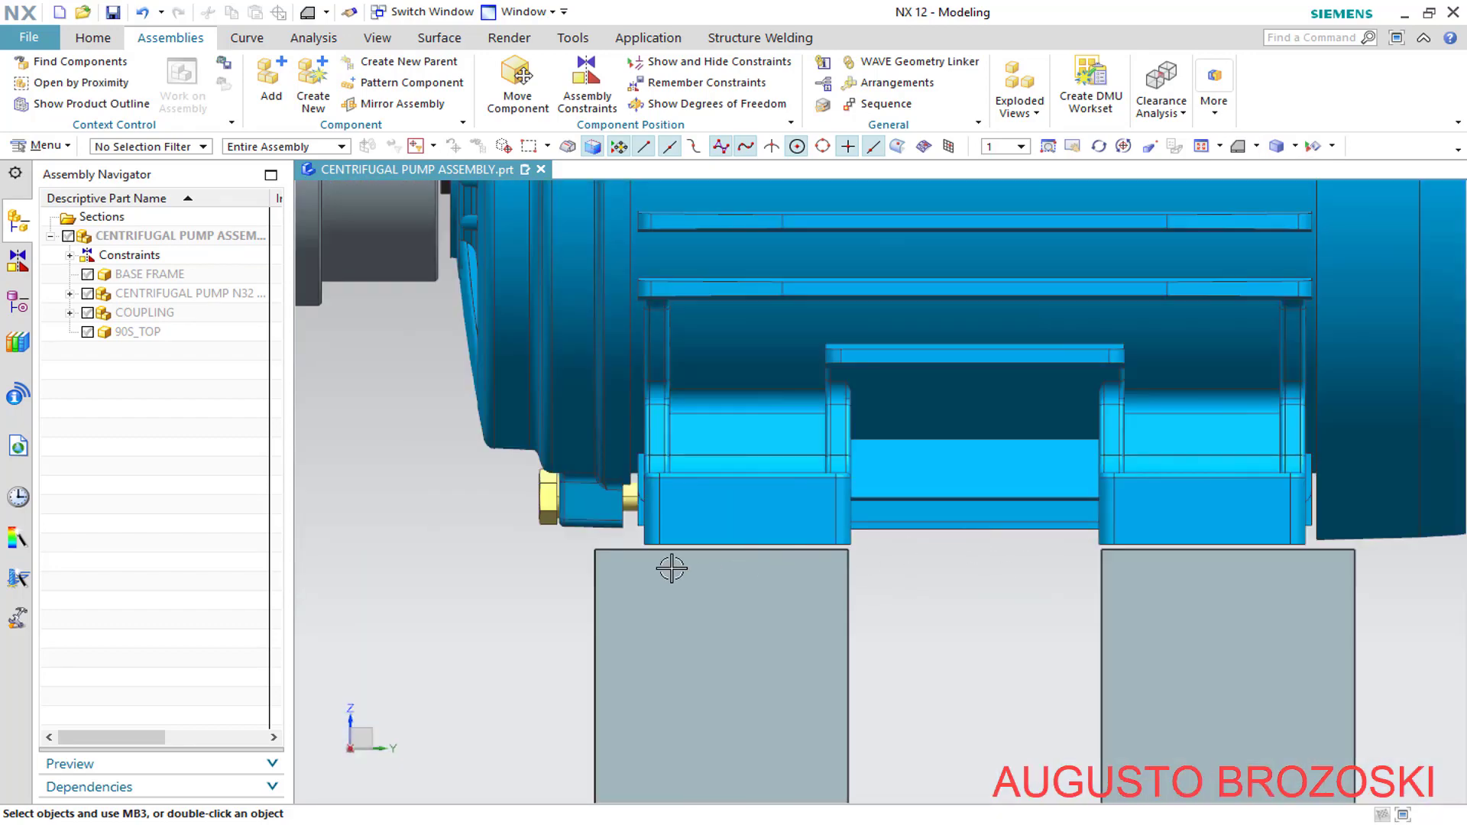
{"action": "scroll", "coordinate": [655, 563], "scroll_direction": "down", "scroll_amount": 4}
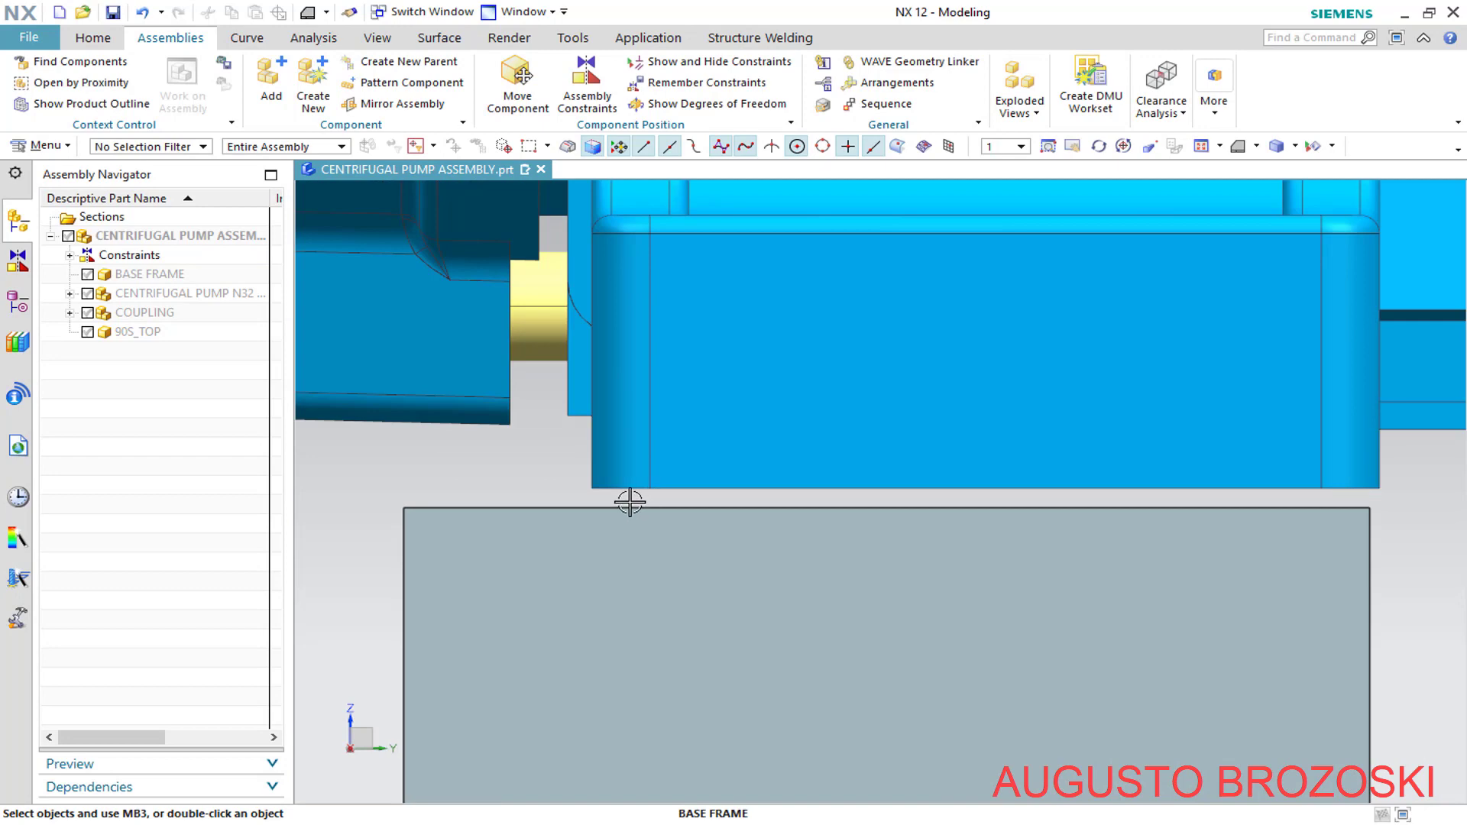
{"action": "left_click", "coordinate": [629, 503]}
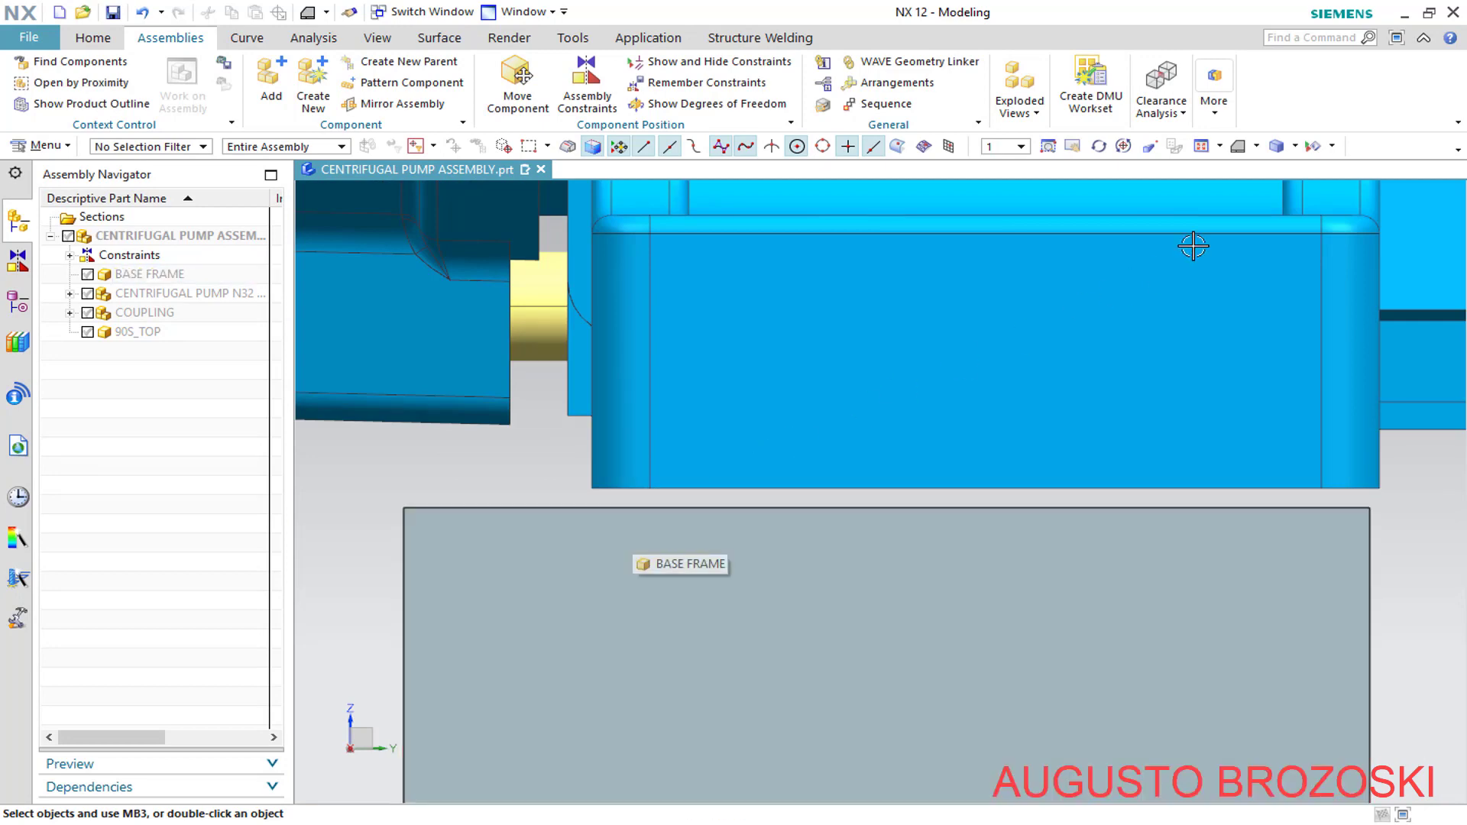
Return to the three-dimensional overview of the pump assembly and save it
{"action": "left_click", "coordinate": [1256, 146]}
{"action": "left_click", "coordinate": [1244, 171]}
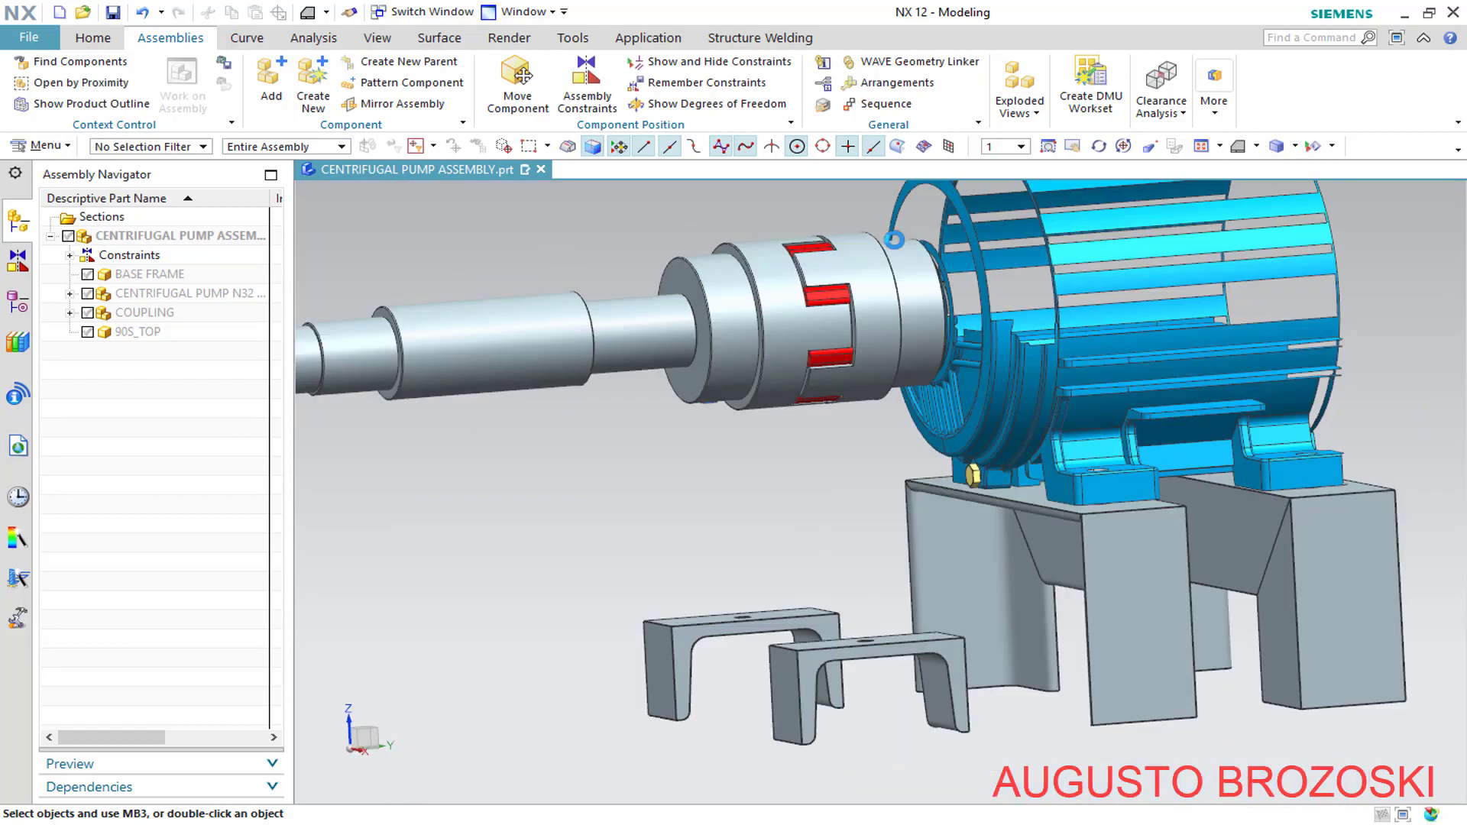
{"action": "left_click", "coordinate": [112, 14]}
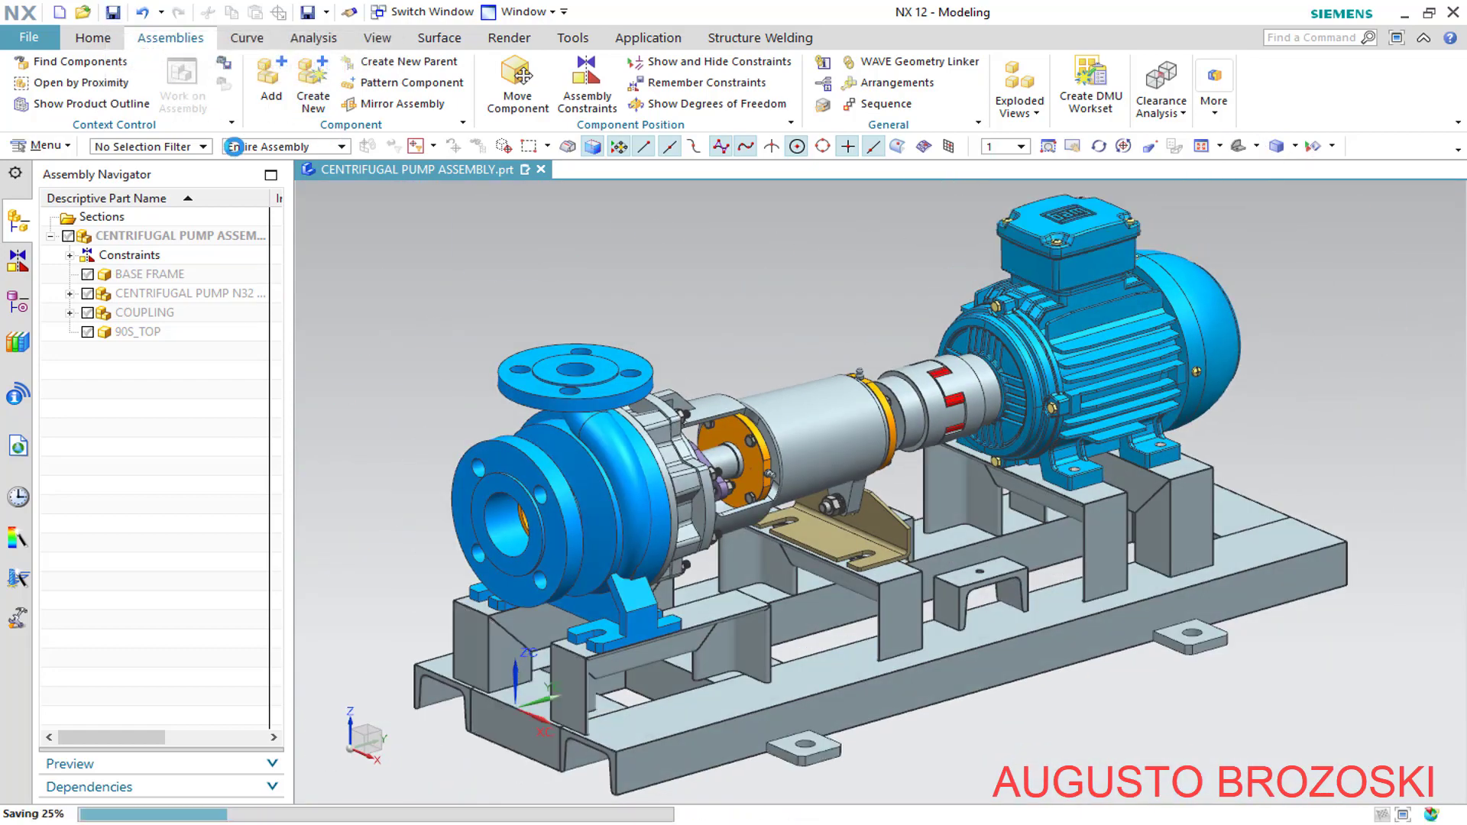
Start an object measurement from the bottom edge of the motor's front foot, just above the base frame's support
{"action": "scroll", "coordinate": [1149, 485], "scroll_direction": "up", "scroll_amount": 10}
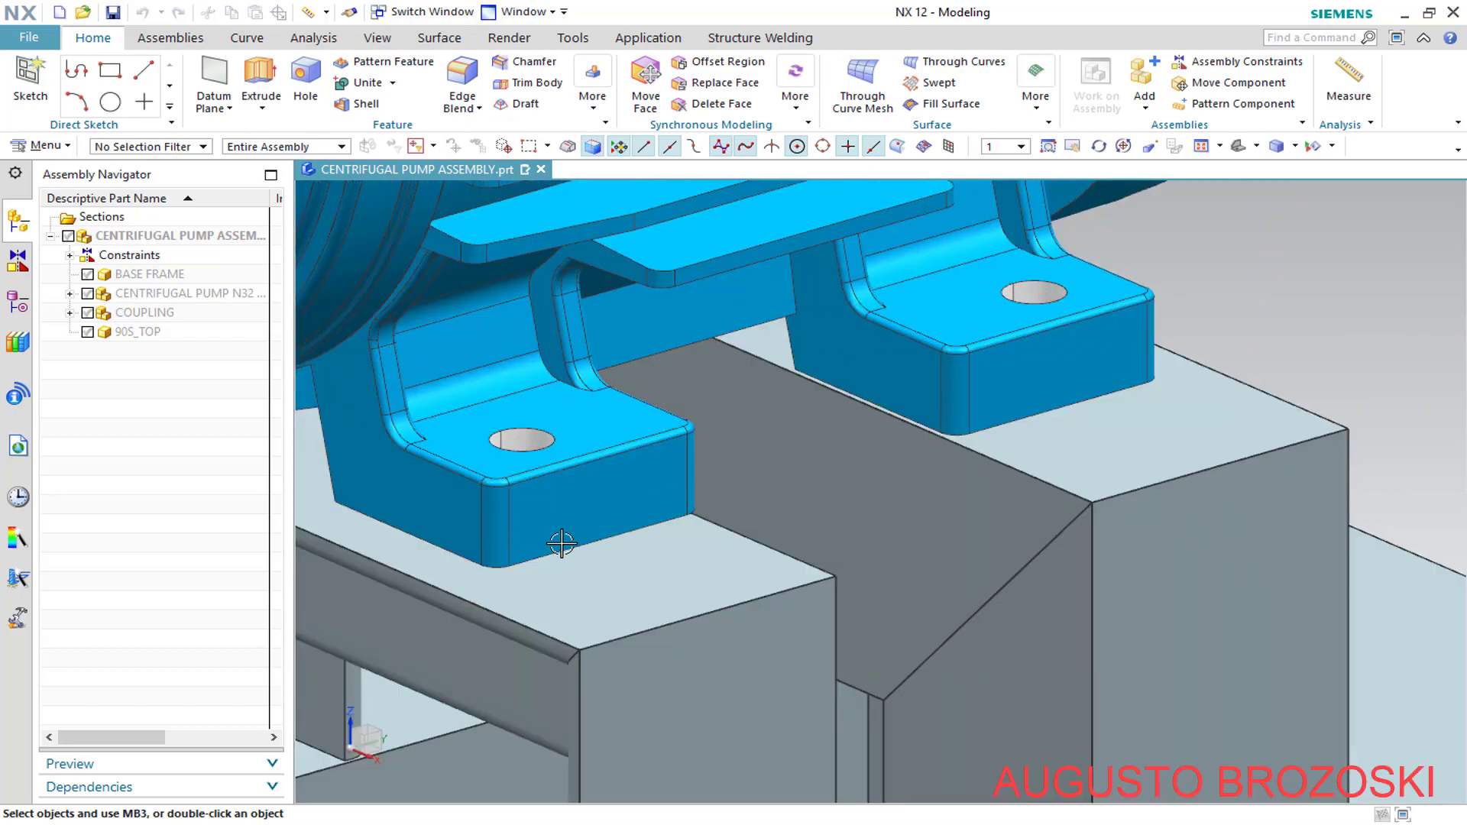
{"action": "left_click", "coordinate": [1257, 146]}
{"action": "left_click", "coordinate": [1307, 203]}
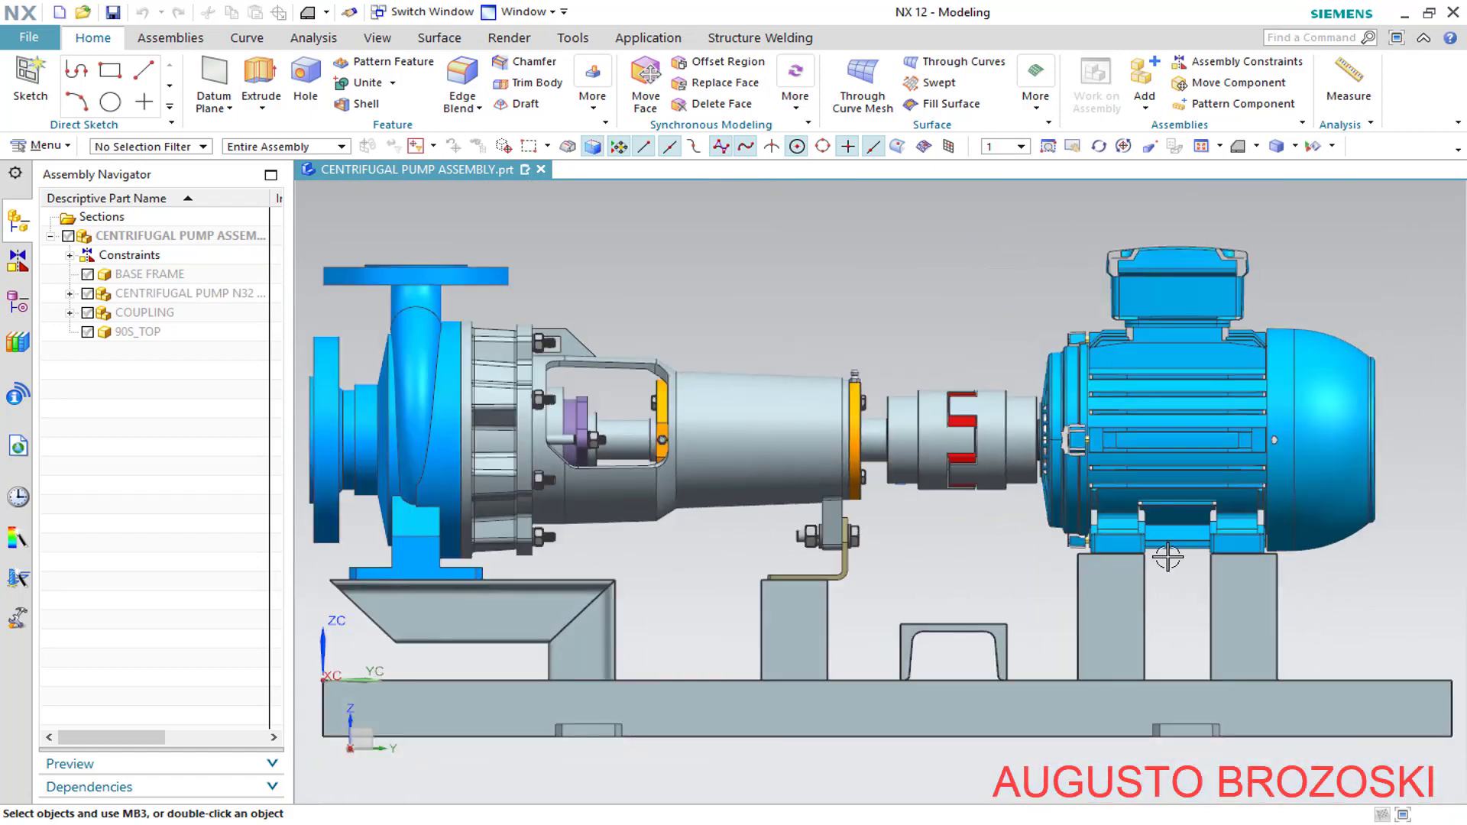
{"action": "scroll", "coordinate": [1168, 557], "scroll_direction": "up", "scroll_amount": 10}
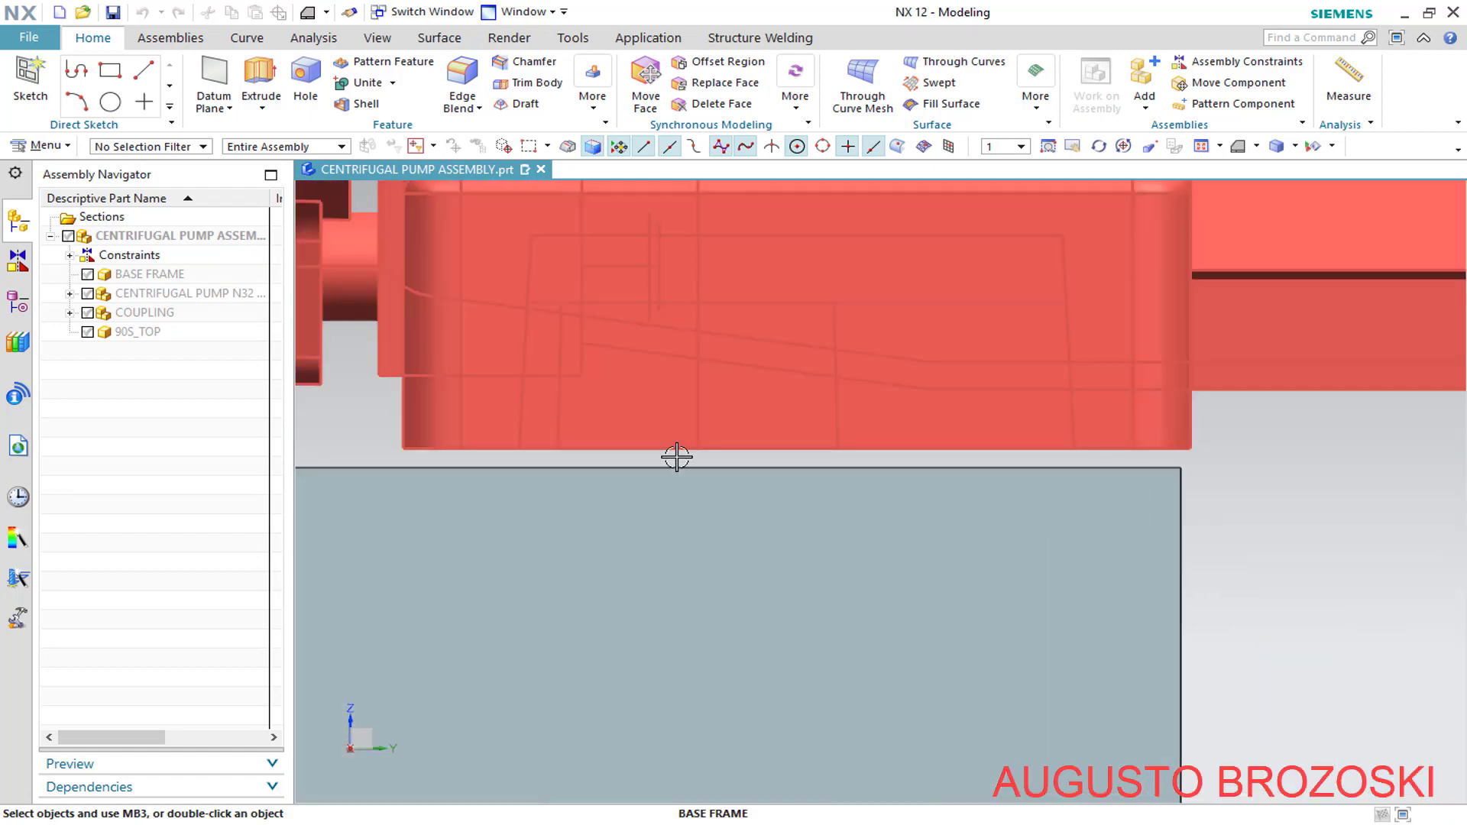
{"action": "left_click", "coordinate": [306, 38]}
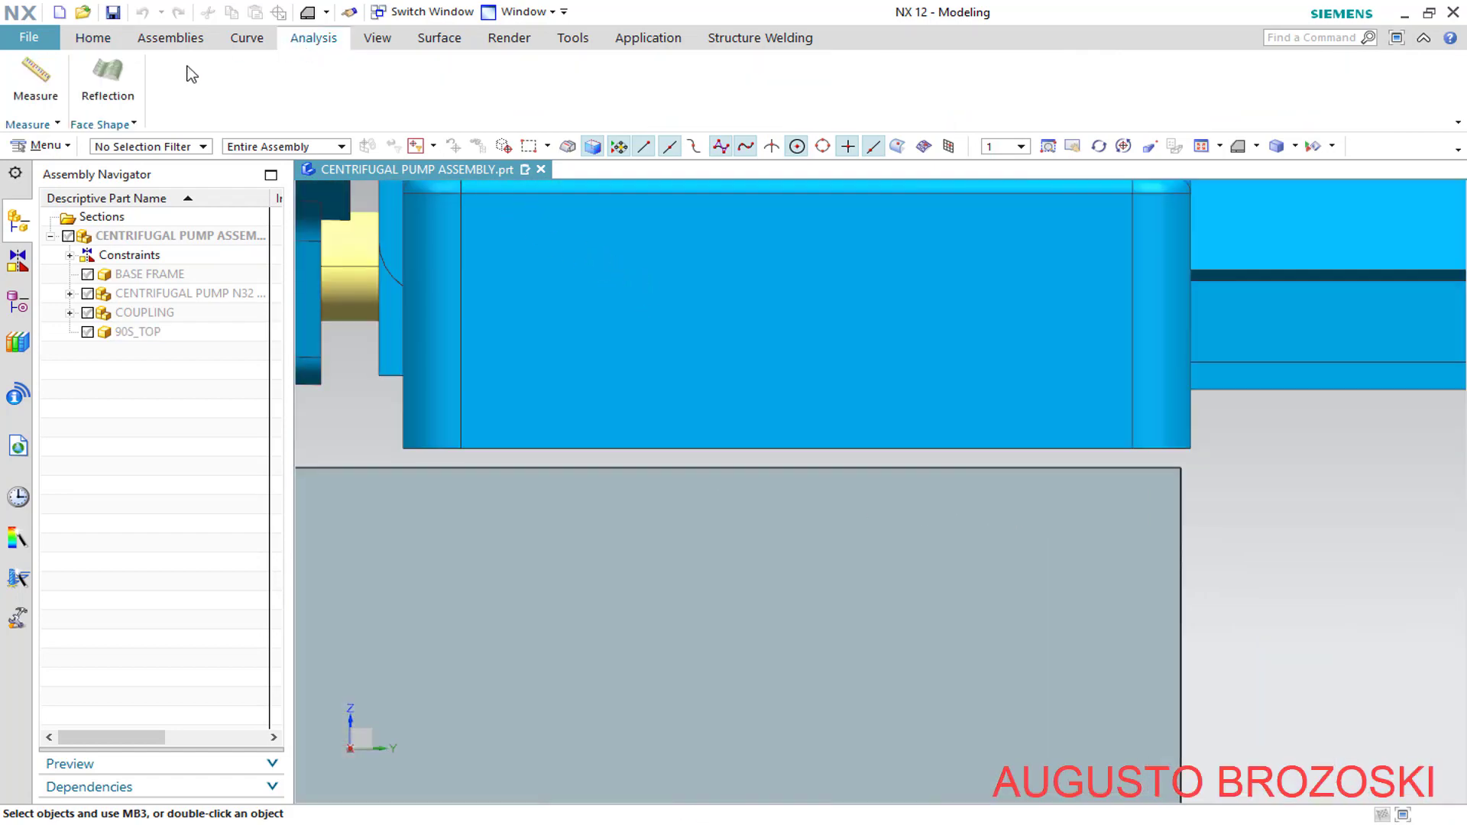
{"action": "left_click", "coordinate": [35, 77]}
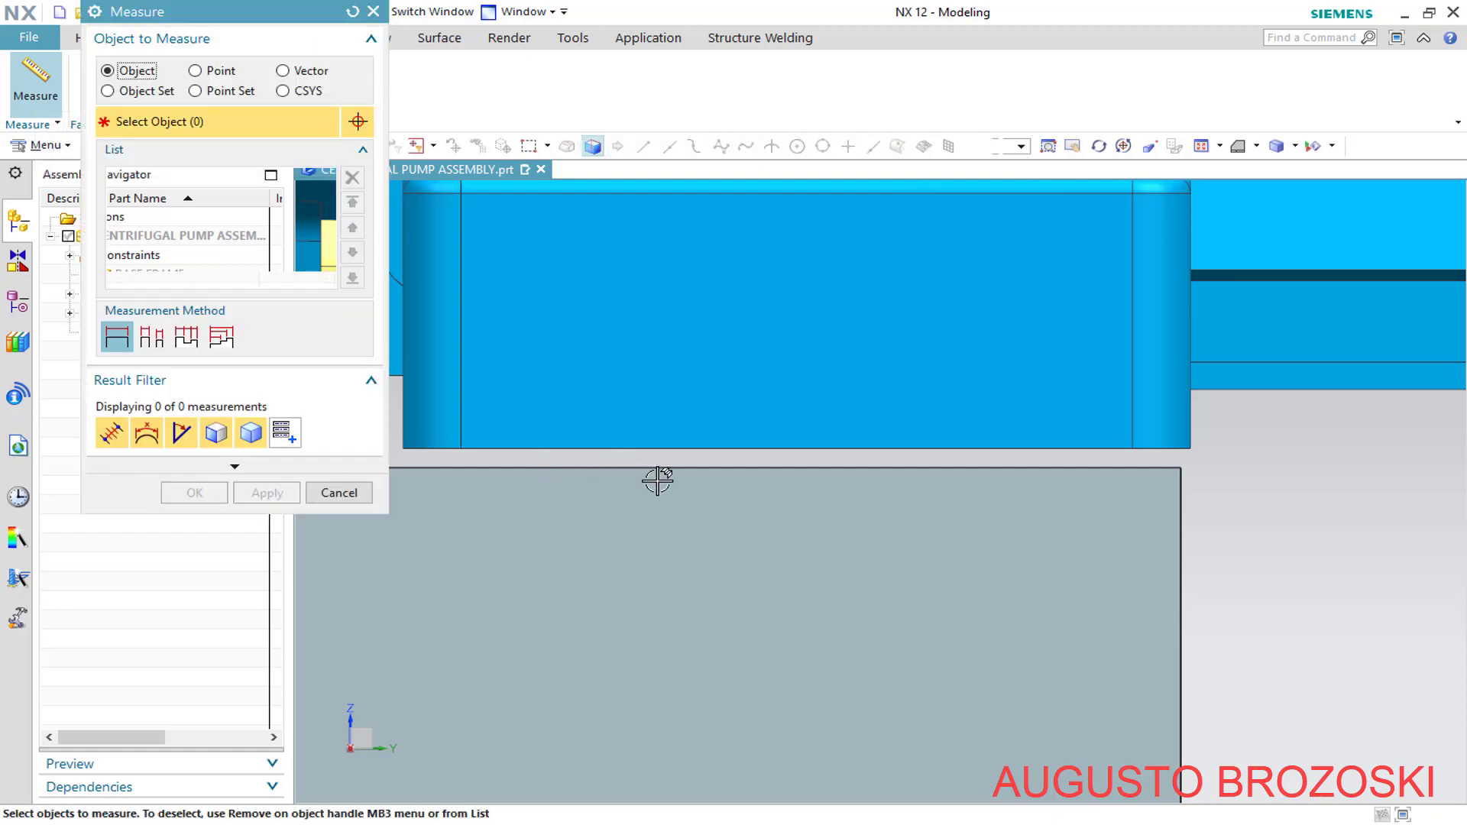
{"action": "left_click", "coordinate": [713, 471]}
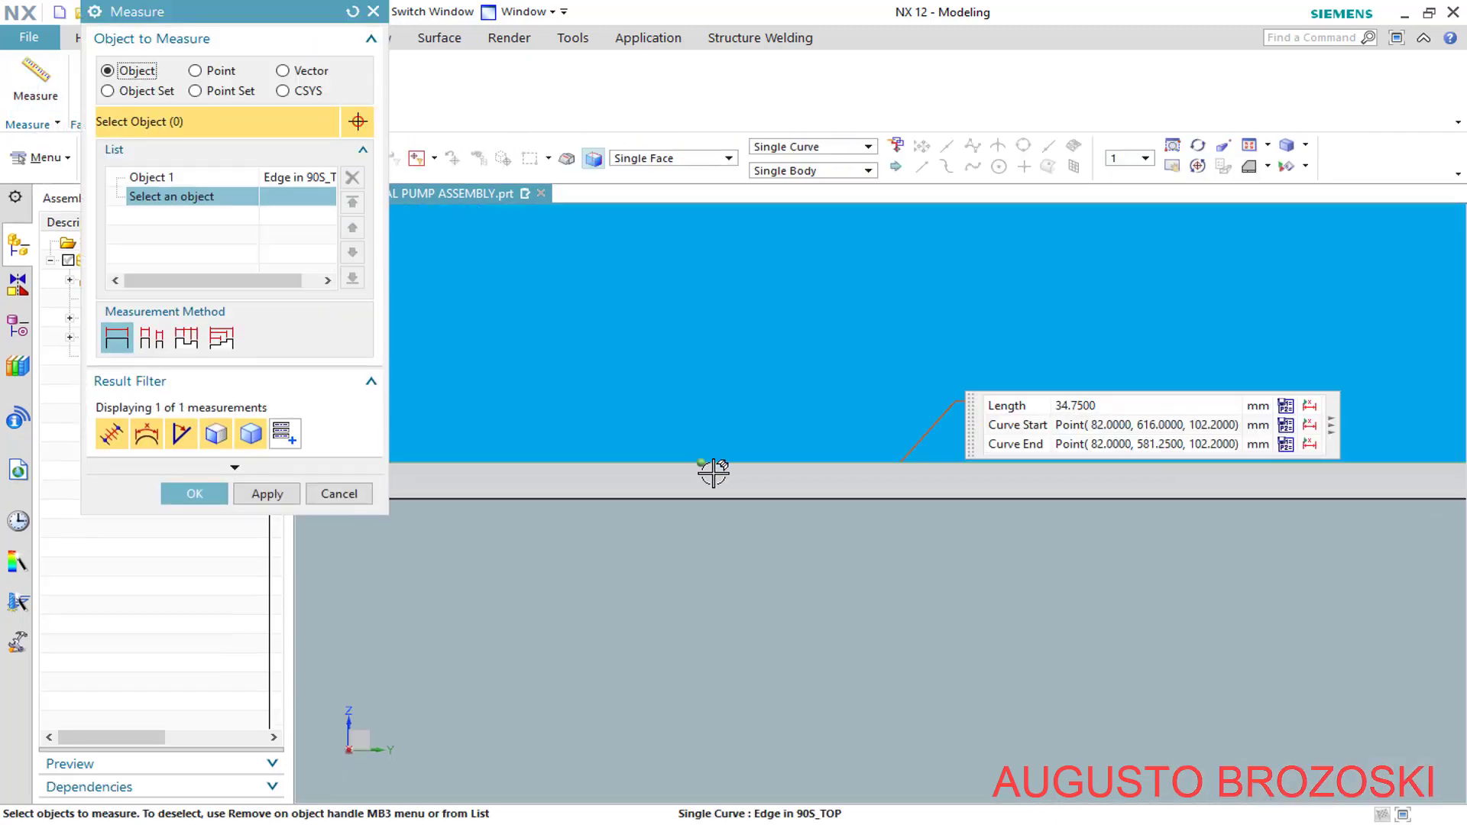
Measure the minimum distance from the foot edge to the top face of the base frame's front motor support, and discard the measurement
{"action": "scroll", "coordinate": [722, 459], "scroll_direction": "down", "scroll_amount": 4}
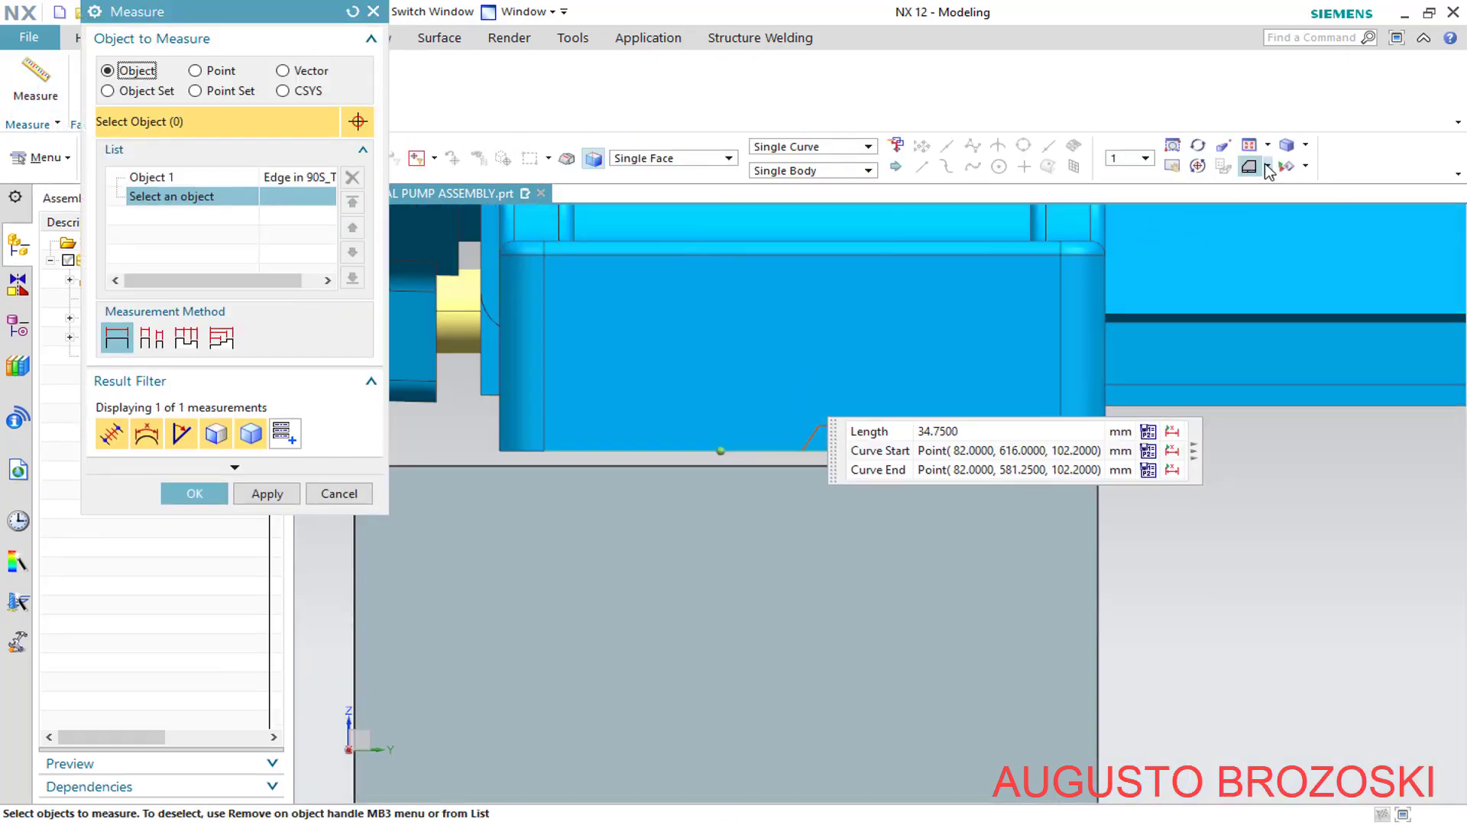
{"action": "left_click", "coordinate": [1267, 170]}
{"action": "left_click", "coordinate": [1261, 195]}
{"action": "scroll", "coordinate": [1132, 474], "scroll_direction": "up", "scroll_amount": 3}
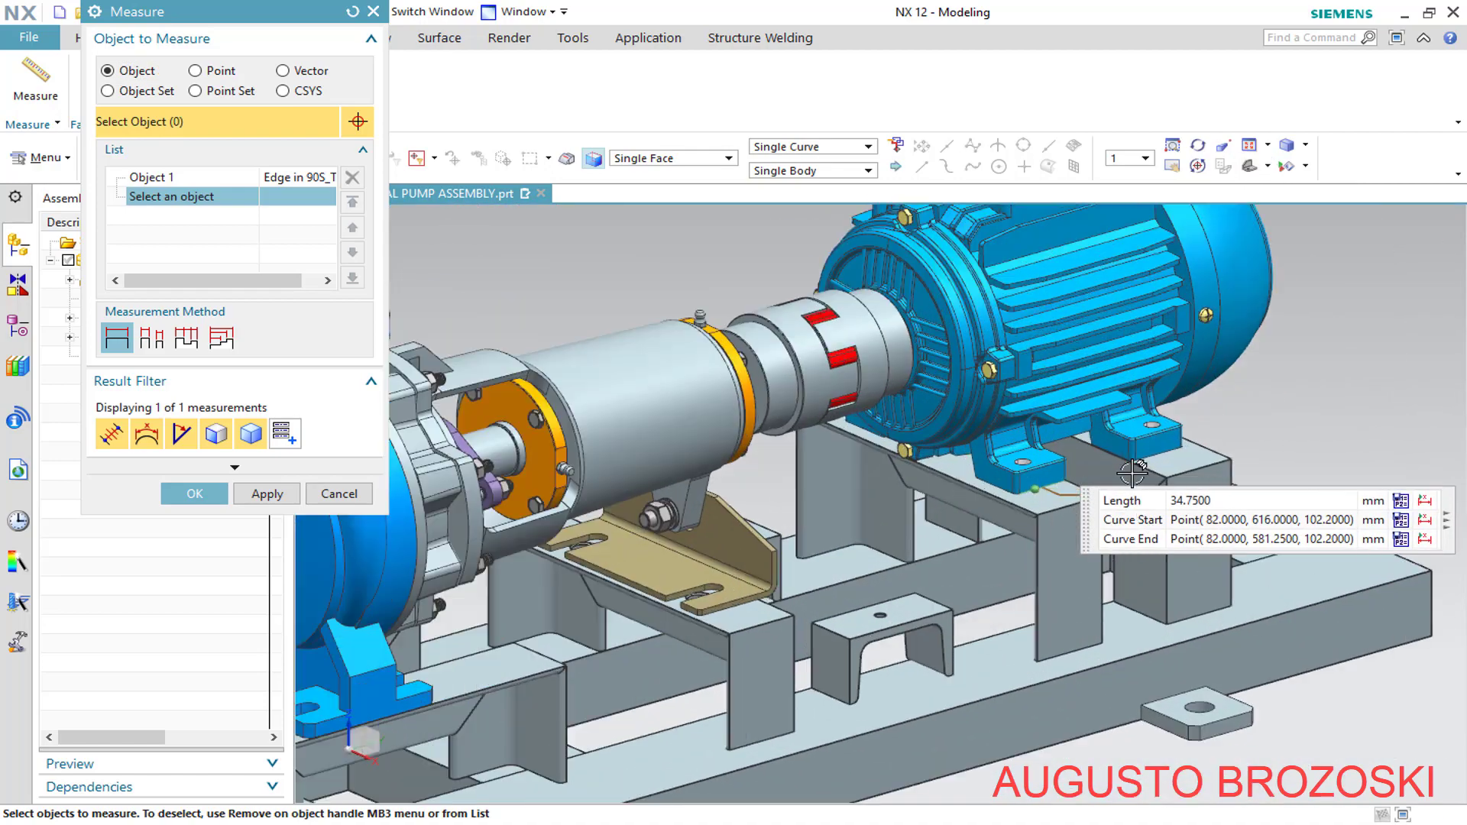
{"action": "scroll", "coordinate": [1132, 474], "scroll_direction": "up", "scroll_amount": 5}
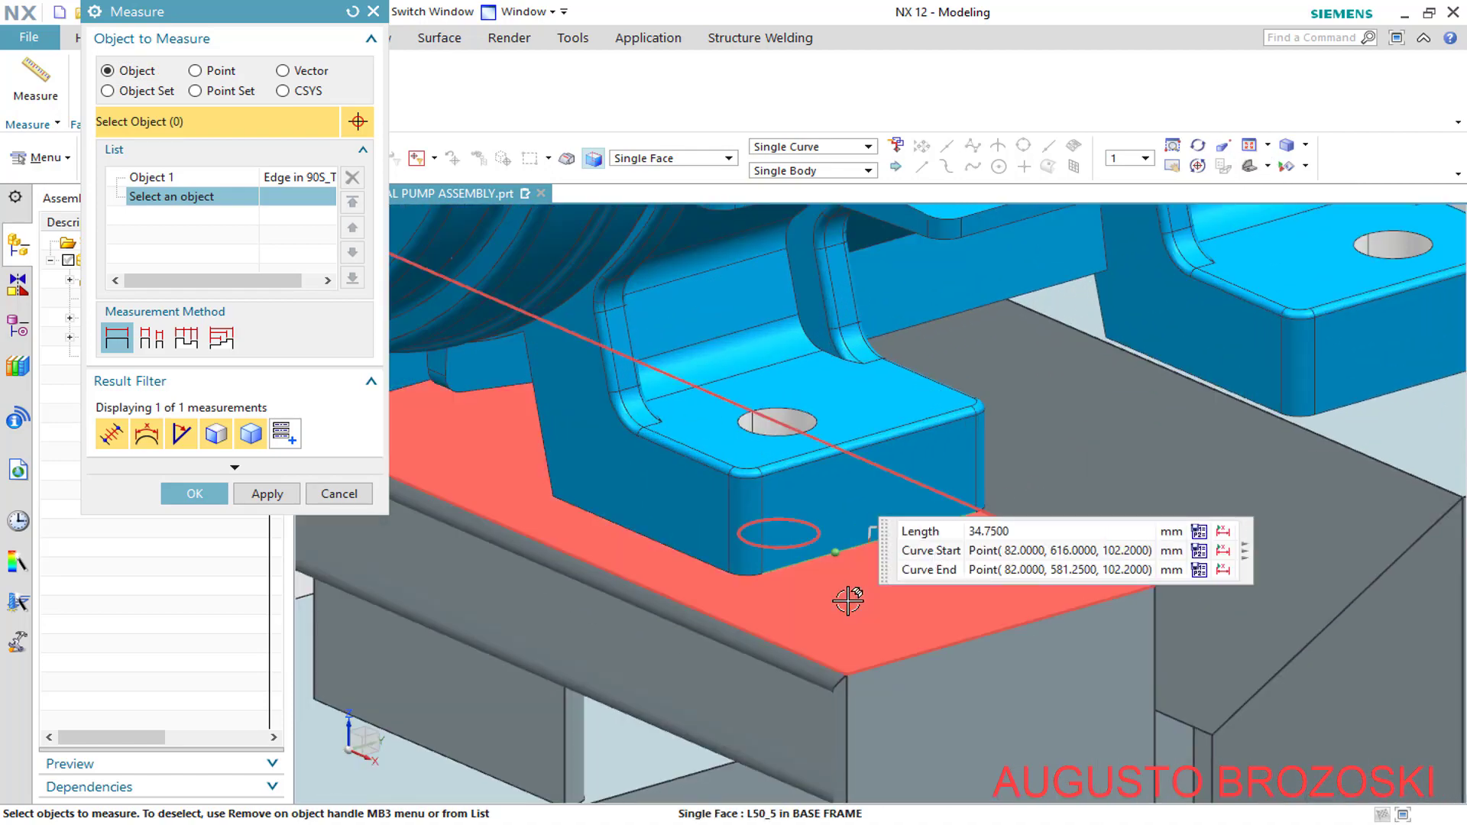
{"action": "left_click", "coordinate": [848, 602]}
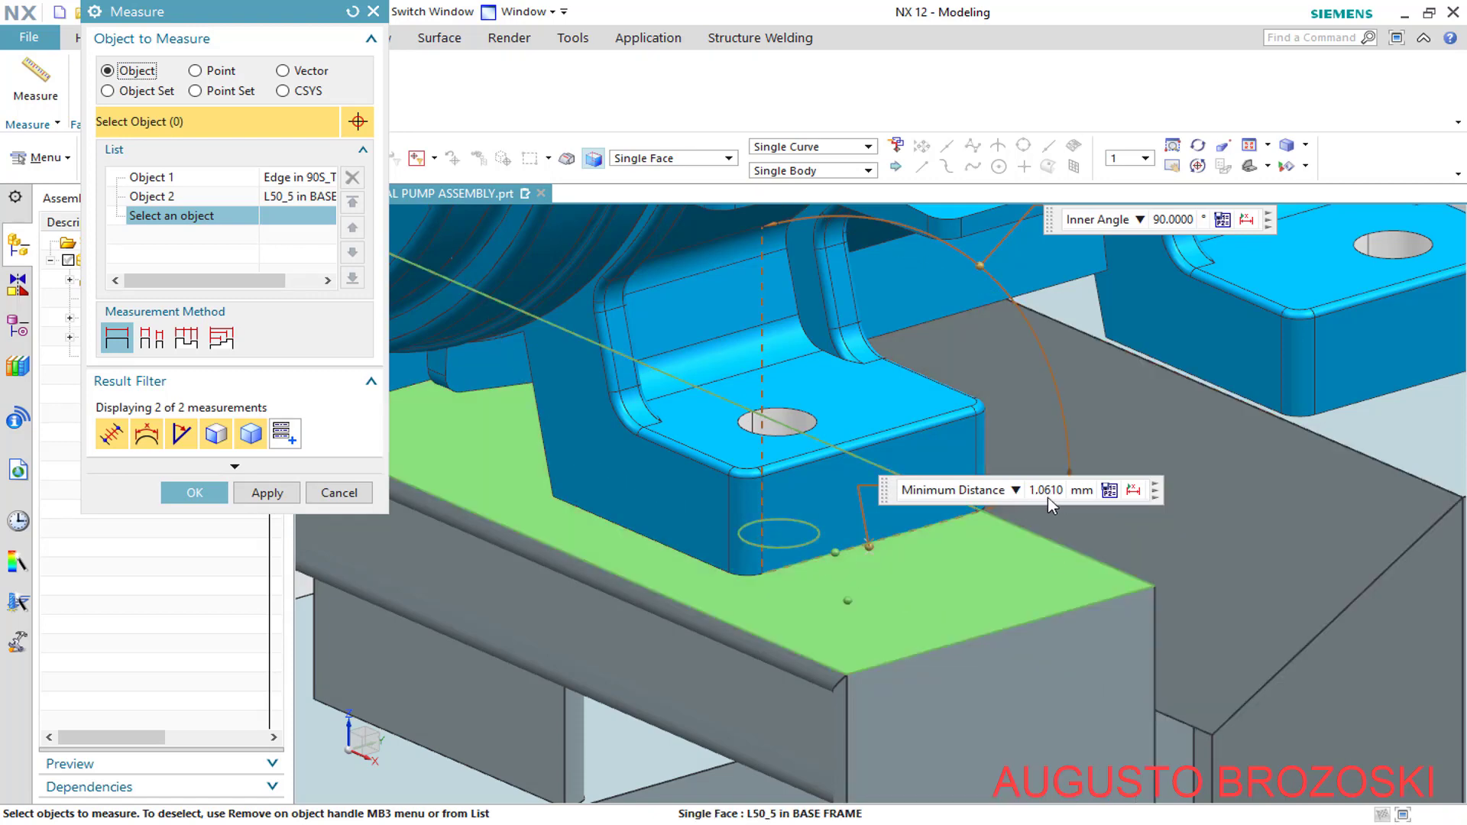
{"action": "left_click", "coordinate": [338, 493]}
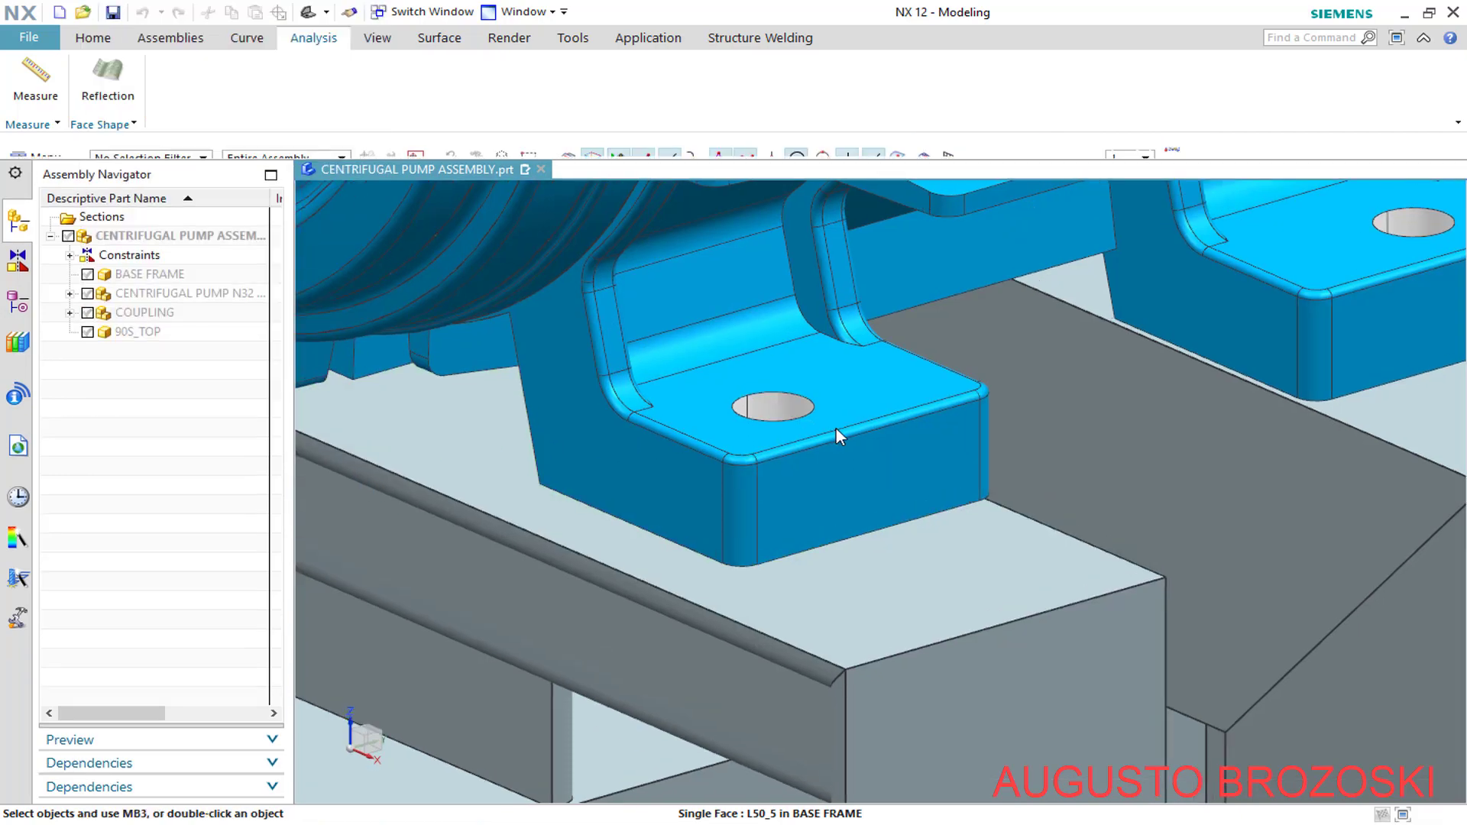
Open BASE FRAME.prt from the NX Centrifugal Pump Video folder, reopening the part that is already loaded
{"action": "scroll", "coordinate": [836, 429], "scroll_direction": "down", "scroll_amount": 3}
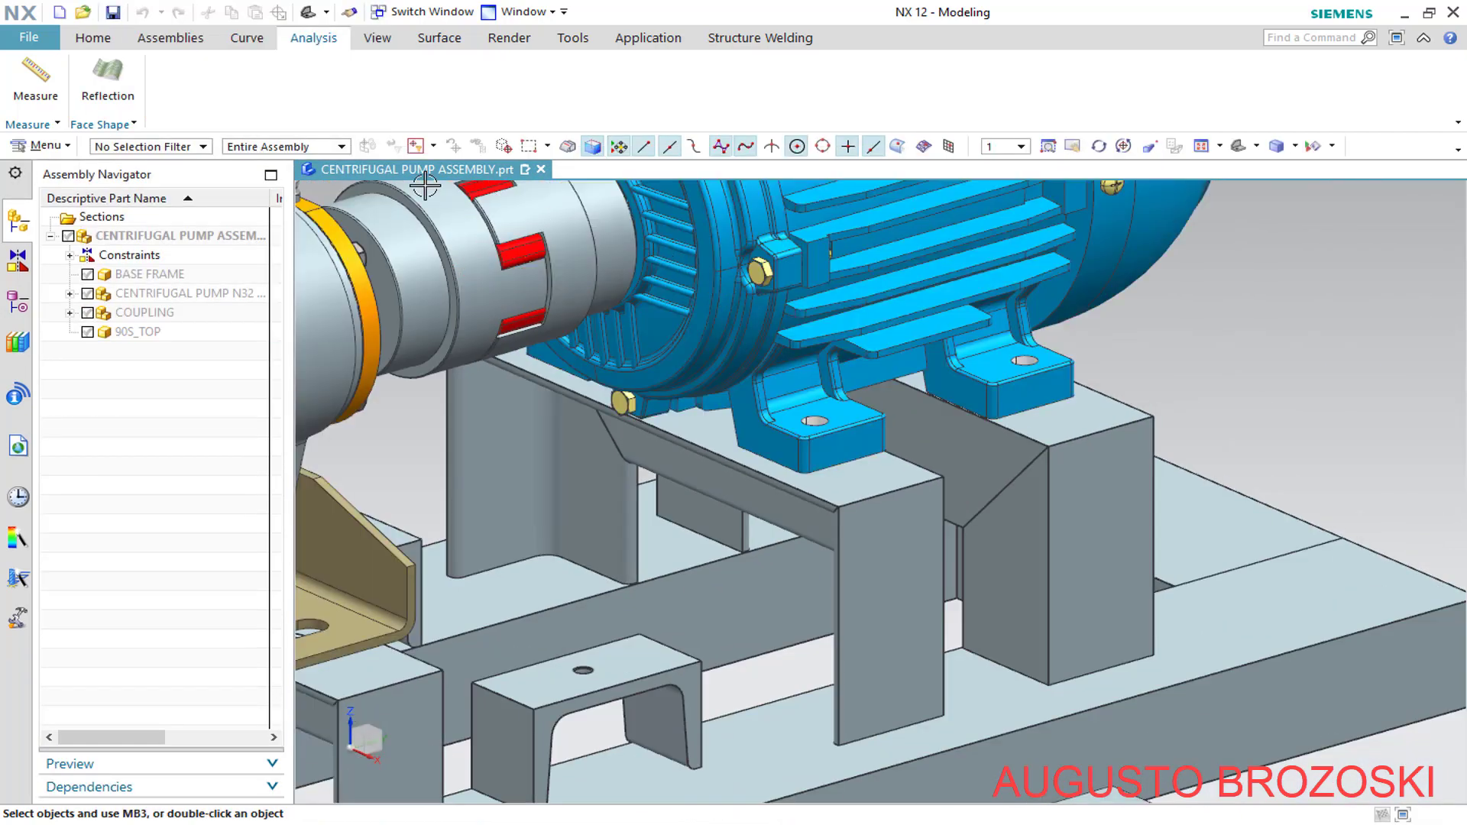
{"action": "left_click", "coordinate": [83, 12]}
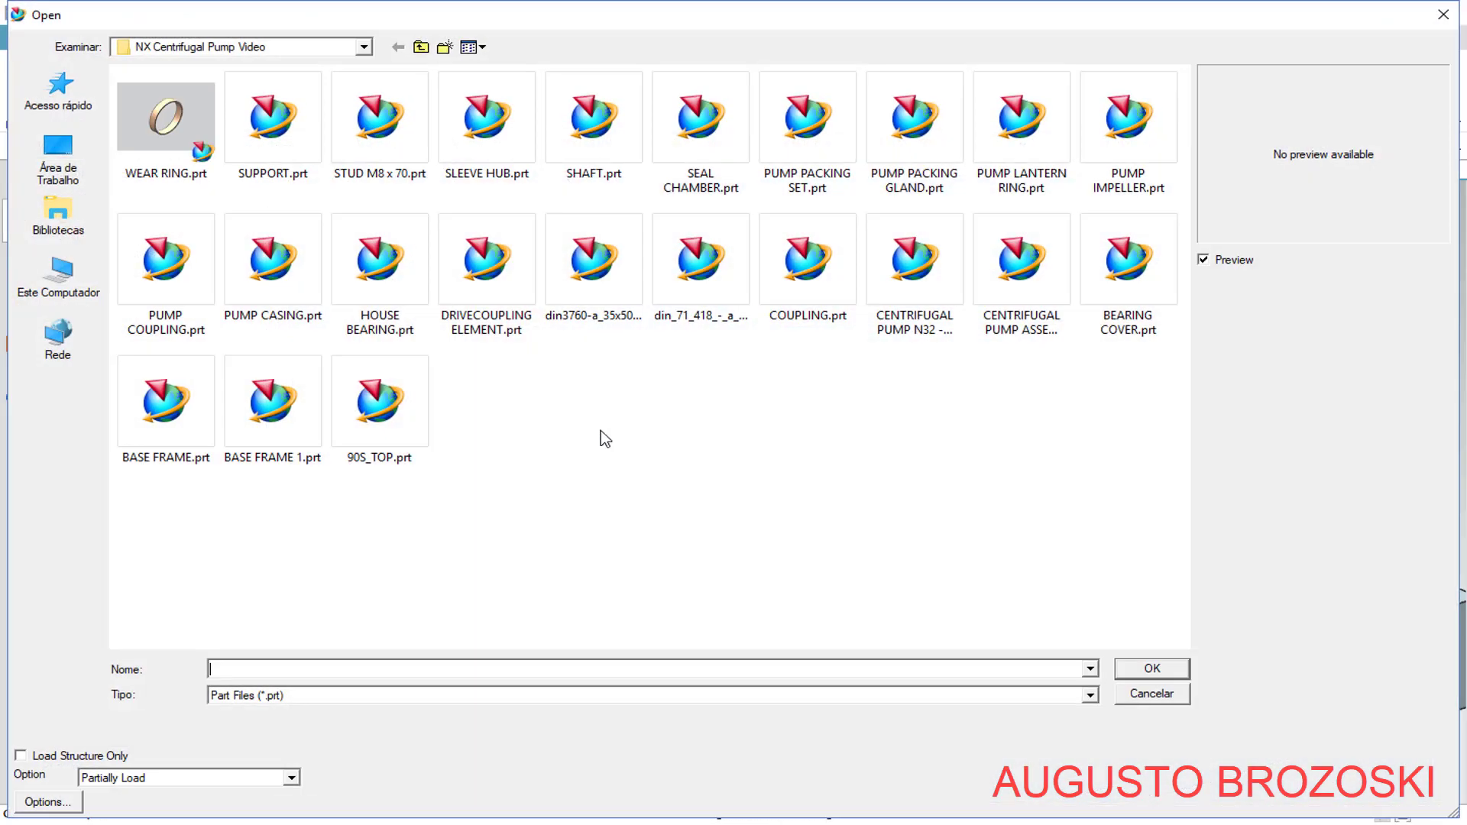
{"action": "left_click", "coordinate": [195, 416]}
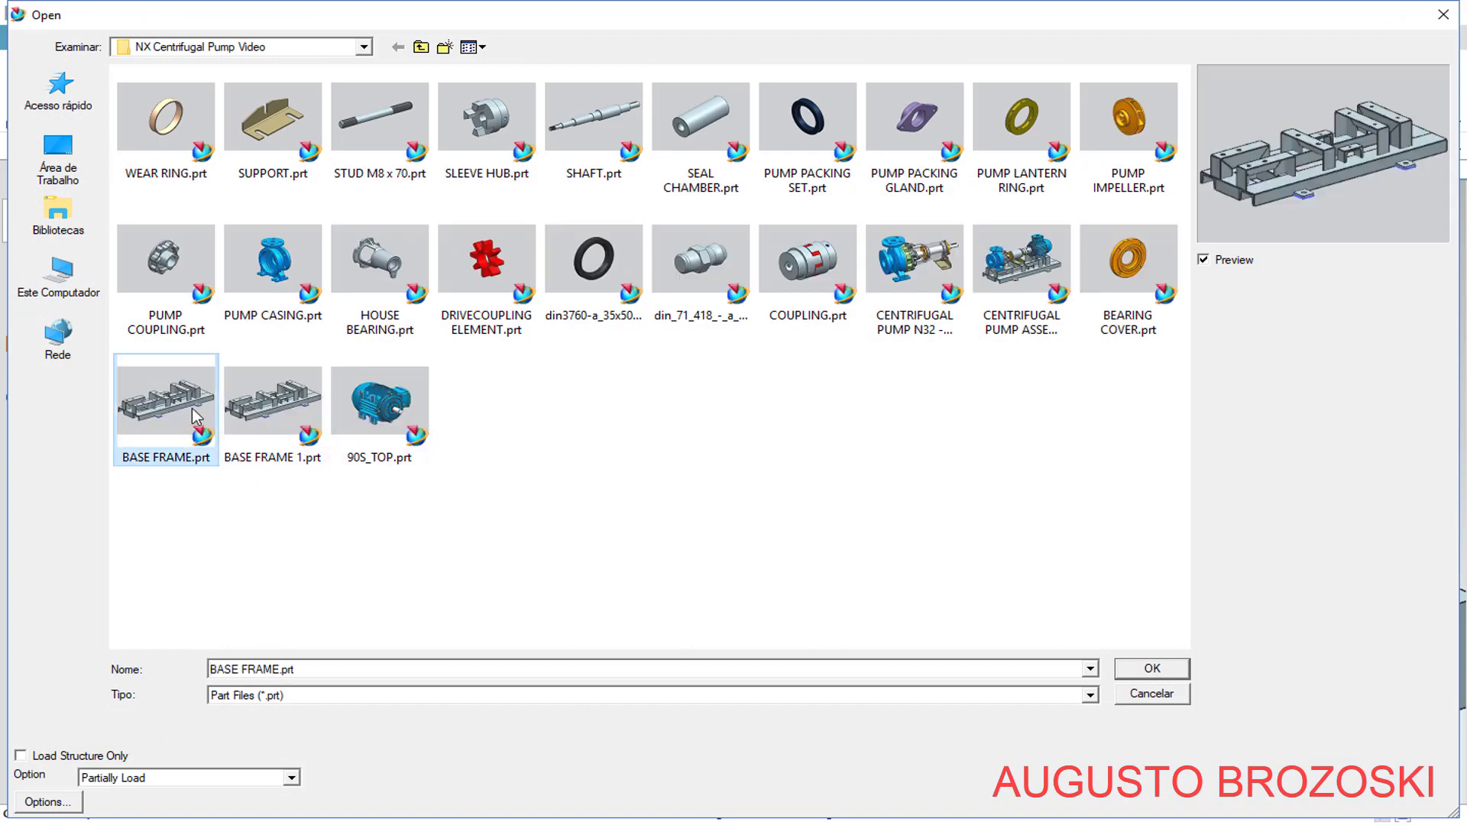
{"action": "left_click", "coordinate": [1132, 672]}
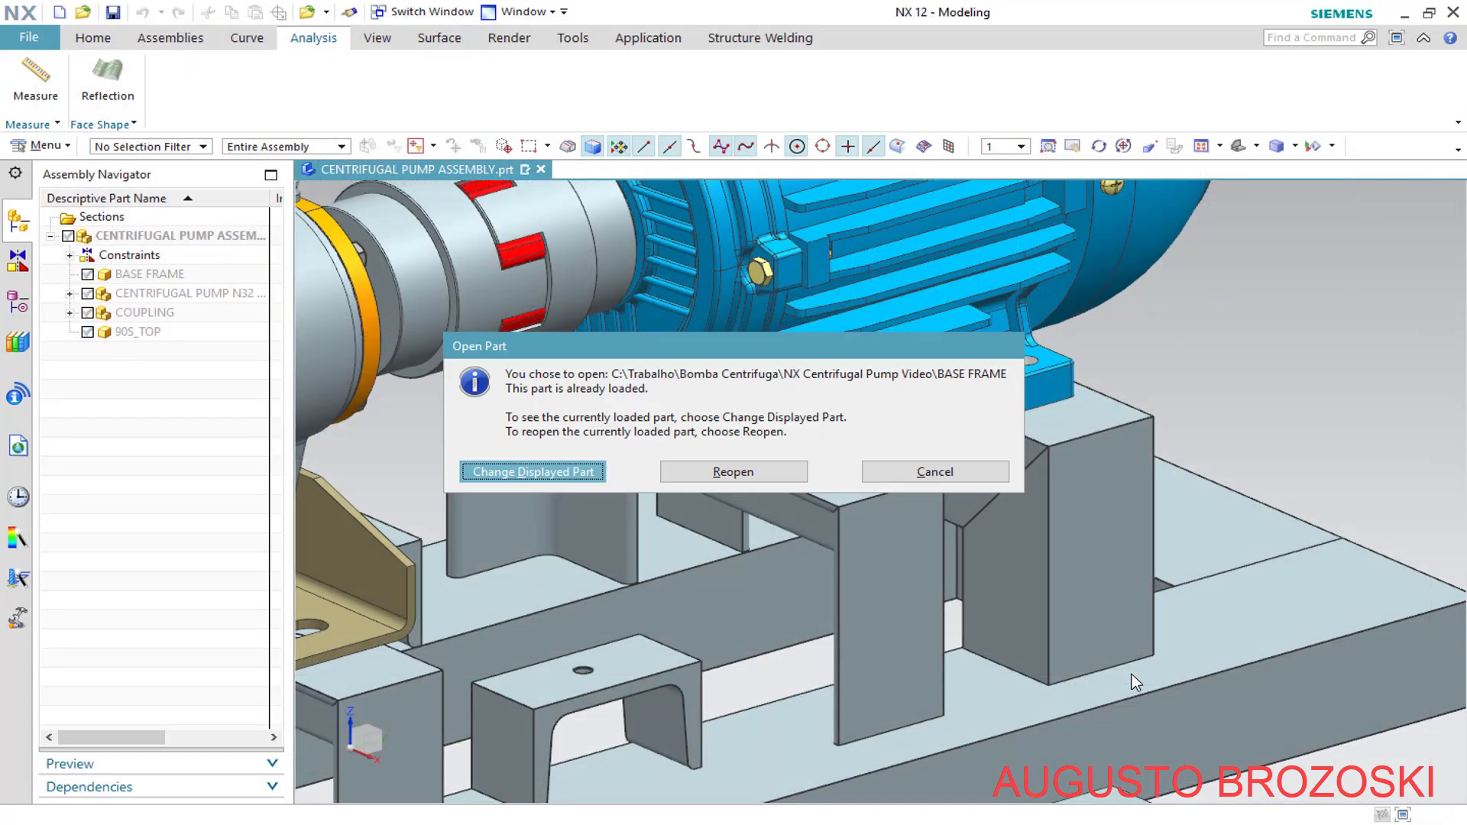
{"action": "left_click", "coordinate": [734, 471]}
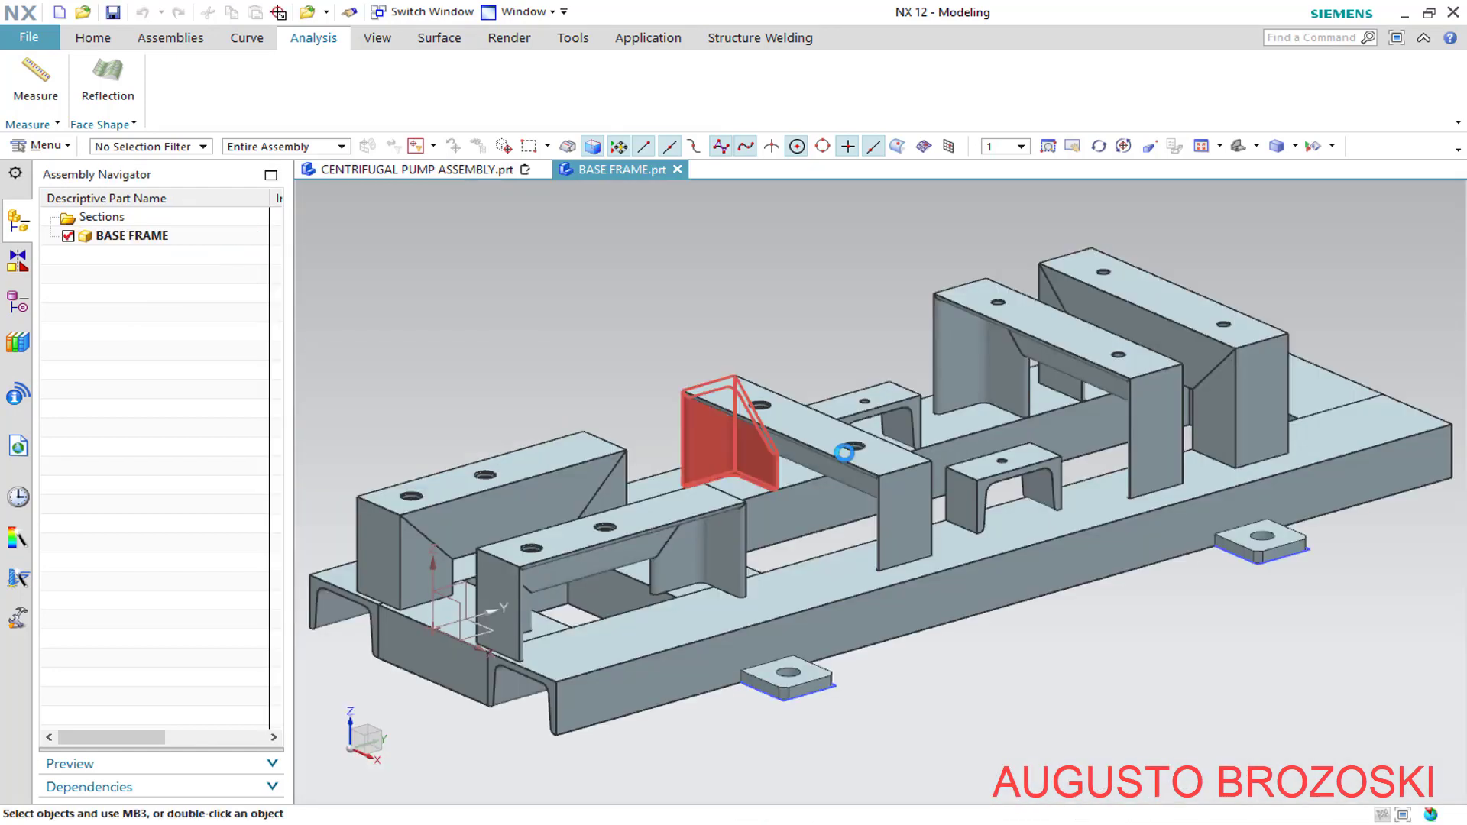
Open Sketch (11) "SKETCH_005", which defines the front motor support, for editing
{"action": "left_click", "coordinate": [21, 307]}
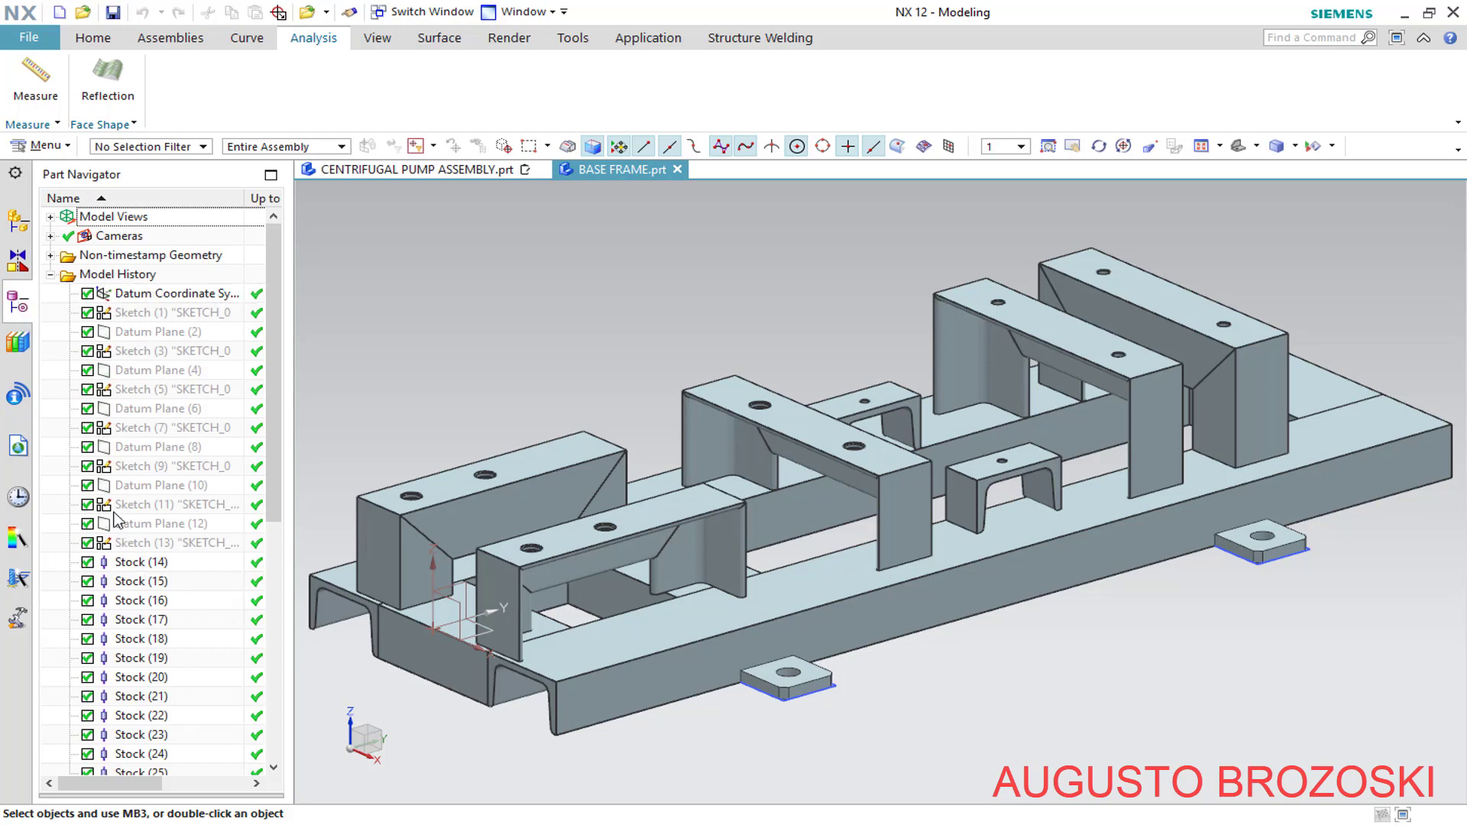
{"action": "left_click", "coordinate": [177, 508]}
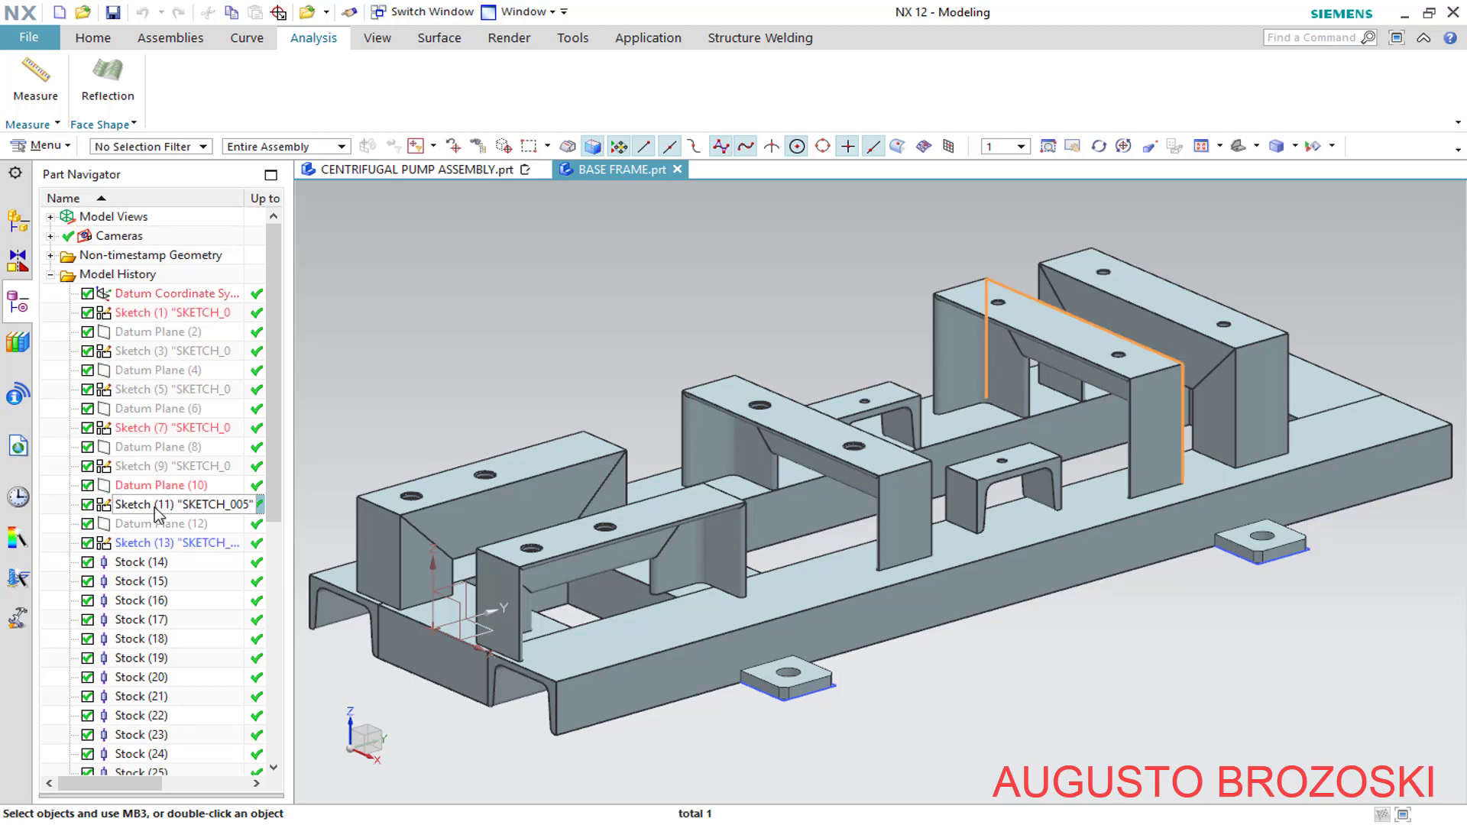
{"action": "right_click", "coordinate": [157, 510]}
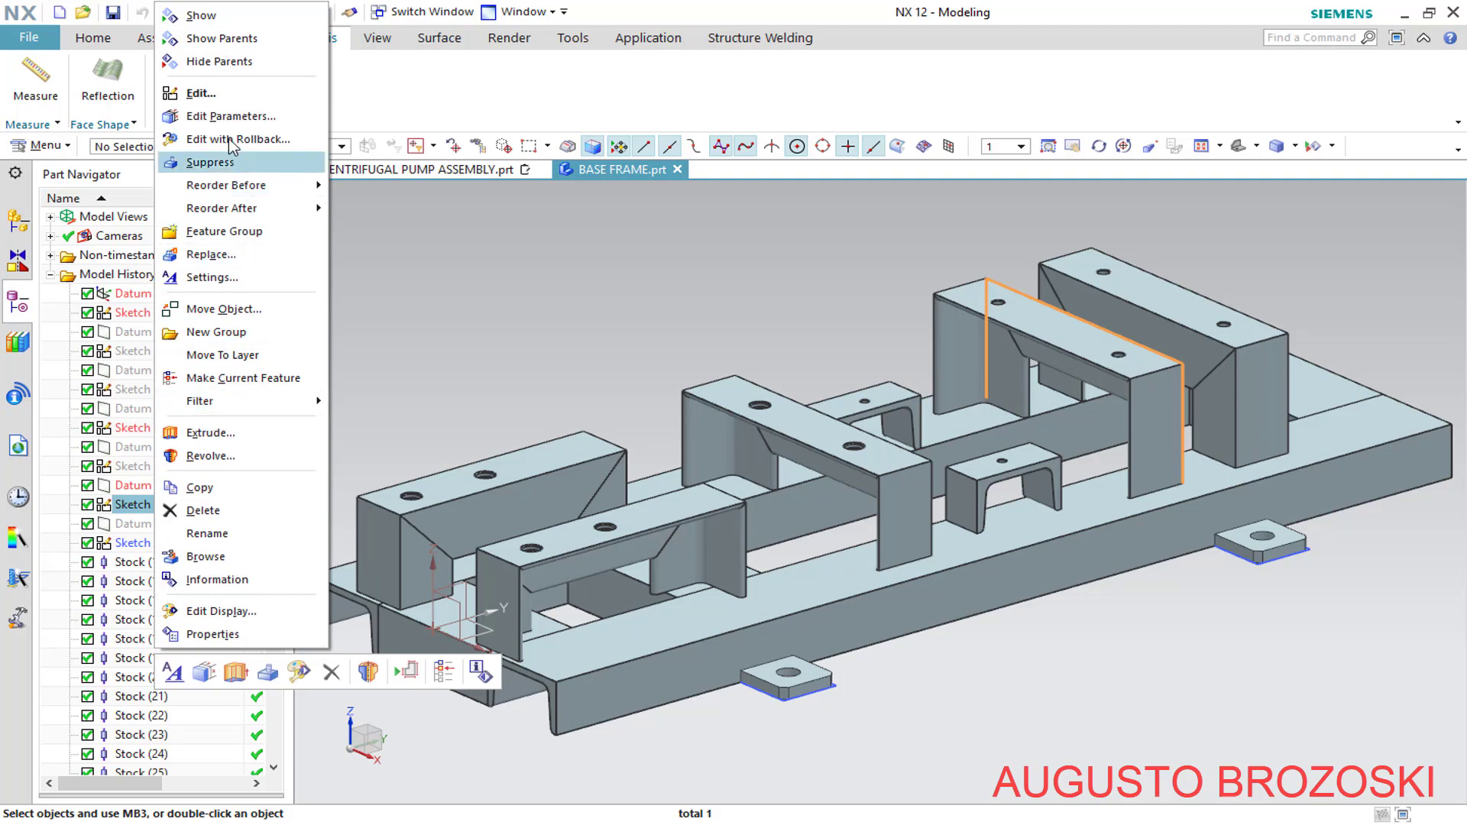
{"action": "left_click", "coordinate": [200, 93]}
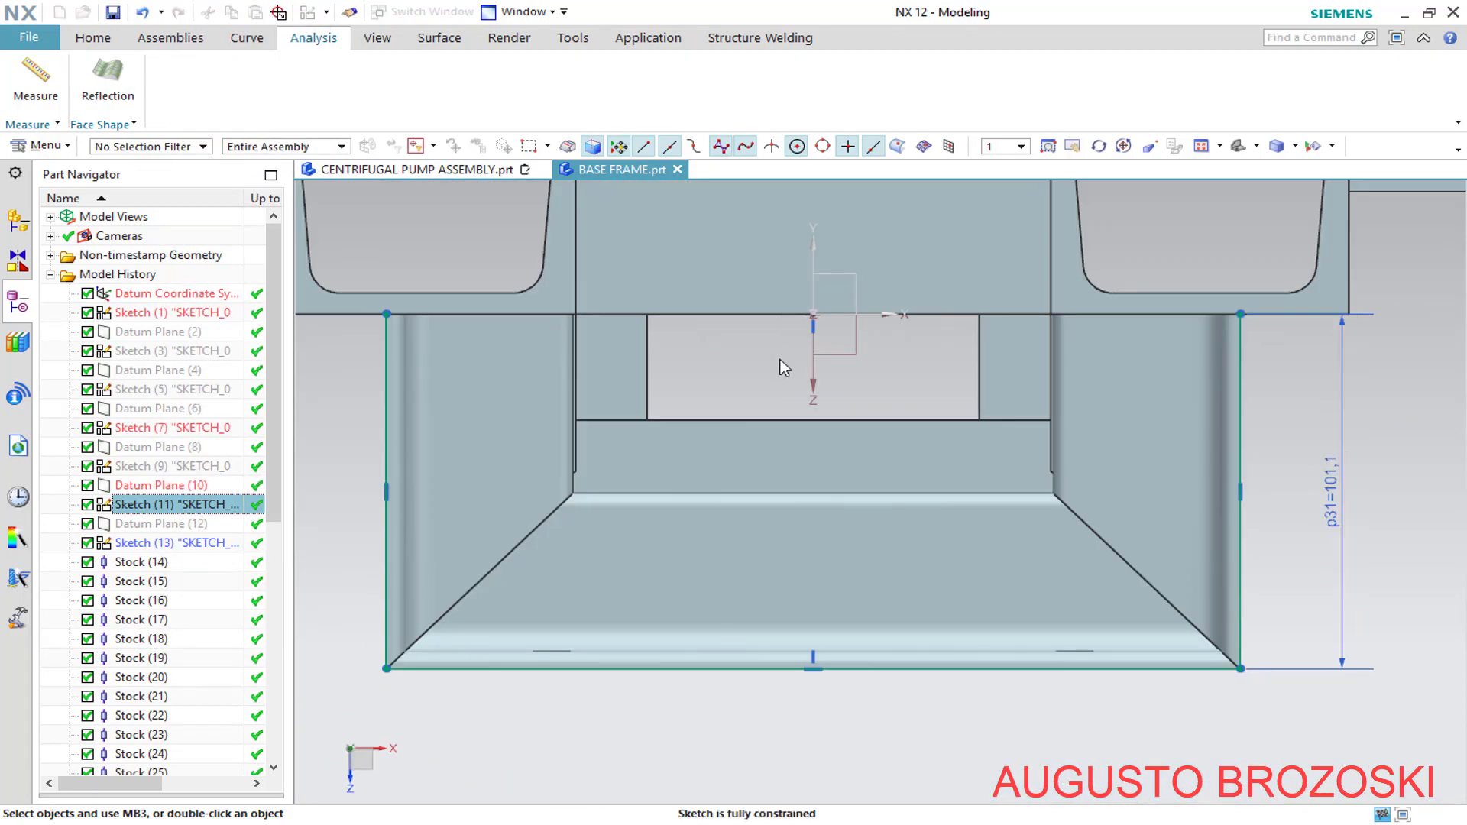
Set the support sketch's vertical height dimension p31 to 101.139+1.061 mm
{"action": "left_click", "coordinate": [1237, 147]}
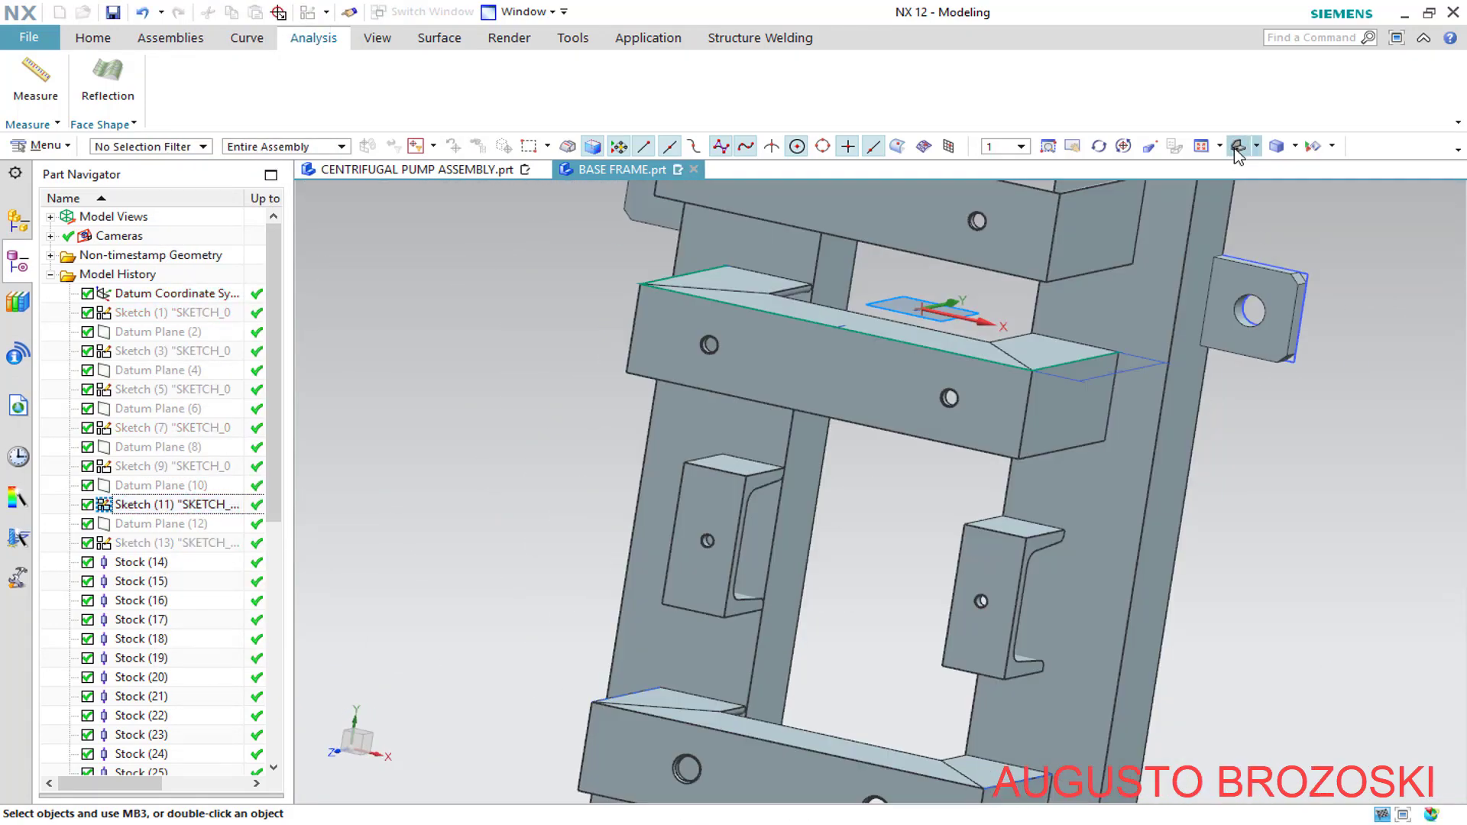
{"action": "scroll", "coordinate": [1266, 430], "scroll_direction": "up", "scroll_amount": 6}
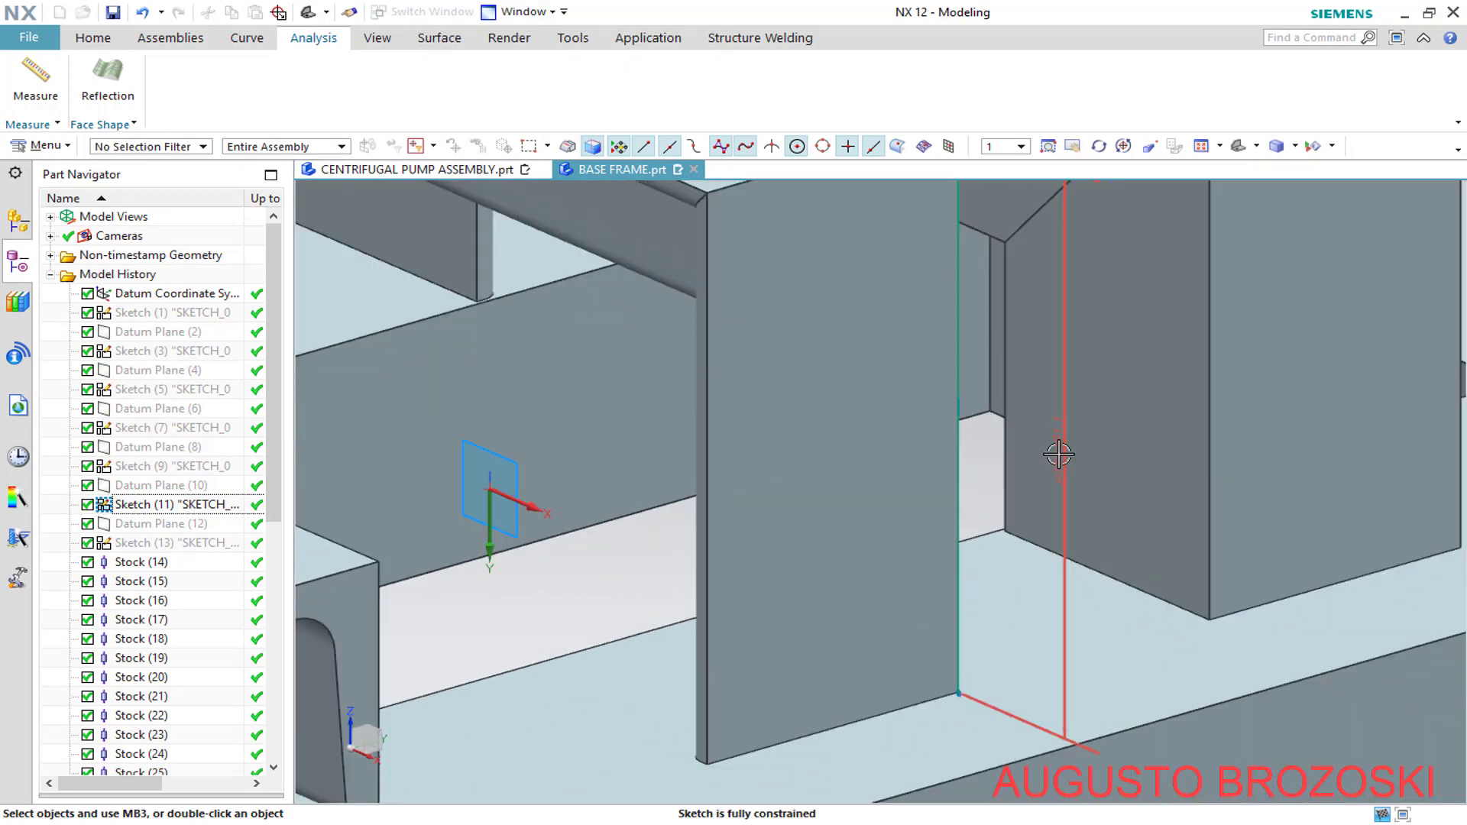
{"action": "double_click", "coordinate": [1062, 453]}
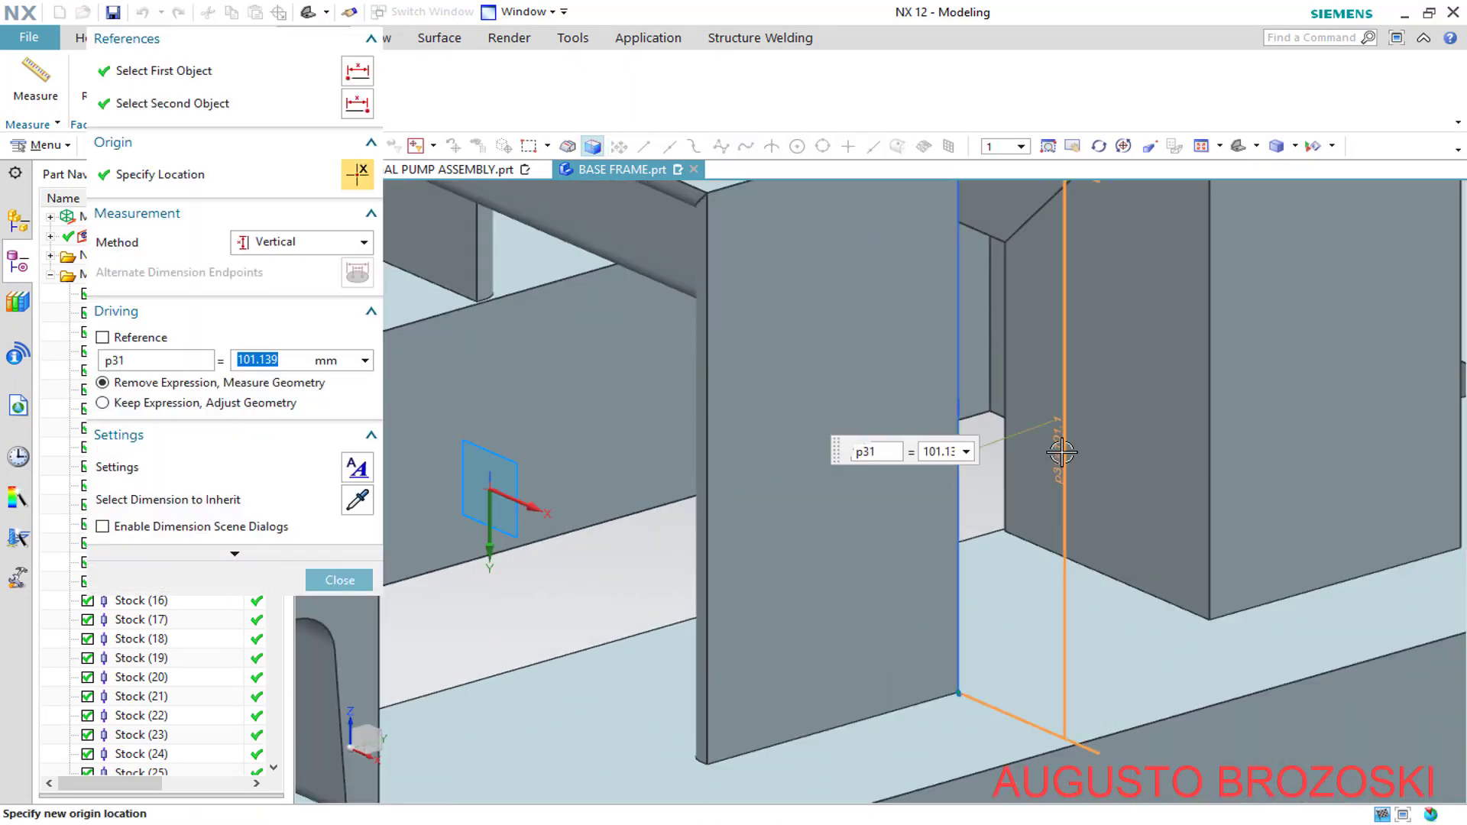
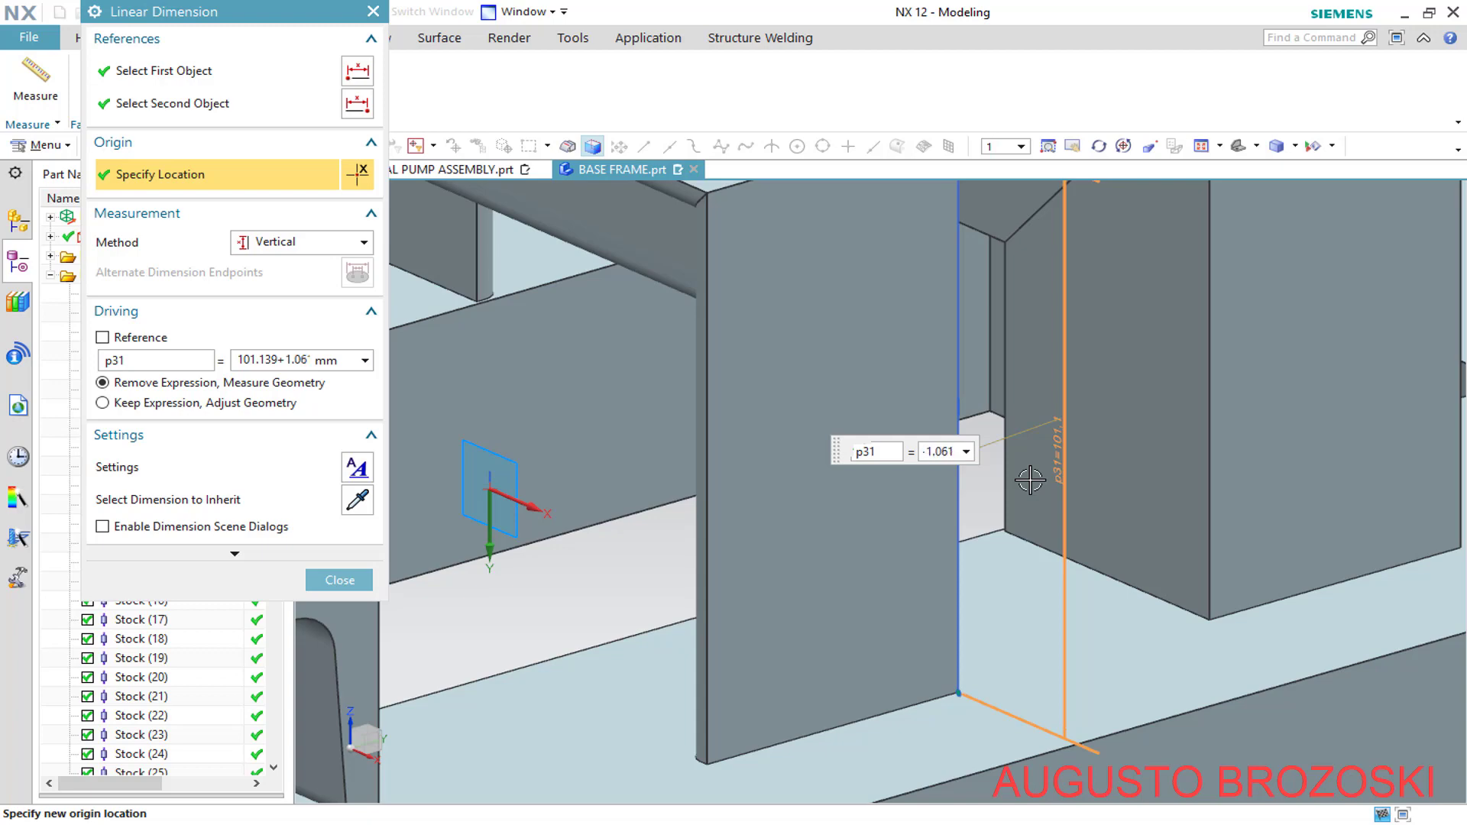
{"action": "key", "text": "Return"}
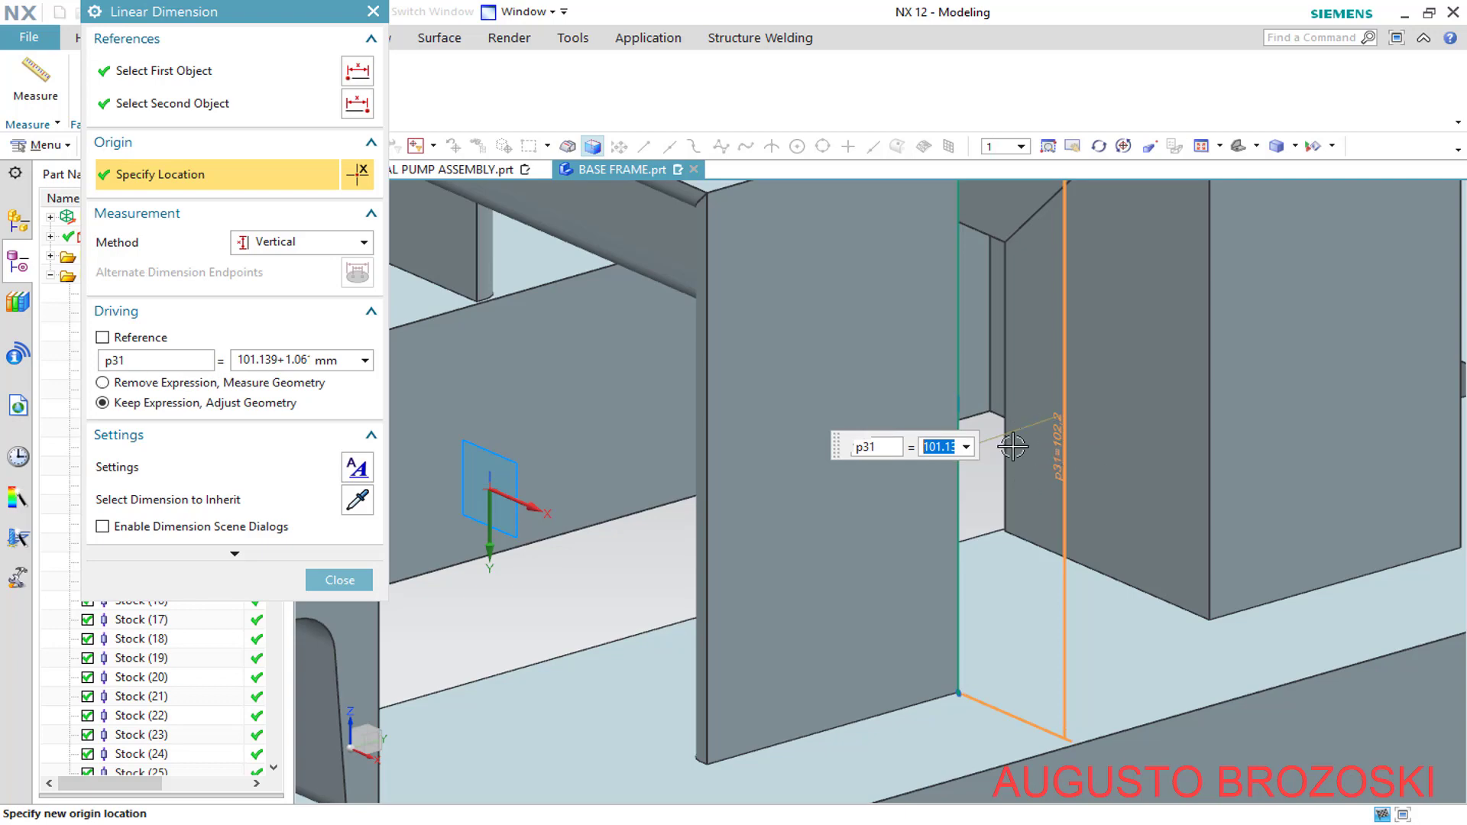
{"action": "left_click", "coordinate": [342, 579]}
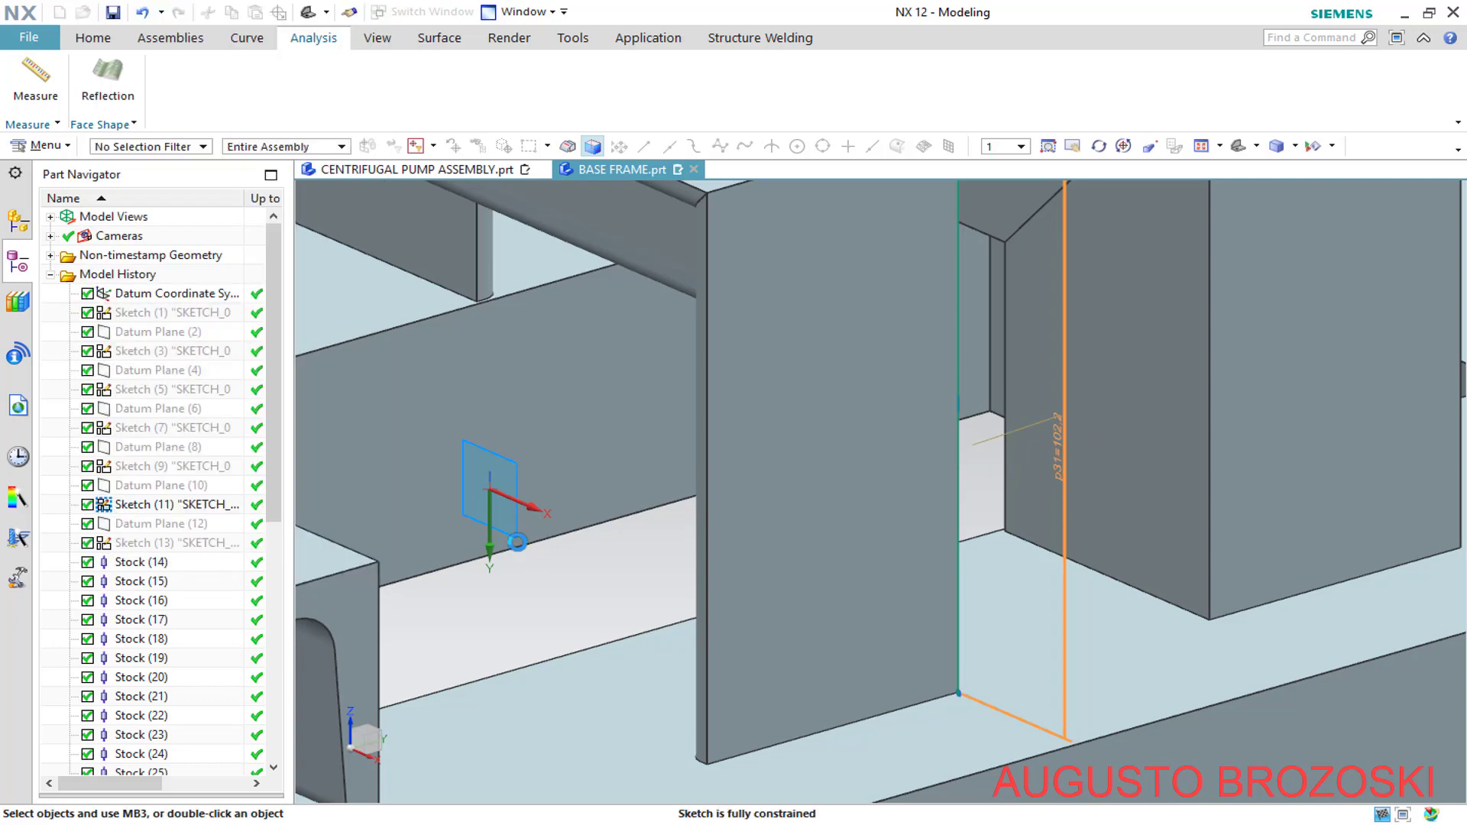
{"action": "left_click", "coordinate": [92, 37]}
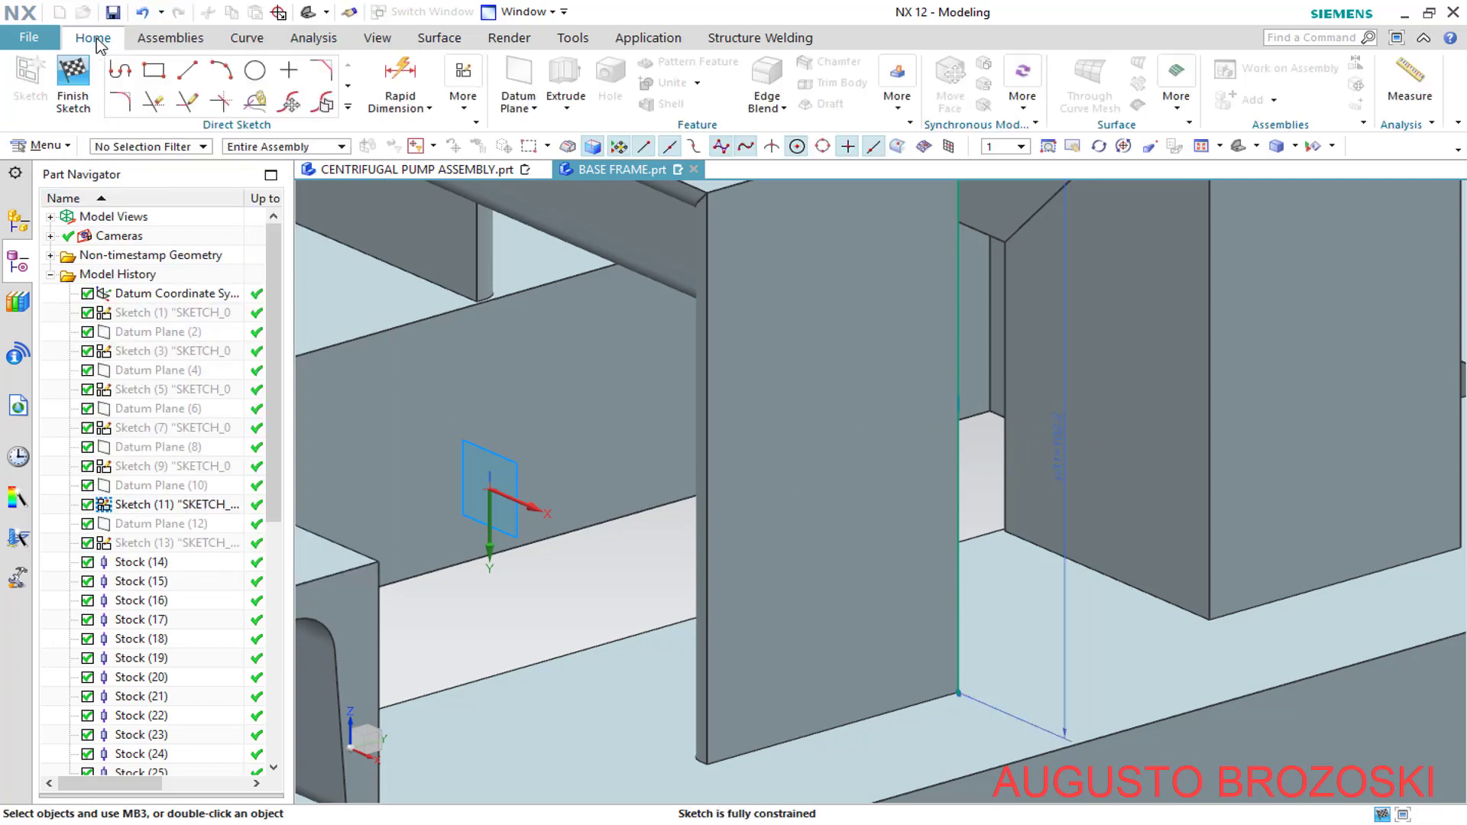
Finish editing the front support sketch, then hide all sketches in BASE FRAME.prt and save the part
{"action": "left_click", "coordinate": [73, 84]}
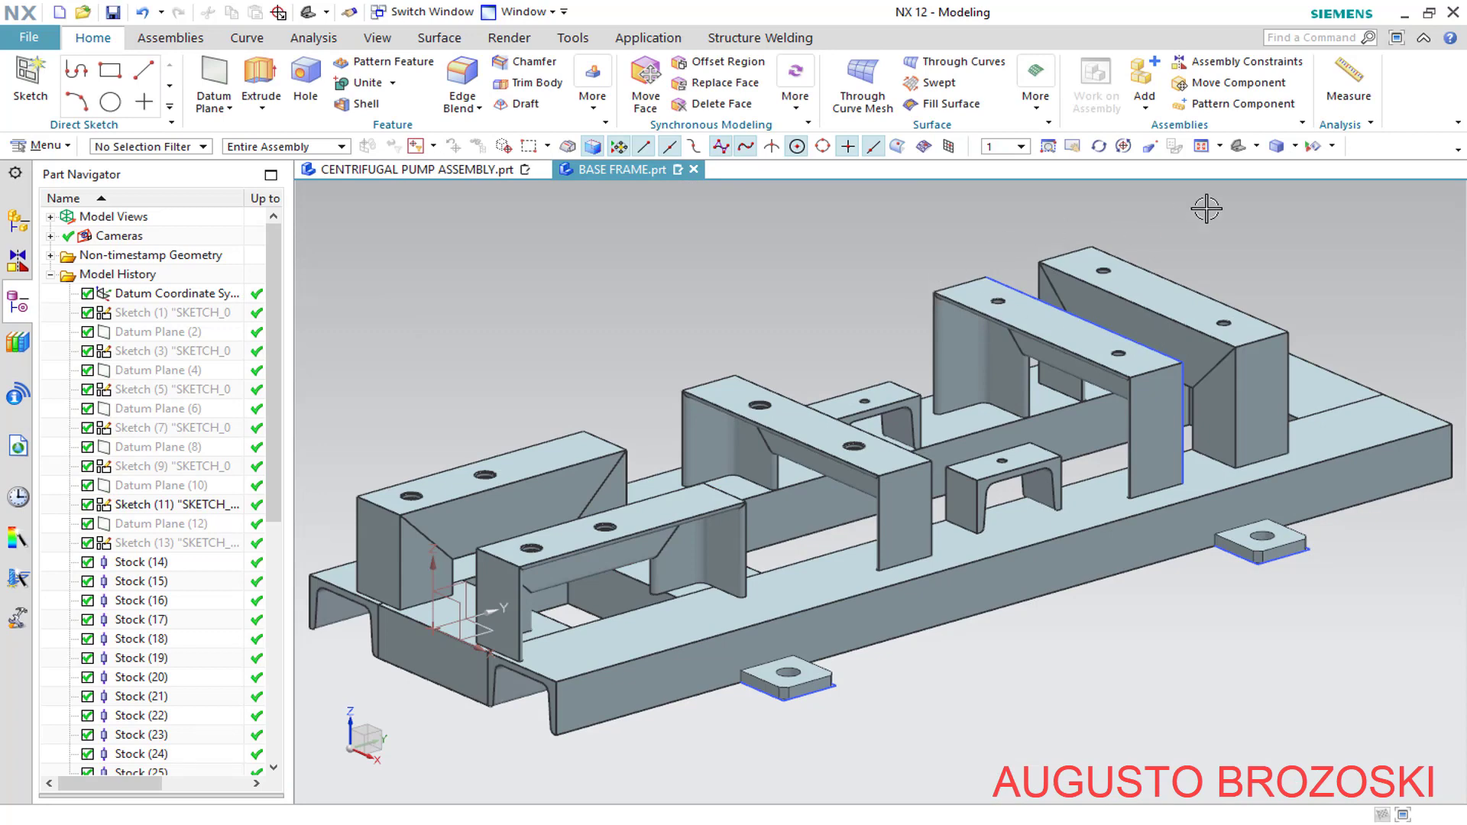
{"action": "left_click", "coordinate": [1315, 149]}
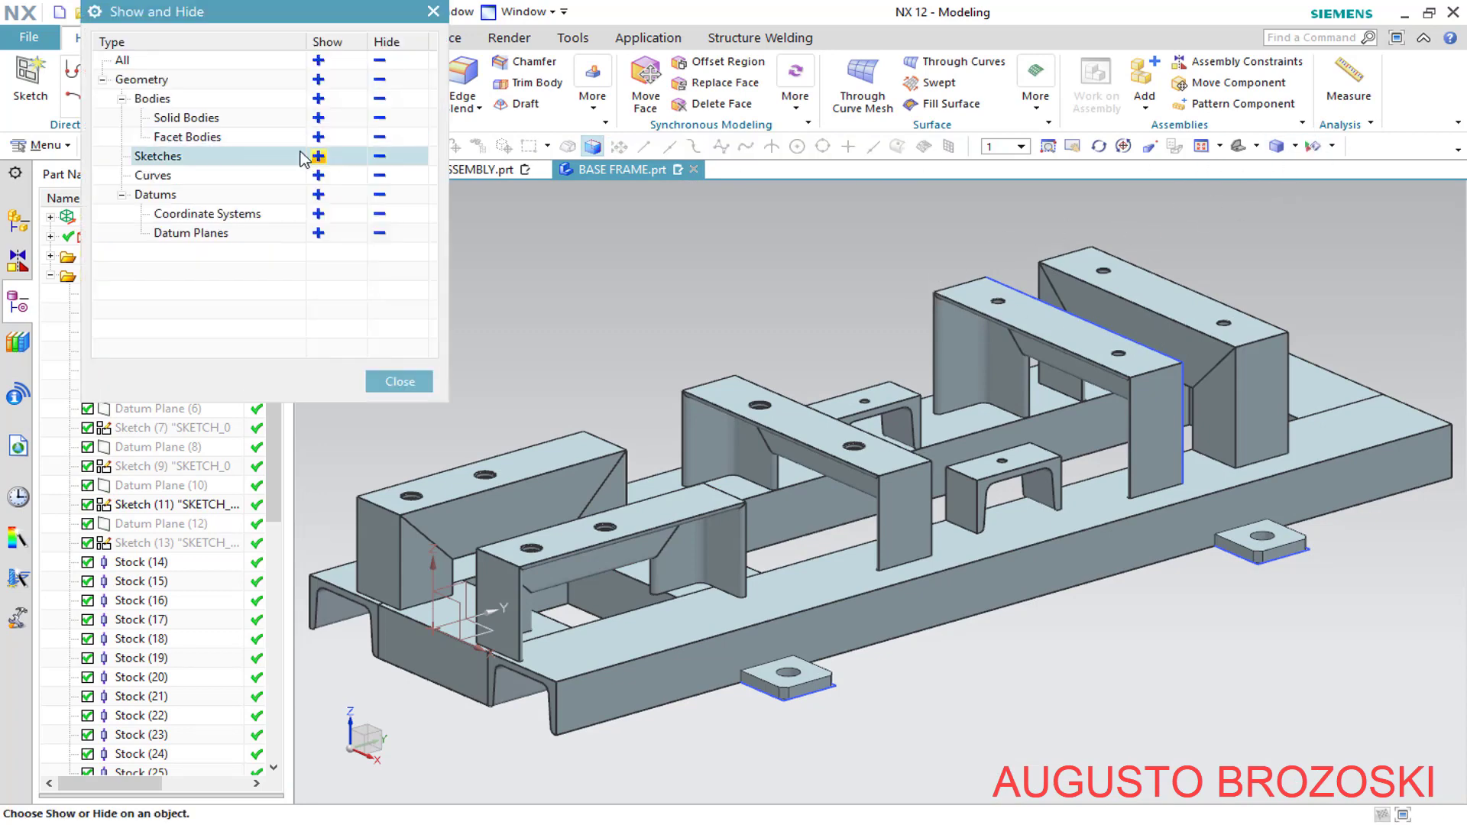
{"action": "left_click", "coordinate": [378, 157]}
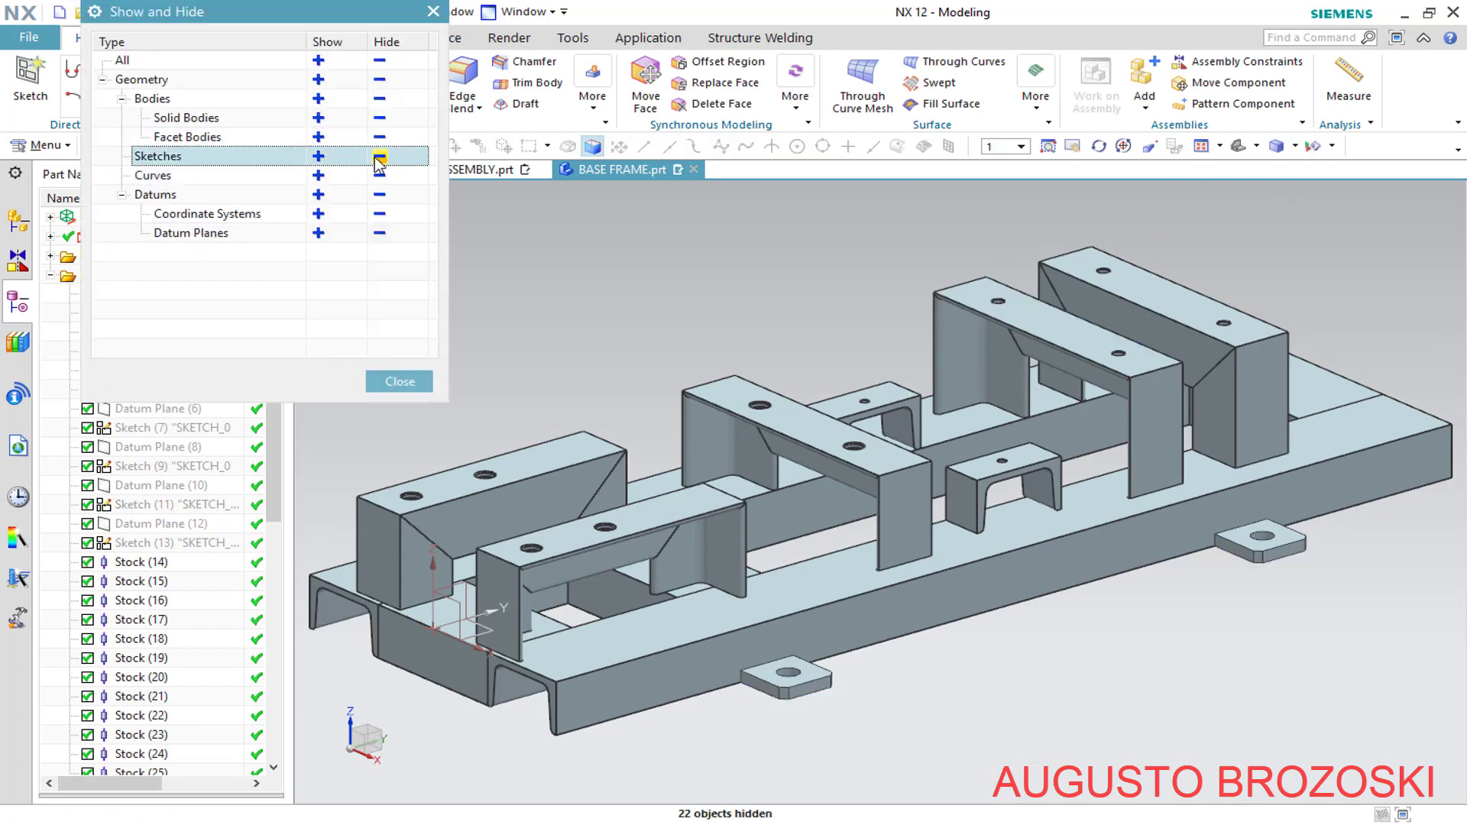
{"action": "left_click", "coordinate": [399, 381]}
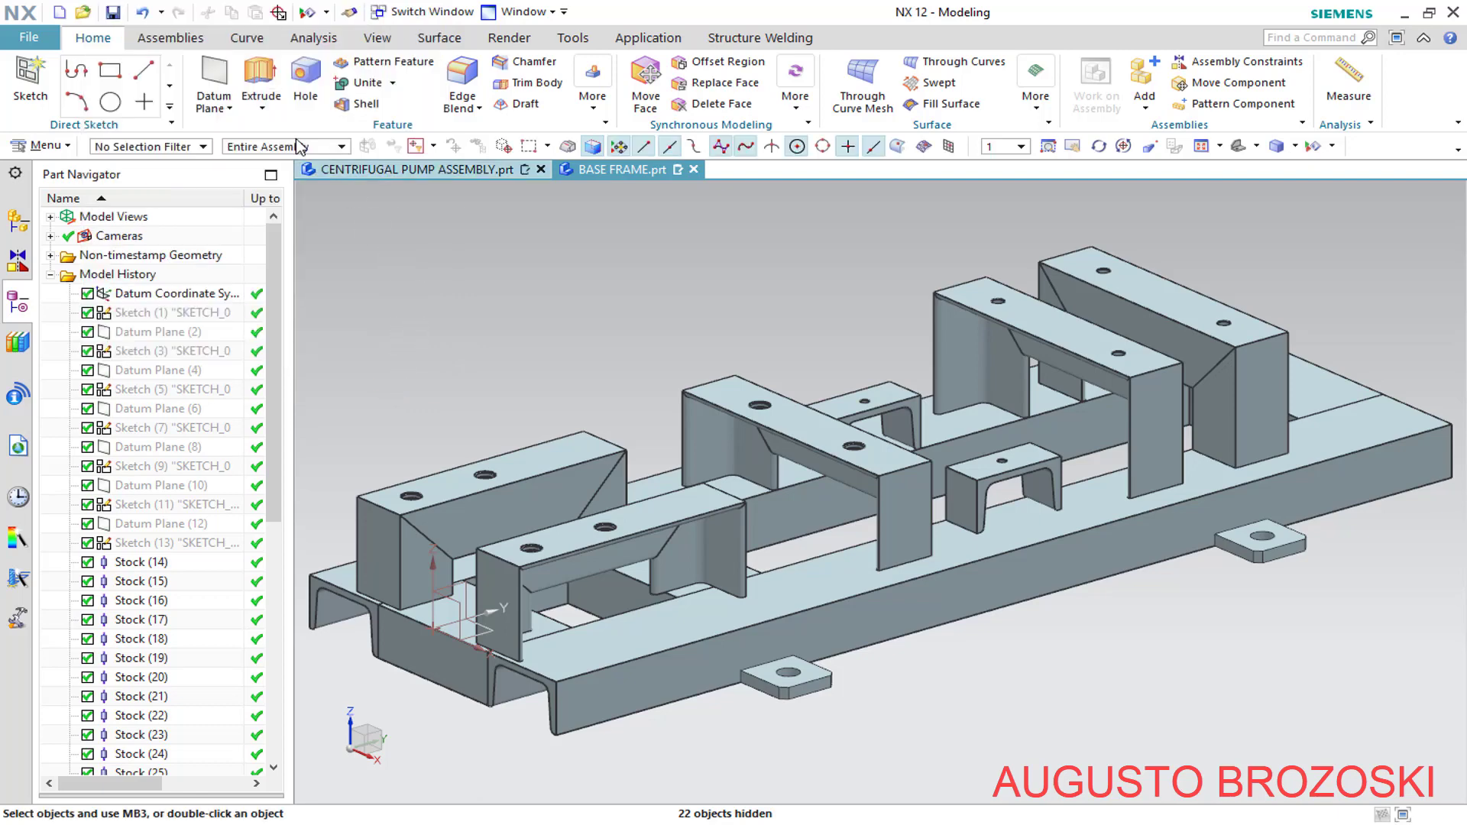
{"action": "left_click", "coordinate": [113, 13]}
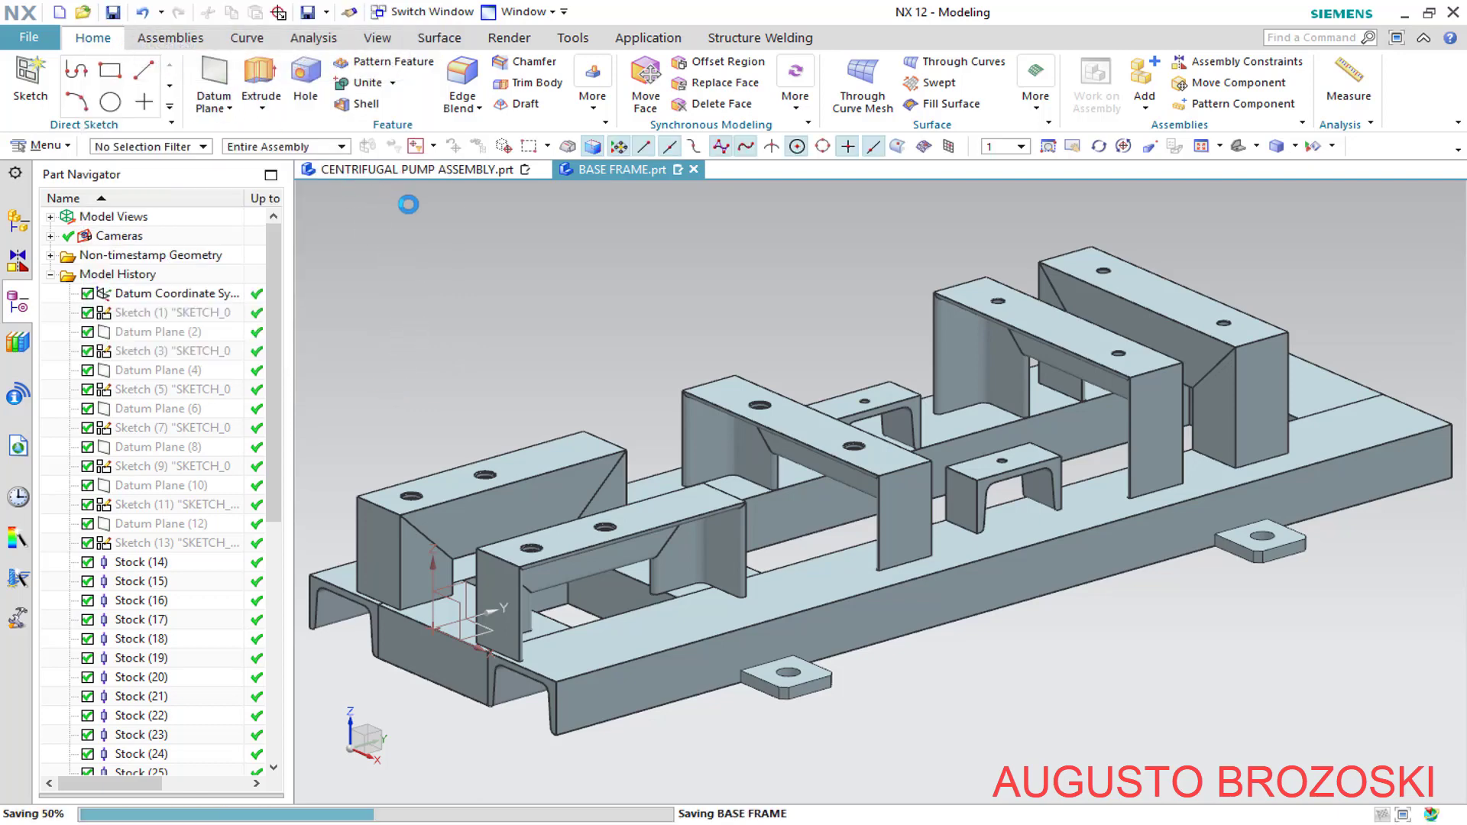
In CENTRIFUGAL PUMP ASSEMBLY.prt, examine from the side and close up how the motor feet and their holes sit on the supports
{"action": "left_click", "coordinate": [434, 170]}
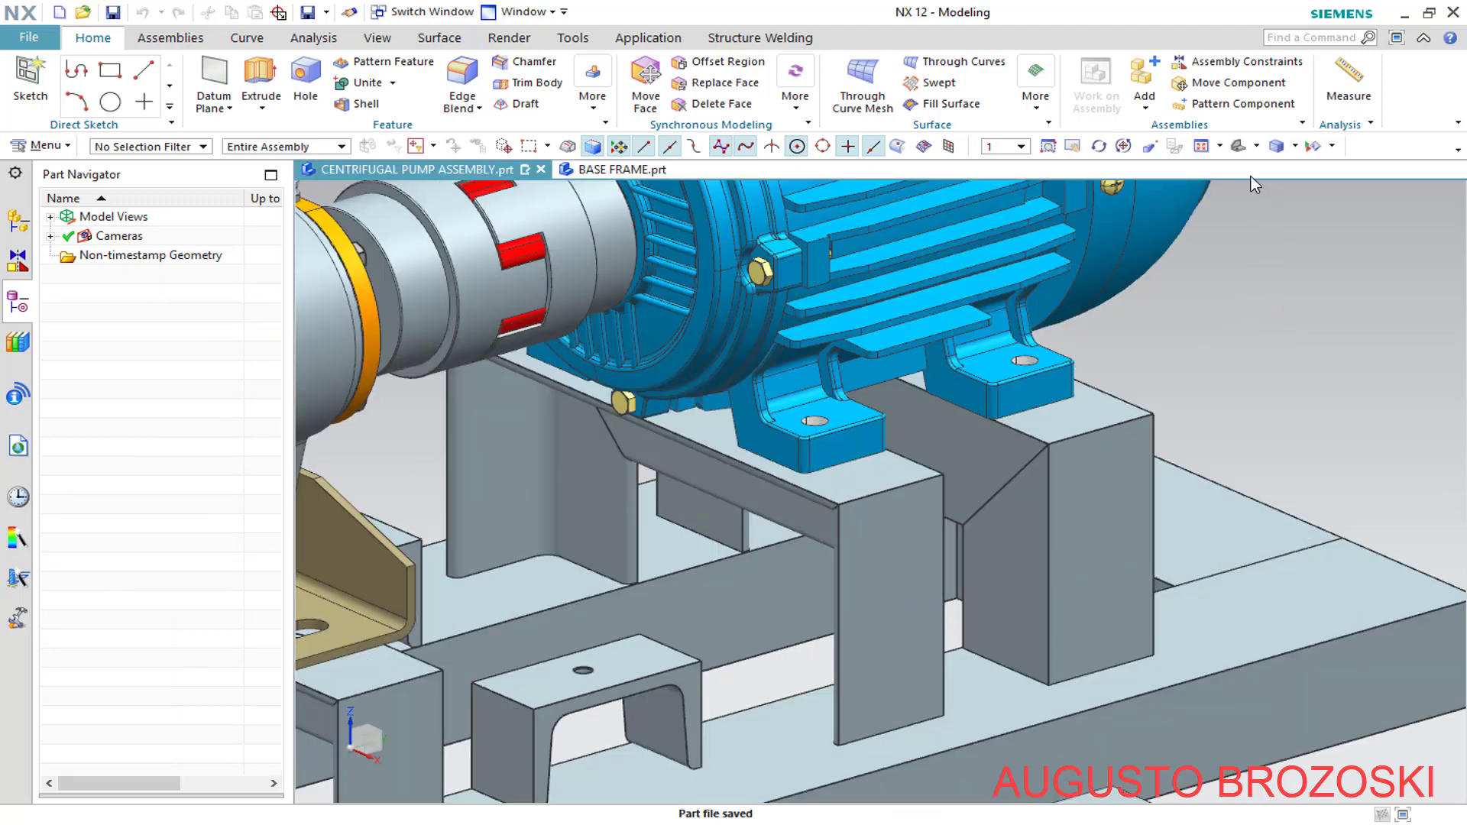
{"action": "left_click", "coordinate": [1256, 146]}
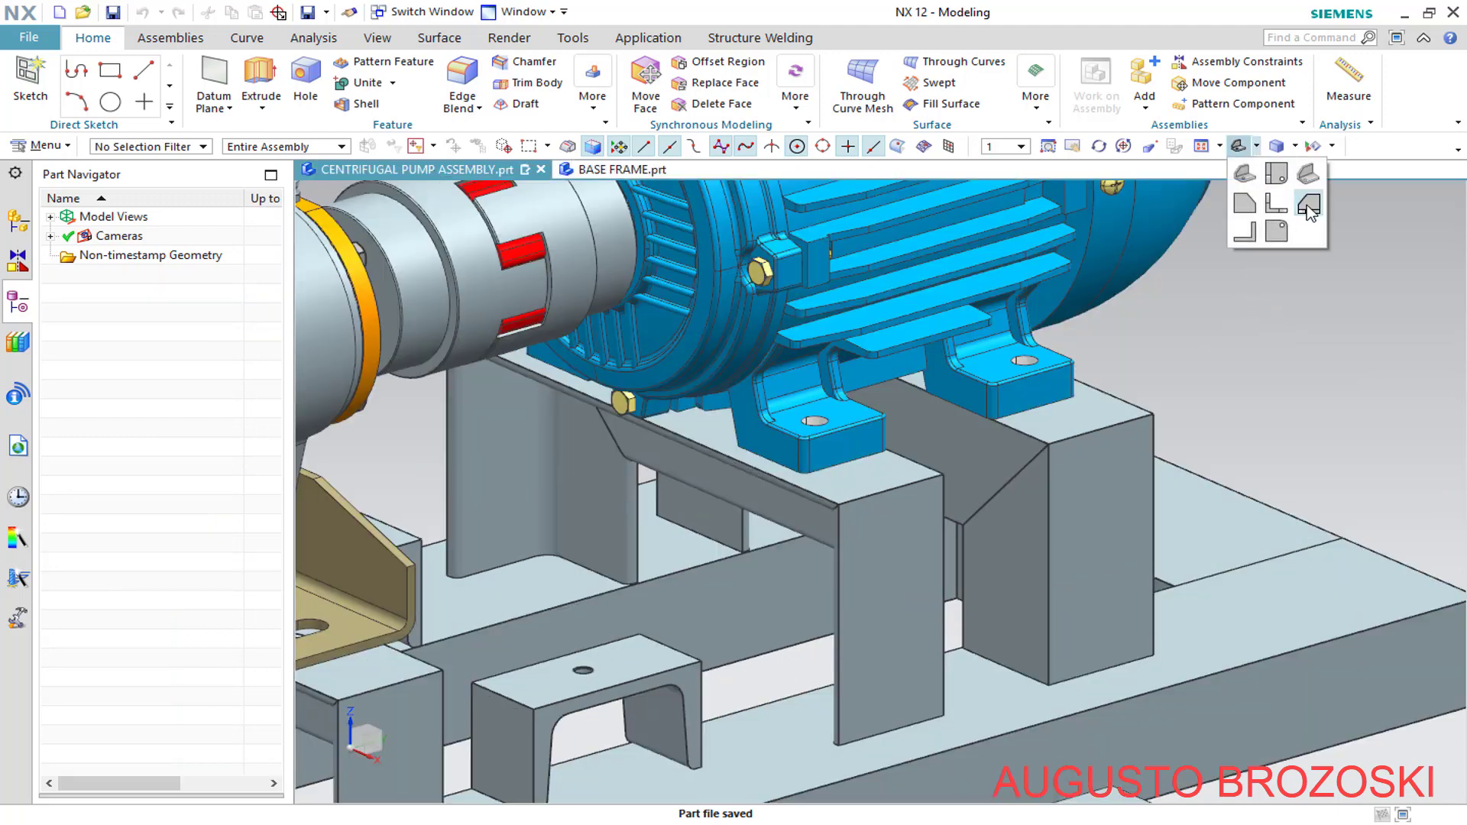
{"action": "left_click", "coordinate": [1308, 204]}
{"action": "scroll", "coordinate": [1150, 566], "scroll_direction": "up", "scroll_amount": 6}
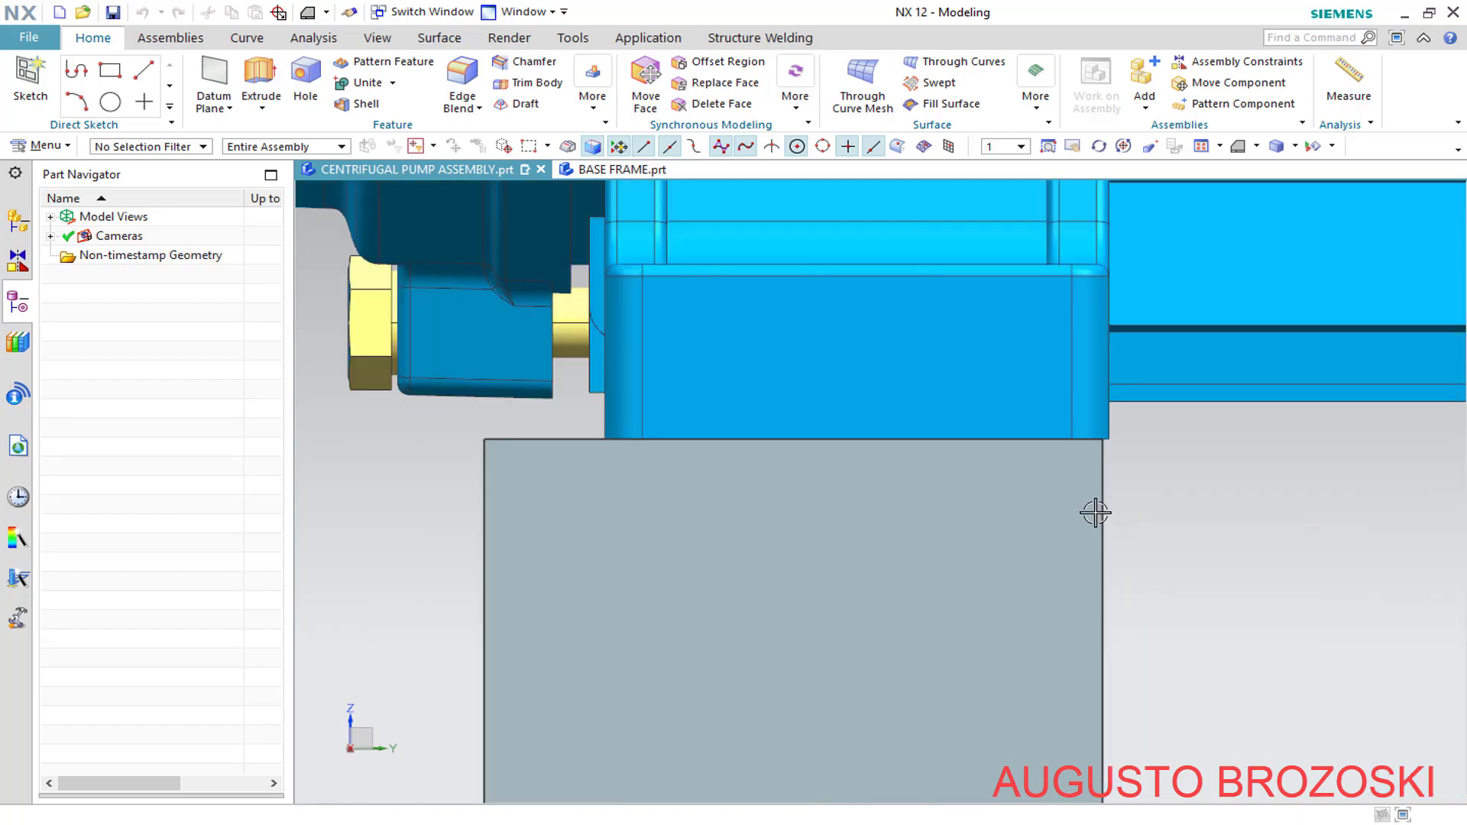
{"action": "scroll", "coordinate": [1095, 513], "scroll_direction": "up", "scroll_amount": 2}
{"action": "scroll", "coordinate": [795, 398], "scroll_direction": "down", "scroll_amount": 5}
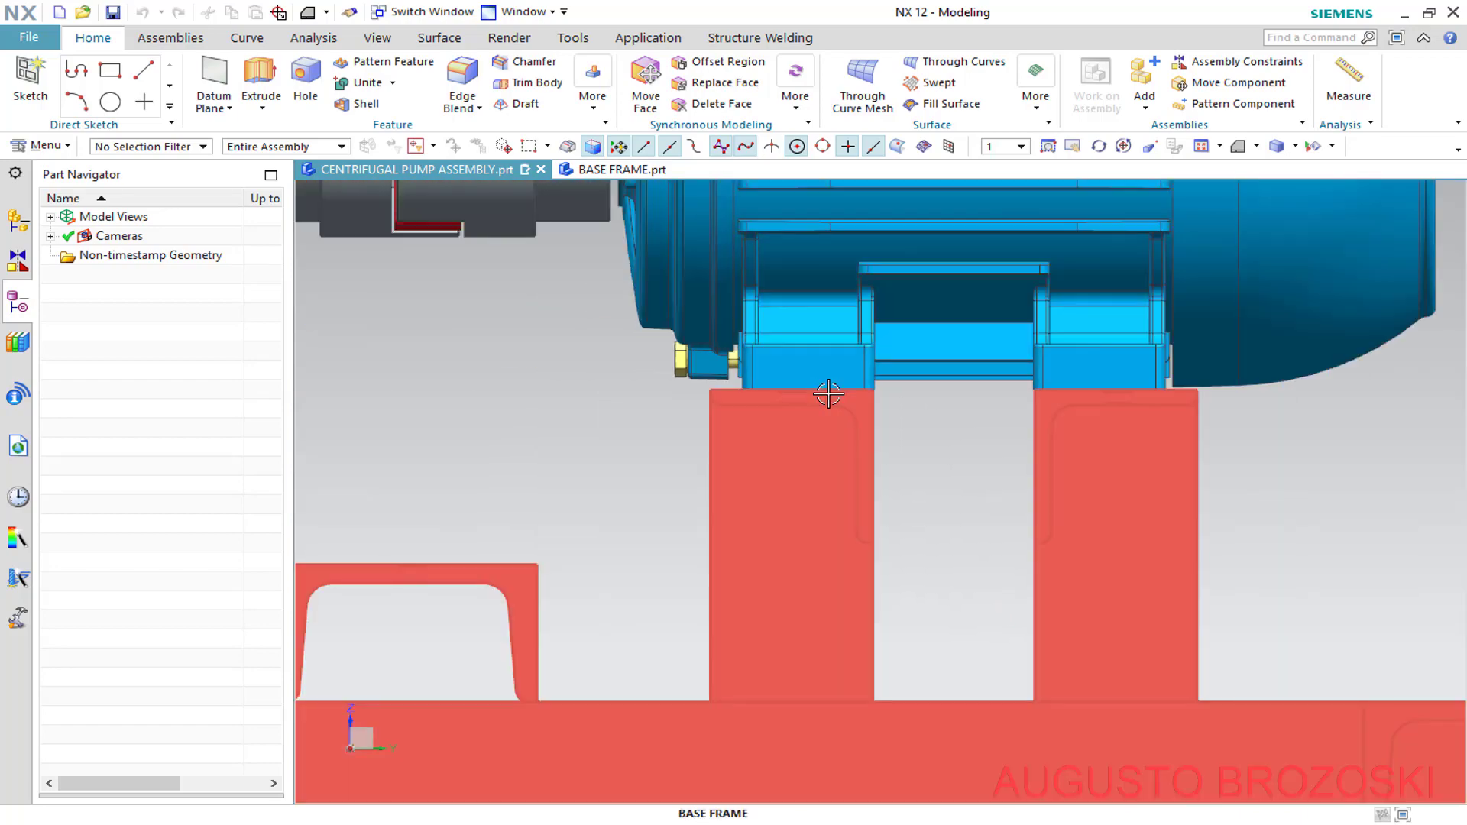
{"action": "middle_click_drag", "start_coordinate": [829, 394], "coordinate": [1048, 654]}
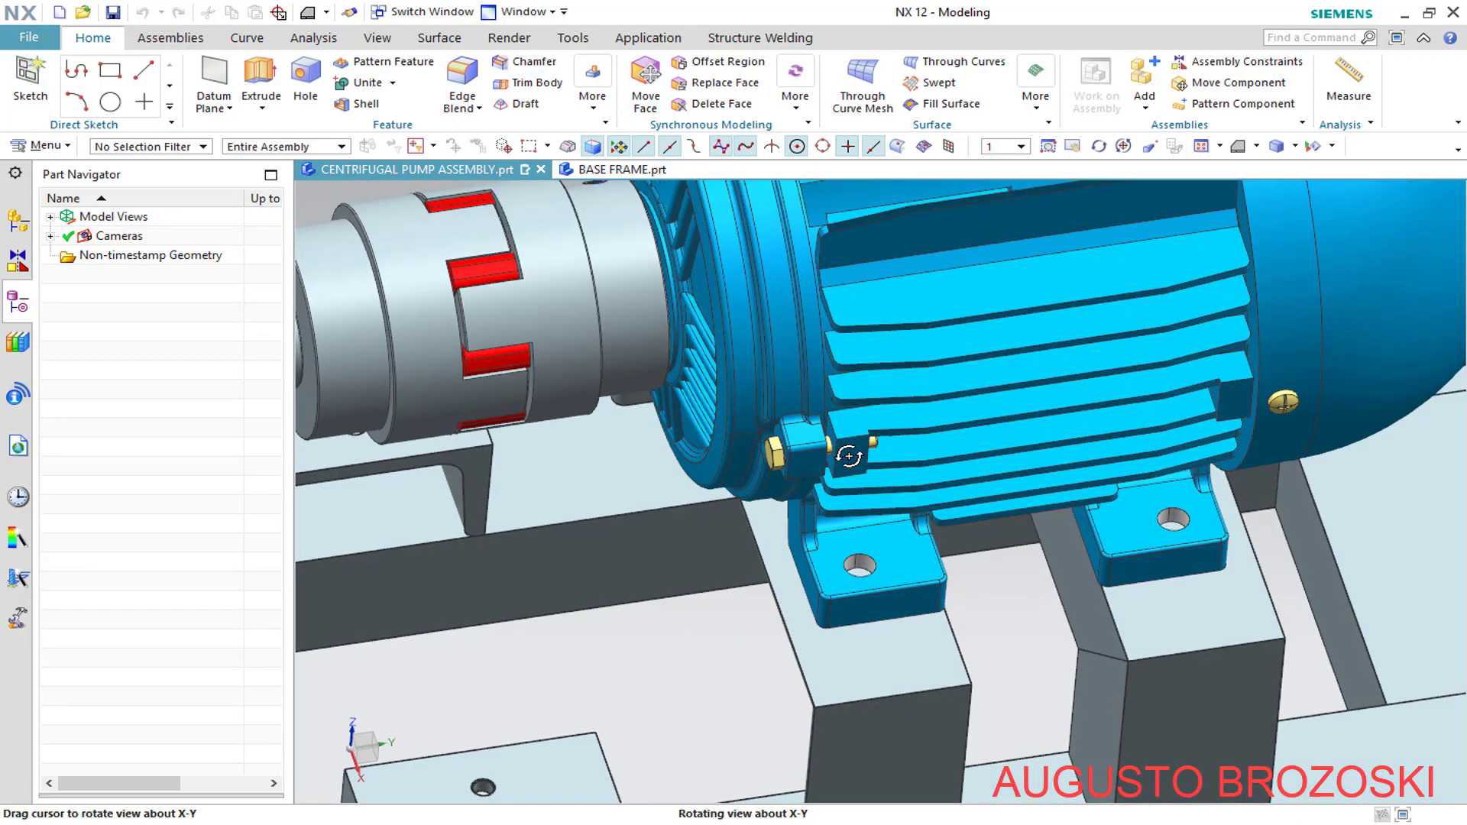
{"action": "scroll", "coordinate": [989, 619], "scroll_direction": "up", "scroll_amount": 4}
{"action": "middle_click_drag", "start_coordinate": [905, 555], "coordinate": [733, 436]}
{"action": "scroll", "coordinate": [731, 445], "scroll_direction": "up", "scroll_amount": 2}
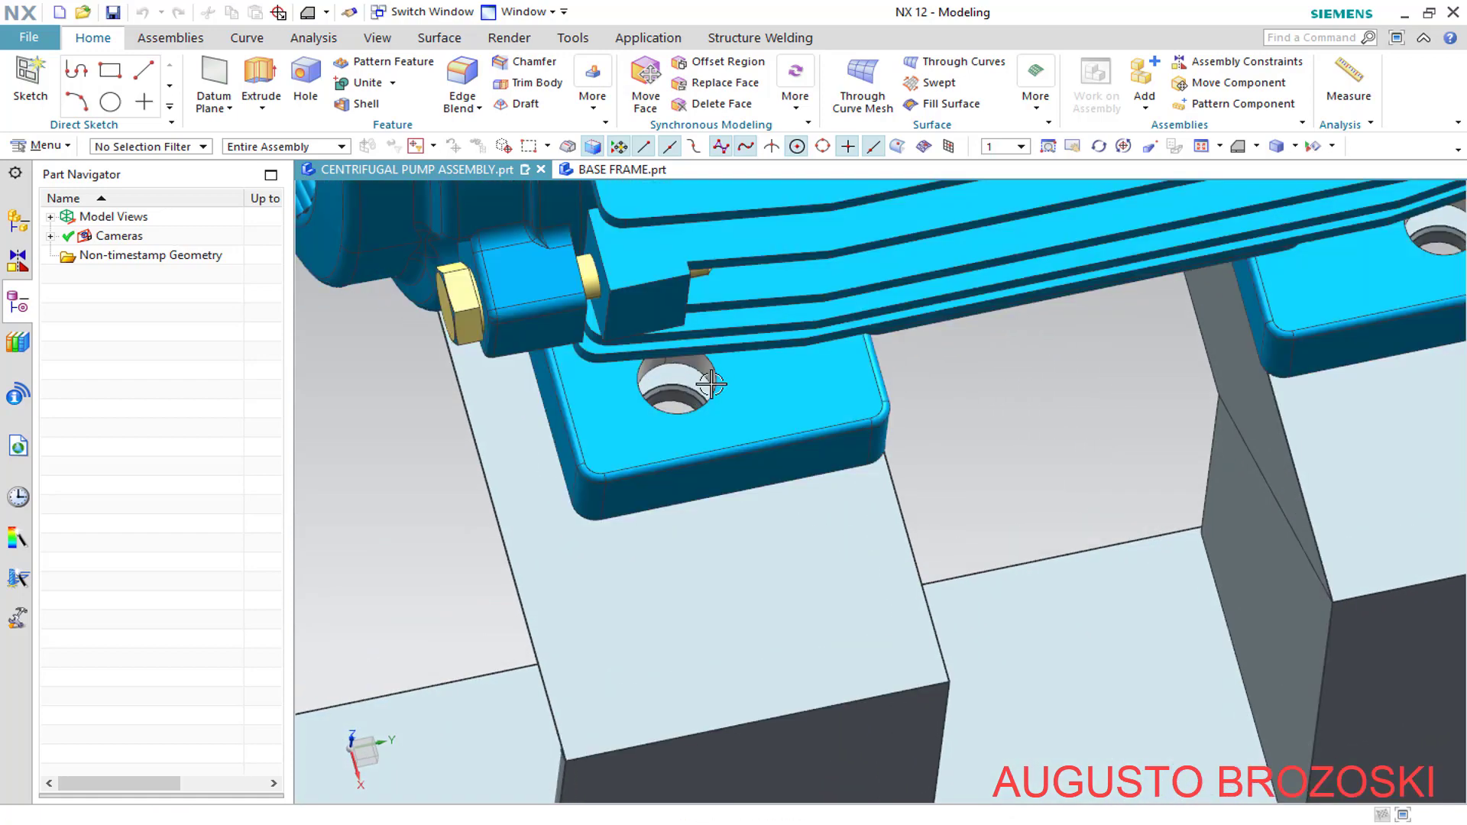
{"action": "scroll", "coordinate": [709, 380], "scroll_direction": "up", "scroll_amount": 1}
{"action": "scroll", "coordinate": [708, 380], "scroll_direction": "down", "scroll_amount": 3}
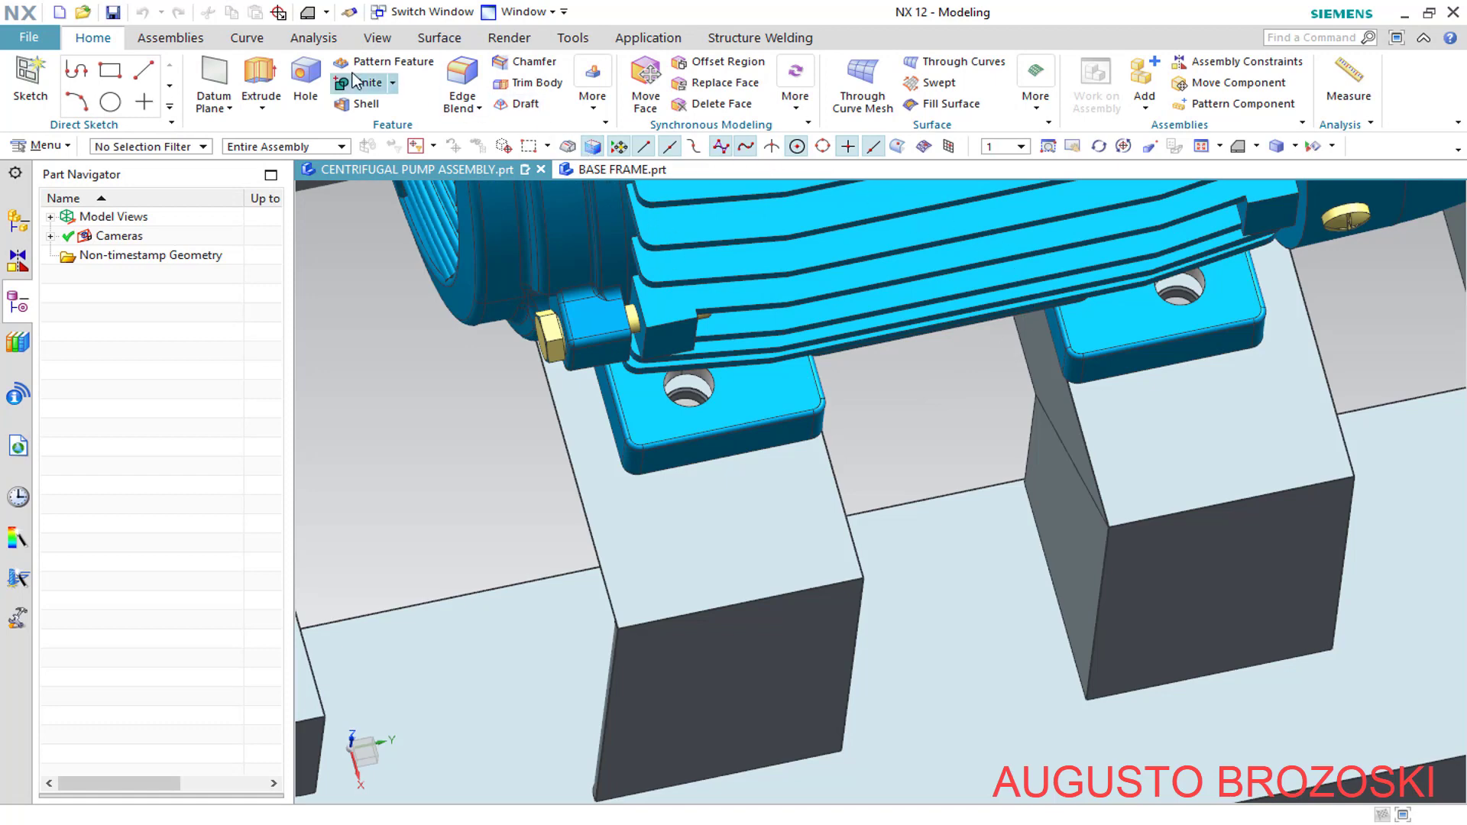
Measure the distance between the centerlines of the two opposite motor foot holes above the front support, and discard the measurement
{"action": "left_click", "coordinate": [313, 37]}
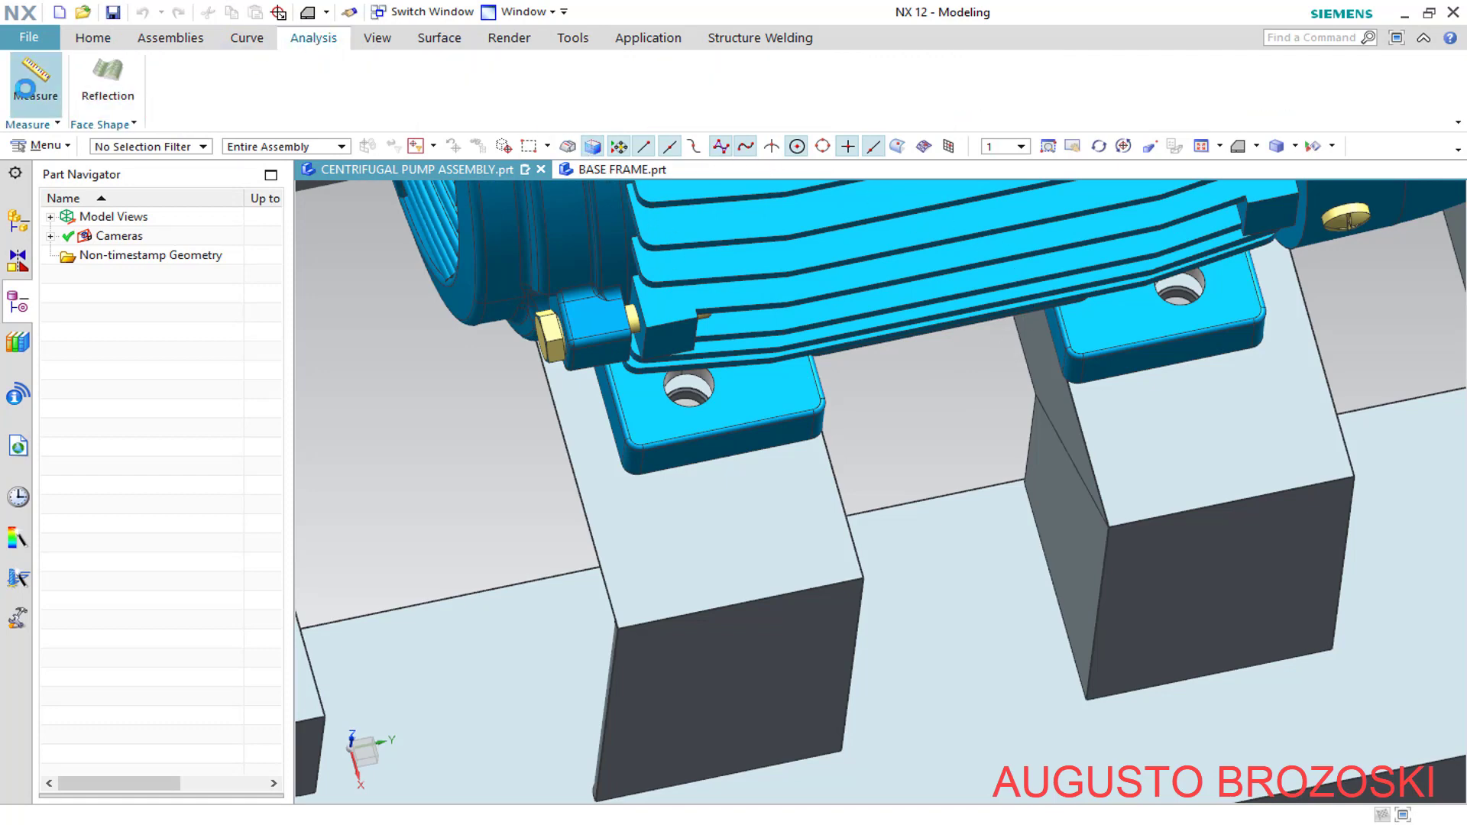
{"action": "left_click", "coordinate": [30, 80]}
{"action": "scroll", "coordinate": [709, 397], "scroll_direction": "up", "scroll_amount": 5}
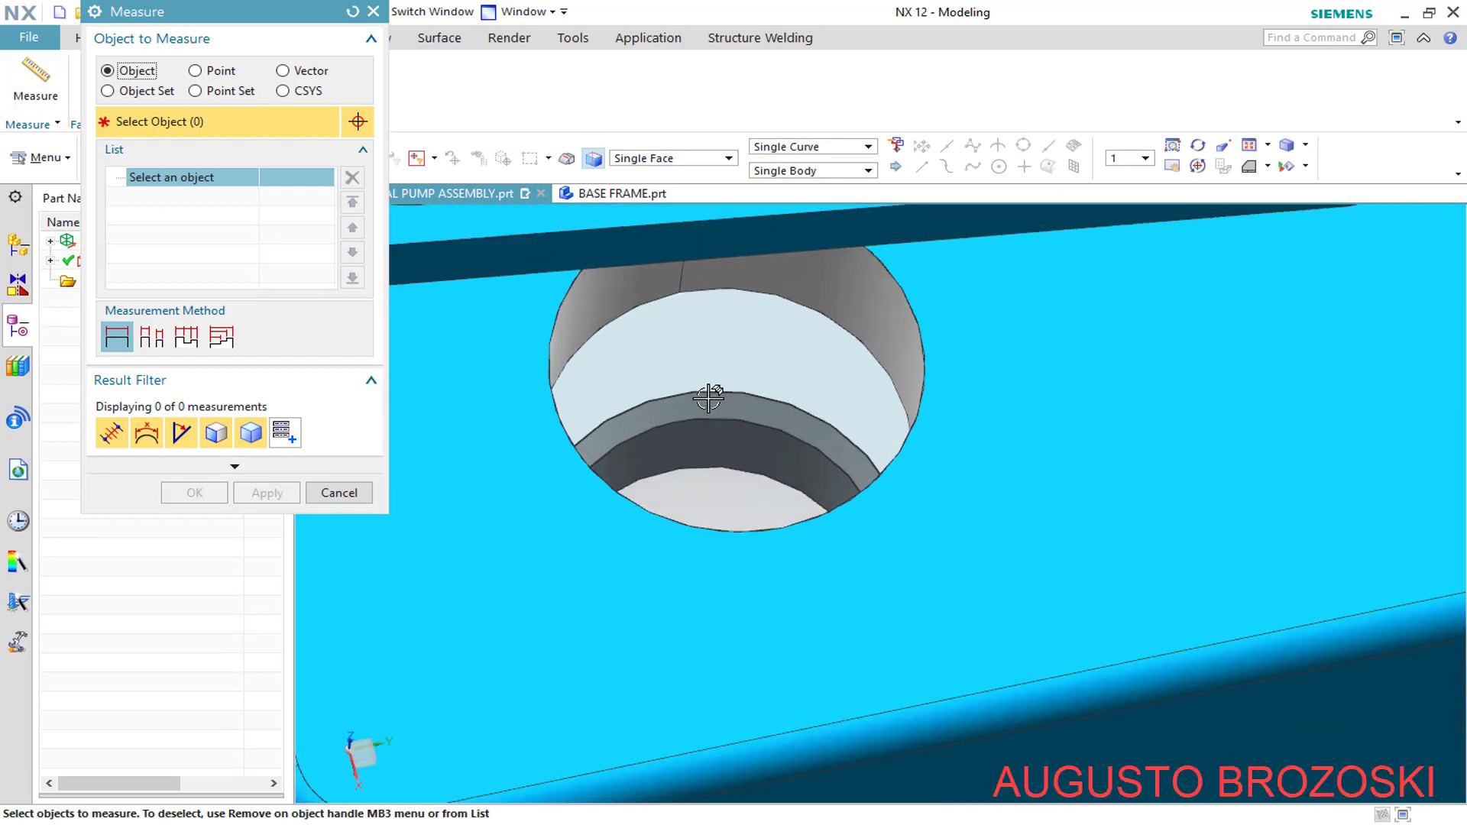
{"action": "left_click", "coordinate": [745, 356]}
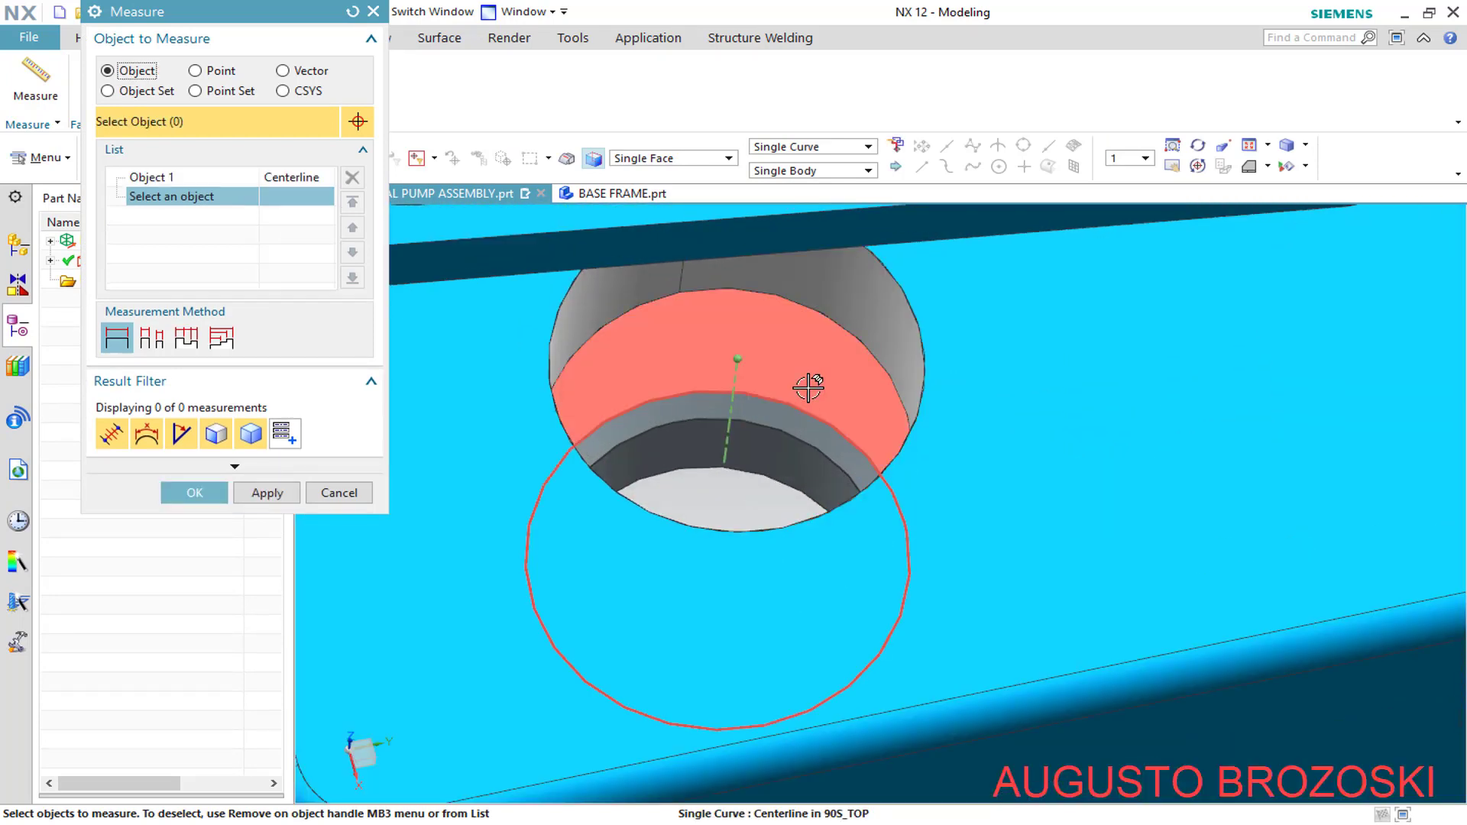
{"action": "scroll", "coordinate": [808, 390], "scroll_direction": "down", "scroll_amount": 3}
{"action": "scroll", "coordinate": [809, 391], "scroll_direction": "down", "scroll_amount": 8}
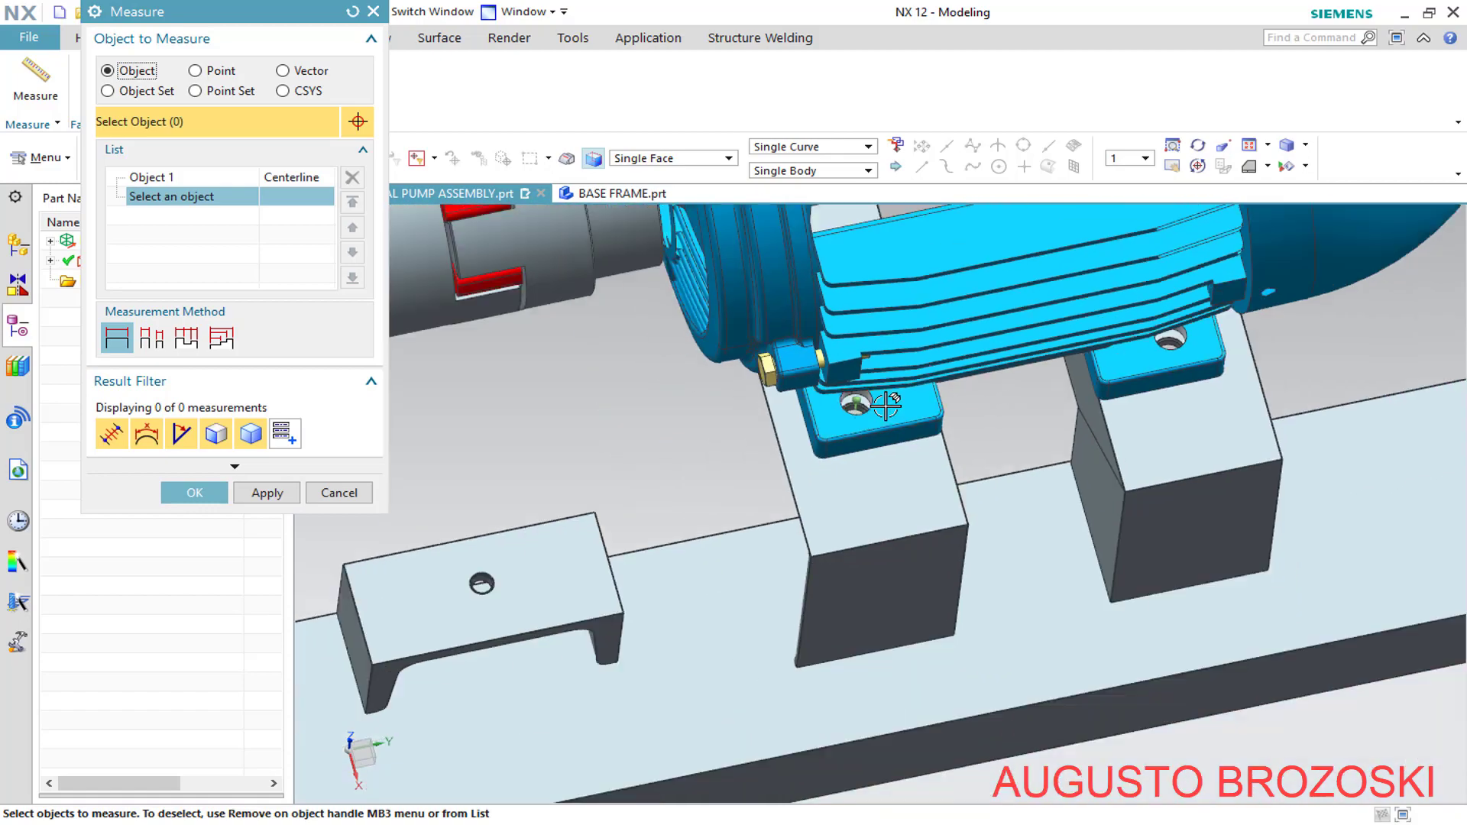
{"action": "scroll", "coordinate": [880, 402], "scroll_direction": "down", "scroll_amount": 3}
{"action": "middle_click_drag", "start_coordinate": [879, 403], "coordinate": [806, 282]}
{"action": "scroll", "coordinate": [806, 281], "scroll_direction": "up", "scroll_amount": 10}
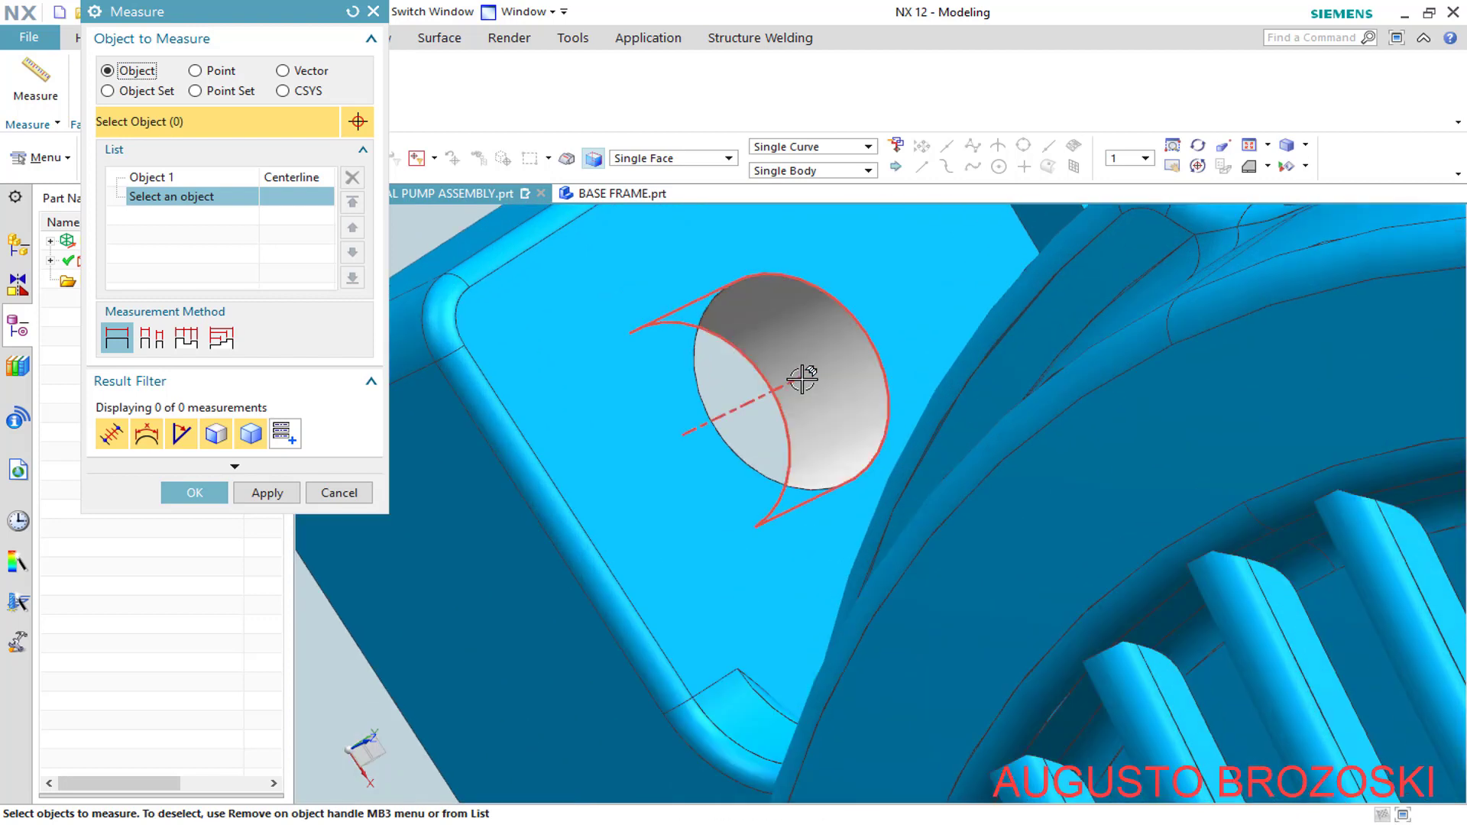
{"action": "left_click", "coordinate": [800, 378]}
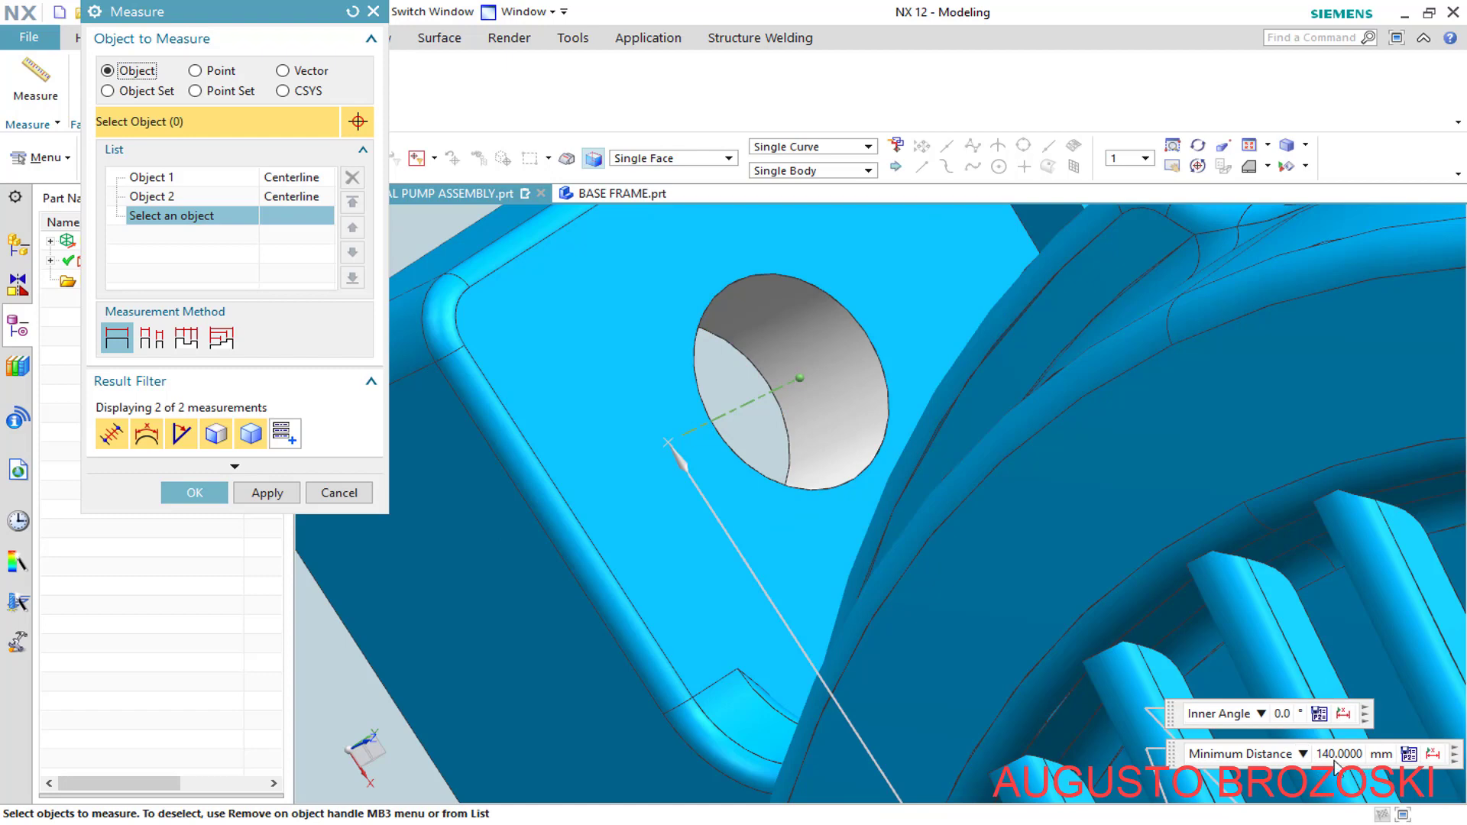
{"action": "left_click", "coordinate": [338, 492]}
In BASE FRAME.prt, open the position sketch of Simple Screw Hole (41), the two holes in the front motor support, for editing
{"action": "left_click", "coordinate": [613, 171]}
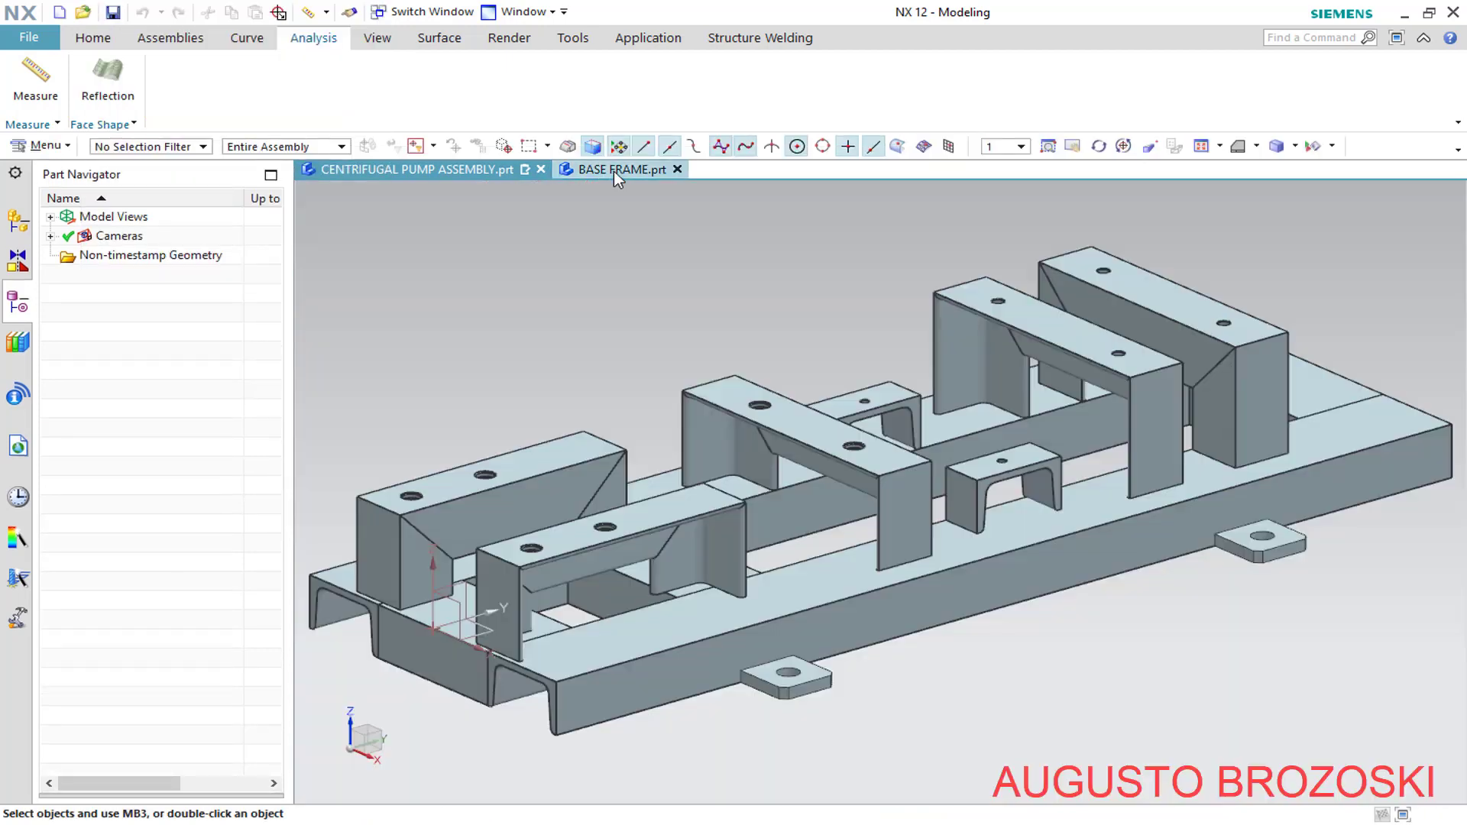
{"action": "scroll", "coordinate": [1183, 336], "scroll_direction": "up", "scroll_amount": 5}
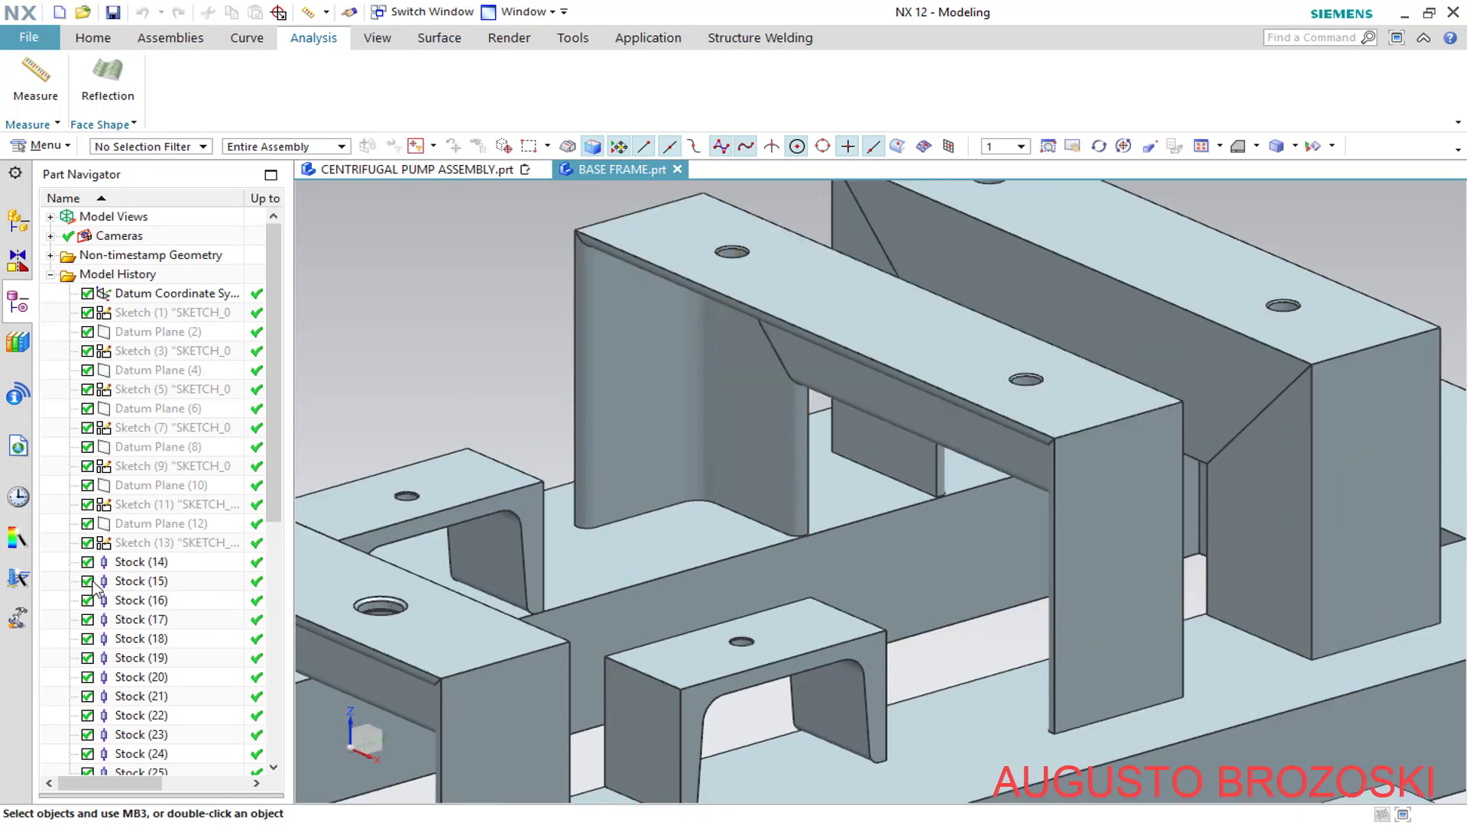
{"action": "scroll", "coordinate": [92, 588], "scroll_direction": "down", "scroll_amount": 8}
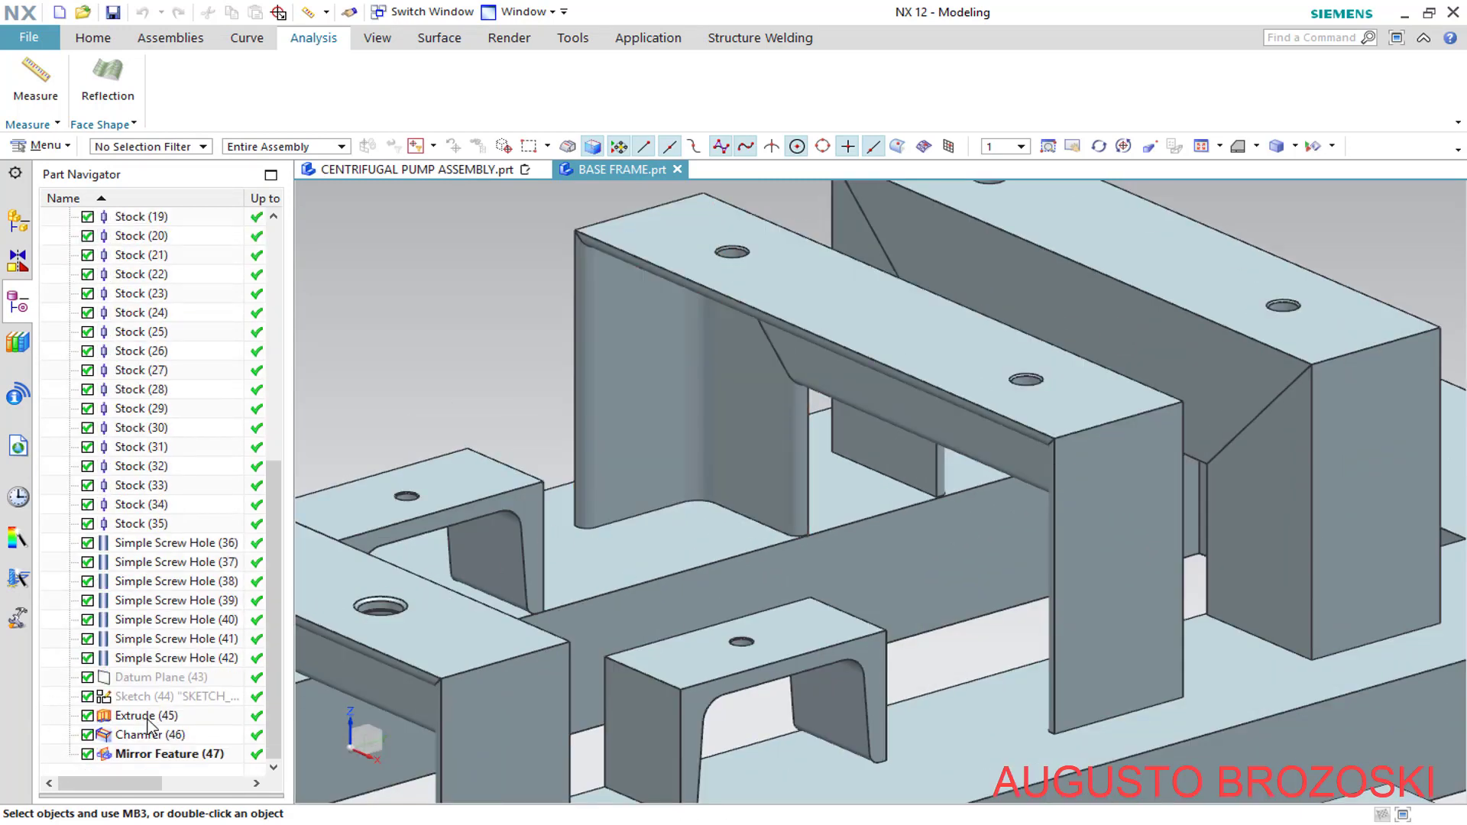
{"action": "left_click", "coordinate": [155, 546]}
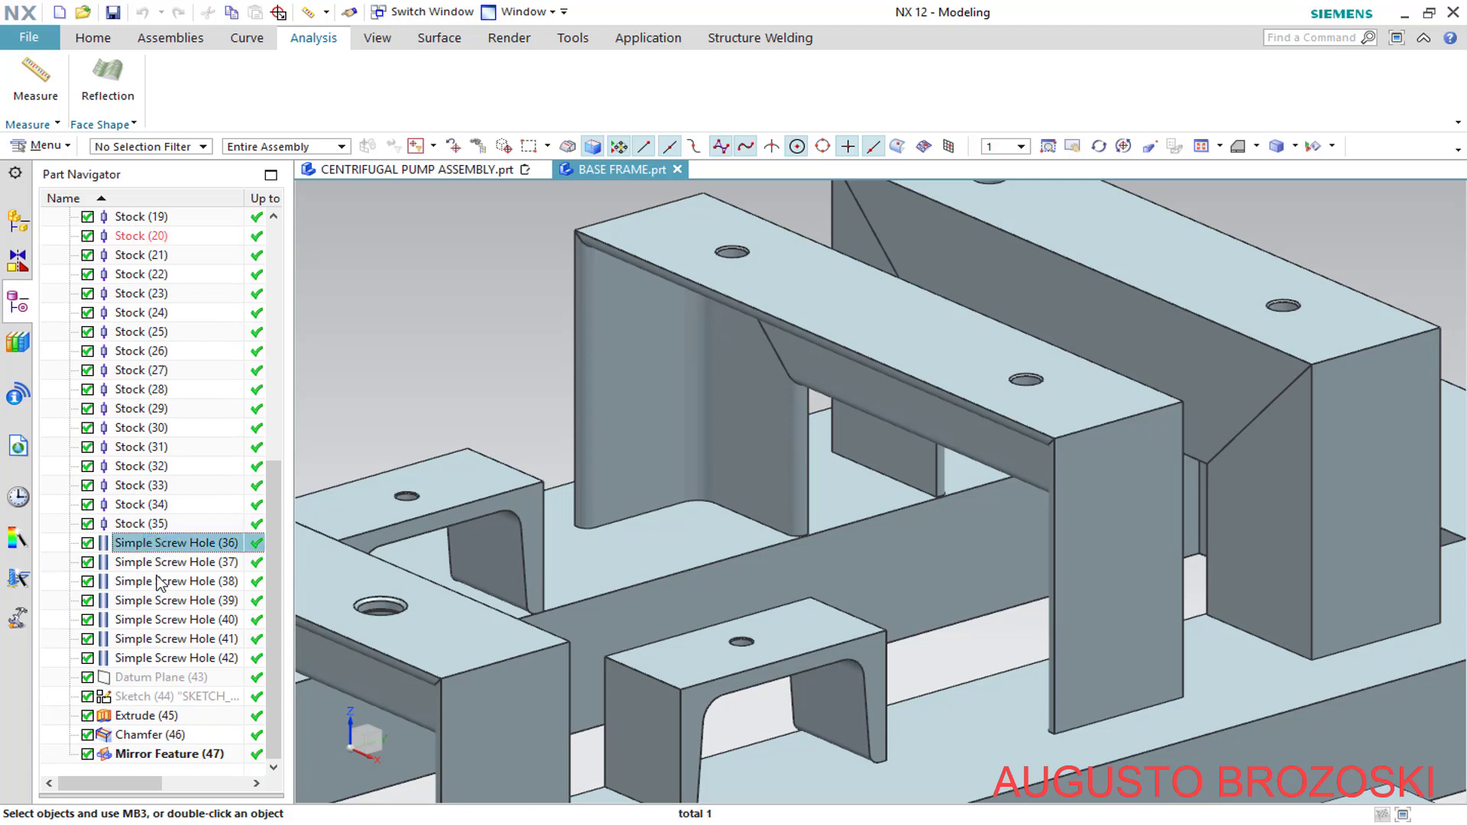
{"action": "left_click", "coordinate": [176, 621]}
{"action": "left_click", "coordinate": [181, 642]}
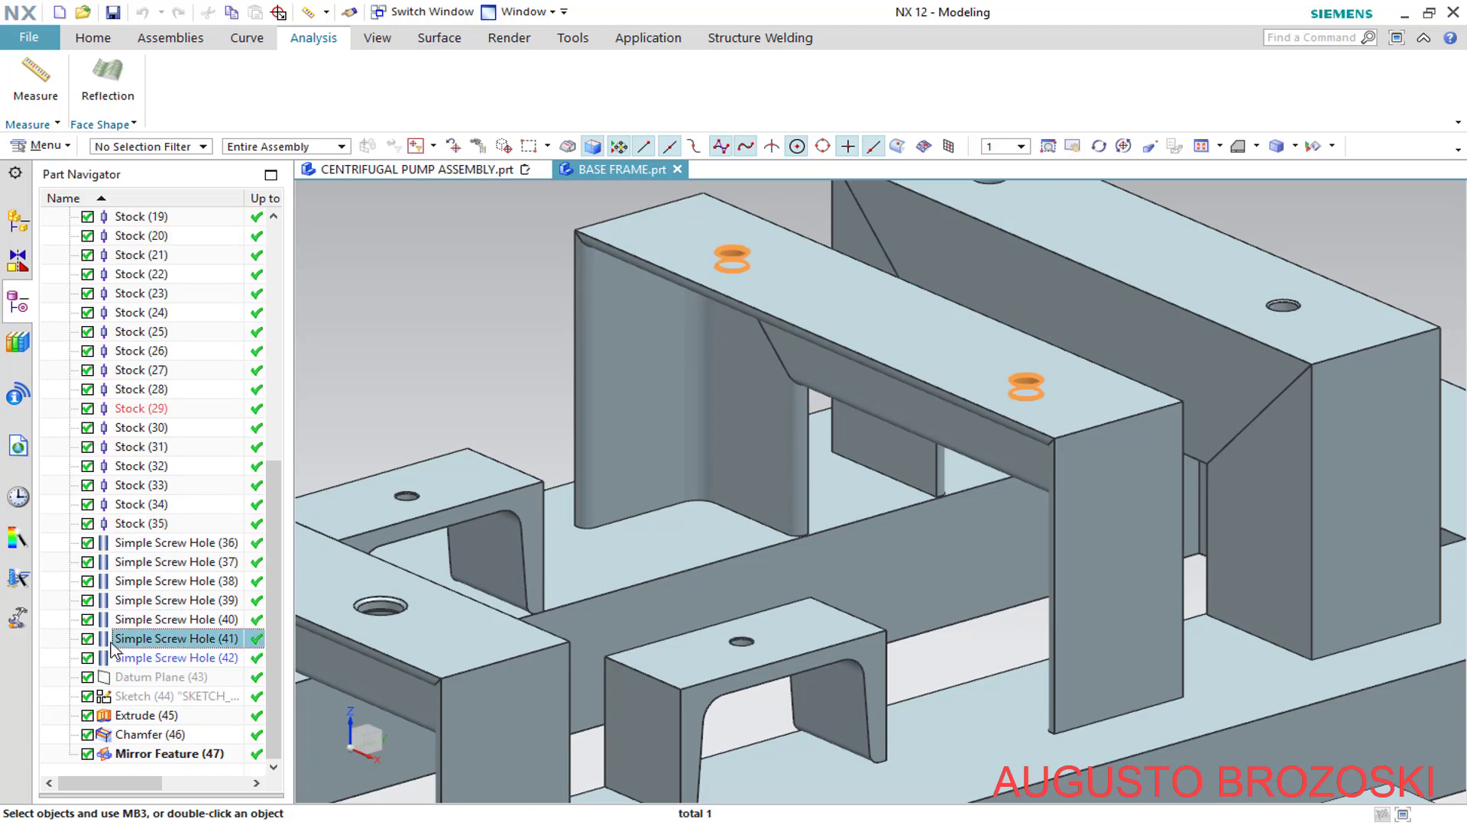
{"action": "right_click", "coordinate": [184, 646]}
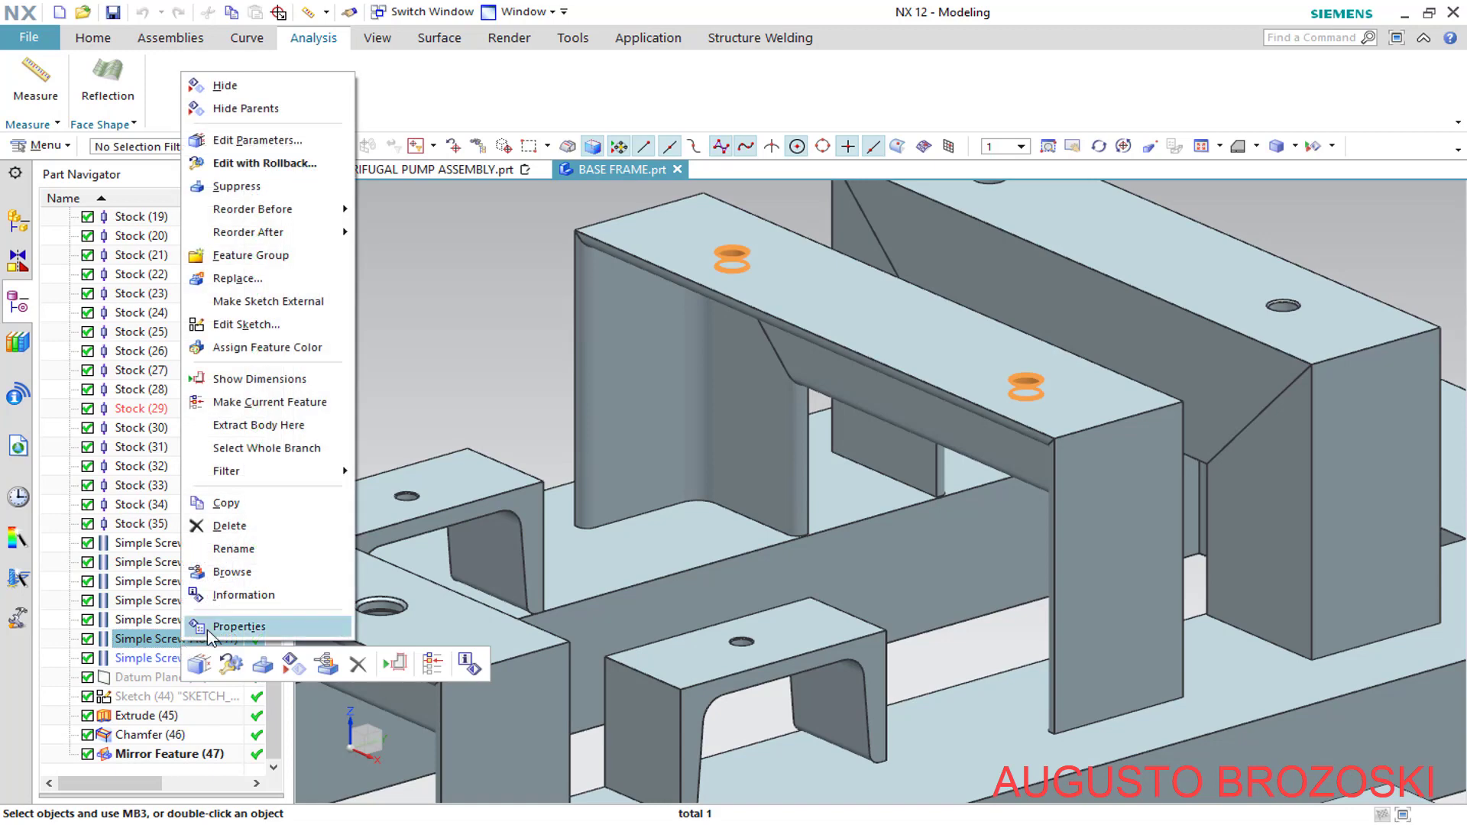
{"action": "left_click", "coordinate": [246, 141]}
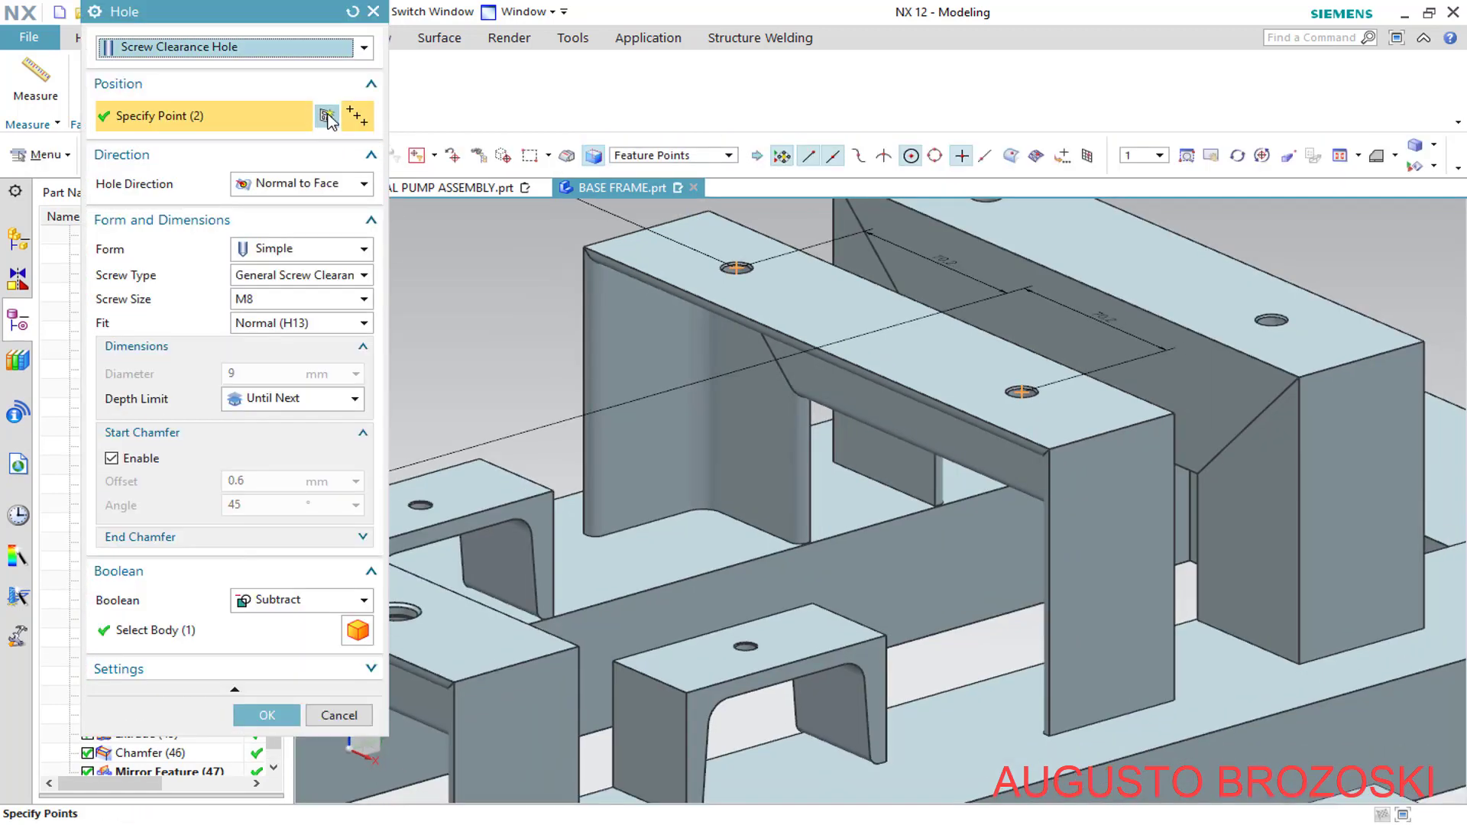
{"action": "middle_click", "coordinate": [494, 283]}
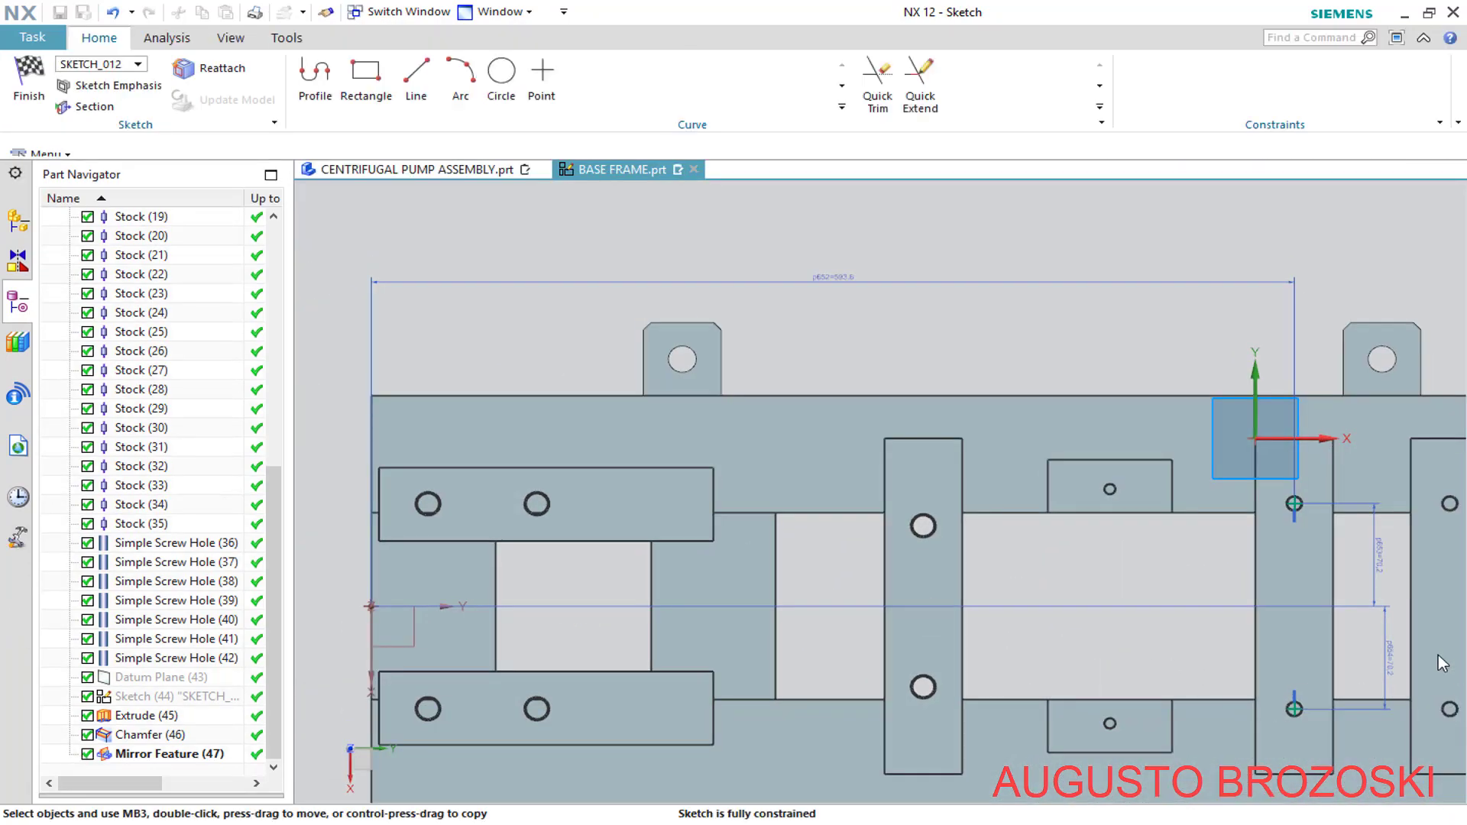
Set dimension p653, the first support hole's vertical distance from the frame's centerline, to 70 mm
{"action": "scroll", "coordinate": [1386, 584], "scroll_direction": "up", "scroll_amount": 5}
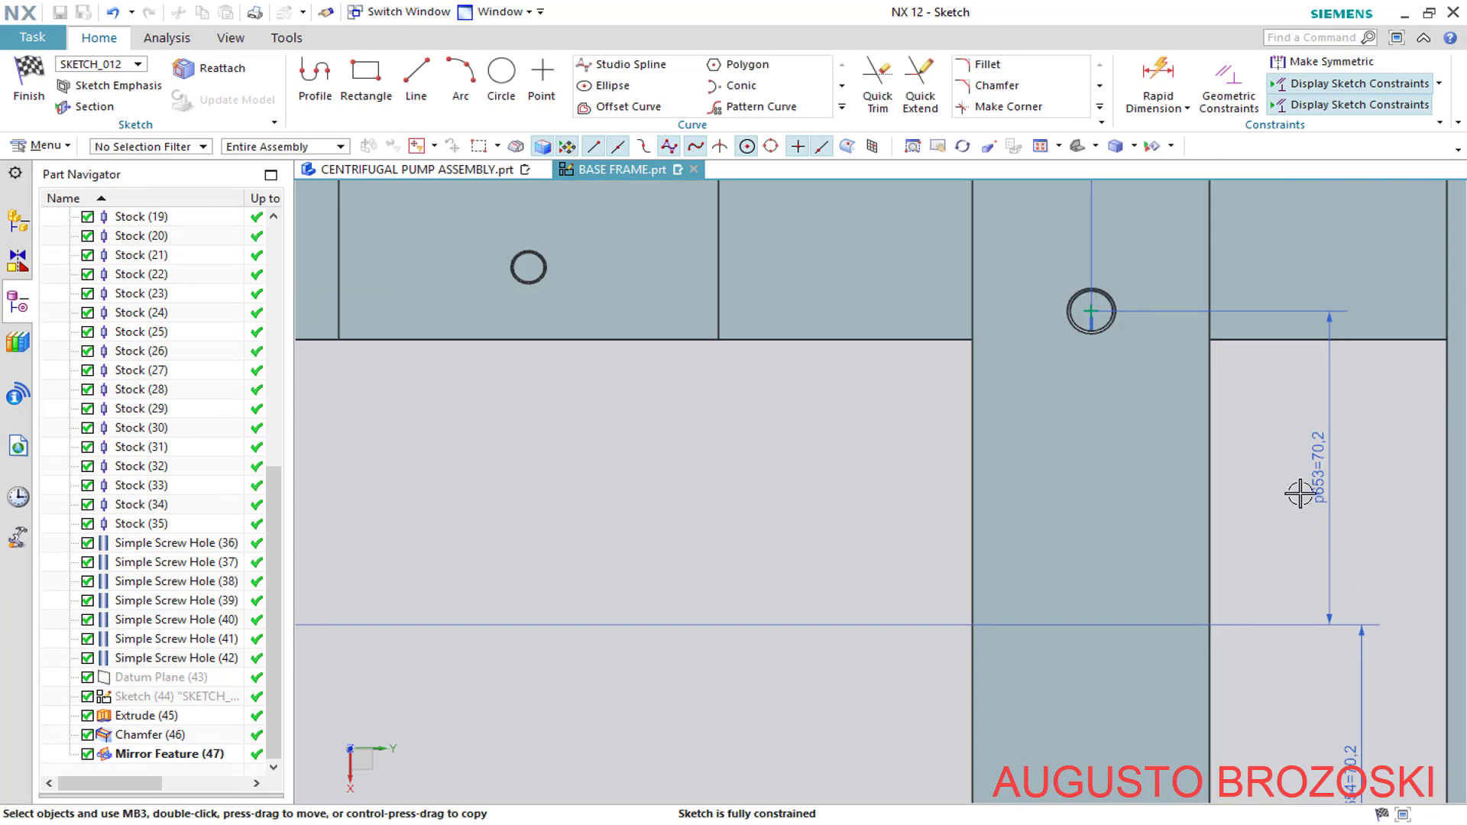
{"action": "scroll", "coordinate": [1230, 466], "scroll_direction": "down", "scroll_amount": 5}
{"action": "scroll", "coordinate": [1299, 481], "scroll_direction": "up", "scroll_amount": 5}
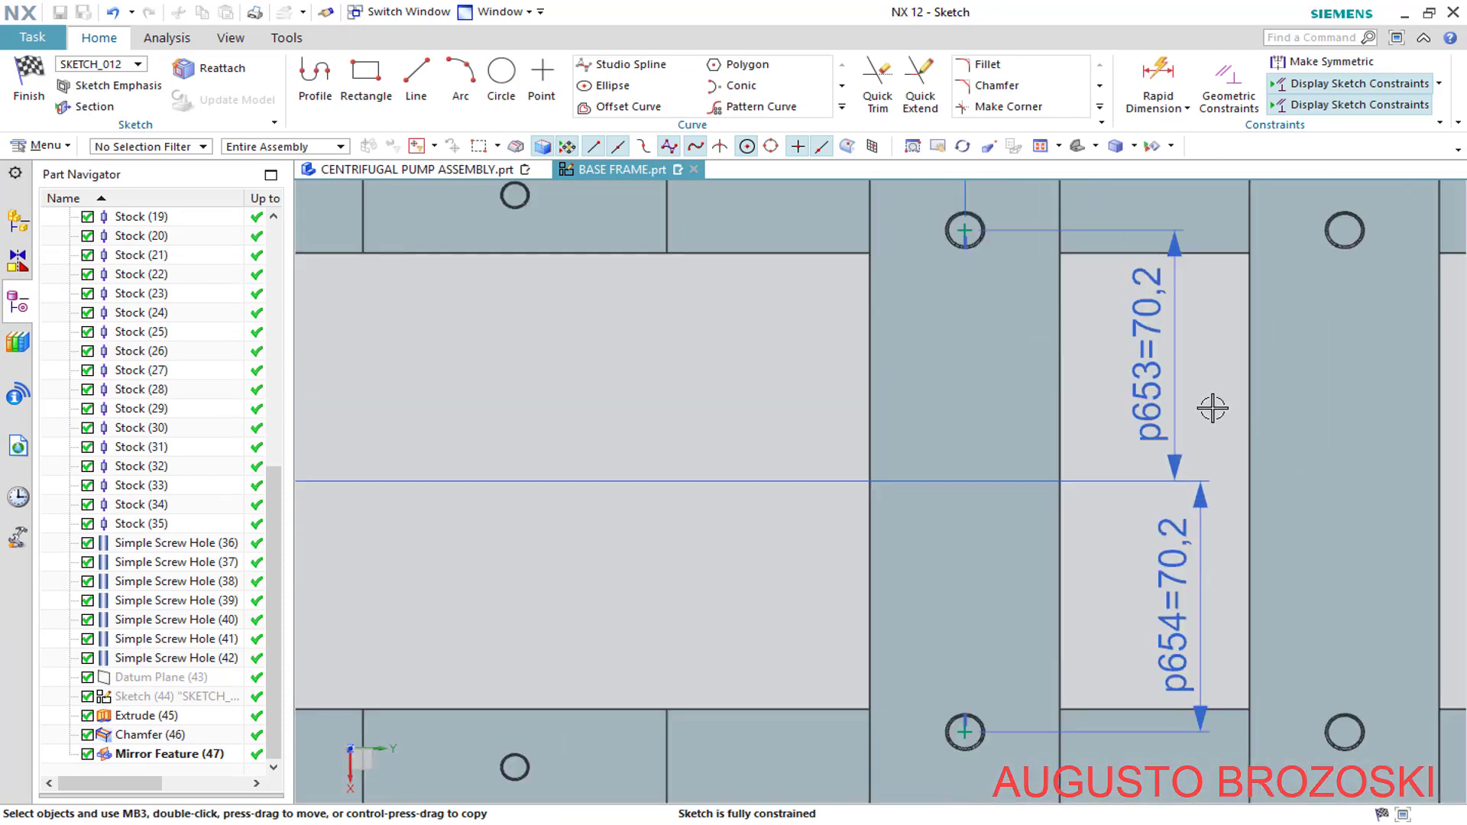
{"action": "double_click", "coordinate": [1155, 348]}
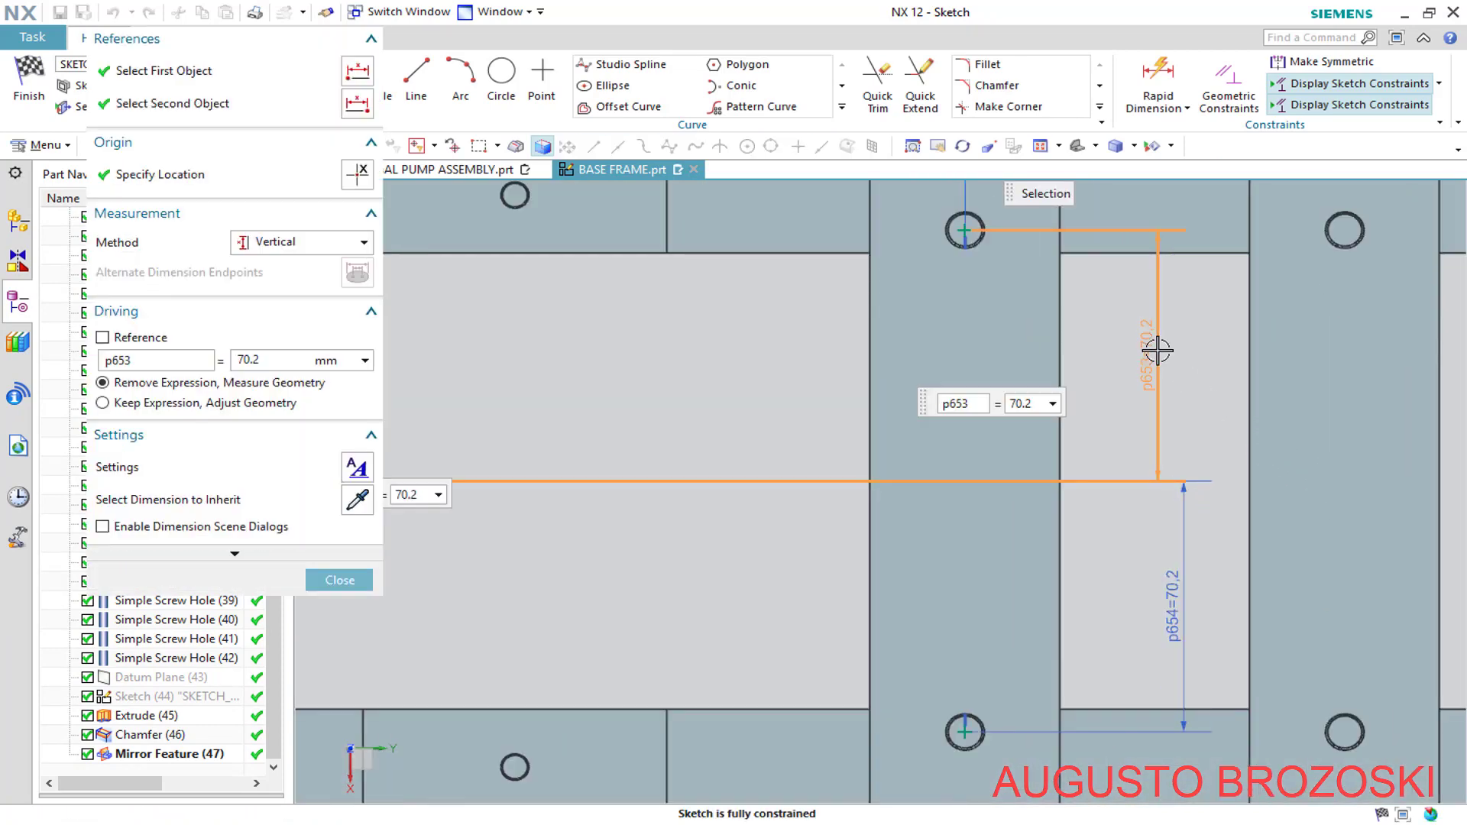
{"action": "type", "text": "7"}
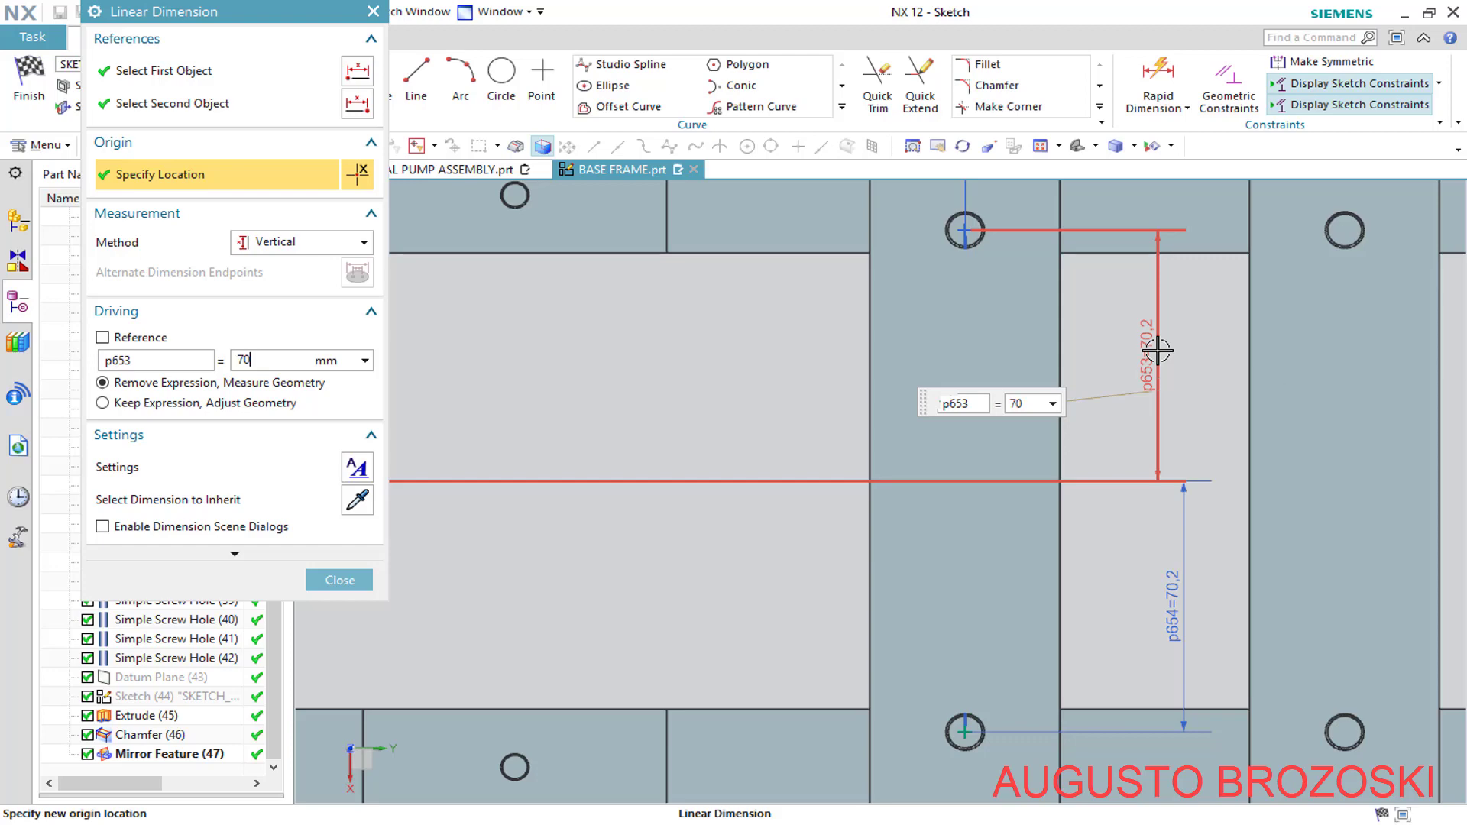
{"action": "type", "text": "0"}
{"action": "key", "text": "Return"}
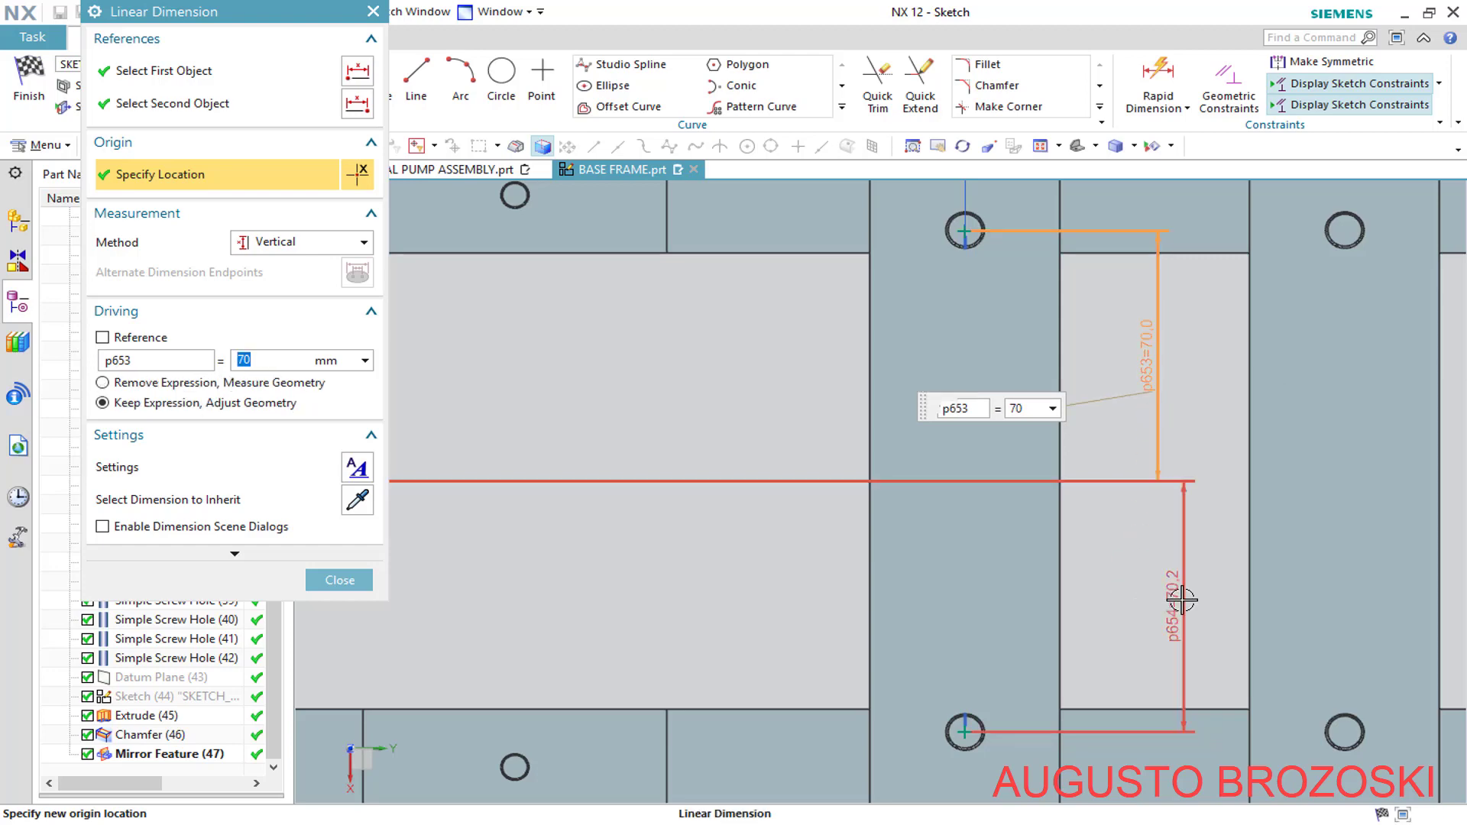
Set dimension p654, the opposite hole's vertical distance from the centerline, to 70 mm and finish the hole position sketch
{"action": "double_click", "coordinate": [1181, 600]}
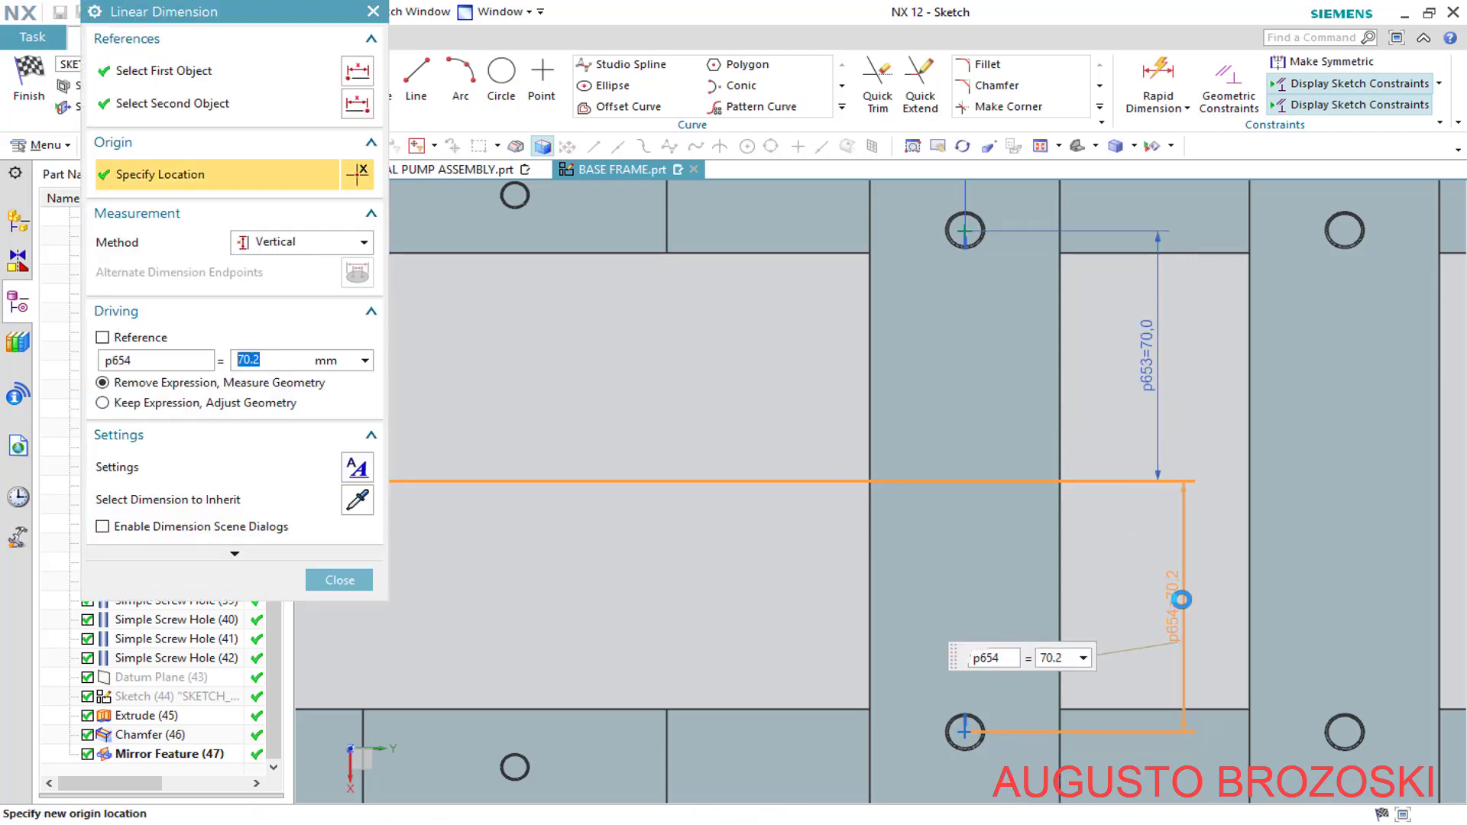
{"action": "type", "text": "70"}
{"action": "key", "text": "Return"}
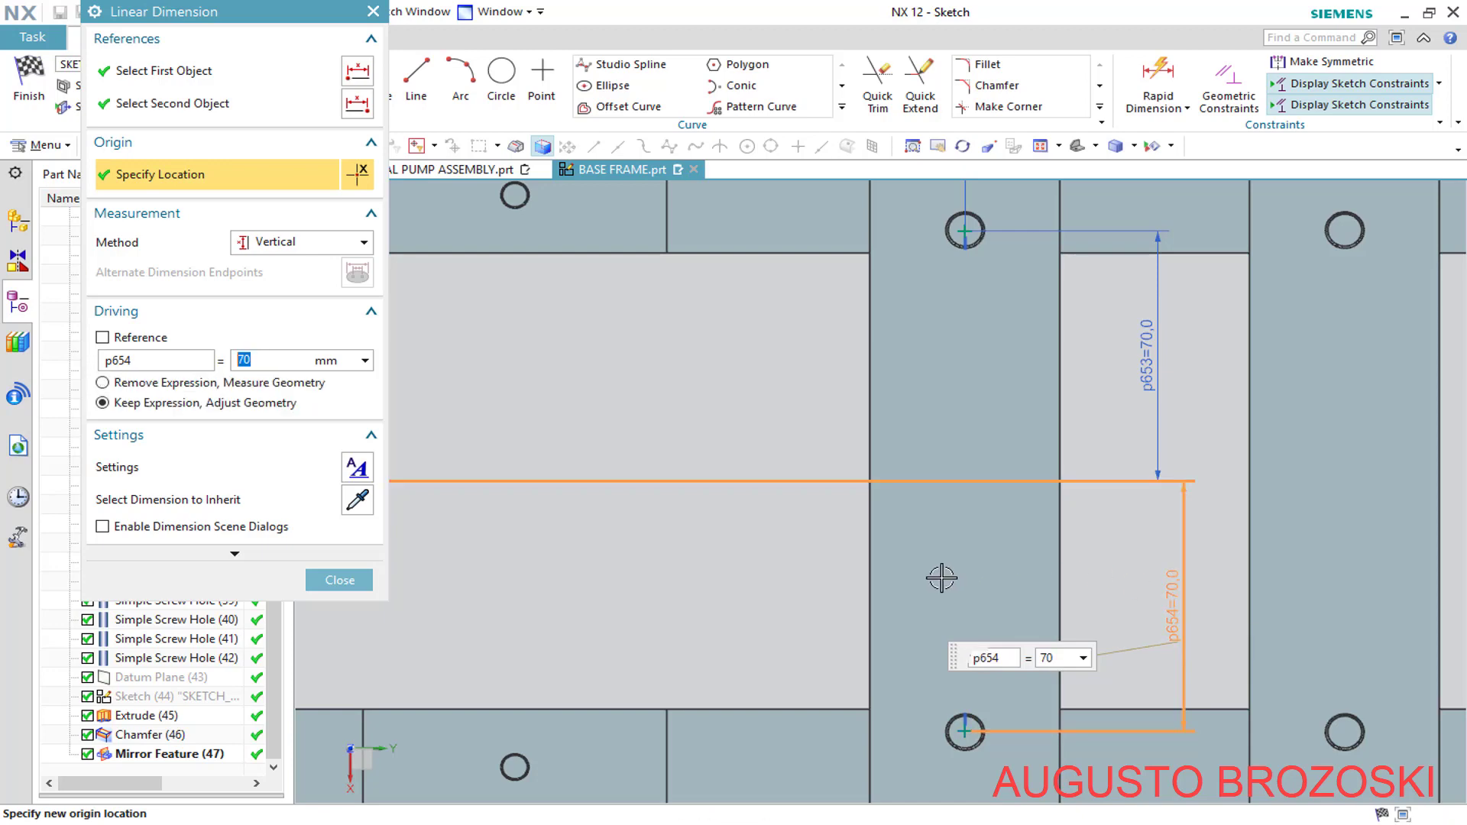
{"action": "left_click", "coordinate": [339, 580]}
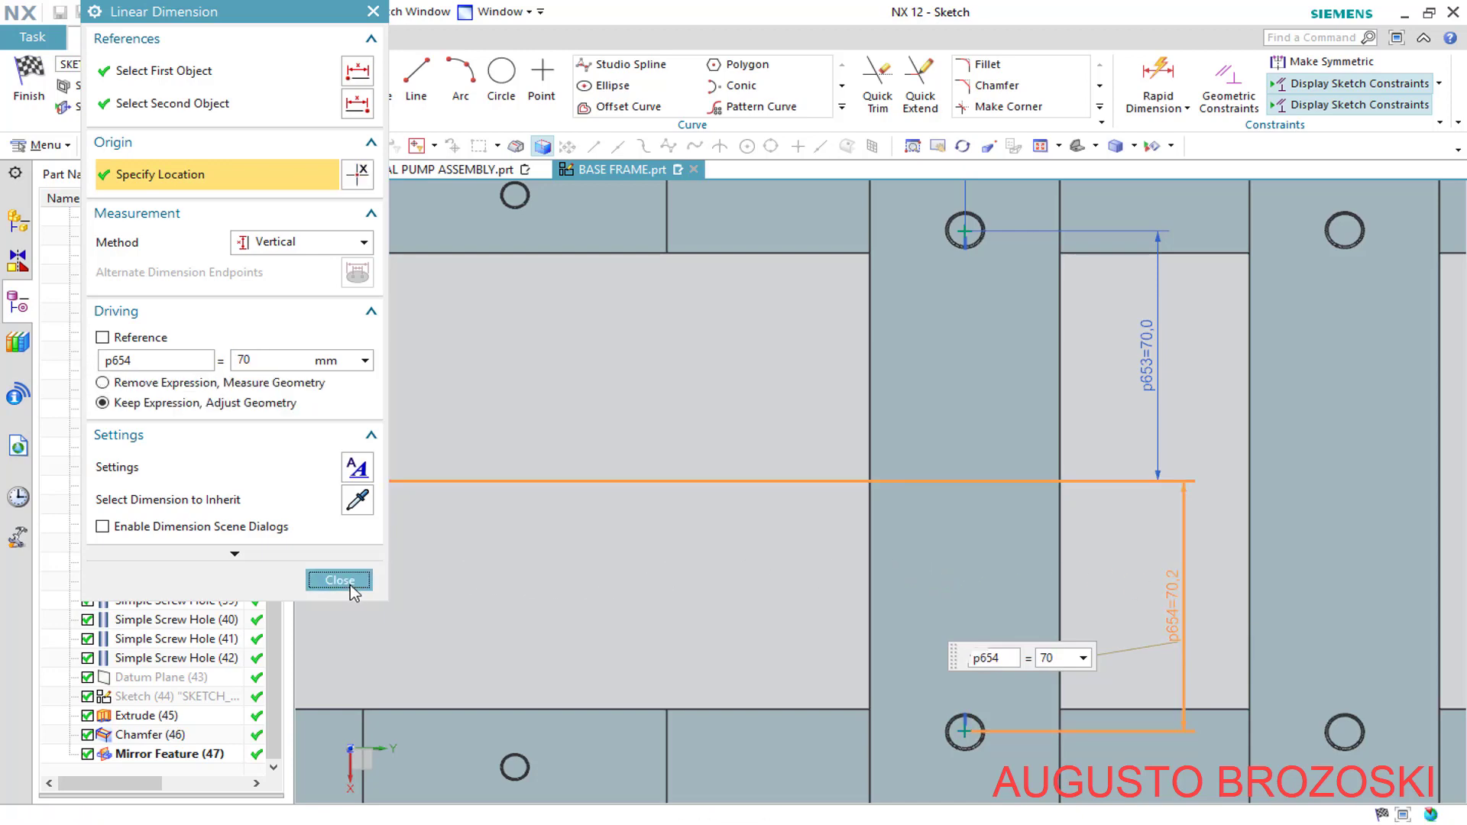
{"action": "left_click", "coordinate": [30, 80]}
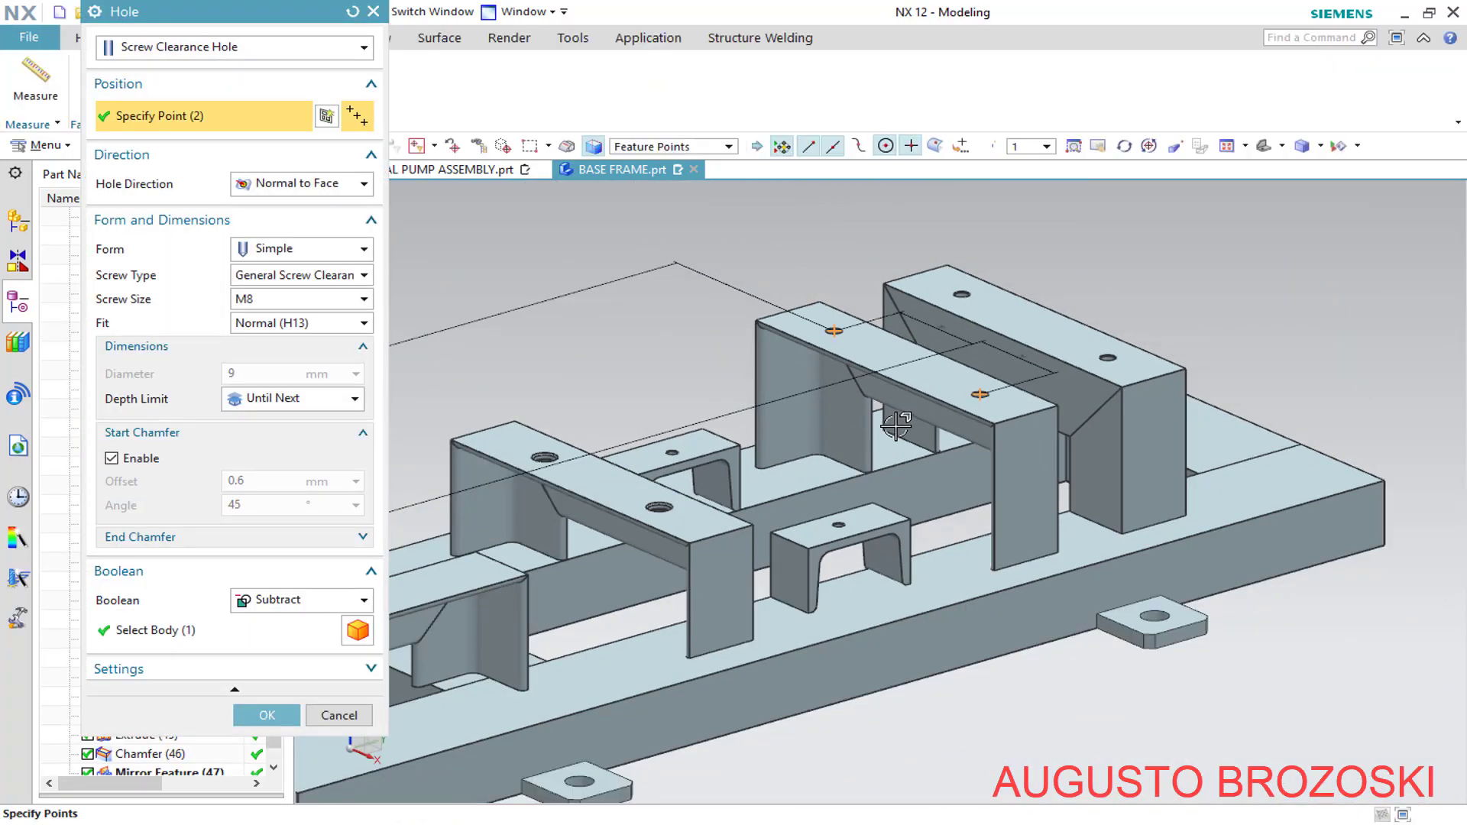
Apply the edited hole feature for the front motor support, save BASE FRAME.prt and close it to return to the pump assembly
{"action": "middle_click_drag", "start_coordinate": [896, 425], "coordinate": [394, 642]}
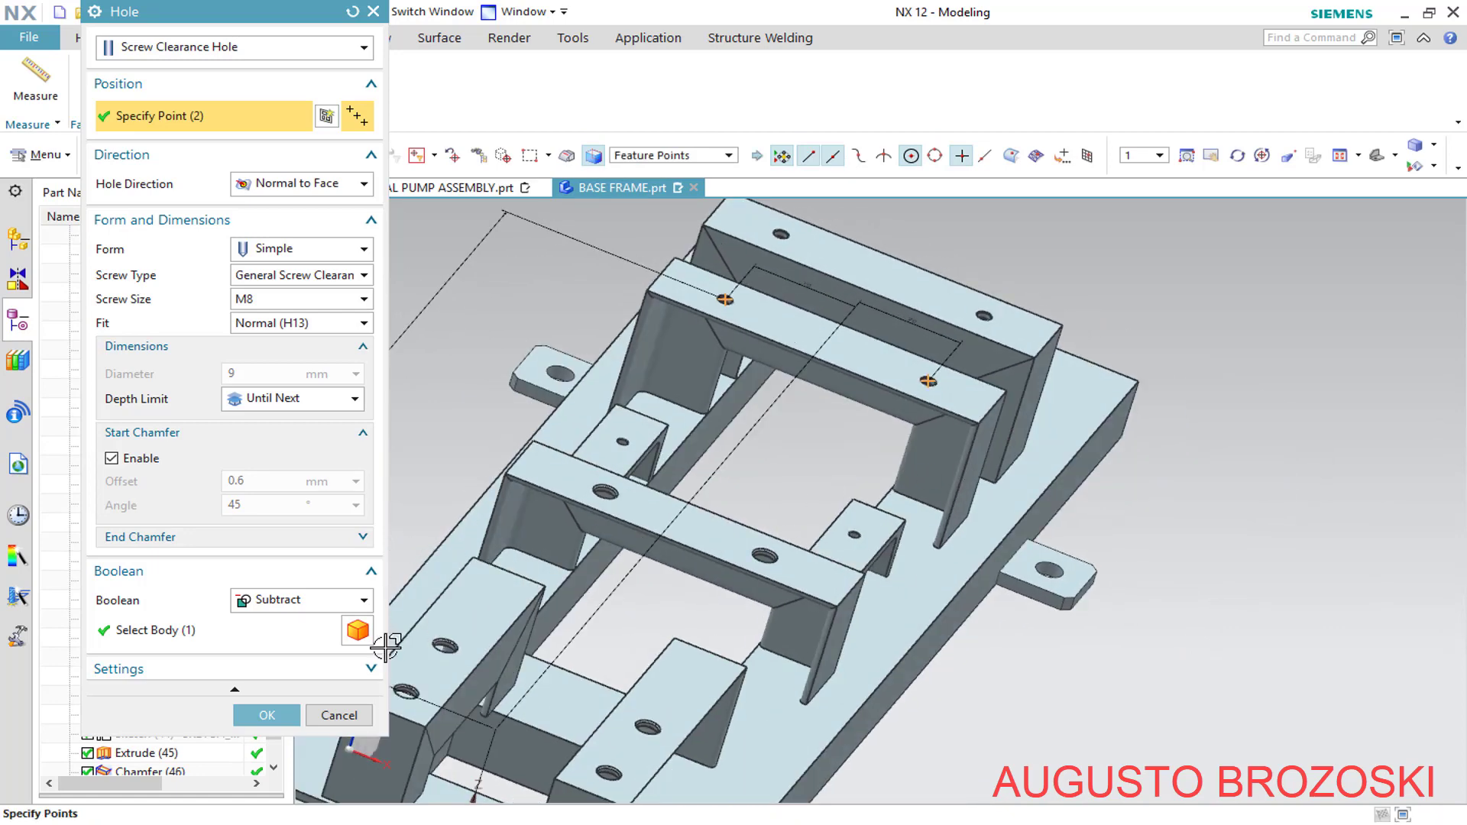
{"action": "left_click", "coordinate": [267, 716]}
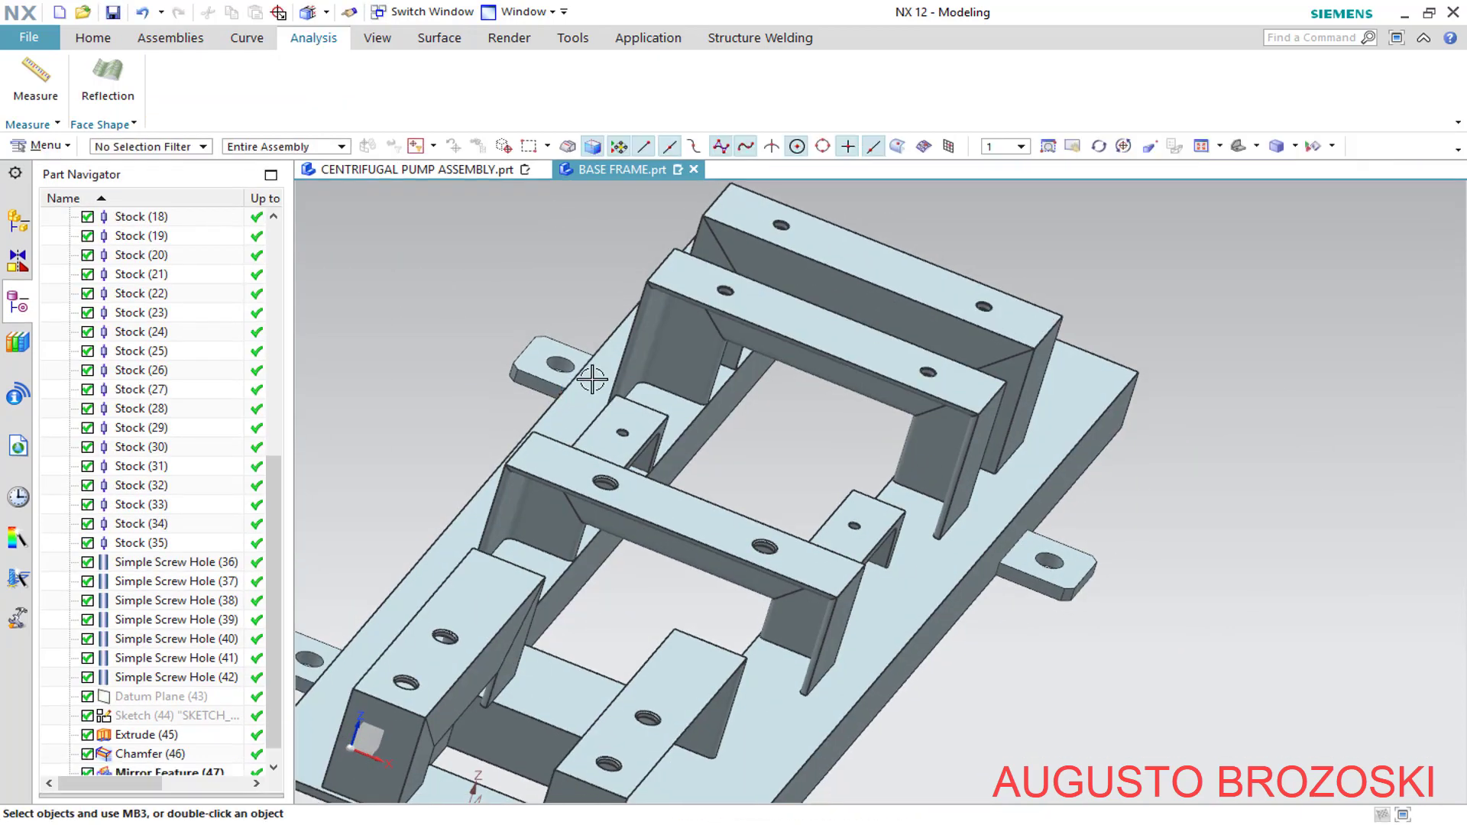
{"action": "left_click", "coordinate": [1238, 146]}
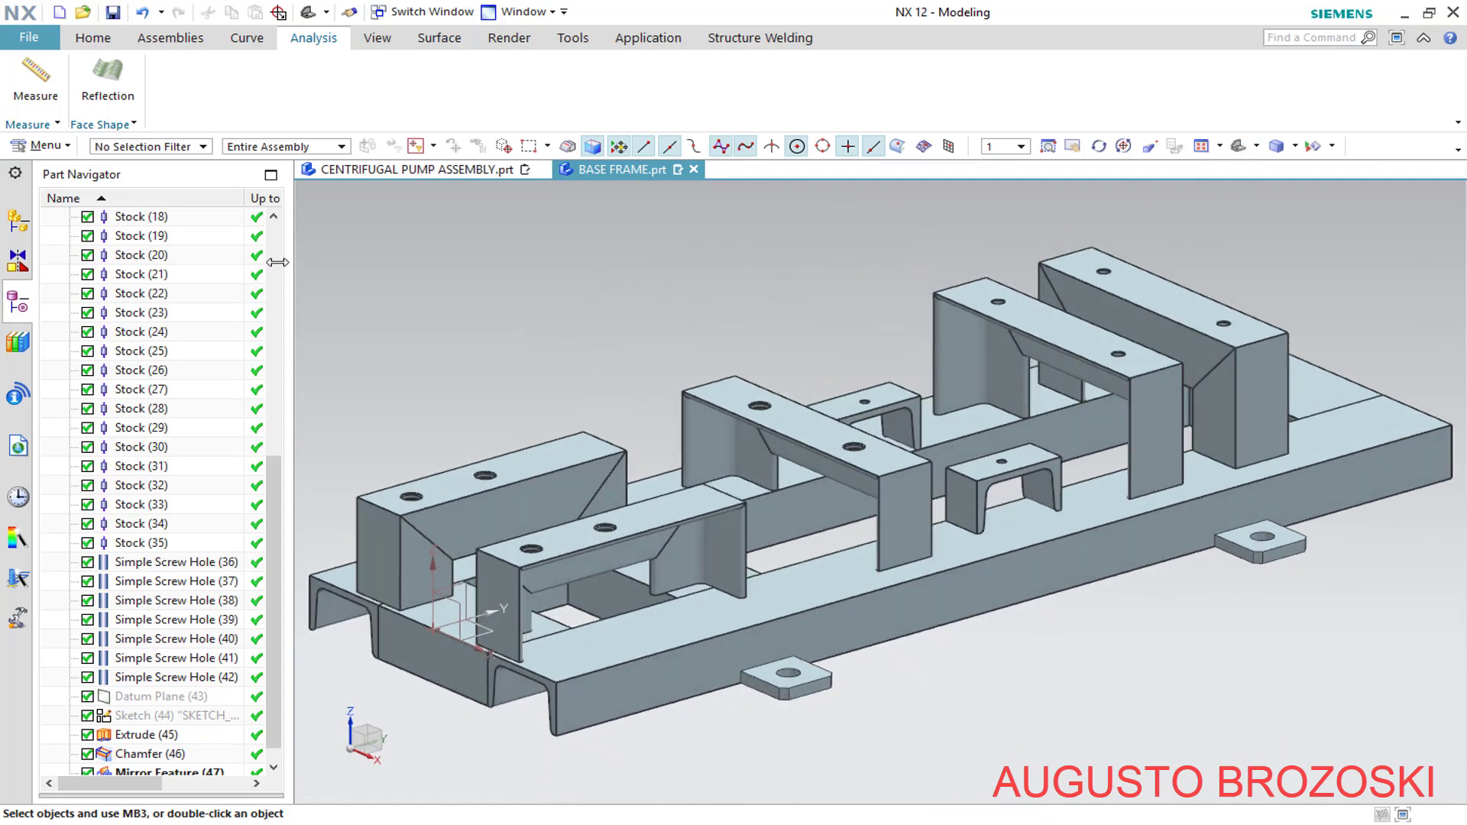
{"action": "left_click", "coordinate": [93, 38]}
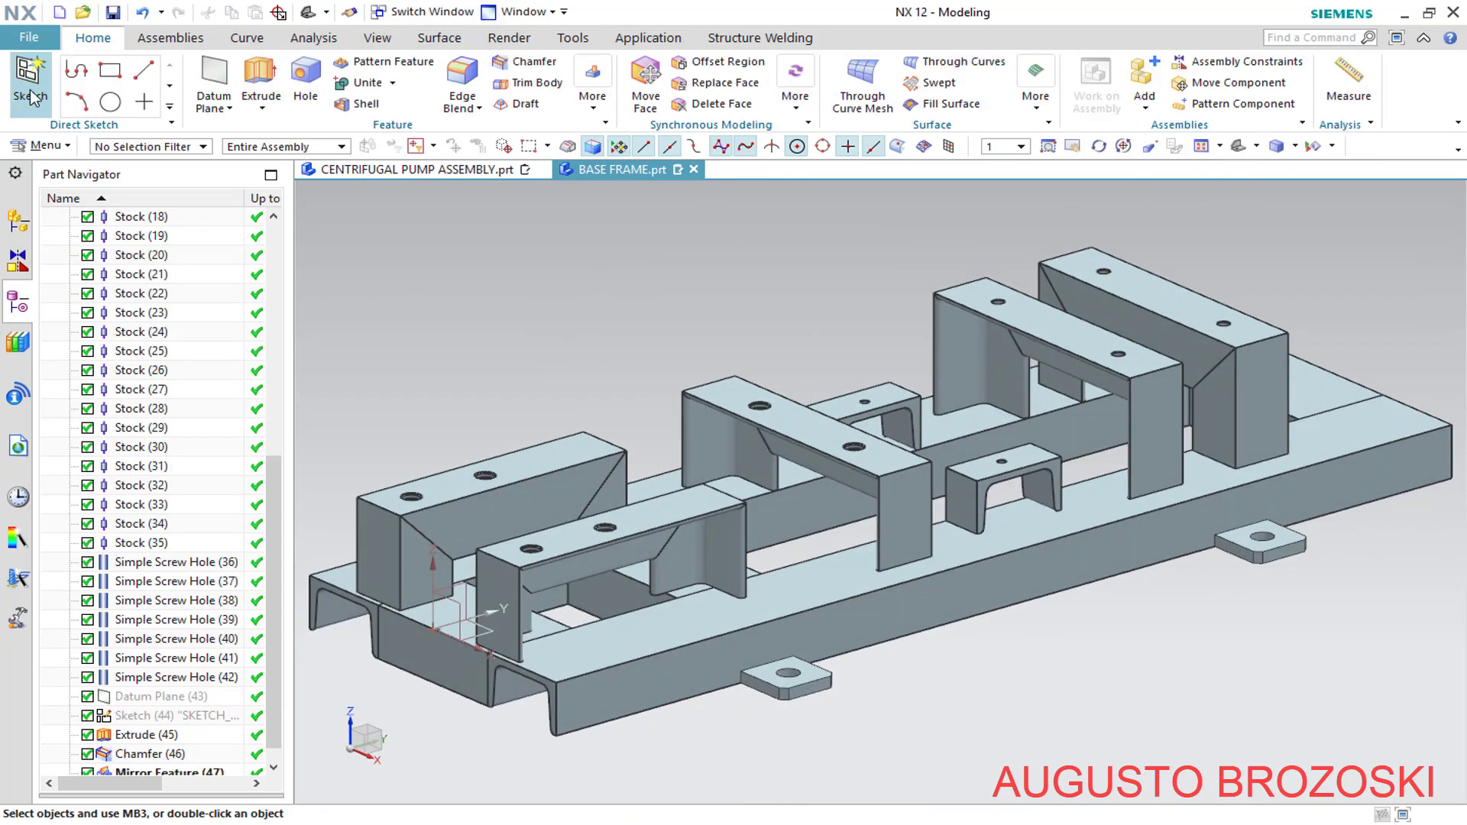
{"action": "left_click", "coordinate": [112, 12]}
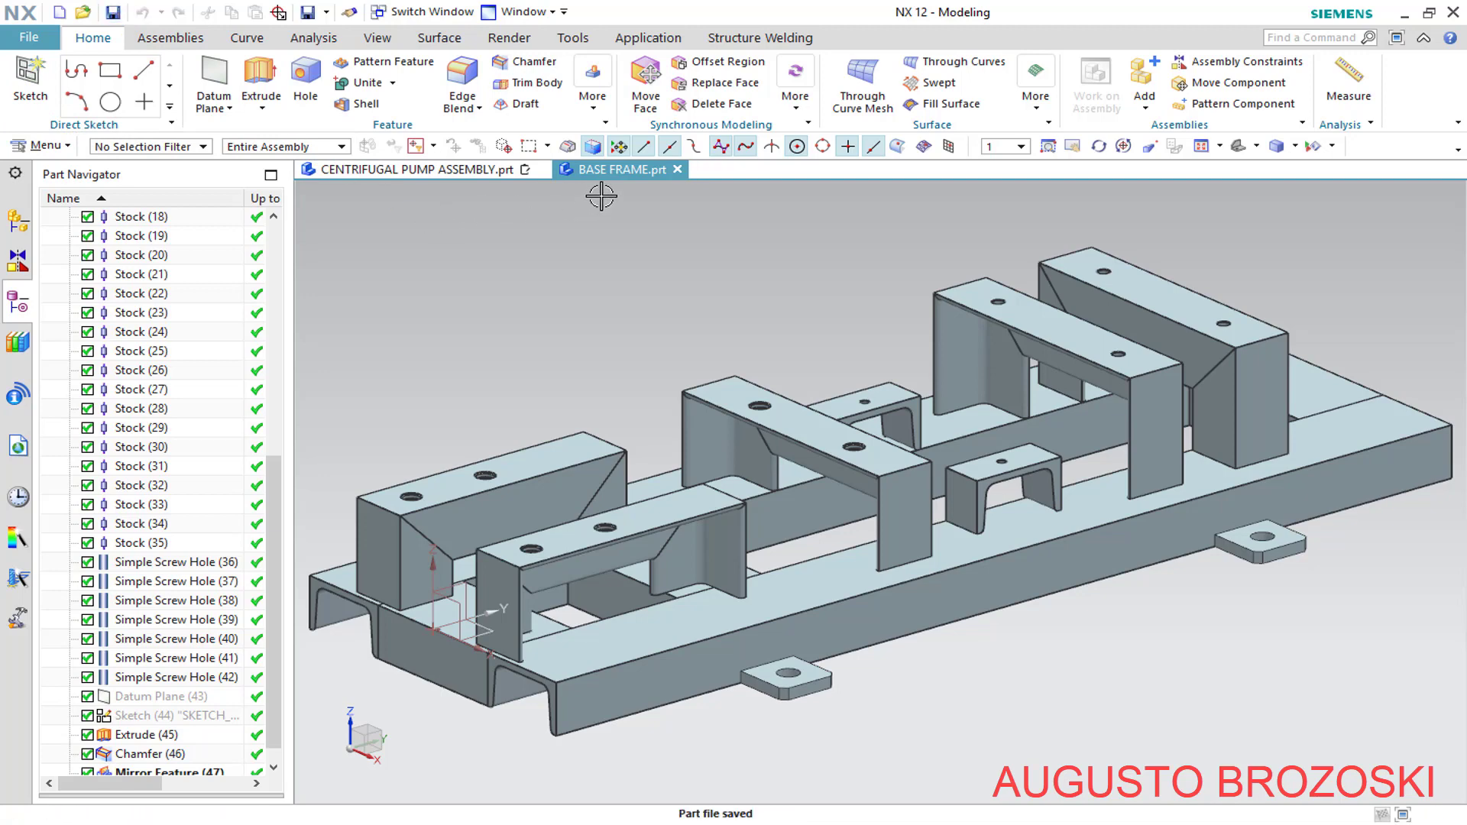
{"action": "left_click", "coordinate": [677, 169]}
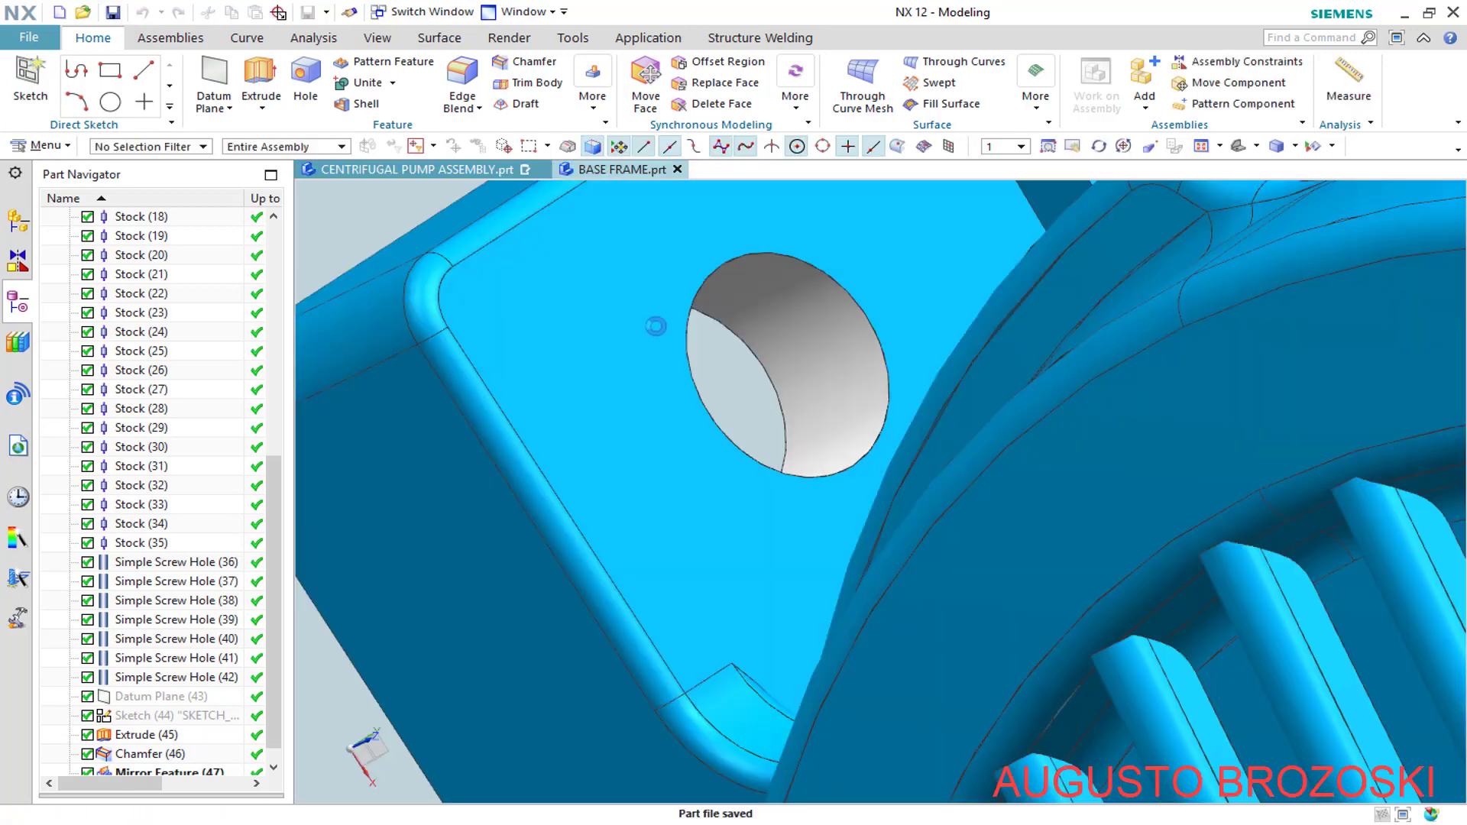
Examine how the motor's foot holes line up with the holes in the base frame's motor supports
{"action": "scroll", "coordinate": [693, 363], "scroll_direction": "down", "scroll_amount": 5}
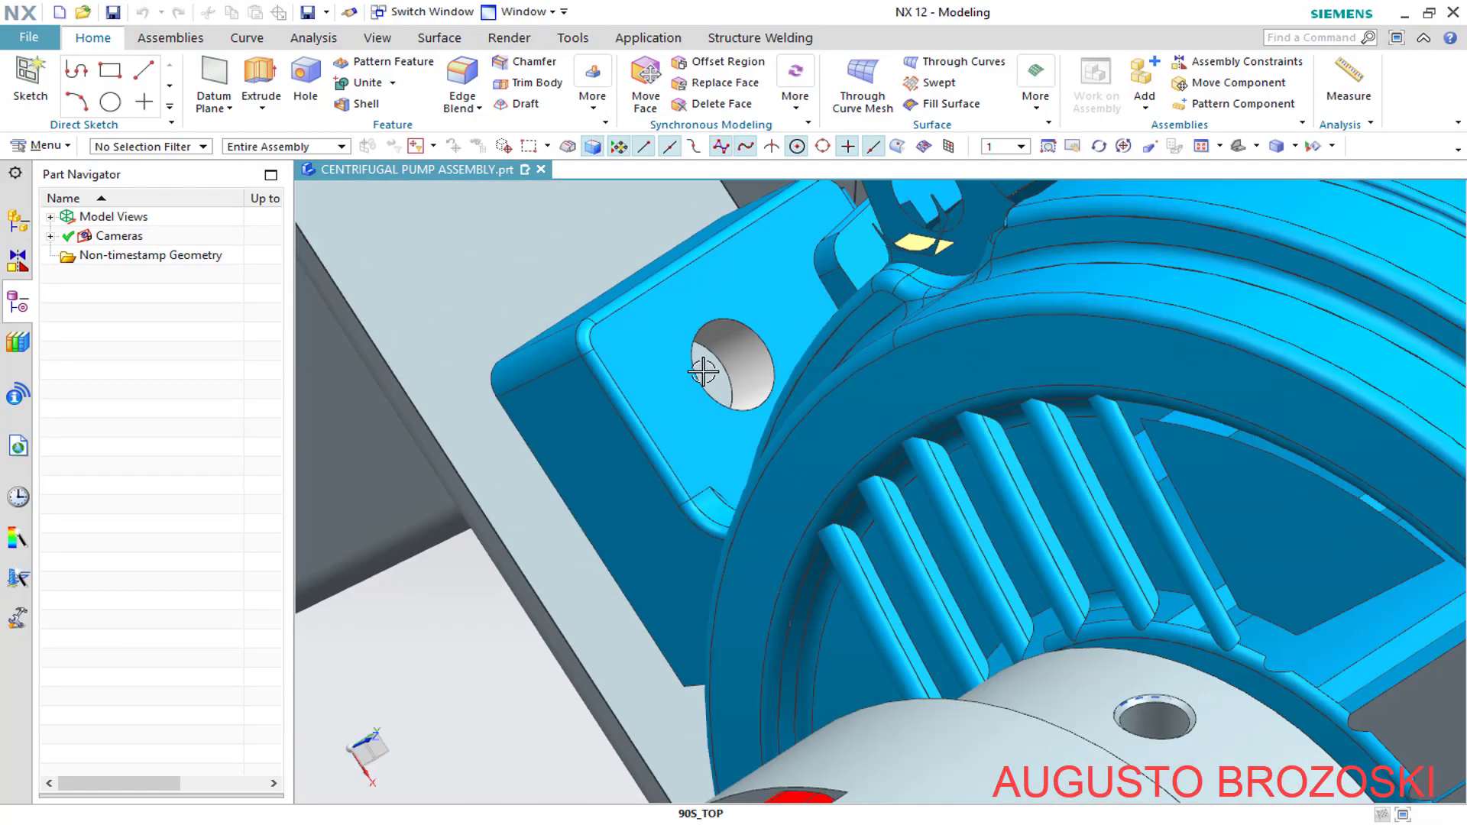
{"action": "middle_click_drag", "start_coordinate": [684, 369], "coordinate": [644, 386]}
{"action": "scroll", "coordinate": [658, 408], "scroll_direction": "up", "scroll_amount": 4}
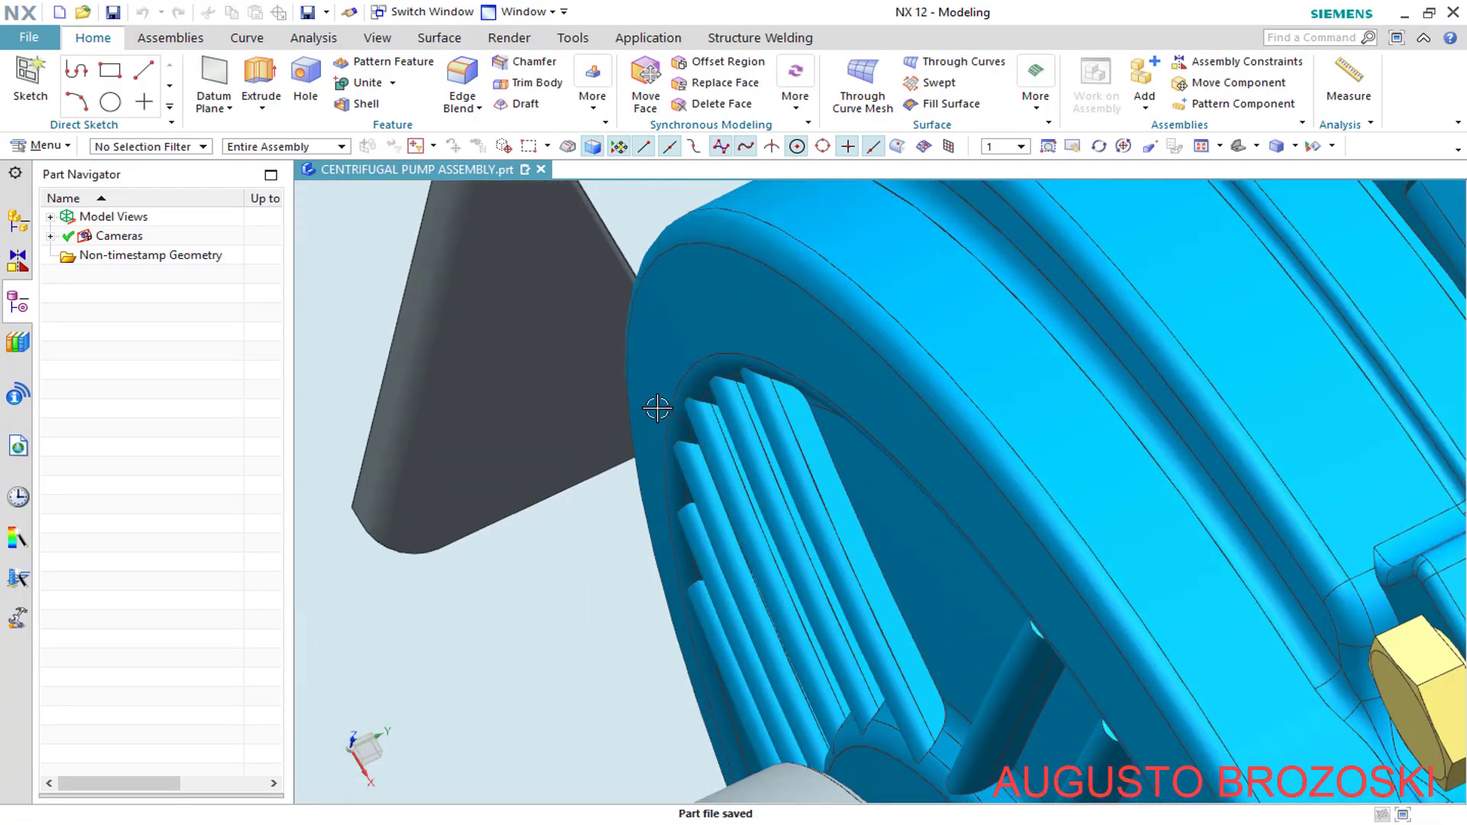
{"action": "scroll", "coordinate": [652, 413], "scroll_direction": "down", "scroll_amount": 8}
{"action": "scroll", "coordinate": [690, 483], "scroll_direction": "down", "scroll_amount": 1}
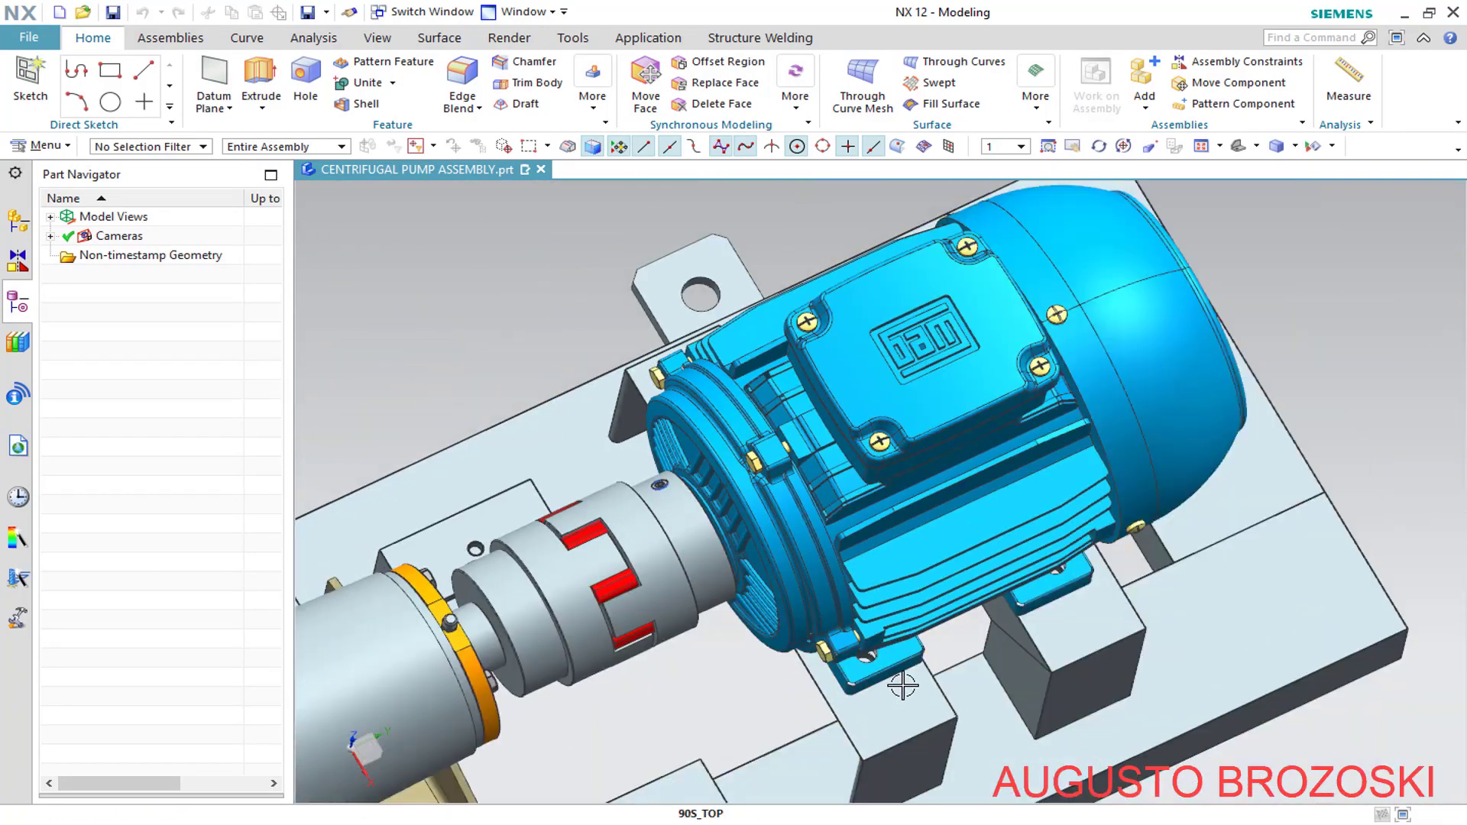
{"action": "scroll", "coordinate": [891, 655], "scroll_direction": "up", "scroll_amount": 10}
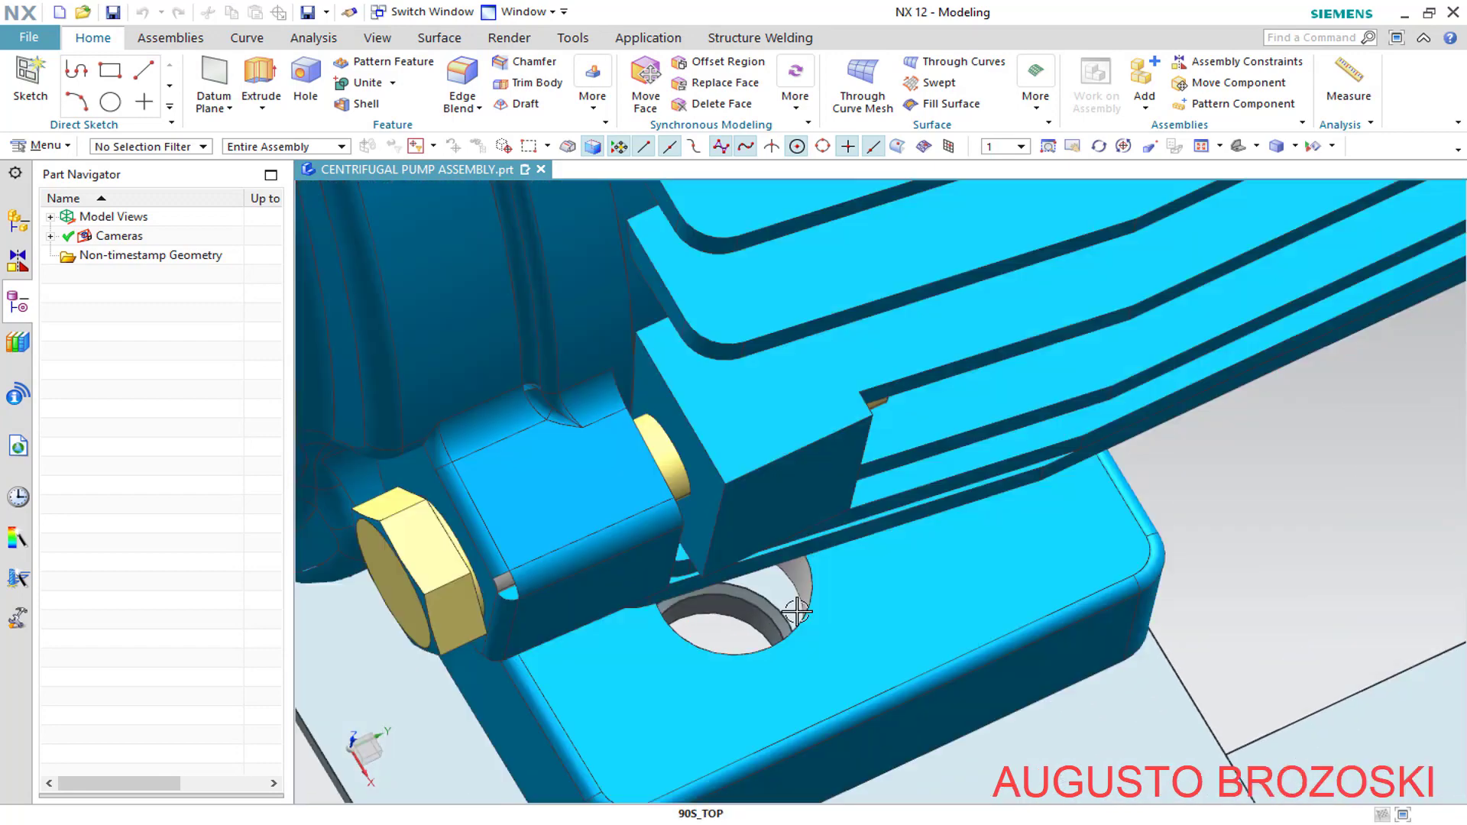
{"action": "middle_click_drag", "start_coordinate": [796, 612], "coordinate": [759, 597]}
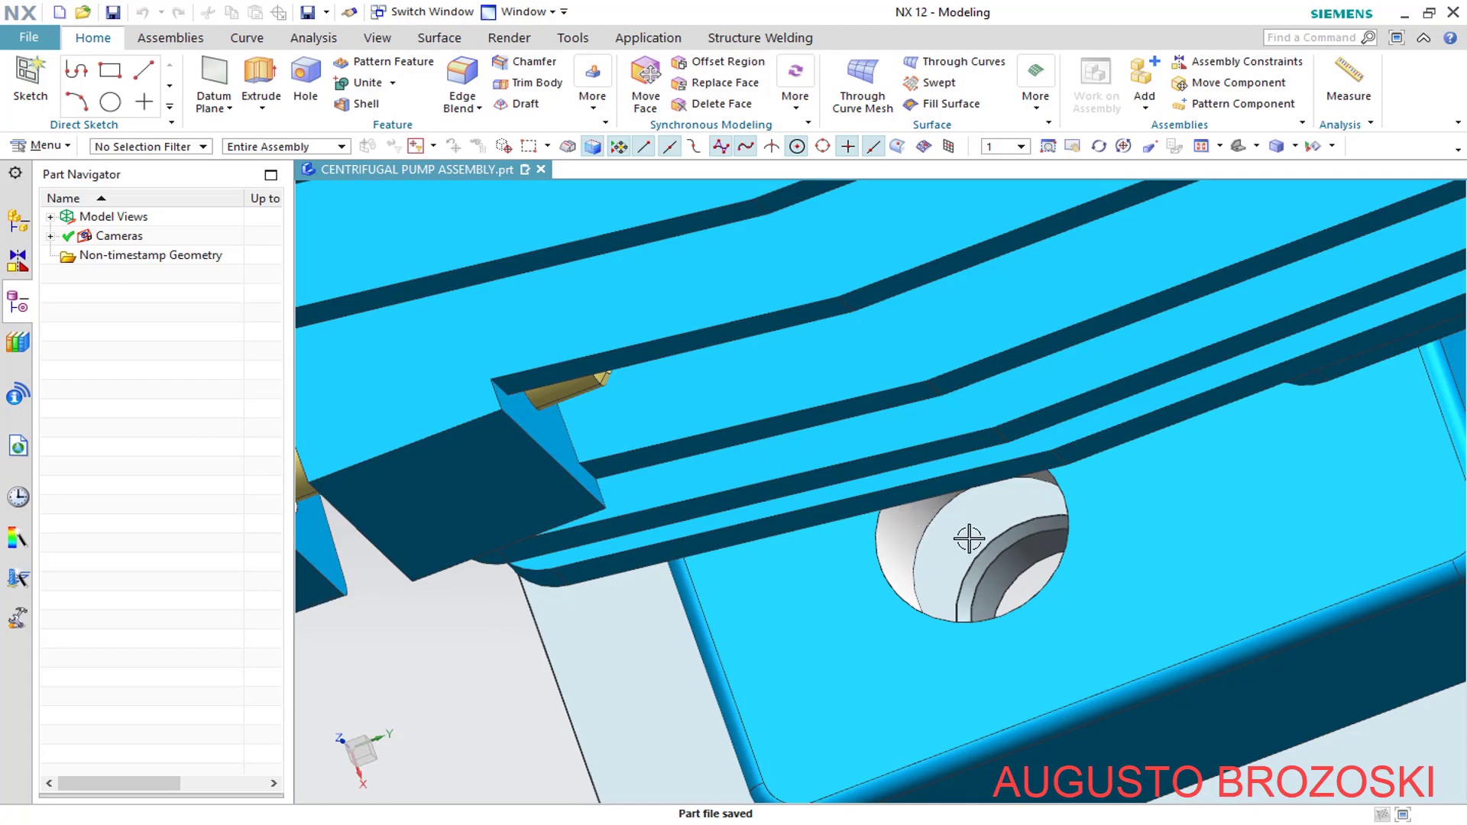
{"action": "scroll", "coordinate": [969, 538], "scroll_direction": "down", "scroll_amount": 8}
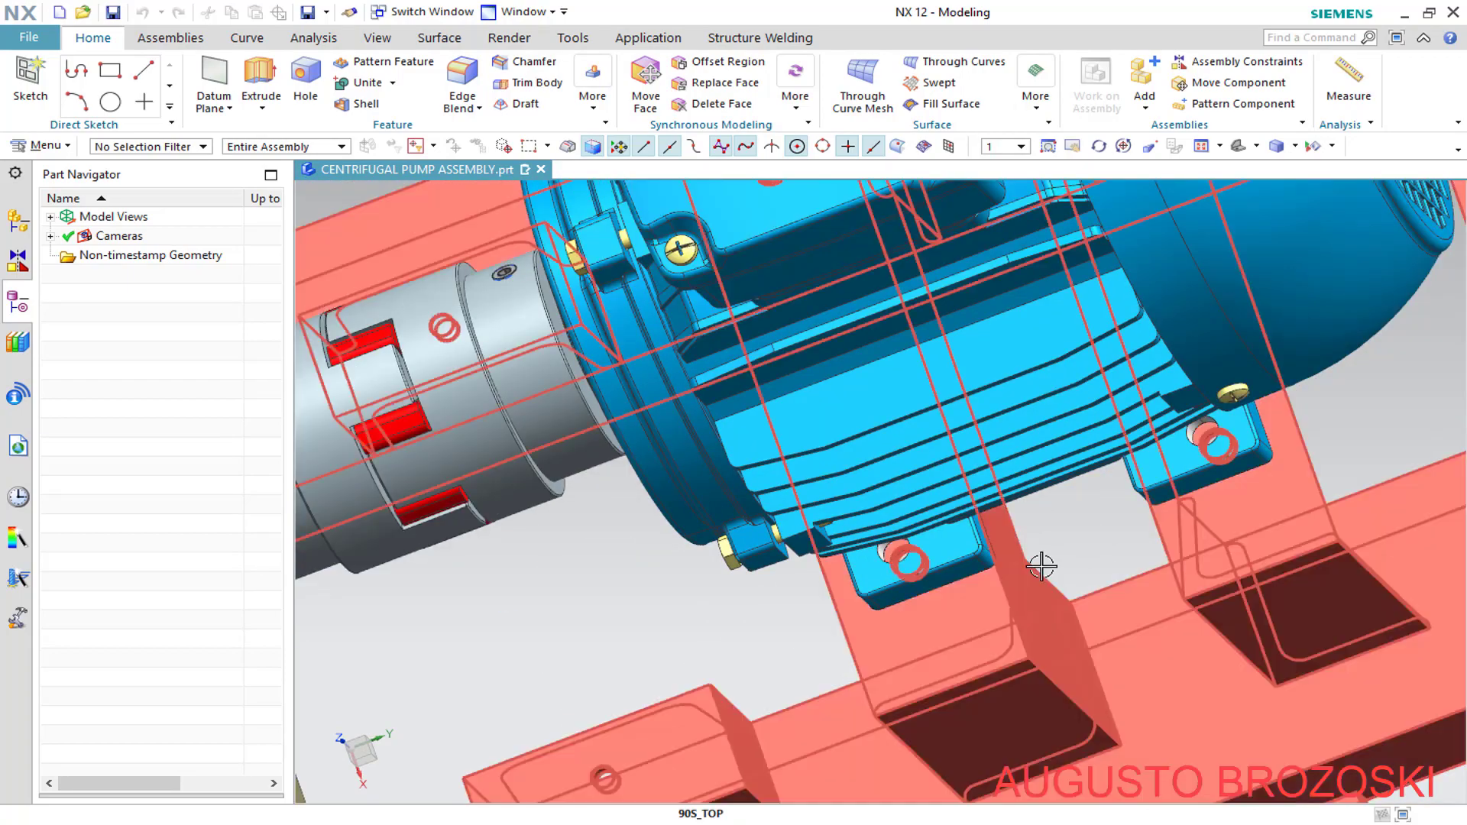
{"action": "middle_click_drag", "start_coordinate": [1040, 567], "coordinate": [1035, 507]}
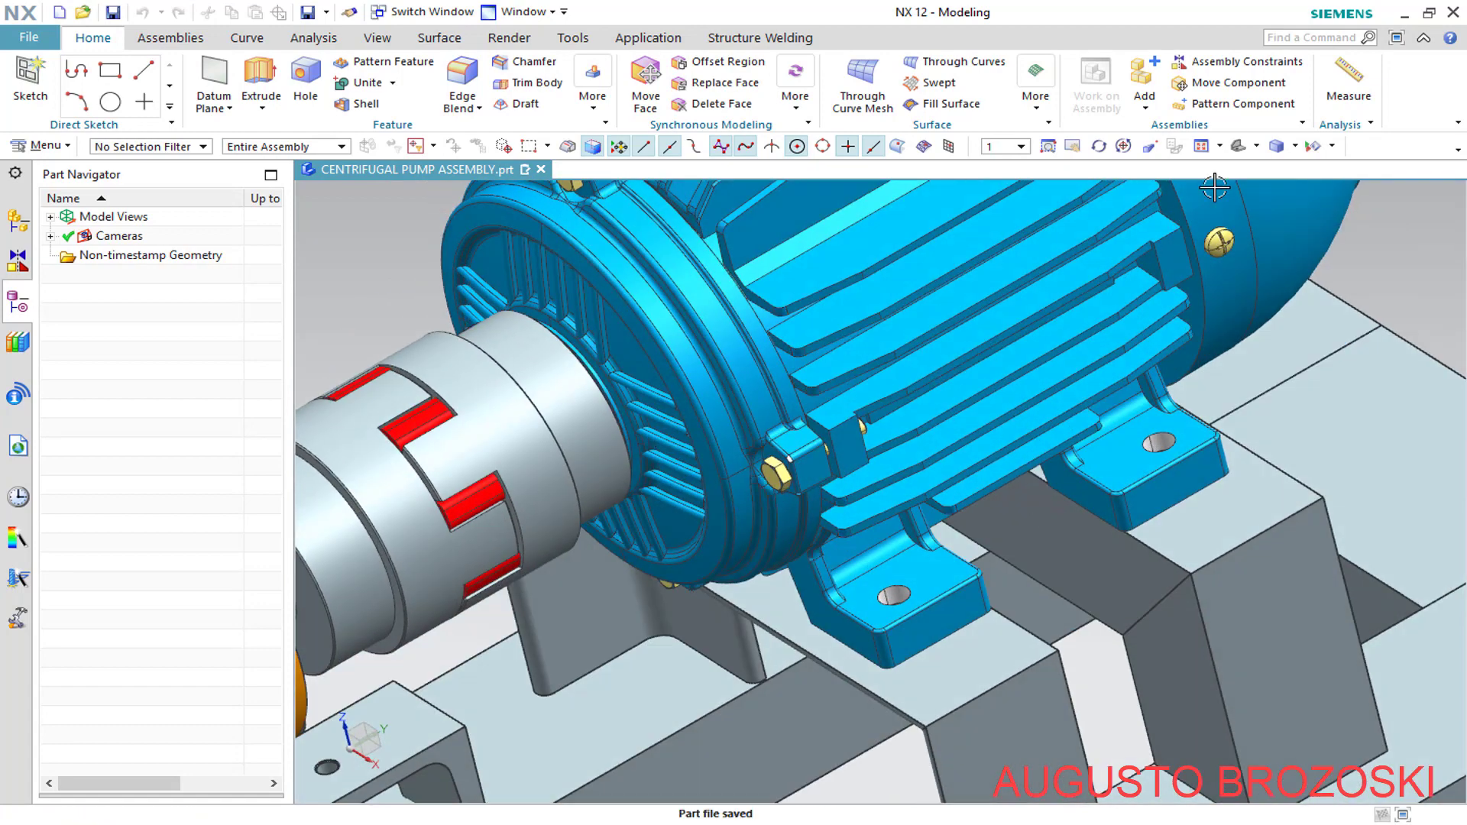
Save the centrifugal pump assembly
{"action": "left_click", "coordinate": [1243, 150]}
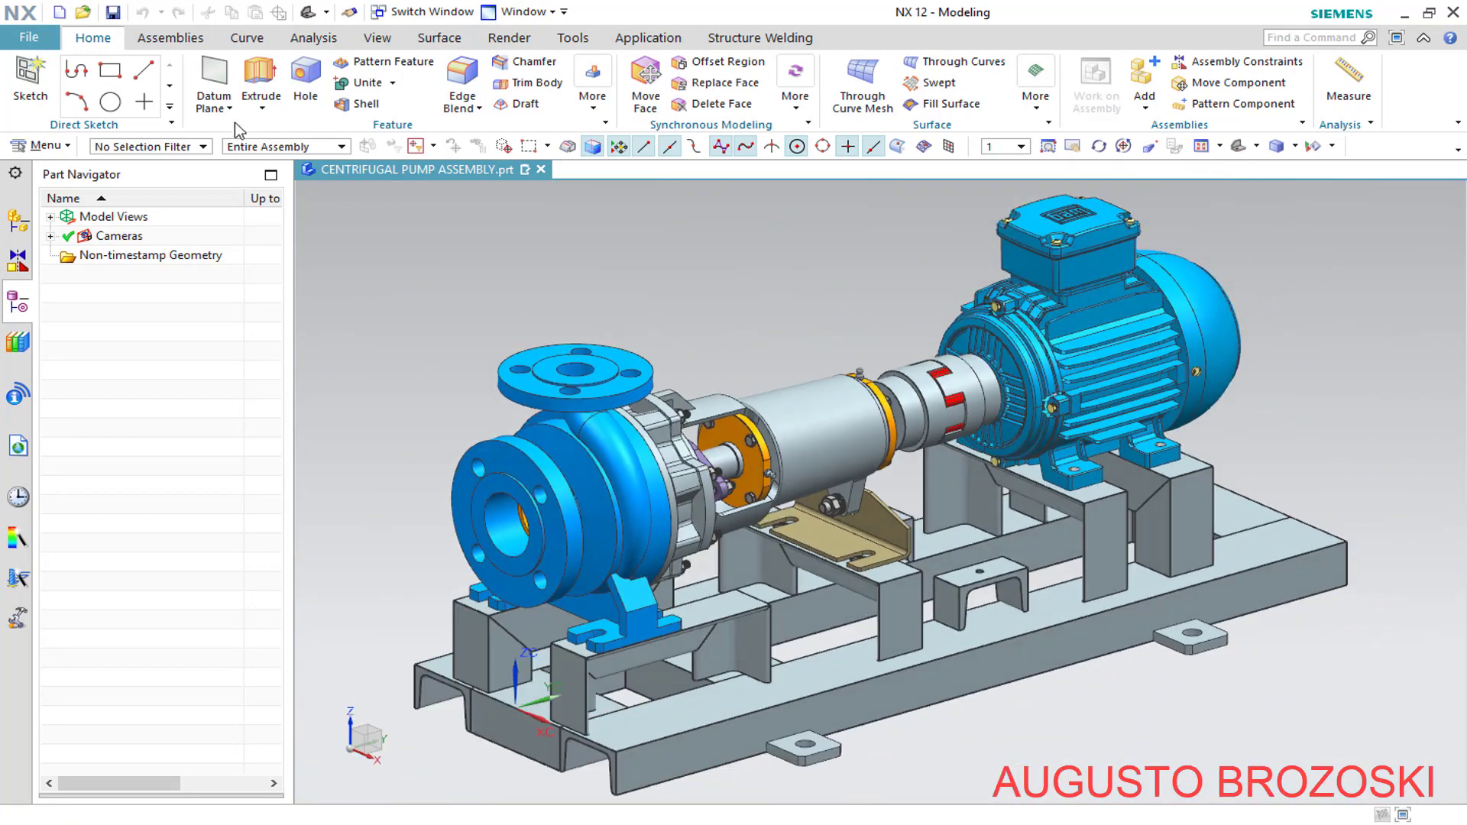
{"action": "left_click", "coordinate": [113, 13]}
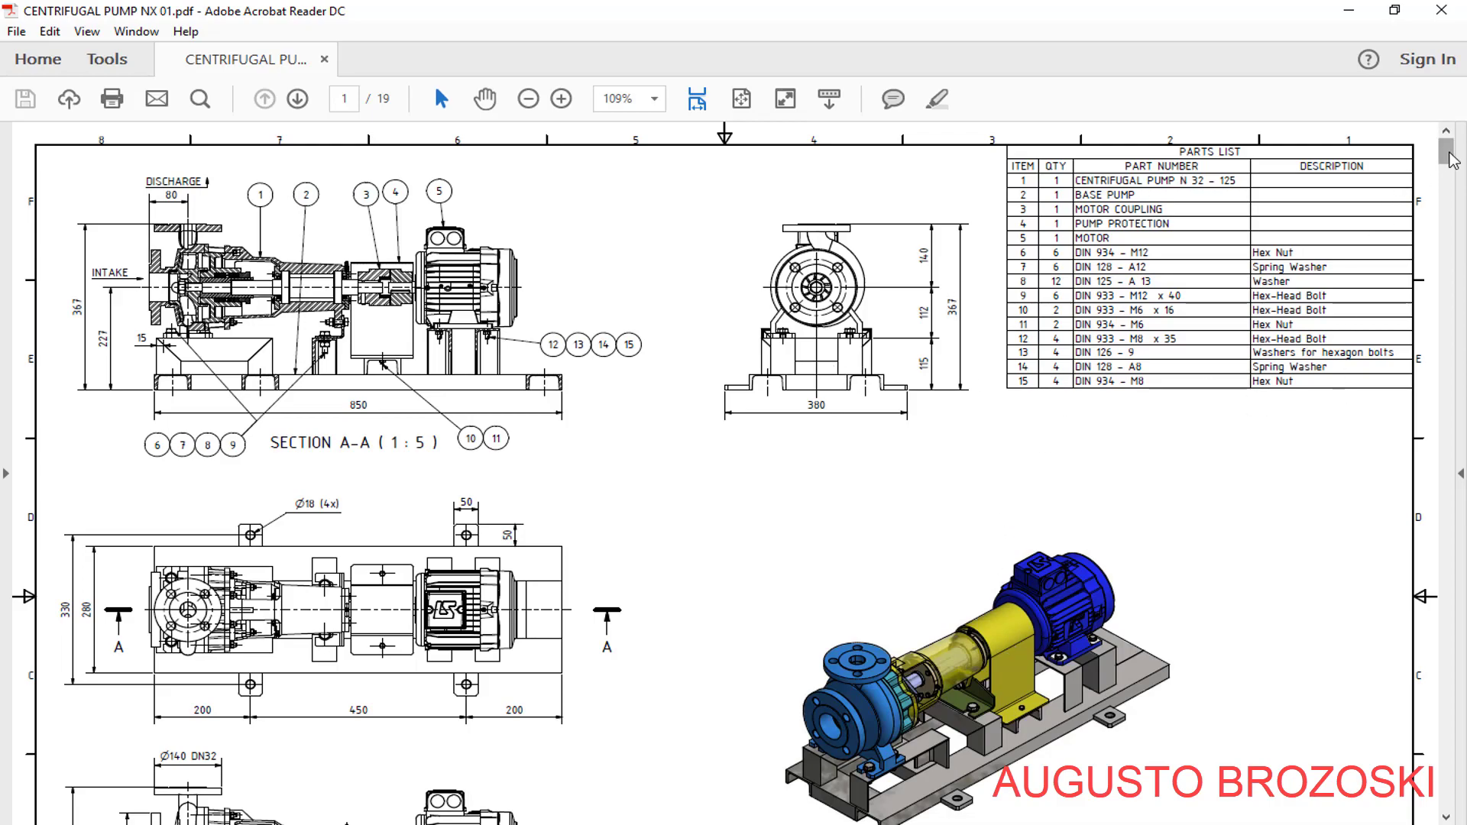
Switch to the PDF drawing in Acrobat Reader and examine the pump protection's profile, flange and hole dimensions on page 19
{"action": "left_click_drag", "start_coordinate": [1449, 154], "coordinate": [1426, 820]}
{"action": "scroll", "coordinate": [698, 603], "scroll_direction": "up", "scroll_amount": 3}
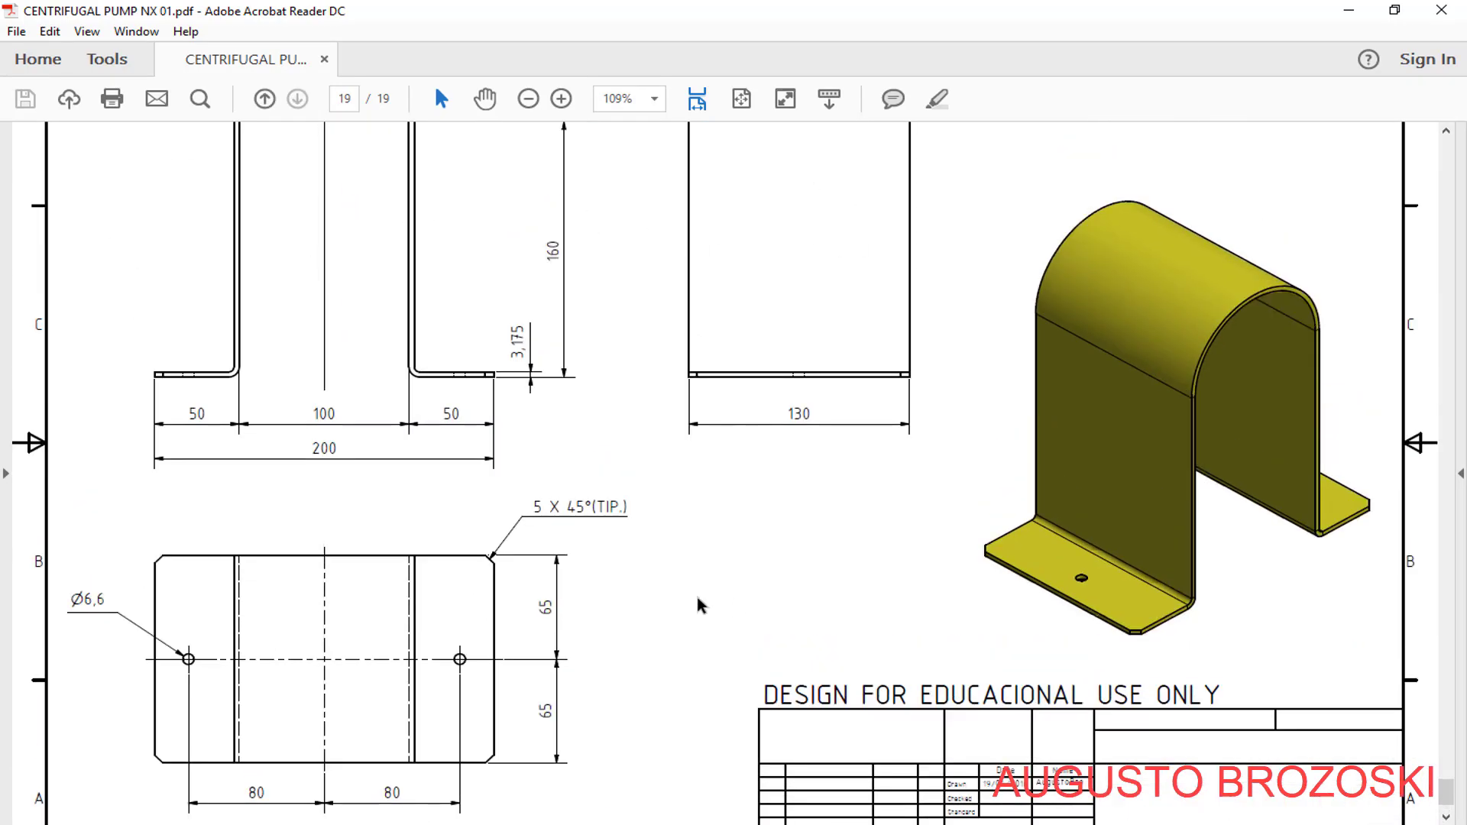
{"action": "scroll", "coordinate": [593, 576], "scroll_direction": "down", "scroll_amount": 2}
{"action": "scroll", "coordinate": [535, 554], "scroll_direction": "up", "scroll_amount": 1}
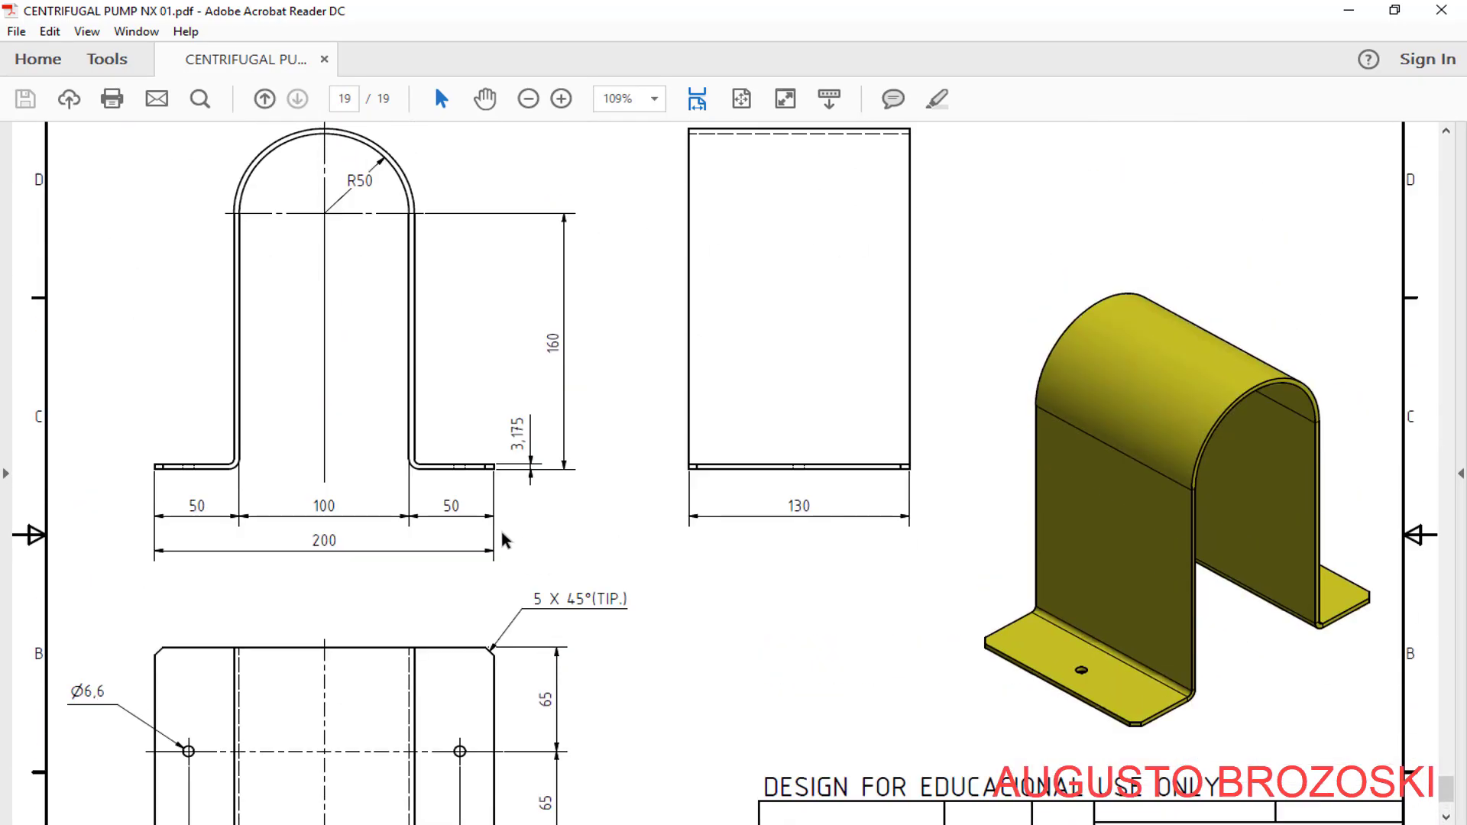
{"action": "scroll", "coordinate": [791, 512], "scroll_direction": "down", "scroll_amount": 2}
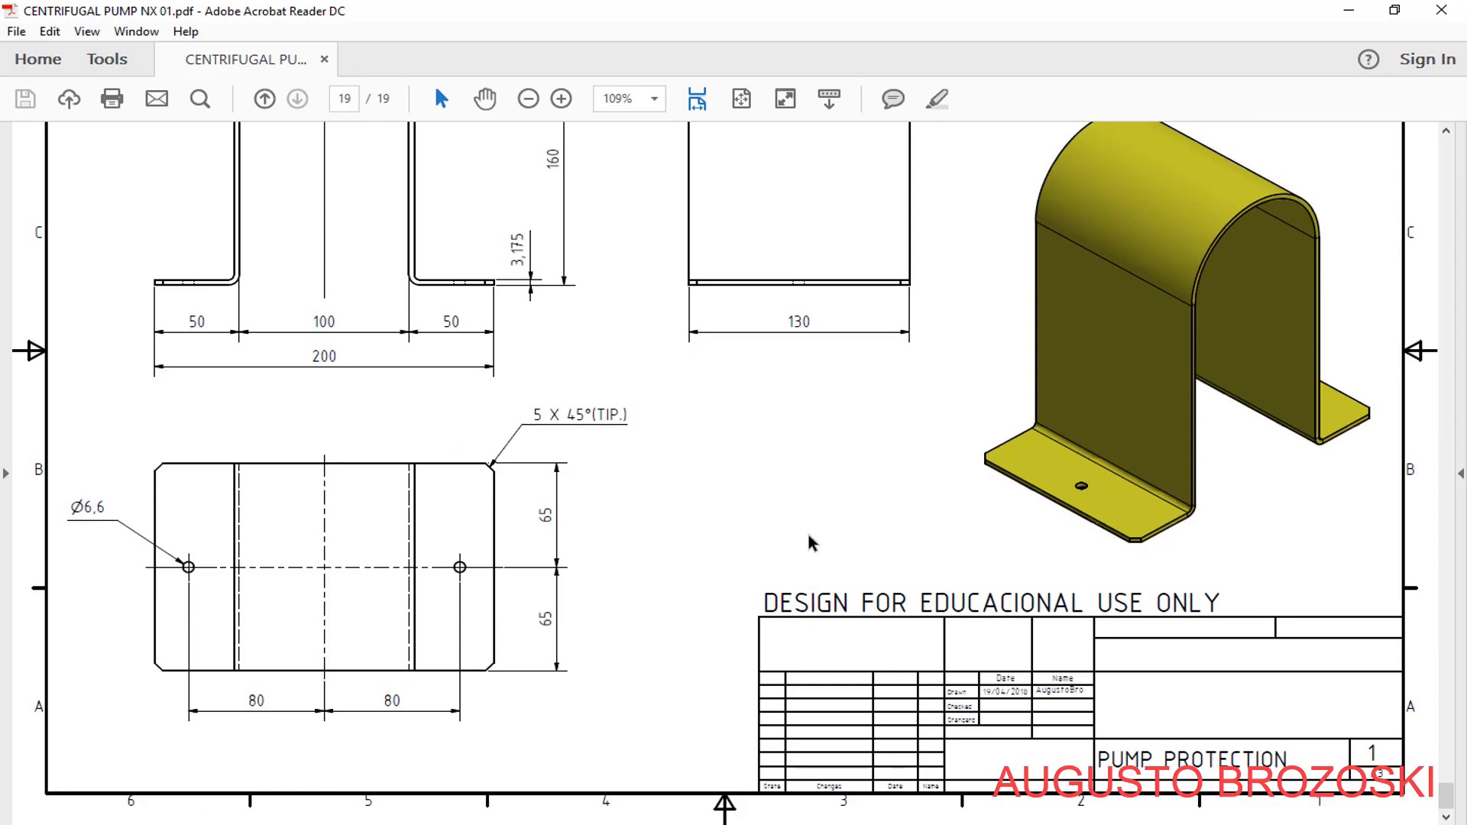
{"action": "left_click", "coordinate": [1347, 12]}
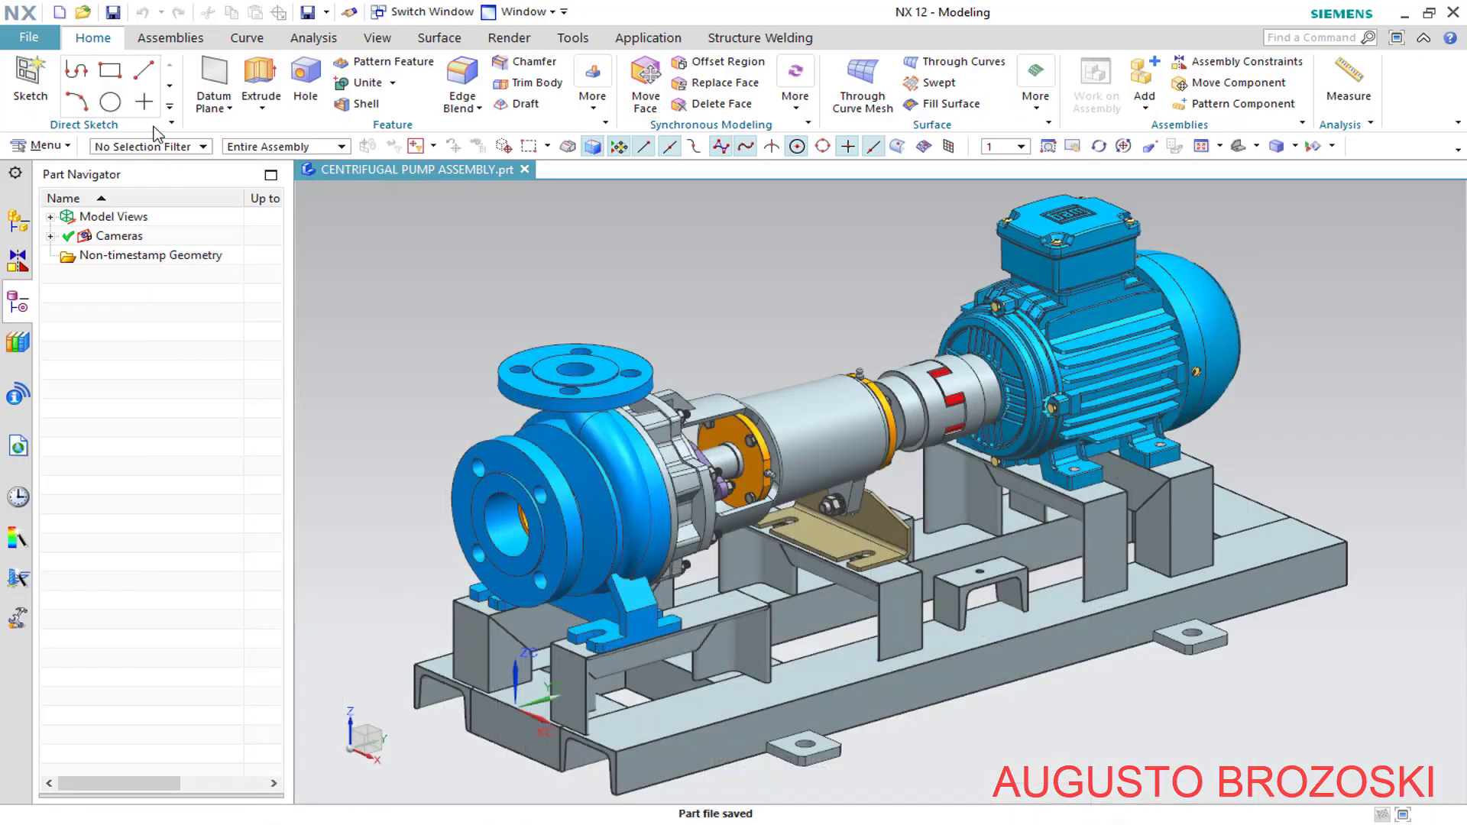
In NX, create a new millimetre part from the Sheet Metal template, named PUMP PROTECTION, in the NX Centrifugal Pump Video folder
{"action": "left_click", "coordinate": [59, 15]}
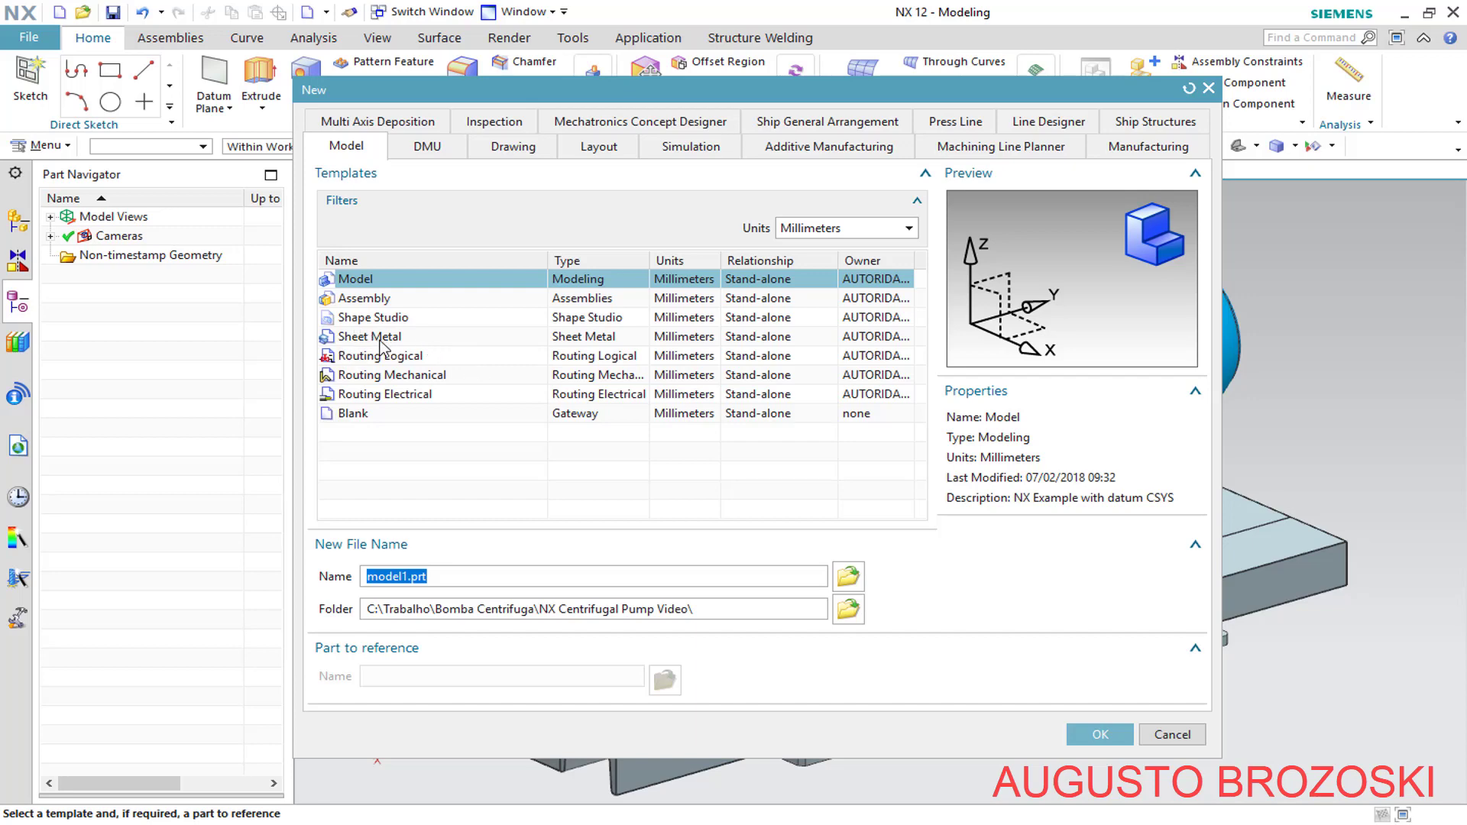
{"action": "left_click", "coordinate": [380, 341]}
{"action": "left_click", "coordinate": [526, 582]}
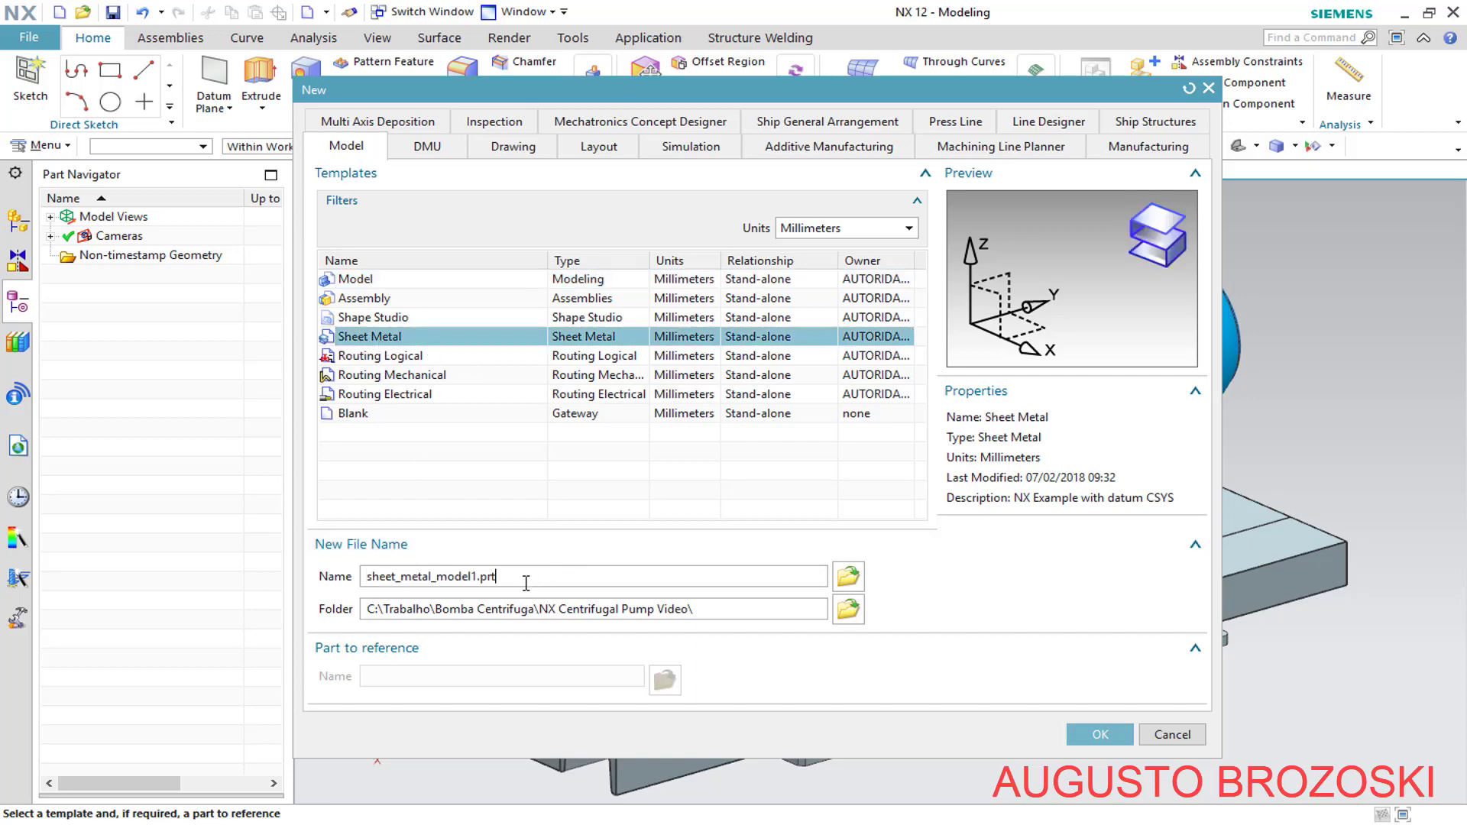
{"action": "double_click", "coordinate": [526, 582]}
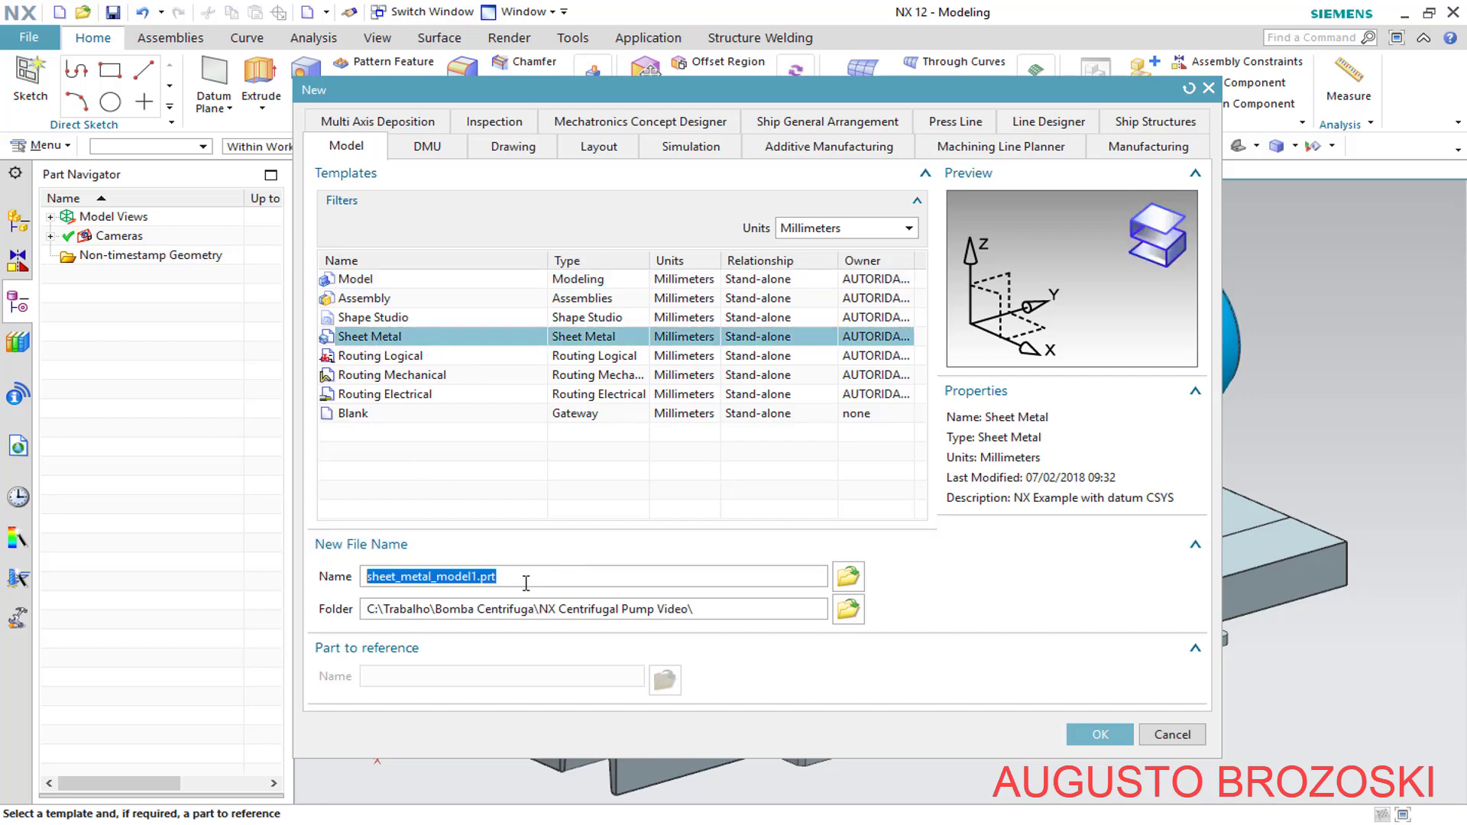
{"action": "type", "text": "PUMP PROTECTION"}
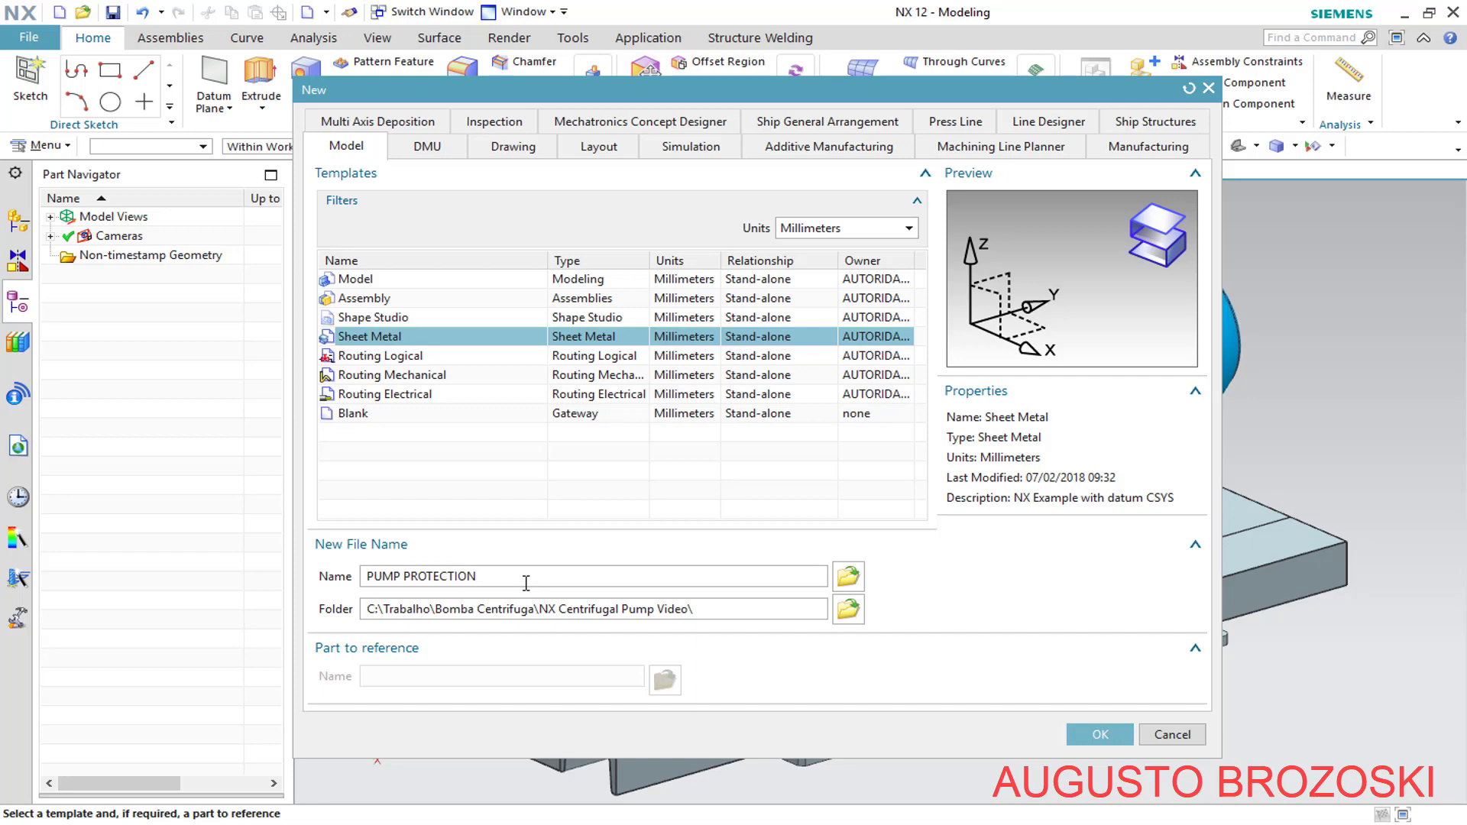
{"action": "left_click", "coordinate": [1091, 735]}
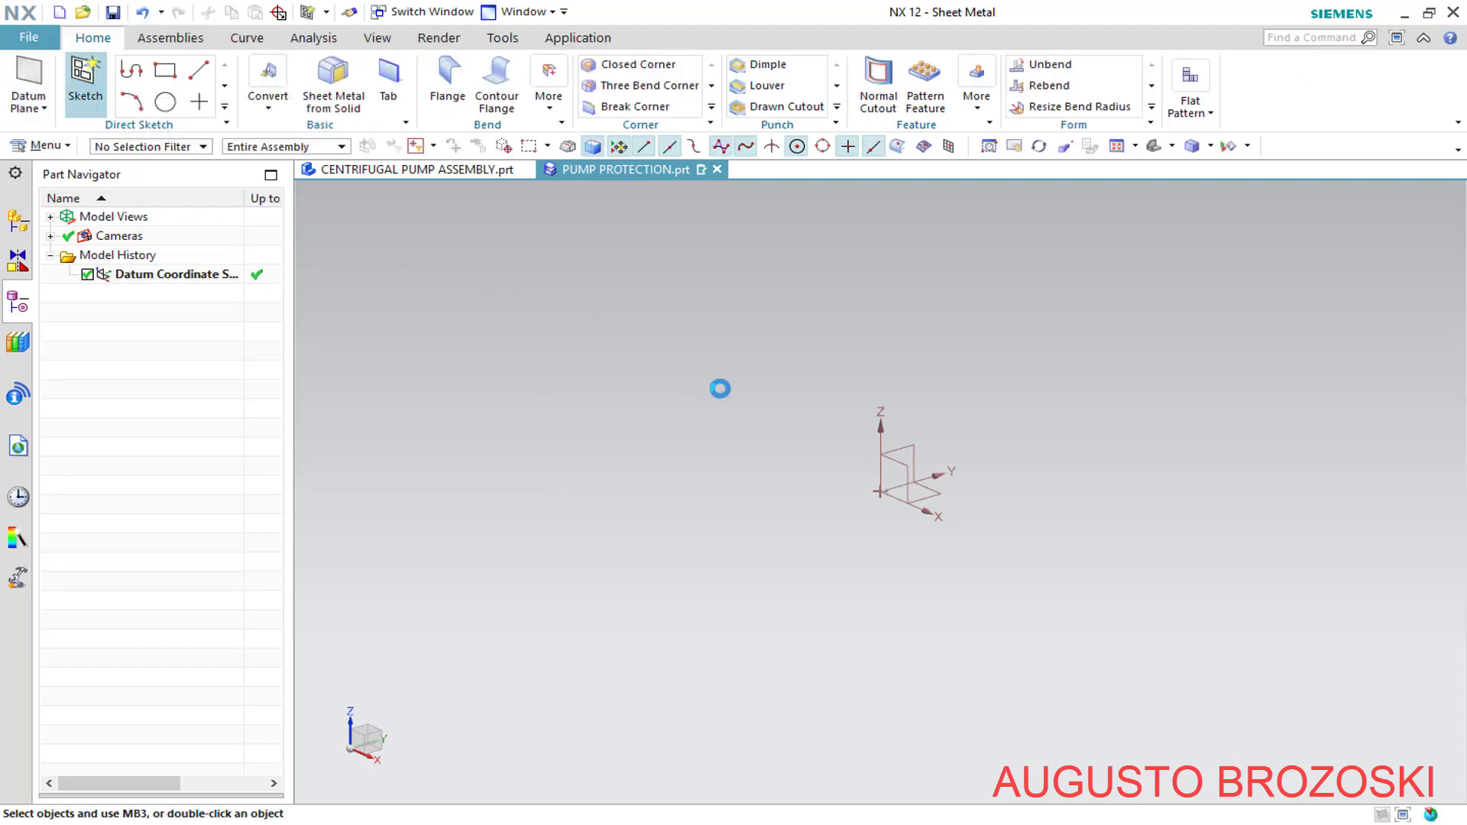
Start a sketch on the XZ plane of the datum coordinate system
{"action": "left_click", "coordinate": [910, 463]}
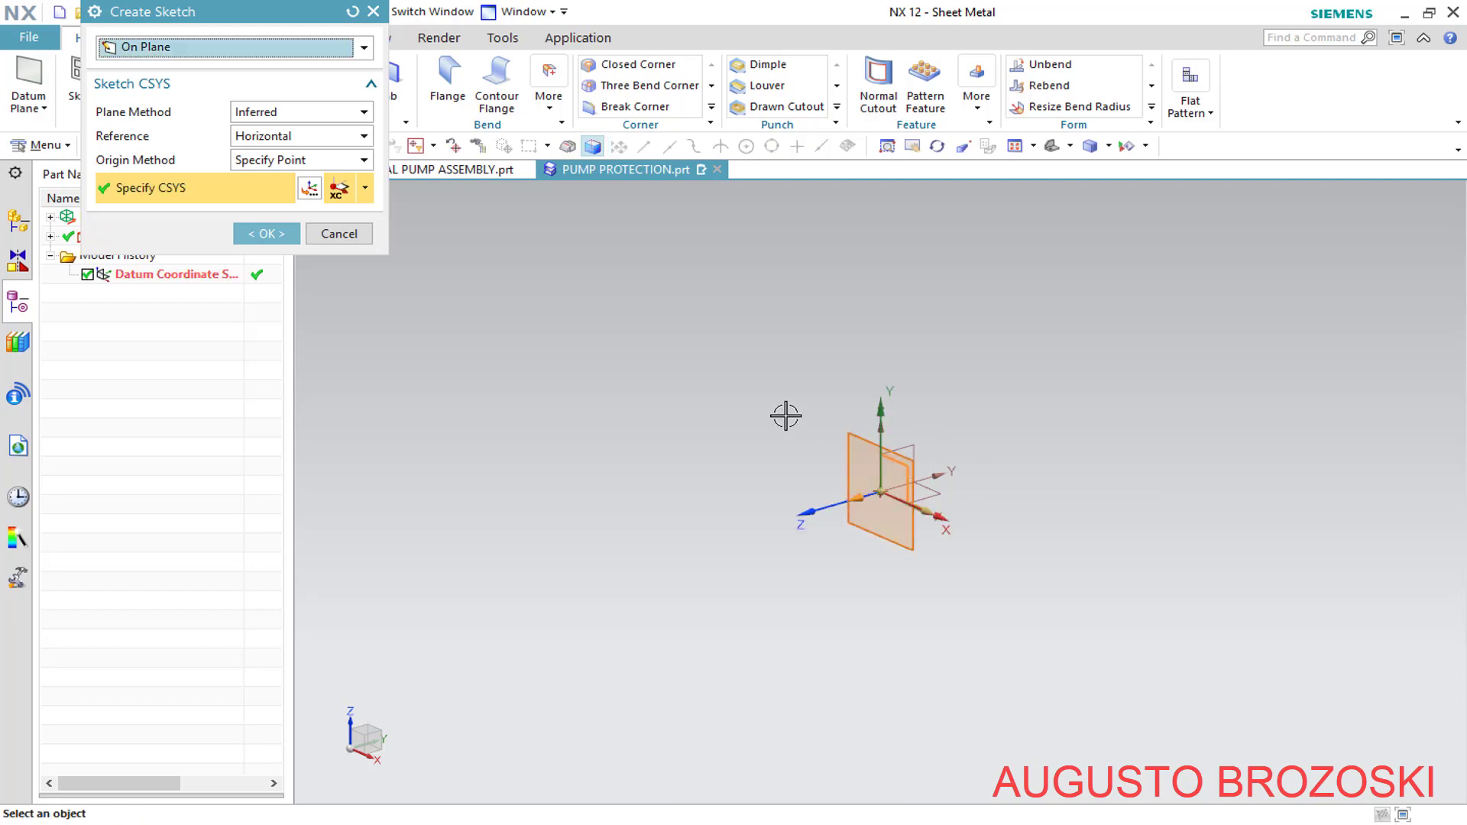
Create a sketch on the XZ plane and check the front view of the pump protection PDF drawing before returning to NX
{"action": "left_click", "coordinate": [264, 233]}
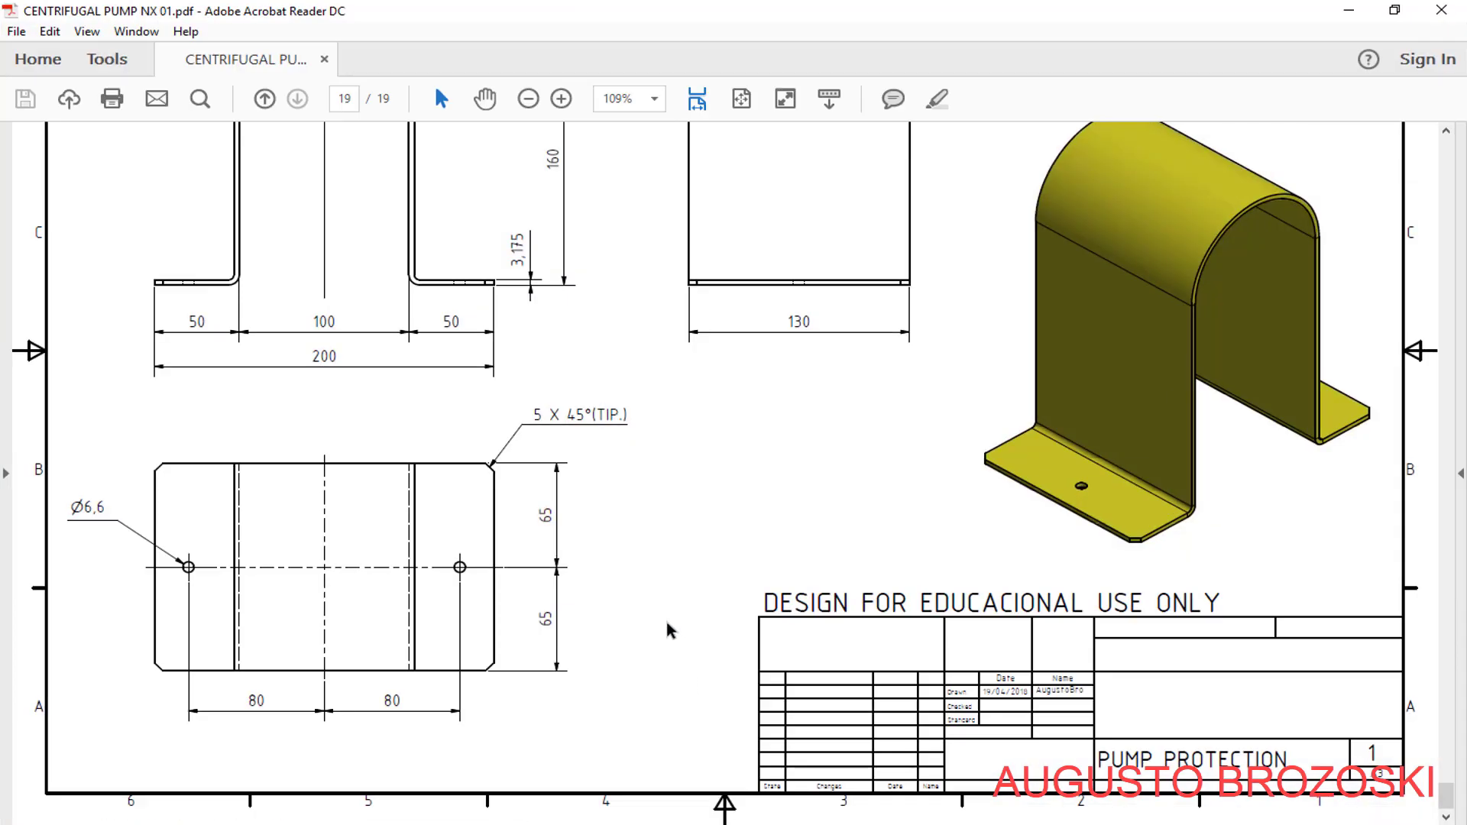
{"action": "scroll", "coordinate": [594, 541], "scroll_direction": "up", "scroll_amount": 5}
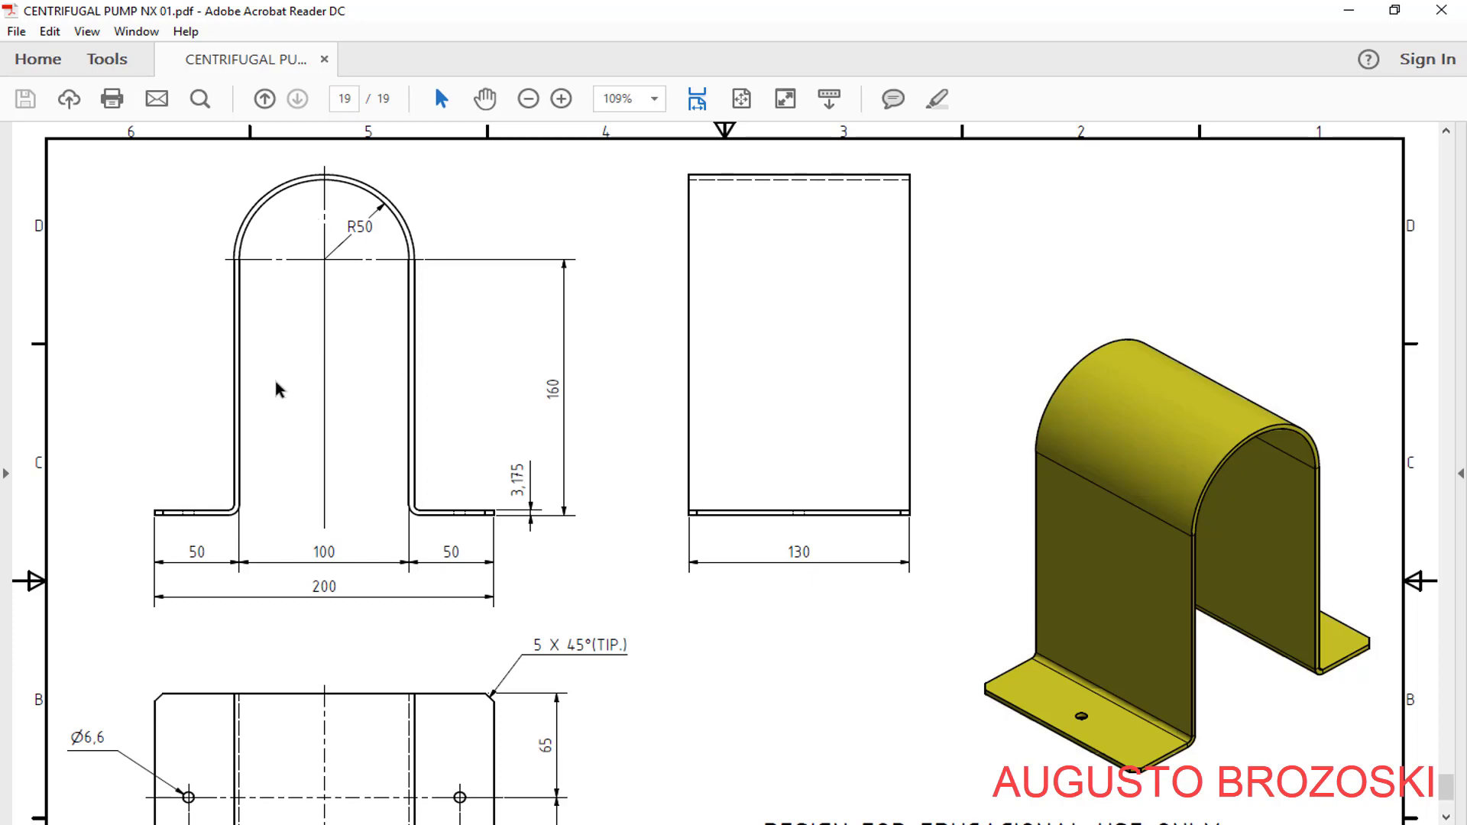
{"action": "key", "text": "alt+Tab"}
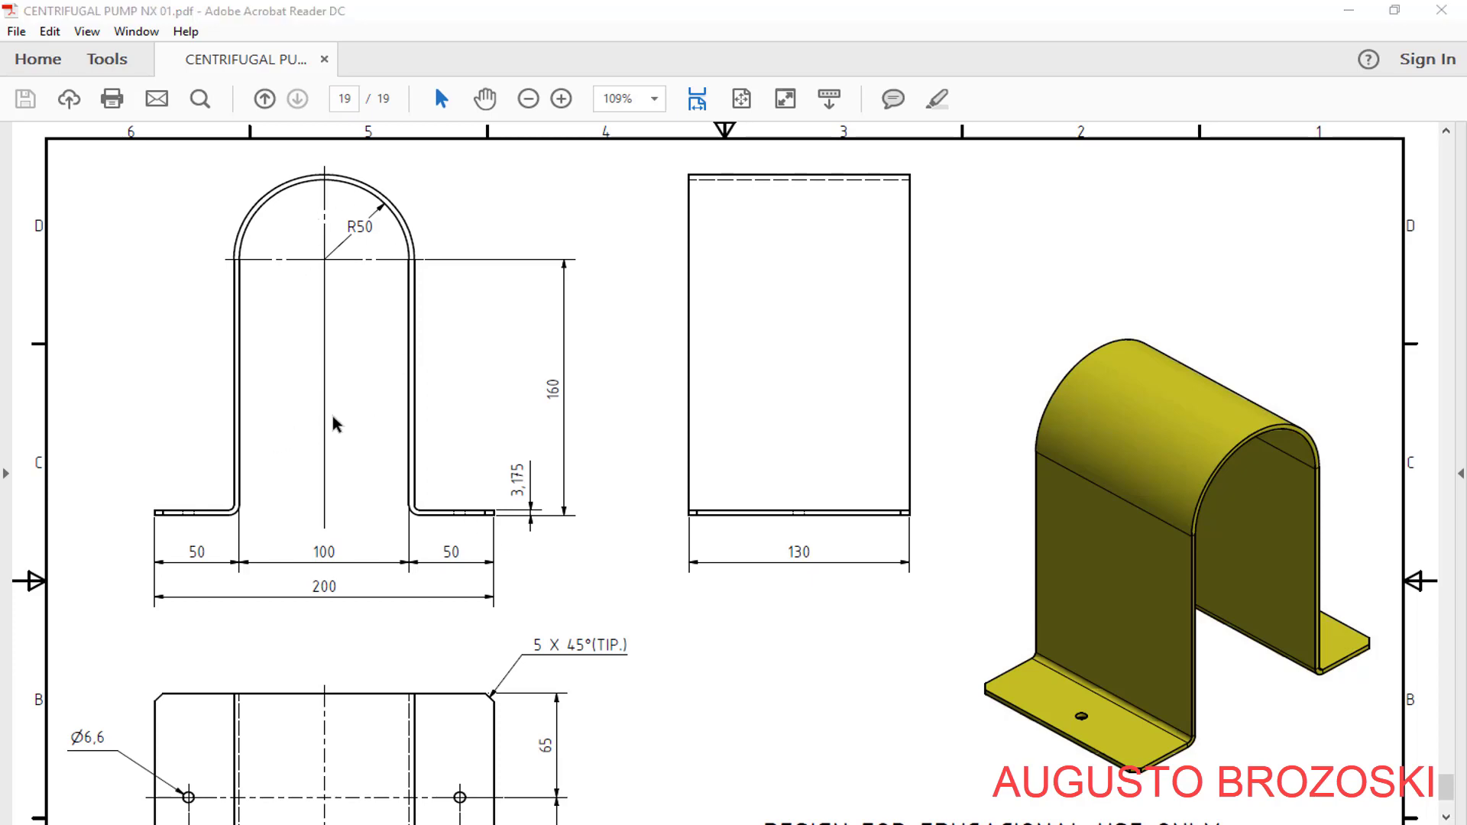
{"action": "left_click", "coordinate": [1346, 11]}
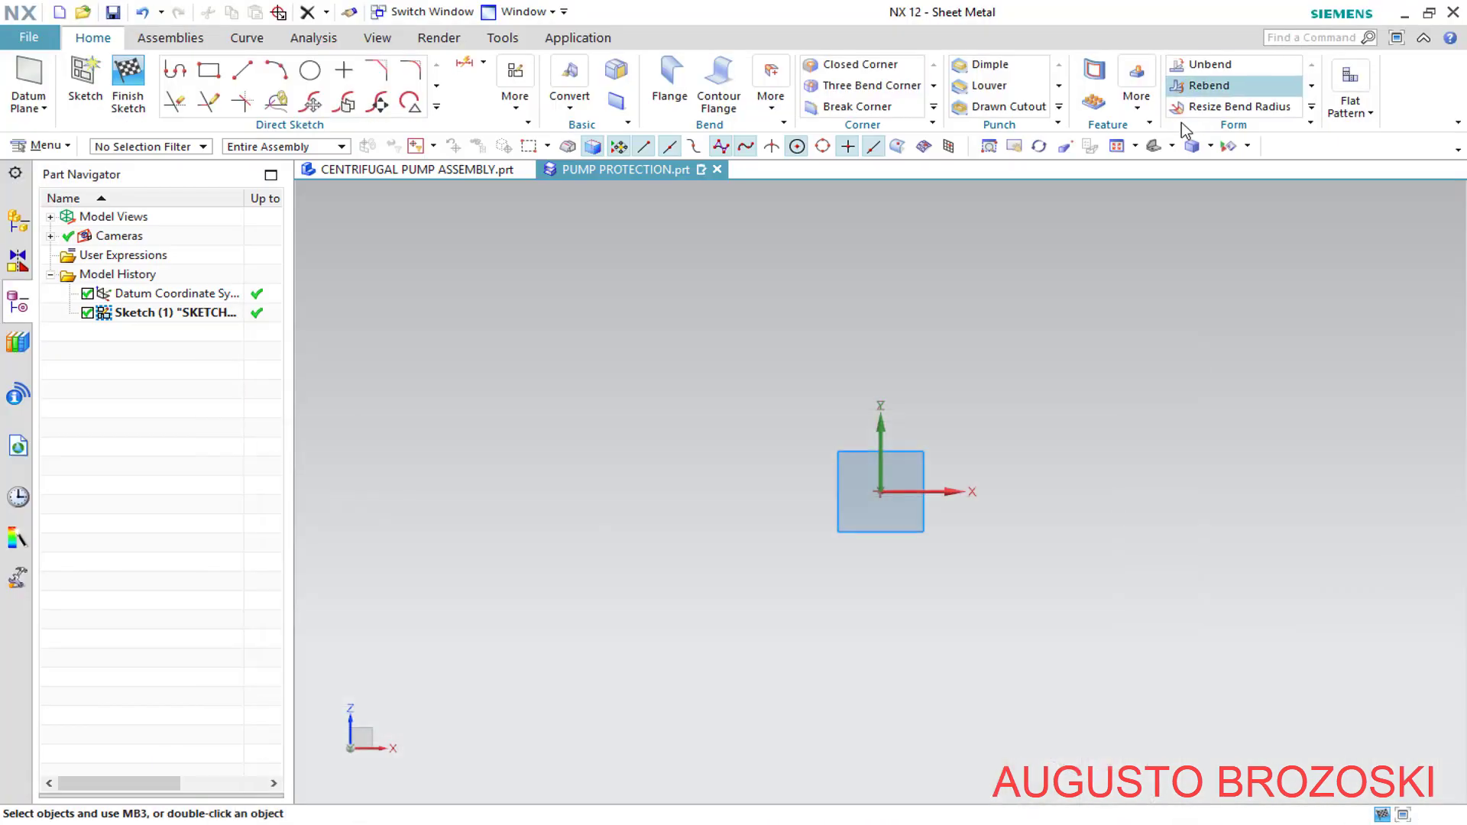
Sketch a circle about 25 mm in radius, centred roughly 116 mm directly above the origin
{"action": "left_click", "coordinate": [308, 76]}
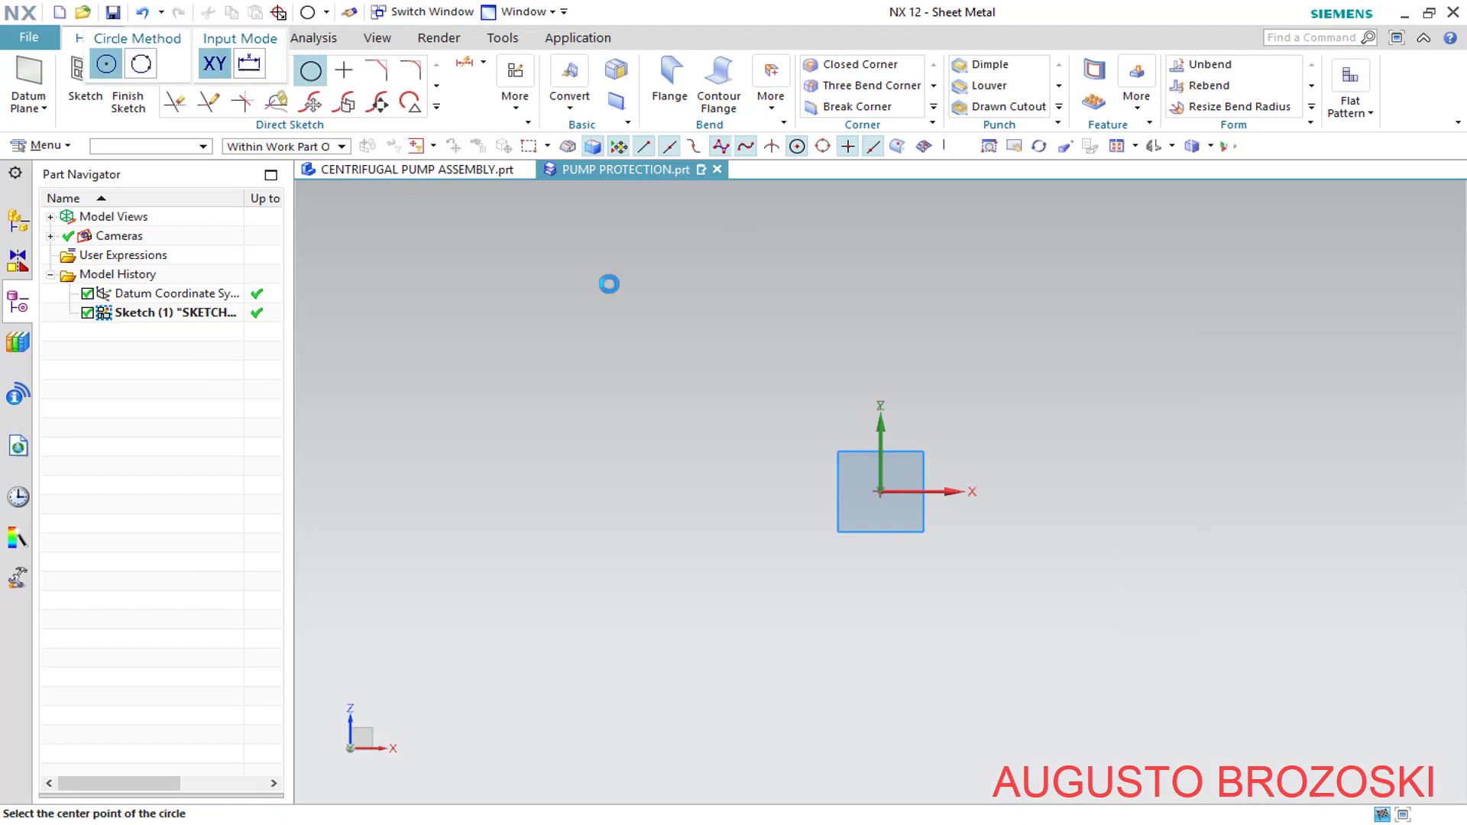
{"action": "left_click", "coordinate": [878, 228]}
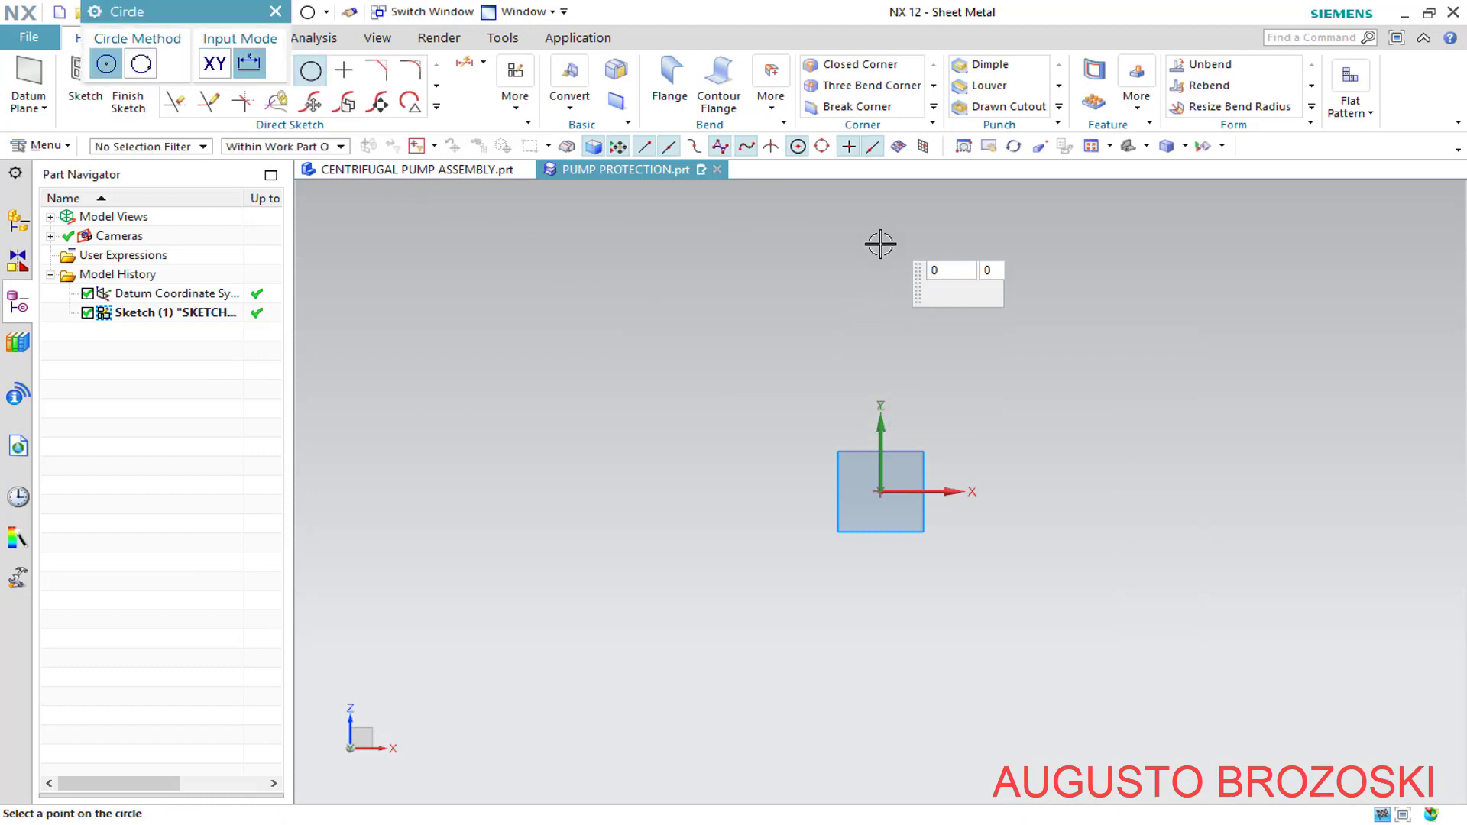
{"action": "left_click", "coordinate": [880, 296]}
{"action": "key", "text": "Escape"}
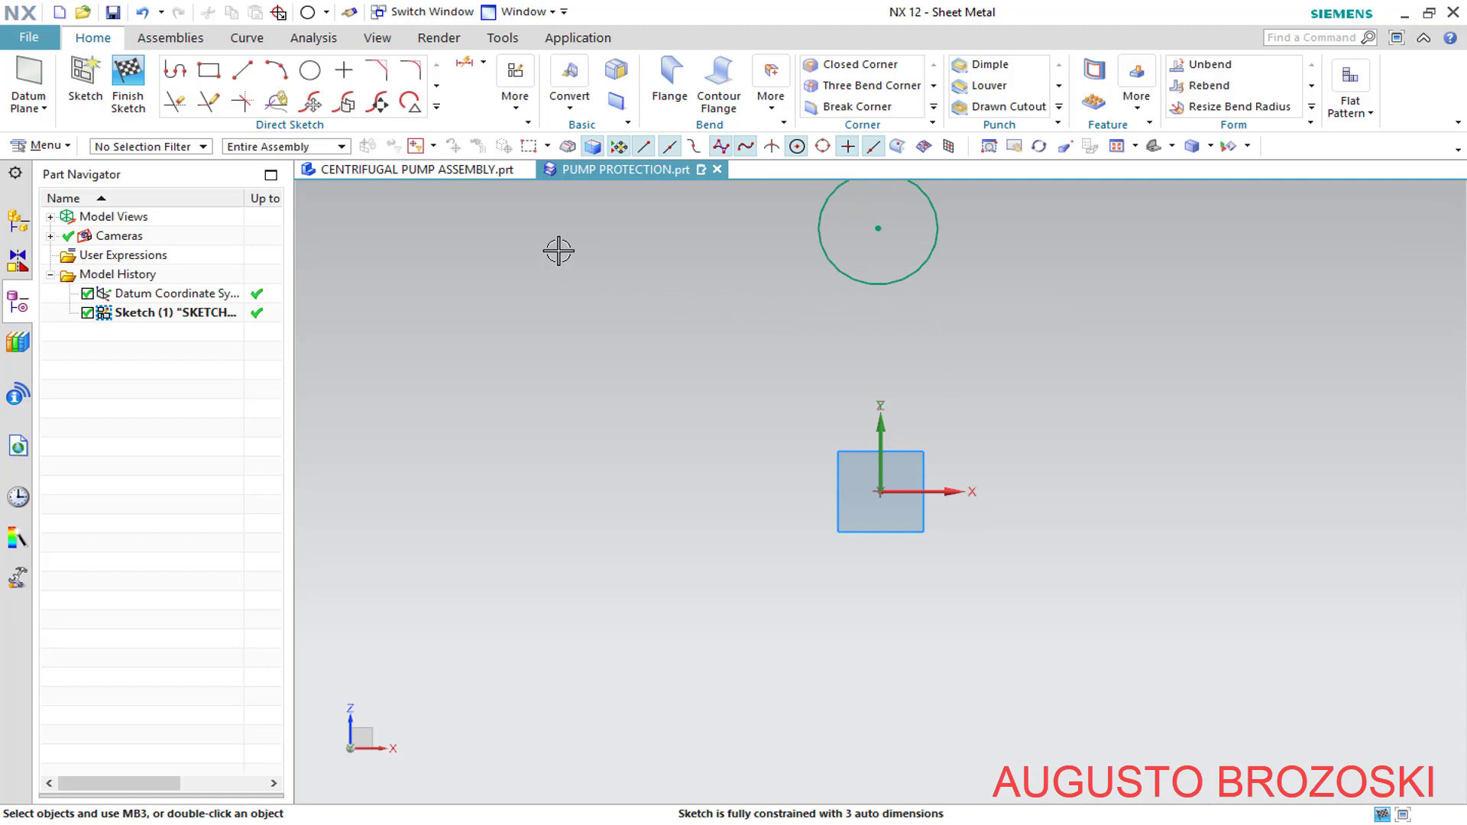
Draw a vertical line from the circle's right quadrant down to the X axis, continuing into a horizontal foot line outward
{"action": "left_click", "coordinate": [175, 69]}
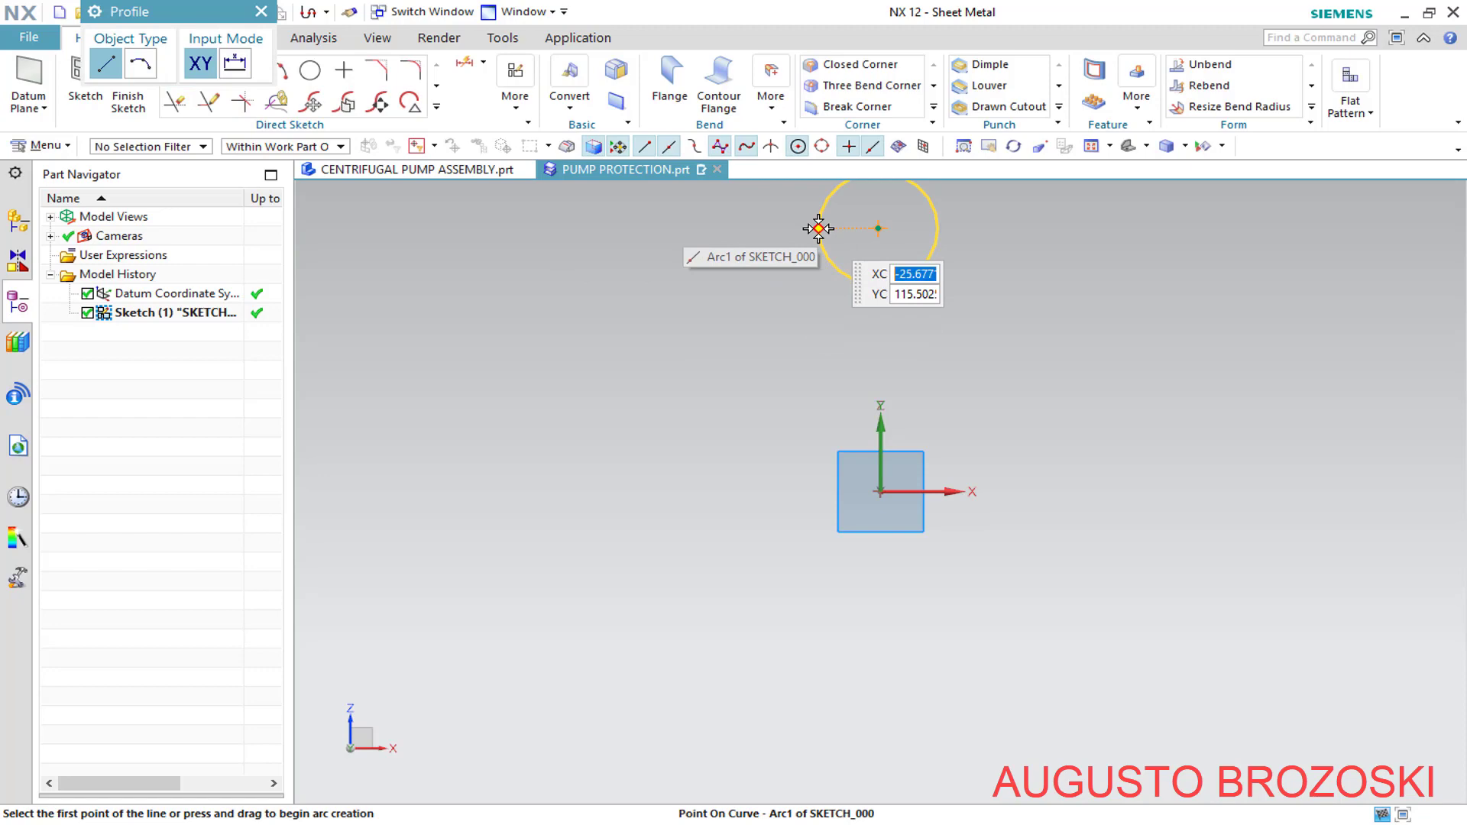
{"action": "left_click", "coordinate": [818, 228]}
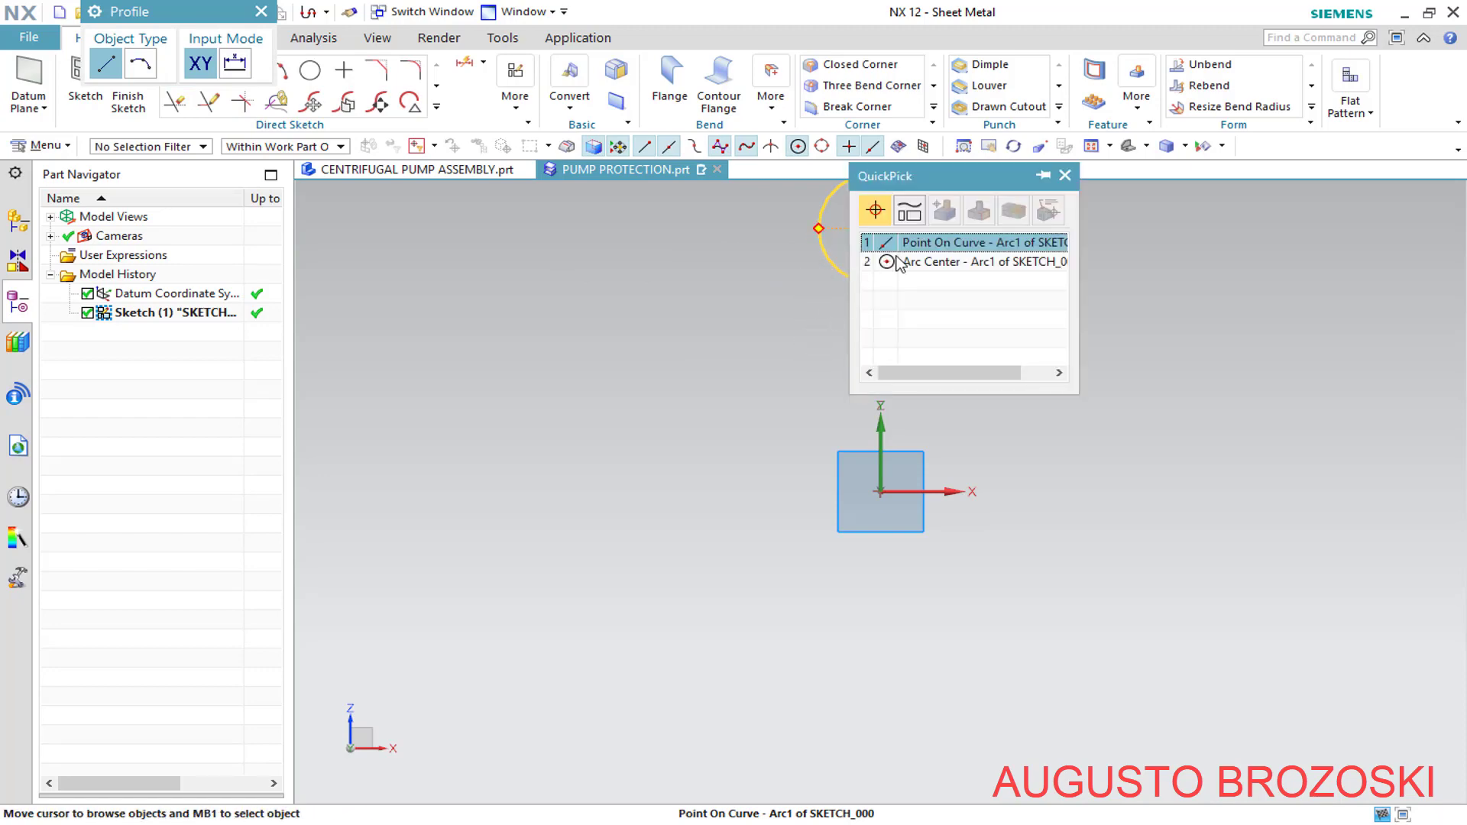
{"action": "left_click", "coordinate": [941, 243]}
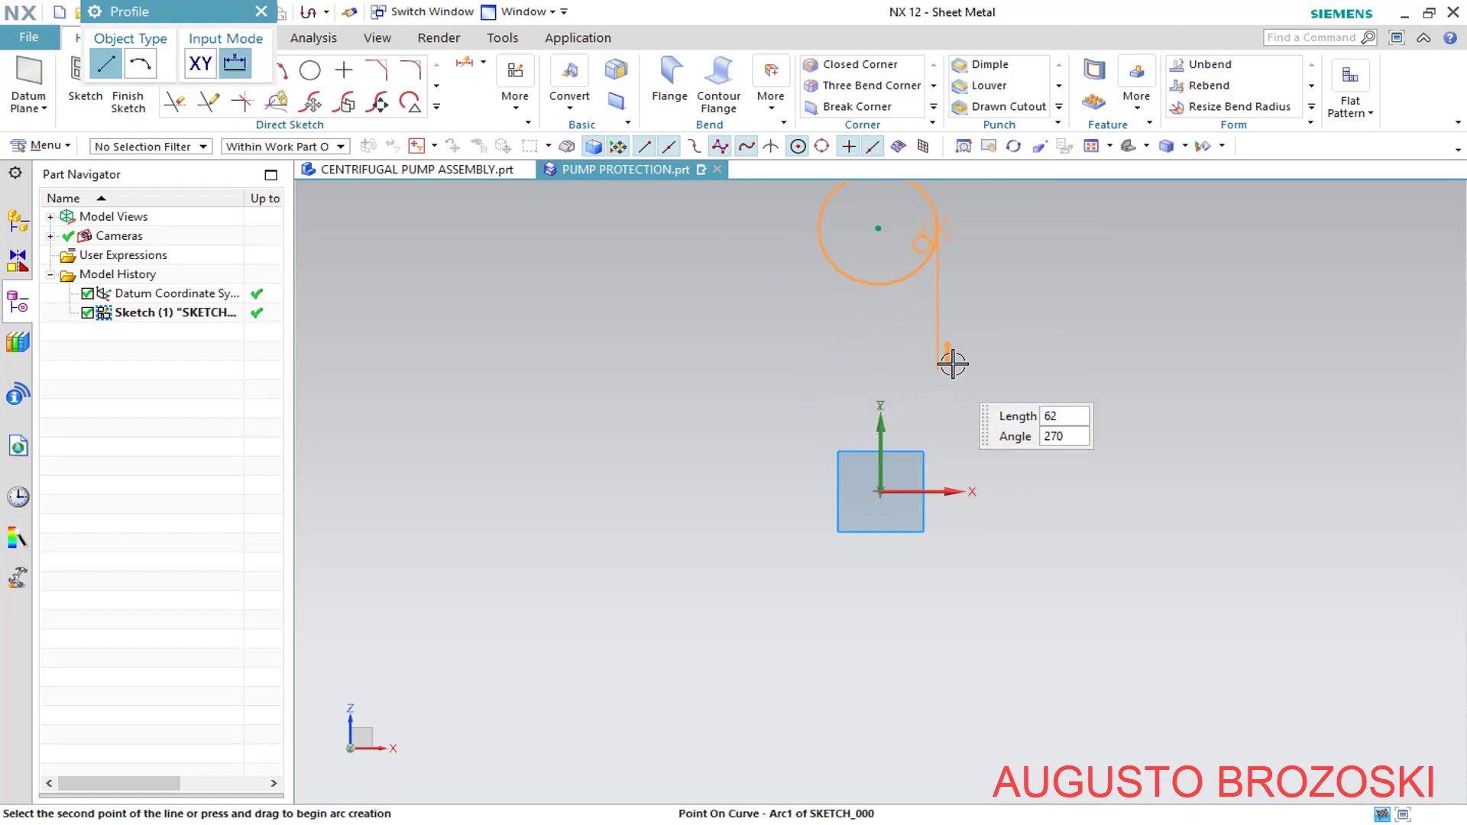
{"action": "left_click", "coordinate": [948, 493]}
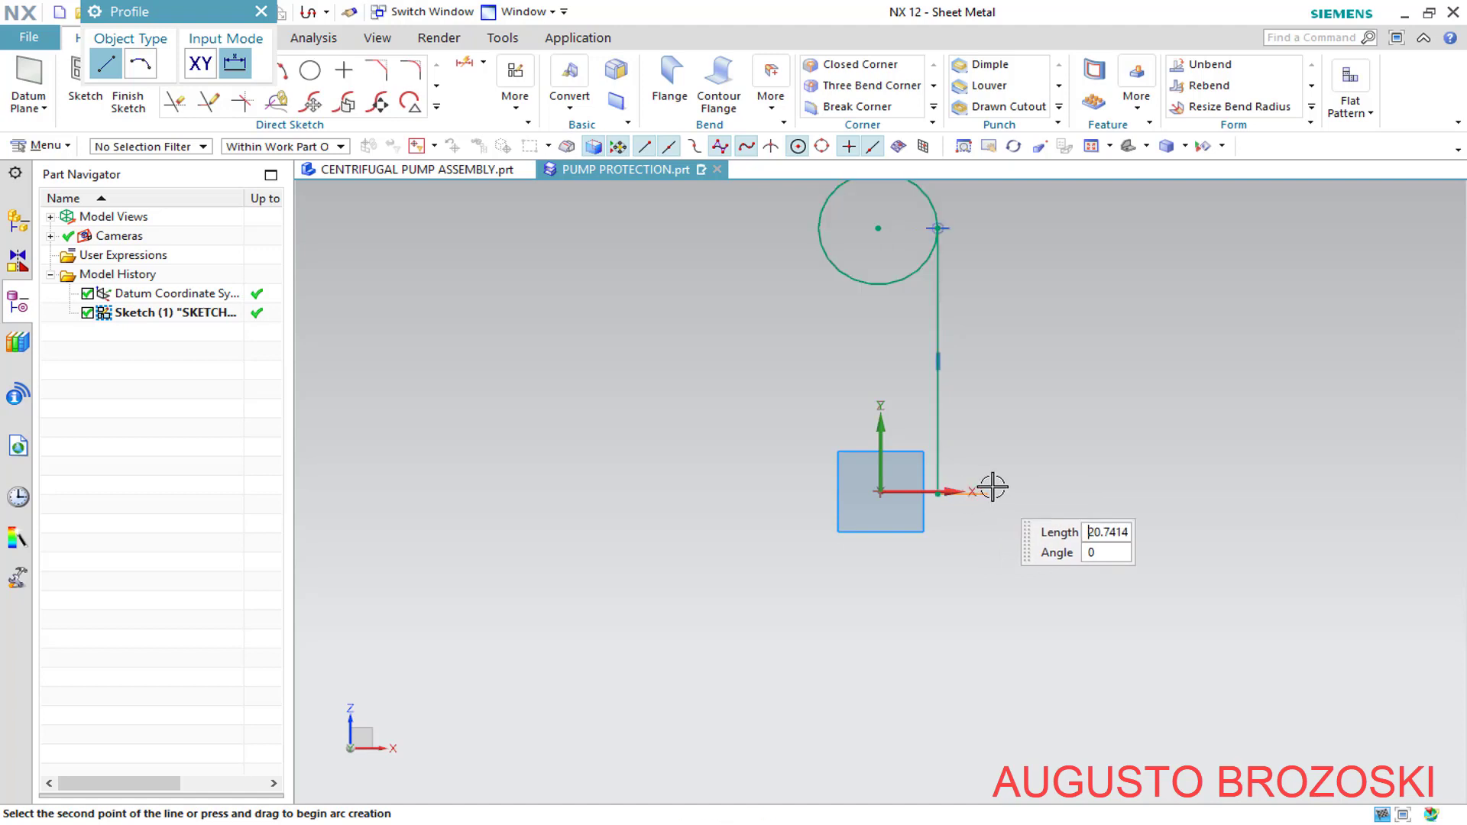
{"action": "left_click", "coordinate": [1066, 491]}
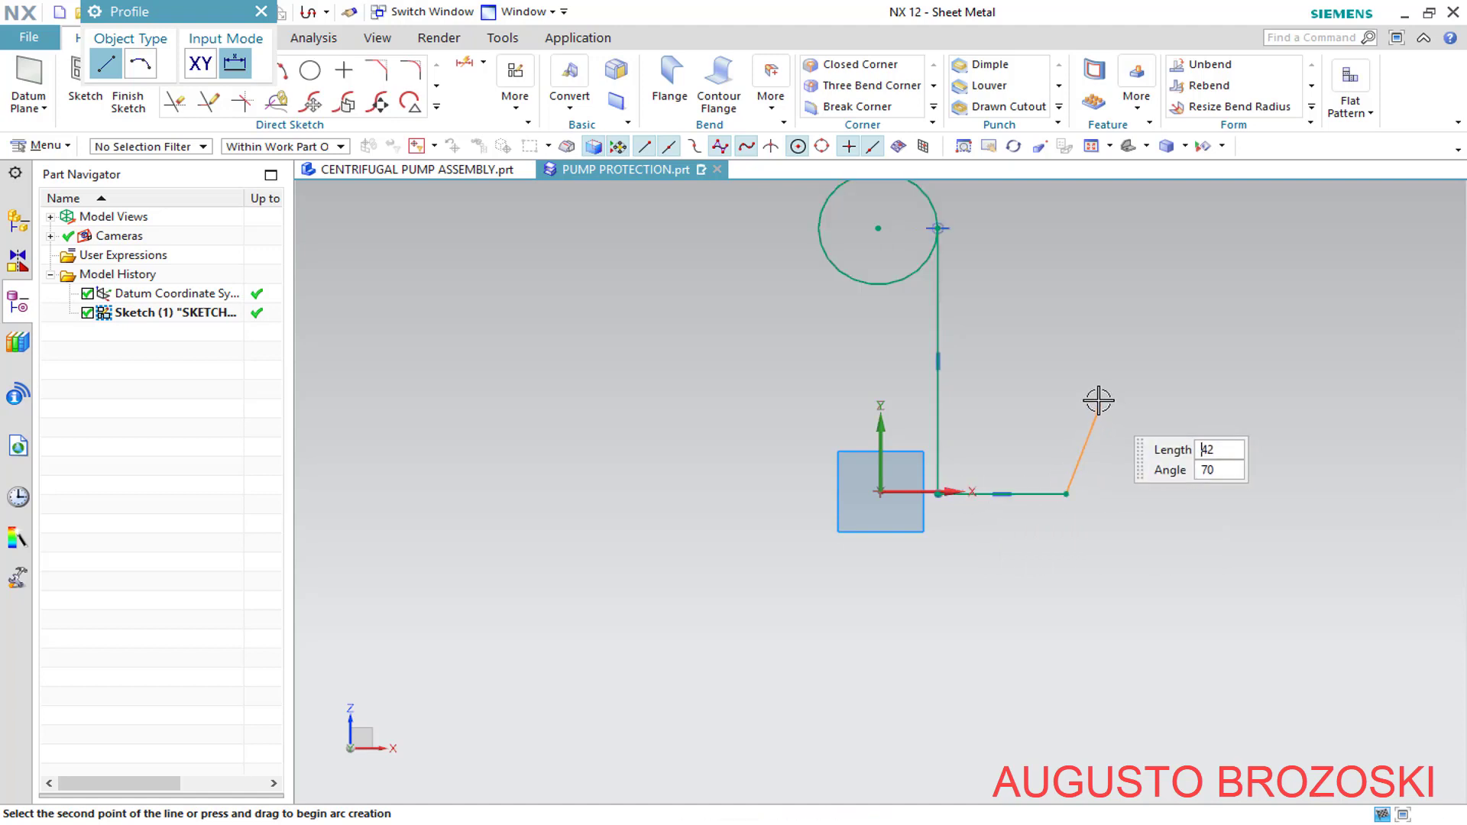
{"action": "key", "text": "Escape"}
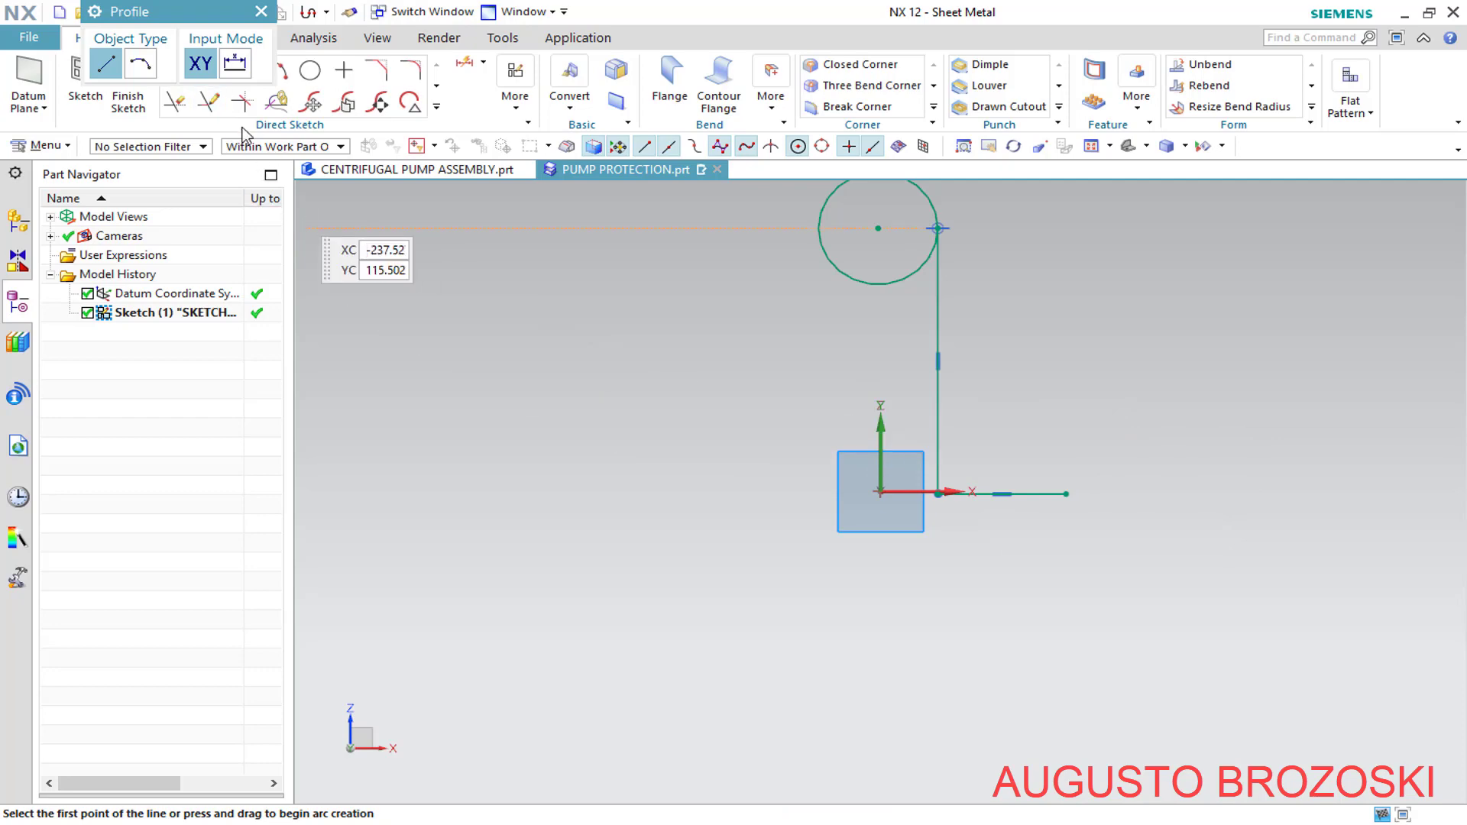
Draw a vertical line about 117 mm long down from the circle's left quadrant, continuing into an outward foot line about 40 mm long
{"action": "left_click", "coordinate": [818, 228]}
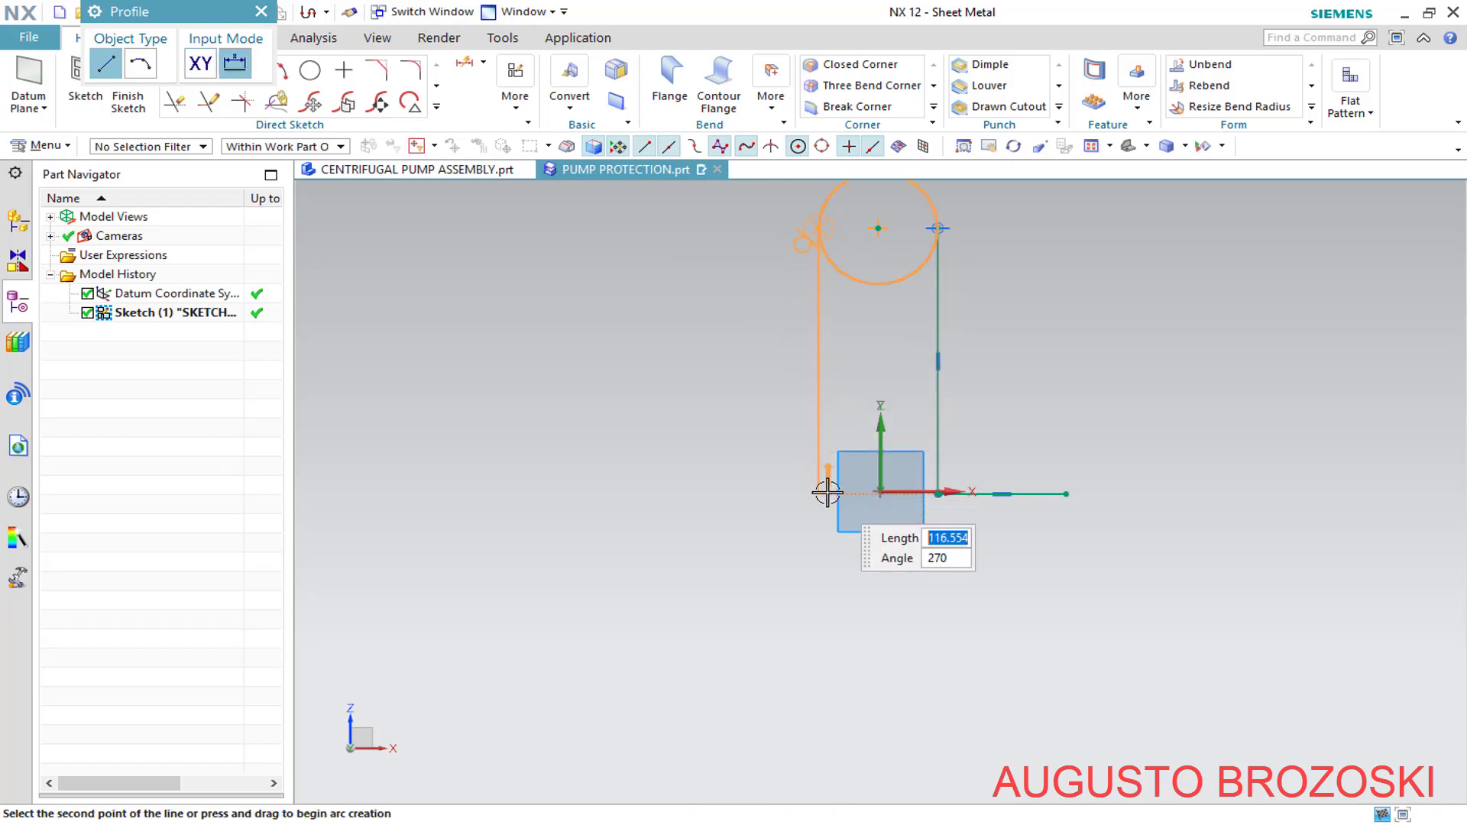
{"action": "left_click", "coordinate": [825, 493]}
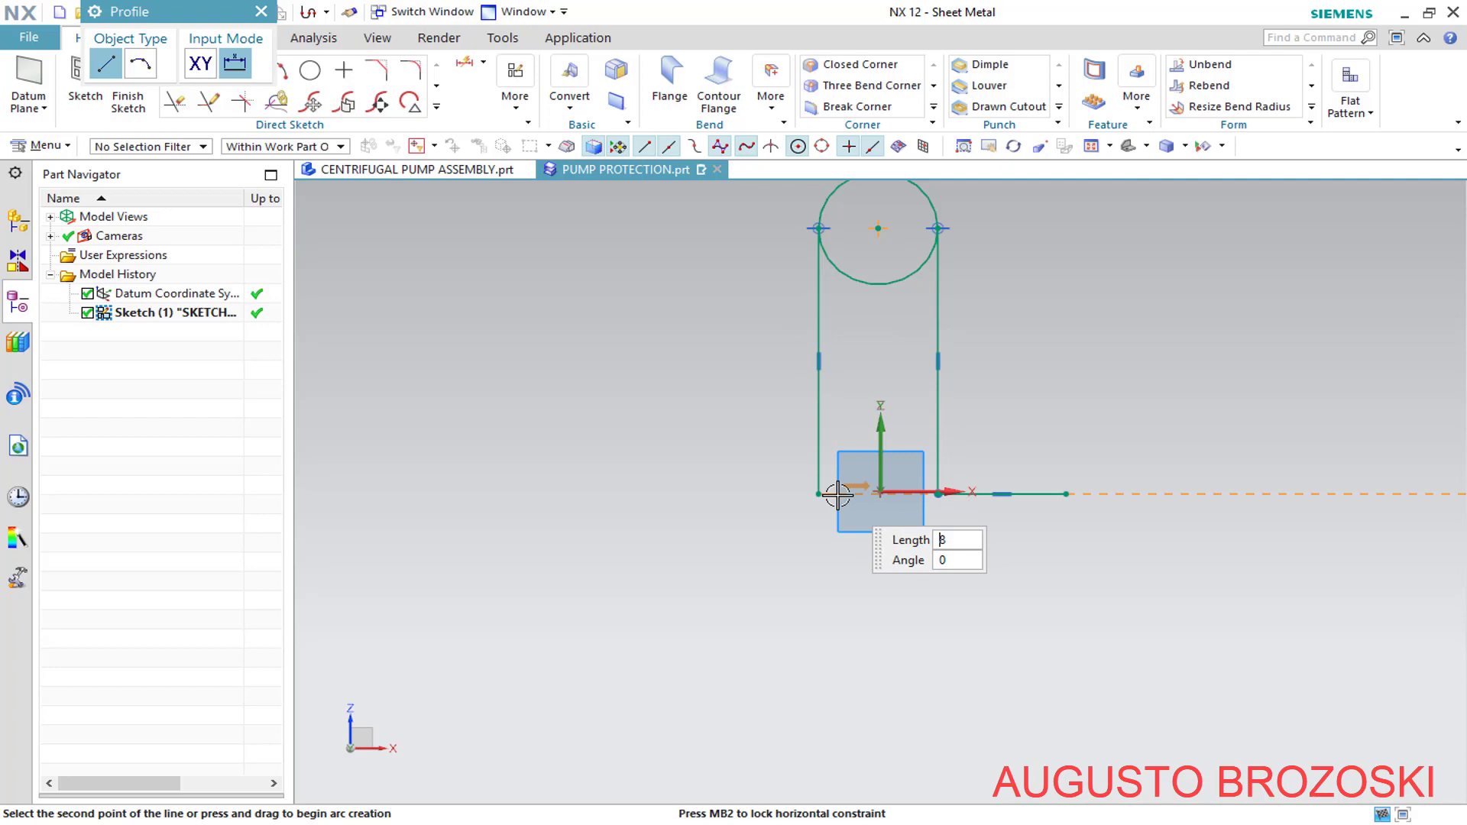
{"action": "left_click", "coordinate": [721, 493]}
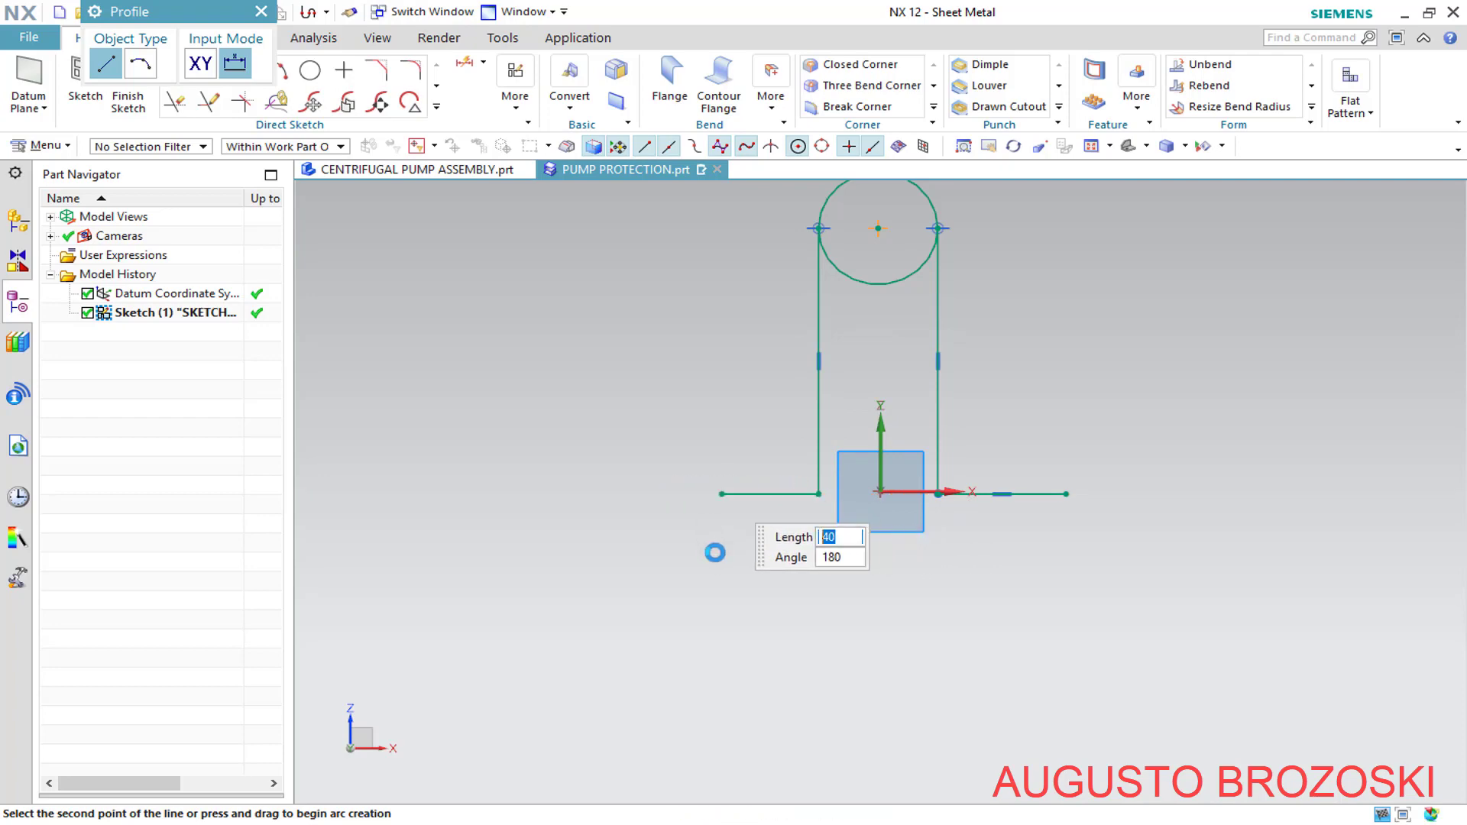
{"action": "key", "text": "Escape"}
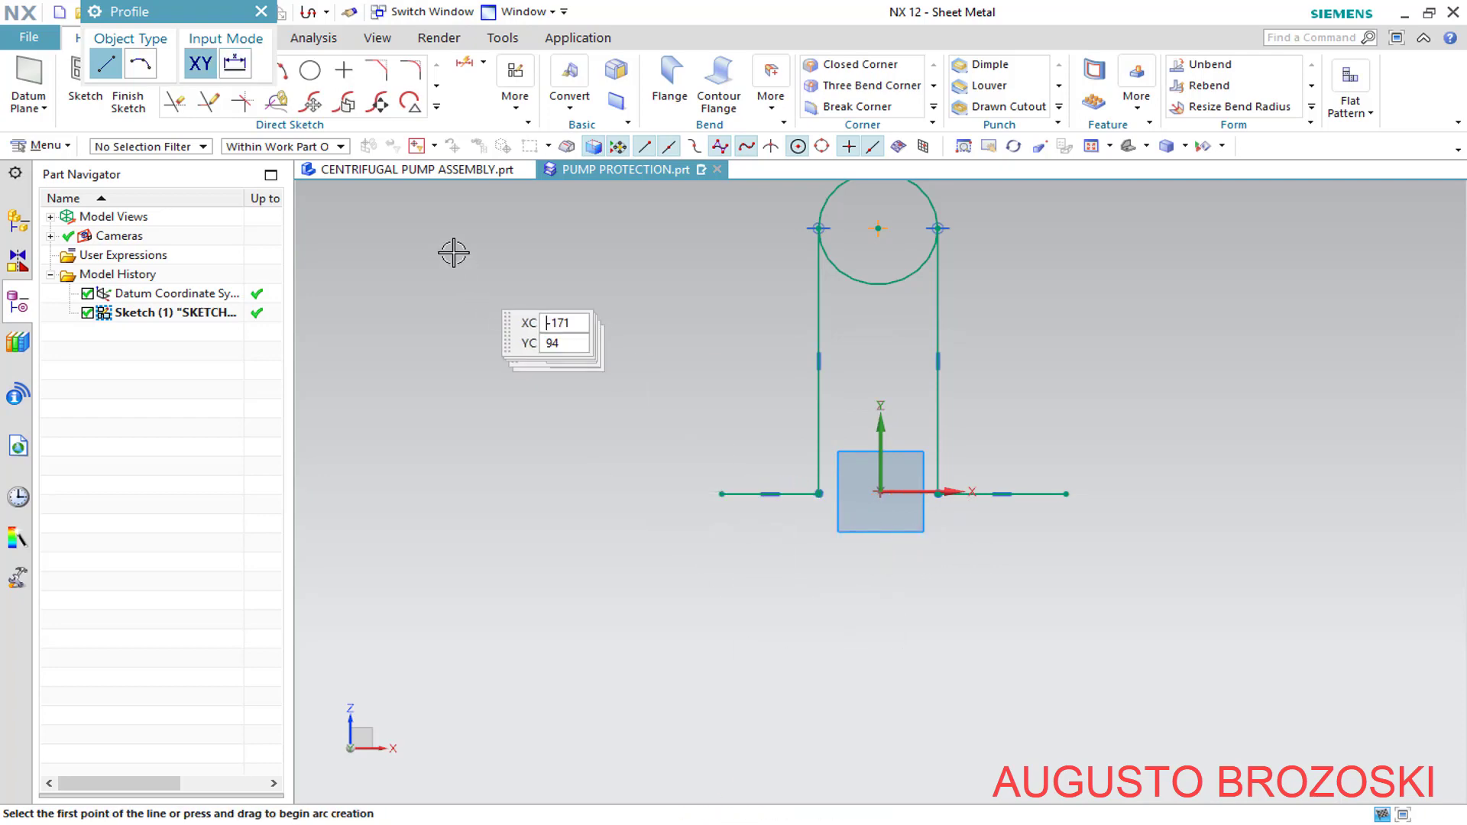
{"action": "left_click", "coordinate": [261, 12]}
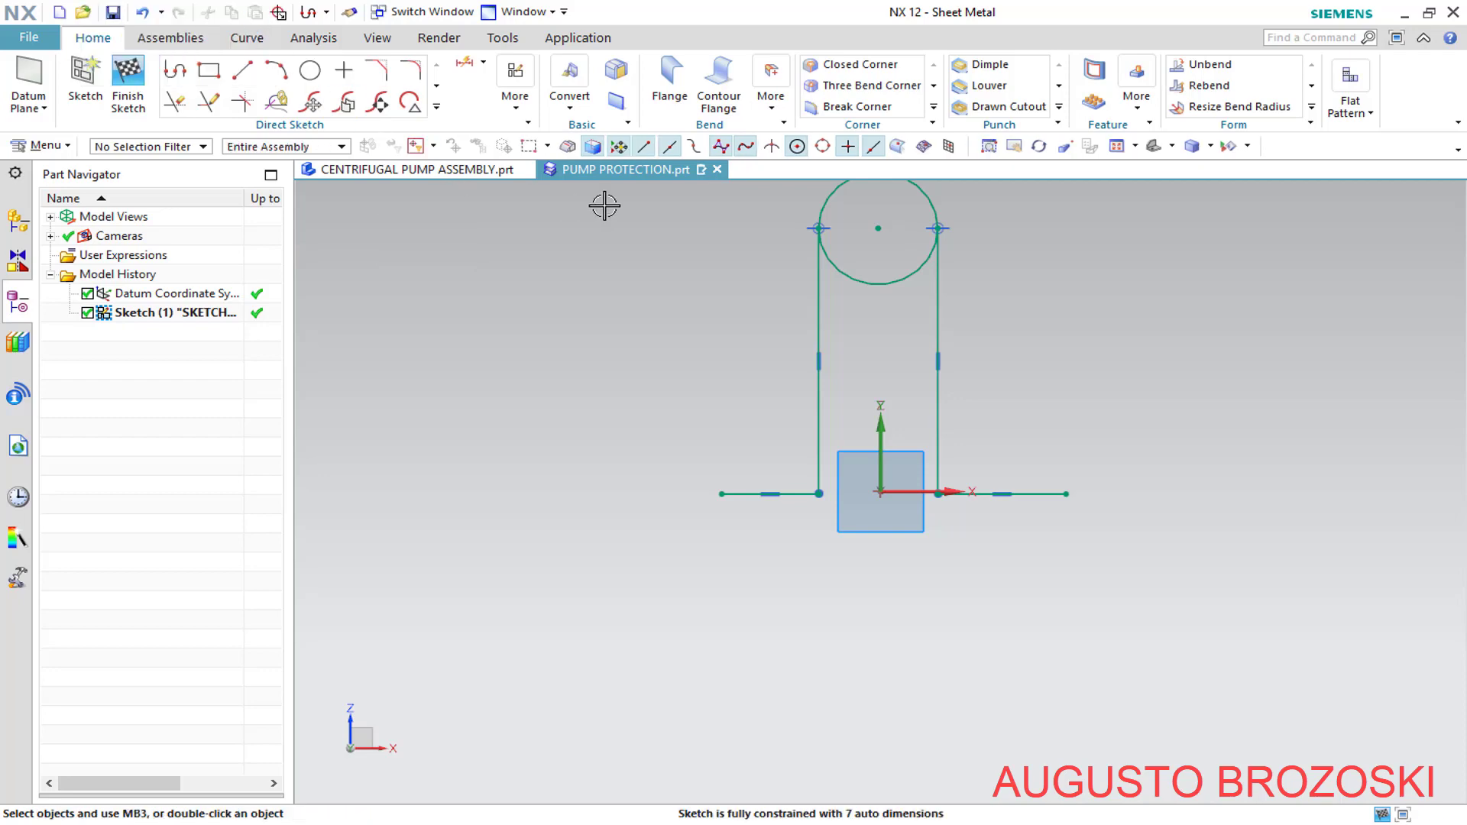
Add a radial dimension to the circle and set its radius to 50 mm
{"action": "left_click", "coordinate": [464, 62]}
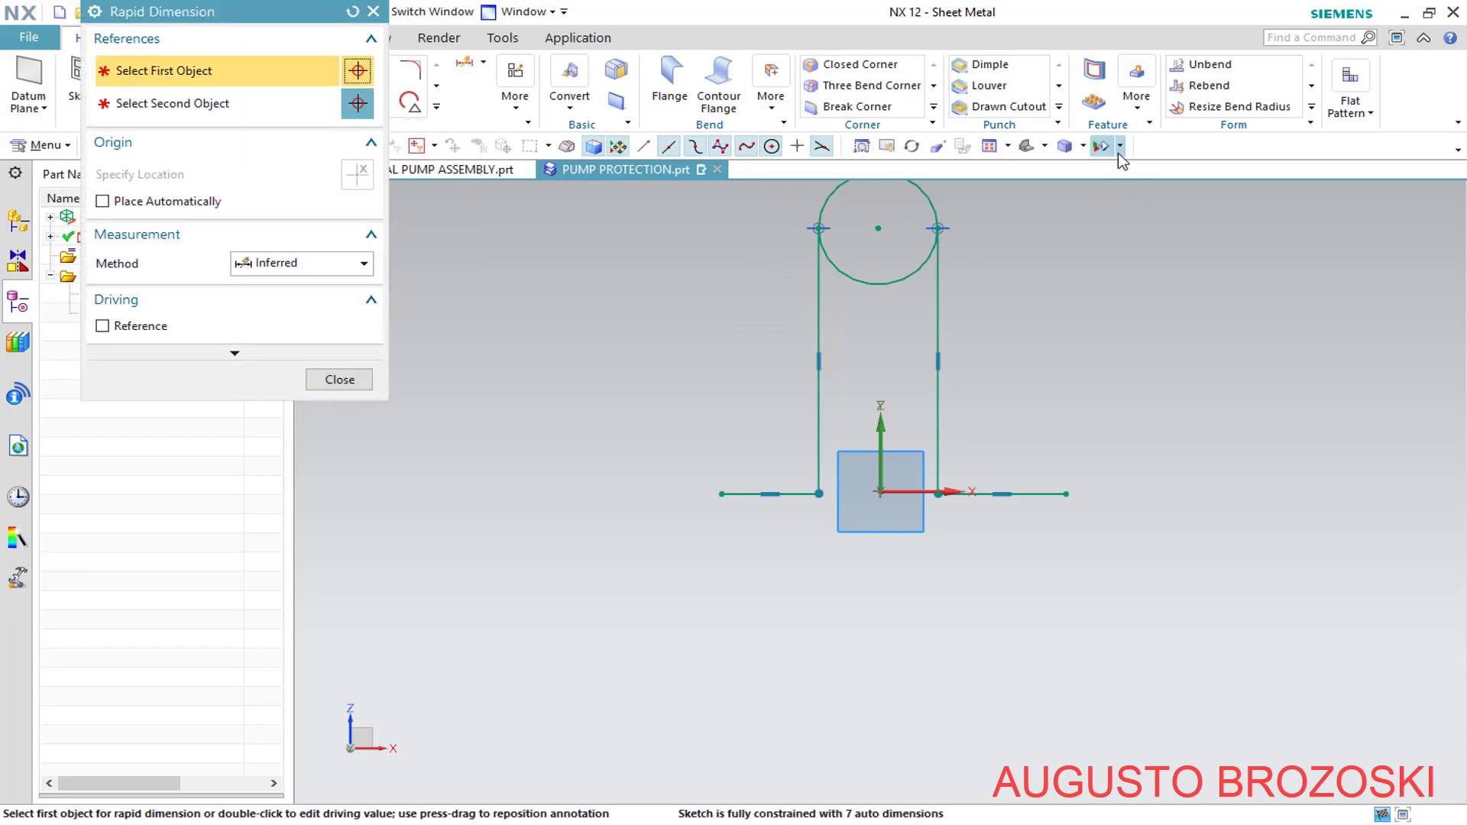
{"action": "left_click", "coordinate": [990, 146]}
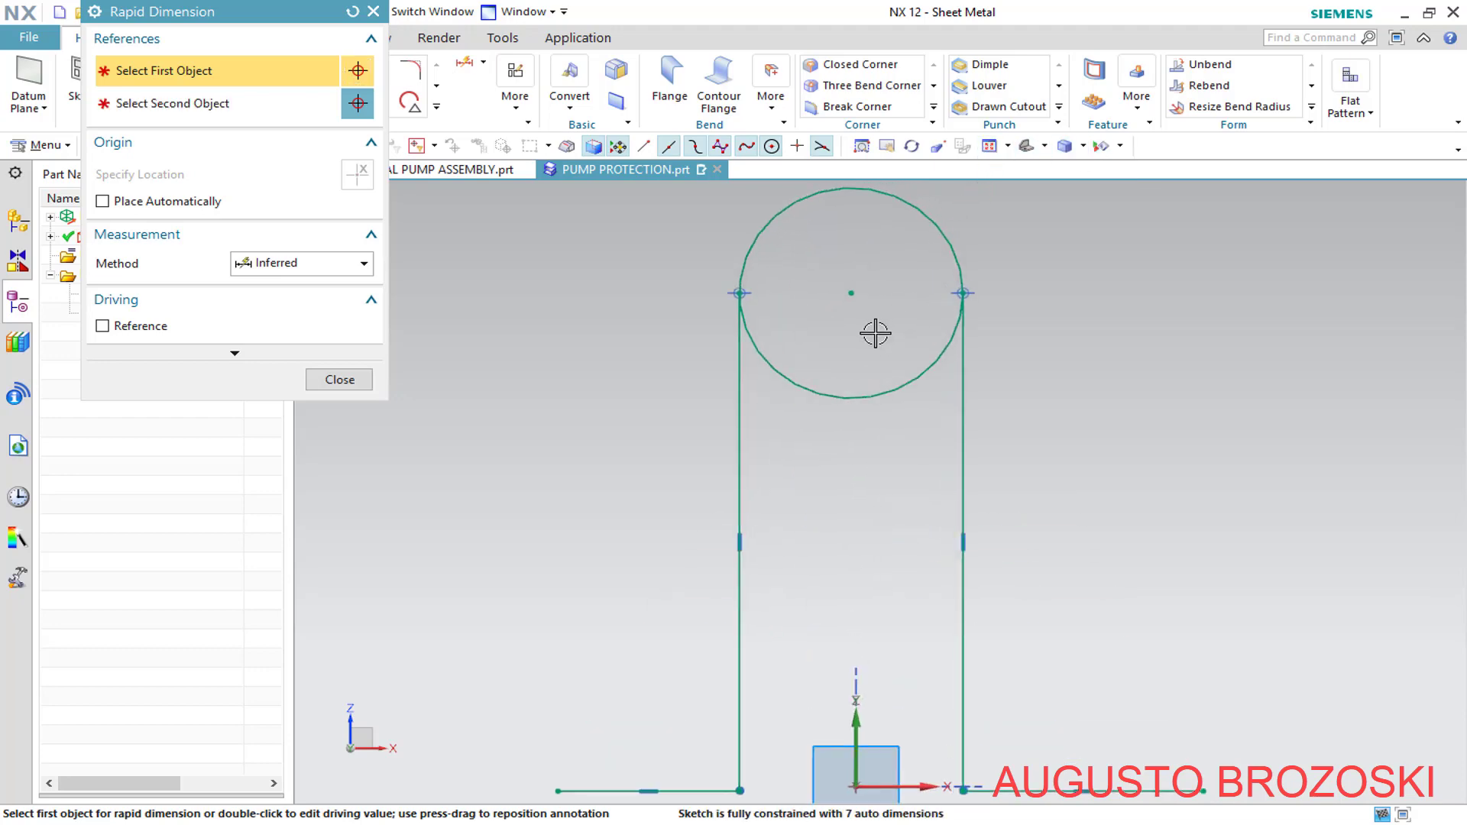
{"action": "left_click", "coordinate": [359, 266]}
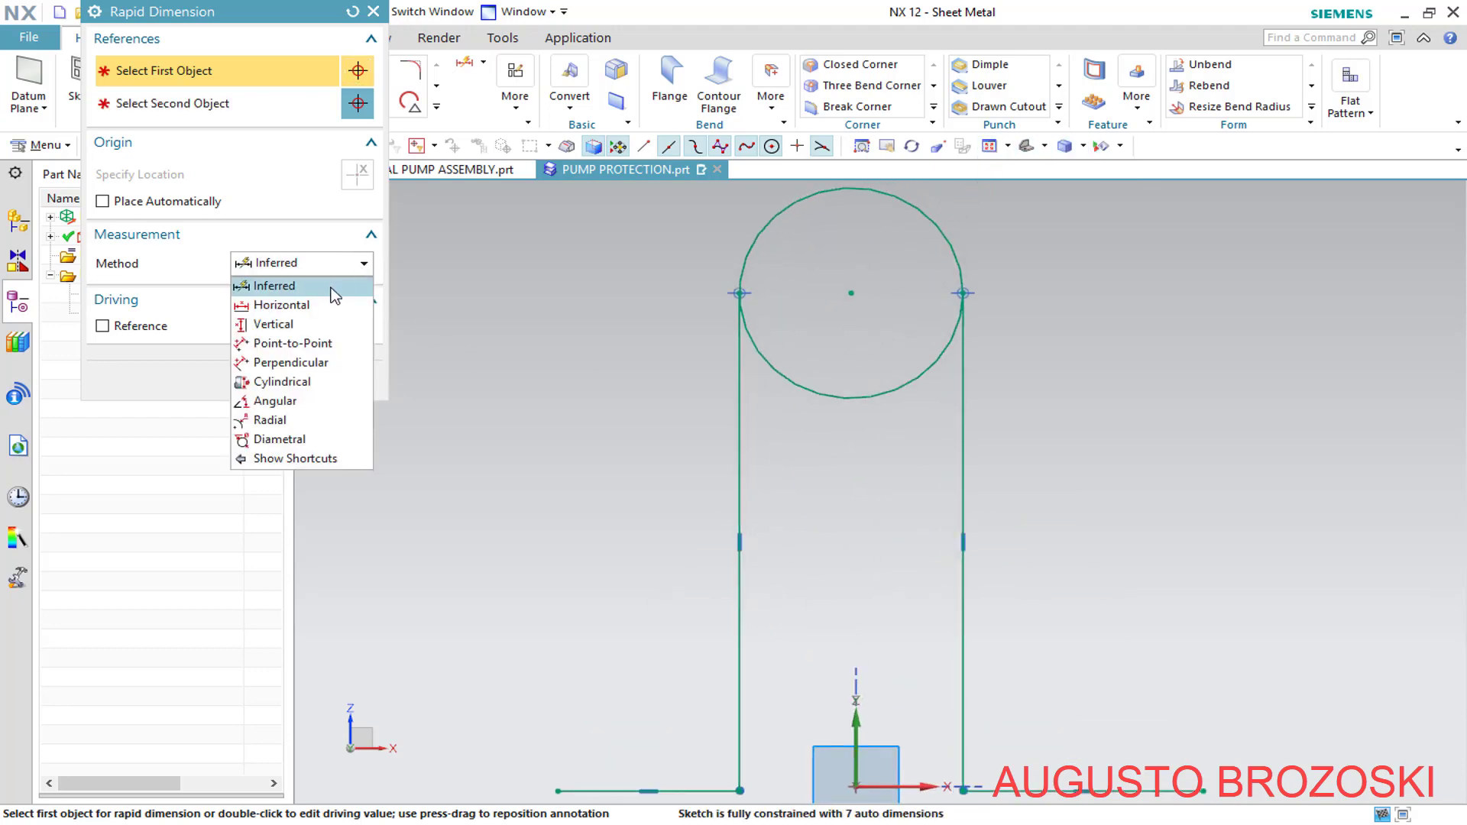
{"action": "left_click", "coordinate": [294, 420]}
{"action": "left_click", "coordinate": [780, 210]}
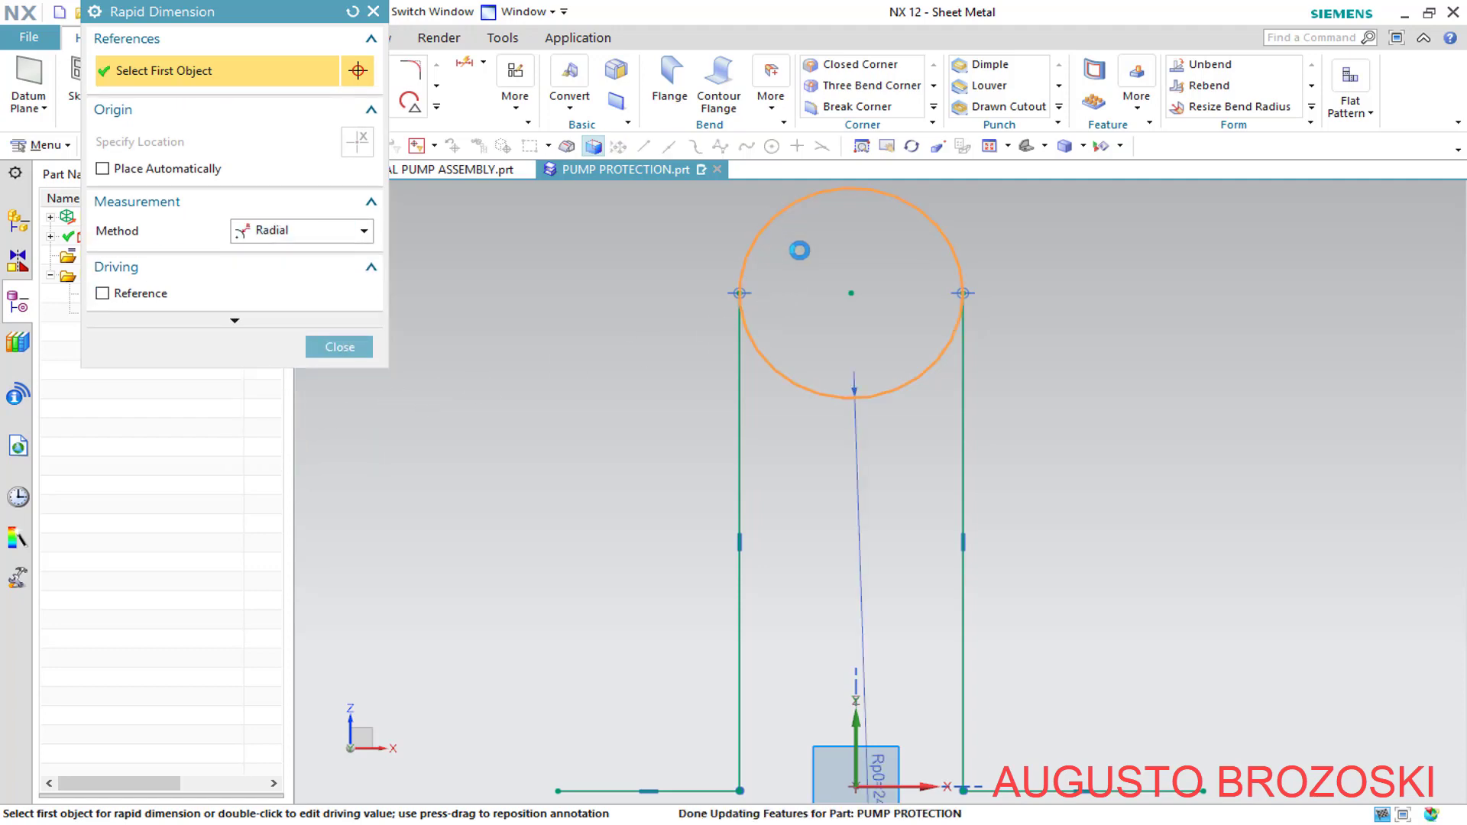
{"action": "left_click", "coordinate": [807, 260]}
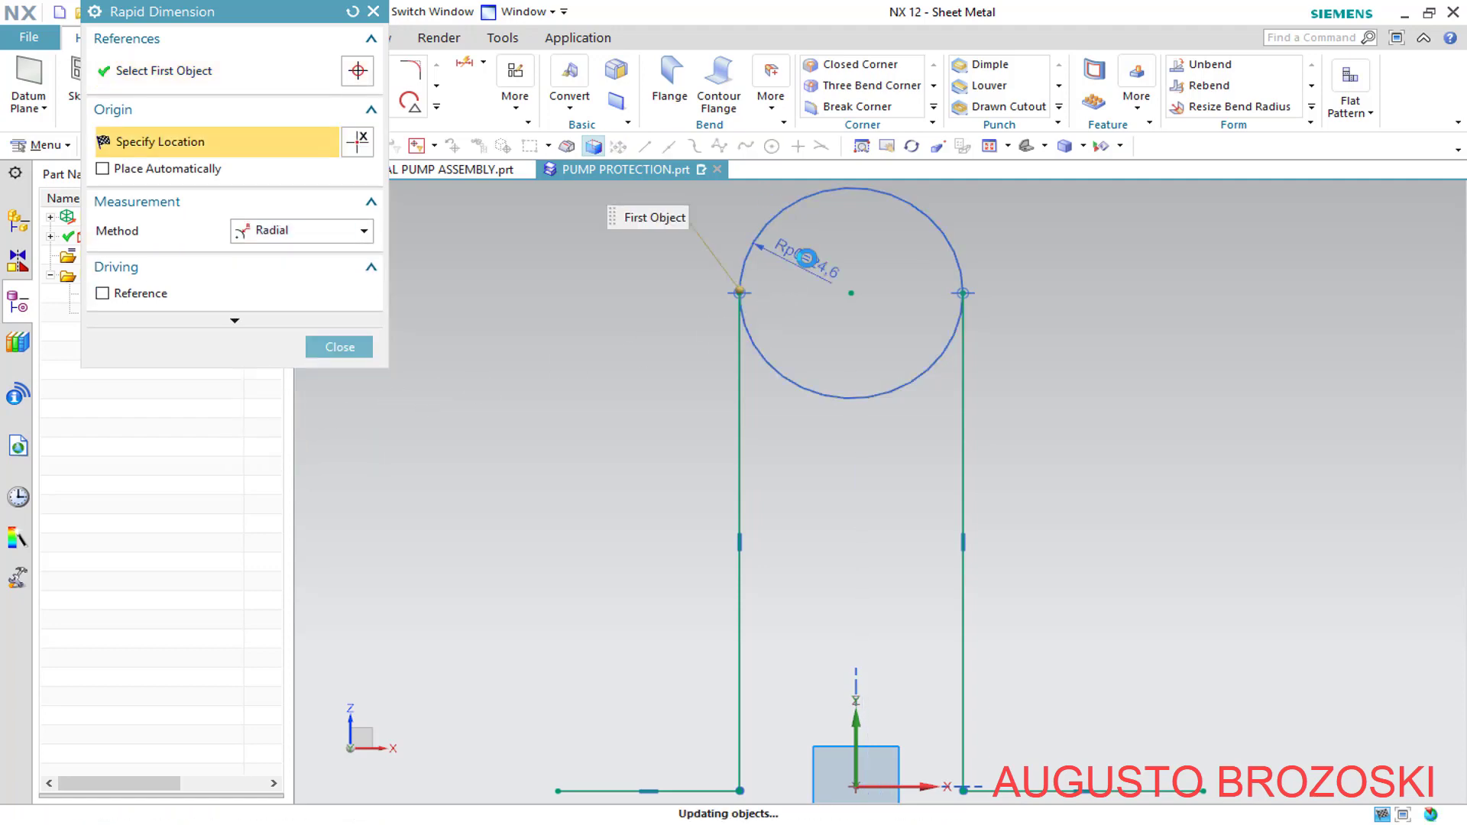
{"action": "type", "text": "50"}
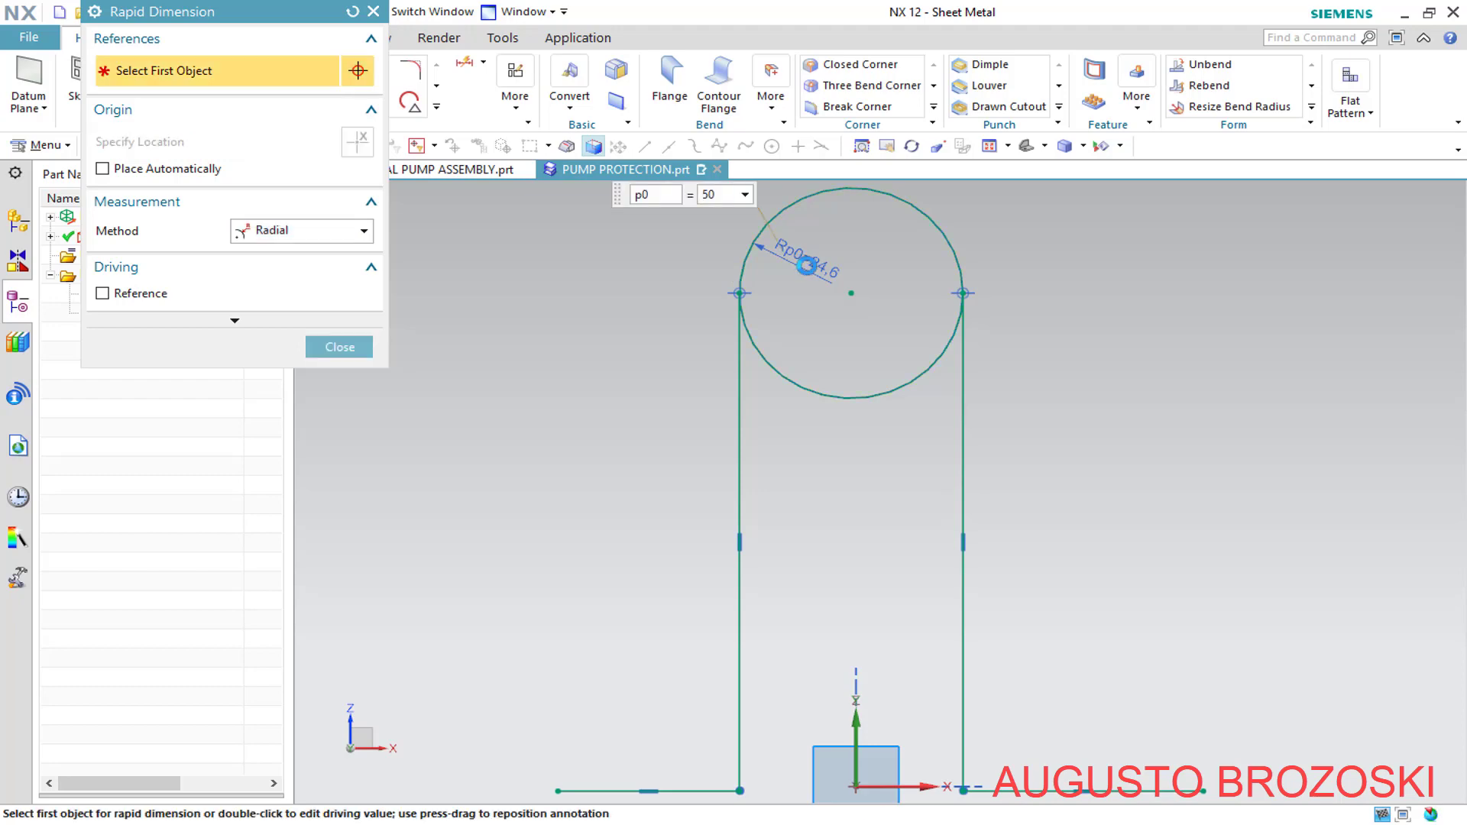
{"action": "key", "text": "Return"}
Dimension the vertical distance from the sketch origin to the circle's centre and set it to 160 mm
{"action": "scroll", "coordinate": [779, 367], "scroll_direction": "down", "scroll_amount": 6}
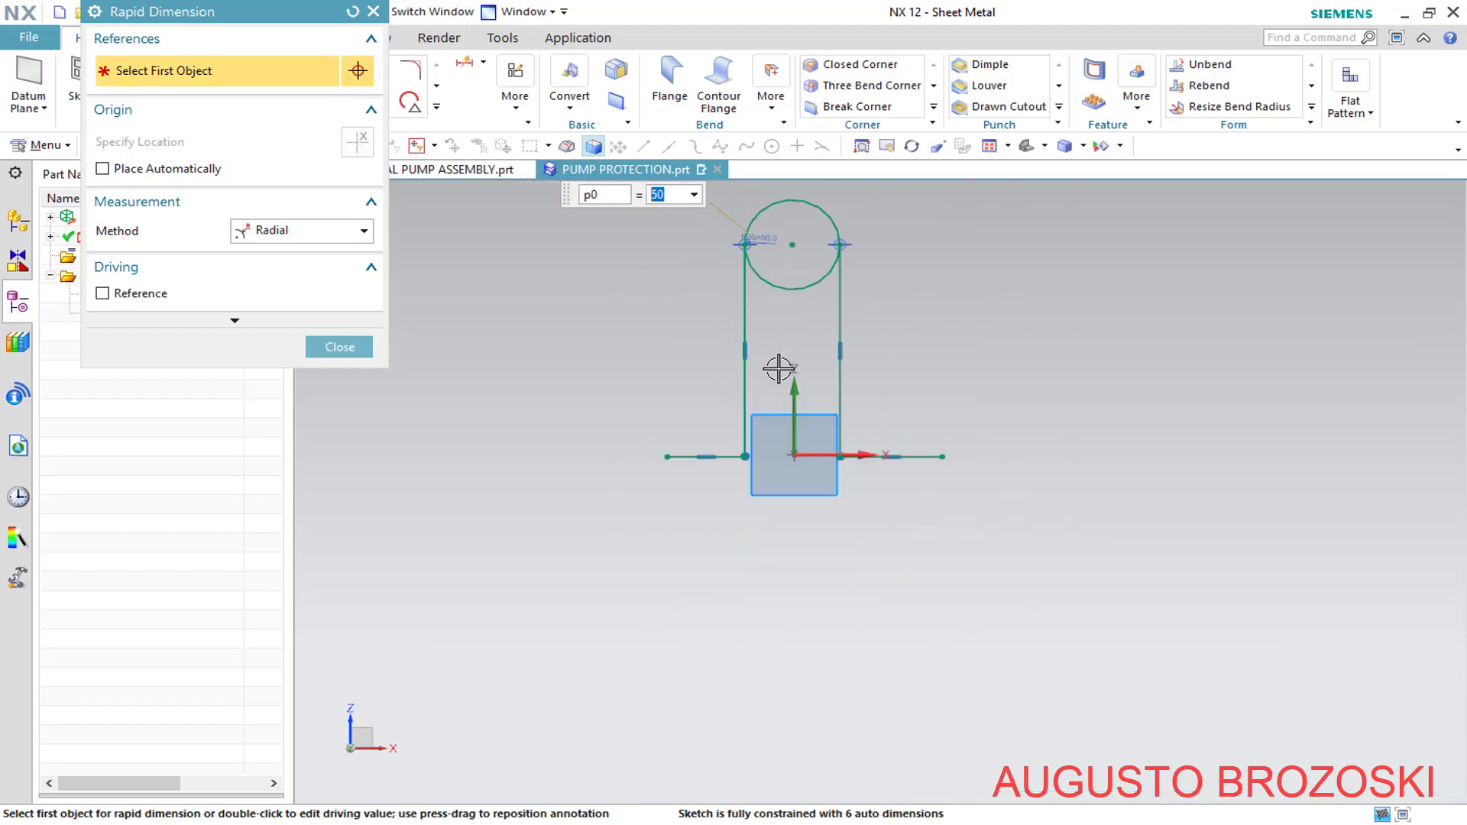
{"action": "scroll", "coordinate": [825, 206], "scroll_direction": "up", "scroll_amount": 3}
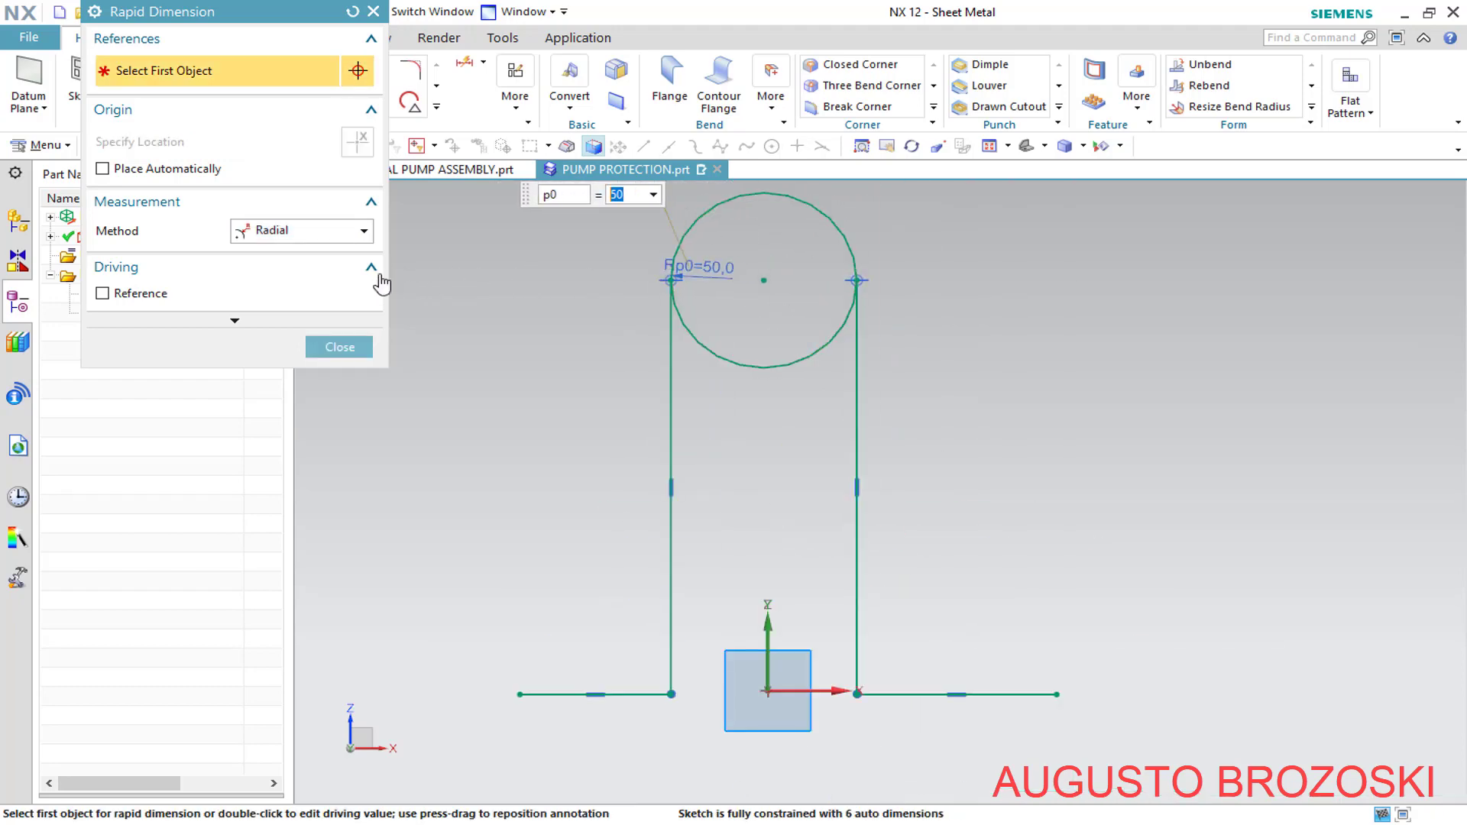
{"action": "left_click", "coordinate": [365, 233]}
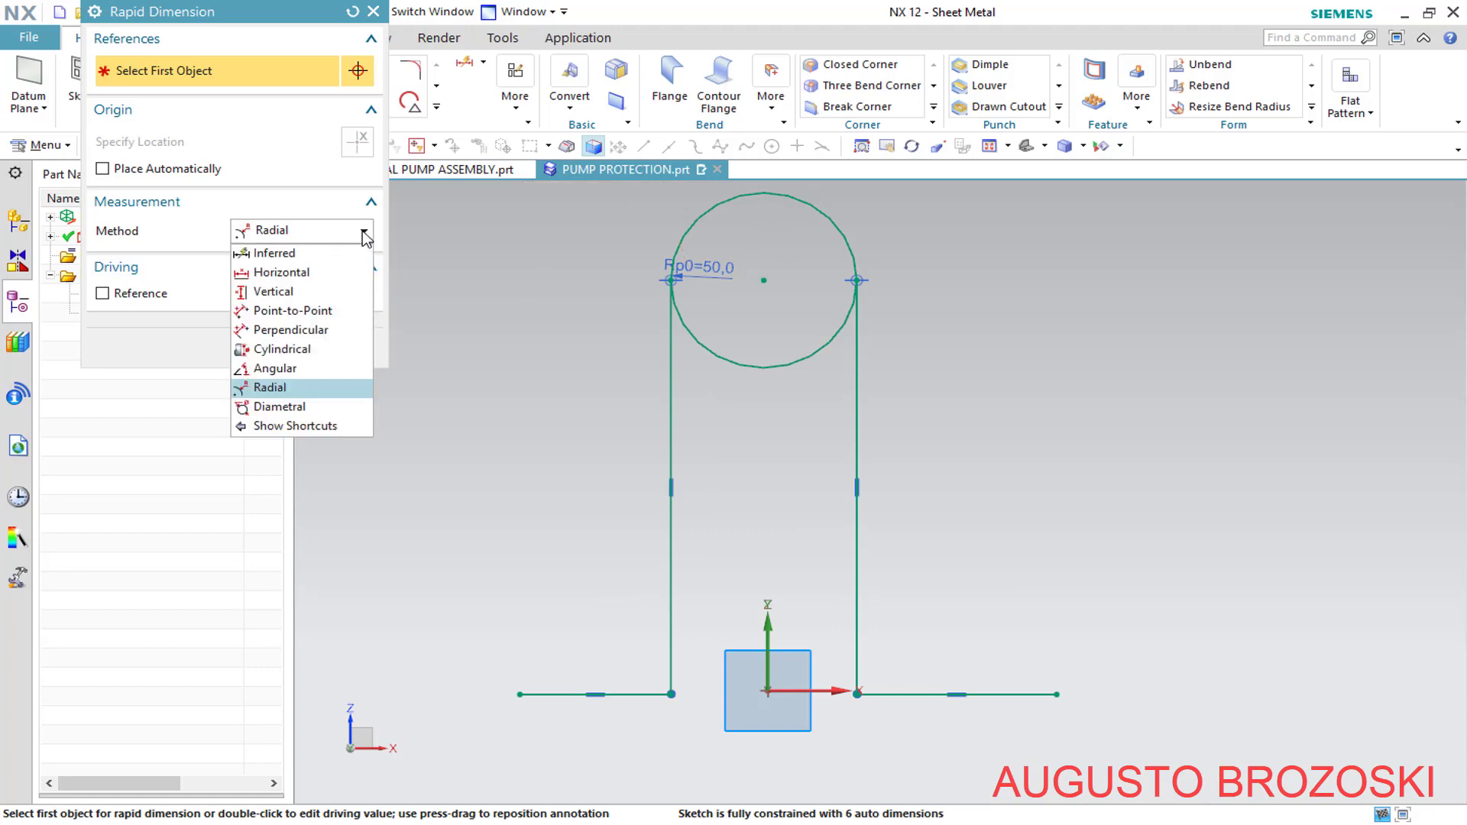
{"action": "left_click", "coordinate": [321, 250]}
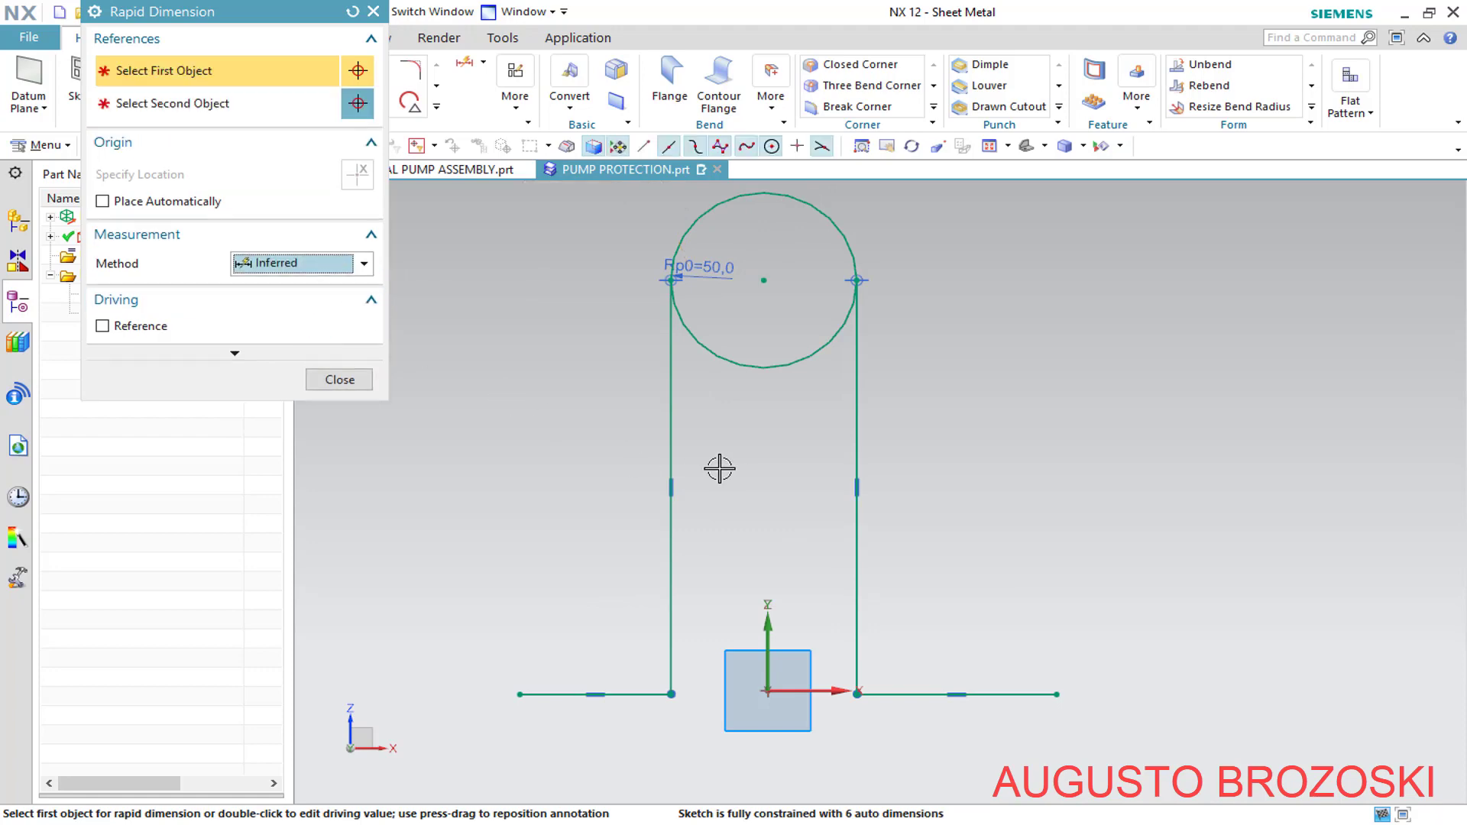
{"action": "left_click", "coordinate": [764, 687]}
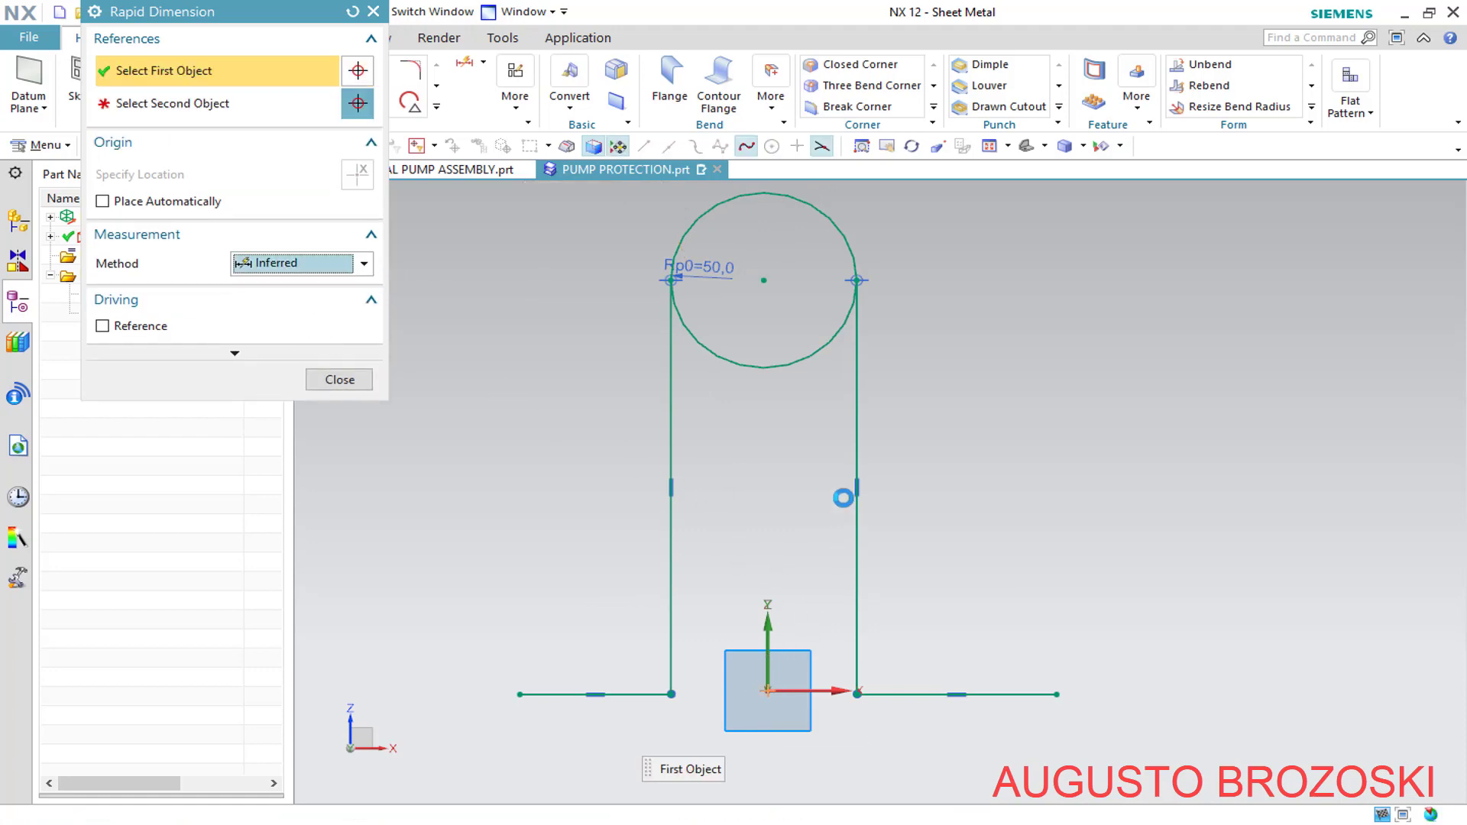
{"action": "left_click", "coordinate": [765, 281]}
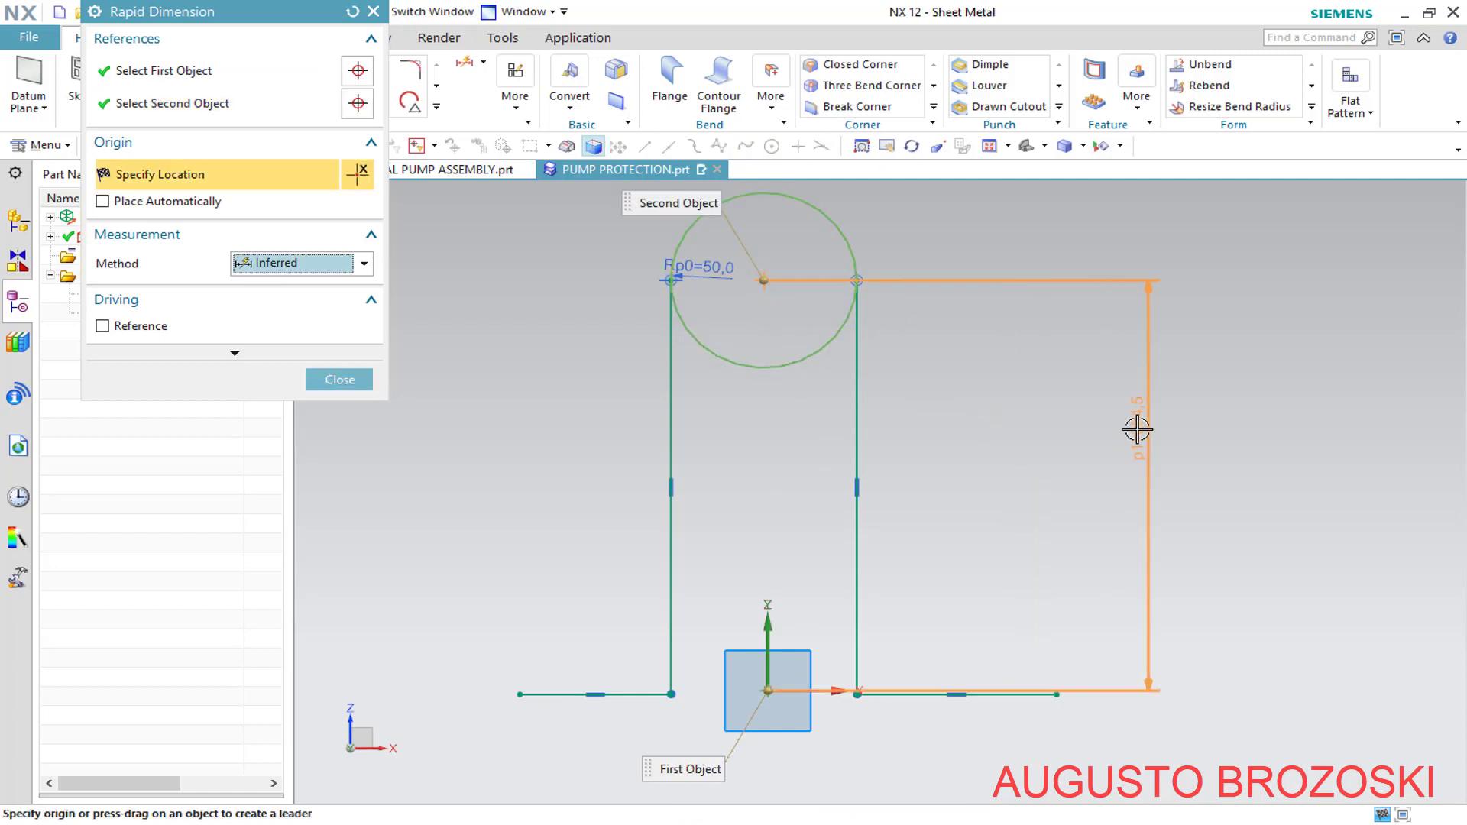
{"action": "left_click", "coordinate": [1137, 430]}
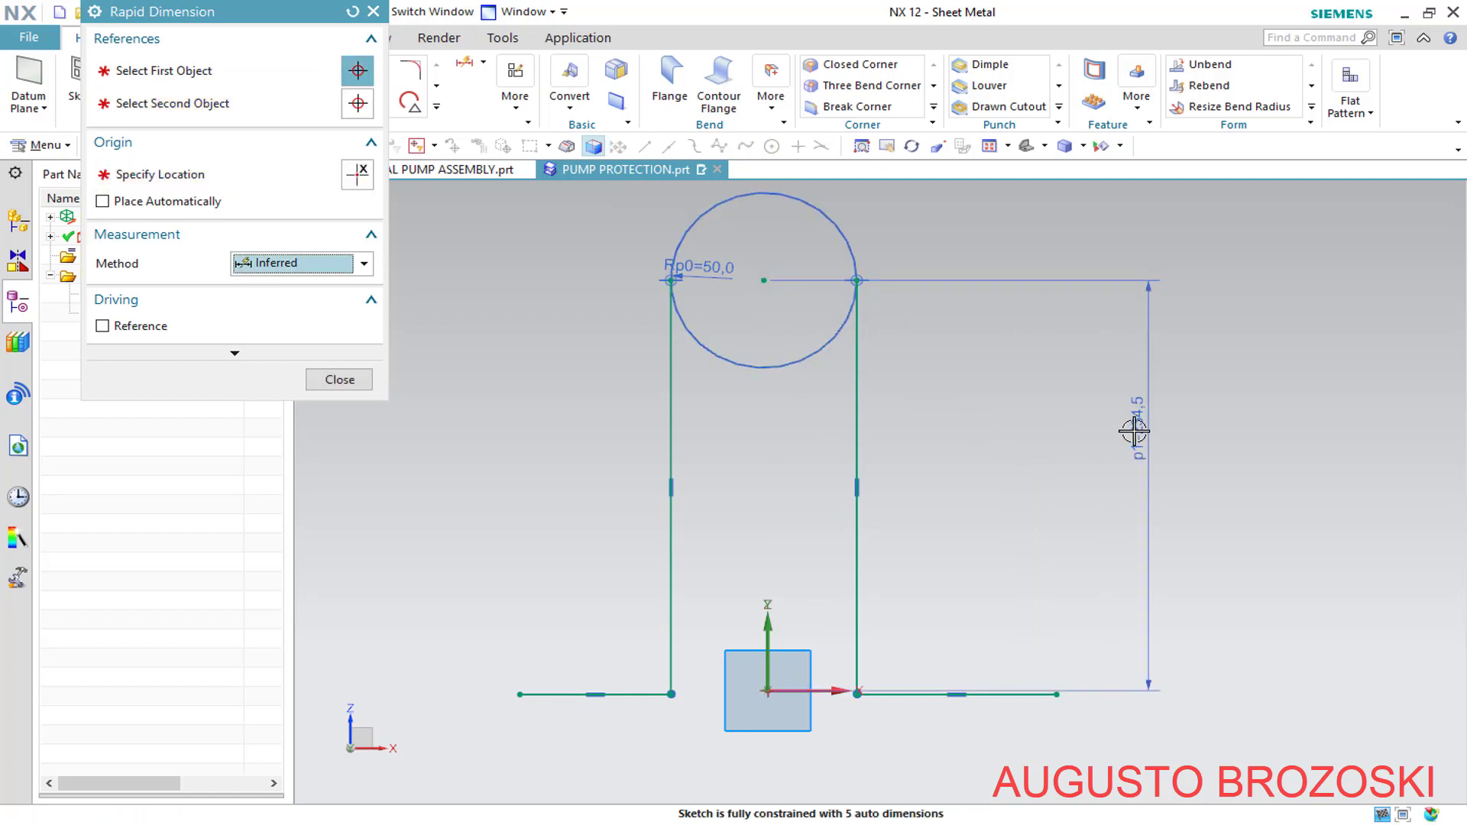
{"action": "double_click", "coordinate": [1135, 432]}
{"action": "type", "text": "160"}
{"action": "key", "text": "Return"}
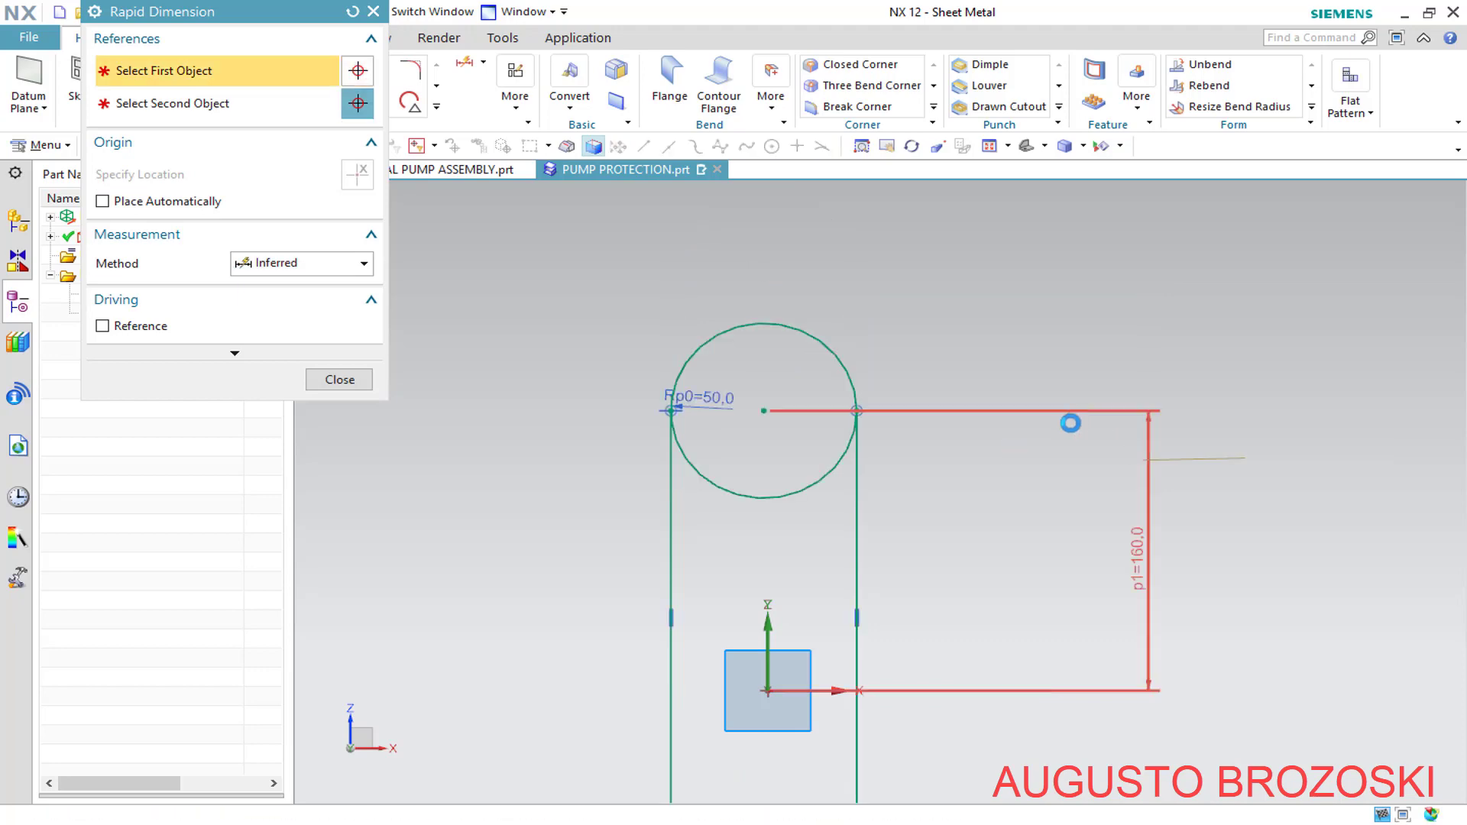
Dimension the length of the right foot line and set it to 50 mm
{"action": "scroll", "coordinate": [803, 433], "scroll_direction": "down", "scroll_amount": 4}
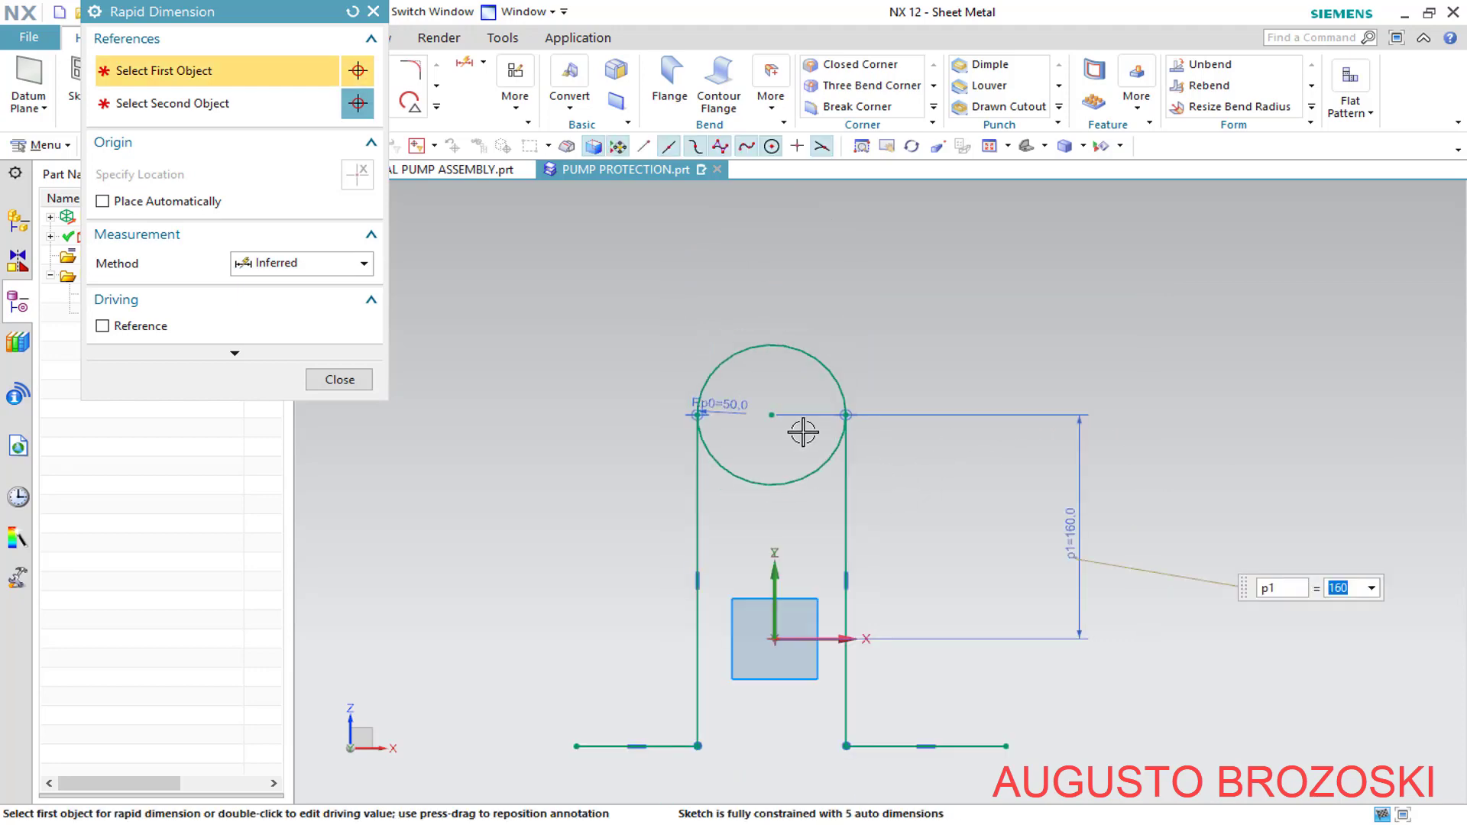
{"action": "scroll", "coordinate": [856, 630], "scroll_direction": "up", "scroll_amount": 4}
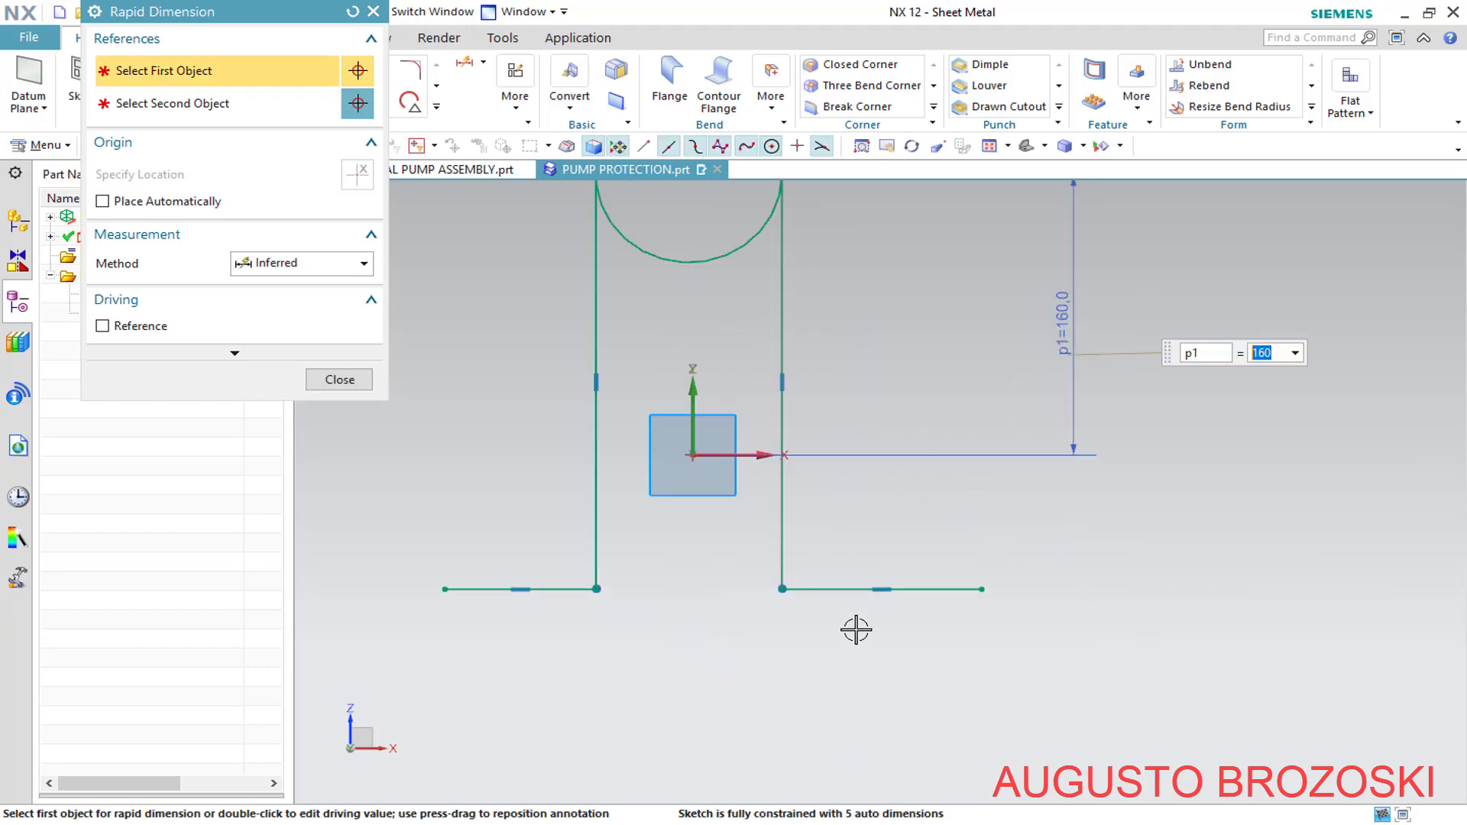
{"action": "left_click", "coordinate": [846, 591]}
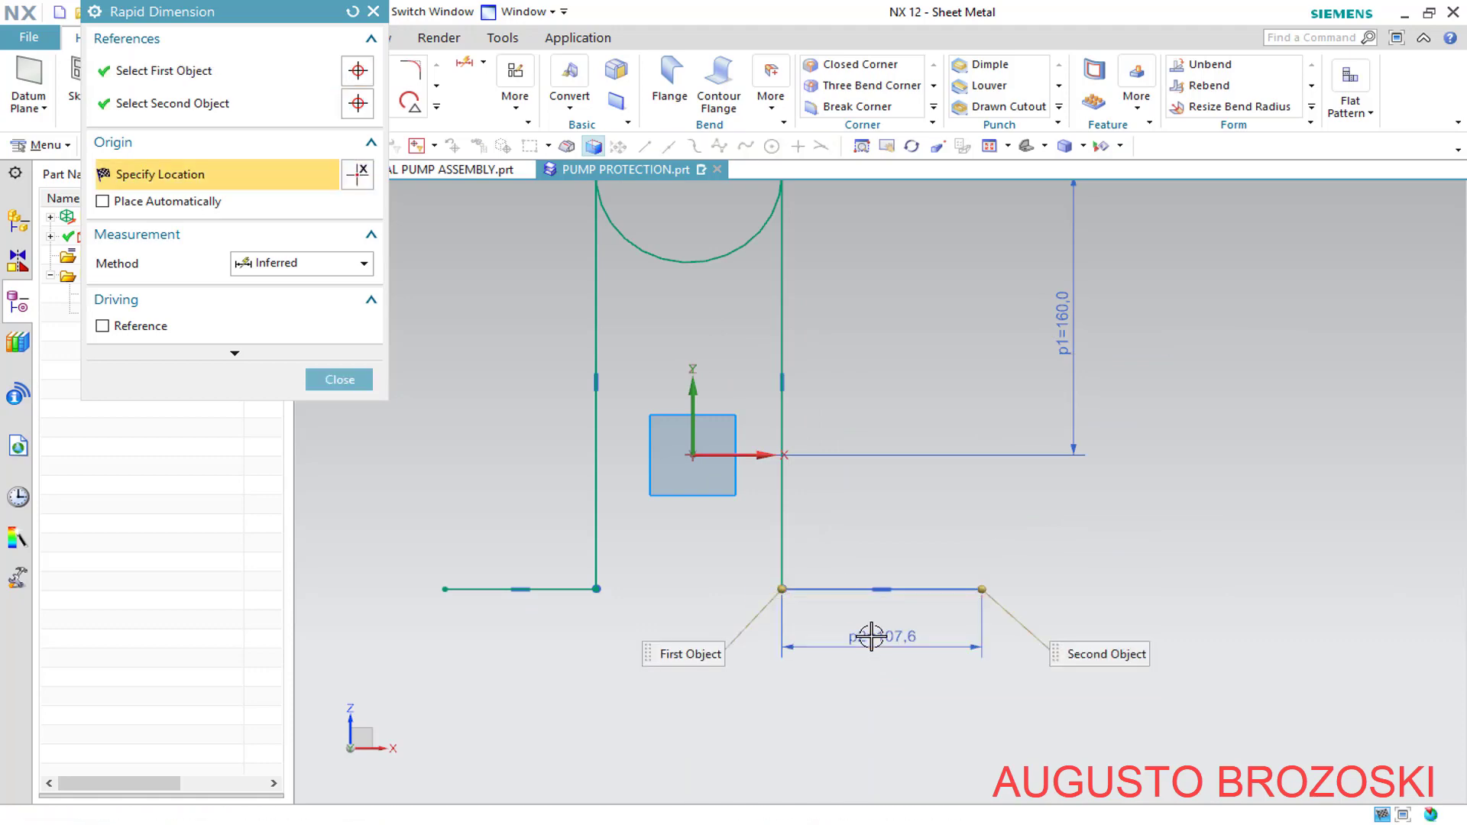
{"action": "left_click", "coordinate": [871, 636]}
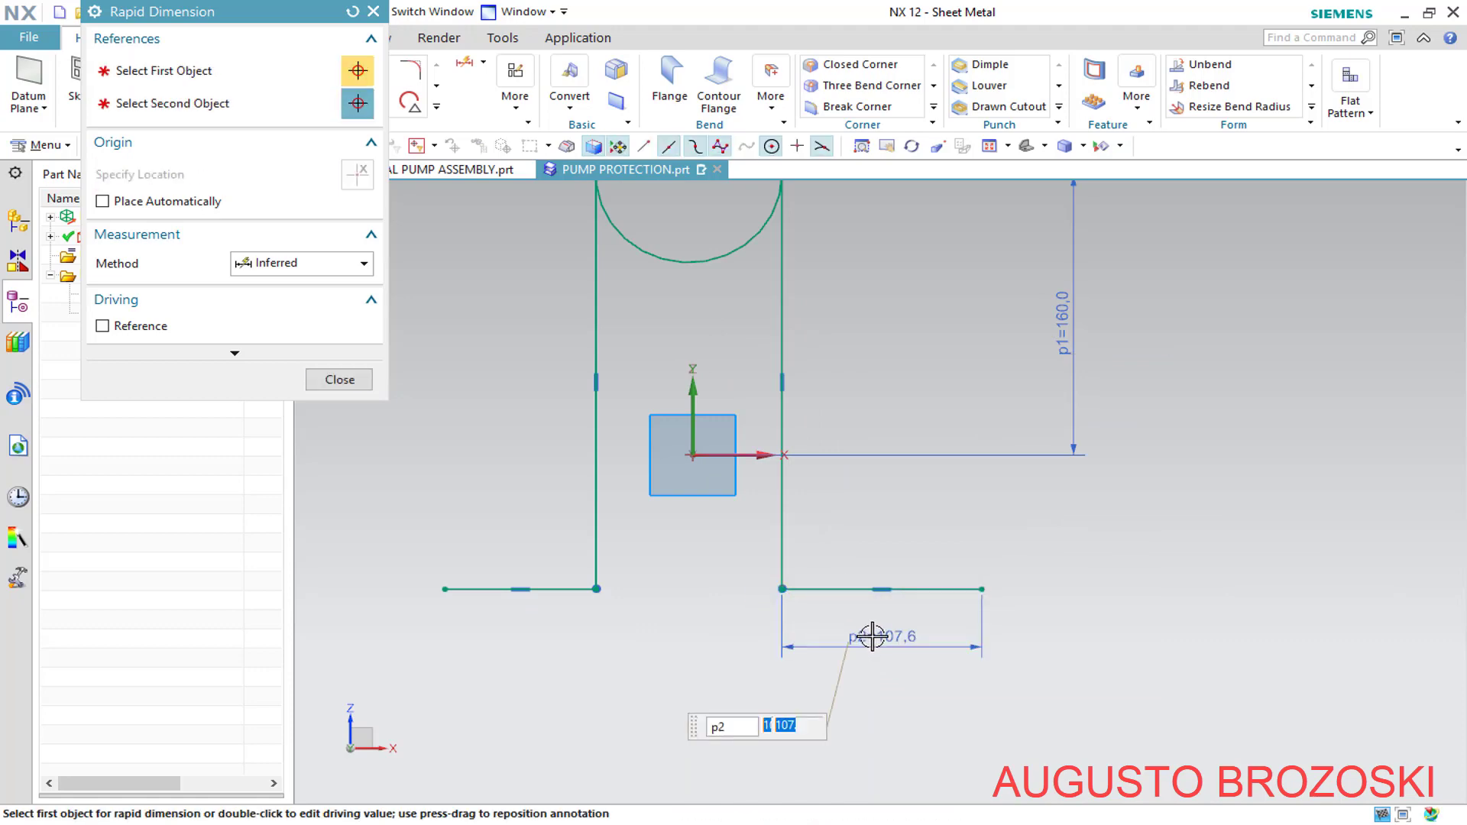
{"action": "type", "text": "50"}
{"action": "key", "text": "Return"}
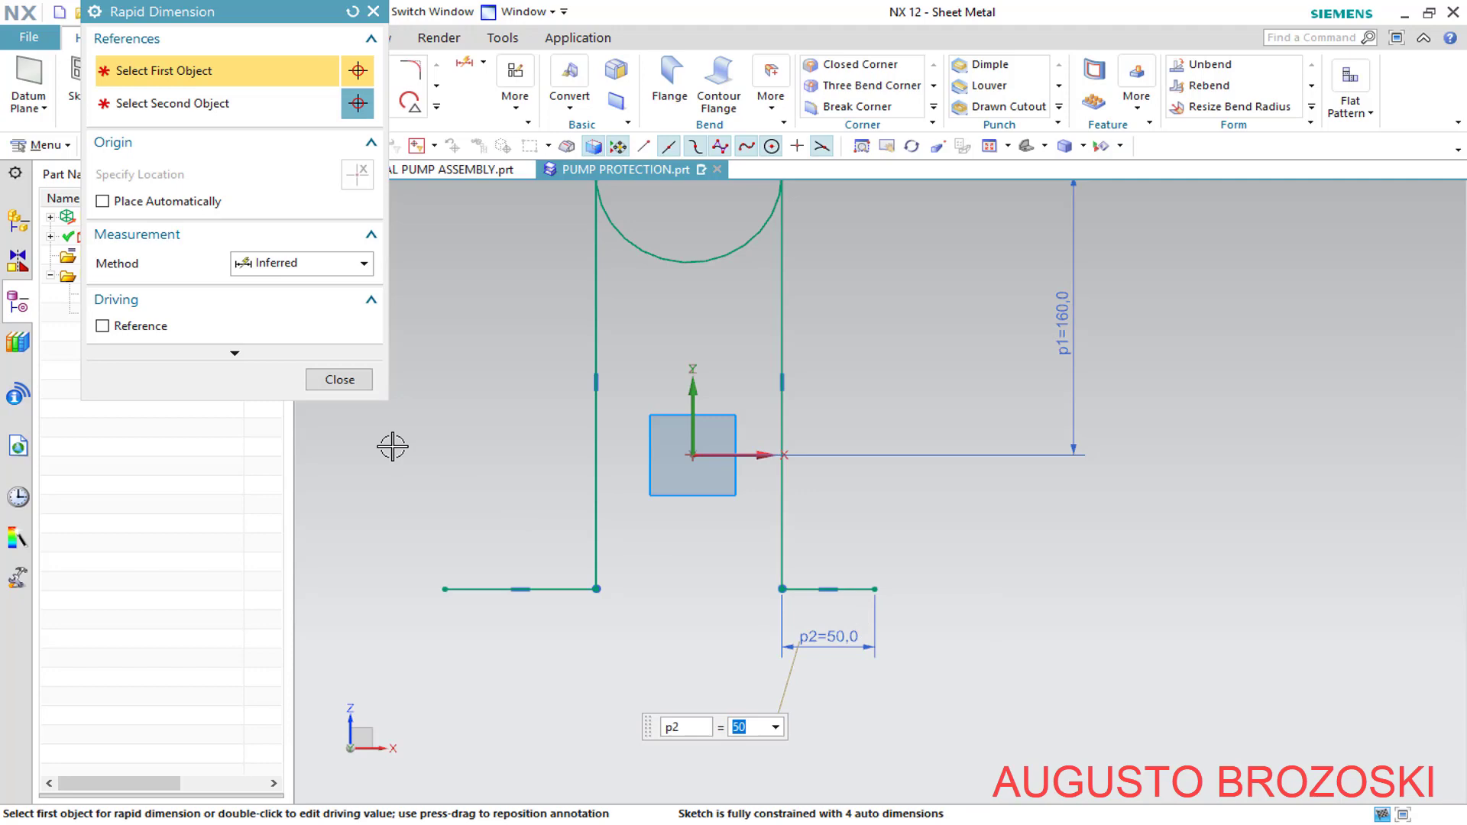
{"action": "left_click", "coordinate": [339, 380]}
Constrain the circle's centre to be vertically aligned with the sketch origin
{"action": "scroll", "coordinate": [581, 483], "scroll_direction": "down", "scroll_amount": 1}
{"action": "scroll", "coordinate": [599, 416], "scroll_direction": "down", "scroll_amount": 3}
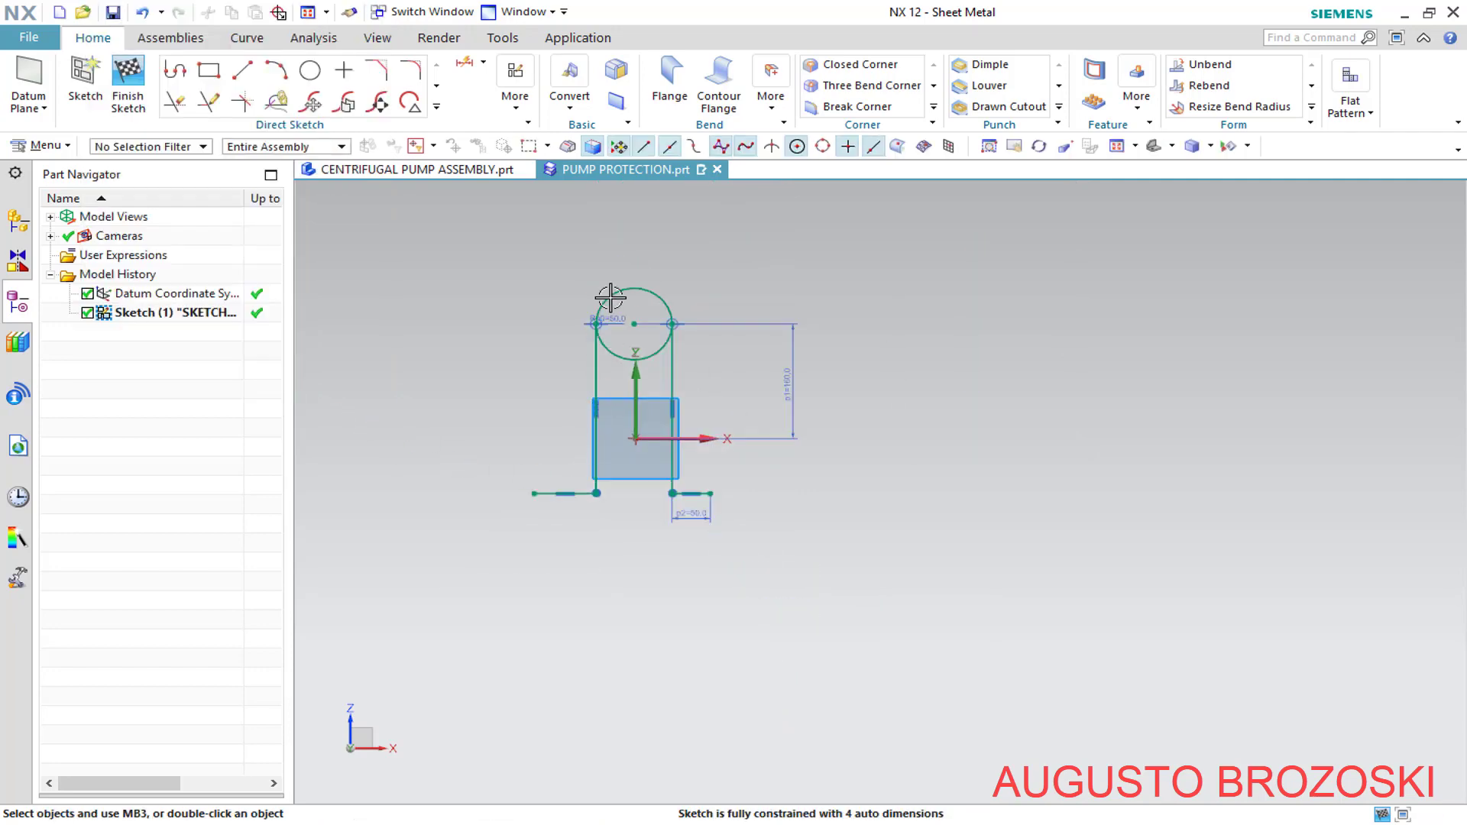
{"action": "scroll", "coordinate": [610, 282], "scroll_direction": "up", "scroll_amount": 4}
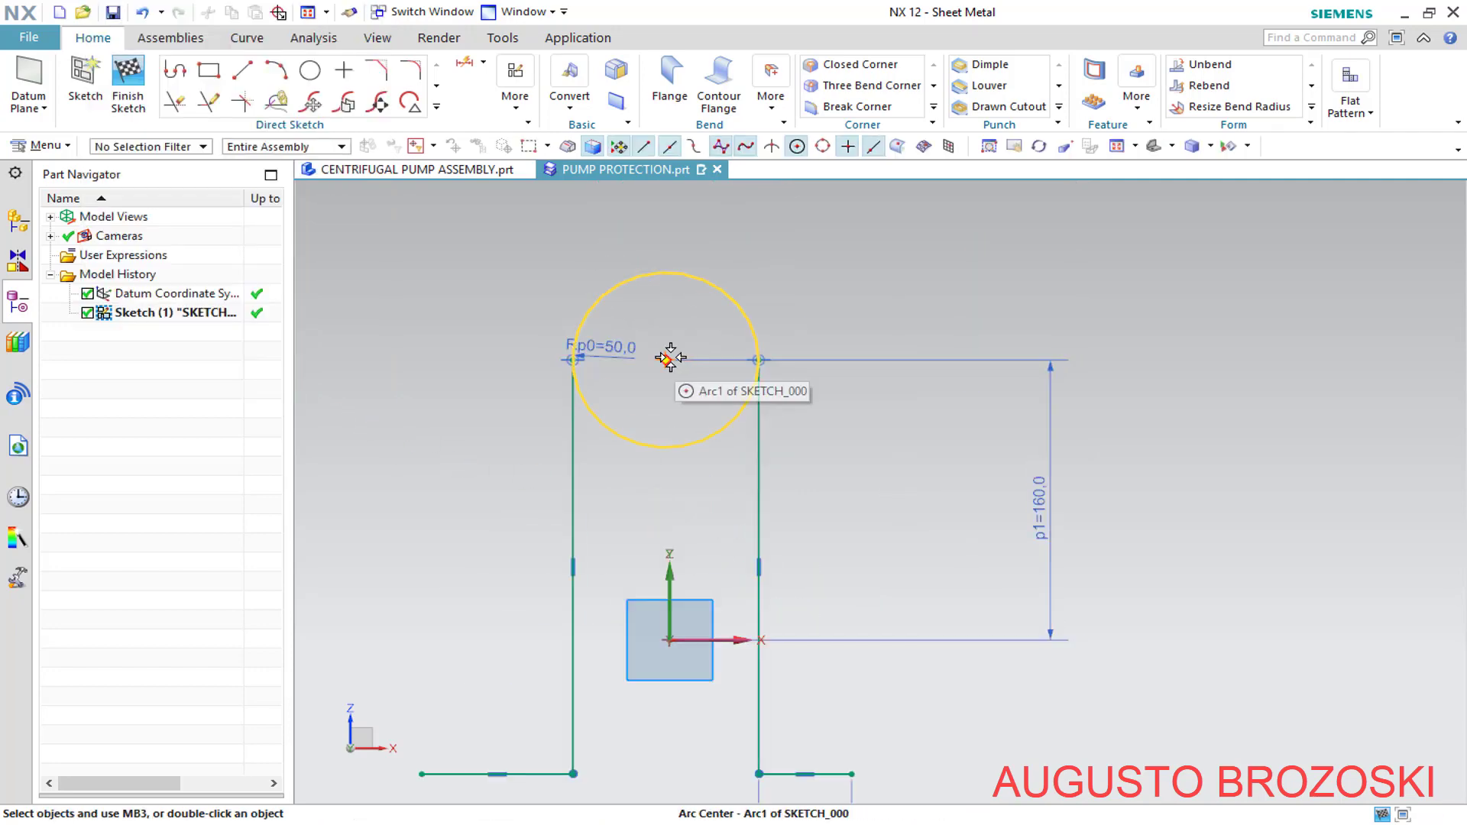
{"action": "left_click", "coordinate": [671, 356]}
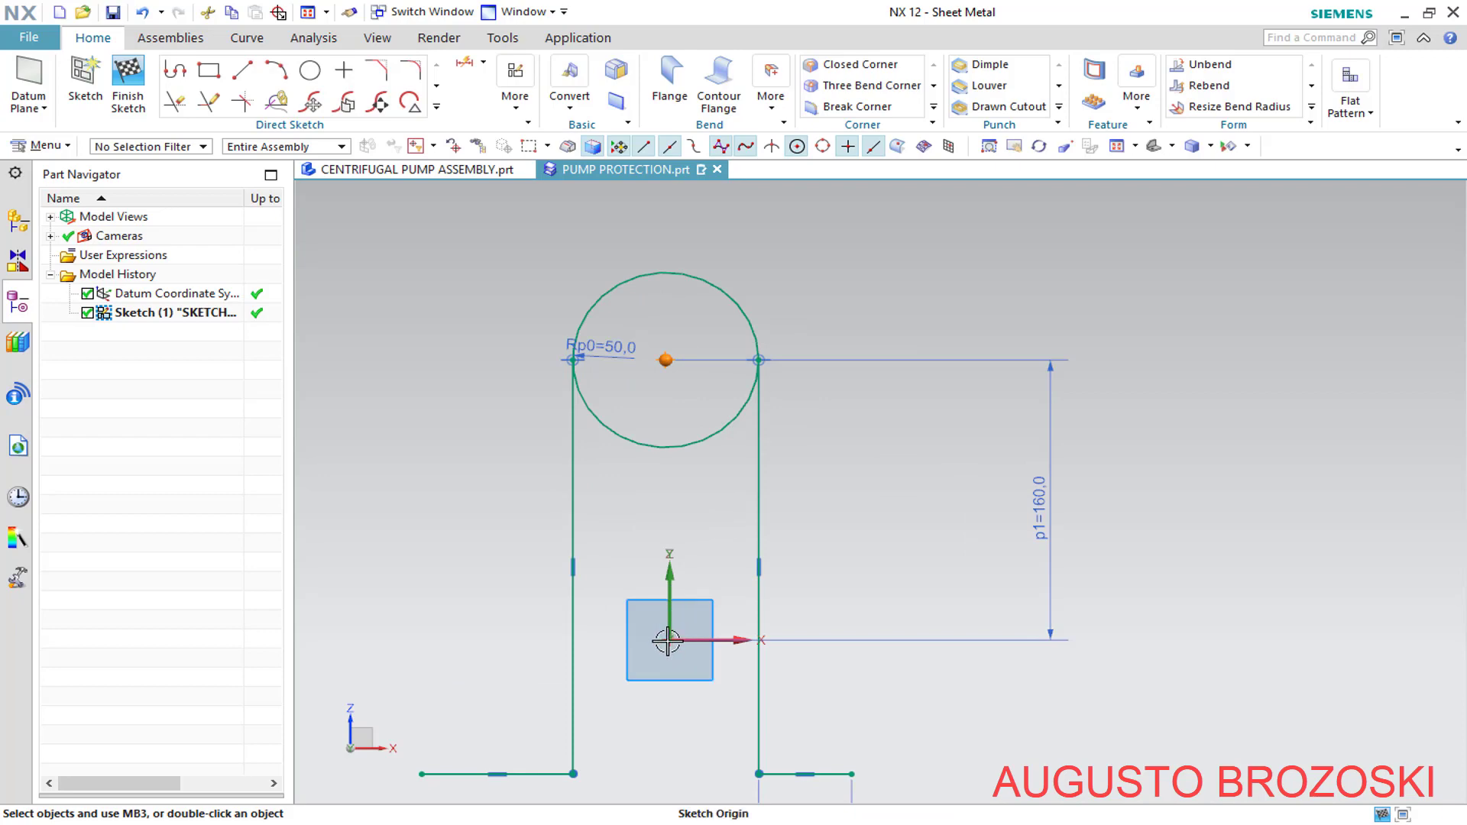
{"action": "left_click", "coordinate": [667, 640]}
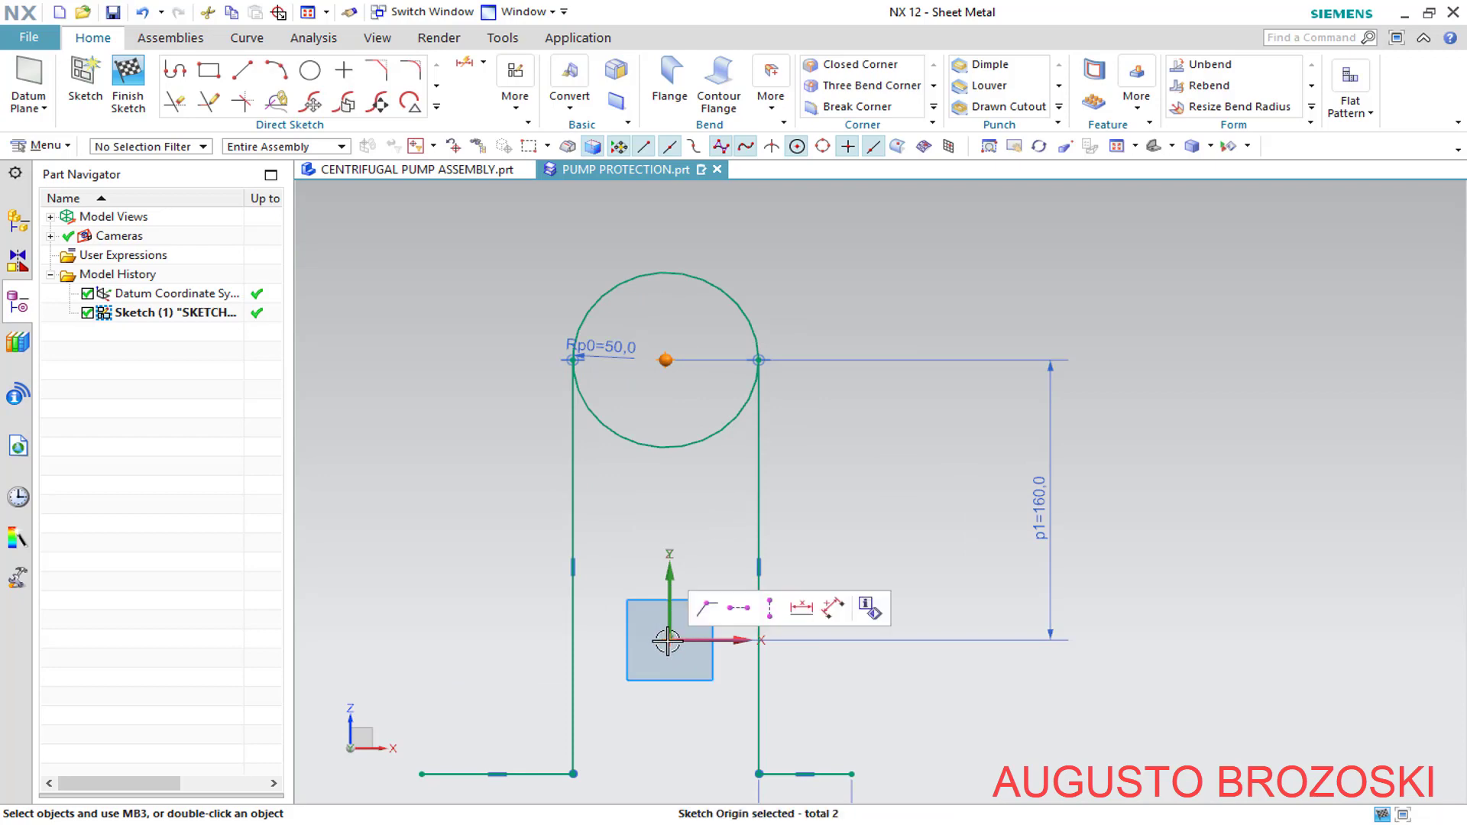
{"action": "left_click", "coordinate": [770, 607]}
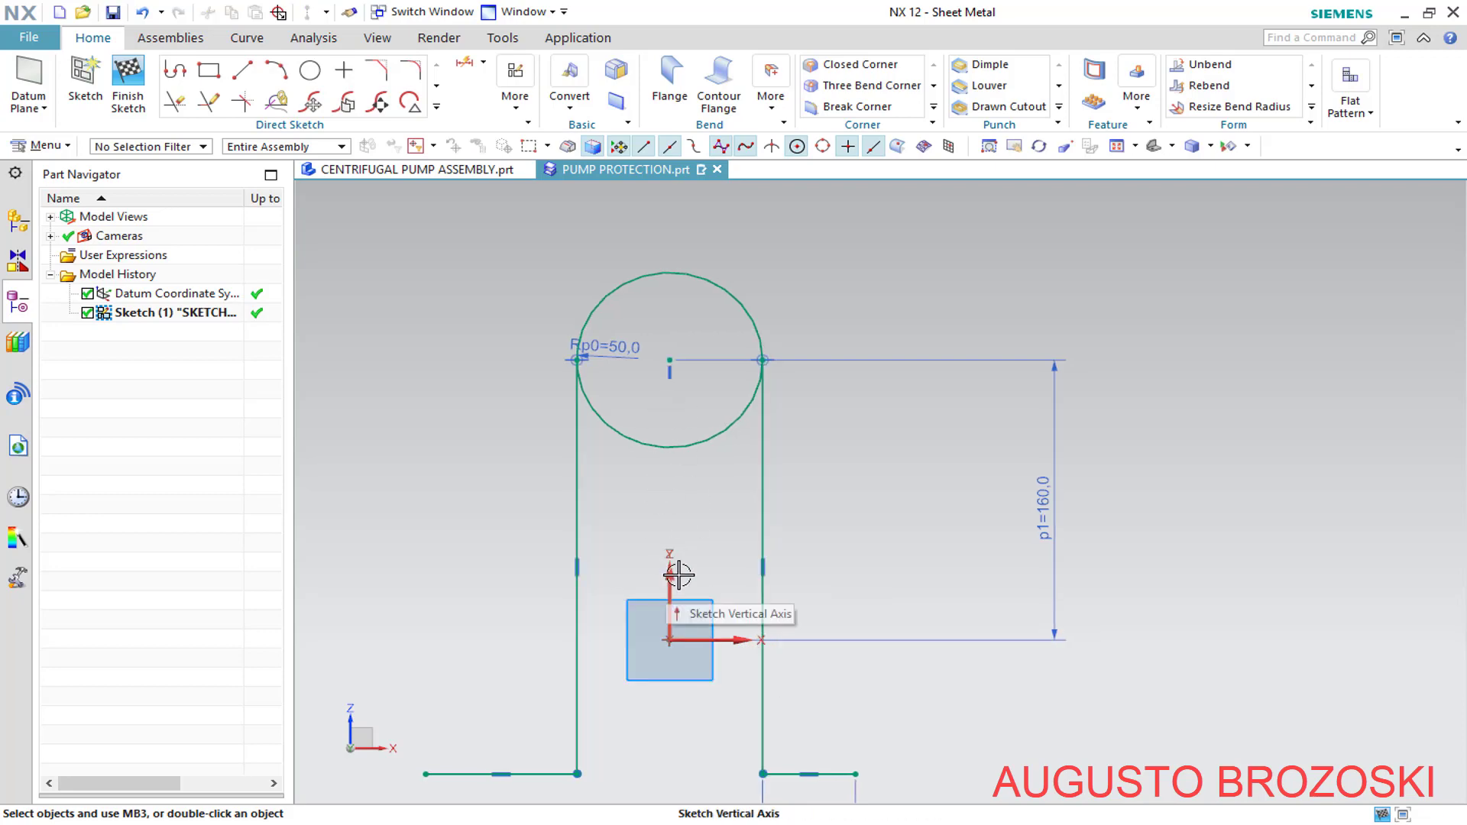
Constrain the lower corners of both vertical legs to be horizontally aligned with the sketch origin
{"action": "scroll", "coordinate": [812, 515], "scroll_direction": "up", "scroll_amount": 2}
{"action": "scroll", "coordinate": [828, 515], "scroll_direction": "down", "scroll_amount": 5}
{"action": "scroll", "coordinate": [771, 662], "scroll_direction": "up", "scroll_amount": 1}
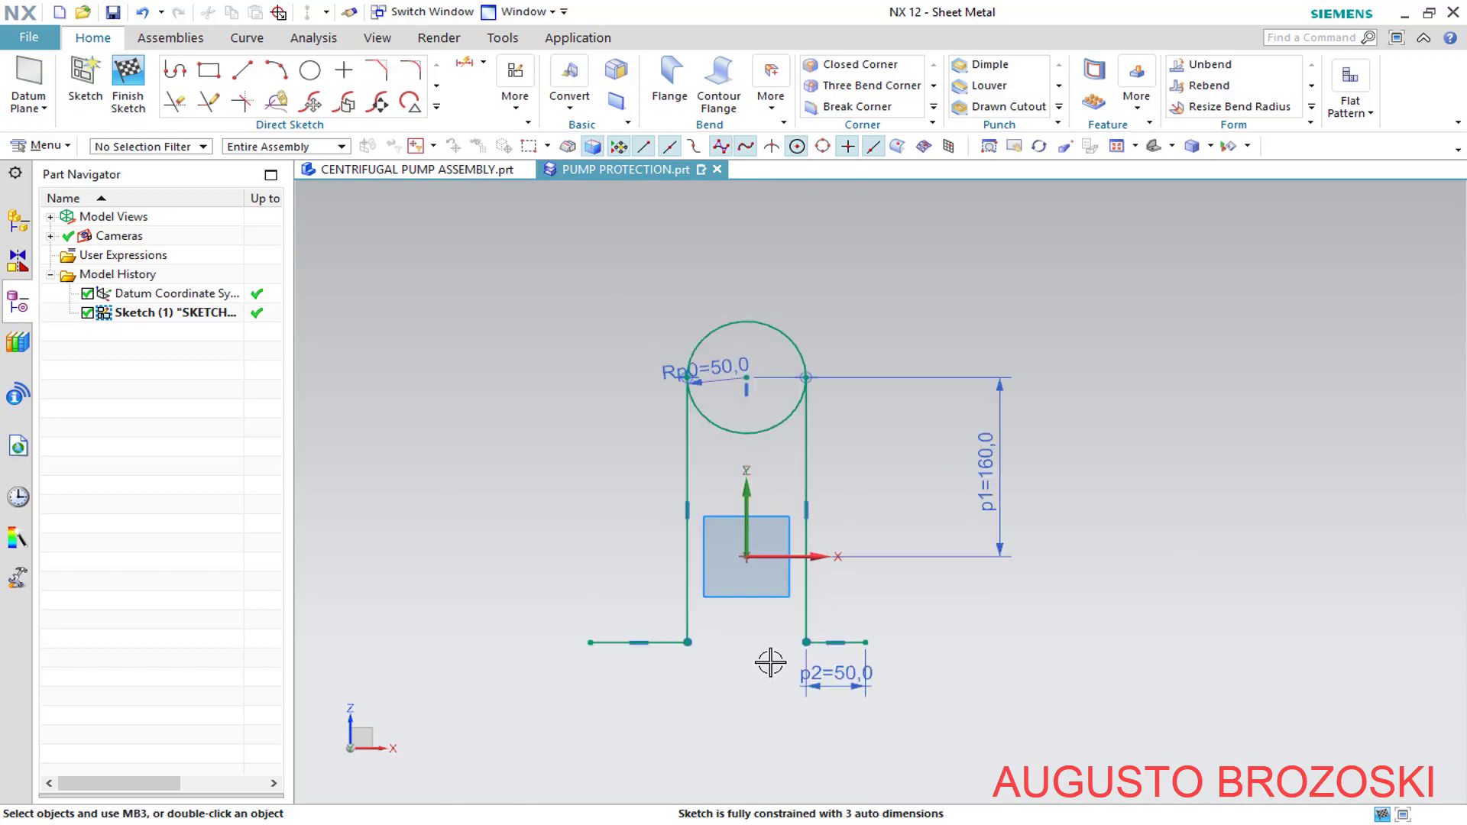
{"action": "scroll", "coordinate": [770, 662], "scroll_direction": "up", "scroll_amount": 4}
{"action": "left_click", "coordinate": [844, 624]}
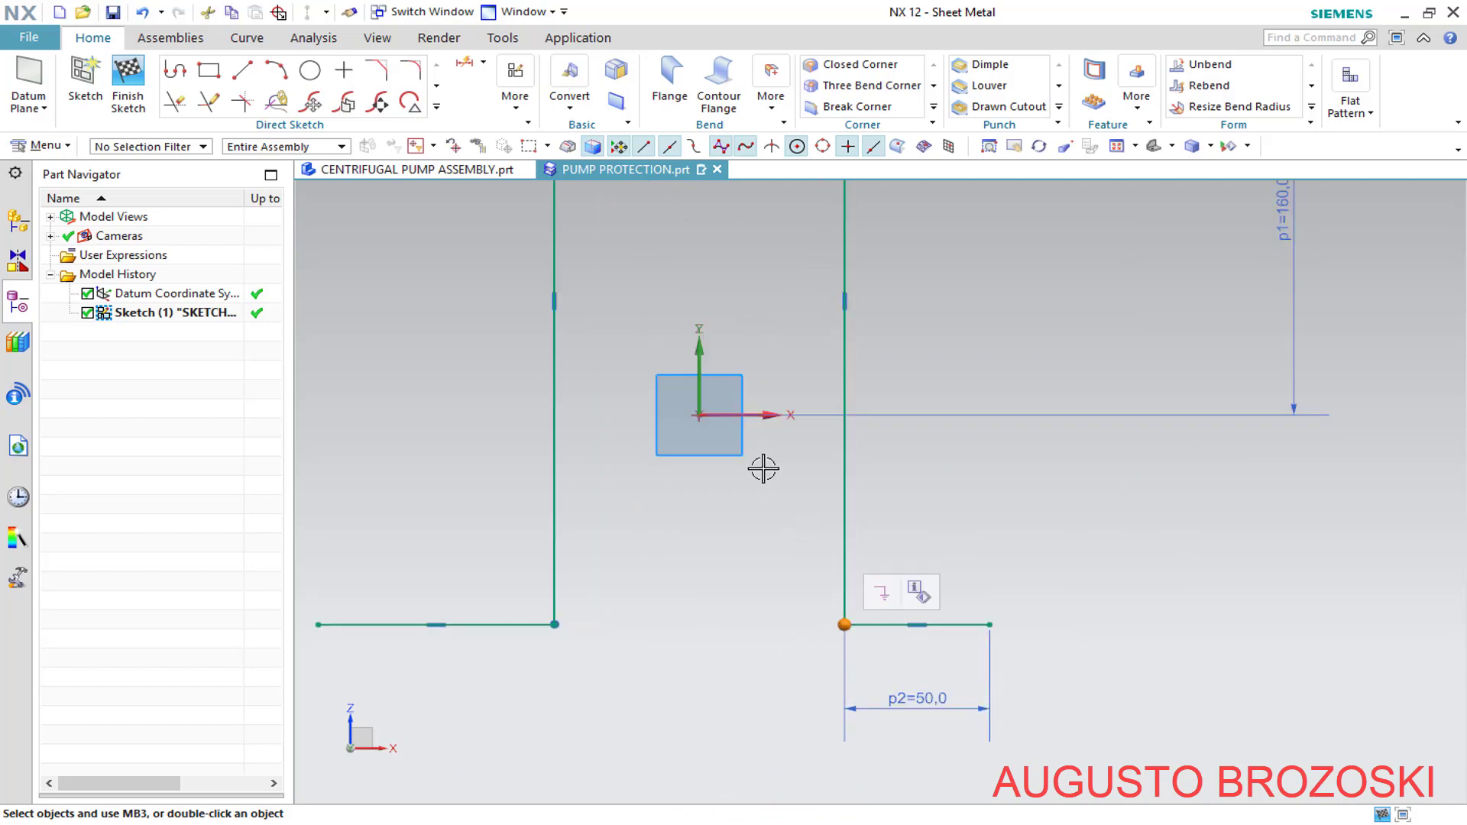
{"action": "left_click", "coordinate": [700, 415]}
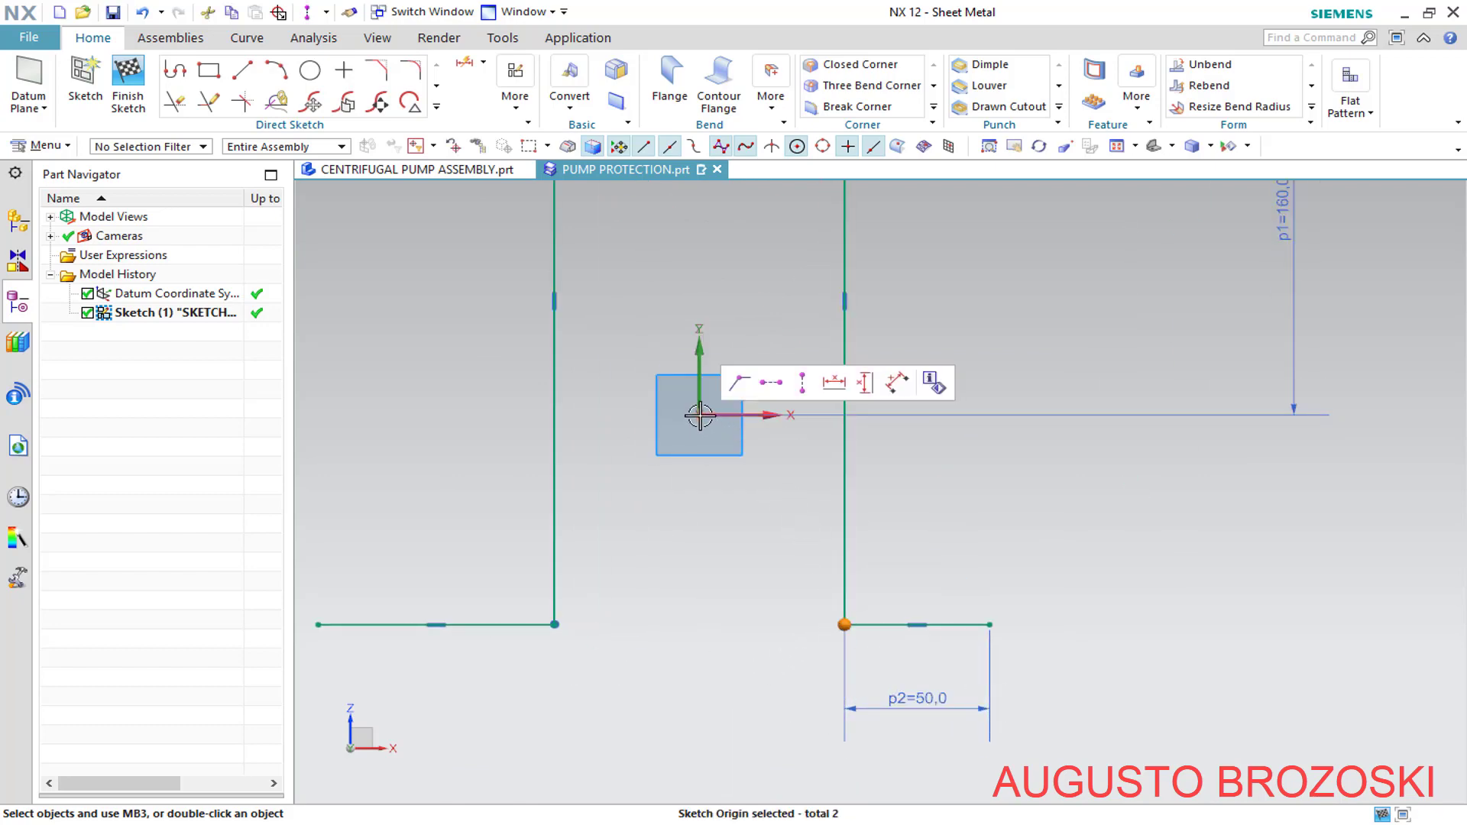
{"action": "left_click", "coordinate": [770, 382]}
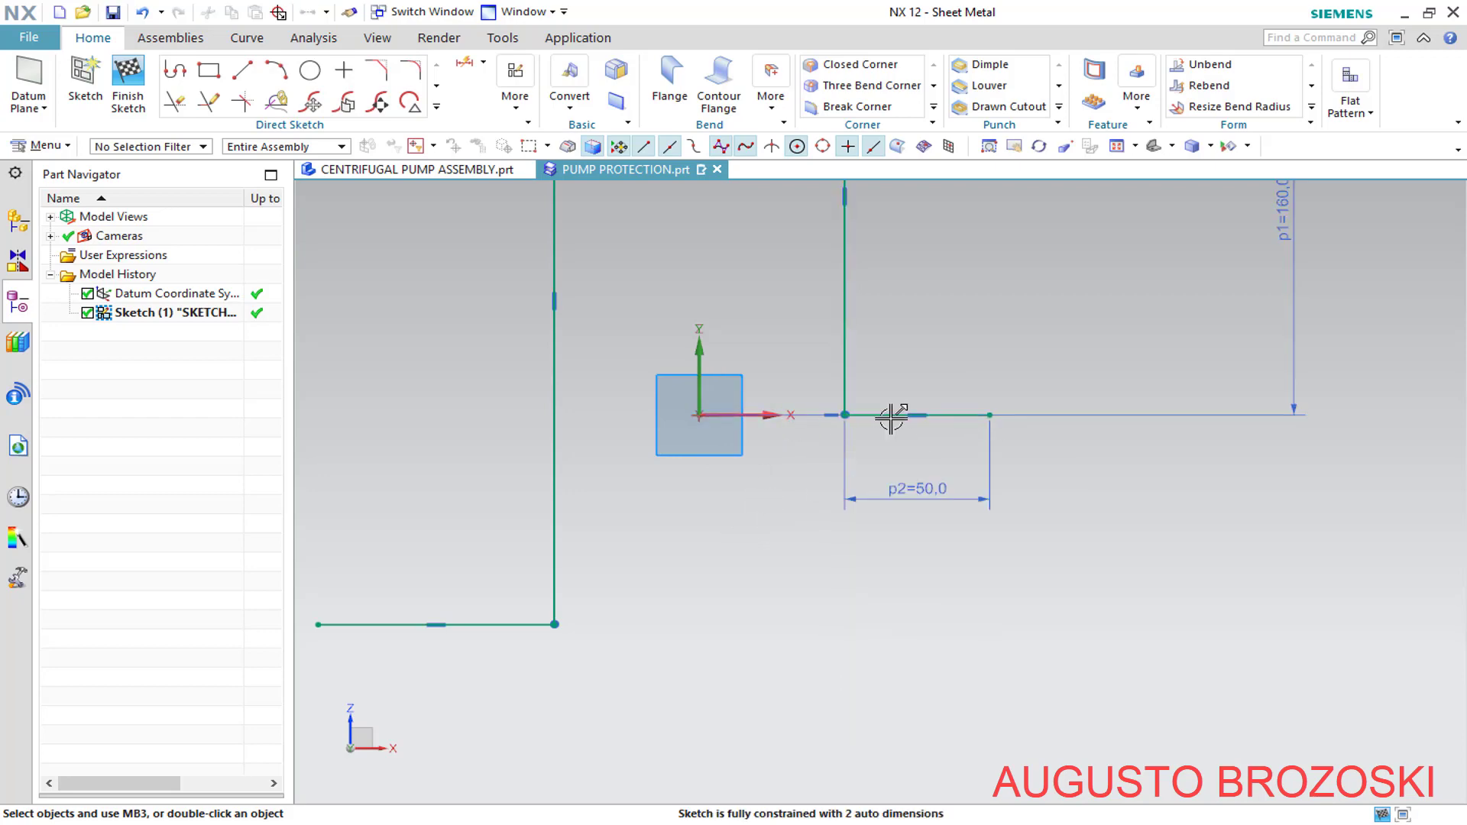
{"action": "left_click", "coordinate": [554, 624]}
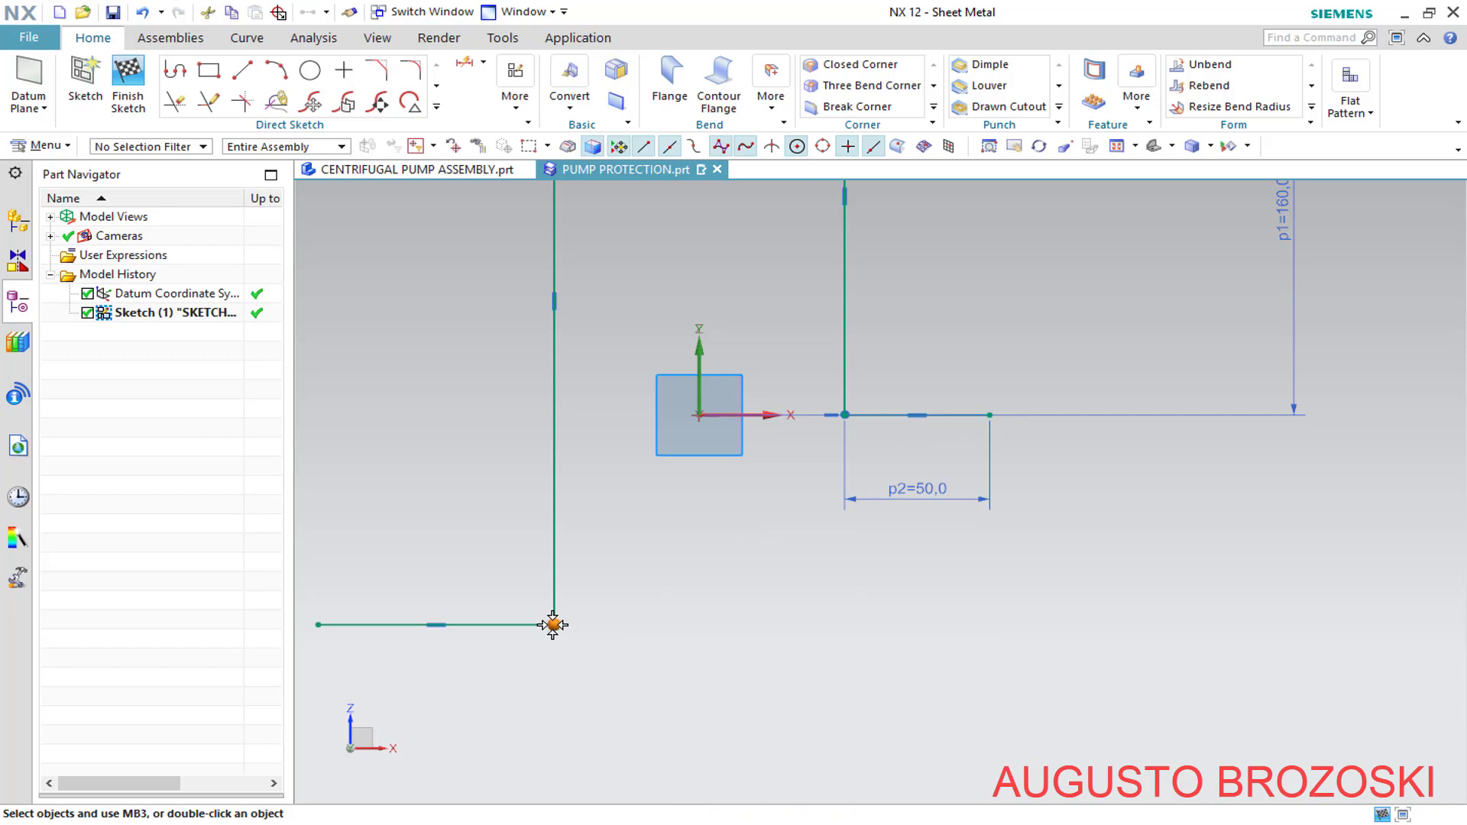
{"action": "left_click", "coordinate": [698, 415]}
{"action": "left_click", "coordinate": [769, 384]}
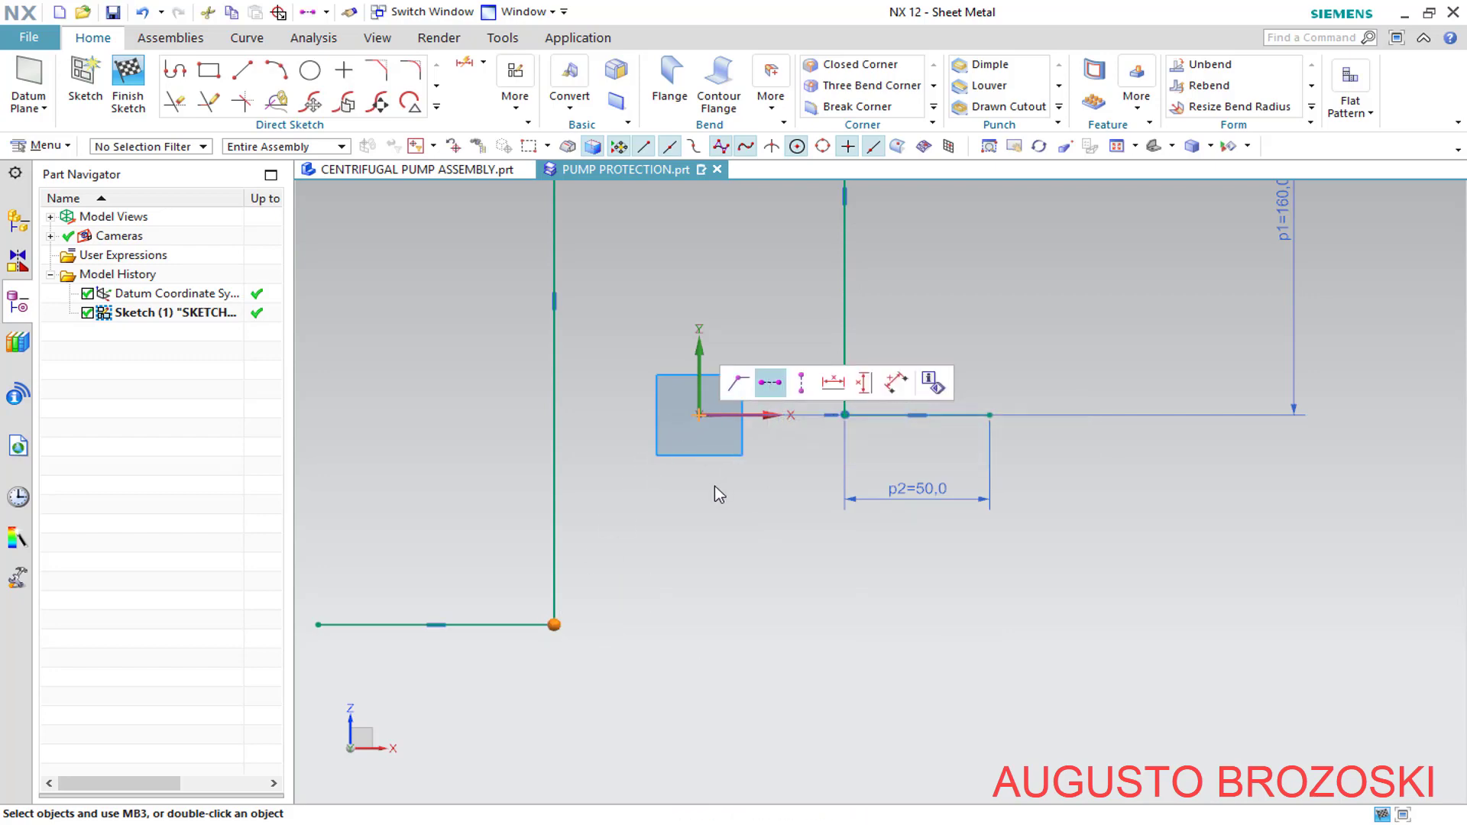
Apply an equal length constraint between the left and right foot lines
{"action": "left_click", "coordinate": [504, 416]}
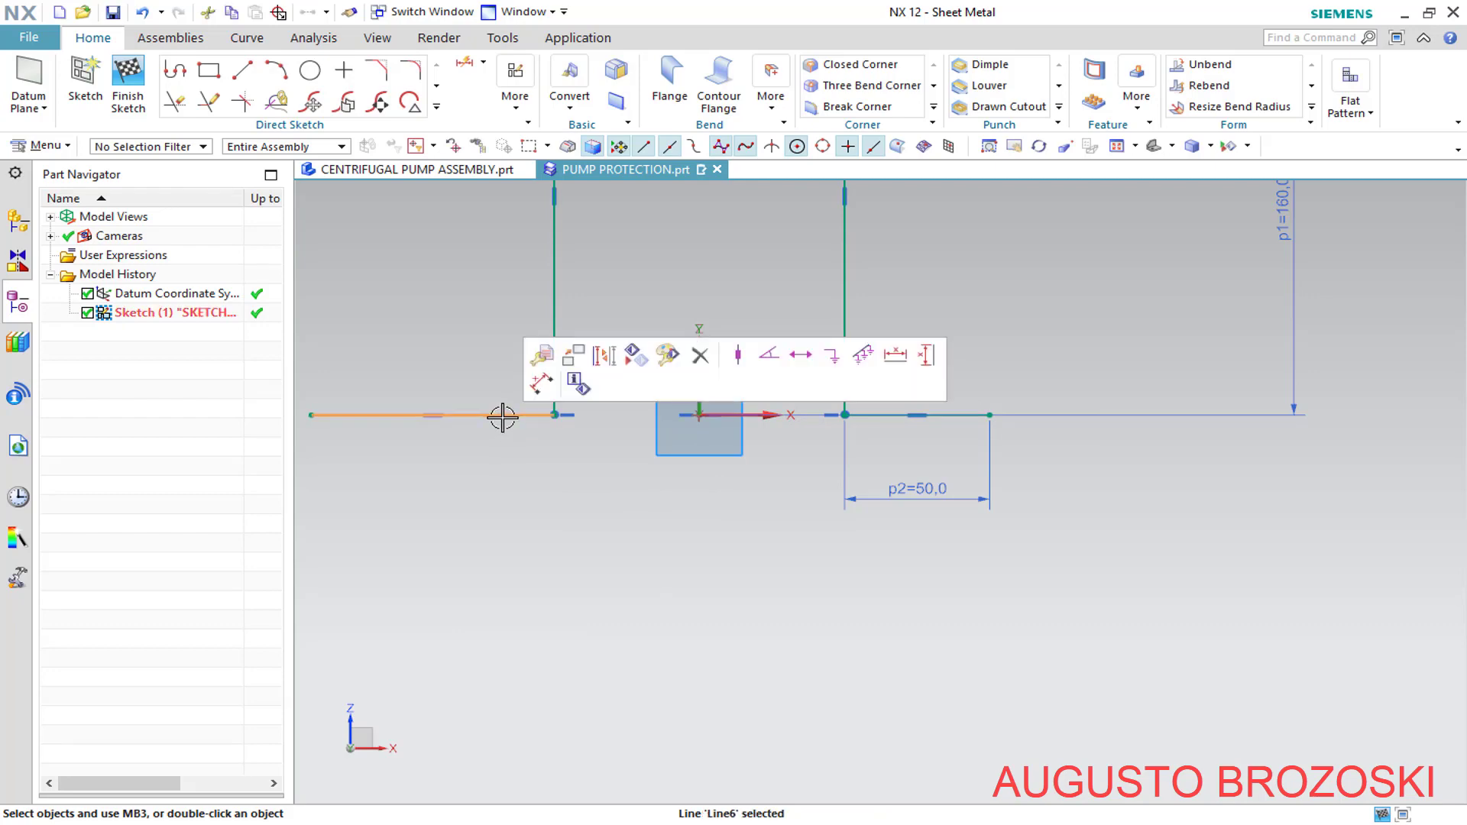
{"action": "left_click", "coordinate": [967, 414]}
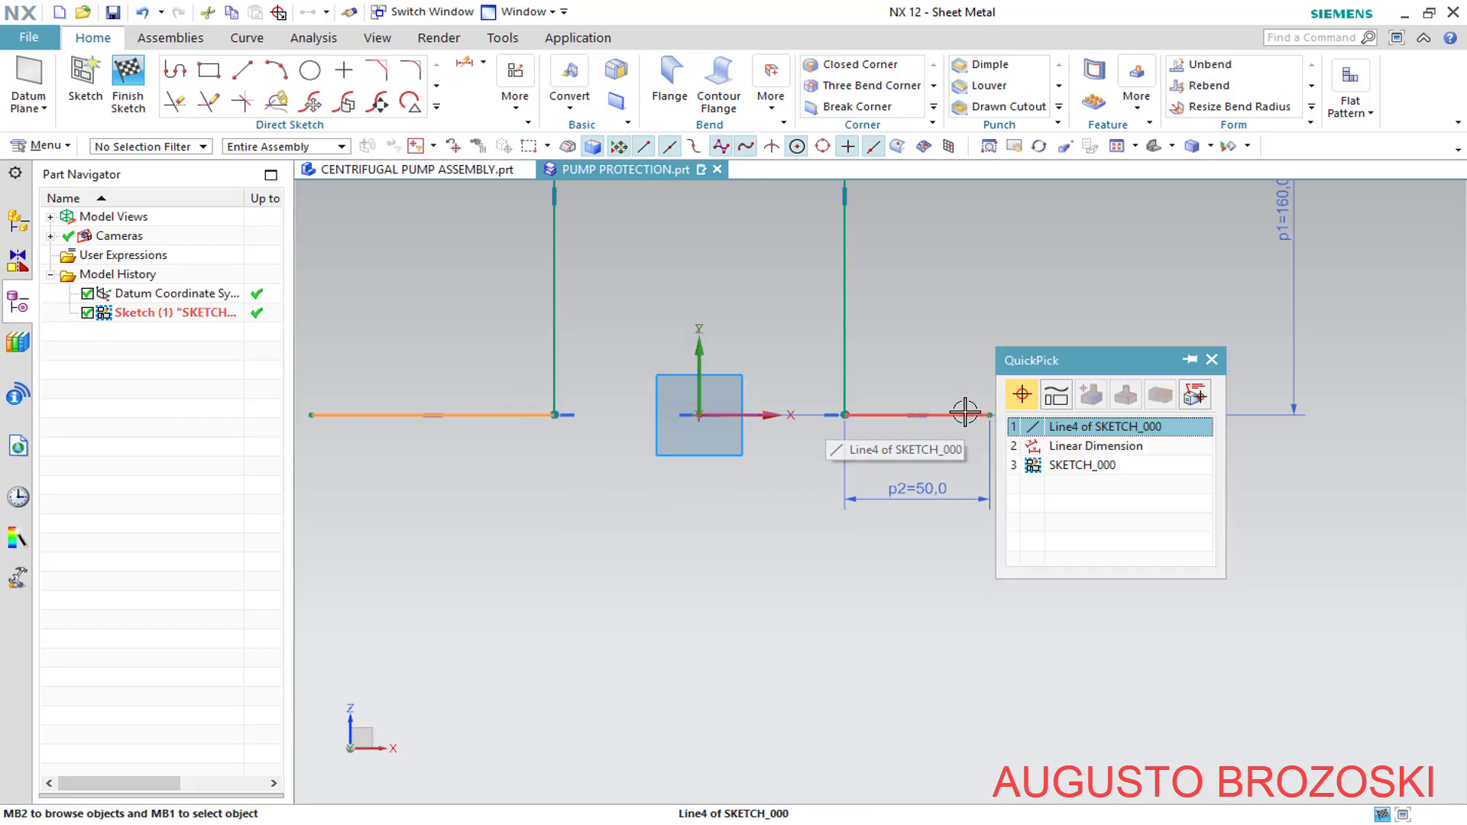
{"action": "left_click", "coordinate": [1046, 429]}
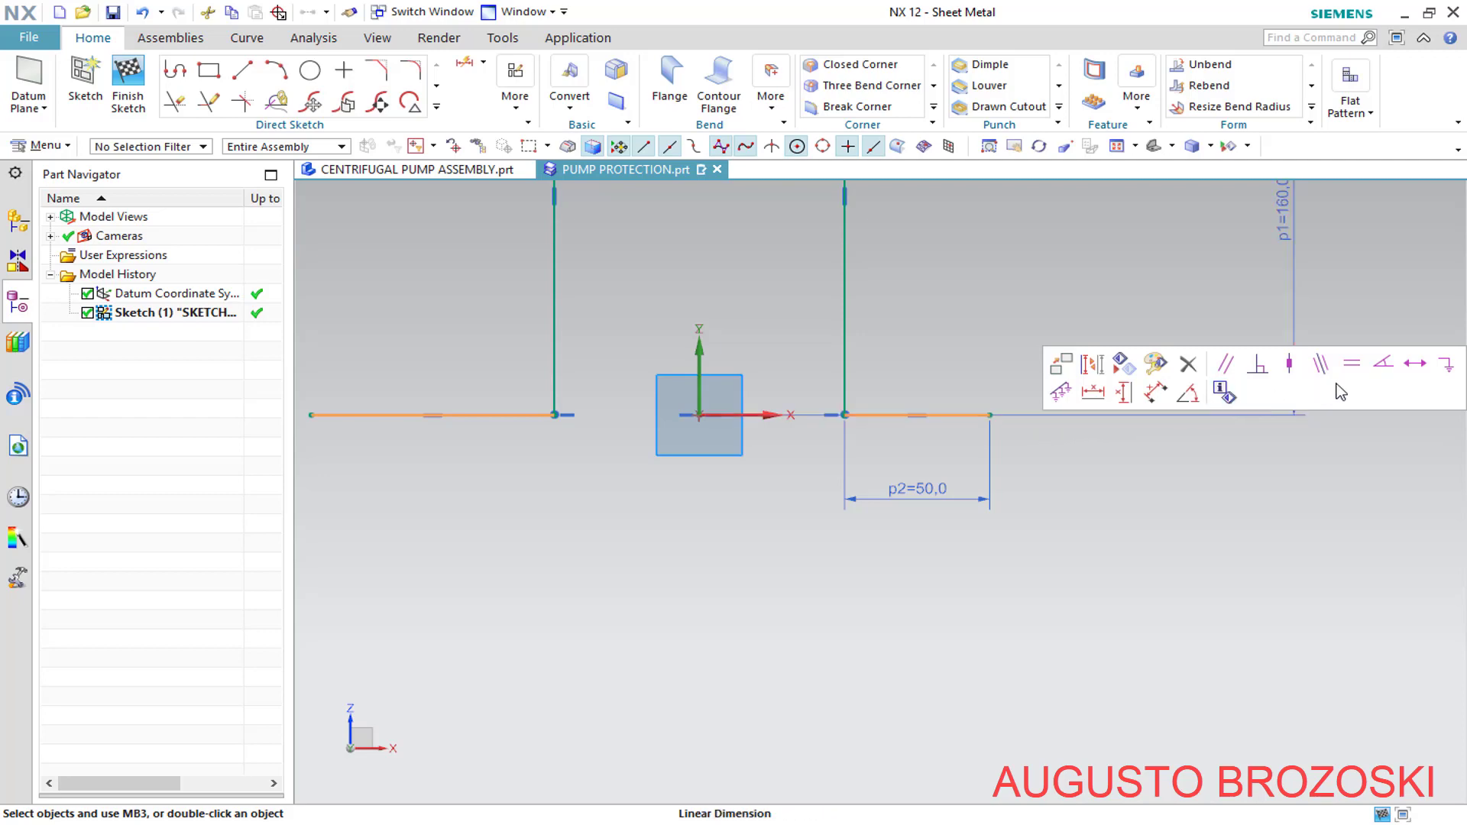
{"action": "left_click", "coordinate": [1352, 366]}
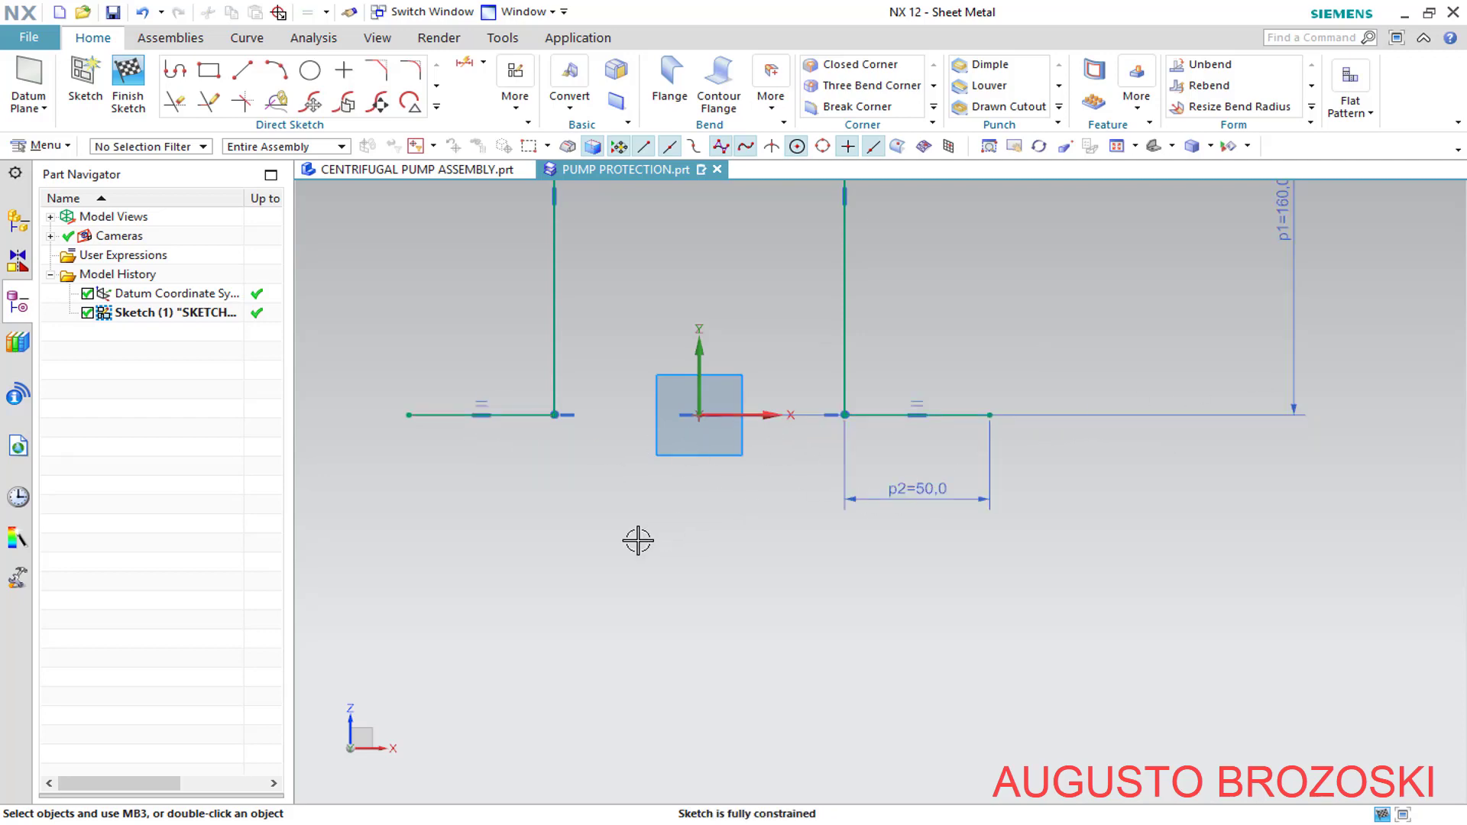
Trim away the lower half of the circle between the two vertical legs with Quick Trim
{"action": "scroll", "coordinate": [623, 547], "scroll_direction": "down", "scroll_amount": 2}
{"action": "scroll", "coordinate": [619, 547], "scroll_direction": "down", "scroll_amount": 2}
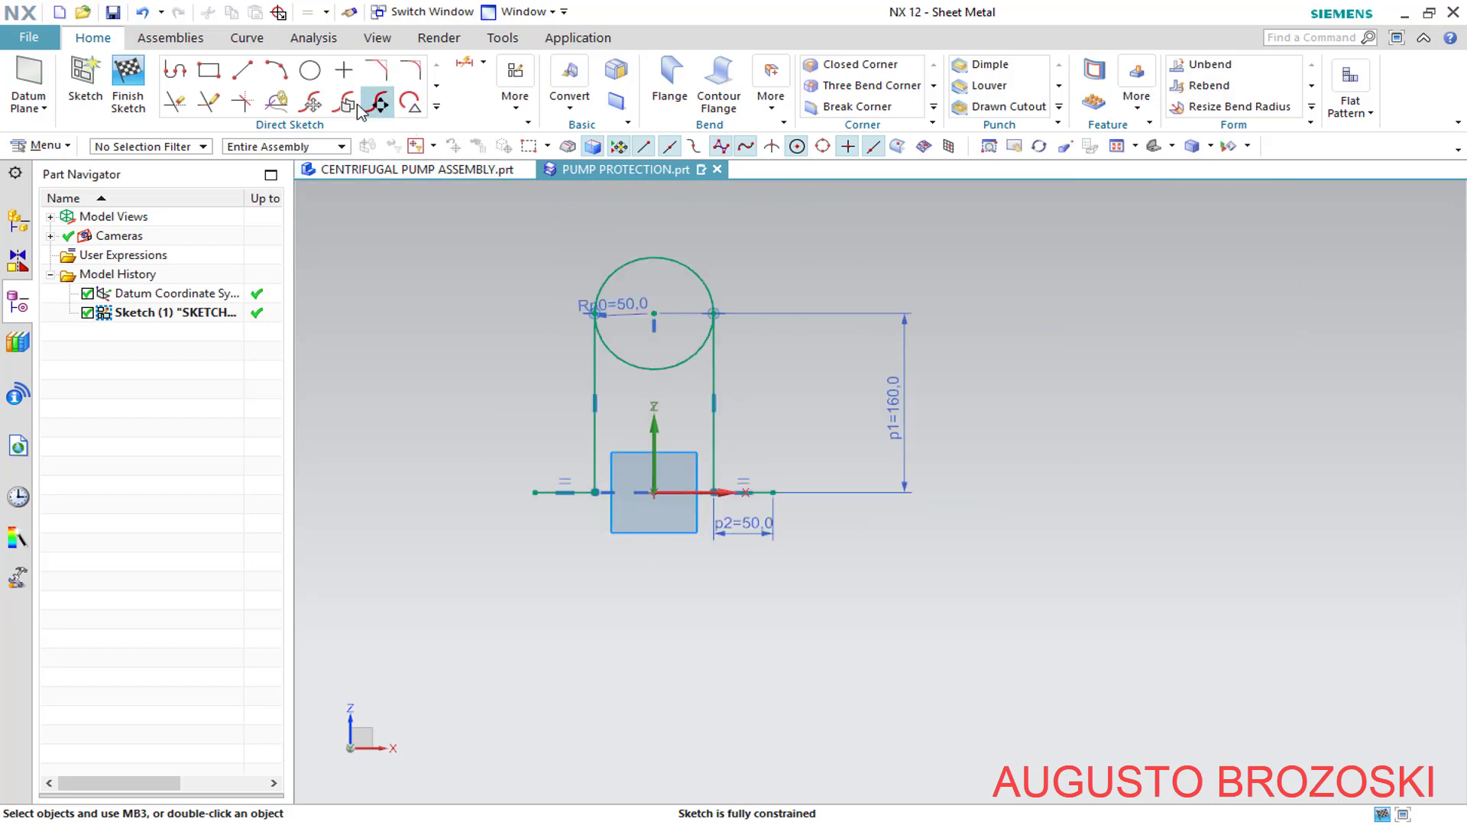
{"action": "left_click", "coordinate": [175, 102]}
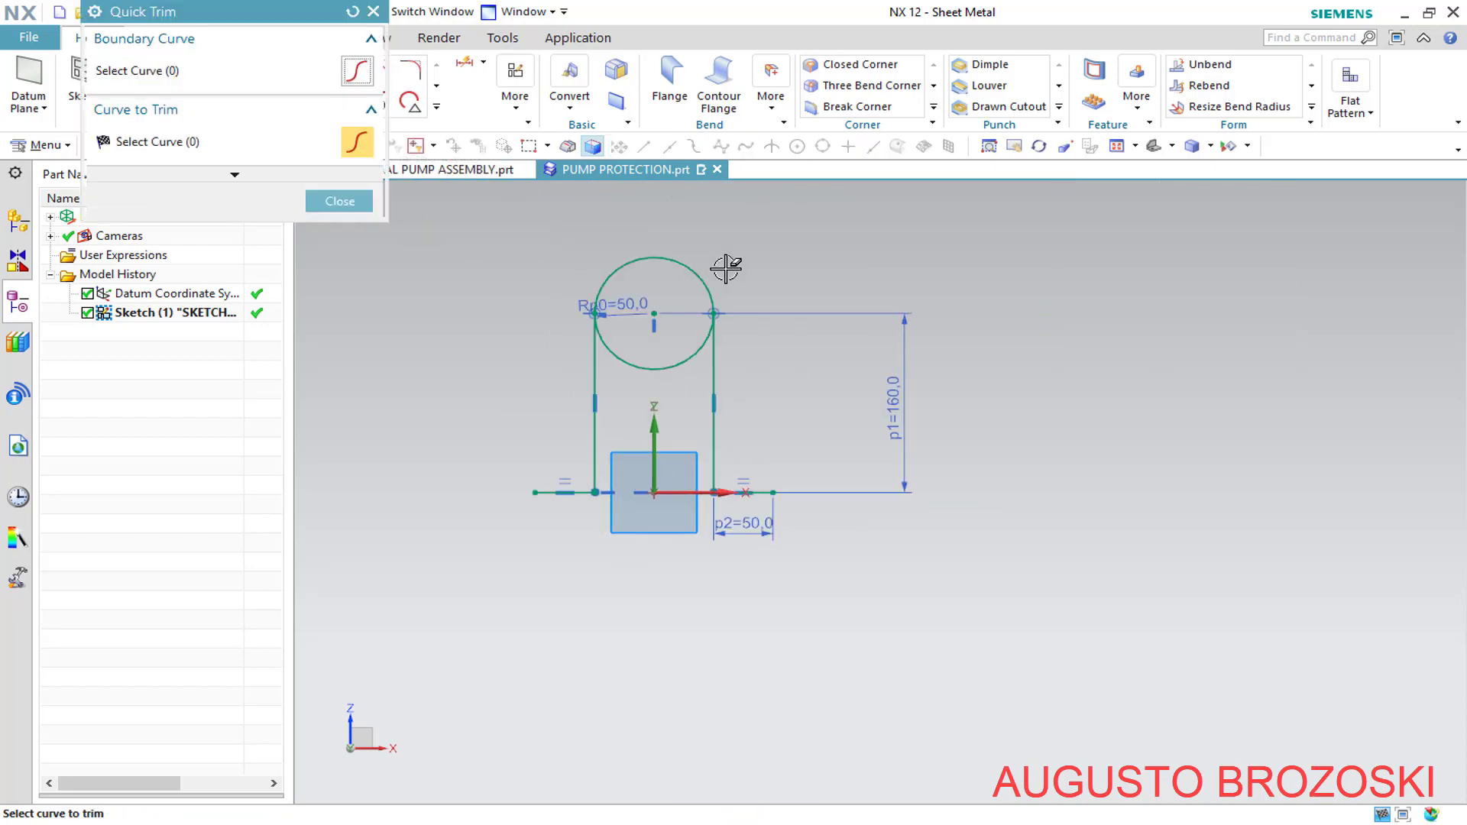
{"action": "scroll", "coordinate": [681, 304], "scroll_direction": "up", "scroll_amount": 2}
{"action": "left_click_drag", "start_coordinate": [673, 446], "coordinate": [674, 449]}
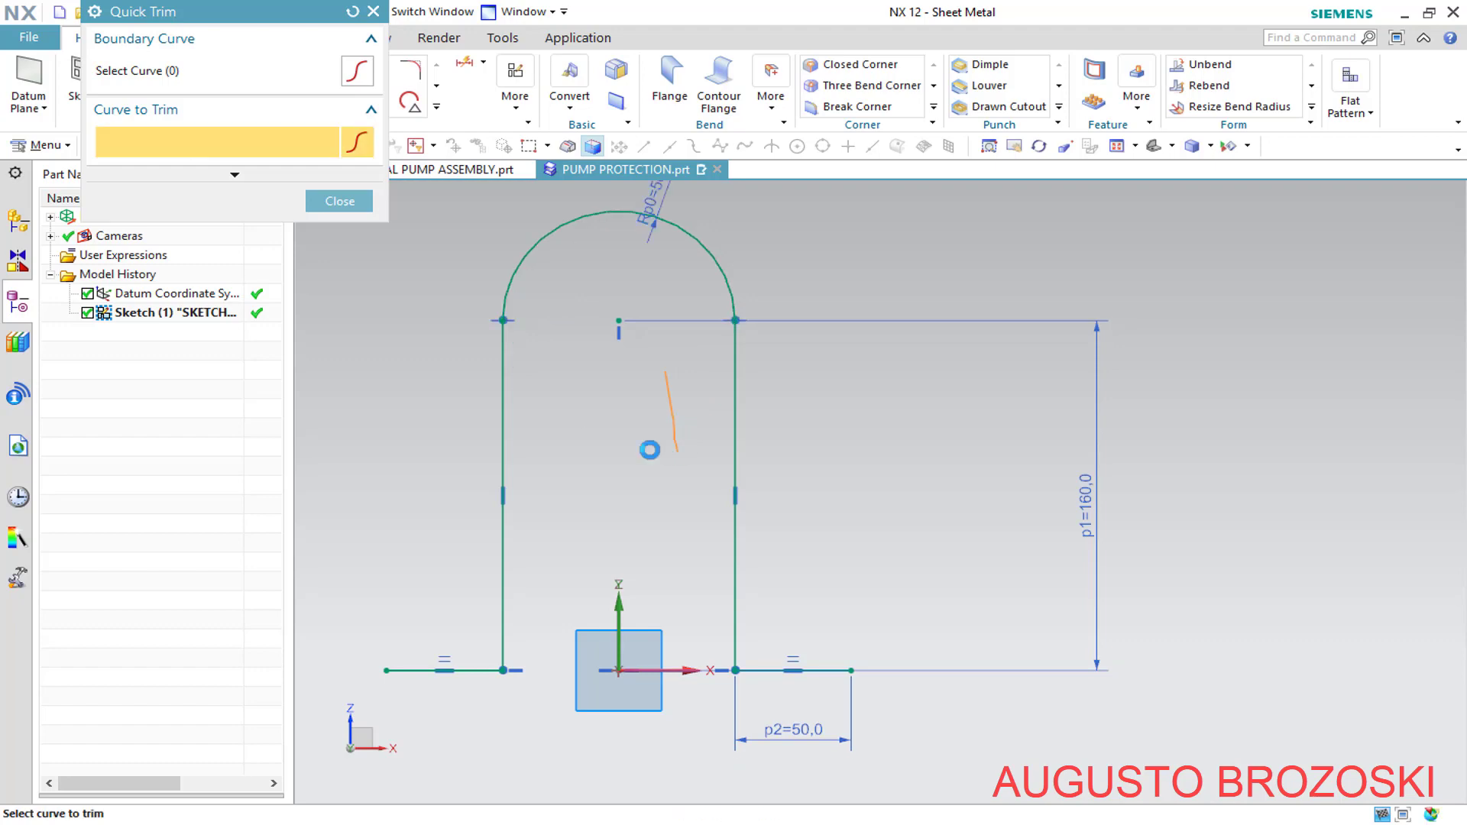
{"action": "left_click", "coordinate": [340, 201]}
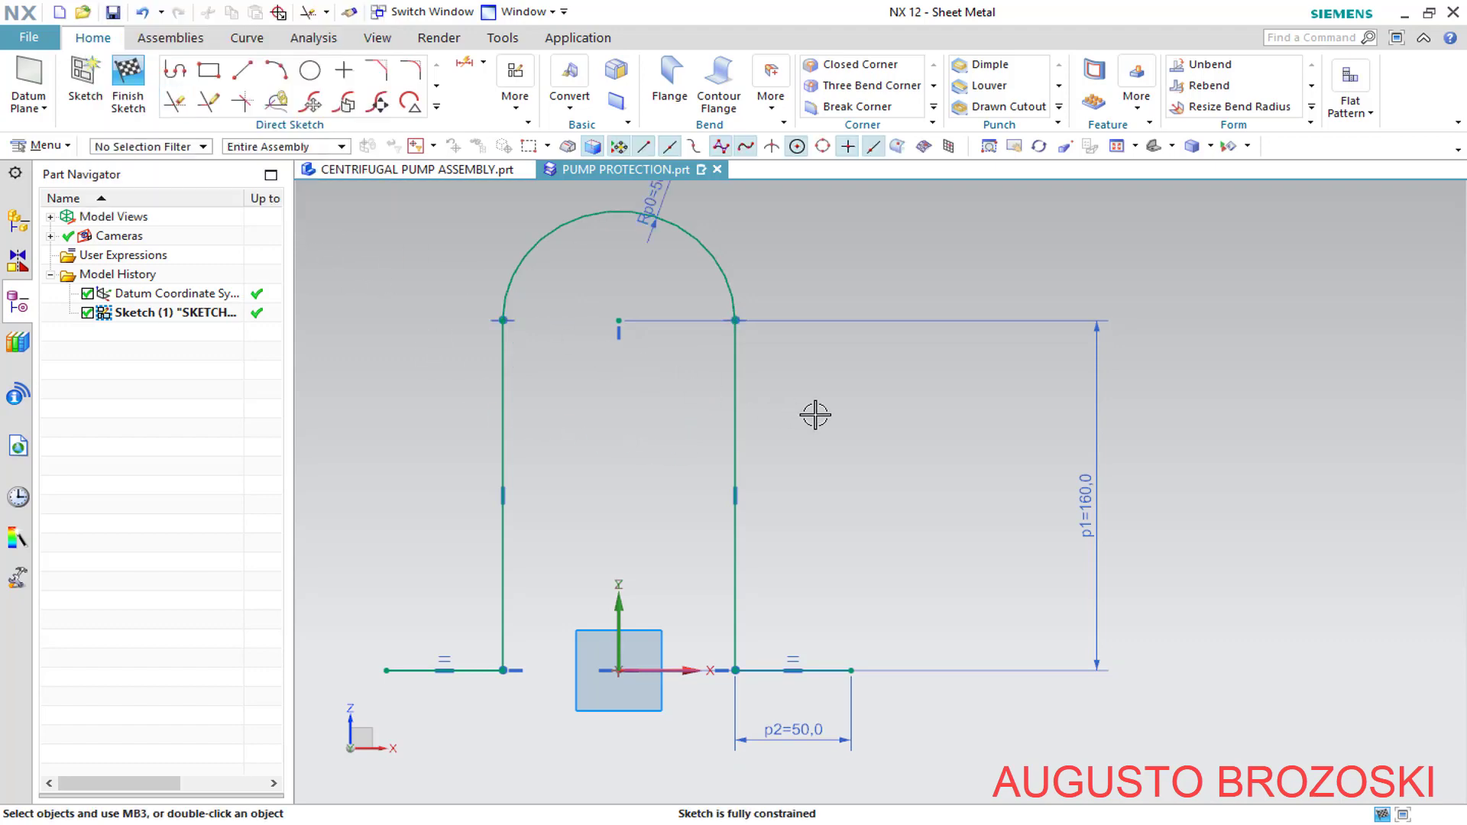
Check the sketched profile's dimensions against the PDF drawing in Adobe Acrobat Reader and return to NX
{"action": "scroll", "coordinate": [816, 414], "scroll_direction": "down", "scroll_amount": 1}
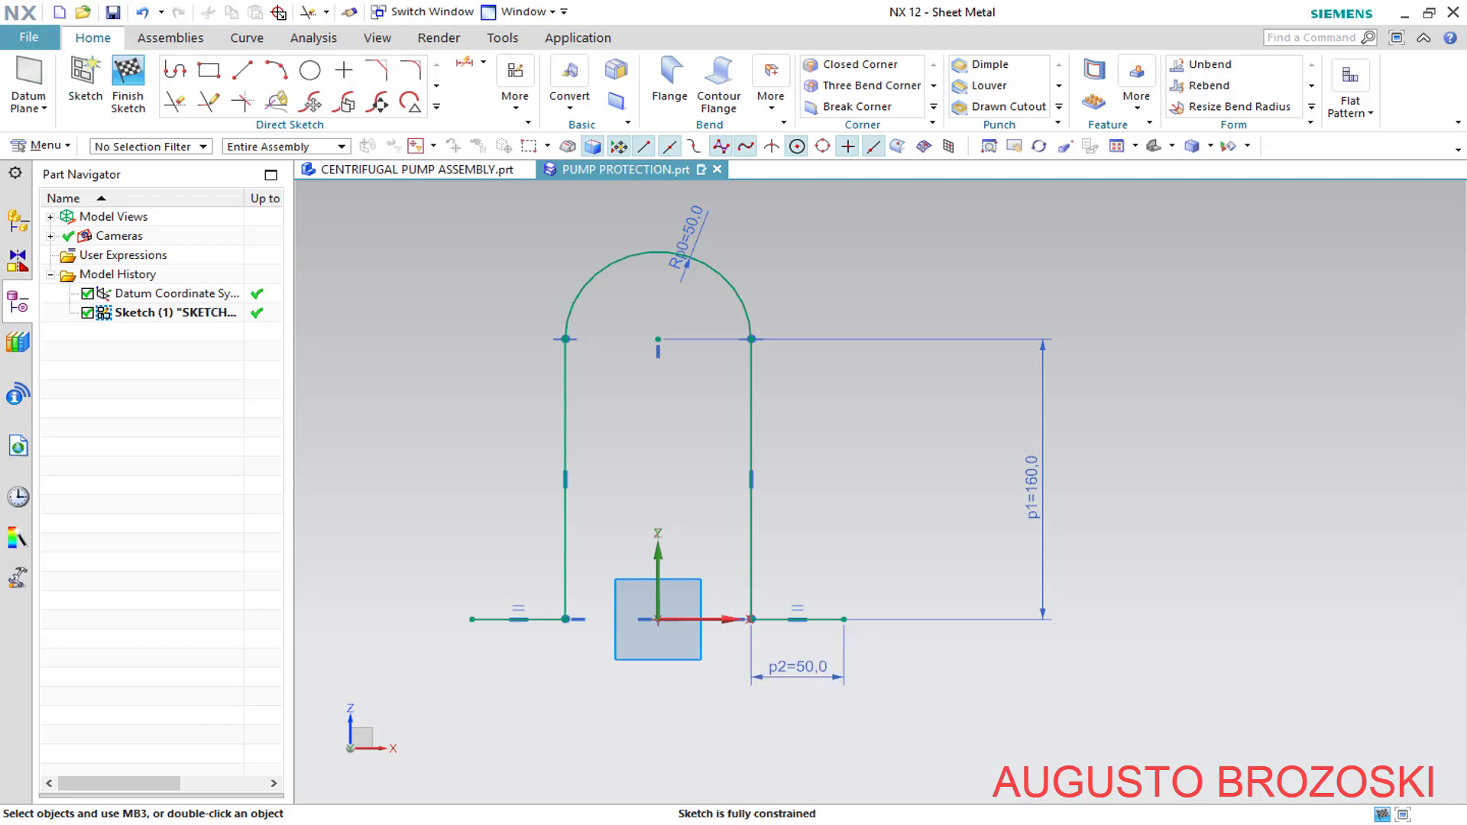
{"action": "left_click", "coordinate": [564, 824]}
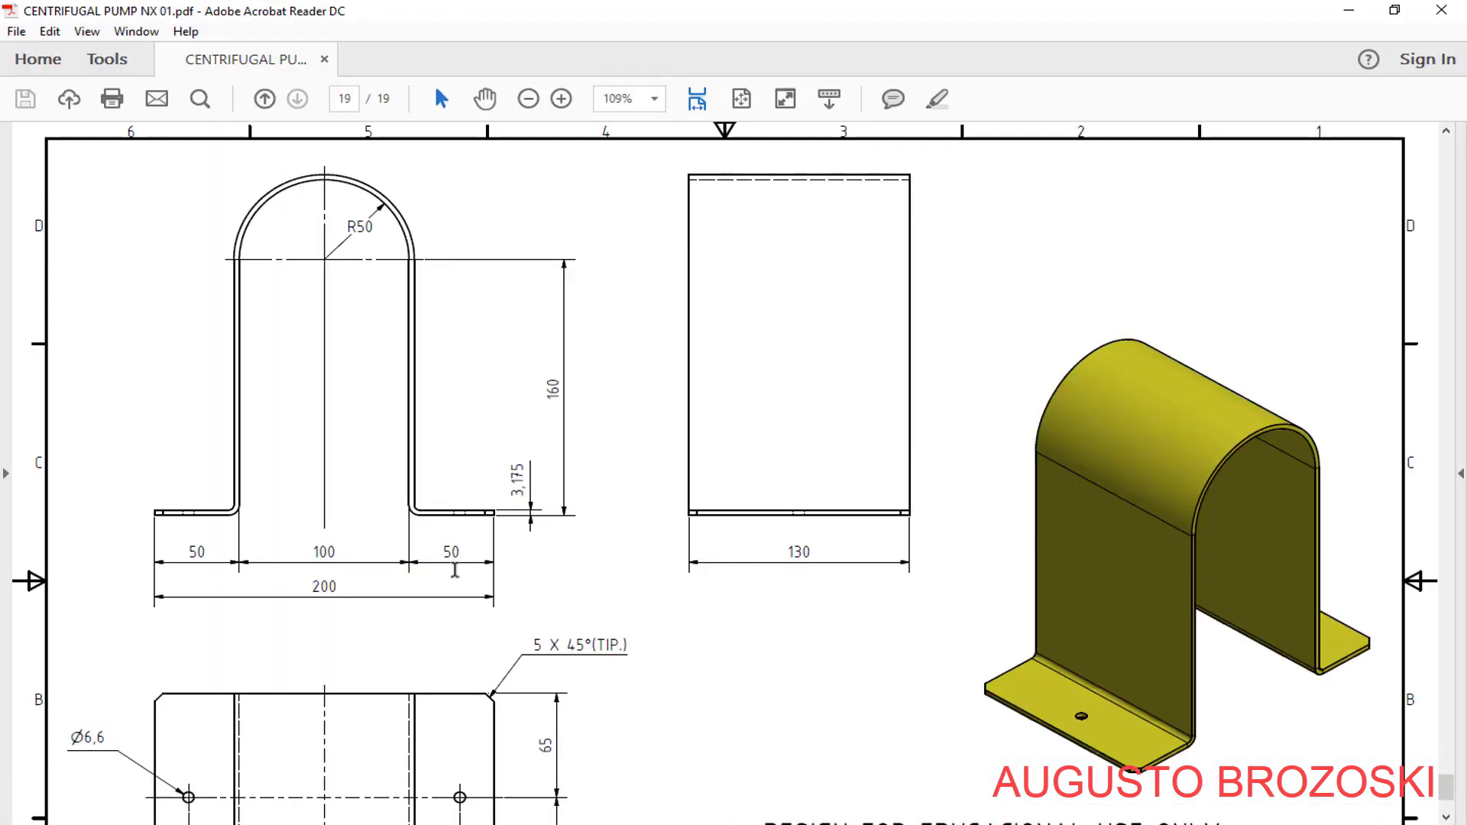
{"action": "left_click", "coordinate": [1349, 10]}
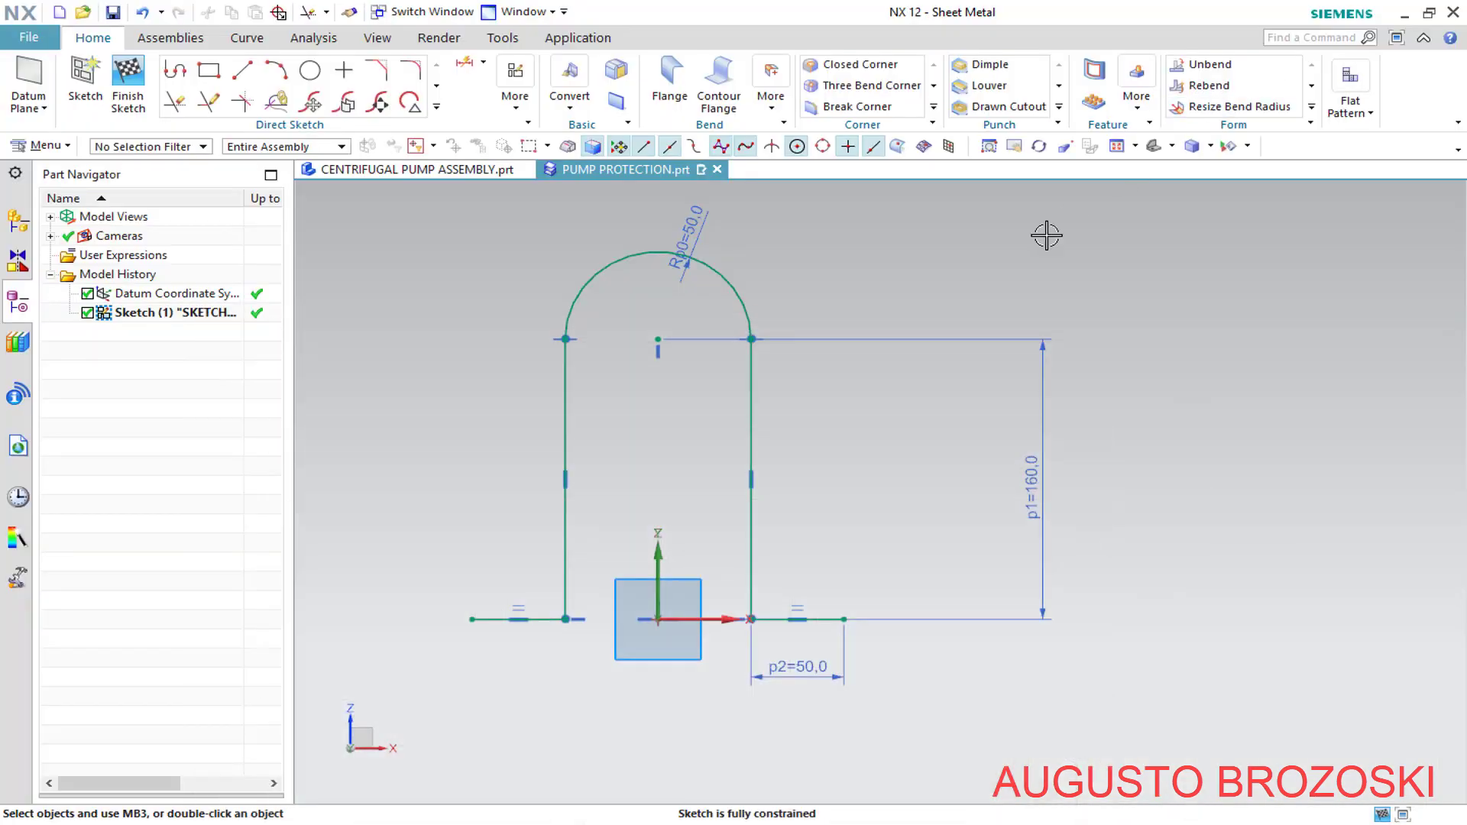
Finish the arch profile sketch and save the part
{"action": "left_click", "coordinate": [126, 76]}
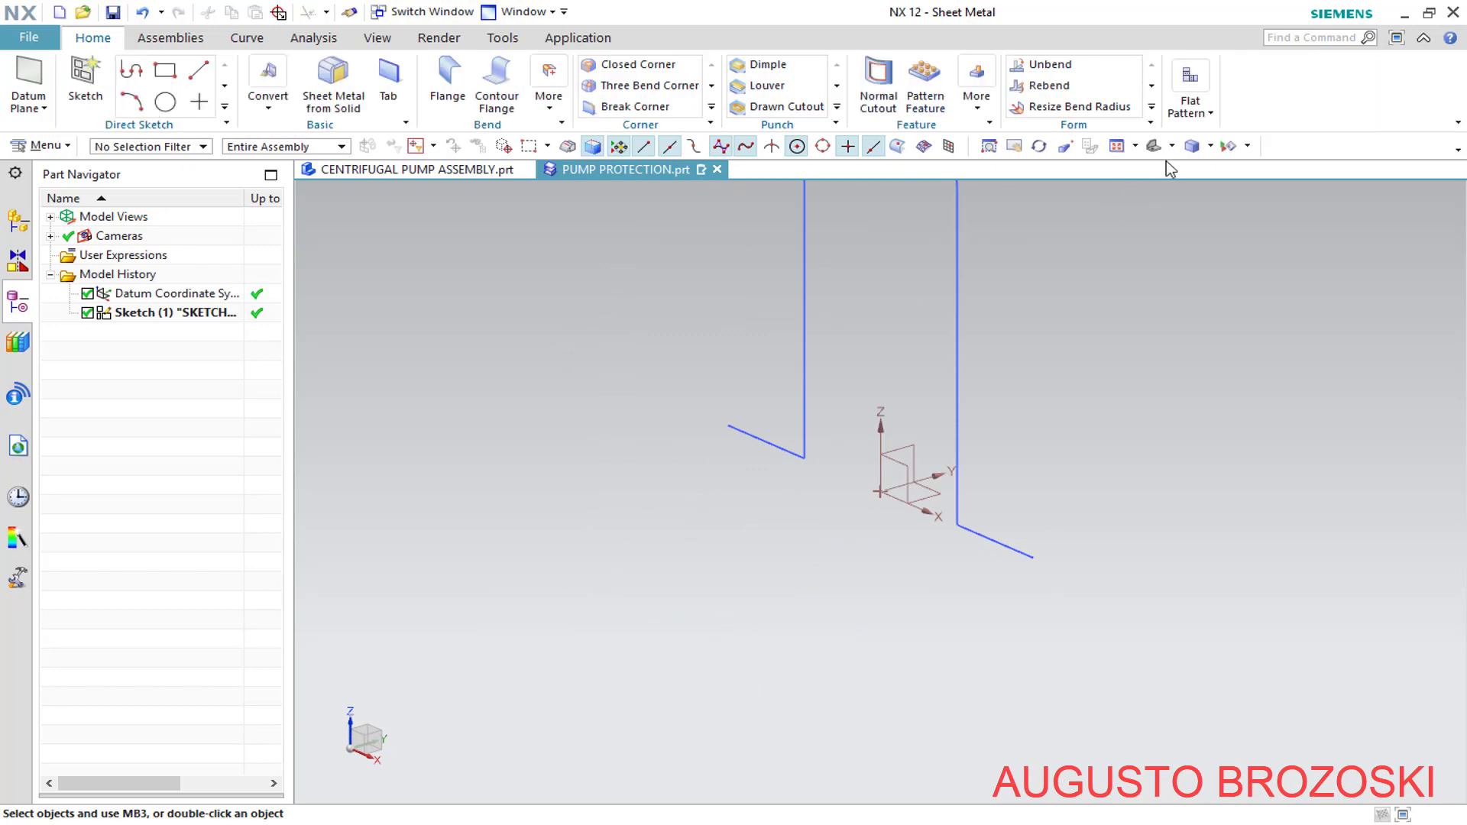
{"action": "left_click", "coordinate": [1121, 145]}
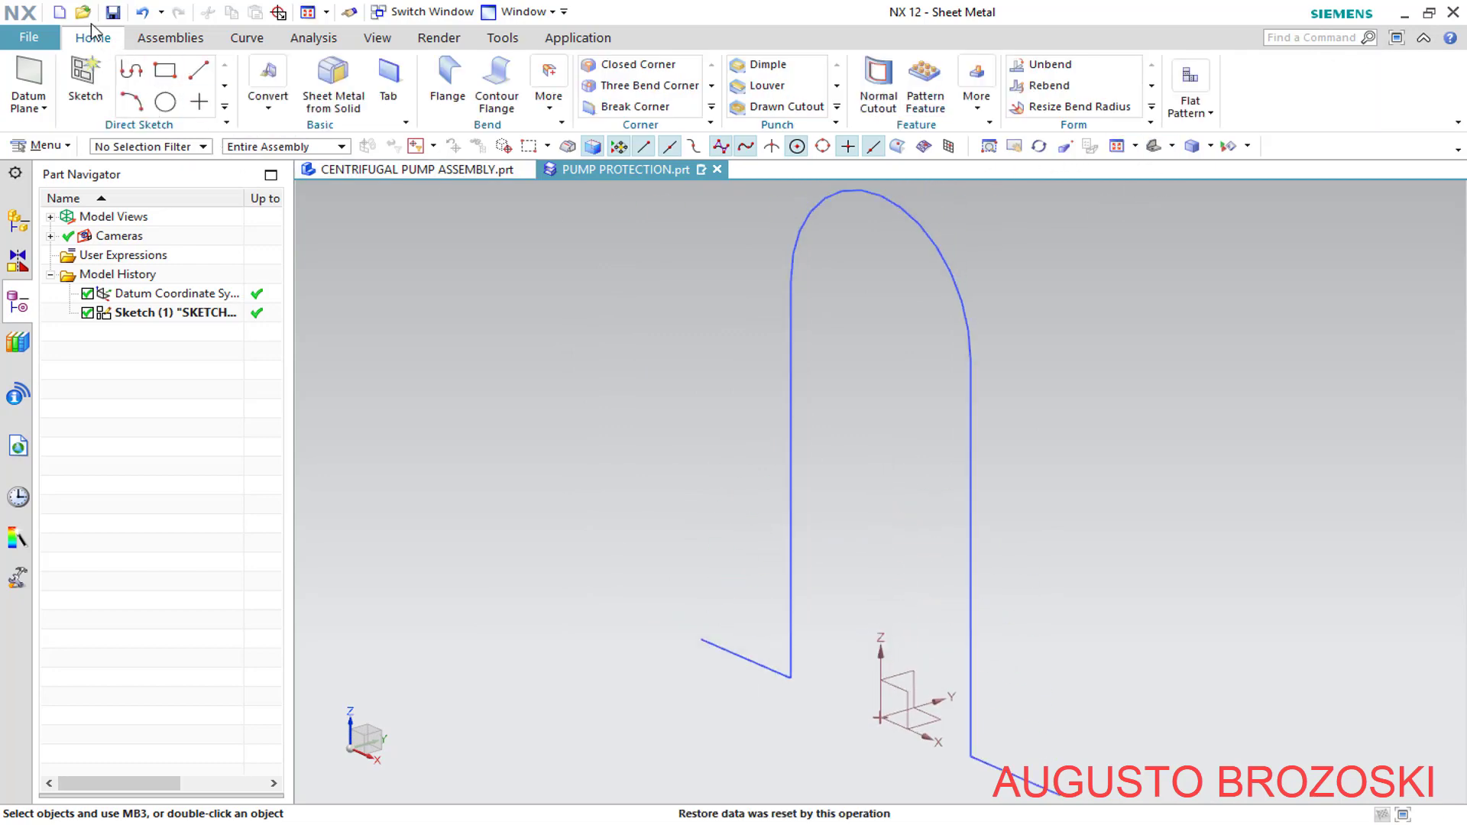
{"action": "left_click", "coordinate": [113, 13]}
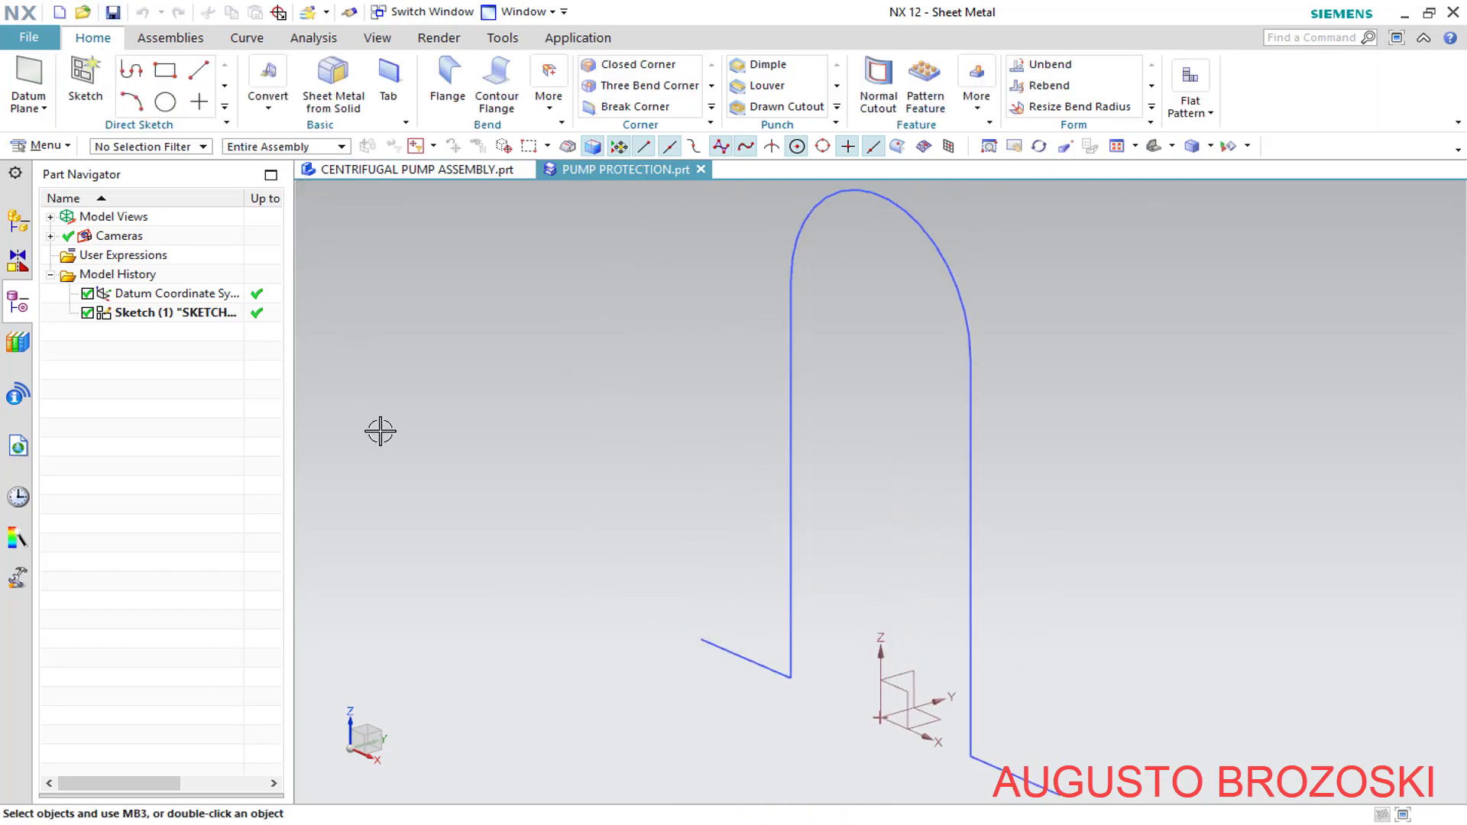
Check the sheet thickness of the pump protection on the PDF drawing in Adobe Acrobat Reader and return to NX
{"action": "key", "text": "alt+Tab"}
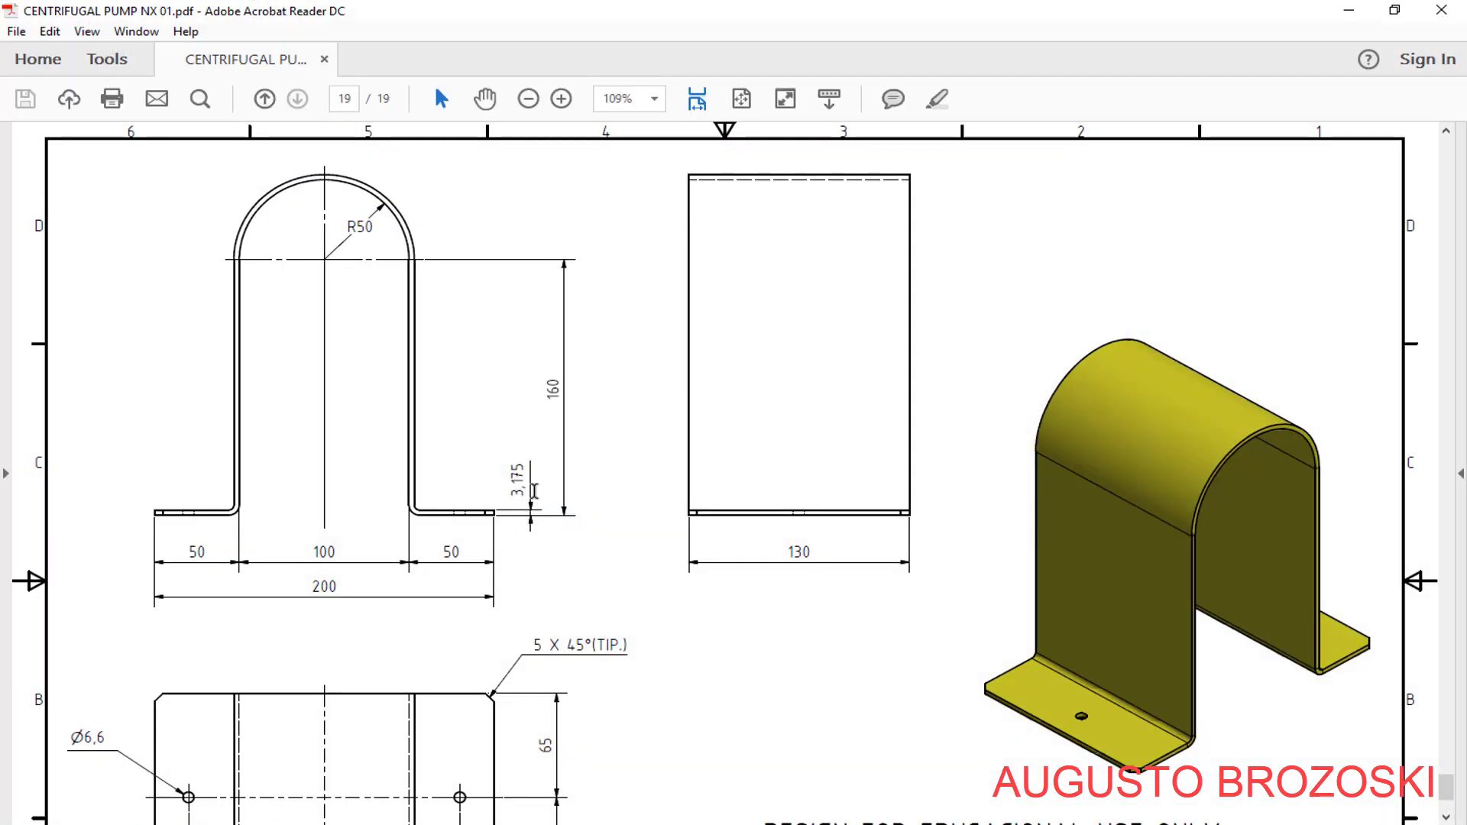
{"action": "left_click", "coordinate": [1349, 11]}
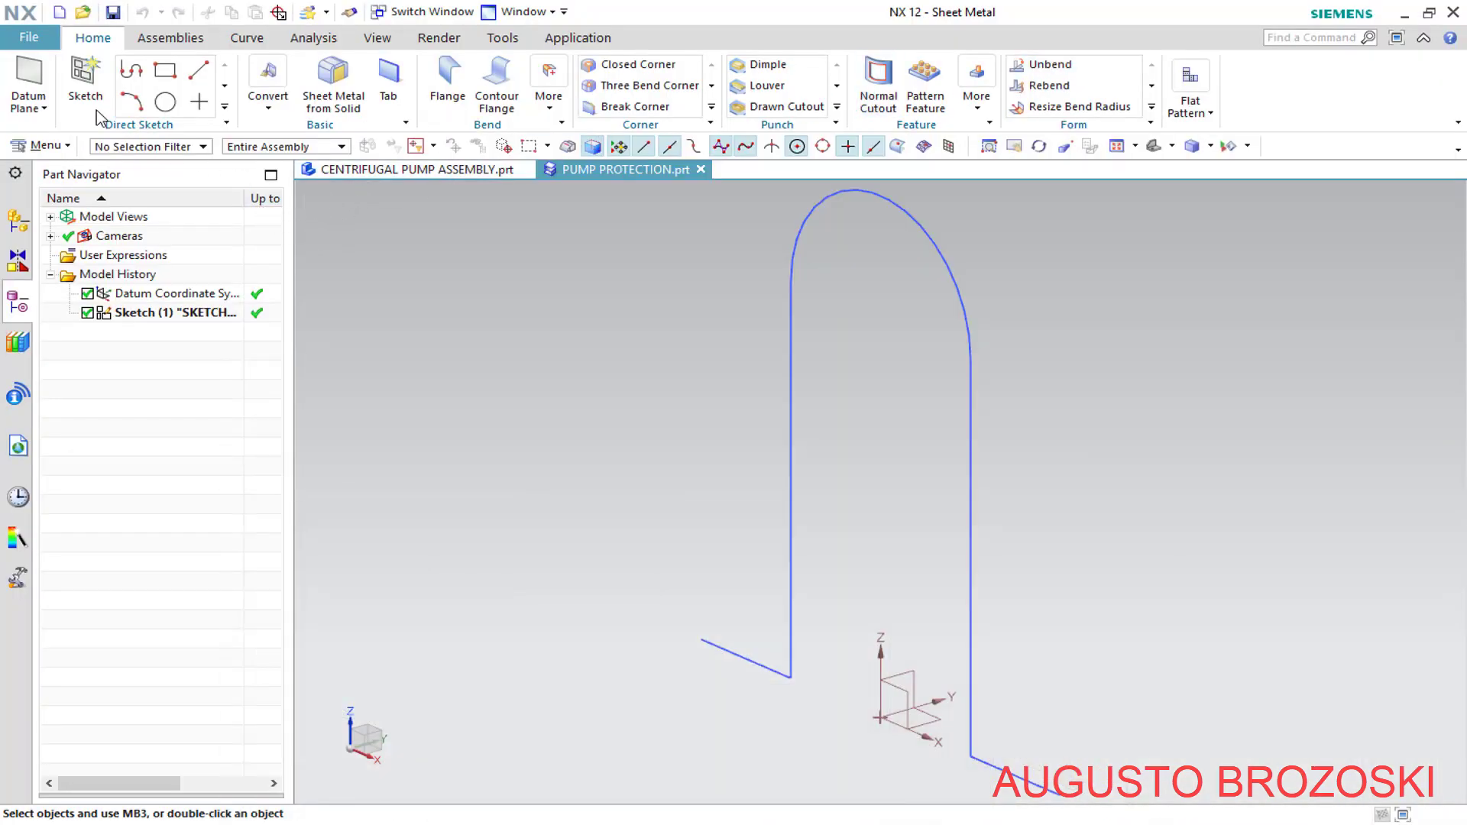
{"action": "left_click", "coordinate": [29, 37]}
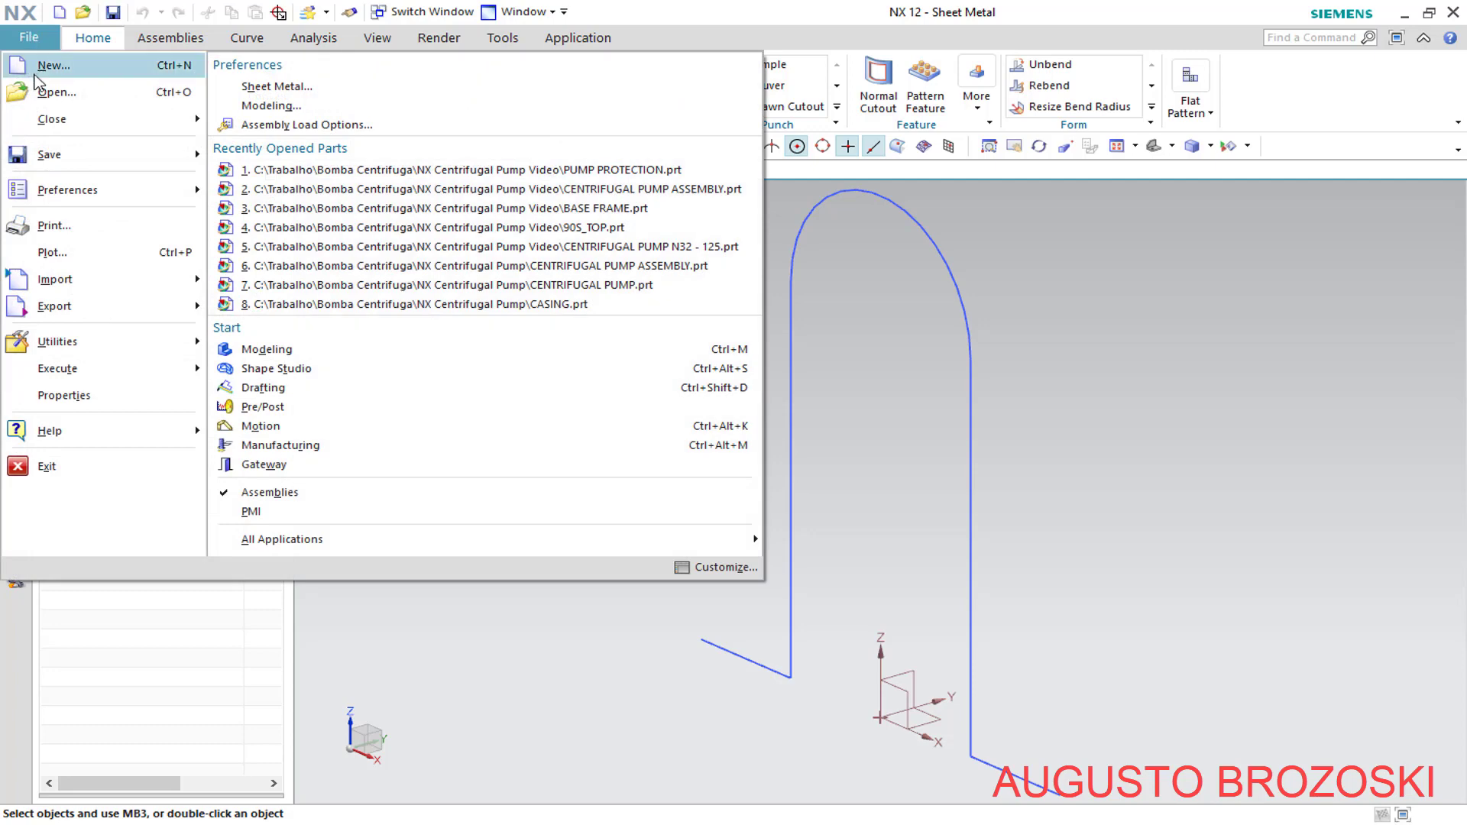
{"action": "left_click", "coordinate": [276, 86]}
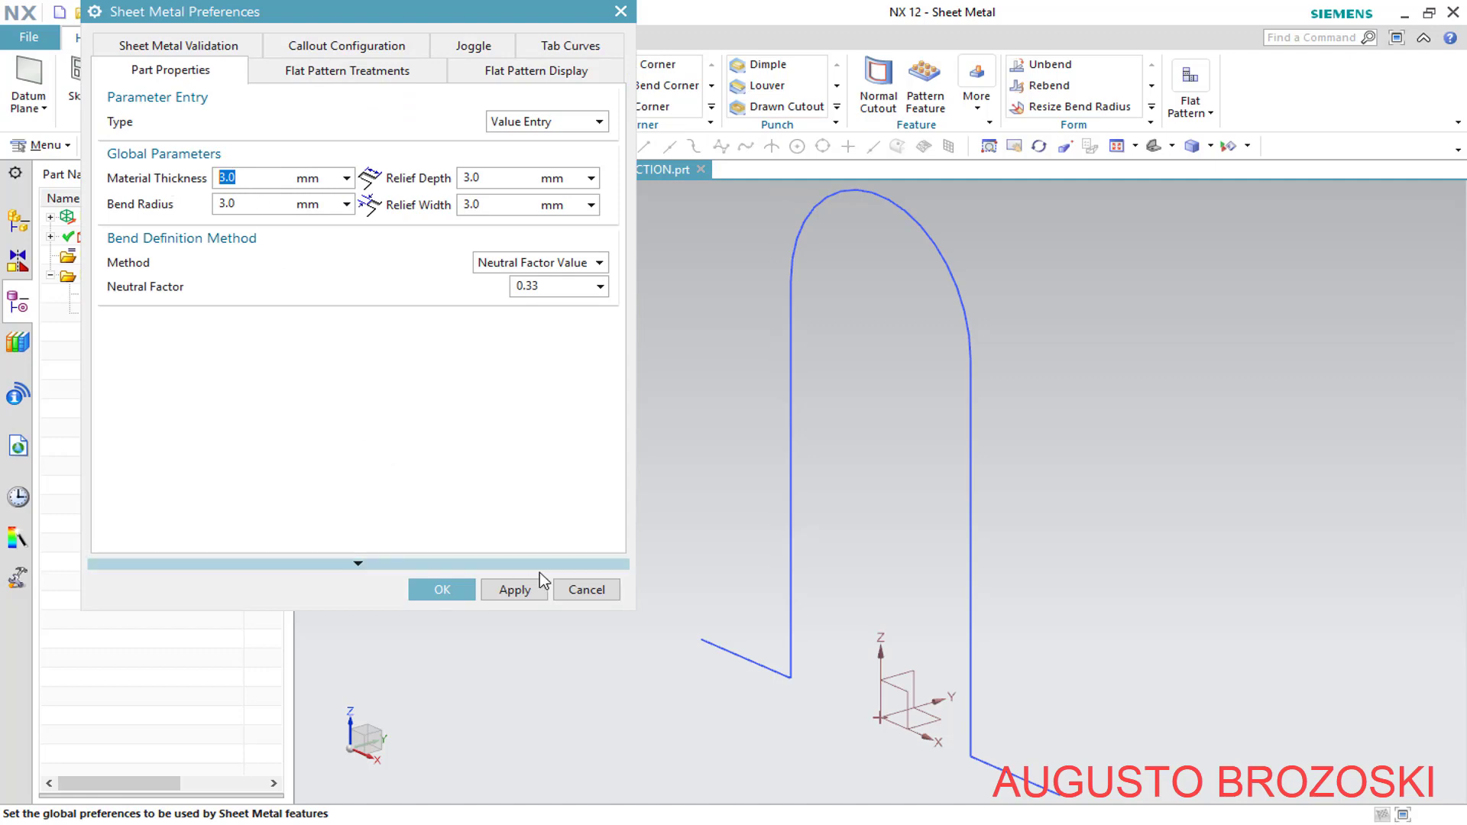
{"action": "left_click", "coordinate": [581, 590]}
Set the sheet metal preferences to a material thickness of 3.175 mm and a bend radius of 3.175 mm
{"action": "left_click", "coordinate": [45, 145]}
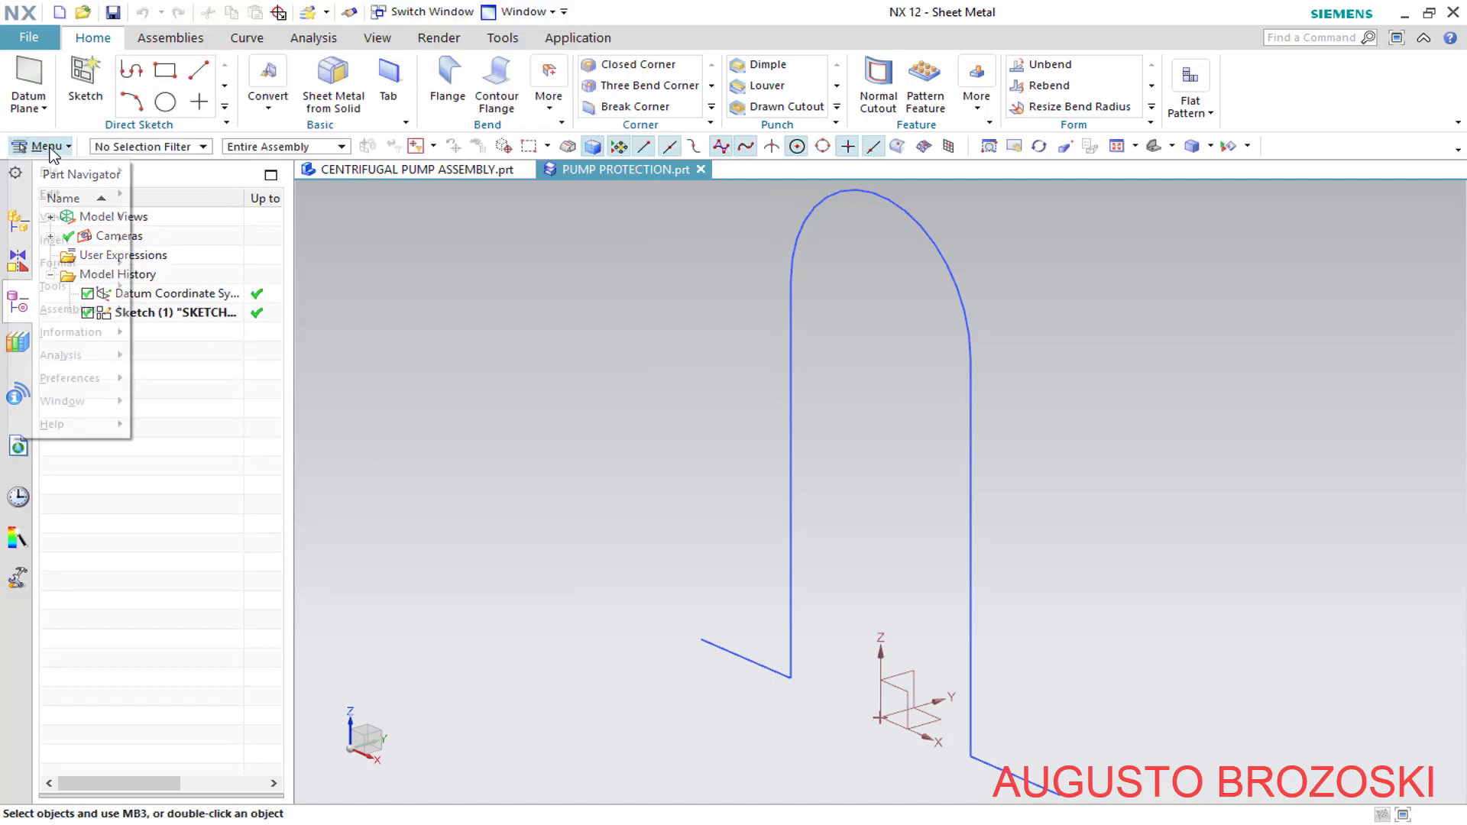
{"action": "mouse_move", "coordinate": [91, 385]}
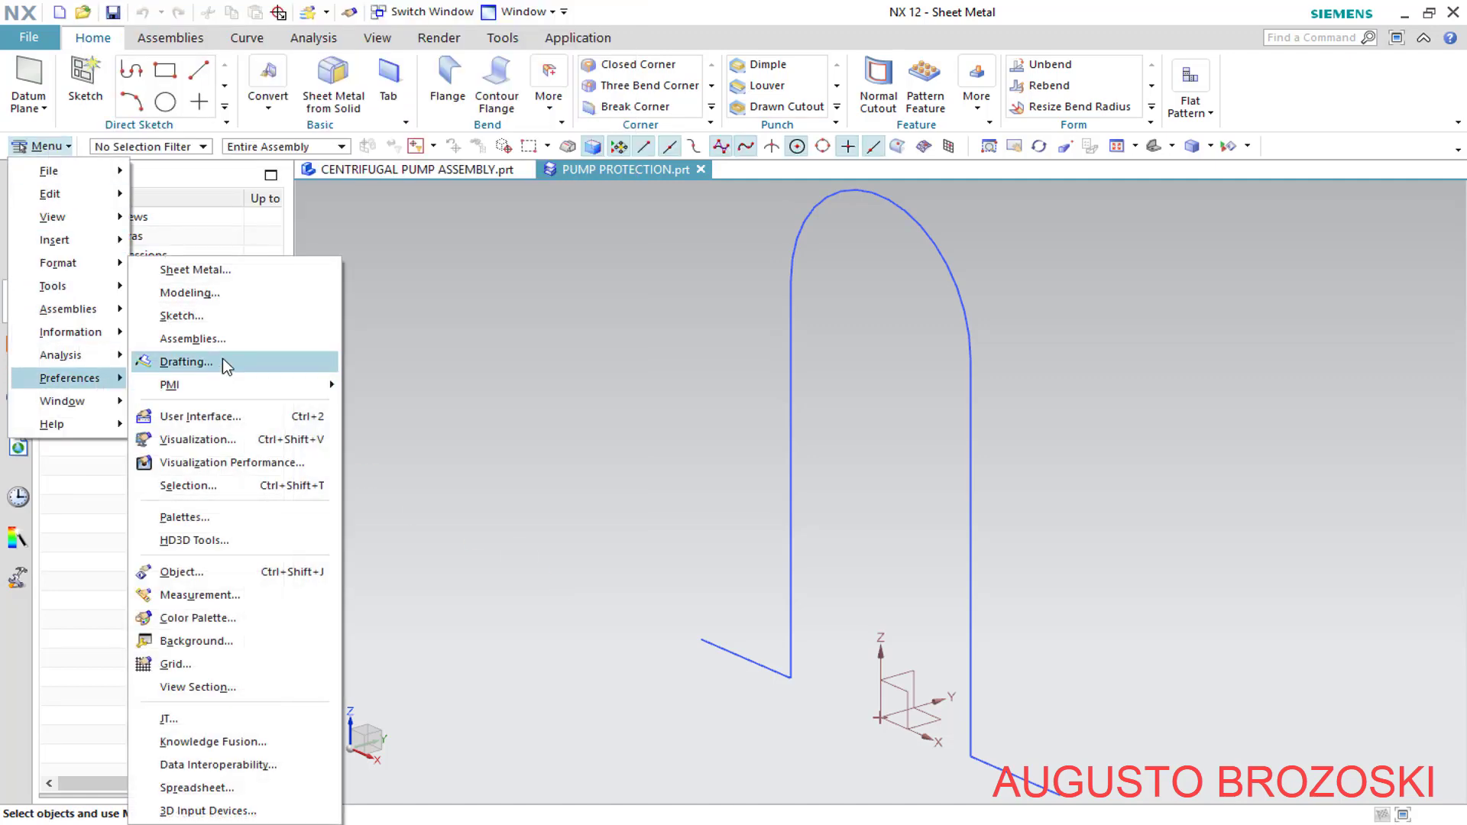
{"action": "left_click", "coordinate": [231, 268]}
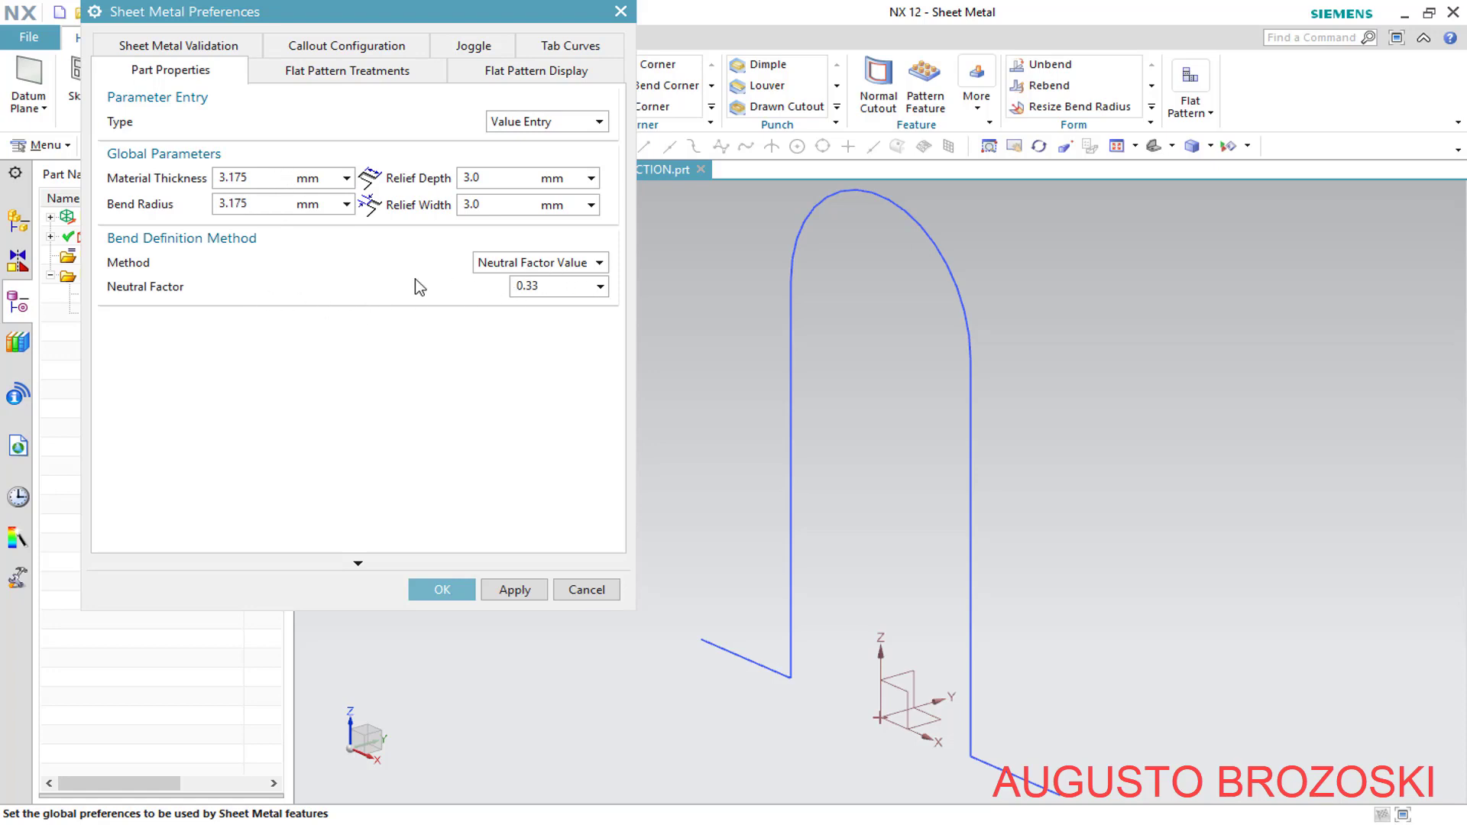
{"action": "left_click", "coordinate": [442, 589]}
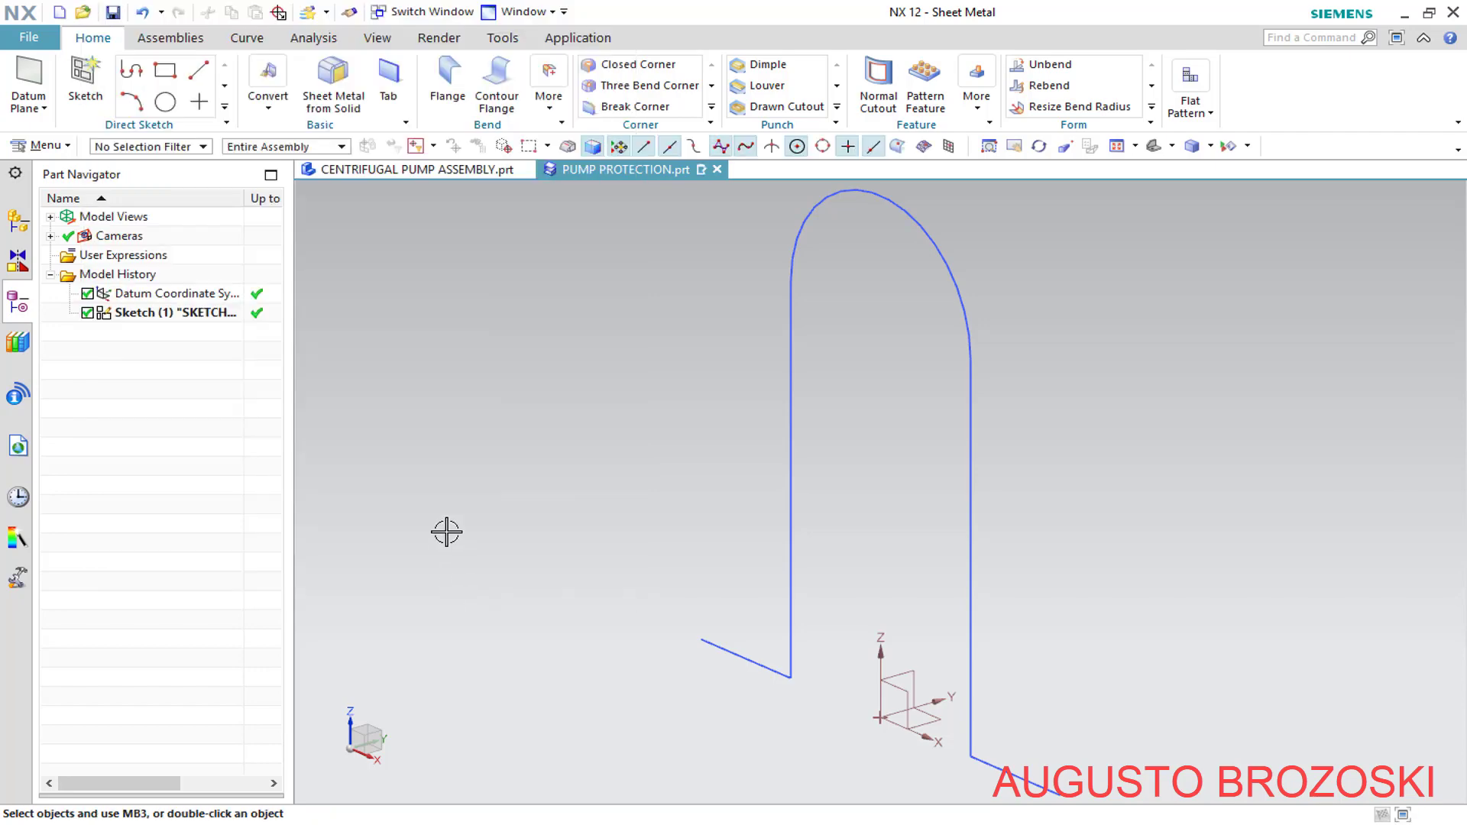
Start a base Contour Flange using the arch, both vertical legs and both foot lines as its section
{"action": "left_click", "coordinate": [497, 101]}
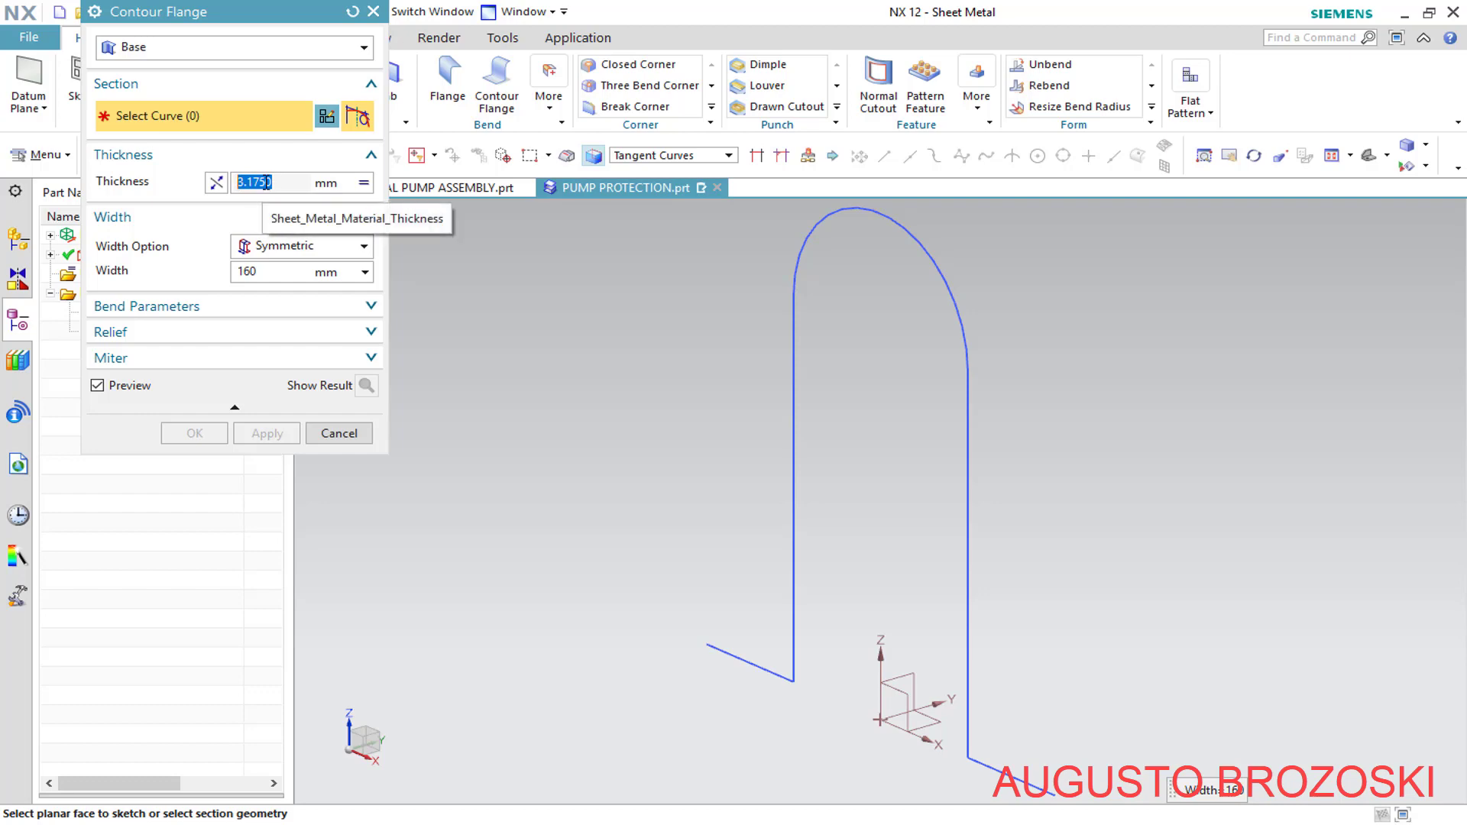
{"action": "left_click", "coordinate": [812, 223]}
{"action": "scroll", "coordinate": [630, 373], "scroll_direction": "down", "scroll_amount": 2}
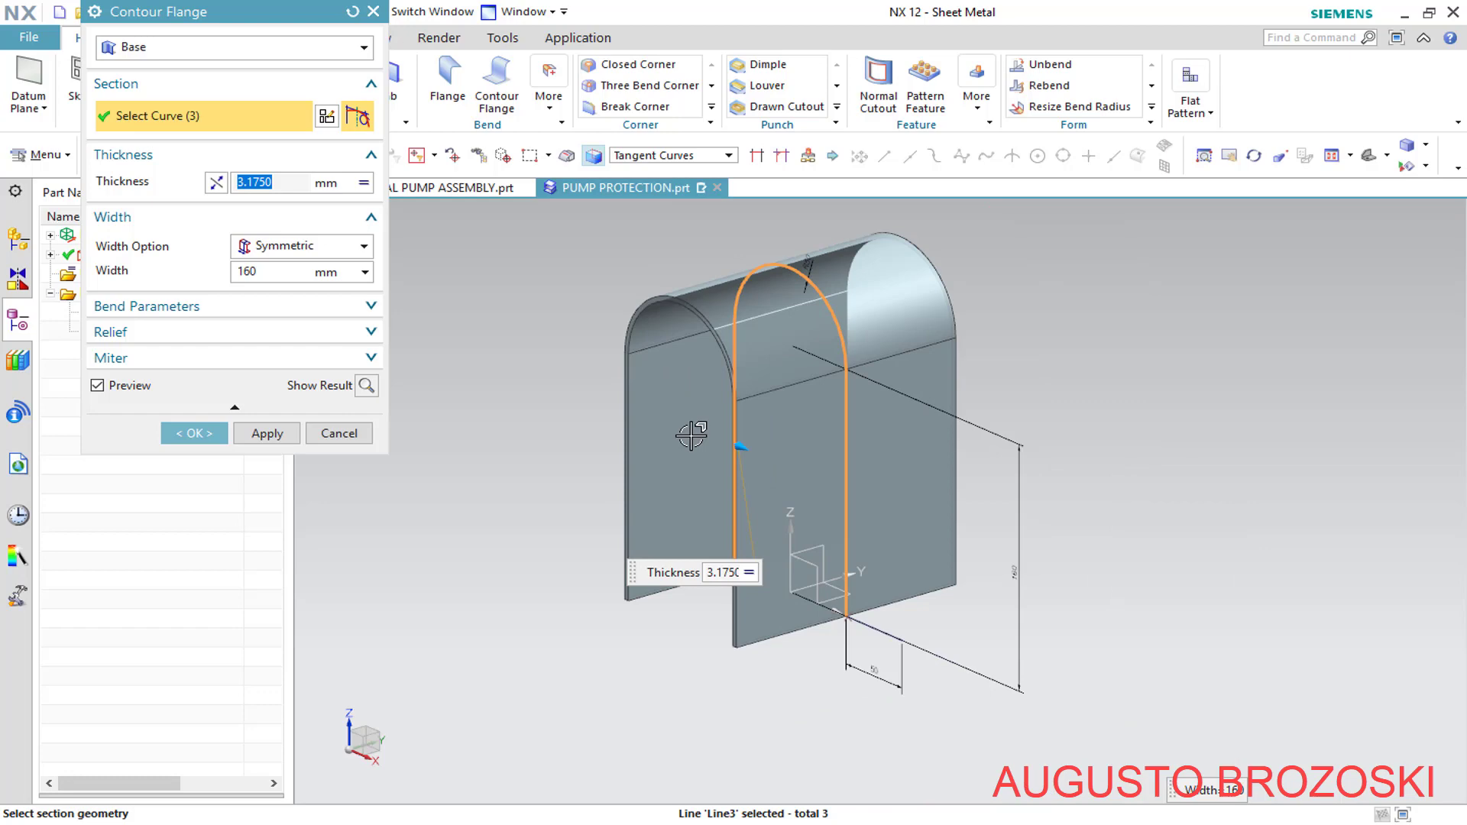
{"action": "left_click", "coordinate": [865, 625]}
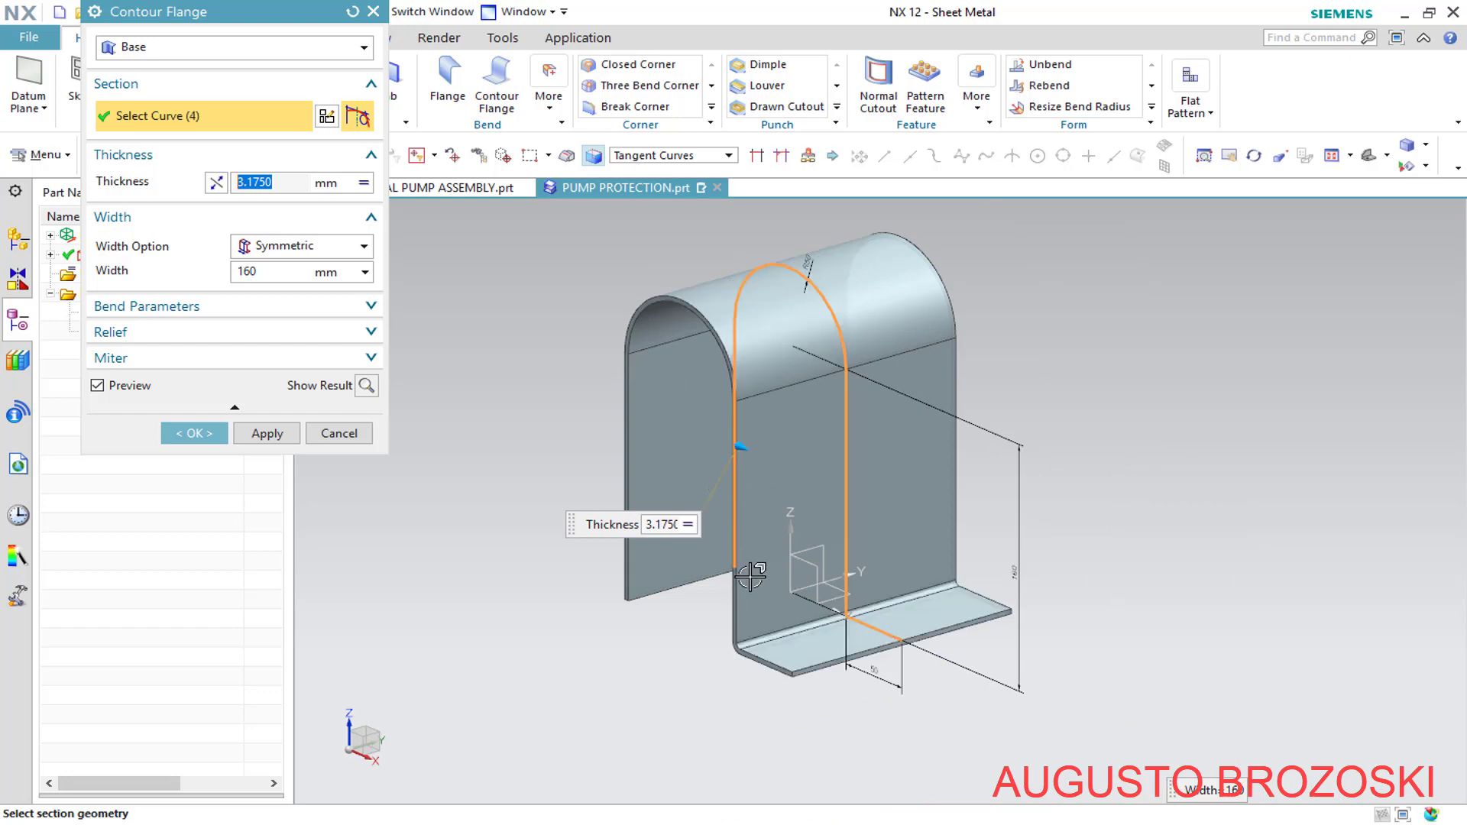
{"action": "left_click", "coordinate": [707, 551]}
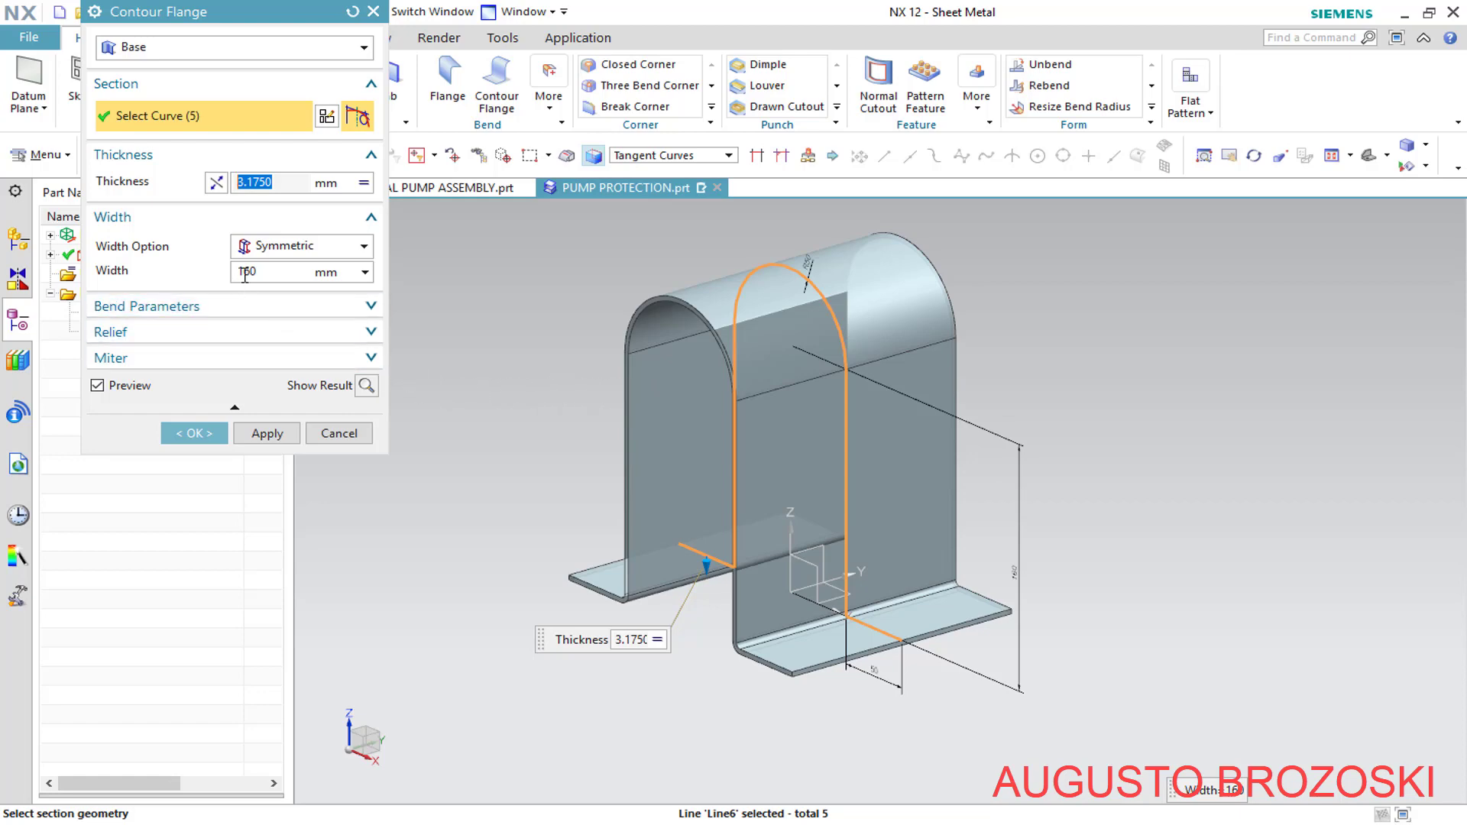
Check the part width on the PDF drawing and set the contour flange's symmetric width to 130 mm
{"action": "left_click", "coordinate": [530, 819]}
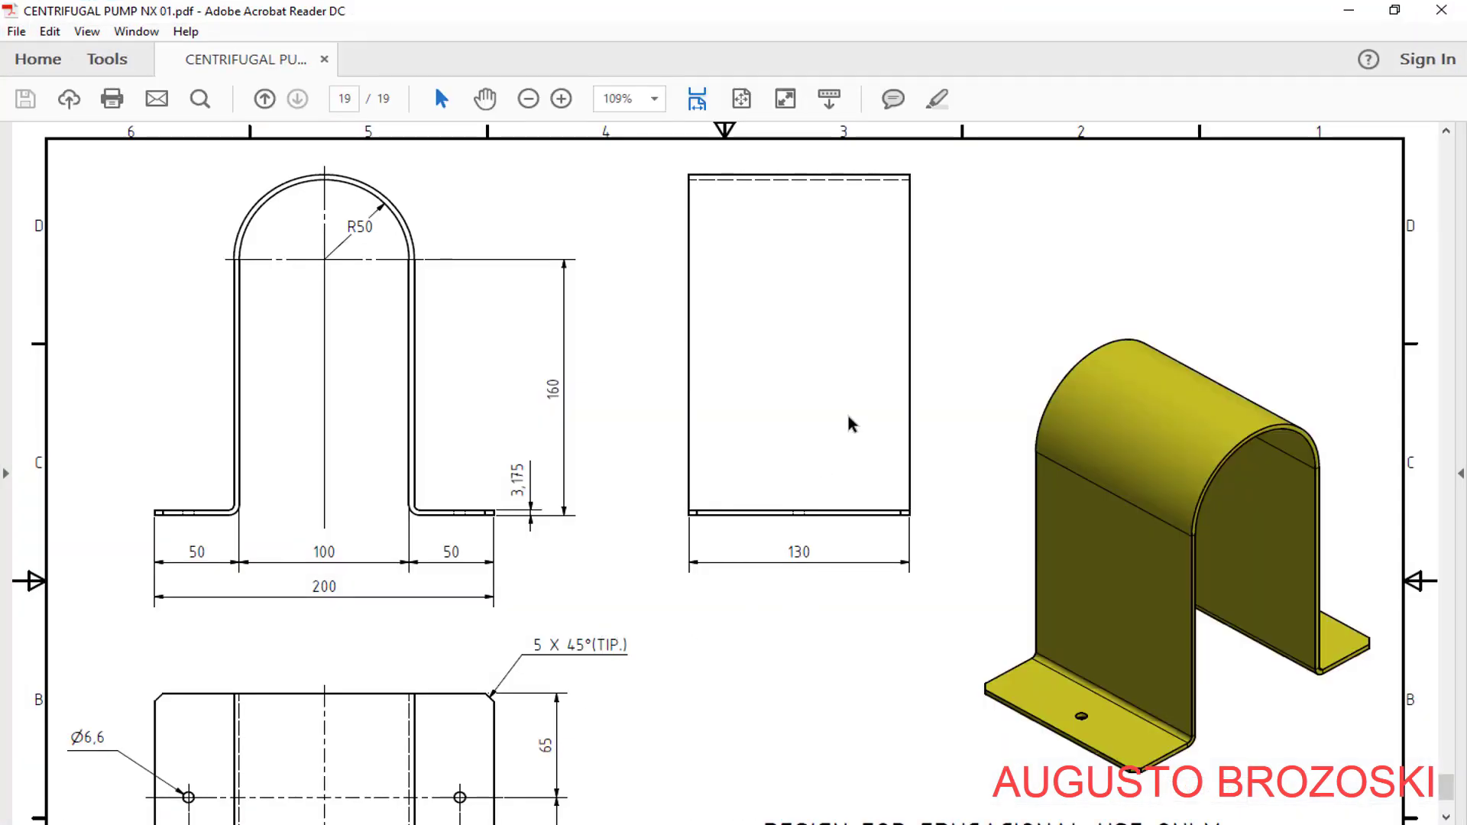
{"action": "left_click", "coordinate": [1348, 10]}
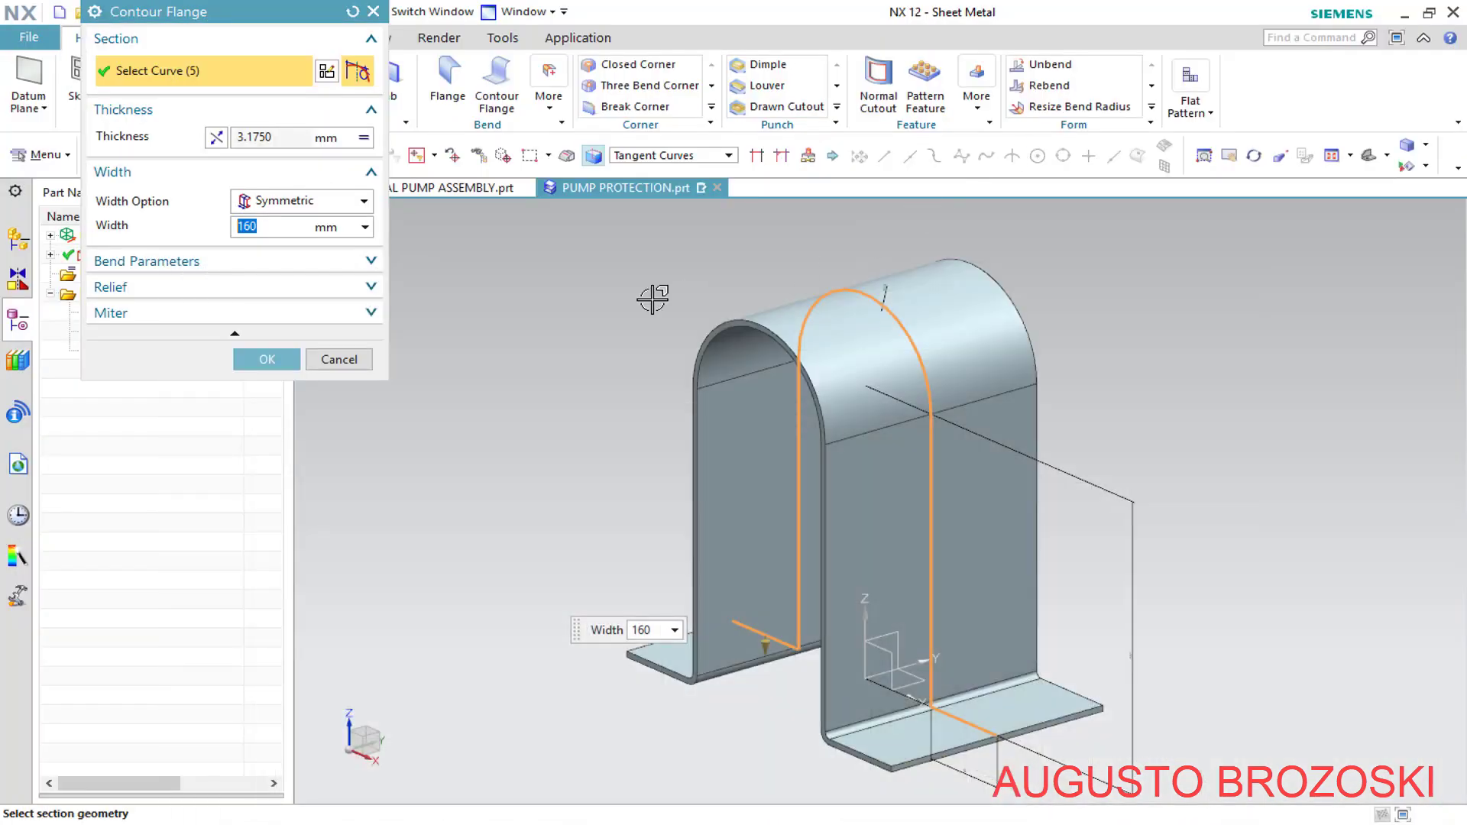
{"action": "left_click", "coordinate": [251, 226]}
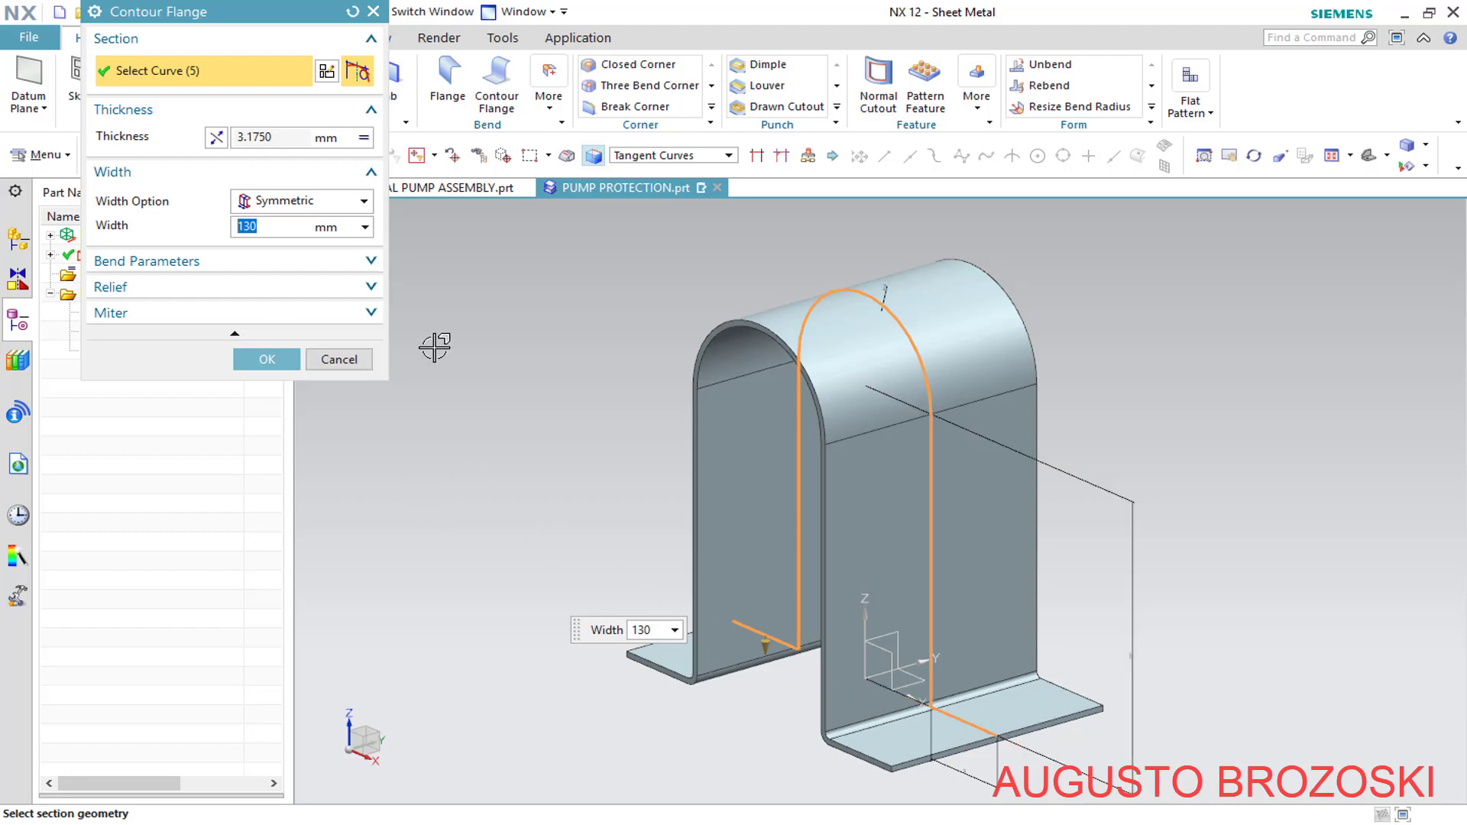
Reverse the thickness direction to the other side of the profile and create the contour flange
{"action": "left_click", "coordinate": [1386, 156]}
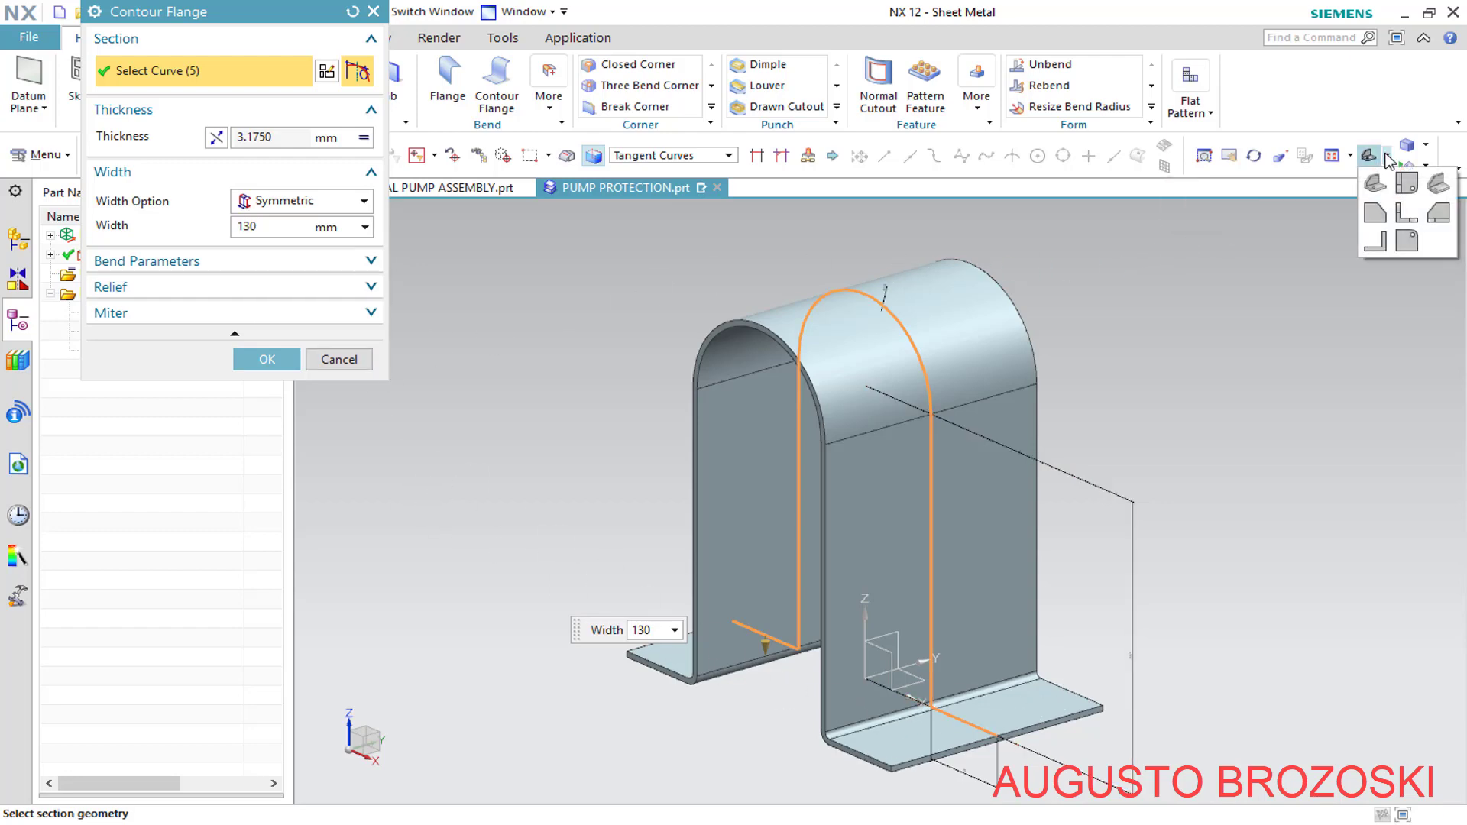
{"action": "left_click", "coordinate": [1407, 216]}
{"action": "scroll", "coordinate": [557, 745], "scroll_direction": "up", "scroll_amount": 5}
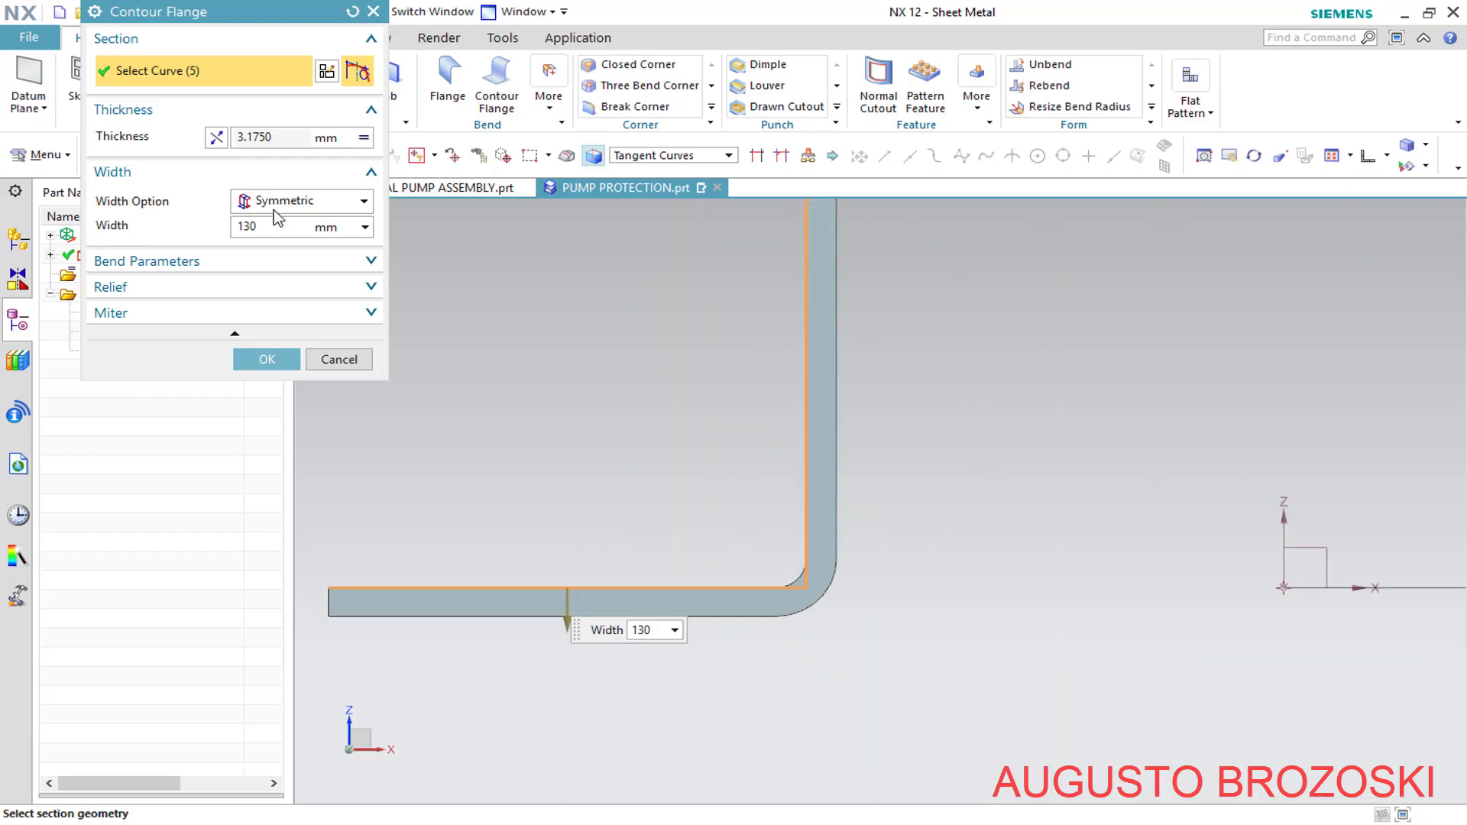
{"action": "left_click", "coordinate": [216, 139]}
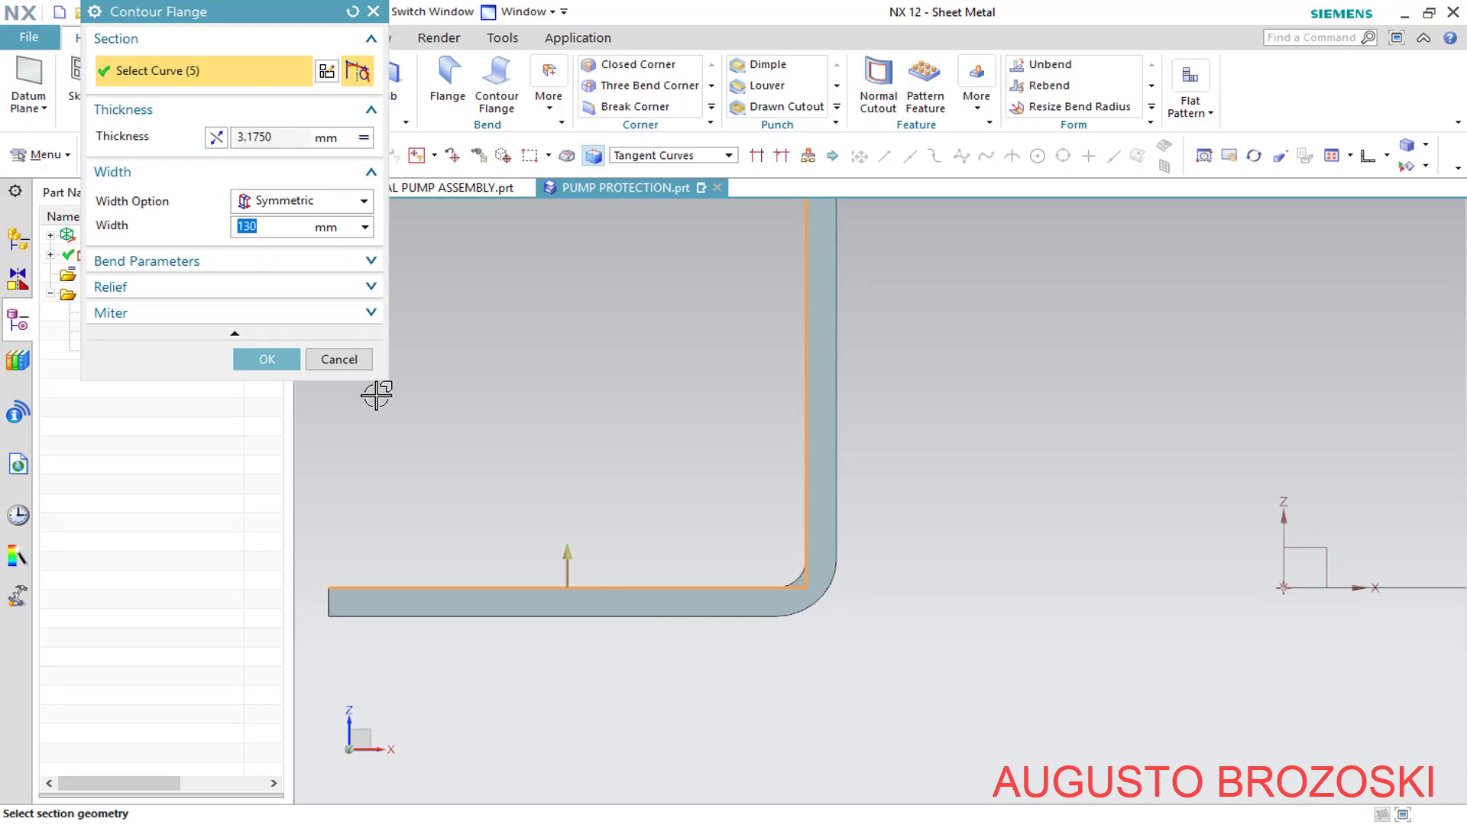
{"action": "left_click", "coordinate": [266, 360]}
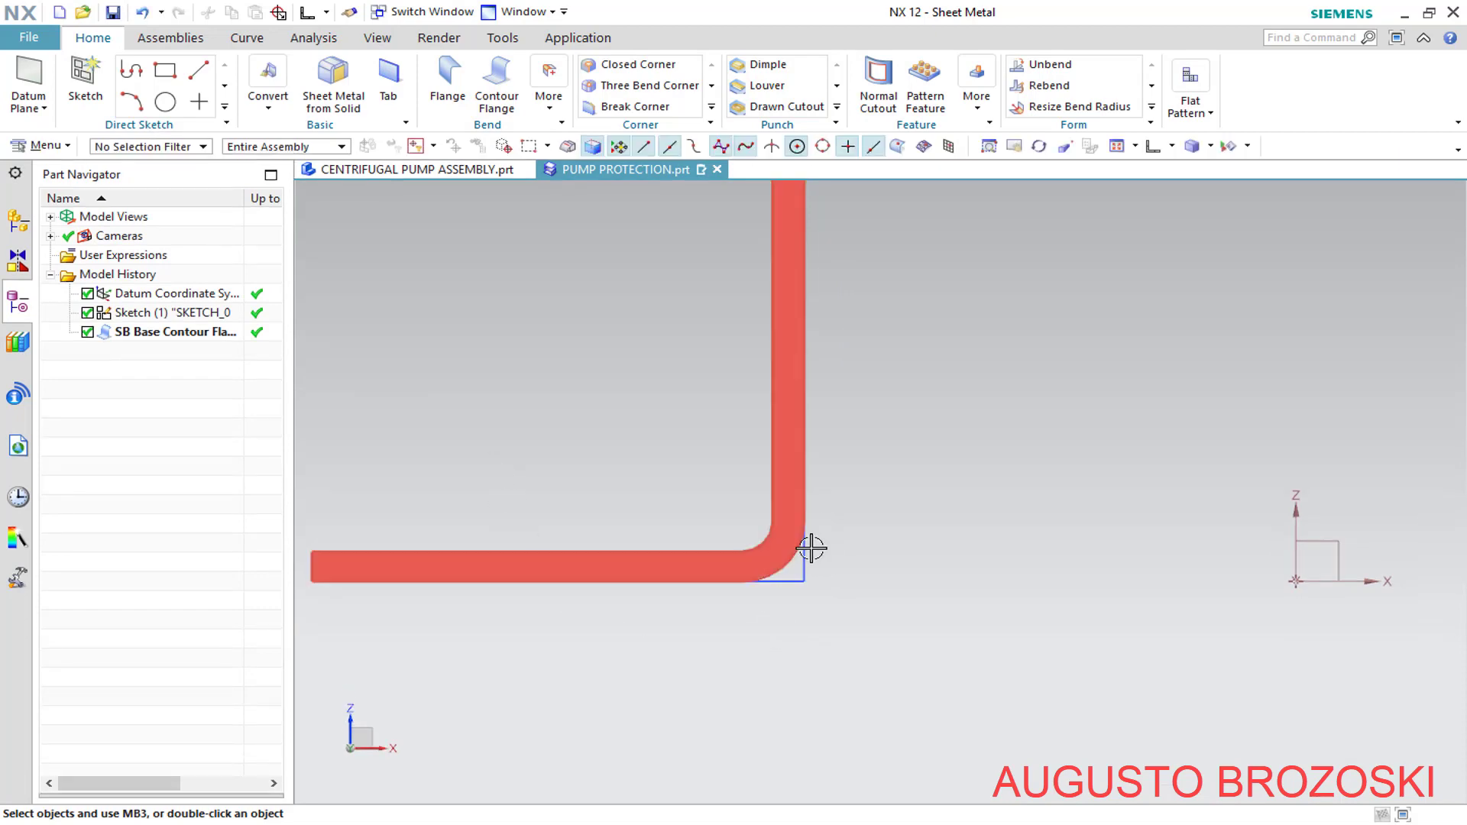
Measure the flange width from its front end face to the far end edge of the foot
{"action": "scroll", "coordinate": [745, 574], "scroll_direction": "down", "scroll_amount": 5}
{"action": "scroll", "coordinate": [732, 553], "scroll_direction": "down", "scroll_amount": 2}
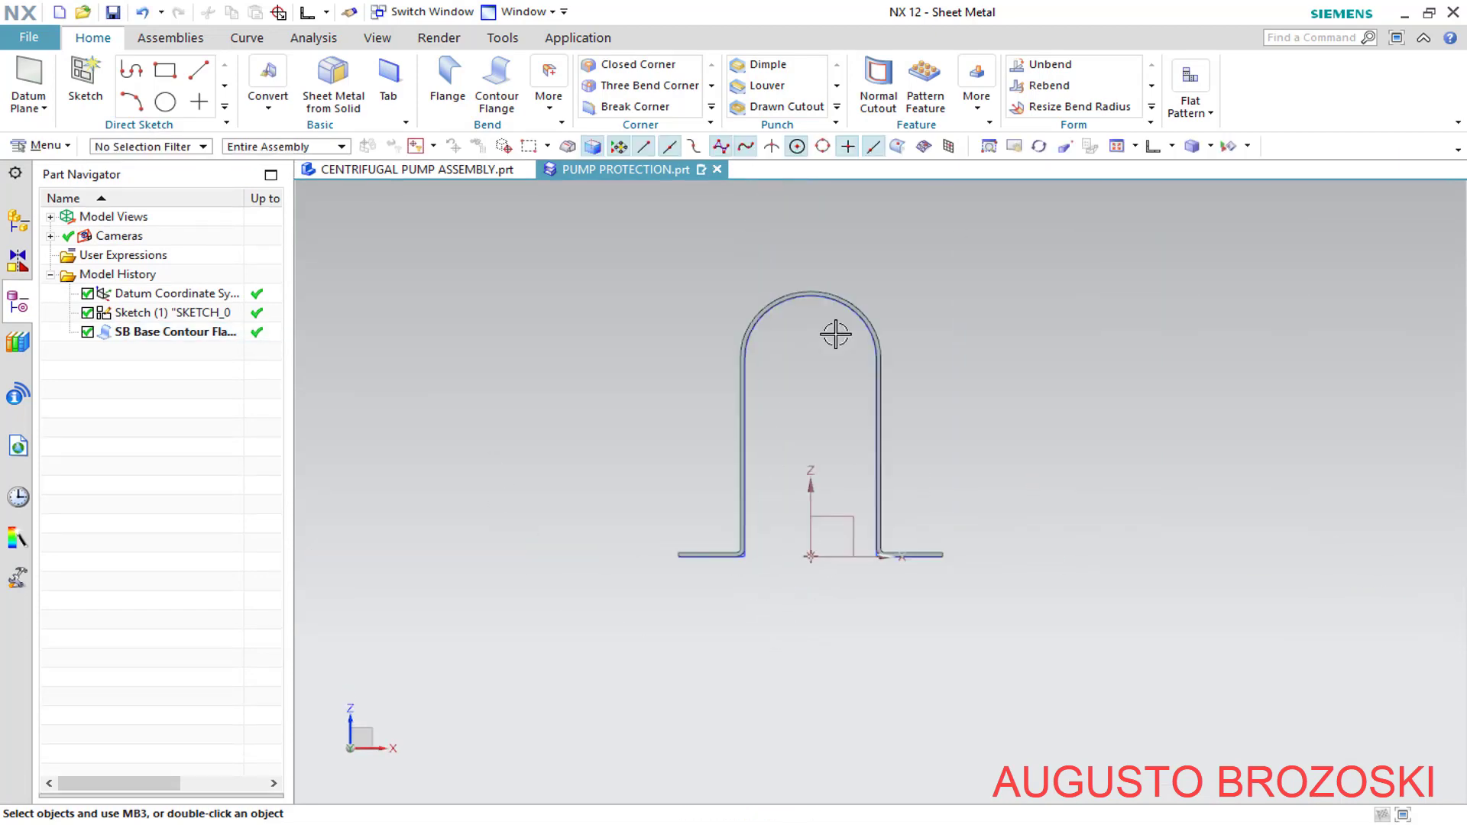
{"action": "left_click", "coordinate": [1171, 146]}
{"action": "left_click", "coordinate": [1160, 172]}
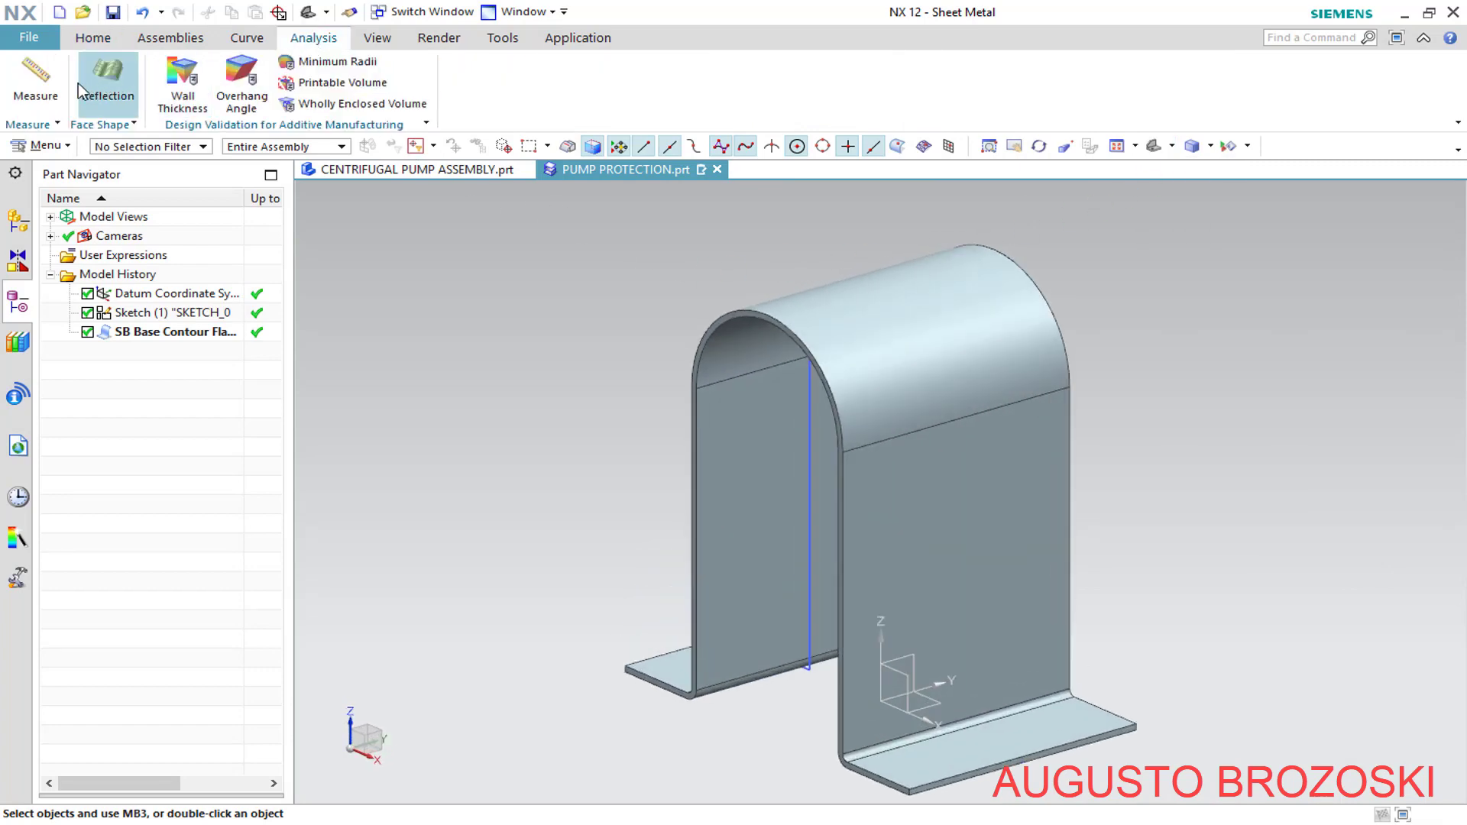
{"action": "left_click", "coordinate": [35, 77]}
{"action": "scroll", "coordinate": [843, 784], "scroll_direction": "up", "scroll_amount": 6}
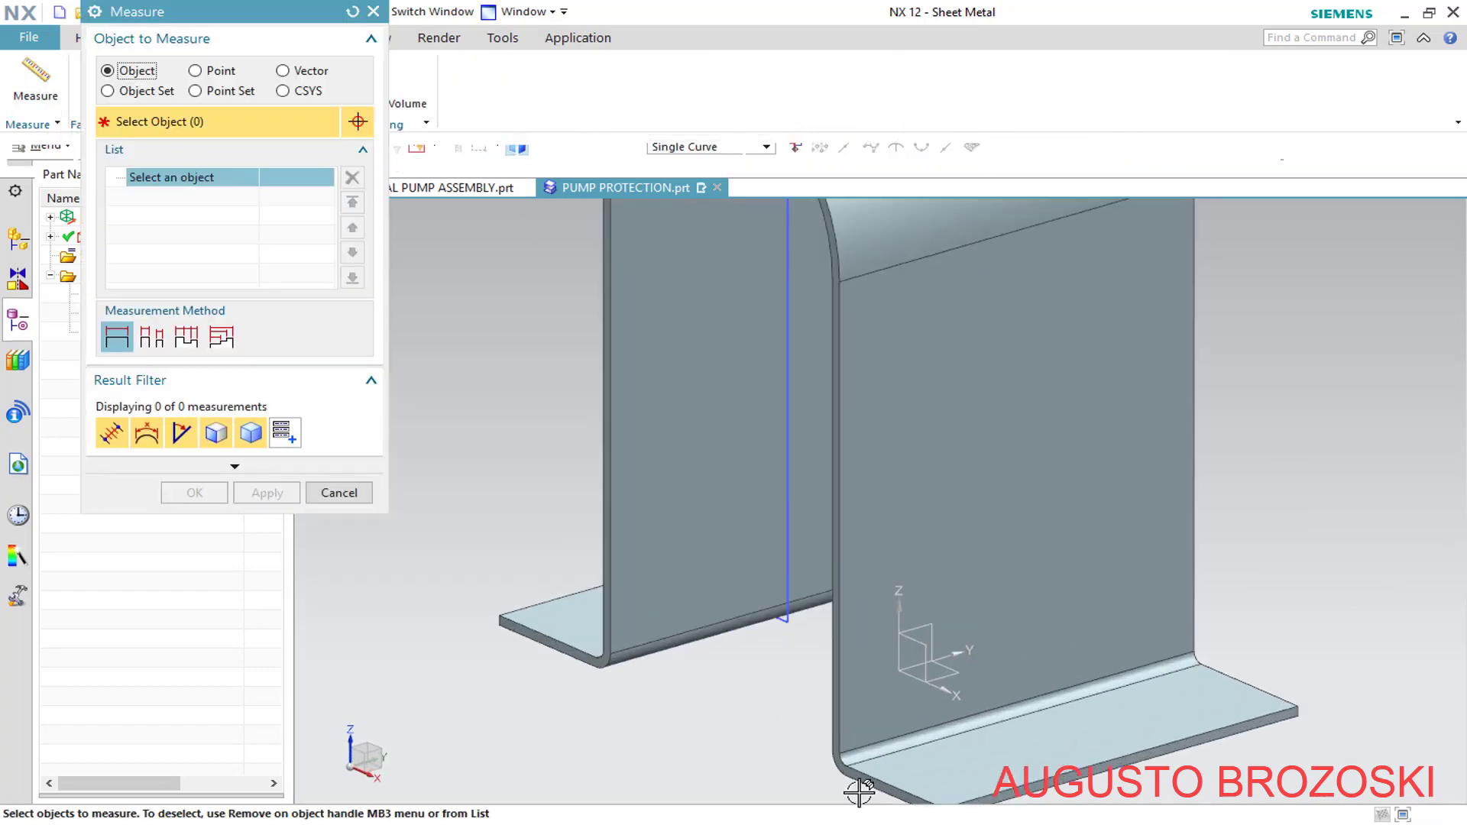
{"action": "left_click", "coordinate": [861, 709]}
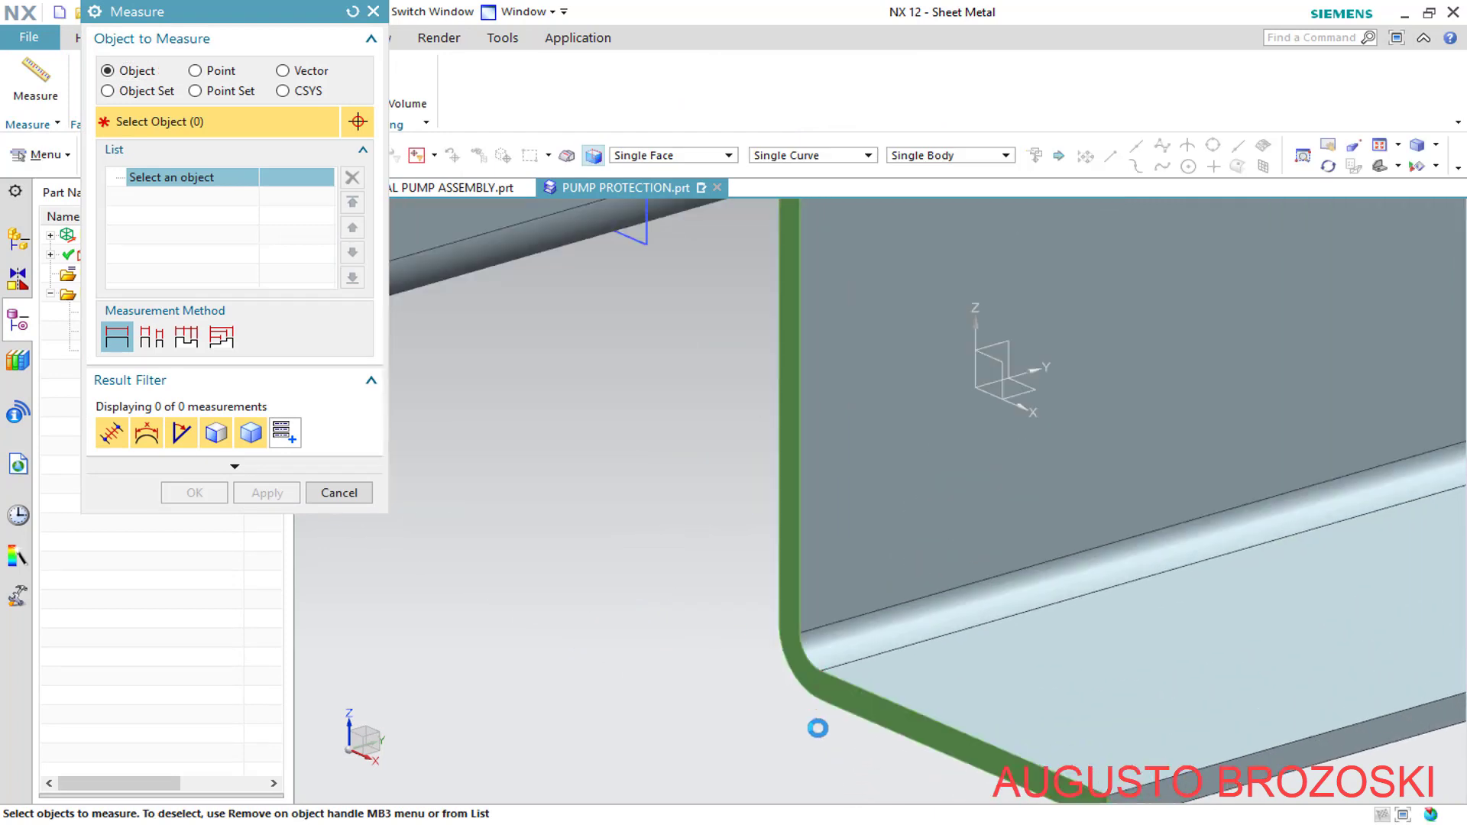
{"action": "scroll", "coordinate": [776, 714], "scroll_direction": "down", "scroll_amount": 5}
{"action": "scroll", "coordinate": [1069, 596], "scroll_direction": "up", "scroll_amount": 5}
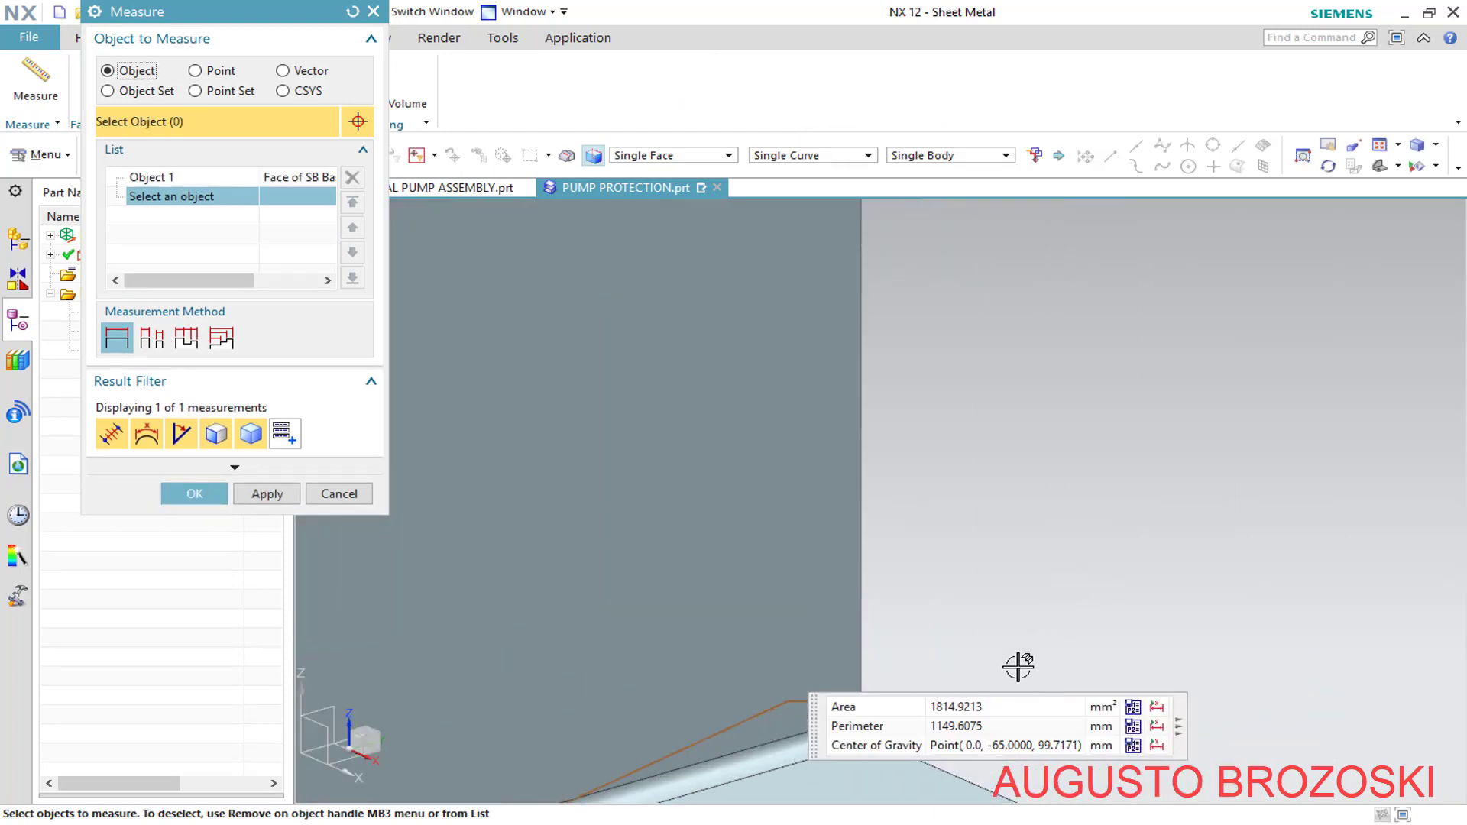
{"action": "scroll", "coordinate": [944, 550], "scroll_direction": "down", "scroll_amount": 5}
{"action": "scroll", "coordinate": [940, 588], "scroll_direction": "up", "scroll_amount": 4}
{"action": "scroll", "coordinate": [929, 596], "scroll_direction": "up", "scroll_amount": 2}
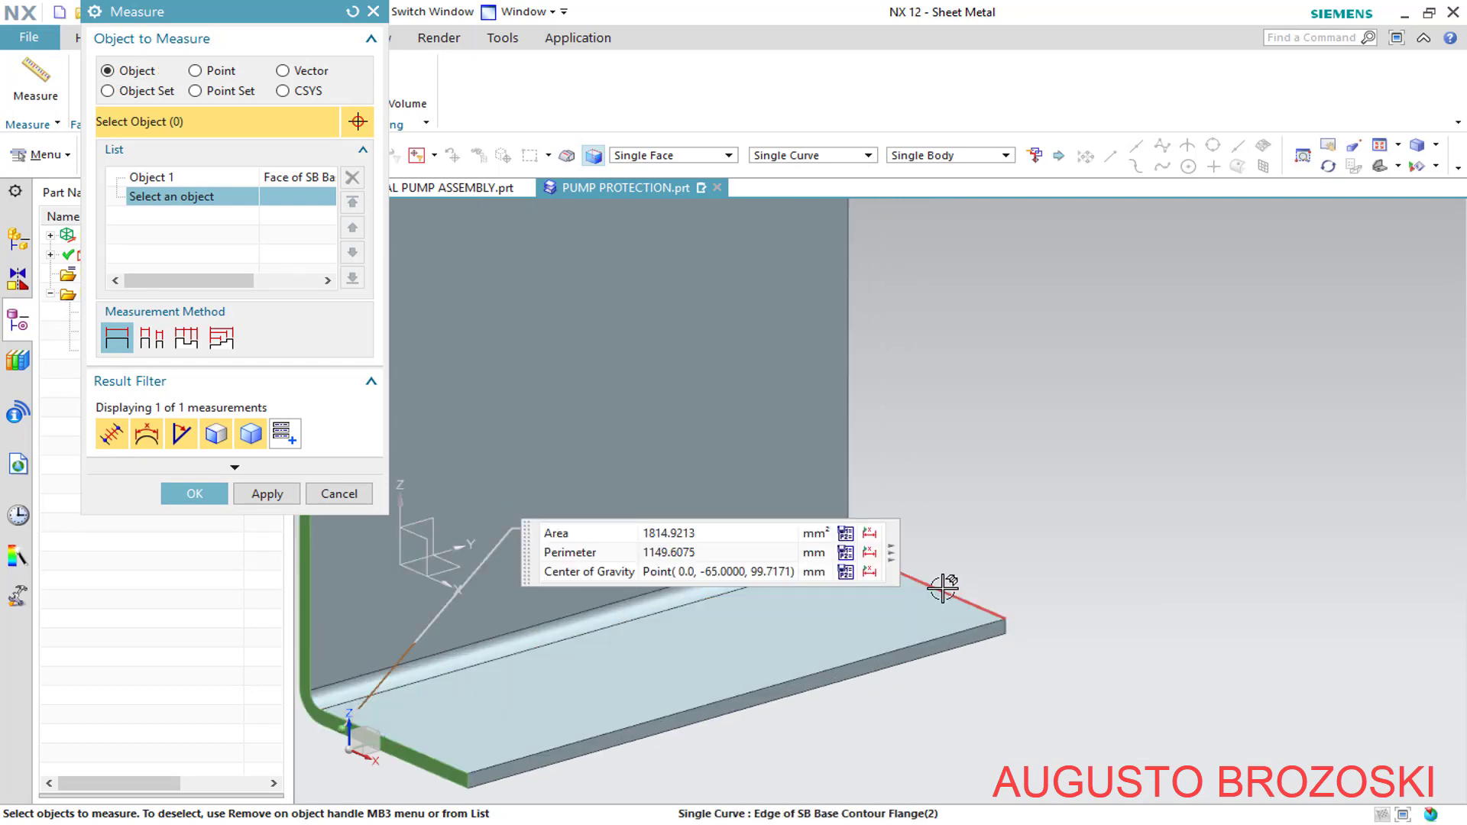
{"action": "left_click", "coordinate": [943, 588]}
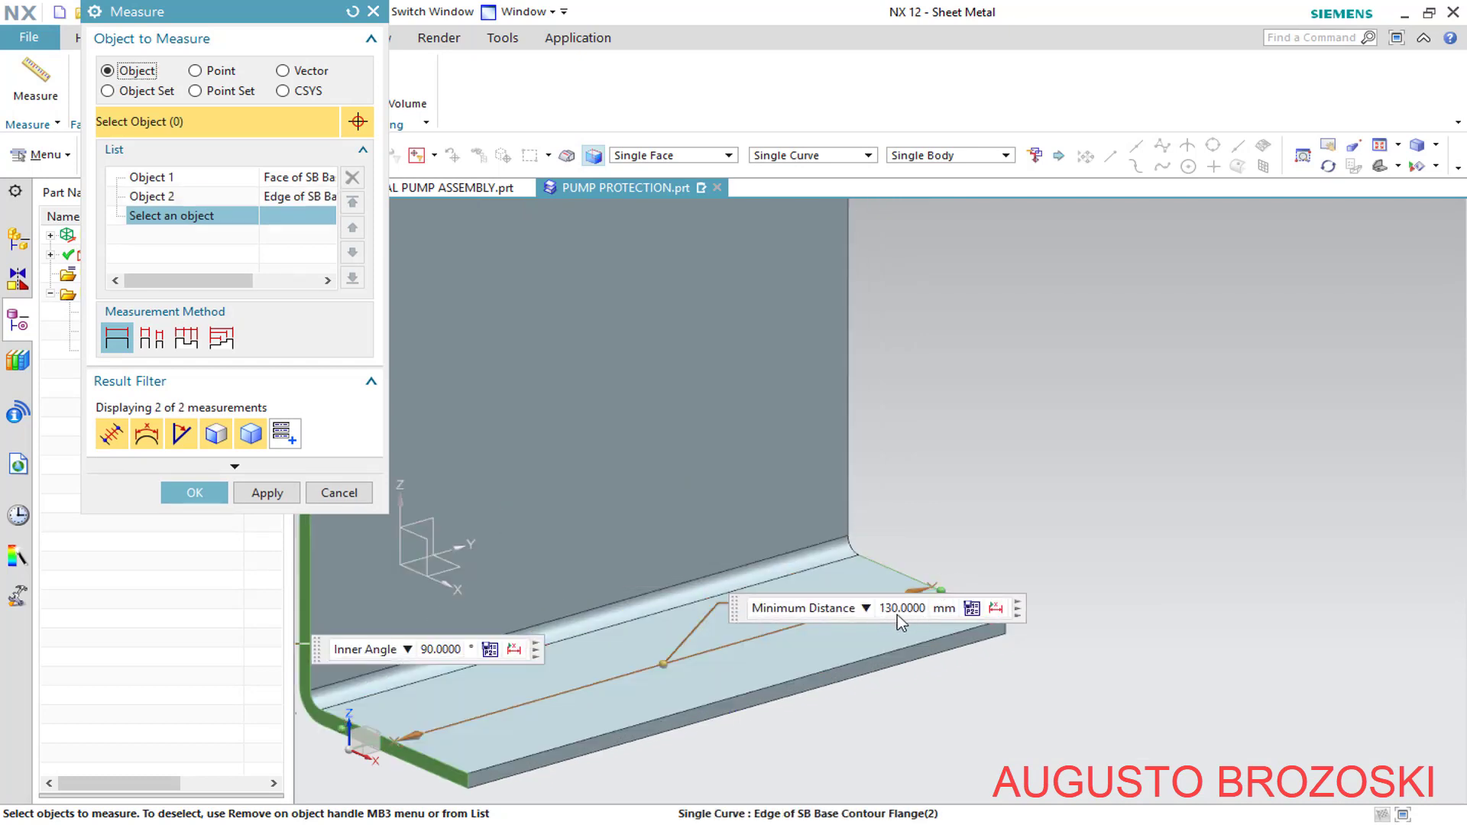
{"action": "left_click", "coordinate": [195, 493]}
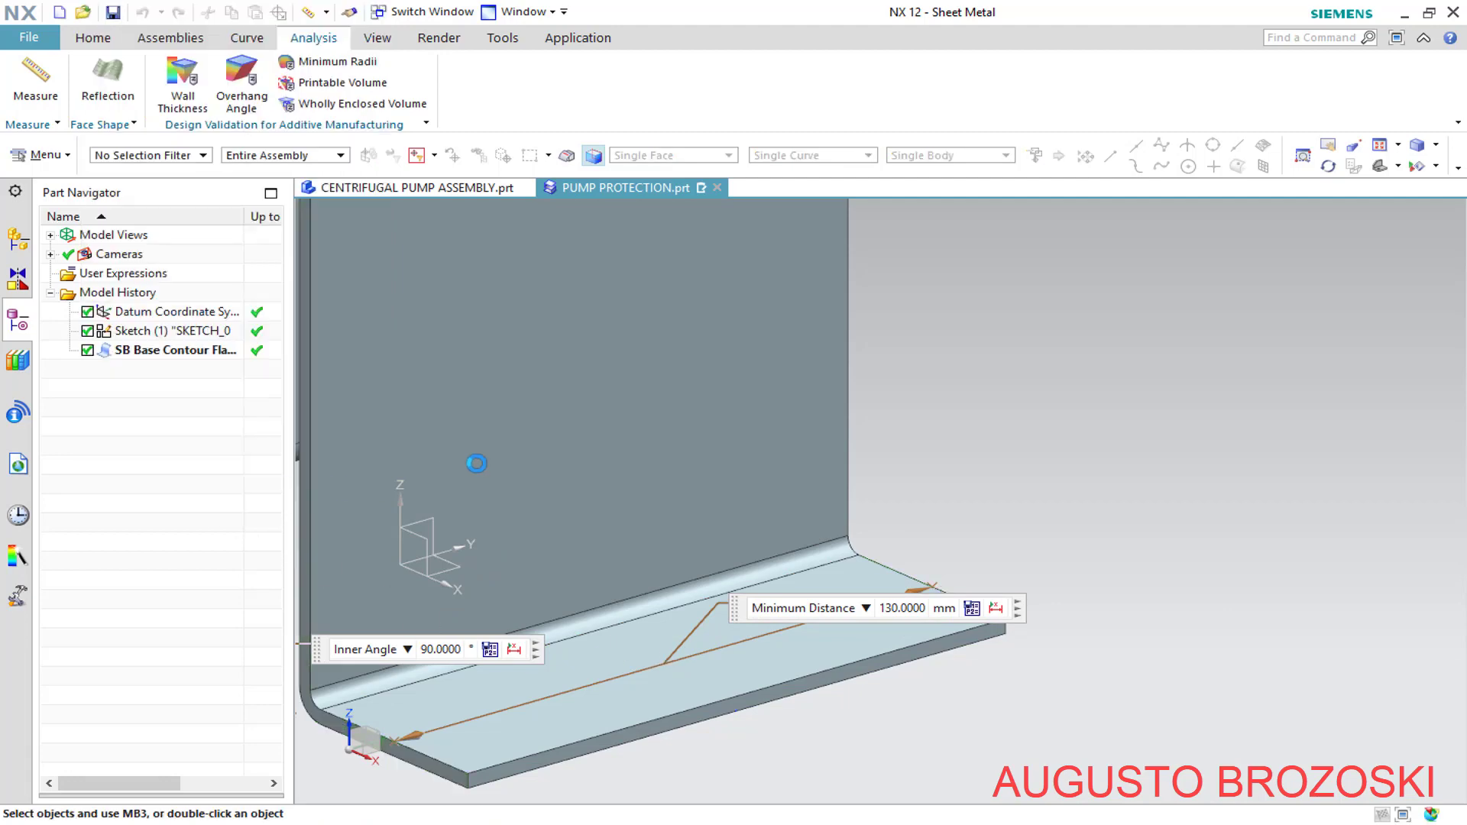
Save the part and check the foot holes' diameter and positions on the PDF drawing
{"action": "key", "text": "ctrl+f"}
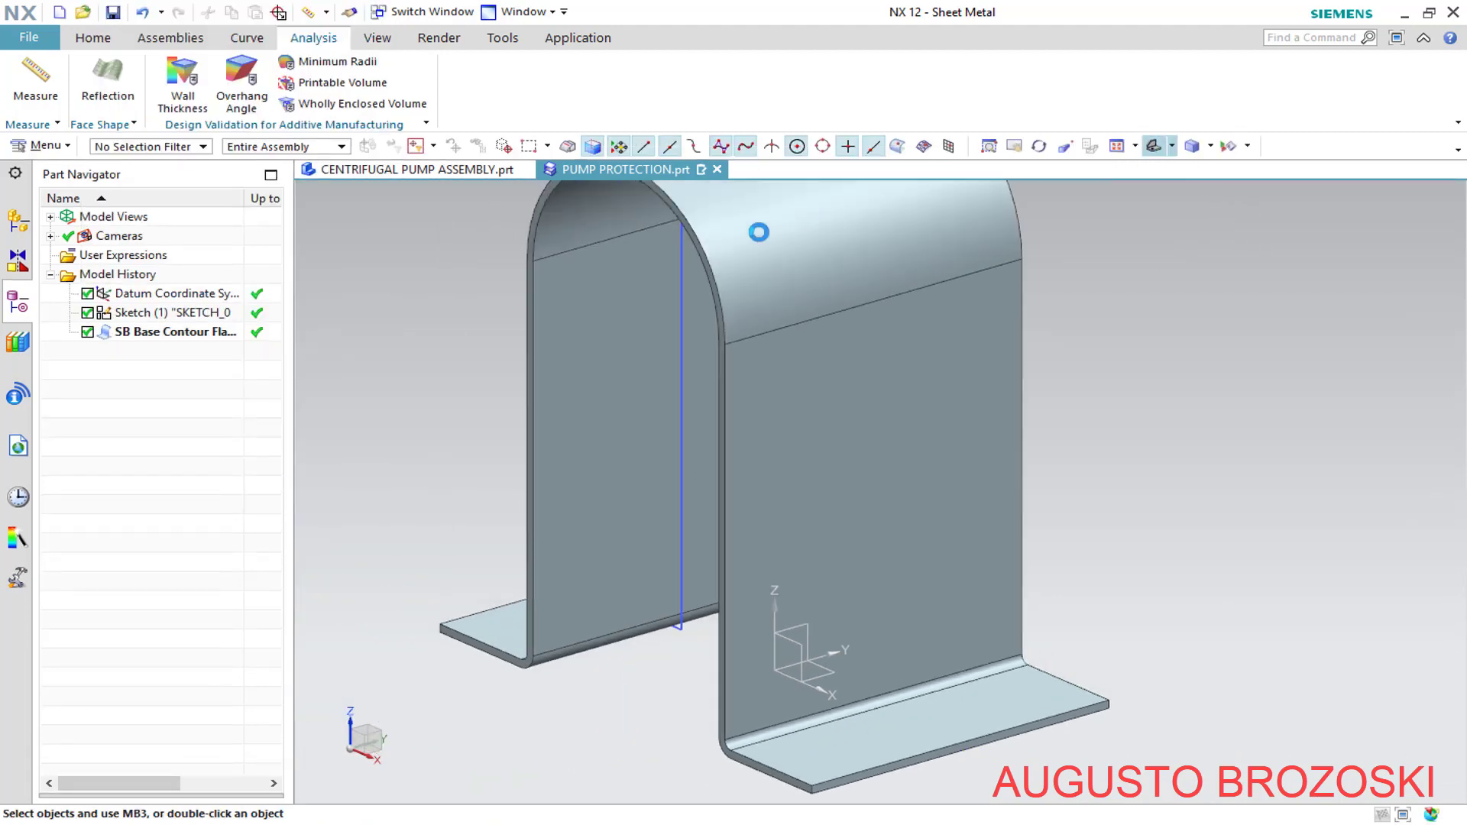
{"action": "left_click", "coordinate": [112, 13]}
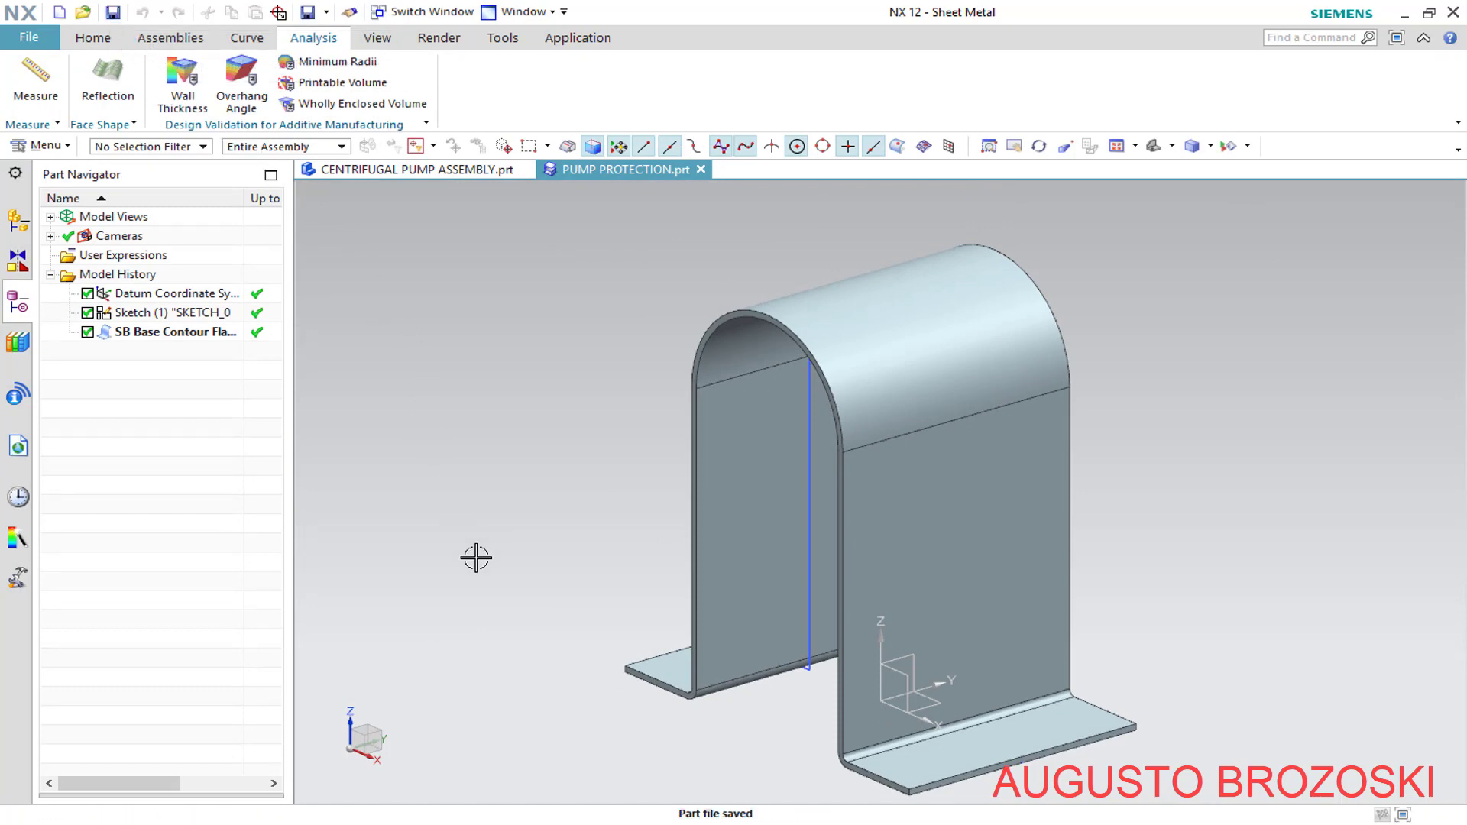
{"action": "key", "text": "alt+Tab"}
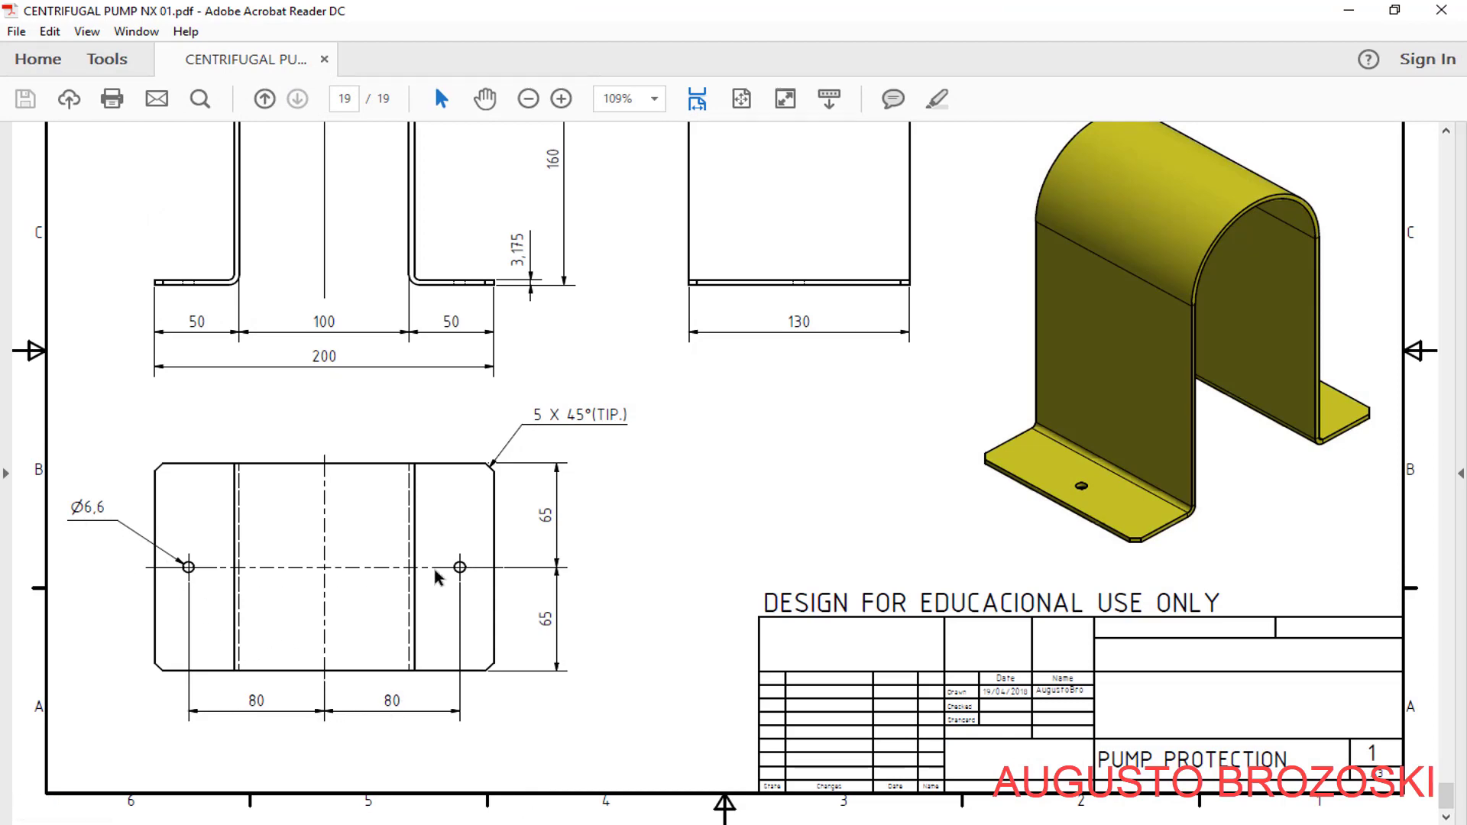
{"action": "left_click", "coordinate": [1349, 10]}
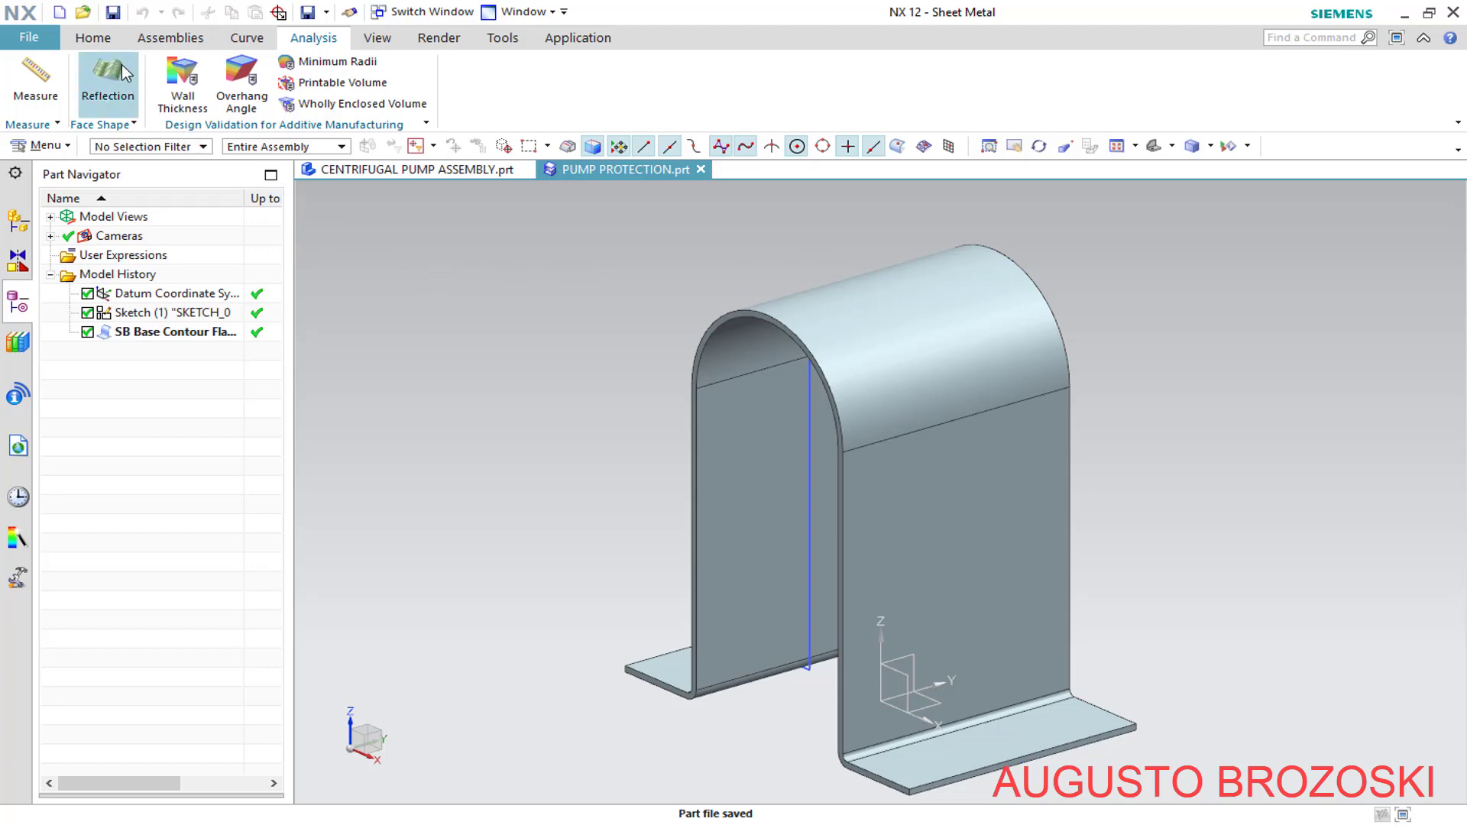
Start a Hole feature and create its position sketch on the top face of the front foot
{"action": "left_click", "coordinate": [92, 38]}
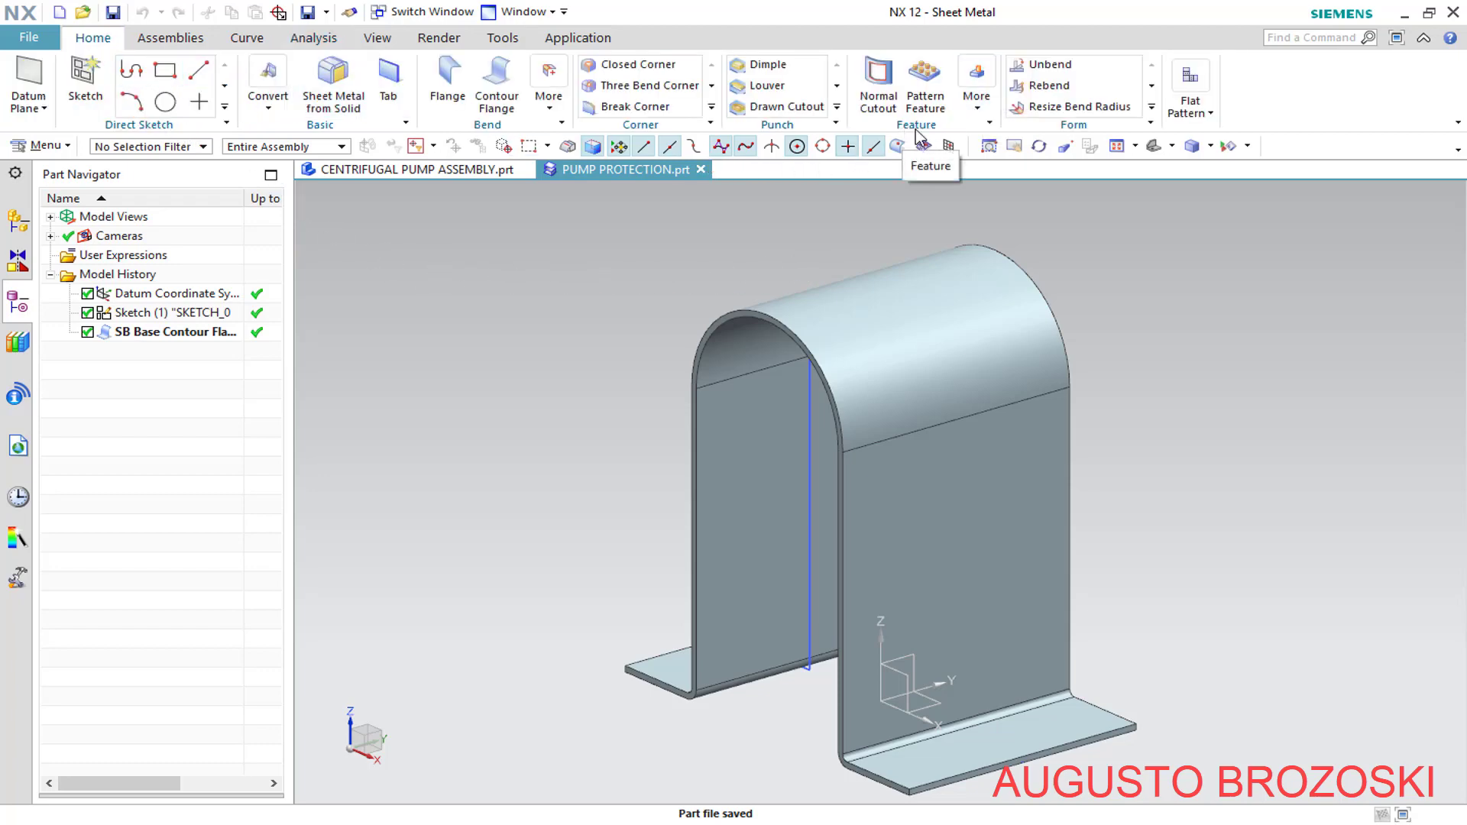
{"action": "left_click", "coordinate": [977, 80]}
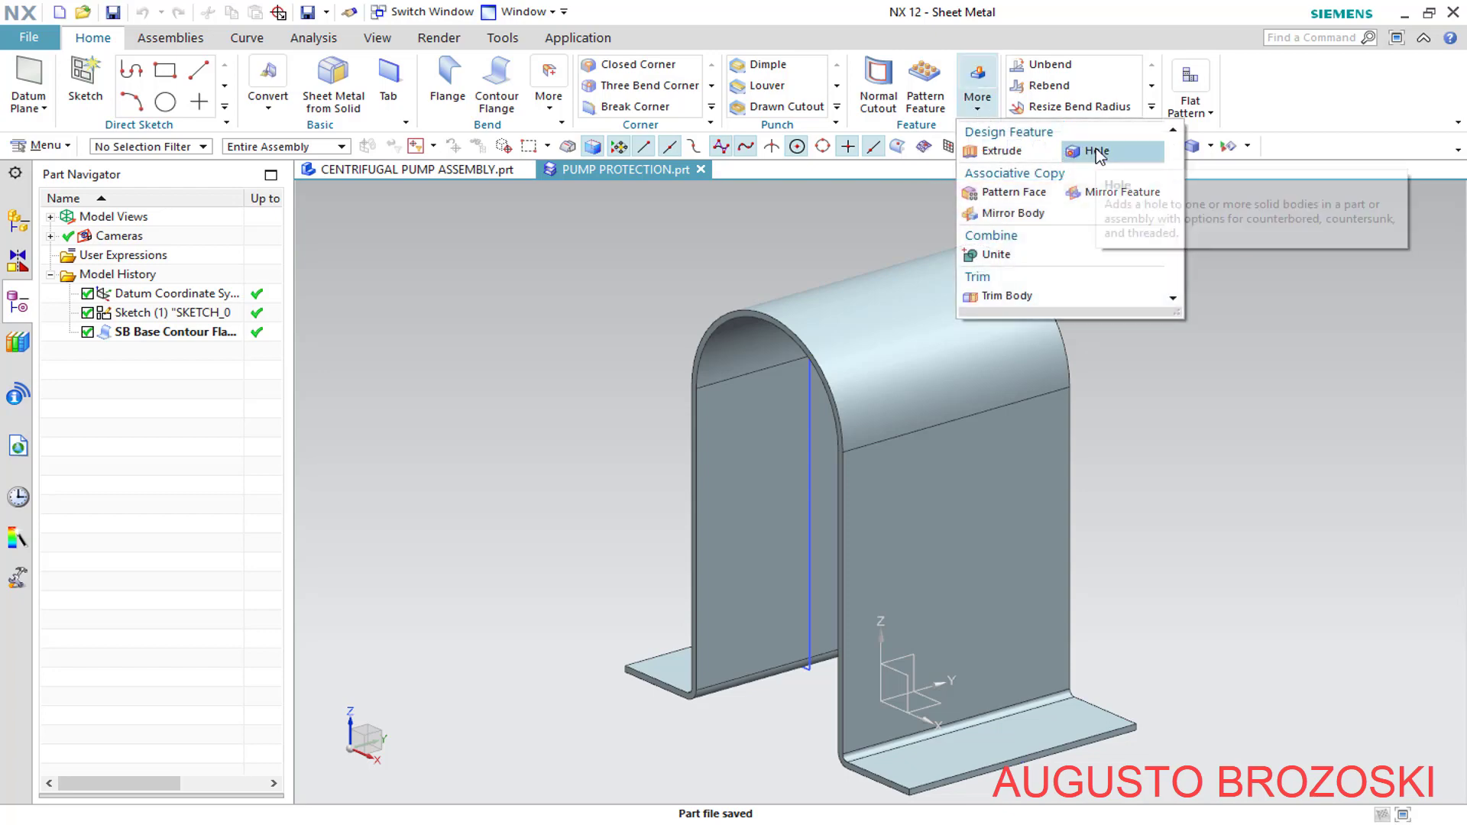
{"action": "left_click", "coordinate": [1098, 153]}
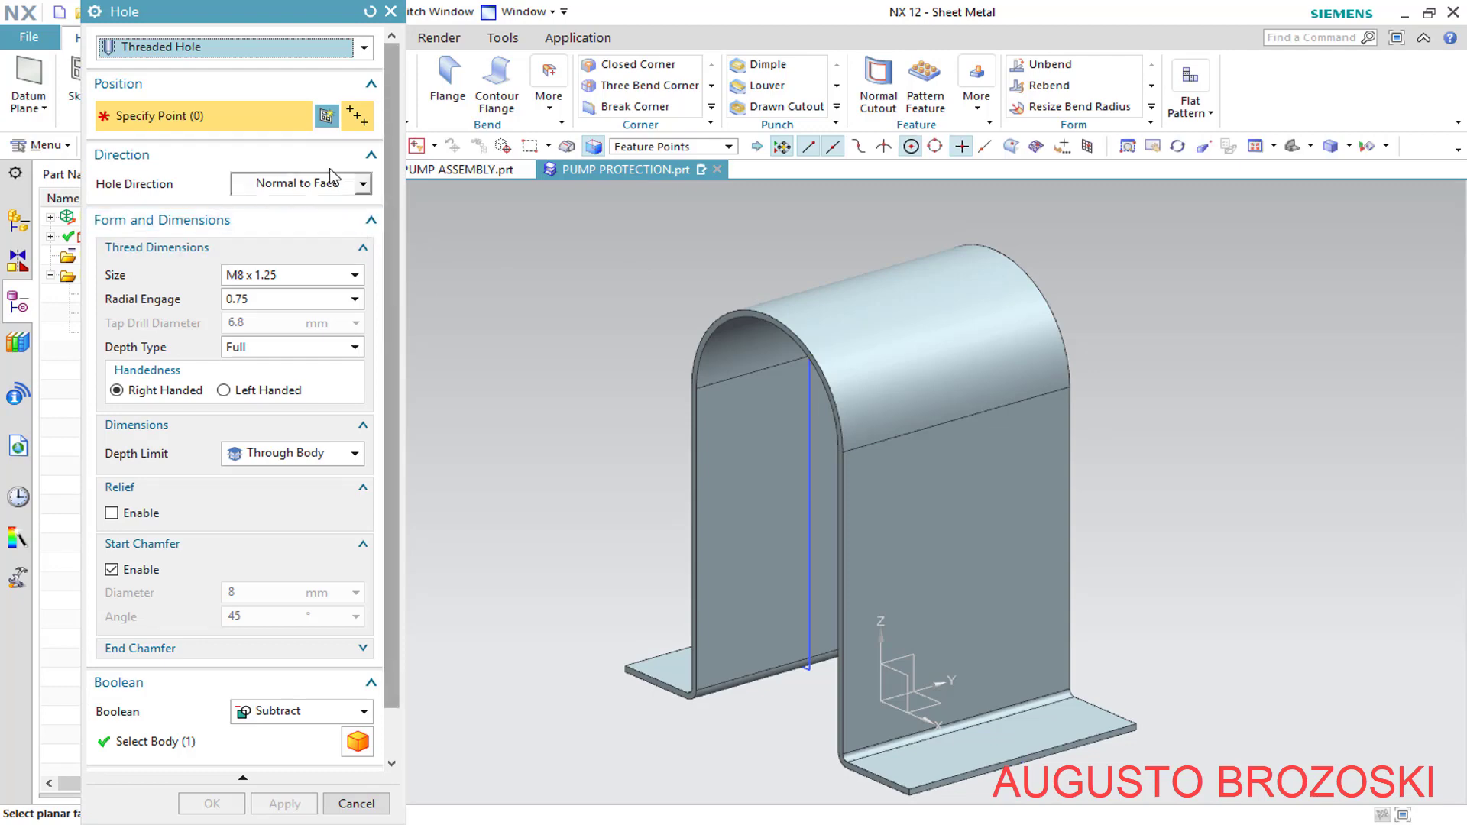
{"action": "left_click", "coordinate": [326, 116]}
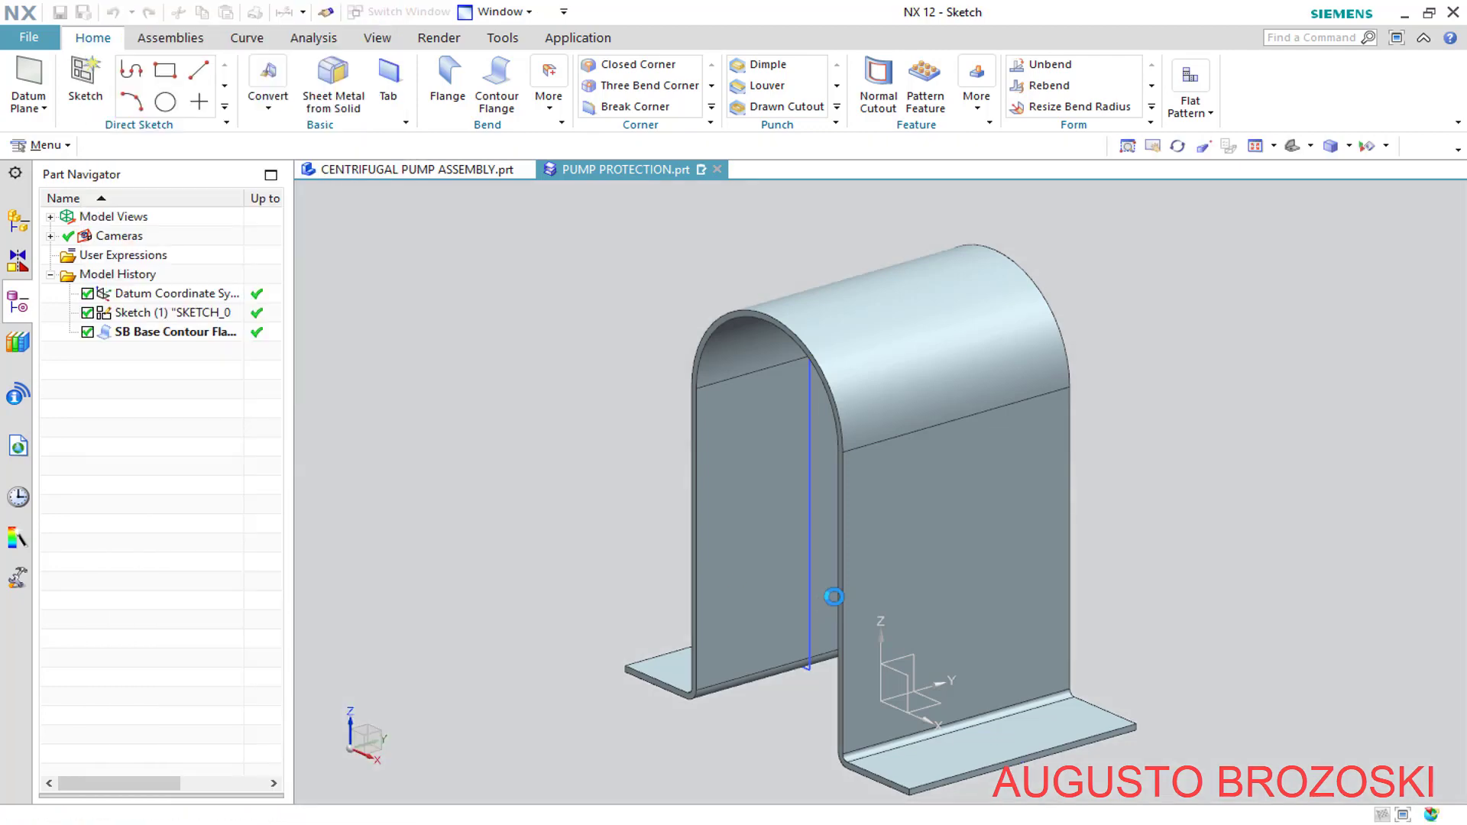
{"action": "left_click", "coordinate": [1030, 738]}
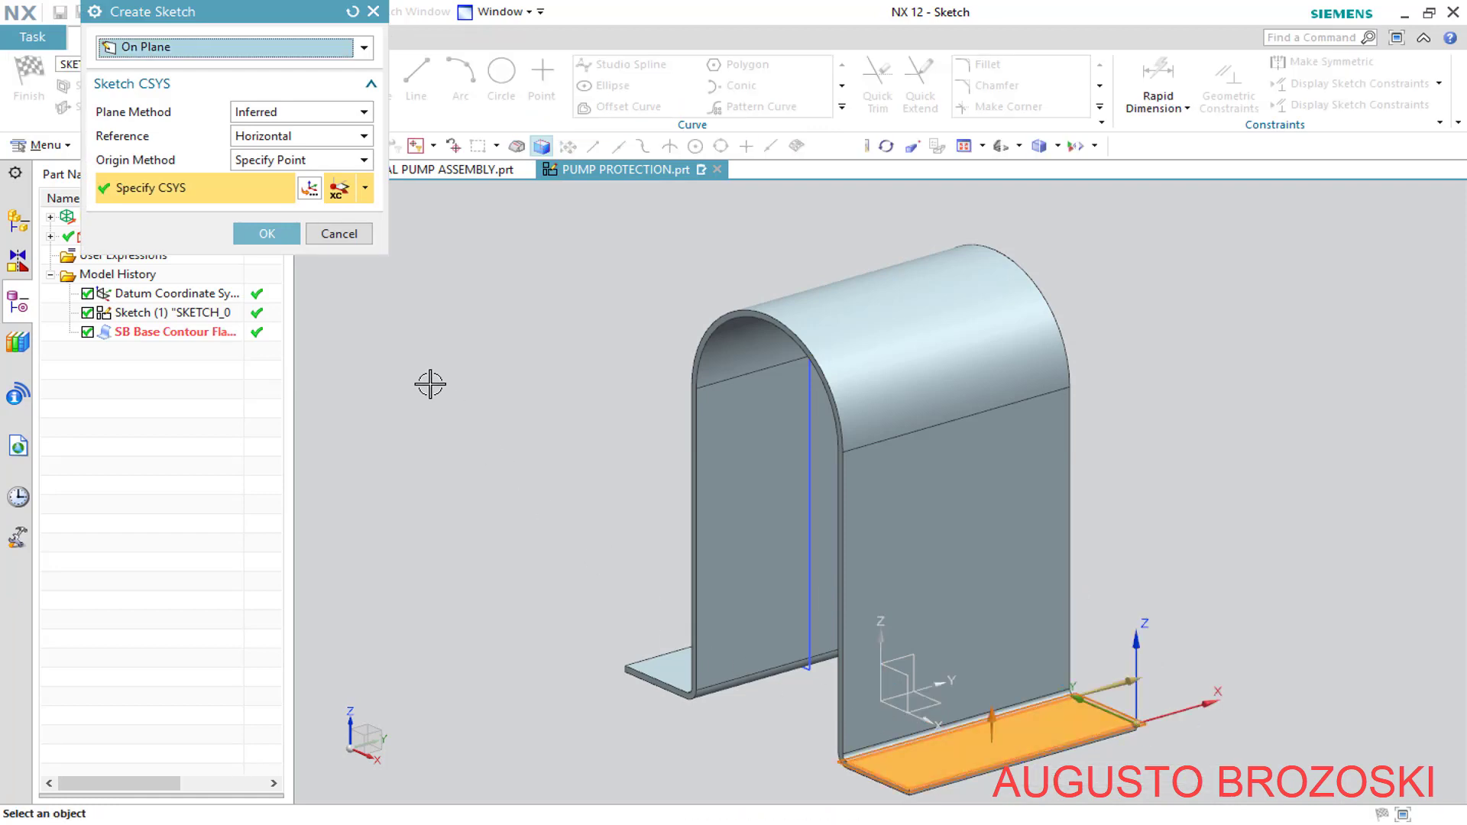
{"action": "left_click", "coordinate": [287, 235]}
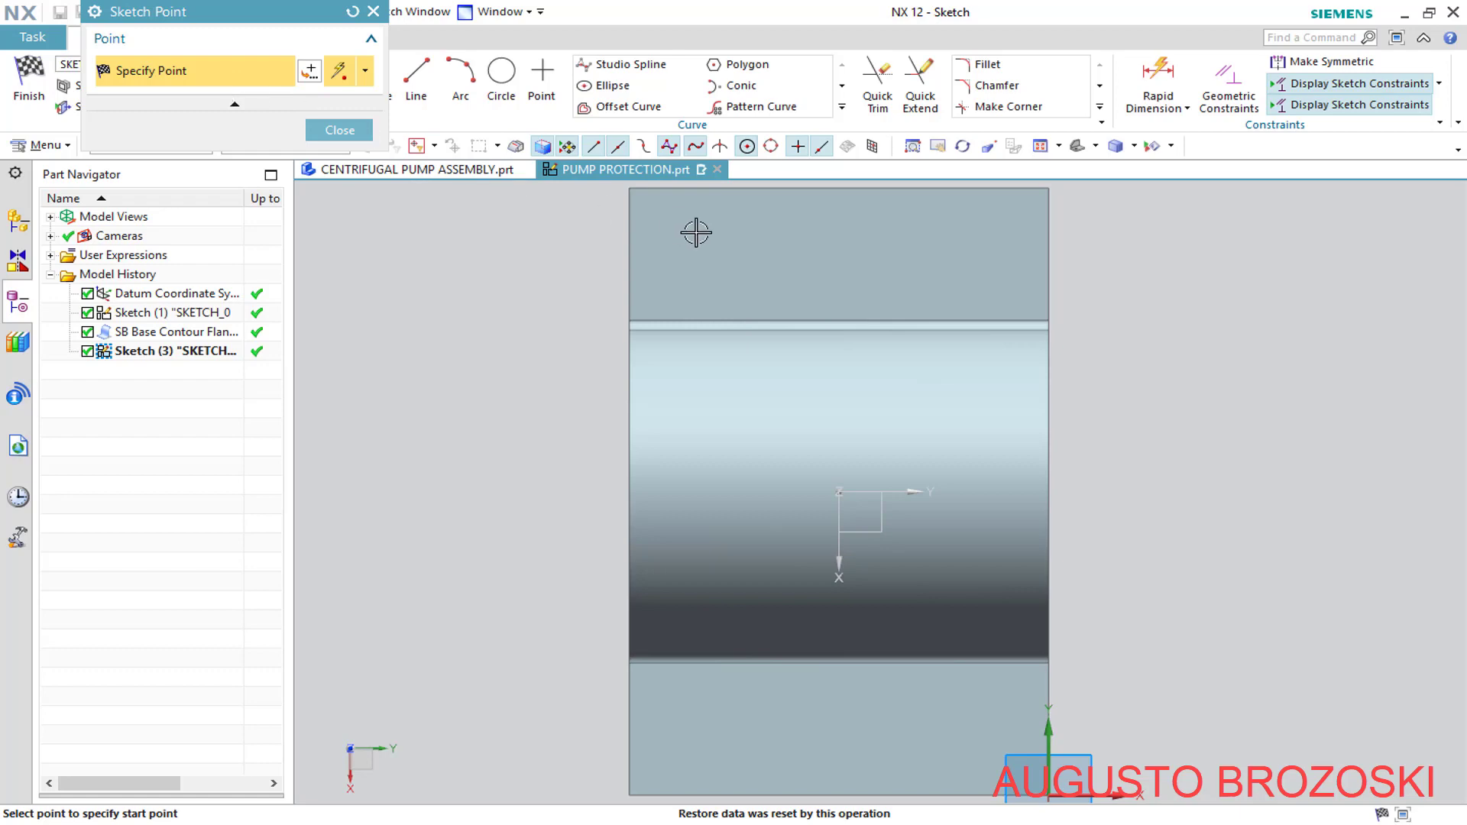
Place two sketch points as hole centres, one on each foot near the middle of its width
{"action": "left_click", "coordinate": [841, 250]}
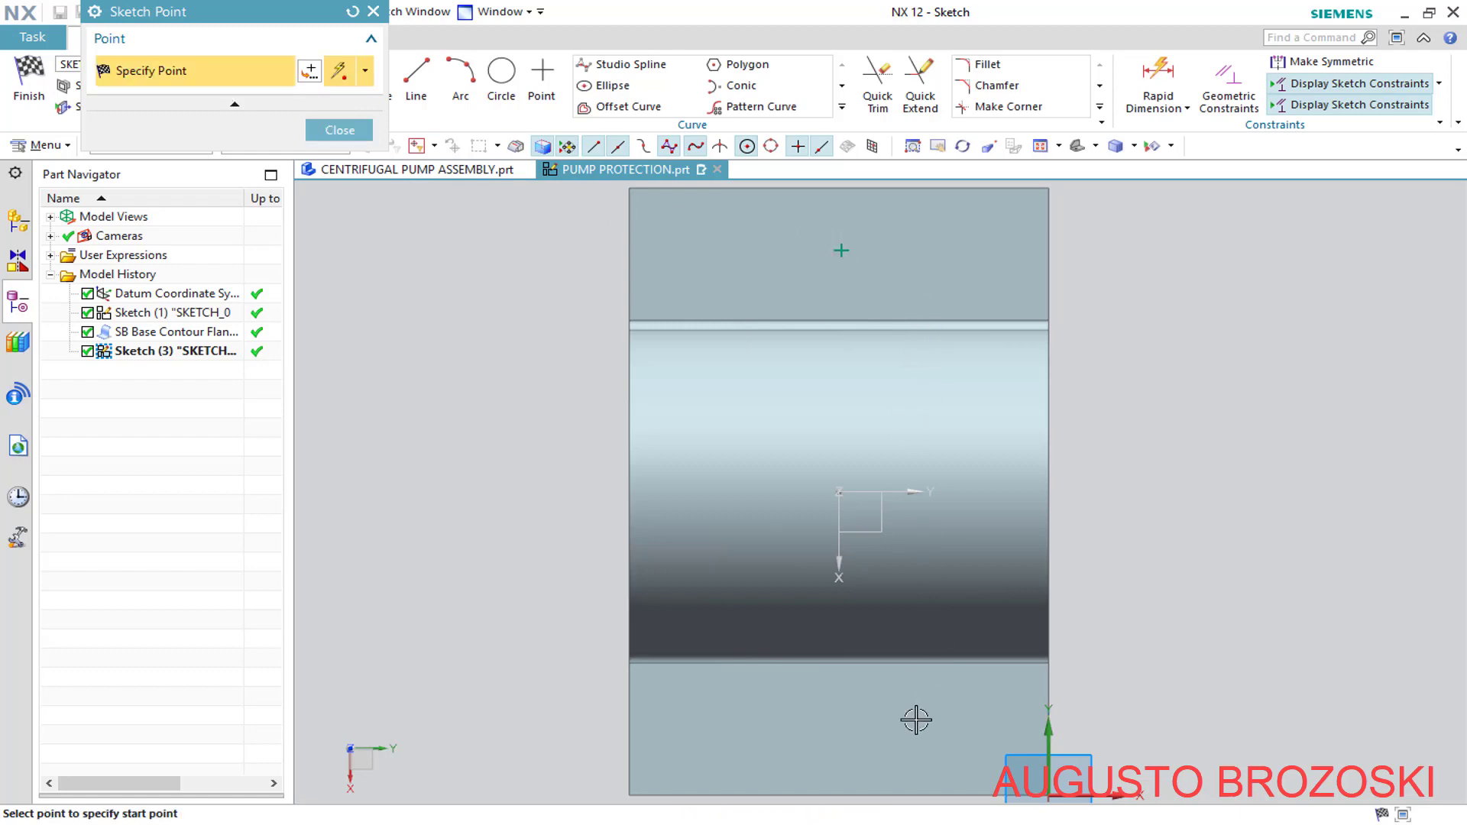
{"action": "left_click", "coordinate": [846, 750]}
{"action": "left_click", "coordinate": [371, 13]}
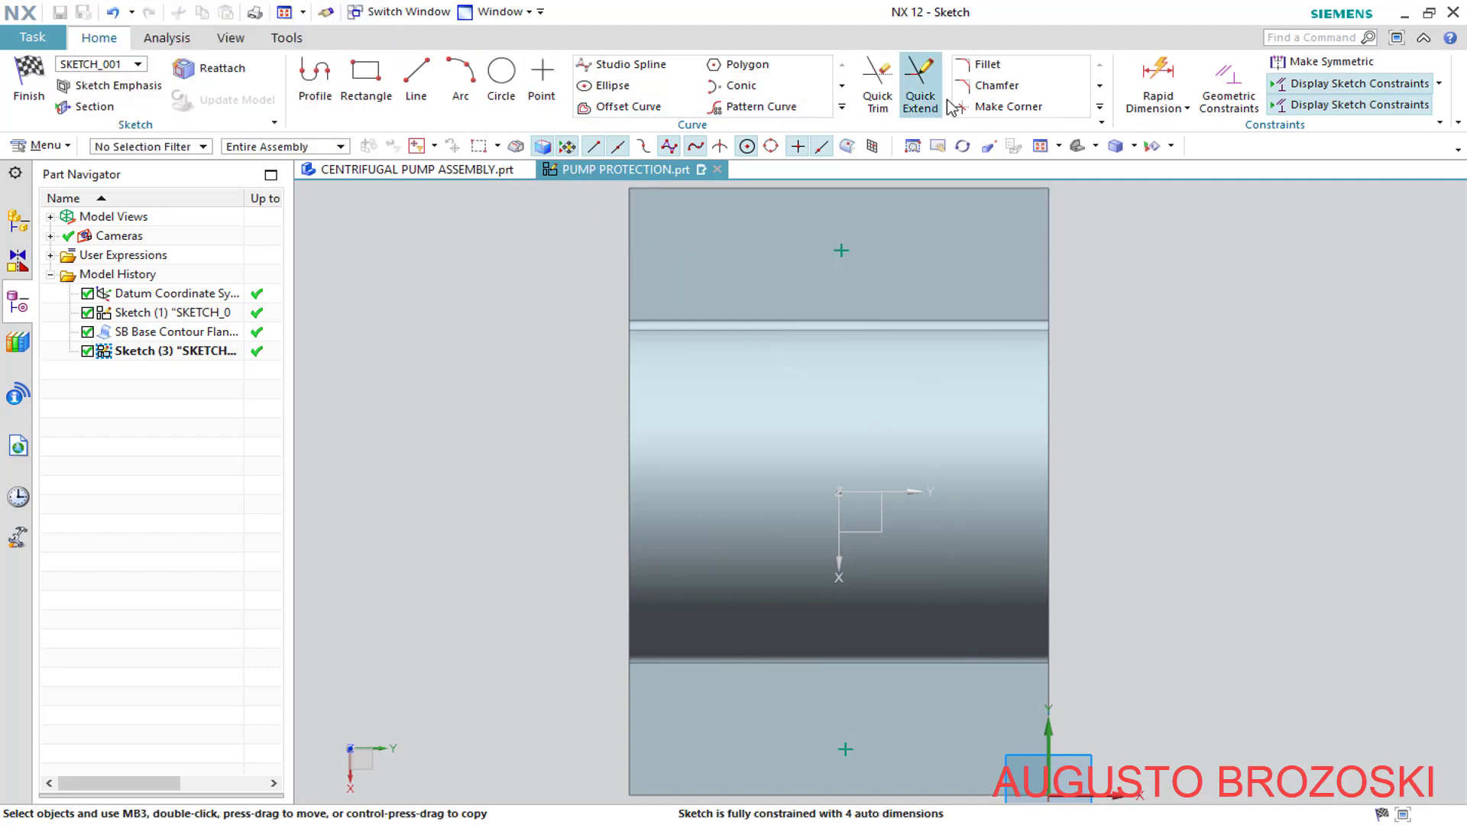
Dimension the first foot's hole point 80 mm from the datum Y axis
{"action": "left_click", "coordinate": [1158, 76]}
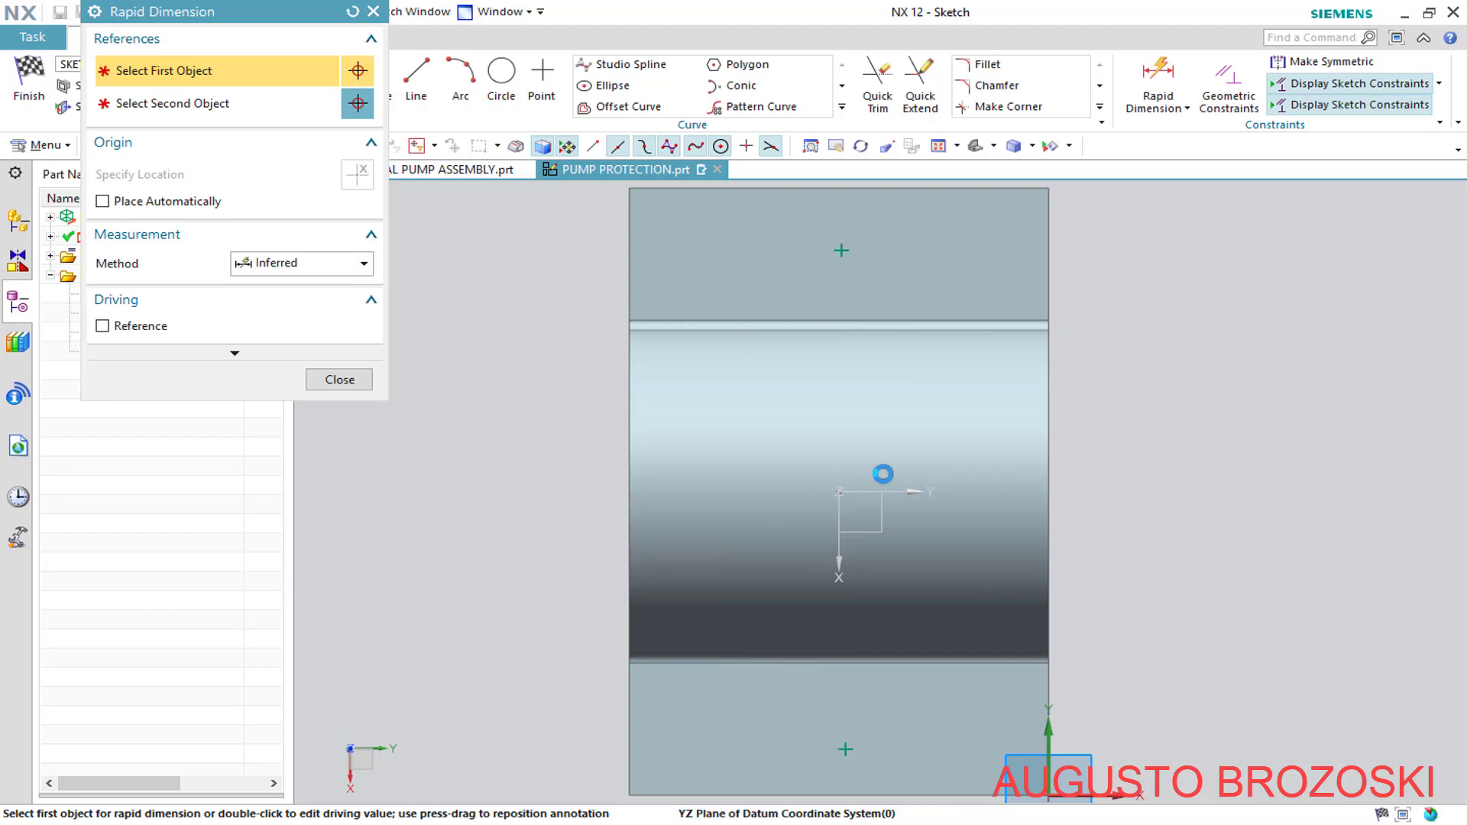
{"action": "left_click", "coordinate": [880, 490]}
{"action": "left_click", "coordinate": [842, 250]}
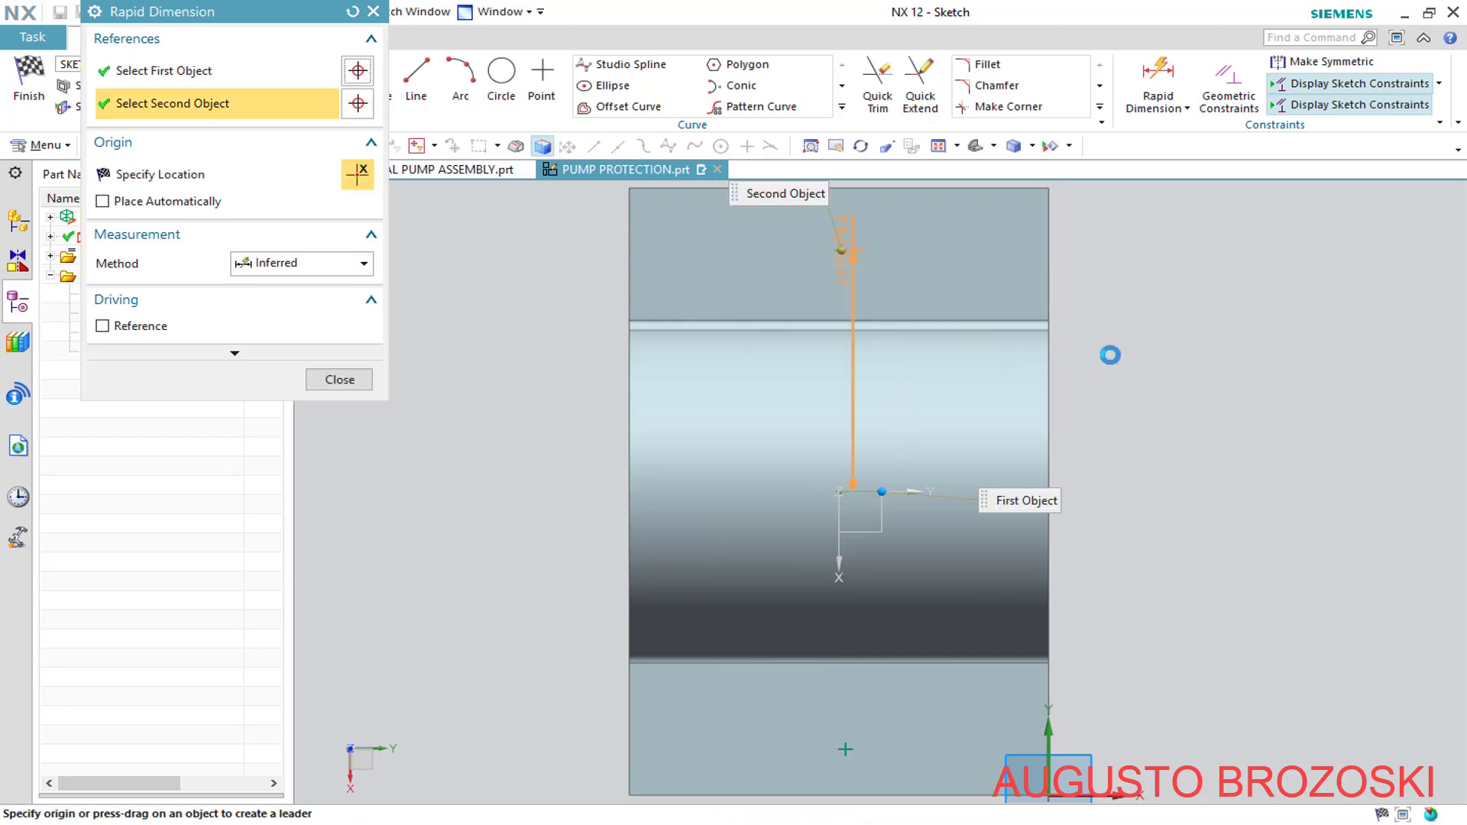
{"action": "left_click", "coordinate": [1127, 346]}
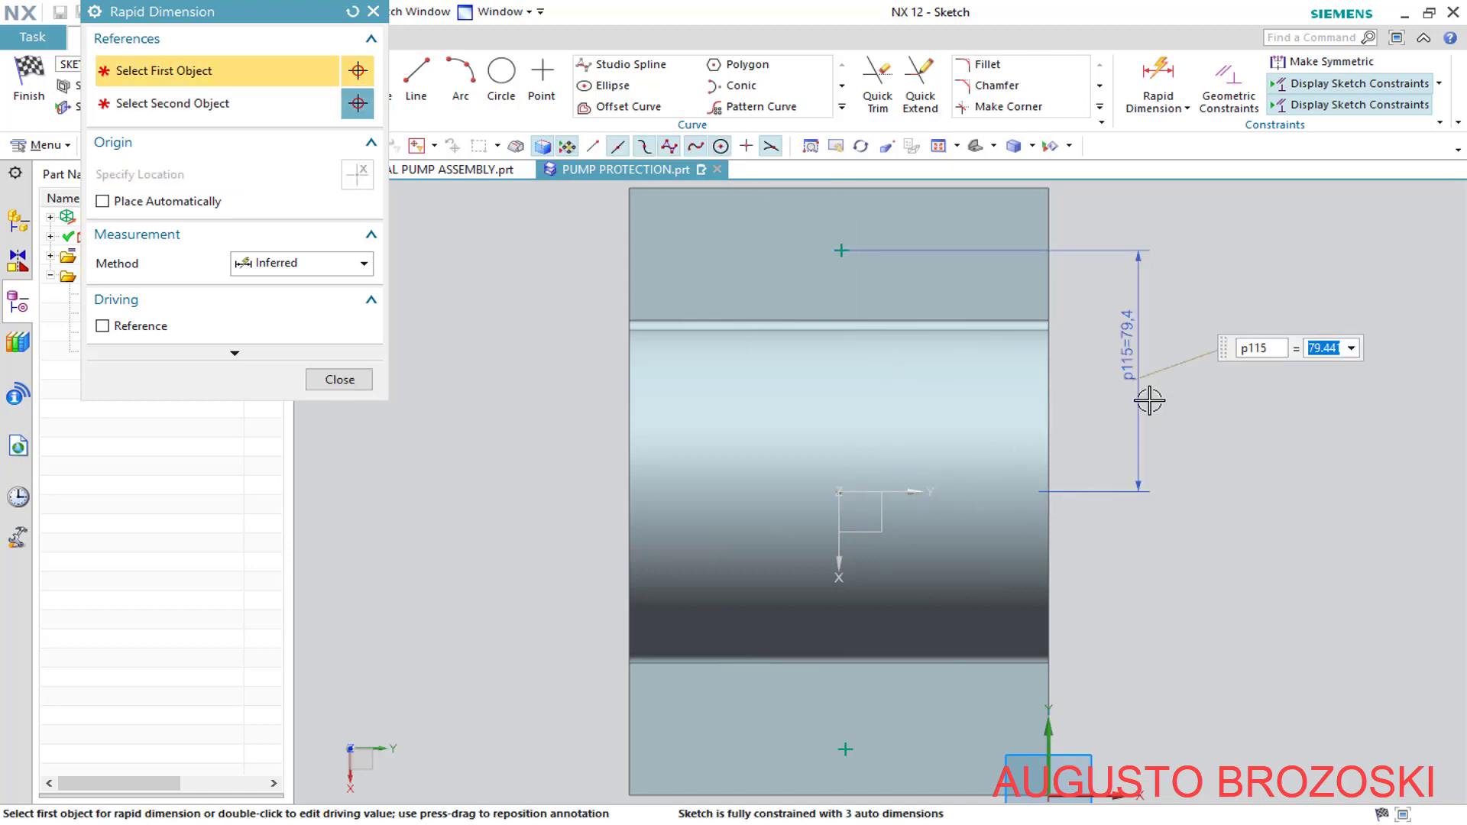
{"action": "type", "text": "80"}
{"action": "key", "text": "Return"}
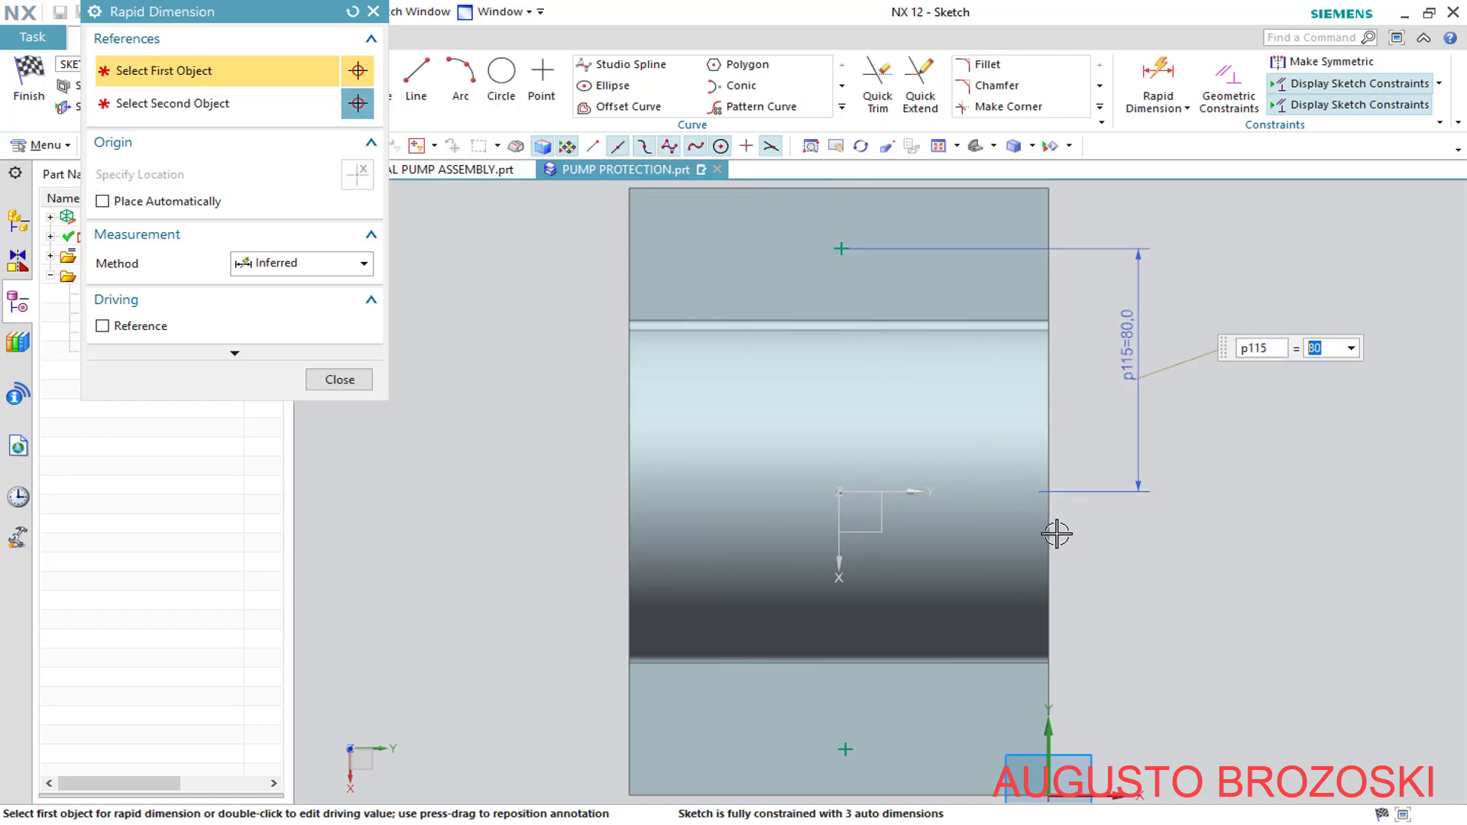
Dimension the opposite foot's hole point 80 mm from the datum Y axis
{"action": "left_click", "coordinate": [869, 492]}
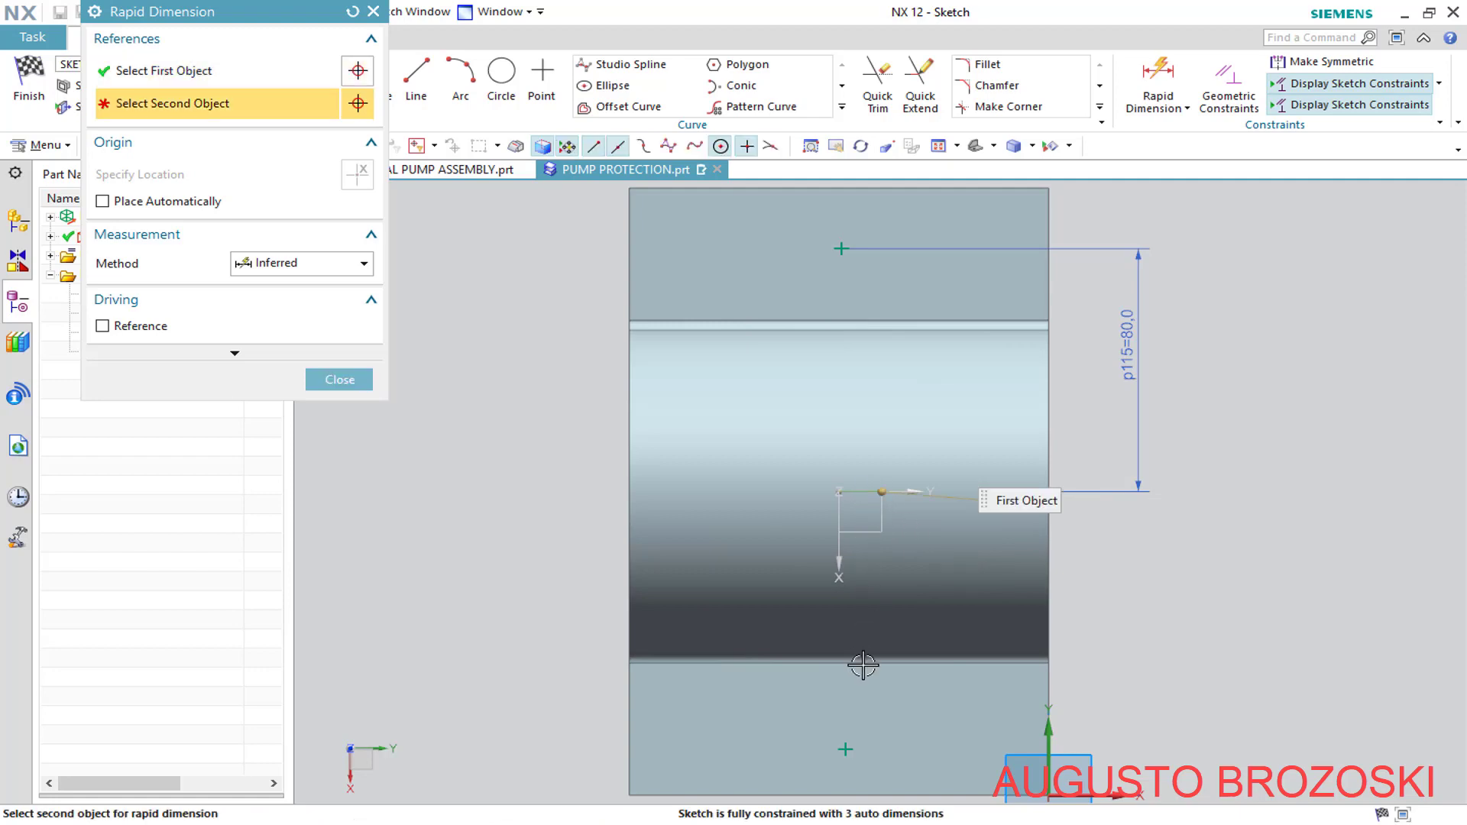
{"action": "left_click", "coordinate": [844, 749]}
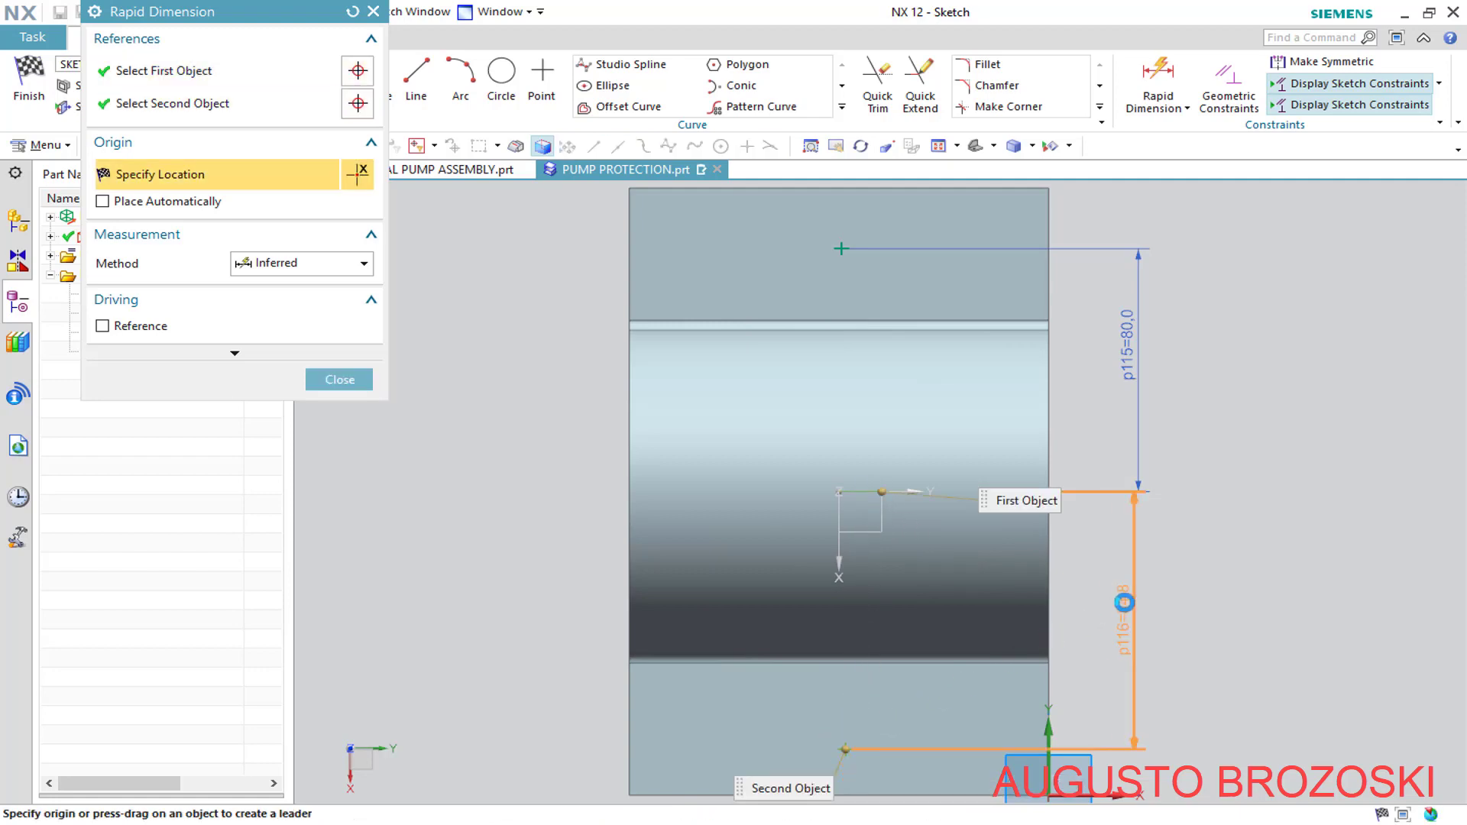
{"action": "left_click", "coordinate": [1124, 602]}
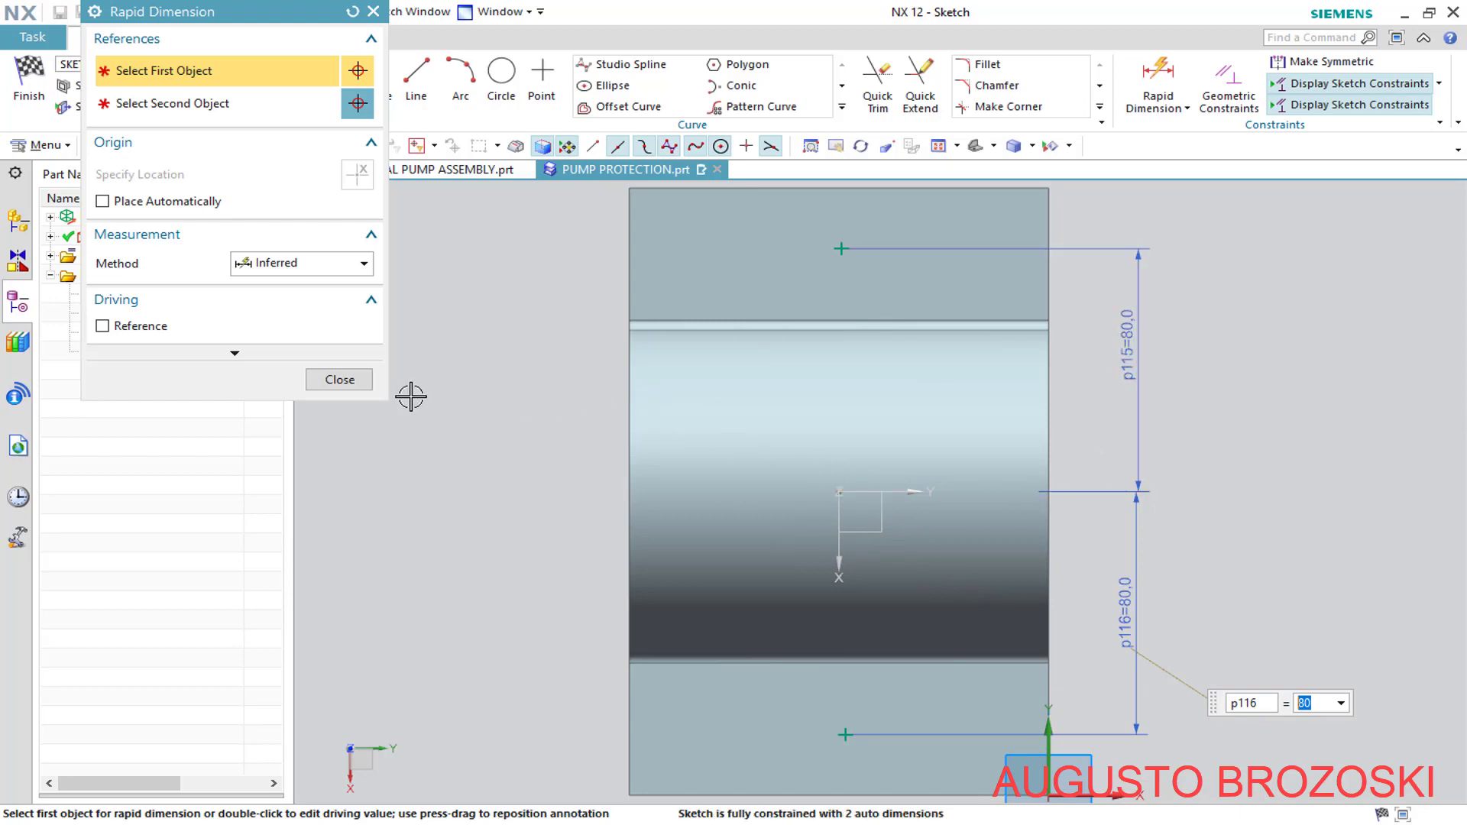
{"action": "left_click", "coordinate": [359, 382]}
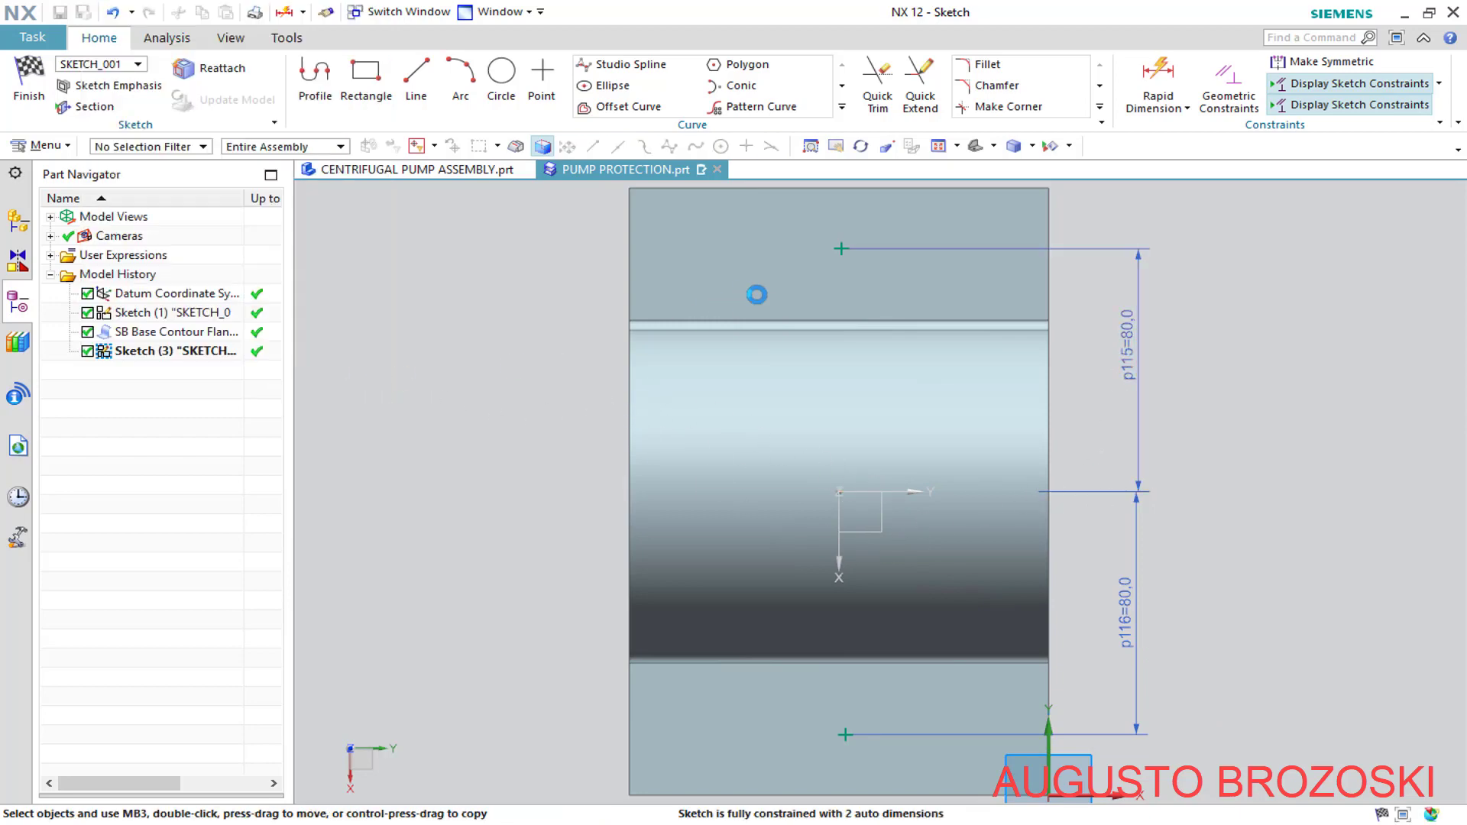
{"action": "left_click", "coordinate": [843, 247]}
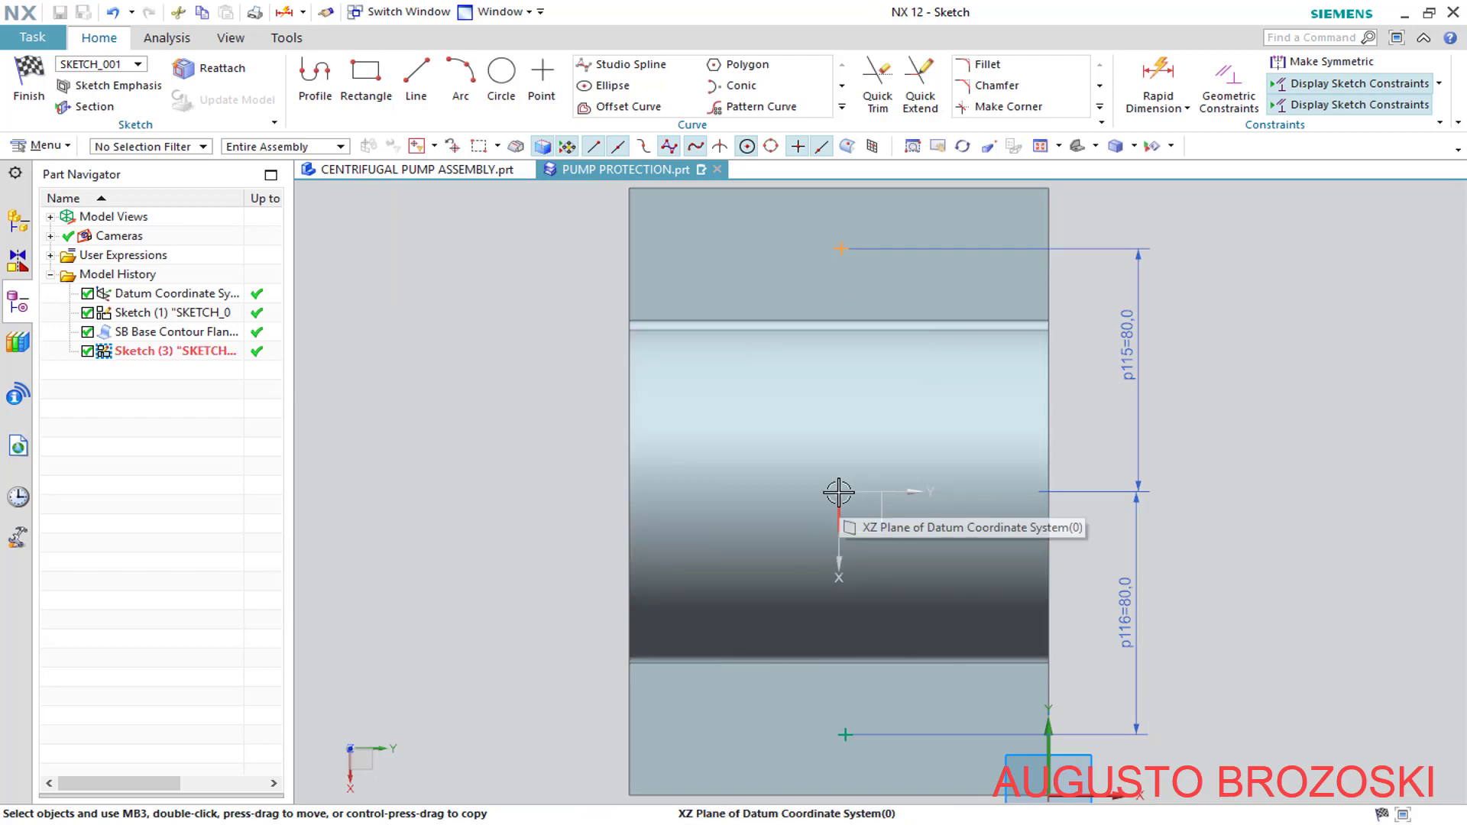
{"action": "left_click", "coordinate": [838, 492]}
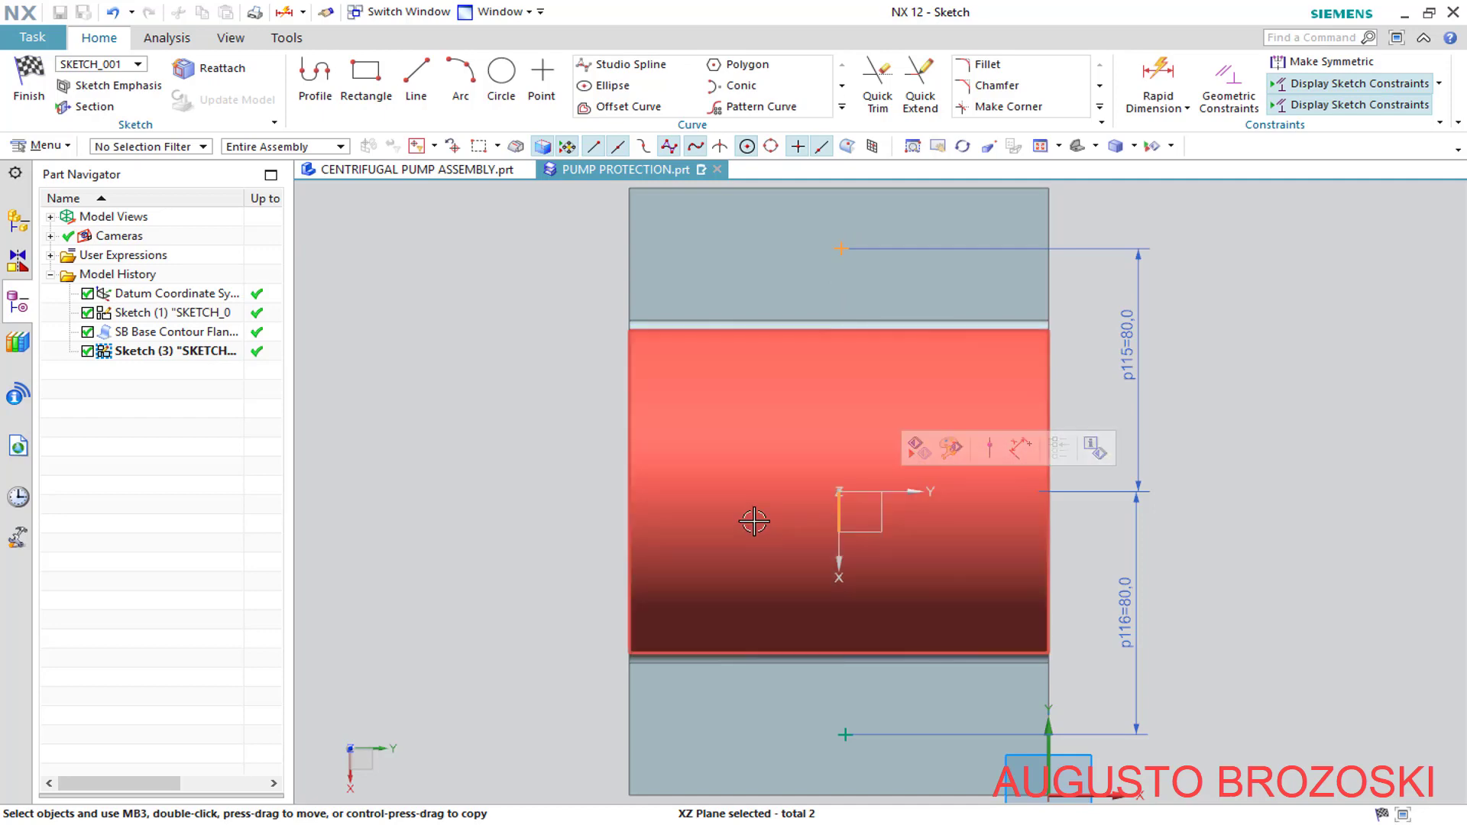
{"action": "key", "text": "Escape"}
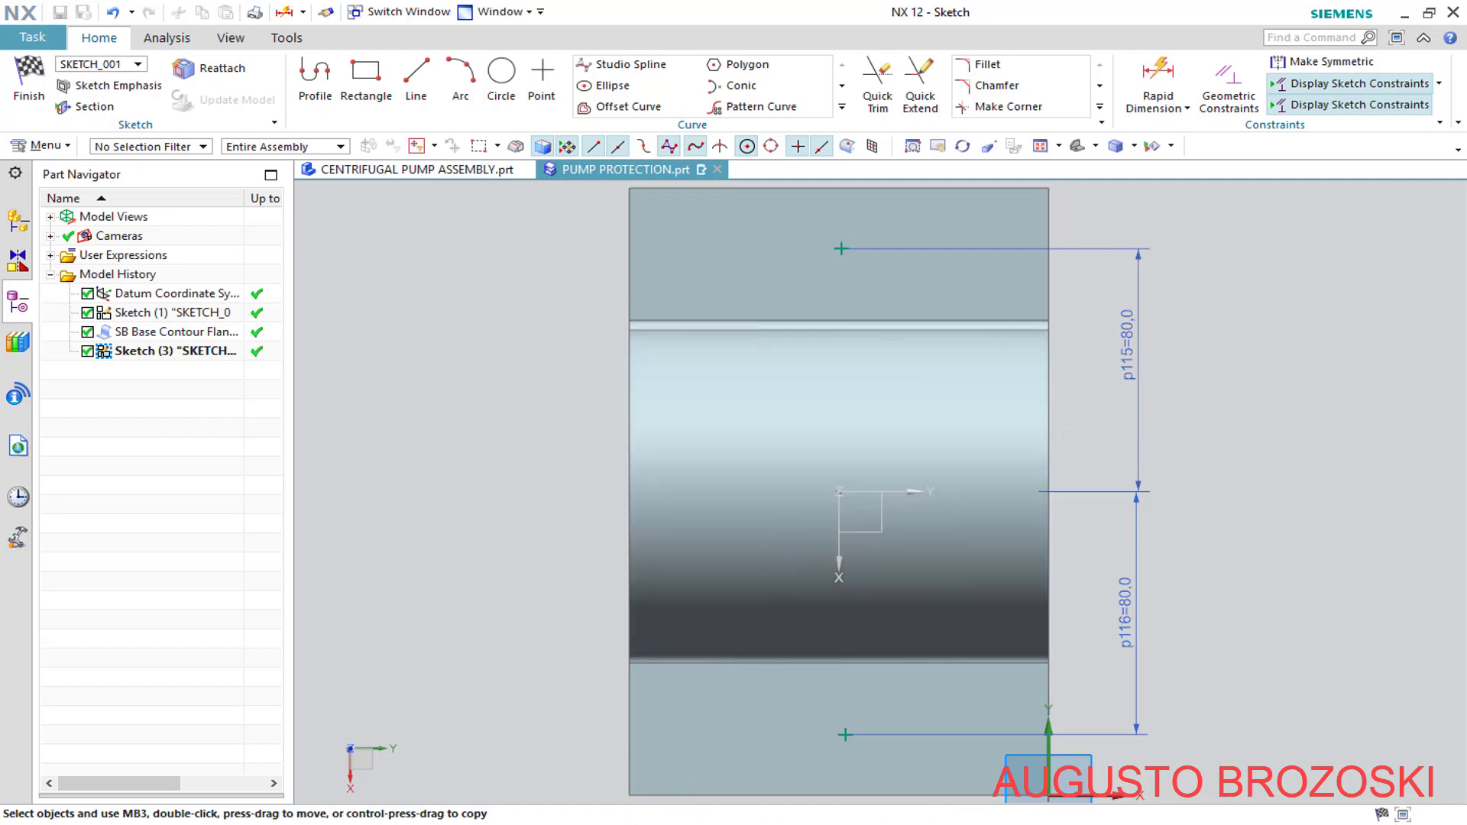
Check the hole's side distance on the PDF drawing and dimension the first hole point 65 mm from the foot's side edge
{"action": "left_click", "coordinate": [528, 823]}
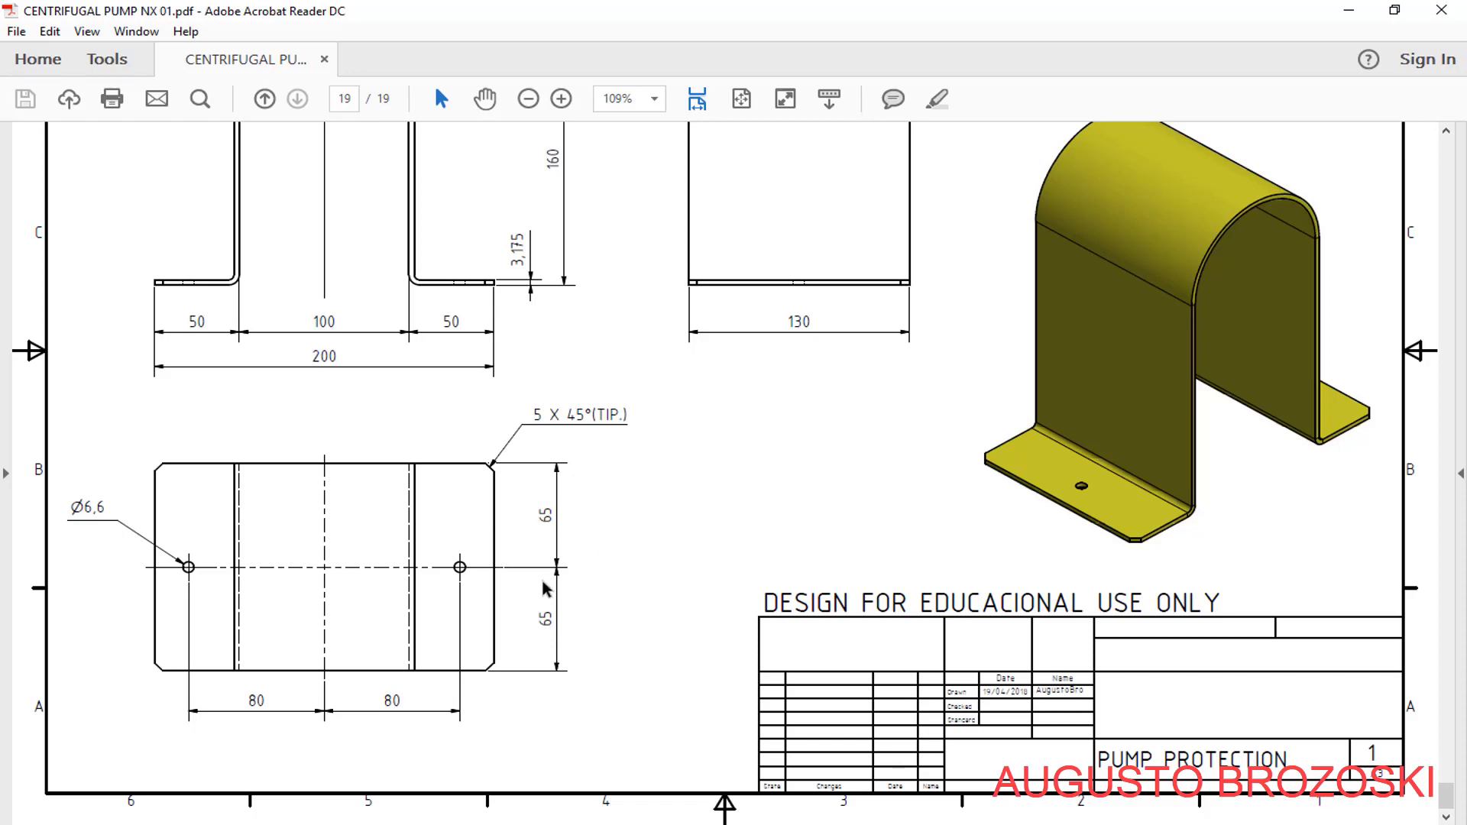
{"action": "left_click", "coordinate": [1350, 10]}
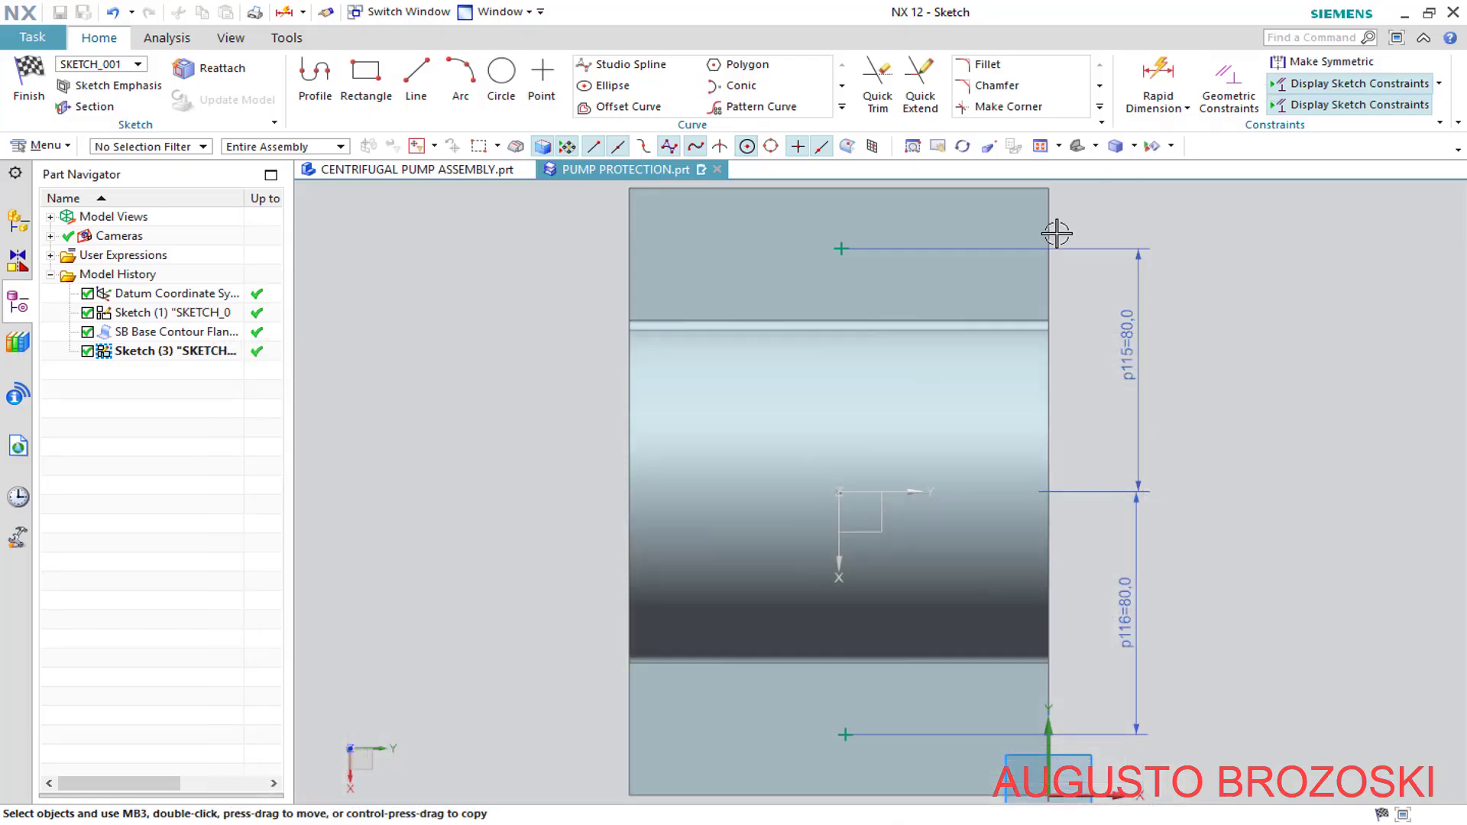
{"action": "left_click", "coordinate": [1159, 77]}
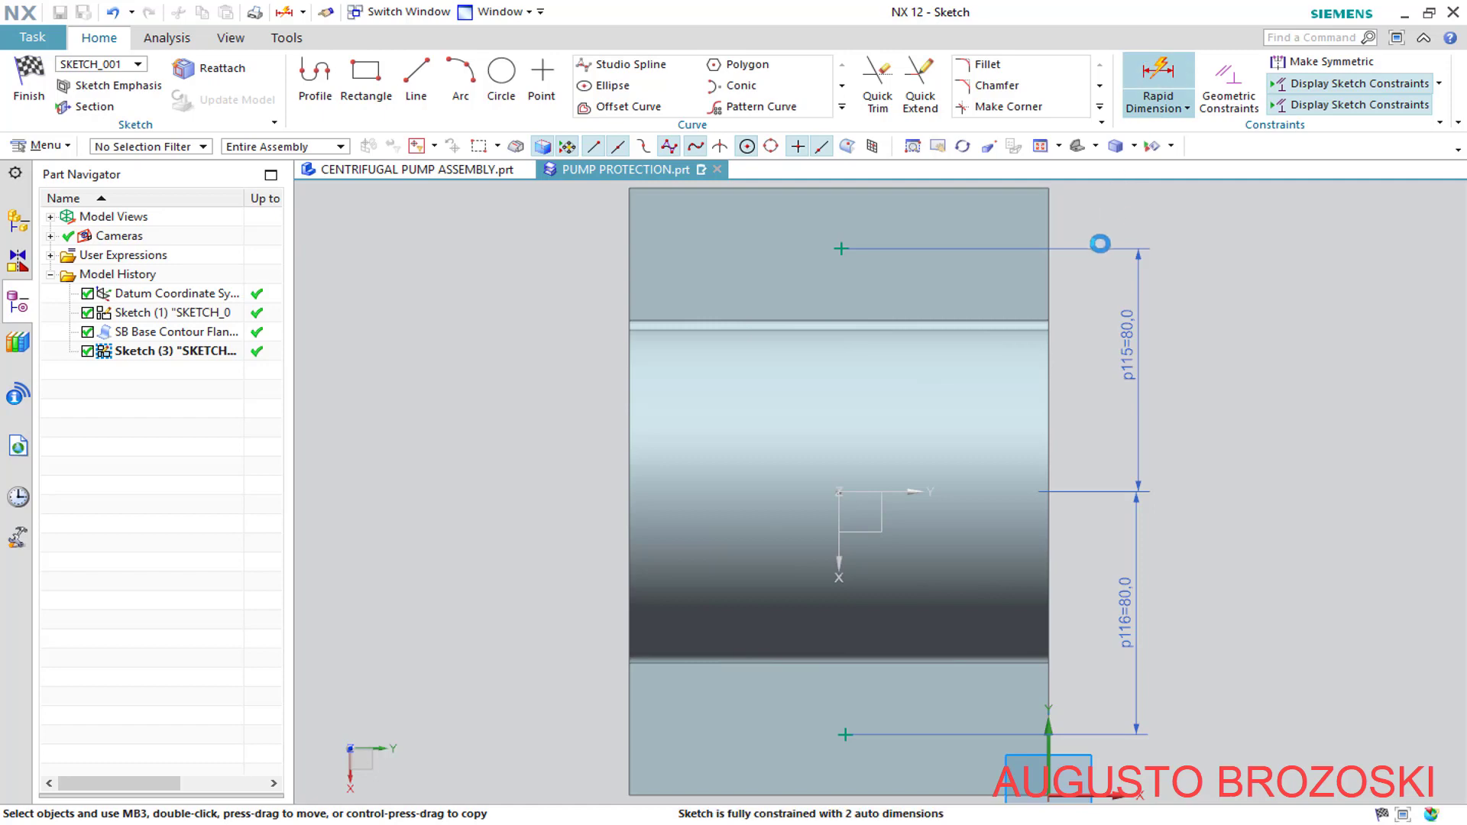
{"action": "left_click", "coordinate": [1049, 226]}
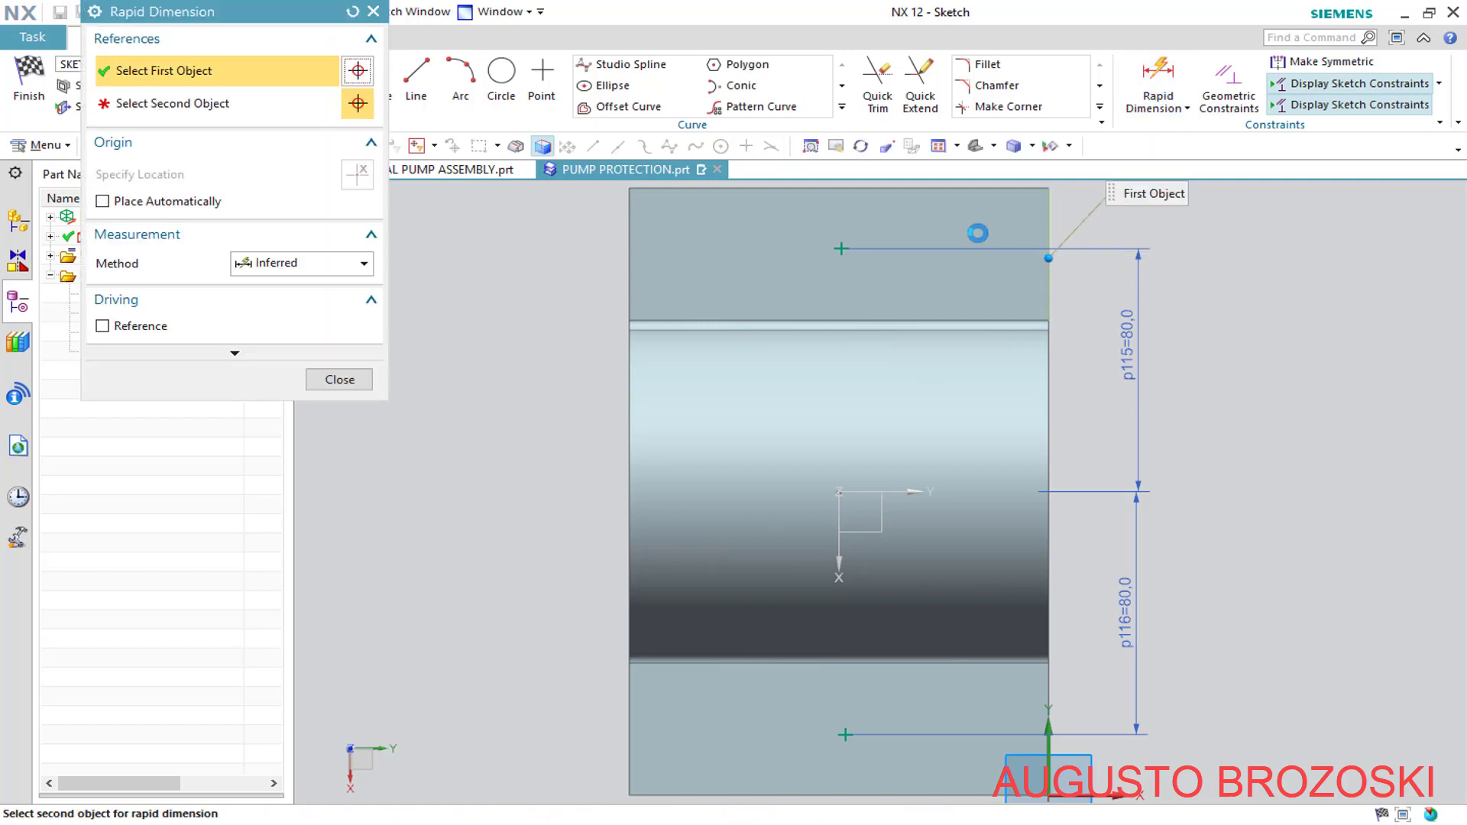
{"action": "left_click", "coordinate": [840, 244]}
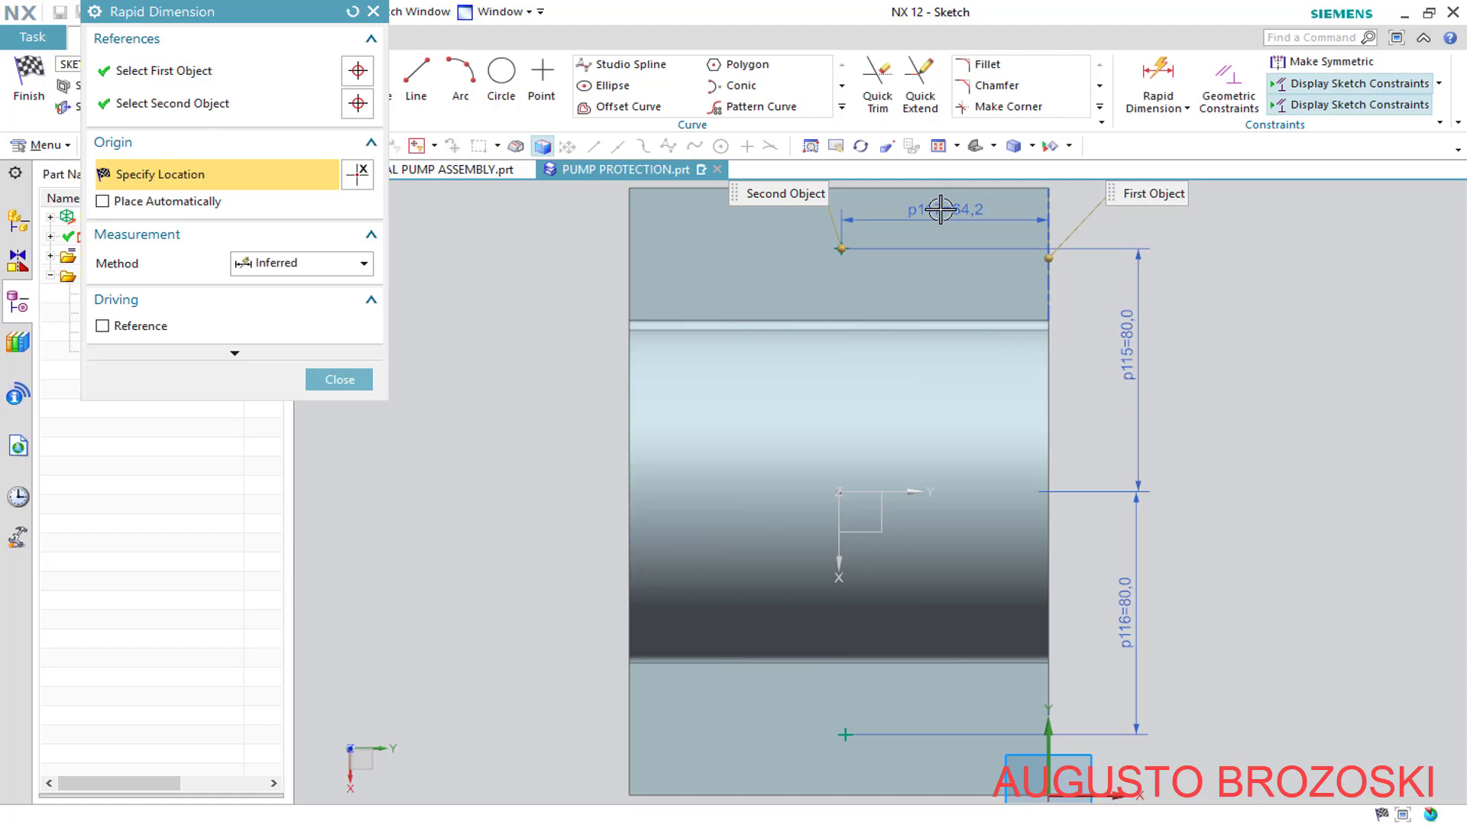
{"action": "left_click", "coordinate": [941, 209]}
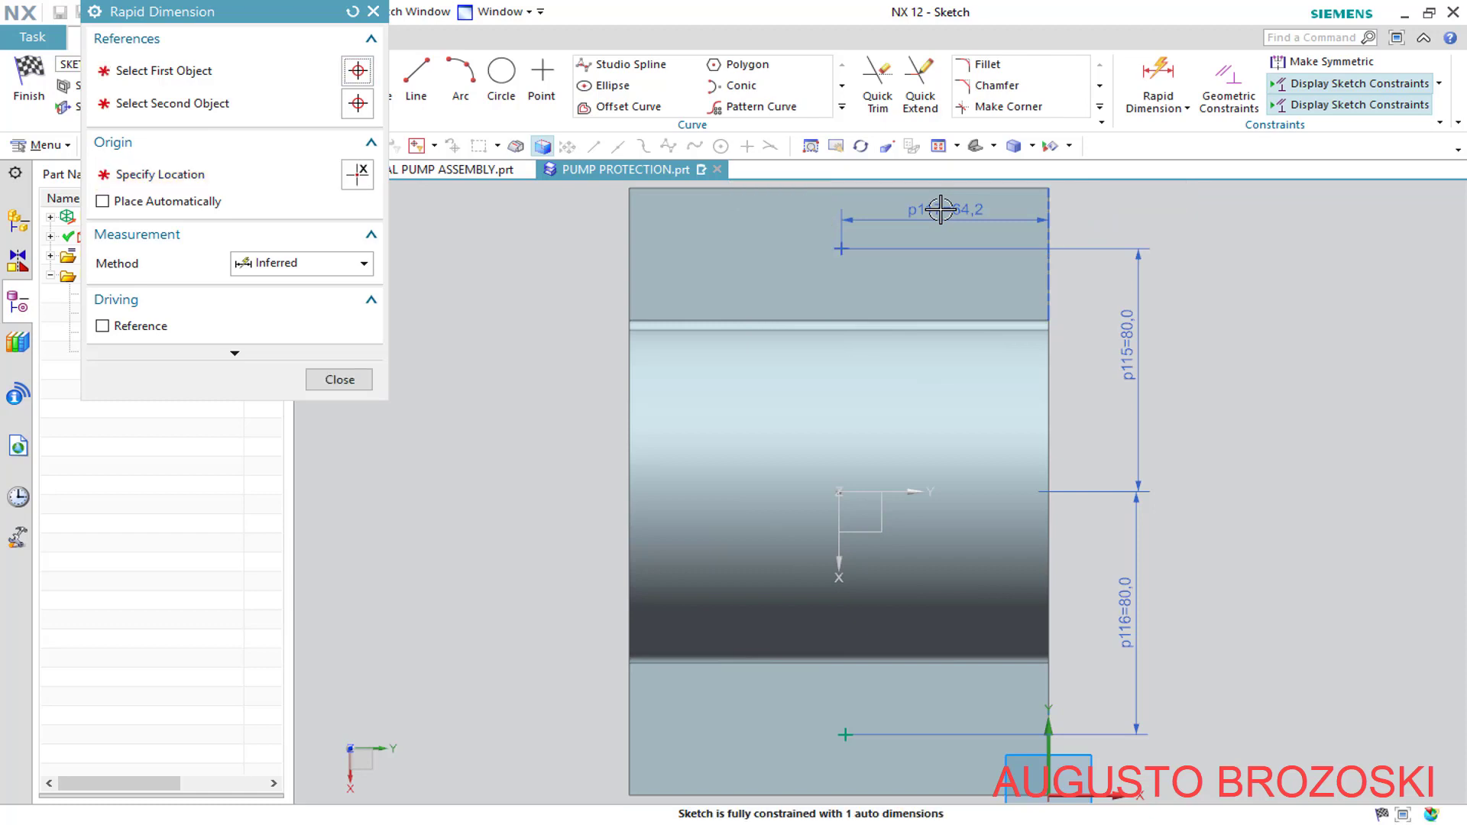
{"action": "left_click", "coordinate": [370, 377]}
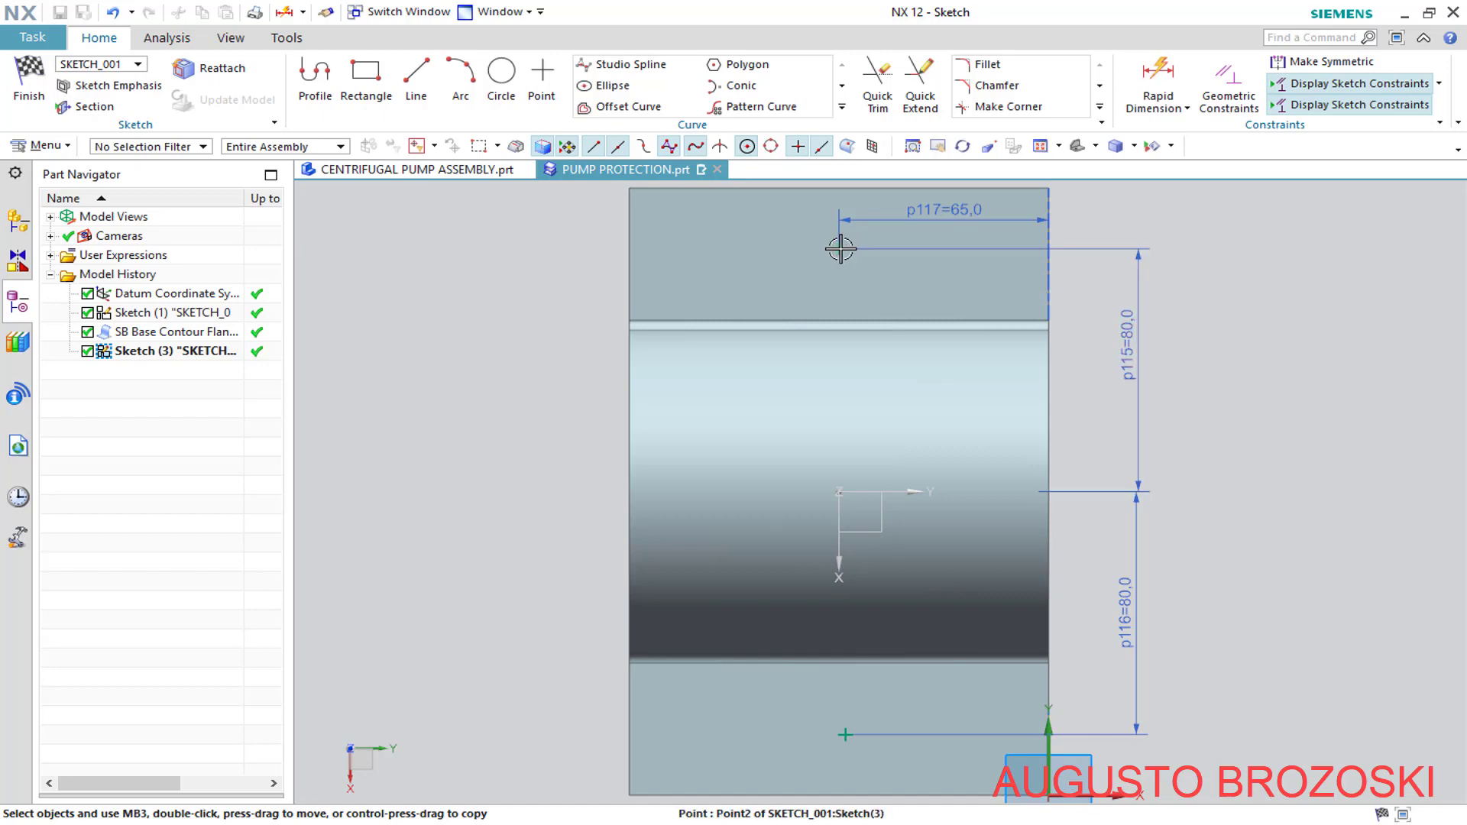
Constrain the two hole points to vertical alignment and finish the position sketch
{"action": "left_click", "coordinate": [841, 249]}
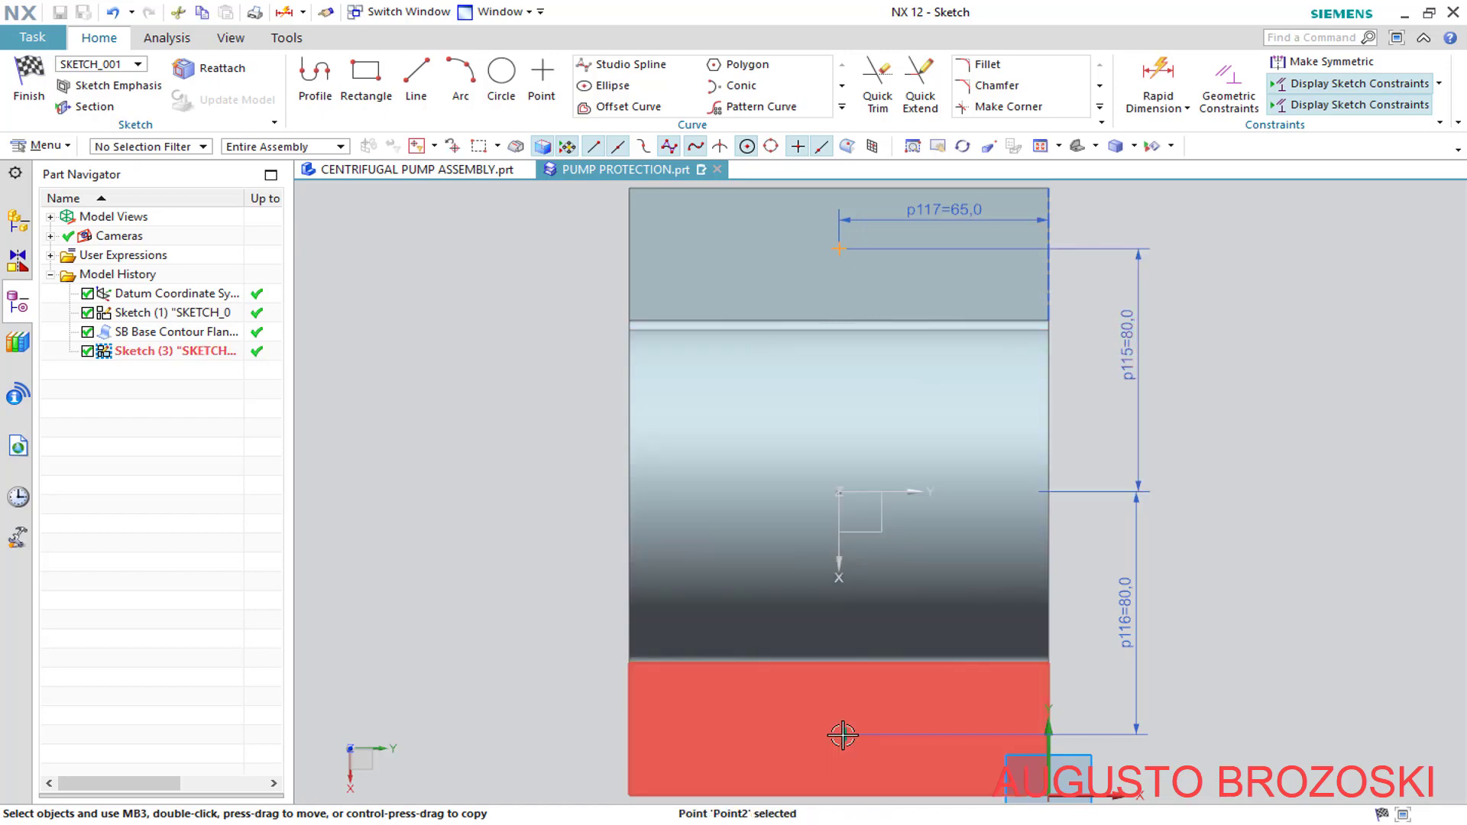
{"action": "left_click", "coordinate": [844, 735]}
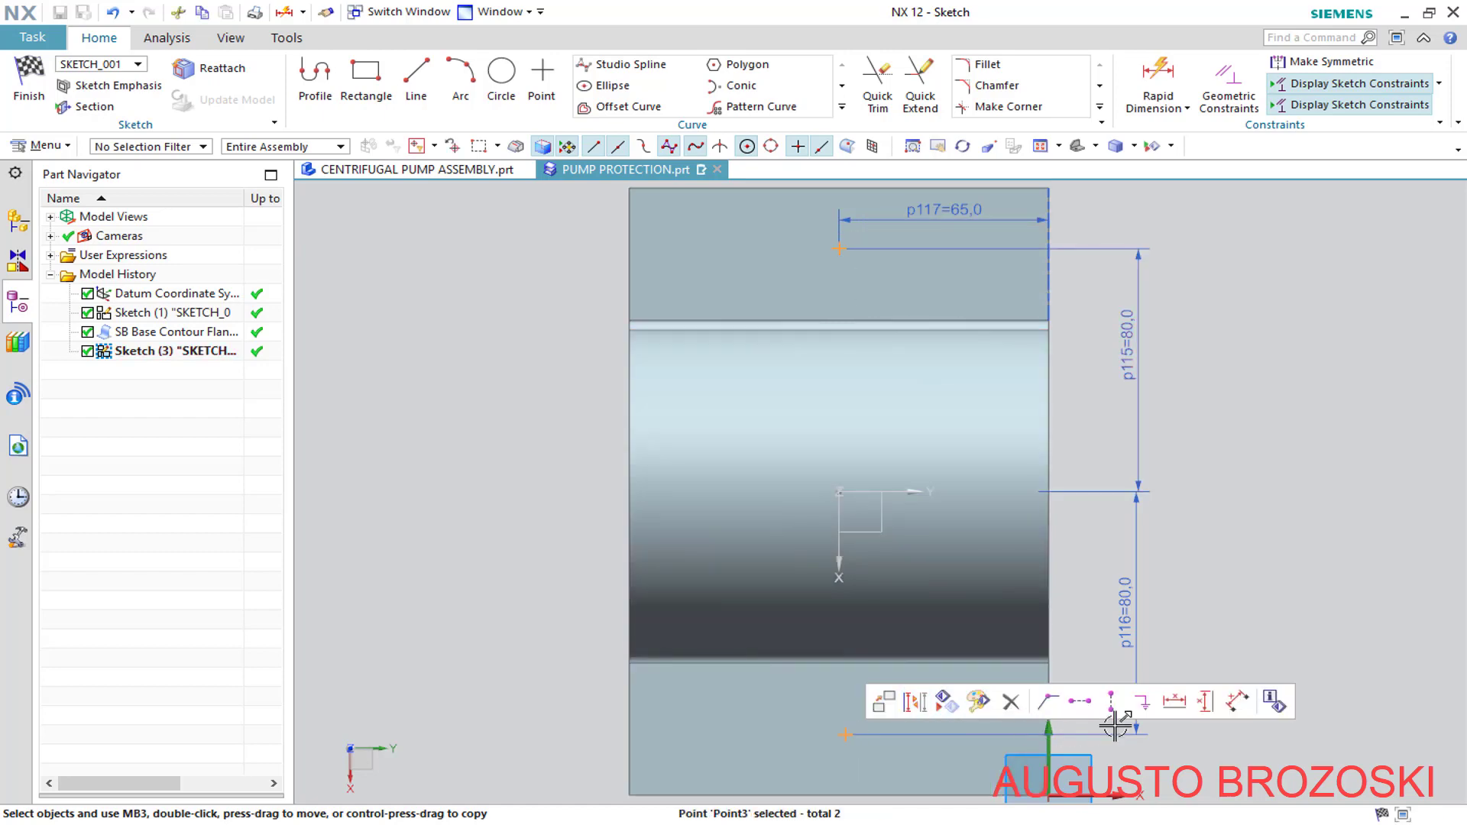
{"action": "left_click", "coordinate": [1112, 701]}
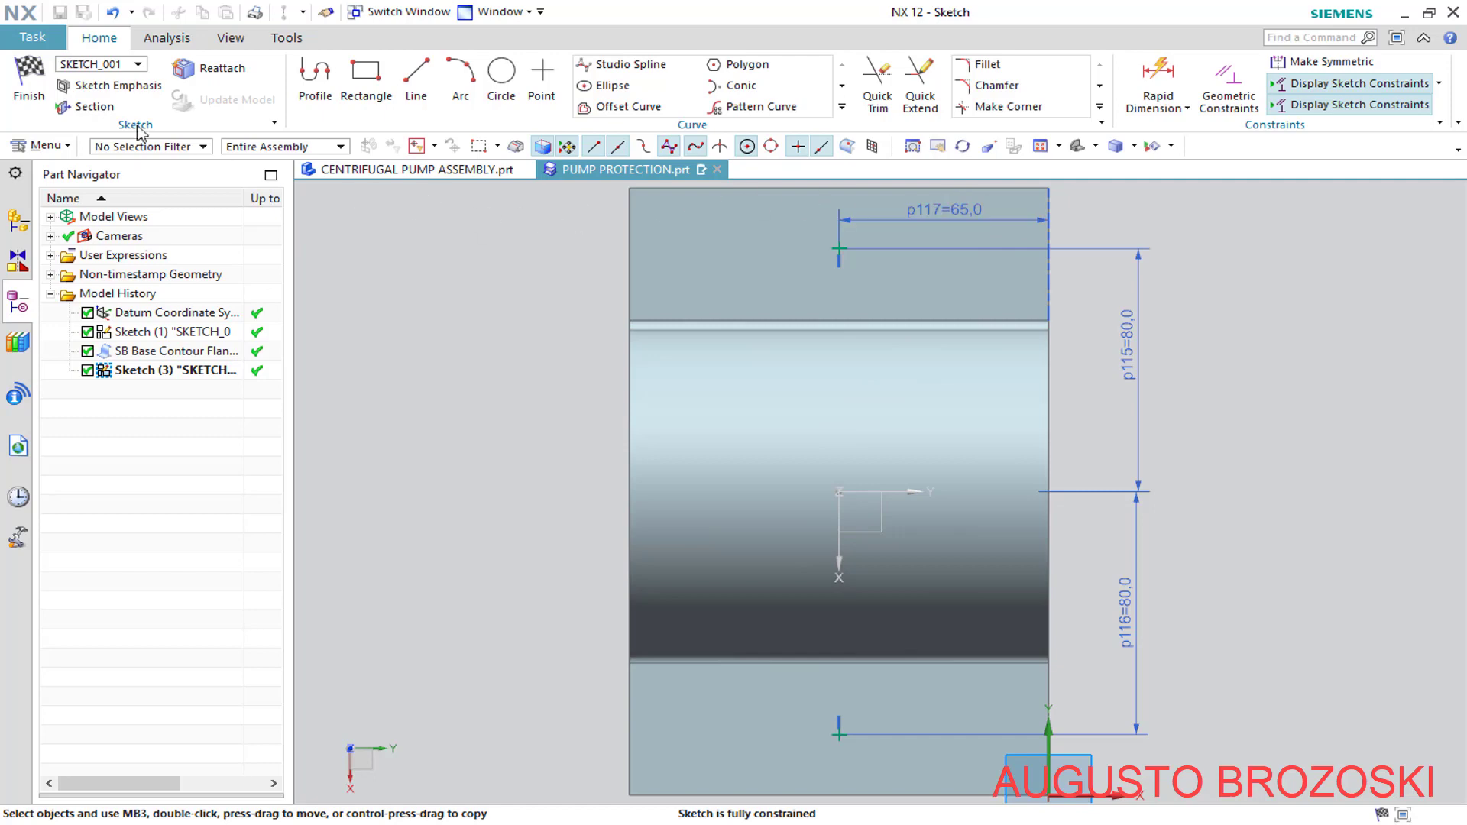
{"action": "left_click", "coordinate": [30, 84]}
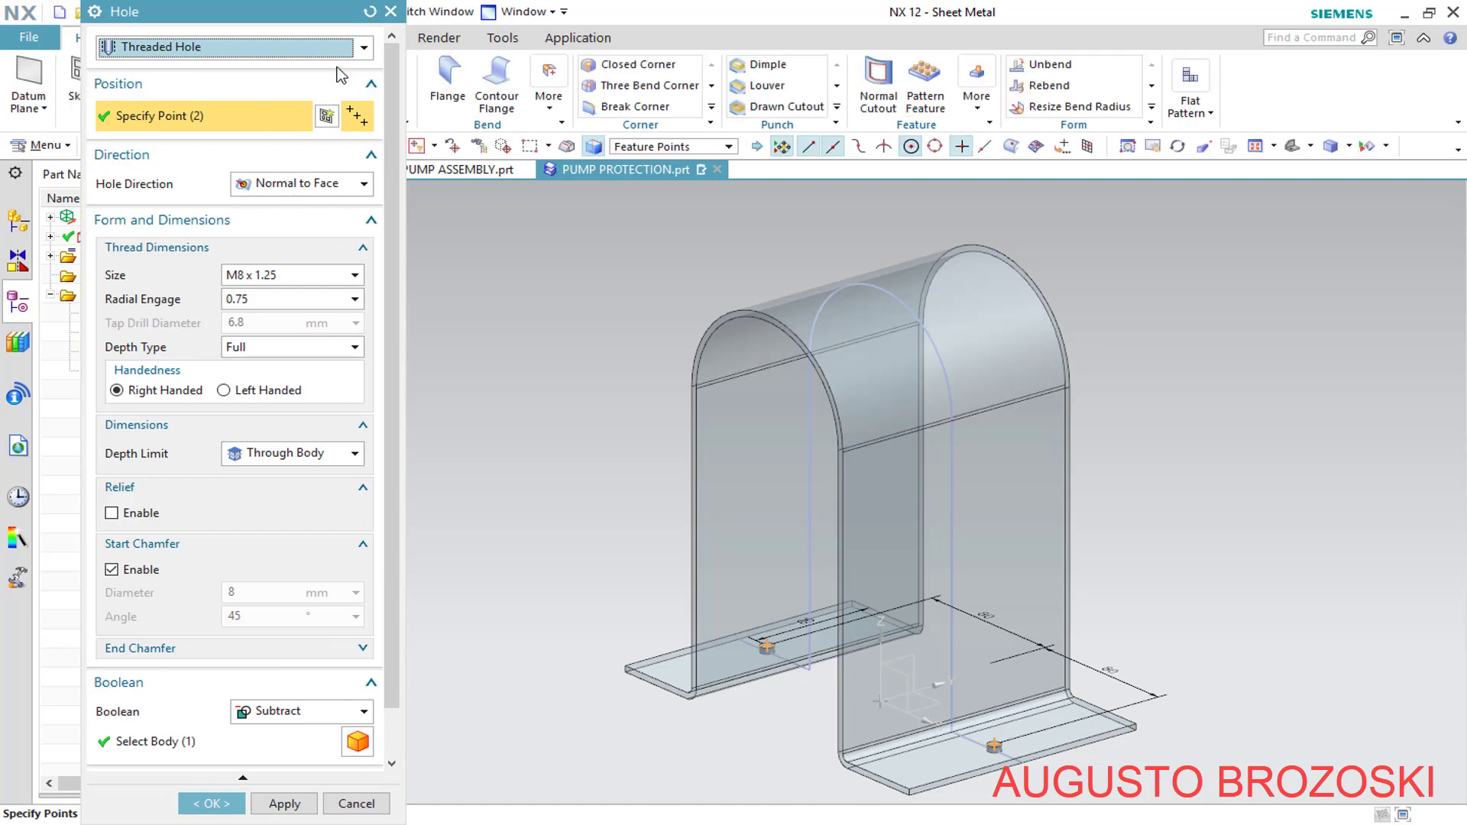
Change the hole type to Screw Clearance Hole with screw size M6
{"action": "left_click", "coordinate": [366, 49]}
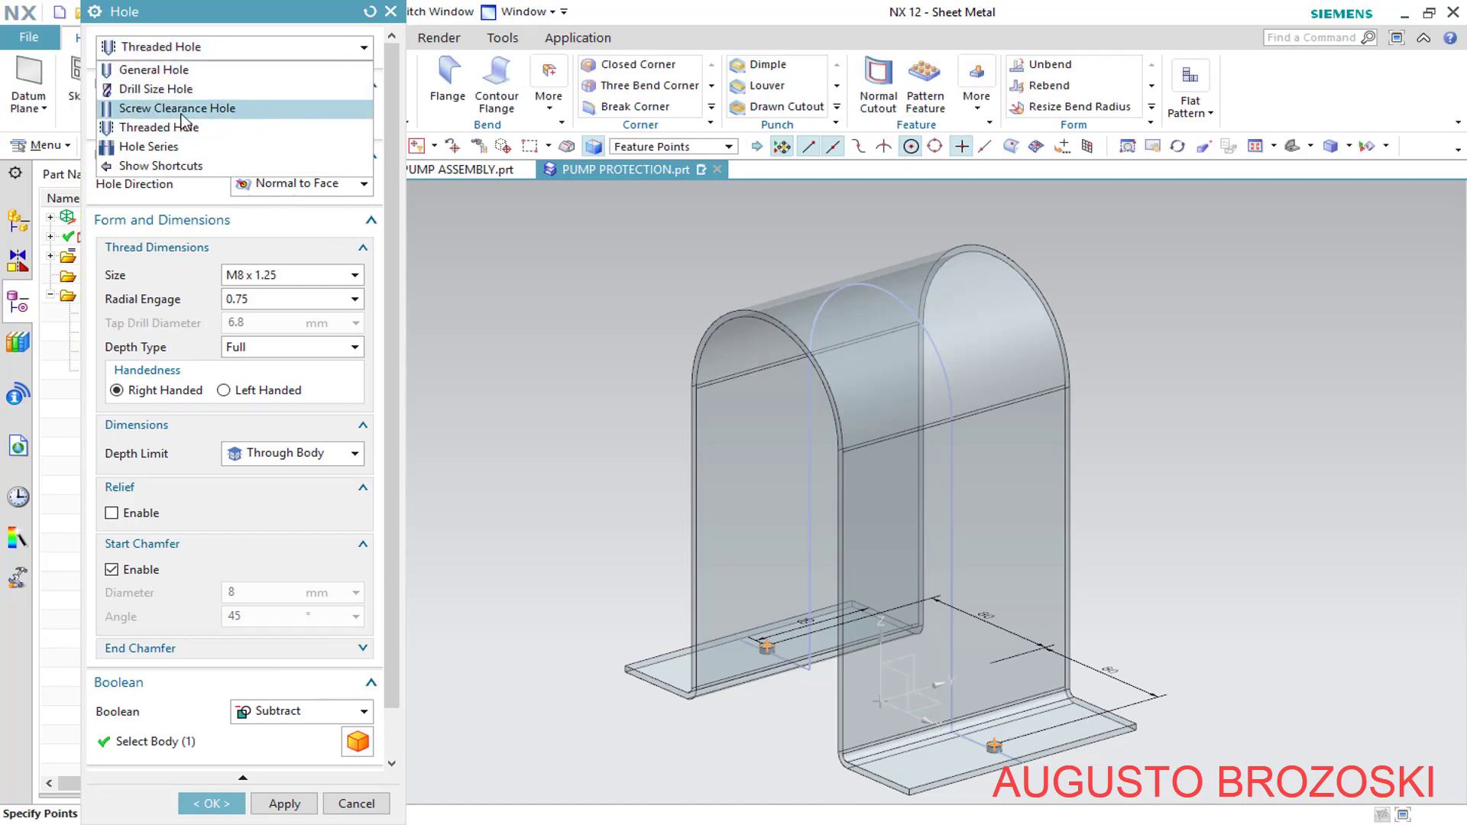
{"action": "left_click", "coordinate": [223, 110]}
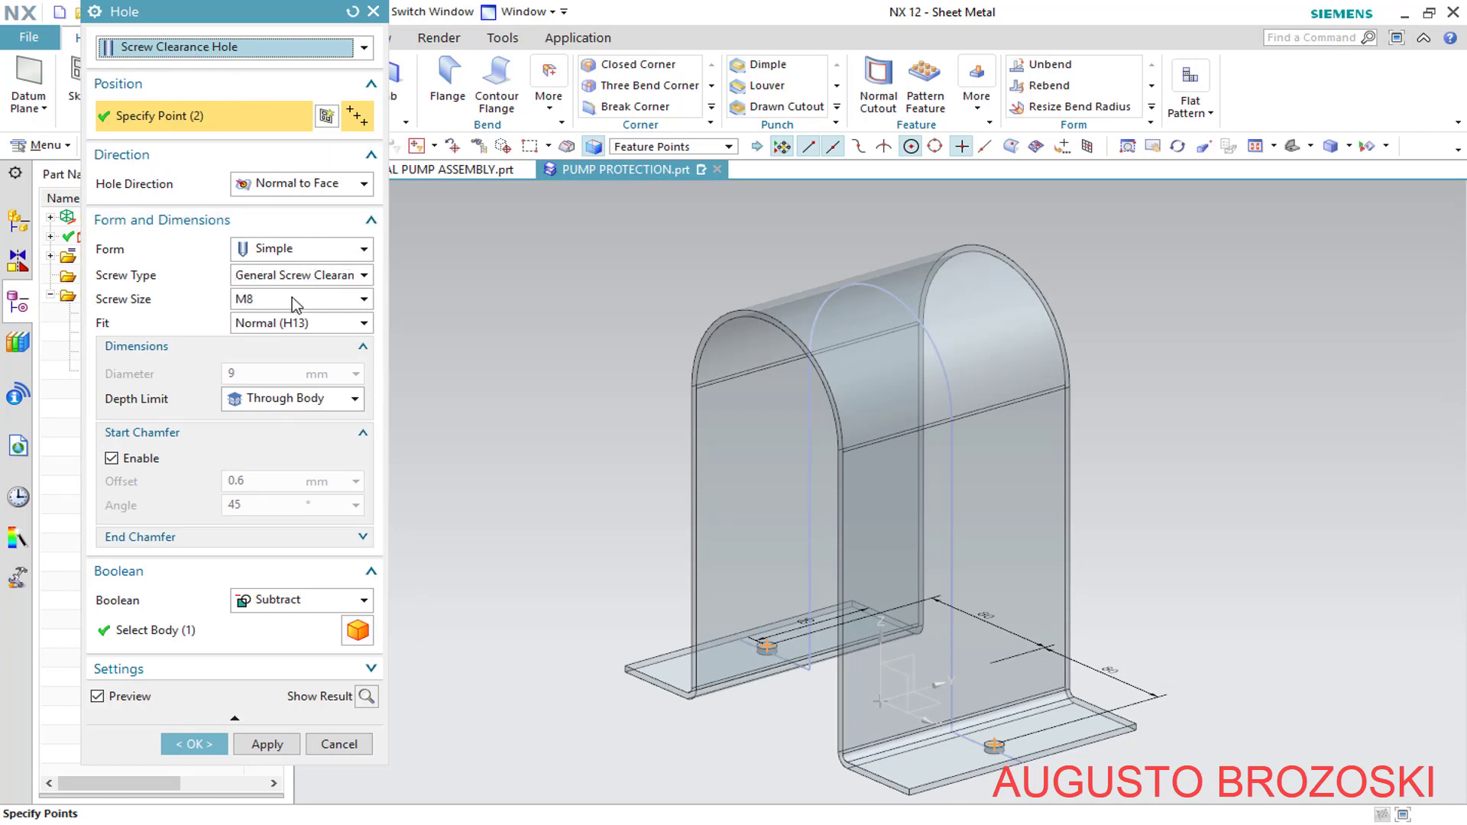
{"action": "left_click", "coordinate": [360, 303]}
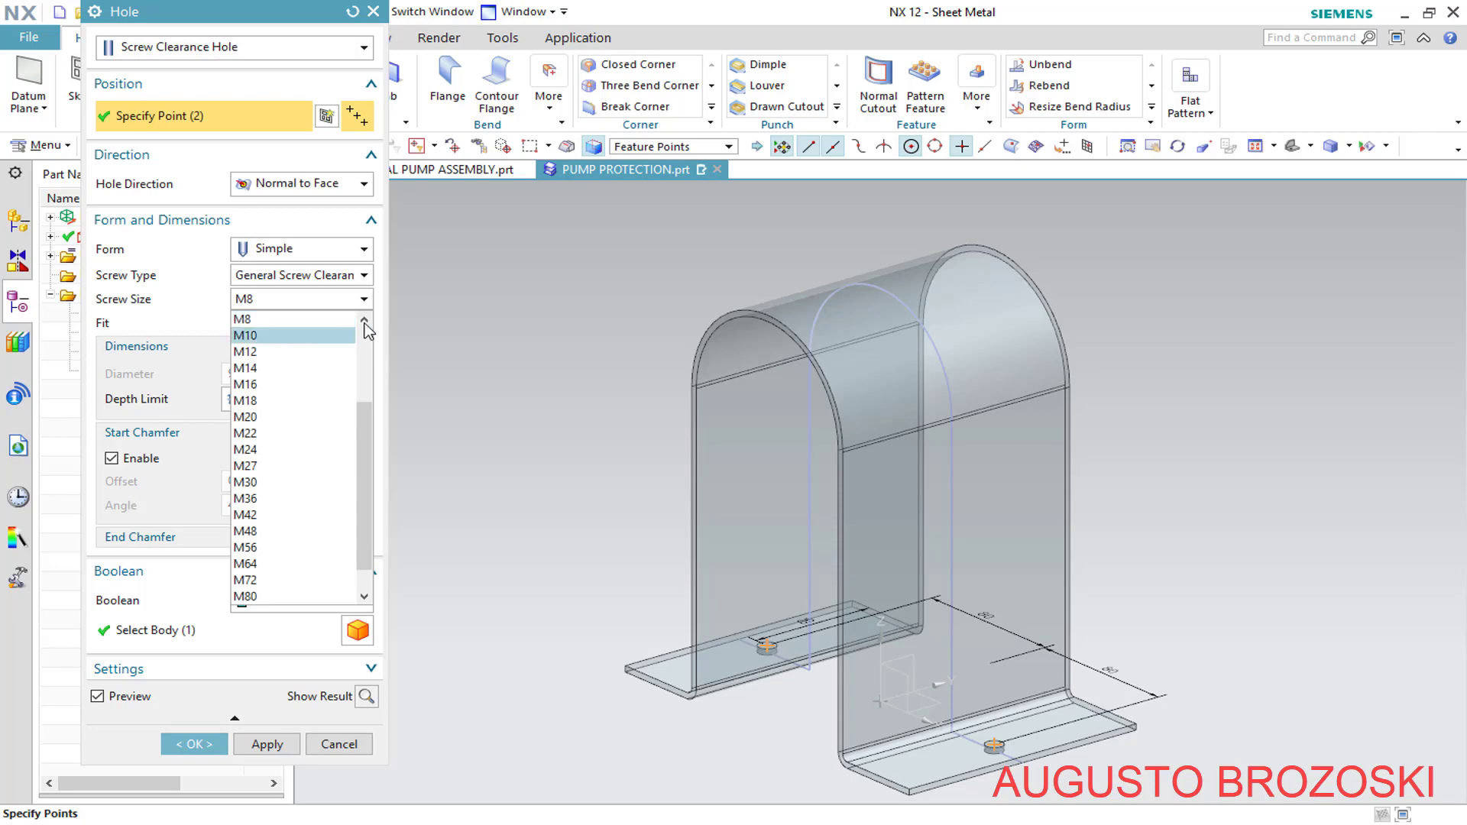
{"action": "left_click", "coordinate": [364, 319]}
{"action": "left_click", "coordinate": [287, 338]}
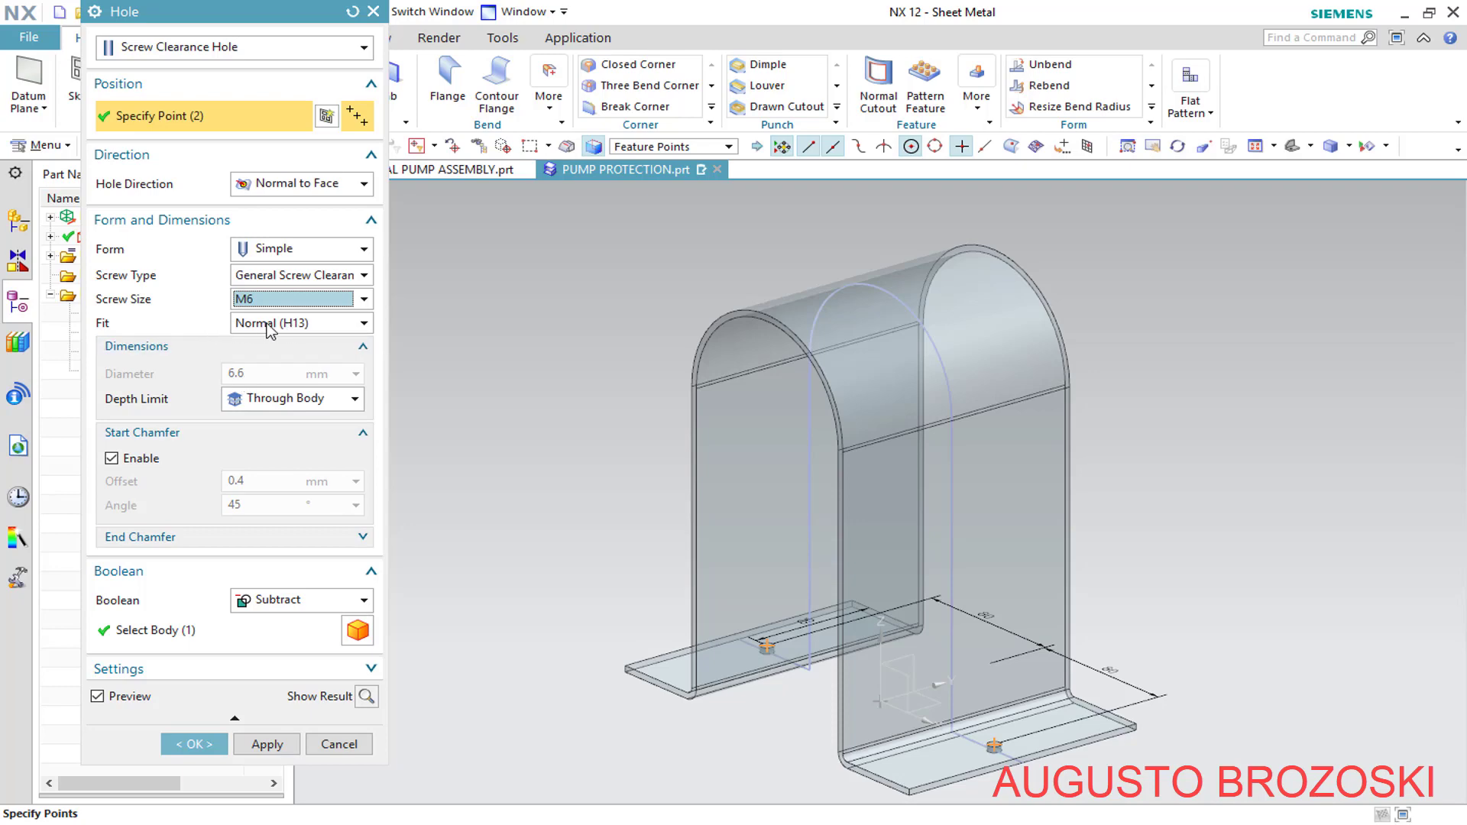
Try the Close (H12) and Loose (H14) fits for the hole and return to Normal (H13)
{"action": "left_click", "coordinate": [306, 324]}
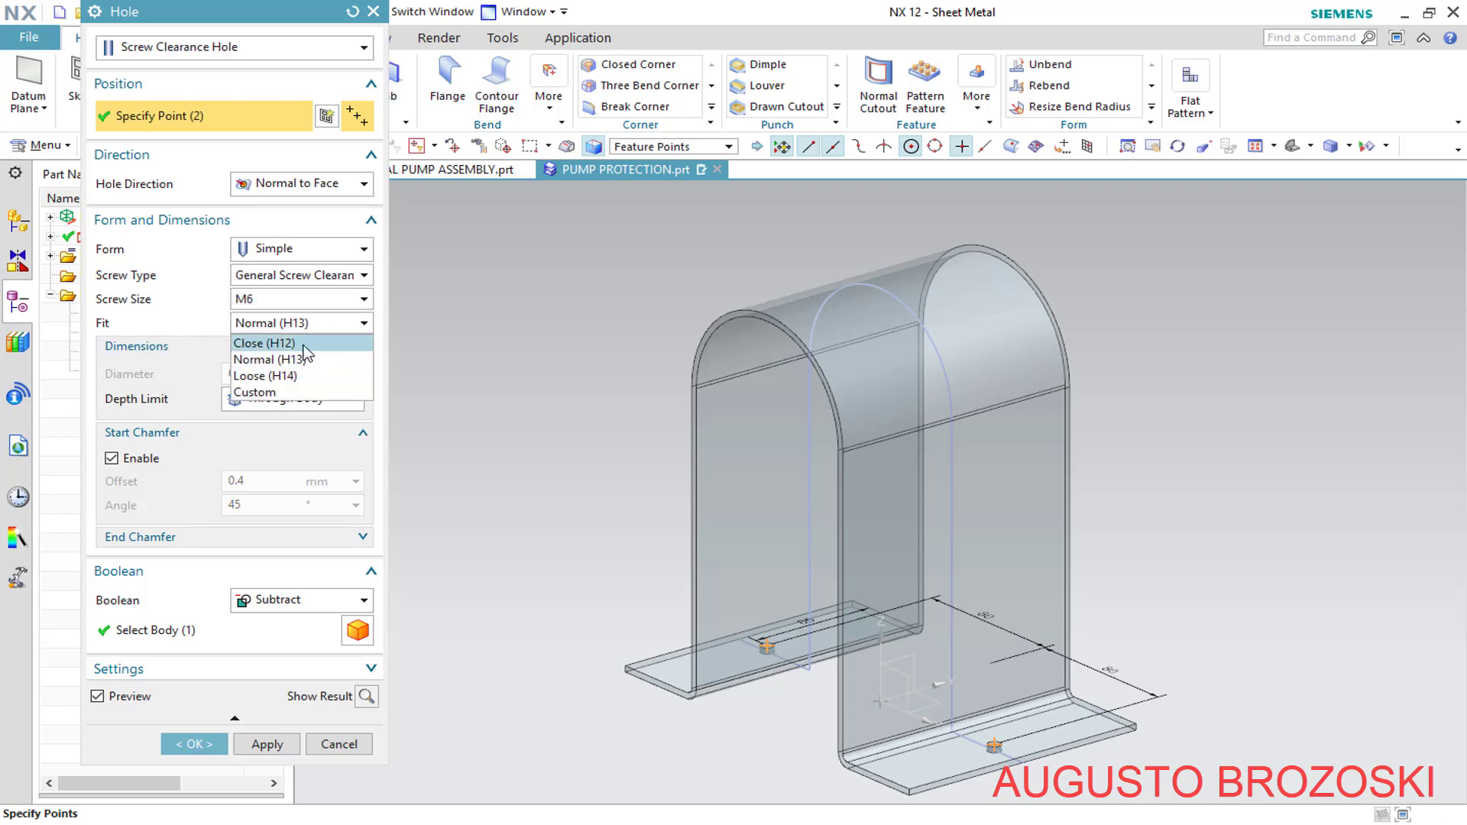
{"action": "left_click", "coordinate": [305, 346]}
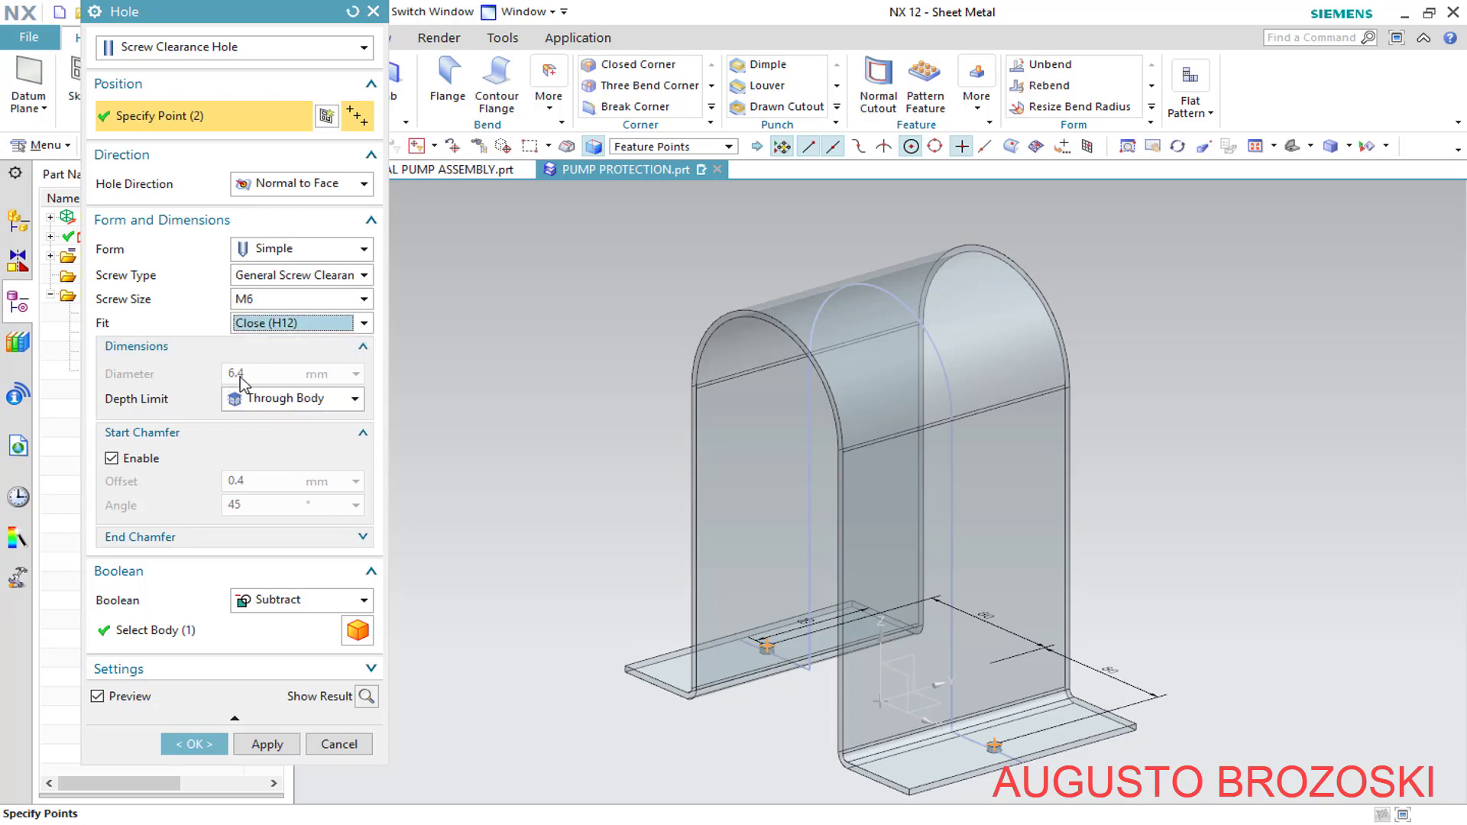
{"action": "left_click", "coordinate": [363, 324]}
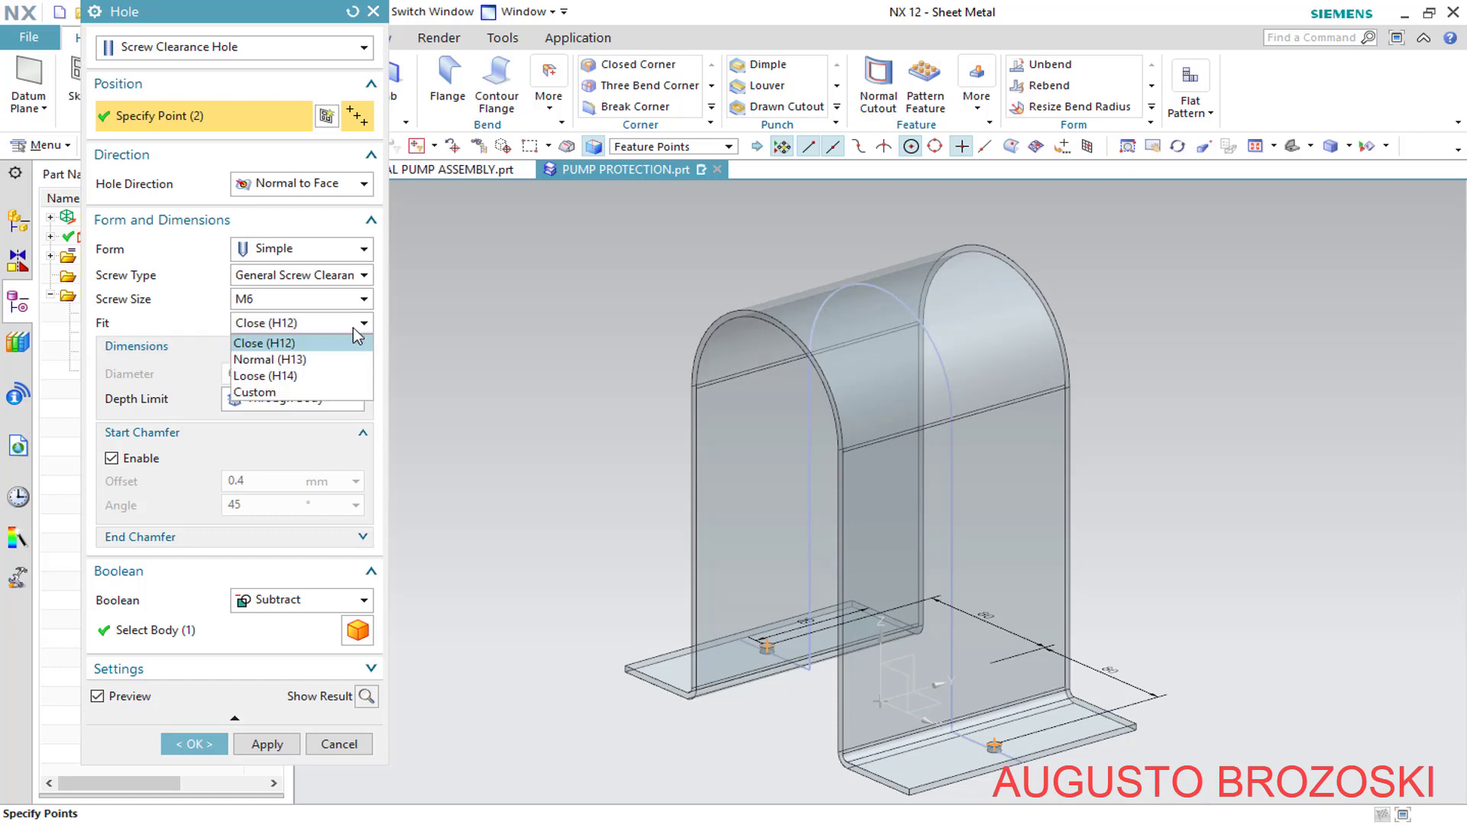
{"action": "left_click", "coordinate": [288, 374]}
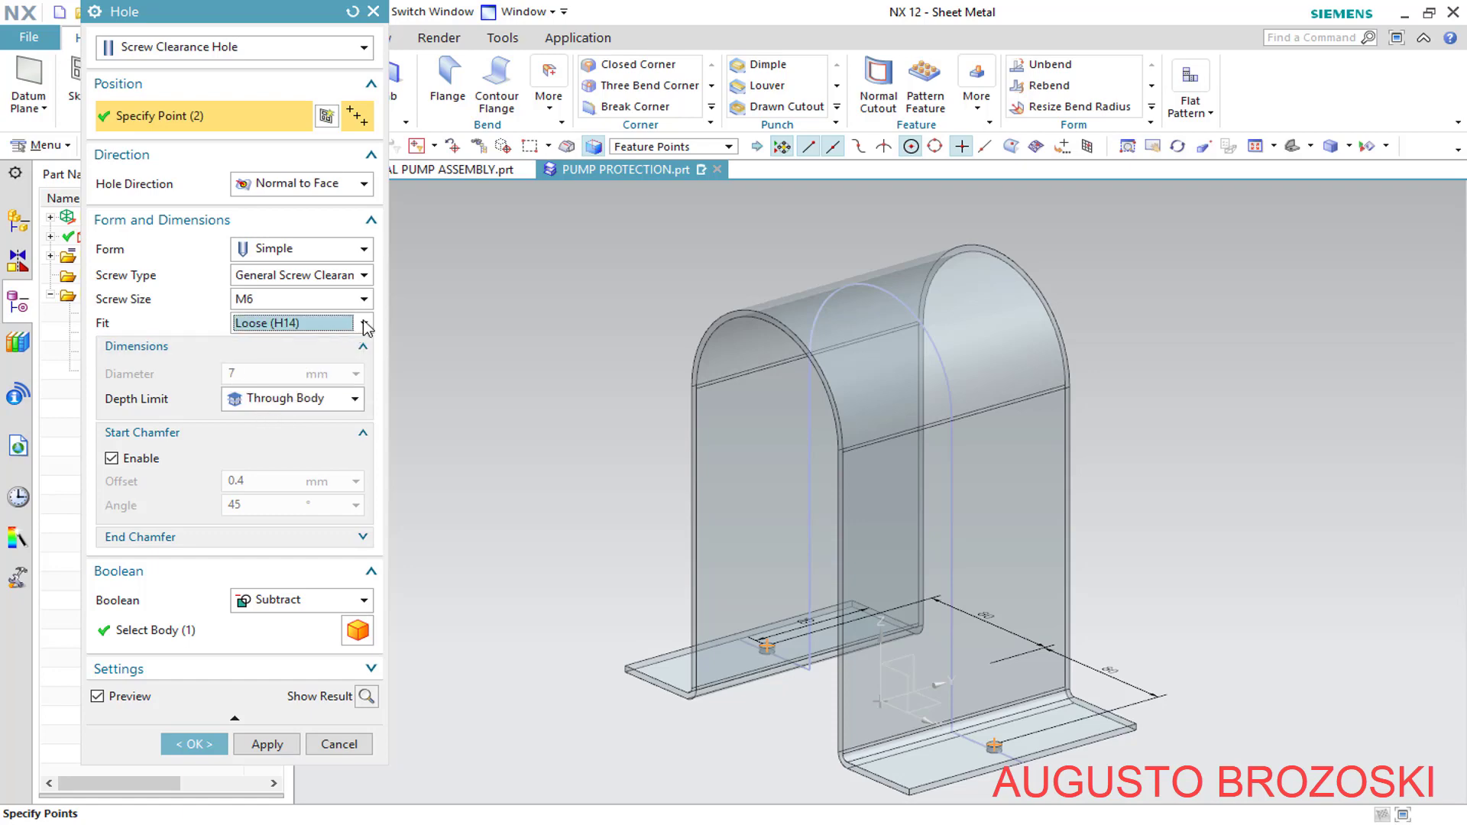
{"action": "left_click", "coordinate": [365, 323]}
{"action": "left_click", "coordinate": [294, 360]}
Set the hole depth limit to Until Next and cut the clearance holes through both feet of the body
{"action": "left_click", "coordinate": [355, 401]}
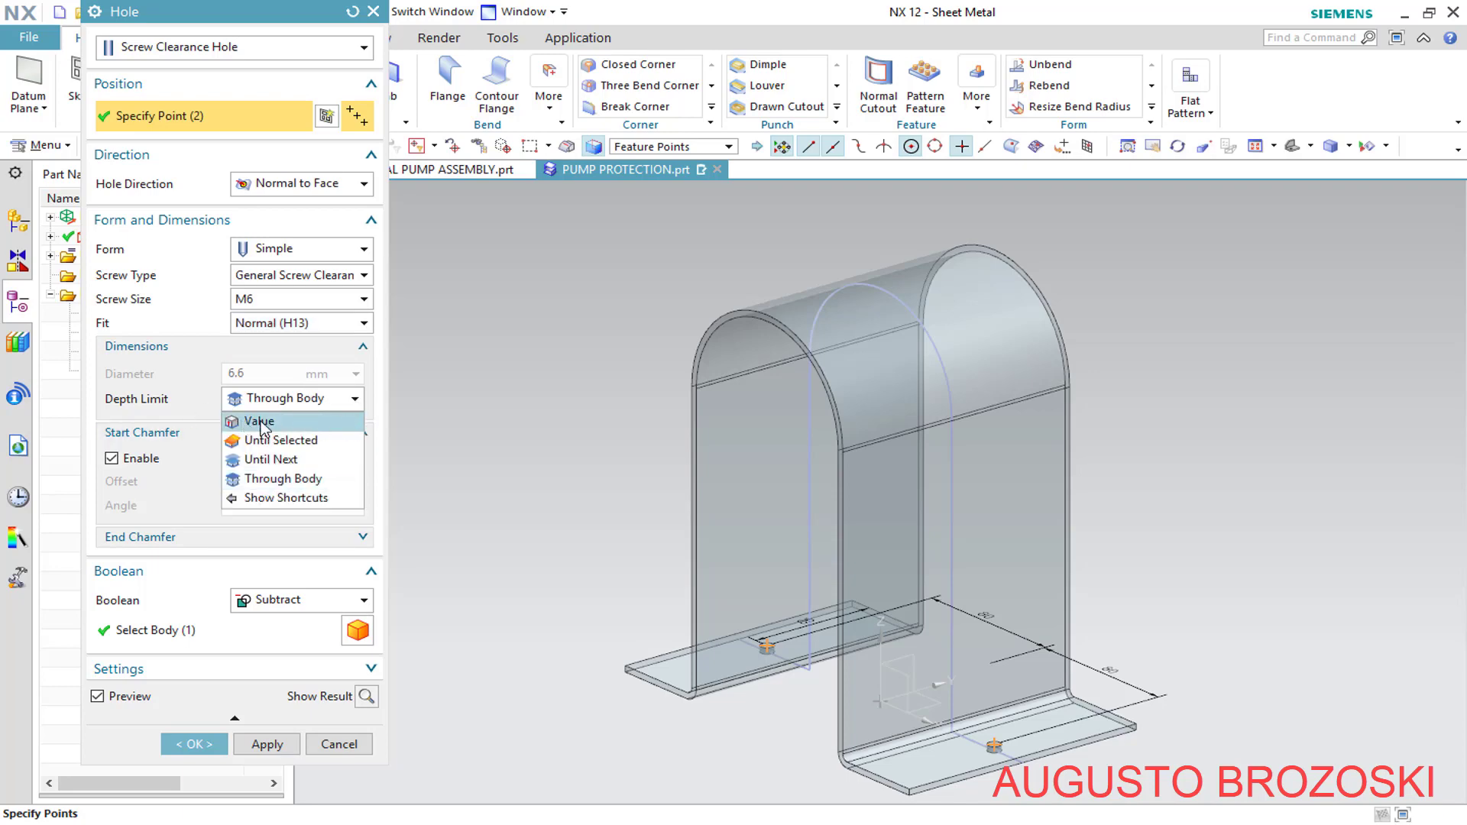
{"action": "left_click", "coordinate": [280, 461]}
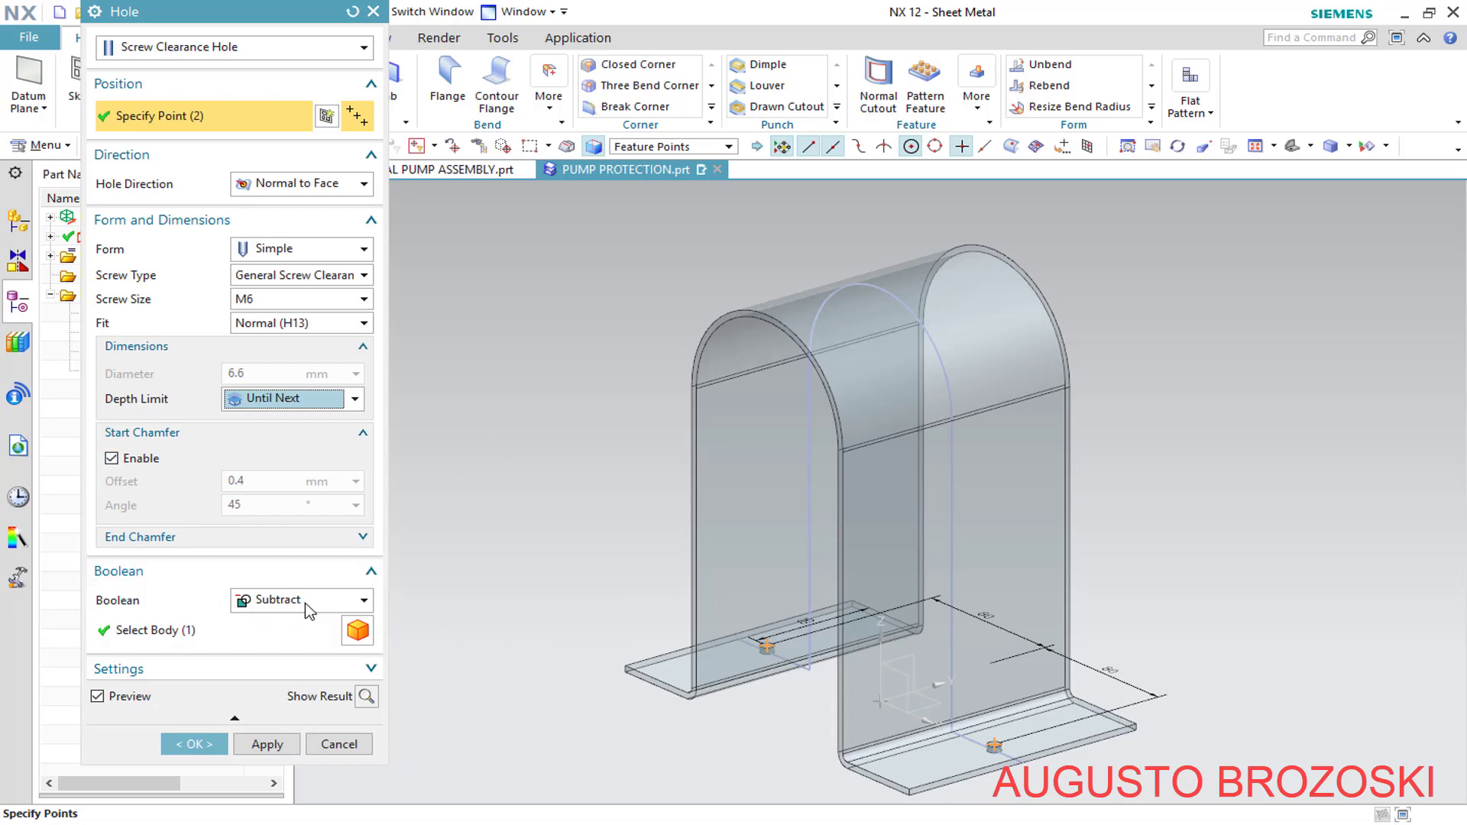
{"action": "left_click", "coordinate": [223, 629]}
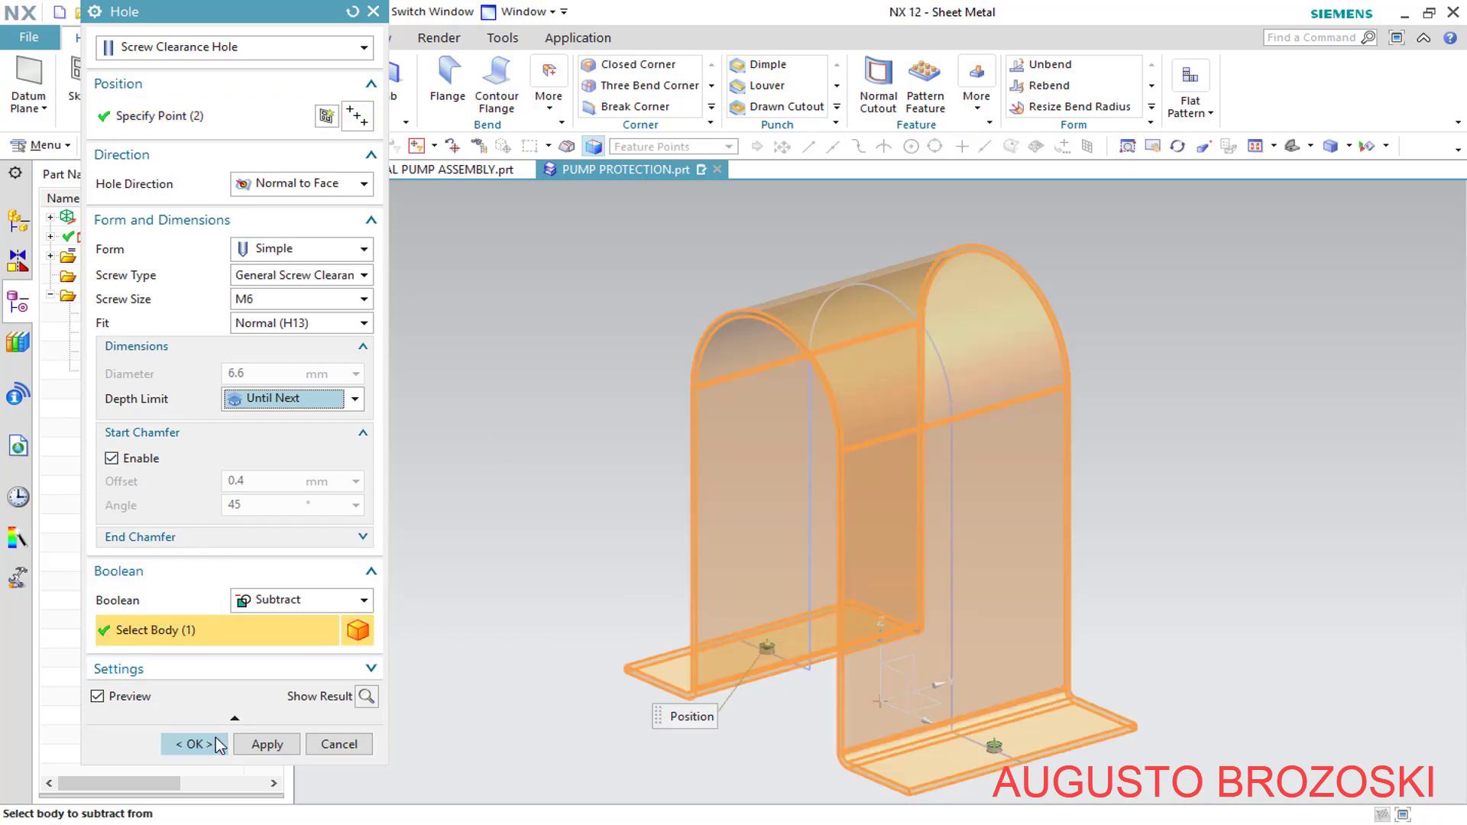
{"action": "left_click", "coordinate": [194, 744]}
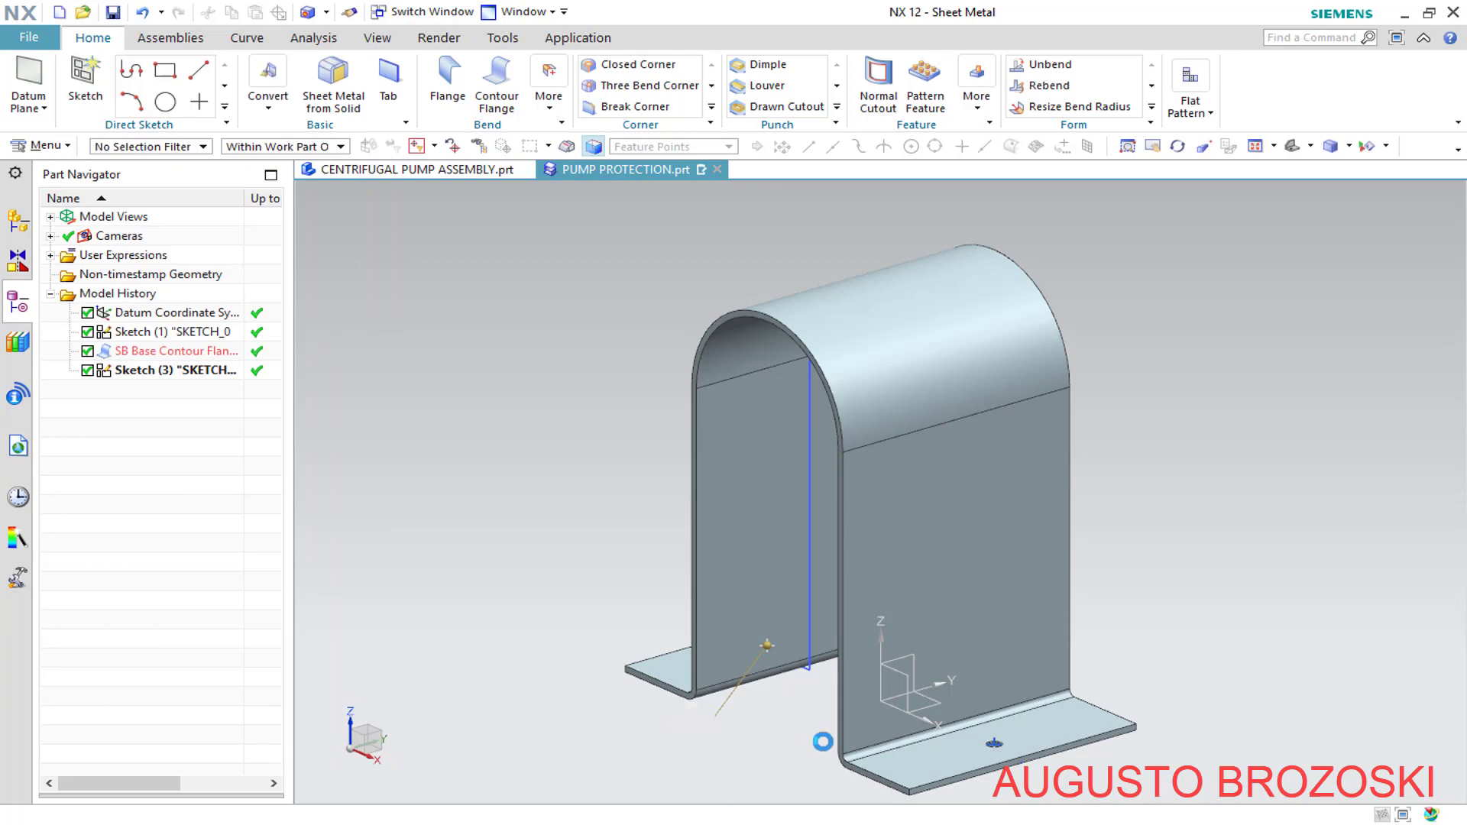
{"action": "scroll", "coordinate": [1011, 751], "scroll_direction": "up", "scroll_amount": 5}
{"action": "scroll", "coordinate": [1011, 751], "scroll_direction": "down", "scroll_amount": 8}
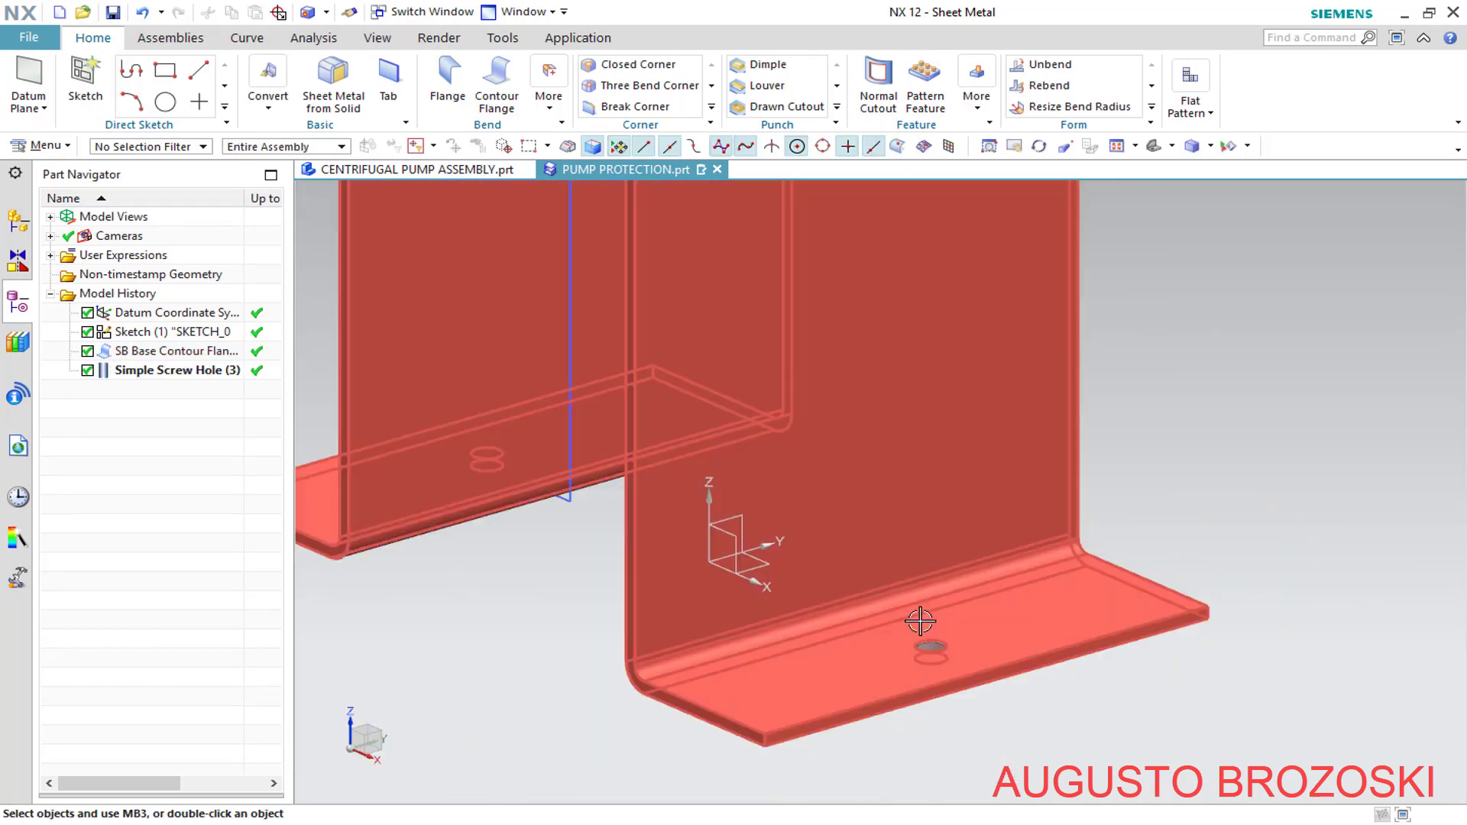
{"action": "middle_click_drag", "start_coordinate": [1011, 751], "coordinate": [913, 533]}
{"action": "scroll", "coordinate": [926, 378], "scroll_direction": "up", "scroll_amount": 6}
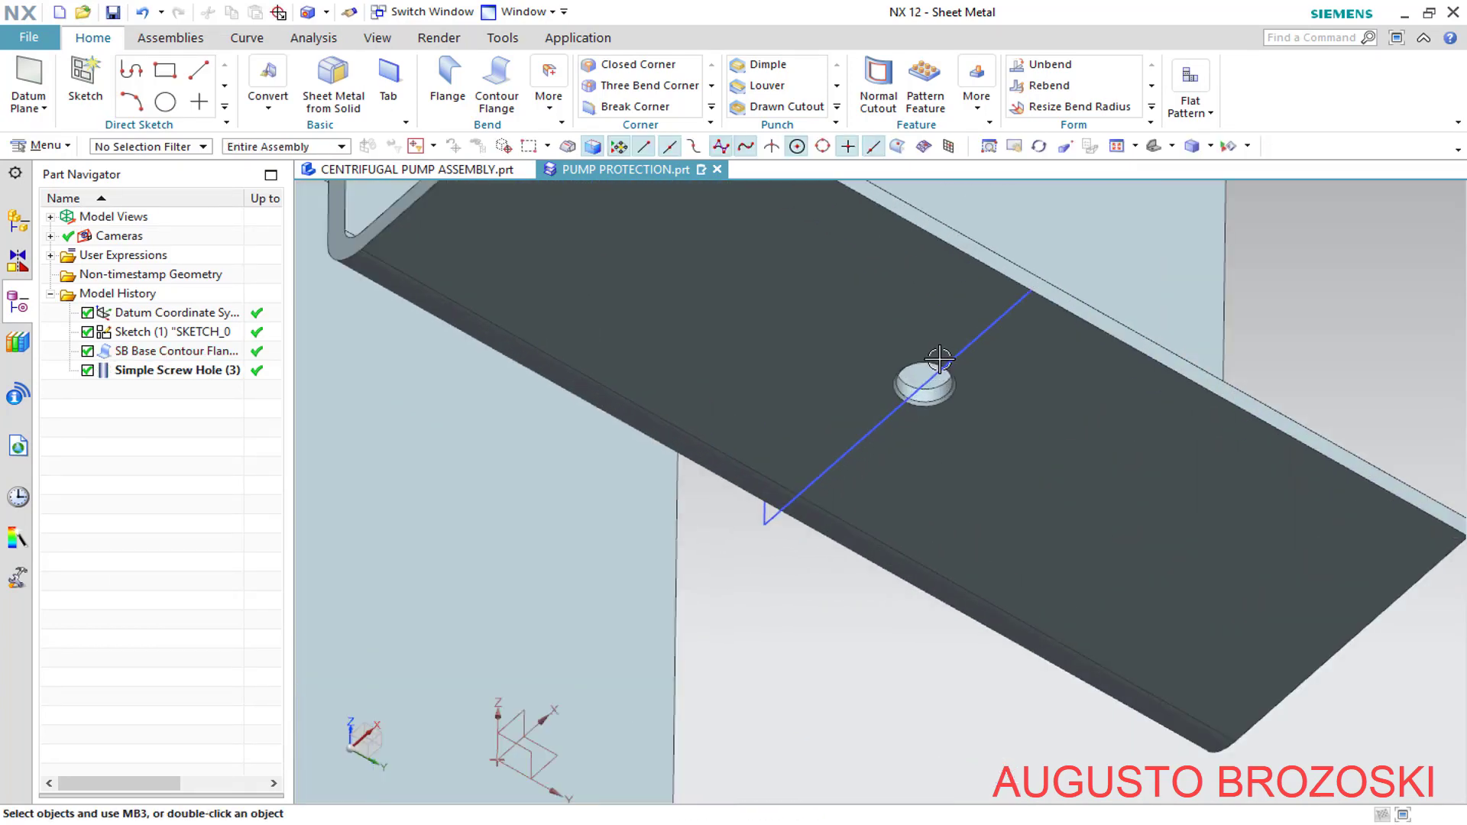
{"action": "left_click", "coordinate": [1152, 145]}
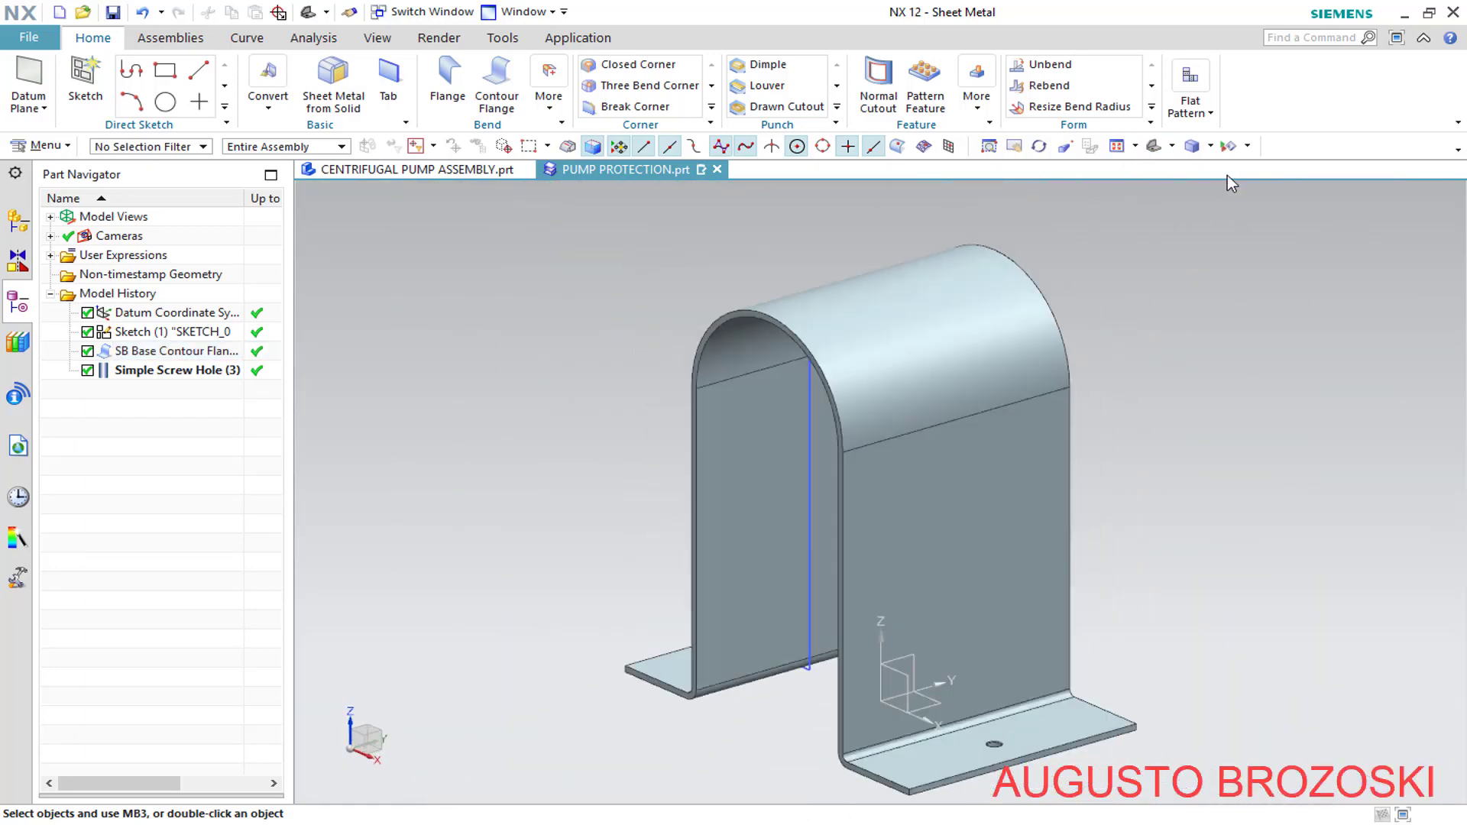
Hide all objects in the part and show only the bodies
{"action": "left_click", "coordinate": [1228, 145]}
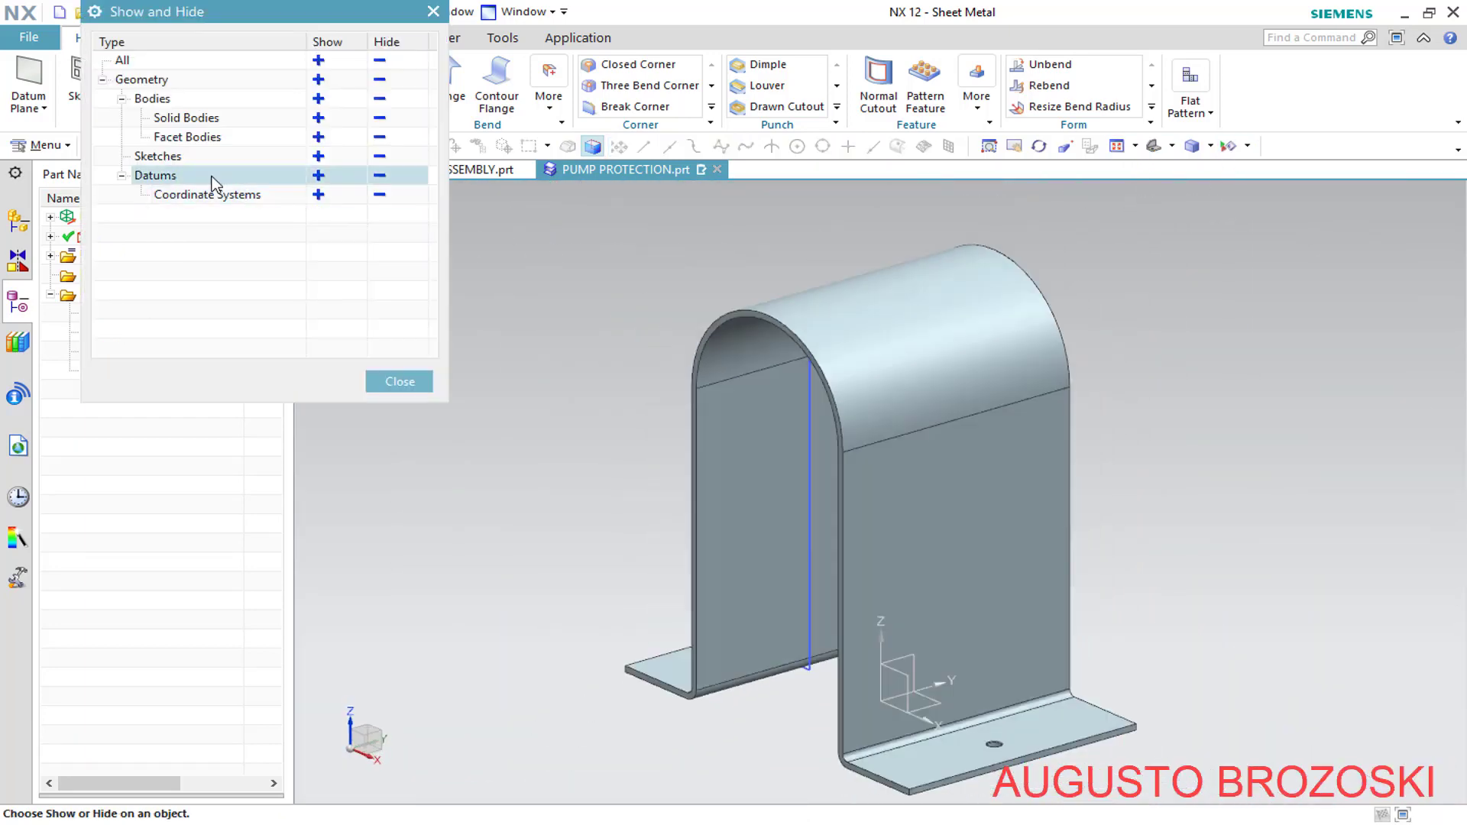
{"action": "left_click", "coordinate": [380, 61]}
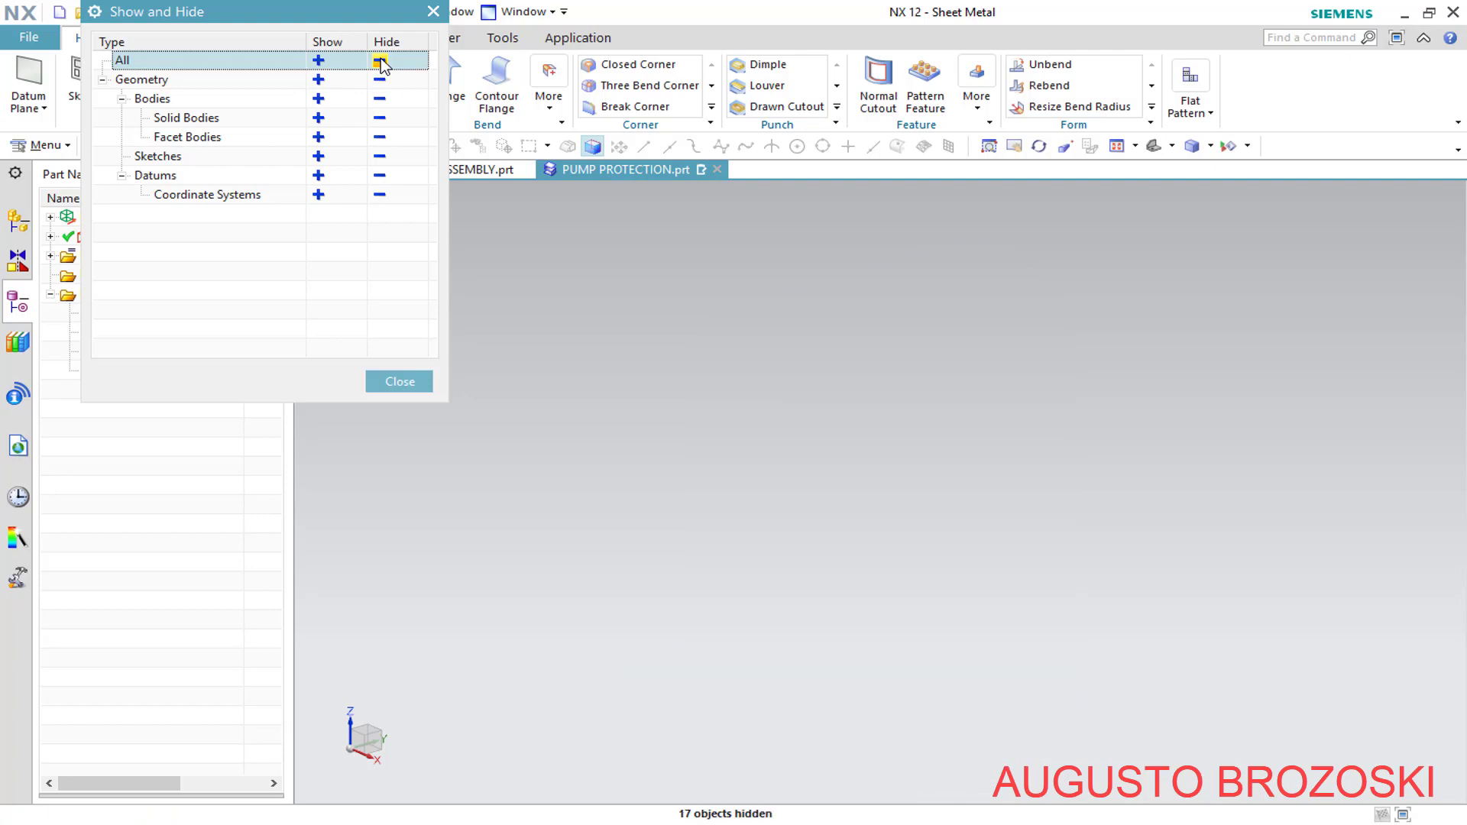
{"action": "left_click", "coordinate": [318, 100]}
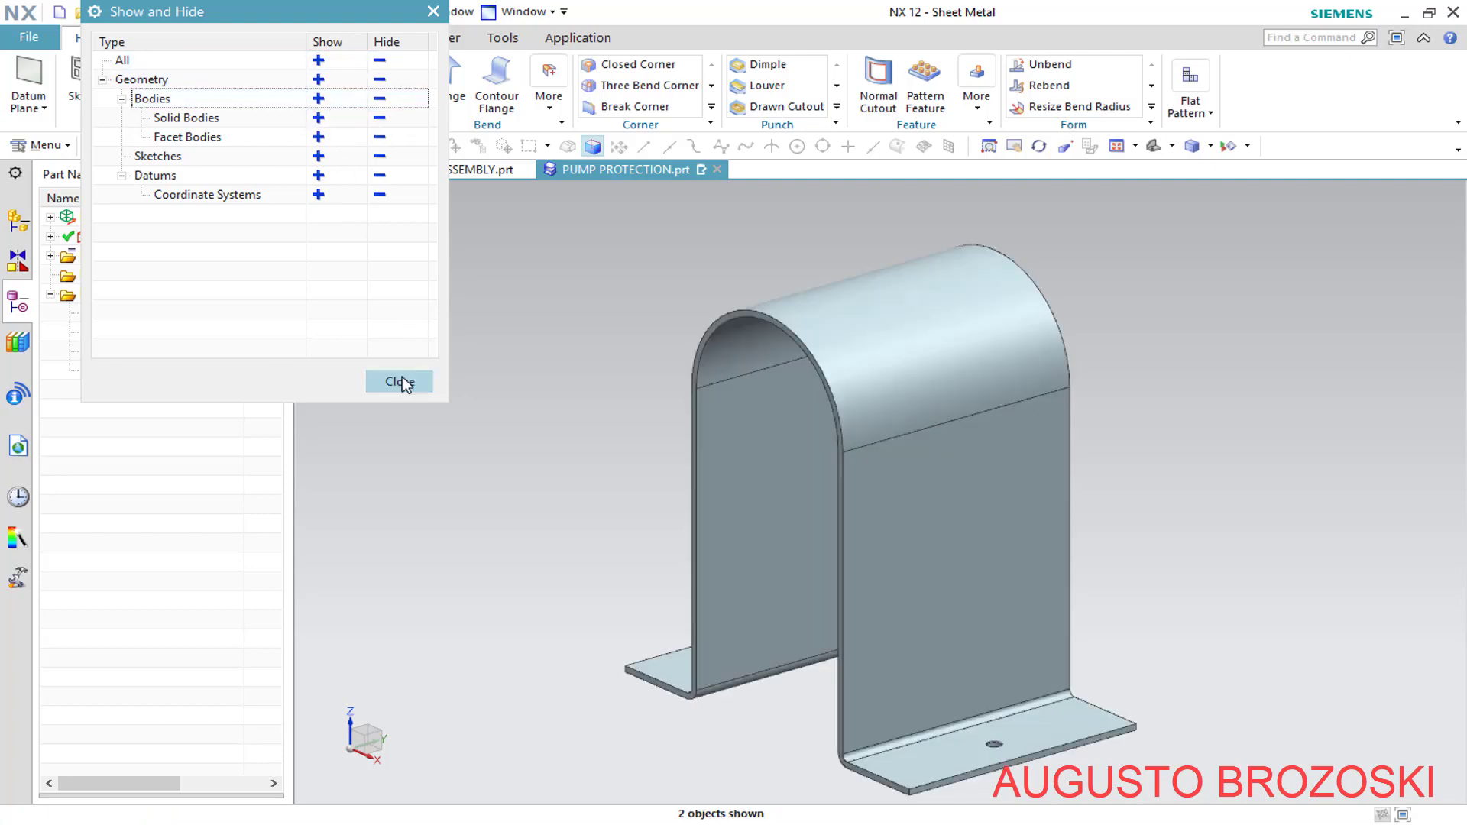
{"action": "left_click", "coordinate": [399, 382]}
Check the foot corner chamfer on the PDF drawing and set up a symmetric chamfer with a 5 mm distance
{"action": "key", "text": "alt+Tab"}
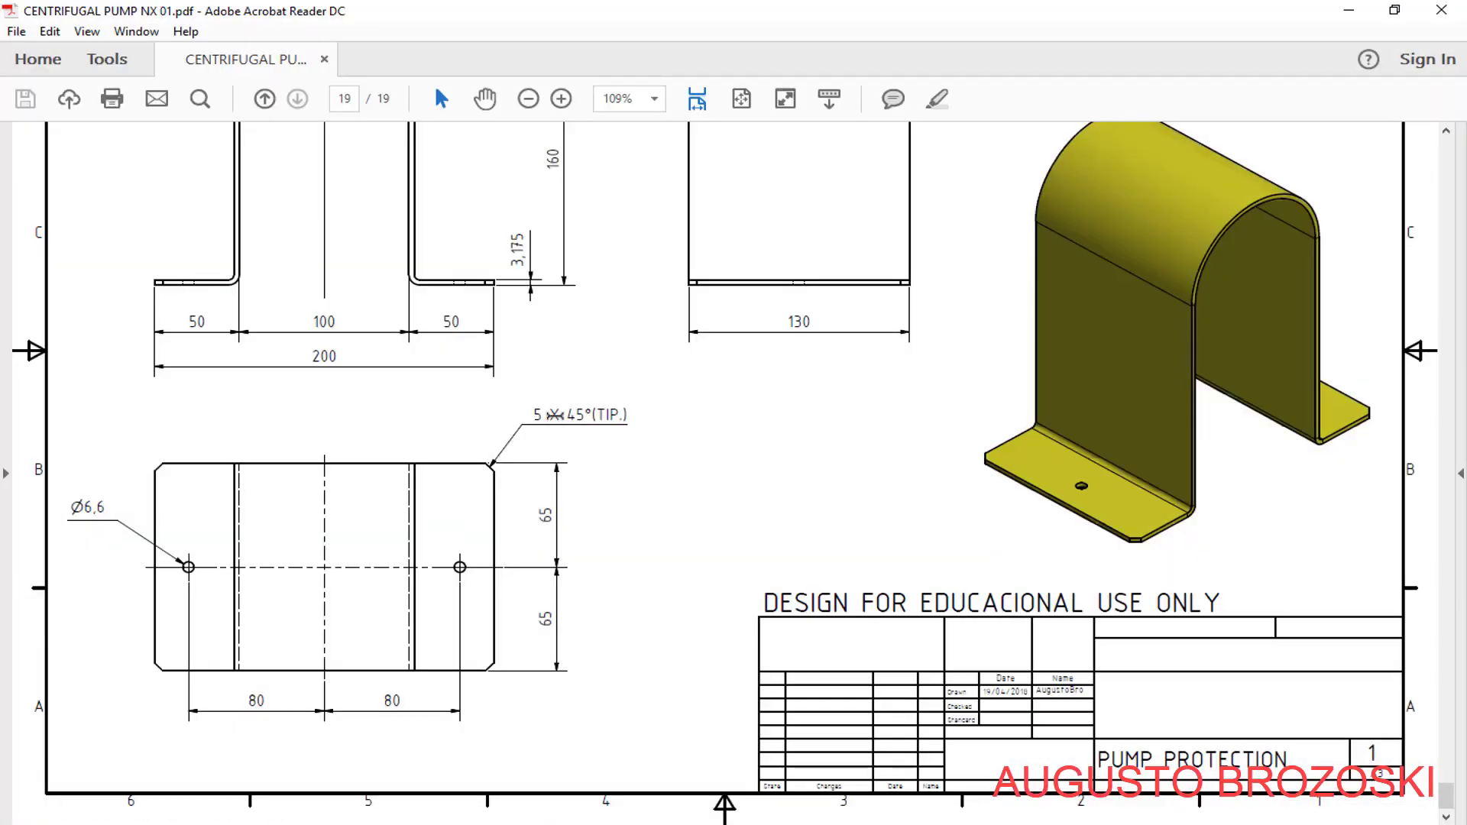
{"action": "left_click", "coordinate": [1349, 10]}
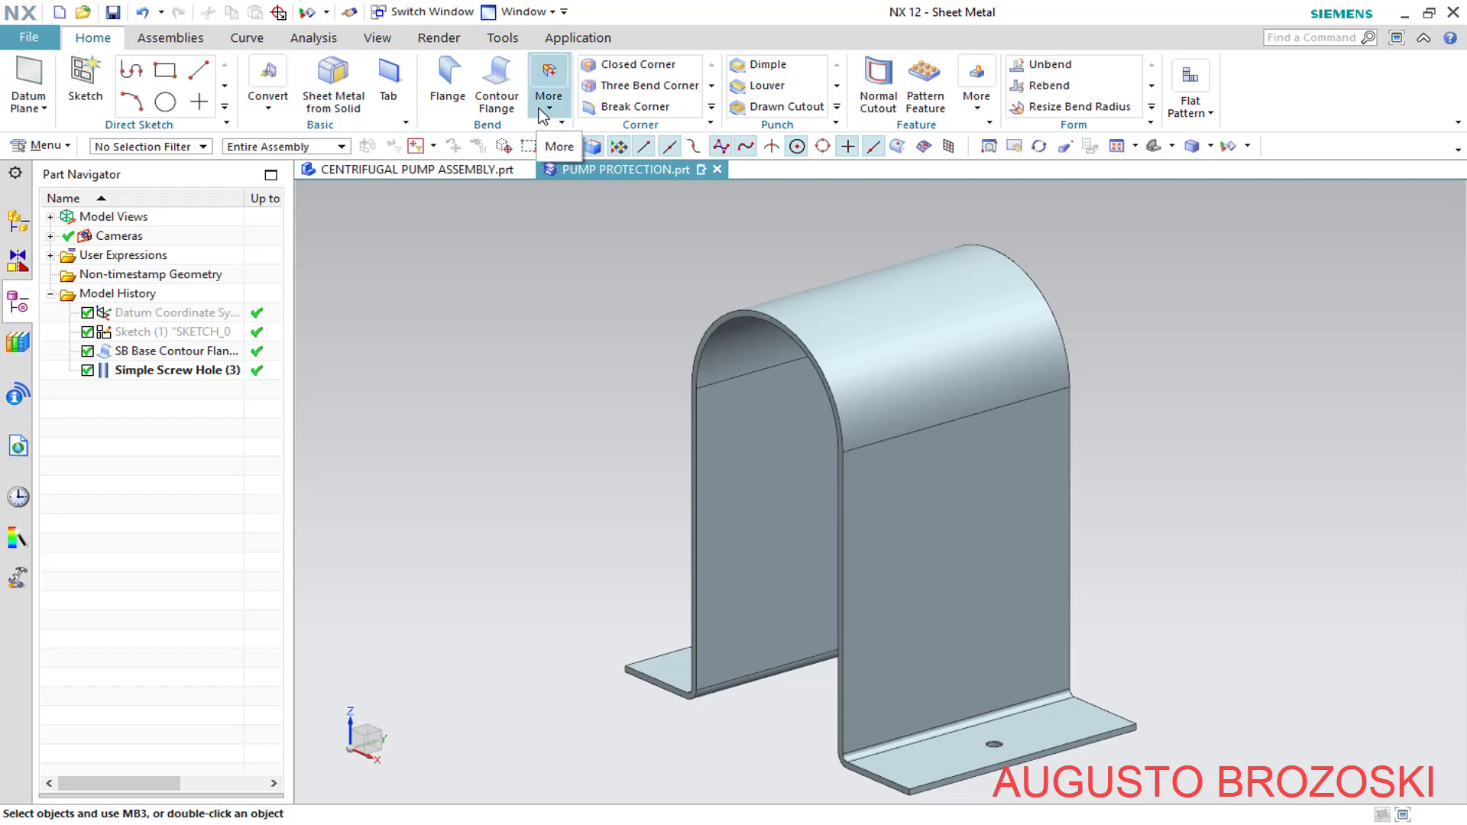
{"action": "left_click", "coordinate": [712, 107]}
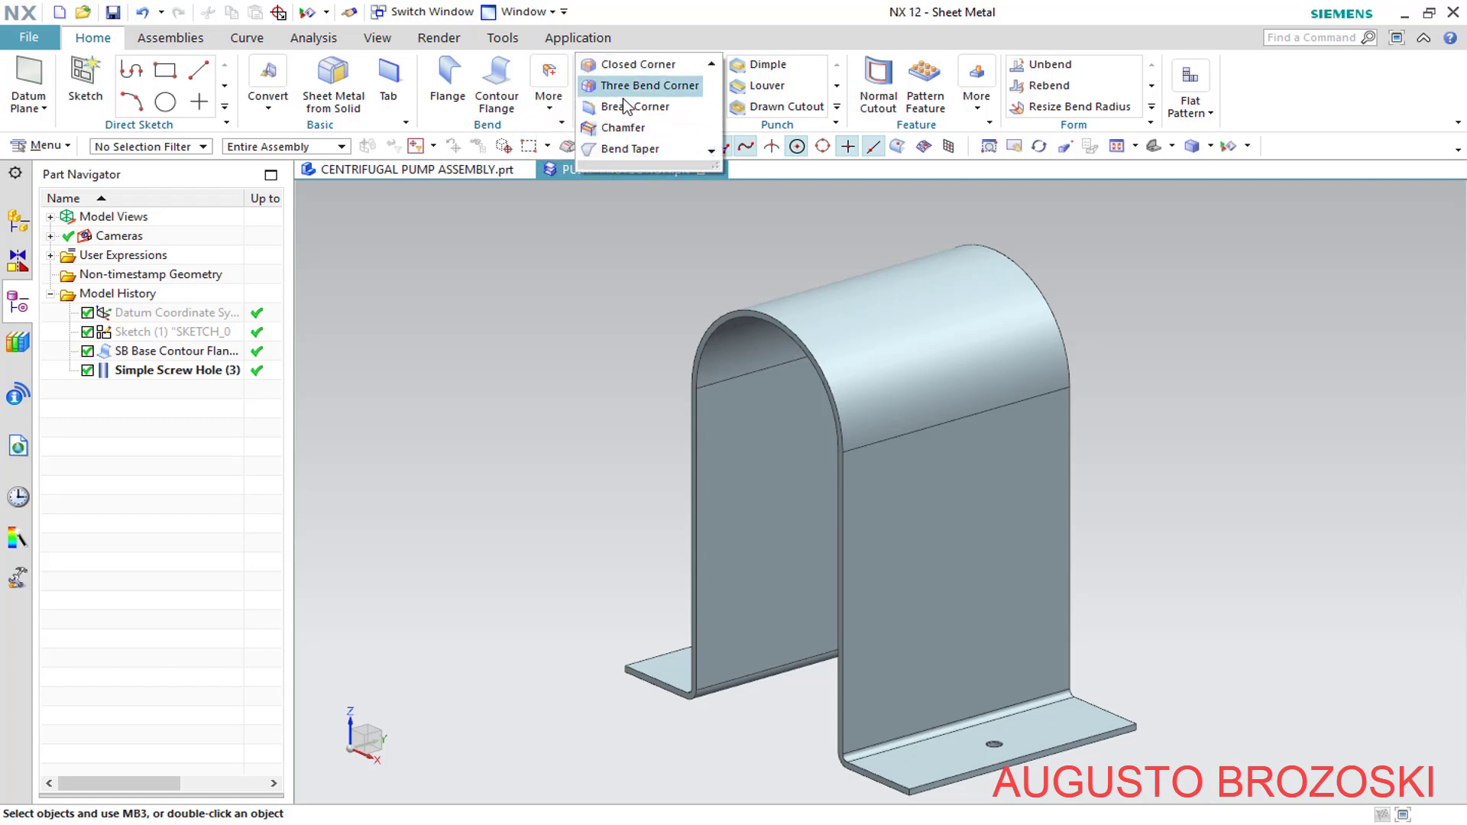
{"action": "left_click", "coordinate": [663, 128]}
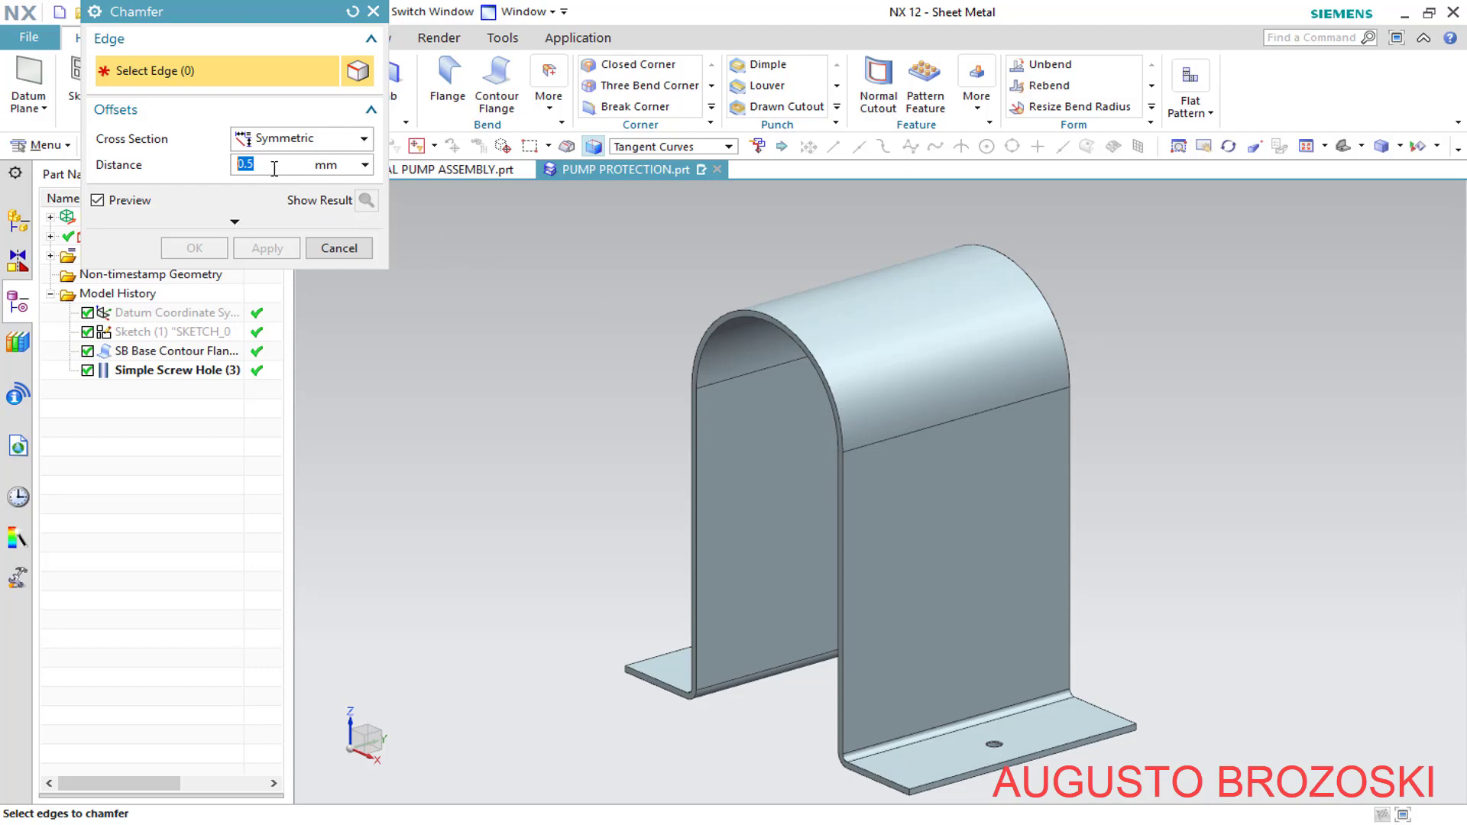
{"action": "type", "text": "5"}
Display the part as Static Wireframe and select the two outer corner edges of the rear foot for the chamfer
{"action": "left_click", "coordinate": [1400, 146]}
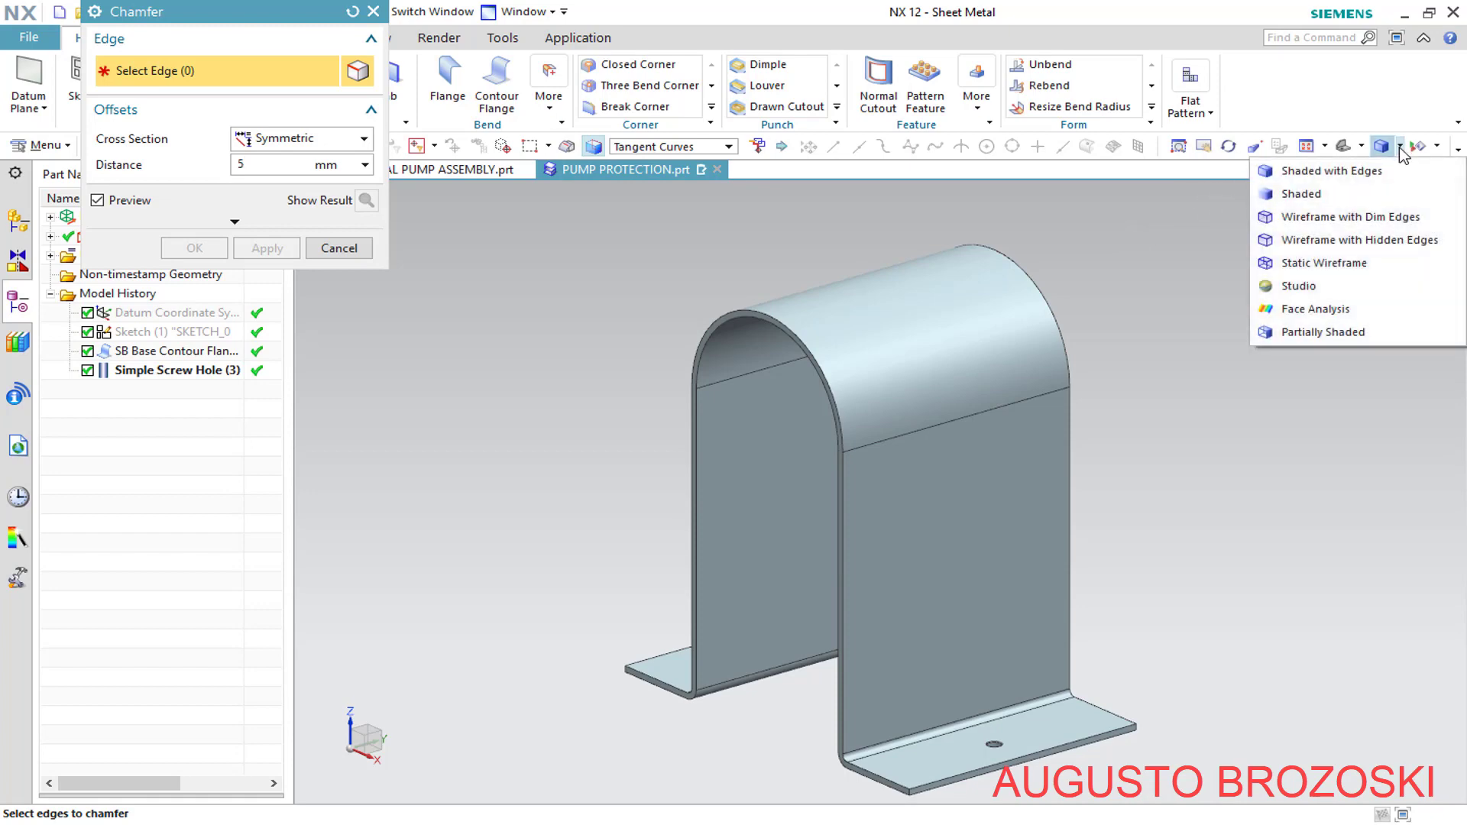
{"action": "left_click", "coordinate": [1336, 267]}
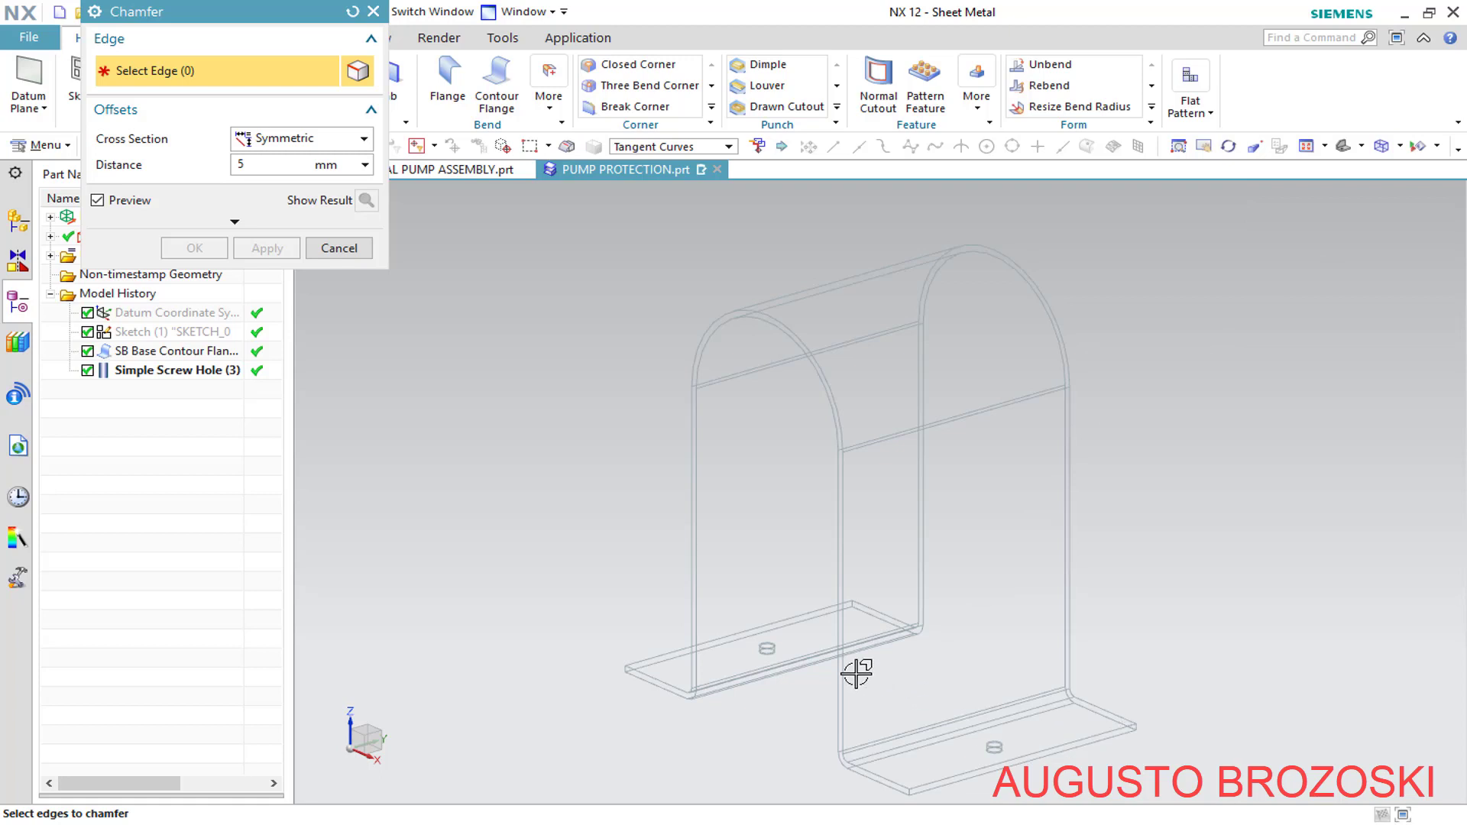
{"action": "scroll", "coordinate": [664, 687], "scroll_direction": "up", "scroll_amount": 6}
{"action": "scroll", "coordinate": [565, 621], "scroll_direction": "up", "scroll_amount": 2}
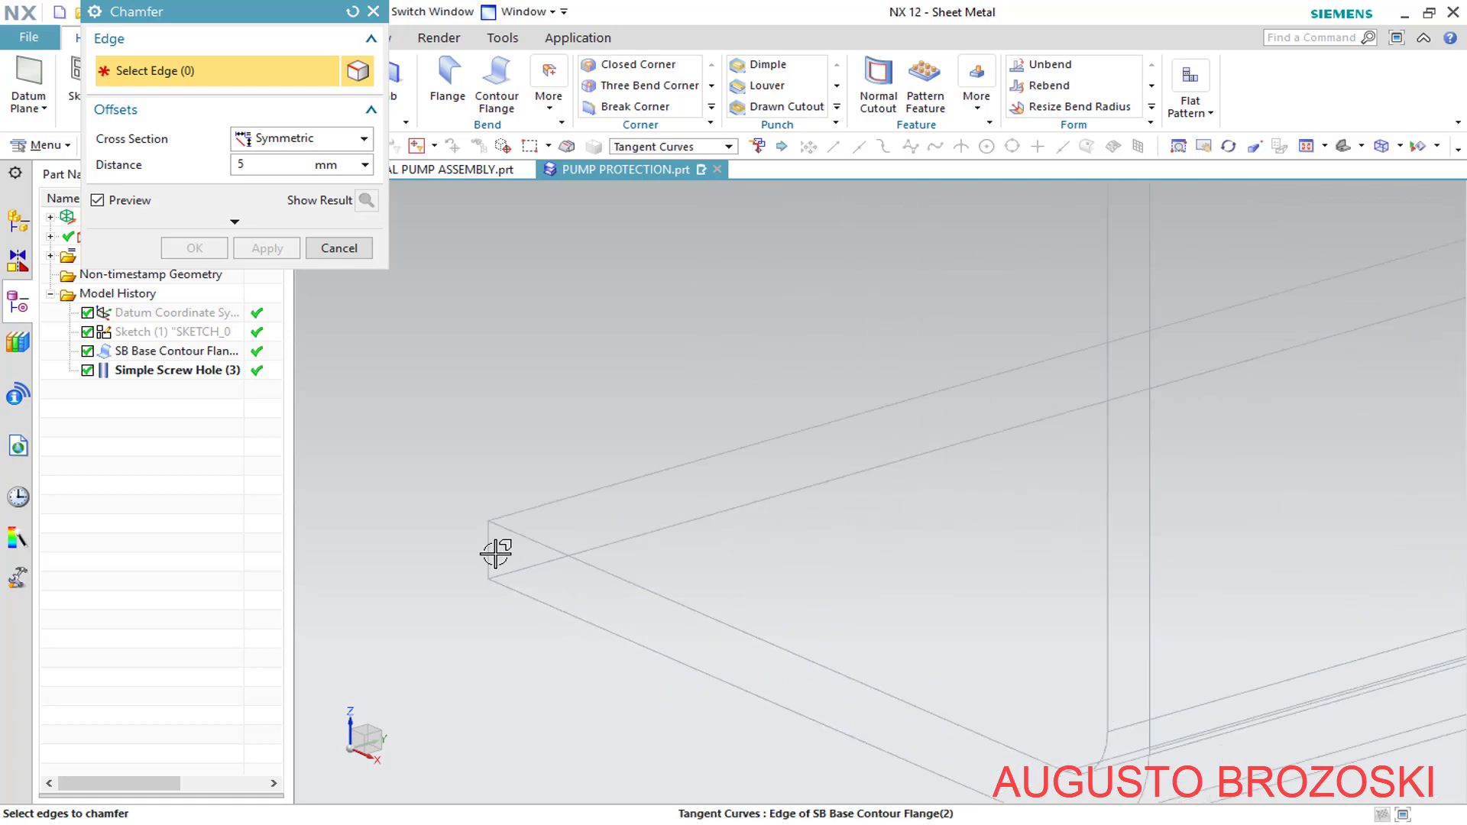
{"action": "left_click", "coordinate": [491, 571]}
{"action": "scroll", "coordinate": [497, 573], "scroll_direction": "down", "scroll_amount": 3}
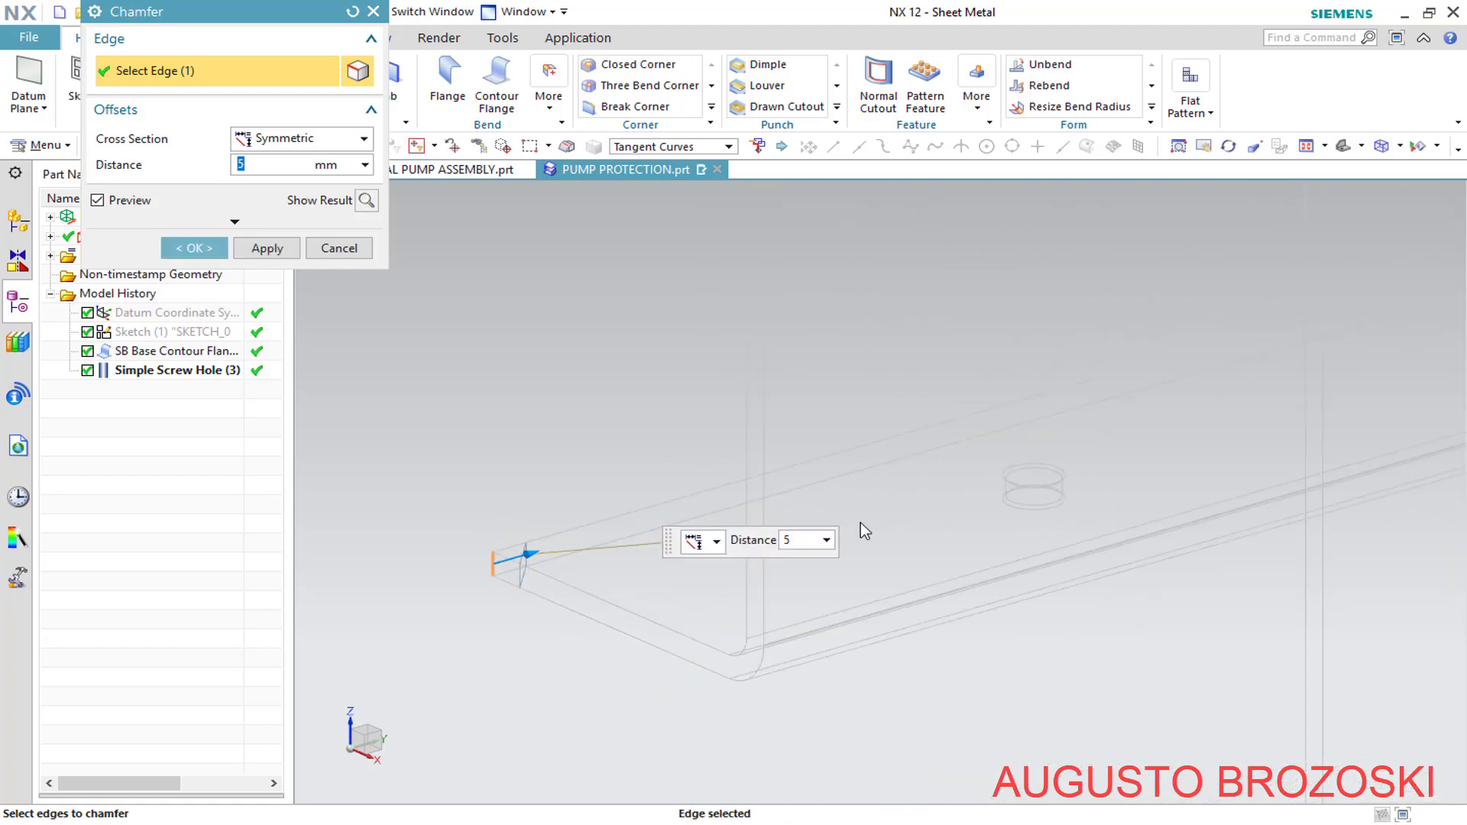
{"action": "scroll", "coordinate": [1222, 402], "scroll_direction": "down", "scroll_amount": 3}
{"action": "scroll", "coordinate": [1253, 396], "scroll_direction": "up", "scroll_amount": 6}
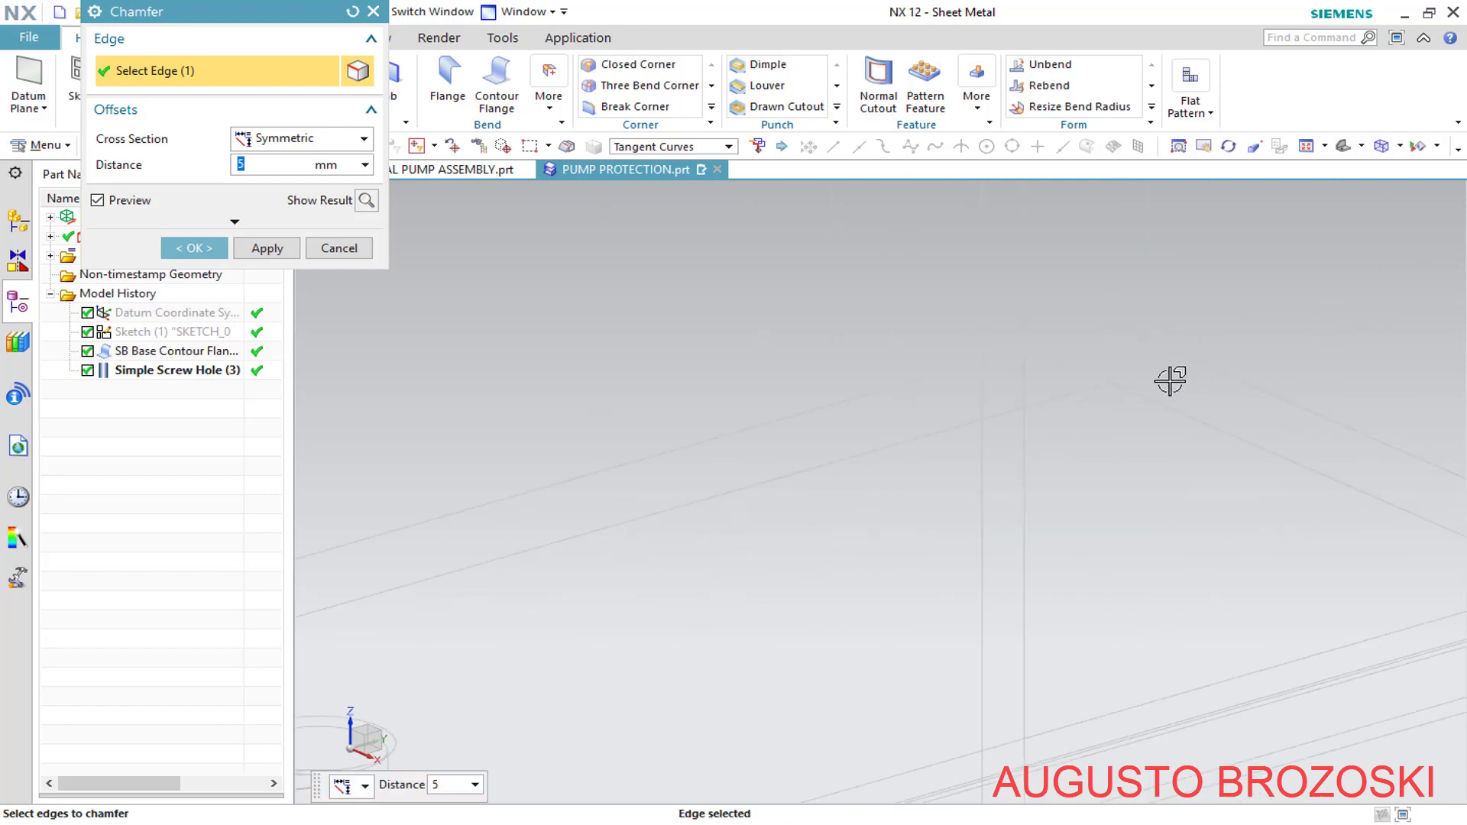
{"action": "left_click", "coordinate": [1112, 354]}
{"action": "scroll", "coordinate": [943, 490], "scroll_direction": "down", "scroll_amount": 4}
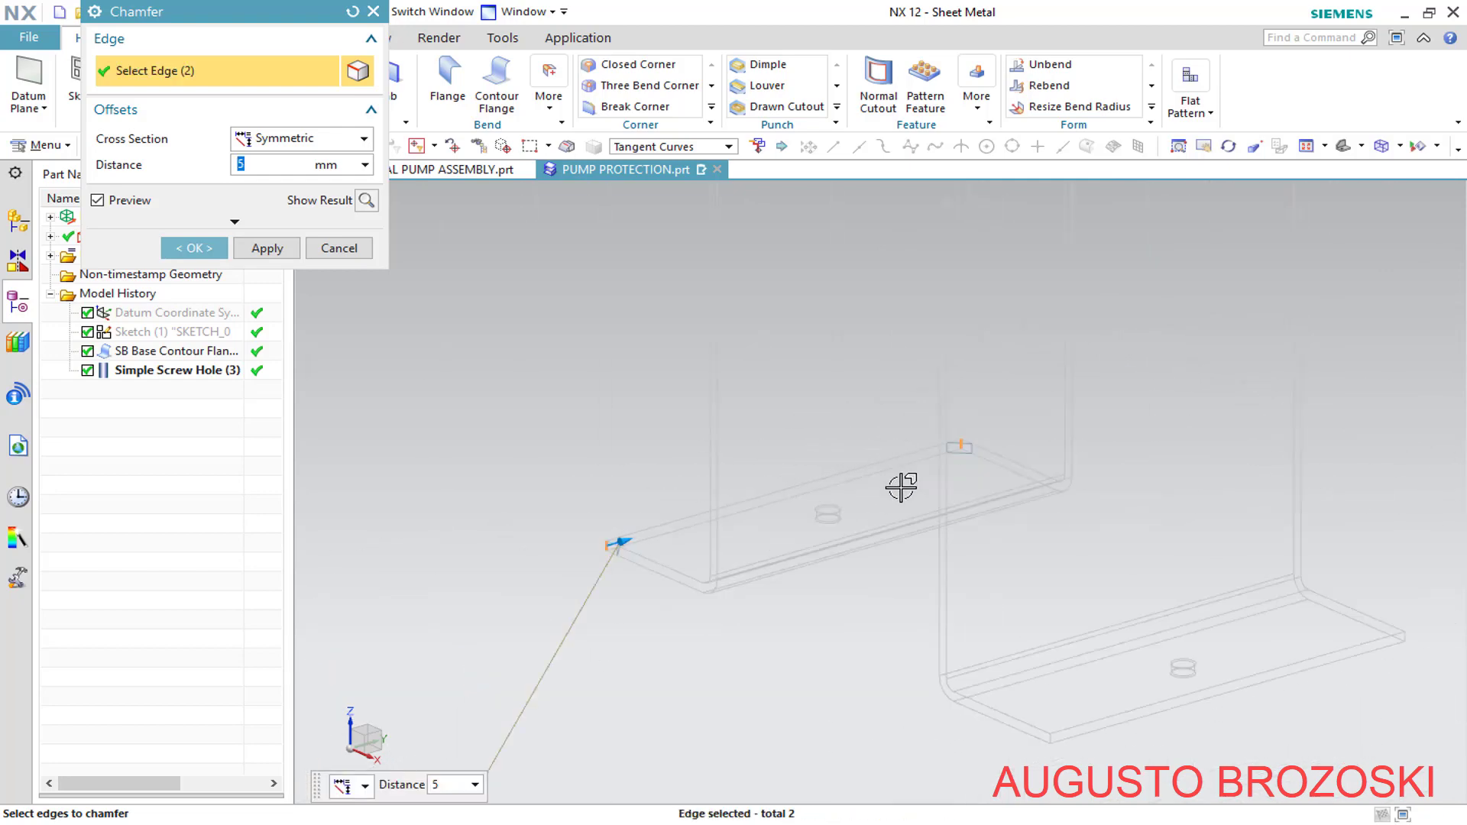
Add the two outer corner edges of the front foot to the chamfer selection
{"action": "scroll", "coordinate": [1094, 529], "scroll_direction": "up", "scroll_amount": 2}
{"action": "scroll", "coordinate": [1094, 529], "scroll_direction": "up", "scroll_amount": 4}
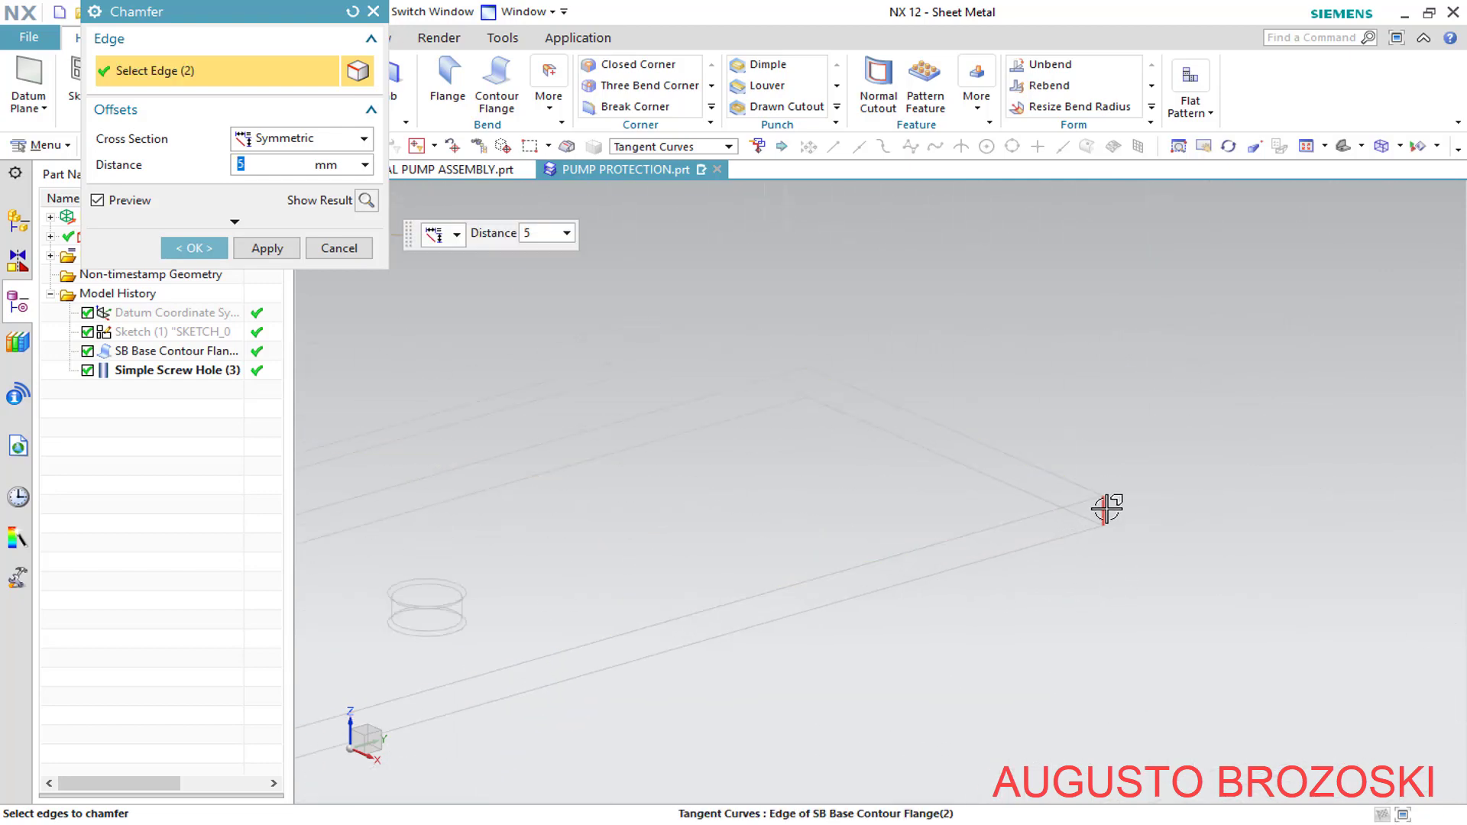
{"action": "scroll", "coordinate": [1112, 509], "scroll_direction": "down", "scroll_amount": 4}
{"action": "scroll", "coordinate": [757, 616], "scroll_direction": "up", "scroll_amount": 4}
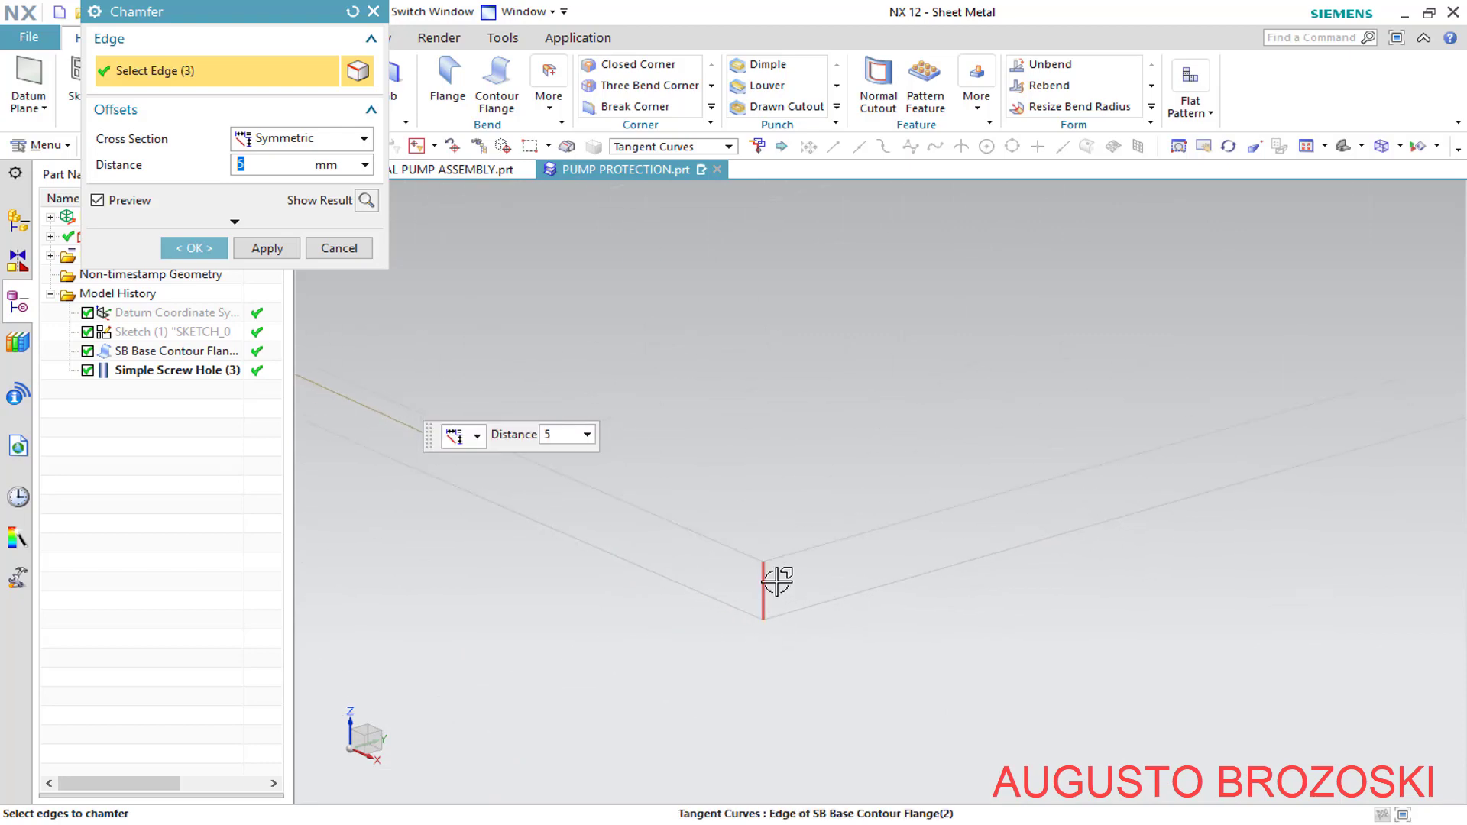
{"action": "left_click", "coordinate": [764, 576]}
{"action": "scroll", "coordinate": [923, 606], "scroll_direction": "down", "scroll_amount": 5}
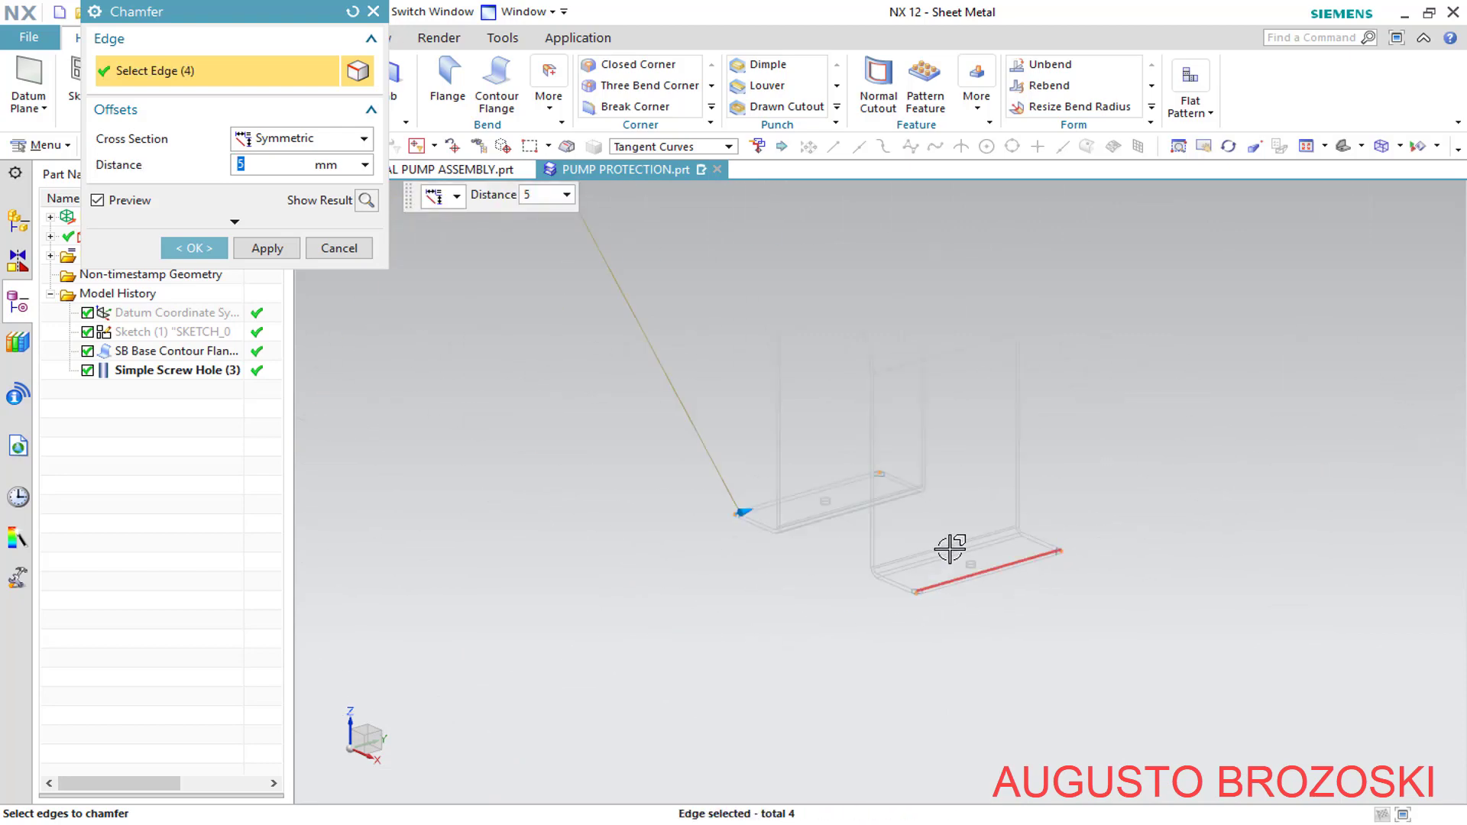
Restore the Shaded with Edges display and create the 5 mm chamfer on the four foot corners
{"action": "left_click", "coordinate": [1402, 148]}
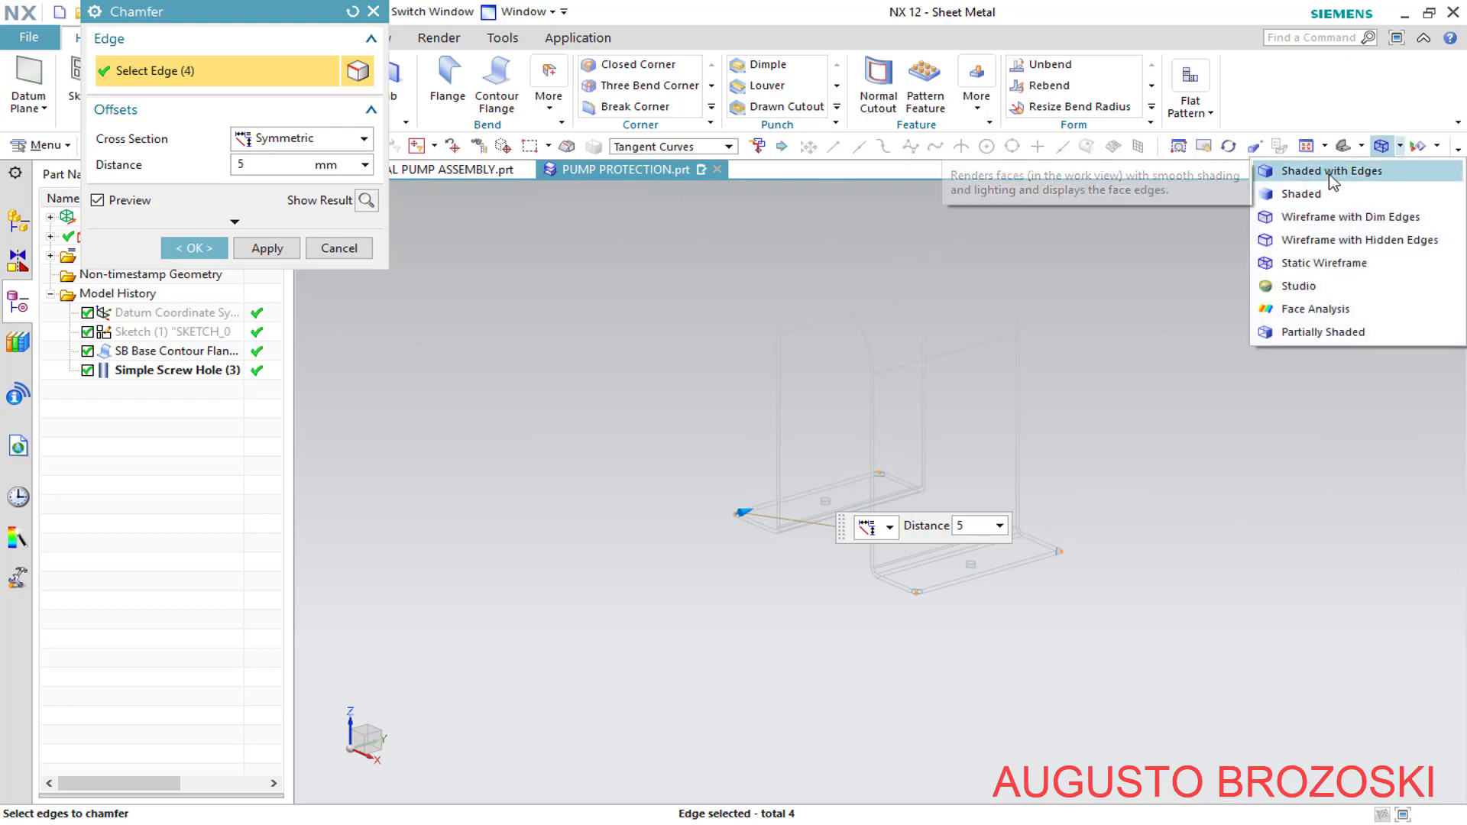
{"action": "left_click", "coordinate": [1308, 194]}
{"action": "left_click", "coordinate": [194, 248]}
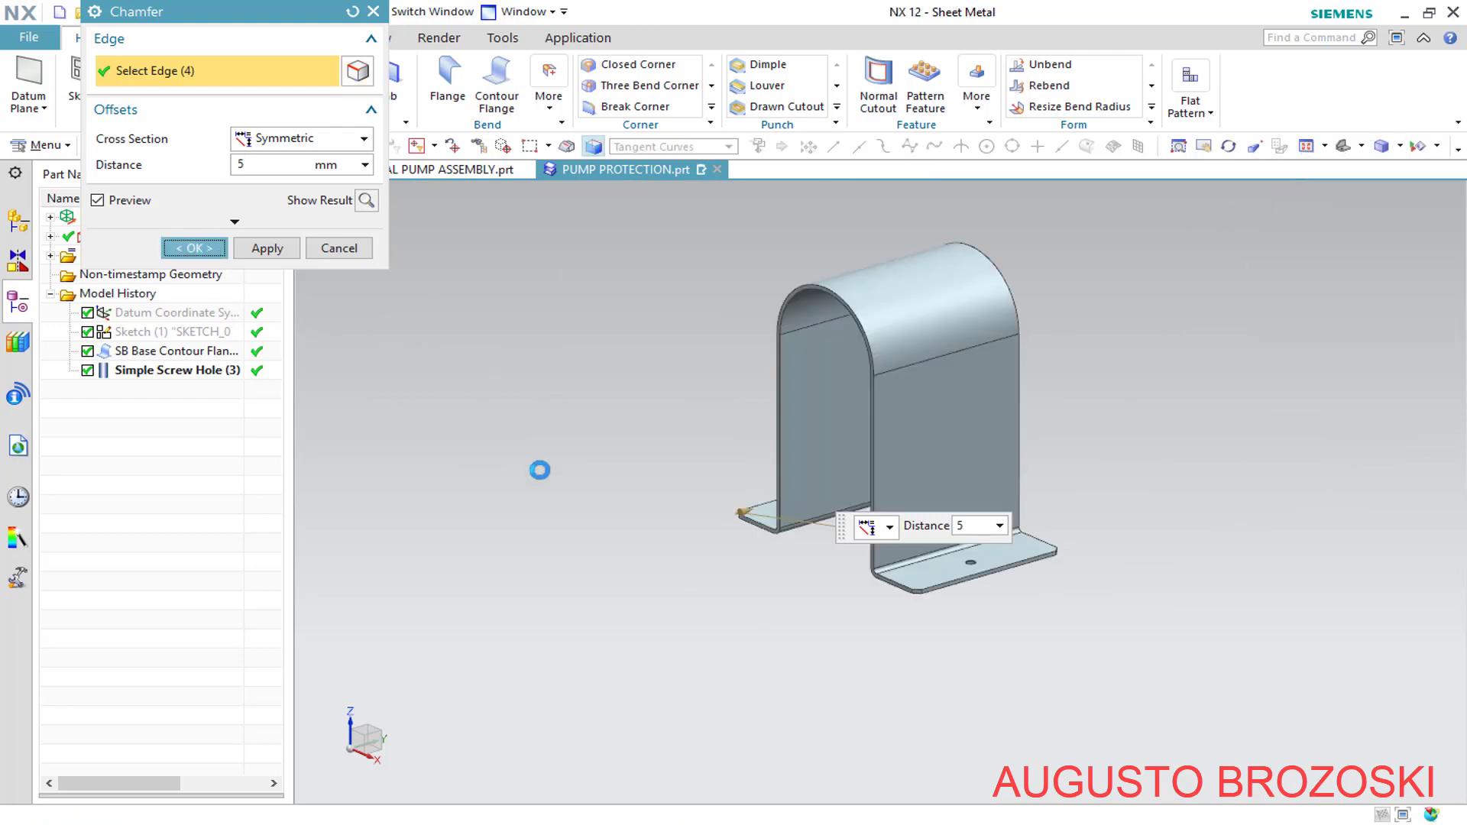
{"action": "scroll", "coordinate": [933, 557], "scroll_direction": "up", "scroll_amount": 3}
{"action": "middle_click_drag", "start_coordinate": [918, 568], "coordinate": [959, 583]}
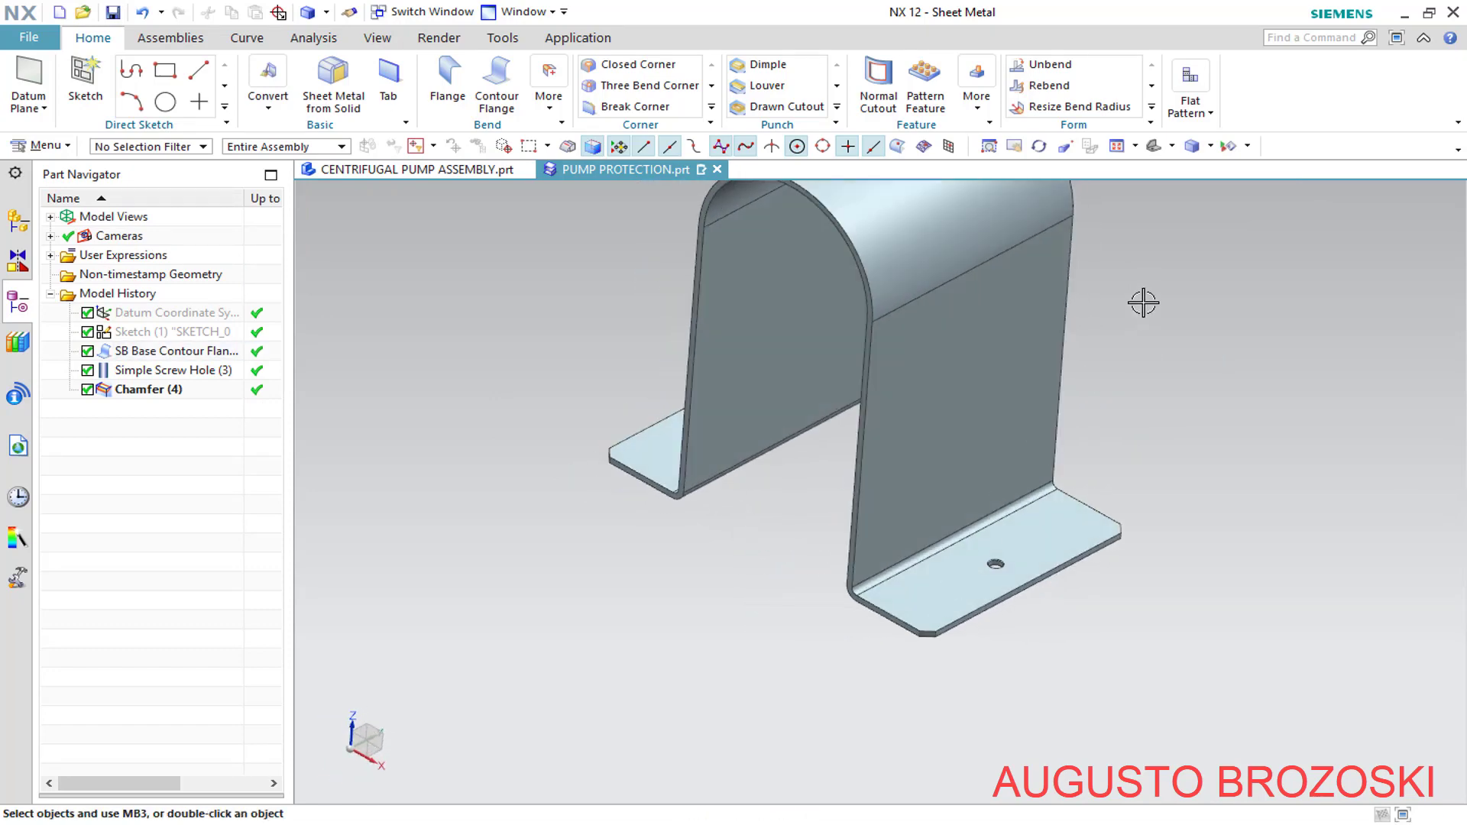
{"action": "left_click", "coordinate": [1158, 148]}
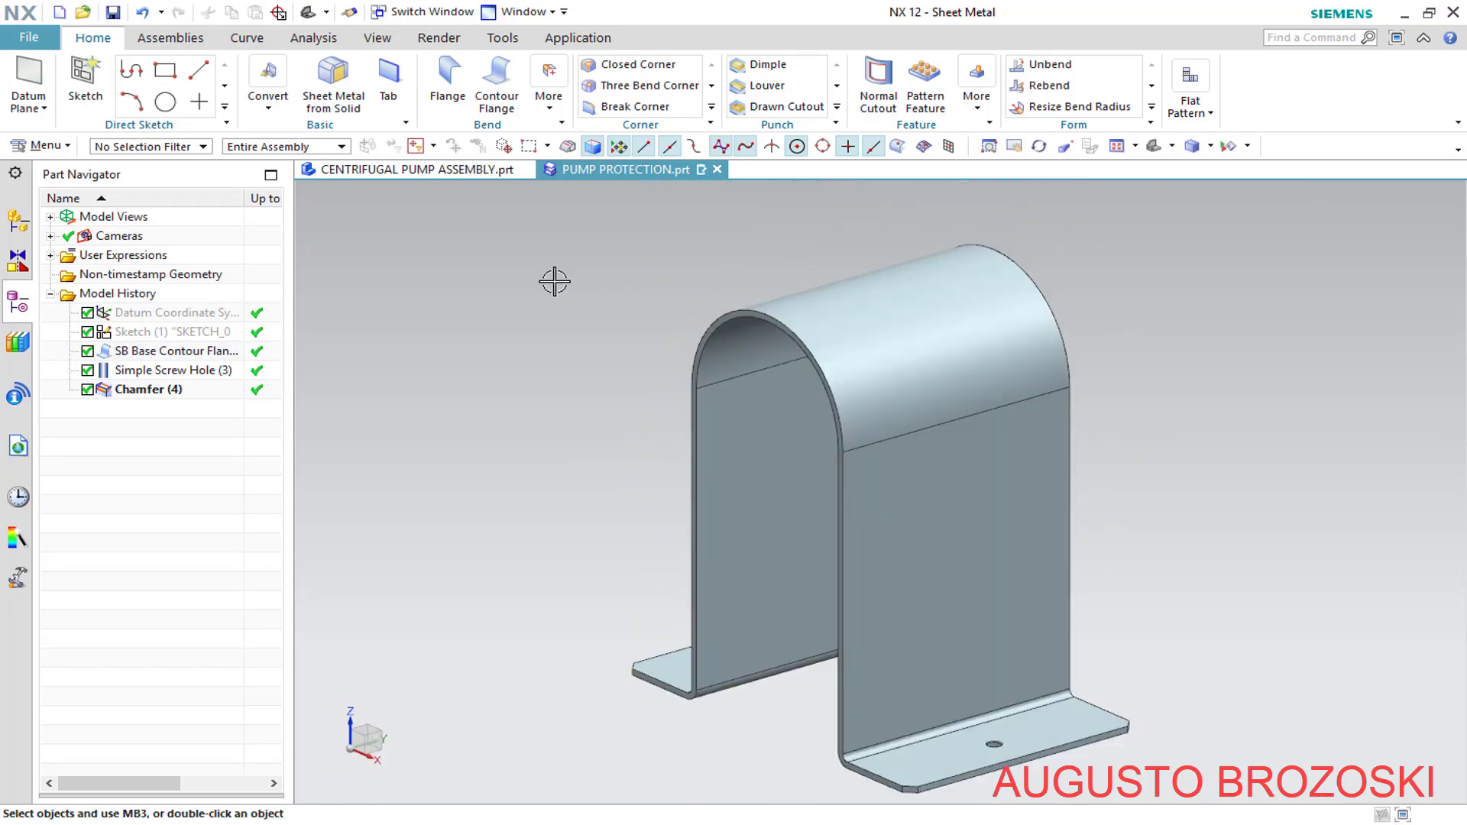
Change the display color of the whole pump protection body to Yellow and save the part
{"action": "left_click", "coordinate": [377, 38]}
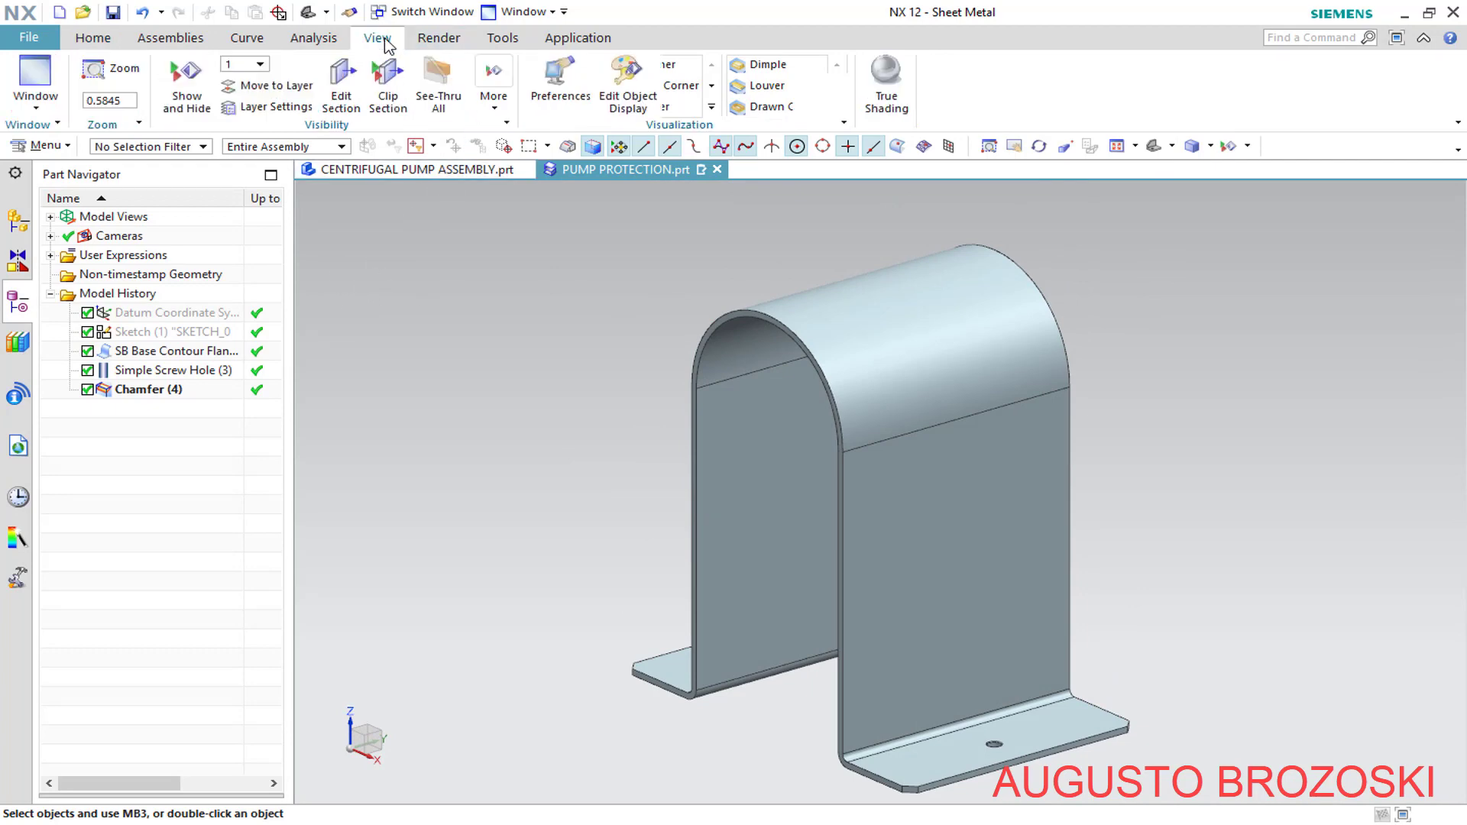
{"action": "left_click", "coordinate": [628, 74]}
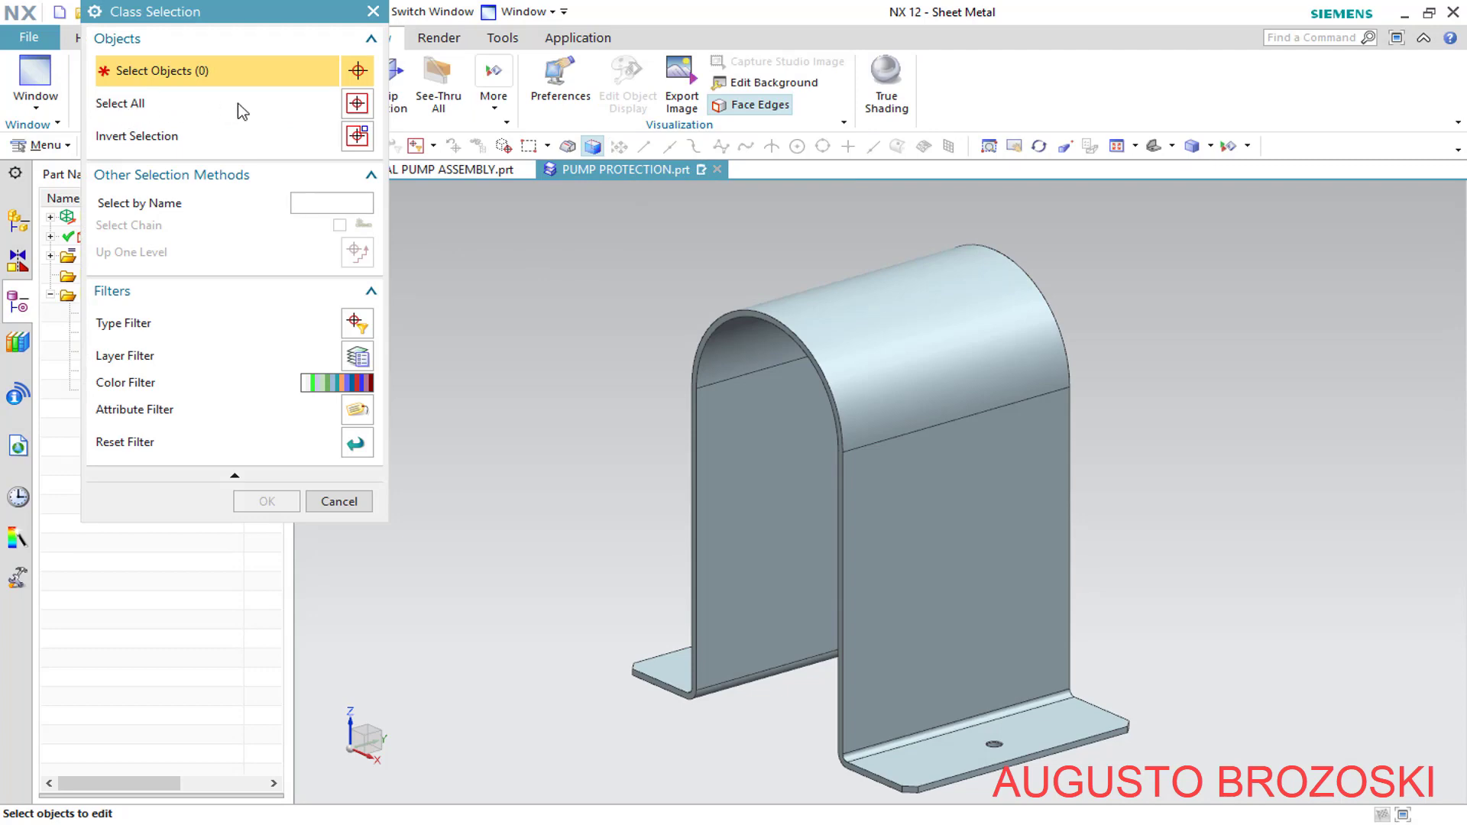
{"action": "left_click", "coordinate": [353, 107]}
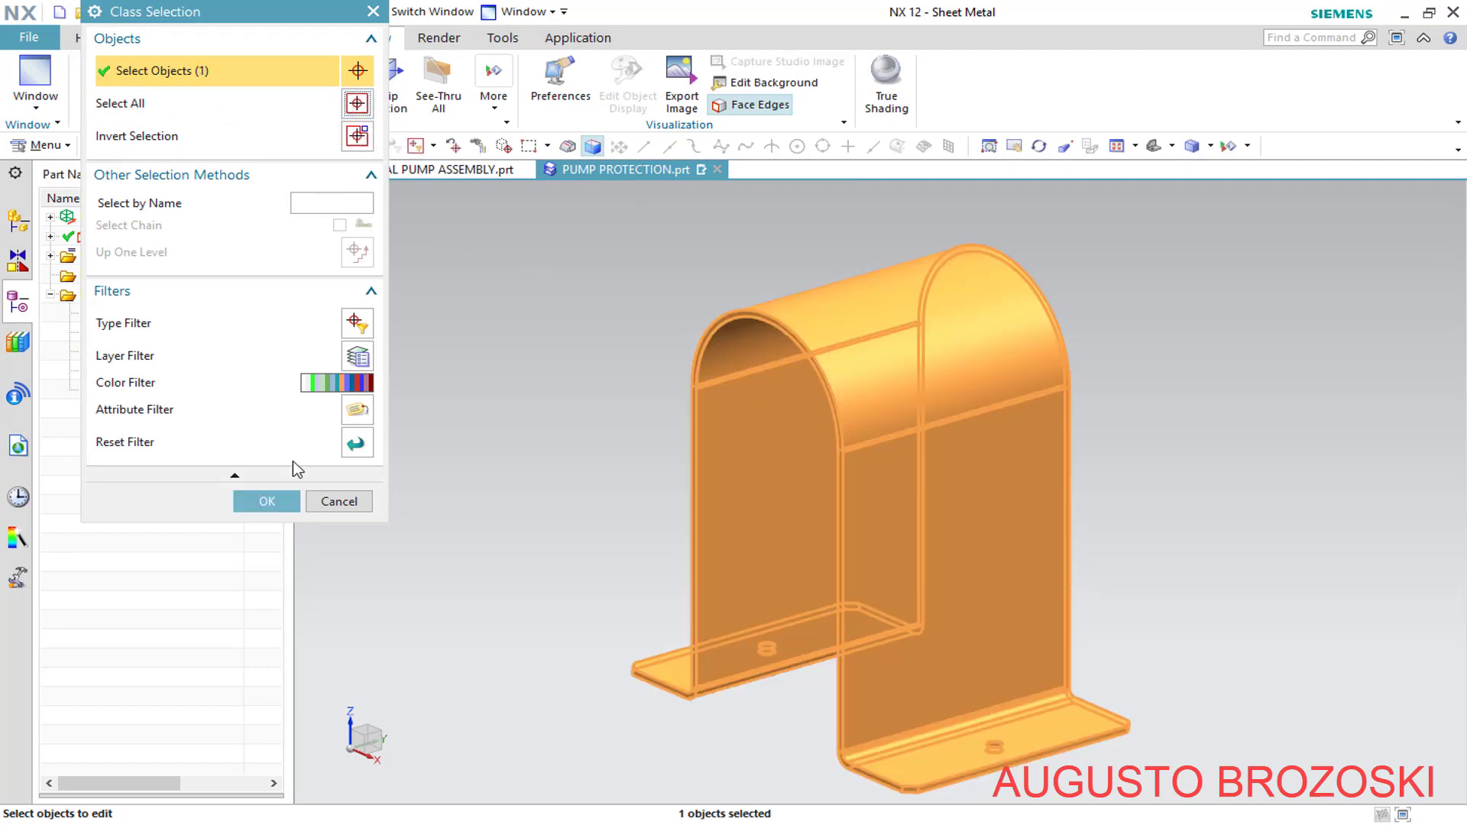
{"action": "left_click", "coordinate": [267, 502]}
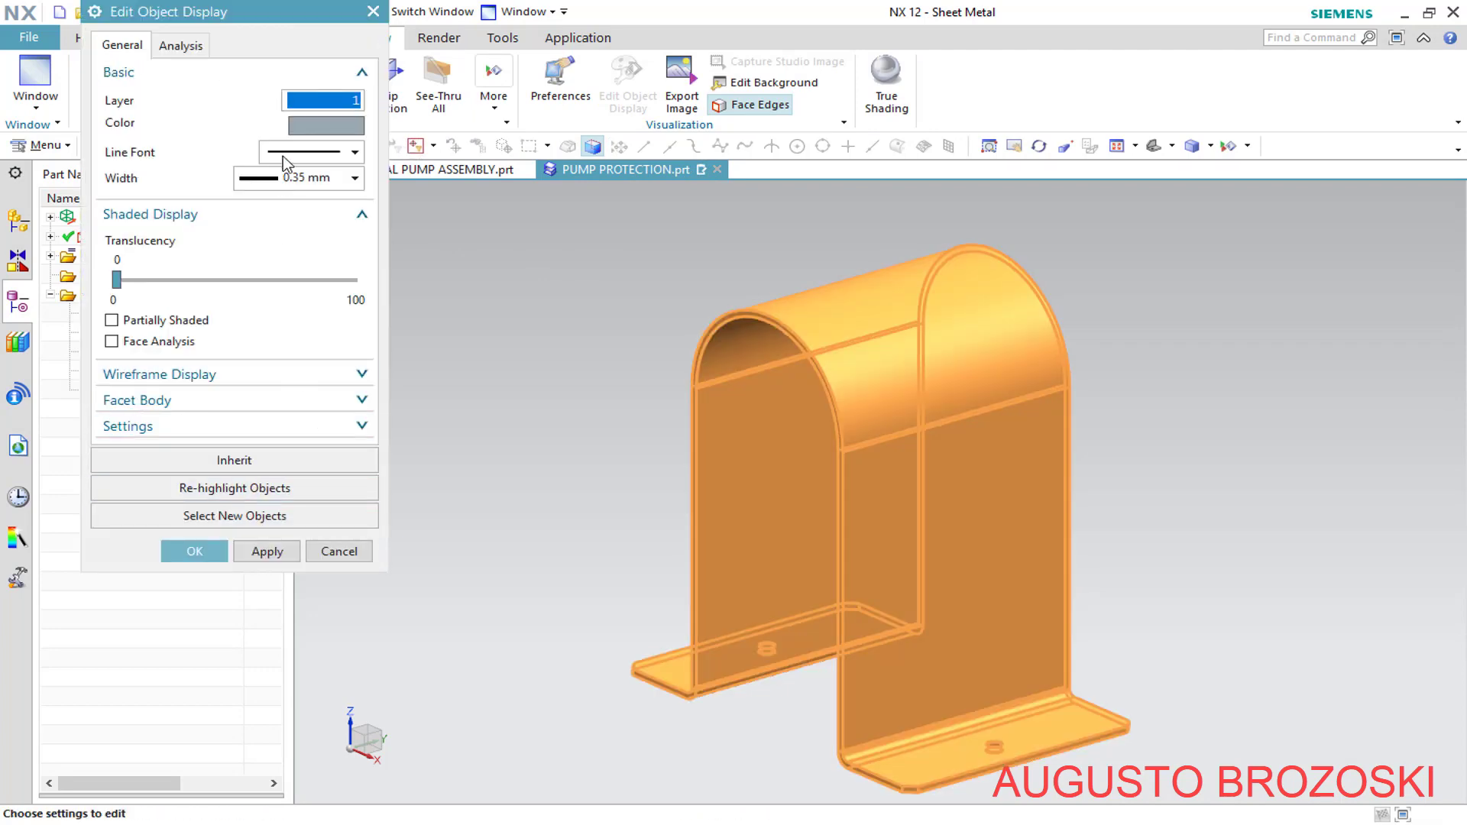
{"action": "left_click", "coordinate": [330, 128]}
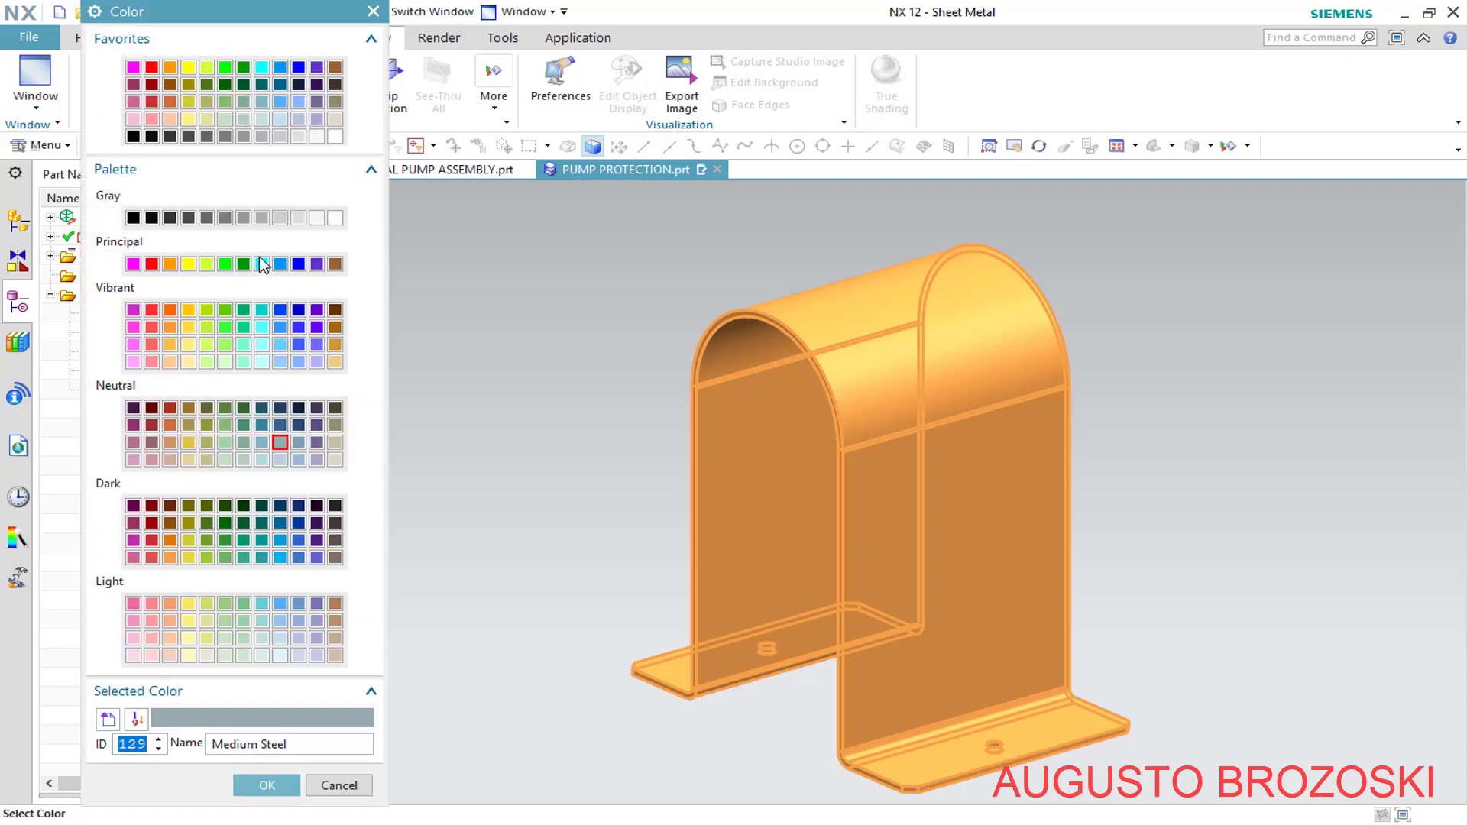
{"action": "left_click", "coordinate": [188, 68]}
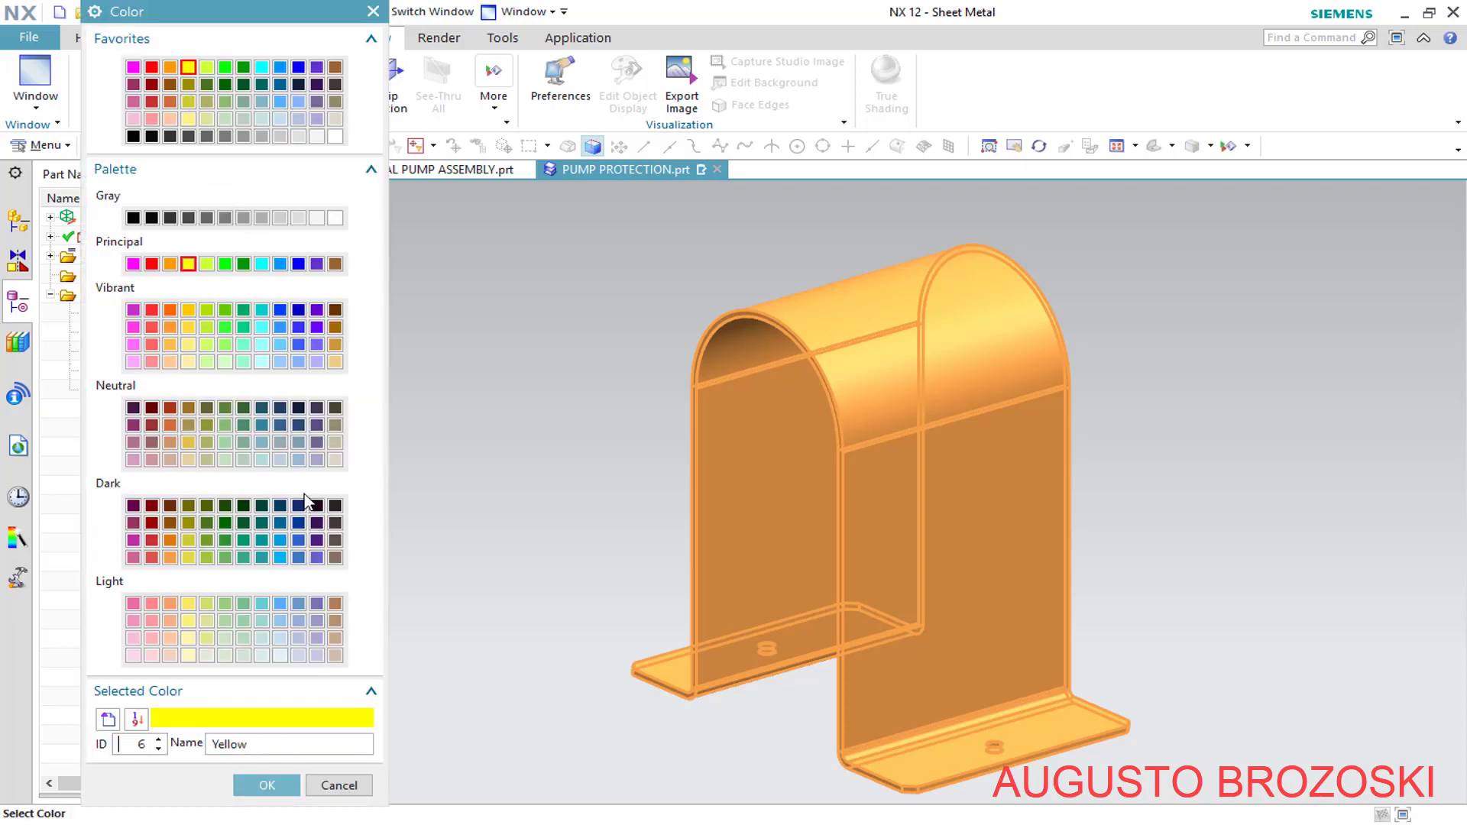
{"action": "left_click", "coordinate": [265, 786]}
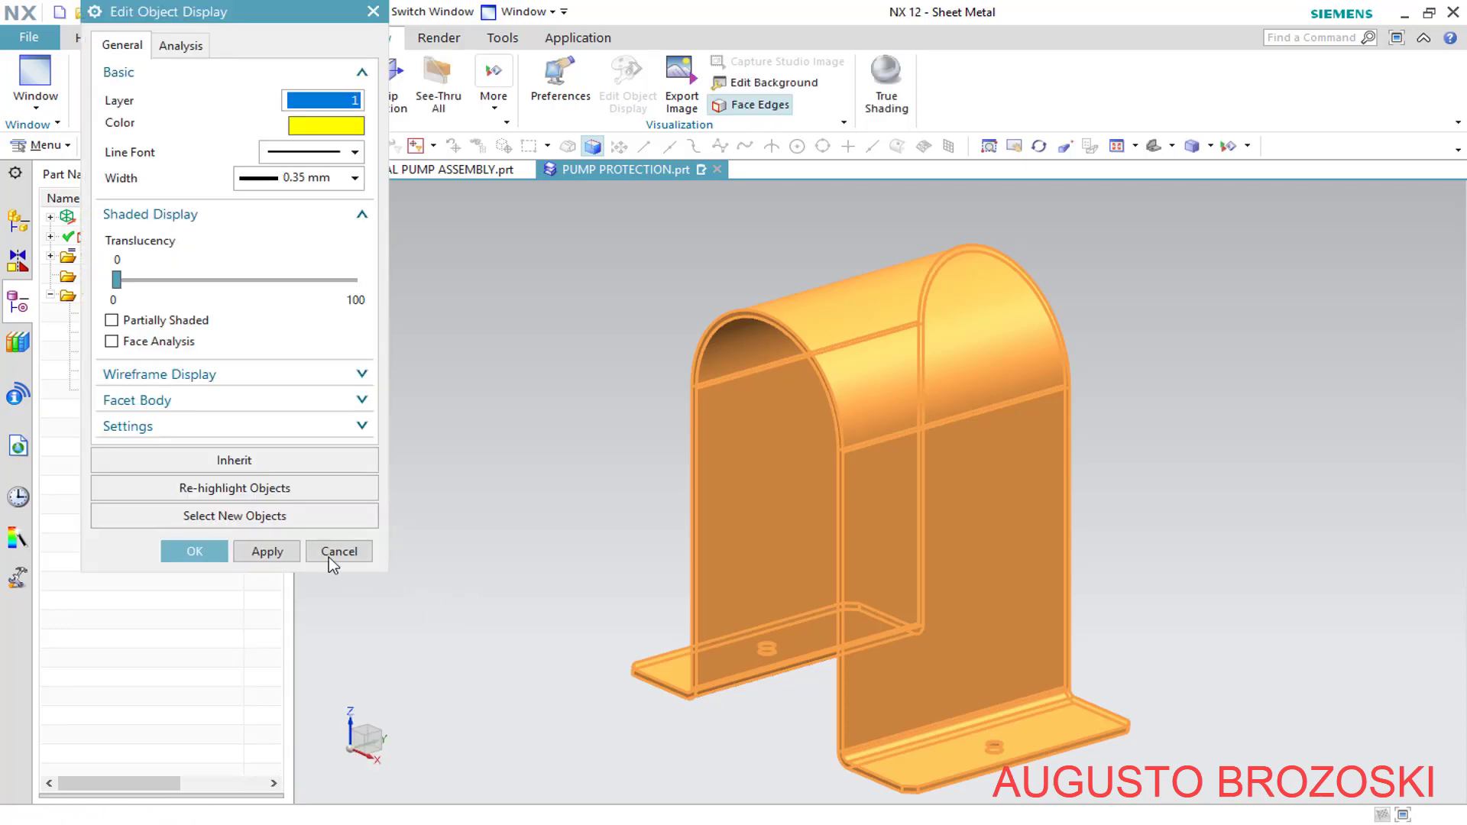
{"action": "left_click", "coordinate": [194, 551]}
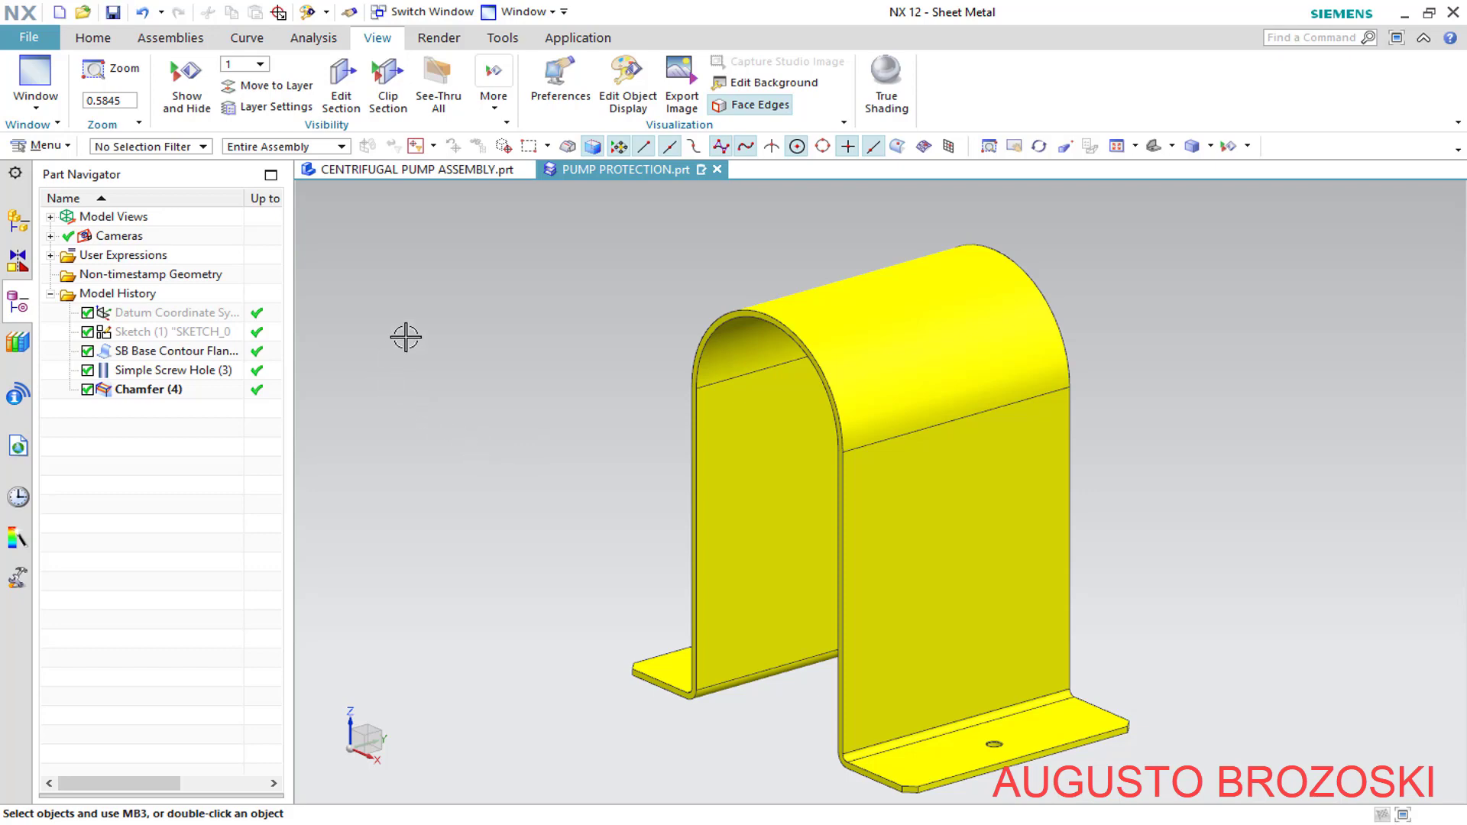
{"action": "left_click", "coordinate": [113, 12]}
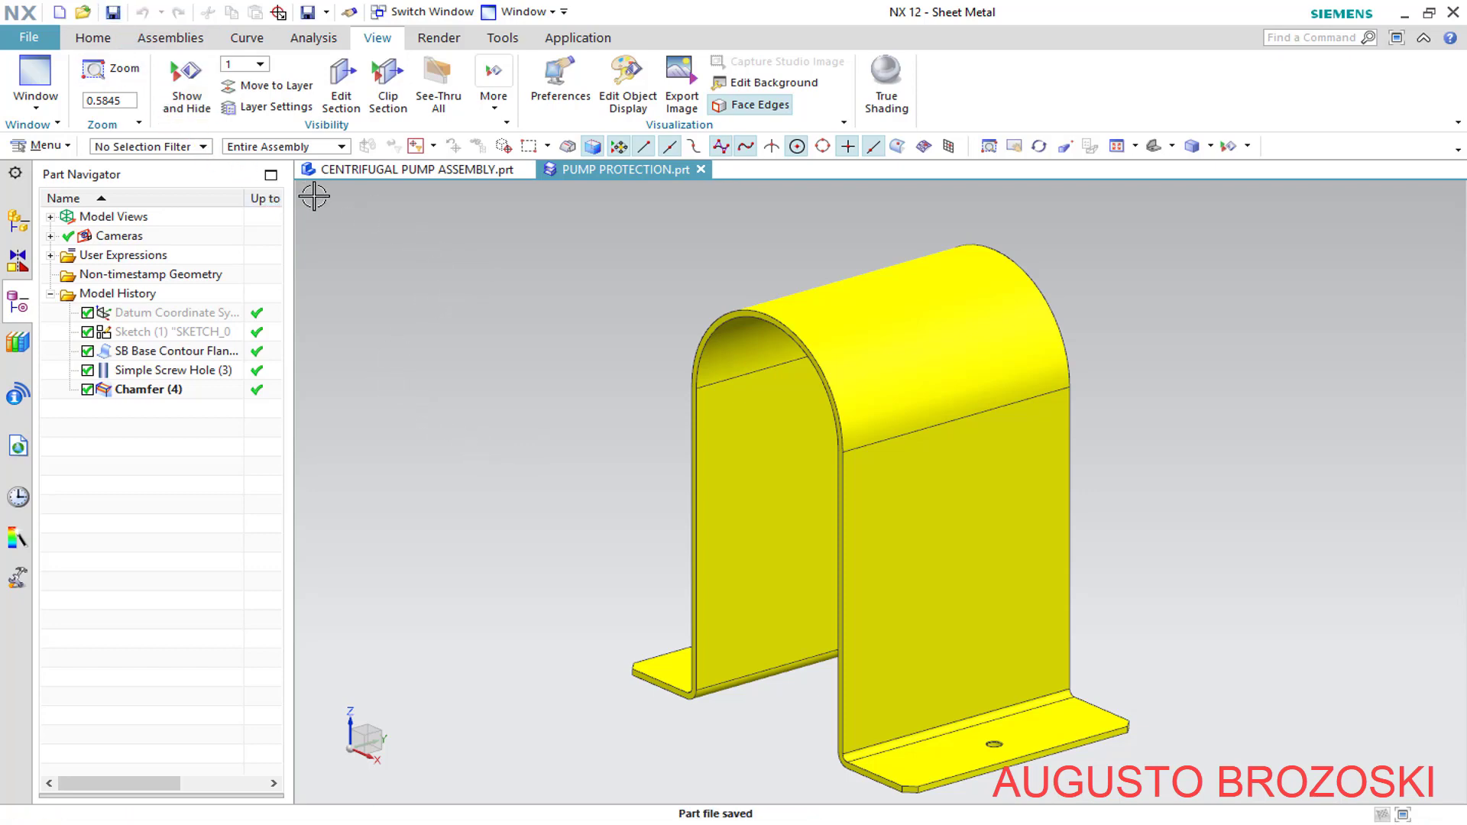
Switch to CENTRIFUGAL PUMP ASSEMBLY.prt and start adding PUMP PROTECTION.prt from the loaded parts as a component
{"action": "left_click", "coordinate": [465, 178]}
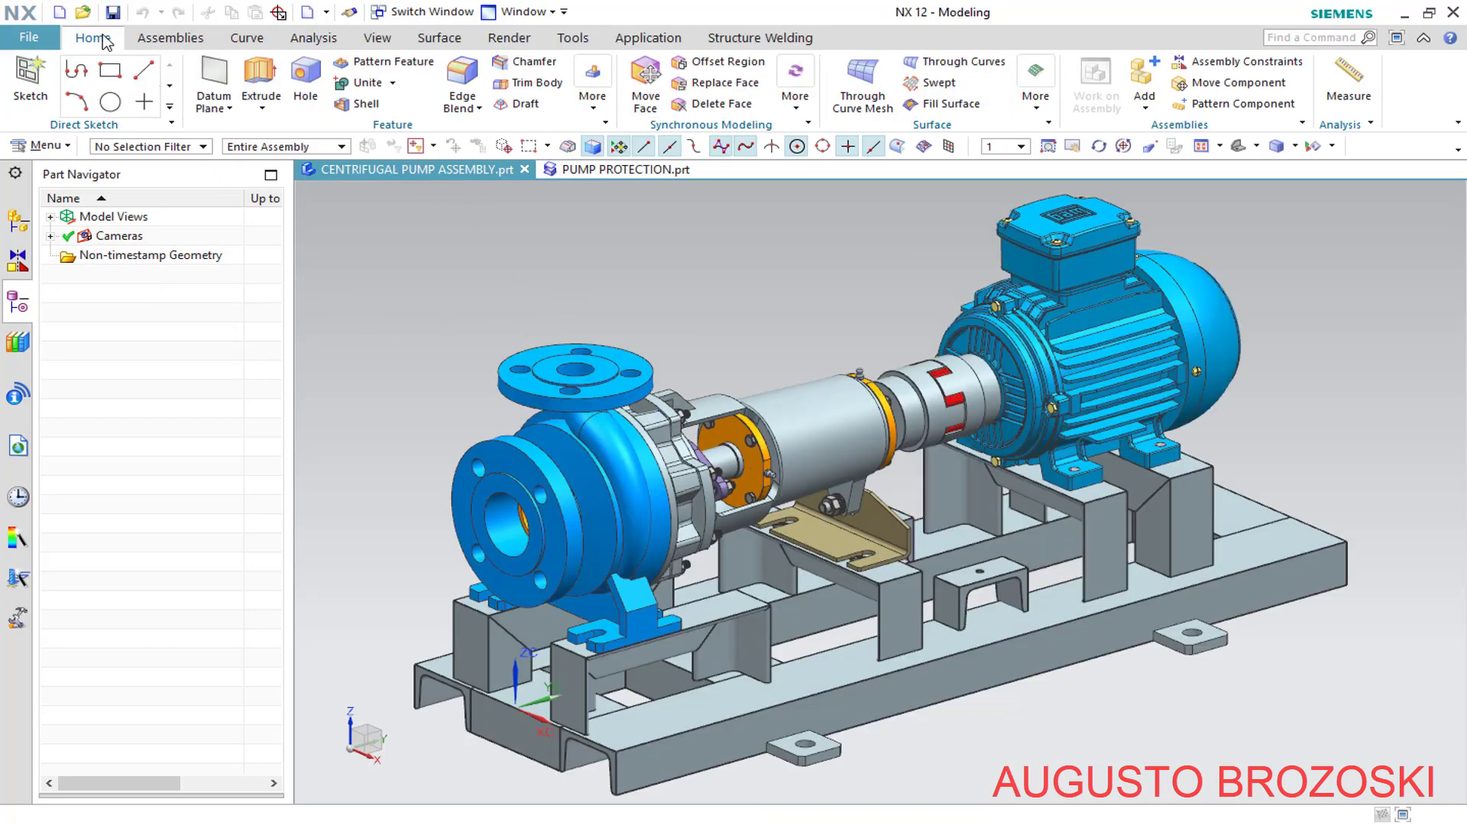
{"action": "left_click", "coordinate": [169, 37]}
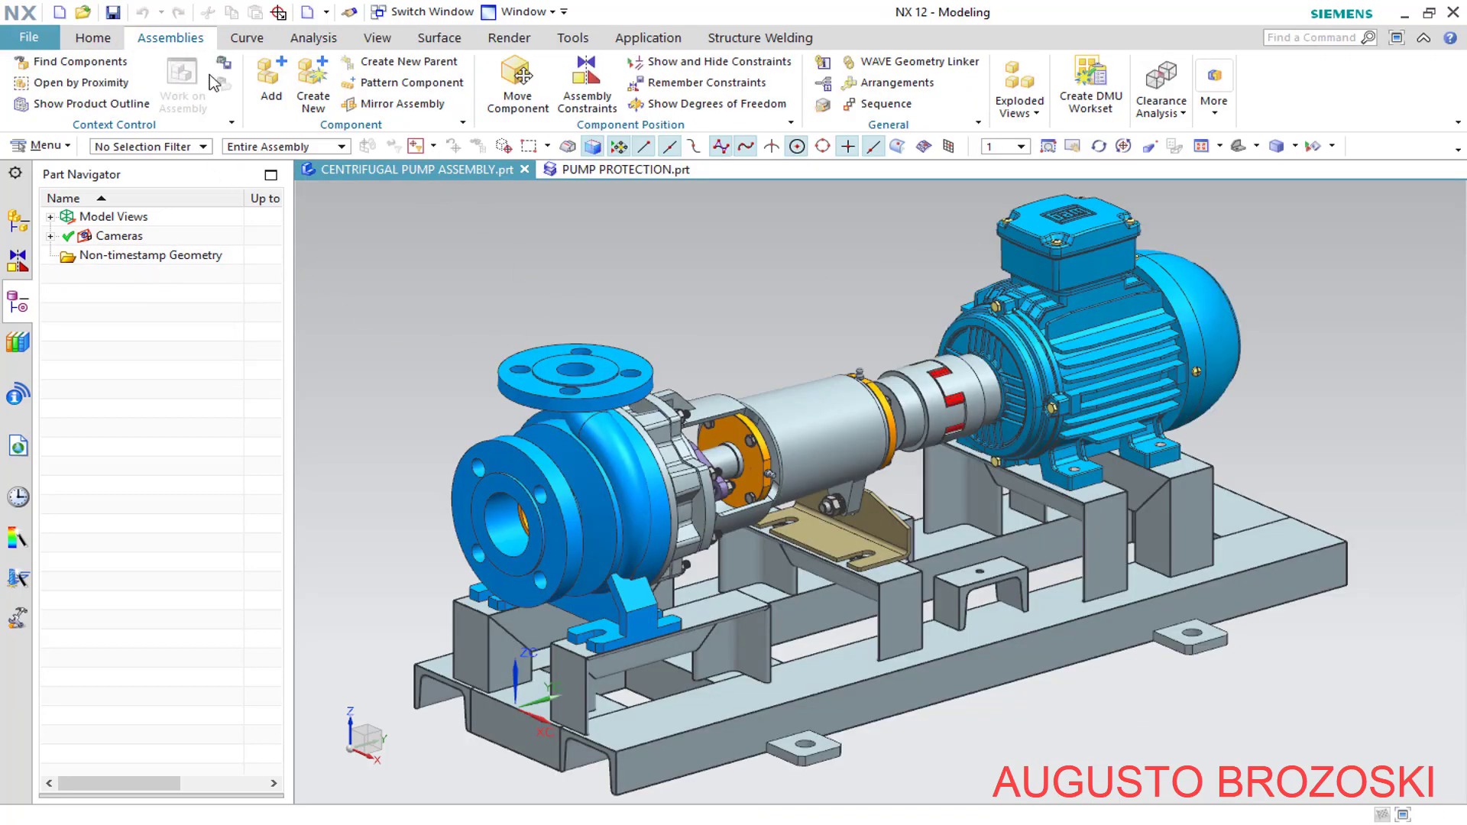
{"action": "left_click", "coordinate": [272, 84]}
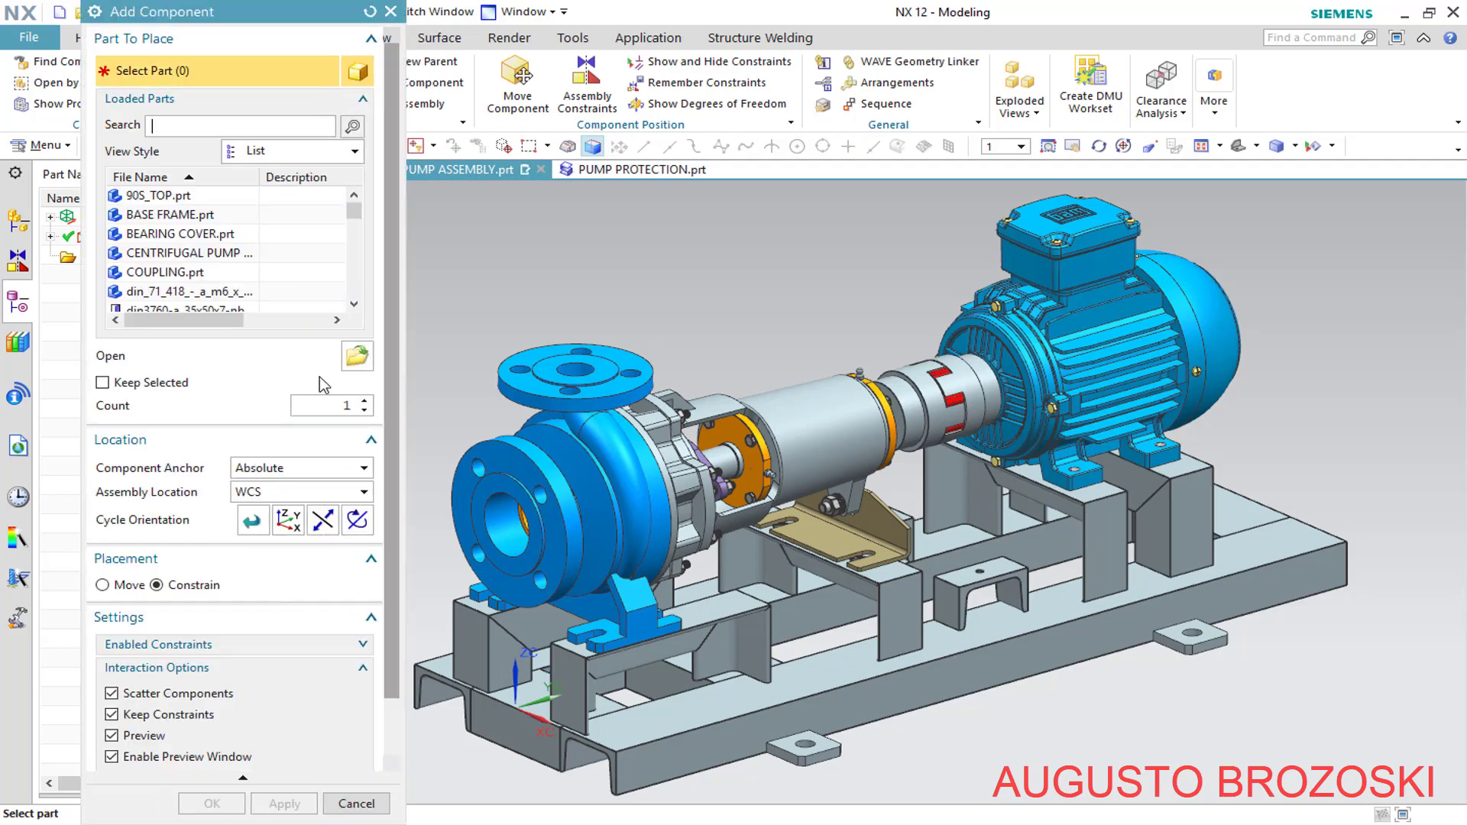
{"action": "mouse_move", "coordinate": [212, 291]}
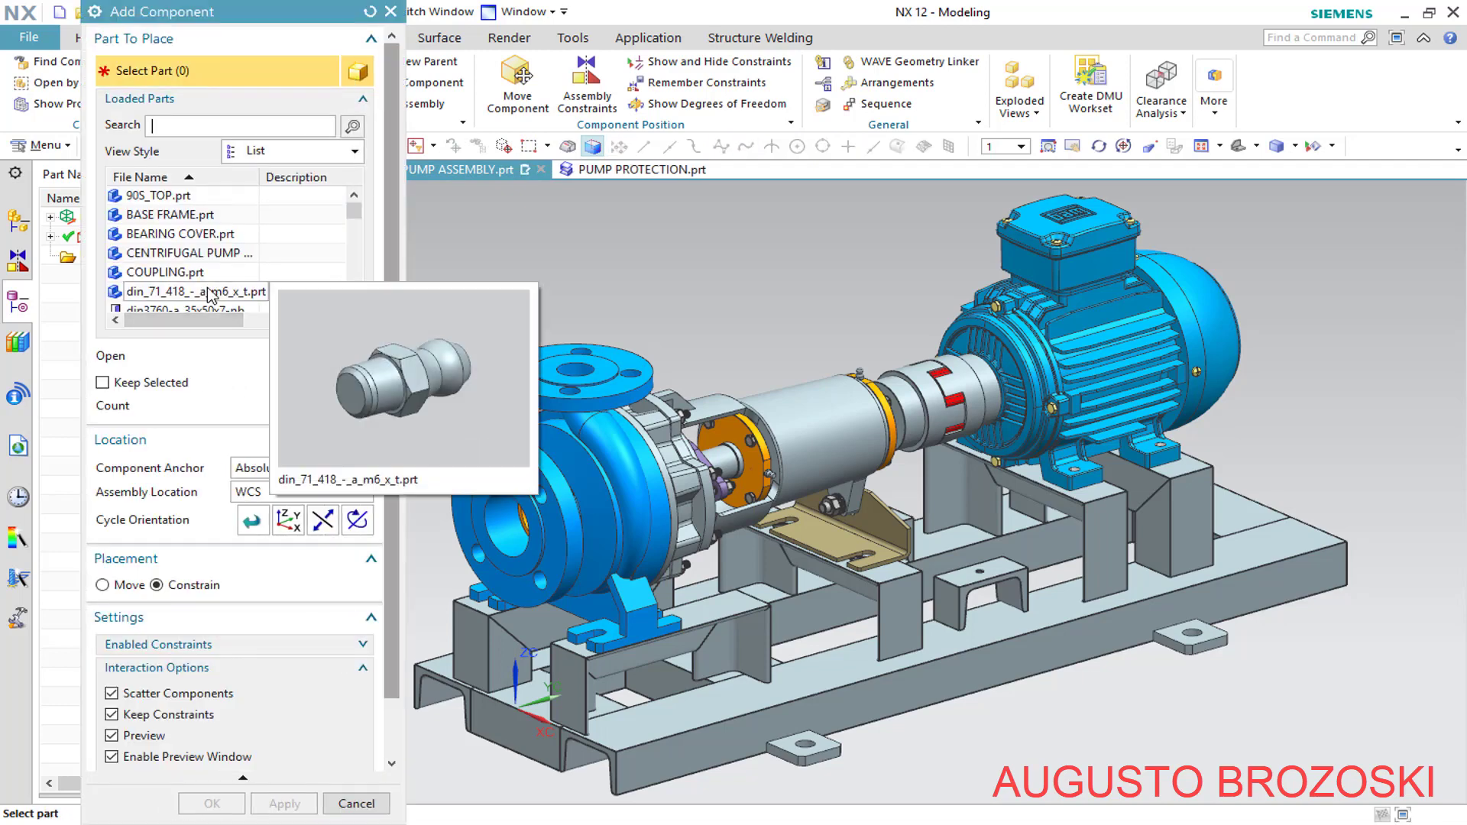
{"action": "scroll", "coordinate": [211, 291], "scroll_direction": "down", "scroll_amount": 1}
{"action": "scroll", "coordinate": [208, 291], "scroll_direction": "down", "scroll_amount": 6}
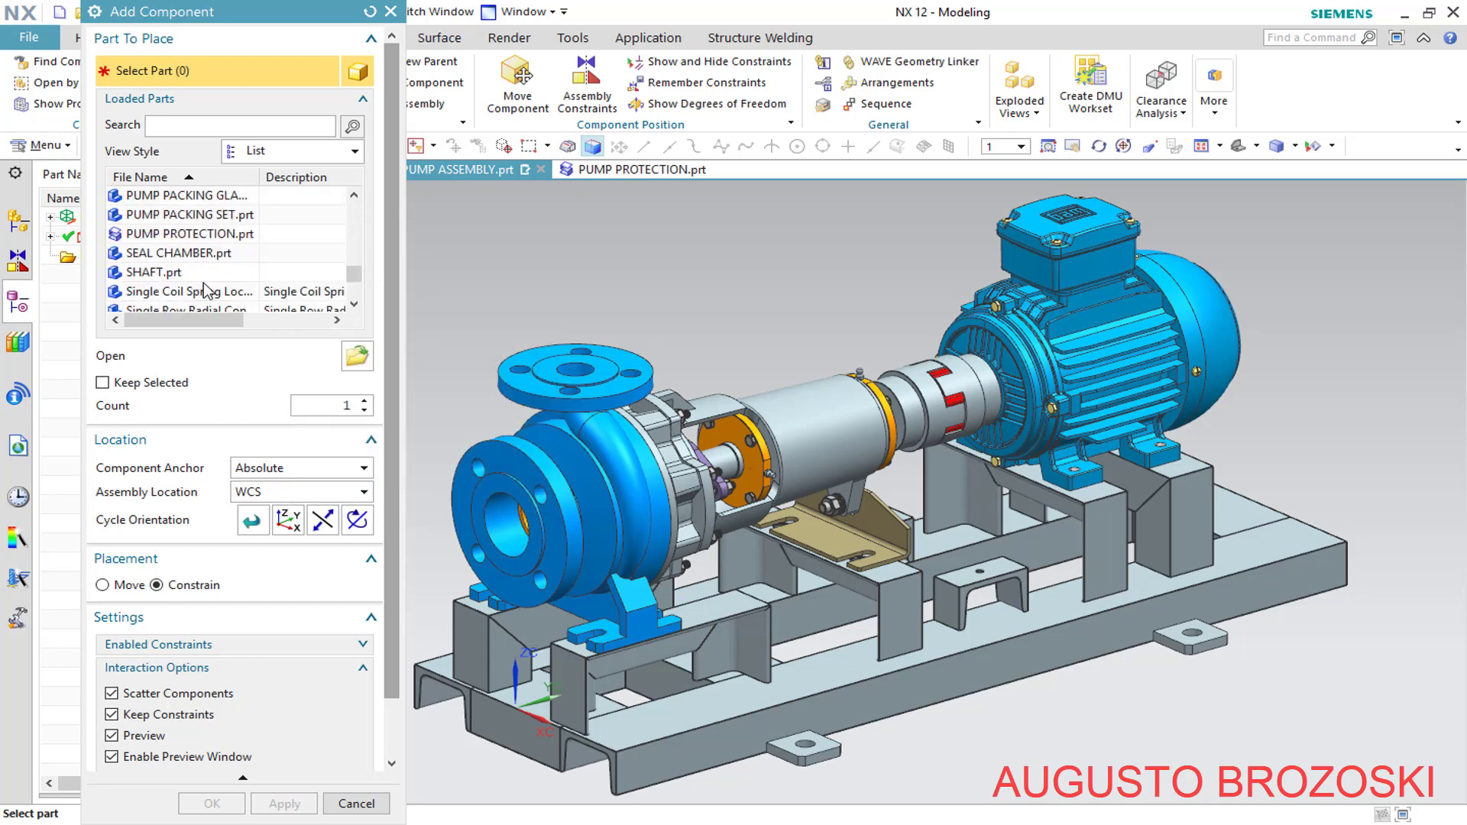
{"action": "scroll", "coordinate": [205, 291], "scroll_direction": "down", "scroll_amount": 3}
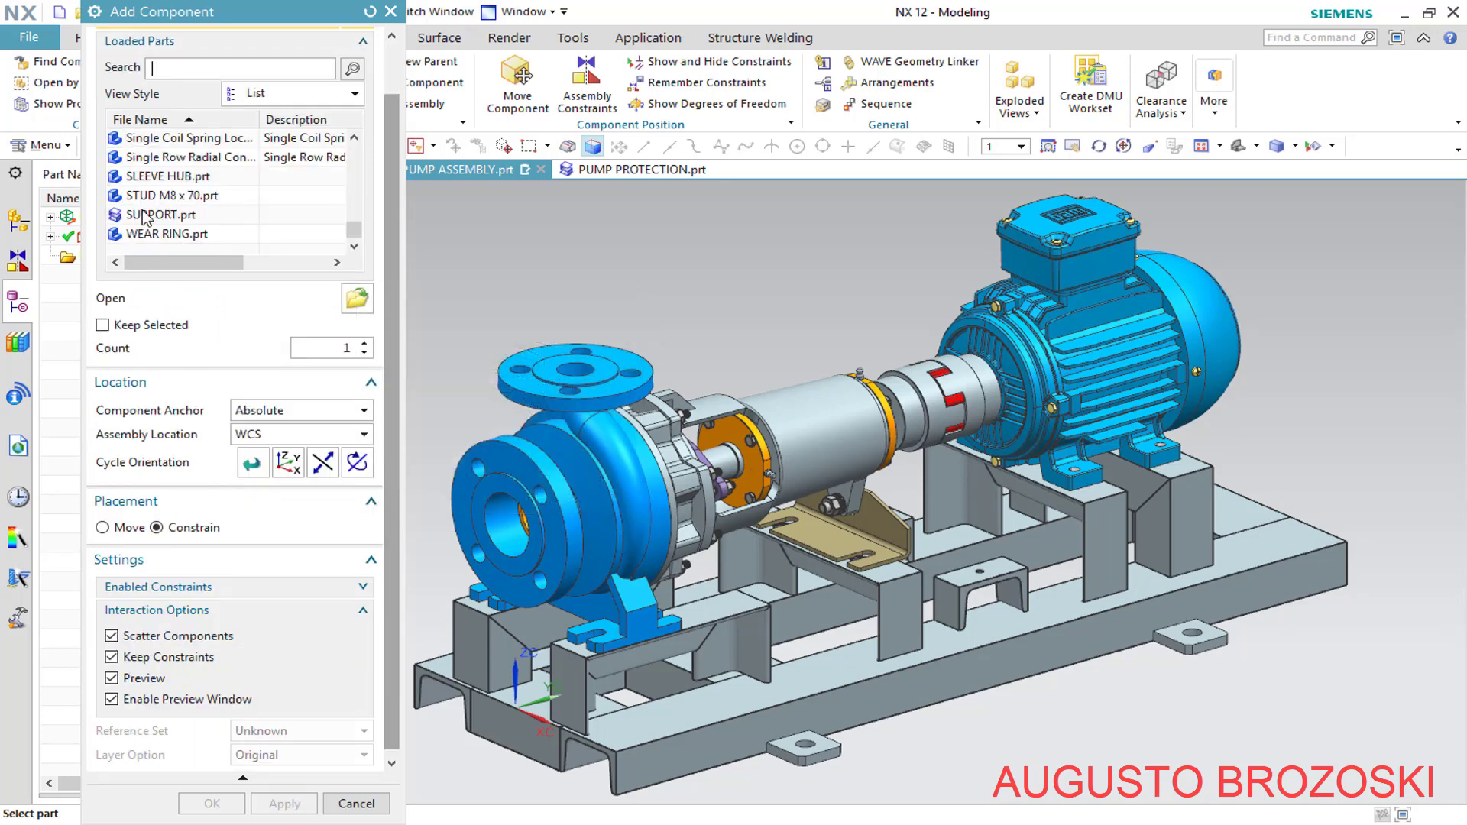
{"action": "scroll", "coordinate": [169, 214], "scroll_direction": "up", "scroll_amount": 2}
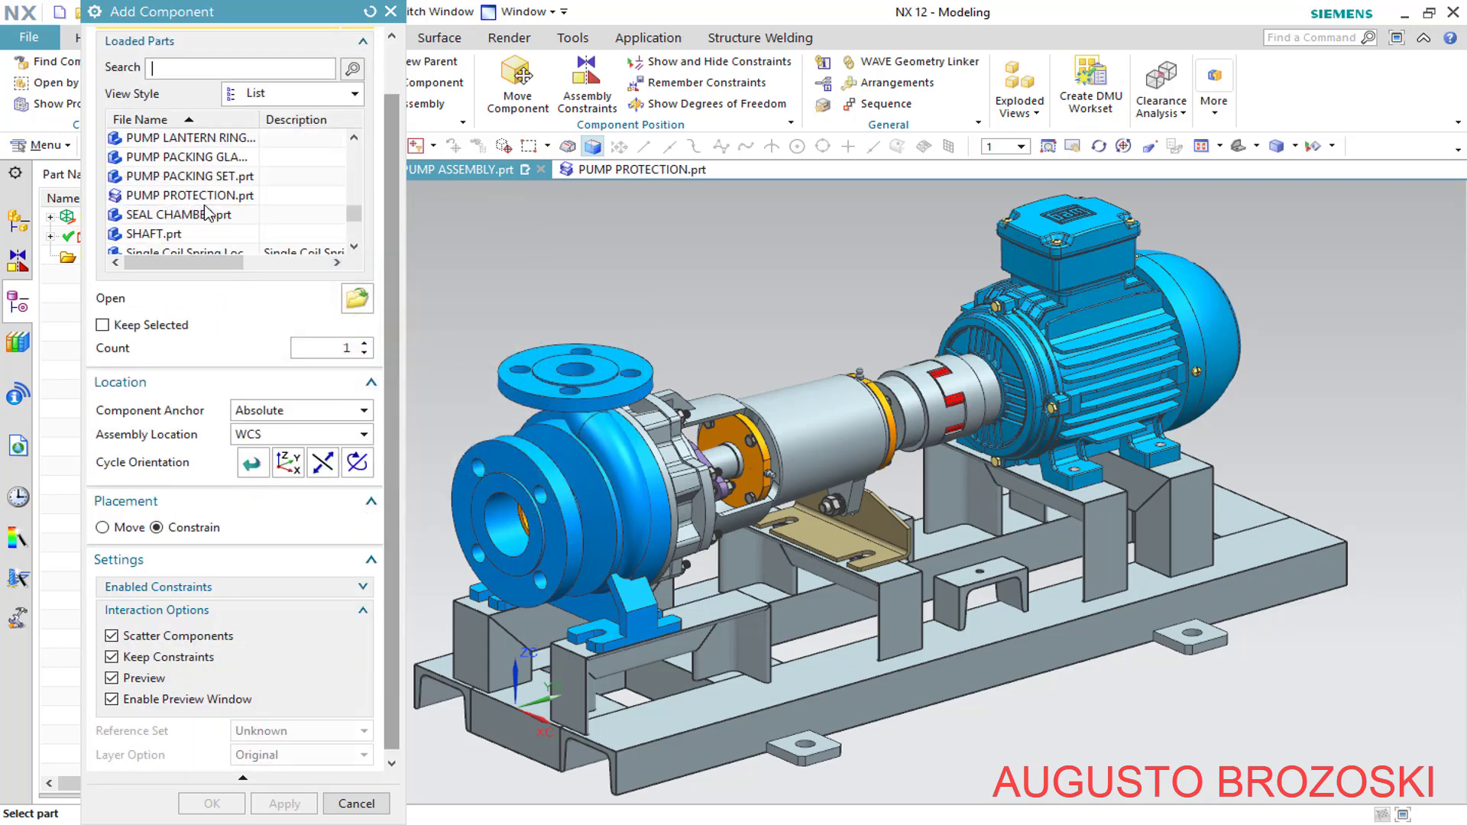
{"action": "left_click", "coordinate": [202, 196]}
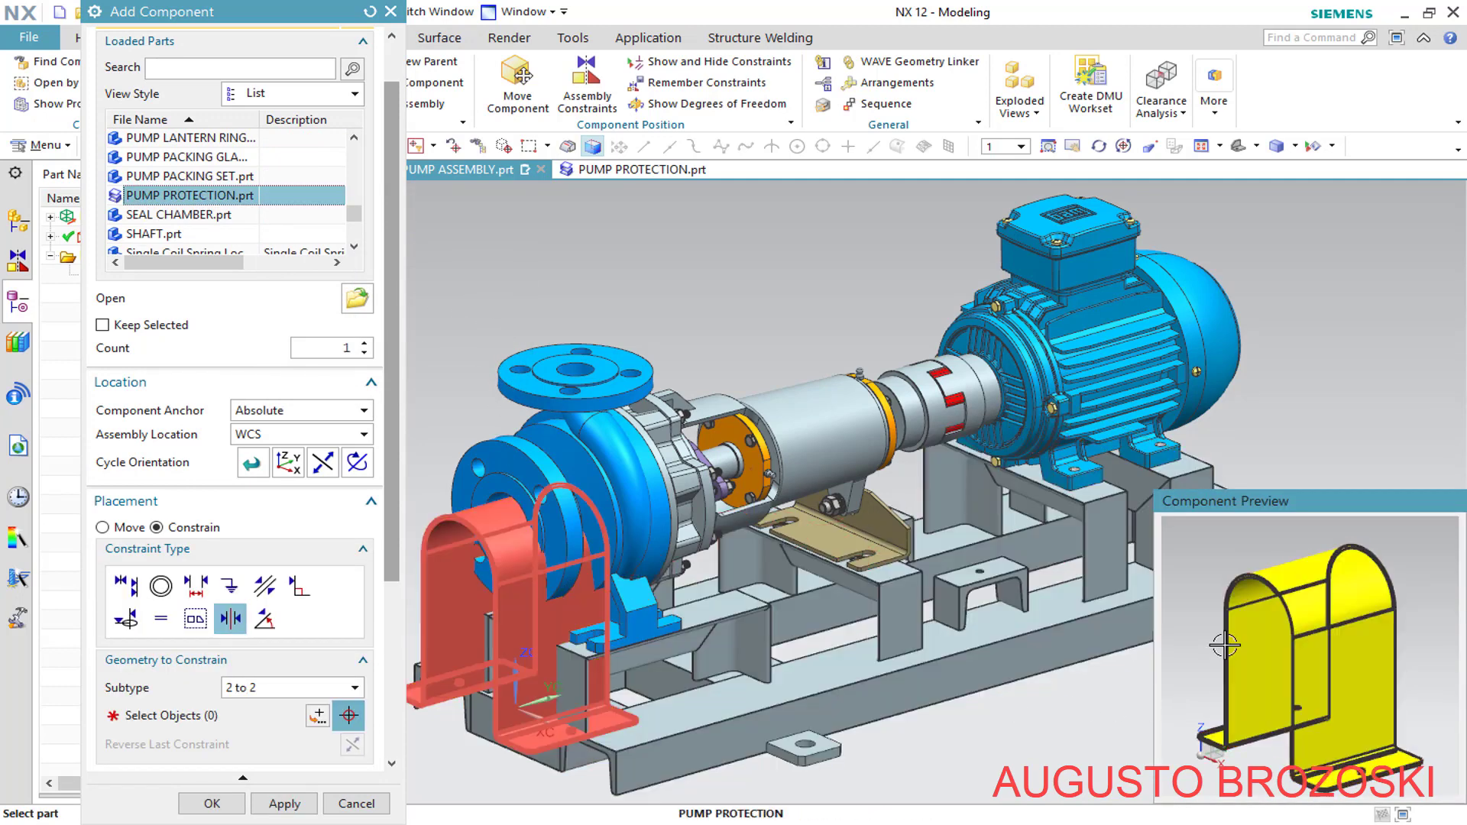
Constrain the underside of one protection foot to touch the top face of the base frame's small U-shaped support
{"action": "middle_click_drag", "start_coordinate": [1225, 646], "coordinate": [1235, 590]}
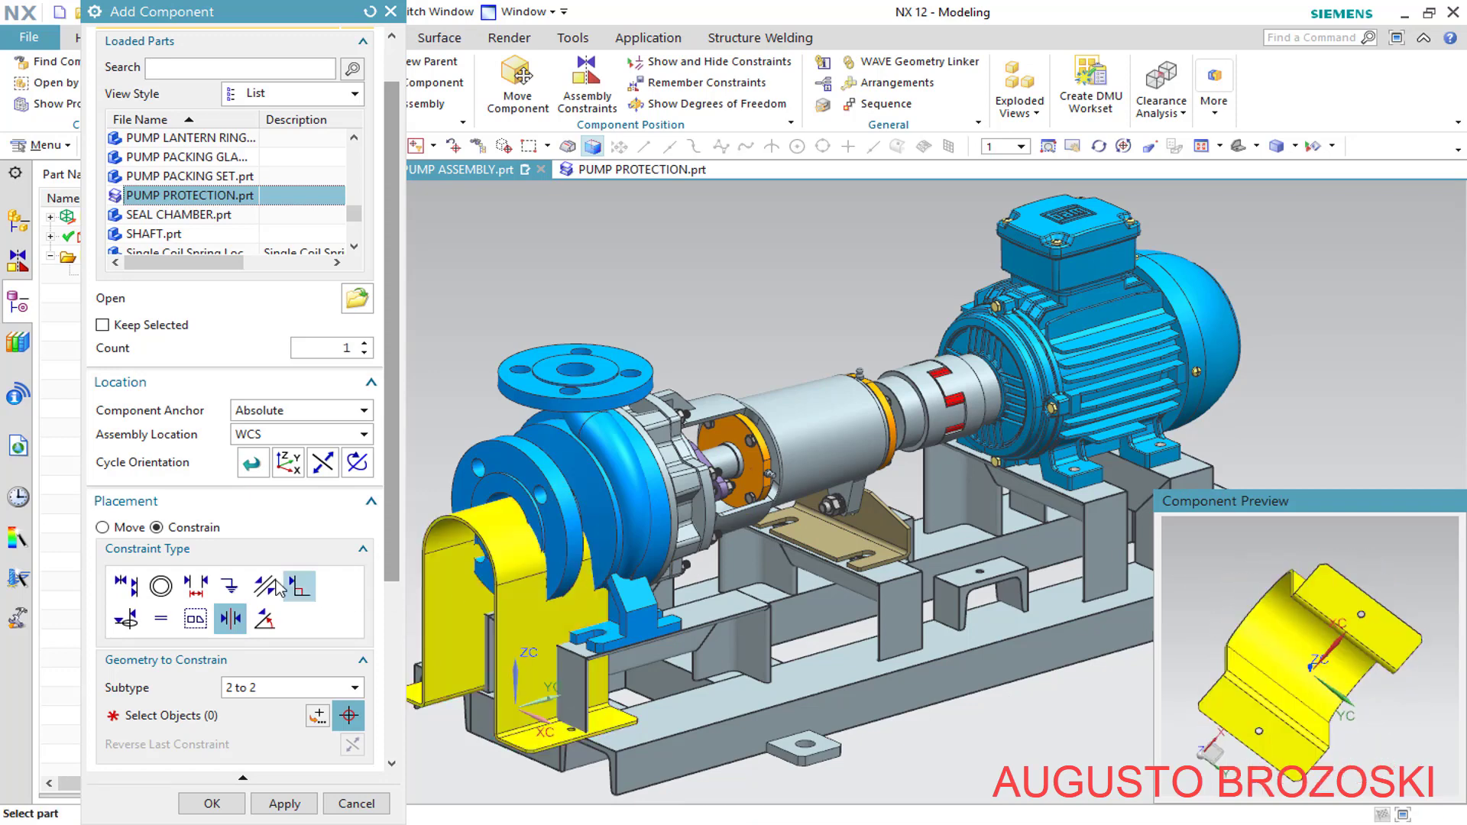
{"action": "left_click", "coordinate": [102, 527]}
{"action": "left_click", "coordinate": [172, 528]}
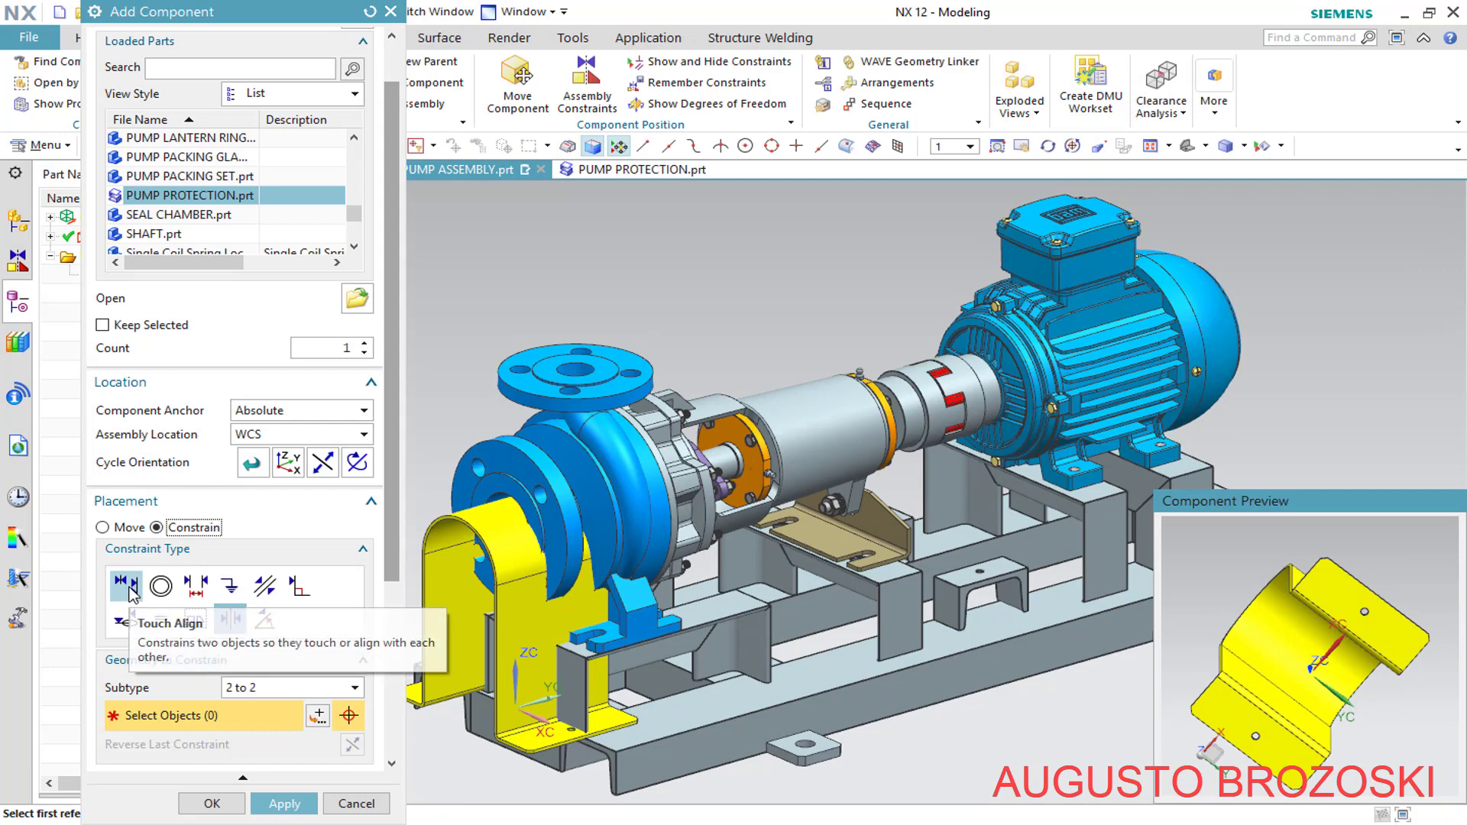
{"action": "left_click", "coordinate": [130, 588]}
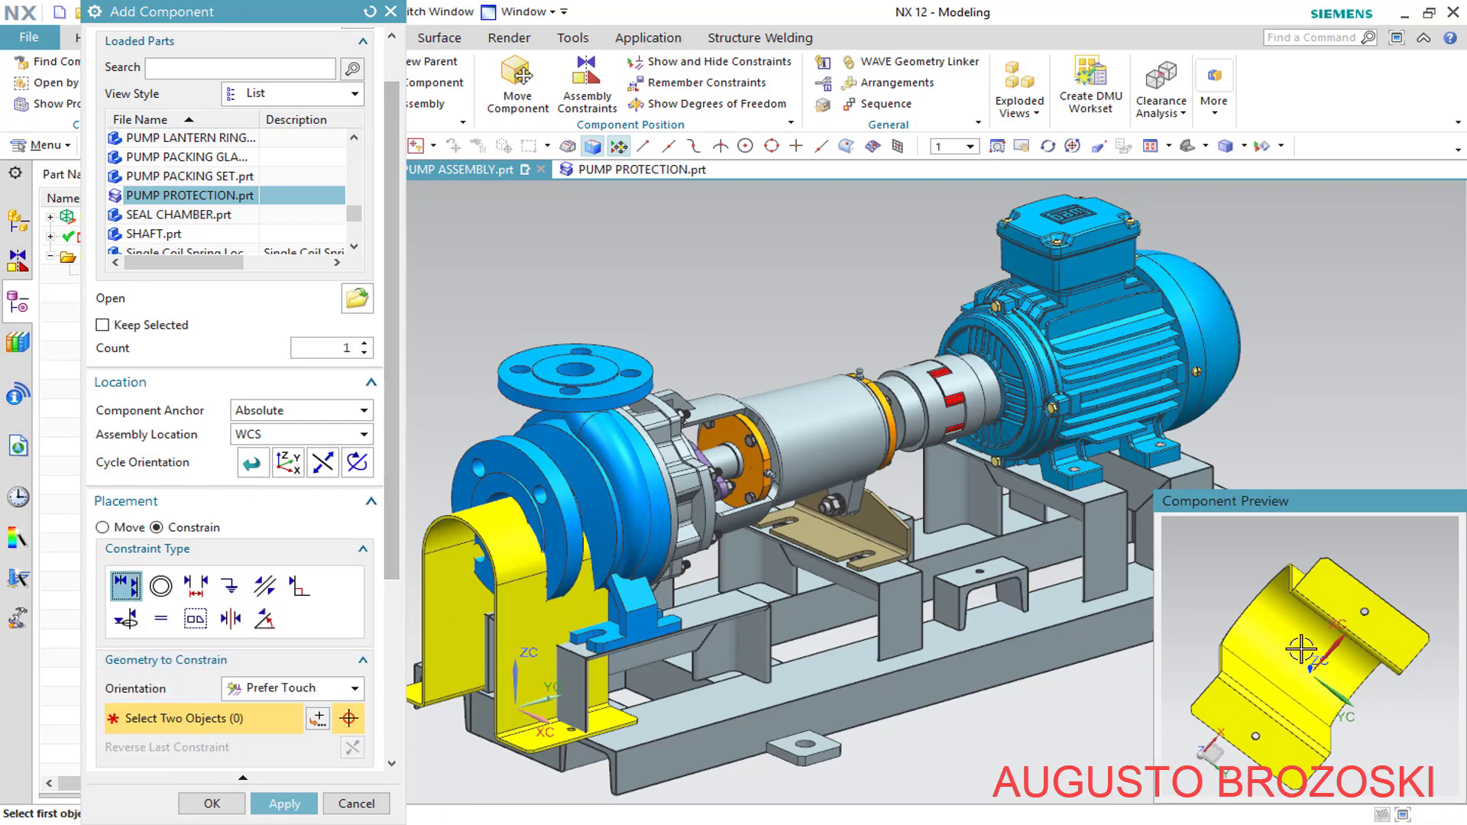
{"action": "scroll", "coordinate": [1356, 595], "scroll_direction": "up", "scroll_amount": 3}
{"action": "left_click", "coordinate": [1341, 595]}
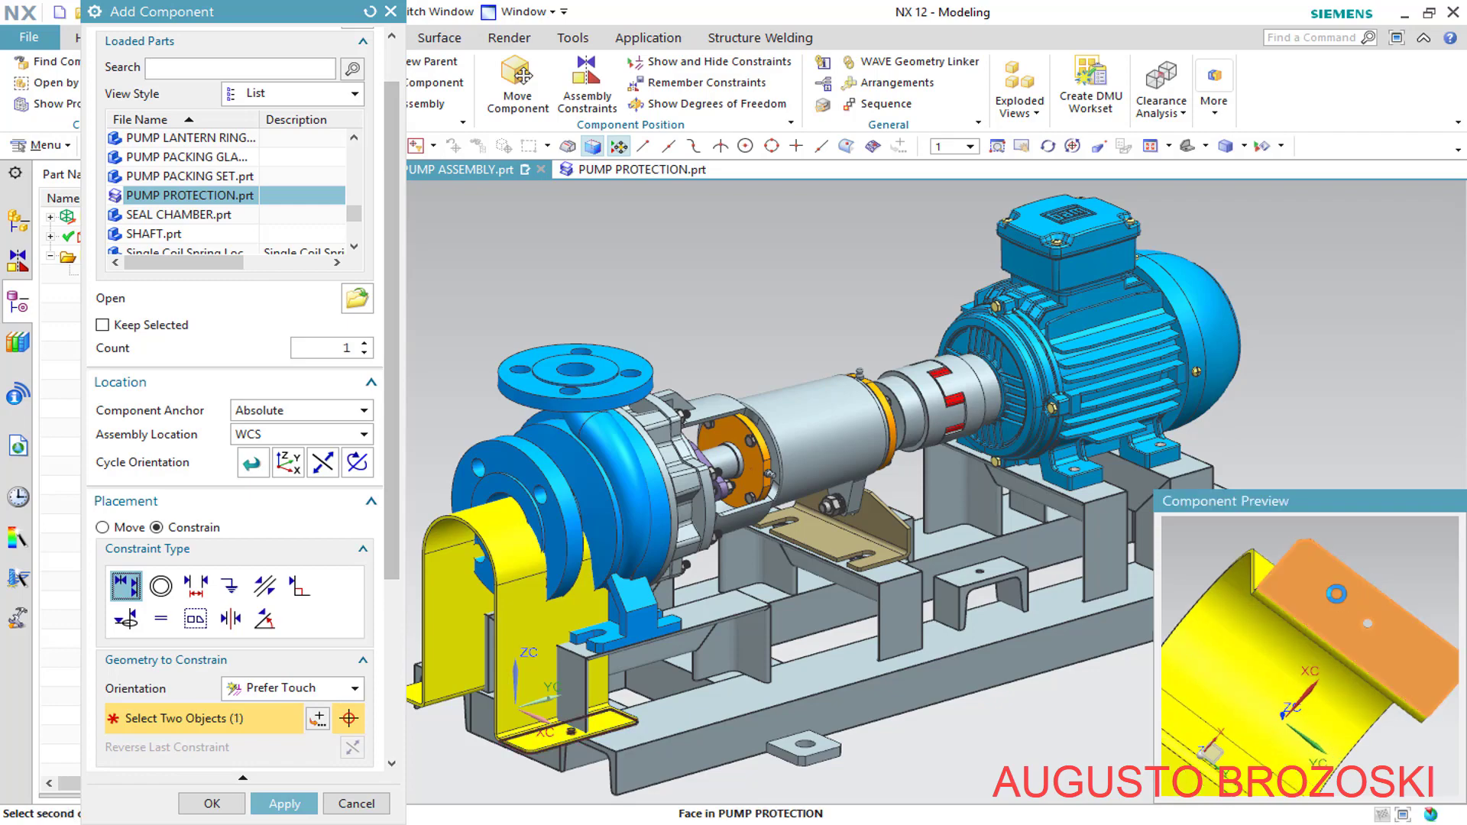
{"action": "scroll", "coordinate": [1341, 594], "scroll_direction": "down", "scroll_amount": 3}
{"action": "scroll", "coordinate": [988, 562], "scroll_direction": "up", "scroll_amount": 5}
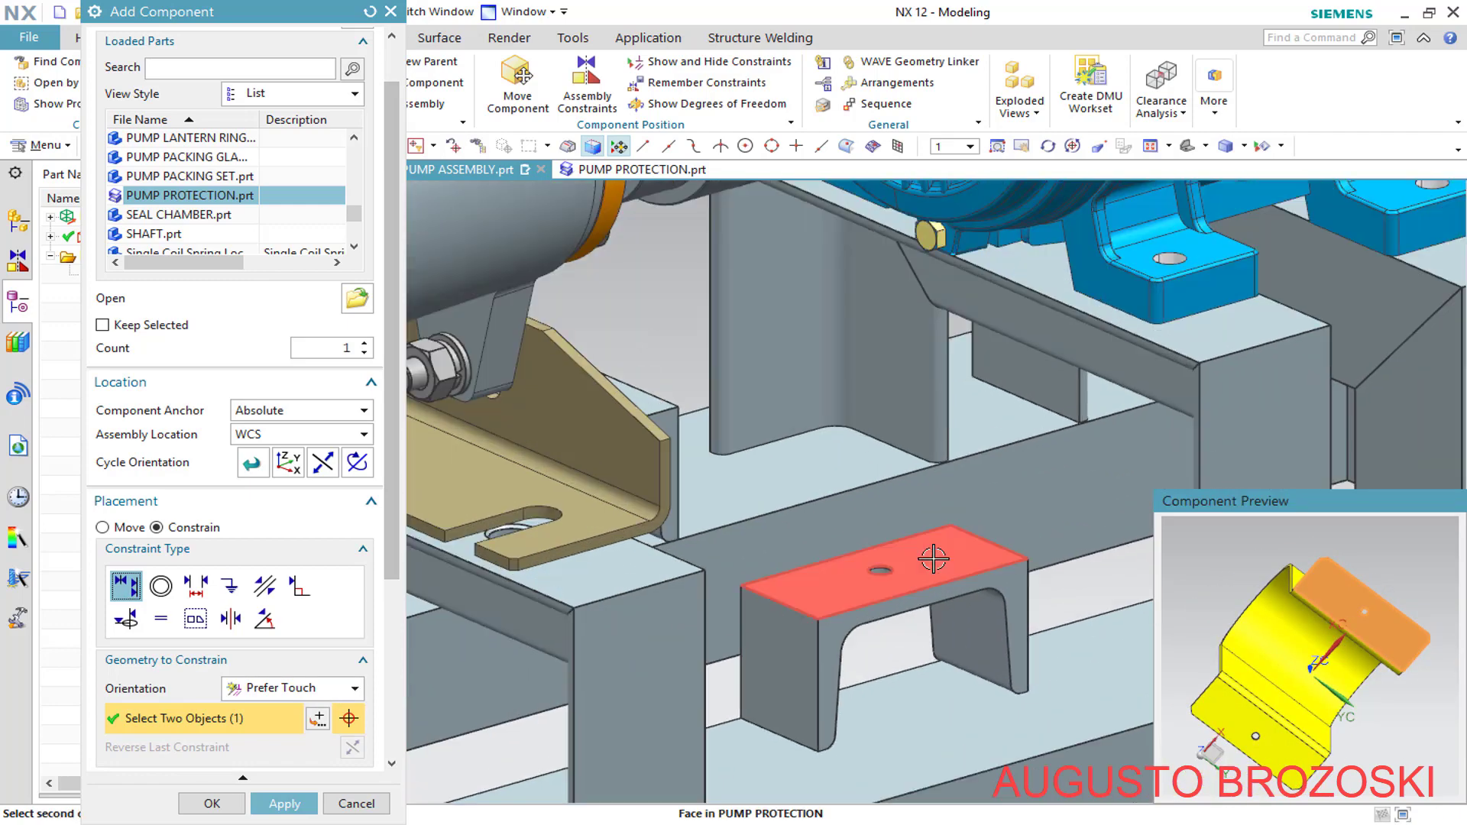
{"action": "left_click", "coordinate": [938, 560]}
{"action": "scroll", "coordinate": [940, 625], "scroll_direction": "down", "scroll_amount": 6}
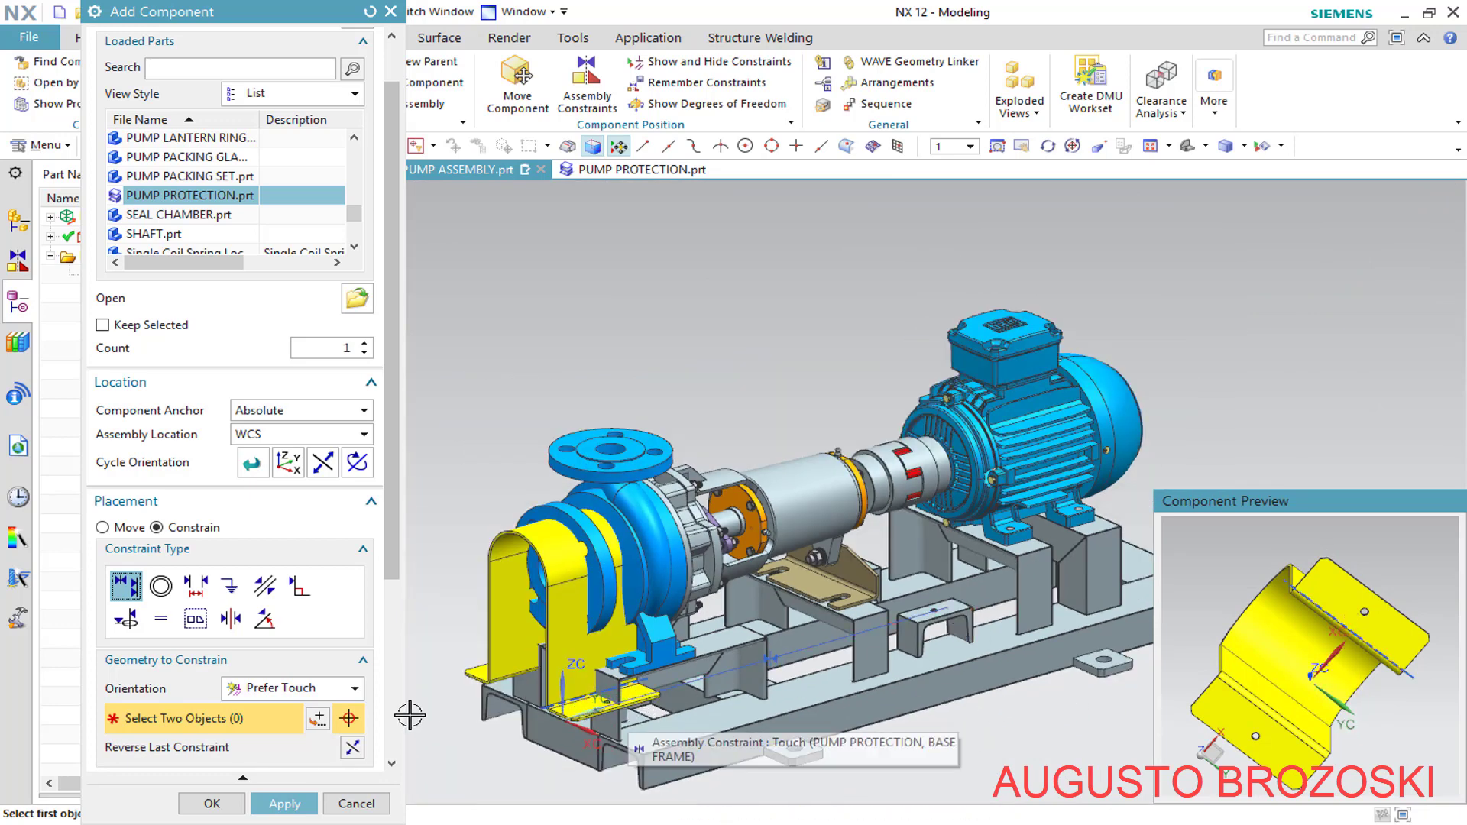
Set the Touch Align orientation to Infer Center/Axis and select the centerline of the hole in the same protection foot
{"action": "left_click", "coordinate": [355, 688]}
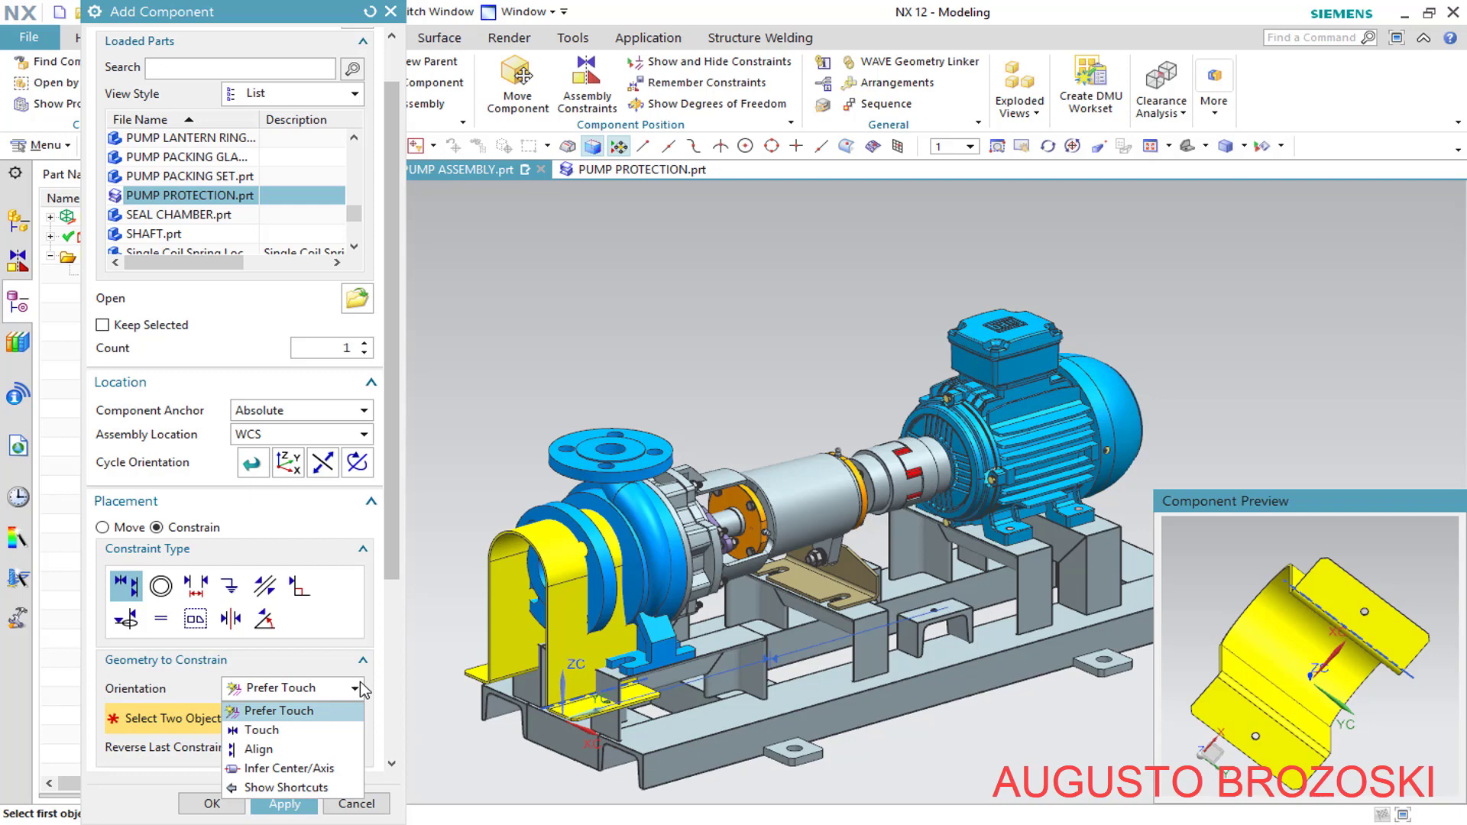
{"action": "left_click", "coordinate": [321, 768]}
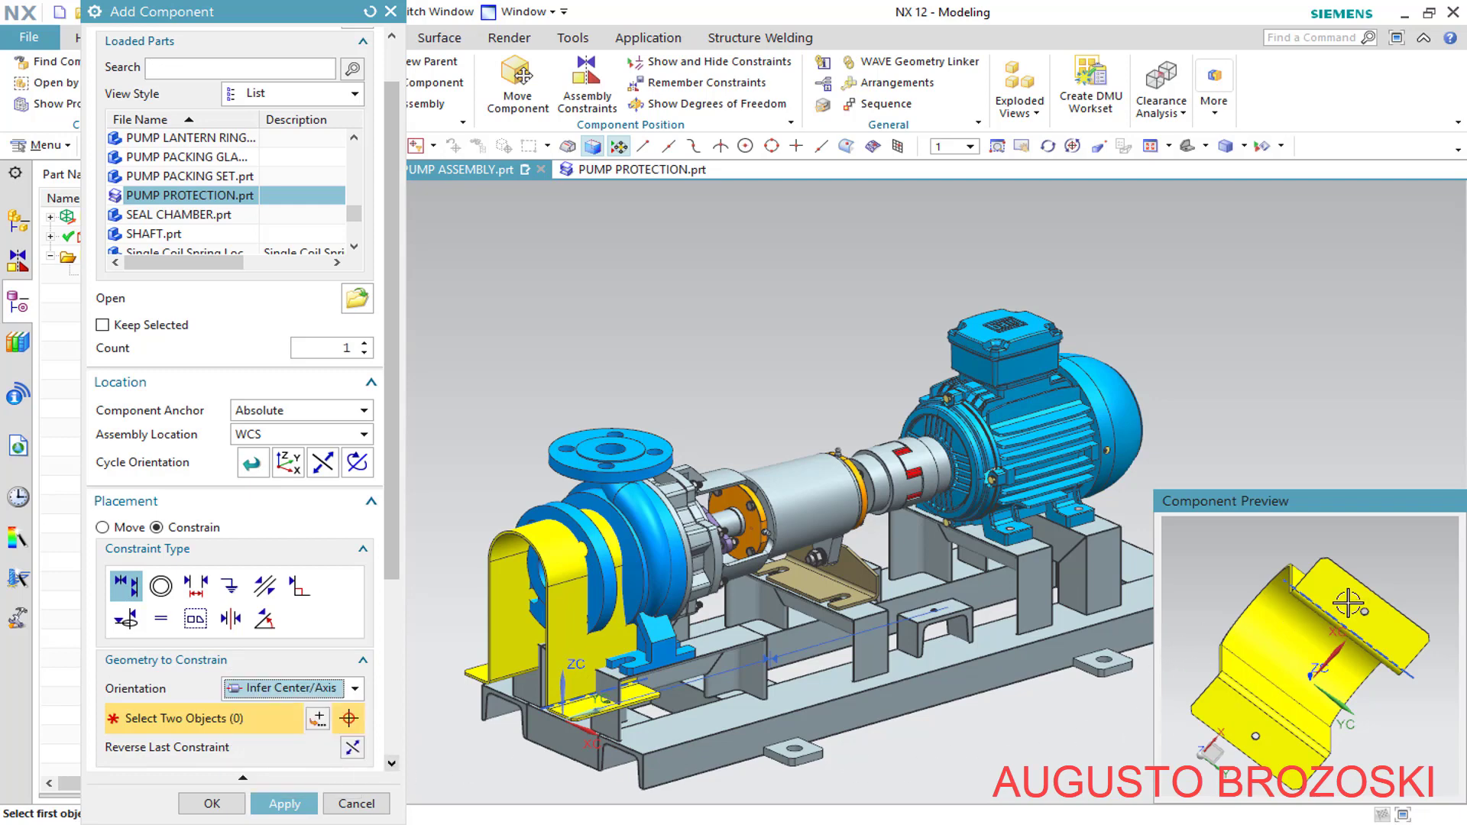
{"action": "scroll", "coordinate": [1348, 603], "scroll_direction": "up", "scroll_amount": 10}
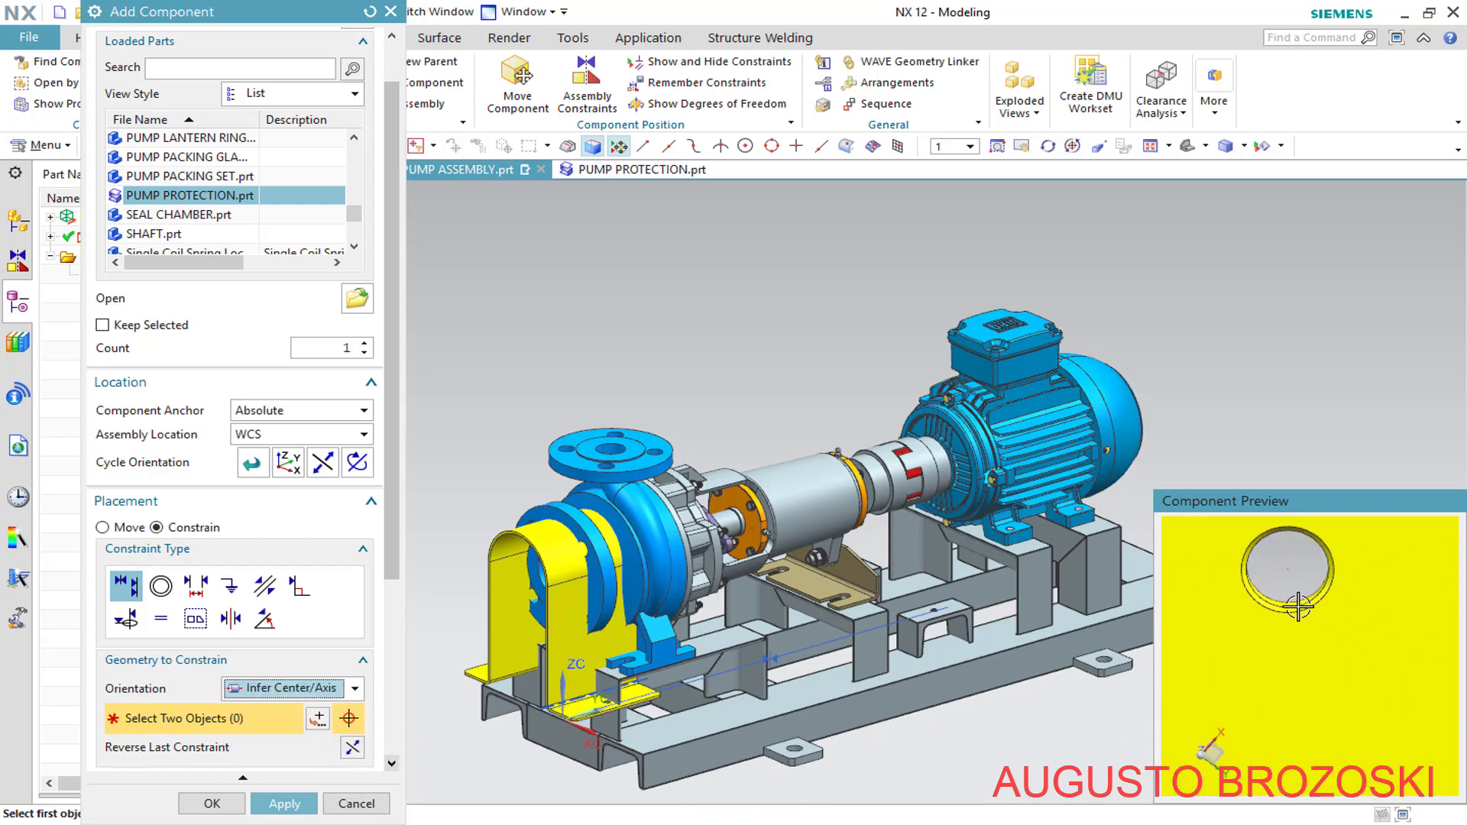
{"action": "scroll", "coordinate": [1297, 608], "scroll_direction": "up", "scroll_amount": 4}
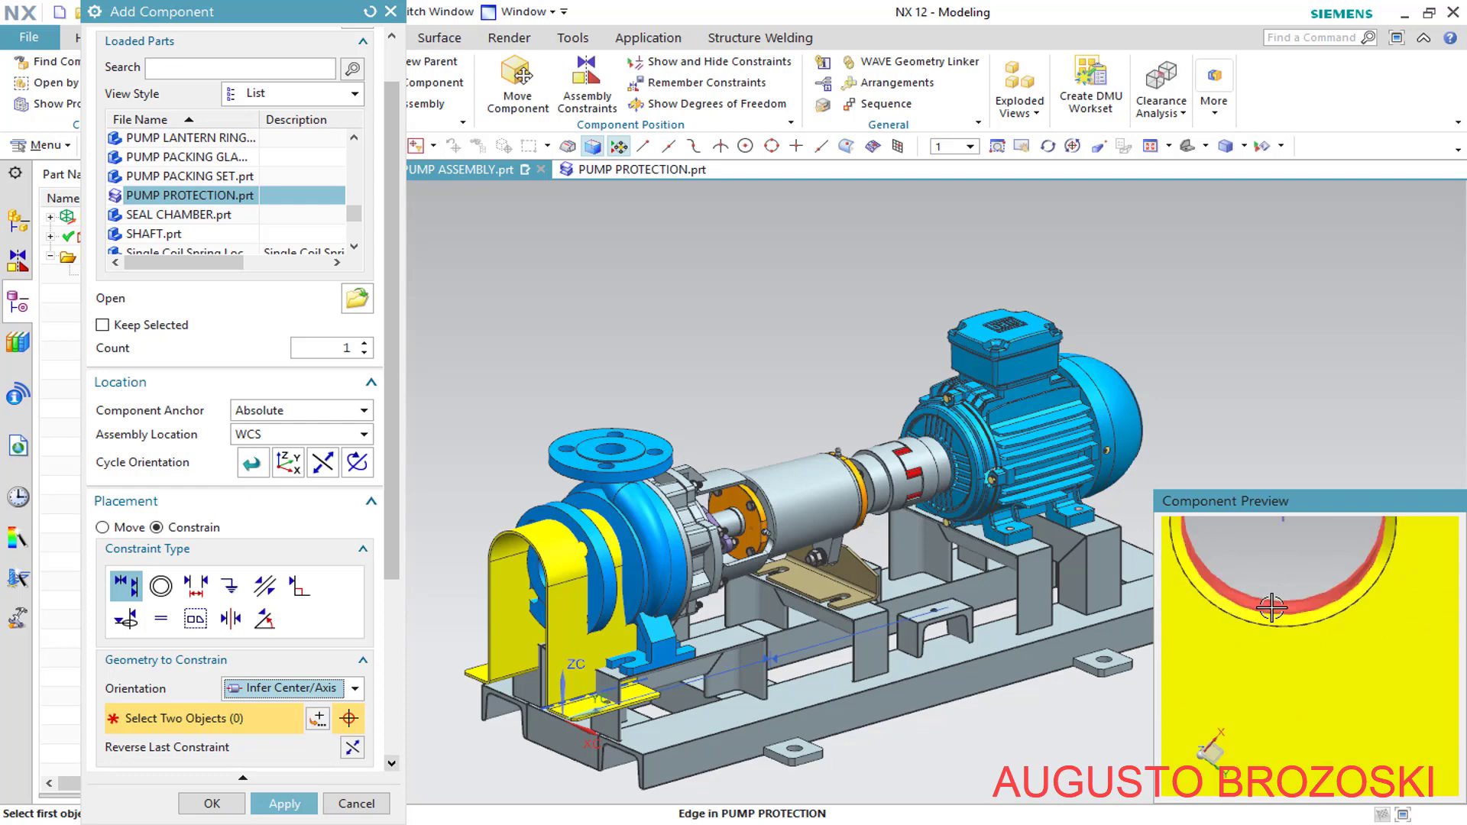
{"action": "scroll", "coordinate": [1274, 606], "scroll_direction": "down", "scroll_amount": 2}
{"action": "scroll", "coordinate": [1290, 561], "scroll_direction": "up", "scroll_amount": 2}
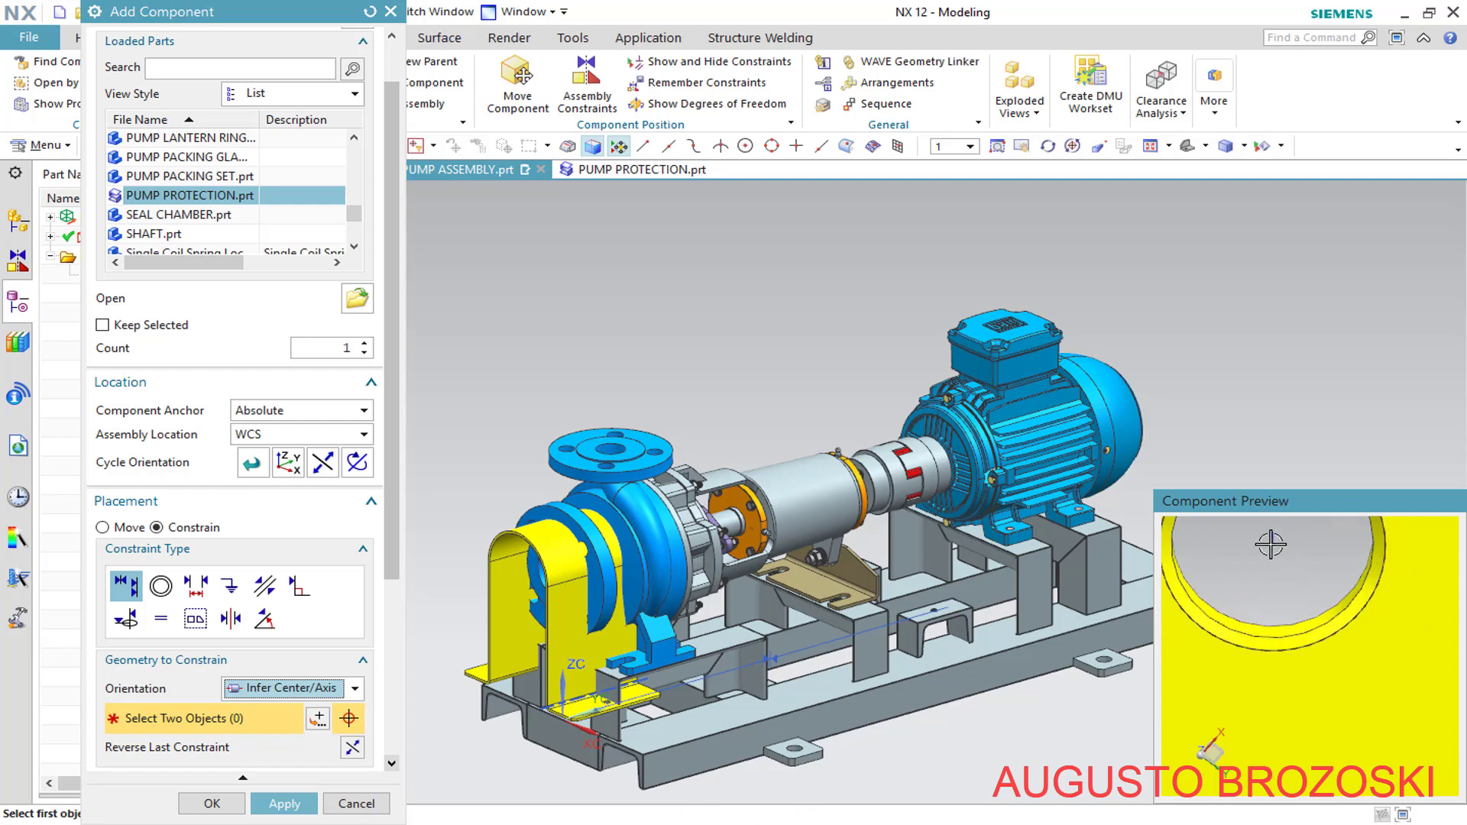
{"action": "left_click", "coordinate": [1271, 544]}
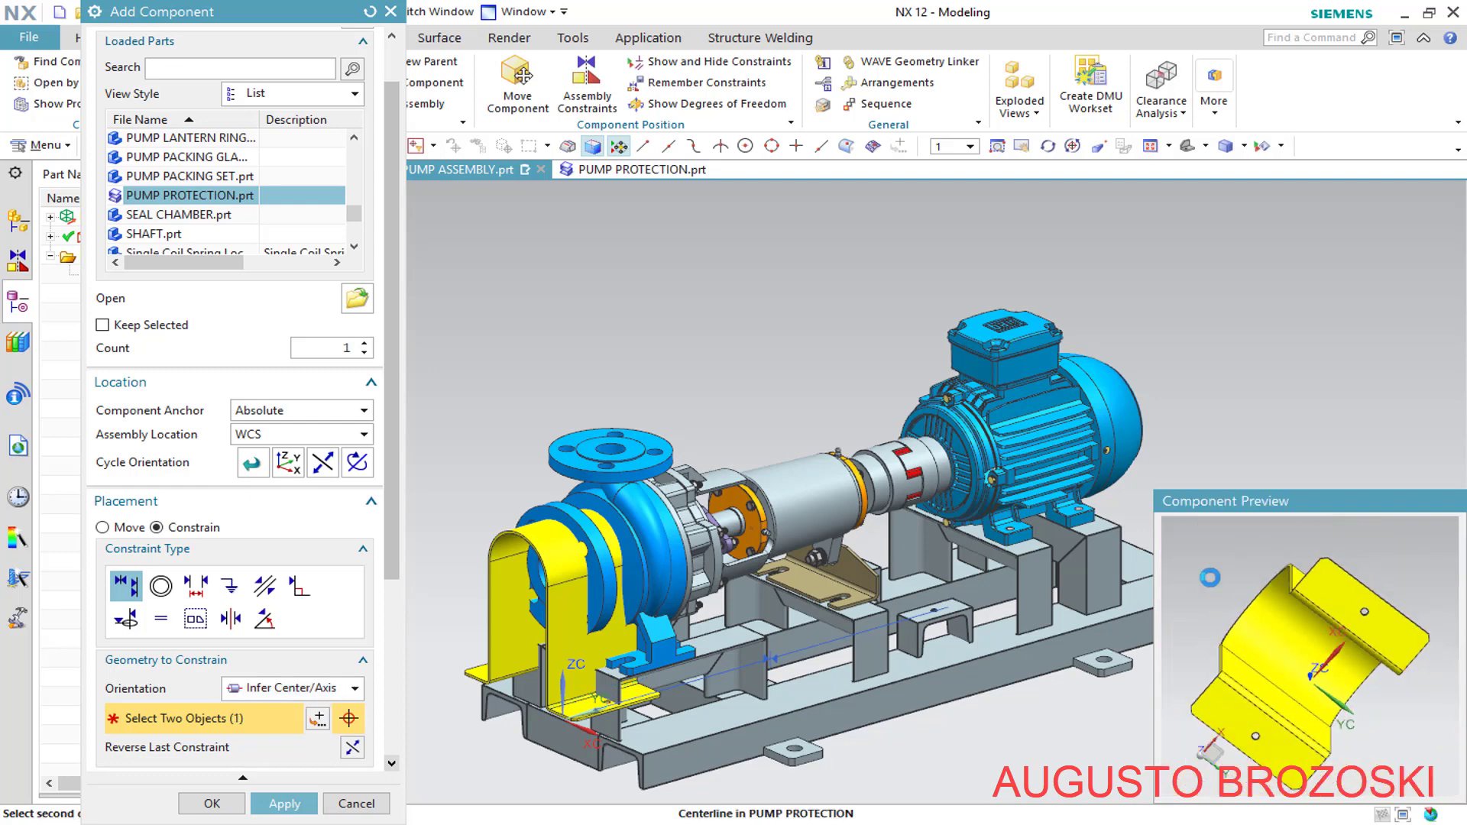
Align the selected foot hole with the centerline of the hole in the base frame's small U-shaped support
{"action": "scroll", "coordinate": [933, 605], "scroll_direction": "up", "scroll_amount": 10}
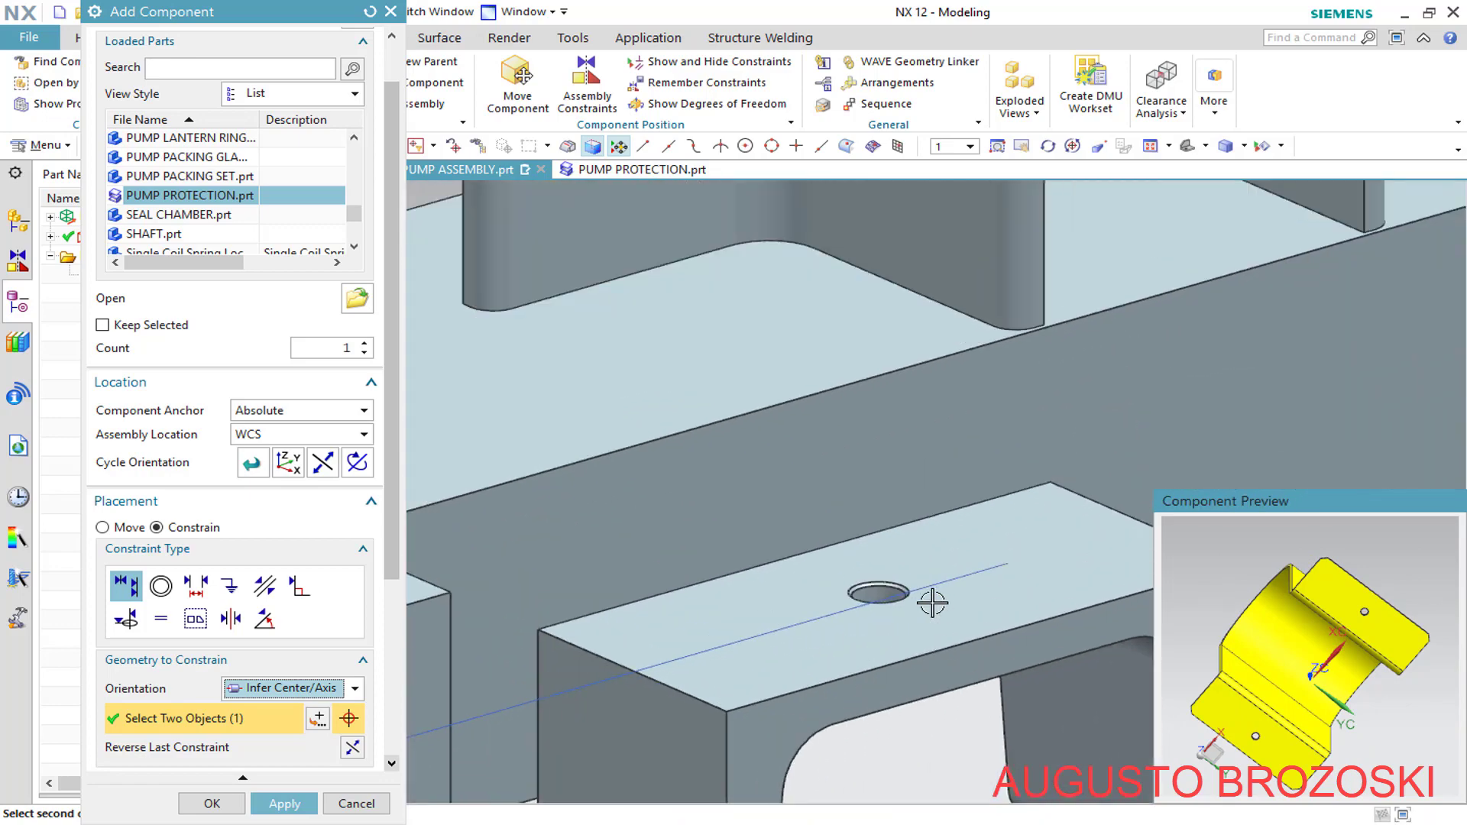
{"action": "scroll", "coordinate": [932, 604], "scroll_direction": "up", "scroll_amount": 5}
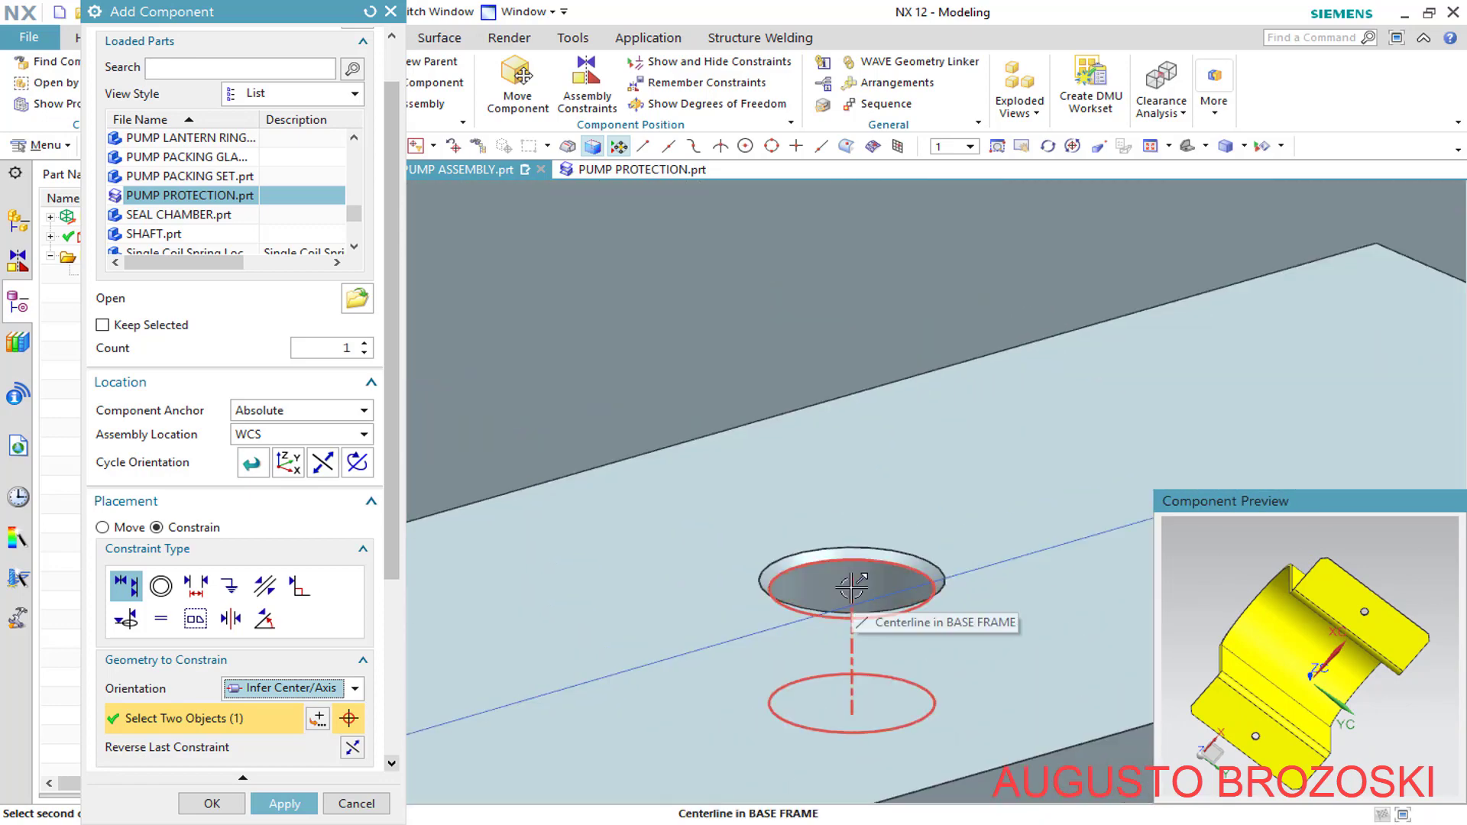
{"action": "left_click", "coordinate": [852, 587]}
{"action": "scroll", "coordinate": [859, 600], "scroll_direction": "down", "scroll_amount": 5}
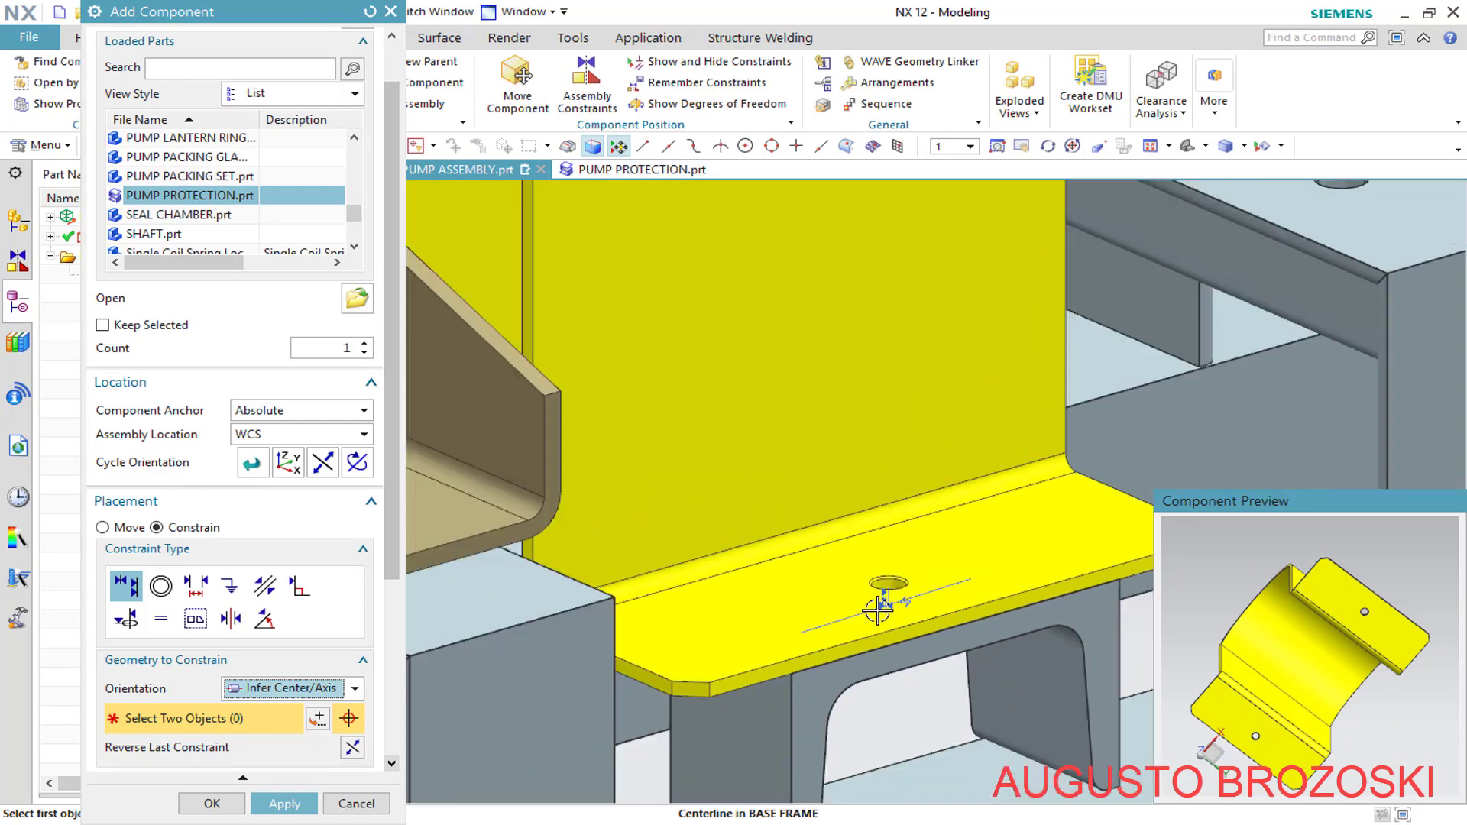
{"action": "scroll", "coordinate": [879, 610], "scroll_direction": "down", "scroll_amount": 5}
{"action": "scroll", "coordinate": [948, 665], "scroll_direction": "up", "scroll_amount": 2}
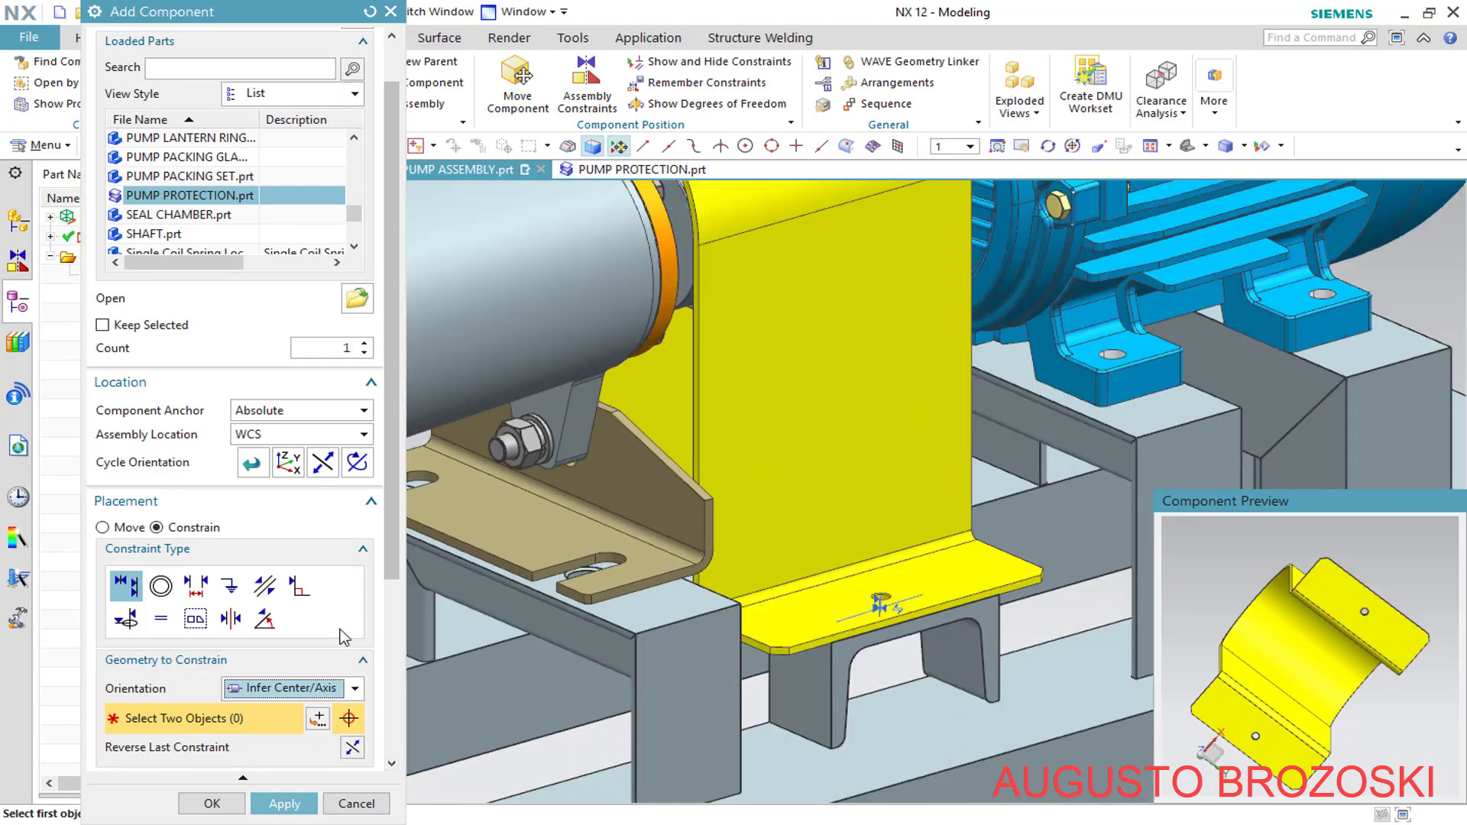
{"action": "scroll", "coordinate": [858, 548], "scroll_direction": "down", "scroll_amount": 5}
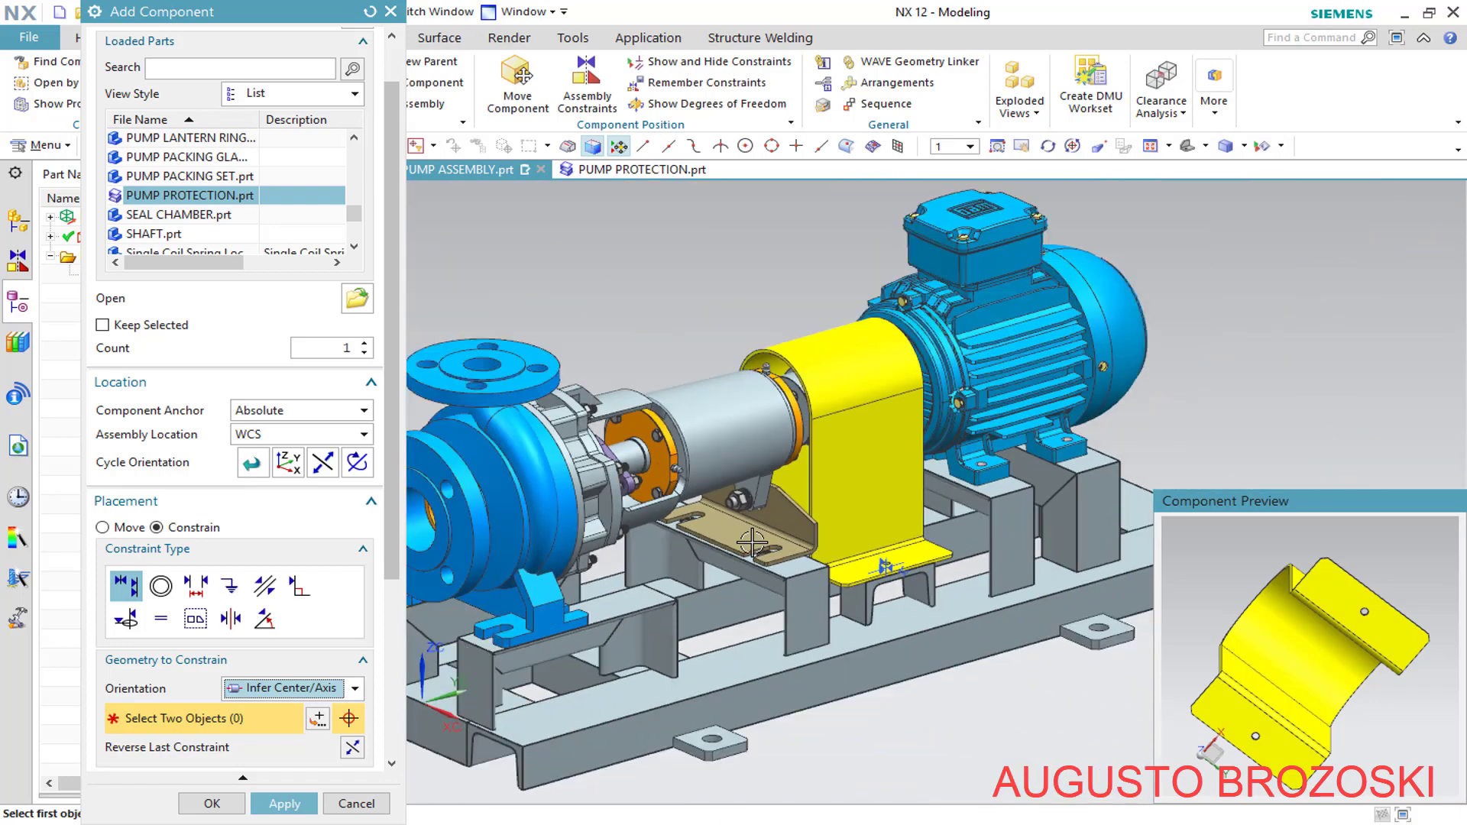
{"action": "middle_click_drag", "start_coordinate": [780, 541], "coordinate": [692, 493]}
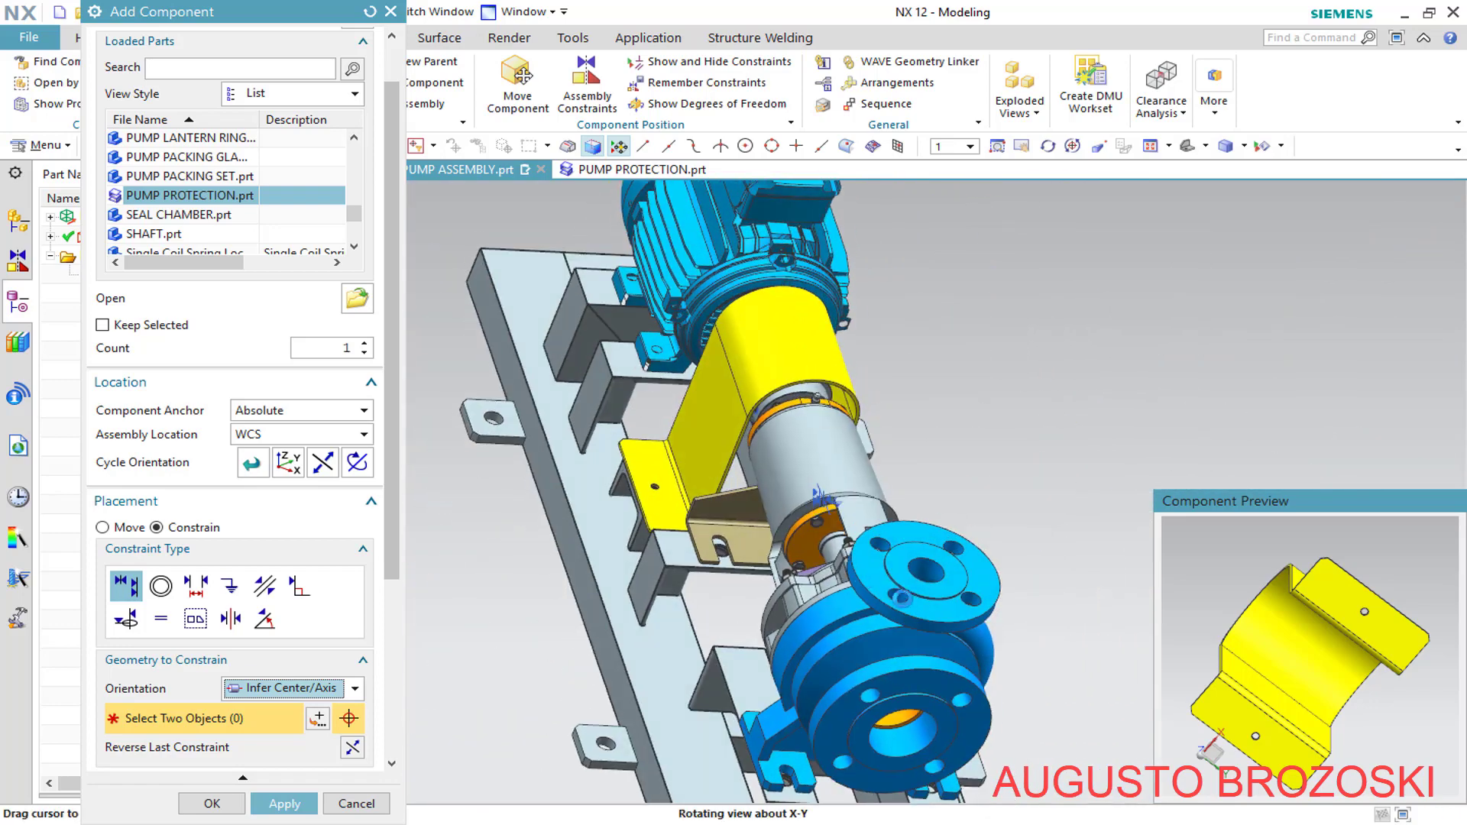
Align the centerline of the protection foot's hole with the base frame support's hole and finish adding the pump protection component
{"action": "scroll", "coordinate": [645, 495], "scroll_direction": "up", "scroll_amount": 5}
{"action": "scroll", "coordinate": [645, 496], "scroll_direction": "up", "scroll_amount": 4}
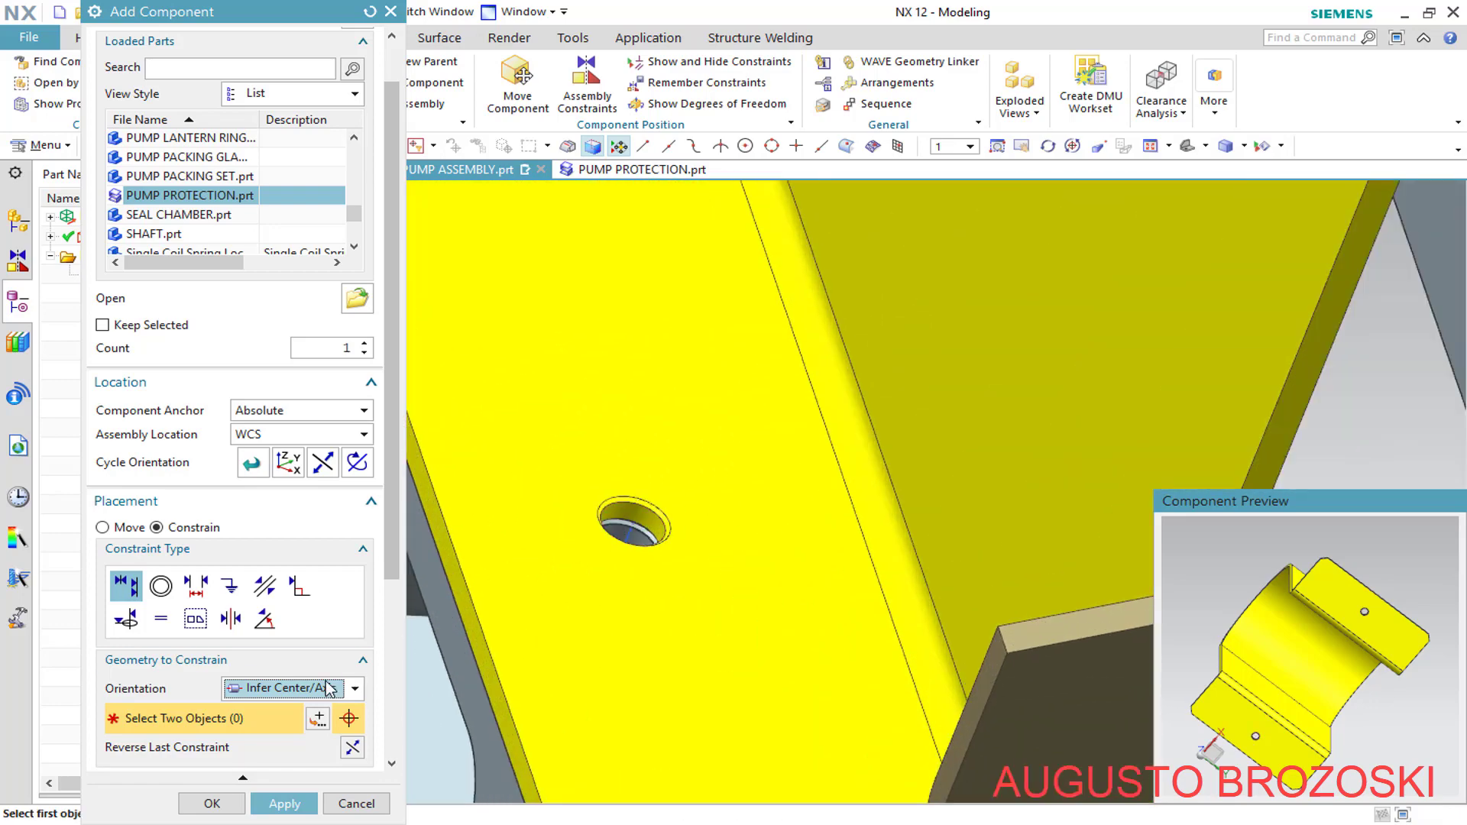
{"action": "scroll", "coordinate": [651, 511], "scroll_direction": "up", "scroll_amount": 1}
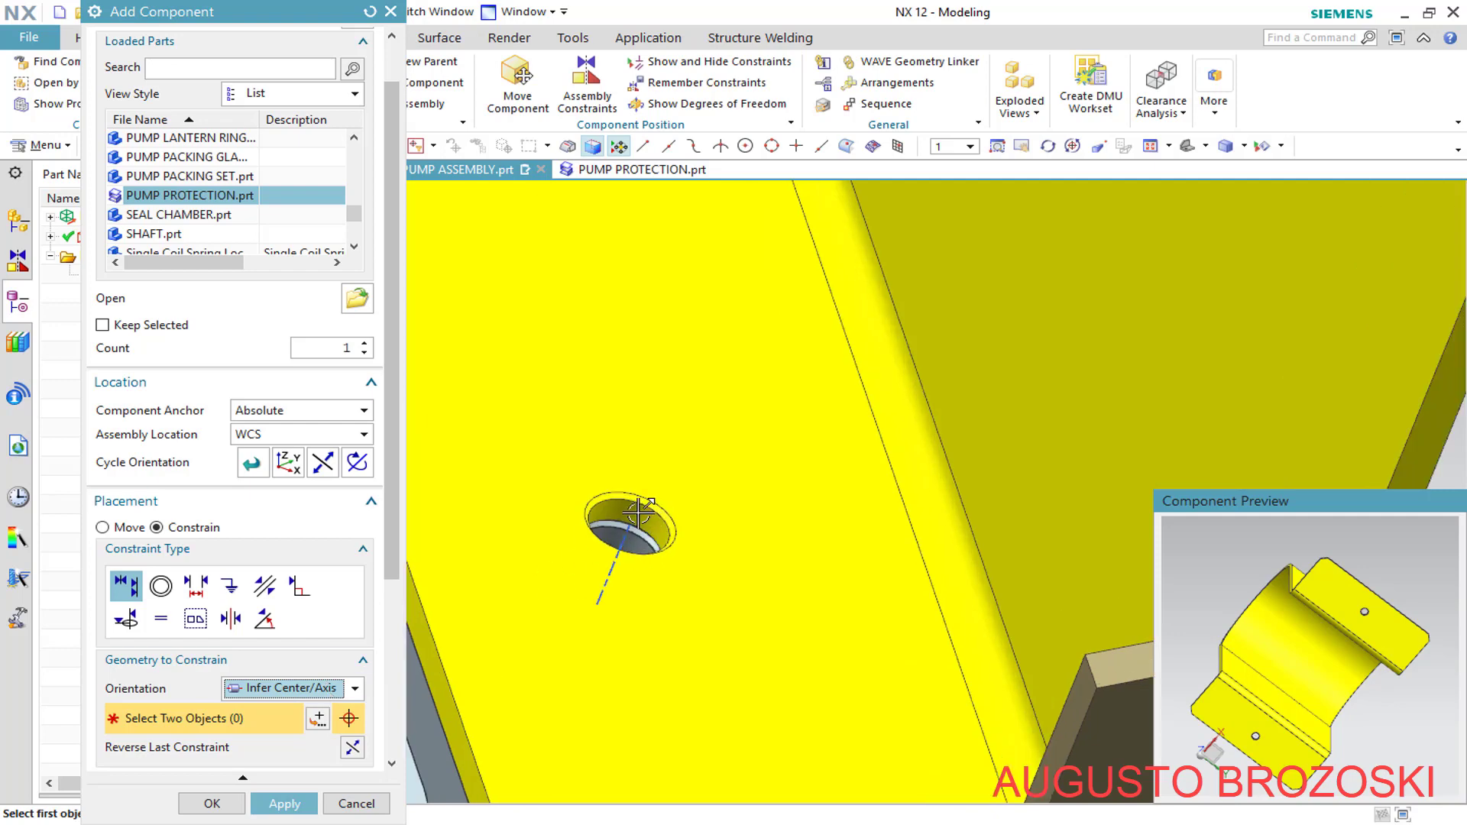
{"action": "scroll", "coordinate": [639, 514], "scroll_direction": "up", "scroll_amount": 4}
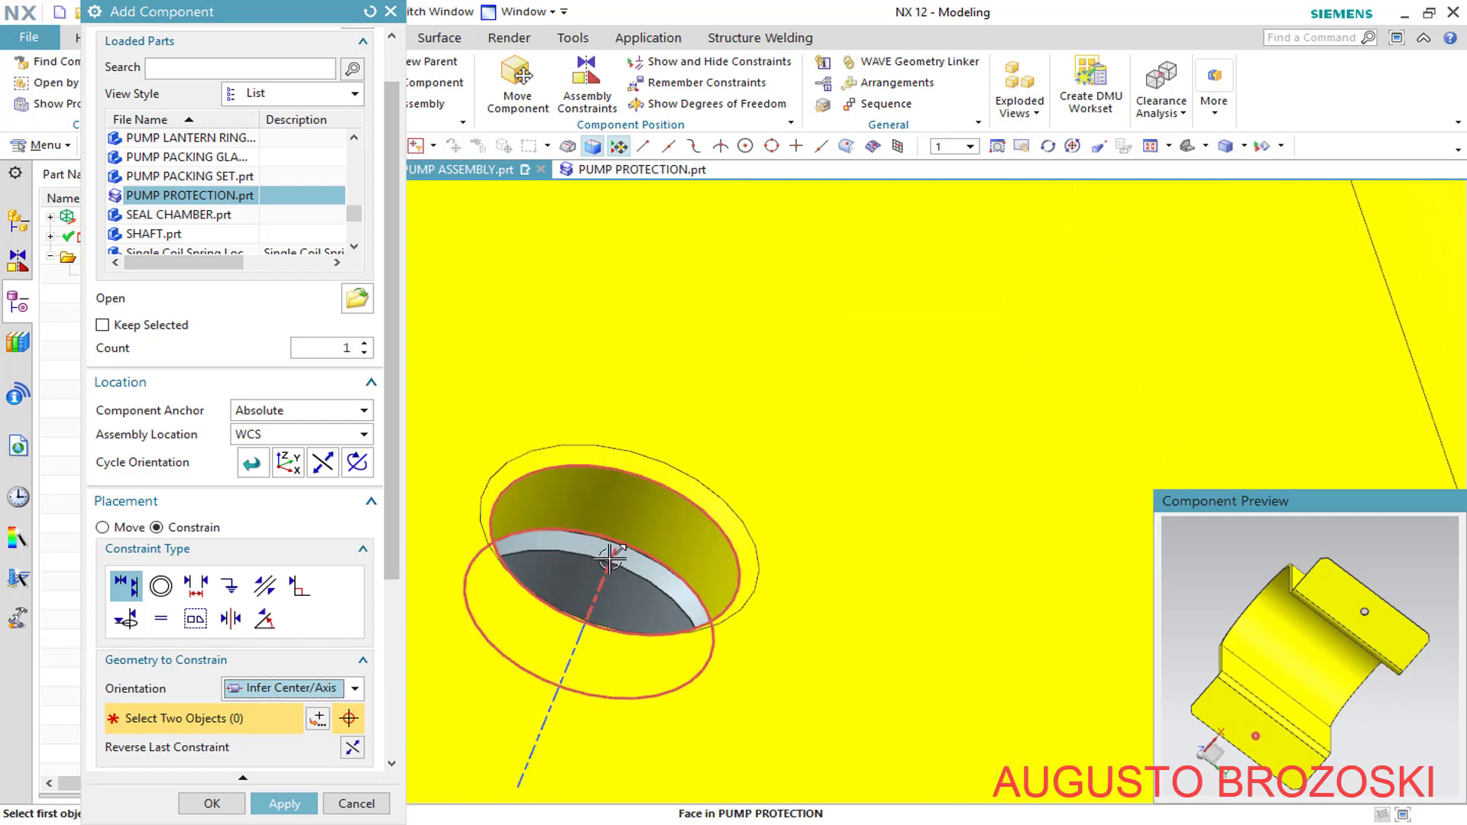
{"action": "left_click", "coordinate": [611, 557]}
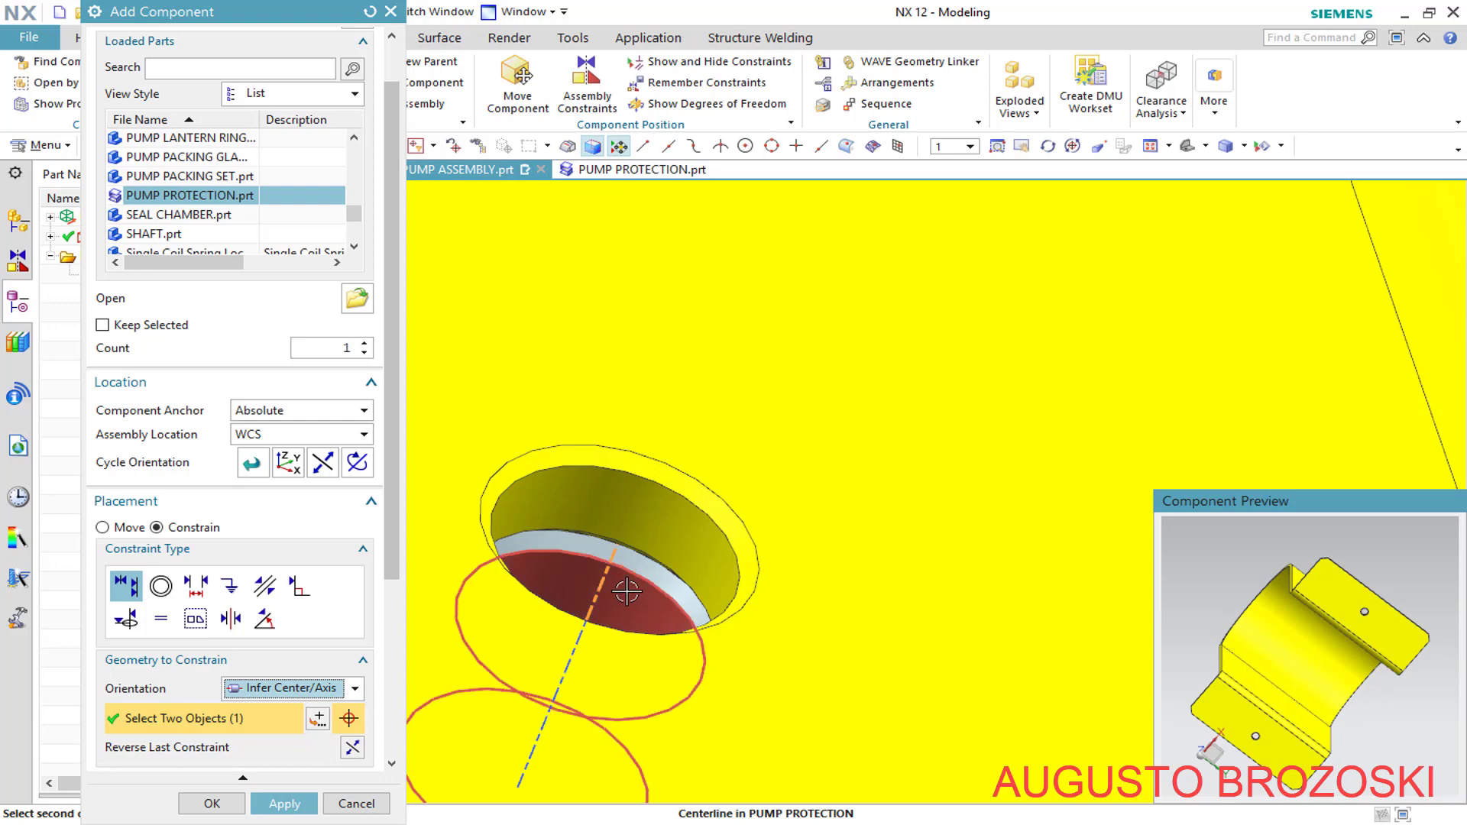
{"action": "left_click", "coordinate": [580, 644]}
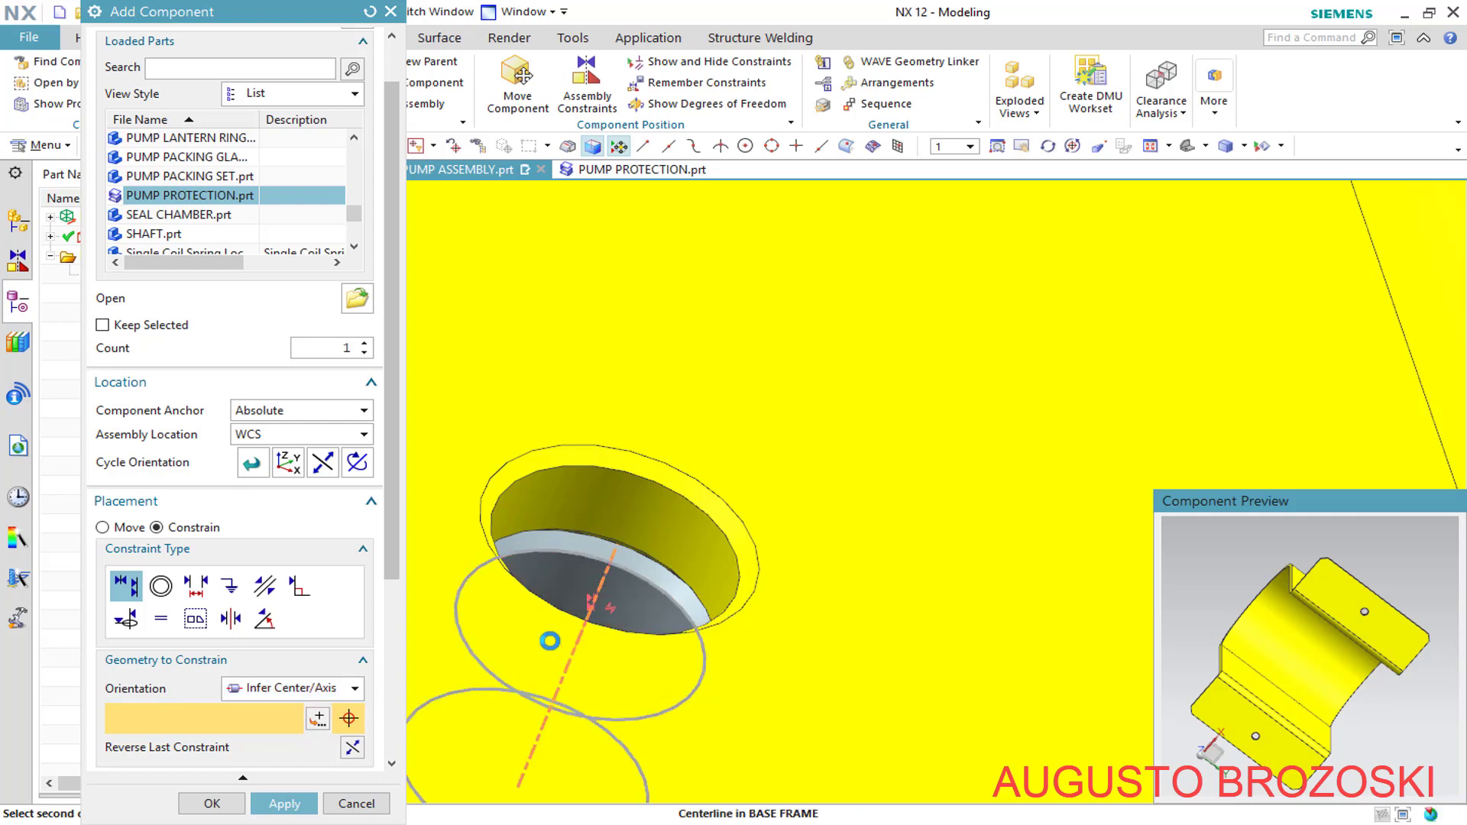
{"action": "left_click", "coordinate": [221, 806]}
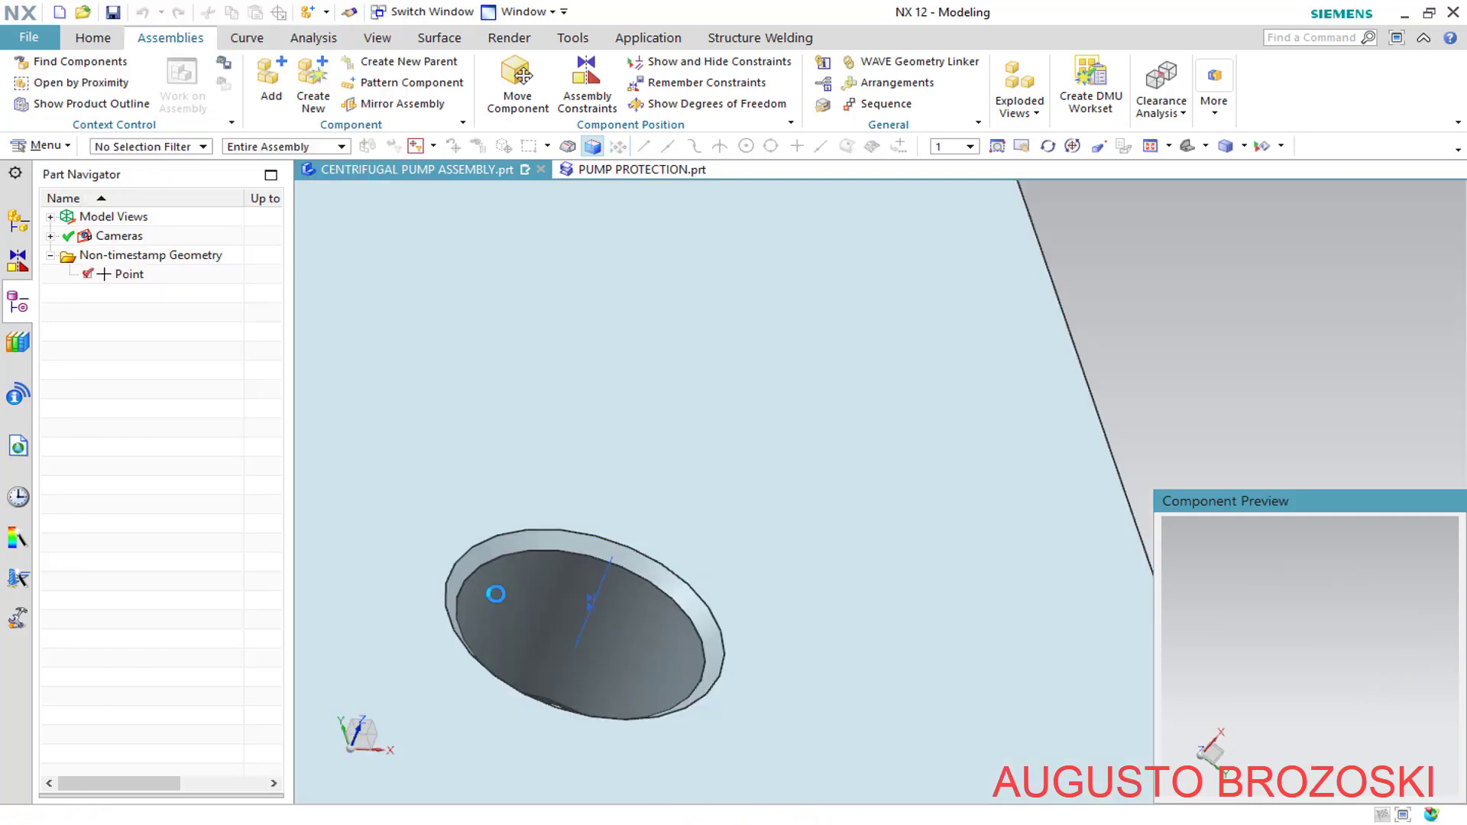
Show the PUMP PROTECTION component in the assembly, restore the standard pictorial view and save the assembly
{"action": "scroll", "coordinate": [687, 528], "scroll_direction": "down", "scroll_amount": 10}
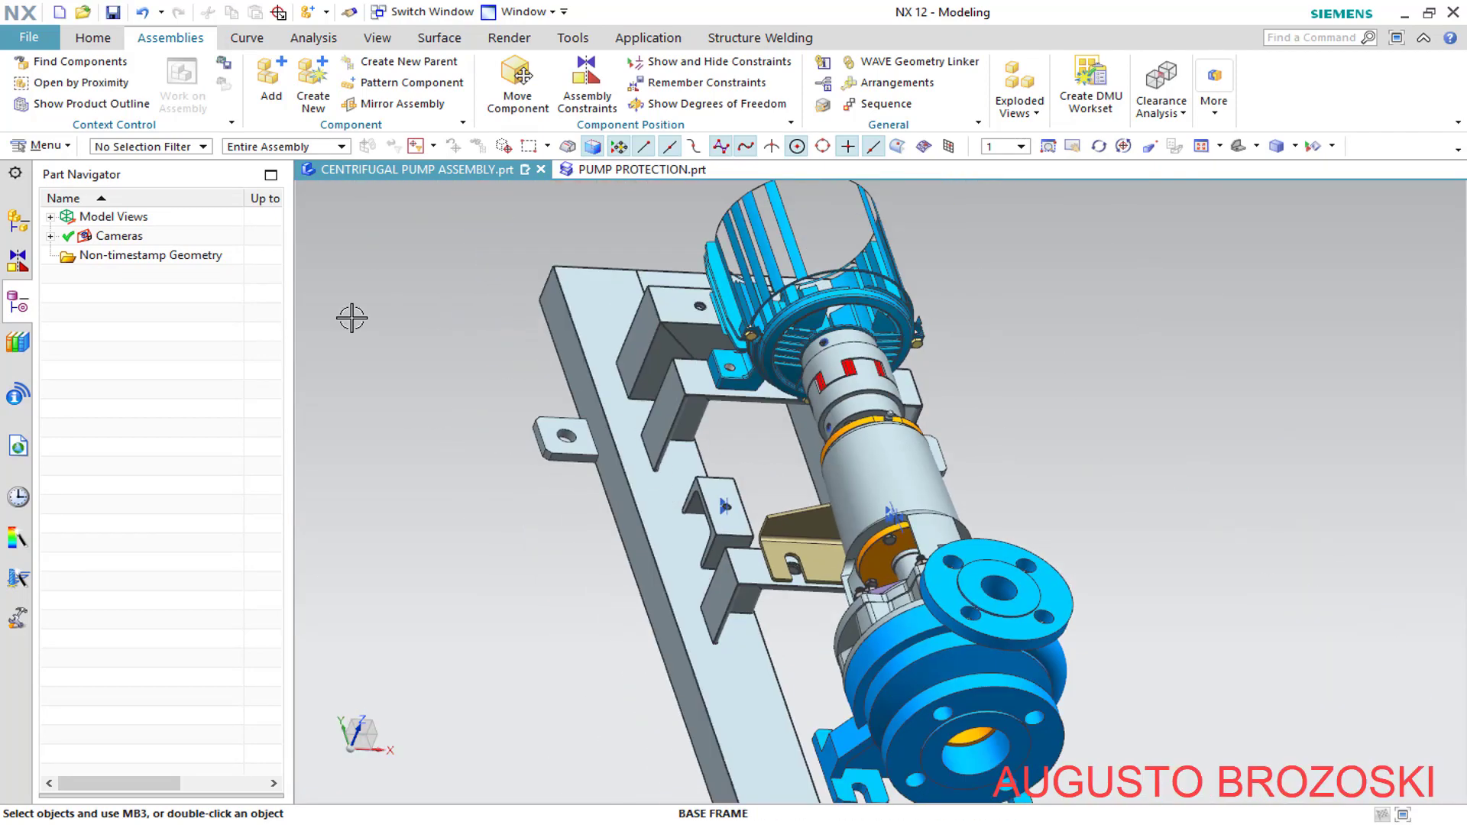
{"action": "left_click", "coordinate": [25, 225]}
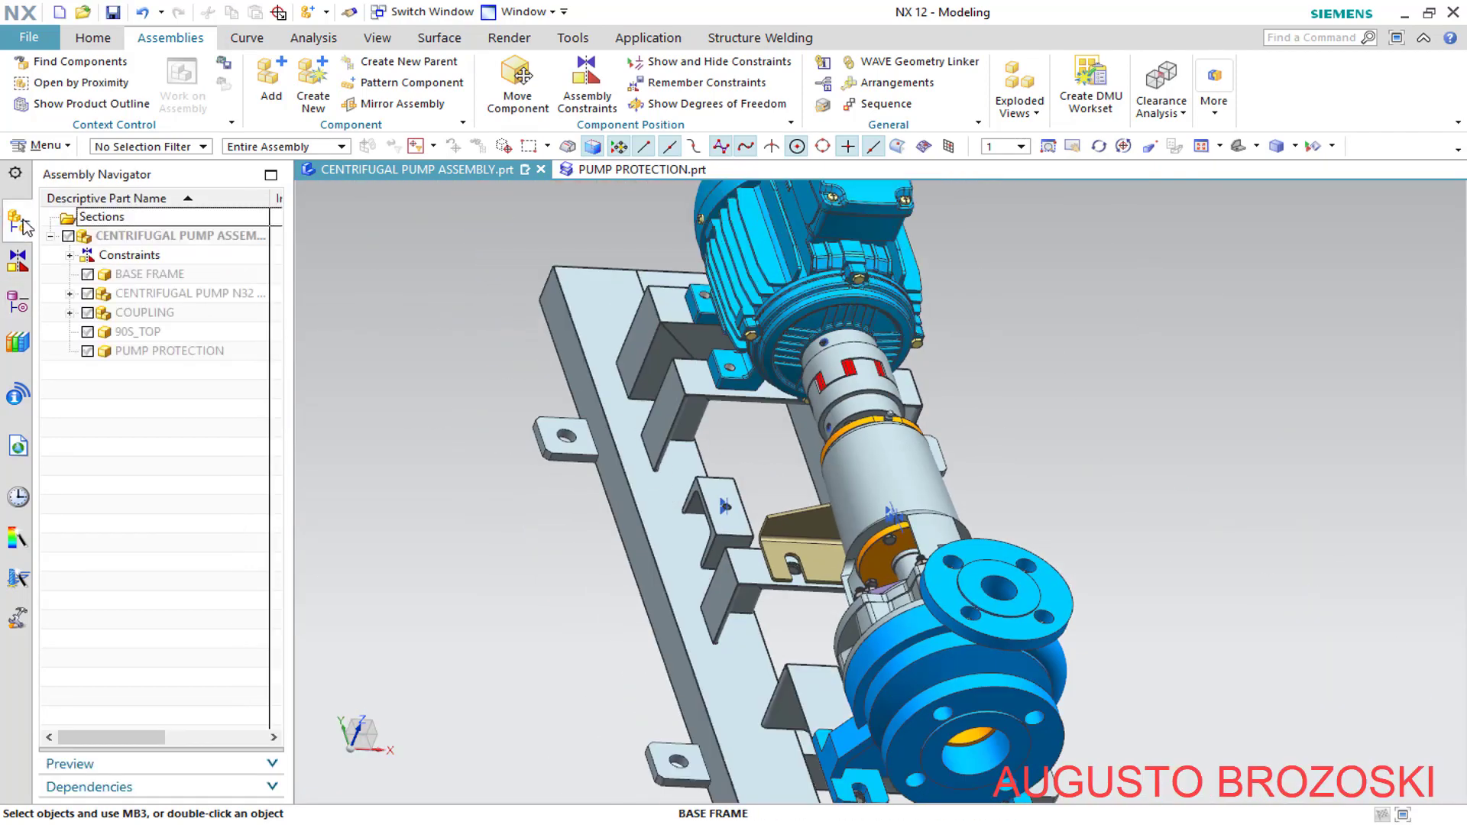
{"action": "left_click", "coordinate": [87, 351]}
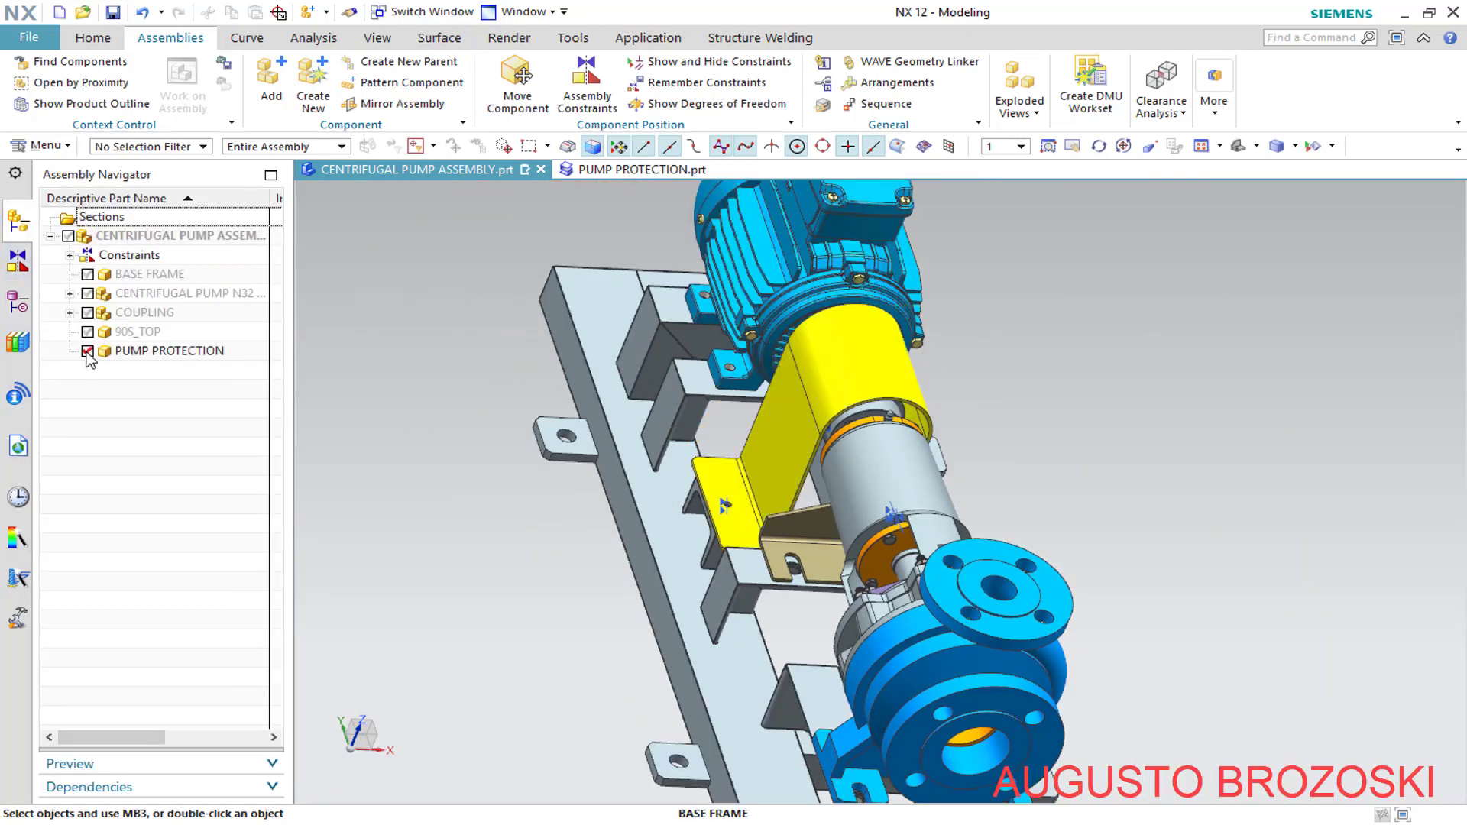
{"action": "left_click", "coordinate": [1237, 147]}
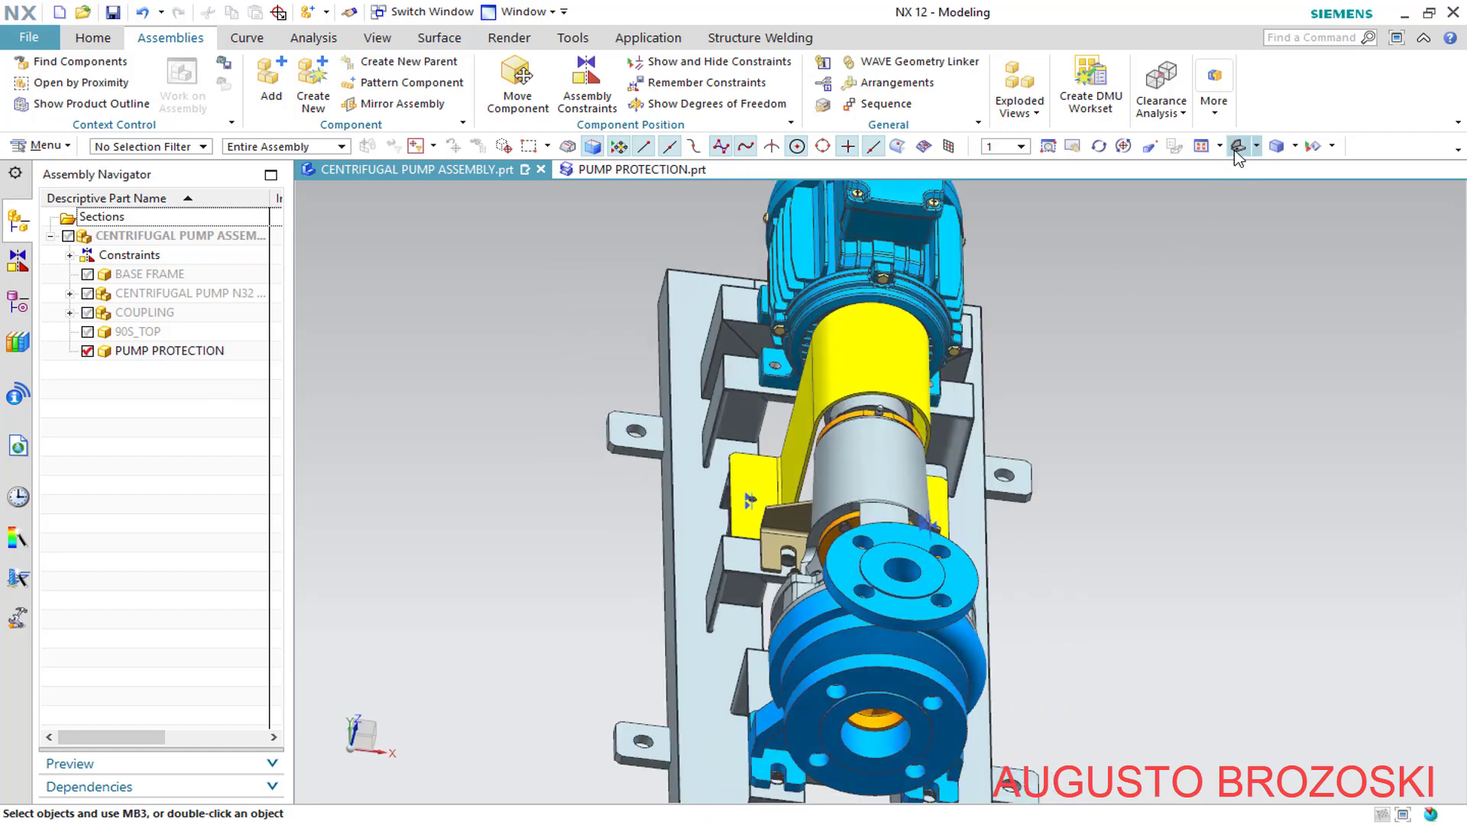
{"action": "left_click", "coordinate": [113, 12]}
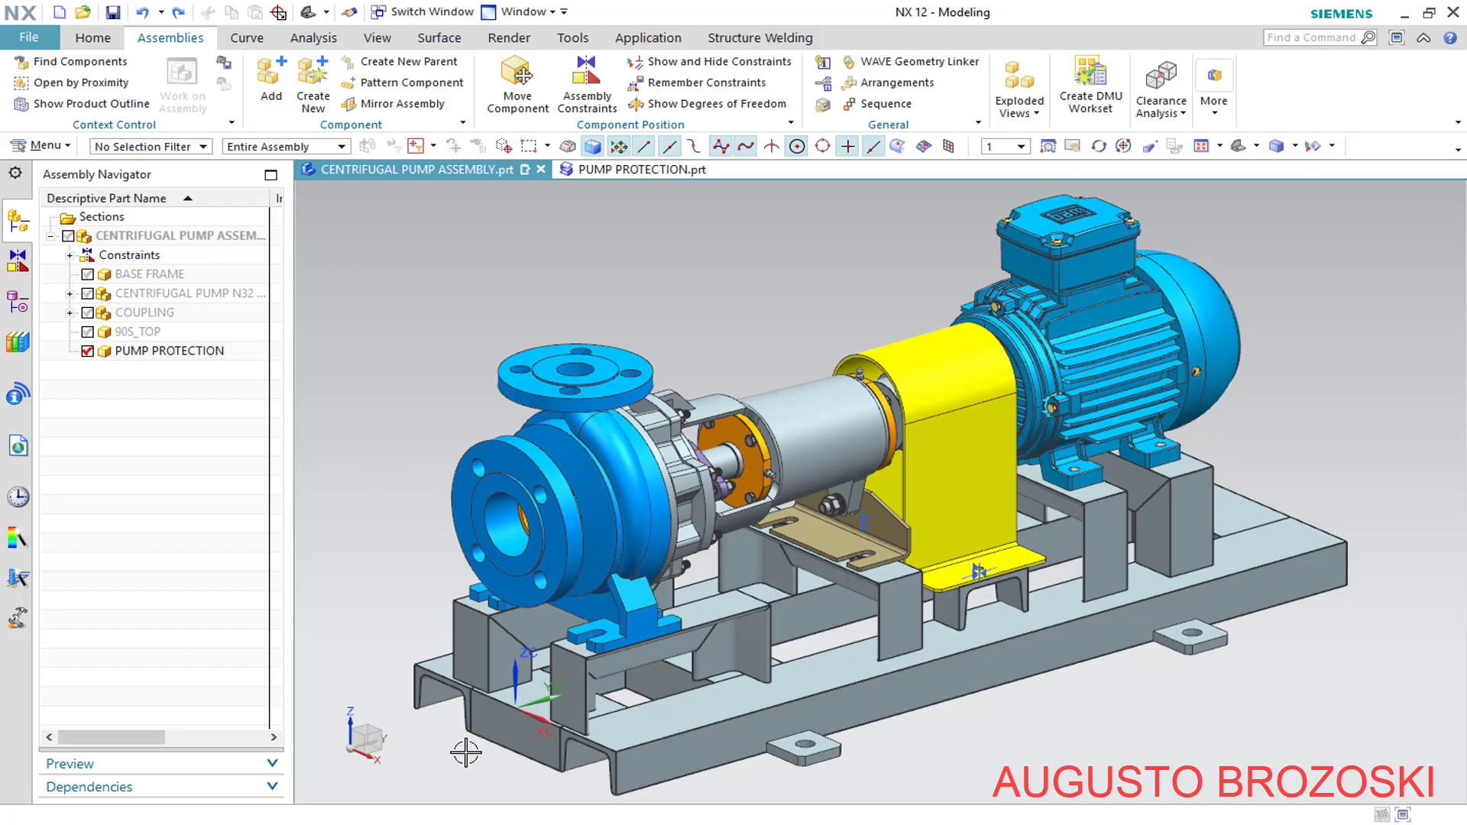
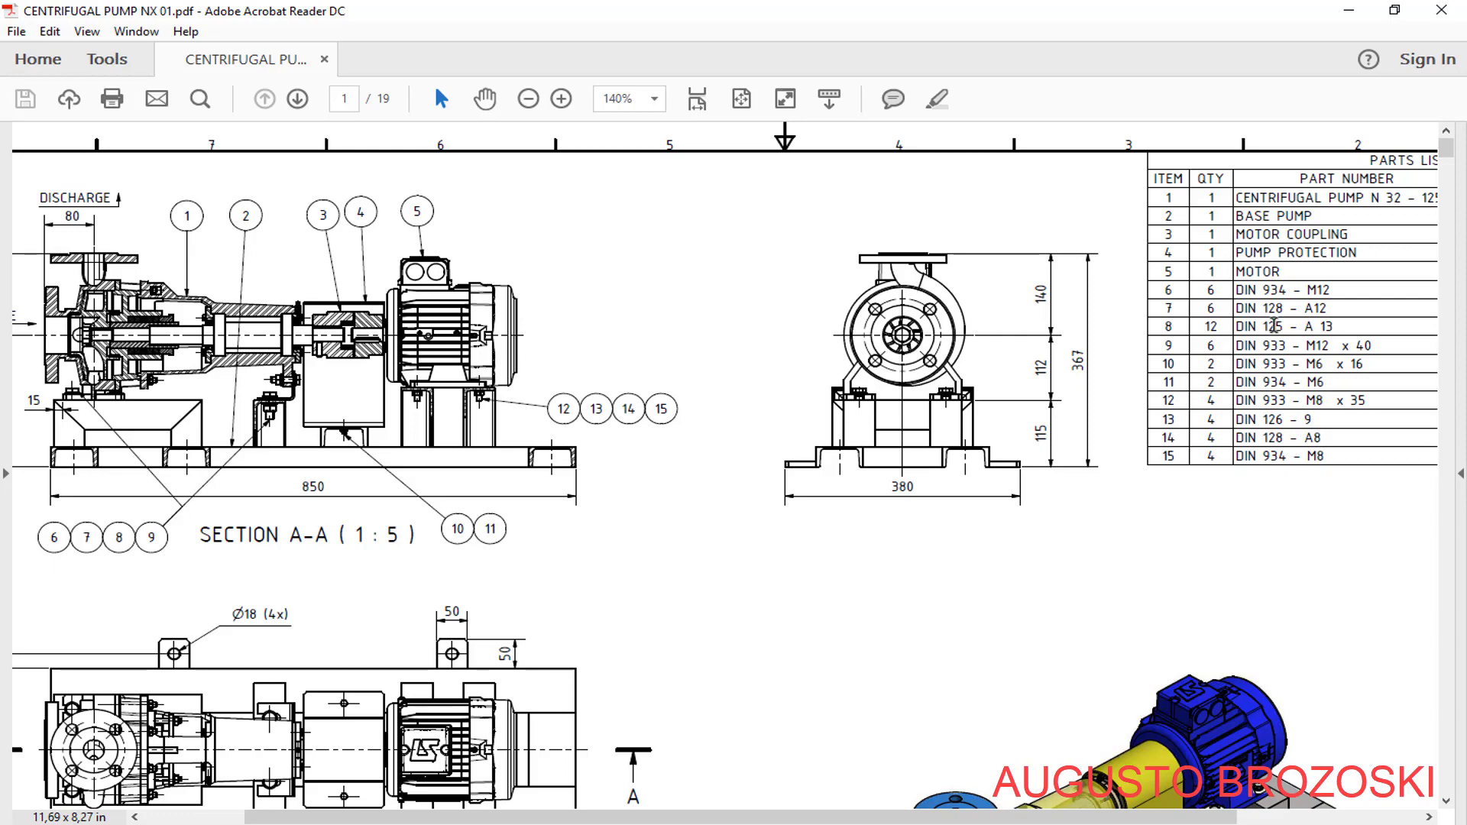
Return to NX from the PDF drawing and expand the DIN Washer folder in the Reuse Library
{"action": "left_click", "coordinate": [1349, 10]}
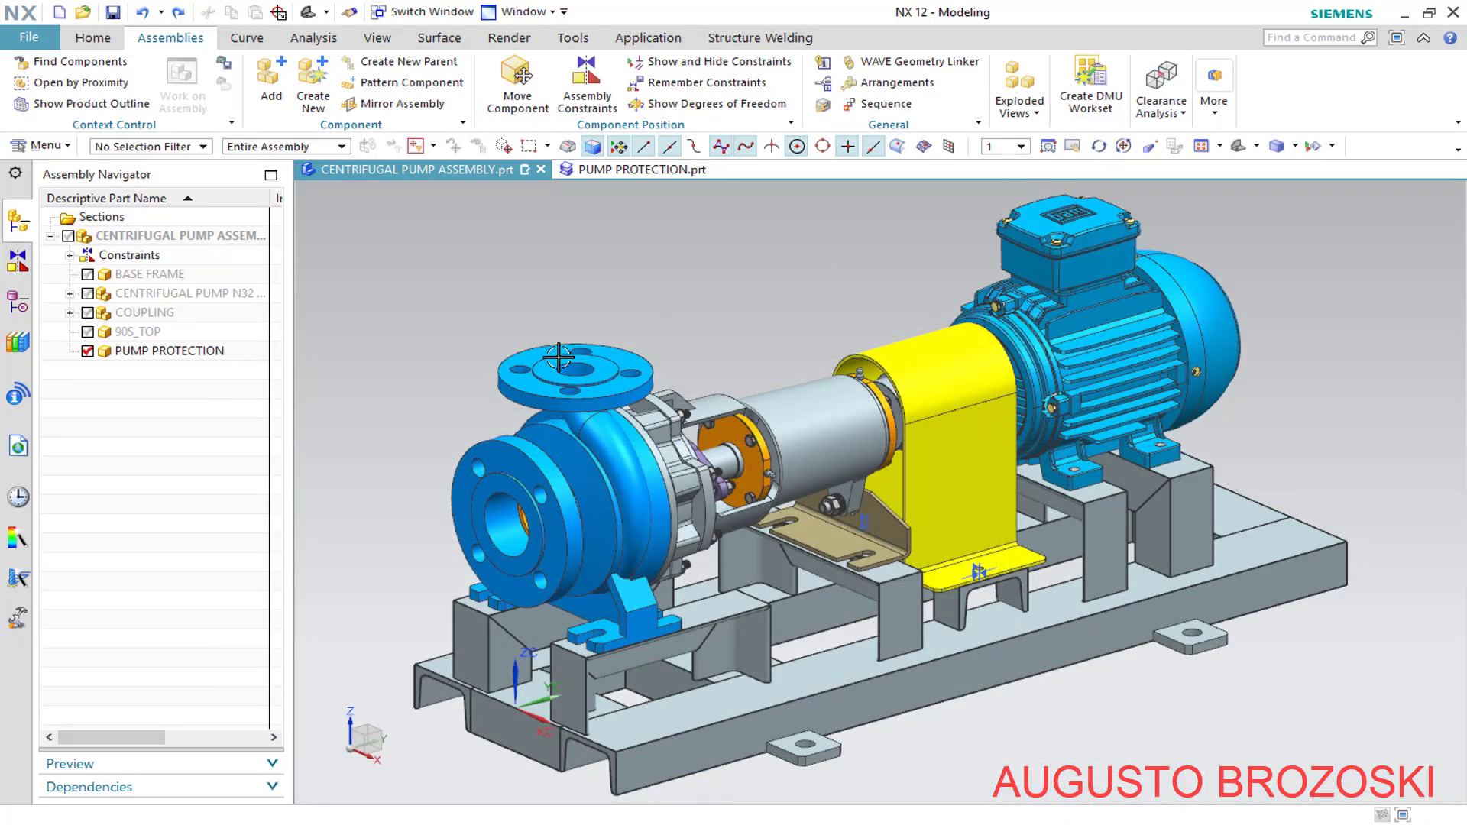
{"action": "left_click", "coordinate": [19, 345]}
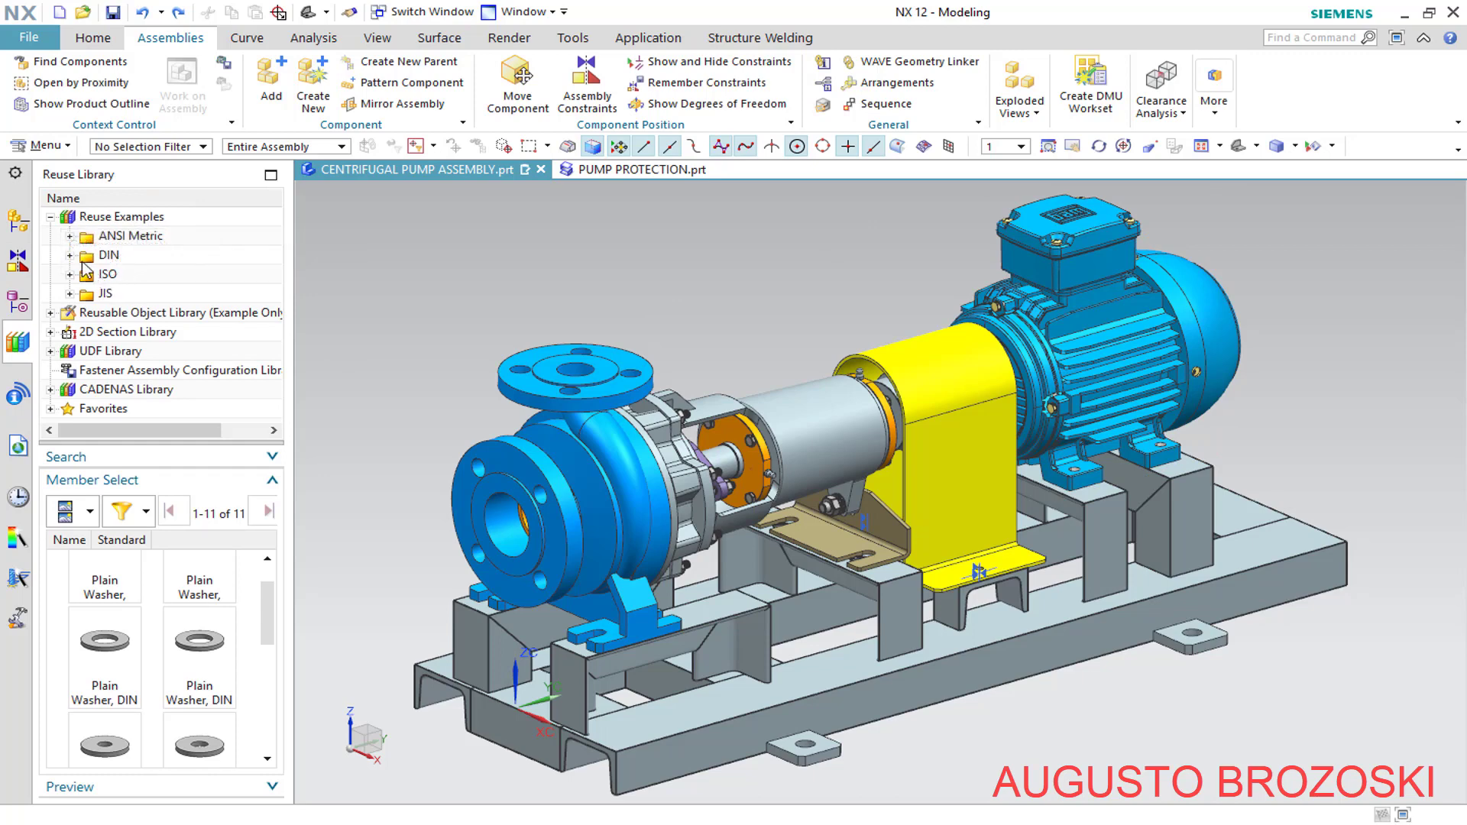
{"action": "left_click", "coordinate": [70, 255]}
{"action": "scroll", "coordinate": [161, 355], "scroll_direction": "down", "scroll_amount": 3}
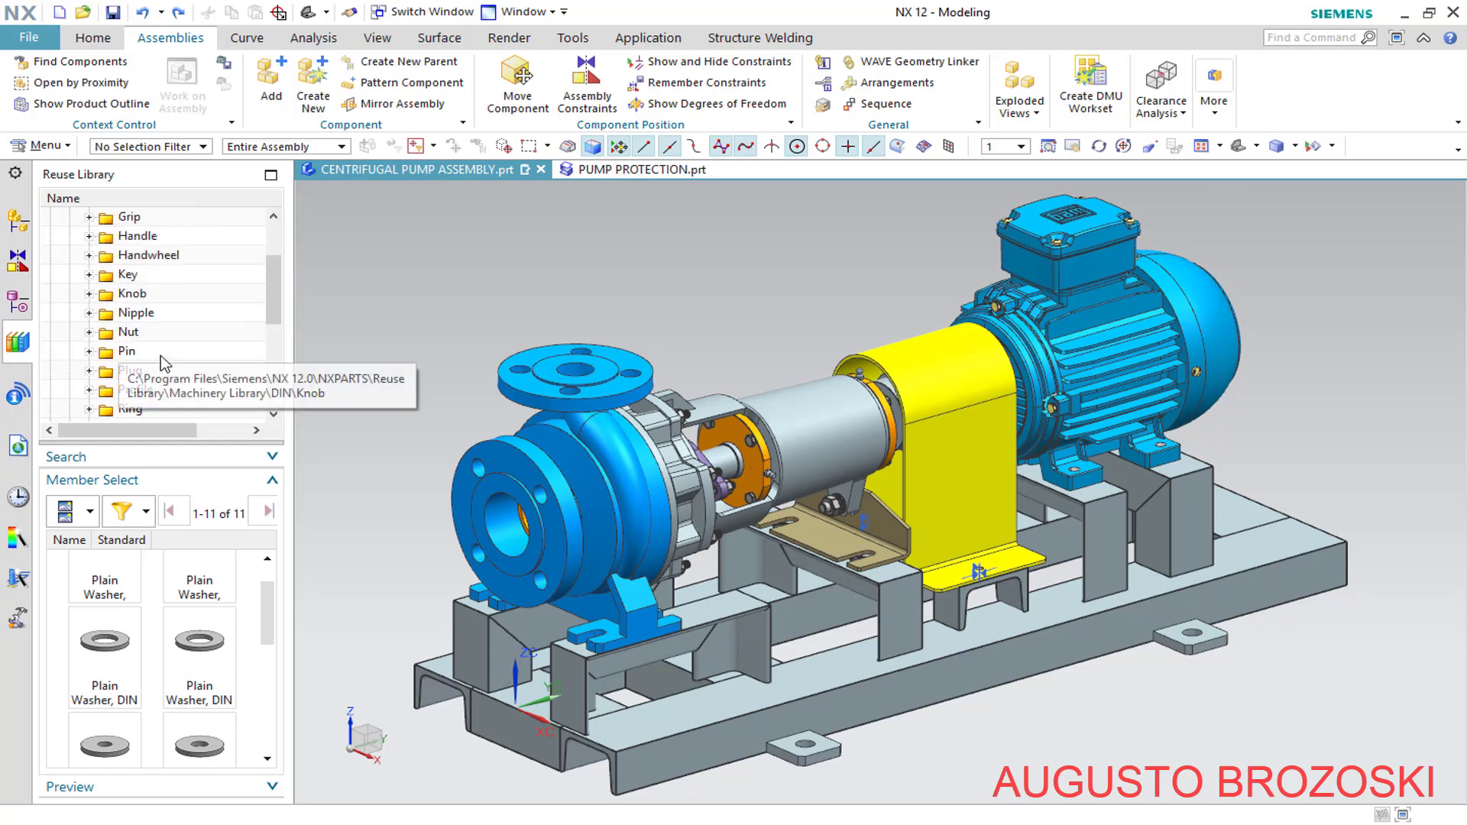
{"action": "scroll", "coordinate": [161, 355], "scroll_direction": "down", "scroll_amount": 2}
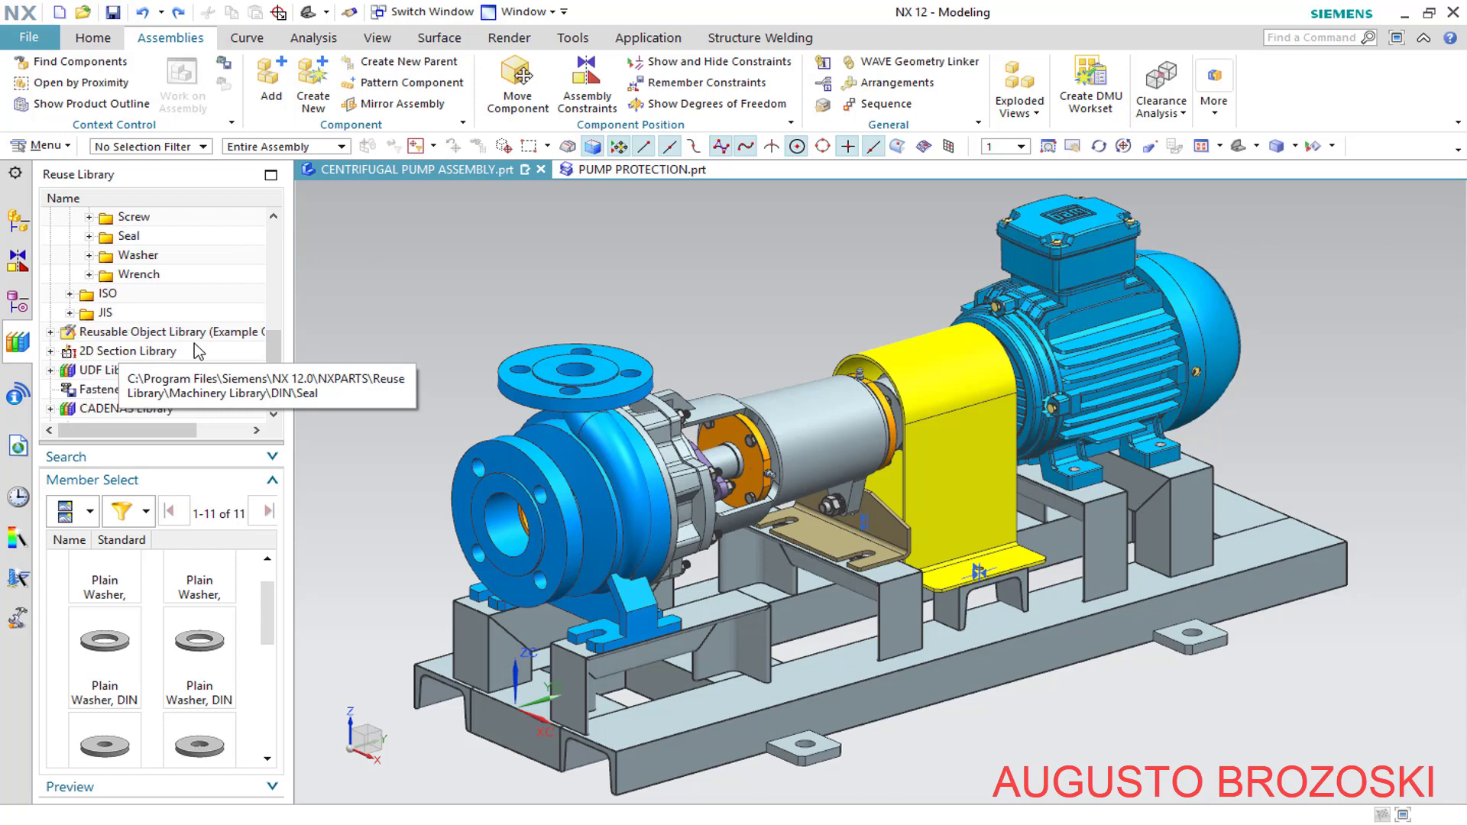
{"action": "left_click", "coordinate": [89, 256]}
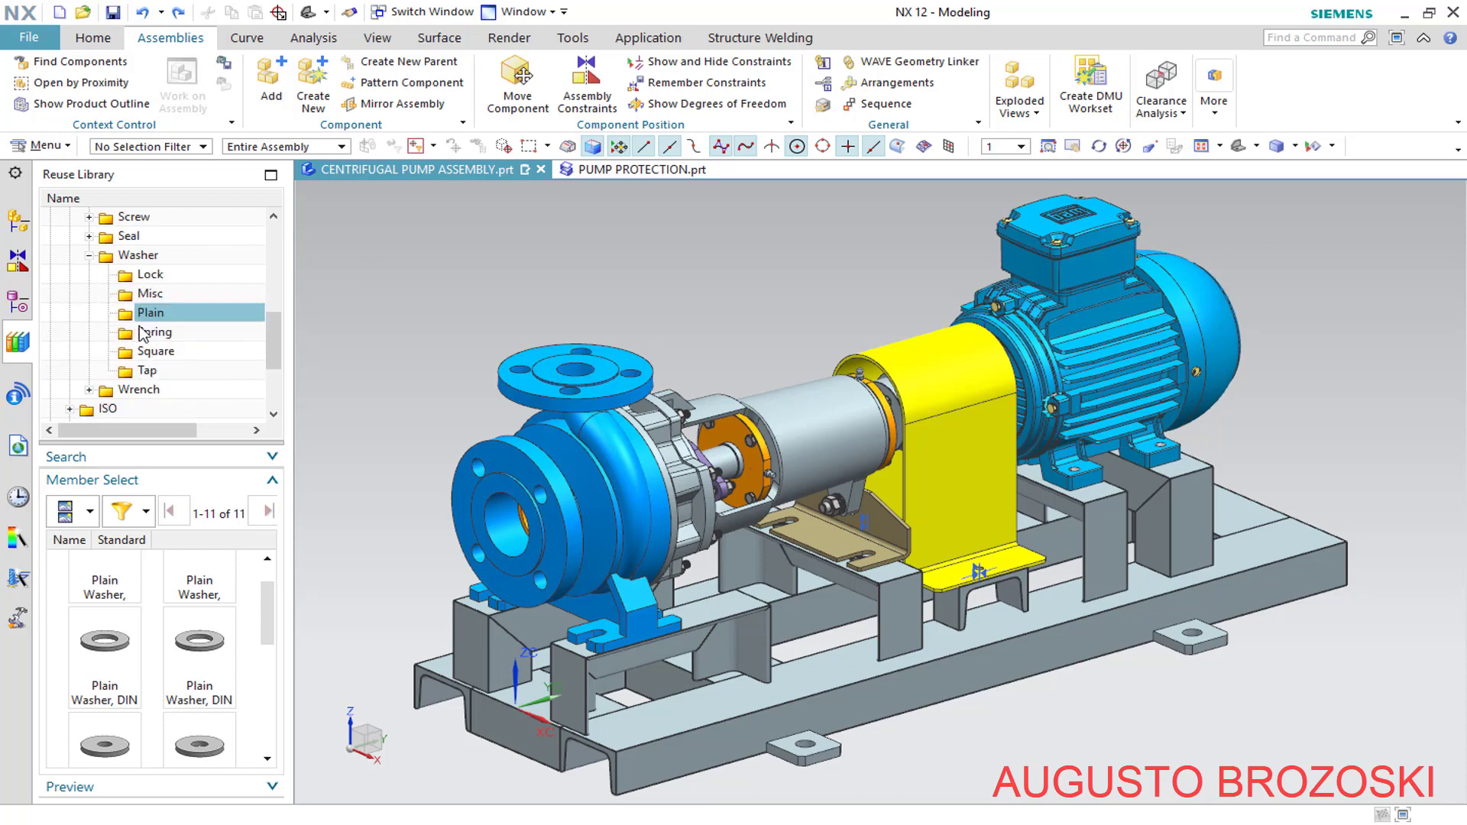
Add the DIN EN ISO 7089 plain washer in size 12 to the assembly, positioned by constraints
{"action": "left_click_drag", "start_coordinate": [270, 626], "coordinate": [271, 731]}
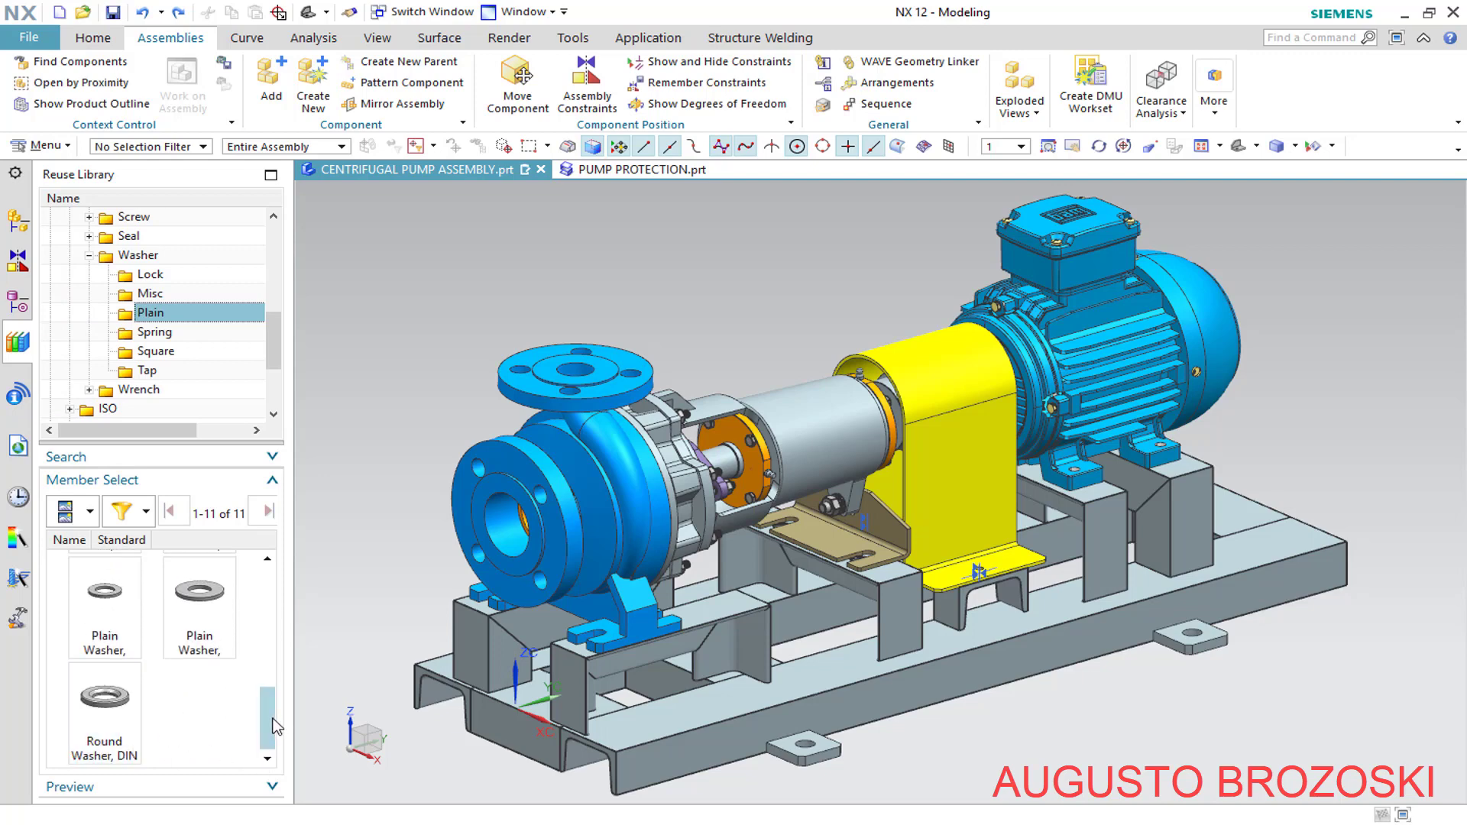
{"action": "left_click_drag", "start_coordinate": [269, 723], "coordinate": [268, 677]}
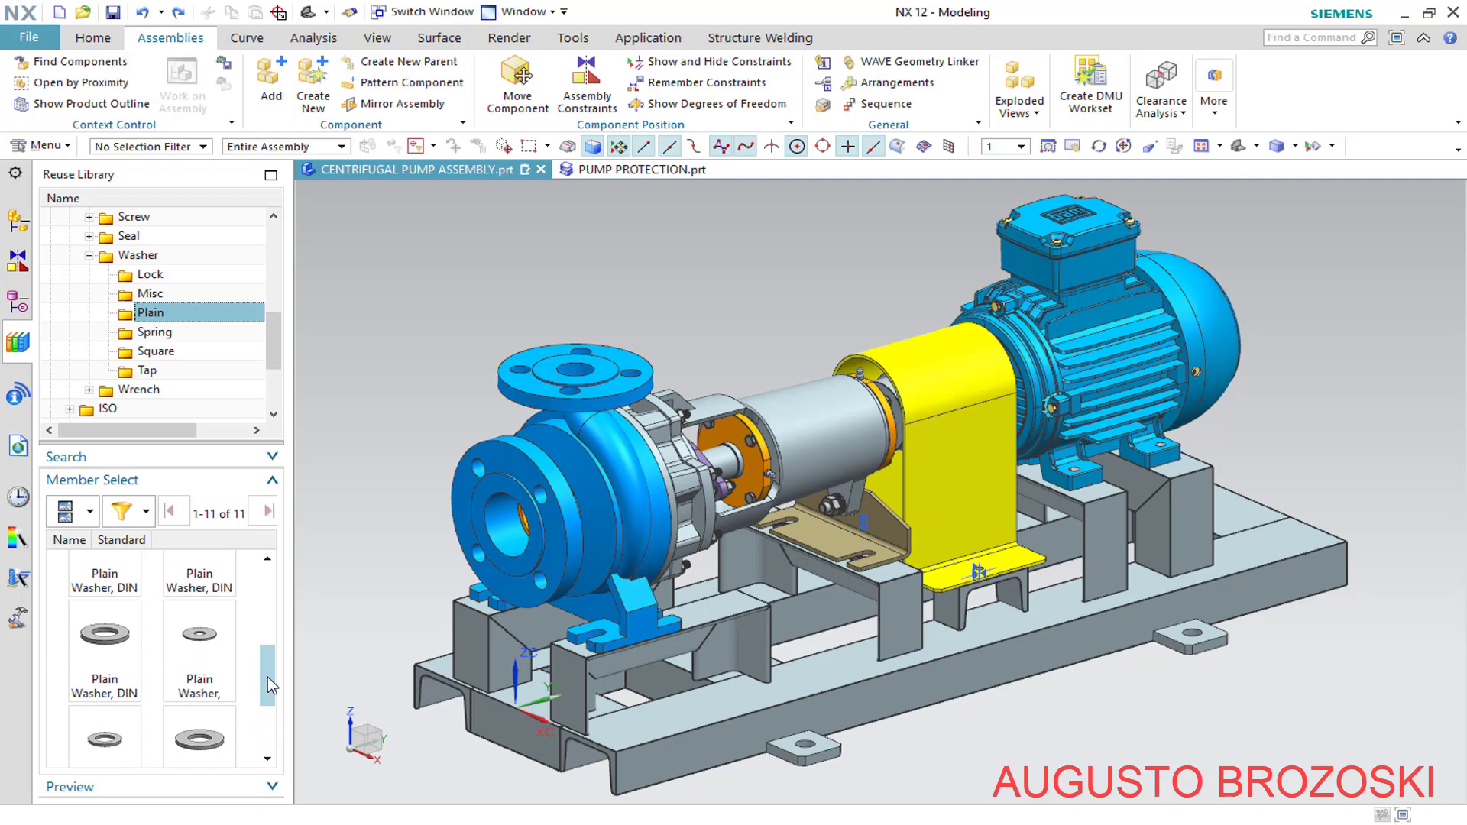
{"action": "right_click", "coordinate": [115, 639]}
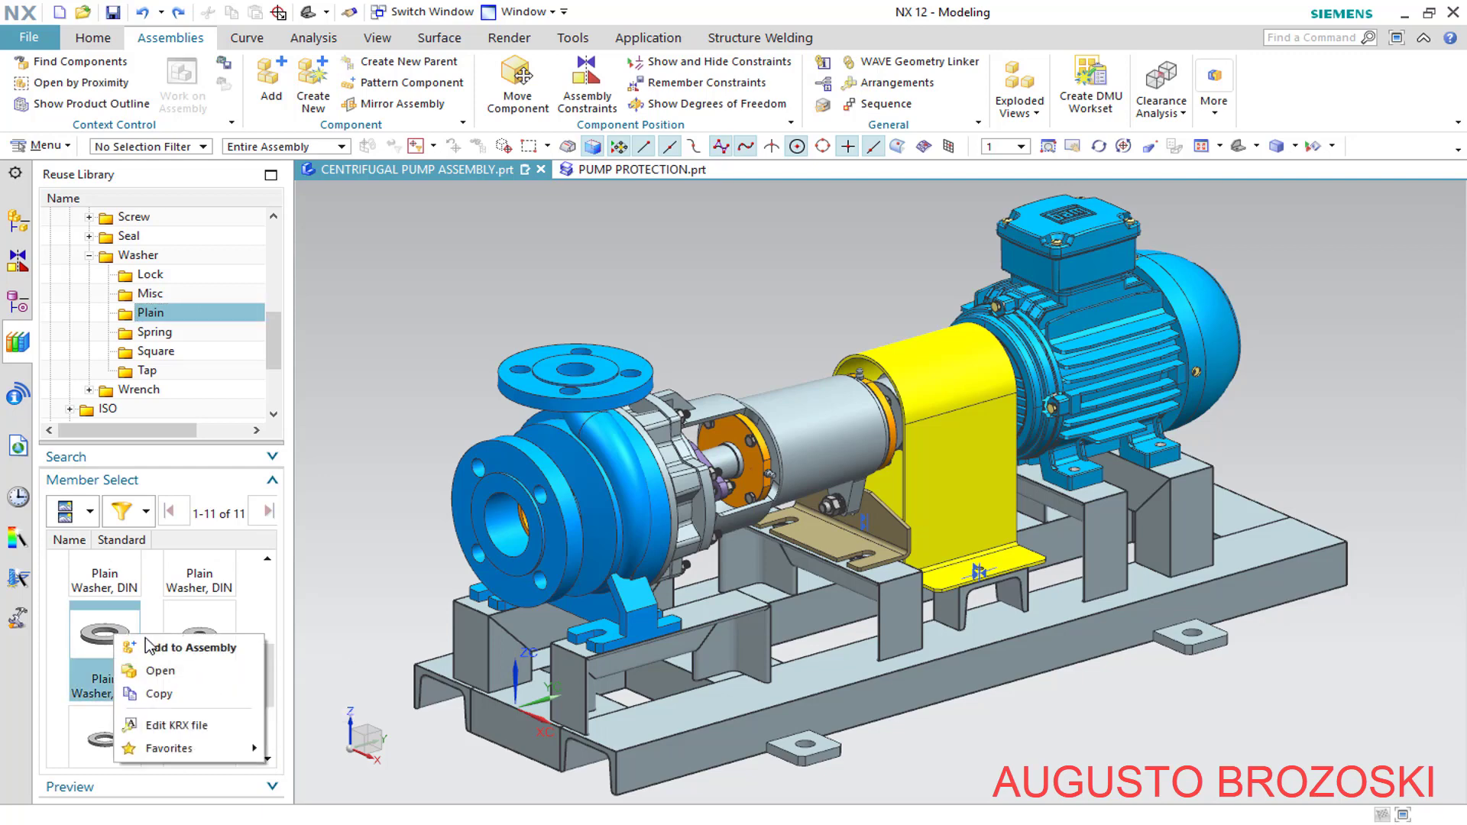
{"action": "left_click", "coordinate": [191, 650]}
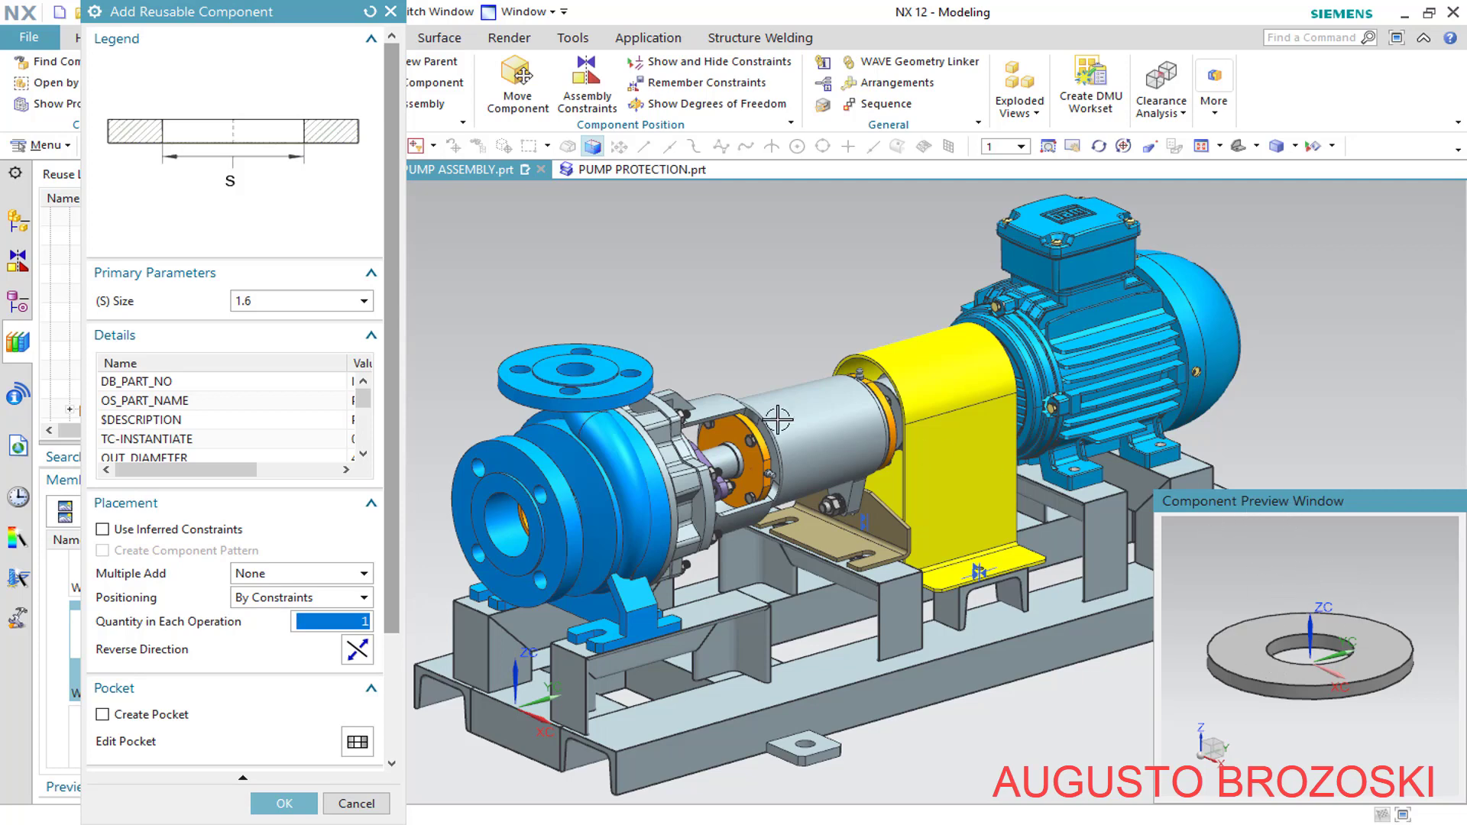
{"action": "left_click", "coordinate": [365, 302]}
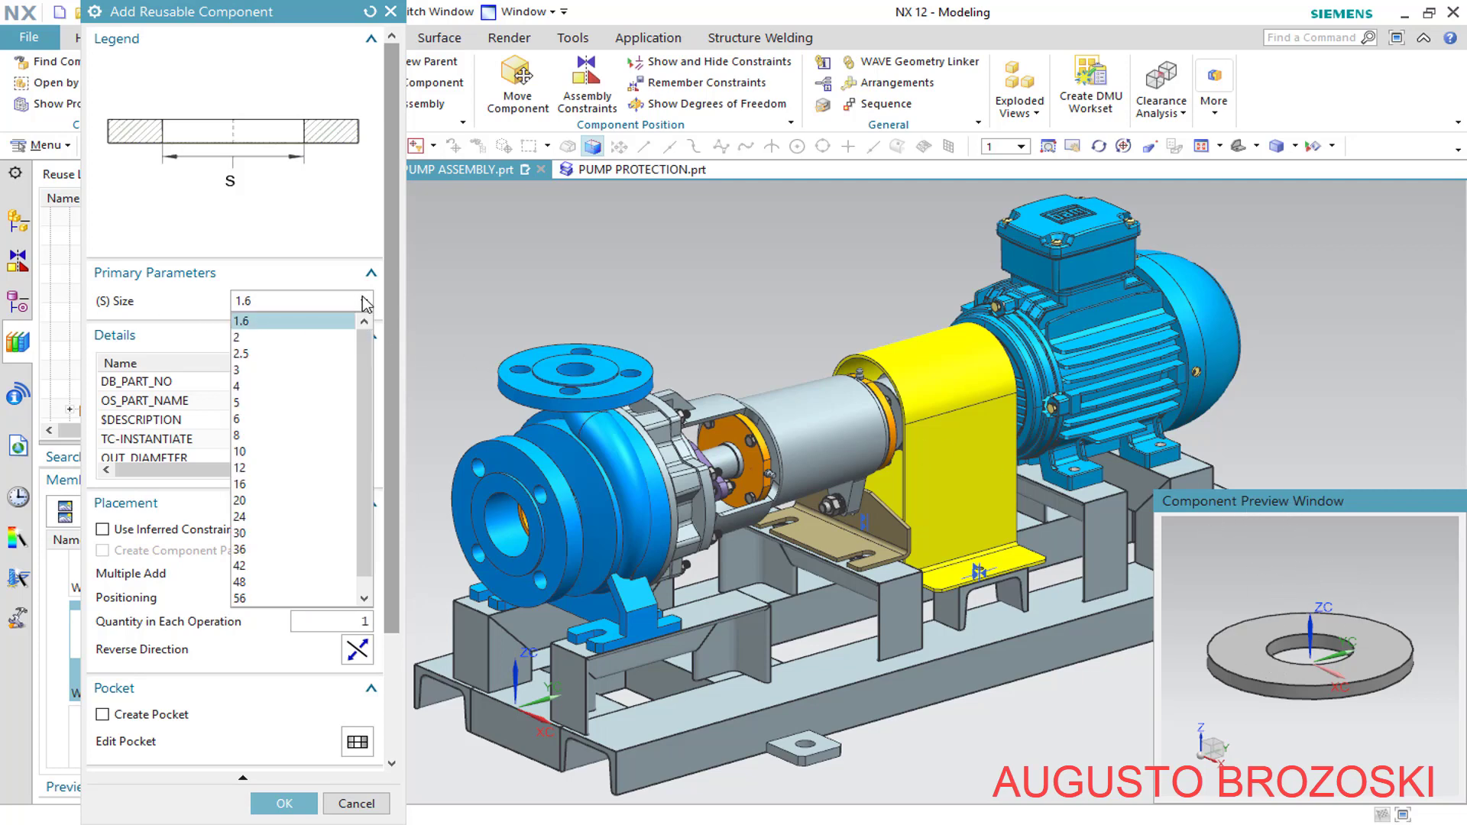
{"action": "left_click", "coordinate": [298, 469]}
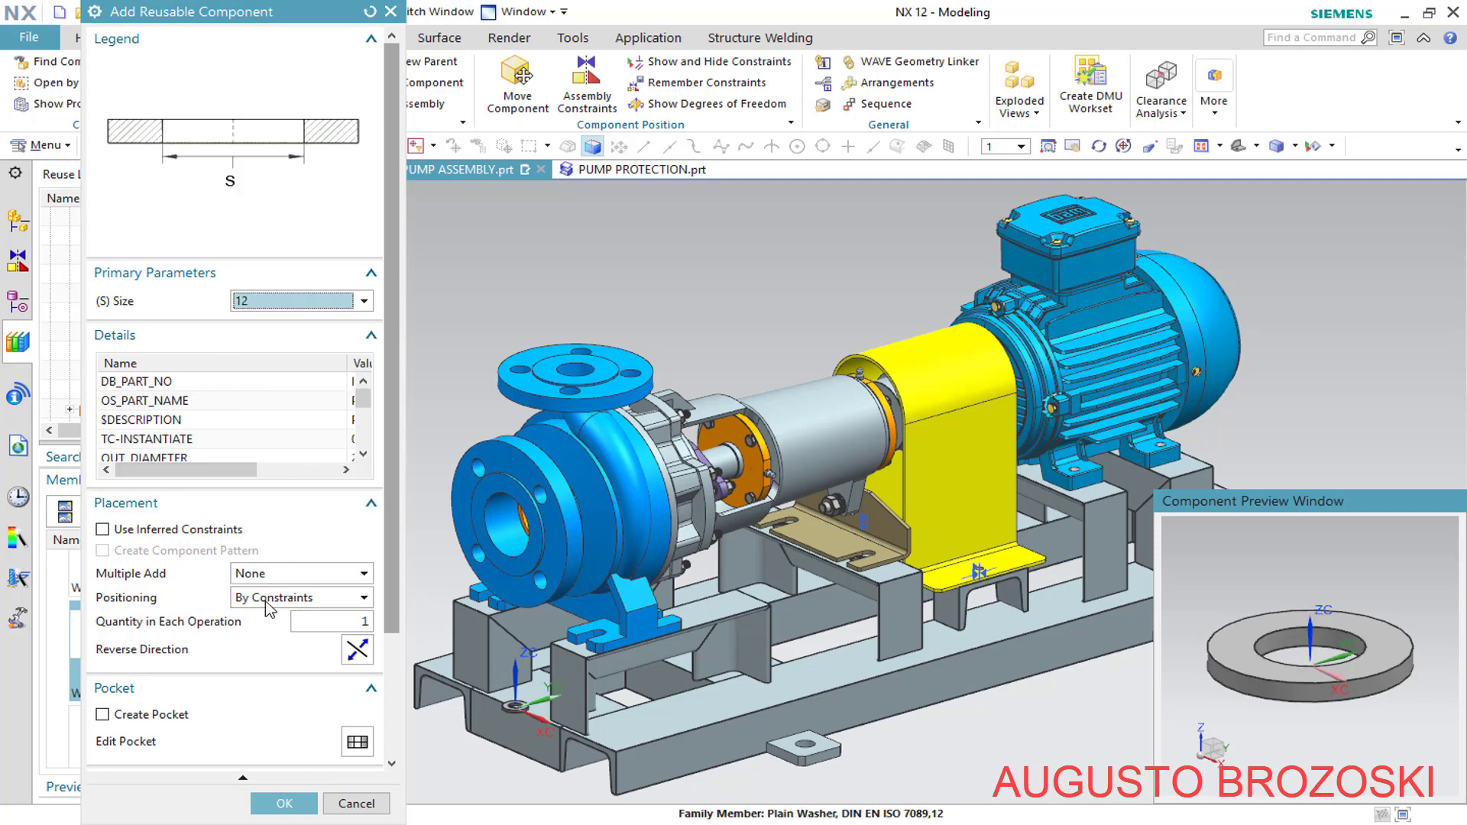
{"action": "left_click", "coordinate": [286, 804]}
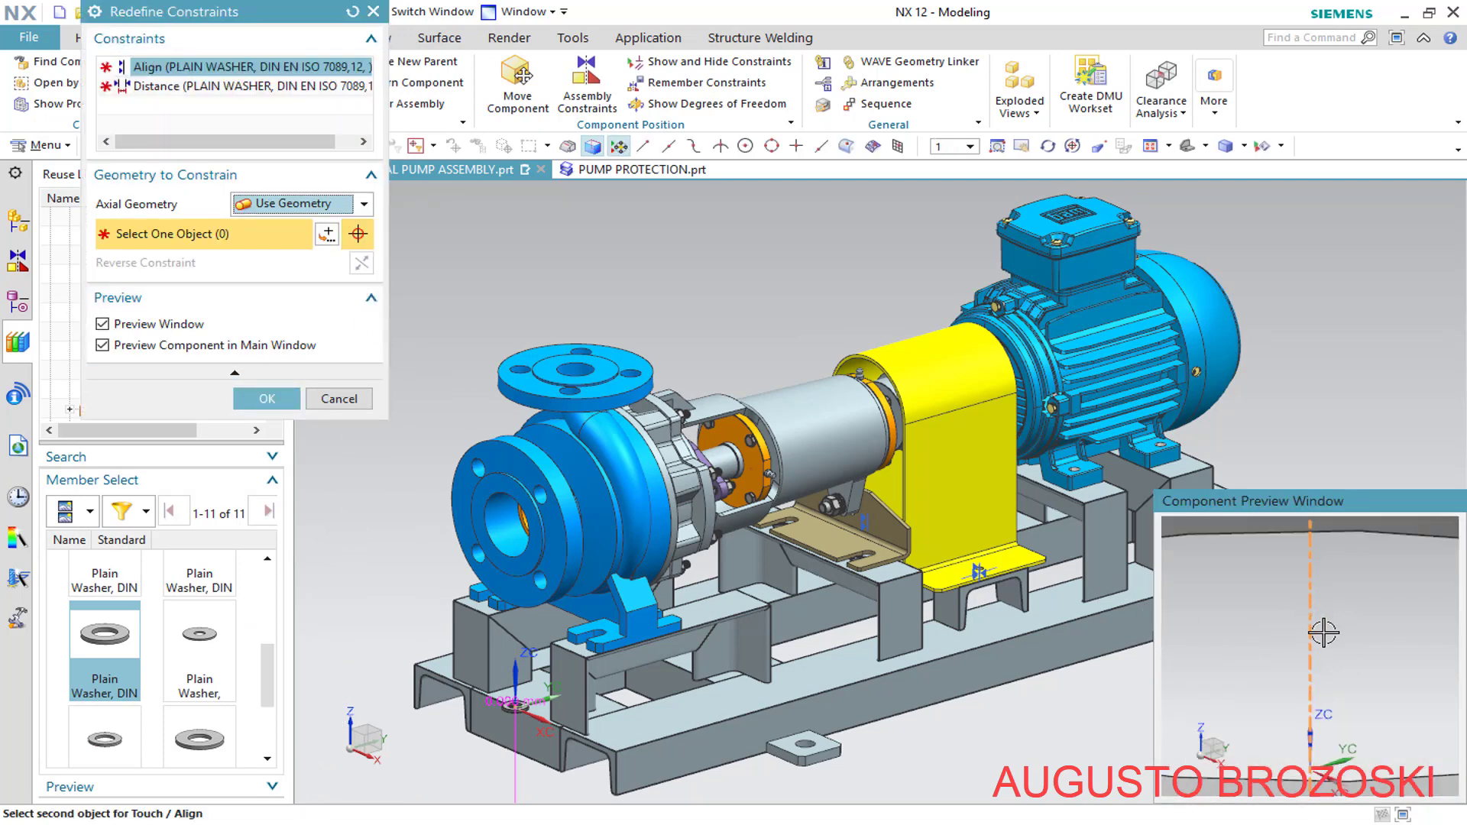
Align the washer's axis with the centerline of the mounting hole at the pump casing's front slotted foot
{"action": "scroll", "coordinate": [1298, 623], "scroll_direction": "down", "scroll_amount": 3}
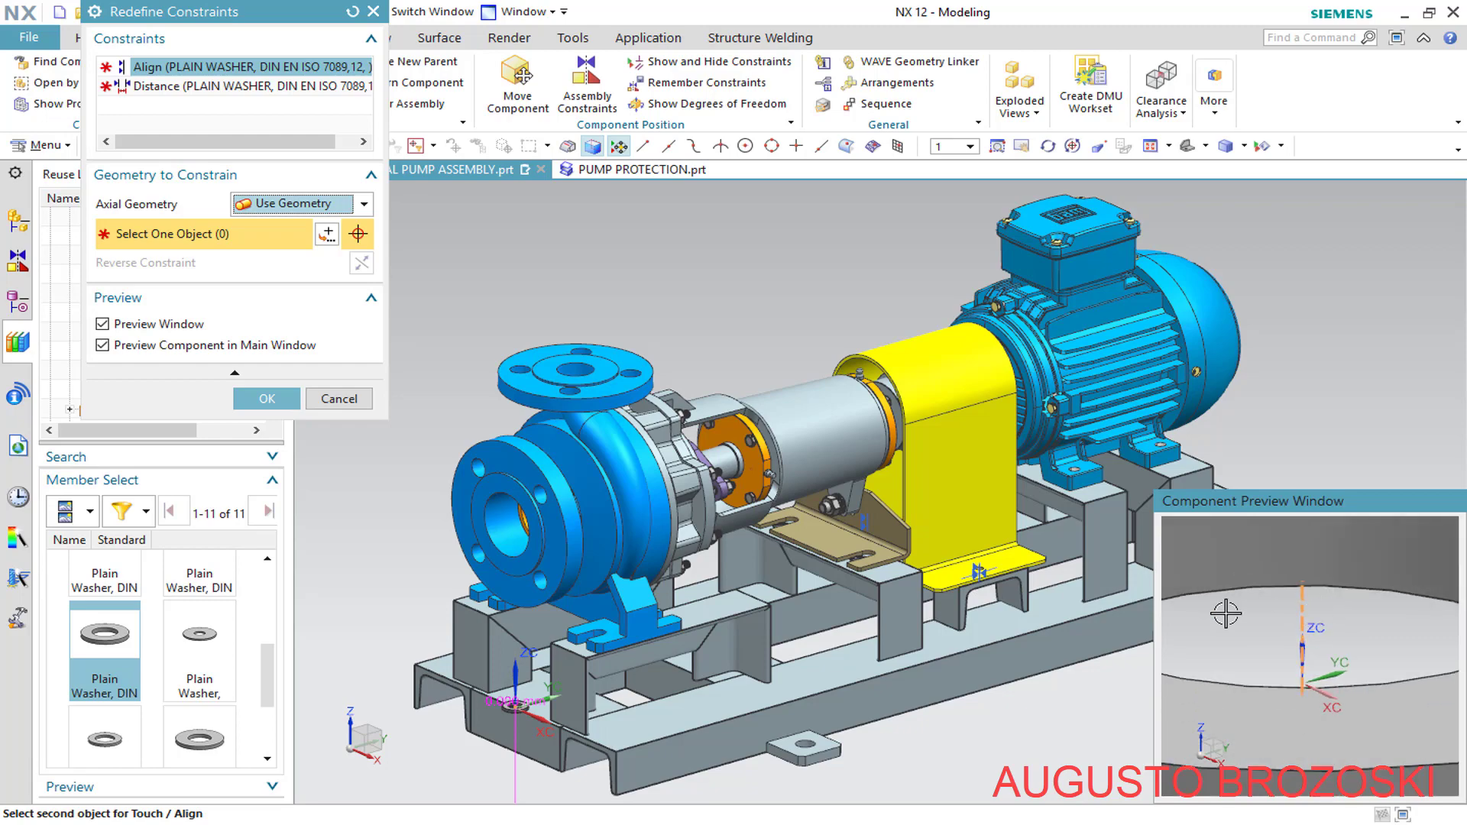
{"action": "scroll", "coordinate": [642, 680], "scroll_direction": "up", "scroll_amount": 5}
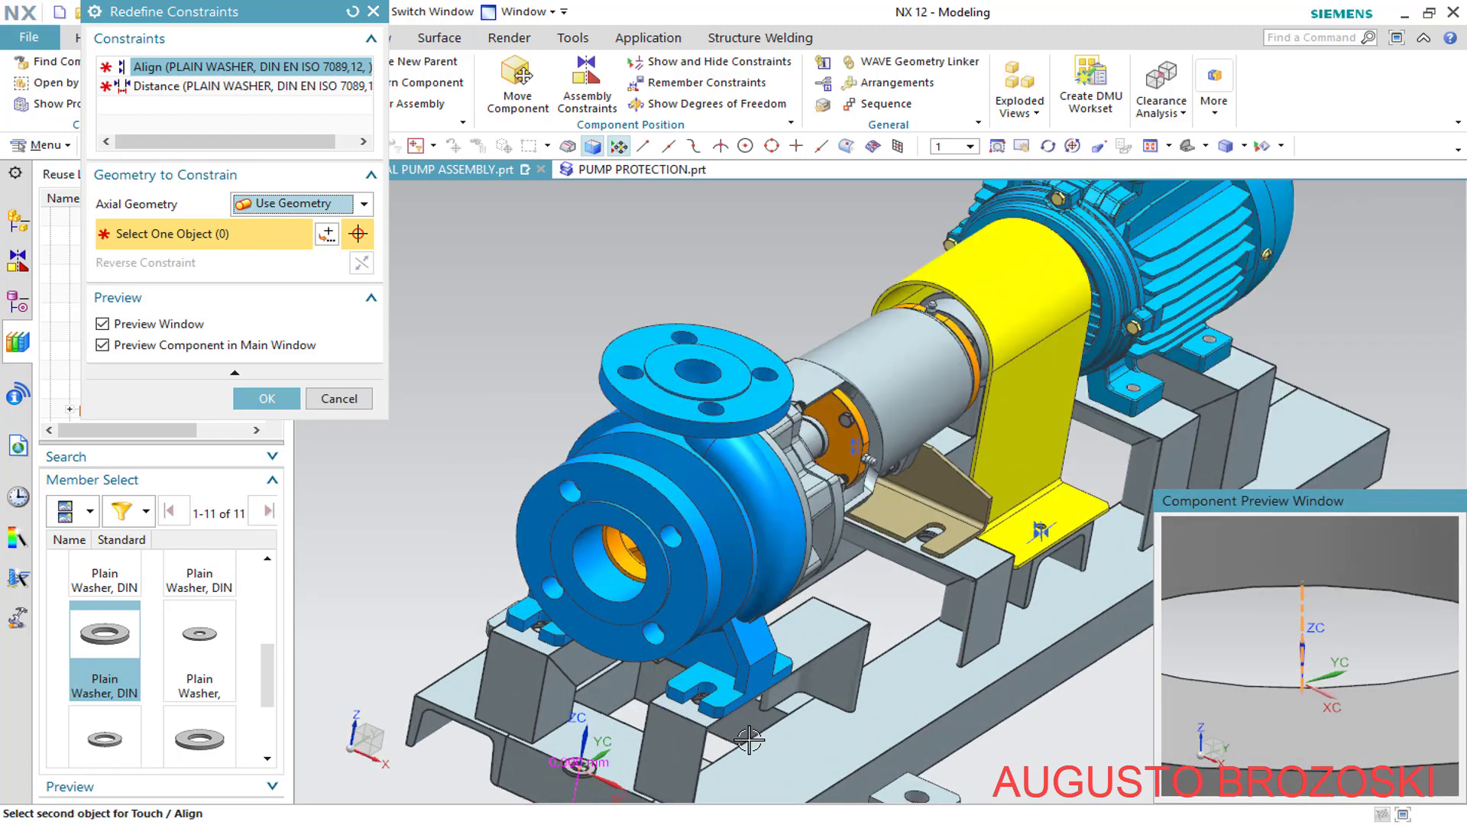
{"action": "scroll", "coordinate": [690, 718], "scroll_direction": "up", "scroll_amount": 8}
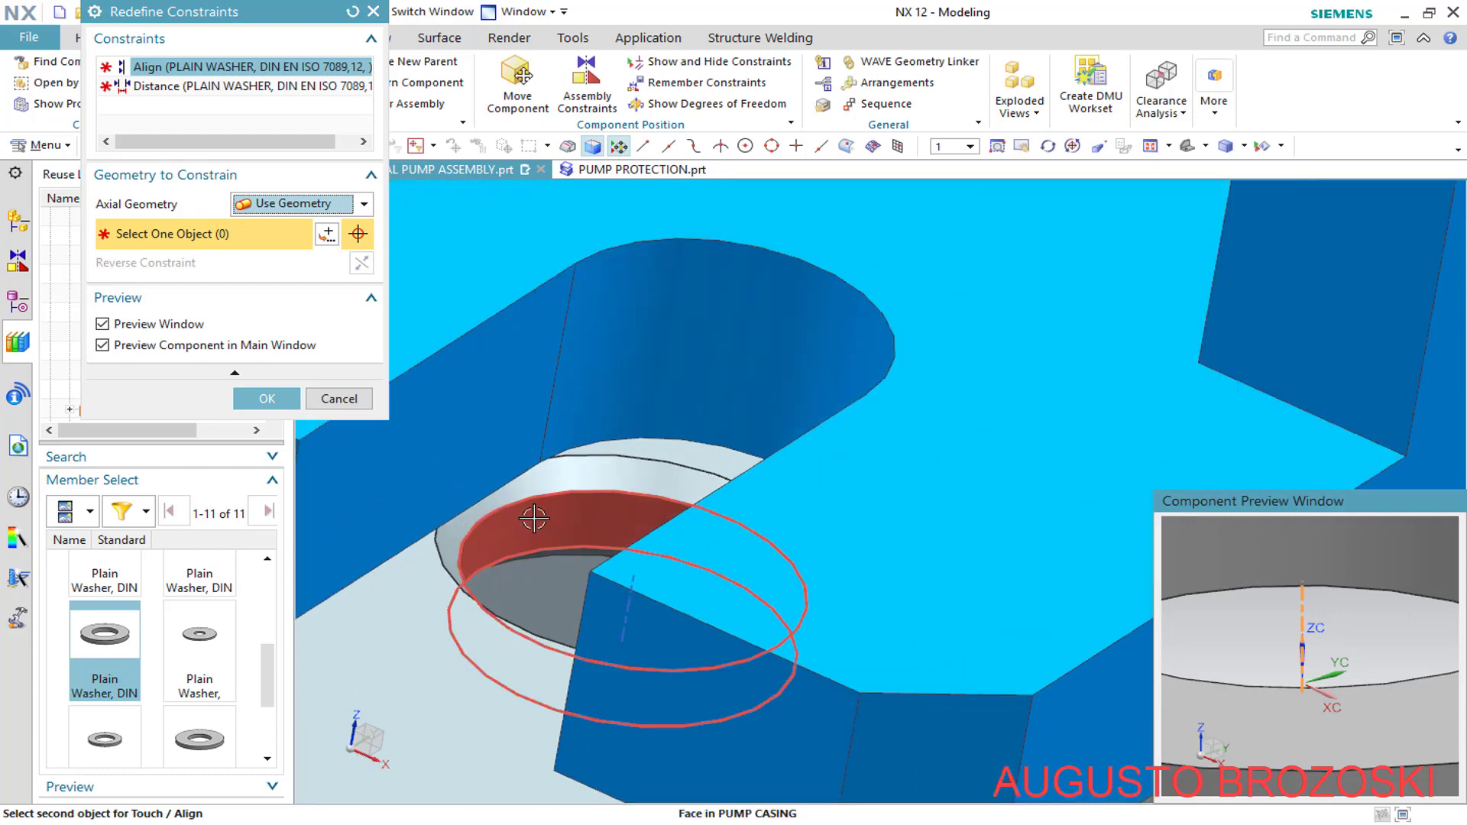
{"action": "left_click", "coordinate": [624, 587]}
Seat the washer at a distance of 0 mm on the top face of the casing's slotted foot and save the assembly
{"action": "scroll", "coordinate": [733, 584], "scroll_direction": "down", "scroll_amount": 5}
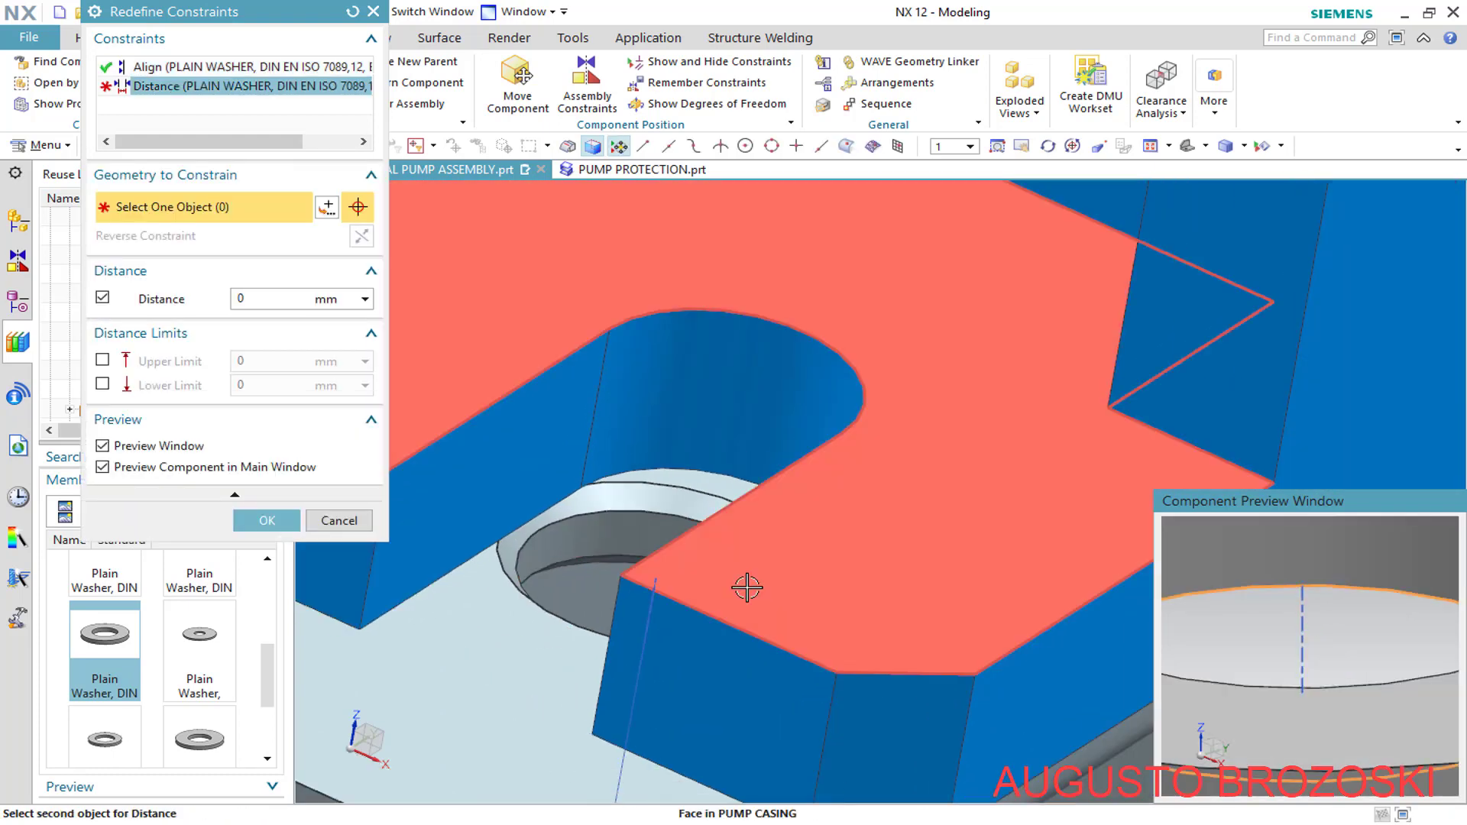
{"action": "scroll", "coordinate": [702, 577], "scroll_direction": "down", "scroll_amount": 5}
{"action": "scroll", "coordinate": [1334, 642], "scroll_direction": "down", "scroll_amount": 3}
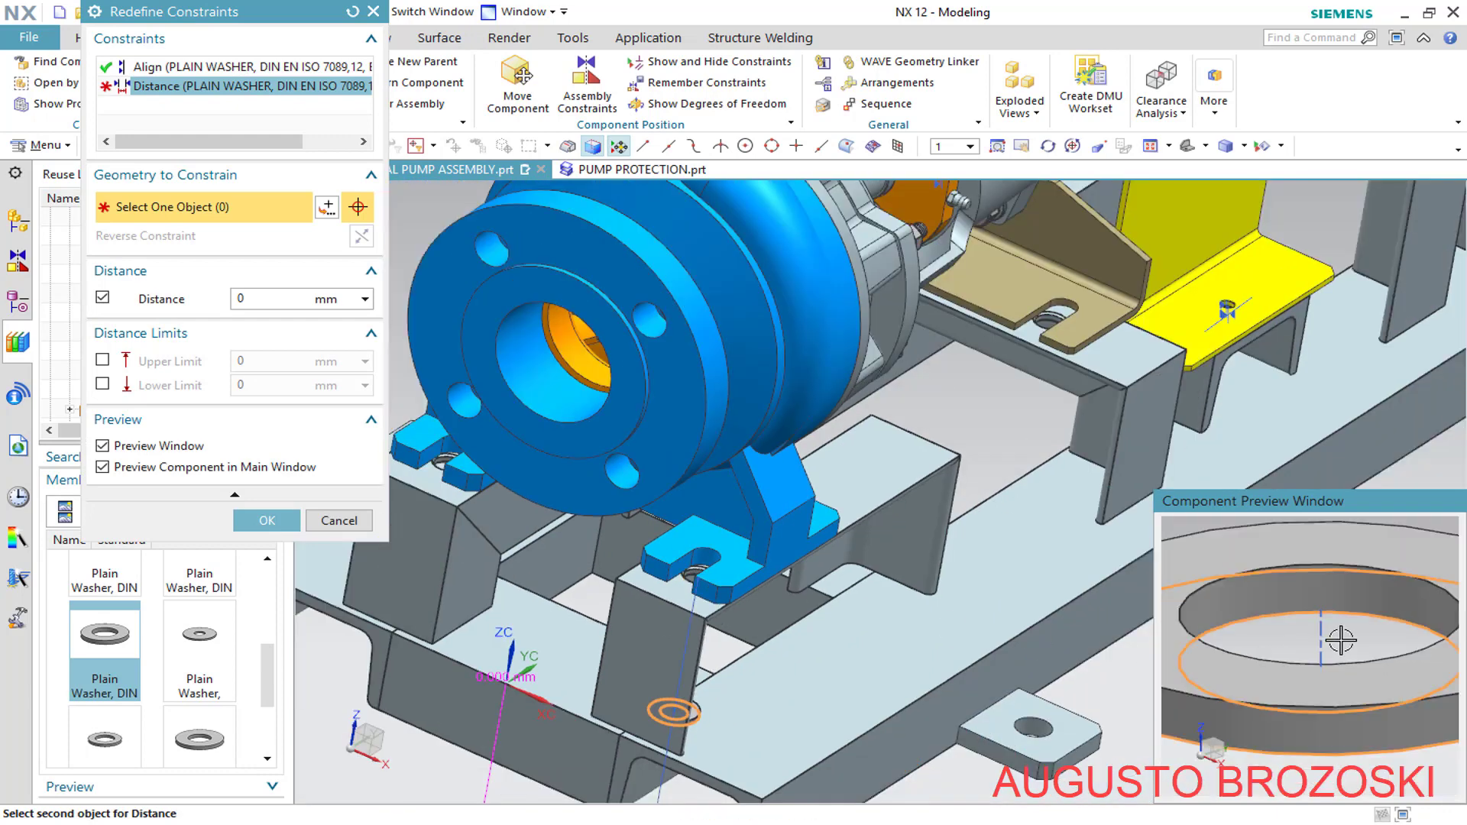
{"action": "middle_click_drag", "start_coordinate": [1326, 732], "coordinate": [1276, 685]}
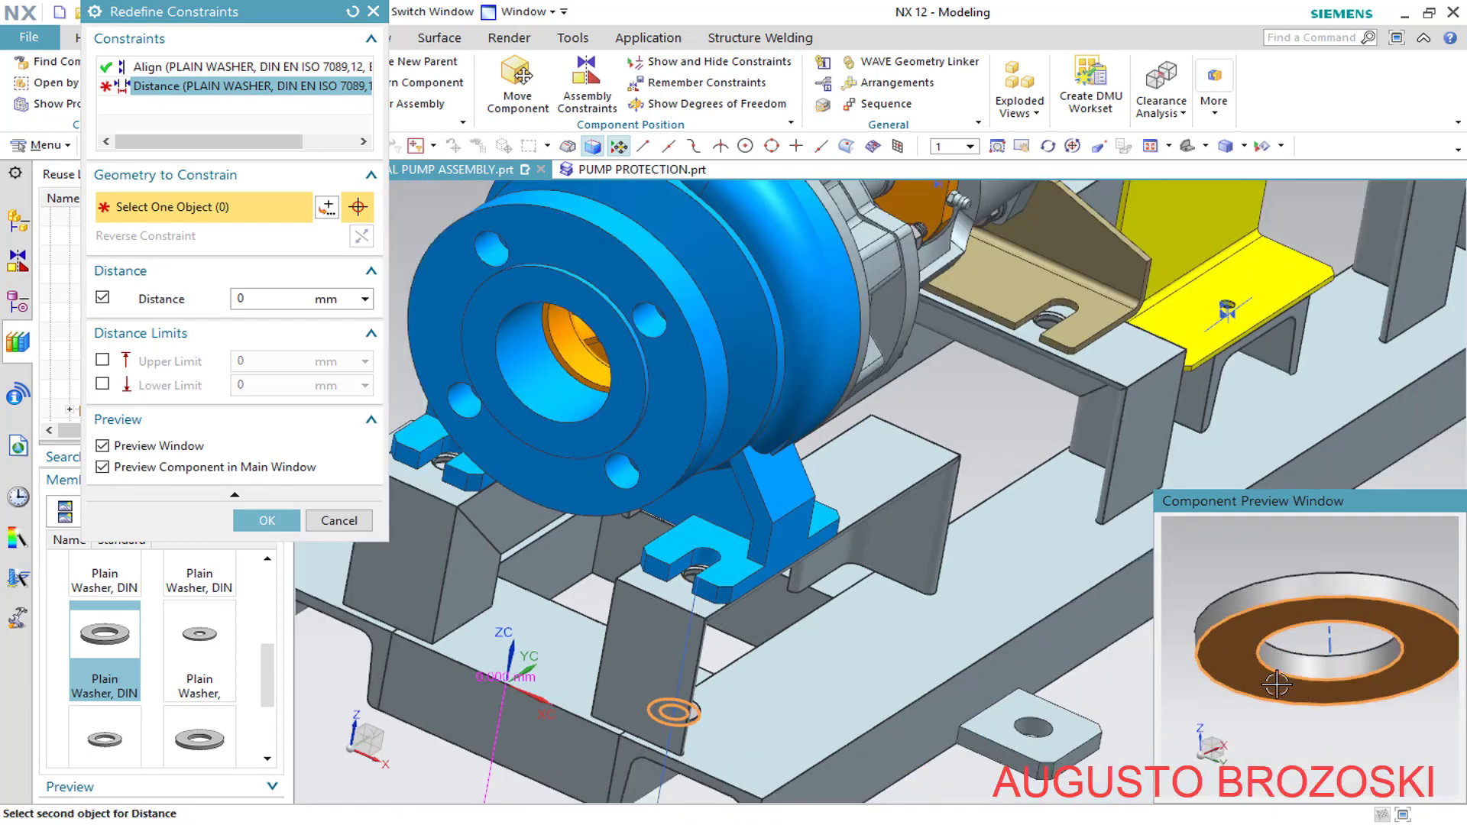
{"action": "scroll", "coordinate": [756, 566], "scroll_direction": "up", "scroll_amount": 5}
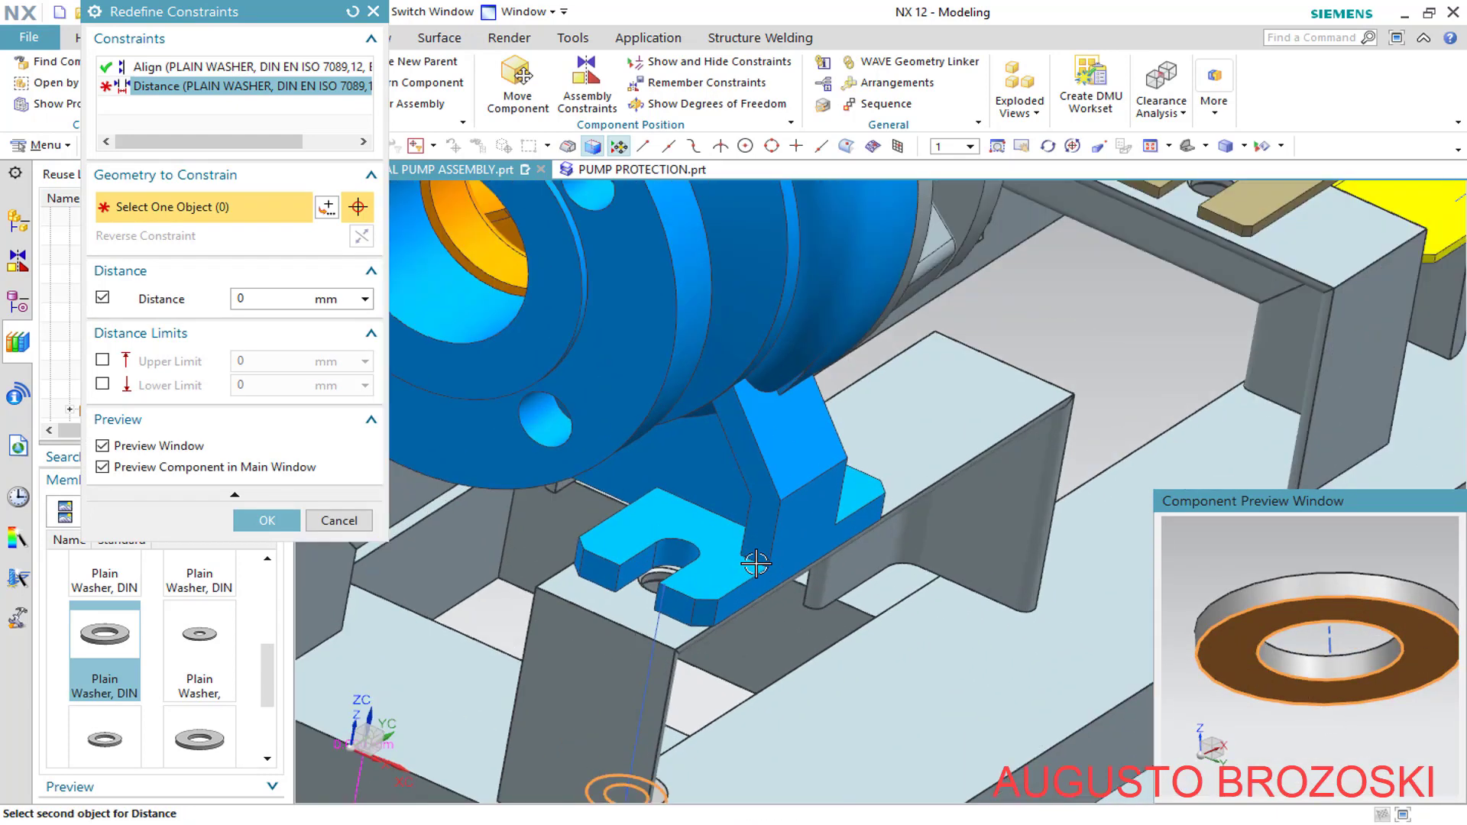
{"action": "left_click", "coordinate": [621, 502]}
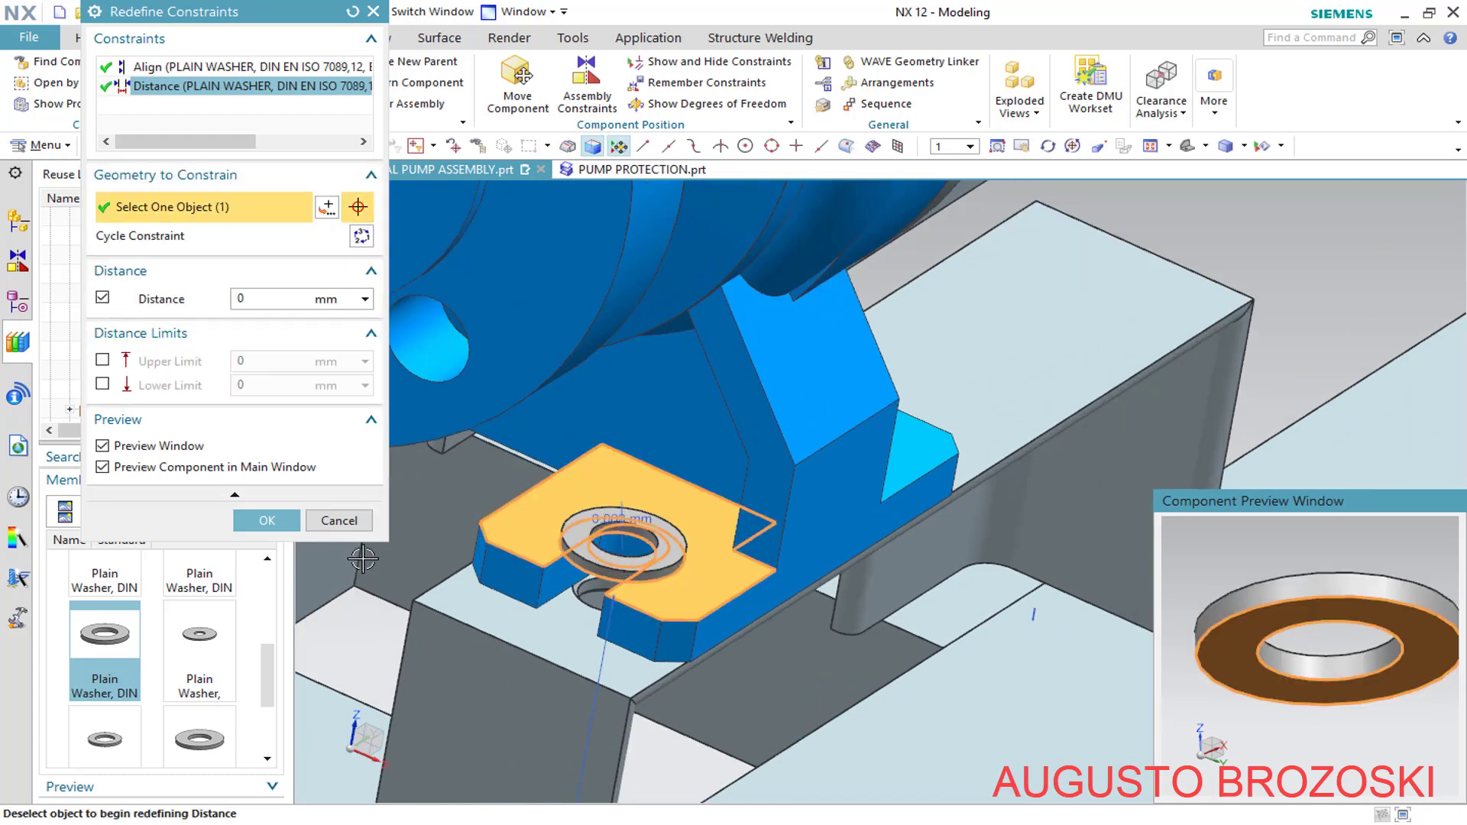
{"action": "left_click", "coordinate": [267, 520]}
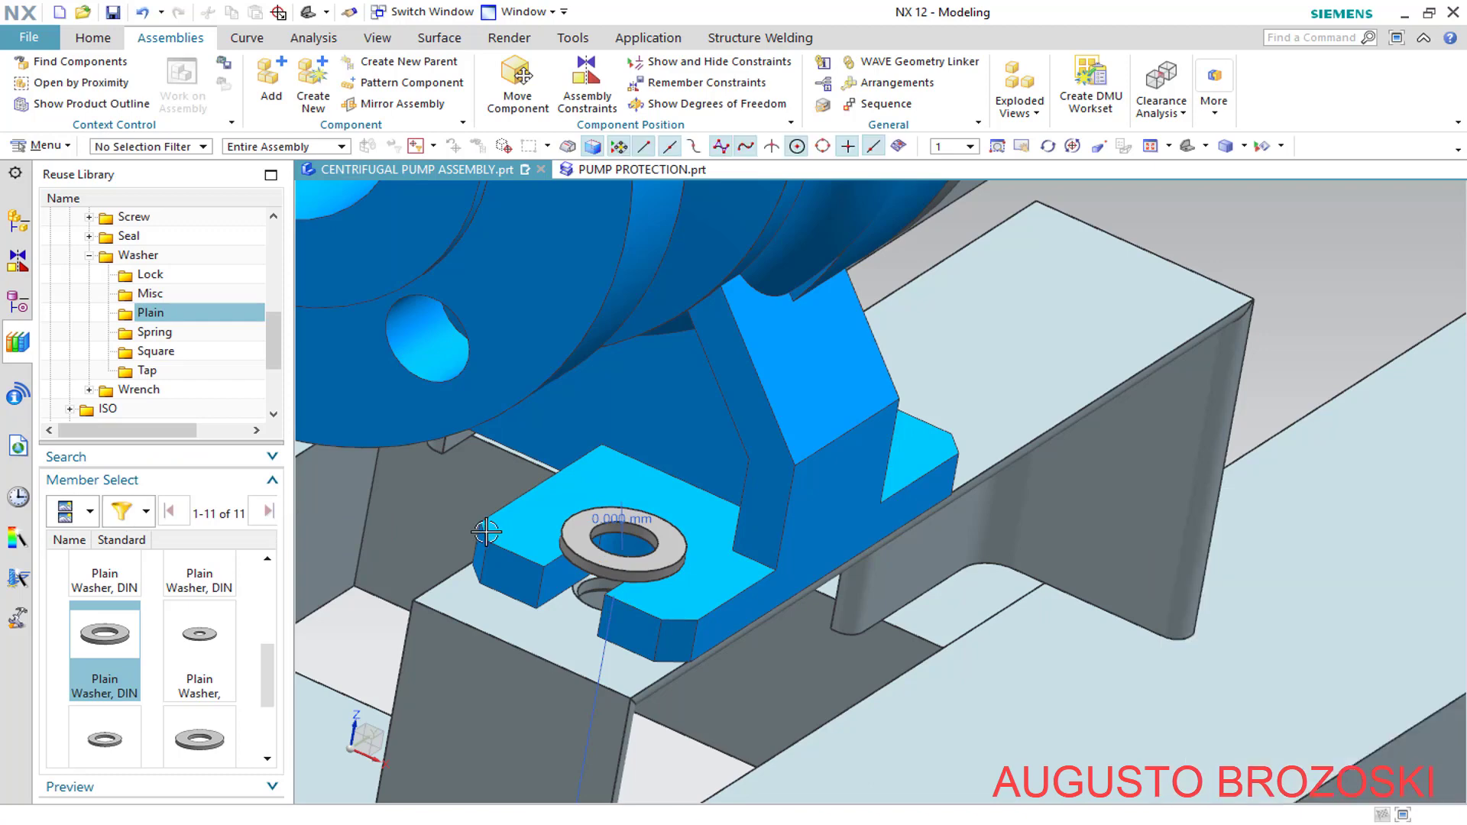
{"action": "left_click", "coordinate": [1231, 148]}
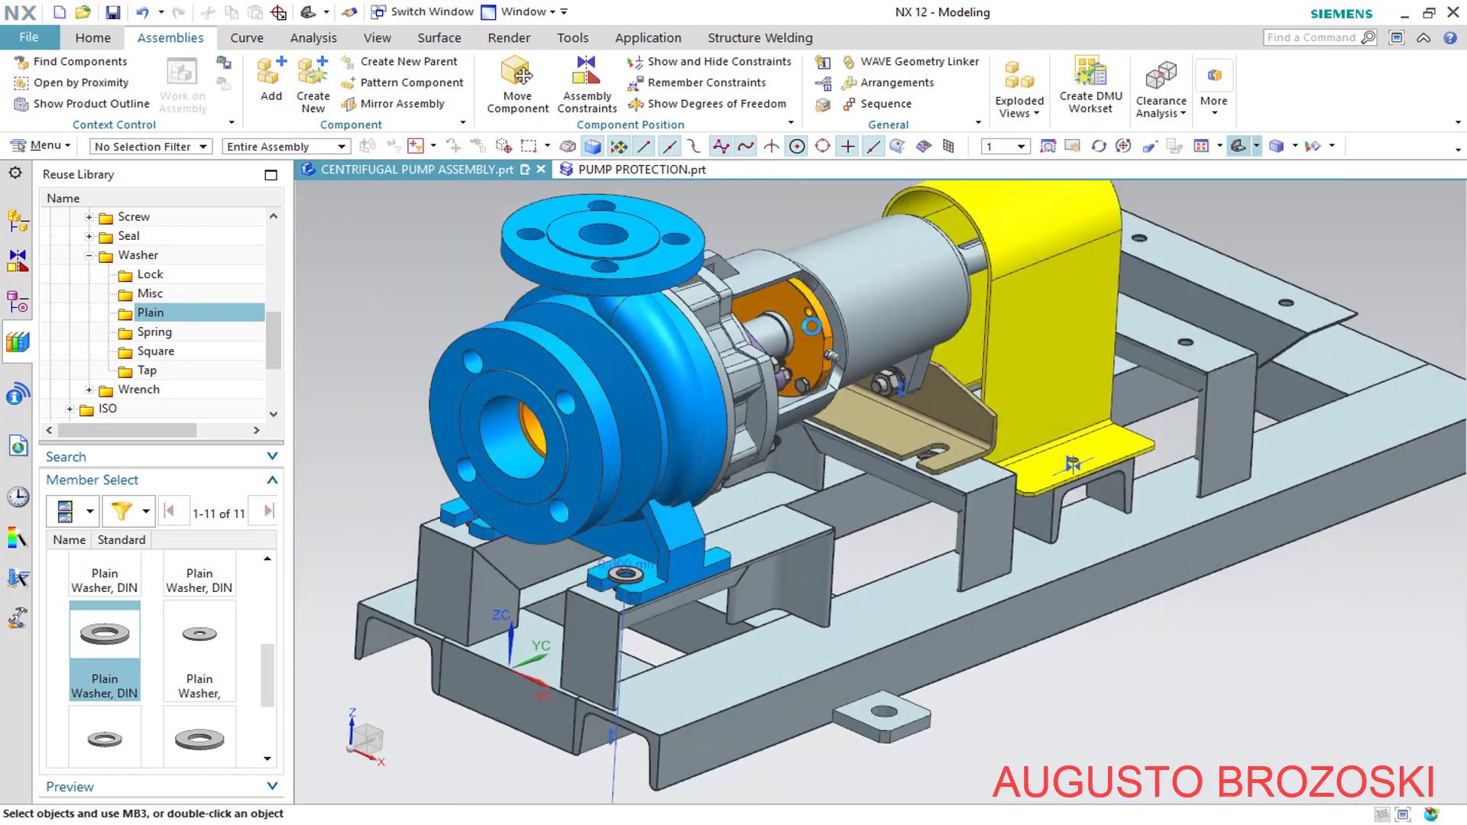
{"action": "left_click", "coordinate": [113, 13]}
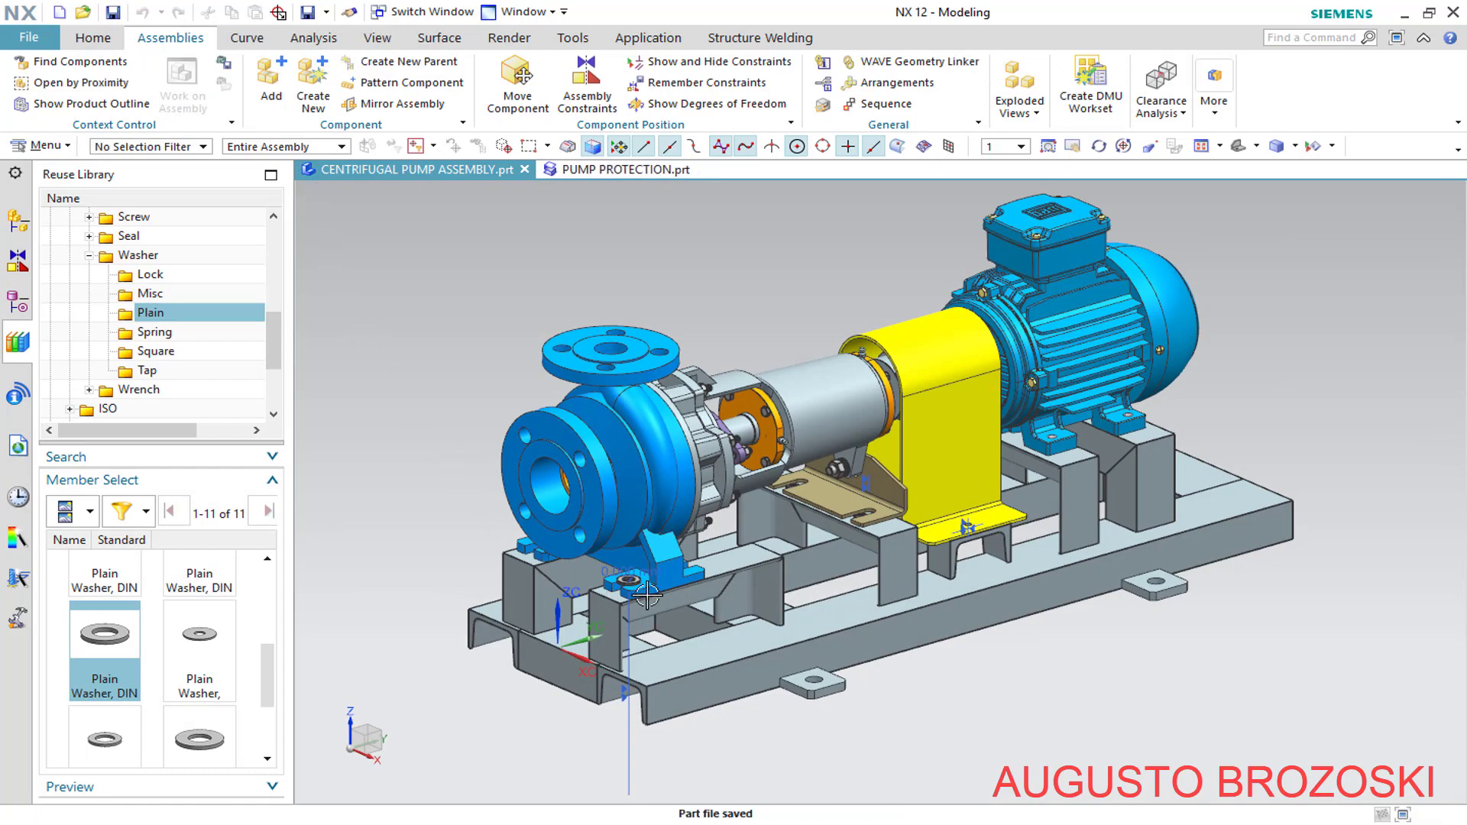
Add another DIN EN ISO 7089 plain washer in size 12 to the assembly, positioned by constraints
{"action": "scroll", "coordinate": [868, 527], "scroll_direction": "up", "scroll_amount": 5}
{"action": "scroll", "coordinate": [887, 514], "scroll_direction": "up", "scroll_amount": 3}
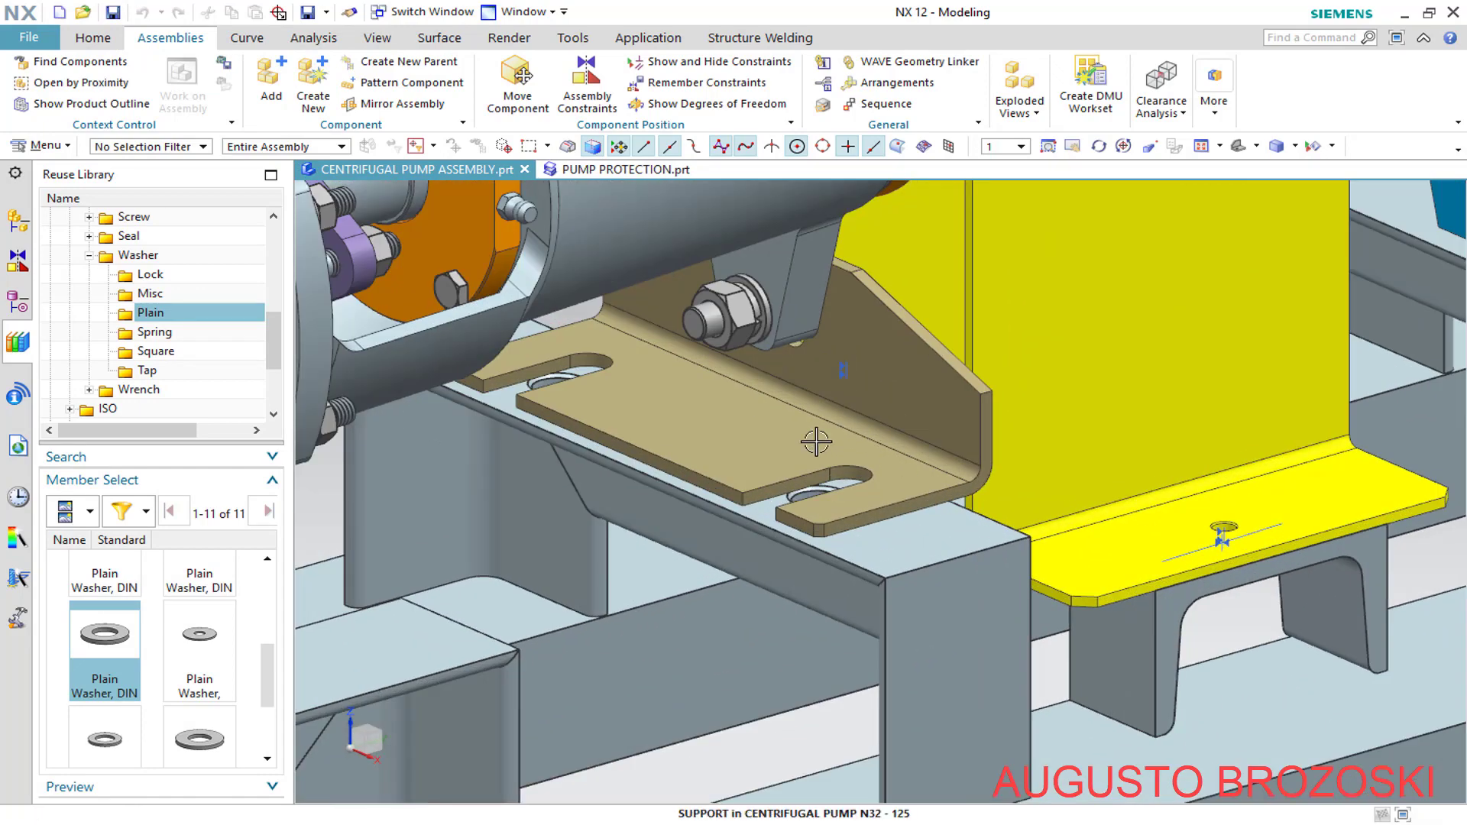
{"action": "right_click", "coordinate": [116, 631]}
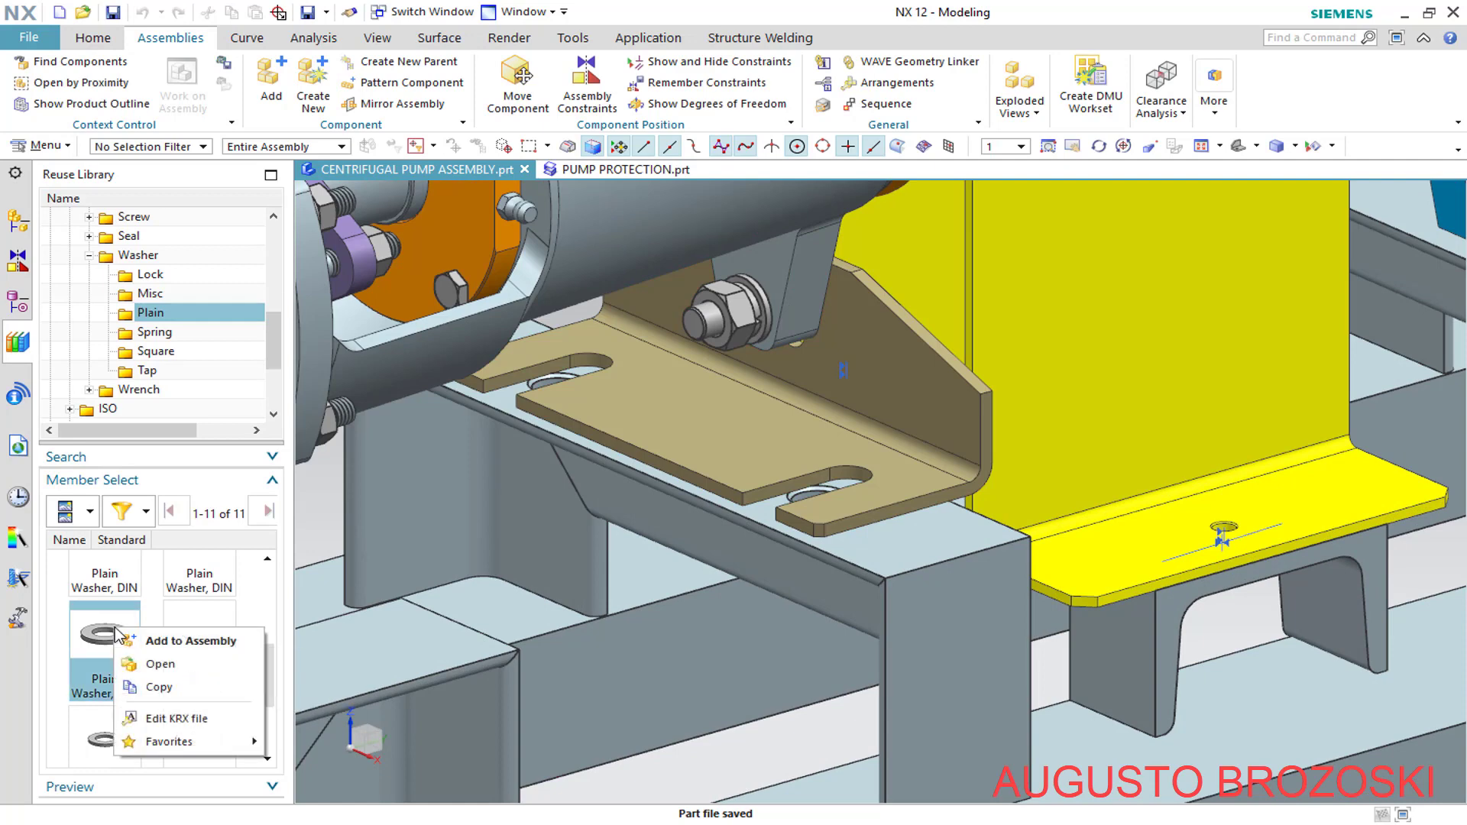
{"action": "left_click", "coordinate": [191, 642]}
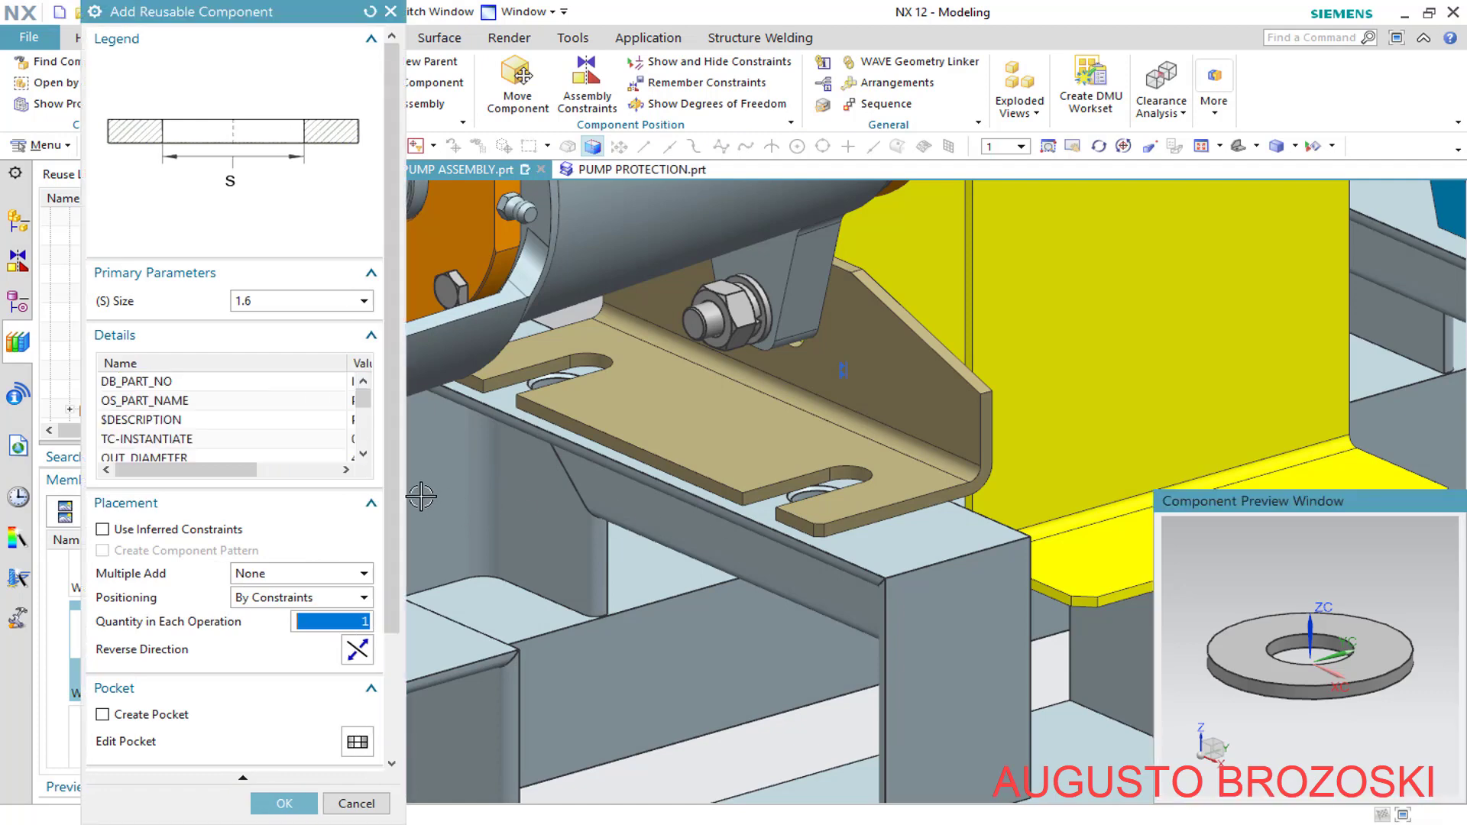
{"action": "left_click", "coordinate": [364, 301]}
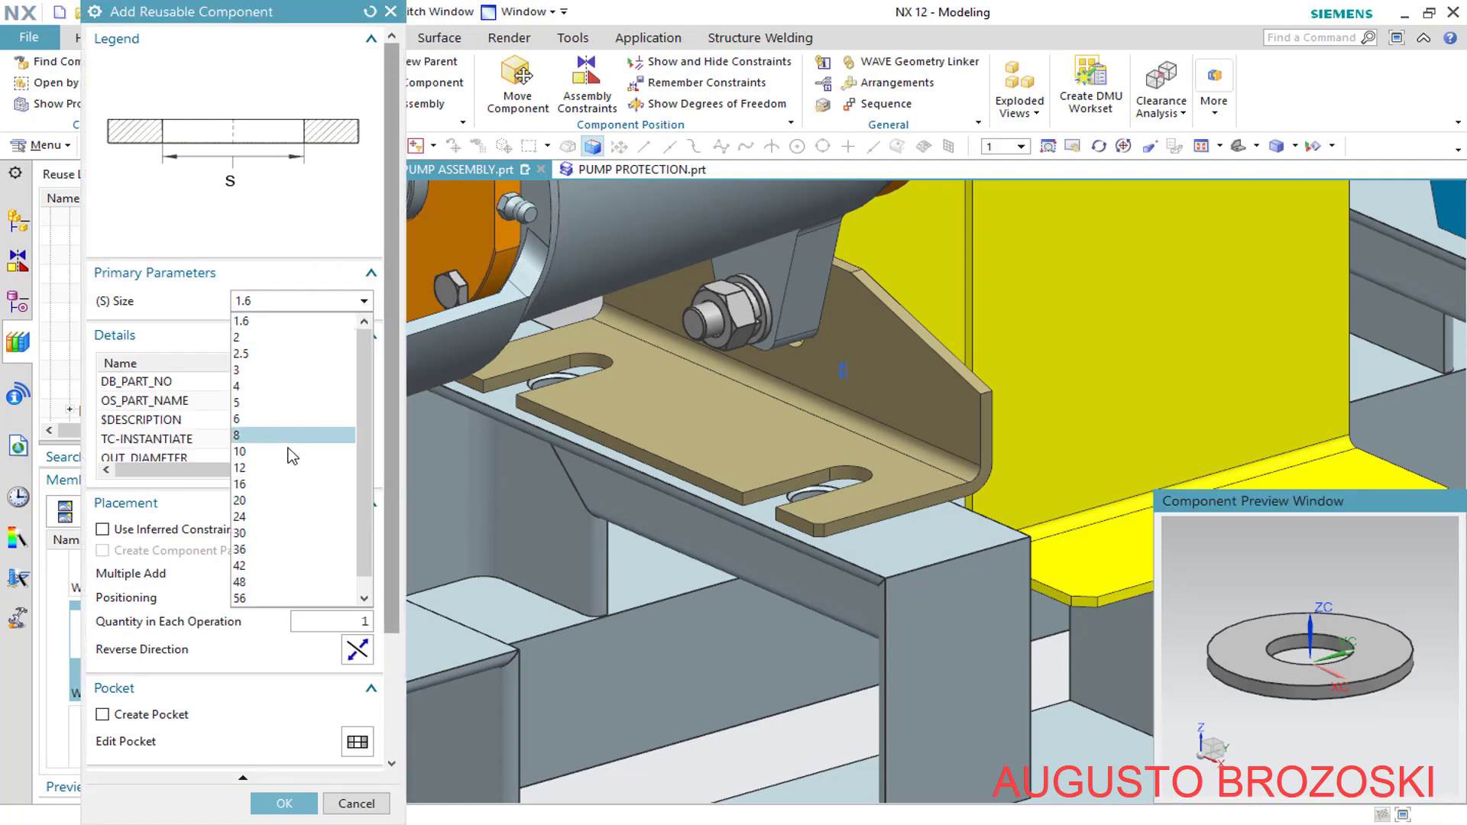
{"action": "left_click", "coordinate": [287, 475]}
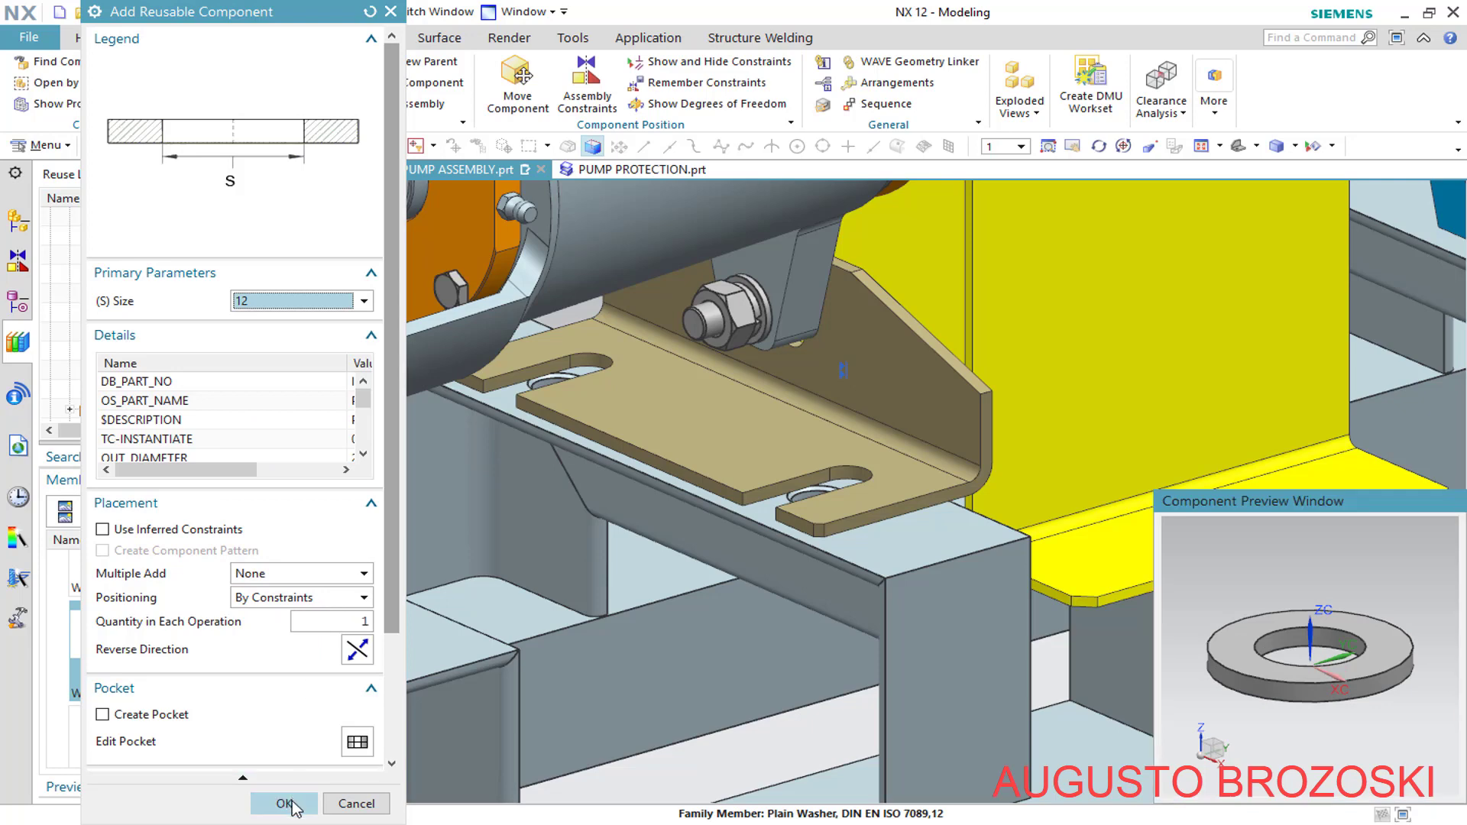
{"action": "left_click", "coordinate": [284, 804]}
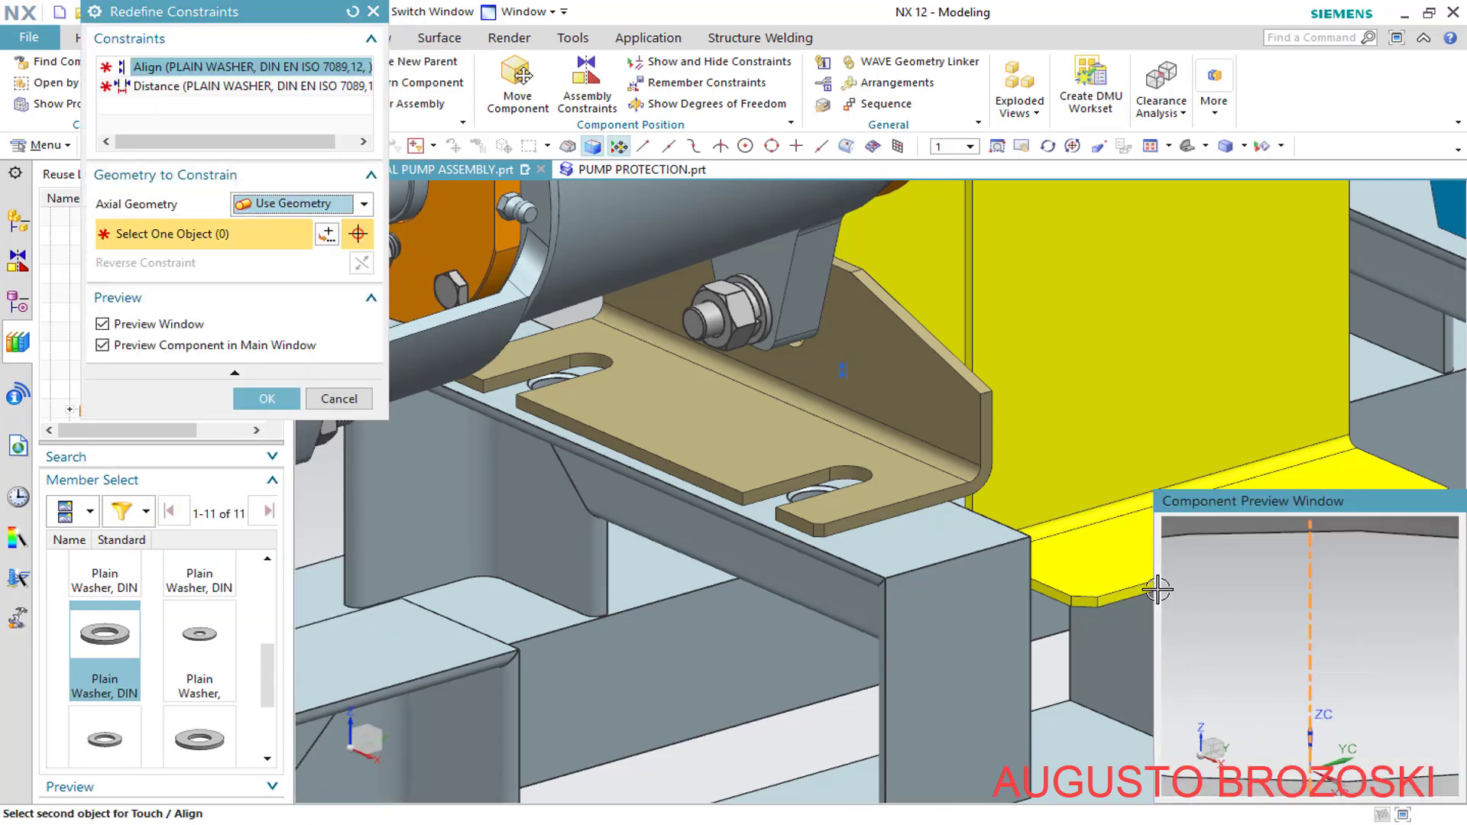
Align the washer's axis with the centerline of the base frame hole under the support bracket's front slot
{"action": "scroll", "coordinate": [843, 480], "scroll_direction": "up", "scroll_amount": 5}
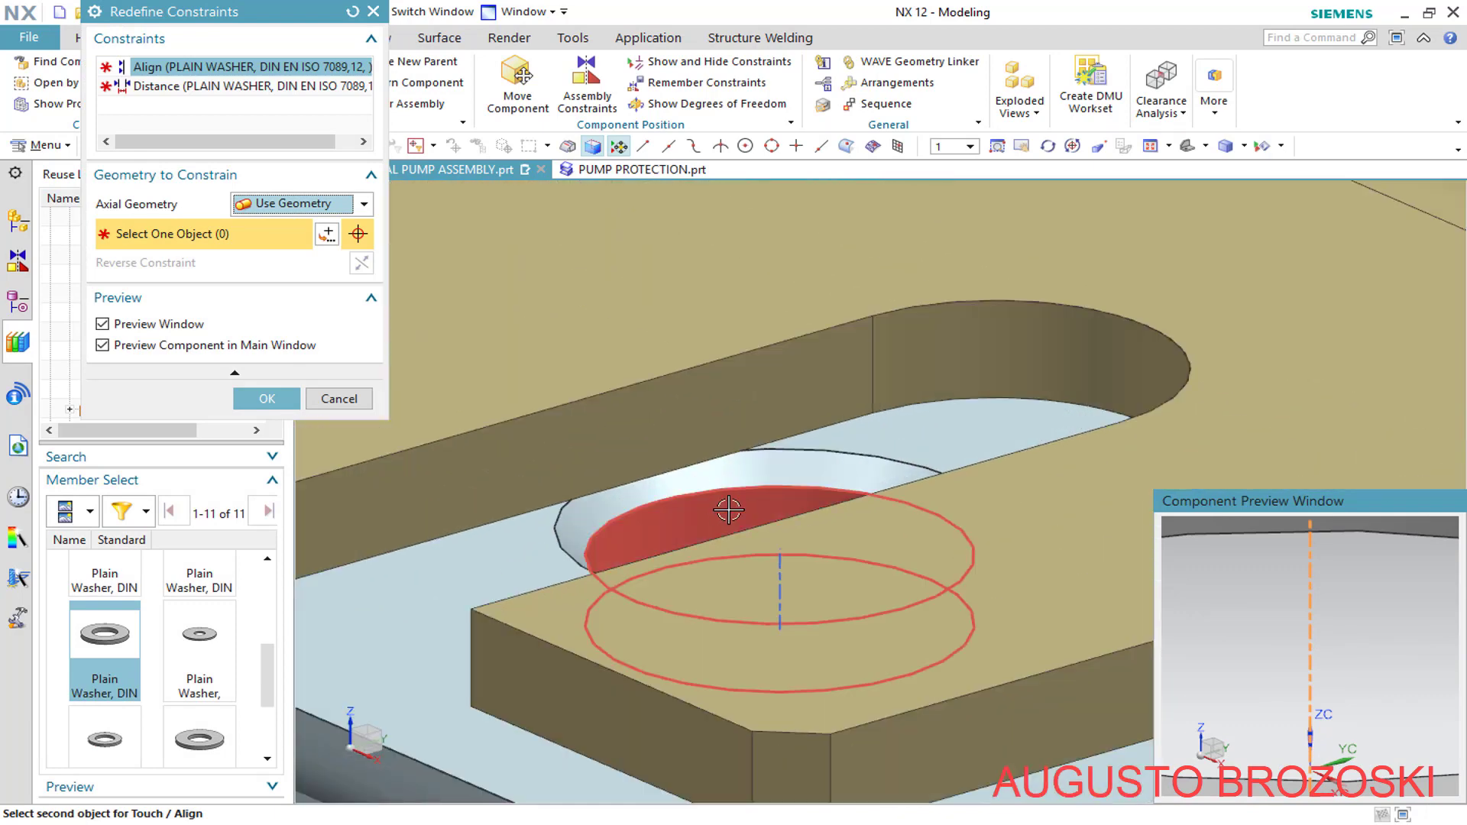
{"action": "left_click", "coordinate": [754, 556]}
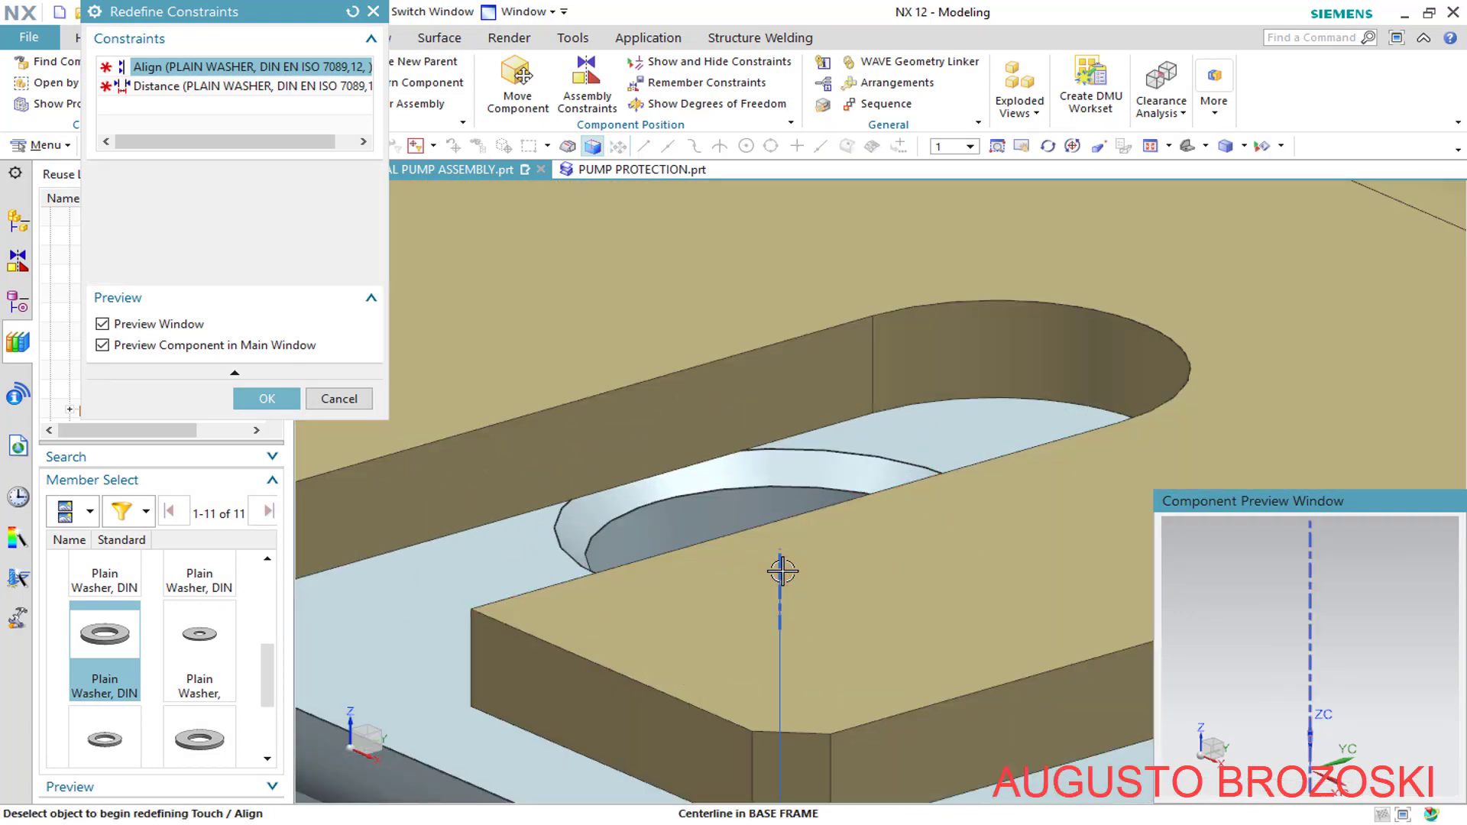
{"action": "scroll", "coordinate": [630, 472], "scroll_direction": "down", "scroll_amount": 5}
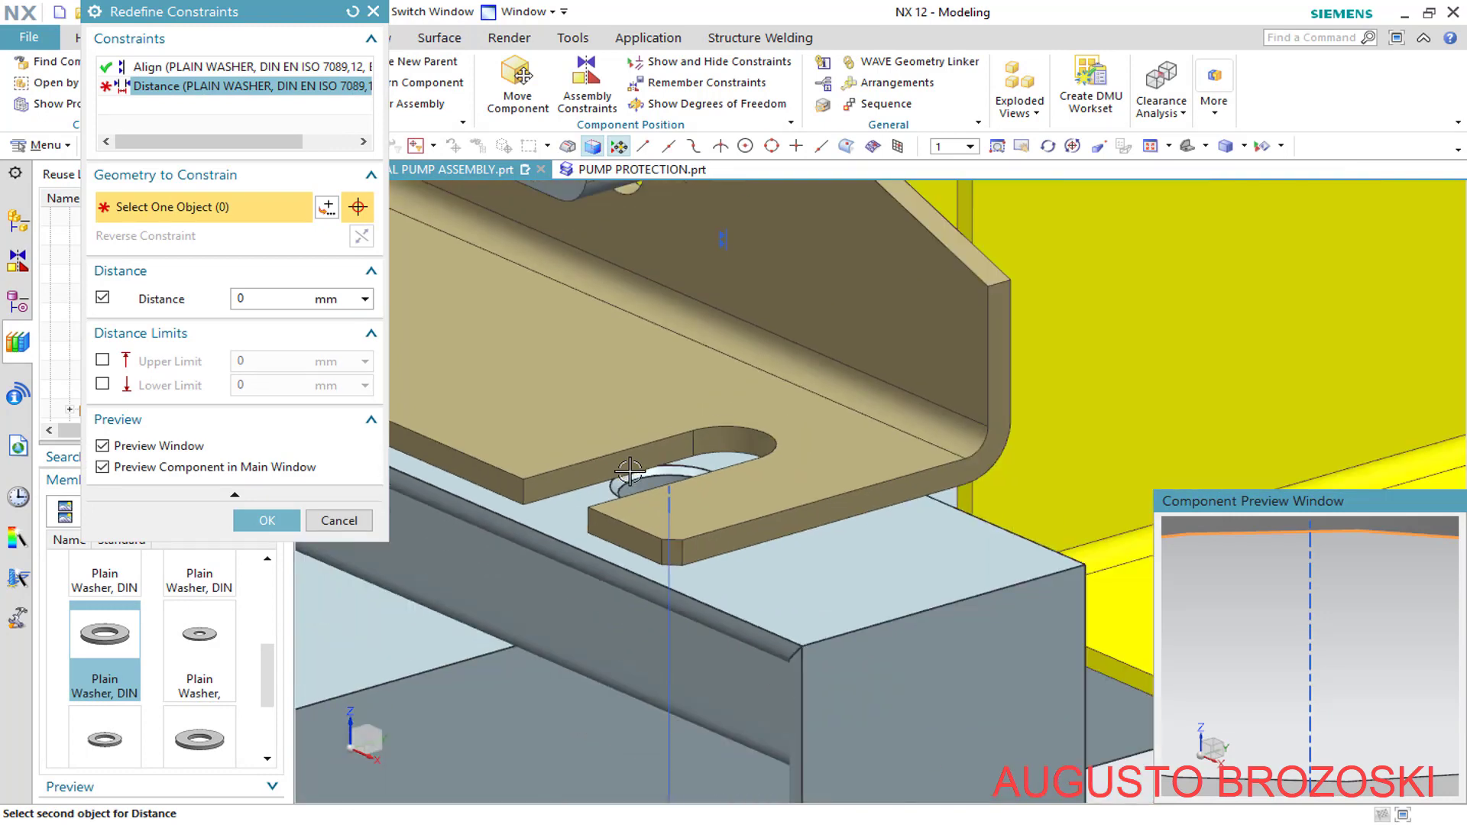
Seat the washer at a distance of 0 mm on the top face of the slotted support bracket and save the assembly
{"action": "scroll", "coordinate": [1225, 611], "scroll_direction": "down", "scroll_amount": 5}
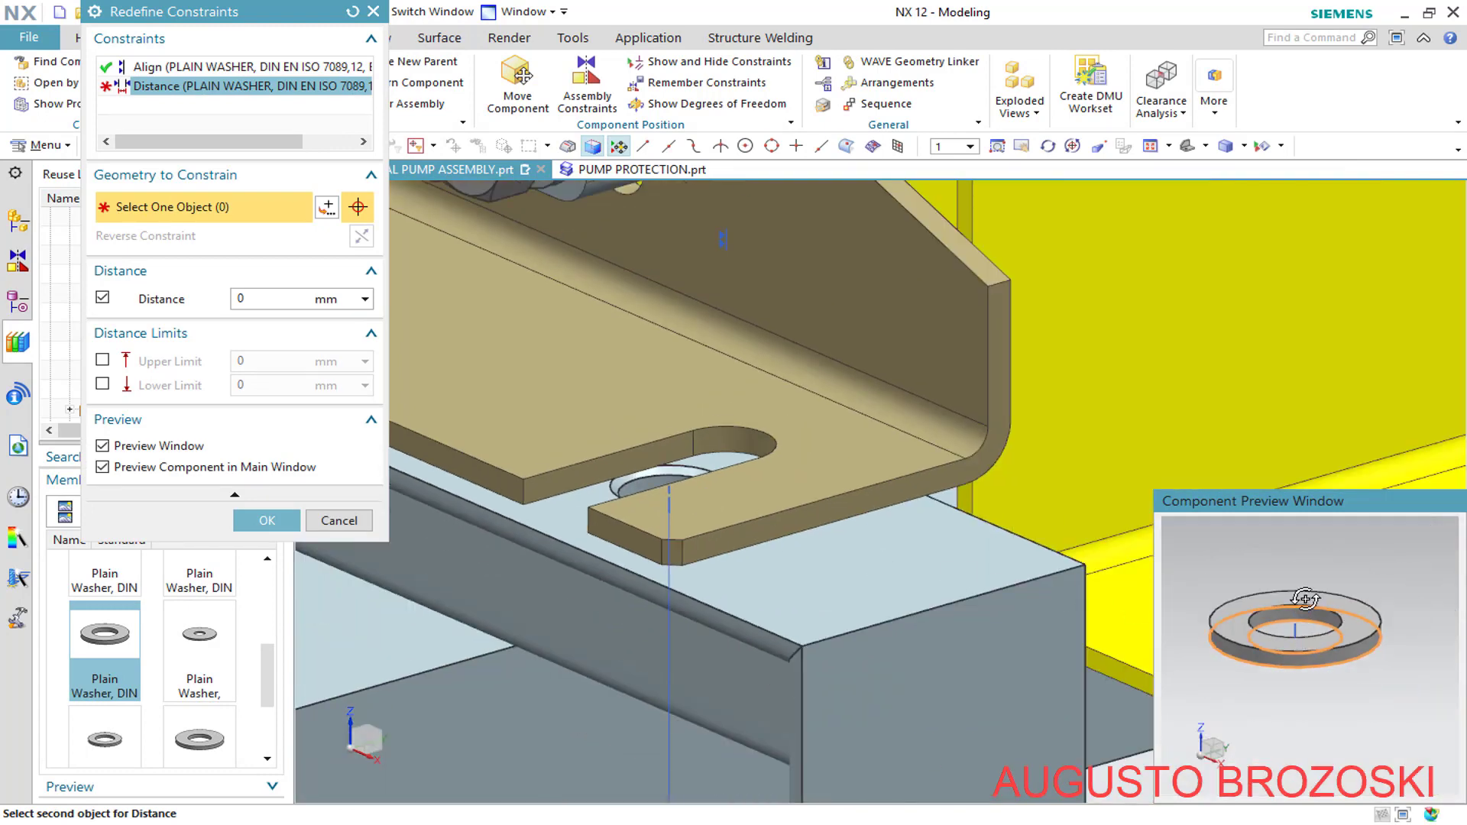
{"action": "middle_click_drag", "start_coordinate": [1305, 603], "coordinate": [1314, 592]}
{"action": "scroll", "coordinate": [791, 392], "scroll_direction": "up", "scroll_amount": 3}
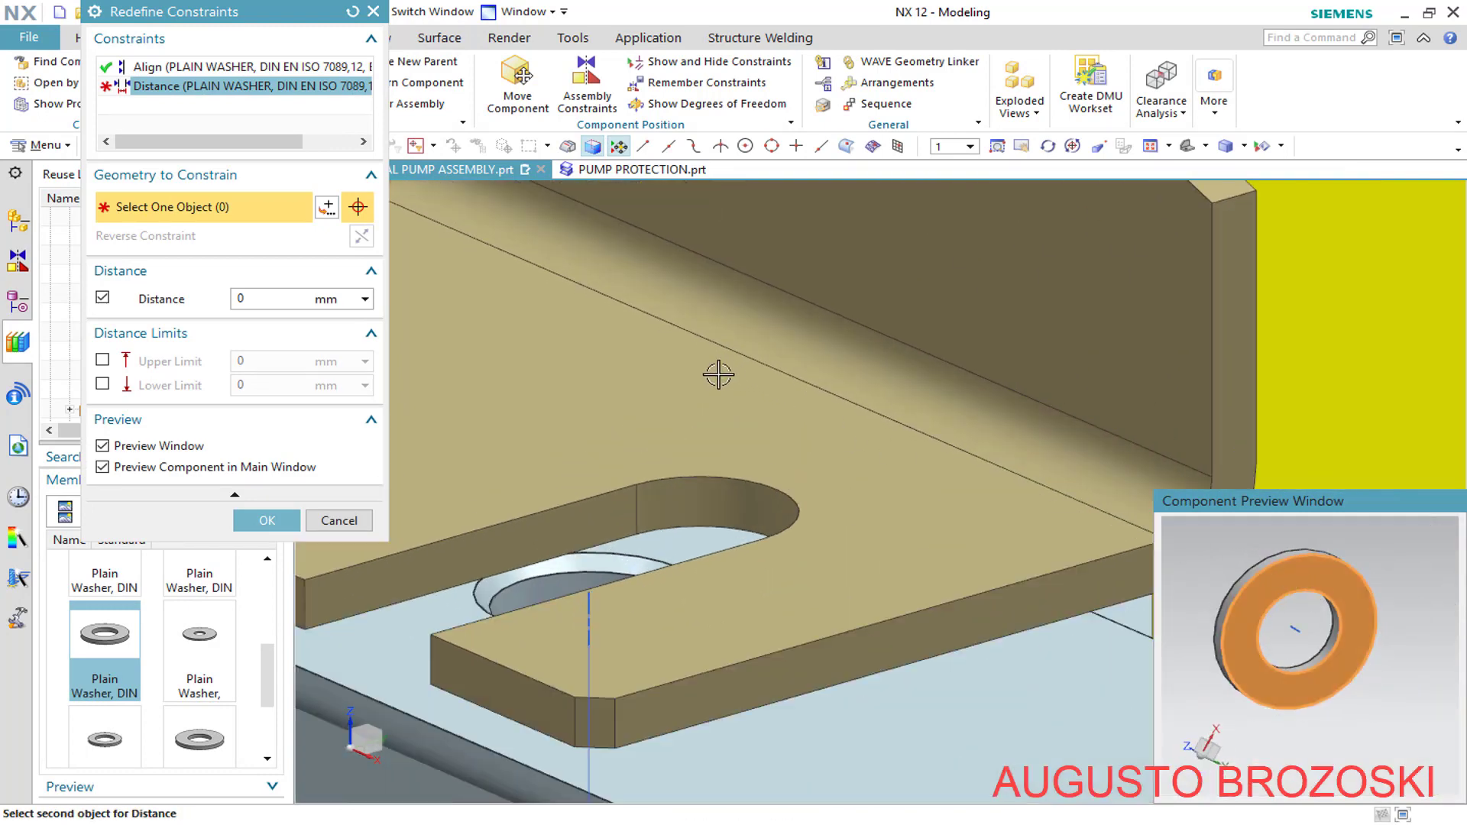
{"action": "left_click", "coordinate": [577, 428]}
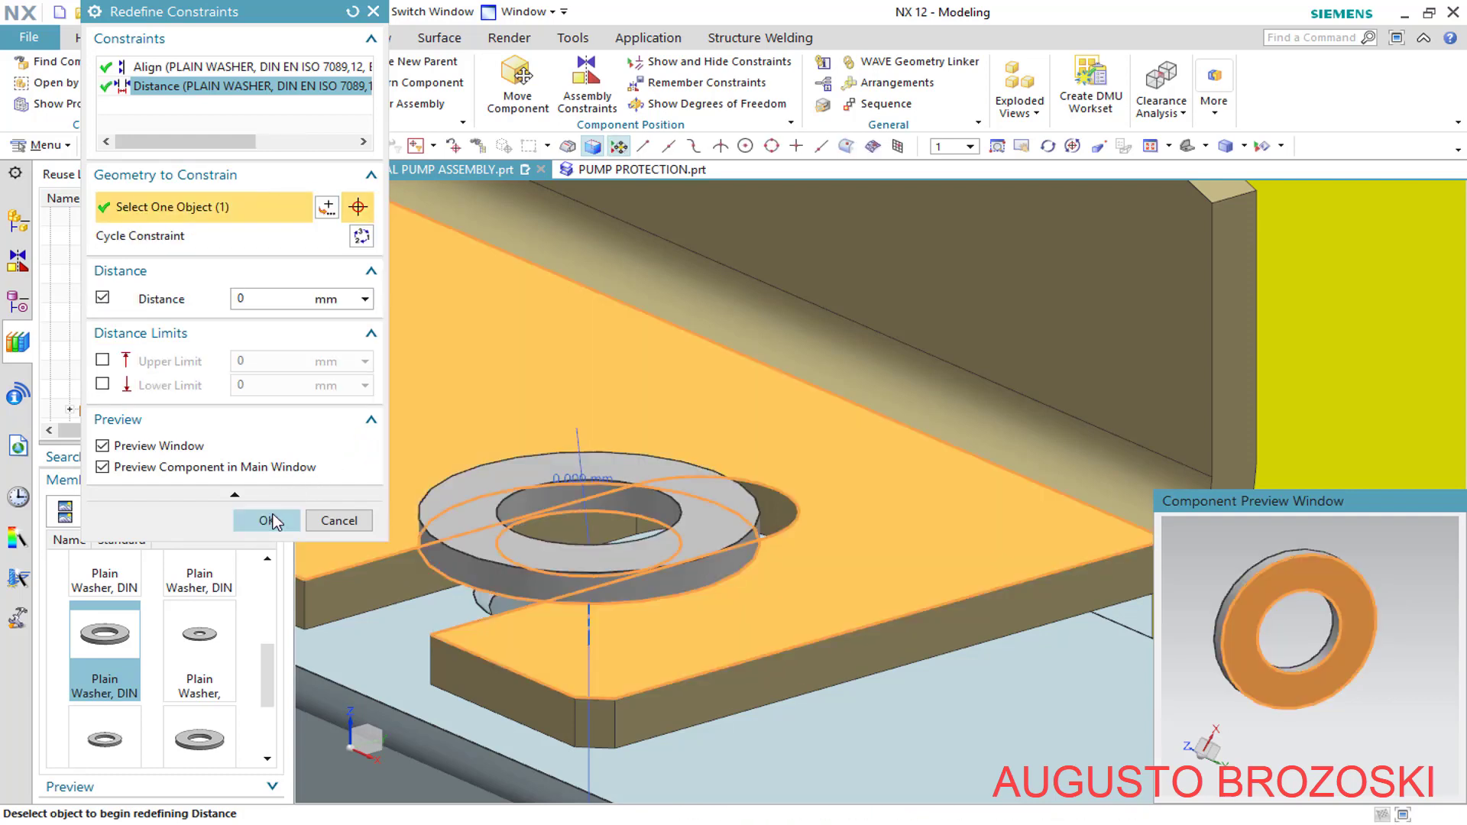
{"action": "left_click", "coordinate": [267, 520]}
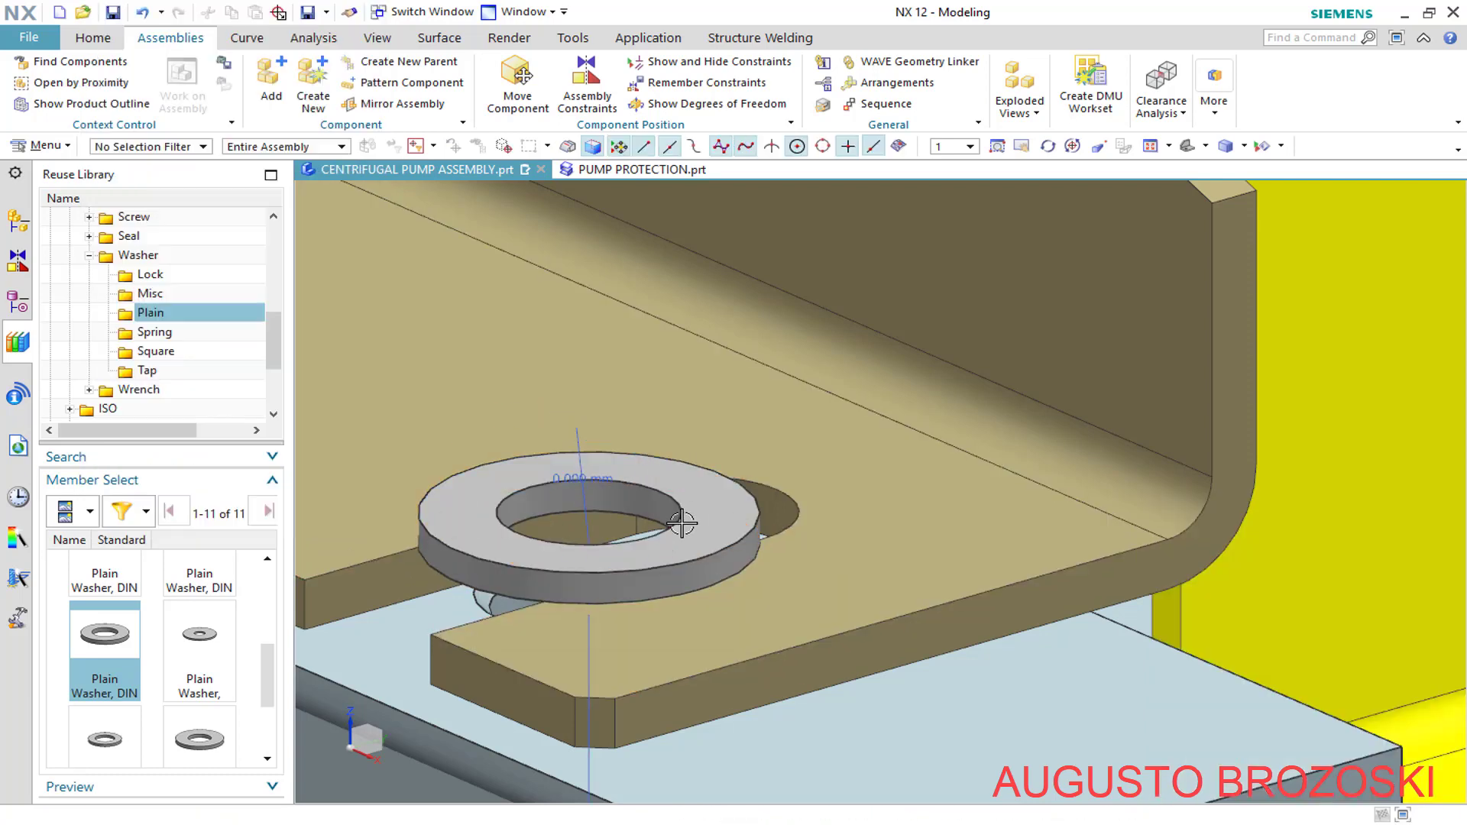
{"action": "scroll", "coordinate": [687, 518], "scroll_direction": "down", "scroll_amount": 5}
{"action": "left_click", "coordinate": [1238, 147]}
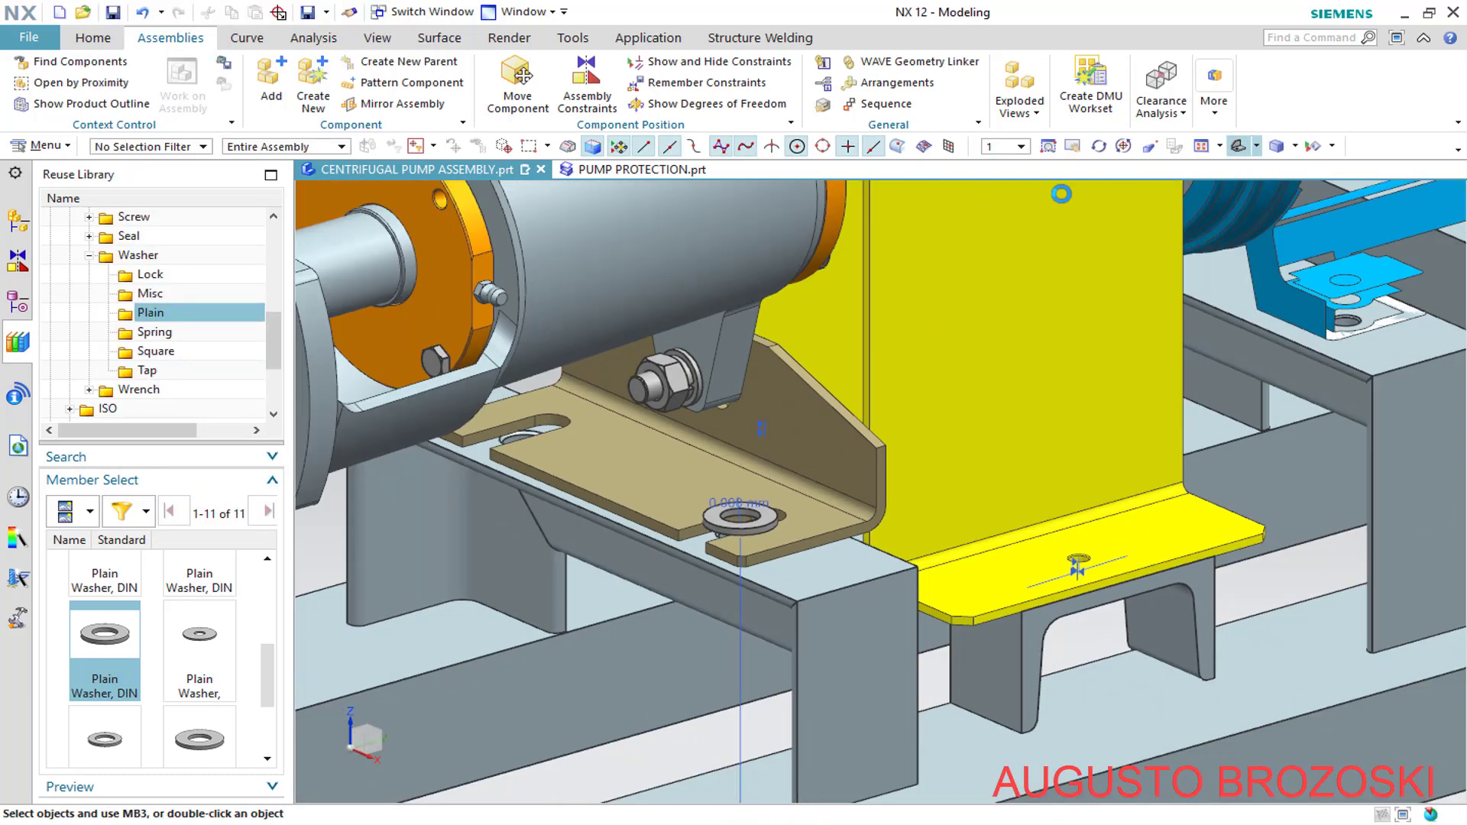
{"action": "left_click", "coordinate": [113, 13]}
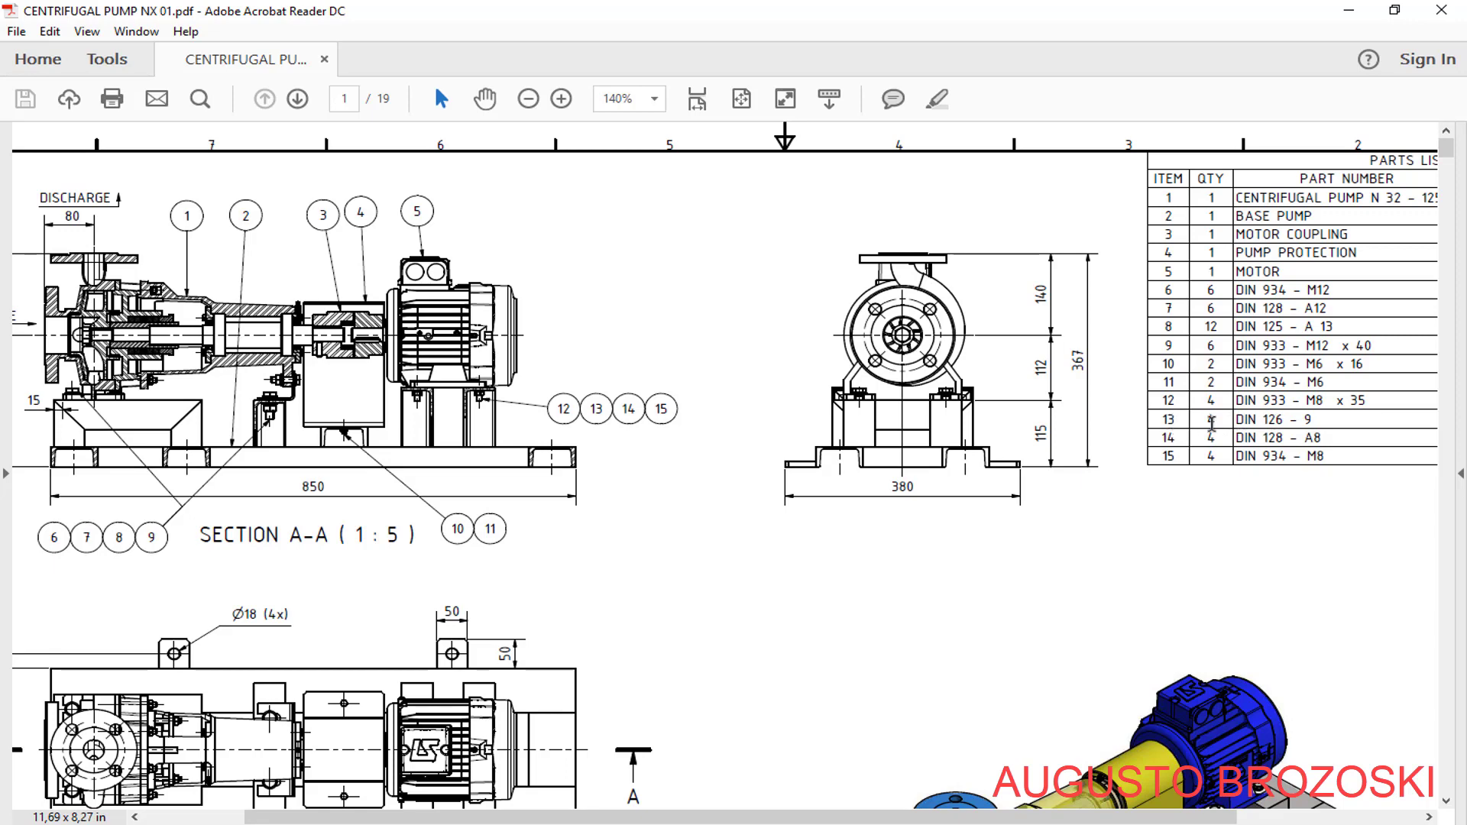
Return to NX after checking the PDF parts list and the DIN 126 web page, and look through the remaining plain washers
{"action": "left_click", "coordinate": [1346, 14]}
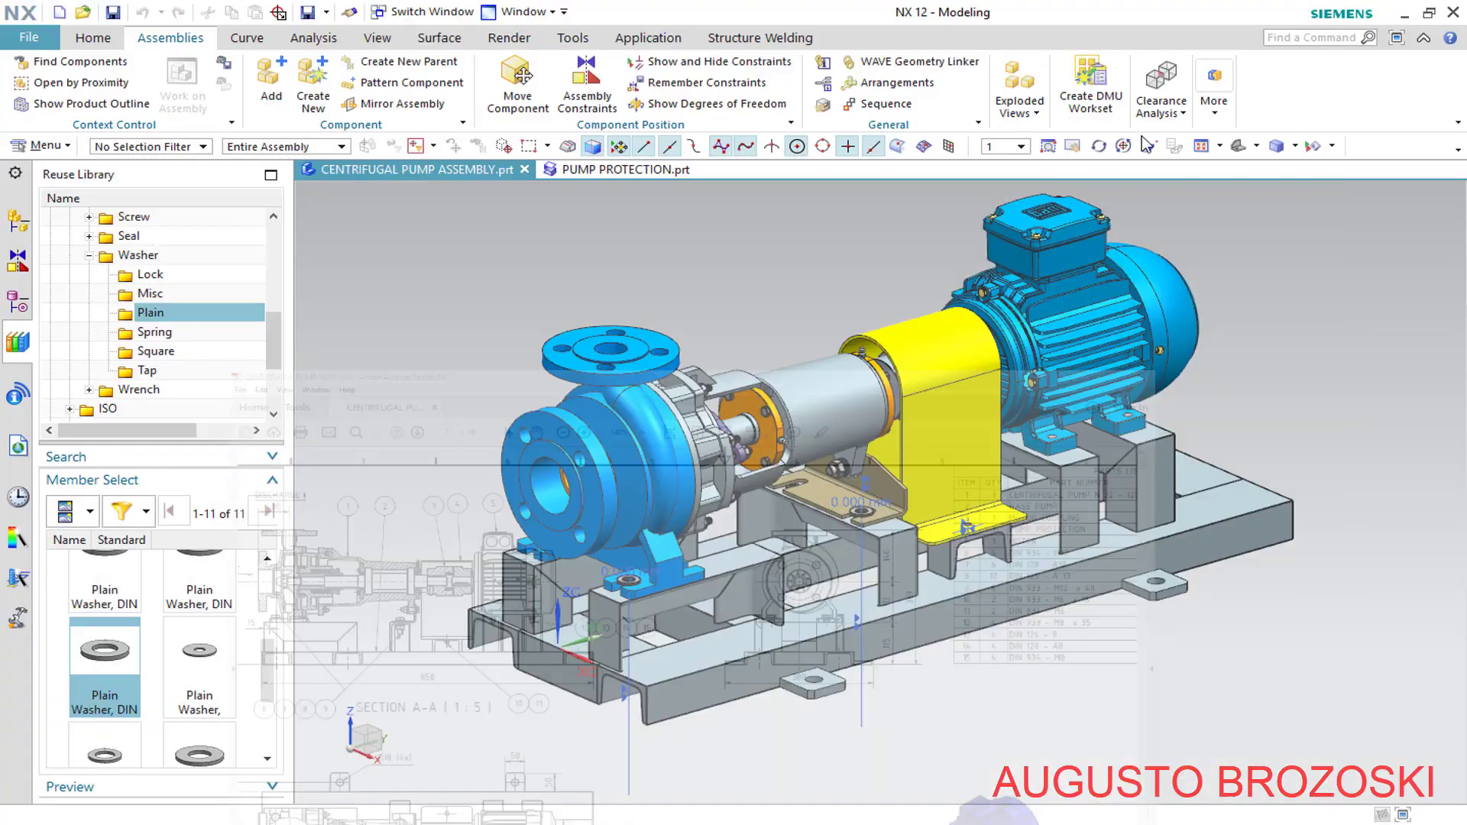
{"action": "left_click_drag", "start_coordinate": [264, 674], "coordinate": [267, 720]}
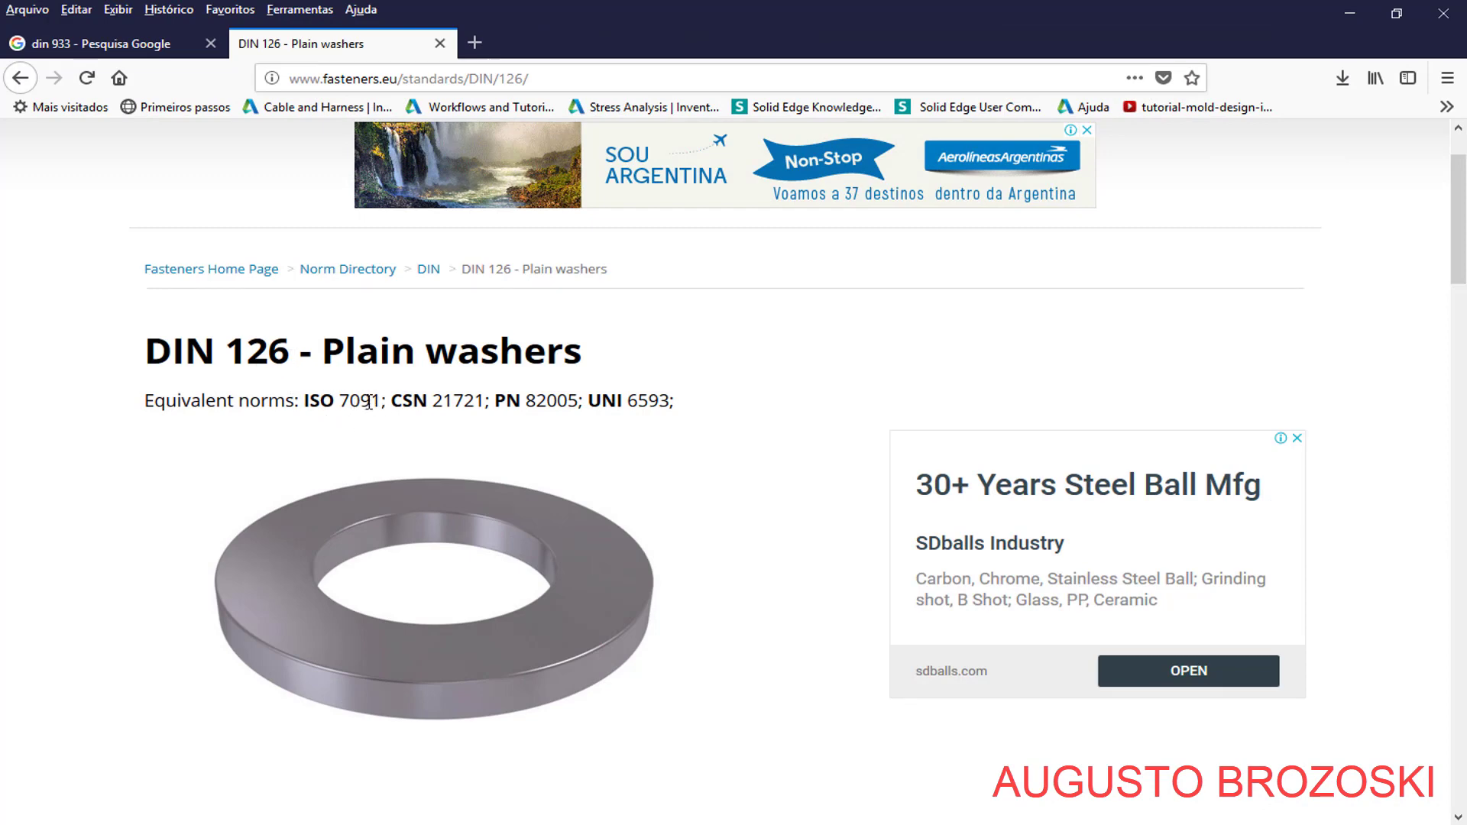
{"action": "left_click", "coordinate": [1347, 14]}
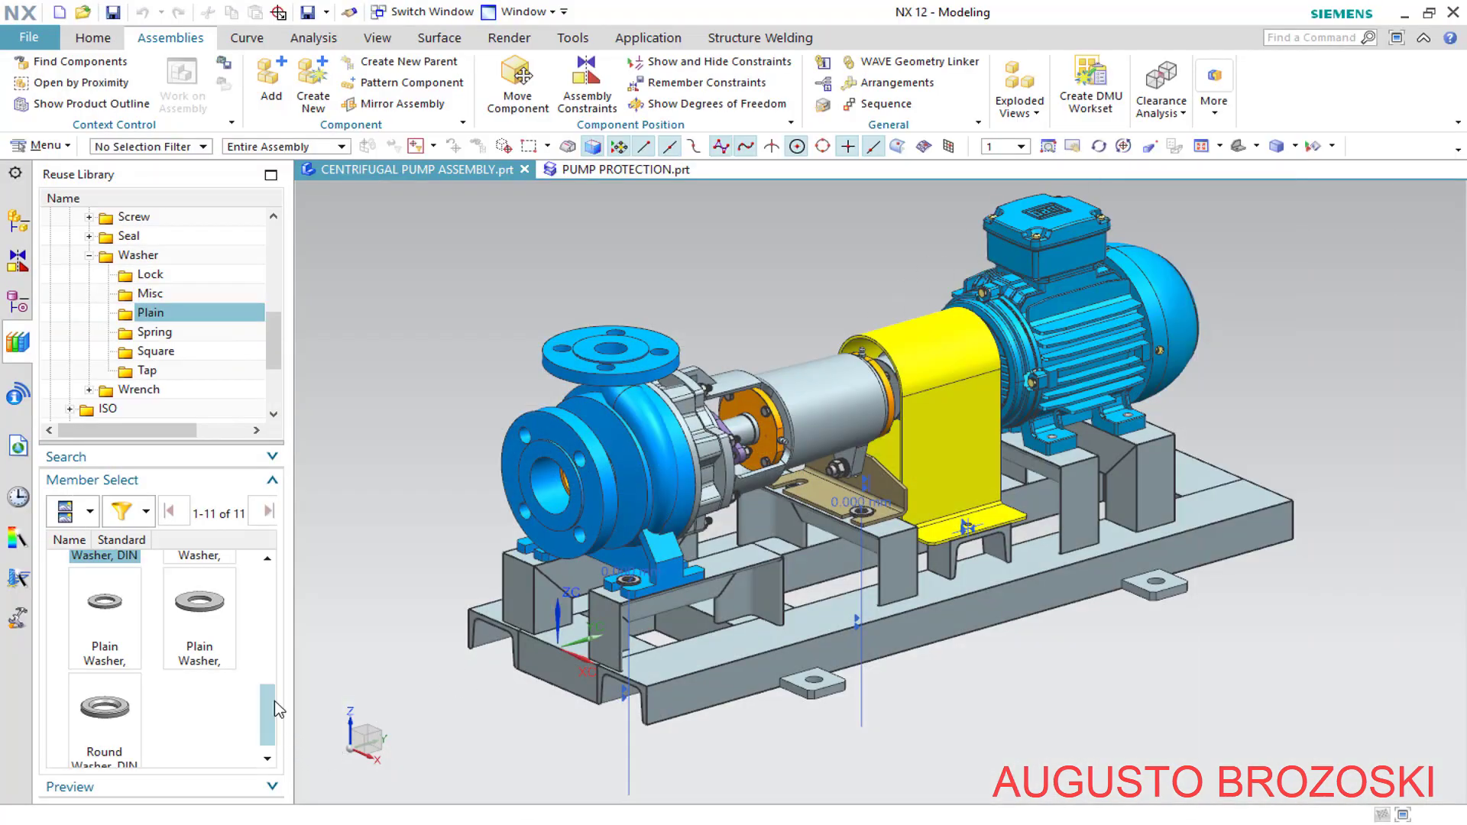
{"action": "scroll", "coordinate": [277, 709], "scroll_direction": "down", "scroll_amount": 1}
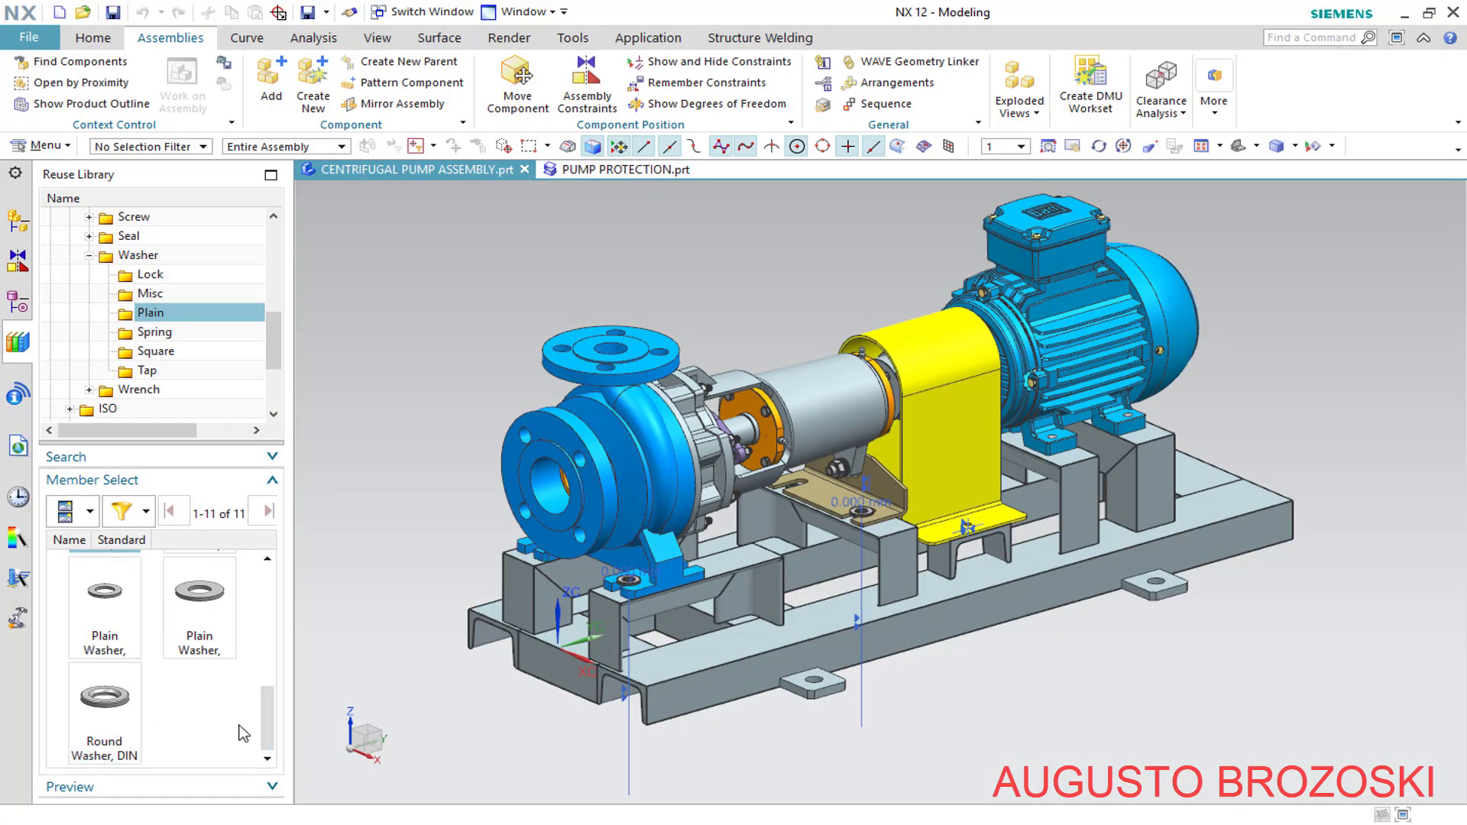
{"action": "left_click_drag", "start_coordinate": [268, 721], "coordinate": [268, 761]}
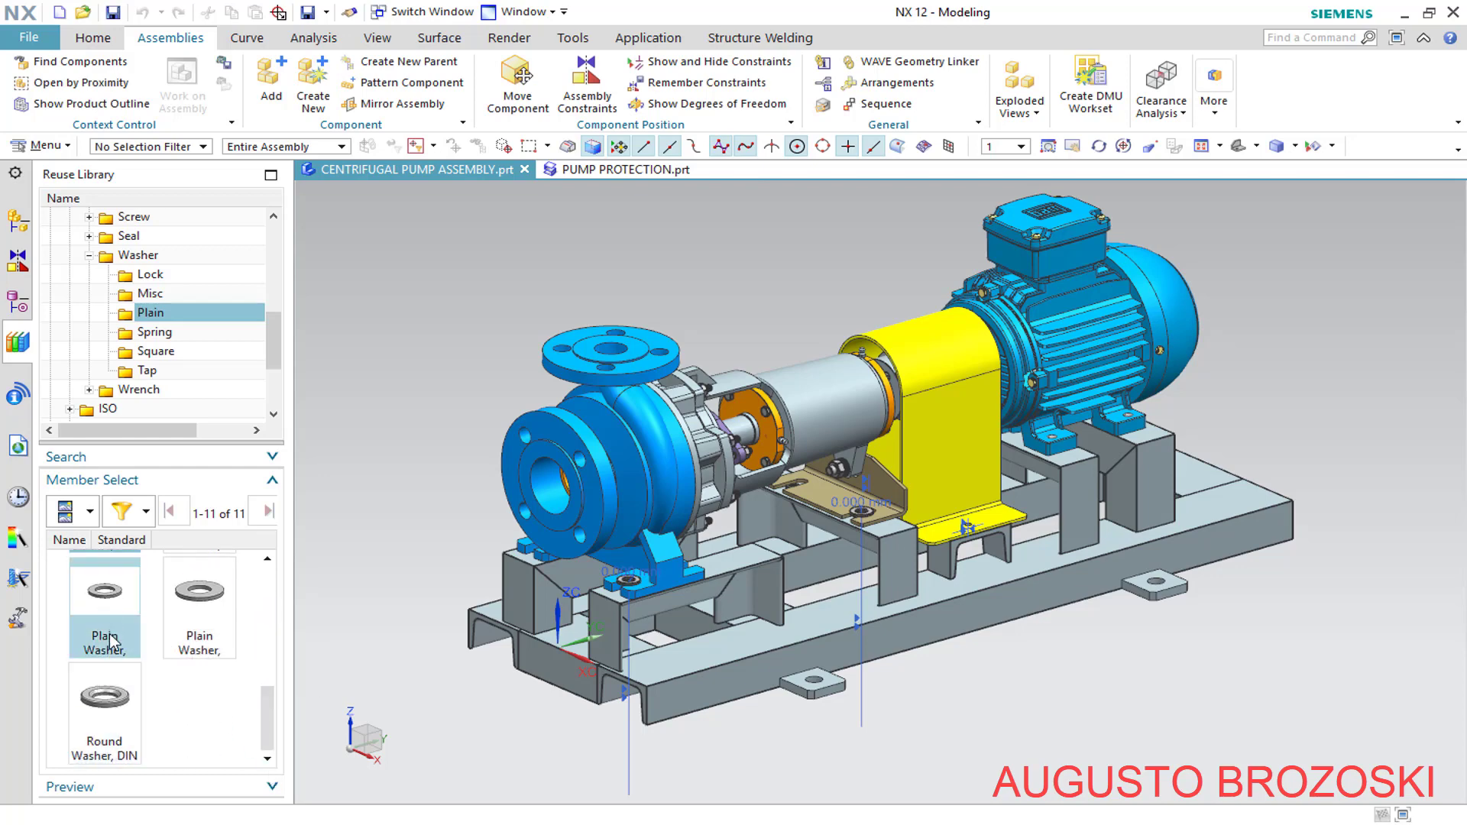
Add the DIN 7091 normal plain washer in size M8 to the assembly, positioned by constraints
{"action": "right_click", "coordinate": [105, 606]}
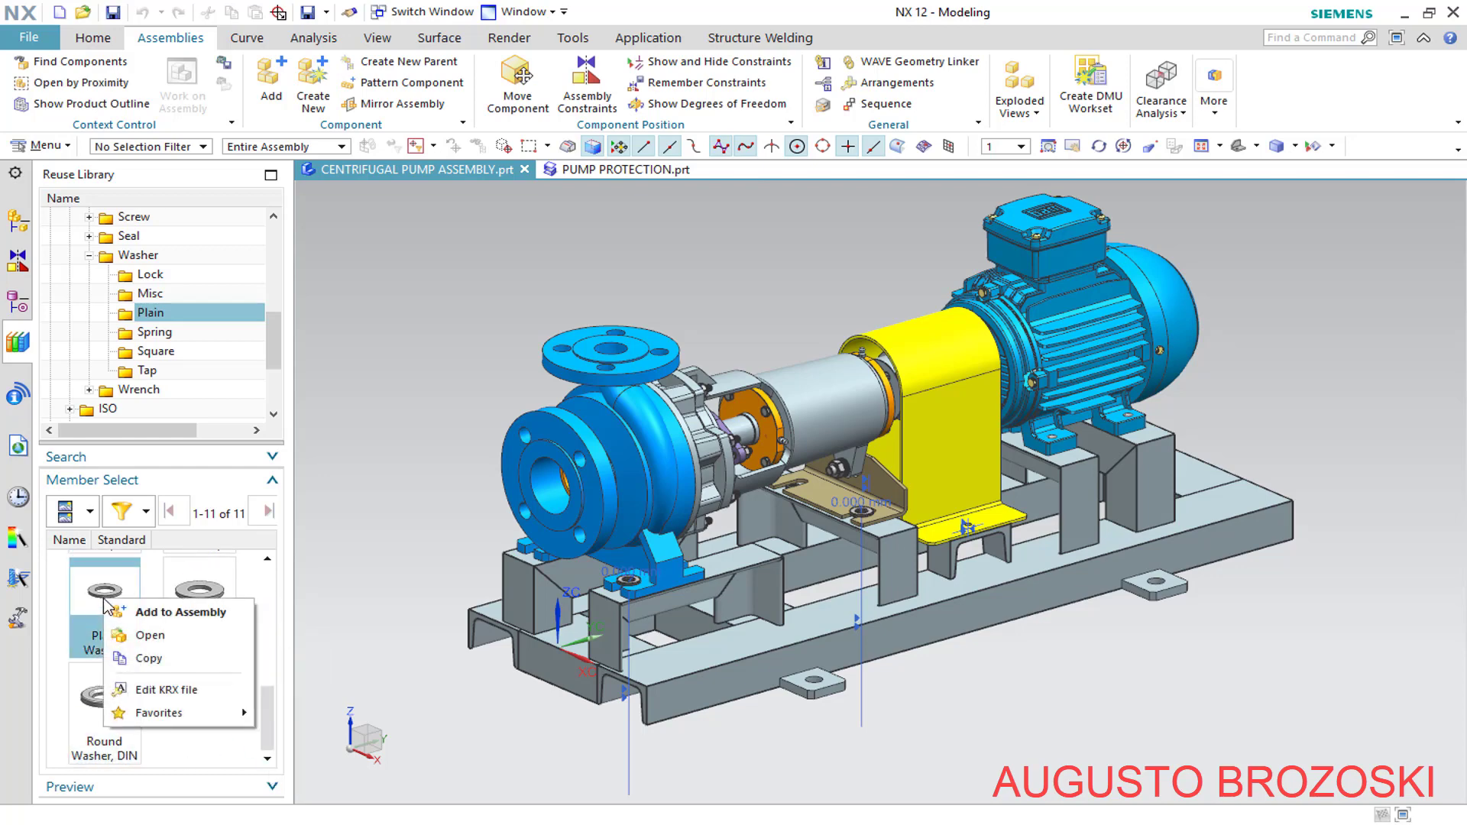
{"action": "left_click", "coordinate": [167, 613]}
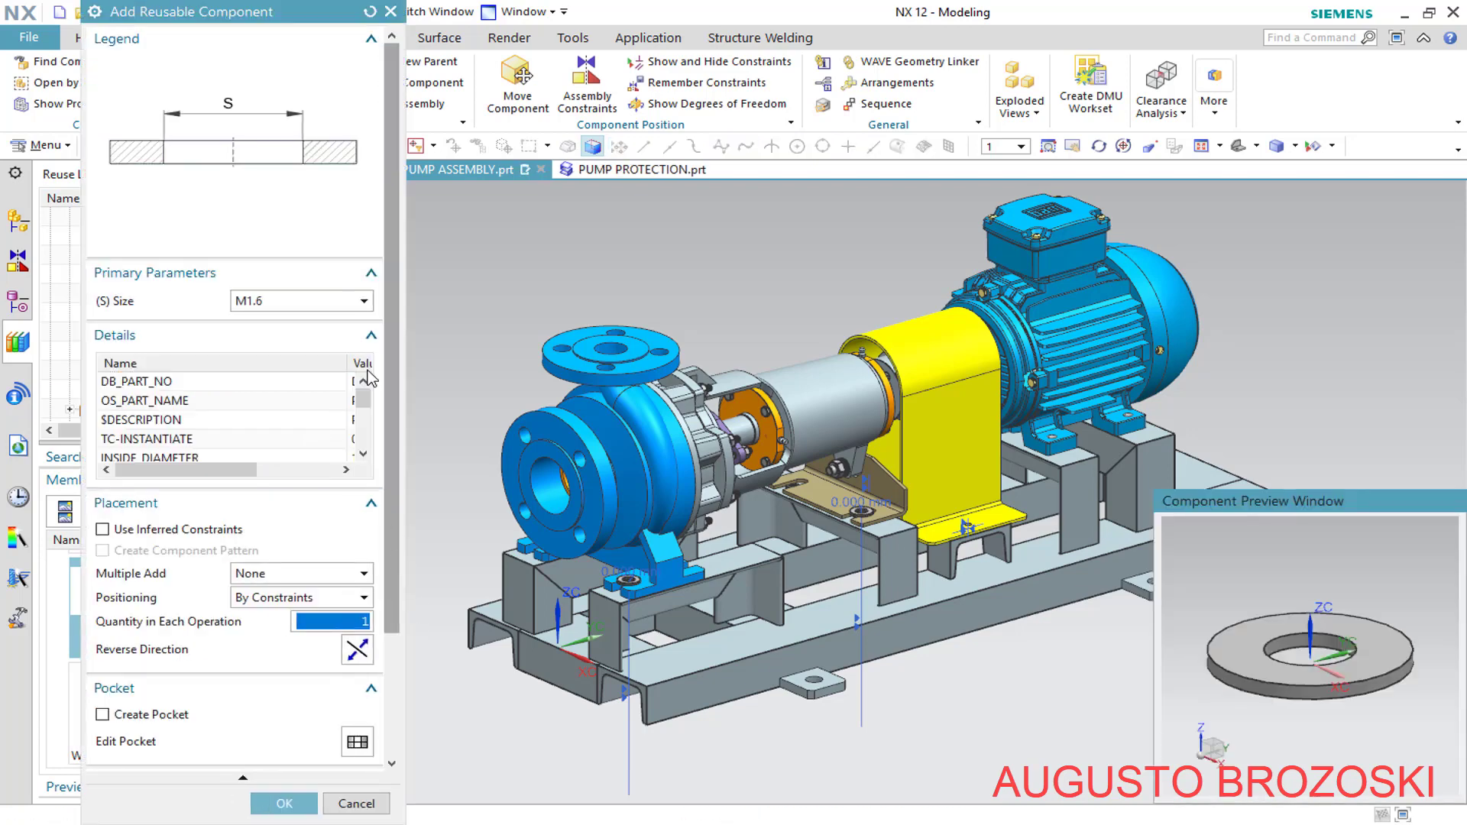
{"action": "left_click_drag", "start_coordinate": [402, 339], "coordinate": [602, 343]}
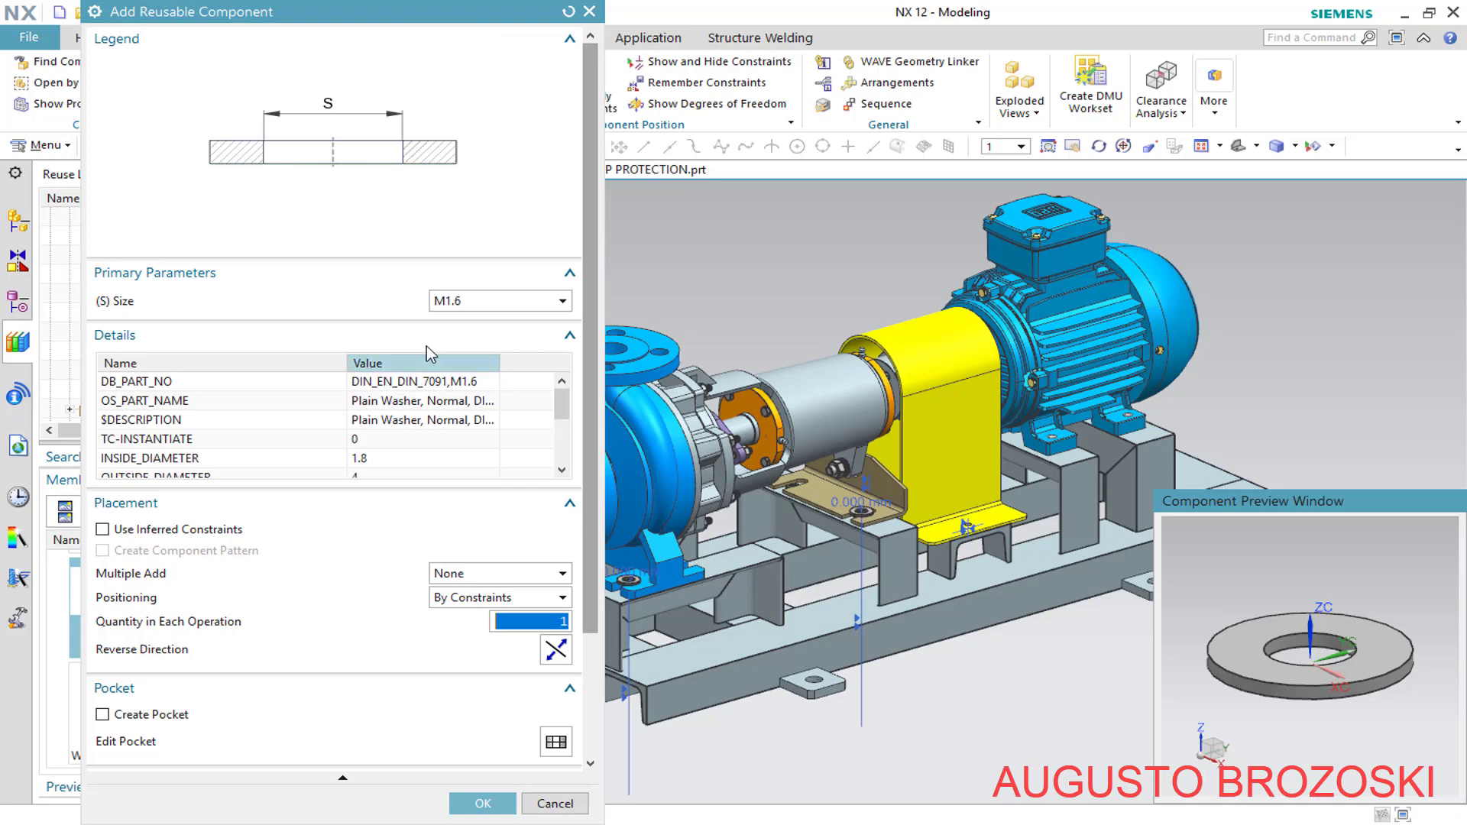
{"action": "left_click", "coordinate": [563, 303]}
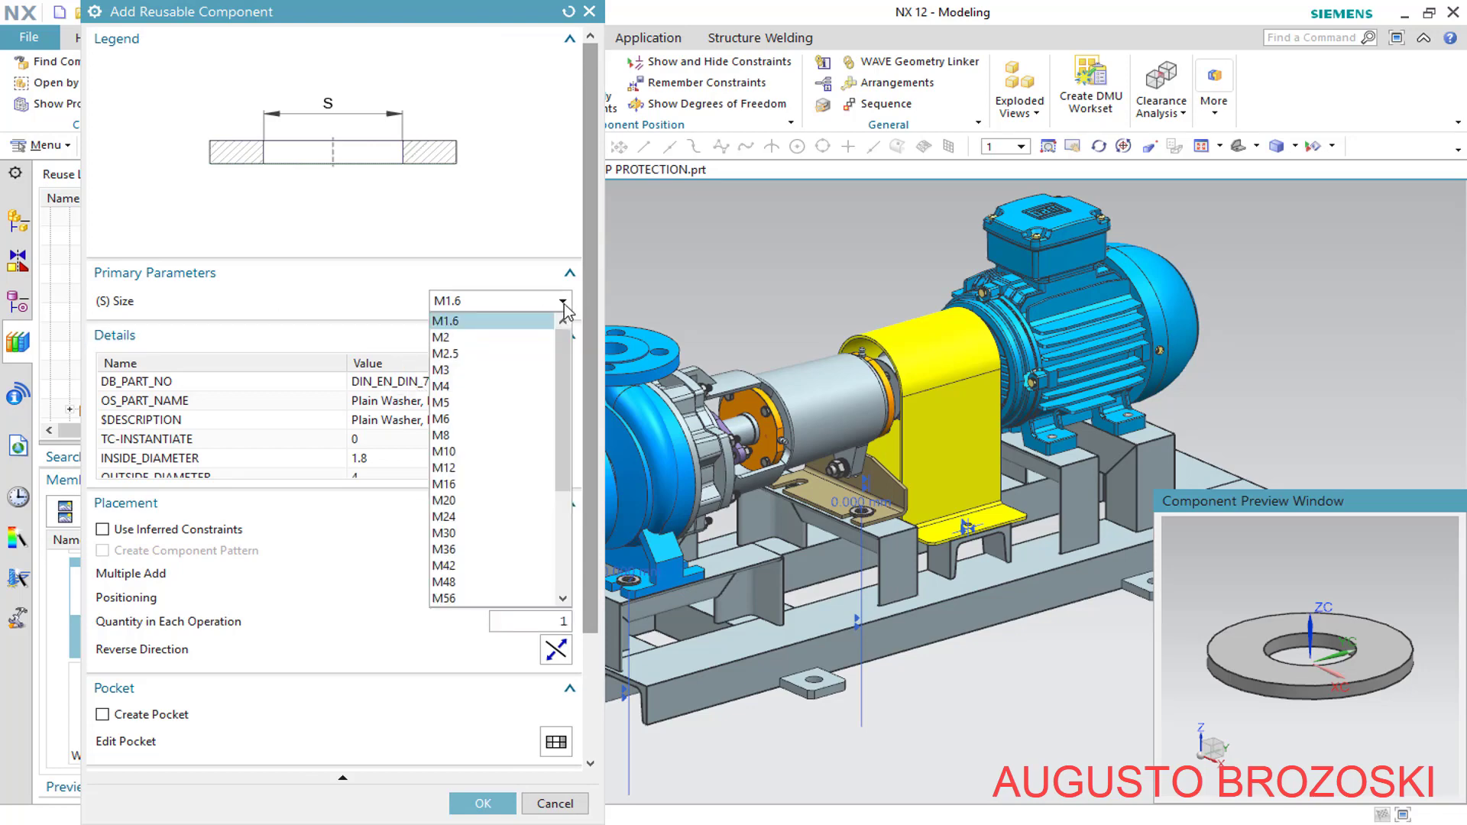
{"action": "left_click", "coordinate": [503, 437]}
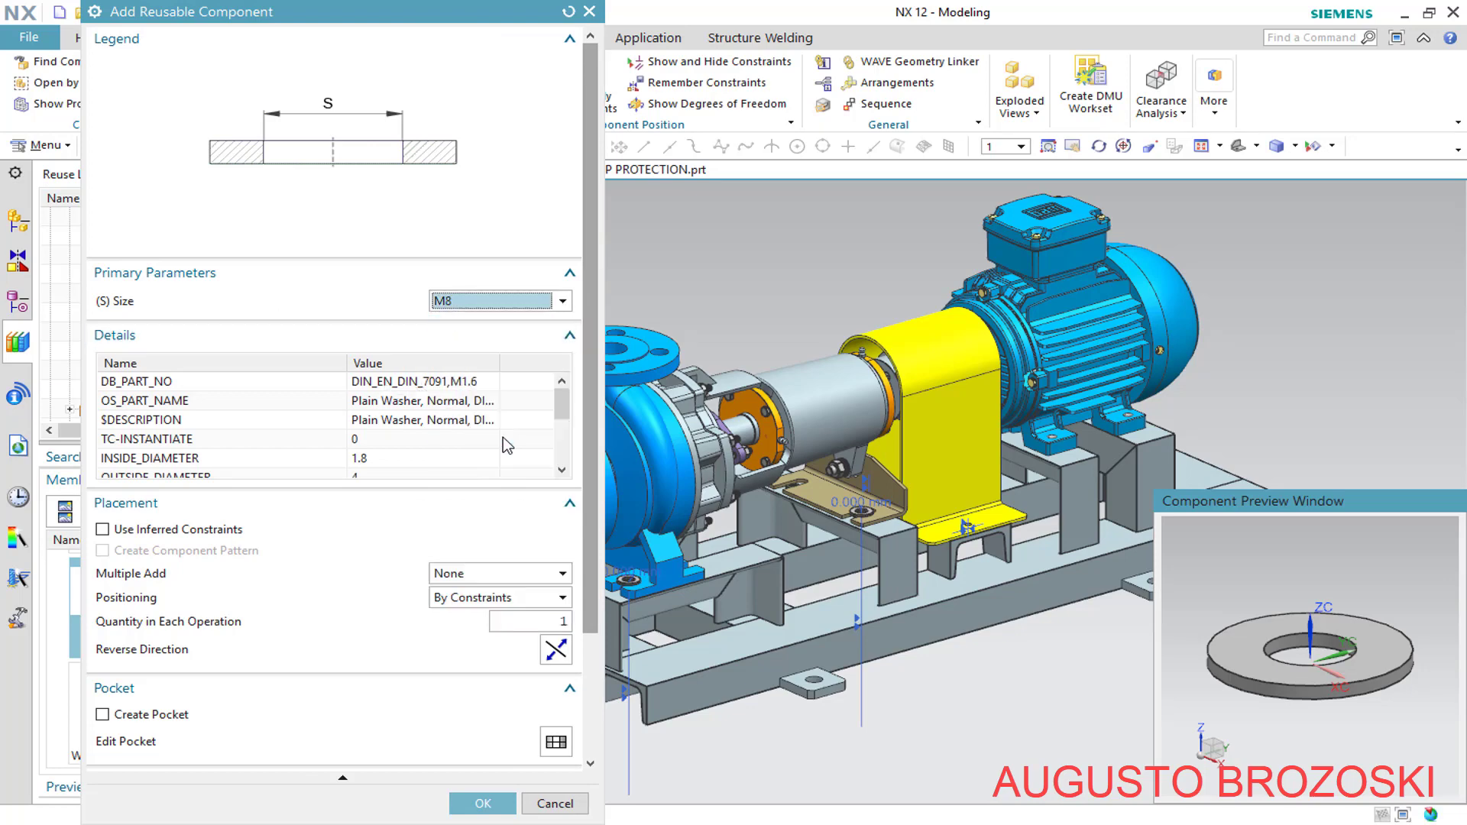
{"action": "left_click", "coordinate": [487, 802]}
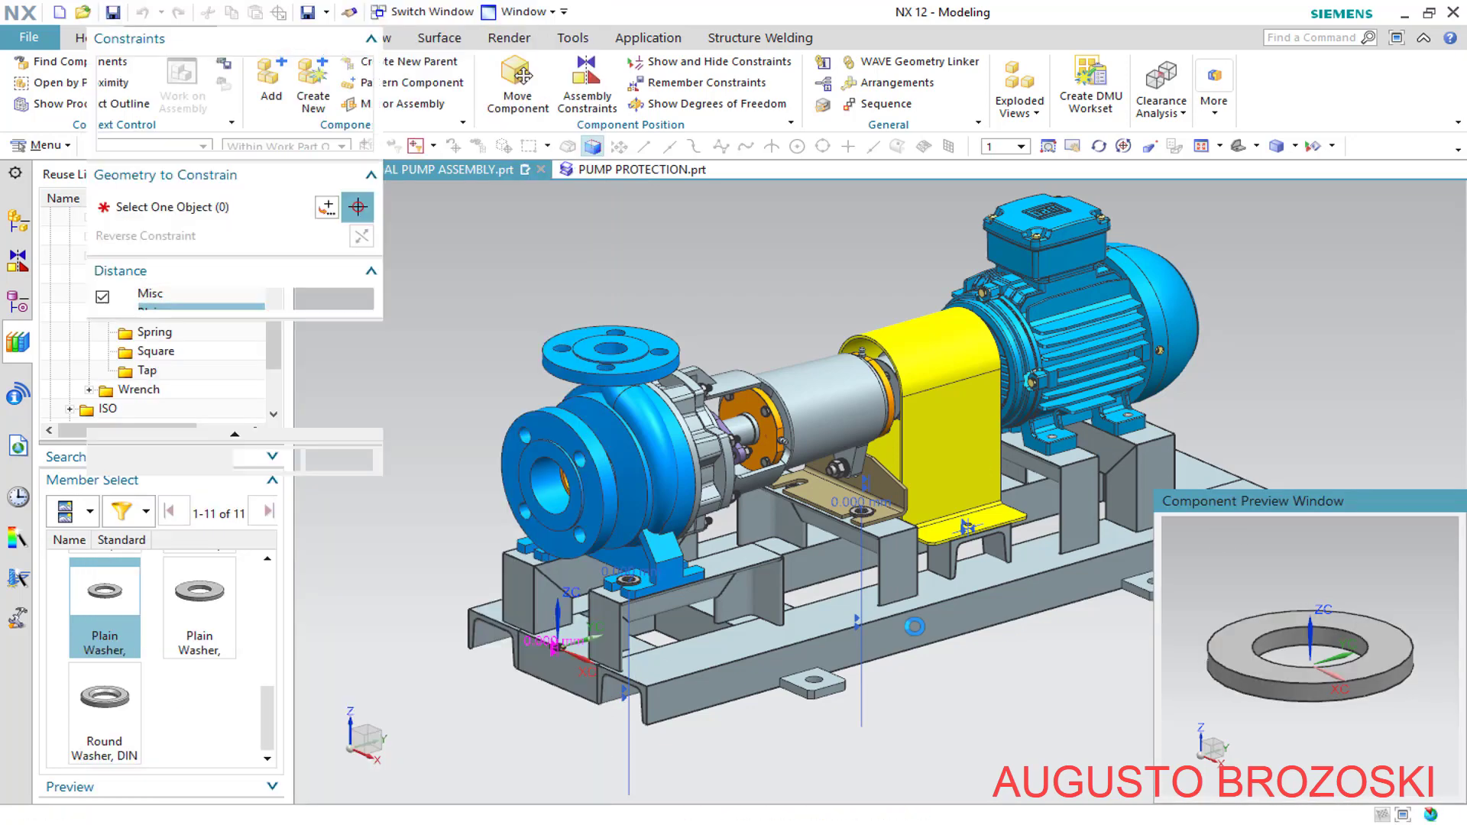
Constrain the M8 washer at a distance of 0 mm to the top face of the motor foot nearest the yellow protection
{"action": "scroll", "coordinate": [1116, 433], "scroll_direction": "up", "scroll_amount": 8}
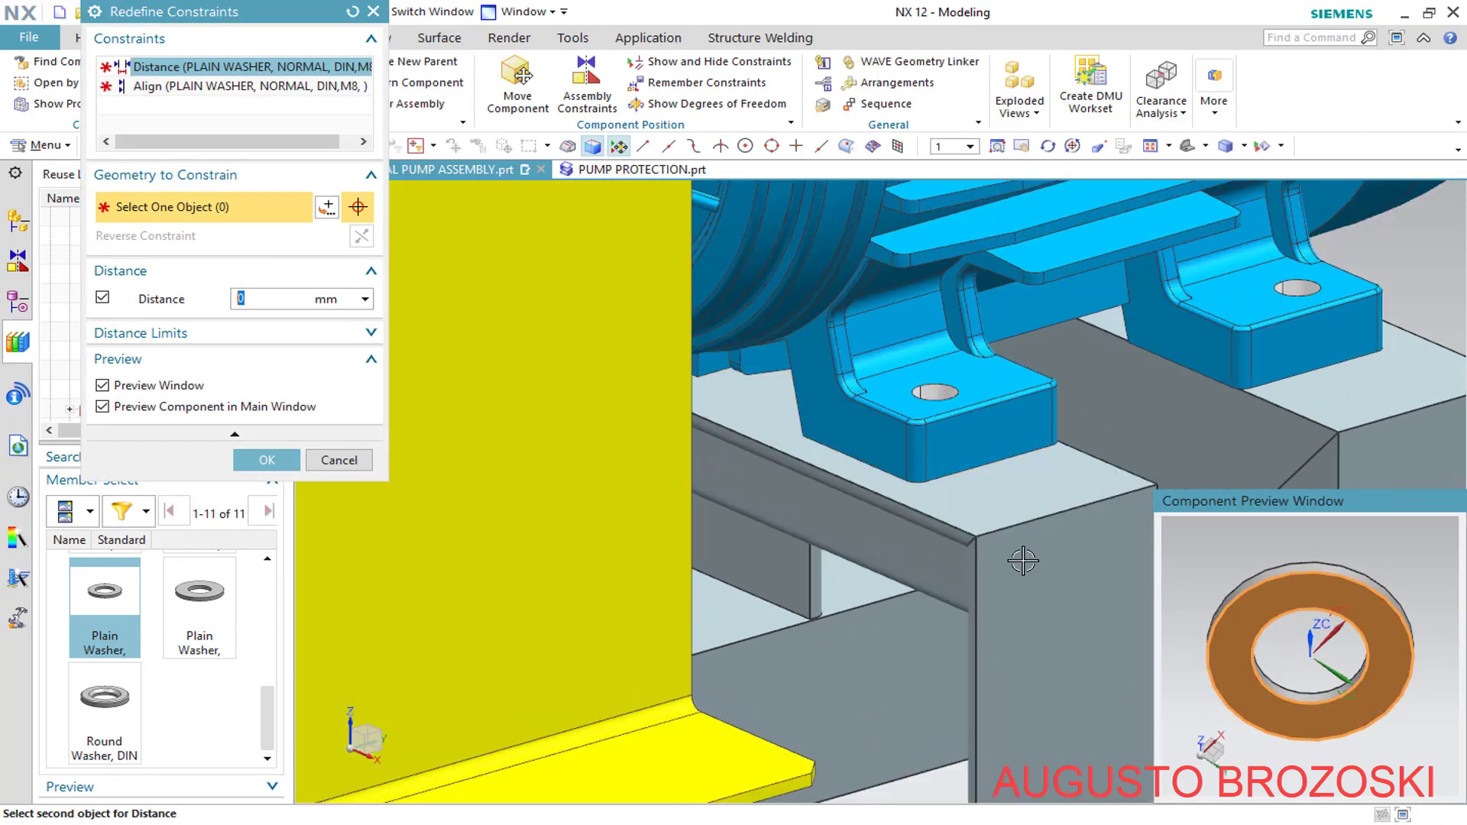
{"action": "scroll", "coordinate": [1001, 444], "scroll_direction": "up", "scroll_amount": 4}
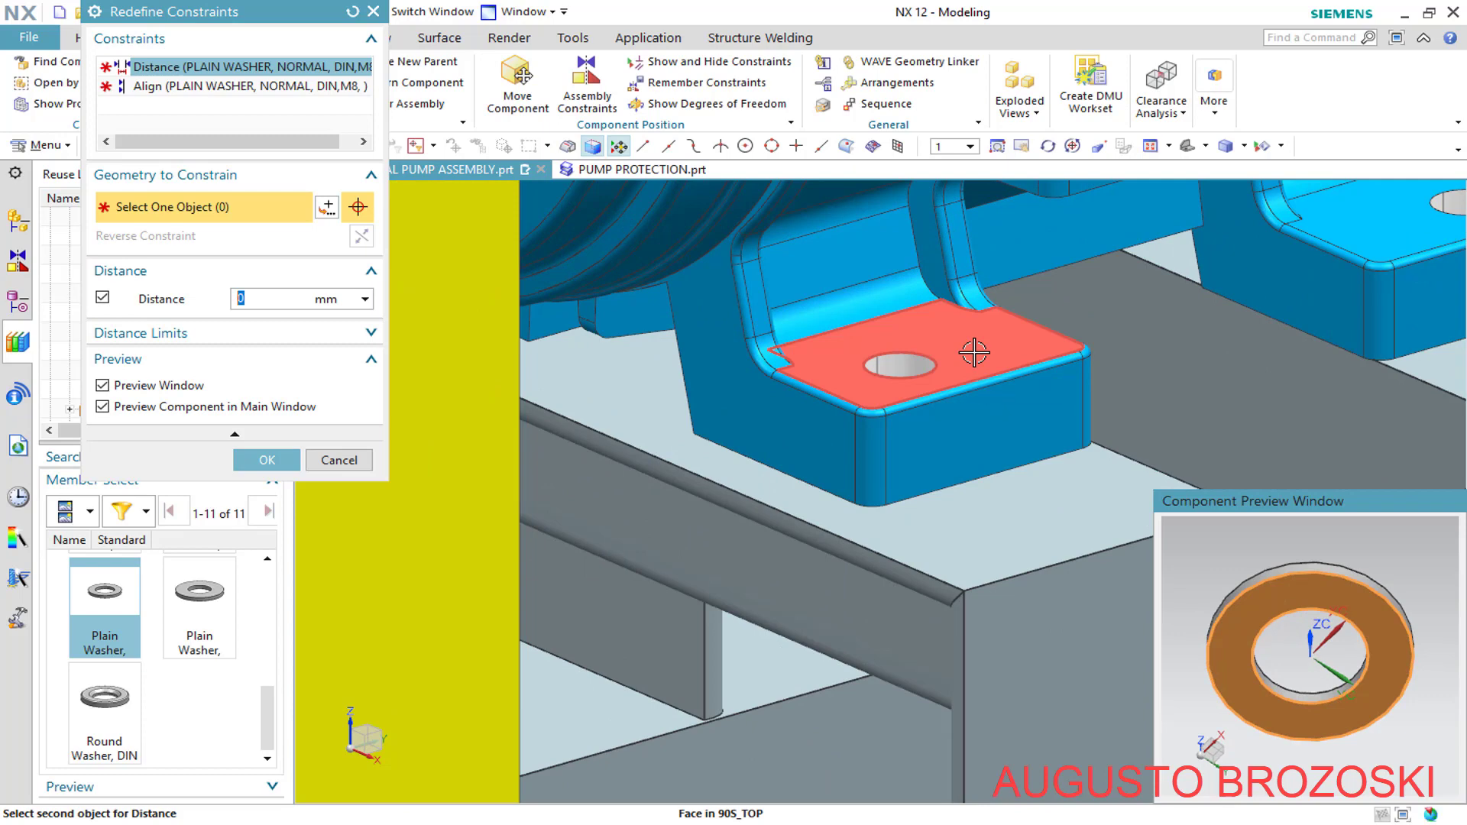
{"action": "left_click", "coordinate": [974, 352]}
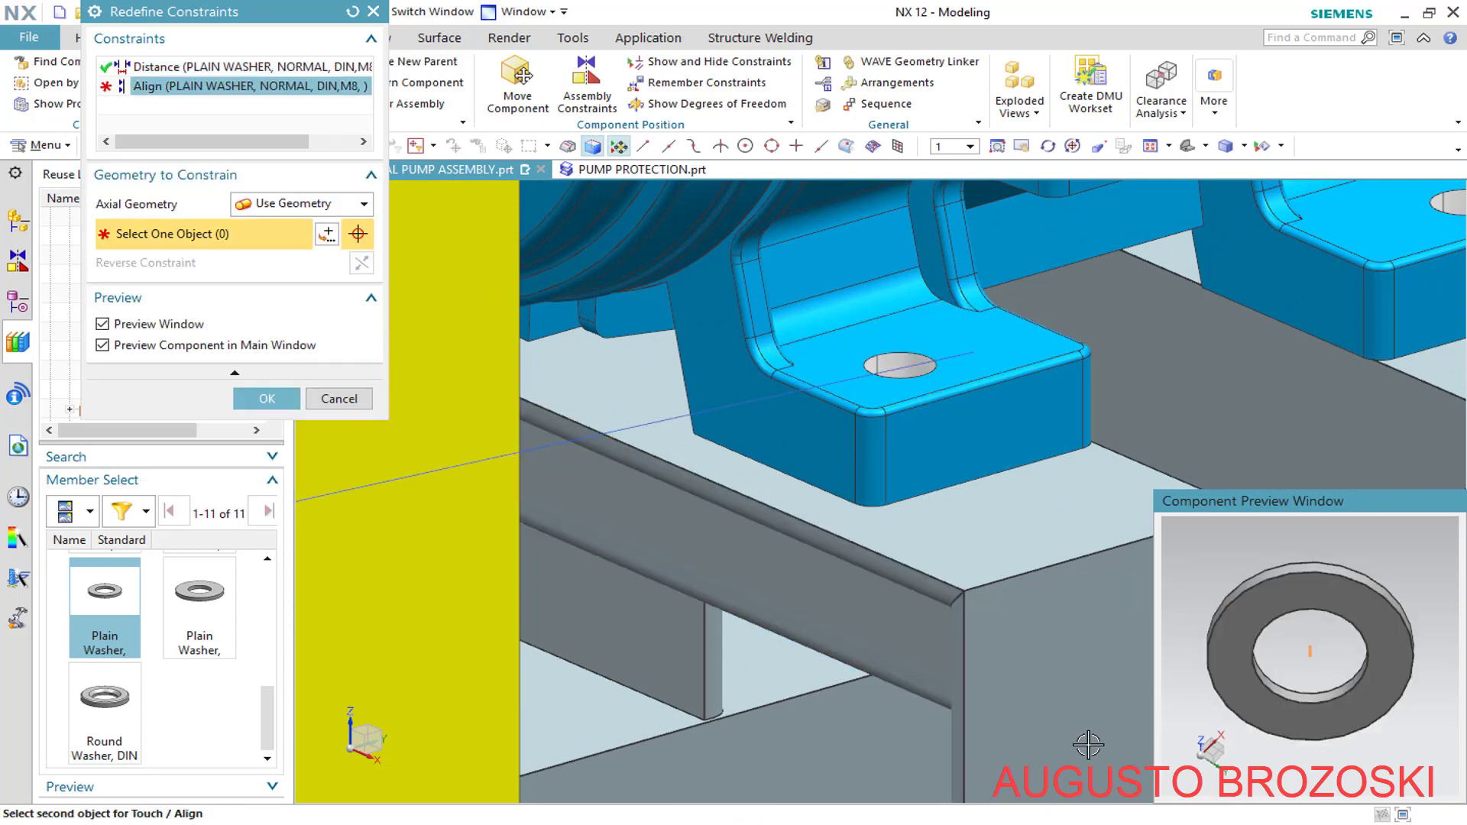
Align the M8 washer's axis with the hole in the motor foot and accept its constraints
{"action": "scroll", "coordinate": [1334, 648], "scroll_direction": "up", "scroll_amount": 2}
{"action": "scroll", "coordinate": [950, 344], "scroll_direction": "up", "scroll_amount": 5}
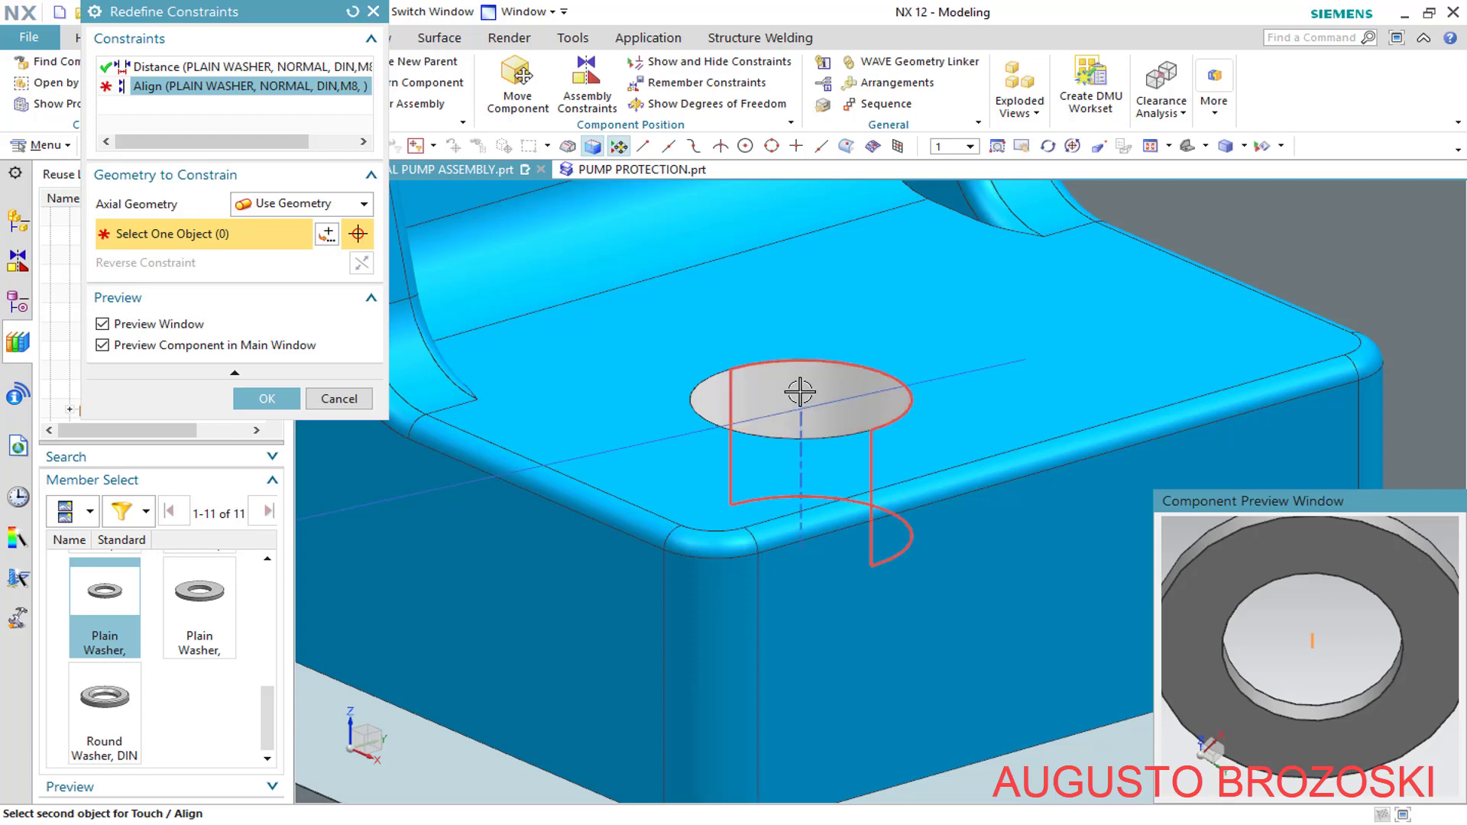
{"action": "left_click", "coordinate": [798, 391]}
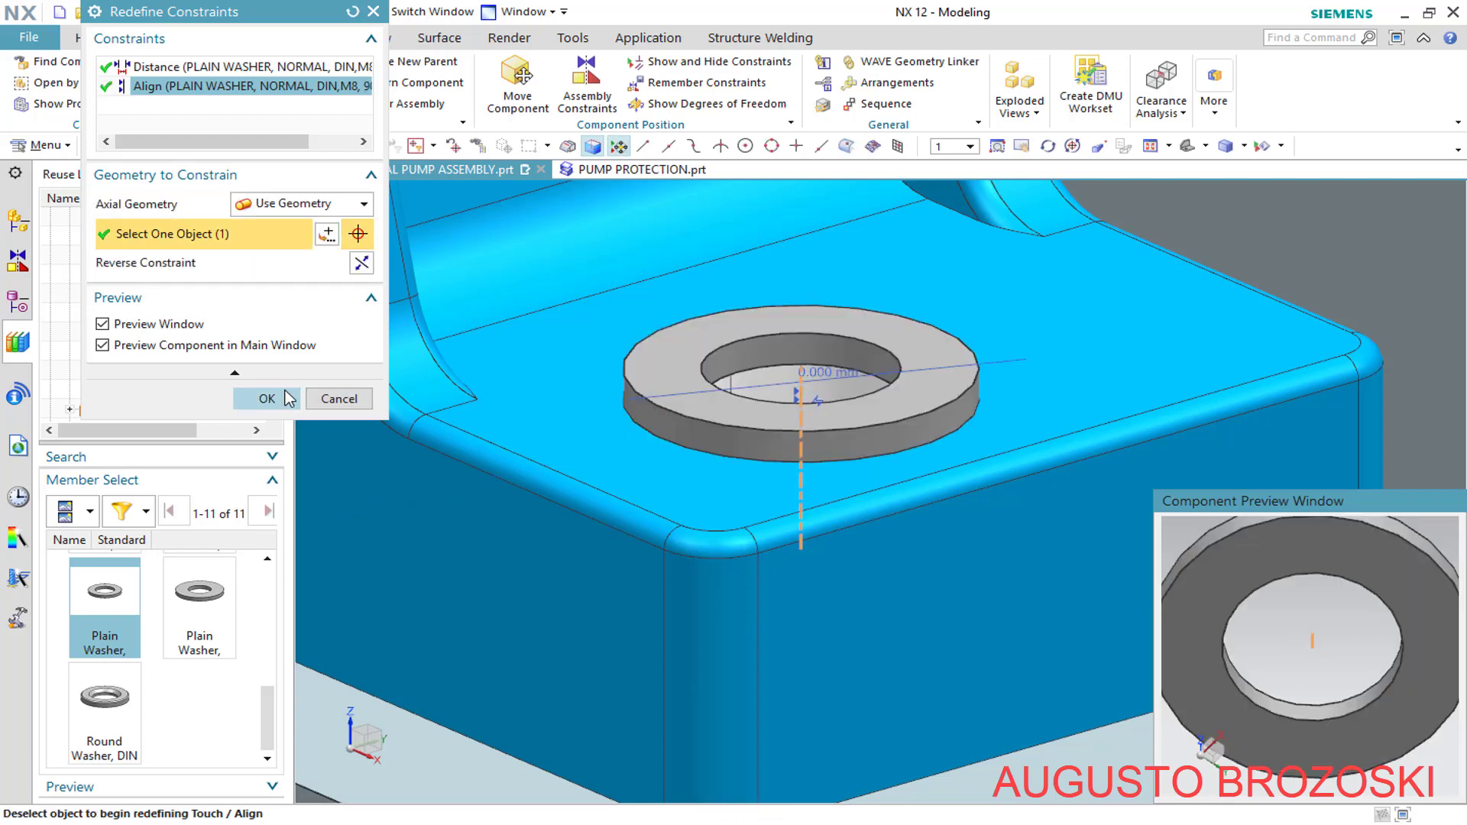
{"action": "left_click", "coordinate": [266, 398]}
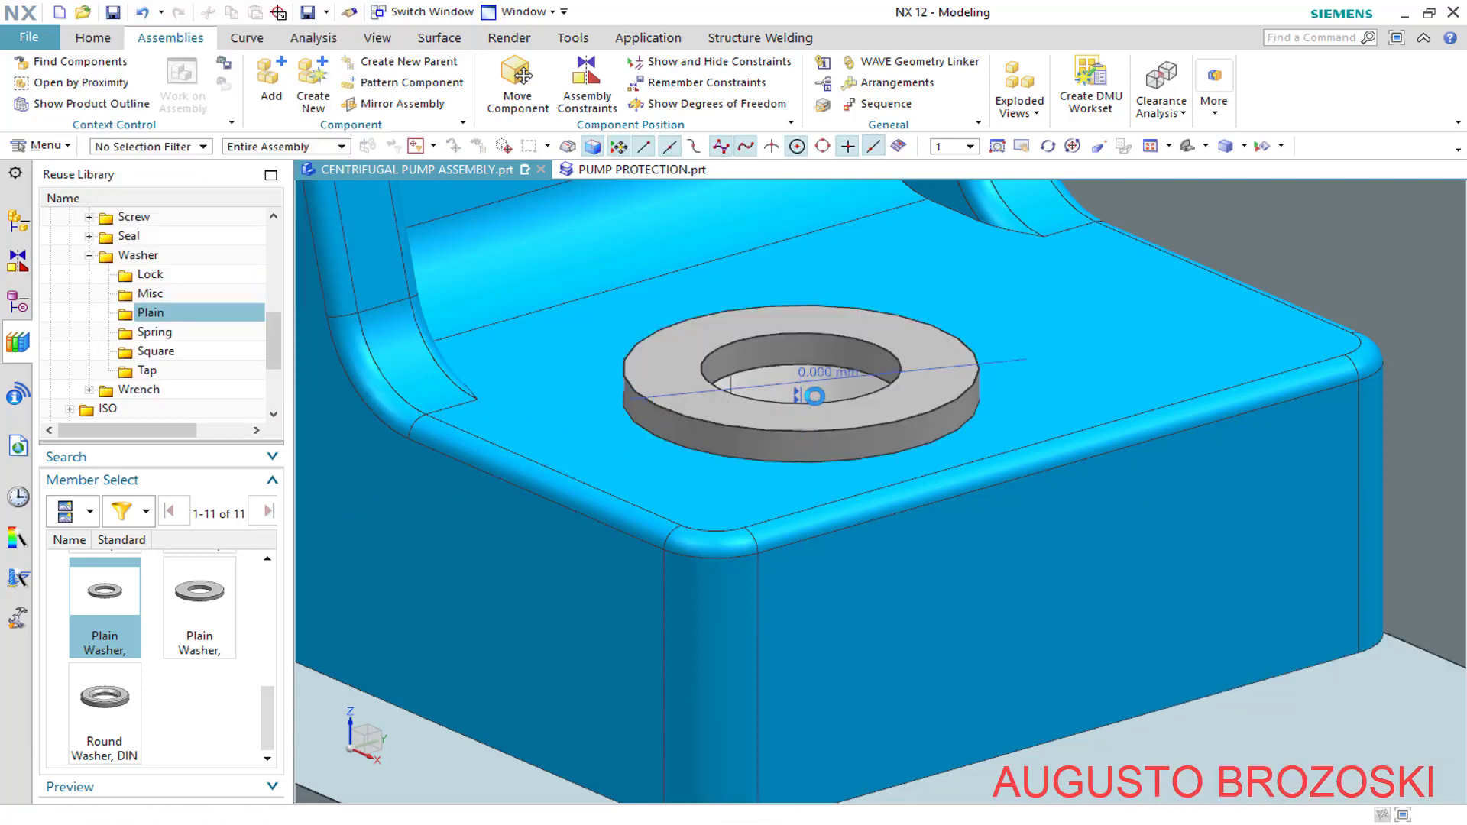
Add a second DIN normal plain washer in size M8 to the assembly, positioned by constraints
{"action": "scroll", "coordinate": [836, 489], "scroll_direction": "down", "scroll_amount": 5}
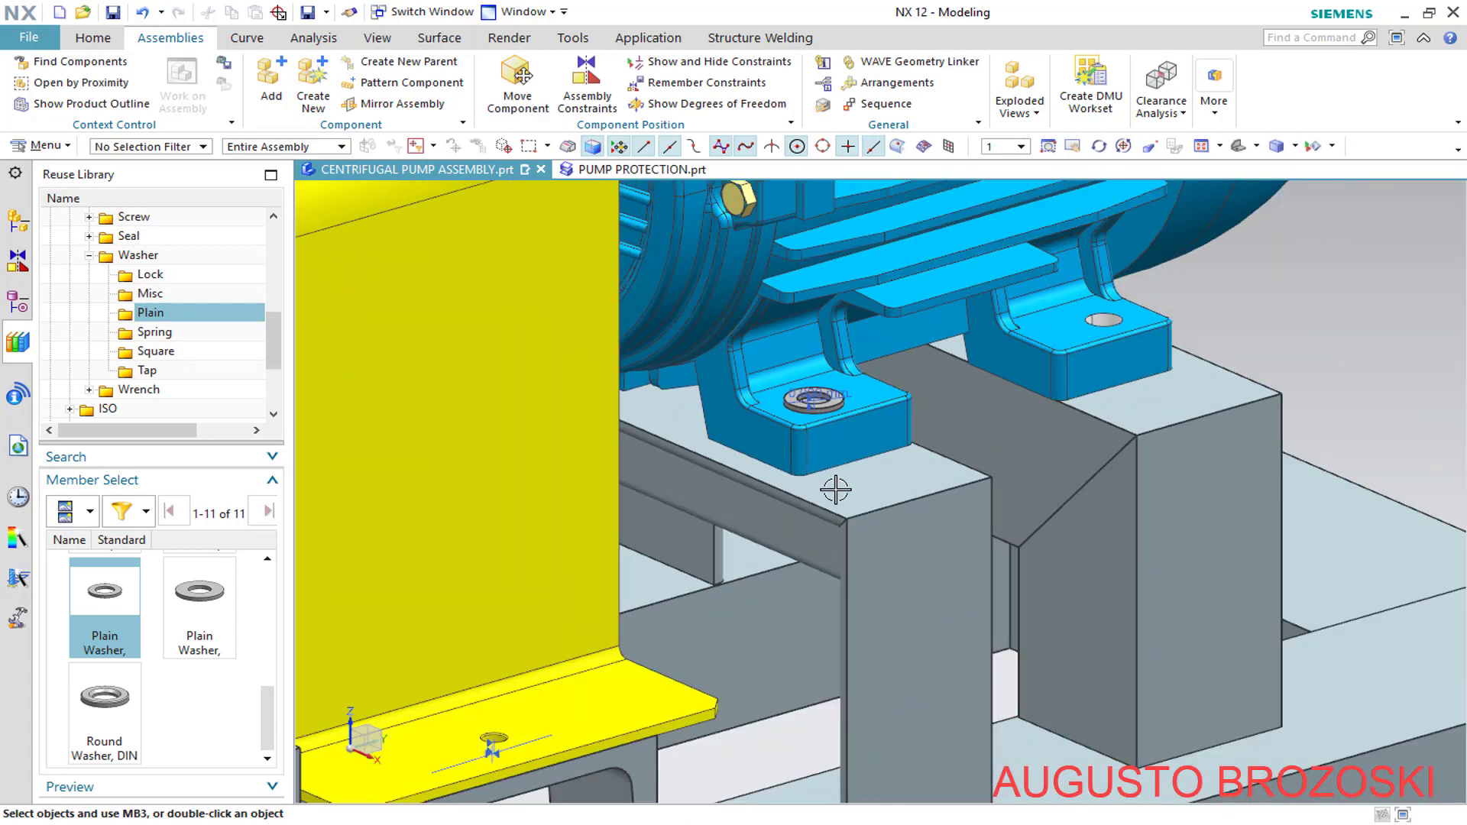
{"action": "middle_click_drag", "start_coordinate": [836, 489], "coordinate": [850, 430]}
{"action": "scroll", "coordinate": [850, 429], "scroll_direction": "up", "scroll_amount": 3}
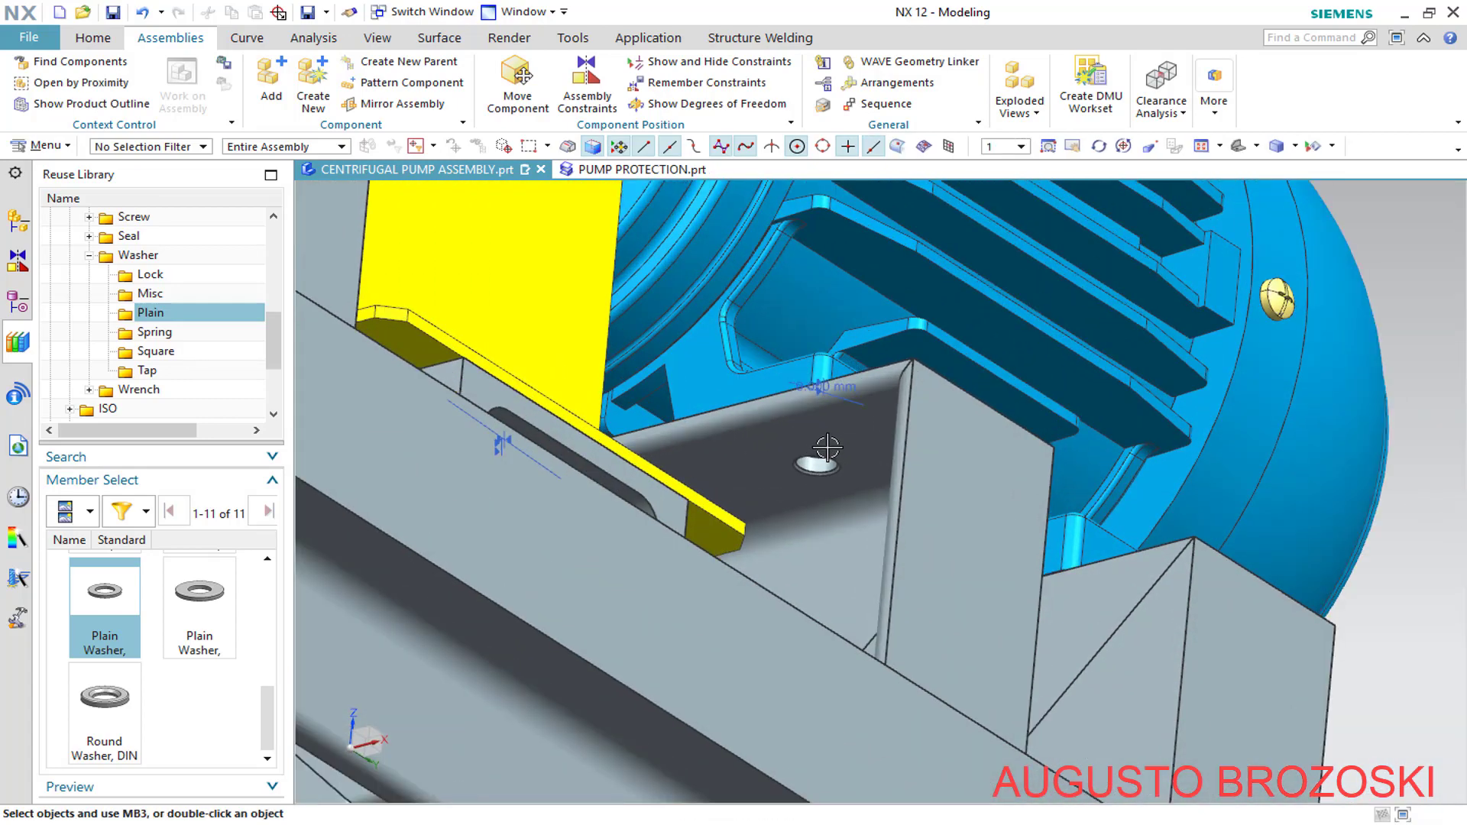
{"action": "right_click", "coordinate": [119, 608]}
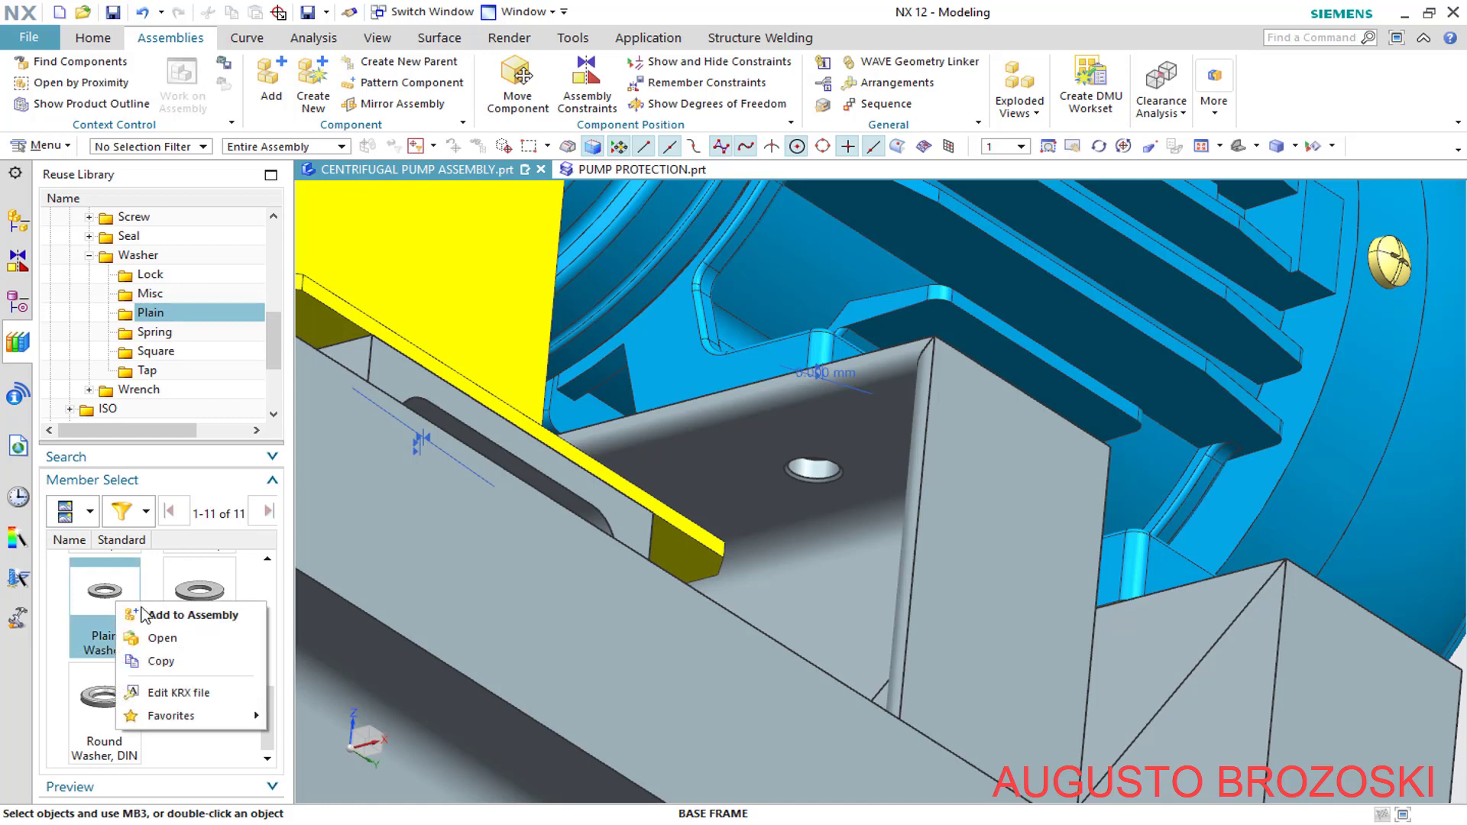
{"action": "left_click", "coordinate": [157, 613]}
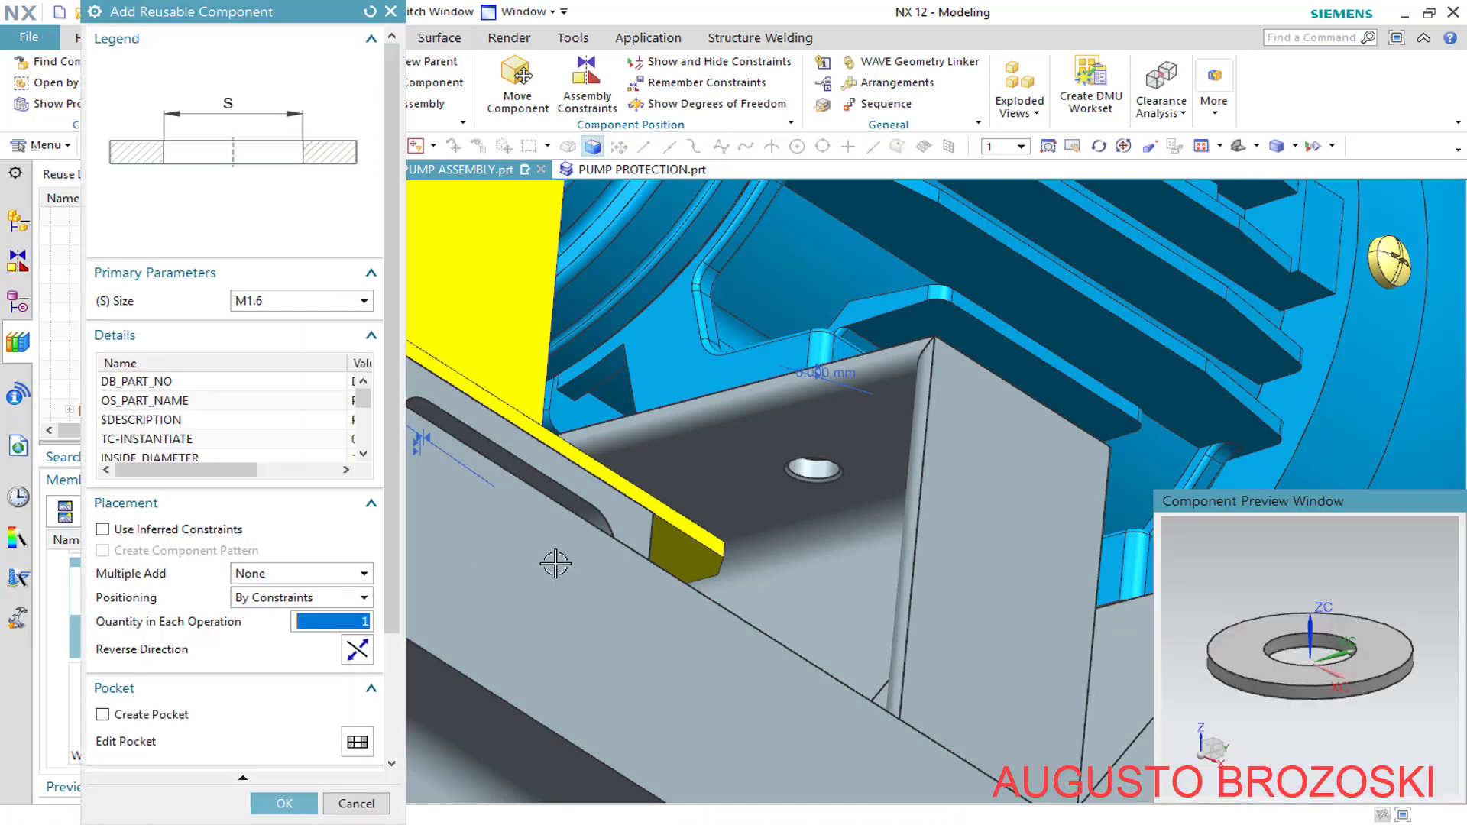
{"action": "left_click", "coordinate": [359, 303]}
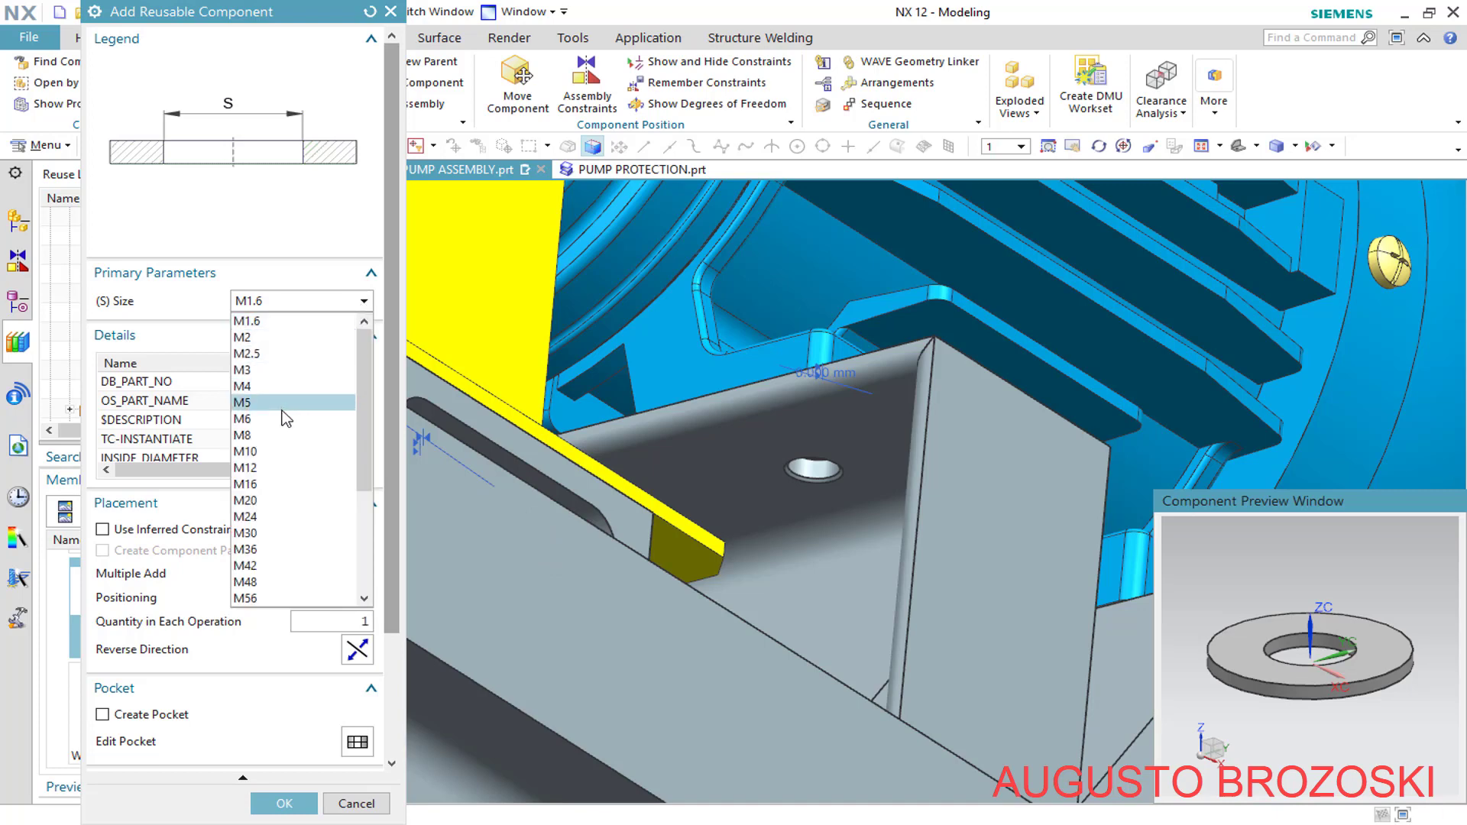
{"action": "left_click", "coordinate": [282, 437]}
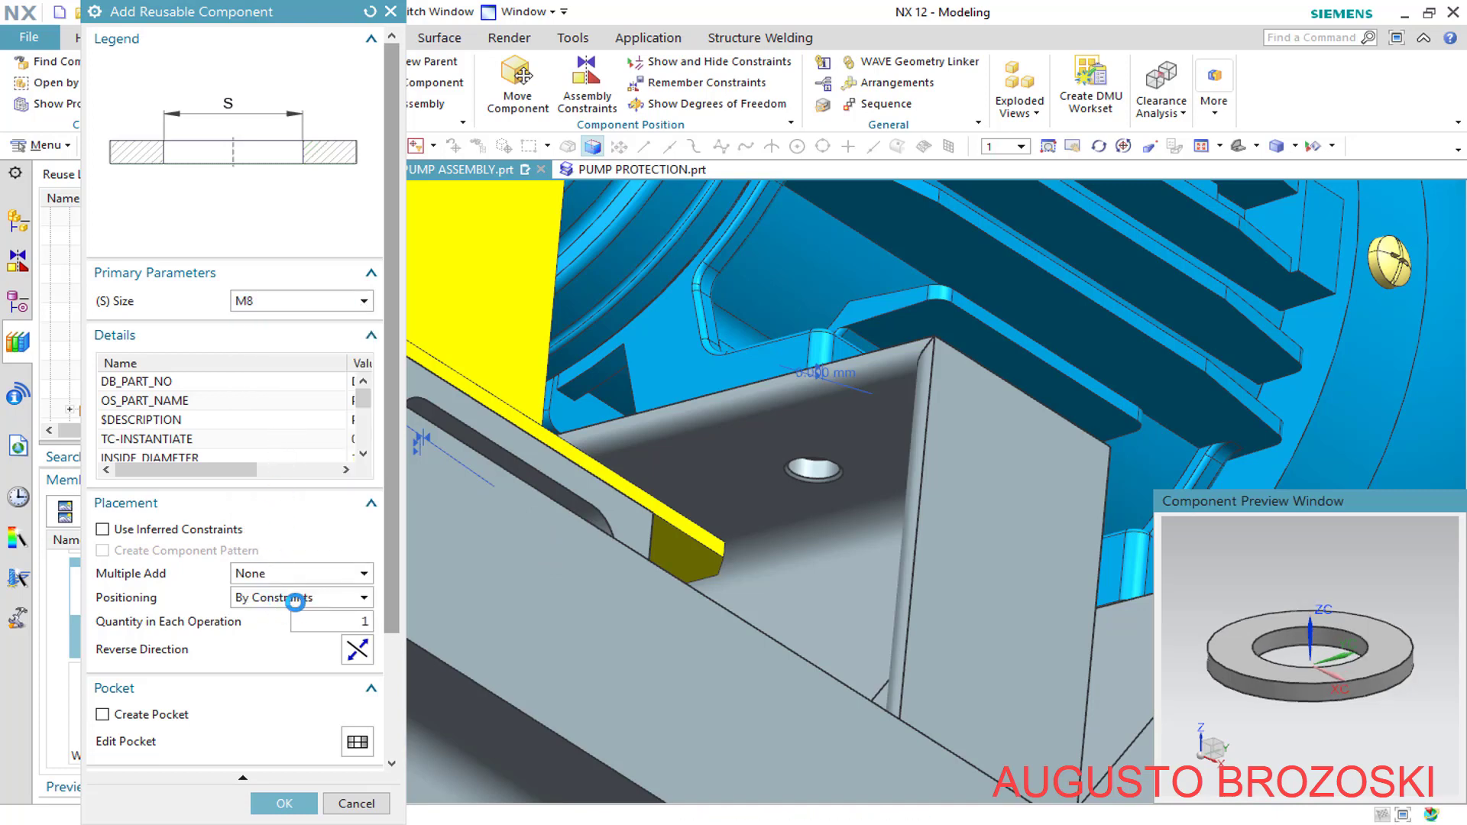
{"action": "left_click", "coordinate": [286, 806]}
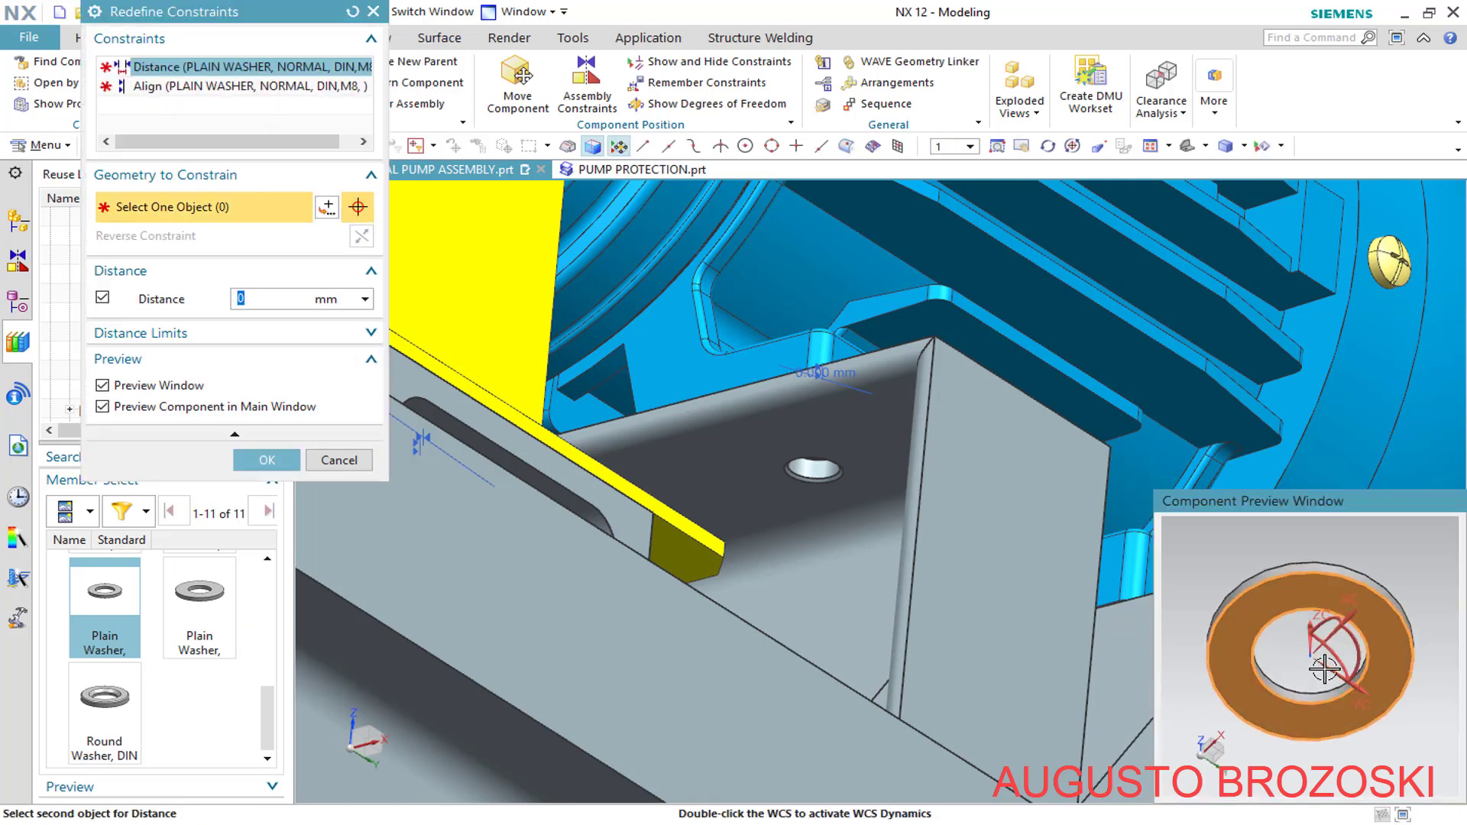
Constrain the new M8 washer at 0 mm from the motor support's underside, align it with the hole, reverse the alignment and accept
{"action": "scroll", "coordinate": [838, 519], "scroll_direction": "up", "scroll_amount": 3}
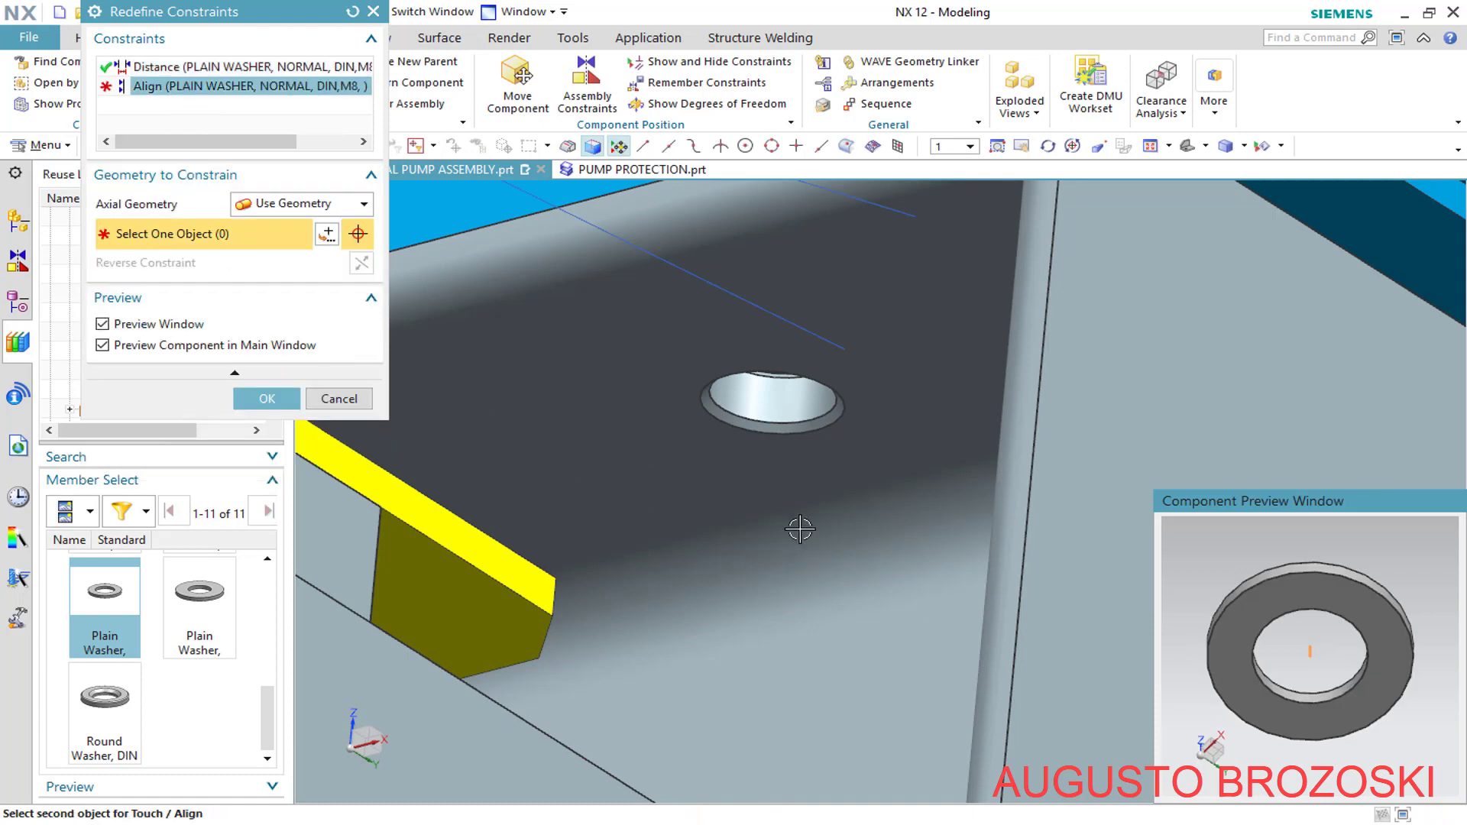
{"action": "scroll", "coordinate": [798, 527], "scroll_direction": "up", "scroll_amount": 1}
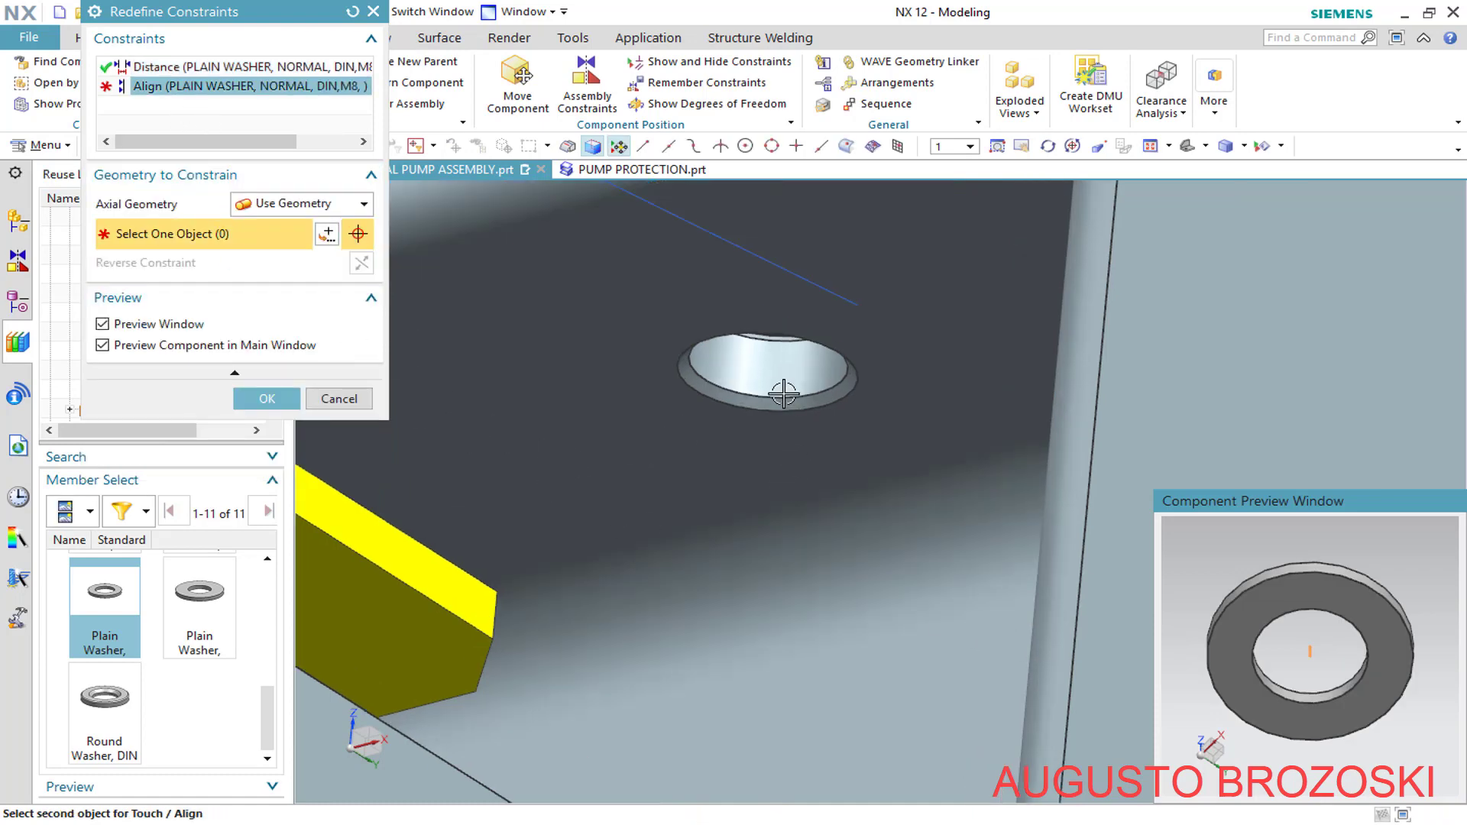
{"action": "left_click", "coordinate": [766, 356]}
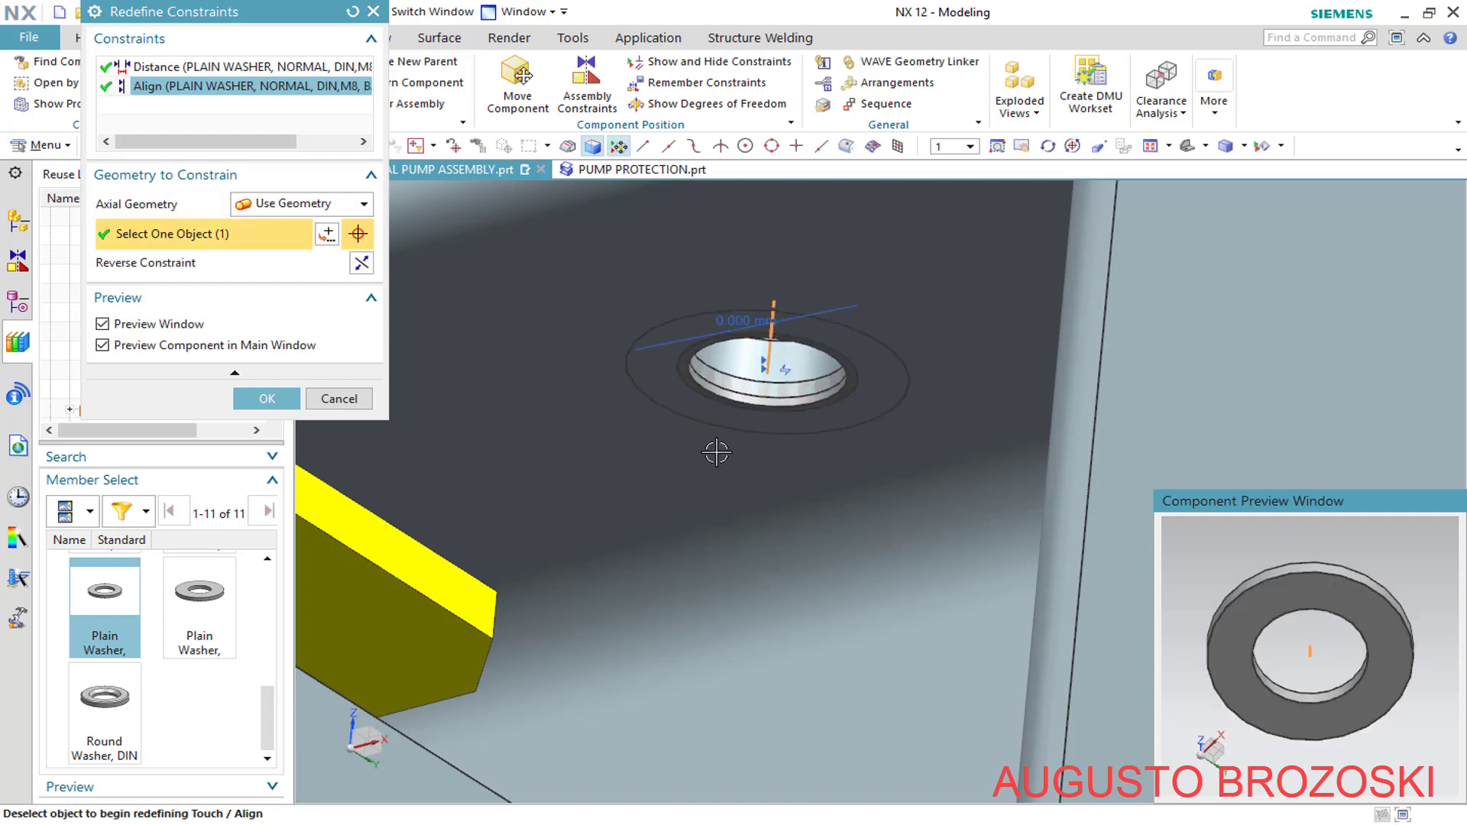
{"action": "scroll", "coordinate": [721, 433], "scroll_direction": "down", "scroll_amount": 1}
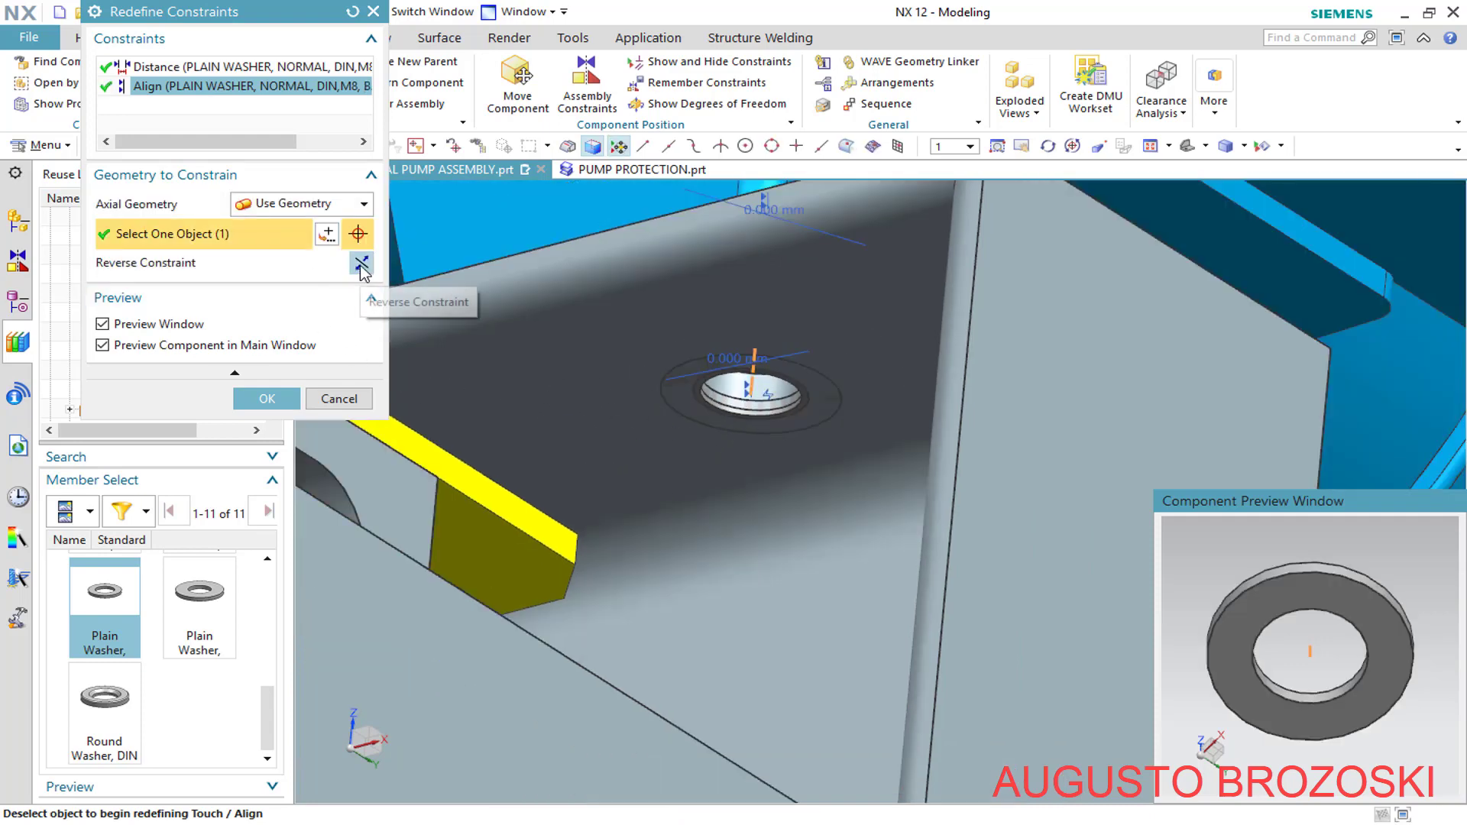
{"action": "left_click", "coordinate": [361, 262]}
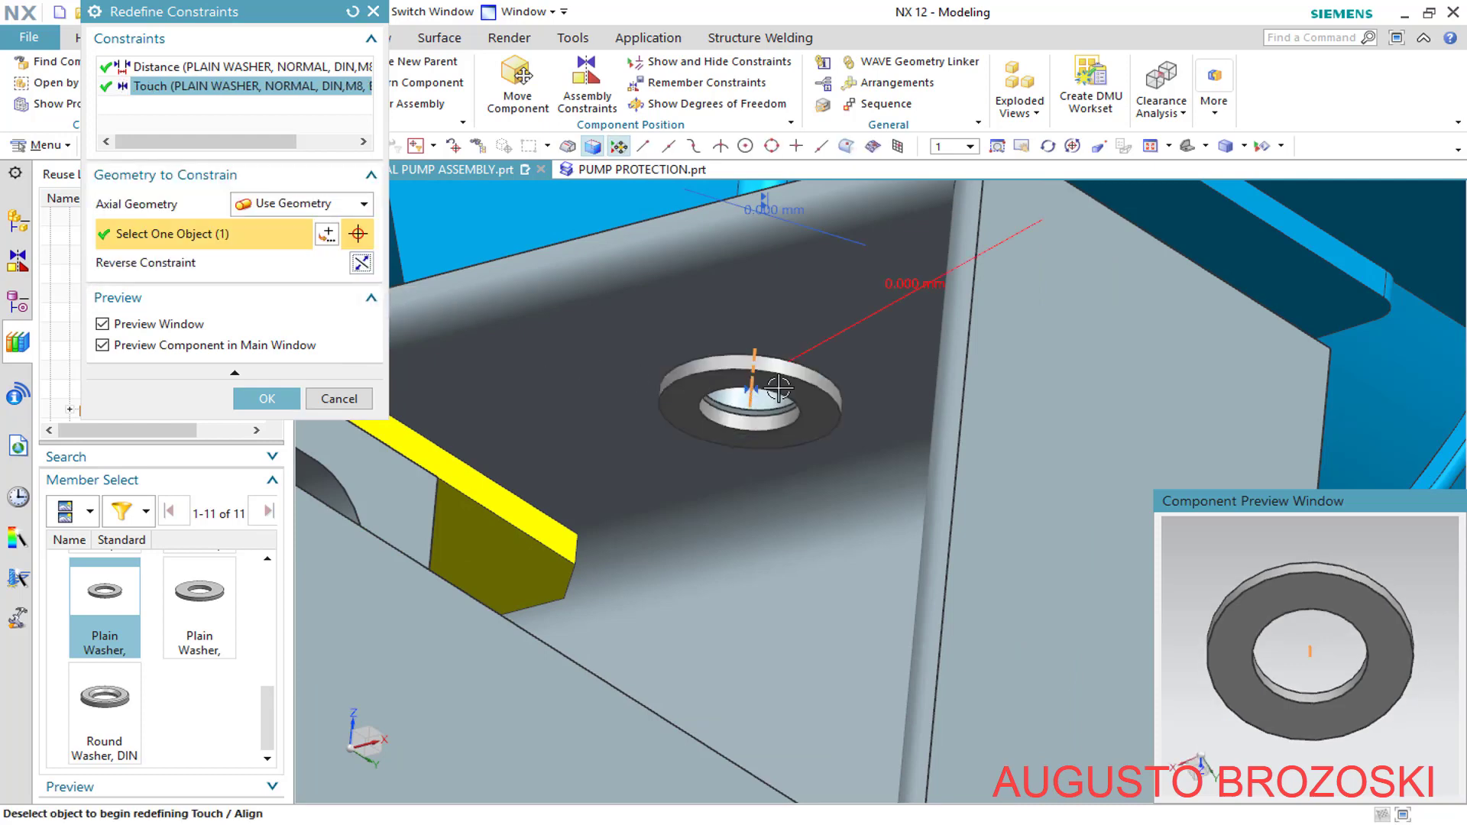
{"action": "left_click", "coordinate": [267, 398]}
{"action": "scroll", "coordinate": [333, 447], "scroll_direction": "down", "scroll_amount": 3}
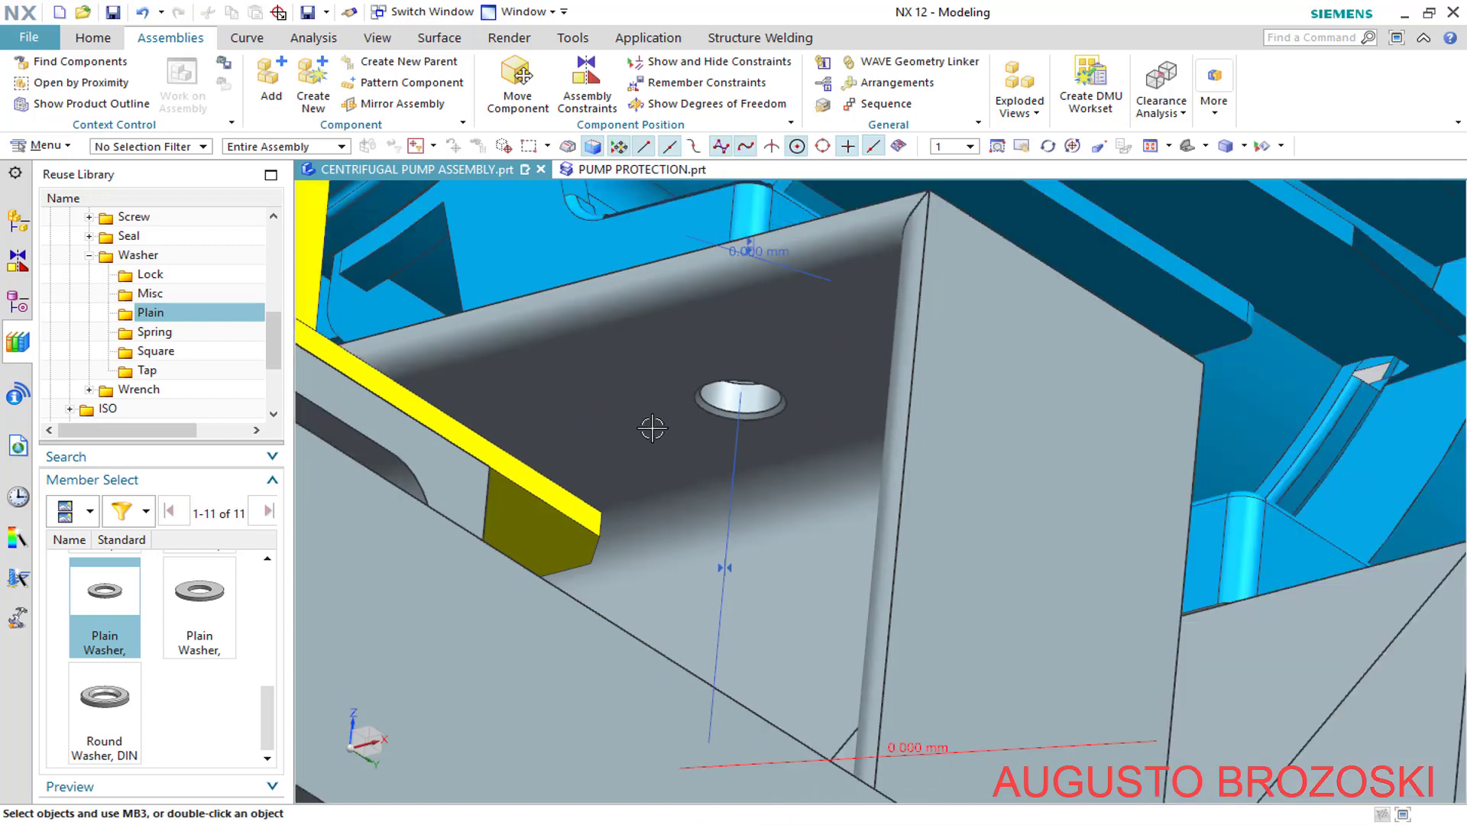
Locate the second M8 washer in the assembly tree, widening the tree and its part name column to read the full names
{"action": "left_click", "coordinate": [18, 221]}
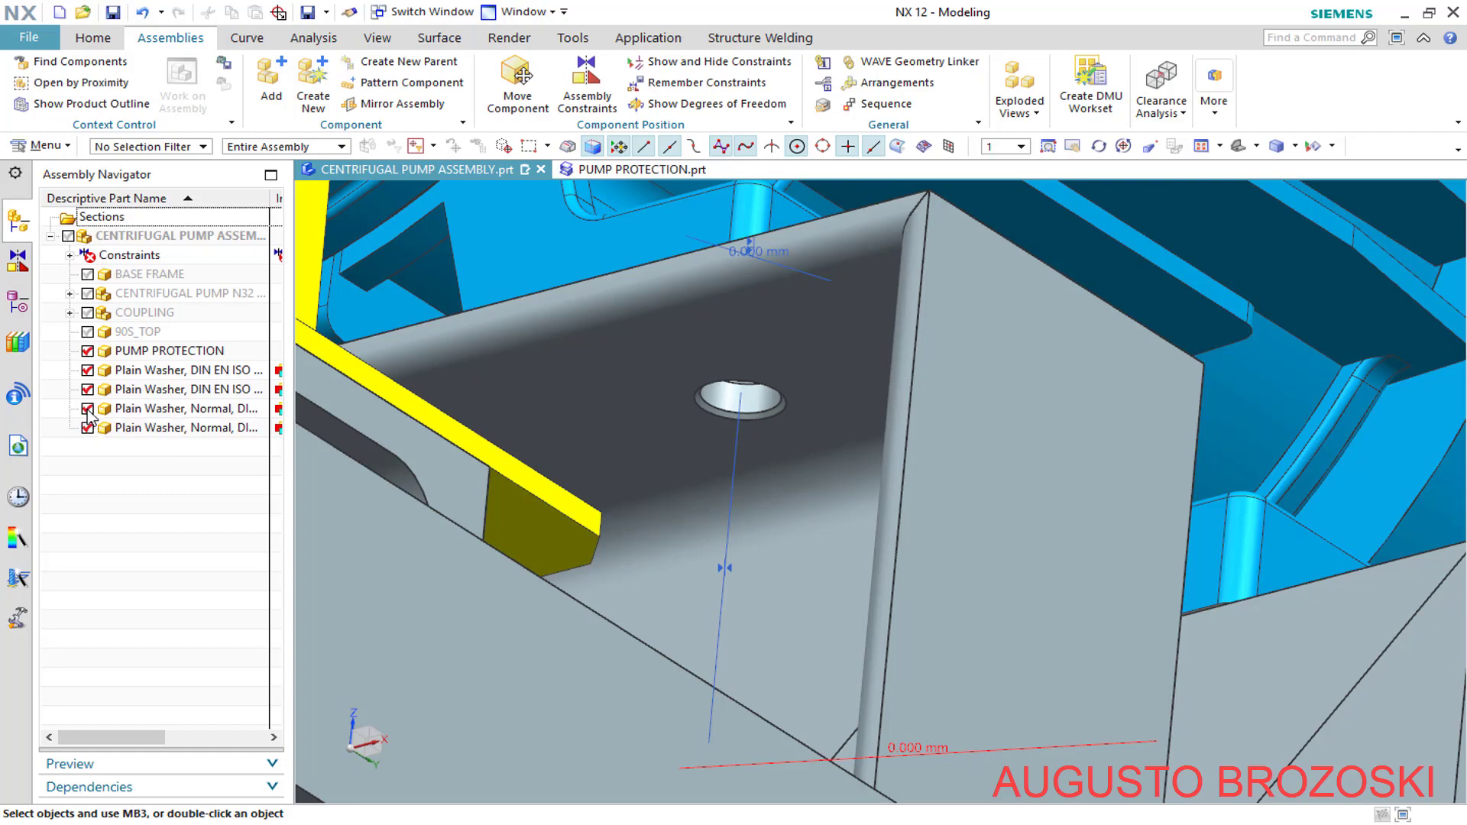
{"action": "scroll", "coordinate": [655, 432], "scroll_direction": "down", "scroll_amount": 4}
{"action": "middle_click_drag", "start_coordinate": [655, 432], "coordinate": [661, 510]}
{"action": "scroll", "coordinate": [676, 623], "scroll_direction": "up", "scroll_amount": 3}
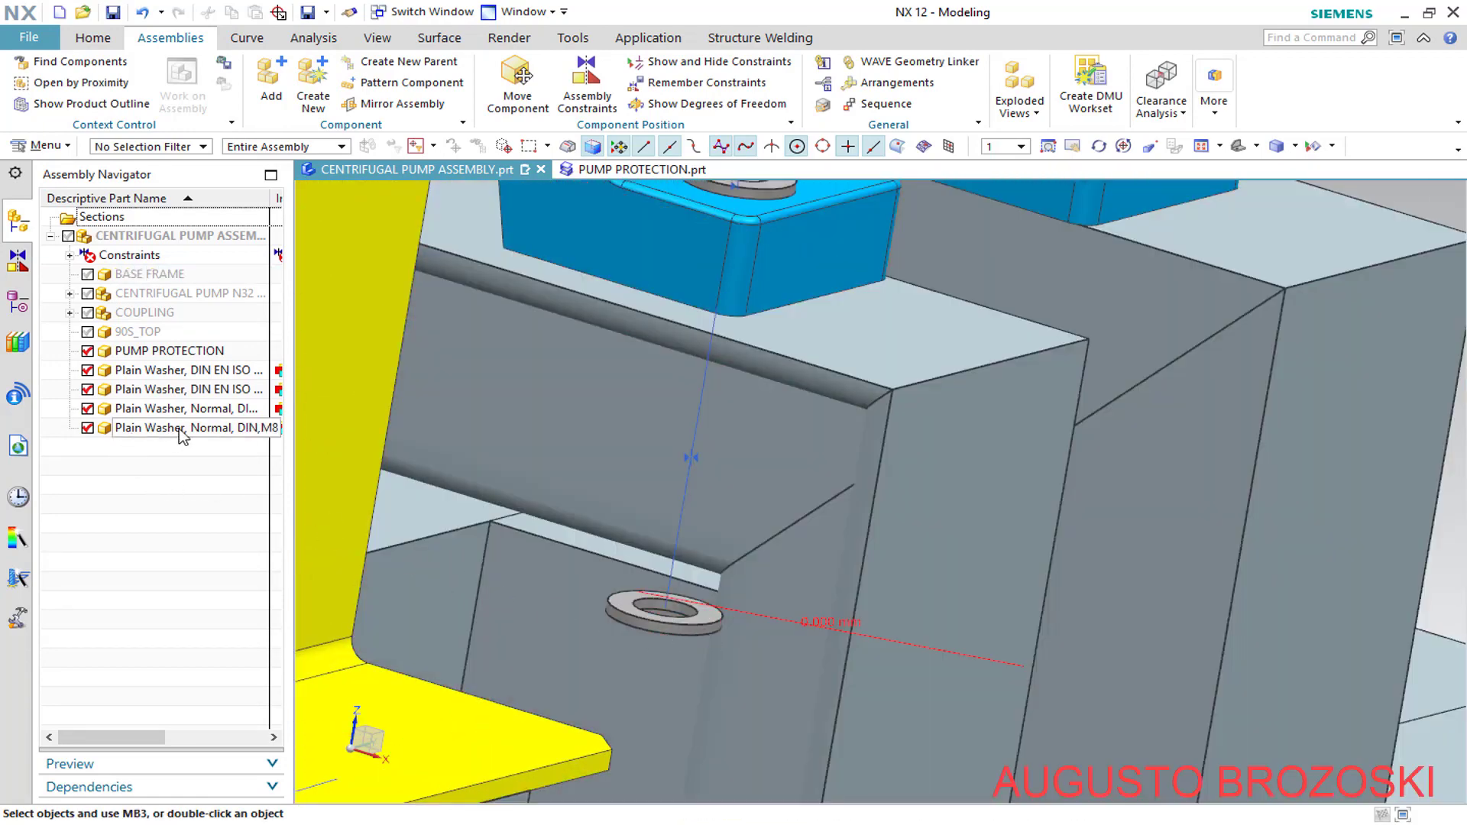
{"action": "left_click_drag", "start_coordinate": [295, 341], "coordinate": [419, 342]}
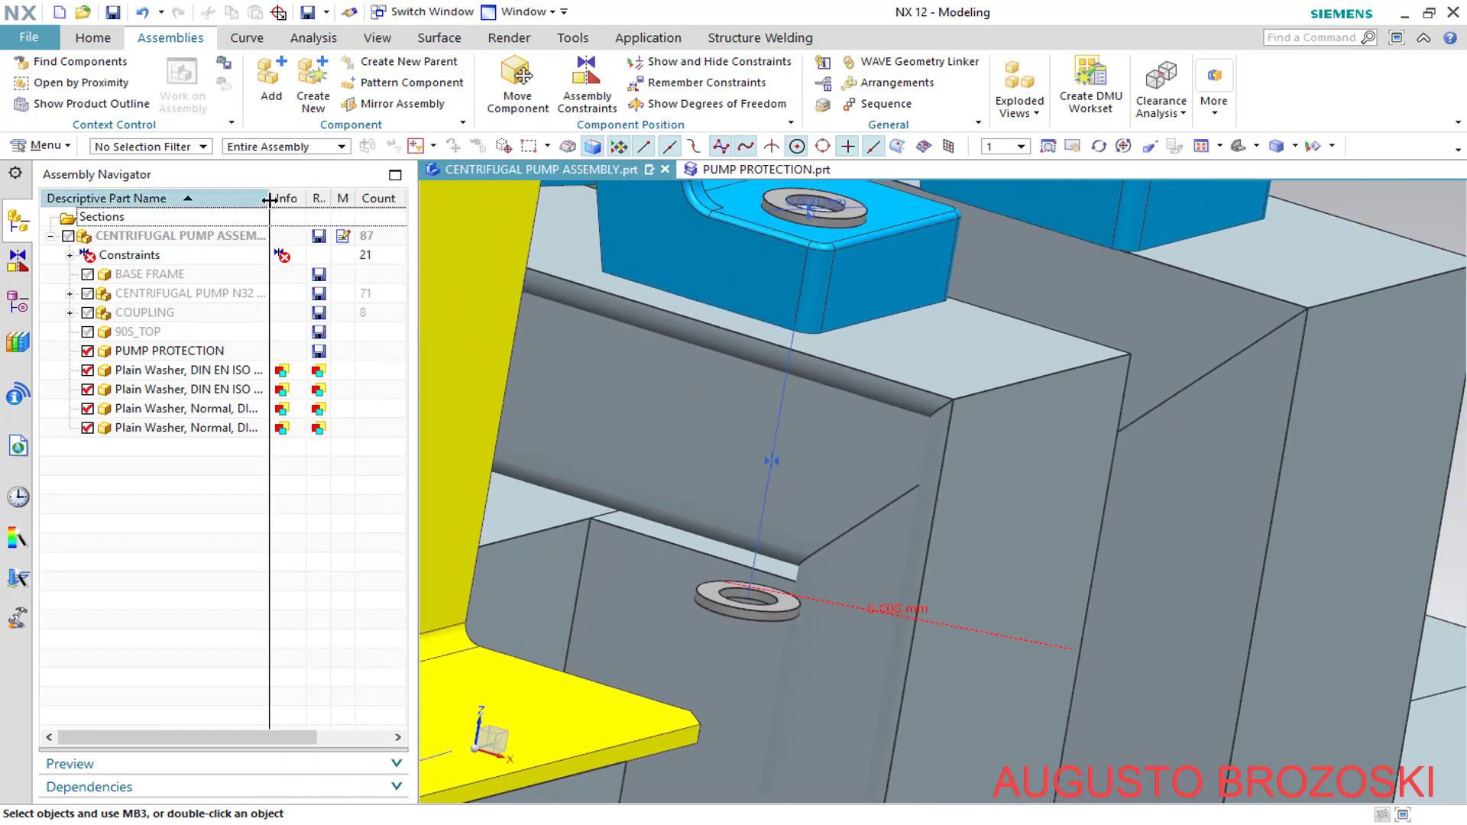
{"action": "left_click_drag", "start_coordinate": [269, 197], "coordinate": [358, 198]}
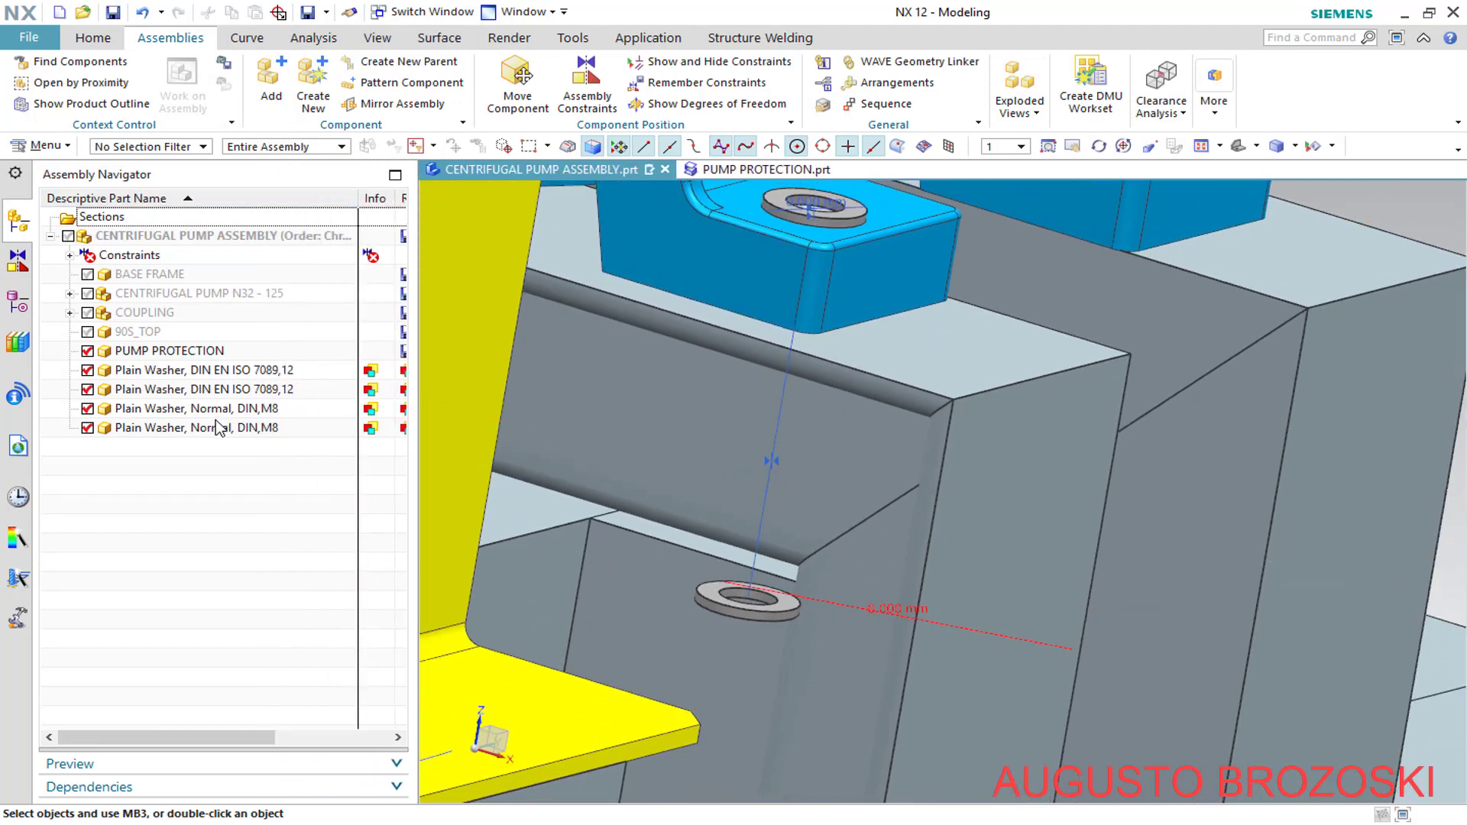
{"action": "left_click", "coordinate": [218, 429]}
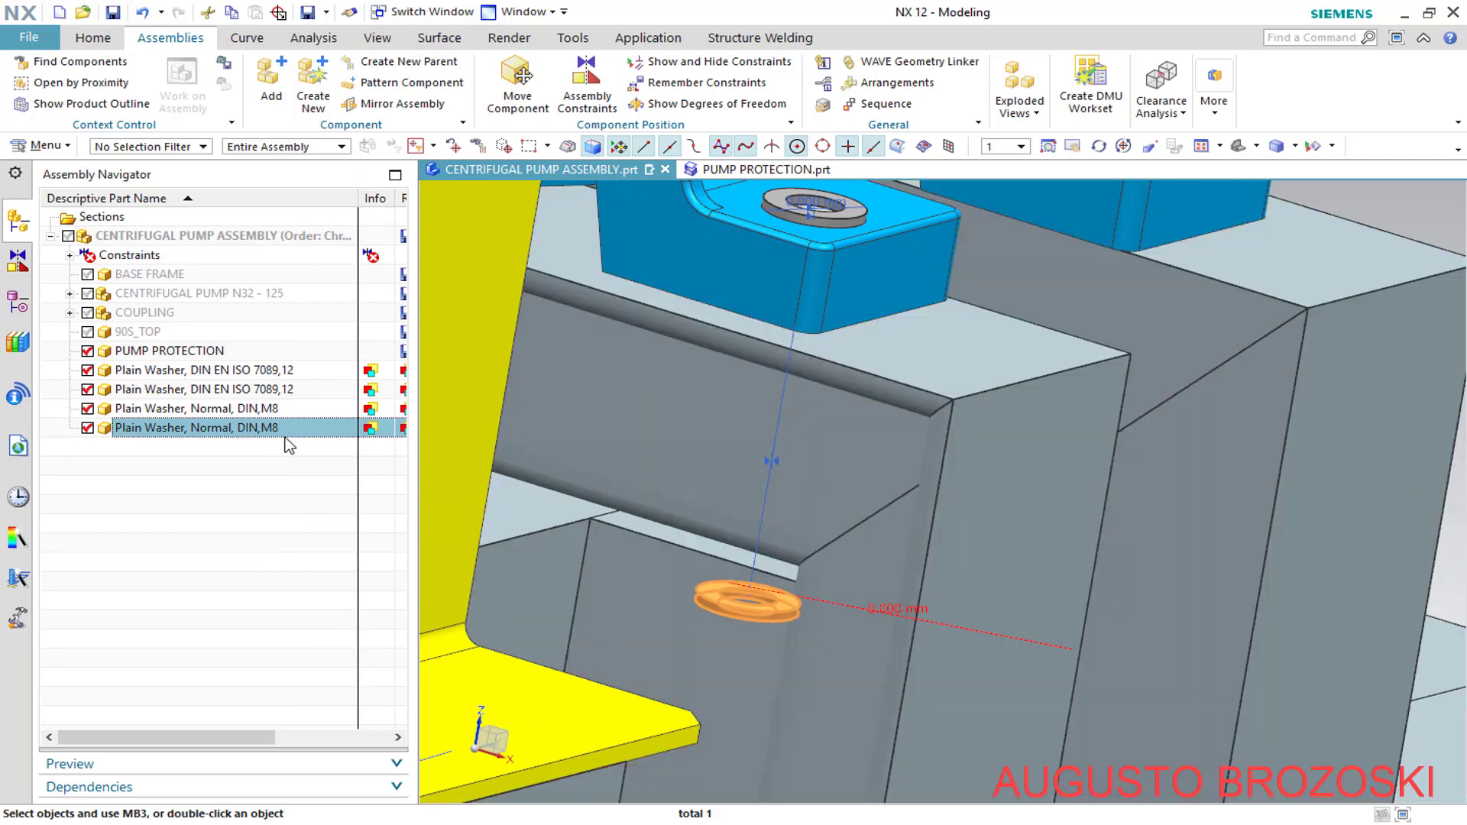
Delete the second M8 washer's conflicting Distance constraint from the assembly's constraint list
{"action": "left_click", "coordinate": [71, 255]}
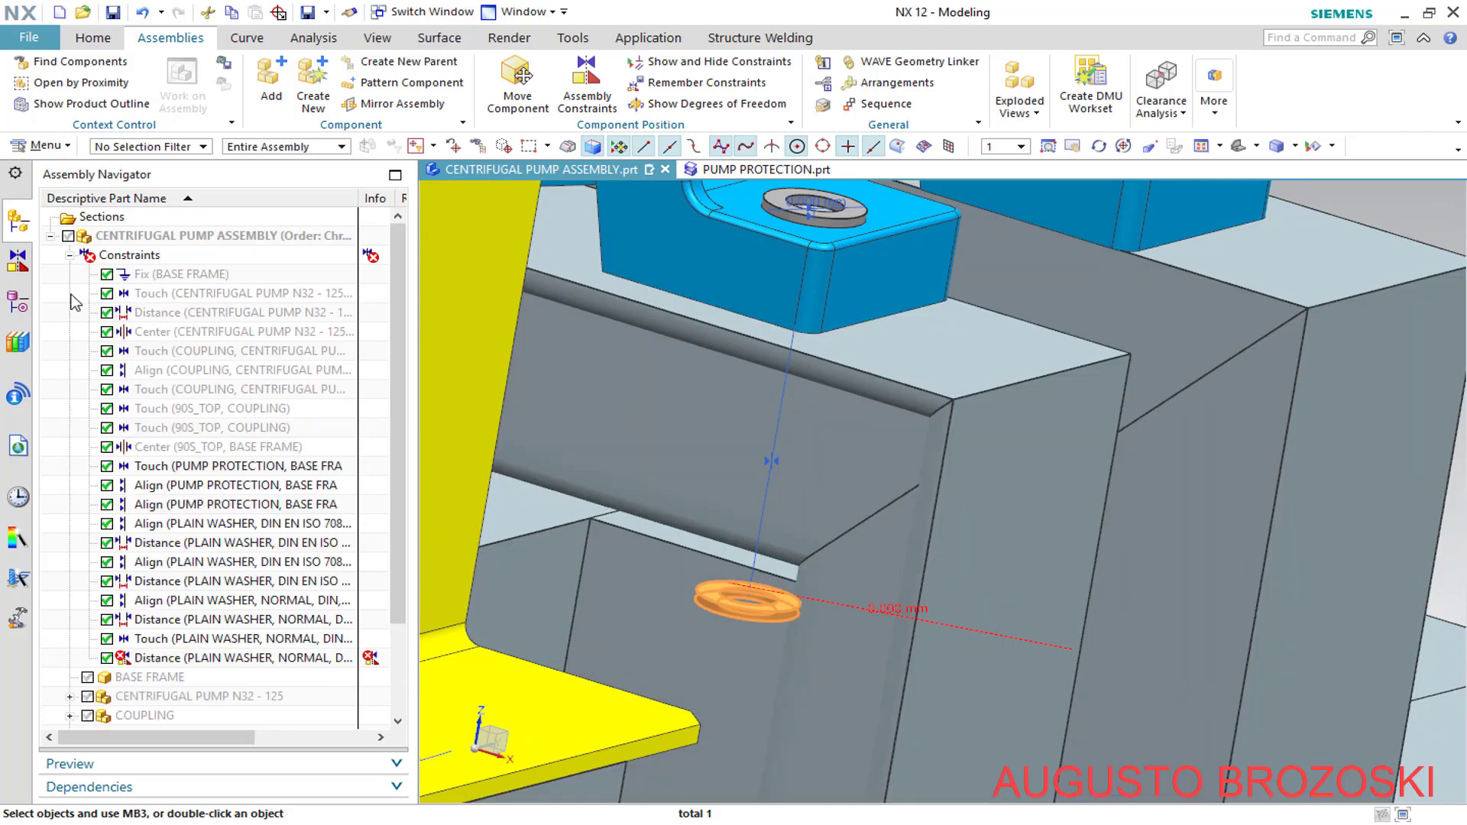
{"action": "right_click", "coordinate": [193, 662]}
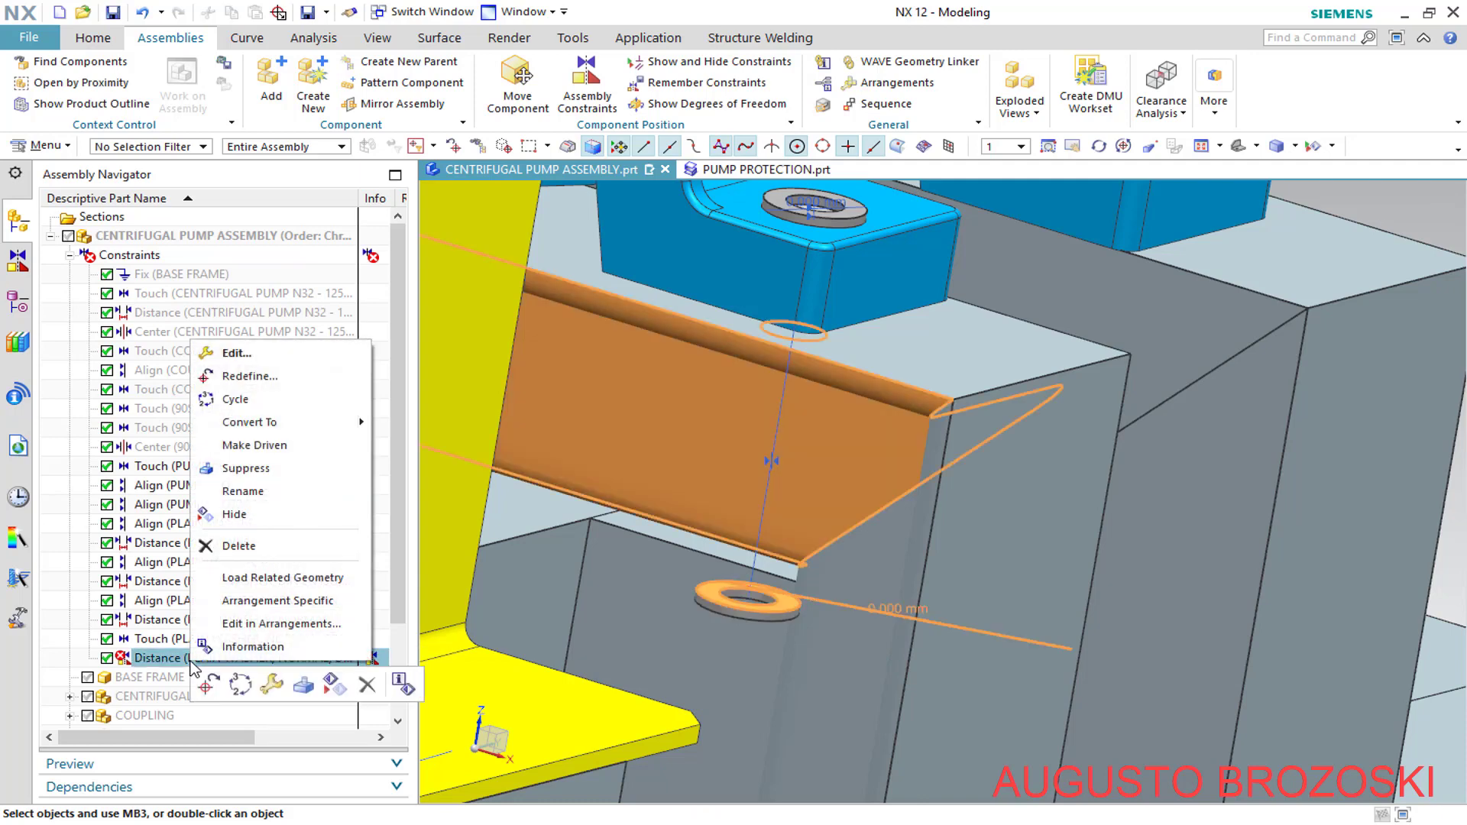
{"action": "left_click", "coordinate": [237, 546]}
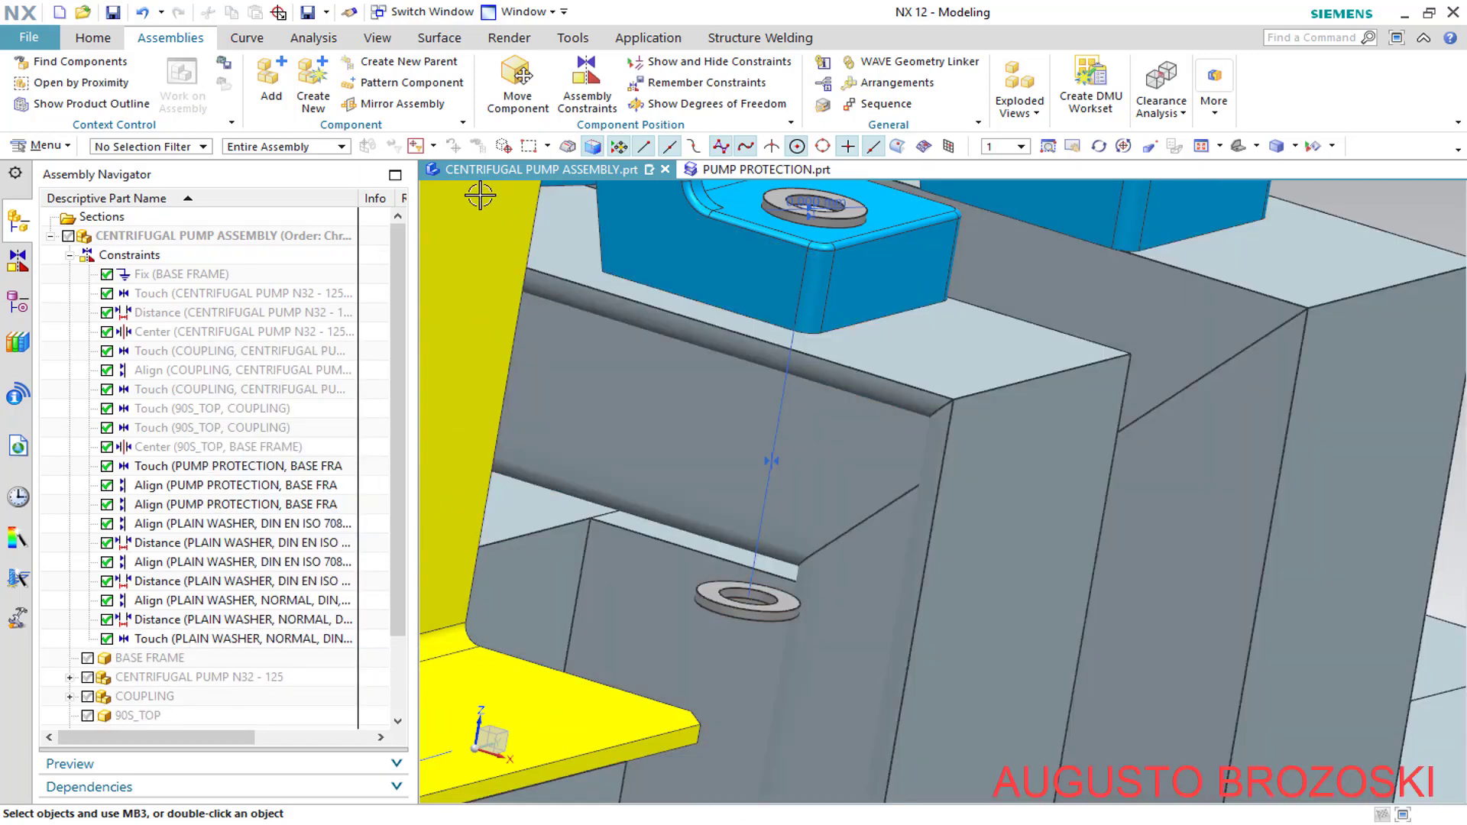
Apply a Touch constraint between the second M8 washer's upper face and the underside of the motor support
{"action": "left_click", "coordinate": [588, 84]}
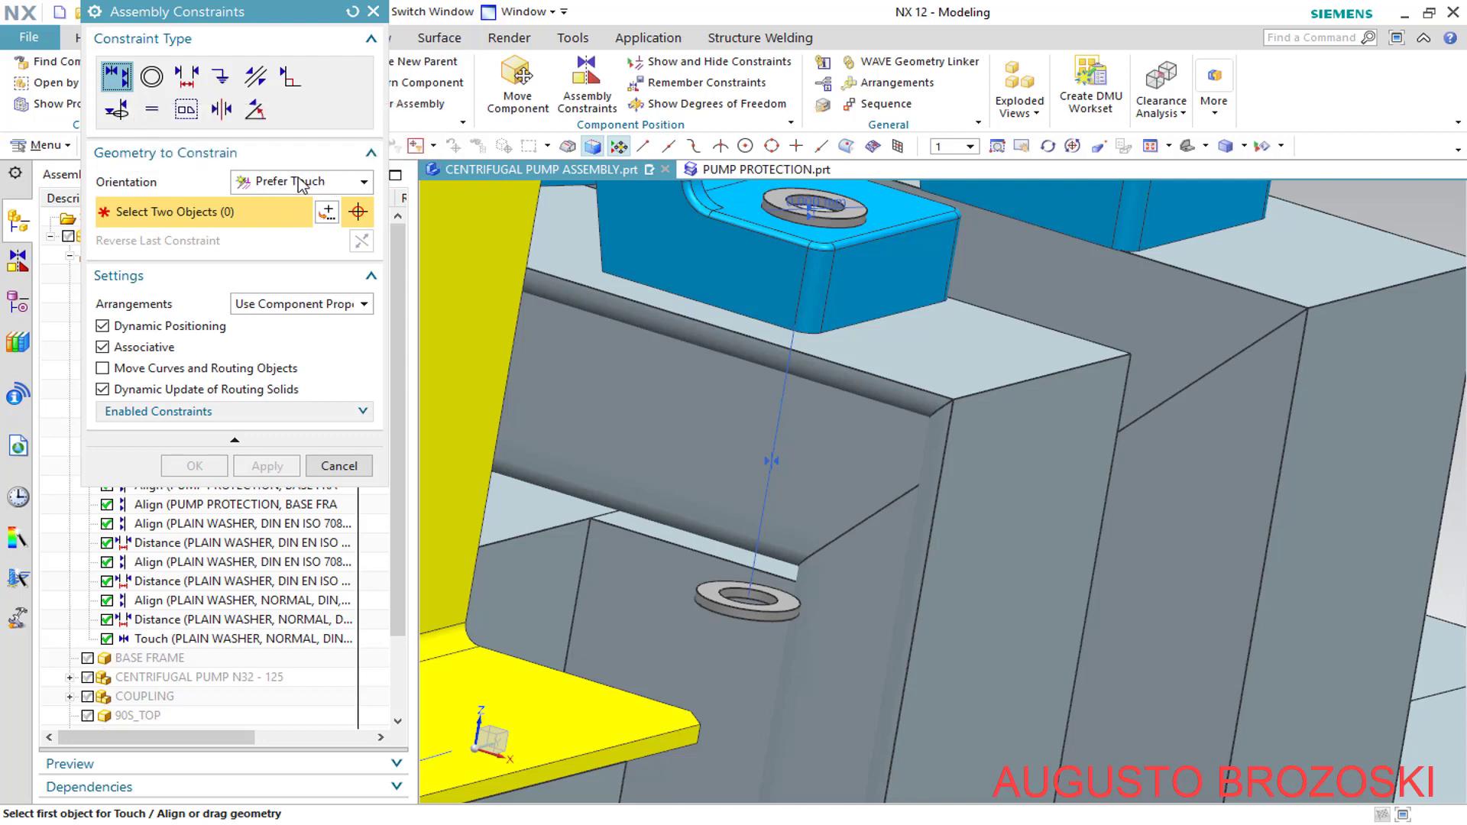
{"action": "scroll", "coordinate": [733, 588], "scroll_direction": "up", "scroll_amount": 4}
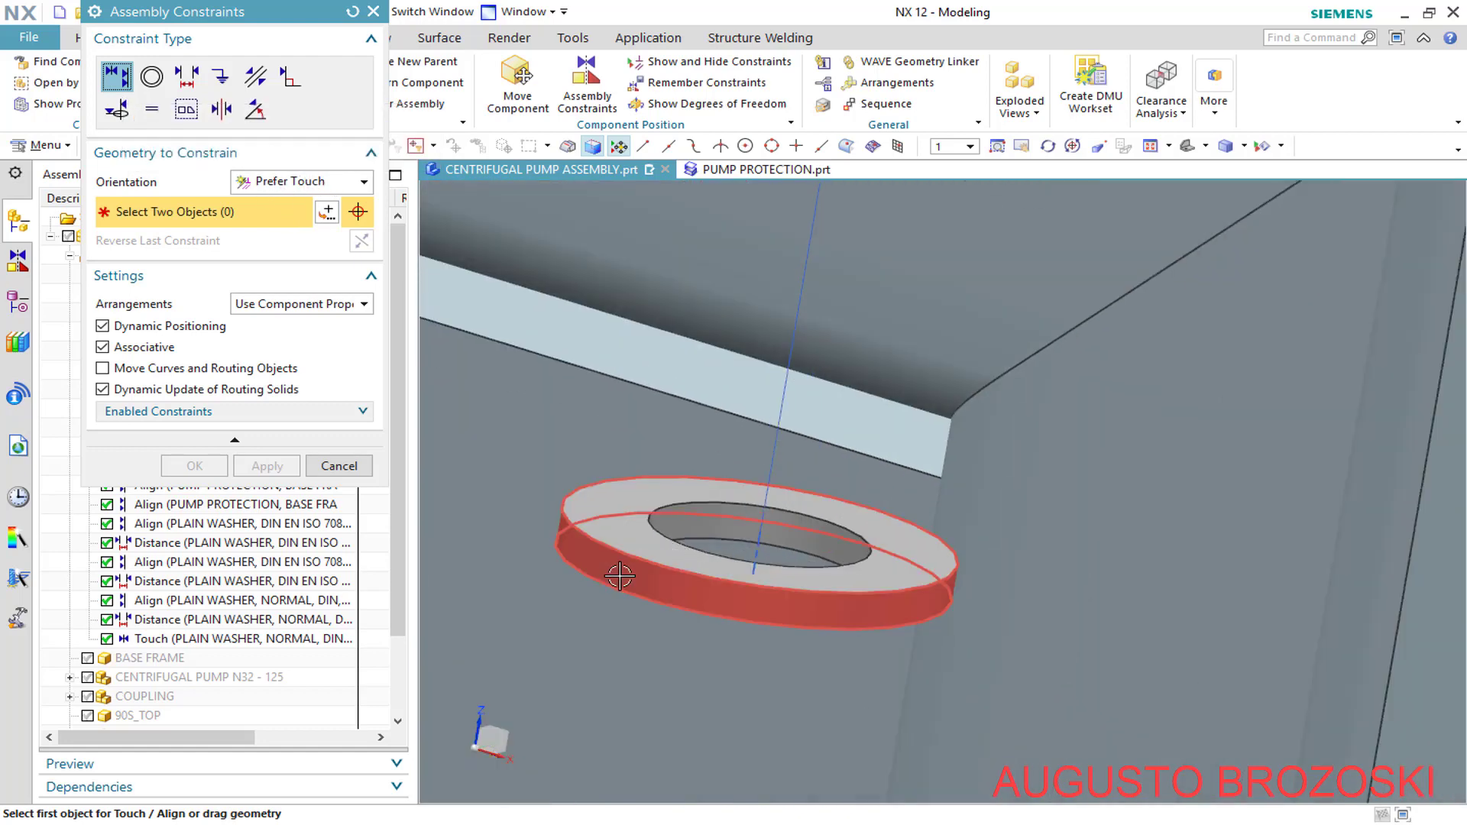
{"action": "left_click", "coordinate": [612, 519]}
{"action": "scroll", "coordinate": [650, 520], "scroll_direction": "down", "scroll_amount": 5}
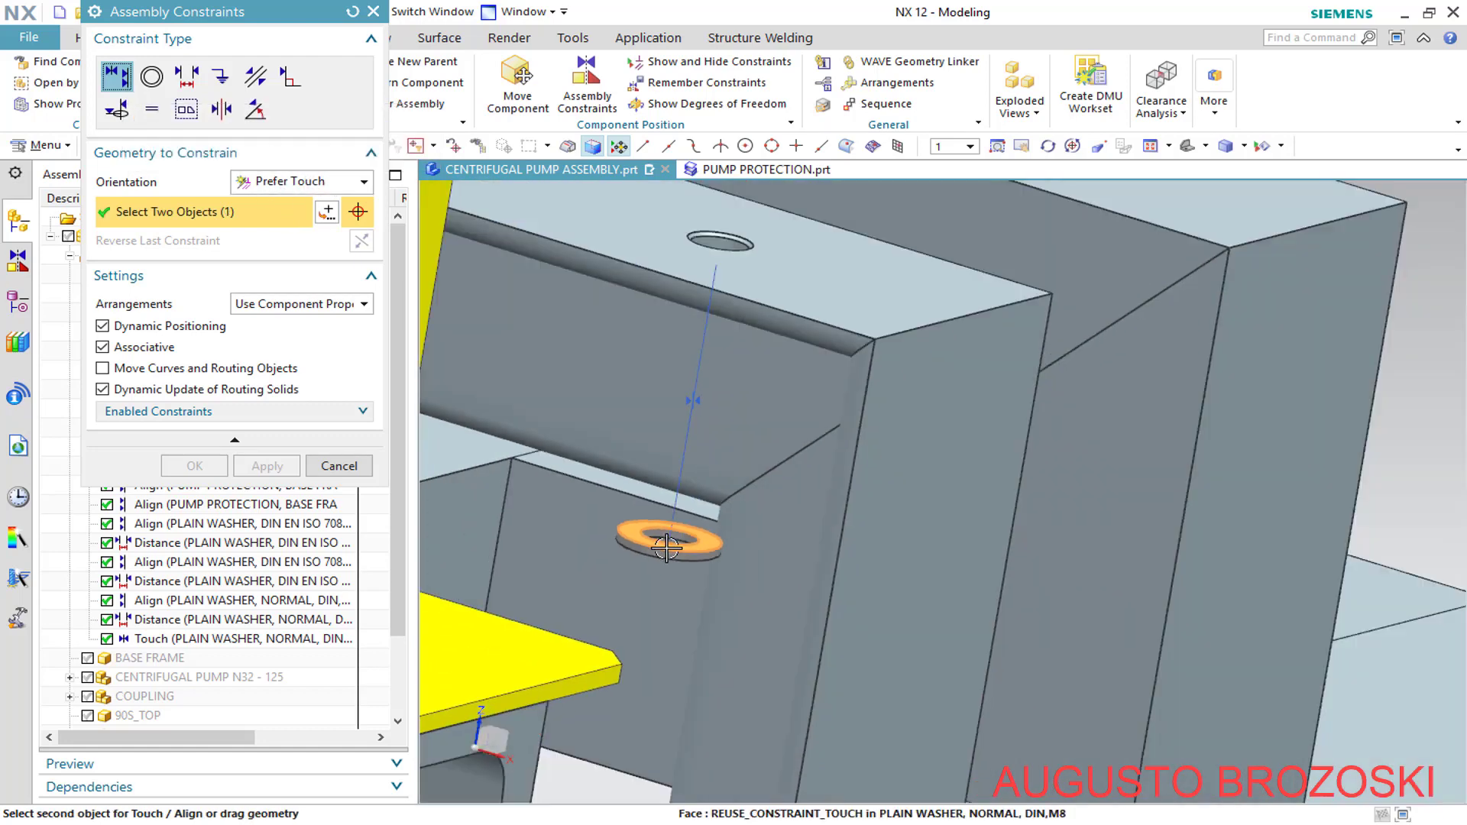
{"action": "middle_click_drag", "start_coordinate": [695, 459], "coordinate": [657, 466]}
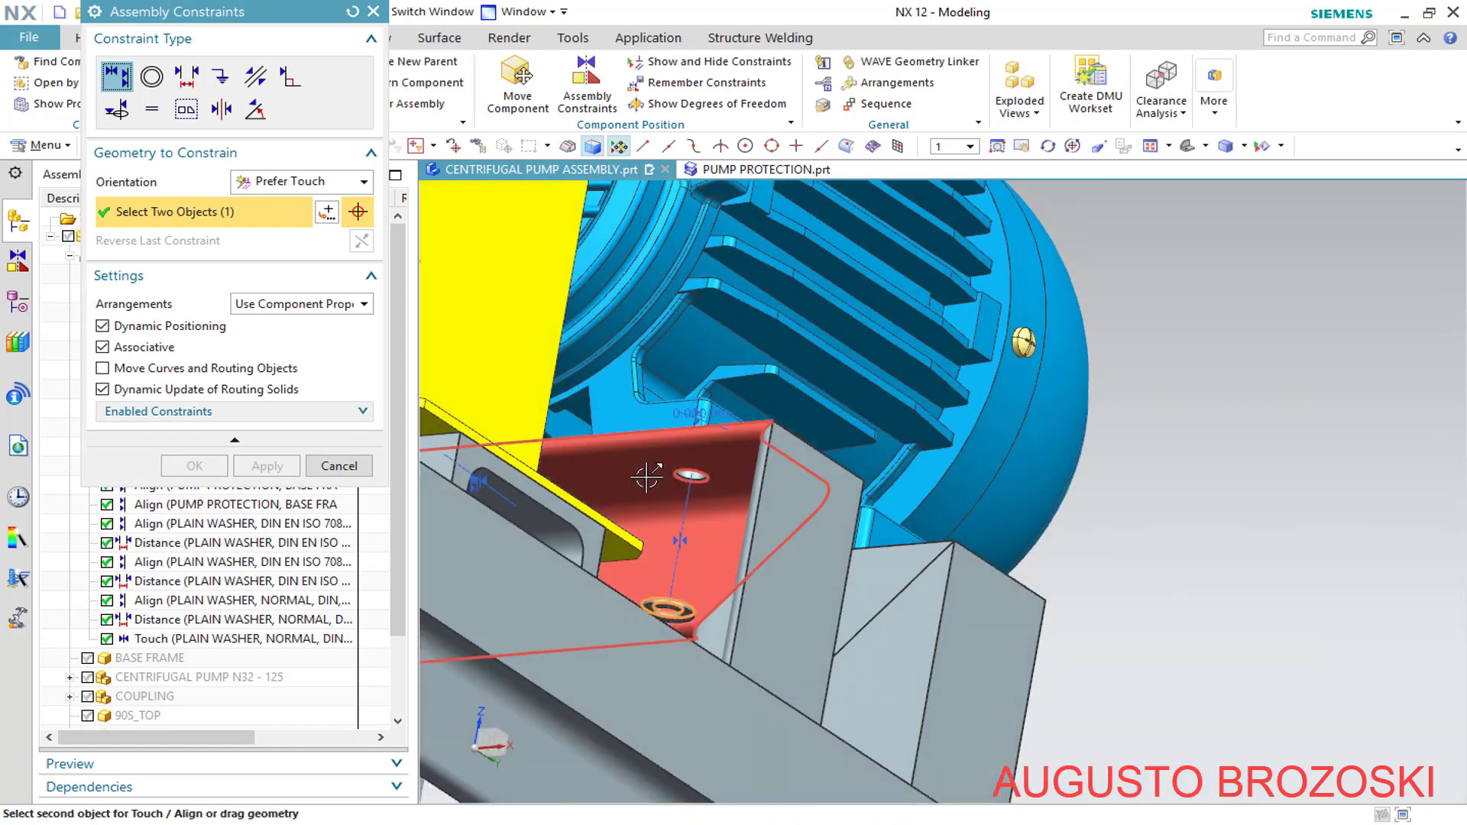
{"action": "left_click", "coordinate": [593, 476]}
{"action": "scroll", "coordinate": [657, 471], "scroll_direction": "up", "scroll_amount": 3}
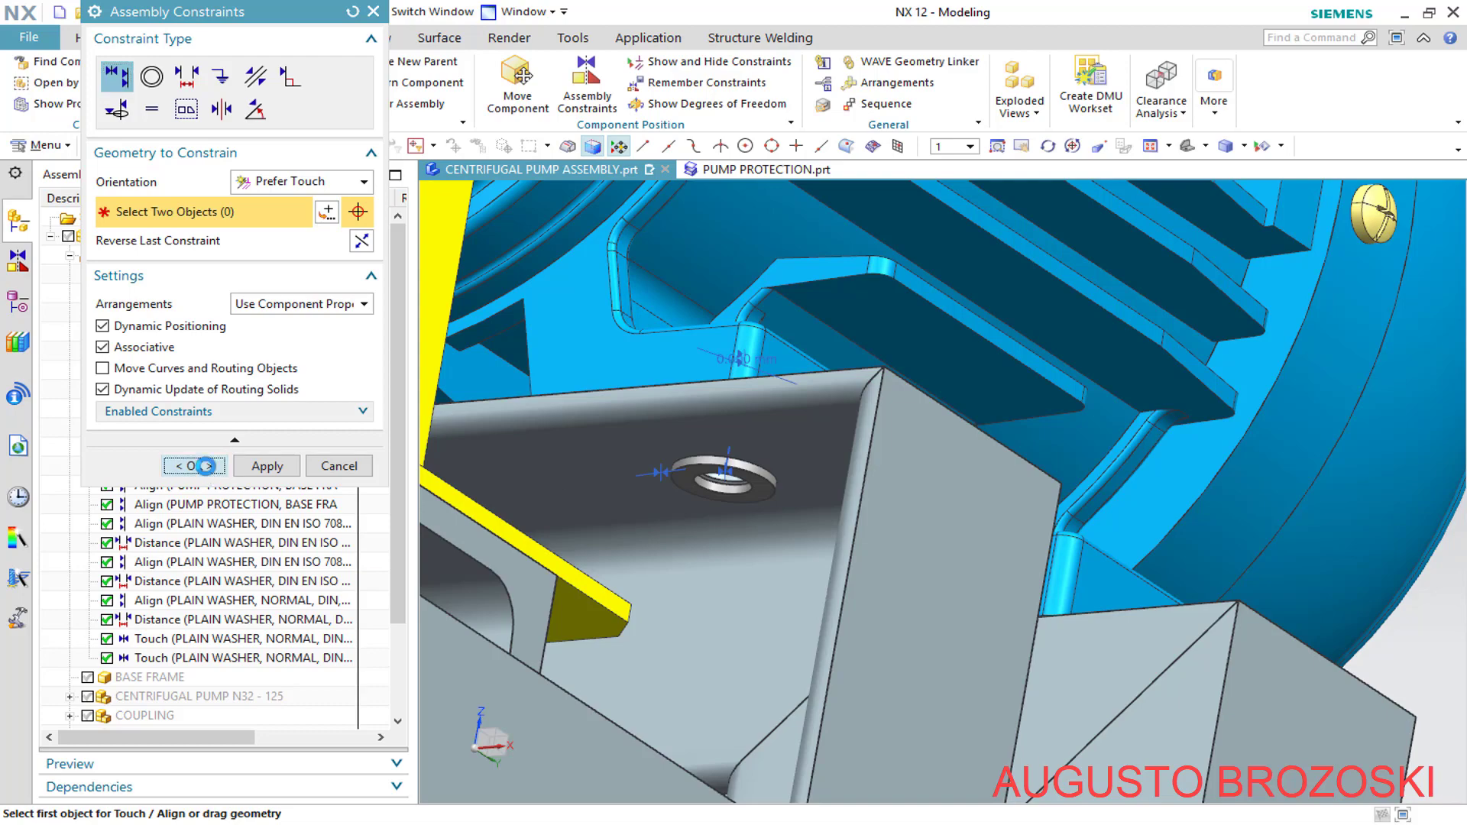
{"action": "left_click", "coordinate": [200, 465]}
Hide all assembly constraints in the model view and save the assembly
{"action": "middle_click_drag", "start_coordinate": [650, 479], "coordinate": [698, 524]}
{"action": "scroll", "coordinate": [728, 478], "scroll_direction": "down", "scroll_amount": 3}
{"action": "scroll", "coordinate": [879, 335], "scroll_direction": "down", "scroll_amount": 5}
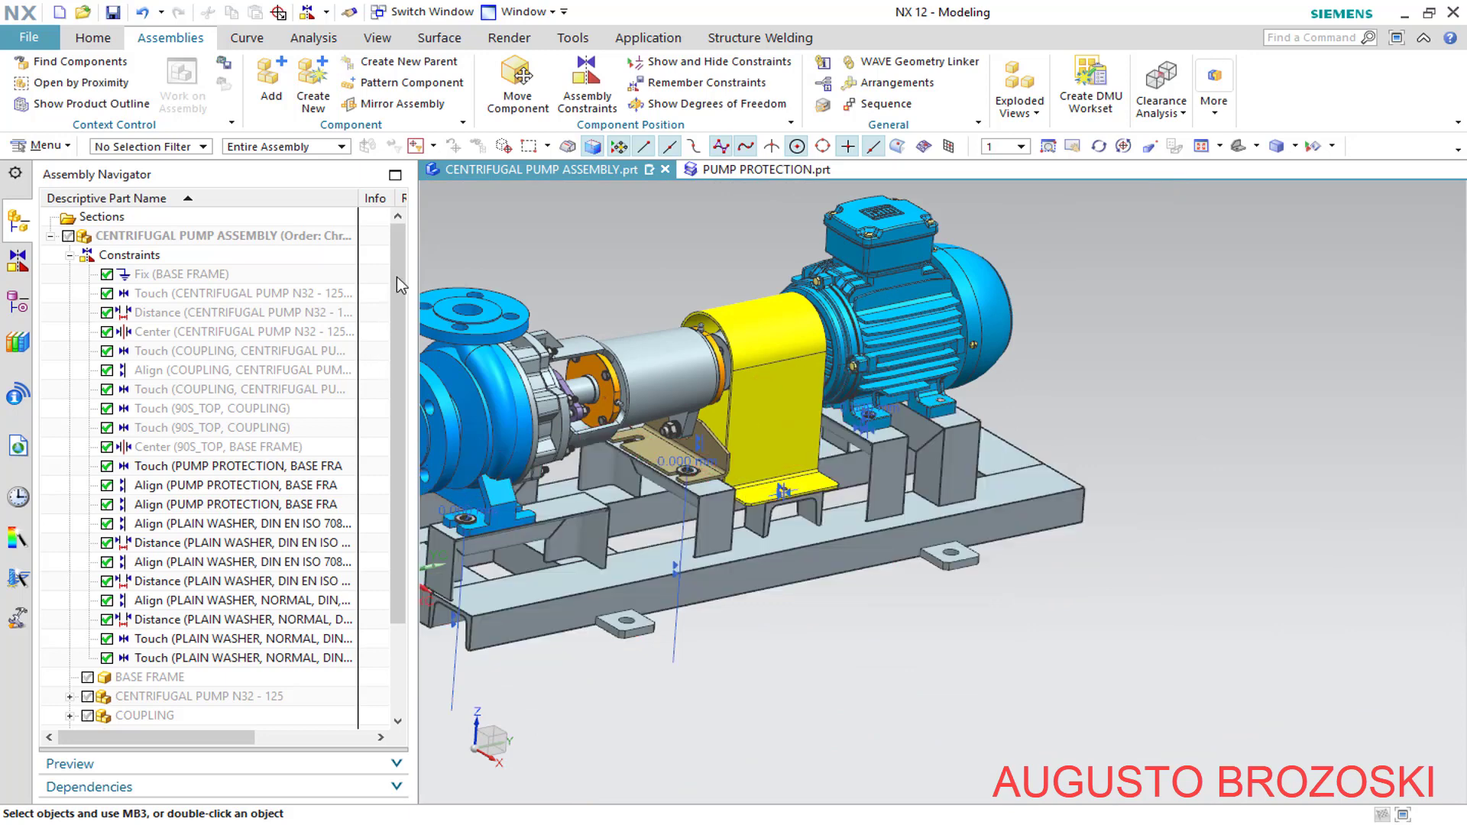
{"action": "left_click_drag", "start_coordinate": [418, 235], "coordinate": [337, 236]}
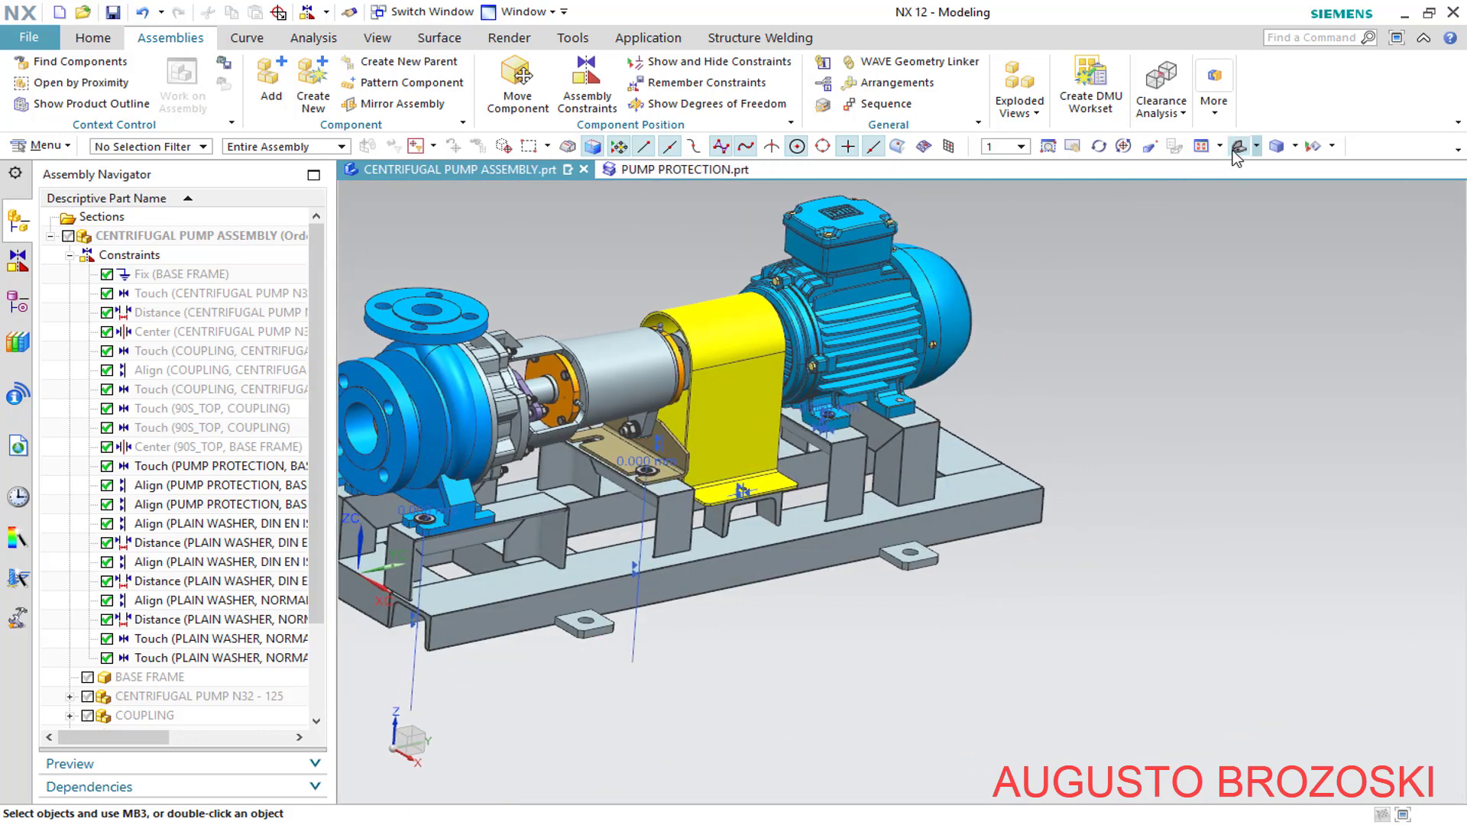
{"action": "key", "text": "ctrl+f"}
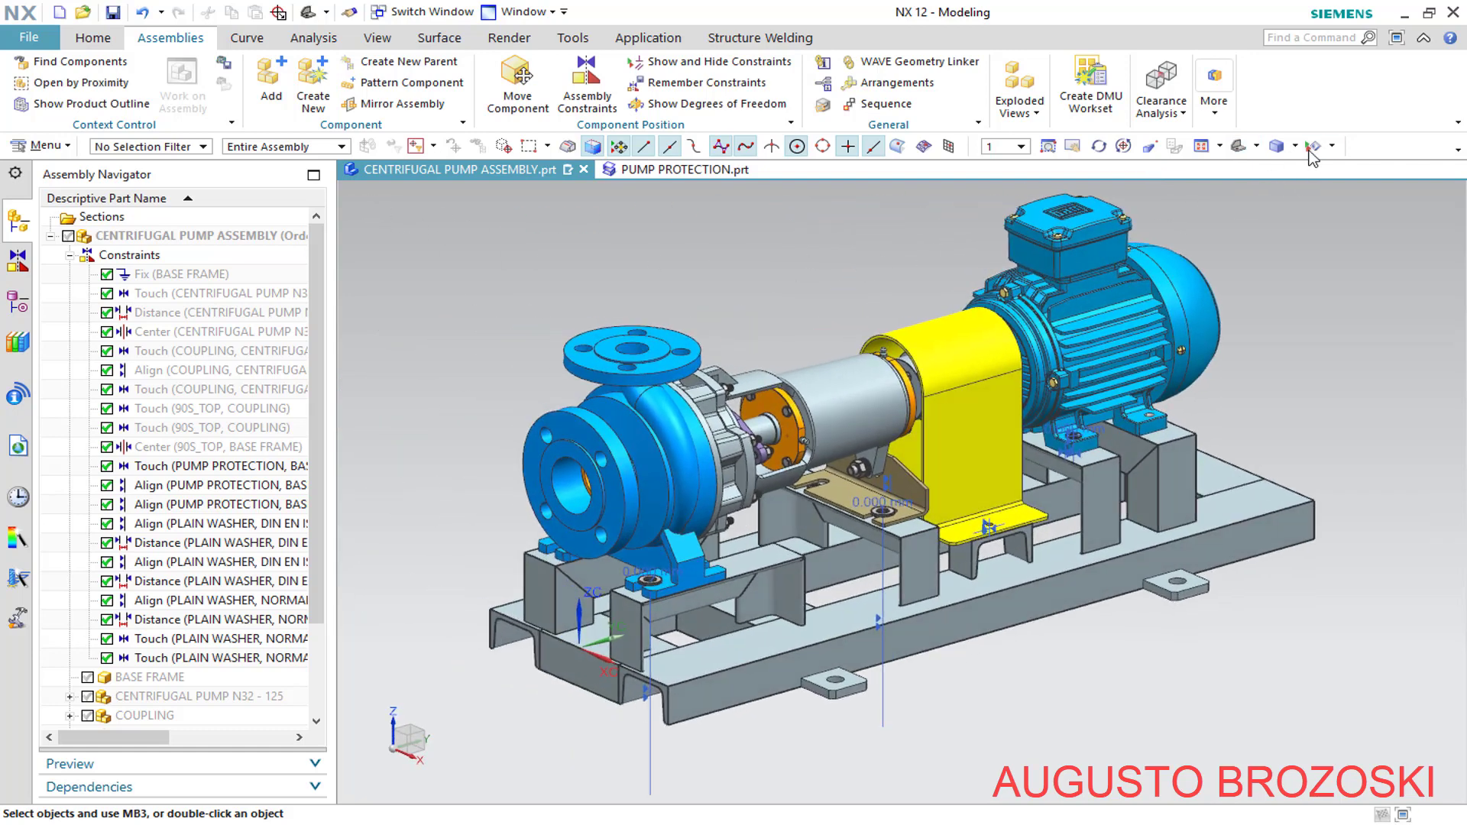
{"action": "left_click", "coordinate": [1311, 146]}
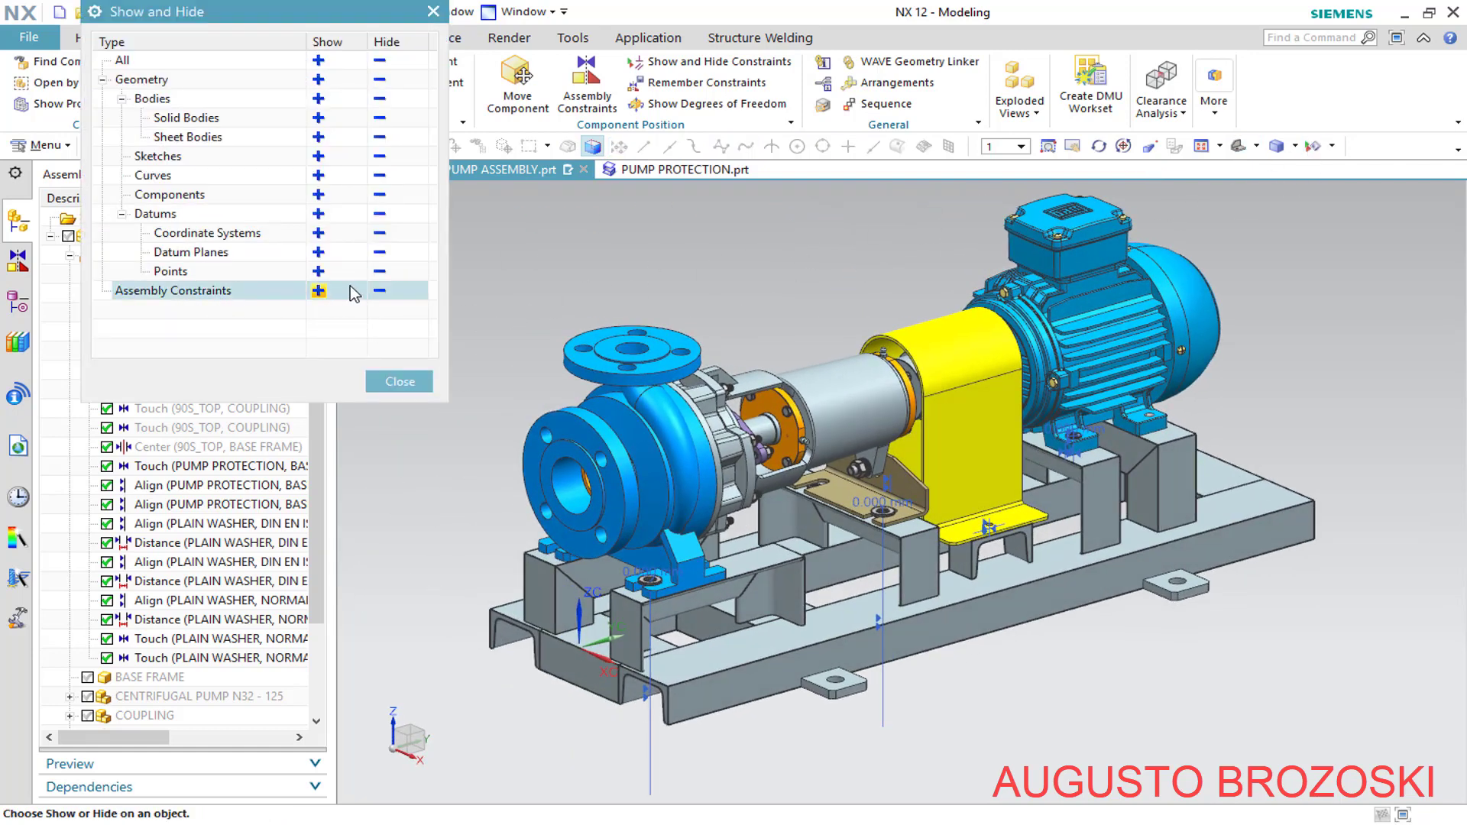
{"action": "left_click", "coordinate": [380, 292]}
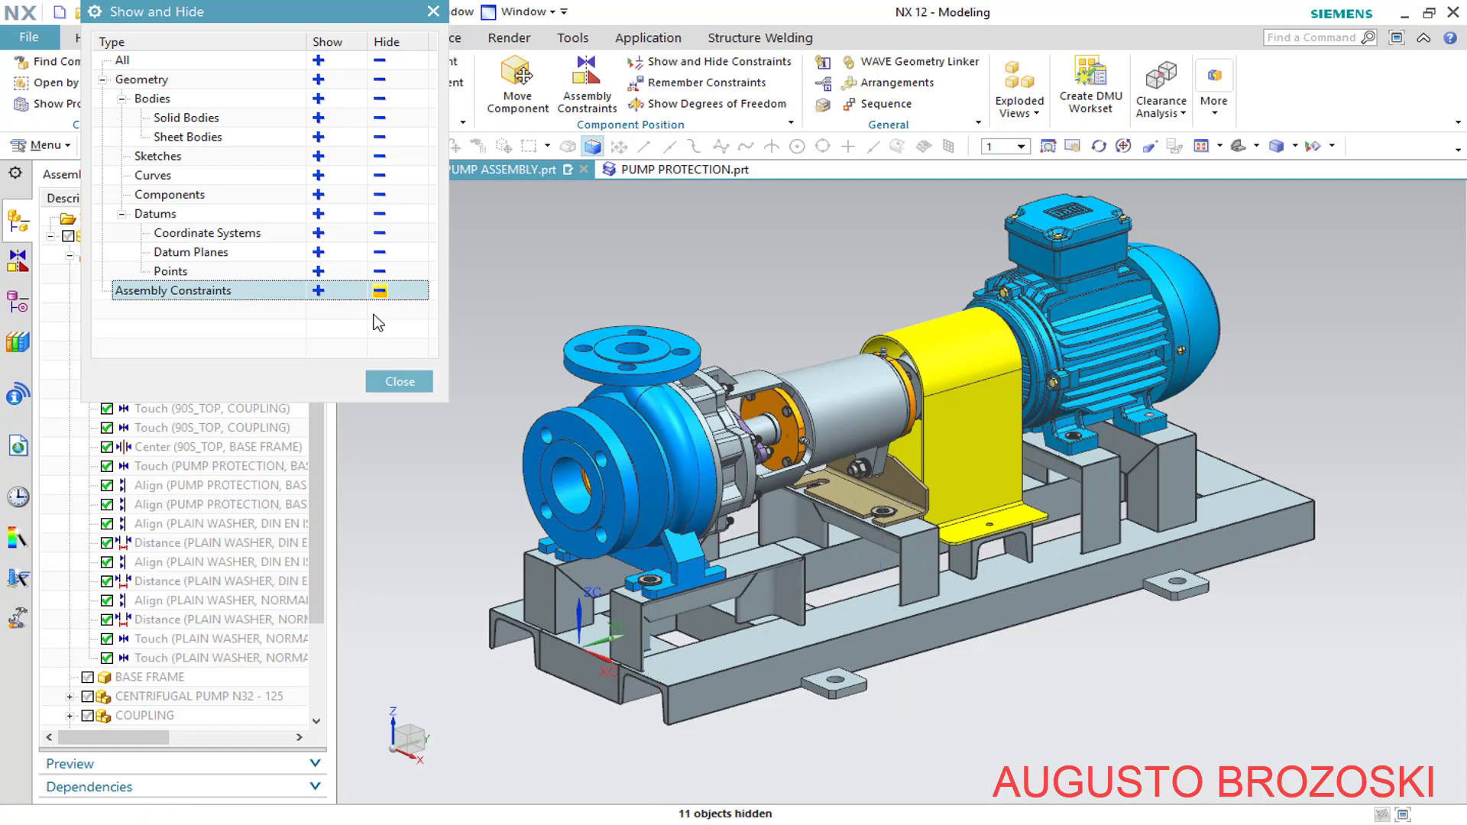
{"action": "left_click", "coordinate": [393, 380]}
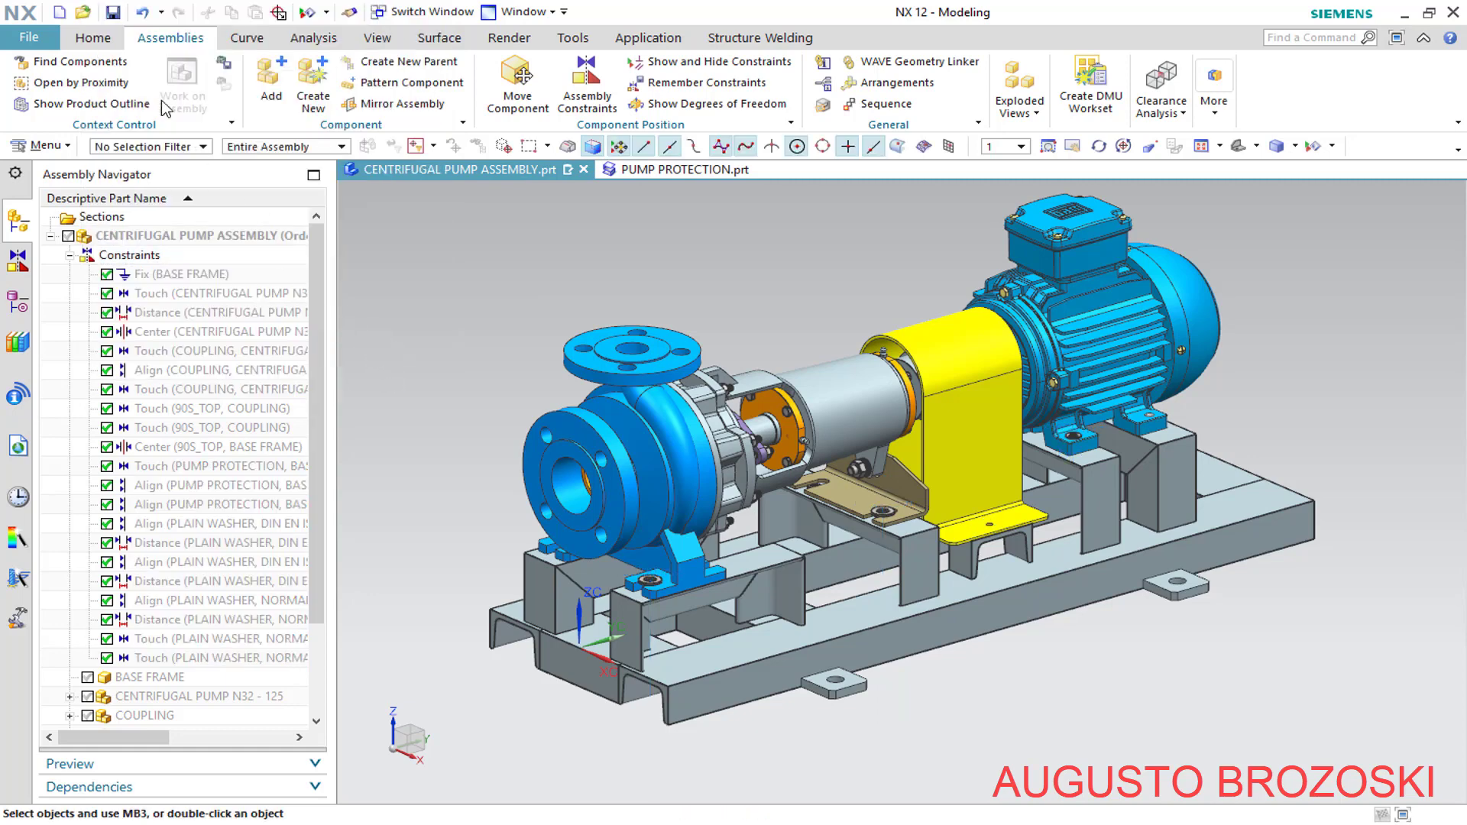
{"action": "left_click", "coordinate": [113, 12]}
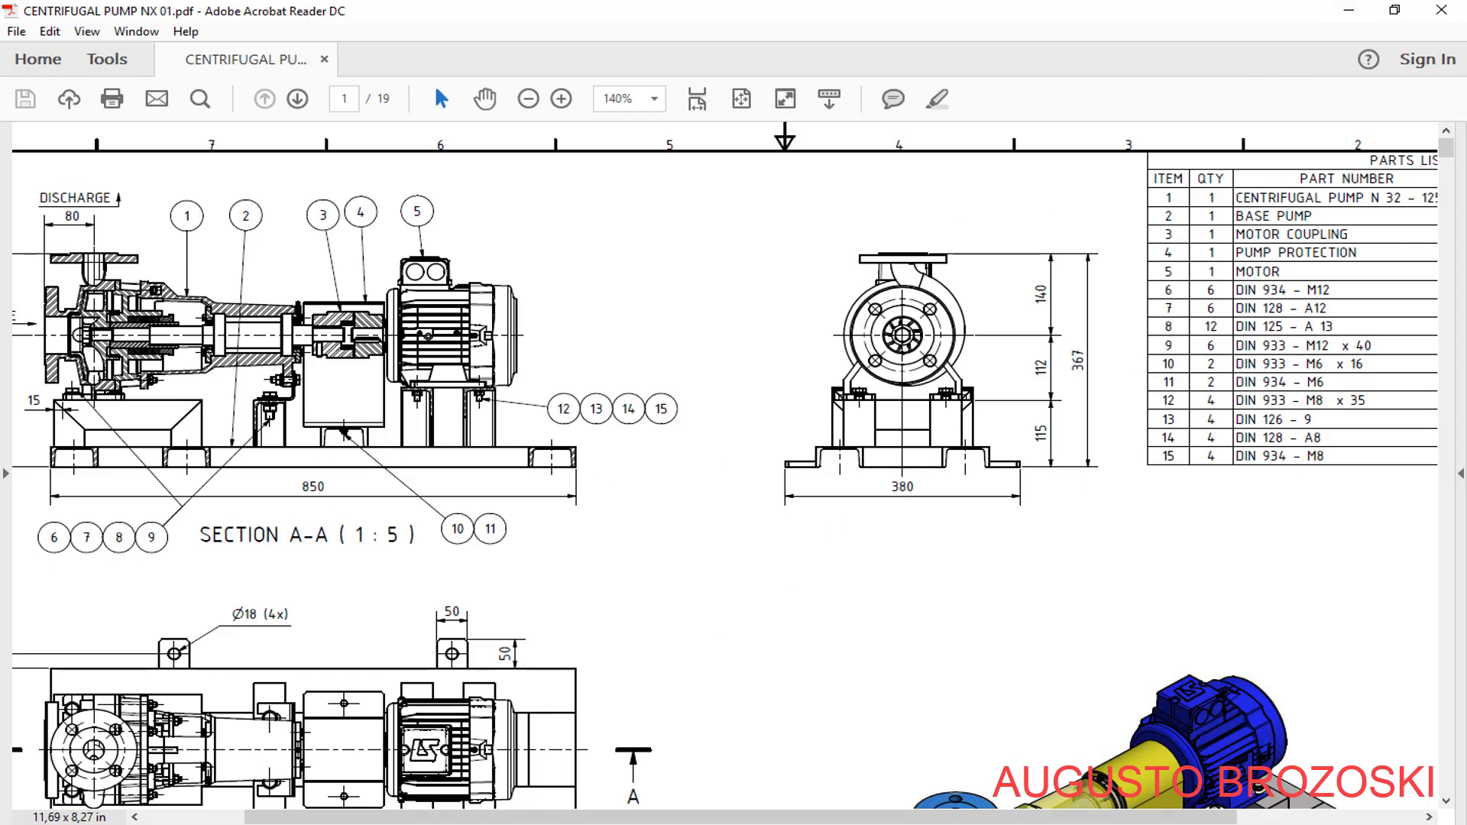
Check the DIN 933 screw page in the browser and return to the parts list in the PDF drawing
{"action": "key", "text": "alt+Tab"}
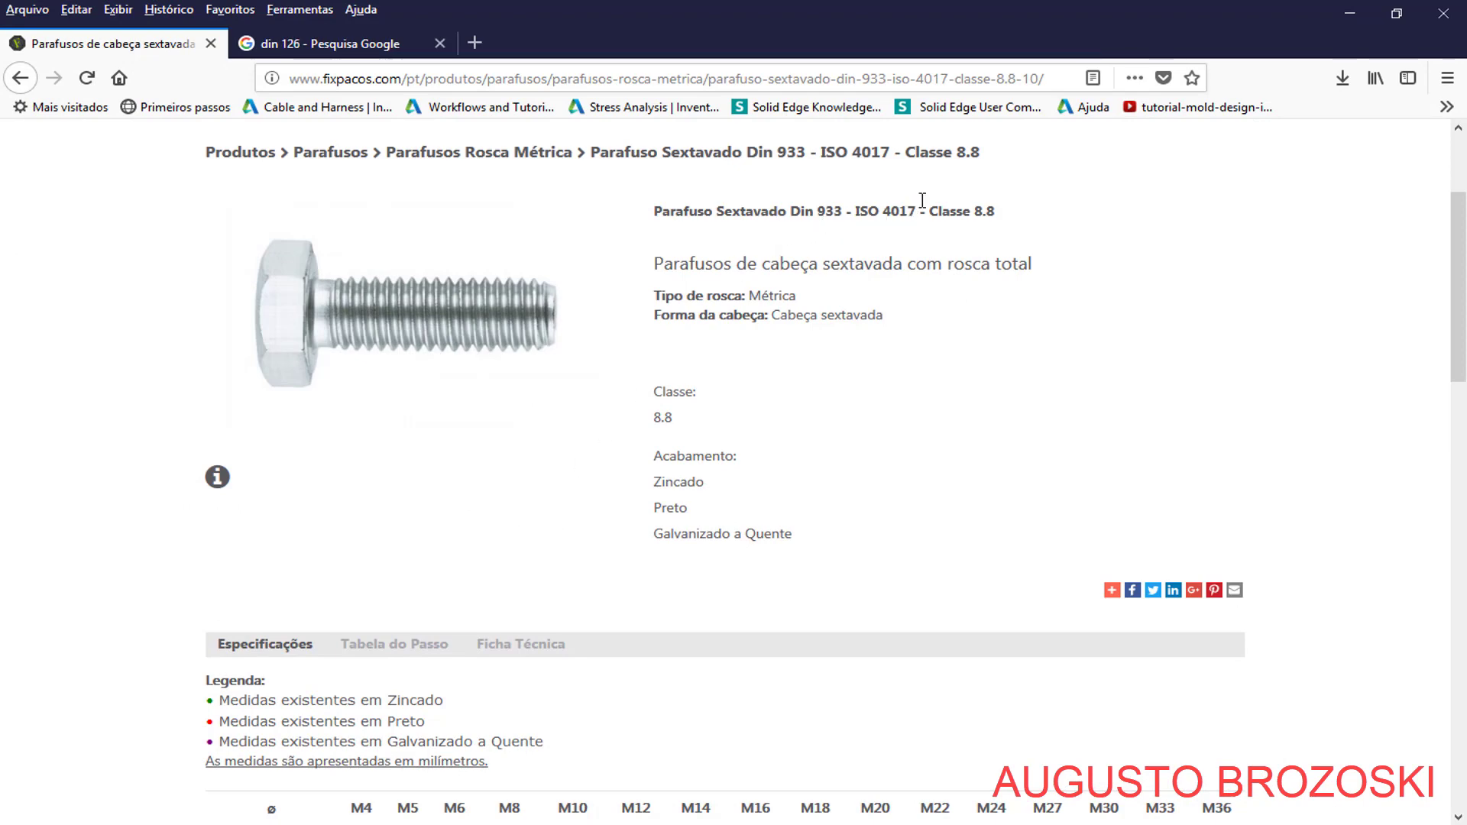
{"action": "left_click", "coordinate": [1345, 13]}
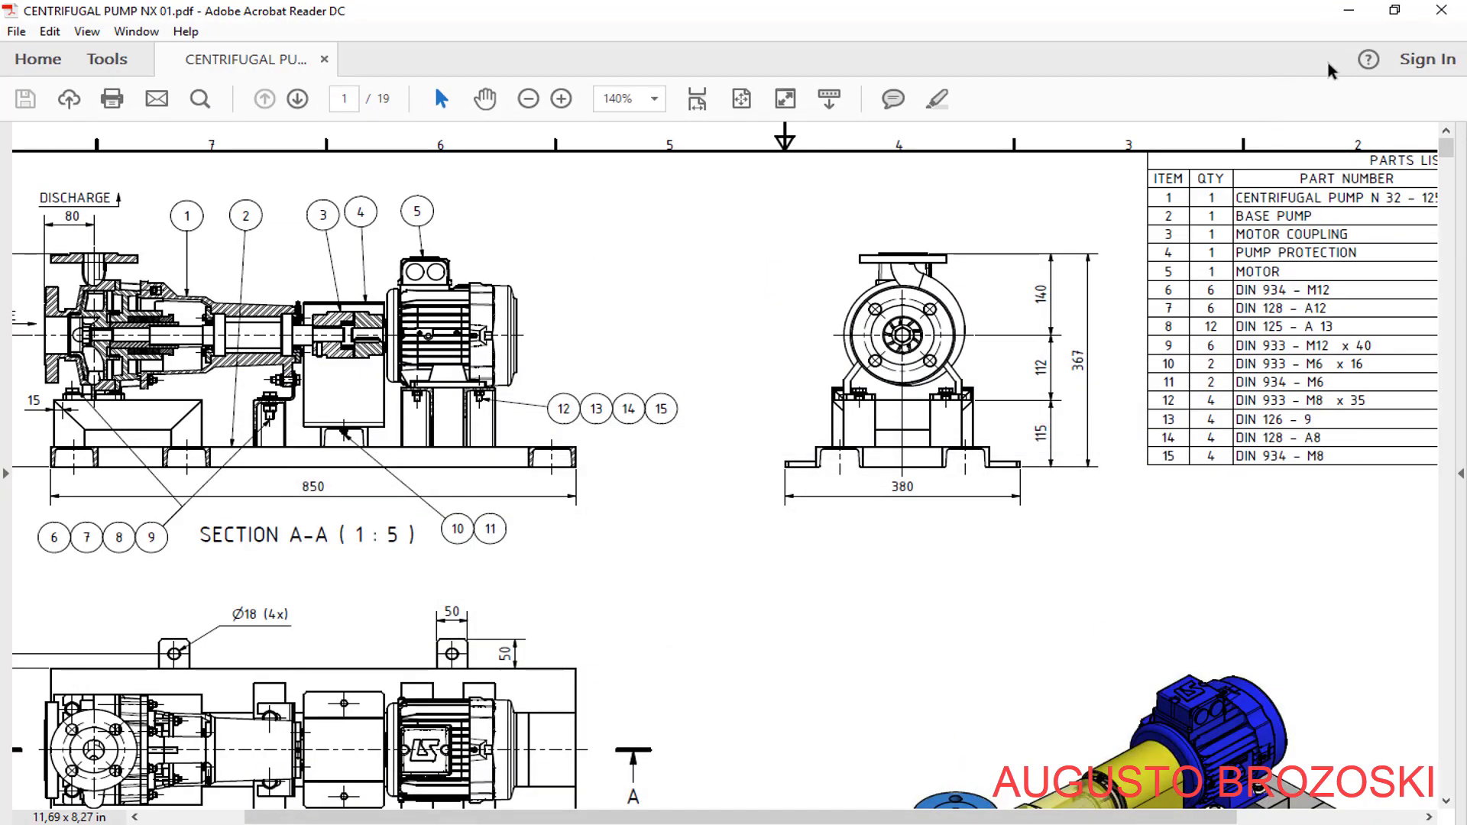
Switch back to NX and start adding the DIN Hex Head Screw, Grades A, B, from the Reuse Library to the assembly
{"action": "left_click", "coordinate": [1348, 14]}
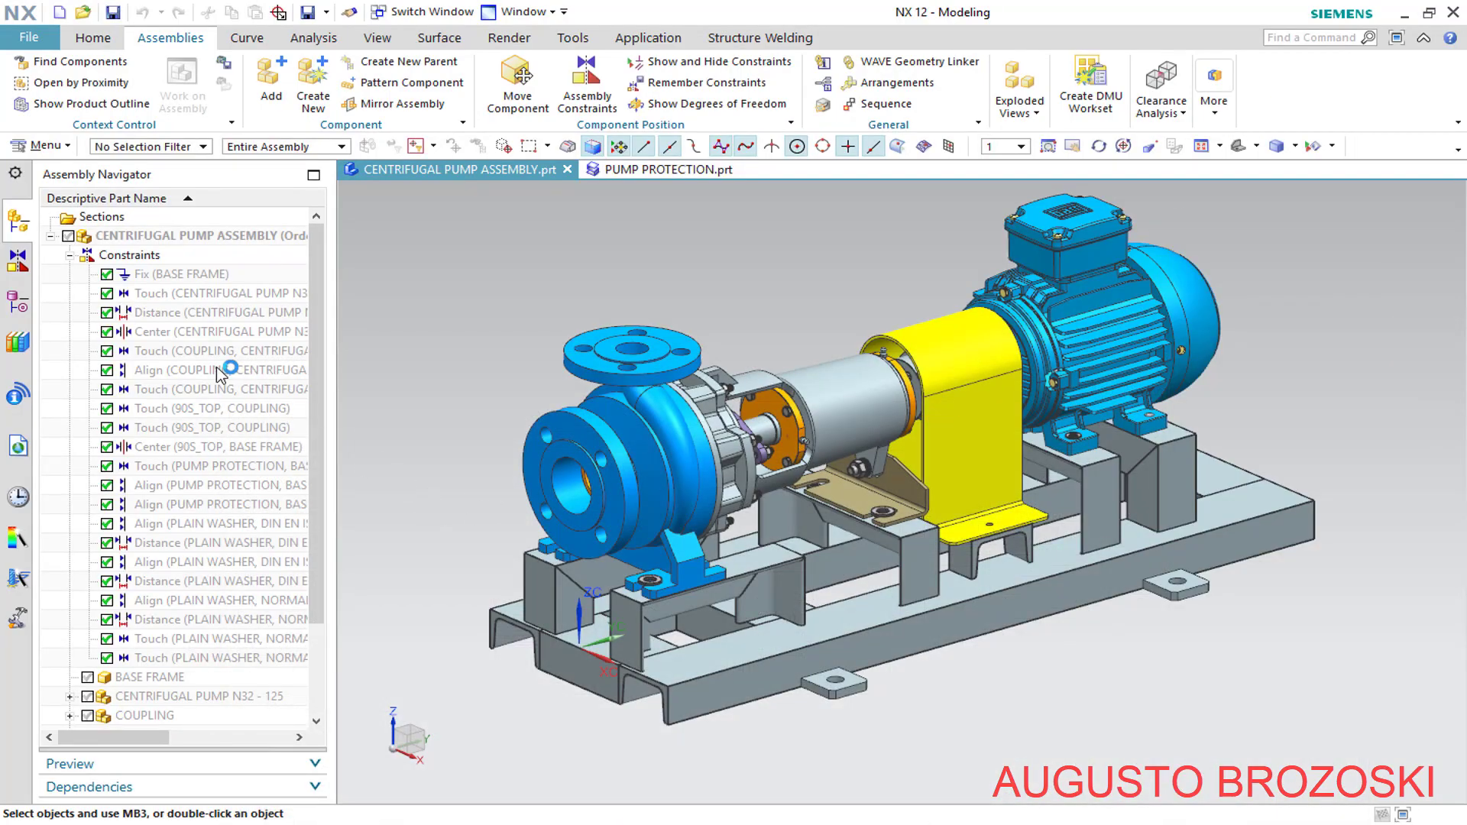
{"action": "left_click", "coordinate": [21, 344]}
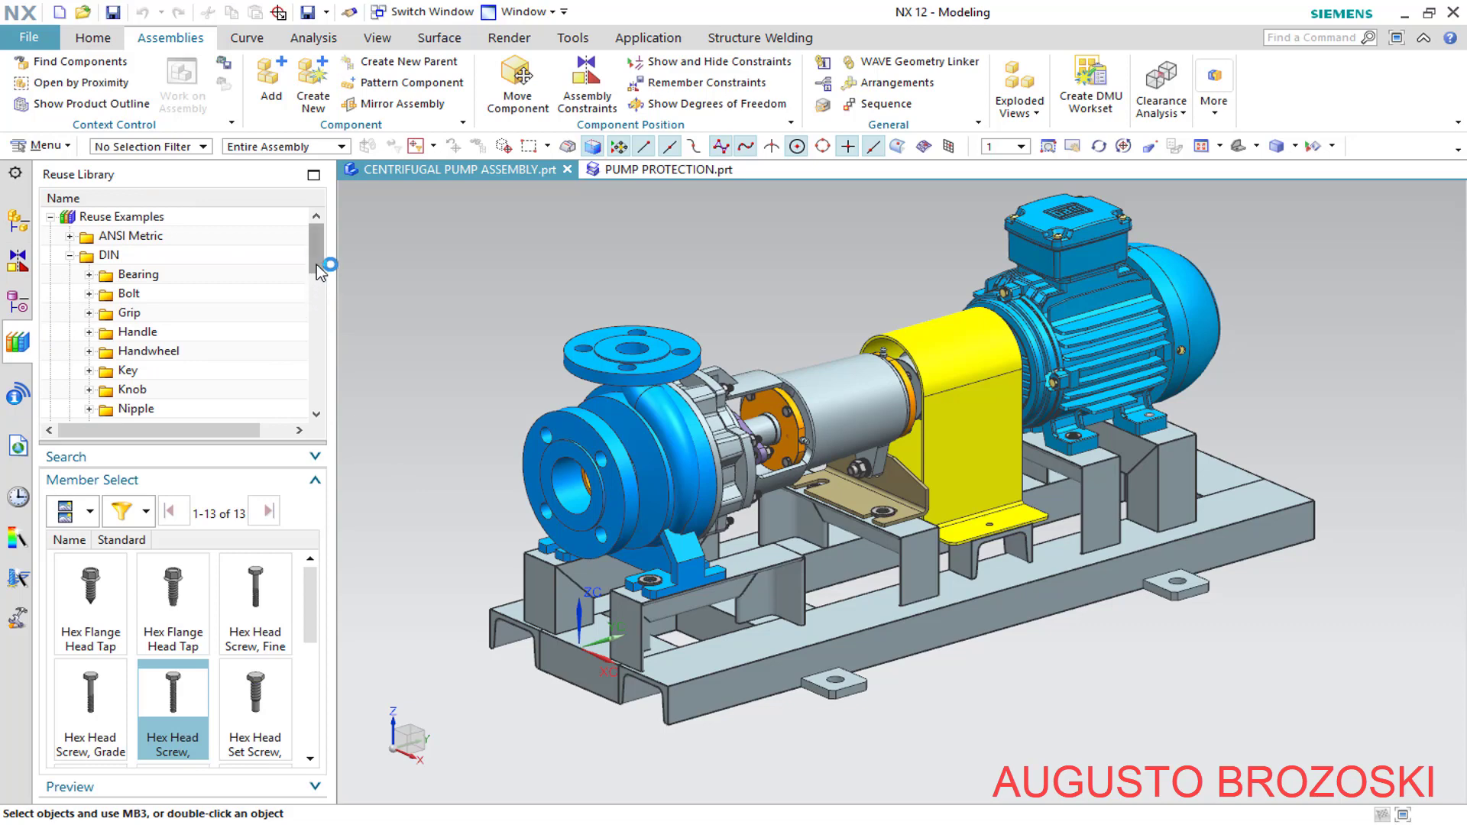
{"action": "left_click_drag", "start_coordinate": [319, 268], "coordinate": [320, 333]}
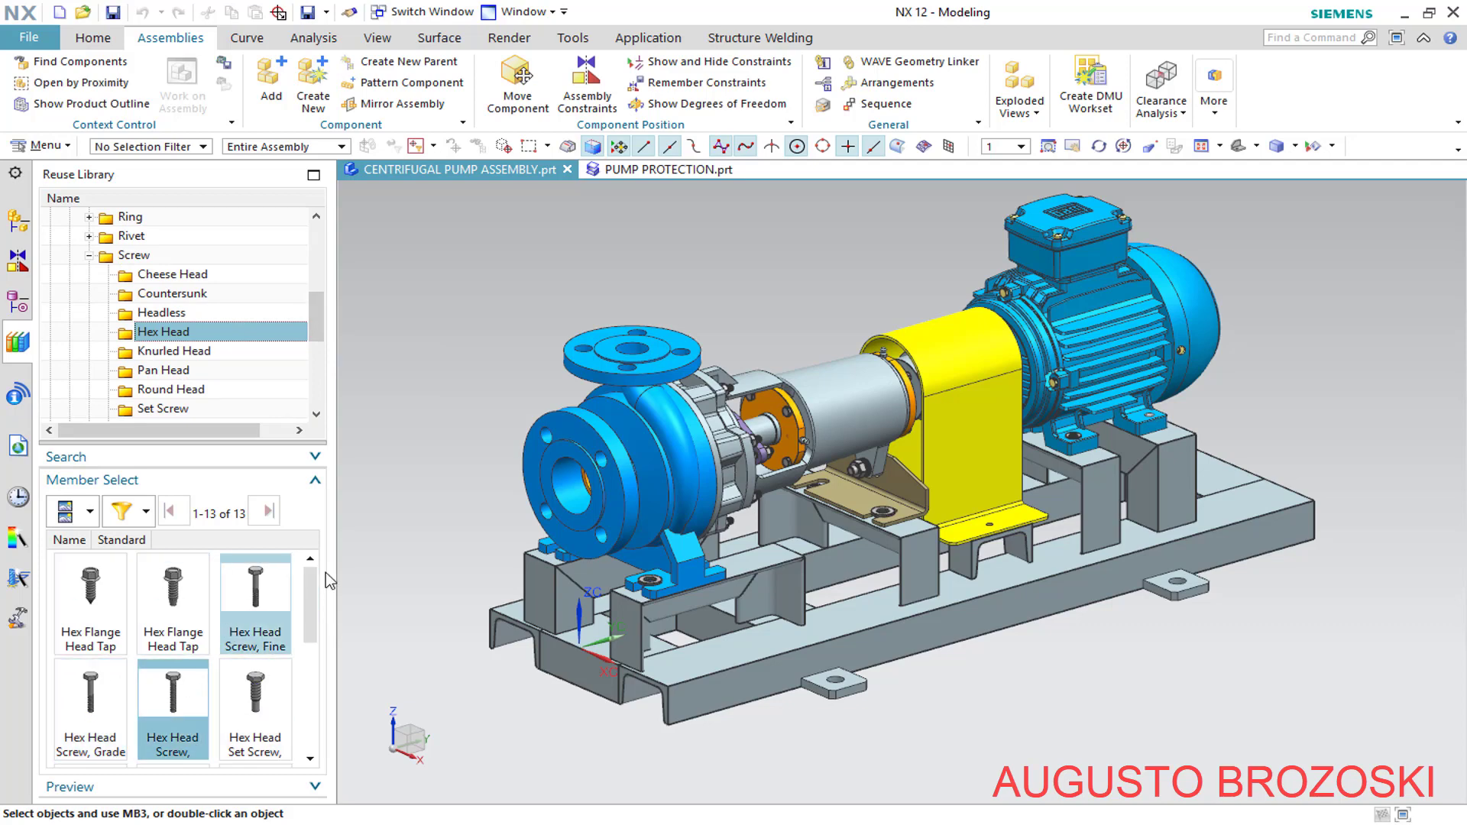
{"action": "right_click", "coordinate": [175, 706]}
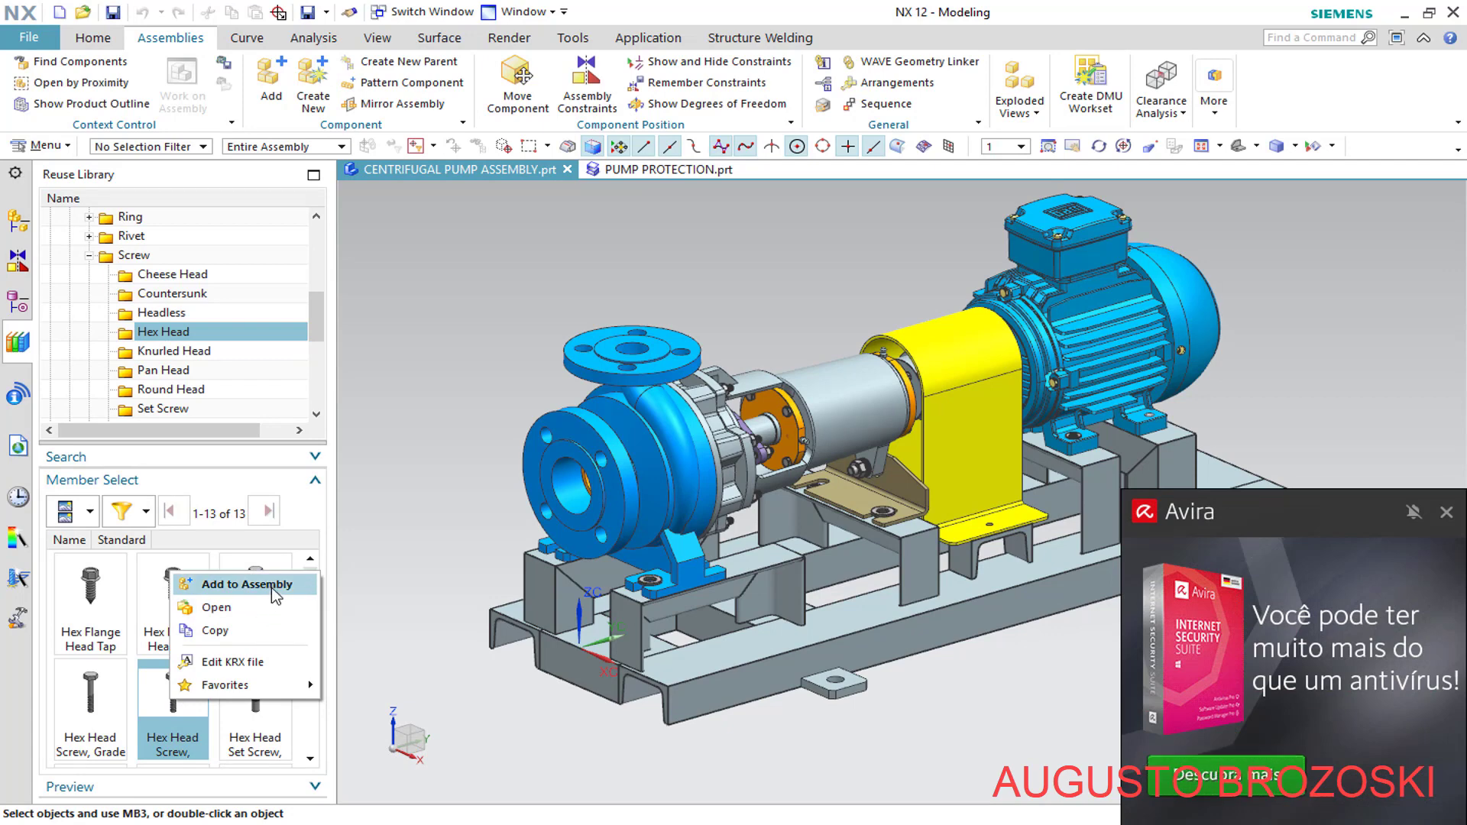
{"action": "left_click", "coordinate": [272, 587]}
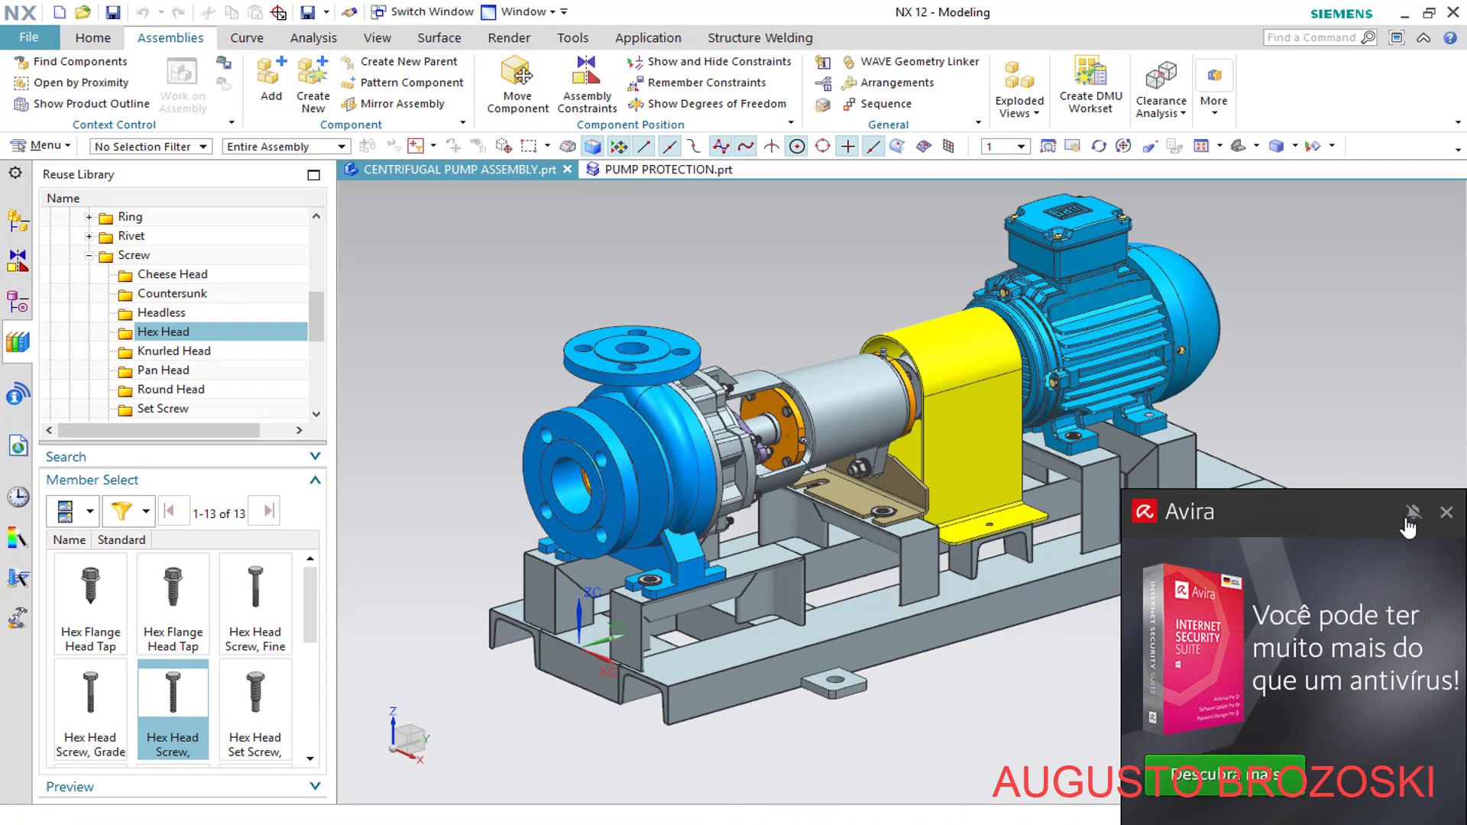
{"action": "left_click", "coordinate": [1448, 512]}
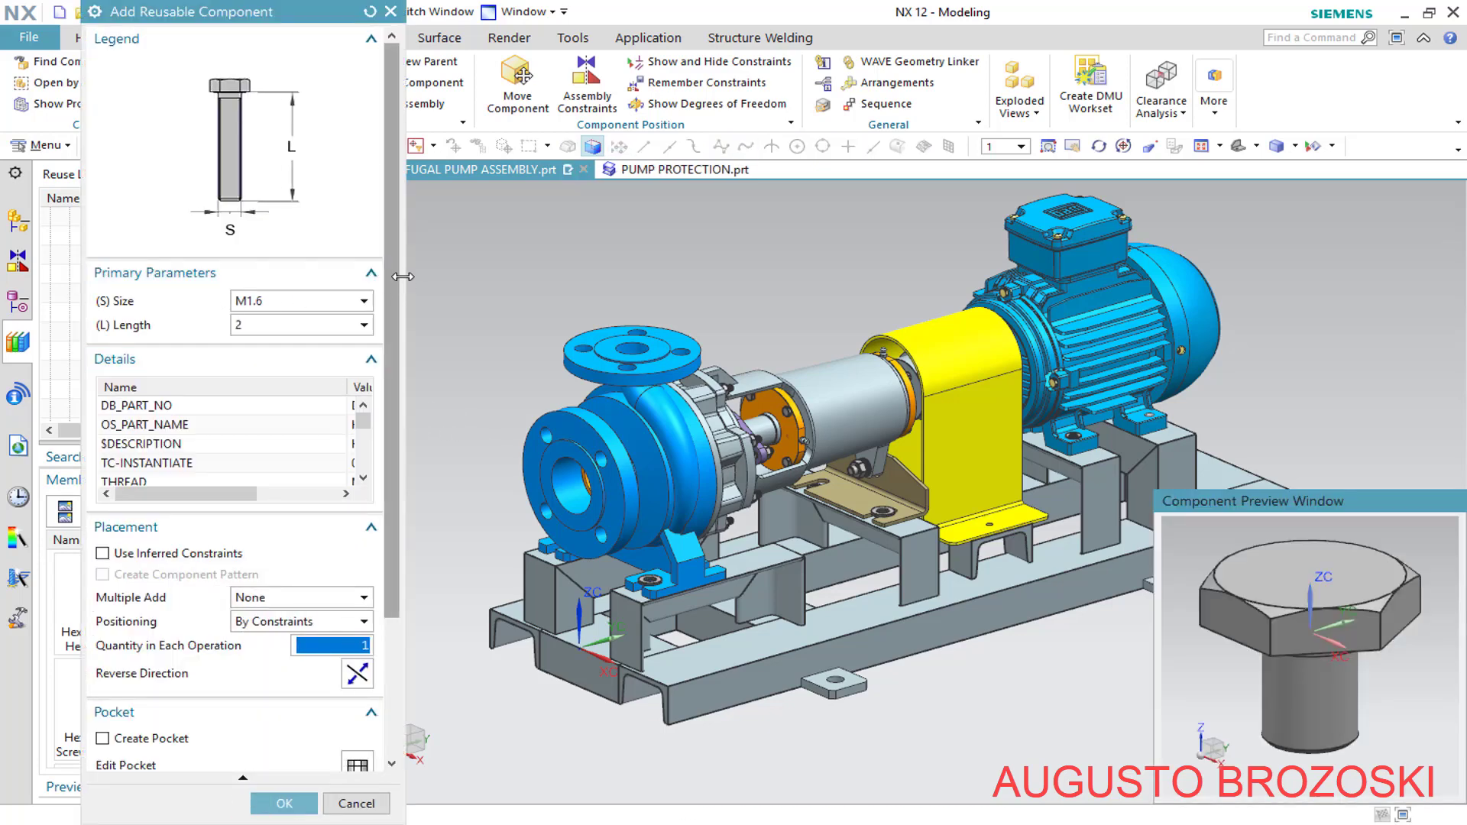
Set the hex head screw to size M12 and length 40, positioned by constraints, and accept the component
{"action": "left_click_drag", "start_coordinate": [399, 279], "coordinate": [637, 293]}
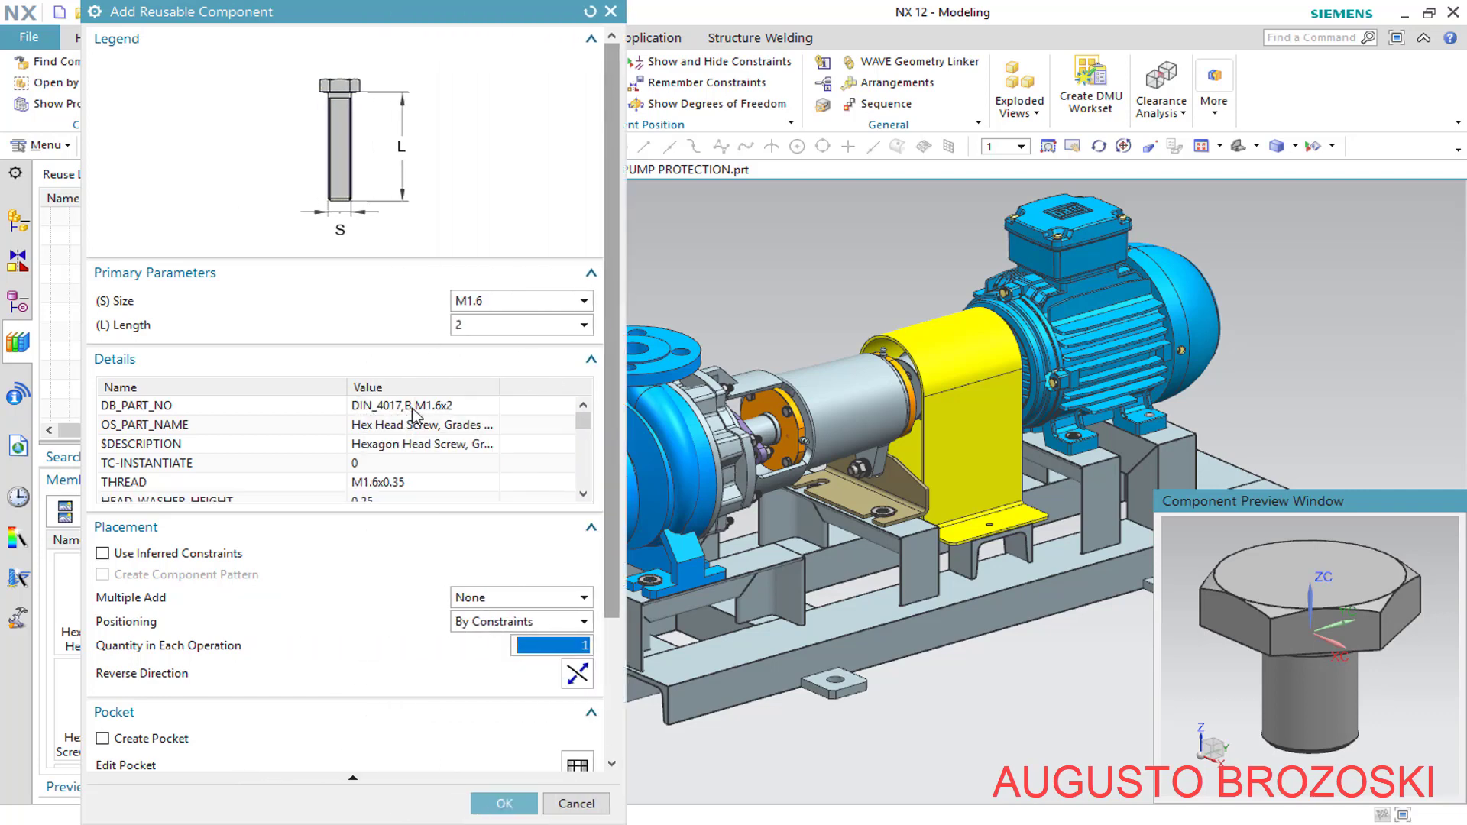
{"action": "left_click", "coordinate": [584, 303]}
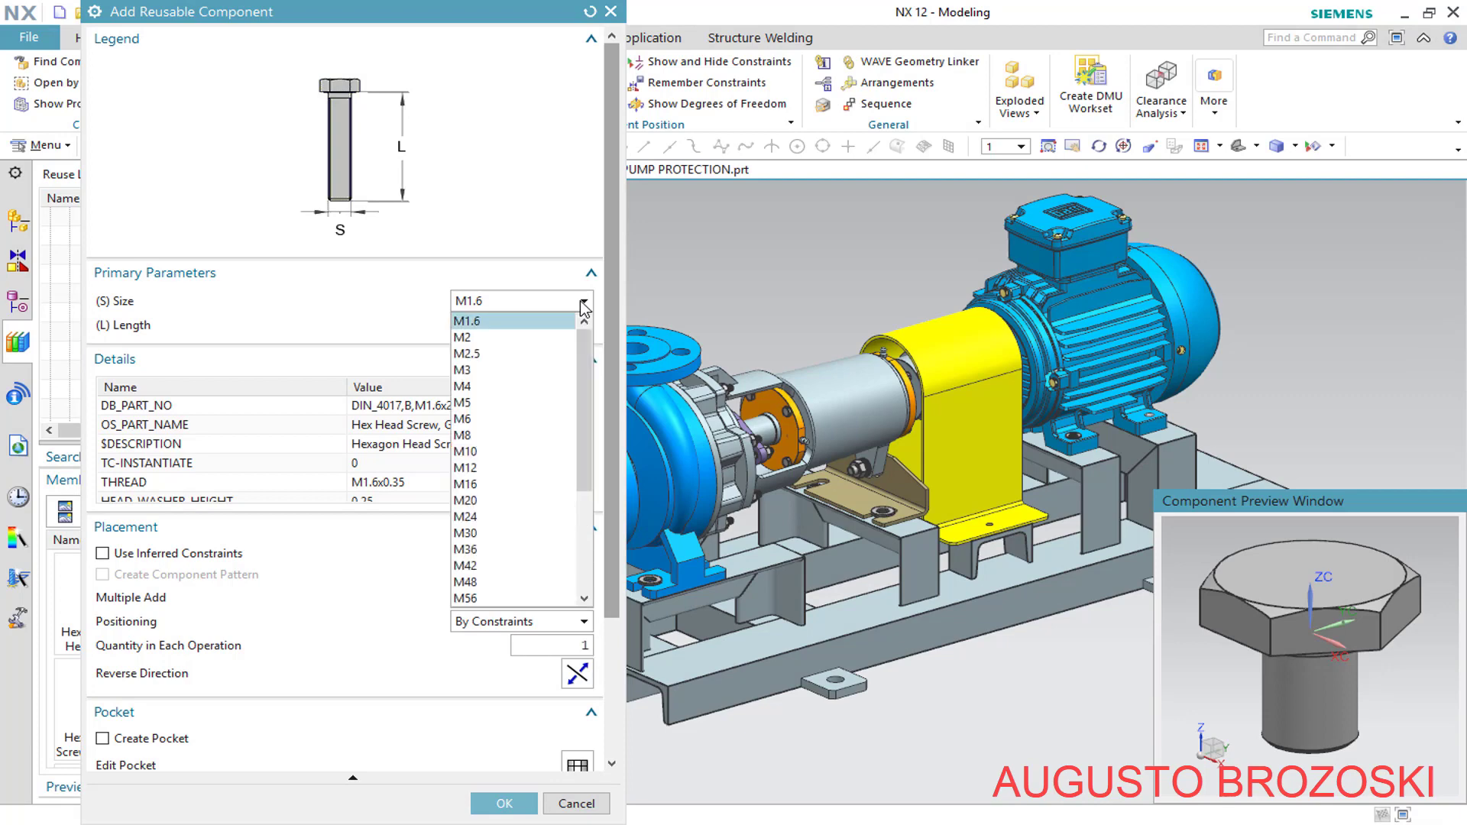
{"action": "left_click", "coordinate": [487, 469]}
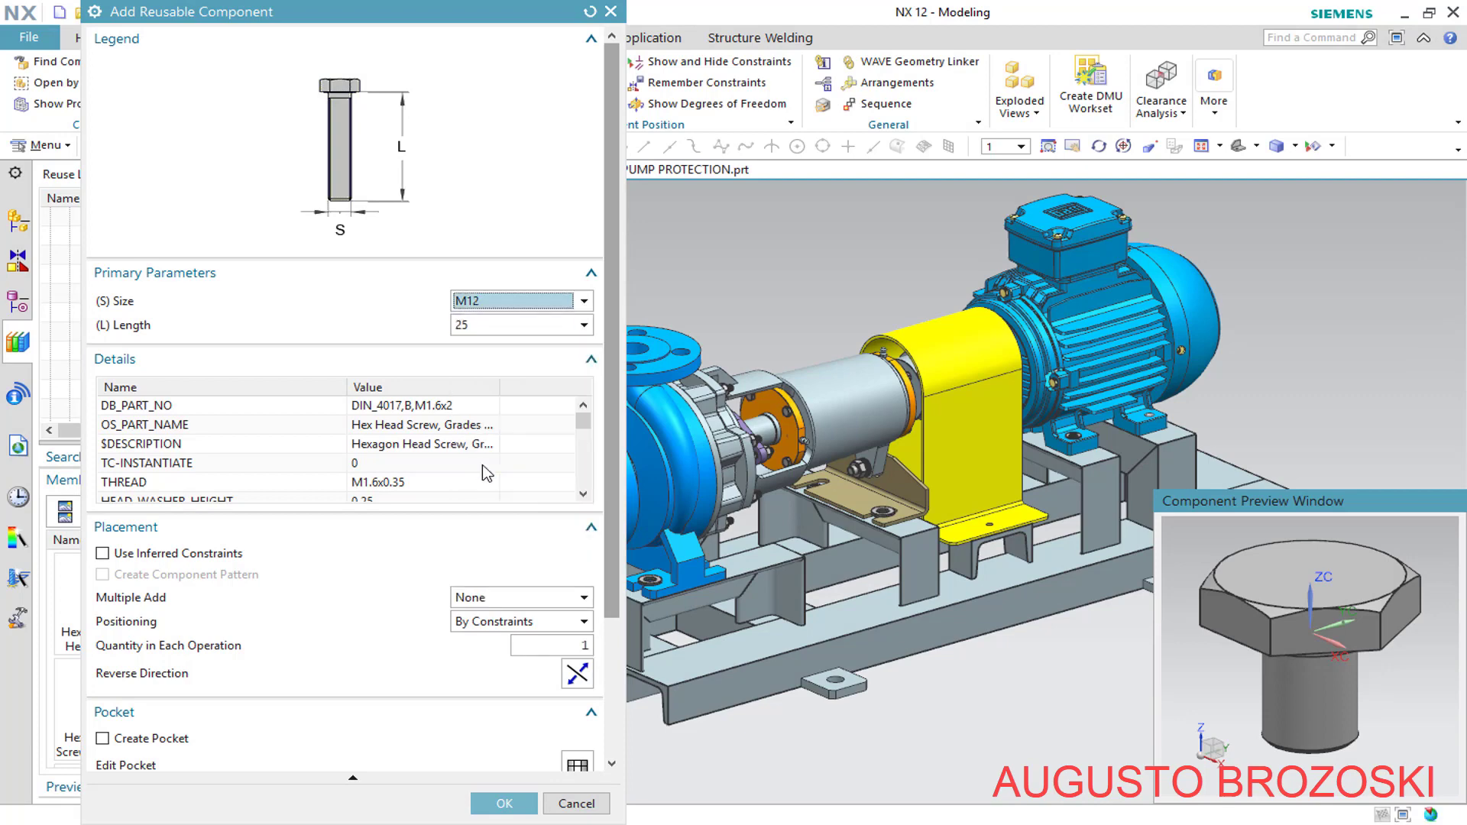
{"action": "left_click", "coordinate": [584, 325]}
{"action": "left_click", "coordinate": [483, 393]}
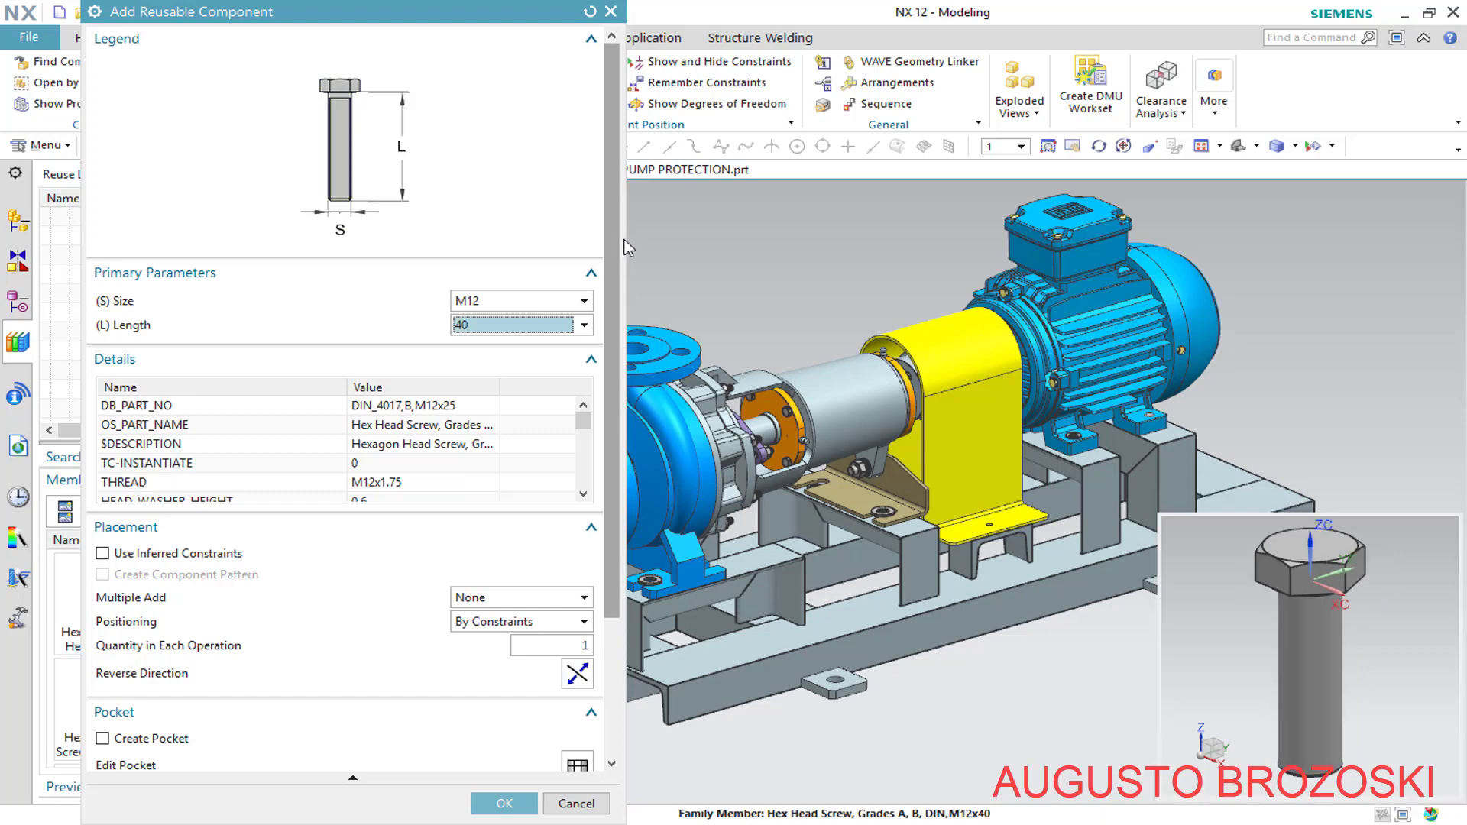
{"action": "left_click_drag", "start_coordinate": [627, 248], "coordinate": [424, 252]}
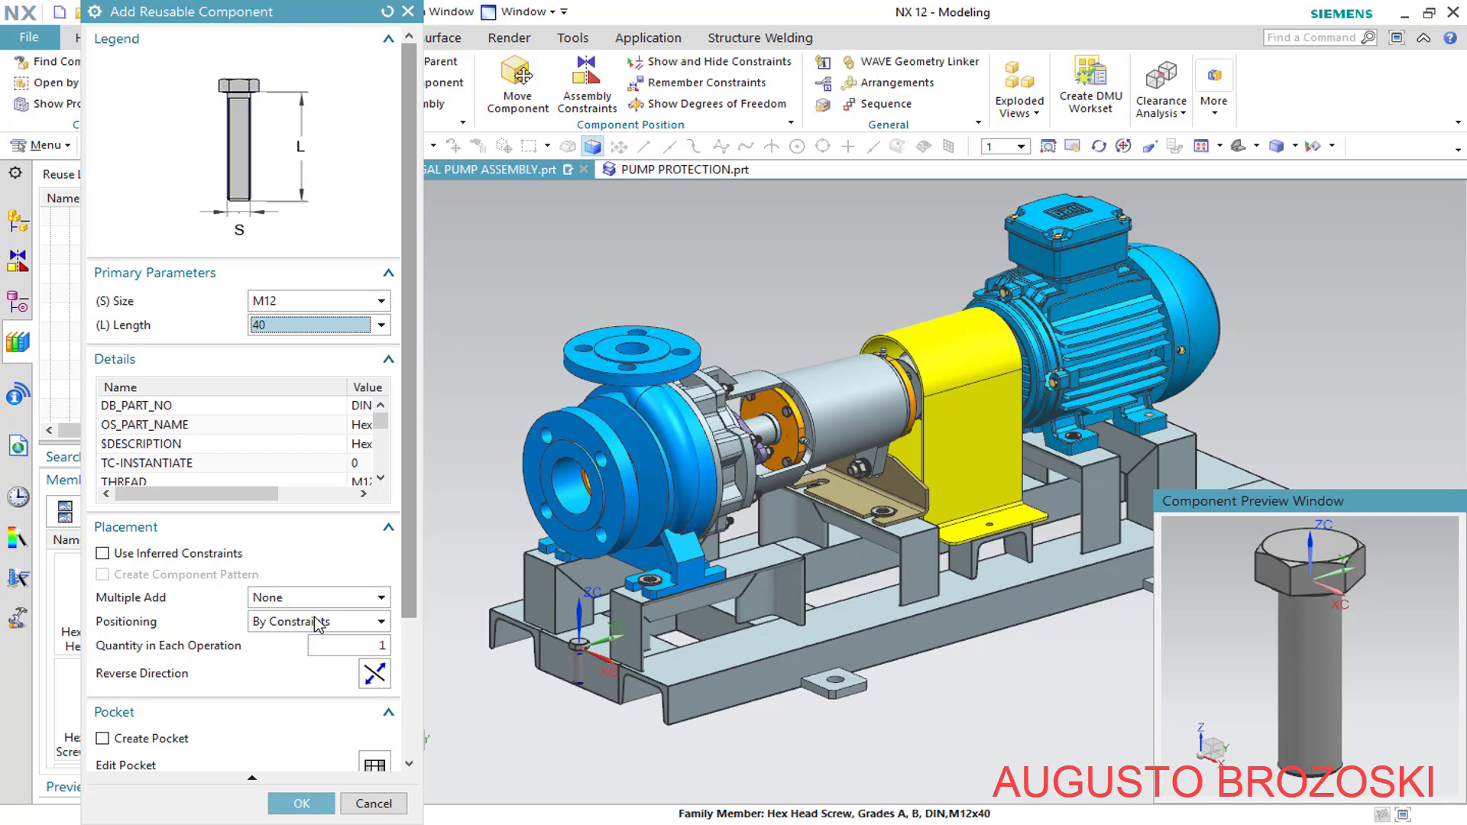
{"action": "left_click", "coordinate": [300, 802]}
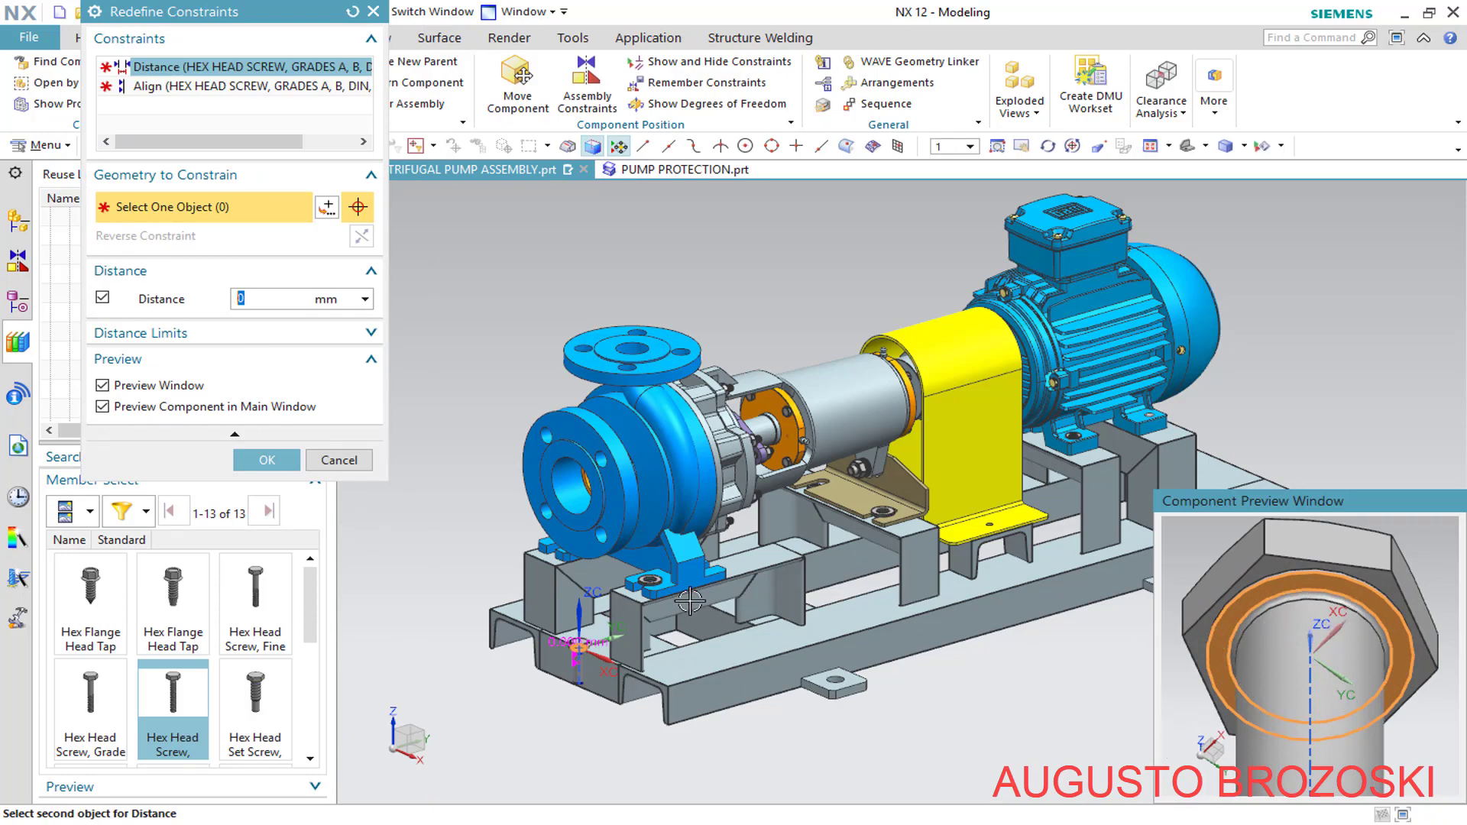
Seat the M12 x 40 screw at 0 mm distance on the pump foot washer's upper face and align it to the washer's centerline
{"action": "scroll", "coordinate": [657, 585], "scroll_direction": "up", "scroll_amount": 6}
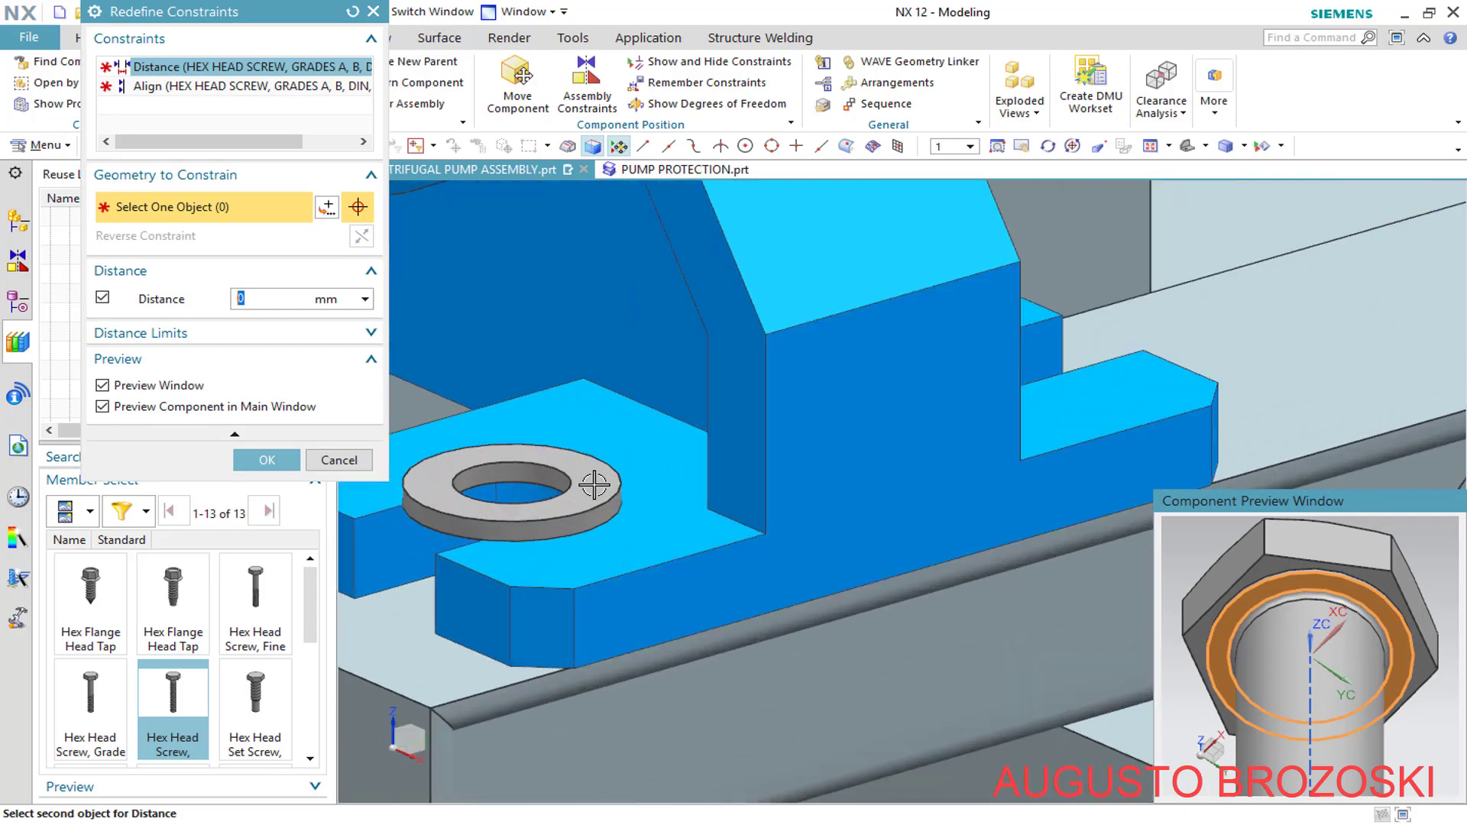
{"action": "left_click", "coordinate": [594, 484]}
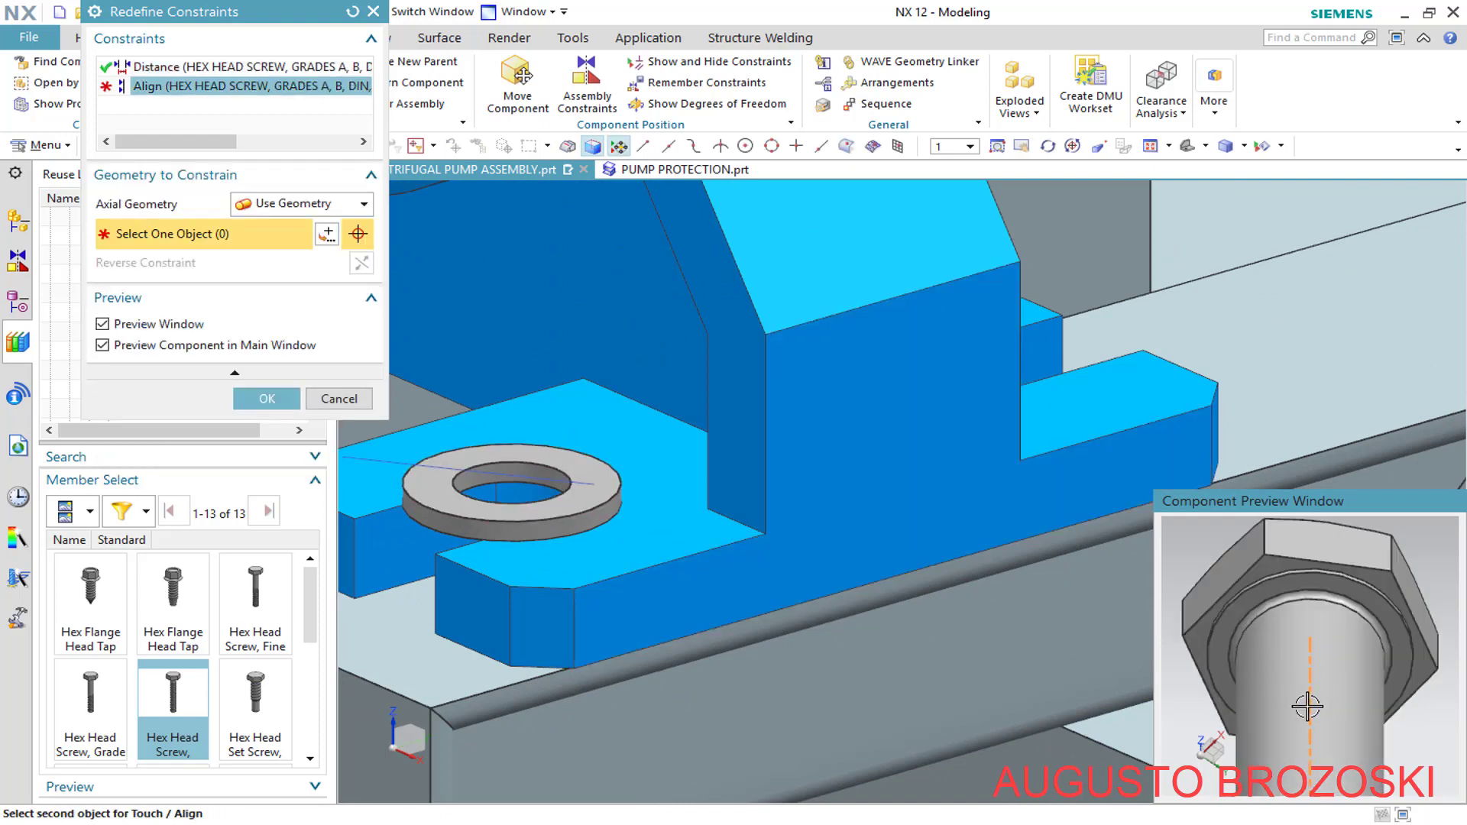
{"action": "scroll", "coordinate": [513, 490], "scroll_direction": "up", "scroll_amount": 3}
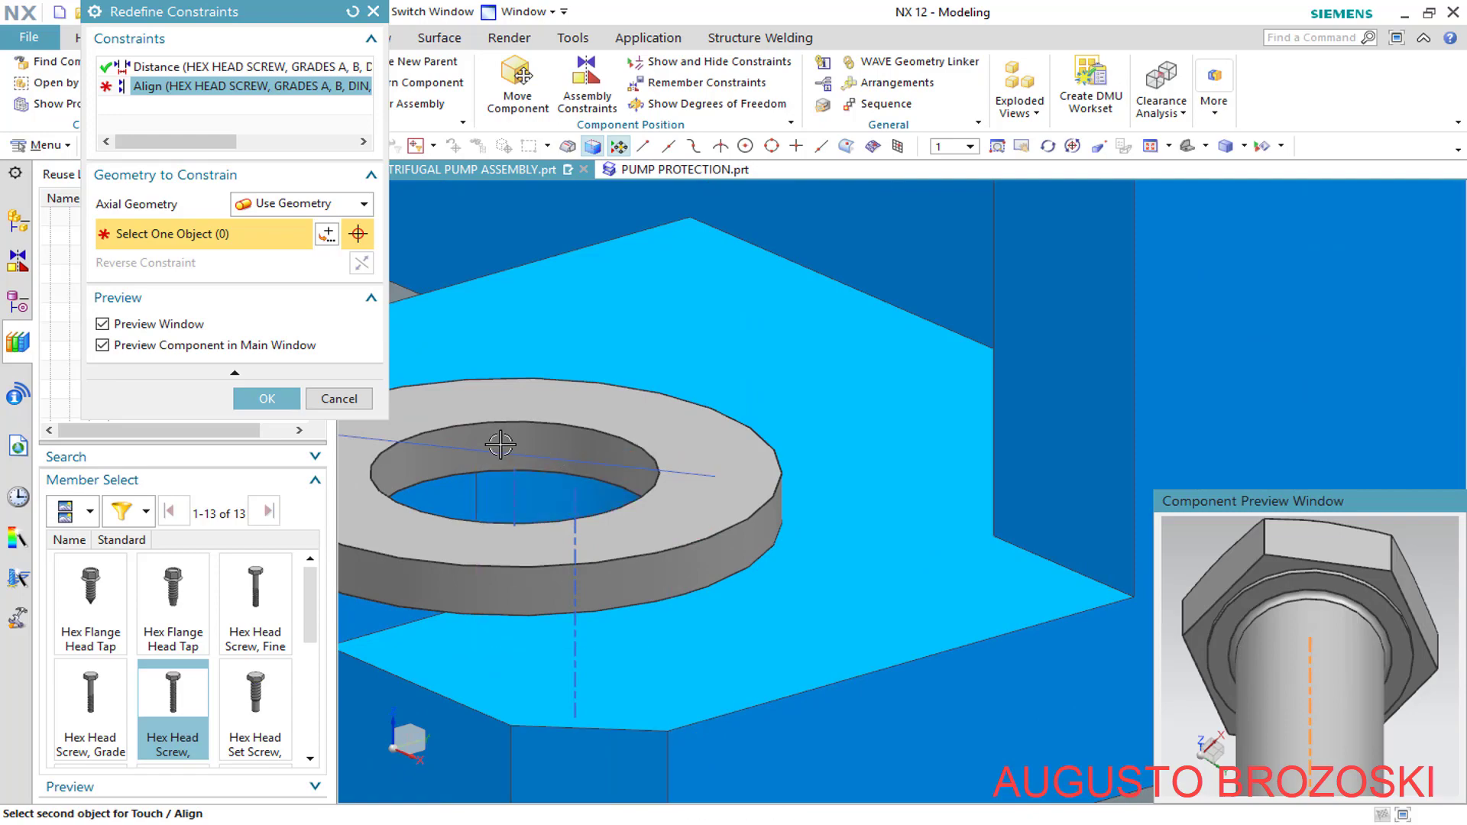
{"action": "left_click", "coordinate": [512, 486]}
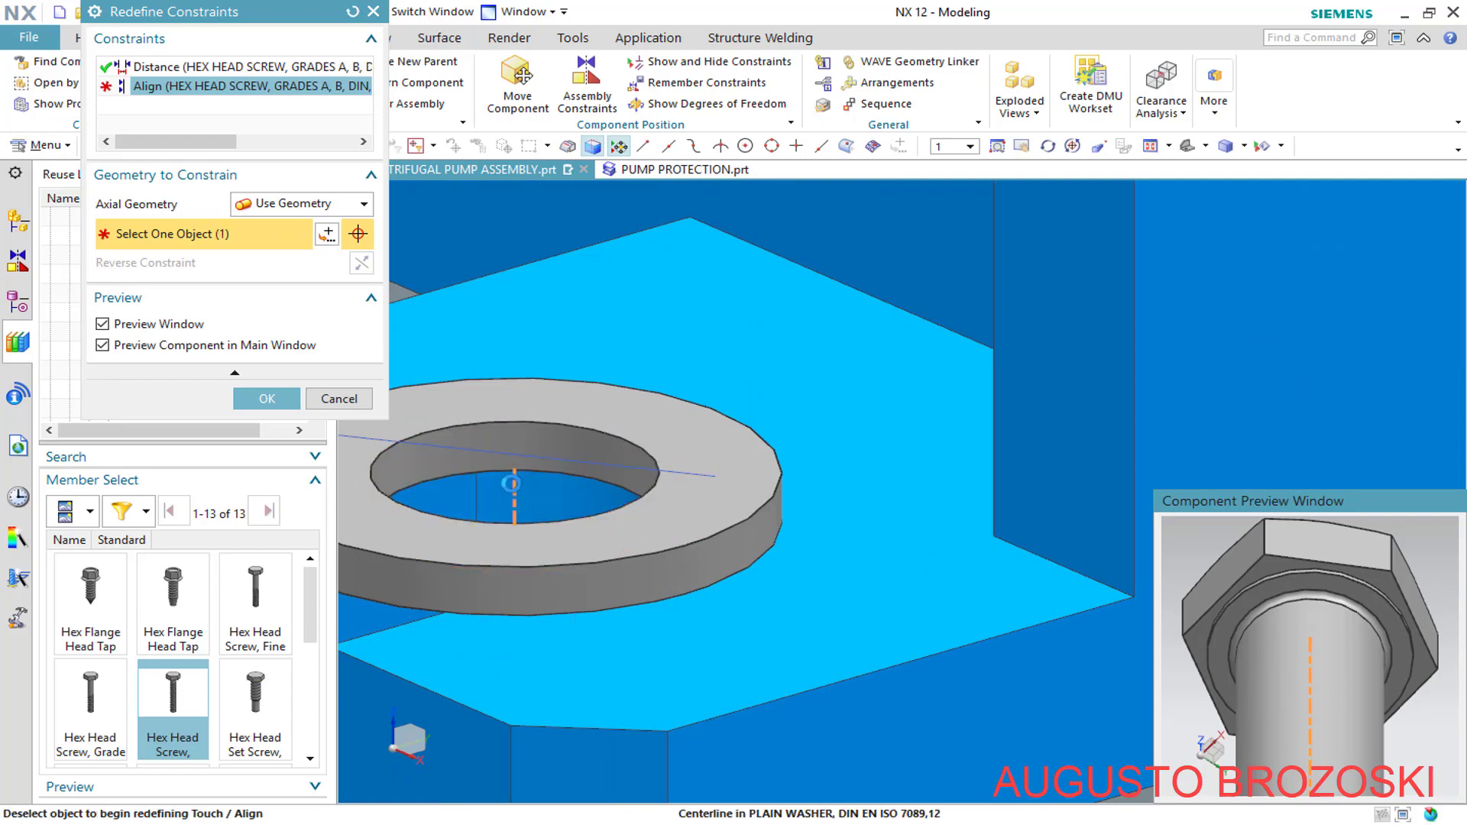
{"action": "scroll", "coordinate": [768, 541], "scroll_direction": "down", "scroll_amount": 5}
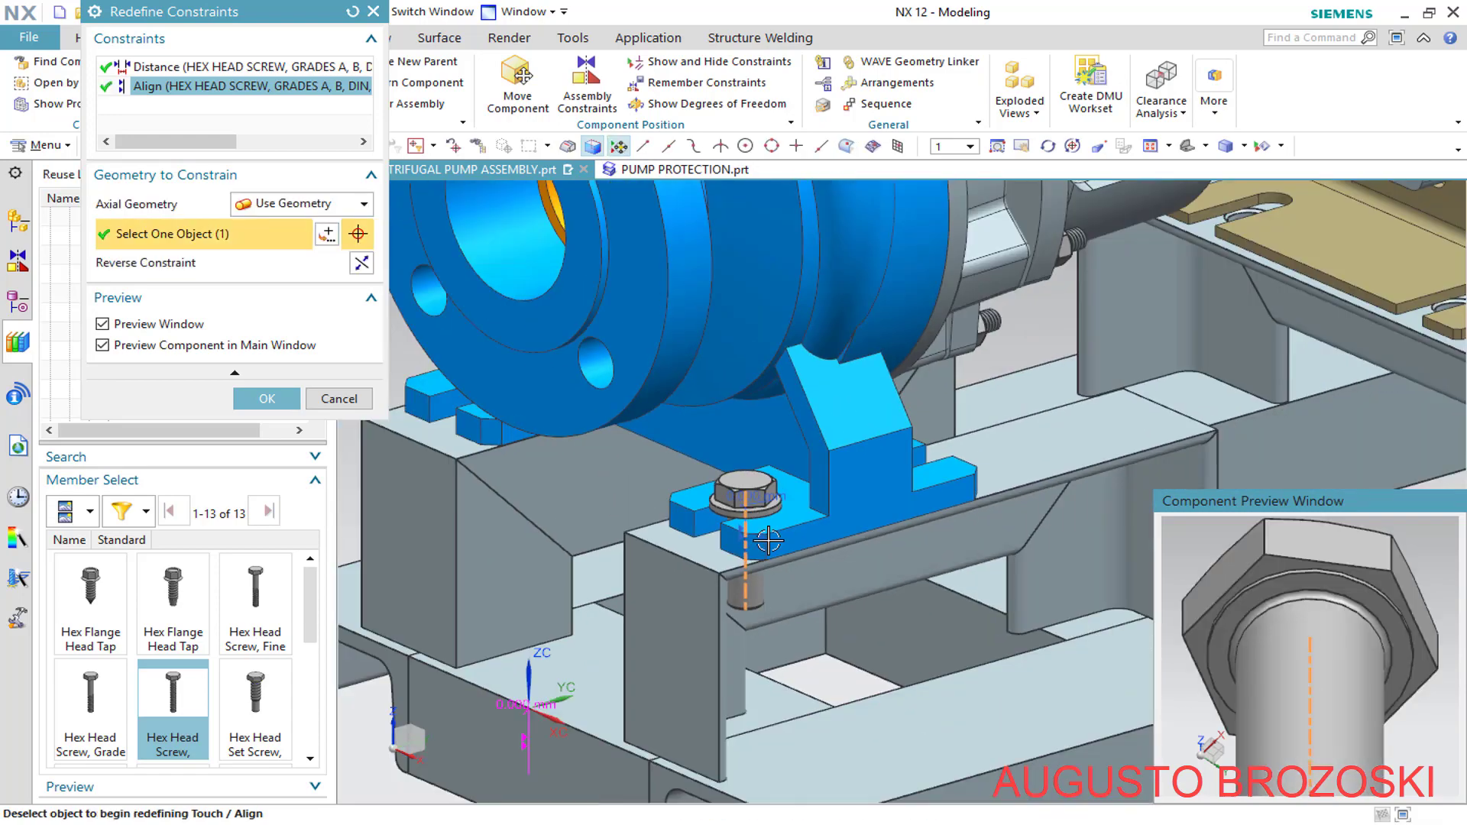
{"action": "middle_click_drag", "start_coordinate": [768, 540], "coordinate": [615, 322]}
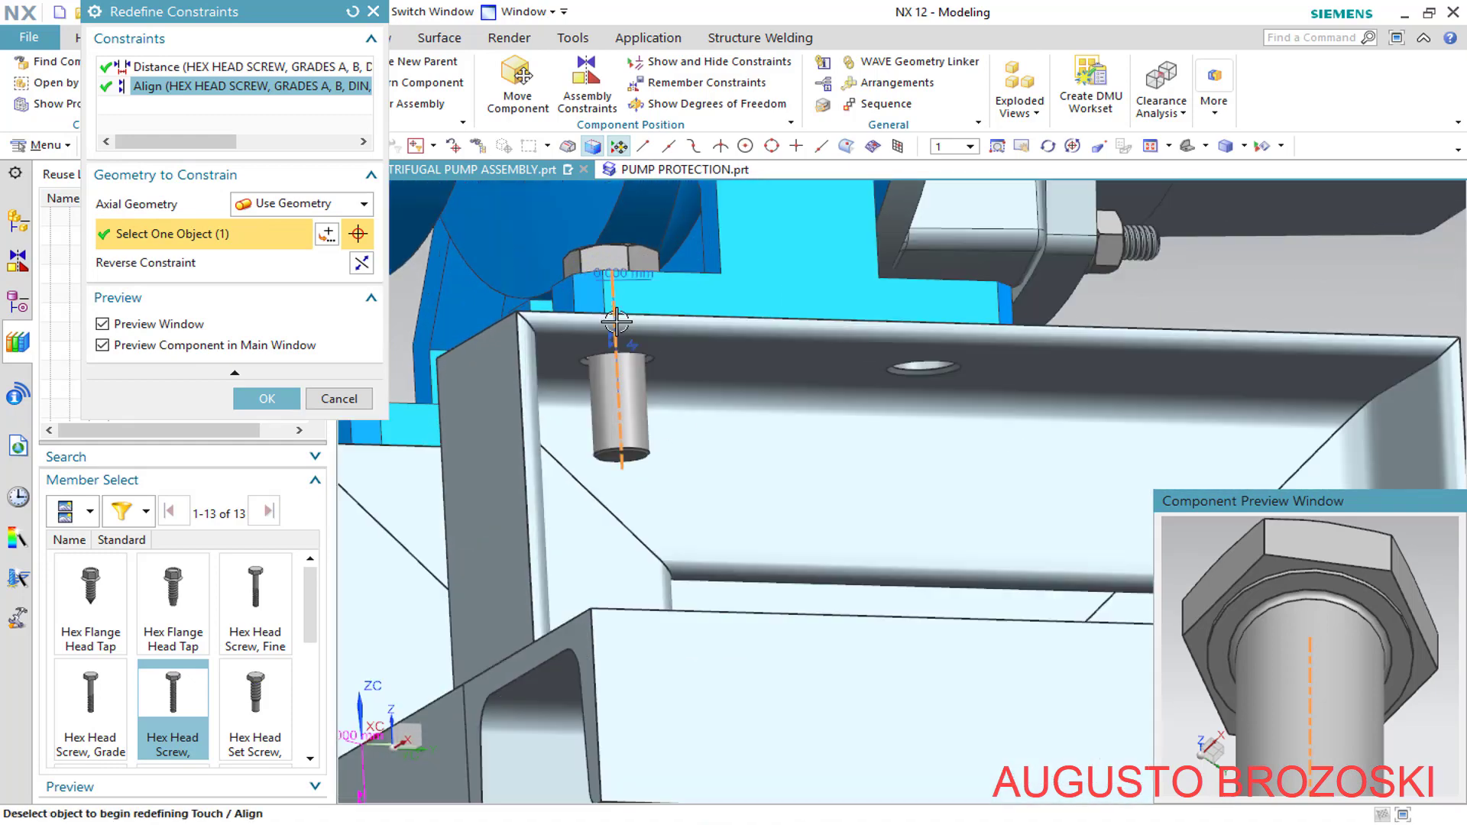
{"action": "scroll", "coordinate": [604, 324], "scroll_direction": "up", "scroll_amount": 2}
{"action": "left_click", "coordinate": [266, 403]}
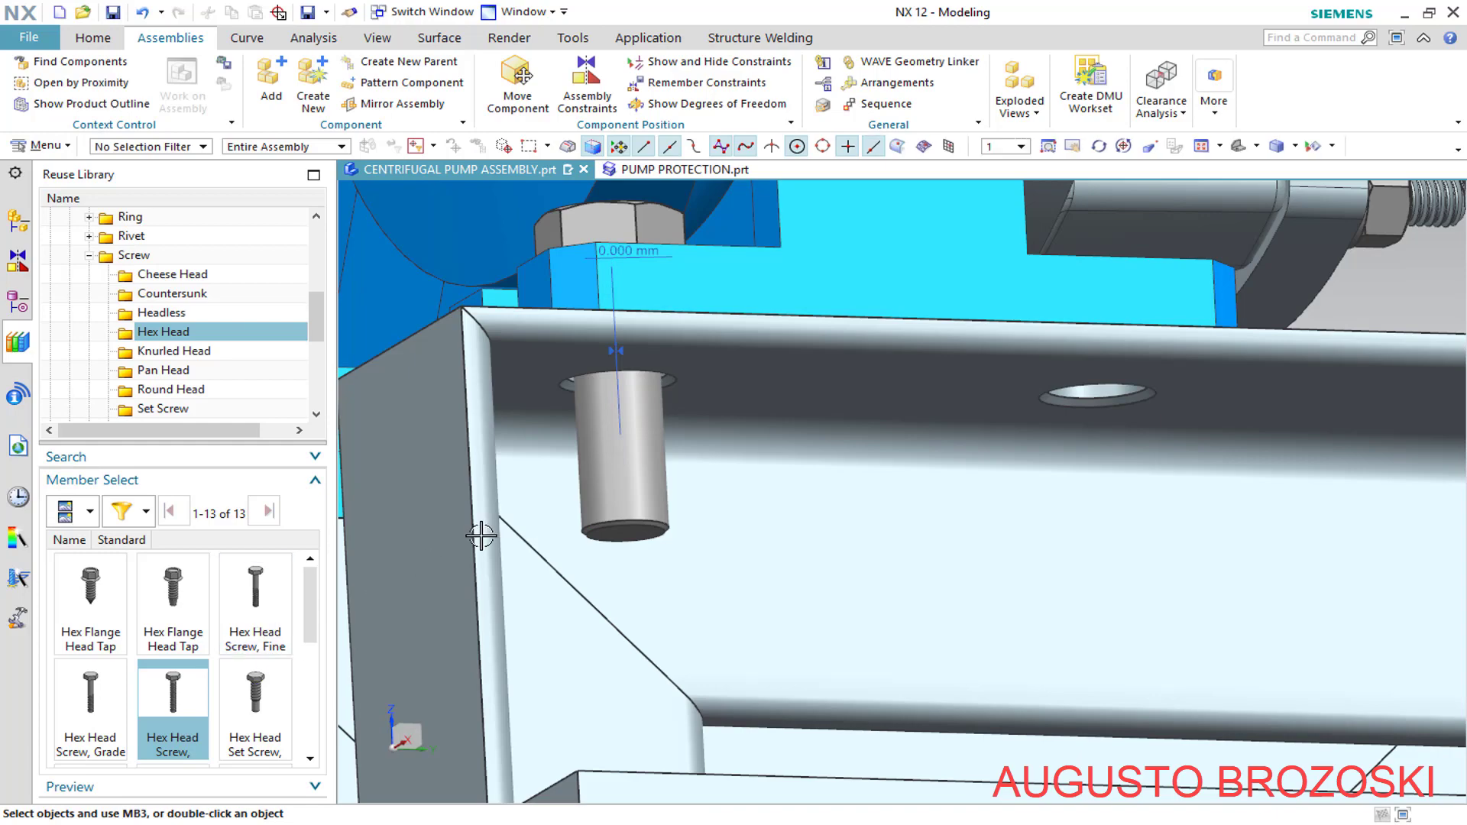
Add a second DIN hex head screw of size M12 and length 40 to the assembly, positioned by constraints
{"action": "scroll", "coordinate": [515, 515], "scroll_direction": "down", "scroll_amount": 10}
{"action": "middle_click_drag", "start_coordinate": [525, 515], "coordinate": [994, 612]}
{"action": "scroll", "coordinate": [986, 604], "scroll_direction": "up", "scroll_amount": 8}
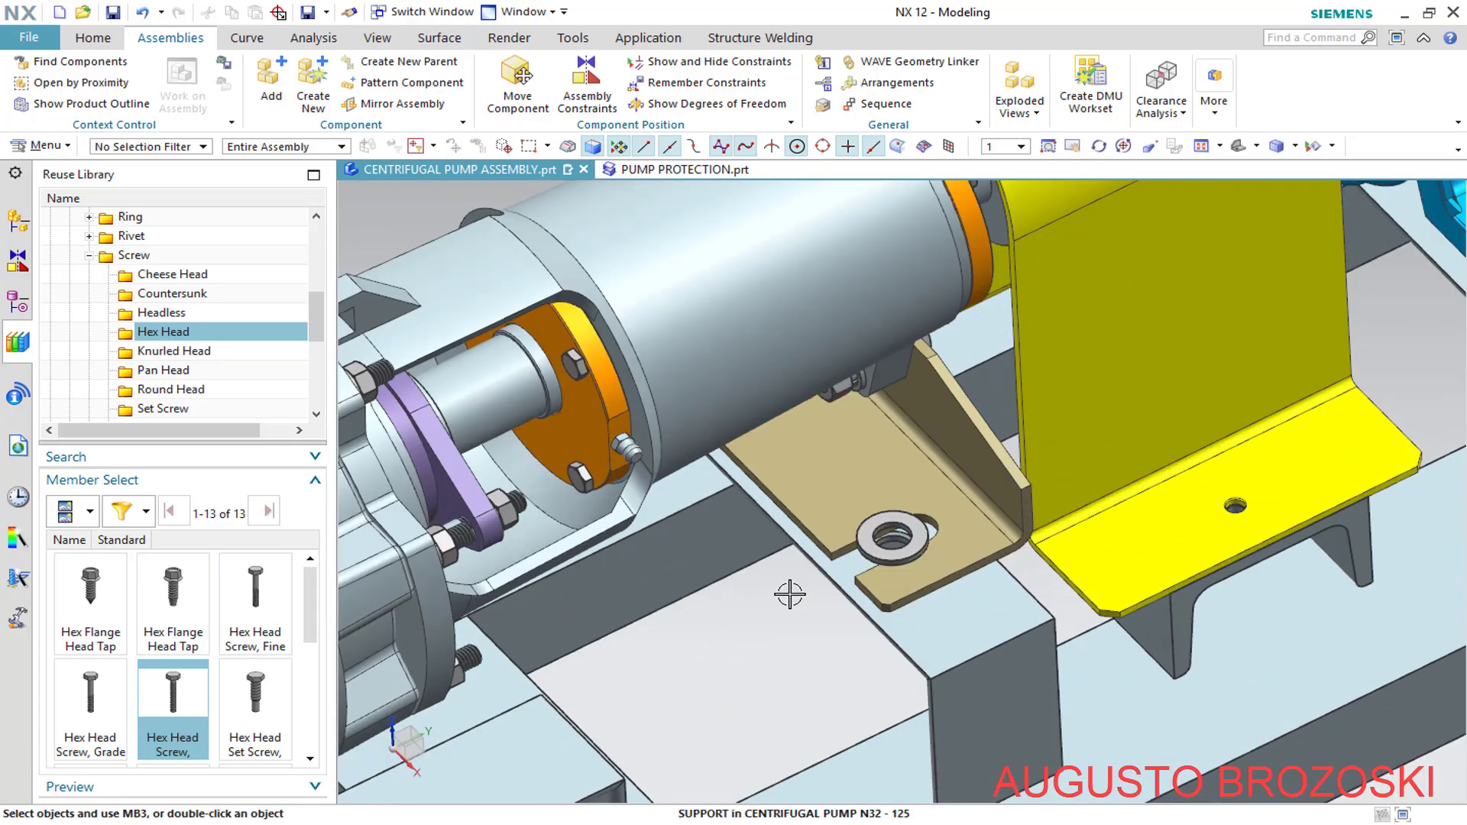
{"action": "right_click", "coordinate": [171, 697]}
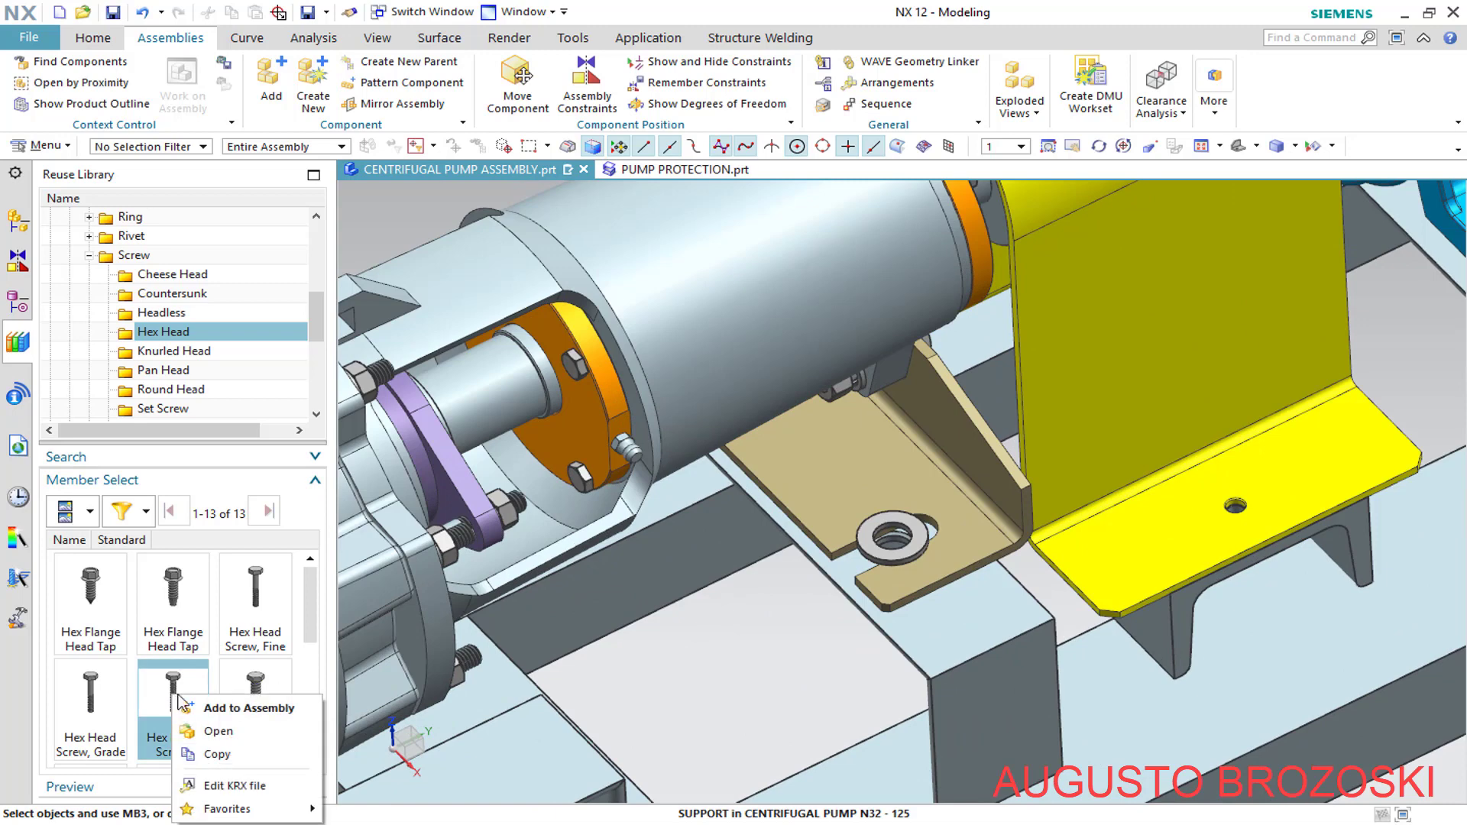
{"action": "left_click", "coordinate": [233, 709]}
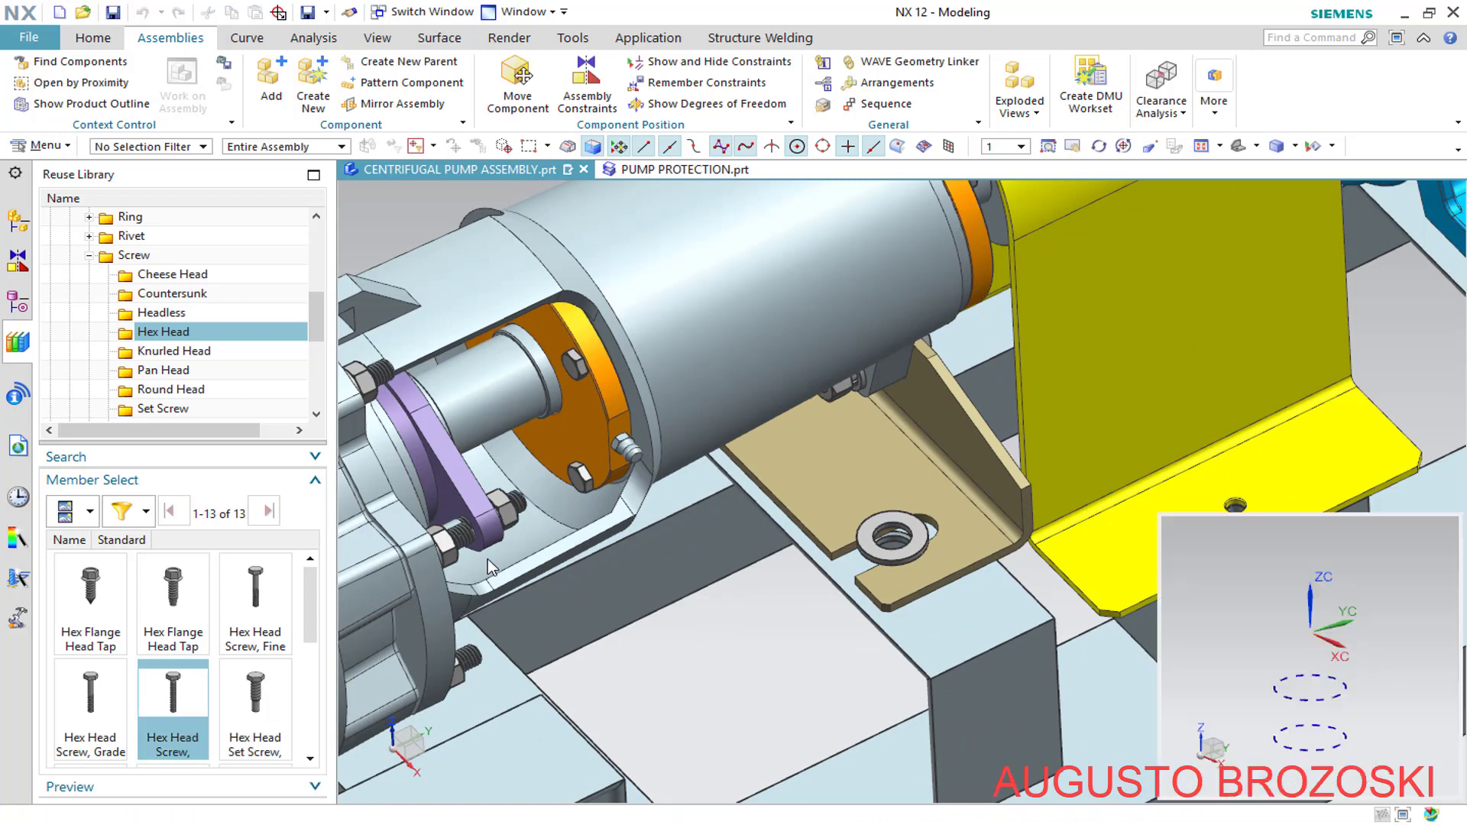
{"action": "left_click", "coordinate": [364, 301]}
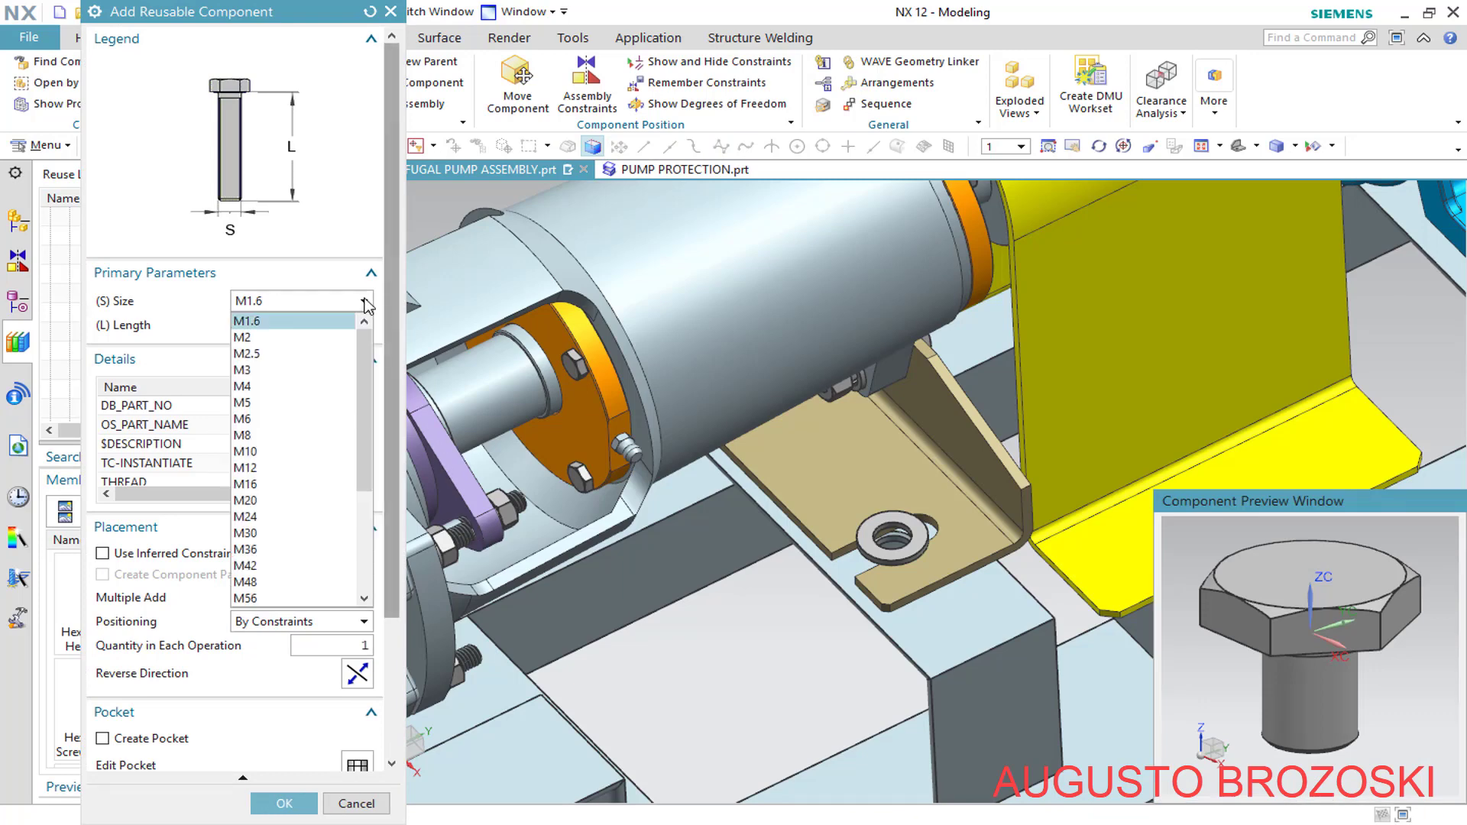
{"action": "left_click", "coordinate": [306, 468]}
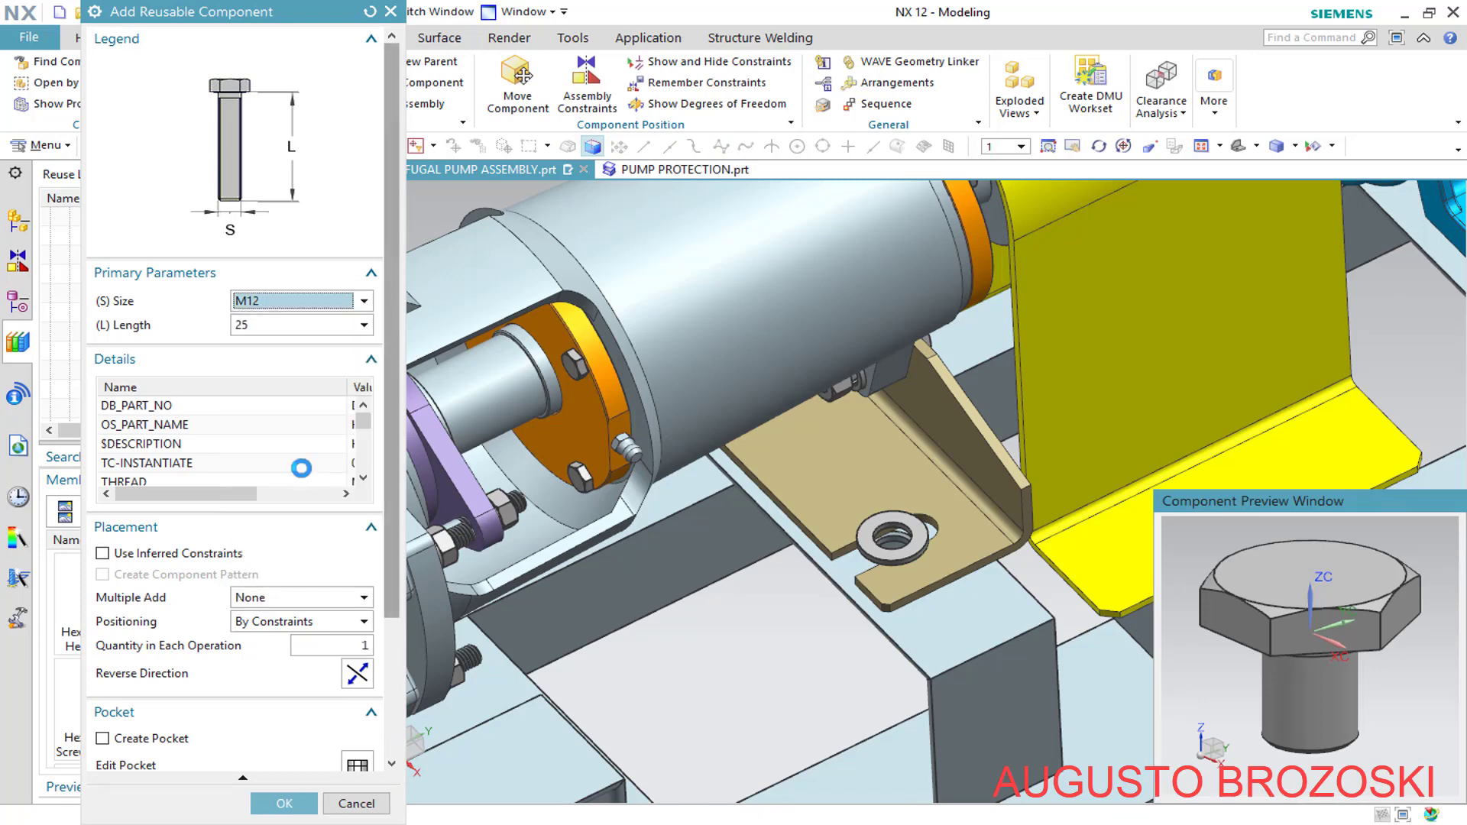
{"action": "left_click", "coordinate": [365, 327]}
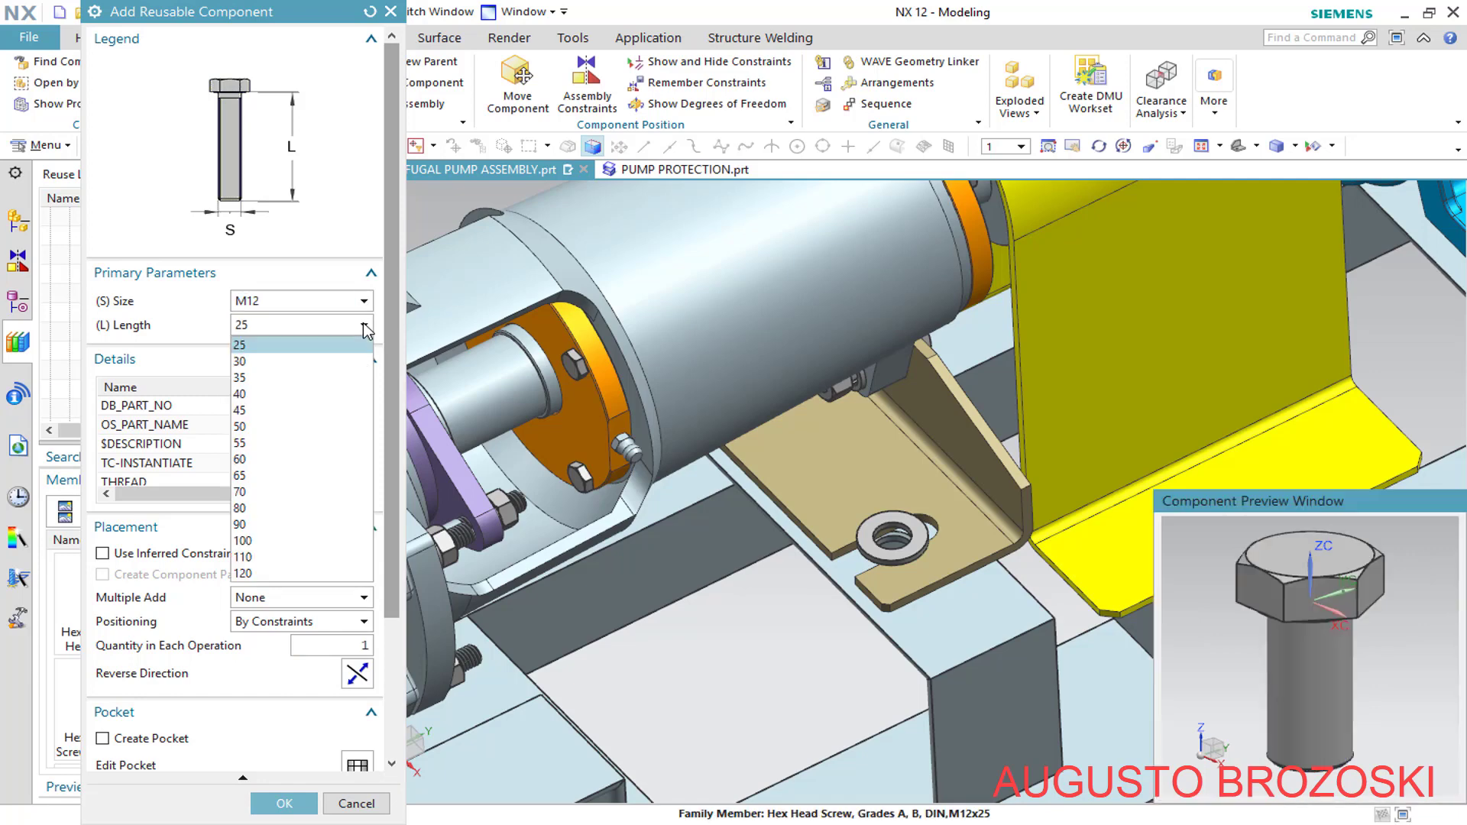
{"action": "left_click", "coordinate": [313, 394]}
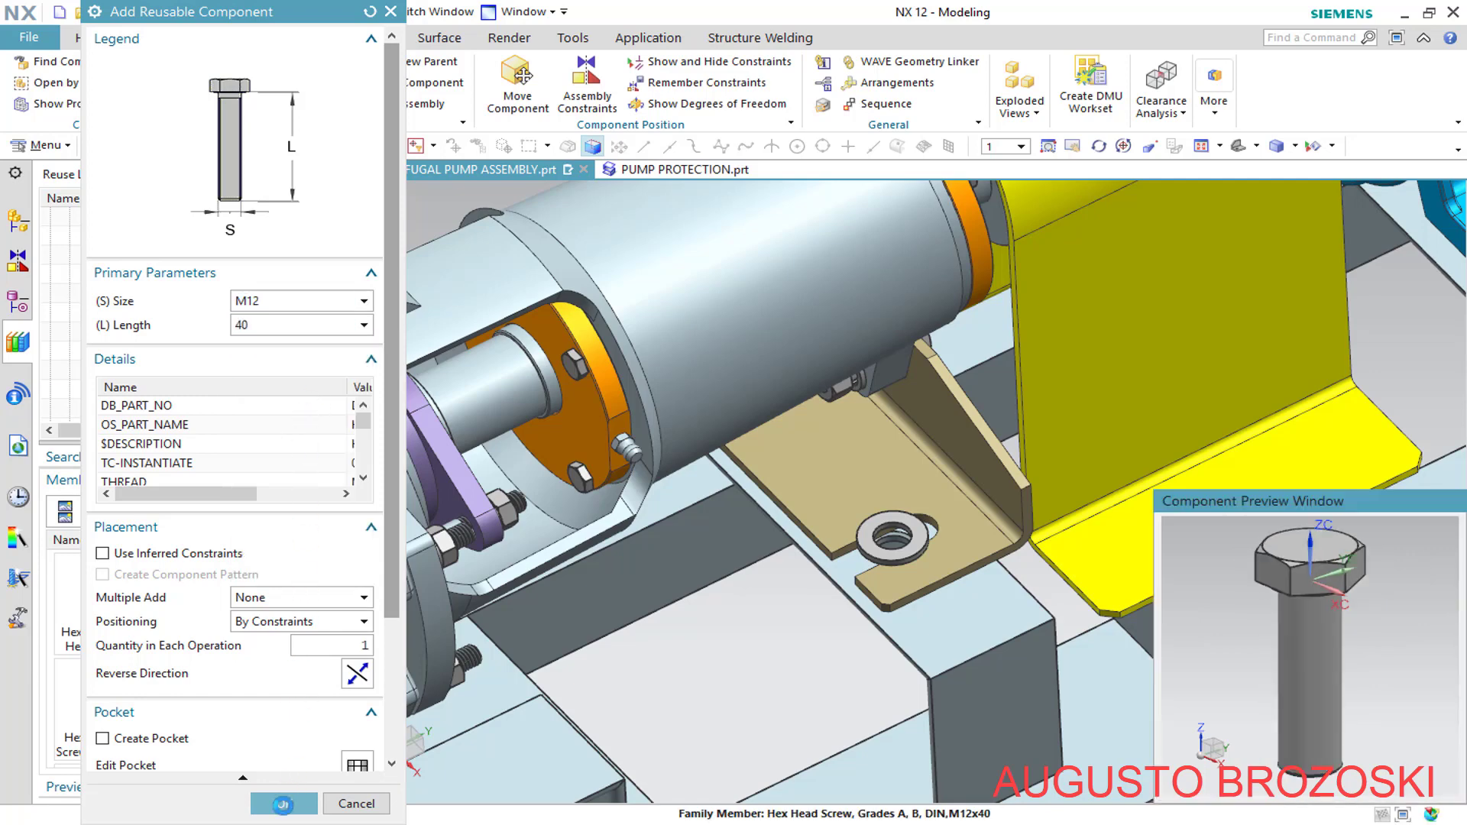
{"action": "left_click", "coordinate": [282, 804]}
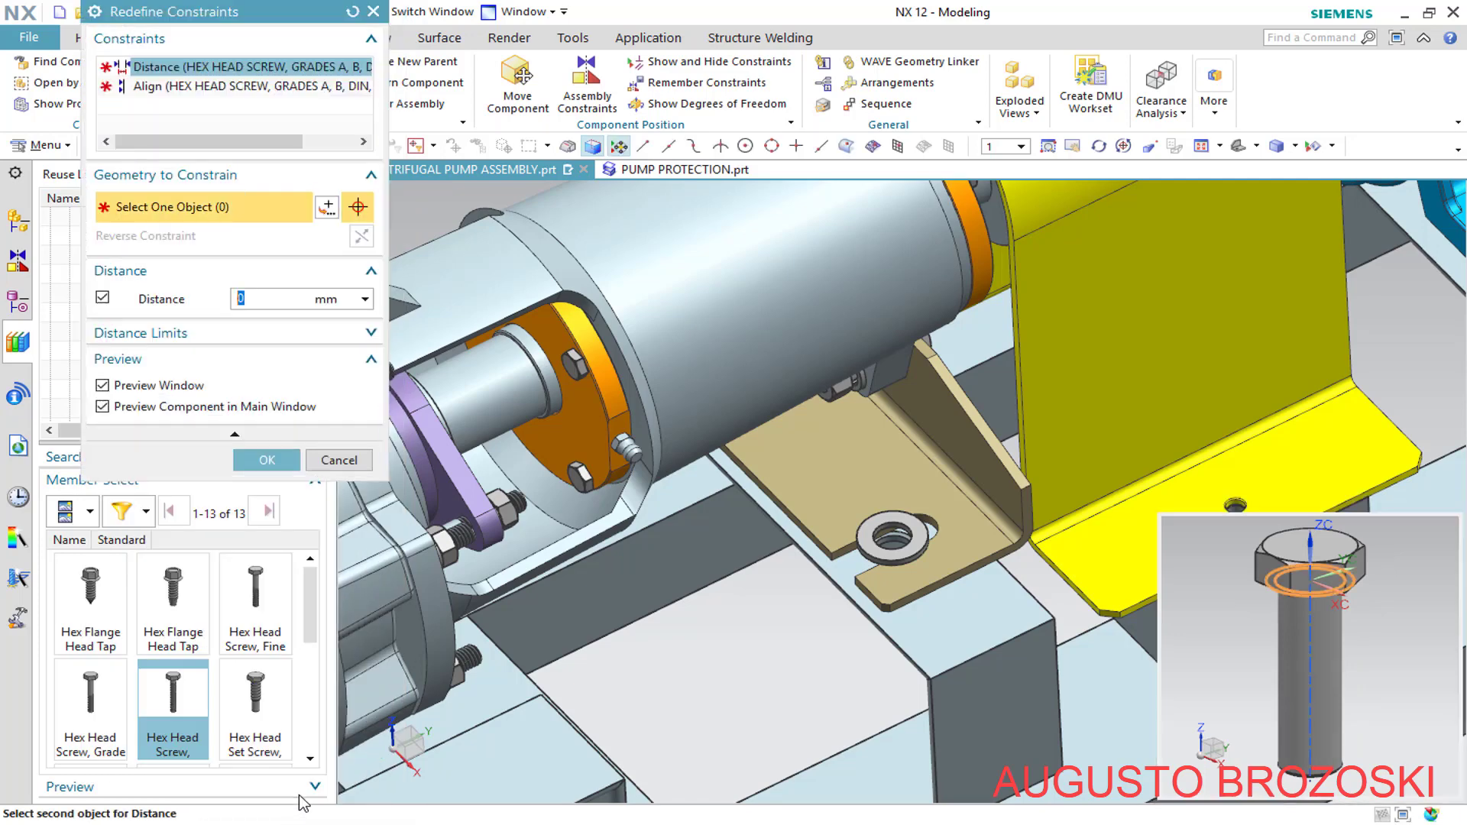
Seat the second M12 x 40 screw at 0 mm distance on the slotted support bracket's washer and align it to that washer's centerline
{"action": "scroll", "coordinate": [976, 584], "scroll_direction": "up", "scroll_amount": 5}
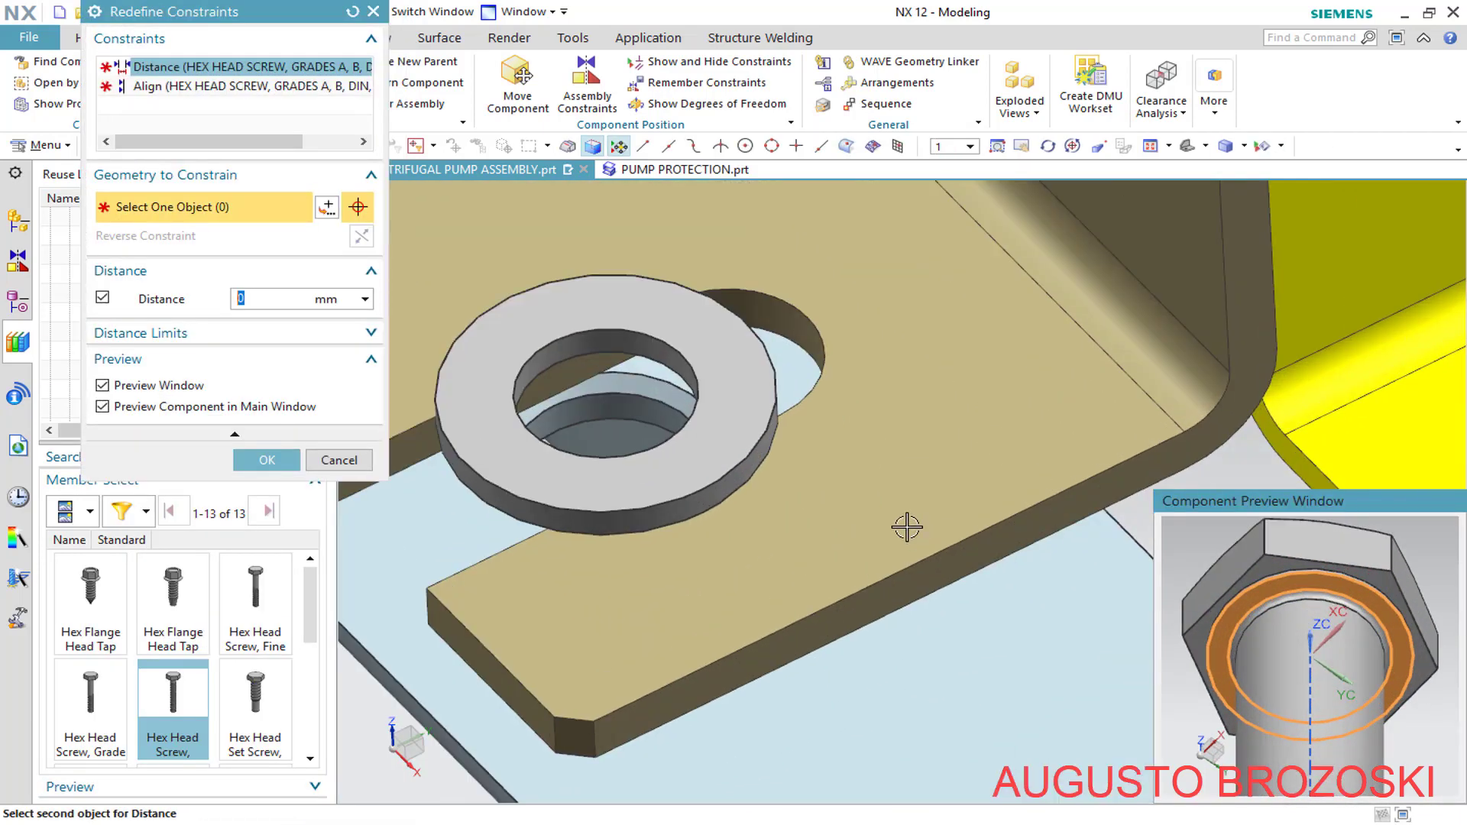
{"action": "left_click", "coordinate": [749, 386]}
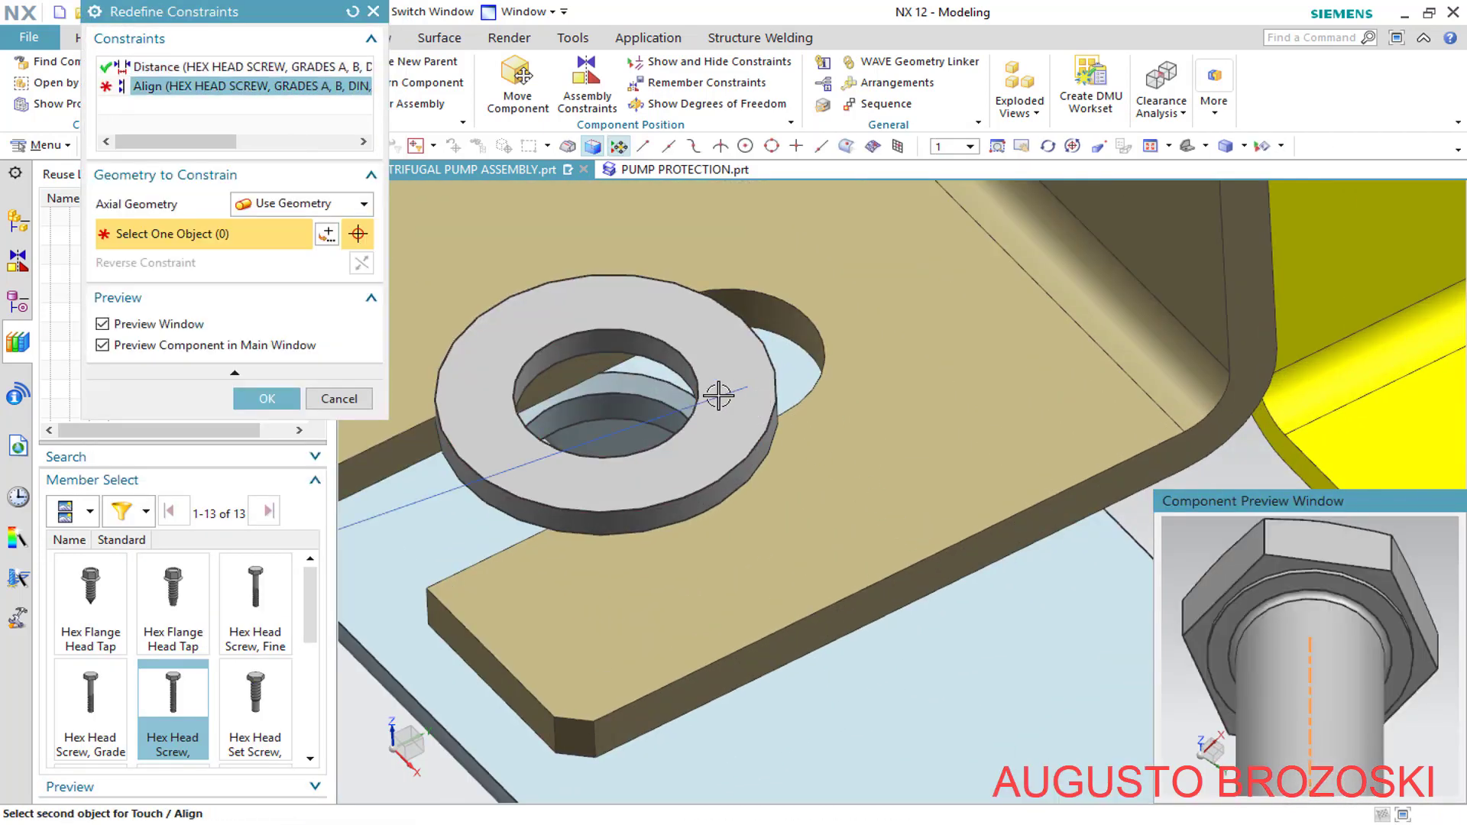
{"action": "scroll", "coordinate": [638, 412], "scroll_direction": "up", "scroll_amount": 2}
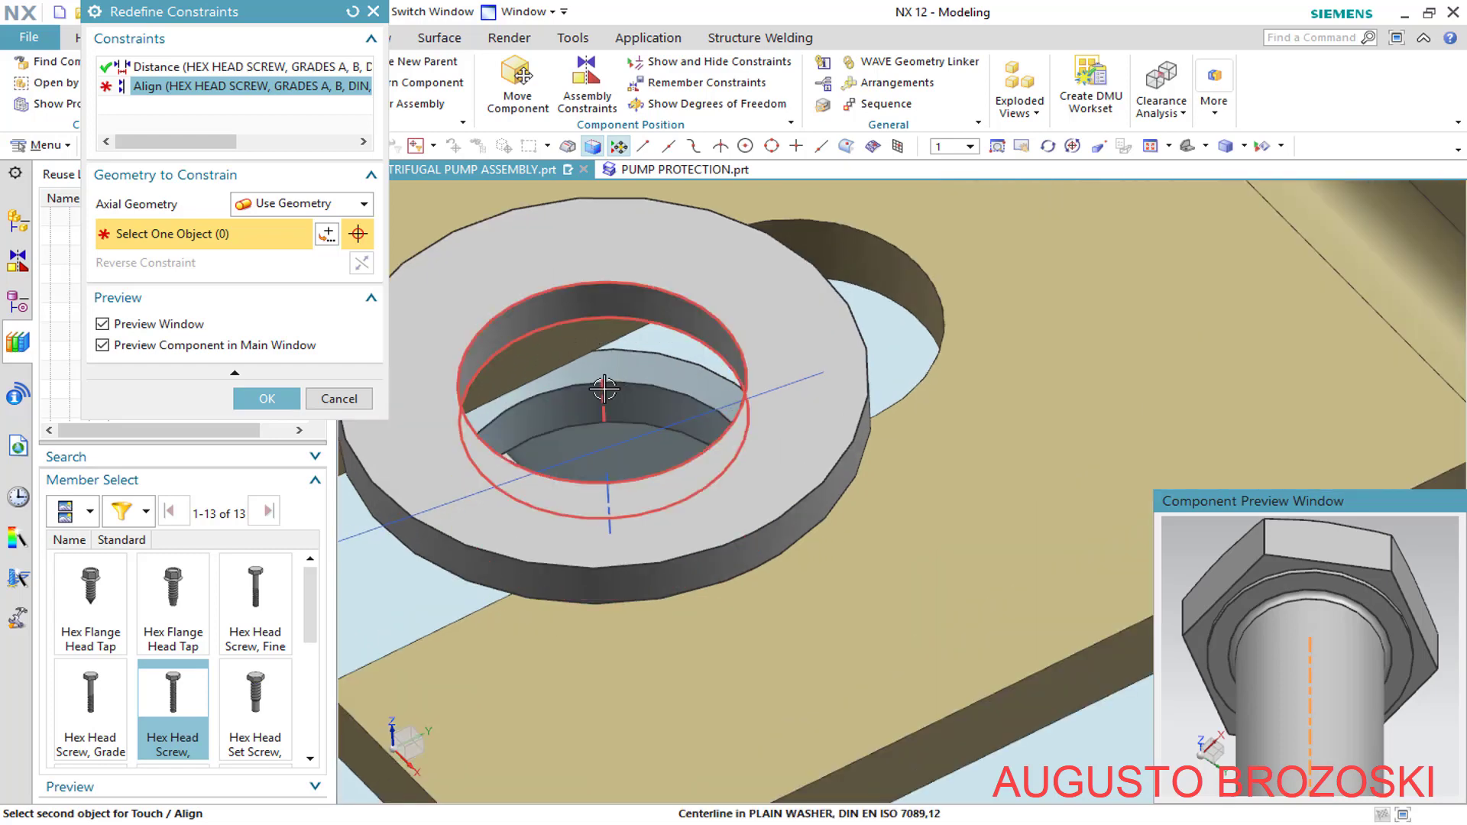
{"action": "left_click", "coordinate": [604, 389]}
{"action": "left_click", "coordinate": [267, 400]}
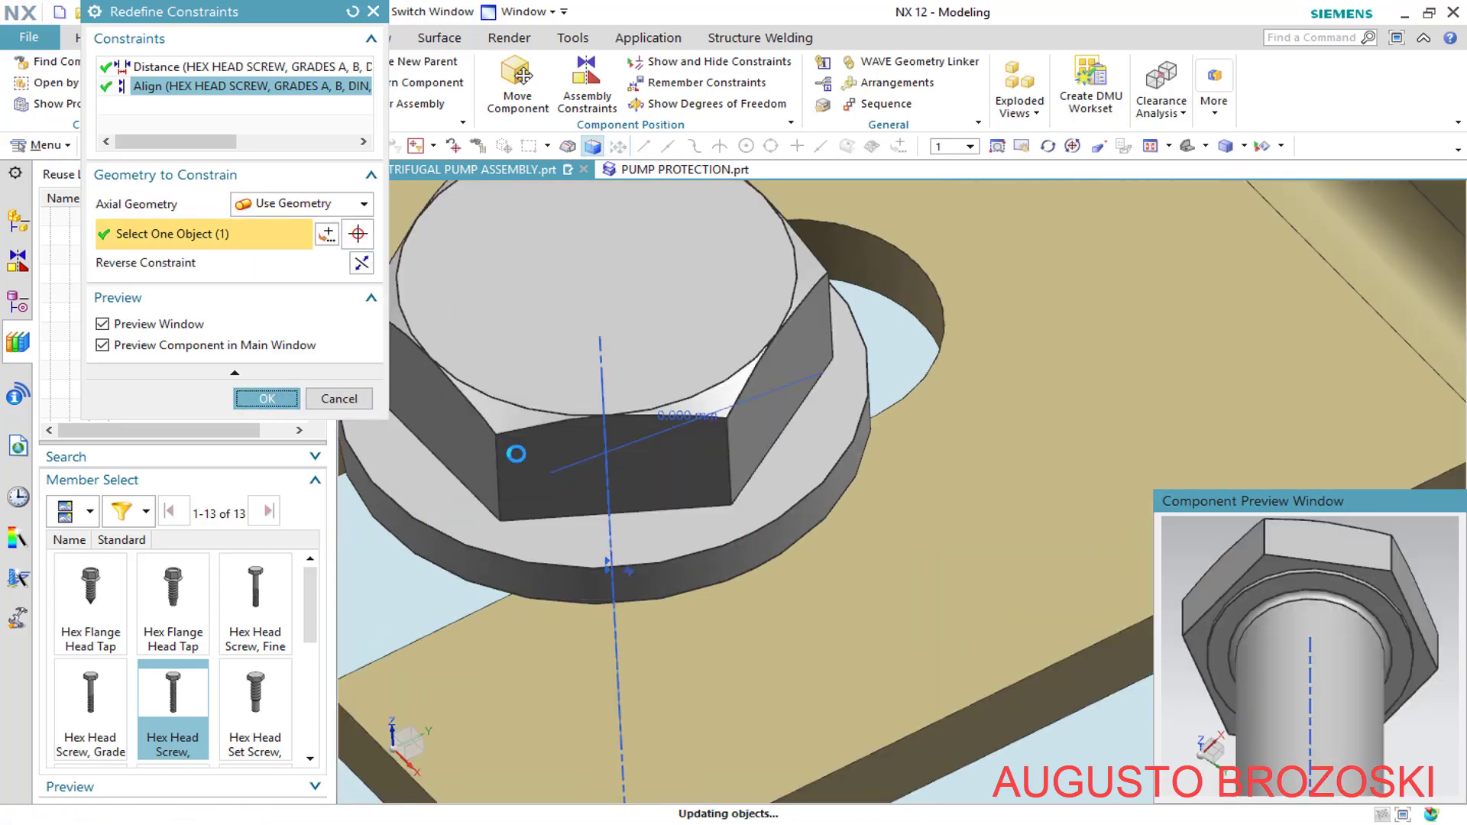
{"action": "scroll", "coordinate": [773, 482], "scroll_direction": "down", "scroll_amount": 5}
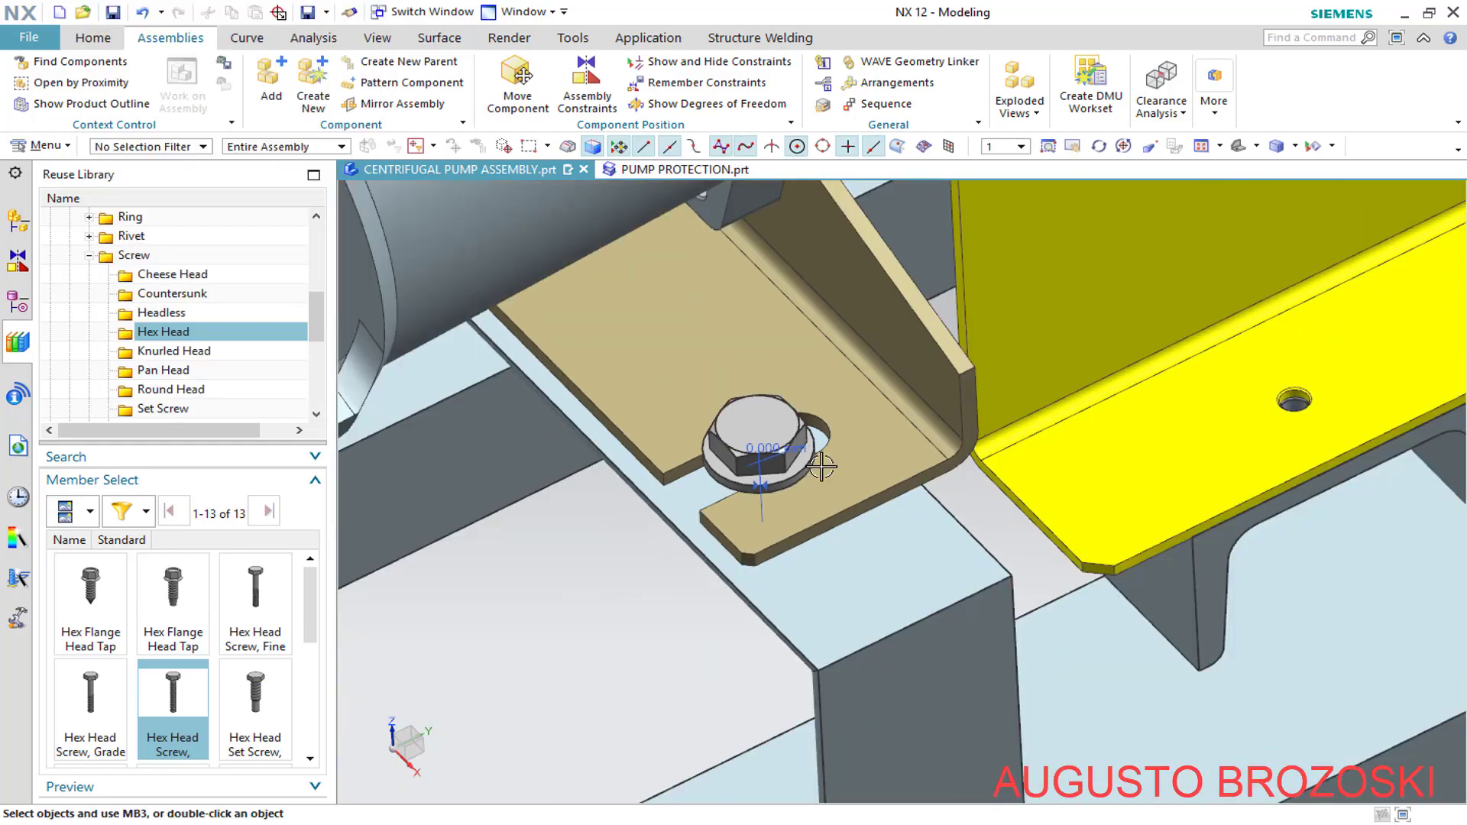
Inspect the fitted screw and the pump protection hole, and check the screw sizes in the PDF drawing's parts list in Acrobat Reader
{"action": "middle_click_drag", "start_coordinate": [810, 466], "coordinate": [816, 420]}
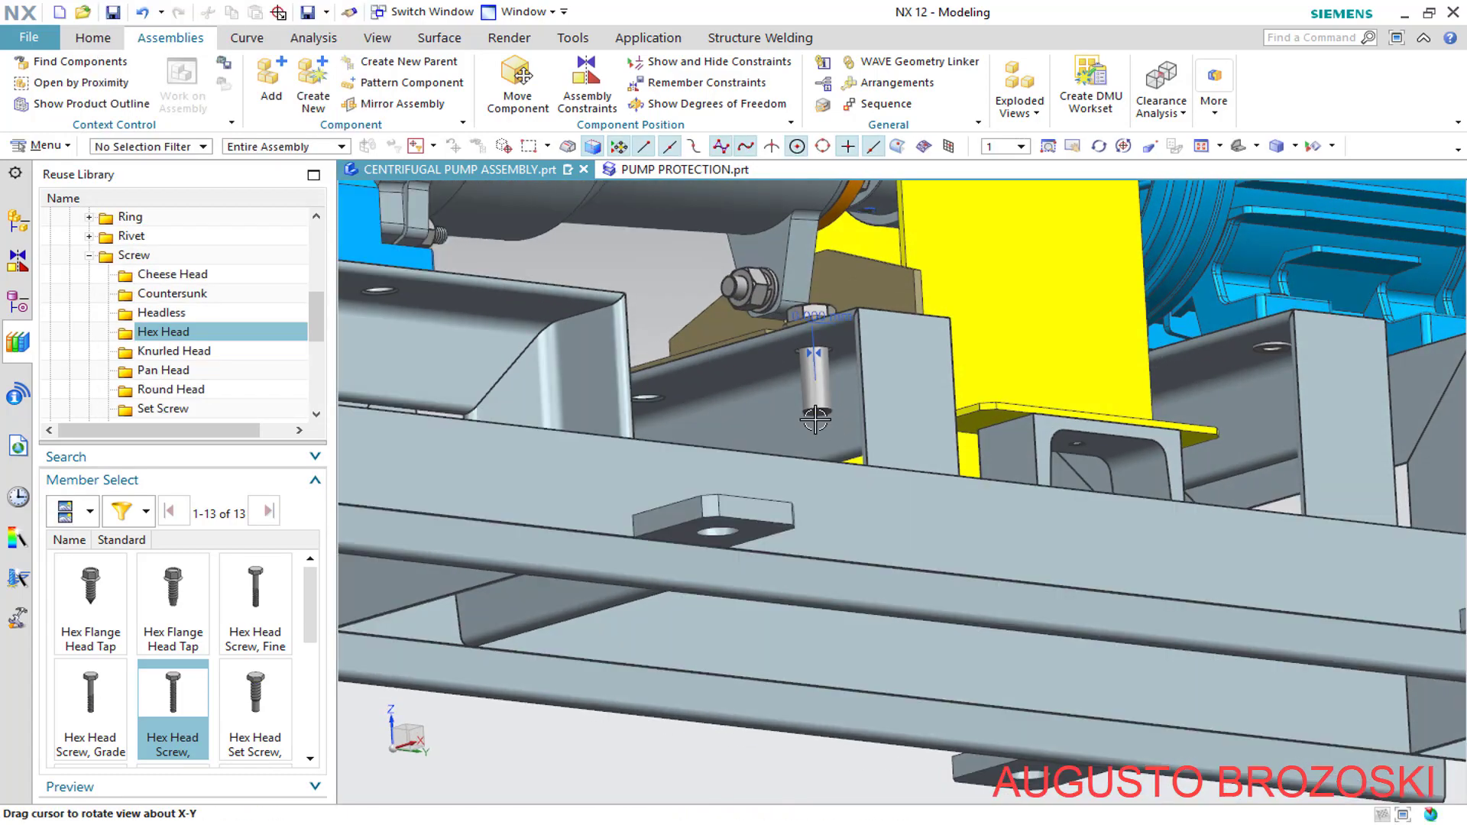
{"action": "scroll", "coordinate": [991, 388], "scroll_direction": "up", "scroll_amount": 4}
{"action": "scroll", "coordinate": [955, 415], "scroll_direction": "down", "scroll_amount": 4}
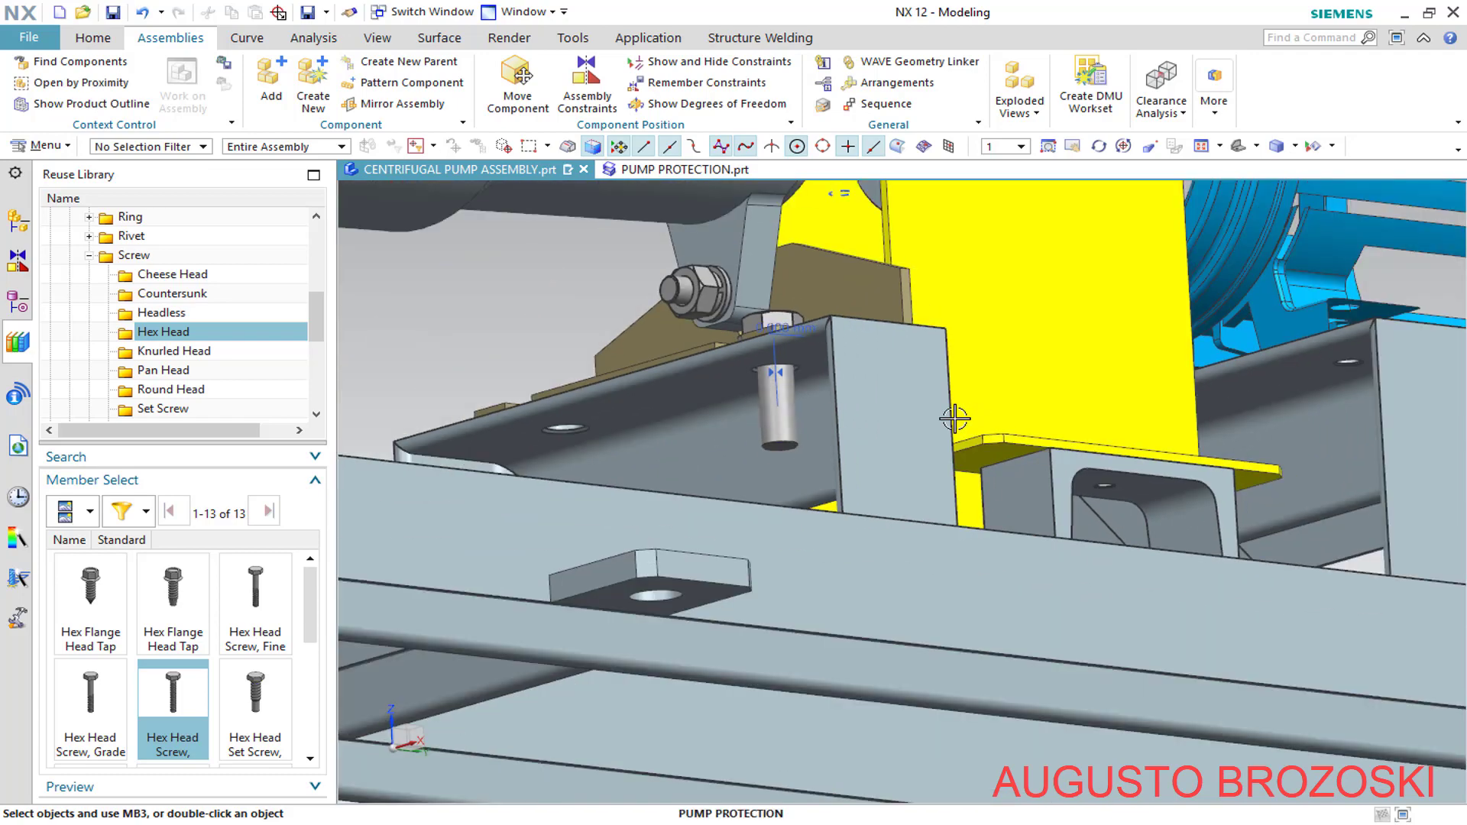
{"action": "middle_click_drag", "start_coordinate": [1006, 488], "coordinate": [1077, 545]}
{"action": "scroll", "coordinate": [1022, 443], "scroll_direction": "up", "scroll_amount": 5}
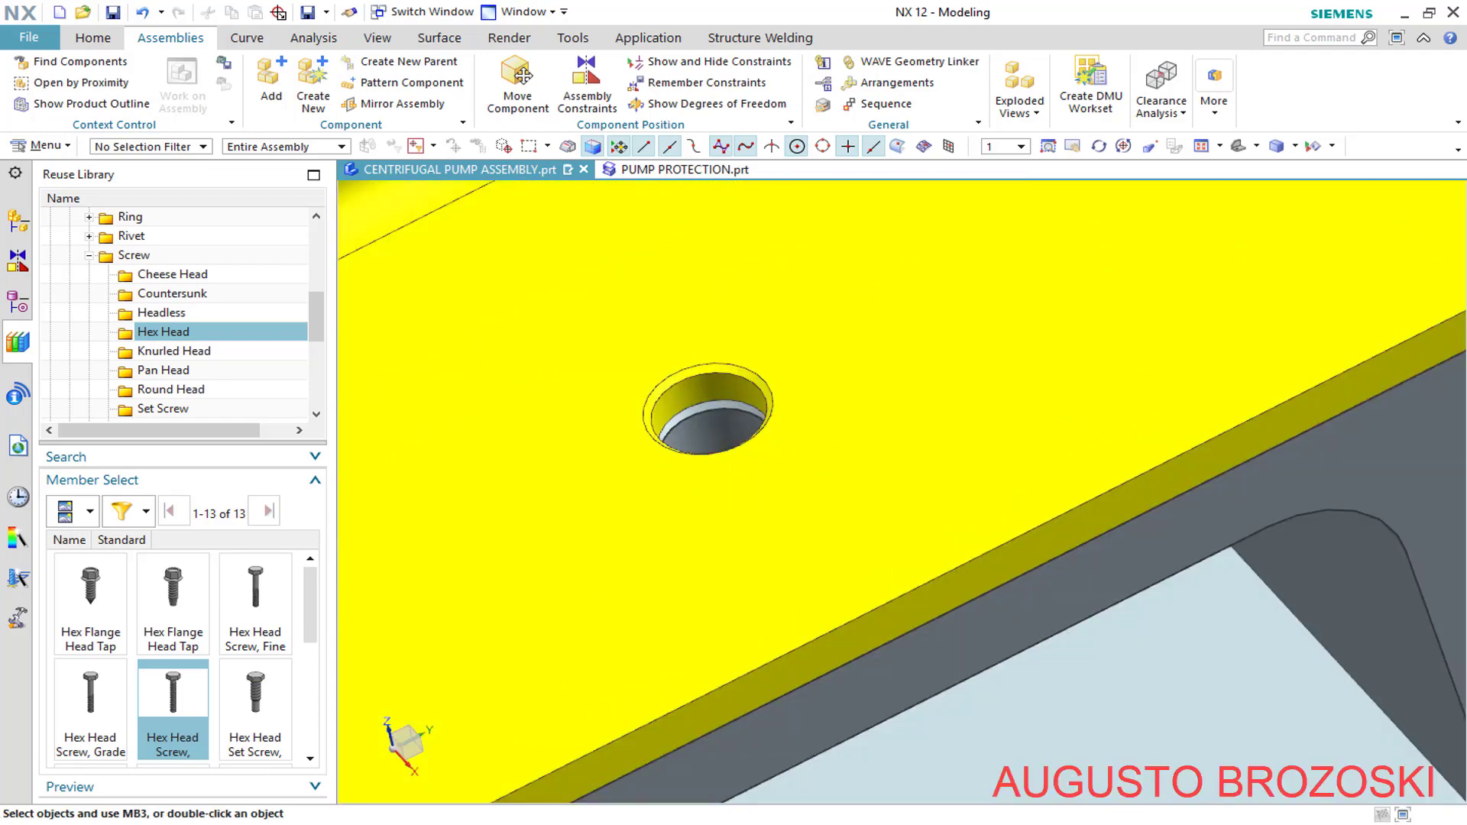
{"action": "key", "text": "alt+Tab"}
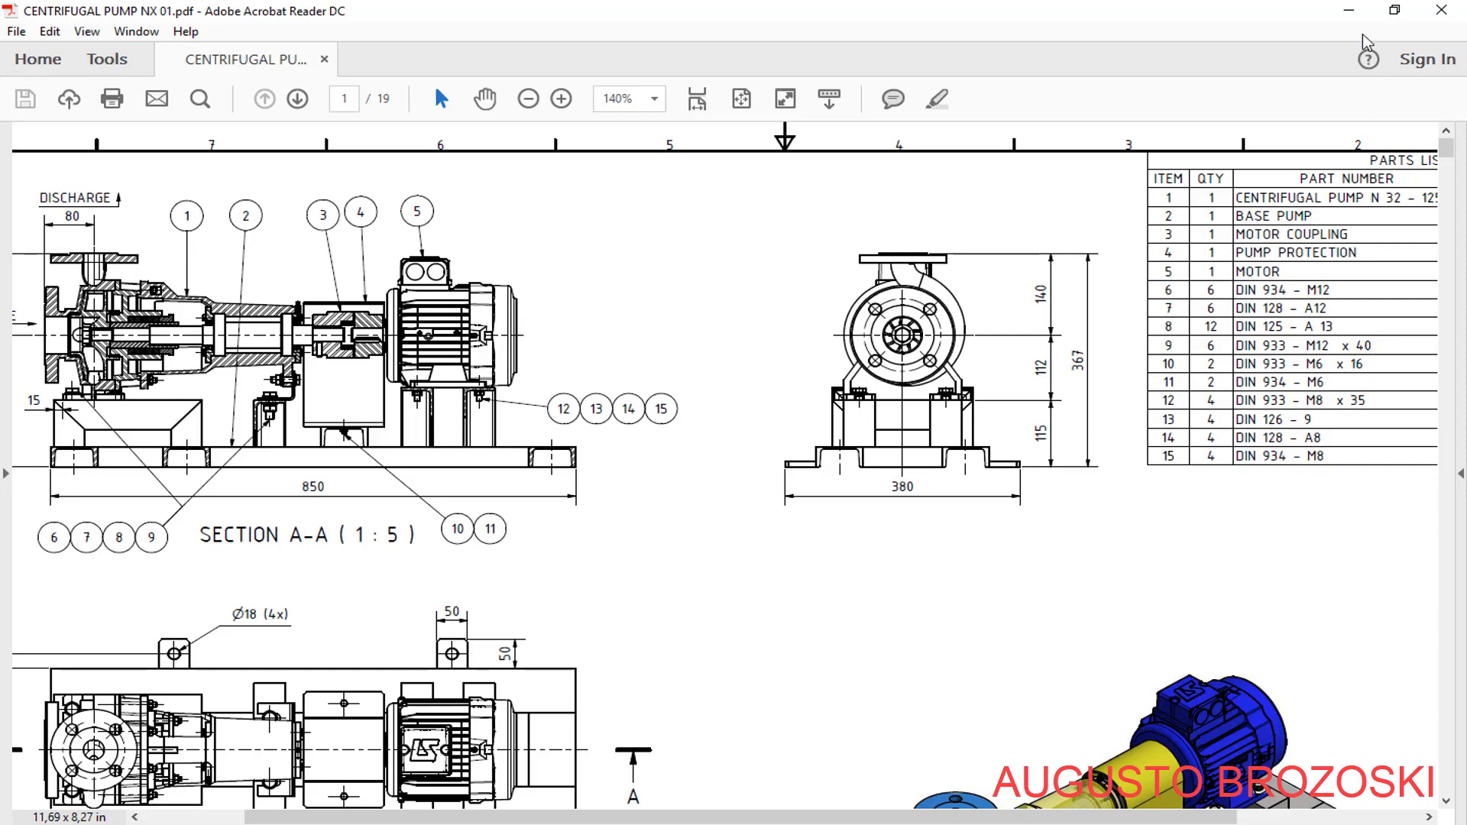
{"action": "left_click", "coordinate": [1349, 10]}
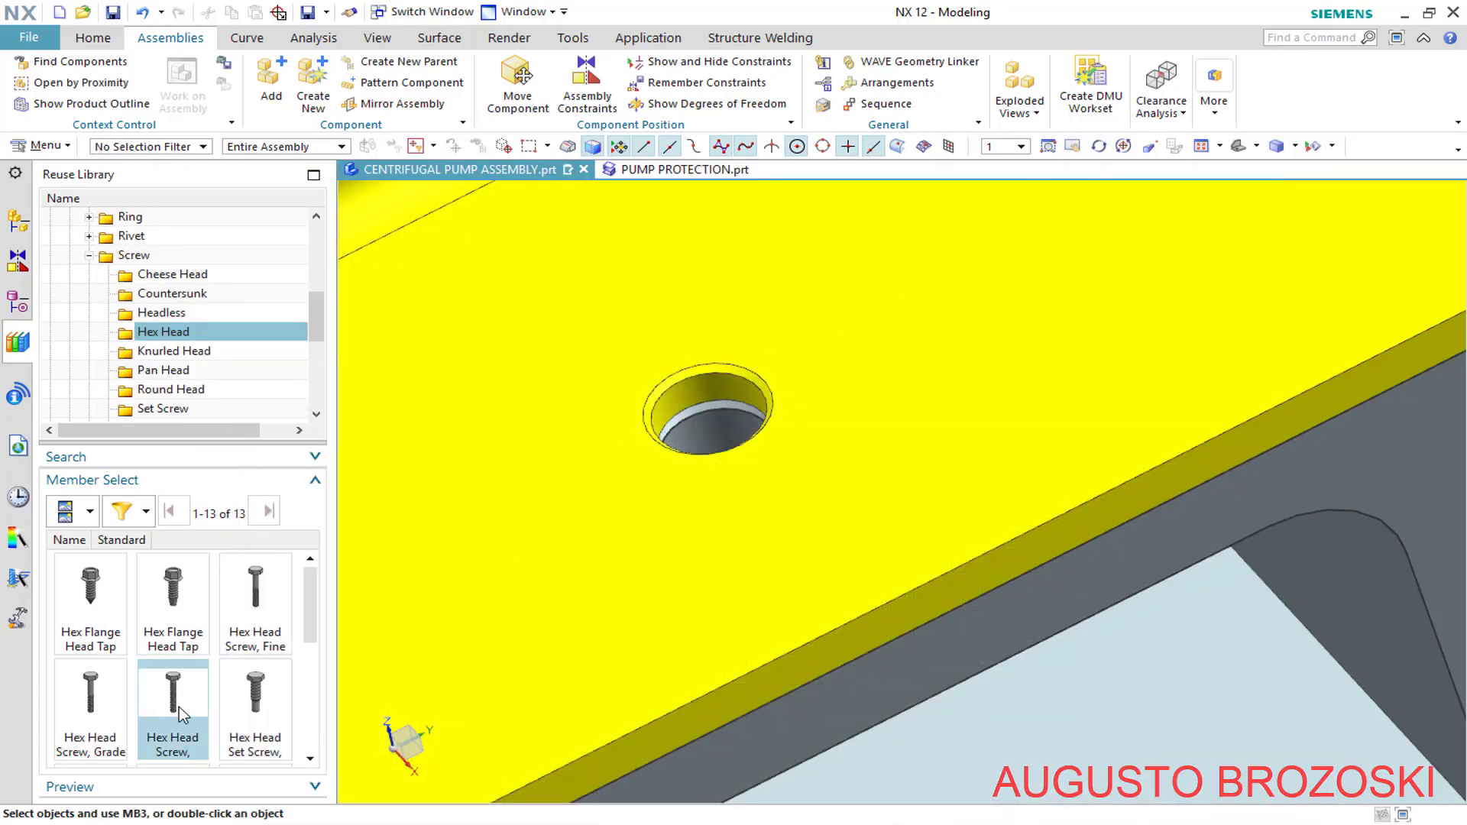
Add a DIN grades A, B hex head screw of size M6 and length 16 to the assembly, positioned by constraints
{"action": "right_click", "coordinate": [176, 705]}
{"action": "left_click", "coordinate": [255, 590]}
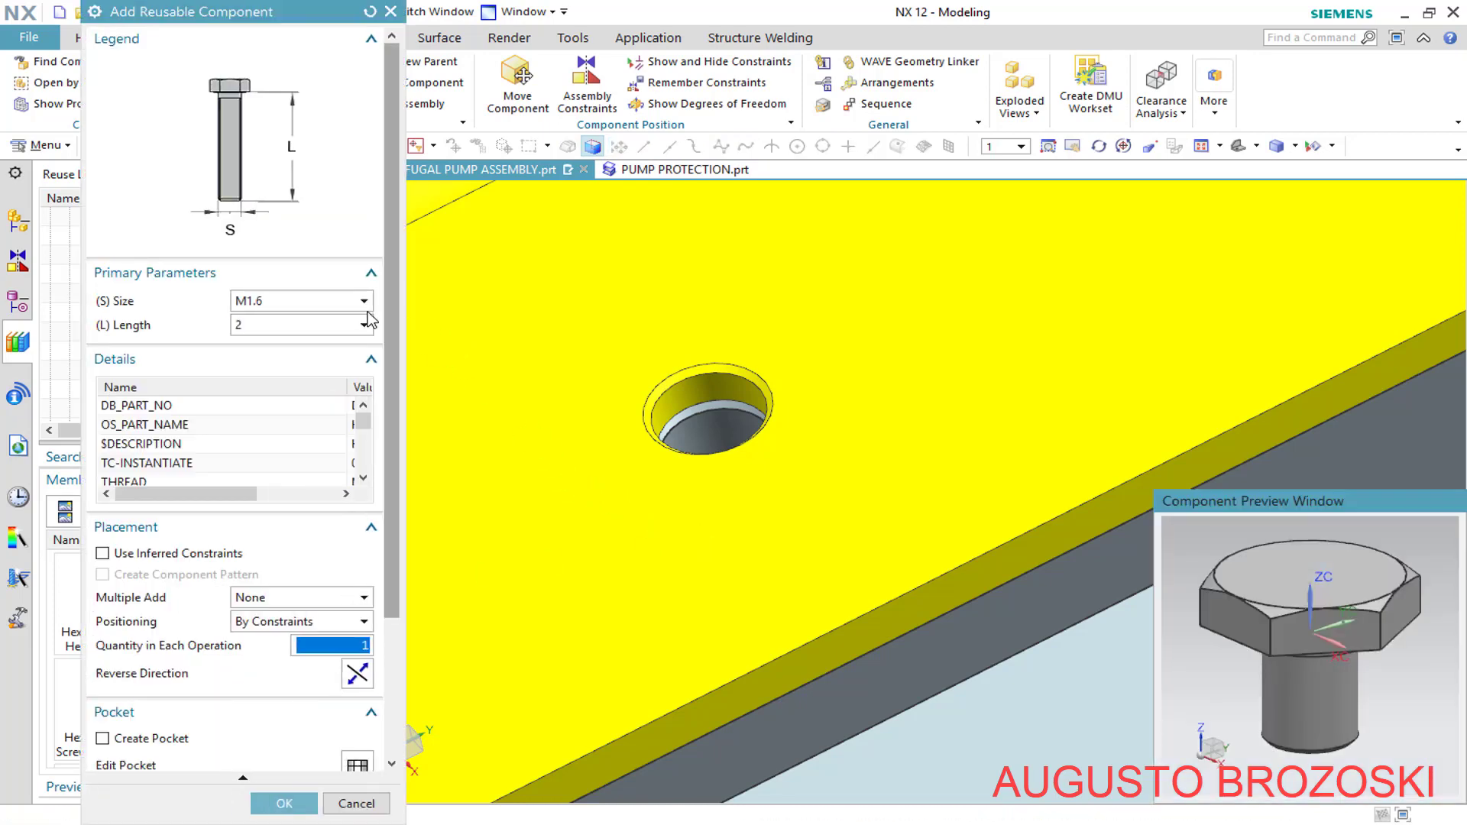
{"action": "left_click", "coordinate": [363, 301]}
{"action": "left_click", "coordinate": [304, 420]}
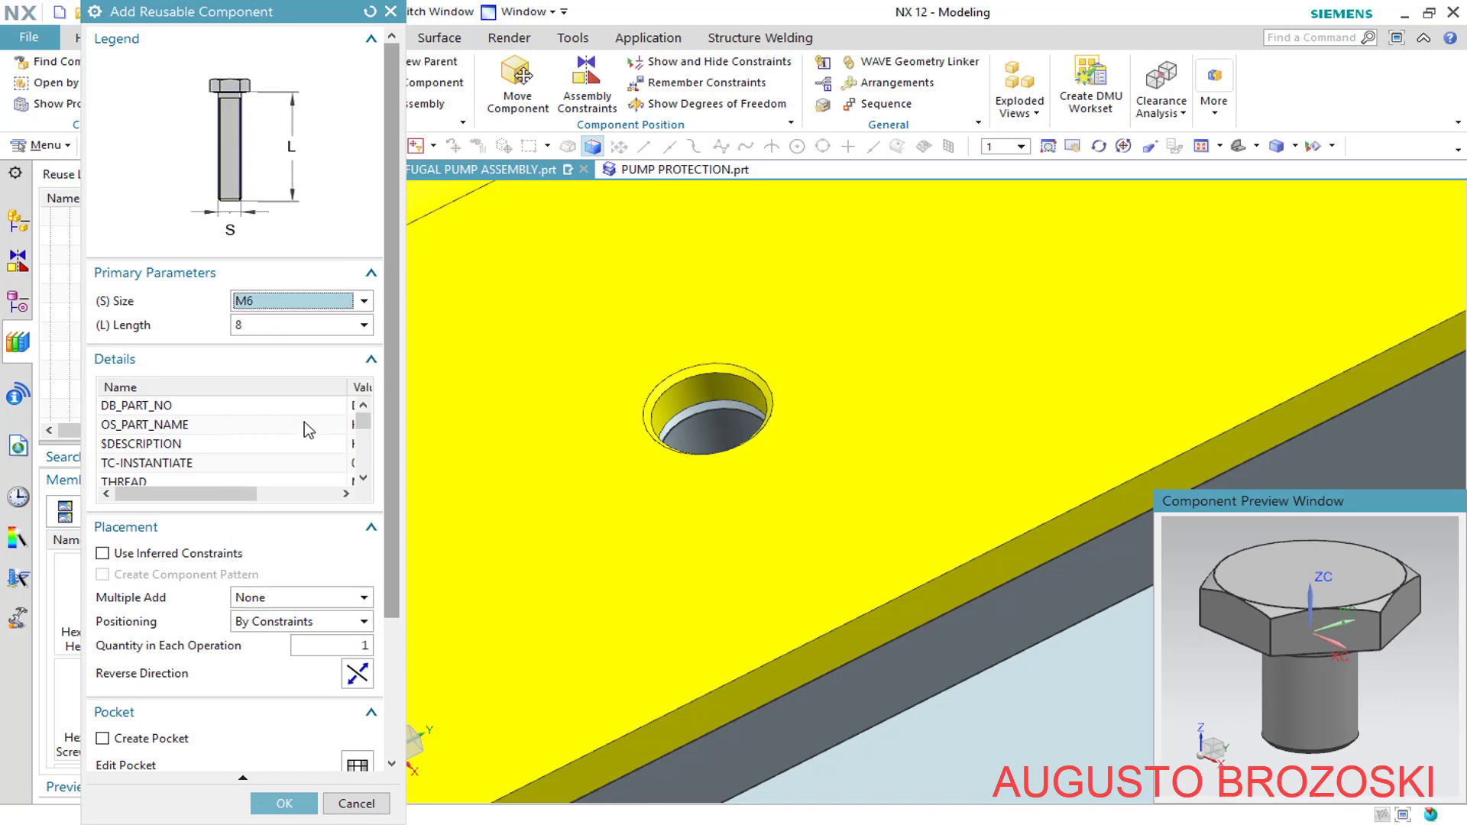
{"action": "left_click", "coordinate": [364, 327]}
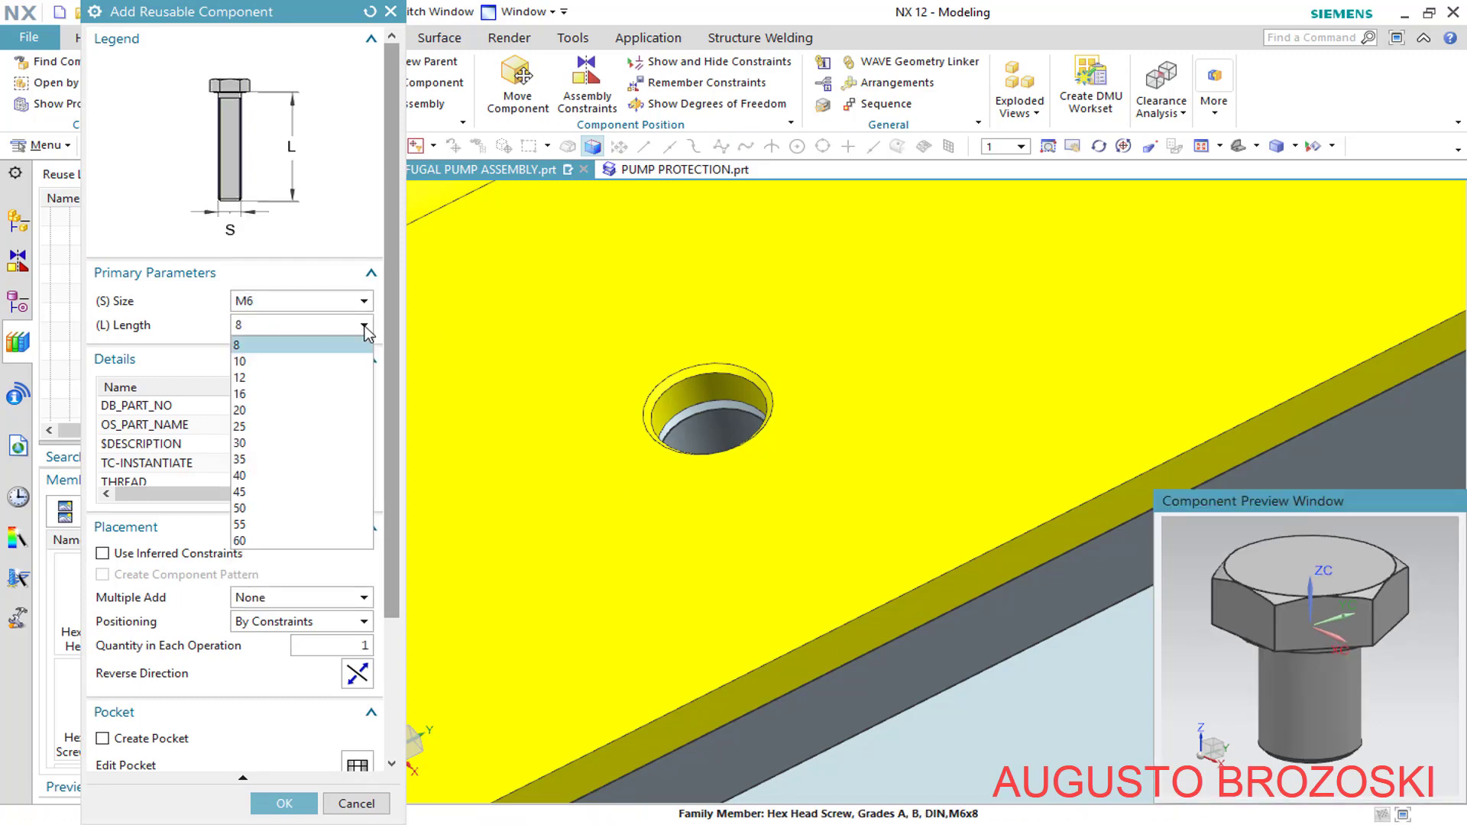
{"action": "left_click", "coordinate": [281, 396]}
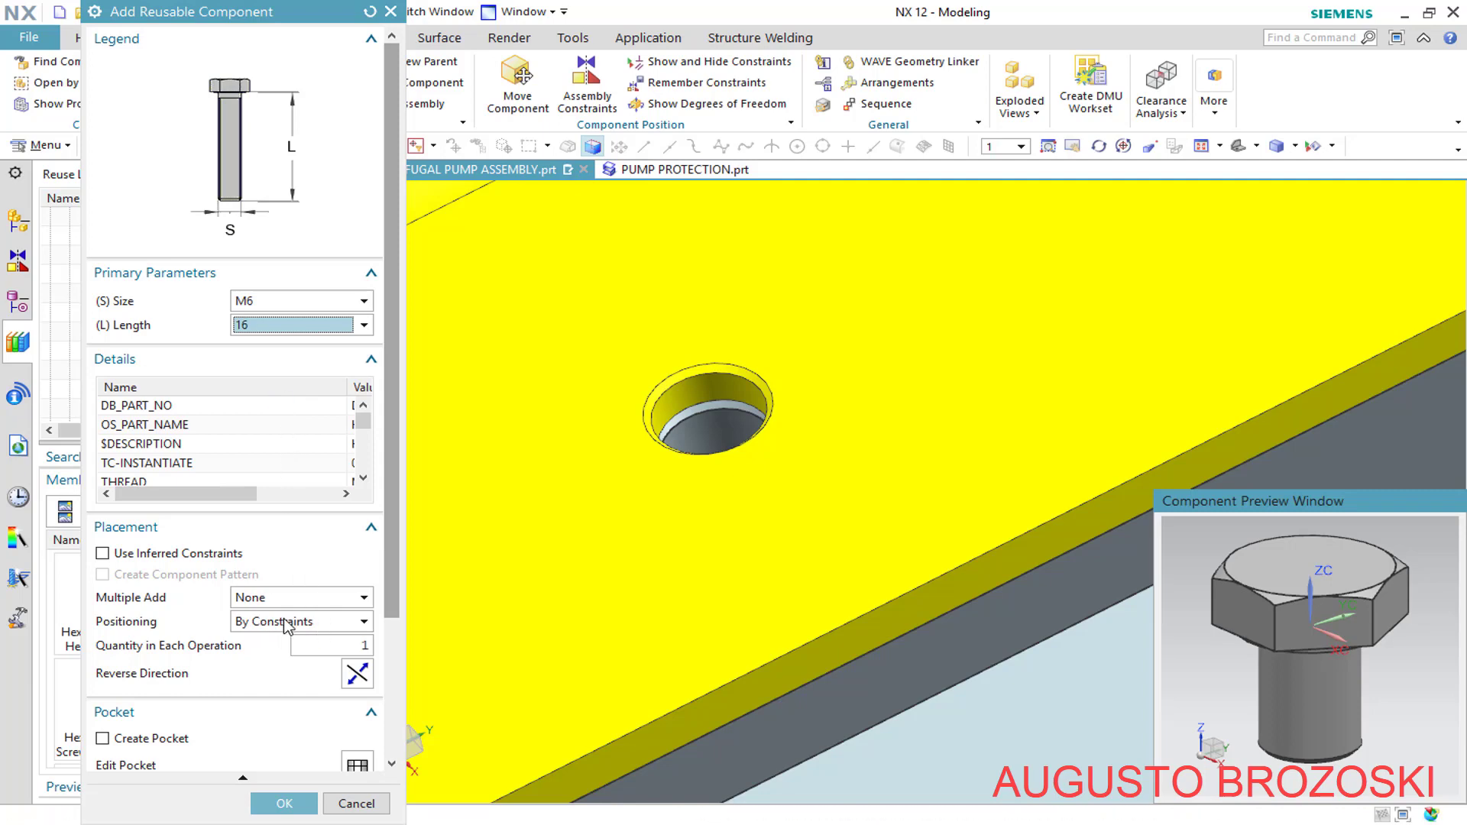
{"action": "left_click", "coordinate": [288, 800]}
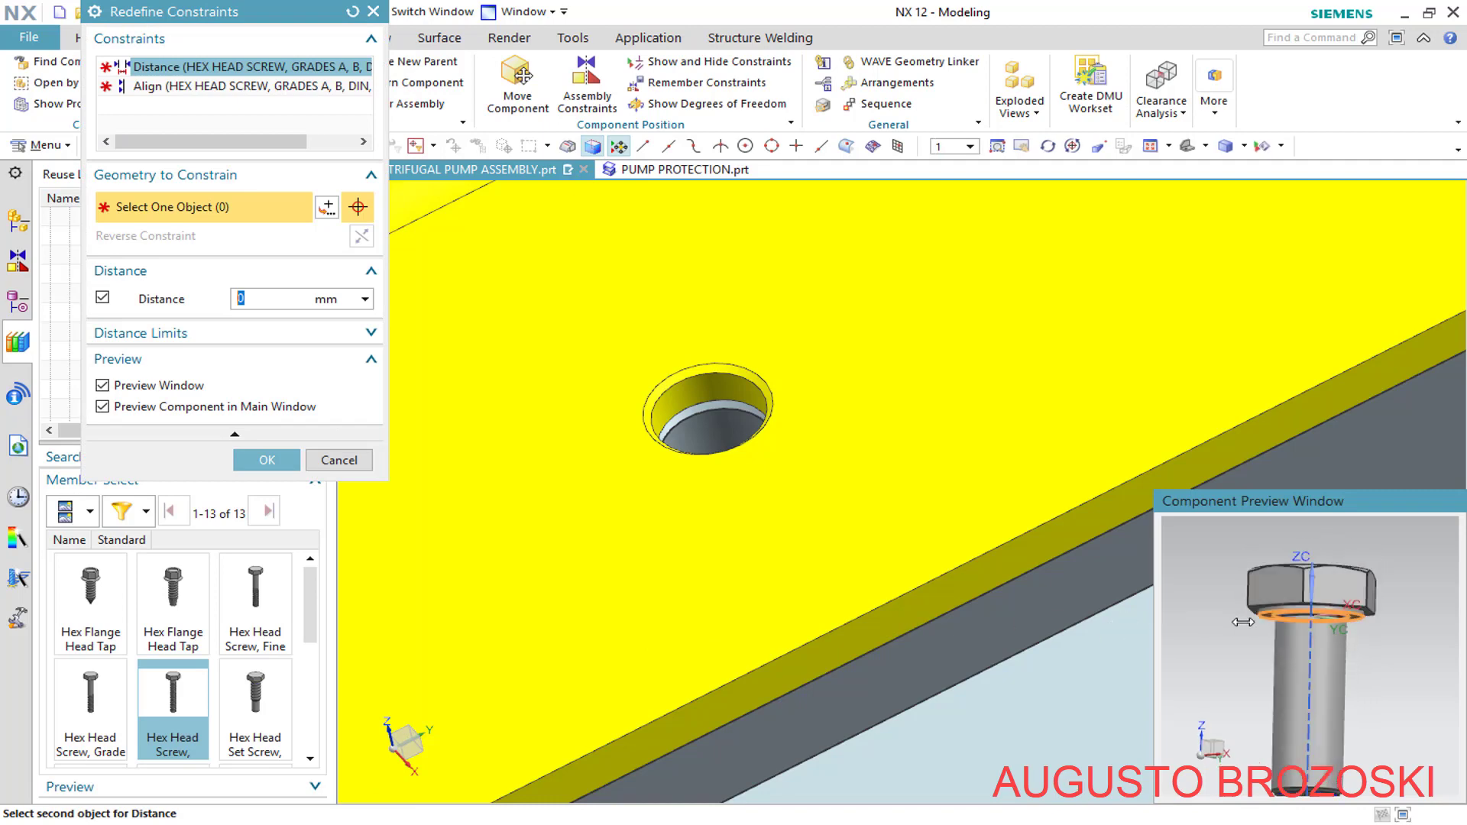
Constrain the M6 screw at 0 mm distance from the yellow pump protection flange face and align it with the flange hole's centerline
{"action": "middle_click_drag", "start_coordinate": [1261, 638], "coordinate": [1227, 619]}
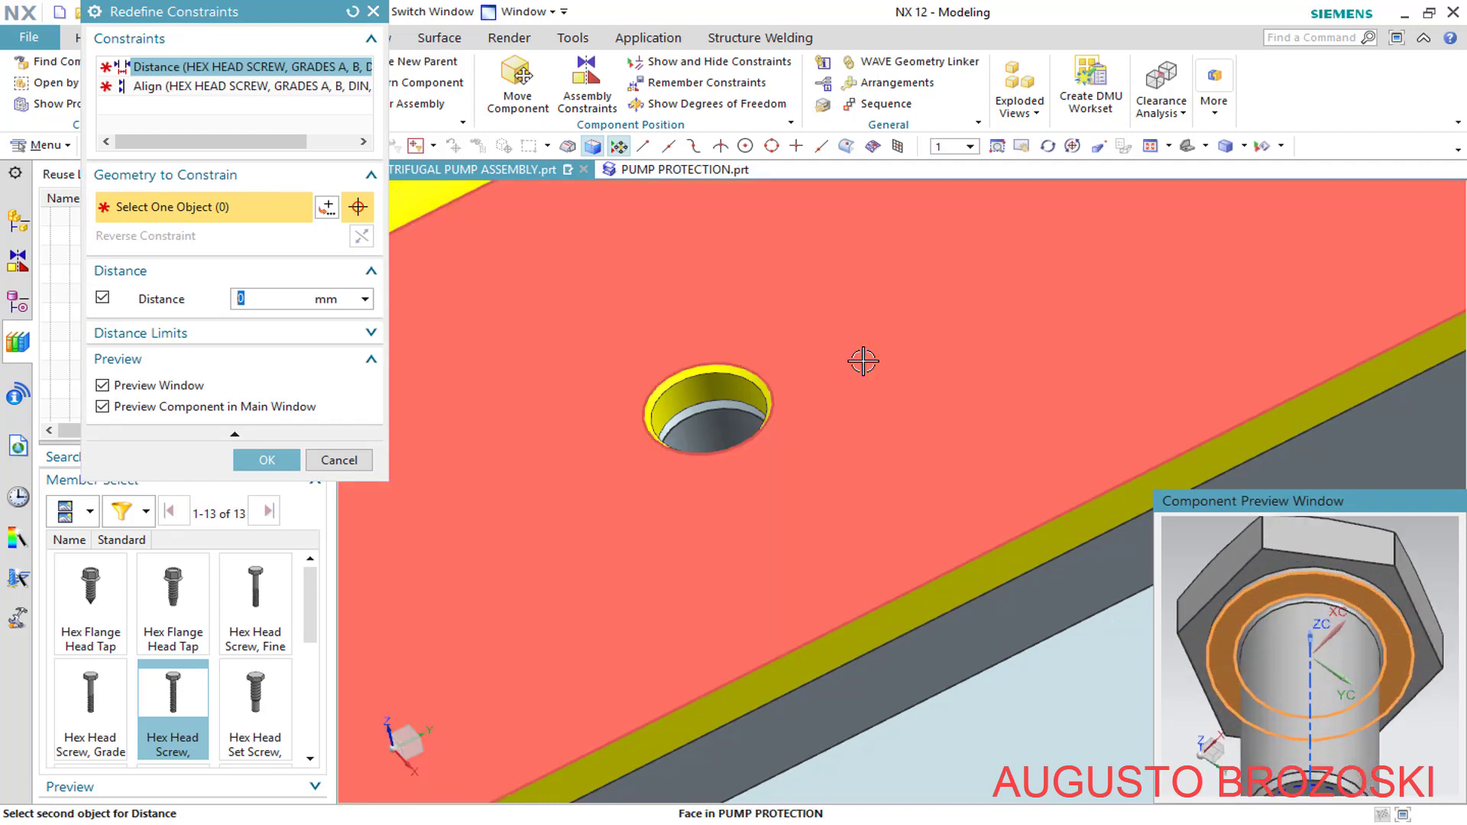
{"action": "left_click", "coordinate": [863, 361]}
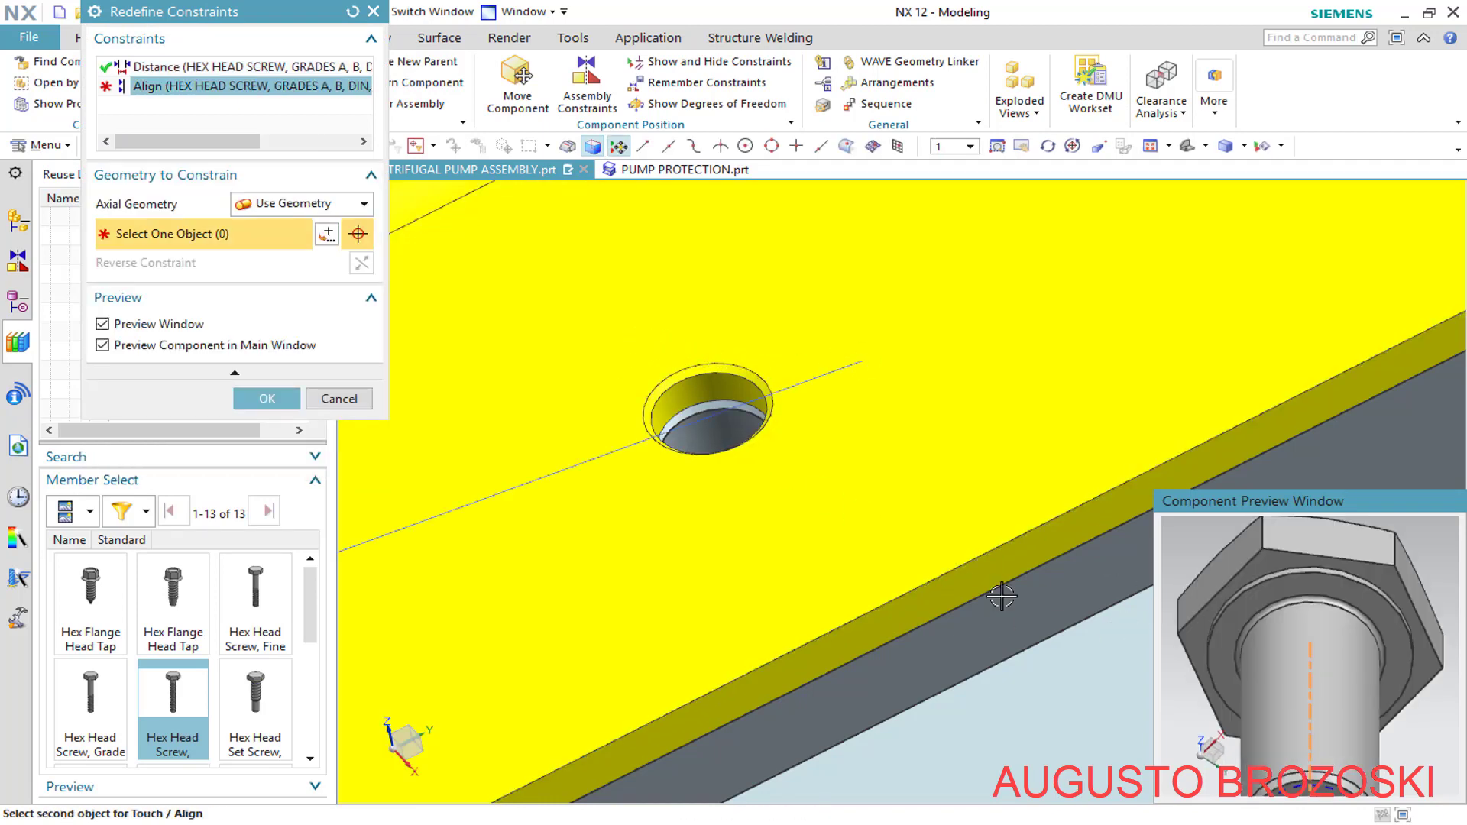
{"action": "scroll", "coordinate": [715, 428], "scroll_direction": "up", "scroll_amount": 3}
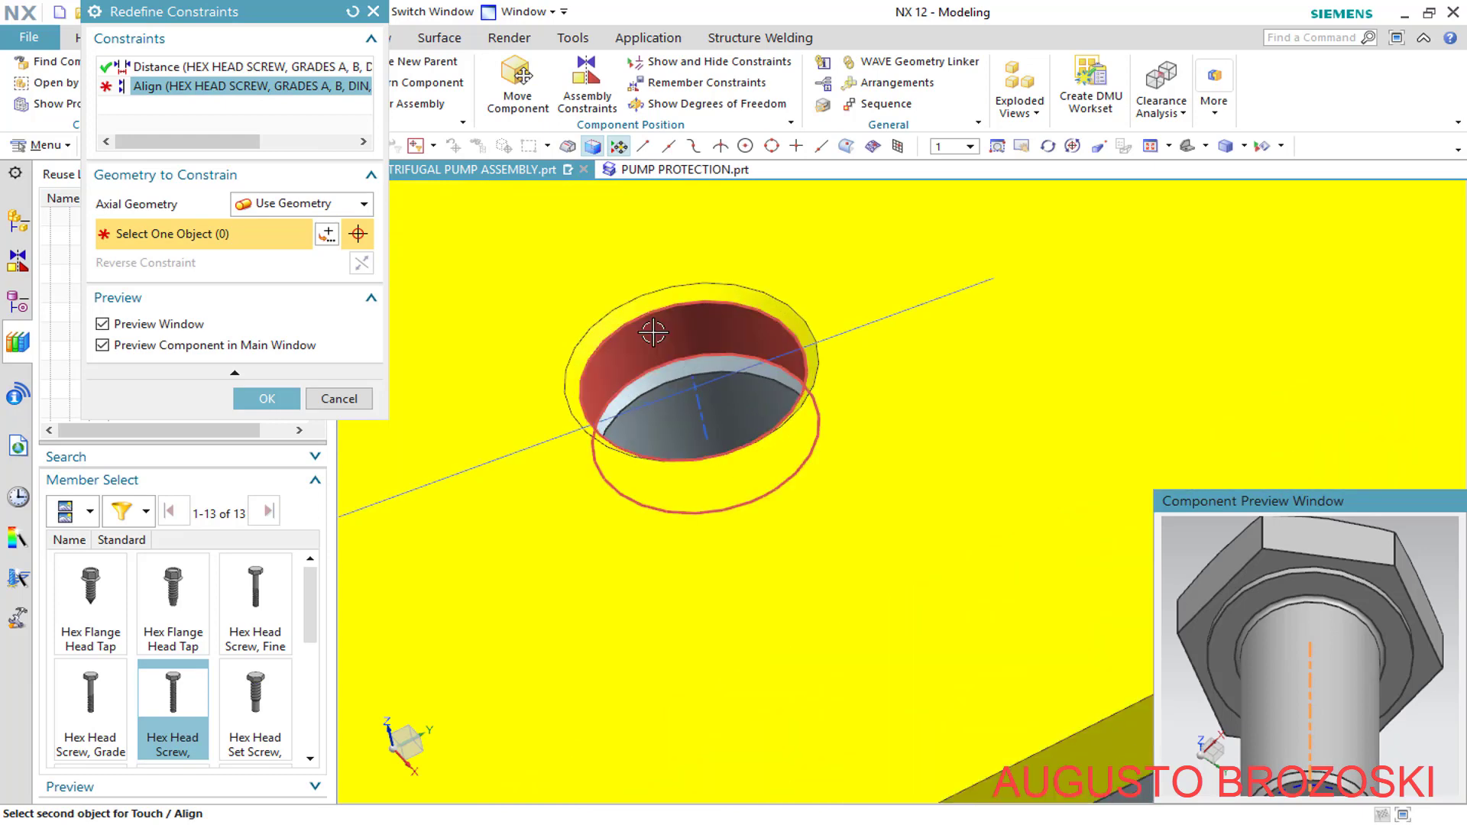
{"action": "left_click", "coordinate": [700, 405]}
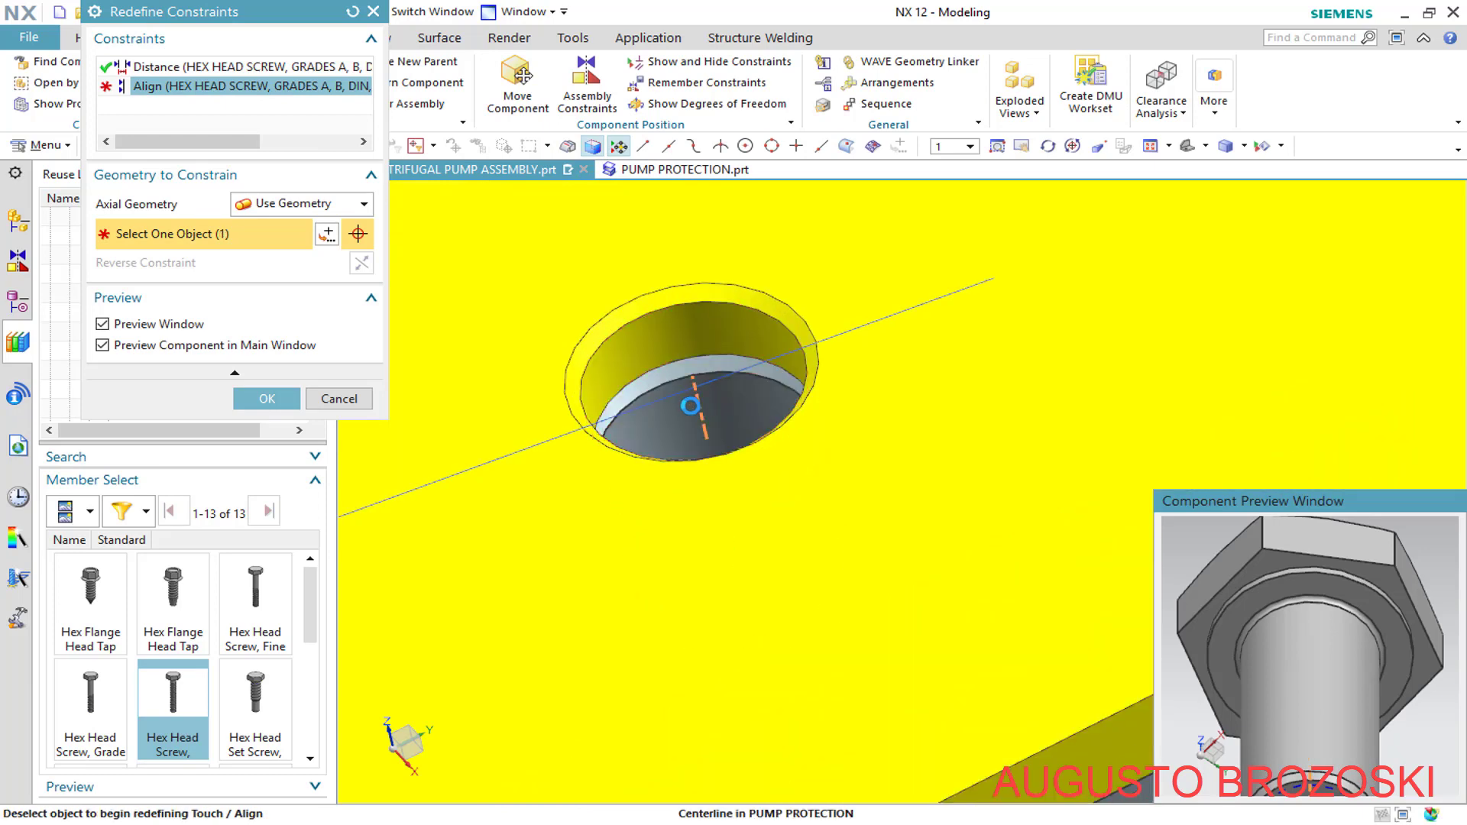
{"action": "left_click", "coordinate": [267, 398]}
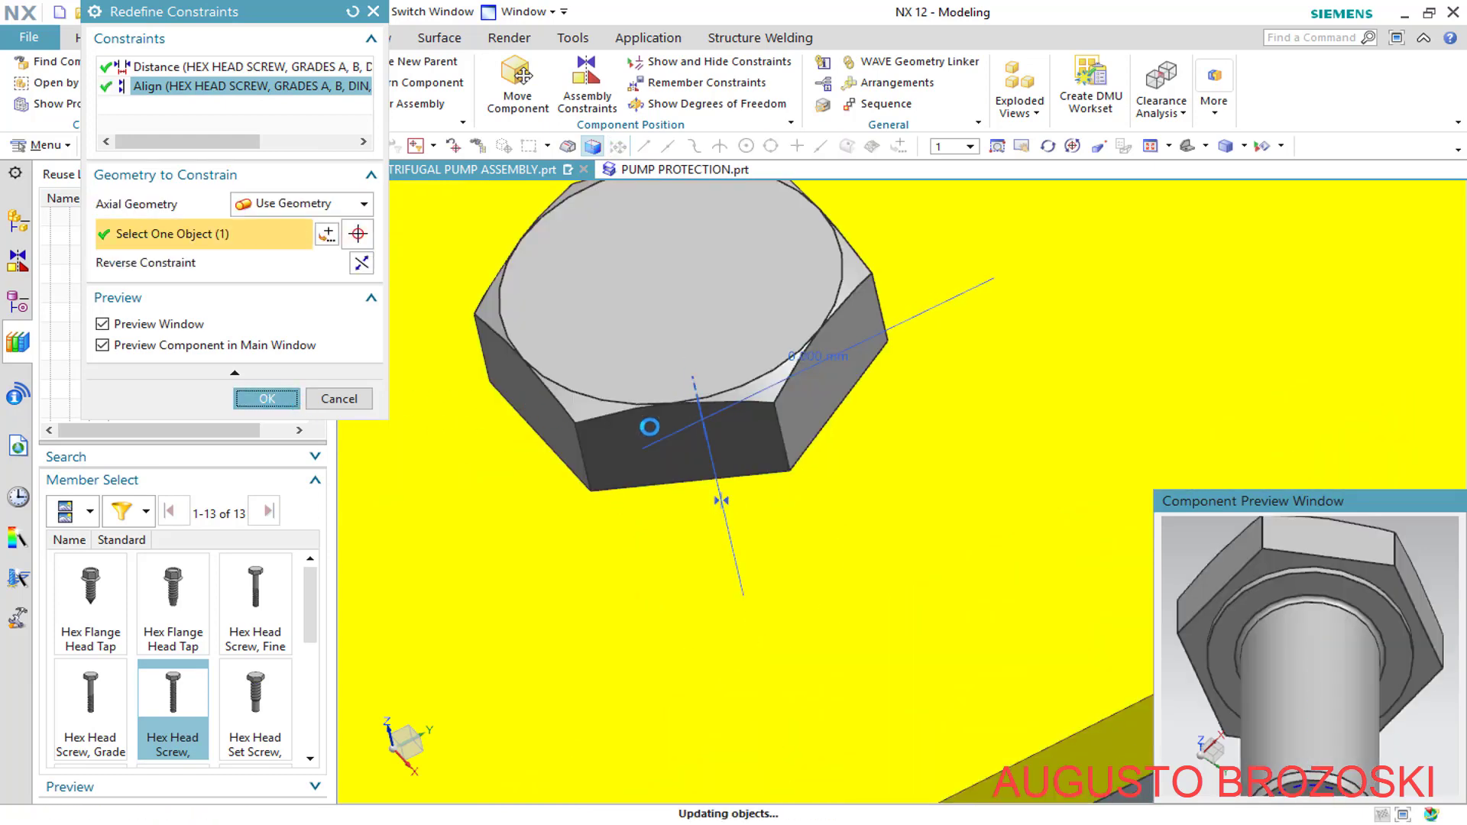
Inspect the fitted M6 screw and the washer on the motor foot, and check the PDF drawing's parts list for the motor screw size
{"action": "scroll", "coordinate": [742, 450], "scroll_direction": "down", "scroll_amount": 5}
{"action": "scroll", "coordinate": [742, 450], "scroll_direction": "down", "scroll_amount": 3}
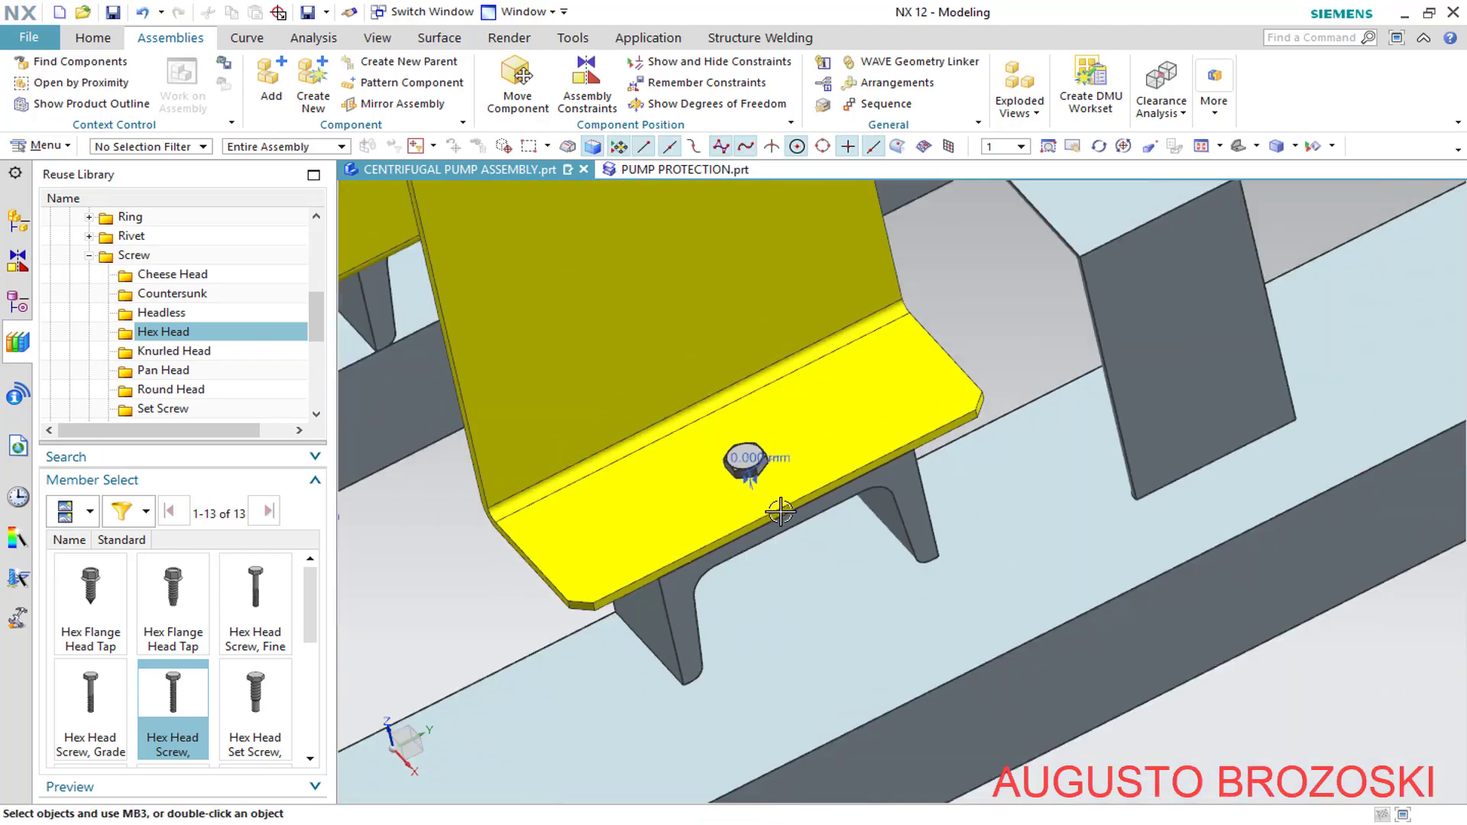
{"action": "mouse_move", "coordinate": [742, 450]}
{"action": "middle_mouse_down"}
{"action": "mouse_move", "coordinate": [760, 485]}
{"action": "mouse_move", "coordinate": [761, 436]}
{"action": "mouse_move", "coordinate": [716, 454]}
{"action": "middle_mouse_up"}
{"action": "scroll", "coordinate": [716, 454], "scroll_direction": "up", "scroll_amount": 2}
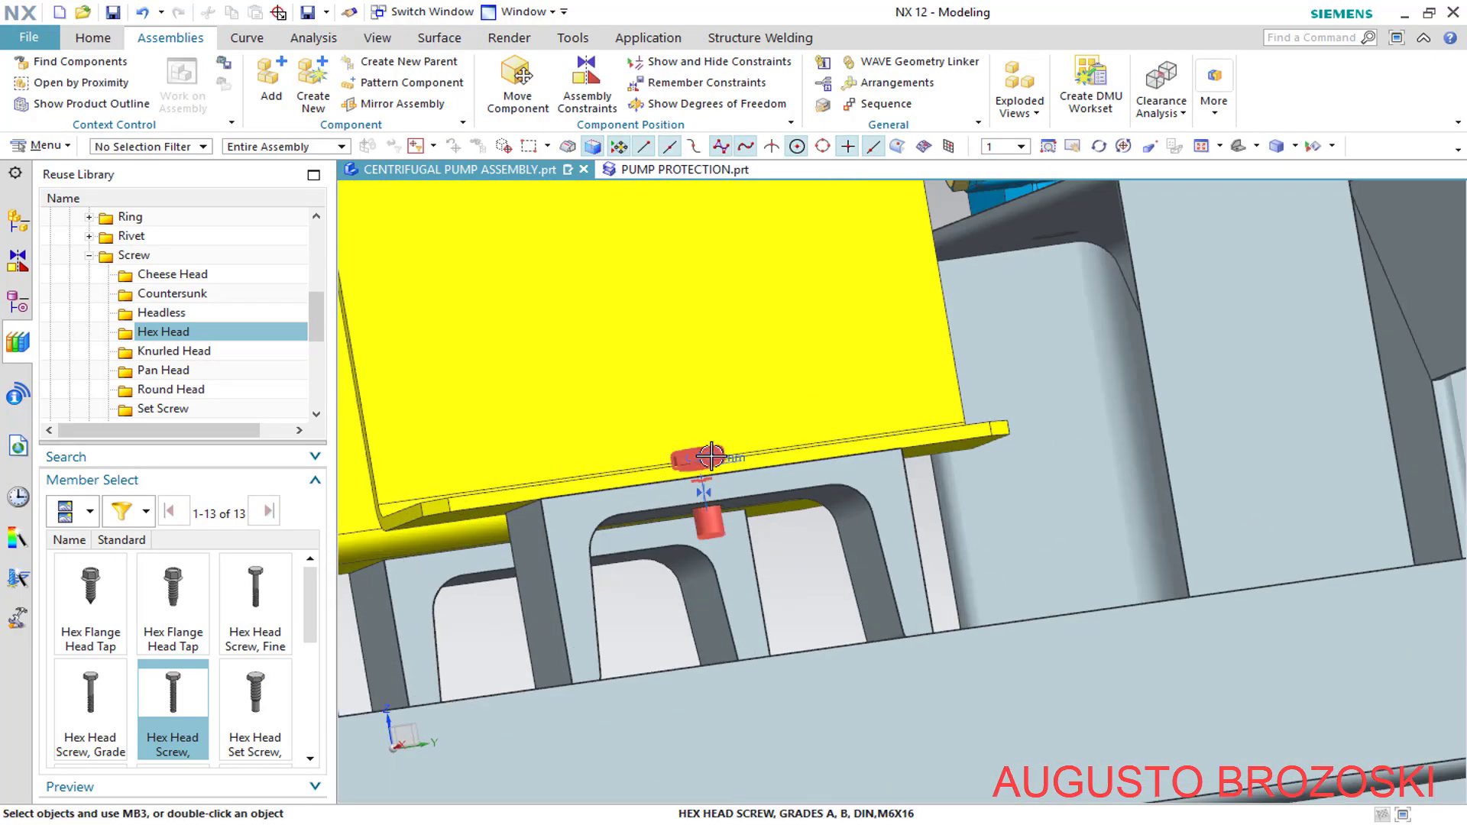
{"action": "scroll", "coordinate": [714, 456], "scroll_direction": "down", "scroll_amount": 5}
{"action": "scroll", "coordinate": [853, 327], "scroll_direction": "up", "scroll_amount": 1}
{"action": "scroll", "coordinate": [853, 326], "scroll_direction": "up", "scroll_amount": 4}
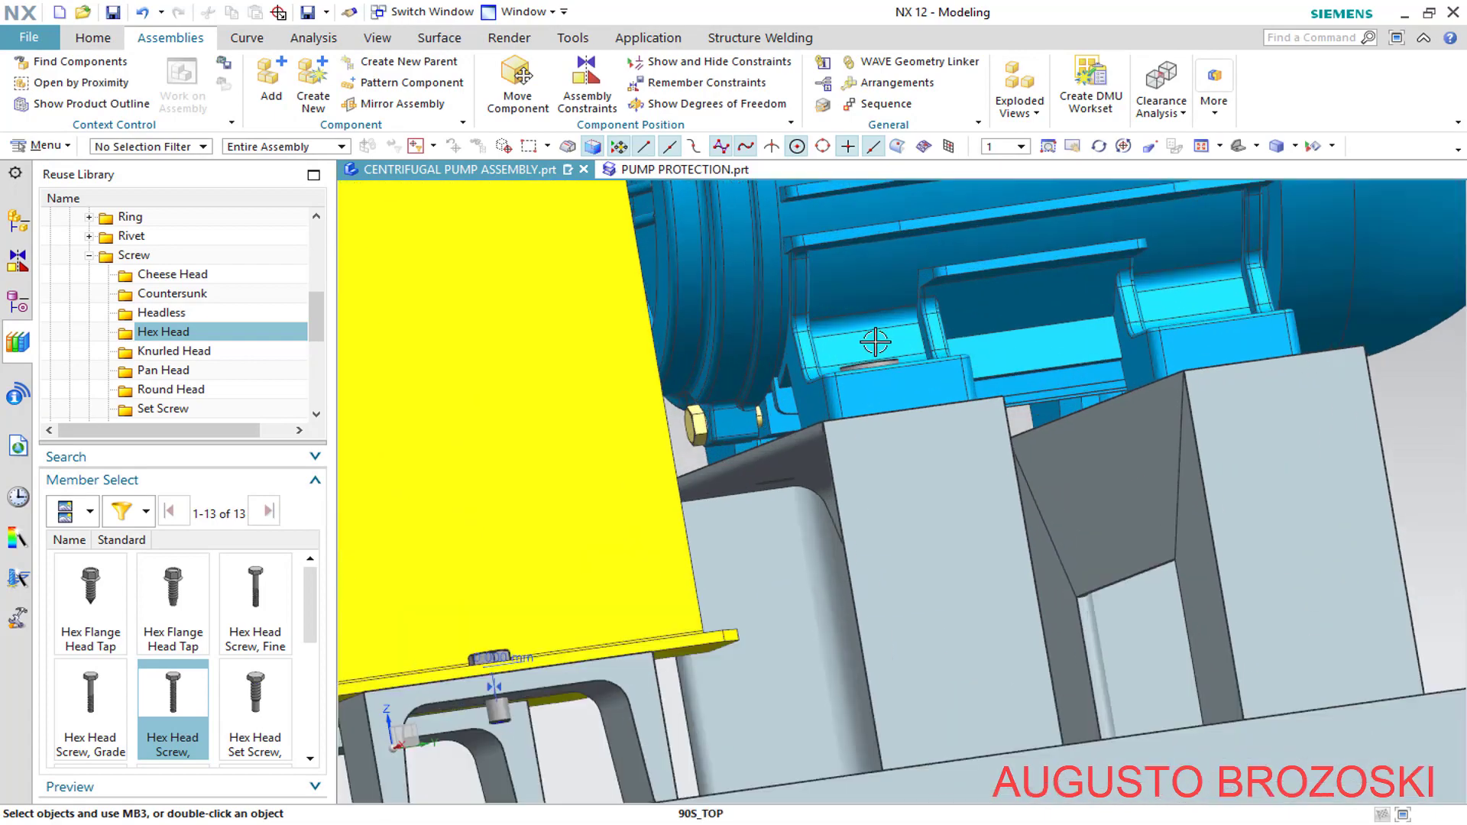
{"action": "middle_click_drag", "start_coordinate": [848, 347], "coordinate": [904, 614]}
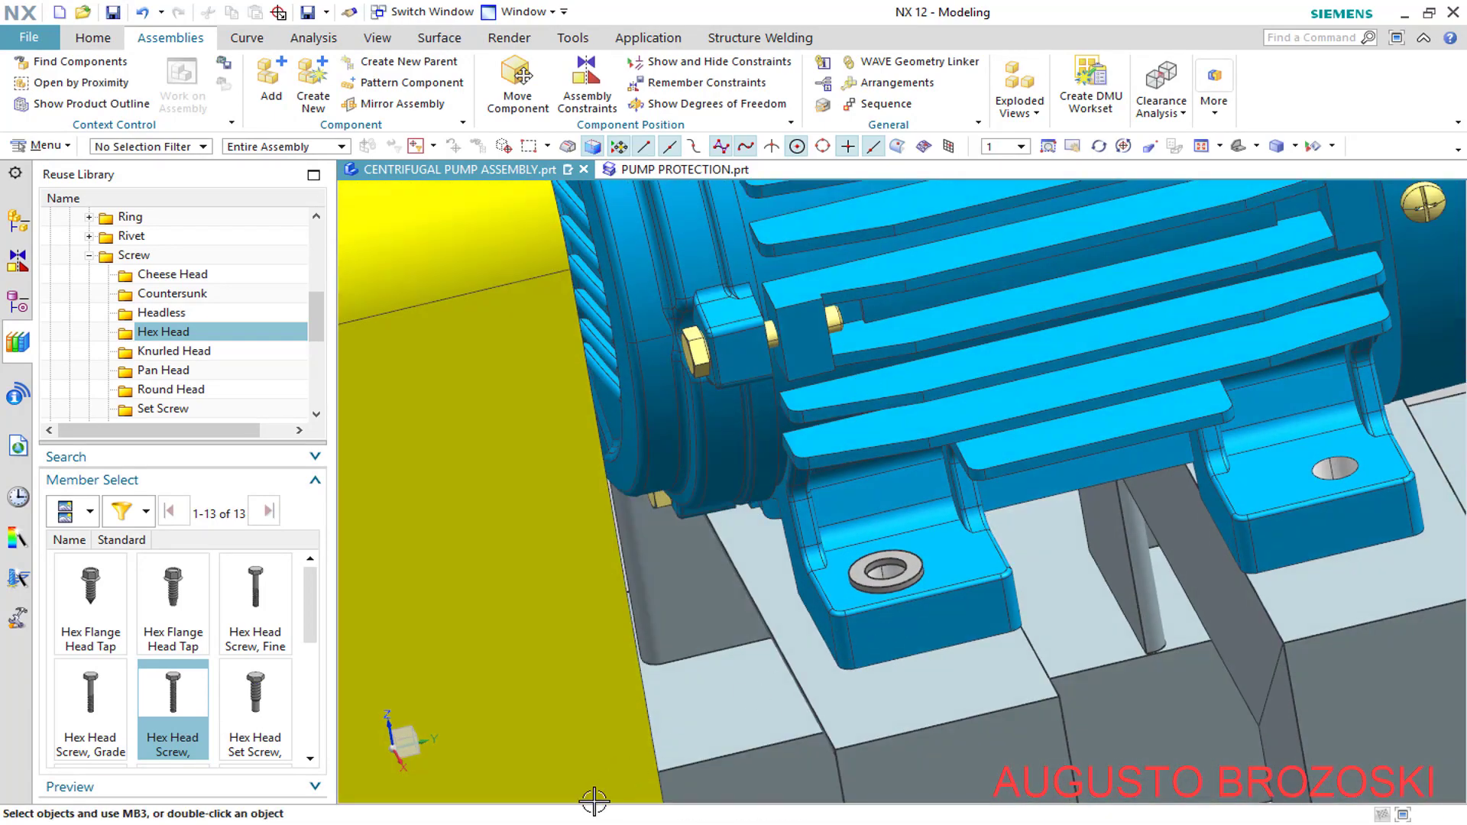
{"action": "left_click", "coordinate": [678, 824]}
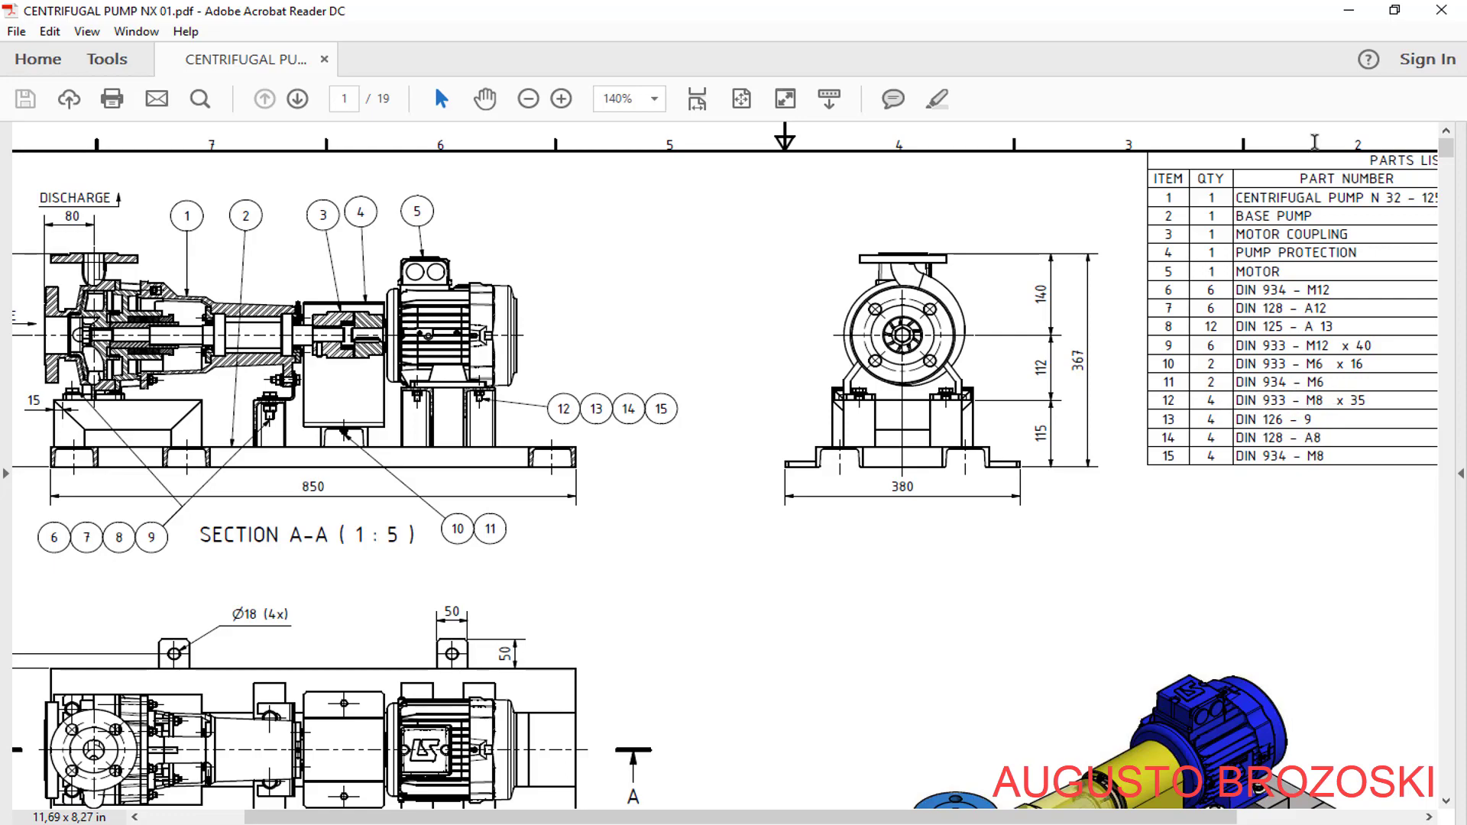
{"action": "left_click", "coordinate": [1349, 10]}
Add a DIN grades A, B hex head screw of size M8 and length 35, positioned by constraints
{"action": "left_click_drag", "start_coordinate": [173, 688], "coordinate": [176, 696]}
{"action": "right_click_drag", "start_coordinate": [175, 693], "coordinate": [176, 694]}
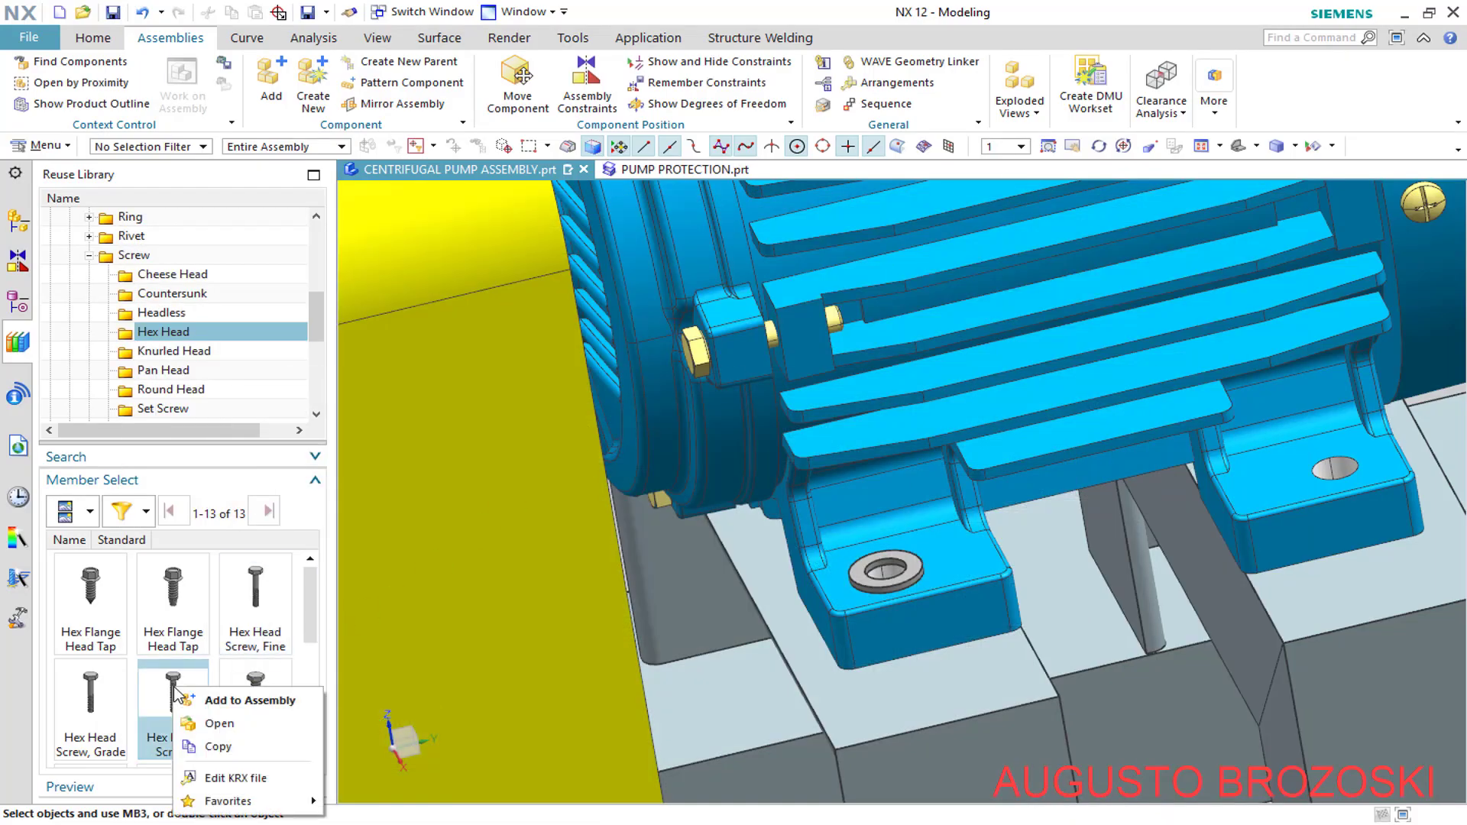
{"action": "left_click", "coordinate": [235, 702]}
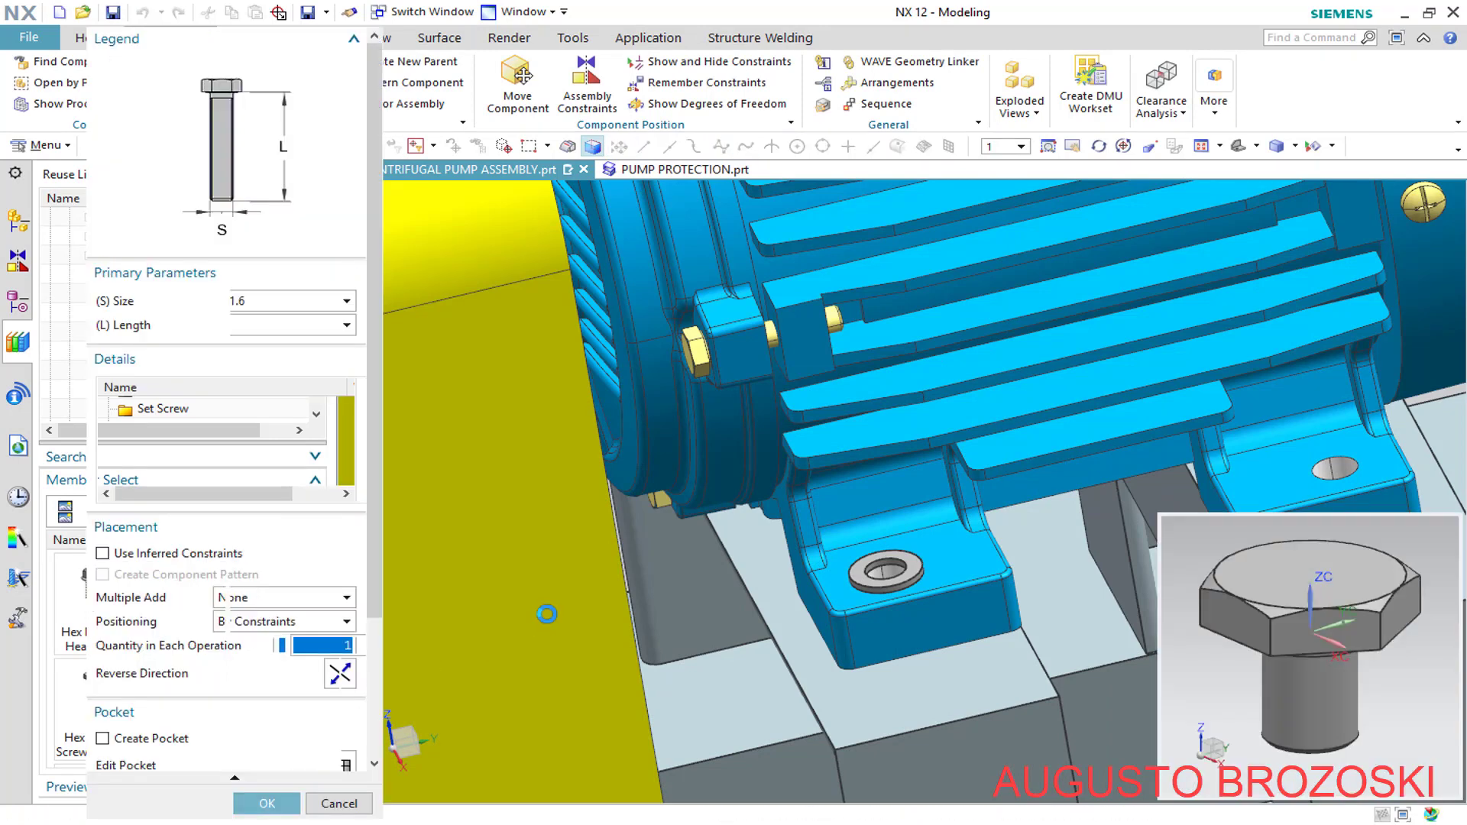
{"action": "left_click", "coordinate": [365, 303]}
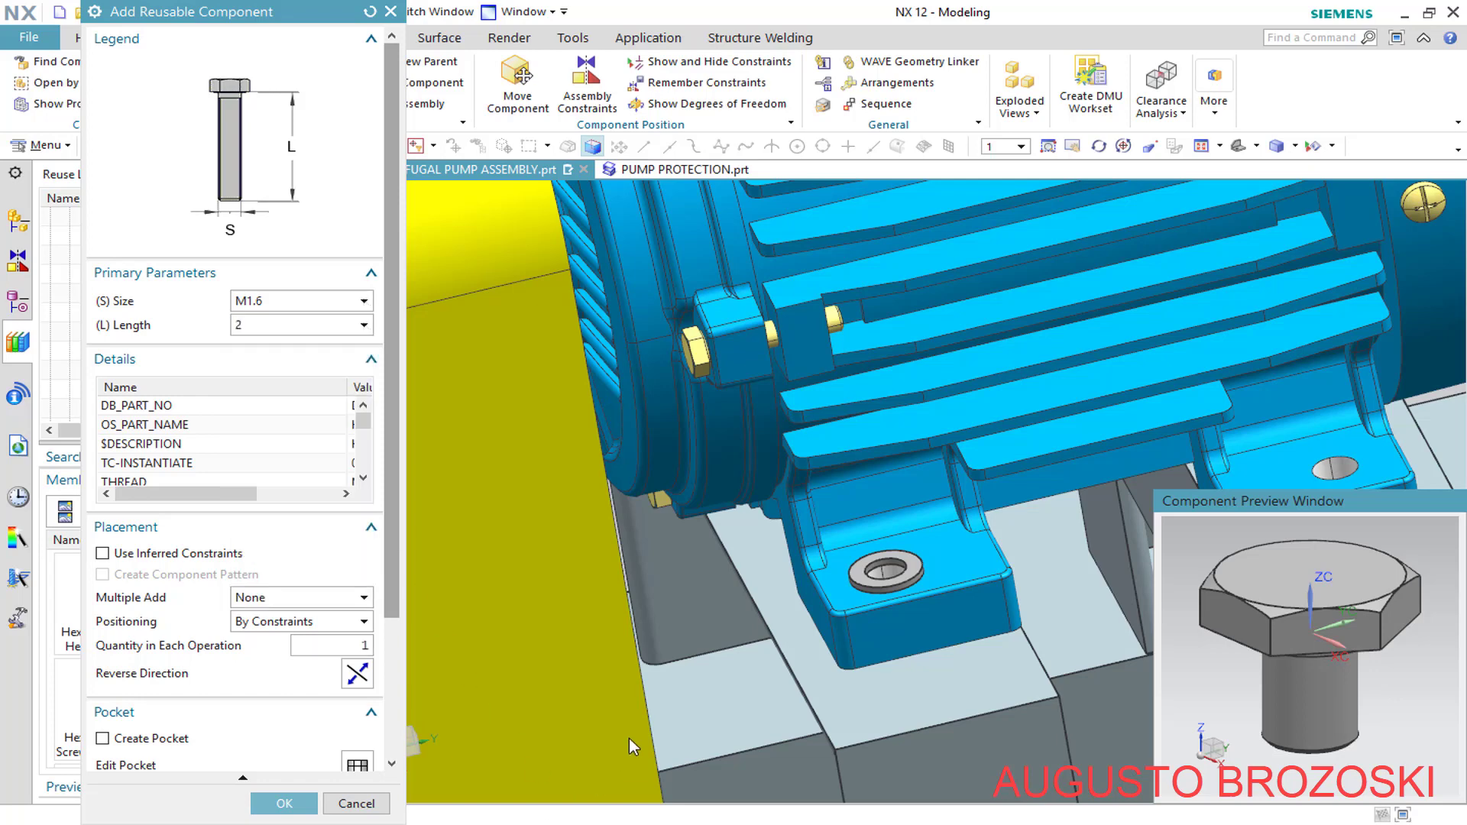
{"action": "key", "text": "alt+Tab"}
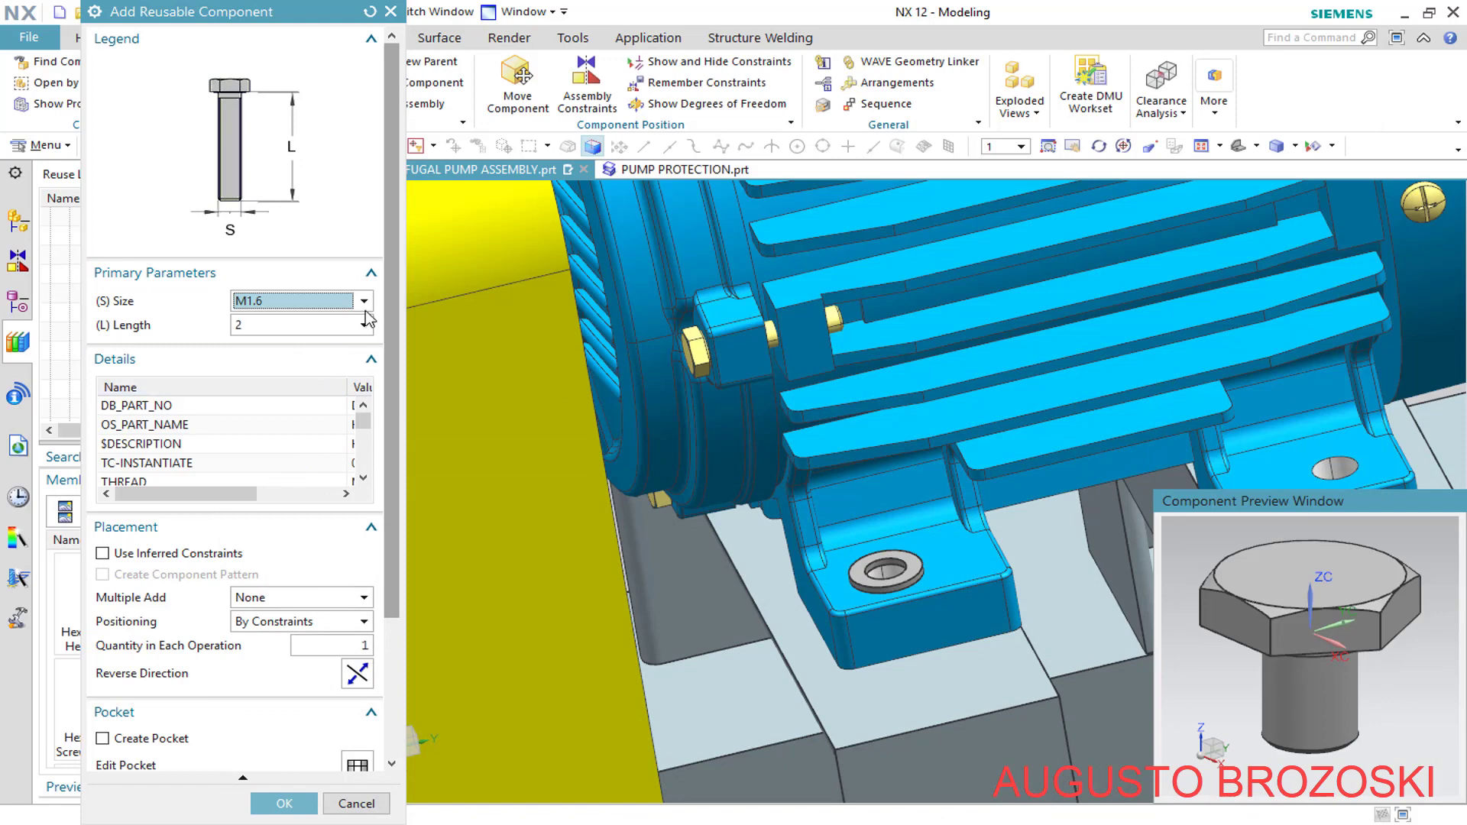
{"action": "left_click", "coordinate": [365, 301]}
{"action": "left_click", "coordinate": [296, 434]}
{"action": "left_click", "coordinate": [365, 327]}
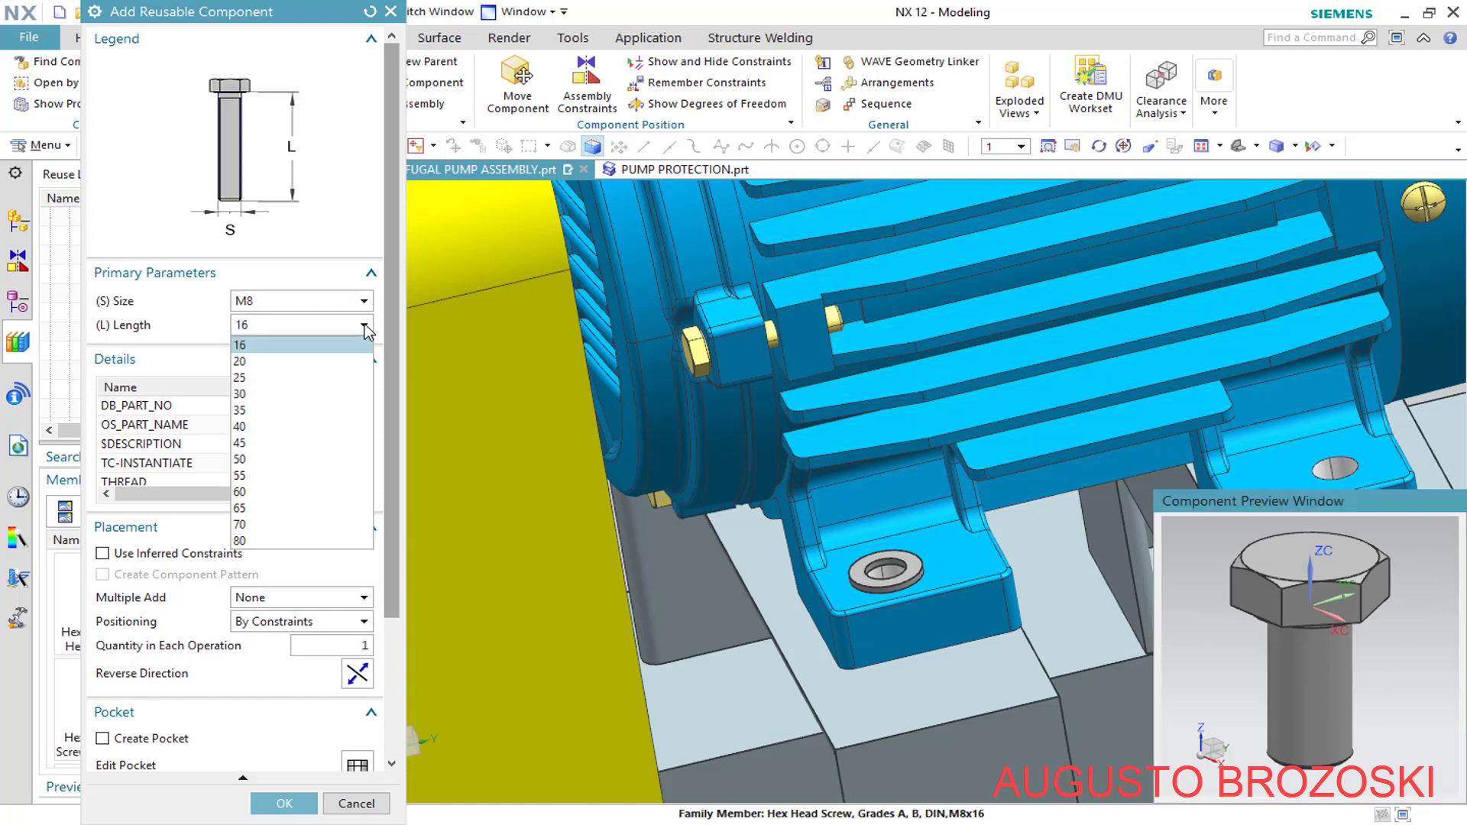
{"action": "left_click", "coordinate": [280, 408]}
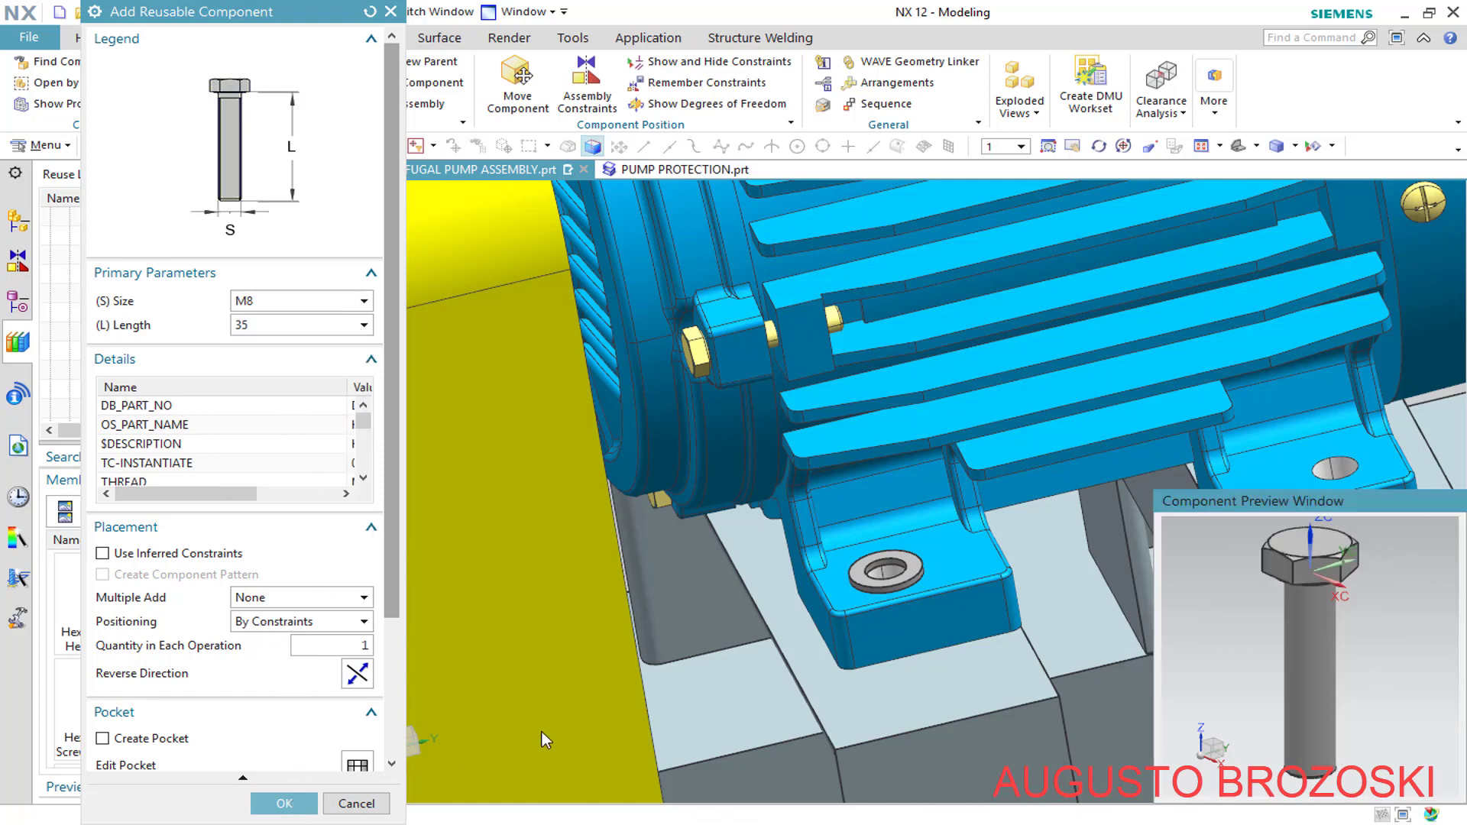
{"action": "middle_click", "coordinate": [825, 674]}
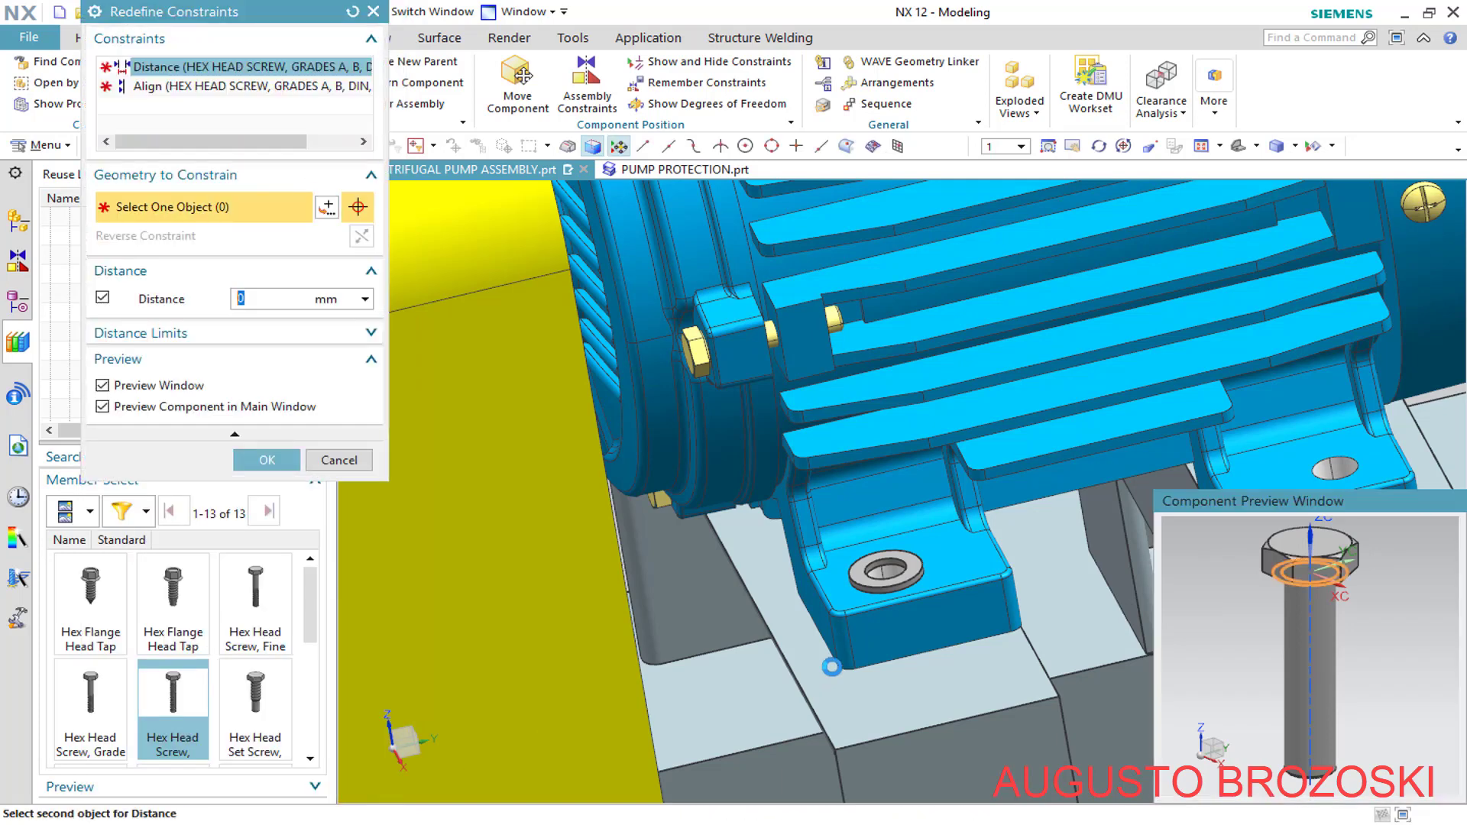
Constrain the M8 screw at 0 mm distance from the motor foot washer's upper face and align it with the washer's centerline
{"action": "scroll", "coordinate": [991, 591], "scroll_direction": "up", "scroll_amount": 5}
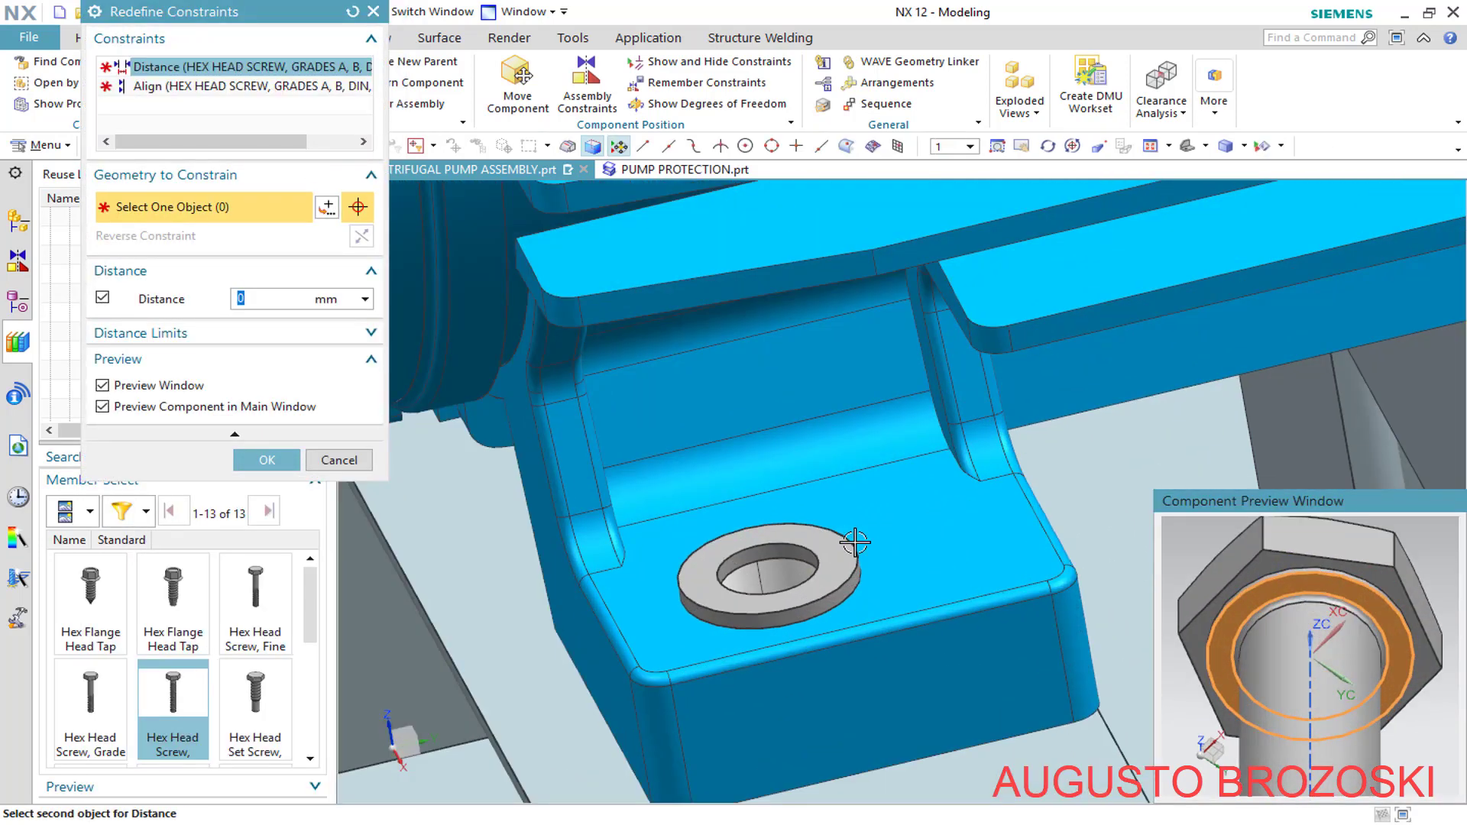
{"action": "left_click", "coordinate": [829, 544]}
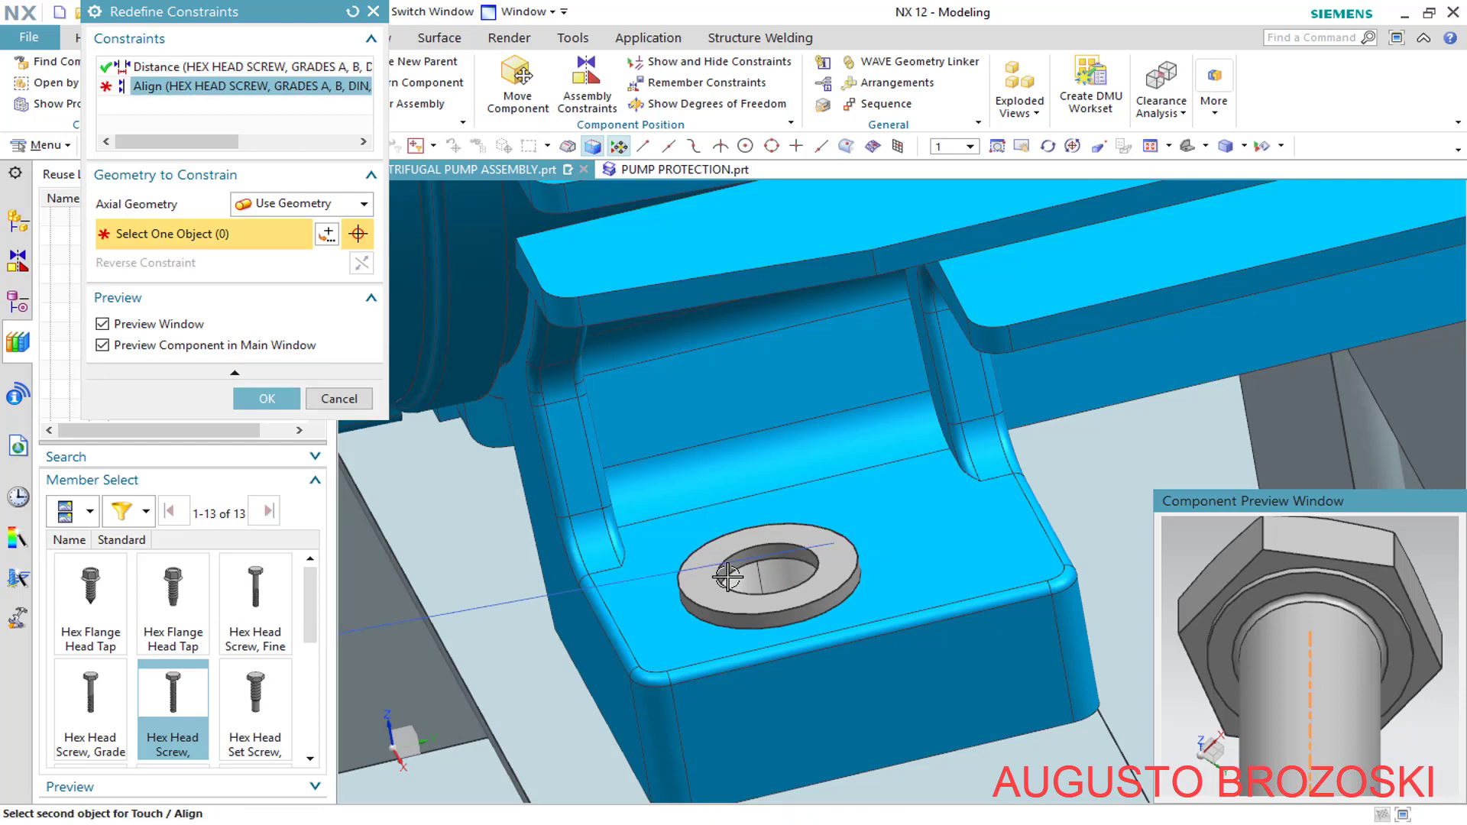
{"action": "scroll", "coordinate": [818, 535], "scroll_direction": "up", "scroll_amount": 4}
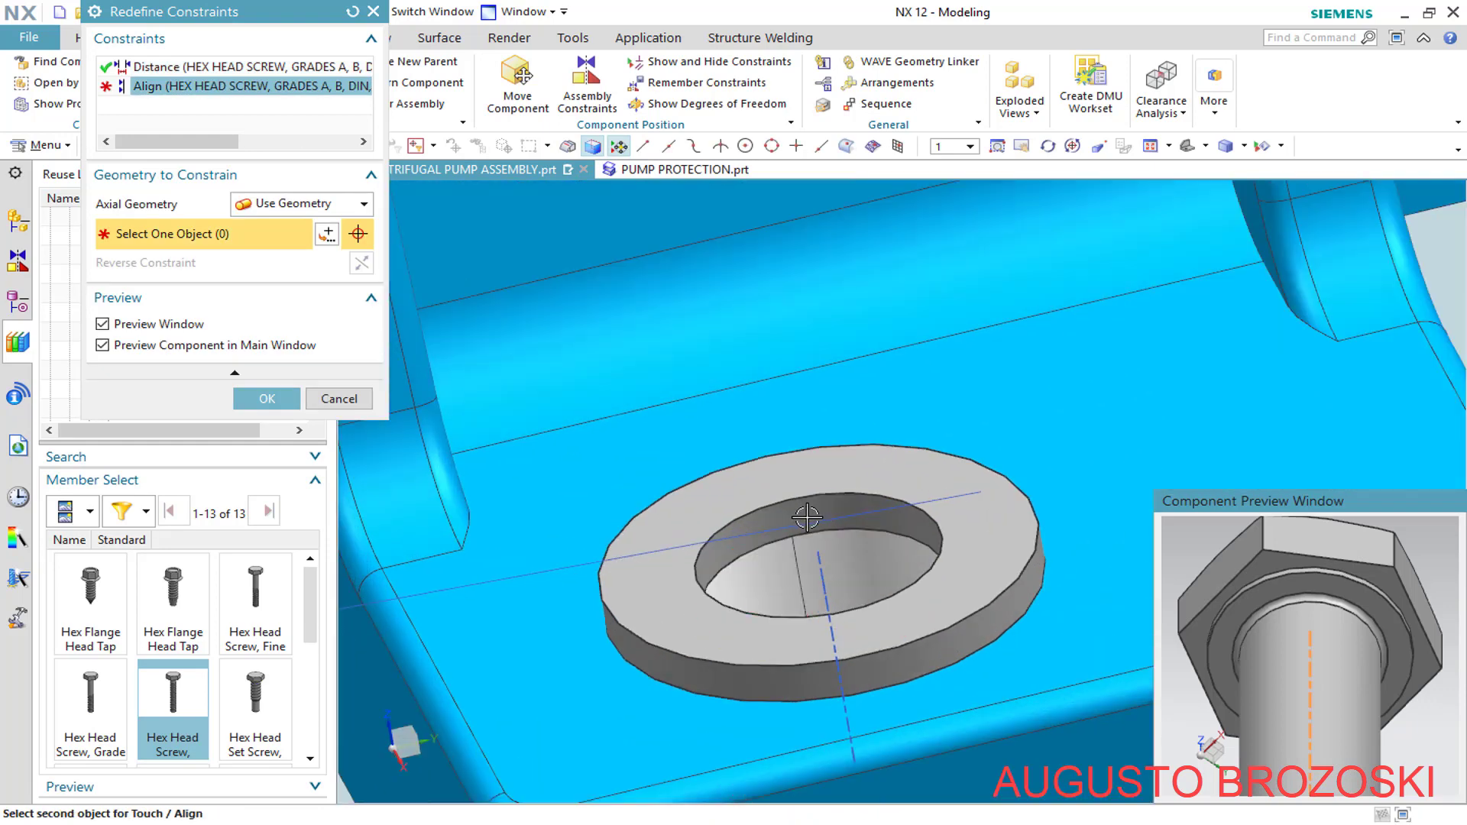
{"action": "left_click", "coordinate": [799, 566]}
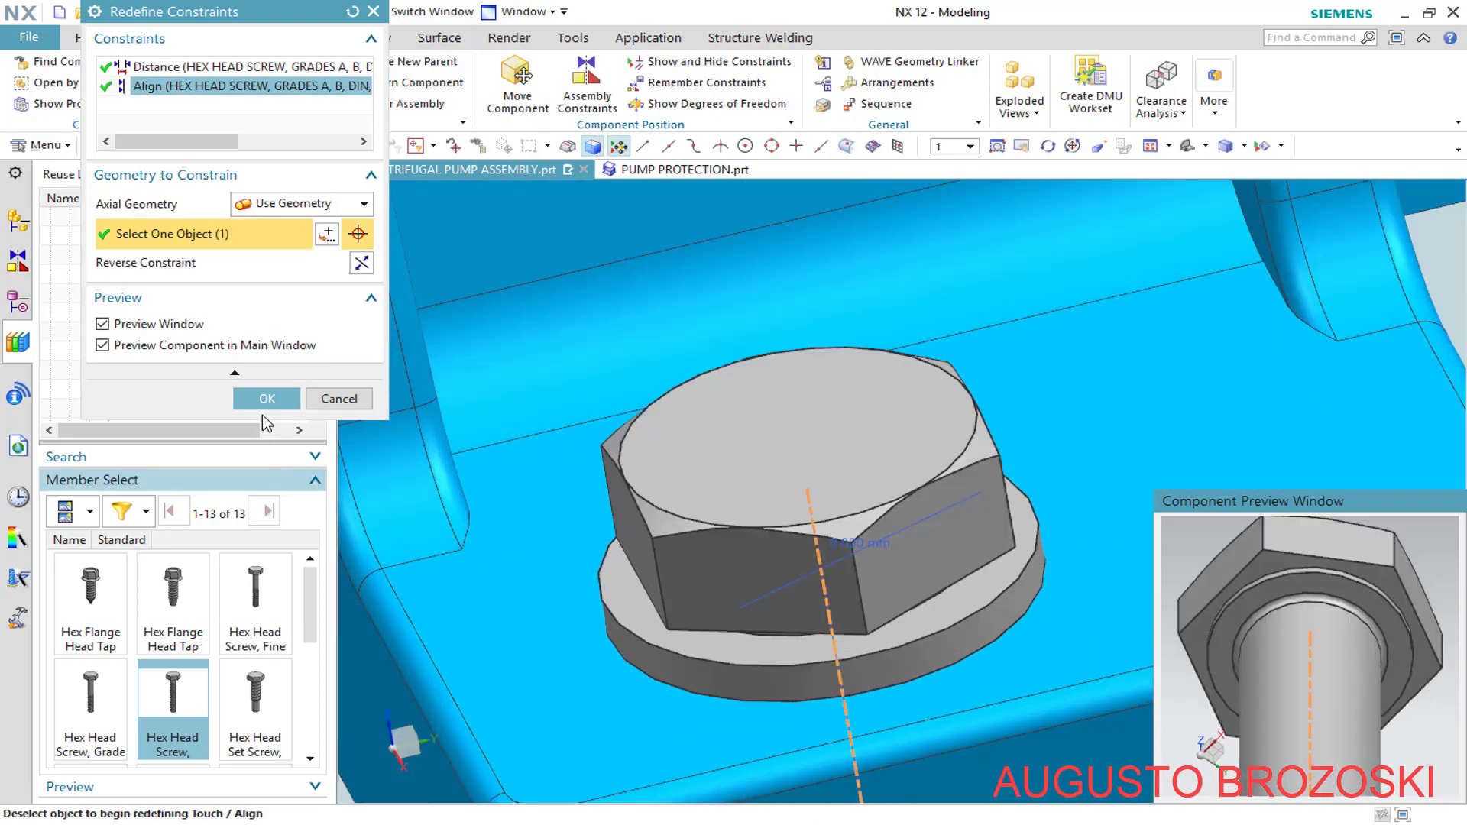
{"action": "left_click", "coordinate": [281, 401]}
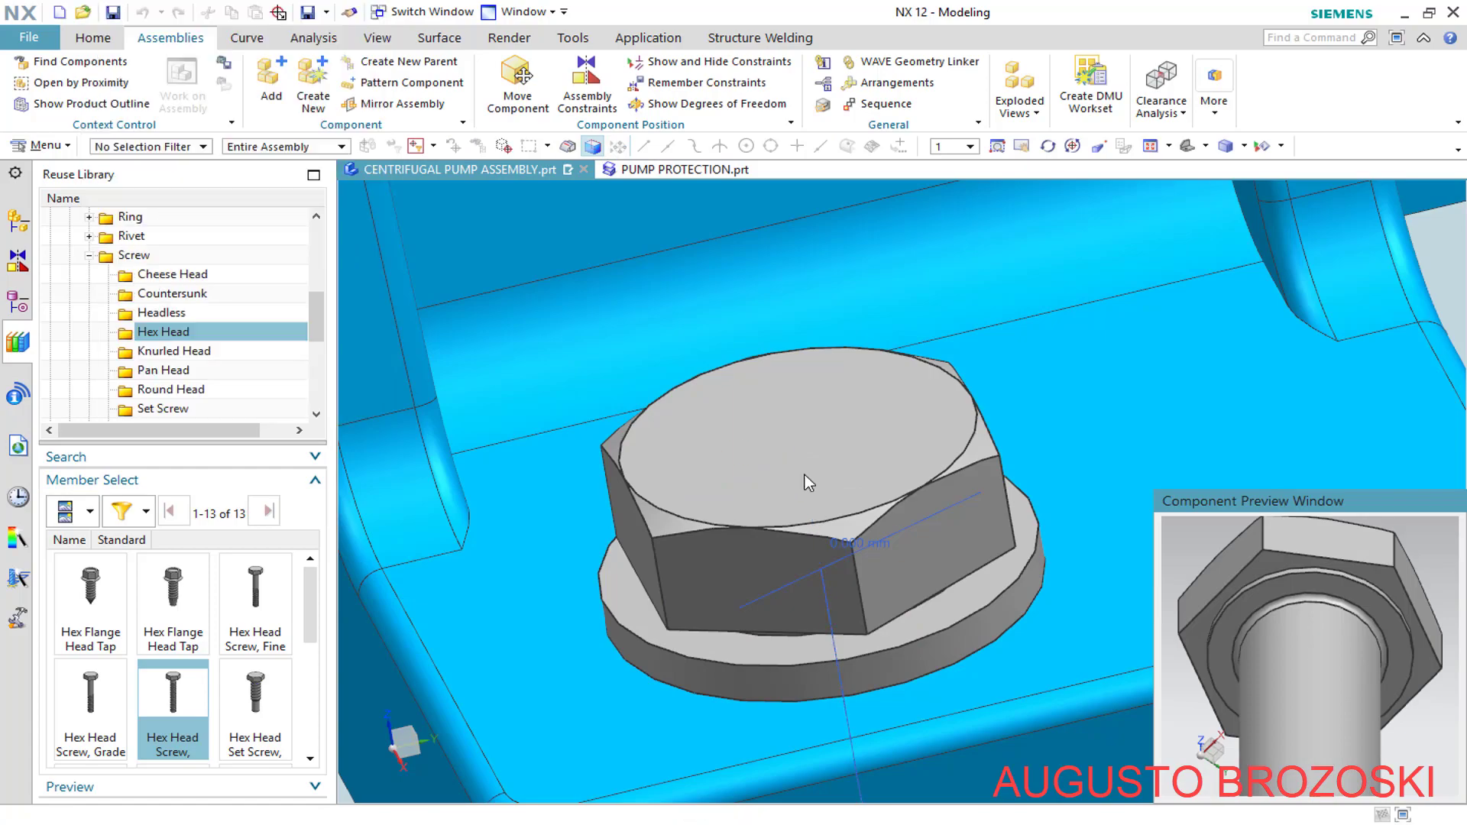
Show the whole pump assembly in isometric view with its Assembly Navigator tree, and save it
{"action": "scroll", "coordinate": [806, 478], "scroll_direction": "down", "scroll_amount": 8}
{"action": "middle_click_drag", "start_coordinate": [806, 478], "coordinate": [993, 344]}
{"action": "scroll", "coordinate": [874, 543], "scroll_direction": "up", "scroll_amount": 8}
{"action": "scroll", "coordinate": [881, 549], "scroll_direction": "down", "scroll_amount": 8}
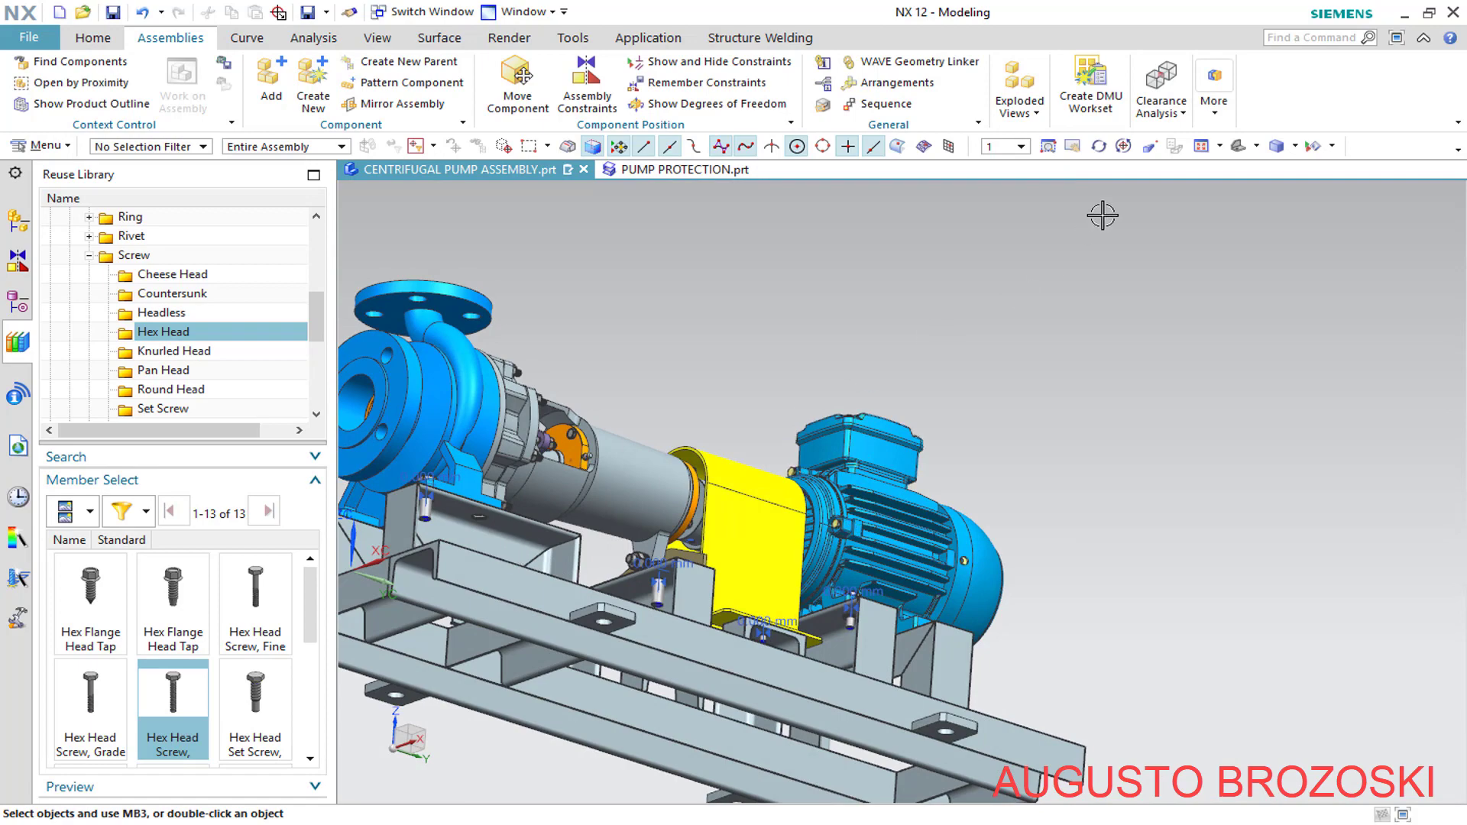
{"action": "left_click", "coordinate": [1246, 148]}
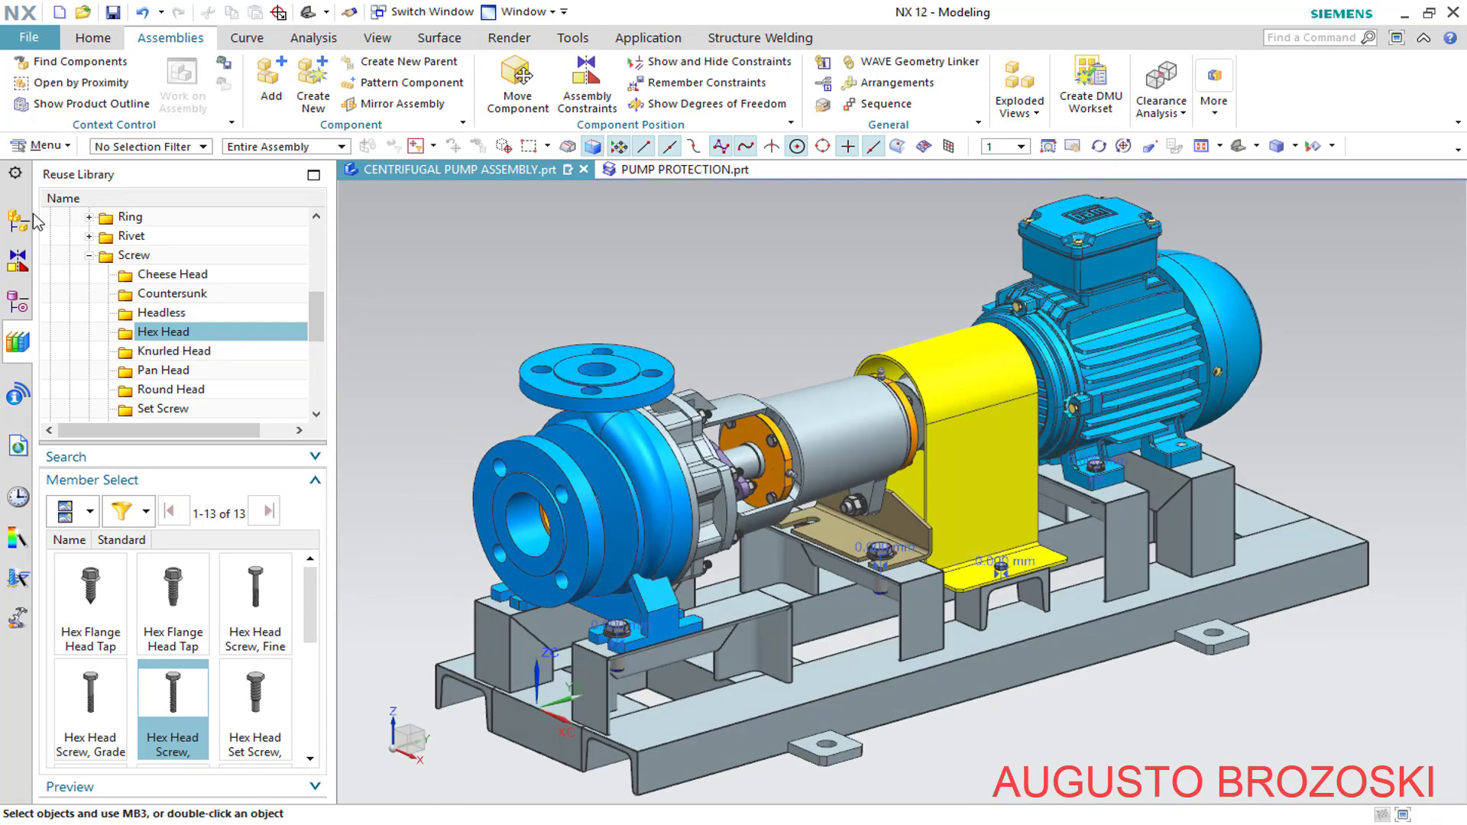
{"action": "left_click", "coordinate": [23, 220]}
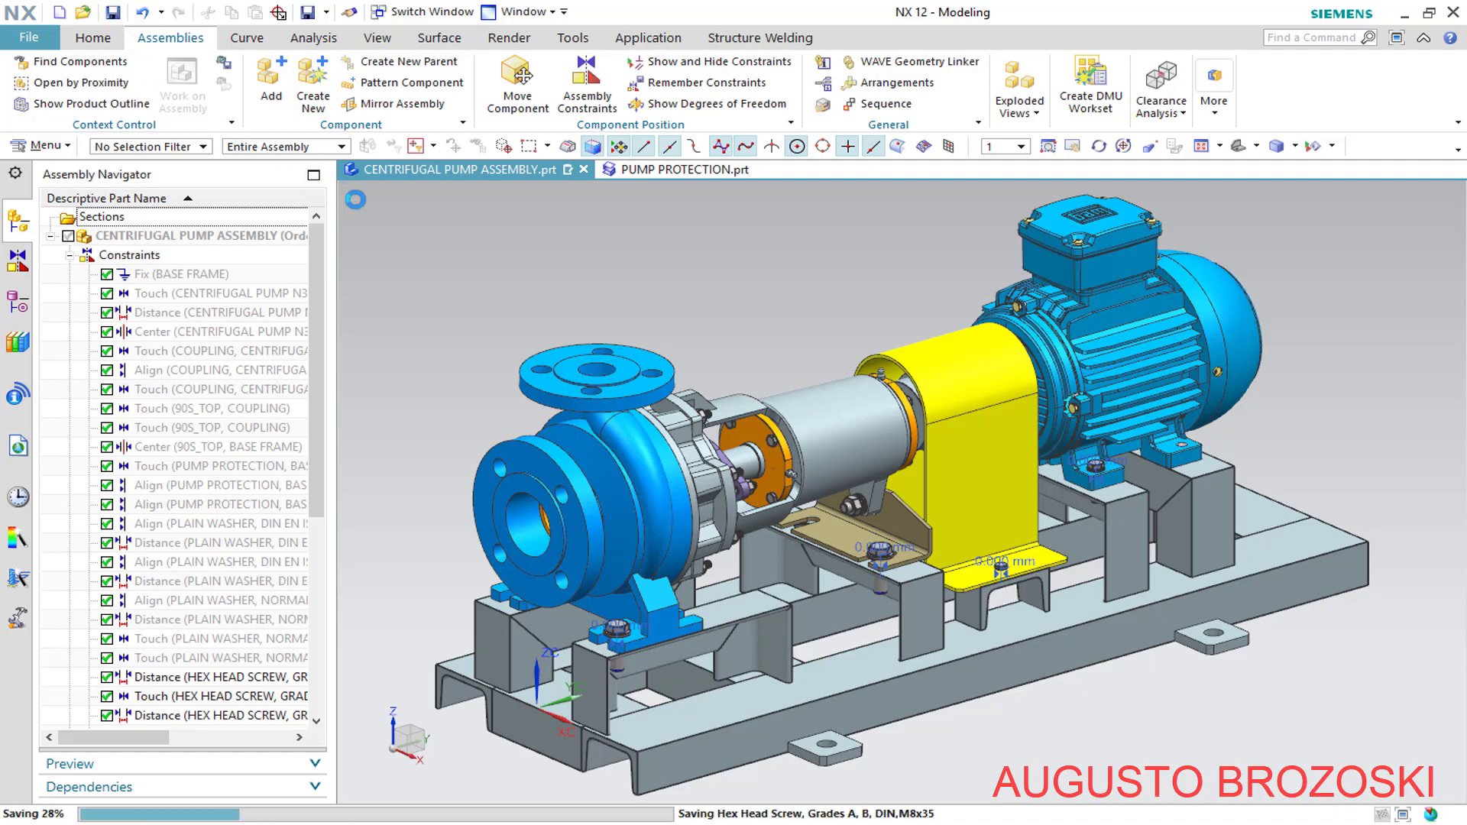
Add another Plain Washer, DIN EN ISO 7089,12 for the underside of the base frame below the pump foot, positioned by constraints
{"action": "middle_click_drag", "start_coordinate": [599, 603], "coordinate": [617, 394]}
{"action": "scroll", "coordinate": [606, 367], "scroll_direction": "up", "scroll_amount": 3}
{"action": "scroll", "coordinate": [607, 367], "scroll_direction": "up", "scroll_amount": 2}
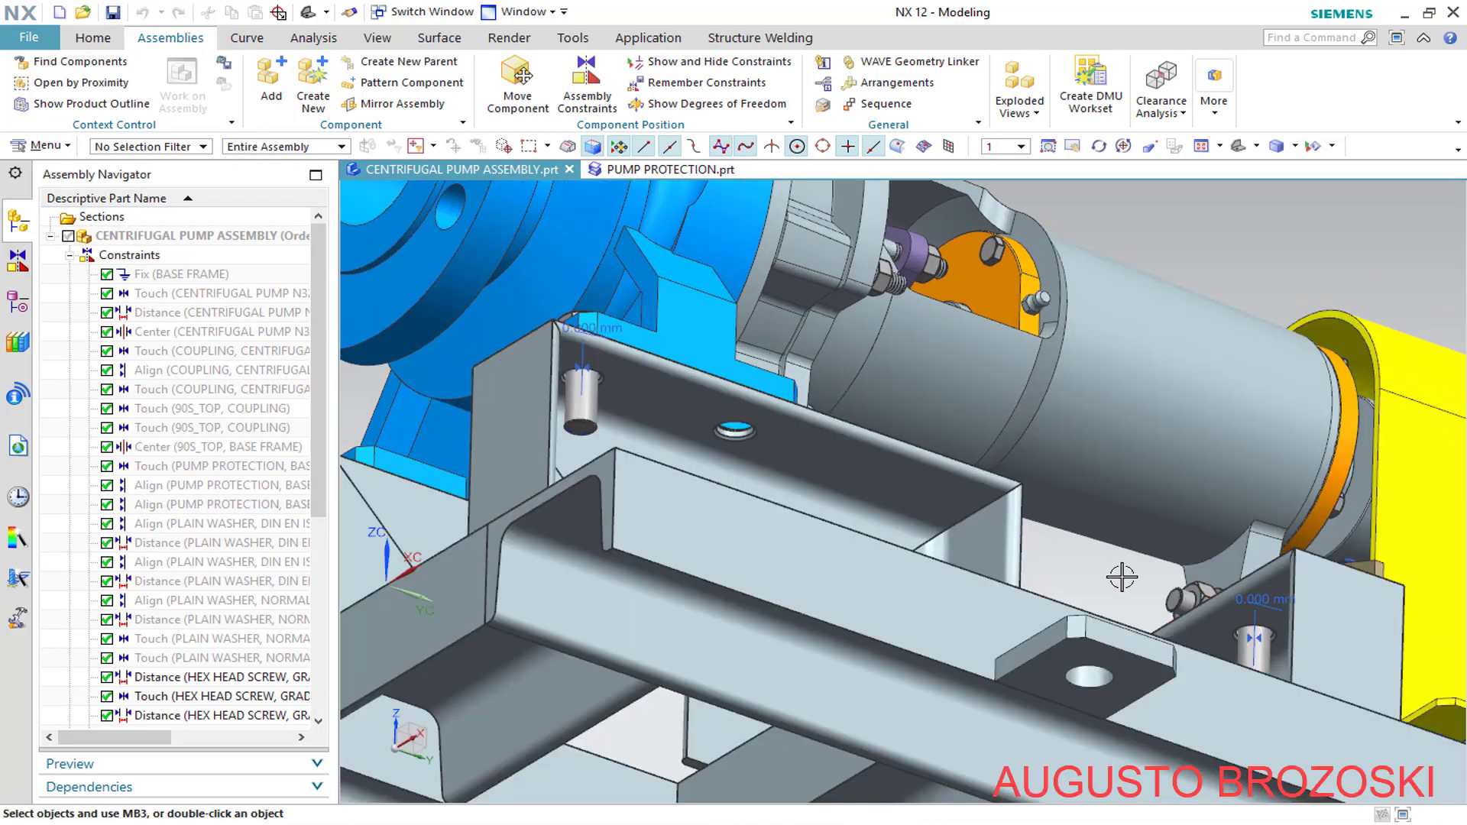
{"action": "scroll", "coordinate": [314, 543], "scroll_direction": "down", "scroll_amount": 5}
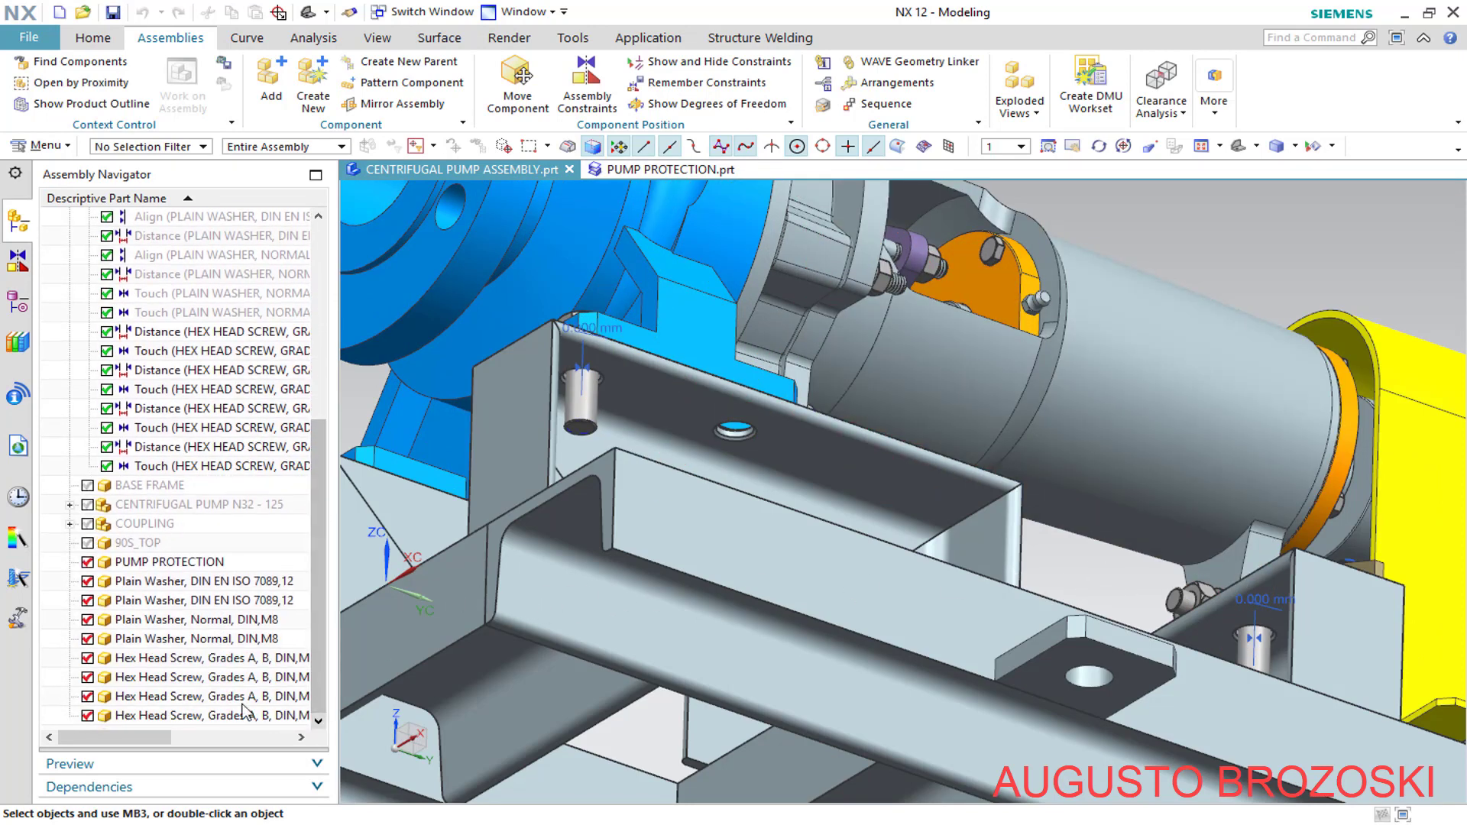
{"action": "left_click", "coordinate": [219, 582]}
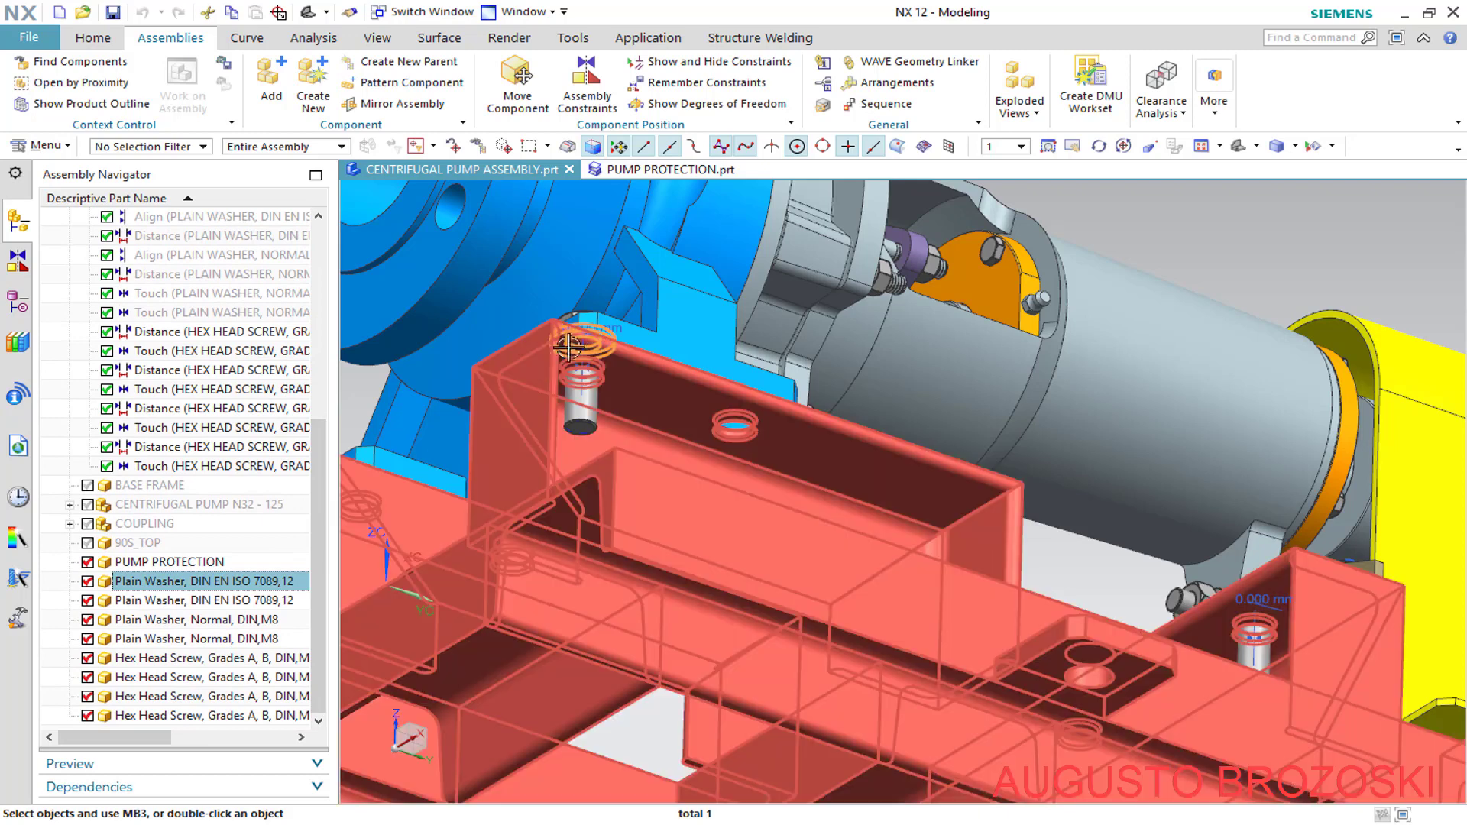
{"action": "right_click", "coordinate": [235, 584]}
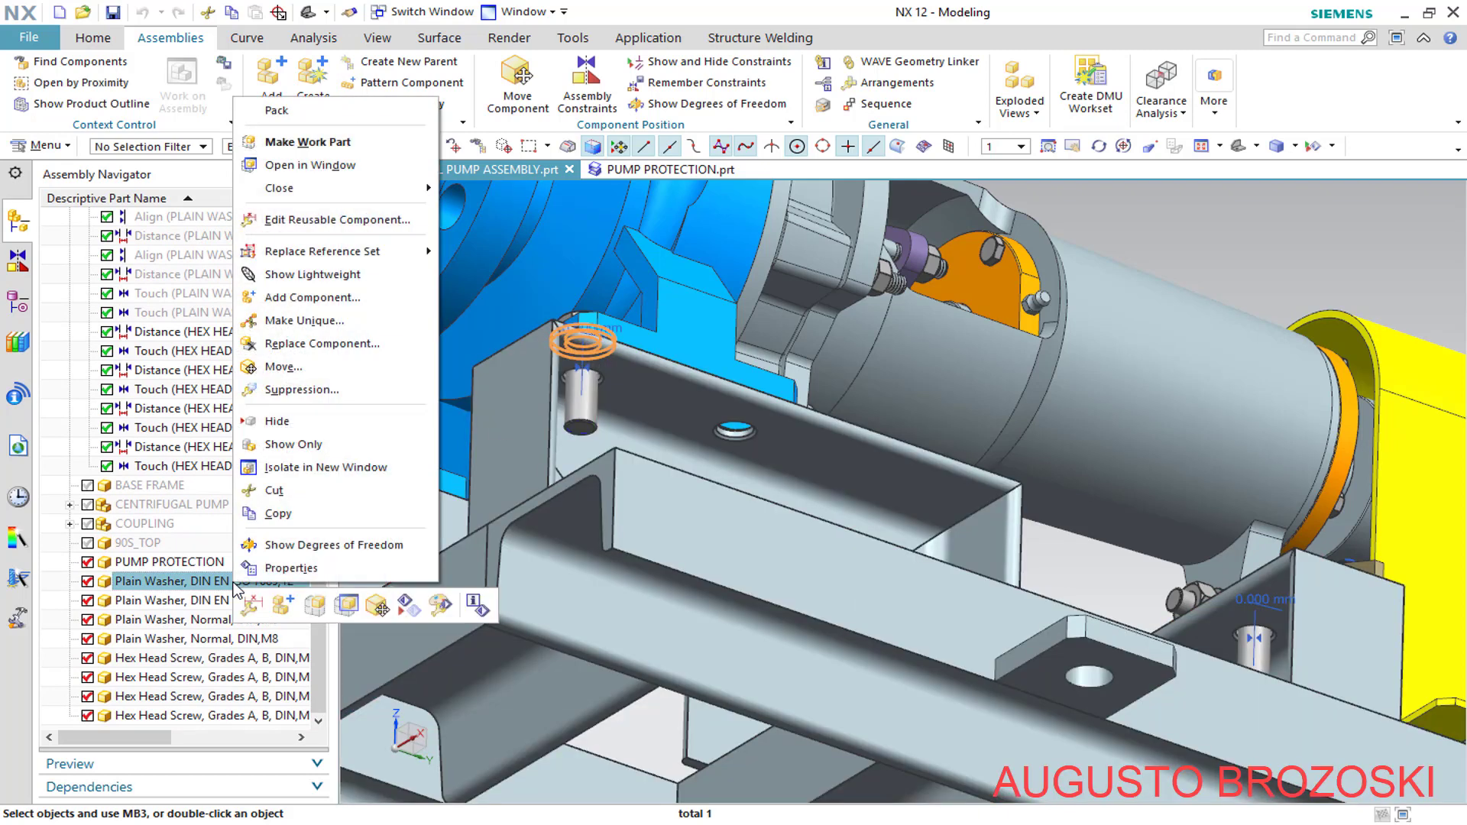
{"action": "left_click", "coordinate": [311, 298]}
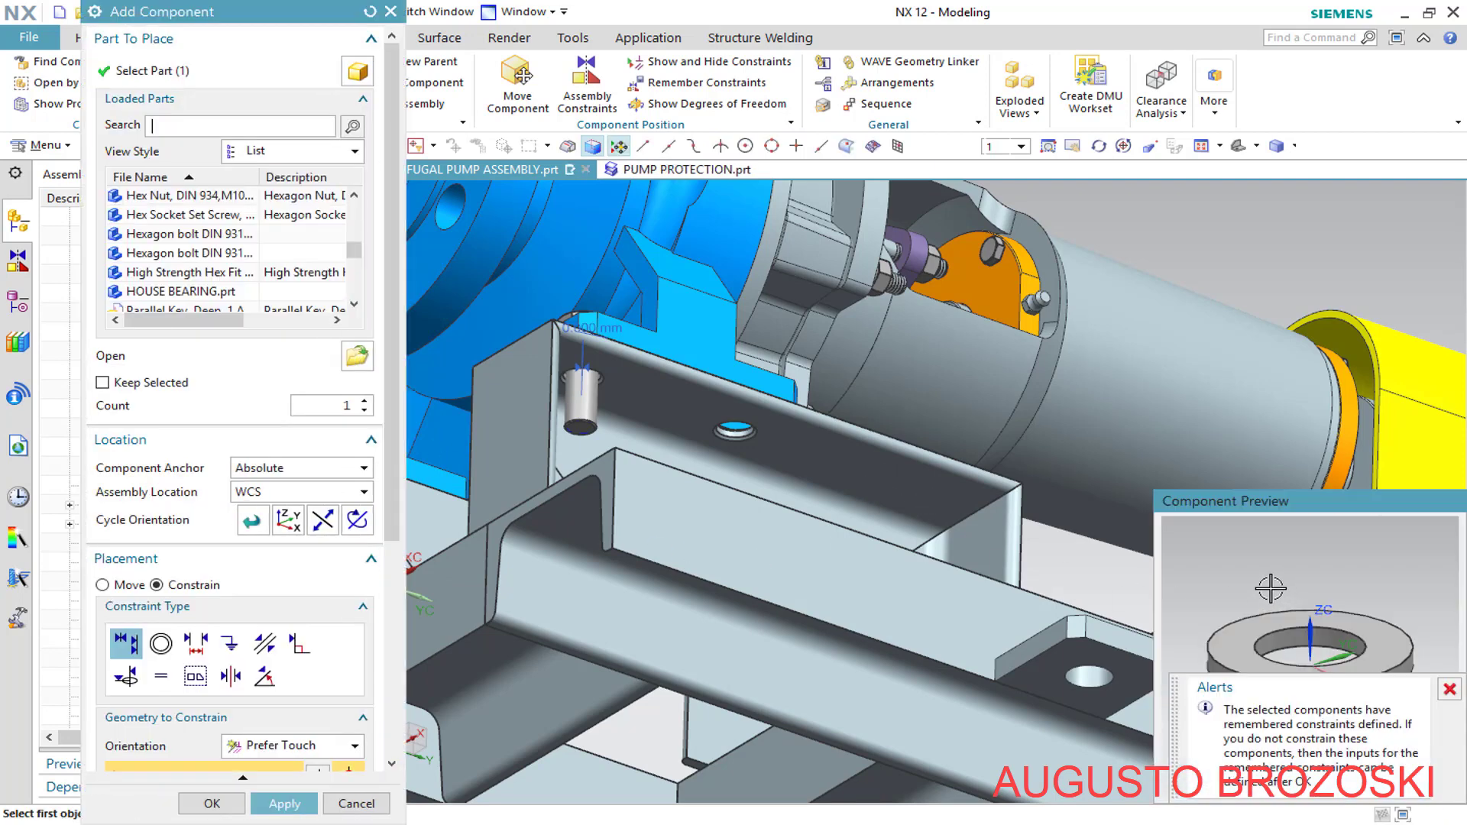
{"action": "left_click", "coordinate": [1448, 691]}
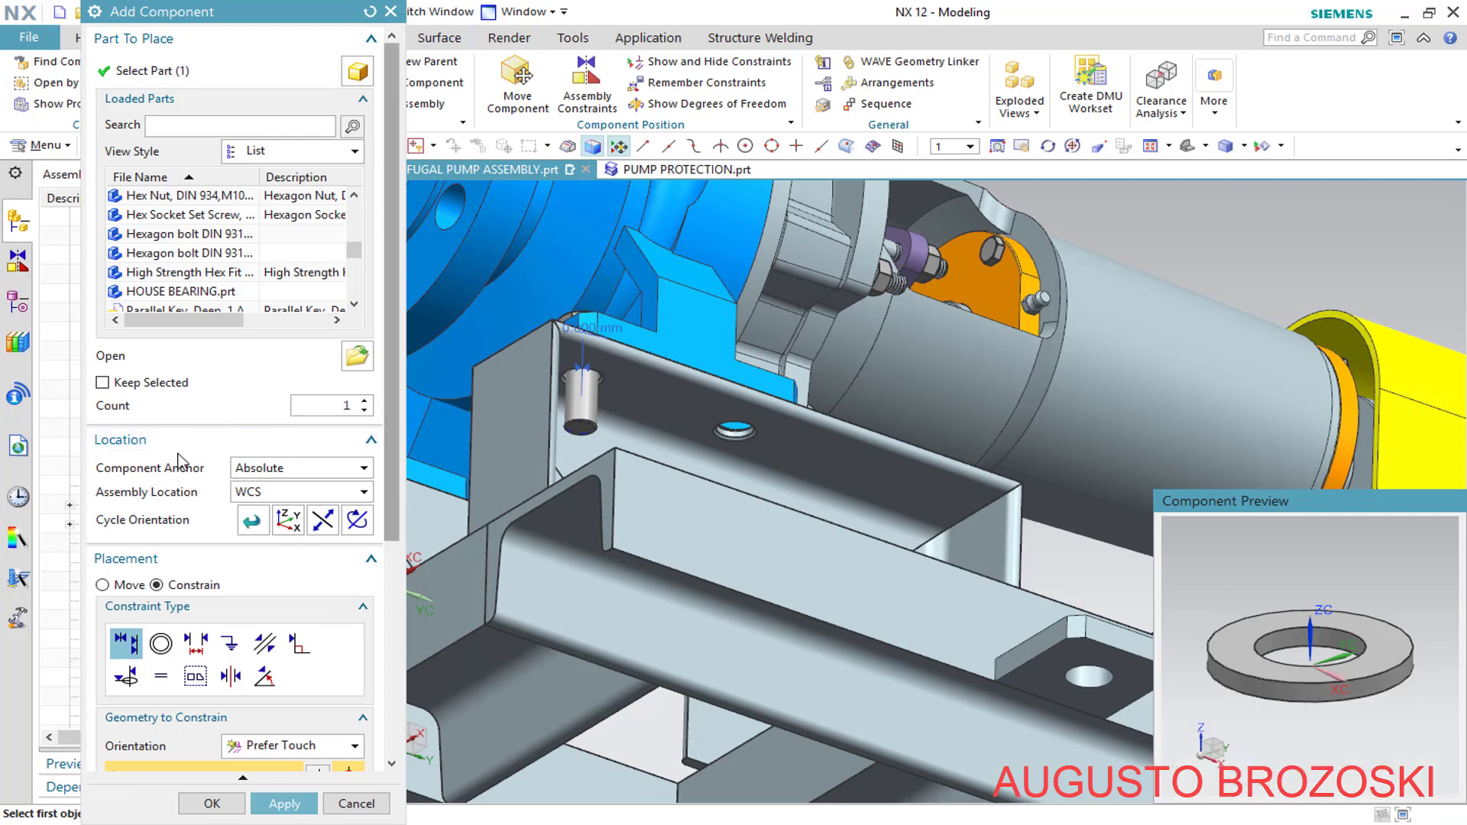
{"action": "left_click", "coordinate": [103, 585]}
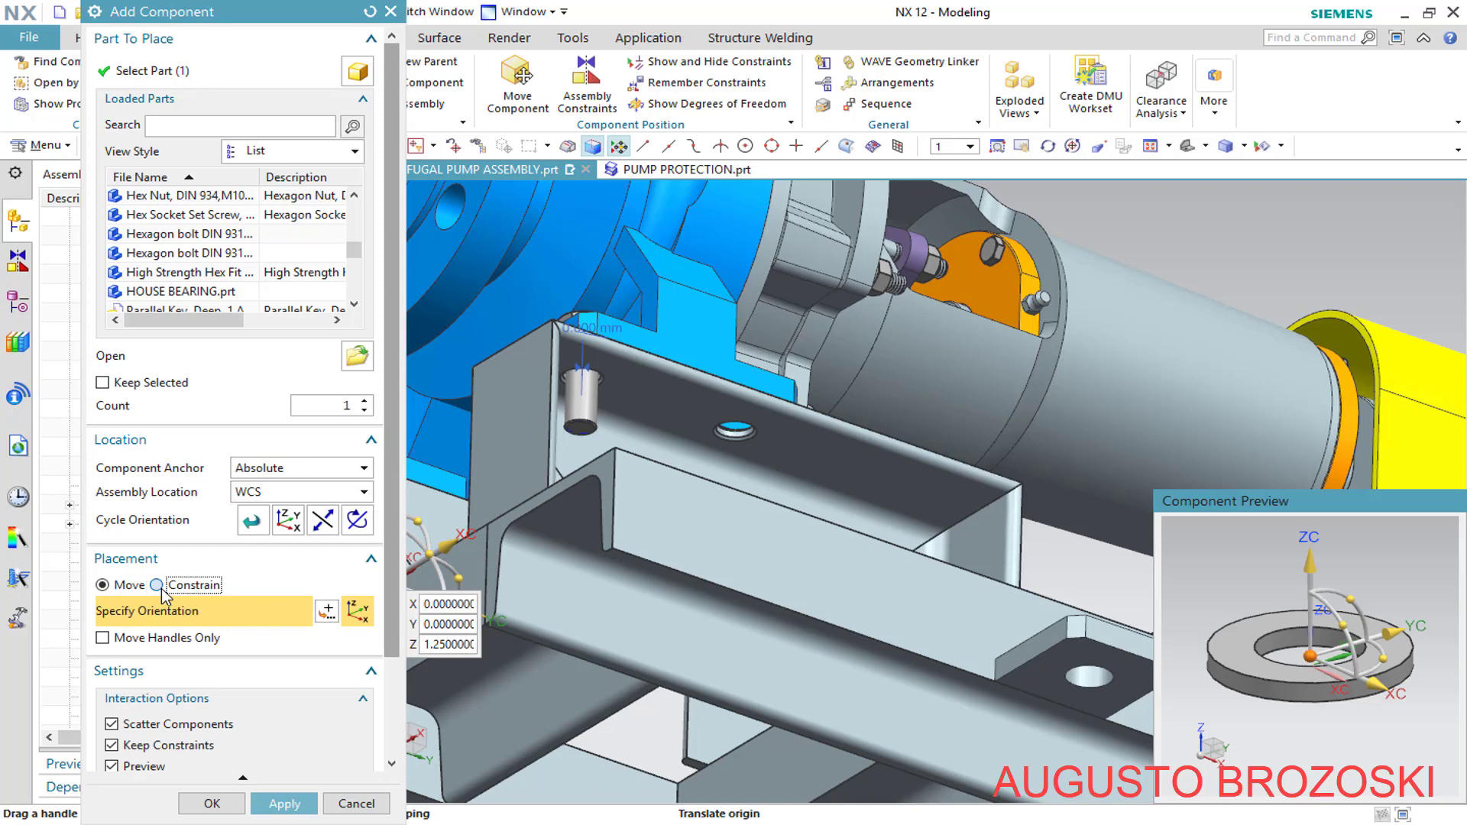
{"action": "left_click", "coordinate": [156, 585]}
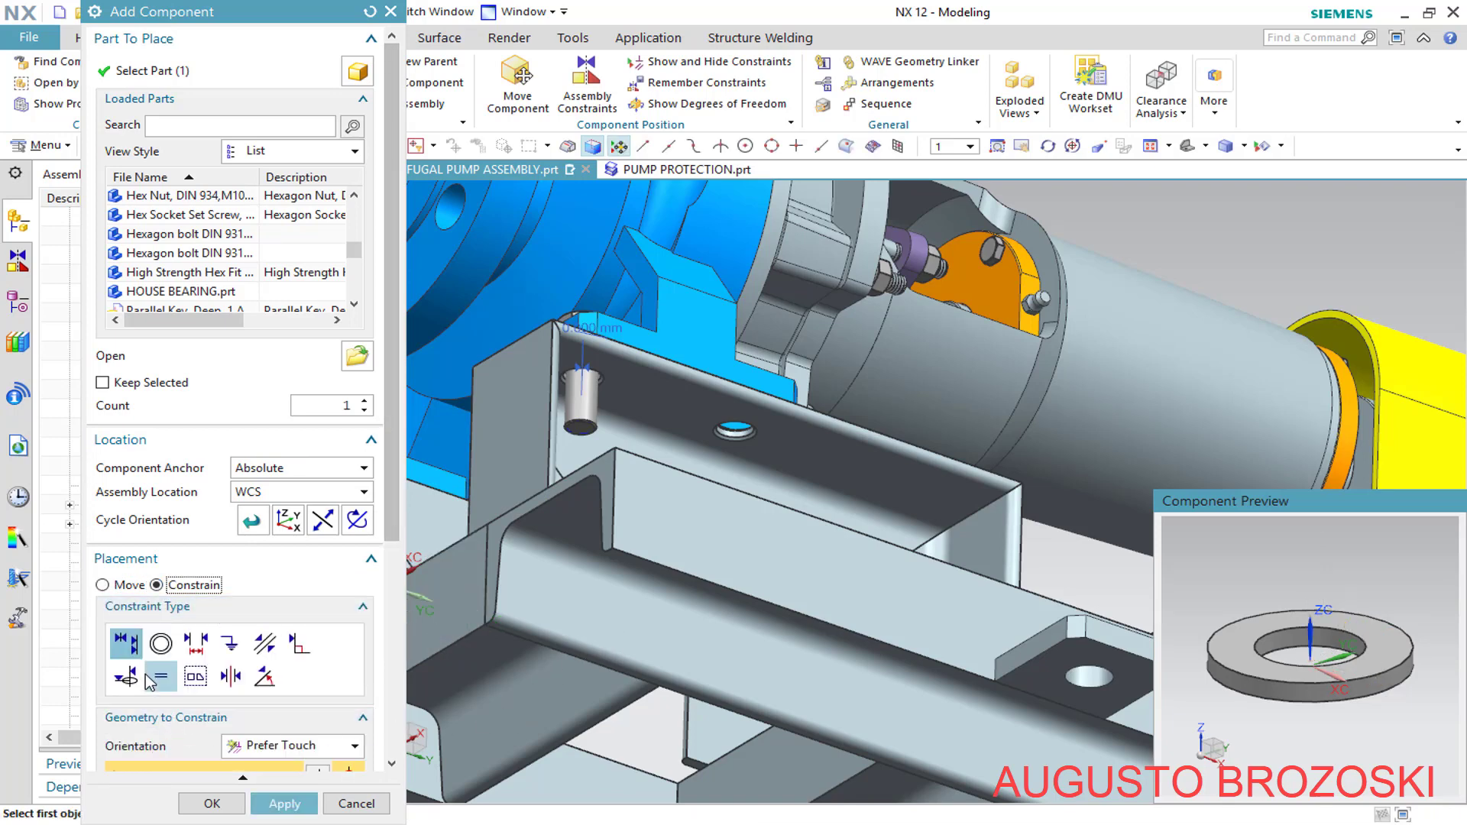
Constrain the new washer's upper face to touch the base frame's underside below the pump foot
{"action": "left_click", "coordinate": [1229, 658]}
{"action": "scroll", "coordinate": [542, 361], "scroll_direction": "up", "scroll_amount": 5}
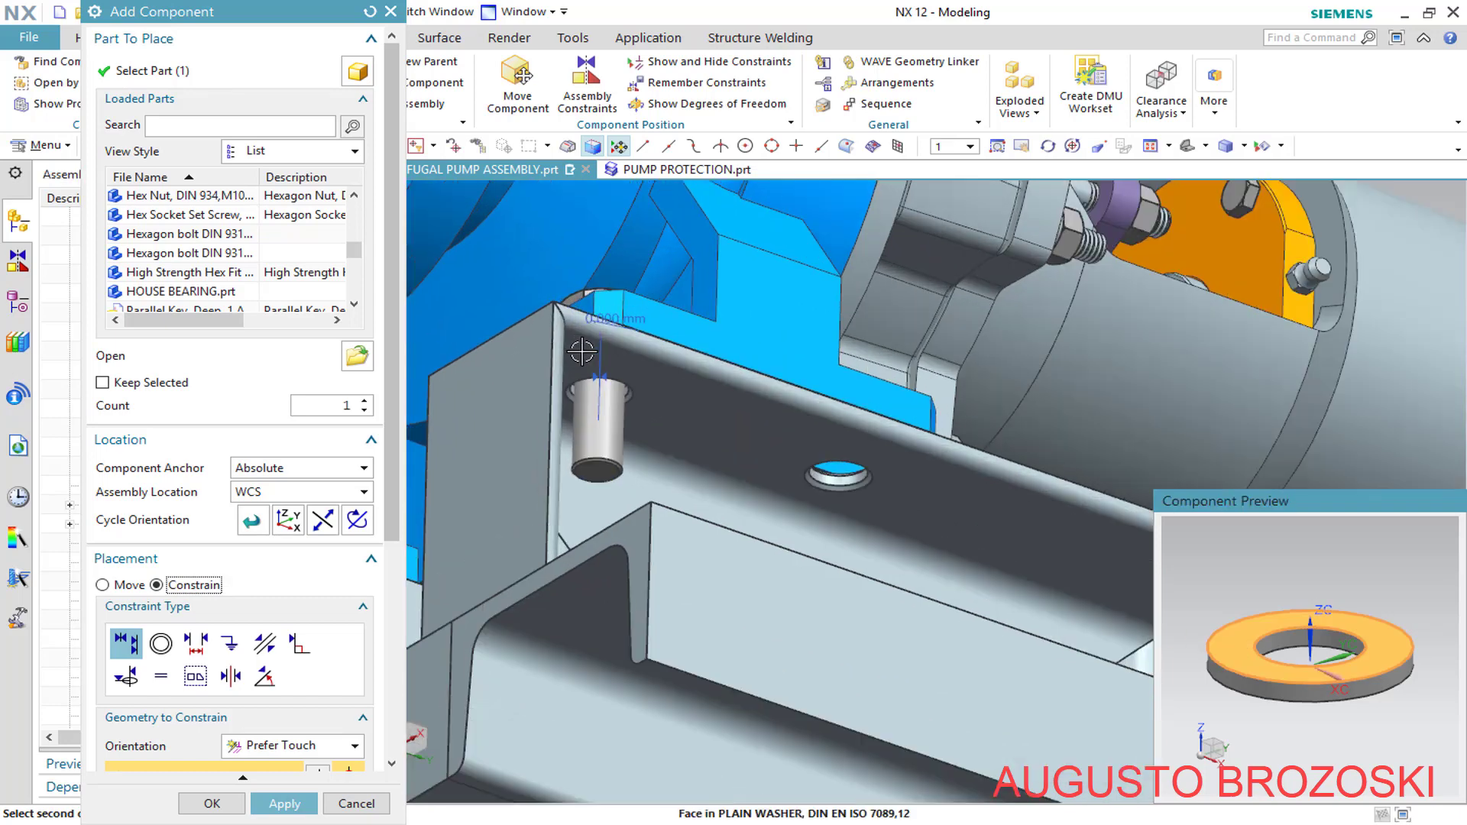
{"action": "left_click", "coordinate": [753, 422]}
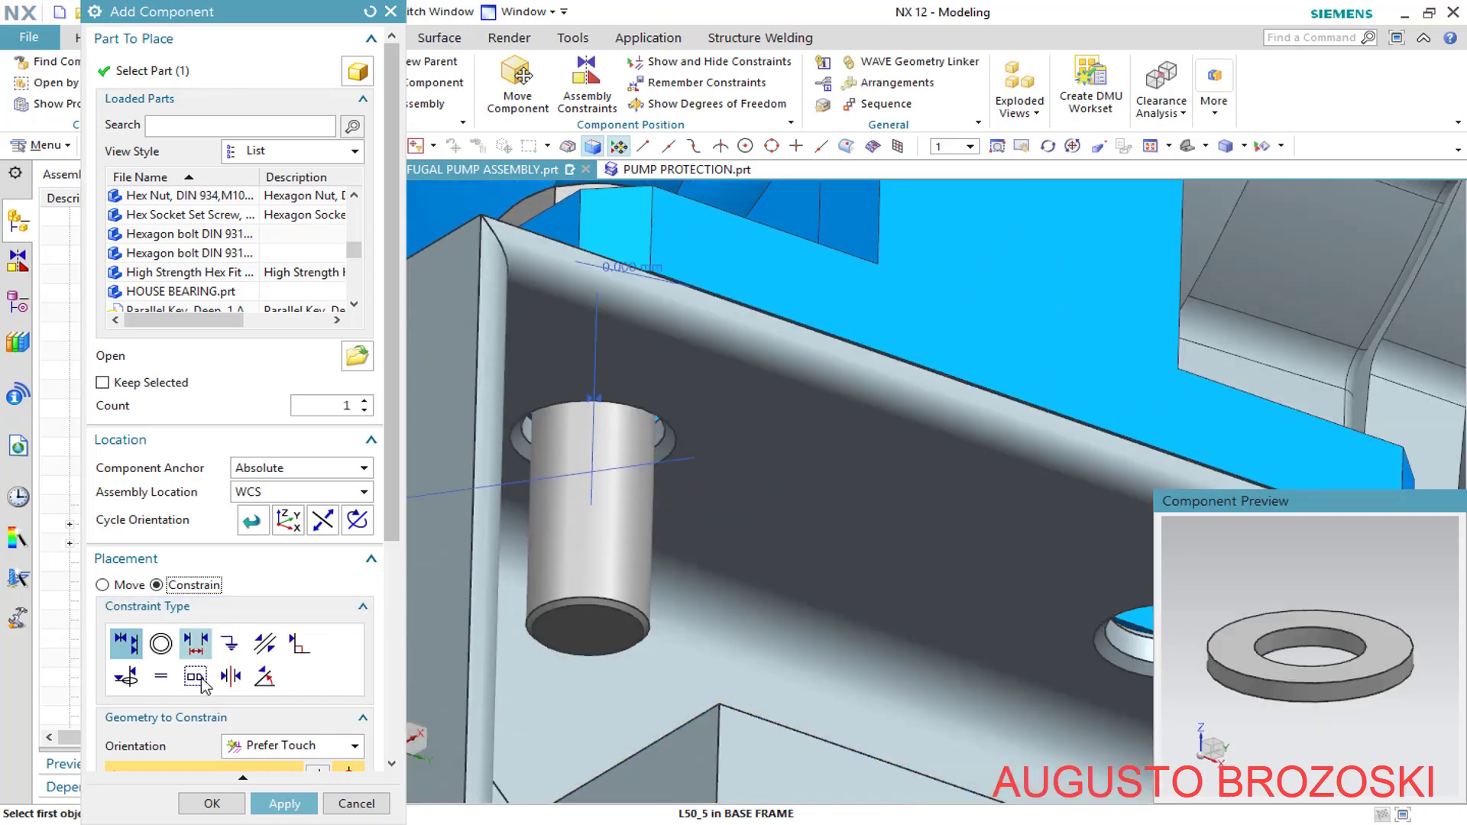
Align the washer's centerline with the M12x40 hex head screw using Infer Center/Axis, and place the washer
{"action": "scroll", "coordinate": [393, 619], "scroll_direction": "down", "scroll_amount": 2}
{"action": "scroll", "coordinate": [391, 615], "scroll_direction": "down", "scroll_amount": 3}
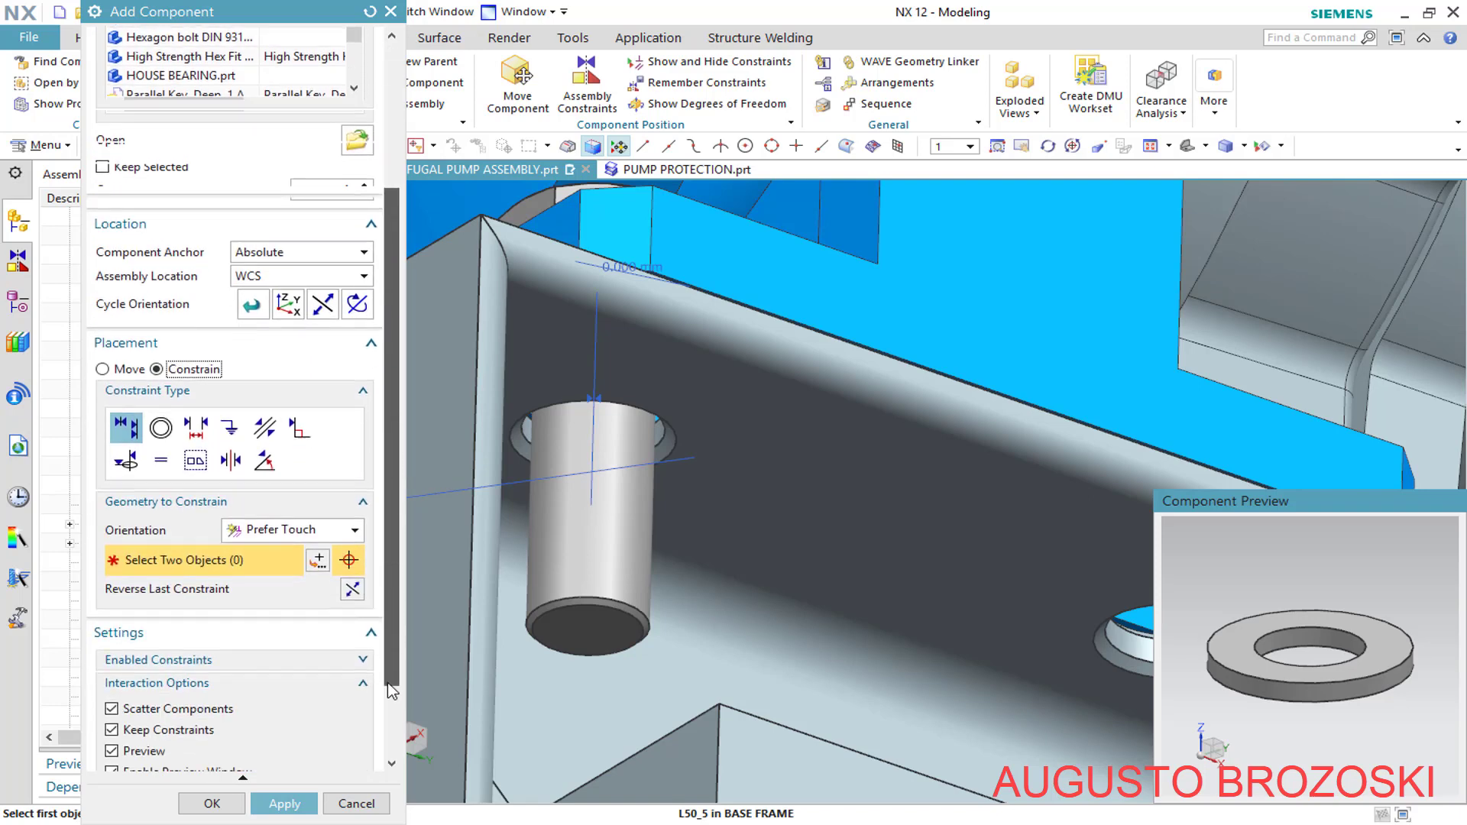
{"action": "left_click", "coordinate": [356, 508]}
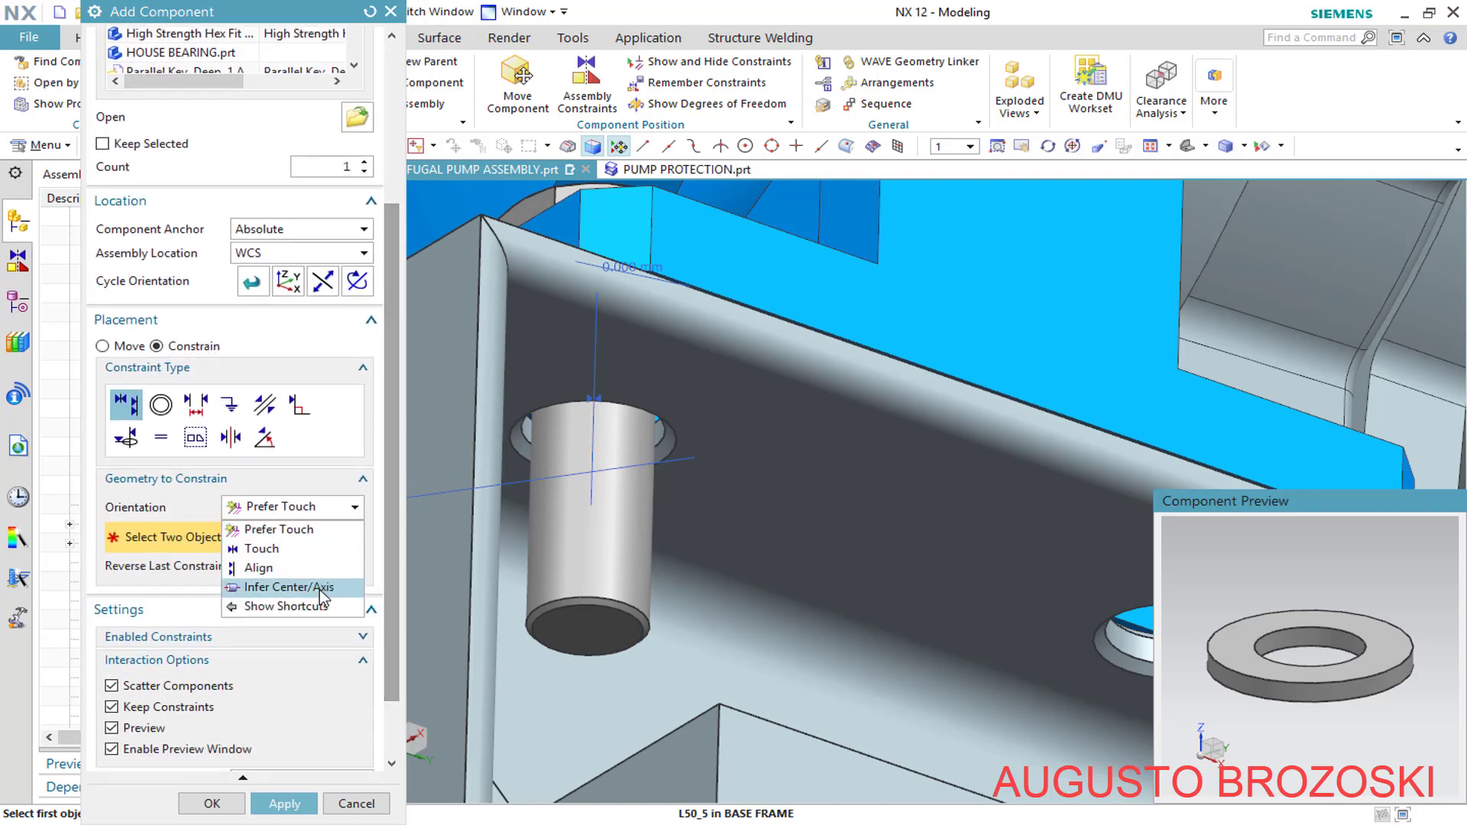
{"action": "left_click", "coordinate": [298, 583]}
{"action": "scroll", "coordinate": [1284, 628], "scroll_direction": "down", "scroll_amount": 3}
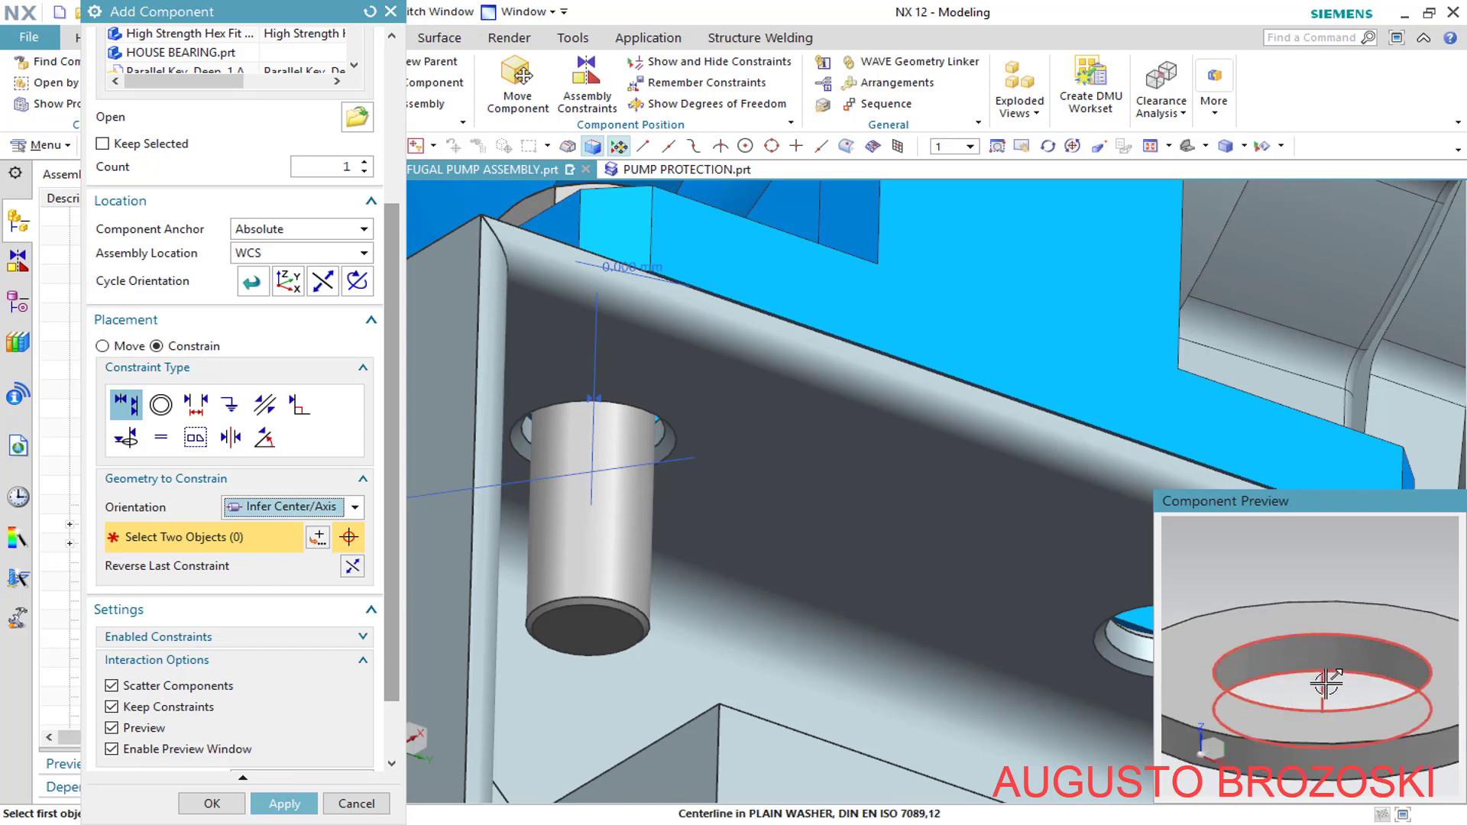
{"action": "left_click", "coordinate": [1320, 657]}
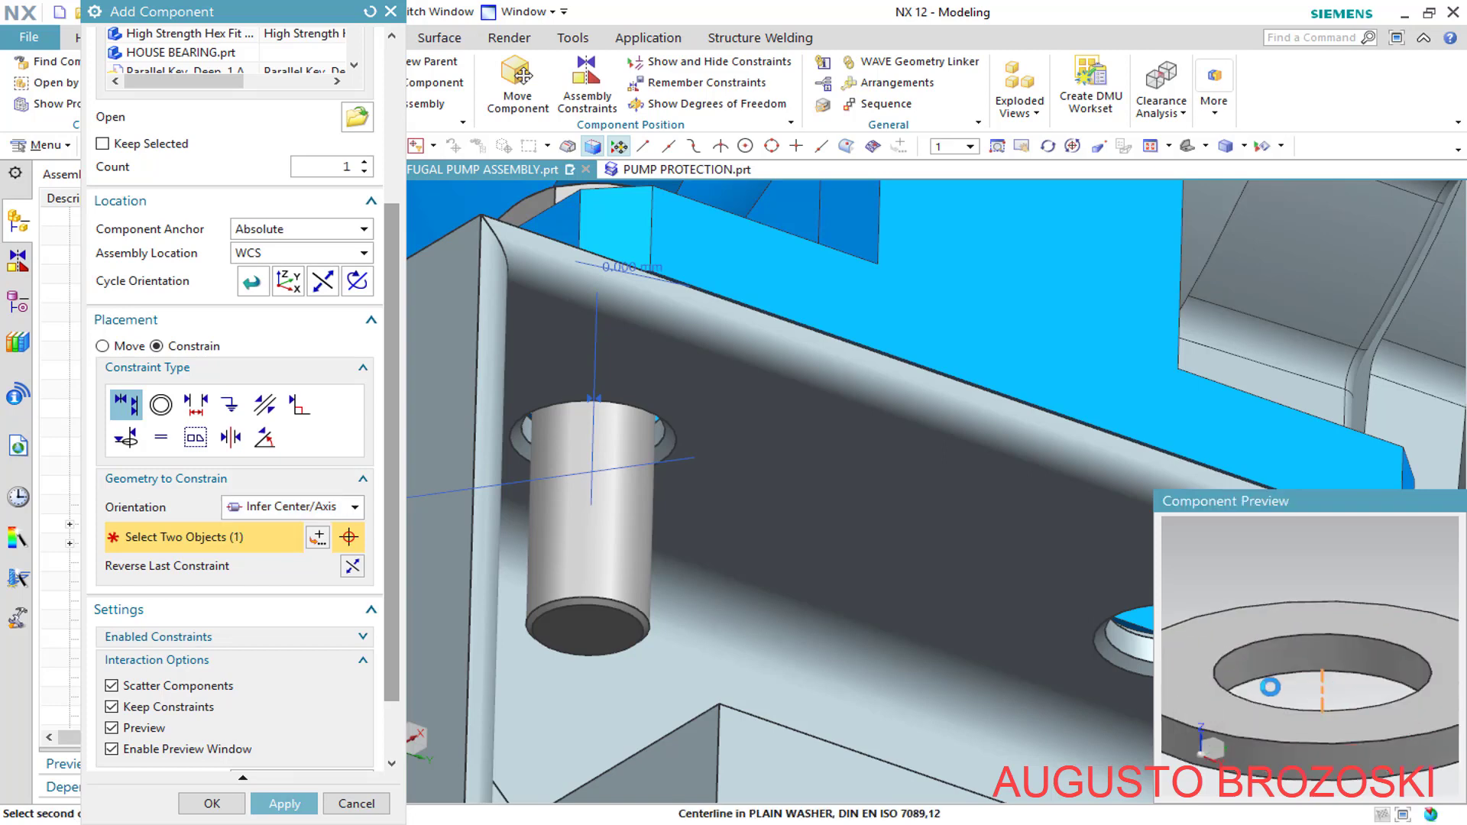
{"action": "left_click", "coordinate": [593, 541]}
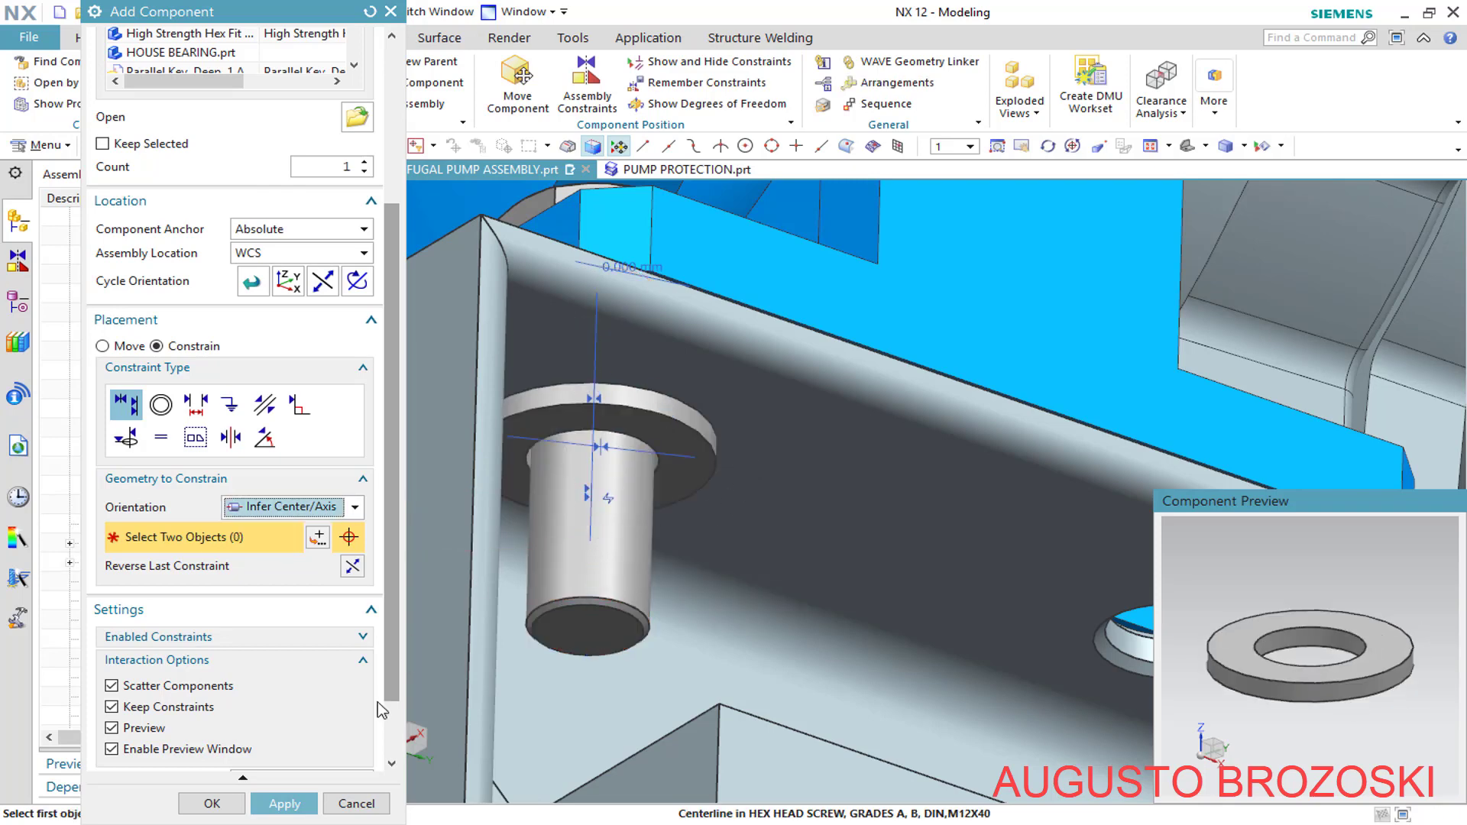
{"action": "left_click", "coordinate": [243, 799]}
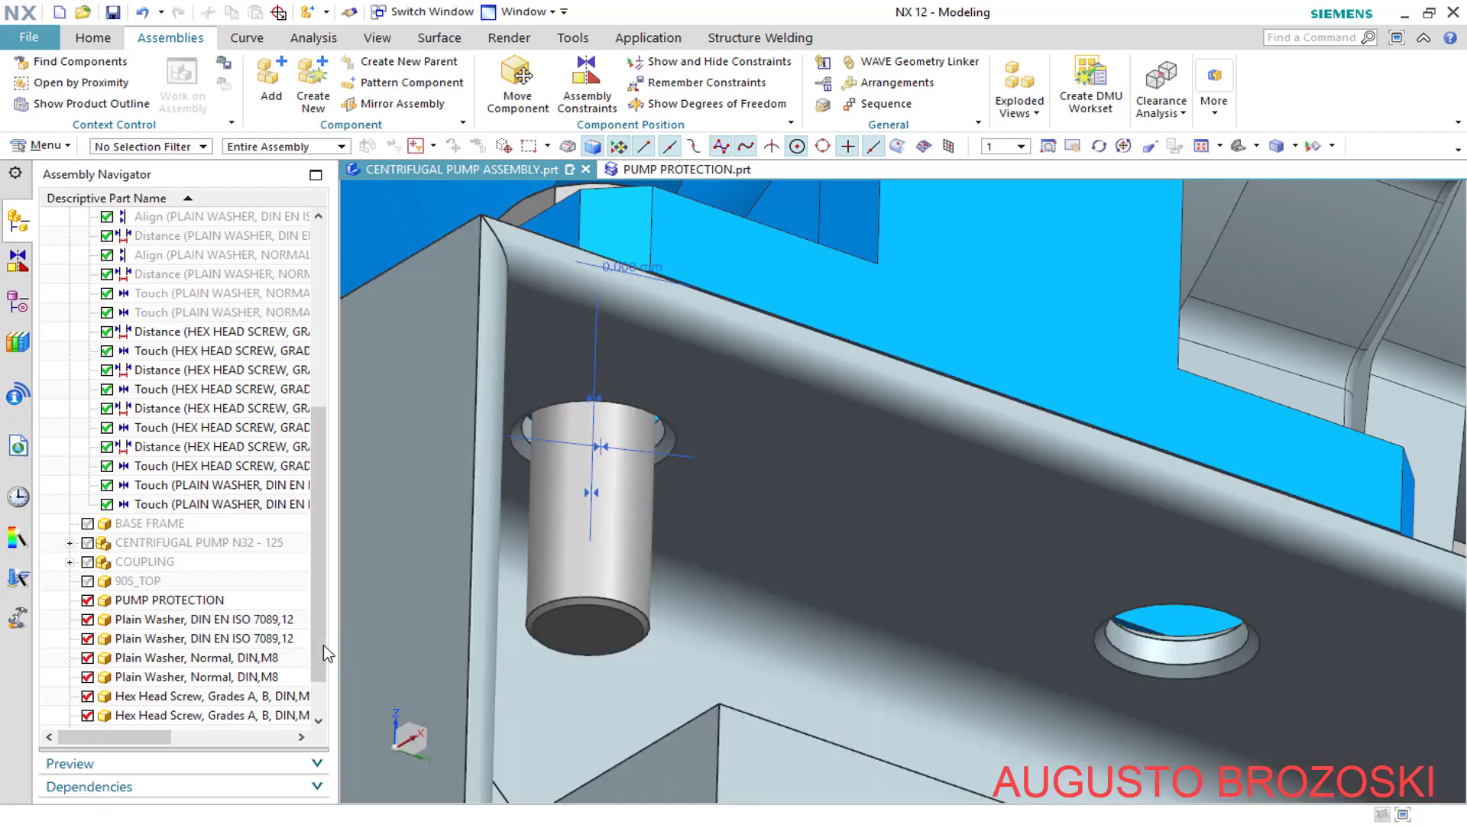
Show the newly added, hidden DIN EN ISO 7089,12 plain washer in the assembly
{"action": "scroll", "coordinate": [322, 671], "scroll_direction": "down", "scroll_amount": 1}
{"action": "scroll", "coordinate": [325, 671], "scroll_direction": "down", "scroll_amount": 2}
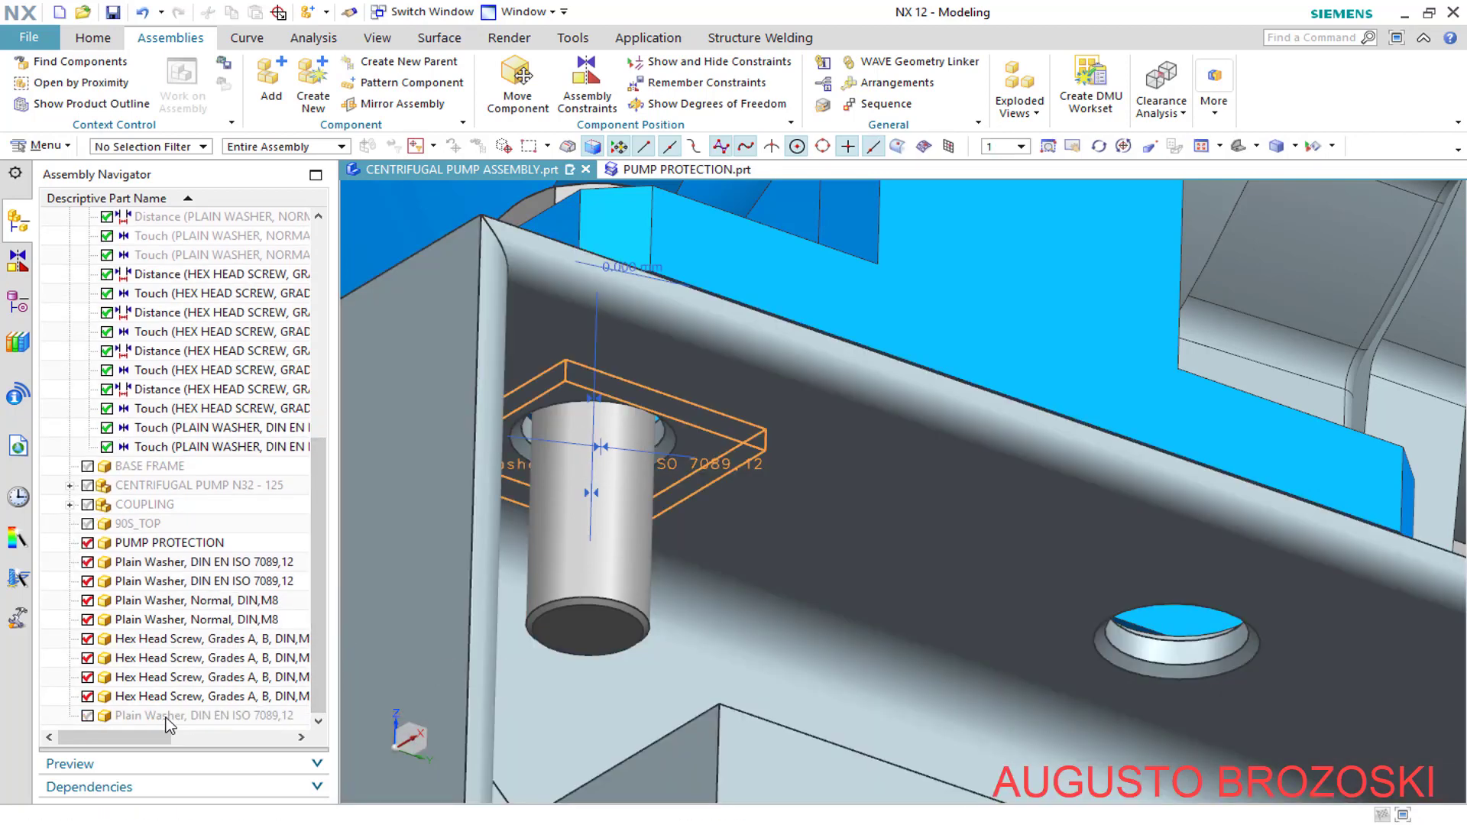
{"action": "left_click", "coordinate": [88, 716]}
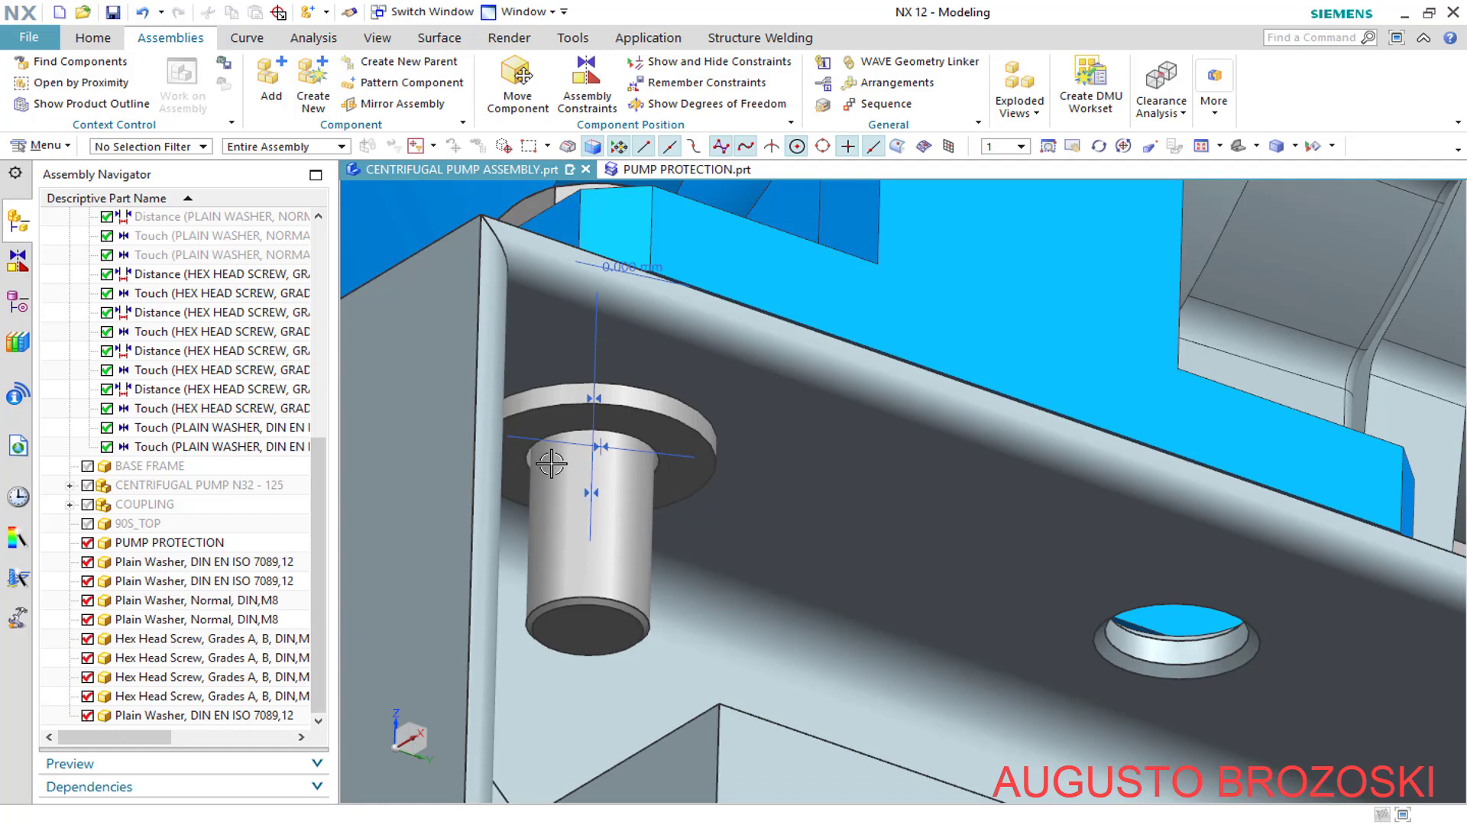
Add one more Plain Washer, DIN EN ISO 7089,12 for the screw below the bearing support foot, positioned by constraints
{"action": "scroll", "coordinate": [581, 547], "scroll_direction": "down", "scroll_amount": 4}
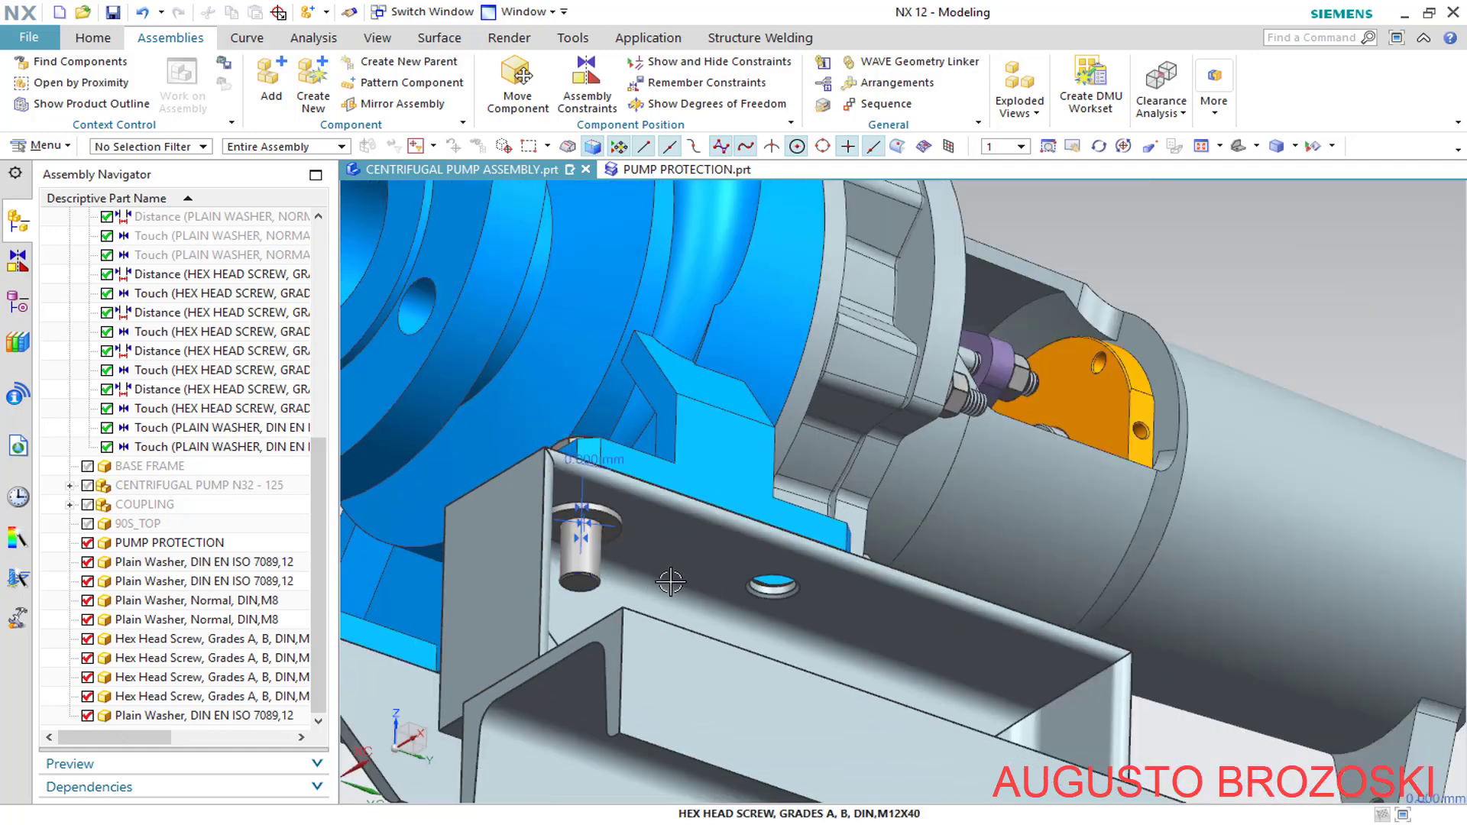
{"action": "scroll", "coordinate": [1150, 739], "scroll_direction": "up", "scroll_amount": 5}
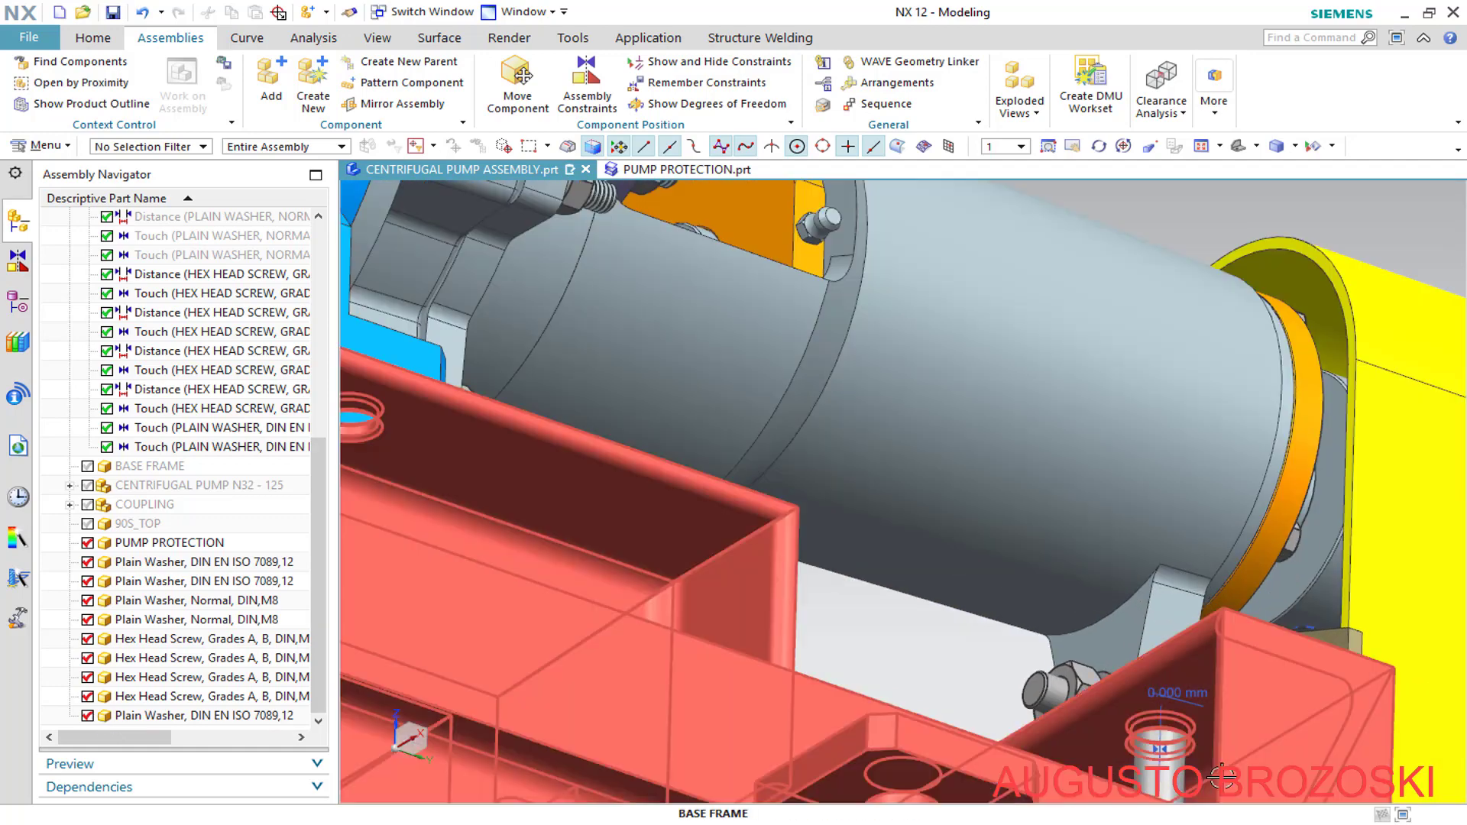
{"action": "scroll", "coordinate": [986, 688], "scroll_direction": "up", "scroll_amount": 3}
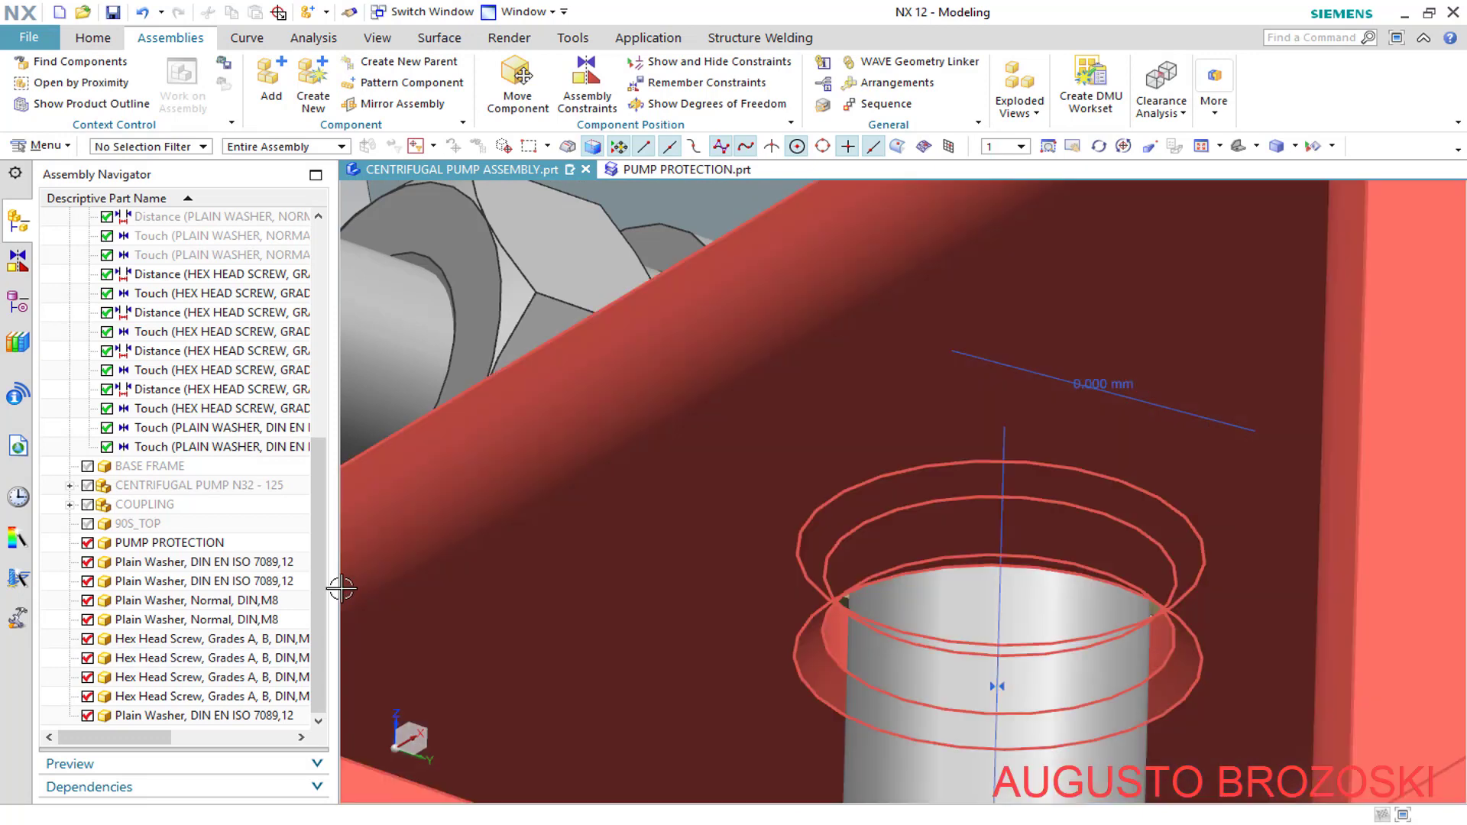
{"action": "right_click", "coordinate": [213, 565]}
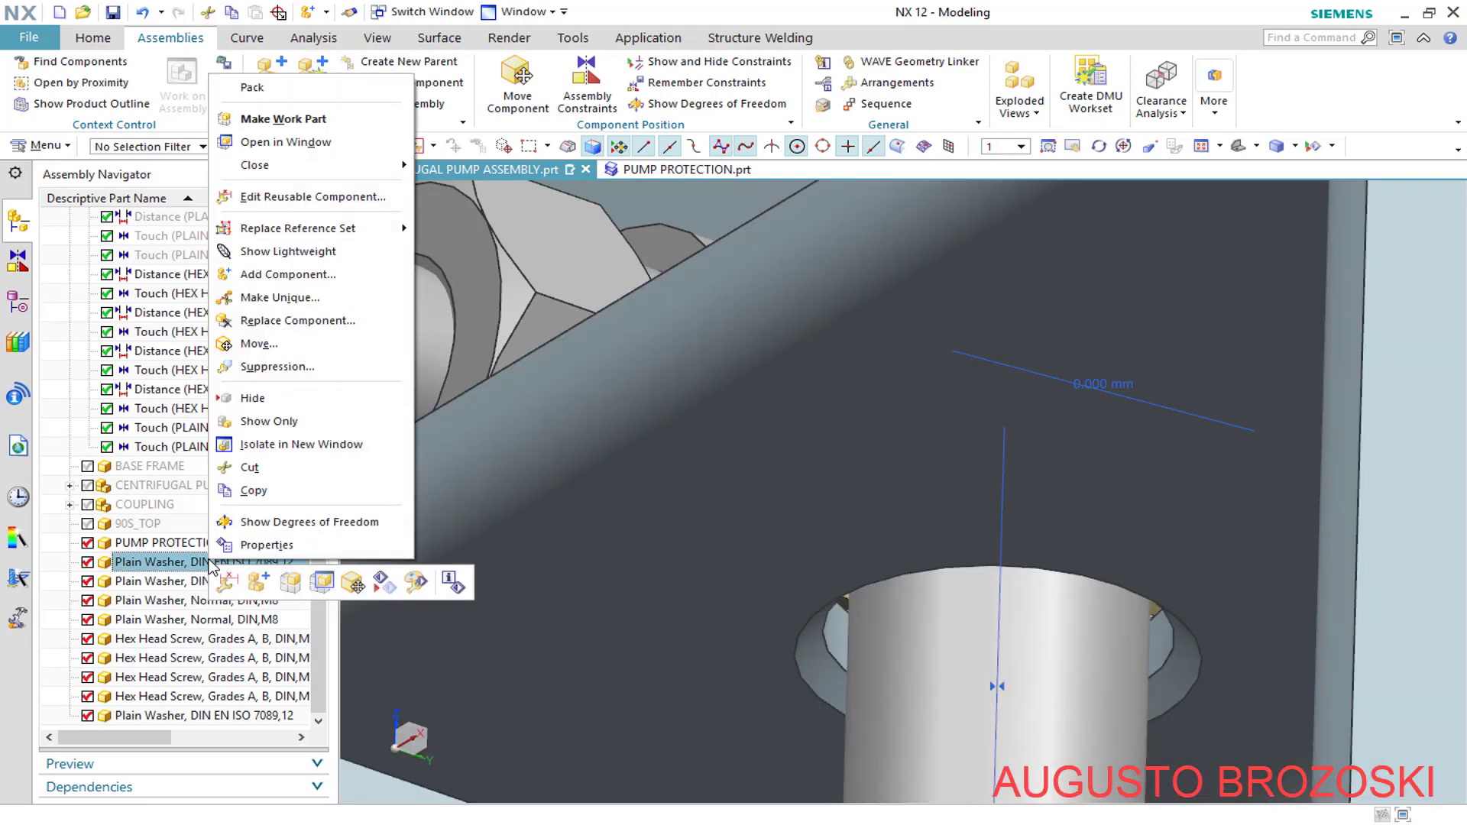
{"action": "left_click", "coordinate": [264, 275]}
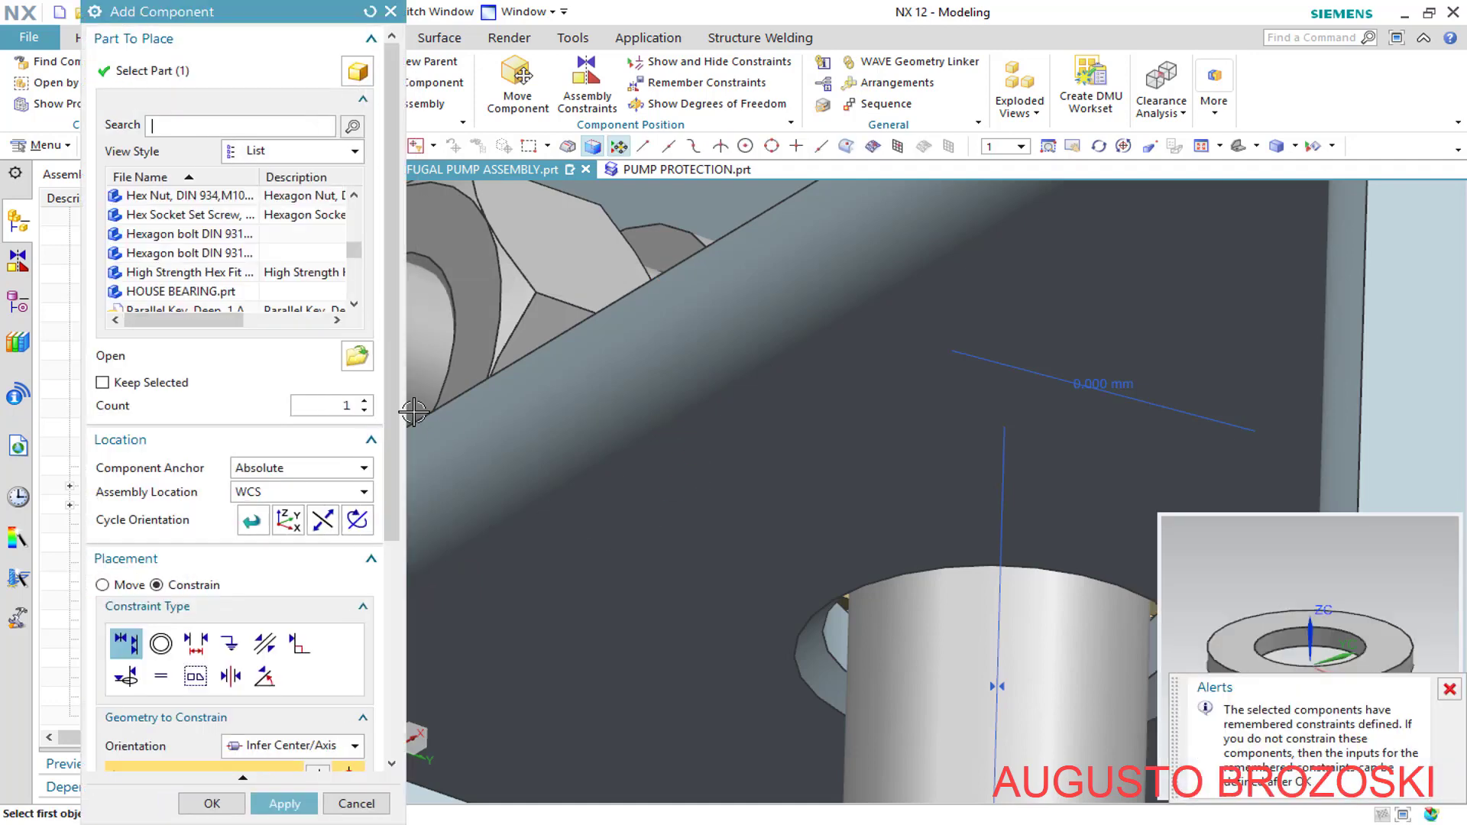
{"action": "left_click", "coordinate": [1448, 690]}
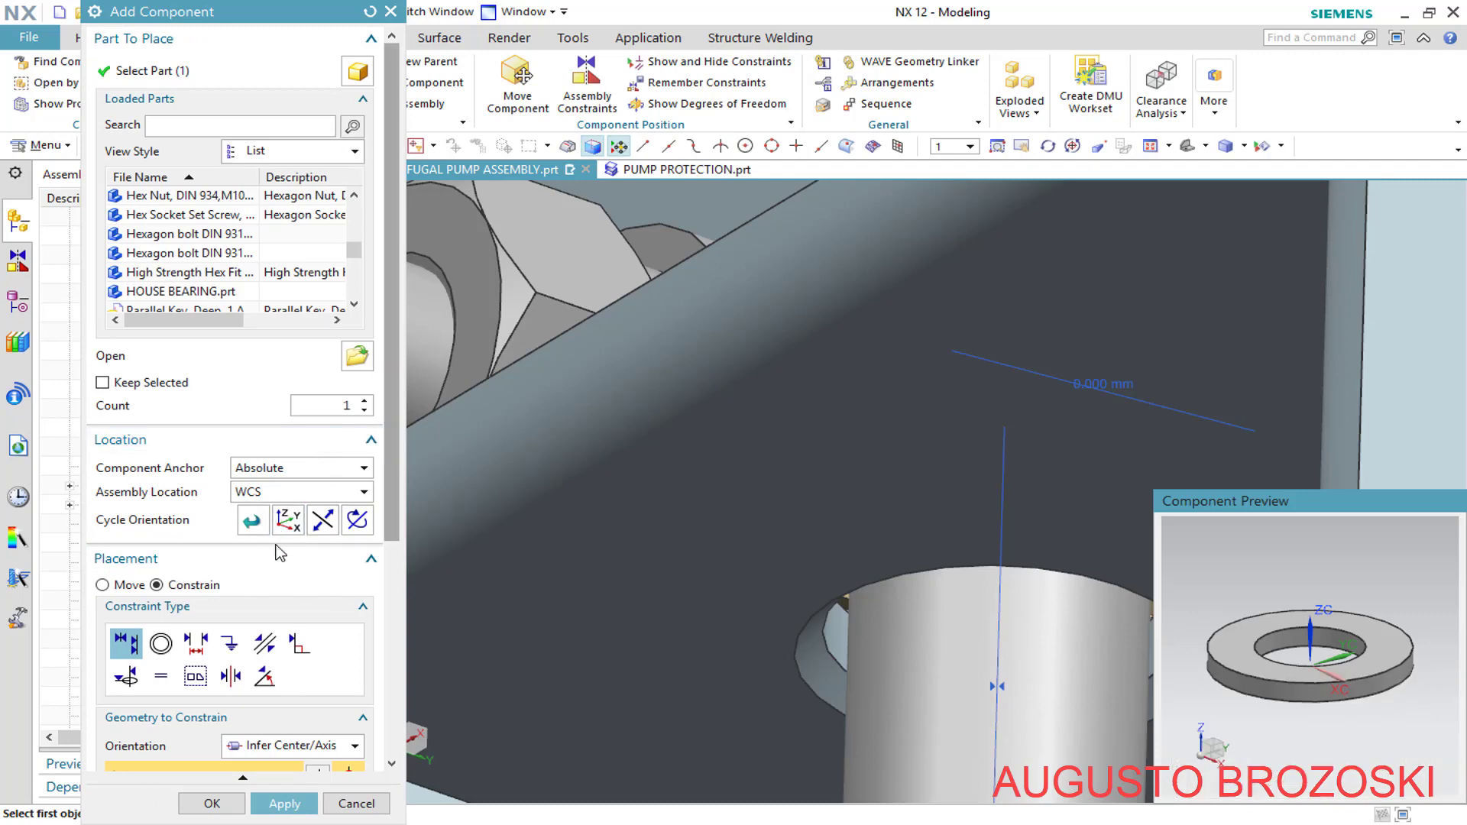
{"action": "left_click", "coordinate": [103, 585]}
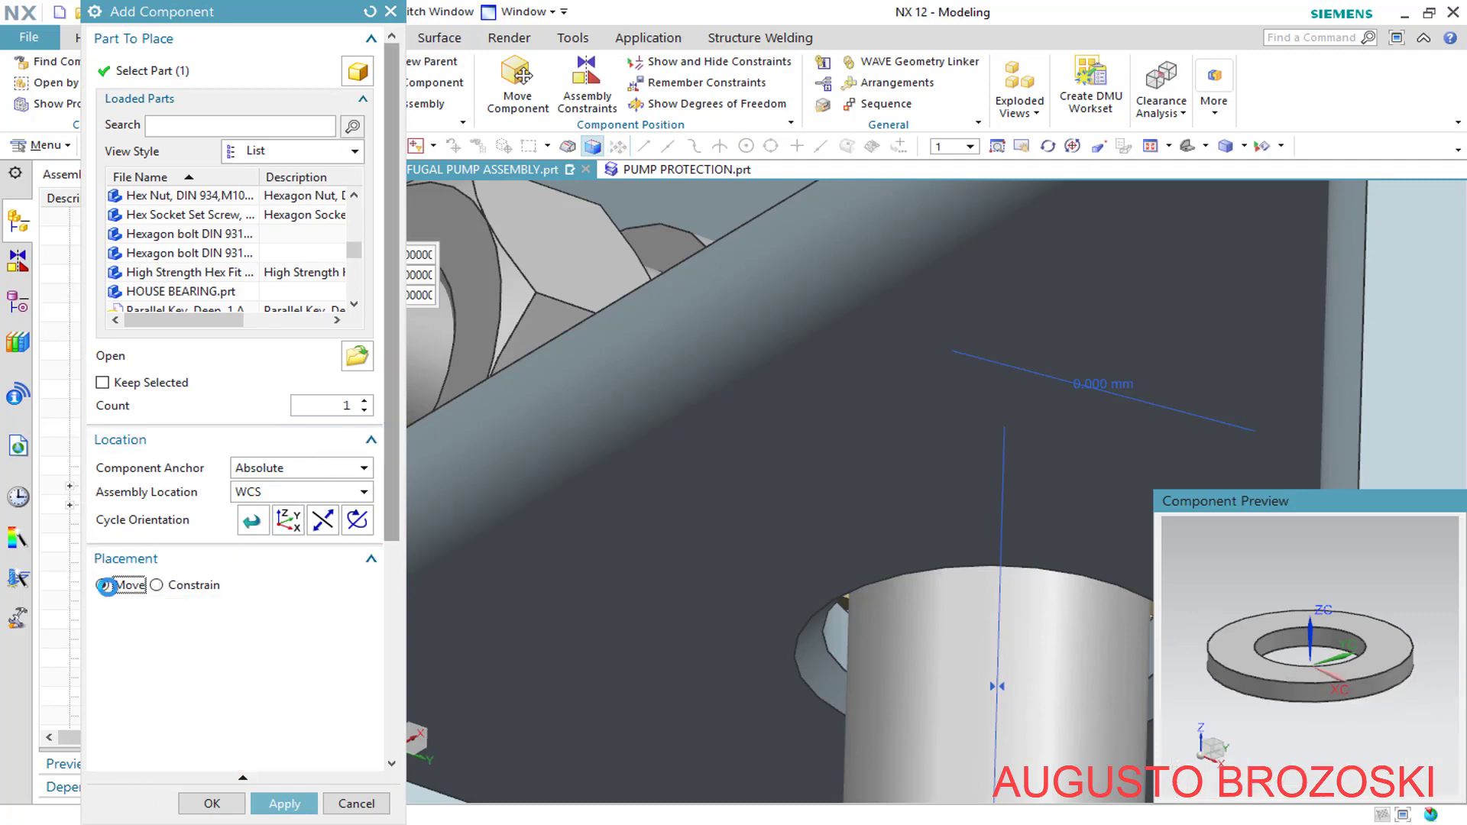
{"action": "left_click", "coordinate": [164, 586]}
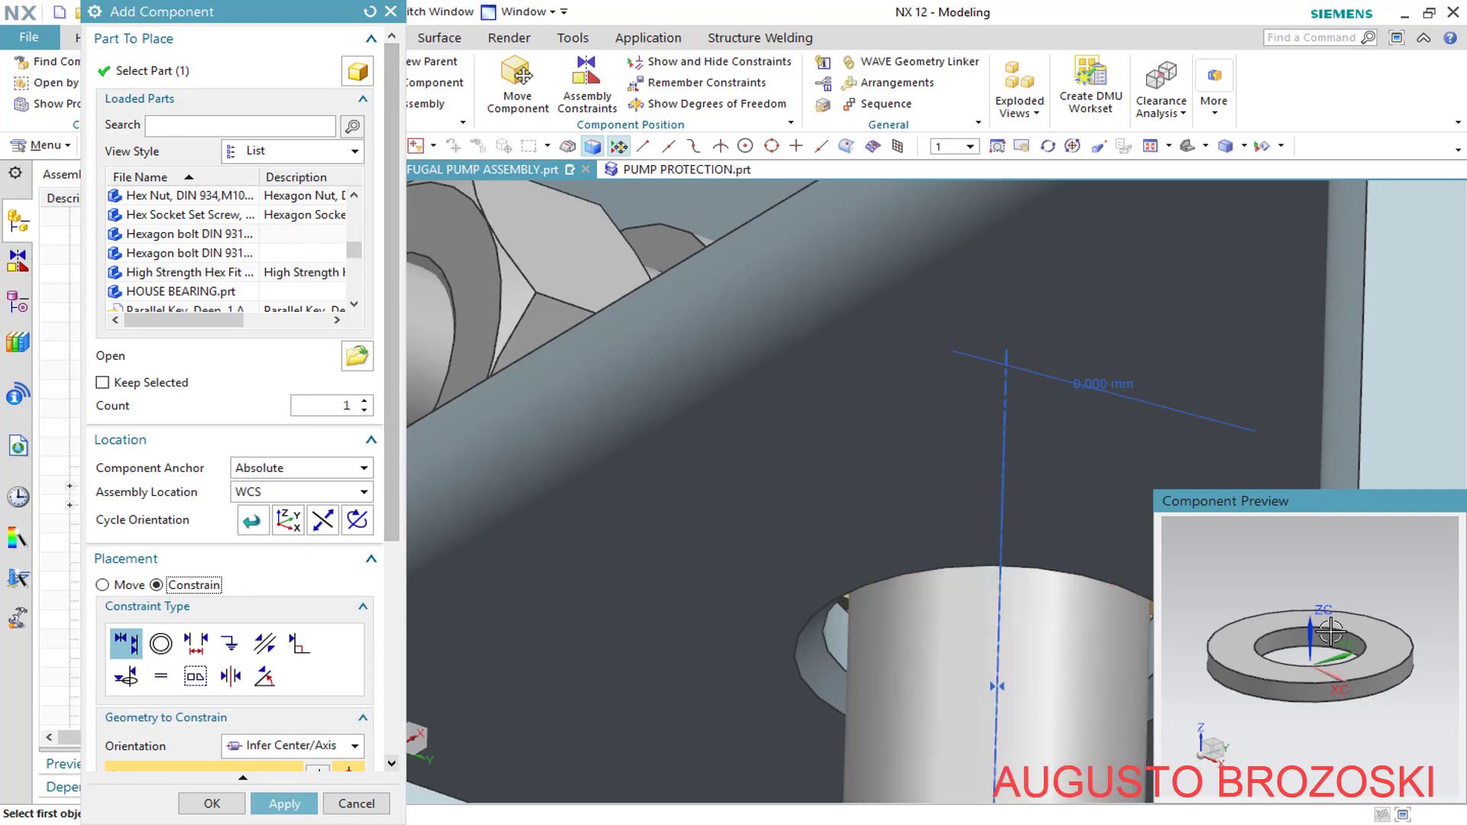
Constrain this washer's upper face with Prefer Touch to the base frame's underside around the support foot screw, and place the washer
{"action": "scroll", "coordinate": [1314, 642], "scroll_direction": "up", "scroll_amount": 5}
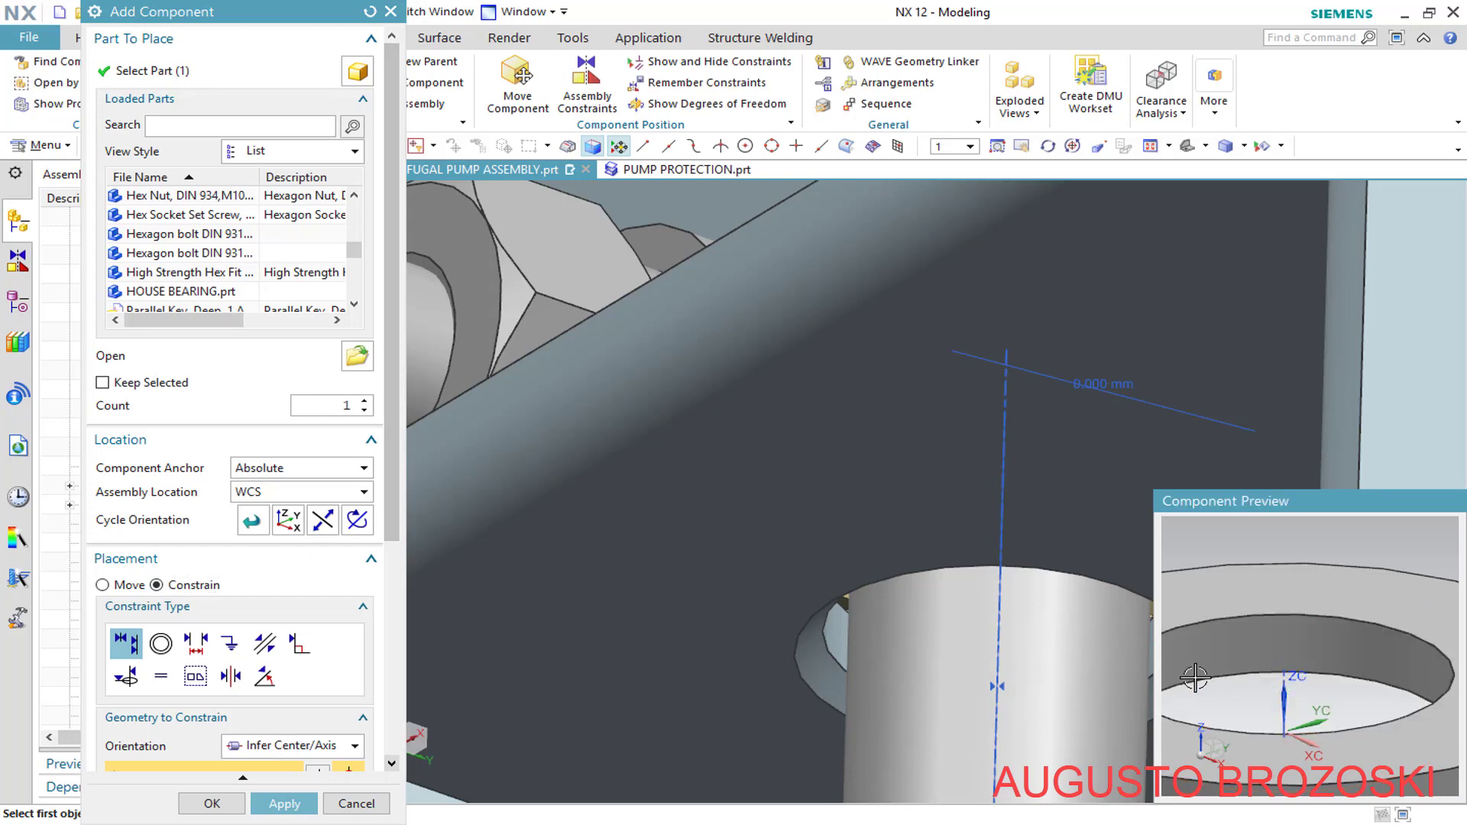
{"action": "left_click", "coordinate": [1002, 645]}
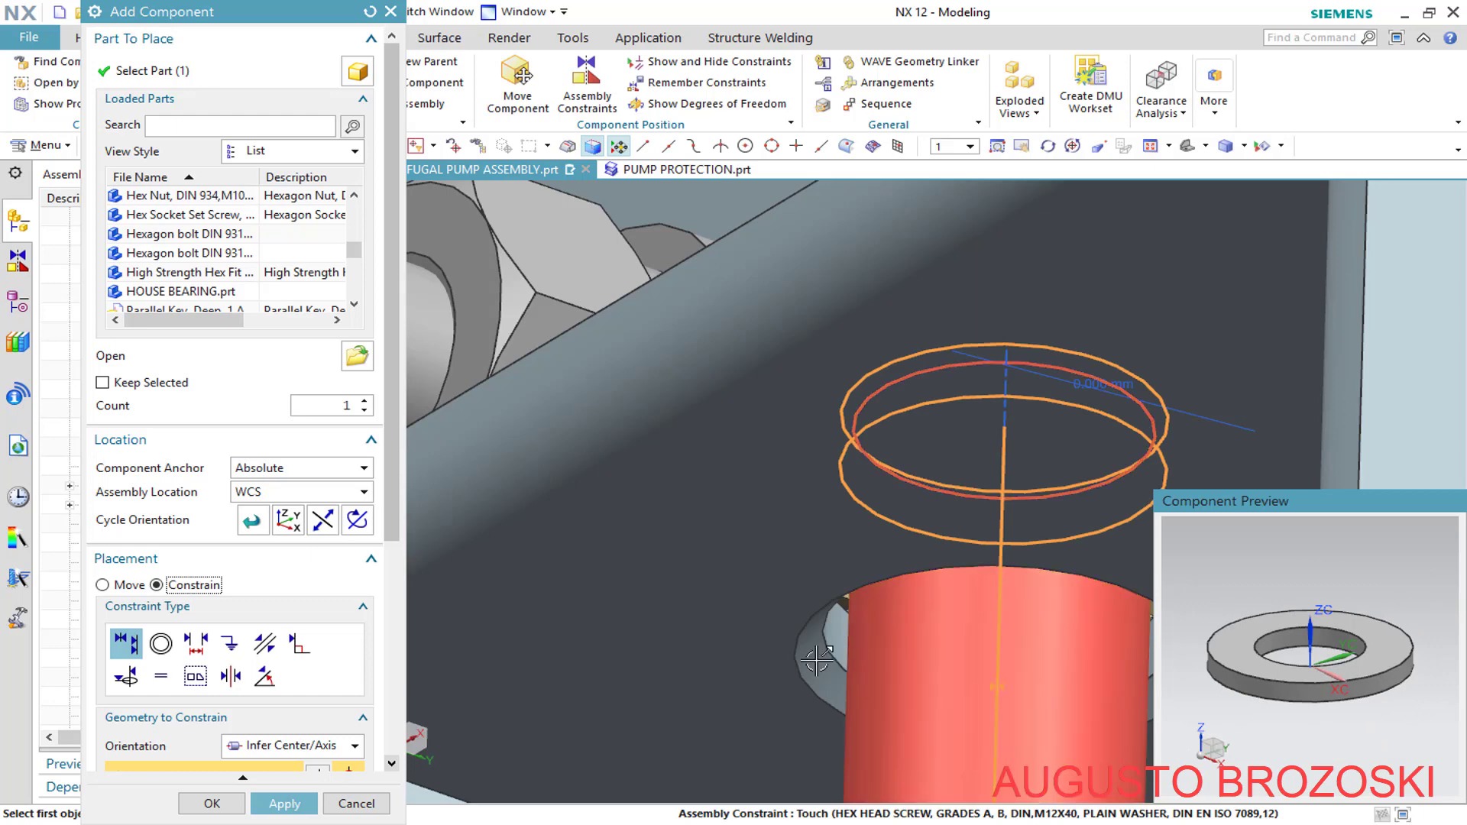
{"action": "left_click", "coordinate": [355, 746]}
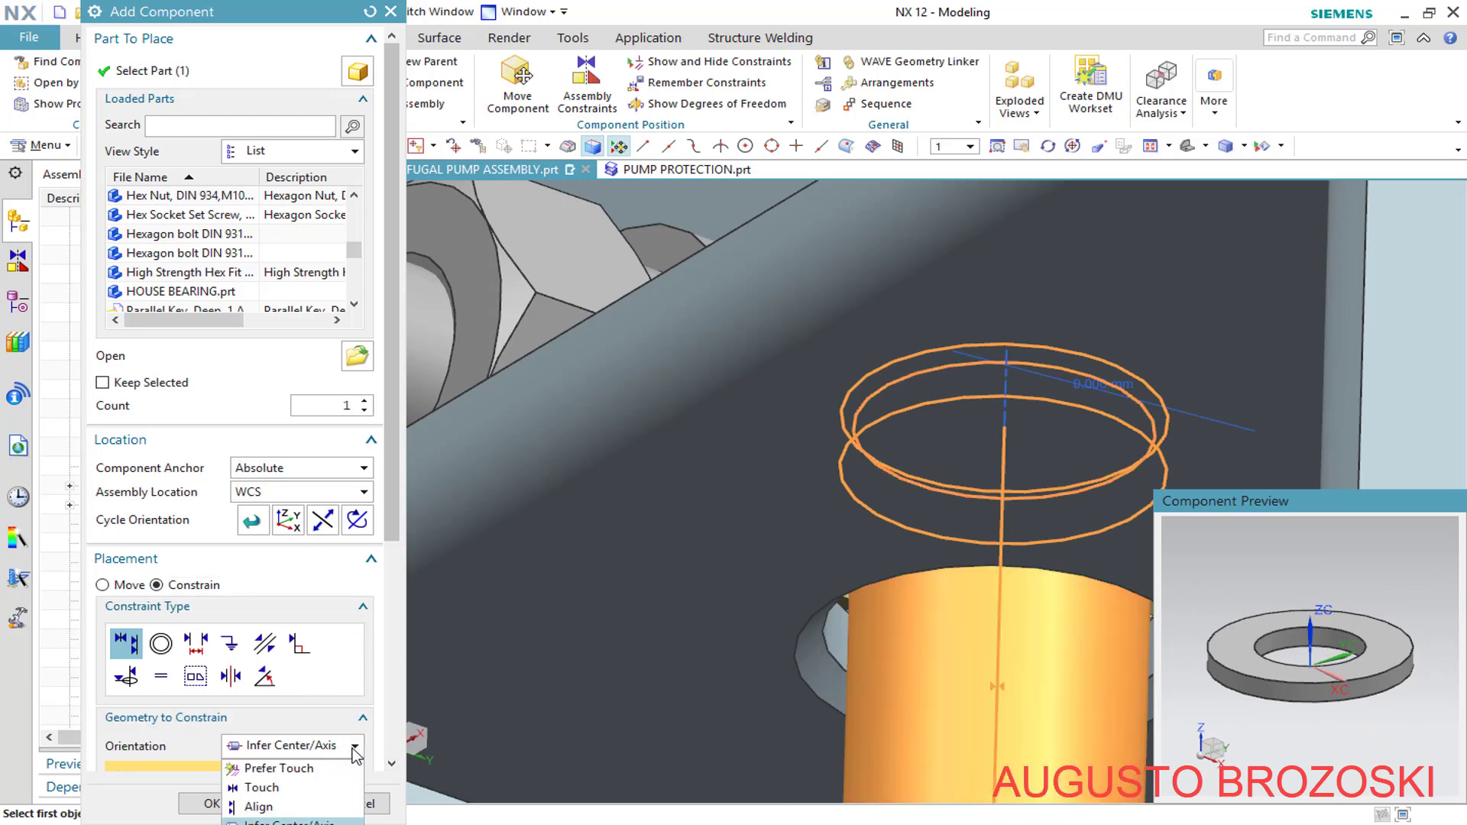
{"action": "left_click", "coordinate": [304, 777]}
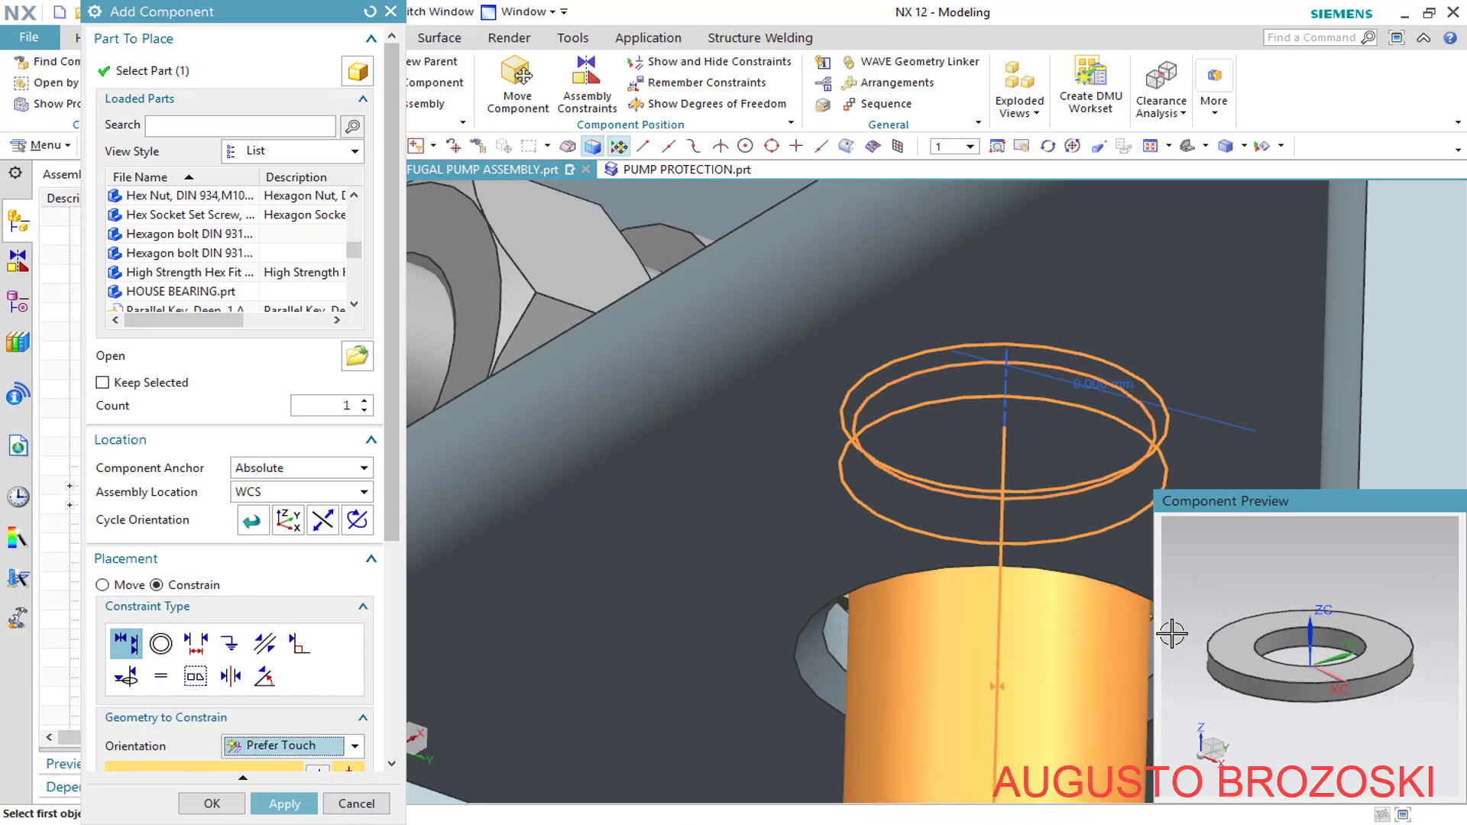
{"action": "left_click", "coordinate": [1233, 649]}
{"action": "left_click", "coordinate": [792, 595]}
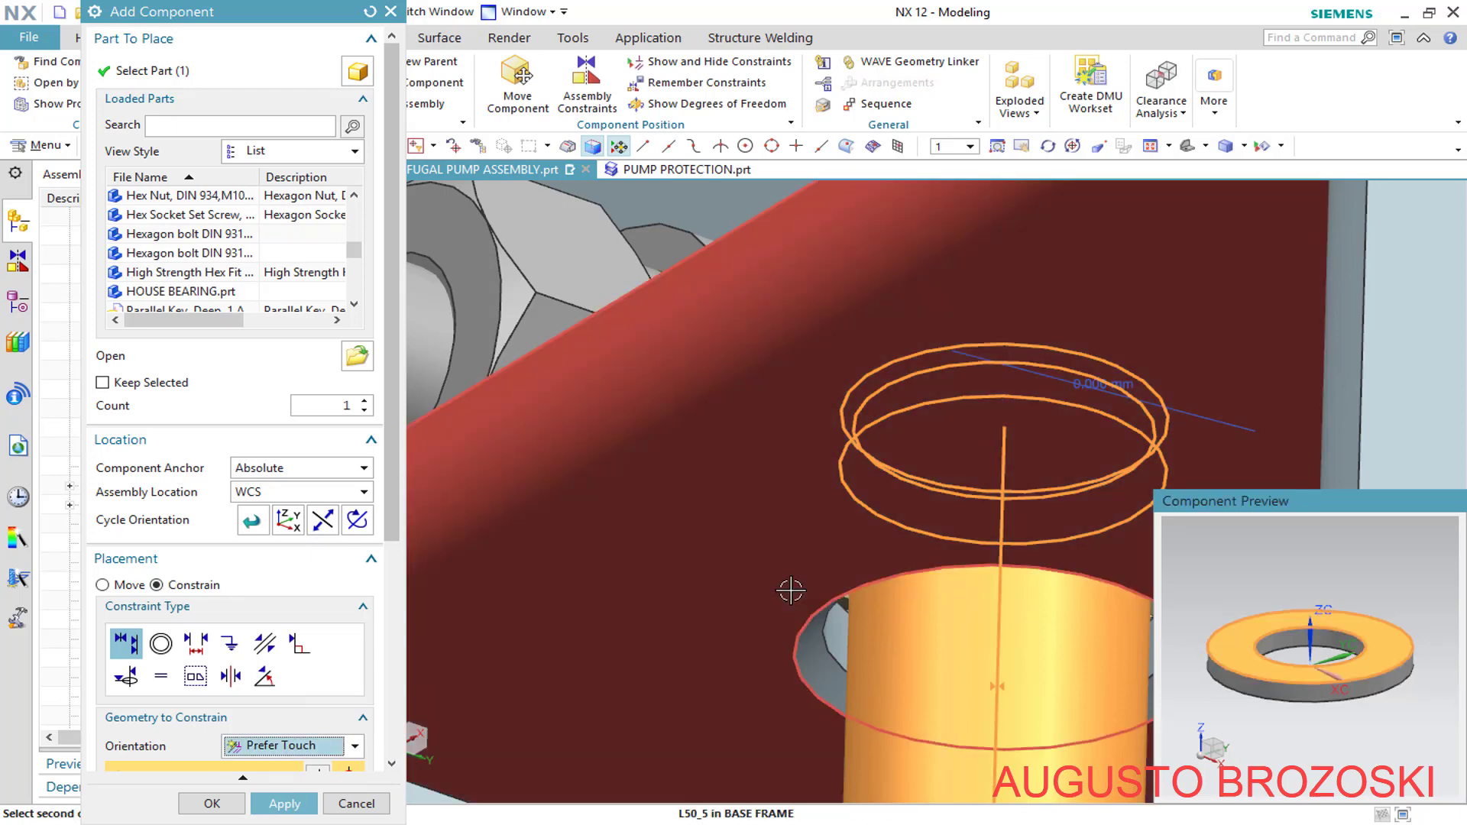
{"action": "scroll", "coordinate": [680, 535], "scroll_direction": "down", "scroll_amount": 5}
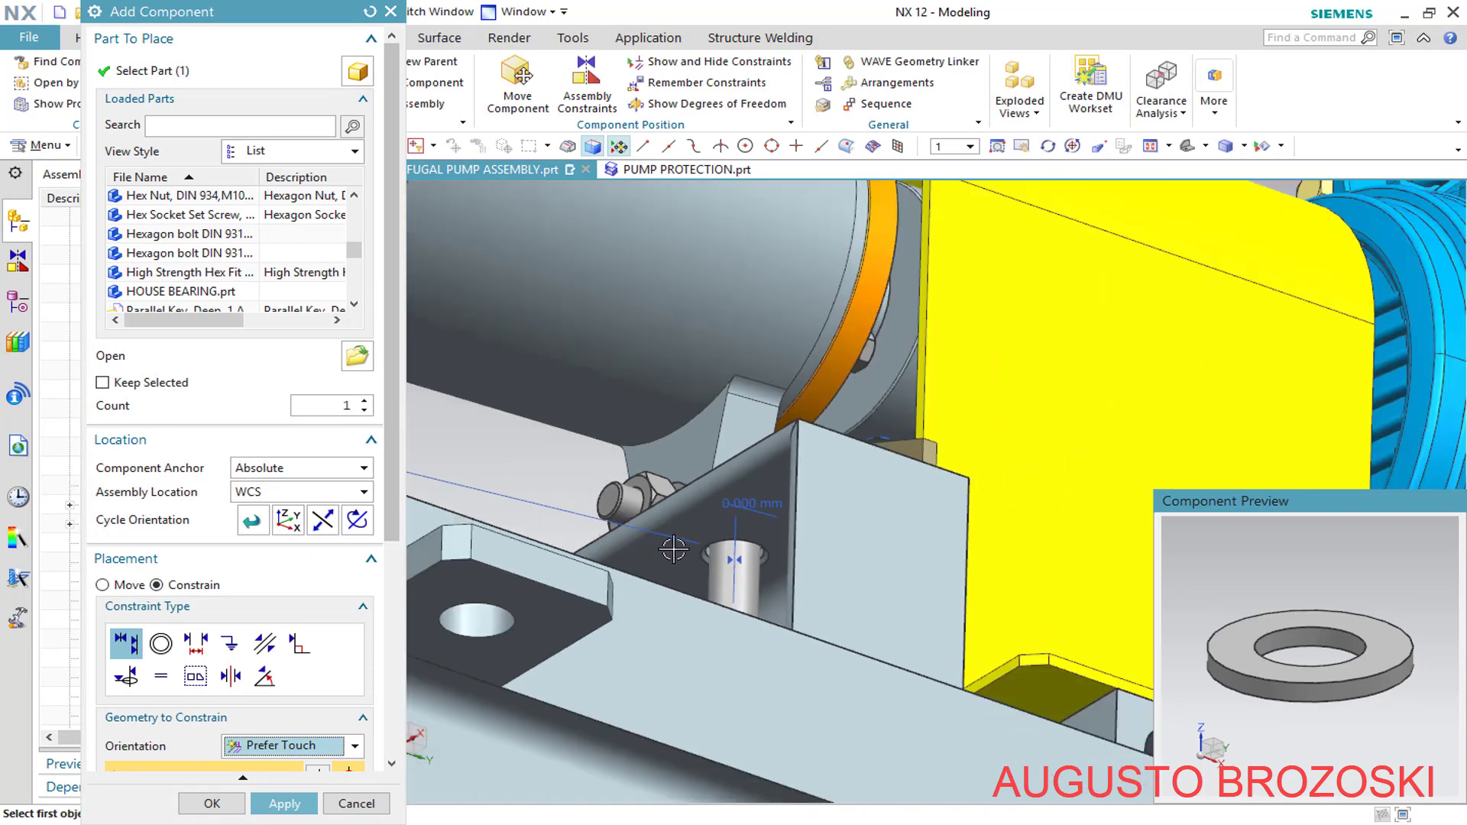
{"action": "middle_click_drag", "start_coordinate": [620, 552], "coordinate": [539, 604]}
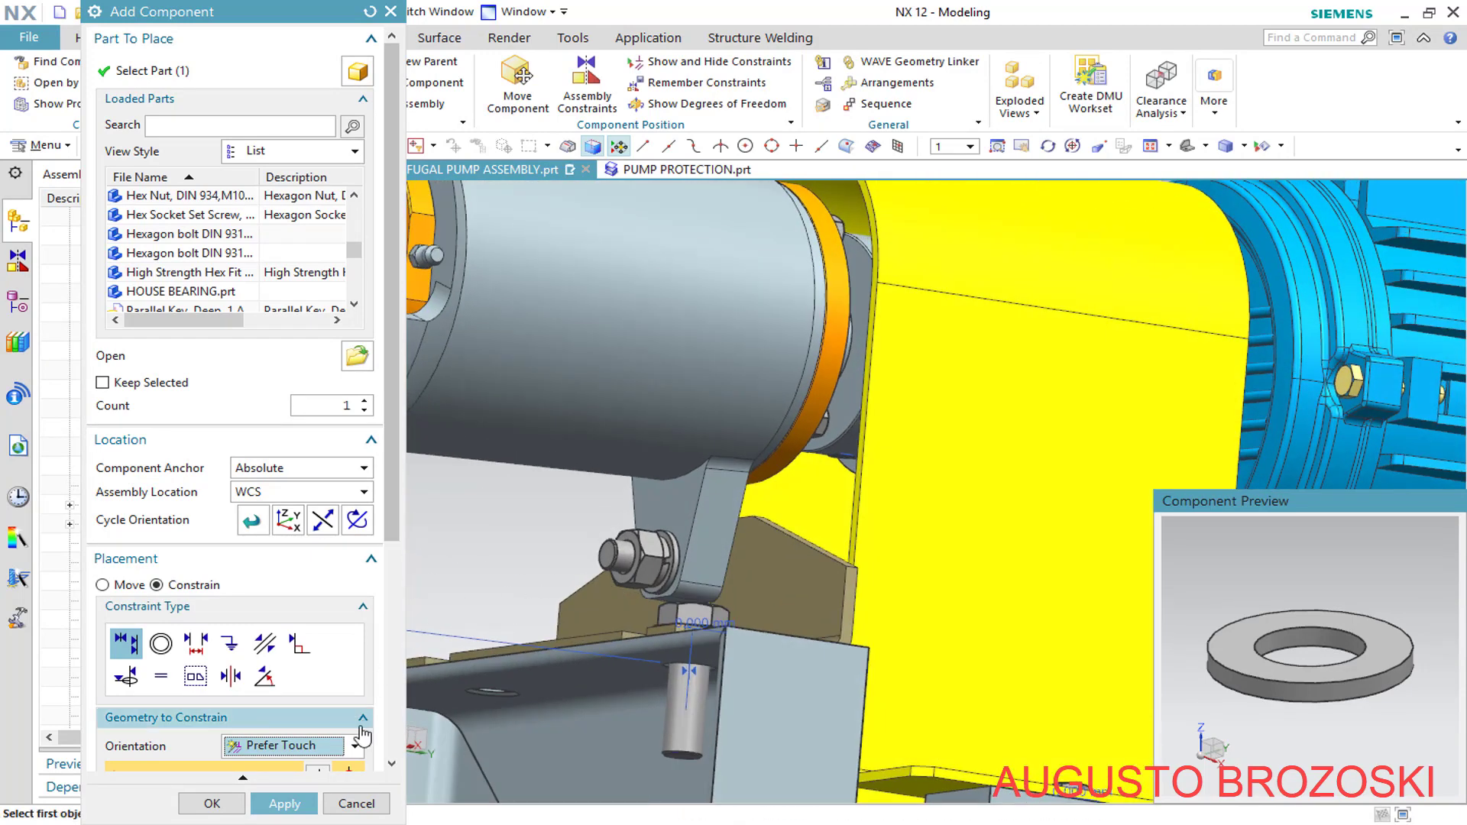
{"action": "left_click", "coordinate": [212, 803]}
{"action": "scroll", "coordinate": [637, 596], "scroll_direction": "down", "scroll_amount": 8}
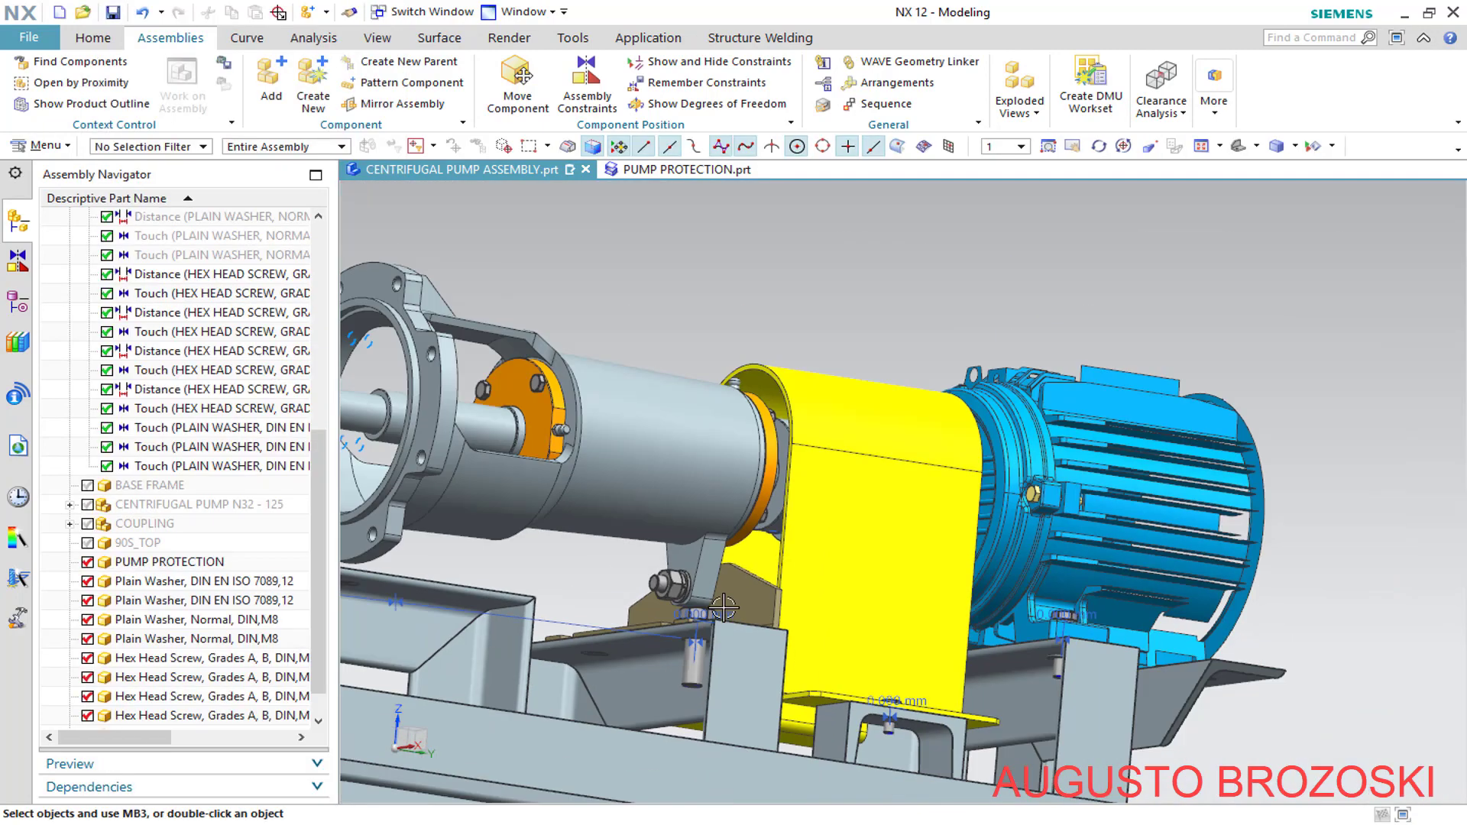
{"action": "scroll", "coordinate": [637, 596], "scroll_direction": "up", "scroll_amount": 6}
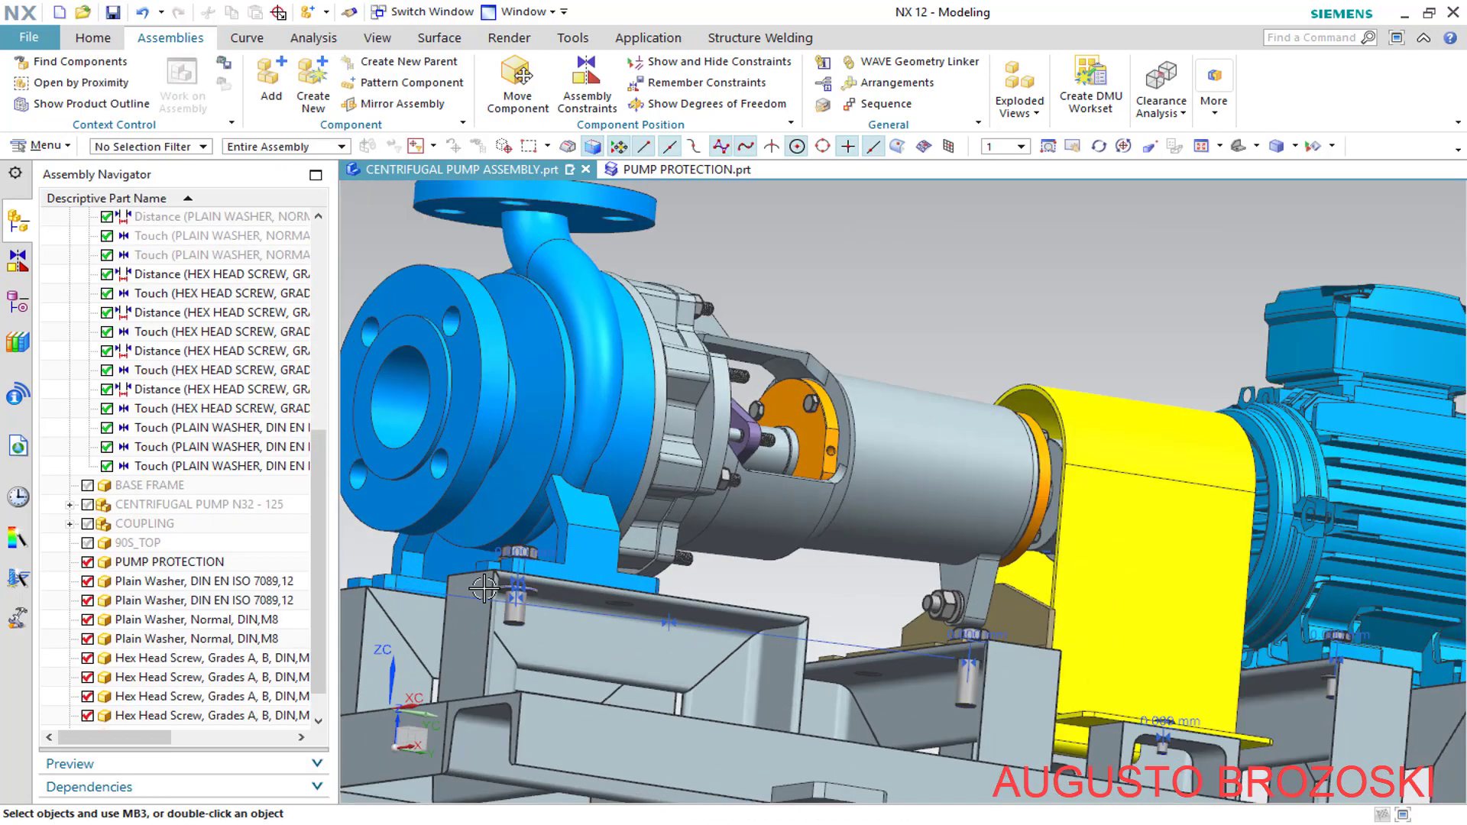
Show the hidden last Plain Washer, DIN EN ISO 7089,12 in the assembly and check the Touch constraints of the new washers
{"action": "scroll", "coordinate": [609, 584], "scroll_direction": "down", "scroll_amount": 2}
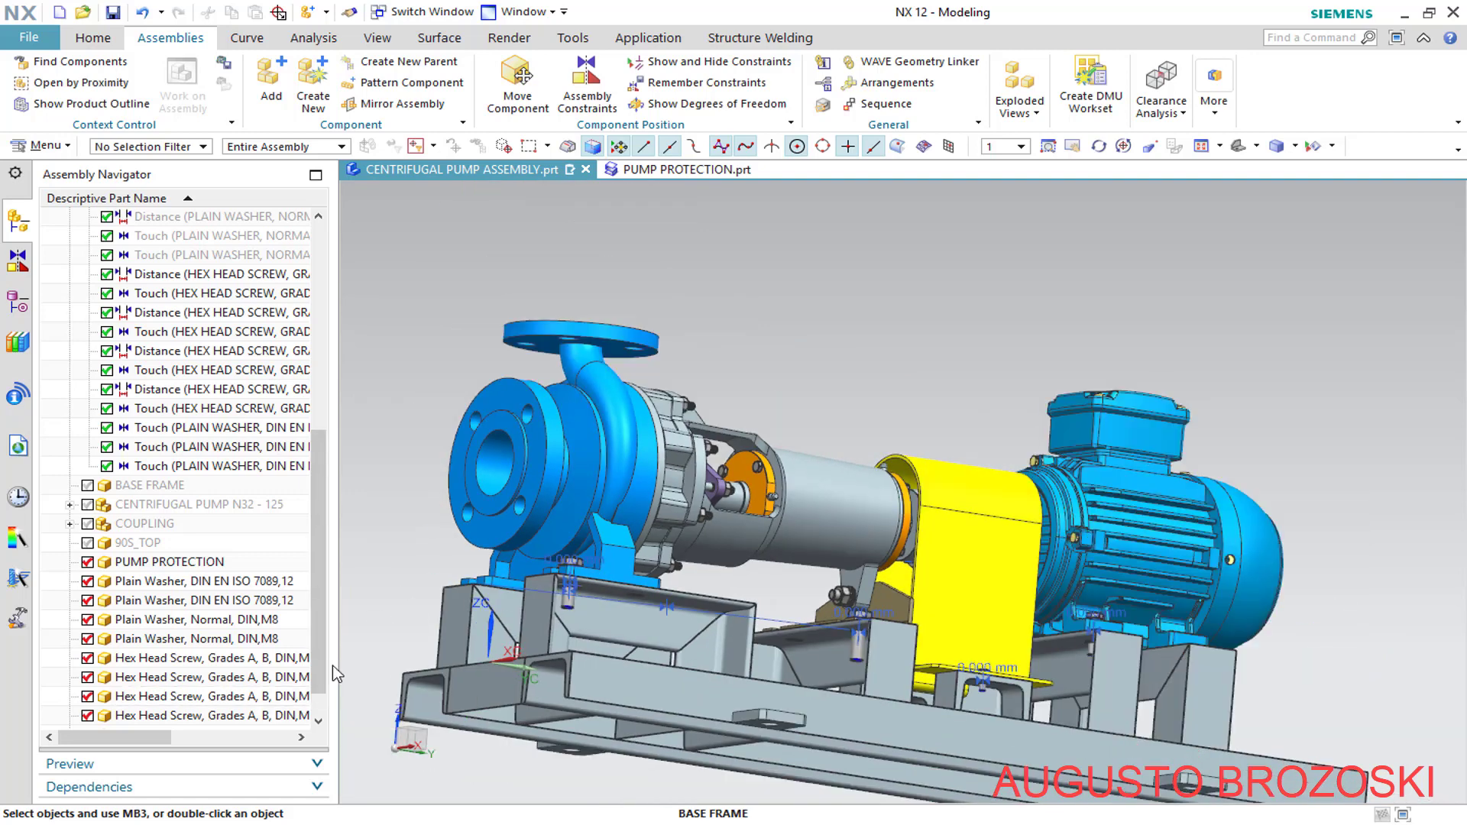
{"action": "scroll", "coordinate": [316, 667], "scroll_direction": "down", "scroll_amount": 1}
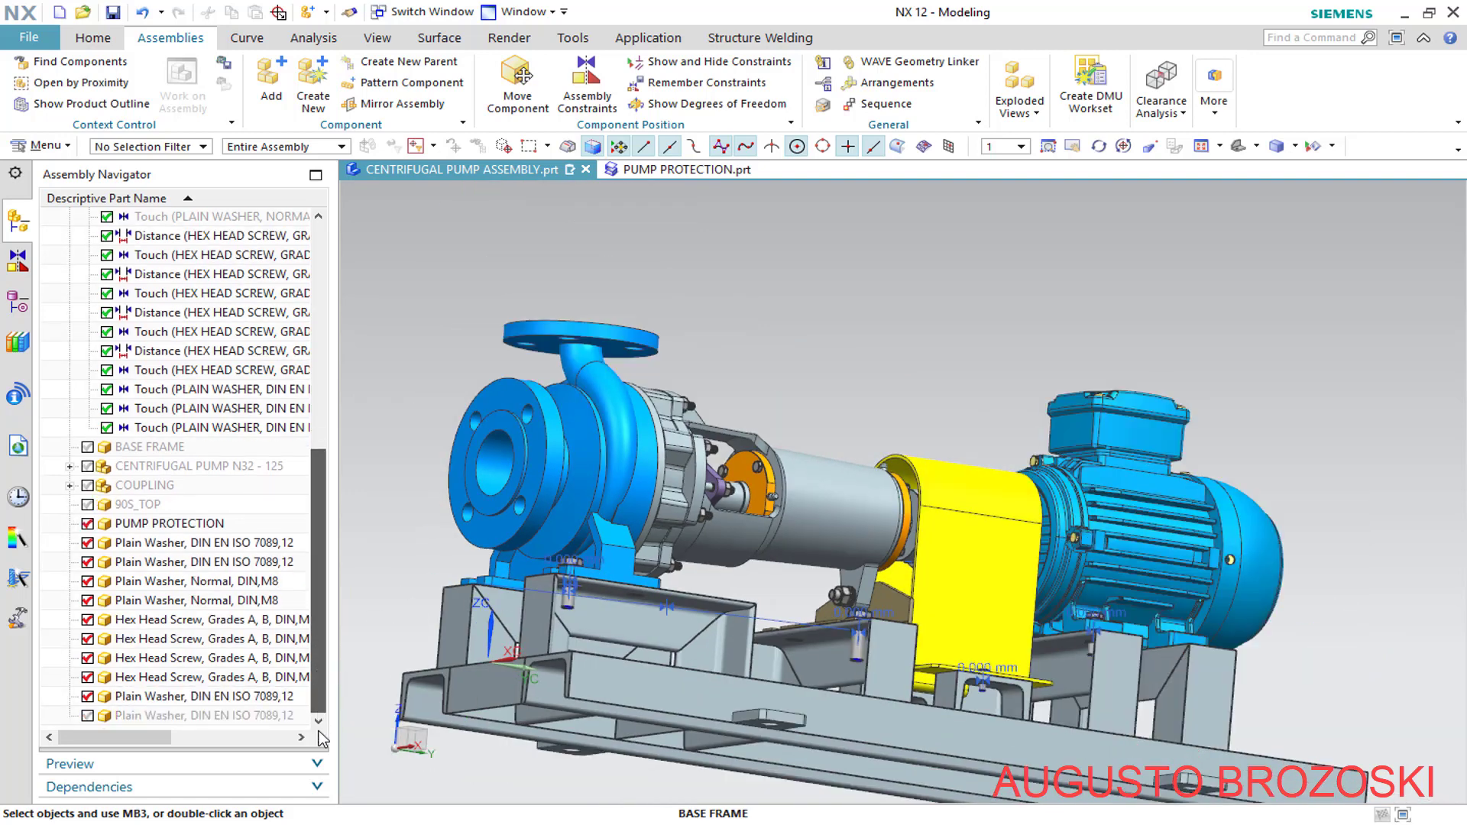
{"action": "left_click", "coordinate": [86, 716]}
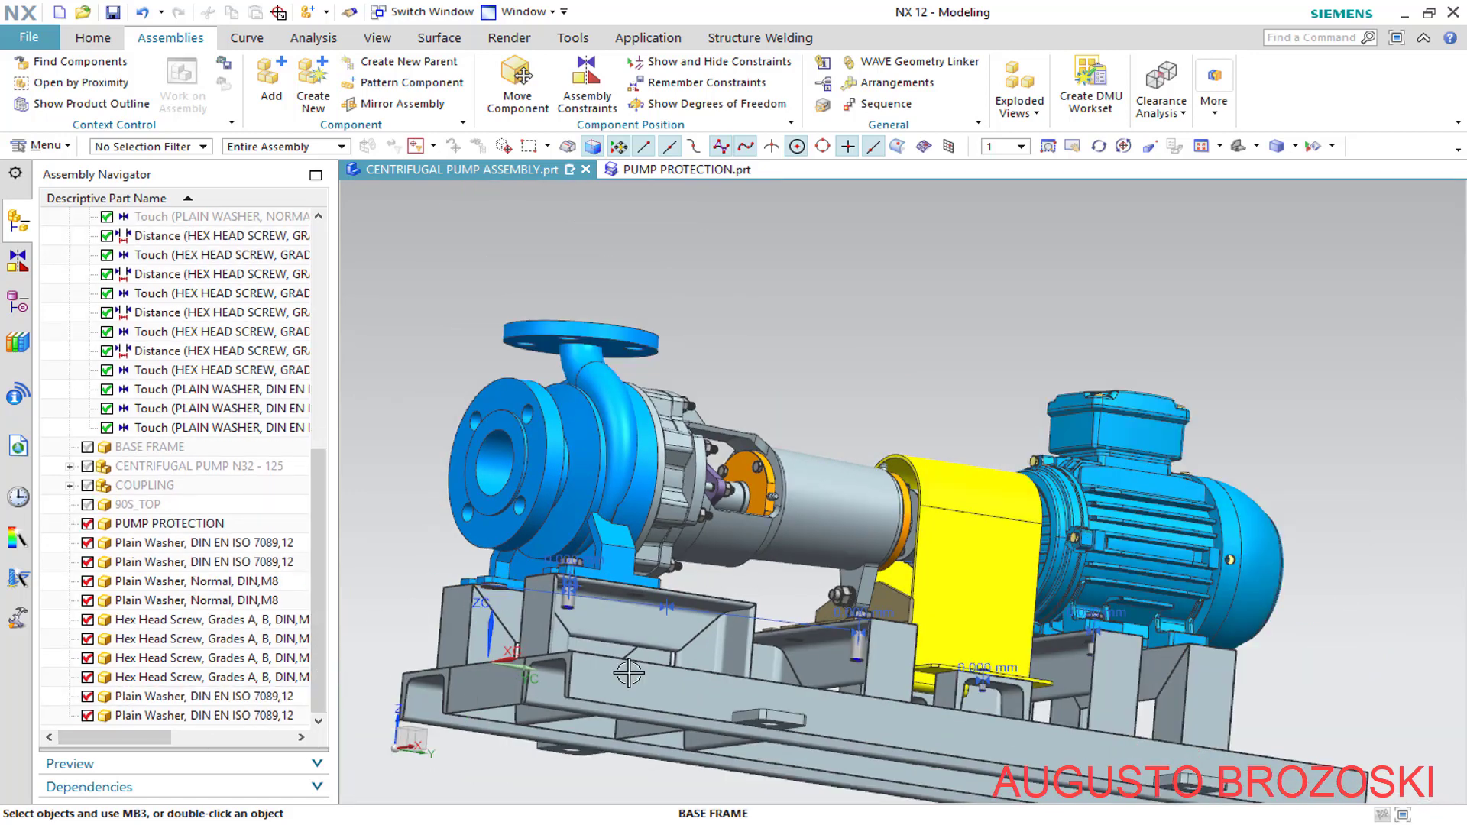
{"action": "middle_click_drag", "start_coordinate": [559, 601], "coordinate": [565, 644]}
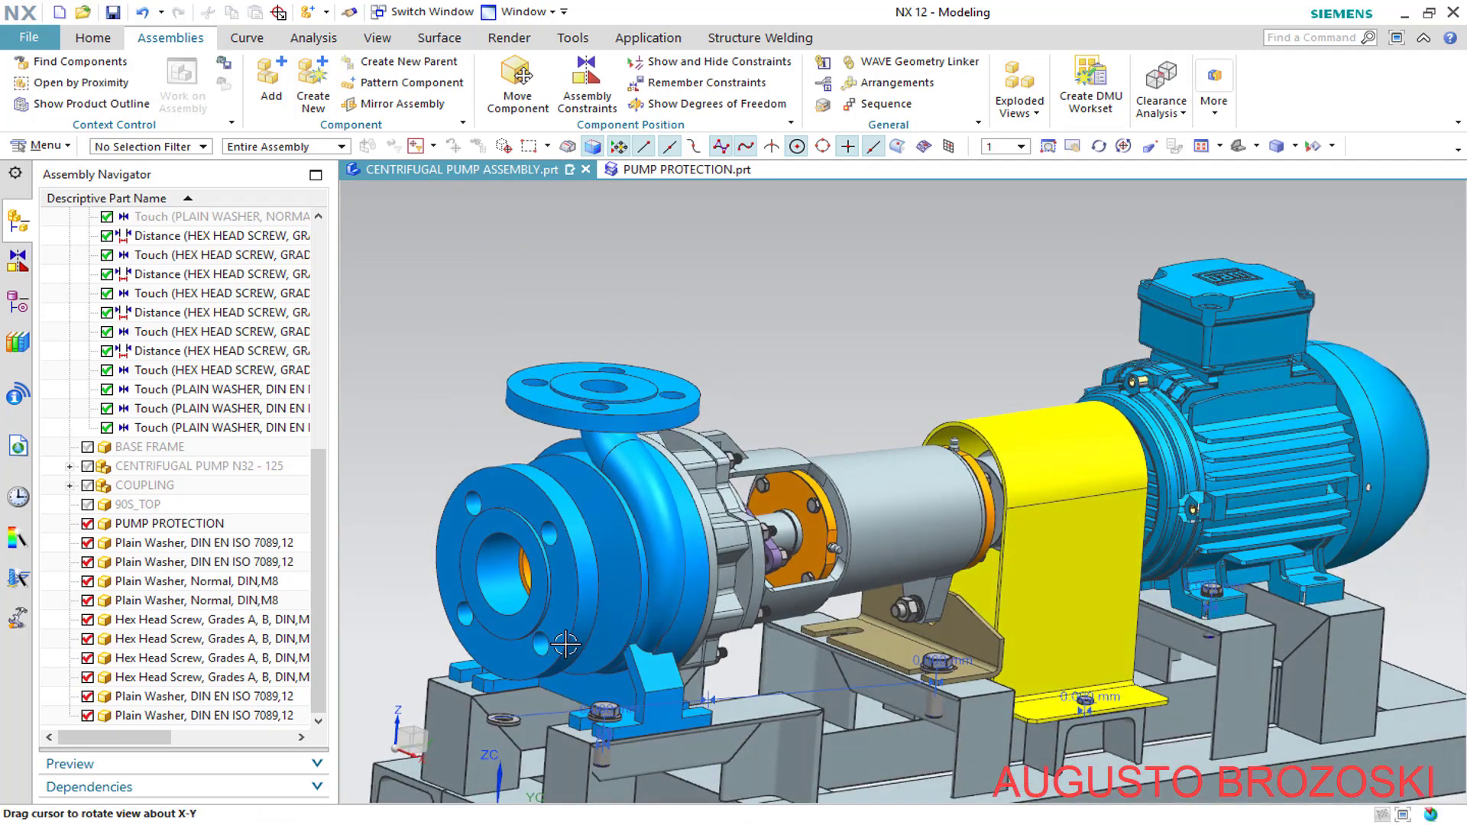
{"action": "scroll", "coordinate": [512, 737], "scroll_direction": "up", "scroll_amount": 5}
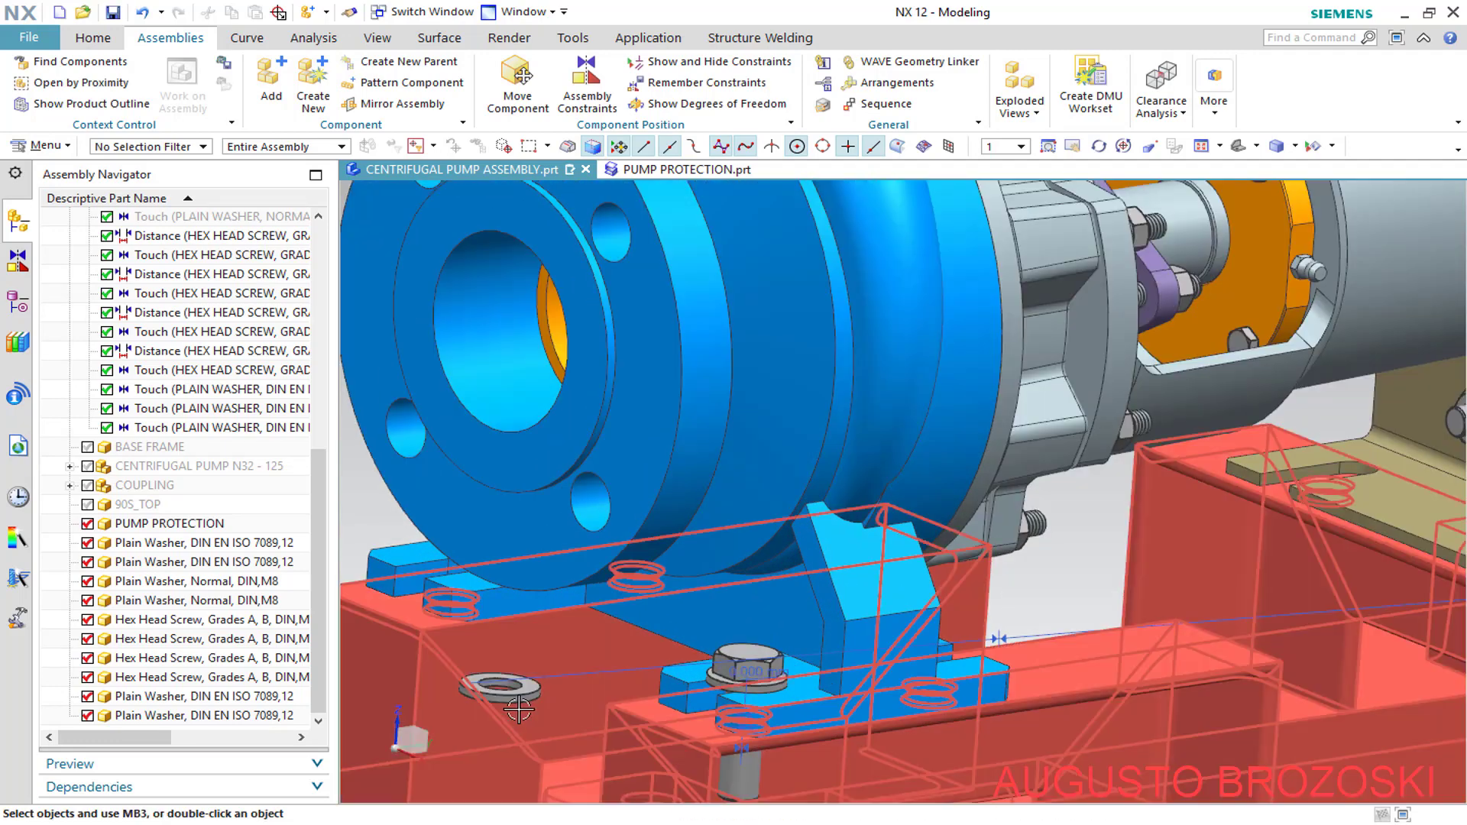
{"action": "left_click", "coordinate": [196, 432]}
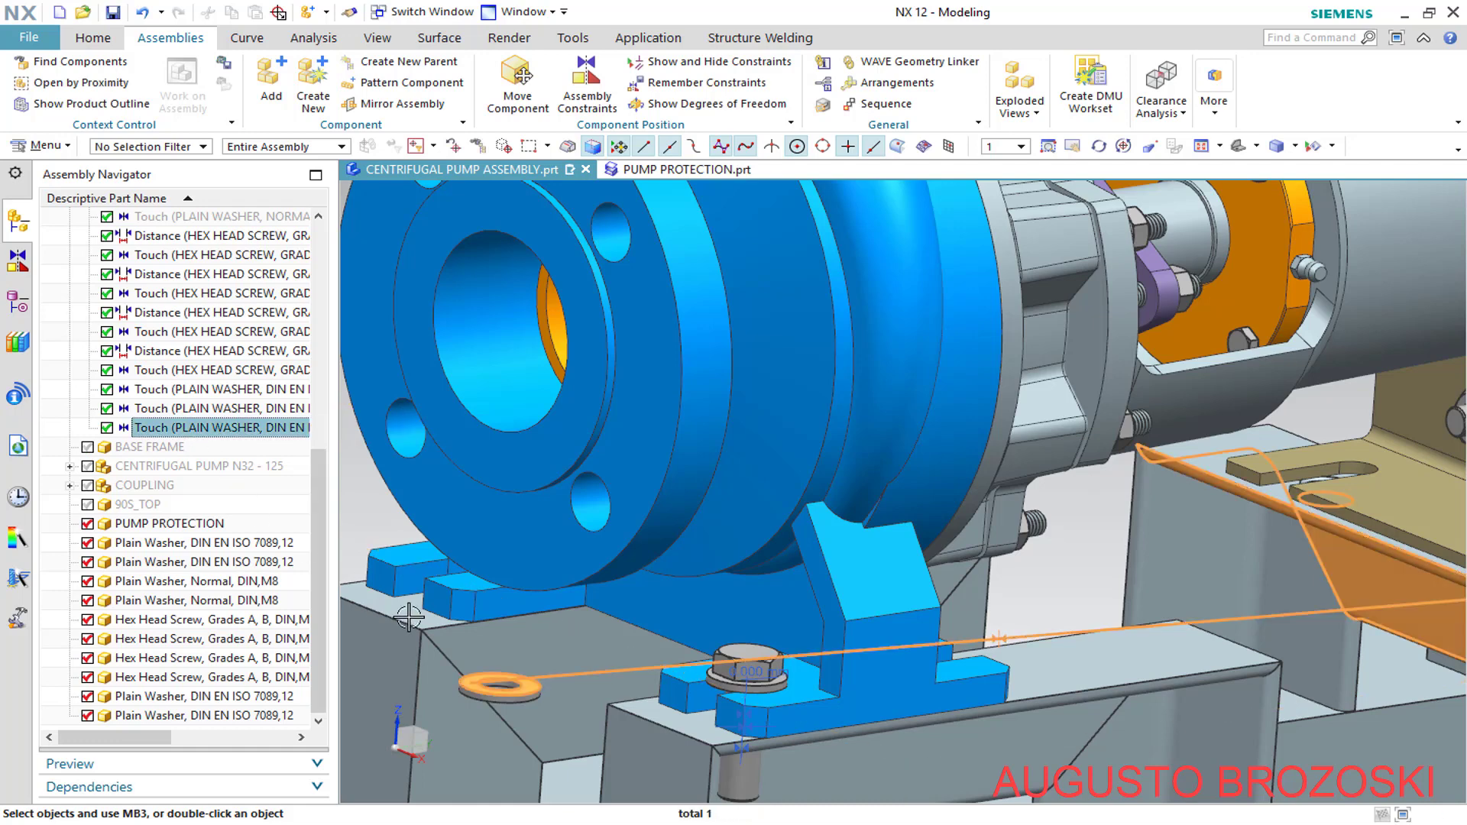
{"action": "left_click", "coordinate": [201, 411]}
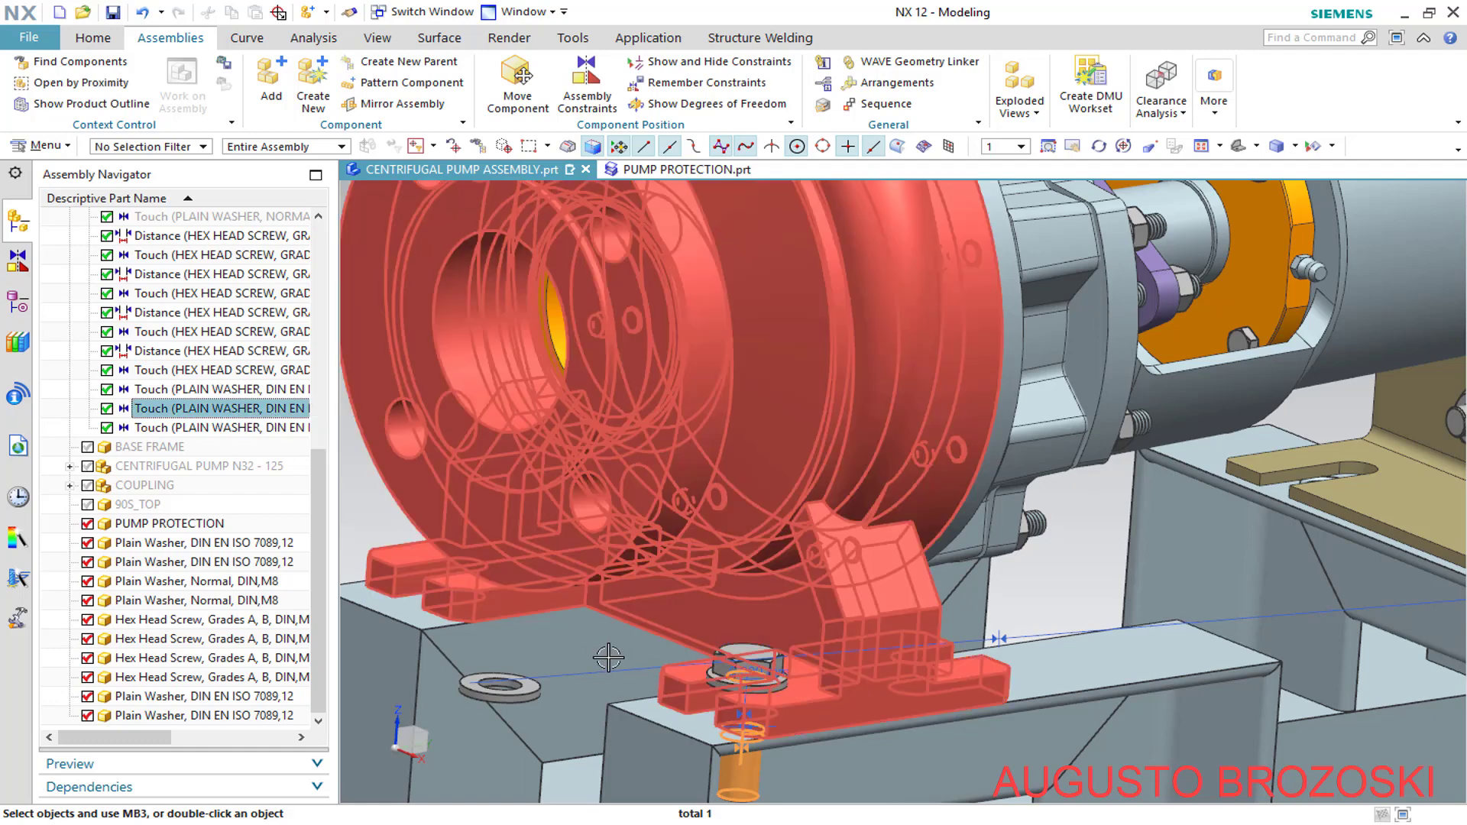
{"action": "scroll", "coordinate": [412, 730], "scroll_direction": "up", "scroll_amount": 2}
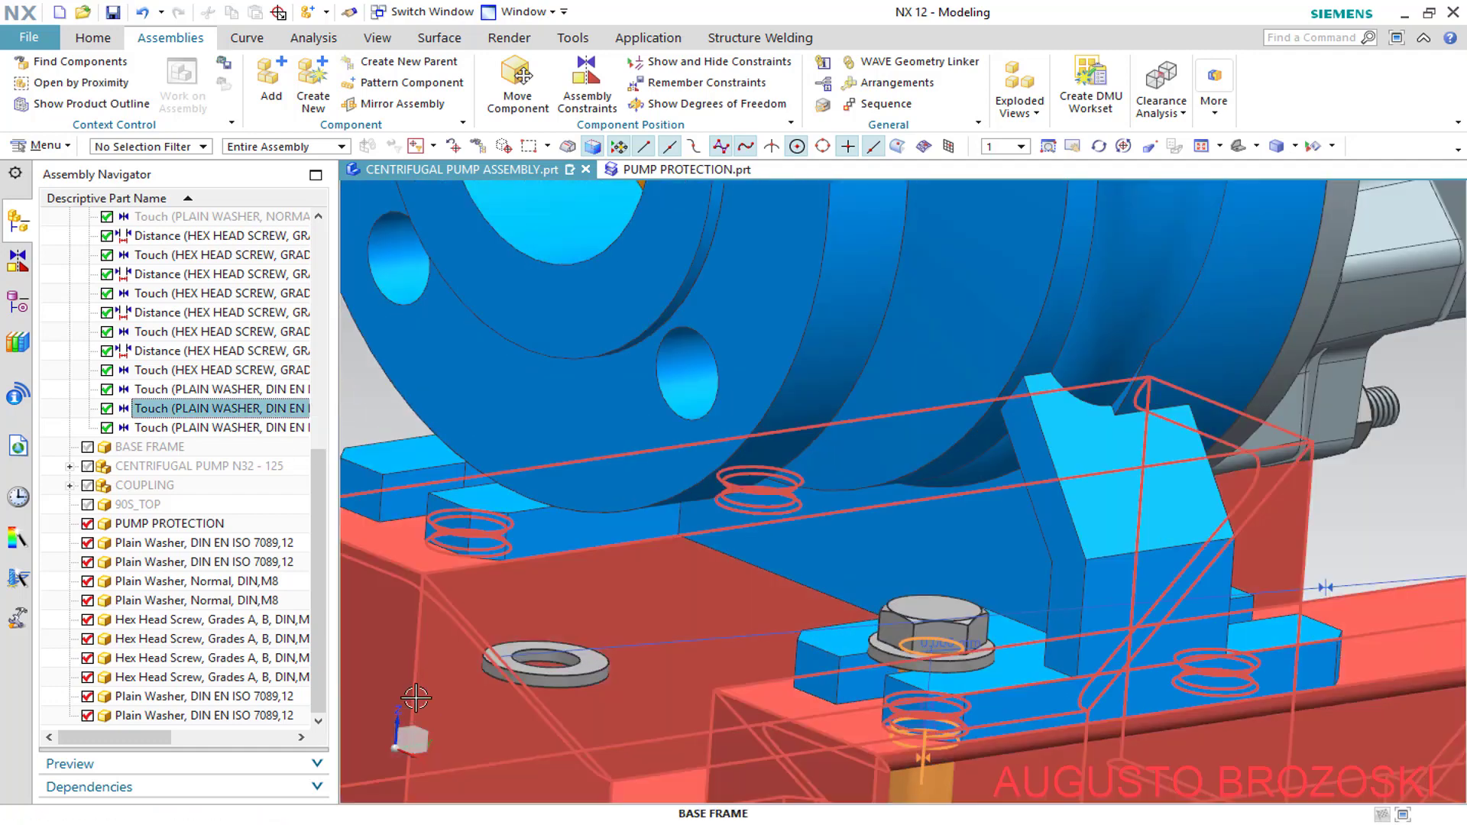
{"action": "right_click", "coordinate": [367, 421]}
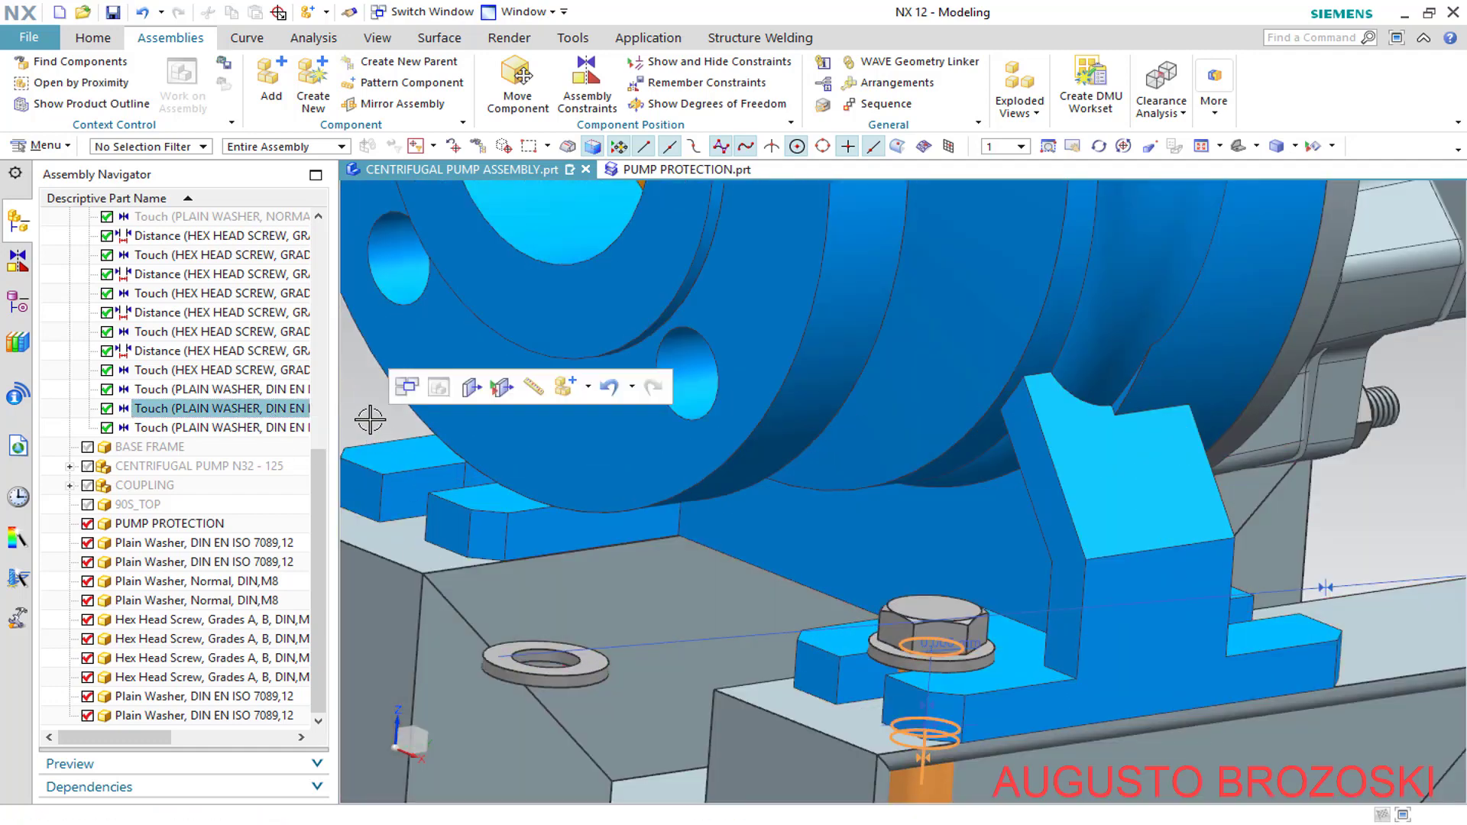
{"action": "key", "text": "Escape"}
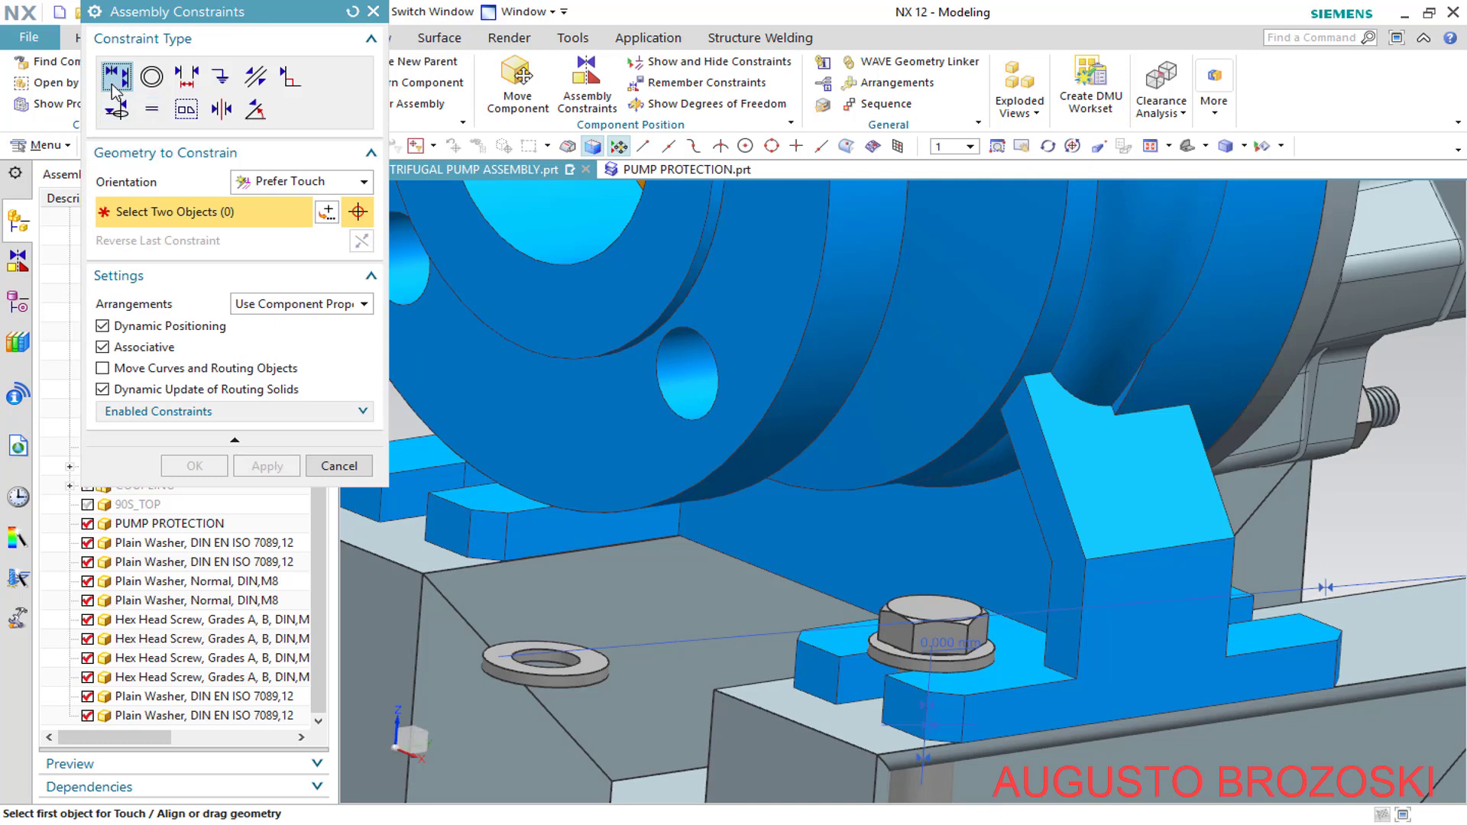
Align the loose plain washer's centerline with the M12x40 hex head screw at the bearing support foot using Touch Align with Infer Center/Axis
{"action": "left_click", "coordinate": [364, 182]}
{"action": "left_click", "coordinate": [313, 262]}
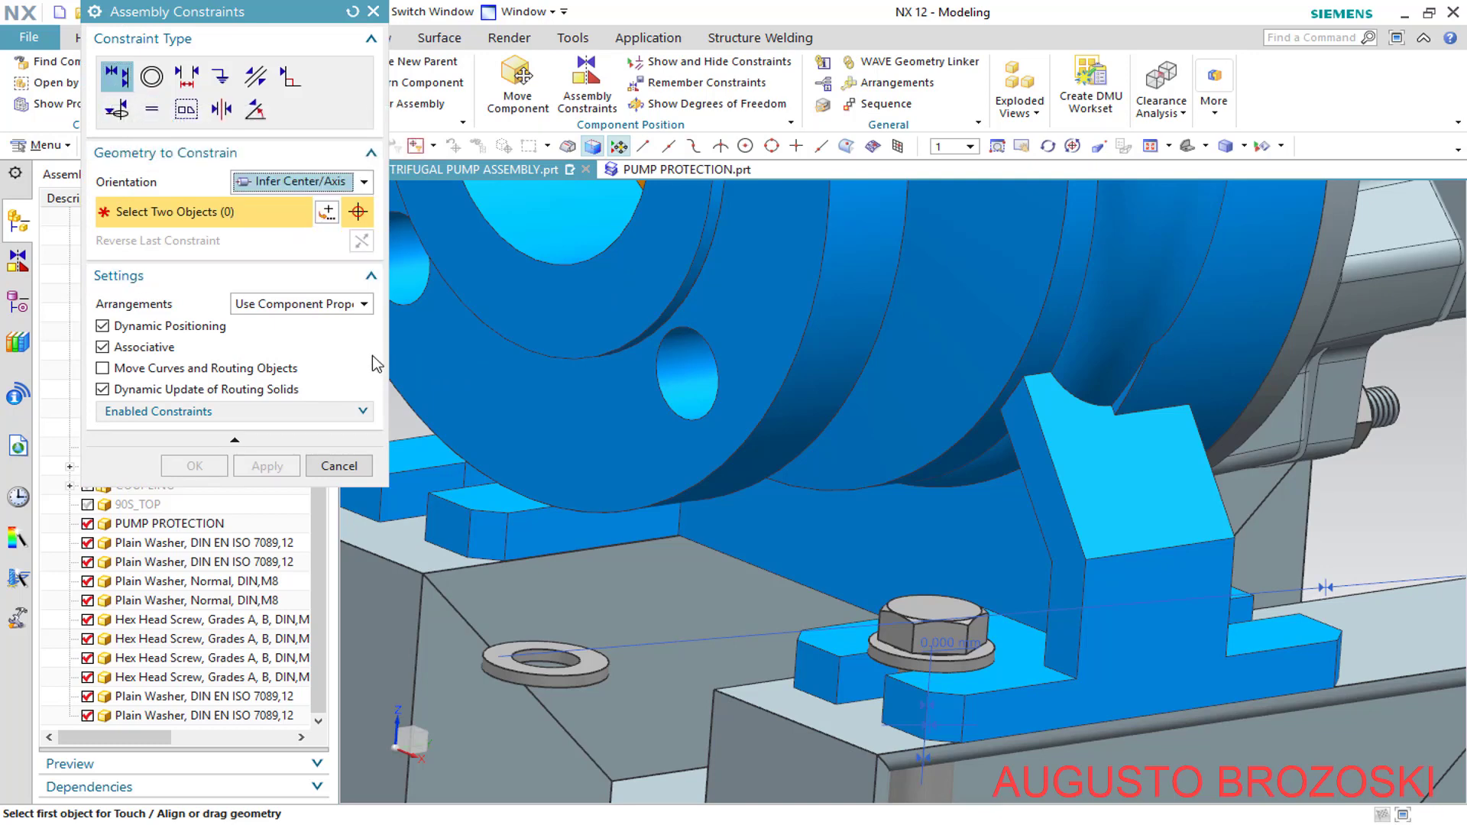
{"action": "scroll", "coordinate": [537, 655], "scroll_direction": "up", "scroll_amount": 6}
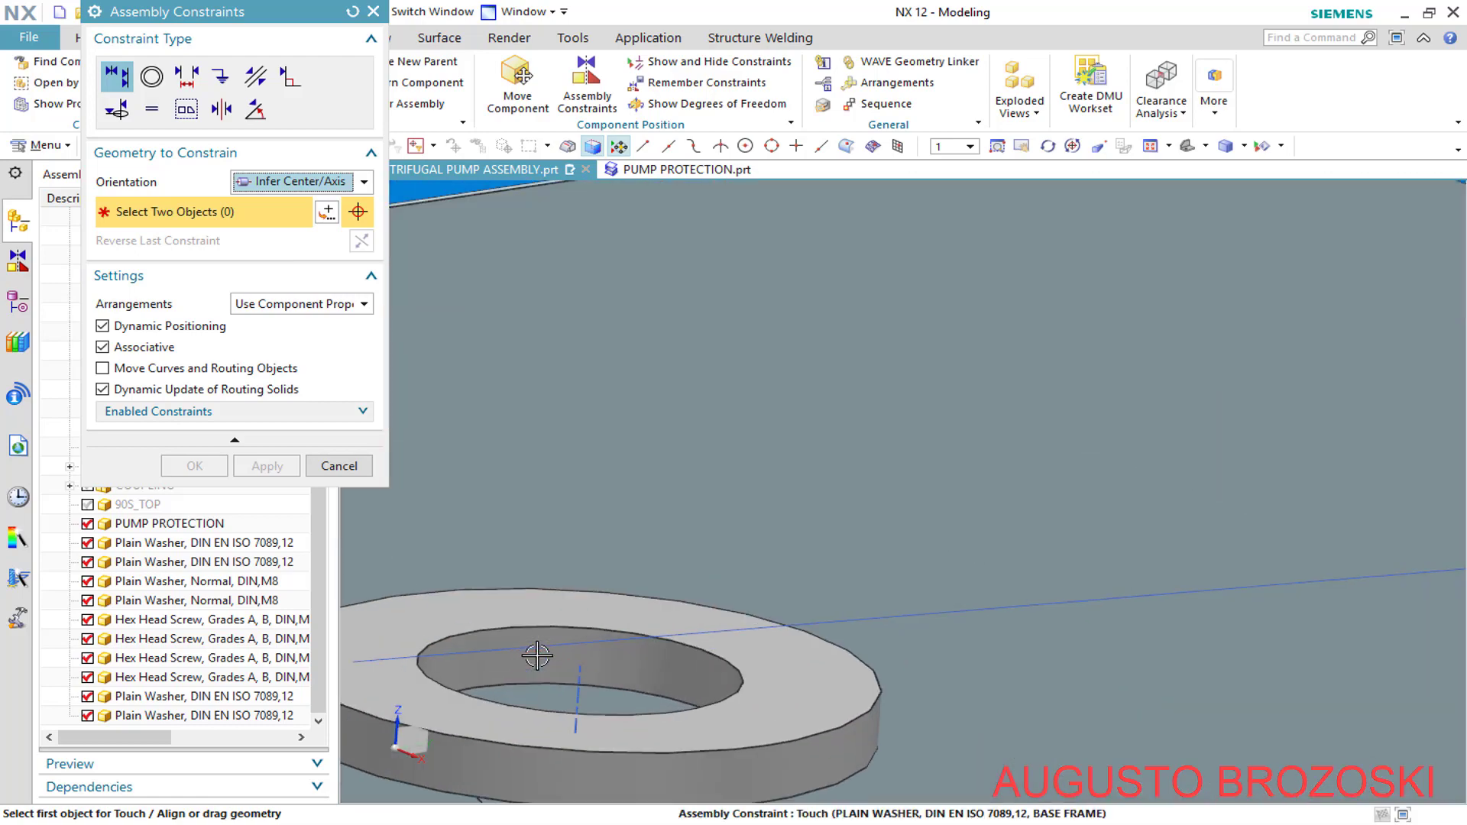
{"action": "left_click", "coordinate": [574, 683]}
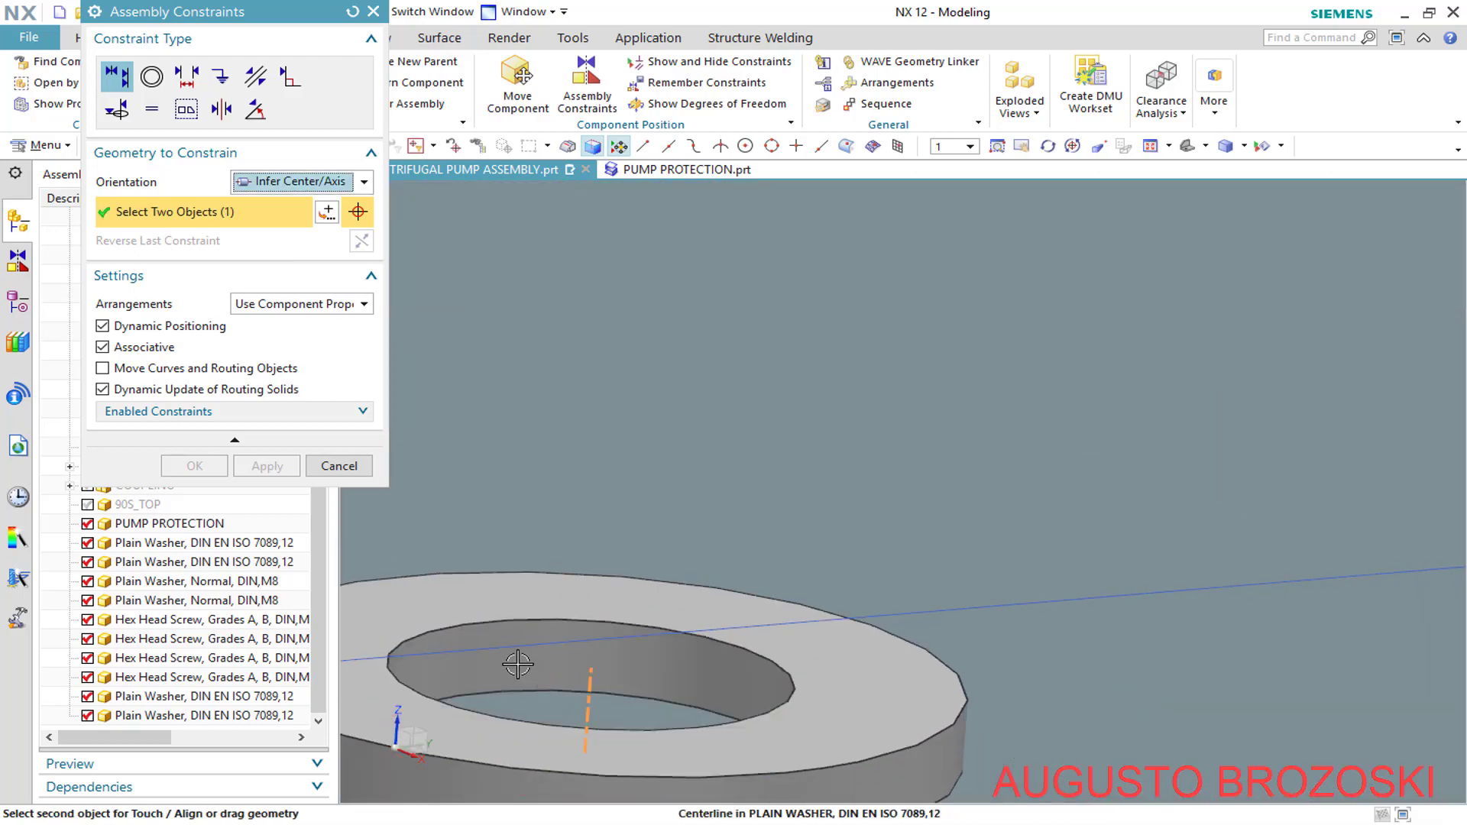
{"action": "scroll", "coordinate": [516, 662], "scroll_direction": "down", "scroll_amount": 8}
{"action": "scroll", "coordinate": [527, 657], "scroll_direction": "down", "scroll_amount": 3}
{"action": "scroll", "coordinate": [1359, 670], "scroll_direction": "up", "scroll_amount": 8}
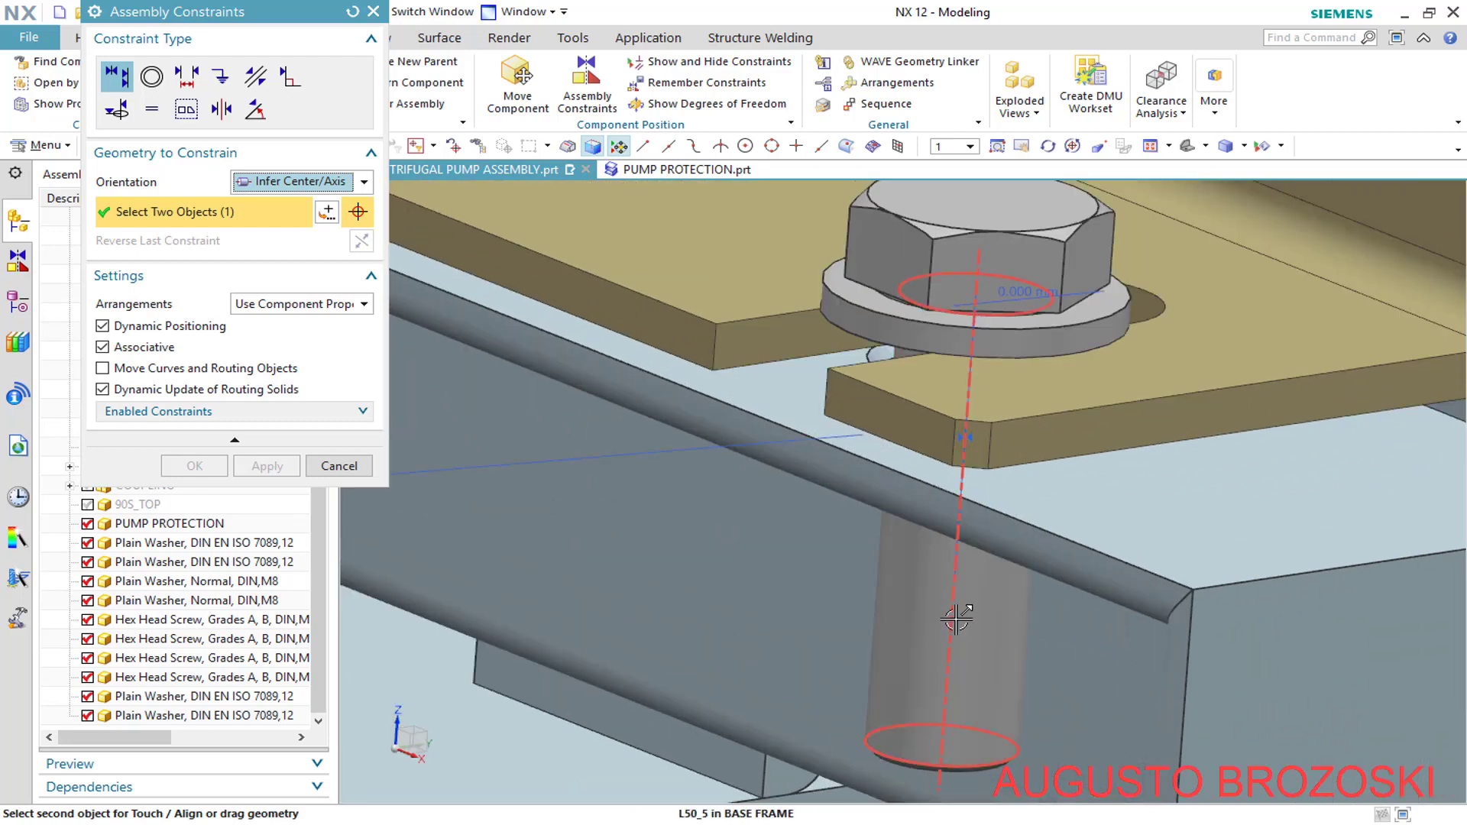
{"action": "left_click", "coordinate": [954, 620]}
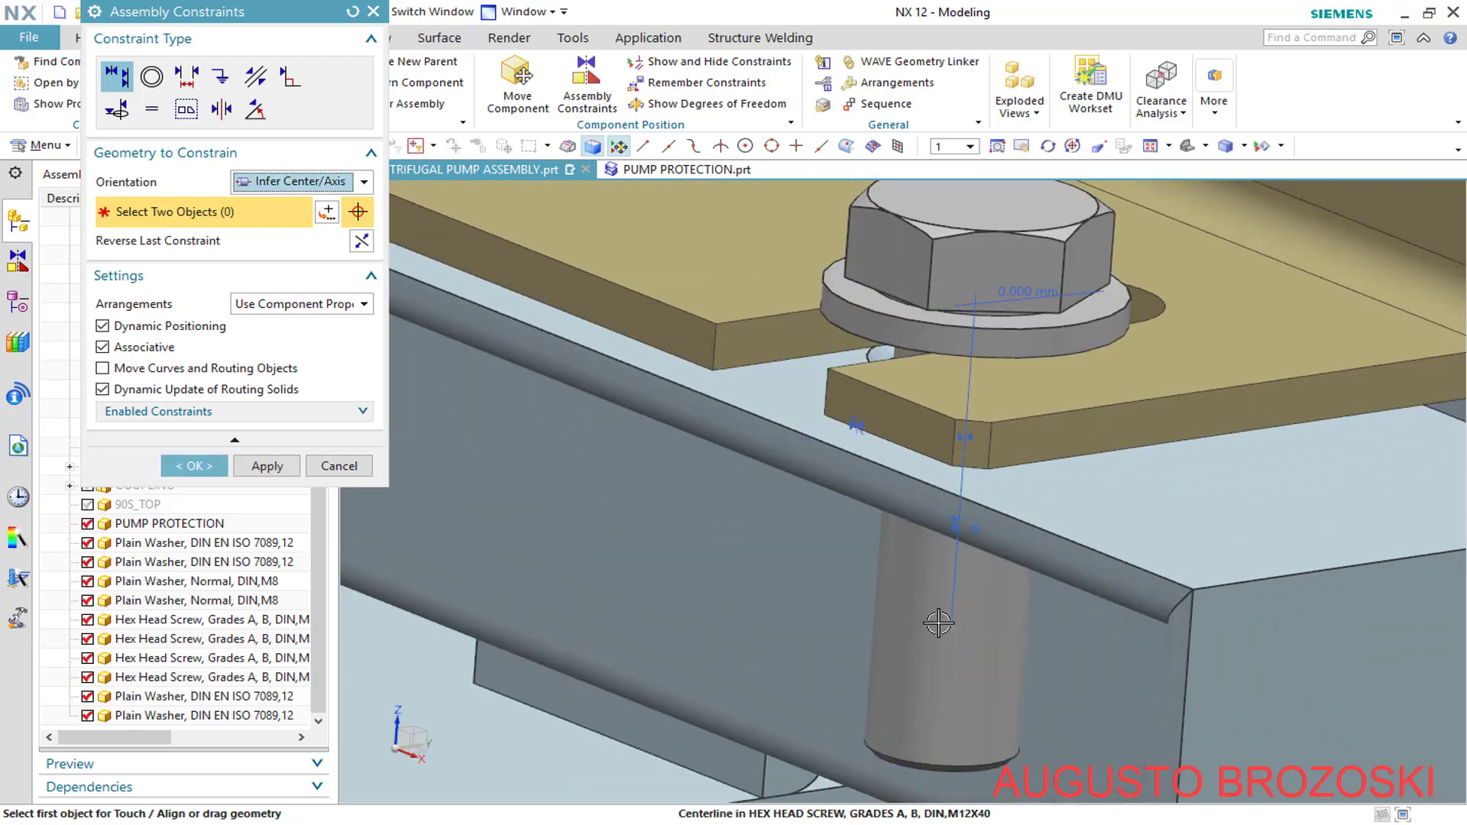
{"action": "middle_click_drag", "start_coordinate": [933, 613], "coordinate": [907, 579]}
{"action": "scroll", "coordinate": [907, 580], "scroll_direction": "down", "scroll_amount": 2}
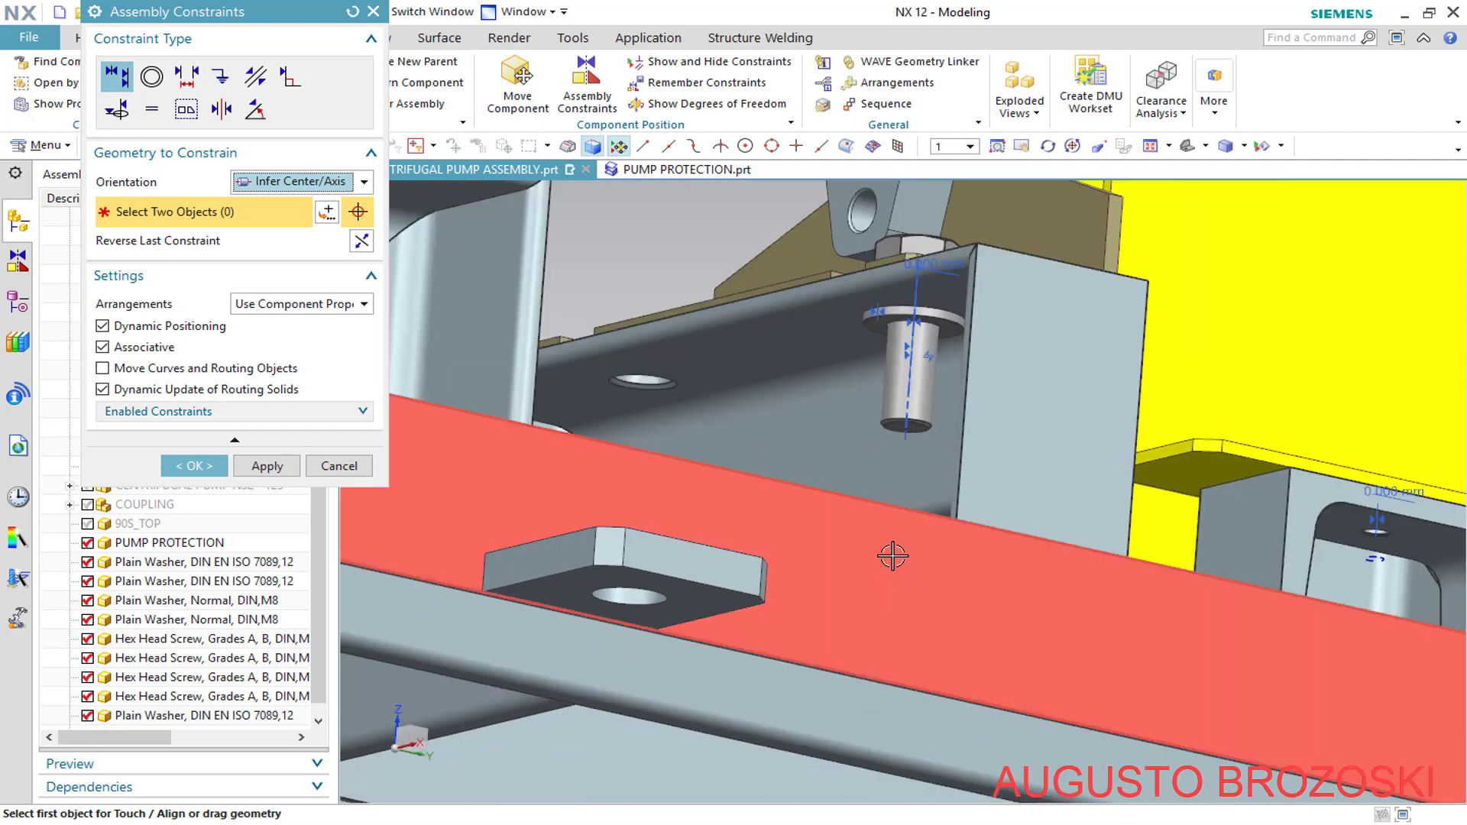
{"action": "scroll", "coordinate": [903, 358], "scroll_direction": "up", "scroll_amount": 1}
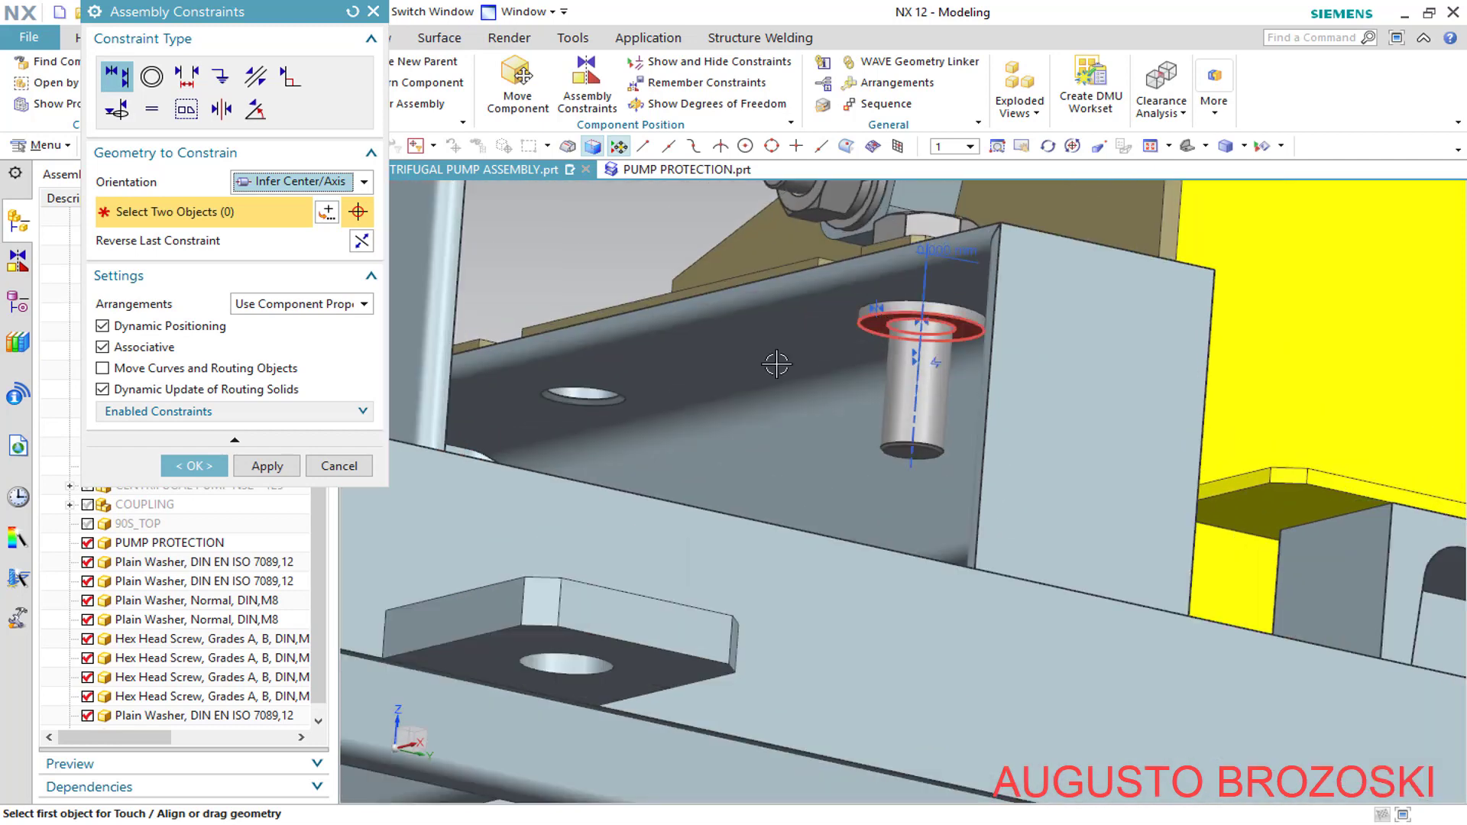
{"action": "left_click", "coordinate": [195, 465]}
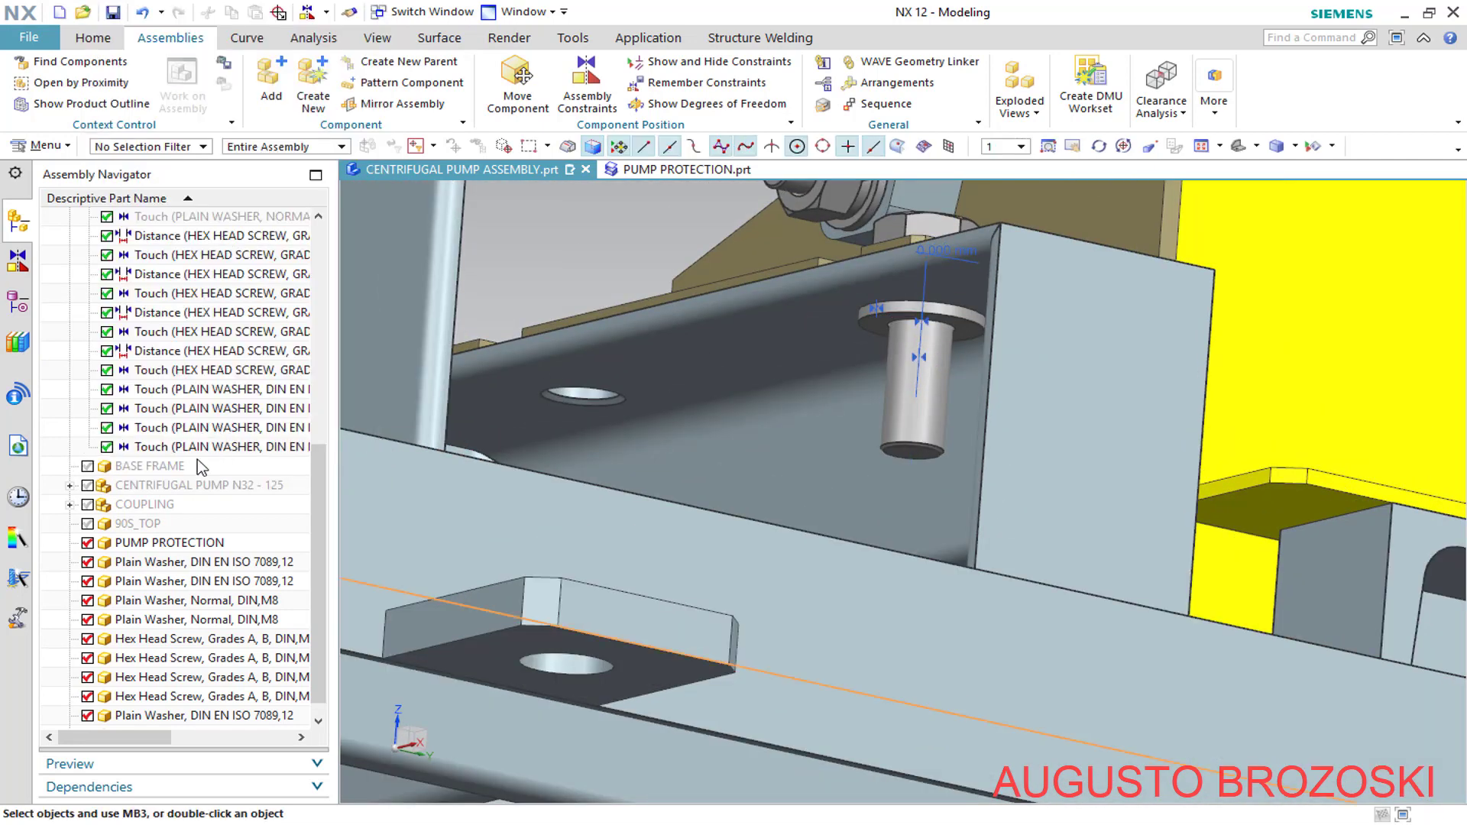
Return to a standard three-dimensional view of the whole pump assembly and save the assembly
{"action": "scroll", "coordinate": [793, 442], "scroll_direction": "down", "scroll_amount": 6}
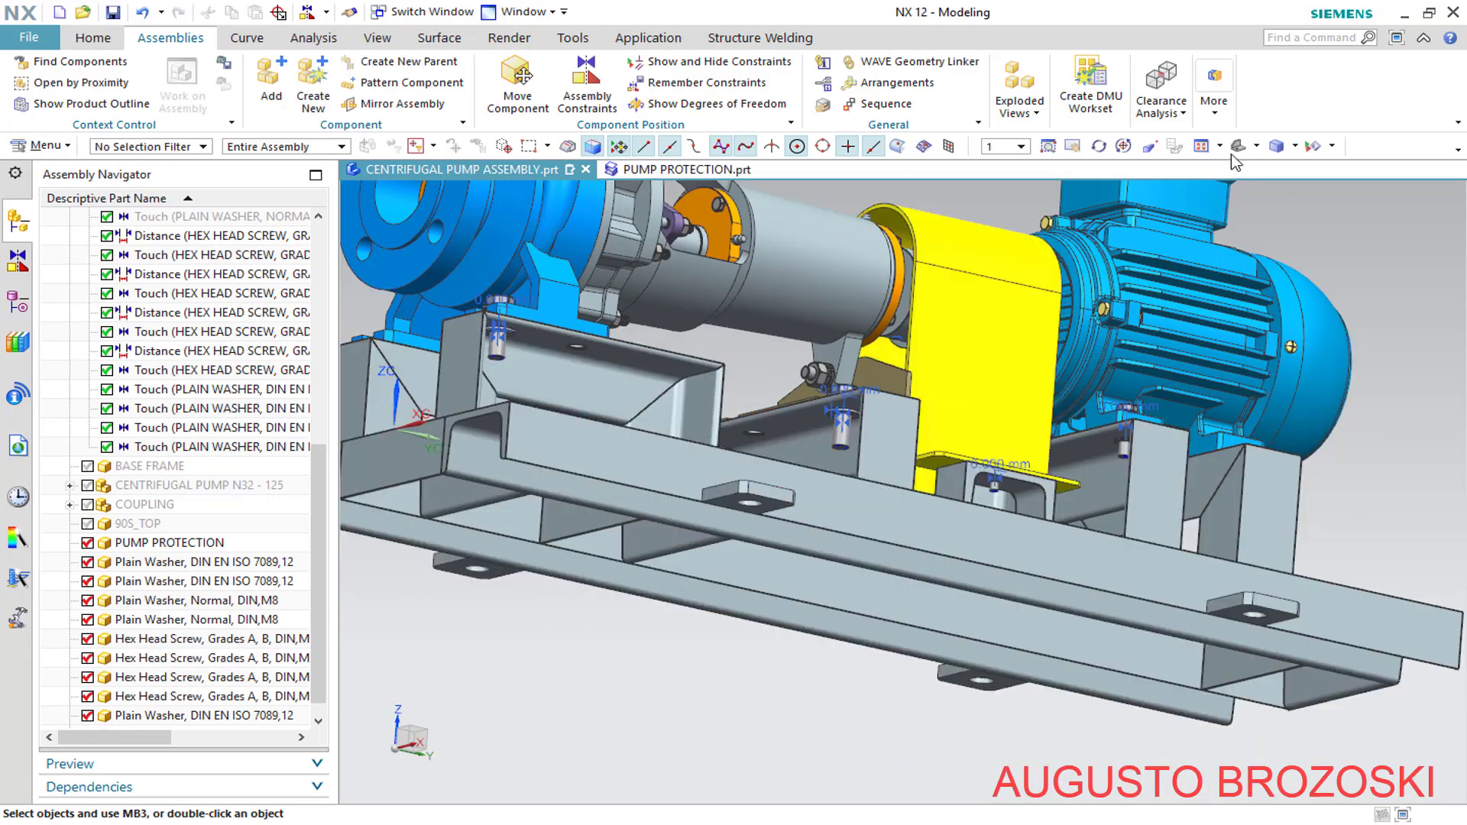
{"action": "left_click", "coordinate": [1237, 148]}
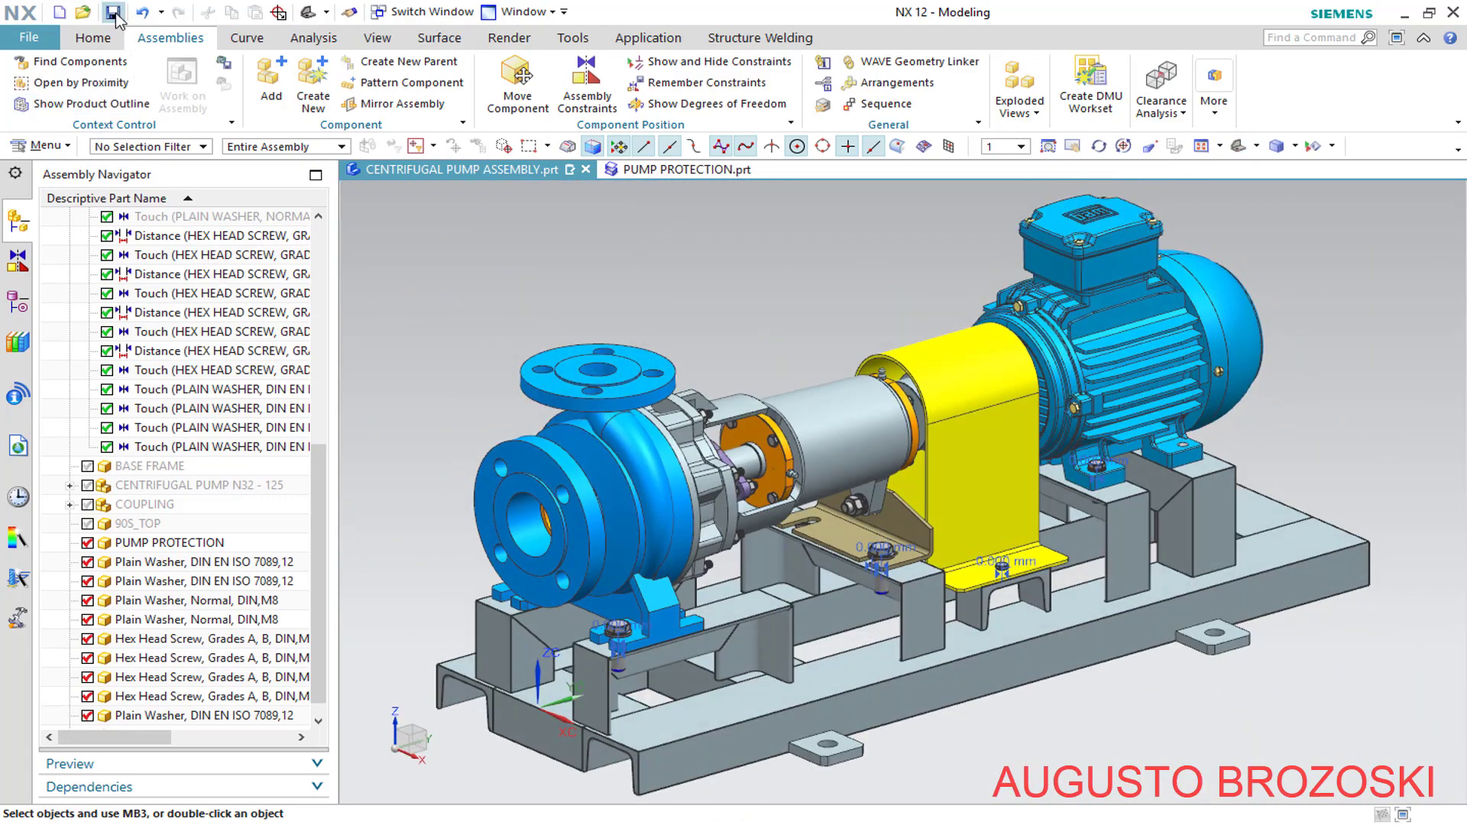
{"action": "left_click", "coordinate": [112, 14]}
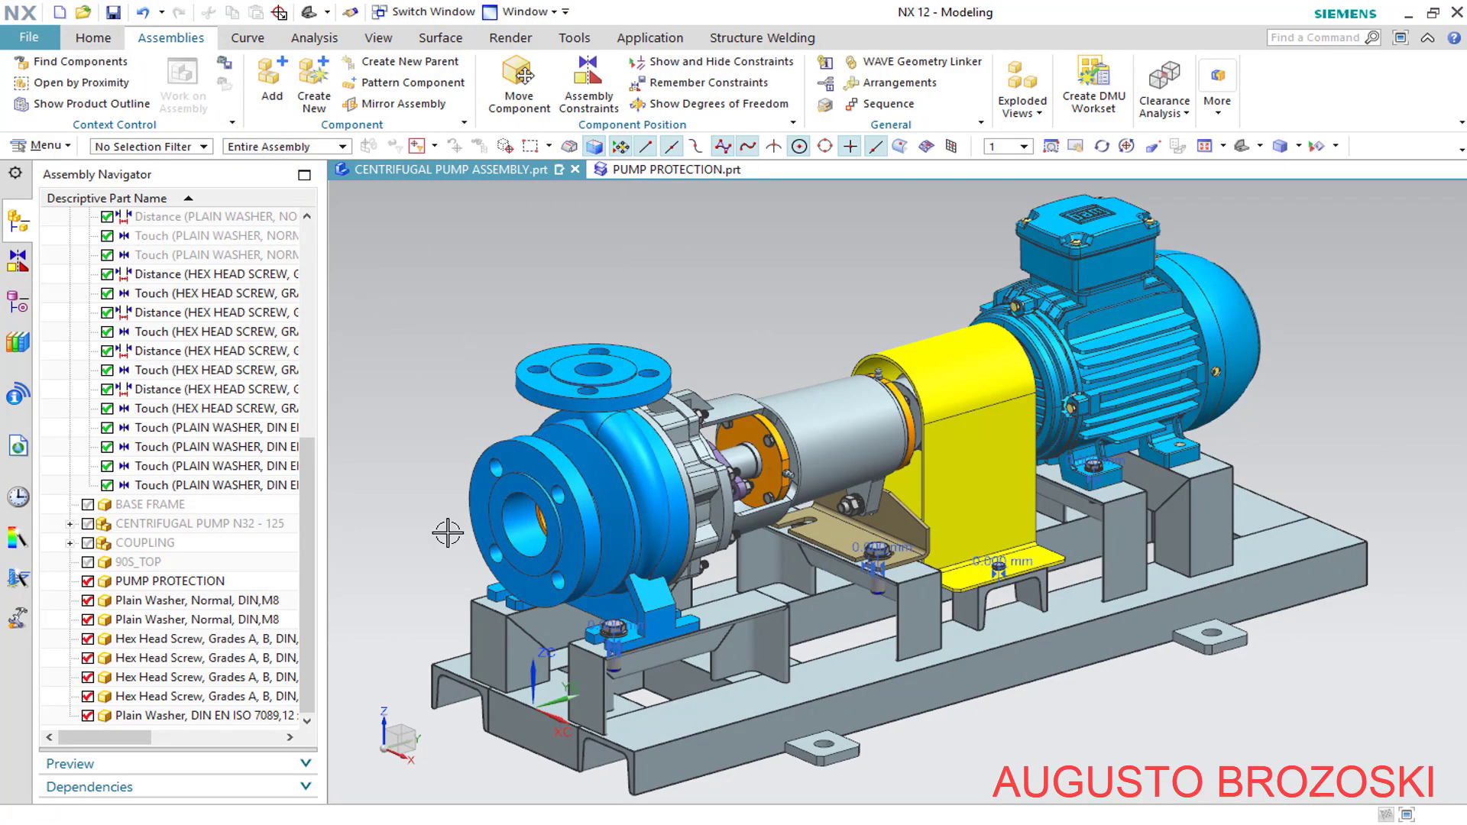
Check the parts list in CENTRIFUGAL PUMP NX 01.pdf in Acrobat Reader, and return to NX to browse the Reuse Library's spring washers
{"action": "left_click", "coordinate": [550, 820]}
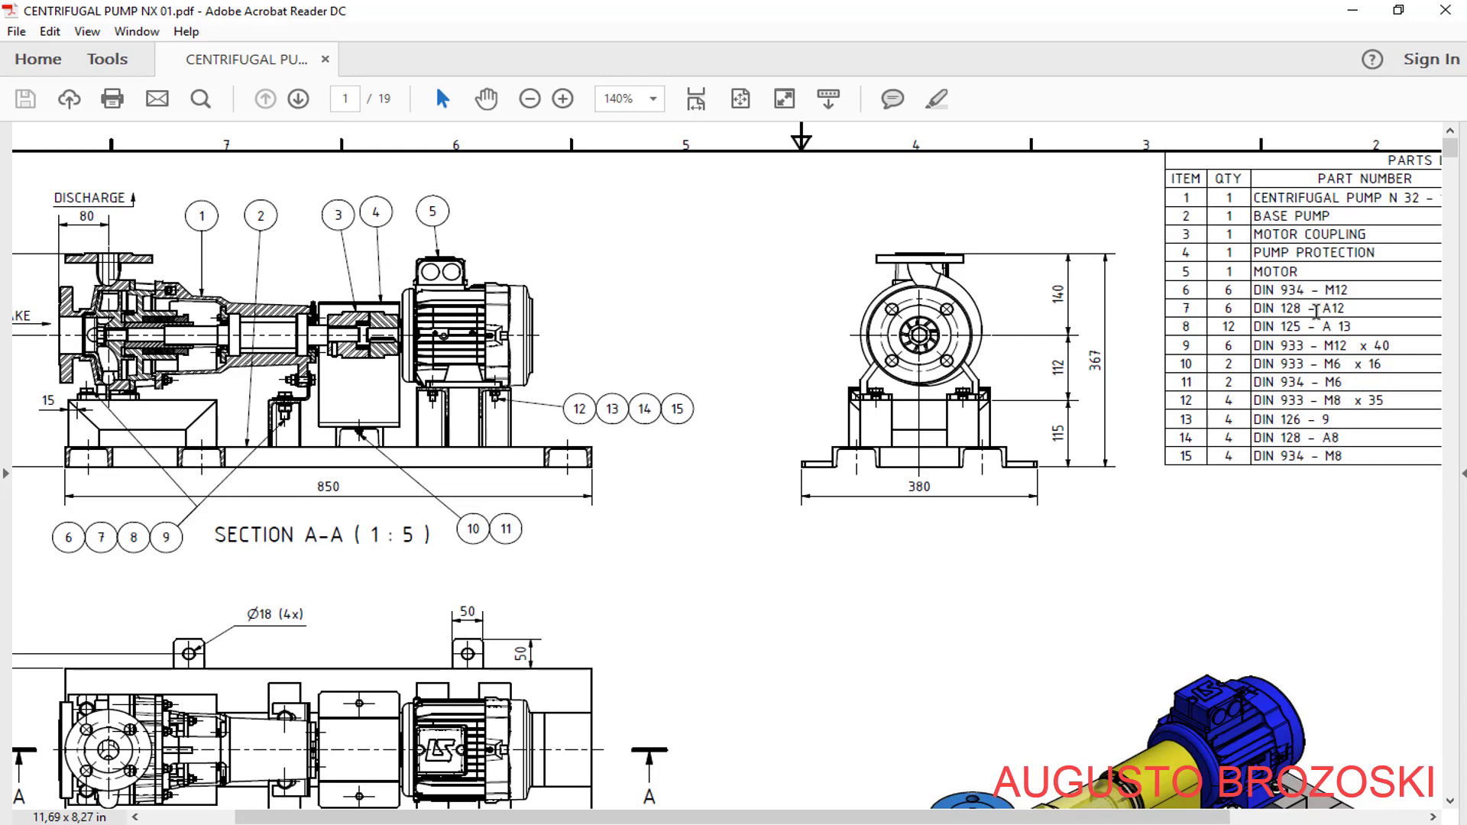
{"action": "left_click", "coordinate": [1351, 12]}
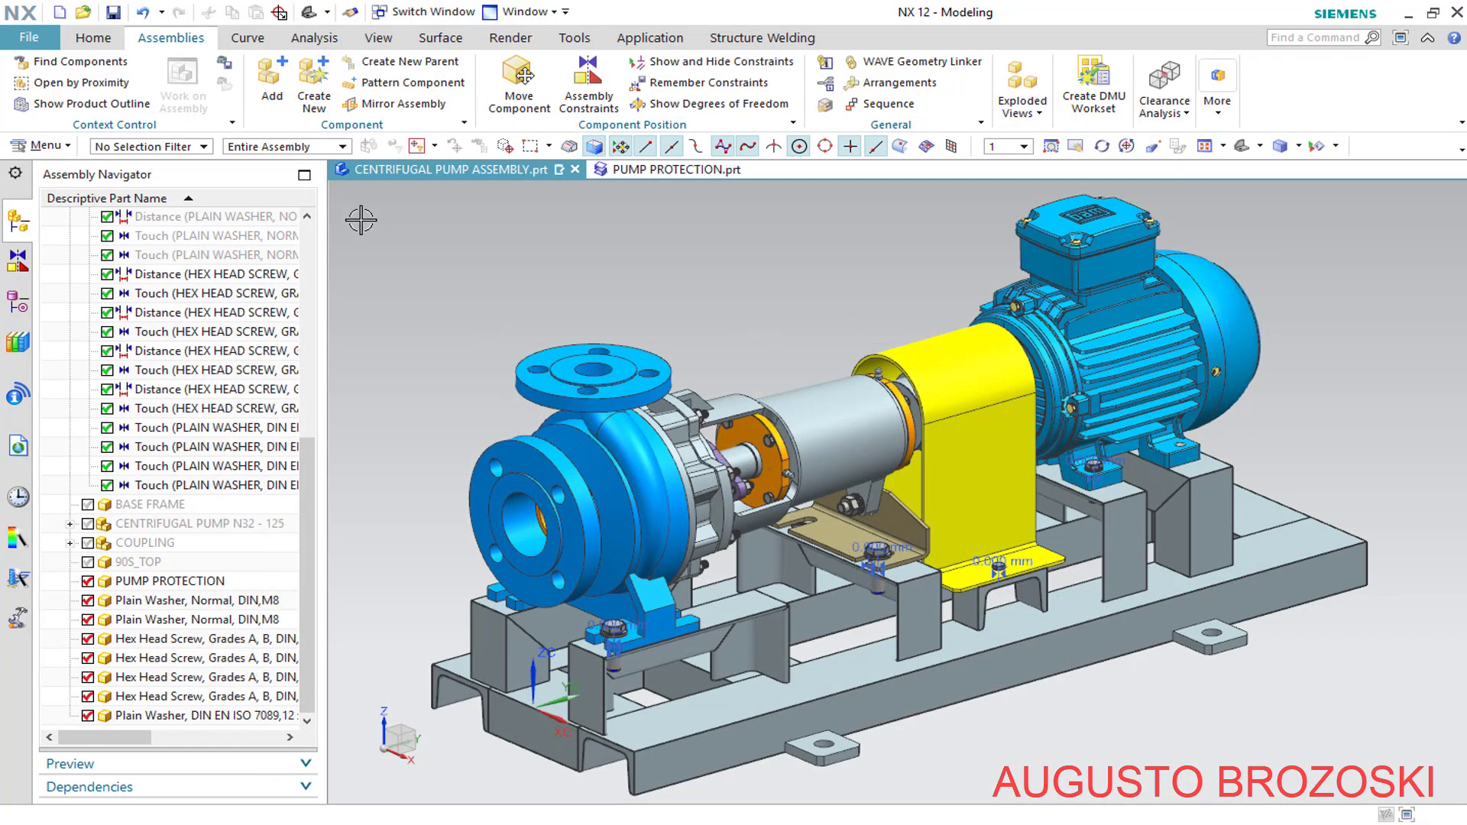
{"action": "left_click", "coordinate": [18, 345]}
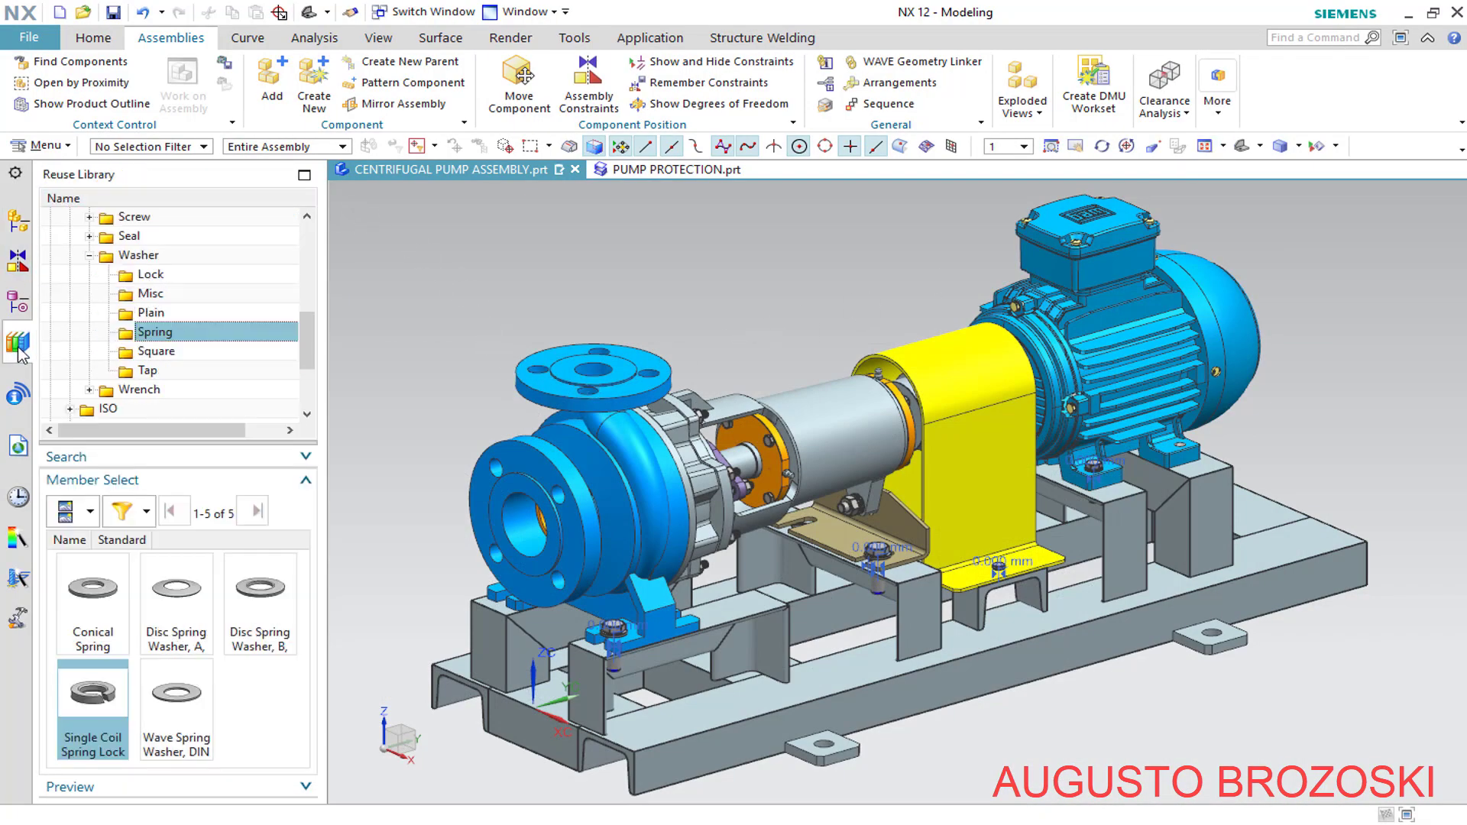
{"action": "mouse_move", "coordinate": [304, 349]}
{"action": "left_mouse_down"}
{"action": "mouse_move", "coordinate": [310, 246]}
{"action": "mouse_move", "coordinate": [308, 330]}
{"action": "left_mouse_up"}
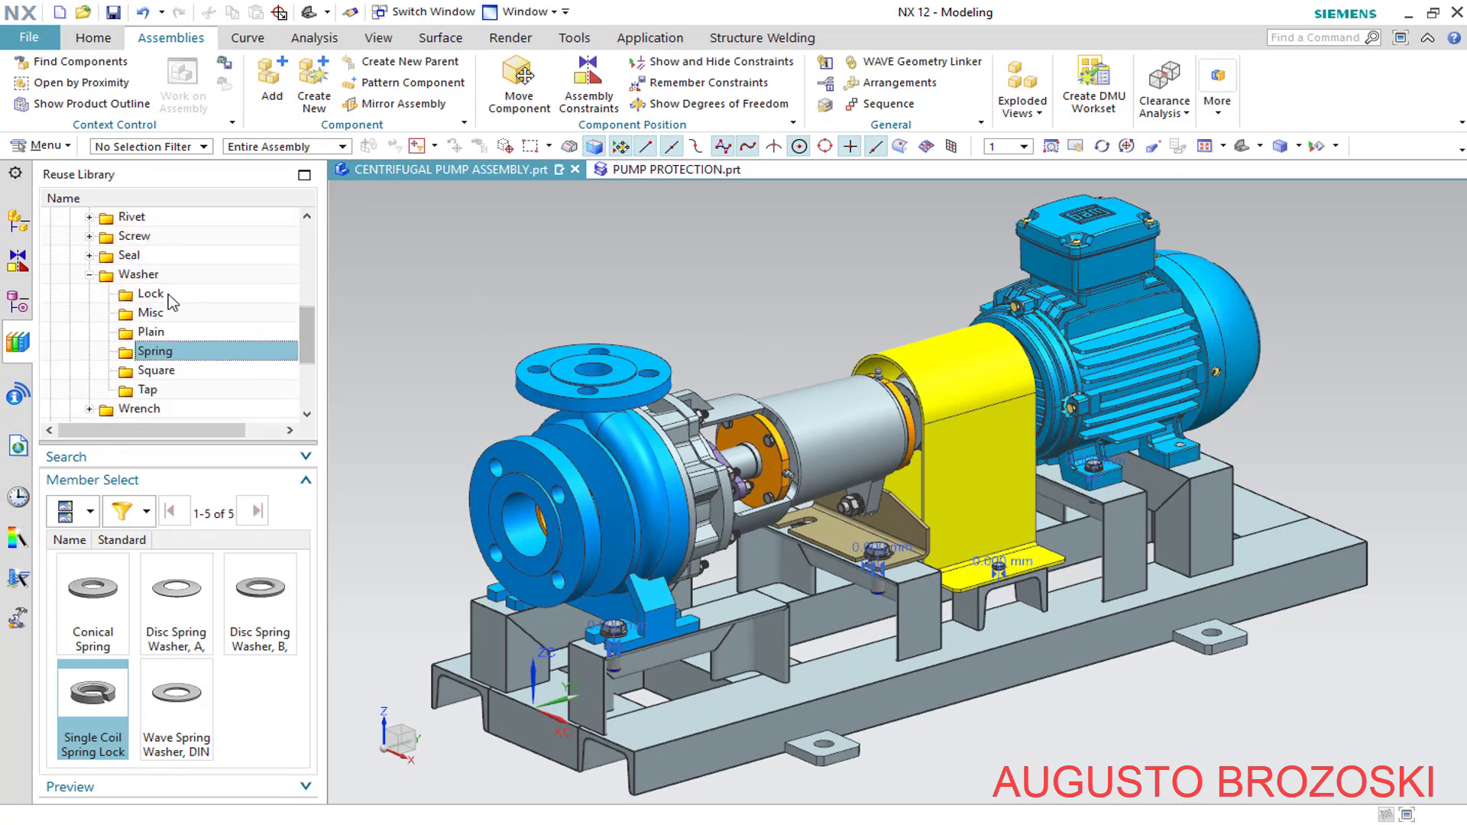
Add one Single Coil Spring Lock Washer, DIN 7980, size 12, with reversed direction and positioning by constraints
{"action": "right_click", "coordinate": [114, 694]}
{"action": "left_click", "coordinate": [200, 702]}
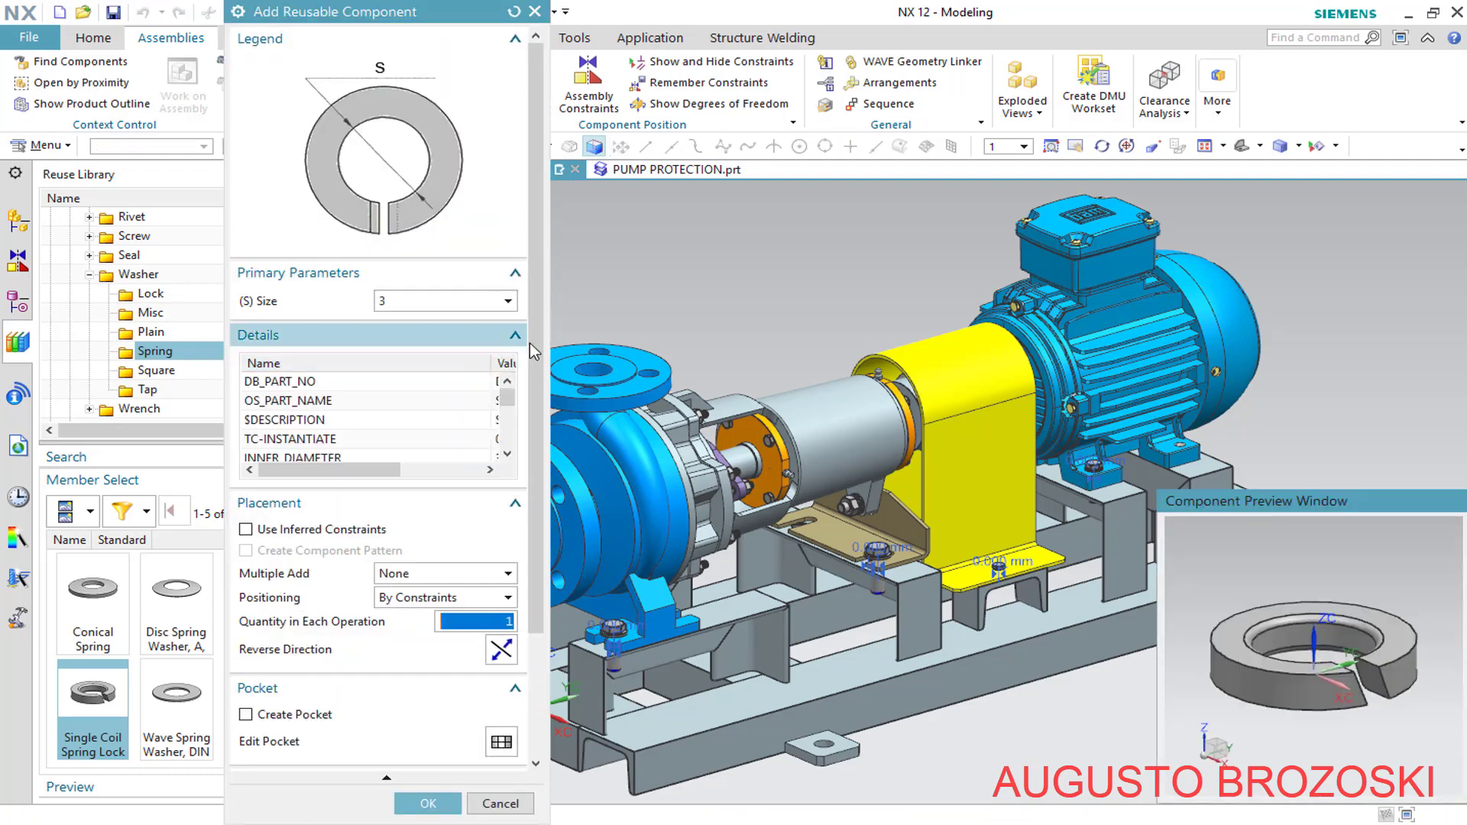
{"action": "left_click_drag", "start_coordinate": [547, 326], "coordinate": [671, 326]}
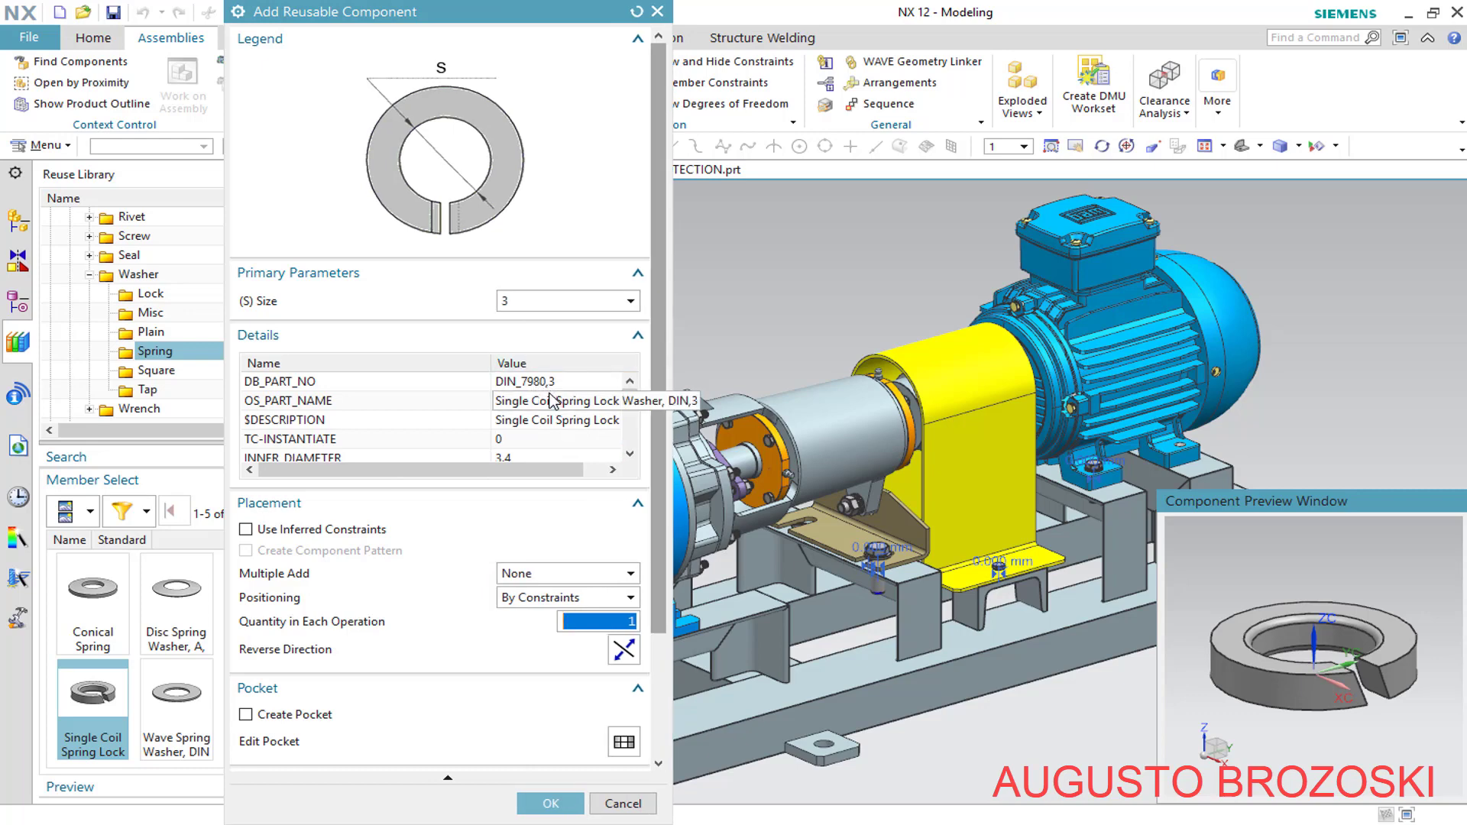
{"action": "left_click", "coordinate": [629, 302]}
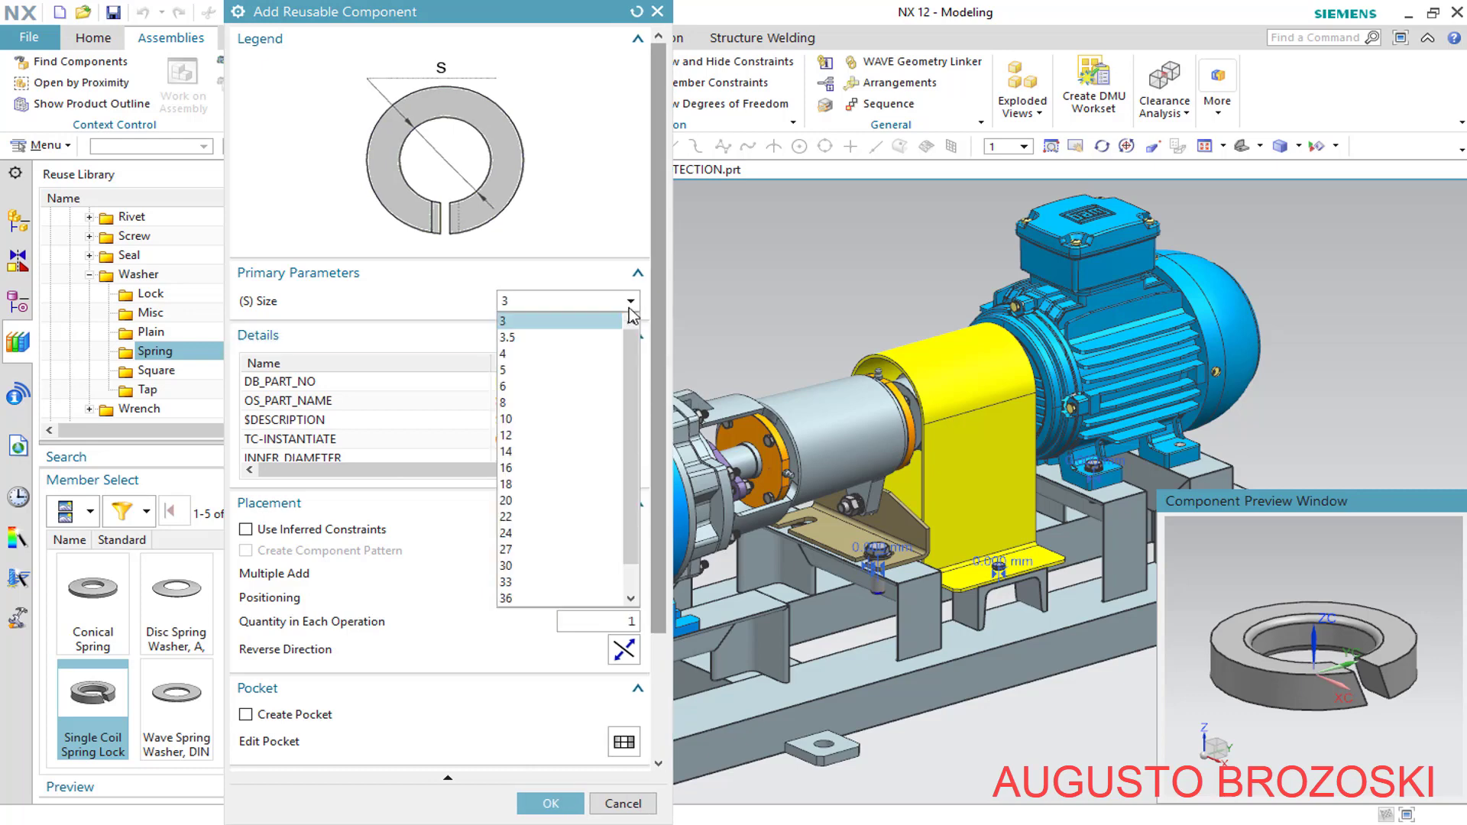
{"action": "left_click", "coordinate": [556, 436]}
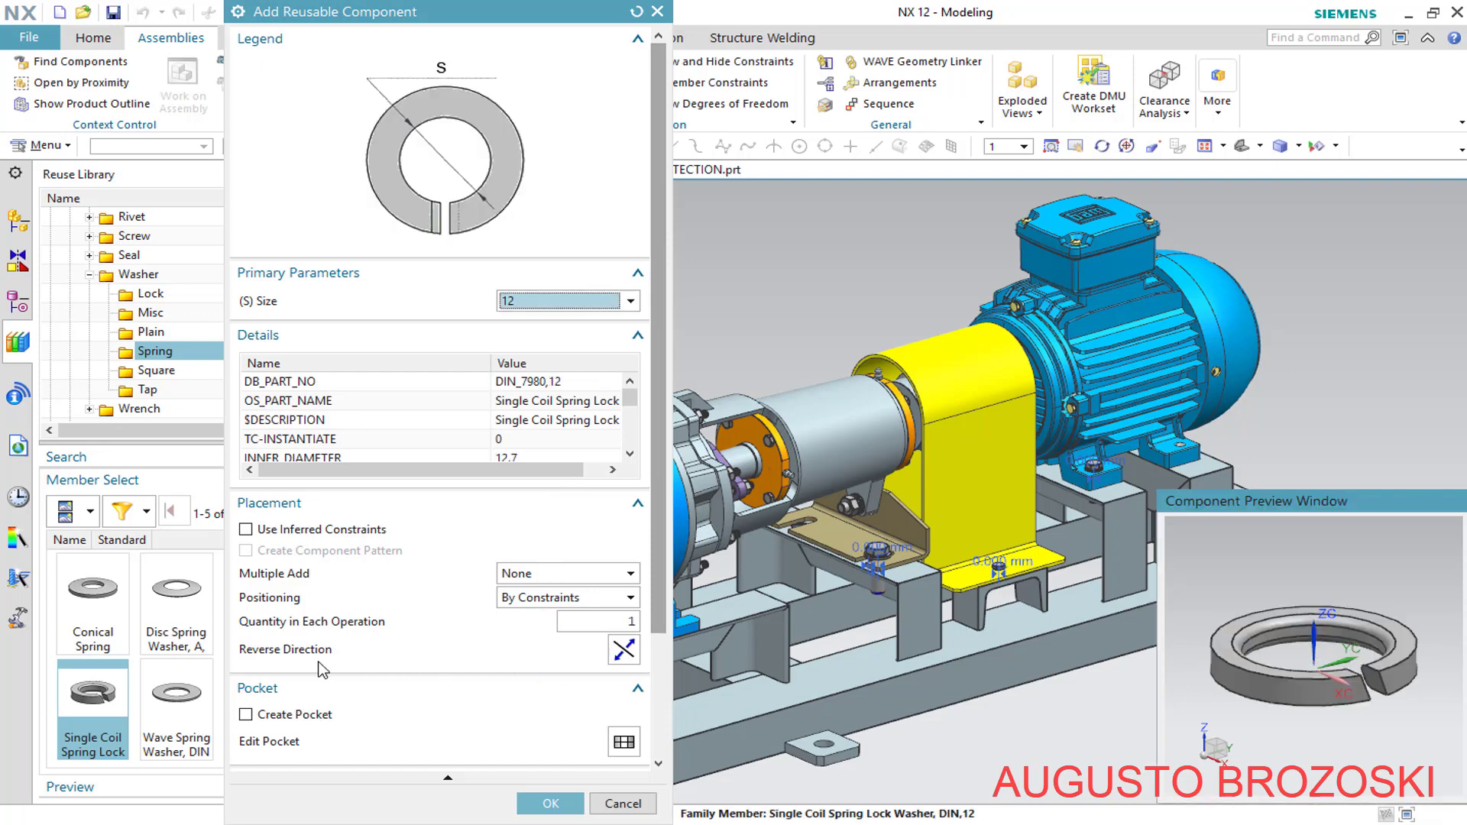
{"action": "left_click", "coordinate": [620, 649]}
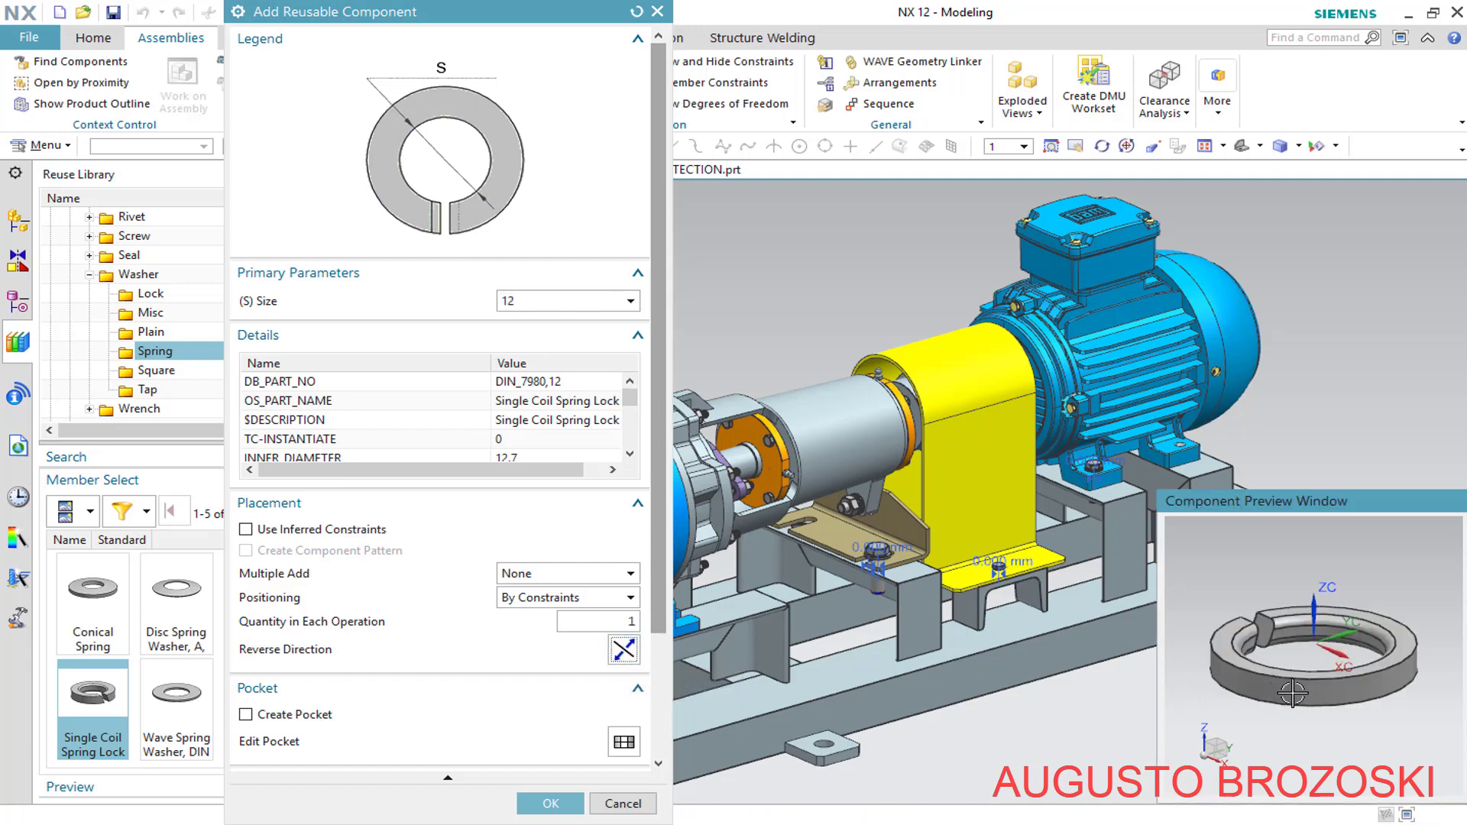
{"action": "left_click", "coordinate": [559, 805]}
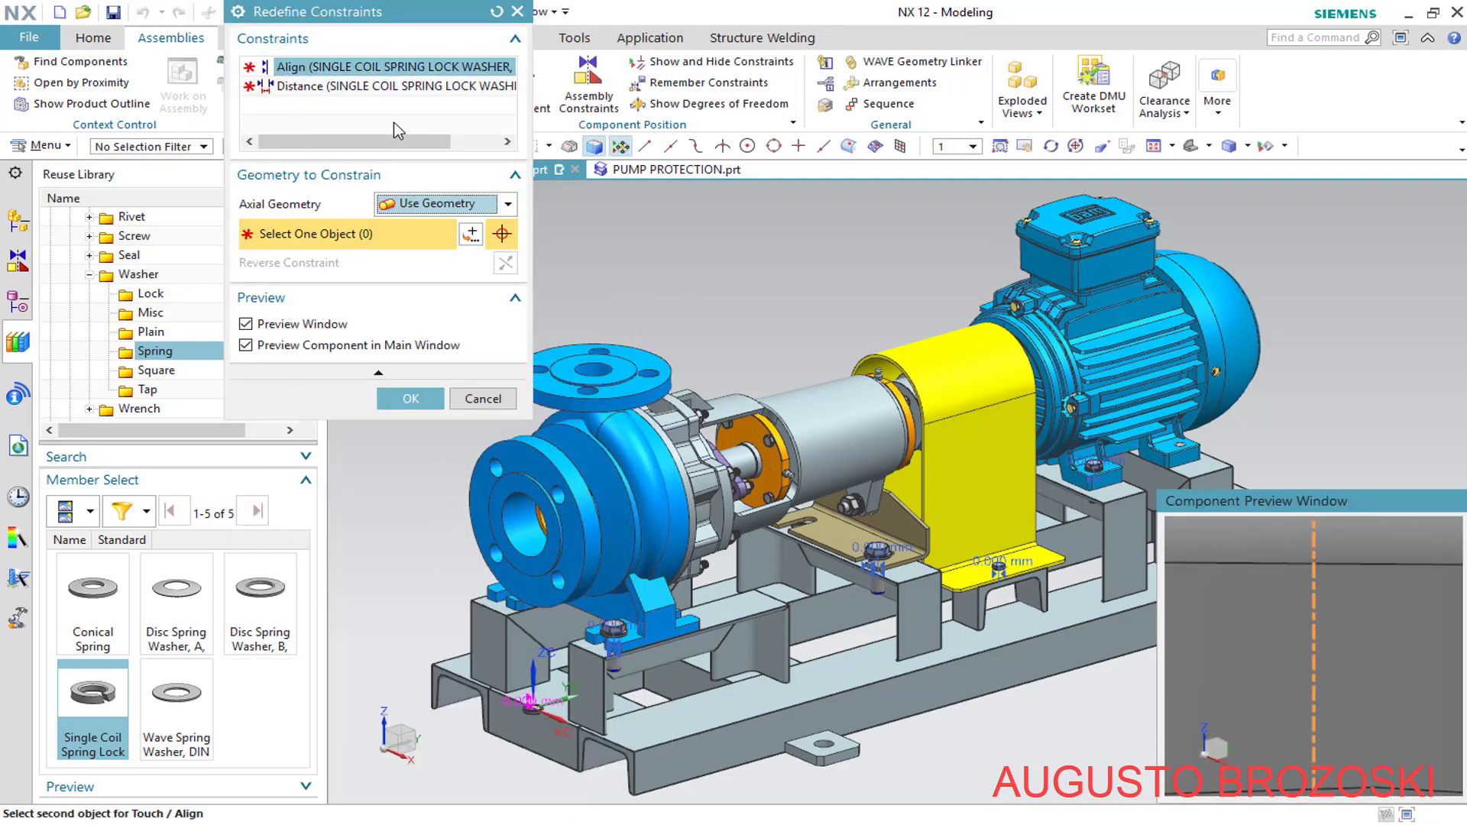
Align the single coil spring lock washer's axis with the centerline of the hex head screw at the pump casing foot
{"action": "scroll", "coordinate": [1339, 606], "scroll_direction": "up", "scroll_amount": 5}
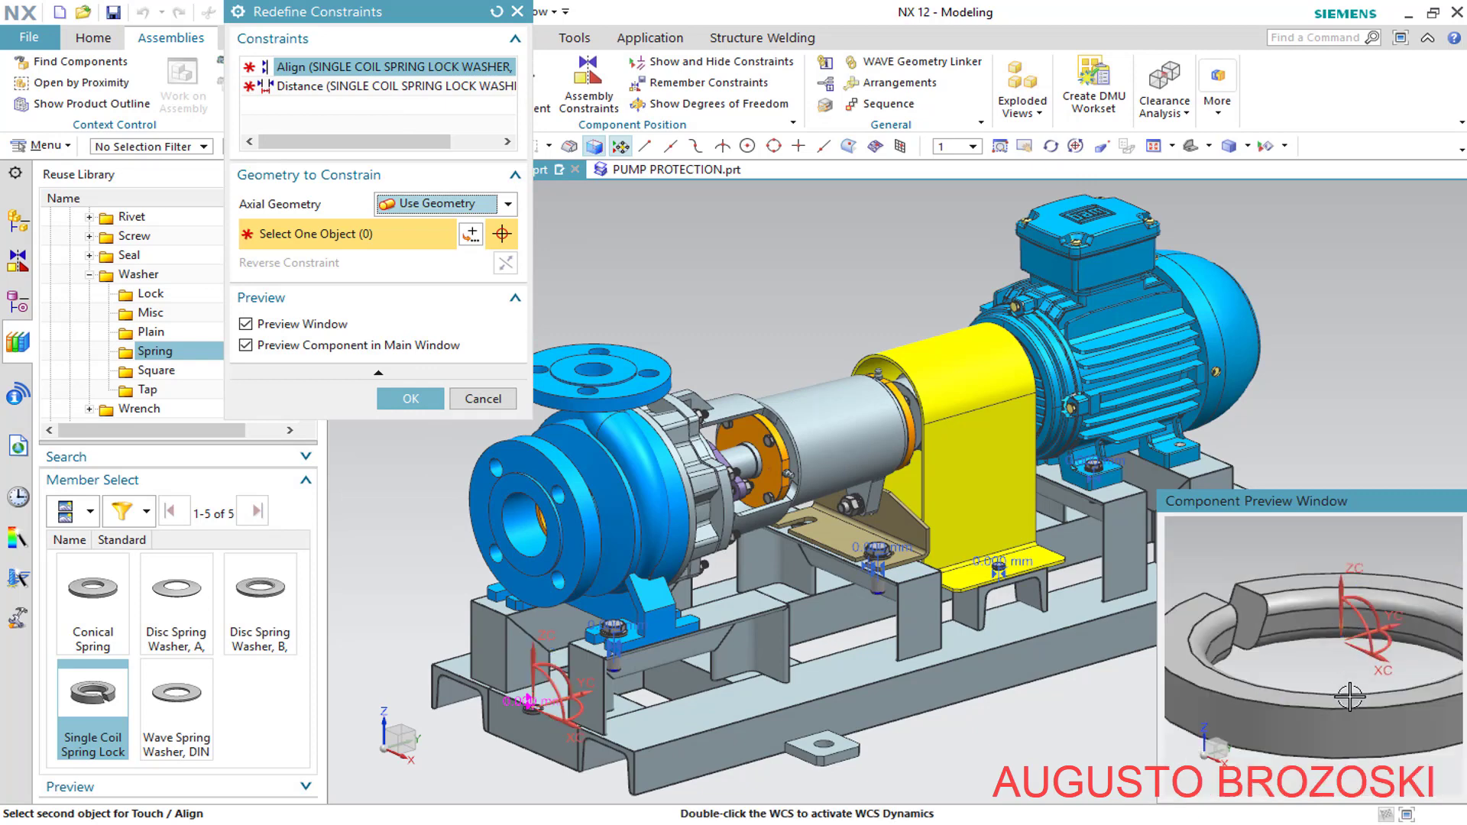
{"action": "scroll", "coordinate": [1324, 648], "scroll_direction": "down", "scroll_amount": 2}
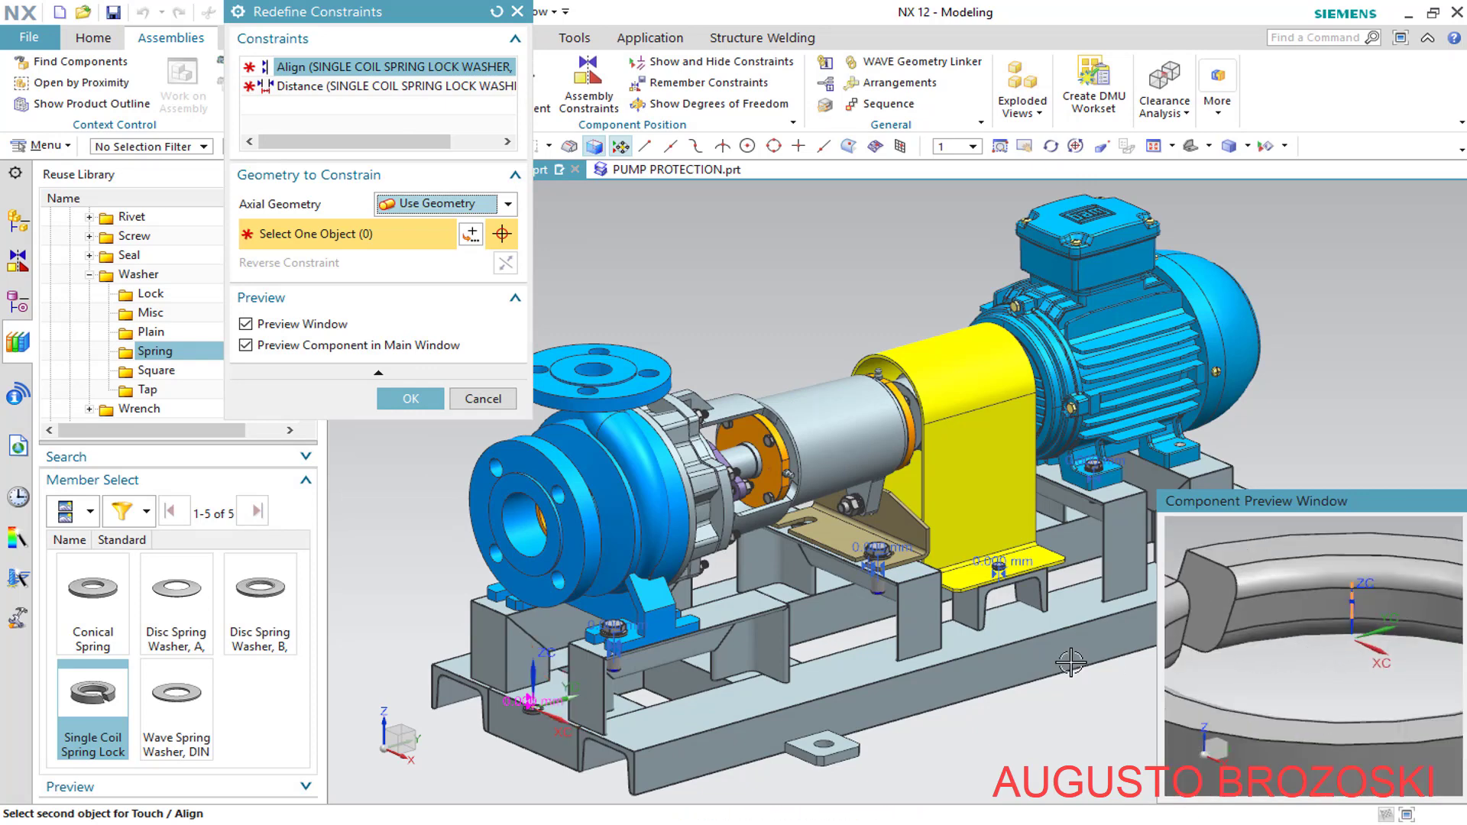
{"action": "scroll", "coordinate": [664, 674], "scroll_direction": "down", "scroll_amount": 6}
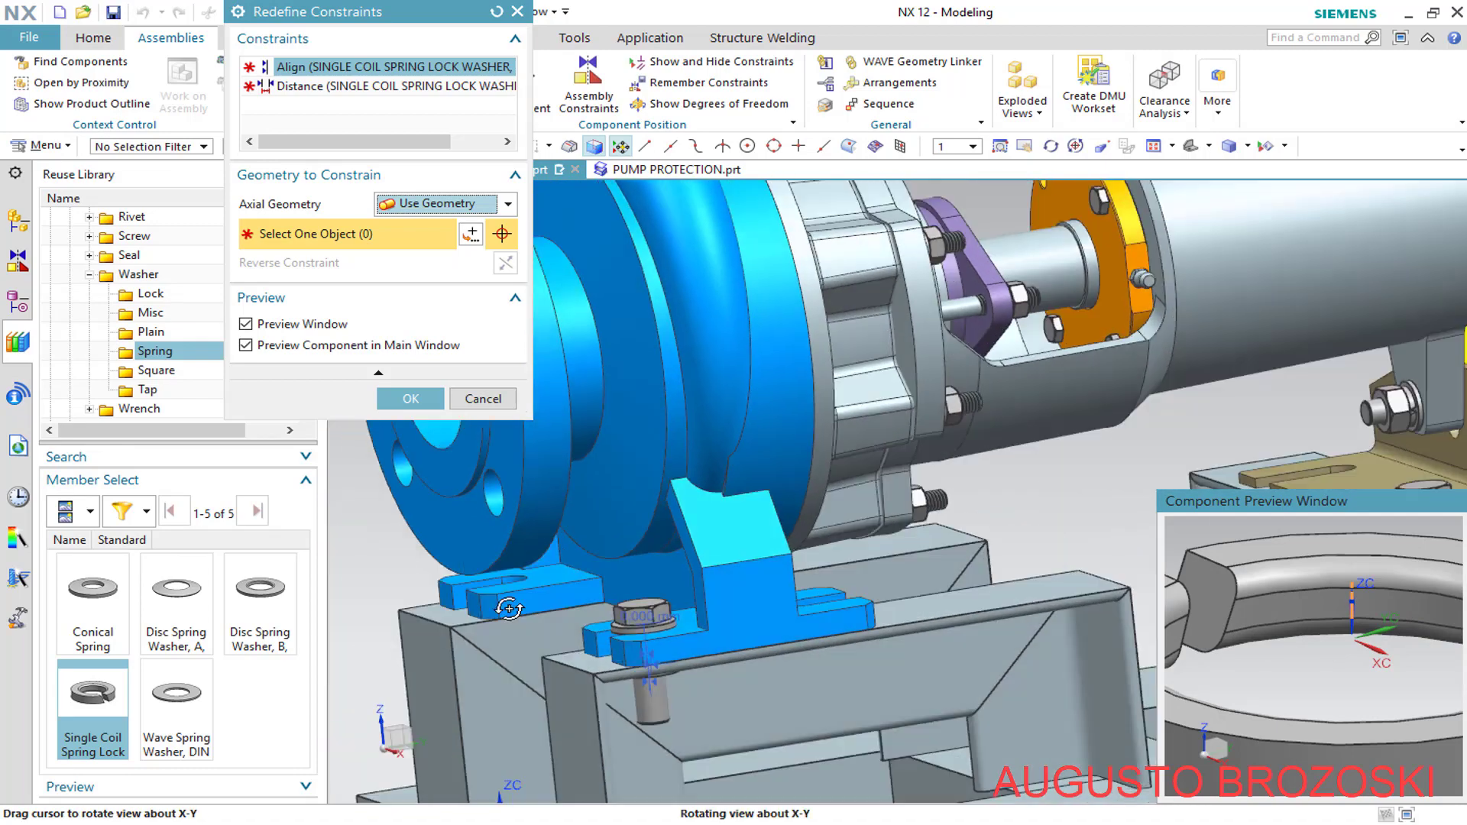
{"action": "scroll", "coordinate": [632, 708], "scroll_direction": "down", "scroll_amount": 4}
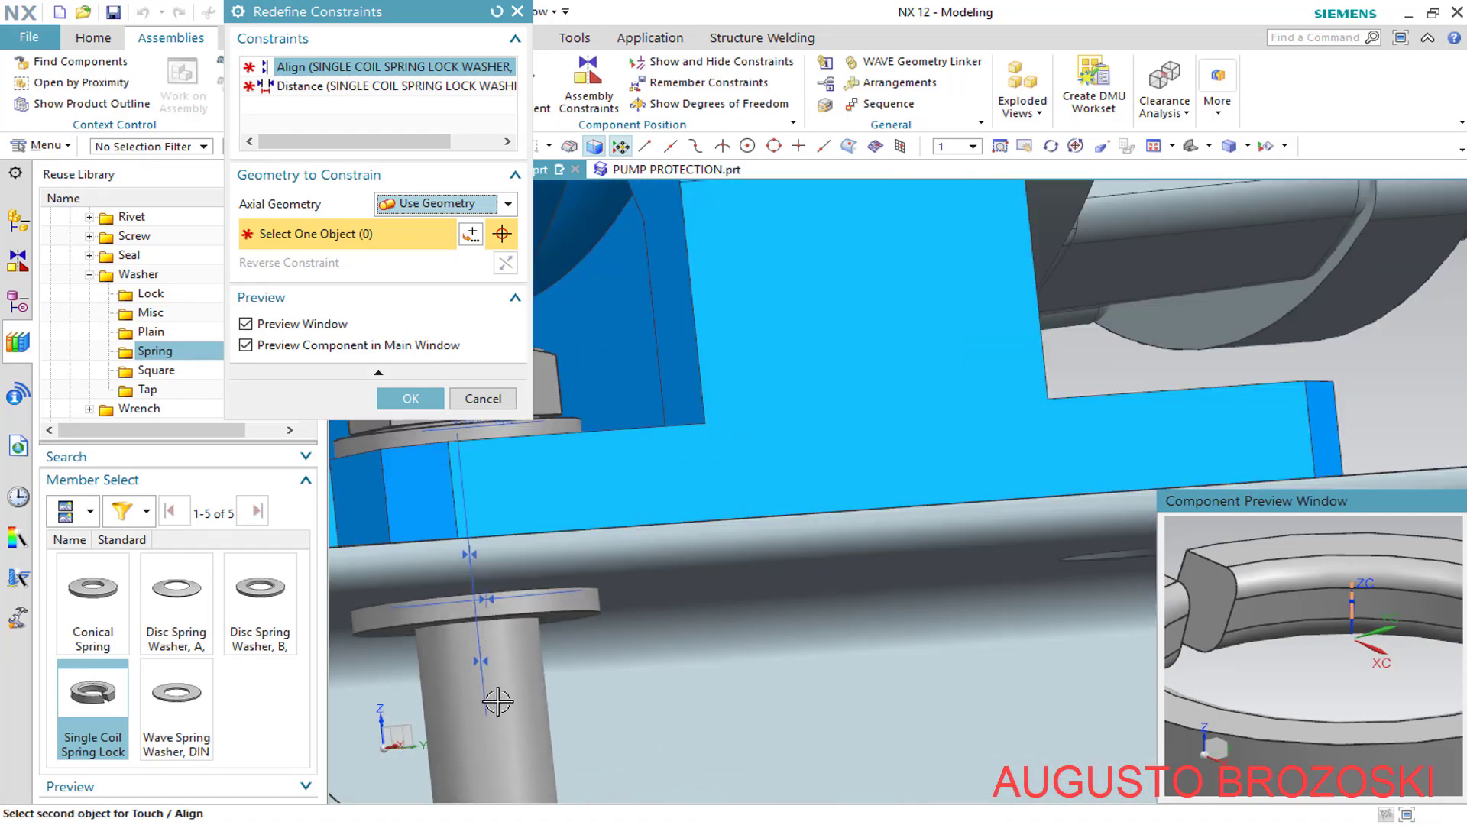
{"action": "left_click", "coordinate": [481, 697]}
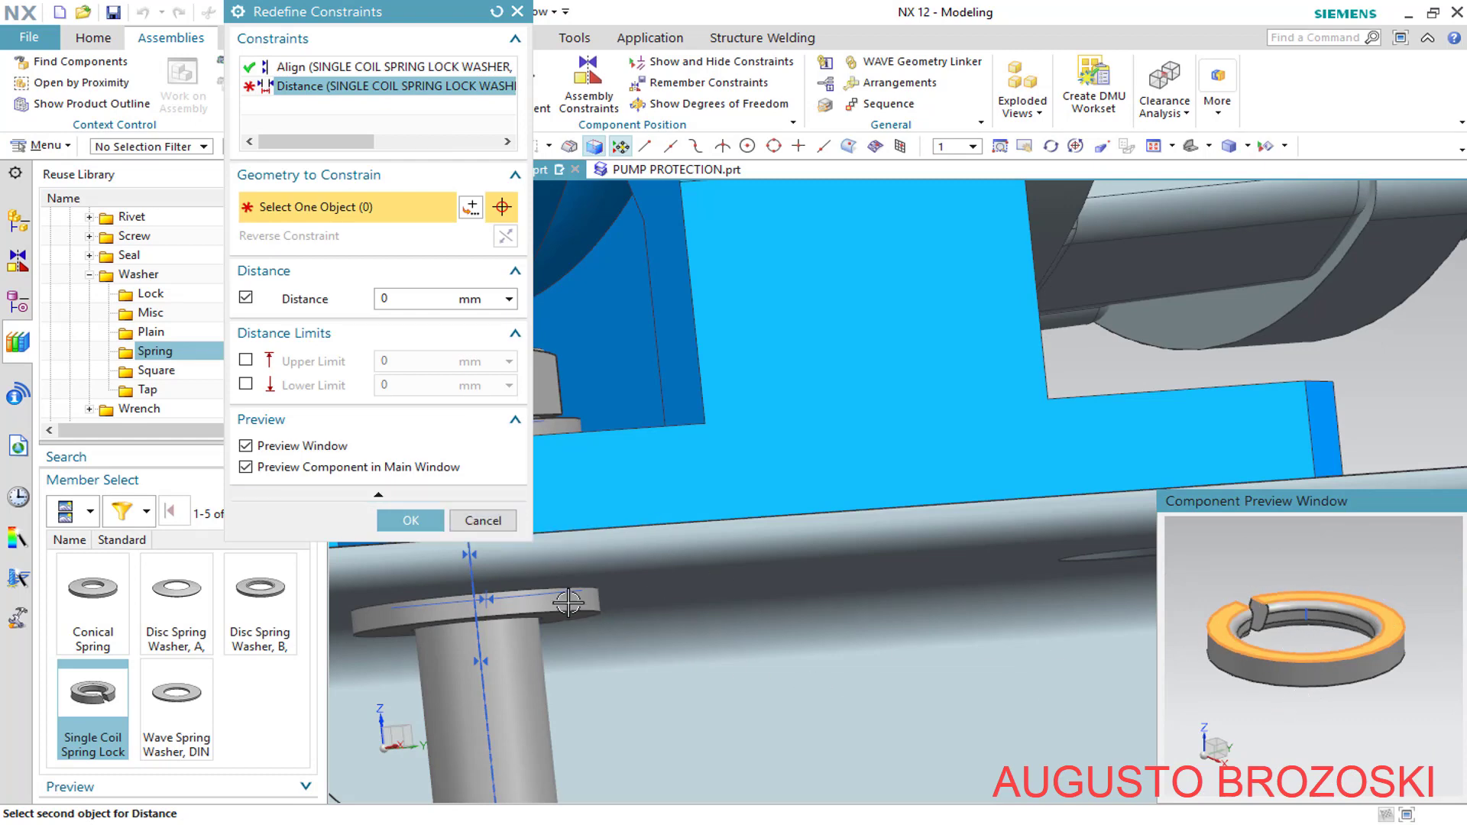
Constrain the lock washer at a 0 mm distance to the underside of the pump foot's plain washer
{"action": "scroll", "coordinate": [567, 612], "scroll_direction": "down", "scroll_amount": 5}
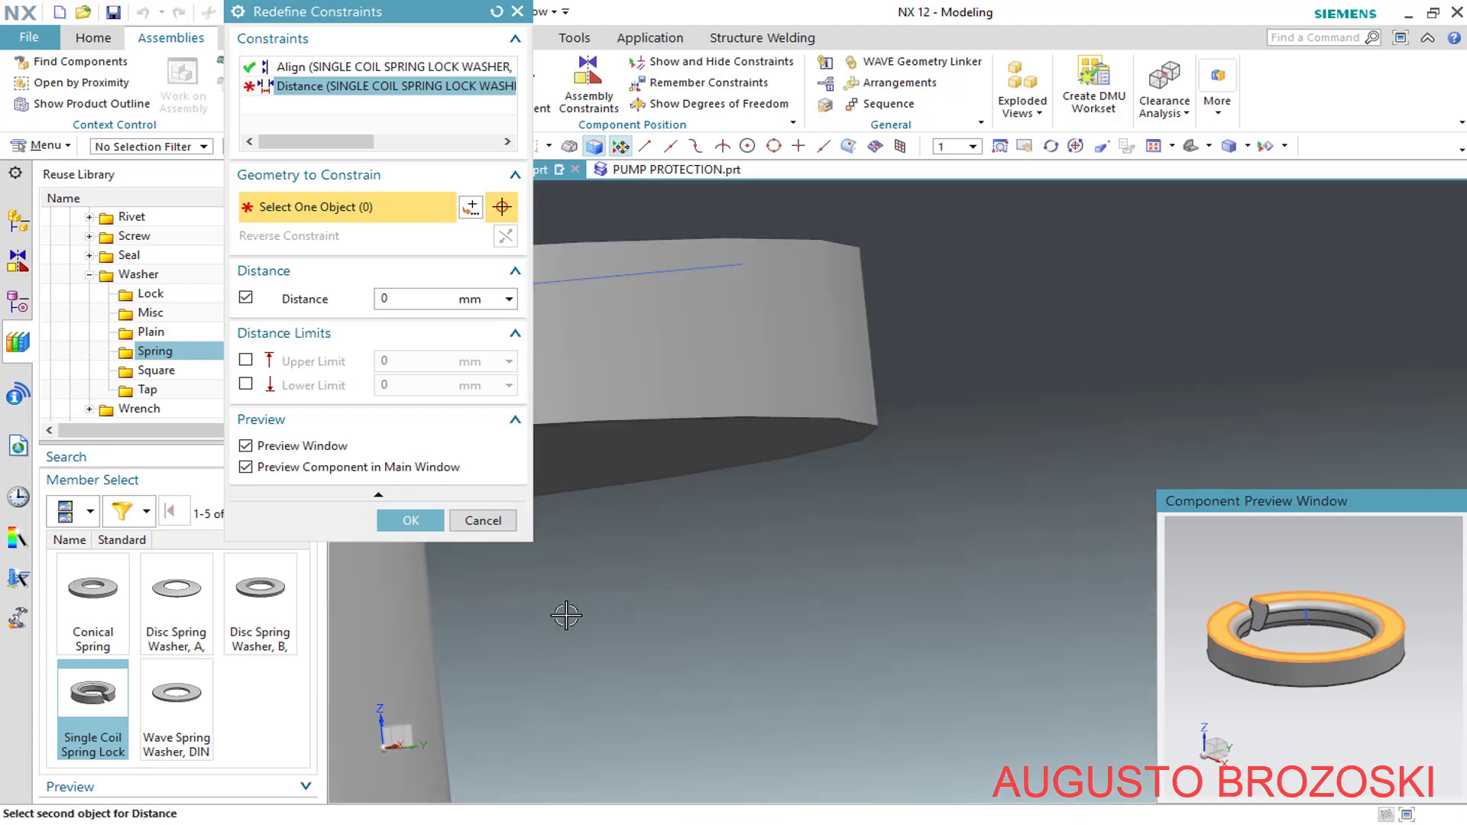
{"action": "left_click", "coordinate": [656, 456]}
{"action": "scroll", "coordinate": [656, 456], "scroll_direction": "up", "scroll_amount": 5}
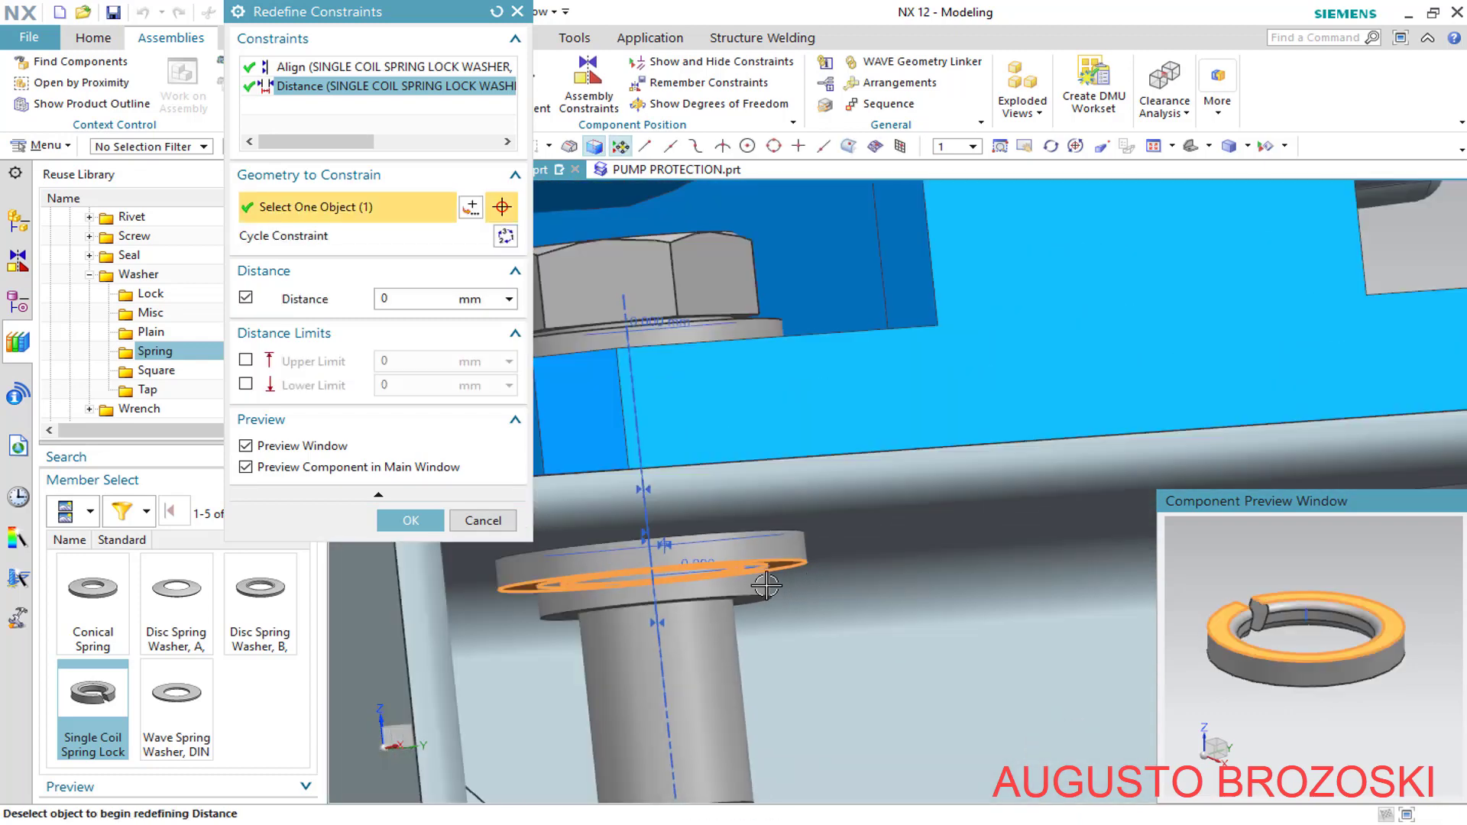
{"action": "left_click", "coordinate": [410, 521]}
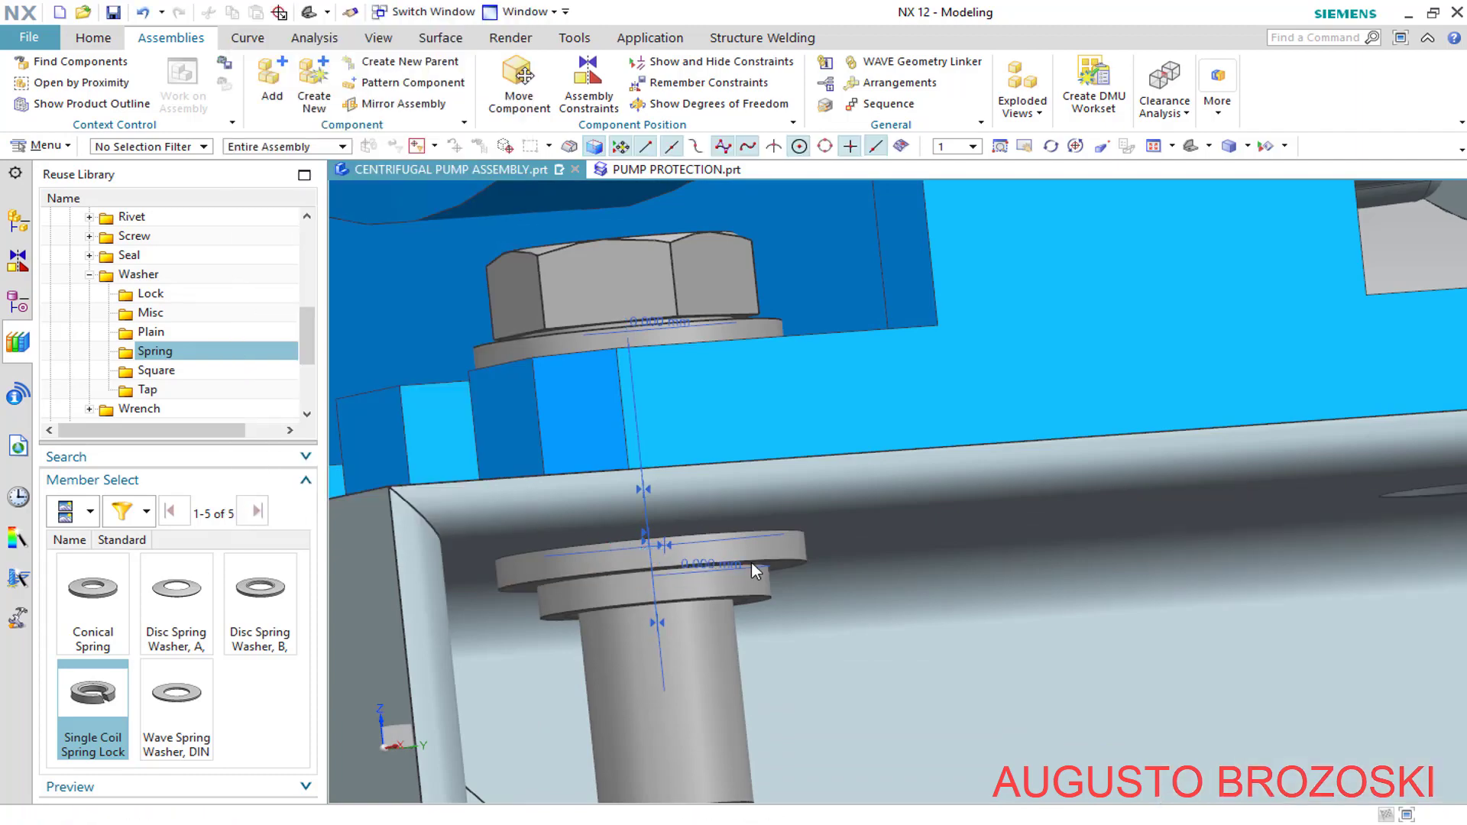
Begin adding another size 12 Single Coil Spring Lock Washer for the bearing support foot, count 1, placed with Constrain
{"action": "scroll", "coordinate": [703, 573], "scroll_direction": "up", "scroll_amount": 5}
{"action": "scroll", "coordinate": [703, 573], "scroll_direction": "up", "scroll_amount": 3}
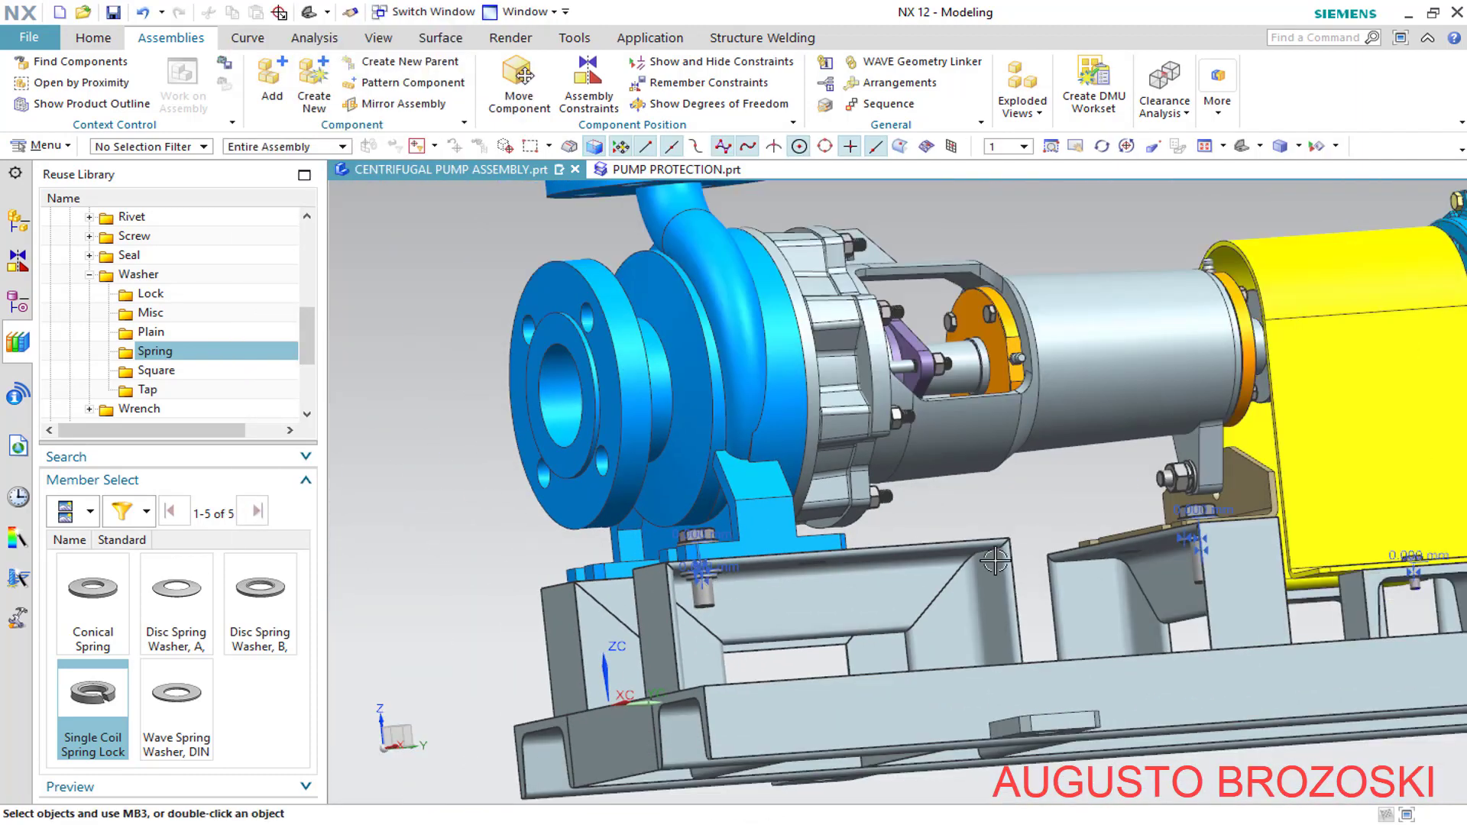
{"action": "scroll", "coordinate": [1090, 547], "scroll_direction": "down", "scroll_amount": 6}
{"action": "middle_click_drag", "start_coordinate": [1090, 547], "coordinate": [1166, 562]}
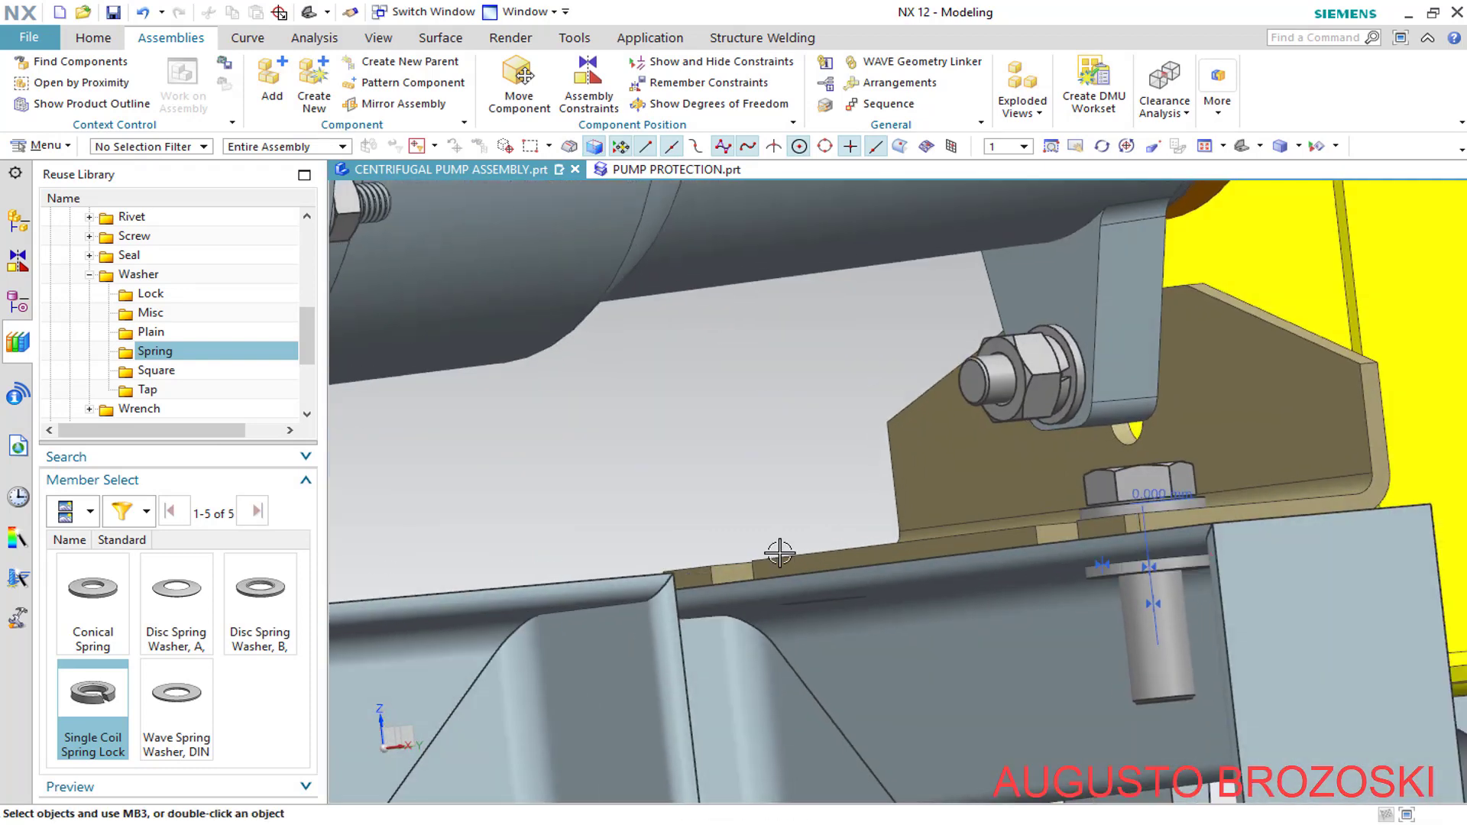
{"action": "left_click", "coordinate": [19, 223]}
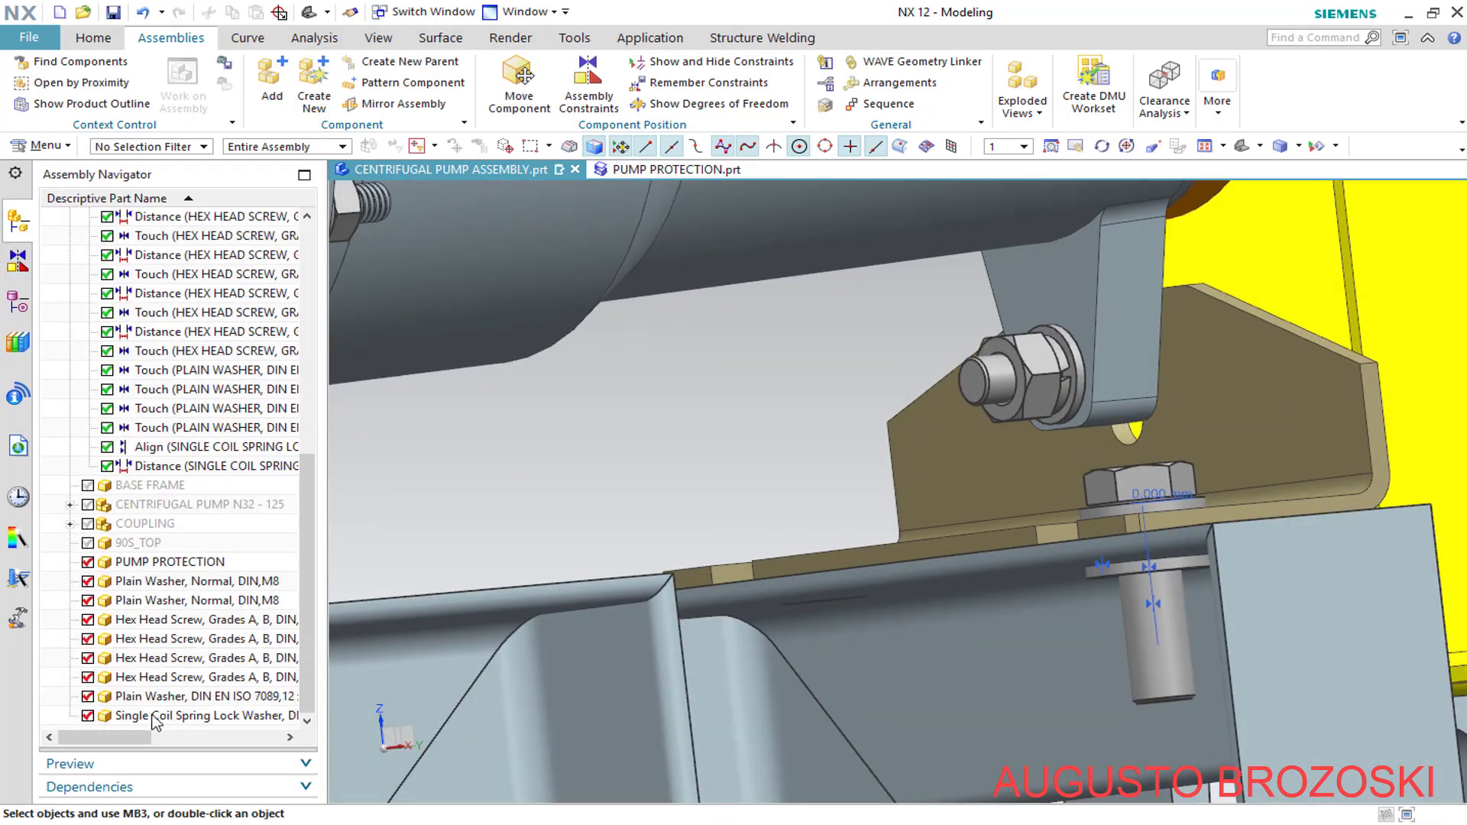
{"action": "right_click", "coordinate": [192, 722]}
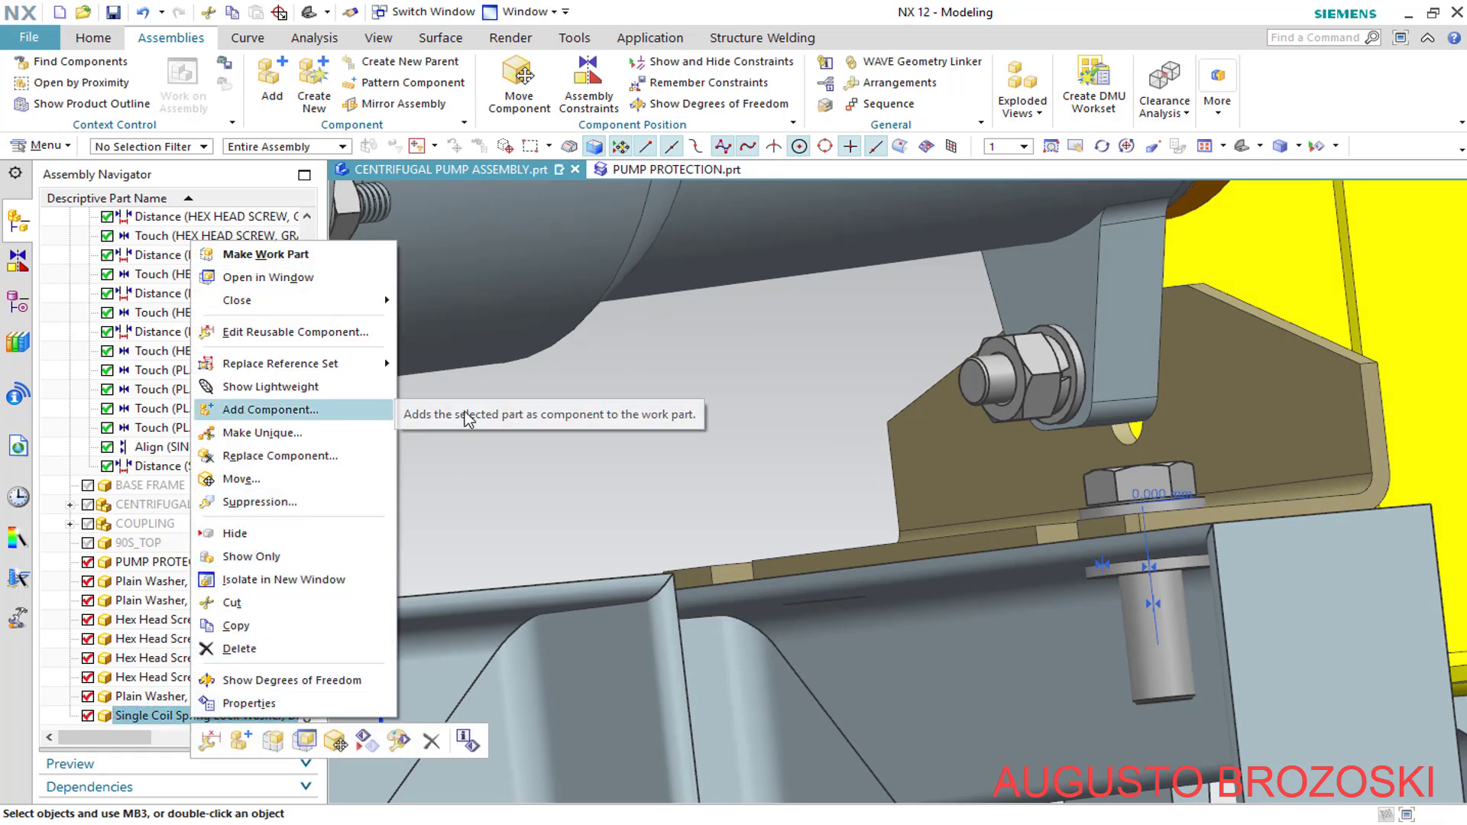
{"action": "left_click", "coordinate": [242, 410]}
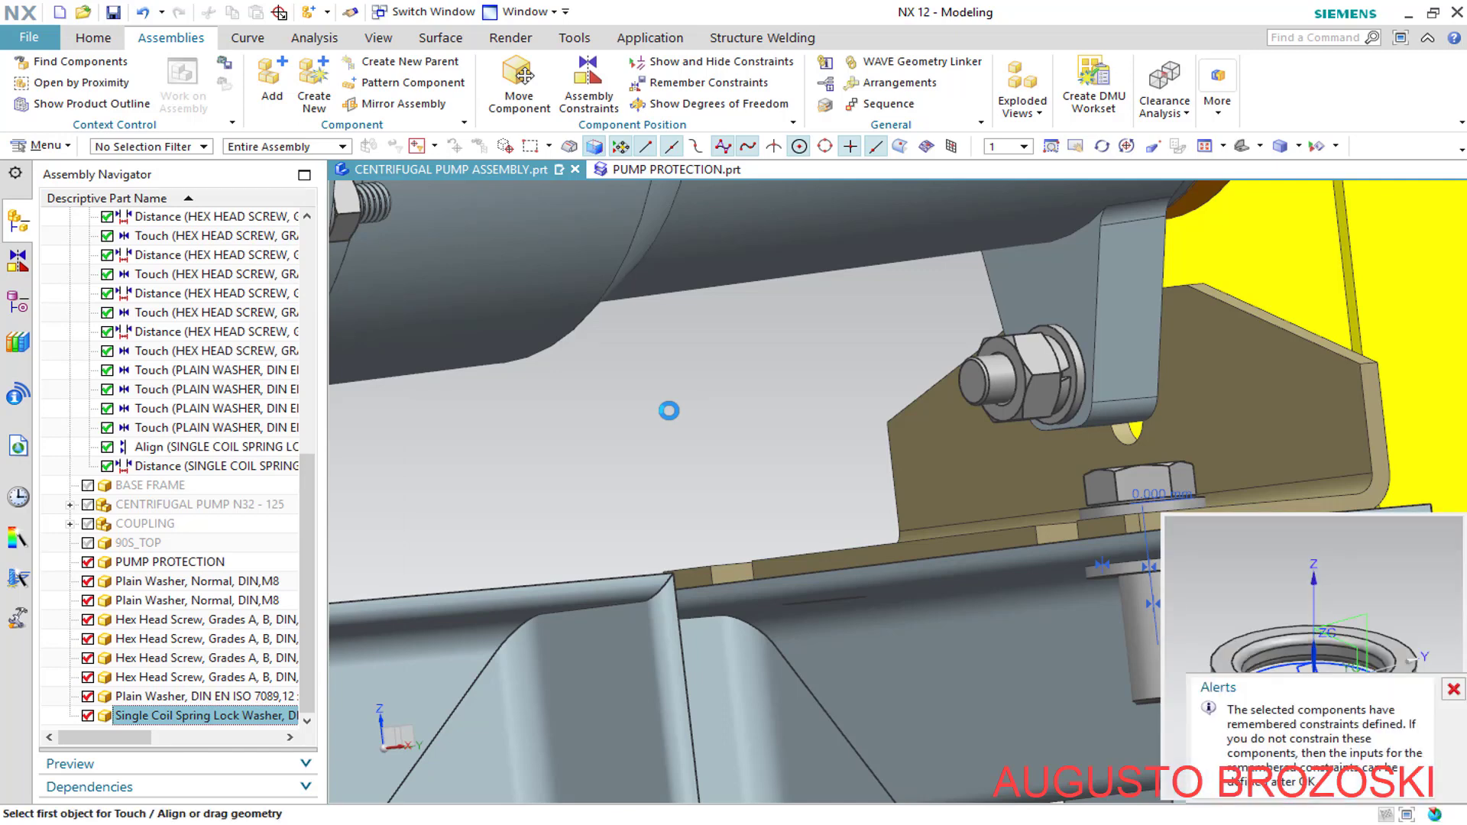
{"action": "left_click", "coordinate": [1453, 690]}
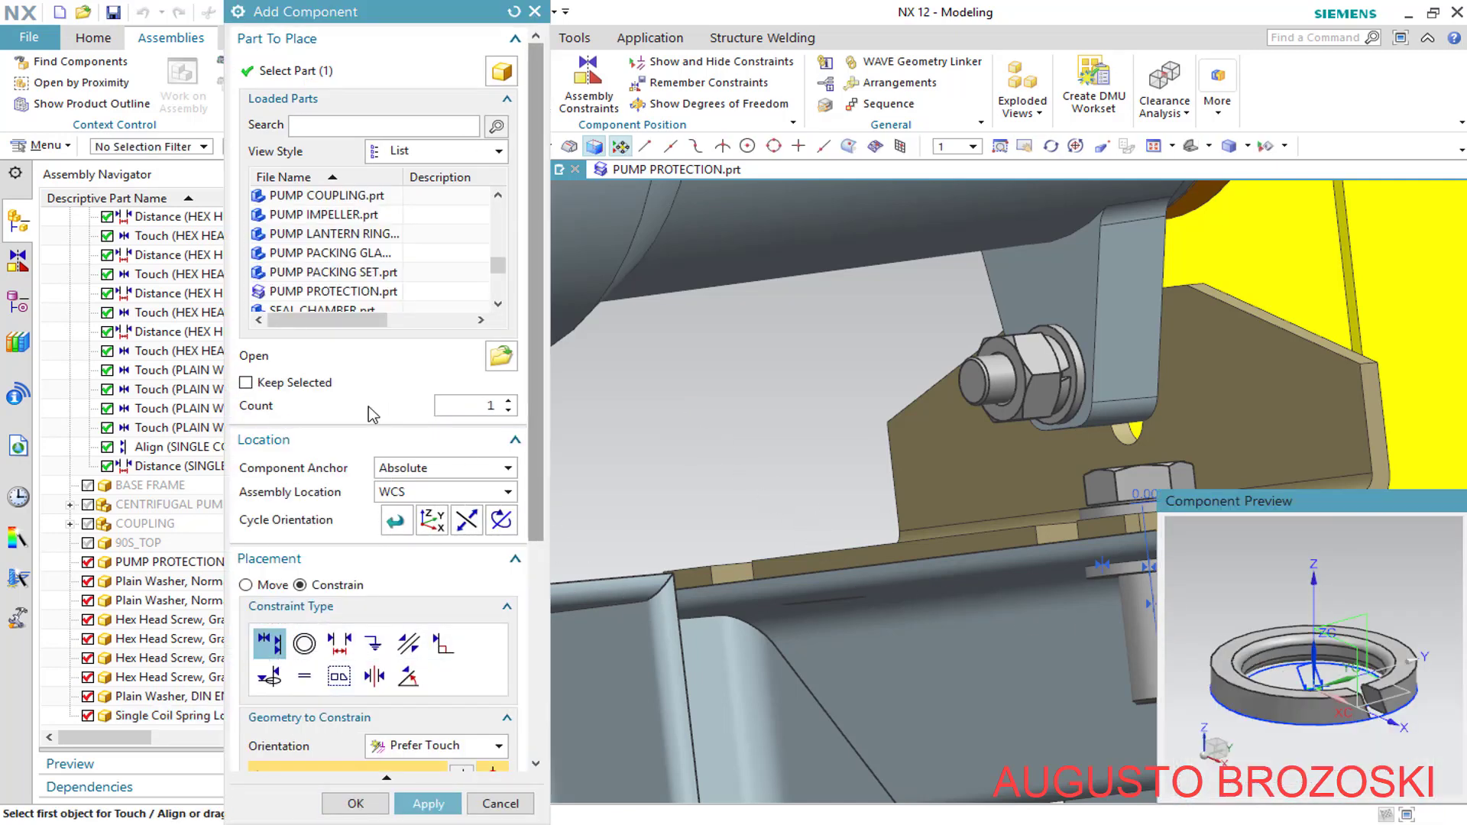
{"action": "left_click", "coordinate": [246, 585]}
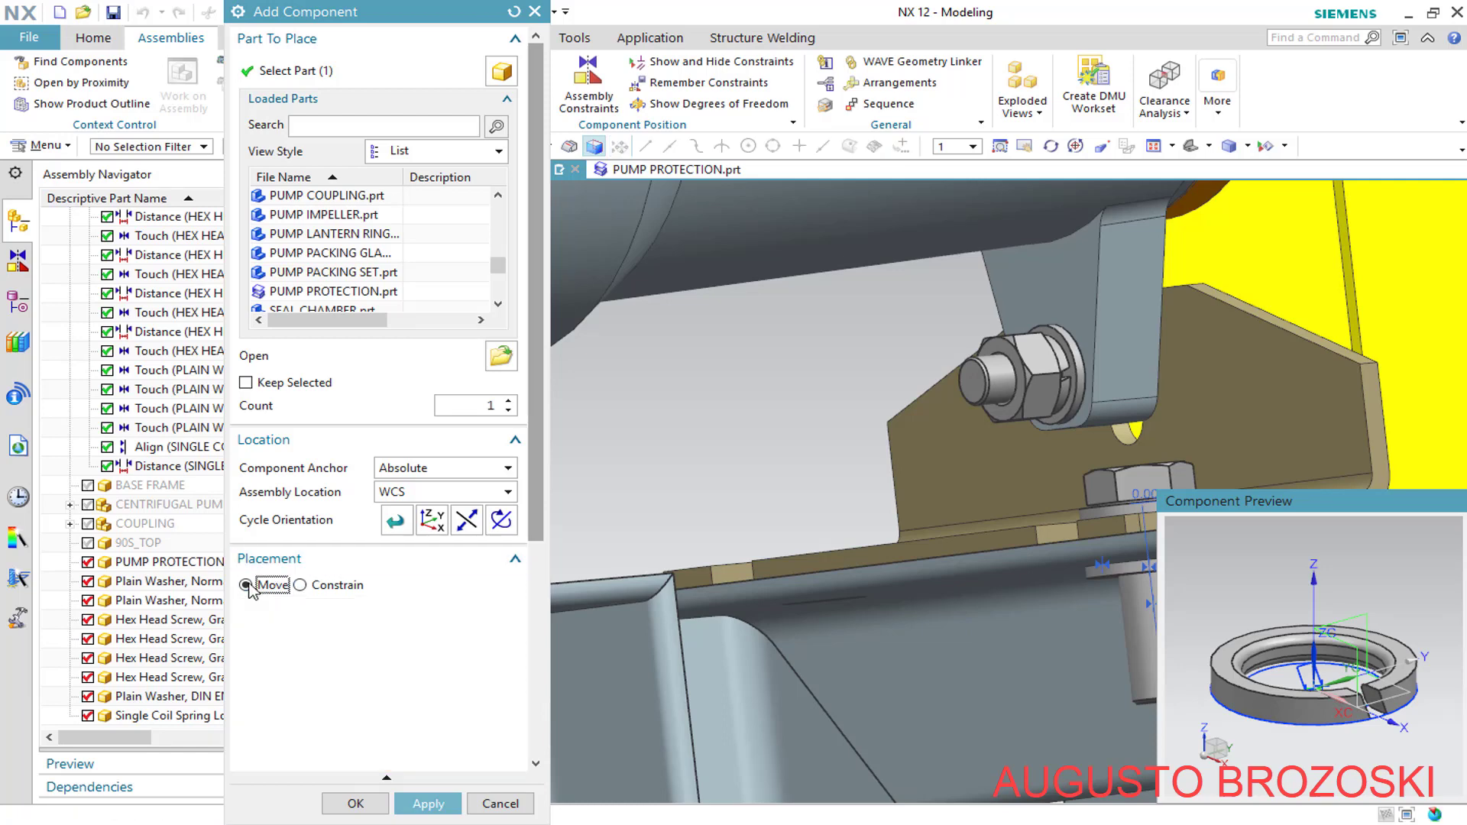
{"action": "left_click", "coordinate": [300, 585]}
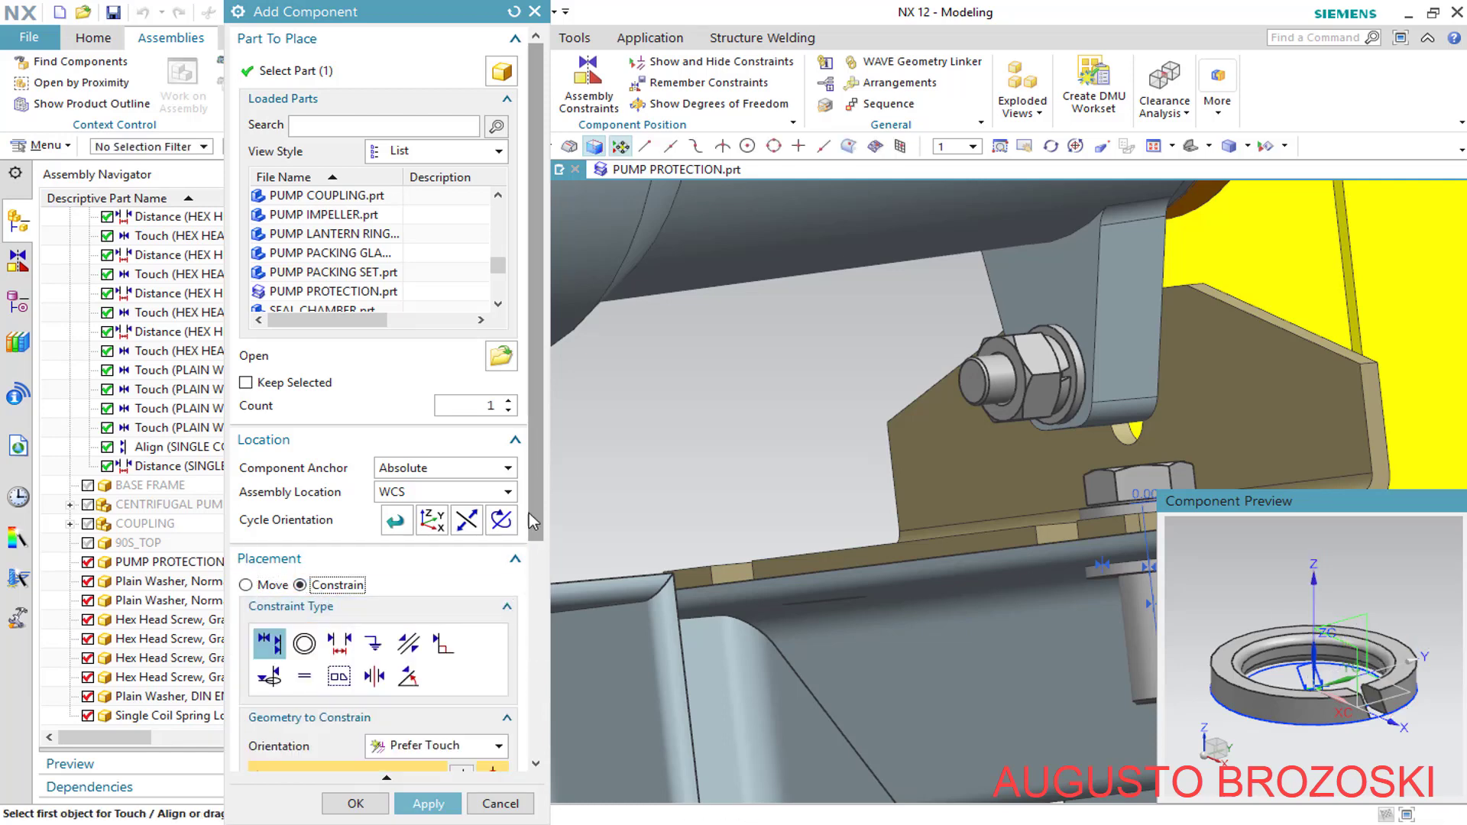
{"action": "left_click_drag", "start_coordinate": [534, 515], "coordinate": [538, 710]}
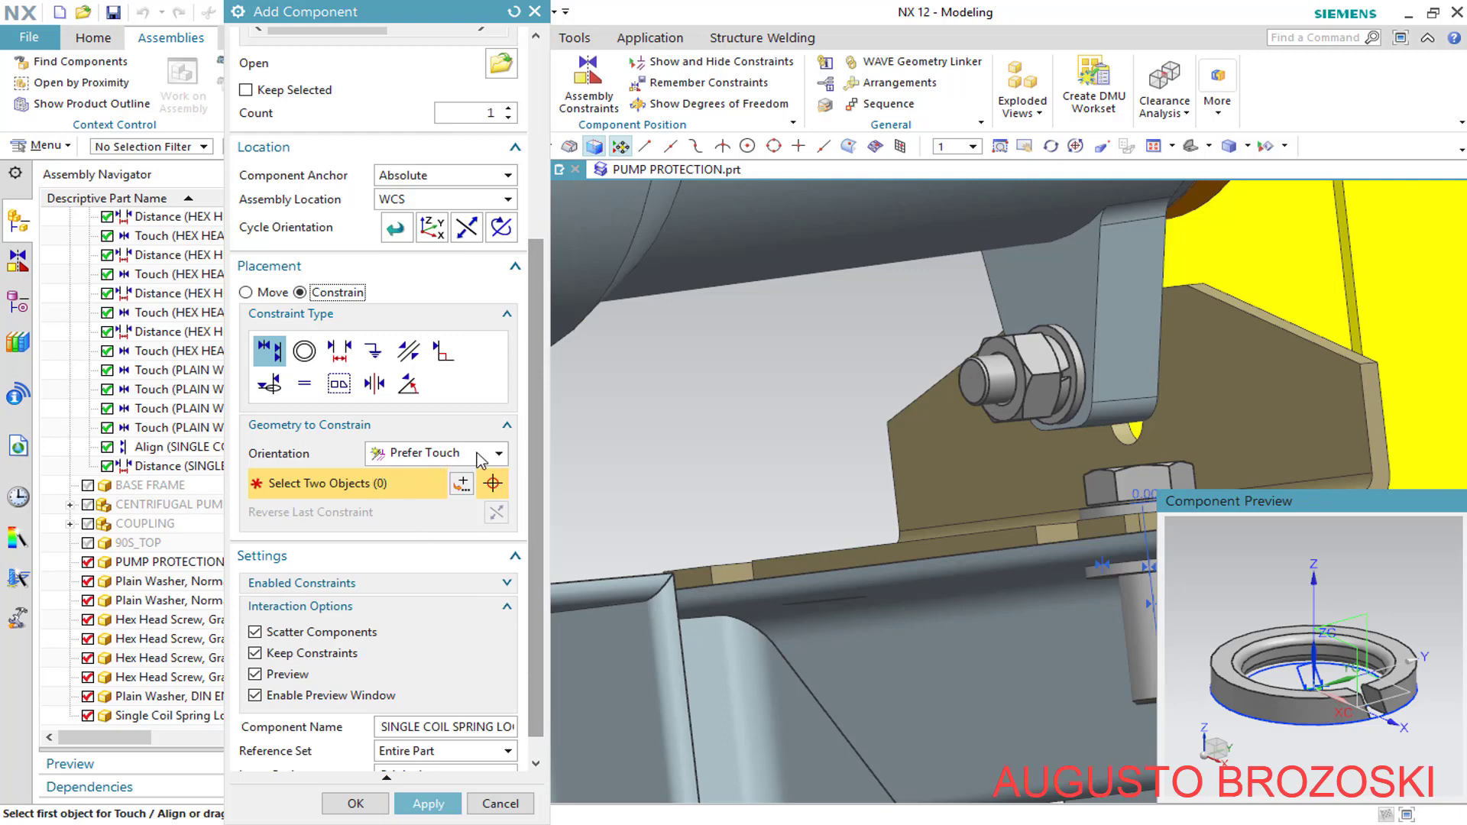
Touch the lock washer's flat face to the underside of the plain washer at the bearing support foot using Prefer Touch
{"action": "scroll", "coordinate": [1175, 633], "scroll_direction": "up", "scroll_amount": 5}
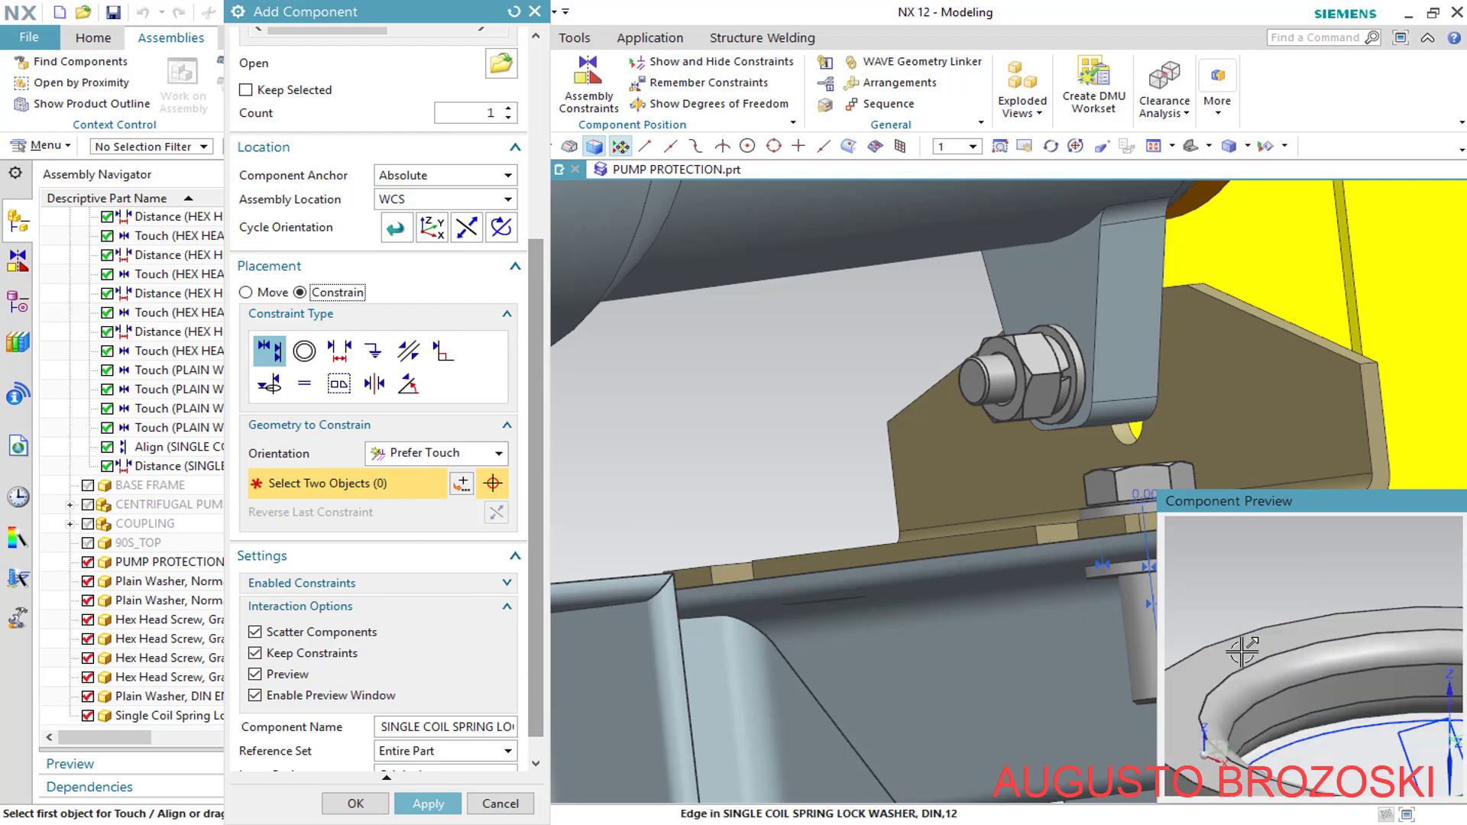
{"action": "left_click", "coordinate": [1238, 651]}
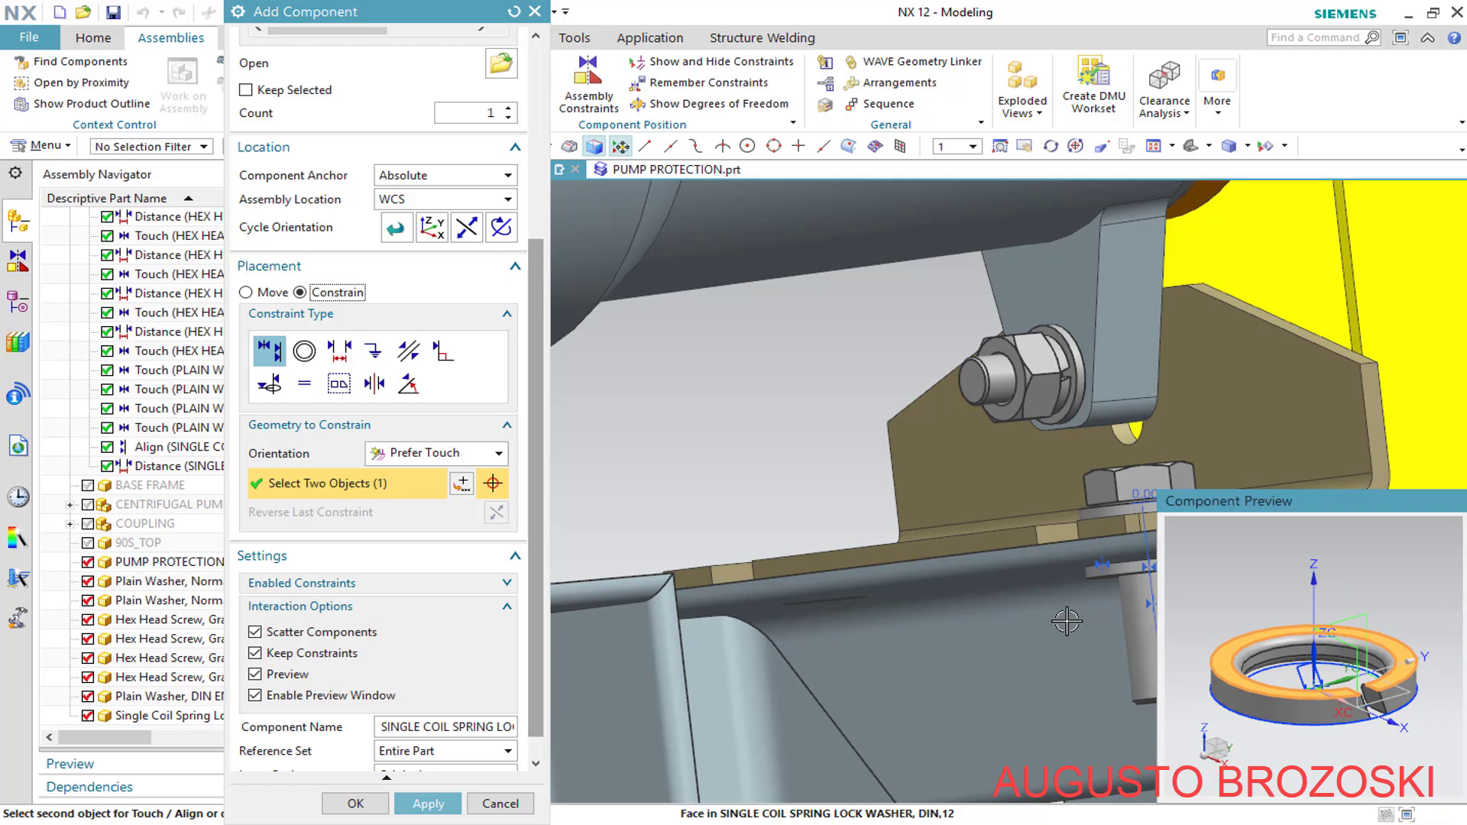
{"action": "scroll", "coordinate": [976, 615], "scroll_direction": "down", "scroll_amount": 8}
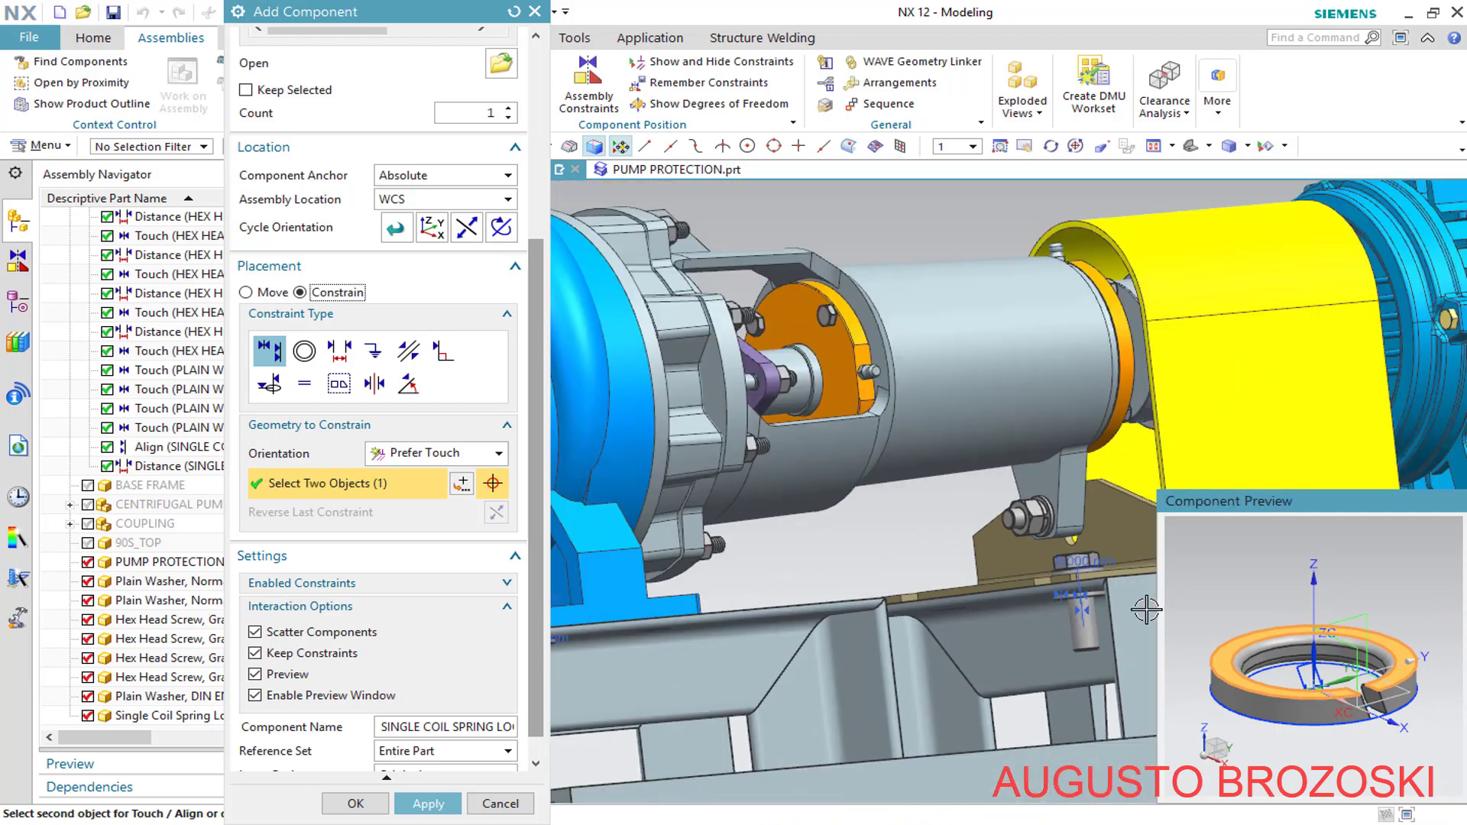
{"action": "middle_click_drag", "start_coordinate": [1123, 581], "coordinate": [1092, 579]}
{"action": "scroll", "coordinate": [1053, 511], "scroll_direction": "up", "scroll_amount": 2}
{"action": "scroll", "coordinate": [1053, 512], "scroll_direction": "up", "scroll_amount": 5}
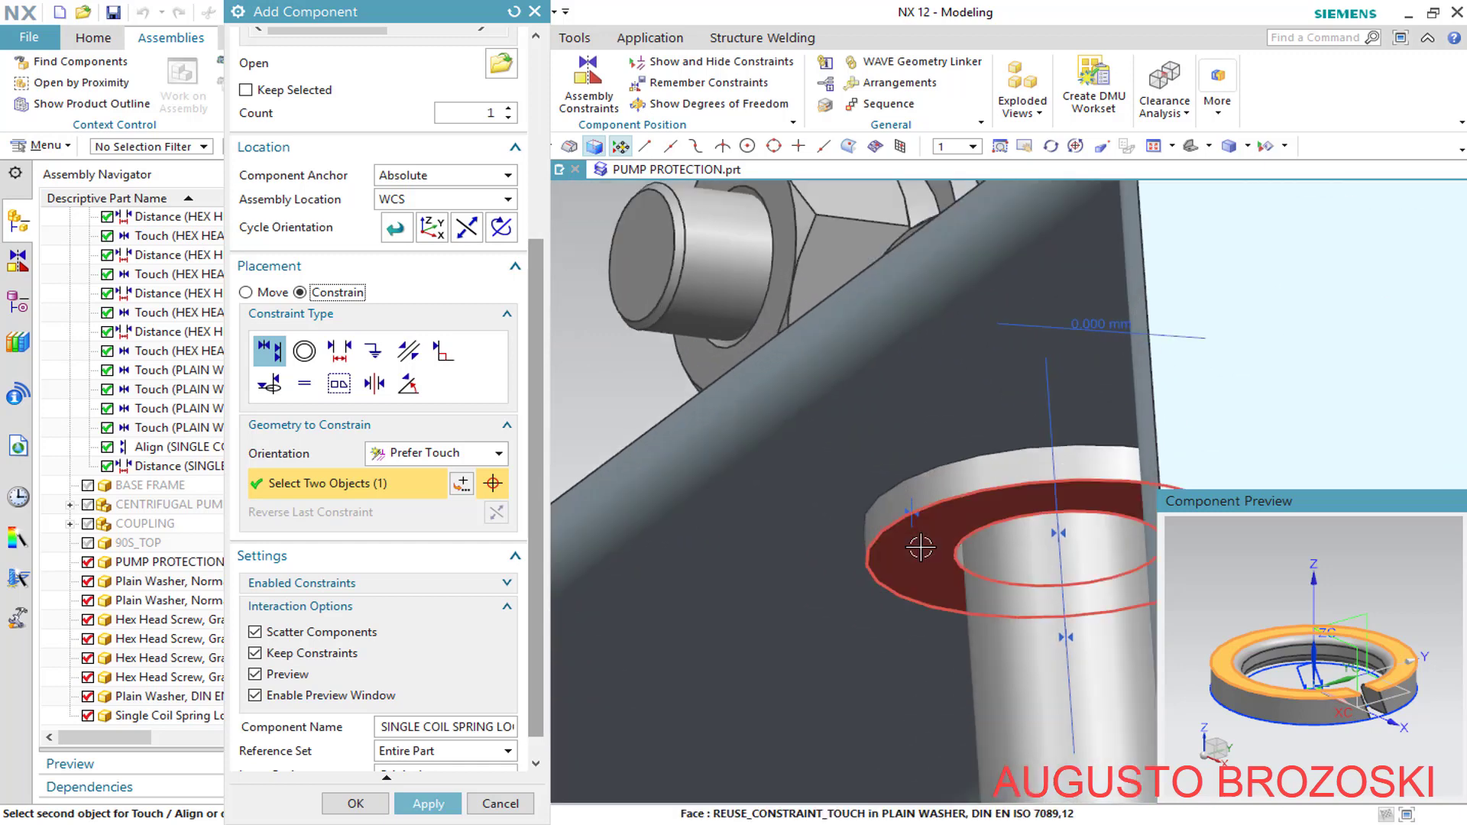
{"action": "left_click", "coordinate": [869, 587]}
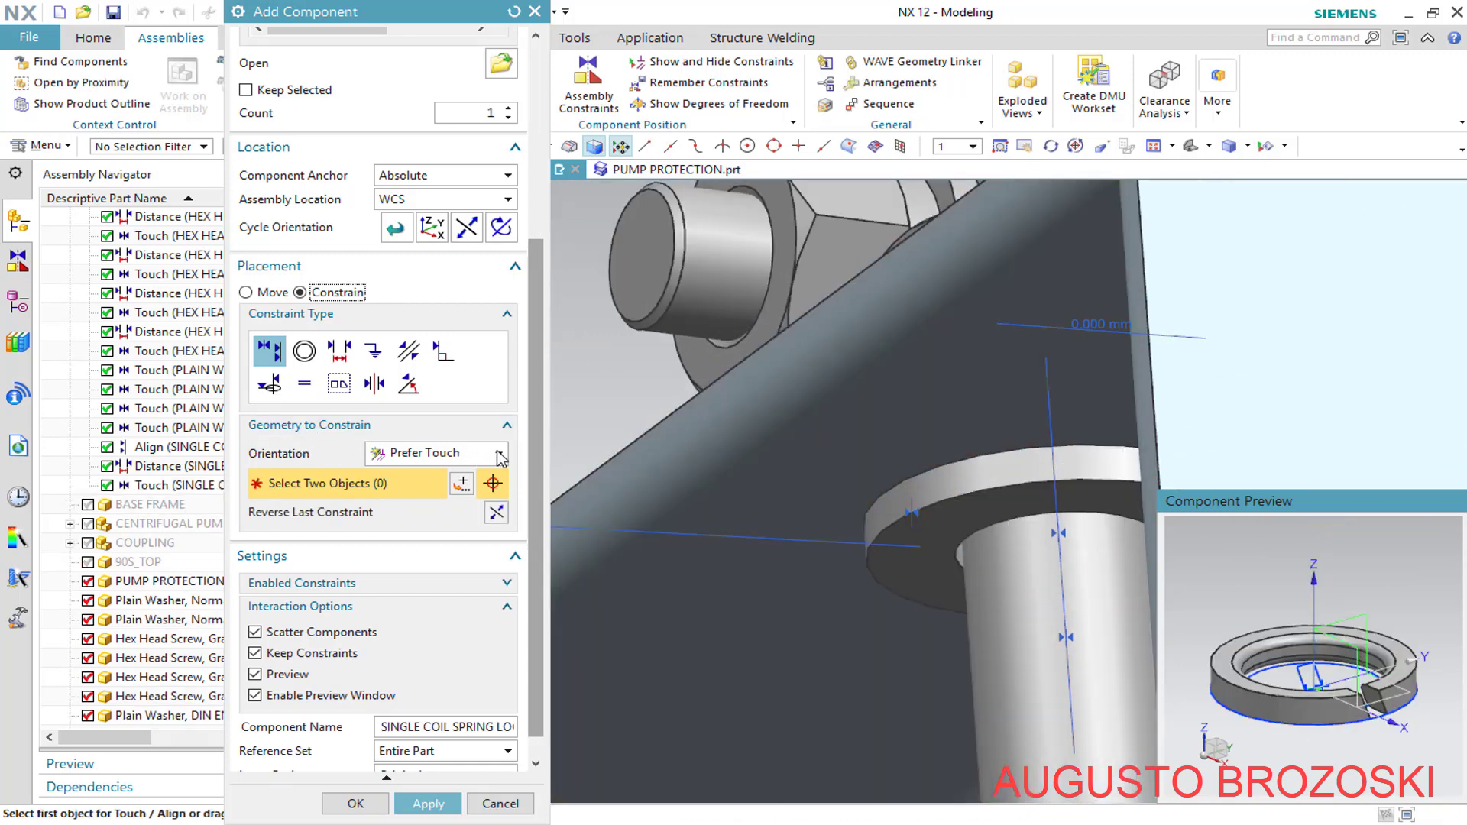
Align the lock washer's inner face with the M12x40 screw's centerline using Infer Center/Axis, and finish adding the component
{"action": "left_click", "coordinate": [501, 457]}
{"action": "left_click", "coordinate": [466, 530]}
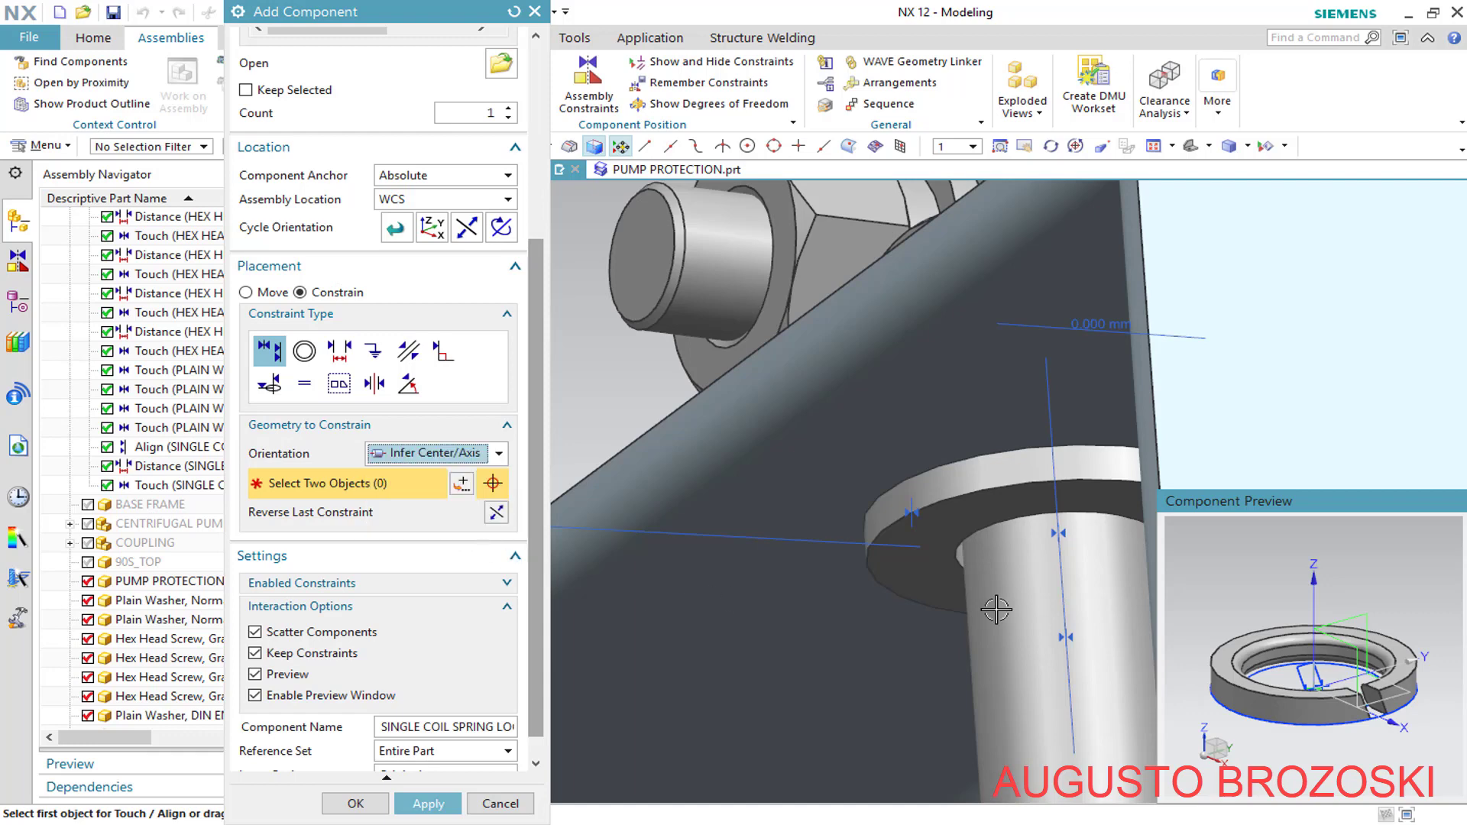
{"action": "scroll", "coordinate": [1270, 645], "scroll_direction": "up", "scroll_amount": 5}
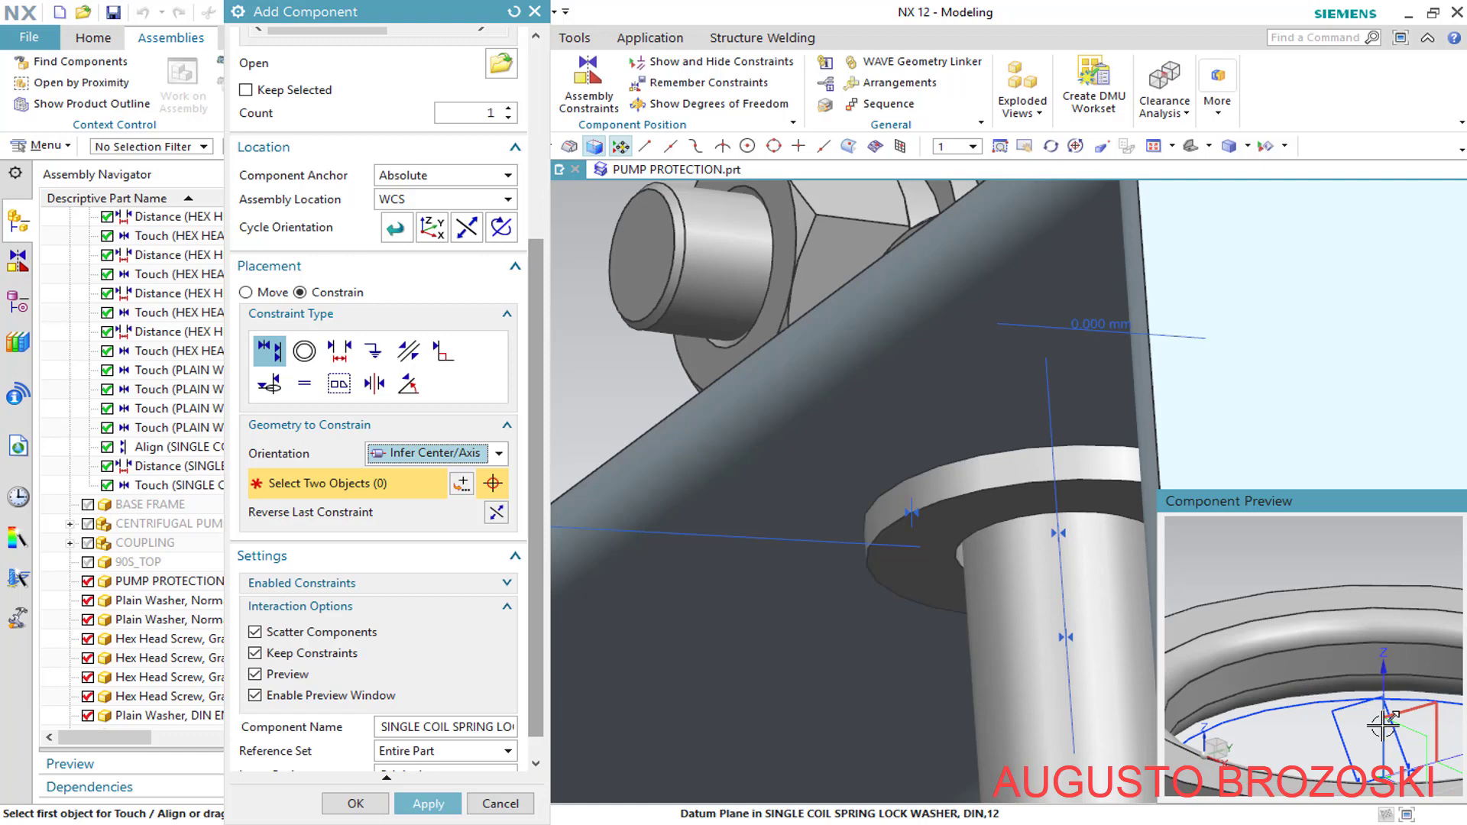
{"action": "scroll", "coordinate": [1186, 605], "scroll_direction": "down", "scroll_amount": 3}
{"action": "middle_click_drag", "start_coordinate": [1287, 614], "coordinate": [1330, 655]}
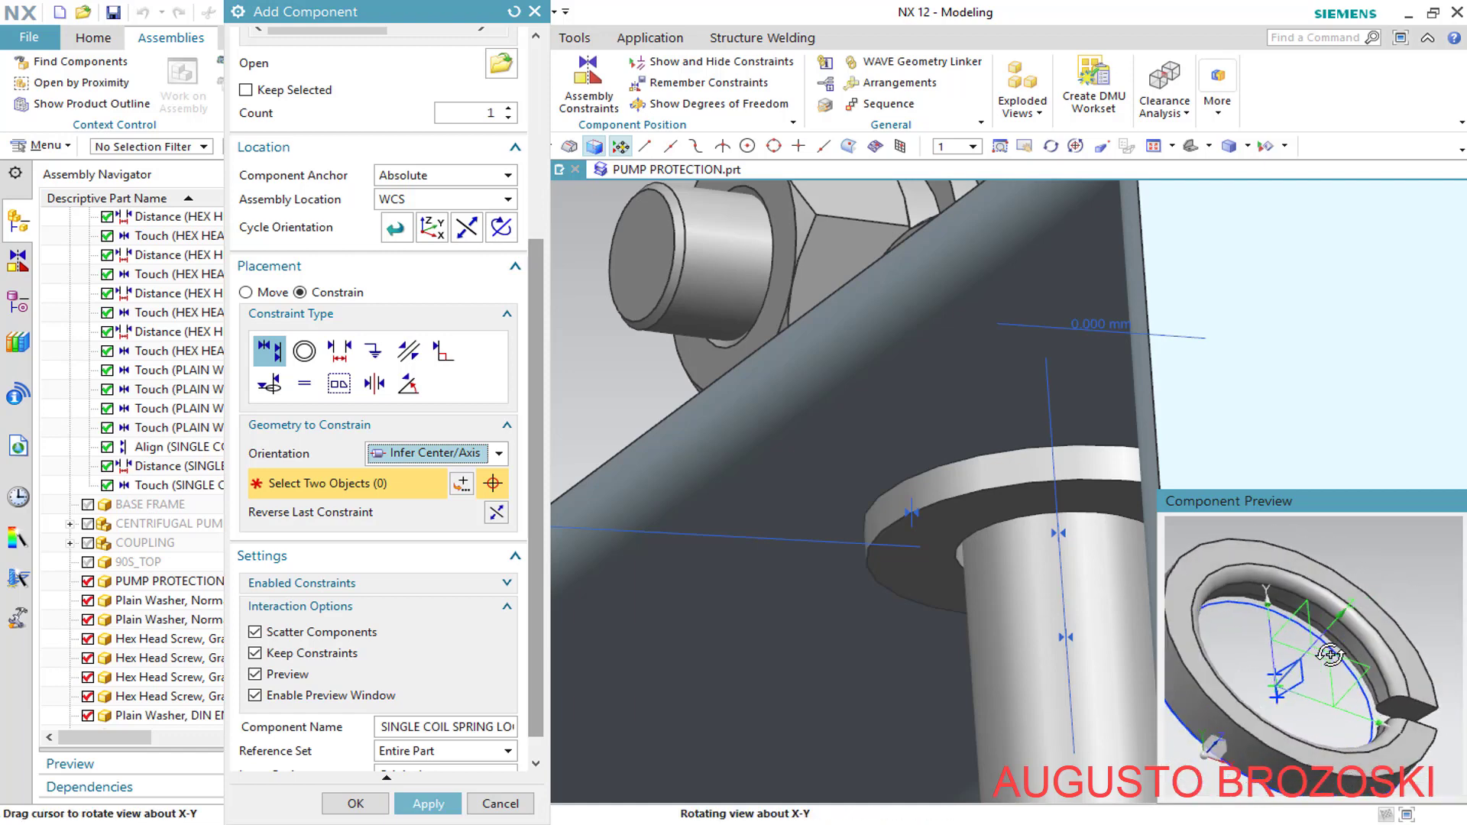
{"action": "scroll", "coordinate": [1273, 592], "scroll_direction": "up", "scroll_amount": 2}
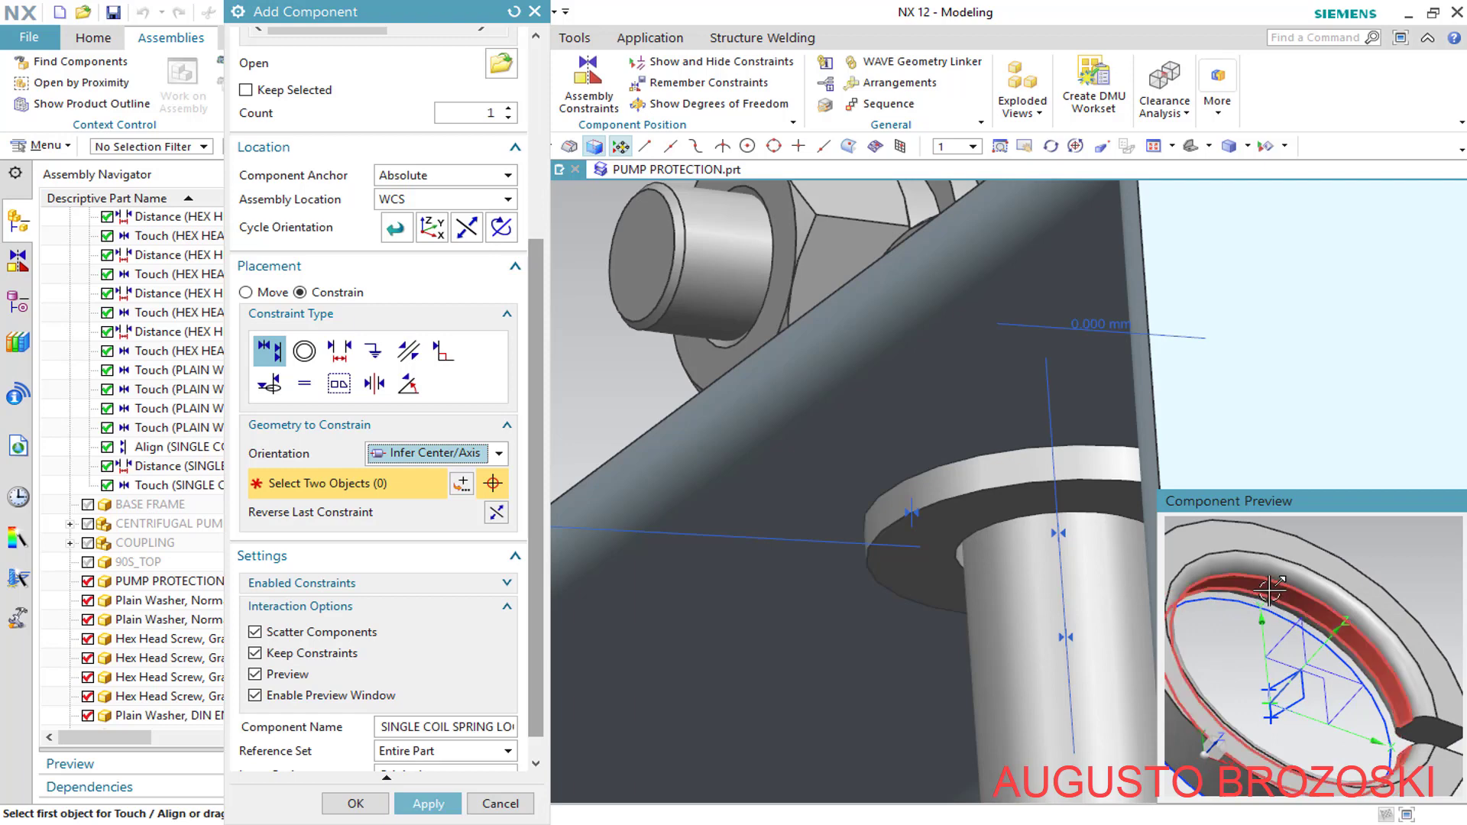
{"action": "left_click", "coordinate": [1270, 590]}
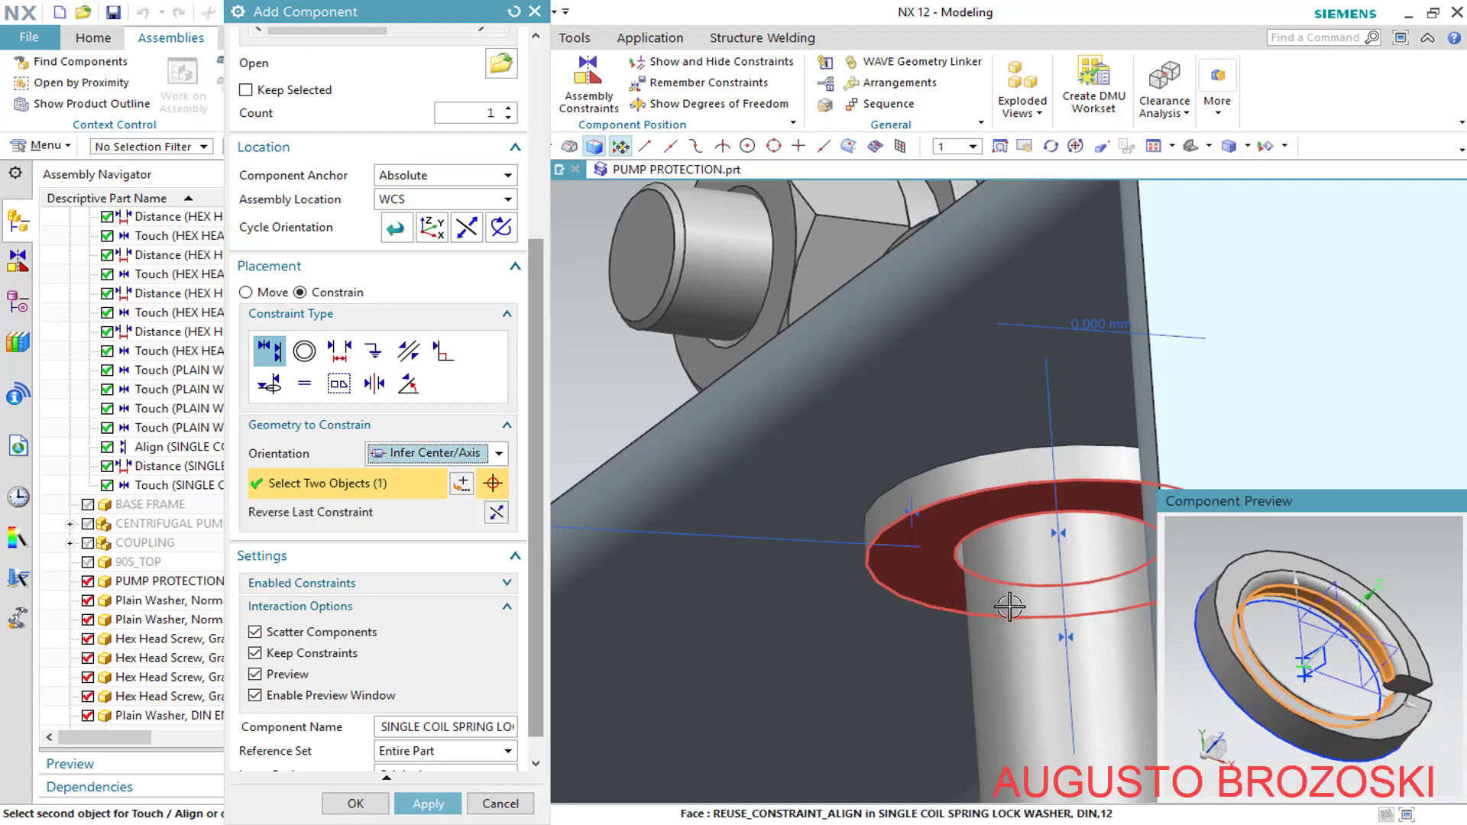
{"action": "left_click", "coordinate": [1070, 713]}
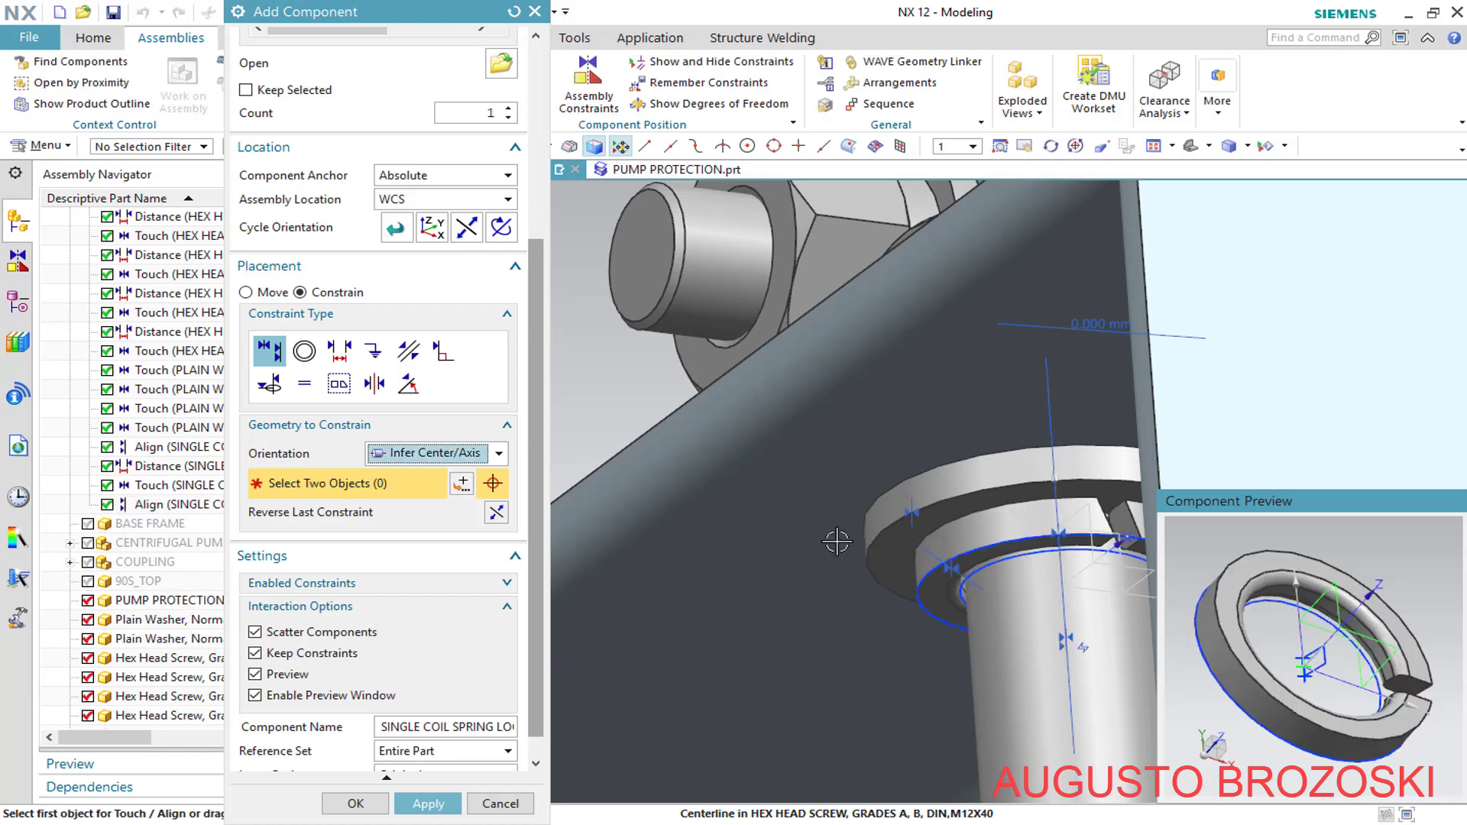
{"action": "left_click", "coordinate": [356, 804]}
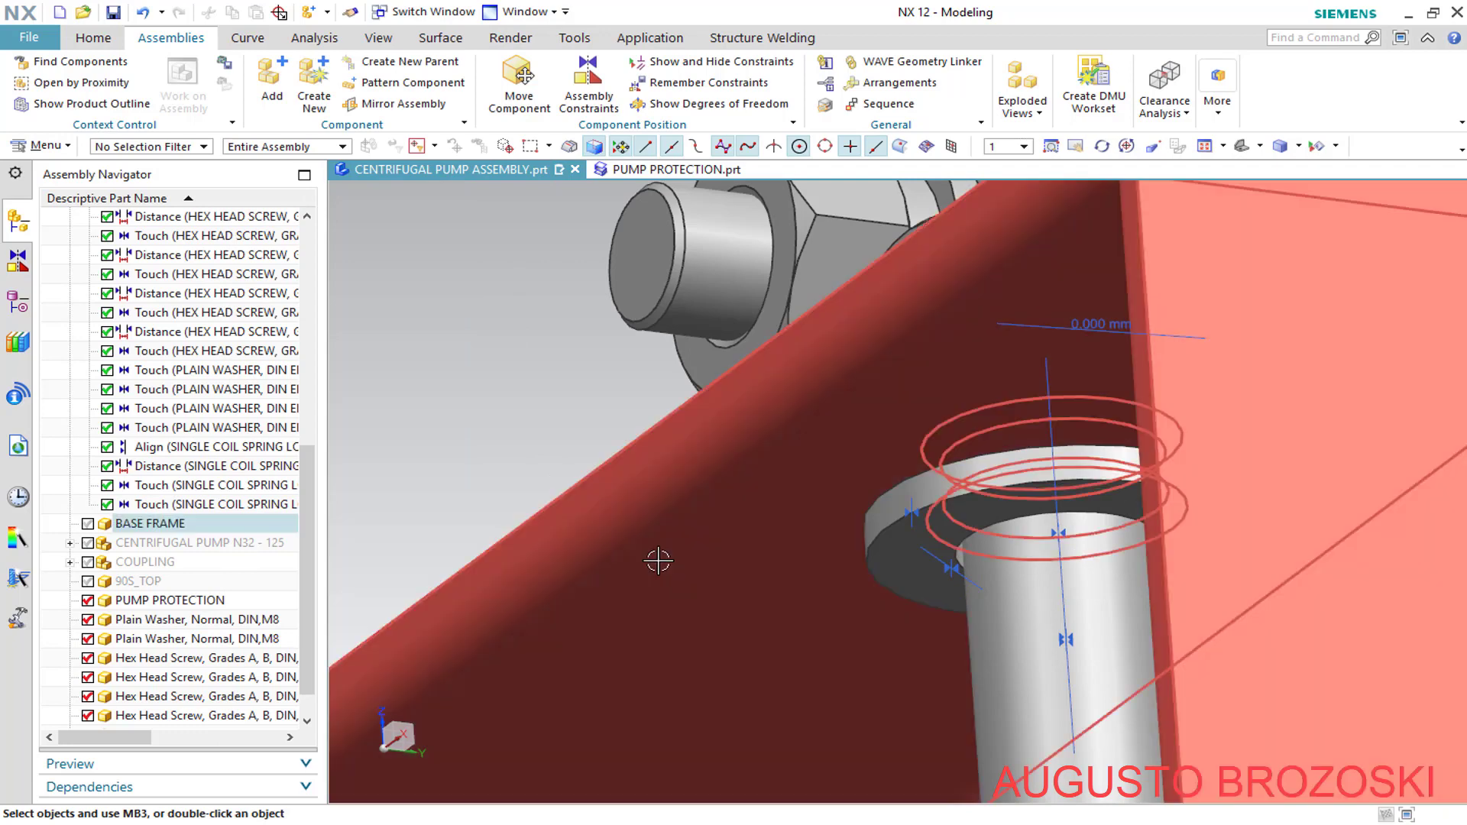
Show the newly added Single Coil Spring Lock Washer in the assembly
{"action": "scroll", "coordinate": [658, 561], "scroll_direction": "down", "scroll_amount": 1}
{"action": "left_click_drag", "start_coordinate": [308, 677], "coordinate": [307, 735]}
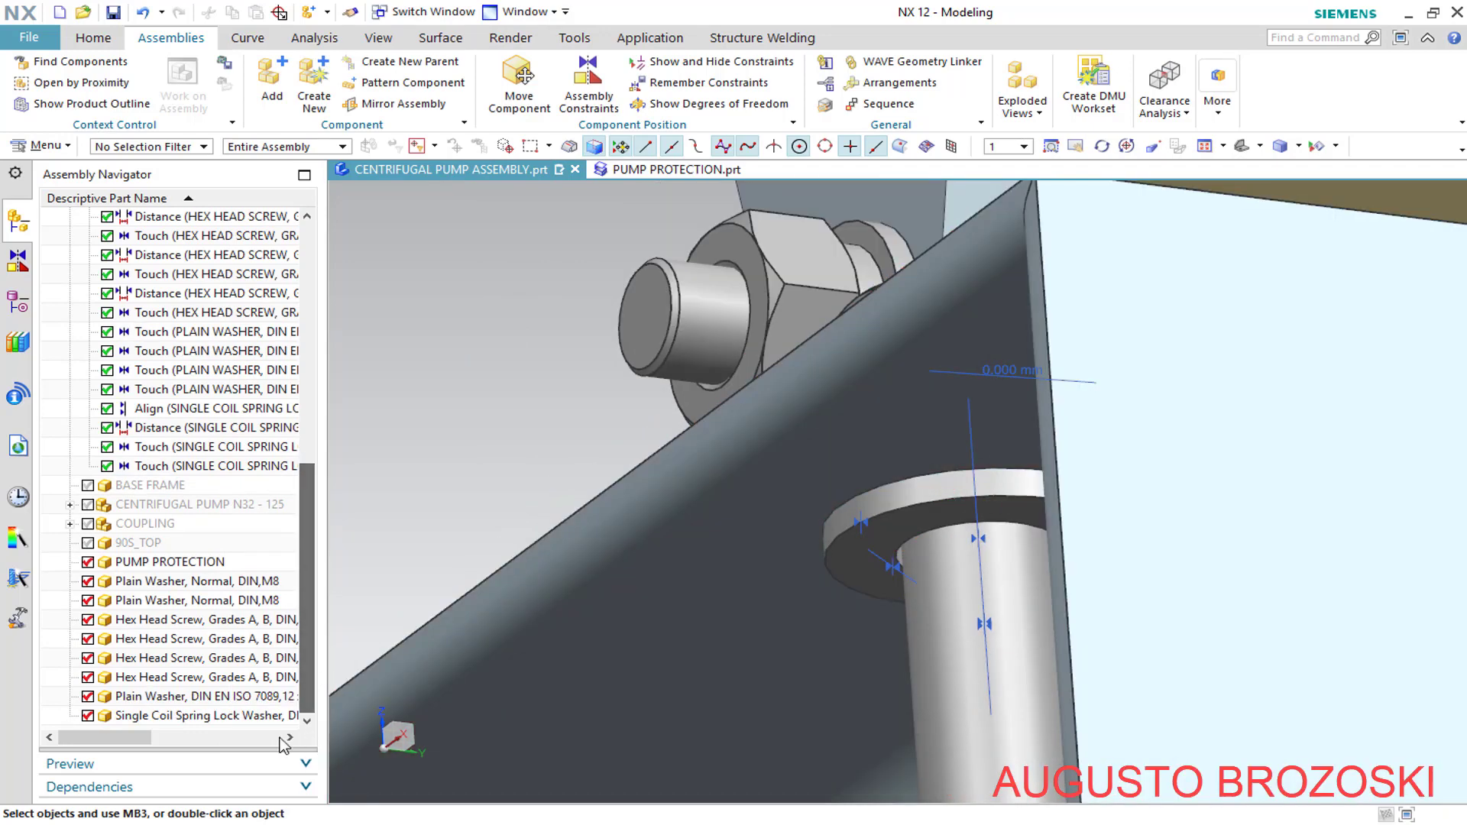
{"action": "left_click", "coordinate": [89, 716]}
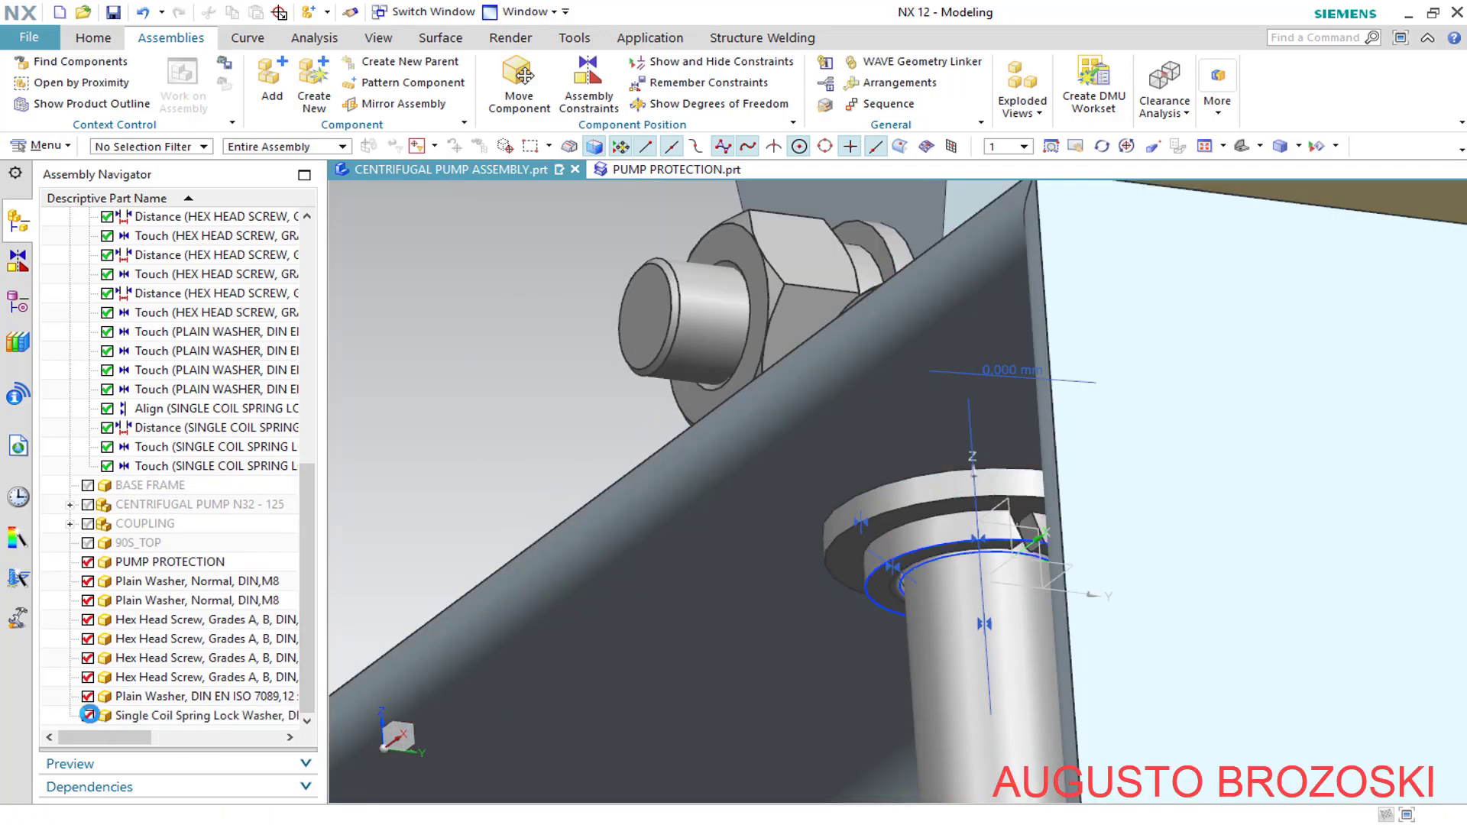
Begin adding a size 8 Single Coil Spring Lock Washer for the motor foot, quantity 1, positioned By Constraints with its direction reversed
{"action": "scroll", "coordinate": [737, 547], "scroll_direction": "down", "scroll_amount": 4}
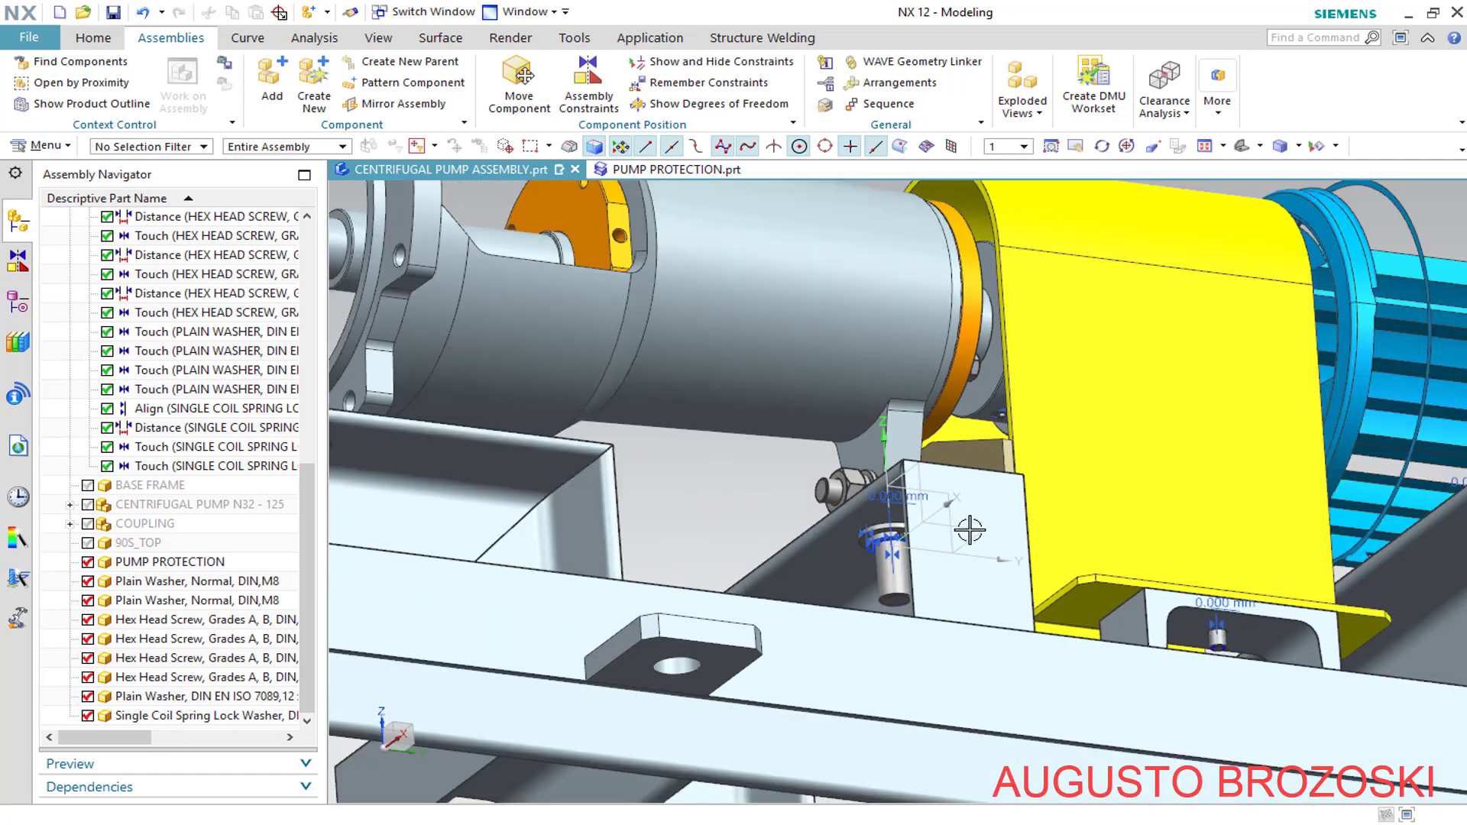
{"action": "scroll", "coordinate": [711, 527], "scroll_direction": "down", "scroll_amount": 2}
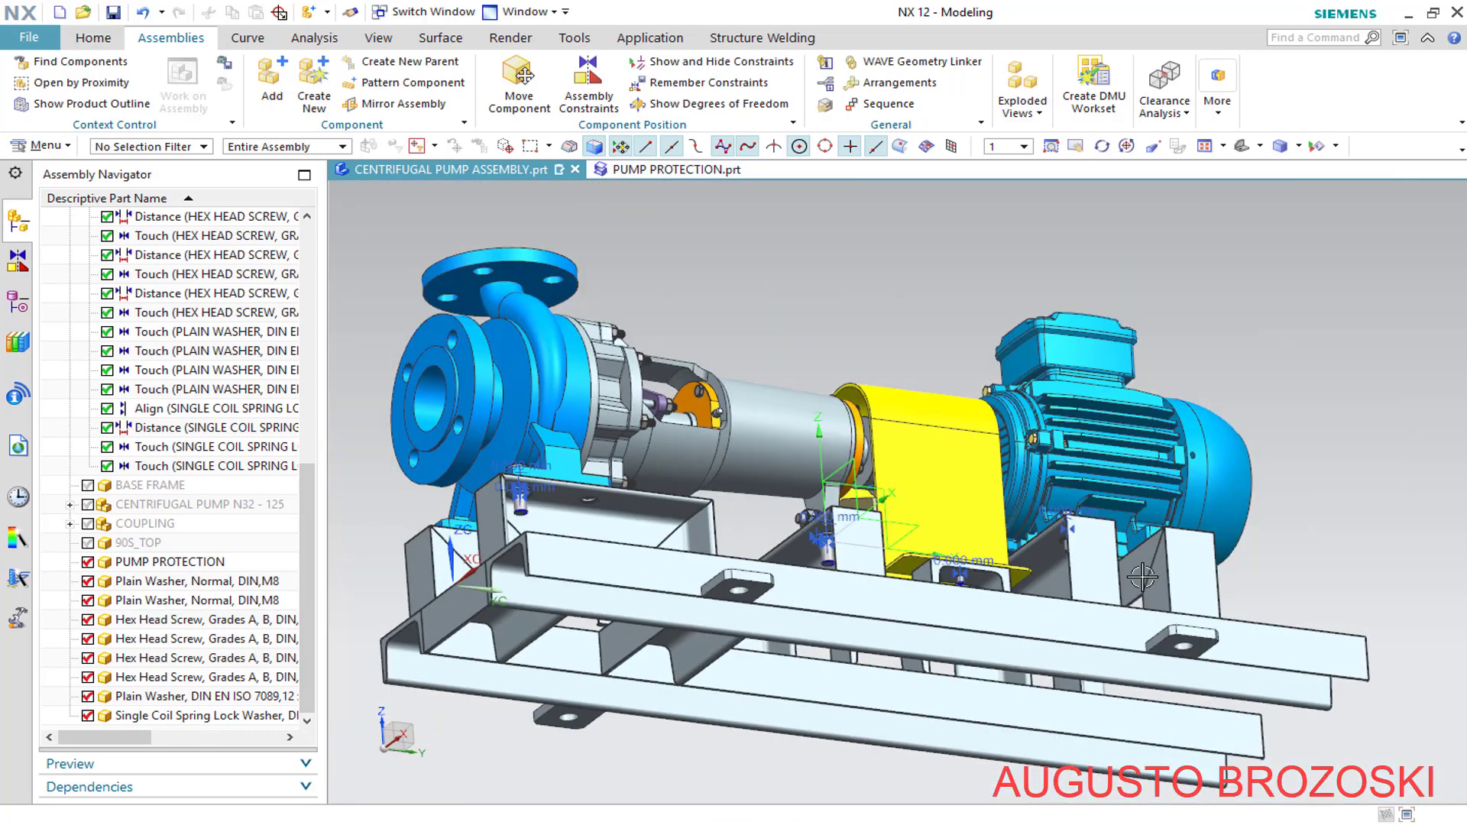
{"action": "middle_click_drag", "start_coordinate": [1202, 579], "coordinate": [1192, 573]}
{"action": "scroll", "coordinate": [975, 569], "scroll_direction": "up", "scroll_amount": 5}
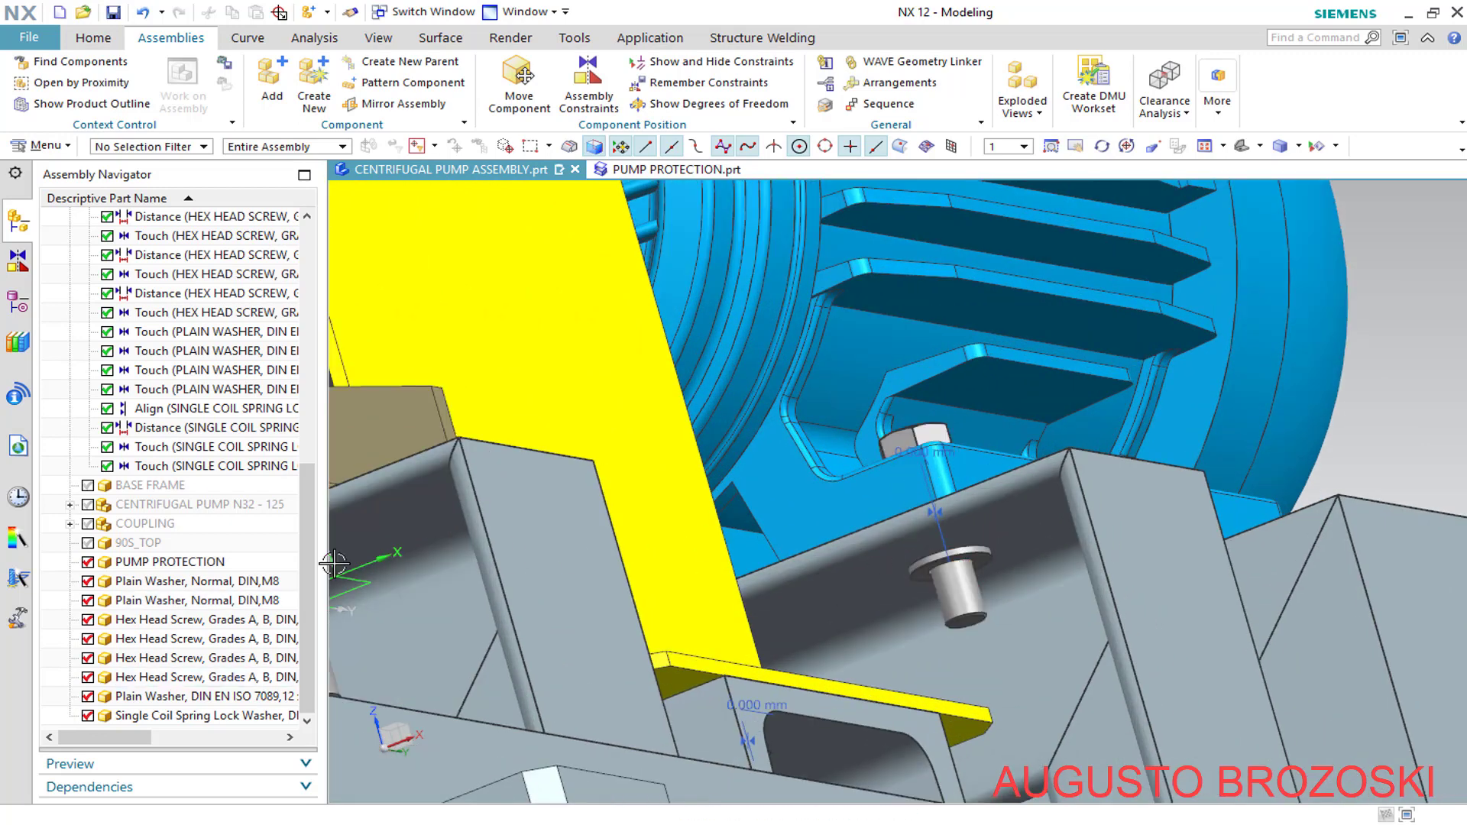
{"action": "left_click", "coordinate": [19, 343]}
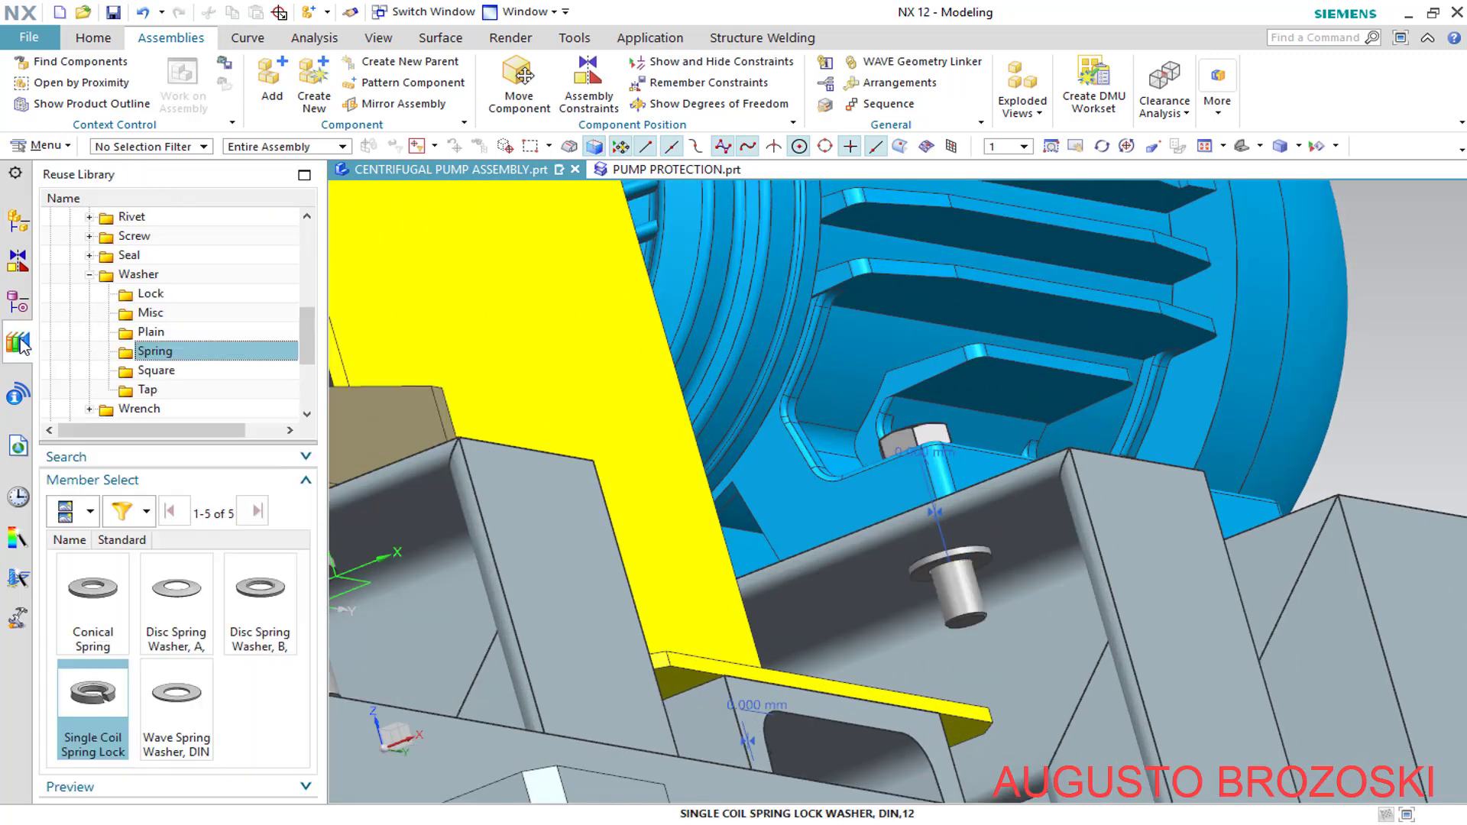
{"action": "right_click", "coordinate": [109, 697]}
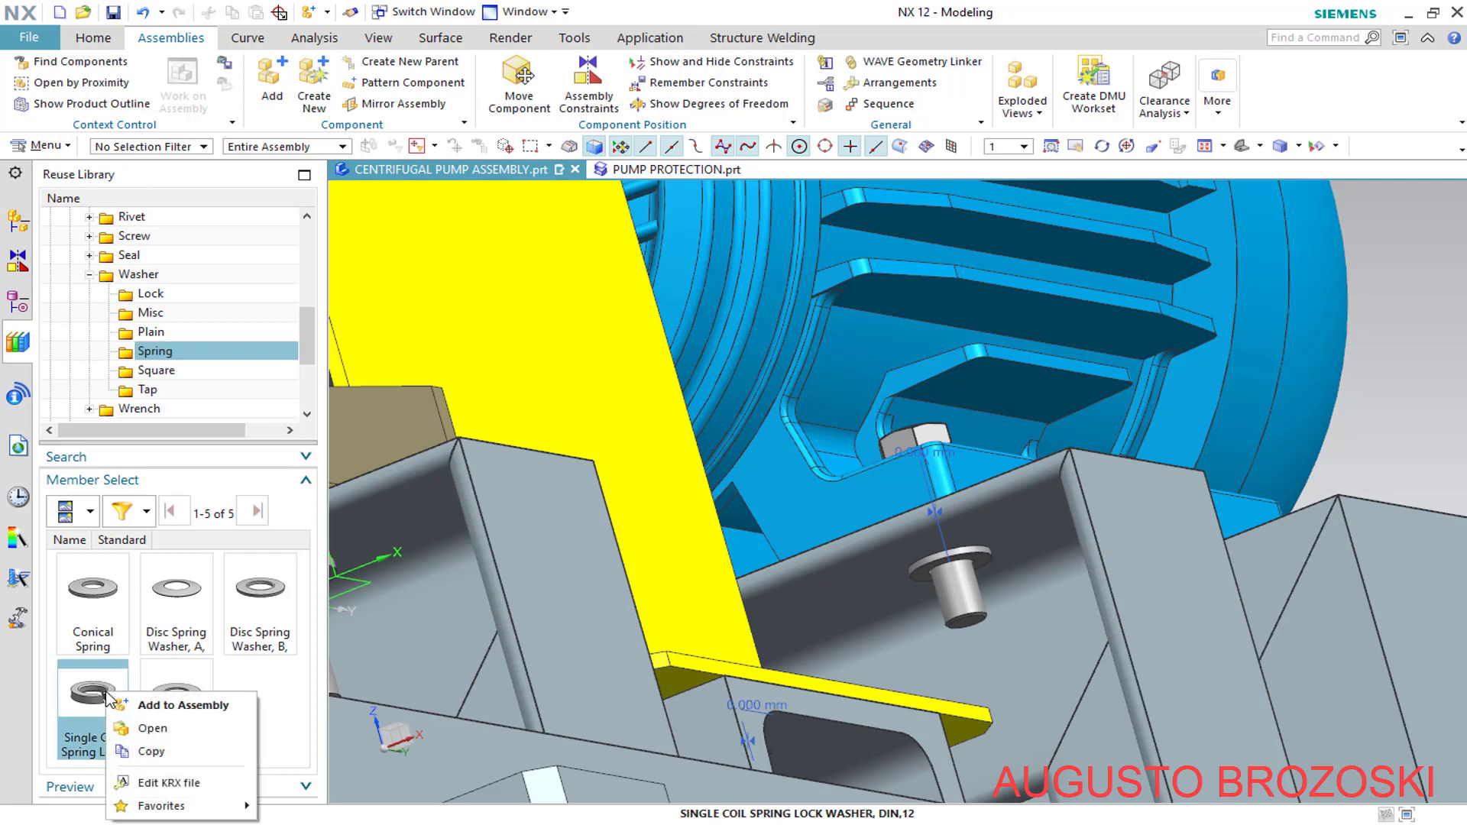
{"action": "left_click", "coordinate": [169, 706]}
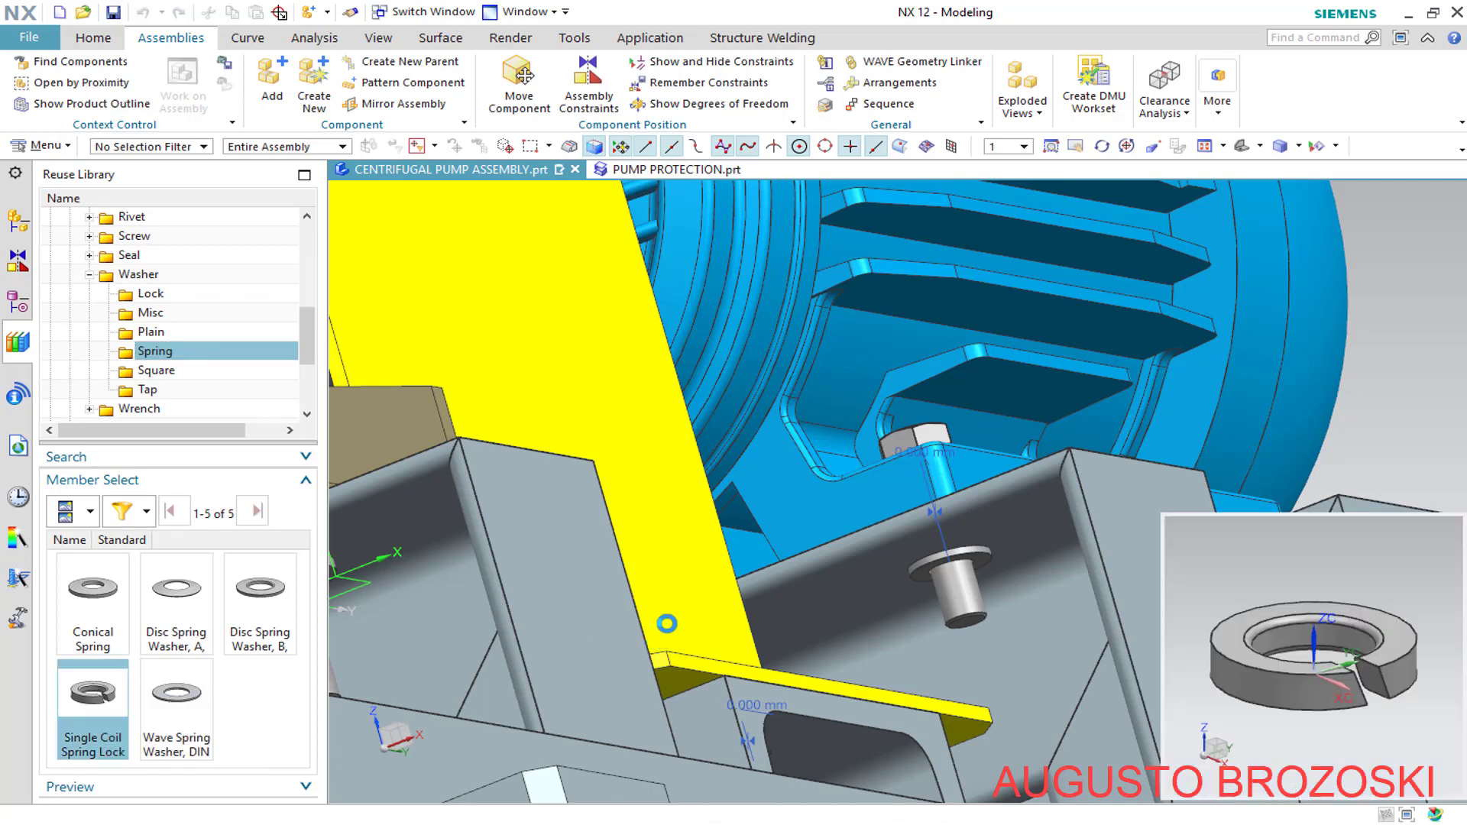
{"action": "left_click", "coordinate": [509, 303]}
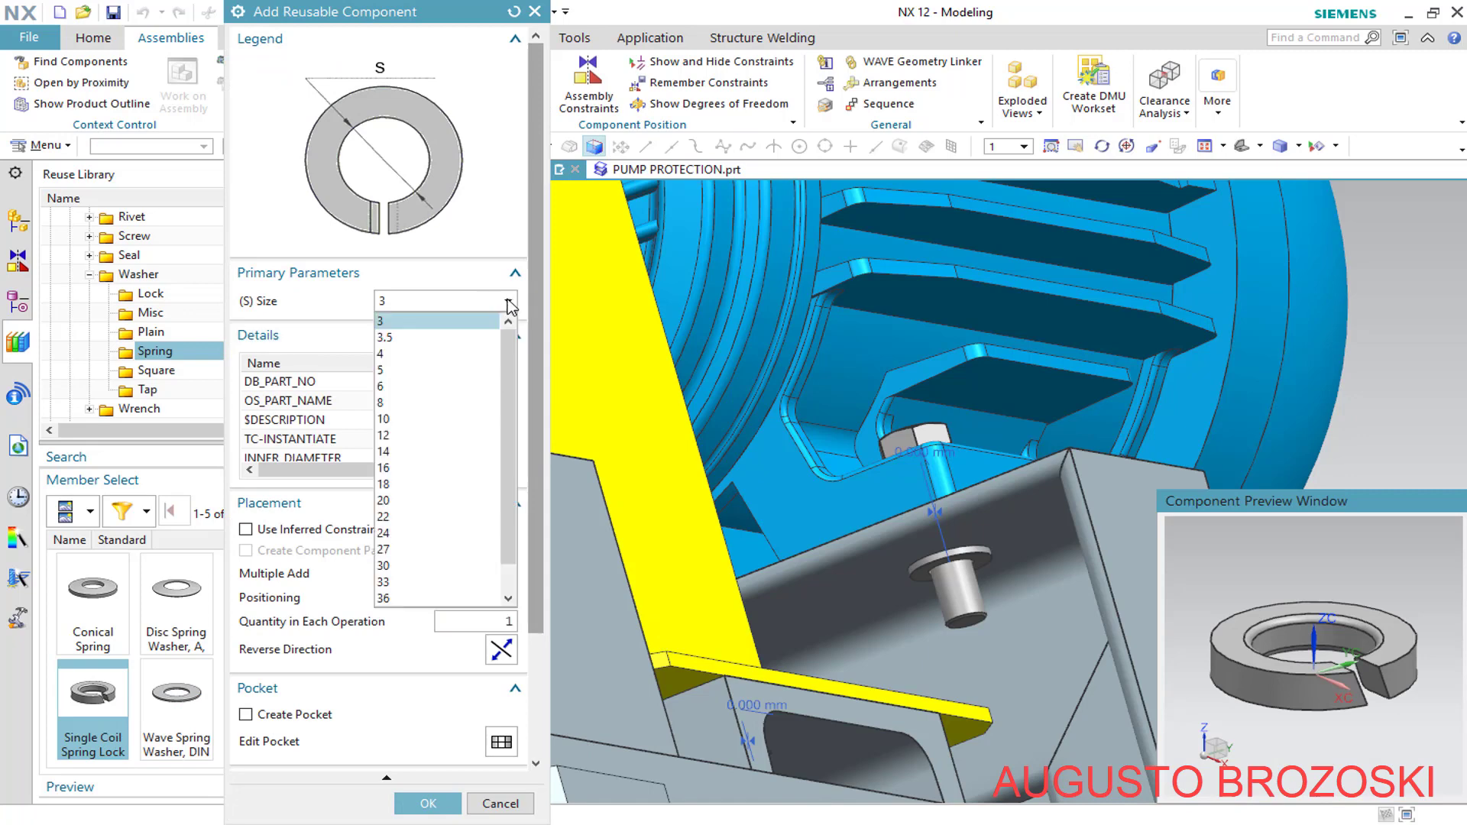
{"action": "left_click", "coordinate": [429, 402]}
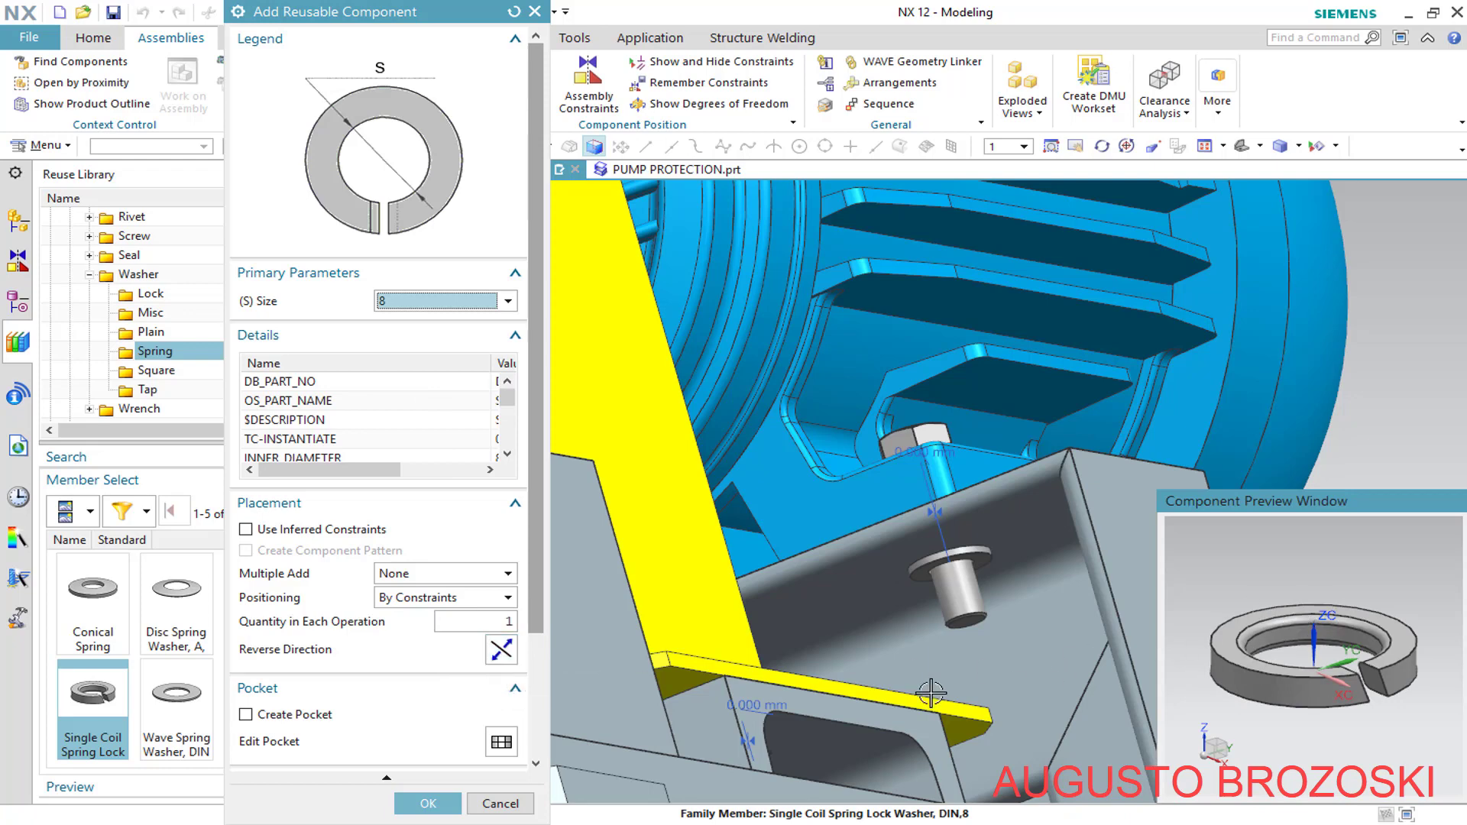
{"action": "left_click", "coordinate": [500, 652]}
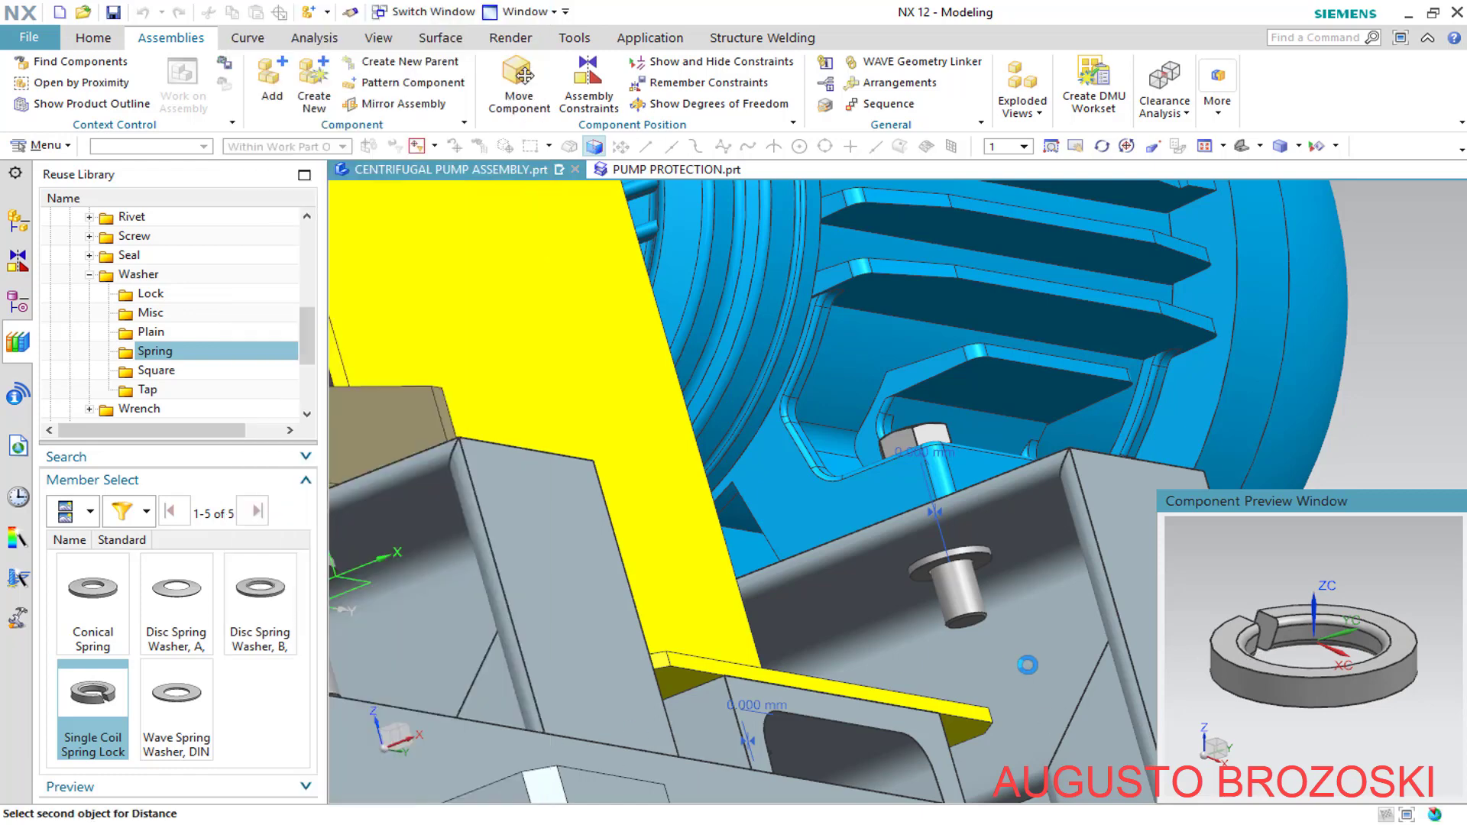
Align the lock washer with the M8x35 screw's centerline and set it at 0 mm from the underside of the M8 plain washer
{"action": "scroll", "coordinate": [993, 698], "scroll_direction": "up", "scroll_amount": 5}
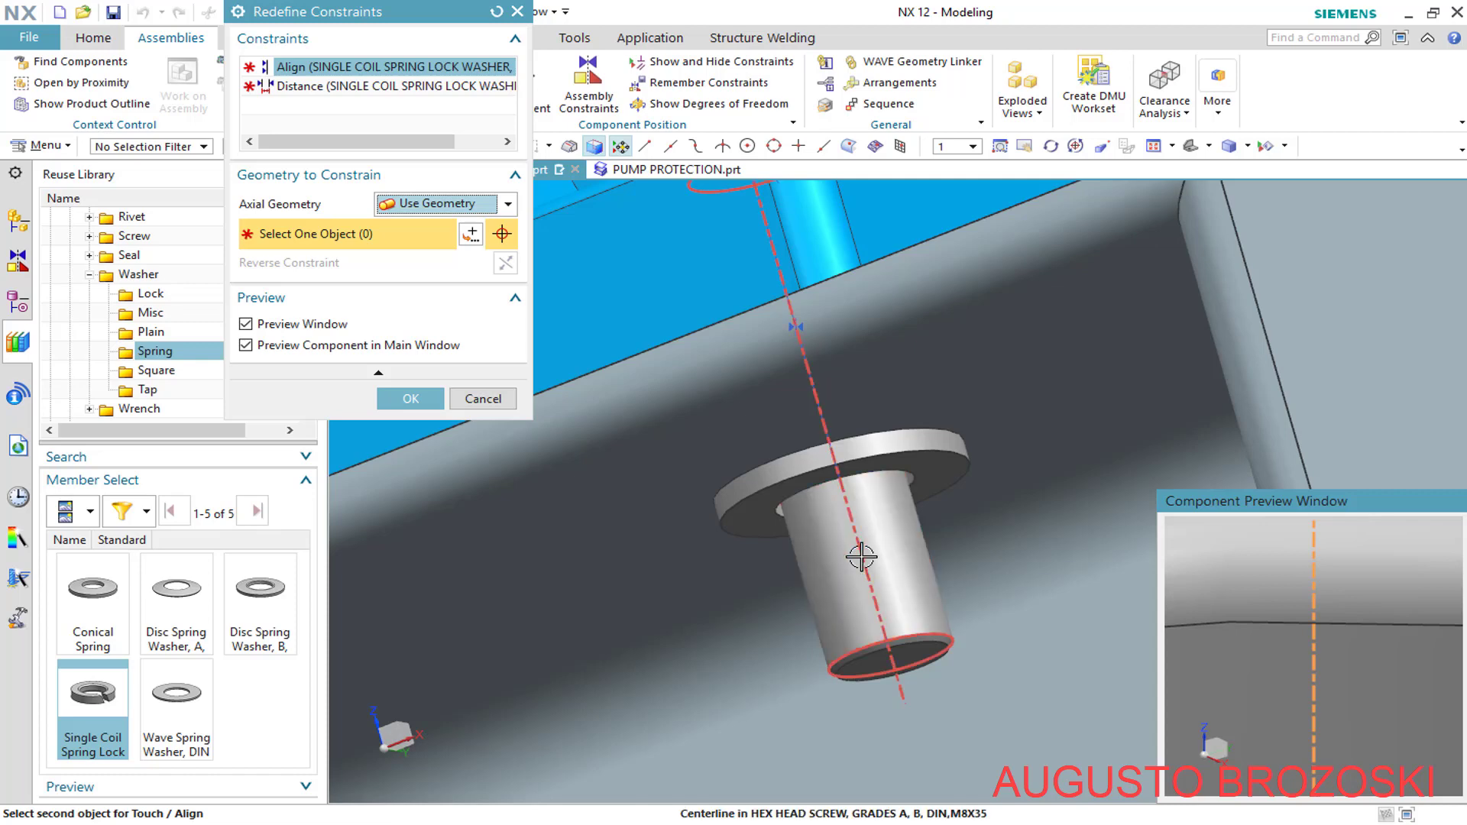
{"action": "left_click", "coordinate": [854, 585]}
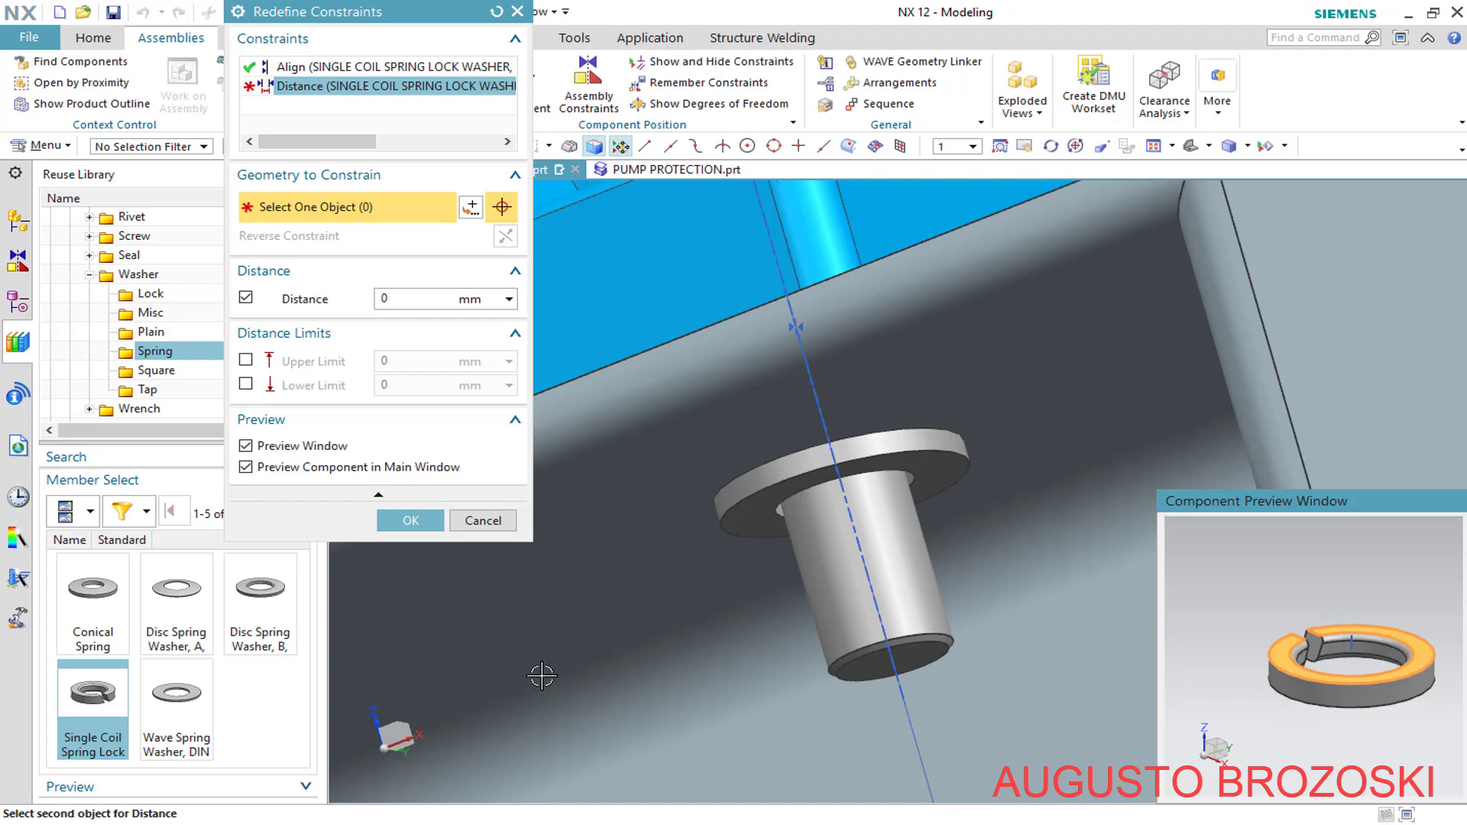
{"action": "scroll", "coordinate": [967, 568], "scroll_direction": "up", "scroll_amount": 3}
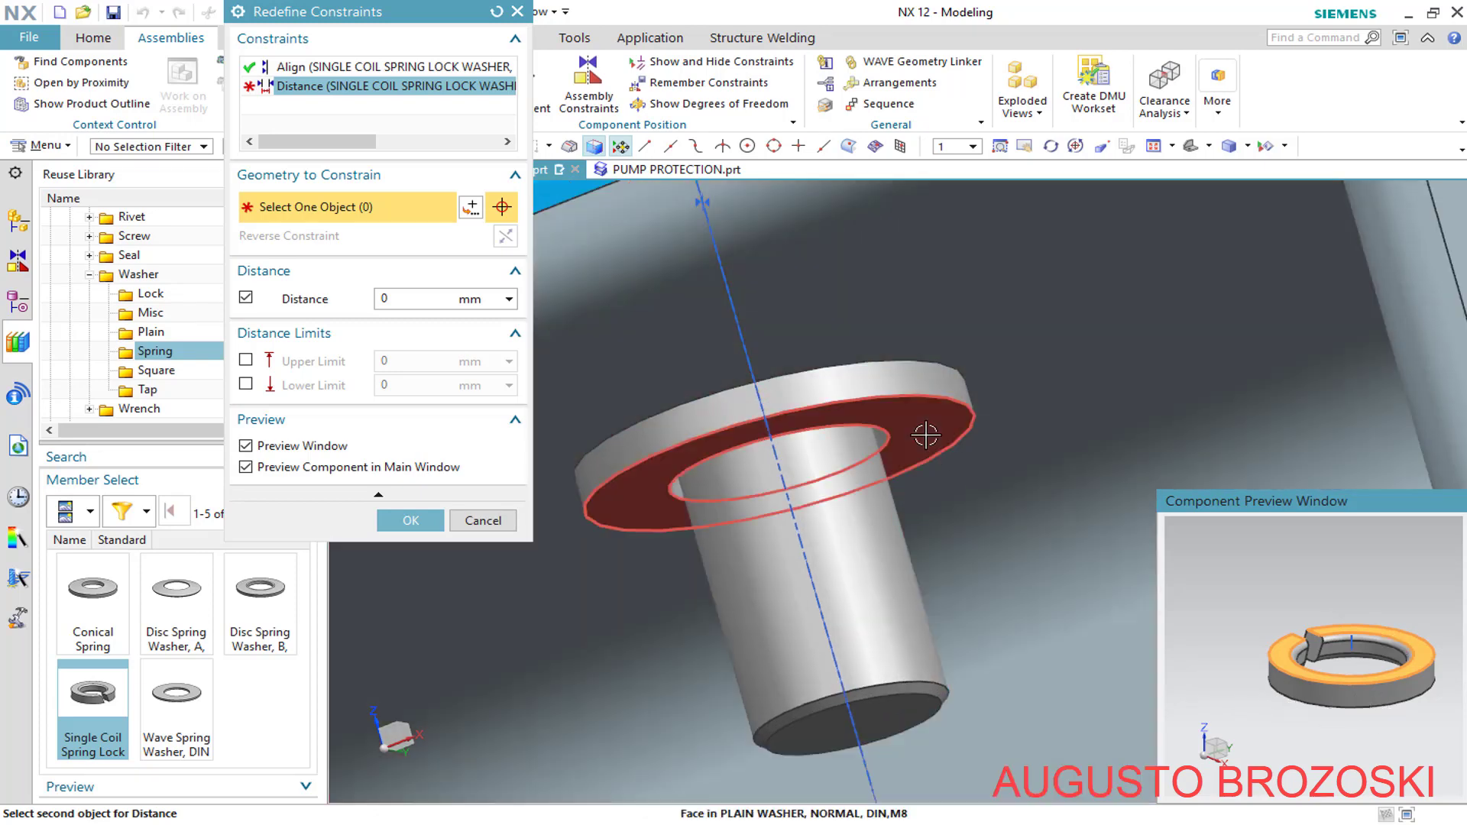
{"action": "left_click", "coordinate": [925, 434]}
{"action": "left_click", "coordinate": [413, 521]}
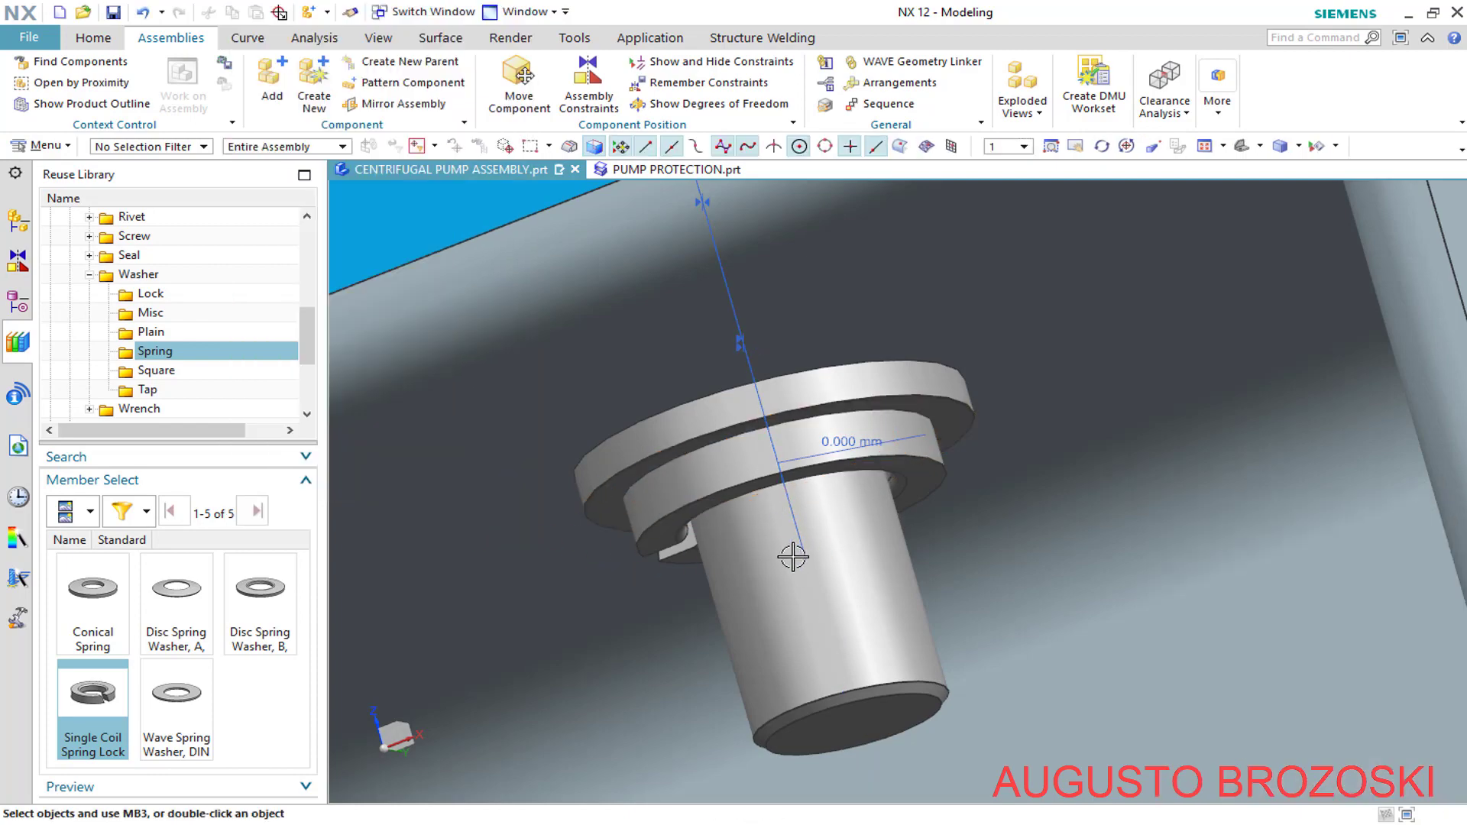
Orient the view to show the whole pump assembly, save it, and return to NX from the parts list PDF
{"action": "left_click", "coordinate": [1242, 146]}
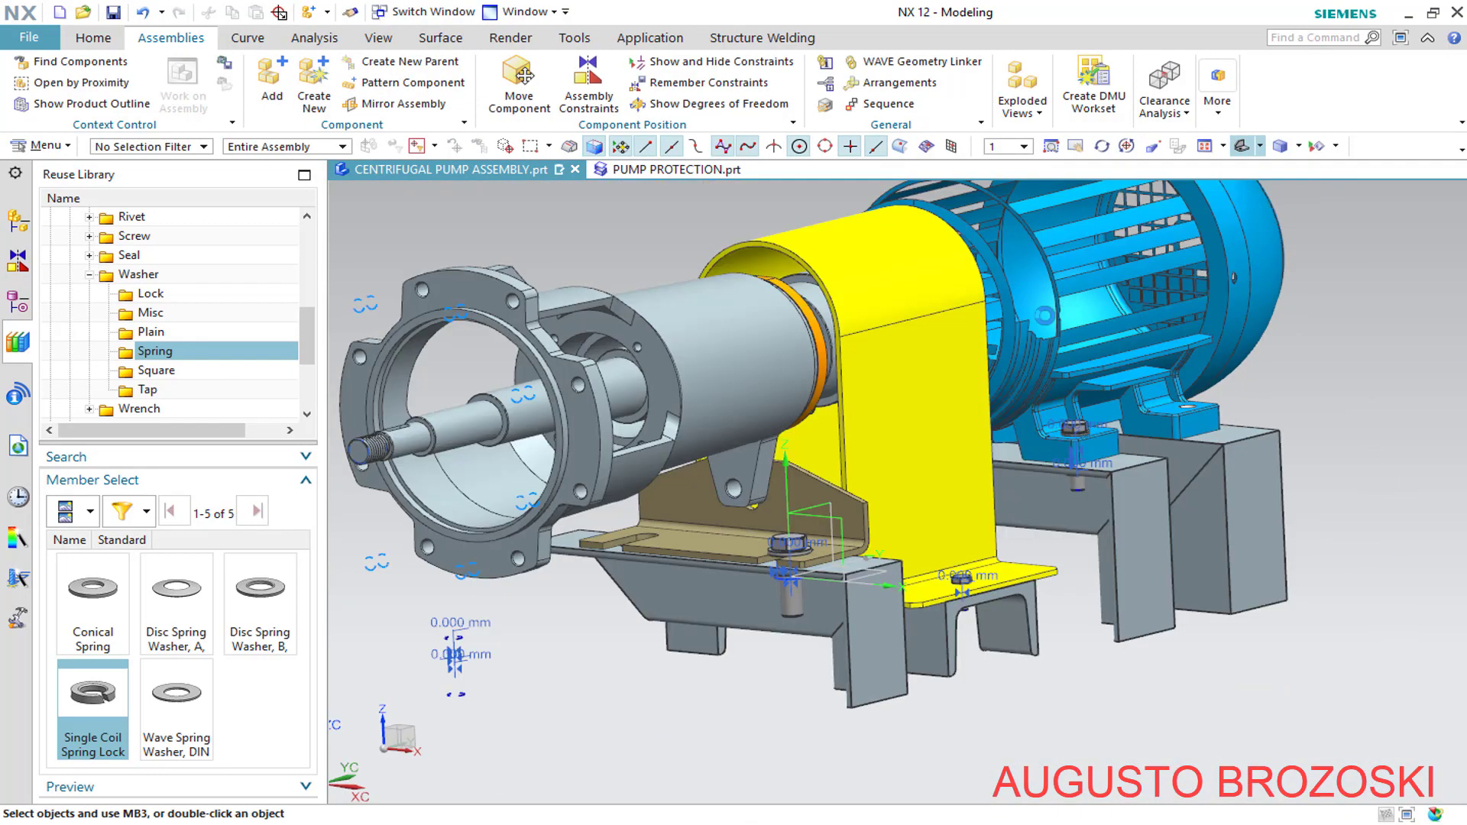
{"action": "left_click", "coordinate": [114, 12]}
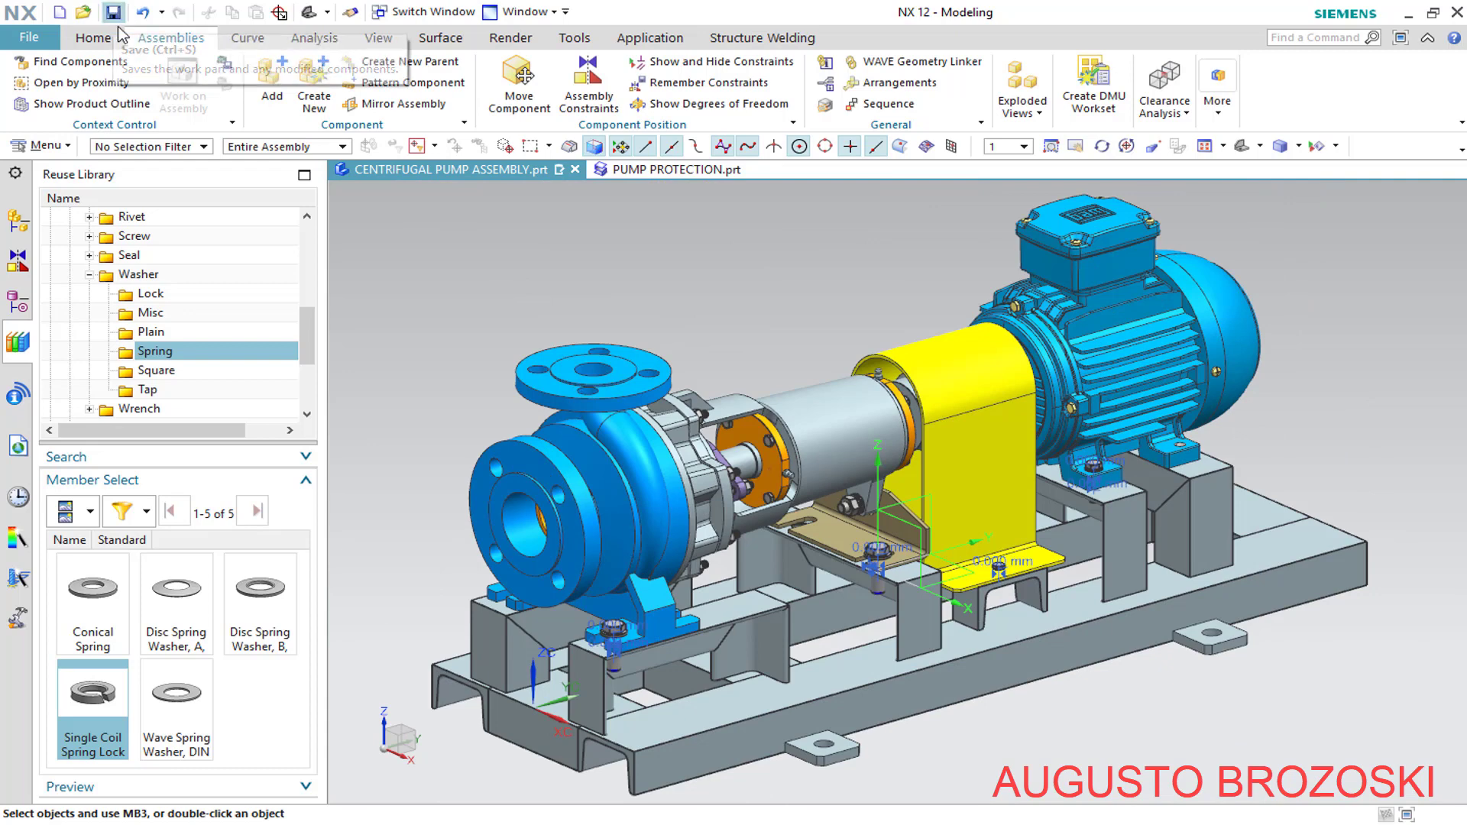
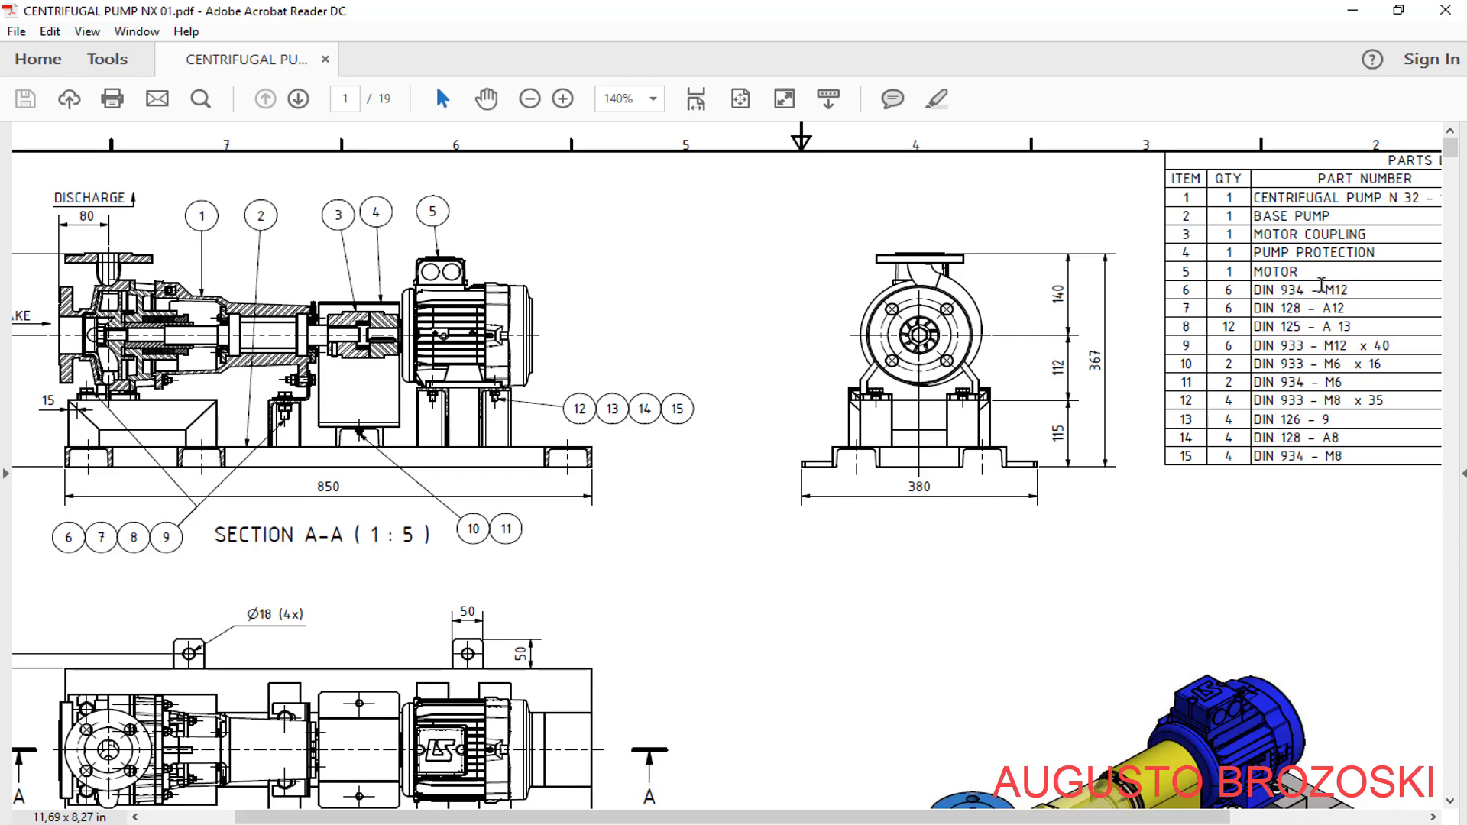
{"action": "left_click", "coordinate": [1352, 16]}
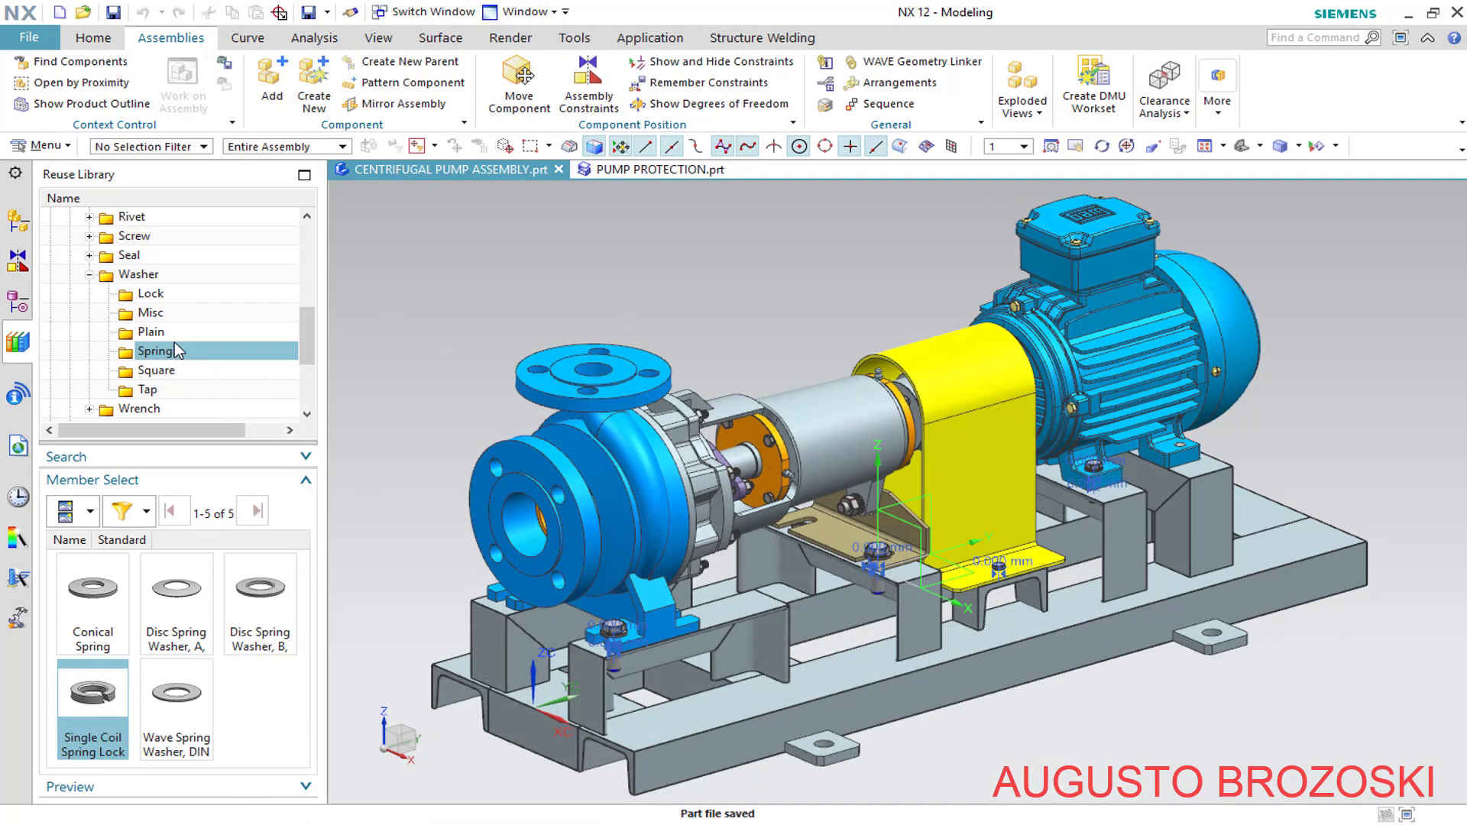
Start adding a Hex Nut, DIN 934 from the DIN library's Nut > Hex folder and dismiss the Information window
{"action": "left_click", "coordinate": [90, 274]}
{"action": "scroll", "coordinate": [203, 271], "scroll_direction": "up", "scroll_amount": 2}
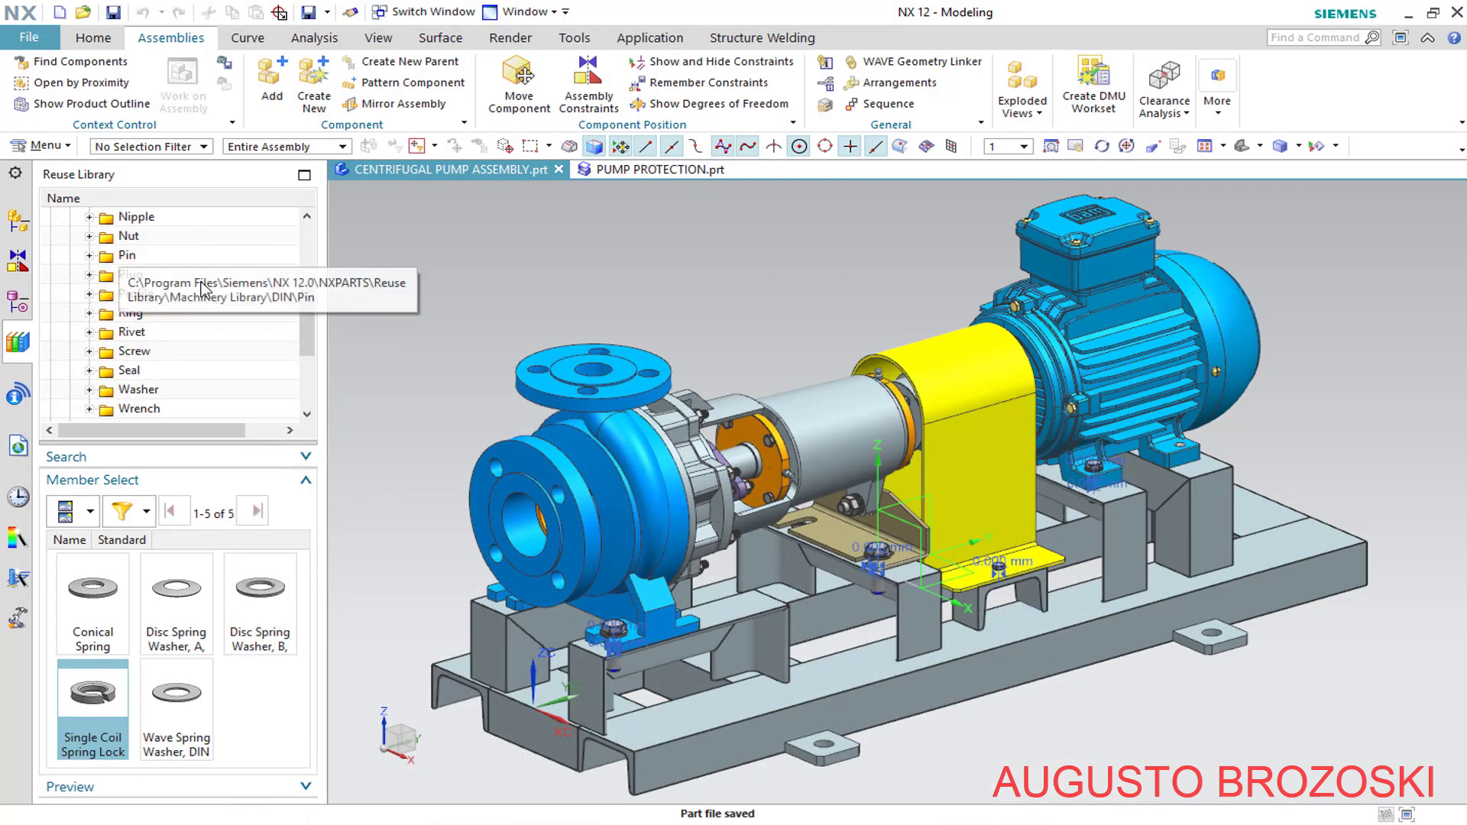
{"action": "left_click", "coordinate": [89, 236]}
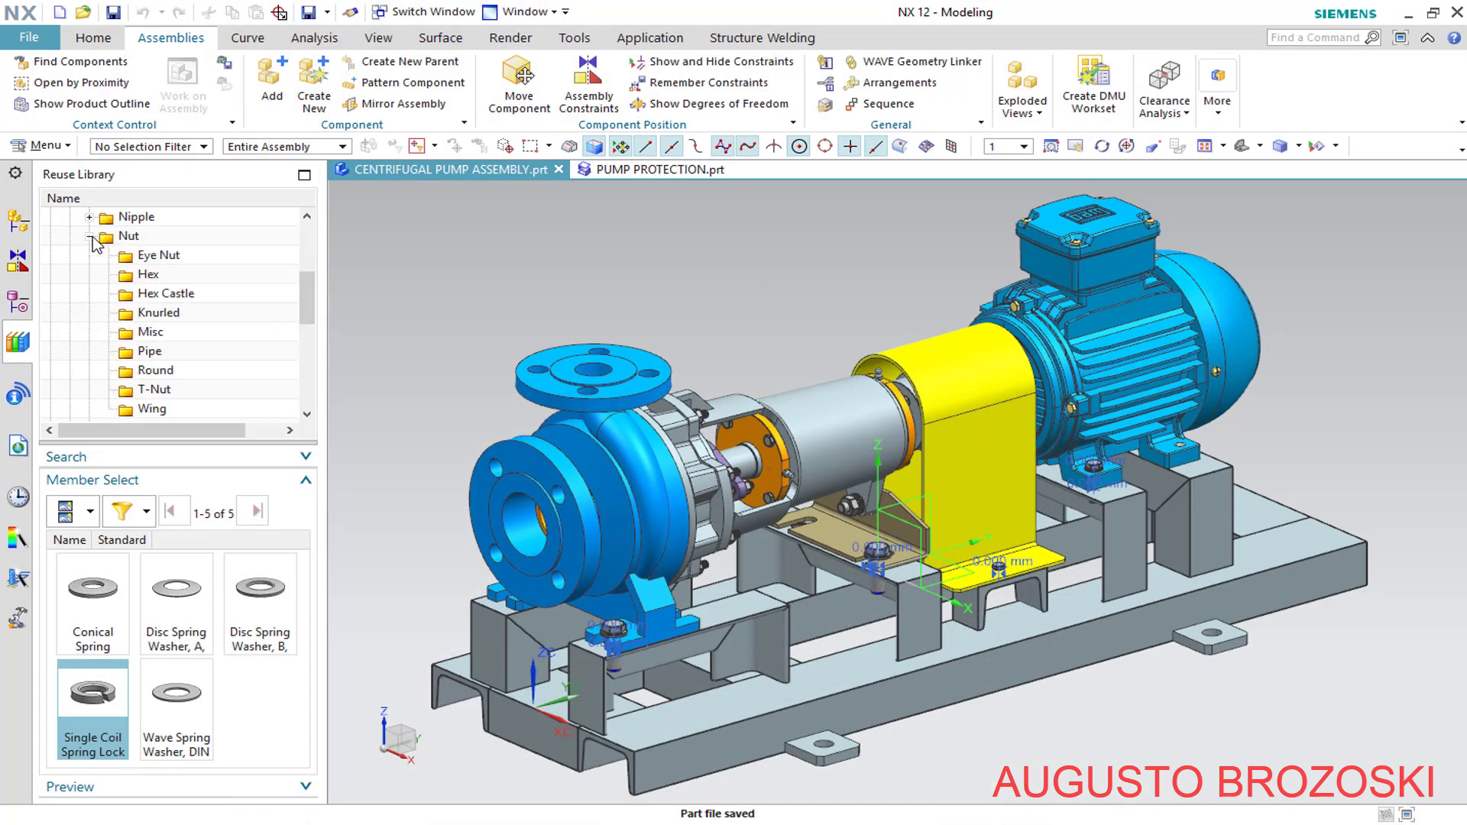
{"action": "left_click", "coordinate": [152, 275]}
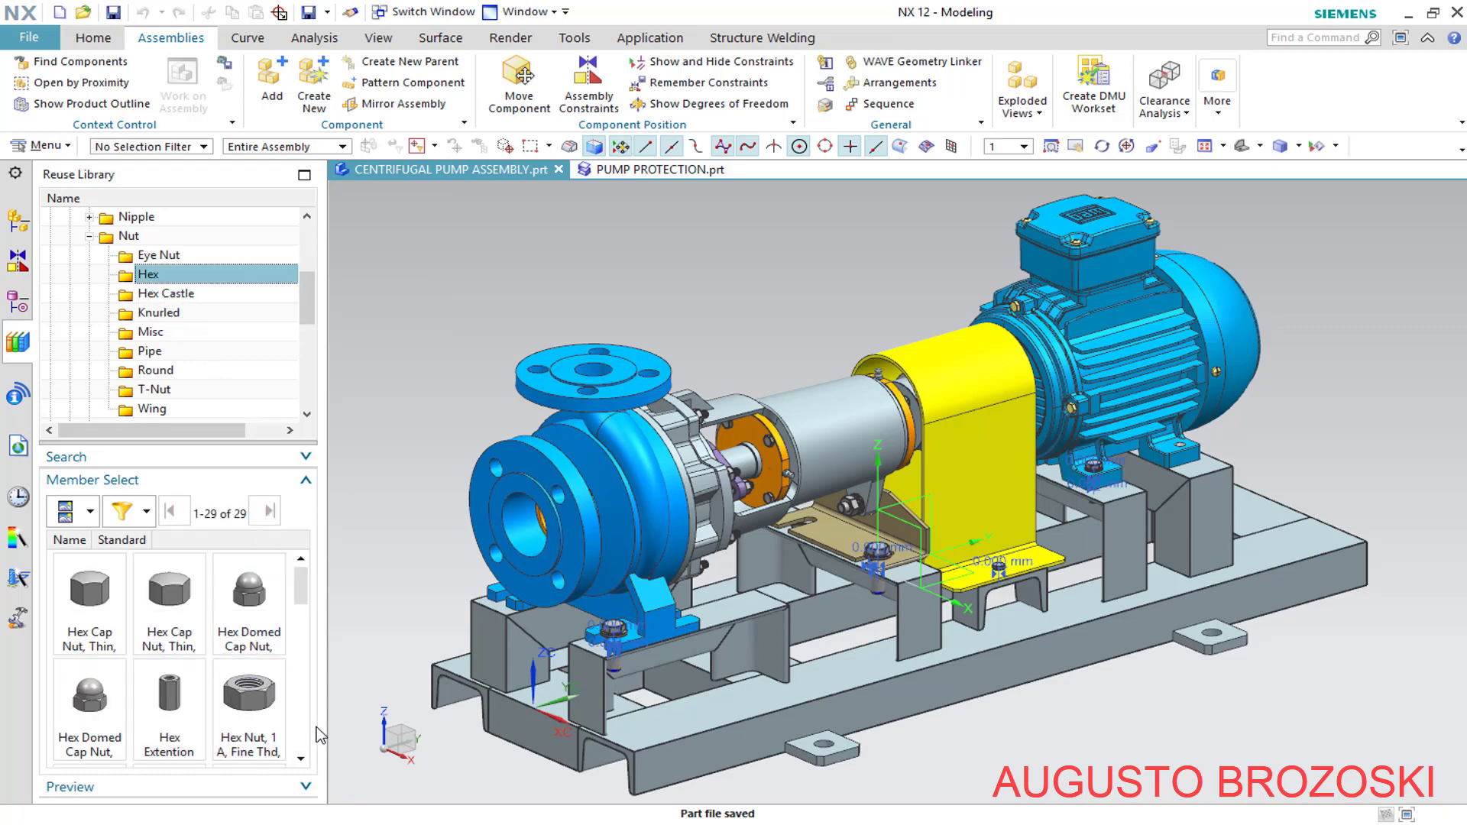
{"action": "scroll", "coordinate": [229, 688], "scroll_direction": "down", "scroll_amount": 3}
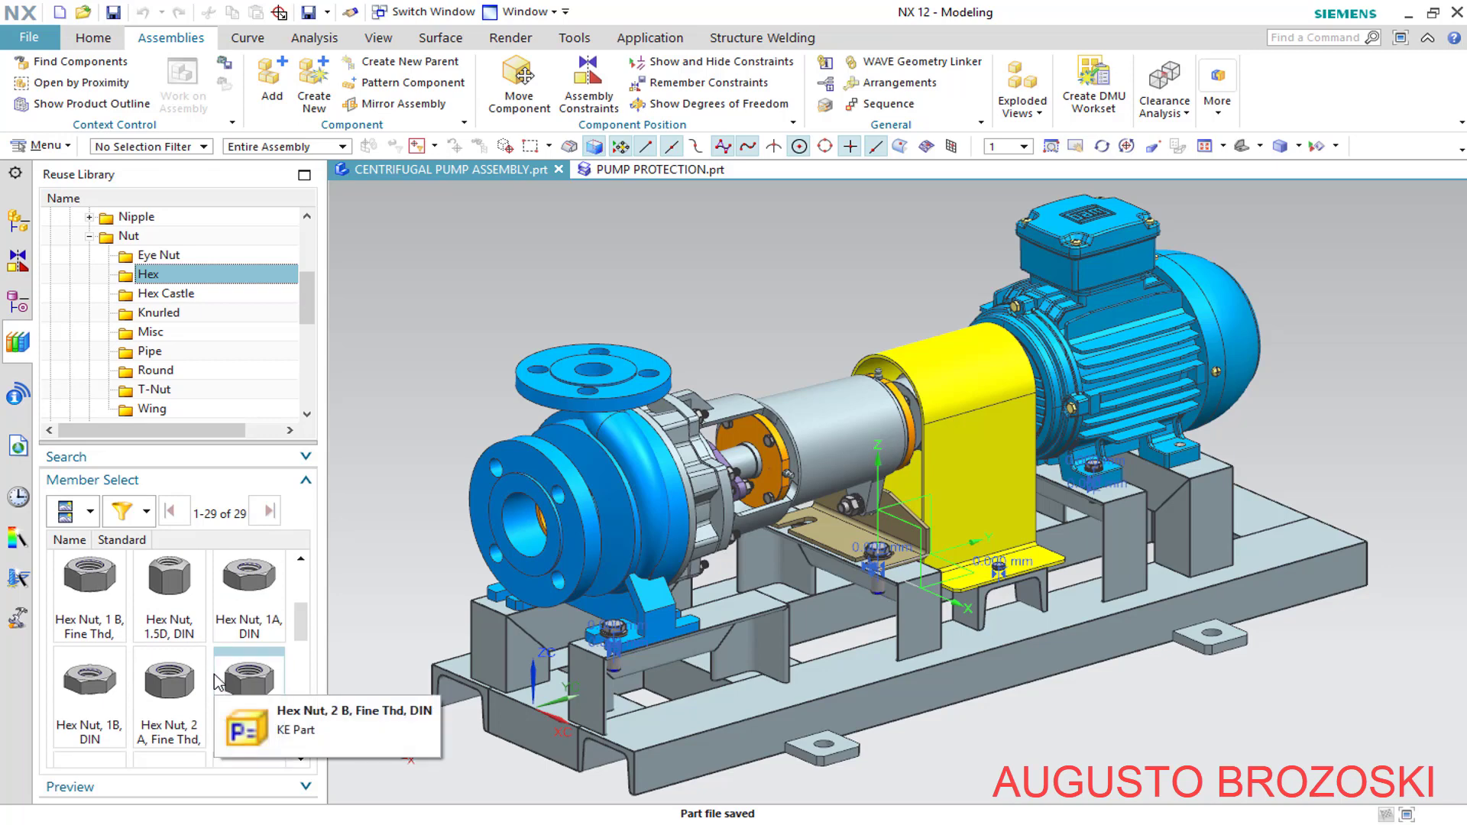
{"action": "scroll", "coordinate": [218, 681], "scroll_direction": "down", "scroll_amount": 3}
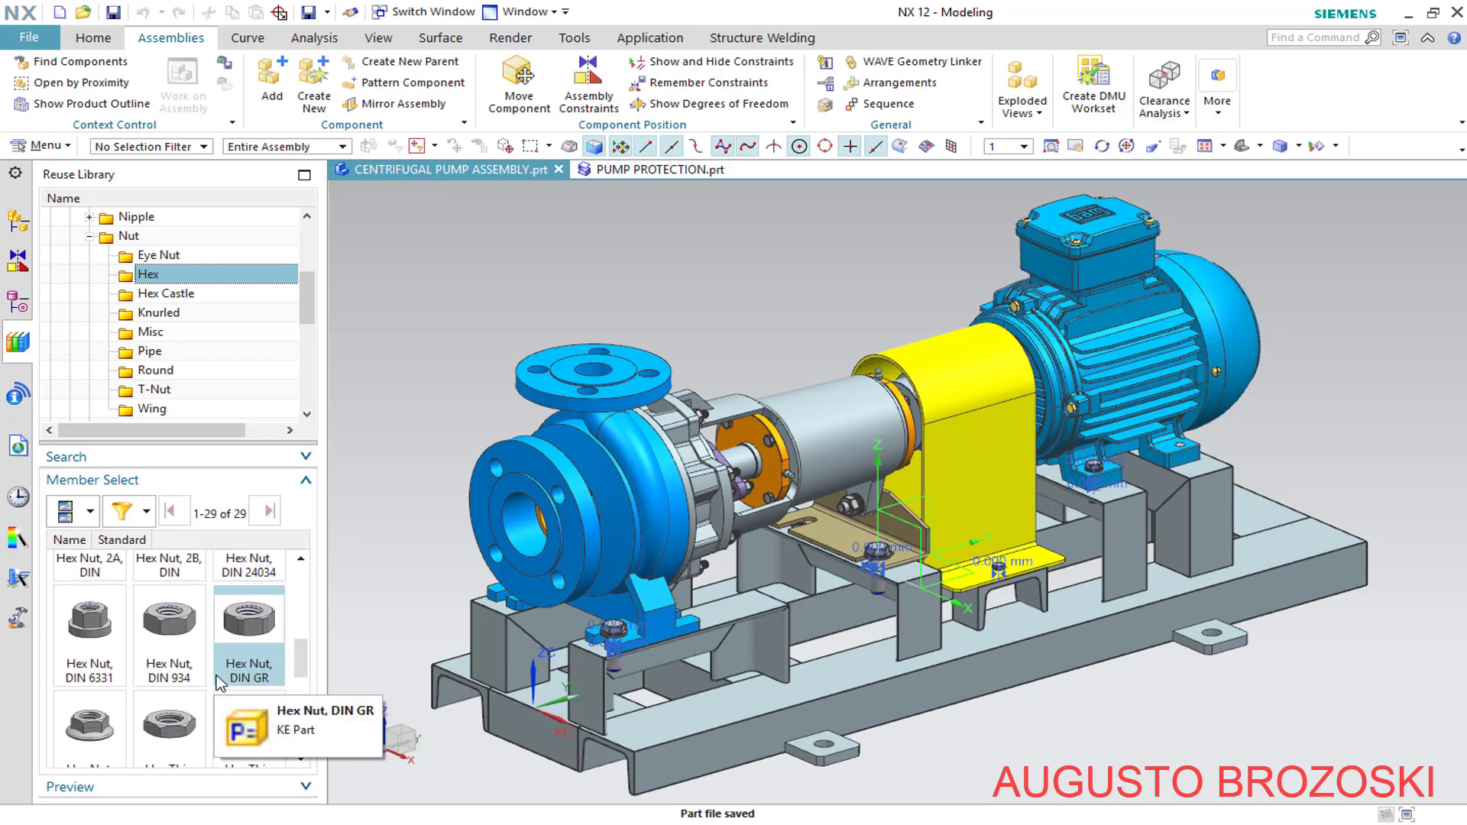
{"action": "scroll", "coordinate": [217, 682], "scroll_direction": "down", "scroll_amount": 1}
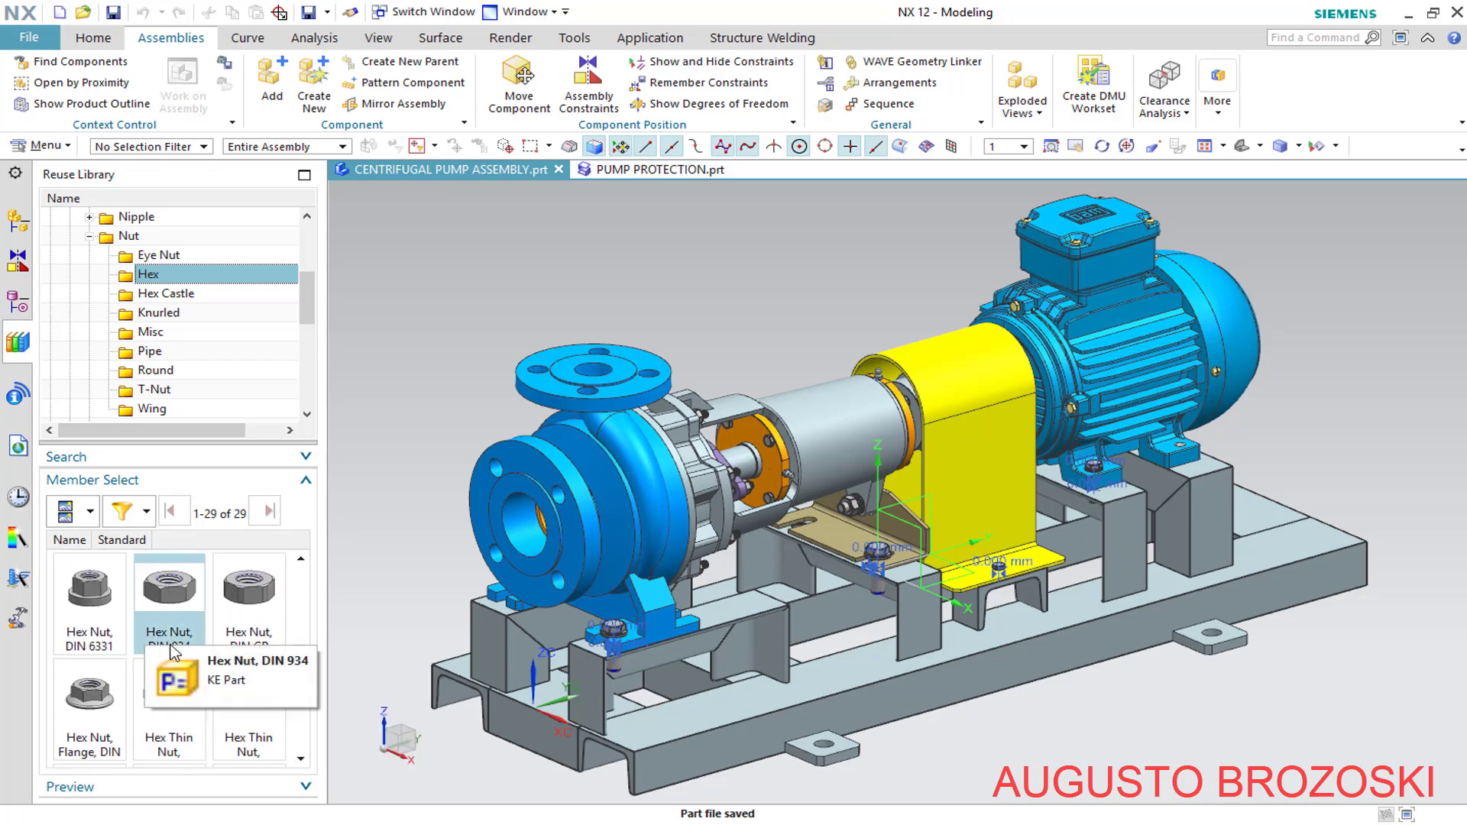
{"action": "right_click", "coordinate": [182, 600]}
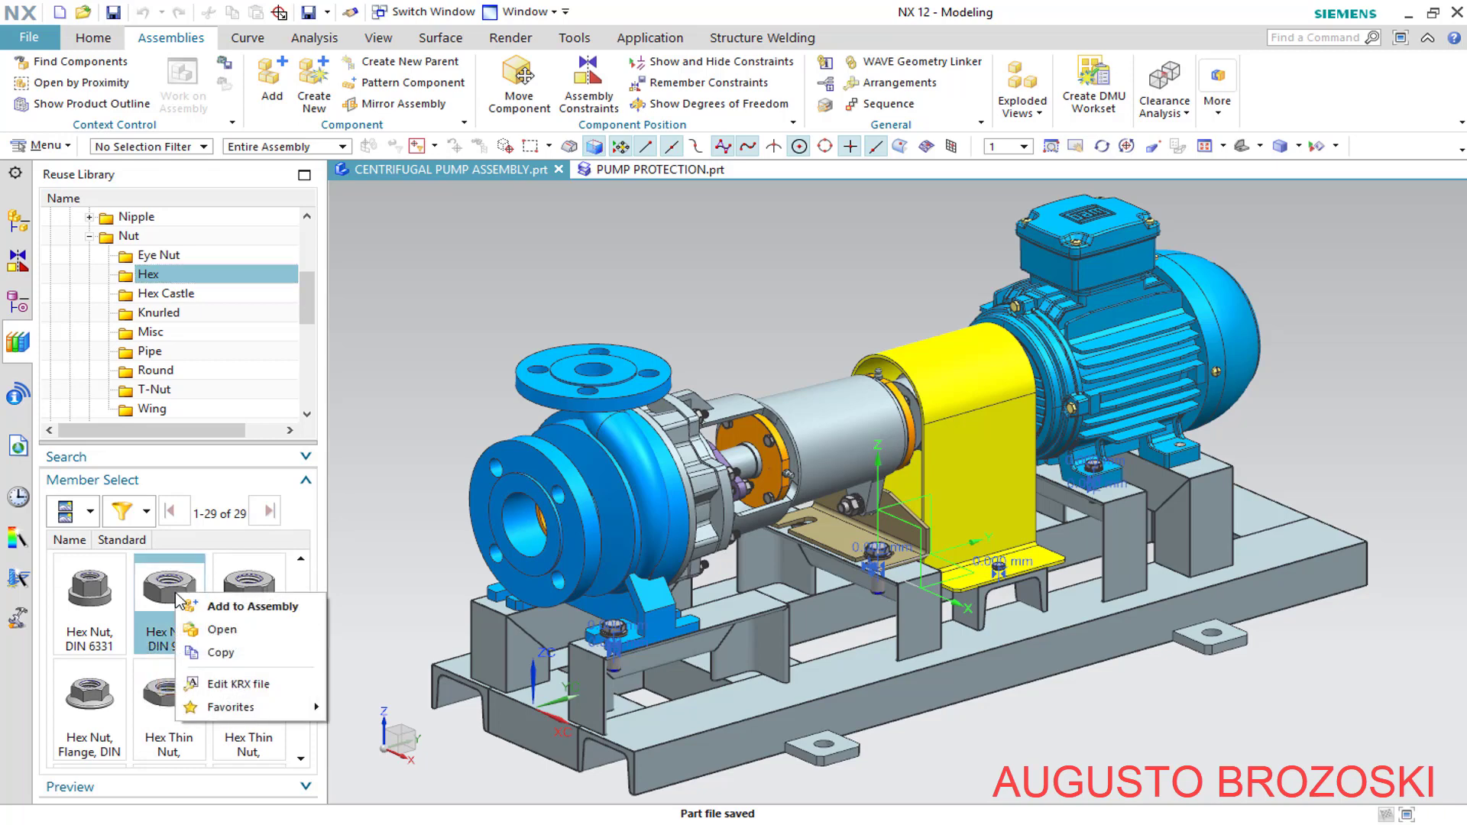
{"action": "left_click", "coordinate": [254, 609]}
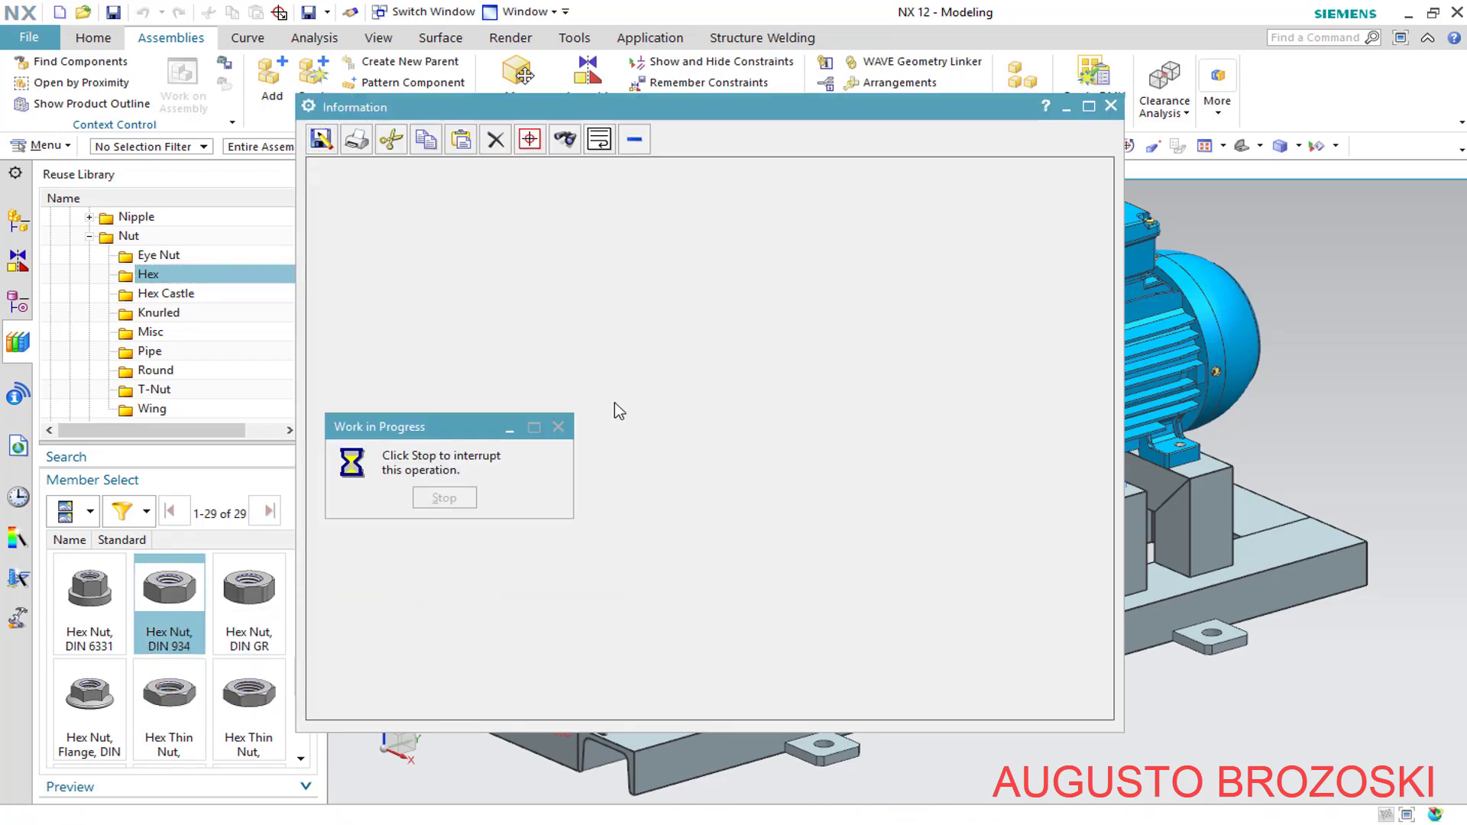
{"action": "left_click", "coordinate": [1113, 106]}
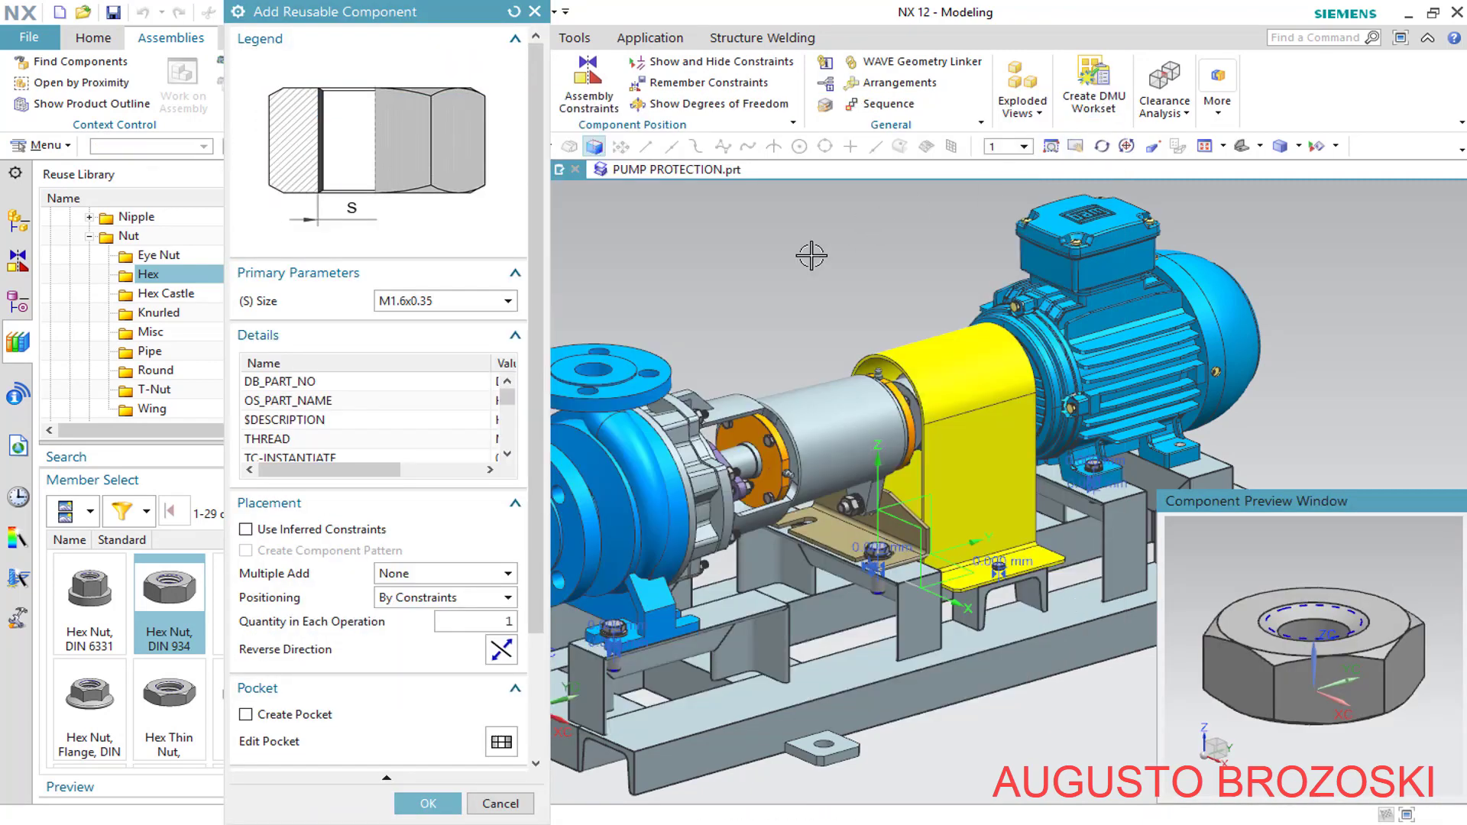
Configure the DIN 934 nut as size M12x1.75, quantity 1, By Constraints with reversed direction, and confirm it
{"action": "left_click", "coordinate": [507, 301]}
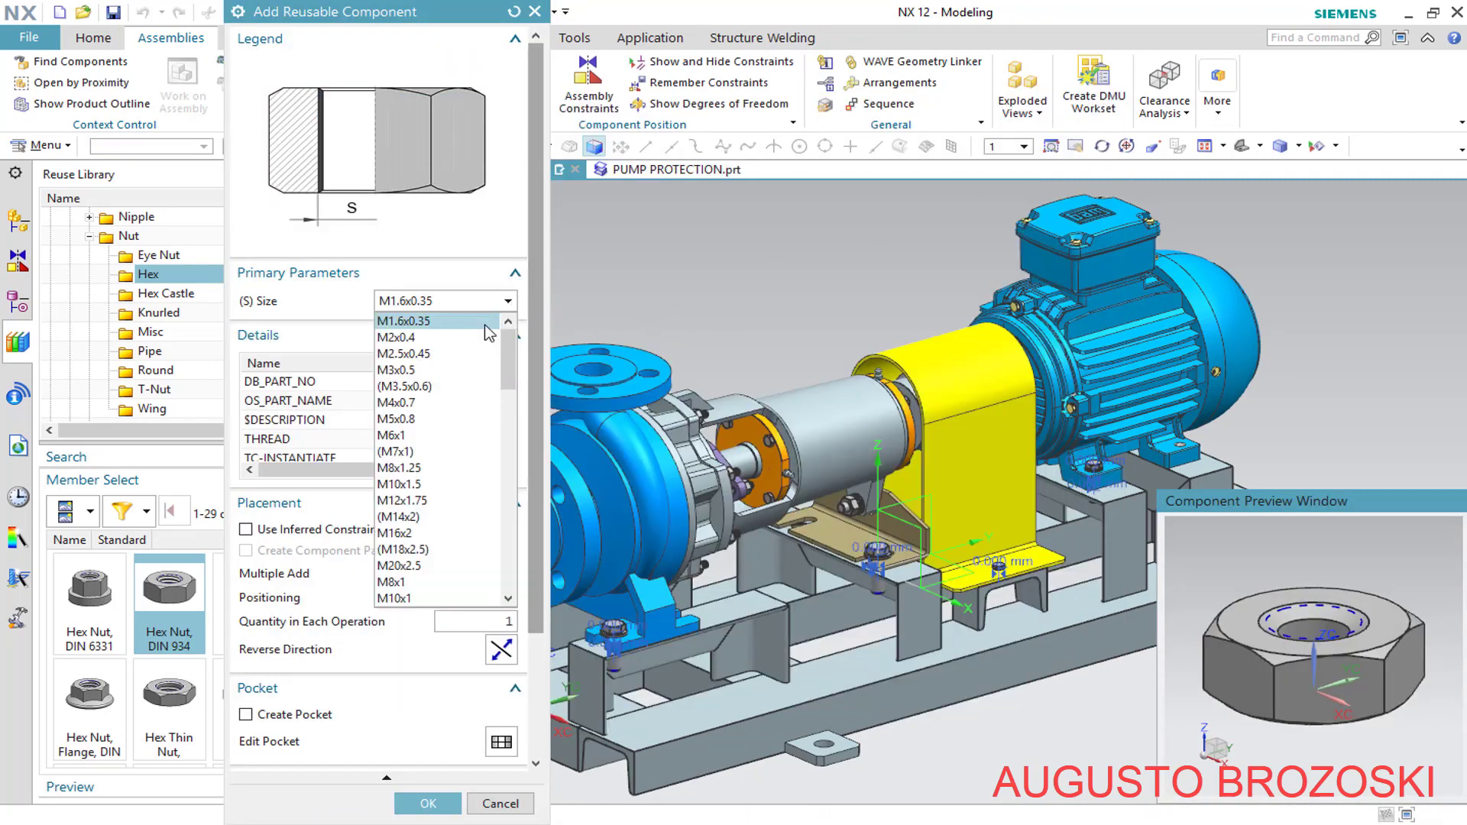
{"action": "left_click", "coordinate": [439, 501]}
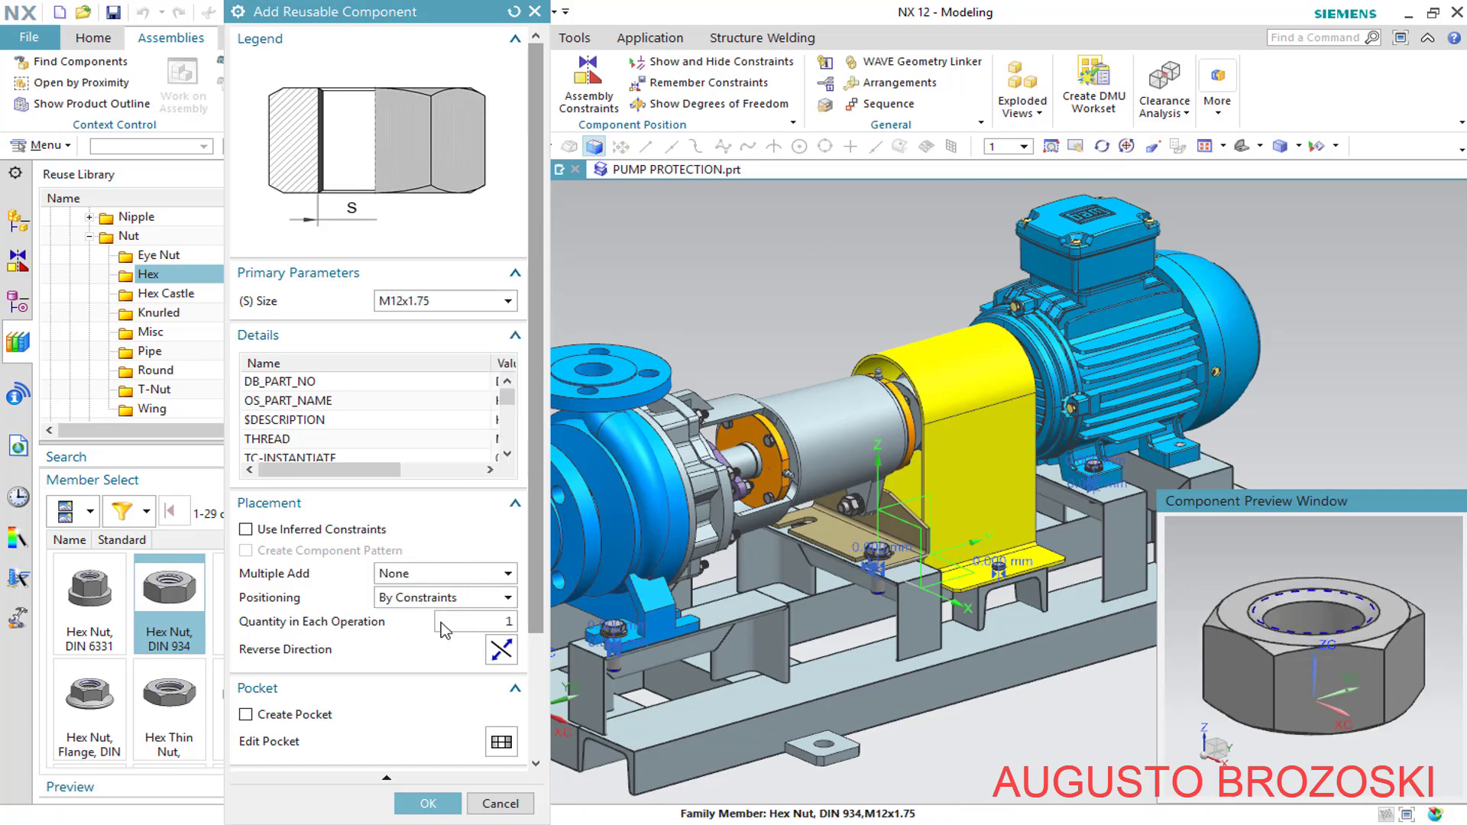
{"action": "left_click", "coordinate": [501, 651]}
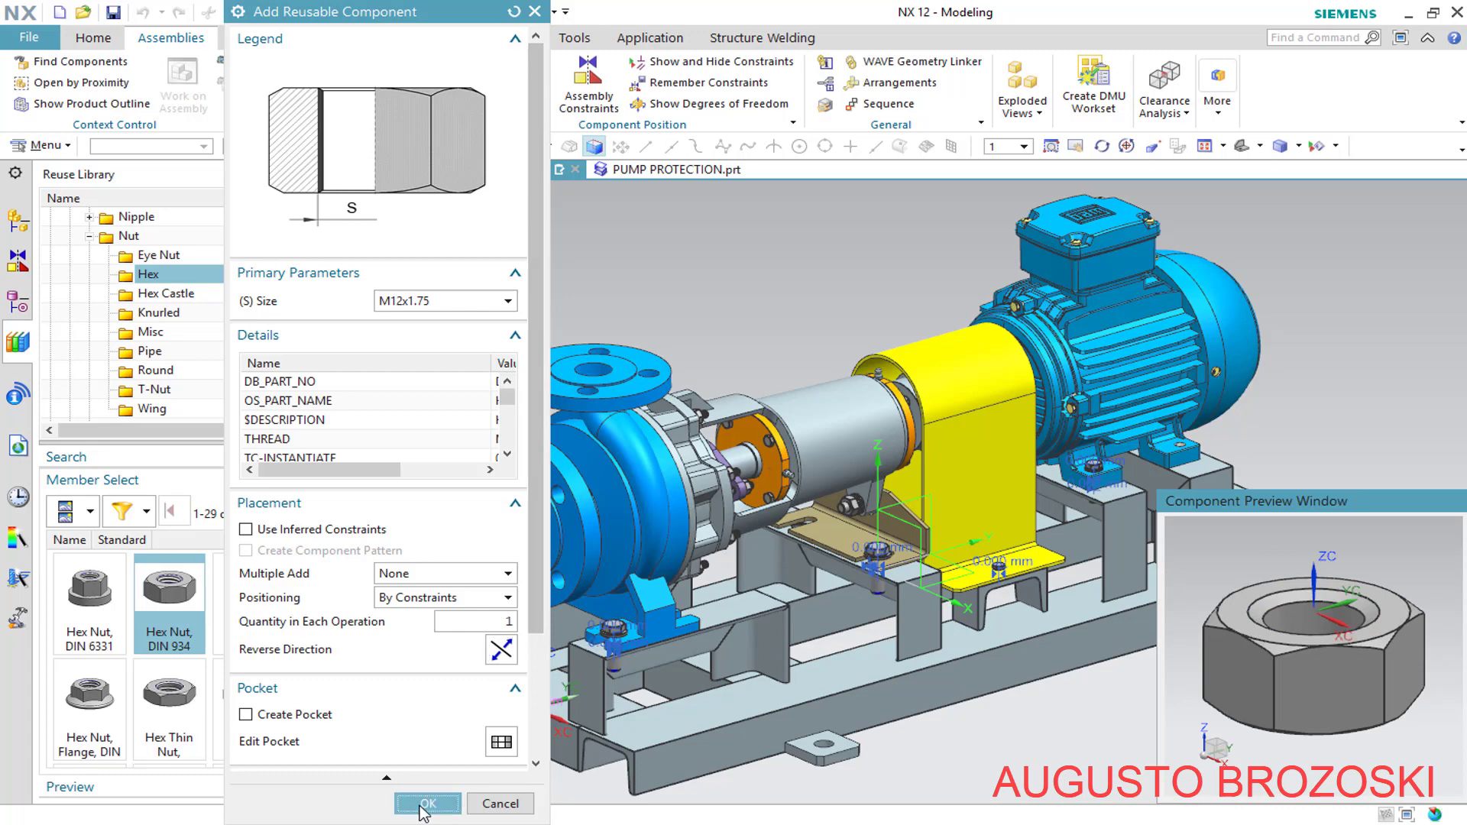
{"action": "left_click", "coordinate": [421, 804]}
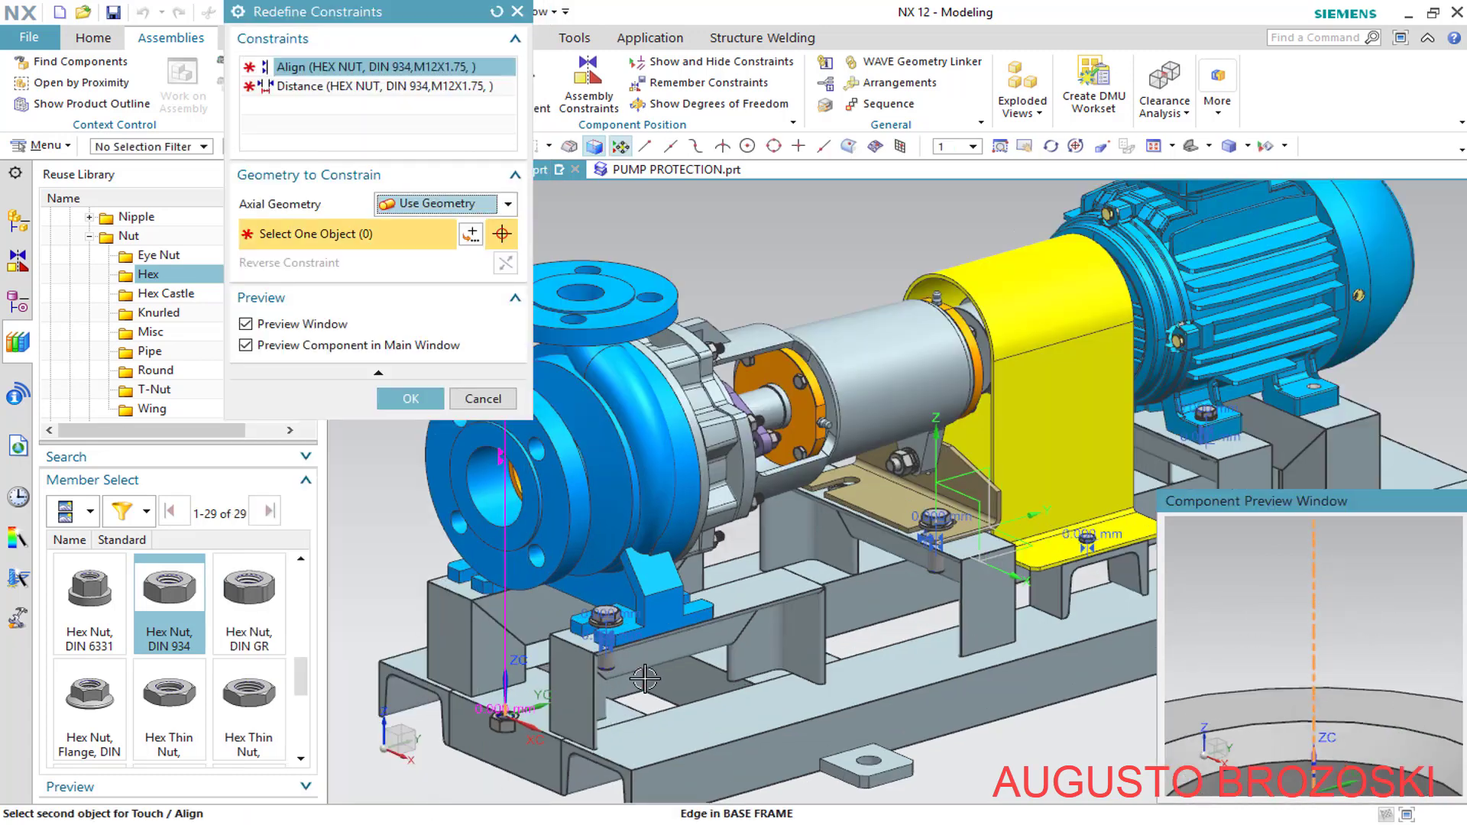
Align the M12x1.75 hex nut's axis with the centerline of the M12x40 screw at the pump foot
{"action": "scroll", "coordinate": [645, 678], "scroll_direction": "up", "scroll_amount": 3}
{"action": "scroll", "coordinate": [593, 641], "scroll_direction": "up", "scroll_amount": 6}
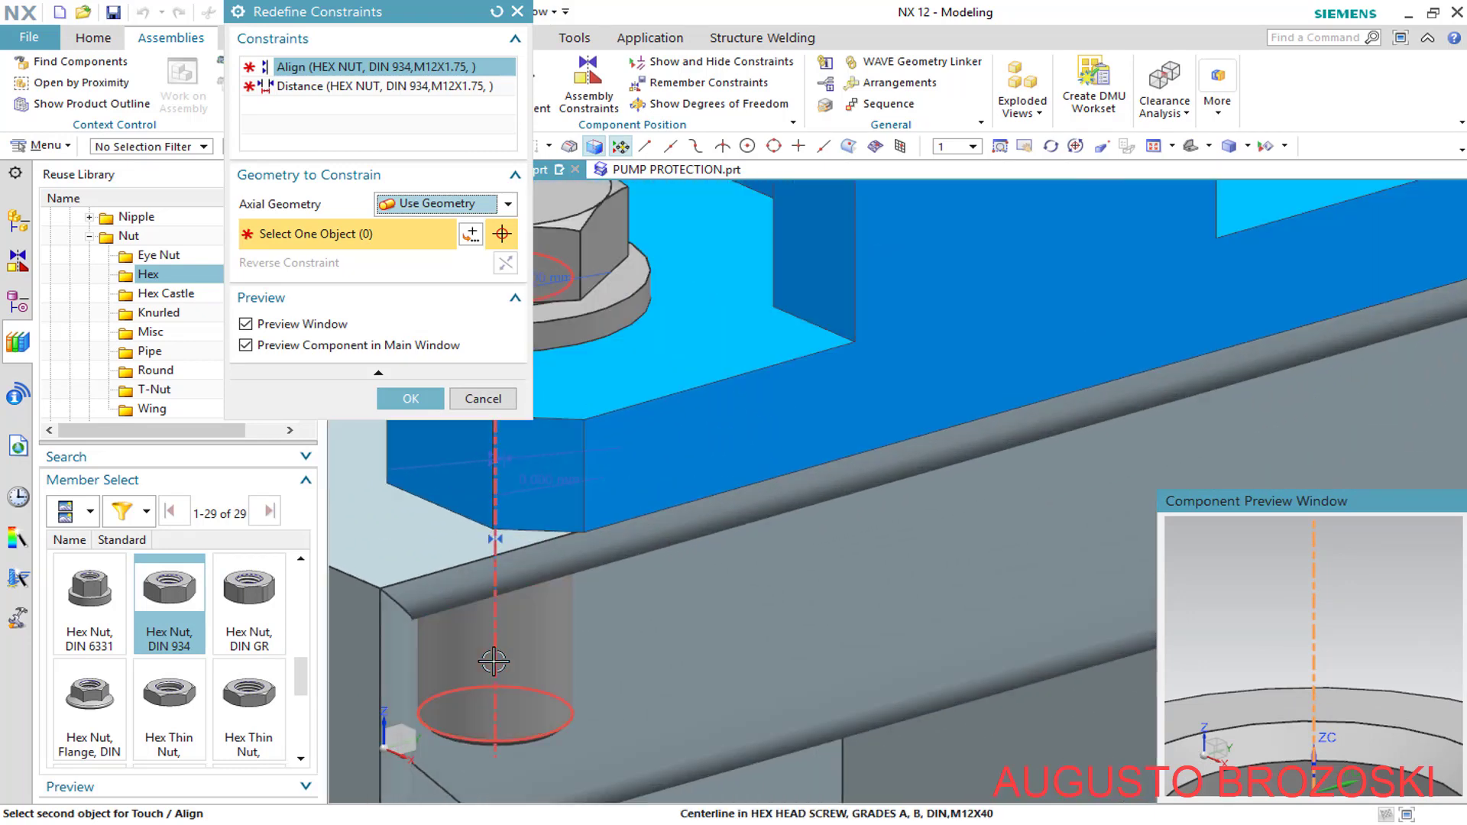
{"action": "left_click", "coordinate": [496, 674]}
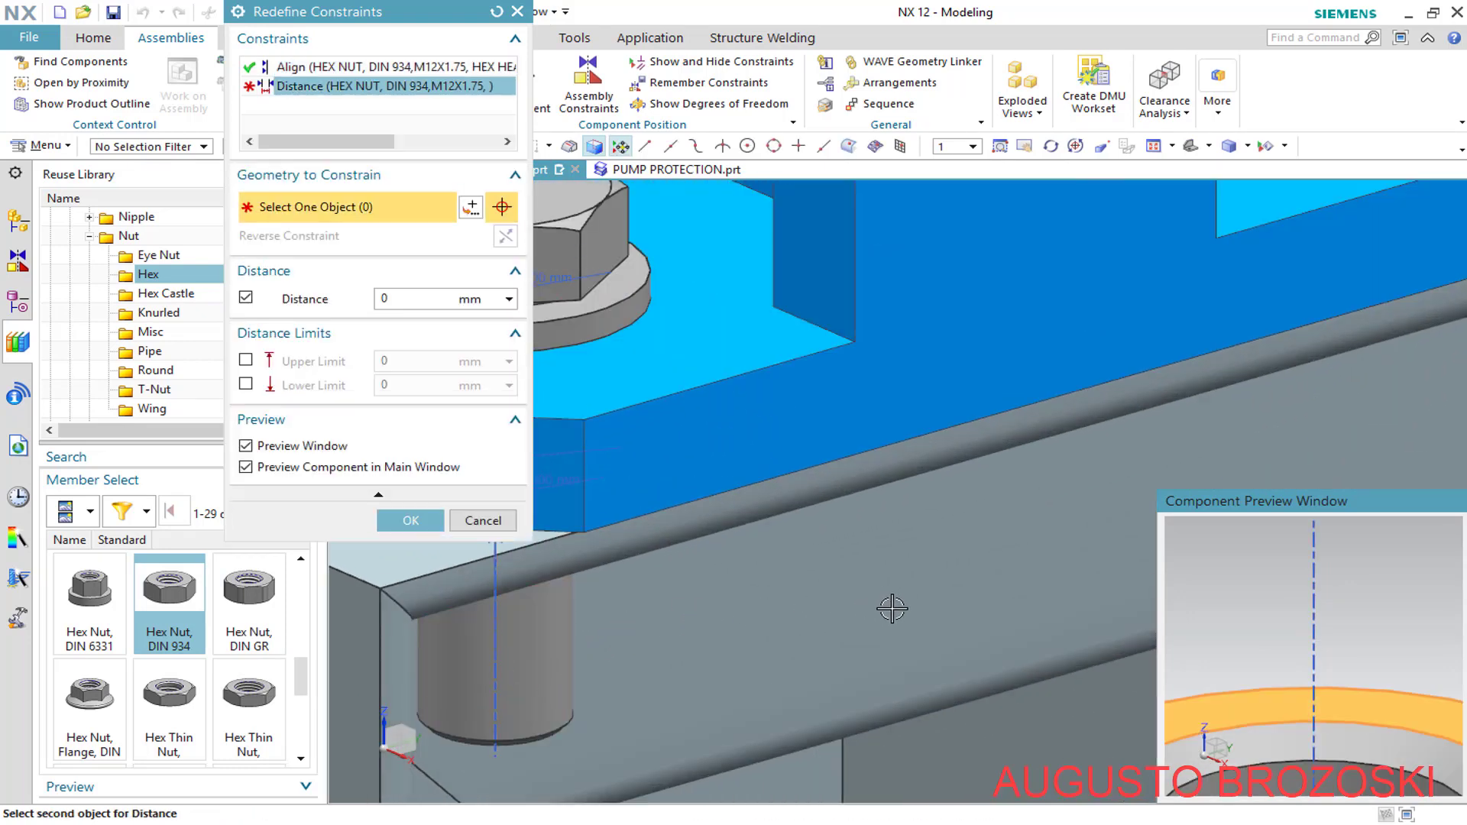
Seat the M12x1.75 nut against the spring lock washer's underside at 0 mm distance at the pump foot and confirm
{"action": "scroll", "coordinate": [894, 606], "scroll_direction": "down", "scroll_amount": 6}
{"action": "scroll", "coordinate": [1365, 616], "scroll_direction": "down", "scroll_amount": 2}
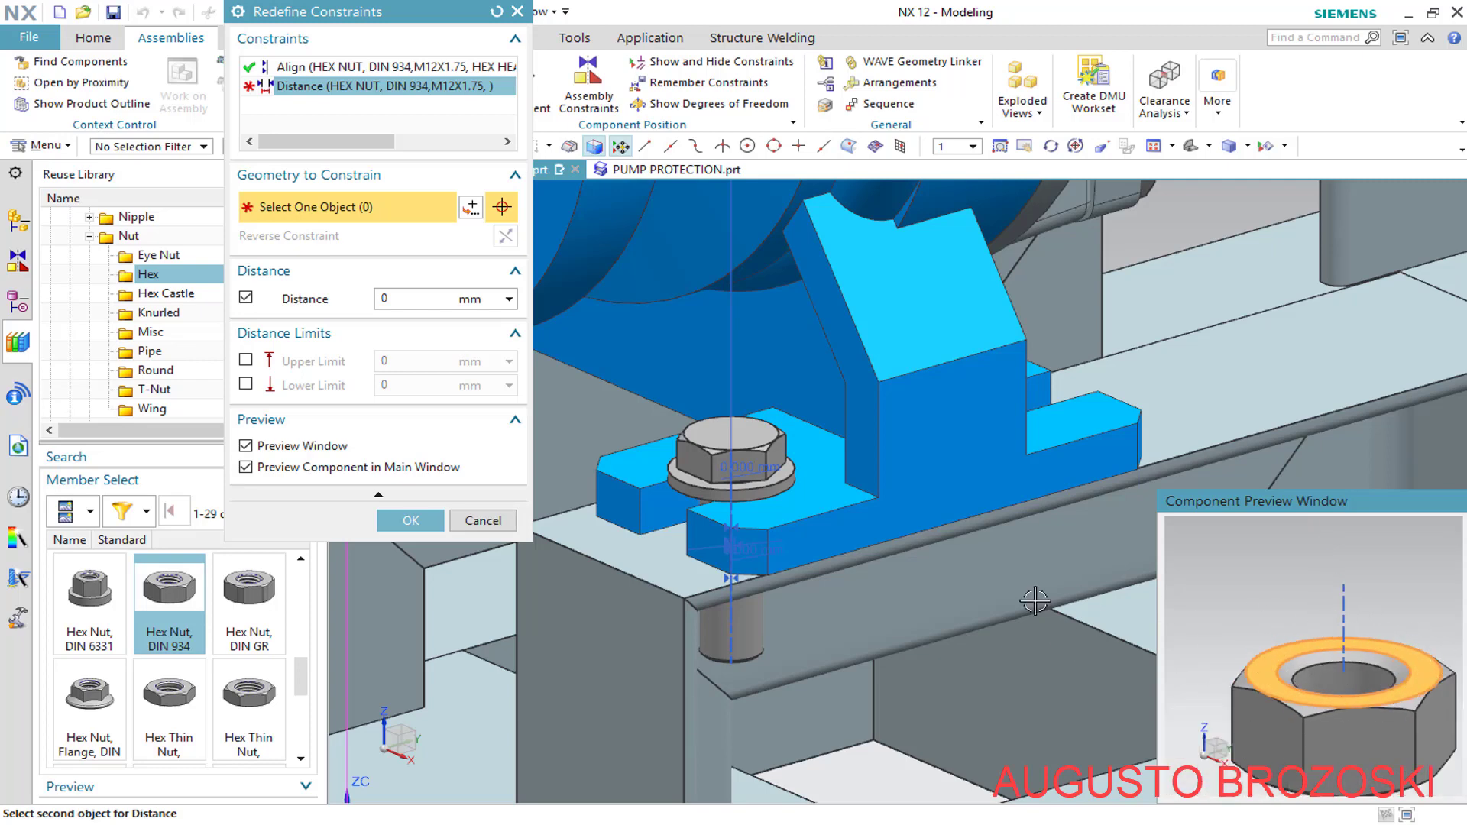
{"action": "middle_click_drag", "start_coordinate": [1035, 601], "coordinate": [733, 596]}
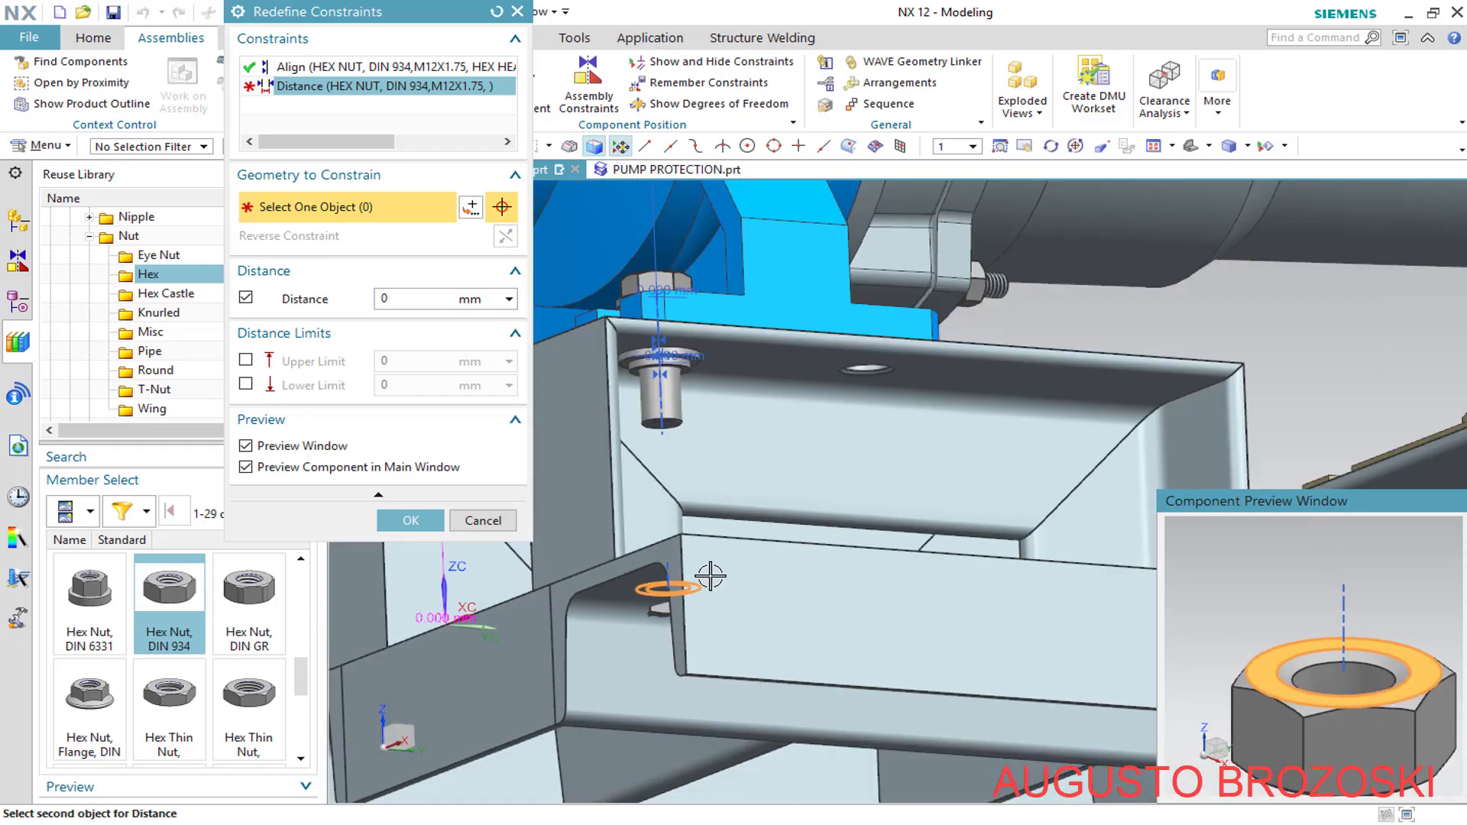
{"action": "scroll", "coordinate": [659, 359], "scroll_direction": "up", "scroll_amount": 5}
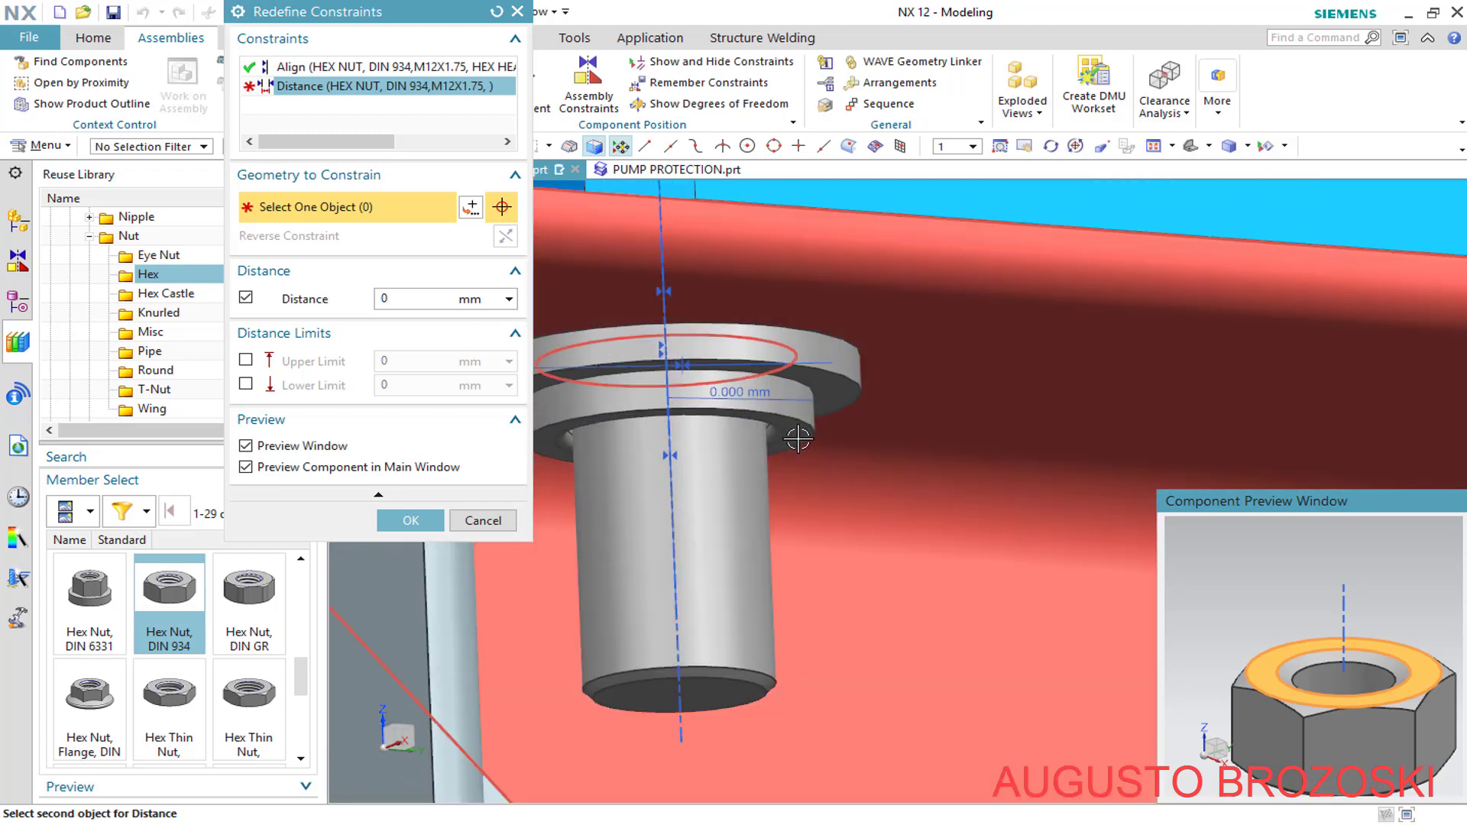
{"action": "left_click", "coordinate": [796, 437]}
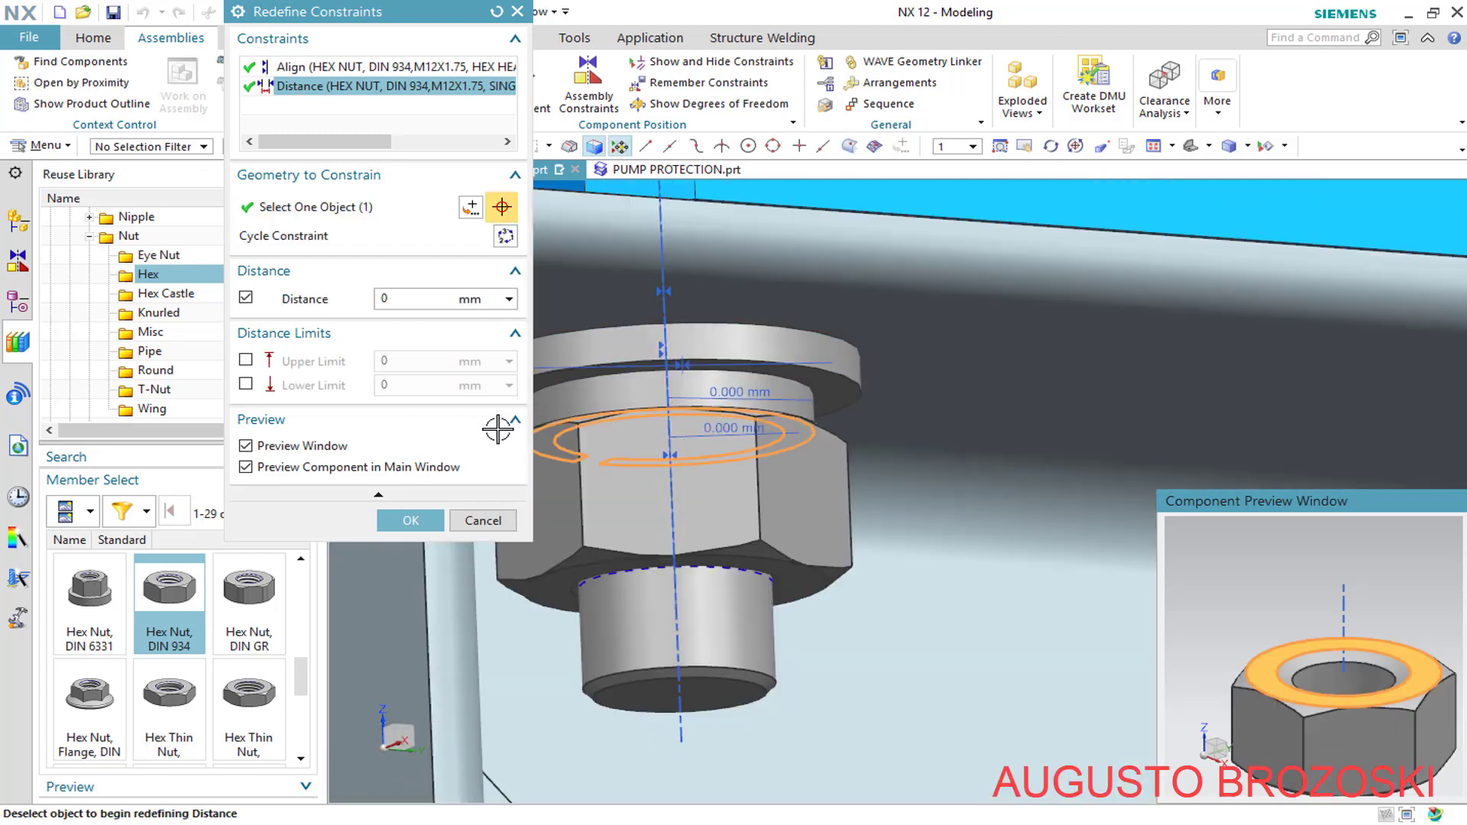
{"action": "left_click", "coordinate": [411, 523]}
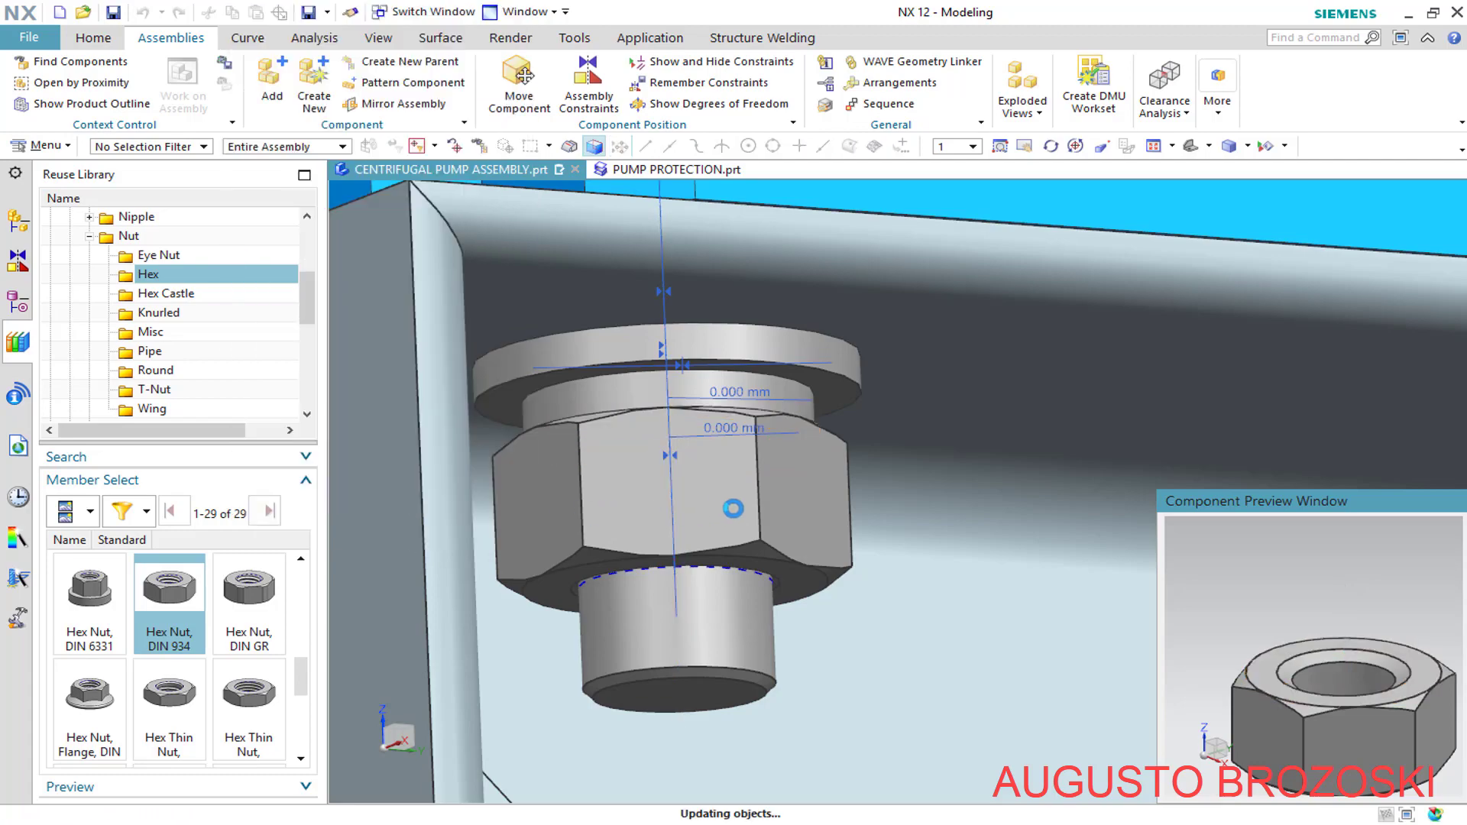
Add another DIN 934 hex nut, size M12x1.75 with reversed direction, for the screw under the bearing support
{"action": "scroll", "coordinate": [727, 511], "scroll_direction": "down", "scroll_amount": 7}
{"action": "scroll", "coordinate": [680, 534], "scroll_direction": "down", "scroll_amount": 5}
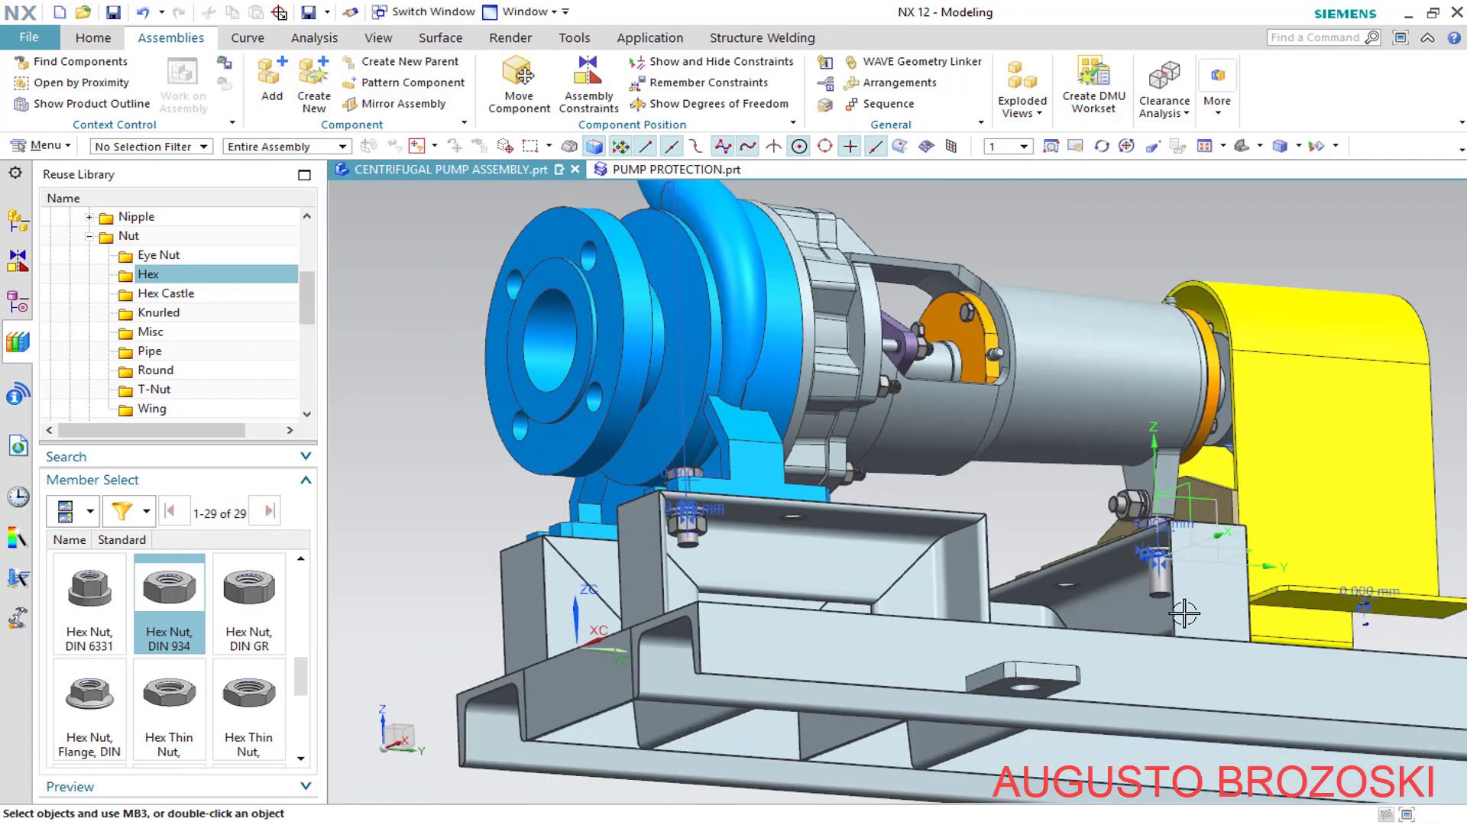
{"action": "scroll", "coordinate": [1202, 554], "scroll_direction": "up", "scroll_amount": 8}
{"action": "middle_click_drag", "start_coordinate": [1116, 546], "coordinate": [1031, 550]}
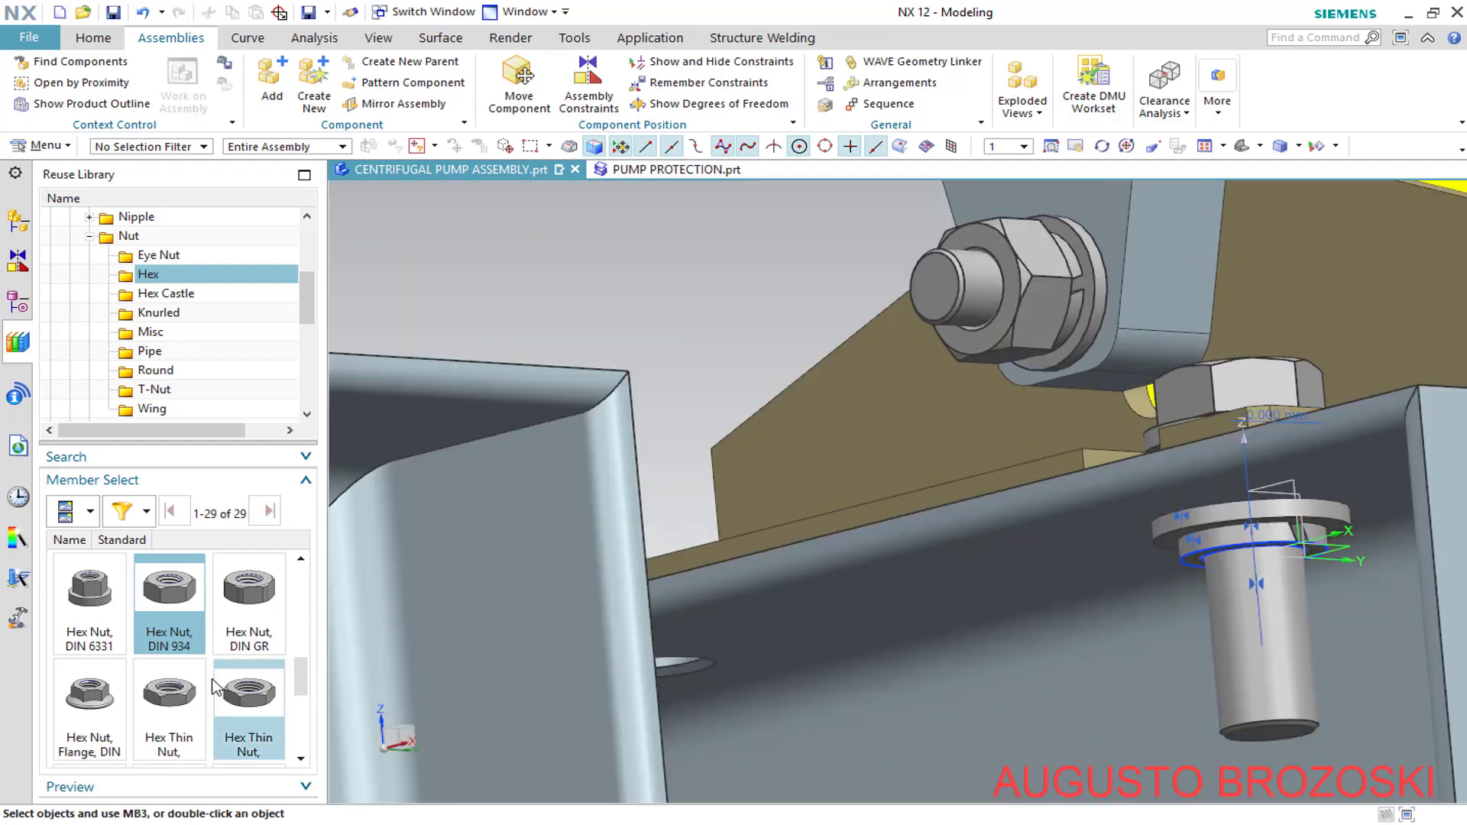
{"action": "right_click", "coordinate": [181, 622]}
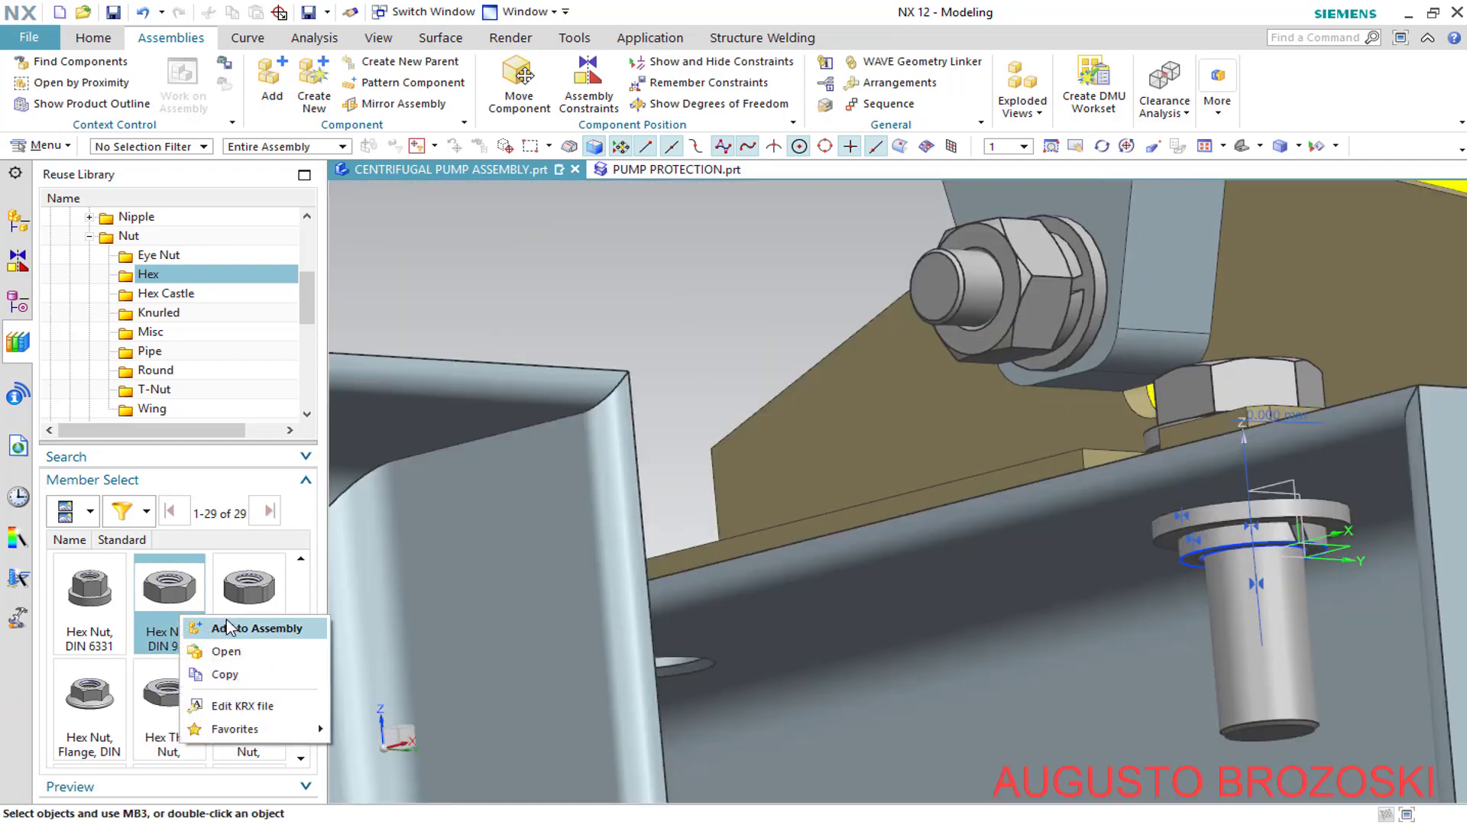
{"action": "left_click", "coordinate": [253, 627]}
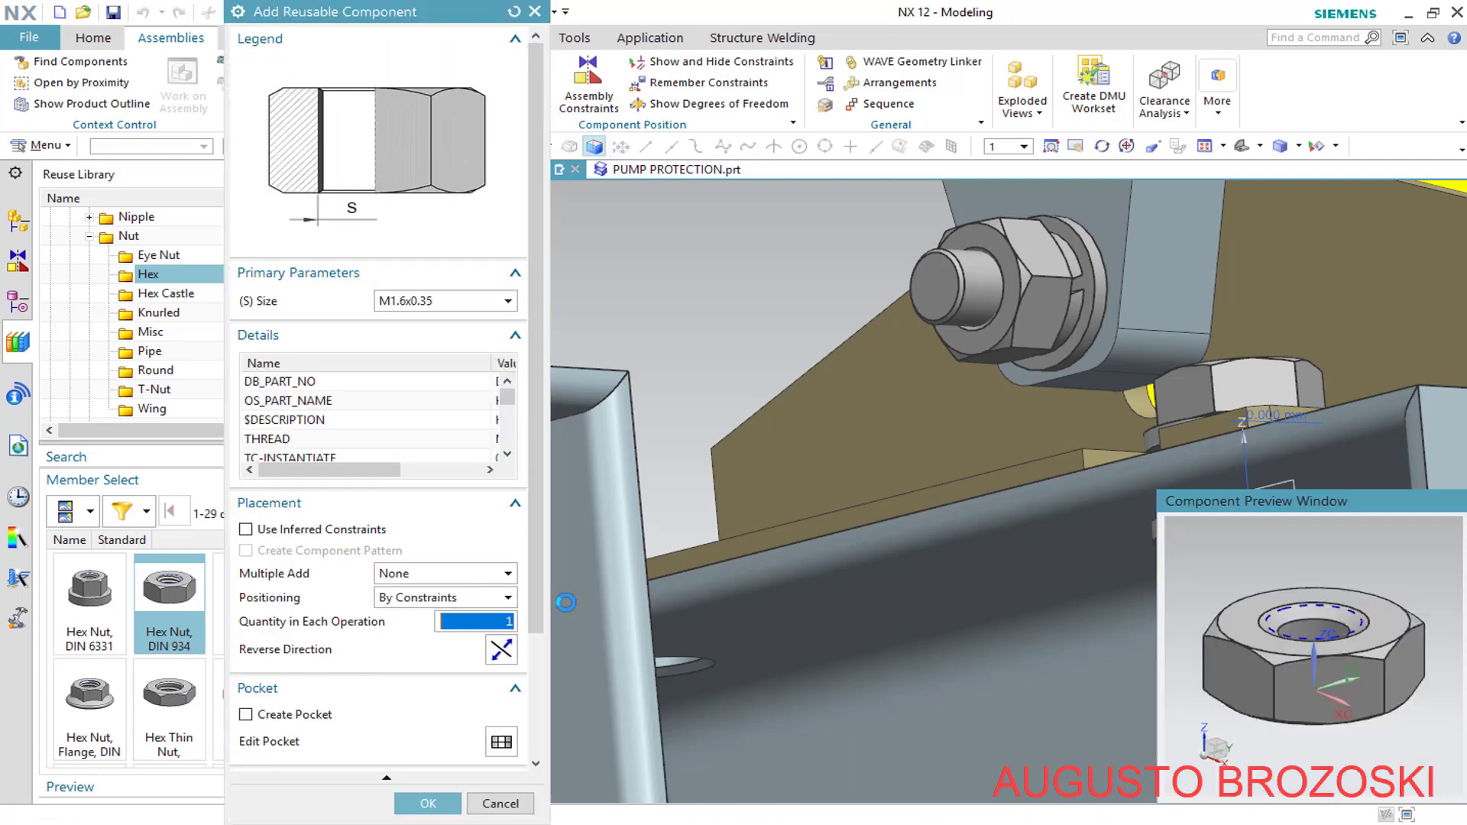
{"action": "left_click", "coordinate": [501, 651]}
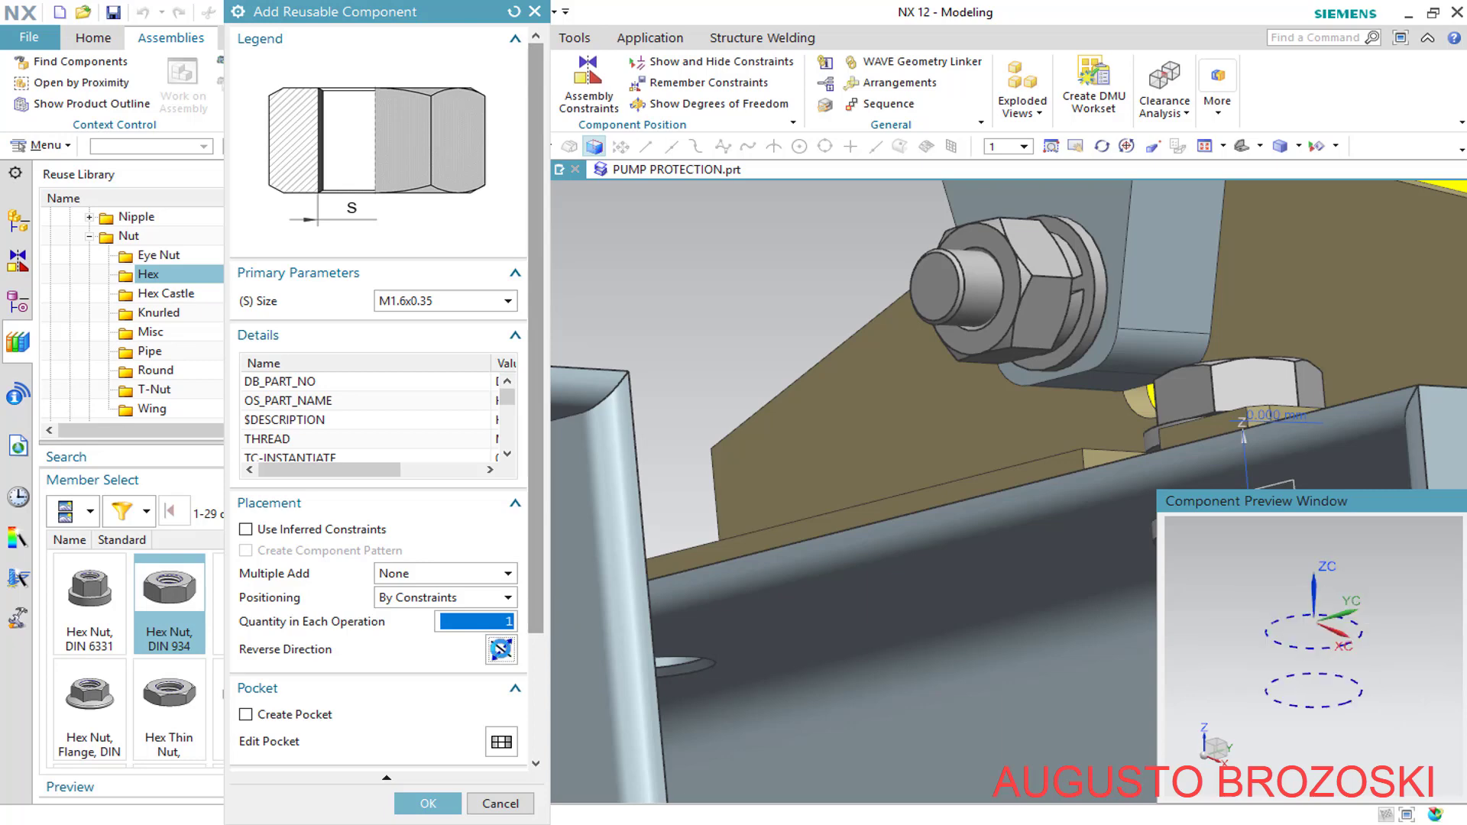
{"action": "left_click", "coordinate": [507, 301]}
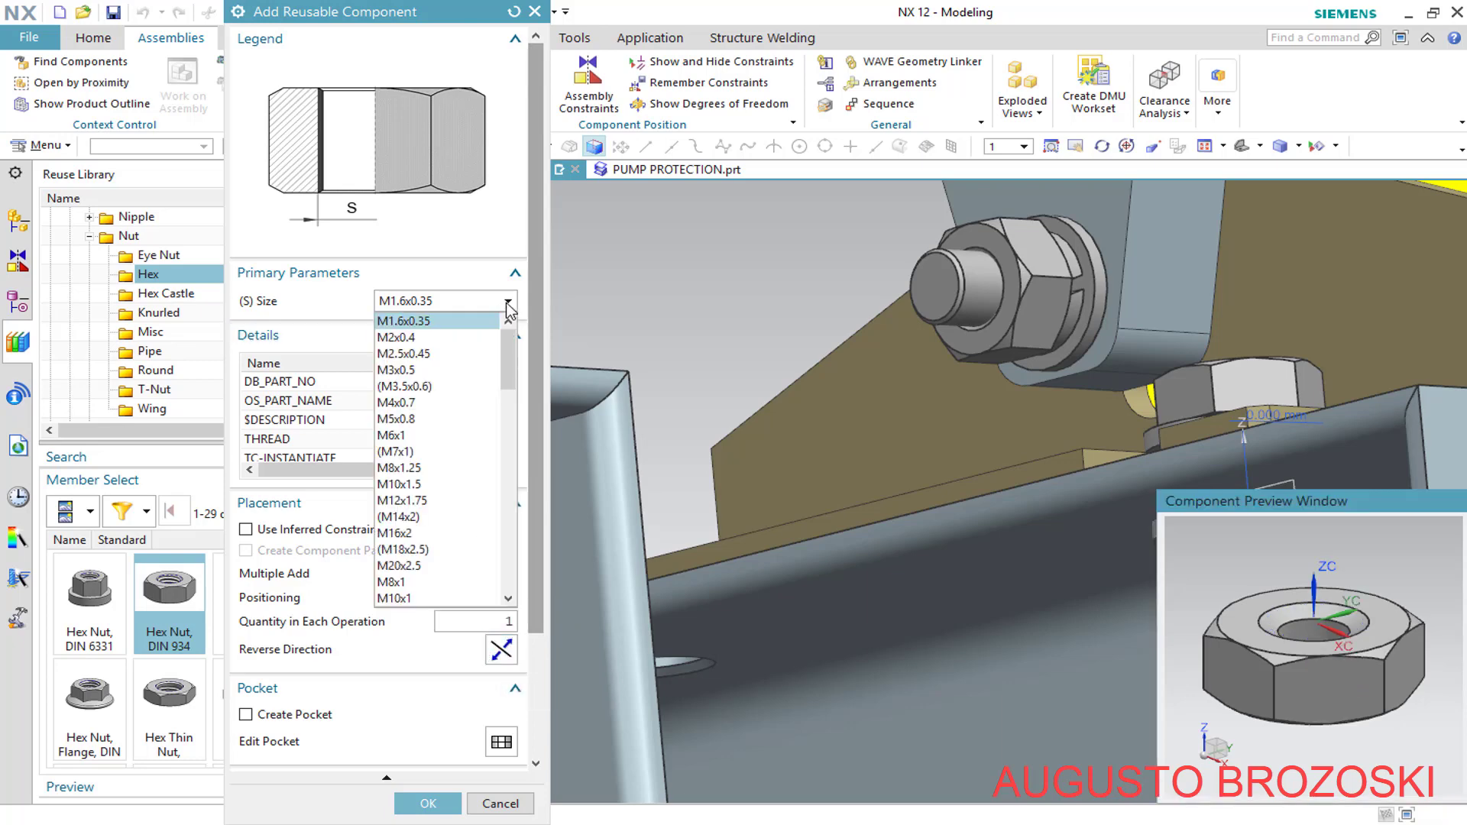
{"action": "left_click", "coordinate": [433, 499]}
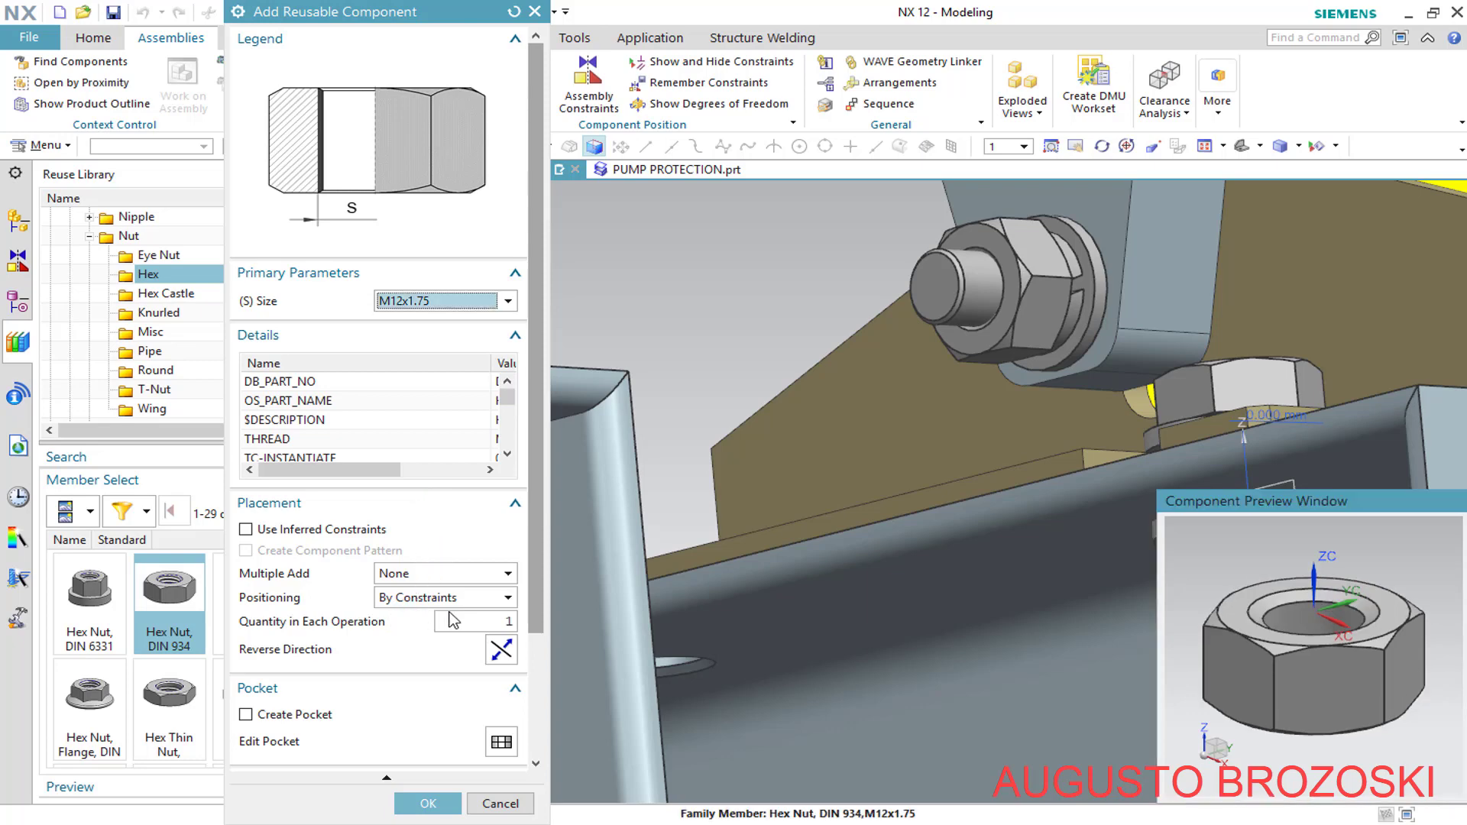
{"action": "left_click", "coordinate": [428, 804]}
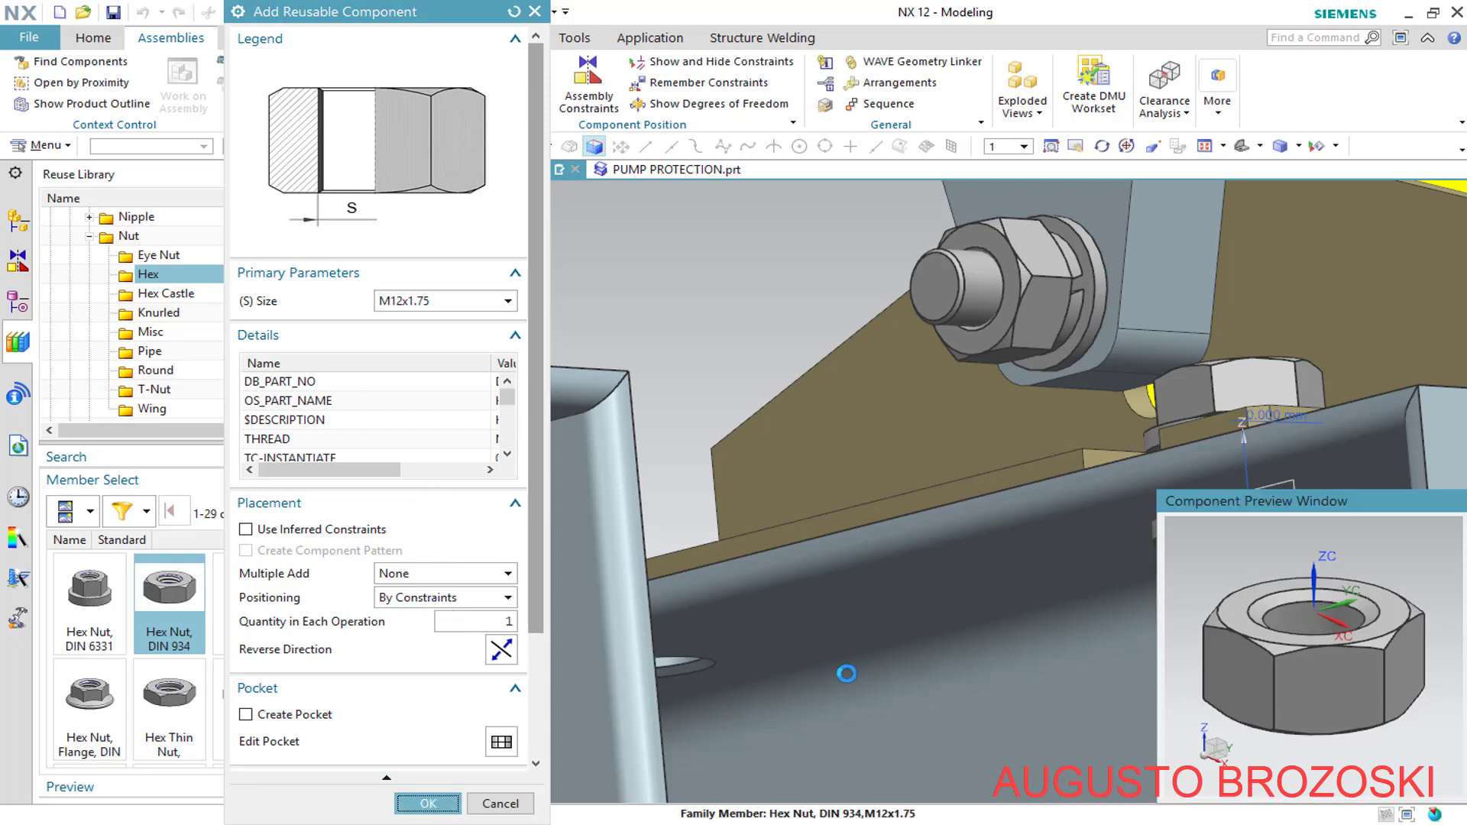
Align the second M12x1.75 nut's axis with the centerline of the M12x40 screw under the bearing support
{"action": "scroll", "coordinate": [1237, 619], "scroll_direction": "down", "scroll_amount": 5}
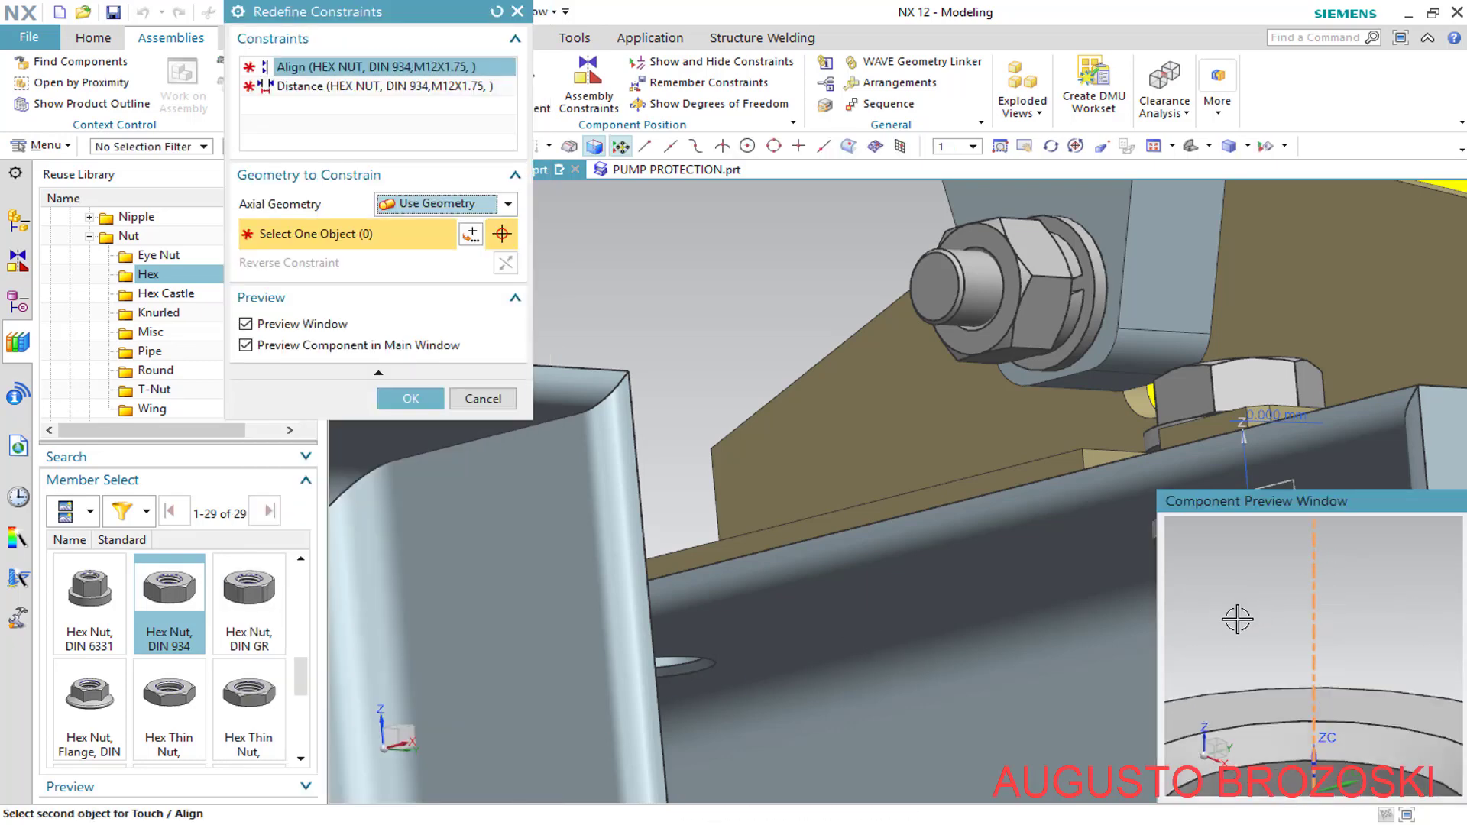
{"action": "scroll", "coordinate": [876, 511], "scroll_direction": "up", "scroll_amount": 7}
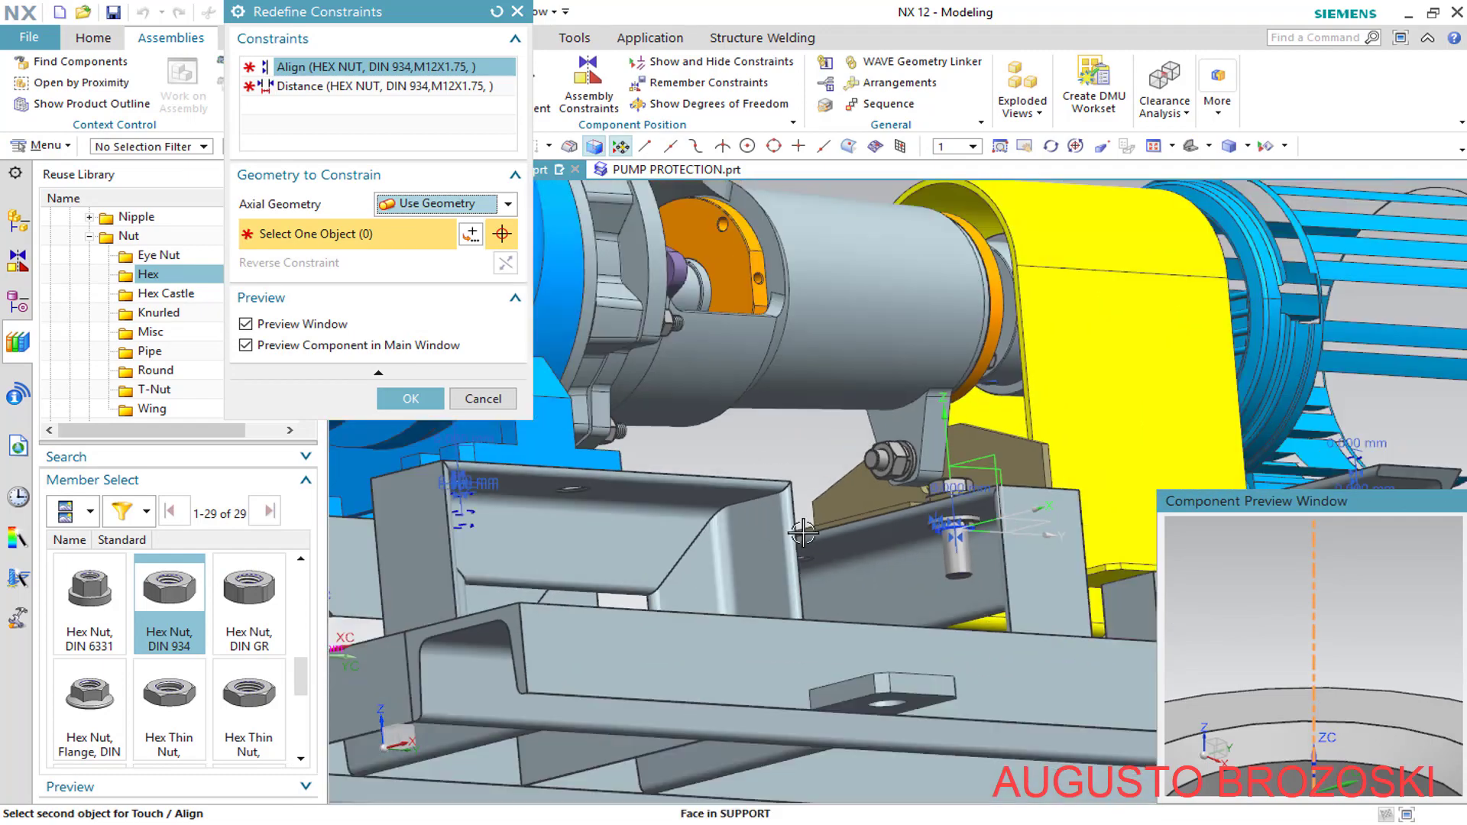
{"action": "scroll", "coordinate": [972, 522], "scroll_direction": "down", "scroll_amount": 8}
{"action": "scroll", "coordinate": [855, 571], "scroll_direction": "down", "scroll_amount": 2}
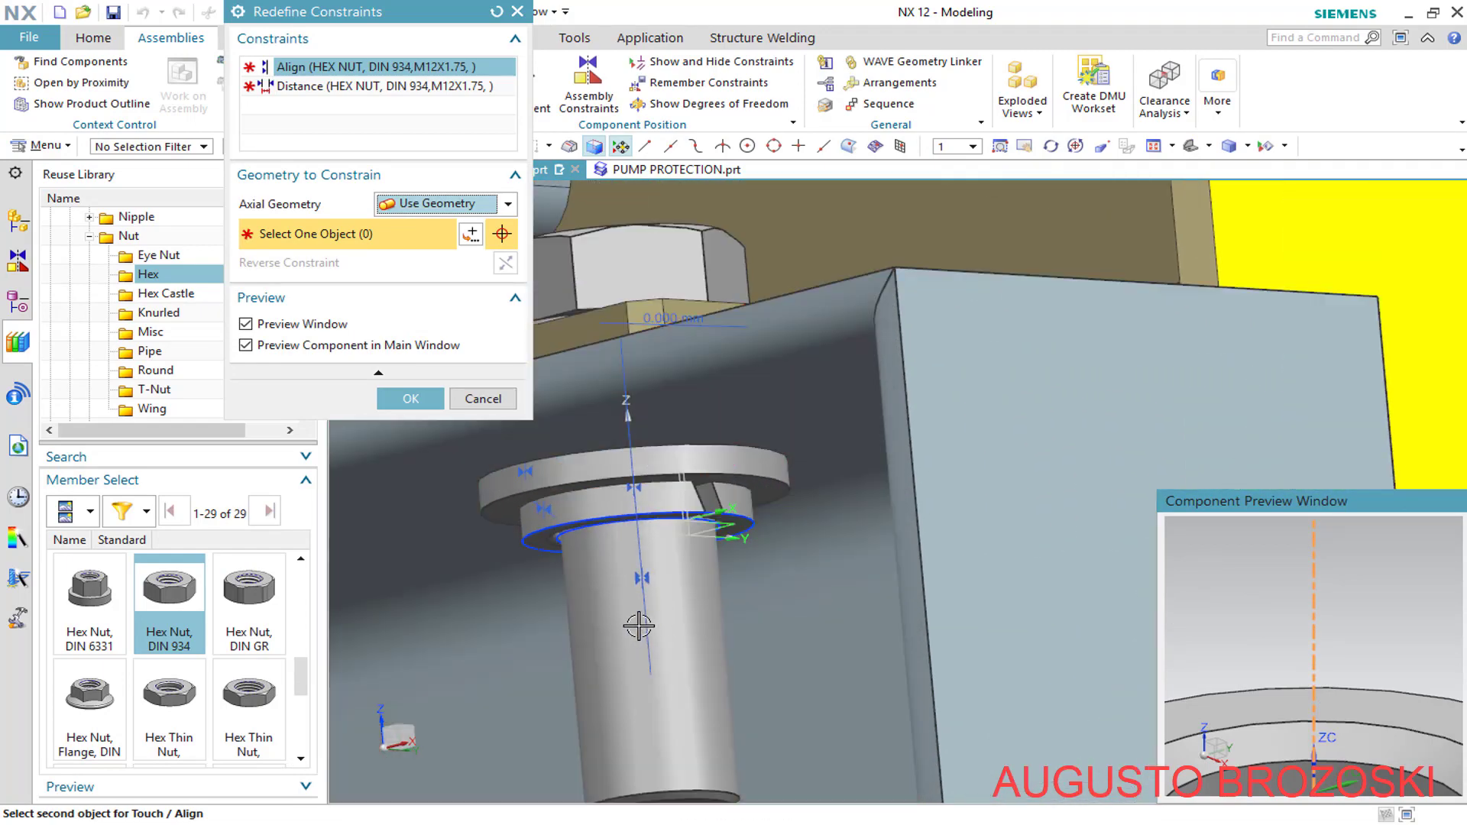
{"action": "left_click", "coordinate": [647, 674]}
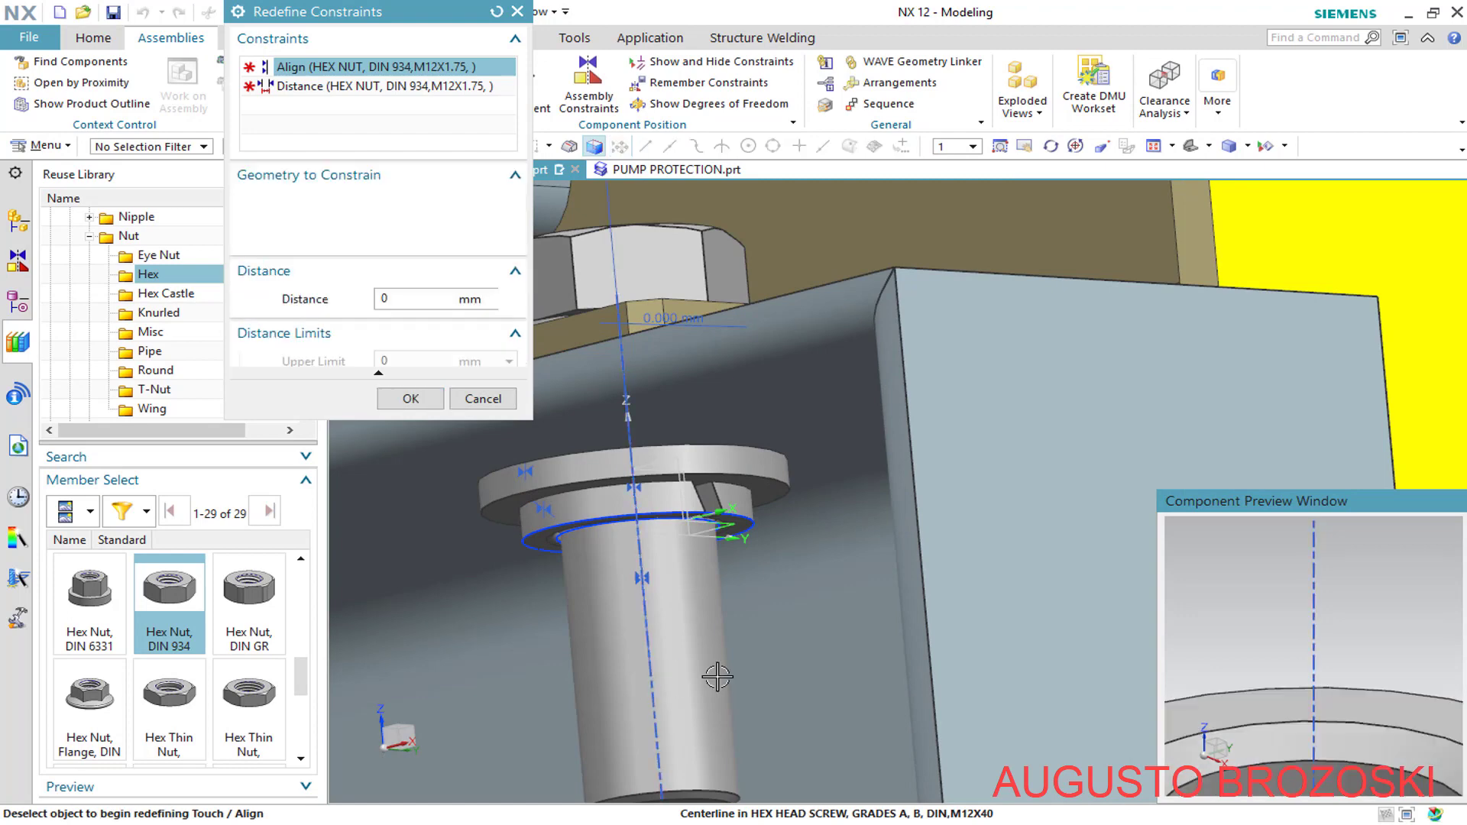
Set the second nut at 0 mm distance from the lower face of the support screw's spring lock washer and confirm
{"action": "scroll", "coordinate": [1319, 644], "scroll_direction": "up", "scroll_amount": 1}
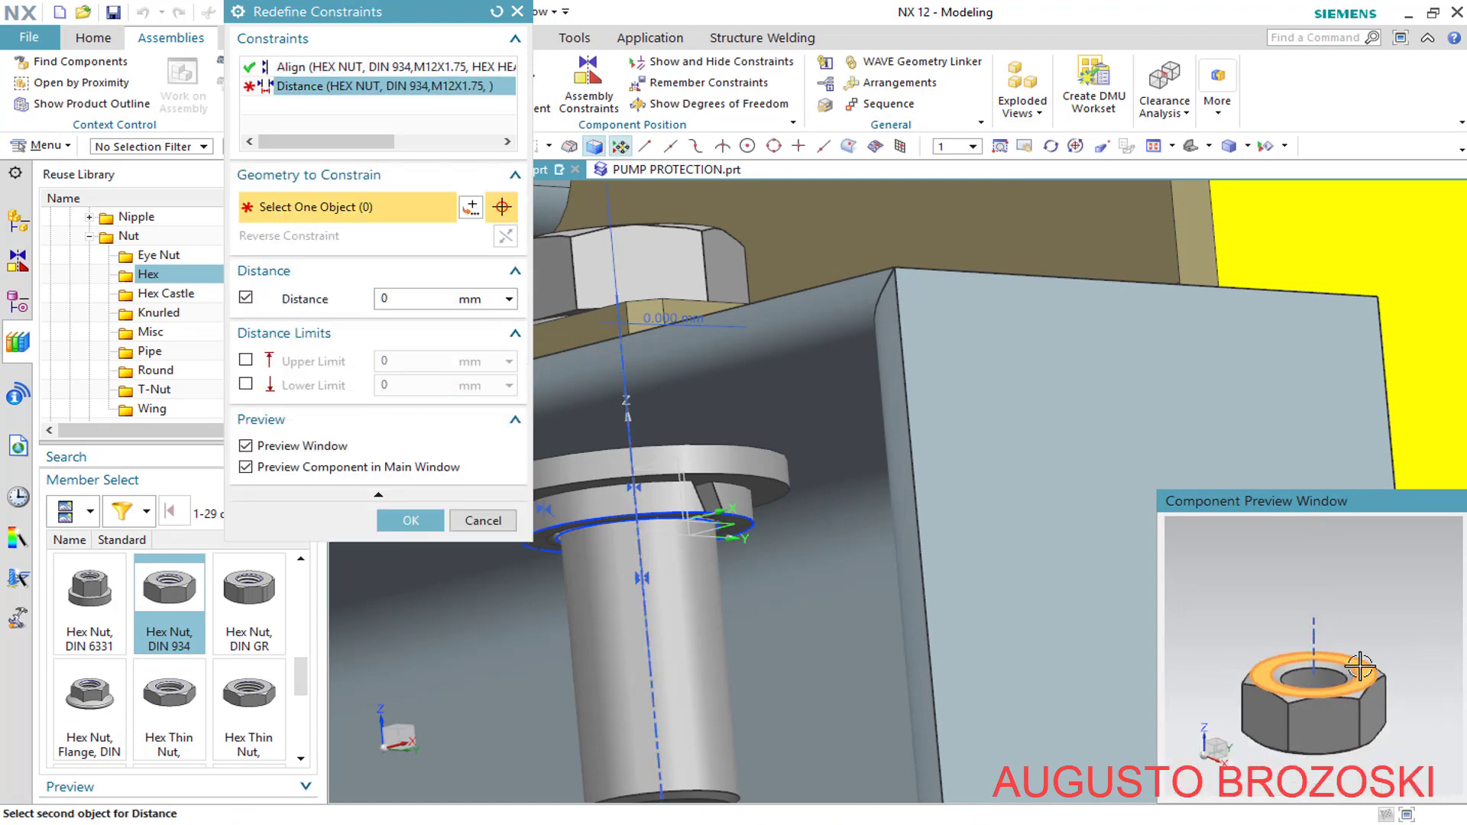
{"action": "scroll", "coordinate": [583, 534], "scroll_direction": "down", "scroll_amount": 4}
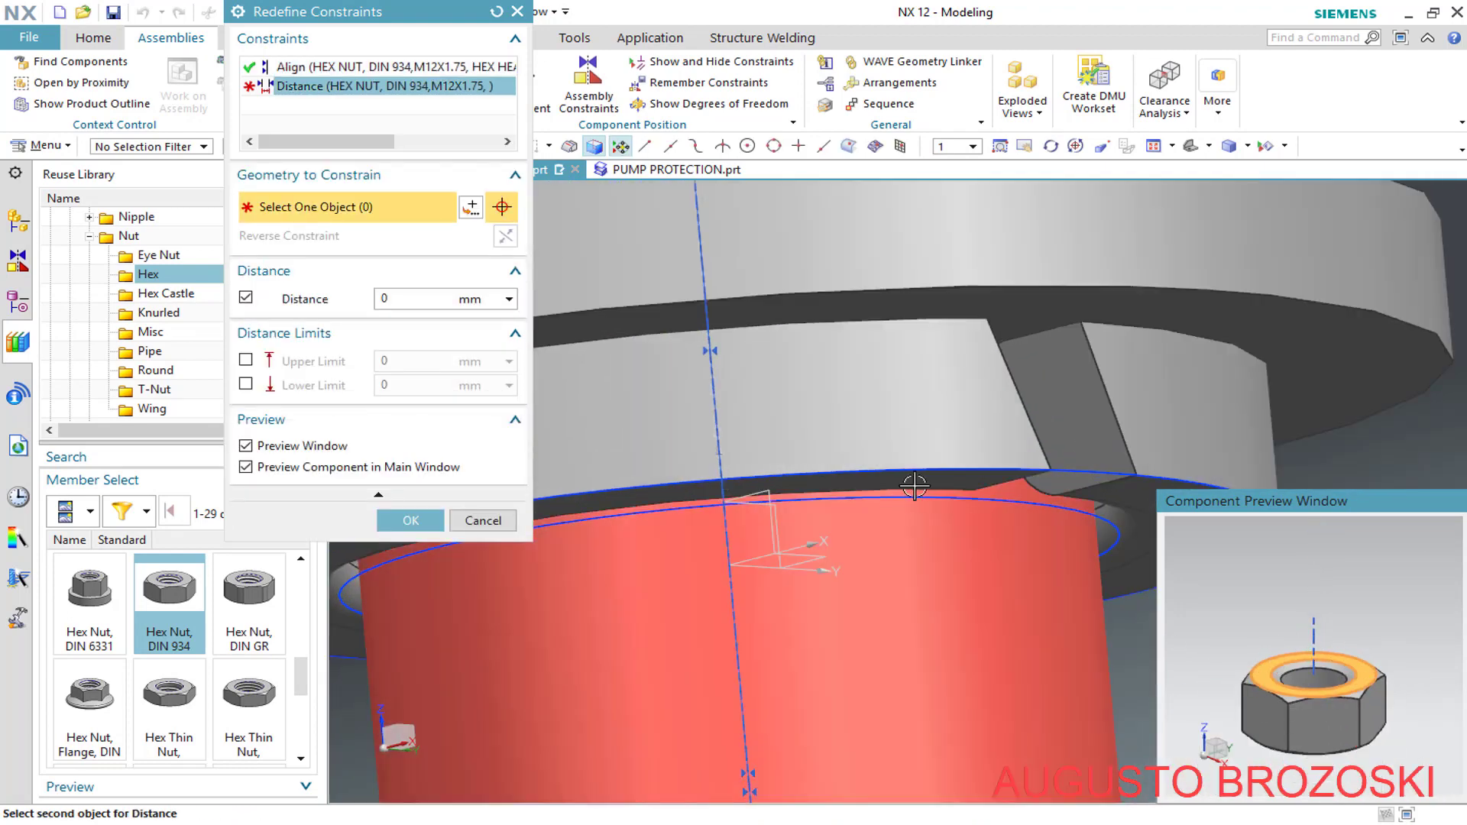
{"action": "left_click", "coordinate": [918, 480]}
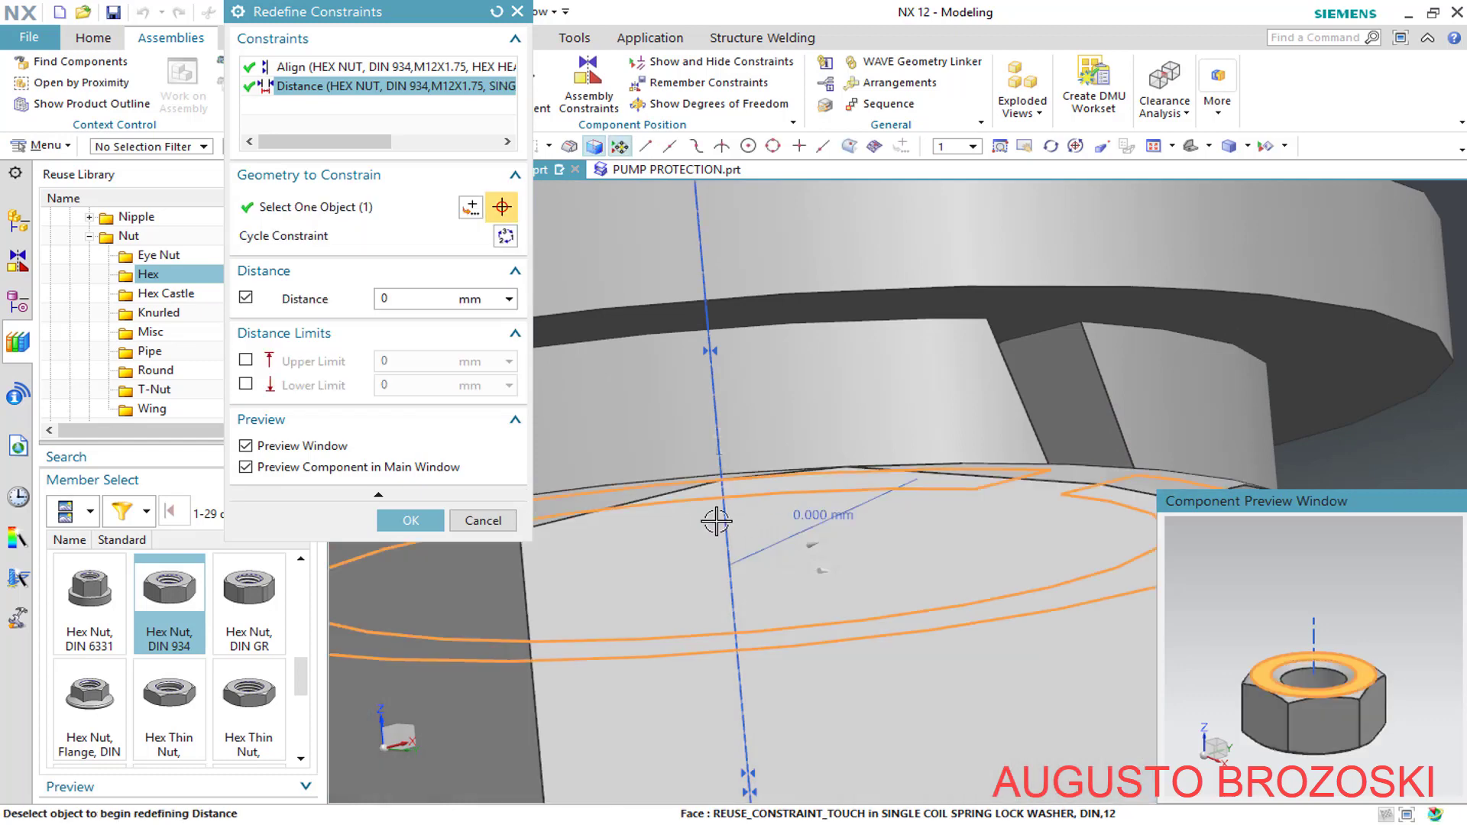
{"action": "scroll", "coordinate": [701, 529], "scroll_direction": "up", "scroll_amount": 4}
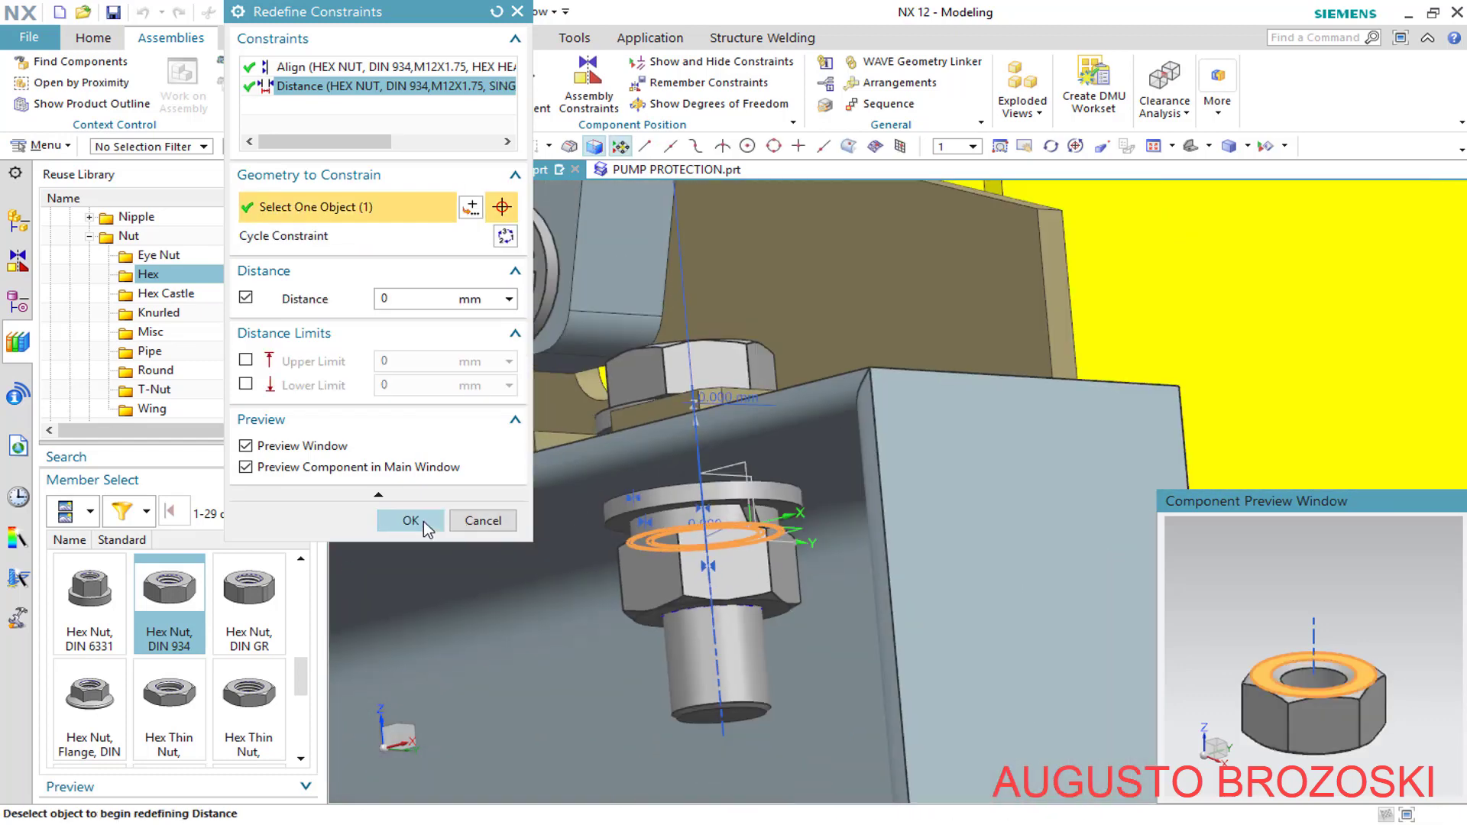
{"action": "left_click", "coordinate": [412, 521]}
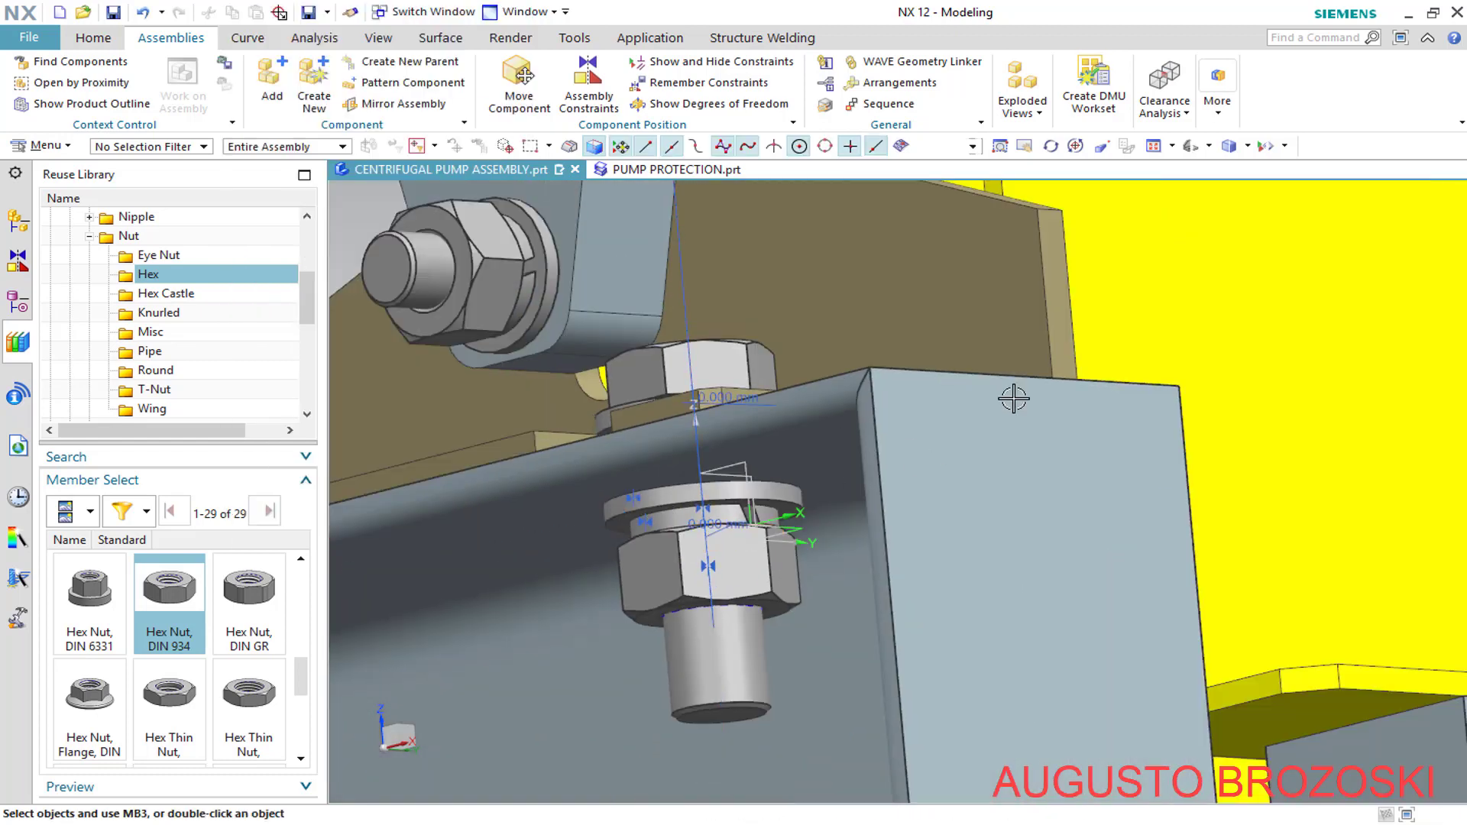
Add a DIN 934 hex nut, size M8x1.25 with reversed direction, for the screw at the motor foot
{"action": "left_click", "coordinate": [1242, 146]}
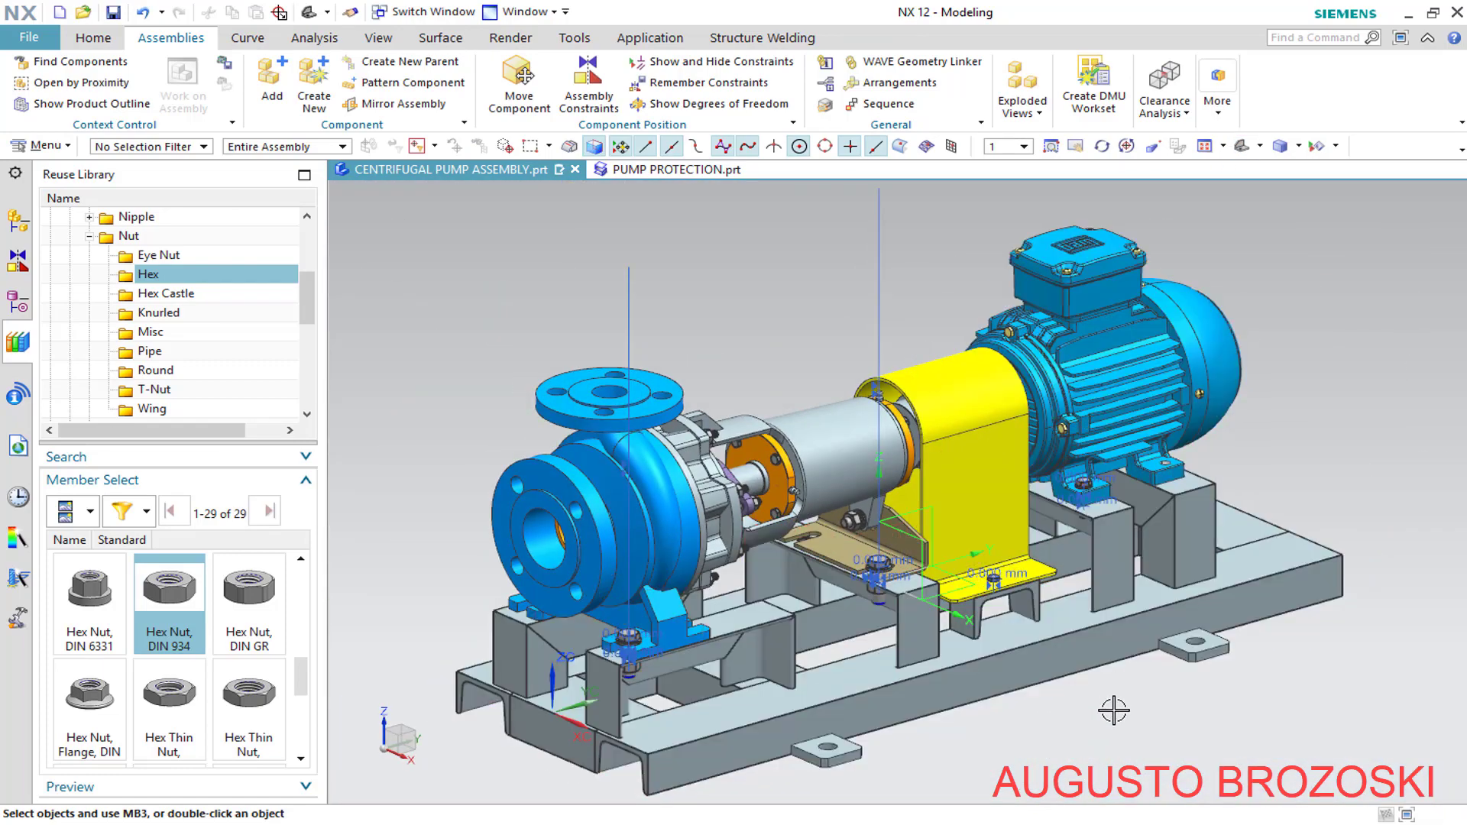
{"action": "scroll", "coordinate": [1099, 508], "scroll_direction": "up", "scroll_amount": 5}
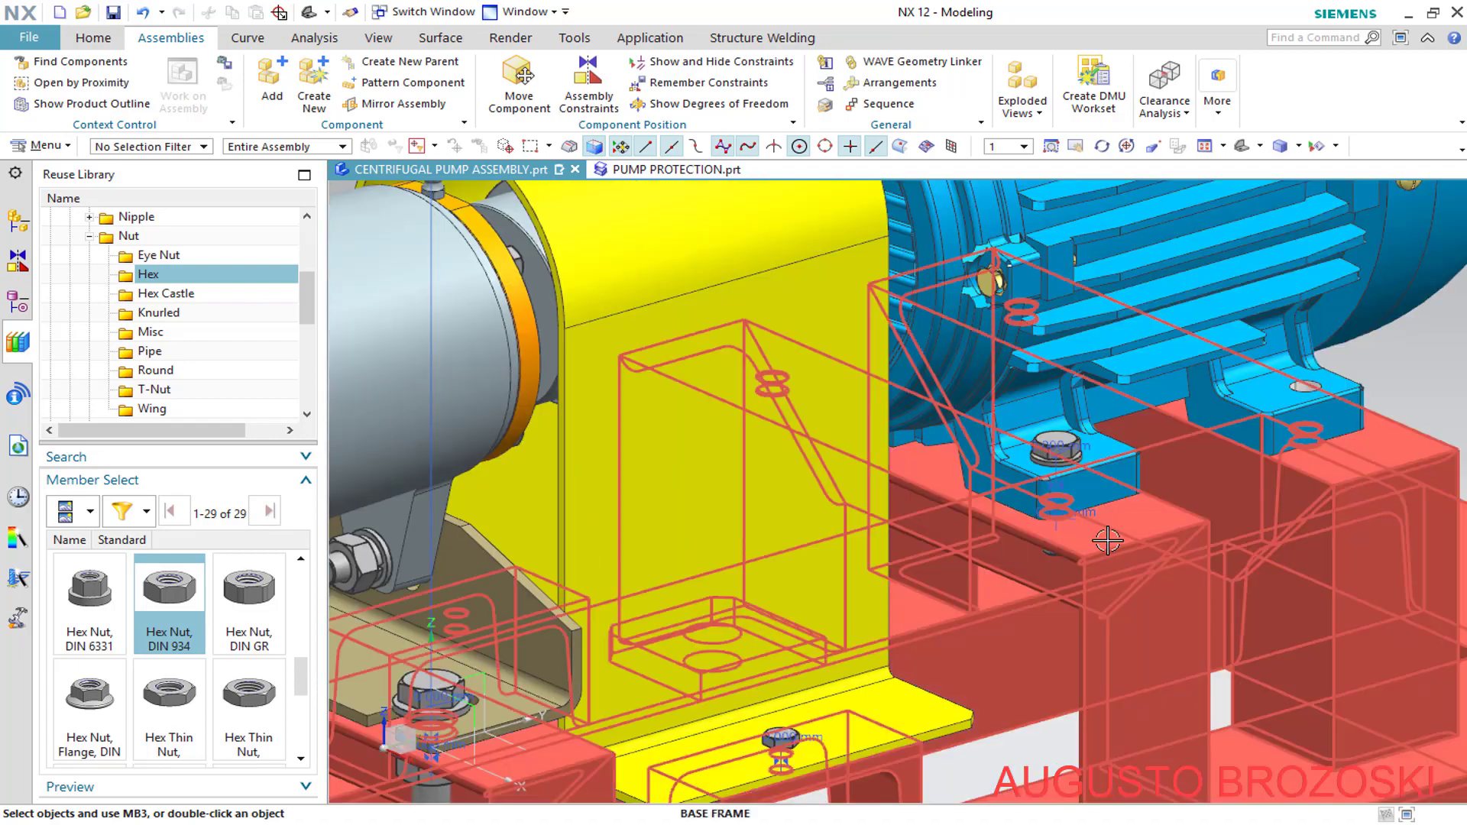
{"action": "middle_click_drag", "start_coordinate": [1105, 542], "coordinate": [1127, 497]}
{"action": "scroll", "coordinate": [1055, 666], "scroll_direction": "up", "scroll_amount": 4}
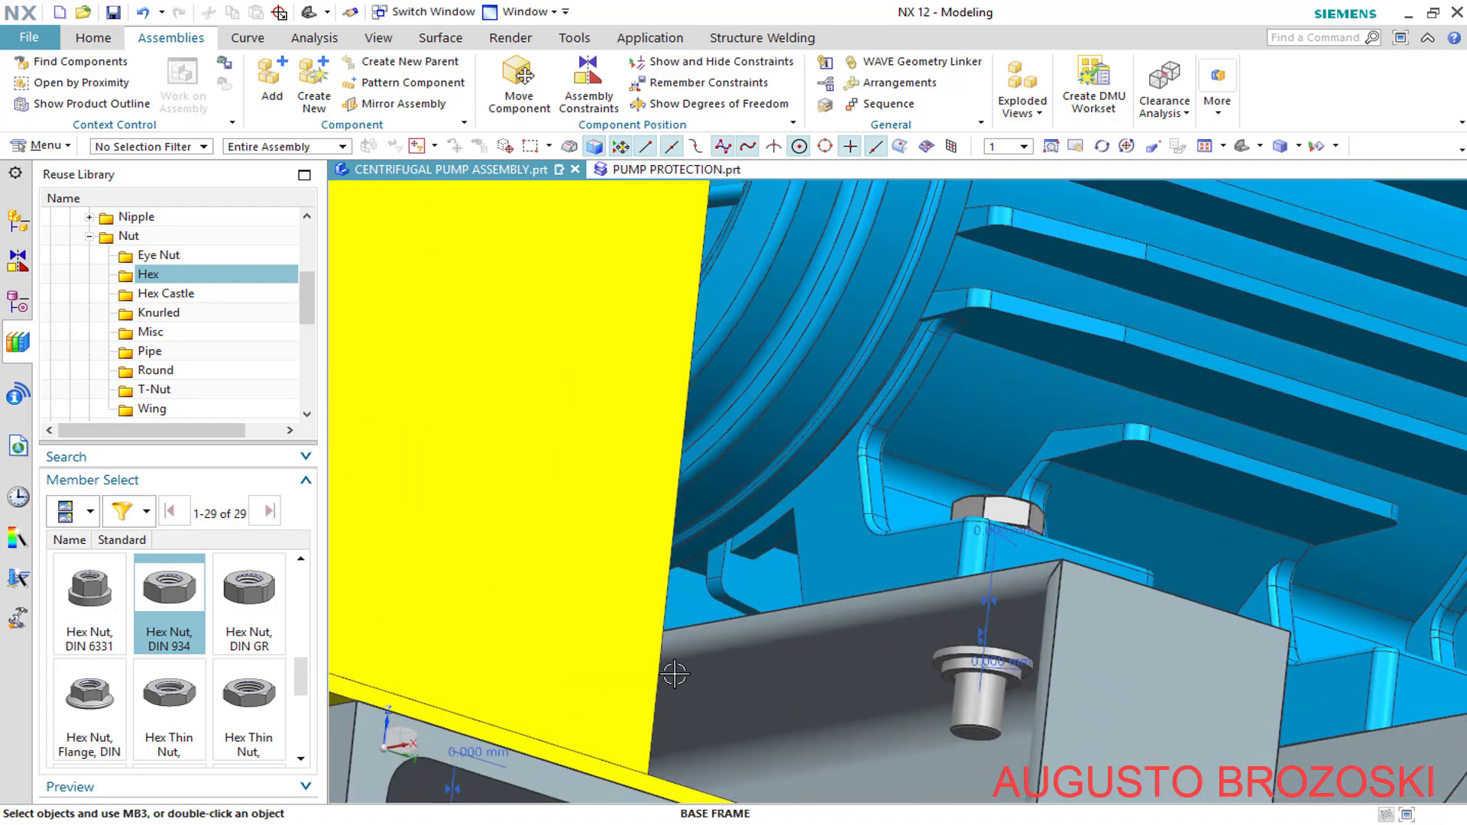
{"action": "right_click", "coordinate": [161, 606]}
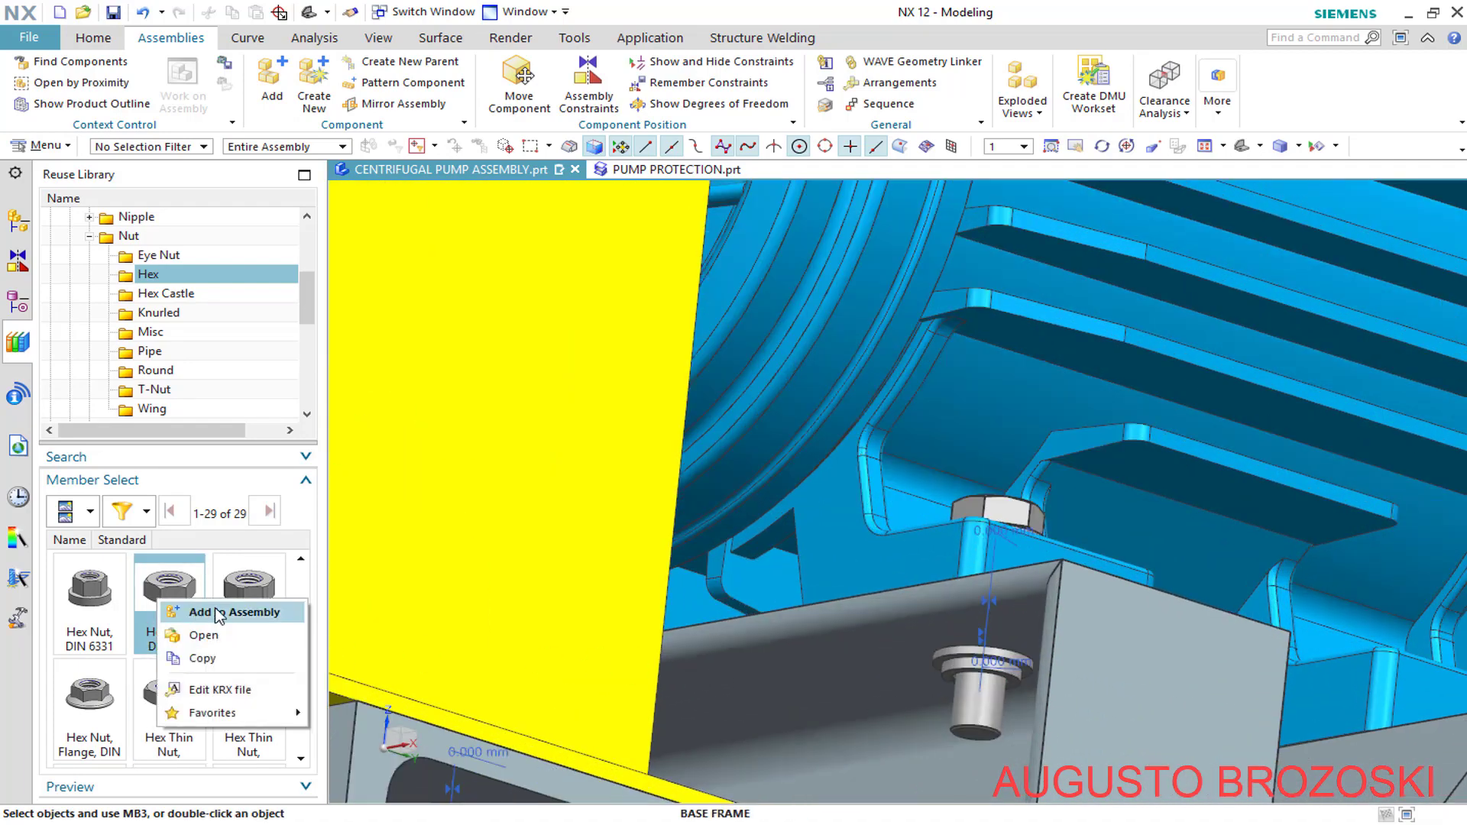
{"action": "left_click", "coordinate": [204, 612]}
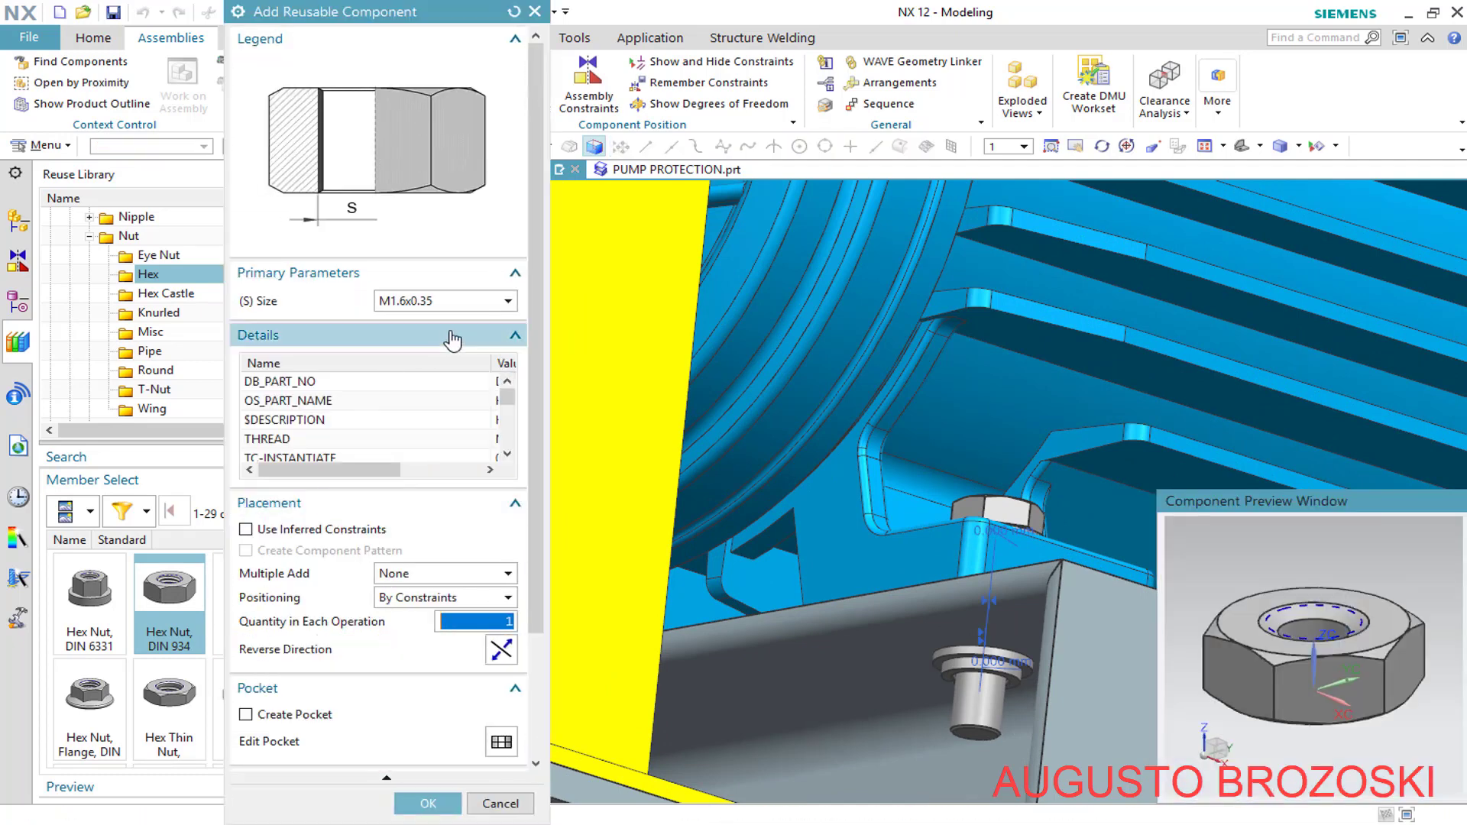
{"action": "left_click", "coordinate": [508, 301]}
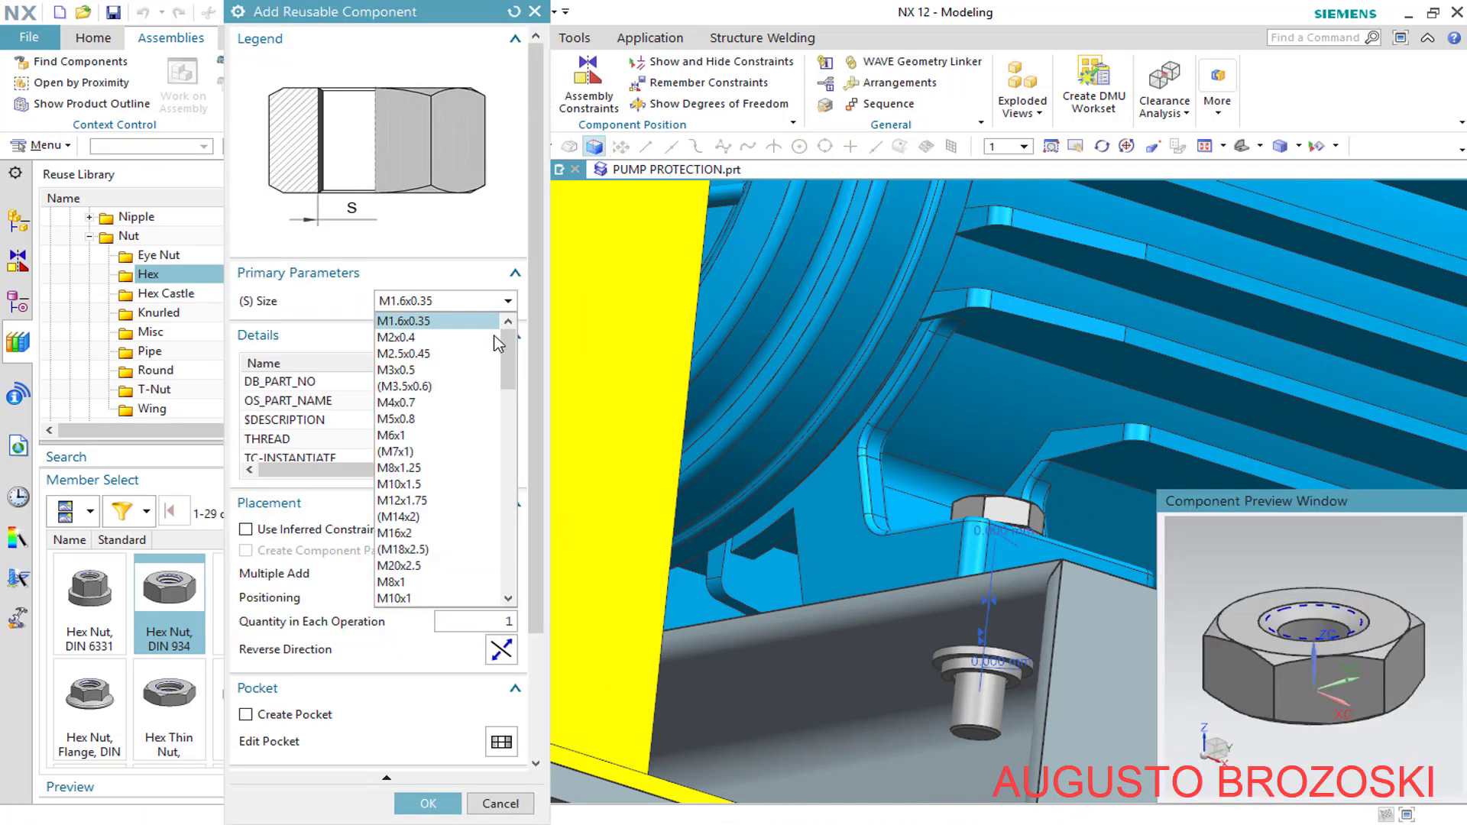
{"action": "left_click", "coordinate": [426, 464]}
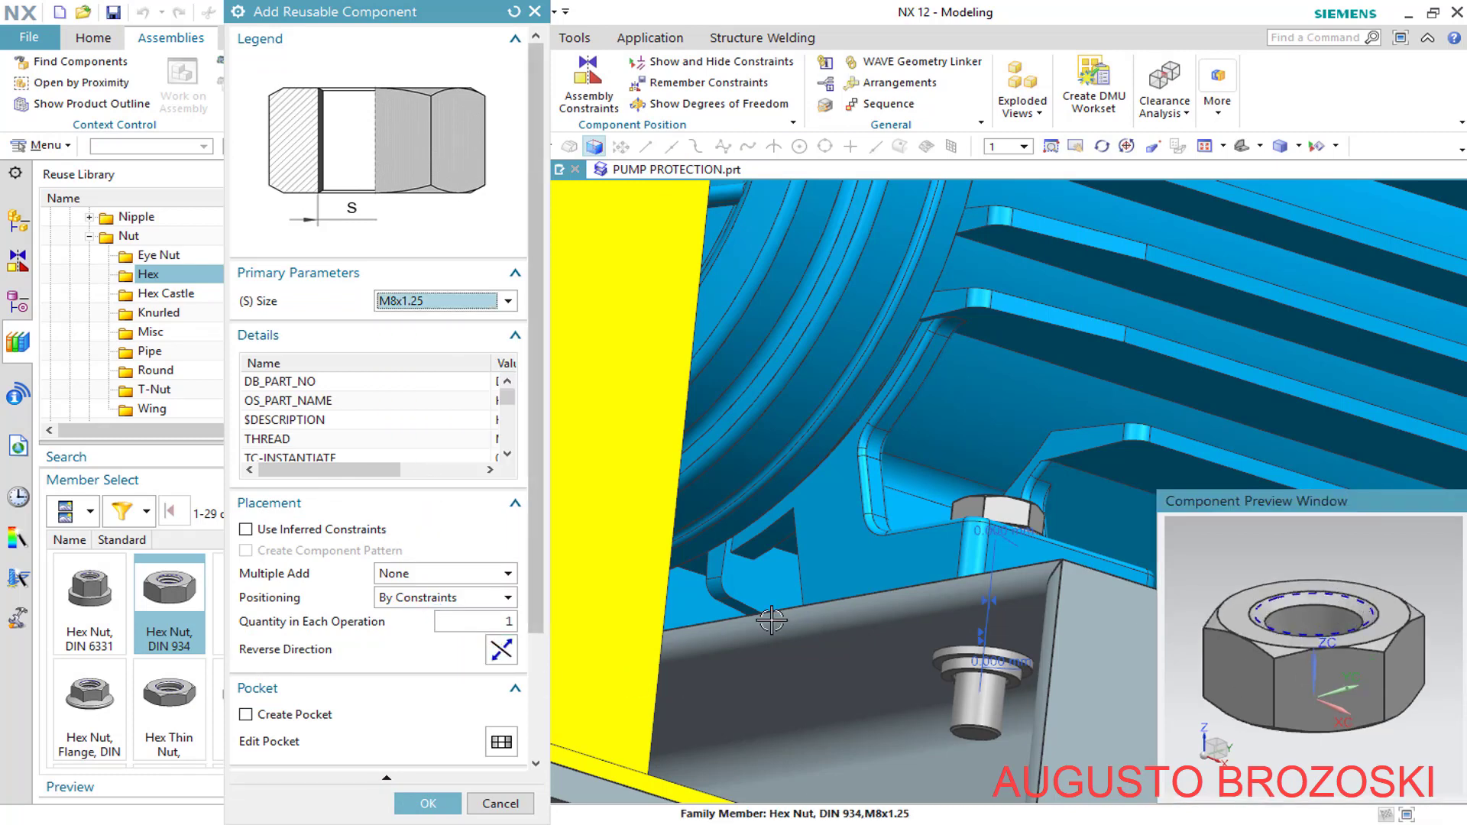
{"action": "left_click", "coordinate": [495, 653]}
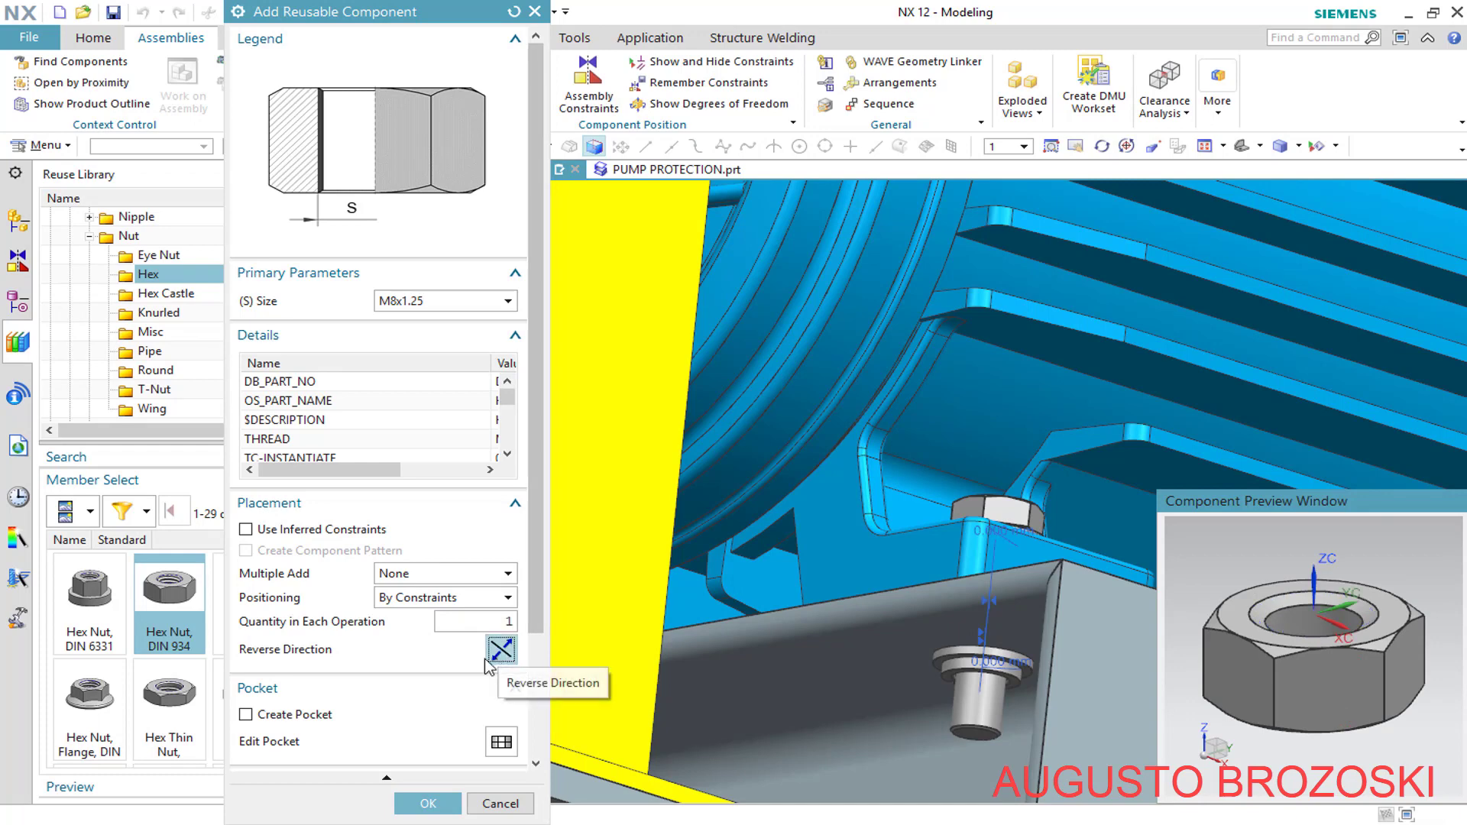
{"action": "left_click", "coordinate": [430, 804]}
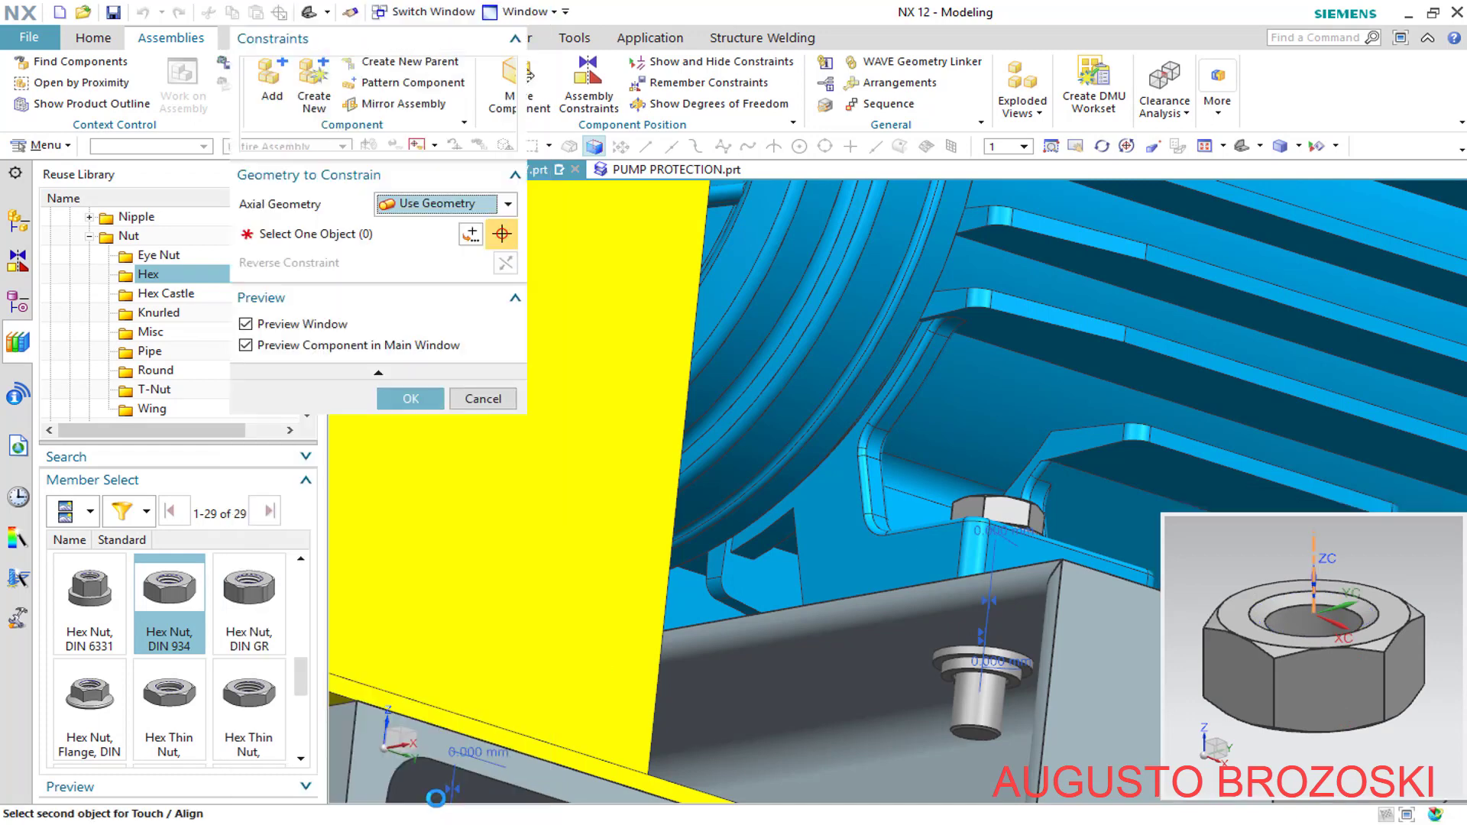
Align the M8x1.25 nut with the motor foot screw and set it 0 mm from the spring lock washer's lower face
{"action": "scroll", "coordinate": [1020, 703], "scroll_direction": "down", "scroll_amount": 5}
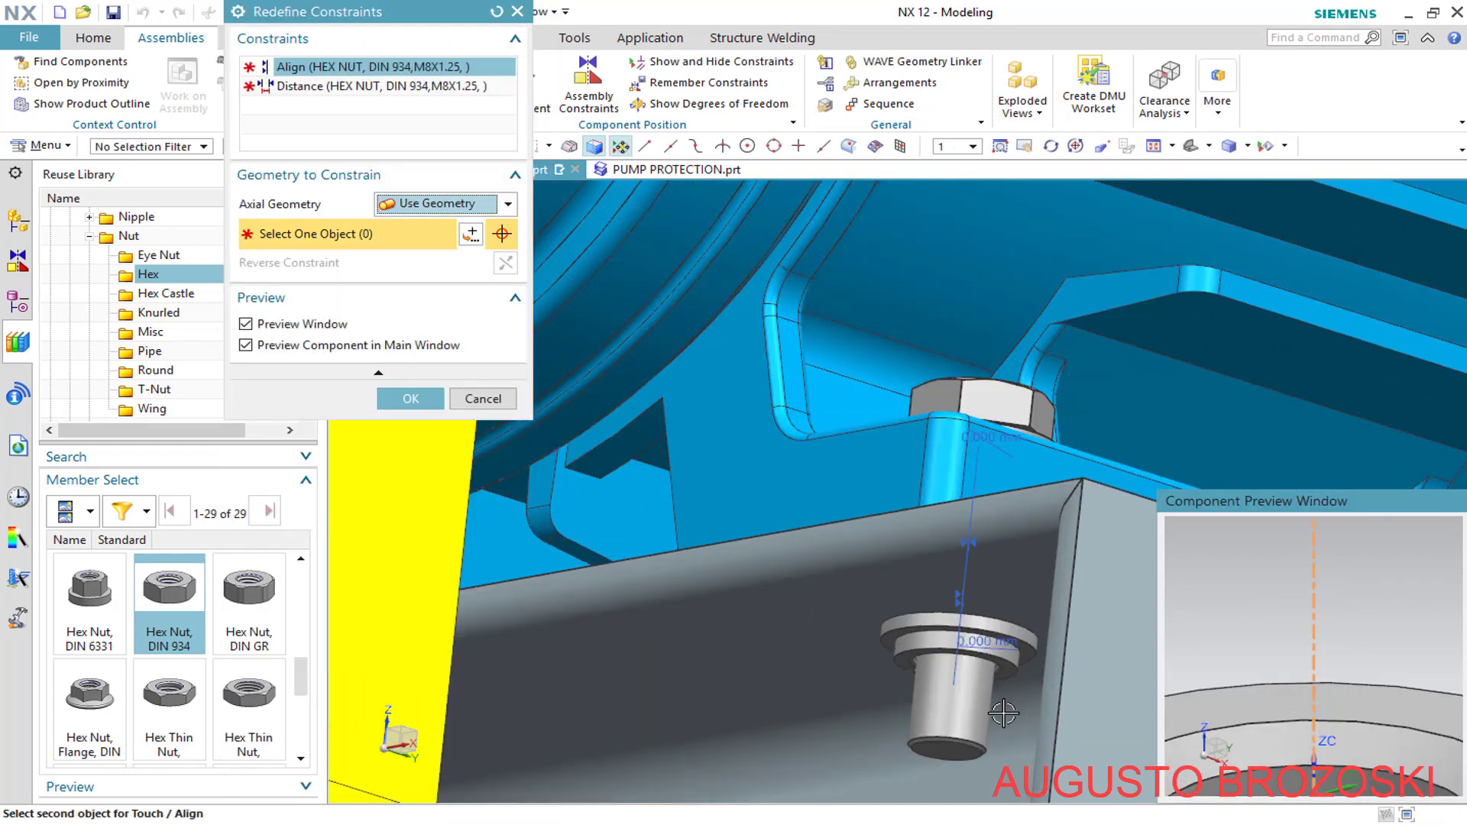
{"action": "left_click", "coordinate": [904, 703]}
{"action": "scroll", "coordinate": [926, 662], "scroll_direction": "down", "scroll_amount": 2}
{"action": "scroll", "coordinate": [1315, 606], "scroll_direction": "up", "scroll_amount": 4}
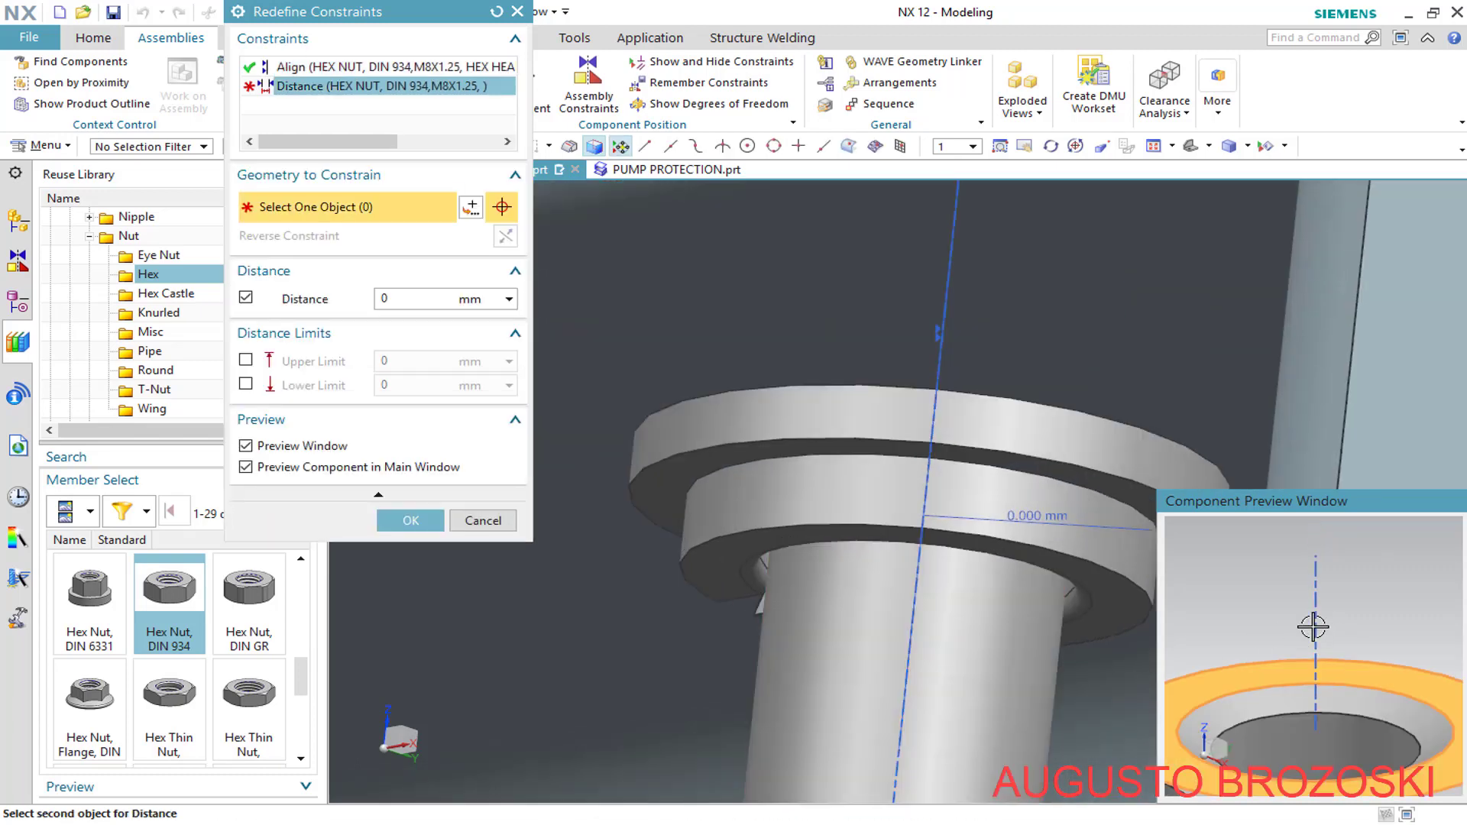
{"action": "scroll", "coordinate": [890, 646], "scroll_direction": "down", "scroll_amount": 3}
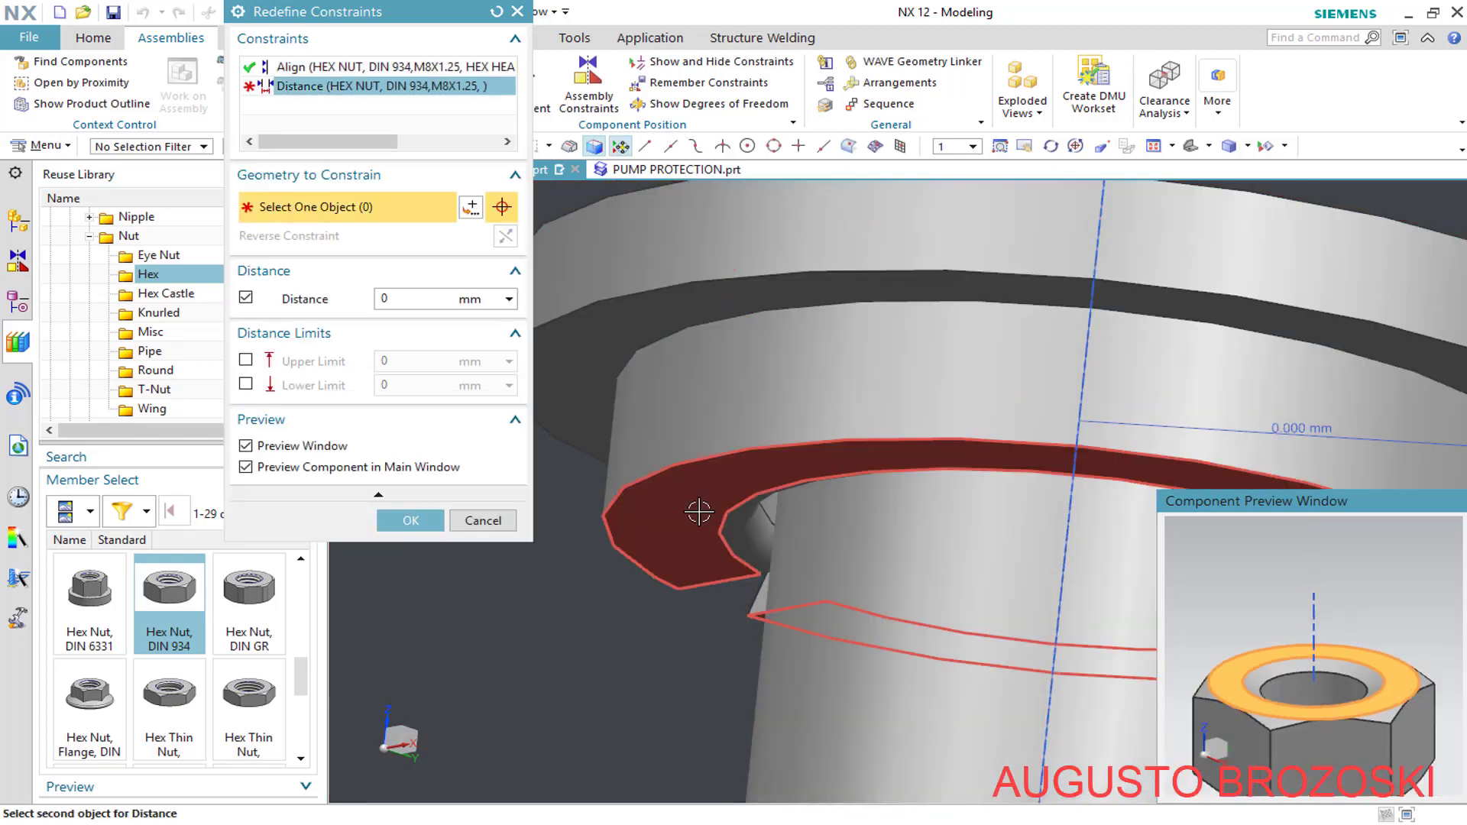
{"action": "left_click", "coordinate": [640, 569]}
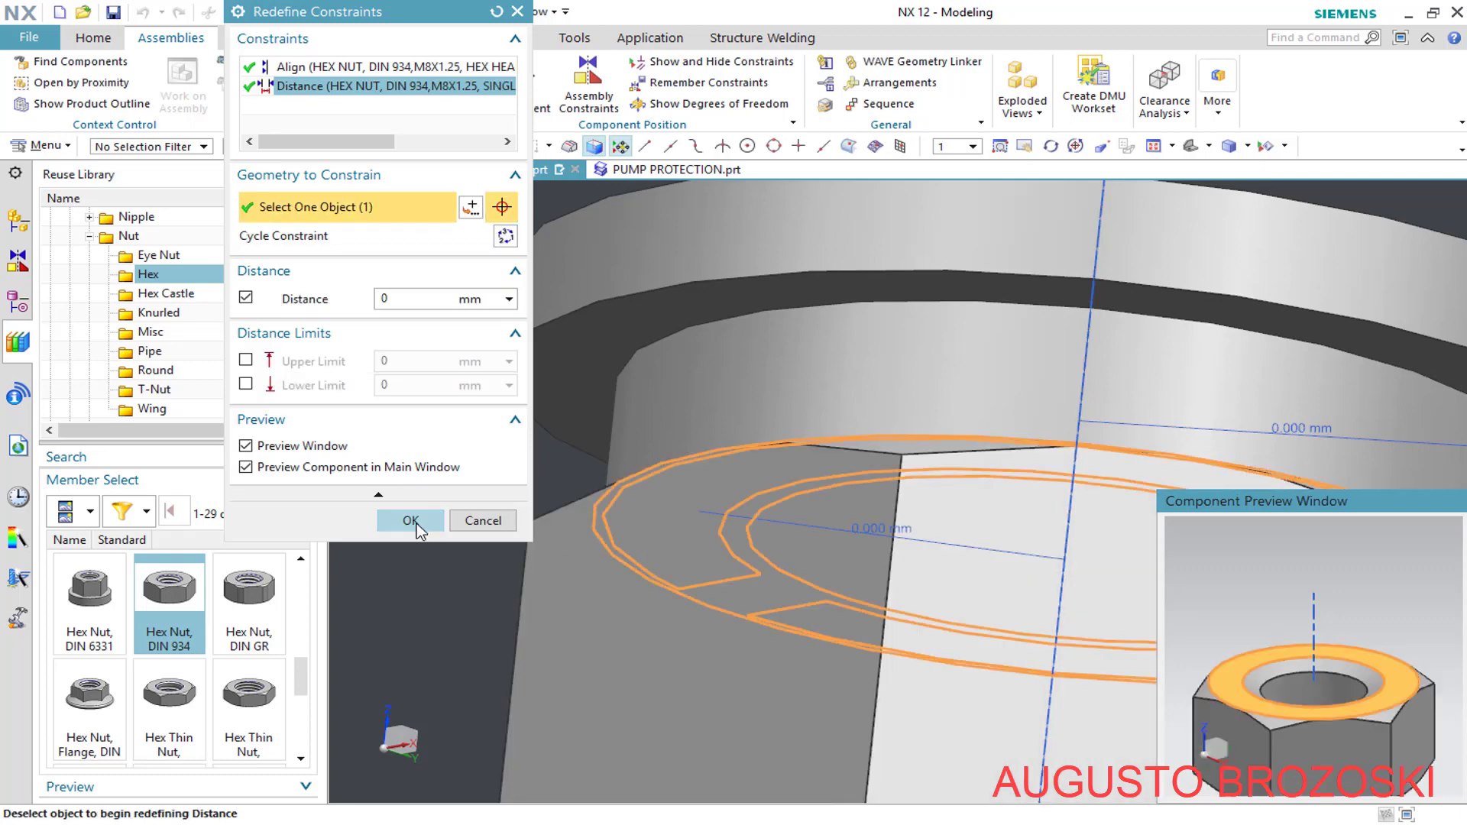
{"action": "left_click", "coordinate": [412, 521]}
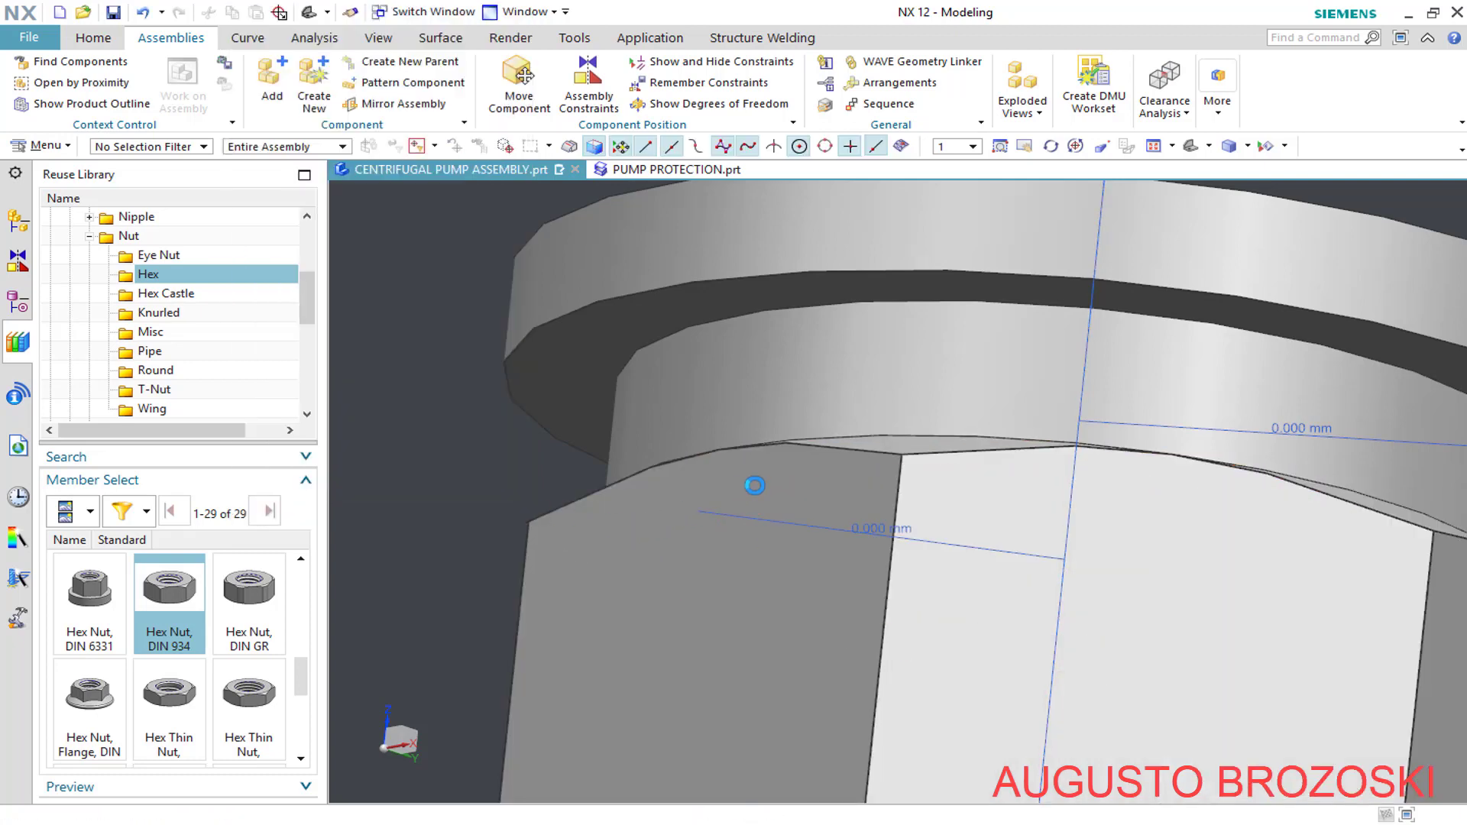
Add a DIN 934 hex nut, size M6x1 with reversed direction, for the screw under the yellow coupling guard
{"action": "scroll", "coordinate": [760, 485], "scroll_direction": "up", "scroll_amount": 8}
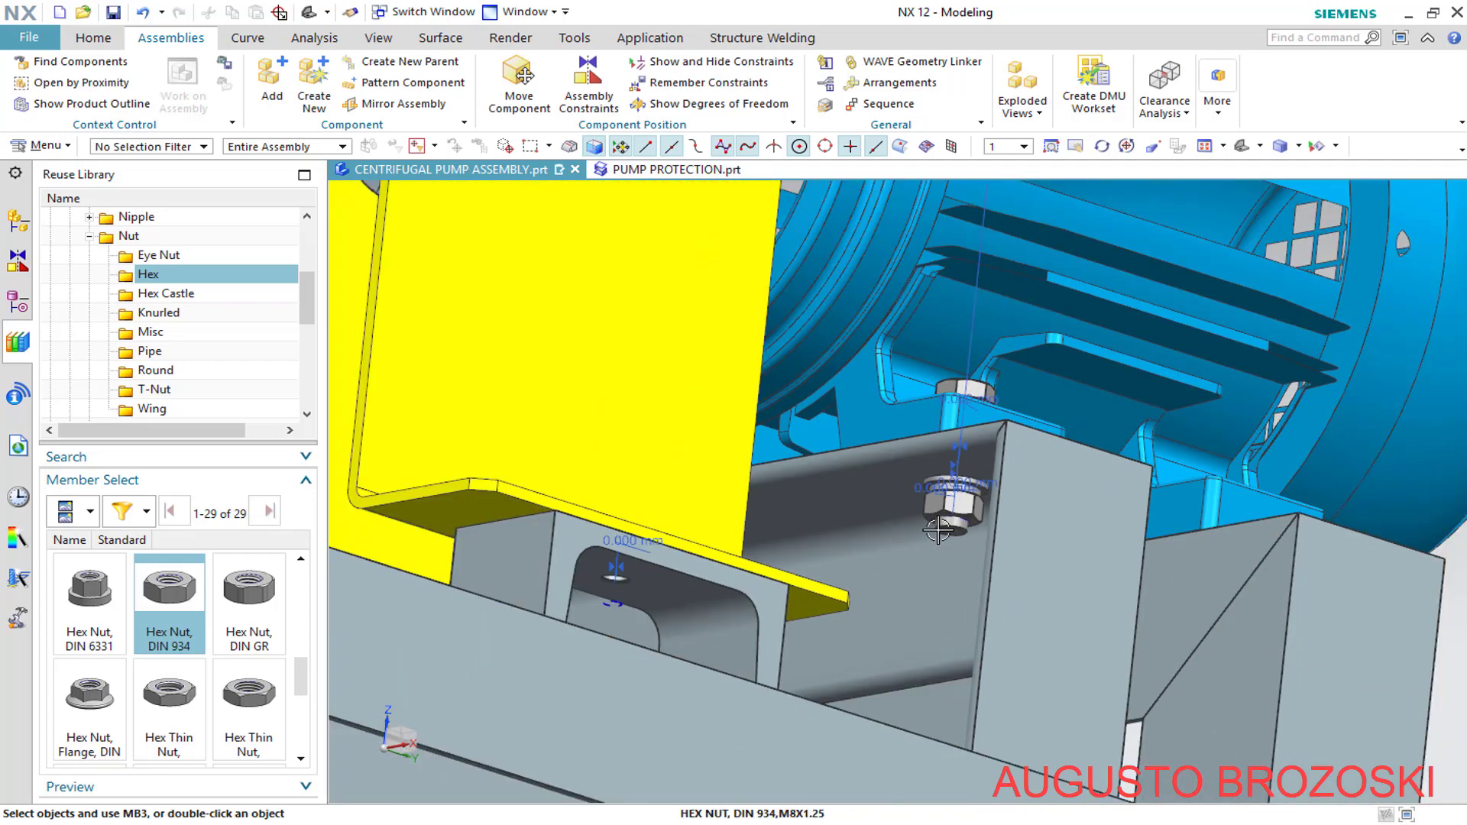
{"action": "scroll", "coordinate": [609, 611], "scroll_direction": "down", "scroll_amount": 5}
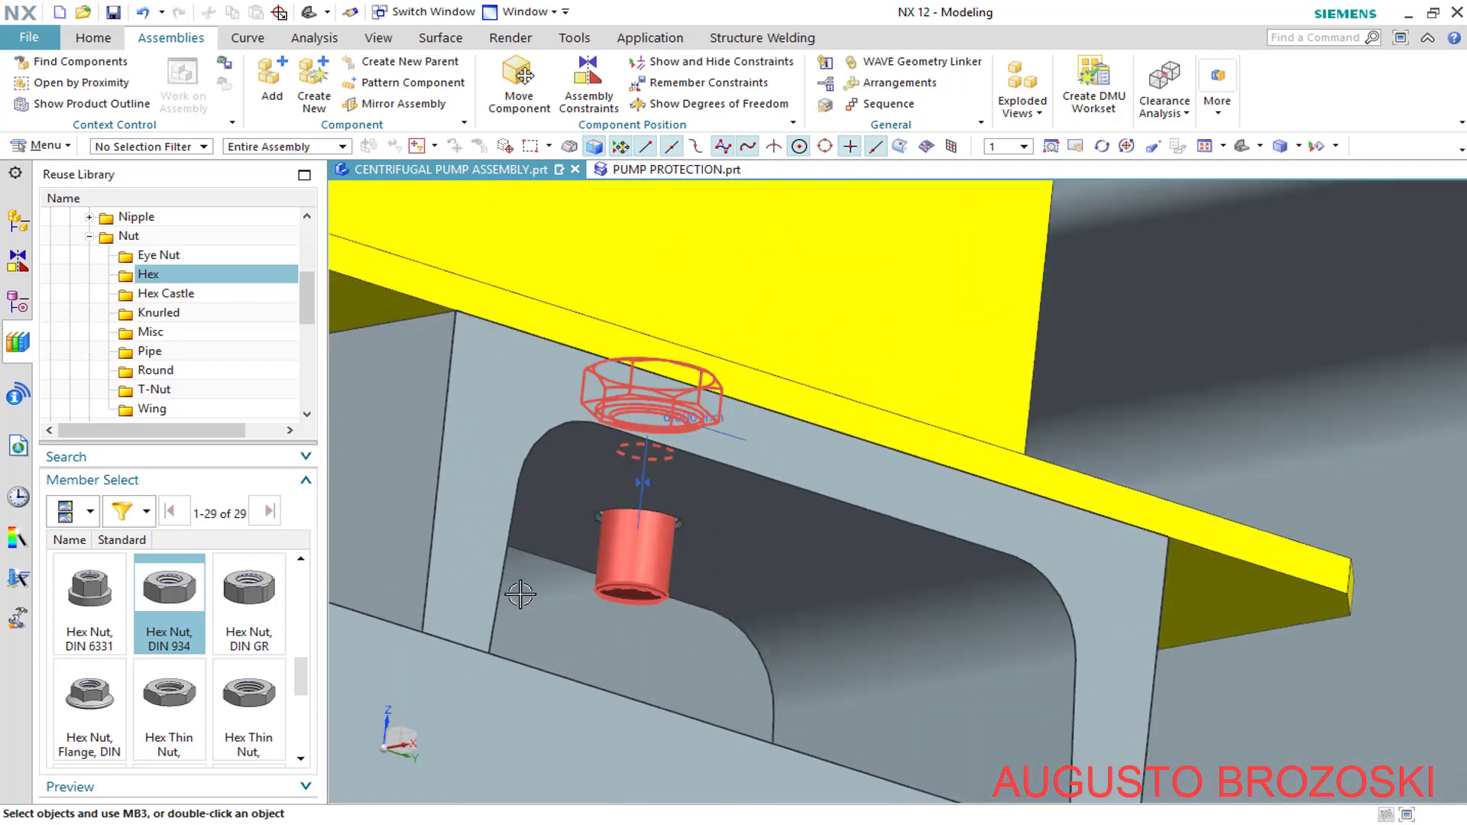
{"action": "right_click", "coordinate": [184, 598]}
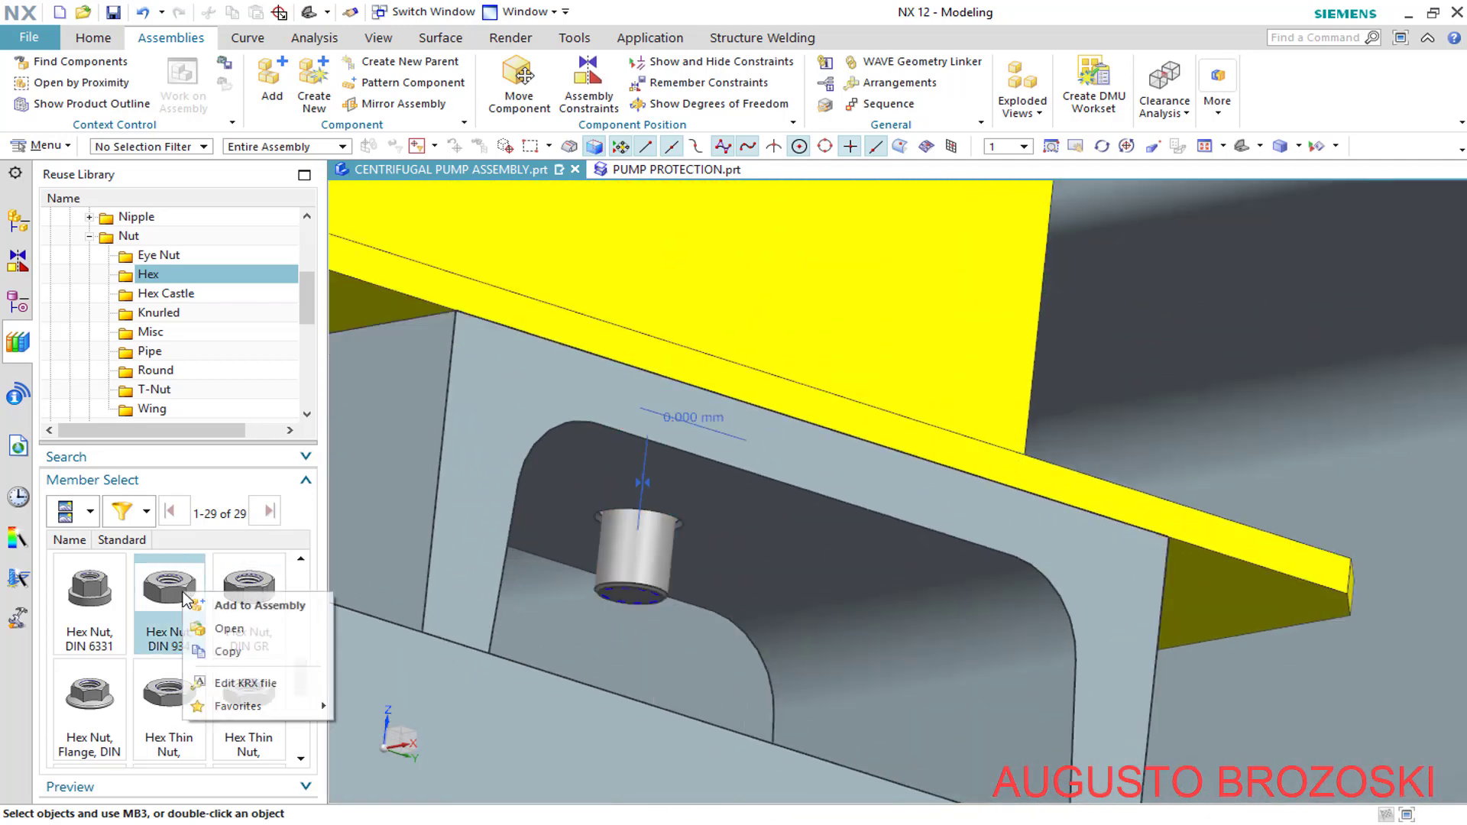
{"action": "left_click", "coordinate": [239, 607]}
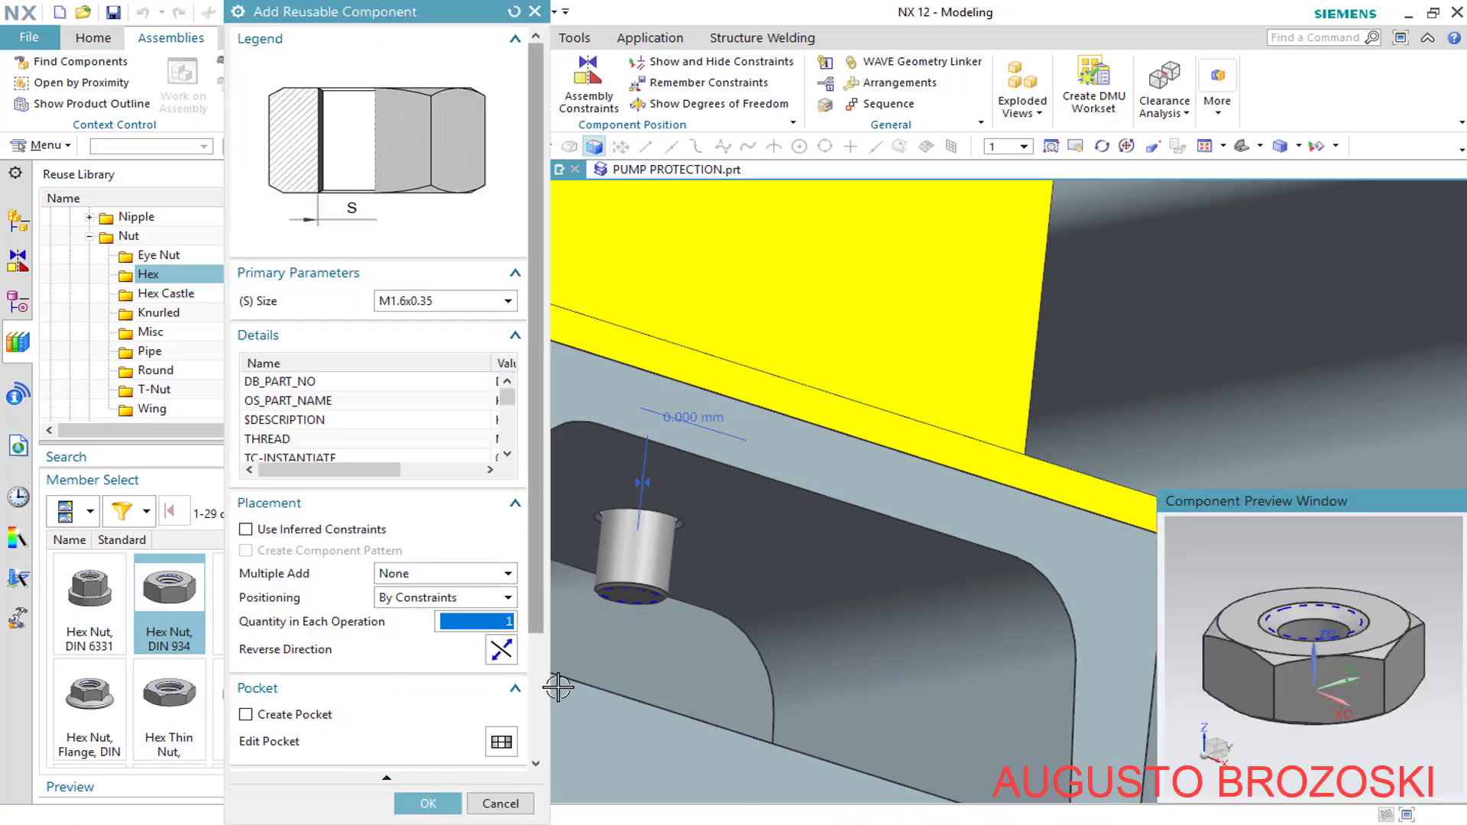
{"action": "left_click", "coordinate": [499, 656]}
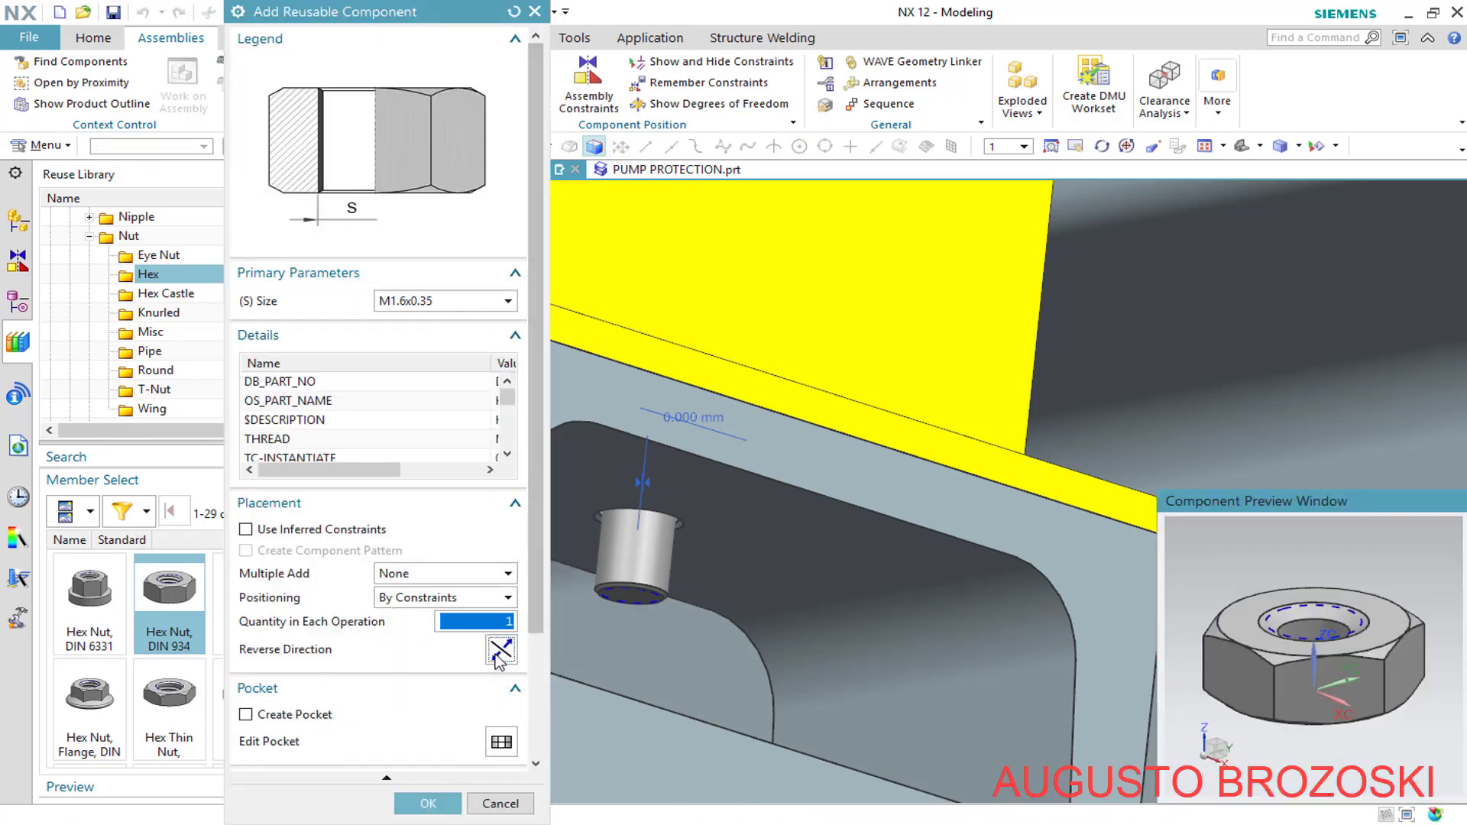
{"action": "left_click", "coordinate": [504, 306]}
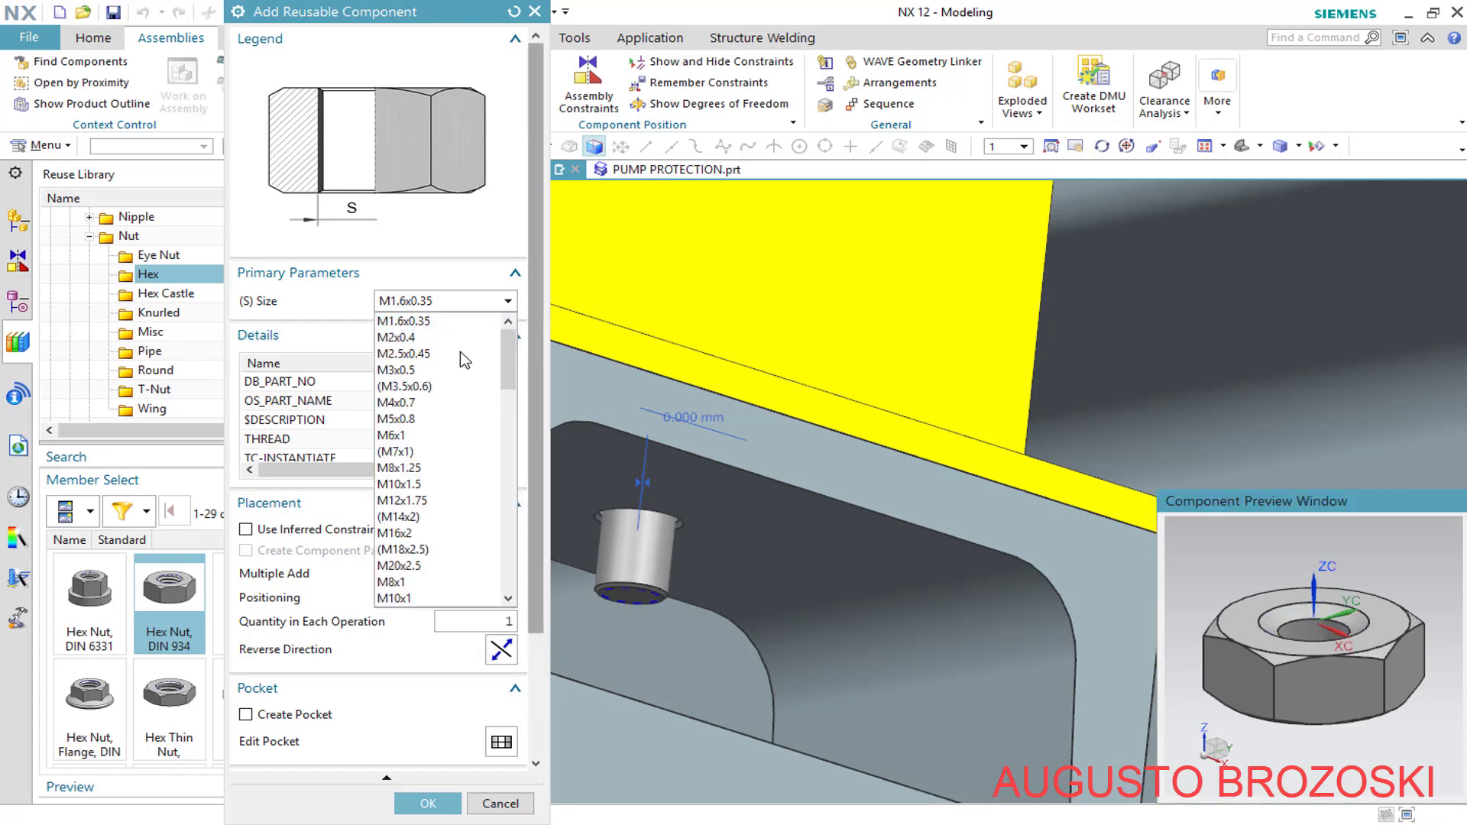
{"action": "left_click", "coordinate": [426, 443]}
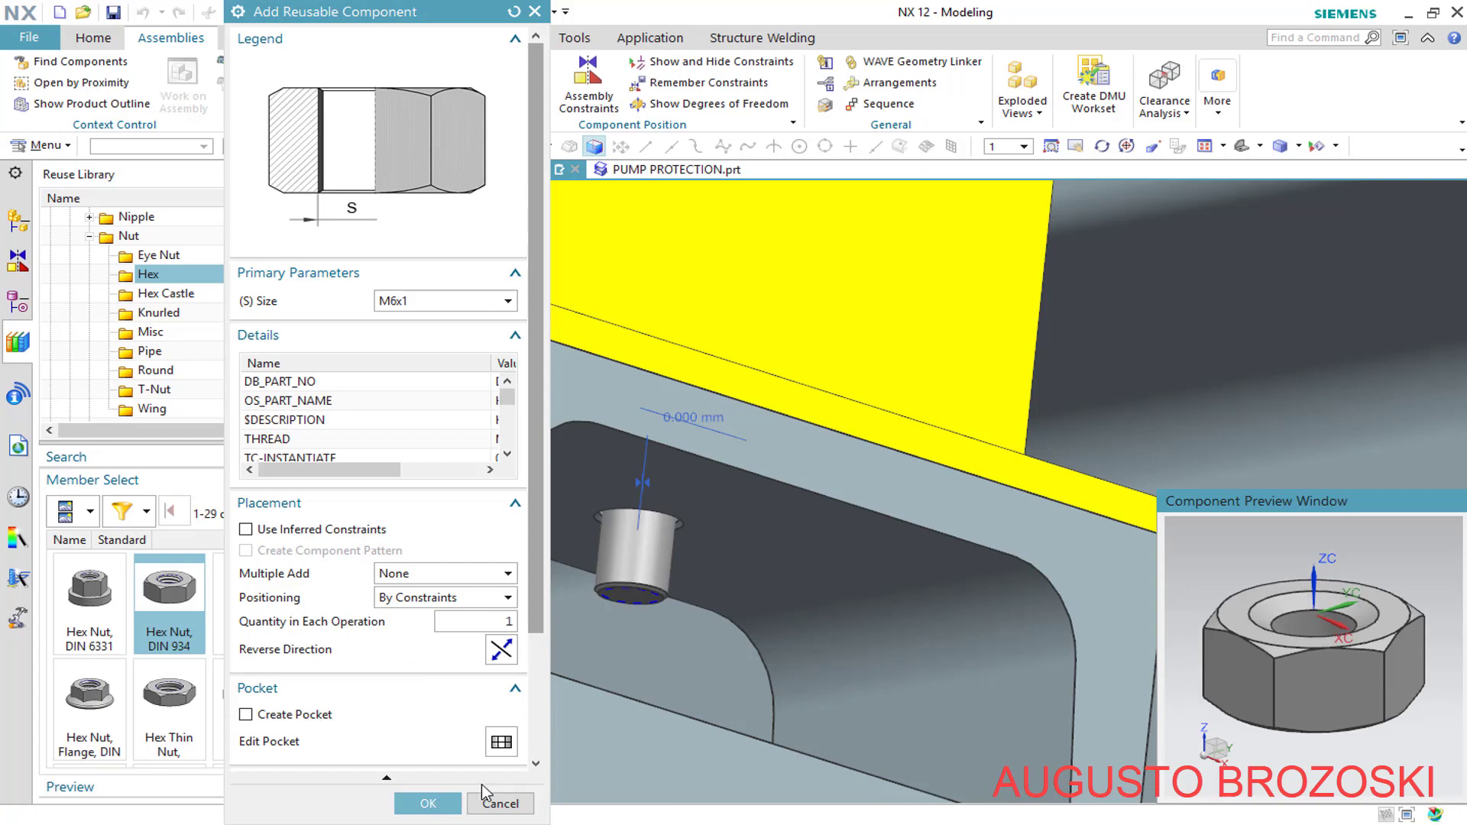
{"action": "middle_click", "coordinate": [568, 763]}
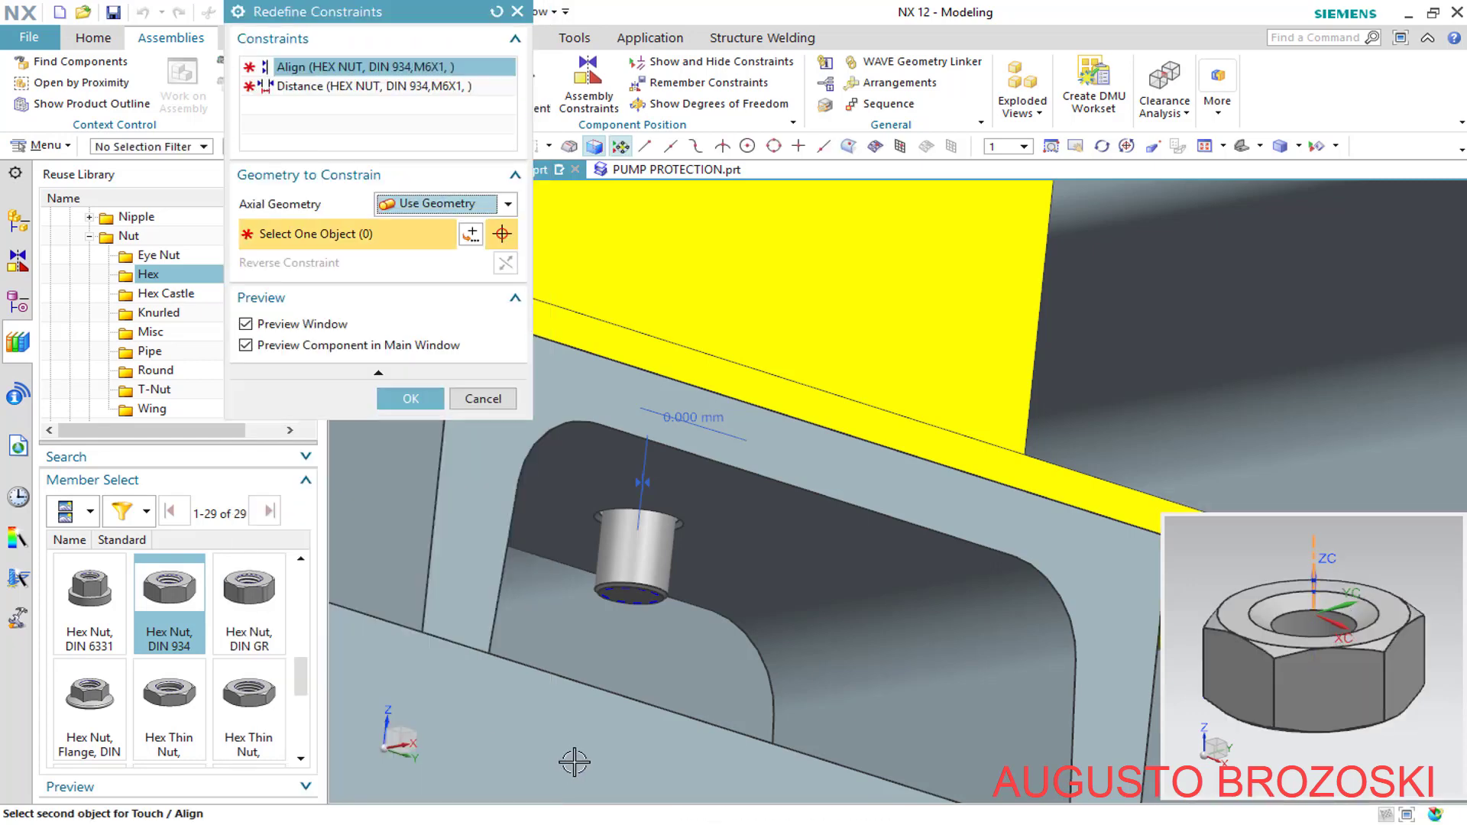
Align the M6x1 nut with the guard screw and set it 0 mm from the base frame bracket's inner face
{"action": "scroll", "coordinate": [602, 559], "scroll_direction": "up", "scroll_amount": 2}
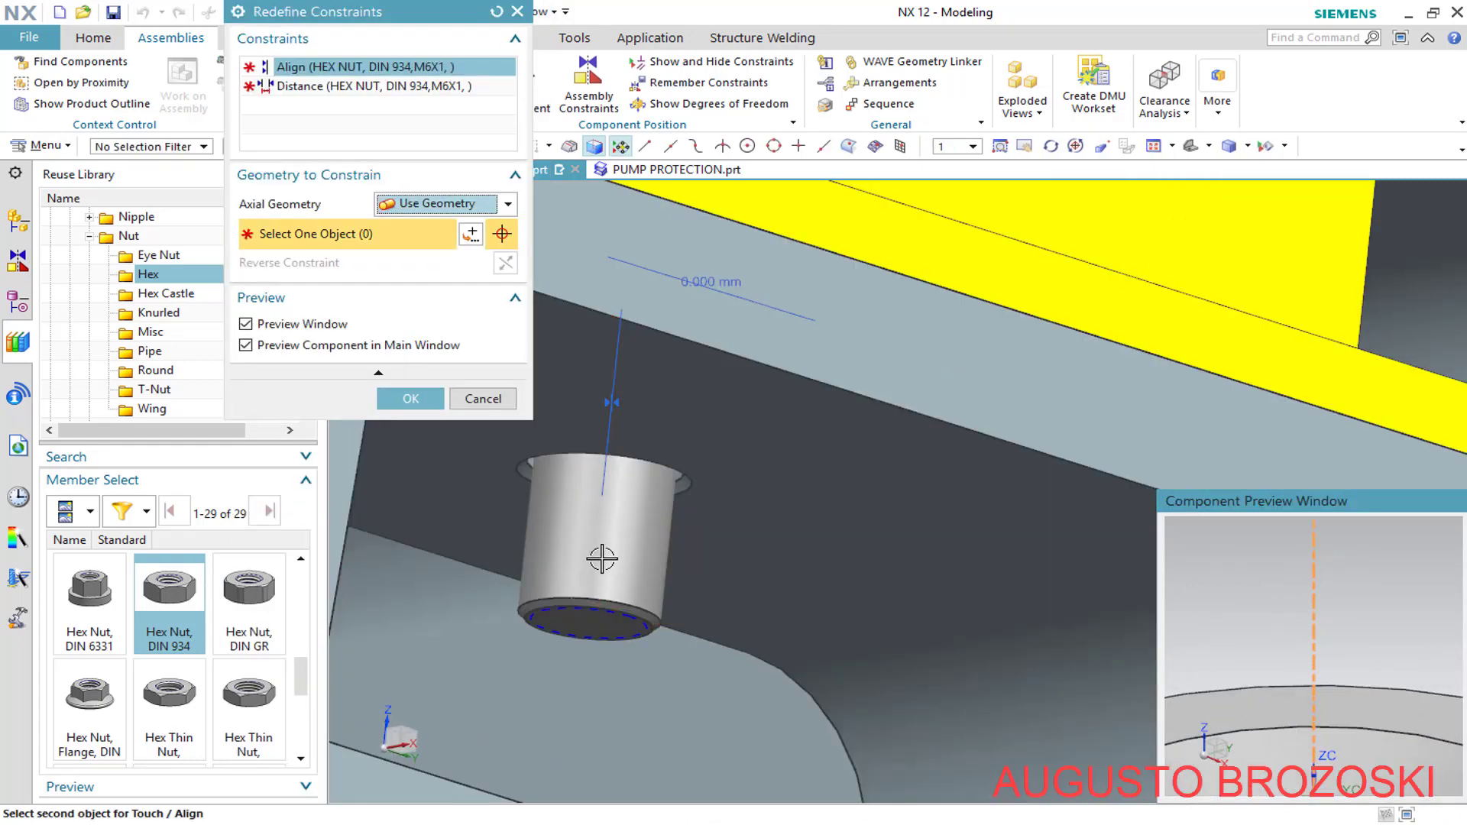
{"action": "left_click", "coordinate": [597, 562]}
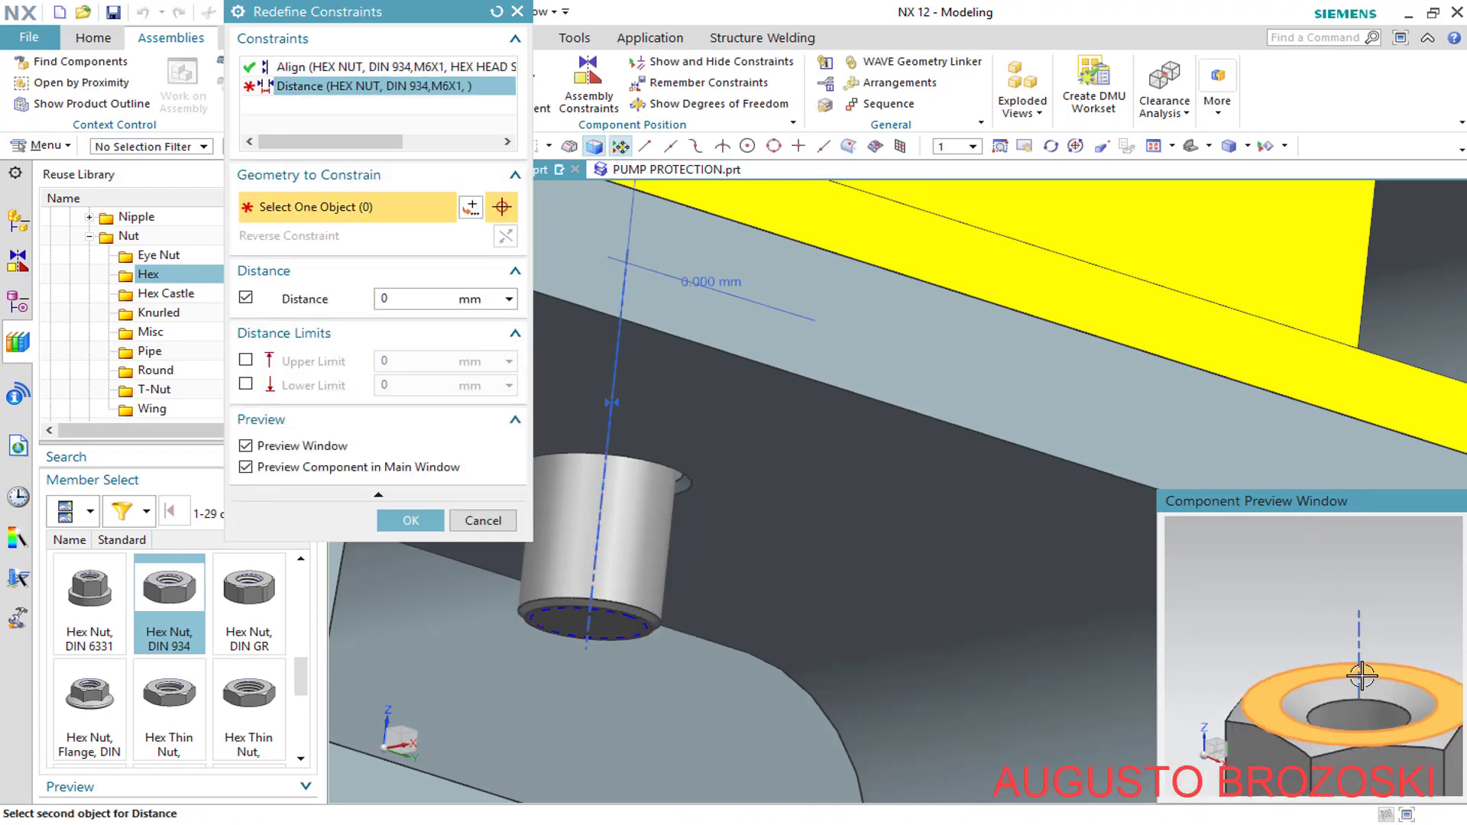
{"action": "left_click", "coordinate": [739, 444]}
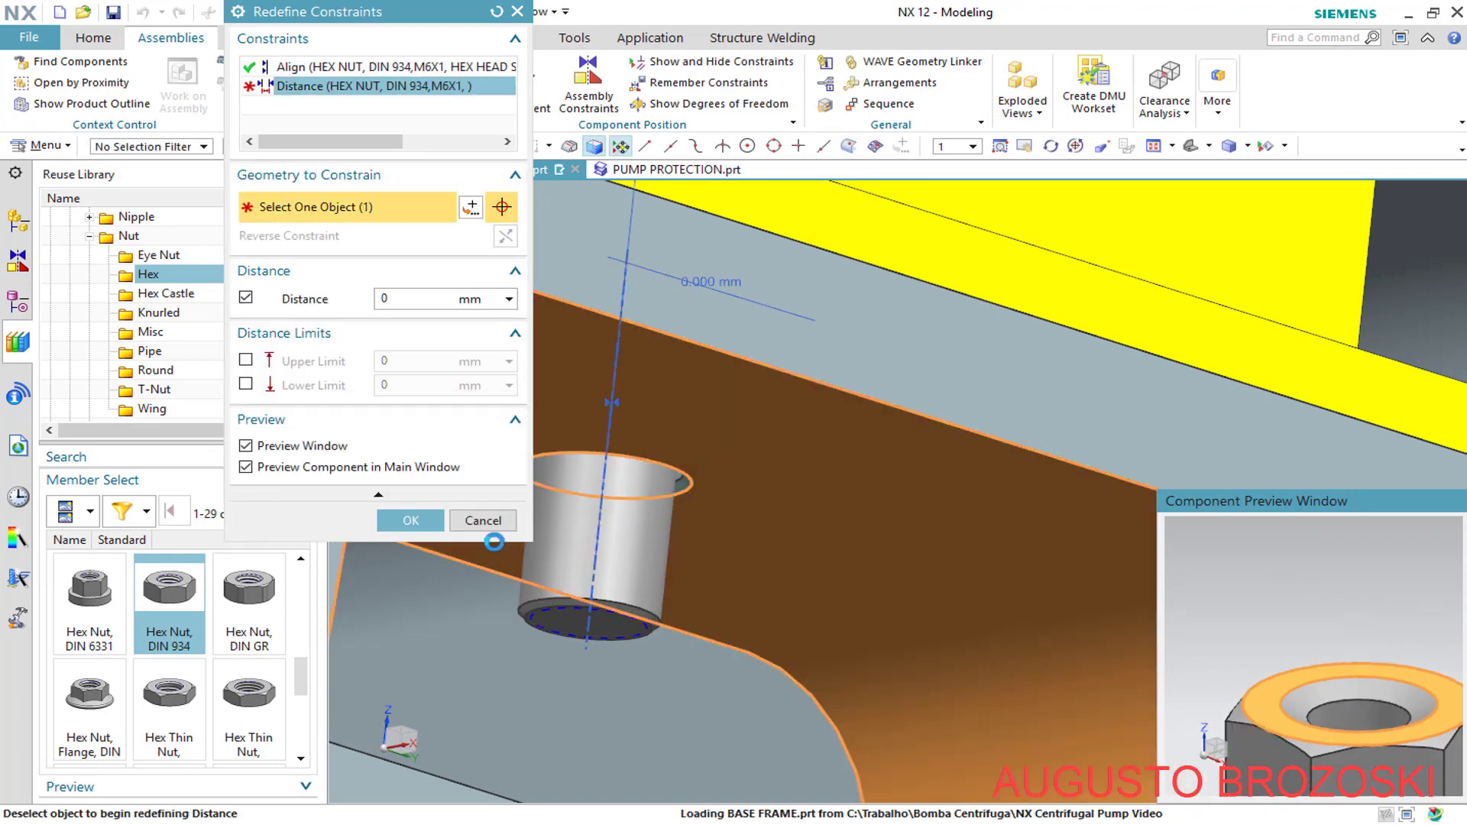
{"action": "left_click", "coordinate": [409, 520]}
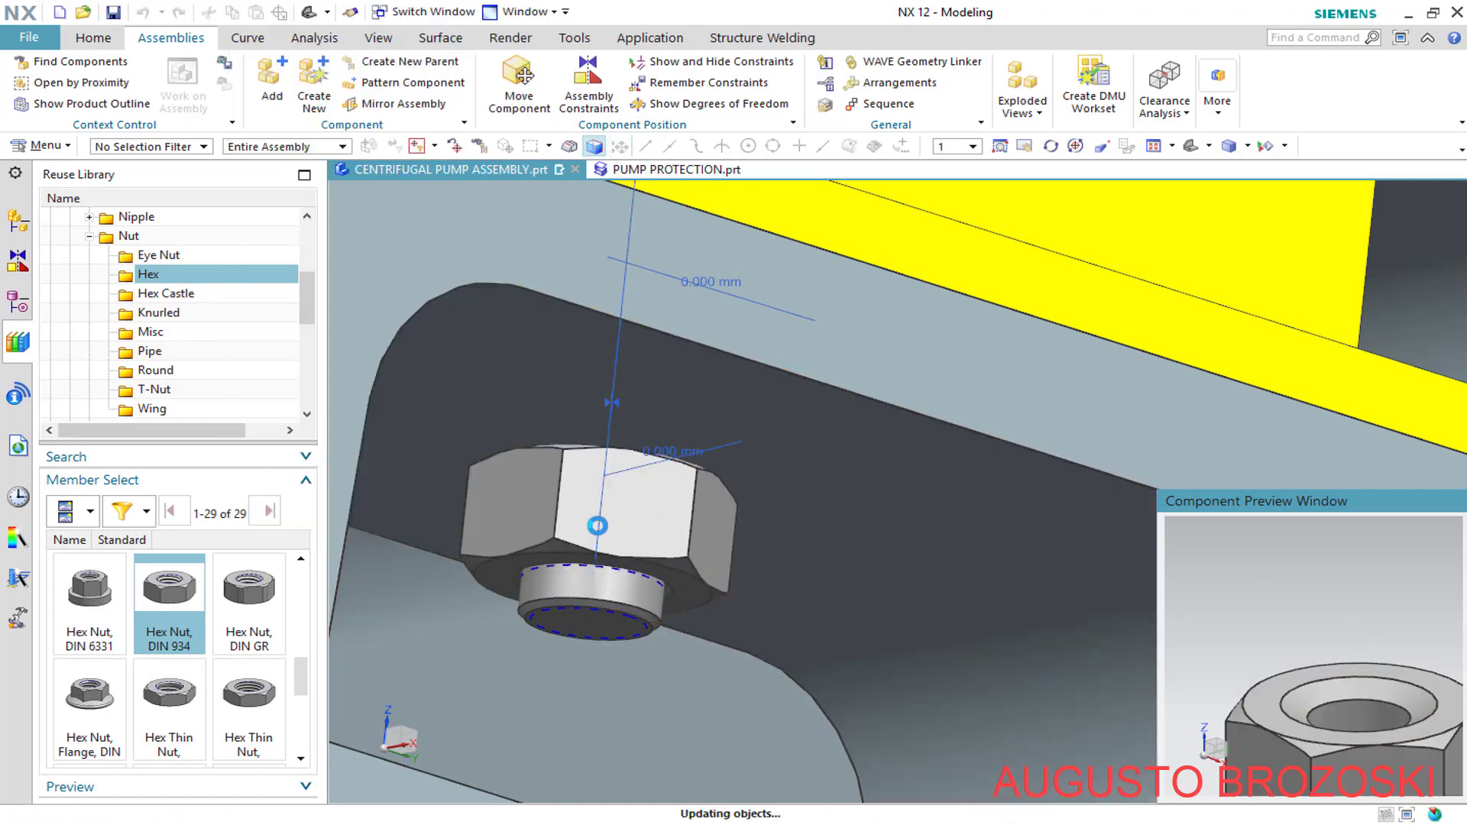
Show the whole pump assembly in an isometric view and save it
{"action": "scroll", "coordinate": [707, 523], "scroll_direction": "down", "scroll_amount": 8}
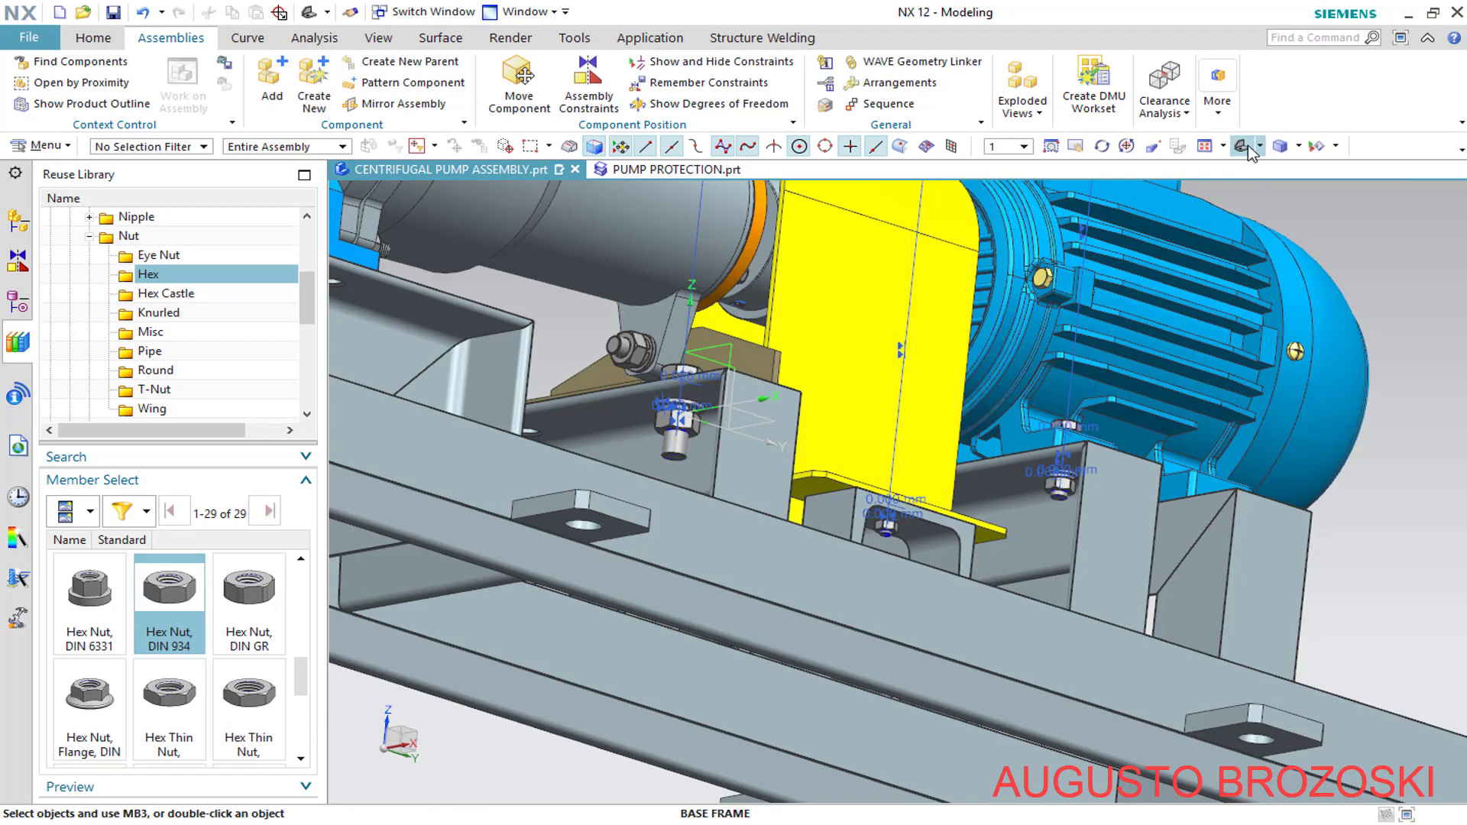
{"action": "left_click", "coordinate": [1248, 146]}
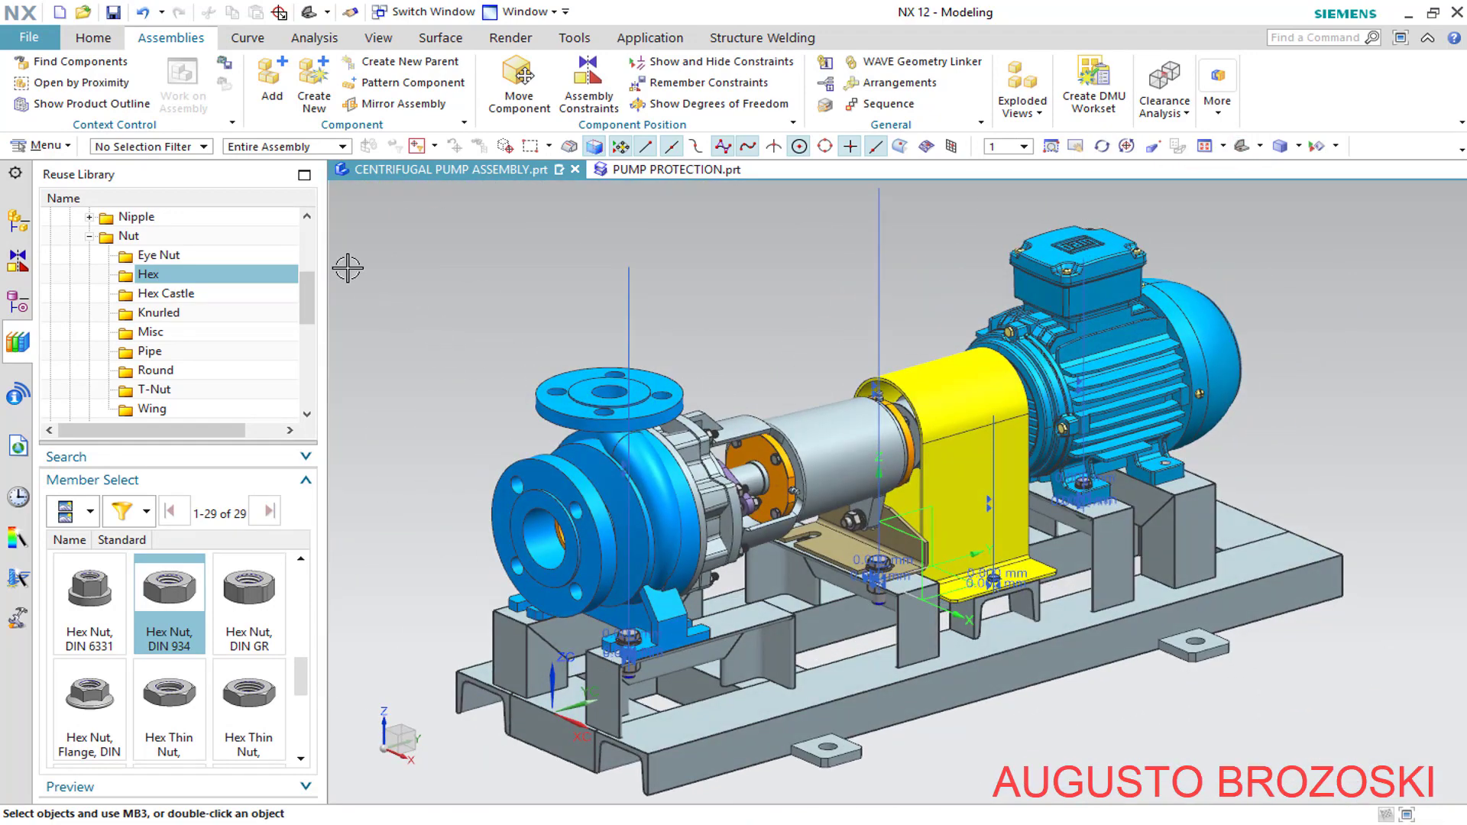
{"action": "left_click", "coordinate": [112, 13]}
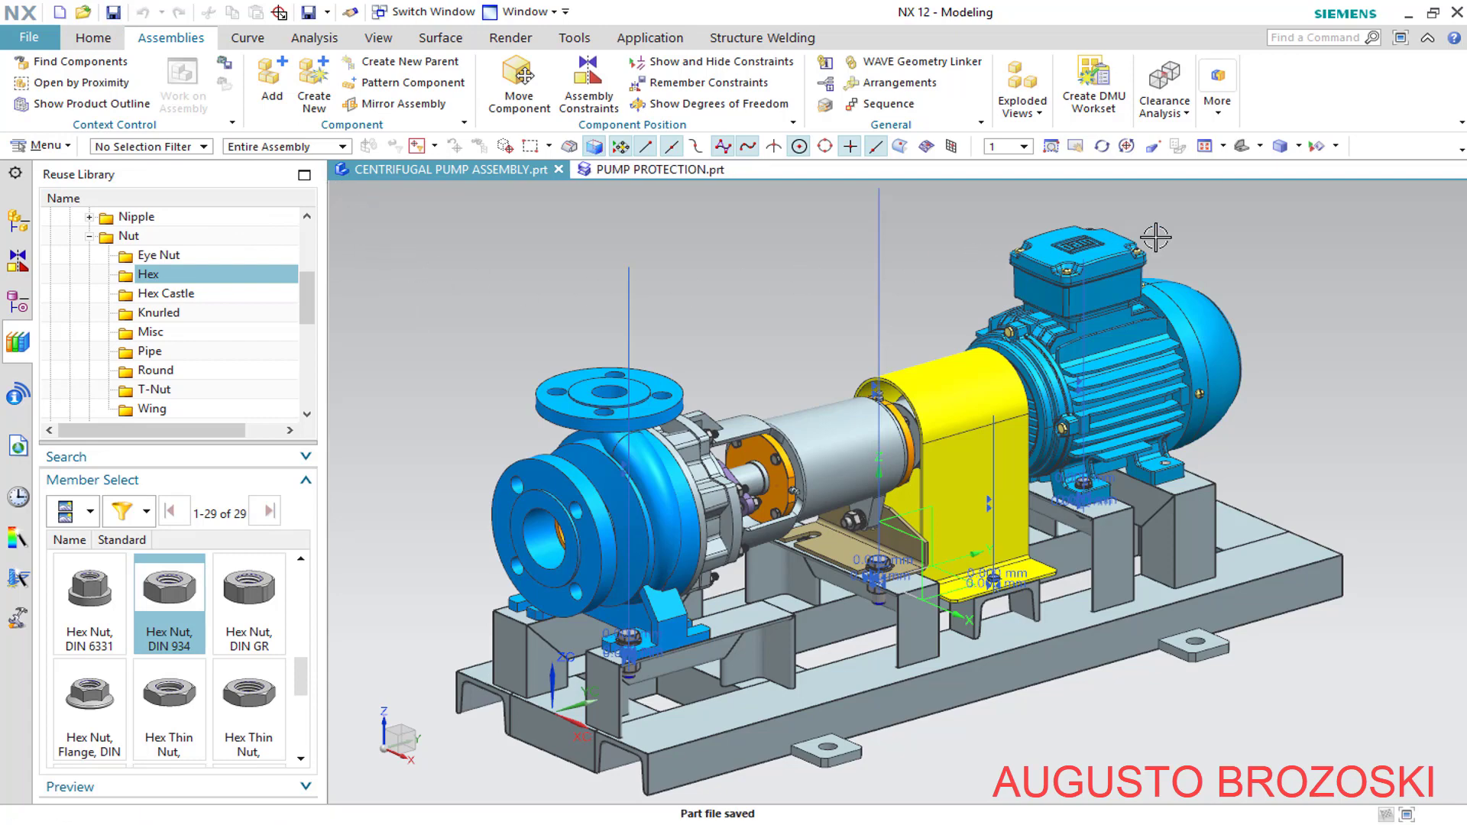
Hide all objects in the assembly and show only the bodies
{"action": "left_click", "coordinate": [1317, 147]}
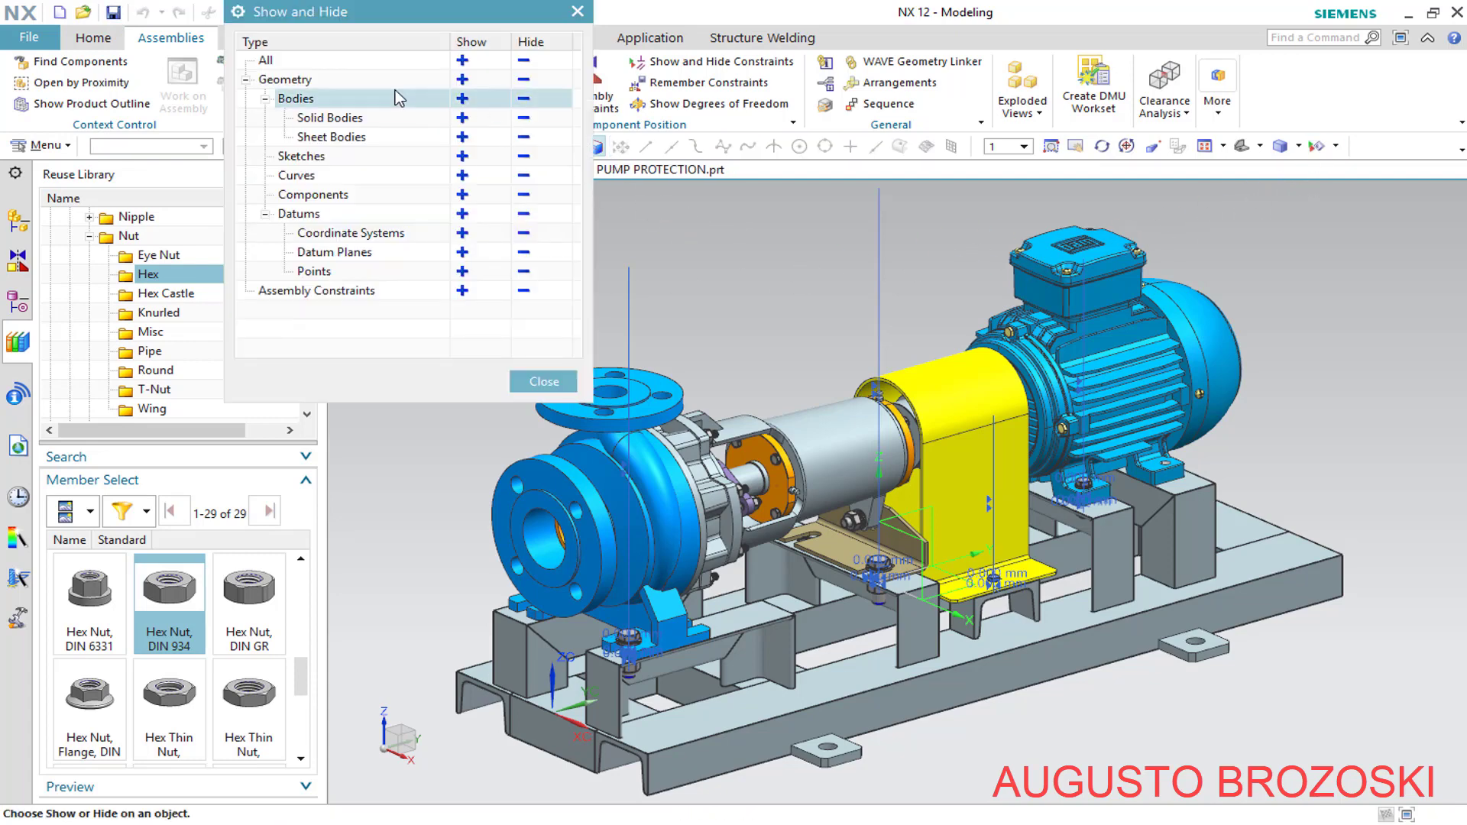
{"action": "left_click", "coordinate": [524, 60]}
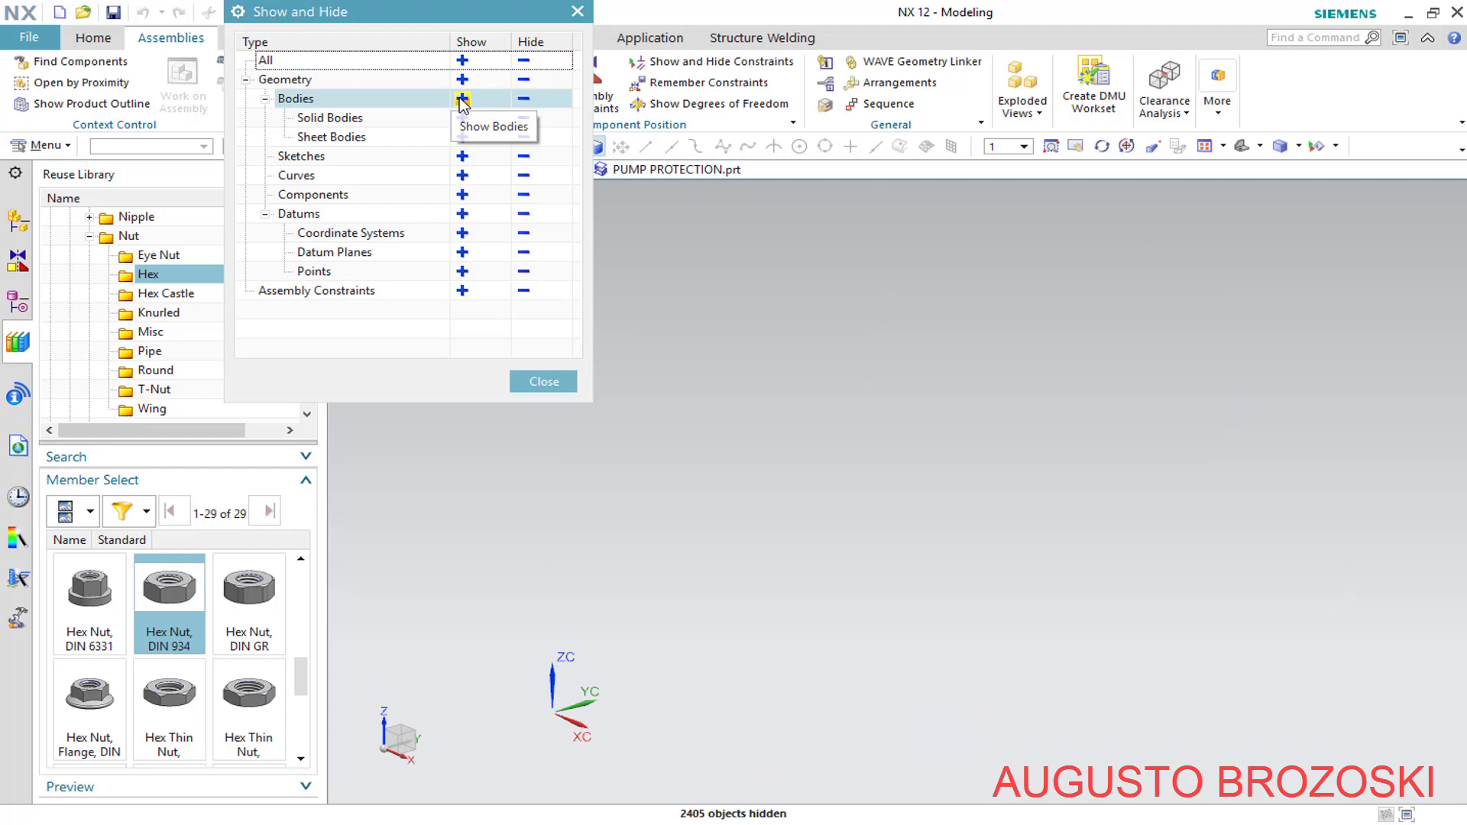
{"action": "left_click", "coordinate": [462, 98]}
{"action": "left_click", "coordinate": [544, 381]}
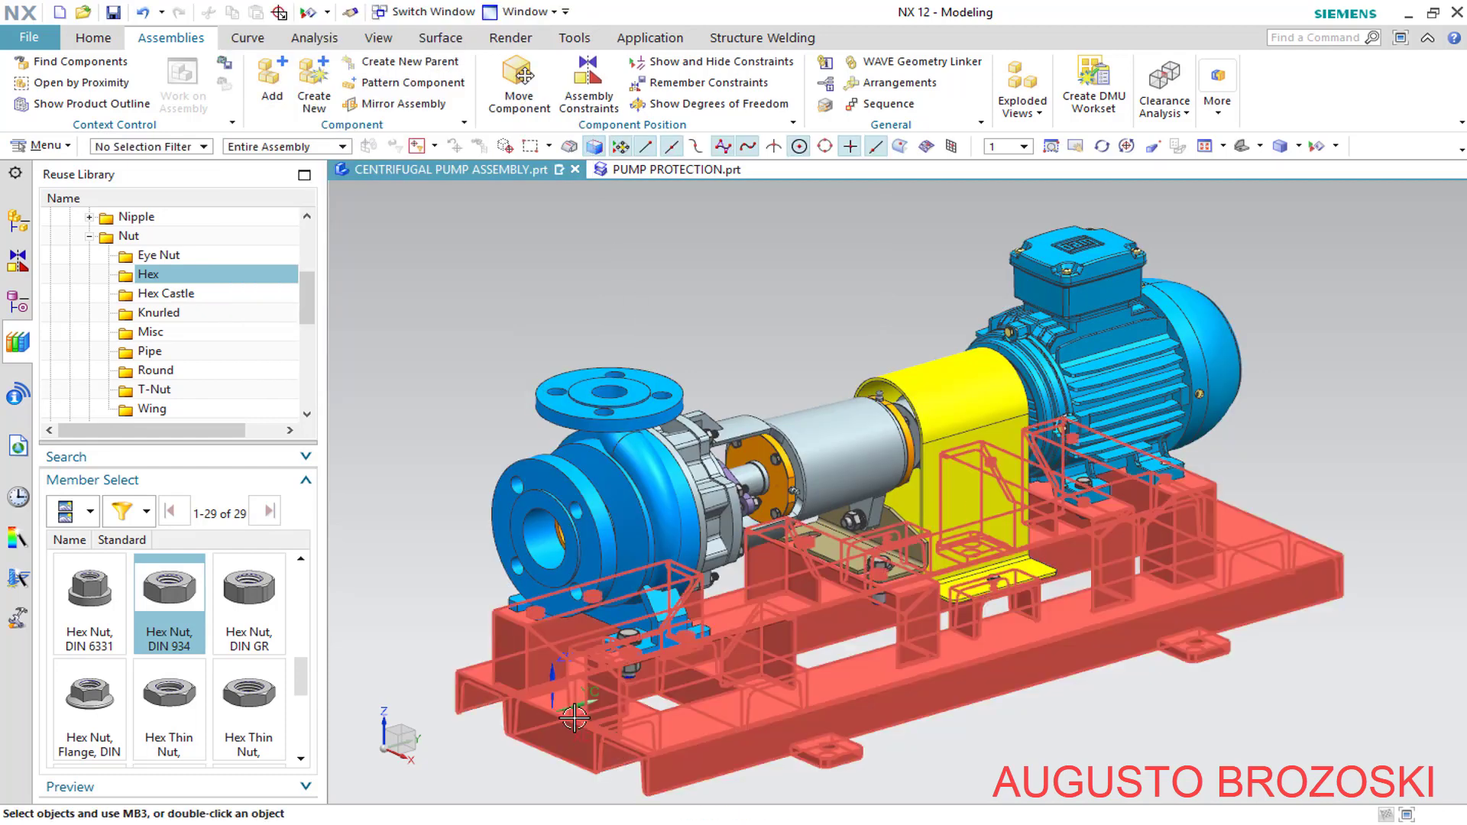
Switch from the base frame drawing in the PDF back to NX and start a component pattern with linear layout
{"action": "scroll", "coordinate": [602, 691], "scroll_direction": "up", "scroll_amount": 5}
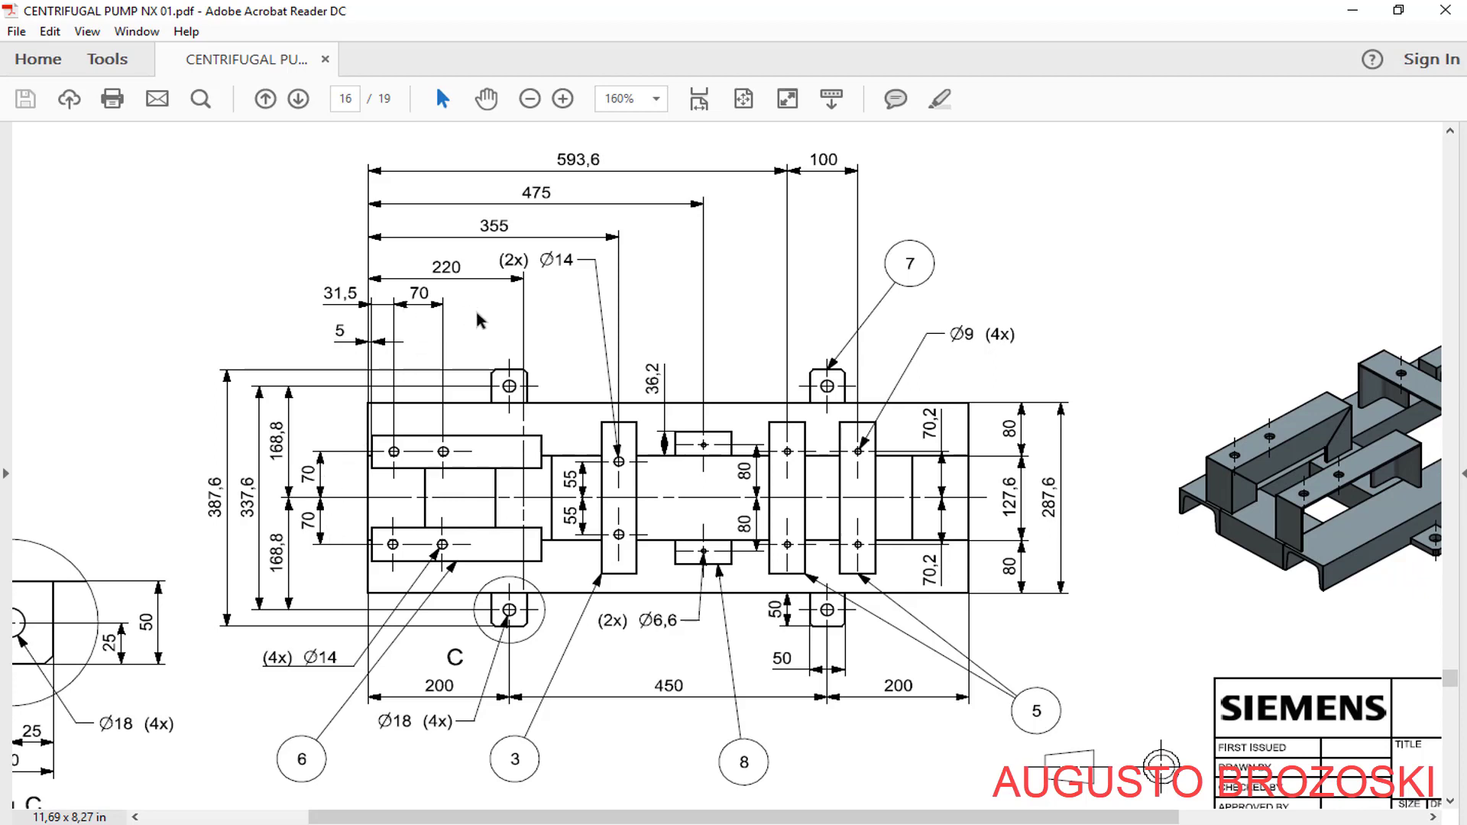
{"action": "left_click", "coordinate": [1352, 12]}
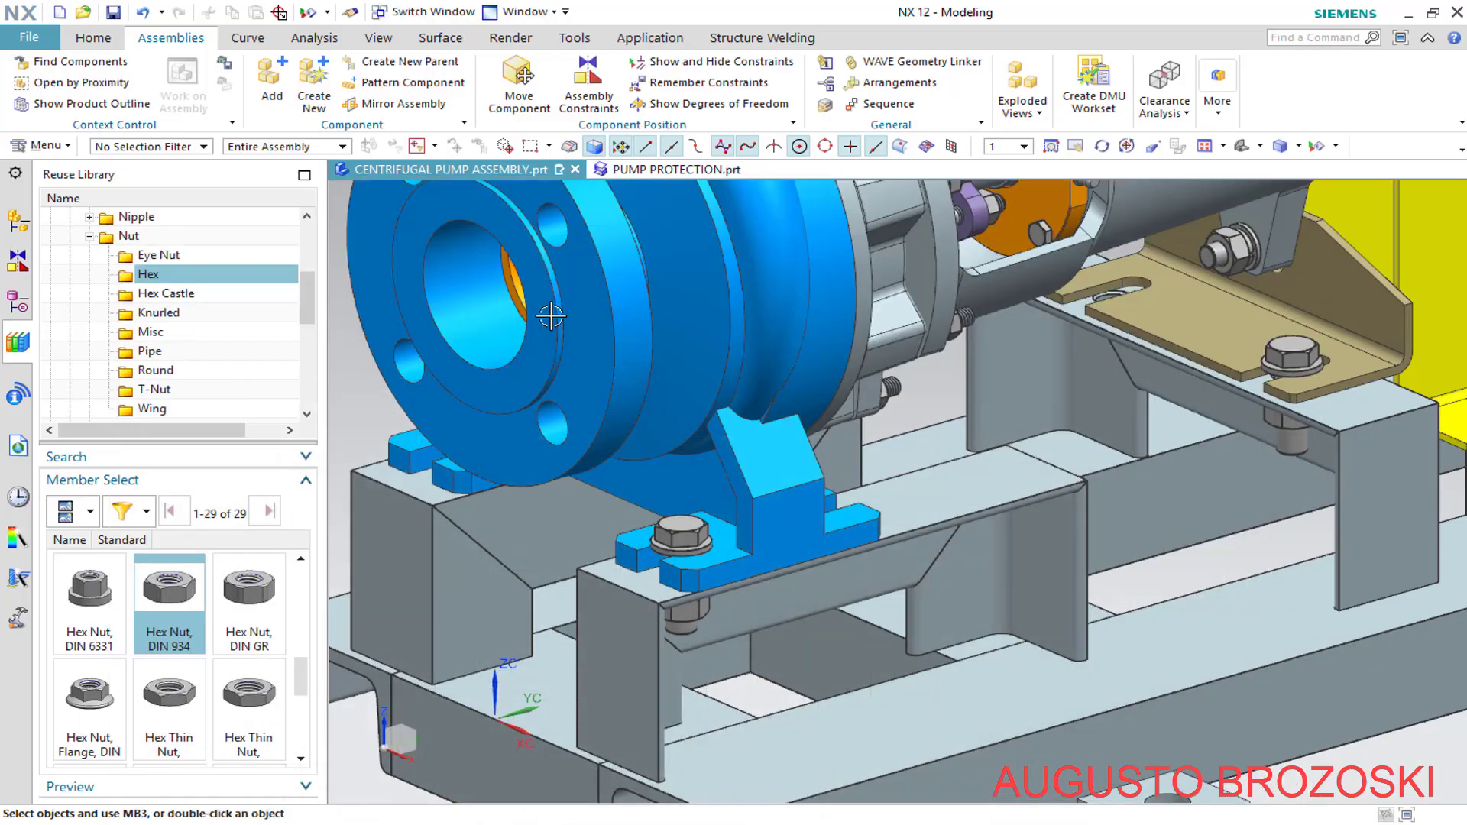
{"action": "left_click", "coordinate": [405, 82]}
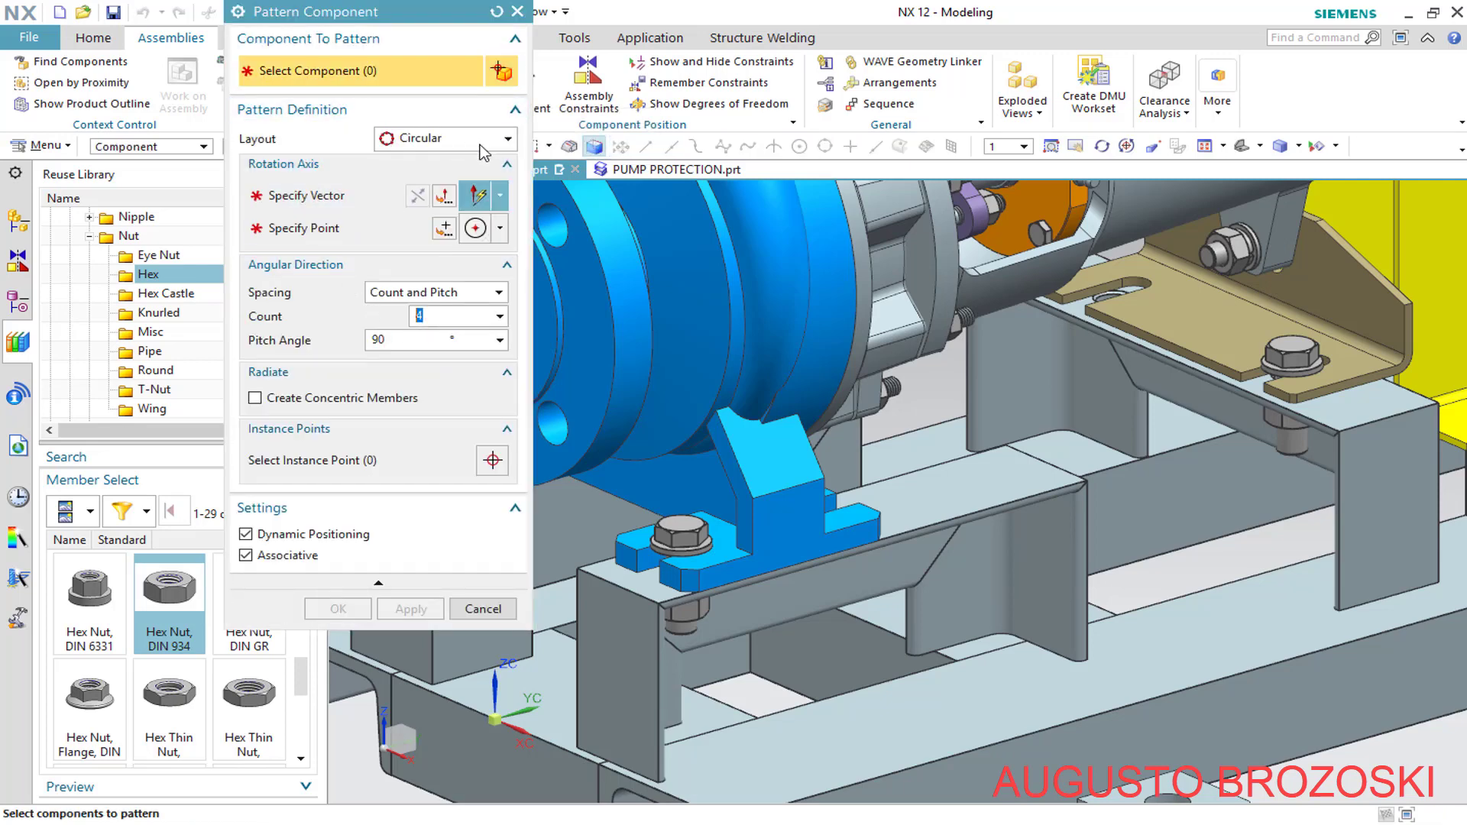
{"action": "left_click", "coordinate": [481, 144]}
{"action": "left_click", "coordinate": [422, 155]}
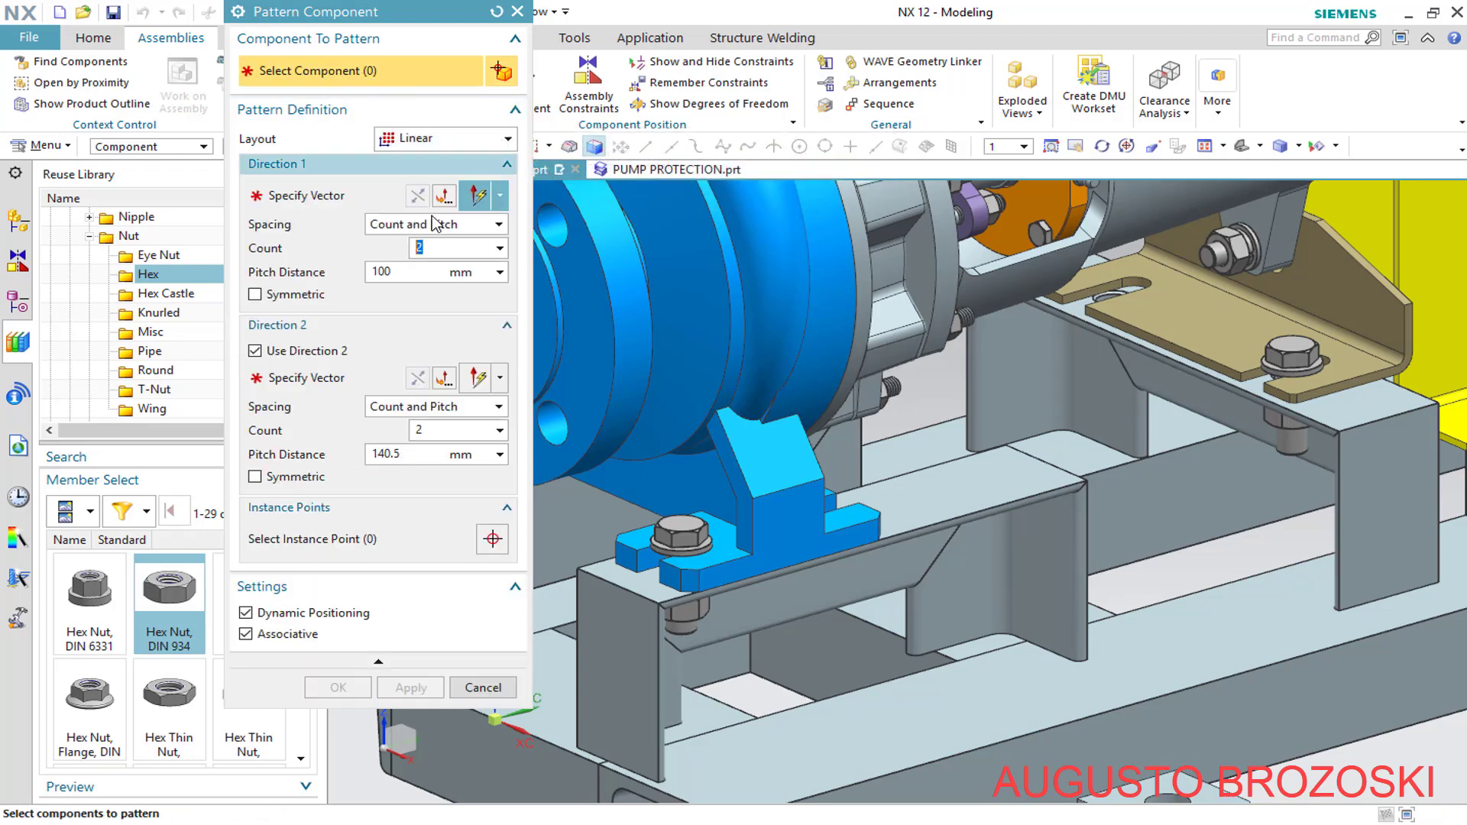
Select the pump foot's M12x40 hex head screw, both plain washers, spring lock washer and hex nut as the components to pattern
{"action": "scroll", "coordinate": [654, 588], "scroll_direction": "up", "scroll_amount": 4}
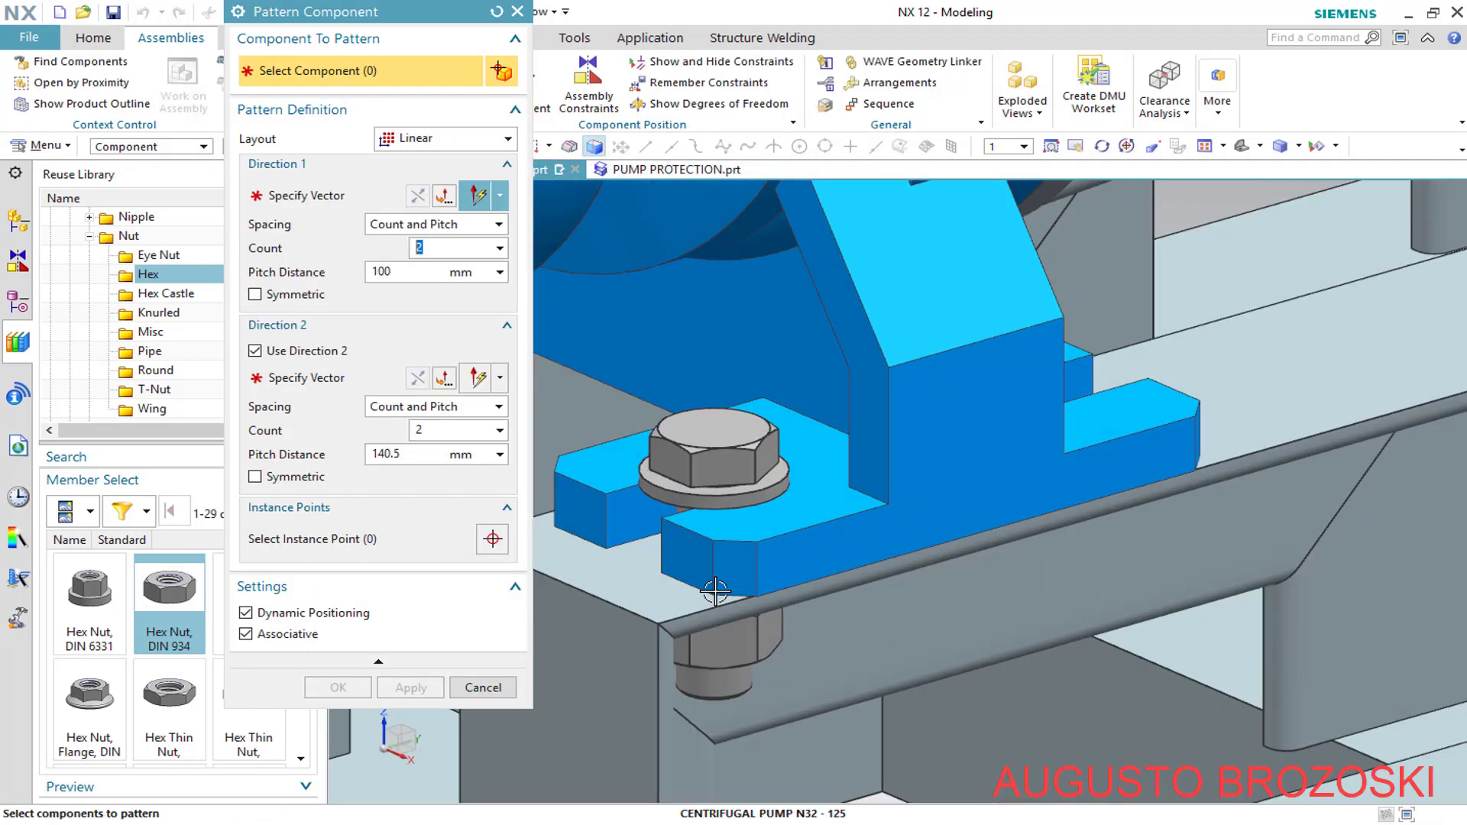
{"action": "left_click", "coordinate": [703, 451]}
{"action": "left_click", "coordinate": [657, 489]}
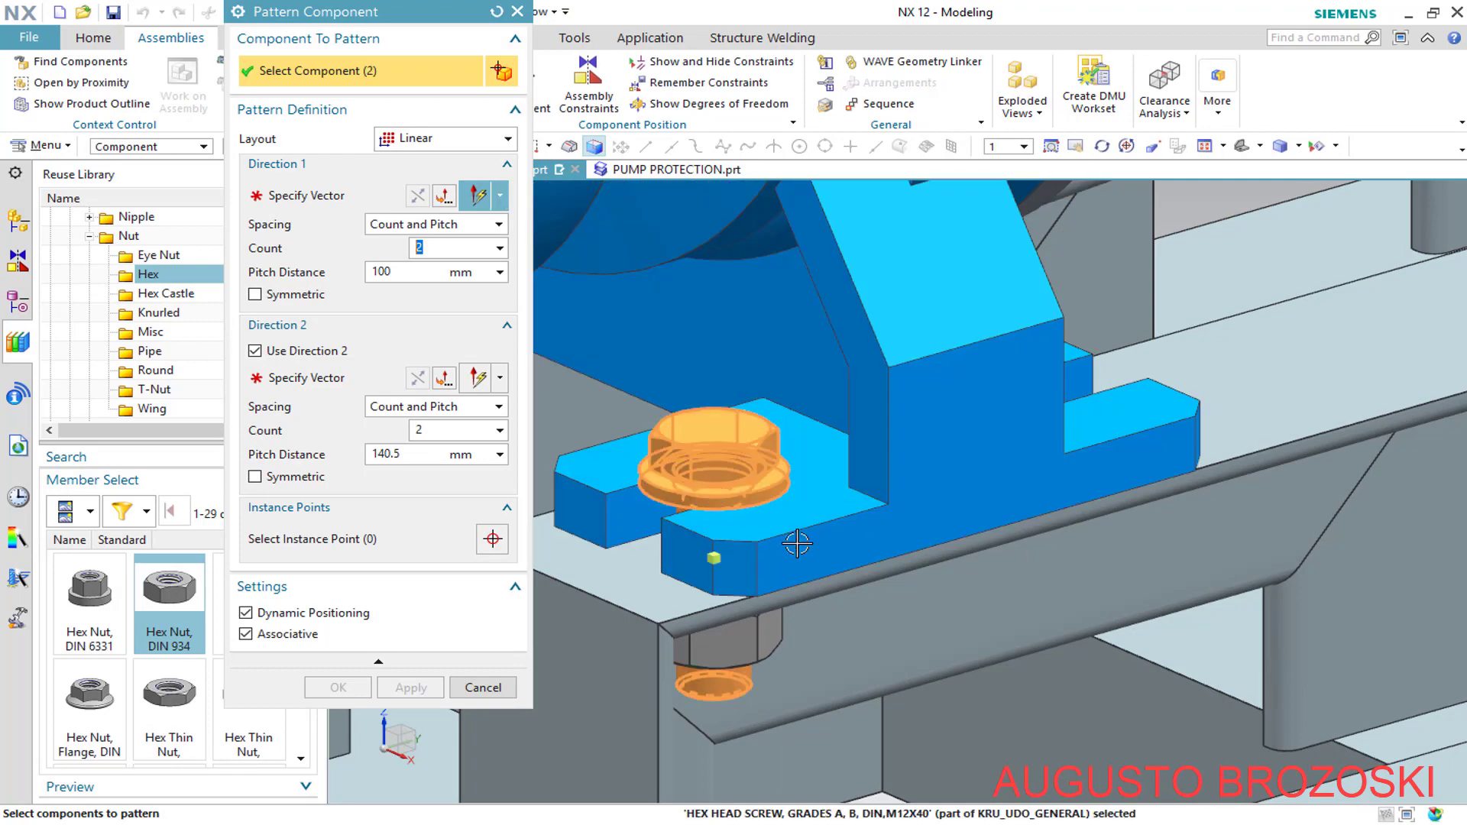
{"action": "middle_click_drag", "start_coordinate": [816, 616], "coordinate": [795, 563]}
{"action": "scroll", "coordinate": [913, 451], "scroll_direction": "down", "scroll_amount": 2}
{"action": "scroll", "coordinate": [672, 274], "scroll_direction": "up", "scroll_amount": 5}
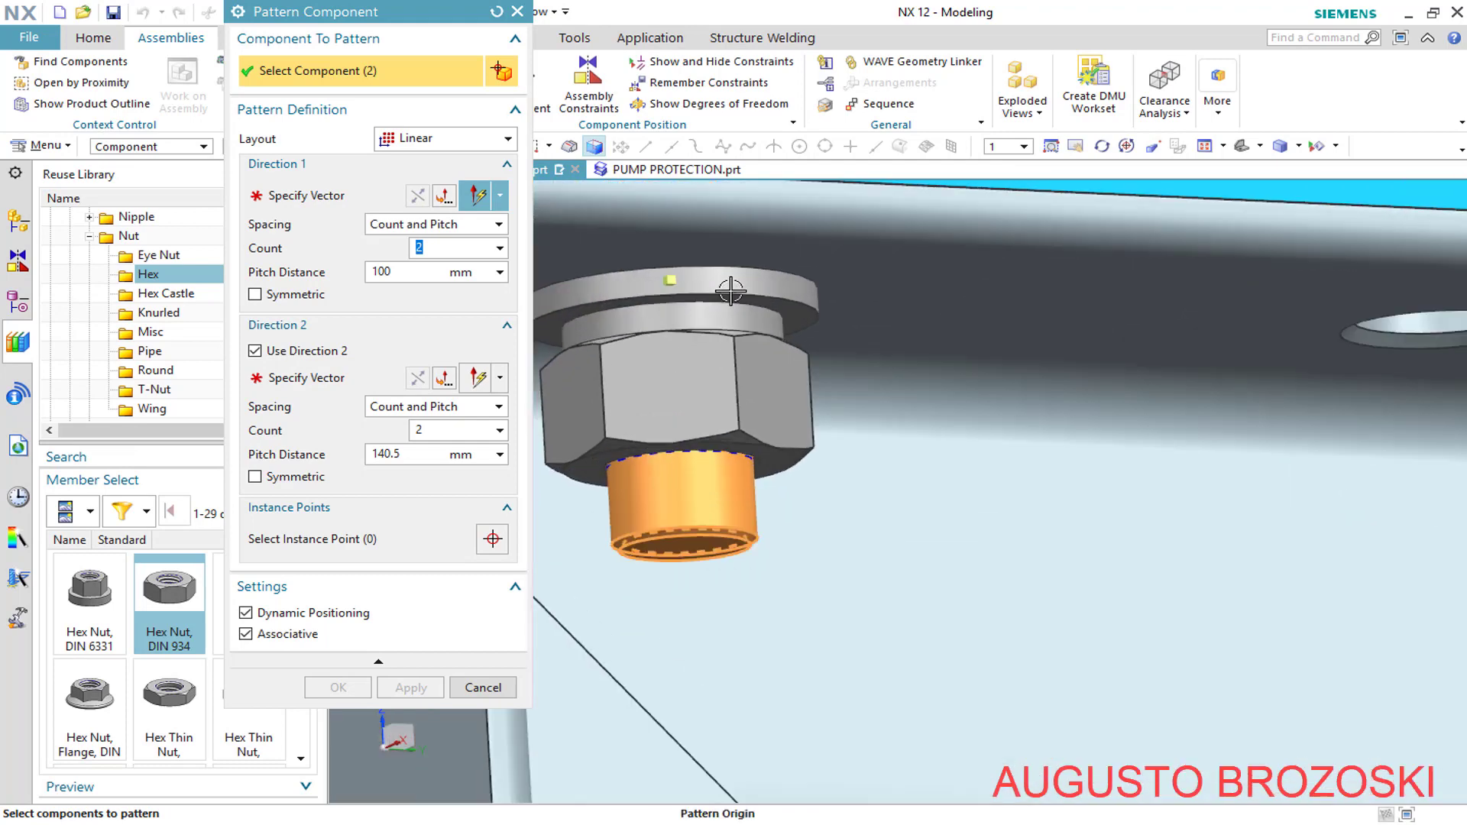
{"action": "left_click", "coordinate": [734, 289]}
{"action": "left_click", "coordinate": [773, 350]}
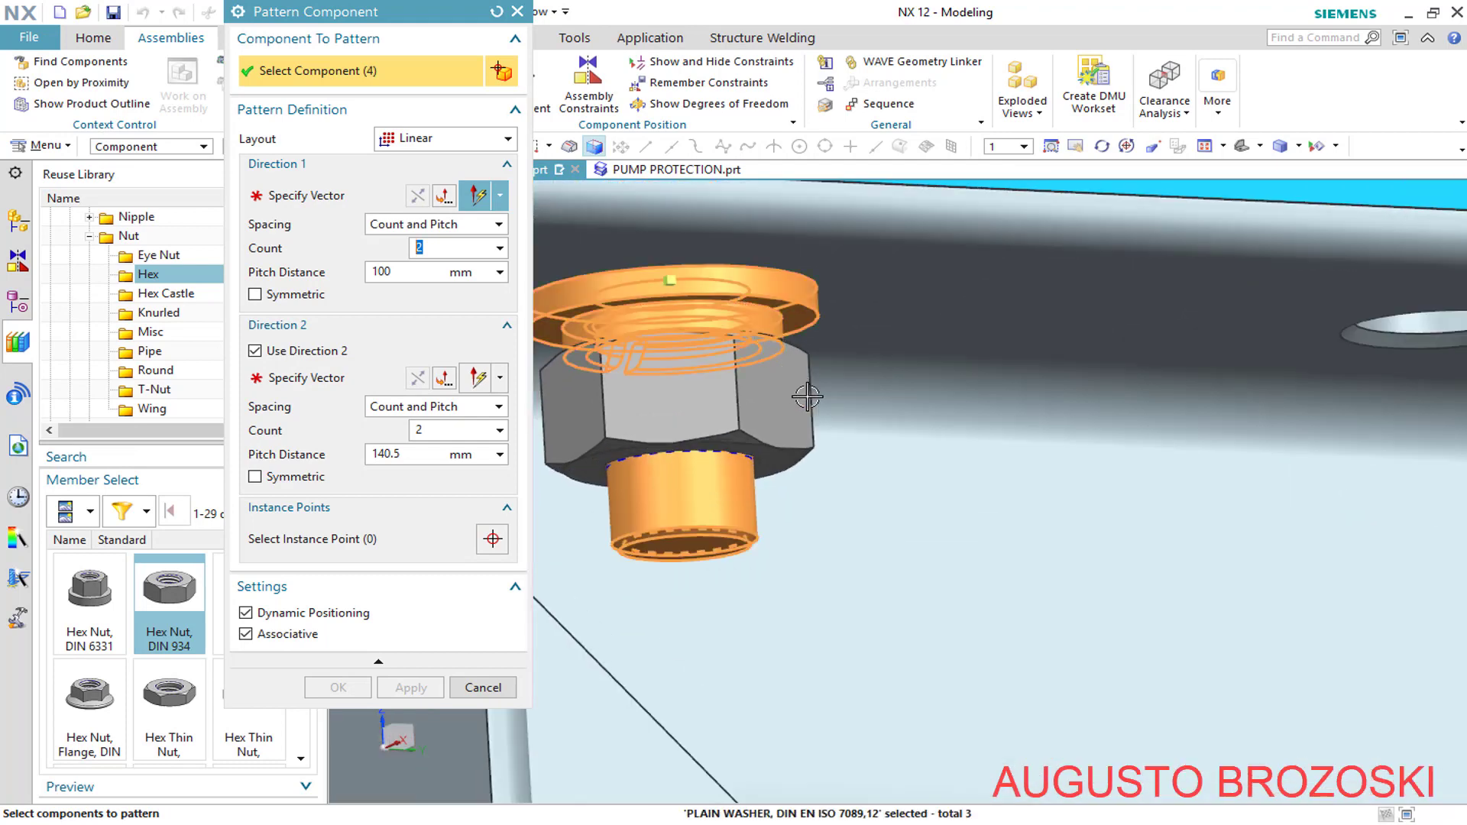
{"action": "left_click", "coordinate": [797, 410]}
{"action": "scroll", "coordinate": [764, 397], "scroll_direction": "down", "scroll_amount": 5}
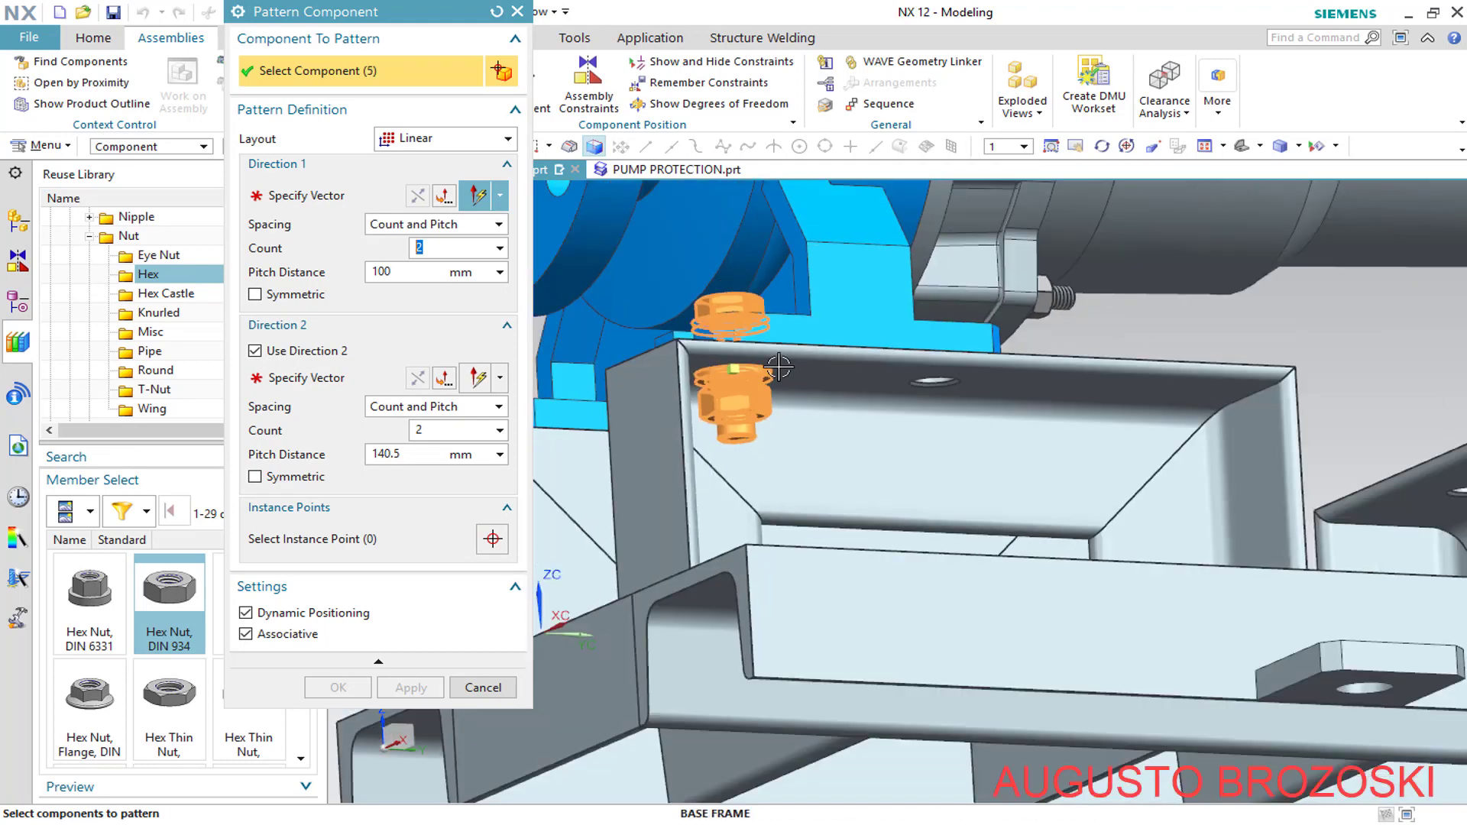
{"action": "middle_click_drag", "start_coordinate": [764, 398], "coordinate": [772, 371]}
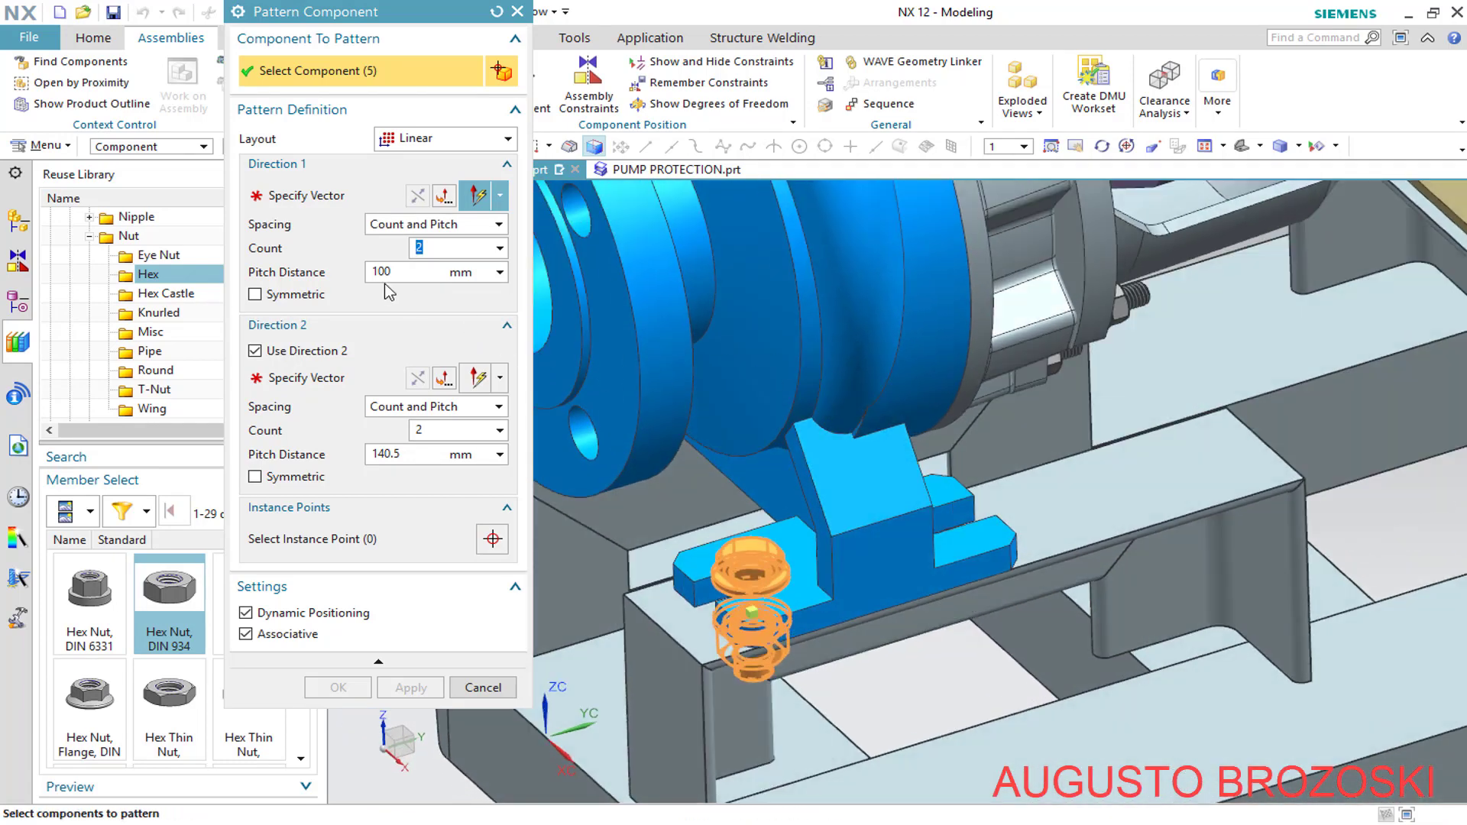
Set the pump foot fastener pattern's first direction along the Y-axis with a pitch distance of 70 mm
{"action": "left_click", "coordinate": [306, 195]}
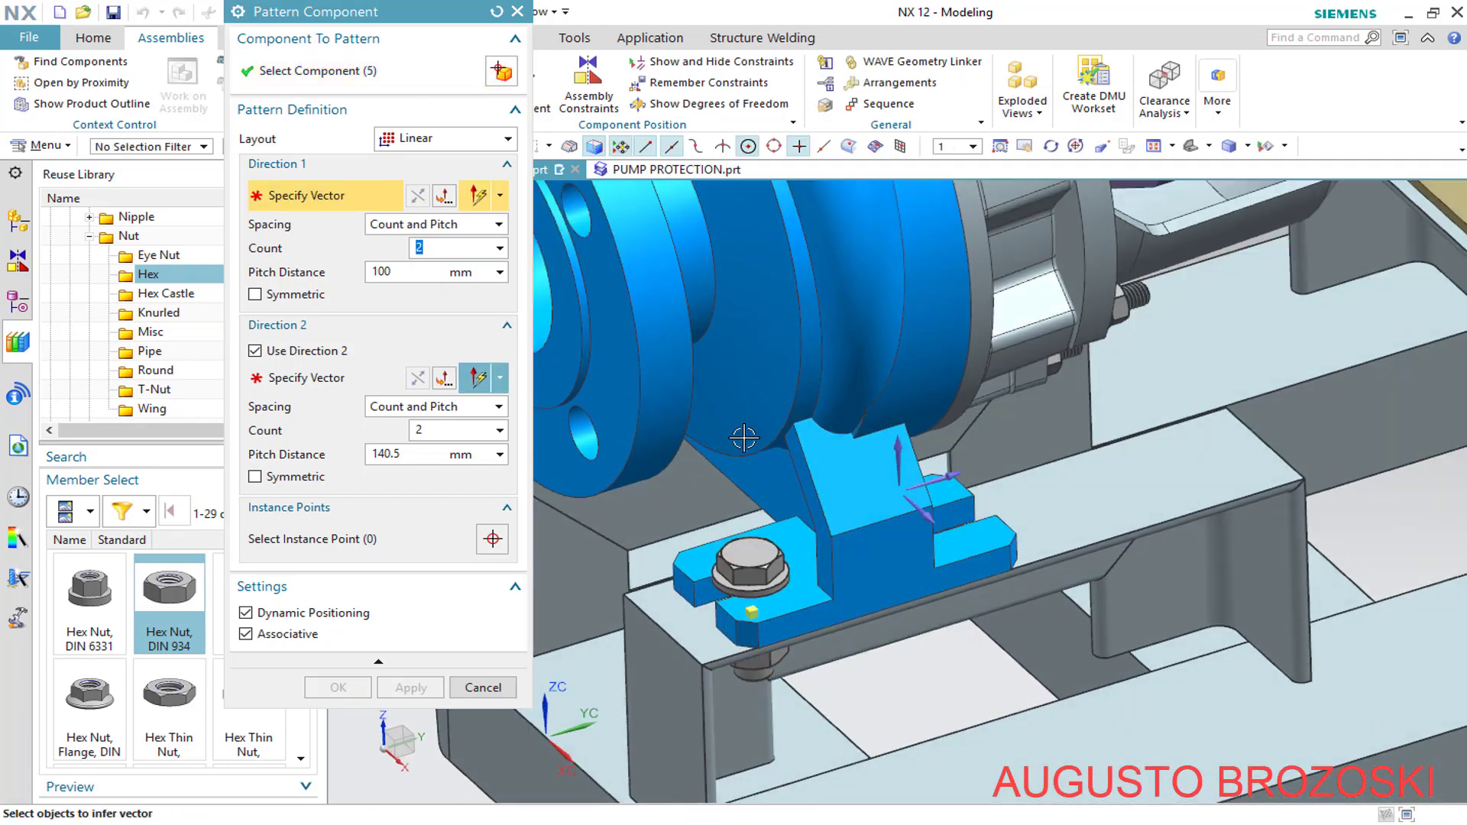
{"action": "left_click", "coordinate": [945, 473]}
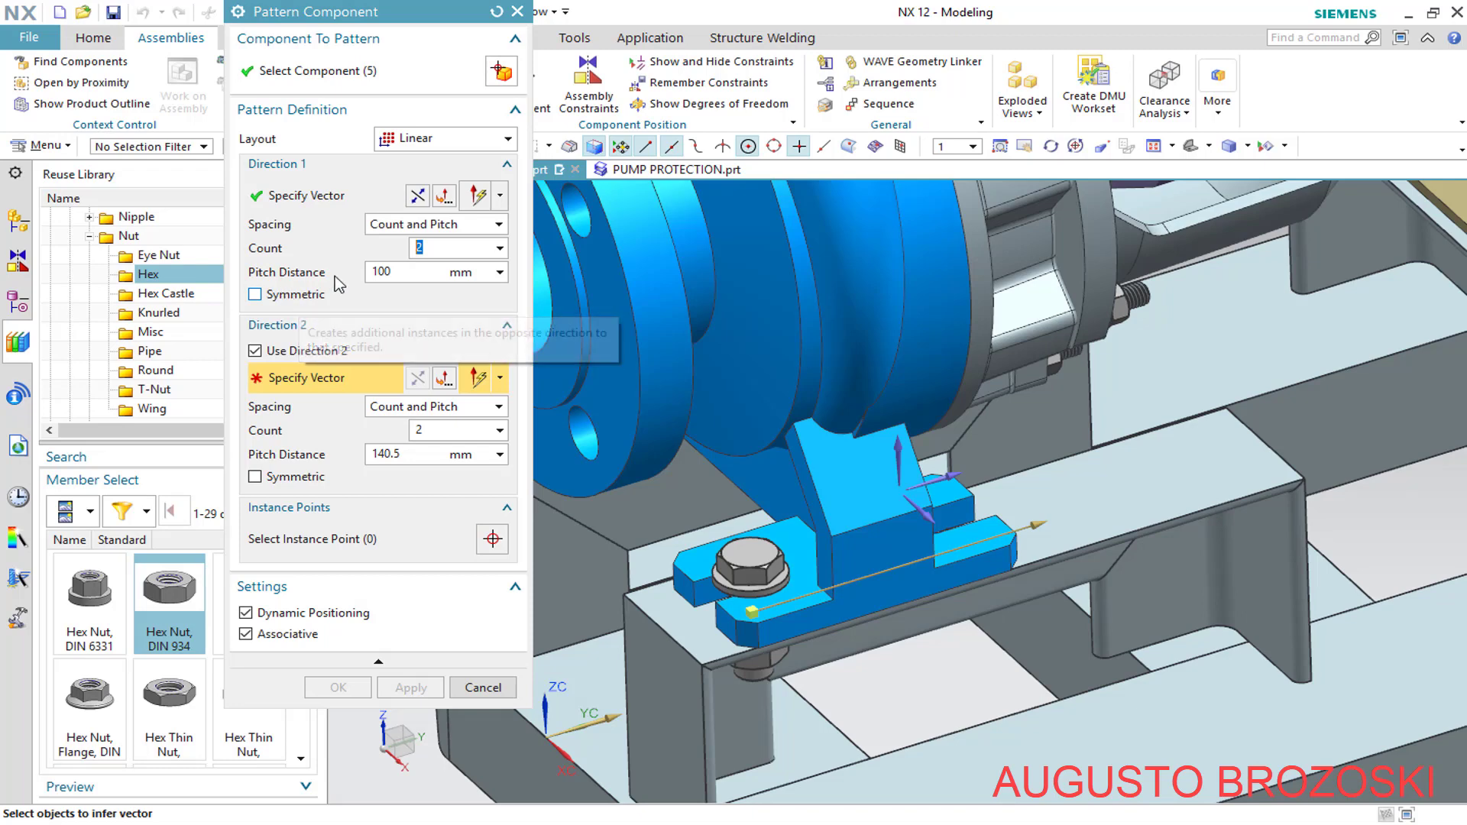
{"action": "left_click", "coordinate": [401, 273]}
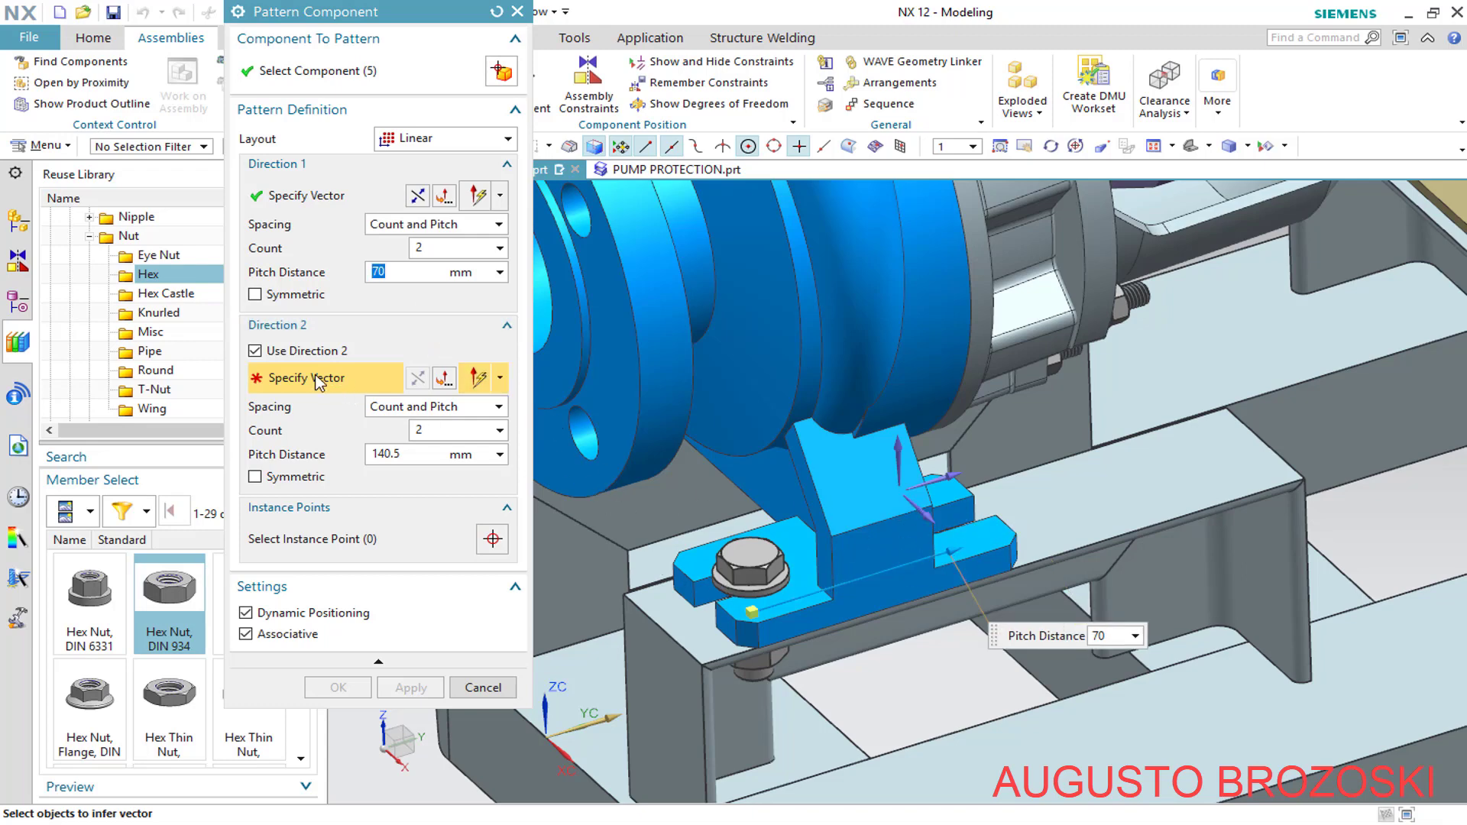
Set the second direction along the reversed X-axis with a 140 mm pitch and create the pump foot fastener pattern
{"action": "left_click", "coordinate": [926, 517]}
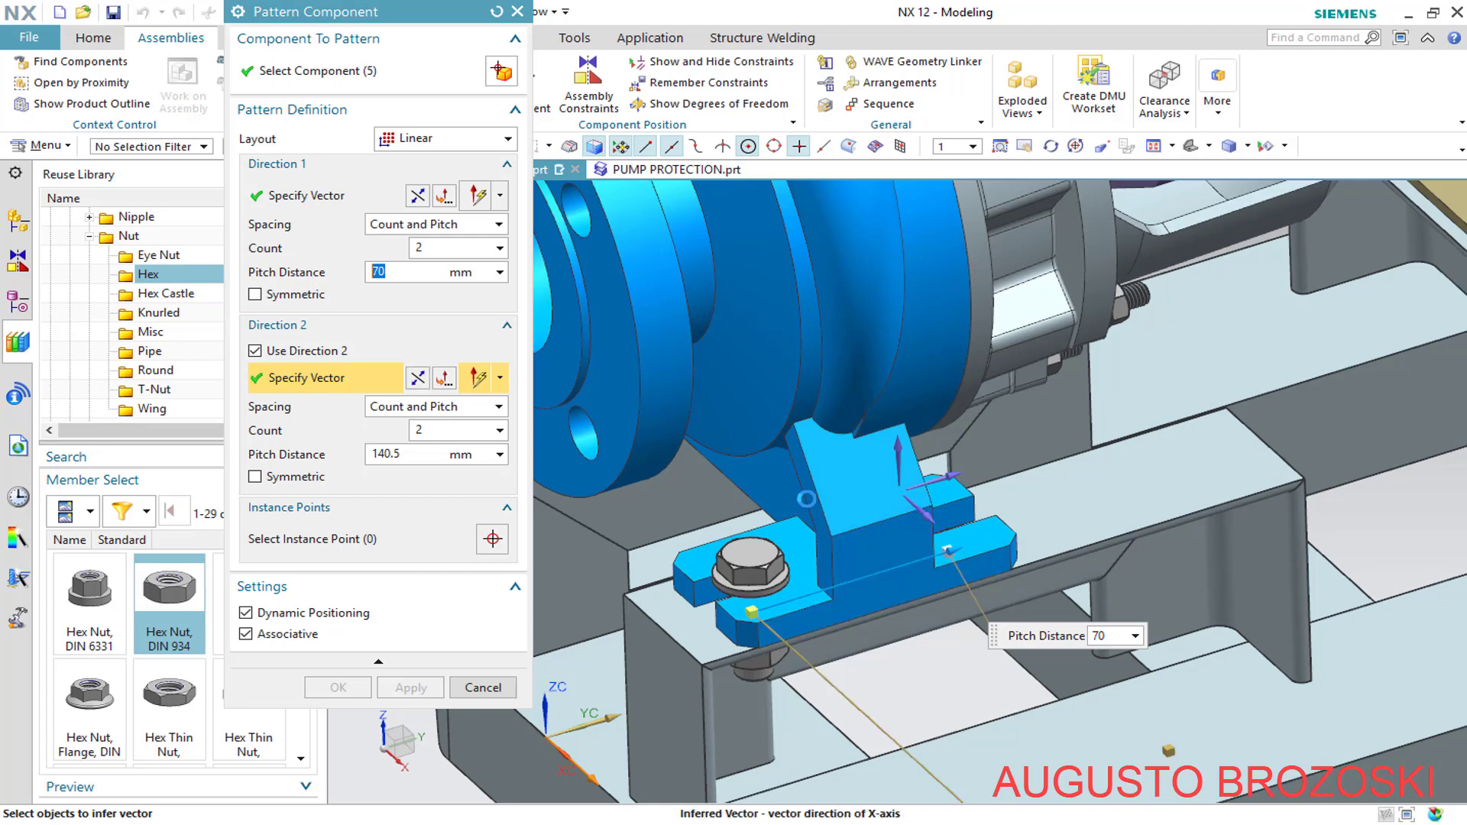
{"action": "left_click", "coordinate": [424, 452]}
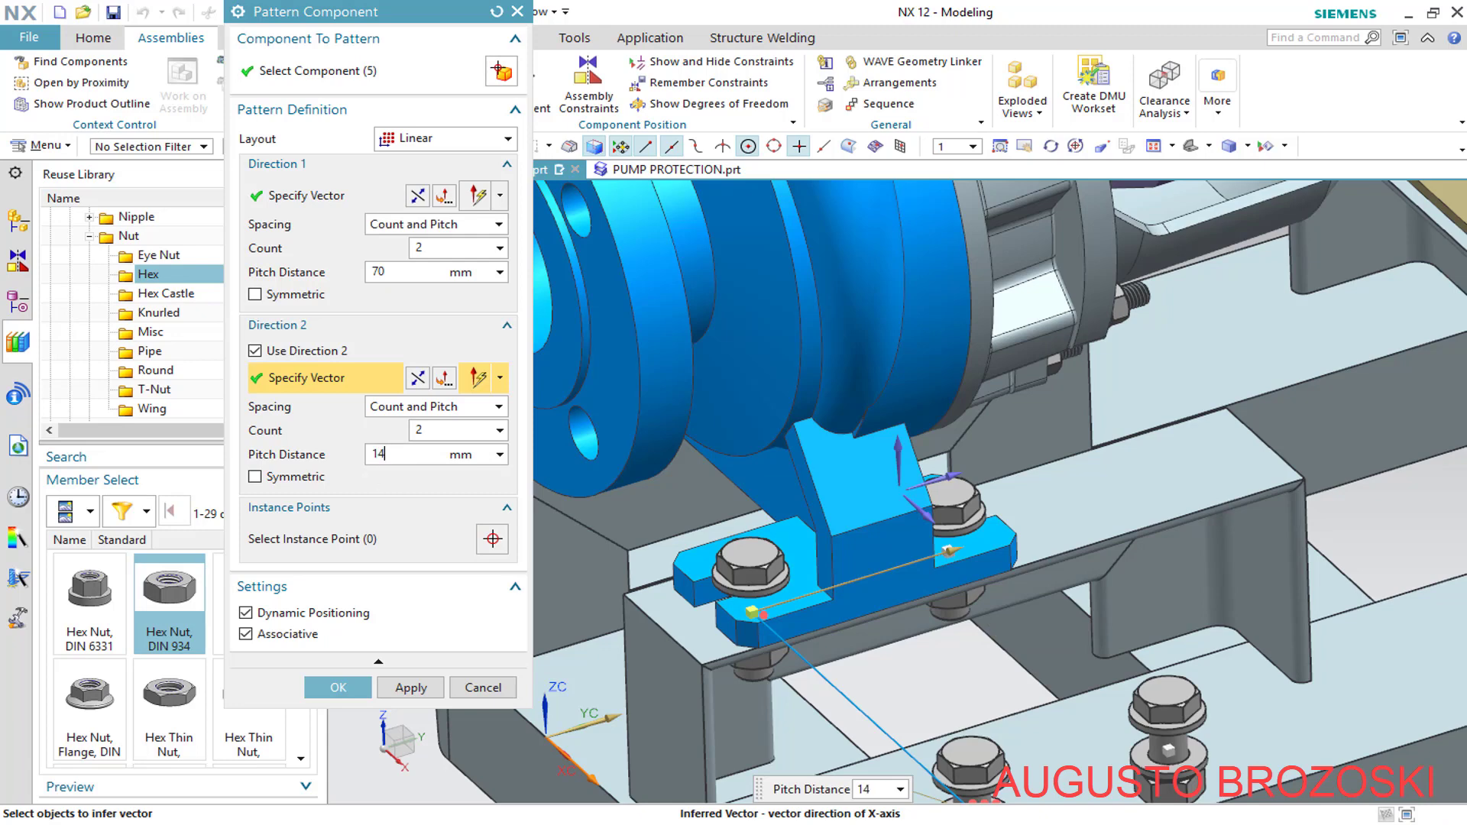
{"action": "scroll", "coordinate": [862, 502], "scroll_direction": "down", "scroll_amount": 2}
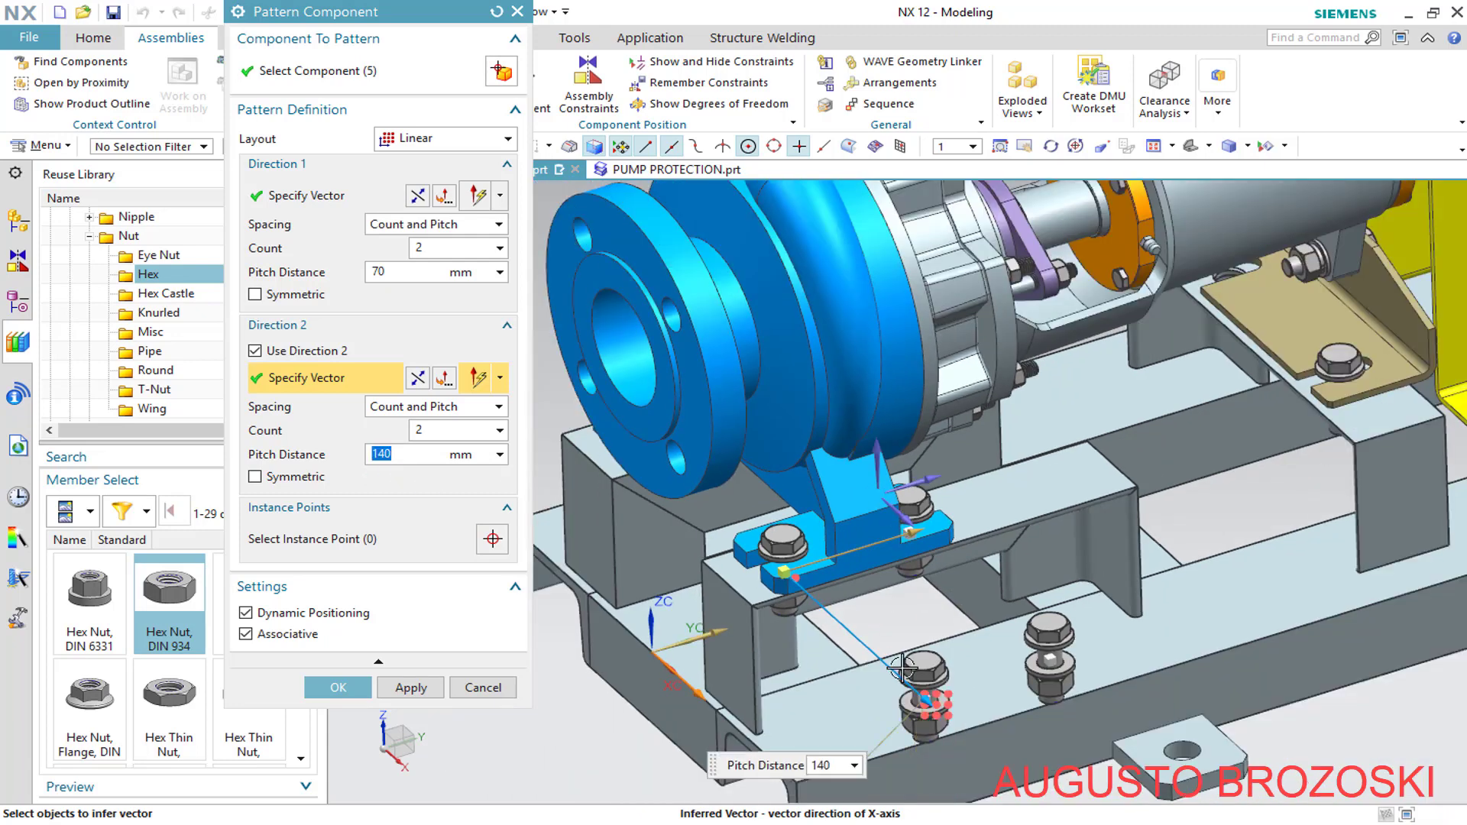
{"action": "left_click", "coordinate": [417, 378]}
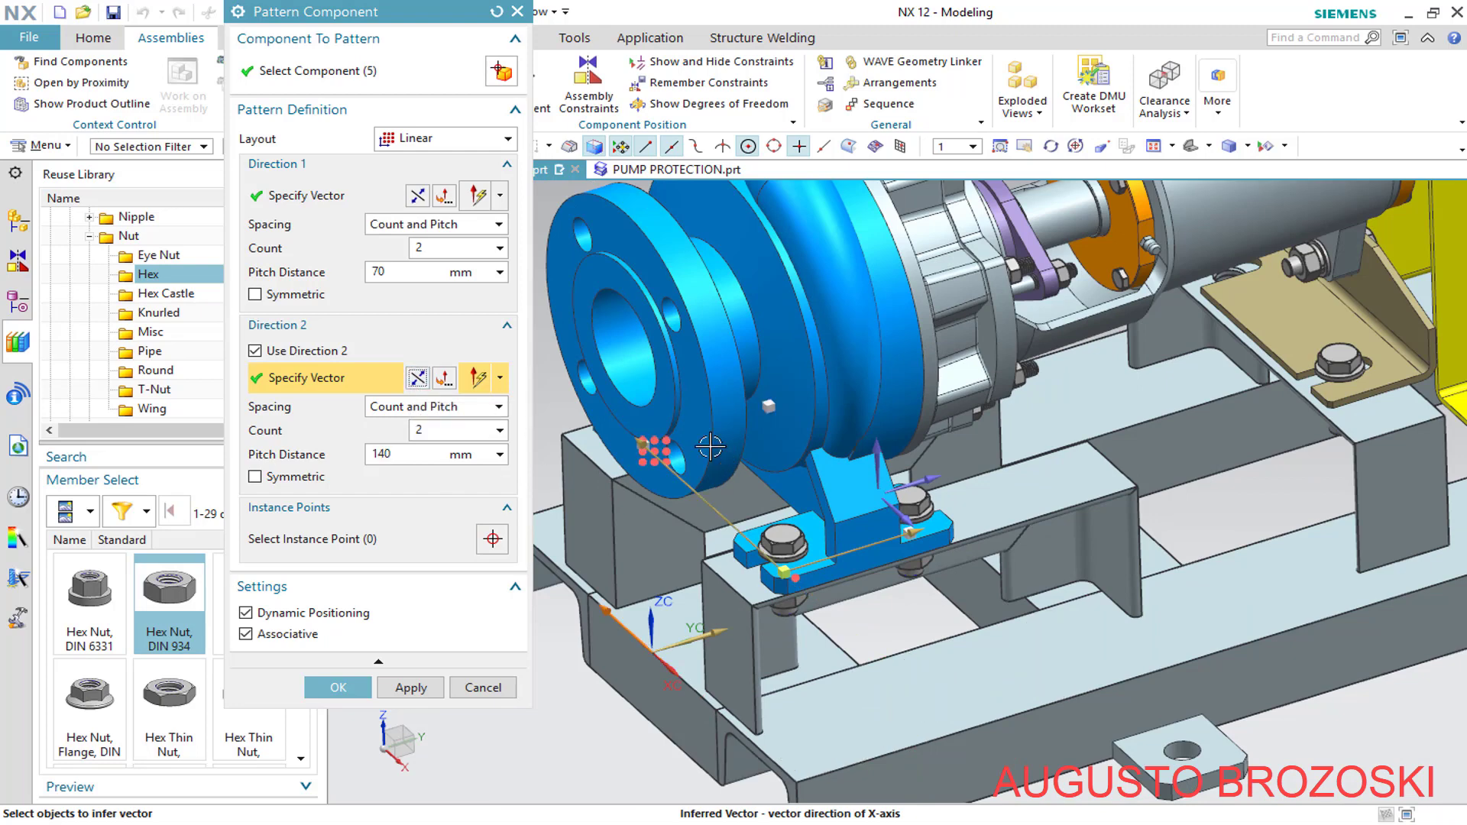
{"action": "left_click", "coordinate": [338, 687]}
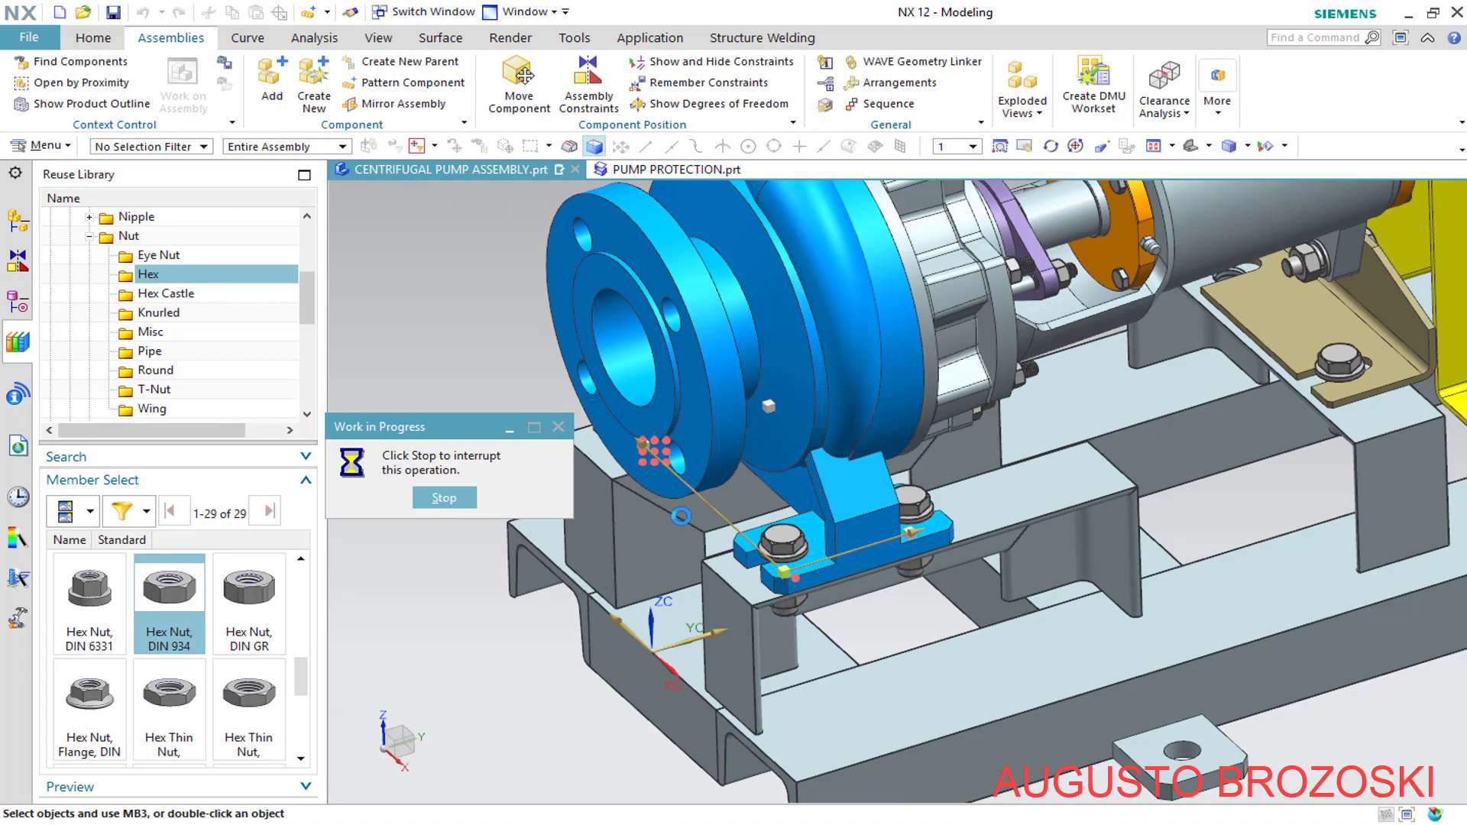
Start another linear component pattern and select the support bracket's hex head screw, both plain washers, spring lock washer and hex nut
{"action": "middle_click_drag", "start_coordinate": [688, 512], "coordinate": [620, 428]}
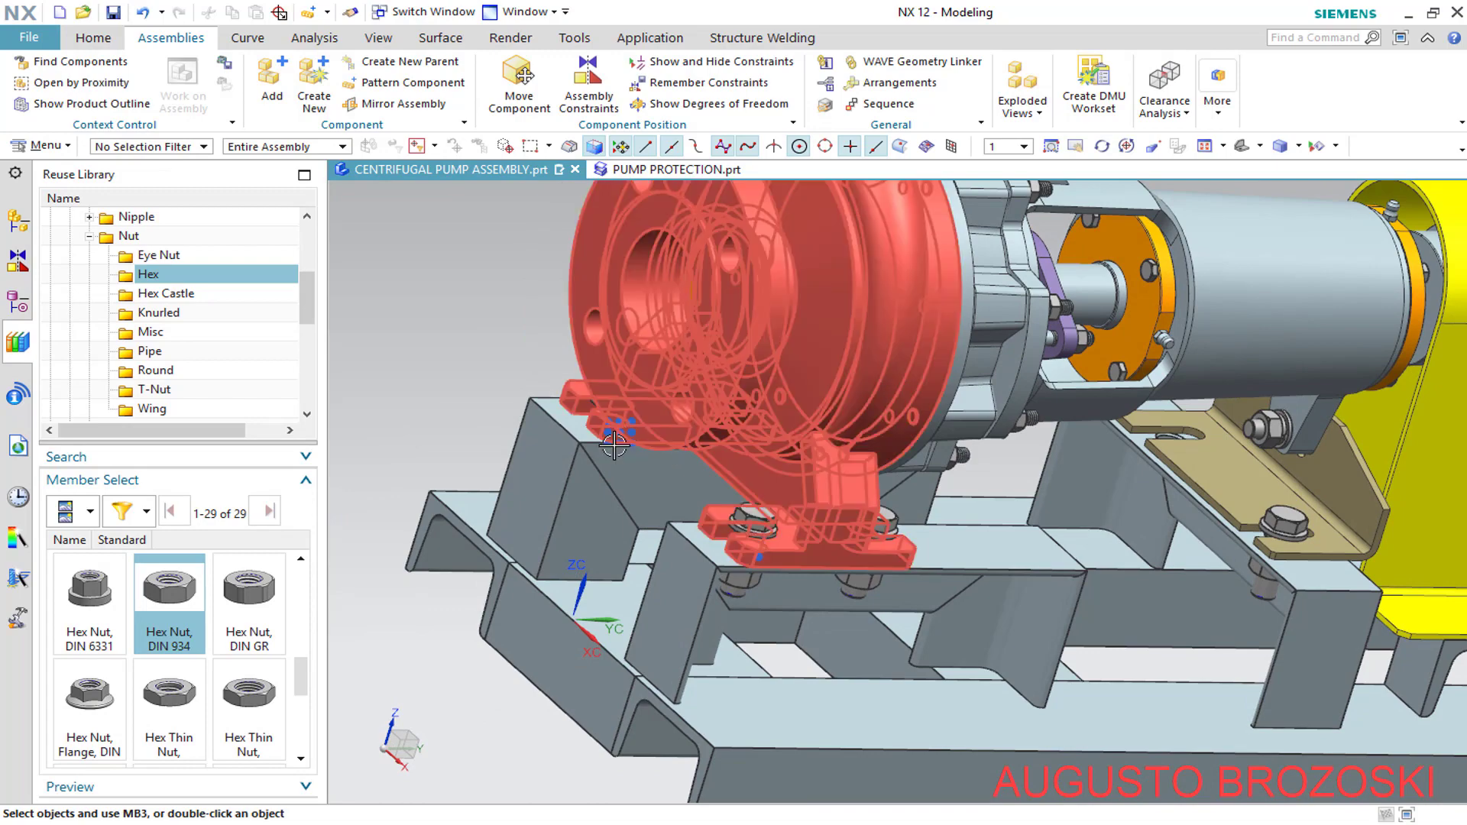
{"action": "scroll", "coordinate": [1353, 499], "scroll_direction": "up", "scroll_amount": 4}
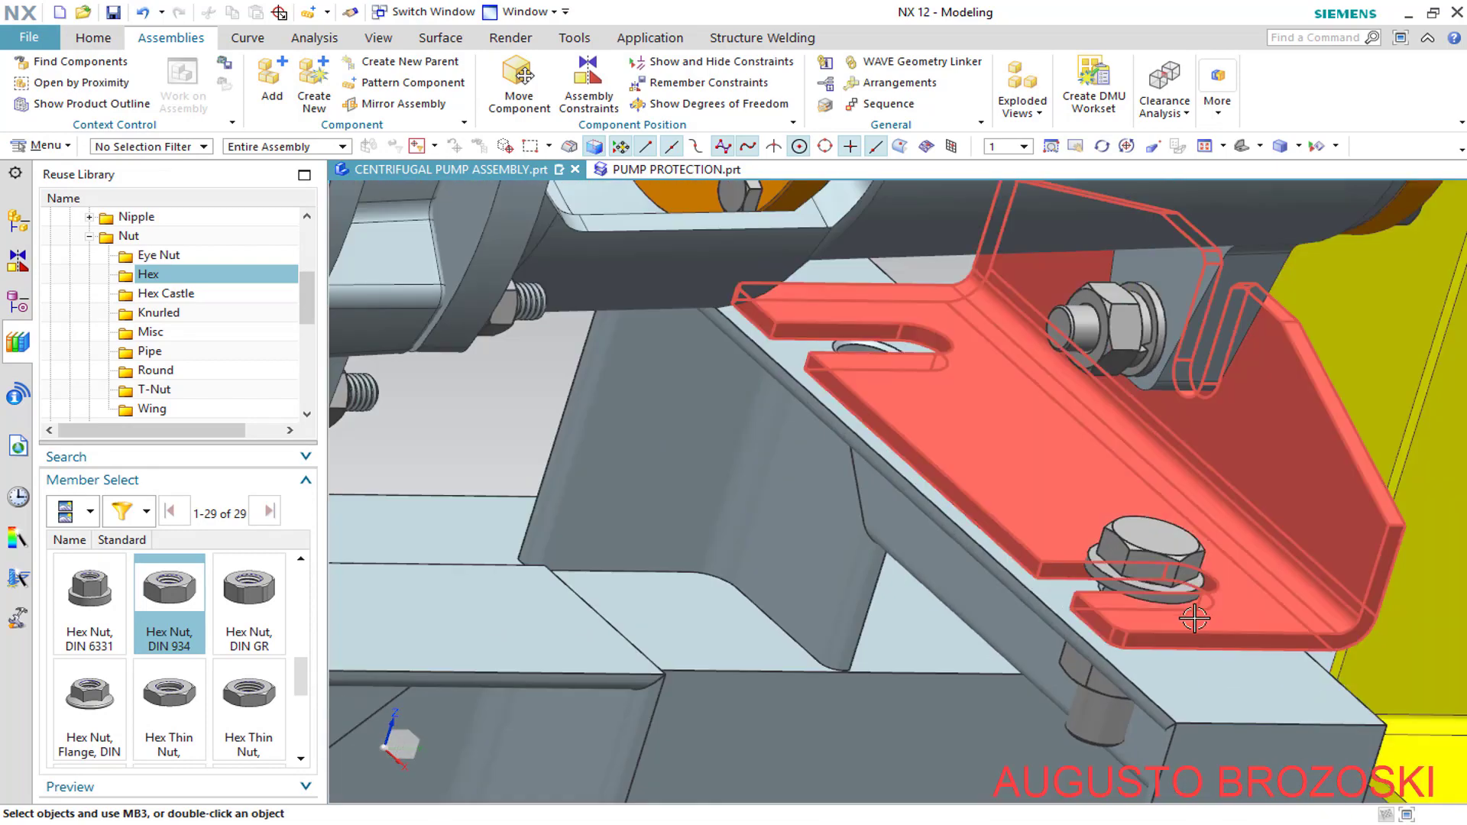
{"action": "middle_click_drag", "start_coordinate": [1194, 619], "coordinate": [1349, 583]}
{"action": "scroll", "coordinate": [1365, 591], "scroll_direction": "up", "scroll_amount": 3}
{"action": "scroll", "coordinate": [1349, 583], "scroll_direction": "down", "scroll_amount": 5}
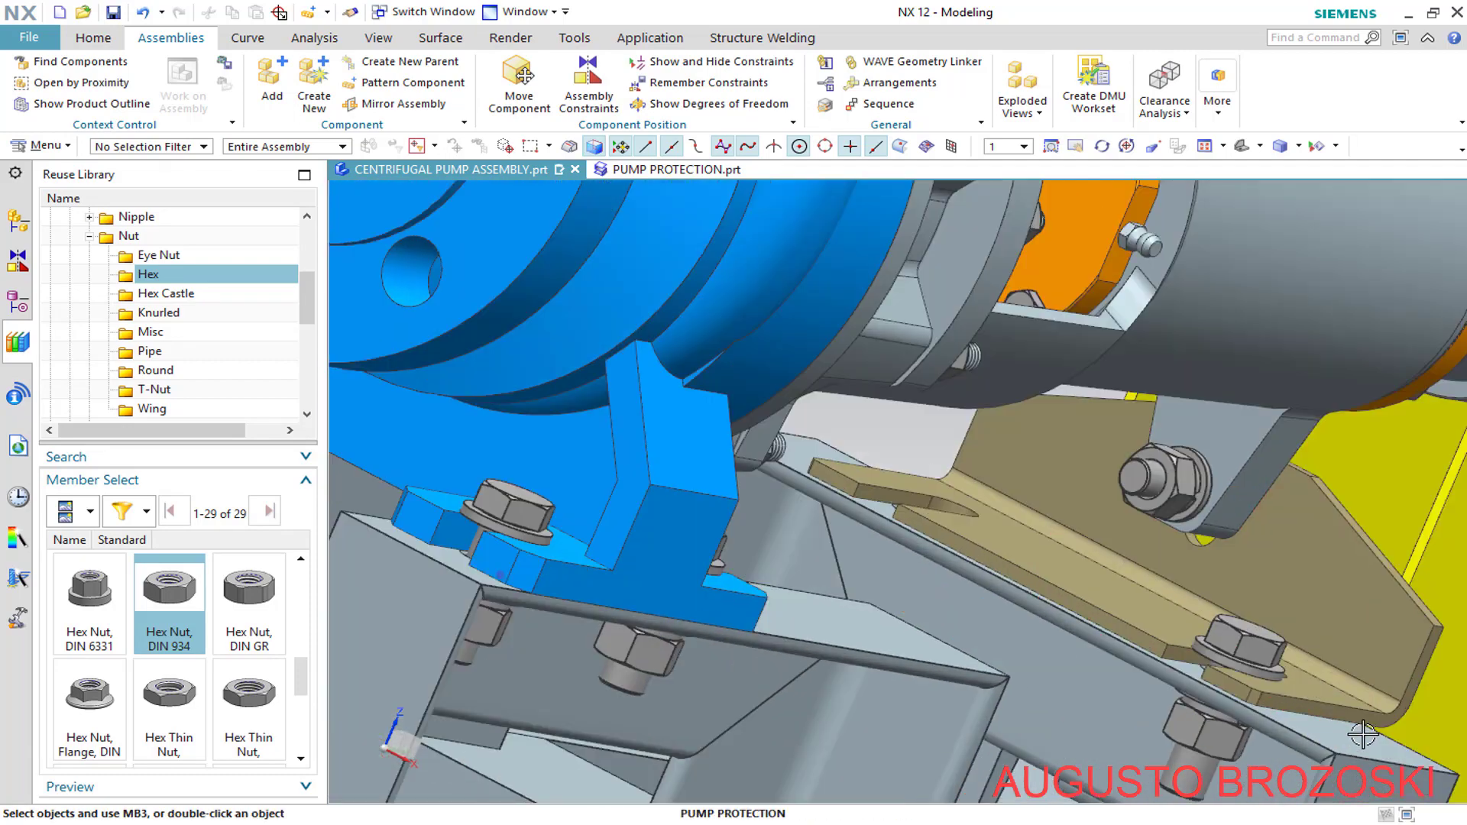
{"action": "scroll", "coordinate": [1362, 733], "scroll_direction": "up", "scroll_amount": 2}
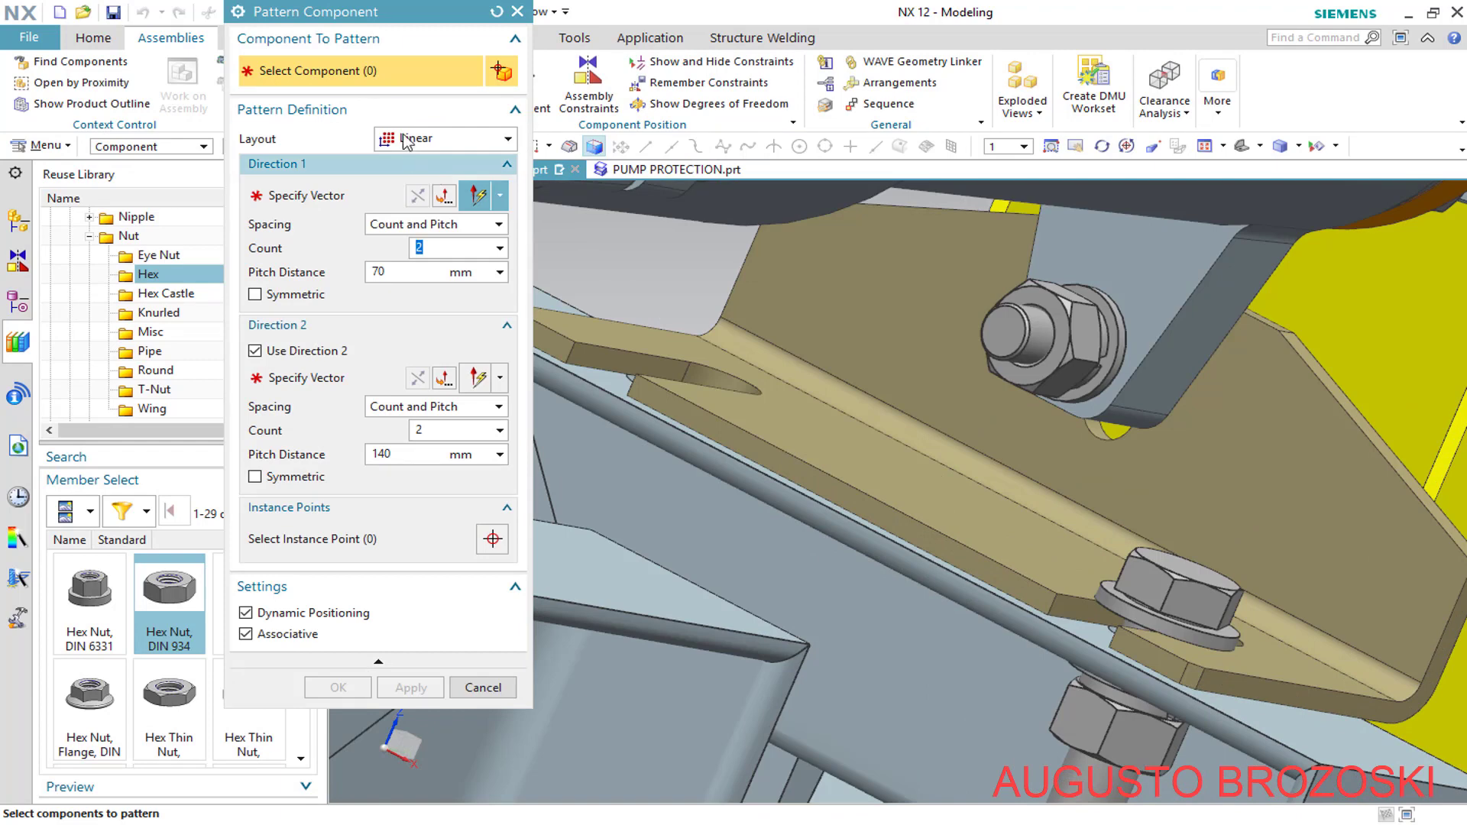
{"action": "scroll", "coordinate": [1298, 766], "scroll_direction": "up", "scroll_amount": 3}
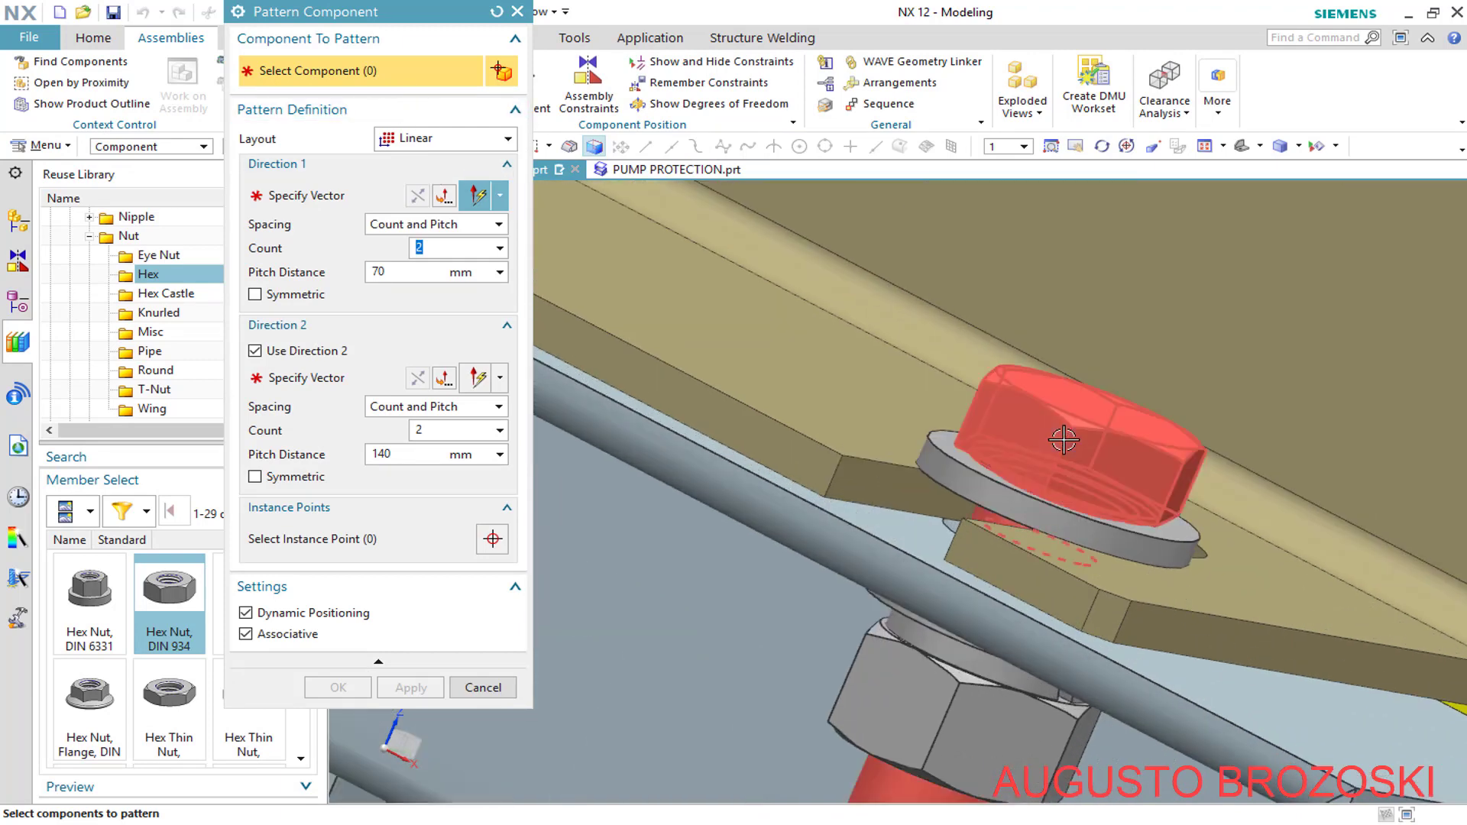
{"action": "left_click", "coordinate": [961, 475]}
{"action": "left_click", "coordinate": [961, 475]}
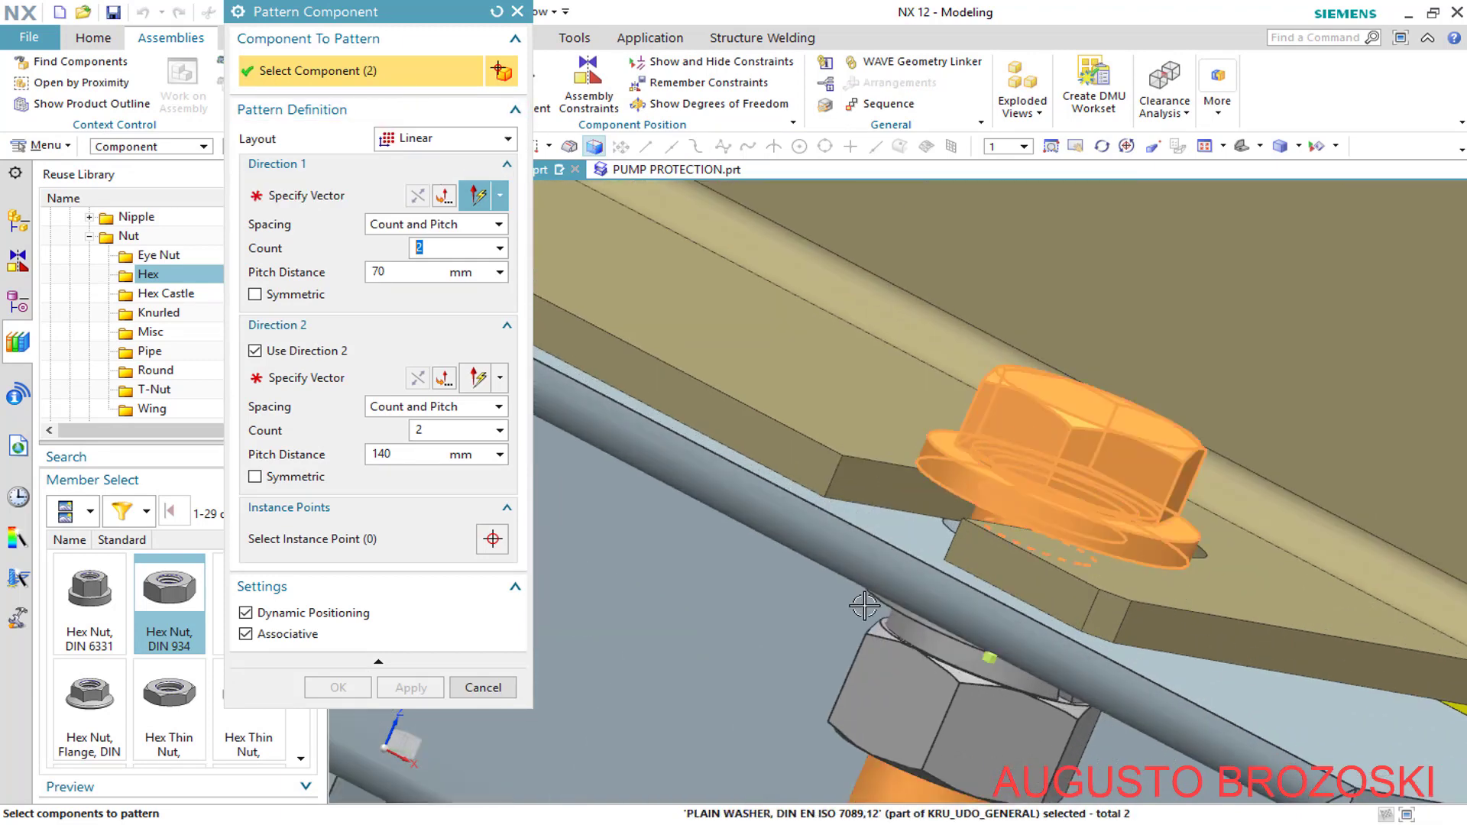
{"action": "scroll", "coordinate": [885, 601], "scroll_direction": "up", "scroll_amount": 3}
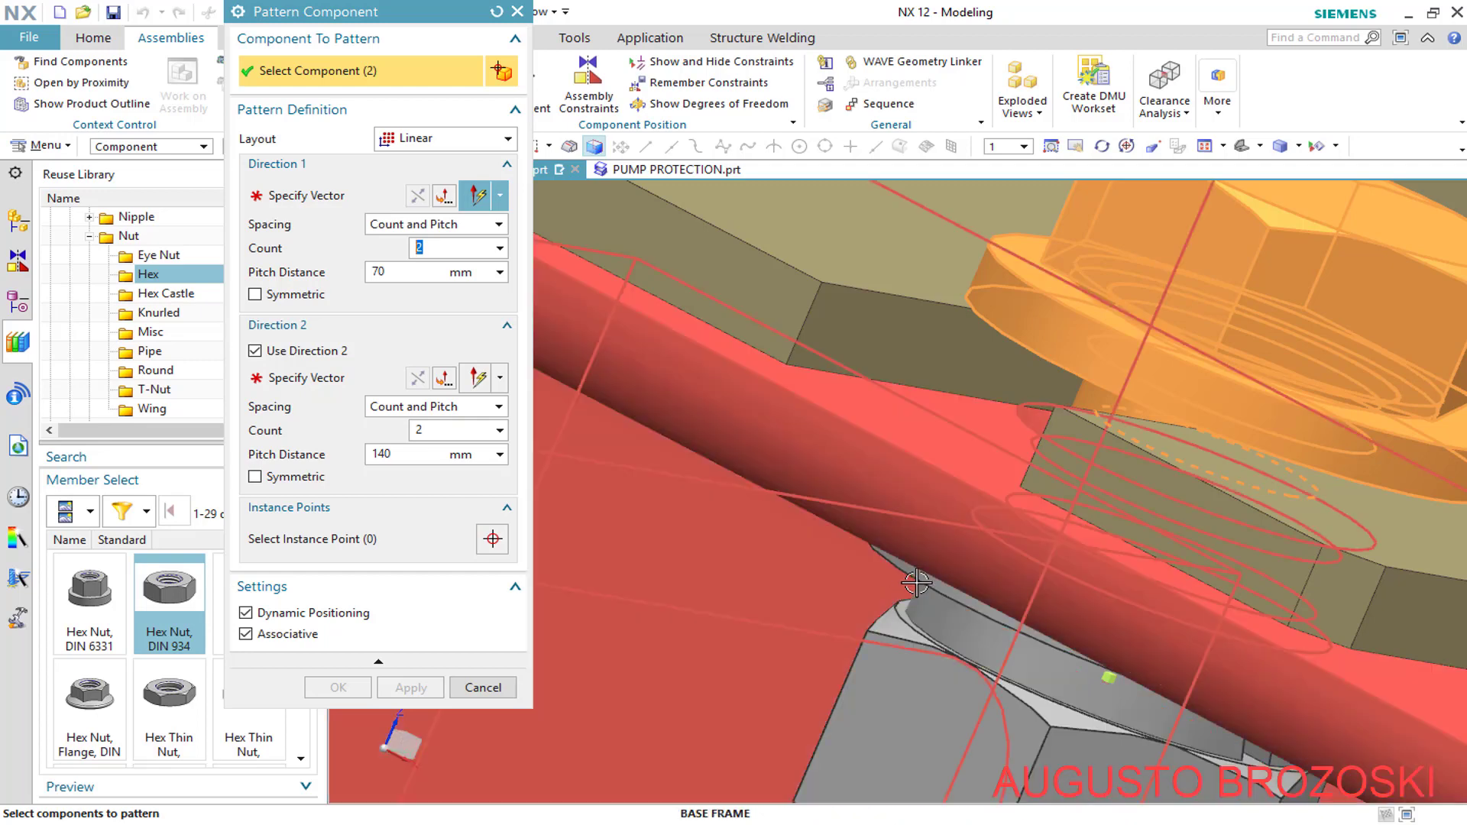
{"action": "left_click", "coordinate": [924, 582]}
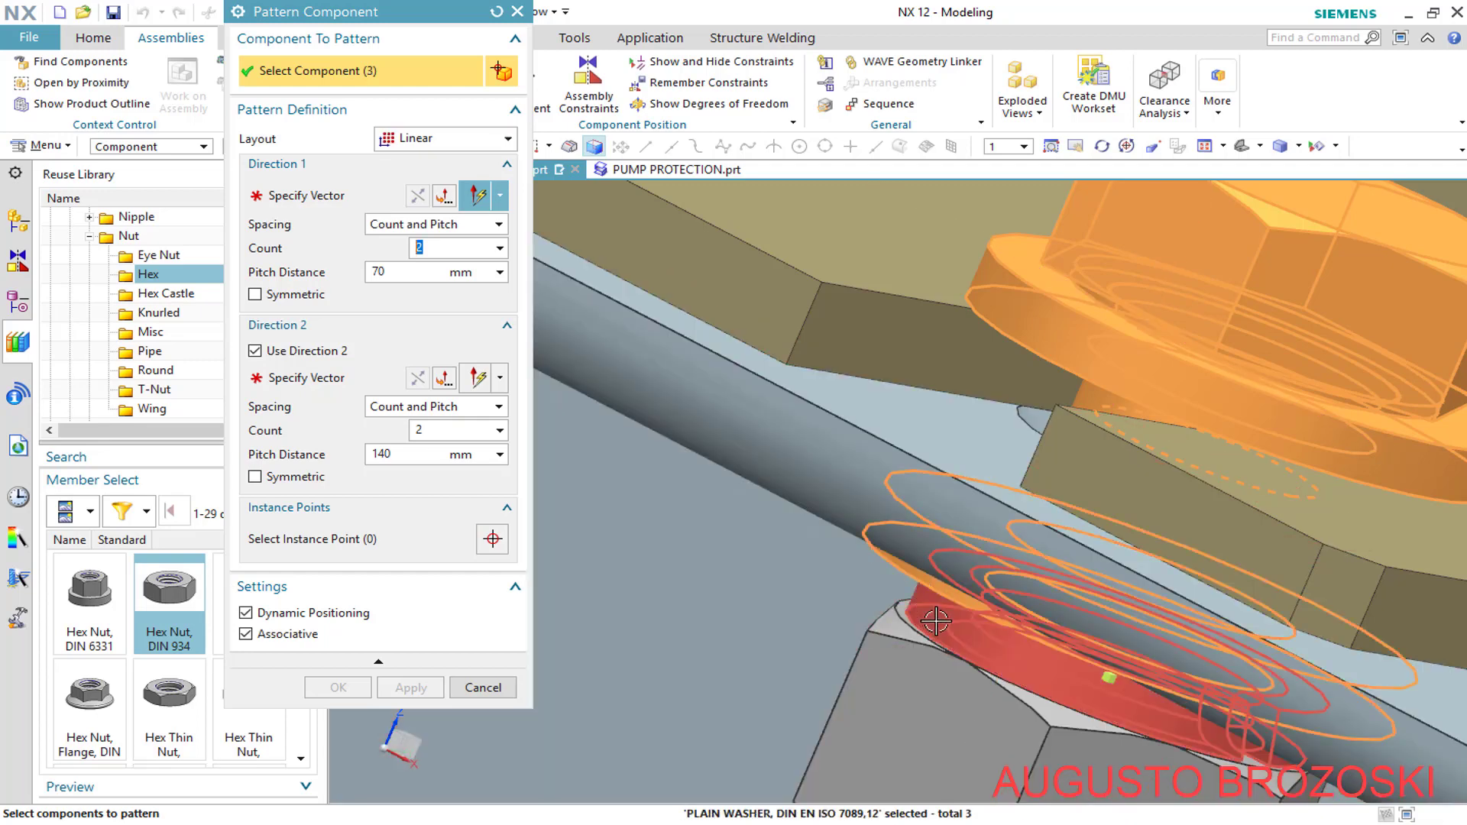
{"action": "left_click", "coordinate": [920, 615]}
{"action": "left_click", "coordinate": [895, 634]}
{"action": "scroll", "coordinate": [879, 604], "scroll_direction": "down", "scroll_amount": 5}
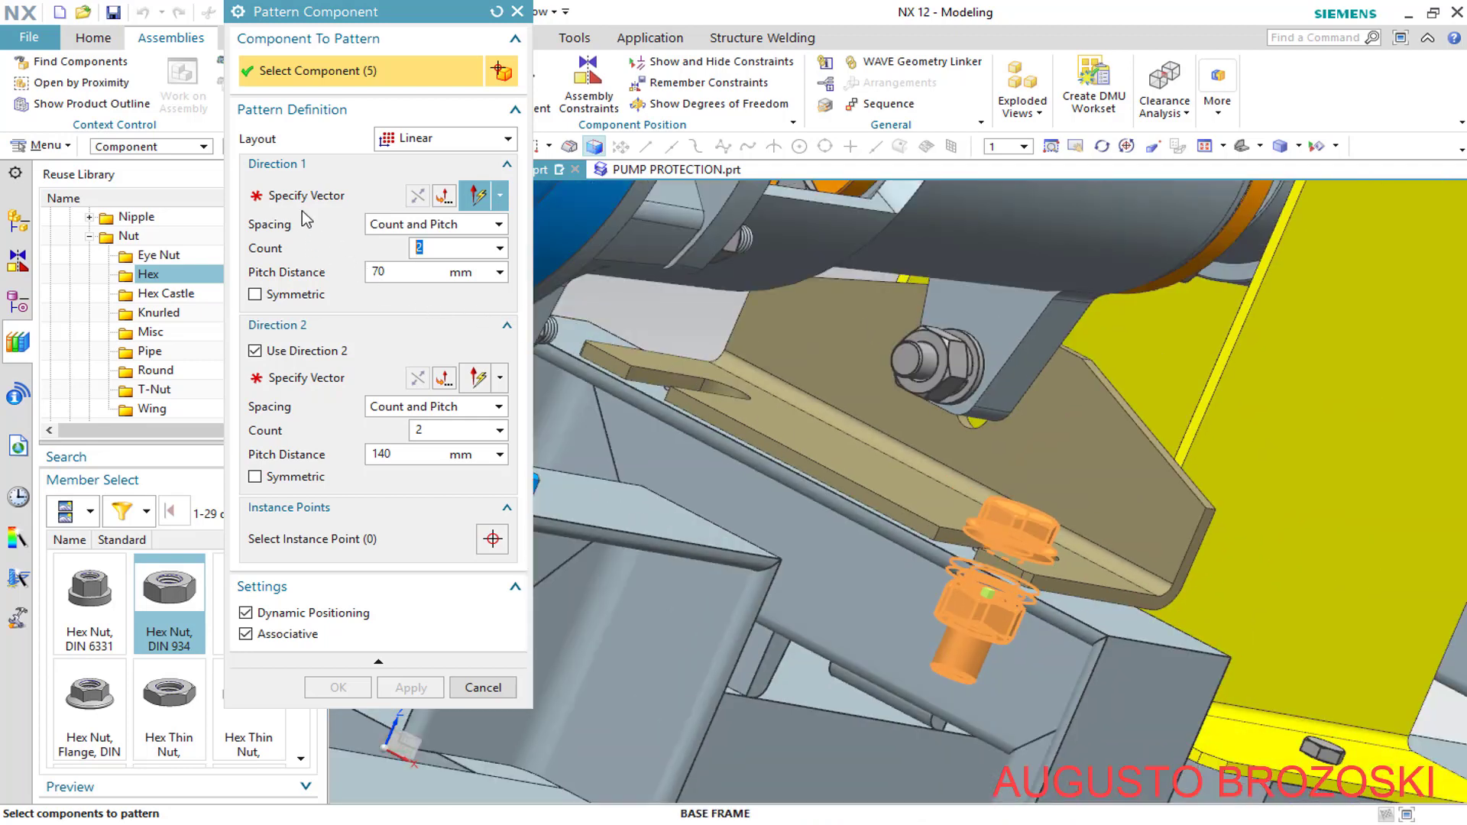
Set the bracket fastener pattern's first direction along the X-axis
{"action": "left_click", "coordinate": [332, 197]}
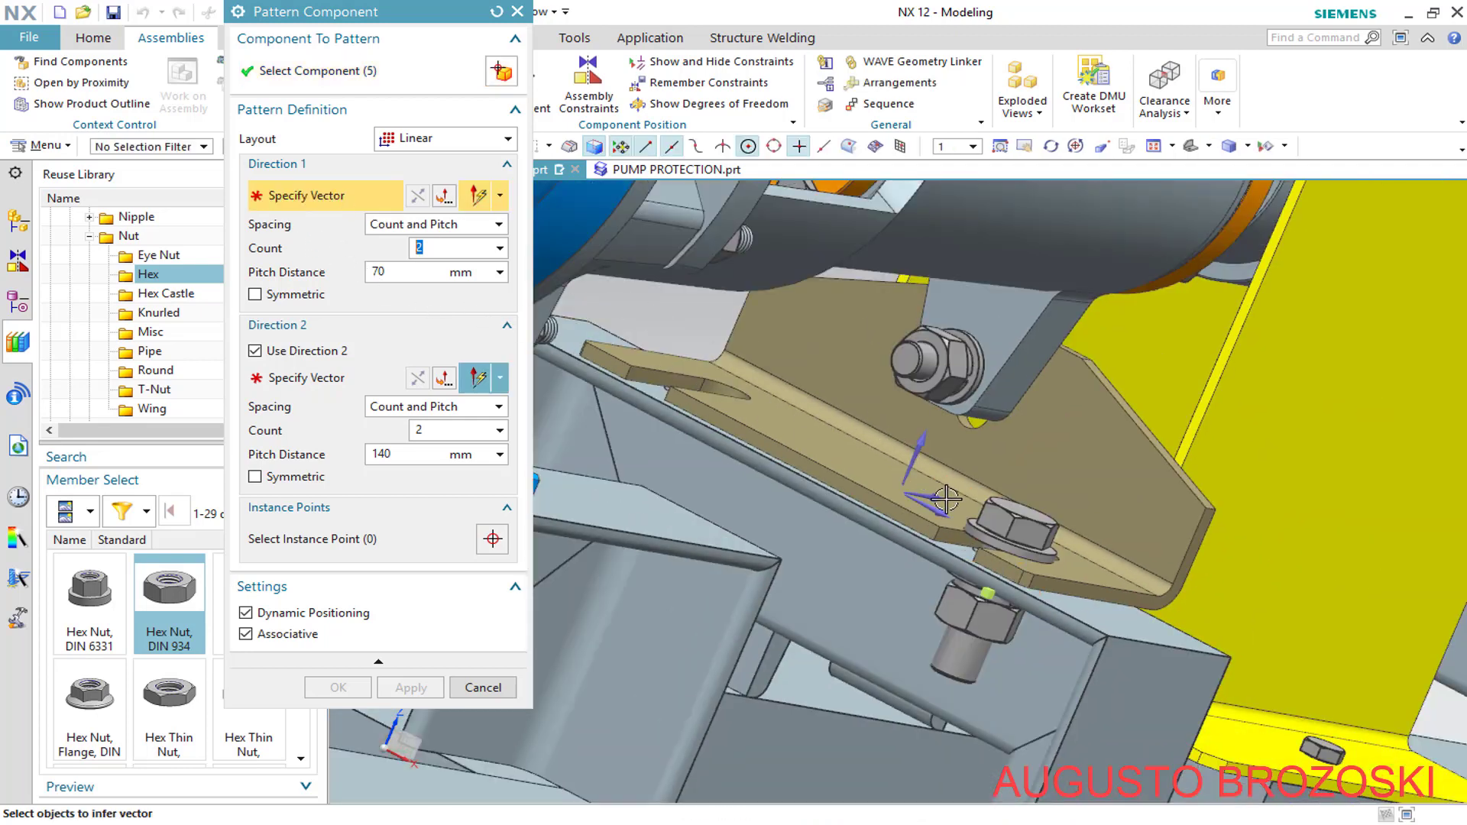
{"action": "scroll", "coordinate": [940, 508], "scroll_direction": "up", "scroll_amount": 2}
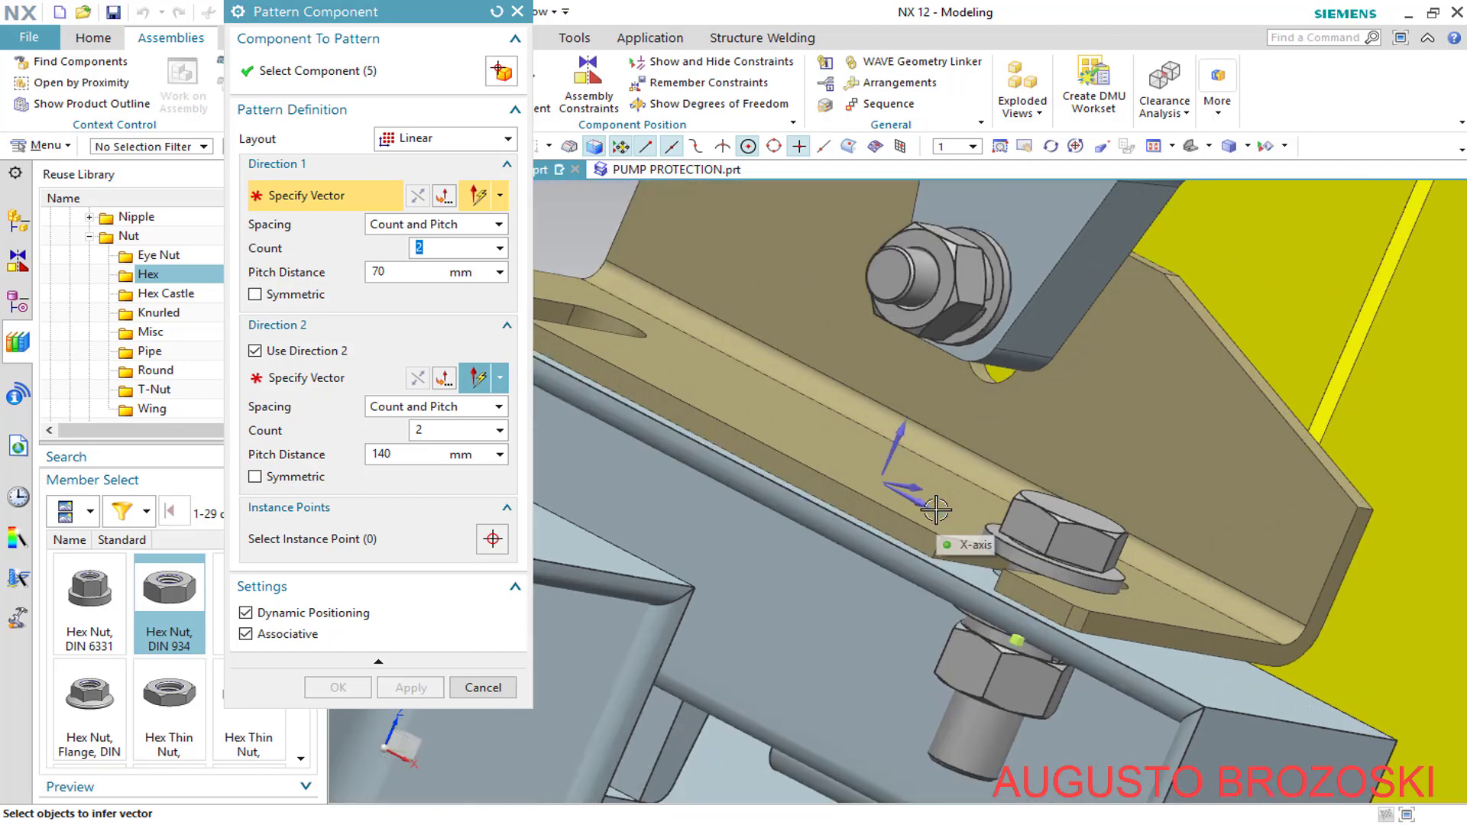
{"action": "middle_click_drag", "start_coordinate": [940, 508], "coordinate": [937, 522]}
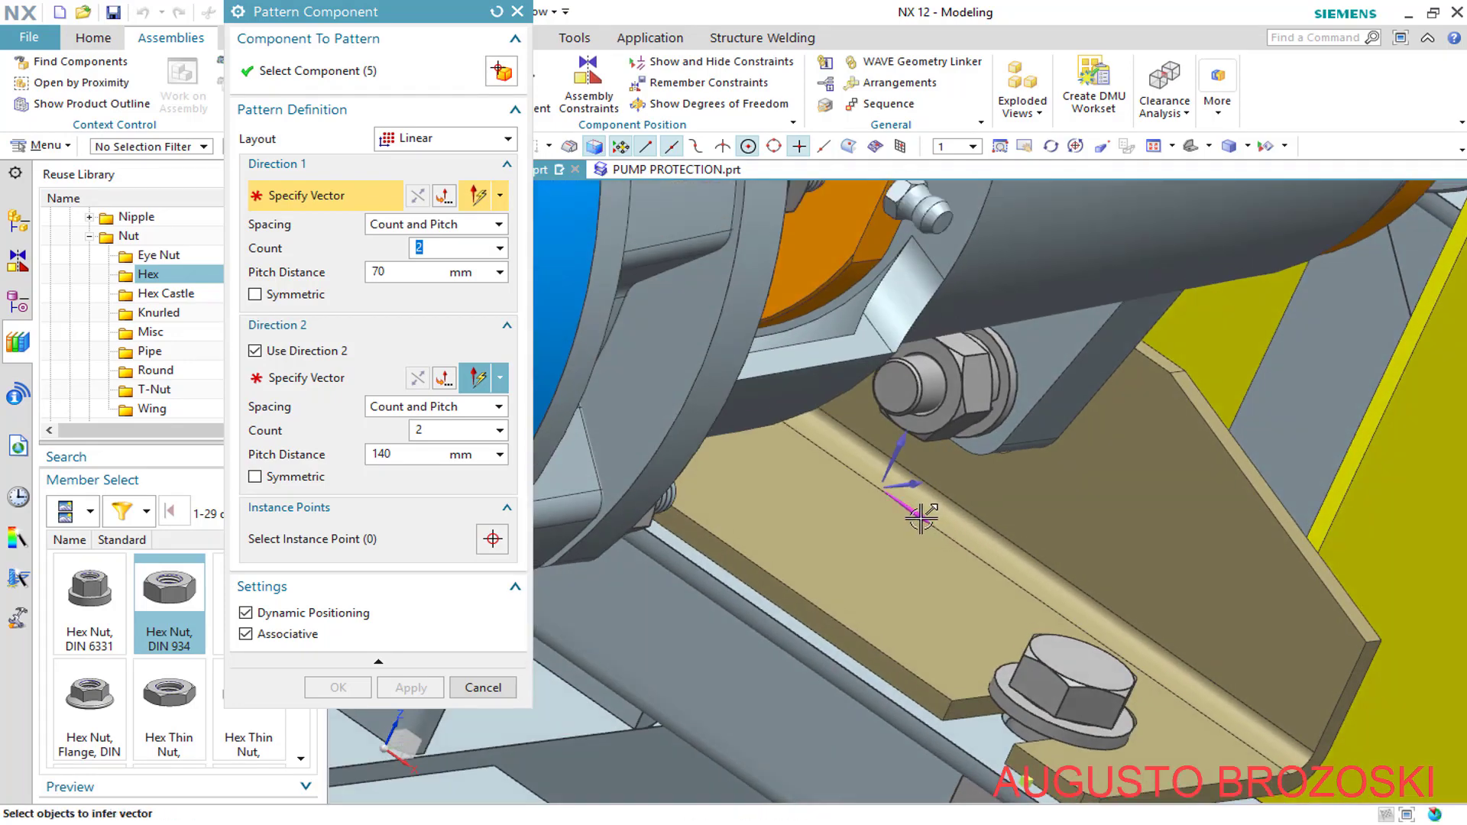
{"action": "left_click", "coordinate": [921, 518]}
{"action": "scroll", "coordinate": [898, 526], "scroll_direction": "down", "scroll_amount": 5}
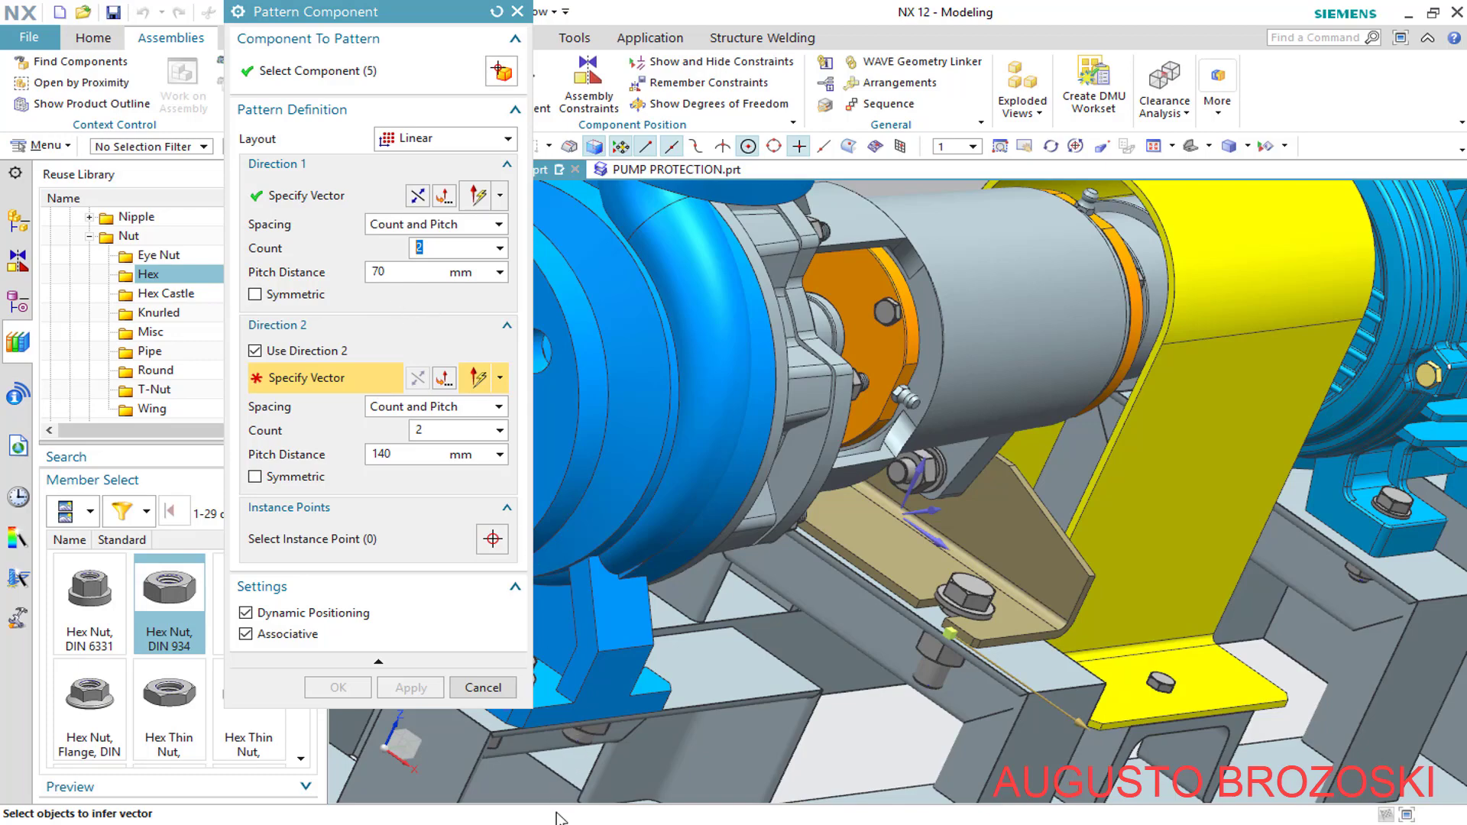
Check the bracket hole spacing in the base frame PDF drawing and set the first direction's pitch distance to 110 mm
{"action": "left_click", "coordinate": [596, 824]}
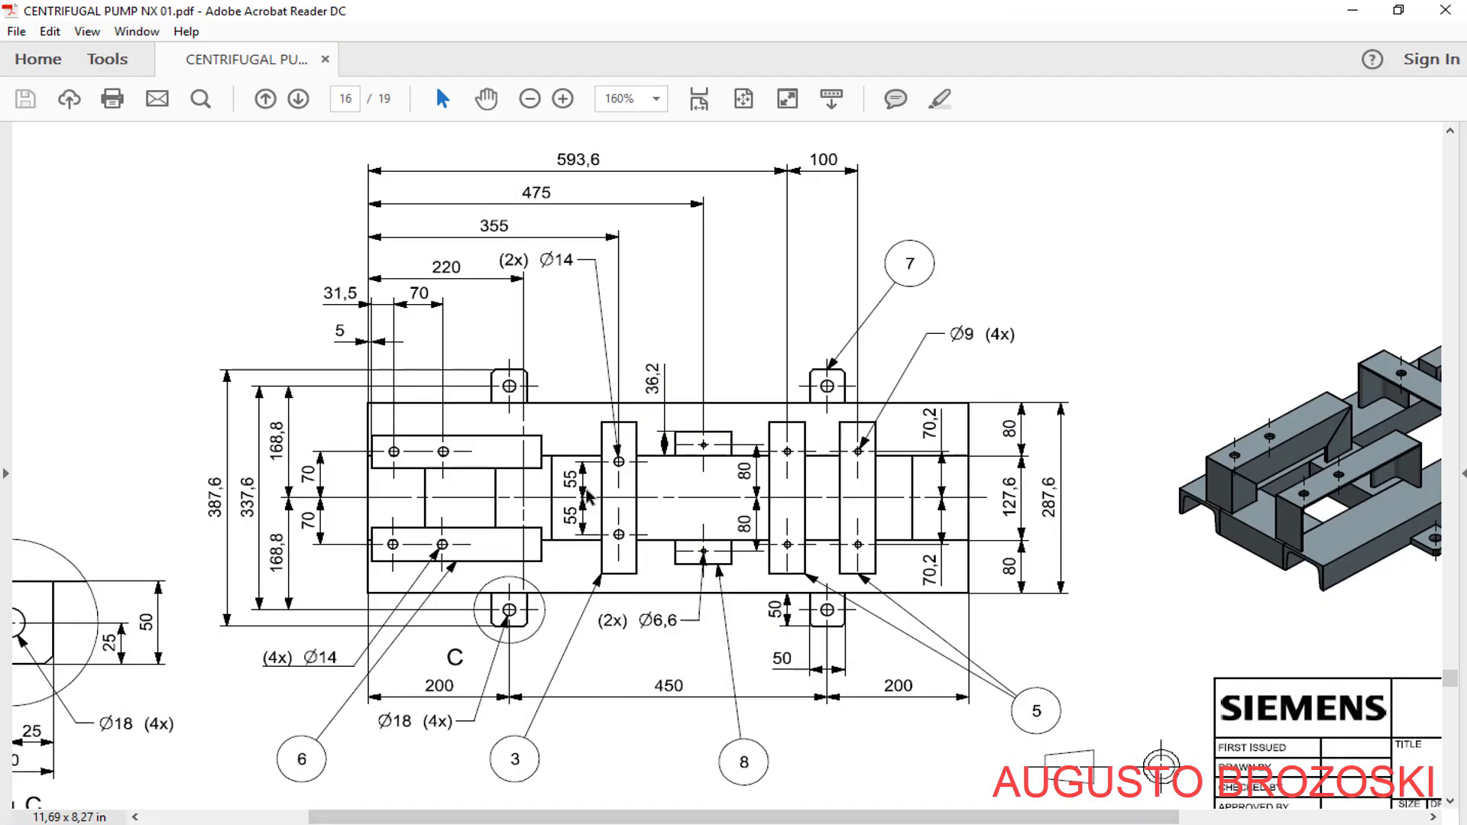
{"action": "left_click", "coordinate": [1352, 11]}
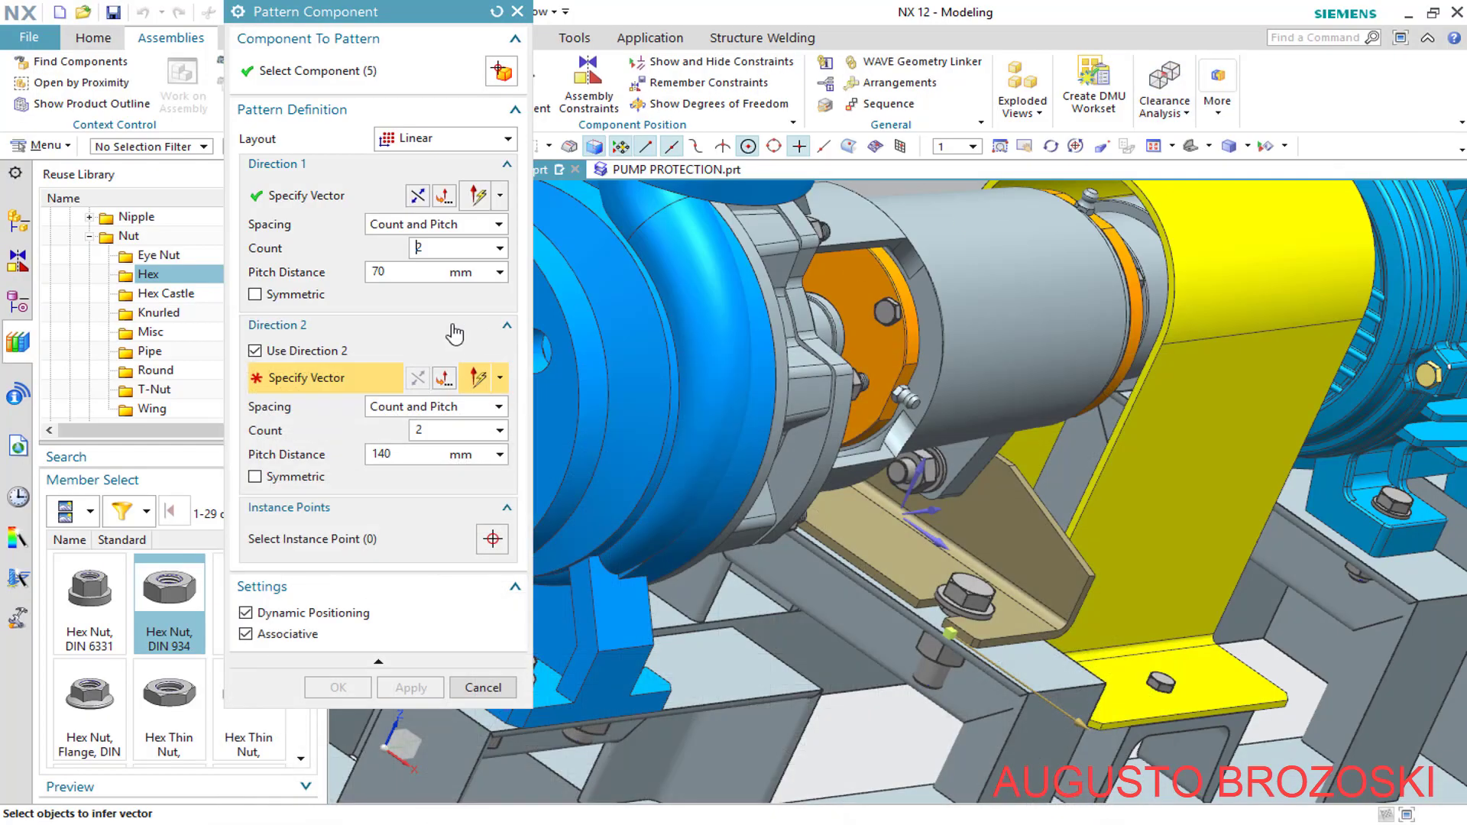
{"action": "double_click", "coordinate": [405, 277]}
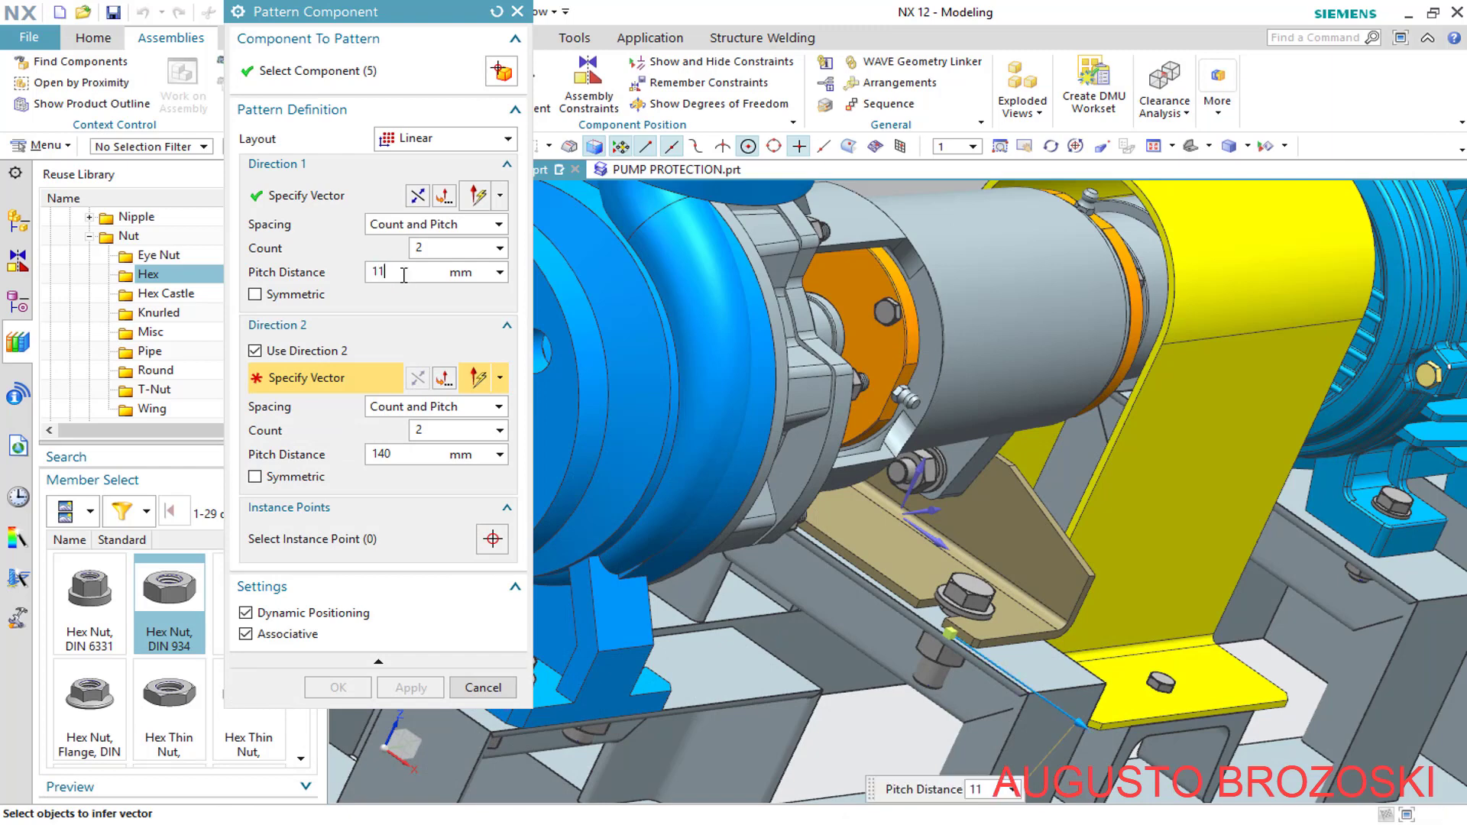
{"action": "key", "text": "Return"}
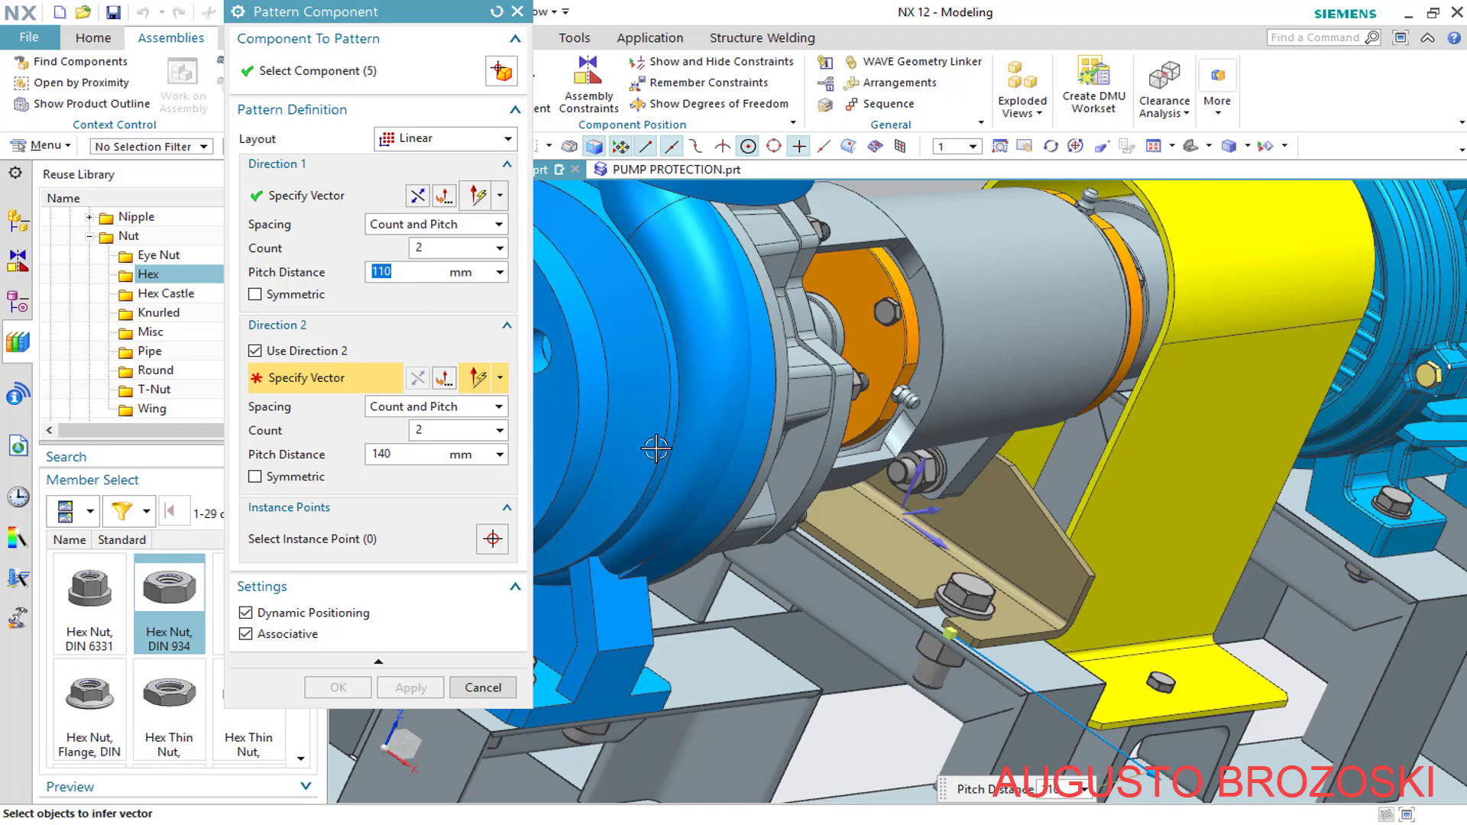
Reverse the first direction, turn off Direction 2 and create the bracket fastener pattern
{"action": "scroll", "coordinate": [898, 510], "scroll_direction": "down", "scroll_amount": 1}
{"action": "mouse_move", "coordinate": [906, 546]}
{"action": "middle_mouse_down"}
{"action": "mouse_move", "coordinate": [889, 554]}
{"action": "mouse_move", "coordinate": [880, 531]}
{"action": "mouse_move", "coordinate": [890, 548]}
{"action": "middle_mouse_up"}
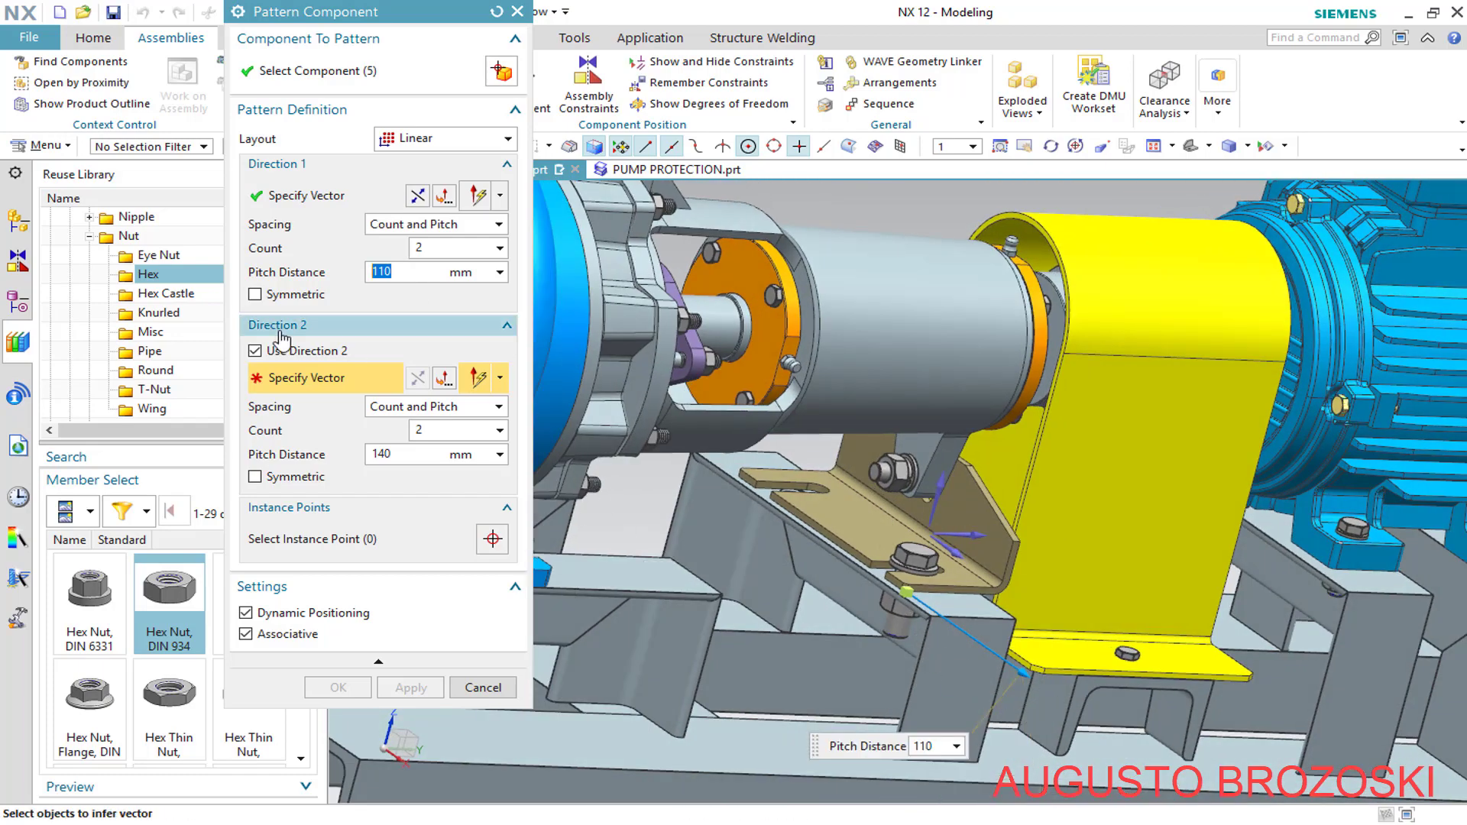
{"action": "left_click", "coordinate": [417, 196]}
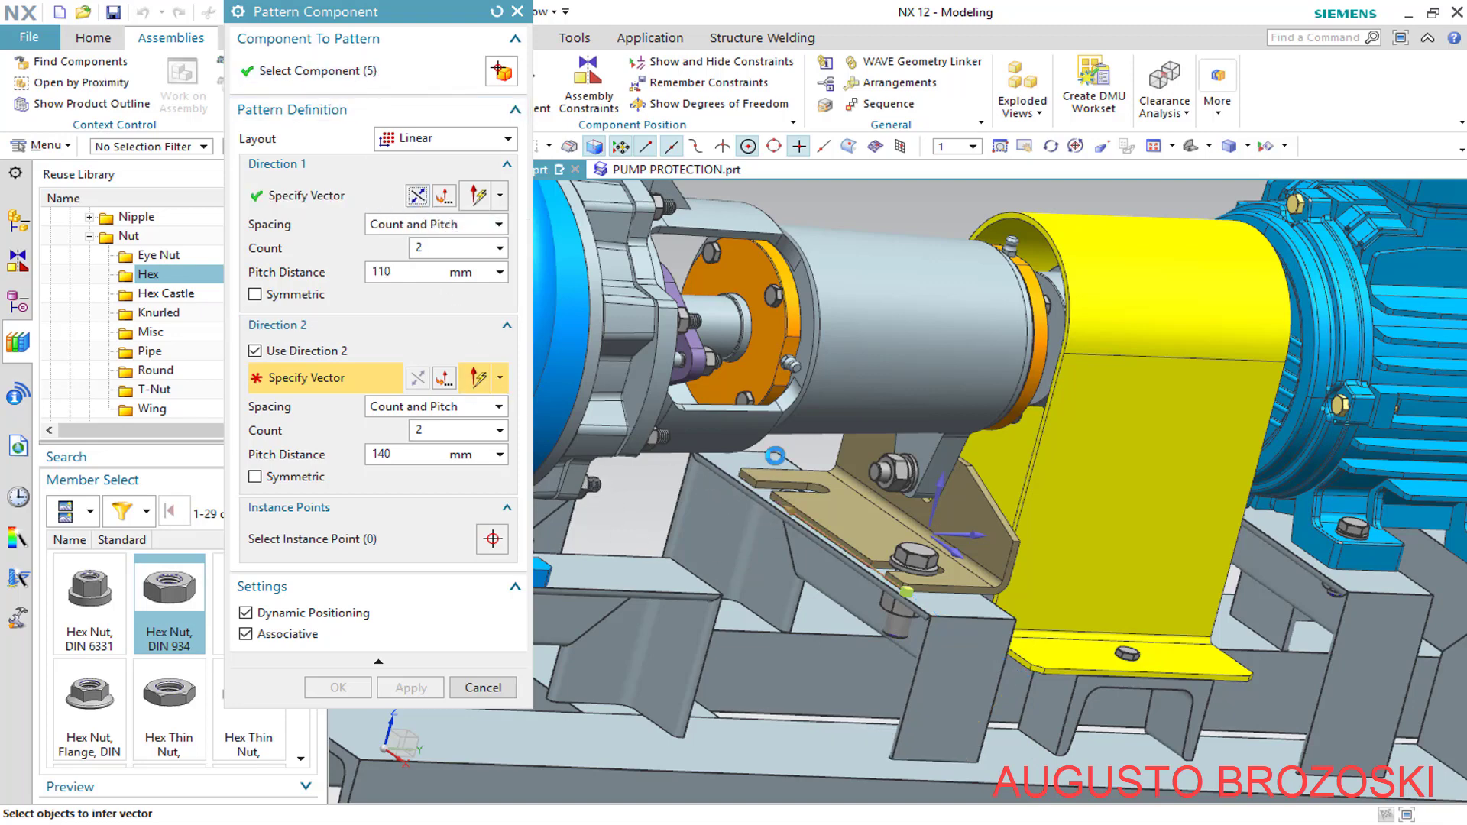
{"action": "middle_click_drag", "start_coordinate": [775, 456], "coordinate": [688, 459]}
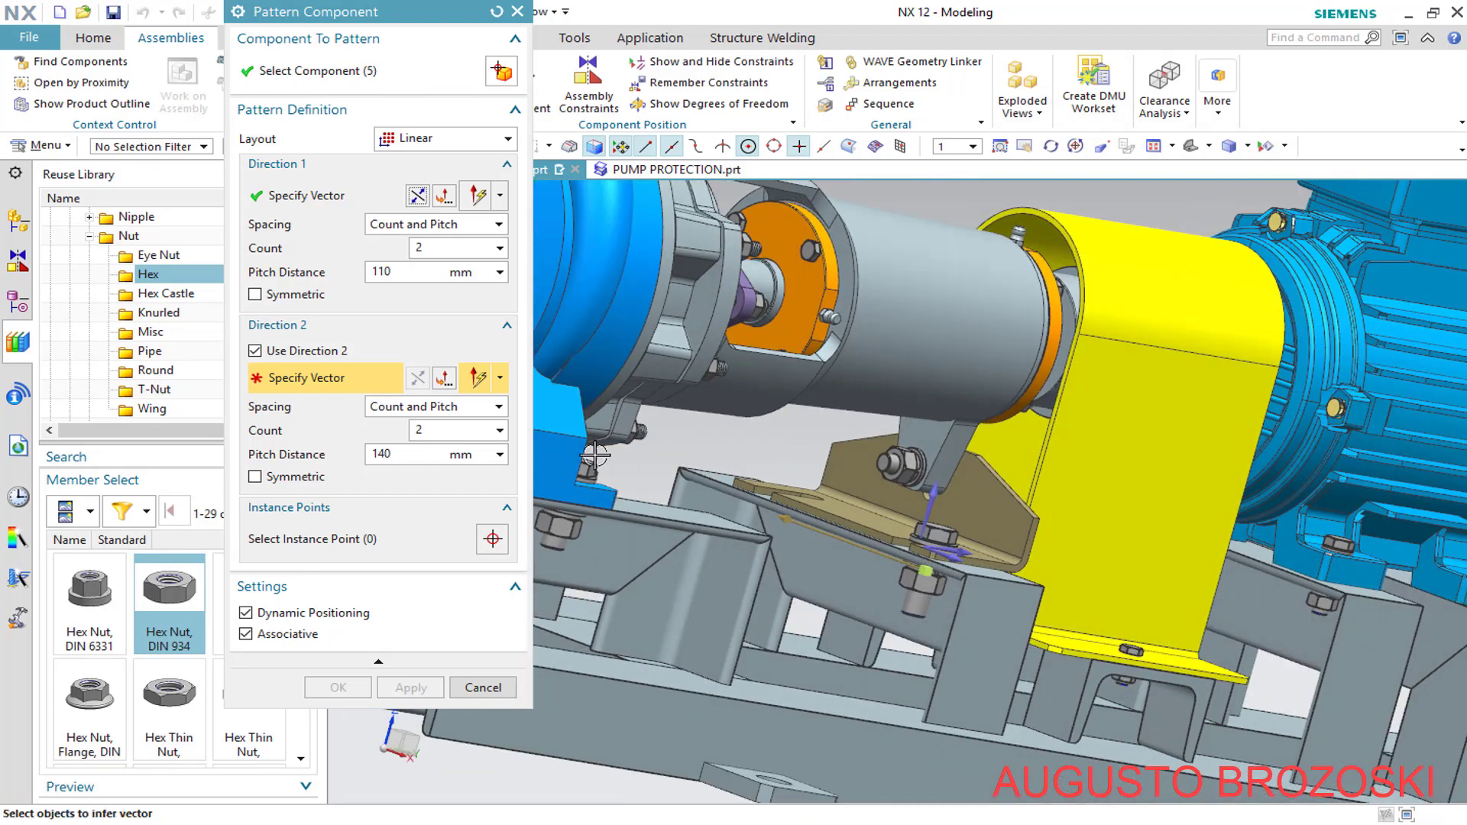
{"action": "left_click", "coordinate": [255, 352]}
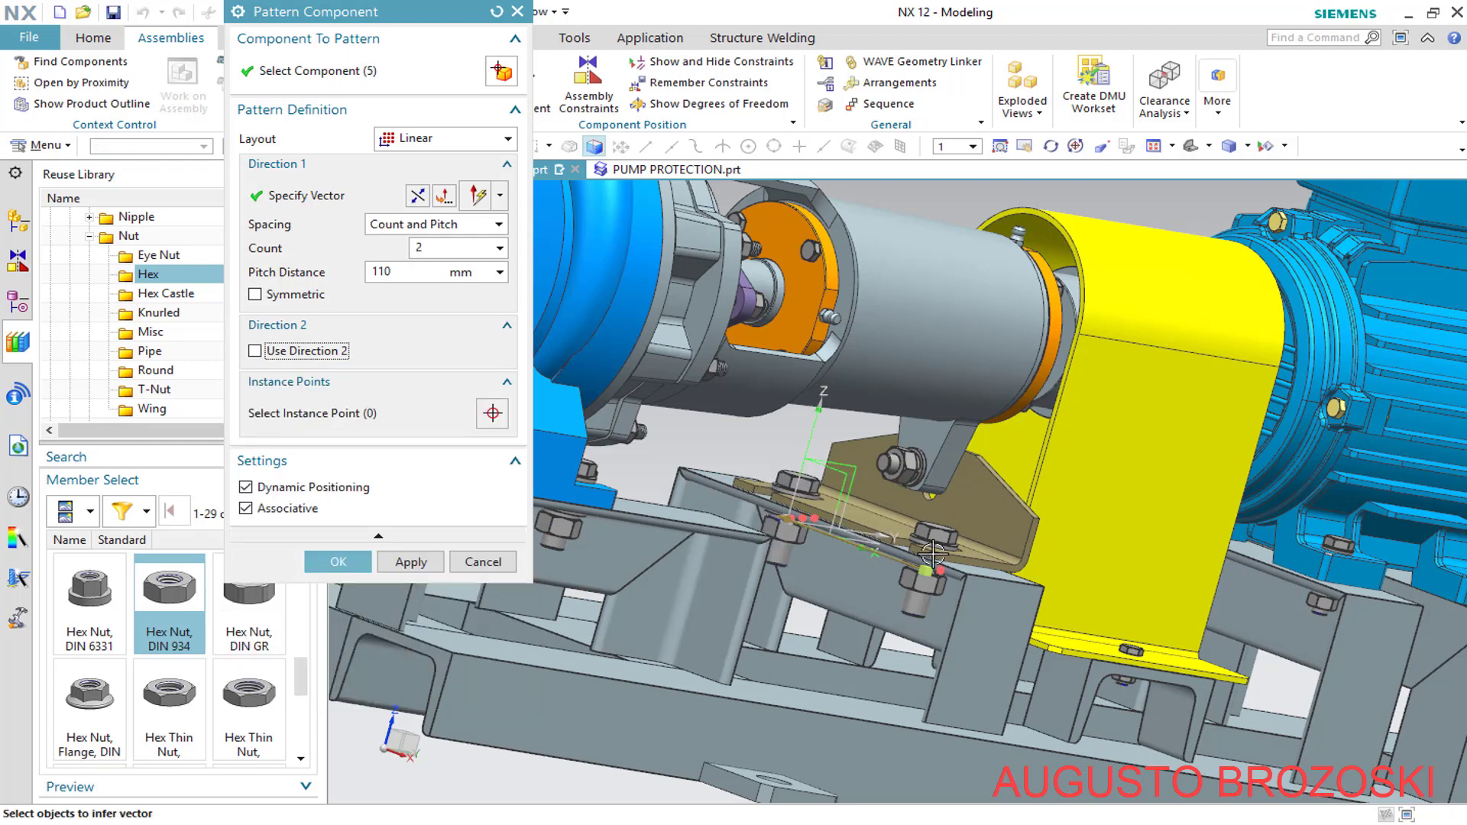
{"action": "left_click", "coordinate": [338, 561]}
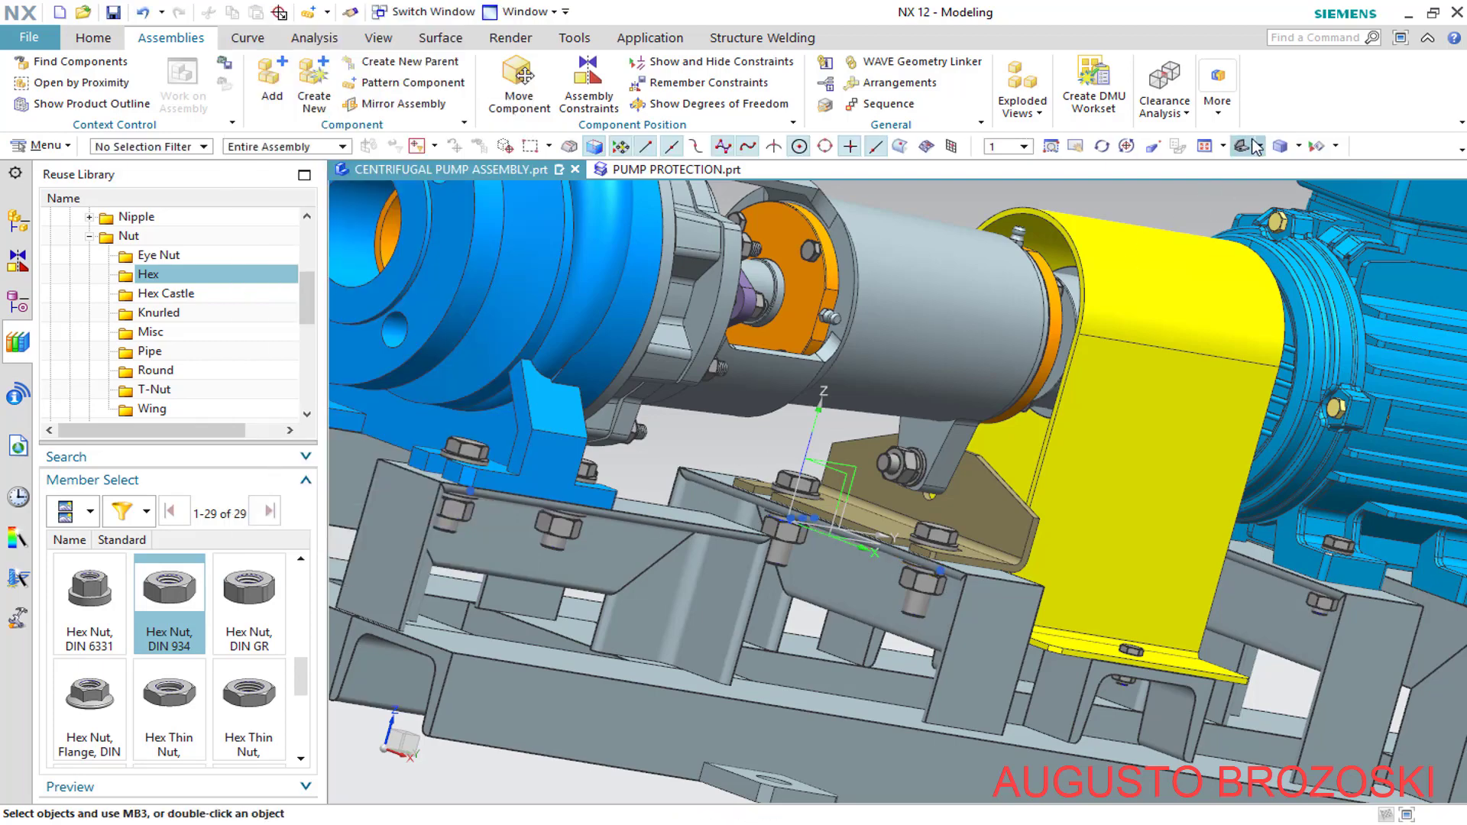
Show the whole assembly in an isometric view with all objects hidden except the bodies
{"action": "left_click", "coordinate": [1241, 145]}
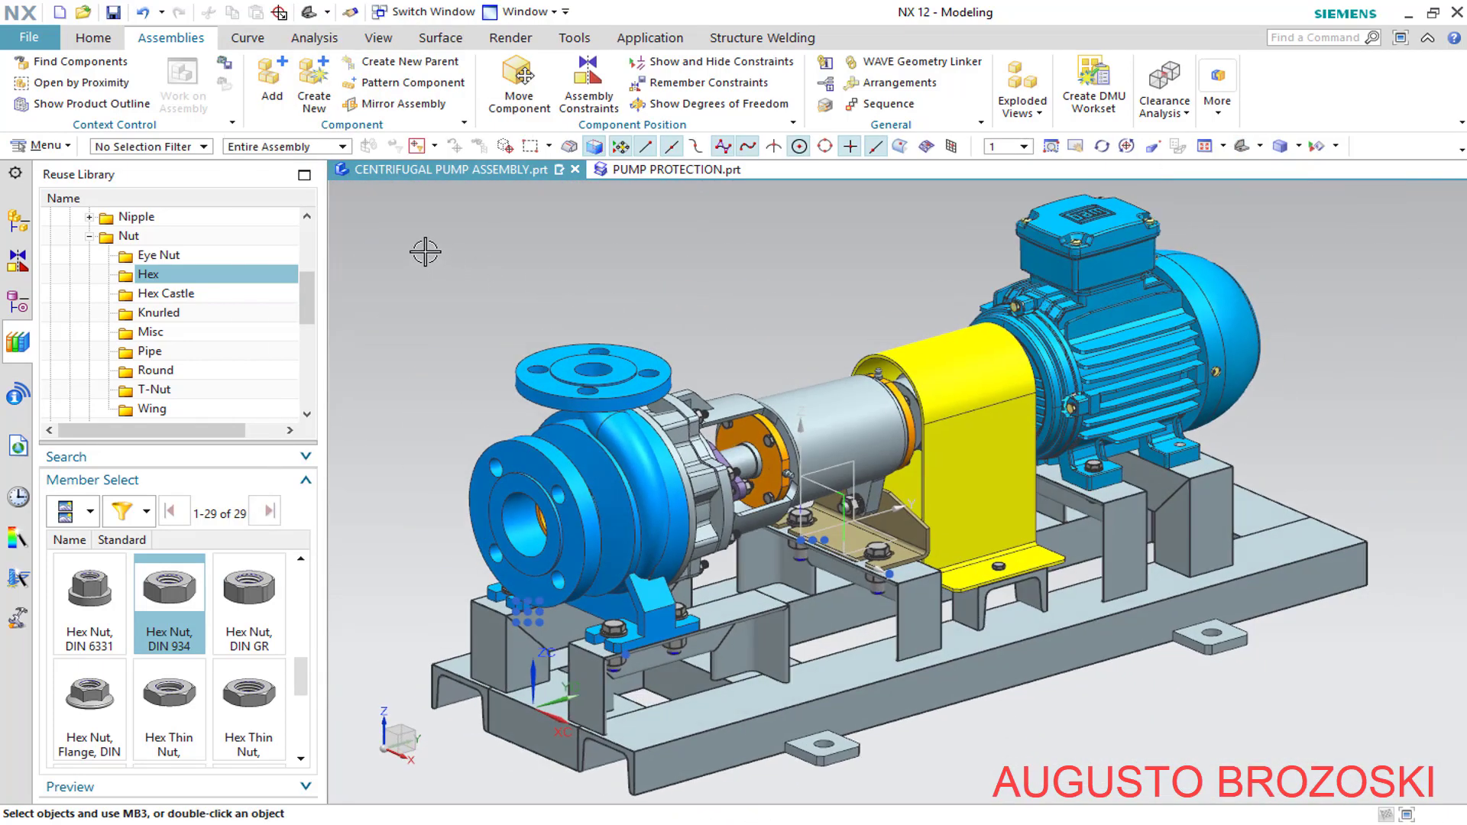
{"action": "left_click", "coordinate": [1316, 147]}
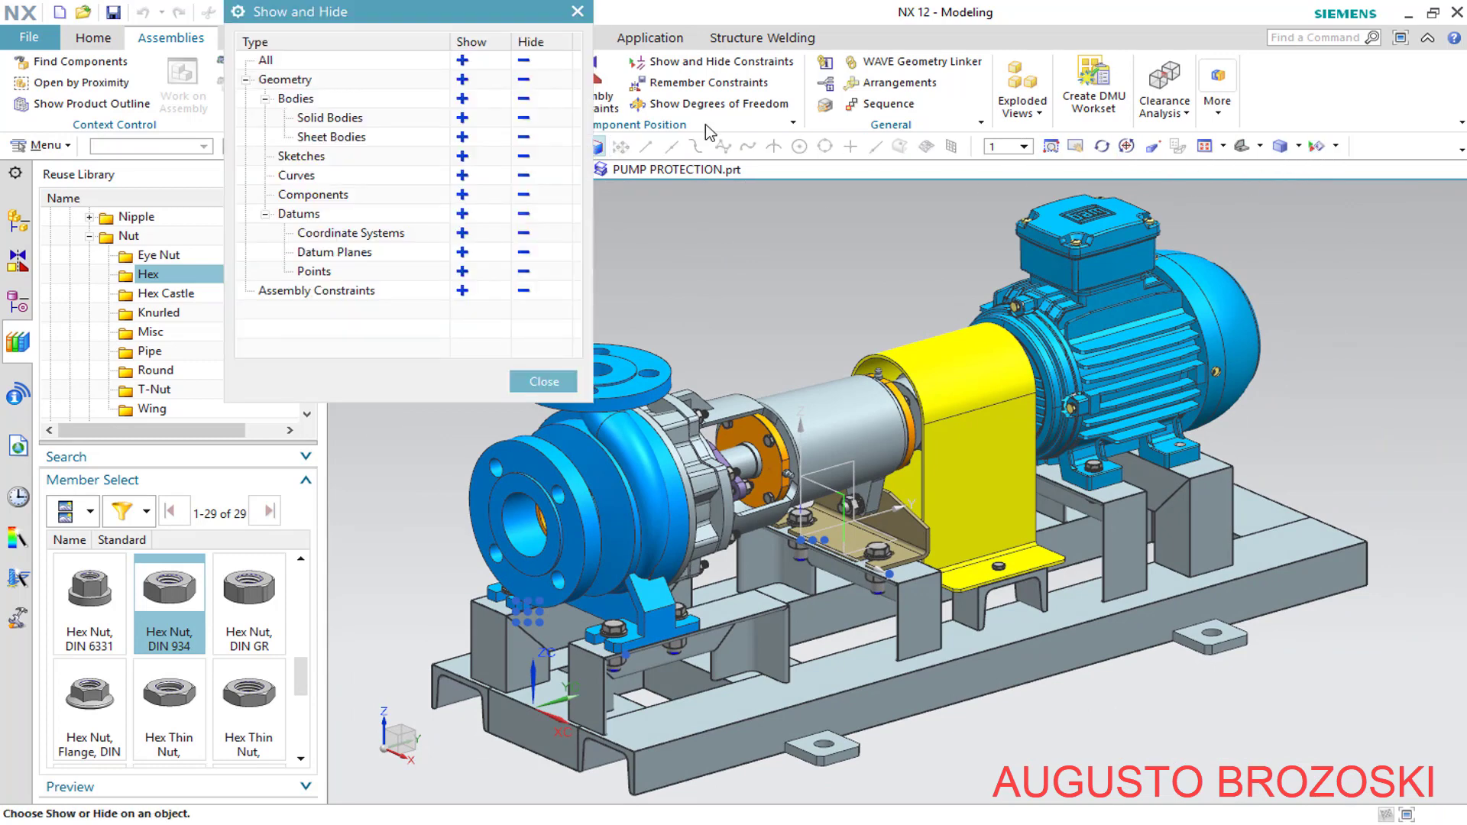
{"action": "left_click", "coordinate": [524, 60]}
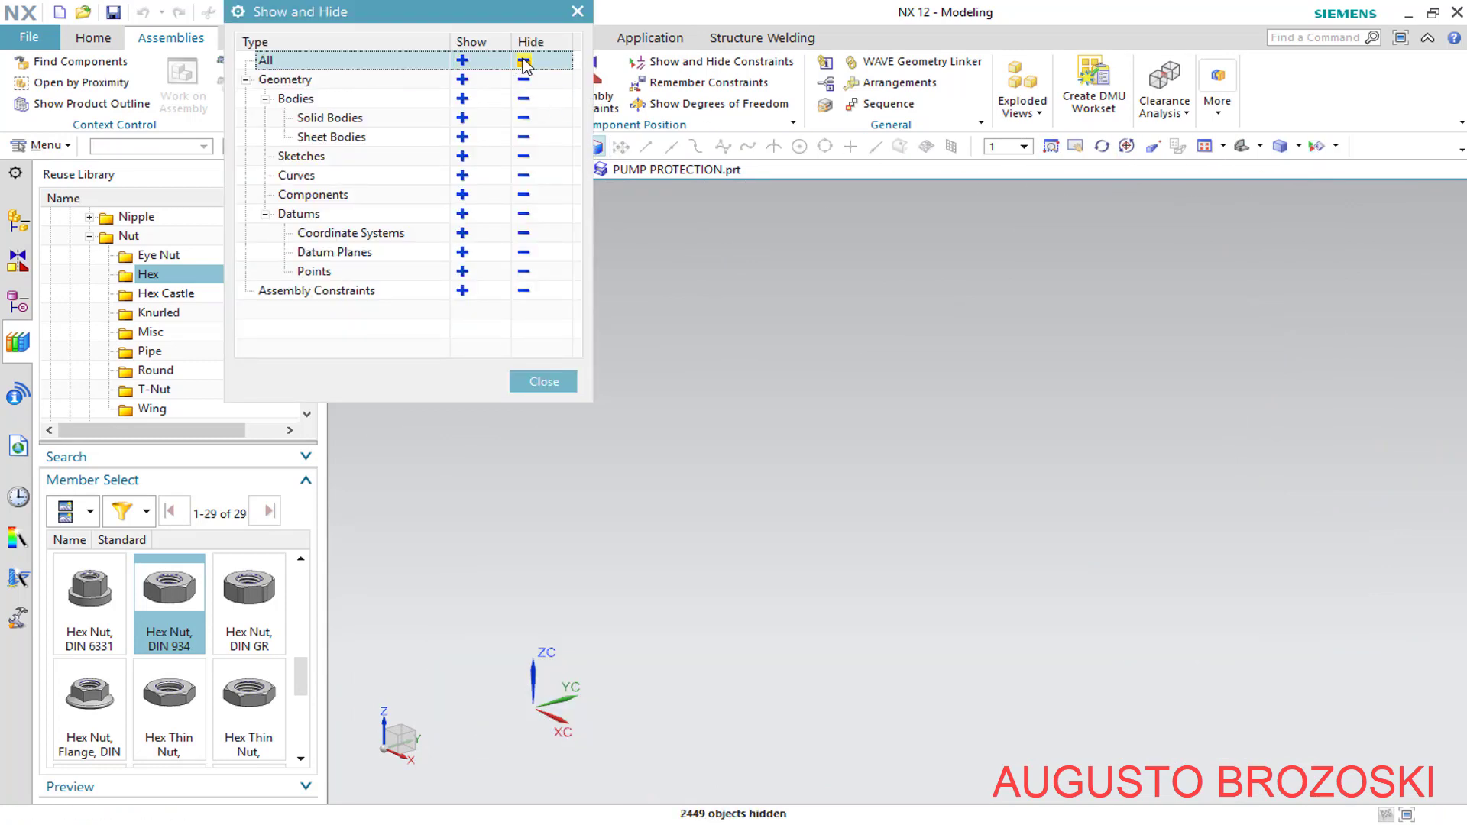
{"action": "left_click", "coordinate": [462, 98]}
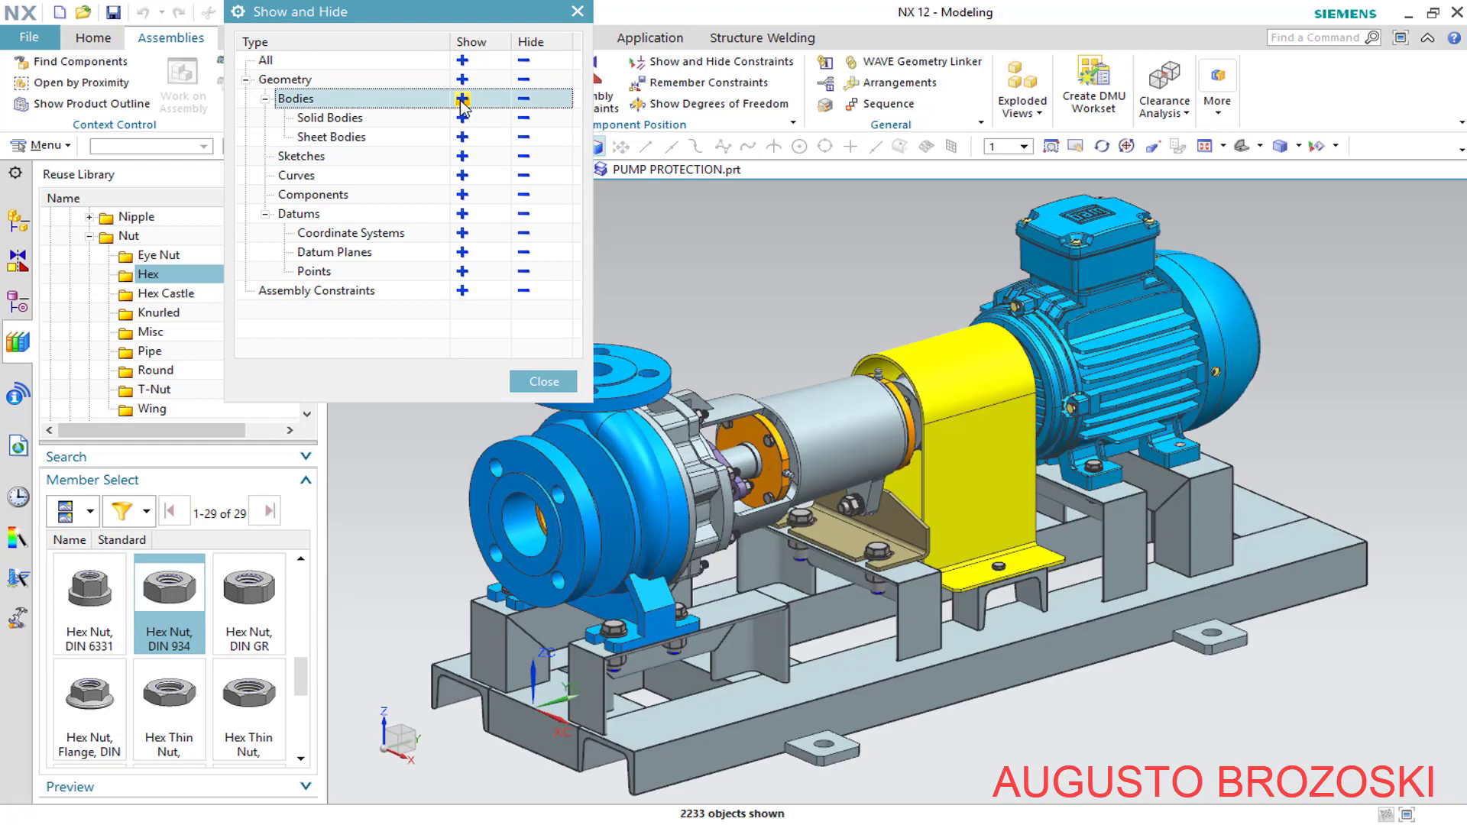
{"action": "left_click", "coordinate": [543, 381]}
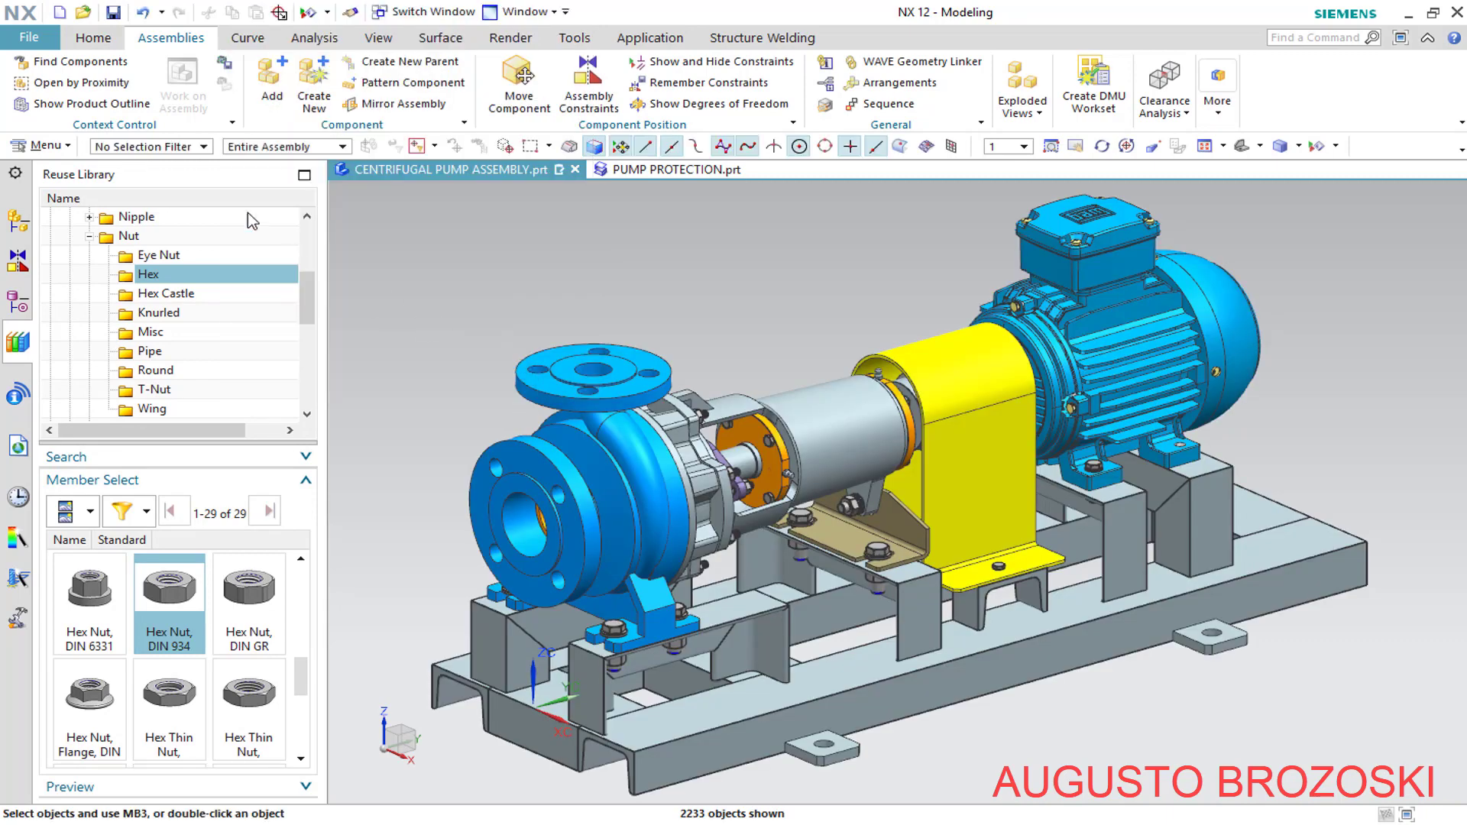
Save the pump assembly and check the coupling guard's mounting hole positions in the base frame PDF drawing
{"action": "left_click", "coordinate": [114, 13]}
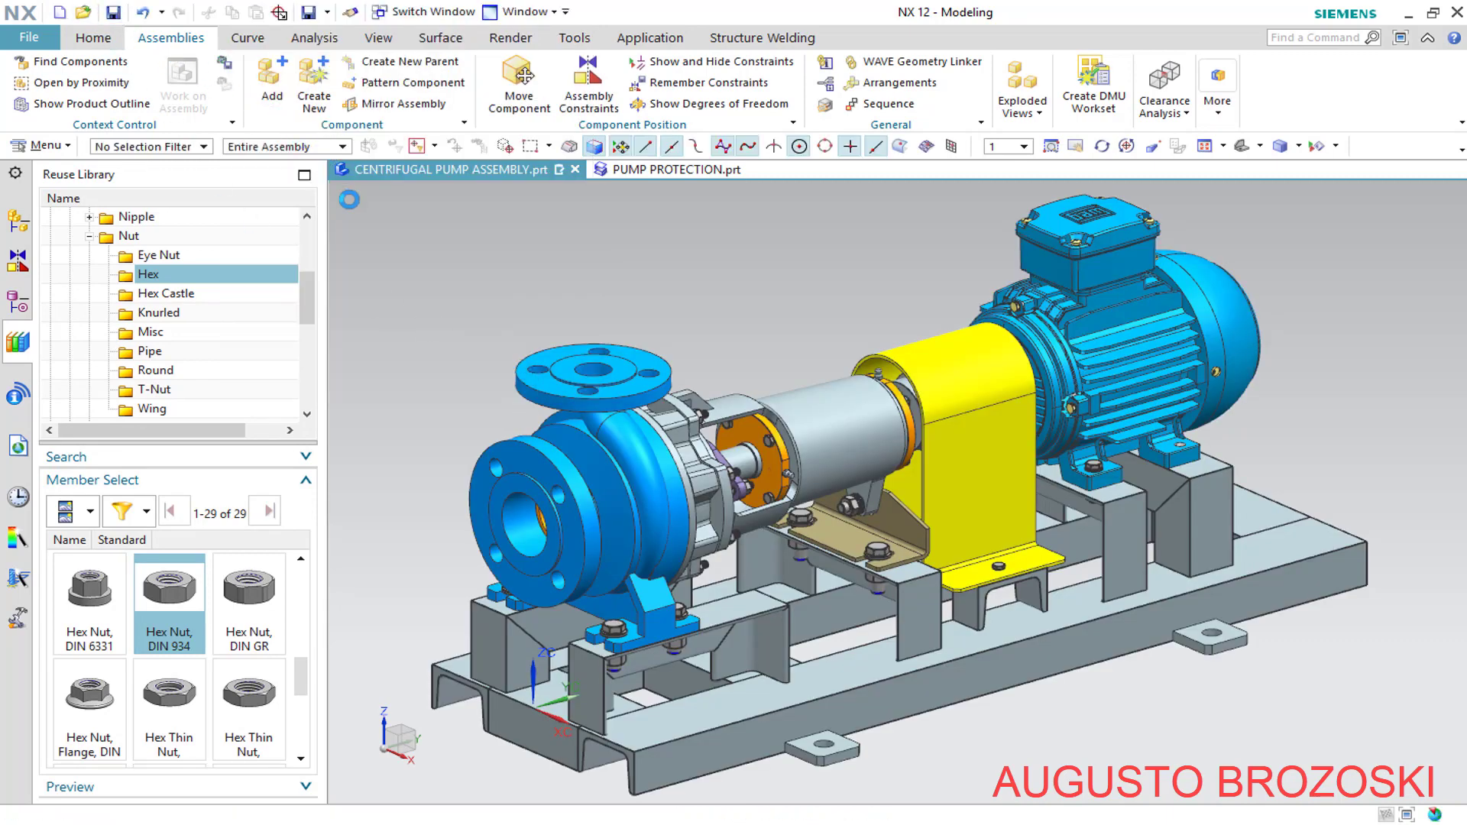
{"action": "scroll", "coordinate": [1041, 591], "scroll_direction": "up", "scroll_amount": 5}
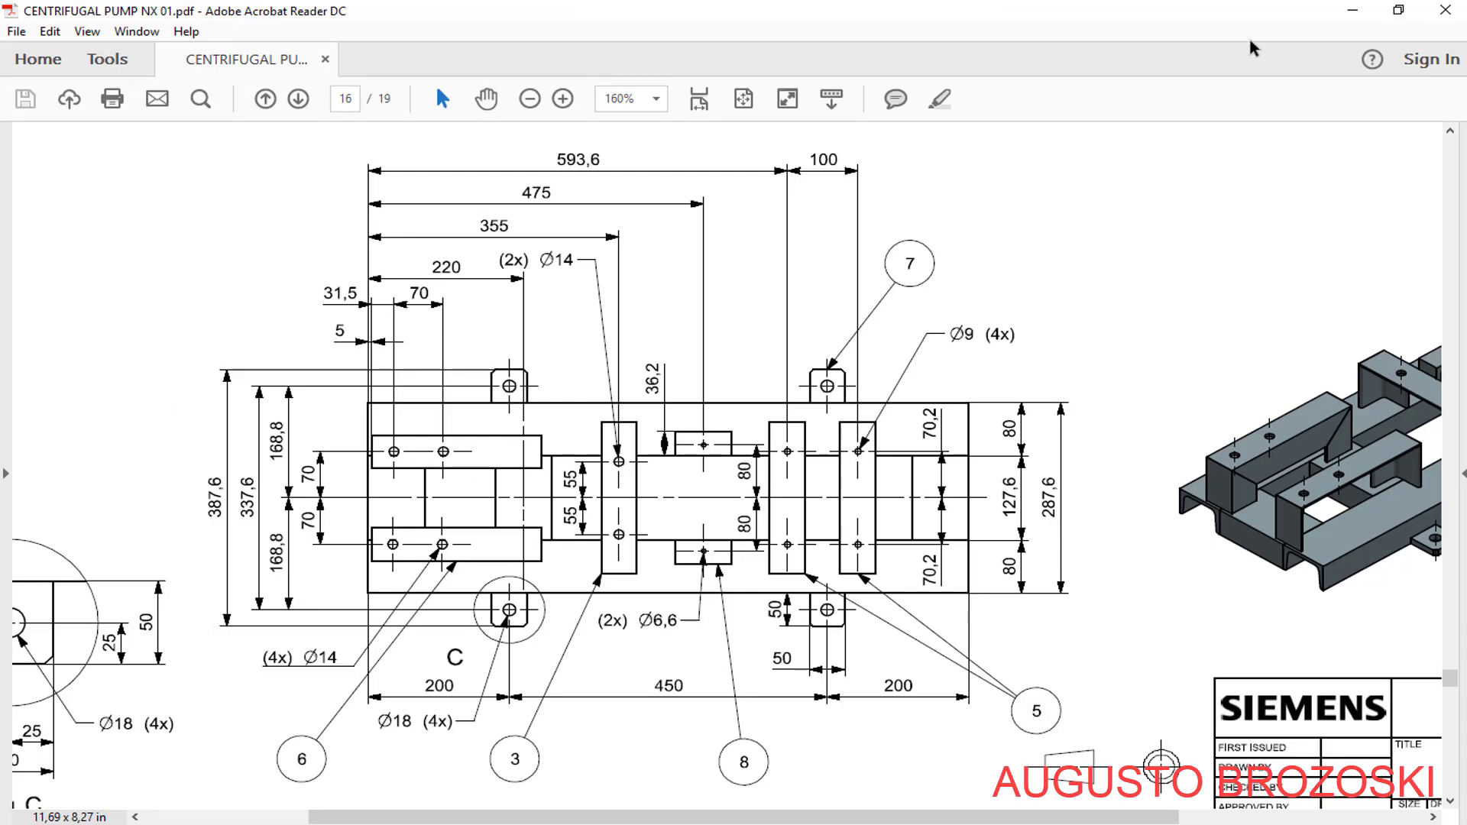
{"action": "left_click", "coordinate": [1352, 10]}
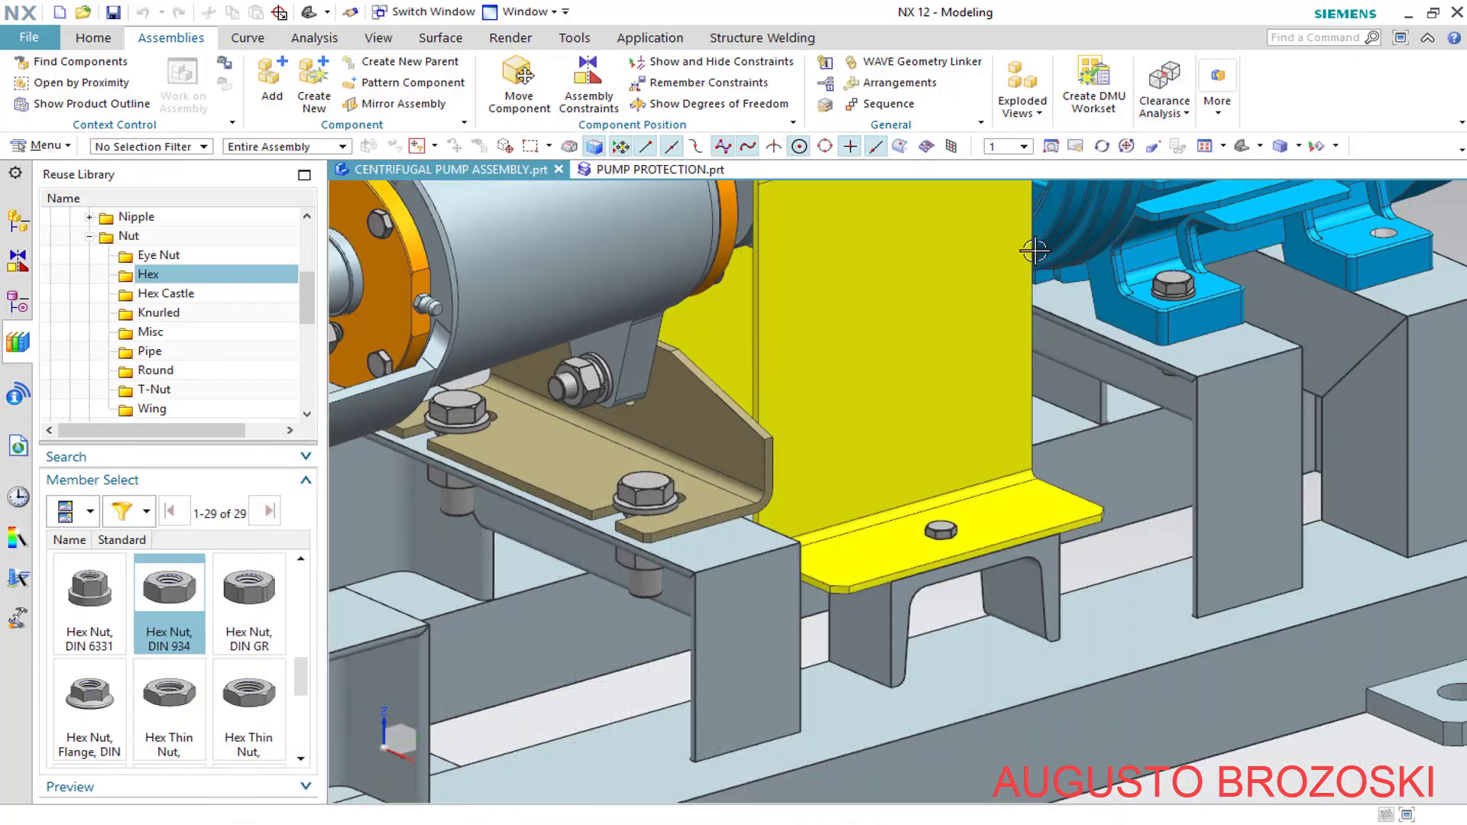
Start a linear component pattern with the hex screw and M6 DIN 934 nut on the yellow guard's foot
{"action": "left_click", "coordinate": [392, 85]}
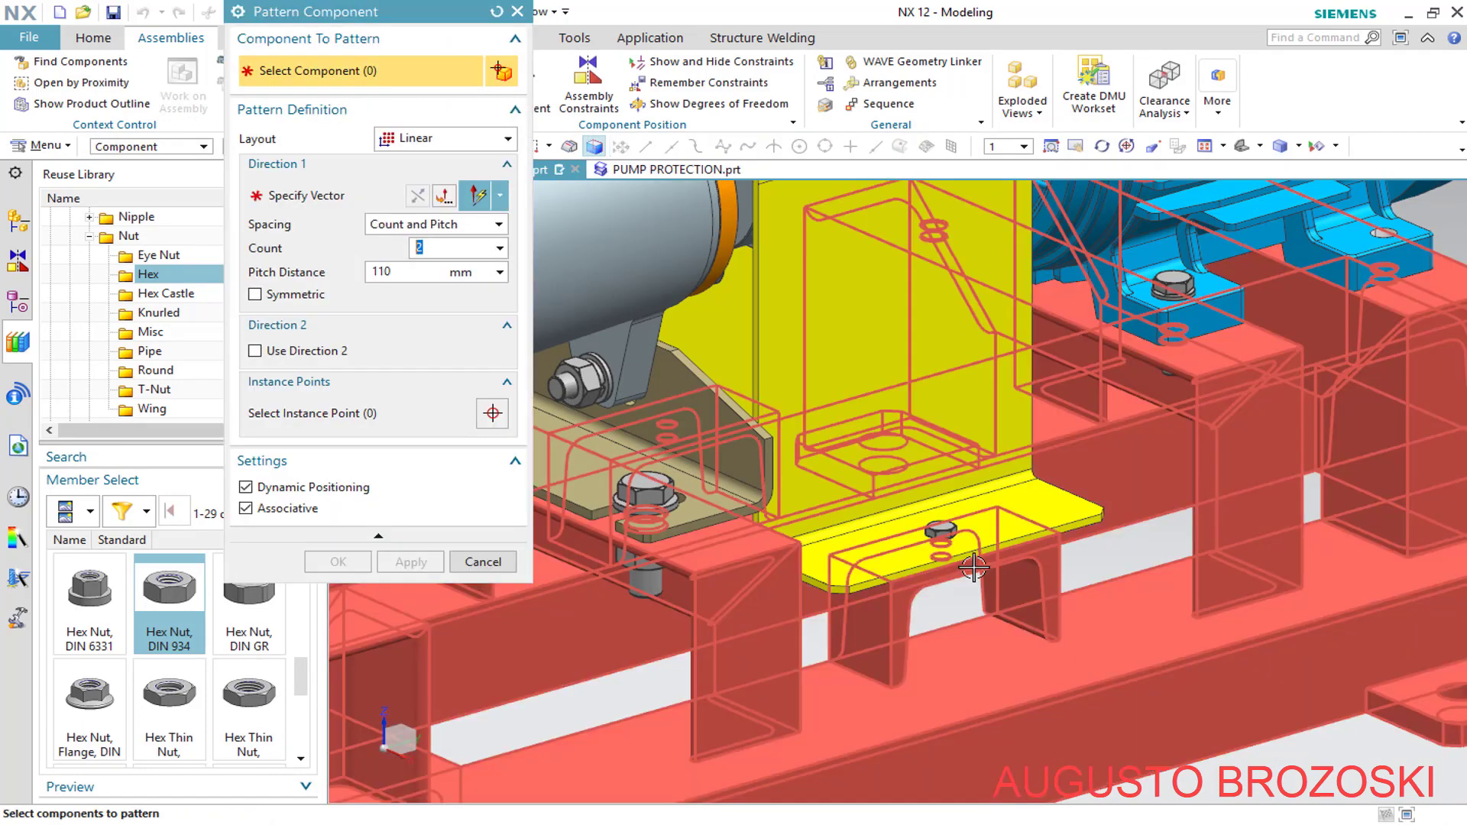
{"action": "middle_click_drag", "start_coordinate": [923, 596], "coordinate": [936, 544]}
{"action": "scroll", "coordinate": [1113, 714], "scroll_direction": "down", "scroll_amount": 5}
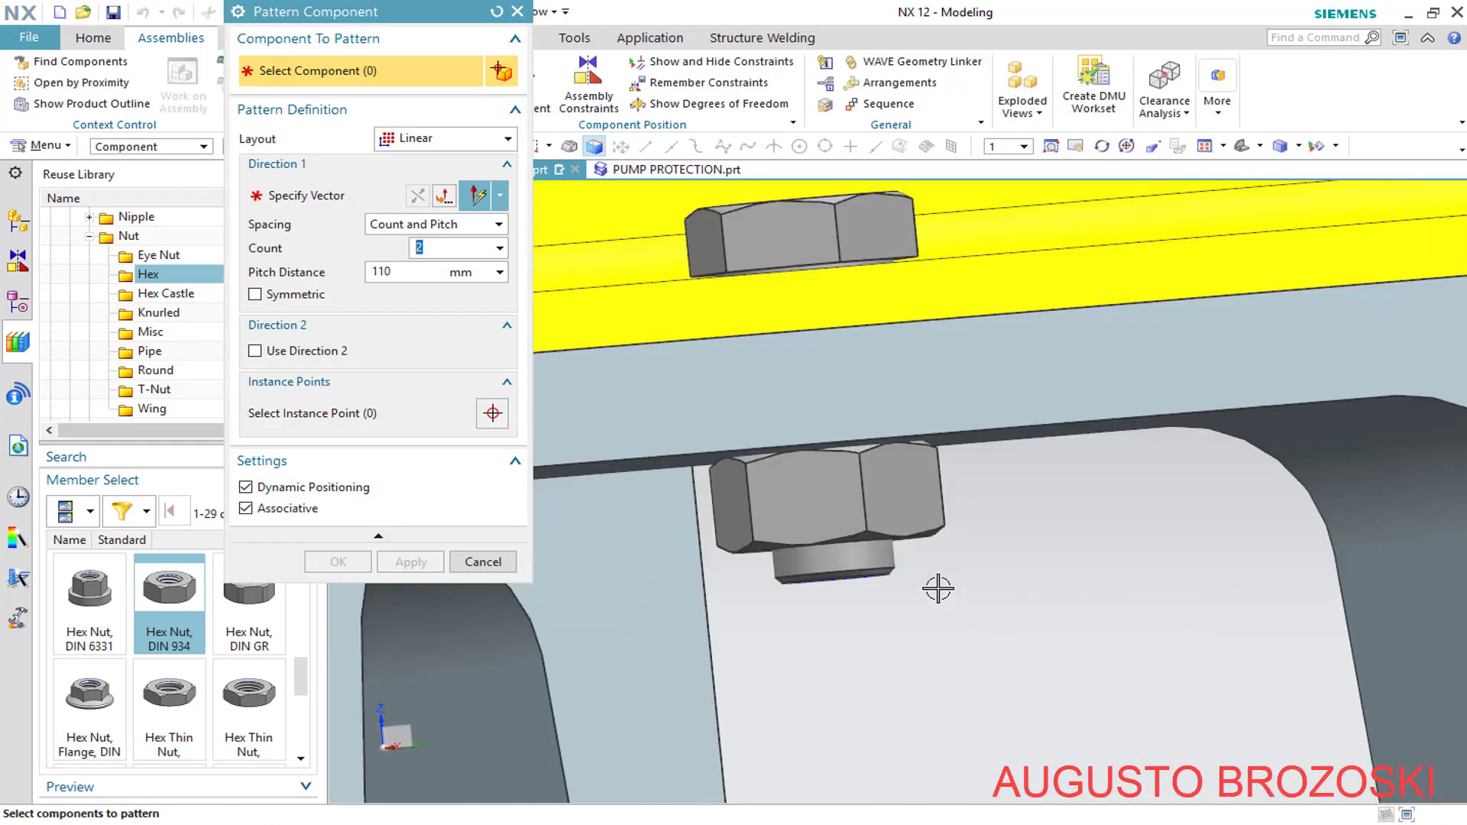
{"action": "left_click", "coordinate": [923, 518]}
{"action": "left_click", "coordinate": [885, 560]}
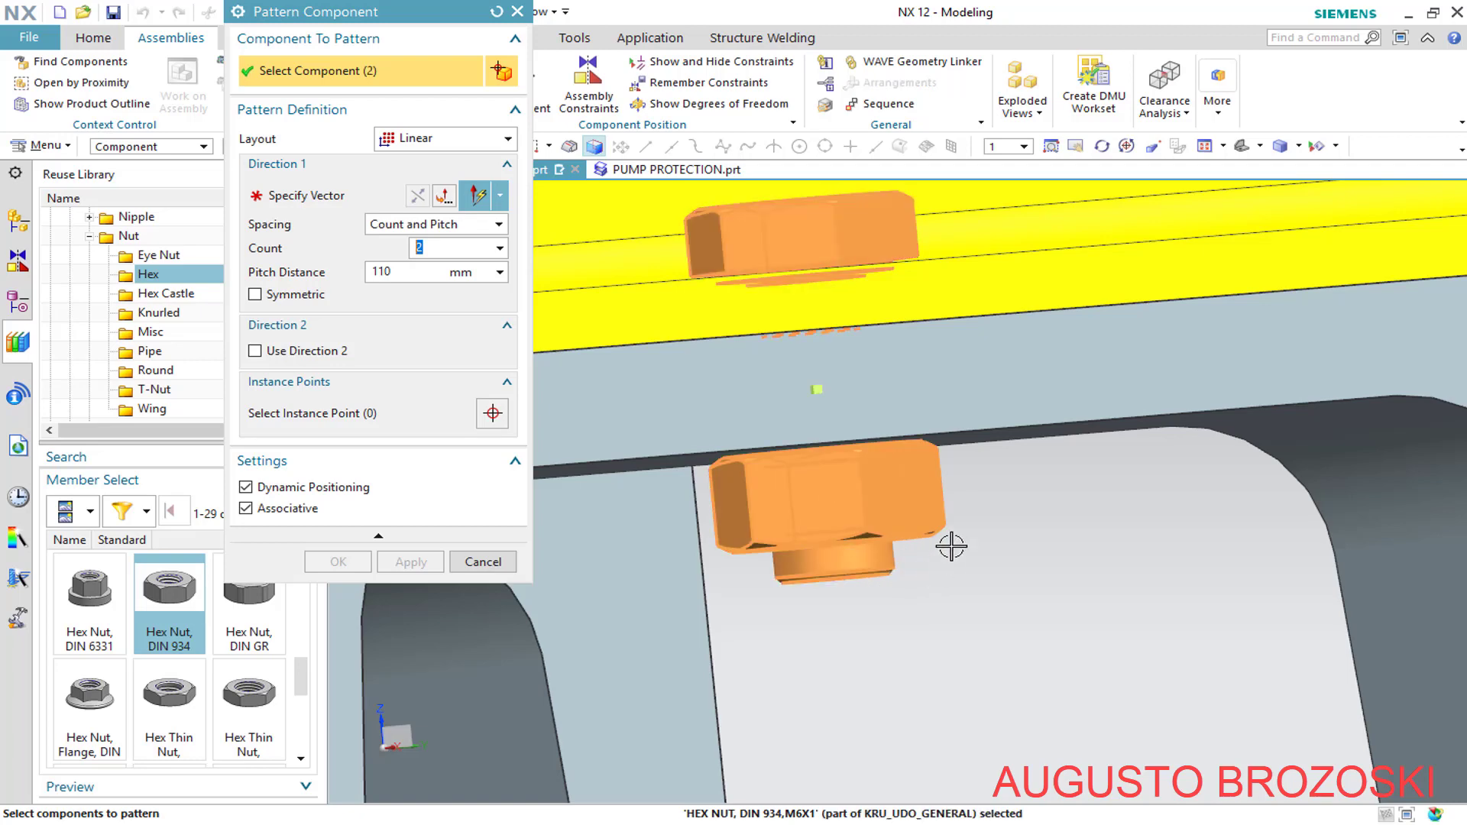
Set the guard fastener pattern's first direction along the X-axis
{"action": "scroll", "coordinate": [951, 546], "scroll_direction": "up", "scroll_amount": 5}
{"action": "mouse_move", "coordinate": [951, 493]}
{"action": "middle_mouse_down"}
{"action": "mouse_move", "coordinate": [943, 420]}
{"action": "mouse_move", "coordinate": [961, 472]}
{"action": "middle_mouse_up"}
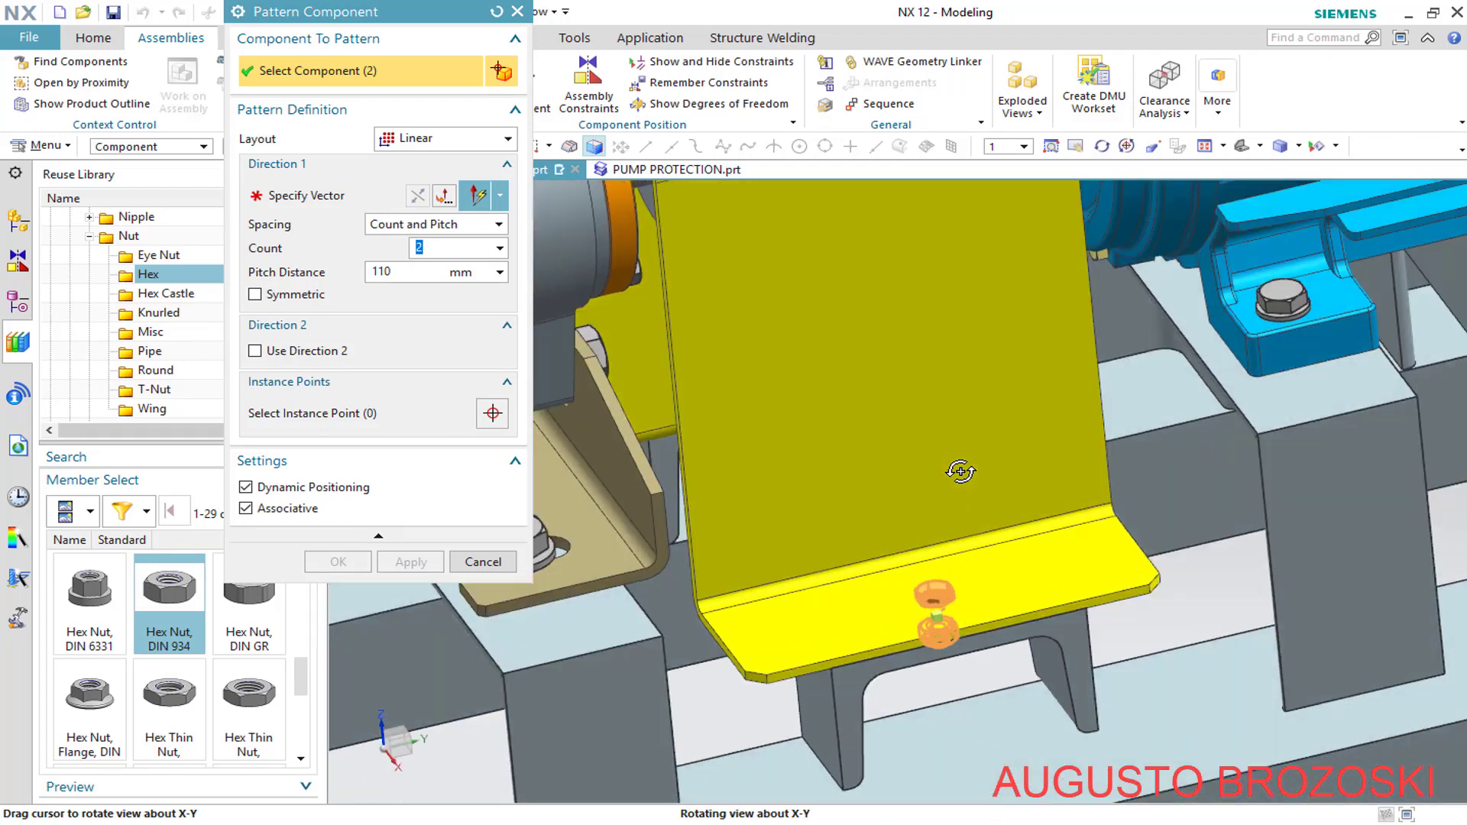
{"action": "left_click", "coordinate": [296, 197]}
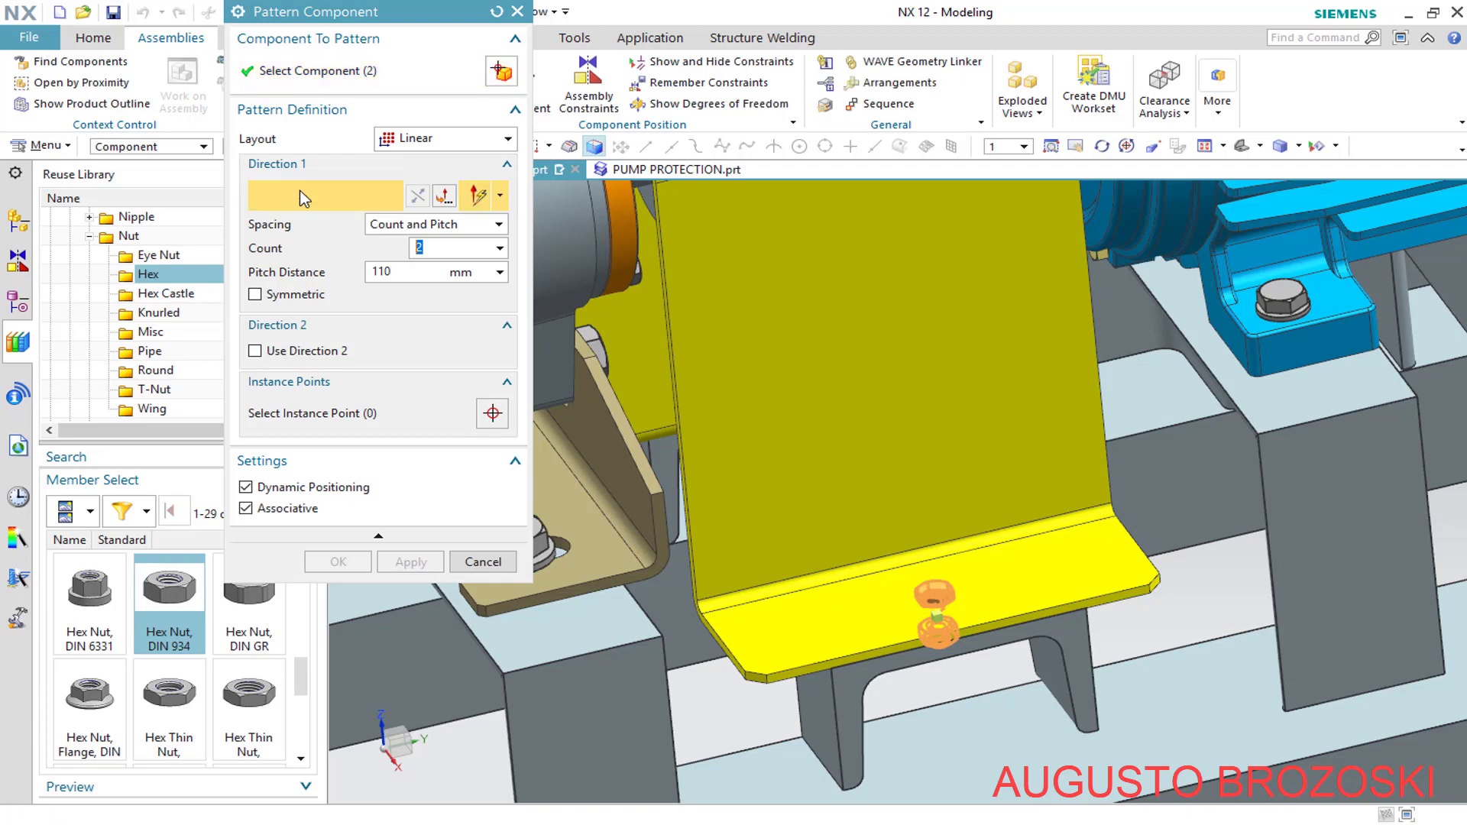
{"action": "left_click", "coordinate": [916, 519]}
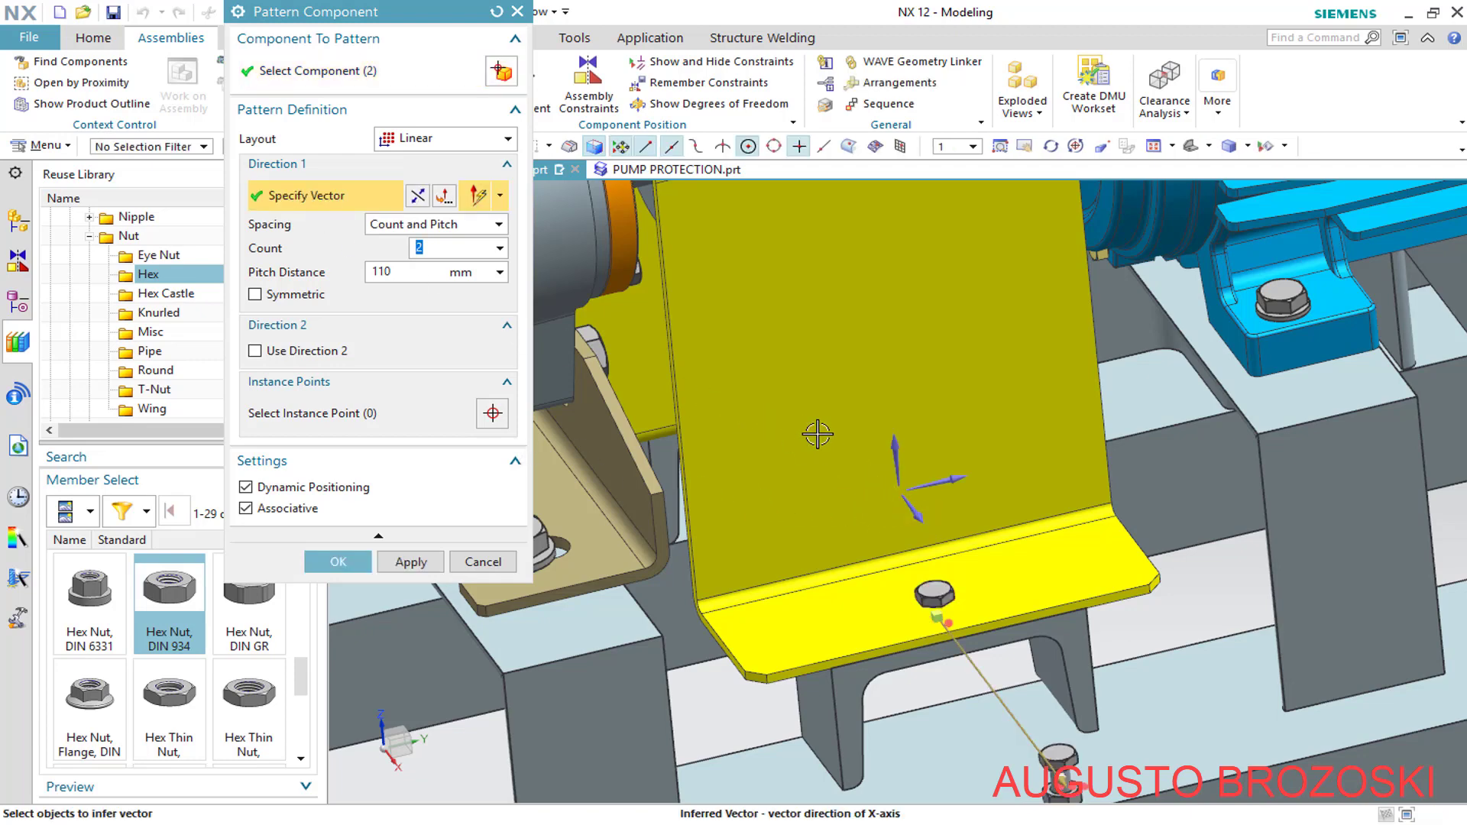
Check the guard hole spacing in the base frame PDF drawing and set the first direction's pitch distance to 160 mm
{"action": "scroll", "coordinate": [819, 434], "scroll_direction": "up", "scroll_amount": 1}
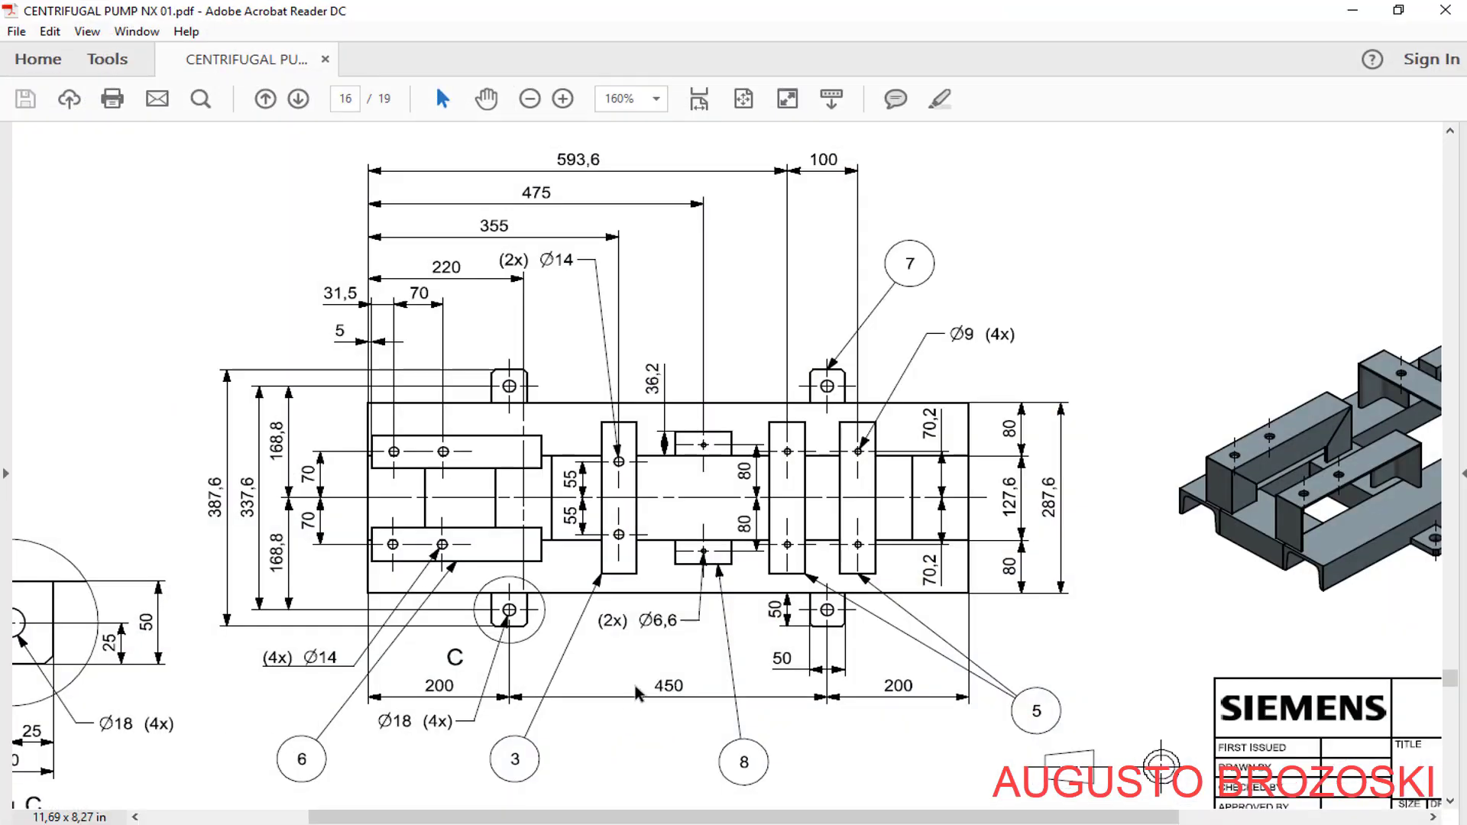
{"action": "left_click", "coordinate": [1352, 11]}
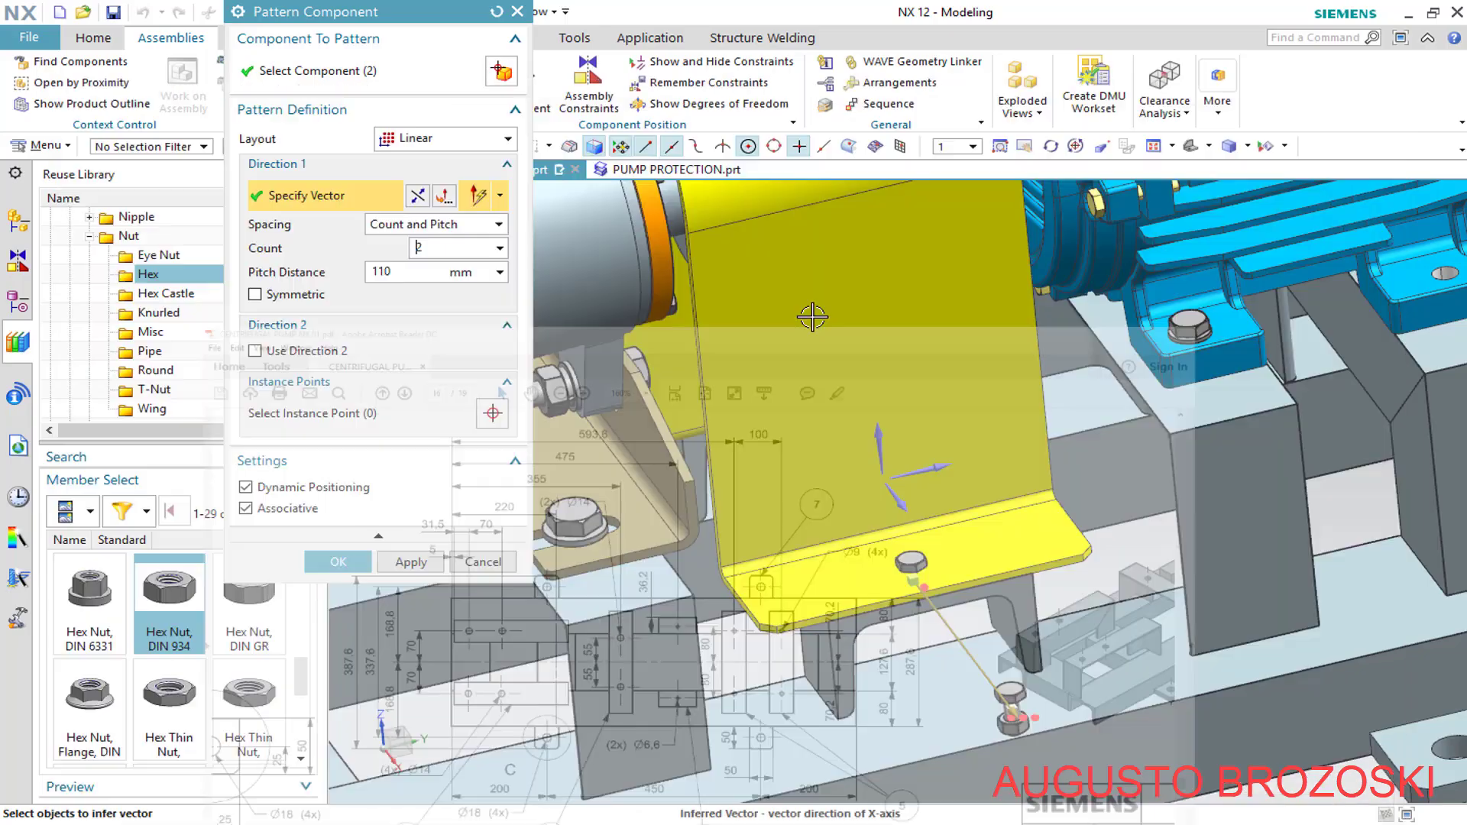
{"action": "left_click", "coordinate": [386, 275]}
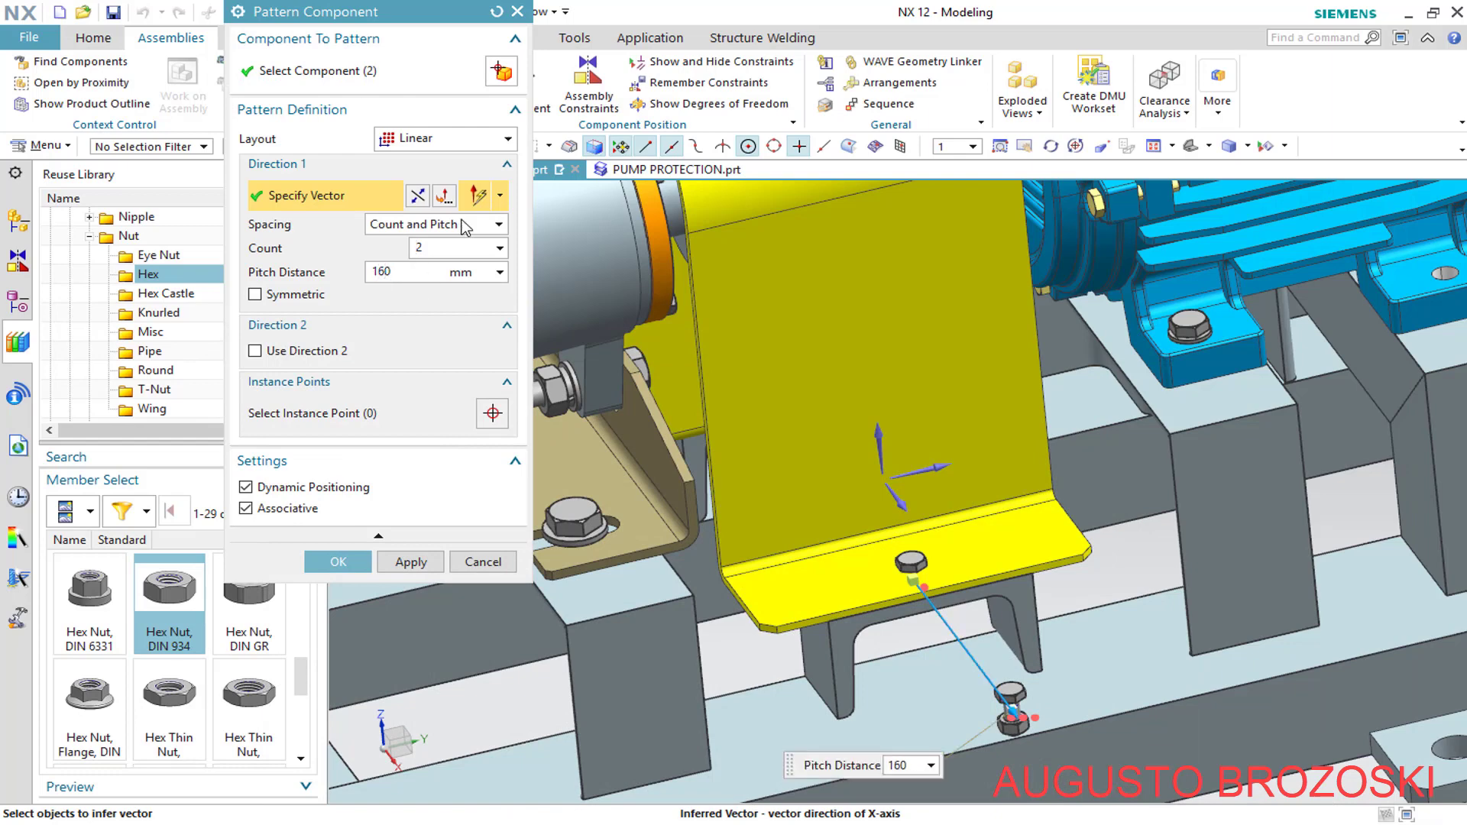
Reverse the first direction and create the guard fastener pattern
{"action": "left_click", "coordinate": [444, 196]}
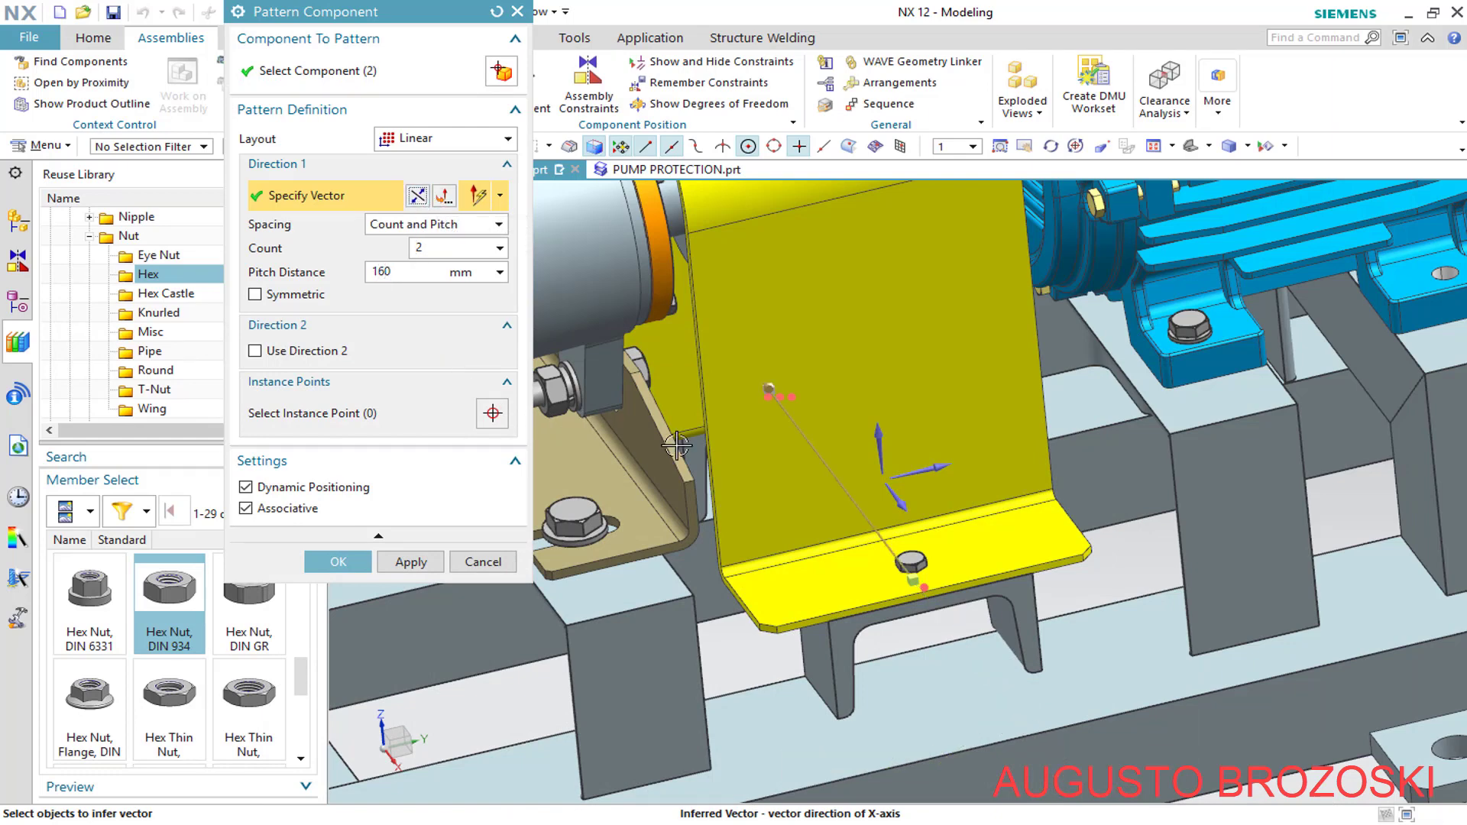
{"action": "scroll", "coordinate": [731, 391], "scroll_direction": "down", "scroll_amount": 5}
{"action": "middle_click_drag", "start_coordinate": [731, 391], "coordinate": [810, 478]}
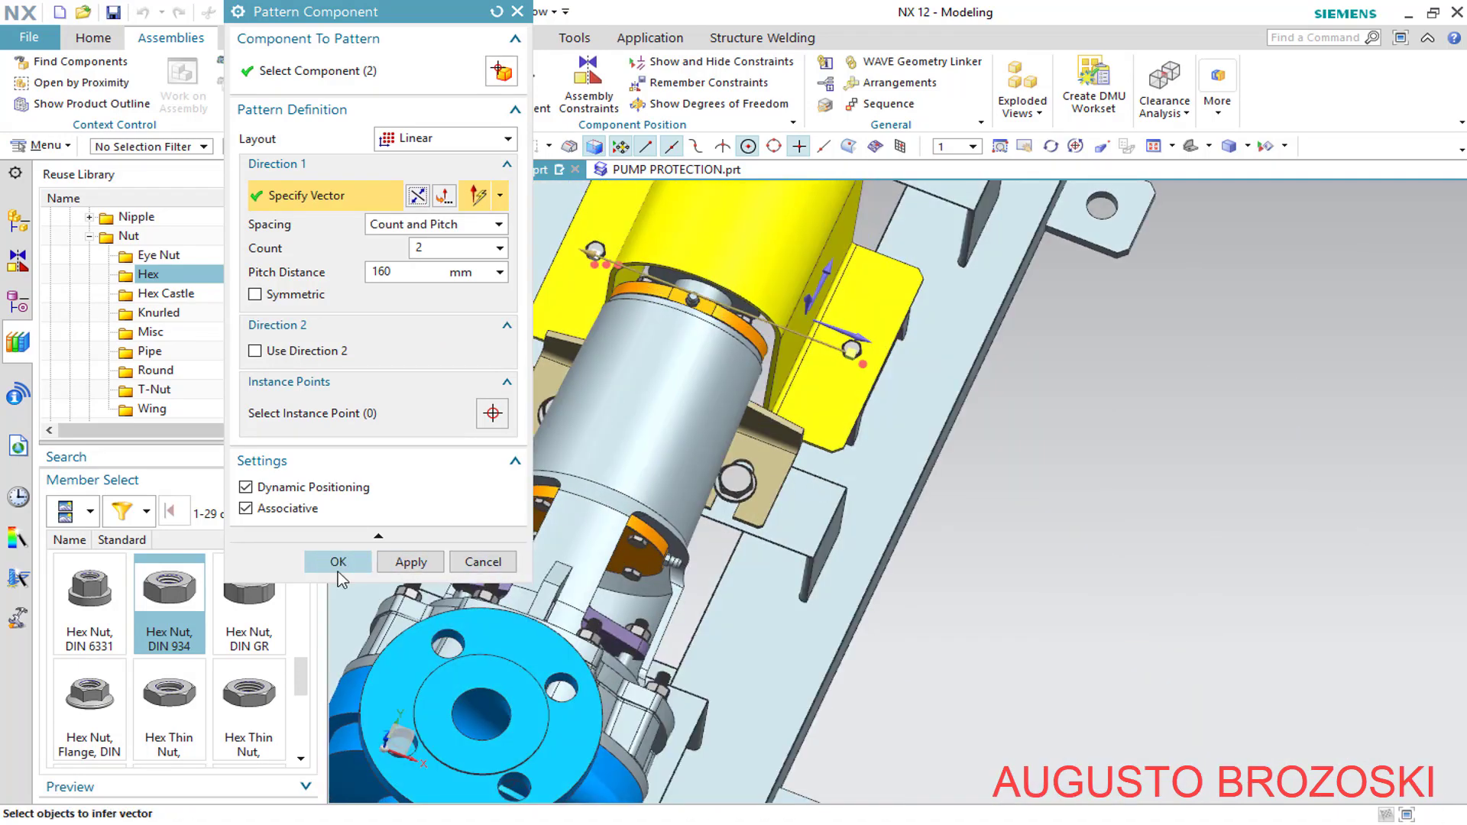
{"action": "left_click", "coordinate": [341, 561]}
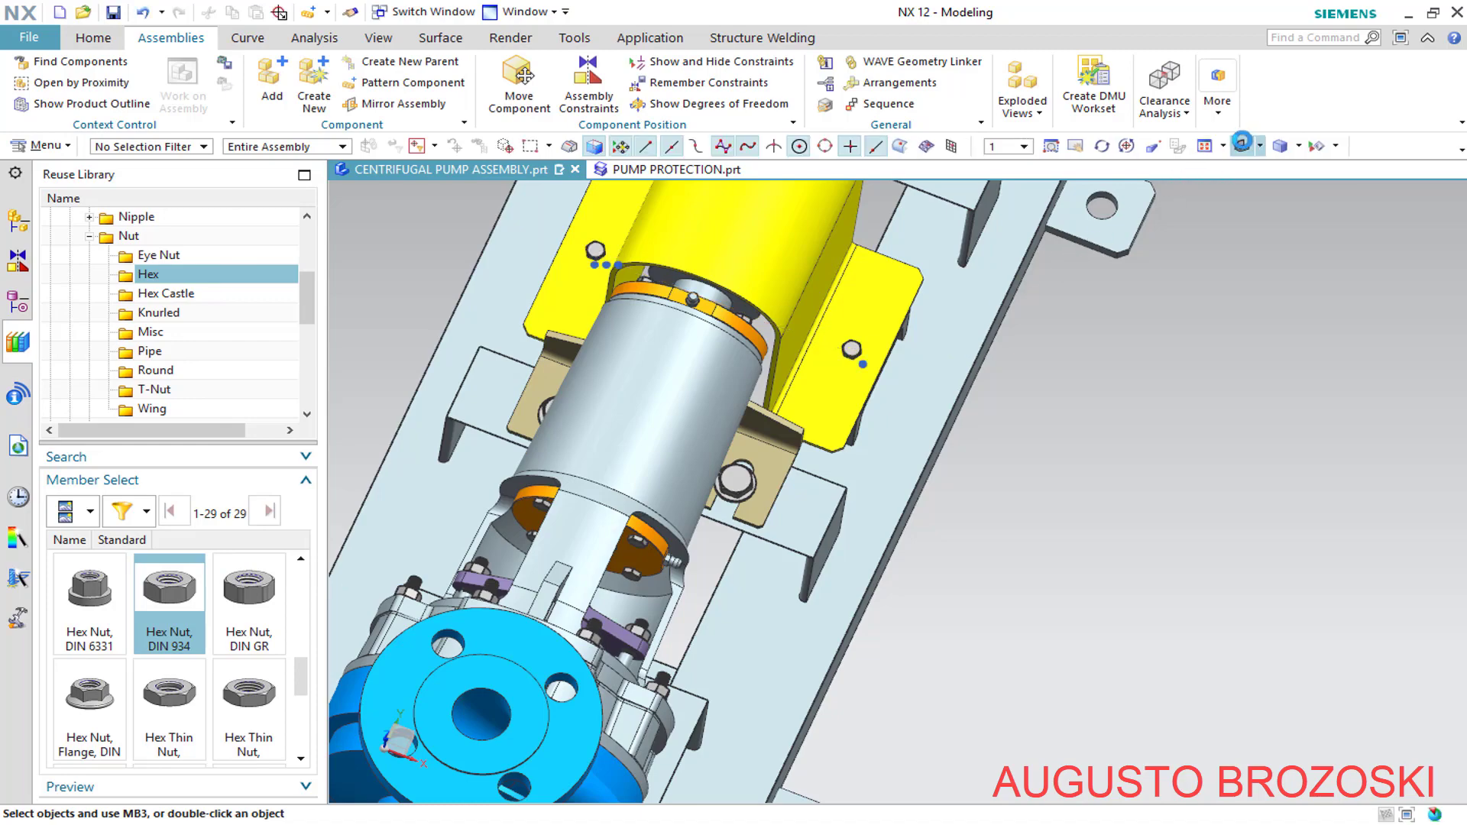
Start a linear component pattern with the motor foot's M8x35 hex screw, both plain washers, spring lock washer and DIN 934 nut
{"action": "left_click", "coordinate": [1241, 143]}
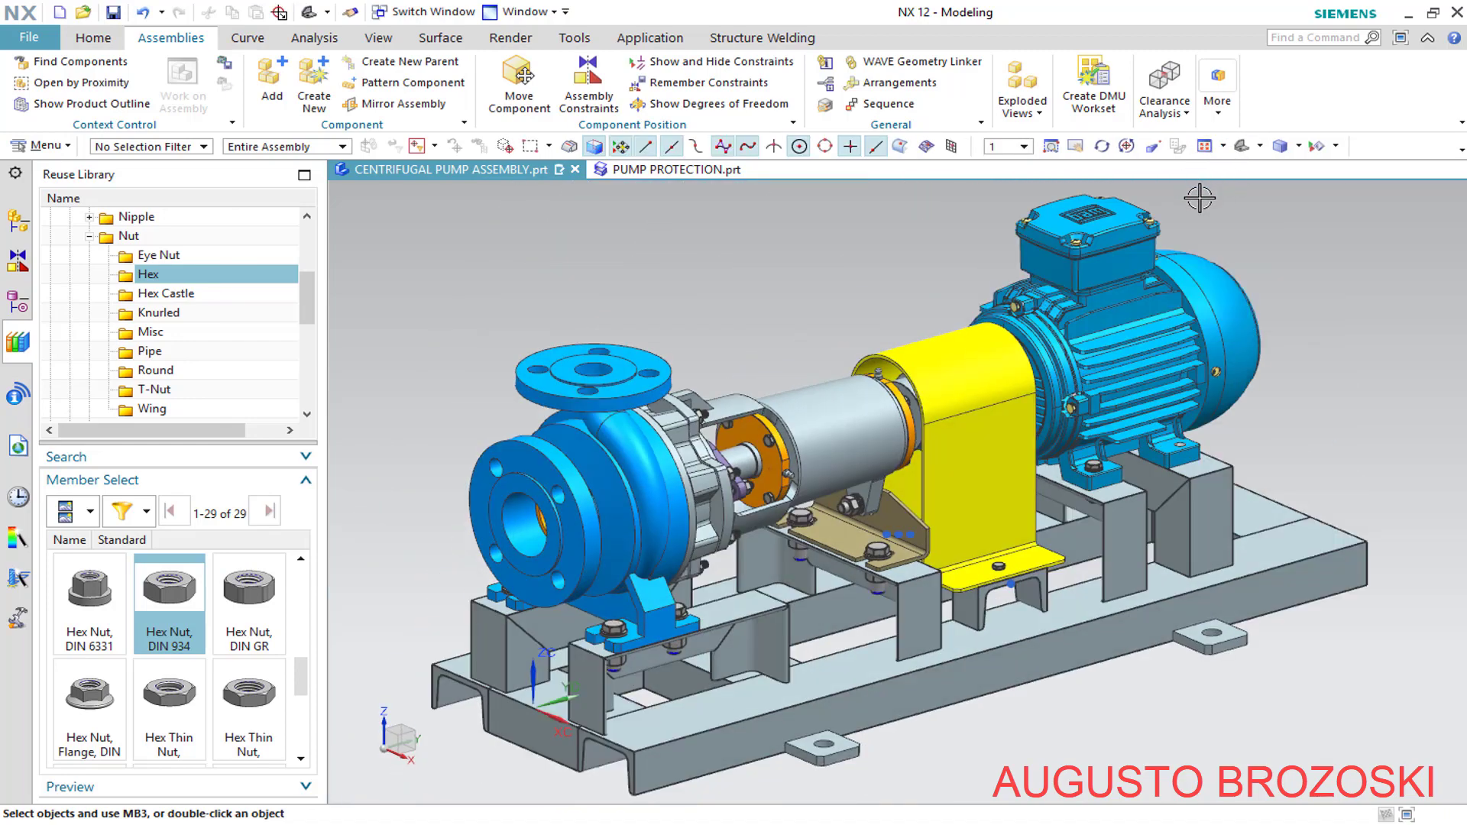
{"action": "scroll", "coordinate": [1144, 463], "scroll_direction": "up", "scroll_amount": 5}
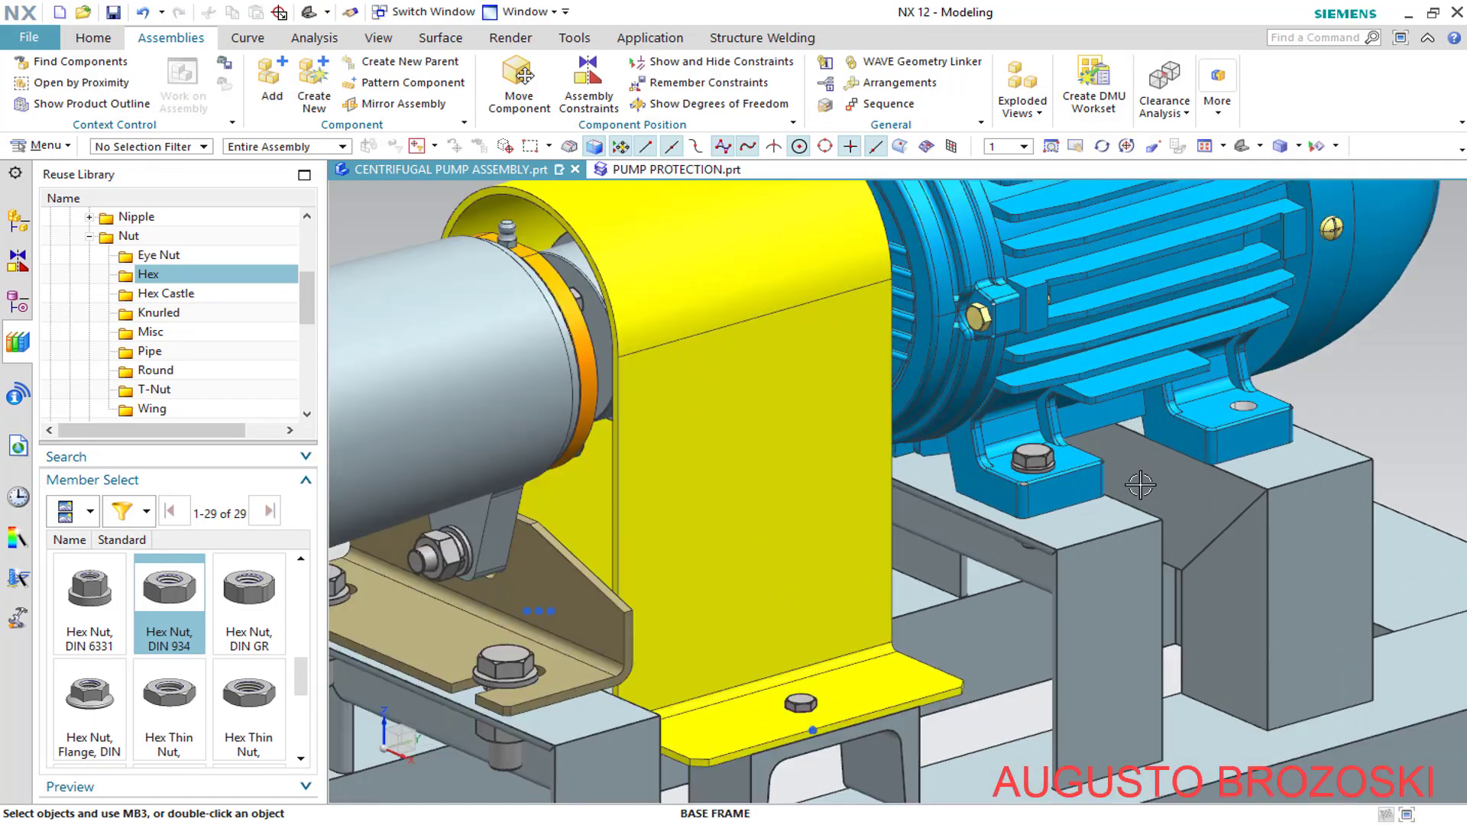
{"action": "middle_click_drag", "start_coordinate": [1143, 462], "coordinate": [1094, 467]}
{"action": "scroll", "coordinate": [920, 704], "scroll_direction": "up", "scroll_amount": 1}
{"action": "scroll", "coordinate": [864, 655], "scroll_direction": "up", "scroll_amount": 3}
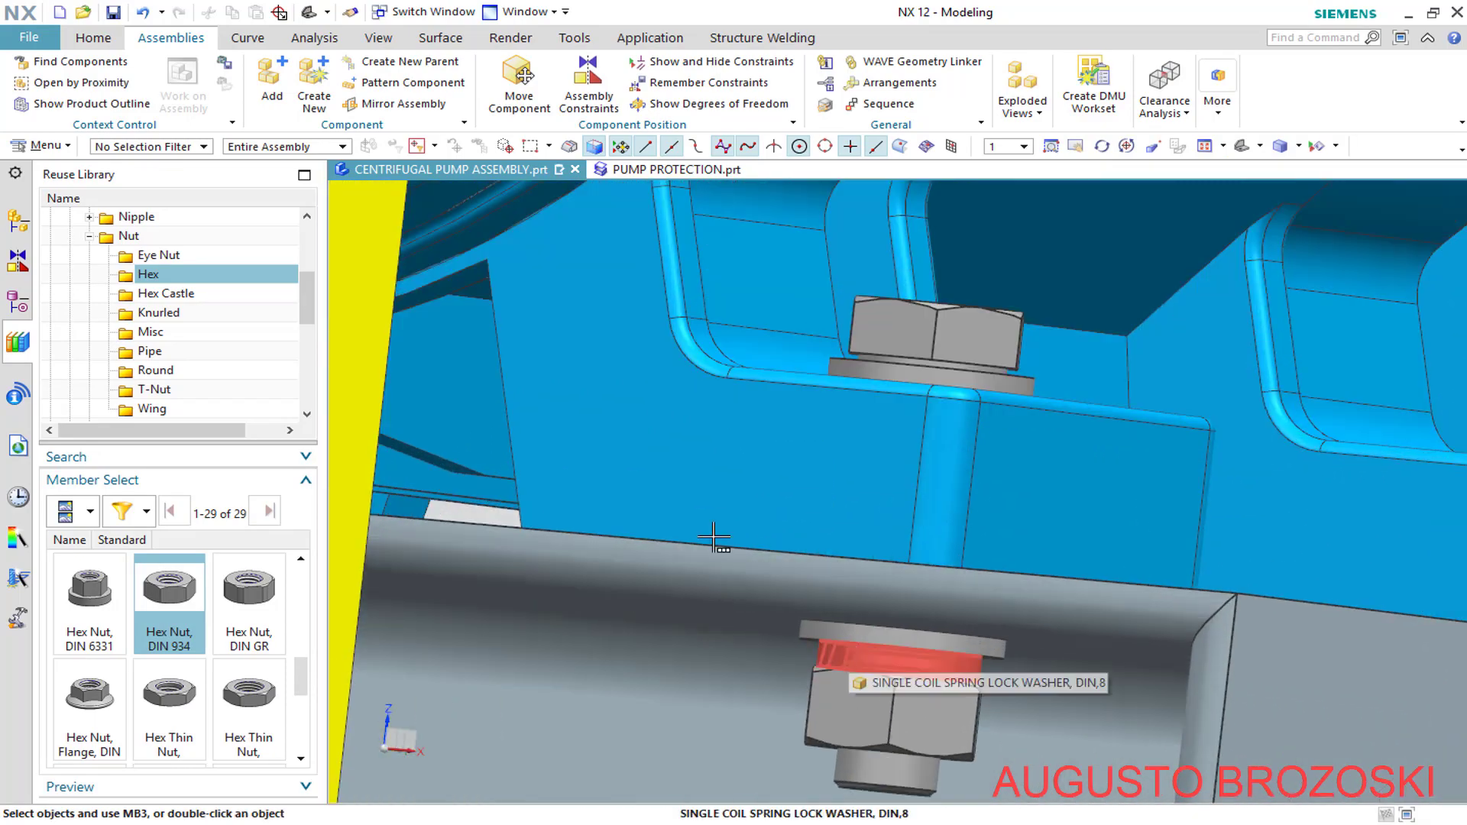
{"action": "left_click", "coordinate": [410, 86]}
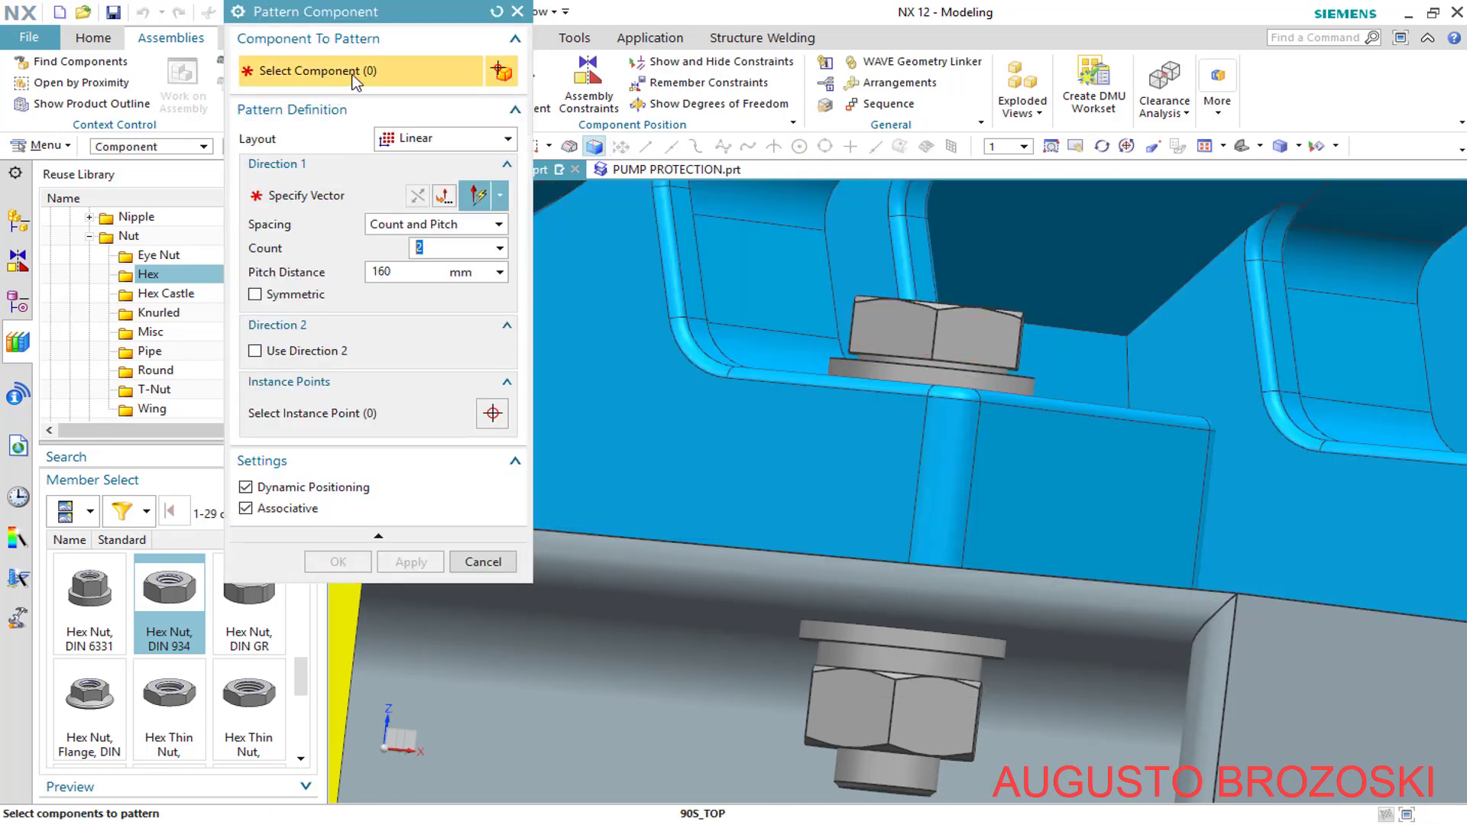
{"action": "left_click", "coordinate": [855, 335]}
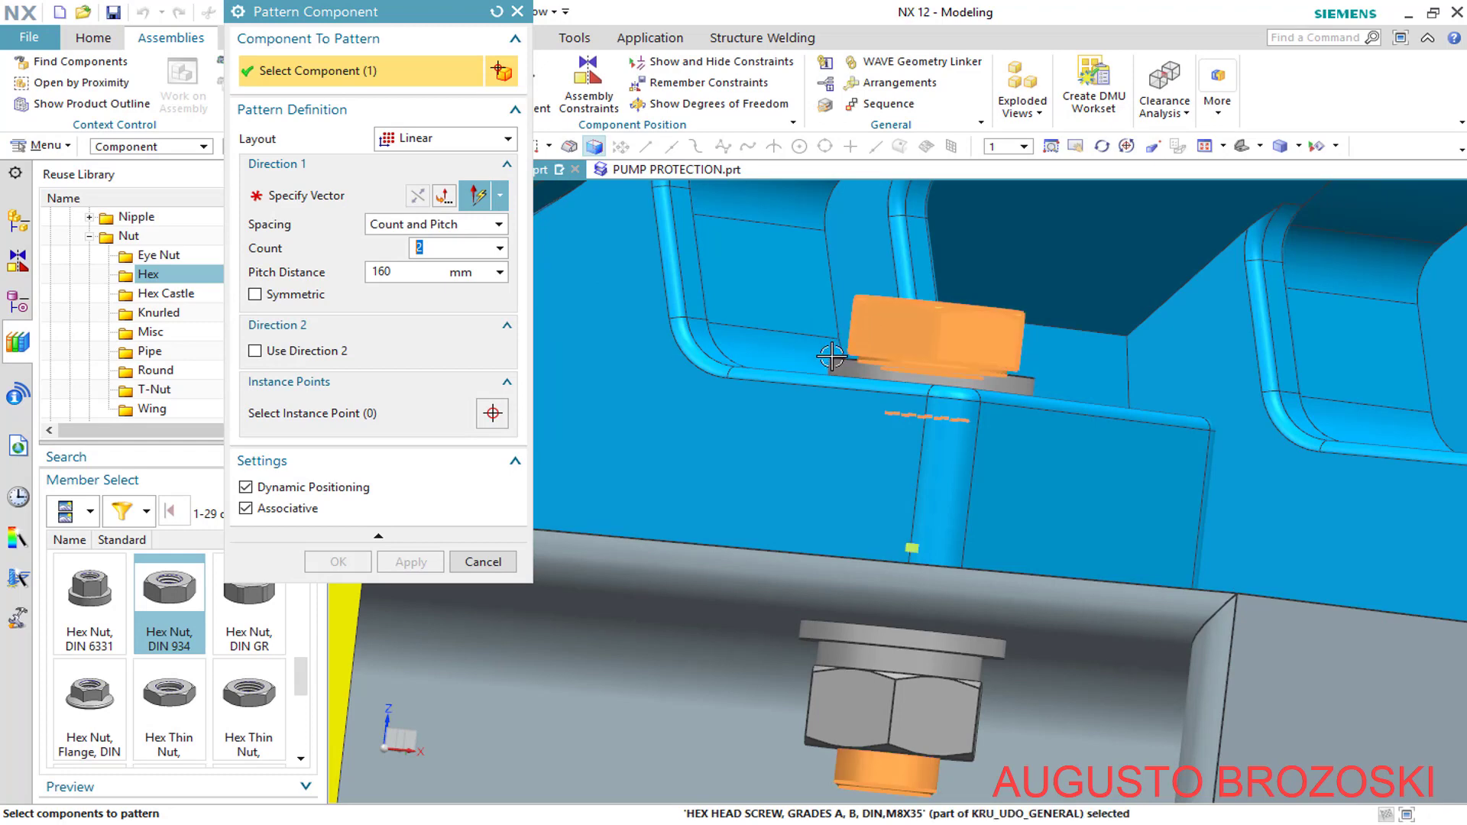
{"action": "left_click", "coordinate": [837, 365]}
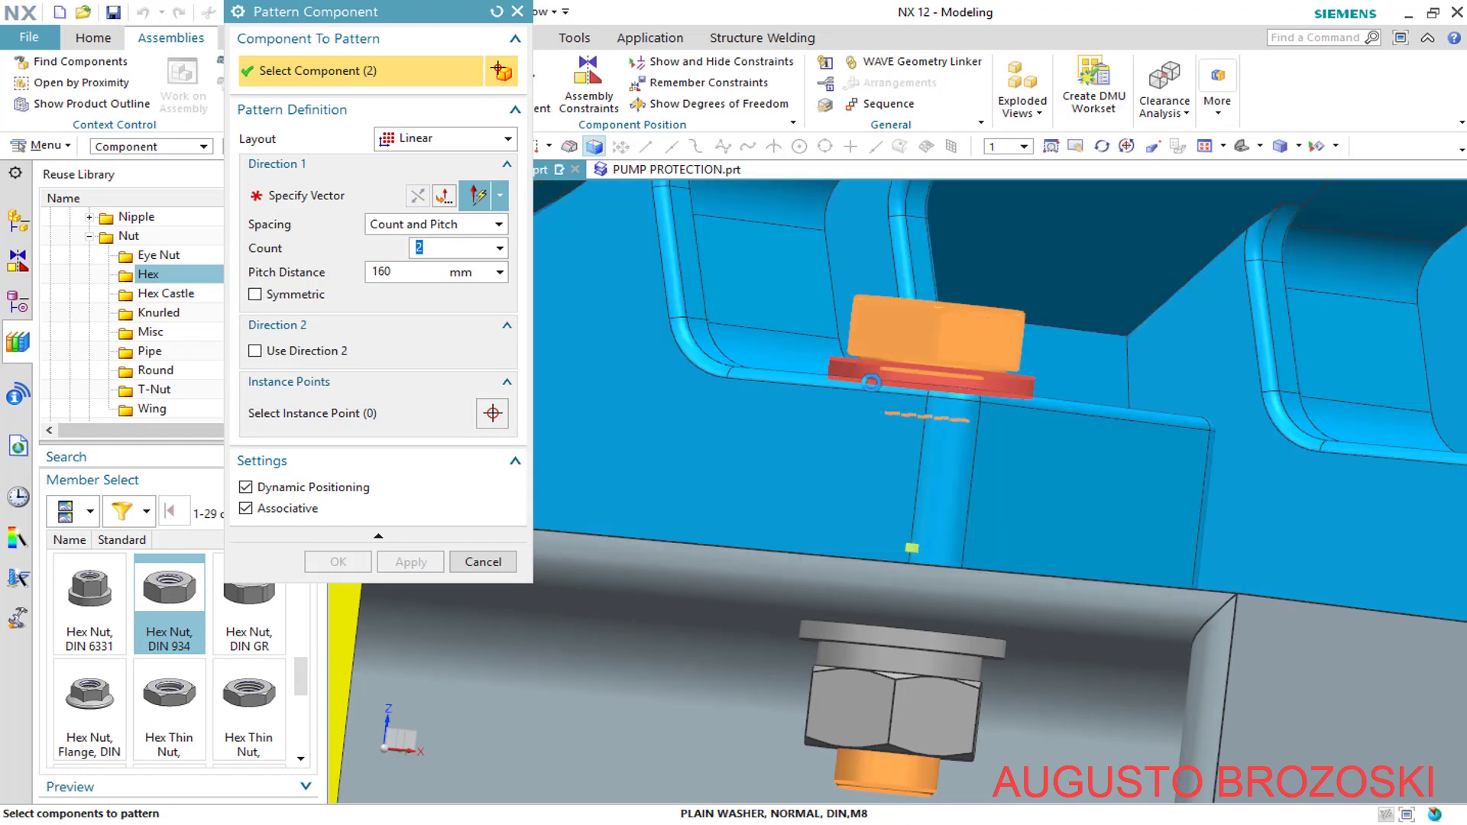
{"action": "left_click", "coordinate": [850, 655]}
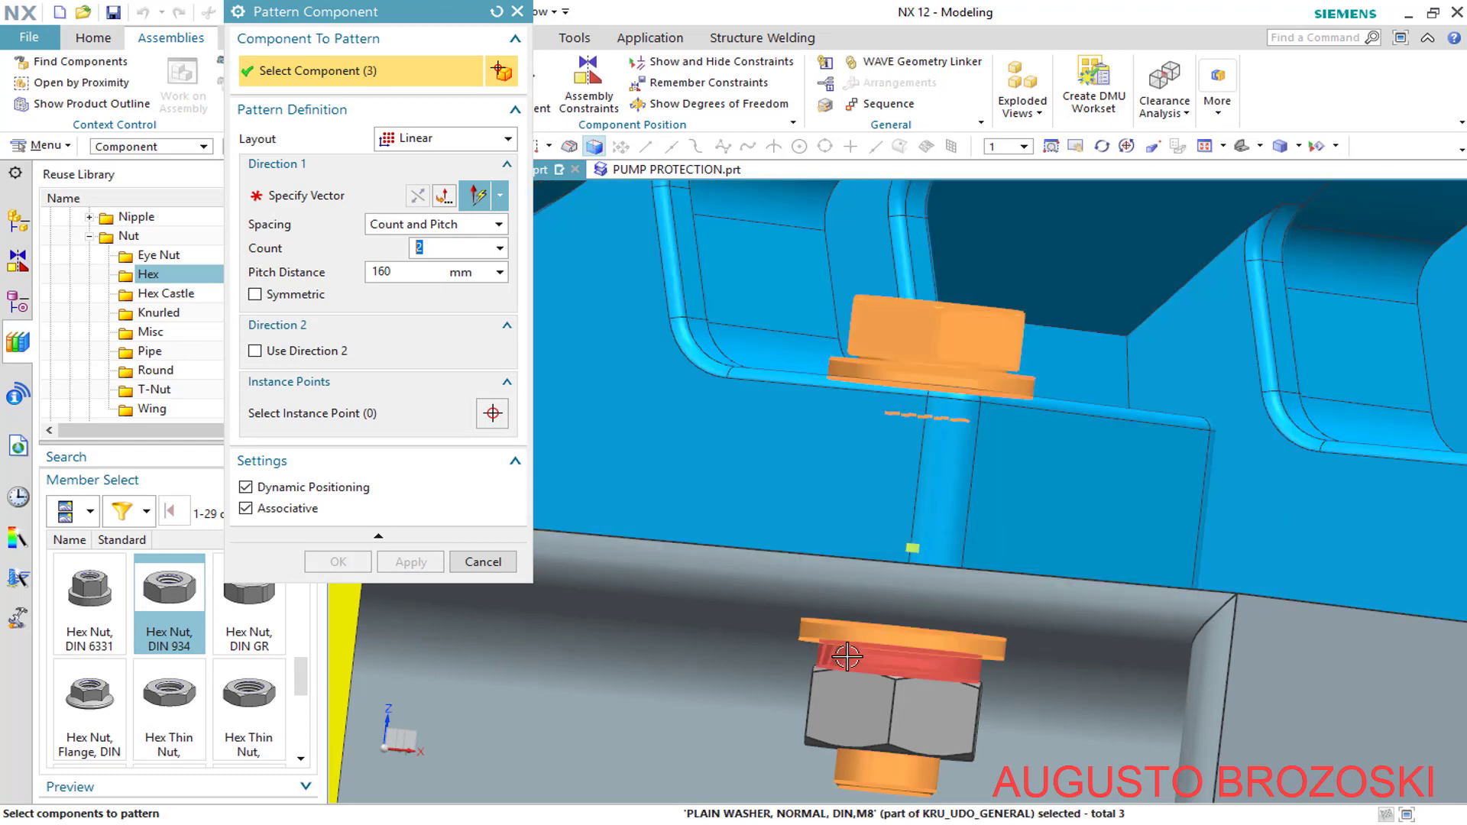
{"action": "left_click", "coordinate": [839, 678]}
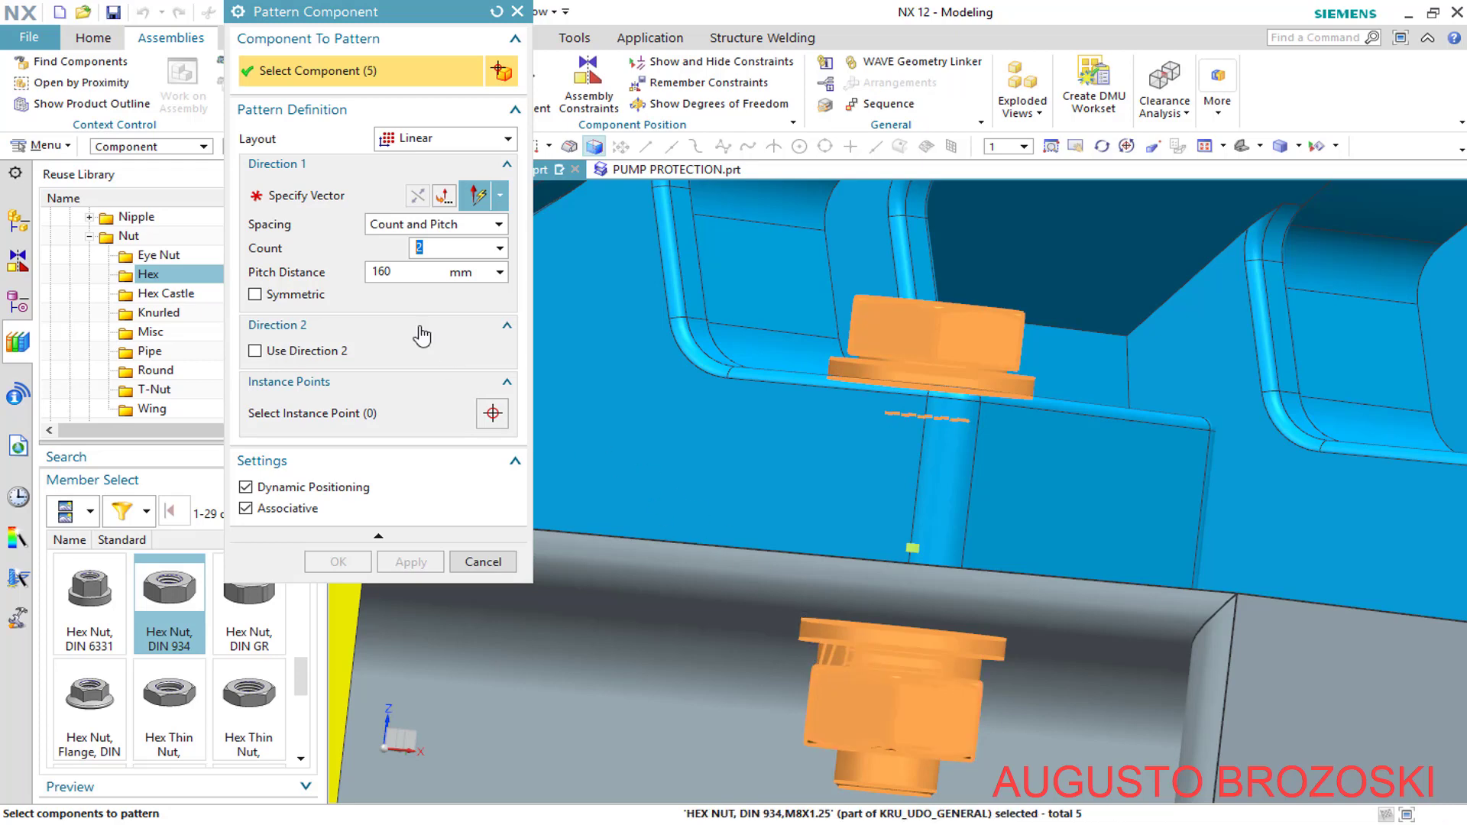
Set the motor foot fastener pattern's first direction along the X-axis
{"action": "left_click", "coordinate": [331, 197]}
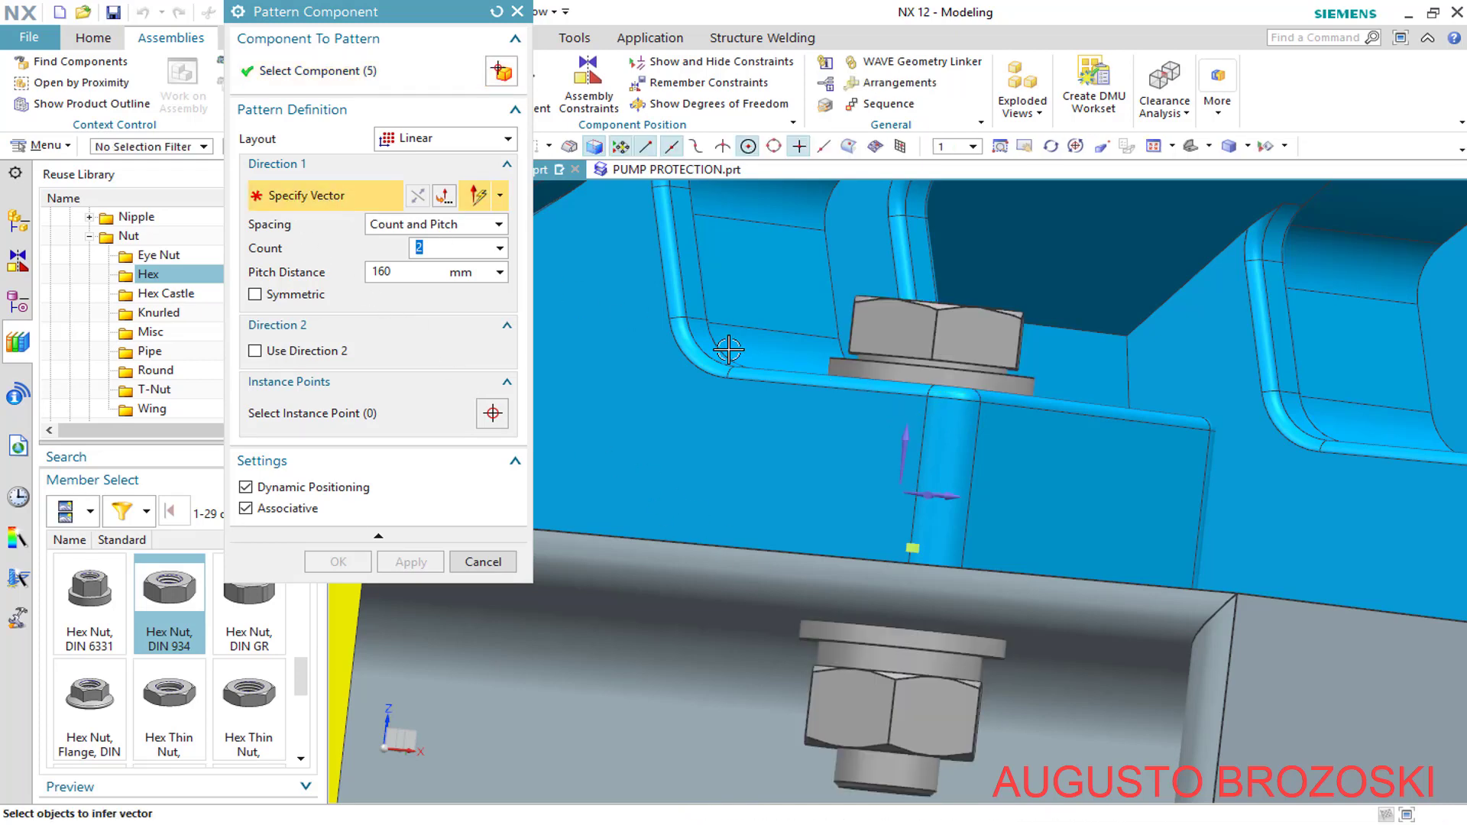
{"action": "middle_click_drag", "start_coordinate": [921, 492], "coordinate": [927, 530]}
{"action": "scroll", "coordinate": [933, 482], "scroll_direction": "up", "scroll_amount": 2}
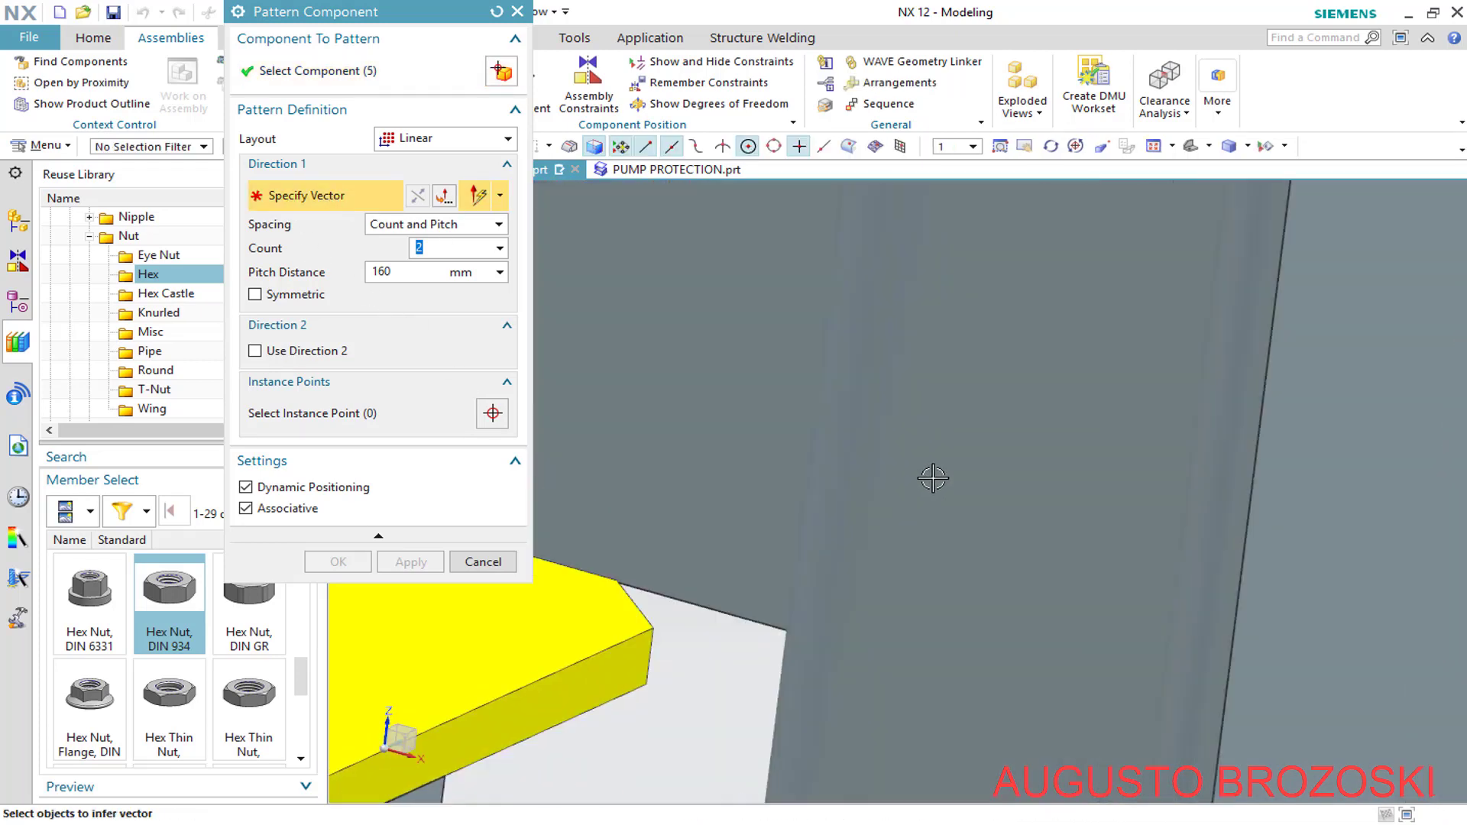
{"action": "scroll", "coordinate": [947, 472], "scroll_direction": "down", "scroll_amount": 8}
{"action": "scroll", "coordinate": [991, 425], "scroll_direction": "down", "scroll_amount": 3}
{"action": "scroll", "coordinate": [1024, 374], "scroll_direction": "up", "scroll_amount": 4}
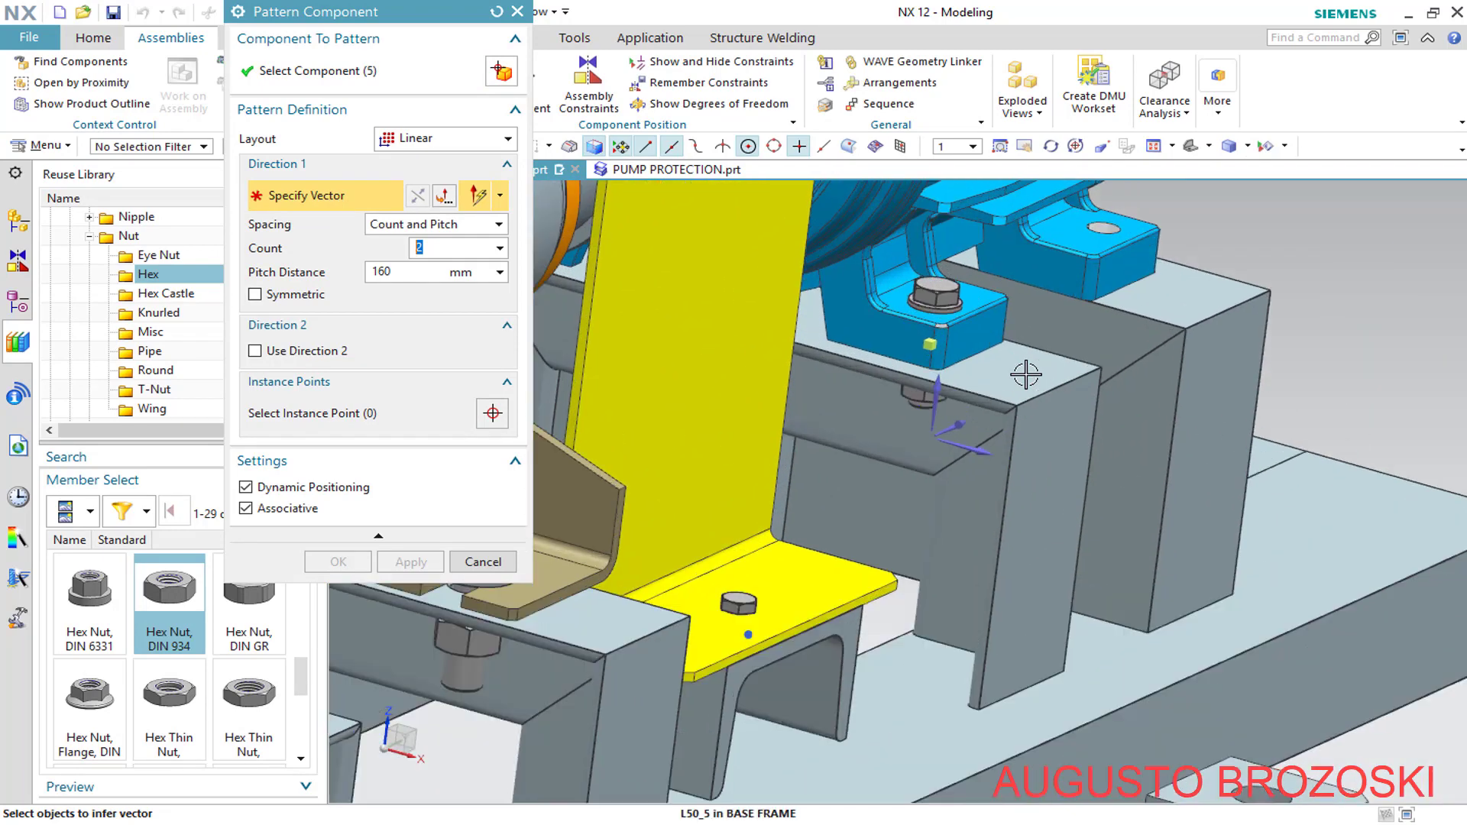
{"action": "left_click", "coordinate": [958, 466]}
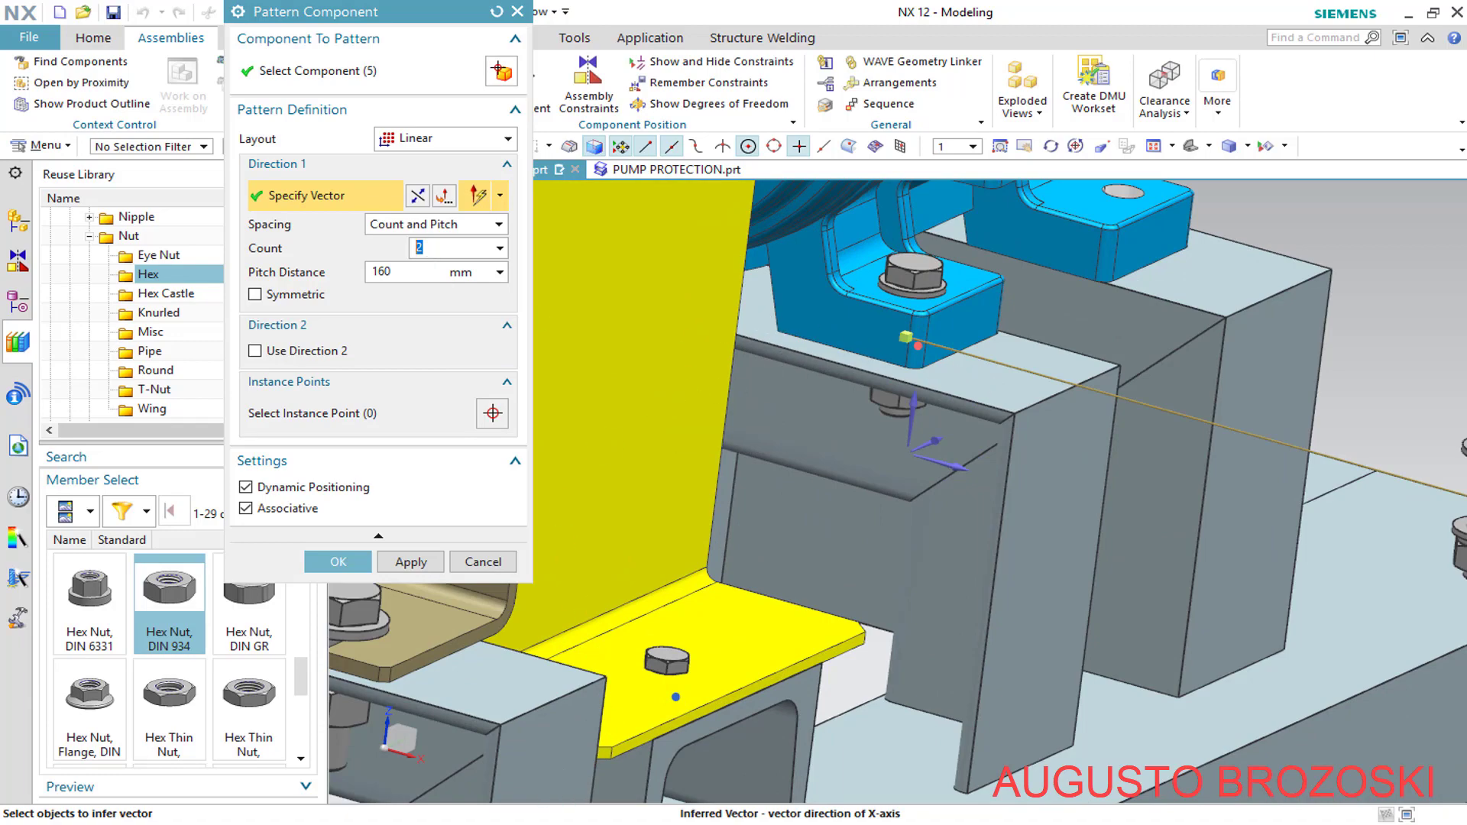
Check the motor mounting hole spacing in the base frame PDF drawing and set the first direction's pitch distance to 140 mm
{"action": "left_click", "coordinate": [579, 782]}
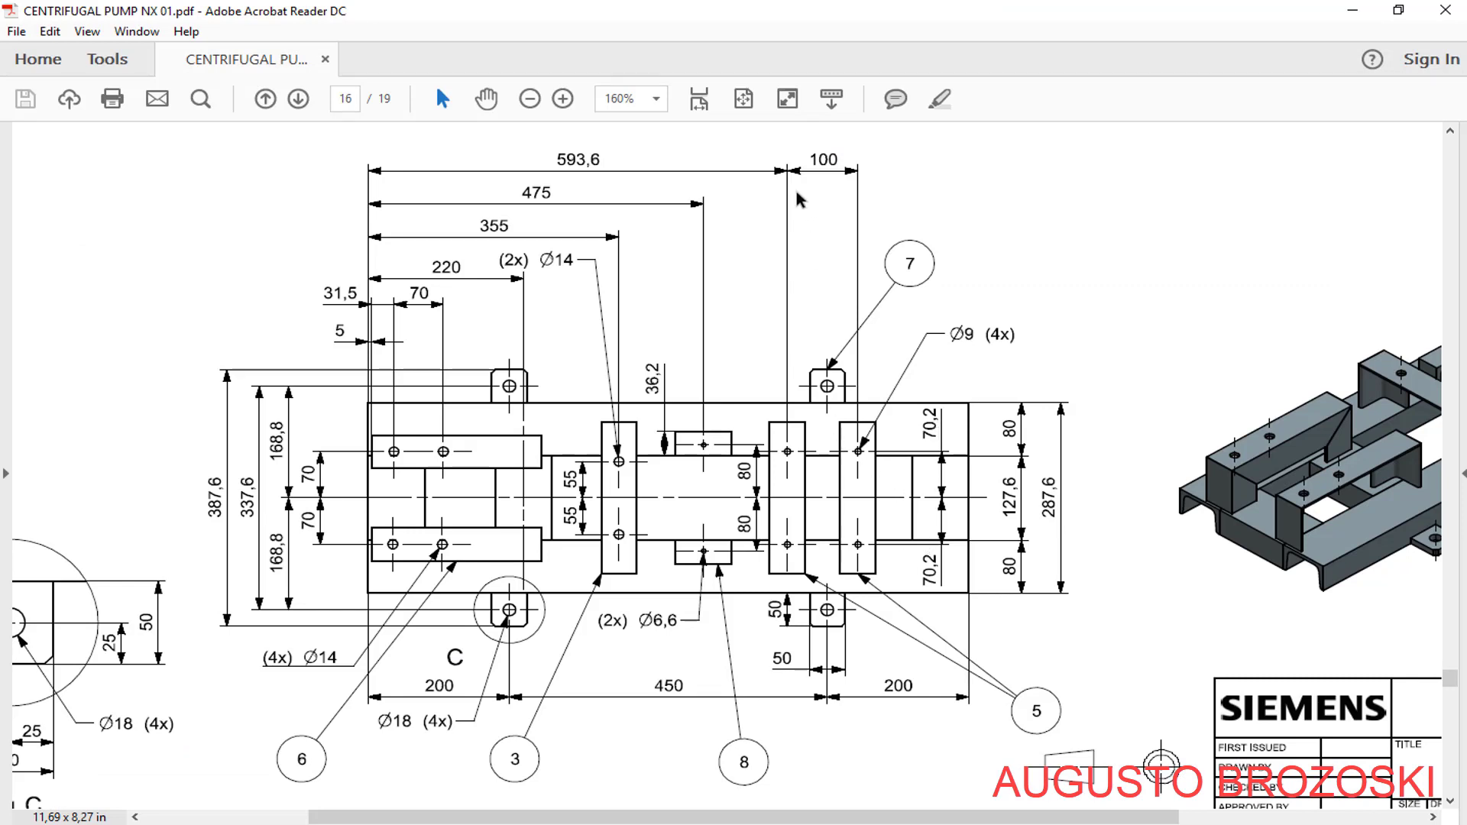
{"action": "left_click", "coordinate": [1349, 11]}
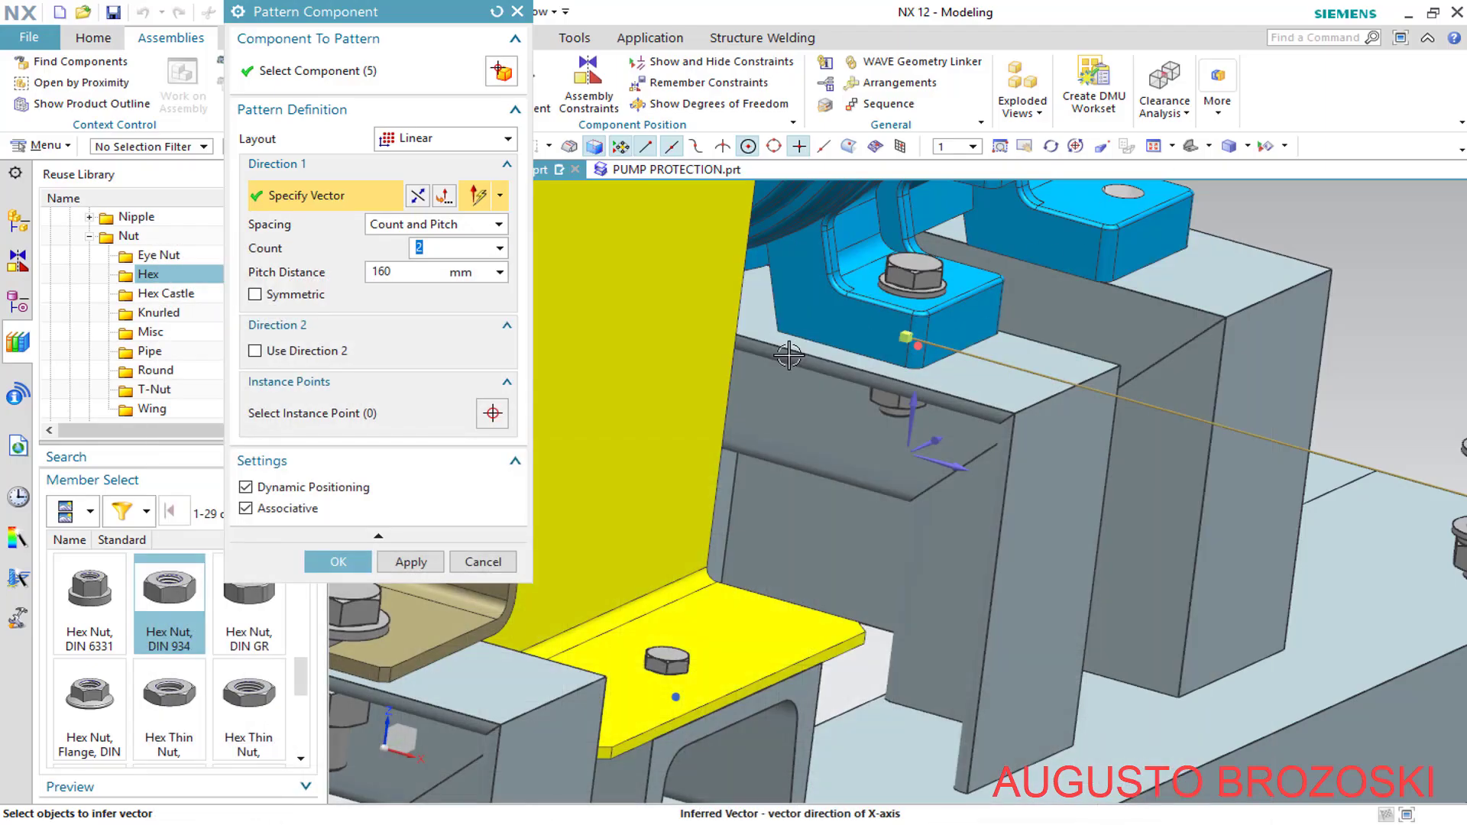
{"action": "left_click", "coordinate": [382, 272]}
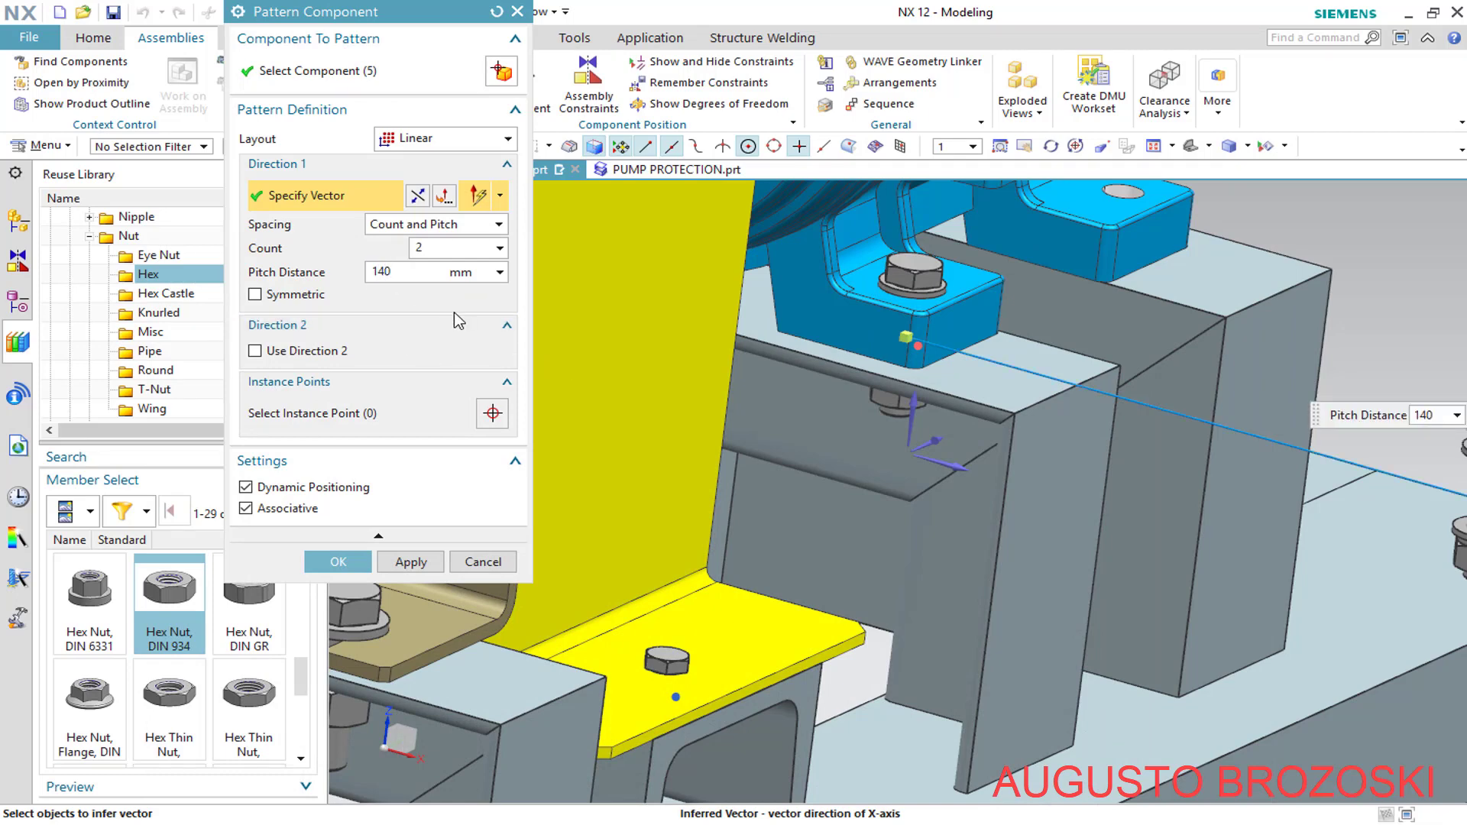
Add a second pattern direction along the Y-axis with a 100 mm pitch distance and reverse the first direction
{"action": "left_click", "coordinate": [255, 352]}
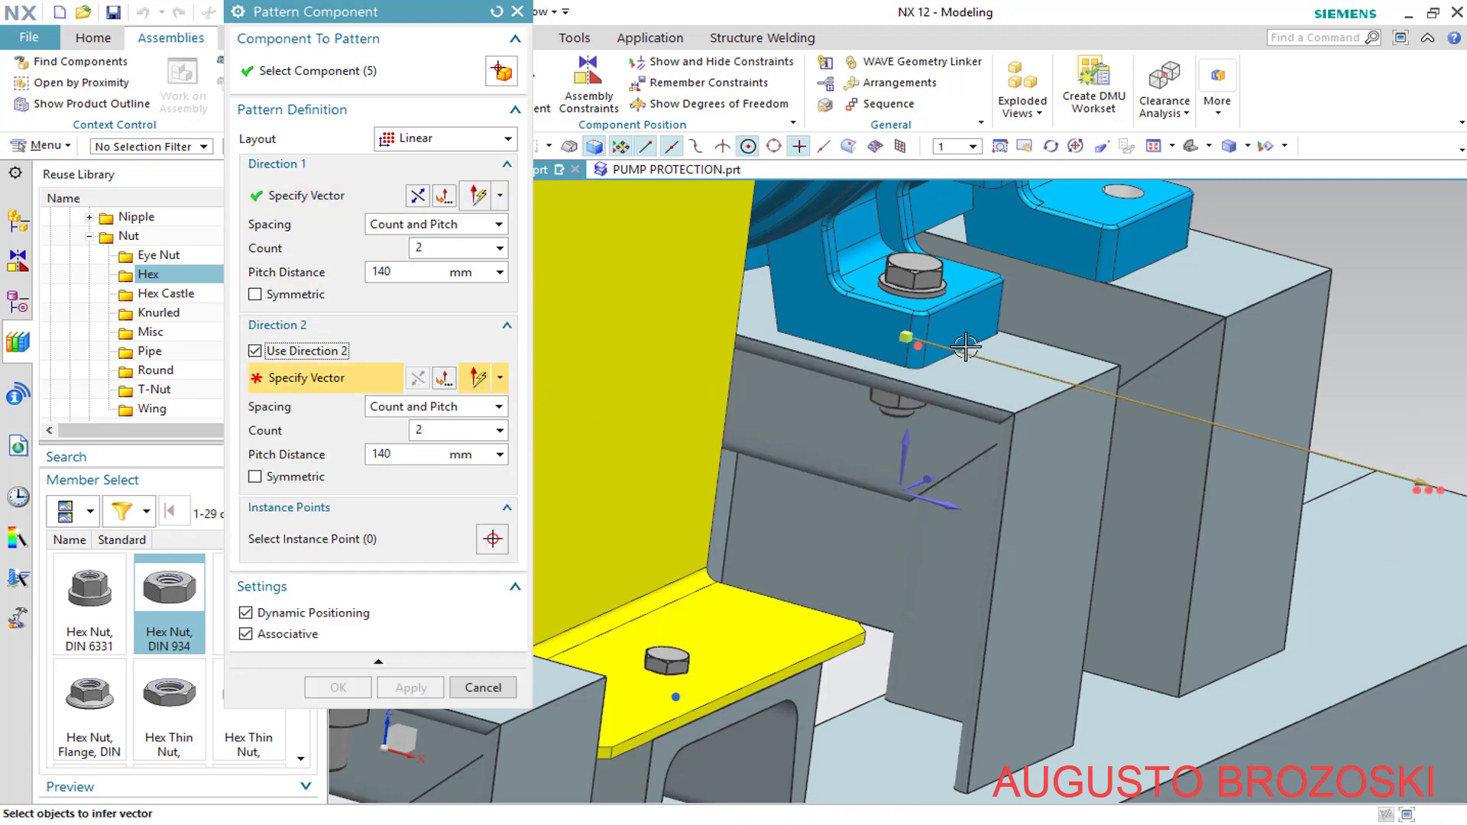
{"action": "left_click", "coordinate": [925, 480]}
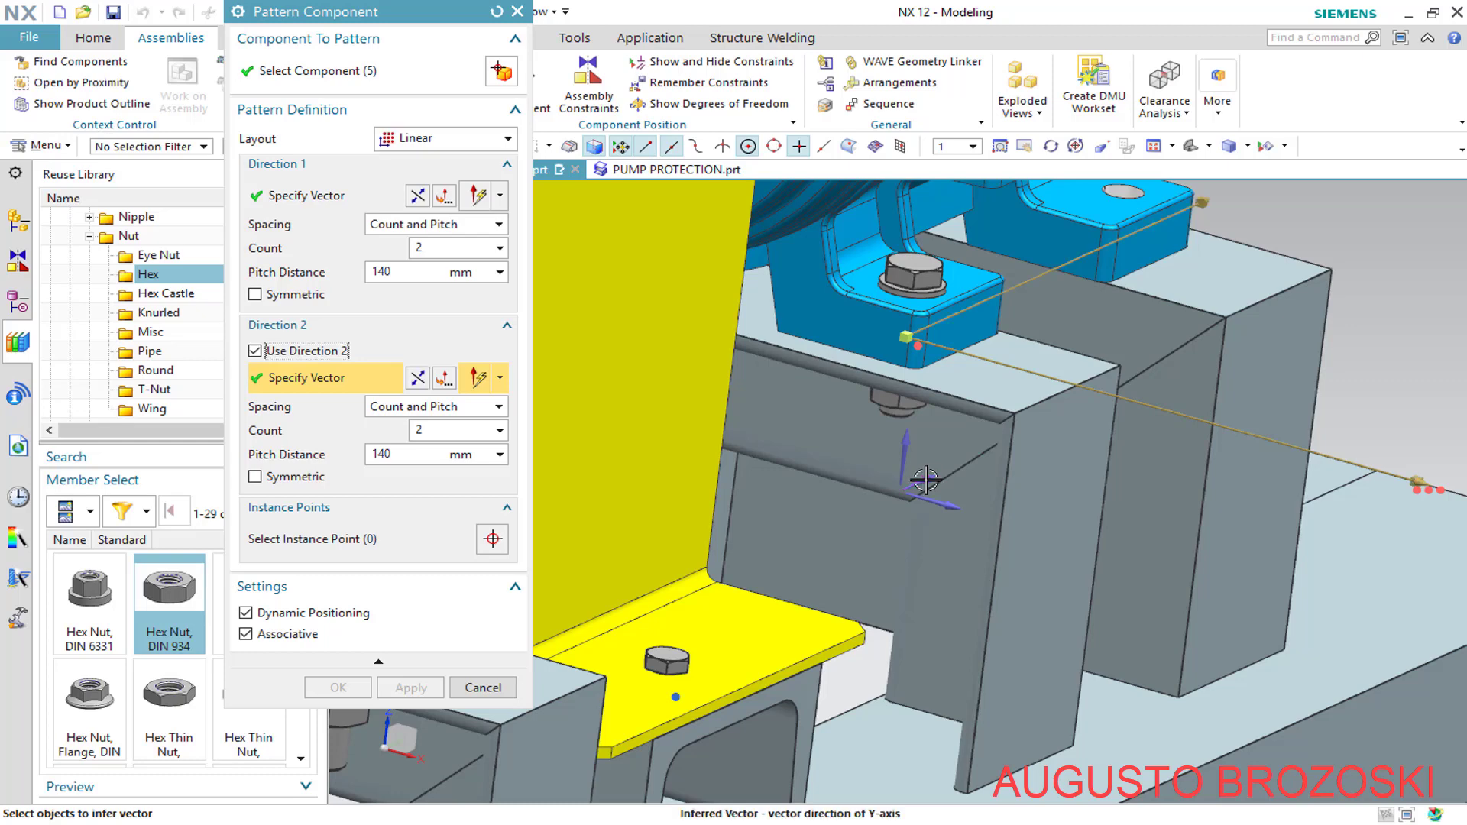
{"action": "left_click", "coordinate": [405, 455]}
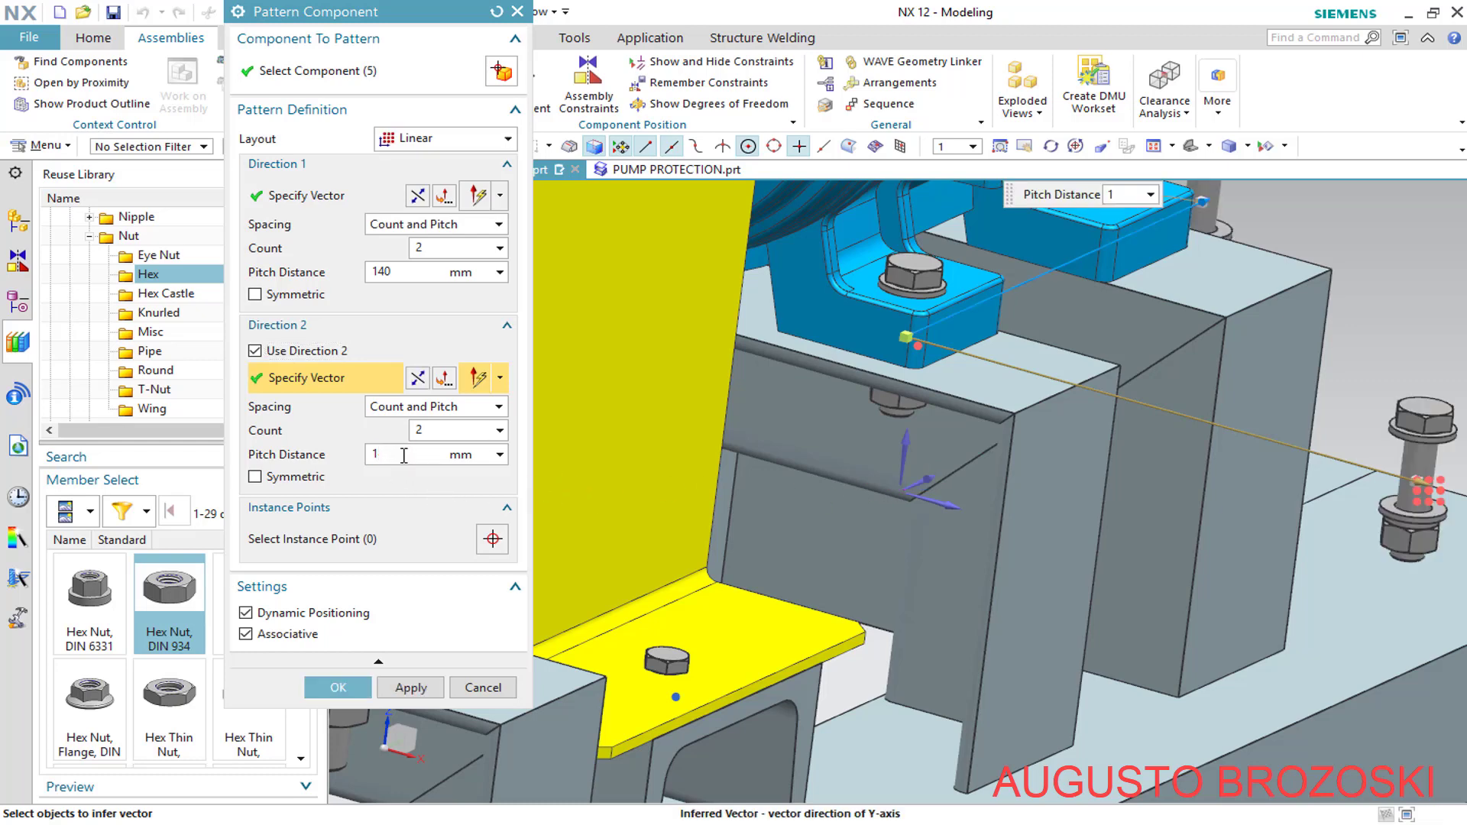
{"action": "scroll", "coordinate": [724, 413], "scroll_direction": "down", "scroll_amount": 5}
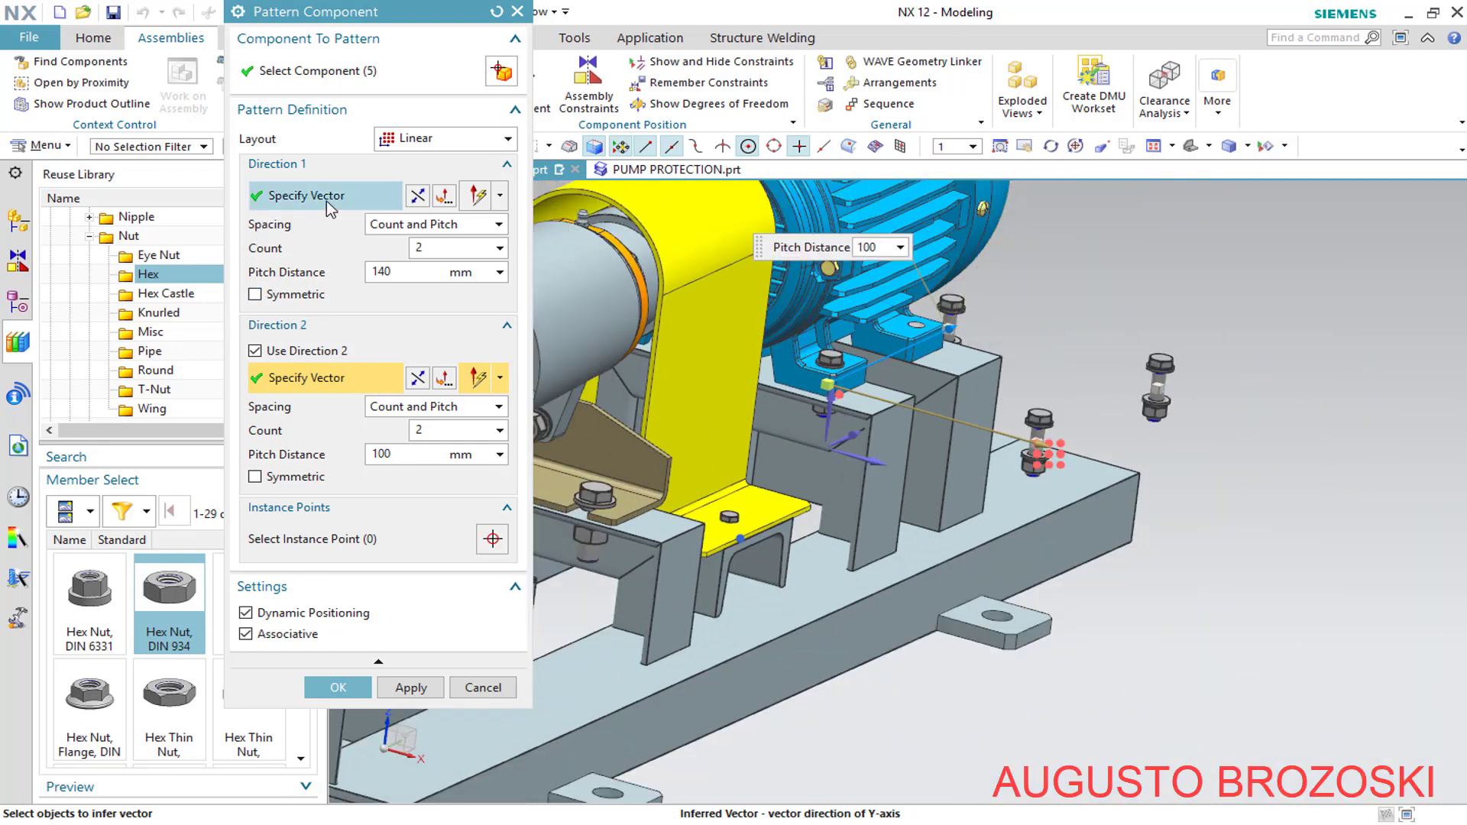
{"action": "left_click", "coordinate": [417, 197]}
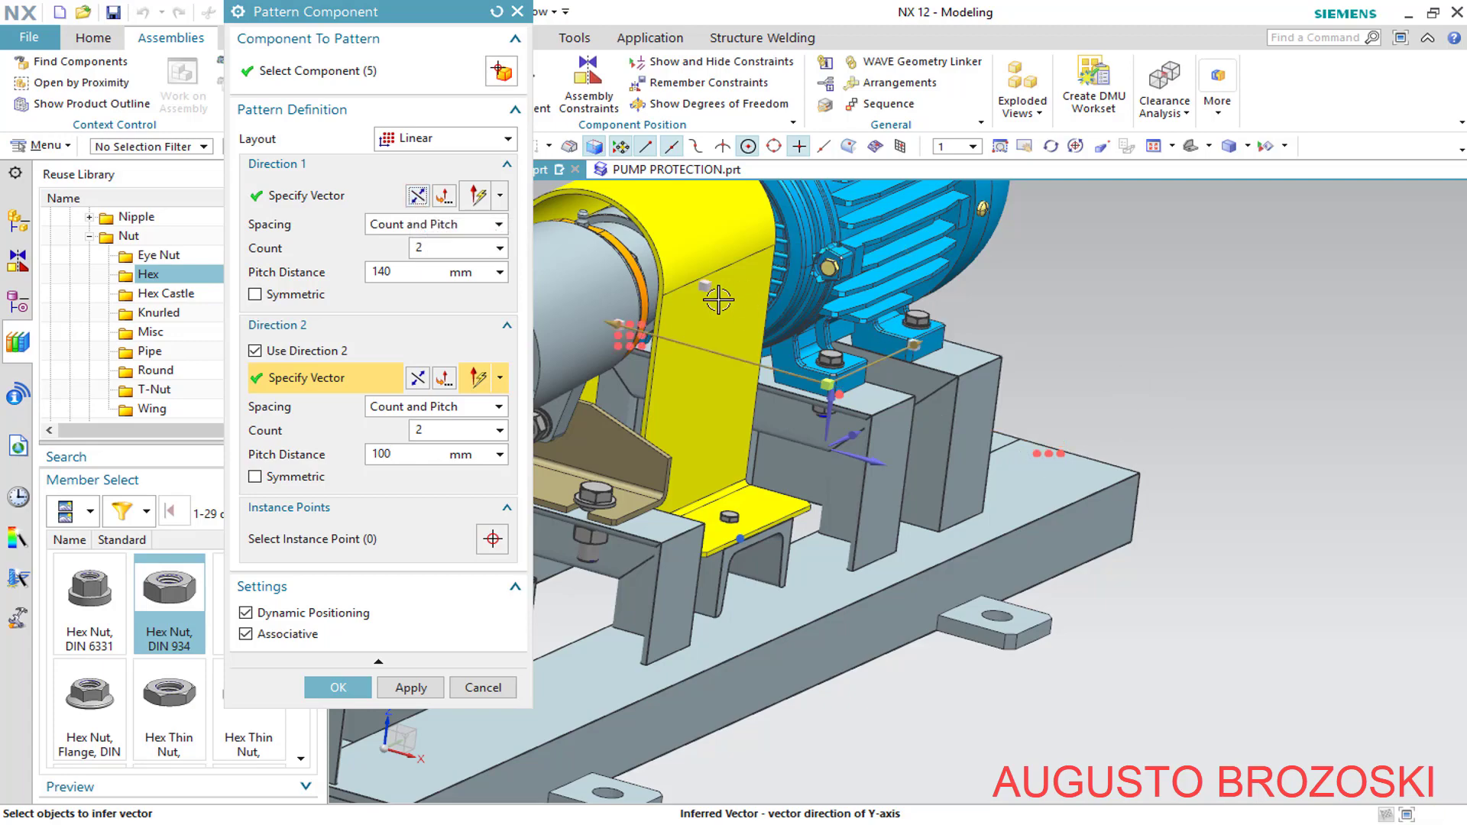
Complete the two-direction motor foot fastener pattern and save the centrifugal pump assembly
{"action": "middle_click_drag", "start_coordinate": [611, 383], "coordinate": [617, 422]}
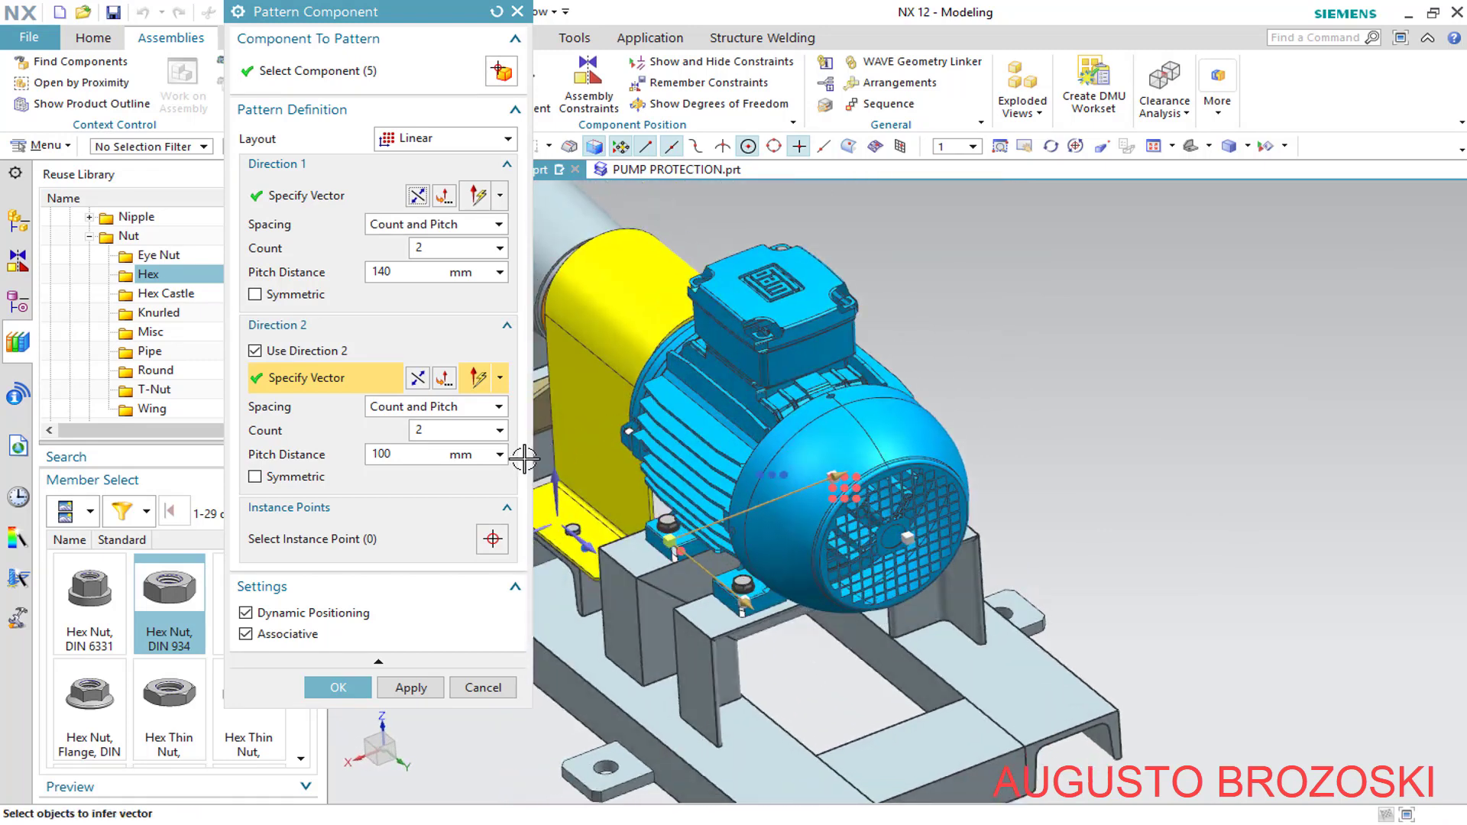
{"action": "left_click", "coordinate": [350, 690]}
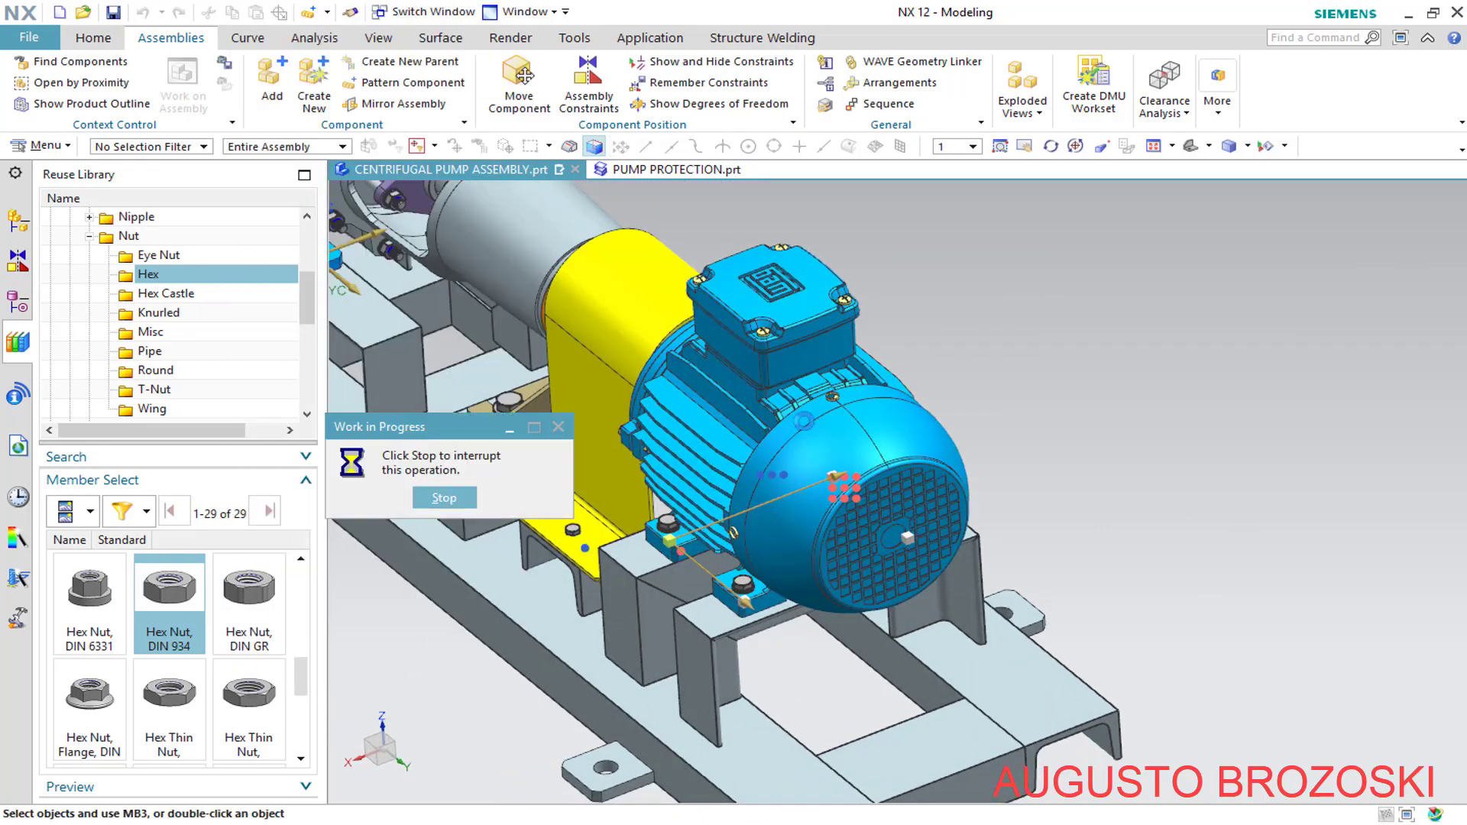
{"action": "left_click", "coordinate": [1243, 149]}
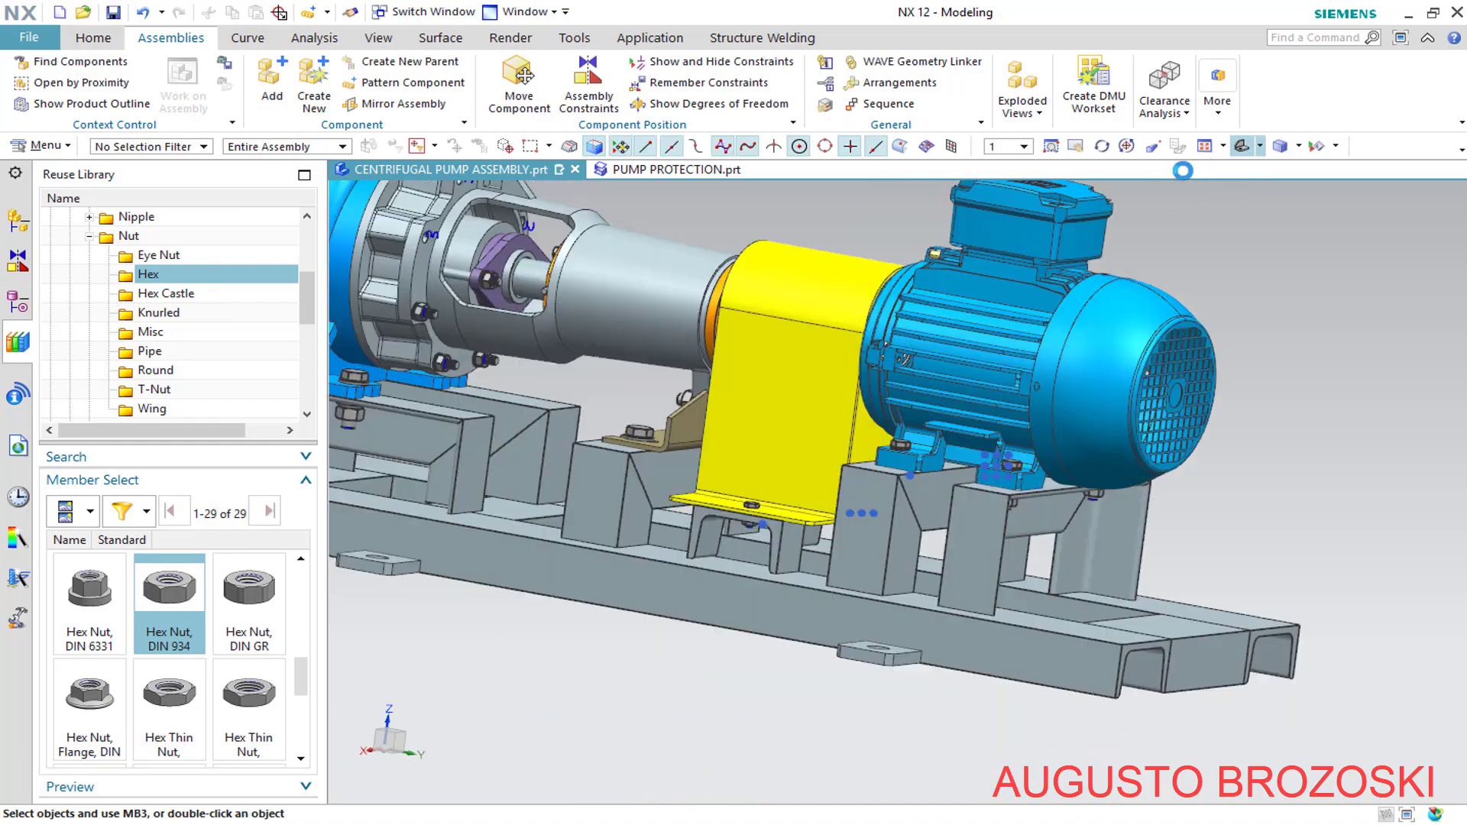
{"action": "left_click", "coordinate": [114, 13]}
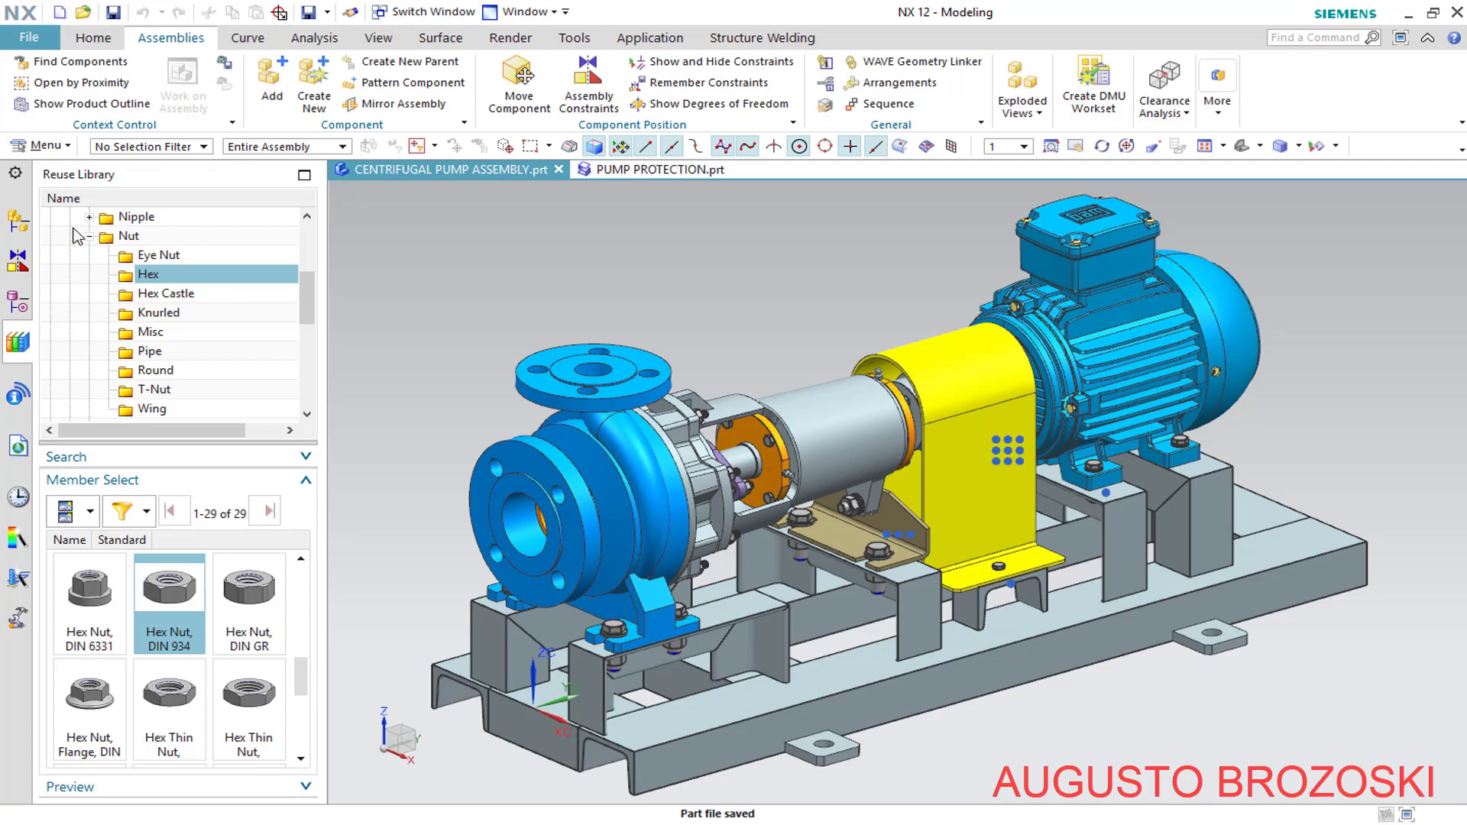
Collapse the assembly's constraints and expand its component patterns in the assembly tree
{"action": "left_click", "coordinate": [19, 223]}
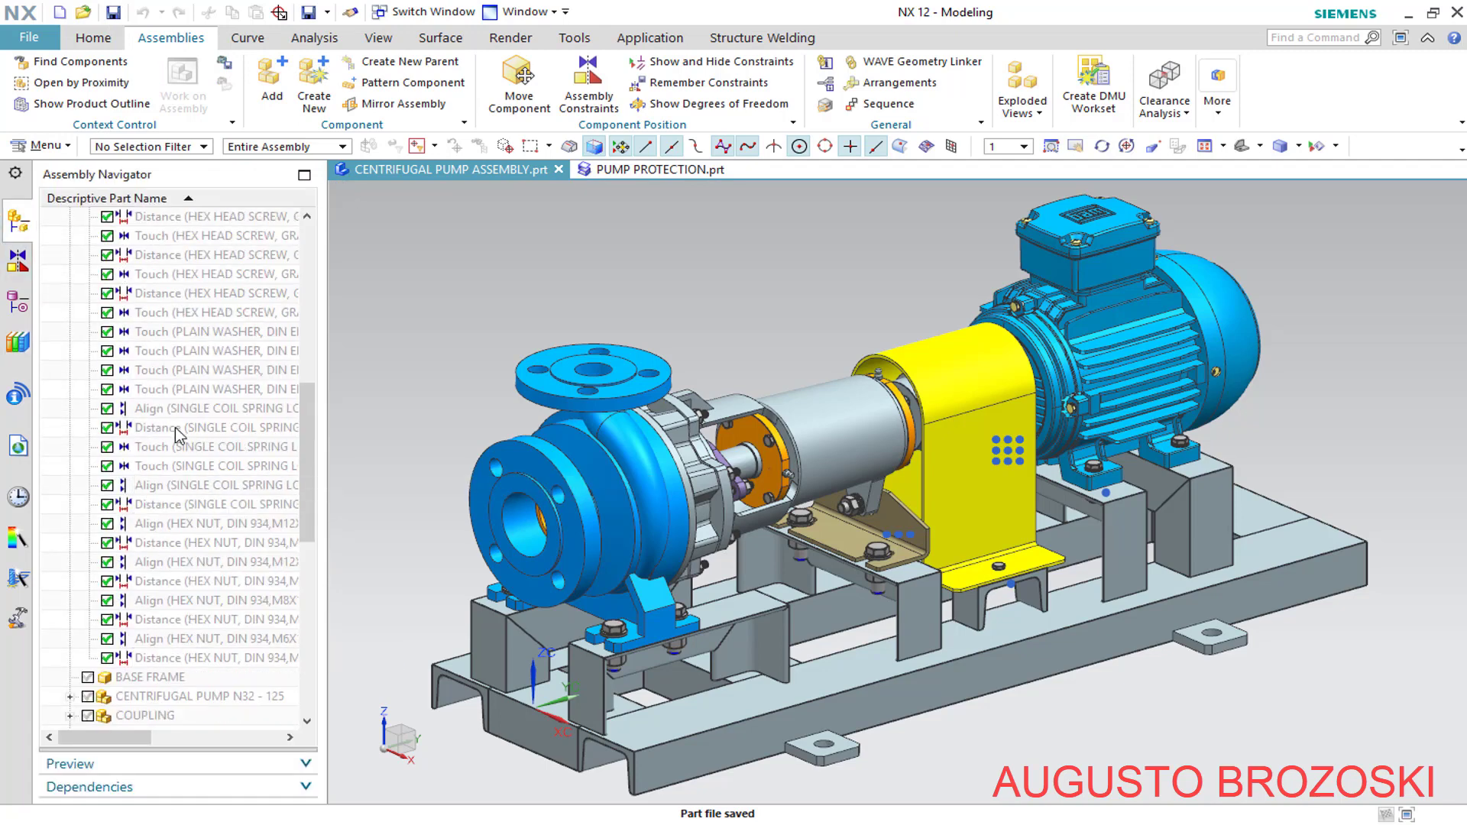
{"action": "scroll", "coordinate": [177, 434], "scroll_direction": "up", "scroll_amount": 10}
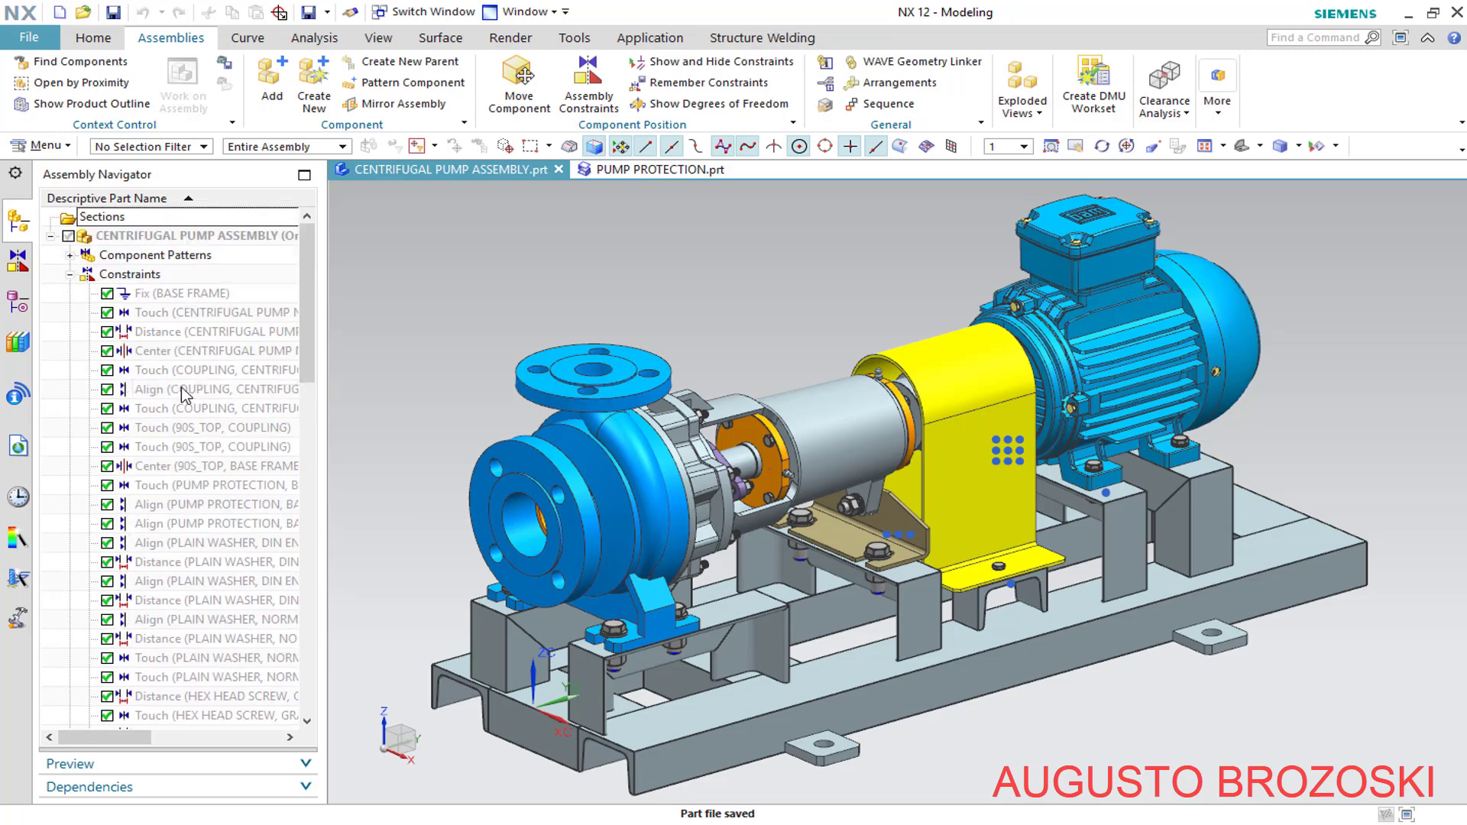
{"action": "left_click", "coordinate": [70, 275]}
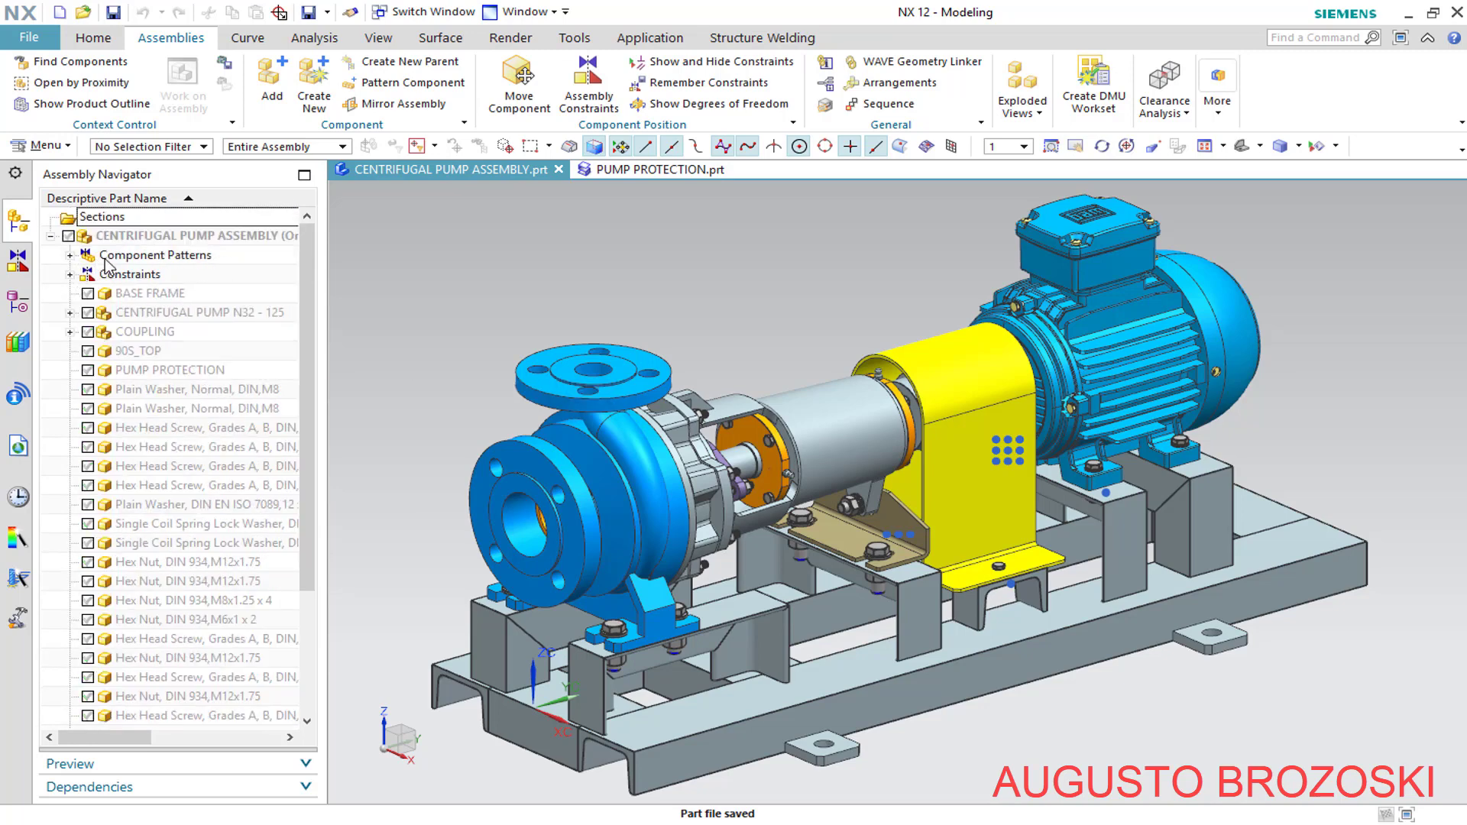
{"action": "left_click", "coordinate": [70, 257]}
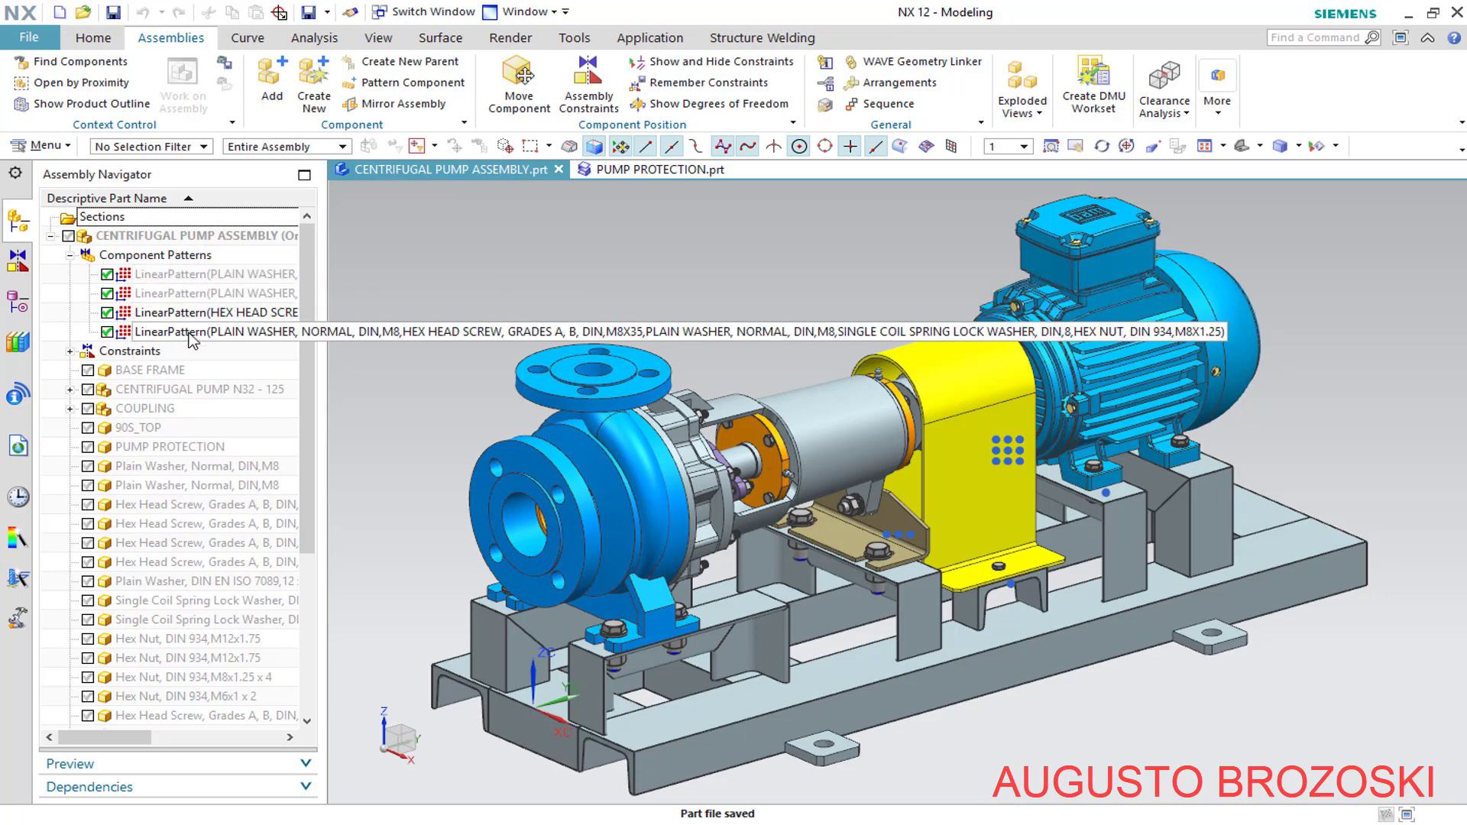
{"action": "right_click", "coordinate": [205, 280]}
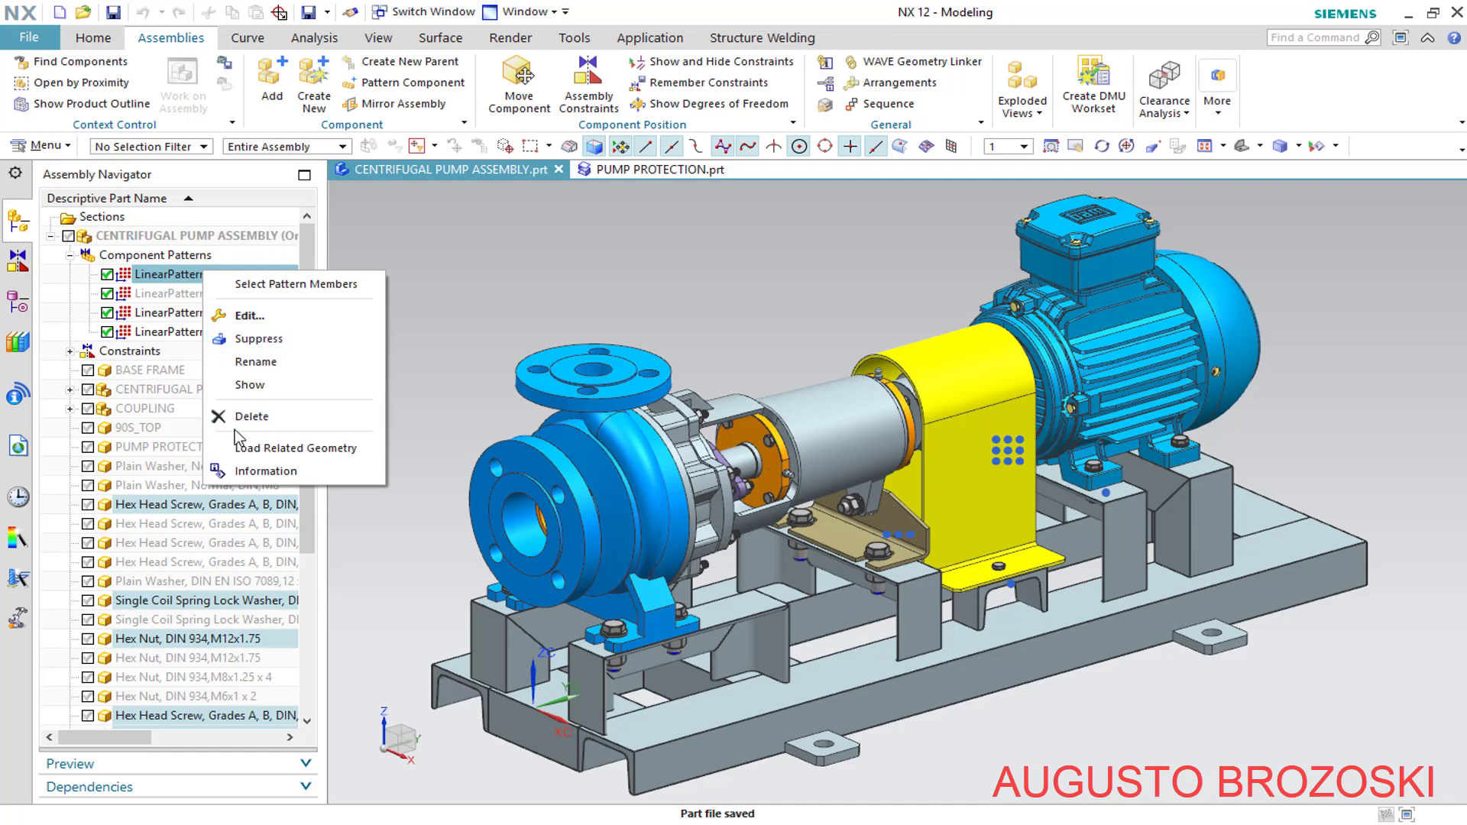
{"action": "left_click", "coordinate": [438, 295]}
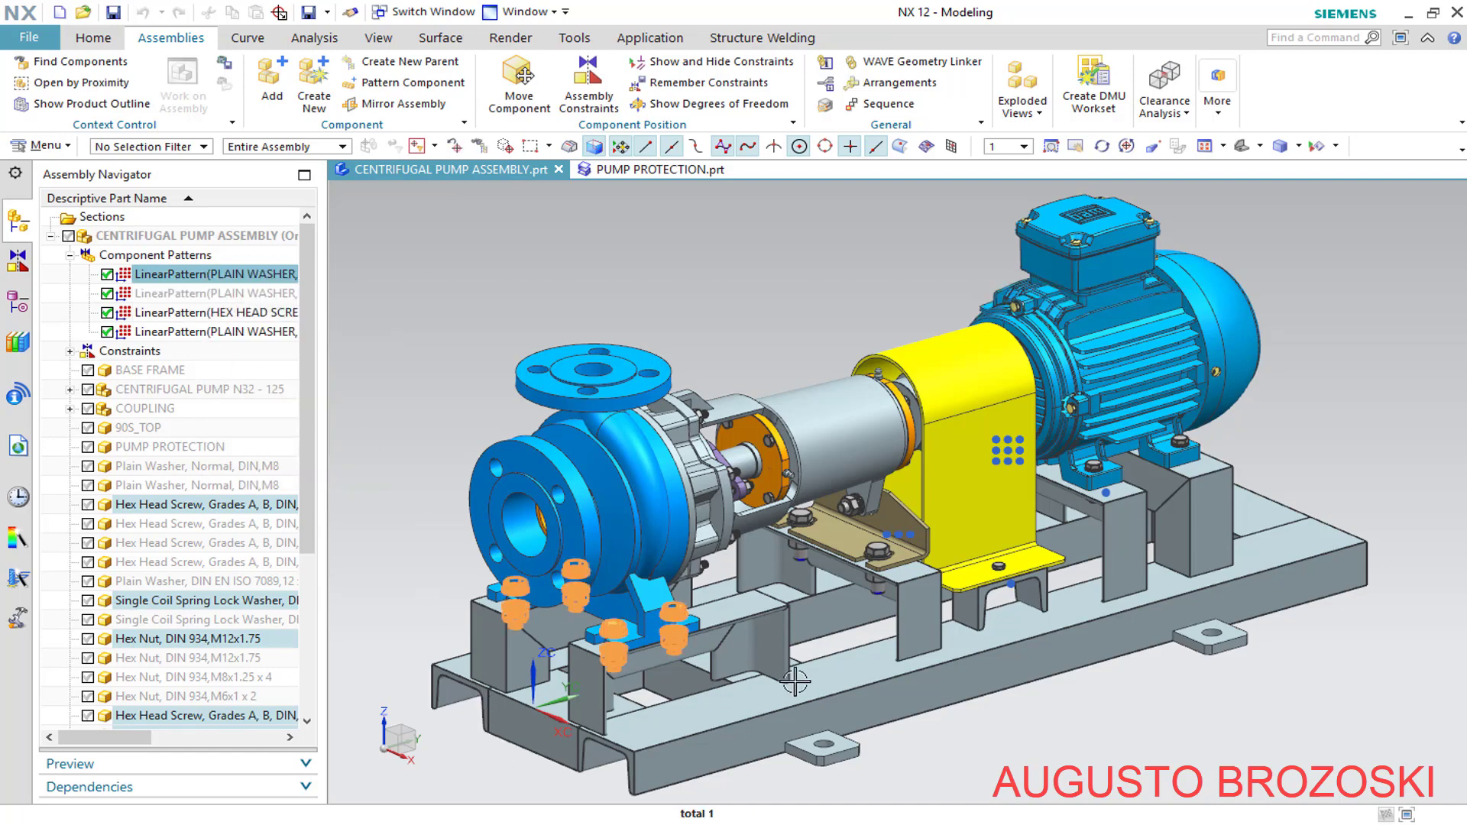
{"action": "scroll", "coordinate": [1001, 451], "scroll_direction": "up", "scroll_amount": 2}
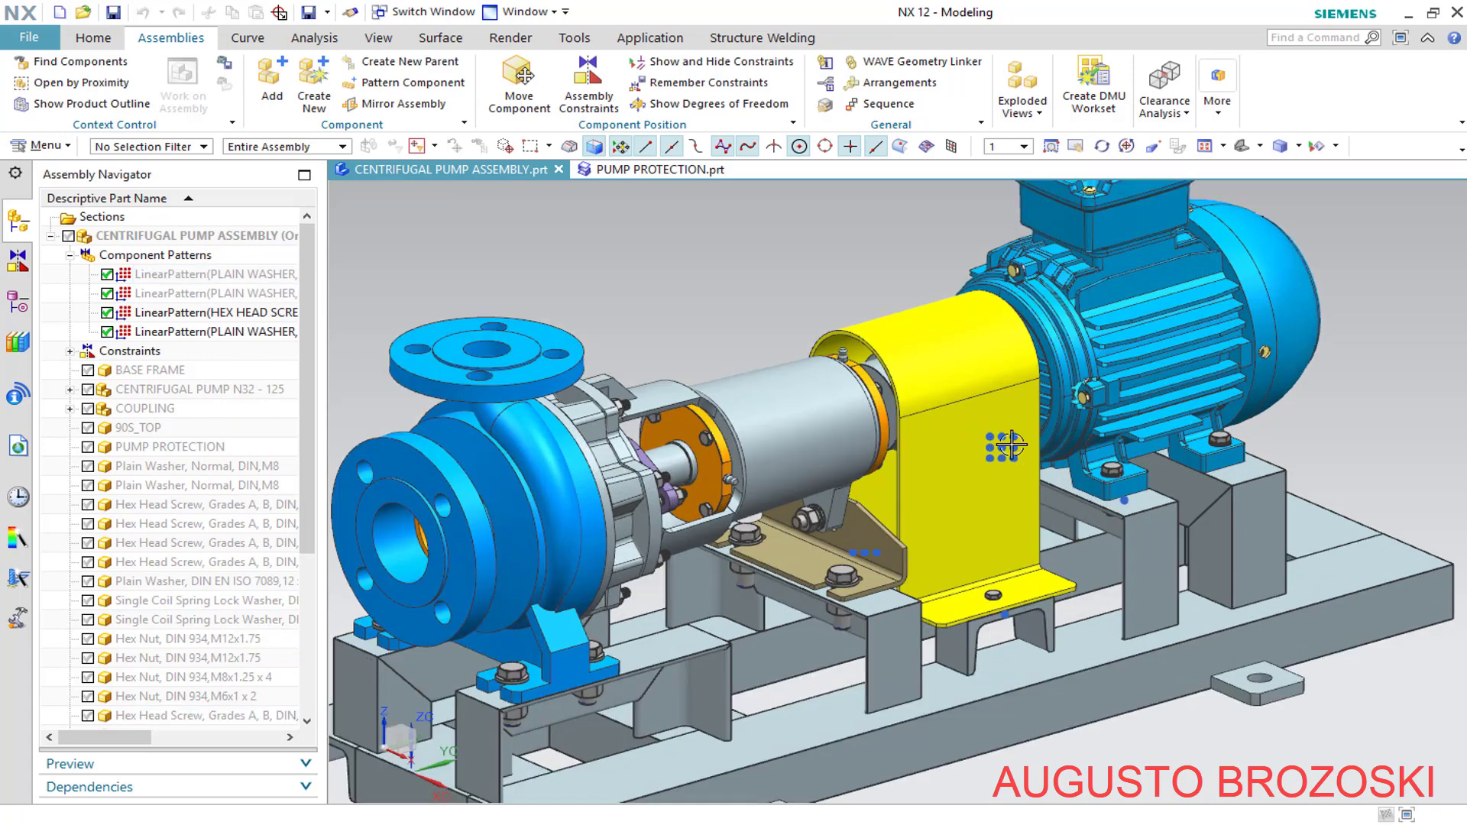
{"action": "left_click", "coordinate": [998, 453]}
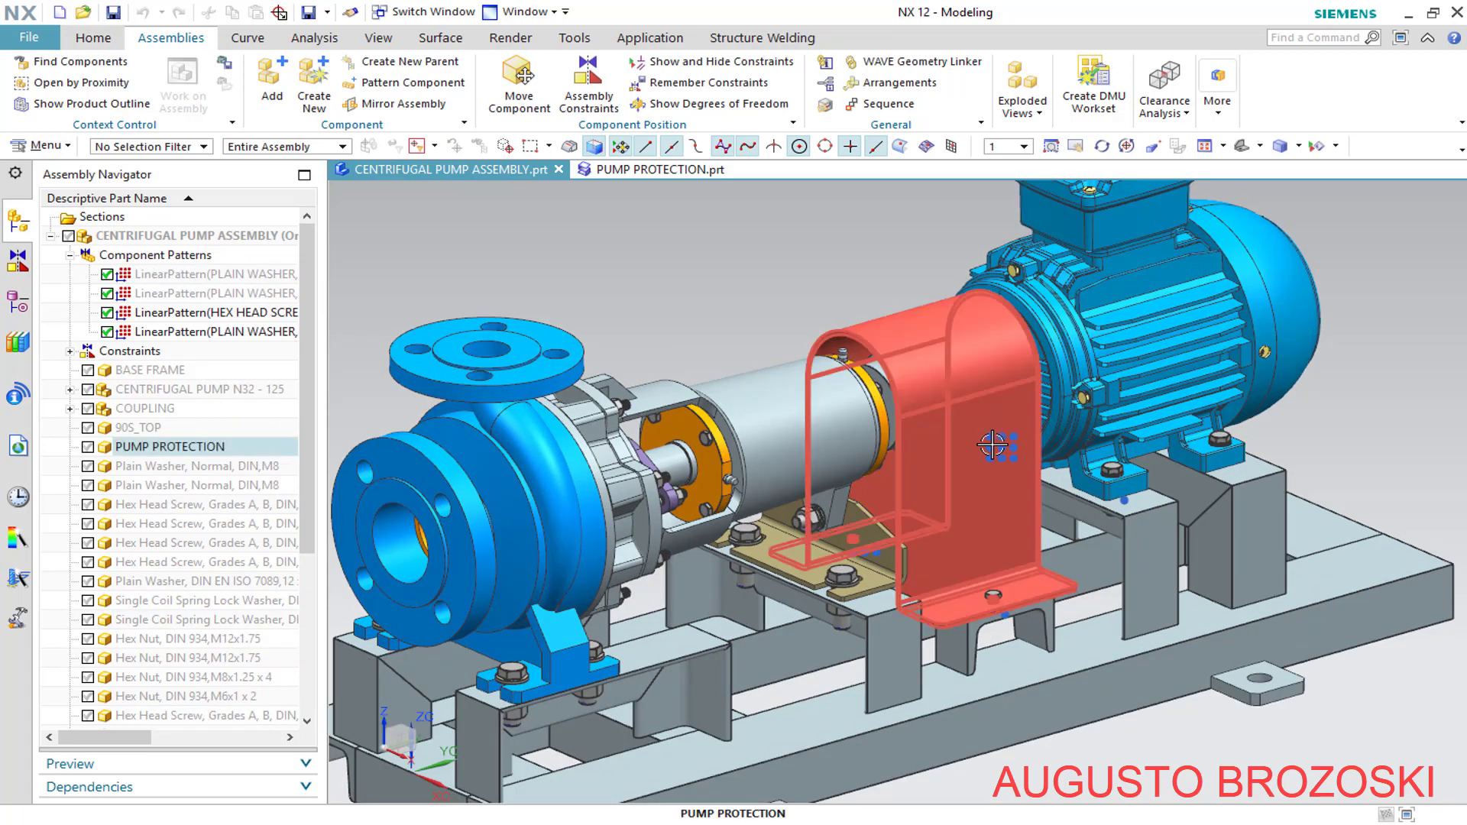
{"action": "key", "text": "Escape"}
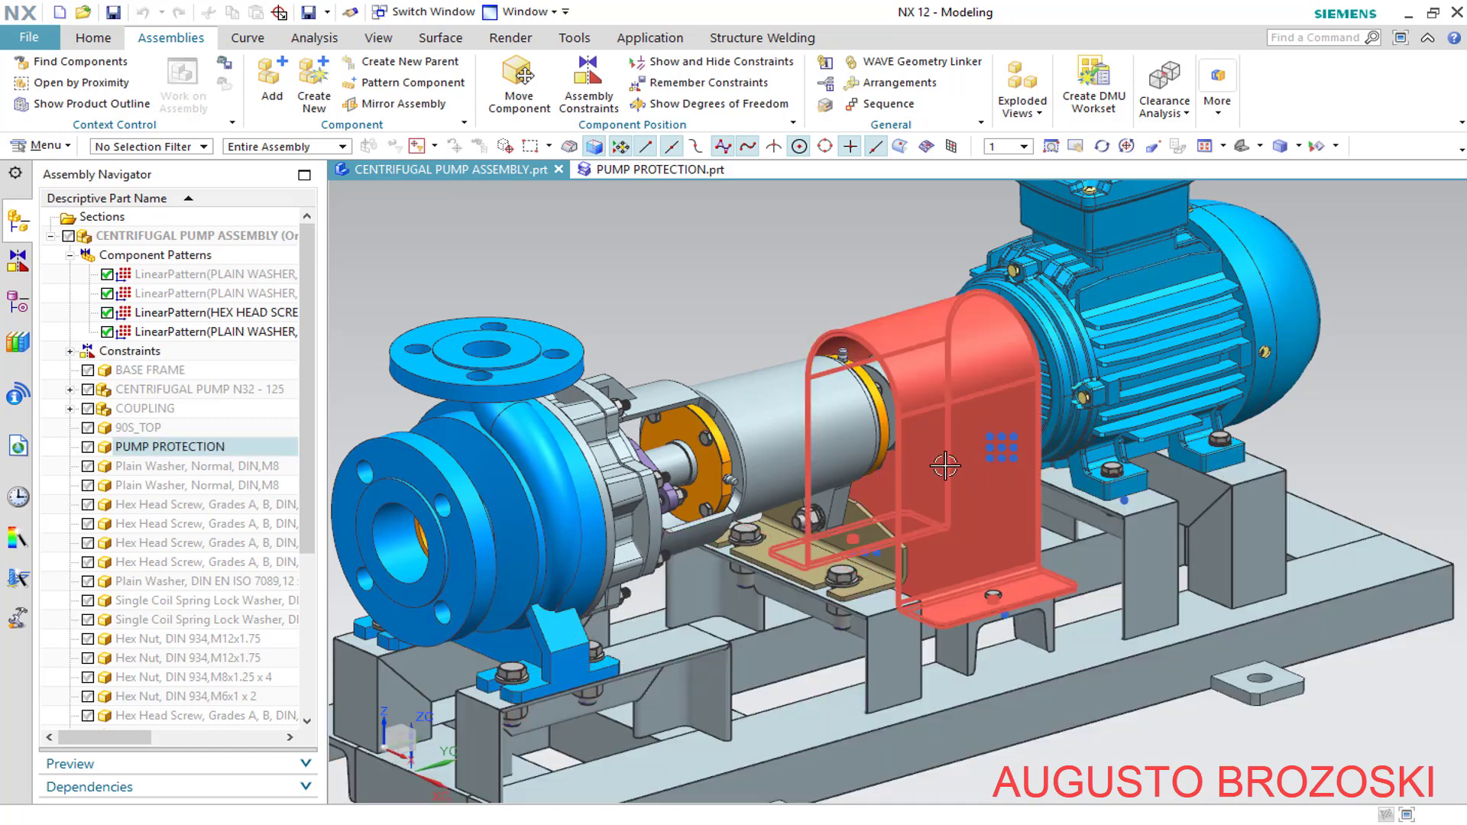
Suppress all four linear component patterns of the centrifugal pump assembly
{"action": "right_click", "coordinate": [203, 281]}
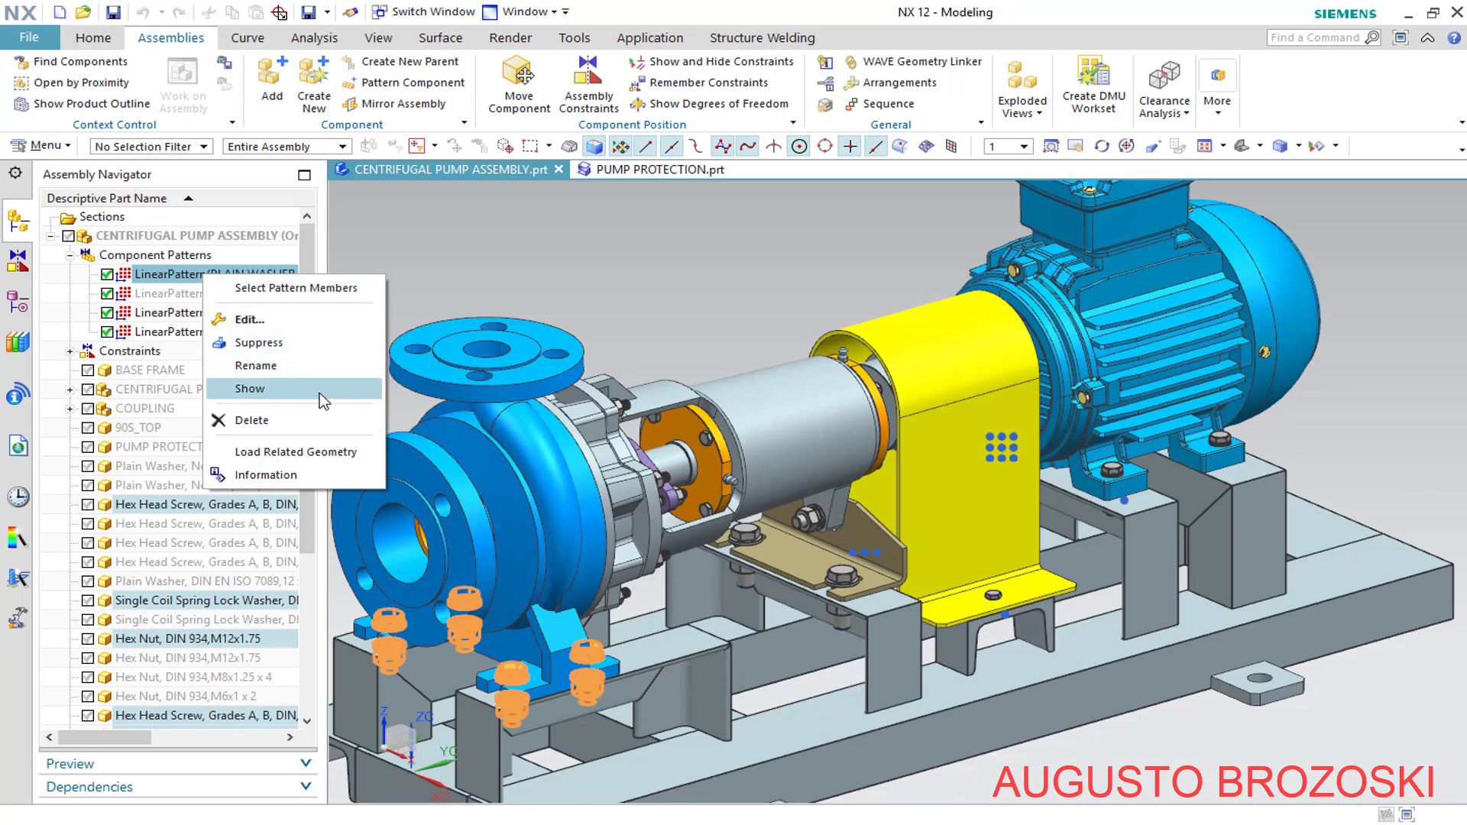
{"action": "left_click", "coordinate": [257, 343]}
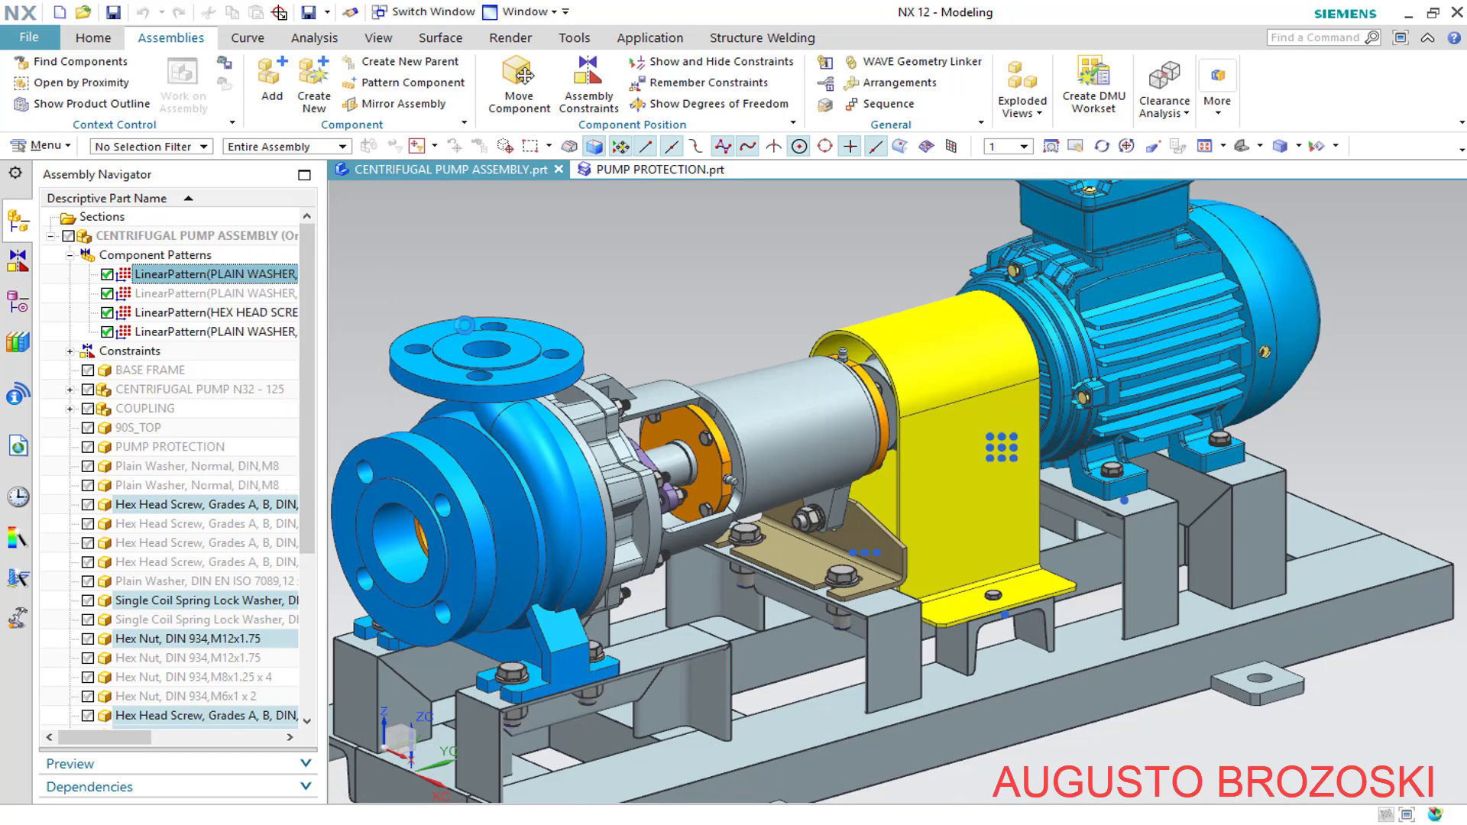
{"action": "left_click", "coordinate": [211, 294]}
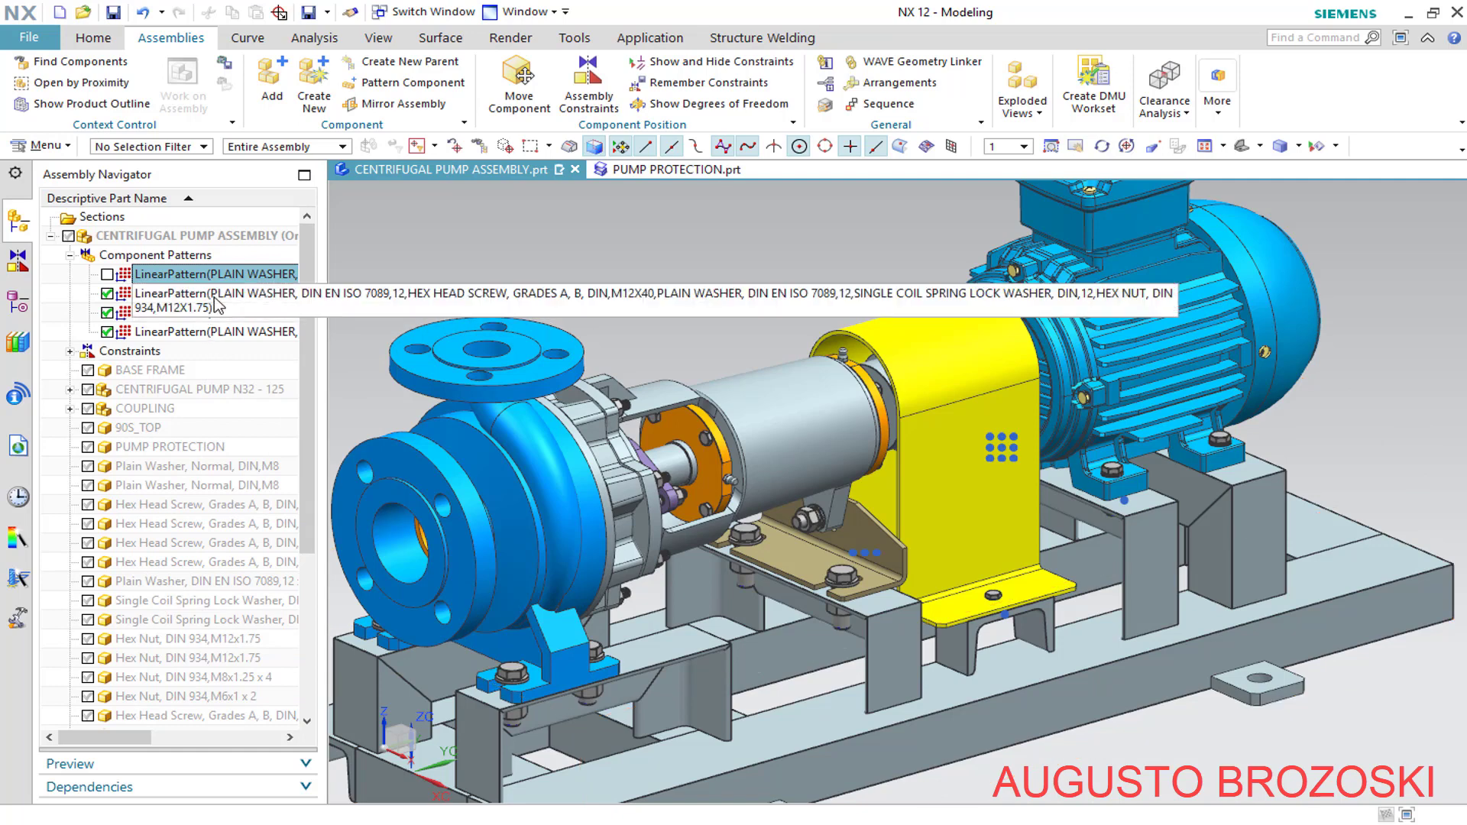
{"action": "right_click", "coordinate": [214, 296]}
{"action": "left_click", "coordinate": [260, 359]}
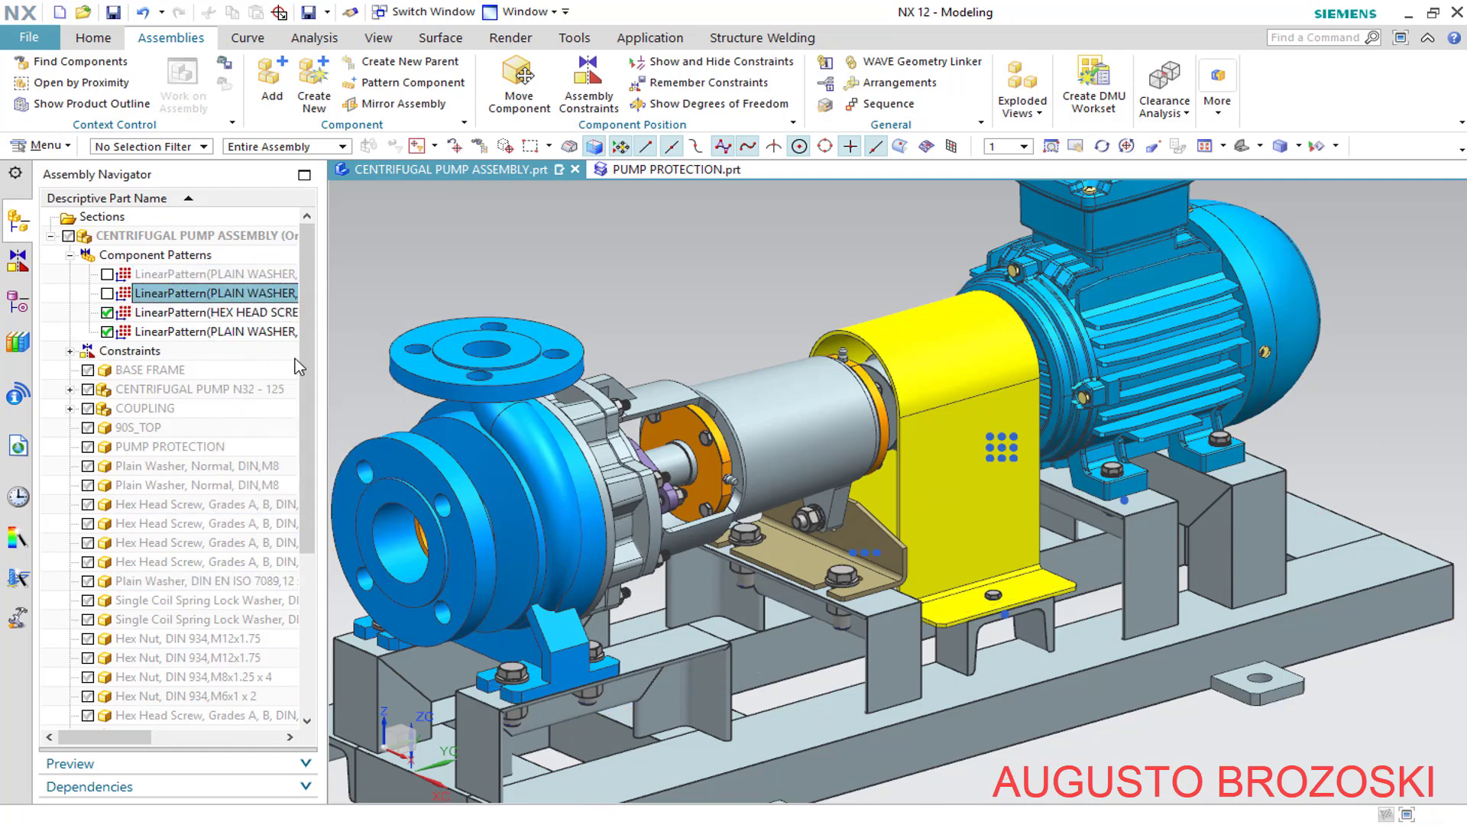
{"action": "right_click", "coordinate": [258, 321]}
{"action": "left_click", "coordinate": [306, 387]}
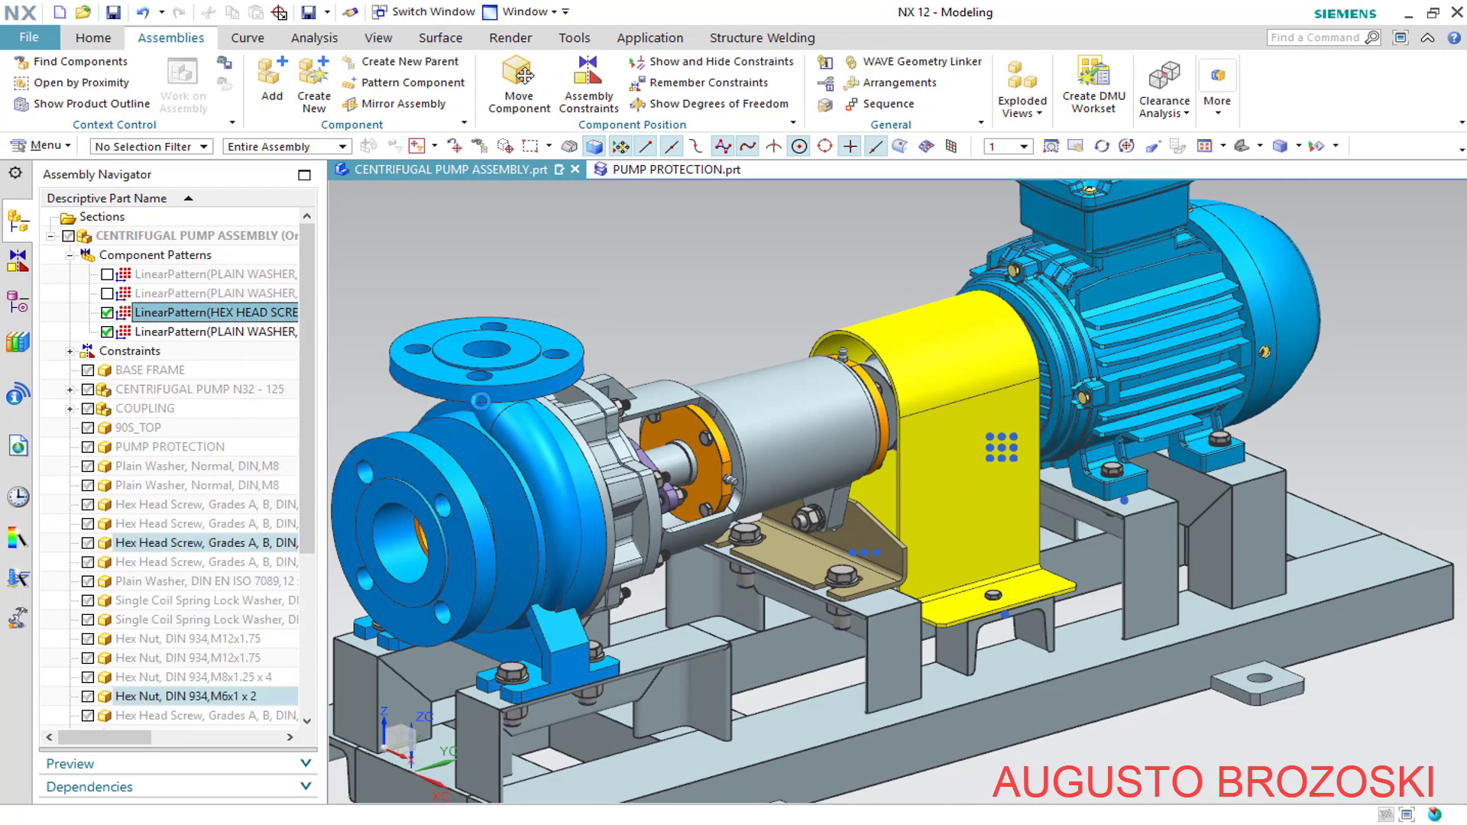
{"action": "right_click", "coordinate": [232, 336]}
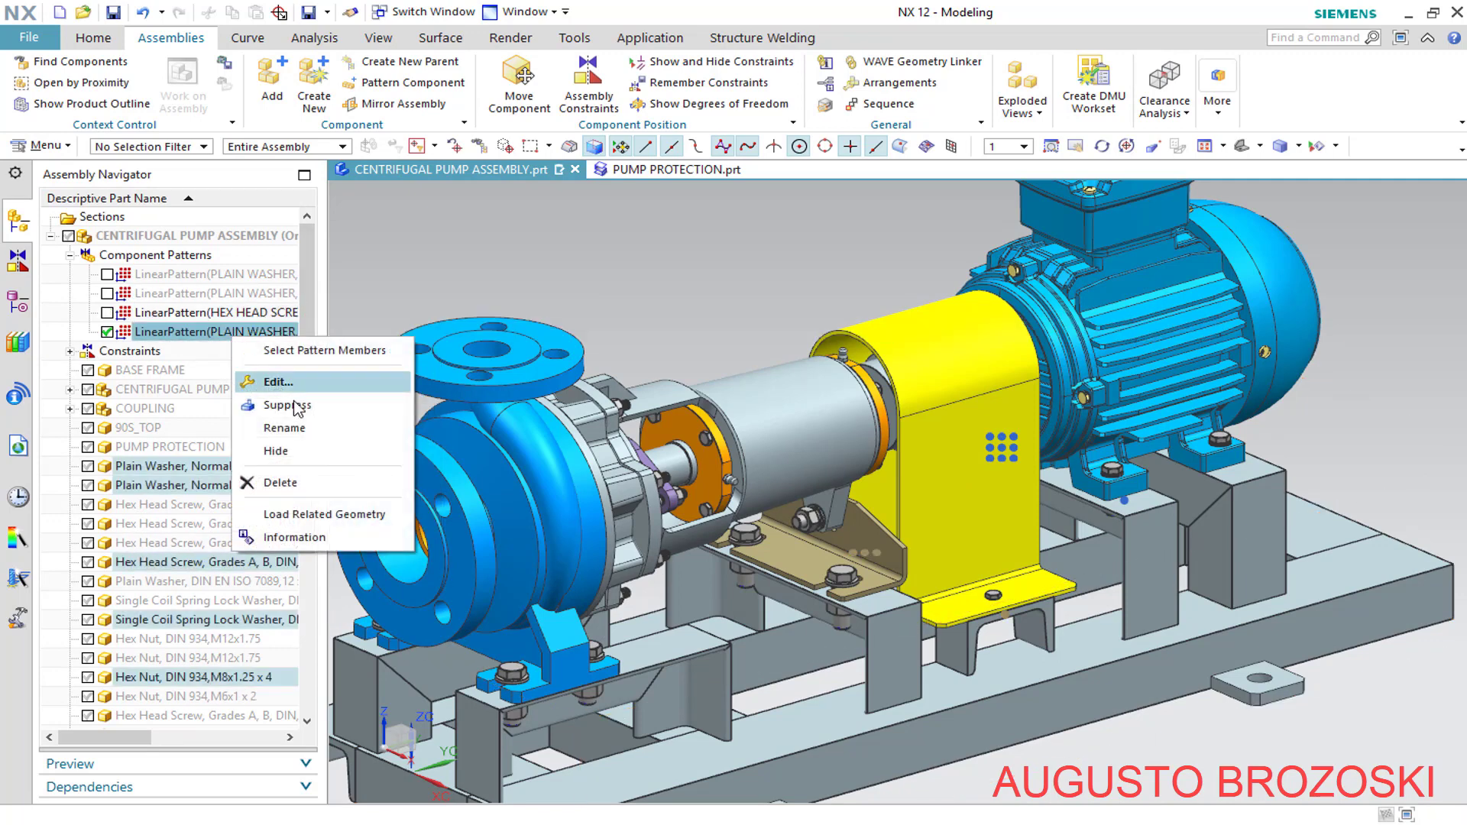
{"action": "left_click", "coordinate": [286, 403]}
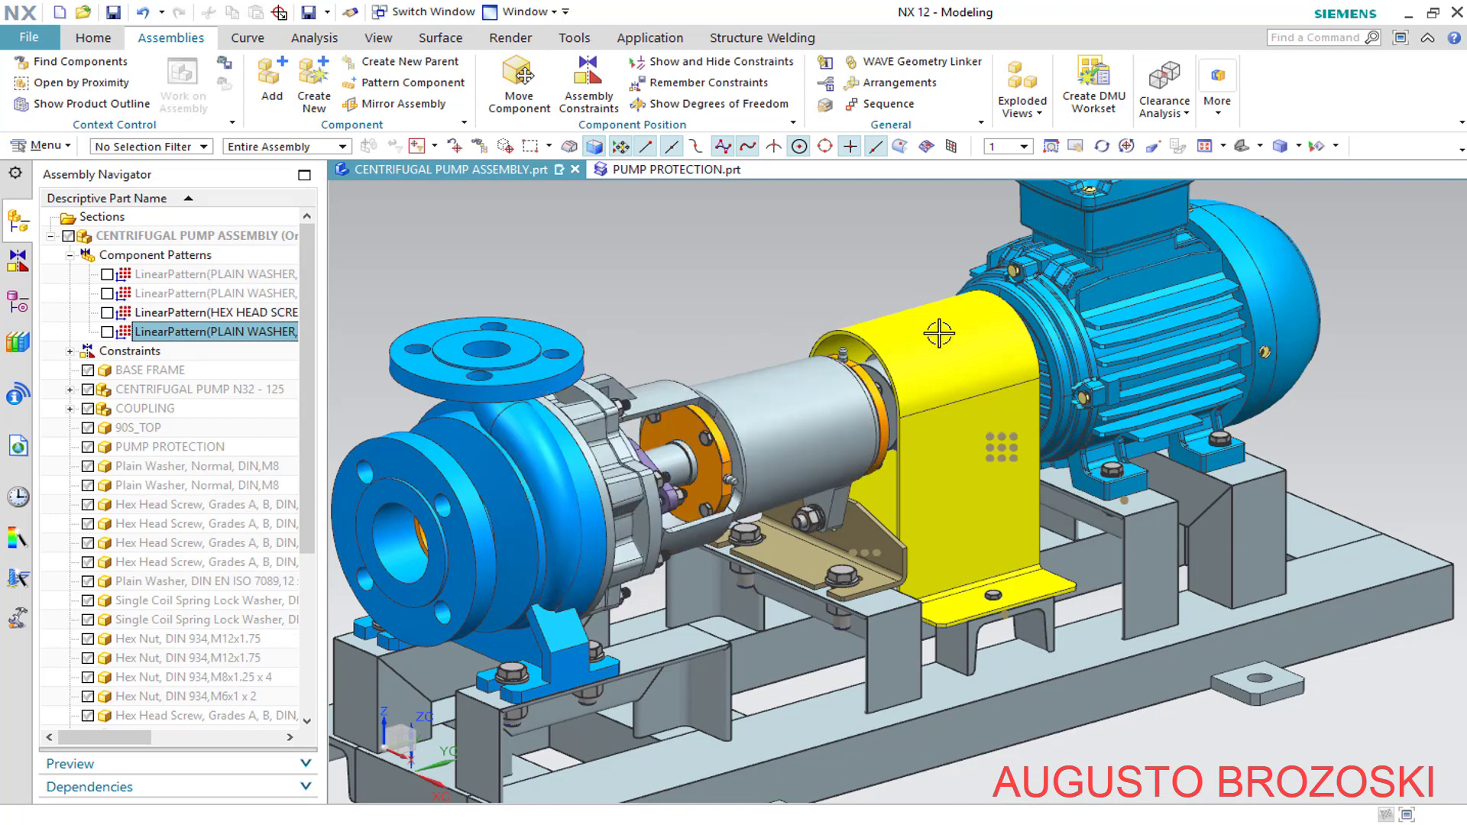
Hide all objects, show only the bodies, and return the assembly to the standard pictorial view
{"action": "scroll", "coordinate": [936, 333], "scroll_direction": "down", "scroll_amount": 2}
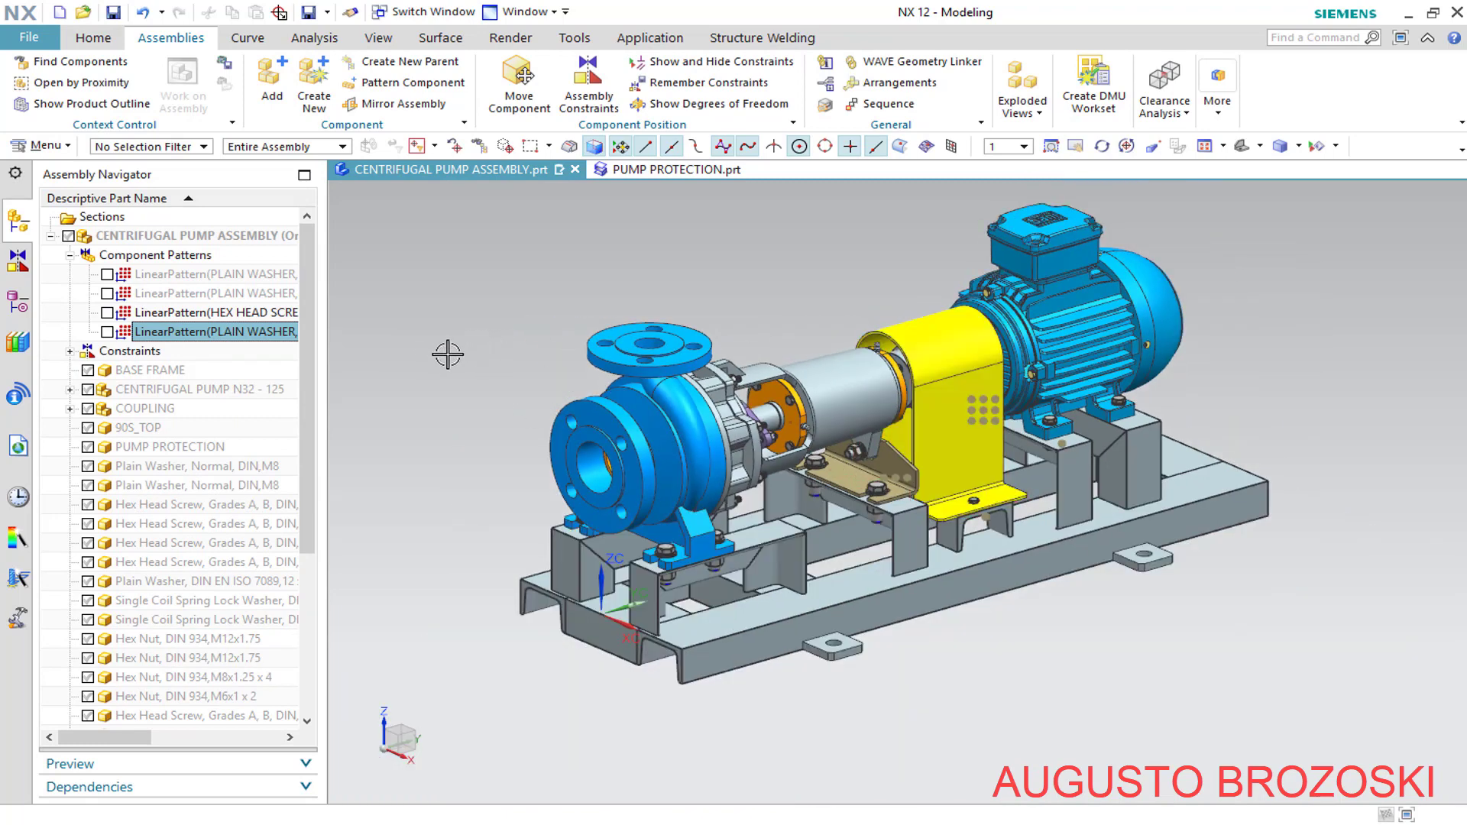
{"action": "key", "text": "Escape"}
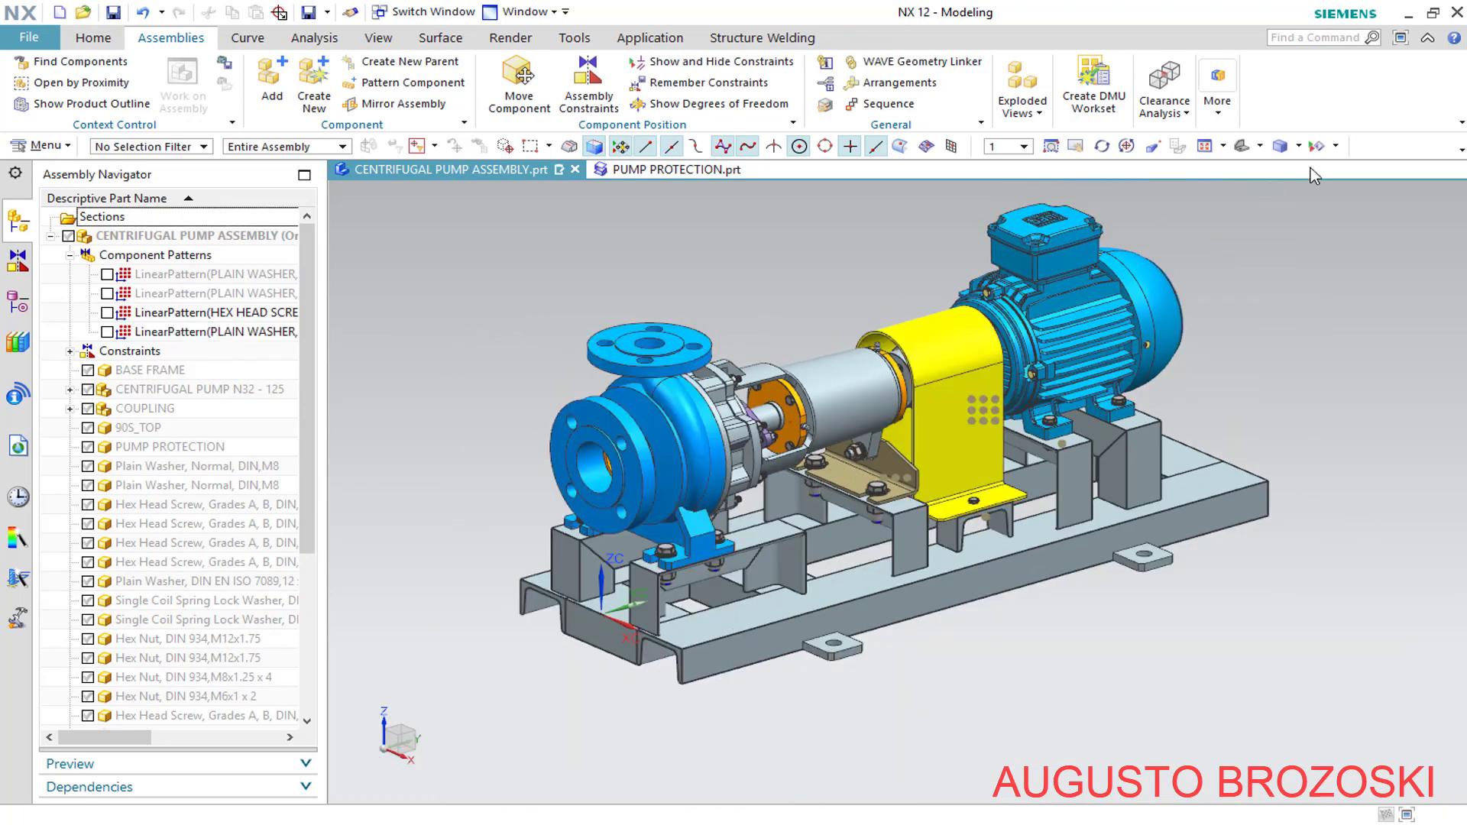
{"action": "left_click", "coordinate": [1311, 149]}
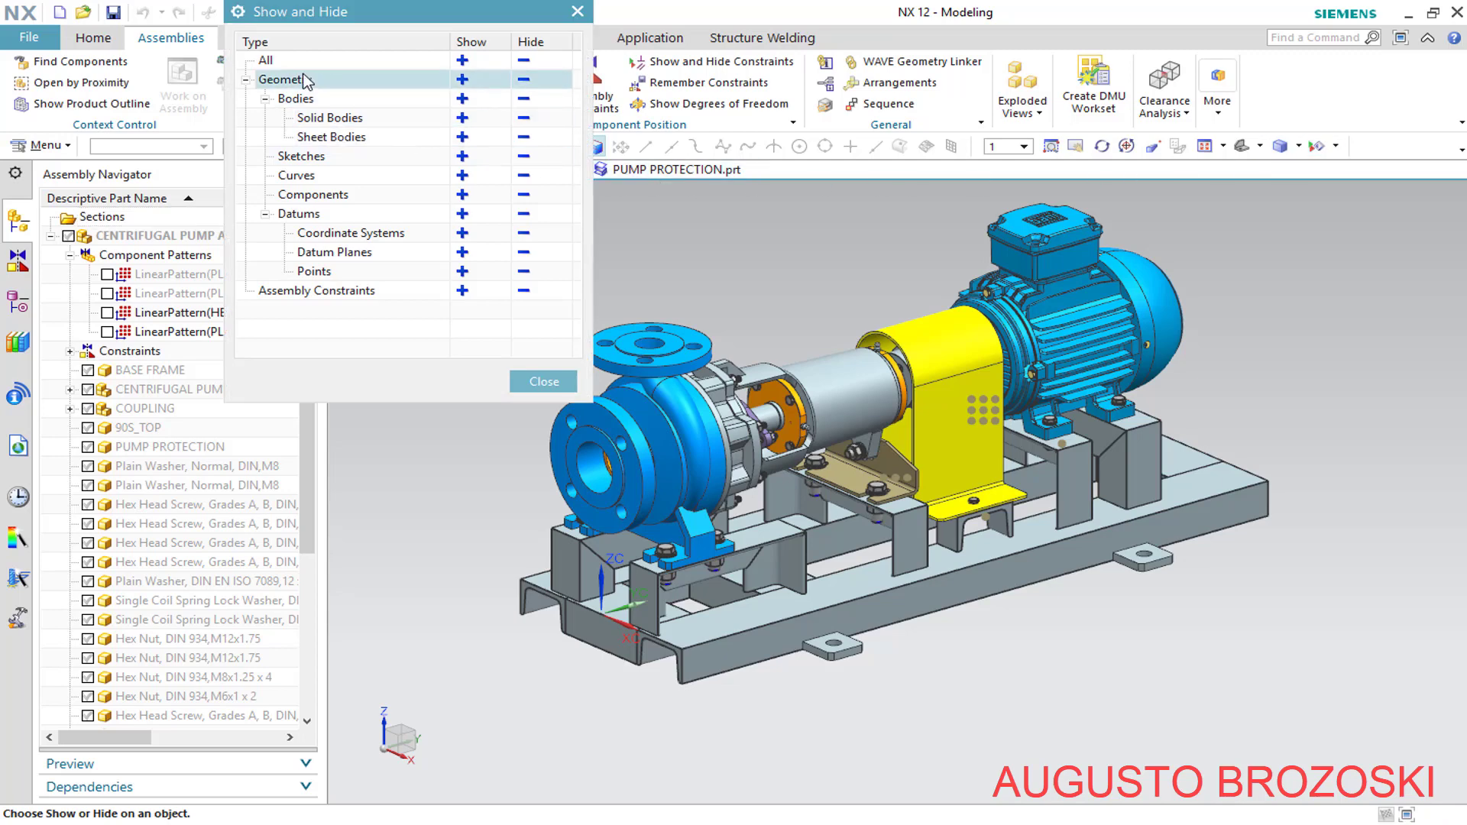
{"action": "left_click", "coordinate": [524, 60]}
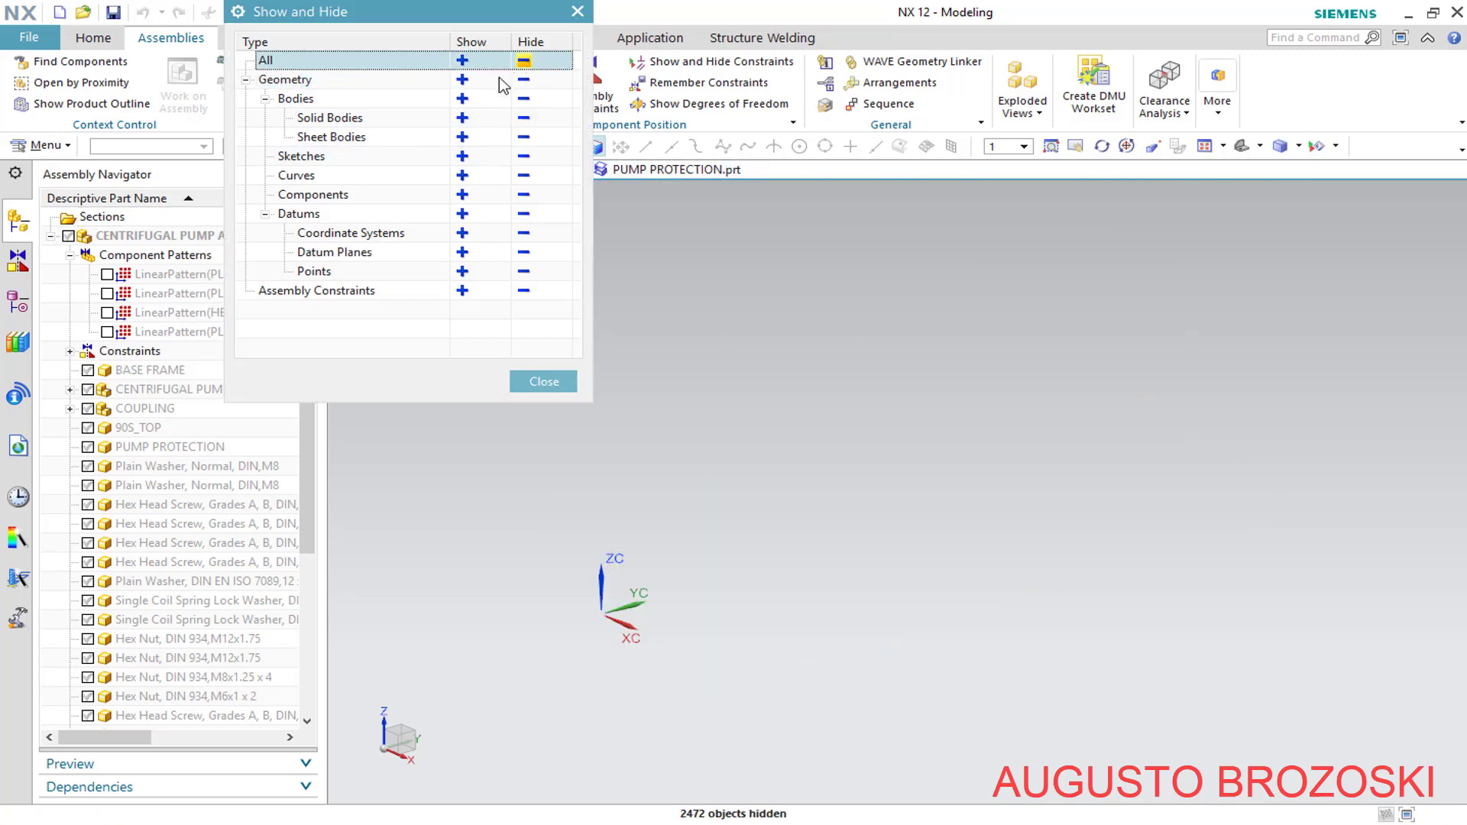
{"action": "left_click", "coordinate": [462, 100]}
{"action": "left_click", "coordinate": [544, 382]}
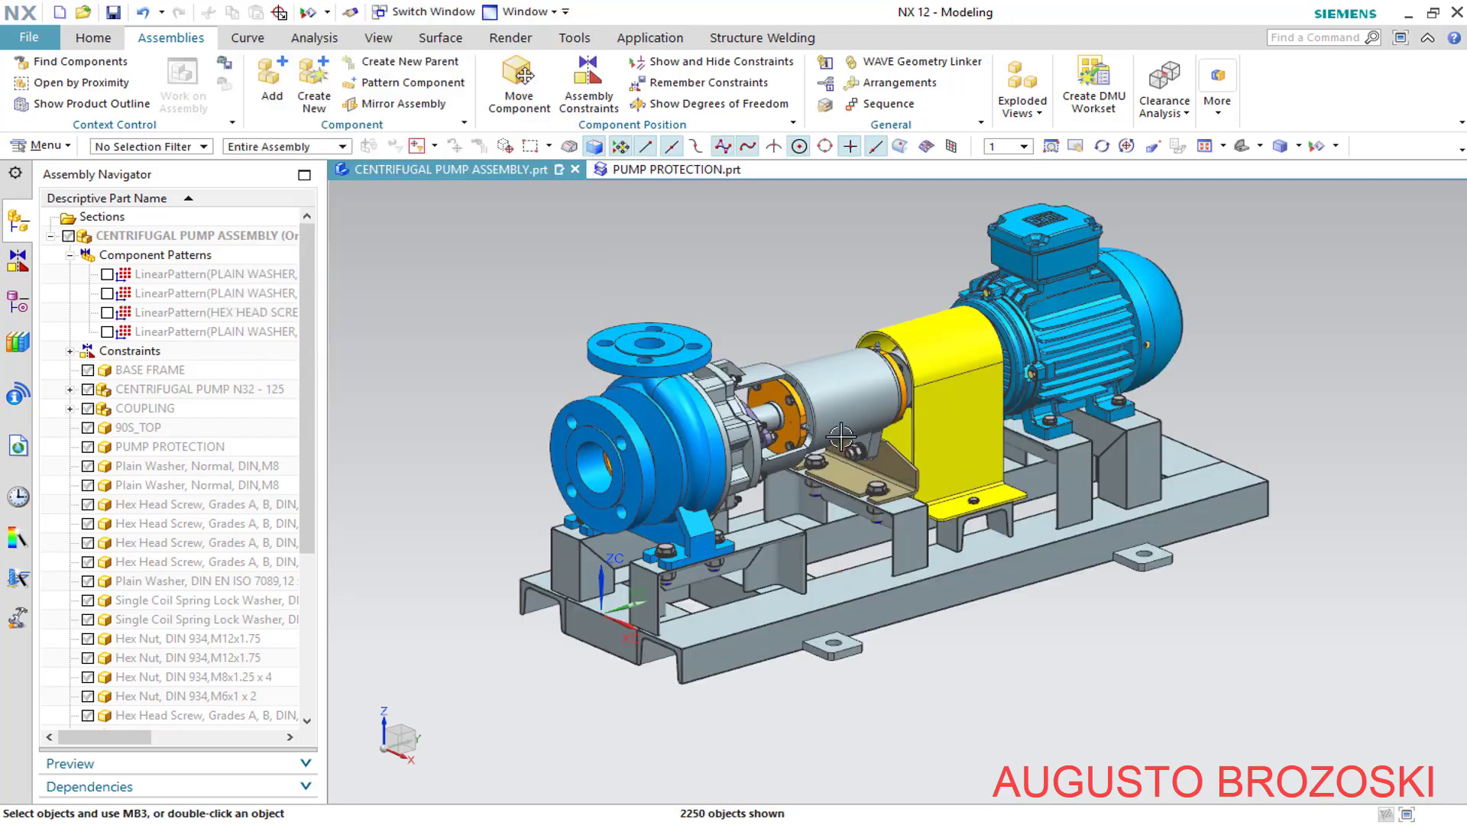
{"action": "scroll", "coordinate": [806, 511], "scroll_direction": "up", "scroll_amount": 5}
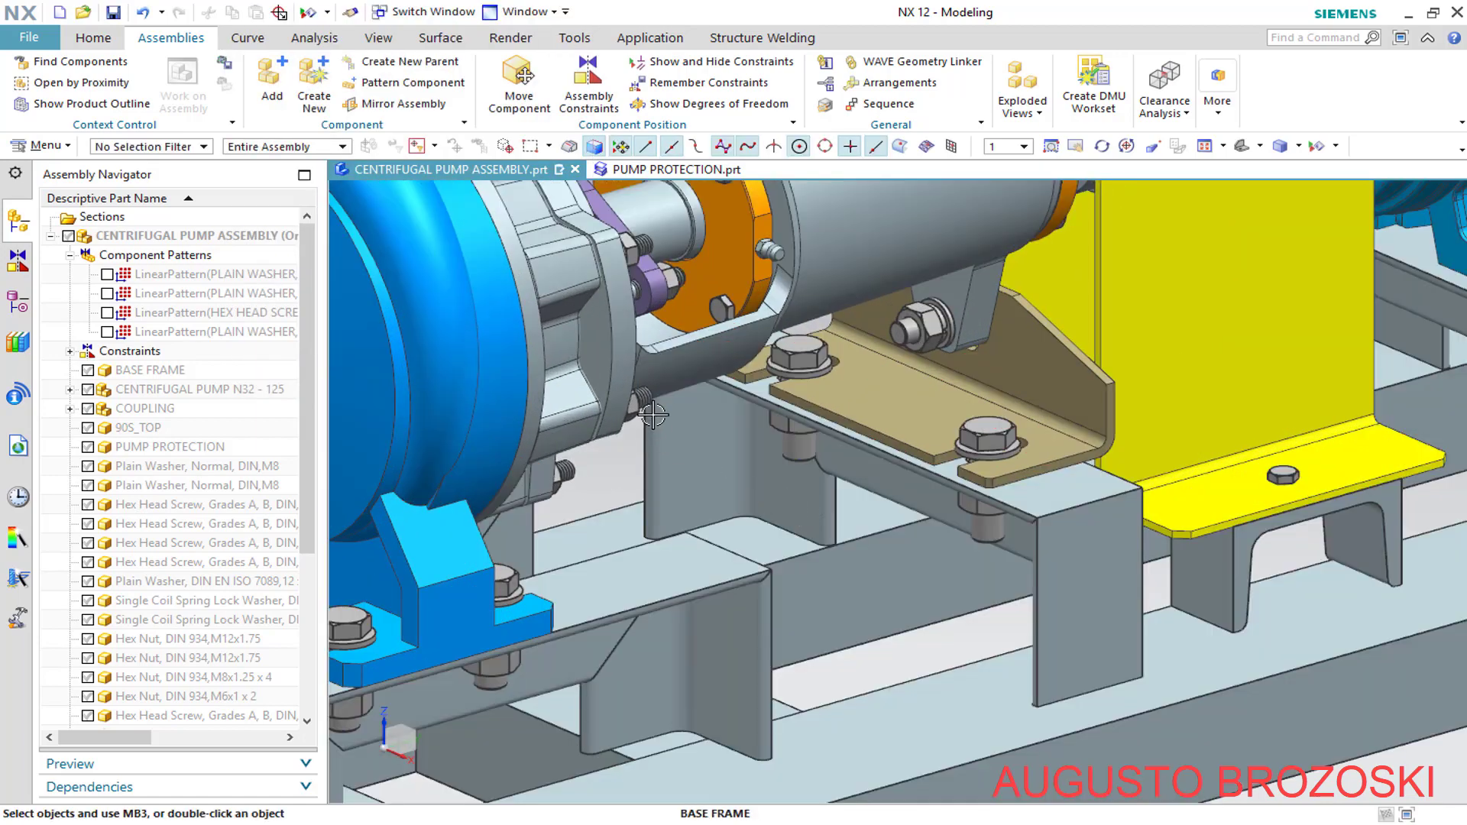
{"action": "scroll", "coordinate": [718, 410], "scroll_direction": "down", "scroll_amount": 4}
{"action": "middle_click_drag", "start_coordinate": [838, 380], "coordinate": [1220, 186]}
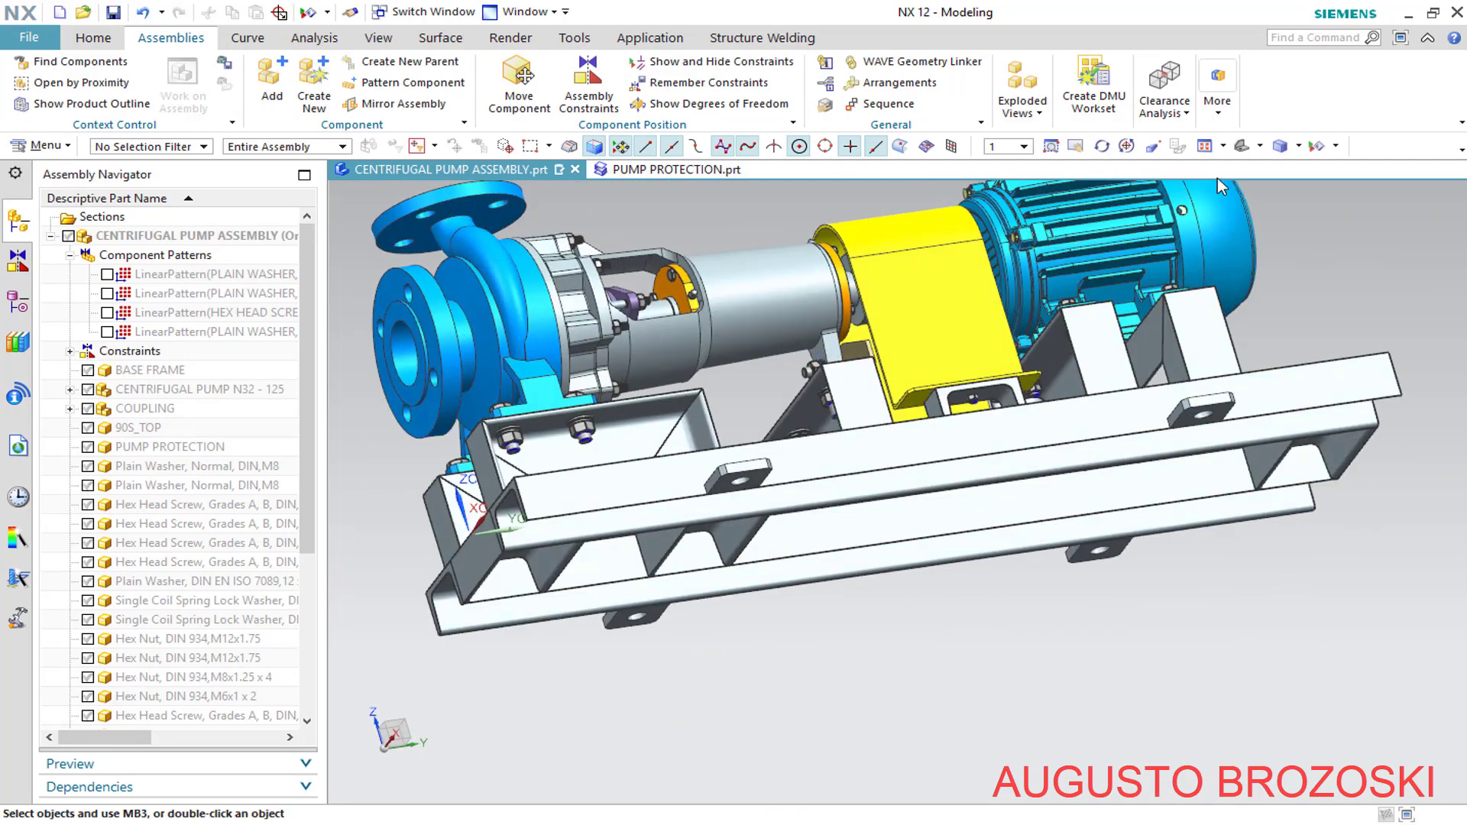
{"action": "left_click", "coordinate": [1243, 146]}
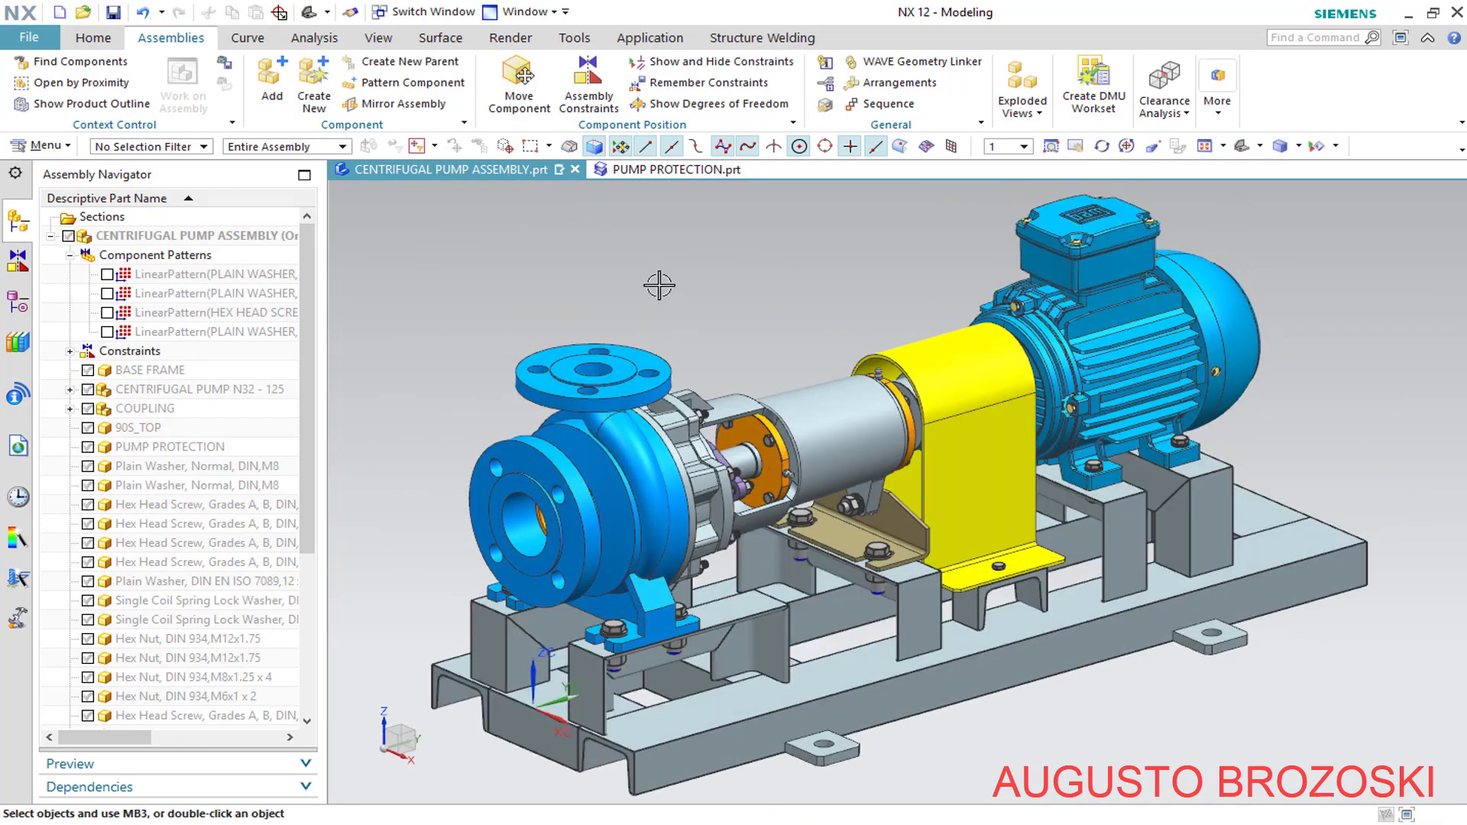